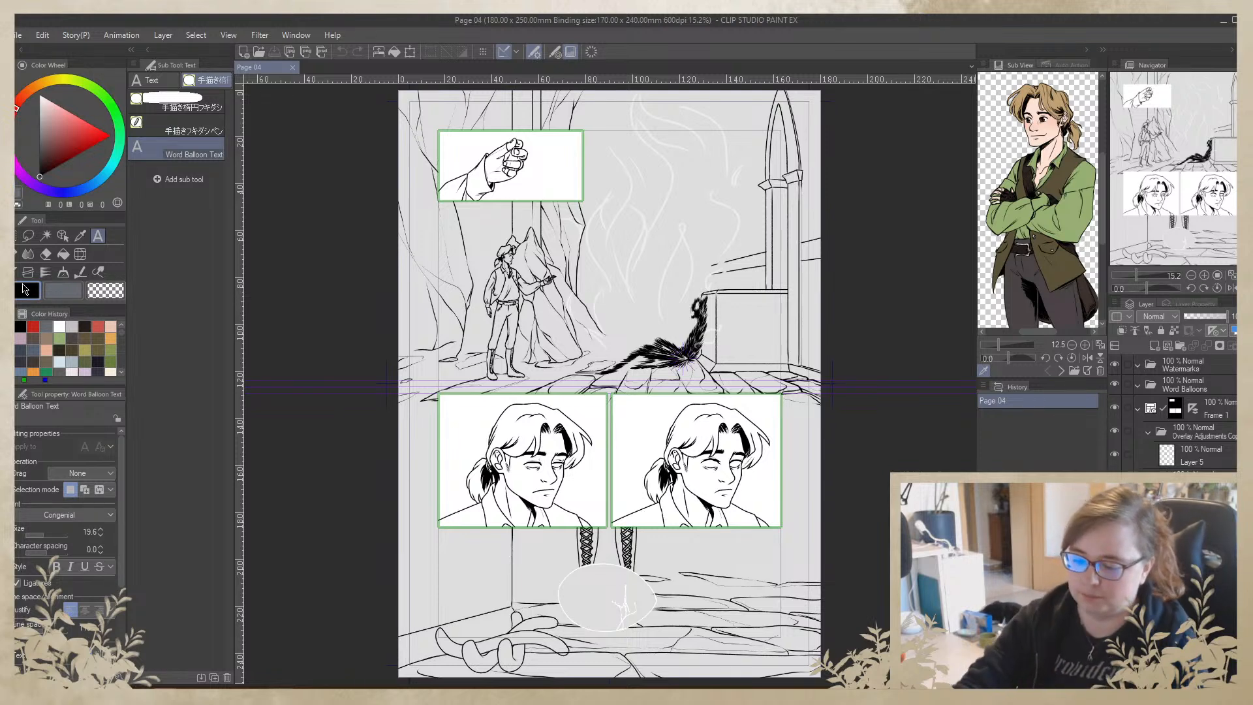
Choose the カサG ink brush and select the layer of the full-page background drawing
key("b")
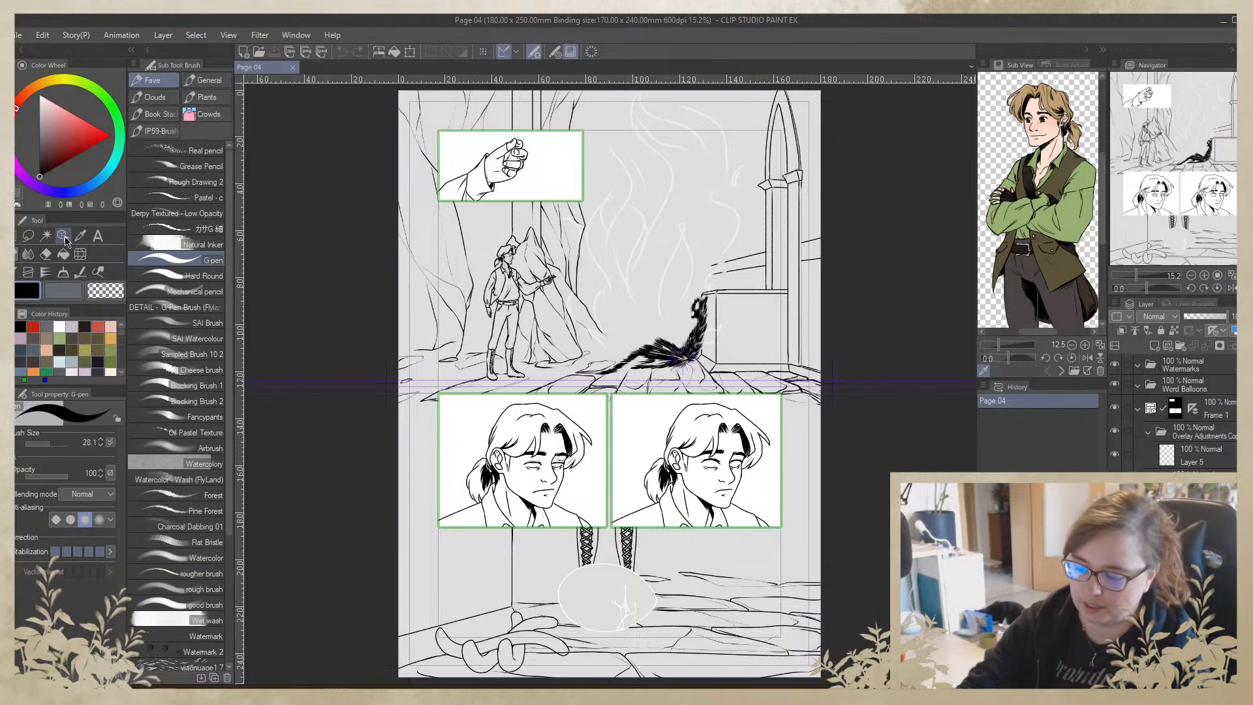
left_click(213, 230)
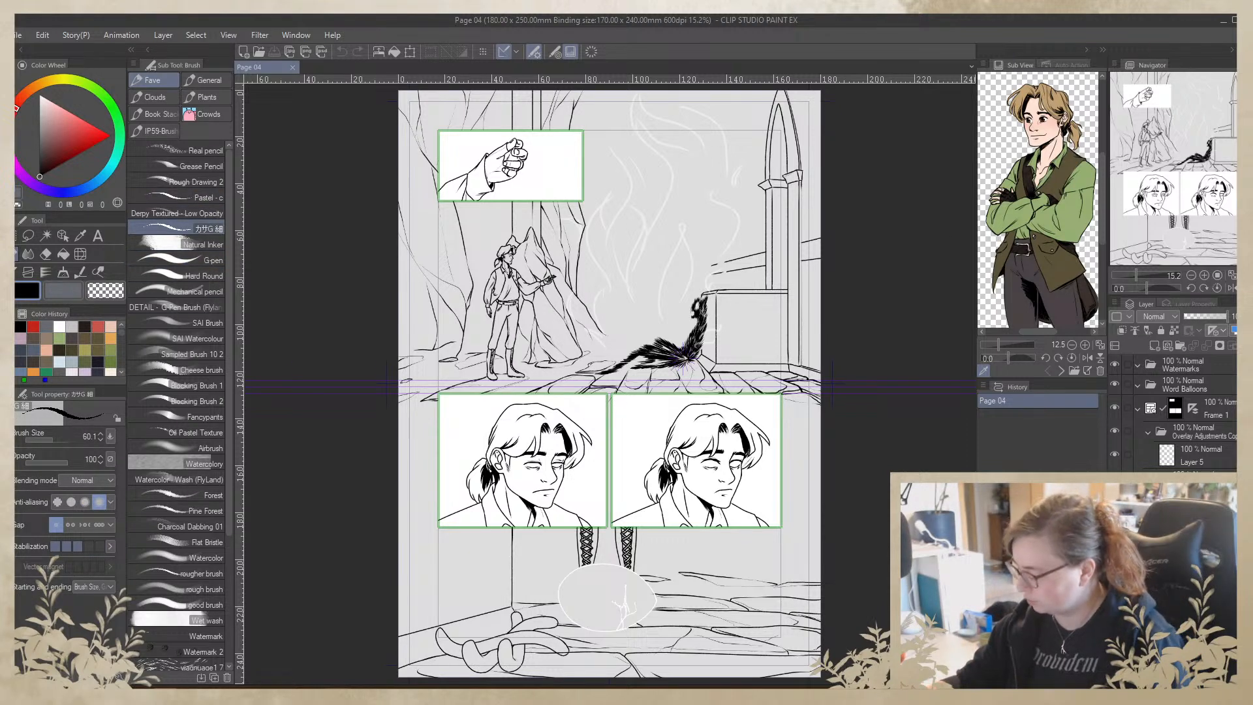
left_click(1195, 561)
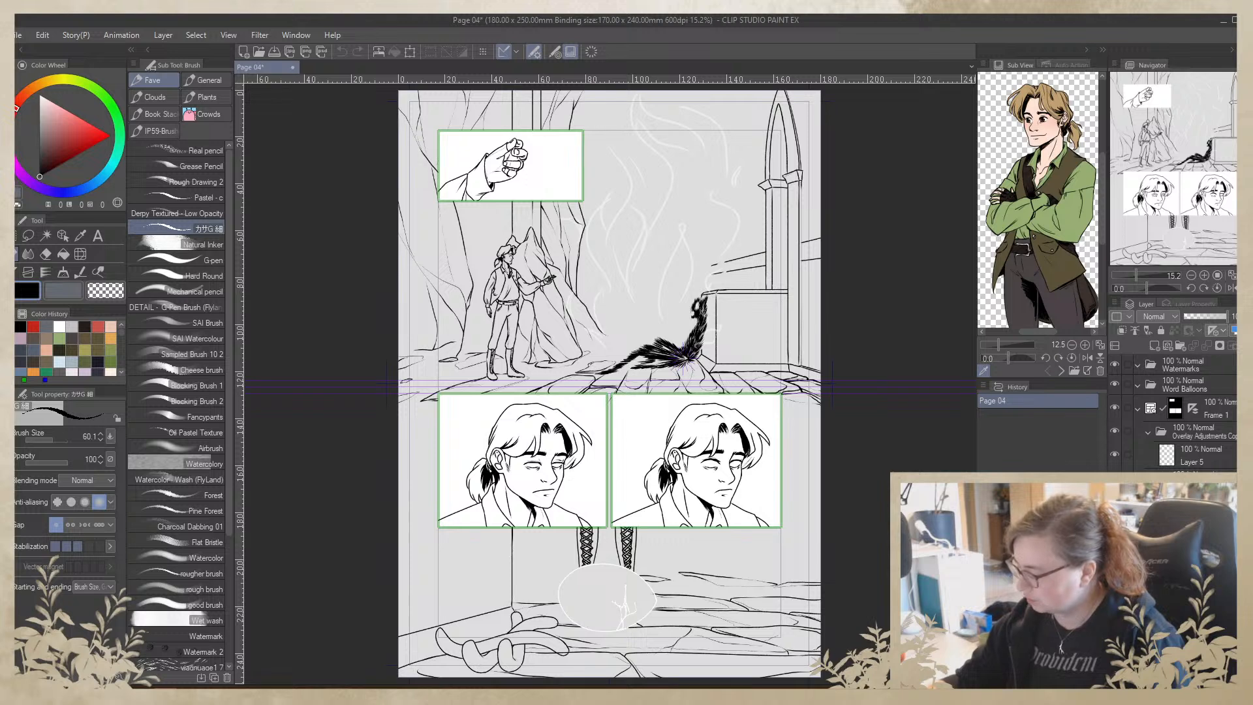
left_click(1139, 408)
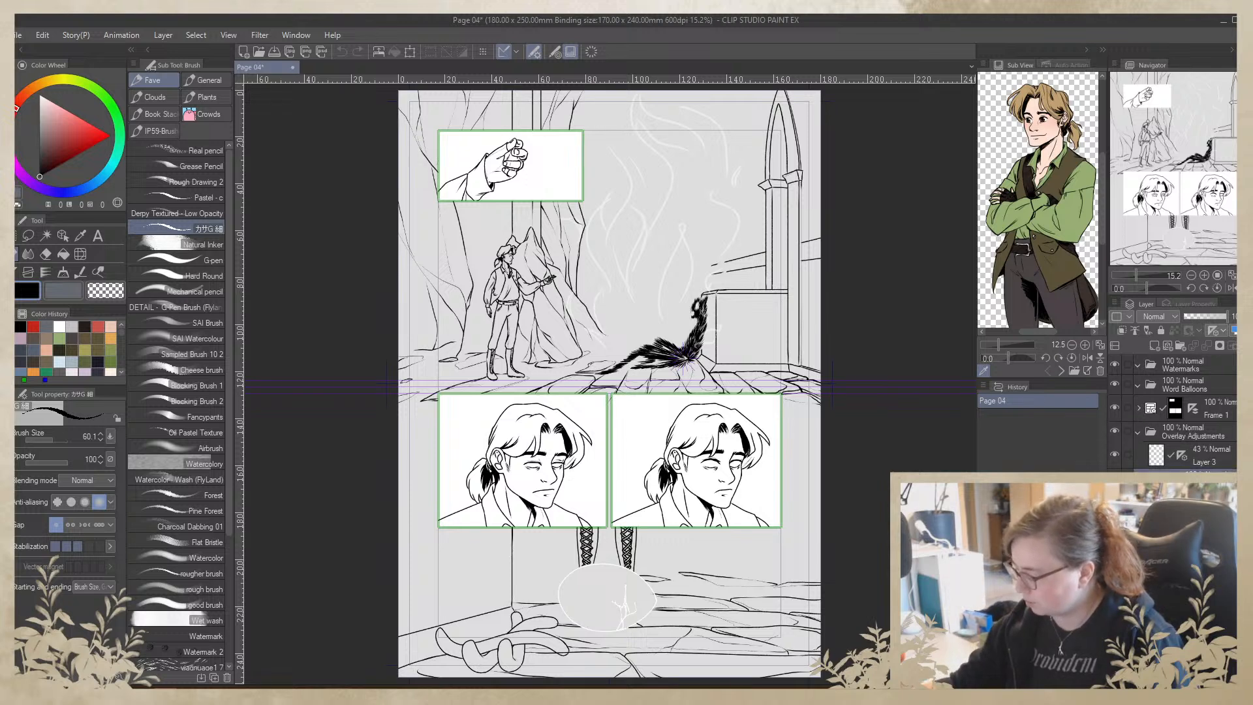
left_click(1114, 548)
left_click(1115, 548)
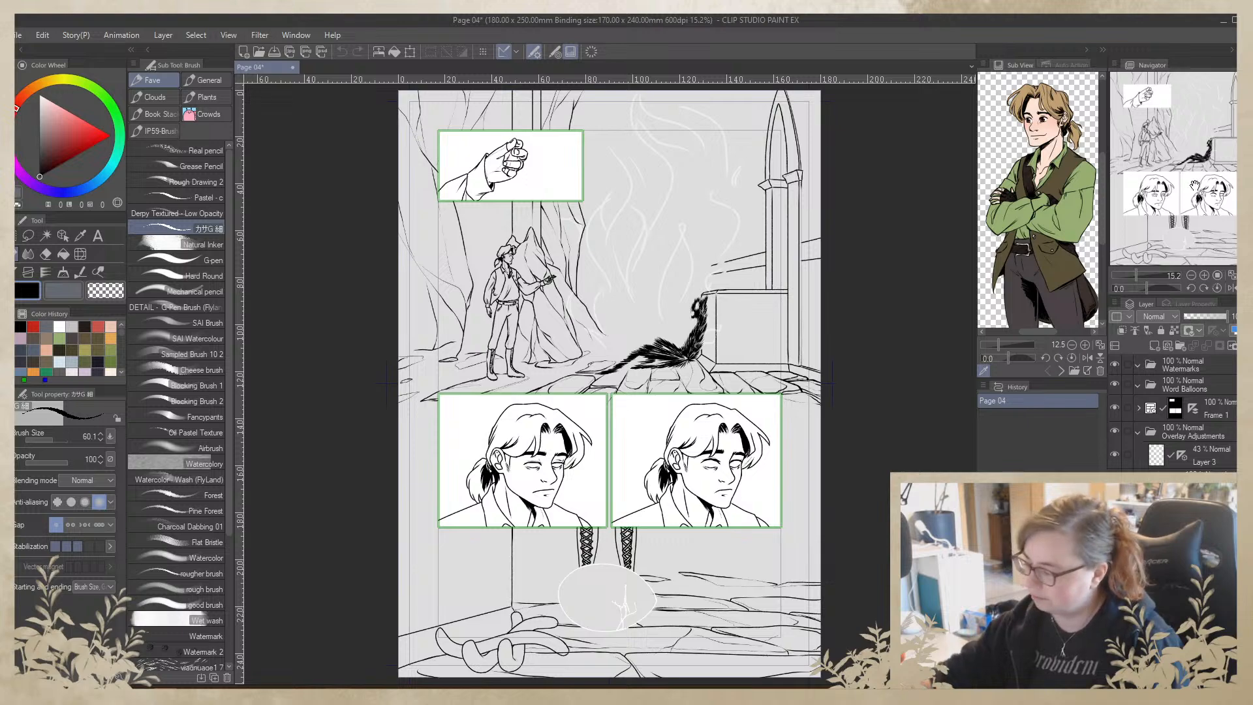
Try a long wavy brush stroke down beside the standing man
left_click(1204, 275)
left_click(1204, 275)
left_click(1204, 276)
left_click_drag(537, 199, 772, 504)
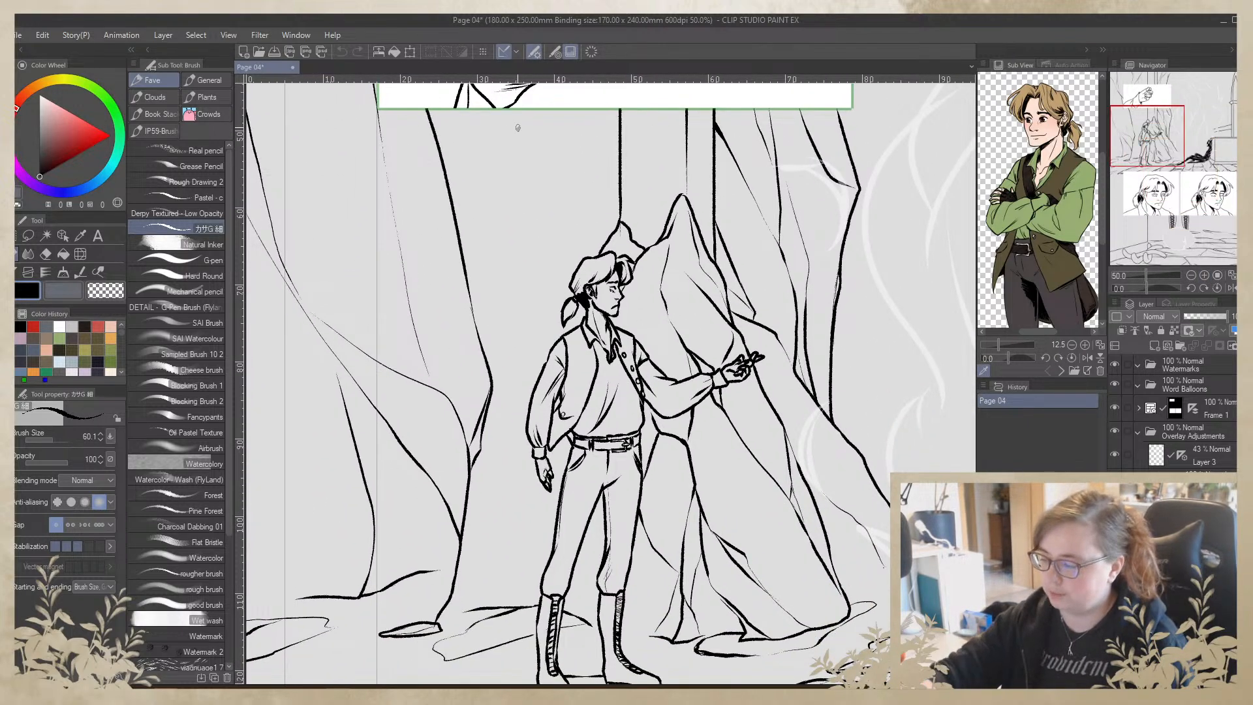
mouse_move(527, 129)
left_mouse_down()
mouse_move(556, 231)
mouse_move(577, 531)
left_mouse_up()
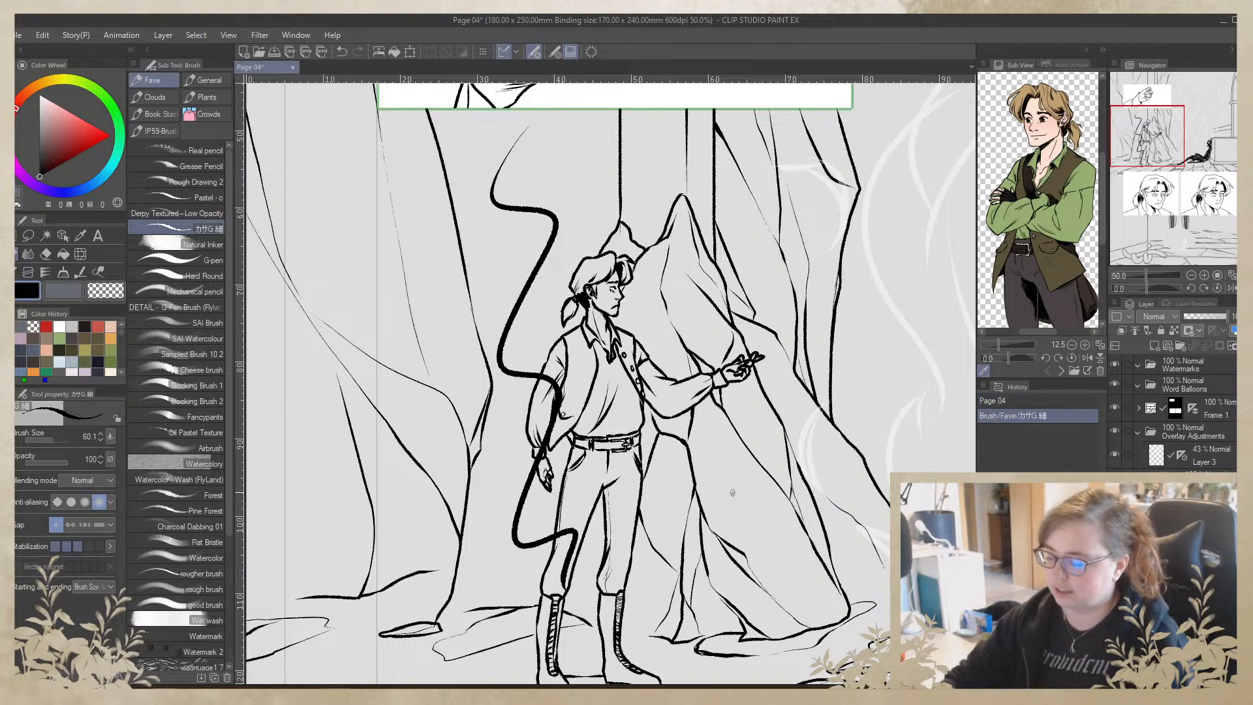
key("ctrl+z")
Ink thin crease lines on the rock wall behind the man's head and clean up their ends at the small peak
left_click_drag(558, 106, 588, 269)
left_click_drag(561, 134, 601, 219)
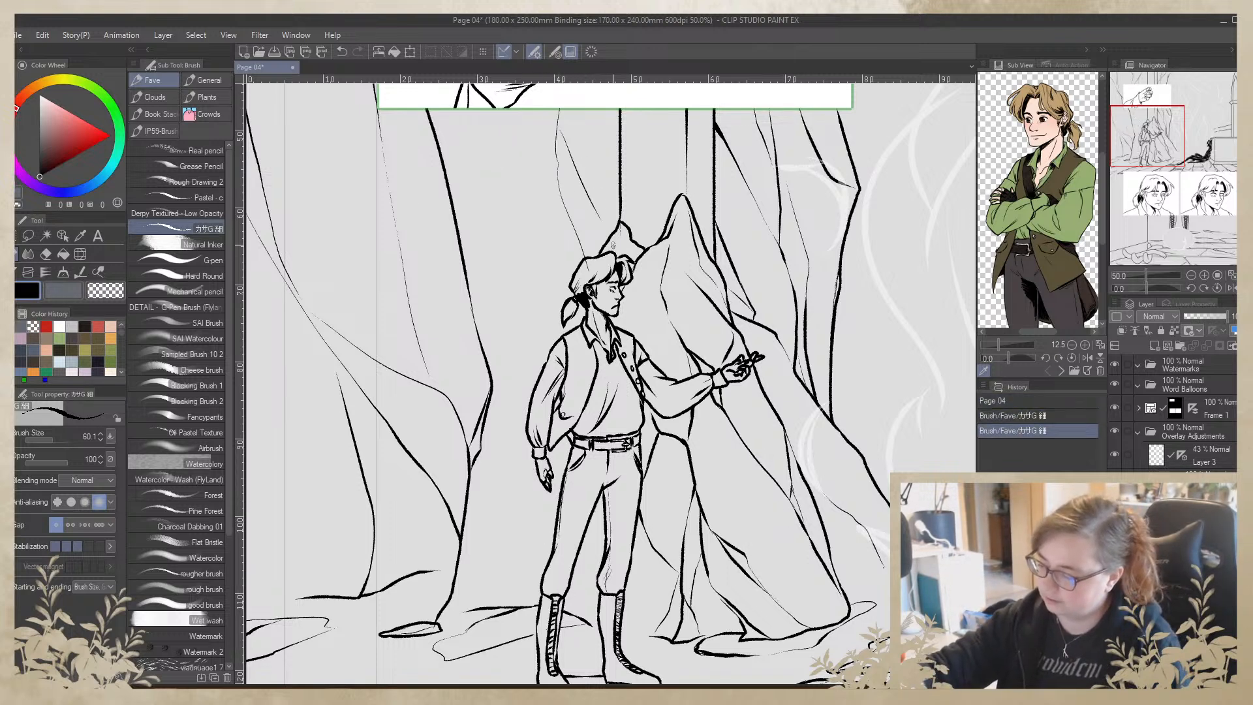
key("ctrl+z")
left_click_drag(569, 176, 617, 226)
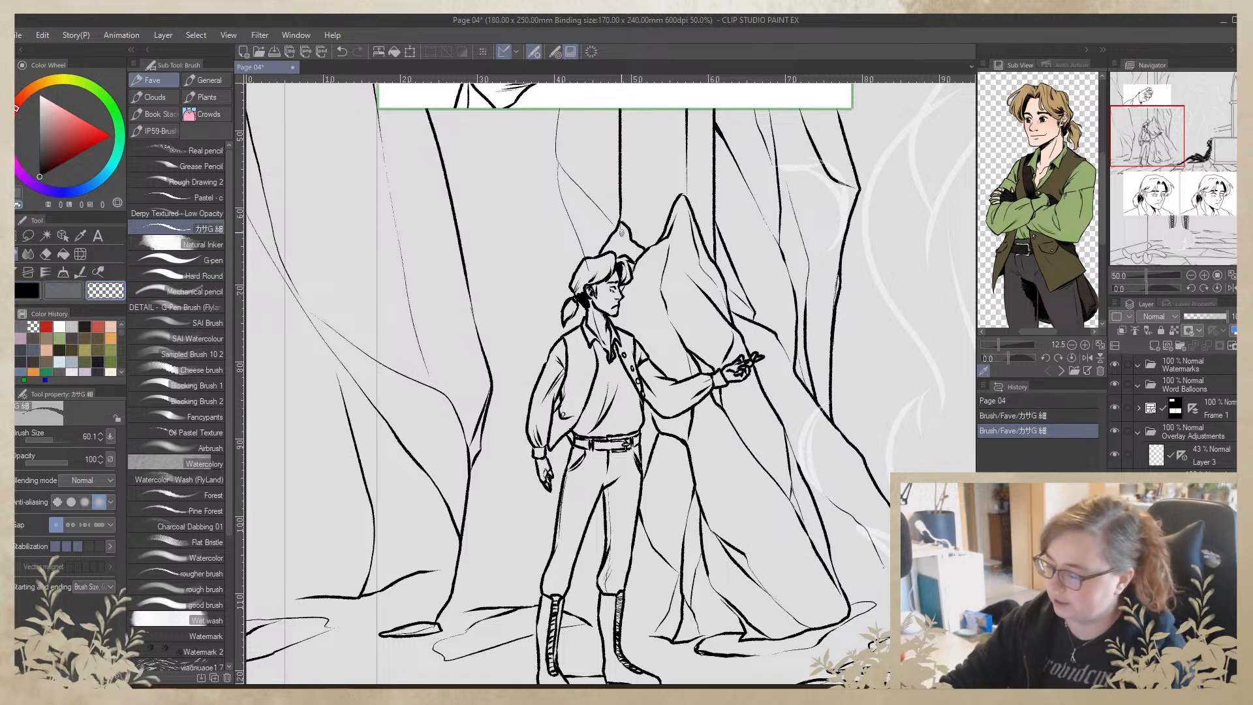
left_click_drag(620, 227, 609, 259)
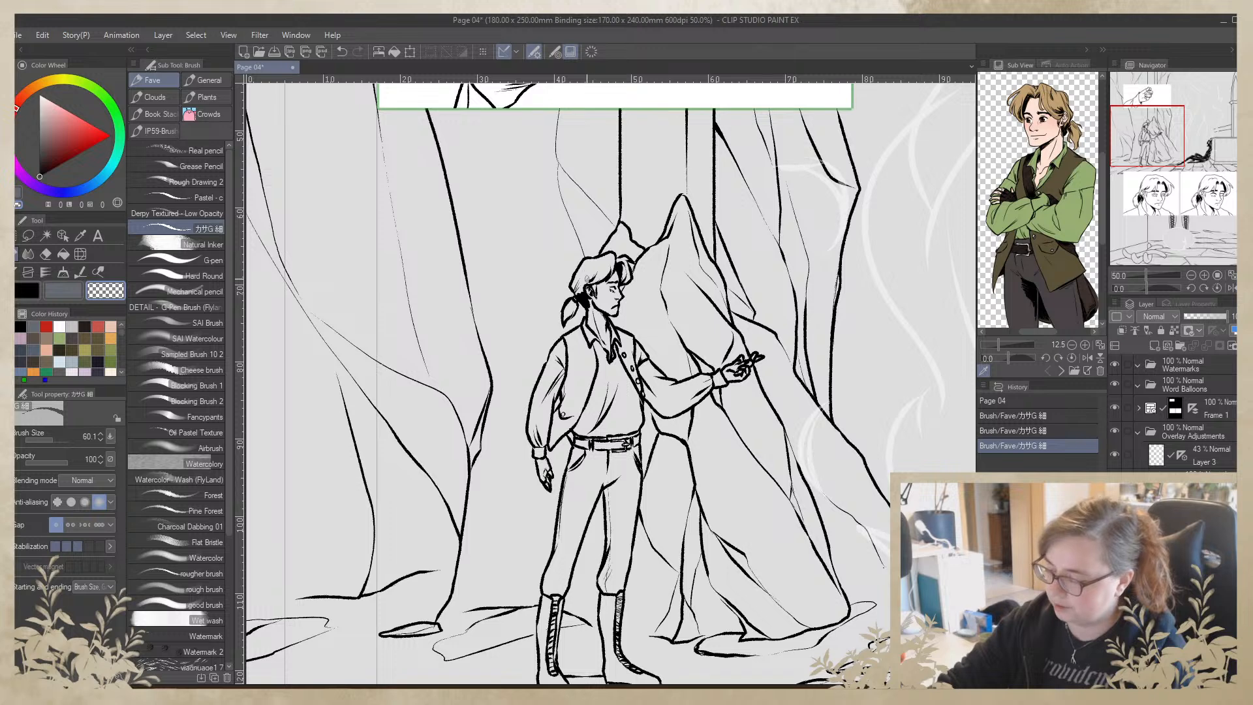
Ink a long thin crease down the rock wall behind the man and erase the parts crossing his figure
mouse_move(444, 162)
left_mouse_down()
mouse_move(528, 374)
mouse_move(551, 575)
mouse_move(599, 591)
left_mouse_up()
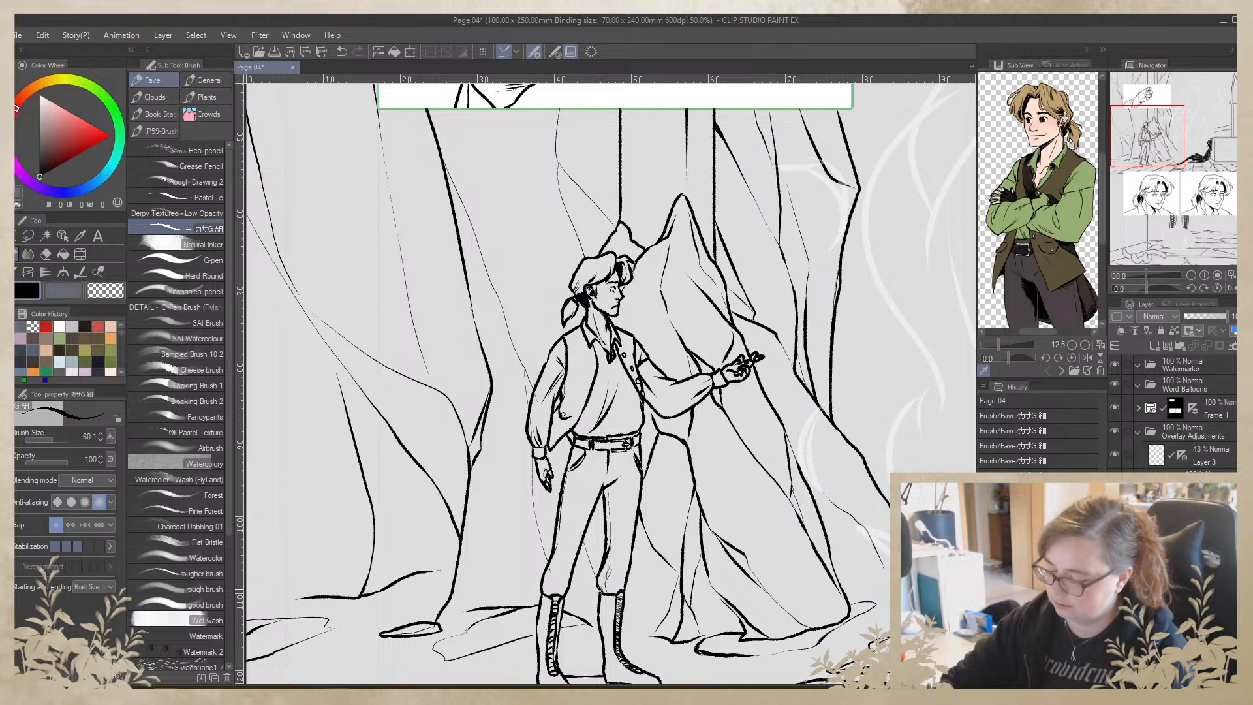
left_click(107, 295)
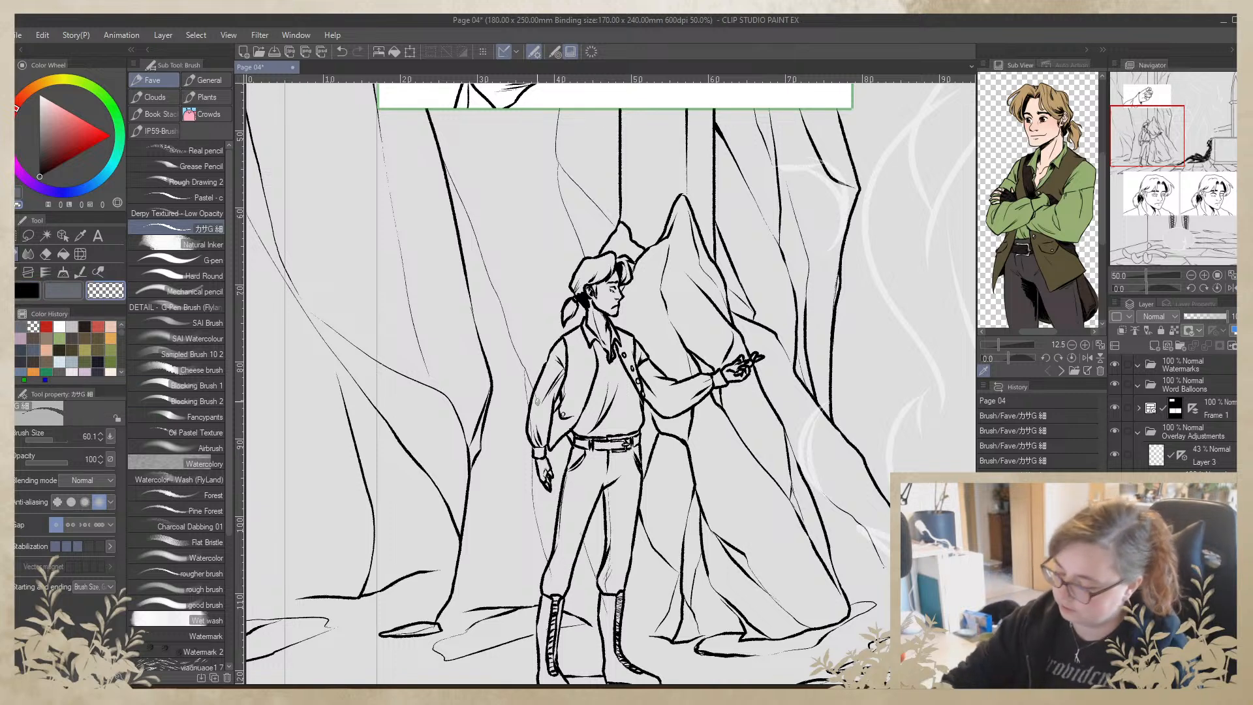
left_click_drag(530, 432, 535, 442)
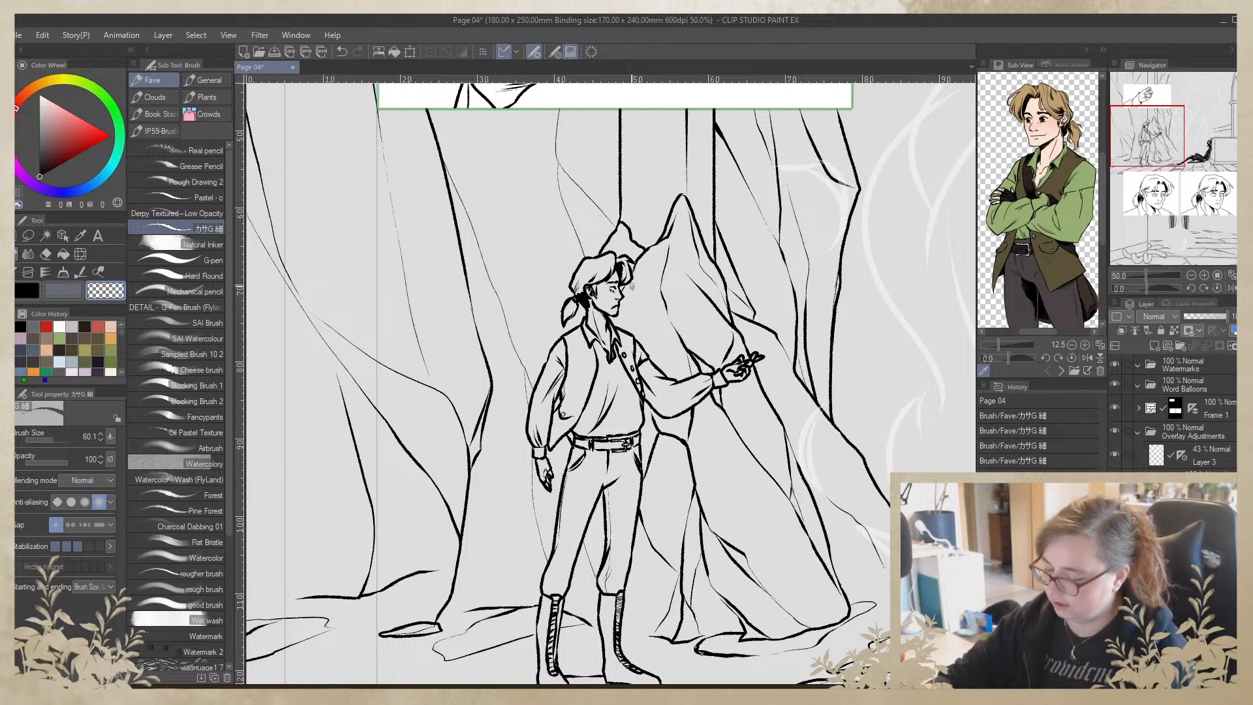
left_click_drag(633, 387, 593, 285)
left_click(31, 297)
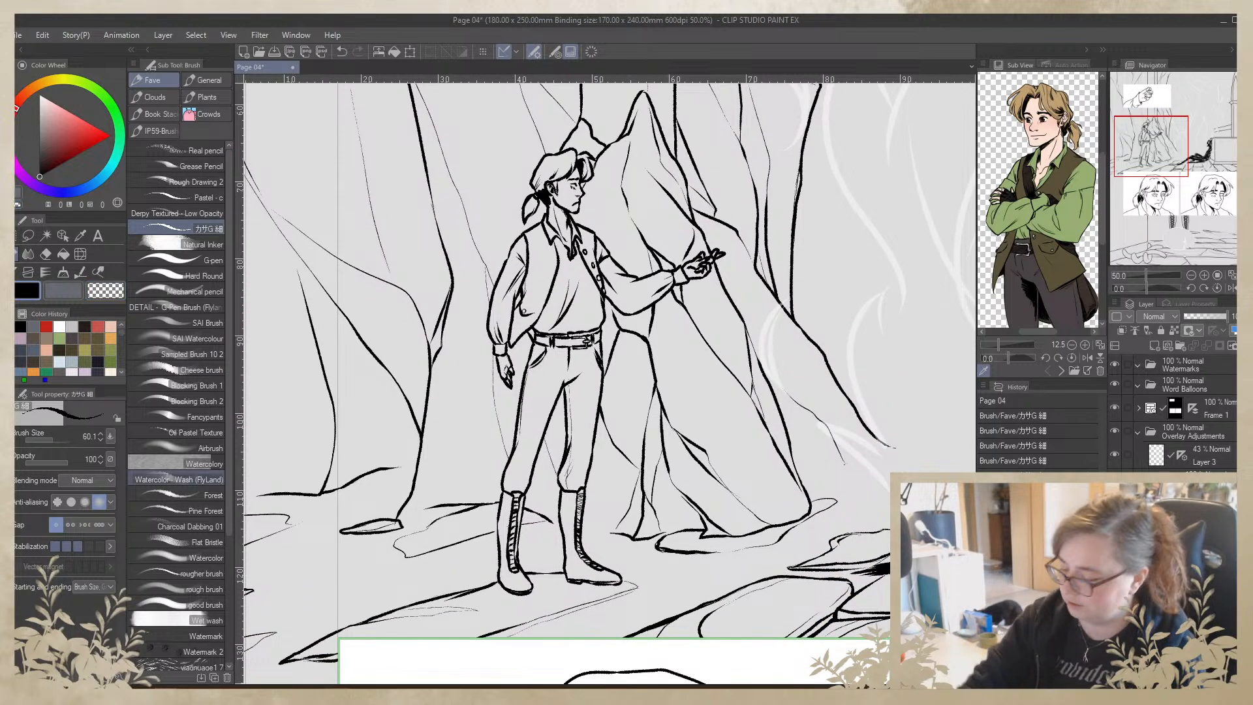
Try to thicken the bend of the thin crease line below the fist panel
left_click_drag(594, 531, 594, 474)
scroll(637, 385, "up", 10)
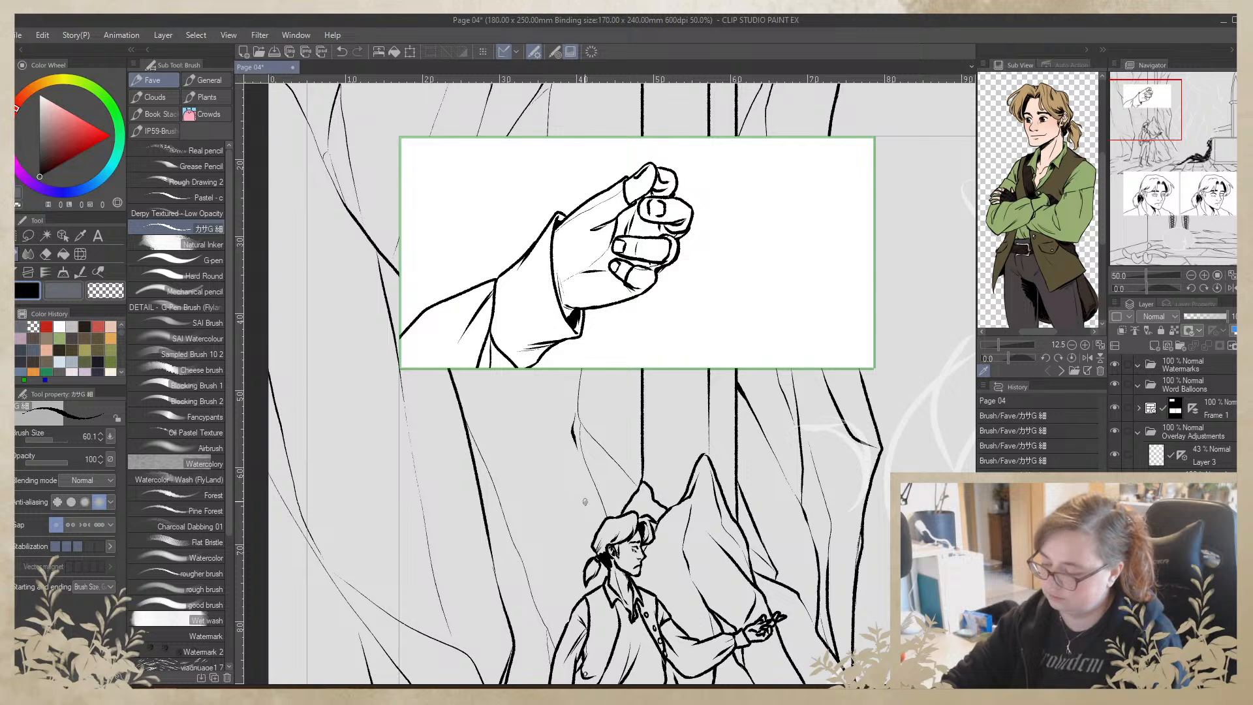
key("ctrl+z")
left_click_drag(577, 399, 571, 464)
key("ctrl+z")
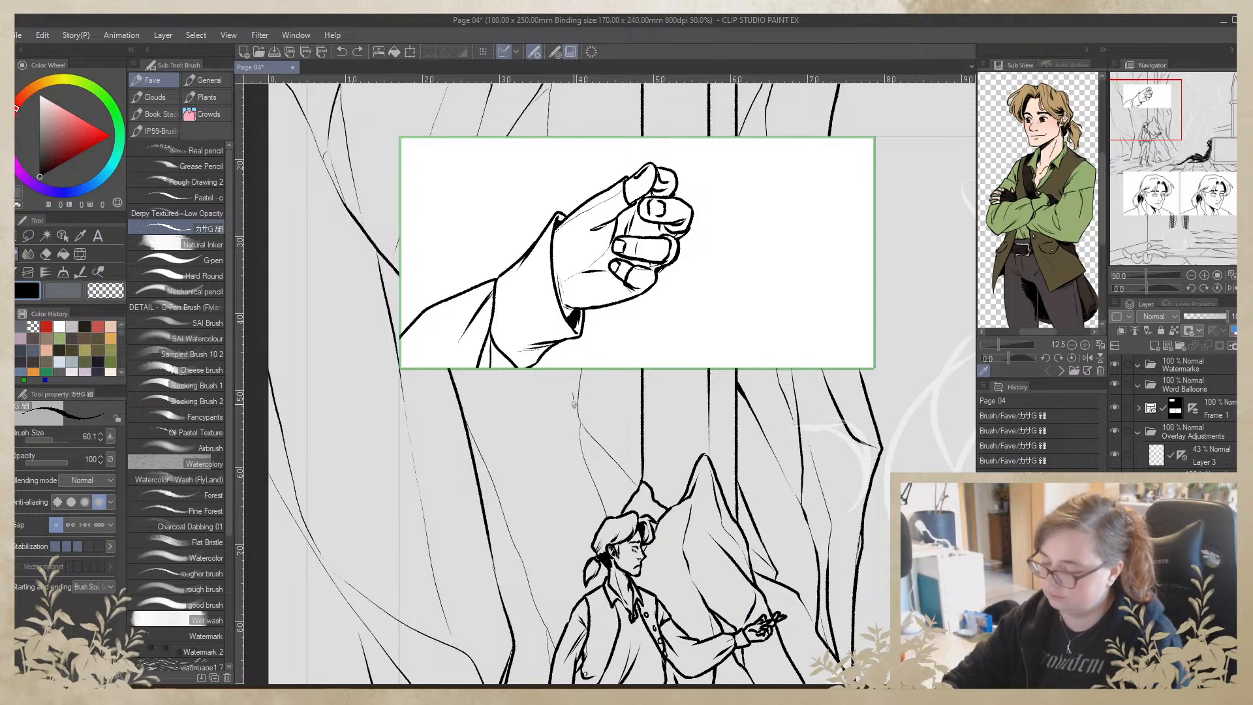
left_click_drag(578, 395, 577, 464)
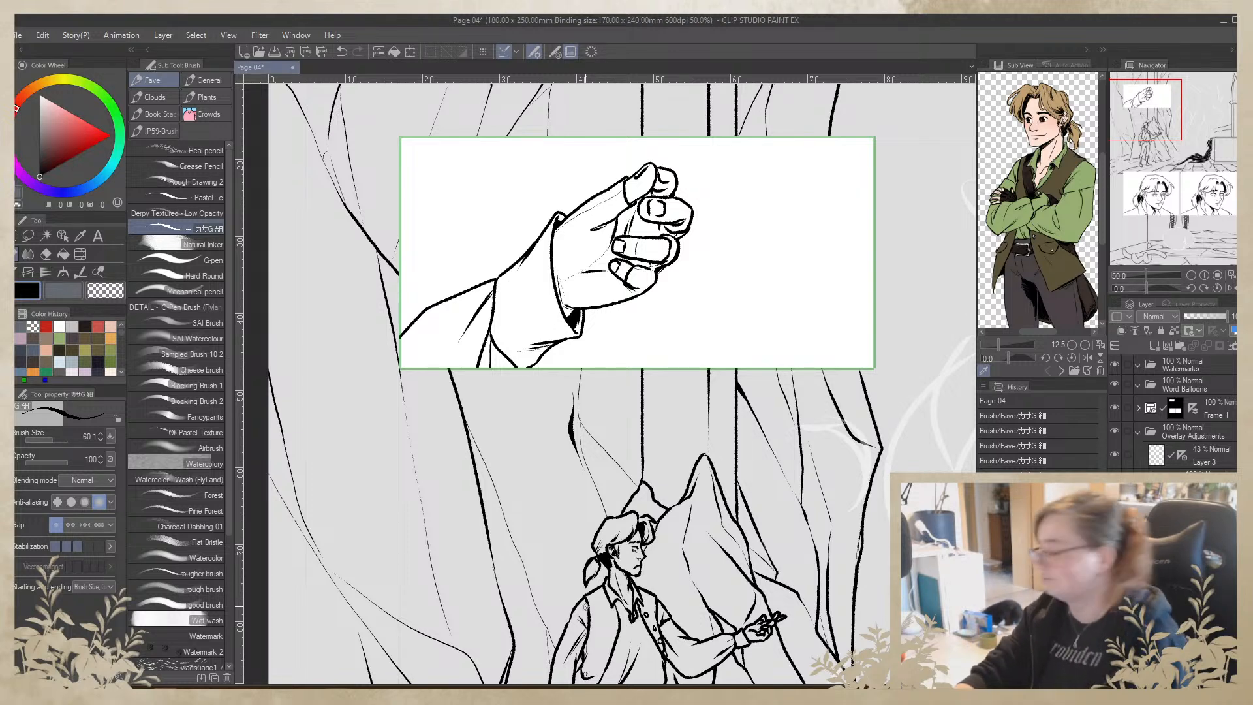
key("ctrl+z")
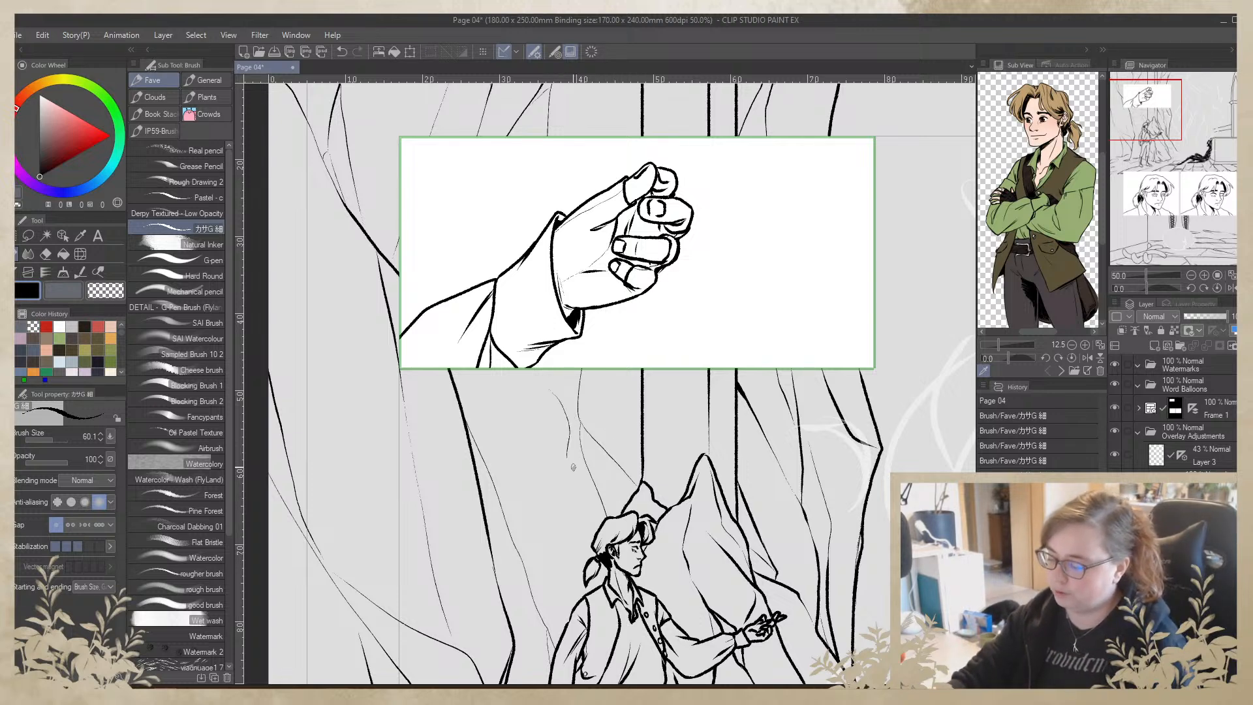
key("ctrl+z")
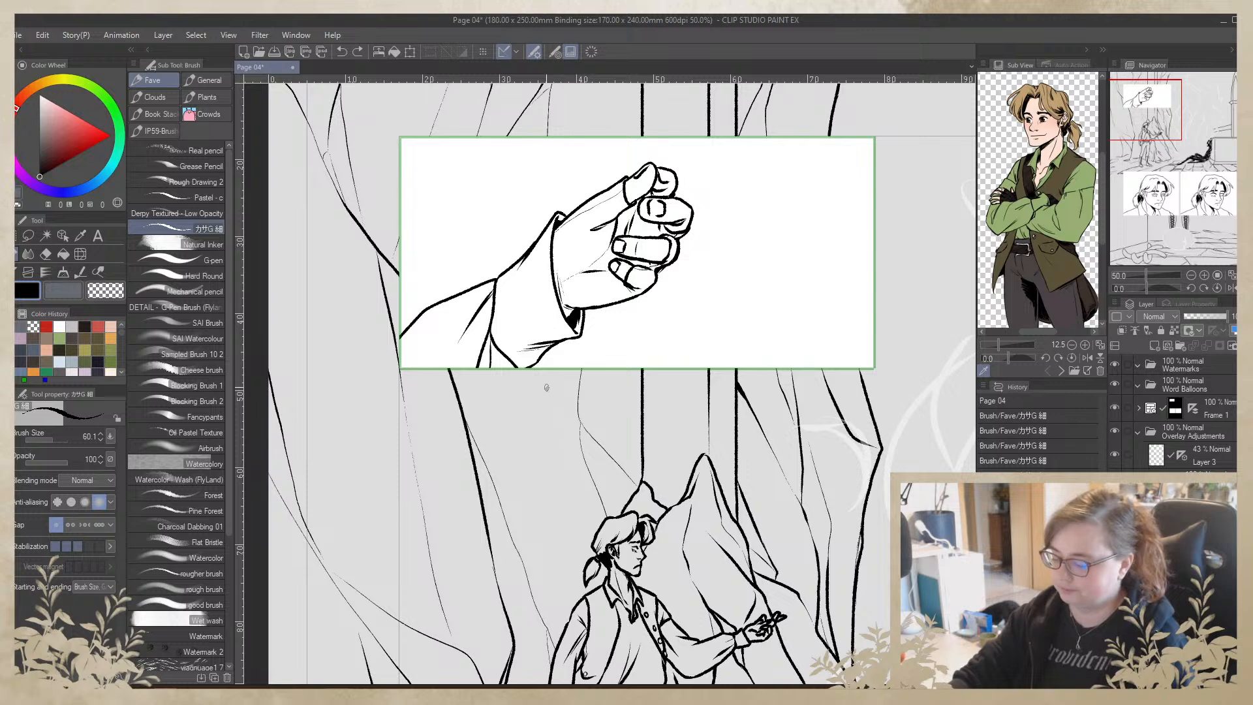
Try a thin vertical crease between the rock edge and the man, and a small erasure on the thick rock edge
left_click_drag(547, 385, 567, 596)
left_click_drag(551, 451, 545, 337)
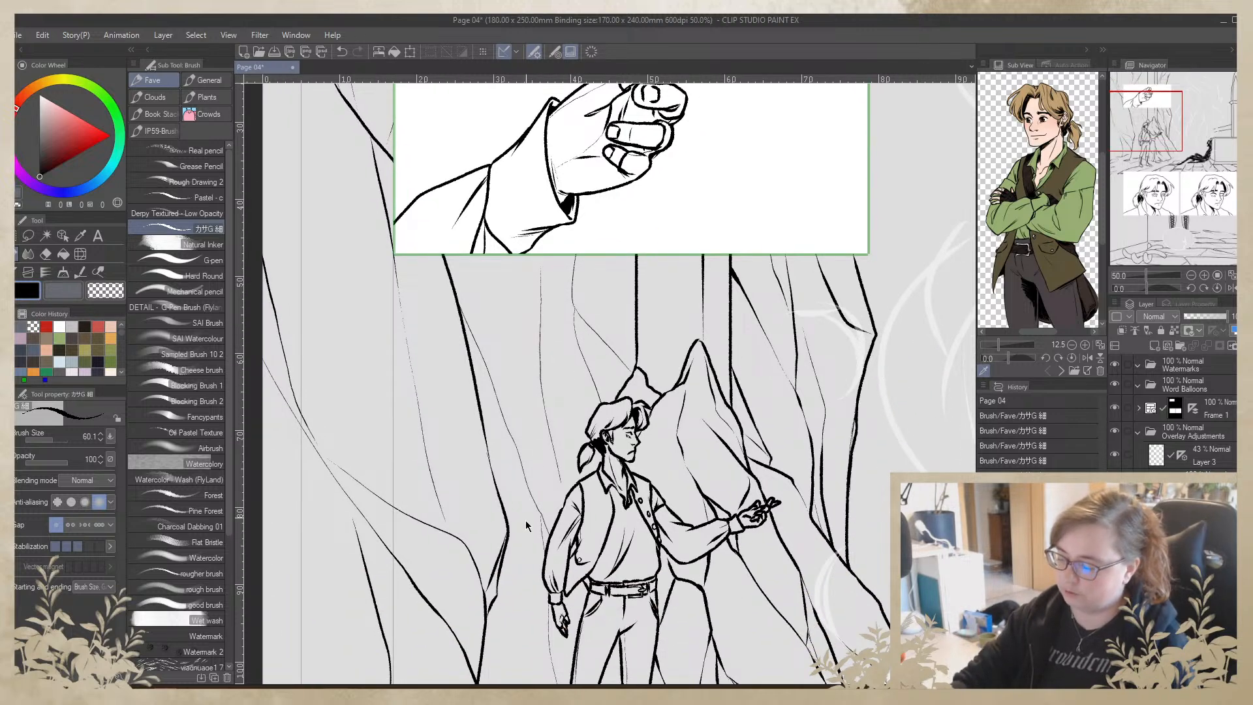
key("ctrl+z")
left_click(105, 290)
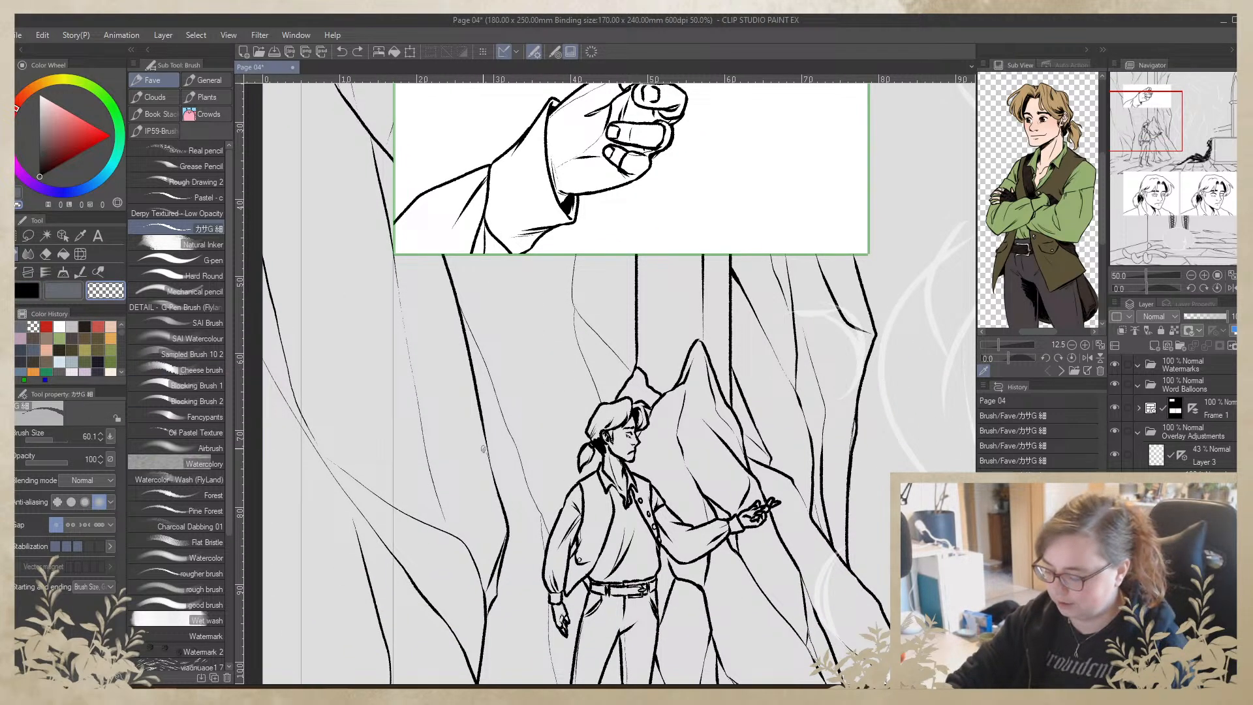
left_click_drag(484, 449, 483, 442)
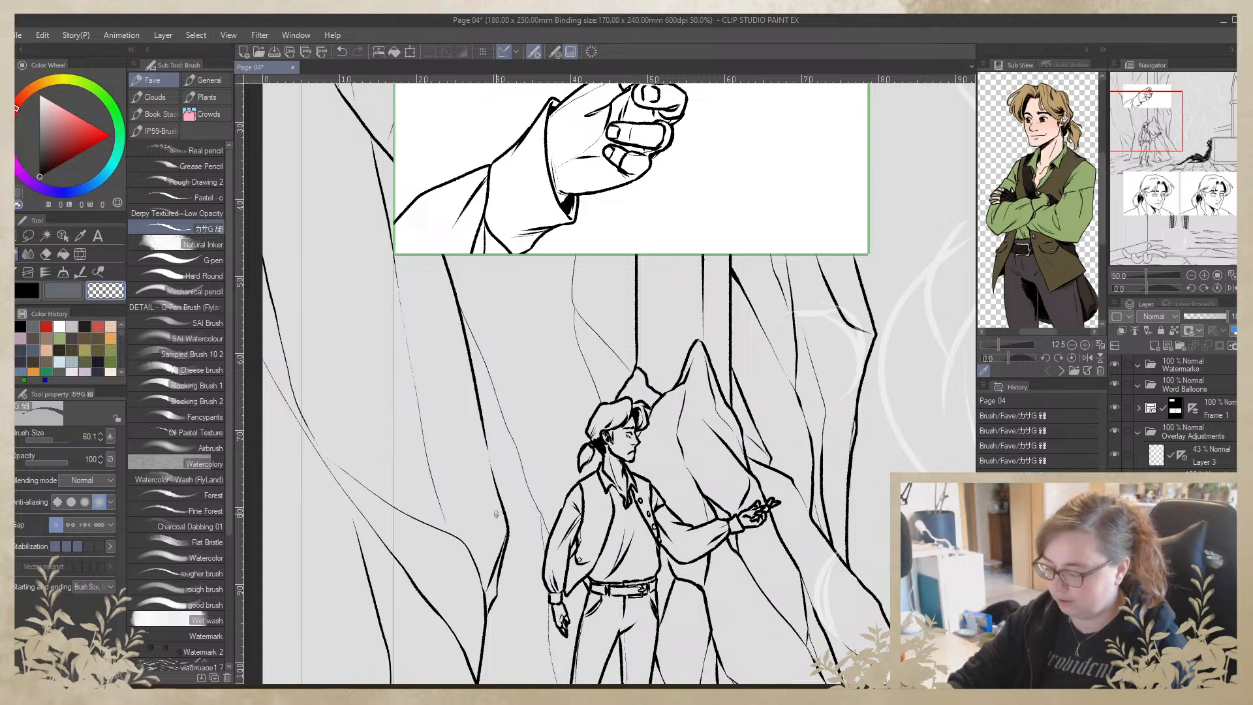
key("ctrl+z")
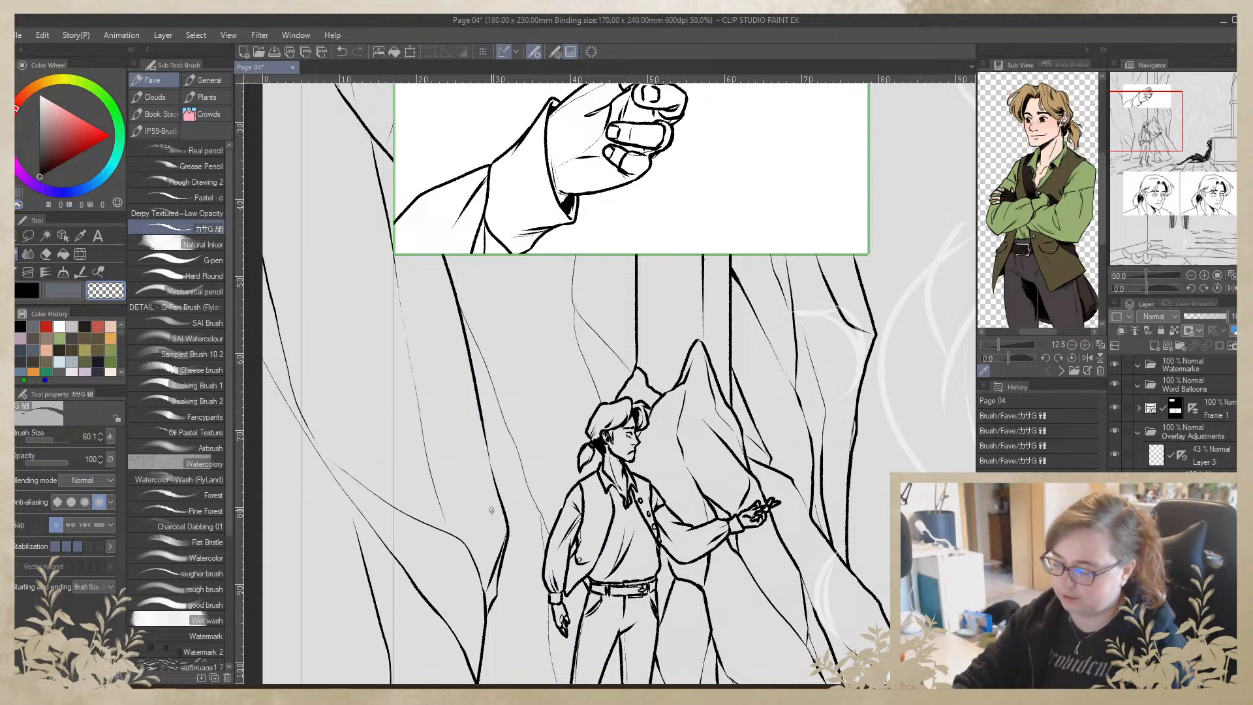
Try outlining a large oval over the white smoke wisps above the black feathery shape
scroll(488, 440, "up", 3)
scroll(747, 445, "right", 6)
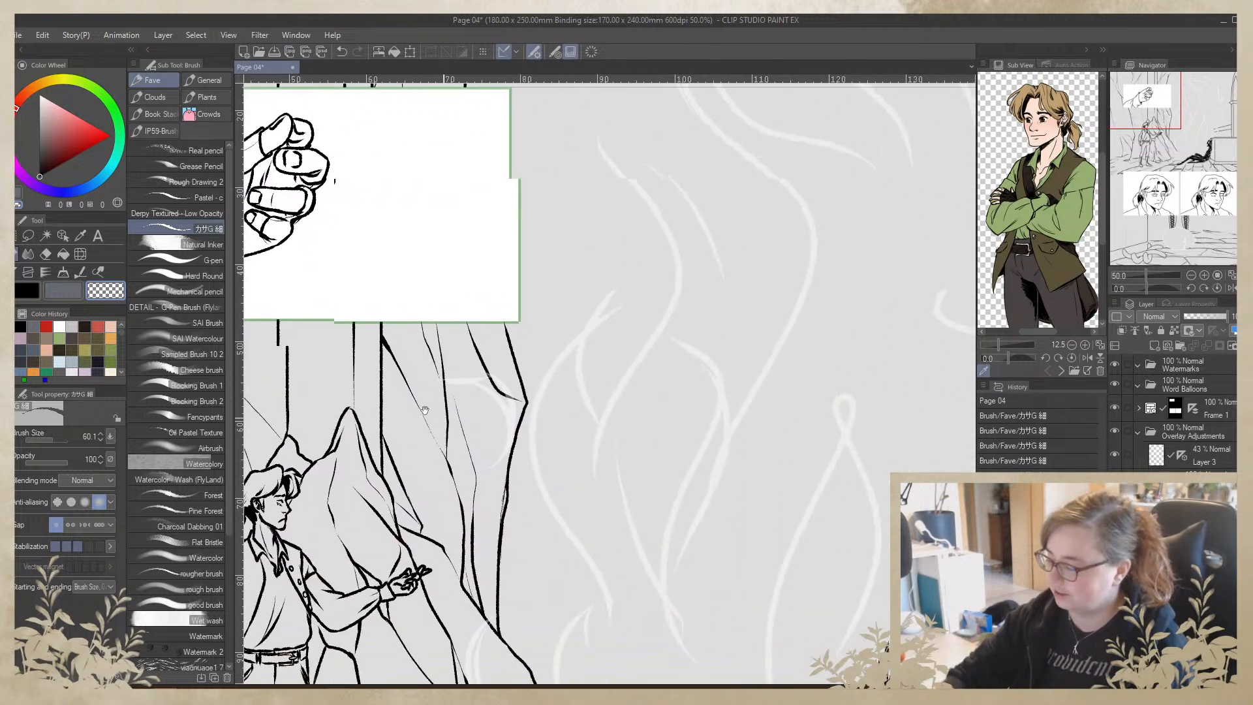
scroll(748, 446, "down", 3)
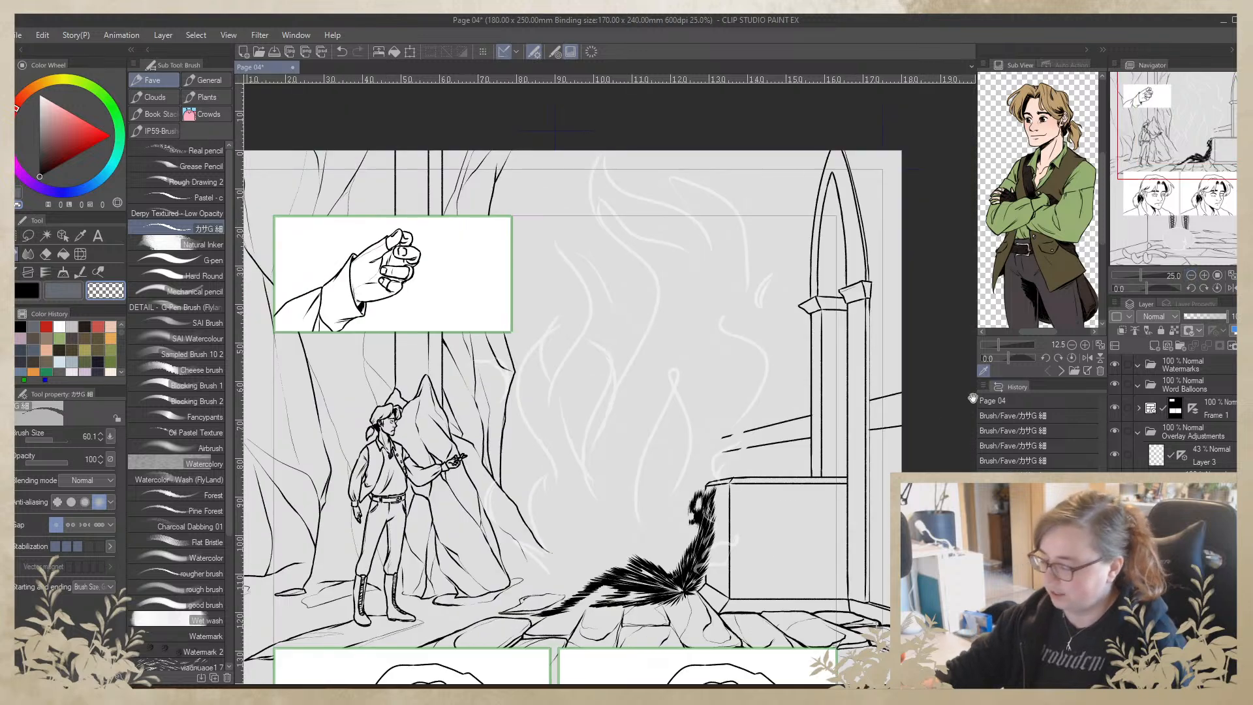
left_click_drag(748, 445, 701, 480)
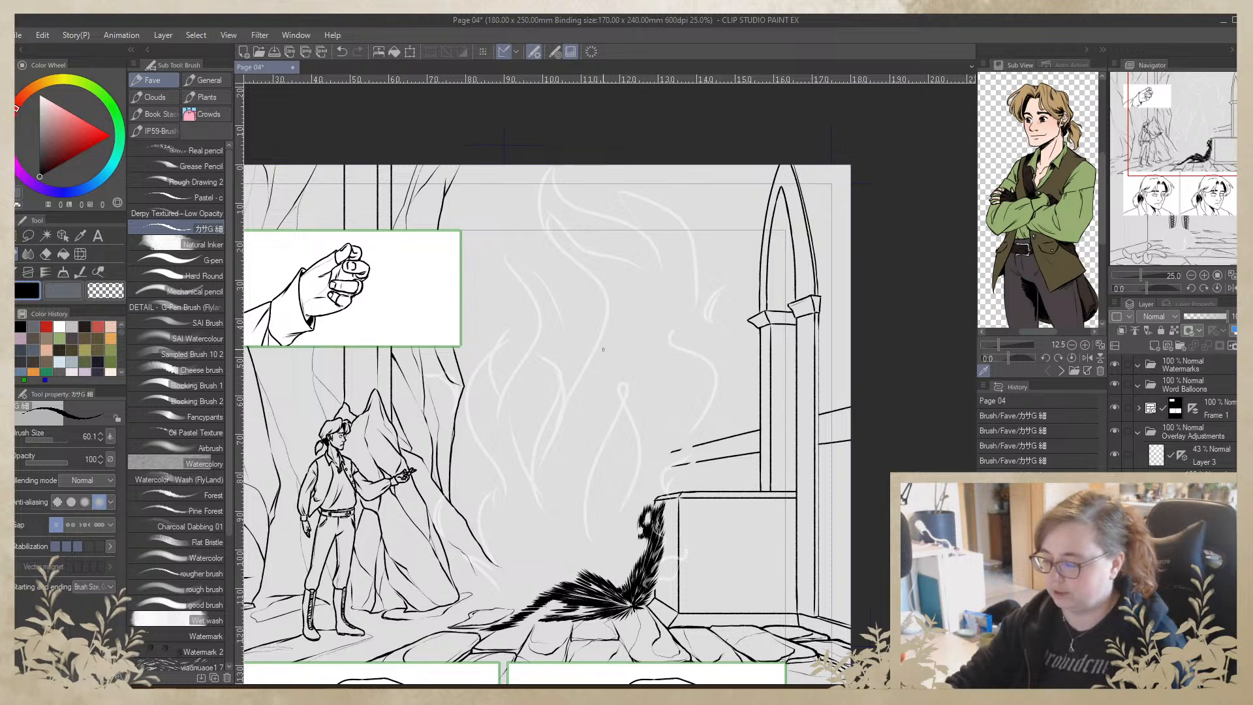
mouse_move(603, 275)
left_mouse_down()
mouse_move(562, 512)
mouse_move(546, 494)
left_mouse_up()
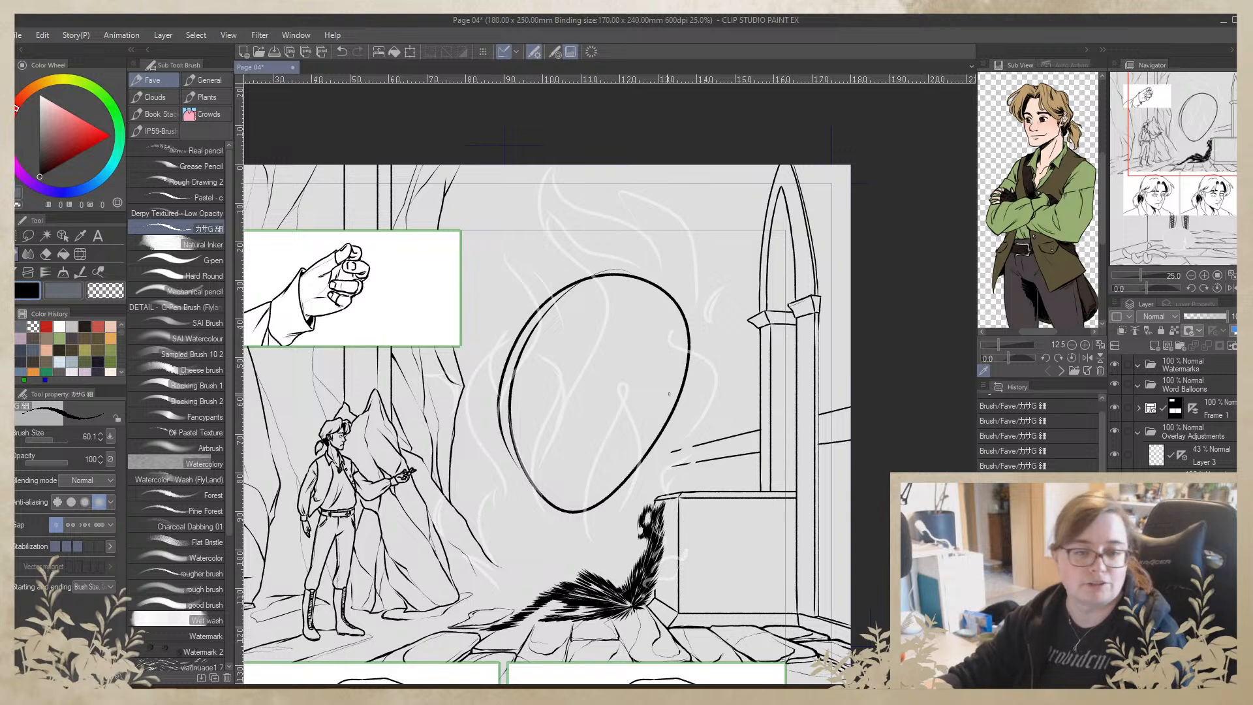
key("ctrl+z")
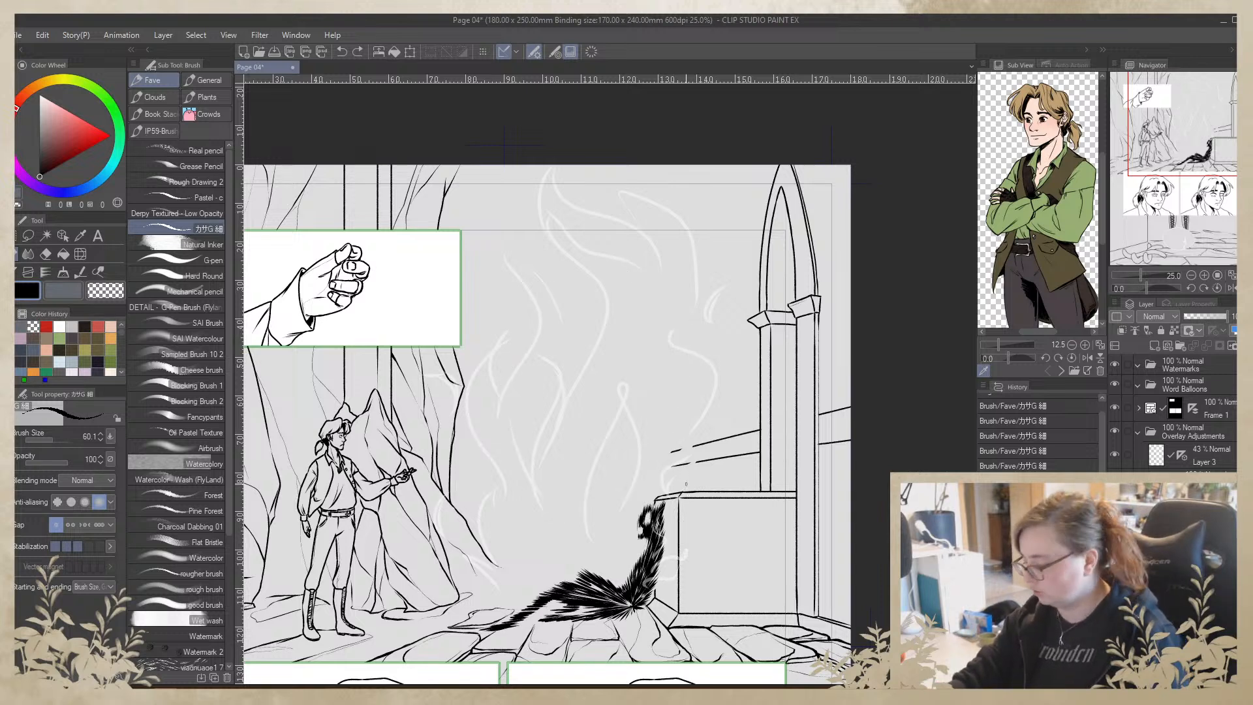
Add a new layer for the smoke and set the speckled gauze-texture brush to size 1717.4
left_click(1153, 347)
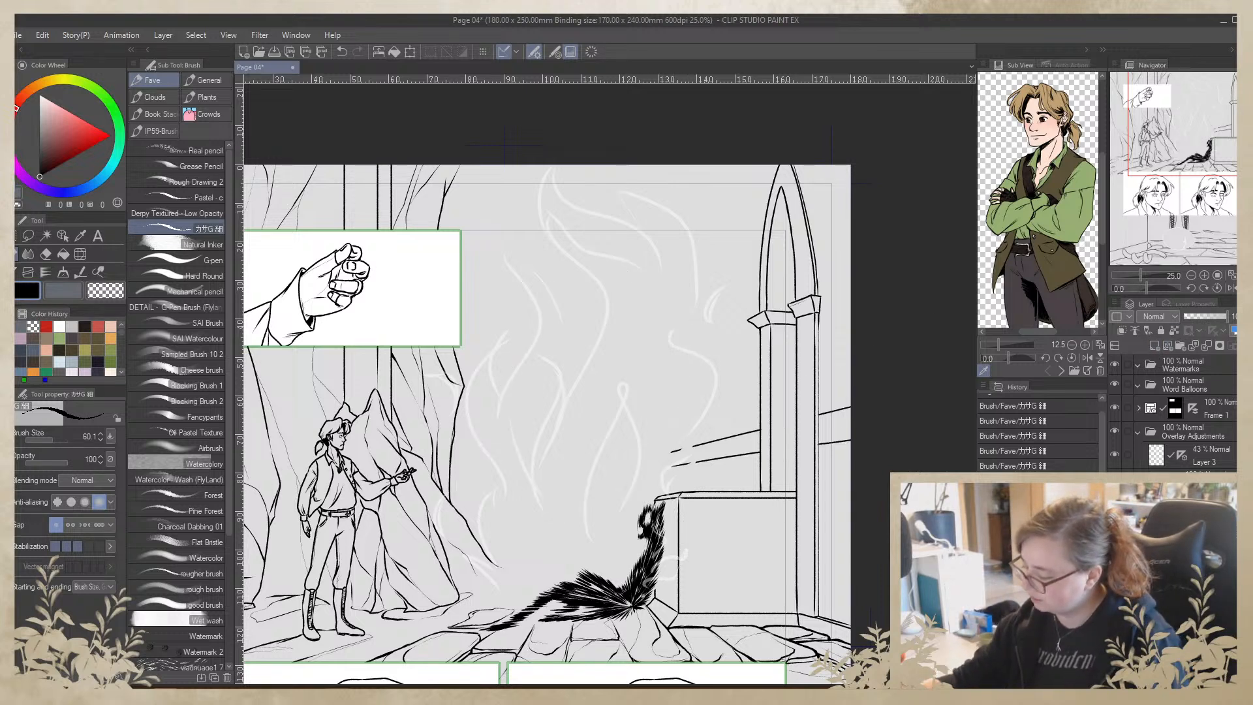
left_click(1215, 319)
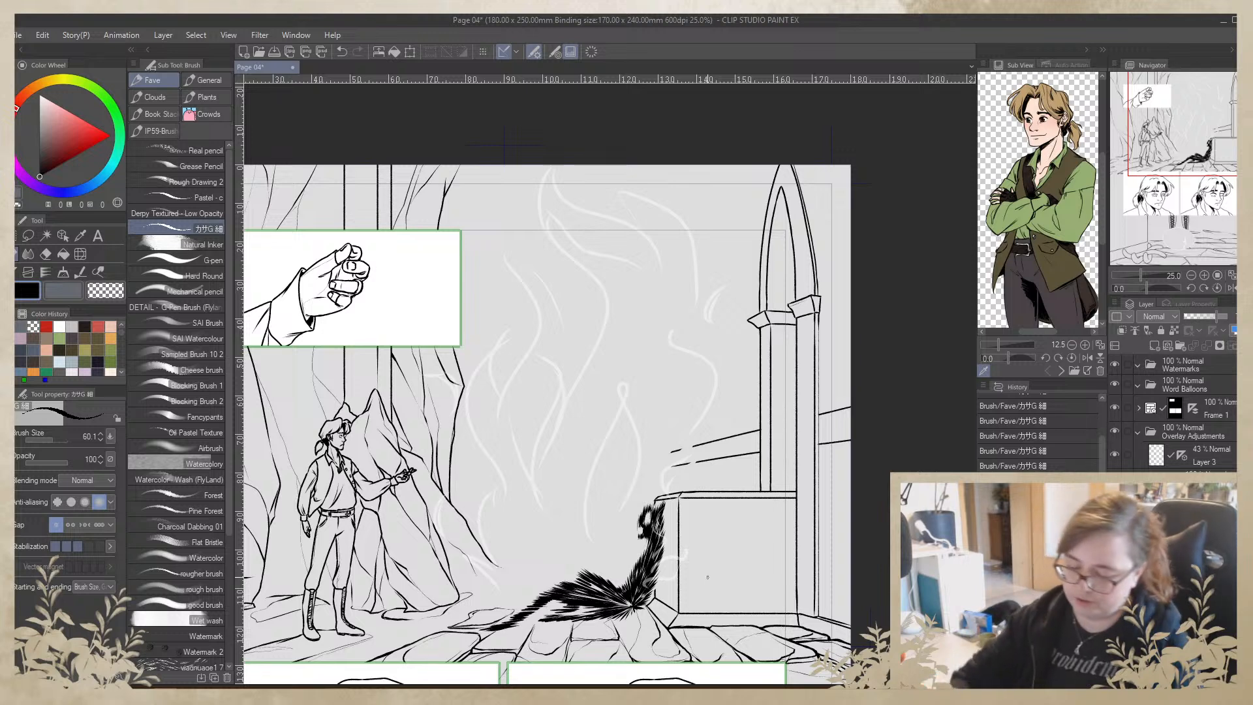
scroll(196, 587, "down", 5)
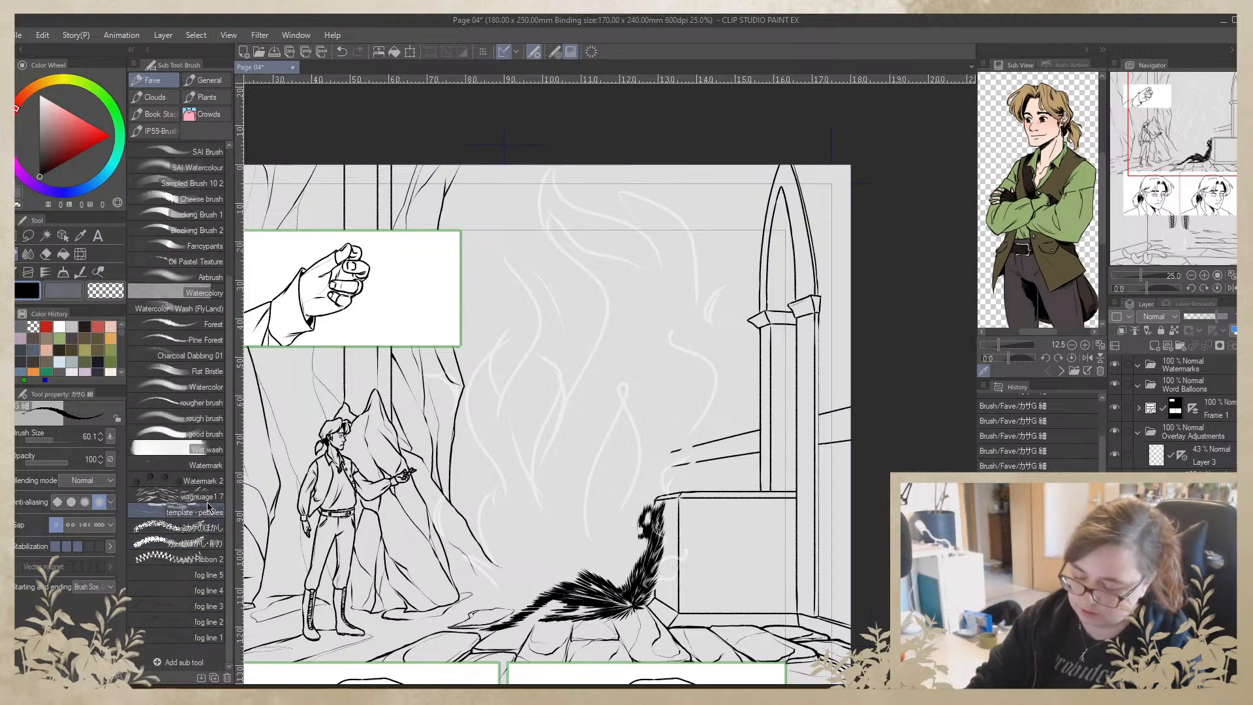
left_click(207, 544)
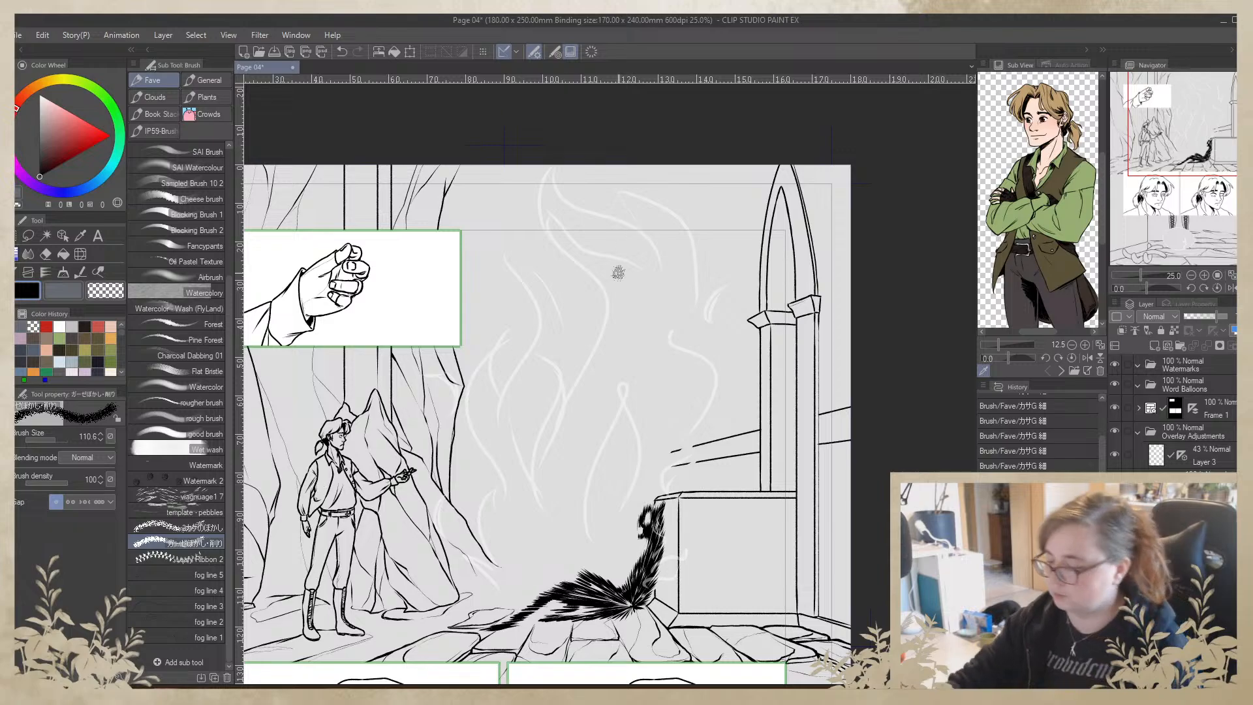
left_click(65, 442)
left_click_drag(64, 439, 68, 440)
Spray a large black speckled smoke cloud behind the white wisps and erase its excess along the side facing the man
mouse_move(630, 277)
left_mouse_down()
mouse_move(580, 422)
mouse_move(613, 444)
mouse_move(662, 312)
mouse_move(555, 568)
mouse_move(541, 228)
mouse_move(562, 456)
mouse_move(587, 555)
mouse_move(620, 587)
mouse_move(535, 522)
left_mouse_up()
left_click(110, 298)
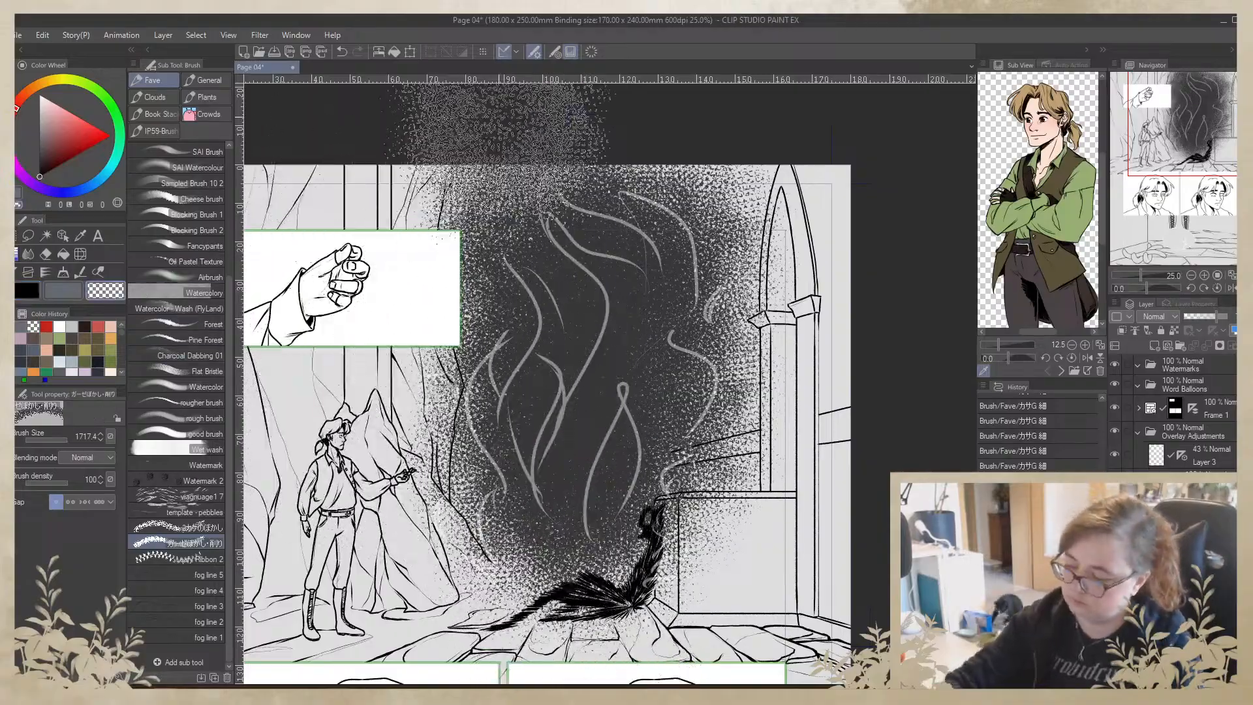
mouse_move(496, 144)
left_mouse_down()
mouse_move(378, 535)
mouse_move(451, 659)
mouse_move(751, 196)
mouse_move(783, 339)
mouse_move(770, 522)
mouse_move(704, 620)
mouse_move(424, 575)
left_mouse_up()
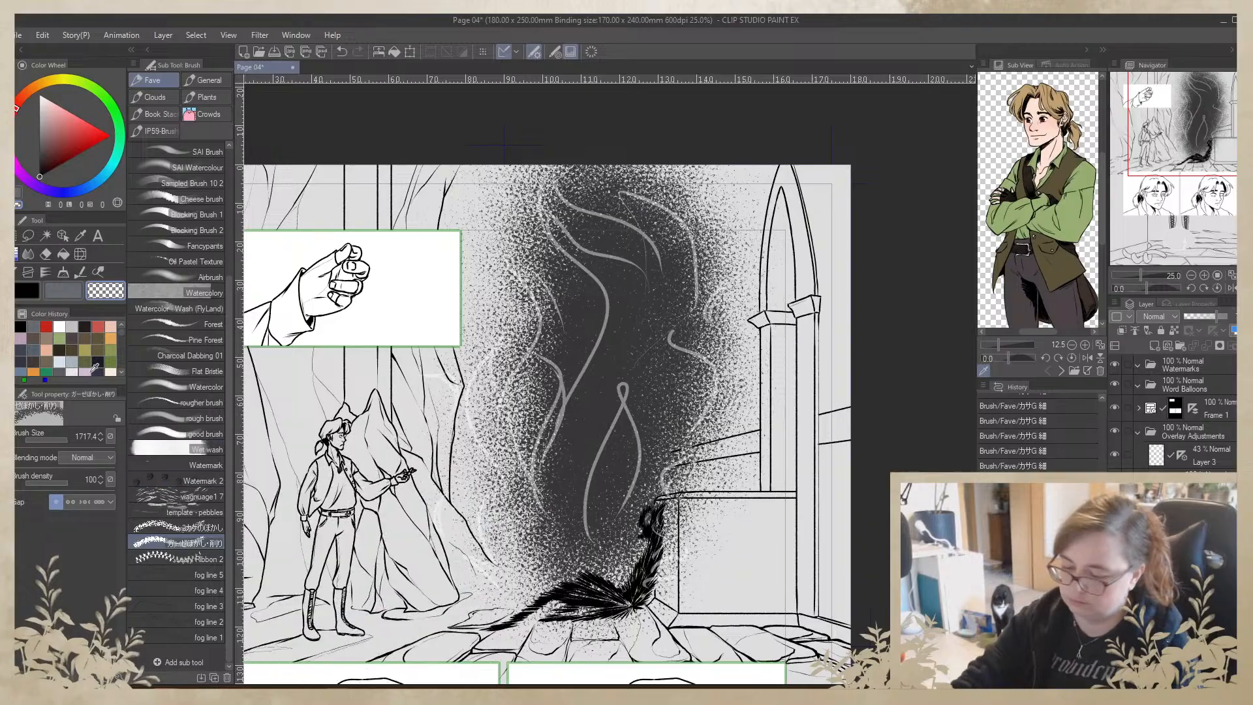
Build the speckled smoke cloud back up in black around its upper and middle parts
left_click(26, 291)
left_click_drag(574, 196, 567, 307)
mouse_move(586, 367)
left_mouse_down()
mouse_move(560, 423)
mouse_move(718, 183)
mouse_move(672, 478)
mouse_move(634, 416)
mouse_move(610, 495)
left_mouse_up()
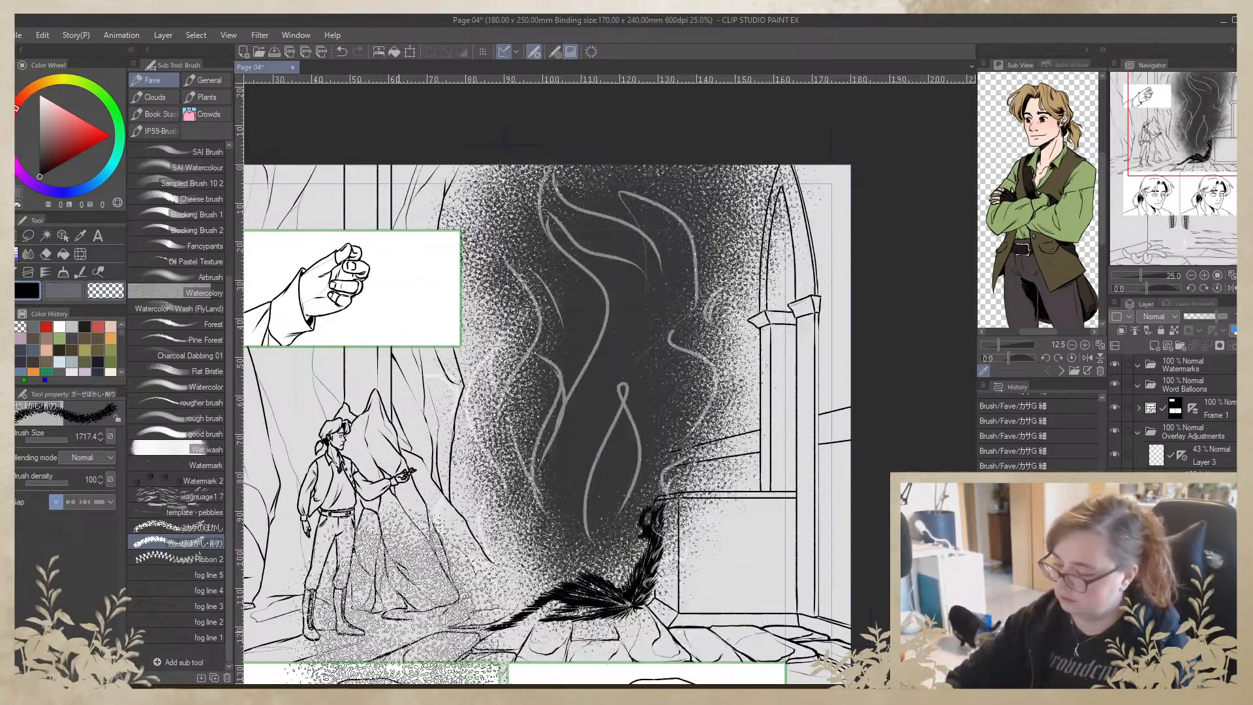
Select the half of the smoke cloud nearest the stone arch with a lasso, scale it narrower, and clear the selection
left_click(28, 235)
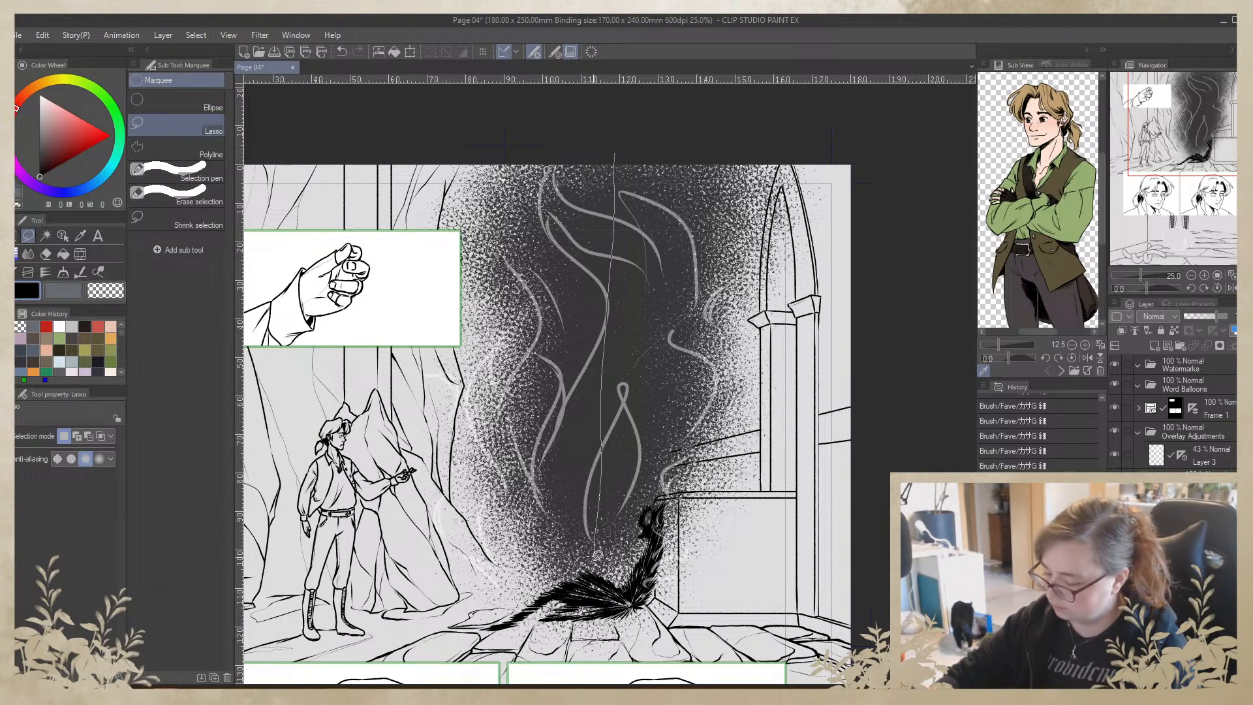
mouse_move(596, 616)
left_mouse_down()
mouse_move(852, 636)
mouse_move(819, 98)
mouse_move(852, 156)
left_mouse_up()
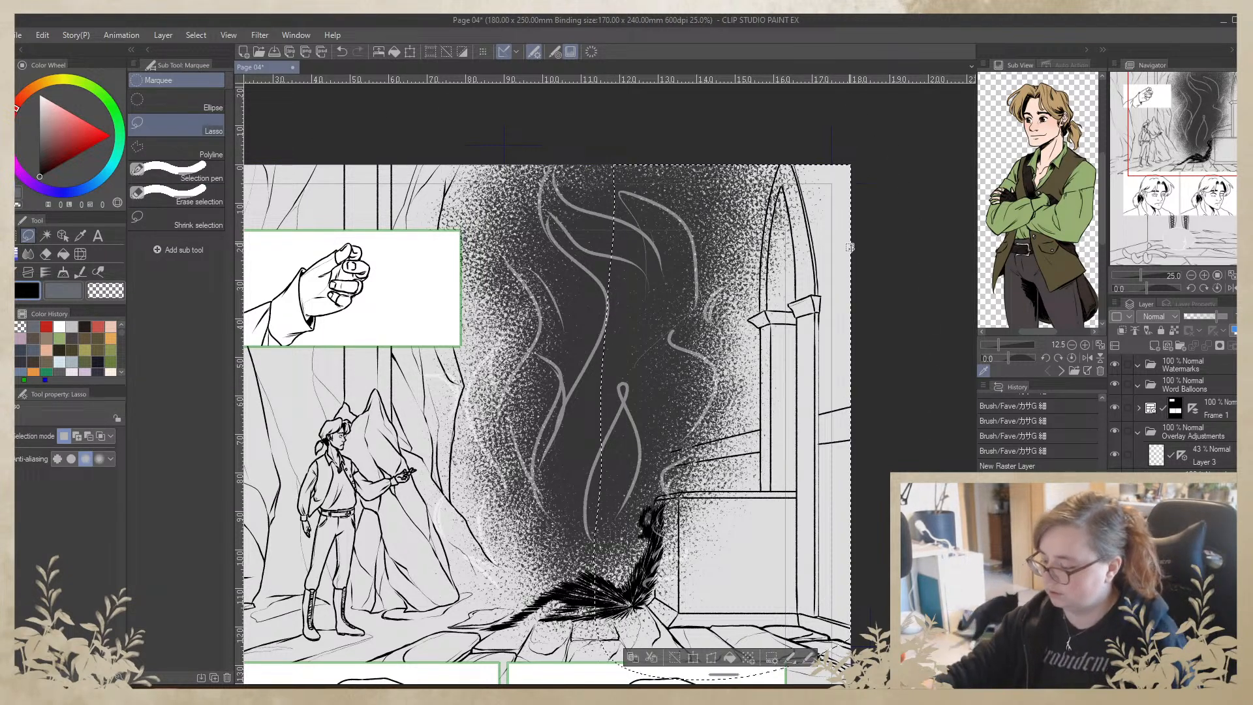
key("ctrl+t")
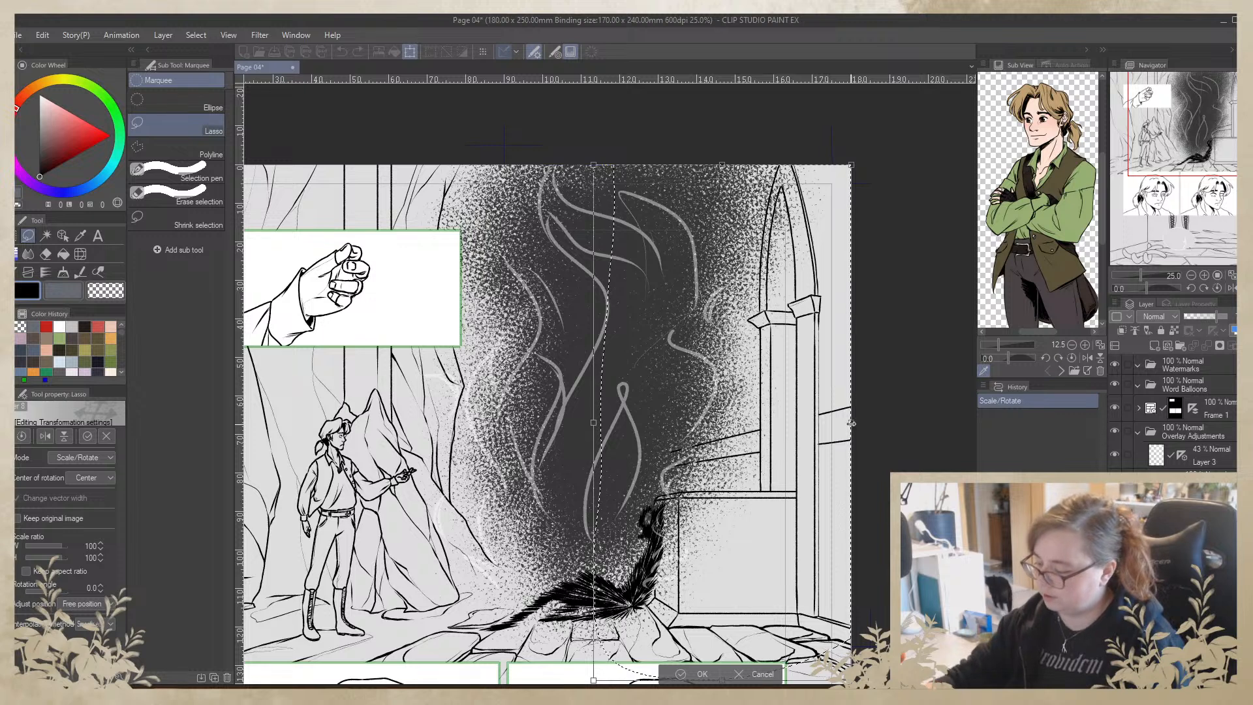
left_click_drag(819, 426, 792, 431)
left_click(667, 674)
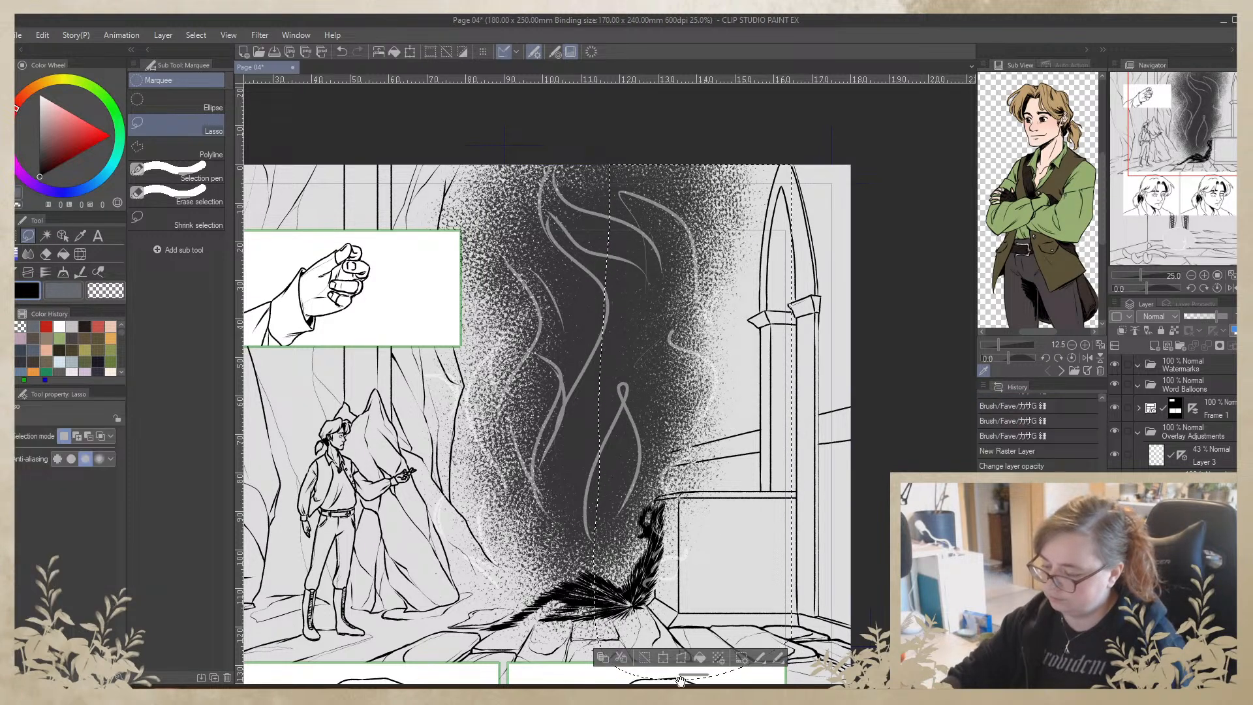
left_click(644, 658)
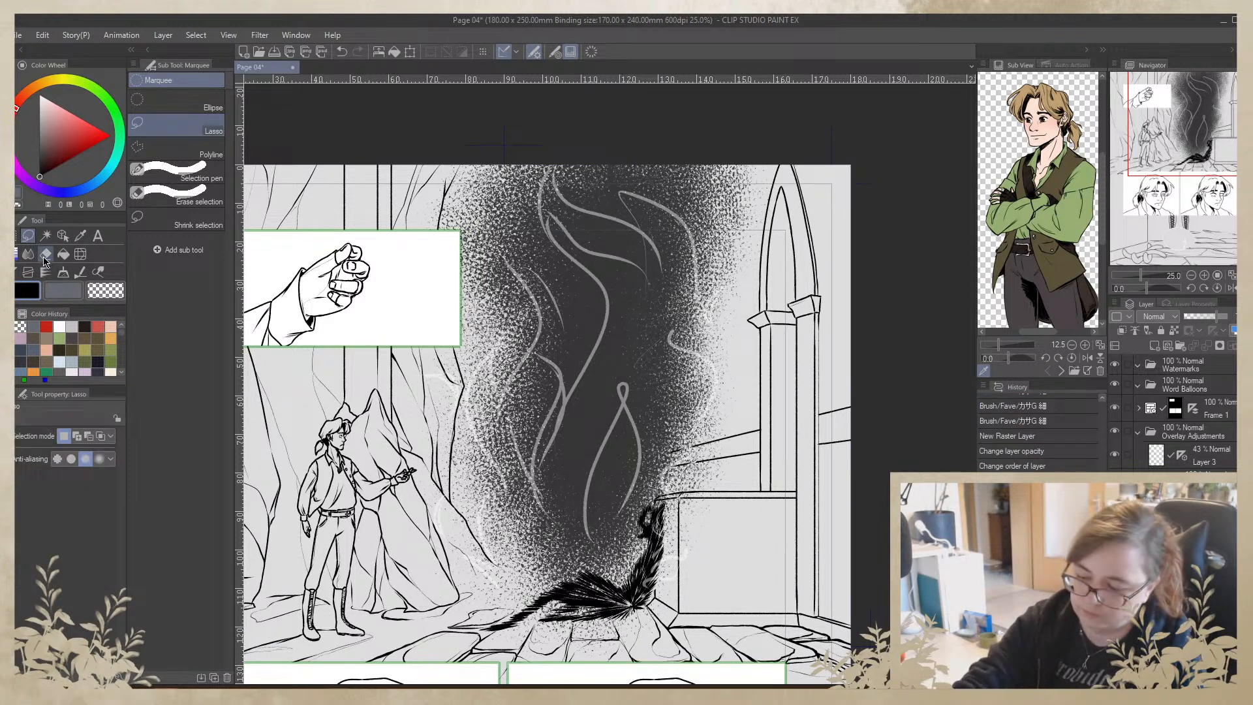
Erase the smoke speckles covering the stone block using the enclosed-area erase fill tool
left_click(45, 254)
scroll(759, 502, "down", 3)
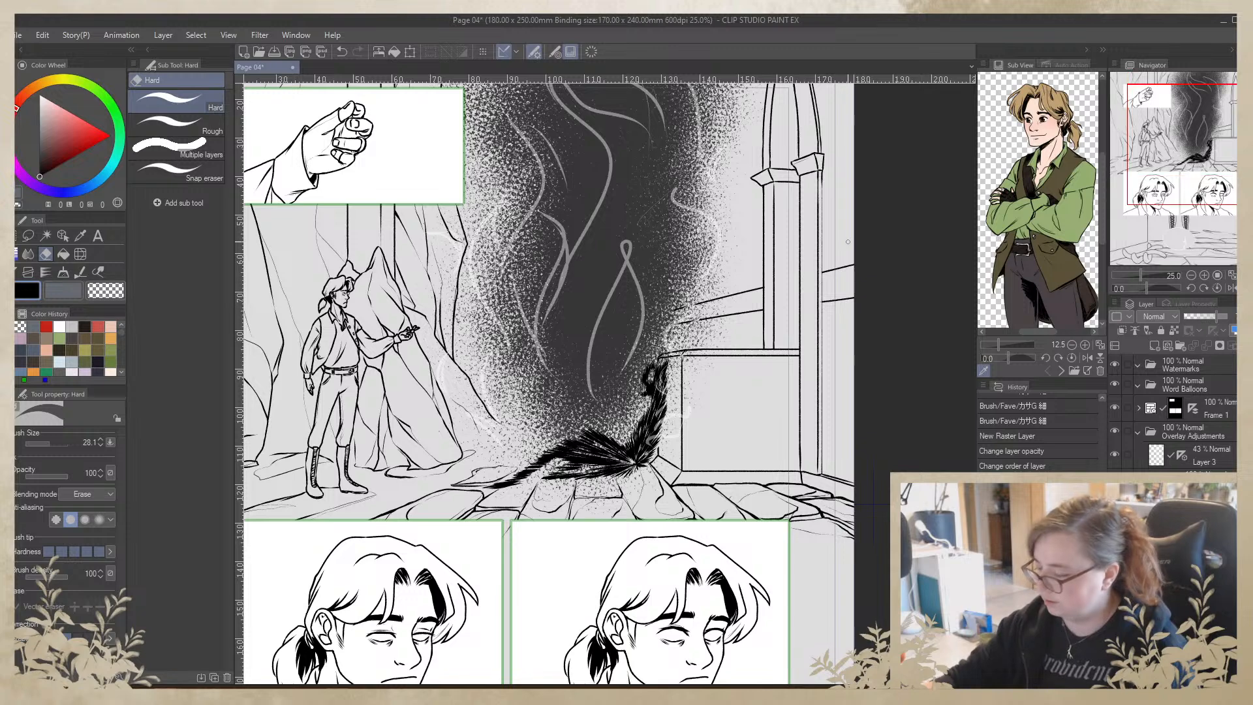
left_click(1206, 275)
left_click(1206, 276)
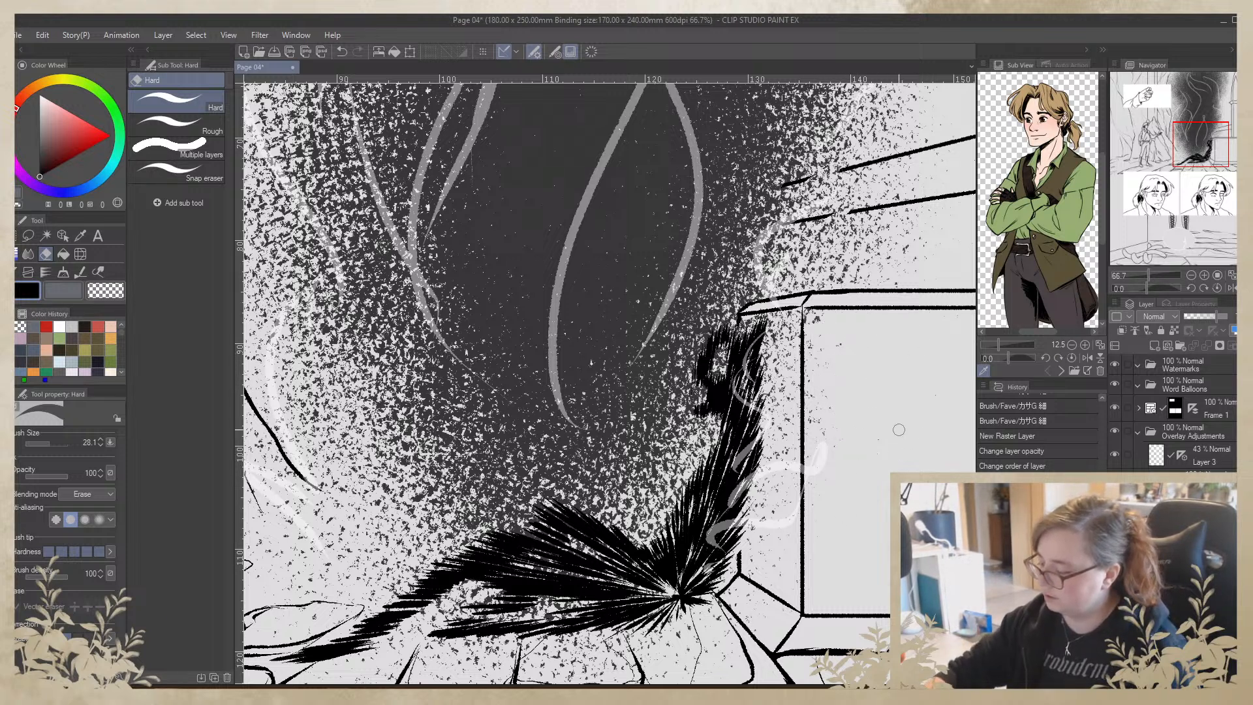
left_click_drag(821, 518, 810, 486)
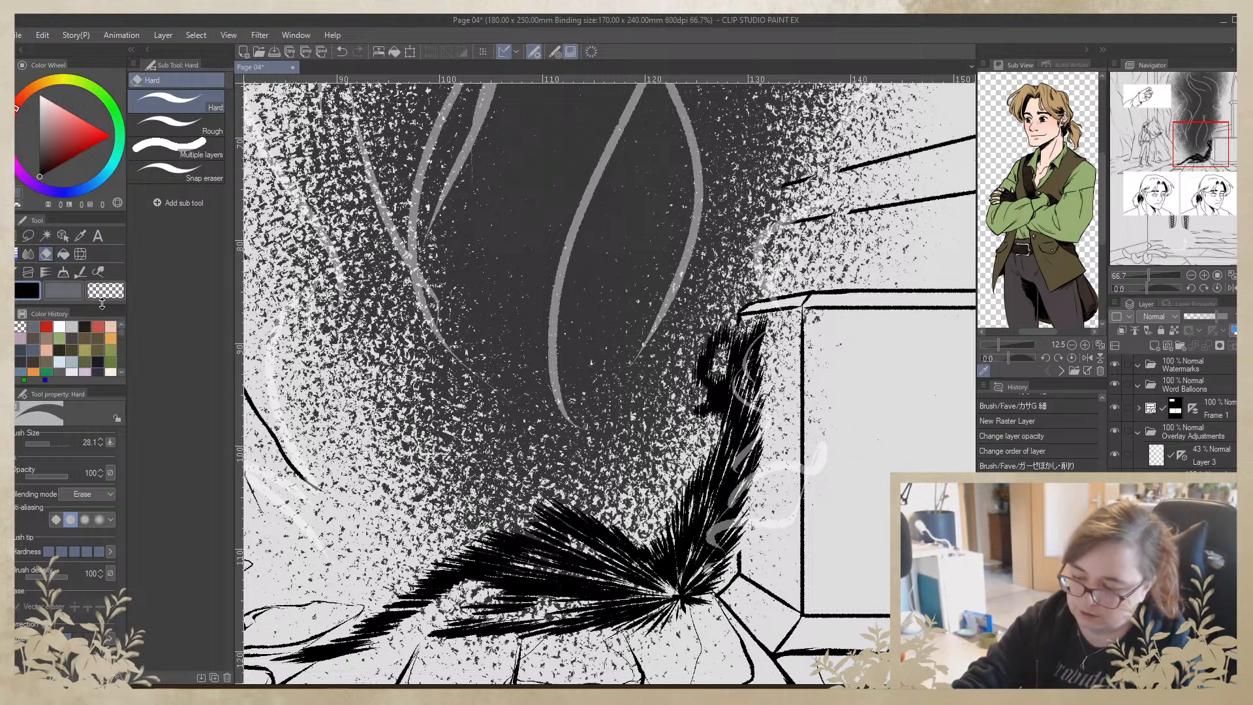
left_click(63, 254)
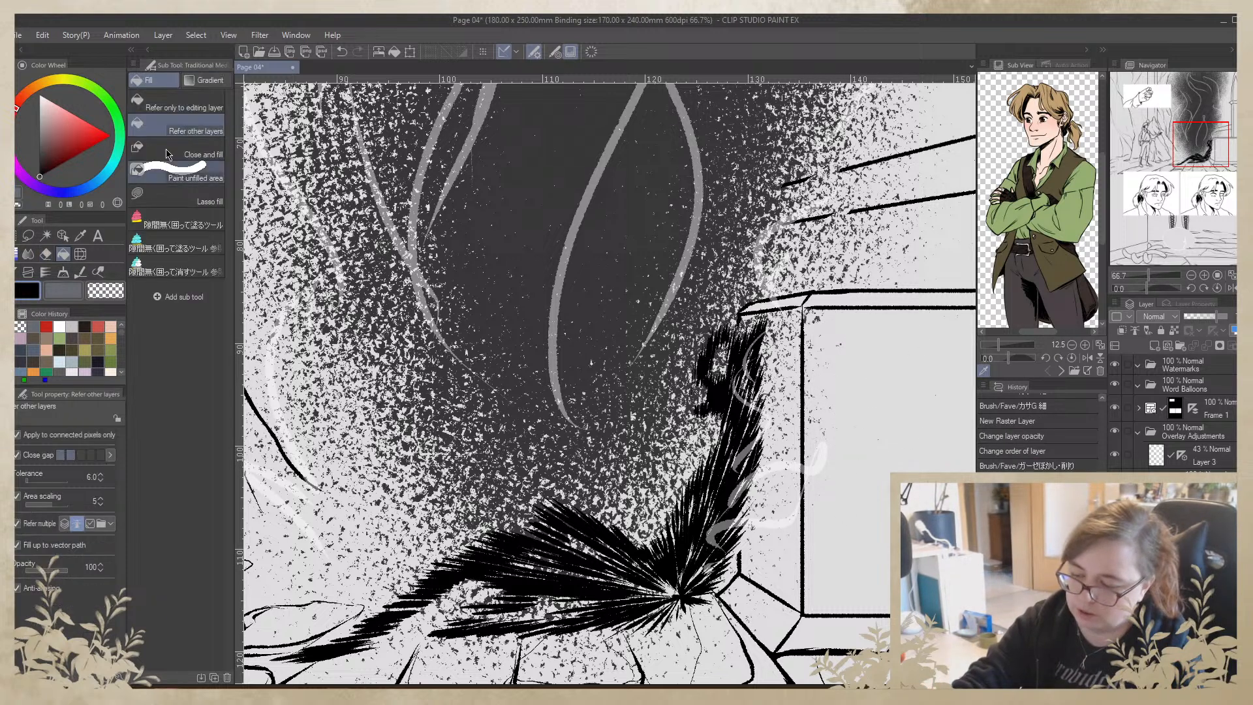
left_click(199, 273)
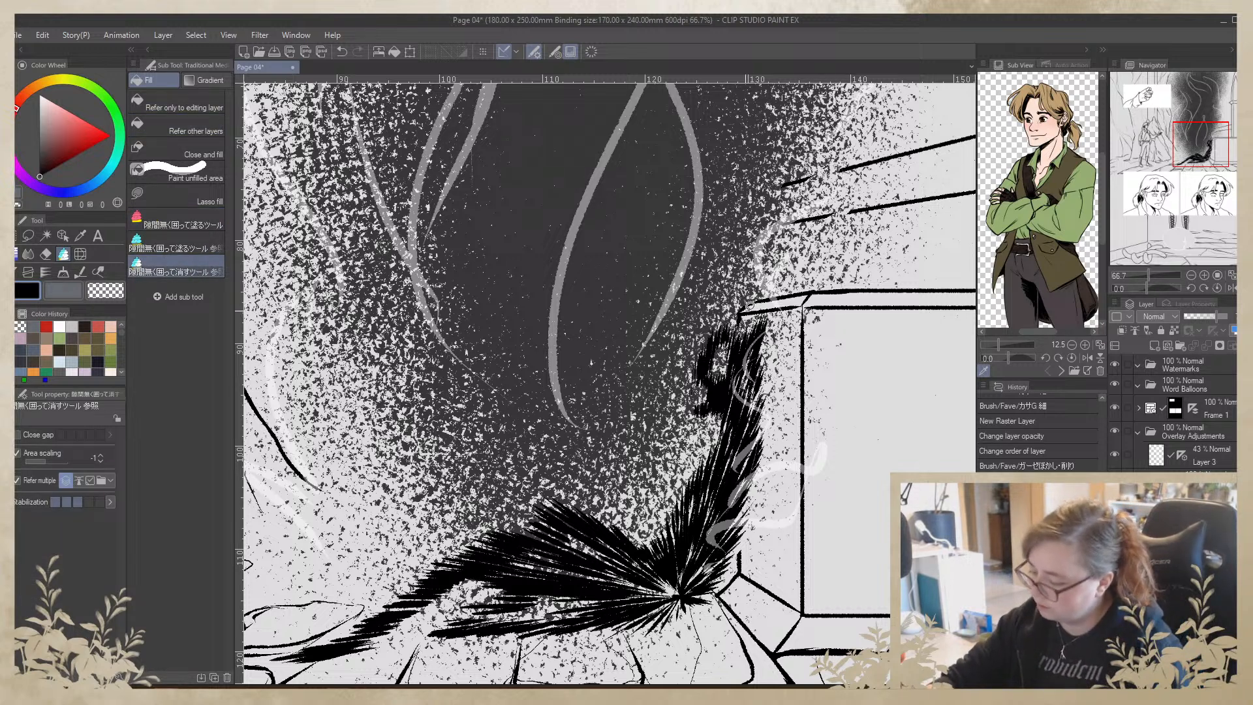
mouse_move(749, 305)
left_mouse_down()
mouse_move(749, 569)
mouse_move(807, 609)
mouse_move(919, 334)
mouse_move(874, 302)
mouse_move(754, 323)
mouse_move(885, 347)
left_mouse_up()
Erase the speckles from the paving below the black feathery shape and carve a thin clear outline around it
scroll(813, 478, "down", 3)
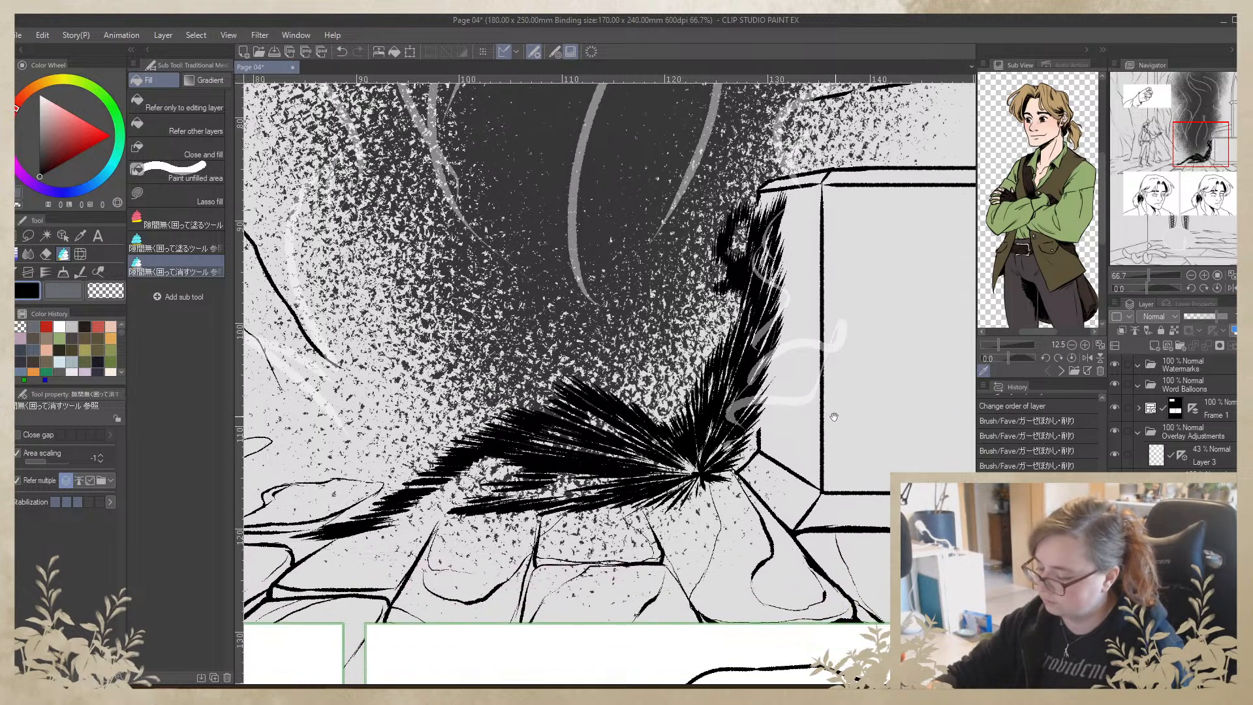
mouse_move(794, 351)
left_mouse_down()
mouse_move(669, 474)
mouse_move(525, 451)
mouse_move(379, 525)
mouse_move(299, 597)
mouse_move(882, 574)
mouse_move(840, 278)
left_mouse_up()
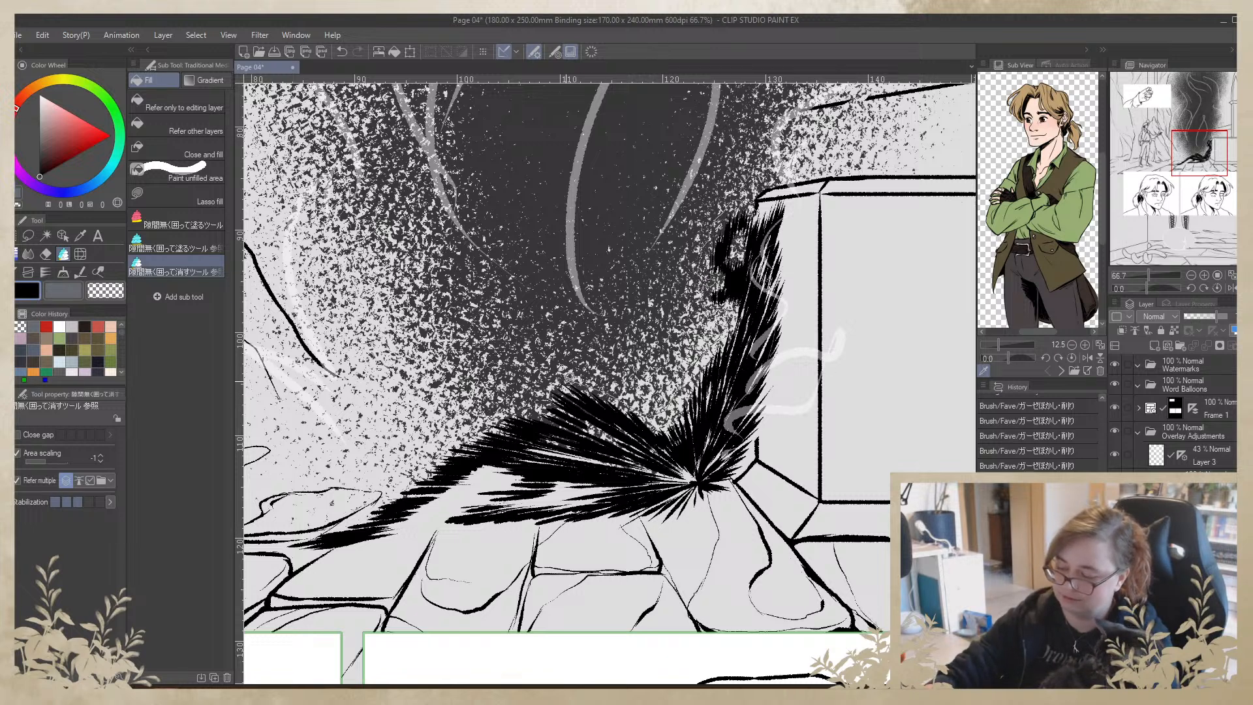
mouse_move(508, 400)
left_mouse_down()
mouse_move(392, 484)
mouse_move(295, 526)
mouse_move(469, 623)
mouse_move(846, 292)
mouse_move(813, 197)
mouse_move(789, 177)
left_mouse_up()
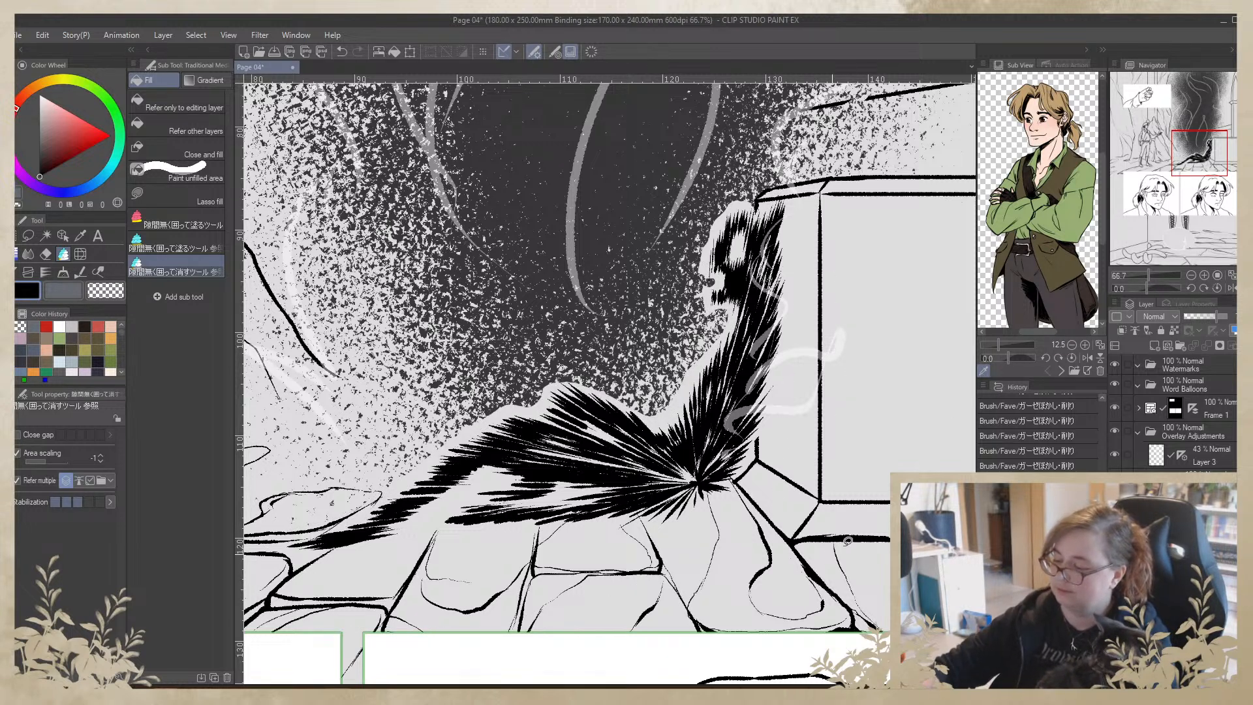
mouse_move(658, 416)
left_mouse_down()
mouse_move(596, 370)
mouse_move(550, 369)
mouse_move(532, 415)
mouse_move(572, 460)
mouse_move(701, 436)
left_mouse_up()
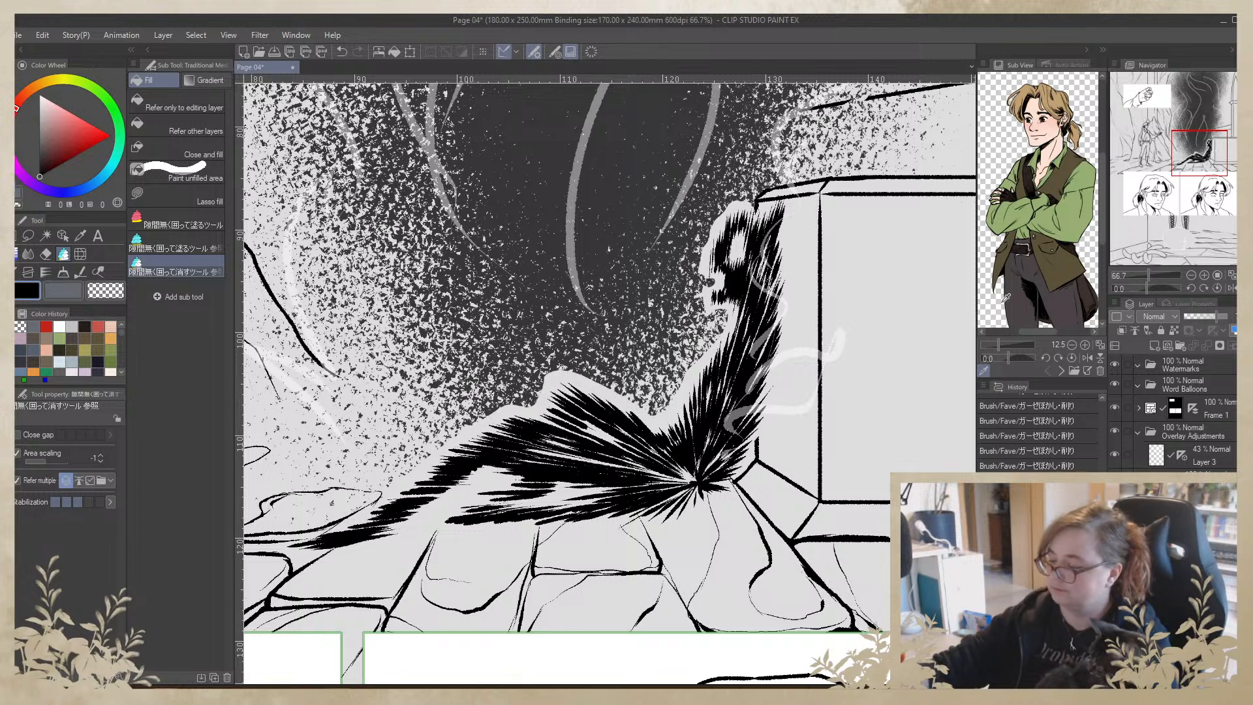
Erase the speckles overlapping the rock wall, from beside the man's outstretched hand up to the page's upper edge
left_click_drag(1203, 175, 1182, 152)
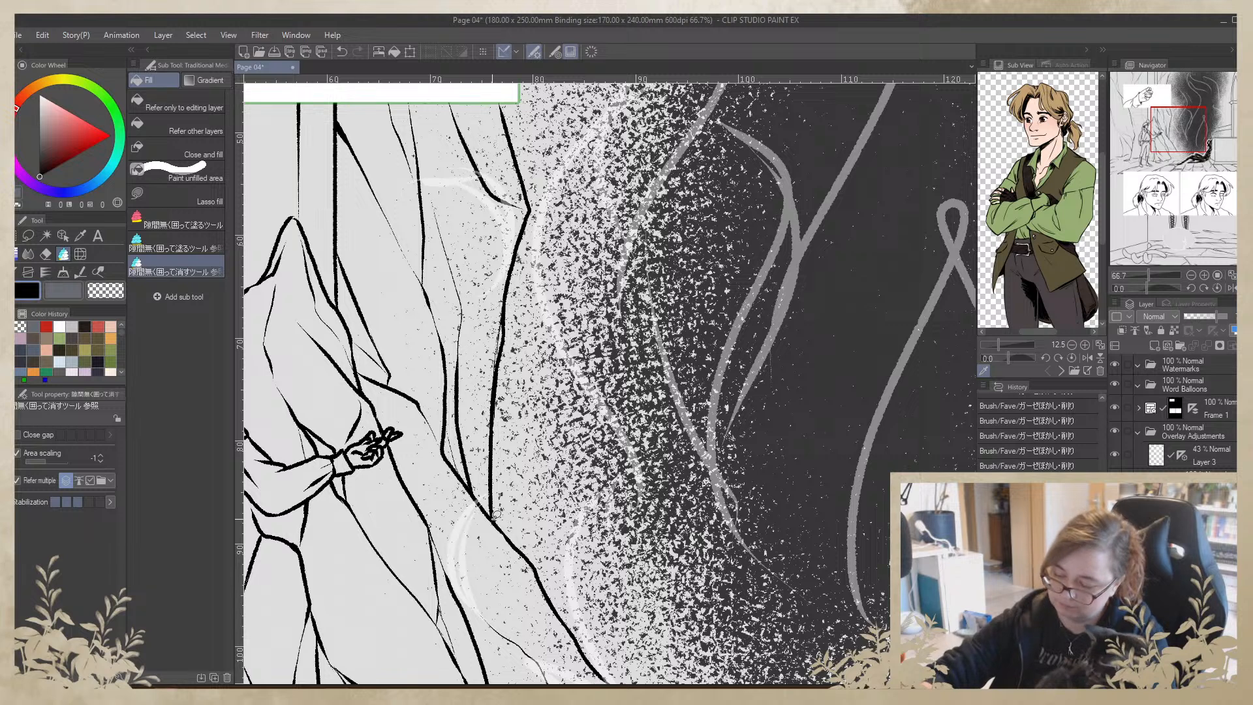
mouse_move(496, 461)
left_mouse_down()
mouse_move(497, 300)
mouse_move(321, 413)
mouse_move(448, 617)
mouse_move(499, 545)
mouse_move(497, 465)
left_mouse_up()
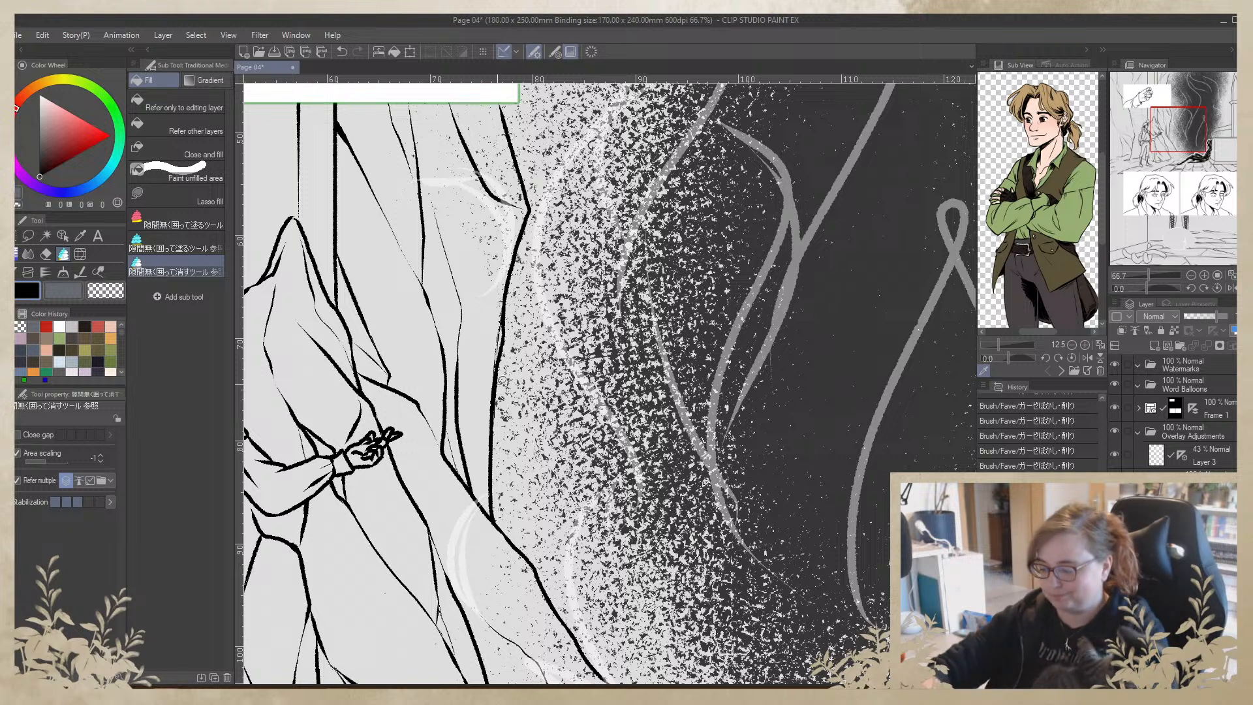
mouse_move(494, 386)
left_mouse_down()
mouse_move(508, 202)
mouse_move(445, 147)
mouse_move(382, 171)
left_mouse_up()
mouse_move(501, 95)
left_mouse_down()
mouse_move(603, 312)
mouse_move(633, 428)
mouse_move(609, 487)
mouse_move(464, 368)
mouse_move(525, 262)
left_mouse_up()
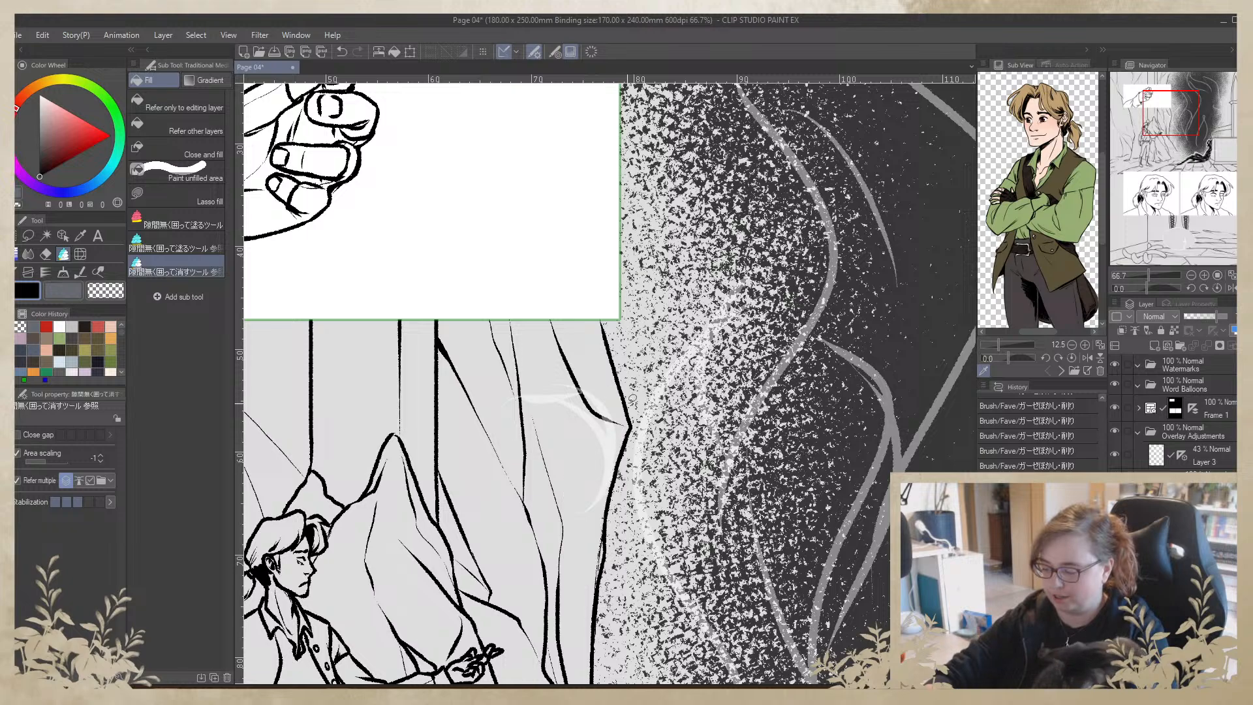
left_click_drag(579, 224, 681, 702)
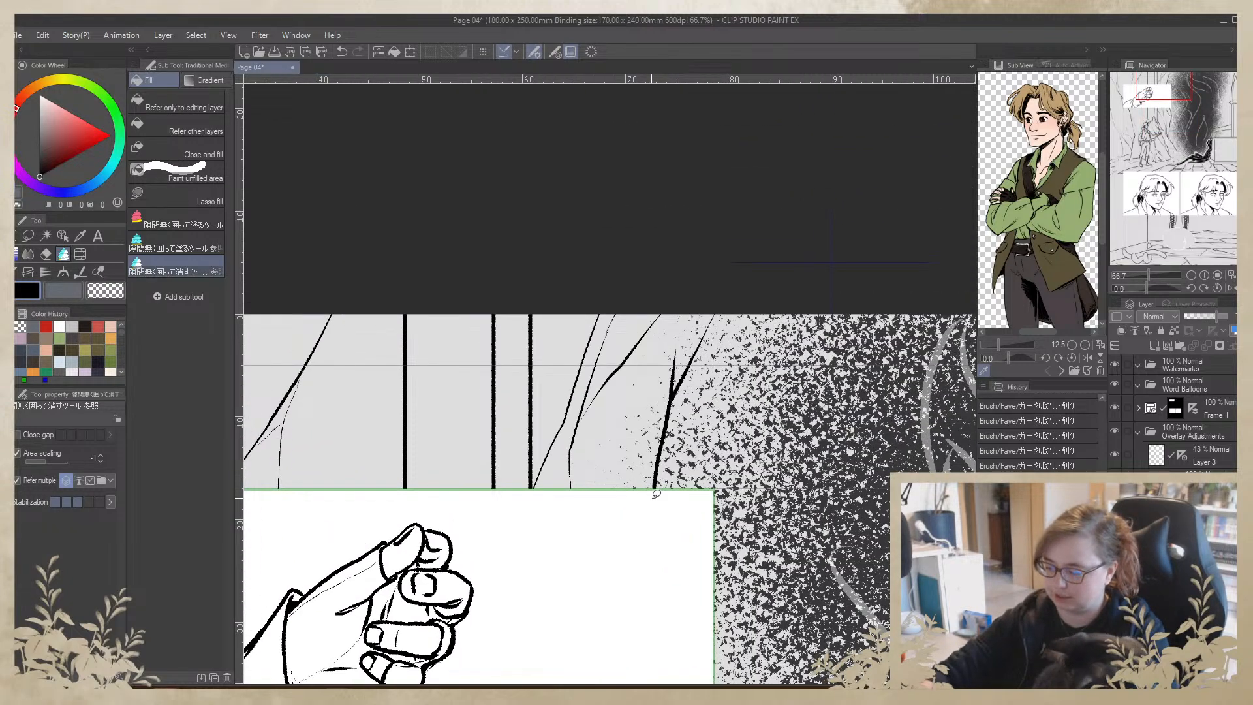
mouse_move(654, 500)
left_mouse_down()
mouse_move(677, 391)
mouse_move(721, 313)
mouse_move(716, 262)
mouse_move(590, 563)
left_mouse_up()
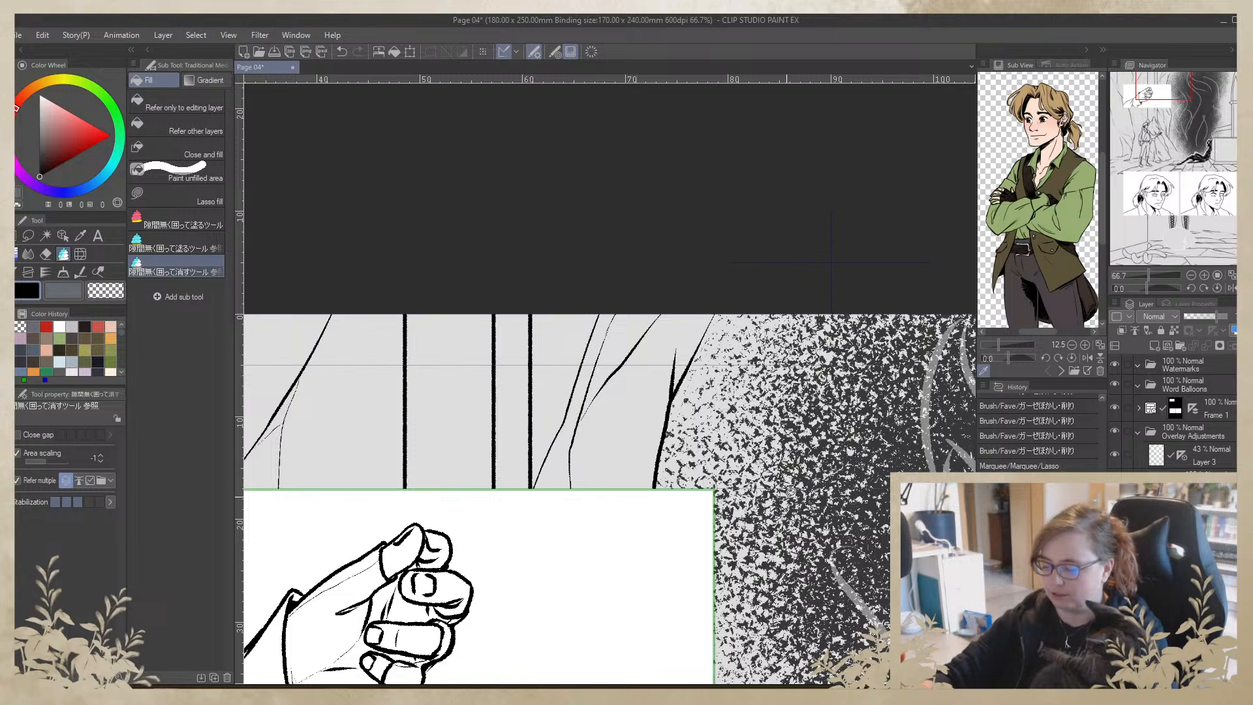
Erase the speckles from the lower rock slope and the ground between the man and the feathery shape
left_click_drag(1163, 136, 1166, 165)
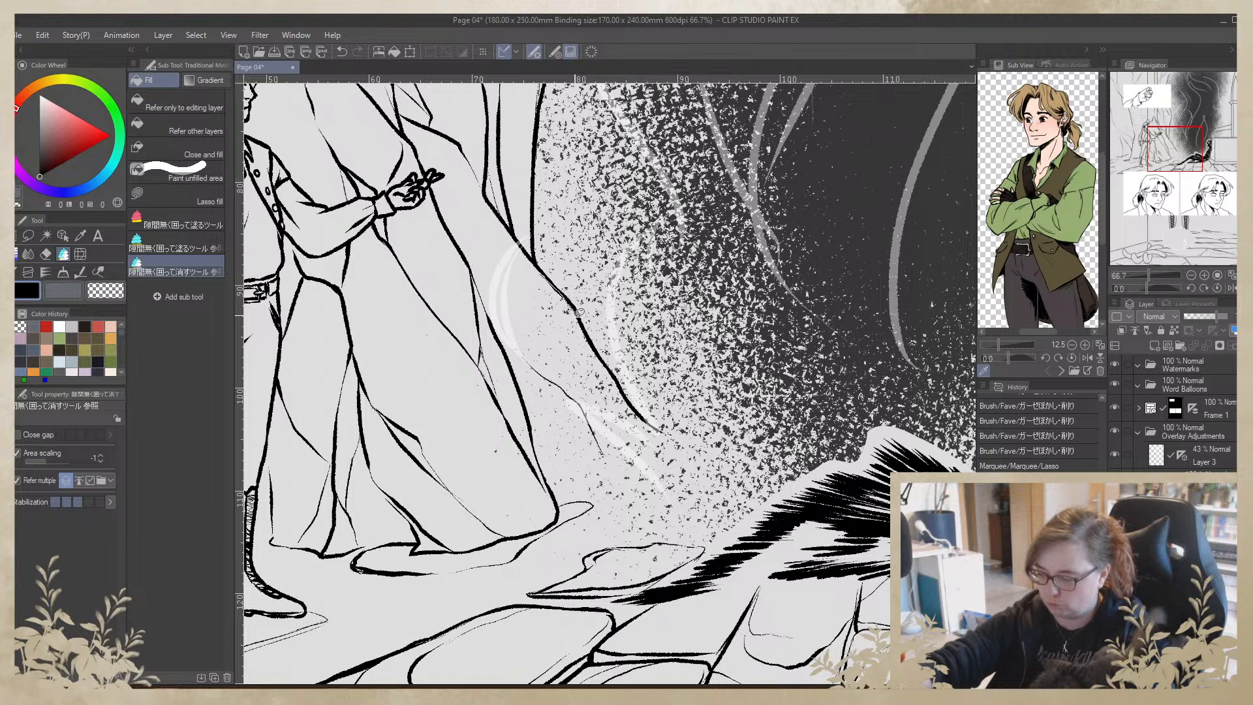
mouse_move(610, 361)
left_mouse_down()
mouse_move(658, 431)
mouse_move(581, 473)
mouse_move(530, 529)
mouse_move(390, 411)
left_mouse_up()
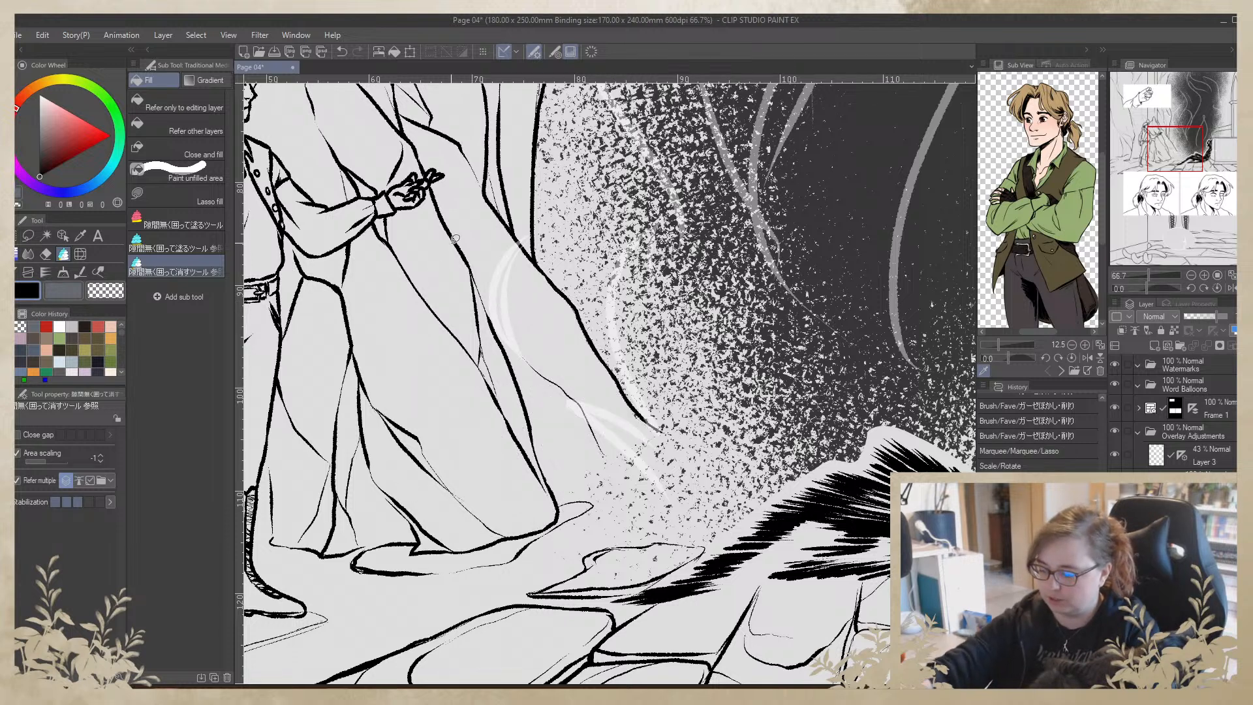
mouse_move(655, 425)
left_mouse_down()
mouse_move(729, 475)
mouse_move(770, 547)
mouse_move(455, 421)
left_mouse_up()
mouse_move(667, 449)
left_mouse_down()
mouse_move(751, 450)
mouse_move(710, 482)
mouse_move(551, 537)
left_mouse_up()
left_click_drag(710, 464, 677, 511)
mouse_move(869, 453)
left_mouse_down()
mouse_move(834, 464)
mouse_move(865, 461)
left_mouse_up()
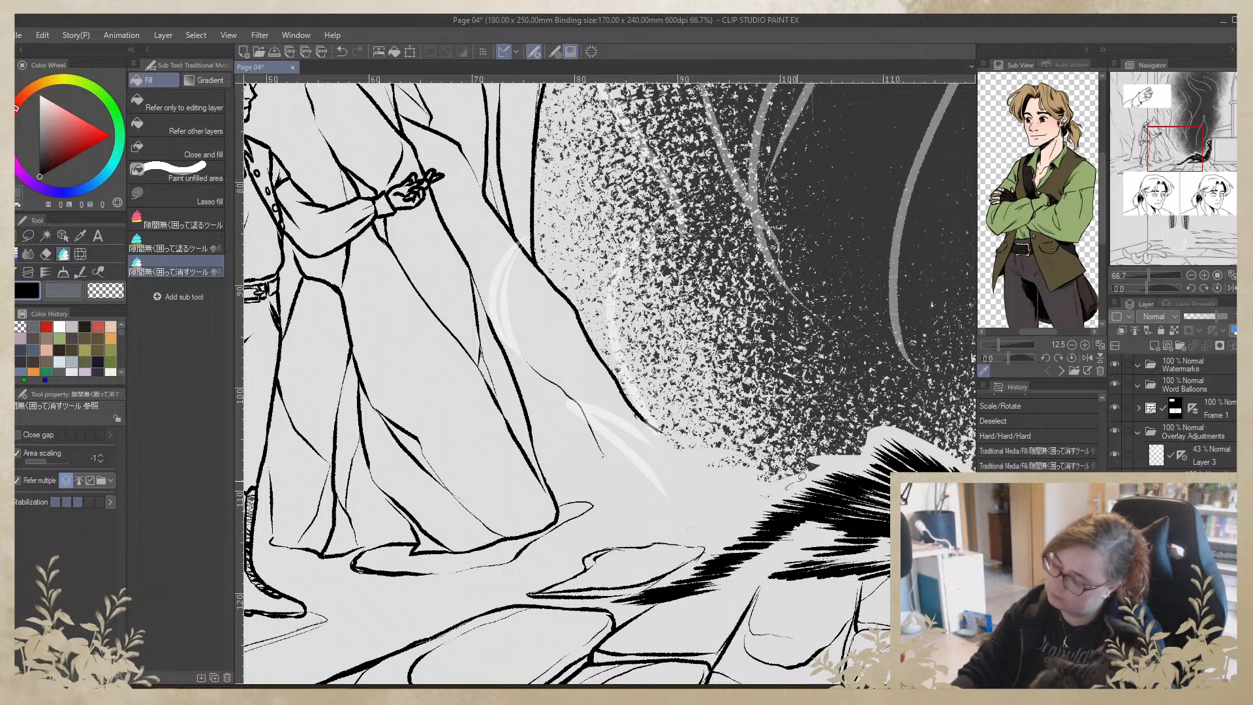
mouse_move(768, 485)
left_mouse_down()
mouse_move(756, 515)
mouse_move(777, 515)
left_mouse_up()
mouse_move(640, 443)
left_mouse_down()
mouse_move(491, 468)
mouse_move(613, 506)
left_mouse_up()
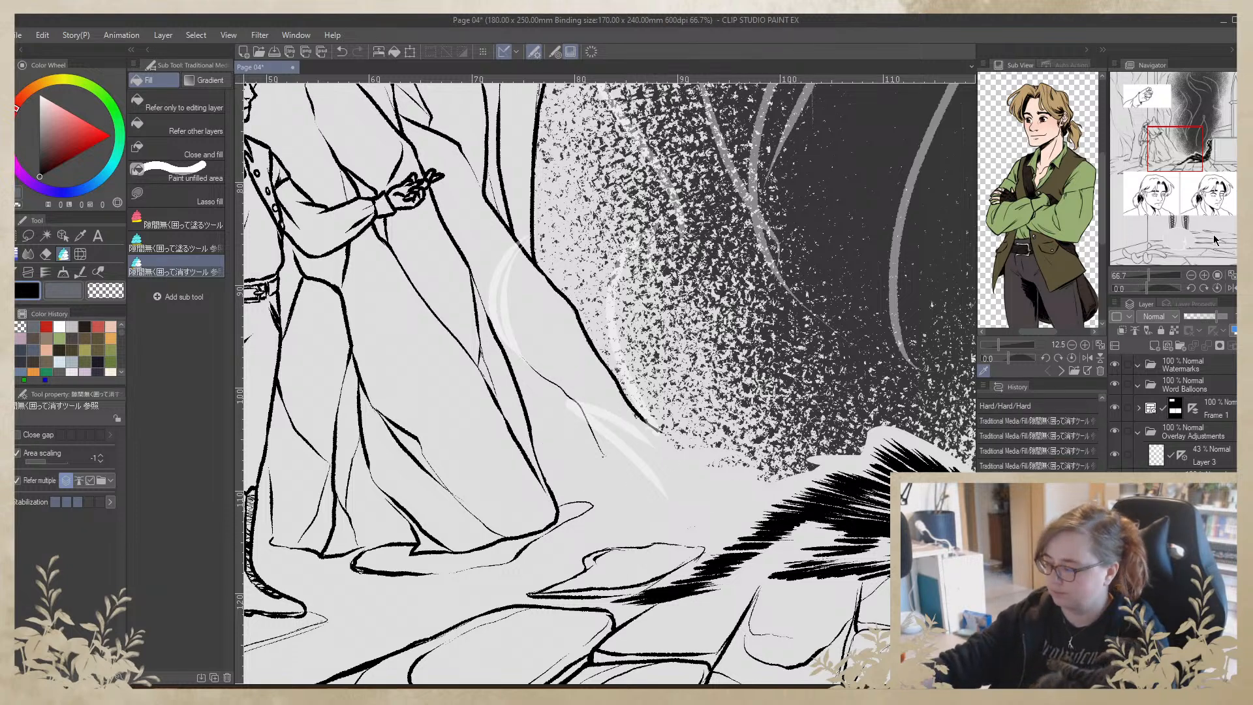
Raise the smoke cloud layer's opacity to full
left_click(1191, 275)
left_click(1191, 275)
left_click(1190, 276)
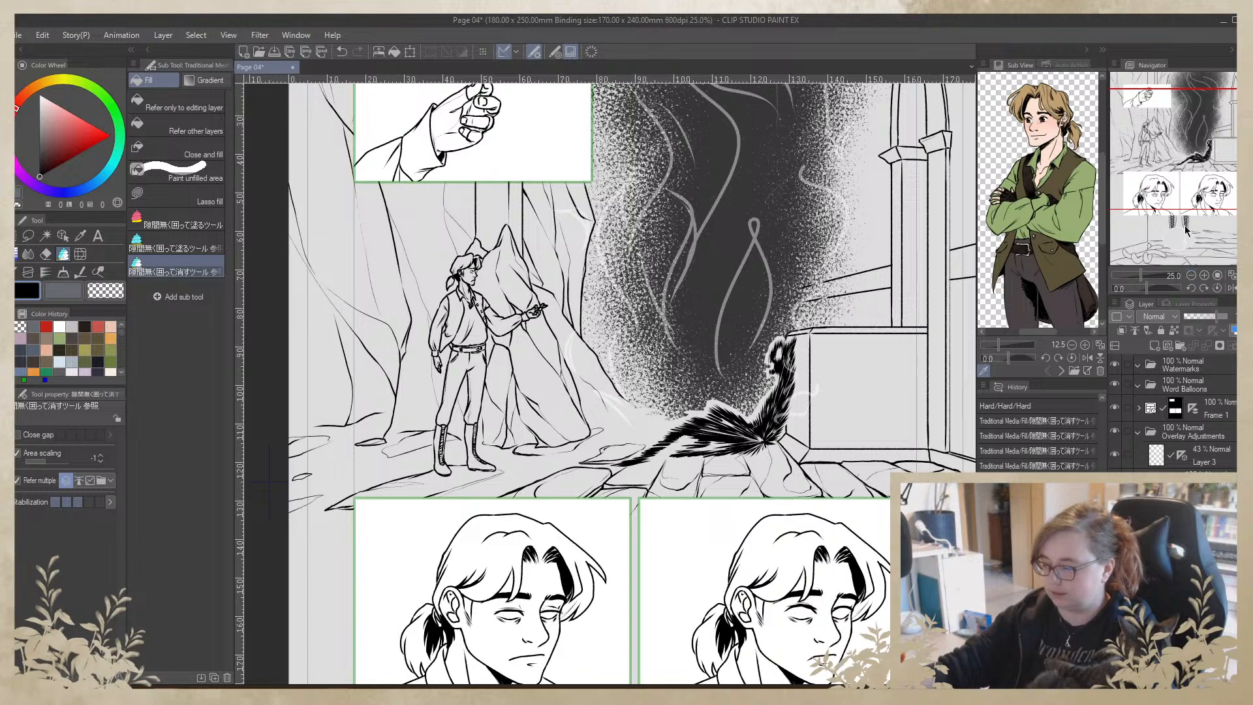
left_click(1223, 318)
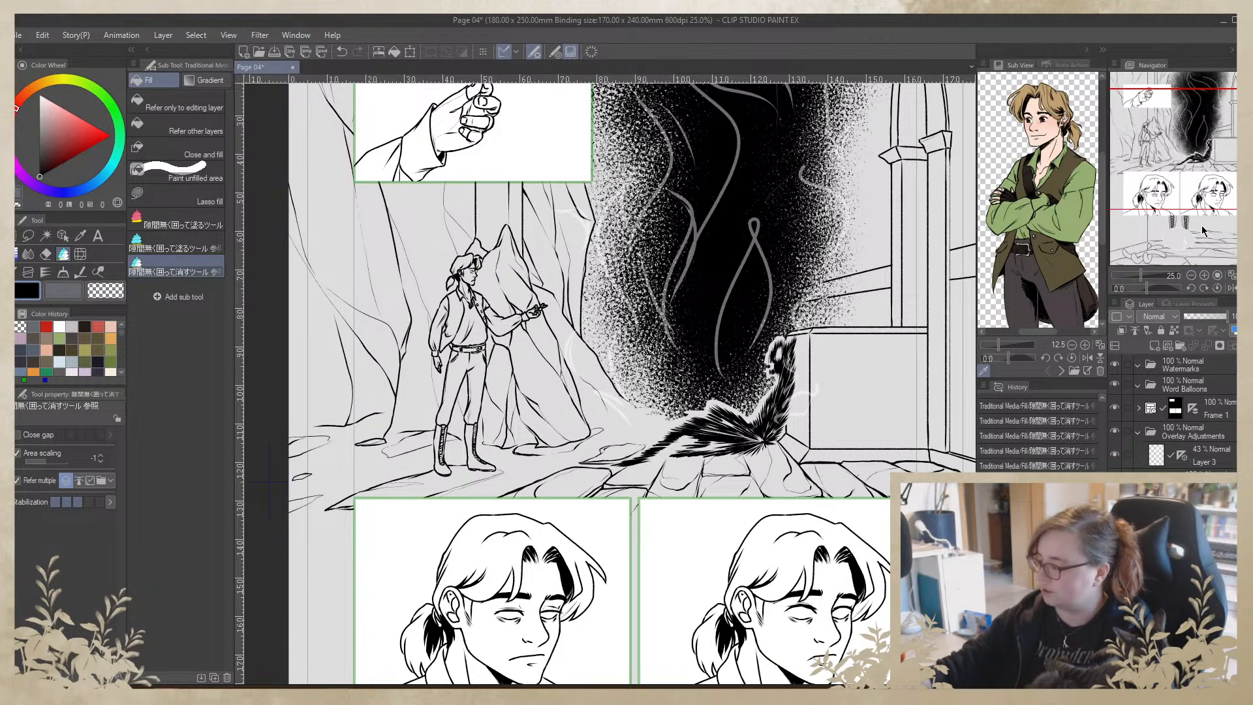
left_click_drag(1198, 200, 1200, 173)
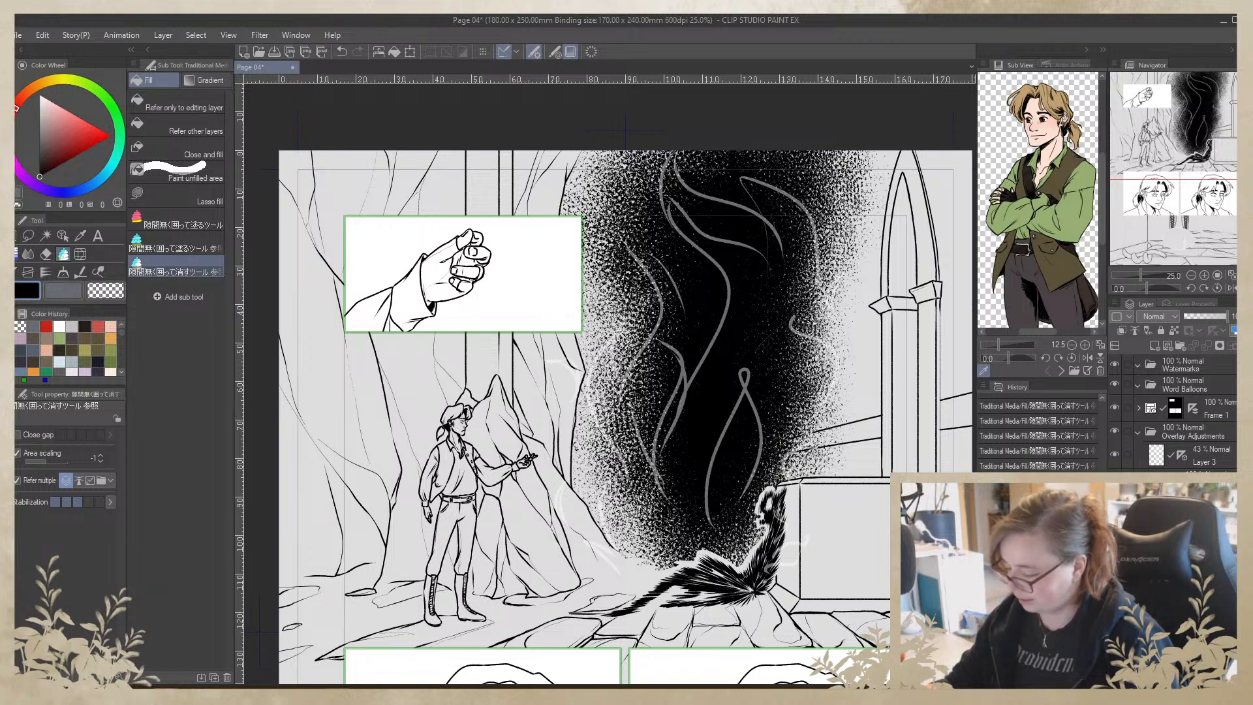
left_click_drag(1178, 136, 1168, 238)
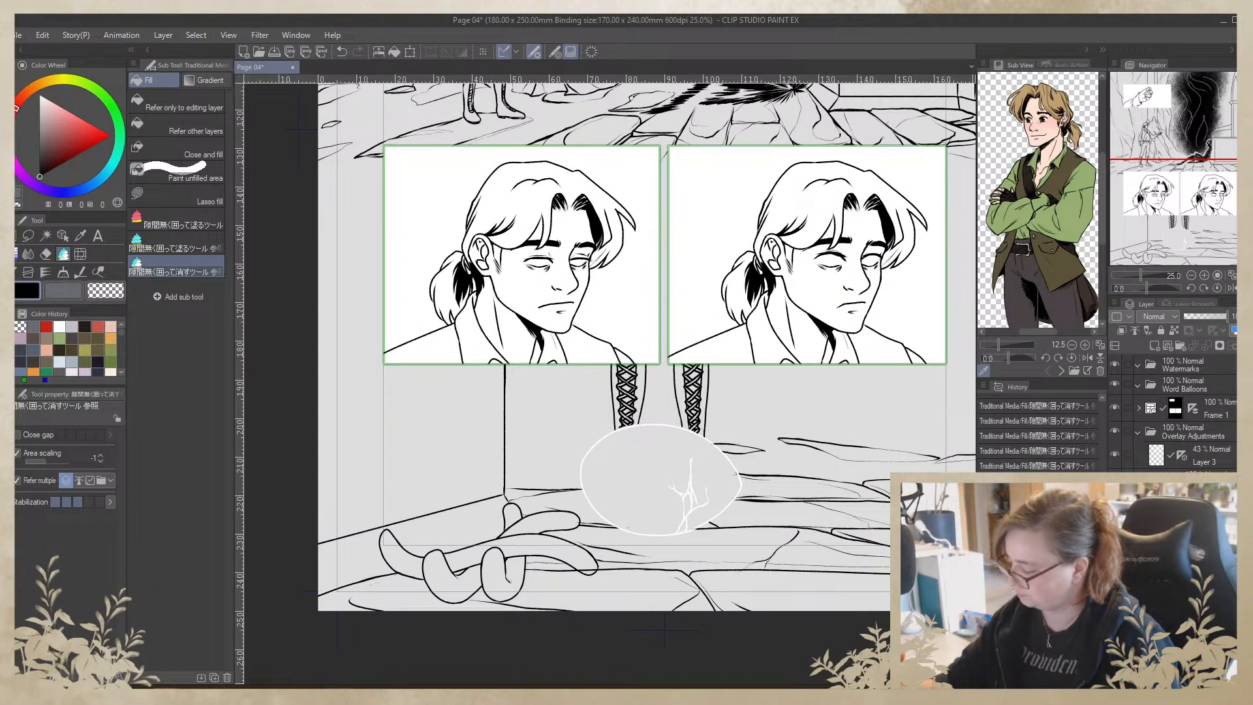
left_click(48, 254)
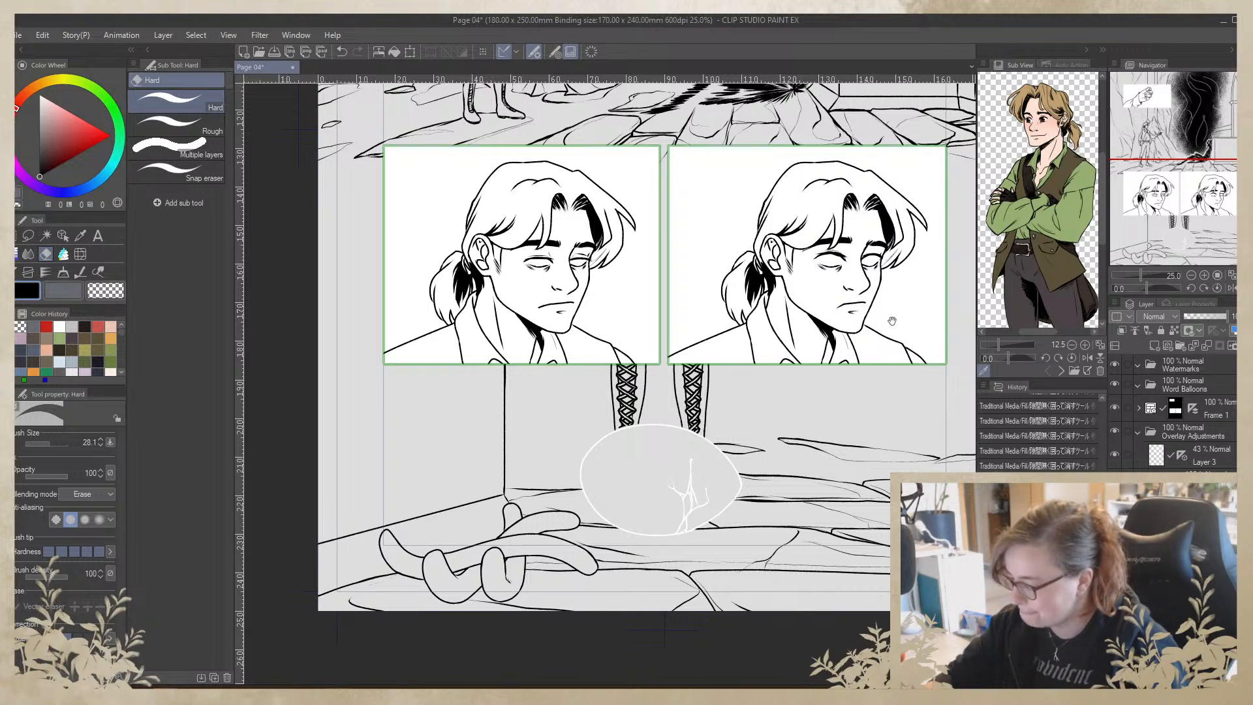
scroll(890, 362, "up", 5)
left_click_drag(280, 434, 249, 142)
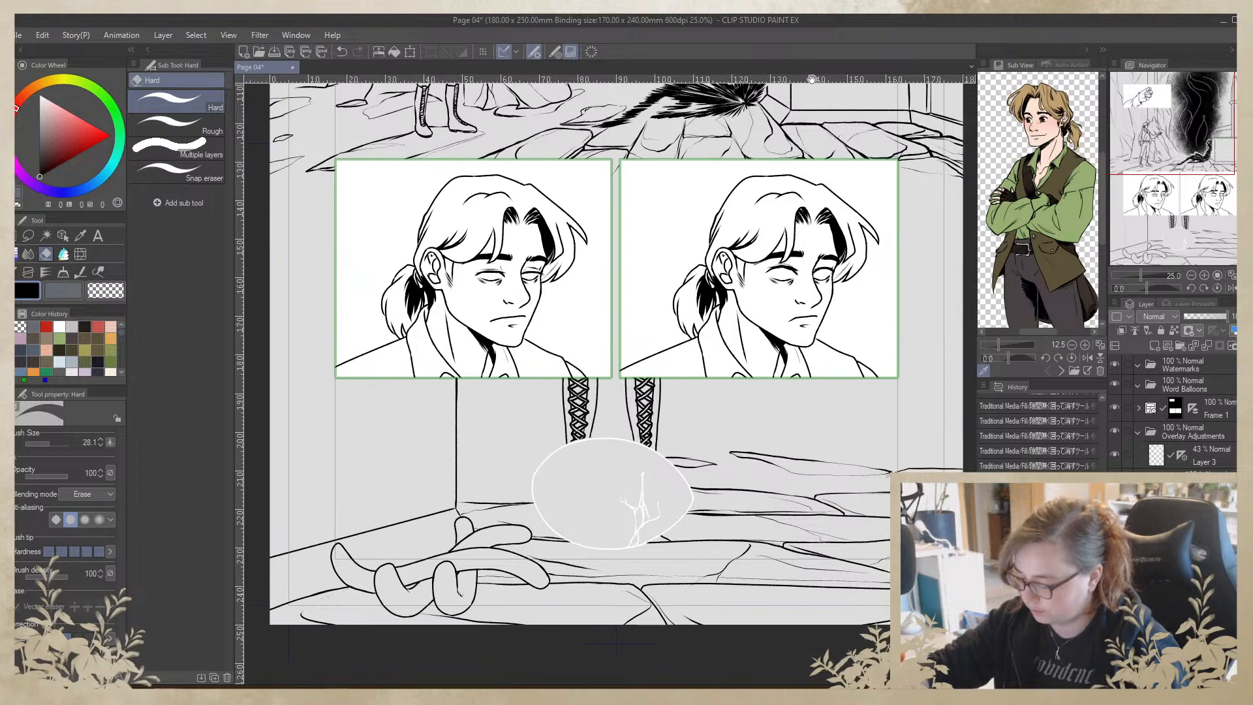
left_click_drag(811, 79, 875, 627)
mouse_move(825, 497)
left_mouse_down()
mouse_move(844, 573)
mouse_move(805, 459)
mouse_move(781, 498)
left_mouse_up()
left_click(1189, 561)
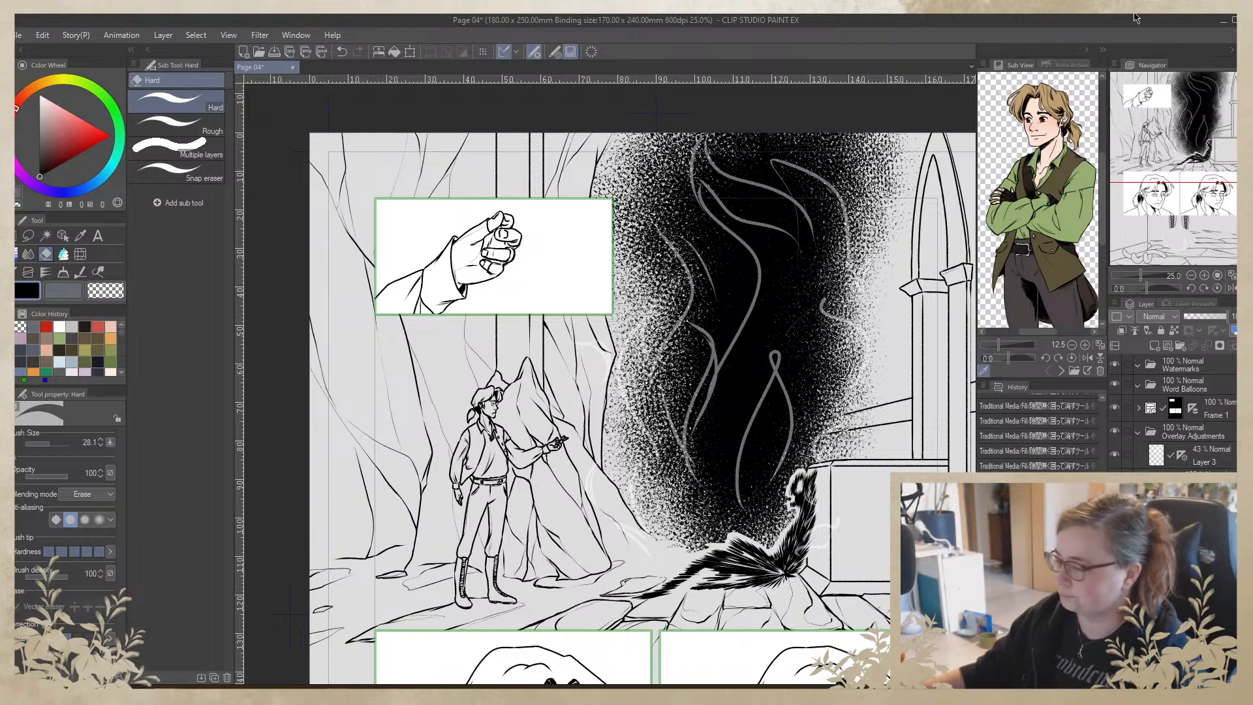
Open Page 01.clip from the Pages folder of The Red Mountains in MY STORIES
left_click(20, 36)
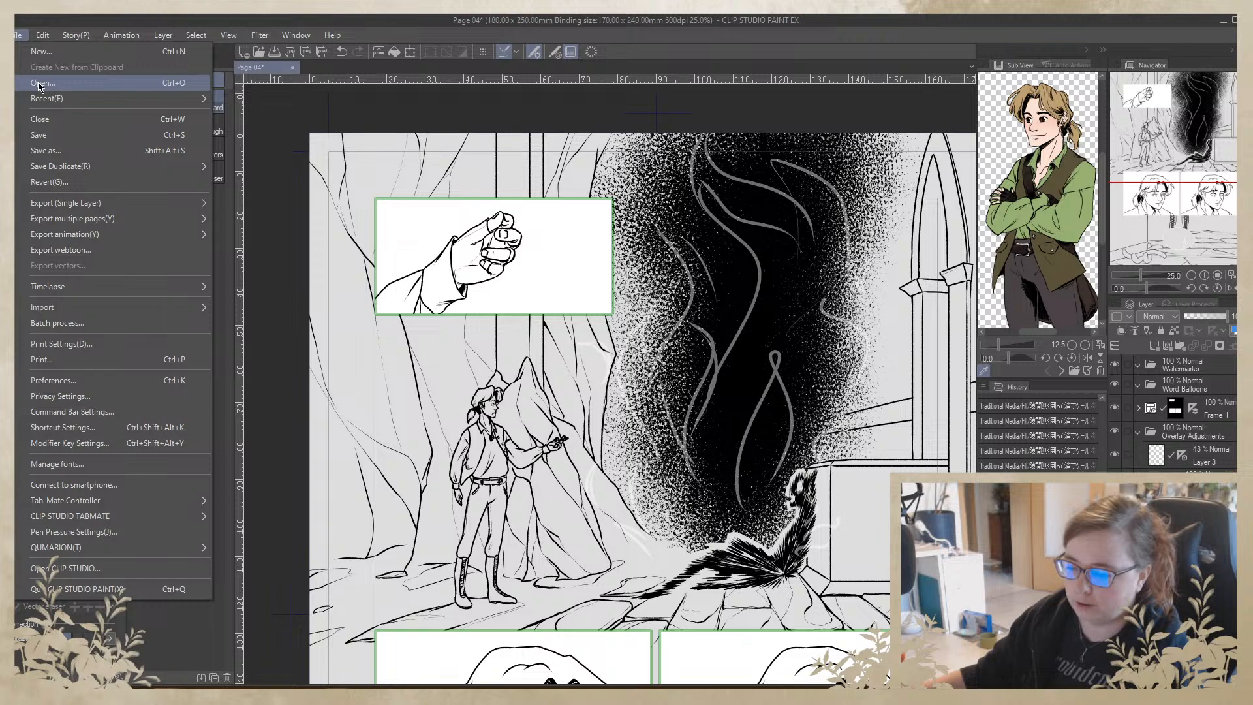
left_click(36, 83)
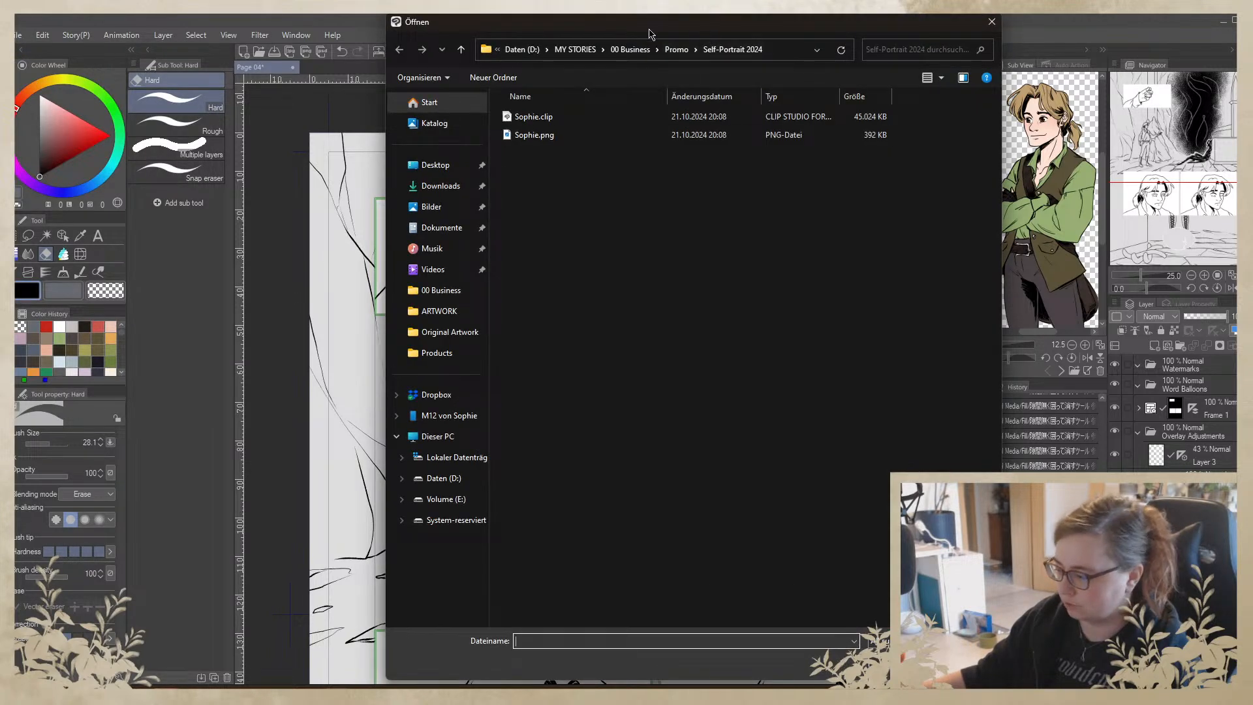
left_click(575, 49)
double_click(561, 244)
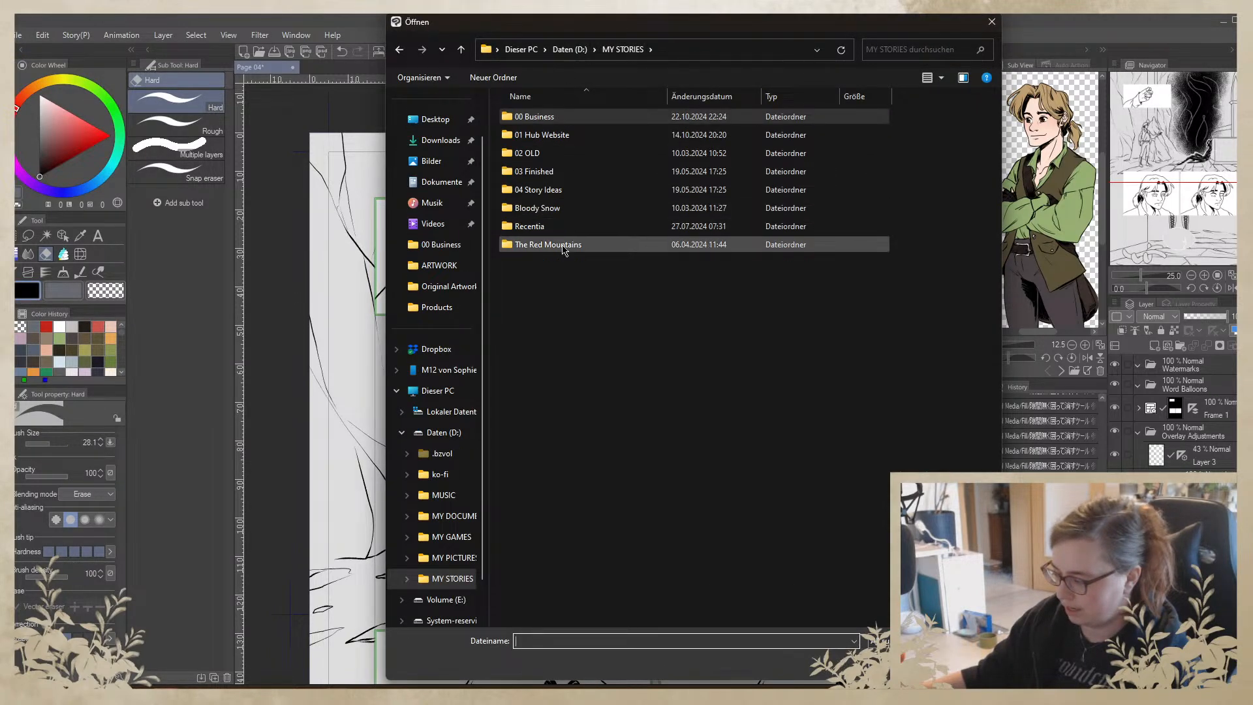
double_click(530, 125)
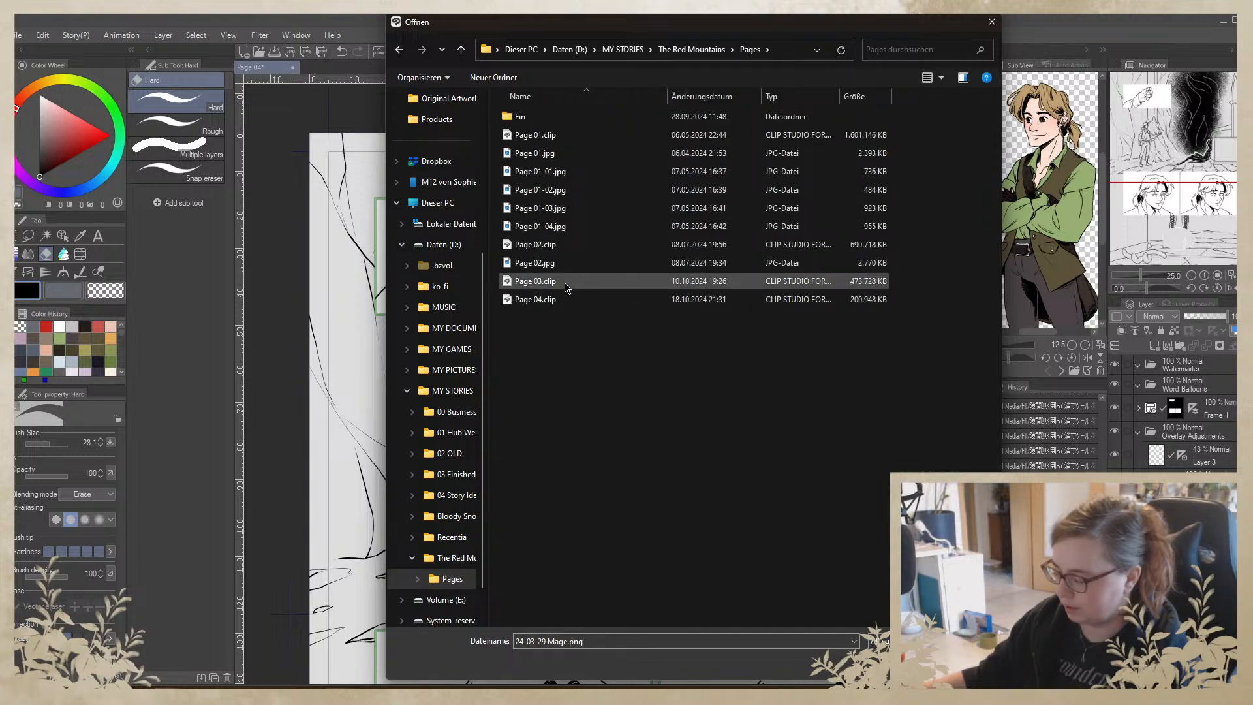
double_click(563, 136)
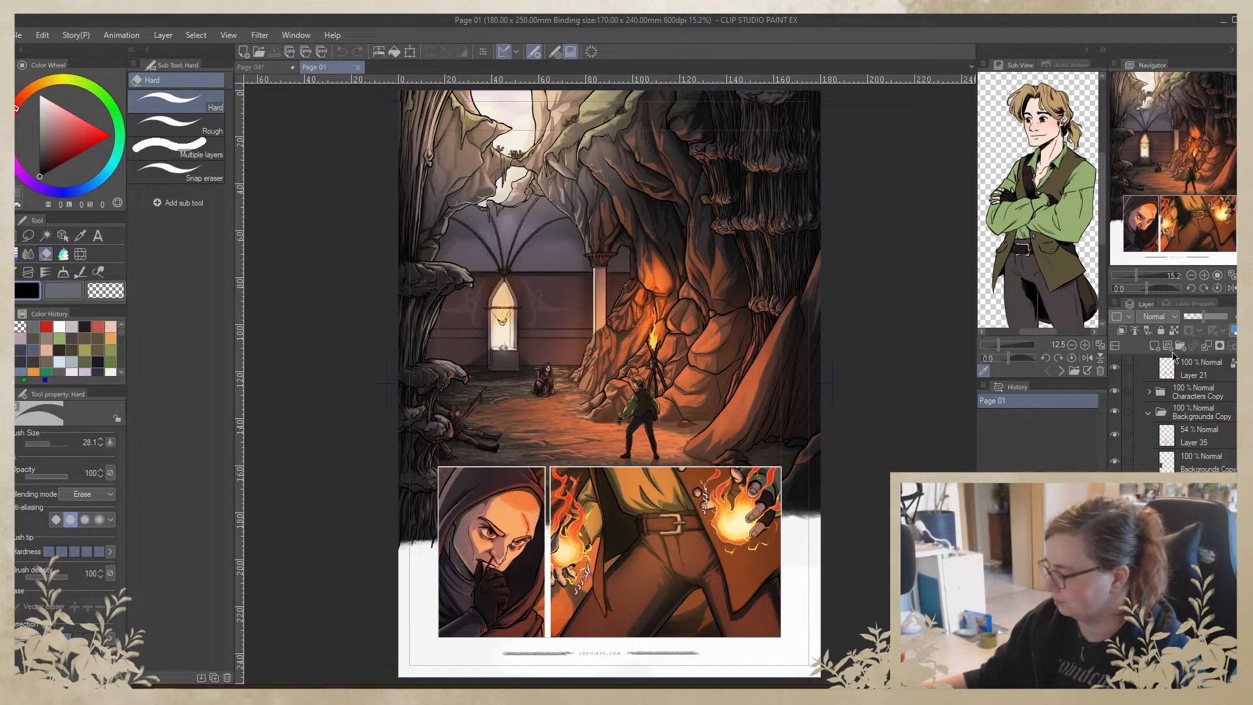
Hide the Overlay Adjustments Copy and Special folders in Page 01's Frame 1
scroll(1194, 415, "down", 5)
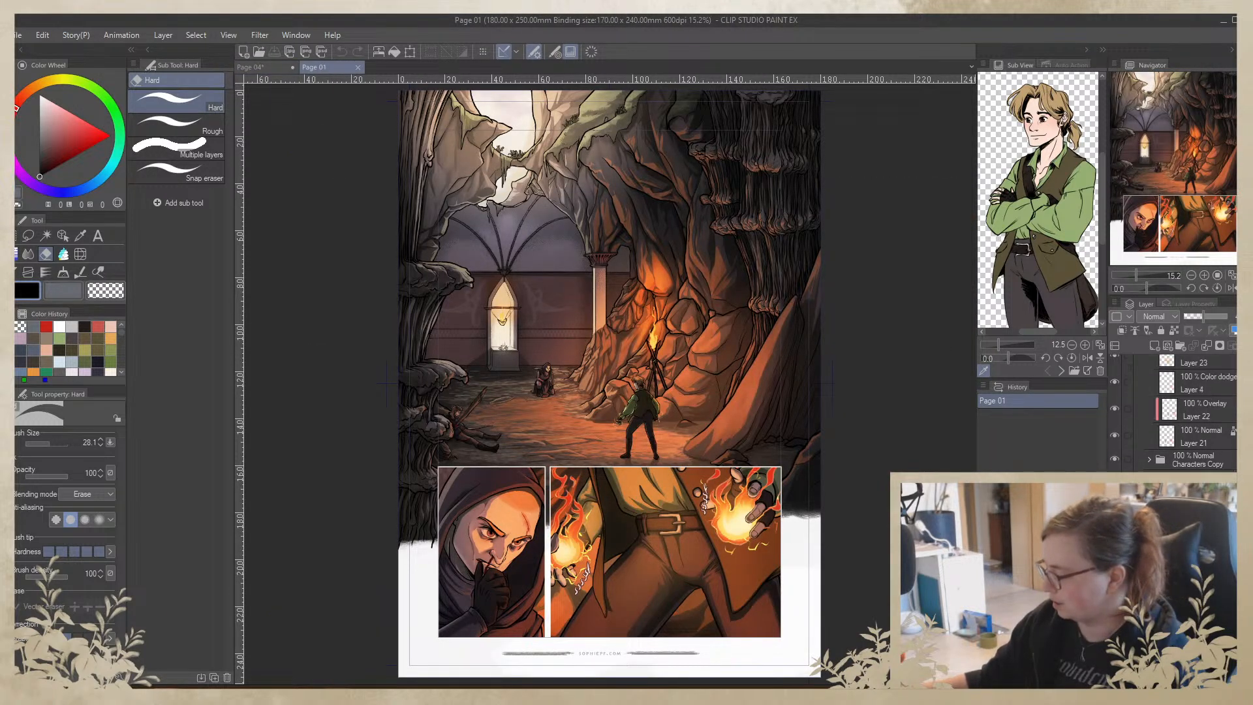
left_click(1114, 486)
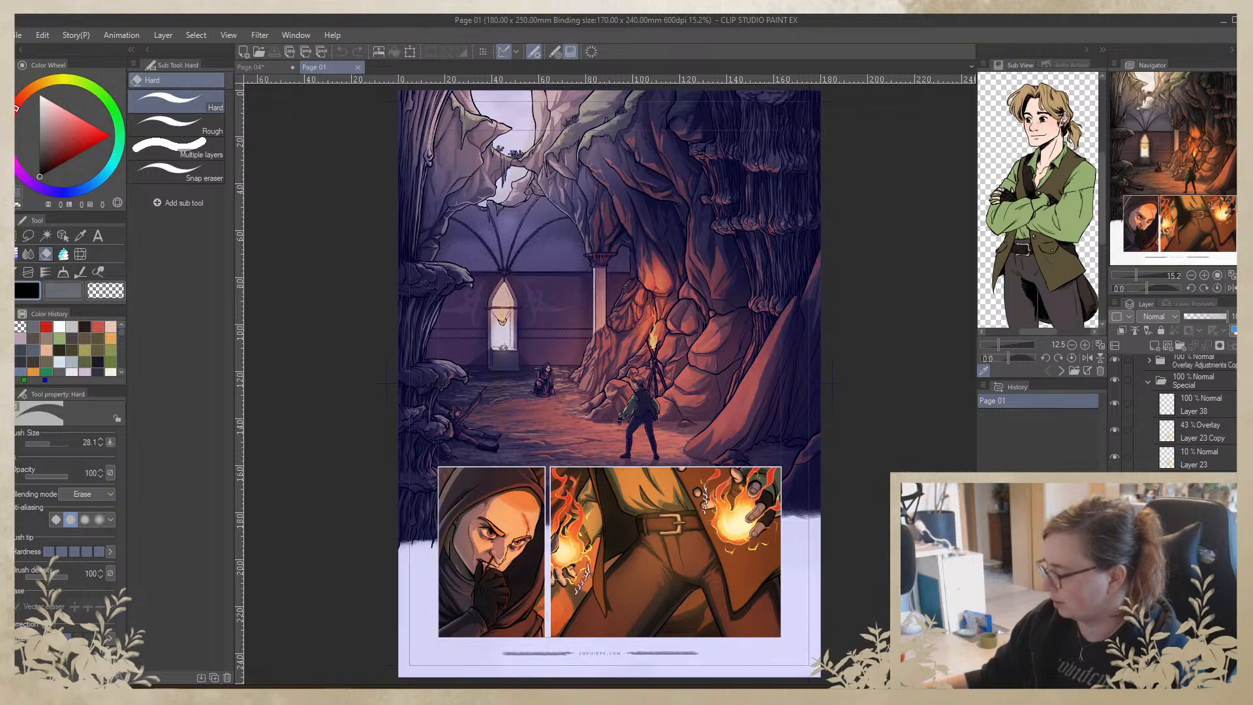
scroll(1138, 423, "up", 1)
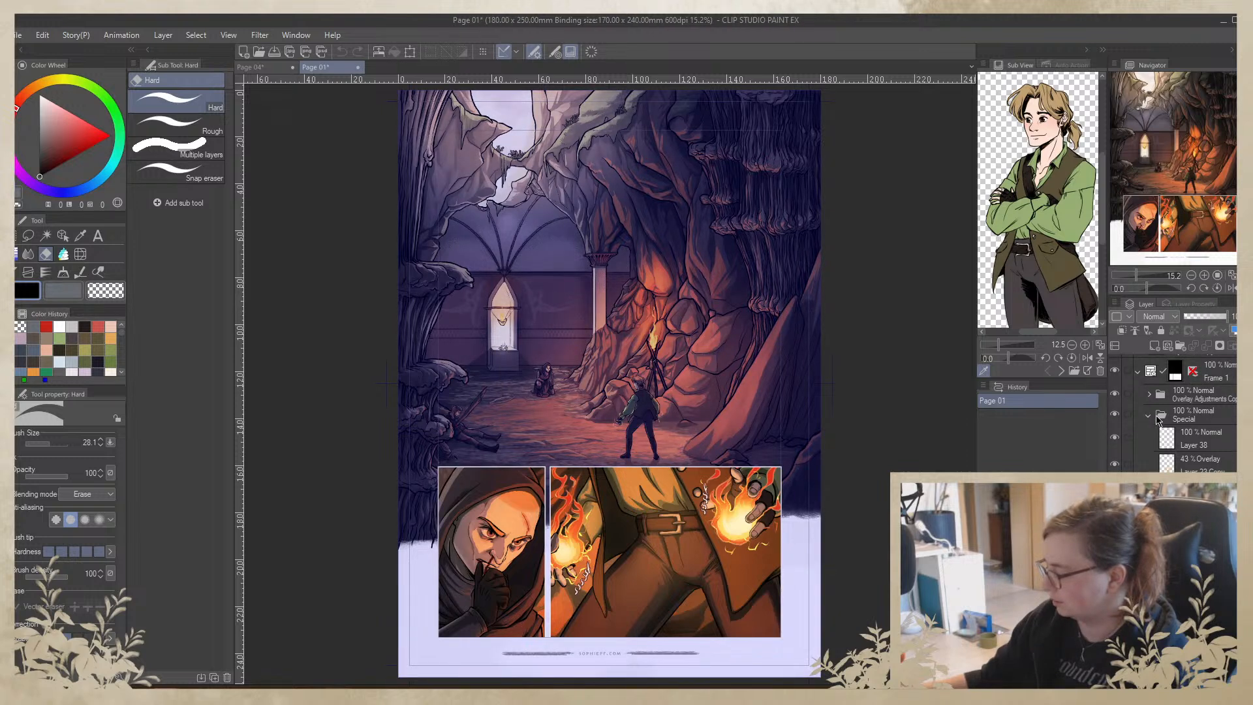
left_click(1148, 415)
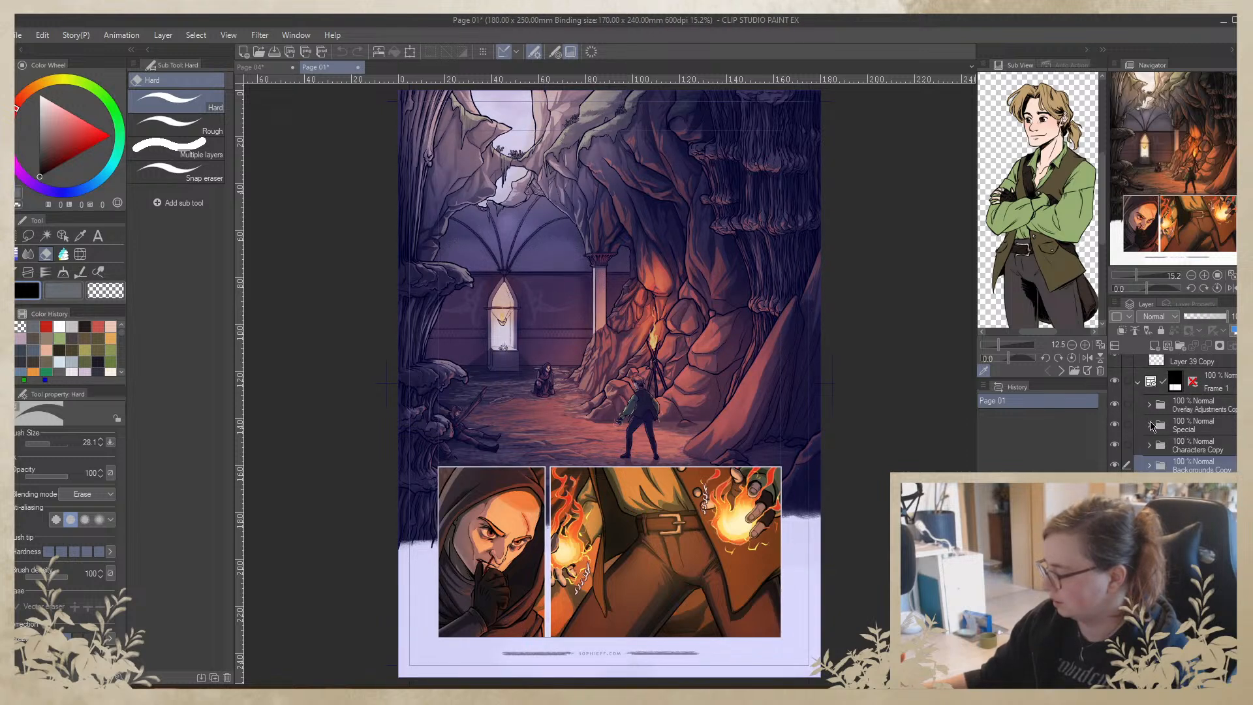
left_click(1114, 424)
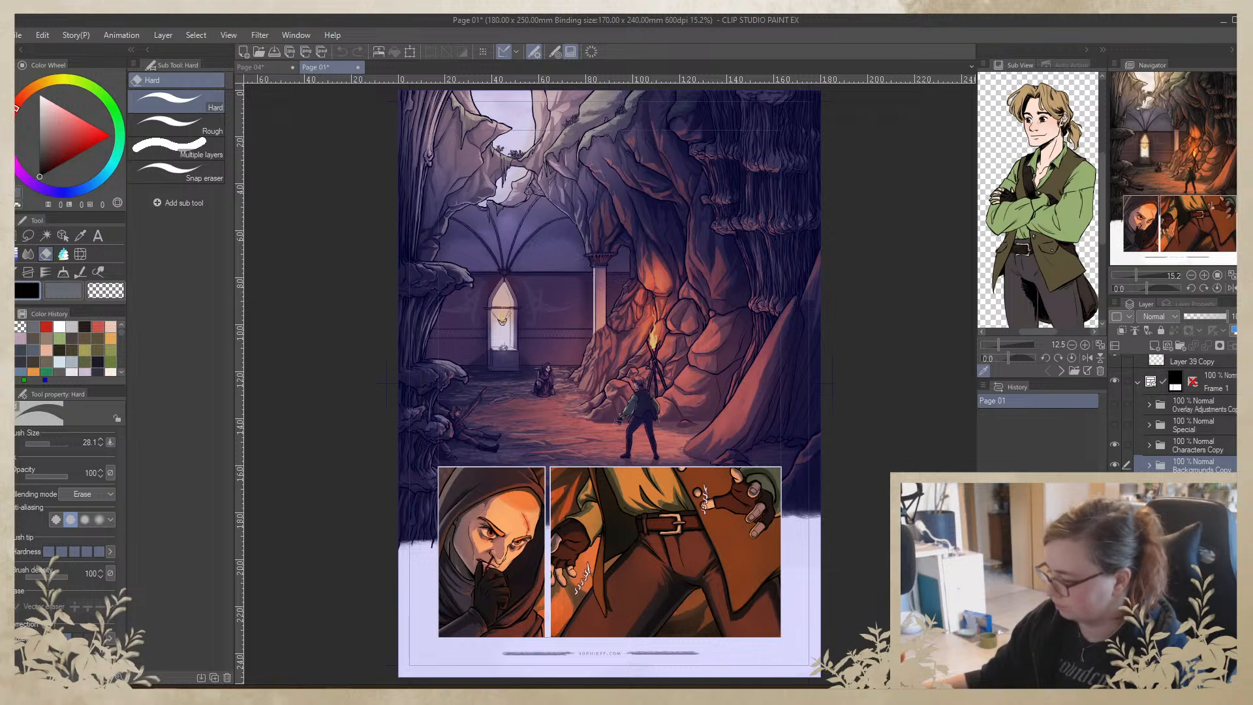
Hide the colour tint over the large cave panel and the shading on its small characters
left_click(1201, 506)
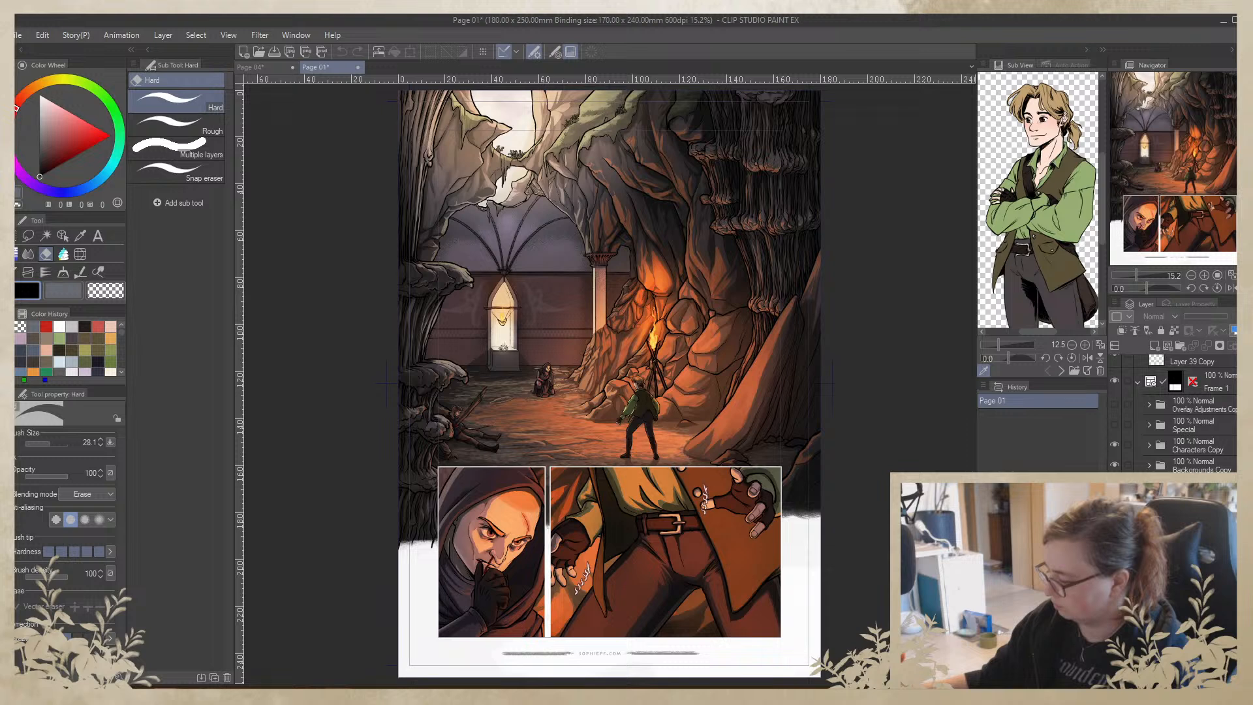
scroll(1187, 411, "down", 2)
left_click(1114, 506)
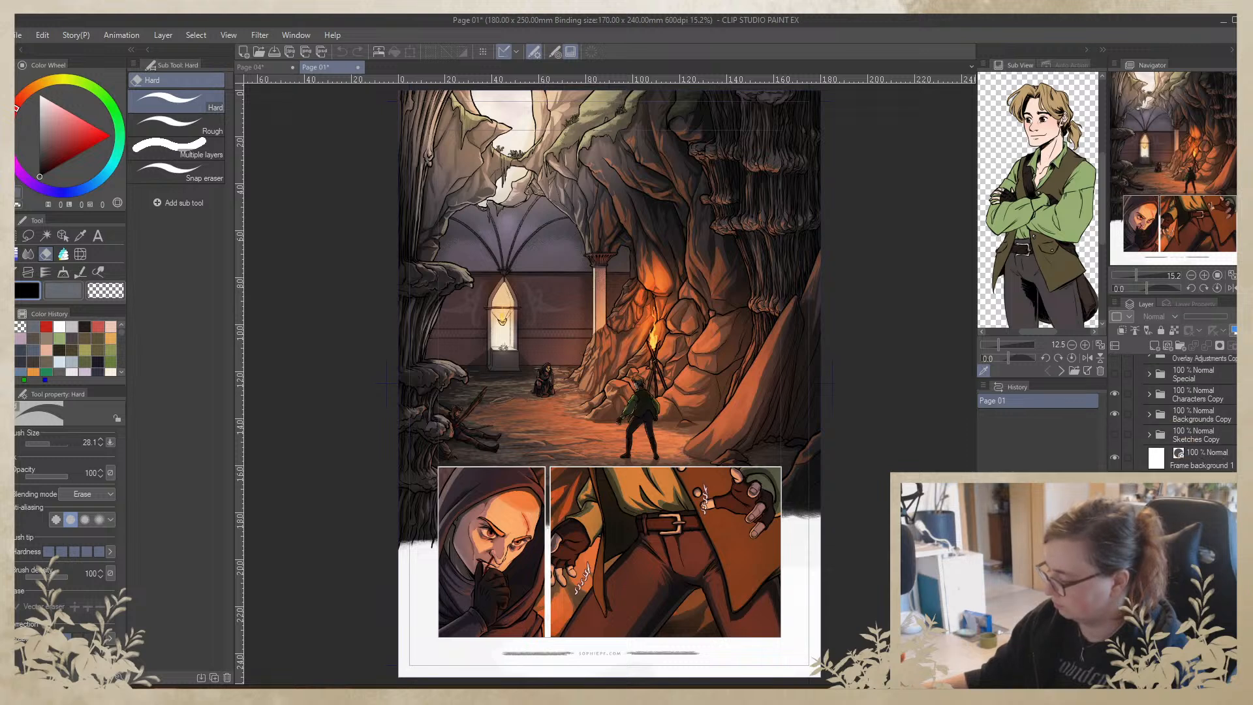
left_click(1115, 526)
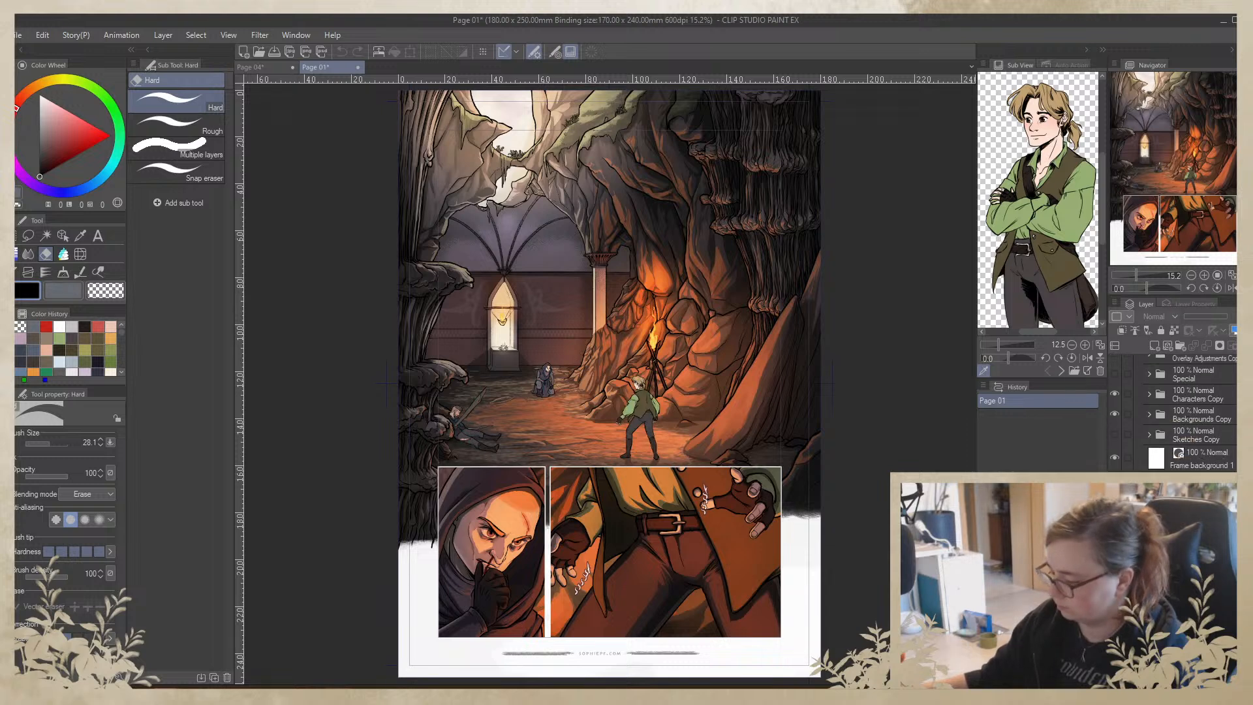
scroll(1188, 411, "down", 3)
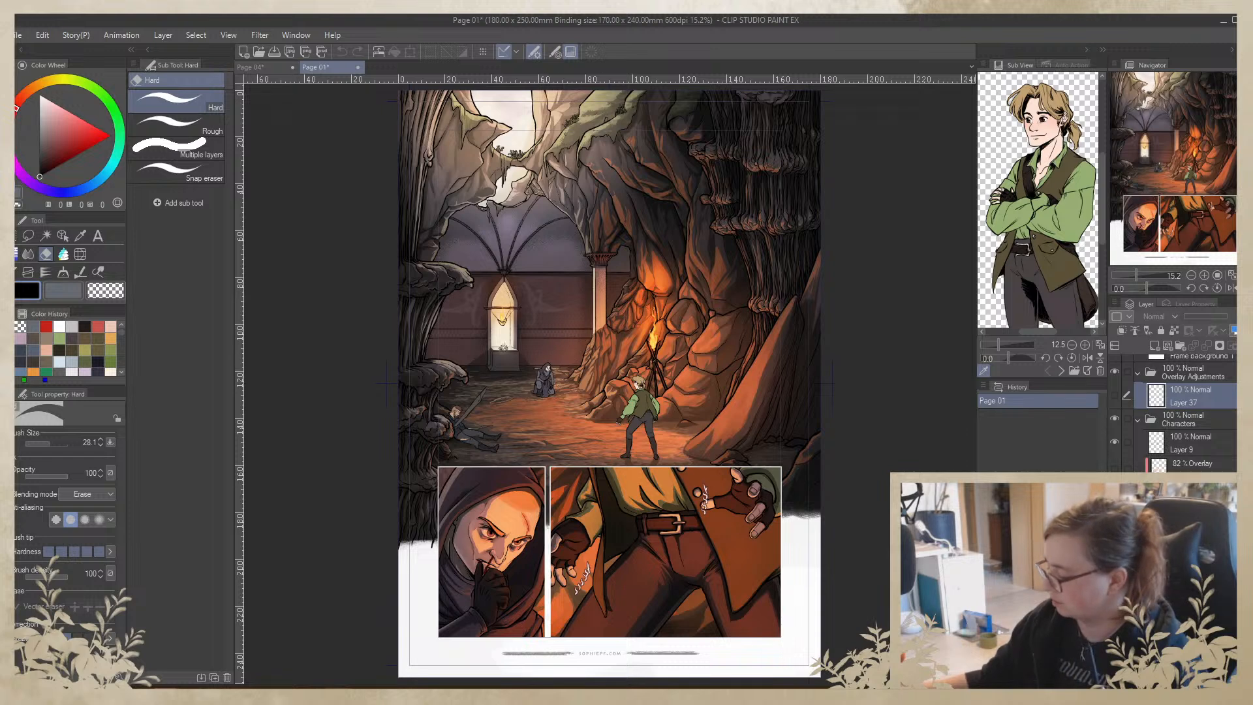
scroll(1175, 411, "down", 2)
scroll(1181, 411, "down", 5)
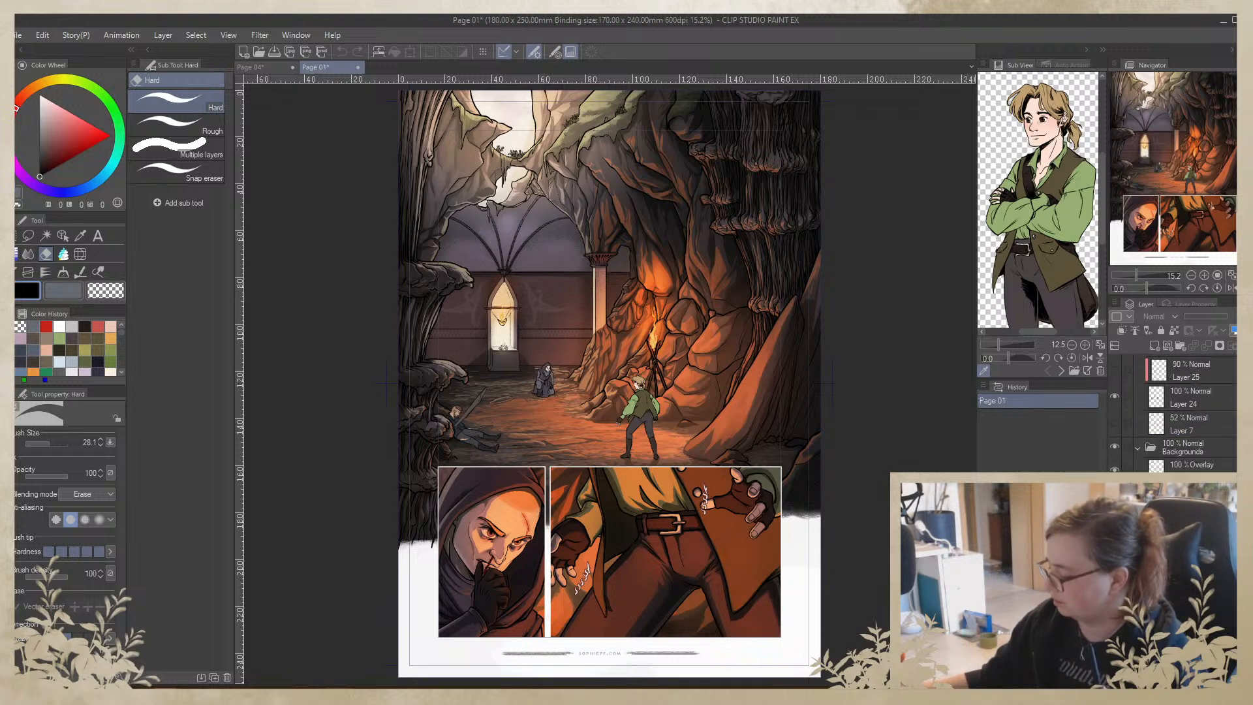
Hide the Backgrounds folder's lighting layers, including overlay Layer 34, leaving the cave and temple in flat colours
left_click(1115, 499)
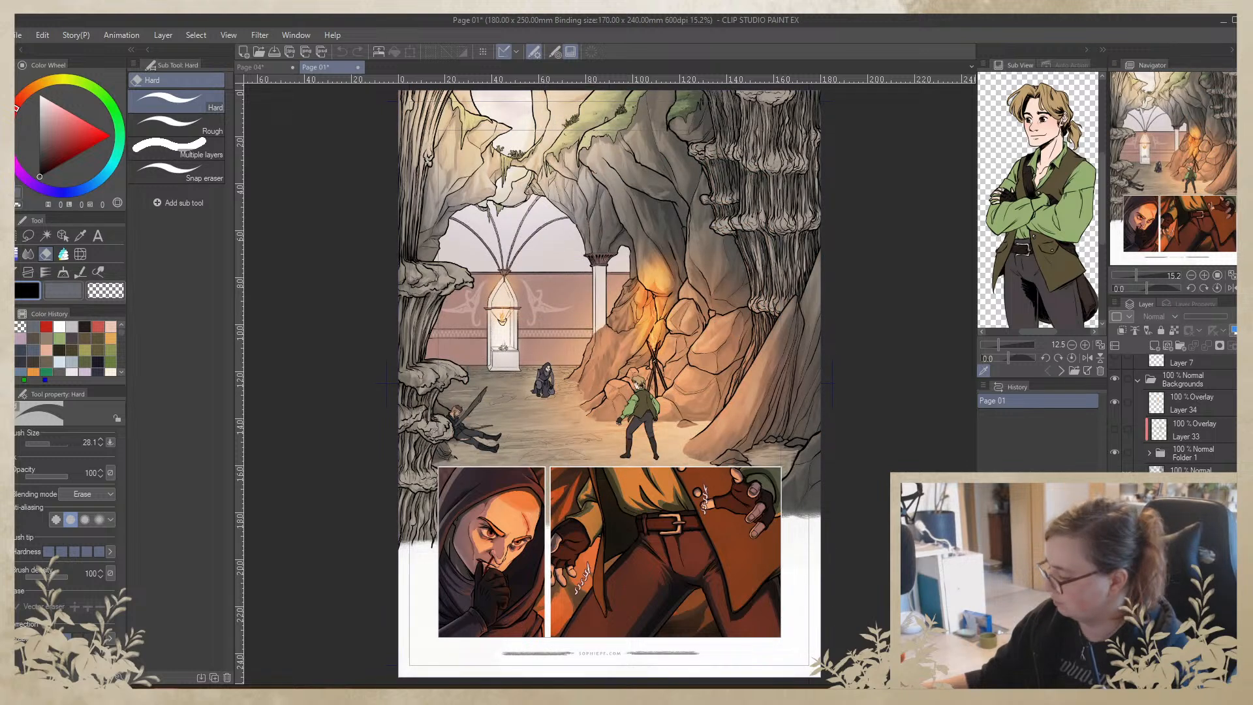
left_click(1114, 526)
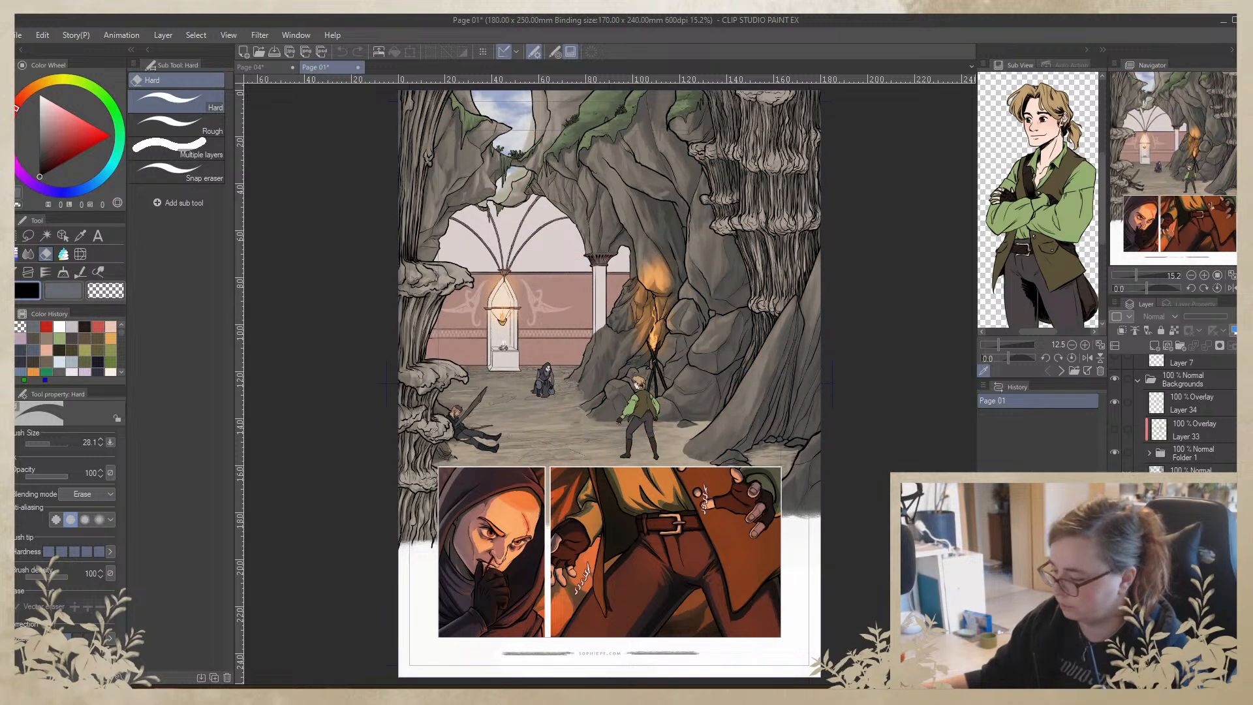
scroll(1174, 418, "up", 2)
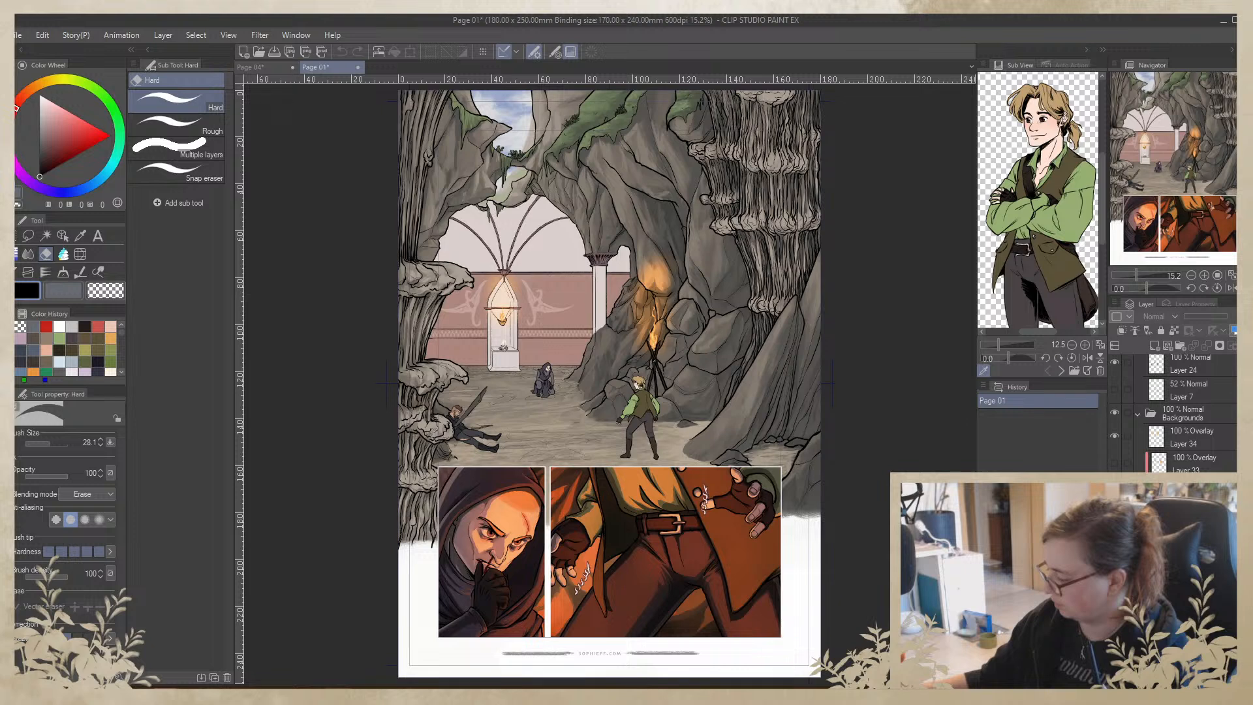
left_click(1115, 516)
left_click(1115, 515)
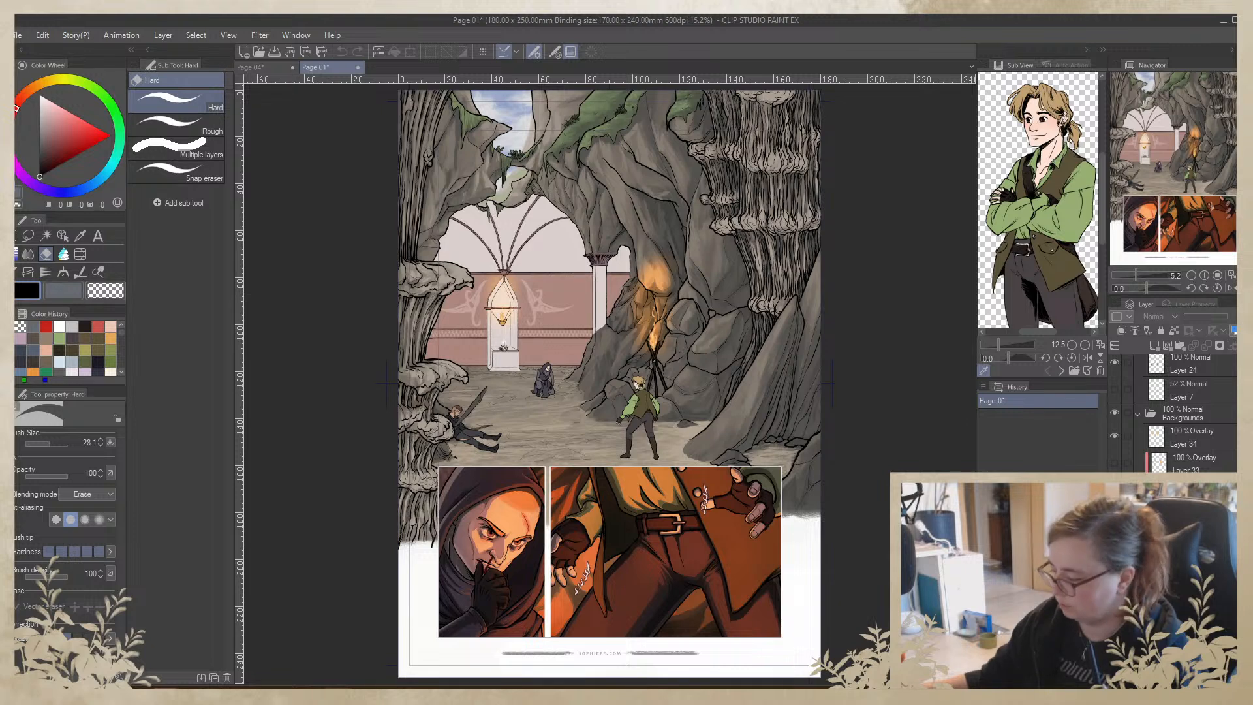
left_click(1114, 437)
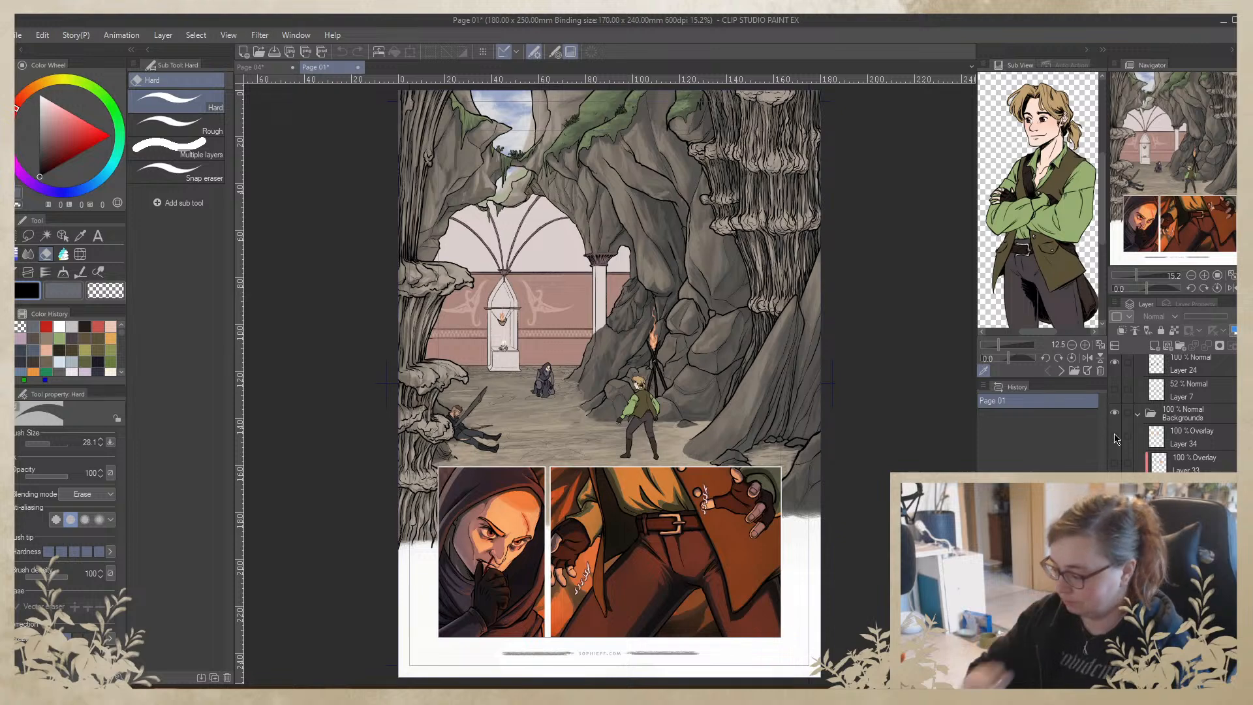
Sample the salmon pink of the temple's back wall as the drawing colour
left_click(1204, 275)
left_click(1204, 275)
left_click(1204, 275)
left_click(1204, 275)
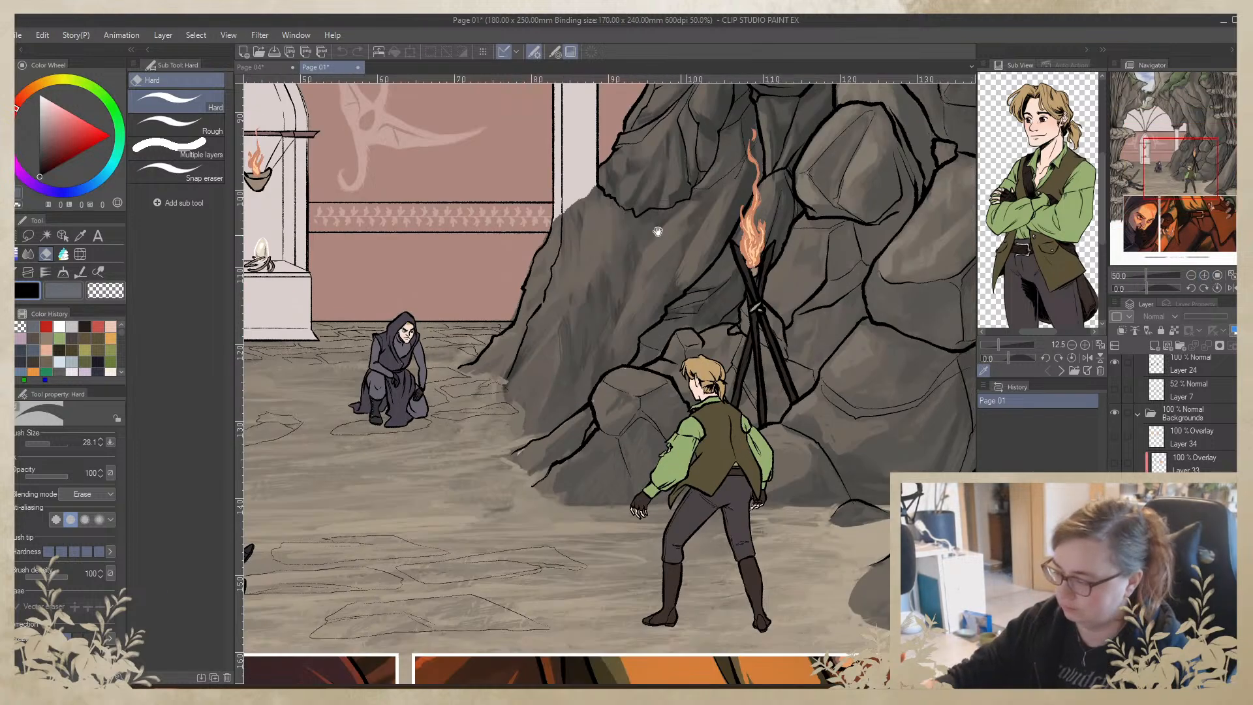
left_click_drag(526, 213, 726, 509)
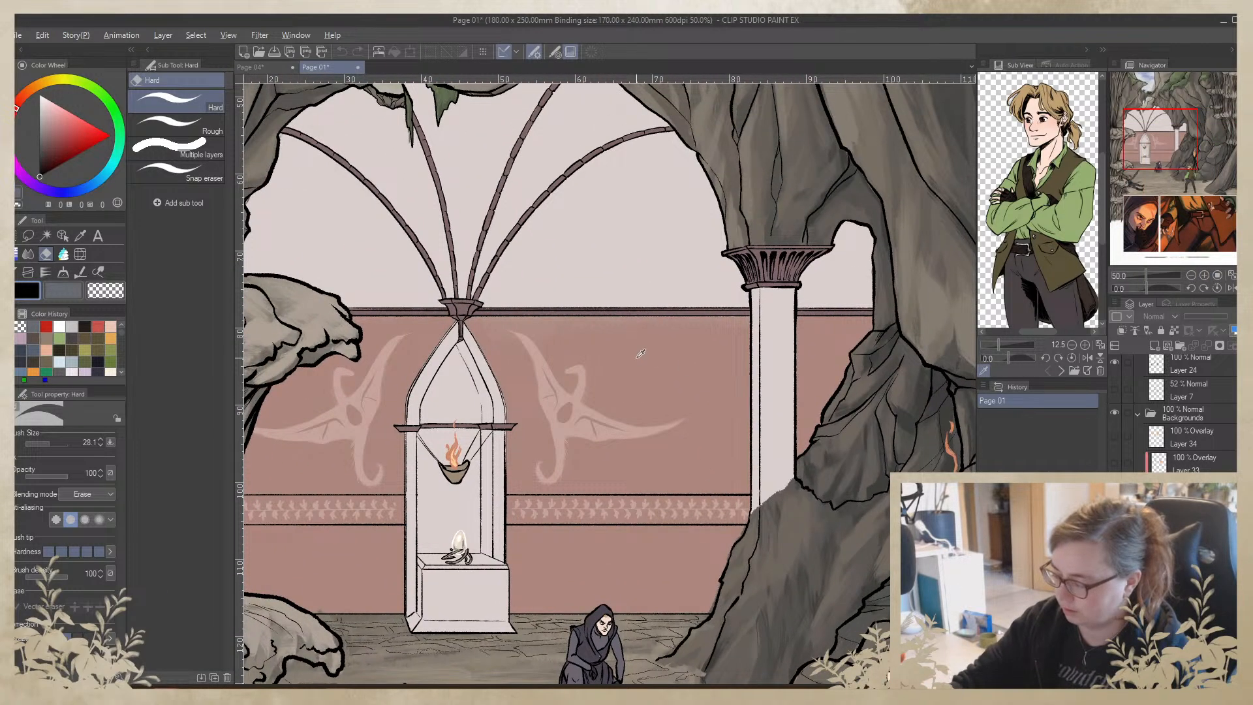
key("alt")
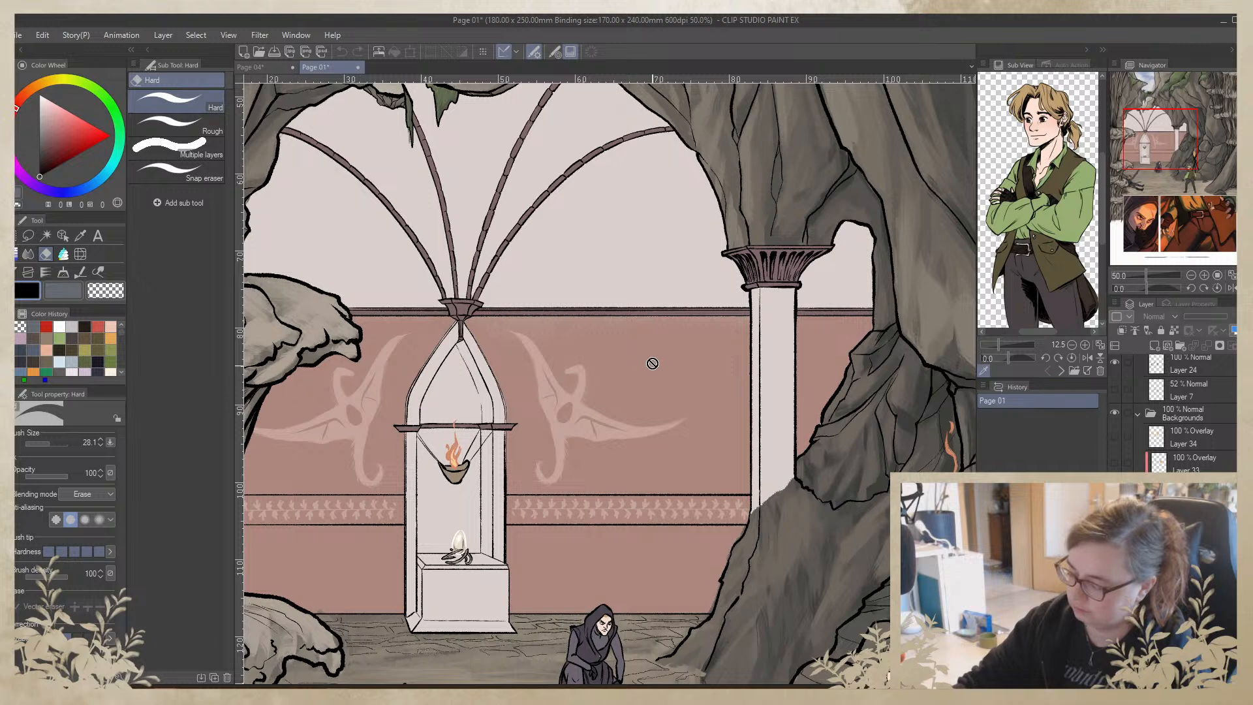
key("b")
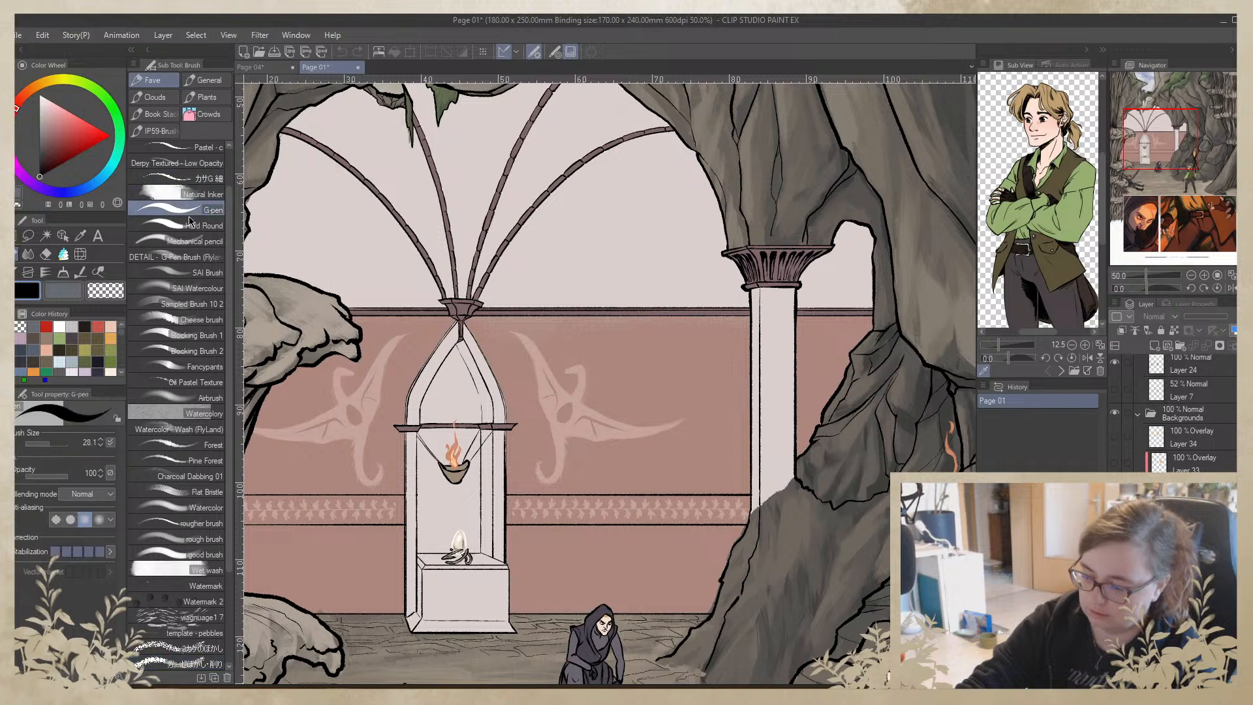
left_click(80, 236)
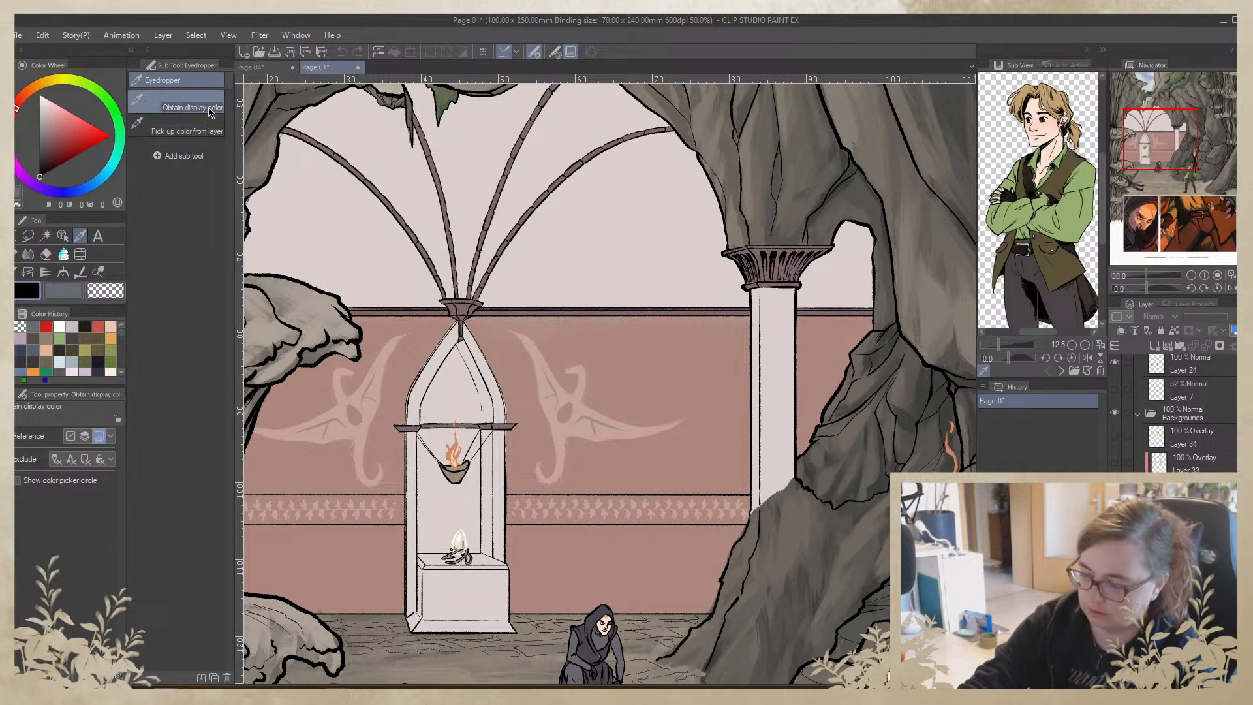
left_click(17, 254)
left_click(644, 334, "alt")
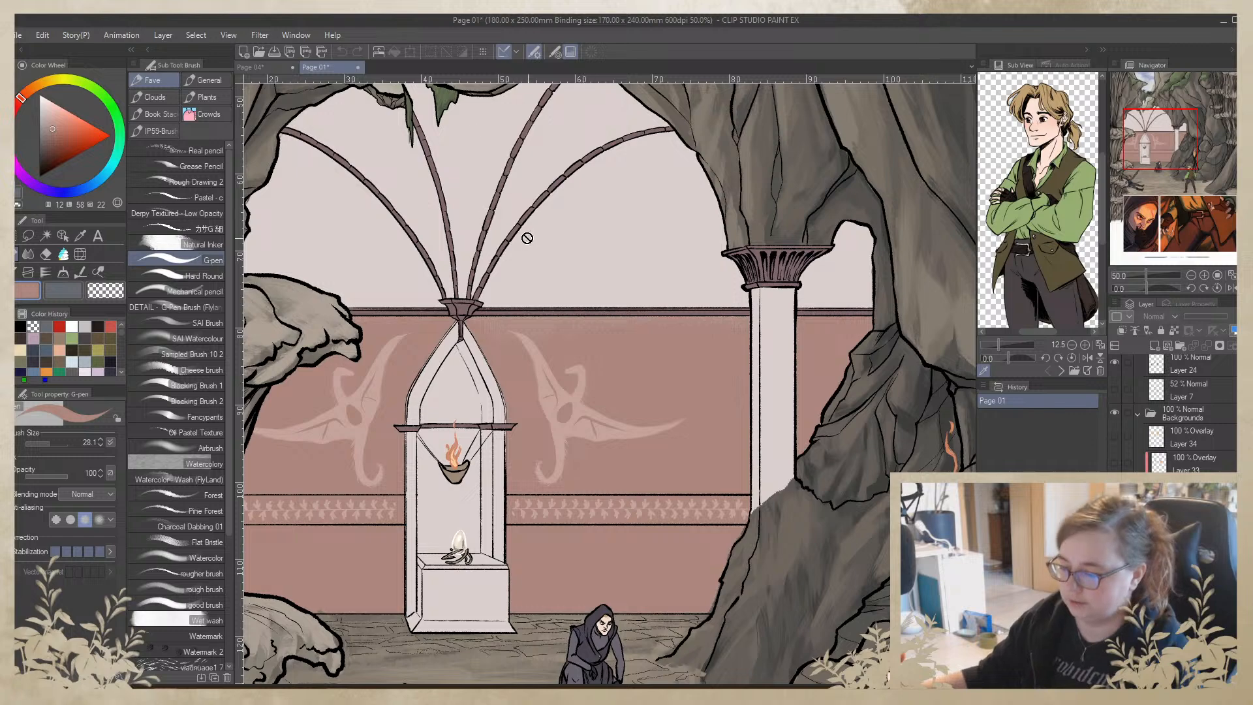
Arrange Page 01 in a narrow pane beside Page 04, with Page 01 at 25% and Page 04 at 12.5% zoom
left_click_drag(328, 68, 307, 160)
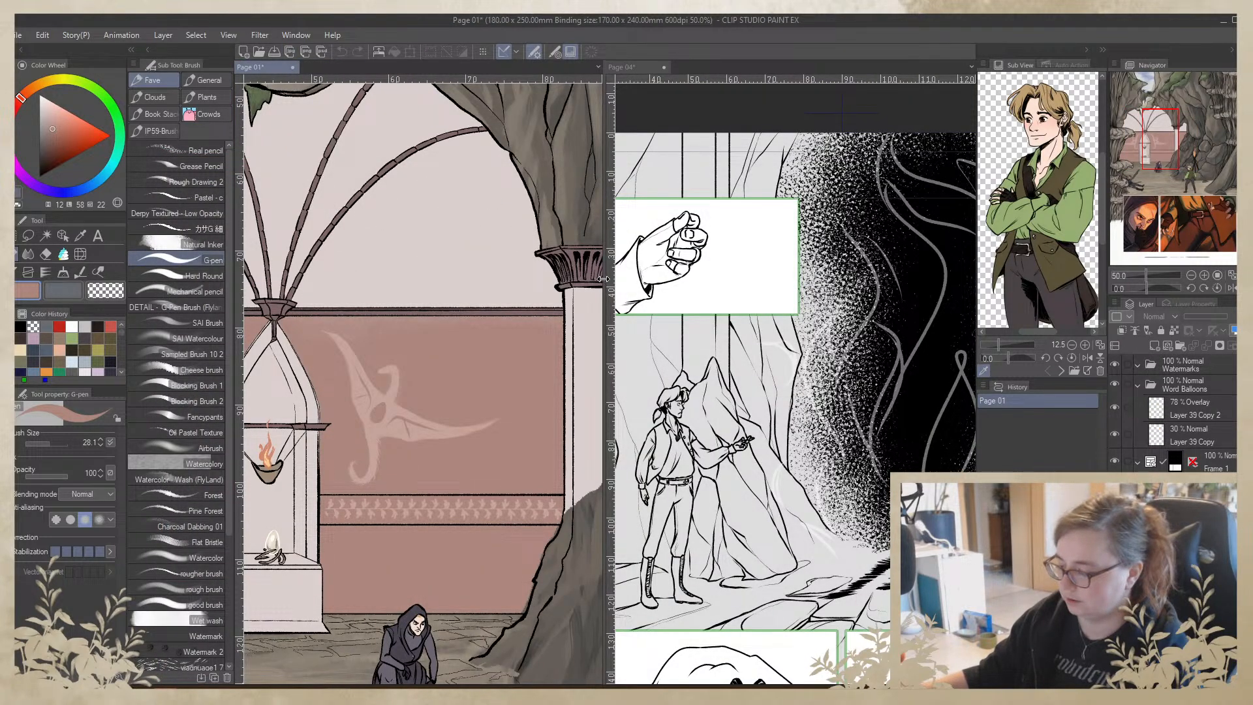
left_click_drag(603, 278, 363, 283)
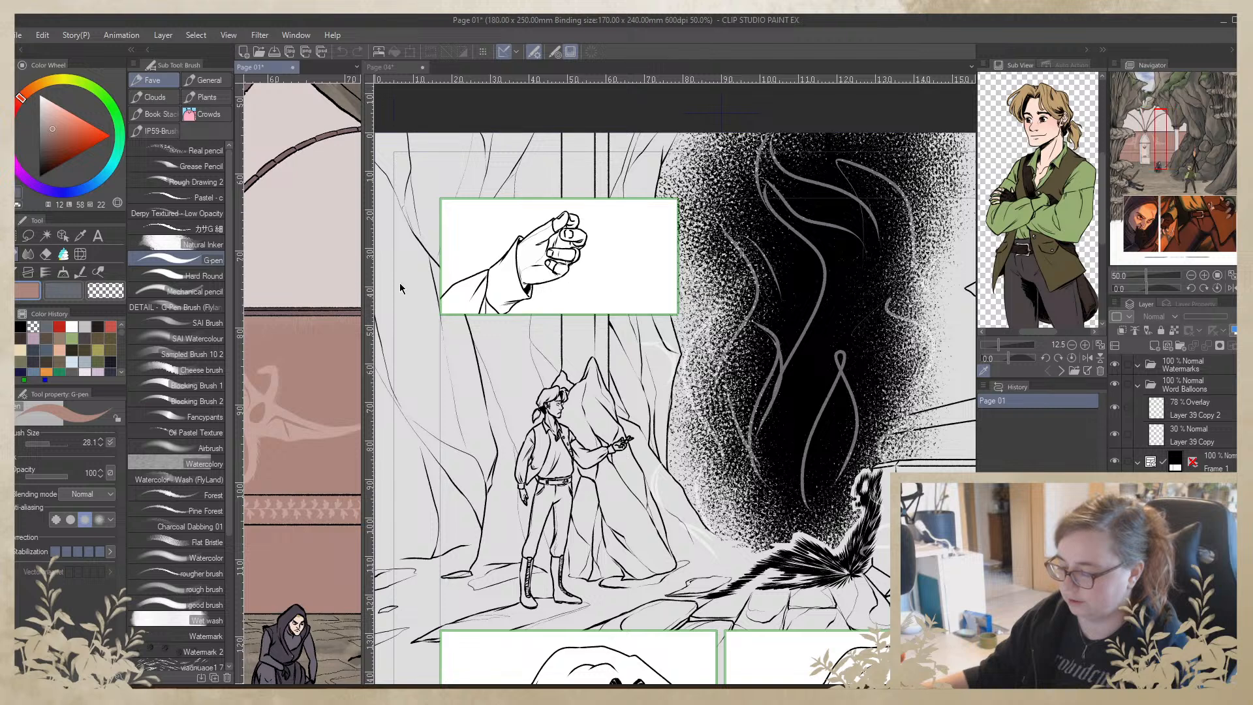
left_click(1192, 276)
left_click(1191, 276)
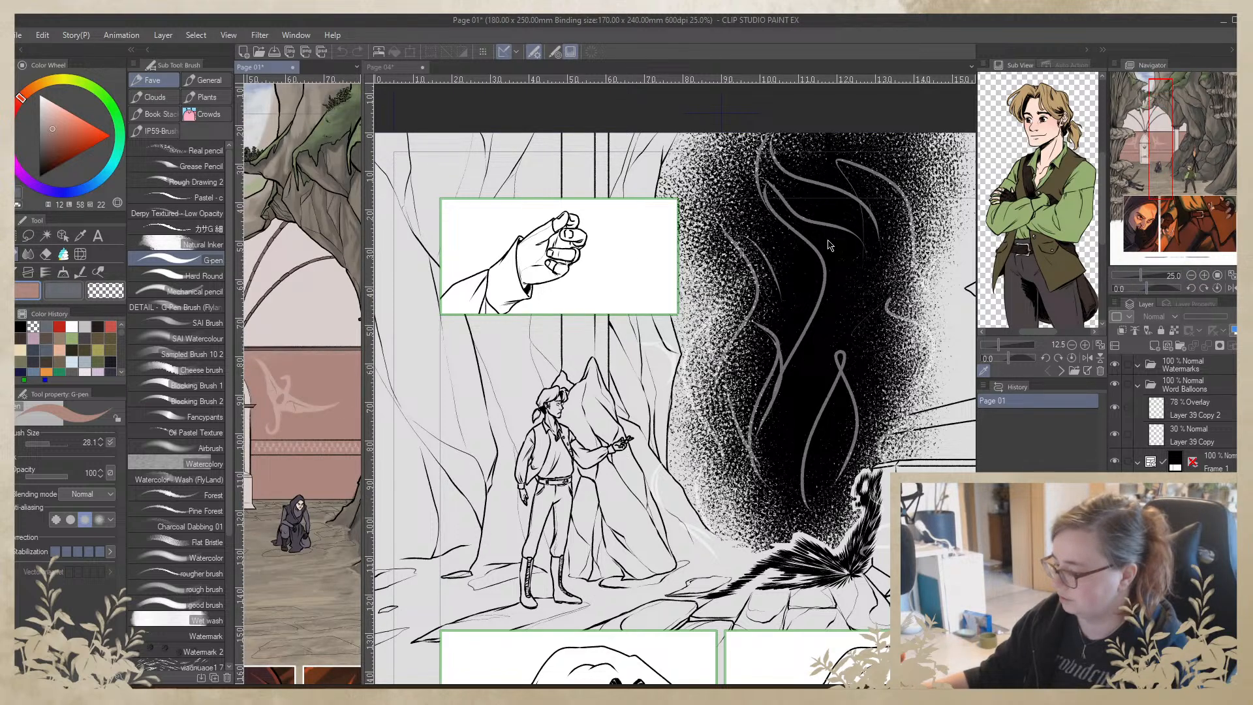
left_click(828, 245)
left_click(1191, 275)
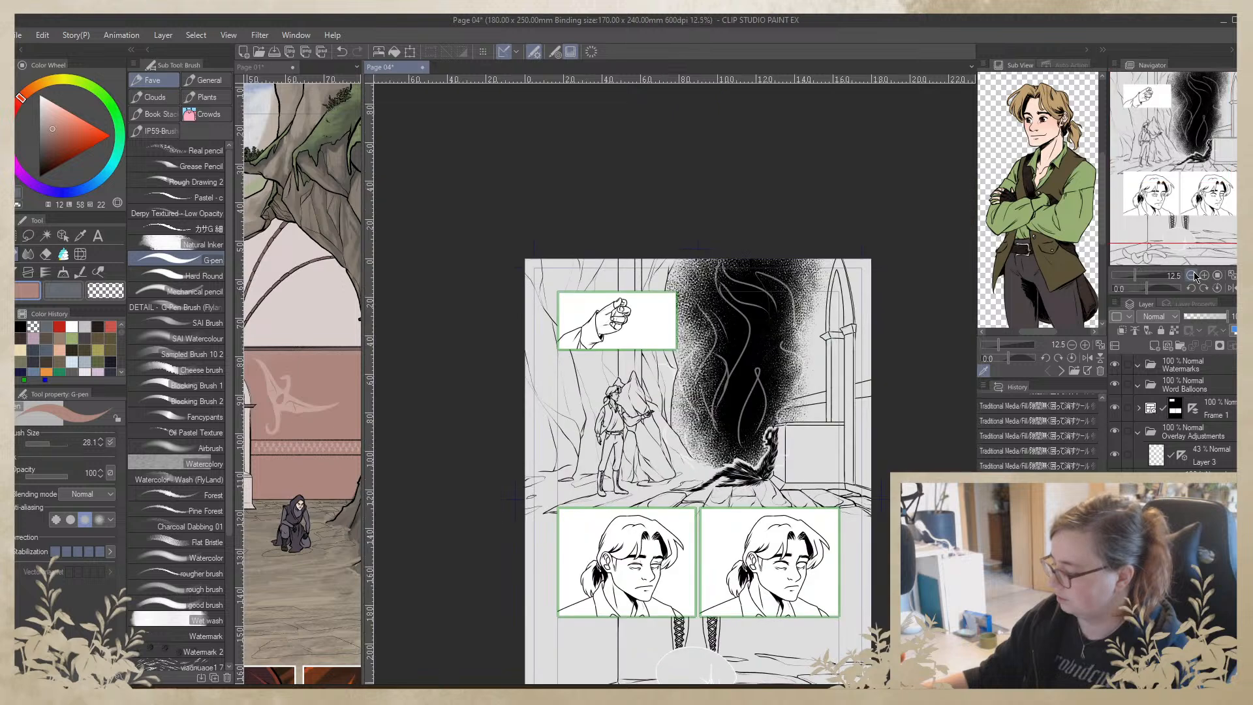
left_click_drag(940, 316, 791, 265)
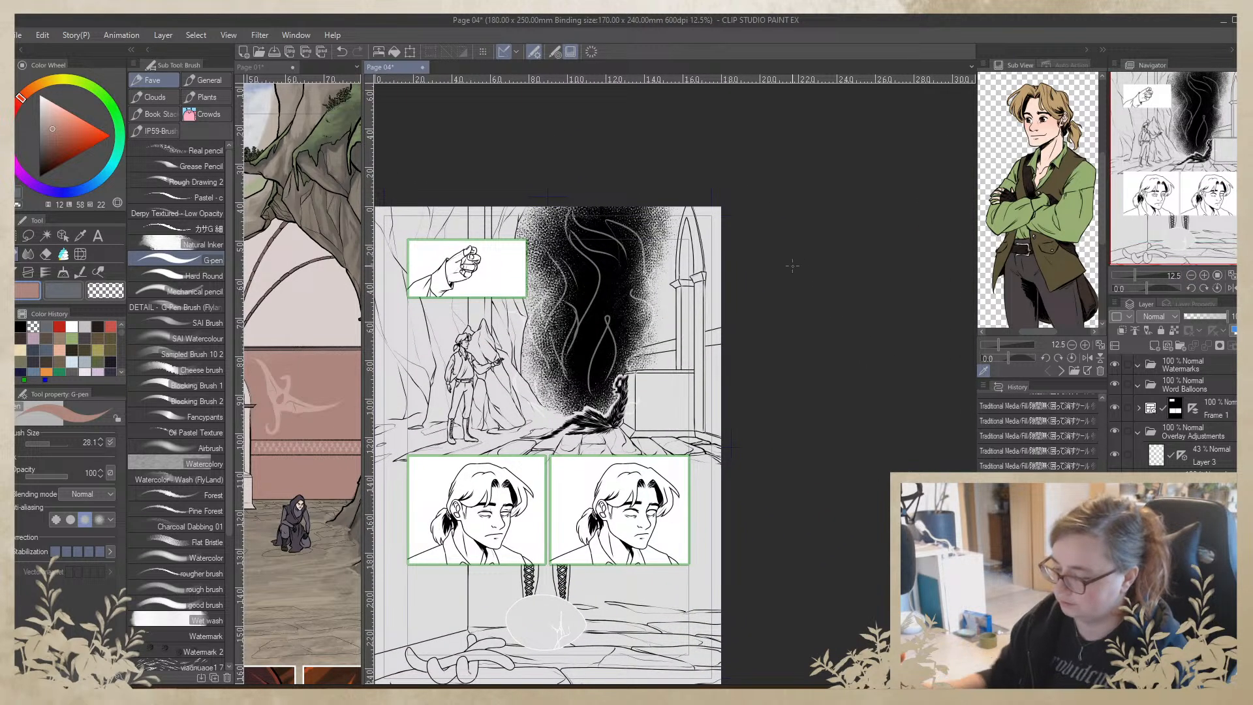
Sample the shrine's pale pink from Page 01 and choose the 隙間無く囲って塗るツール 参照 fill tool for Page 04
left_click(62, 254)
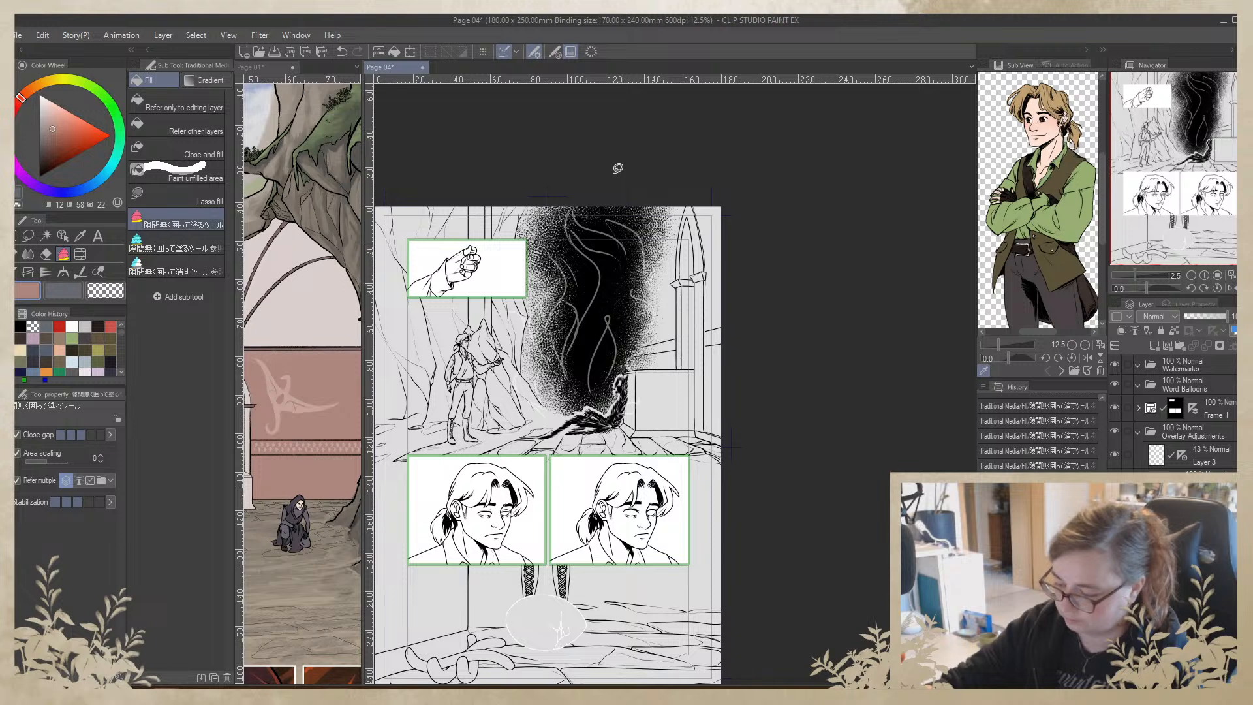
left_click(289, 429)
left_click_drag(288, 429, 346, 402)
left_click(628, 194)
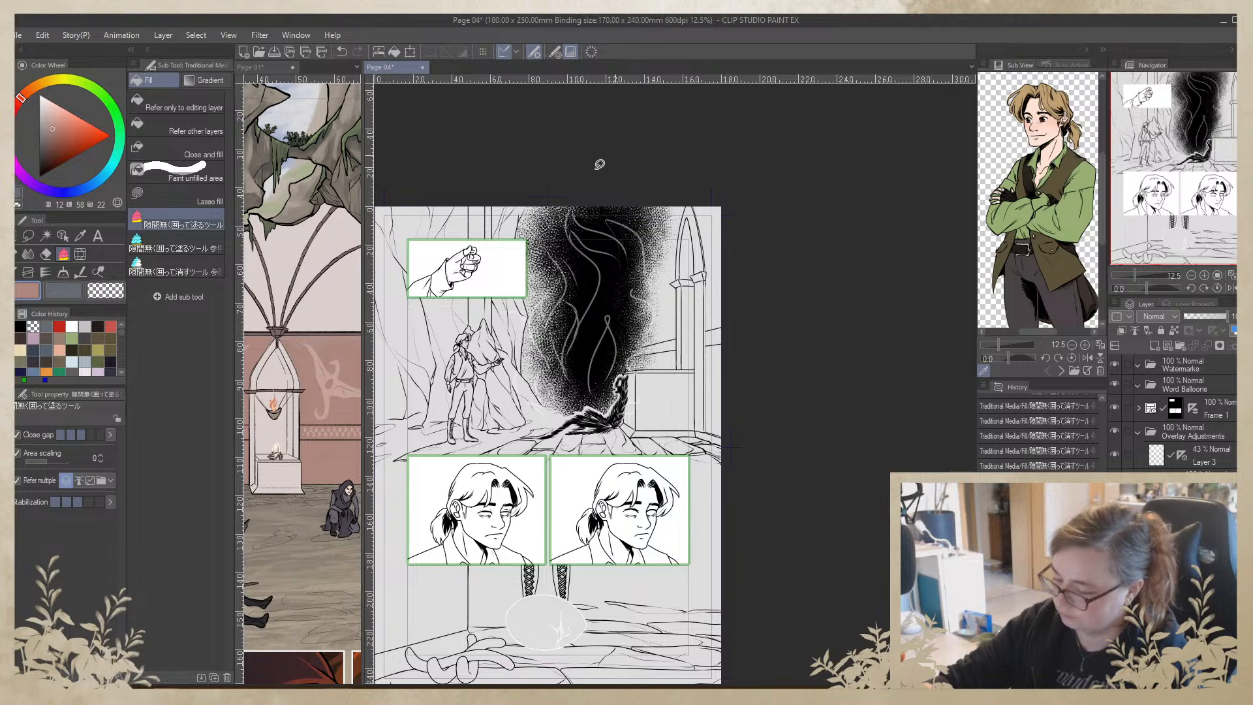
left_click(279, 432)
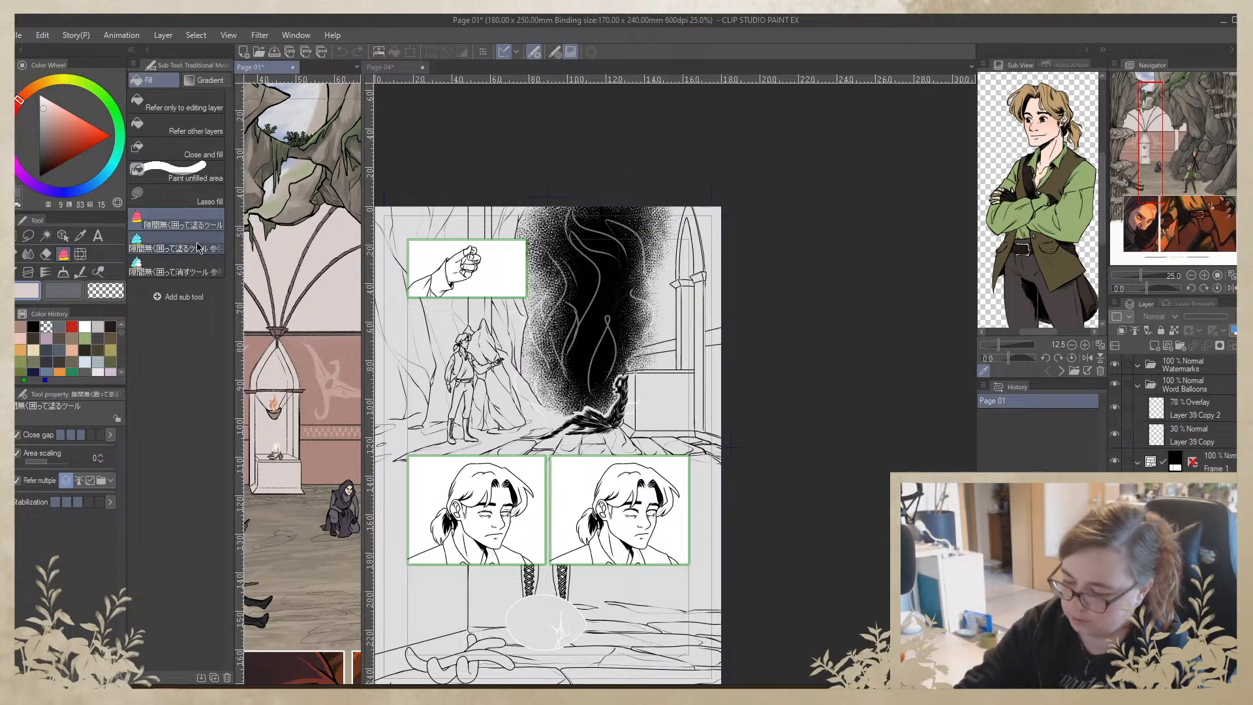
left_click(175, 248)
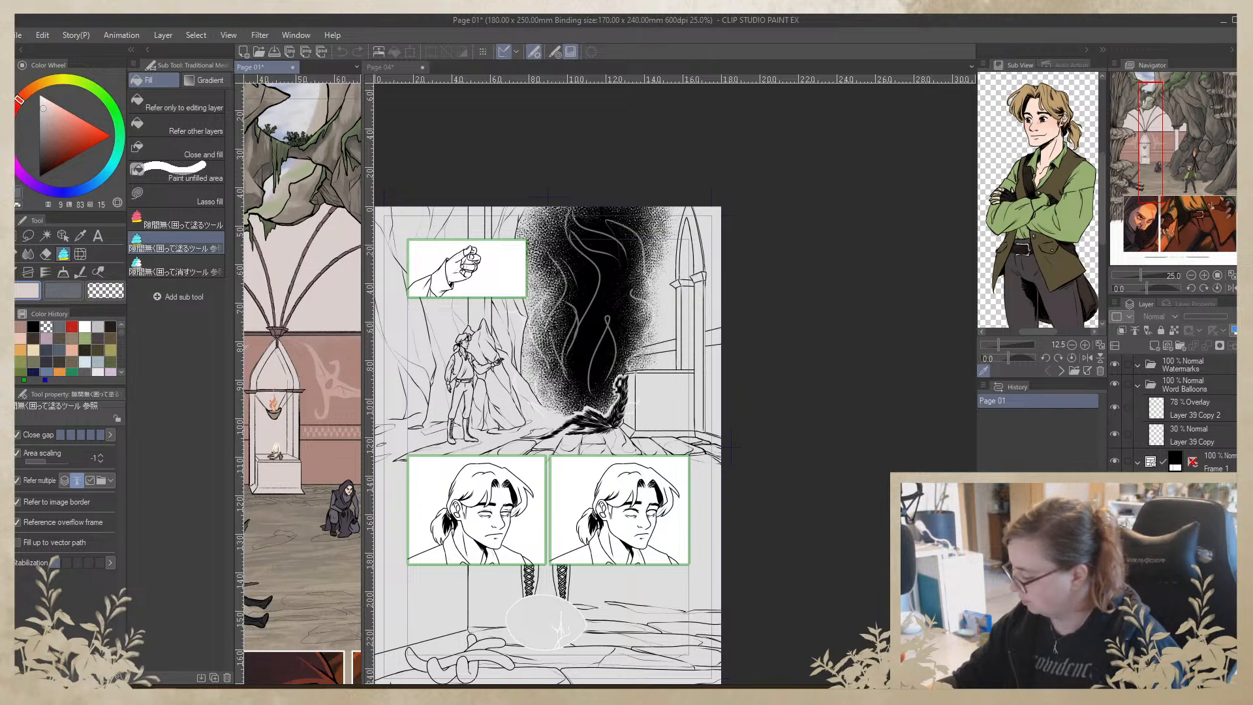
left_click(822, 574)
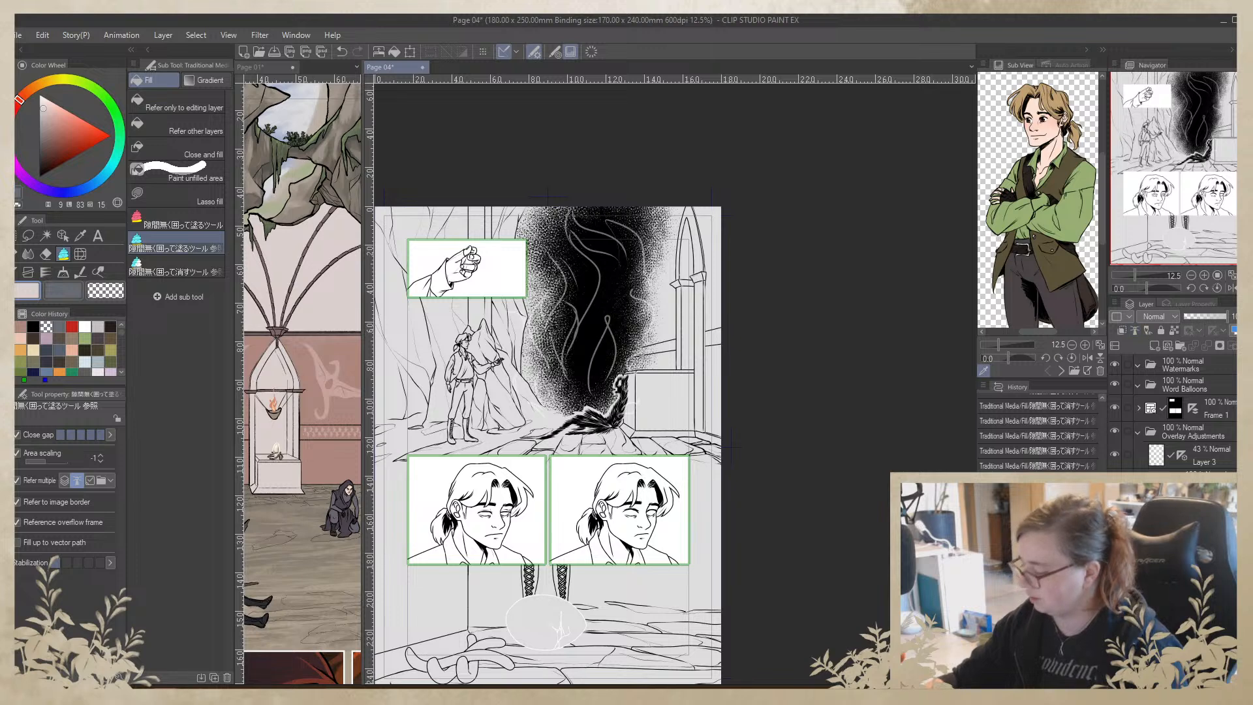
Fill the pointed arch and its column beside the smoke cloud on Page 04 with the pale pink
left_click_drag(681, 193, 670, 336)
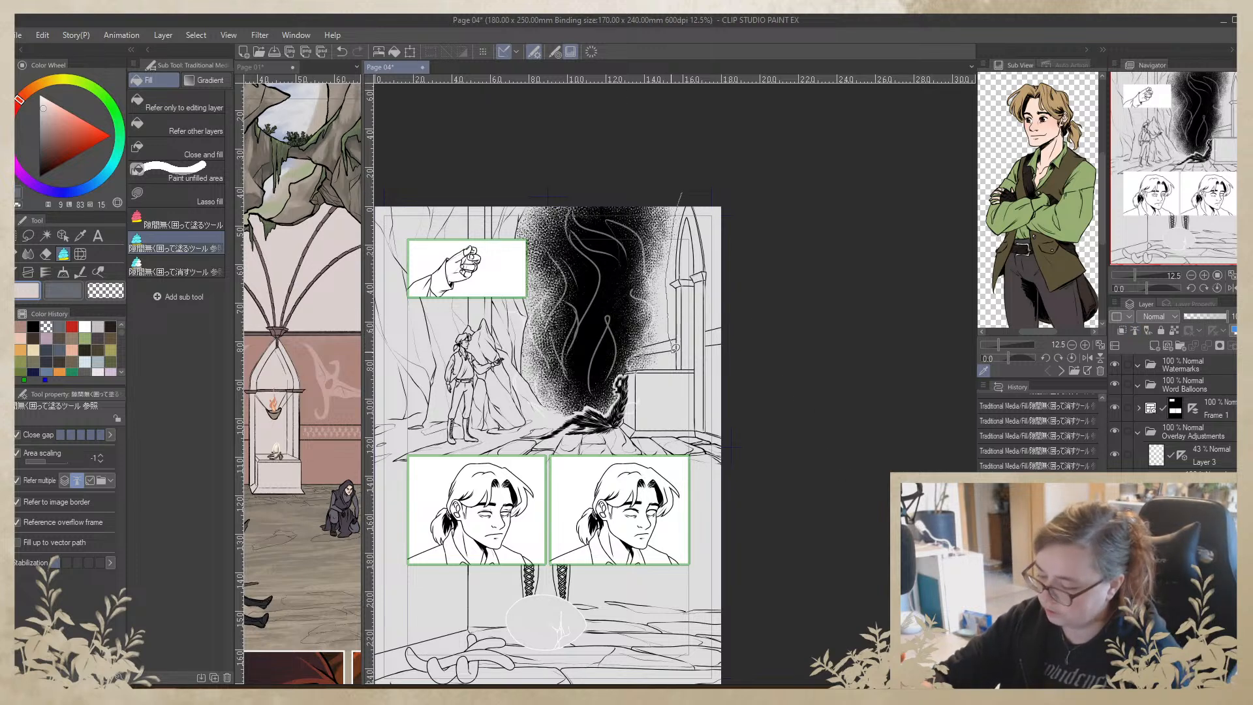
left_click_drag(677, 378, 693, 436)
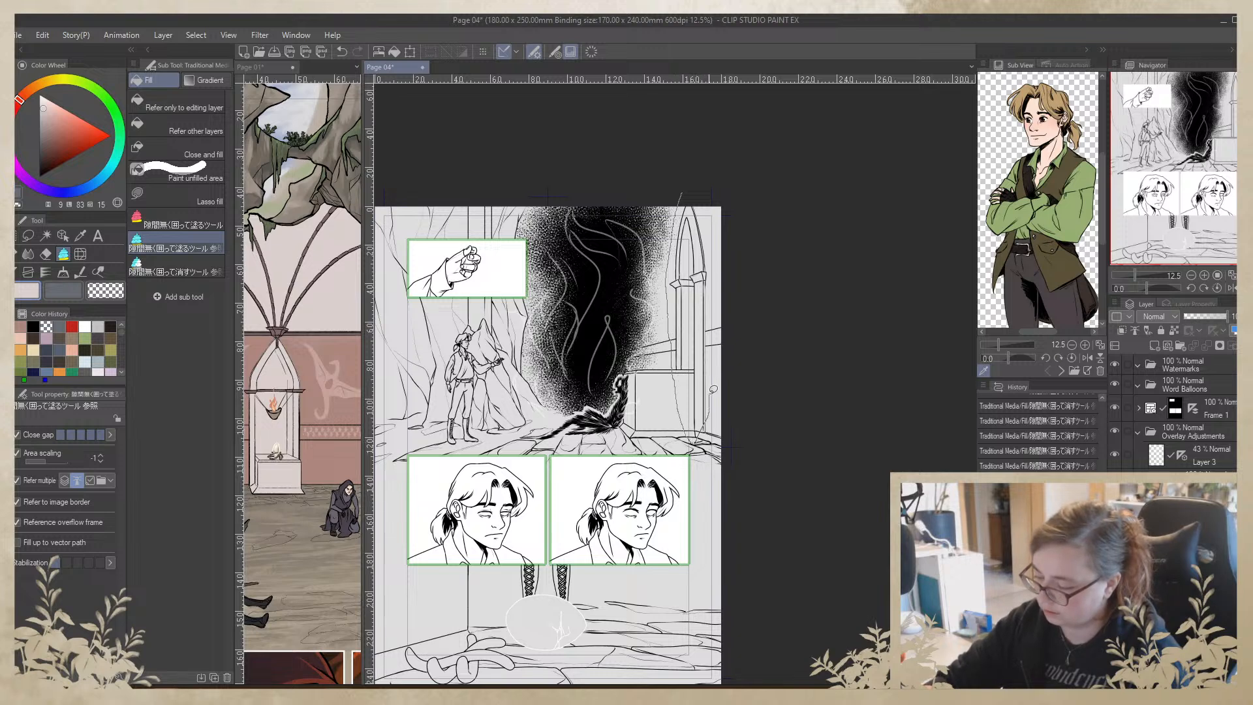
left_click_drag(711, 351, 702, 191)
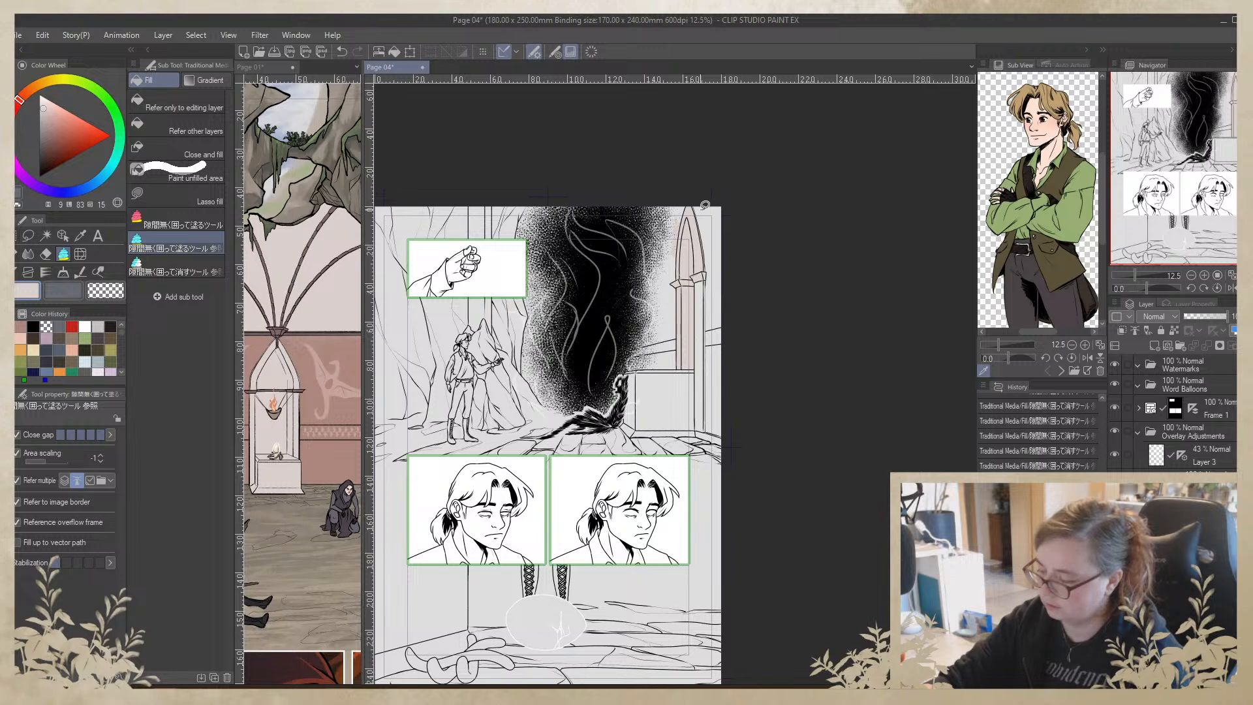
mouse_move(697, 259)
left_mouse_down()
mouse_move(696, 410)
mouse_move(715, 434)
mouse_move(720, 291)
left_mouse_up()
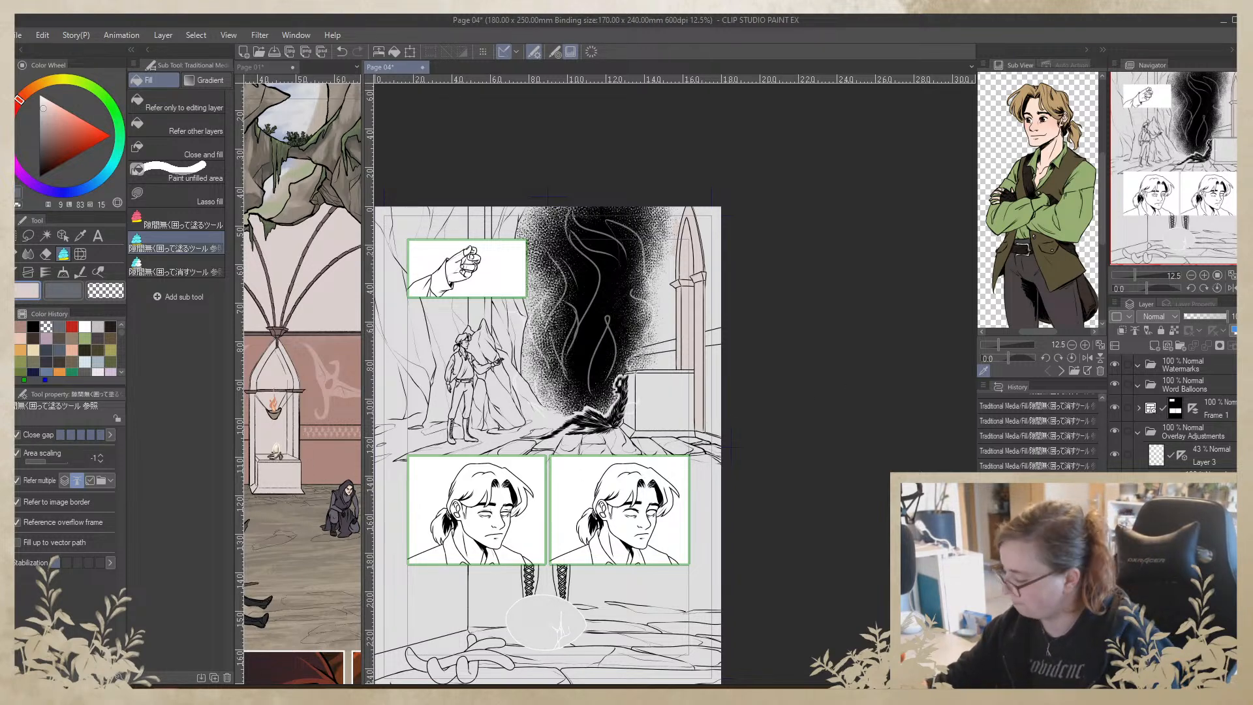
Set black as the drawing colour and choose the カサG 細 brush for inking the base of the column on Page 04
left_click(1204, 275)
left_click(1204, 276)
left_click(1204, 275)
left_click(1204, 276)
left_click(1204, 276)
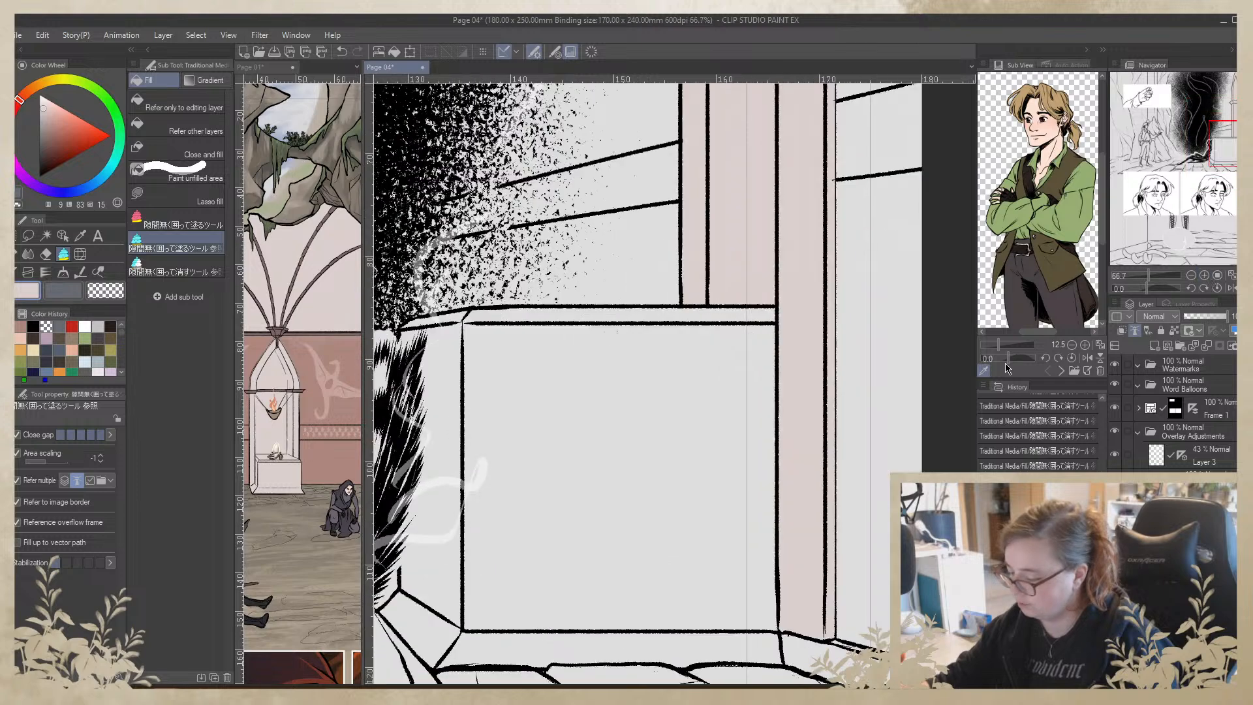
left_click_drag(878, 513, 620, 362)
left_click(34, 326)
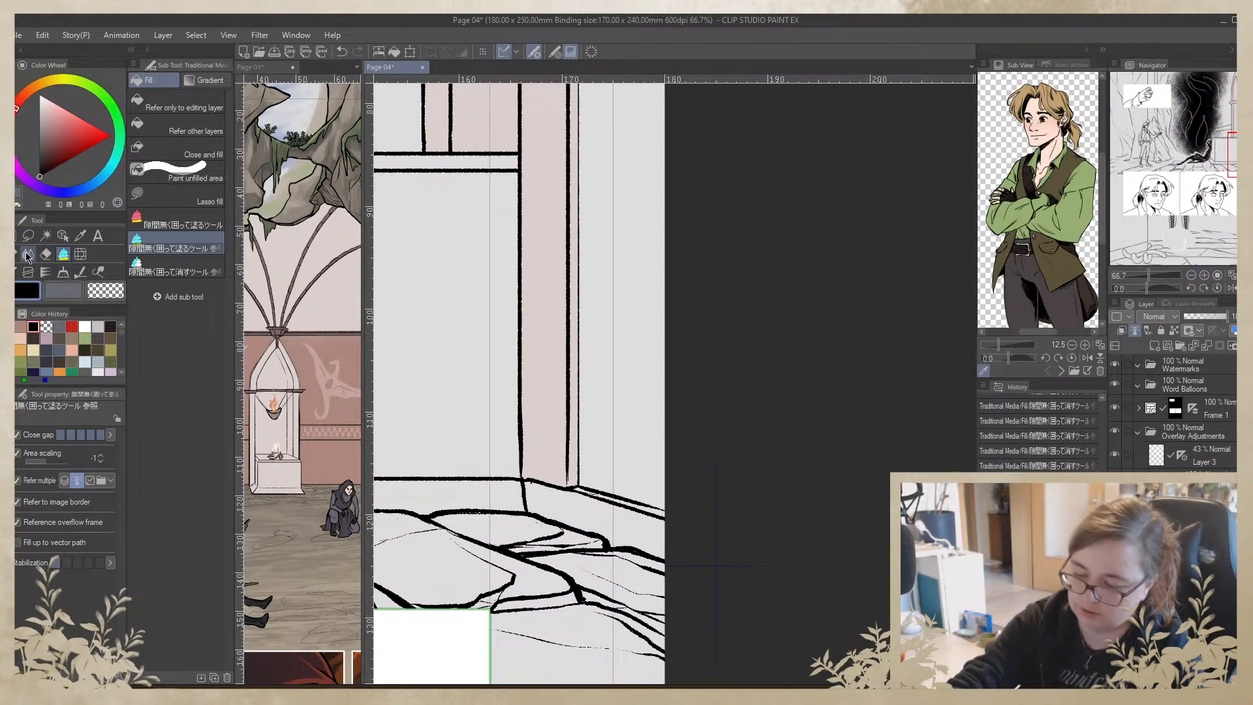
left_click(28, 255)
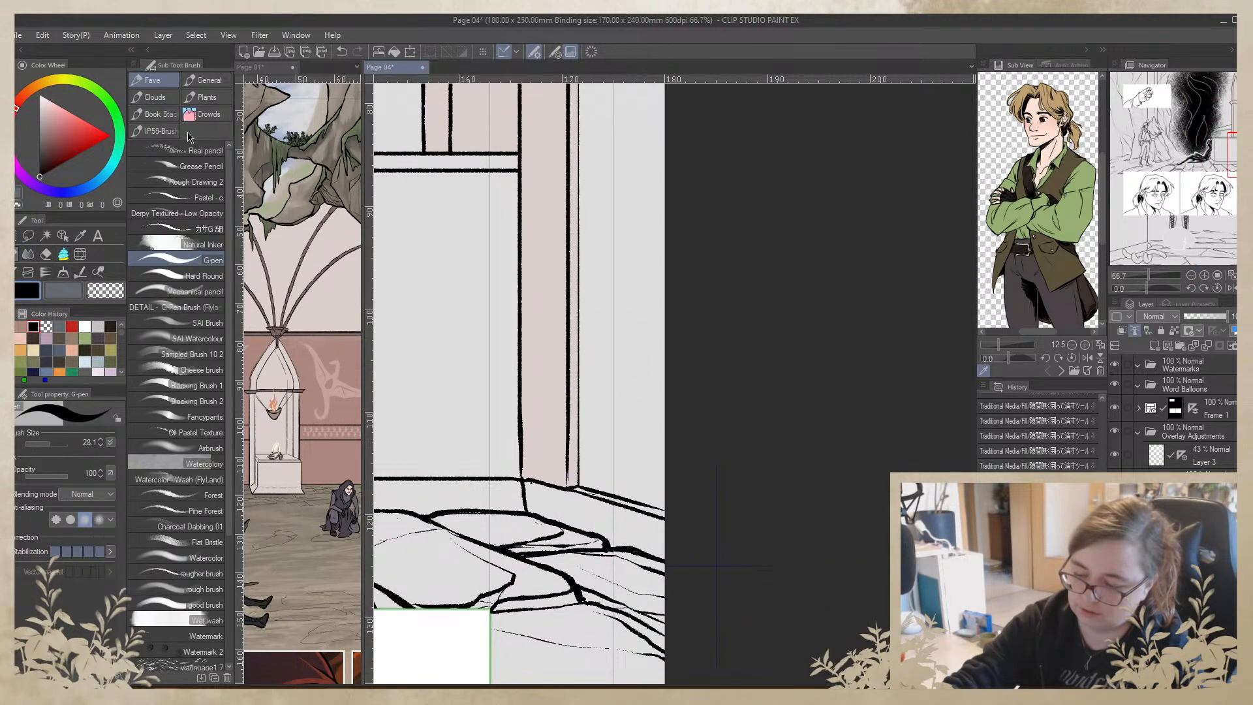
left_click(208, 229)
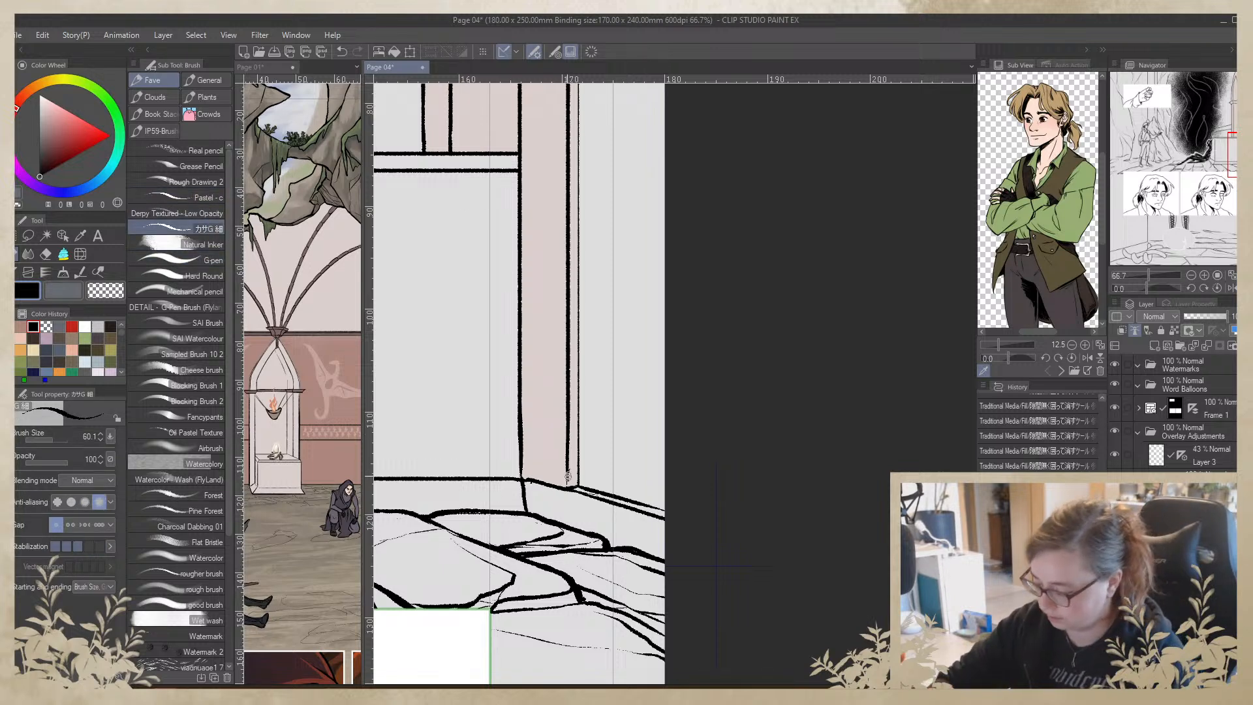
Ink a curved flare at the column's base and extend the column's outer edge lines down to the floor stones
key("ctrl+z")
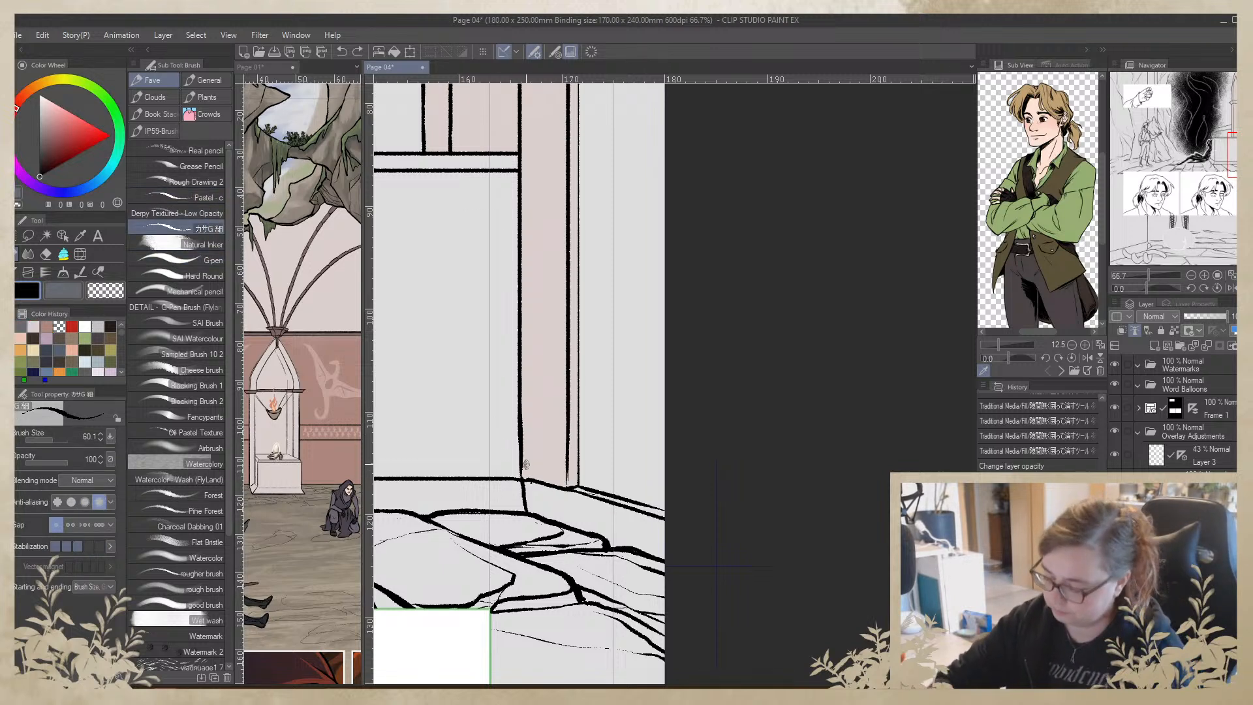
left_click_drag(522, 475, 552, 523)
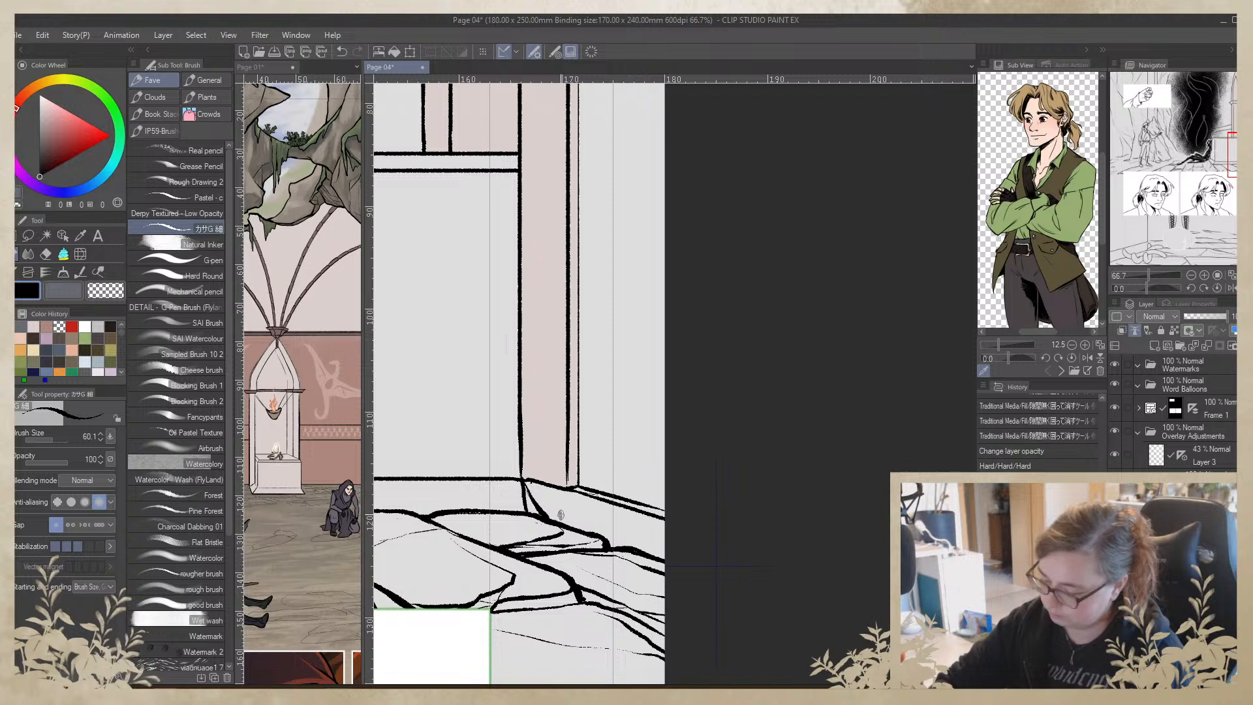
key("ctrl+z")
mouse_move(522, 477)
left_mouse_down()
mouse_move(562, 523)
mouse_move(530, 485)
mouse_move(538, 504)
mouse_move(573, 529)
mouse_move(565, 435)
mouse_move(567, 534)
mouse_move(569, 444)
left_mouse_up()
key("ctrl+z")
key("ctrl+z")
key("ctrl+z")
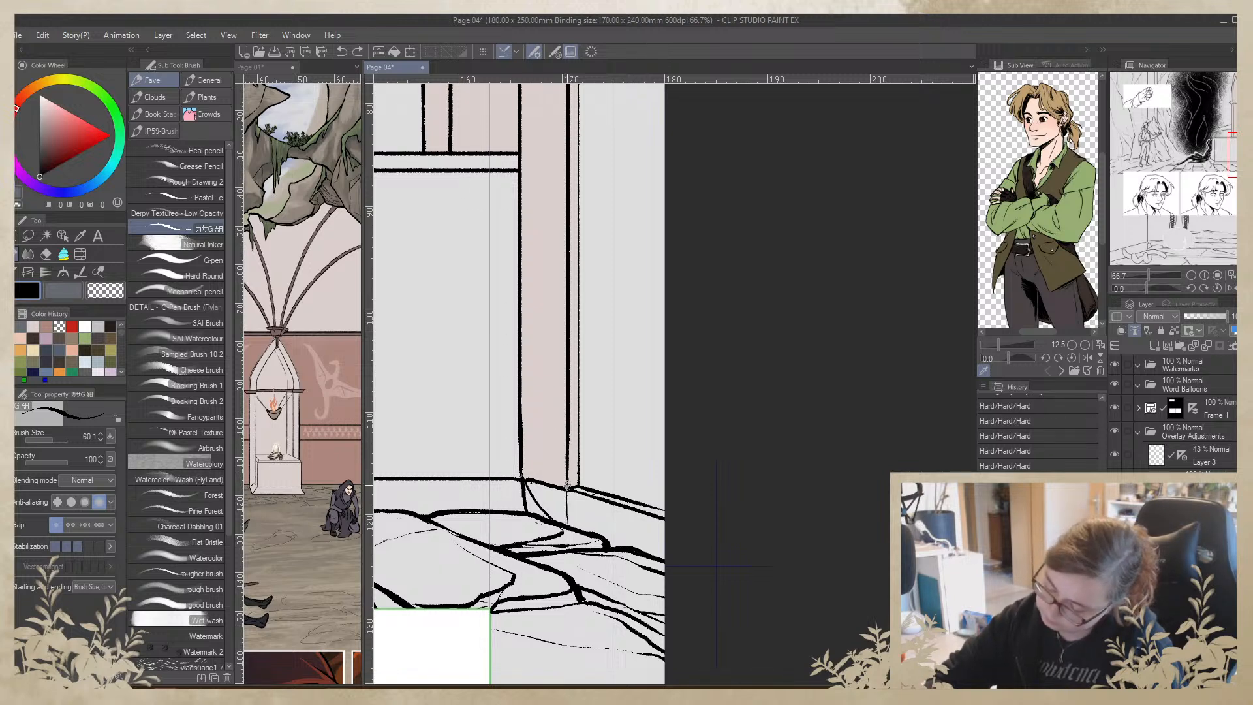
left_click_drag(568, 520, 569, 531)
left_click_drag(577, 445, 577, 486)
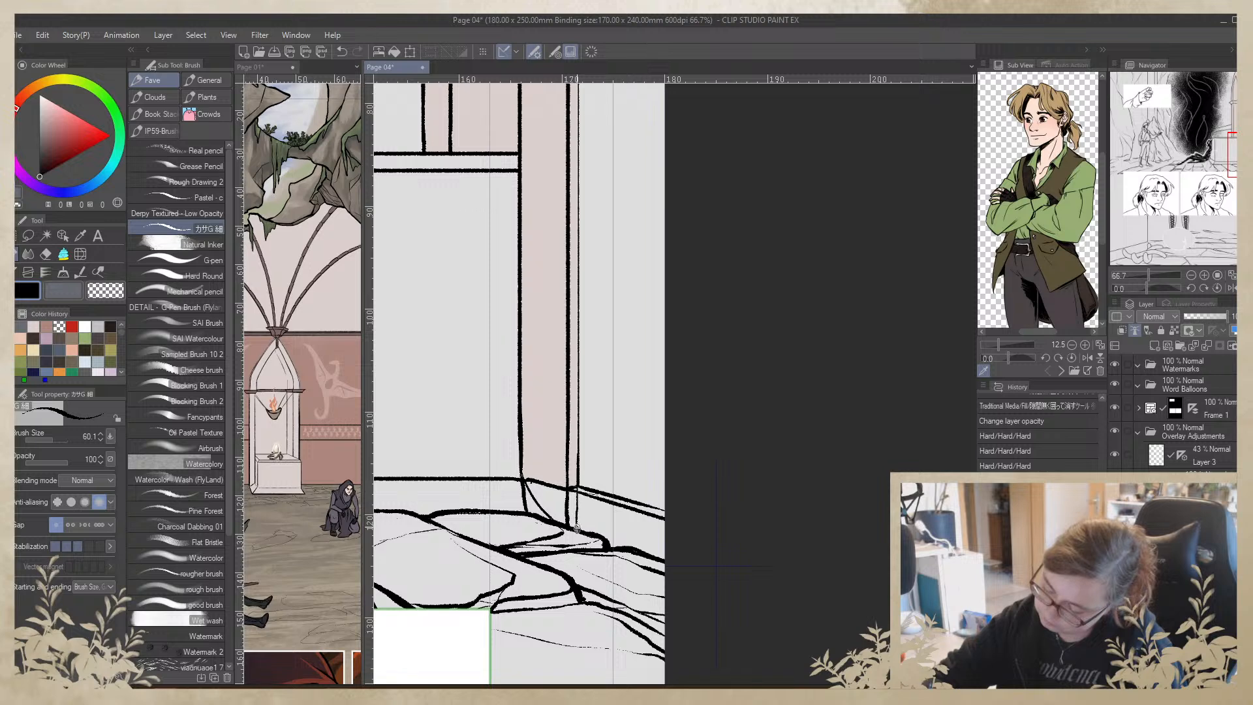
mouse_move(577, 528)
left_mouse_down()
mouse_move(577, 430)
mouse_move(578, 530)
left_mouse_up()
key("ctrl+z")
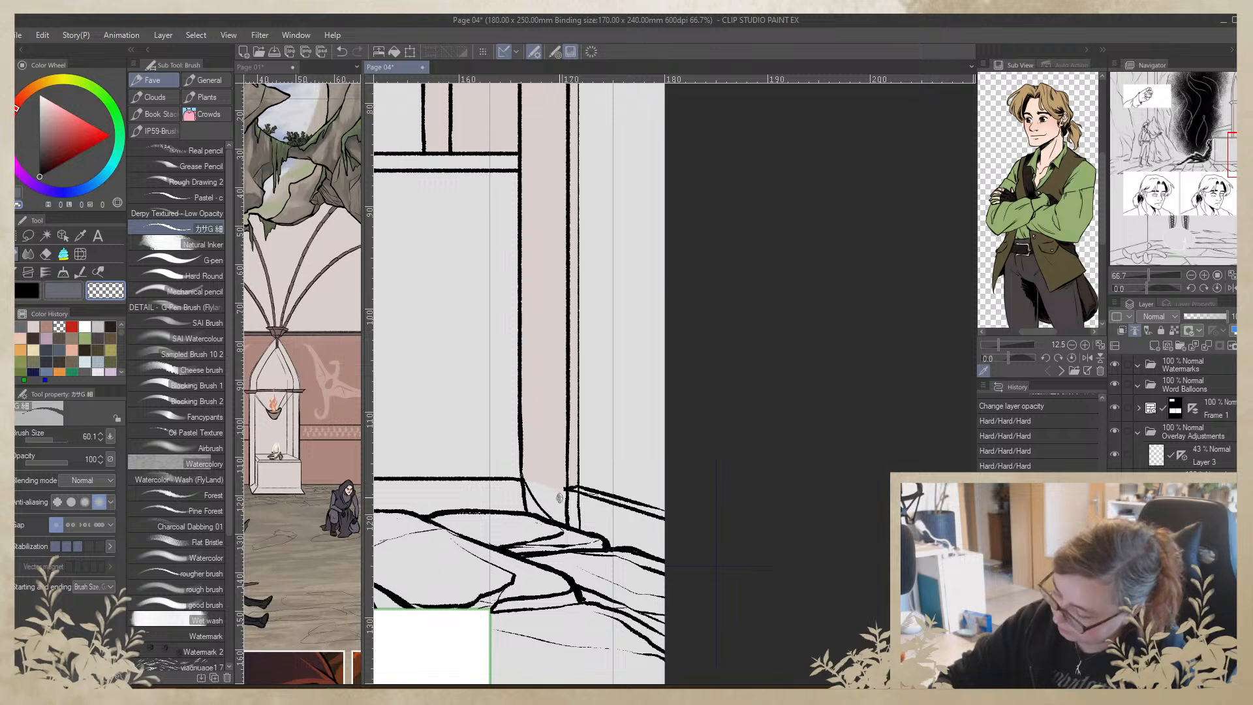
Erase the baseboard lines that cross the column's base and run along the wall beside it, using the transparent colour
left_click_drag(559, 498, 560, 487)
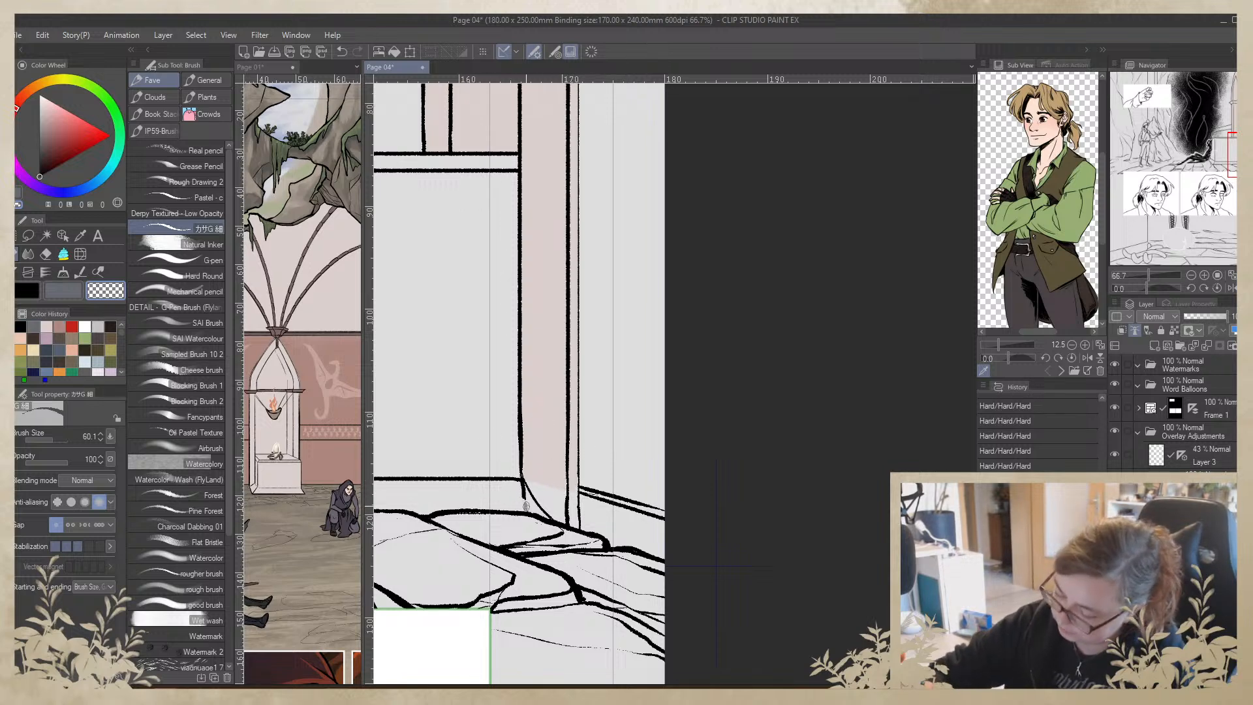
key("ctrl+shift+n")
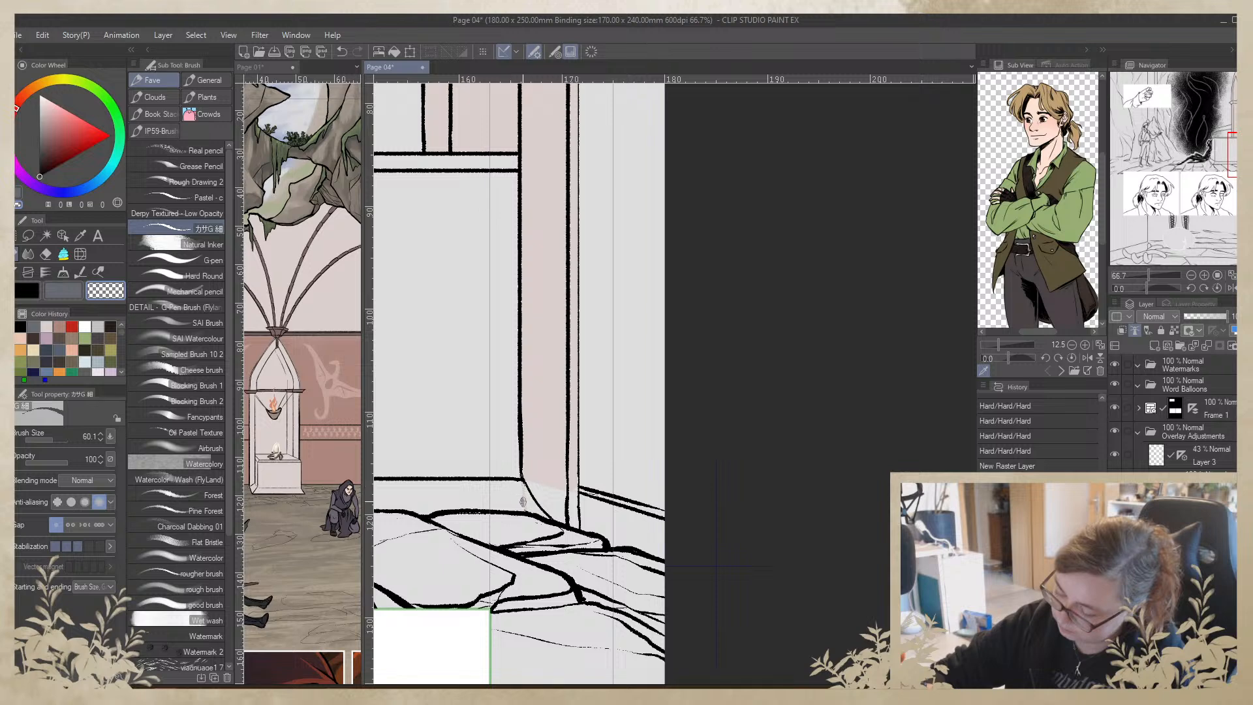
mouse_move(524, 495)
left_mouse_down()
mouse_move(579, 464)
mouse_move(587, 502)
left_mouse_up()
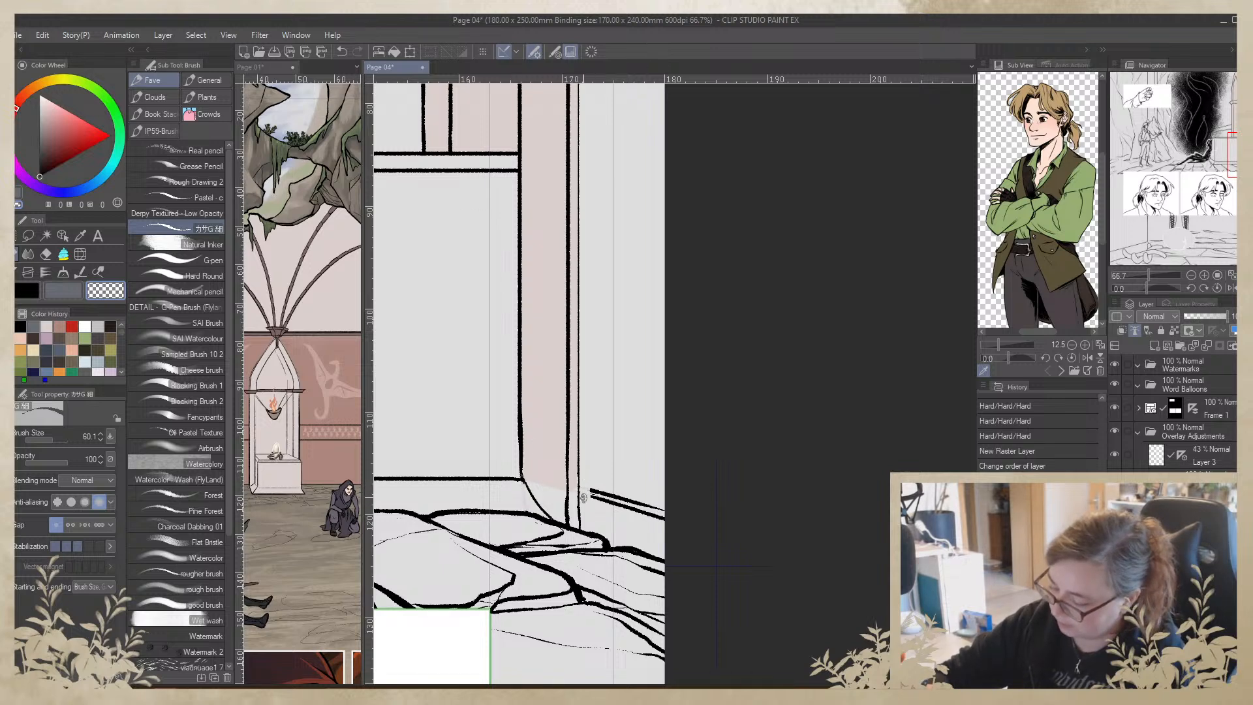
mouse_move(594, 497)
left_mouse_down()
mouse_move(666, 519)
mouse_move(624, 497)
mouse_move(648, 519)
left_mouse_up()
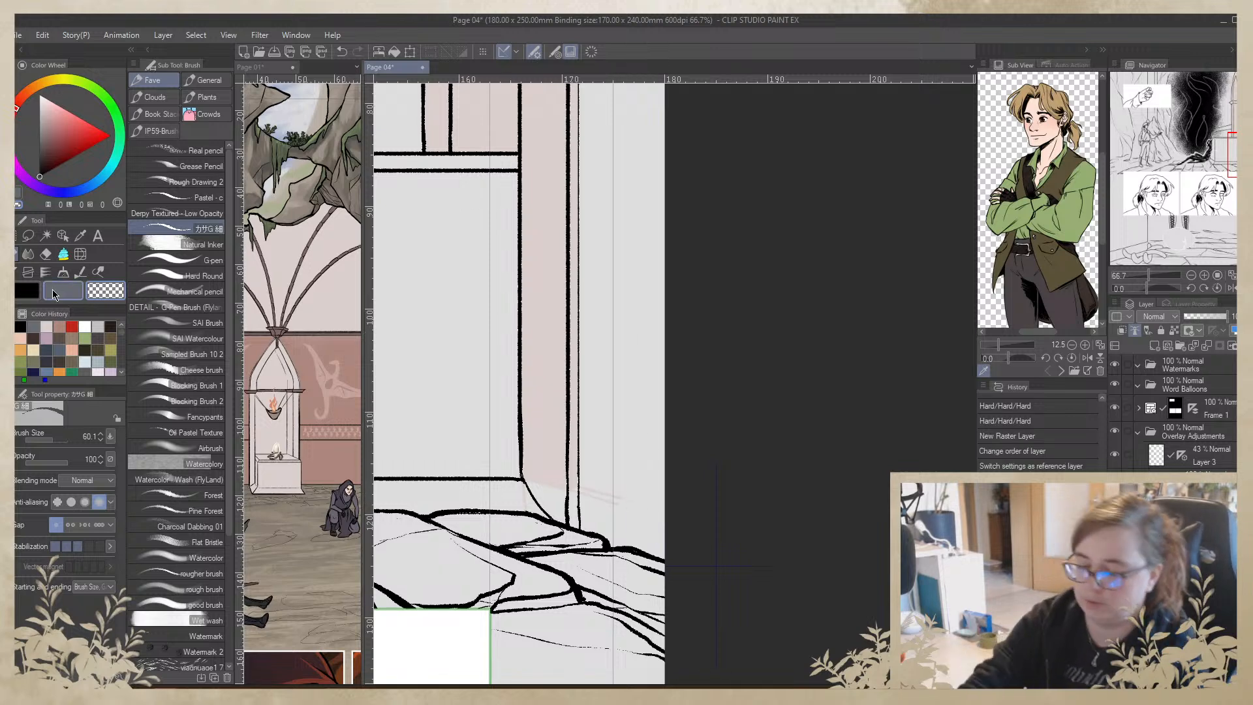
Fill the altar block beside the column with the pale pink, using the 隙間無く囲って塗るツール 参照 fill tool
left_click(46, 327)
left_click(64, 254)
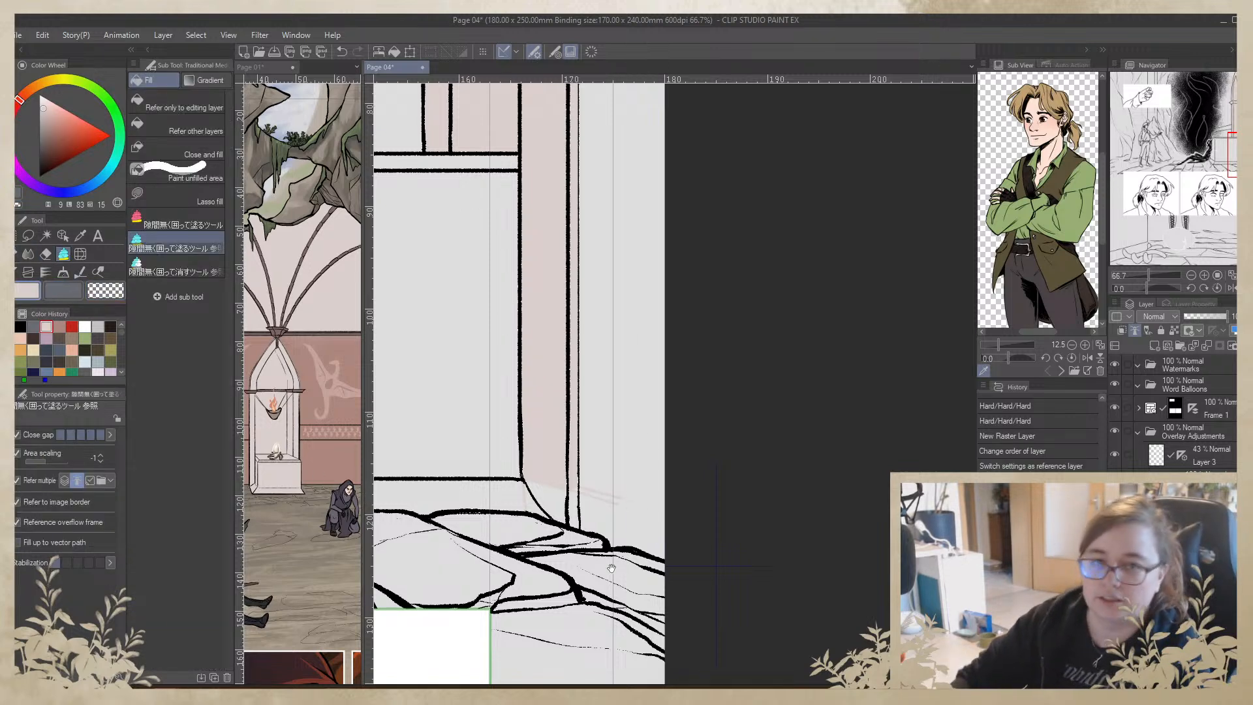
left_click_drag(668, 577, 821, 548)
left_click_drag(761, 456, 860, 564)
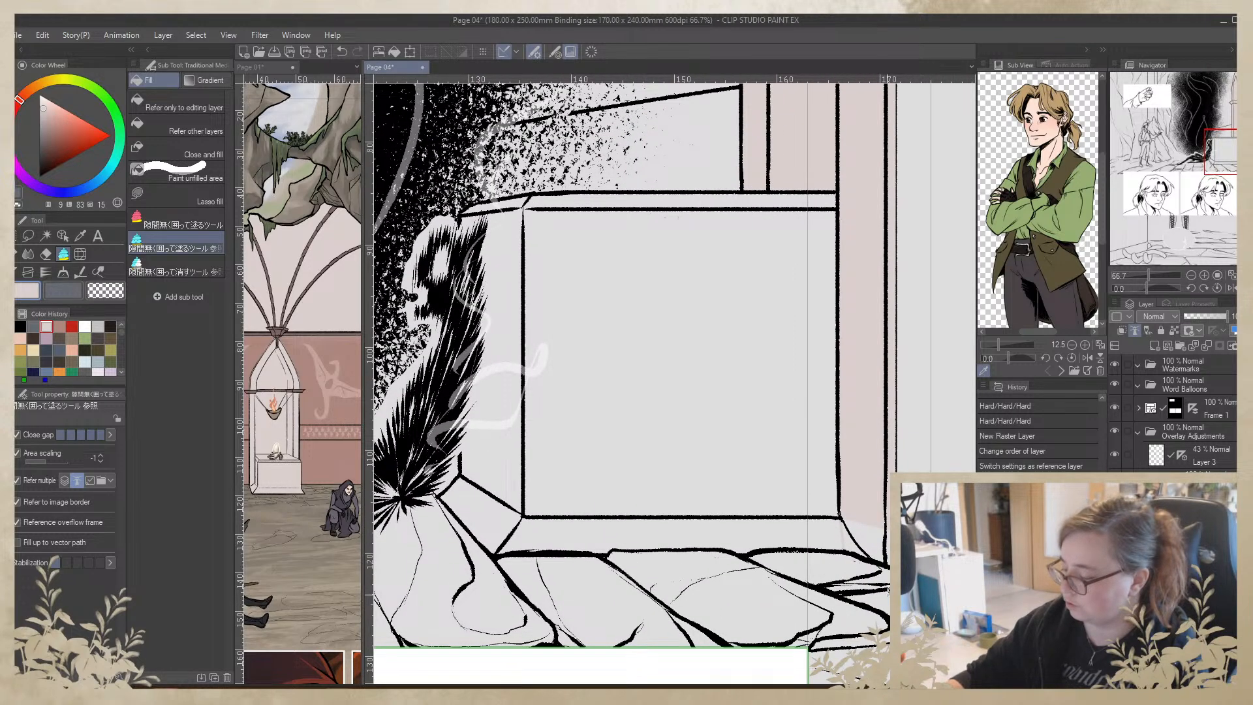
mouse_move(928, 473)
left_mouse_down()
mouse_move(842, 143)
mouse_move(480, 171)
left_mouse_up()
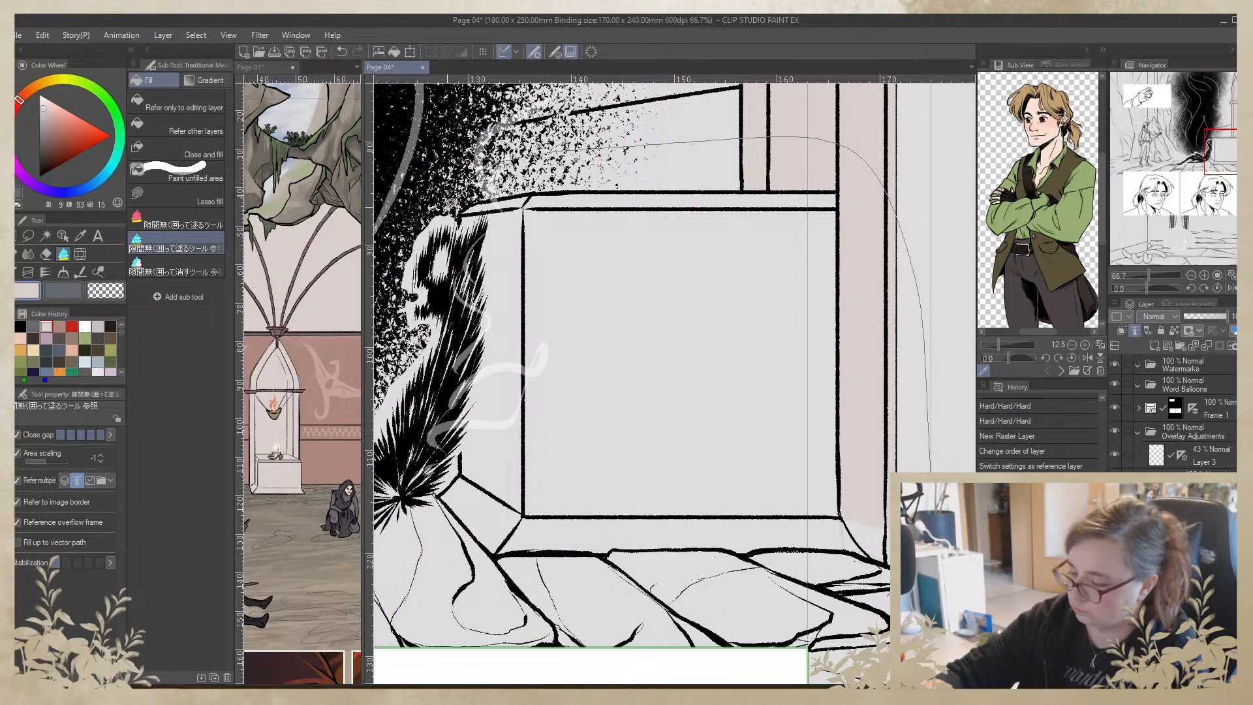
mouse_move(449, 217)
left_mouse_down()
mouse_move(453, 287)
mouse_move(431, 408)
mouse_move(438, 553)
mouse_move(639, 577)
mouse_move(790, 573)
left_mouse_up()
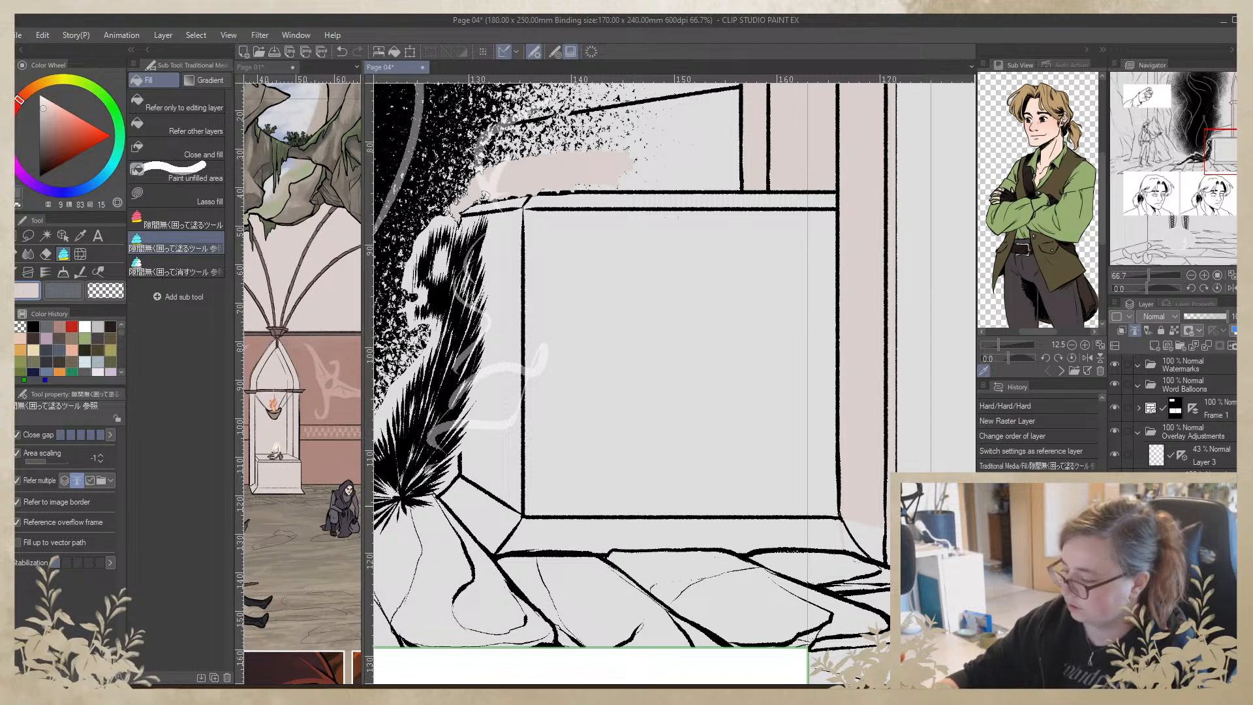
key("ctrl+z")
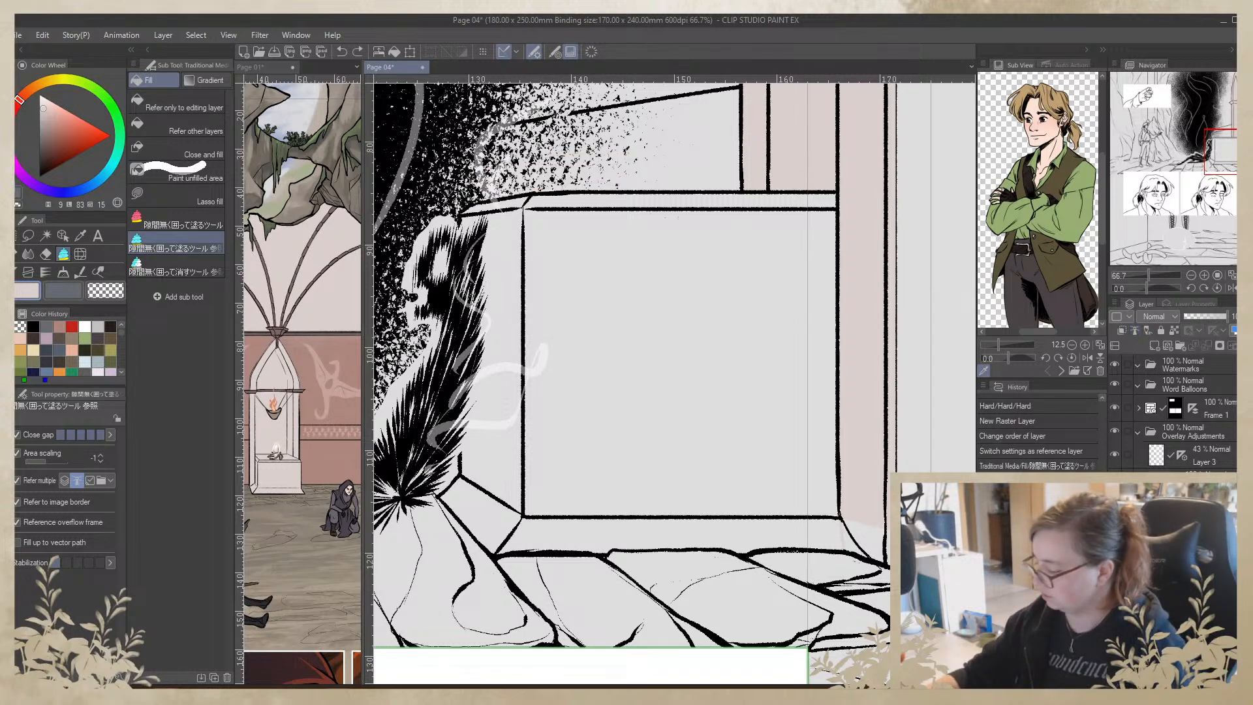
mouse_move(934, 474)
left_mouse_down()
mouse_move(842, 167)
mouse_move(424, 208)
mouse_move(414, 529)
mouse_move(890, 603)
left_mouse_up()
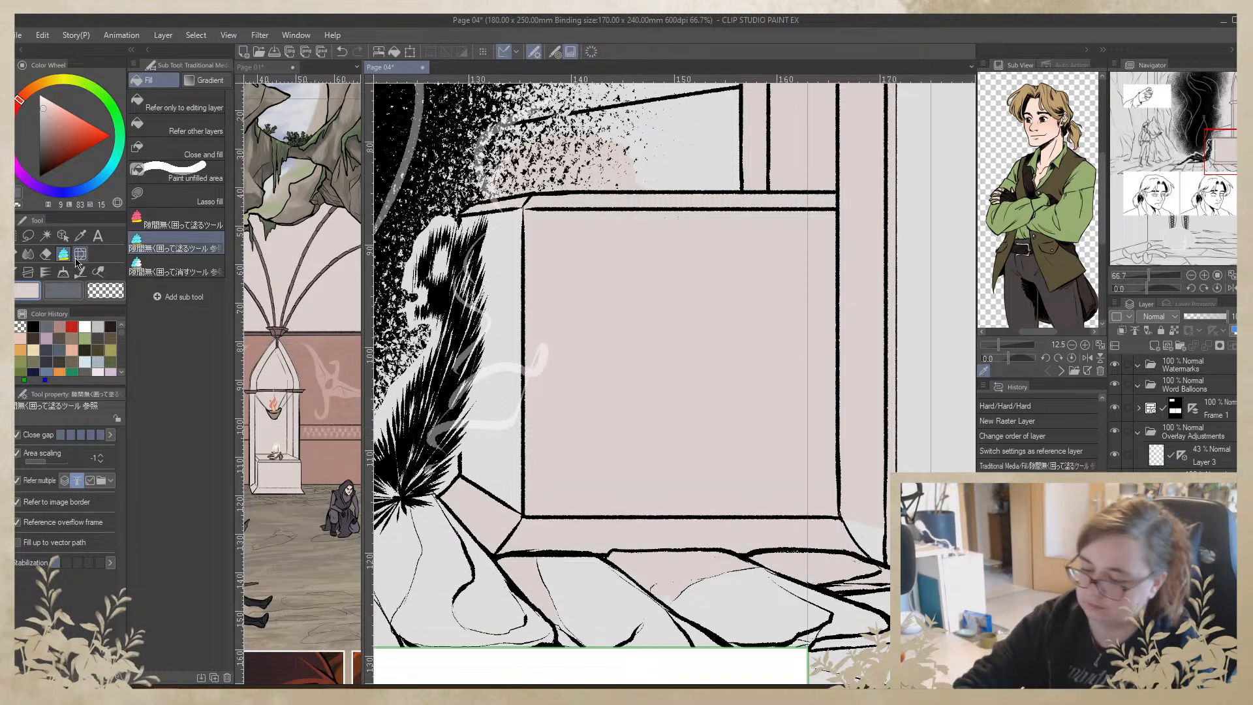
Paint the altar block's unfilled side face pale pink with the カサG 細 brush, enlarging the brush size to 174.7
key("b")
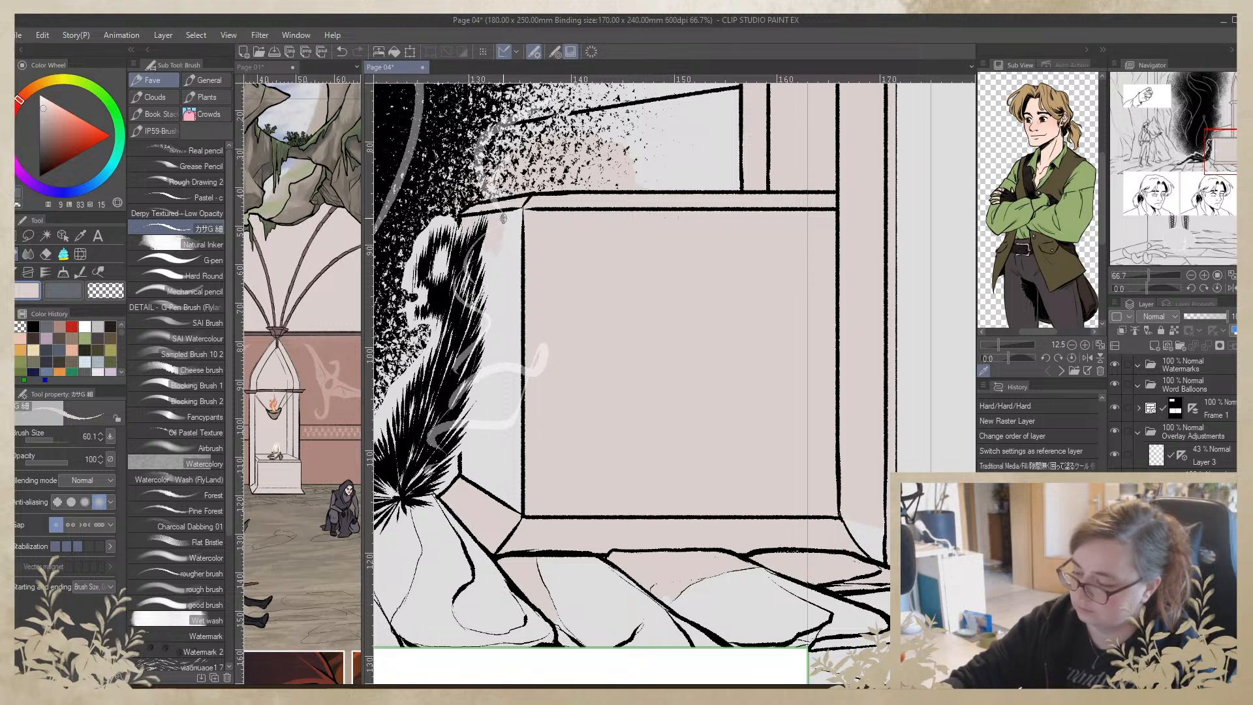
mouse_move(524, 482)
left_mouse_down()
mouse_move(515, 421)
mouse_move(511, 528)
mouse_move(485, 416)
mouse_move(468, 473)
left_mouse_up()
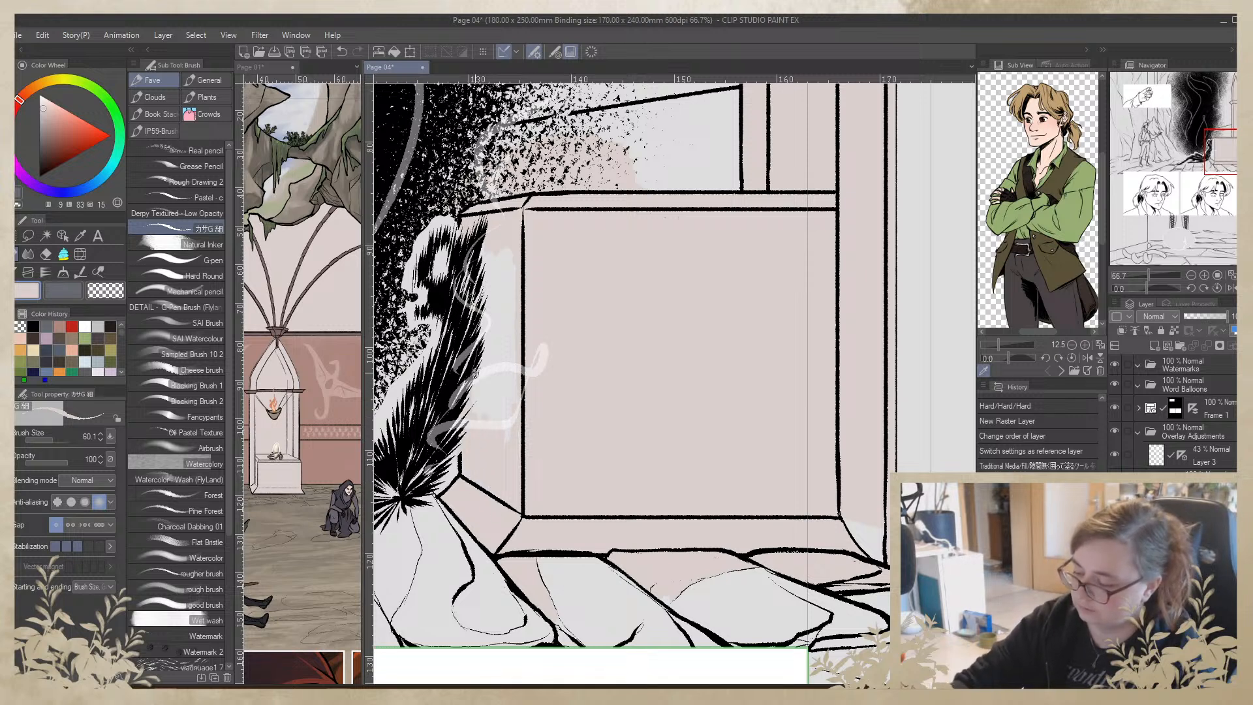
mouse_move(475, 373)
left_mouse_down()
mouse_move(483, 261)
mouse_move(494, 261)
mouse_move(495, 405)
left_mouse_up()
left_click(57, 440)
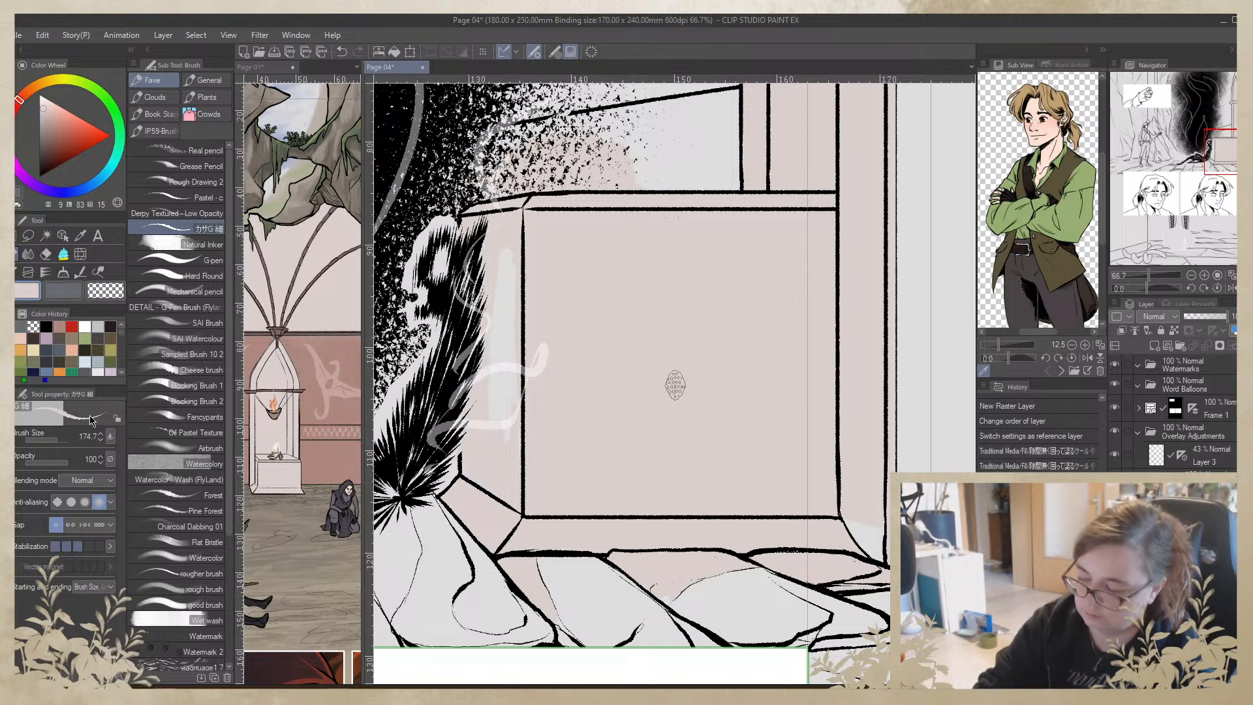
mouse_move(494, 235)
left_mouse_down()
mouse_move(493, 445)
mouse_move(504, 247)
mouse_move(510, 434)
mouse_move(512, 278)
mouse_move(511, 353)
mouse_move(530, 393)
left_mouse_up()
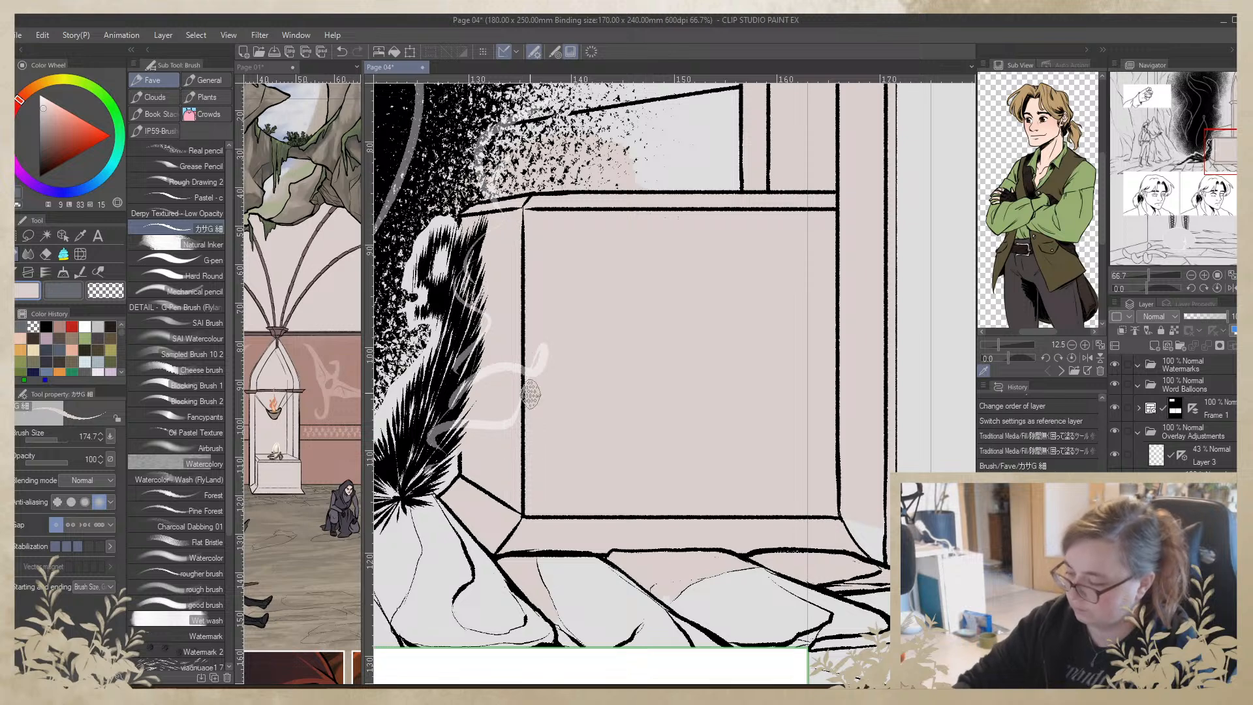
Erase the pink spill above the altar block beside the smoke and on the floor stones below it, using the transparent colour
left_click_drag(584, 244, 616, 471)
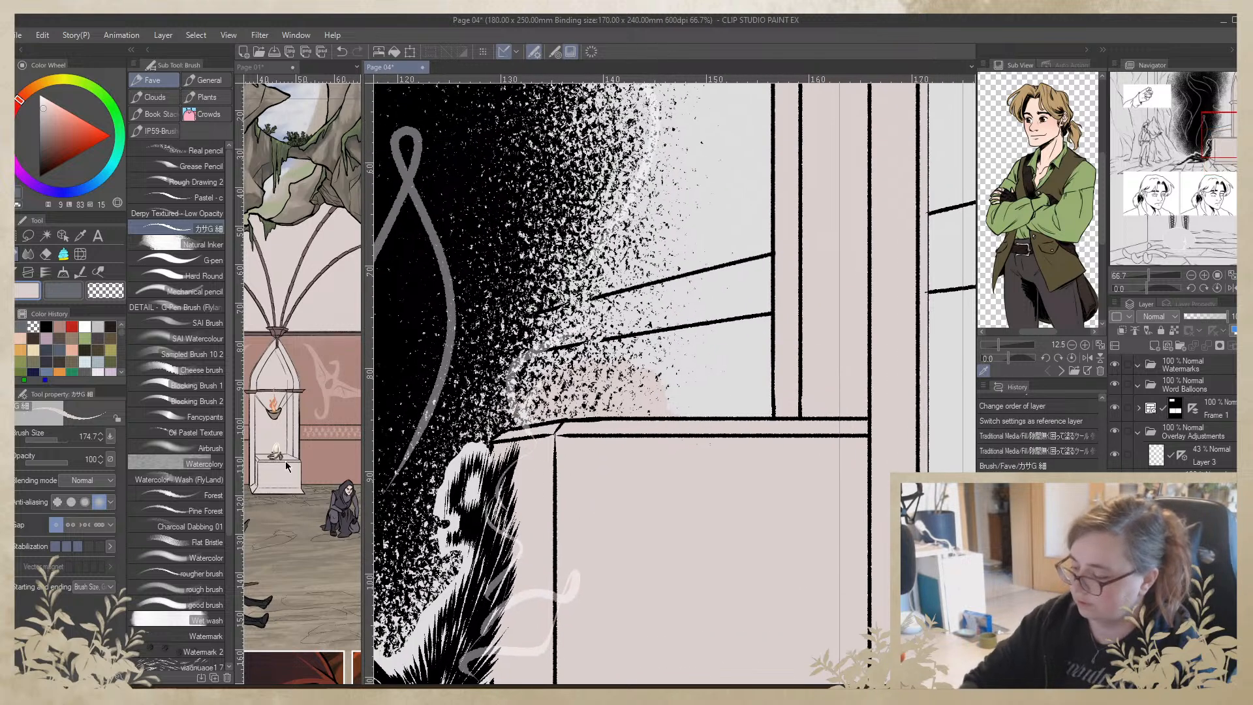
left_click(116, 294)
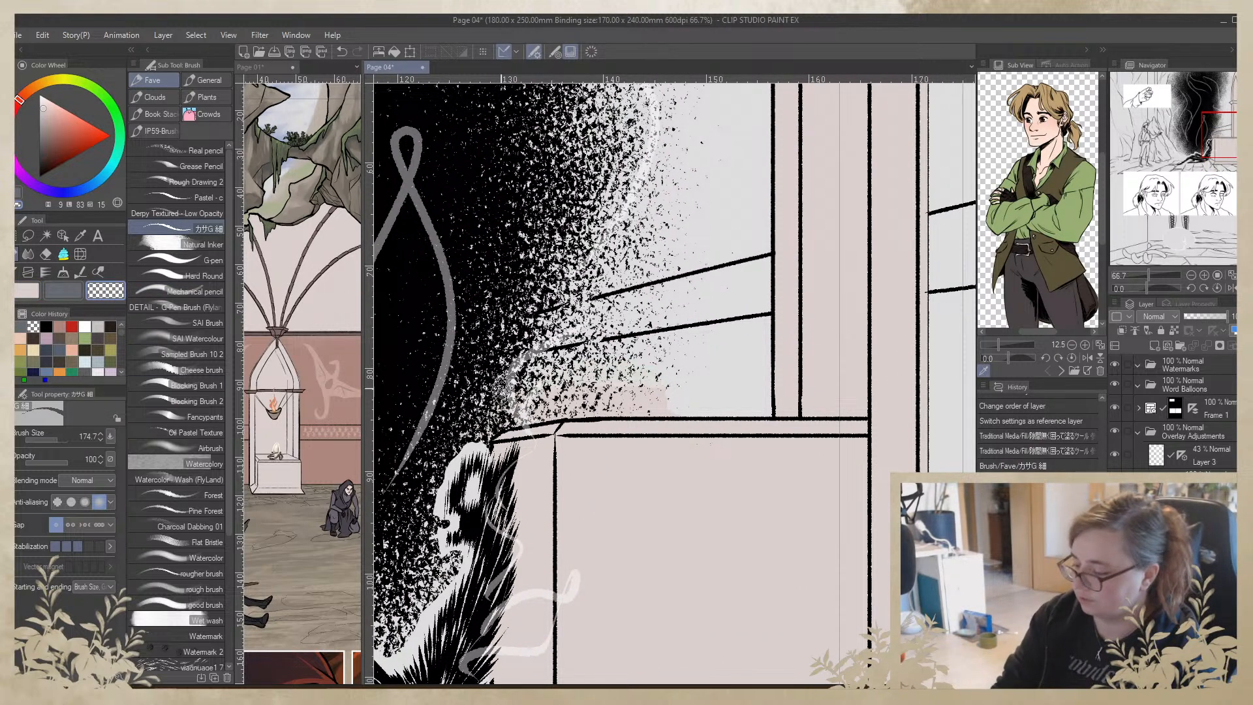
mouse_move(500, 388)
left_mouse_down()
mouse_move(706, 397)
mouse_move(500, 400)
mouse_move(675, 404)
mouse_move(496, 414)
mouse_move(555, 405)
left_mouse_up()
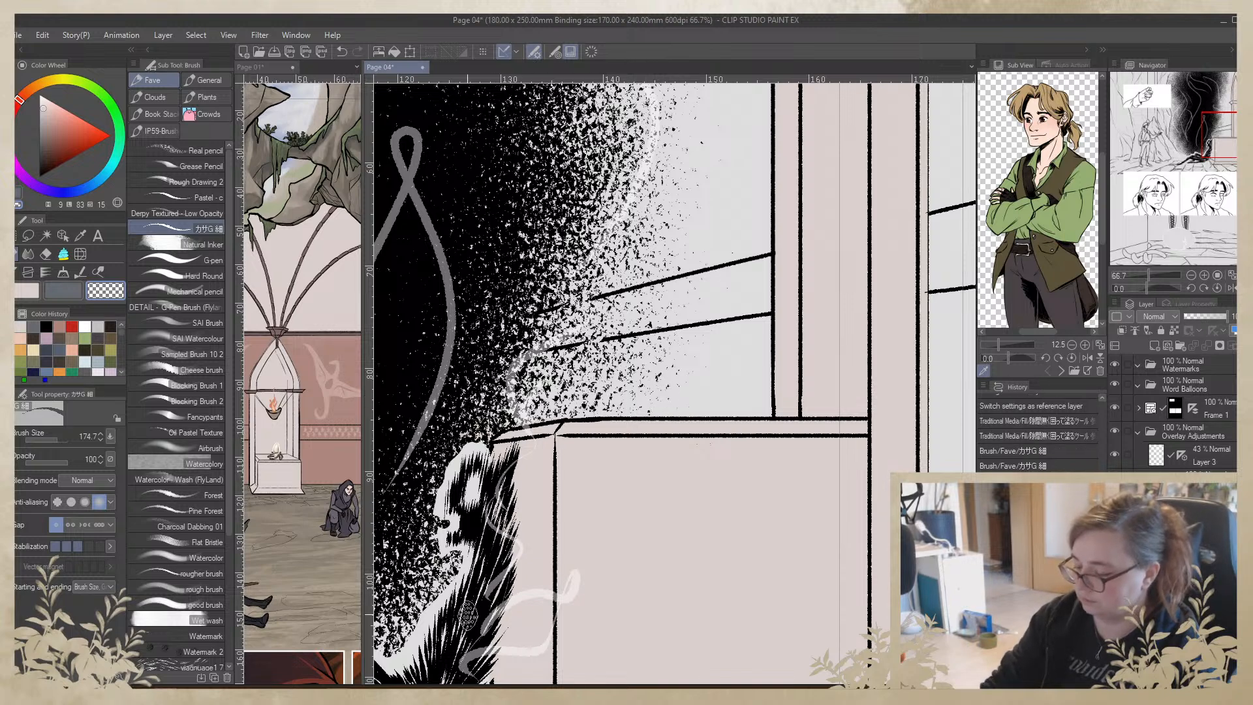
scroll(467, 614, "down", 5)
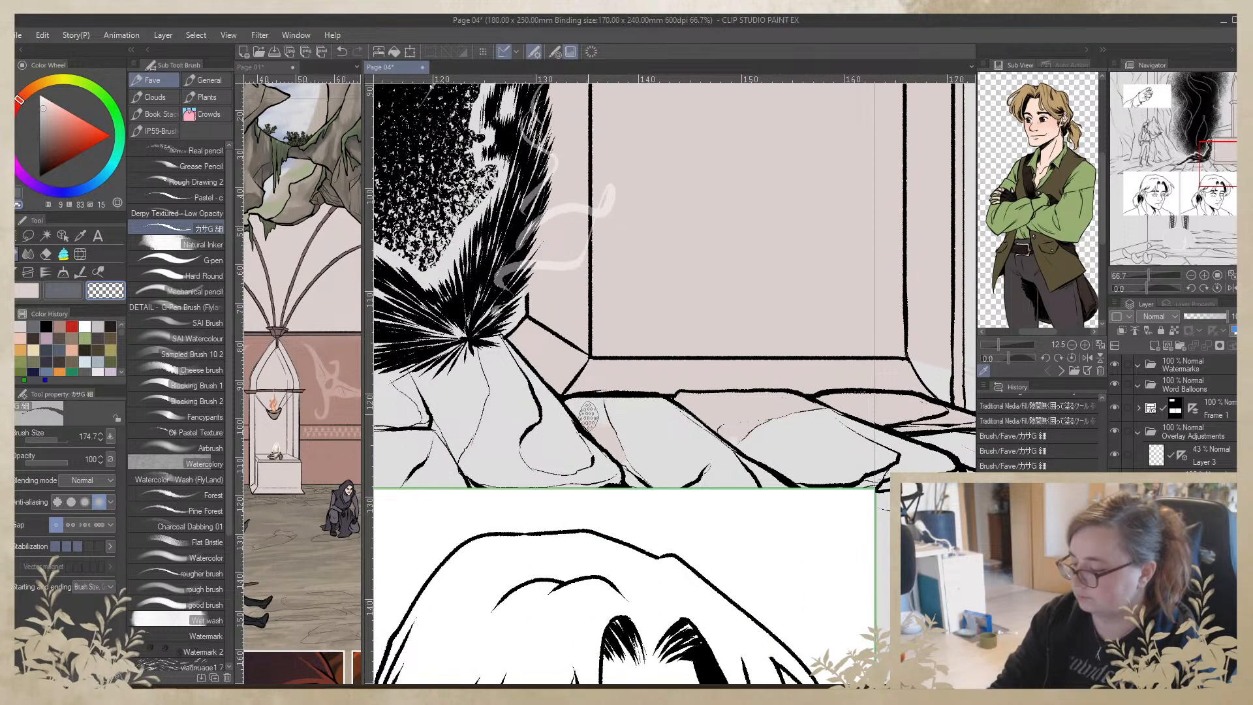
mouse_move(587, 414)
left_mouse_down()
mouse_move(715, 467)
mouse_move(846, 423)
mouse_move(522, 475)
left_mouse_up()
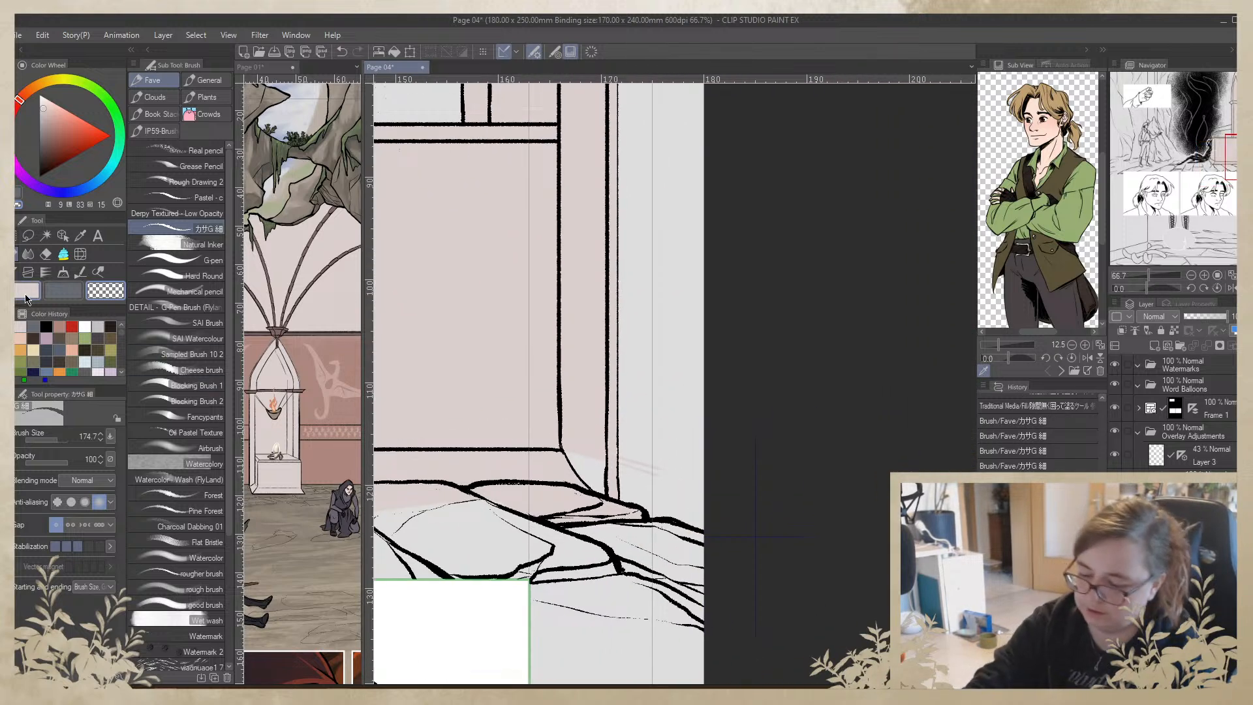
Paint the unfilled gap inside the column's flared base with the pale pink
left_click(26, 294)
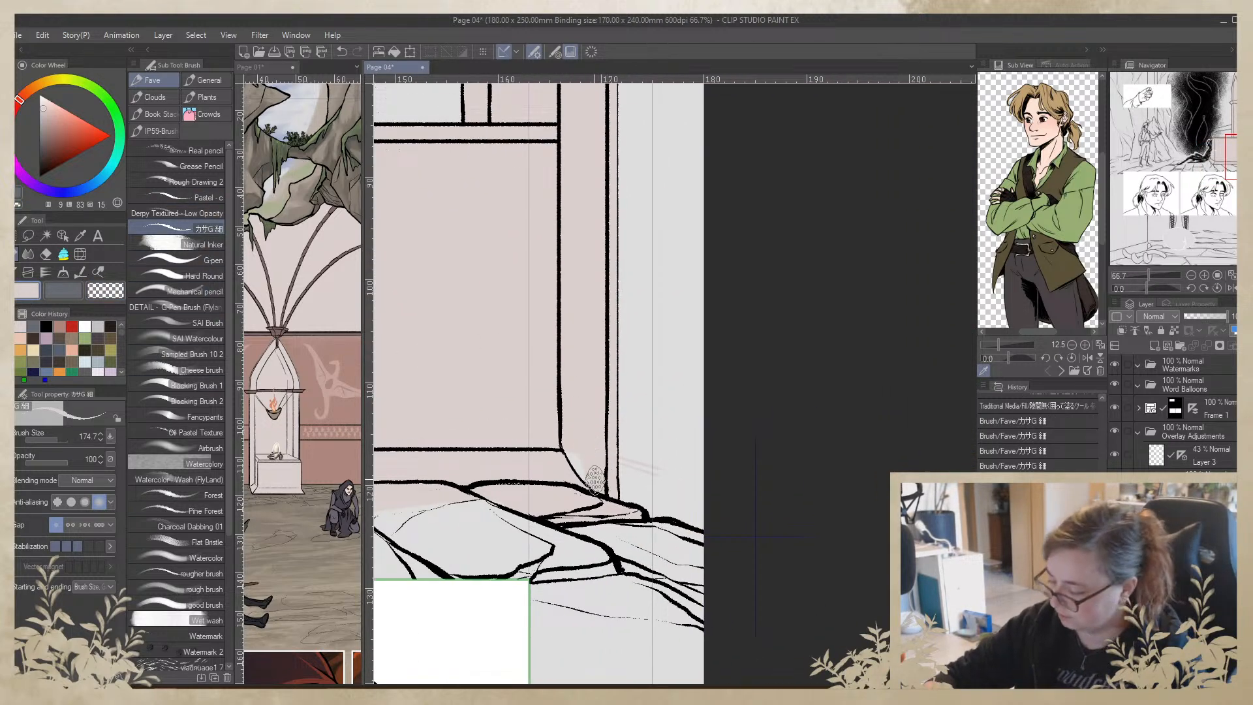
left_click_drag(595, 480, 578, 467)
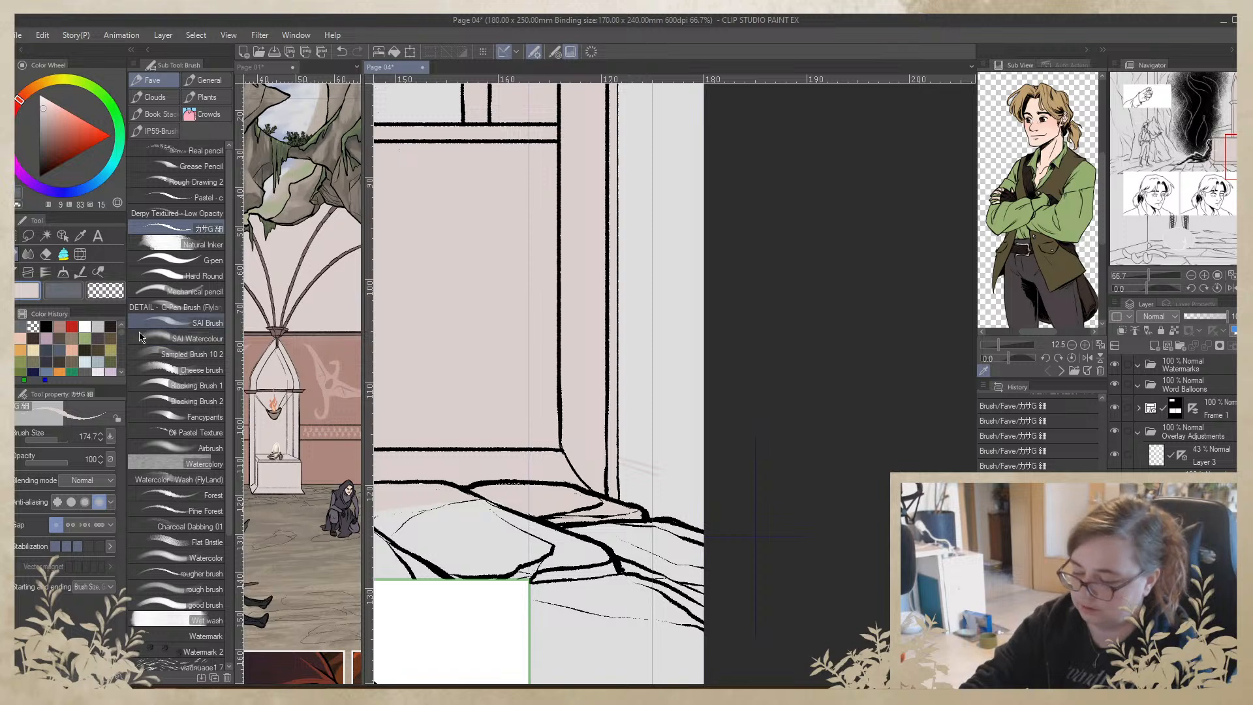
Sample the salmon pink of the temple's back wall from Page 01 and choose the 隙間無く囲って塗るツール 参照 fill tool
left_click(1190, 275)
left_click_drag(799, 235, 759, 419)
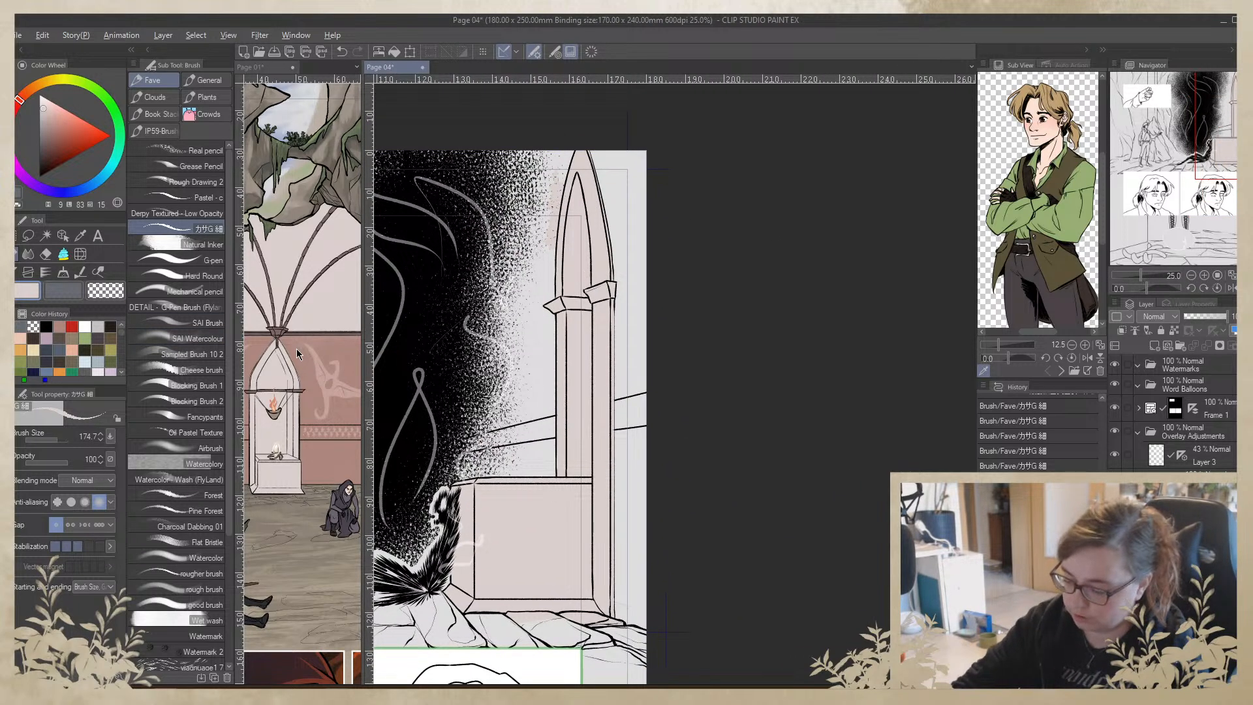
left_click(297, 349)
left_click(299, 347, "alt")
left_click(63, 254)
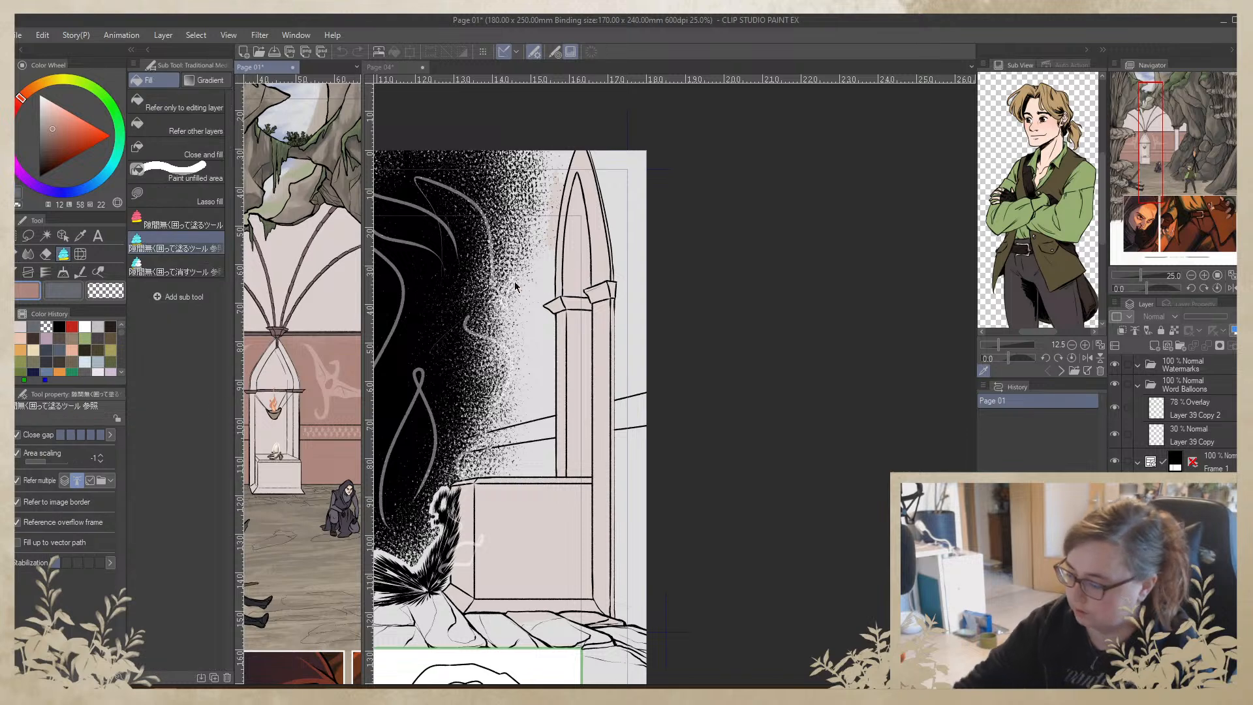
Fill the wall around the smoke cloud and above the altar block on Page 04 with the salmon pink
left_click(412, 447)
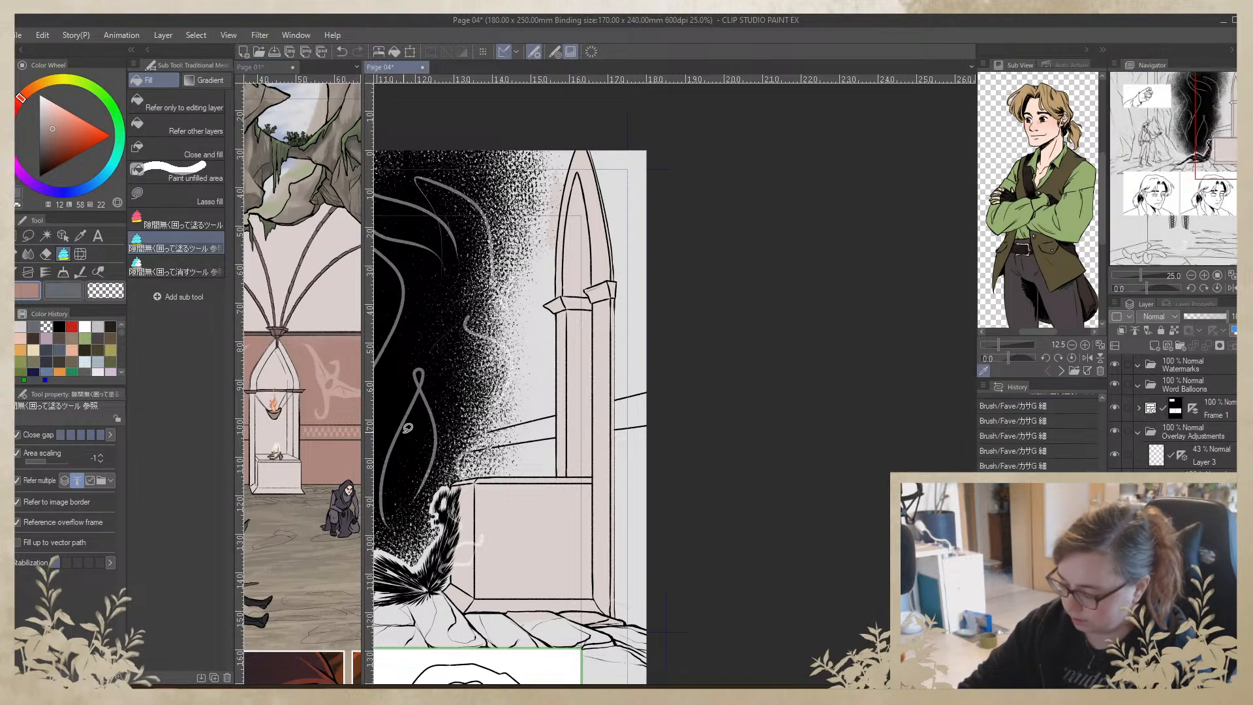
left_click_drag(394, 437, 453, 478)
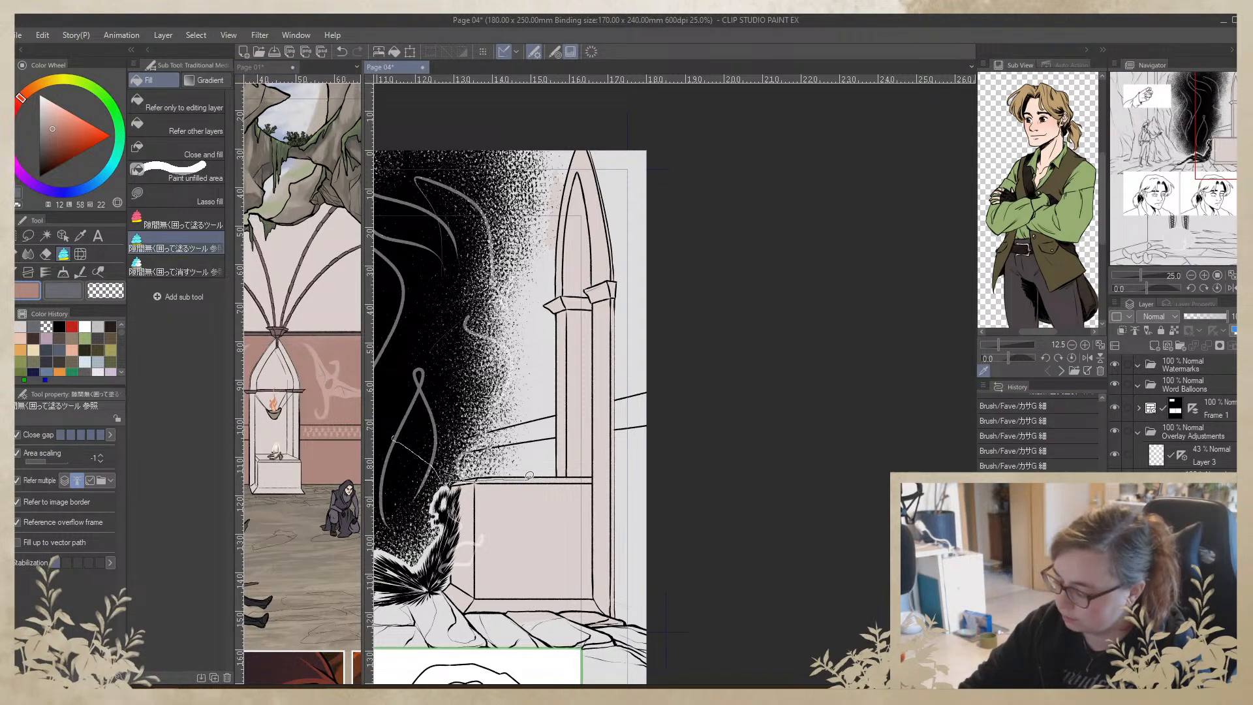
mouse_move(566, 467)
left_mouse_down()
mouse_move(560, 231)
mouse_move(577, 119)
mouse_move(503, 82)
mouse_move(382, 209)
left_mouse_up()
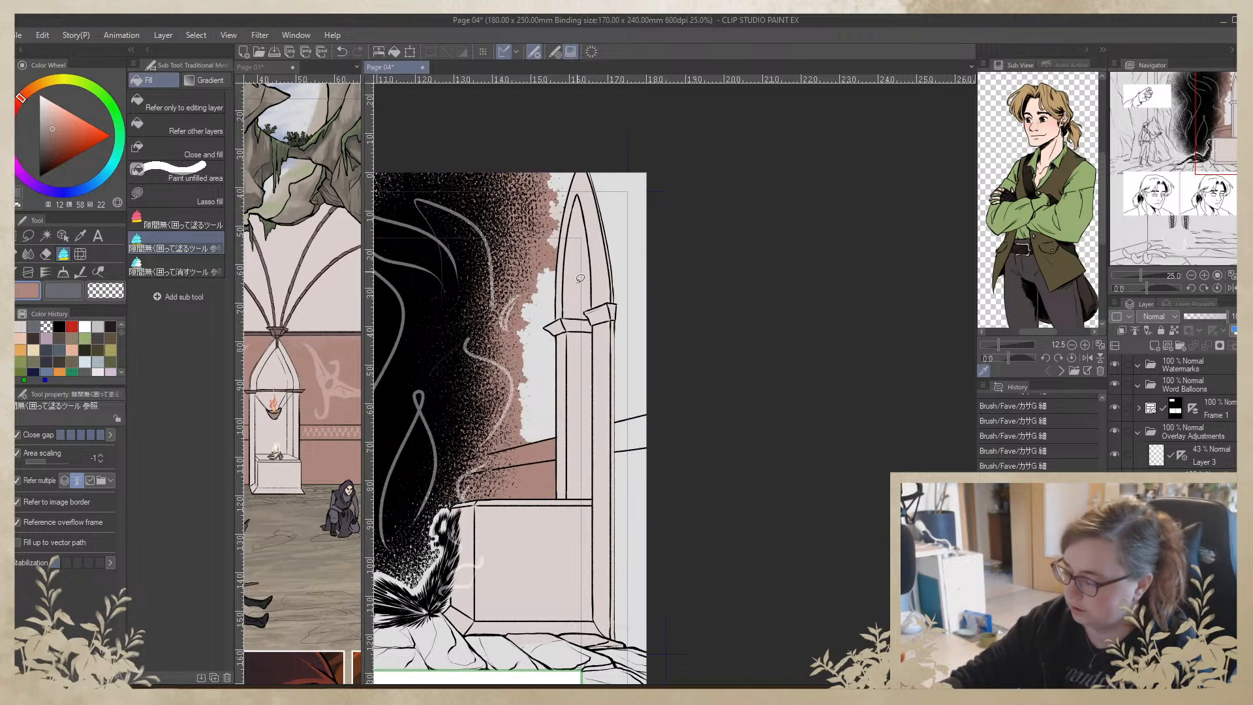
Fill the remaining unpainted back wall on both sides of the arched column with the salmon pink
mouse_move(400, 438)
left_mouse_down()
mouse_move(525, 484)
mouse_move(561, 481)
mouse_move(566, 368)
left_mouse_up()
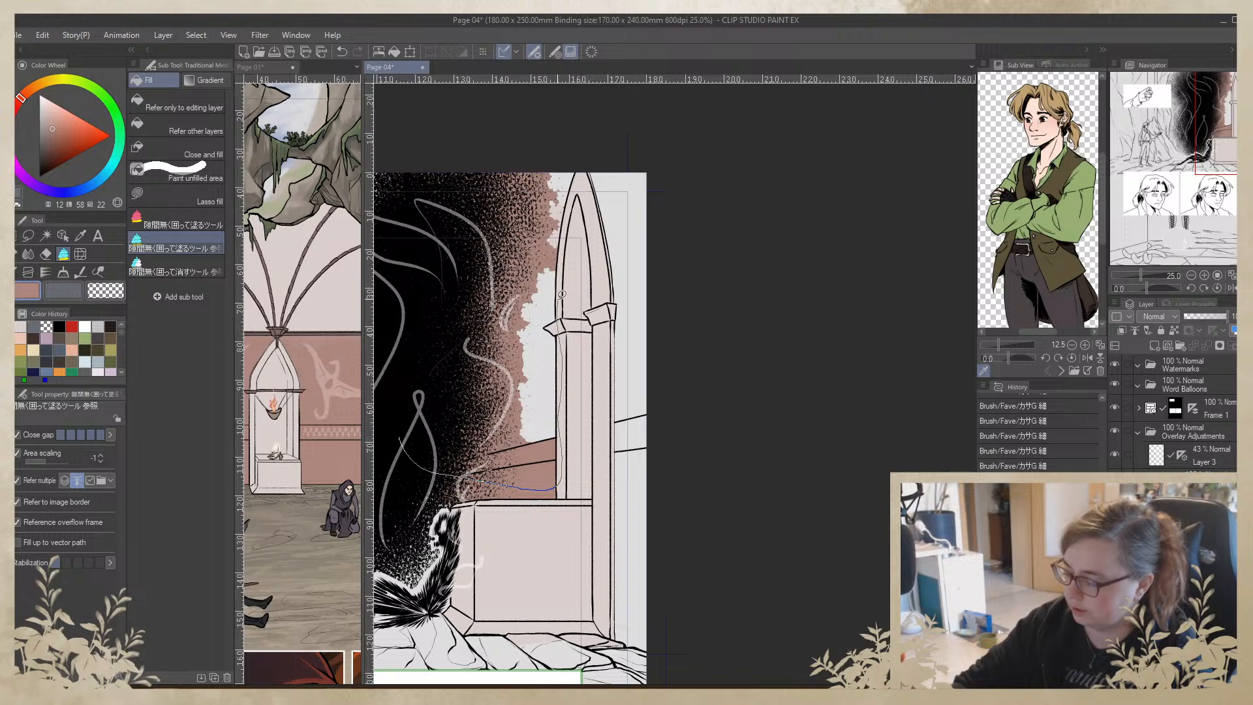
mouse_move(566, 235)
left_mouse_down()
mouse_move(582, 152)
mouse_move(532, 112)
mouse_move(408, 170)
mouse_move(411, 320)
left_mouse_up()
left_click_drag(607, 144, 590, 165)
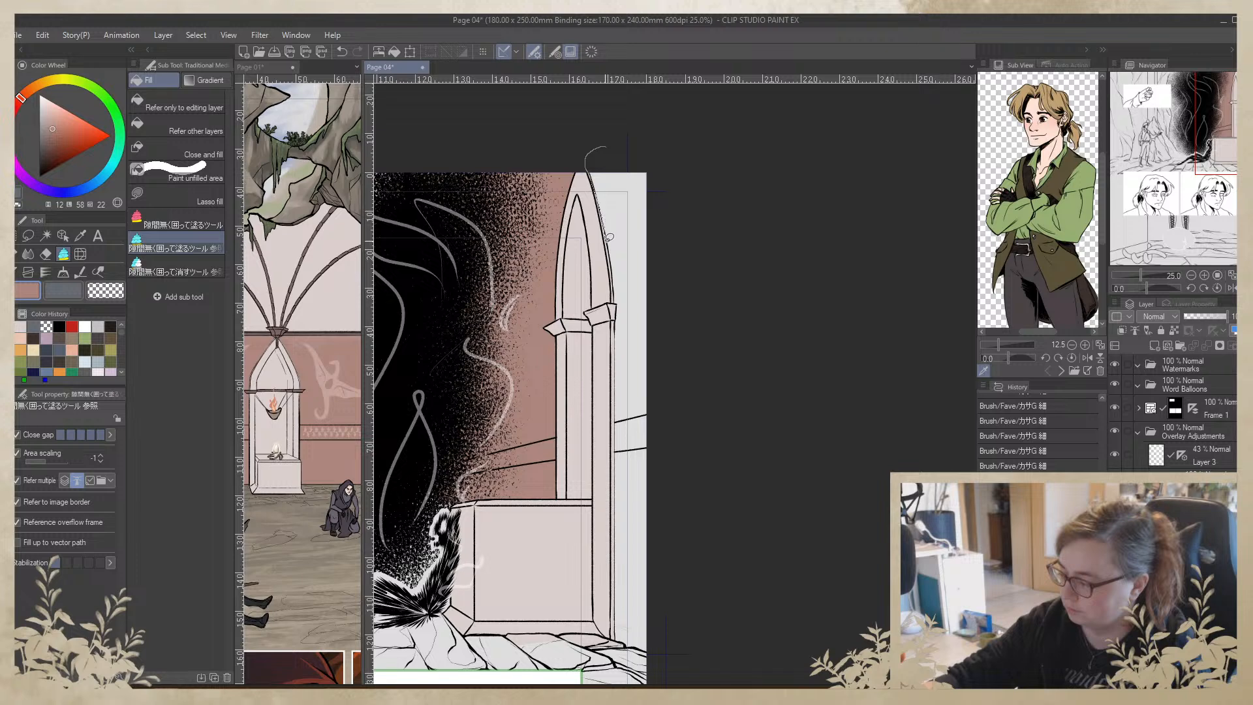
left_click_drag(618, 346, 615, 470)
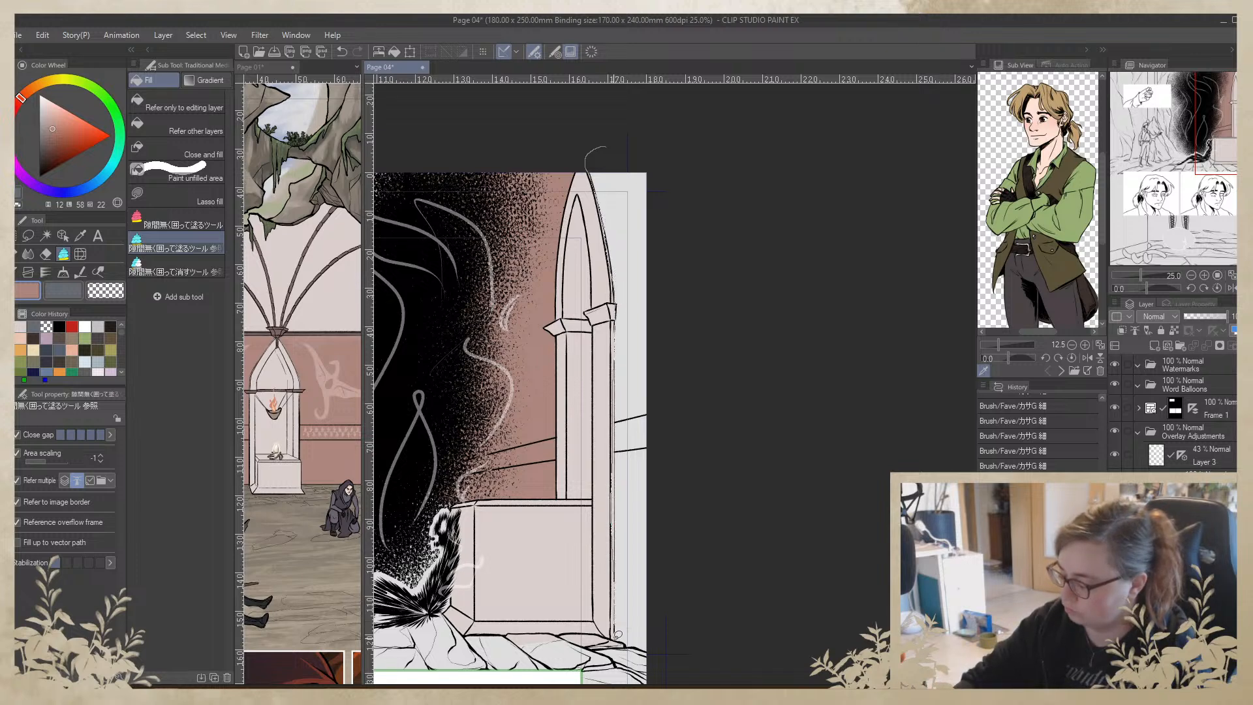
mouse_move(618, 633)
left_mouse_down()
mouse_move(689, 672)
mouse_move(730, 412)
mouse_move(710, 156)
left_mouse_up()
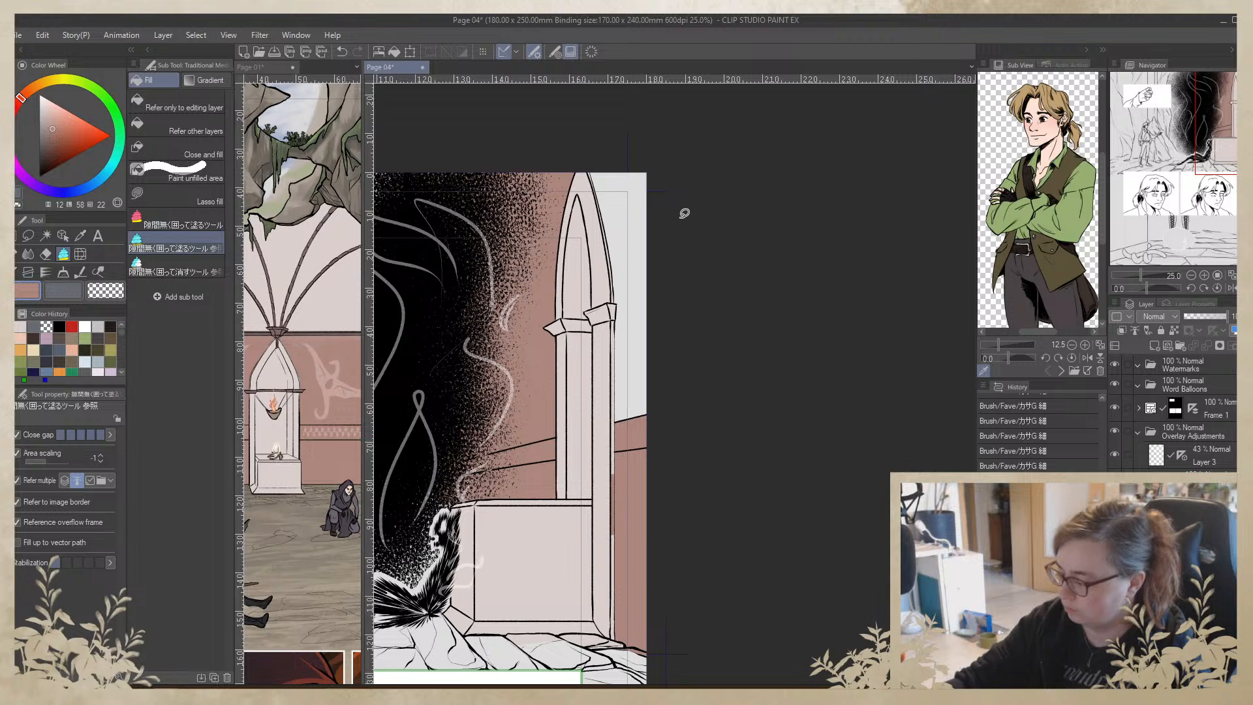
mouse_move(620, 155)
left_mouse_down()
mouse_move(601, 136)
mouse_move(590, 169)
left_mouse_up()
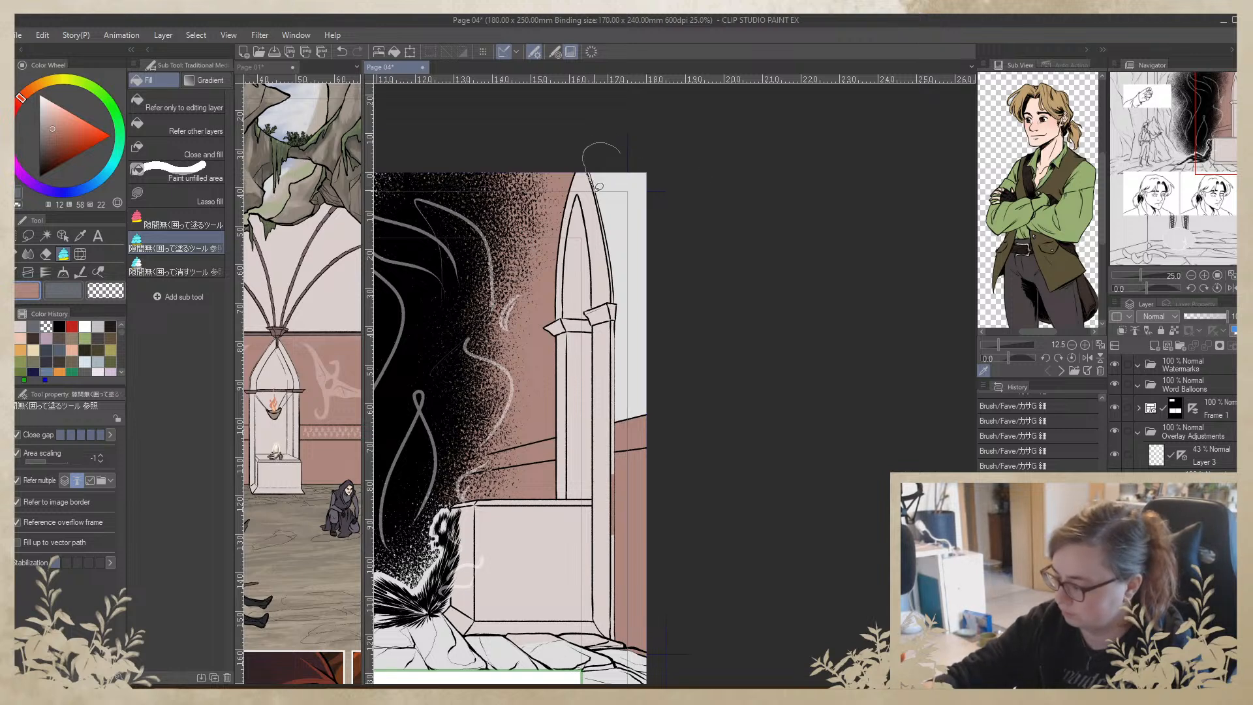
left_click_drag(607, 223, 608, 225)
mouse_move(606, 141)
left_mouse_down()
mouse_move(590, 160)
mouse_move(611, 404)
mouse_move(713, 330)
mouse_move(688, 101)
left_mouse_up()
Sample the column's pale pink and fill the tall pillar behind the inset hand panel with it
left_click(602, 433, "alt")
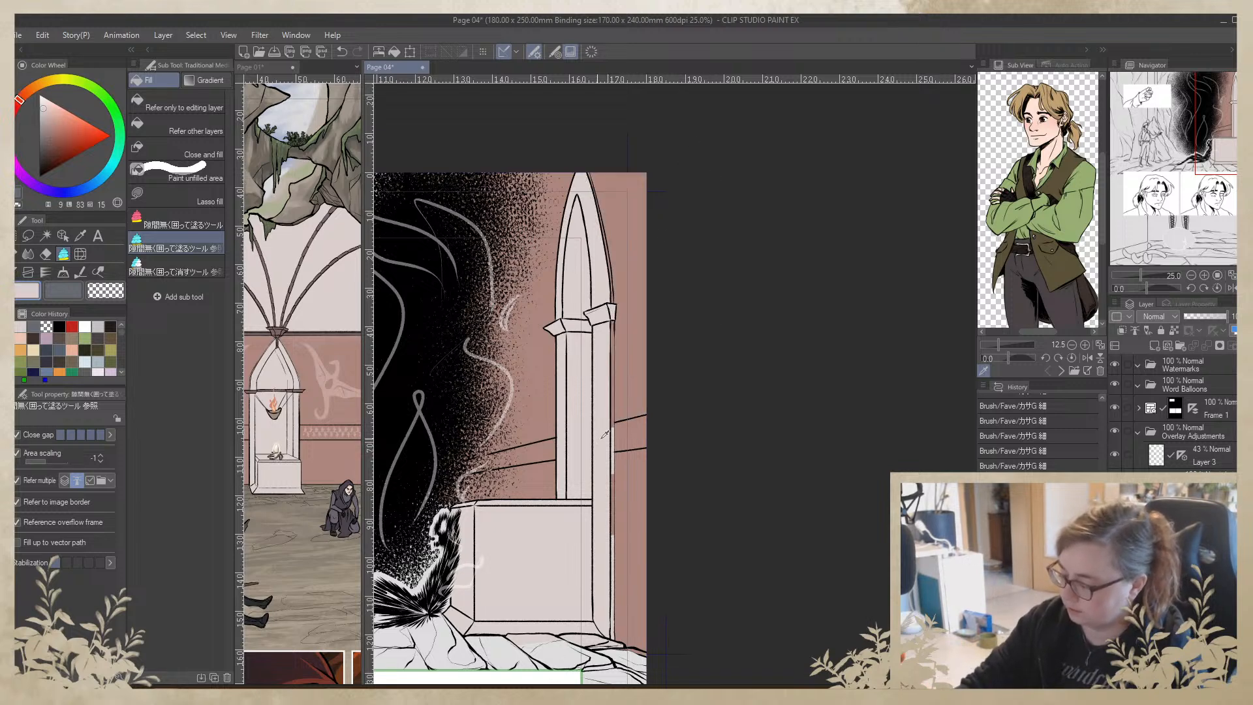
mouse_move(616, 436)
left_mouse_down()
mouse_move(602, 564)
mouse_move(636, 484)
mouse_move(607, 176)
mouse_move(582, 206)
mouse_move(610, 445)
mouse_move(571, 458)
mouse_move(660, 385)
mouse_move(769, 340)
mouse_move(904, 346)
left_mouse_up()
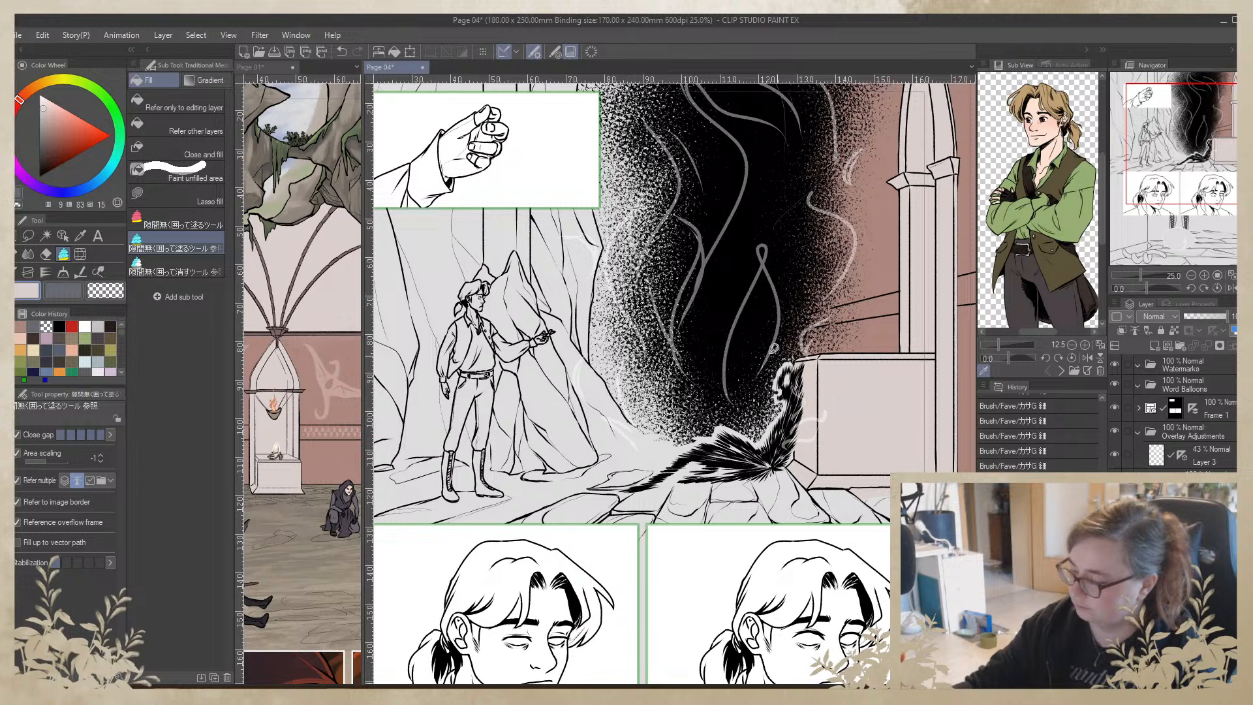
mouse_move(538, 226)
left_mouse_down()
mouse_move(496, 172)
mouse_move(467, 304)
left_mouse_up()
left_click_drag(540, 196, 586, 334)
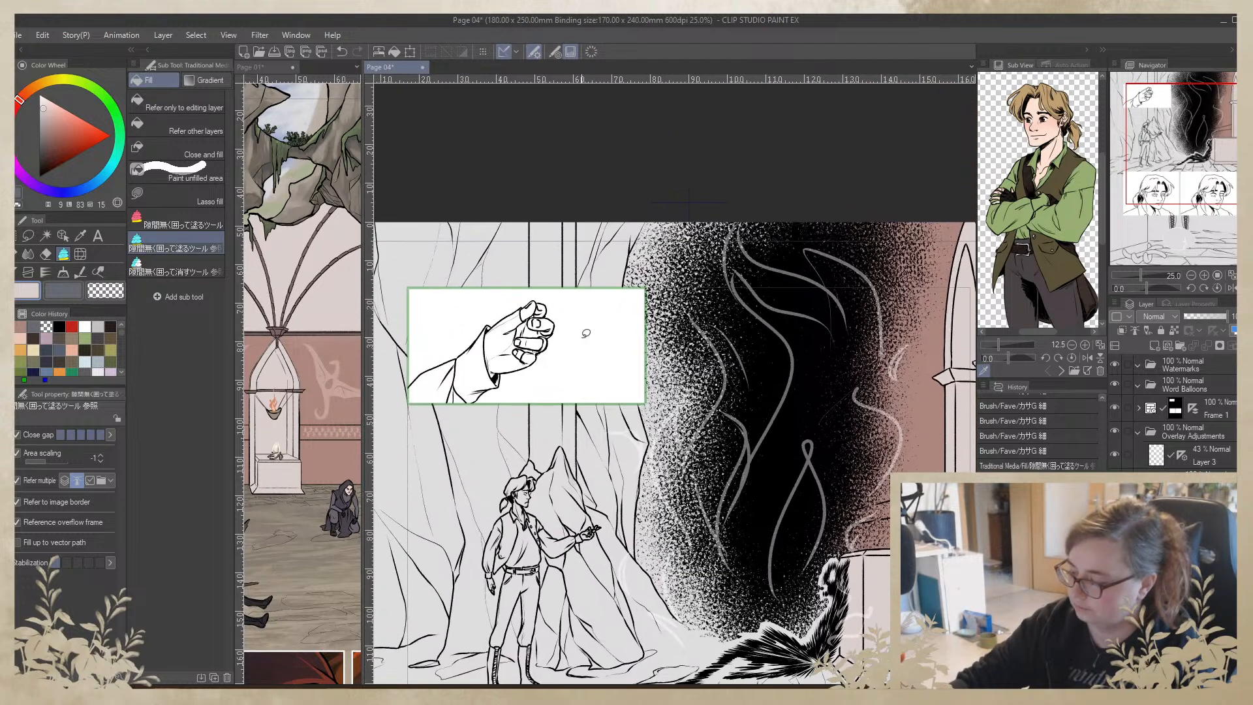
mouse_move(597, 258)
left_mouse_down()
mouse_move(525, 171)
mouse_move(568, 489)
mouse_move(595, 188)
left_mouse_up()
mouse_move(597, 183)
left_mouse_down()
mouse_move(499, 252)
mouse_move(550, 499)
mouse_move(589, 273)
mouse_move(576, 203)
left_mouse_up()
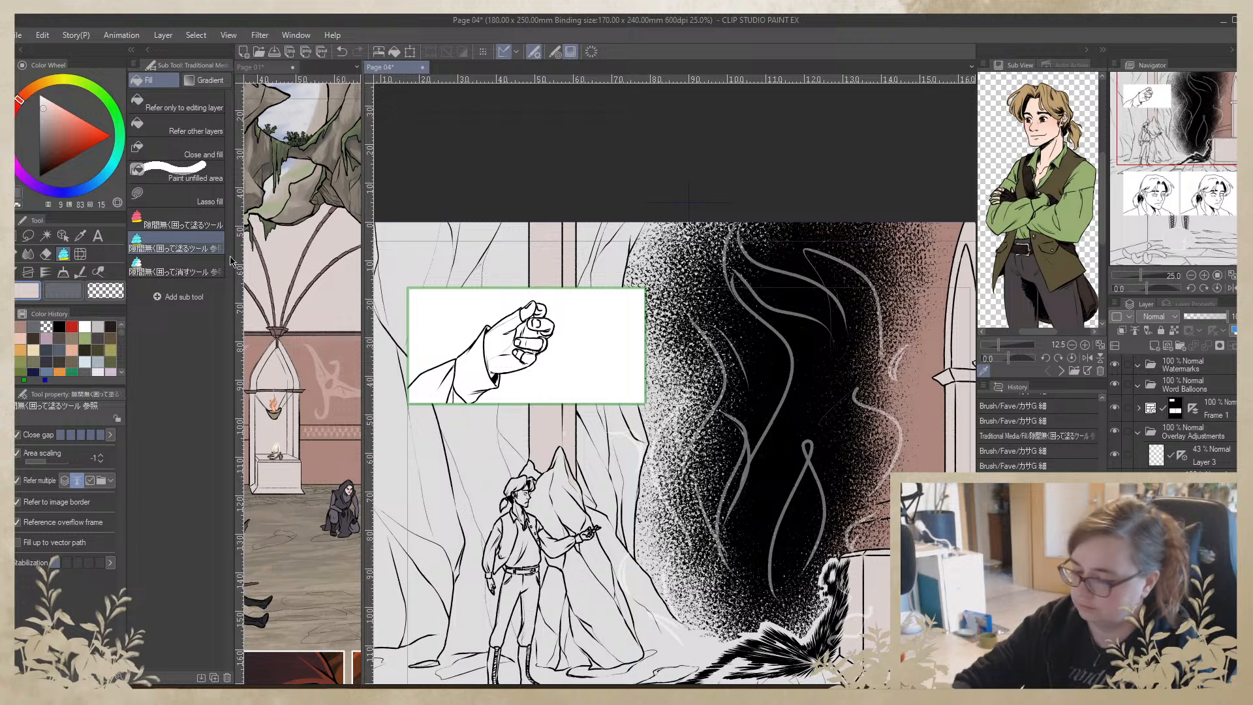
Choose the カサG 細 brush and sample the dark mauve of the arch's rib junction from Page 01
key("b")
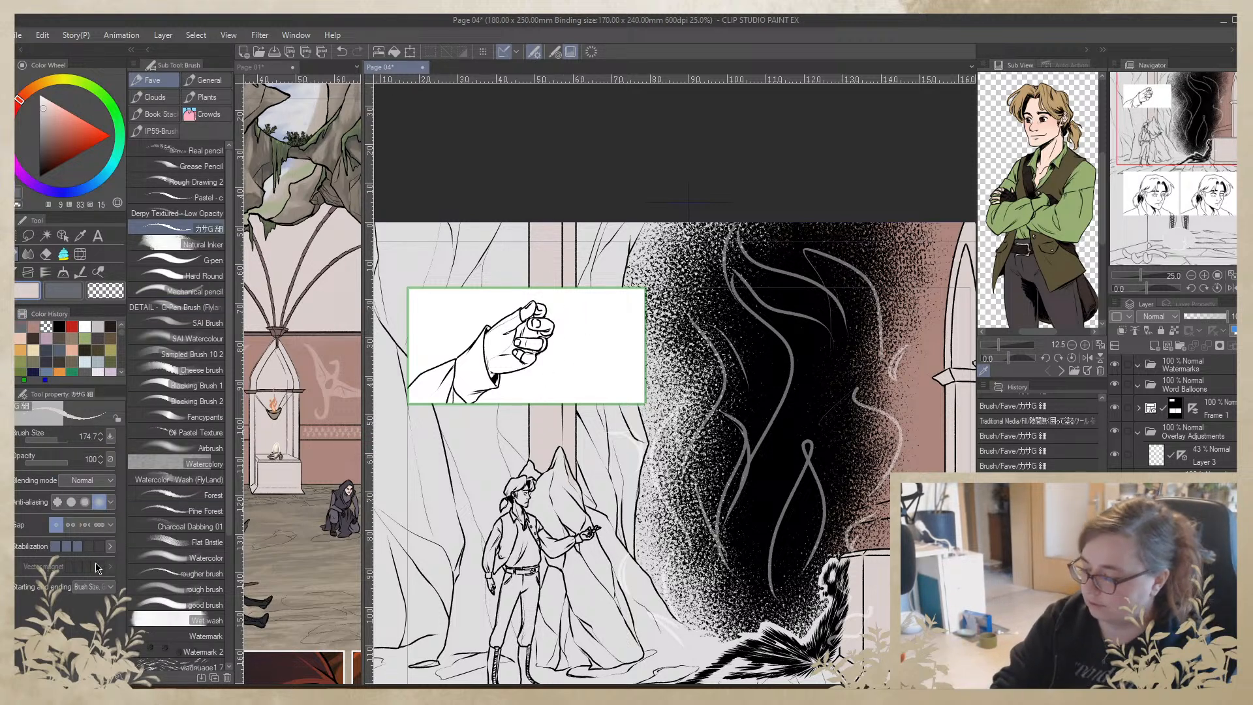
left_click_drag(904, 450, 717, 420)
left_click(280, 334)
left_click(279, 332, "alt")
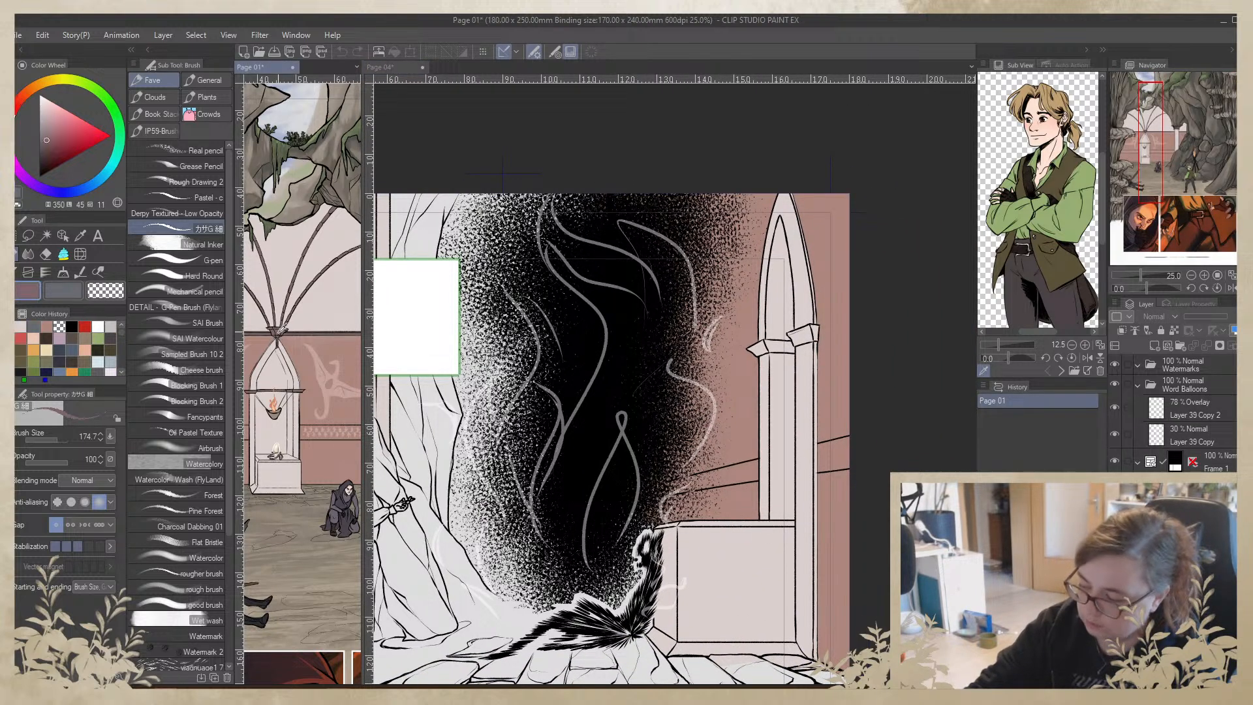
left_click(742, 415)
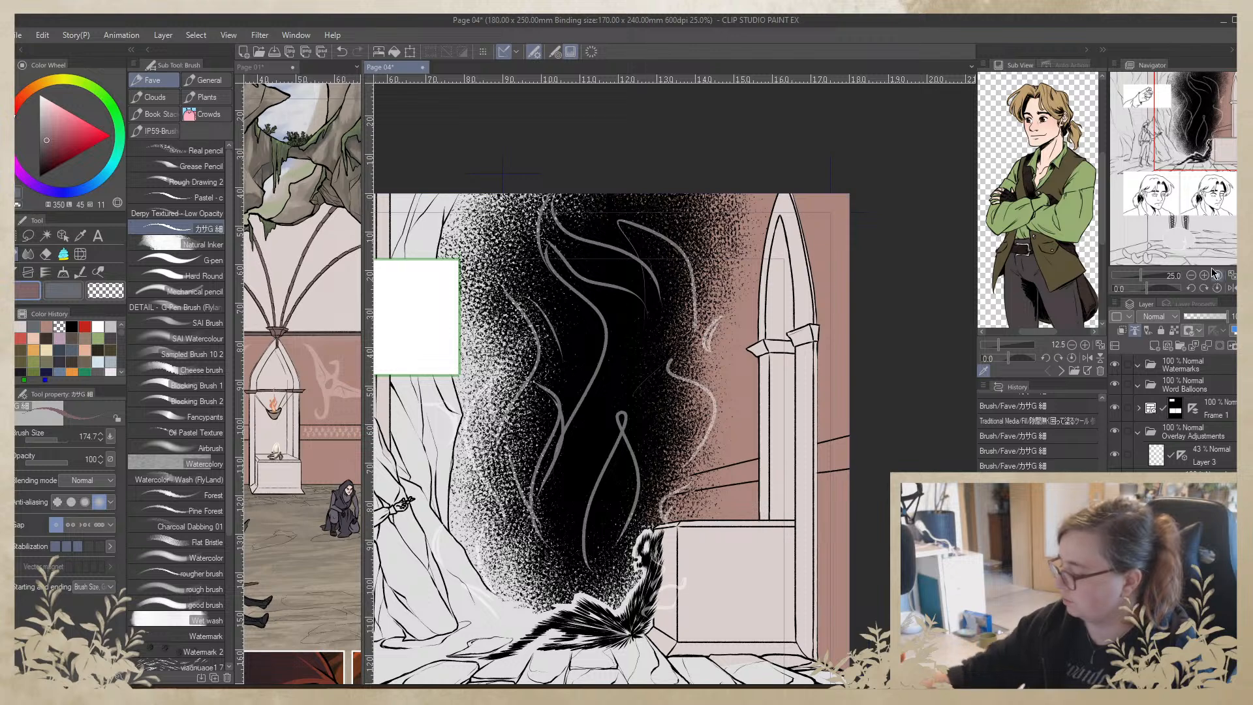
Draw thin black rib lines rising from the tip of the inner arch to the page's upper edge on Page 04
scroll(754, 258, "up", 3)
left_click_drag(754, 258, 479, 656)
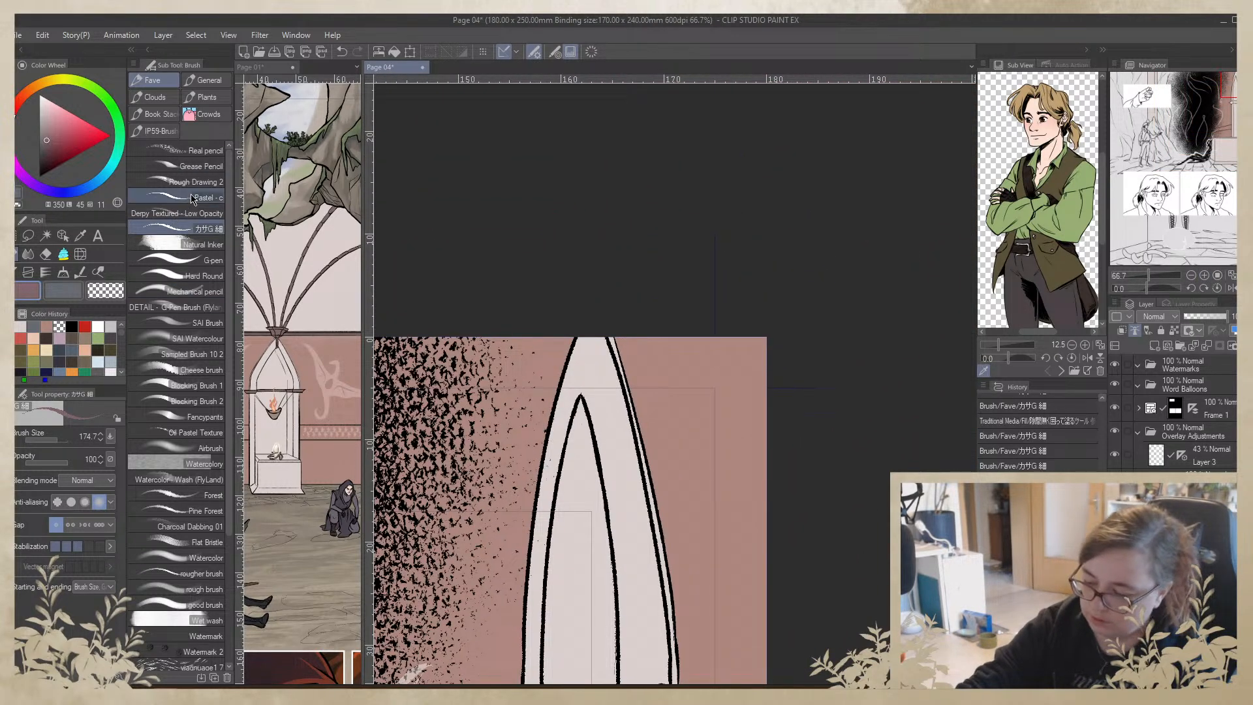
left_click(39, 176)
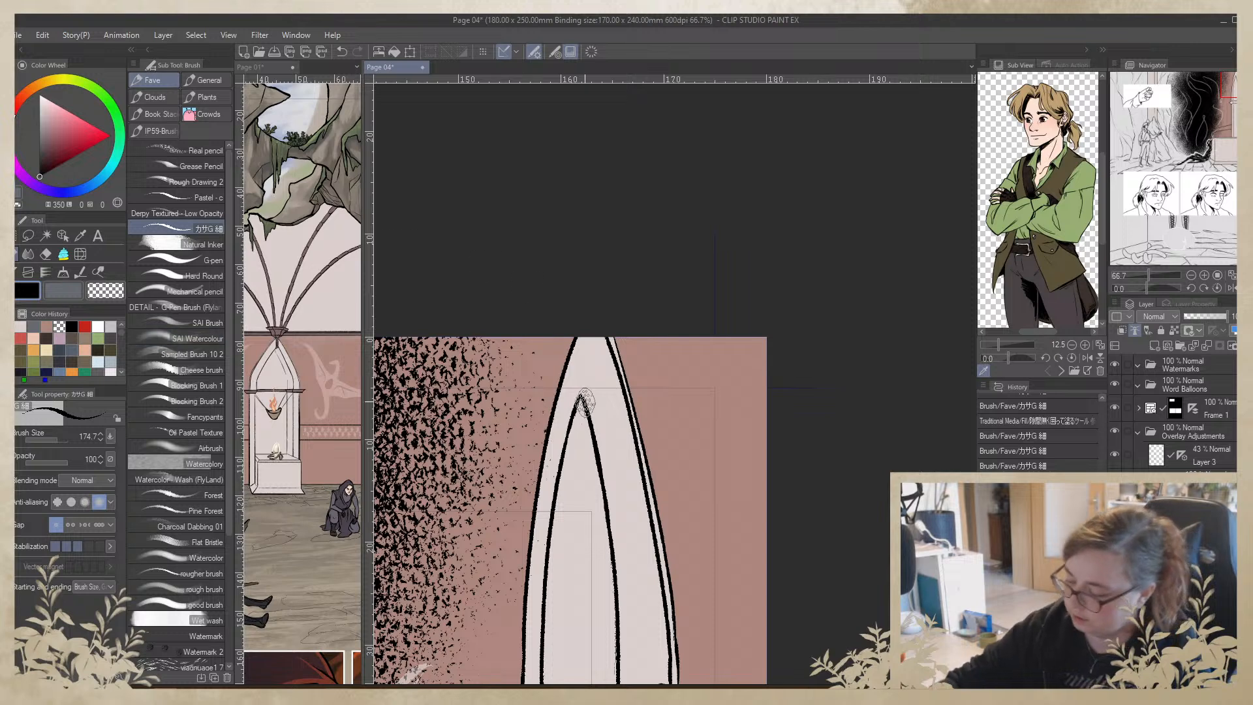
left_click_drag(578, 397, 575, 337)
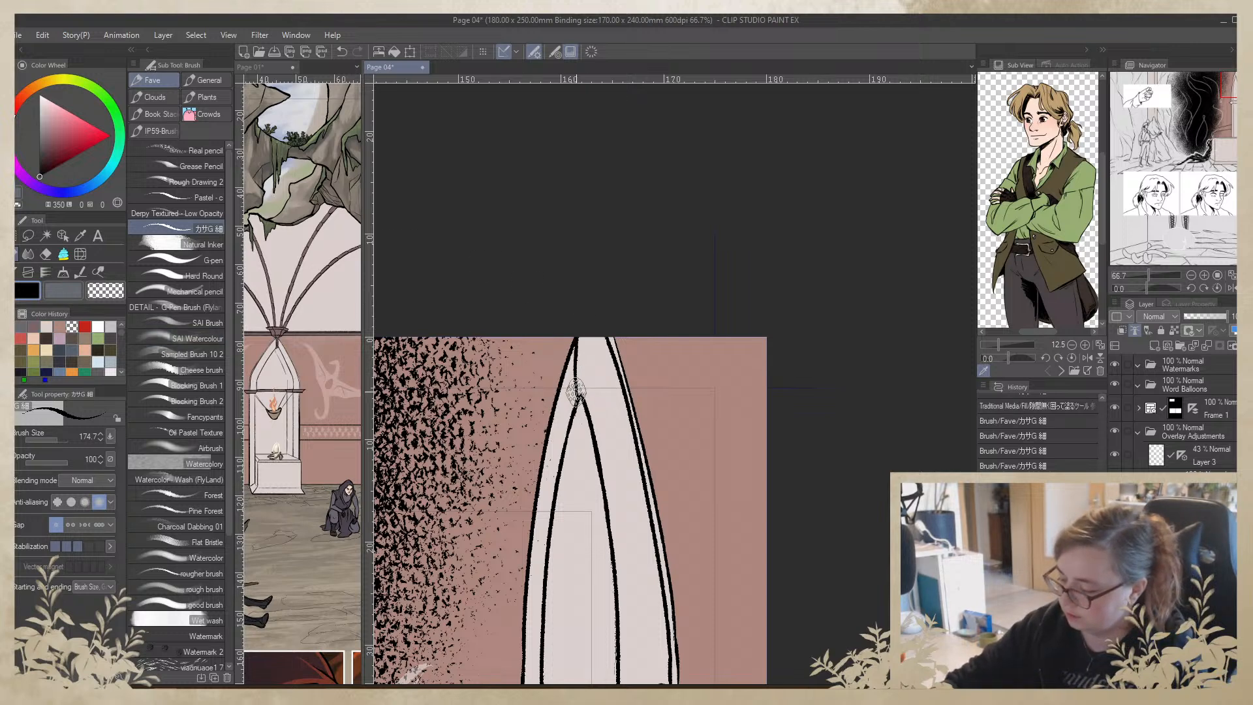
left_click_drag(580, 411, 588, 338)
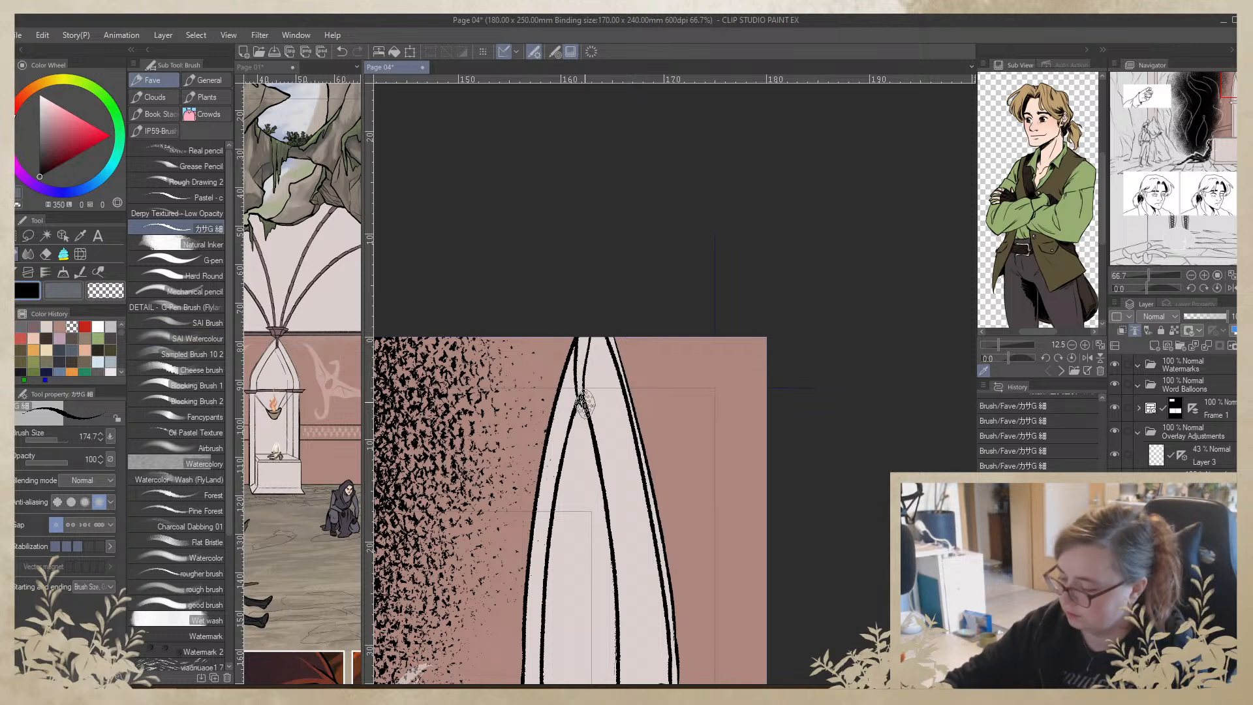
left_click_drag(577, 397, 591, 325)
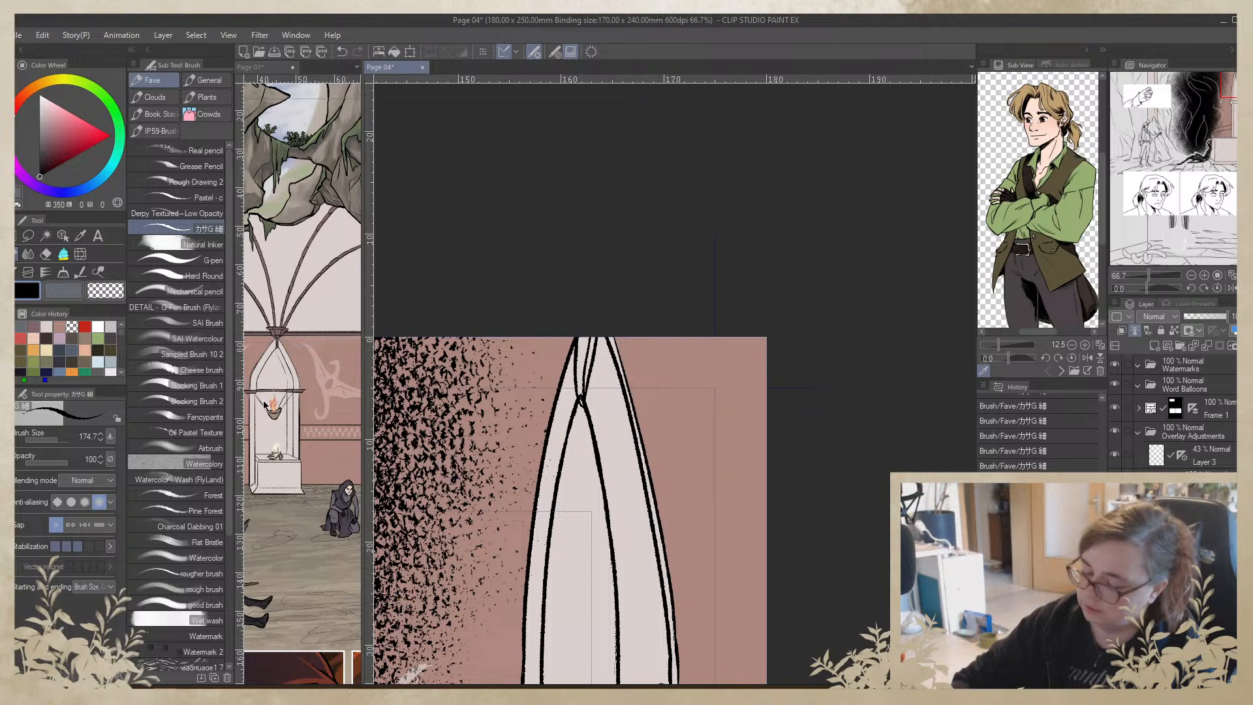
Erase the overlapping line ends where the ribs meet the arch tip, using the transparent colour at brush size 38.1
left_click(110, 292)
left_click(51, 440)
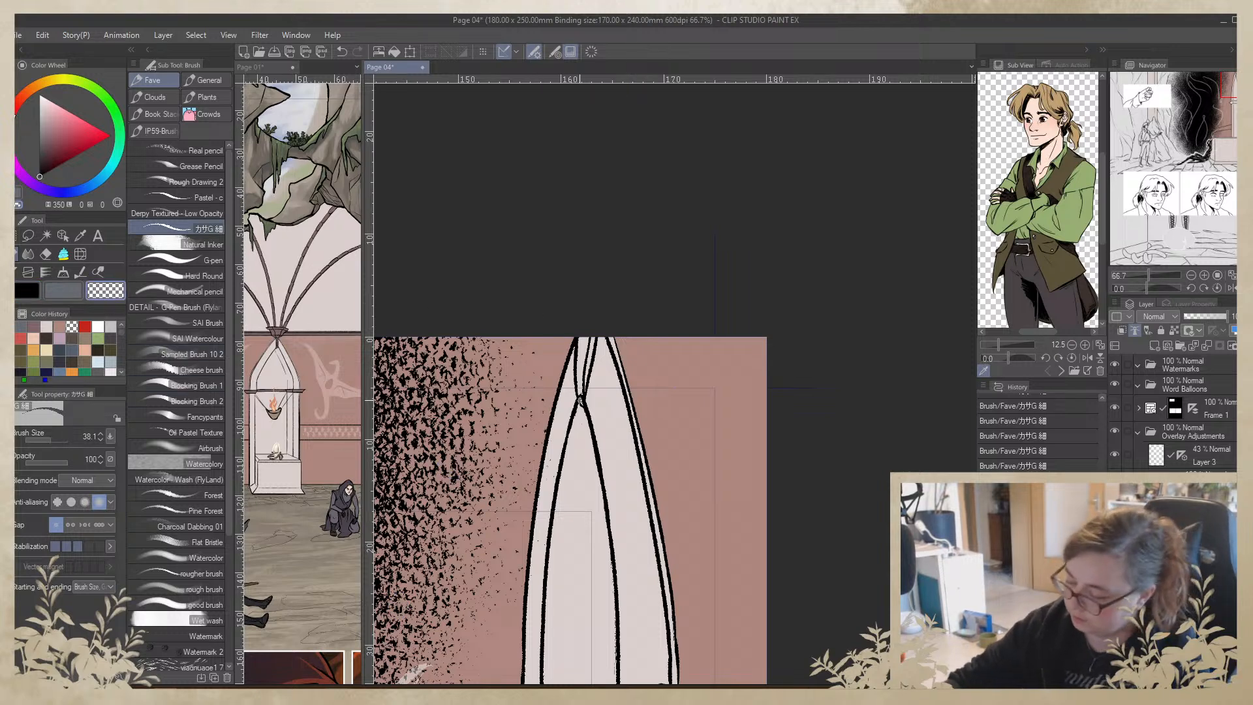
left_click_drag(580, 400, 580, 353)
left_click_drag(581, 405, 586, 341)
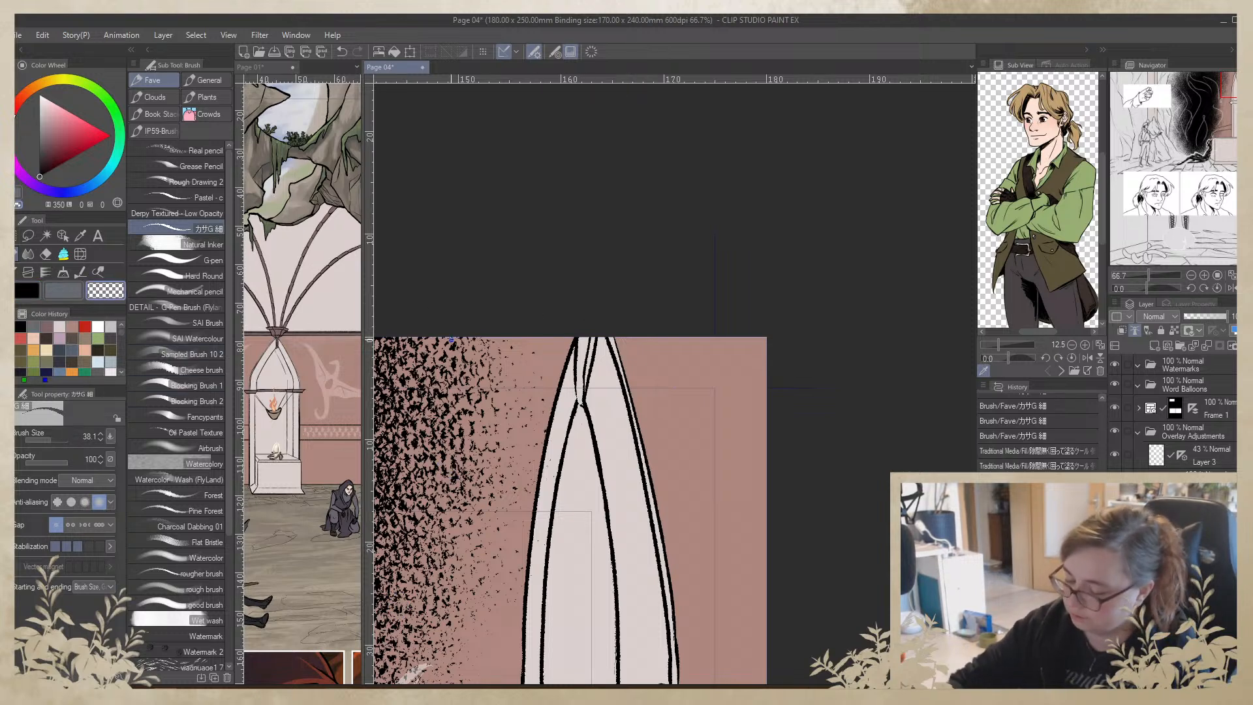
Redraw the rib outlines and their junction at the arch tip in black
left_click(27, 291)
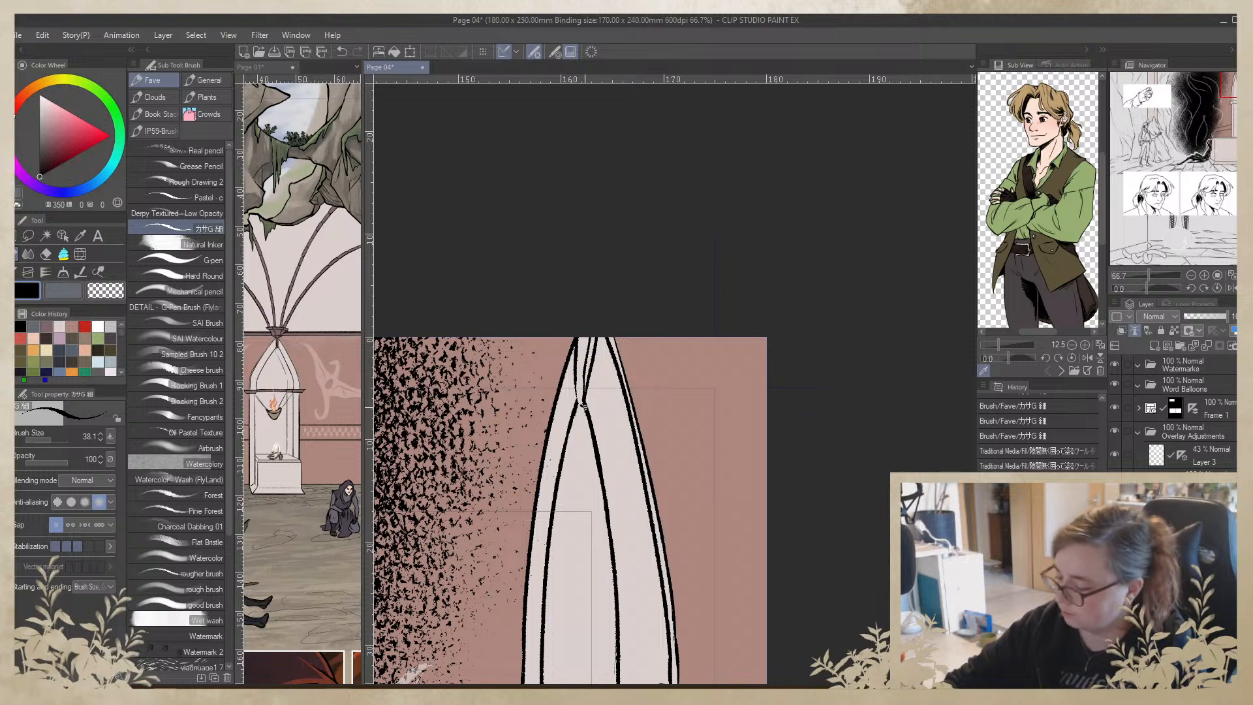
left_click_drag(584, 406, 574, 338)
left_click_drag(584, 403, 596, 309)
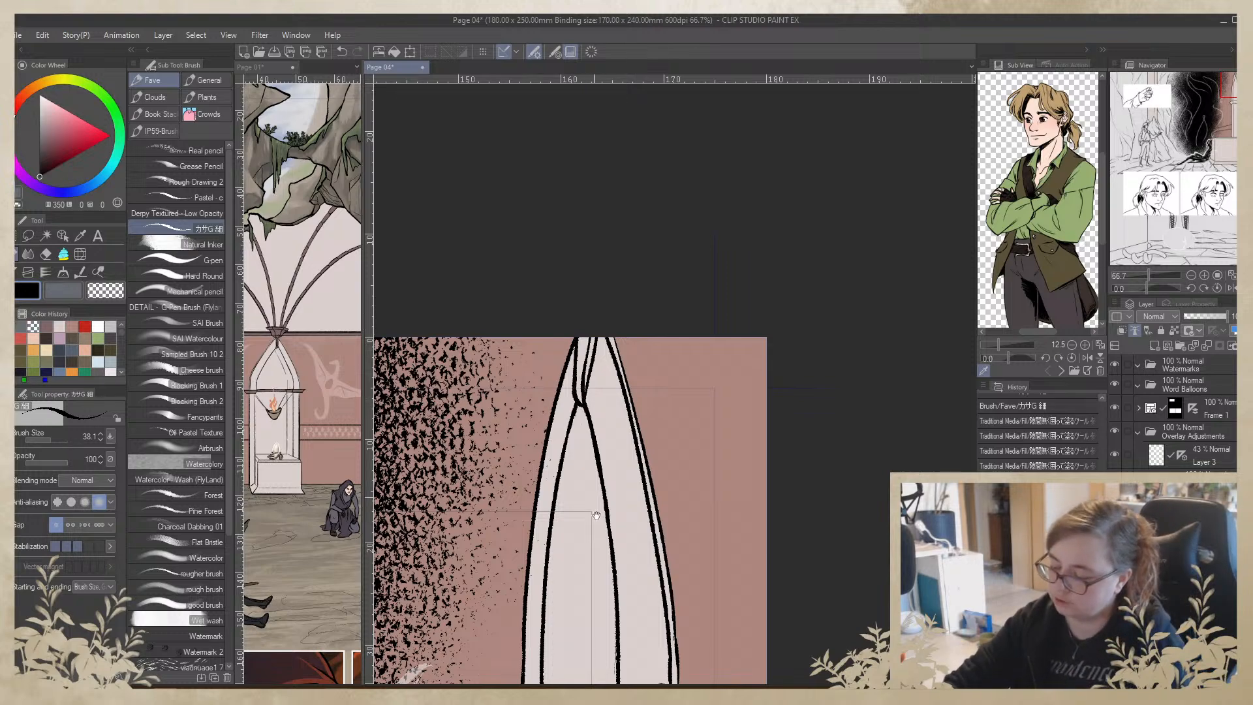
Draw the black outline of a rounded brazier bowl partly behind the front column below the capitals, and save Page 04
left_click_drag(596, 516, 620, 189)
left_click_drag(672, 440, 673, 330)
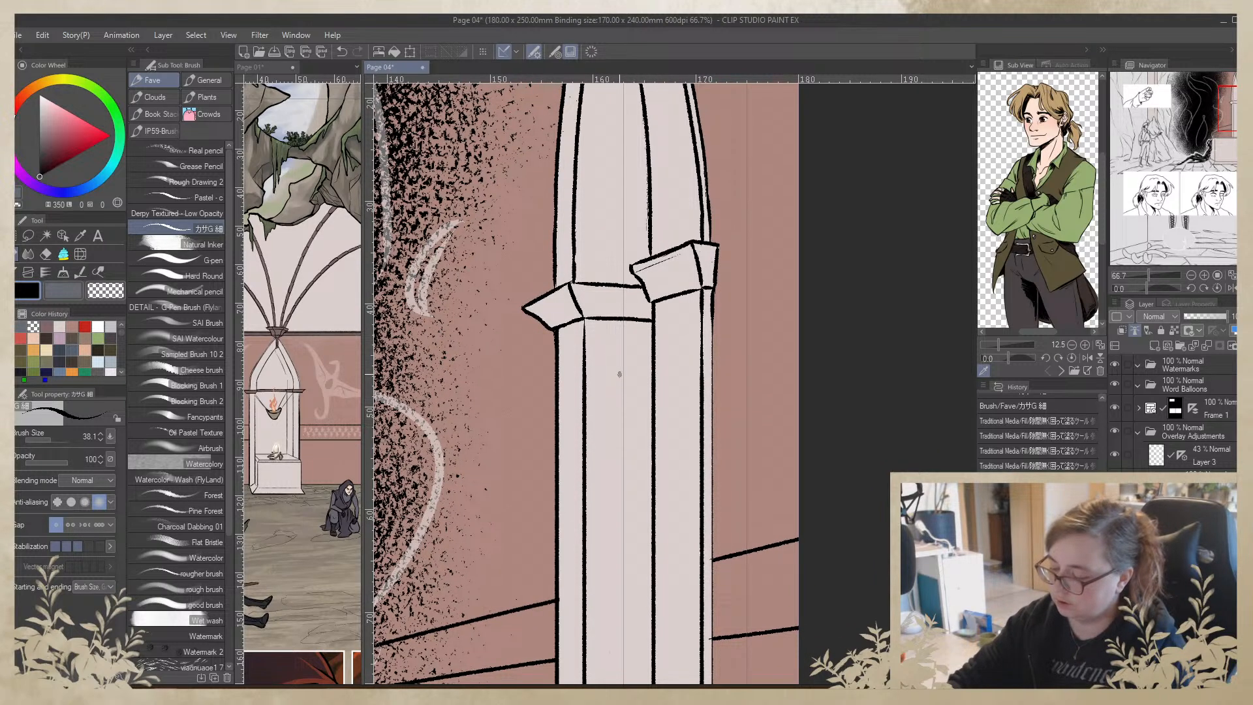
mouse_move(619, 375)
left_mouse_down()
mouse_move(615, 420)
mouse_move(651, 472)
left_mouse_up()
key("ctrl+z")
left_click_drag(620, 382, 629, 453)
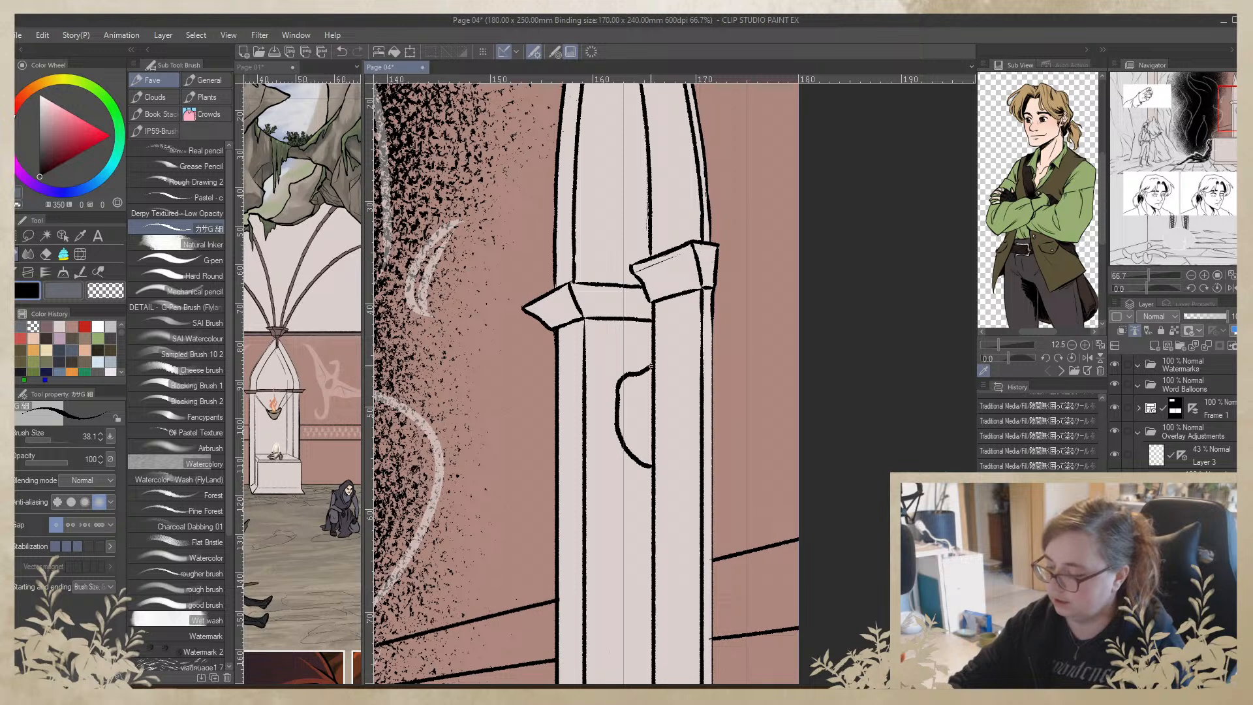
key("ctrl+z")
key("ctrl+s")
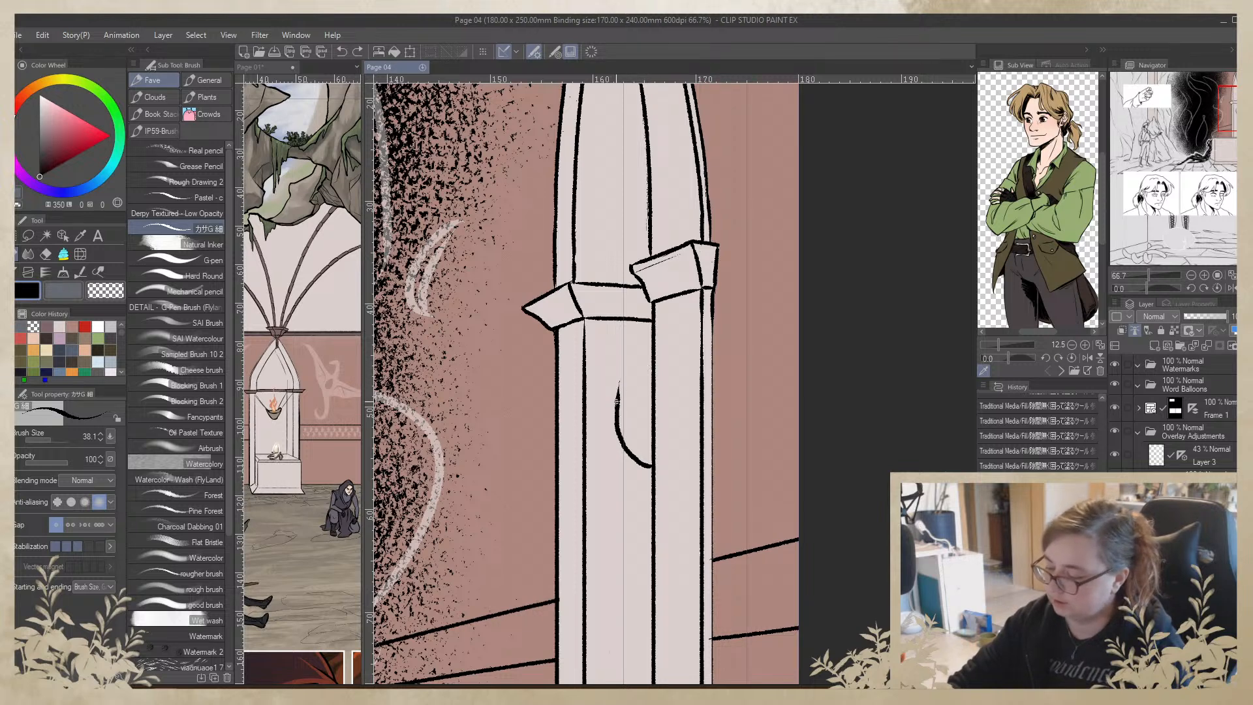
mouse_move(651, 351)
left_mouse_down()
mouse_move(621, 385)
mouse_move(634, 432)
left_mouse_up()
key("ctrl+z")
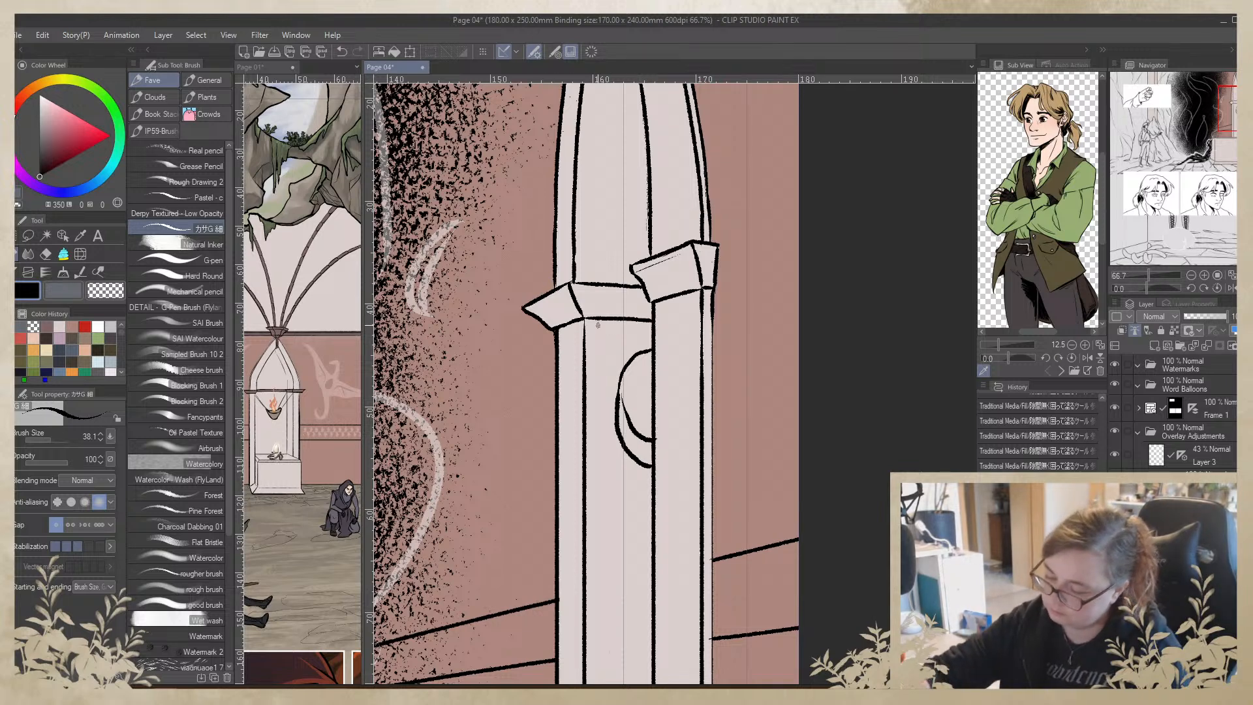
Draw the brazier's black hanging line from the rear capital to the bowl's rim, with a small ring at its end
left_click_drag(586, 316, 629, 363)
key("ctrl+z")
left_click_drag(585, 316, 638, 374)
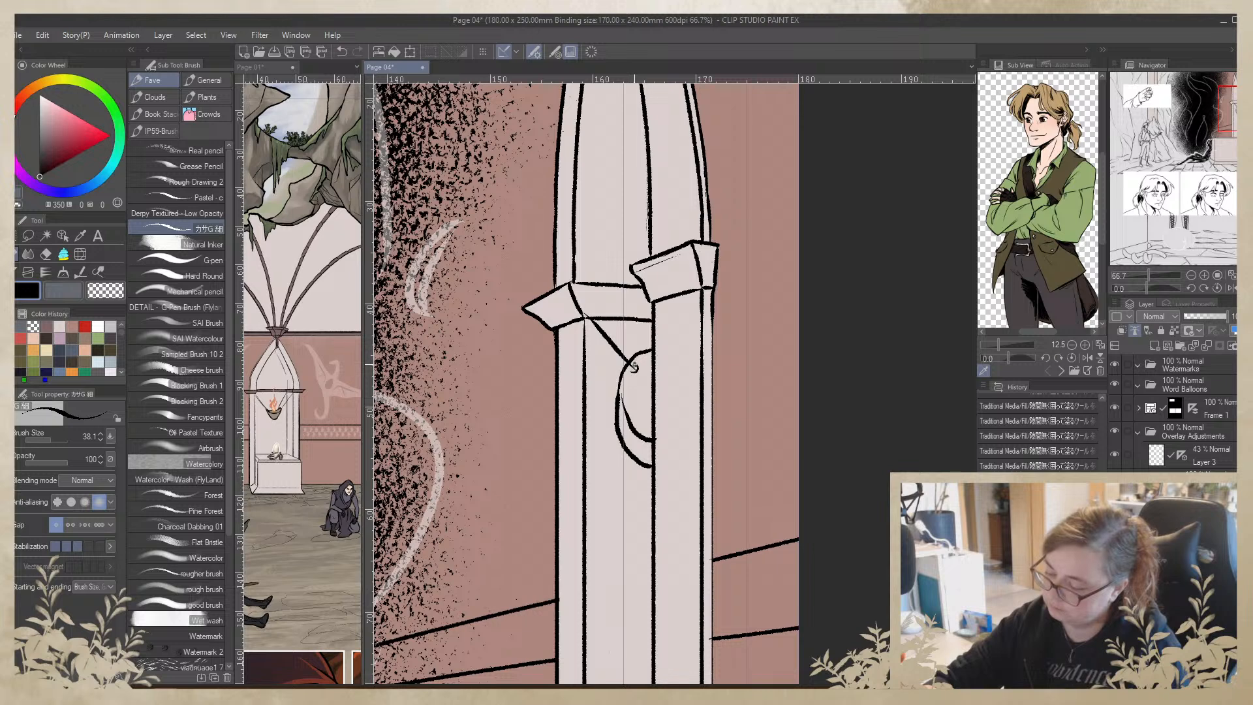
left_click(634, 367)
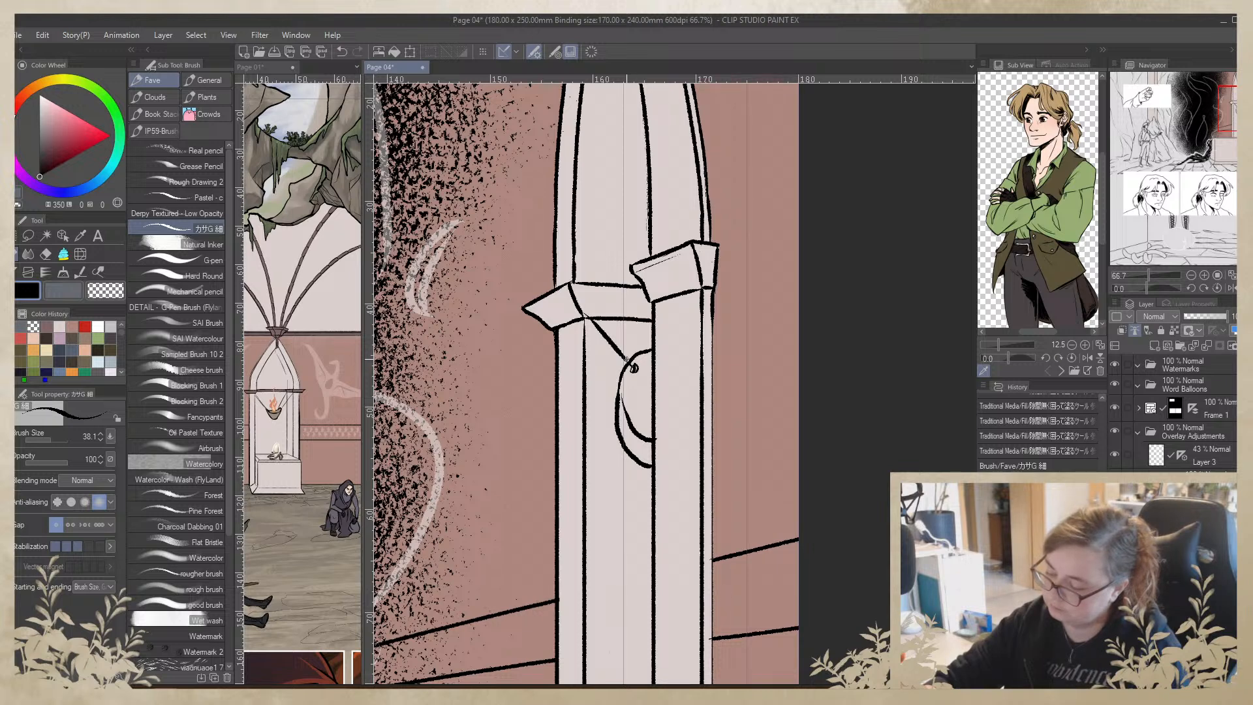
left_click(632, 366)
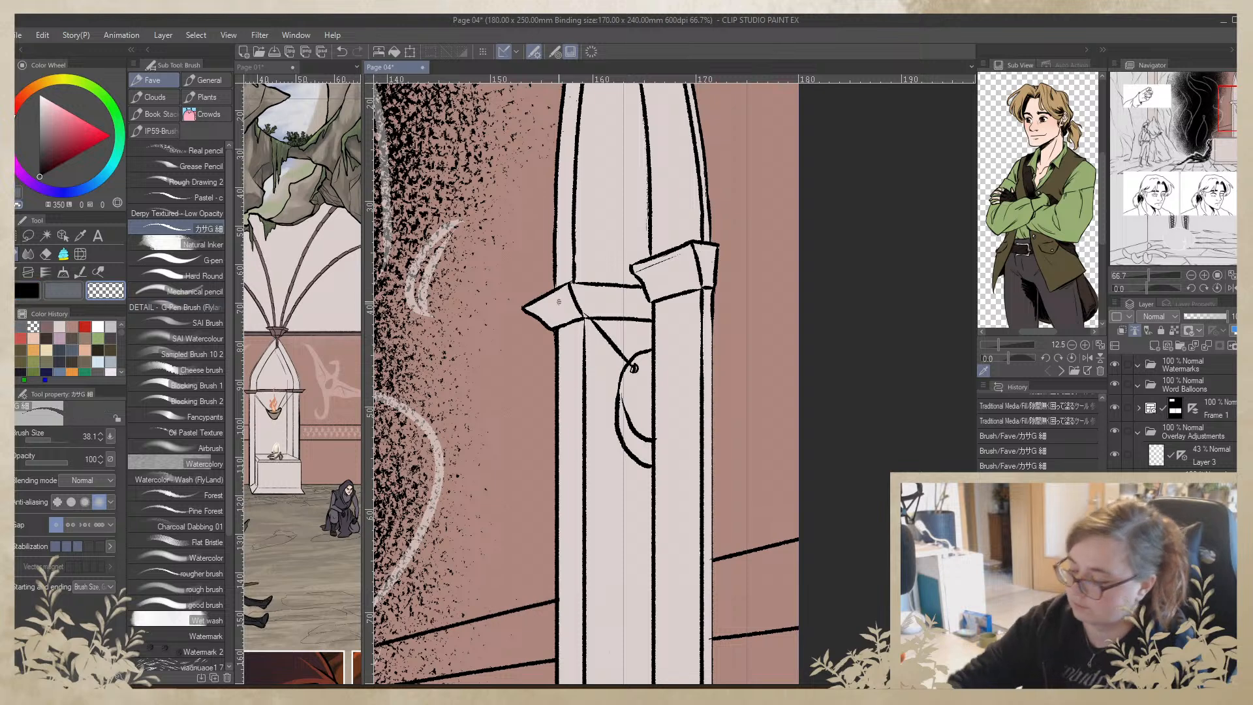
Sample the tan of the hanging brazier from Page 01 and fill the brazier bowl on Page 04 with it
left_click(278, 413)
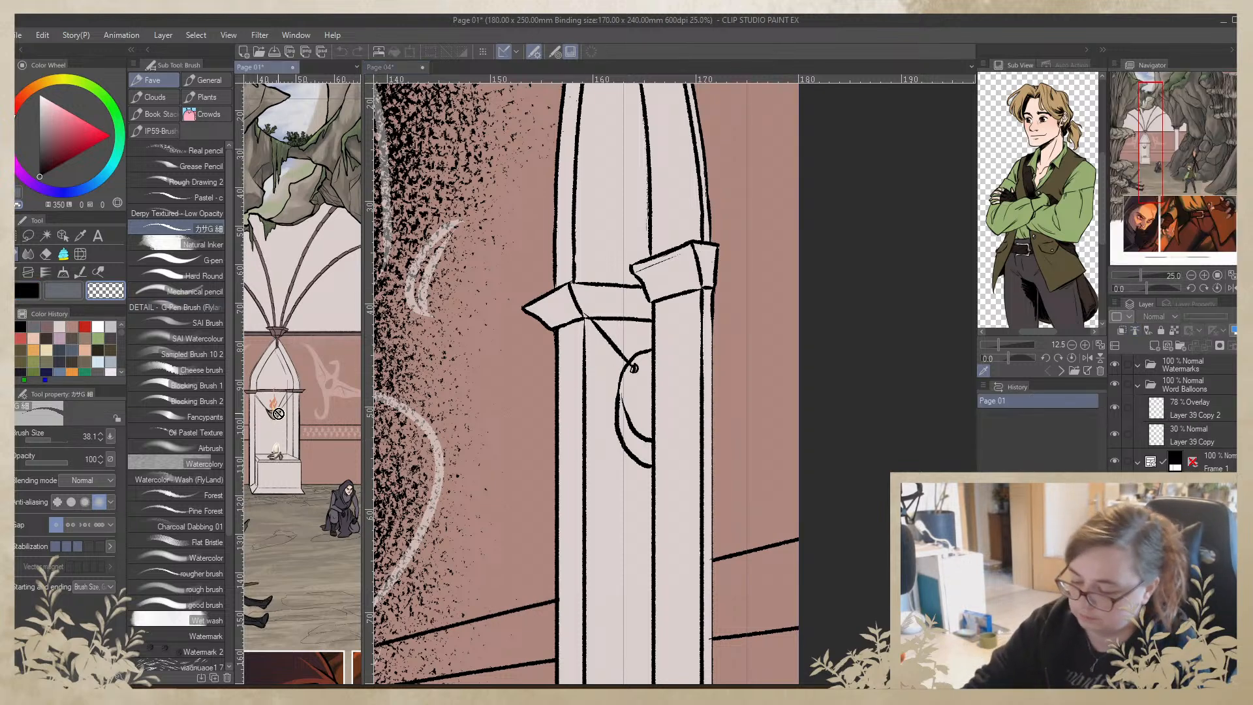
left_click(278, 411, "alt")
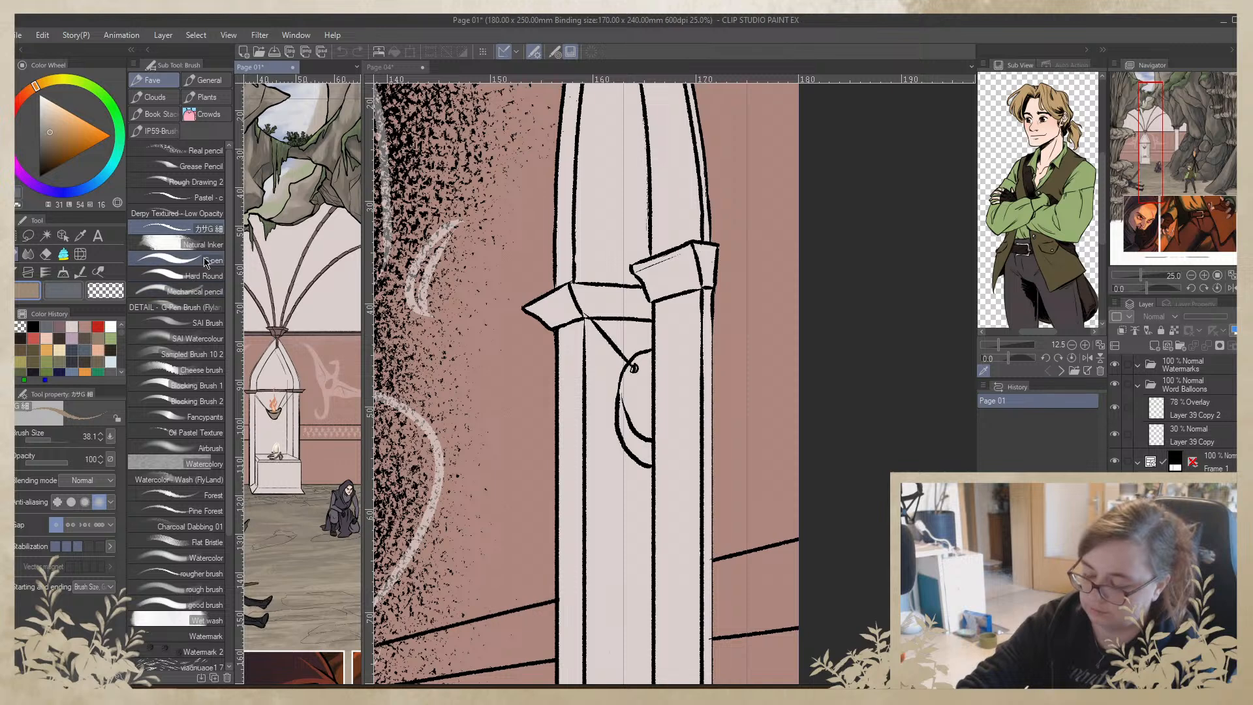
left_click(63, 254)
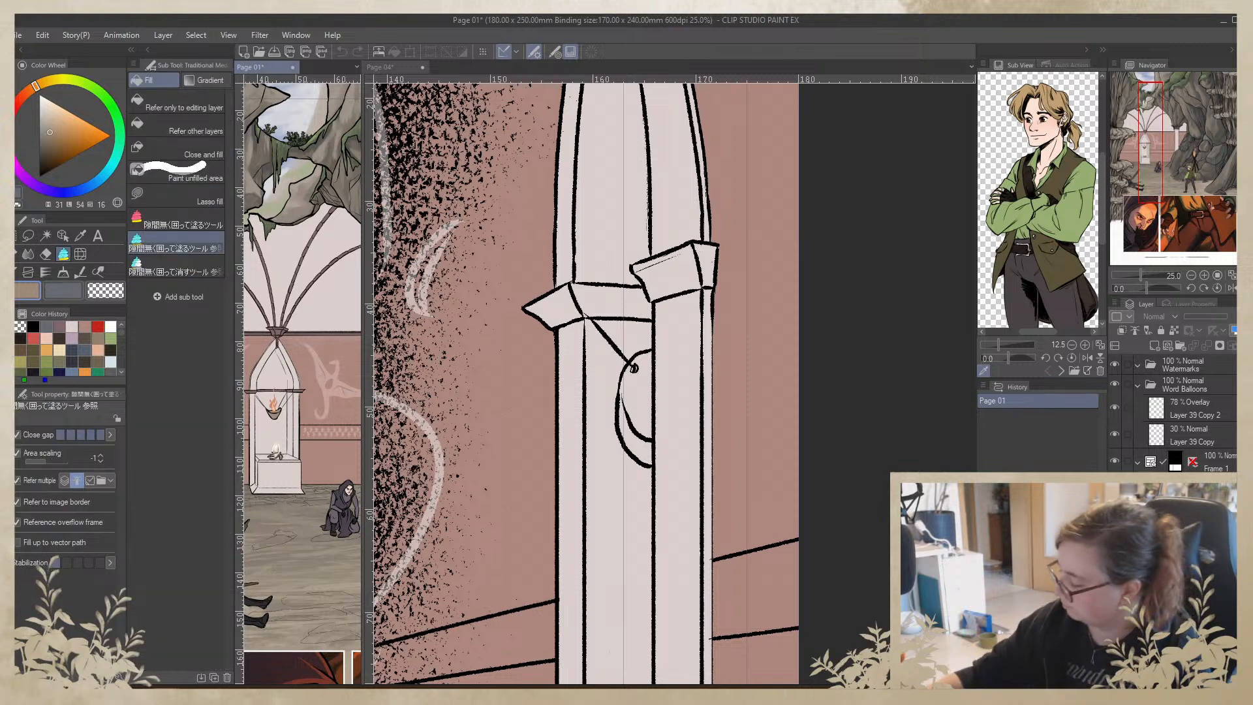
key("ctrl+Tab")
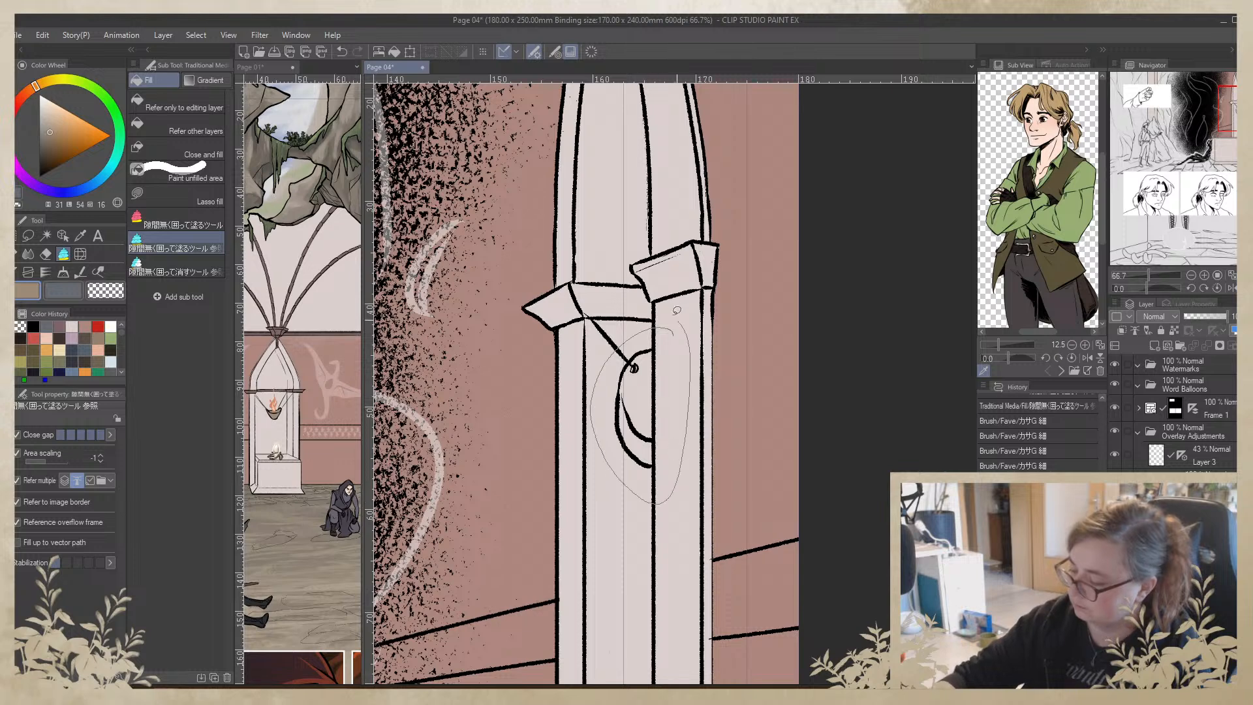
left_click(643, 360)
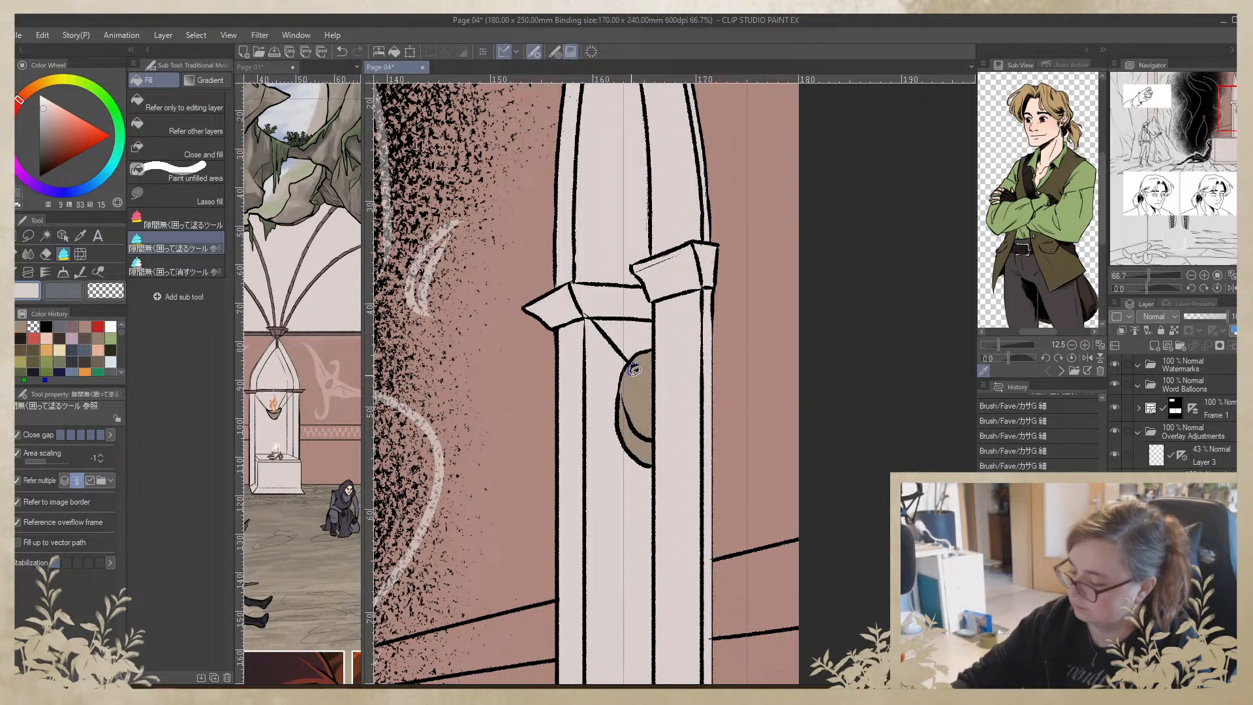
Sample the dark mauve of the arch trim from Page 01 and fill the front column's capital and the arch-tip ribs
left_click(301, 394, "alt")
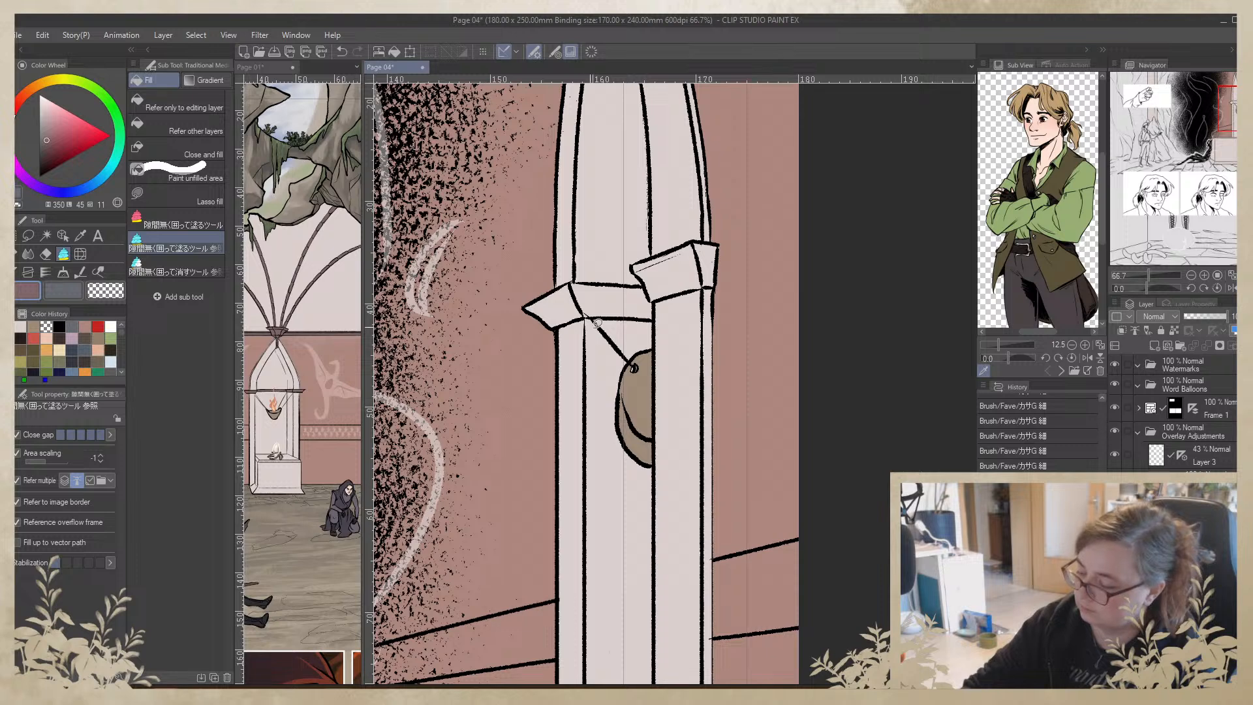
mouse_move(596, 254)
left_mouse_down()
mouse_move(579, 335)
mouse_move(672, 323)
mouse_move(738, 288)
mouse_move(732, 216)
mouse_move(564, 265)
mouse_move(699, 200)
mouse_move(697, 451)
mouse_move(676, 461)
mouse_move(598, 350)
mouse_move(622, 375)
mouse_move(625, 238)
left_mouse_up()
scroll(700, 156, "up", 5)
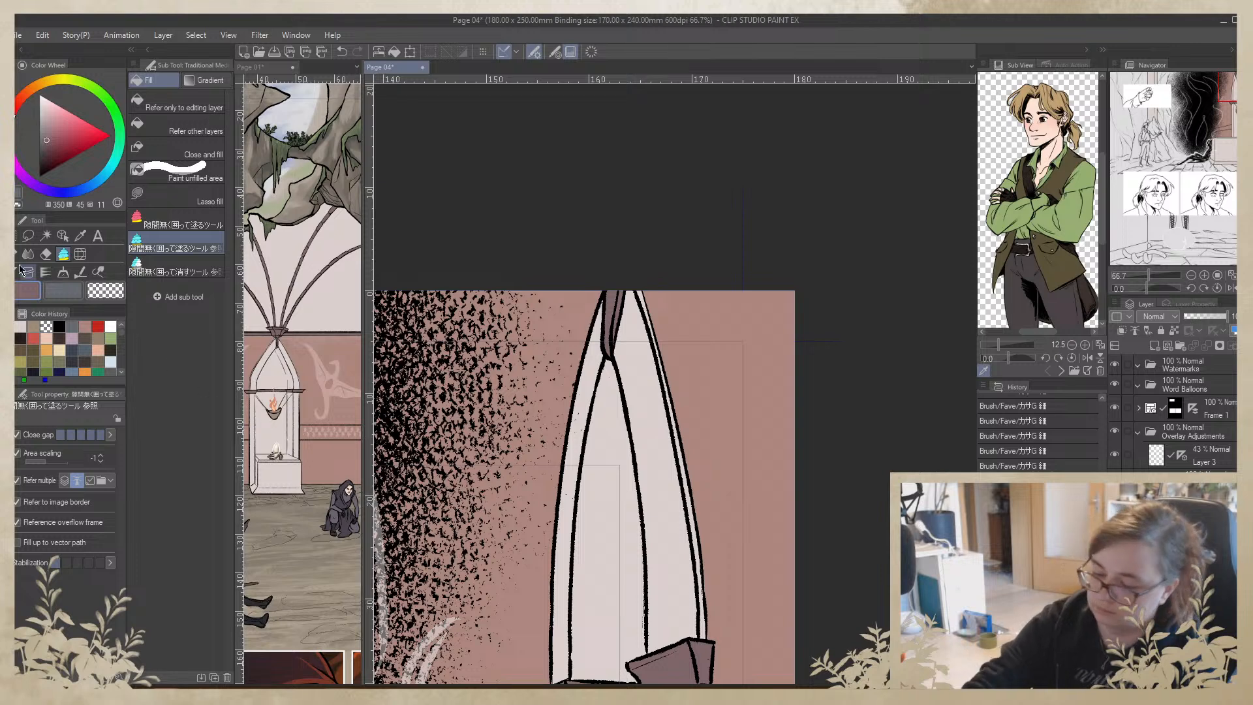
Sample the pink of the temple wall and paint over the uncovered wall edge beside the arch tip
key("b")
left_click(587, 301, "alt")
left_click_drag(594, 301, 605, 291)
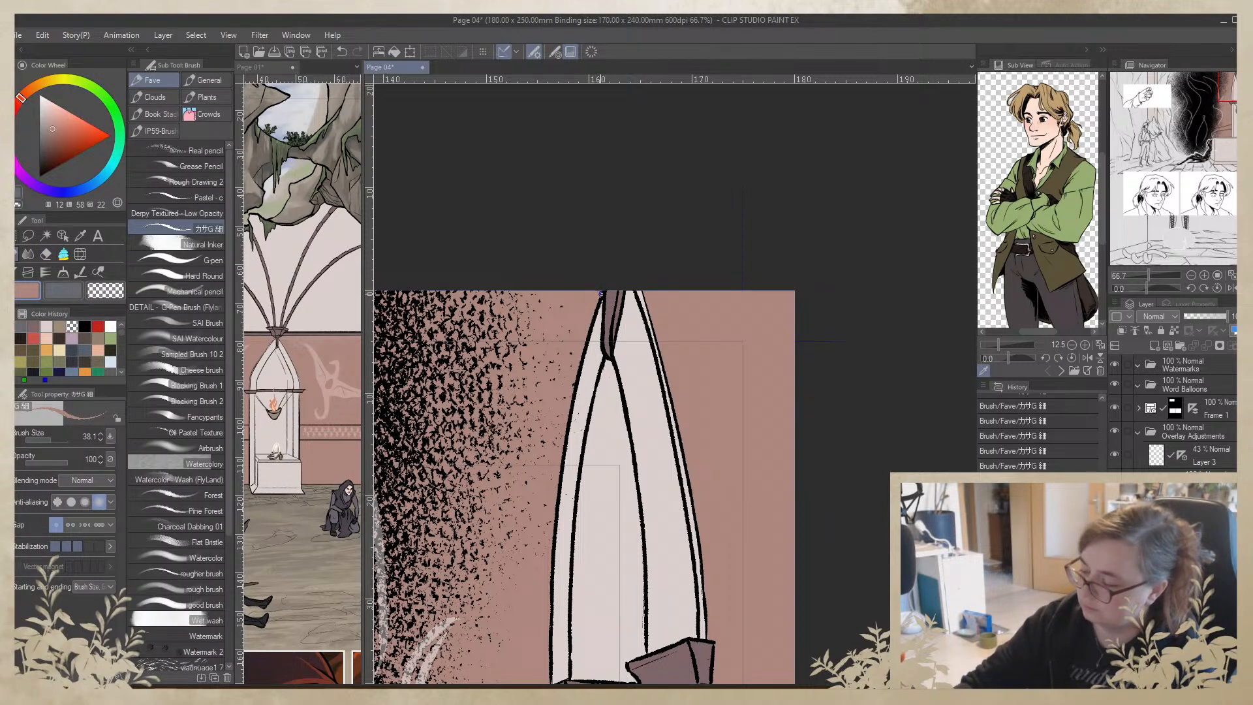
left_click_drag(537, 374, 808, 373)
left_click_drag(506, 340, 792, 389)
left_click_drag(556, 420, 785, 407)
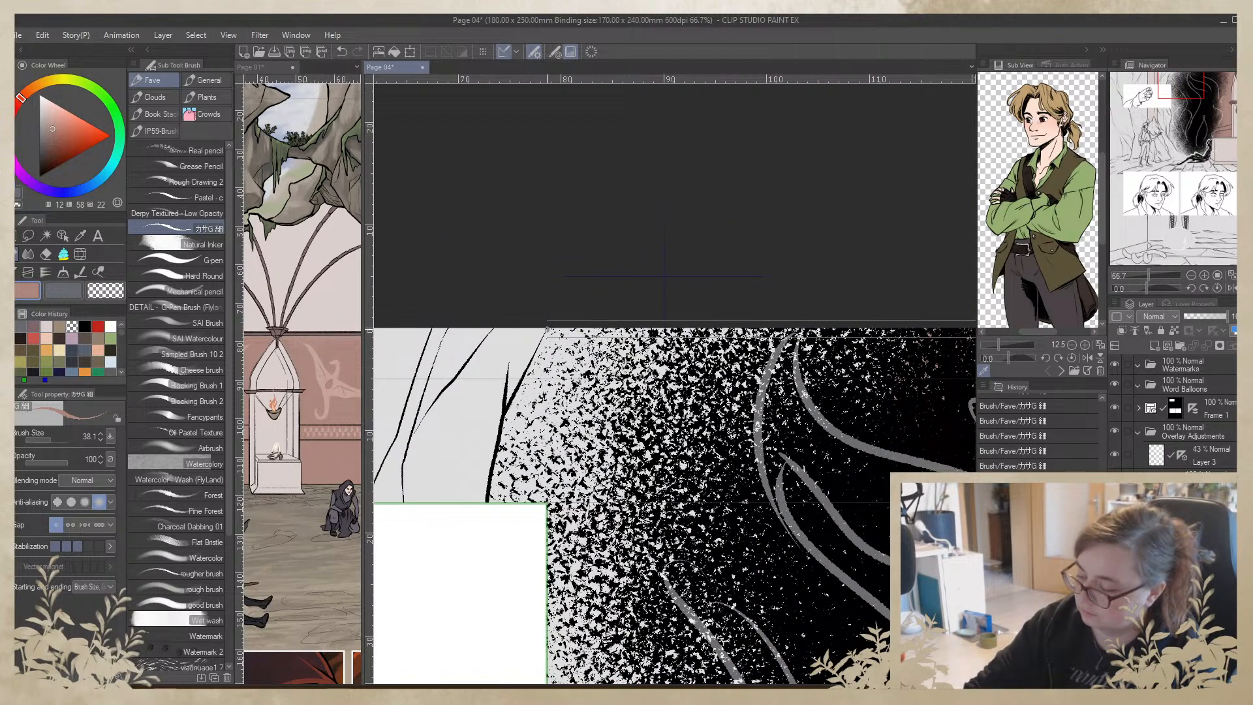
left_click_drag(719, 384, 248, 459)
left_click_drag(803, 374, 597, 402)
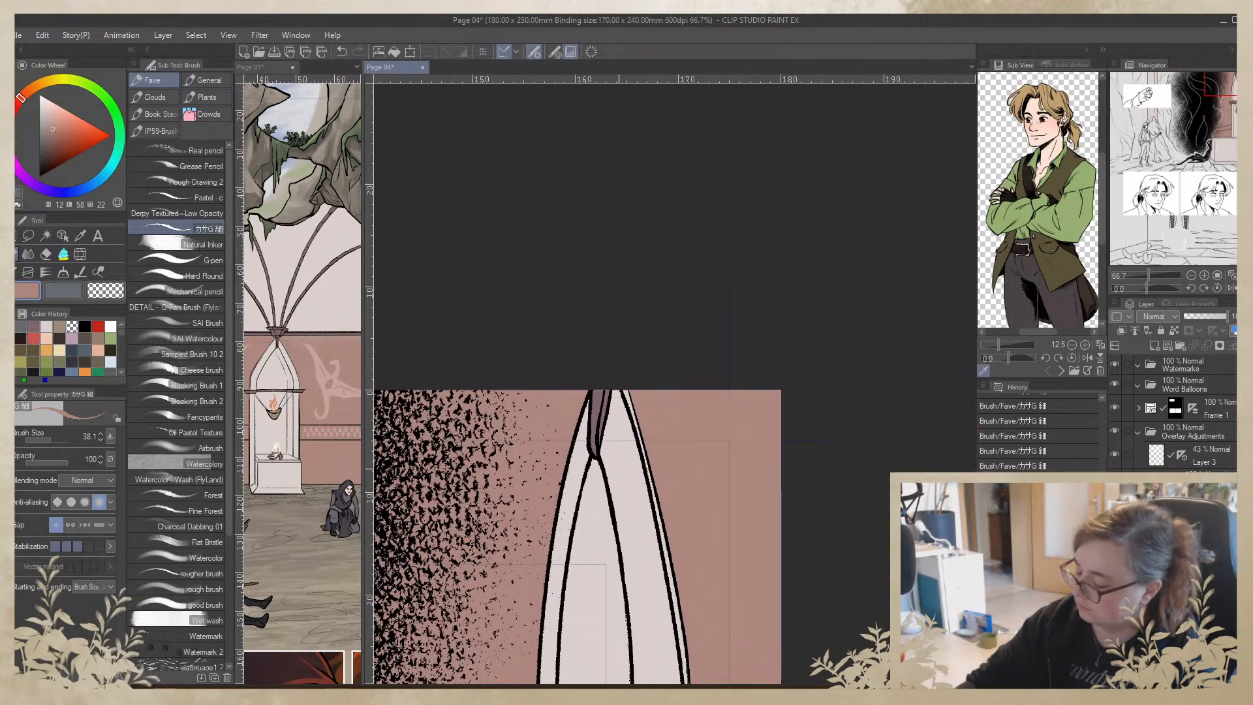
Sample the rib mauve, the arch's pale cream and the wall pink, and touch up each area along the page's upper edge
key("alt")
left_click(597, 403, "alt")
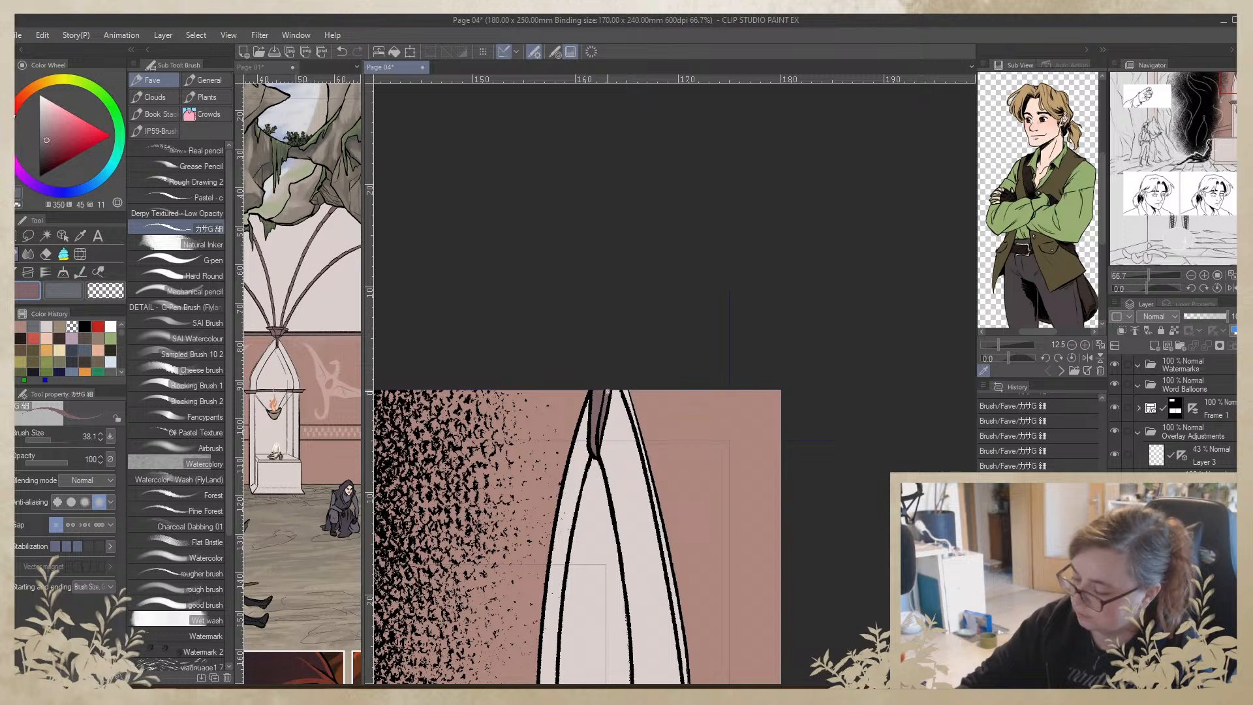
left_click(617, 390, "alt")
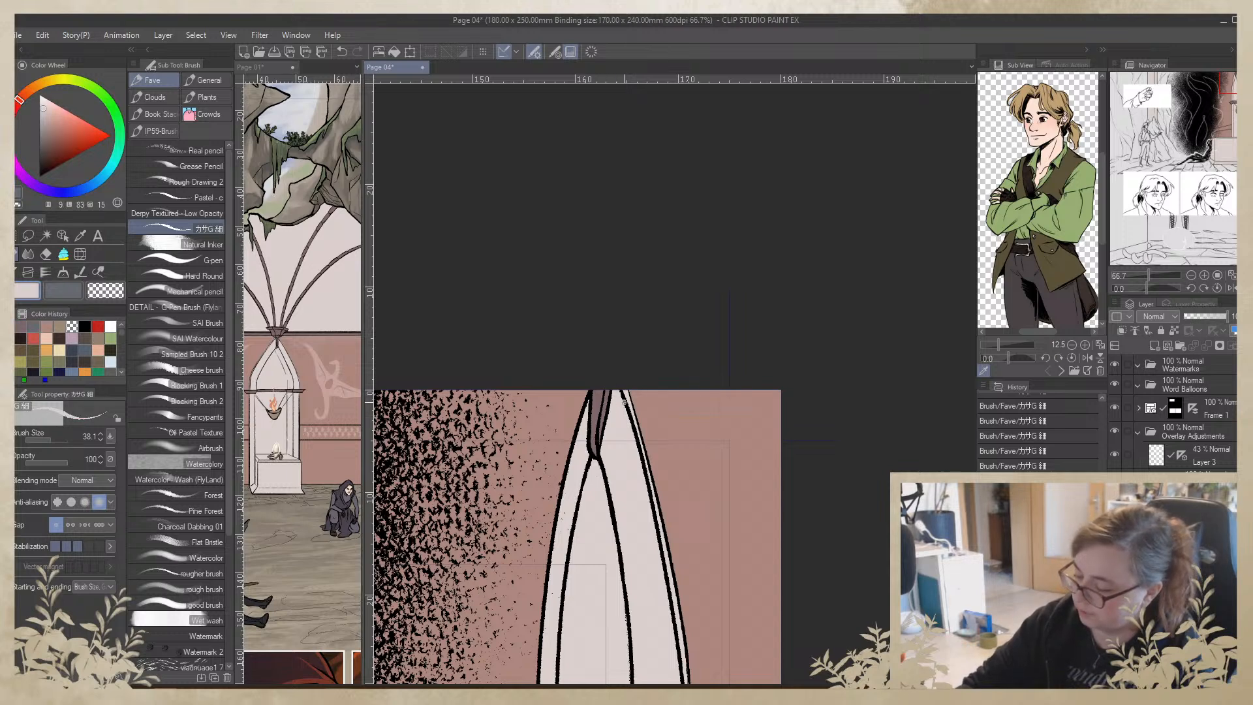
left_click(631, 393, "alt")
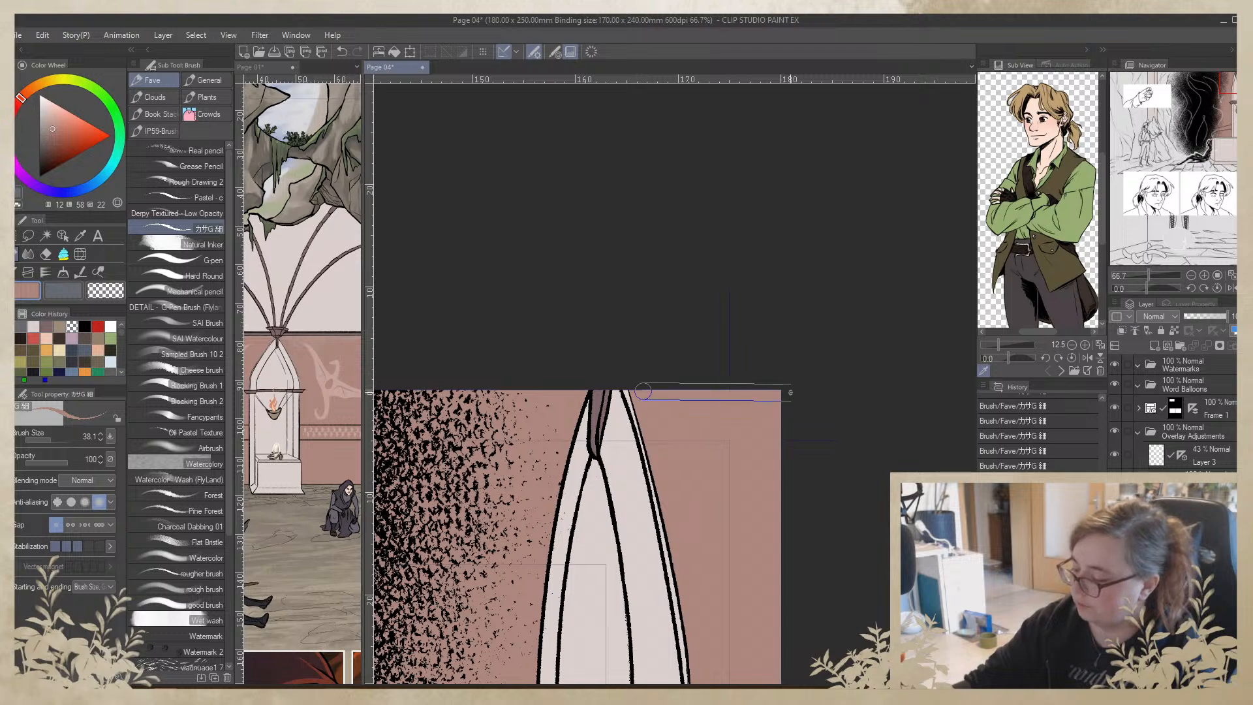
Paint the wall pink along the page's right edge, from the rubble at the column's base up to the arch
left_click_drag(791, 388, 709, 146)
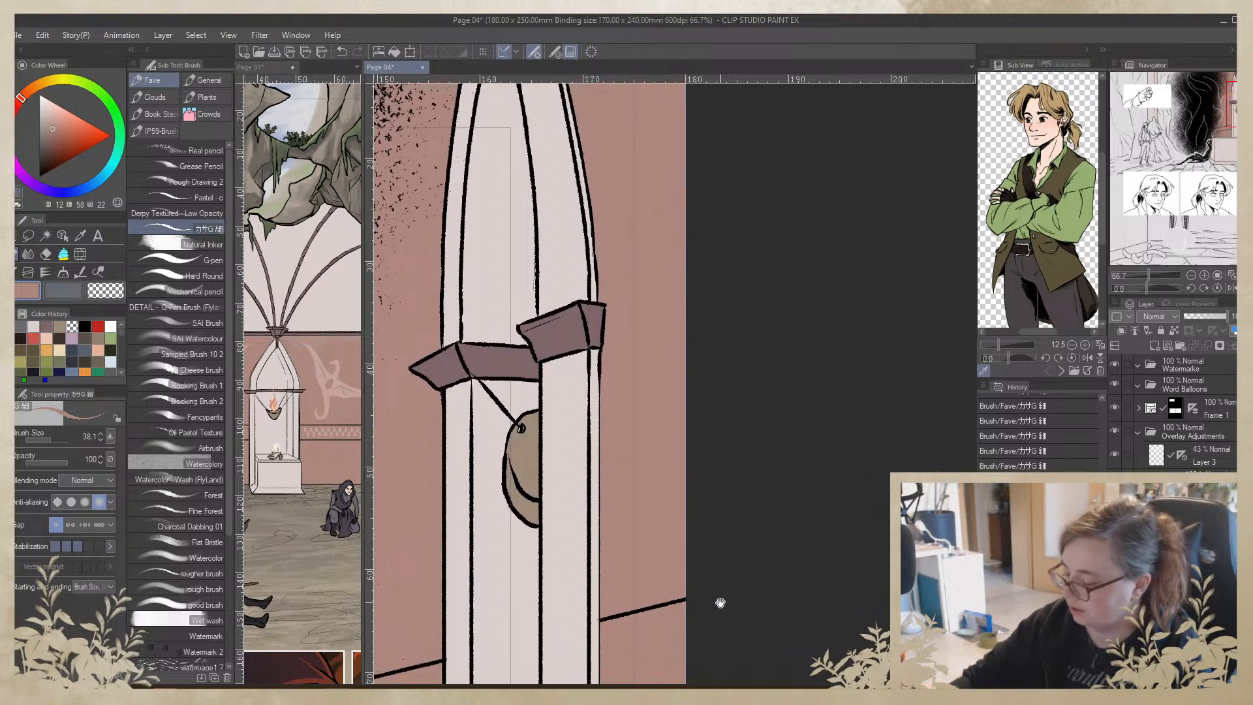
left_click_drag(720, 602, 664, 130)
left_click_drag(667, 538, 650, 187)
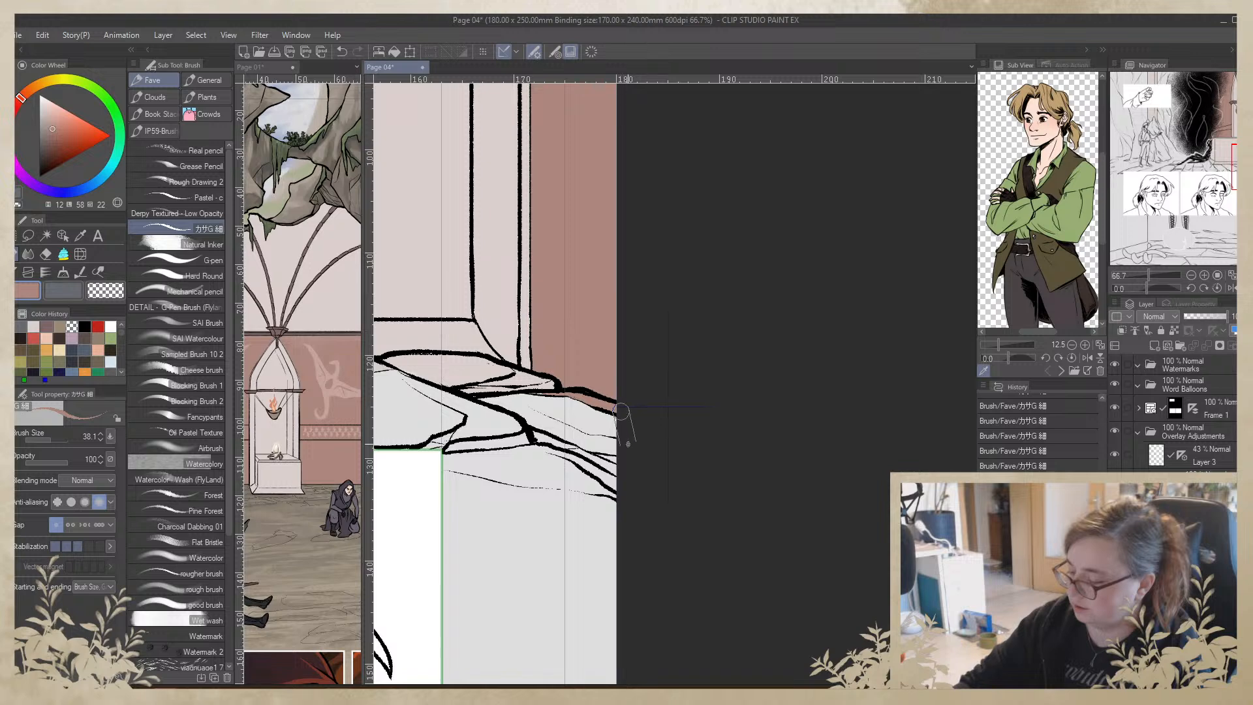
mouse_move(620, 411)
left_mouse_down()
mouse_move(630, 456)
mouse_move(614, 150)
left_mouse_up()
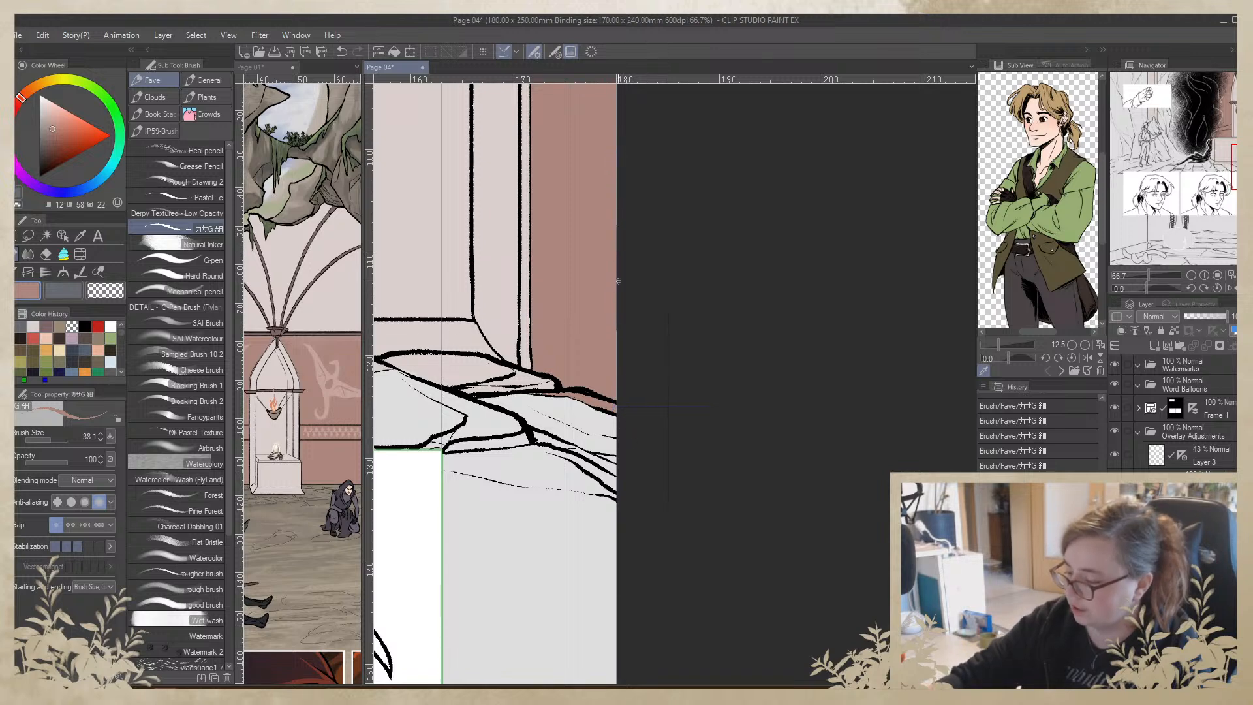
left_click_drag(628, 160, 601, 473)
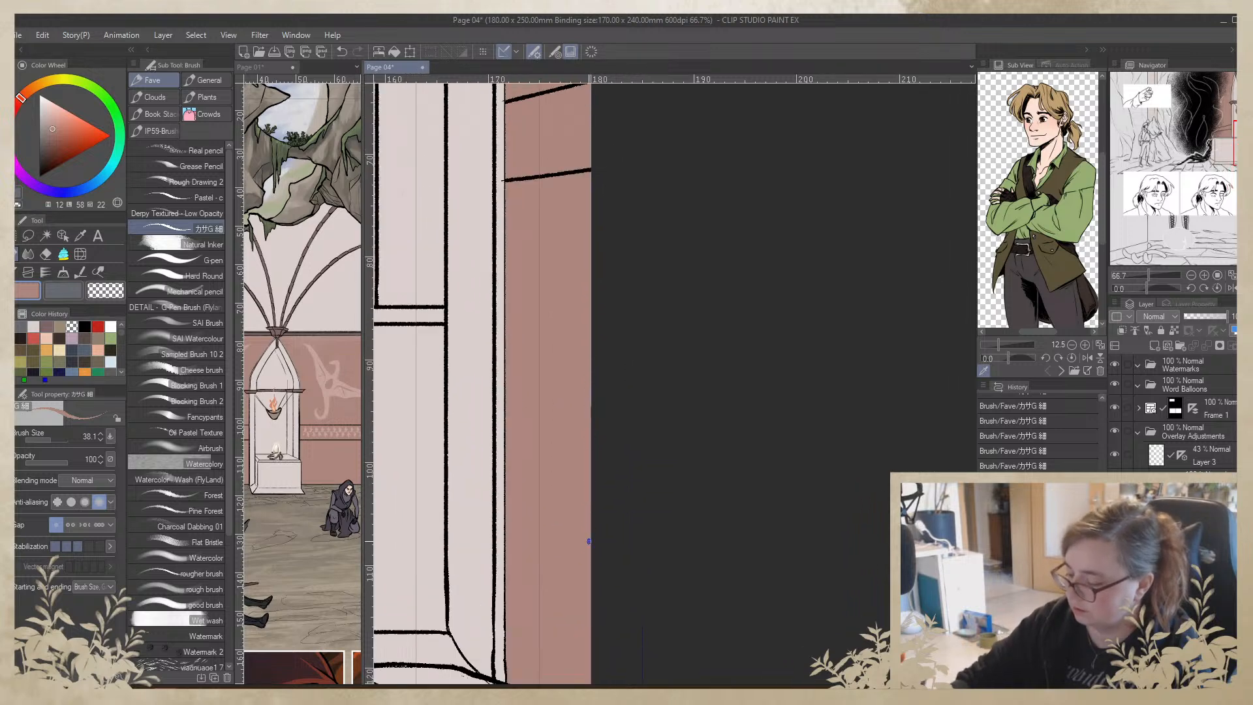
mouse_move(593, 441)
left_mouse_down()
mouse_move(596, 189)
mouse_move(579, 235)
mouse_move(569, 457)
left_mouse_up()
mouse_move(555, 170)
left_mouse_down()
mouse_move(551, 430)
mouse_move(603, 643)
mouse_move(600, 488)
left_mouse_up()
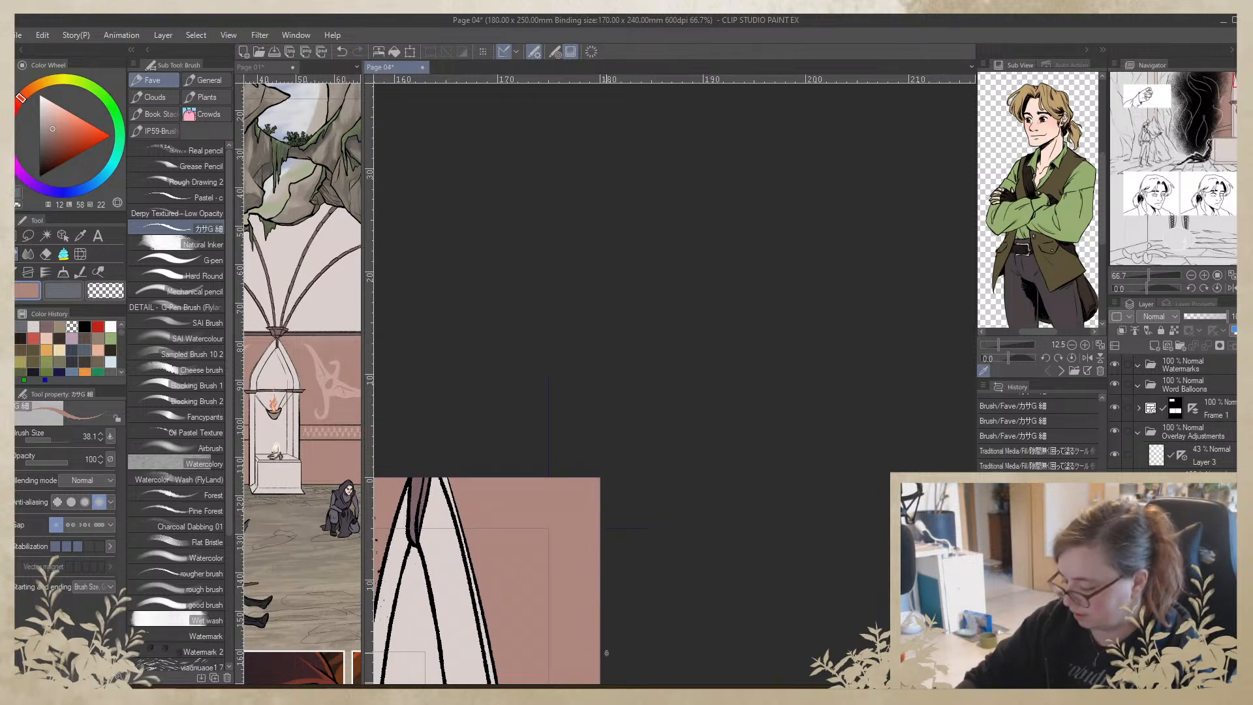
left_click_drag(607, 652, 622, 269)
left_click_drag(621, 483, 603, 645)
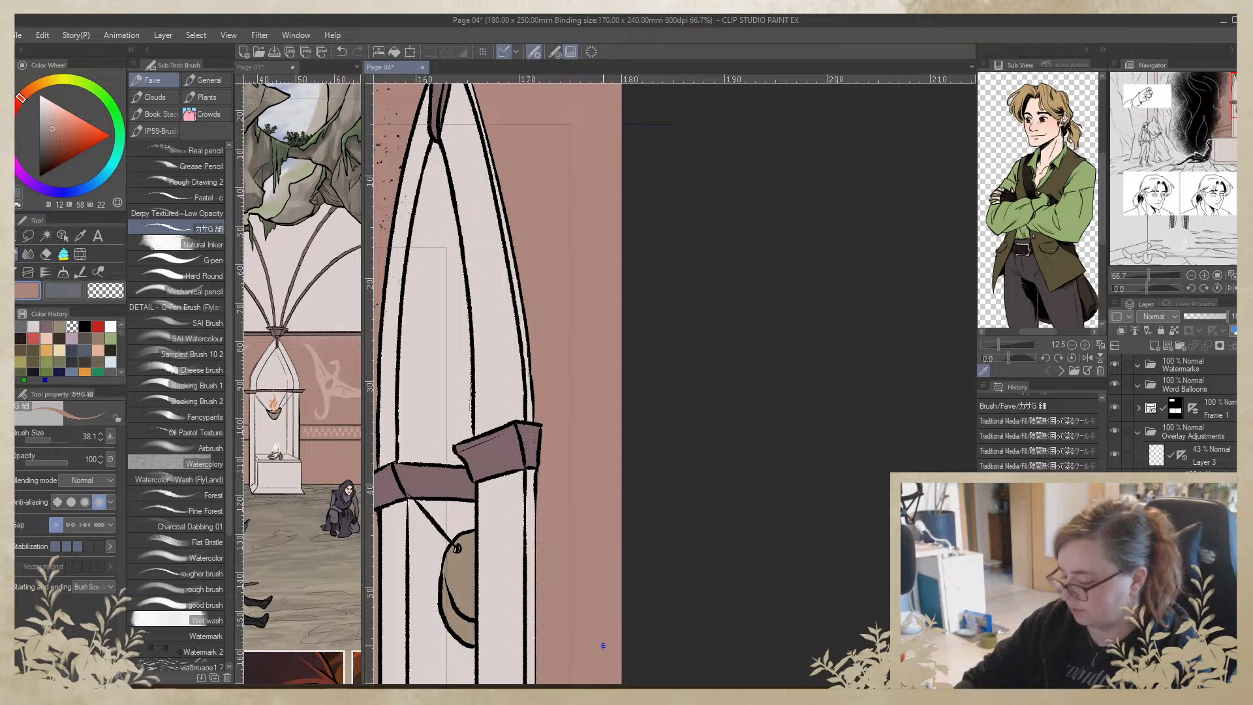
Fill the wall pink into the unpainted gaps around the black creature's head and body beside the pale stone block
key("g")
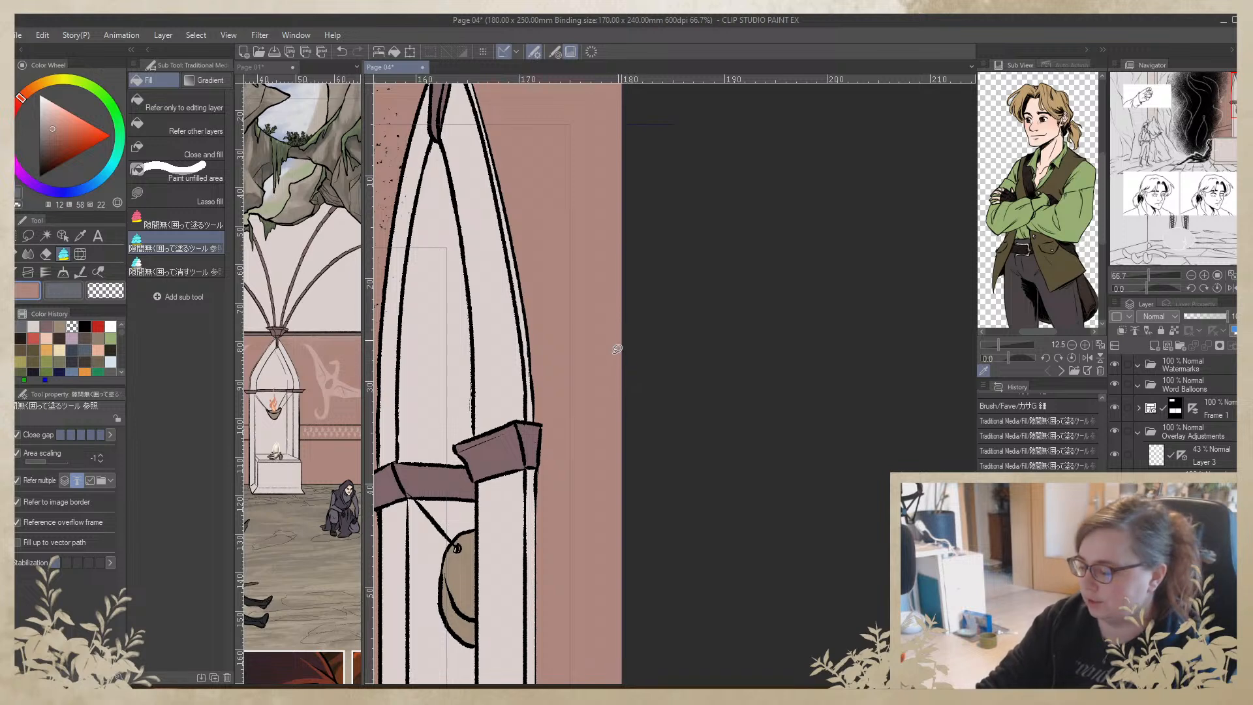
left_click(1191, 275)
left_click_drag(699, 402, 828, 310)
left_click_drag(816, 461, 839, 339)
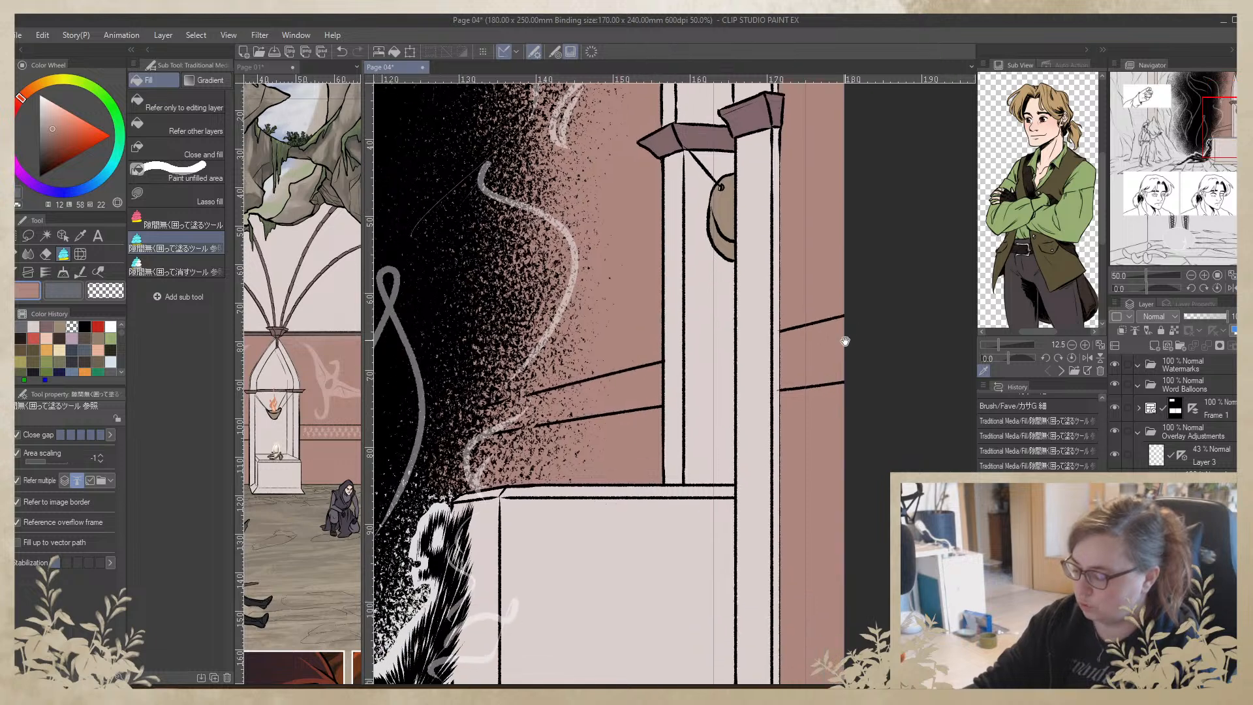
left_click_drag(805, 456, 870, 331)
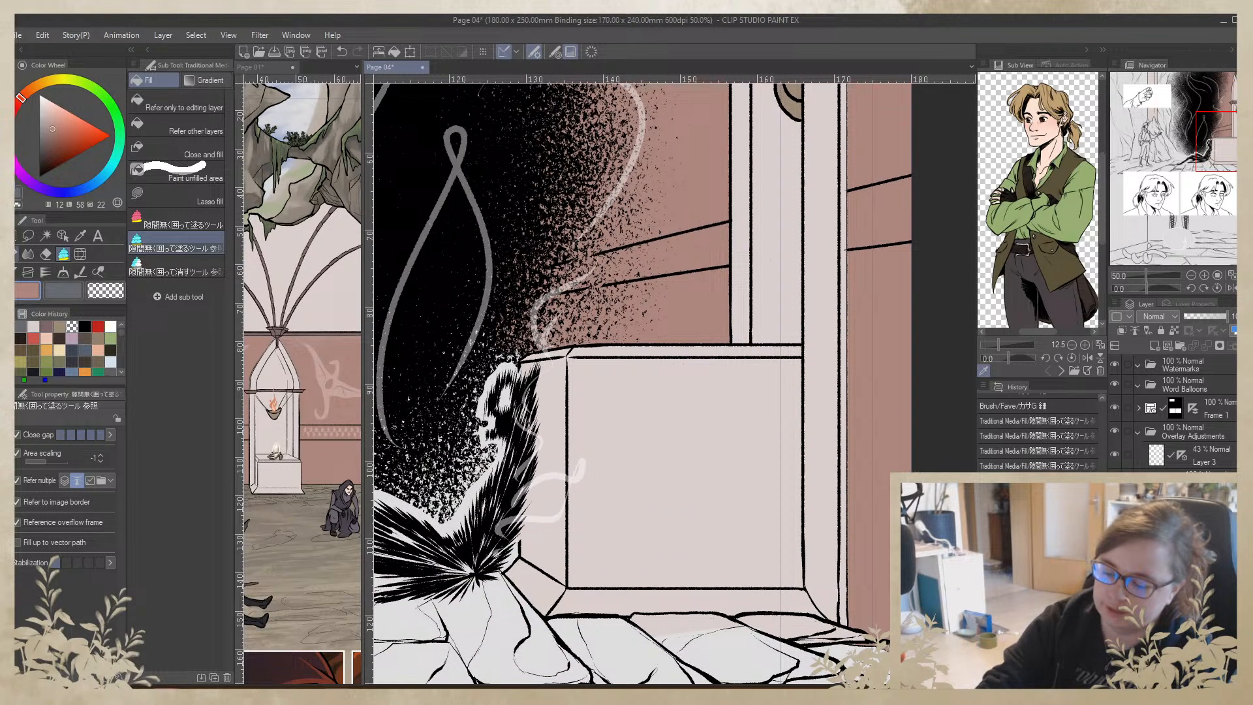
key("b")
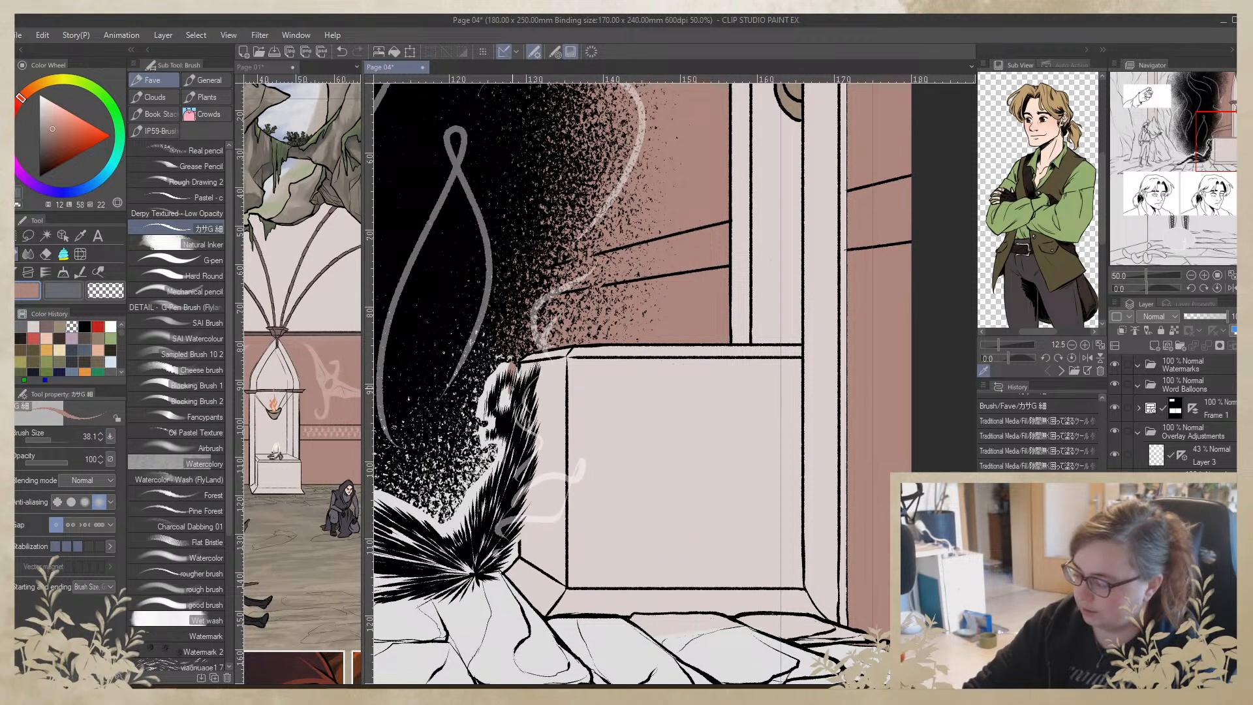
left_click_drag(509, 391, 671, 393)
left_click(62, 254)
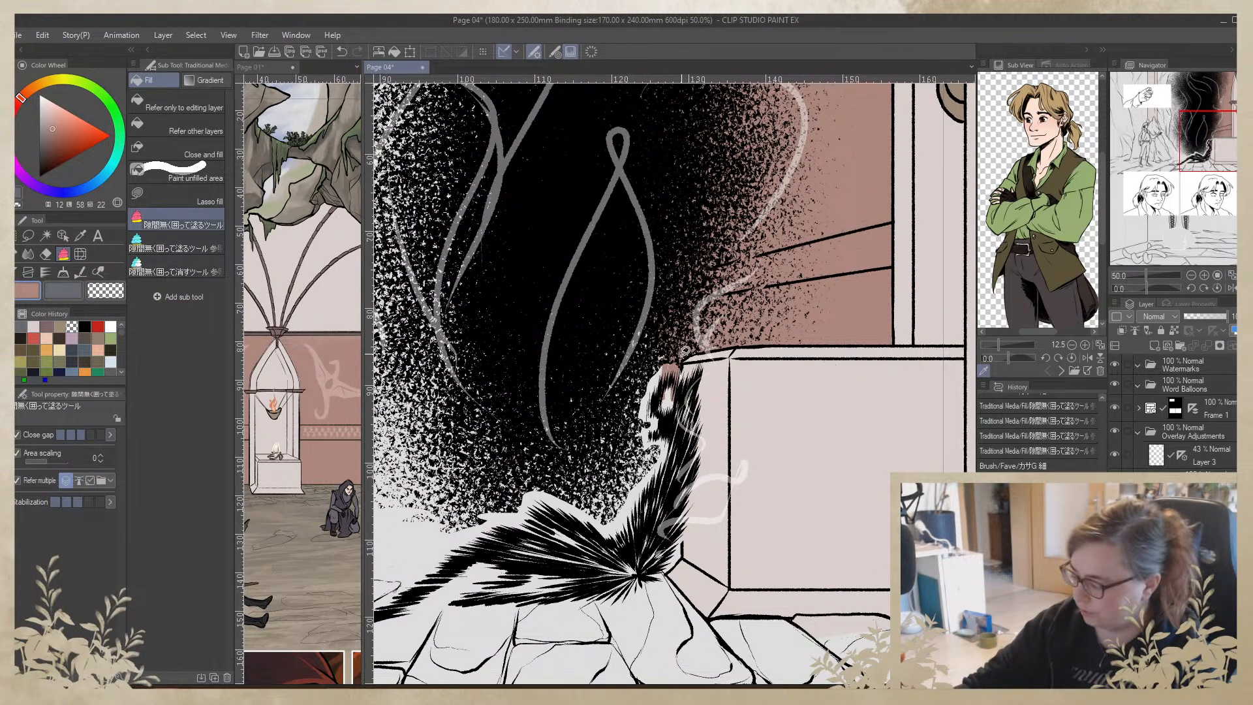
left_click_drag(686, 351, 683, 367)
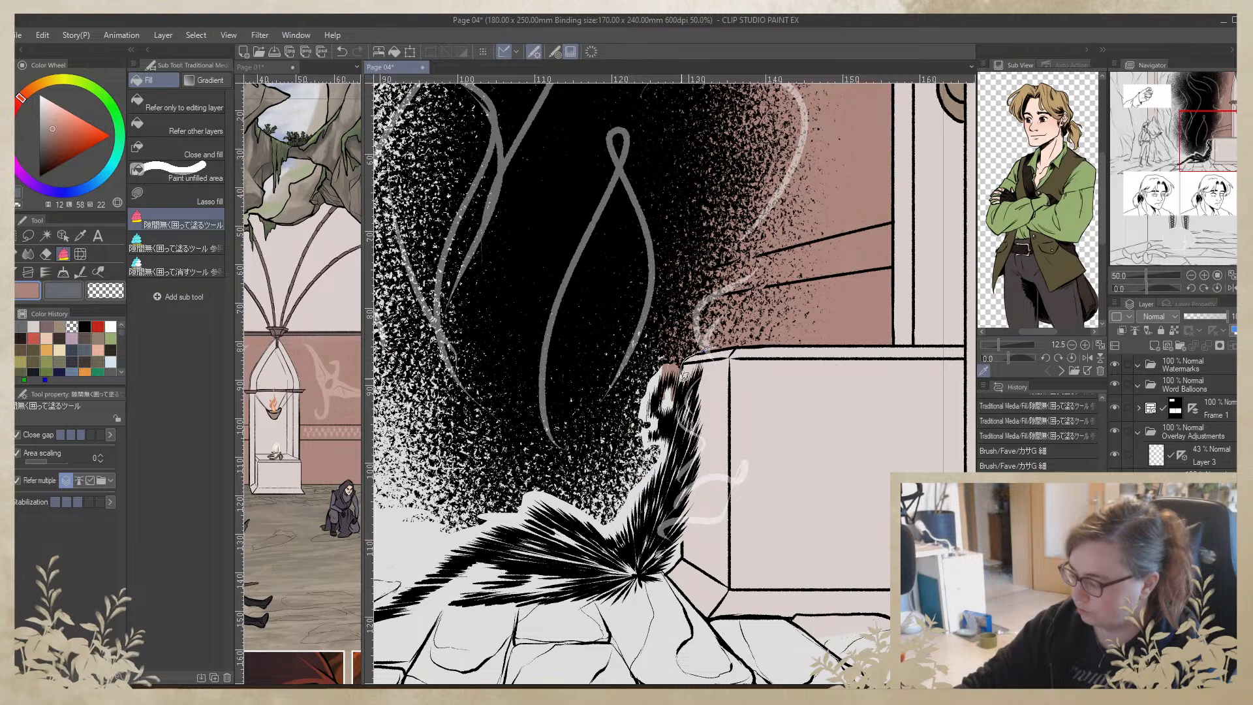
mouse_move(640, 522)
left_mouse_down()
mouse_move(513, 283)
mouse_move(708, 196)
left_mouse_up()
left_click_drag(688, 252, 650, 527)
mouse_move(569, 543)
left_mouse_down()
mouse_move(524, 215)
mouse_move(712, 225)
mouse_move(678, 320)
mouse_move(680, 587)
left_mouse_up()
mouse_move(701, 534)
left_mouse_down()
mouse_move(712, 223)
mouse_move(505, 249)
mouse_move(593, 613)
left_mouse_up()
mouse_move(582, 540)
left_mouse_down()
mouse_move(830, 504)
mouse_move(814, 520)
mouse_move(752, 531)
mouse_move(804, 200)
mouse_move(785, 131)
mouse_move(710, 413)
left_mouse_up()
Sample the grey-brown of the rock from Page 01 and return to Page 04
left_click(1189, 276)
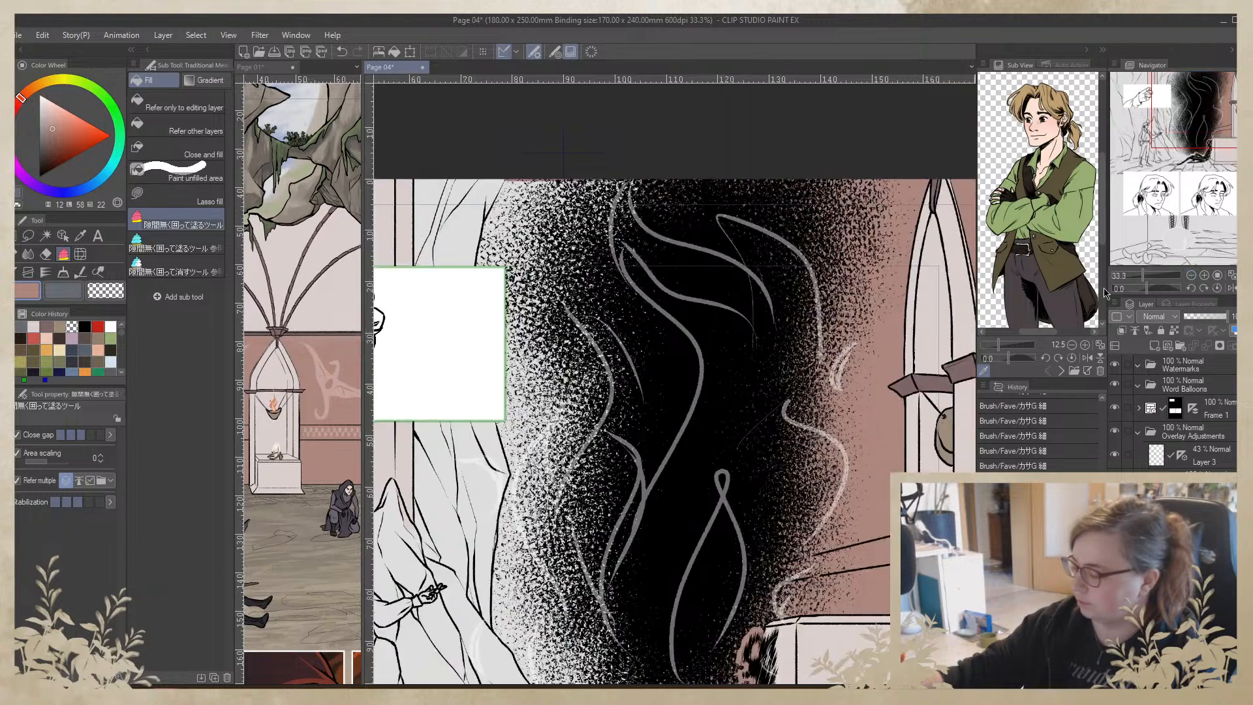
left_click_drag(560, 424, 824, 120)
left_click(1191, 276)
left_click_drag(875, 317, 859, 415)
left_click(299, 217)
left_click(299, 217, "alt")
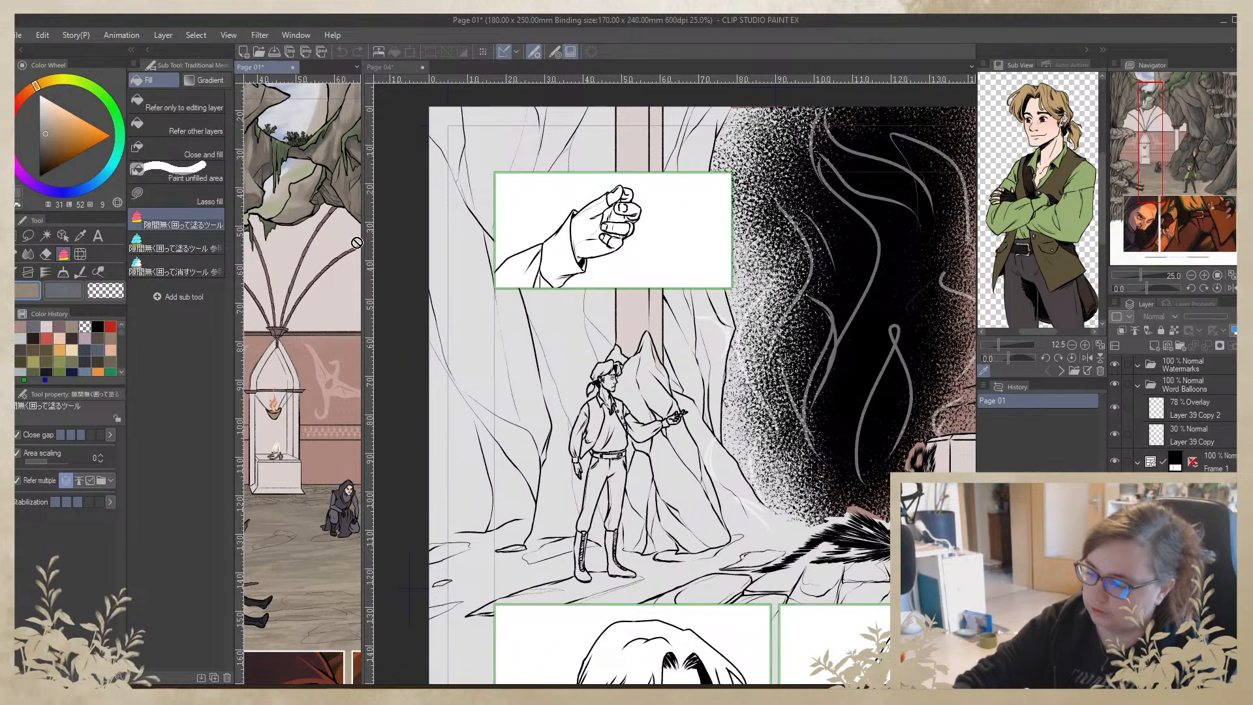
left_click(592, 323)
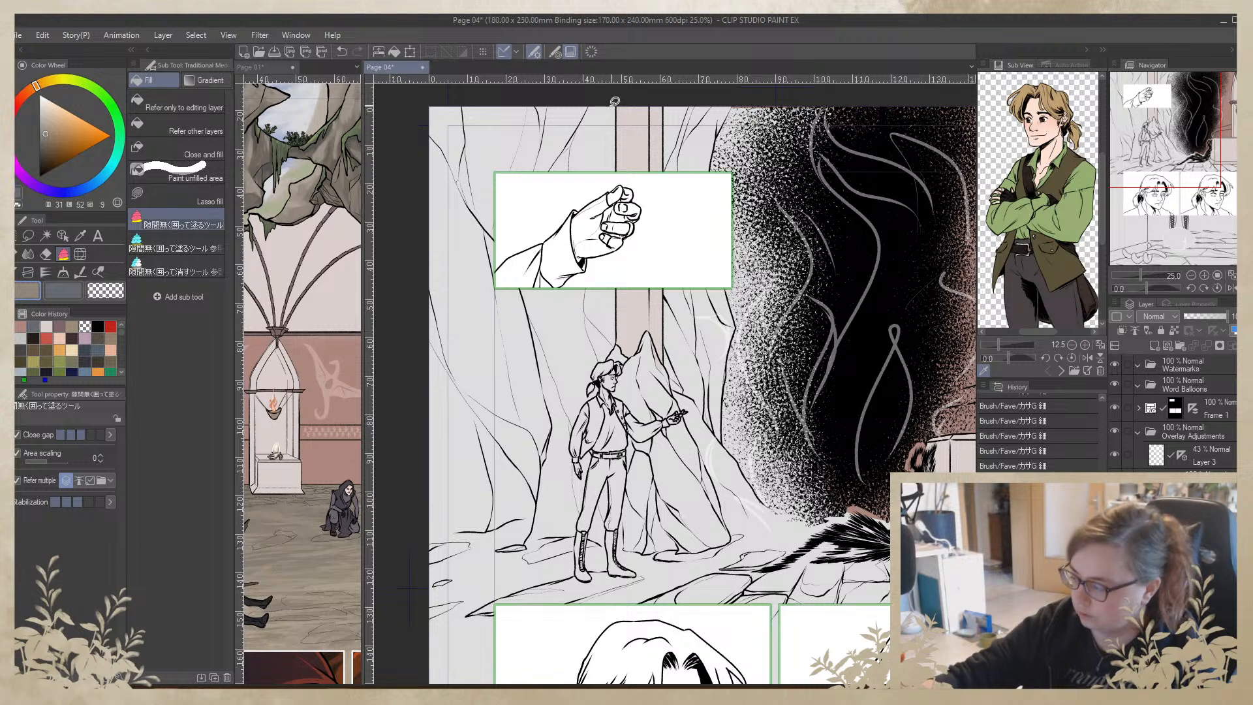
key("b")
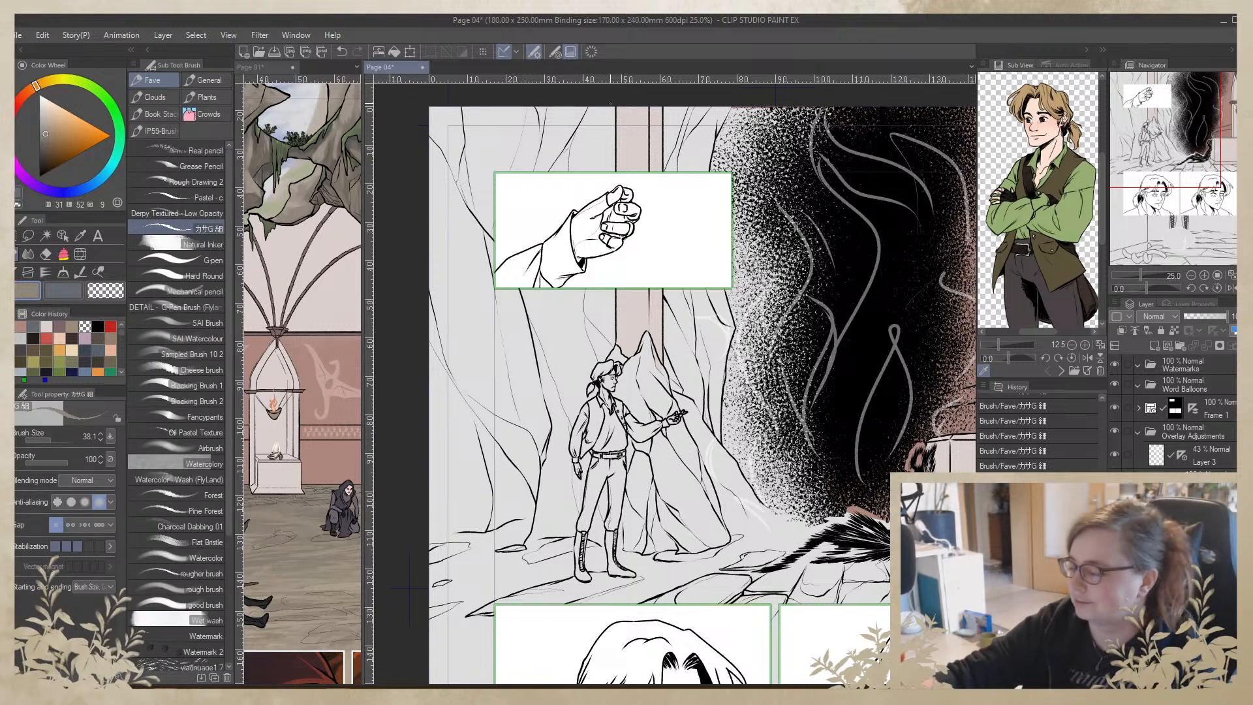
left_click_drag(610, 163, 614, 108)
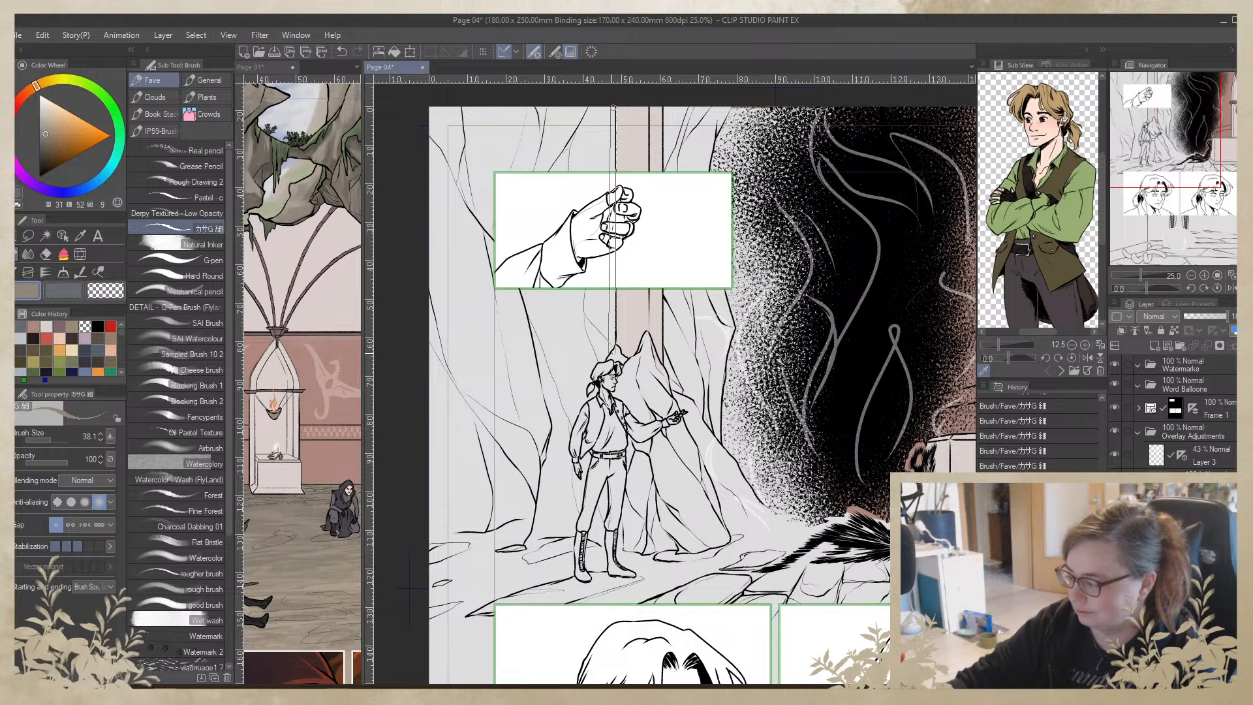
left_click_drag(613, 107, 614, 353)
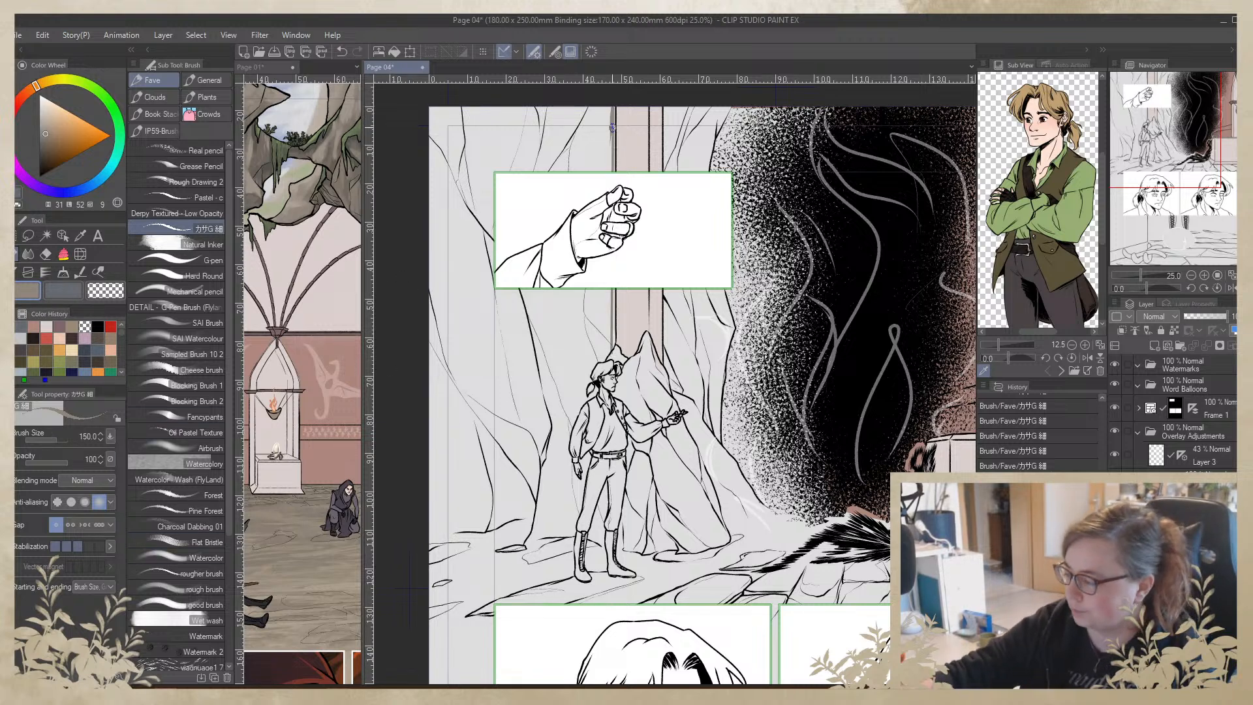
key("ctrl+z")
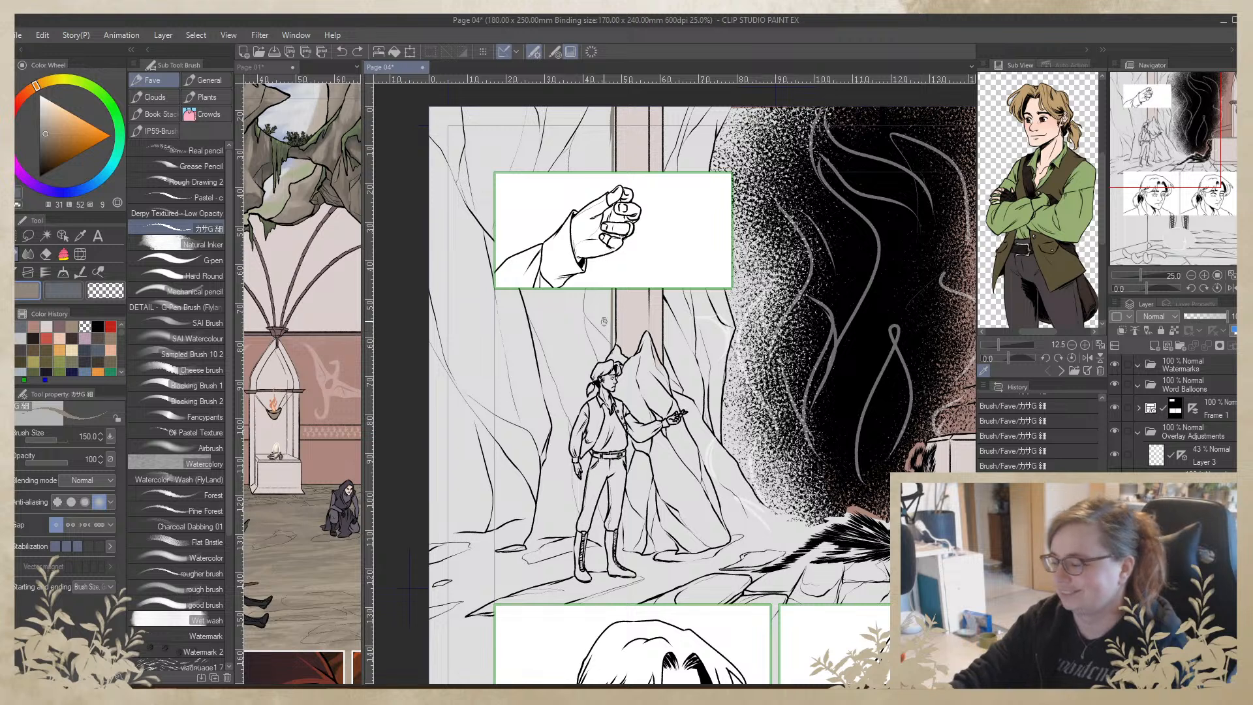
key("ctrl+z")
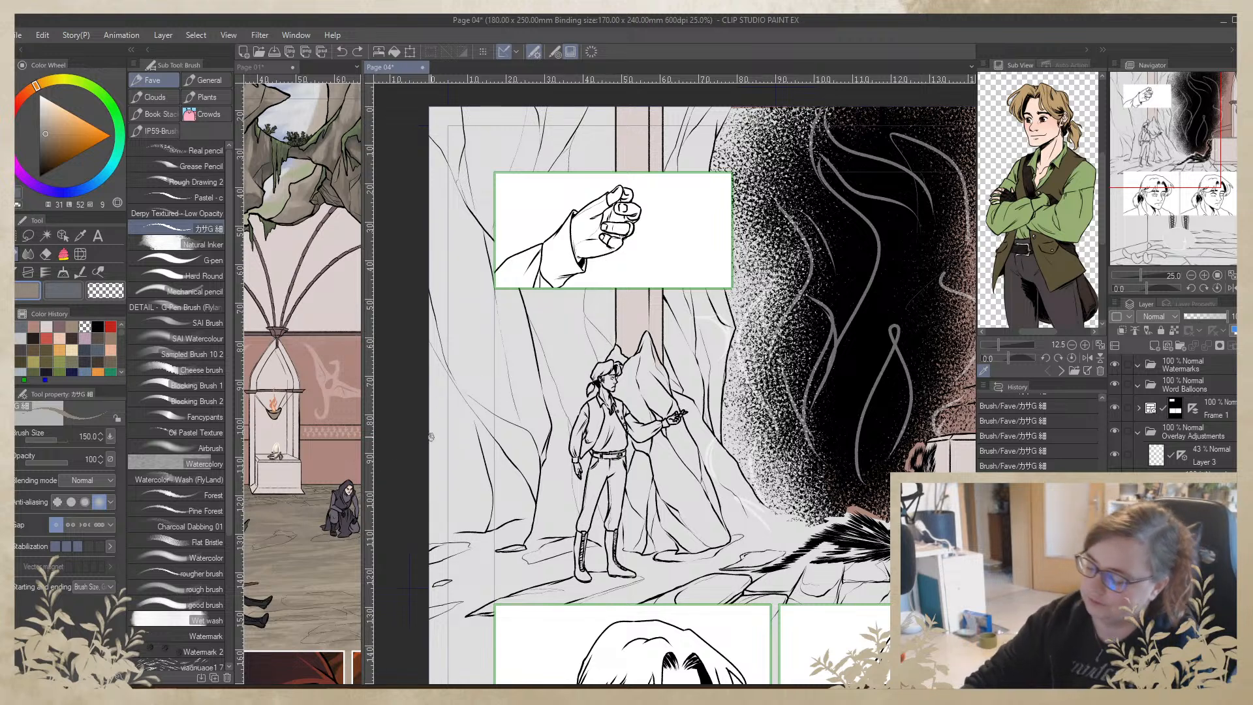
Fill the rock walls on both sides of the far column and the ground around the standing man with the grey-brown
left_click(63, 254)
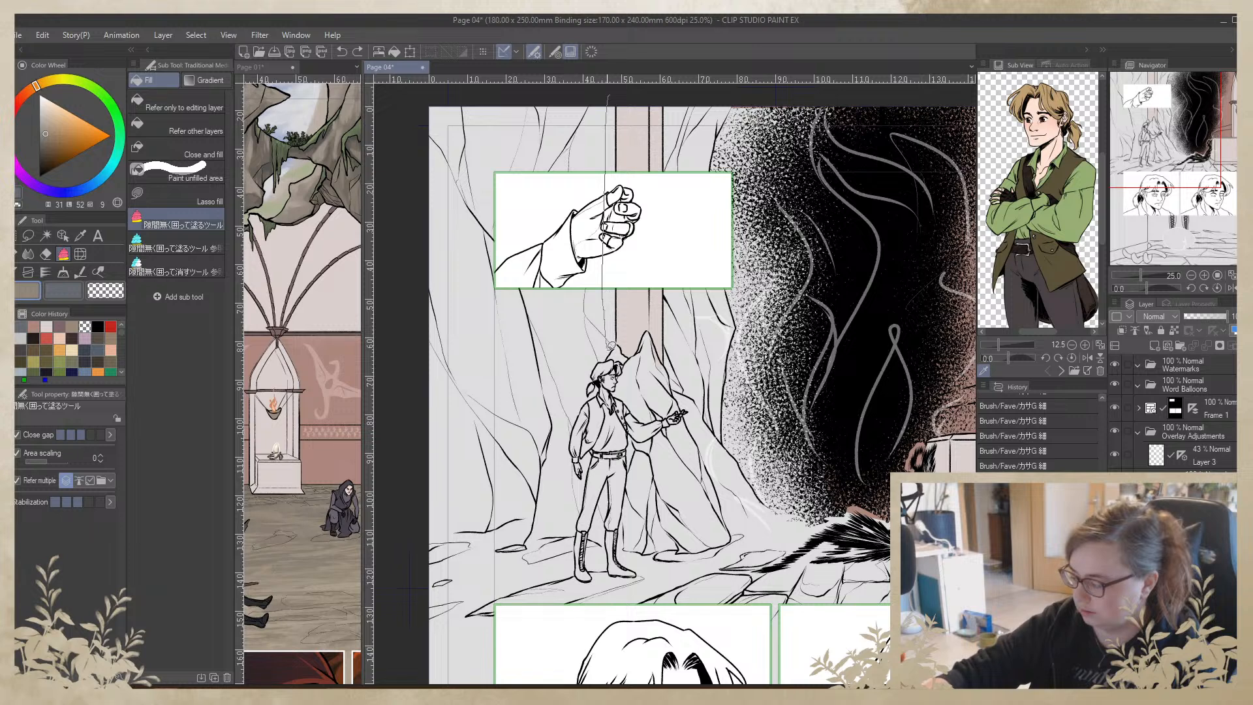
mouse_move(579, 637)
left_mouse_down()
mouse_move(388, 418)
mouse_move(538, 85)
mouse_move(732, 165)
left_mouse_up()
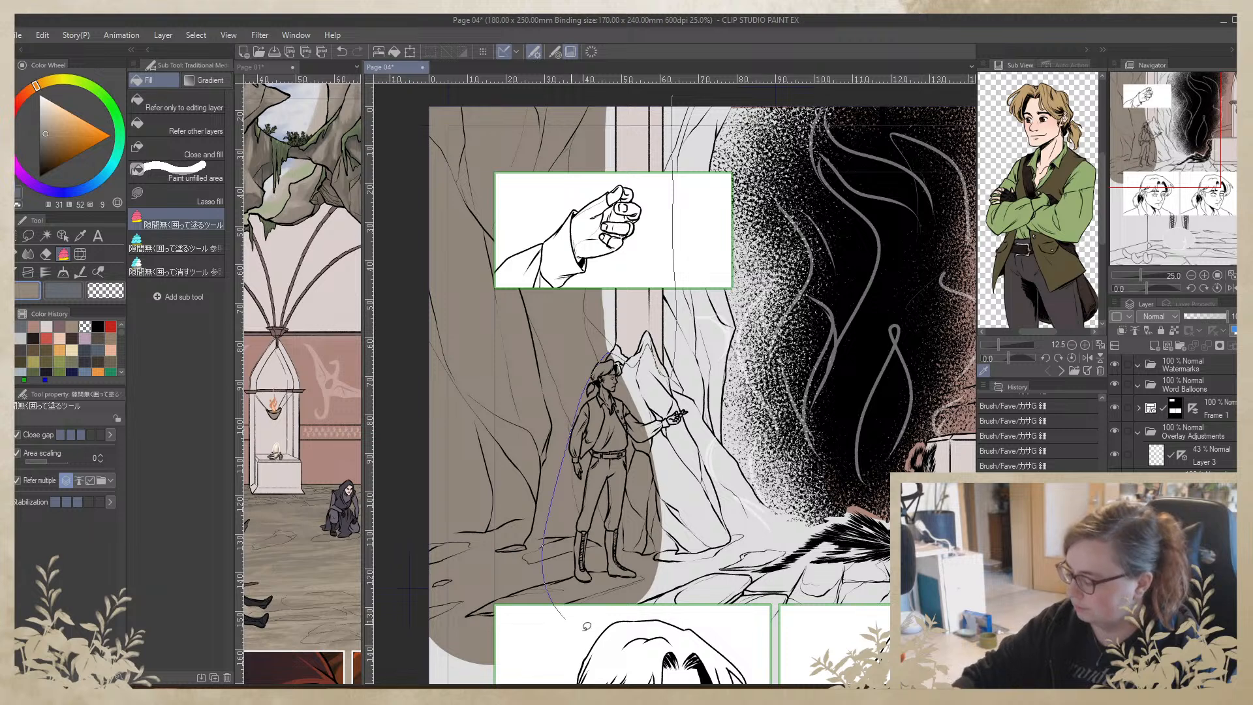
mouse_move(854, 424)
left_mouse_down()
mouse_move(877, 82)
mouse_move(805, 132)
mouse_move(862, 313)
left_mouse_up()
scroll(848, 130, "up", 2)
left_click_drag(875, 539, 666, 365)
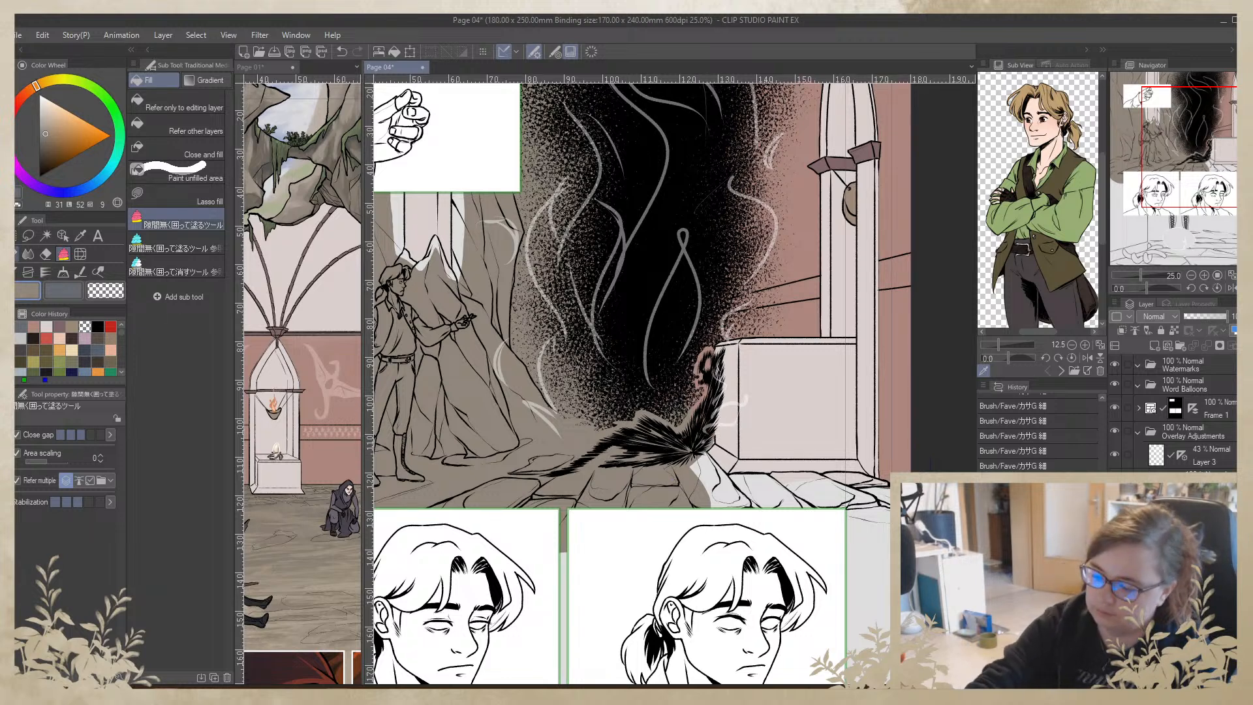
Paint the grey-brown over the unfilled strips on both sides of the far column above the hand panel with a 150 brush
key("b")
left_click_drag(601, 372, 776, 591)
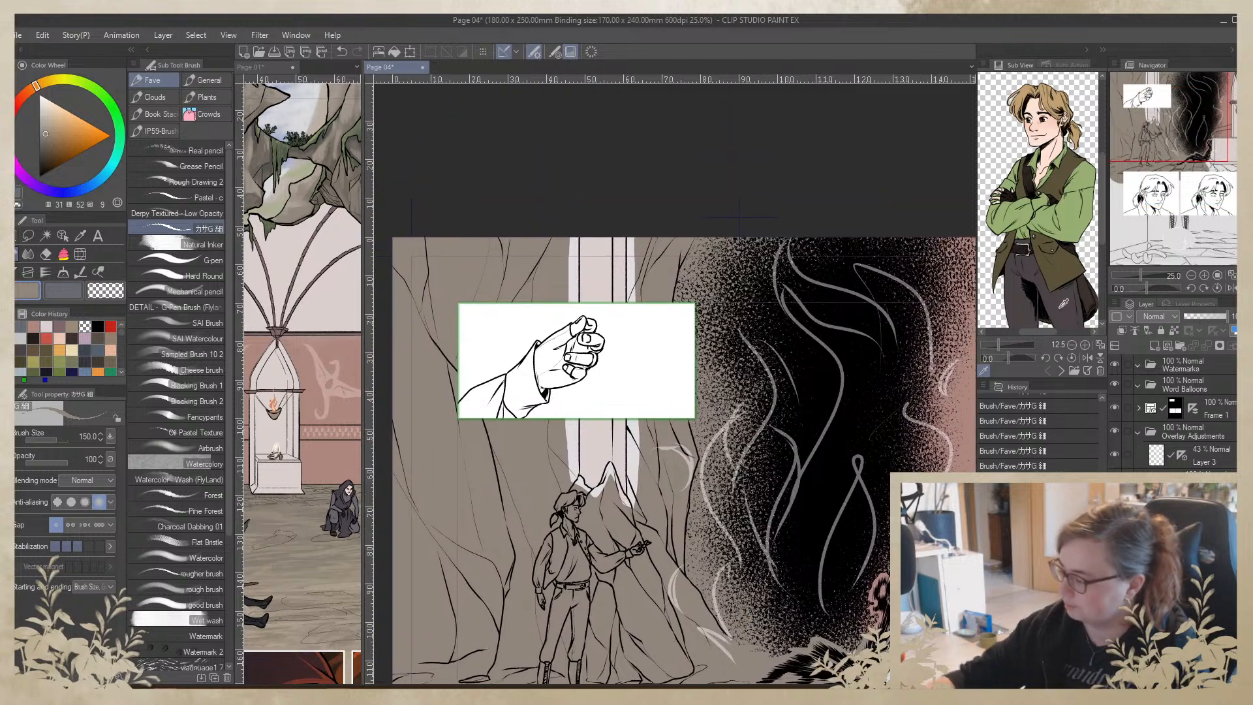
left_click(1206, 276)
left_click(1206, 276)
left_click(1206, 276)
left_click_drag(583, 221, 615, 549)
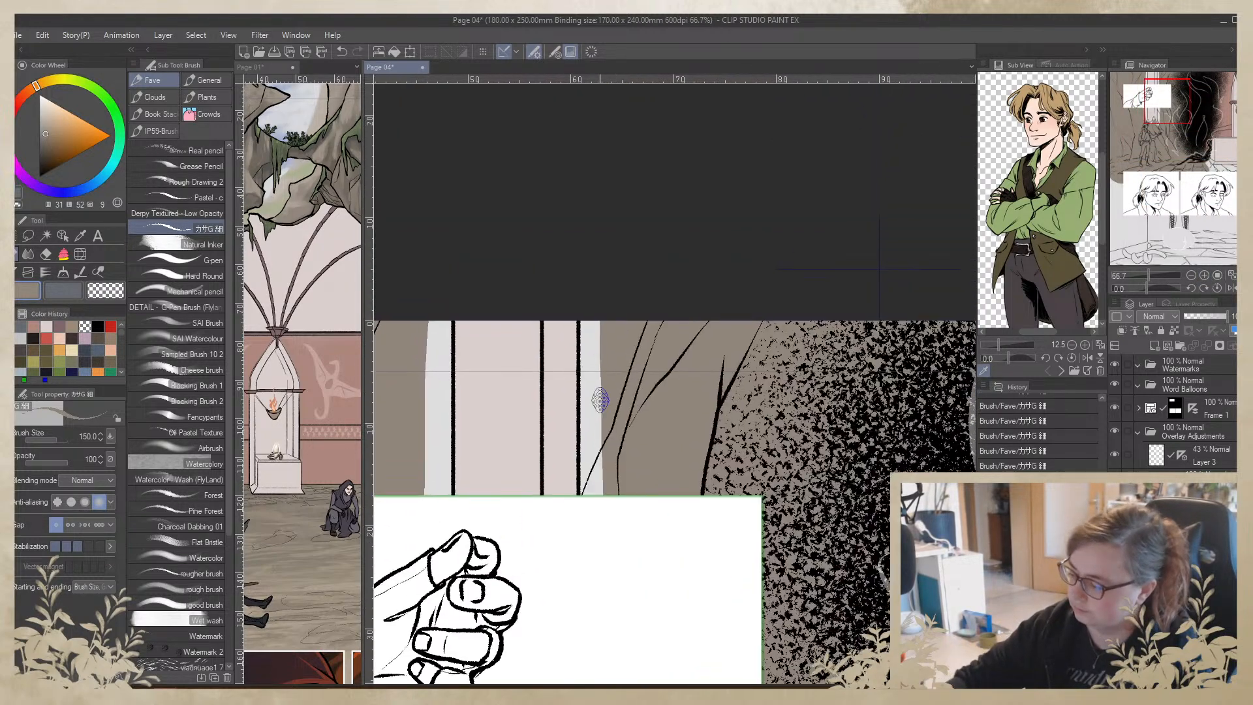
mouse_move(588, 307)
left_mouse_down()
mouse_move(591, 488)
mouse_move(593, 436)
mouse_move(589, 463)
left_mouse_up()
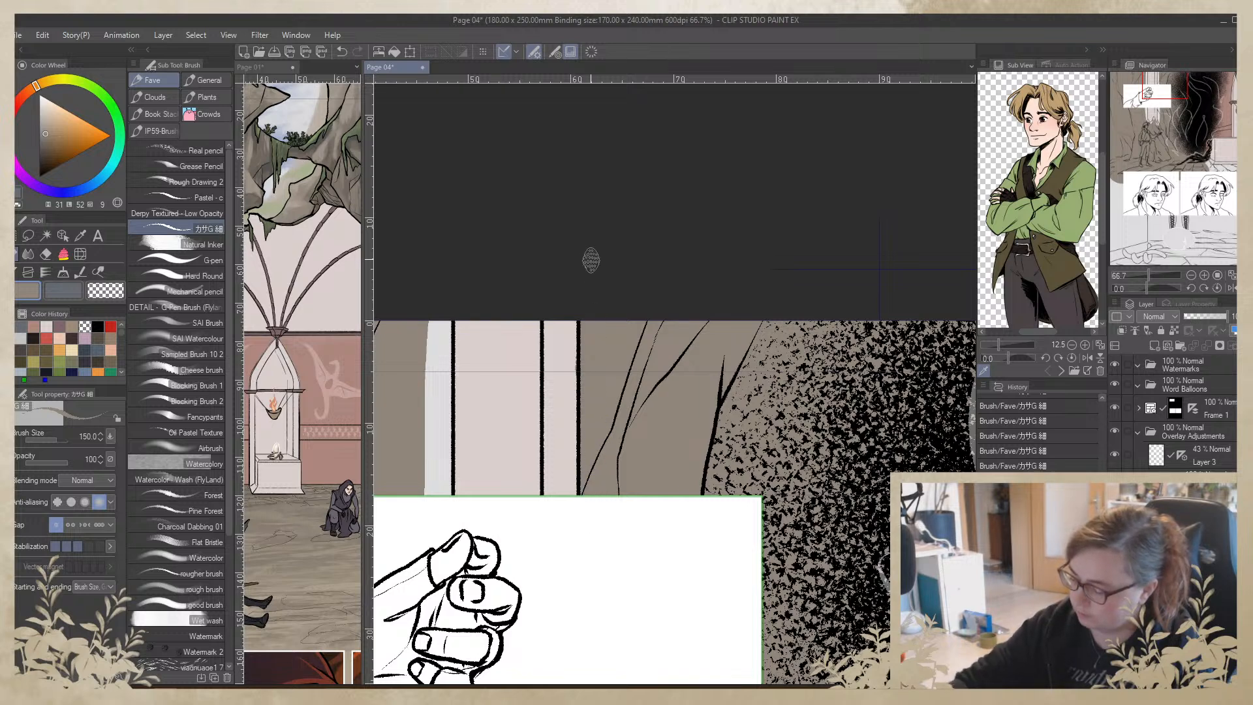
mouse_move(407, 308)
left_mouse_down()
mouse_move(426, 524)
mouse_move(421, 300)
mouse_move(434, 432)
mouse_move(445, 297)
mouse_move(443, 425)
left_mouse_up()
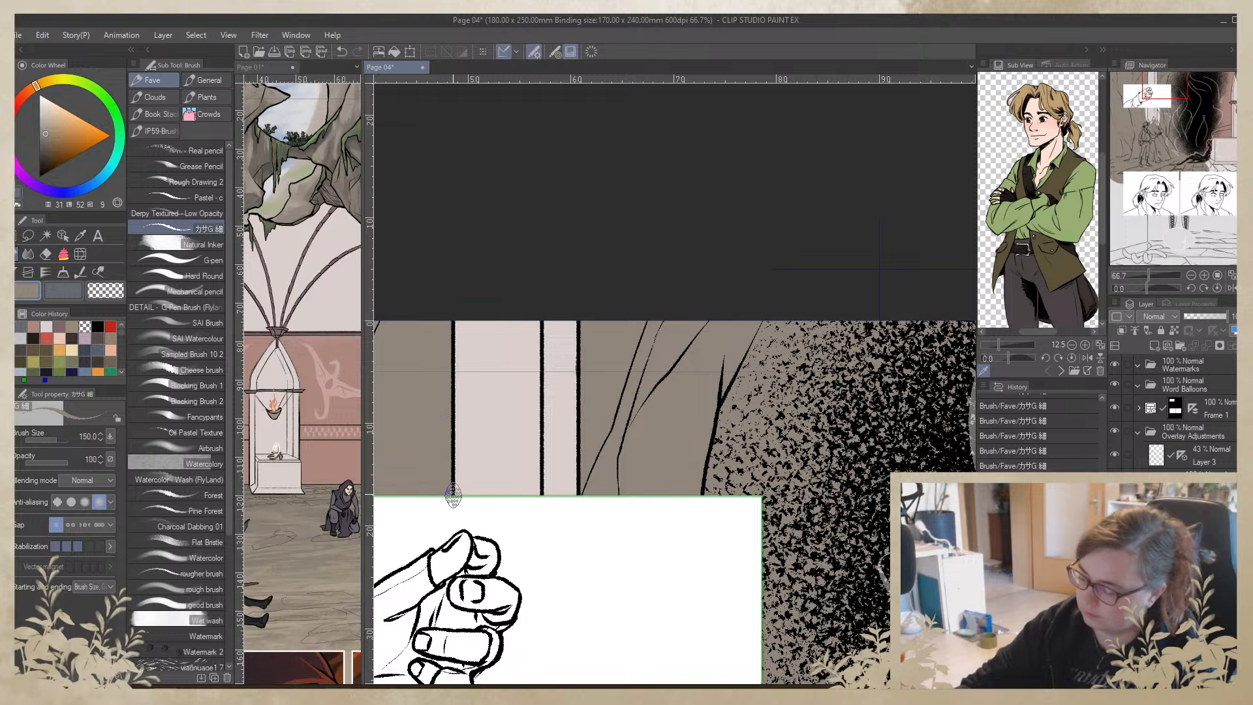
Resample the grey-brown from the rock and paint the unfilled strip left of the far column below the hand panel with a 128.8 brush
key("super")
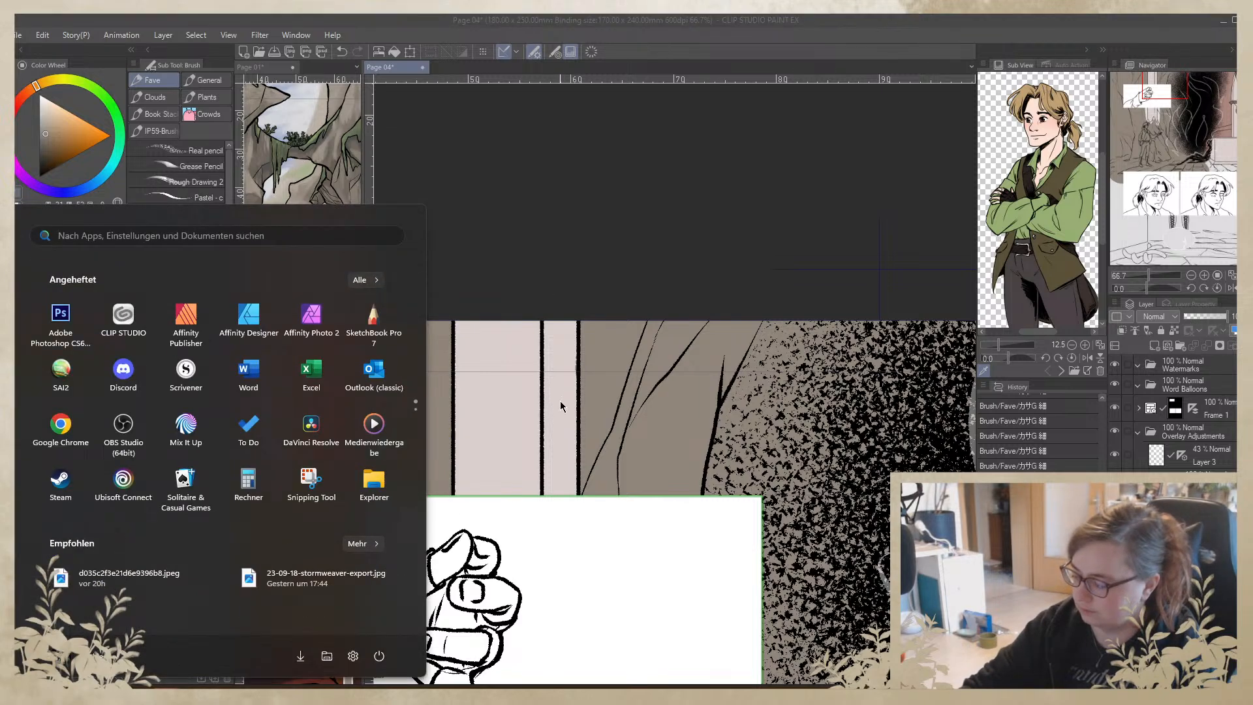
key("super")
left_click(565, 405, "alt")
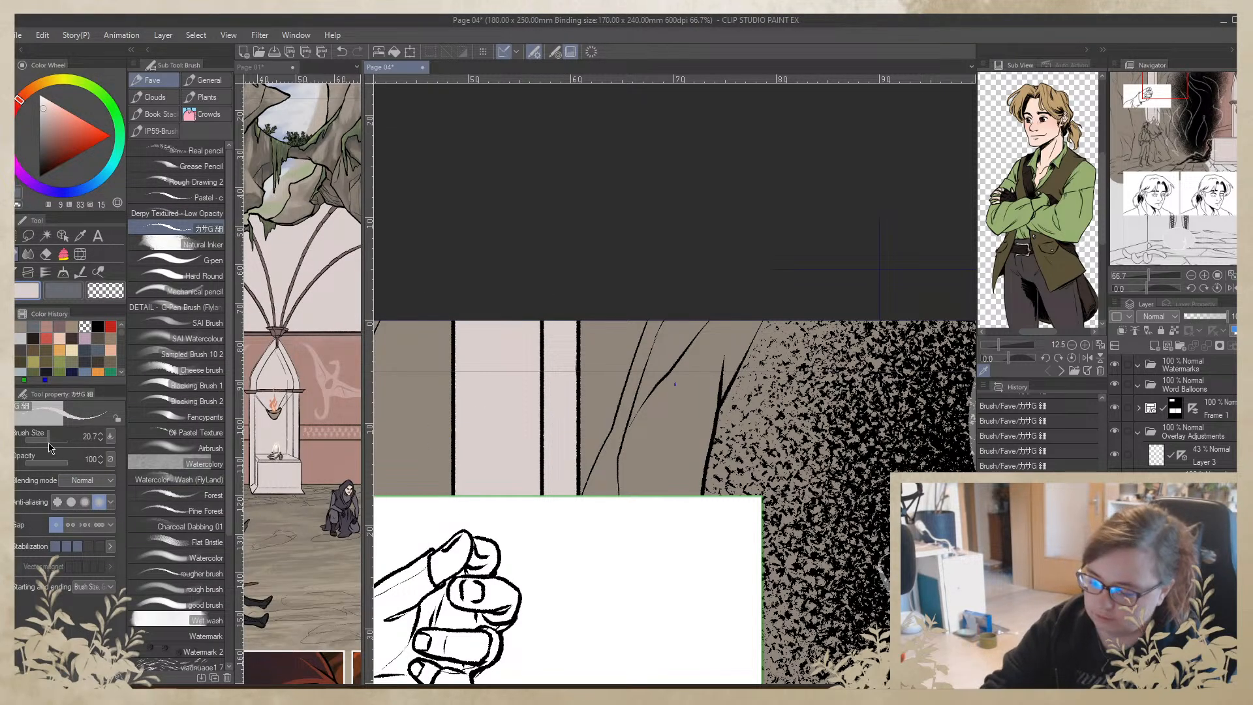
left_click(597, 395, "alt")
scroll(610, 405, "down", 8)
left_click_drag(551, 482, 573, 455)
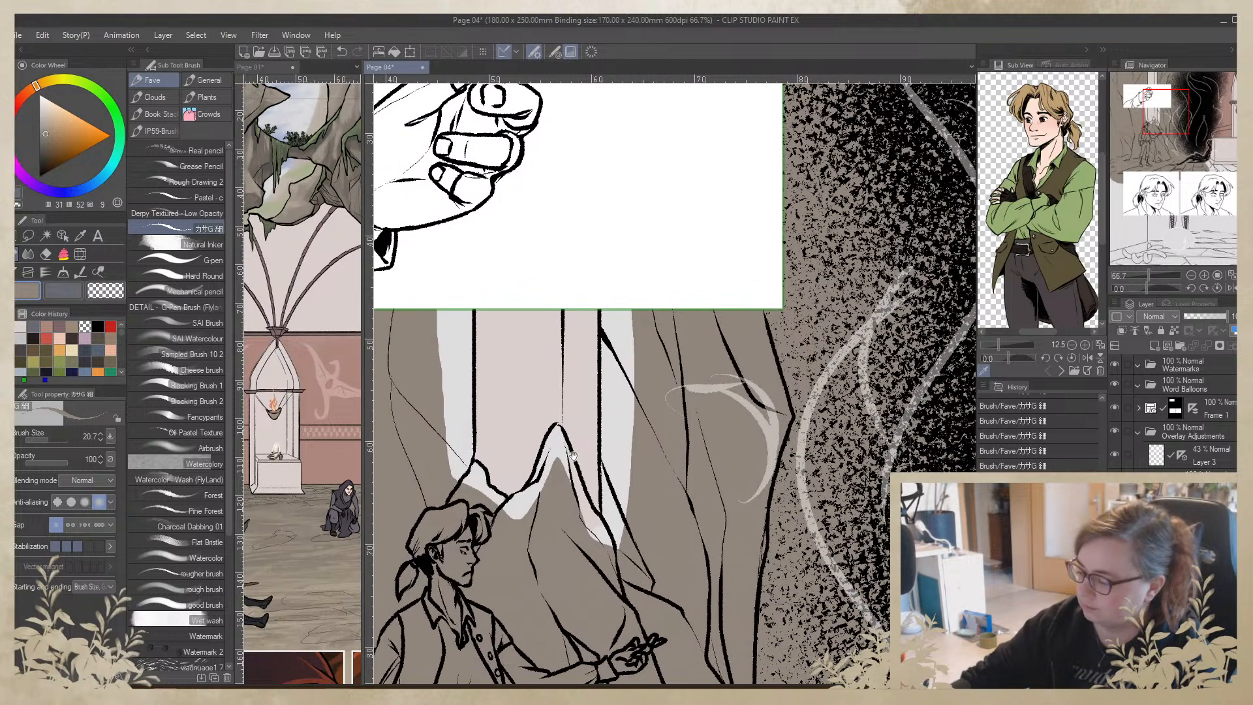
left_click(58, 440)
mouse_move(446, 299)
left_mouse_down()
mouse_move(455, 403)
mouse_move(467, 299)
mouse_move(463, 464)
mouse_move(463, 397)
left_mouse_up()
mouse_move(466, 480)
left_mouse_down()
mouse_move(451, 404)
mouse_move(457, 489)
left_mouse_up()
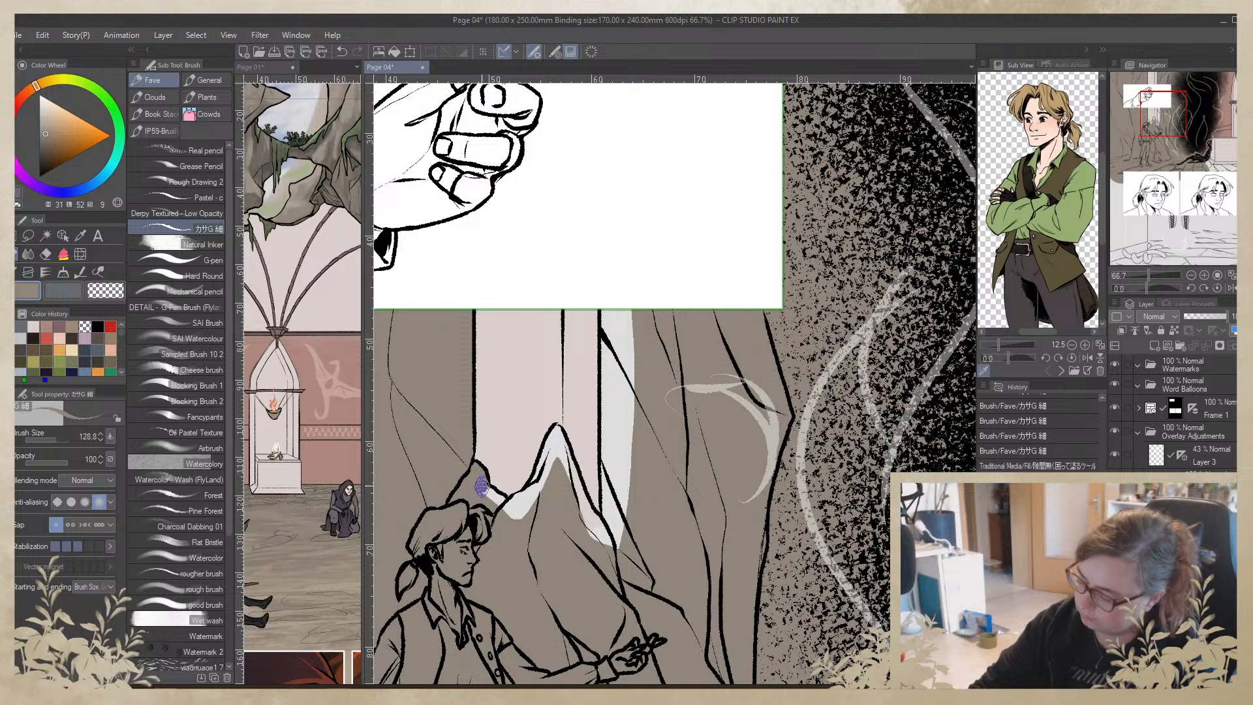
Cover the unfilled patches on the peaked rock and along the right side of the far column with the grey-brown
mouse_move(507, 505)
left_mouse_down()
mouse_move(559, 457)
mouse_move(557, 432)
mouse_move(540, 489)
mouse_move(549, 463)
mouse_move(510, 509)
left_mouse_up()
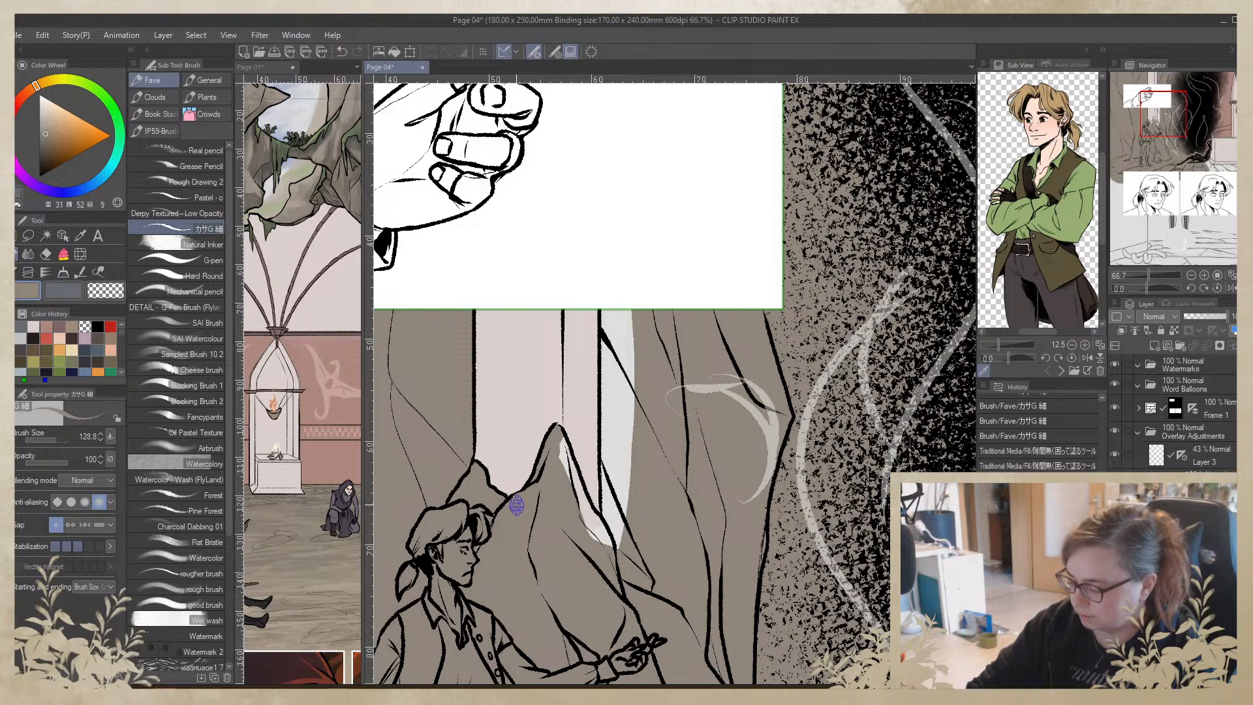
mouse_move(554, 457)
left_mouse_down()
mouse_move(560, 436)
mouse_move(577, 532)
mouse_move(562, 438)
left_mouse_up()
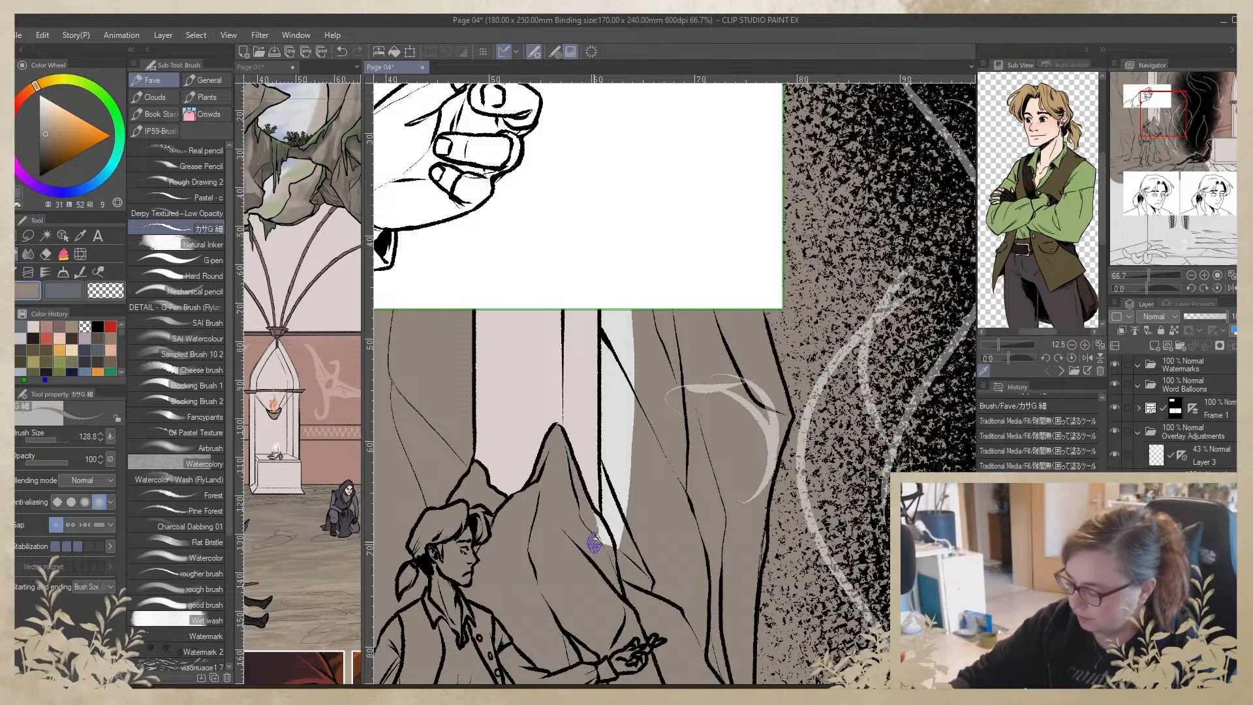
mouse_move(600, 532)
left_mouse_down()
mouse_move(610, 559)
mouse_move(606, 323)
mouse_move(604, 440)
mouse_move(620, 344)
mouse_move(618, 572)
left_mouse_up()
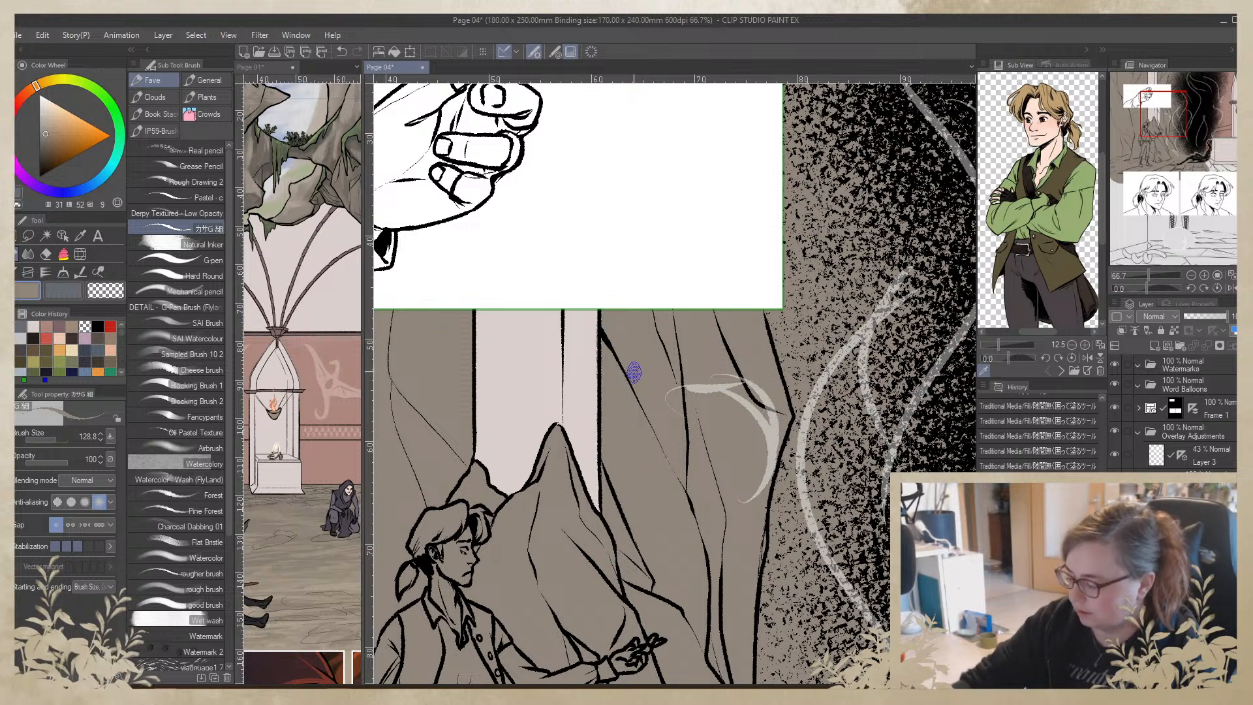
left_click_drag(635, 373, 639, 570)
left_click(566, 342, "alt")
mouse_move(592, 330)
left_mouse_down()
mouse_move(591, 432)
mouse_move(620, 173)
left_mouse_up()
left_click(632, 434, "alt")
left_click_drag(653, 457, 610, 261)
Paint the grey-brown over unfilled ground stones between the black creature's base and the corner of the pale stone block
mouse_move(894, 532)
left_mouse_down()
mouse_move(508, 401)
mouse_move(313, 379)
left_mouse_up()
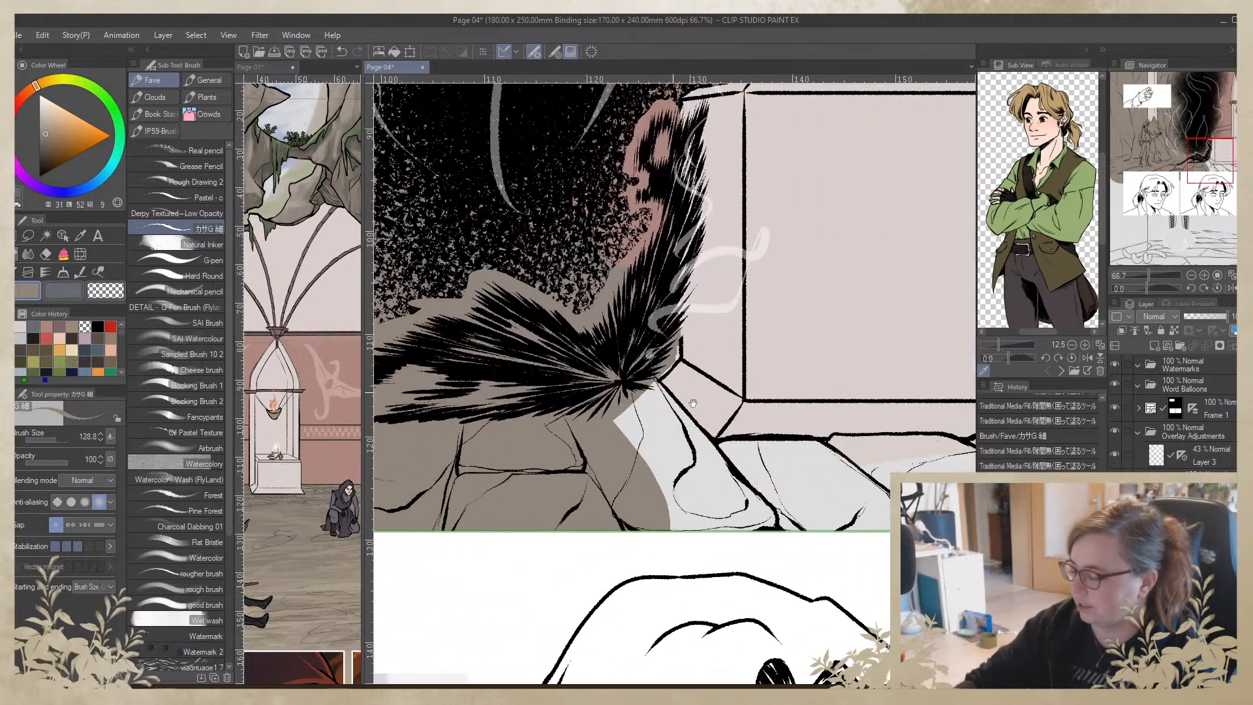
mouse_move(652, 313)
left_mouse_down()
mouse_move(595, 408)
mouse_move(598, 460)
mouse_move(566, 490)
mouse_move(614, 442)
mouse_move(568, 489)
mouse_move(577, 499)
left_mouse_up()
left_click(590, 473, "alt")
left_click(599, 446, "alt")
left_click(592, 468, "alt")
left_click(587, 457, "alt")
left_click_drag(753, 621, 878, 341)
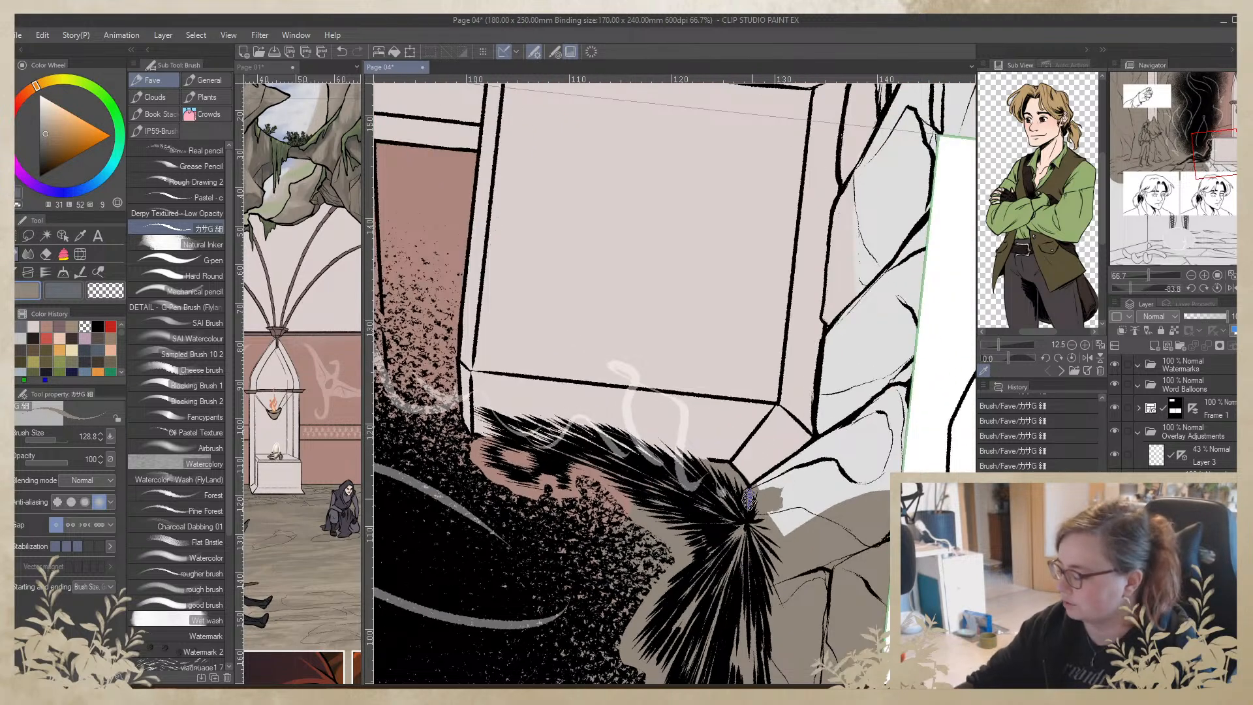
mouse_move(749, 500)
left_mouse_down()
mouse_move(804, 457)
mouse_move(791, 472)
mouse_move(849, 445)
mouse_move(755, 526)
mouse_move(845, 475)
mouse_move(928, 457)
mouse_move(812, 541)
mouse_move(822, 509)
mouse_move(650, 599)
left_mouse_up()
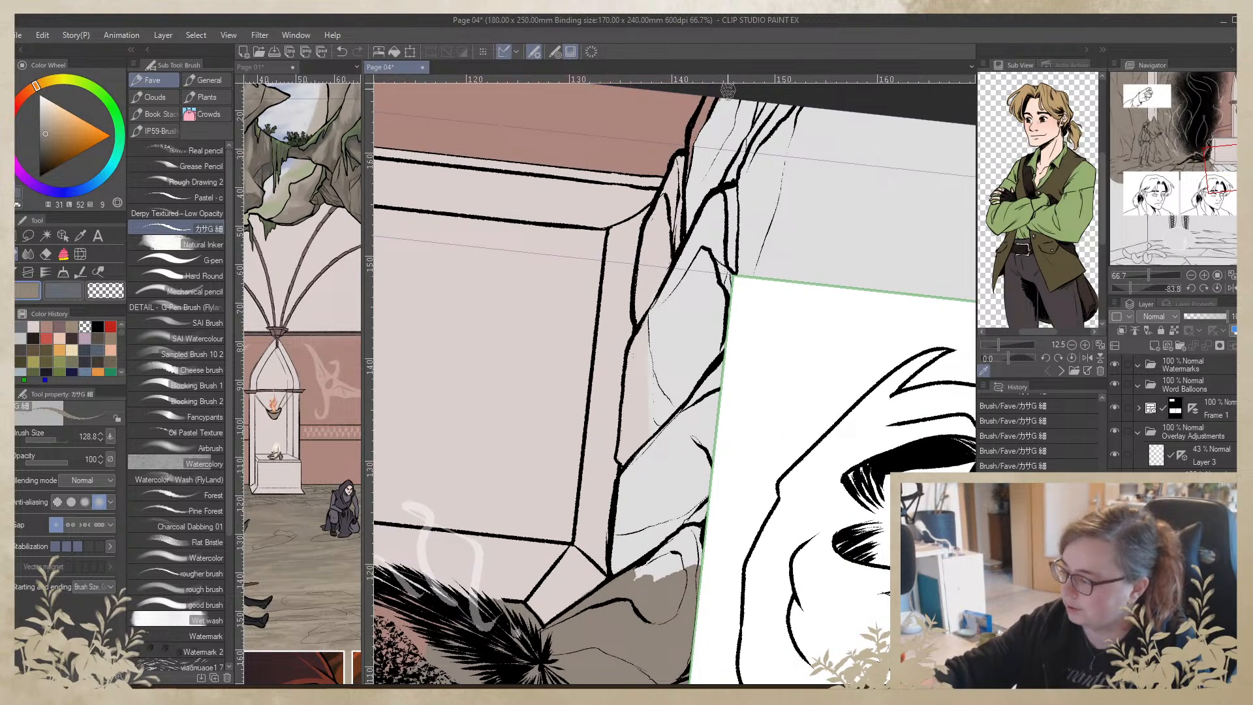
Edge the rocks beside the pale stone block with grey-brown and fill the rest of them with the enclosing fill tool
mouse_move(694, 134)
left_mouse_down()
mouse_move(683, 229)
mouse_move(687, 162)
mouse_move(651, 229)
mouse_move(640, 289)
mouse_move(620, 599)
mouse_move(634, 420)
mouse_move(633, 617)
mouse_move(657, 418)
mouse_move(639, 603)
mouse_move(649, 378)
mouse_move(641, 480)
left_mouse_up()
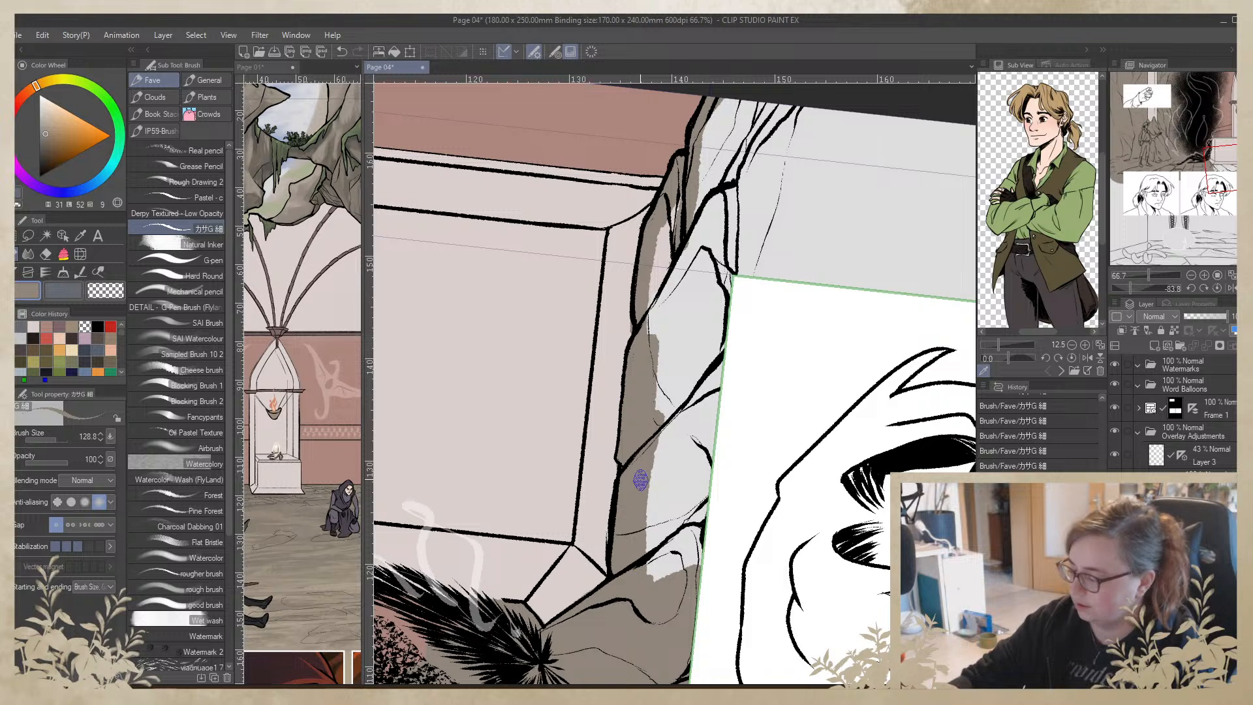
left_click(611, 480, "alt")
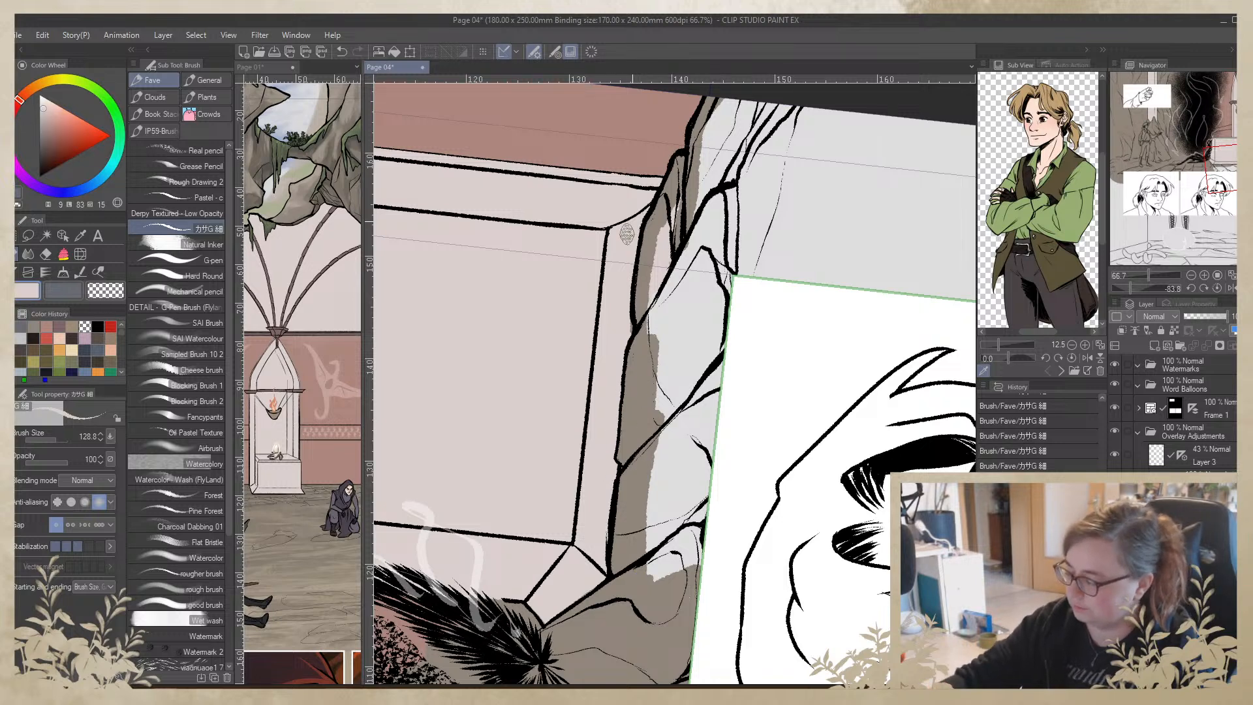
left_click(642, 285, "alt")
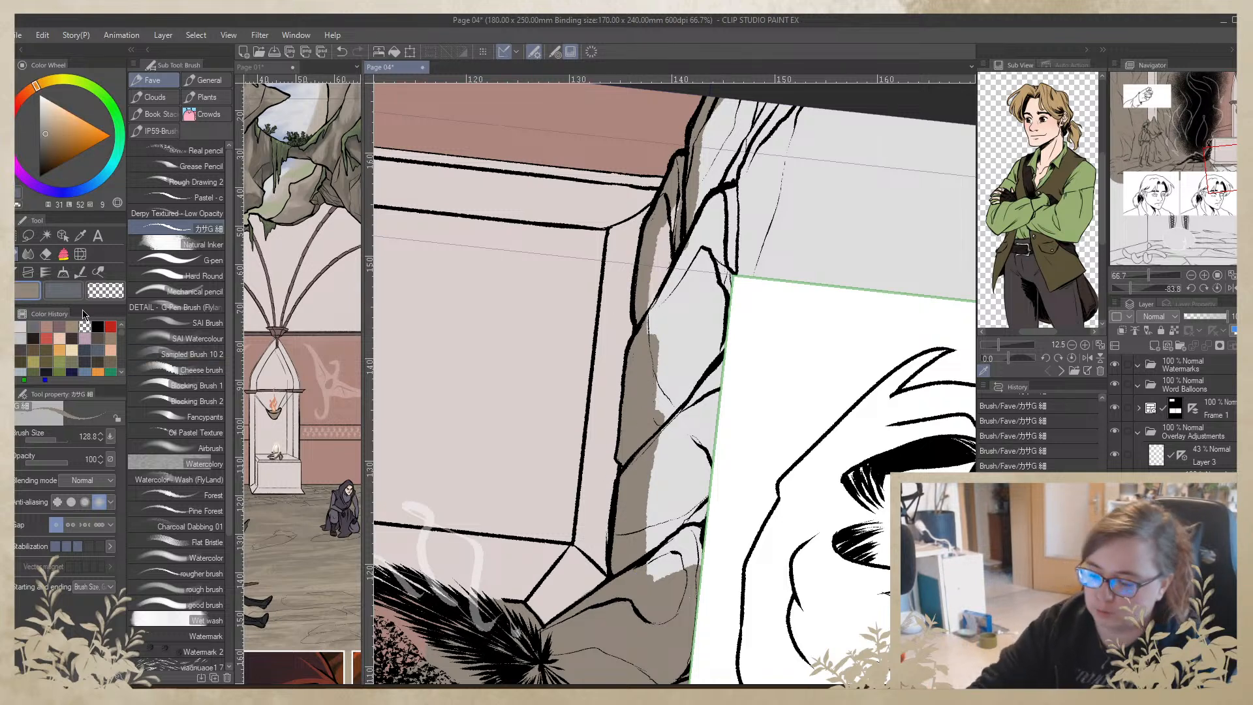
left_click(63, 254)
mouse_move(882, 109)
left_mouse_down()
mouse_move(856, 280)
mouse_move(752, 618)
left_mouse_up()
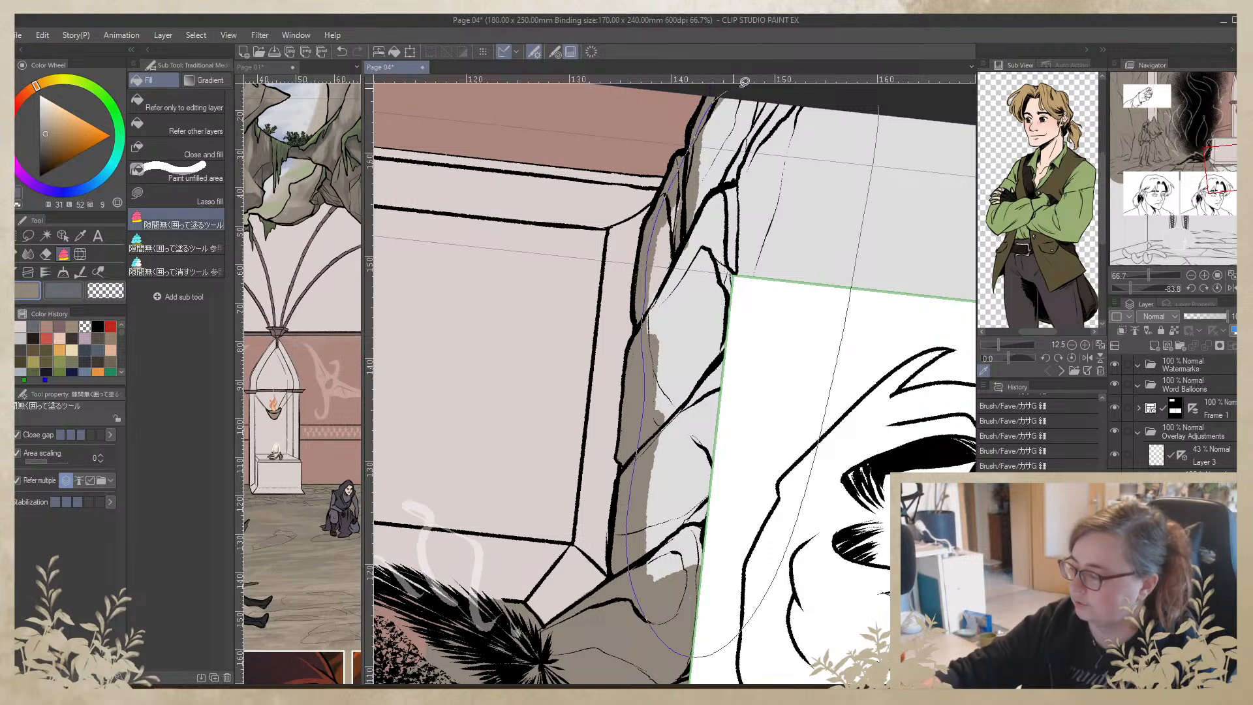
left_click_drag(744, 81, 881, 111)
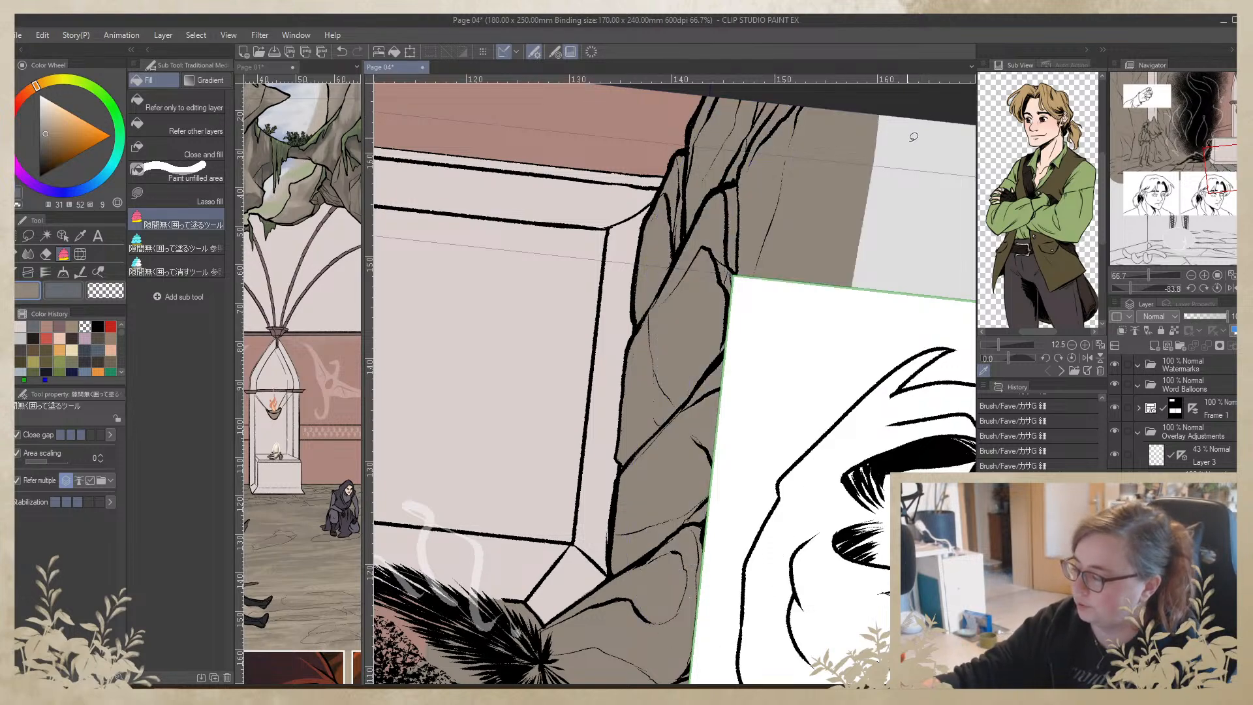
Examine how the background fades out at its lower edge on Page 01
left_click(1217, 288)
left_click(1192, 275)
left_click(1191, 275)
left_click(1192, 276)
left_click_drag(449, 462, 791, 414)
key("b")
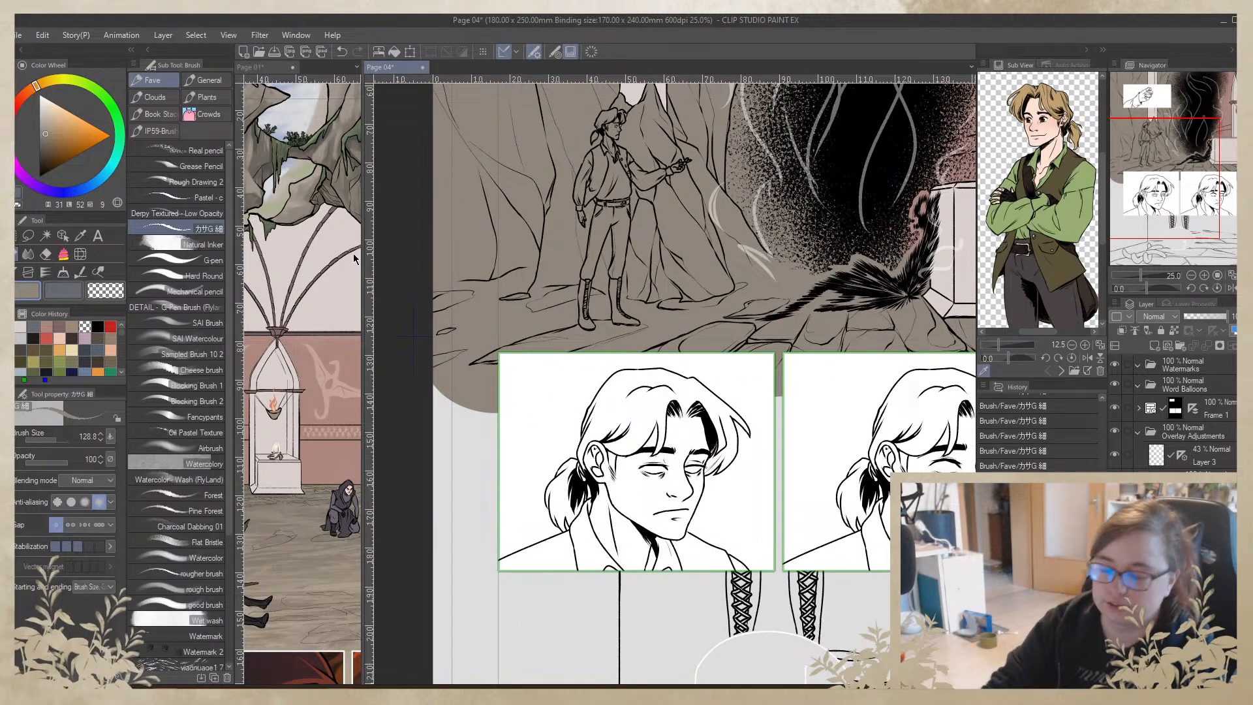
left_click(316, 507)
left_click_drag(306, 488, 213, 423)
left_click_drag(349, 449, 216, 438)
left_click_drag(313, 438, 286, 441)
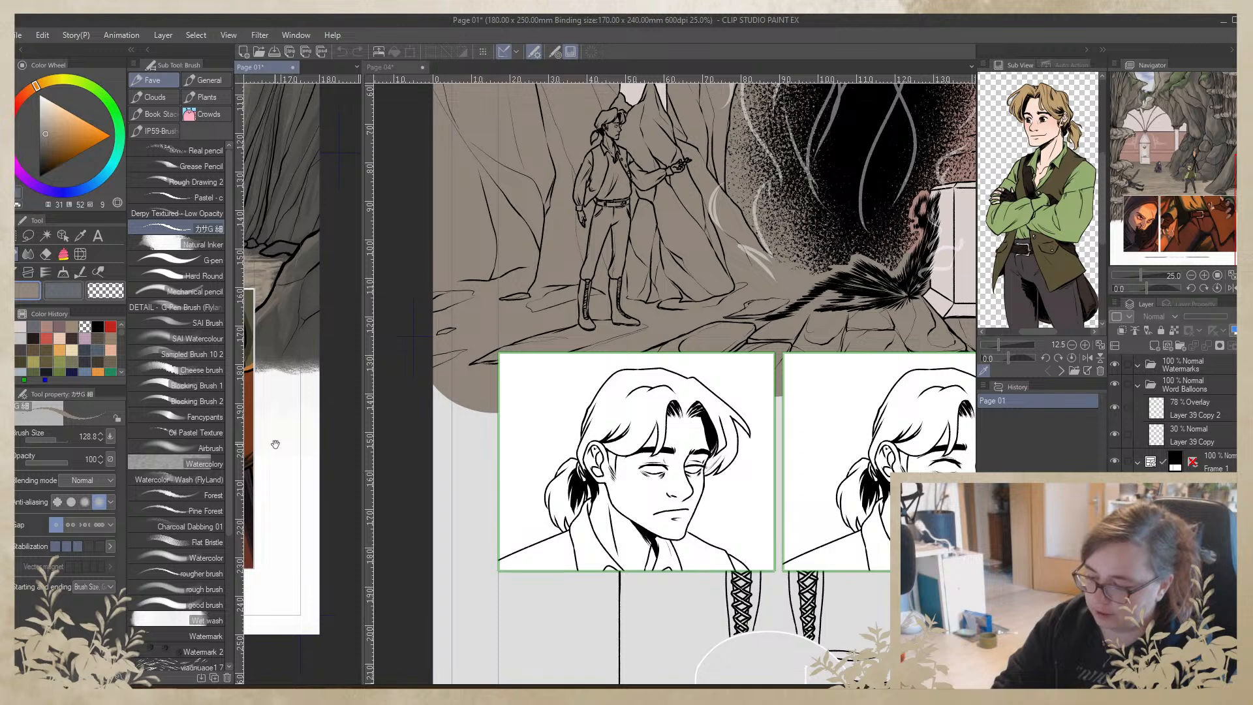
left_click_drag(278, 441, 305, 449)
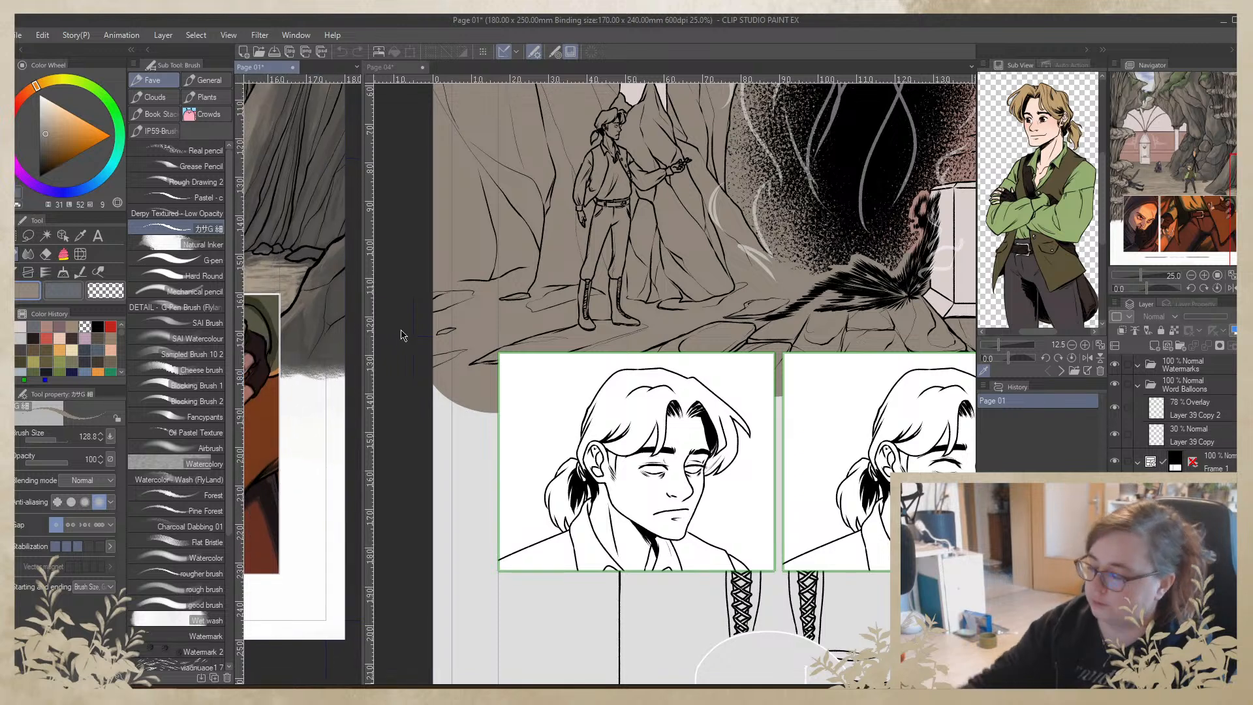
left_click(1205, 275)
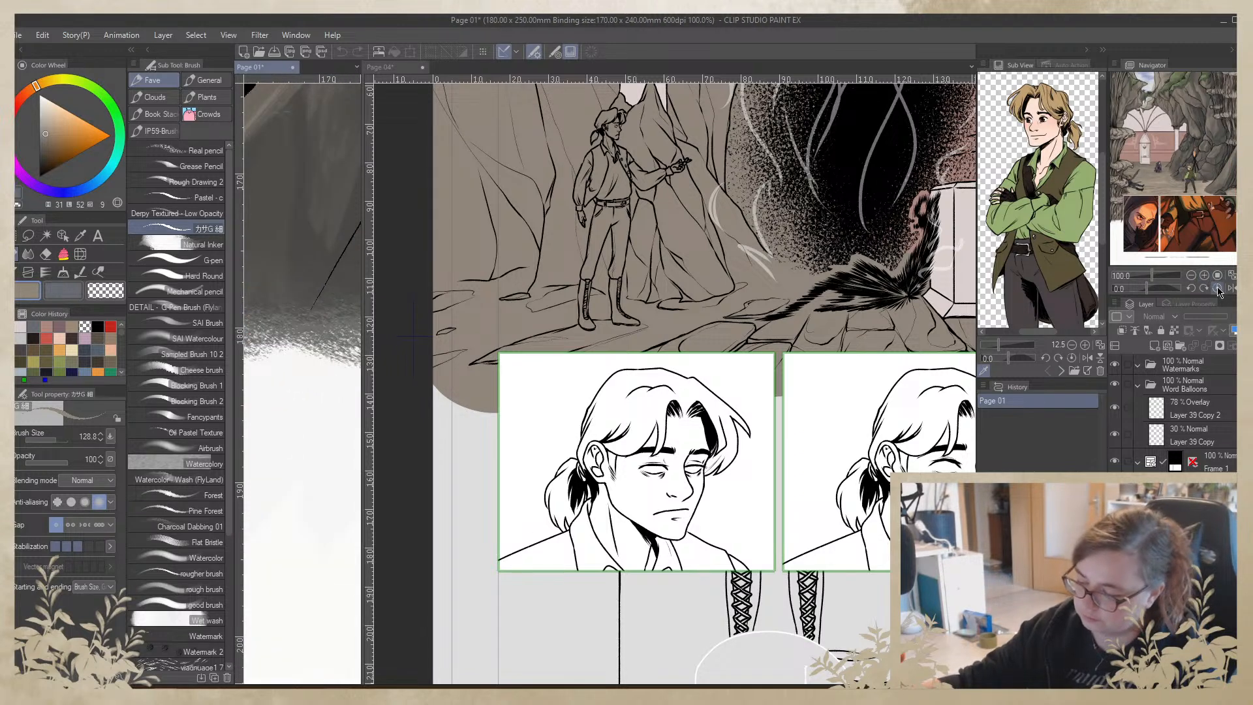
Paint the ground's lower edge left of the first portrait panel on Page 04 in grey-brown with the Natural Inker brush at size 95
key("period")
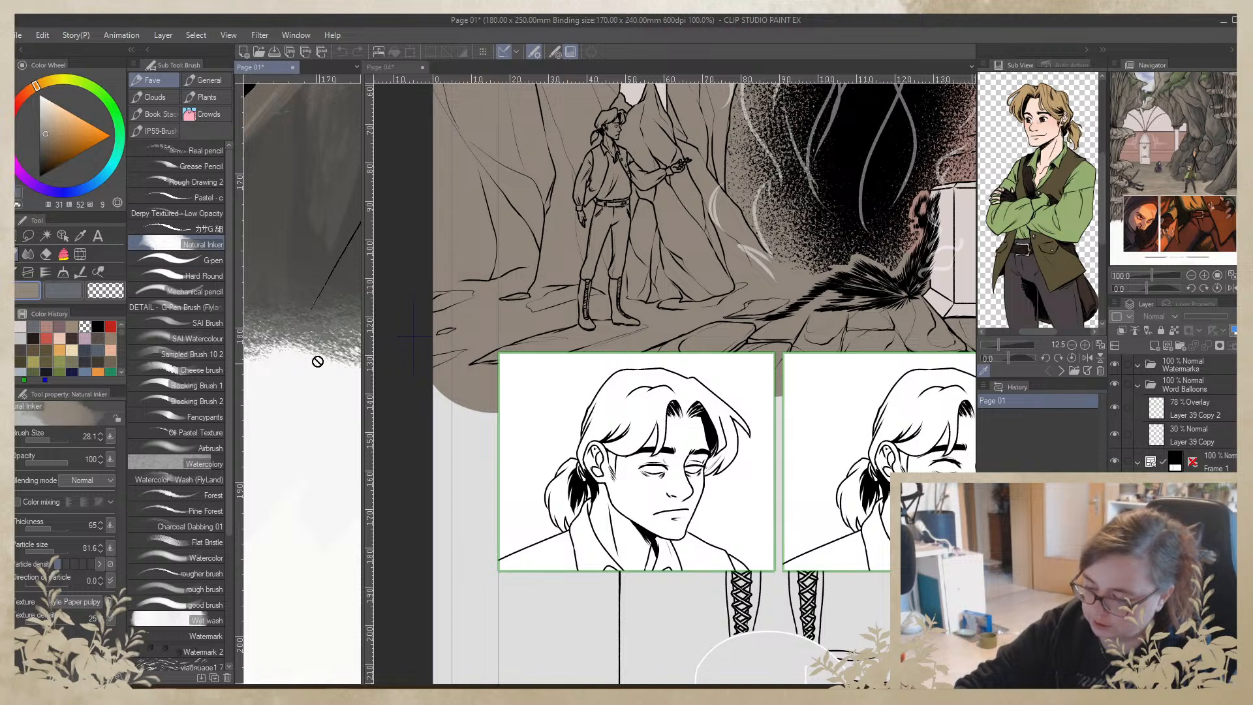
key("ctrl+Tab")
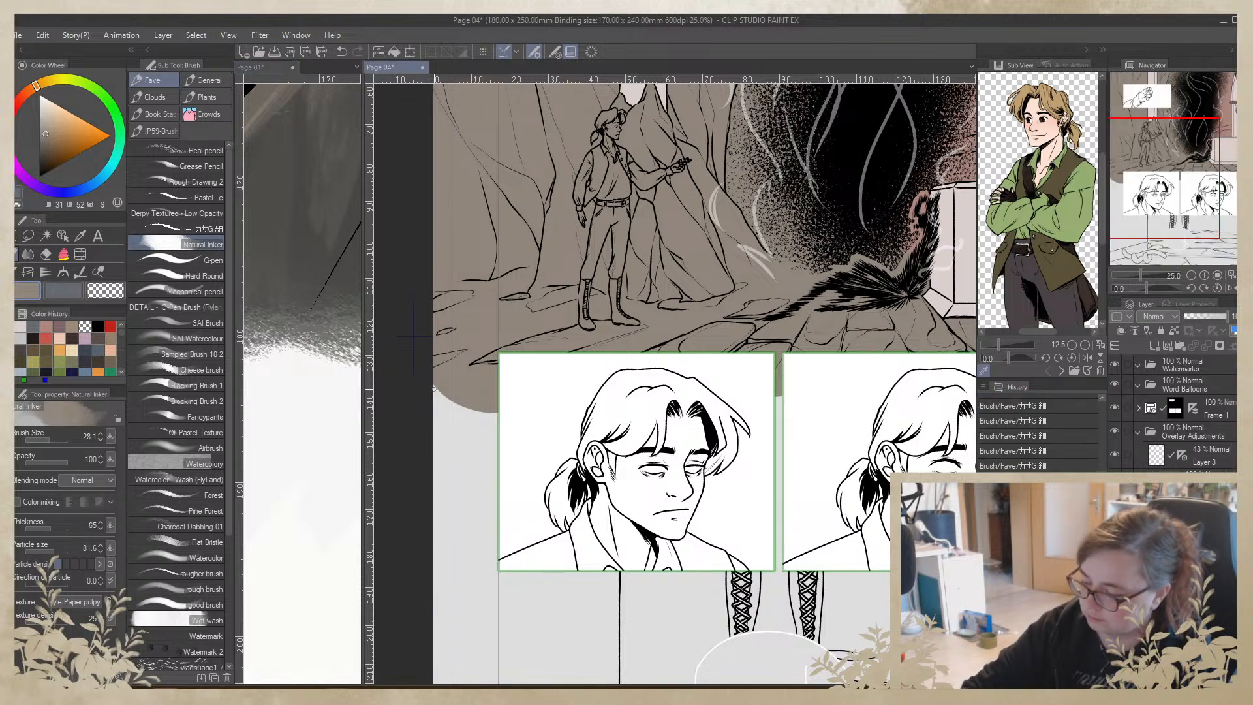
key("bracketright")
key("bracketright")
key("bracketright")
key("bracketright")
key("bracketright")
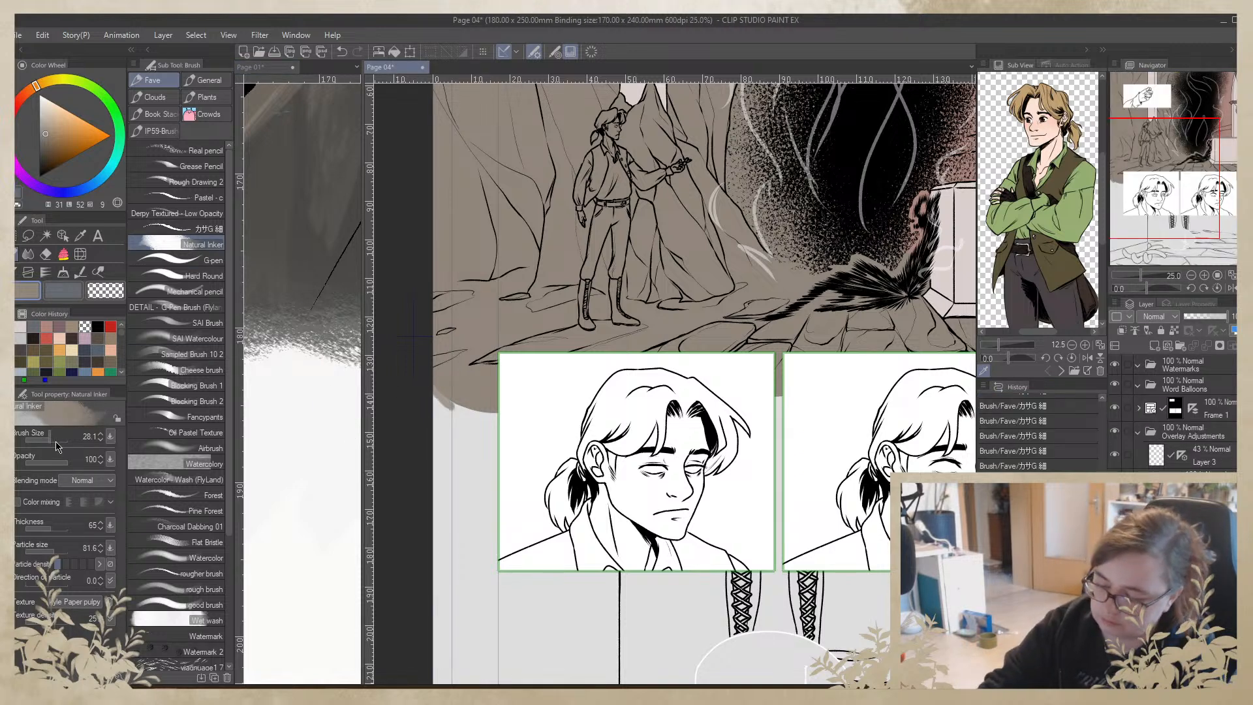
left_click_drag(467, 400, 505, 412)
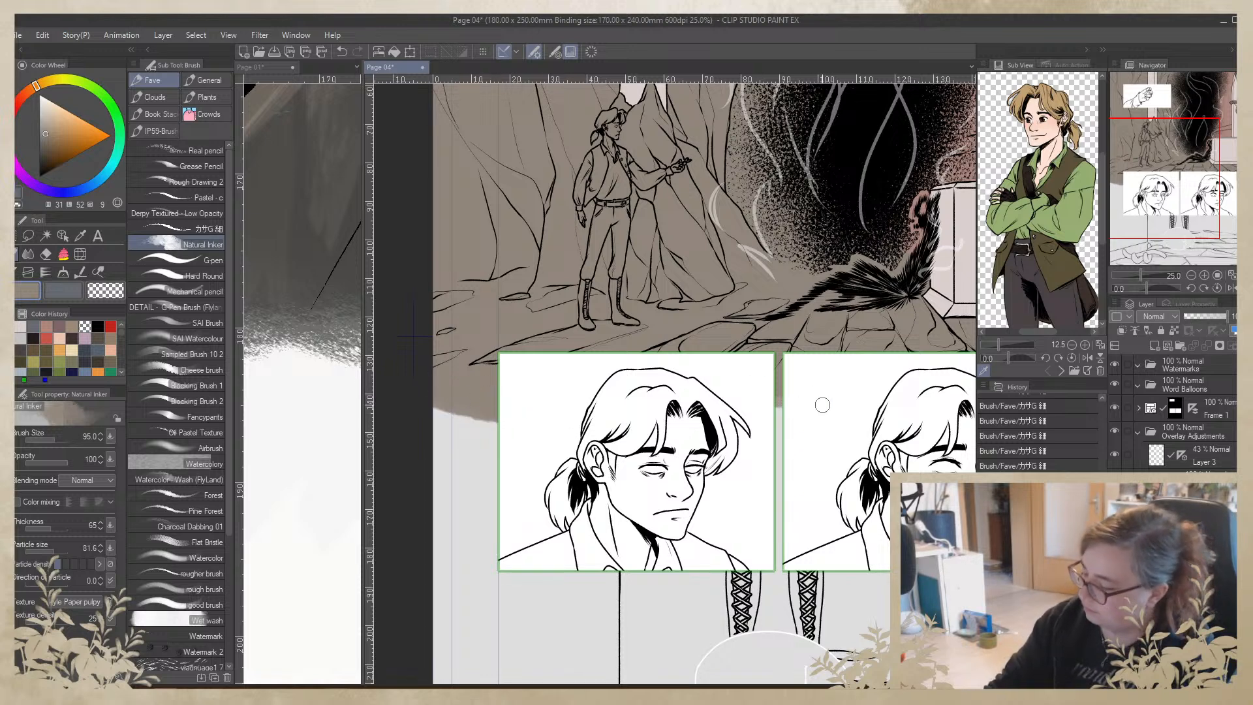
Set the Natural Inker to brush size 374.3 and particle size 321.4, and soften the ground's lower edge on both outer sides of the portrait panels
left_click(60, 440)
left_click(59, 554)
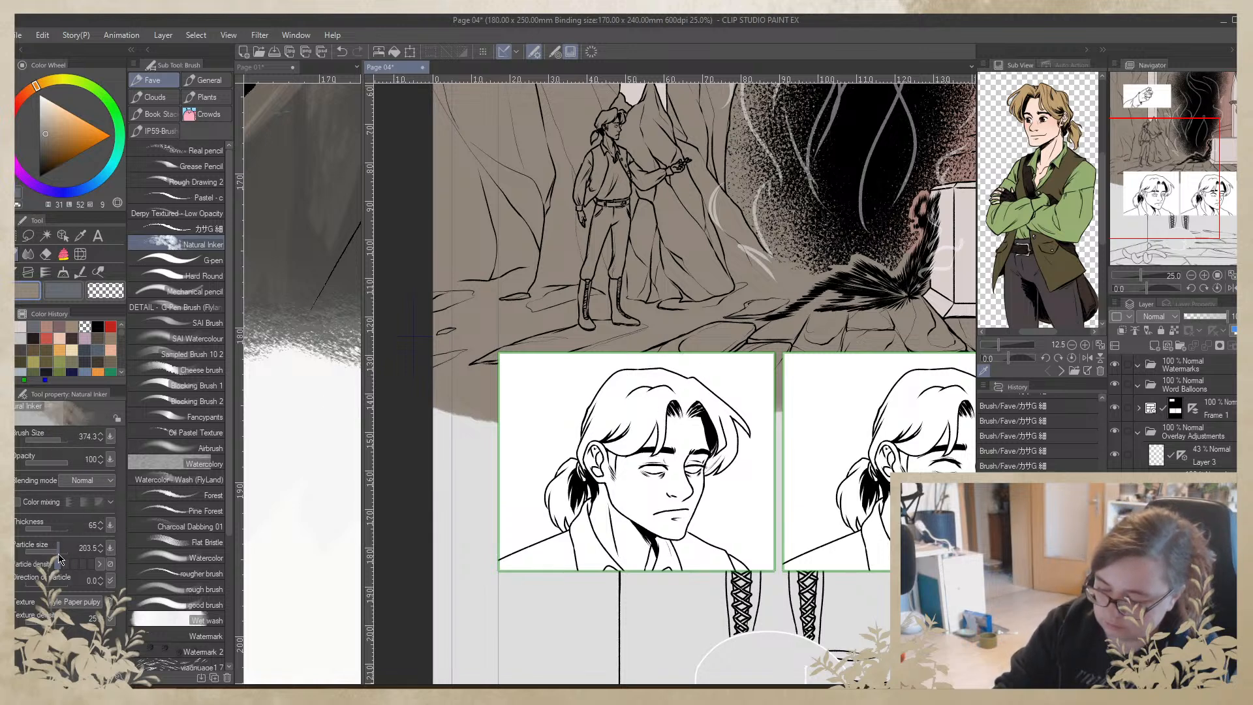
left_click(64, 552)
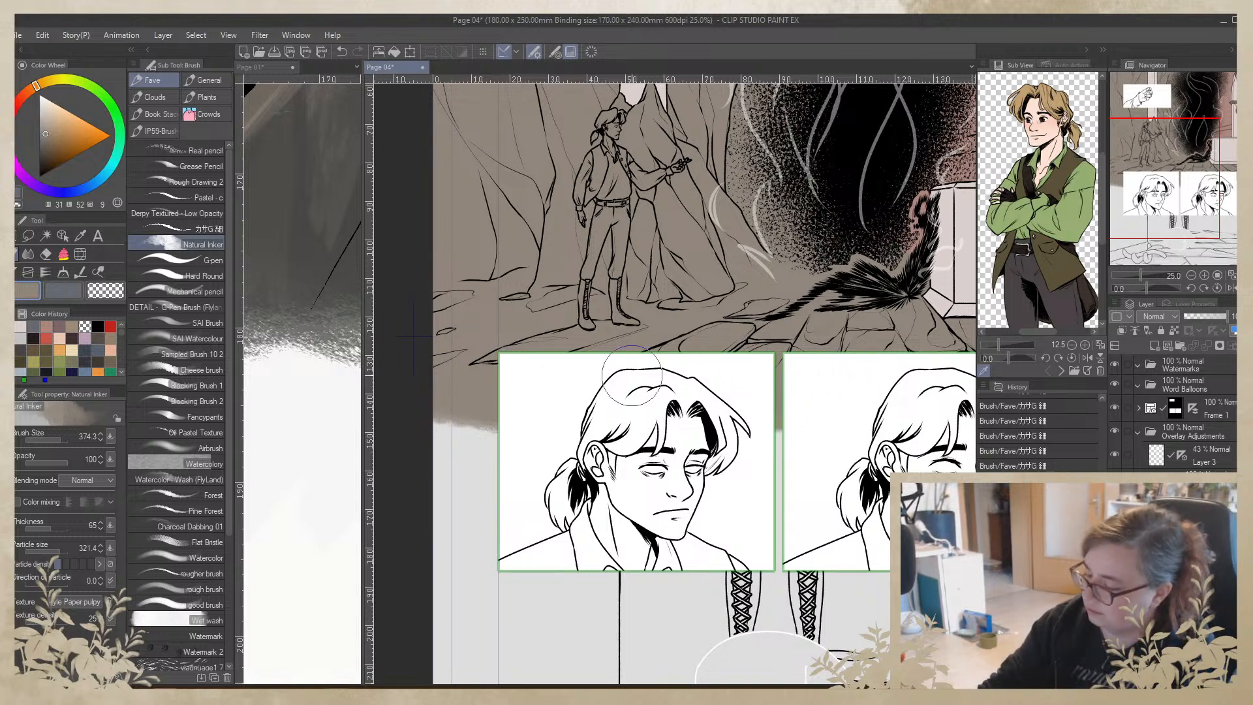
left_click_drag(885, 405, 428, 429)
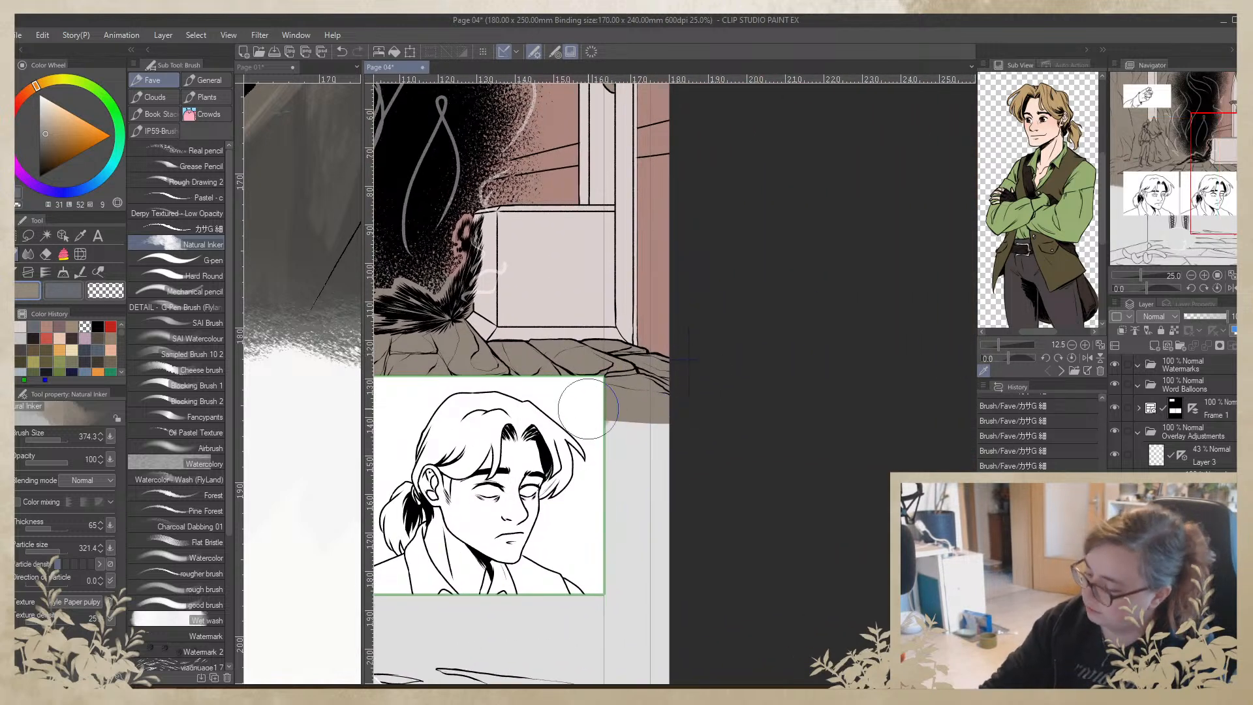
mouse_move(642, 402)
left_mouse_down()
mouse_move(602, 407)
mouse_move(685, 404)
mouse_move(609, 405)
mouse_move(680, 395)
mouse_move(596, 423)
left_mouse_up()
left_click_drag(671, 413, 681, 405)
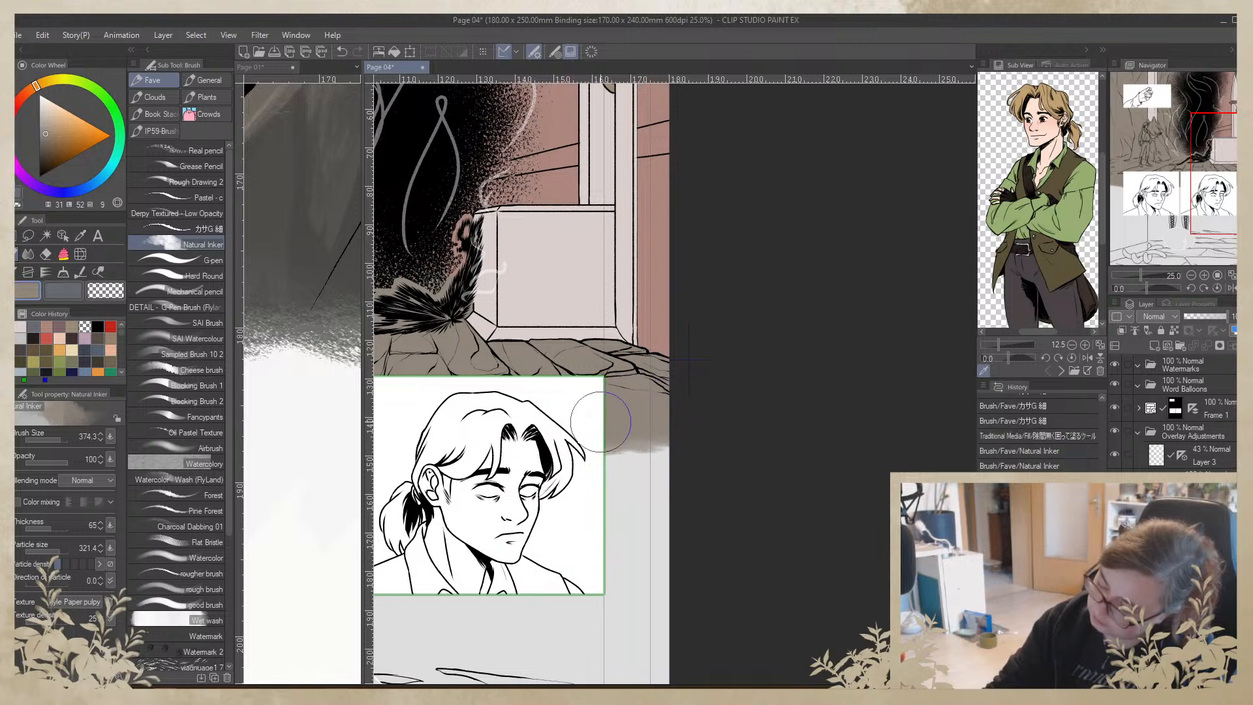
left_click_drag(600, 421, 711, 394)
left_click_drag(677, 460, 886, 651)
left_click_drag(671, 419, 651, 445)
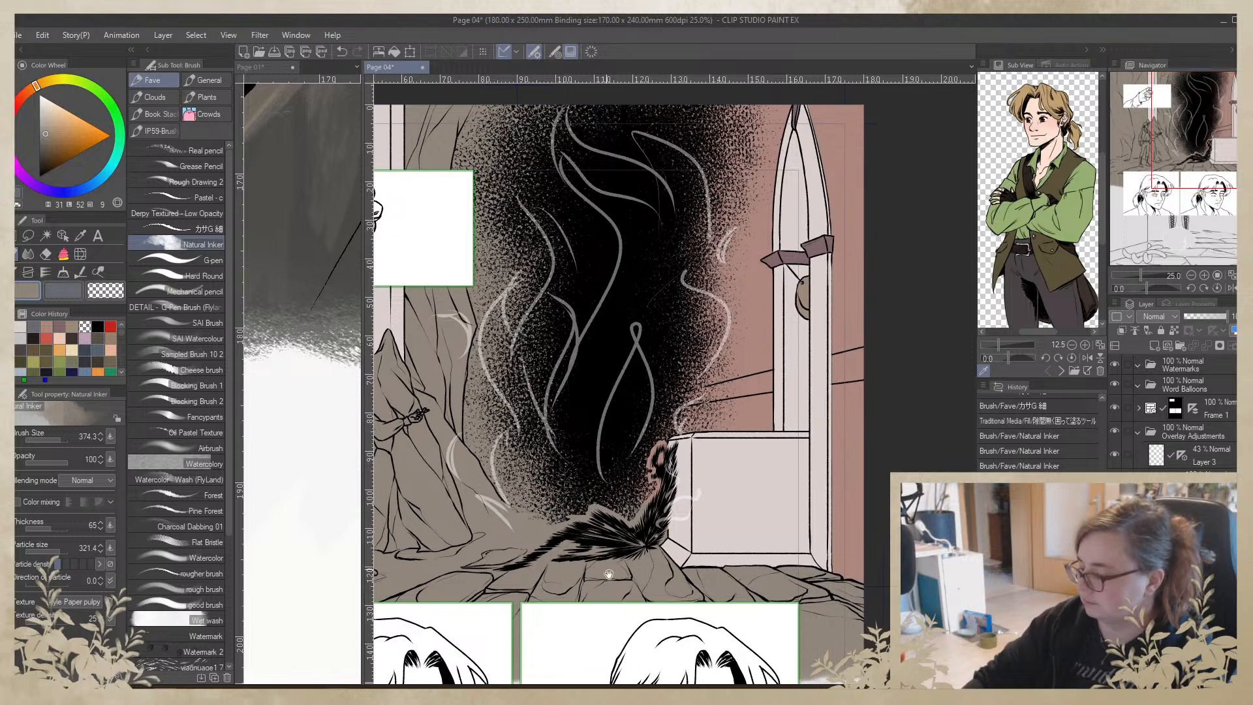
Brush a broad grey-brown band with a textured edge across the scene below the two portrait panels
left_click_drag(618, 586, 683, 364)
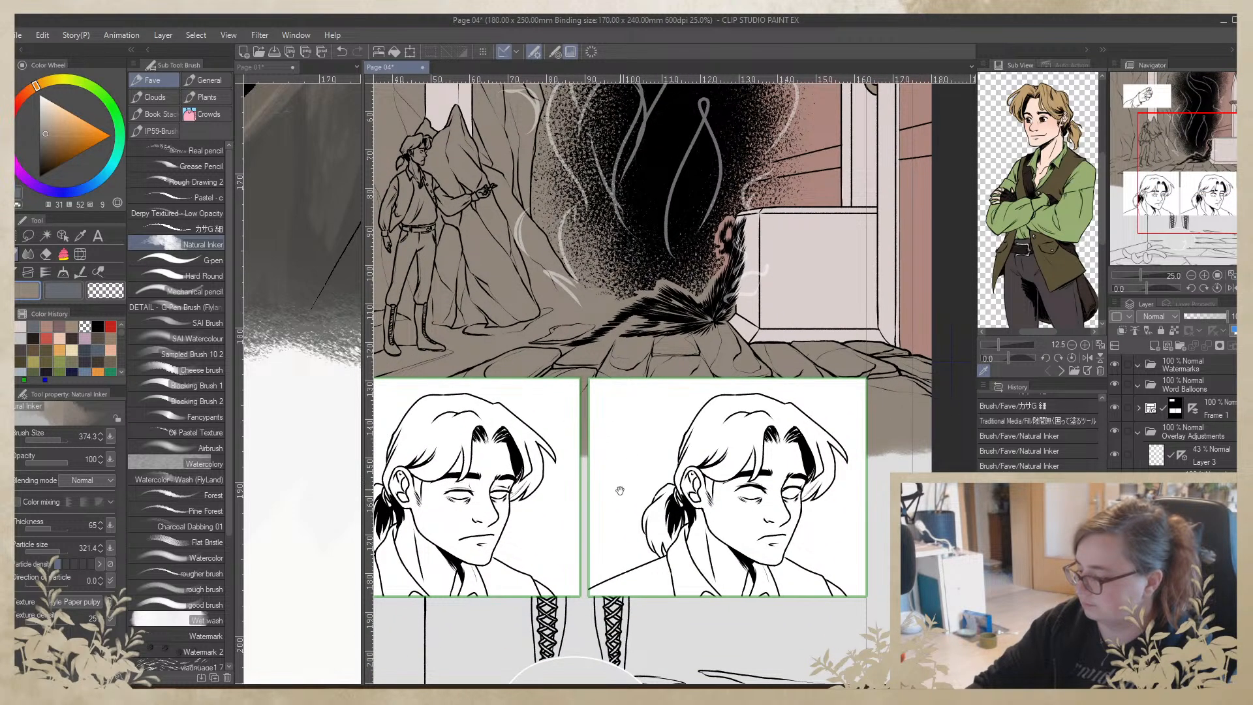
left_click_drag(619, 500, 642, 643)
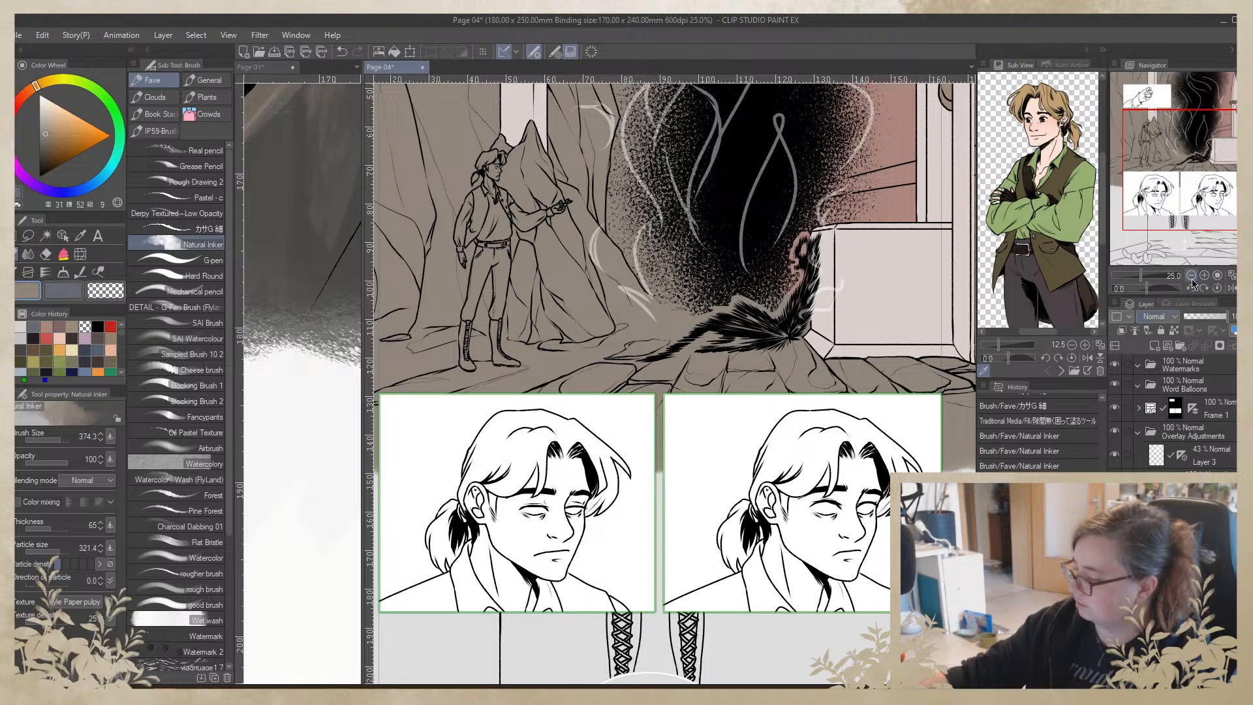
left_click(1191, 276)
left_click(1191, 276)
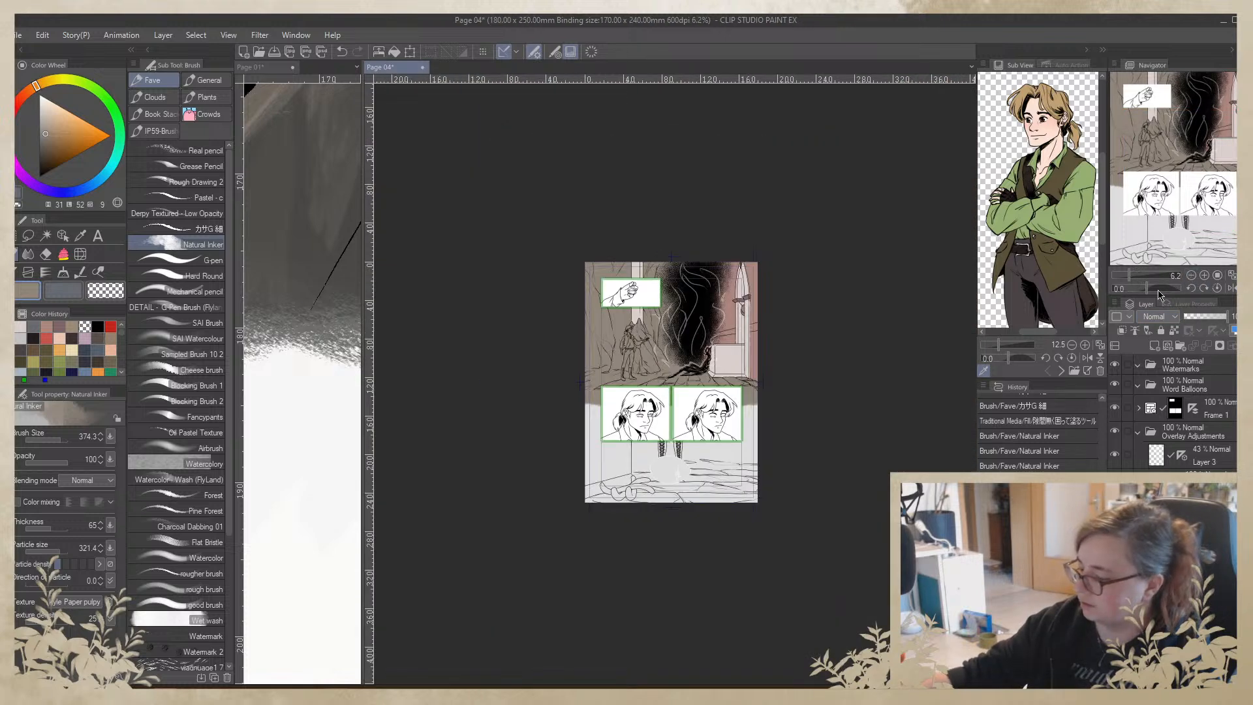
left_click(1204, 276)
left_click_drag(925, 315, 855, 352)
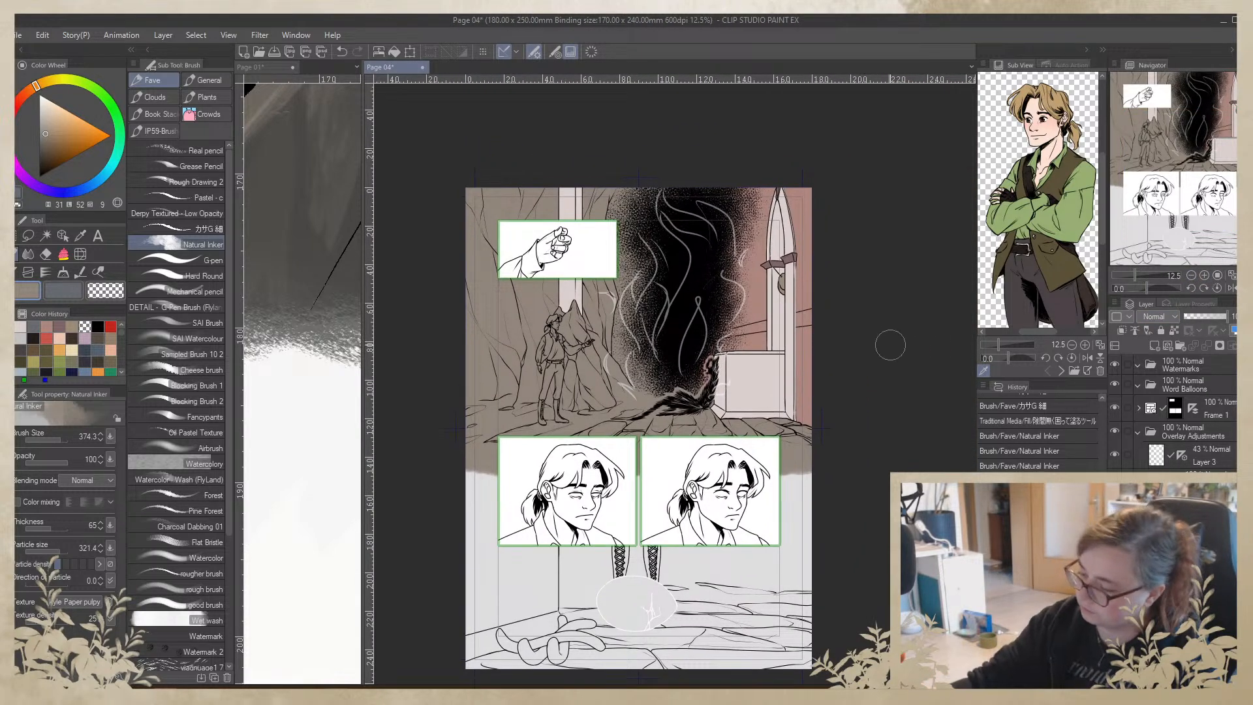
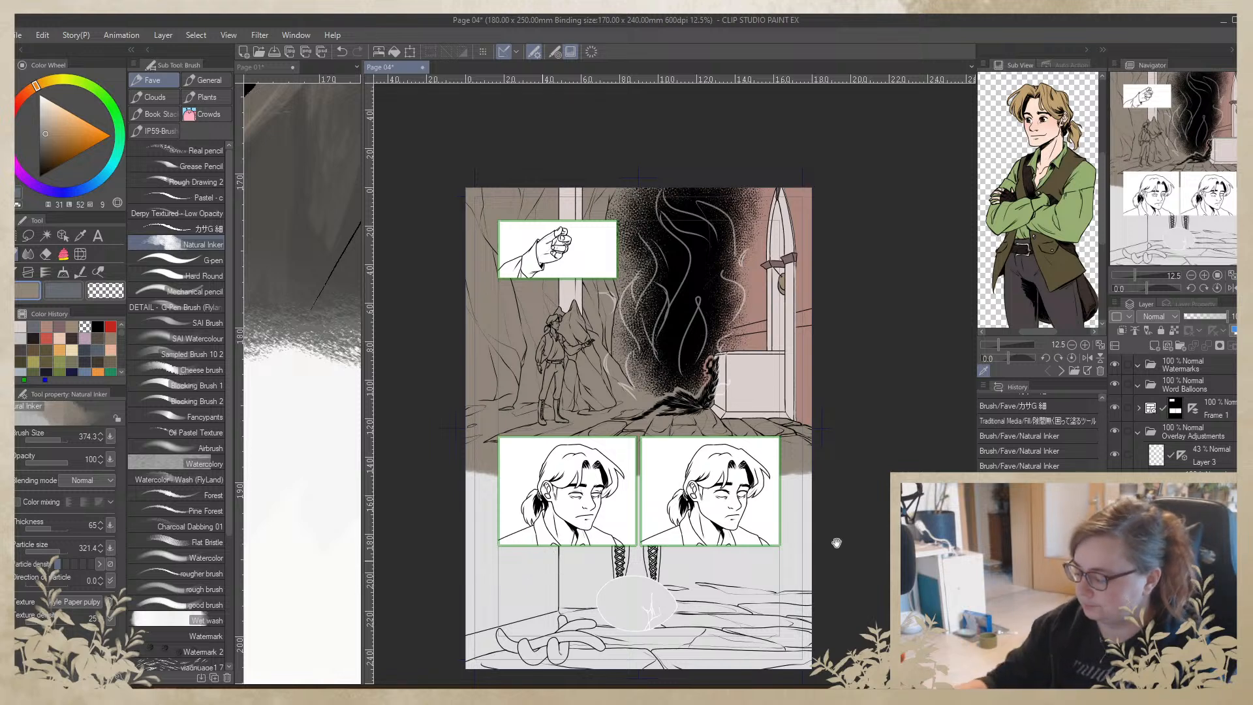
left_click_drag(837, 543, 810, 348)
mouse_move(808, 403)
left_mouse_down()
mouse_move(626, 412)
mouse_move(866, 400)
mouse_move(618, 409)
mouse_move(826, 395)
mouse_move(544, 396)
mouse_move(862, 383)
mouse_move(474, 400)
mouse_move(526, 385)
mouse_move(578, 392)
mouse_move(488, 393)
mouse_move(674, 395)
mouse_move(589, 393)
mouse_move(535, 409)
mouse_move(575, 424)
left_mouse_up()
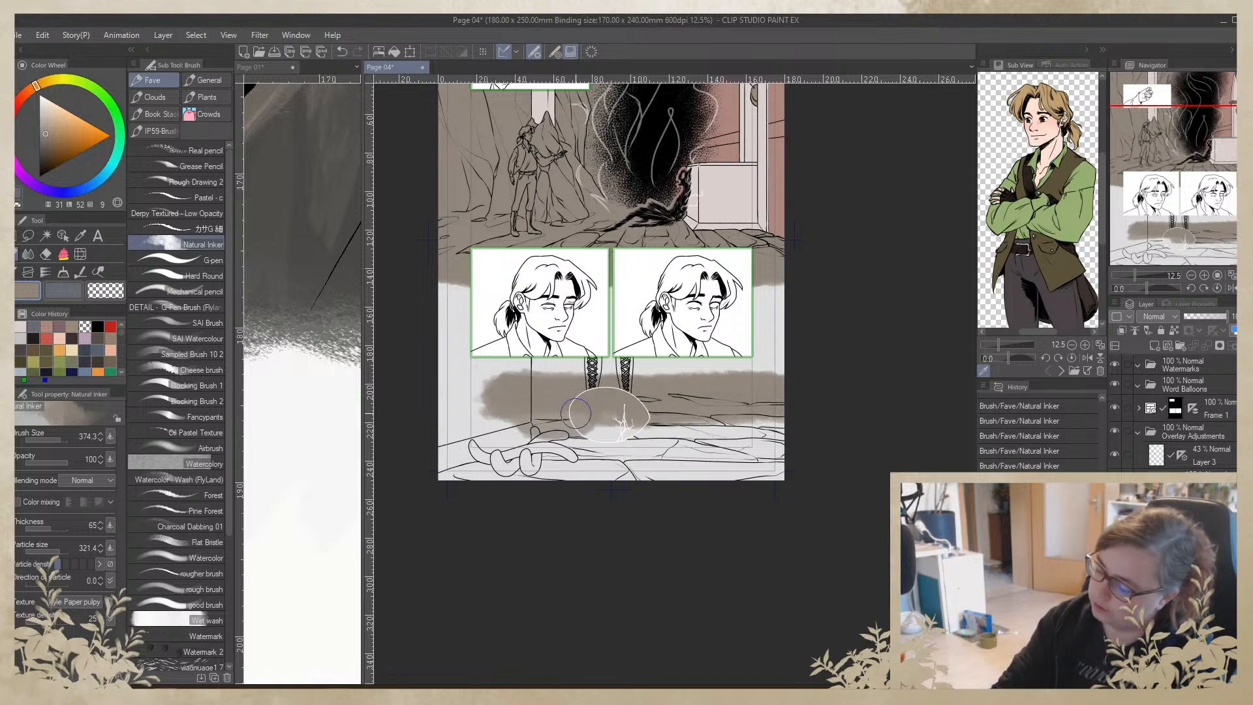
Fill the floor of the lower scene with grey-brown by enclosing it with the gap-closing lasso fill sub tool
left_click(64, 258)
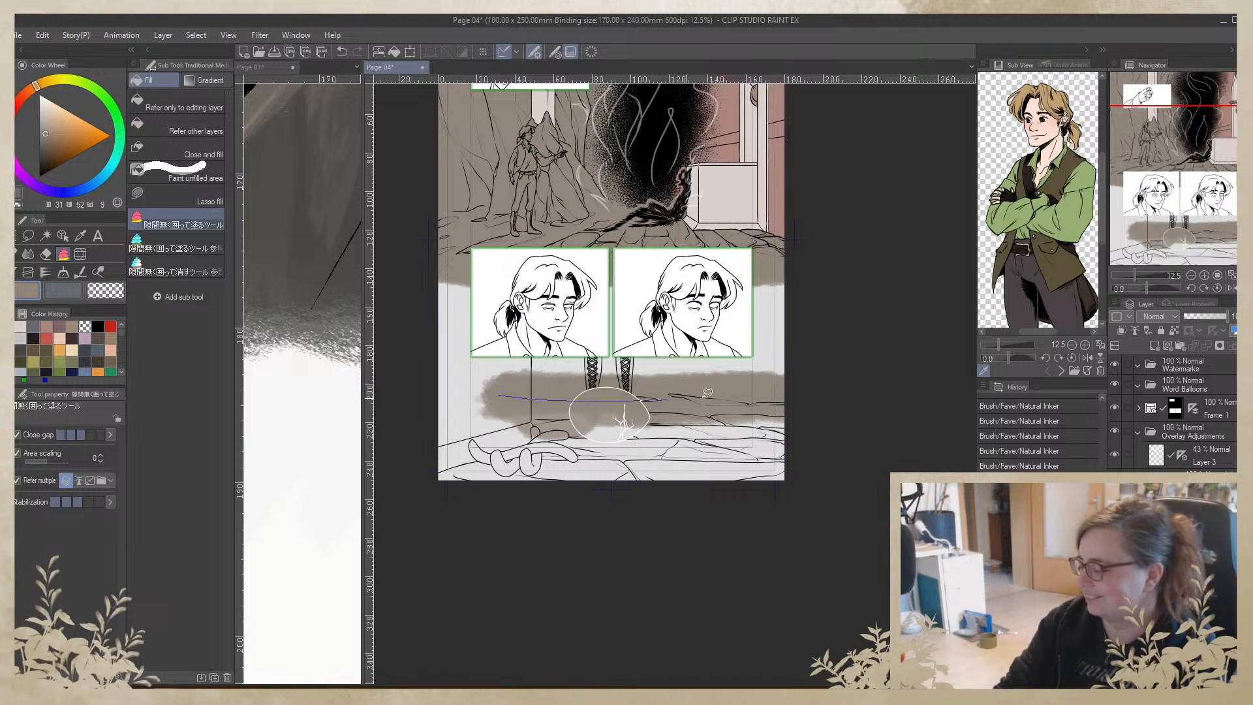
left_click_drag(690, 509, 499, 396)
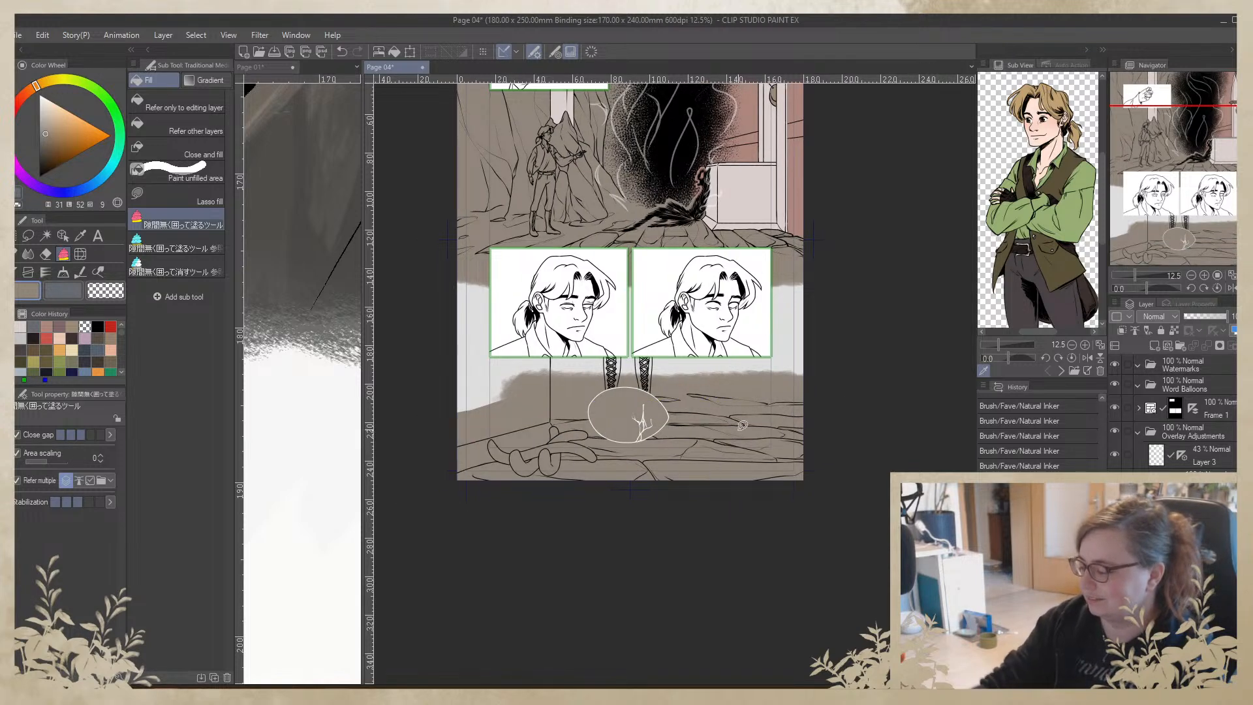
Erase the ground's upper edge below the portrait panels with the Natural Inker in transparent colour, leaving a textured transition
left_click(1205, 277)
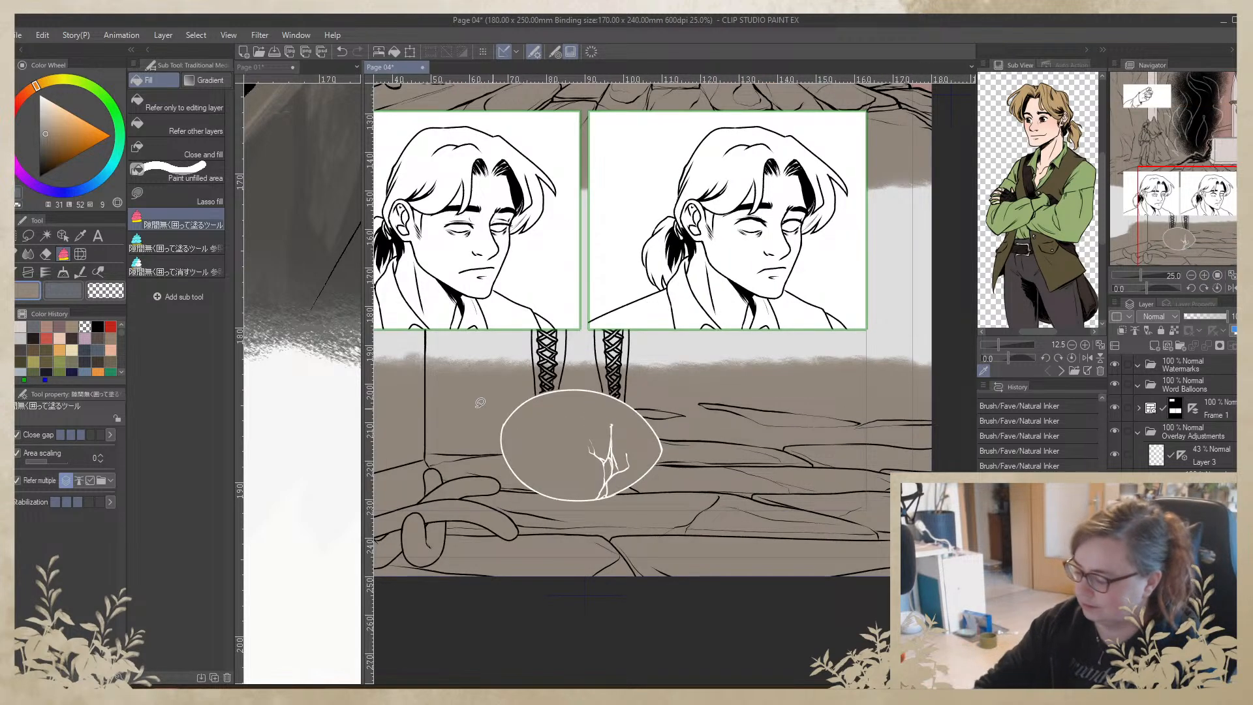
left_click(48, 270)
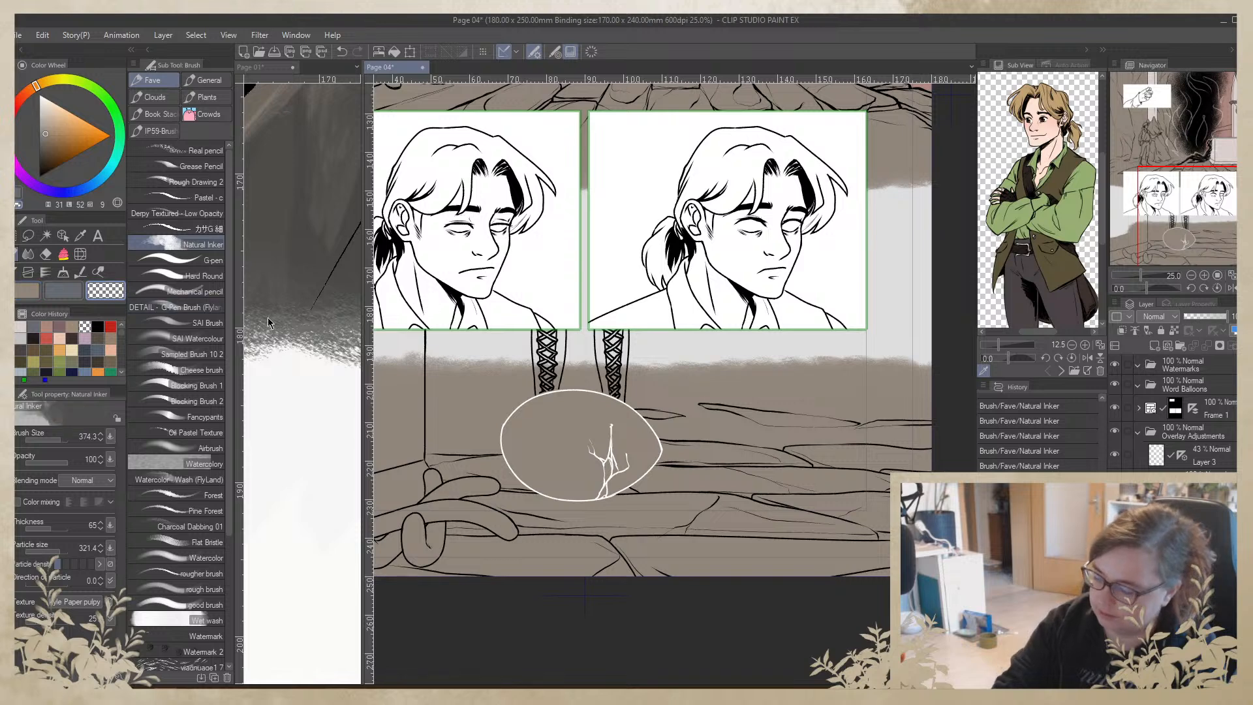
mouse_move(574, 343)
left_mouse_down()
mouse_move(457, 346)
mouse_move(490, 364)
mouse_move(449, 398)
mouse_move(549, 367)
mouse_move(751, 364)
left_mouse_up()
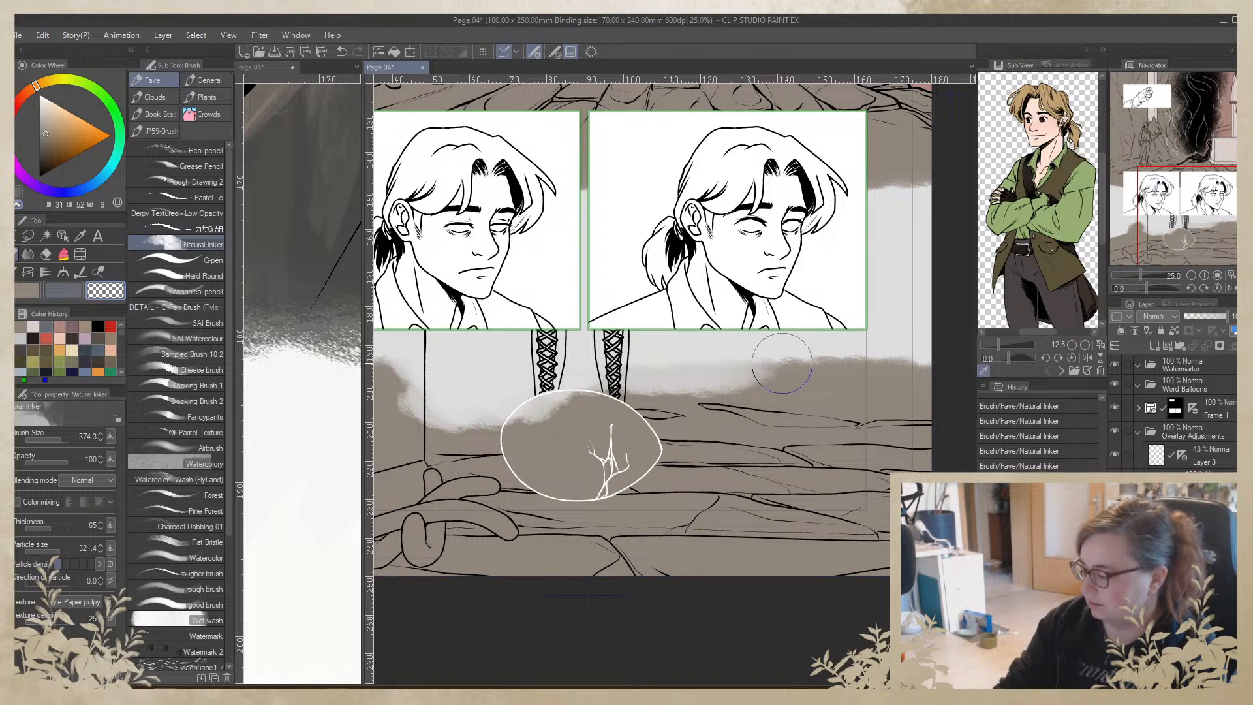
mouse_move(652, 368)
left_mouse_down()
mouse_move(877, 363)
mouse_move(949, 346)
mouse_move(937, 369)
mouse_move(856, 354)
mouse_move(703, 370)
left_mouse_up()
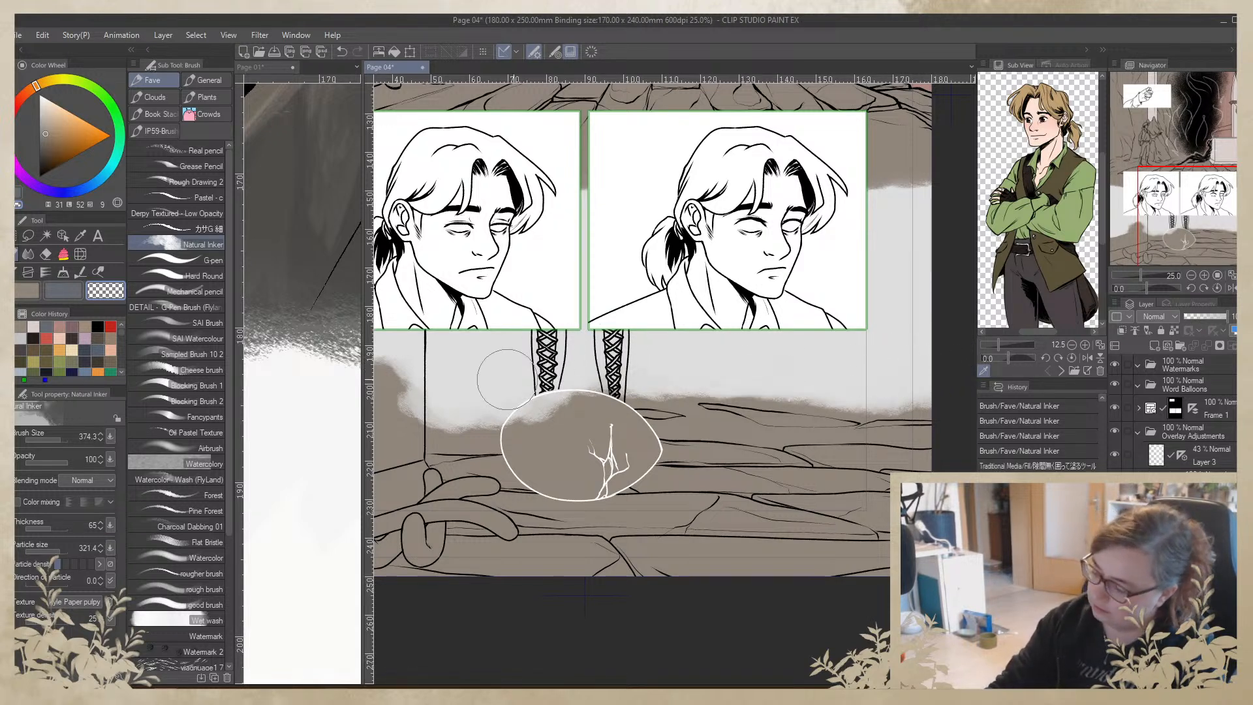
left_click_drag(466, 386, 421, 379)
Reshape the ground's upper edge around the cracked oval with grey-brown Natural Inker strokes and trim it again with transparent ones
left_click(27, 293)
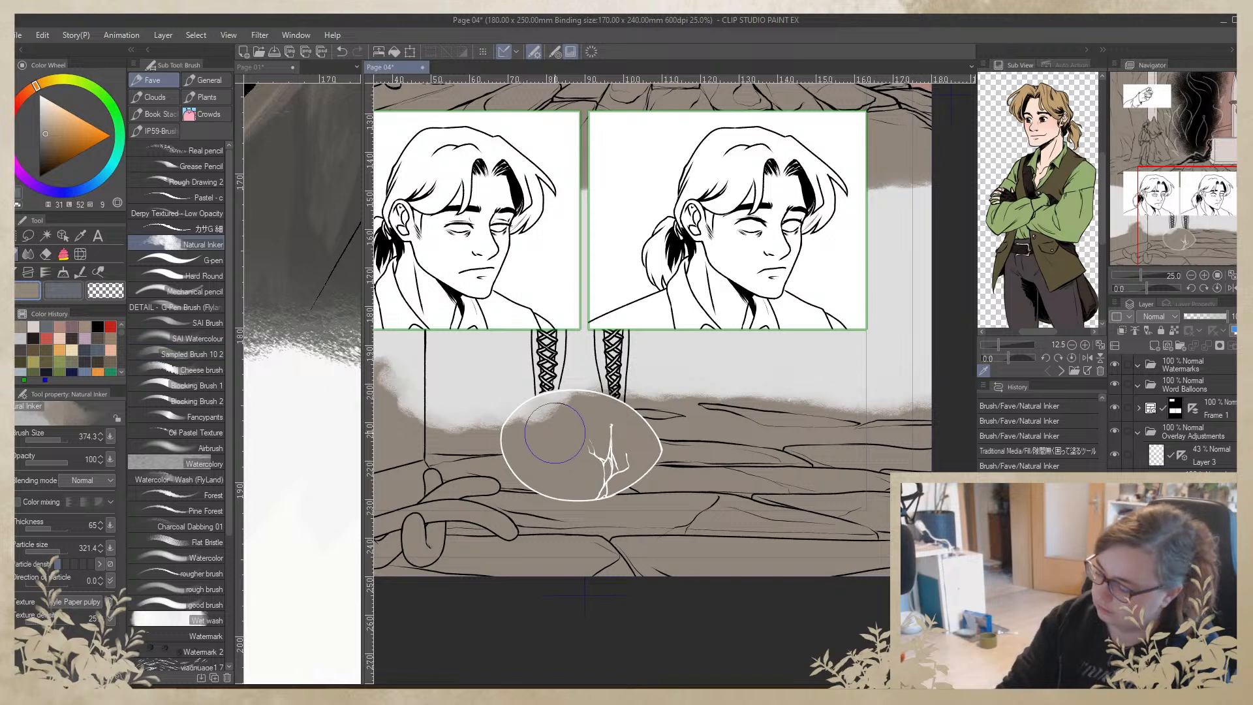
left_click_drag(555, 432, 426, 430)
left_click_drag(521, 414, 425, 414)
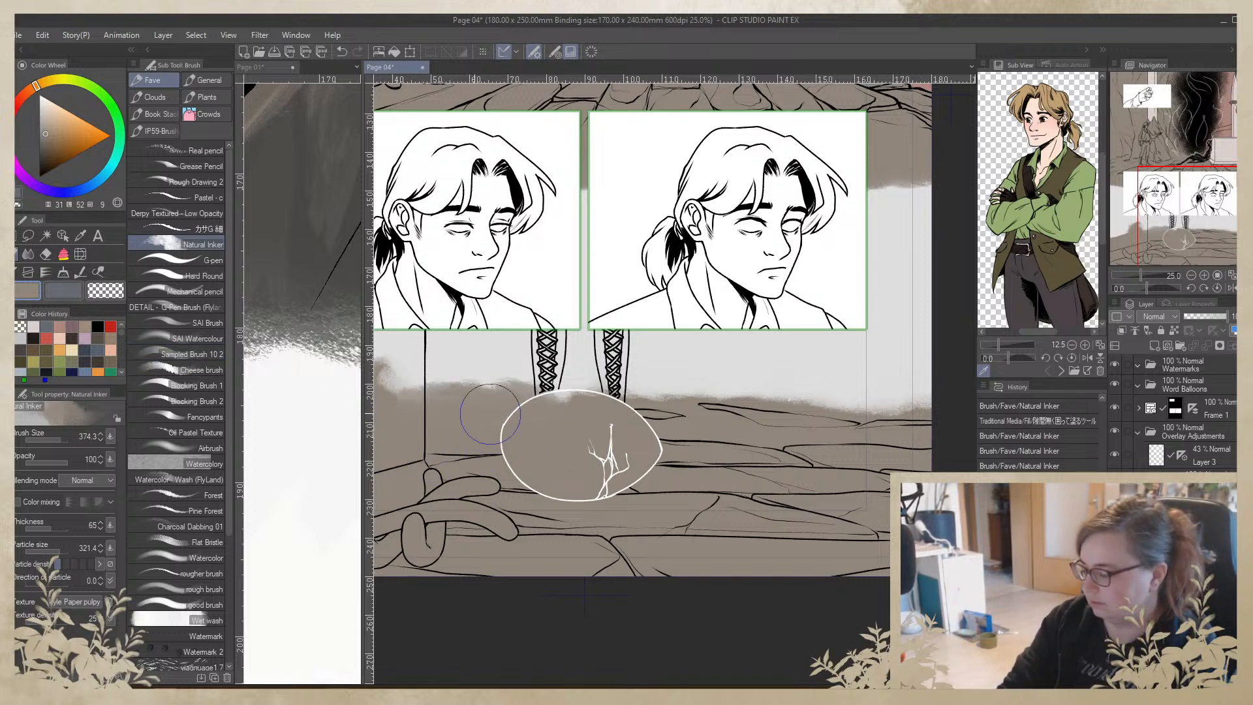
left_click_drag(579, 426, 642, 424)
left_click(106, 291)
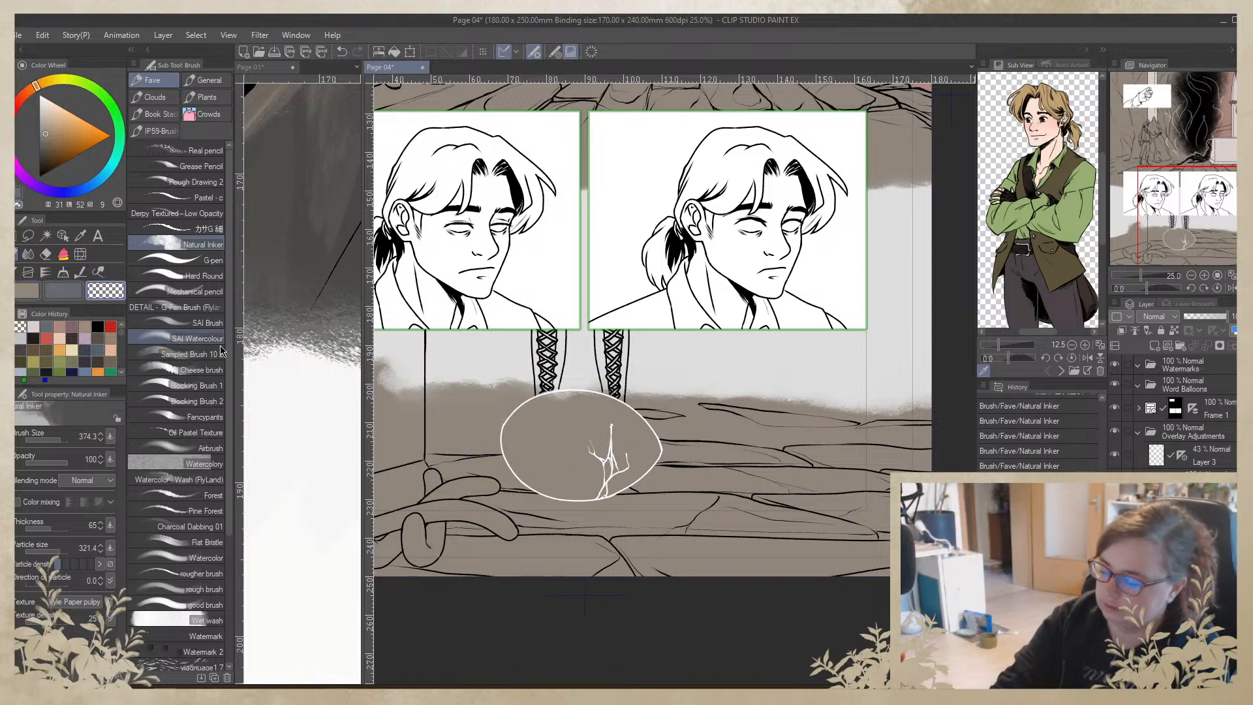
left_click_drag(402, 370, 524, 367)
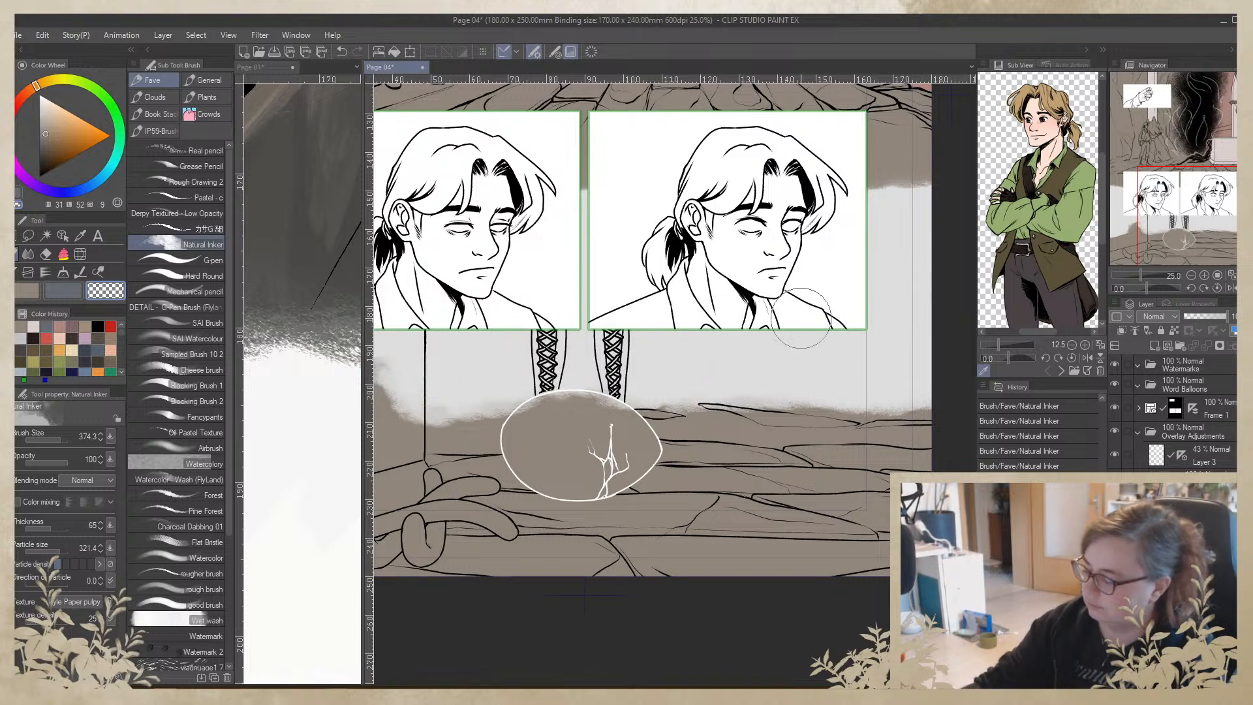
Brush more grey-brown with the Natural Inker along the ground's upper edge and in the margin beside the first portrait panel
left_click(26, 290)
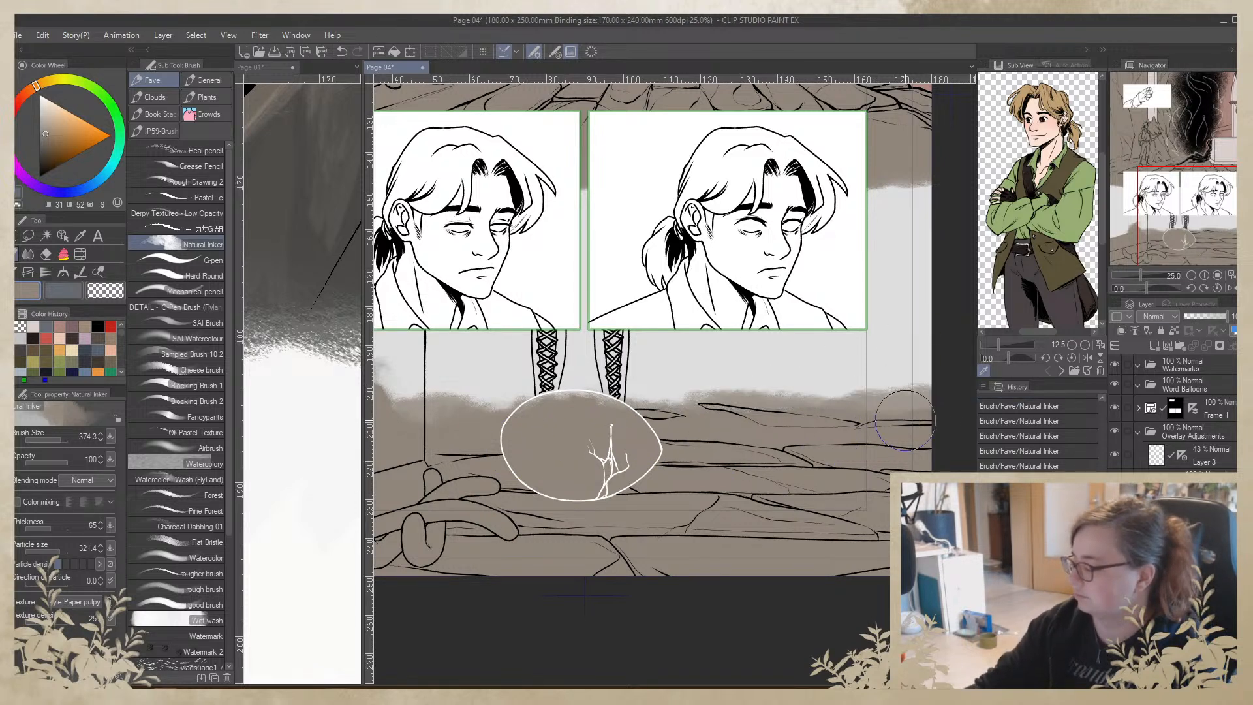
left_click_drag(600, 450, 763, 580)
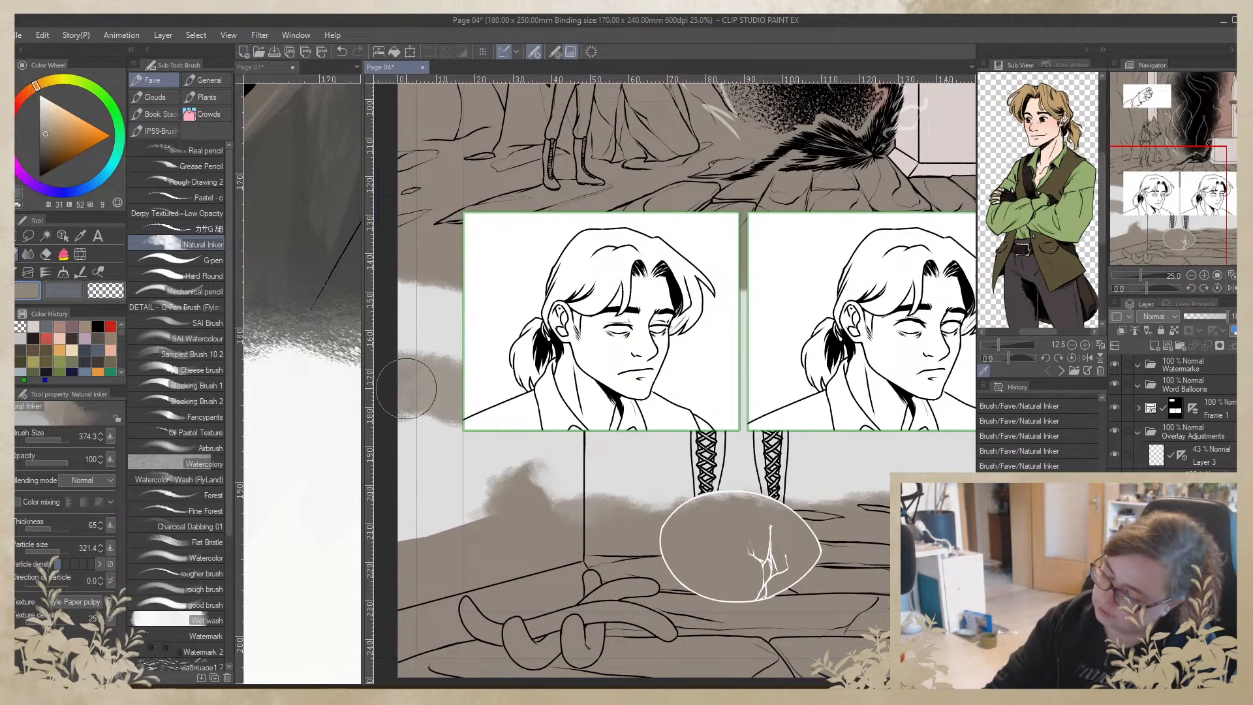
left_click_drag(402, 380, 445, 381)
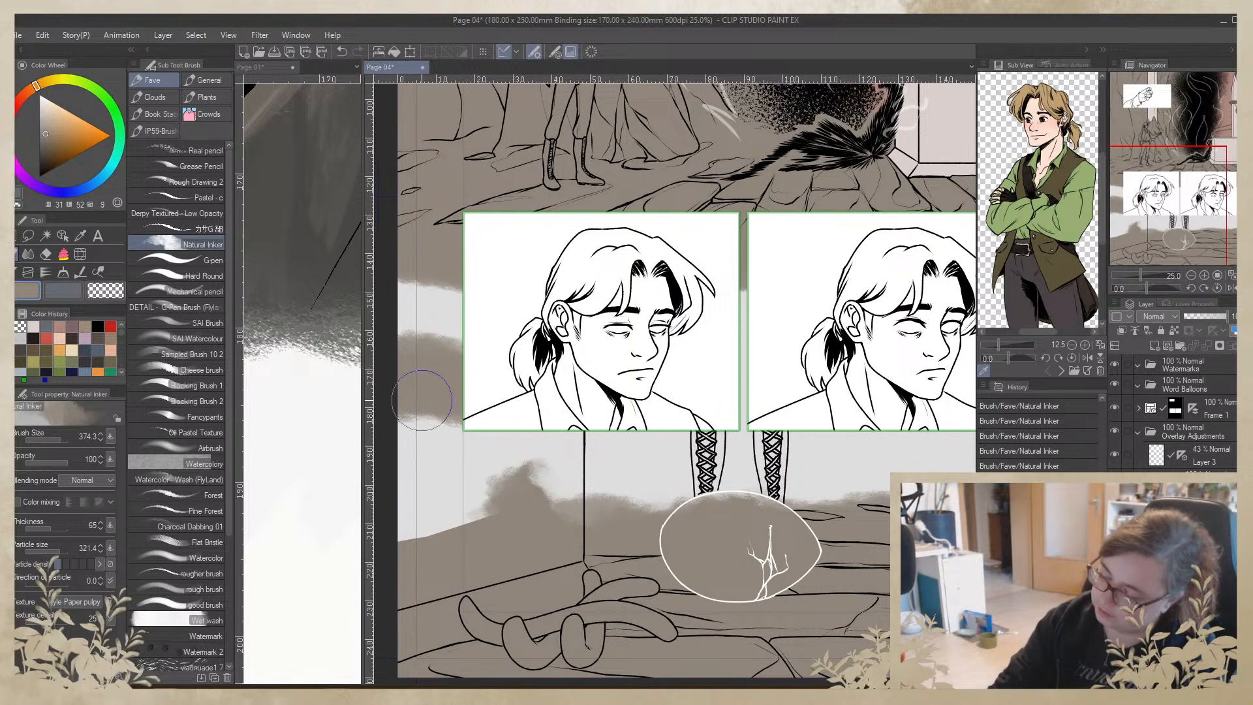
Sample the pale pink of the stone block and lasso-fill the wall area below and beside the first portrait panel
left_click(941, 134, "alt")
mouse_move(647, 412)
left_mouse_down()
mouse_move(653, 358)
mouse_move(677, 346)
left_mouse_up()
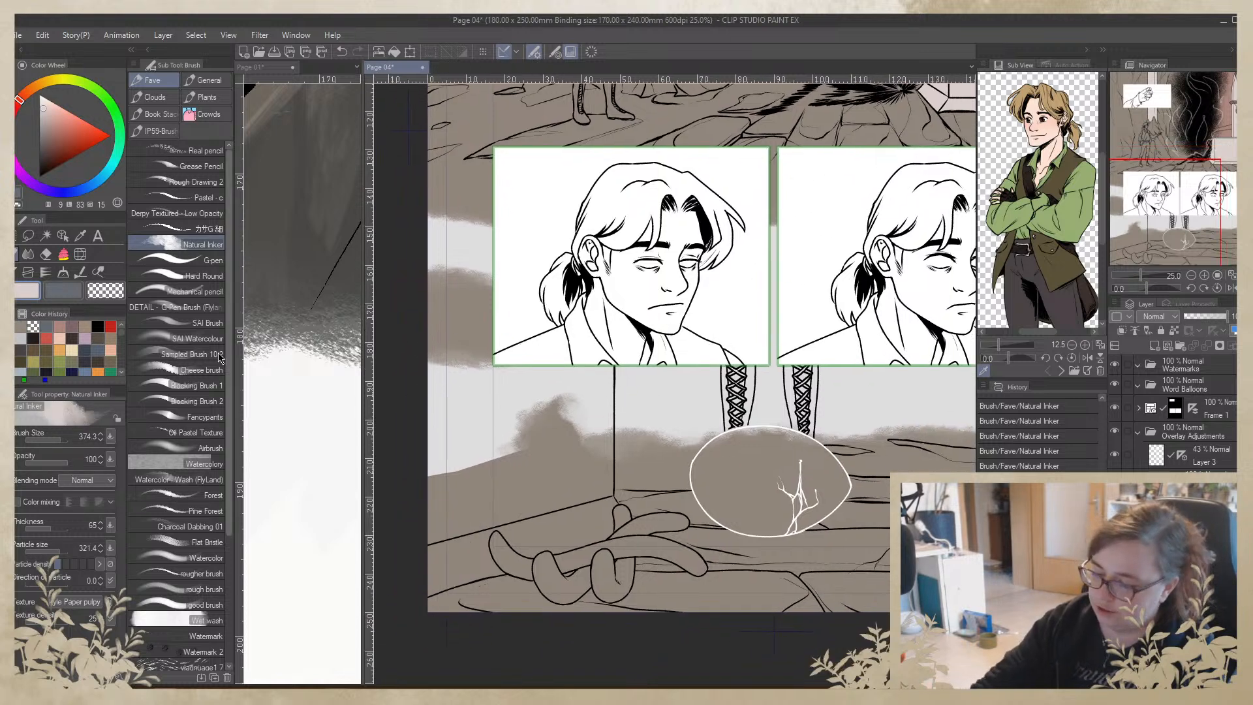
left_click(63, 255)
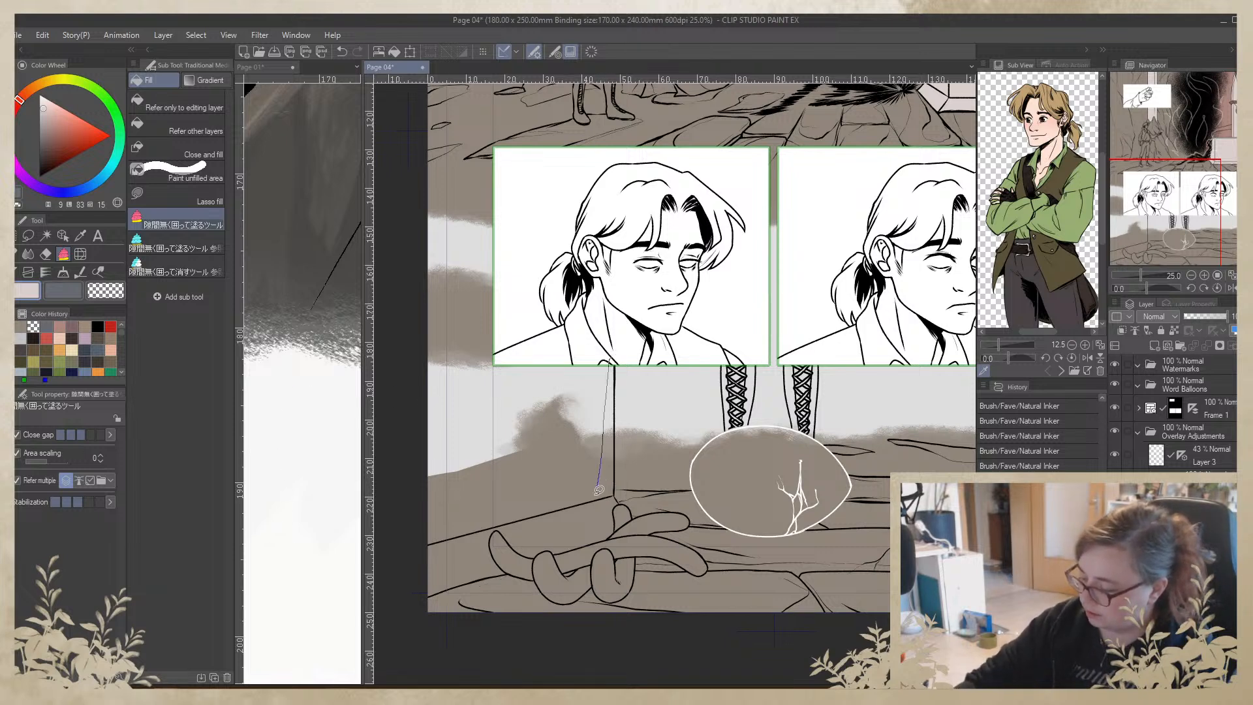
mouse_move(522, 547)
left_mouse_down()
mouse_move(378, 378)
mouse_move(442, 303)
mouse_move(572, 310)
mouse_move(646, 336)
left_mouse_up()
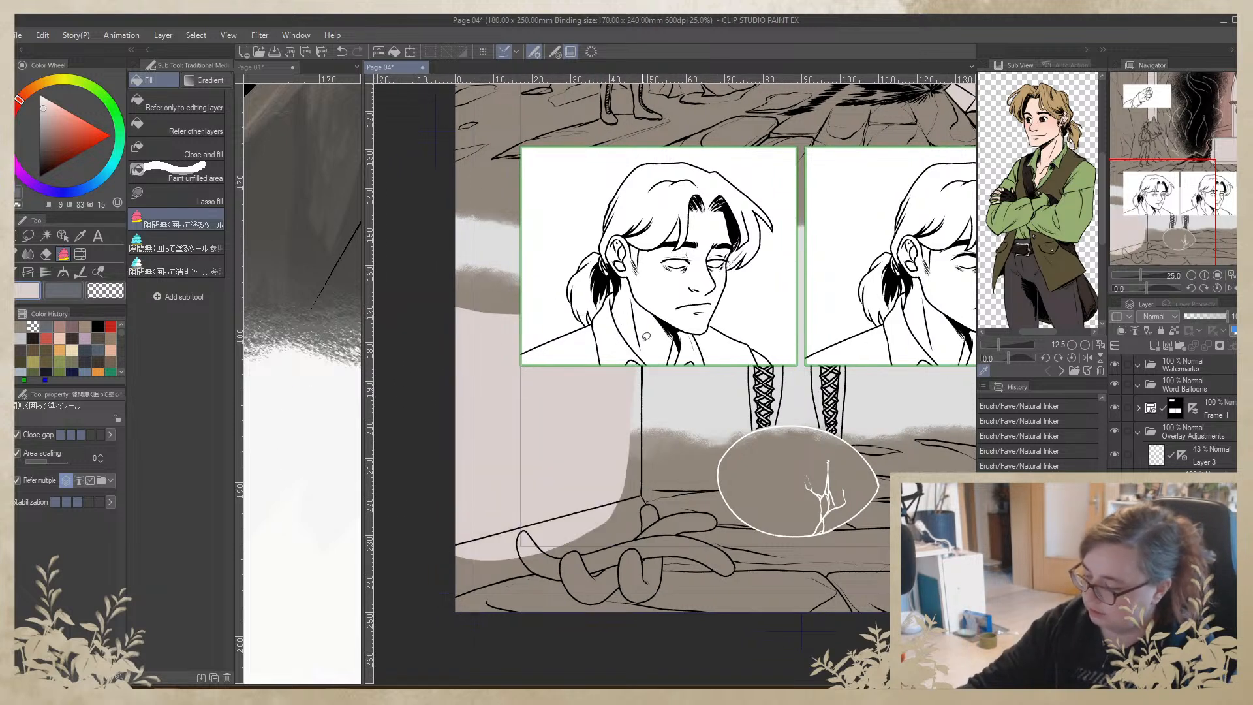
Paint the unfilled strip up to the wall's vertical corner line in pale pink with the カサG 細 brush at size 128.8
scroll(764, 323, "up", 4)
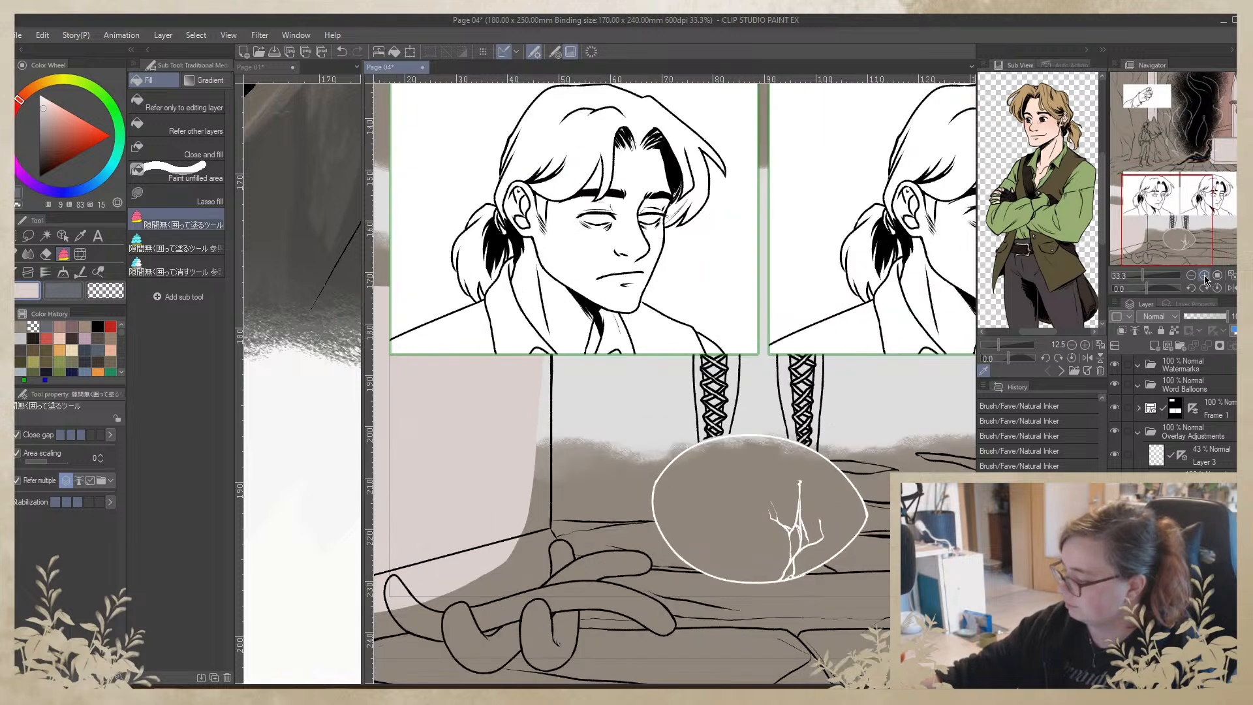
left_click(15, 259)
left_click(200, 197)
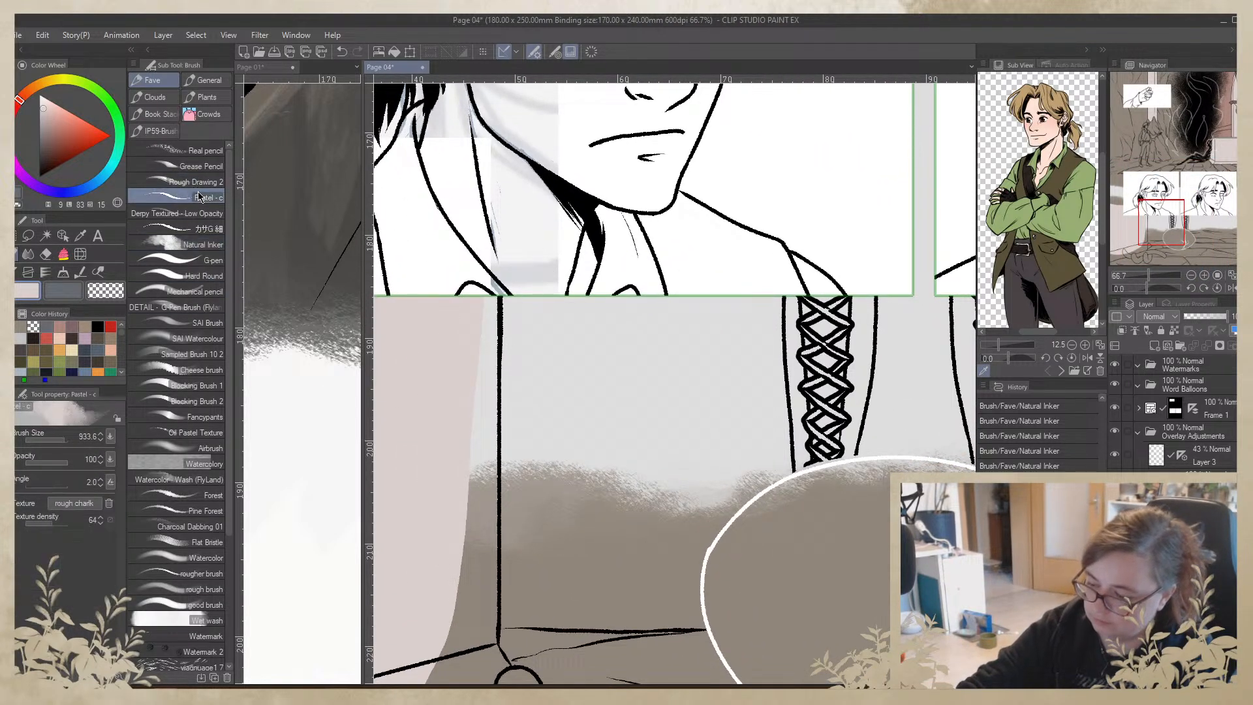
left_click(196, 228)
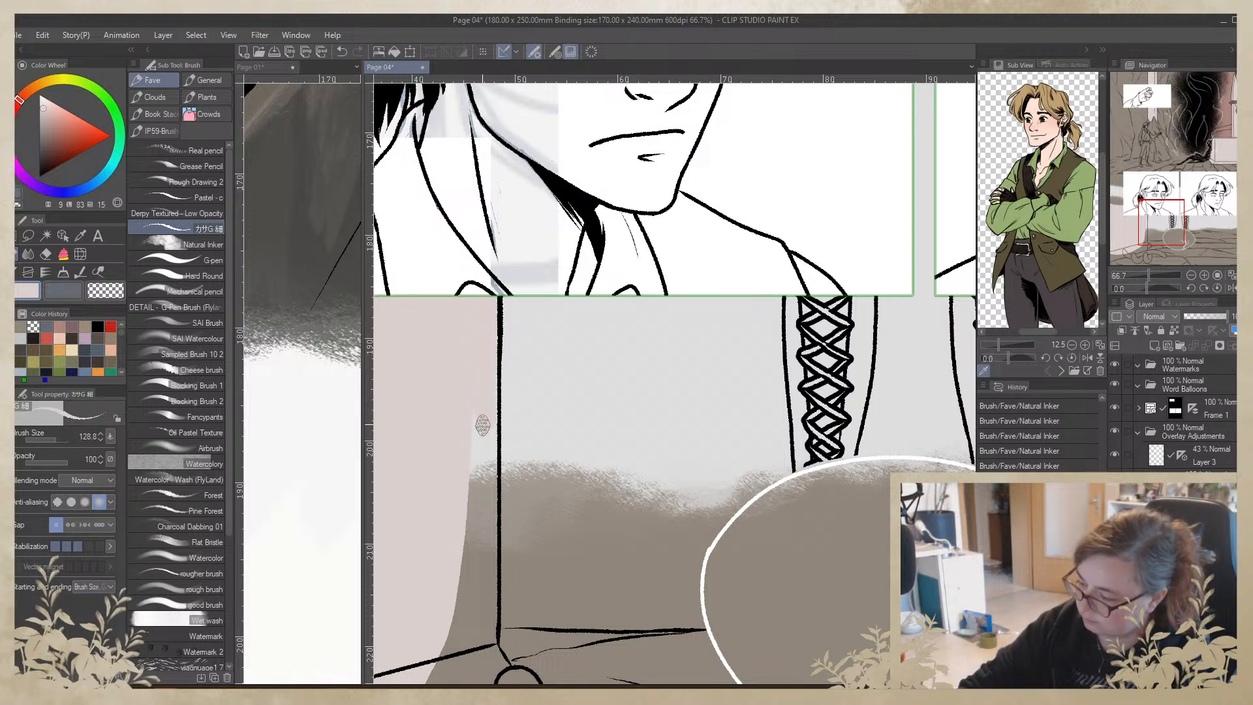
mouse_move(486, 359)
left_mouse_down()
mouse_move(486, 484)
mouse_move(489, 361)
mouse_move(469, 542)
left_mouse_up()
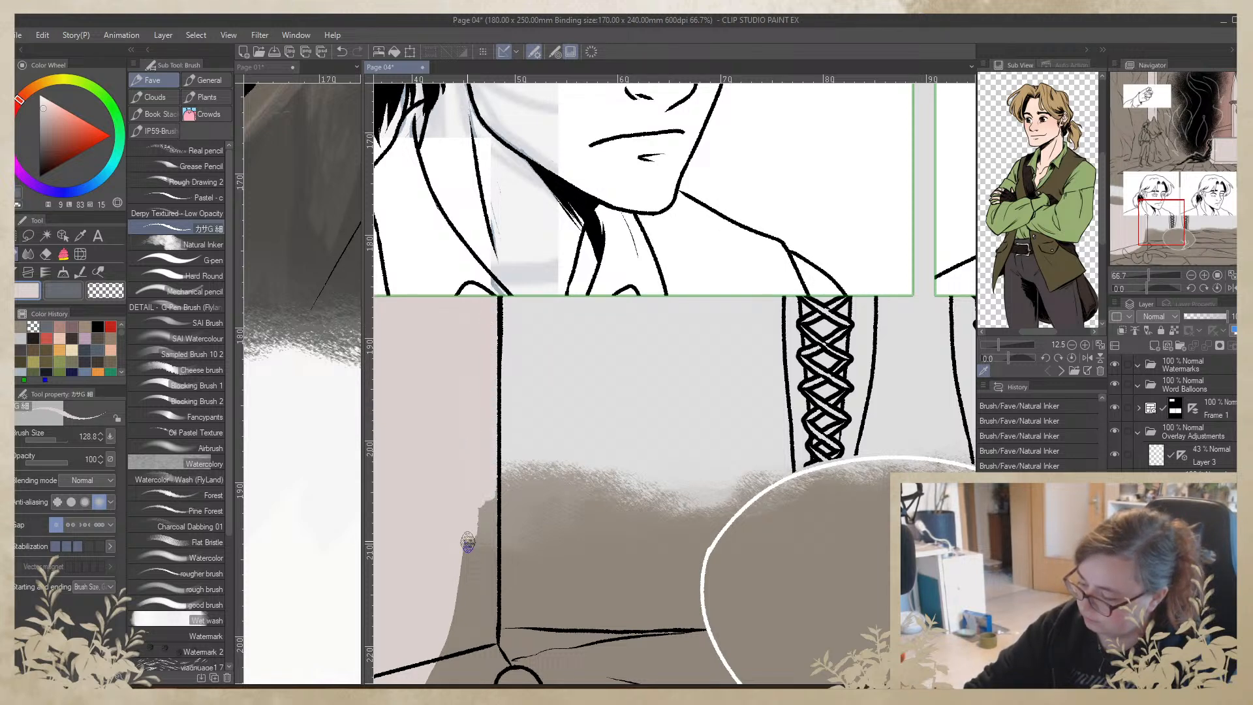
mouse_move(475, 450)
left_mouse_down()
mouse_move(483, 570)
mouse_move(488, 480)
mouse_move(488, 579)
left_mouse_up()
left_click_drag(488, 494, 486, 614)
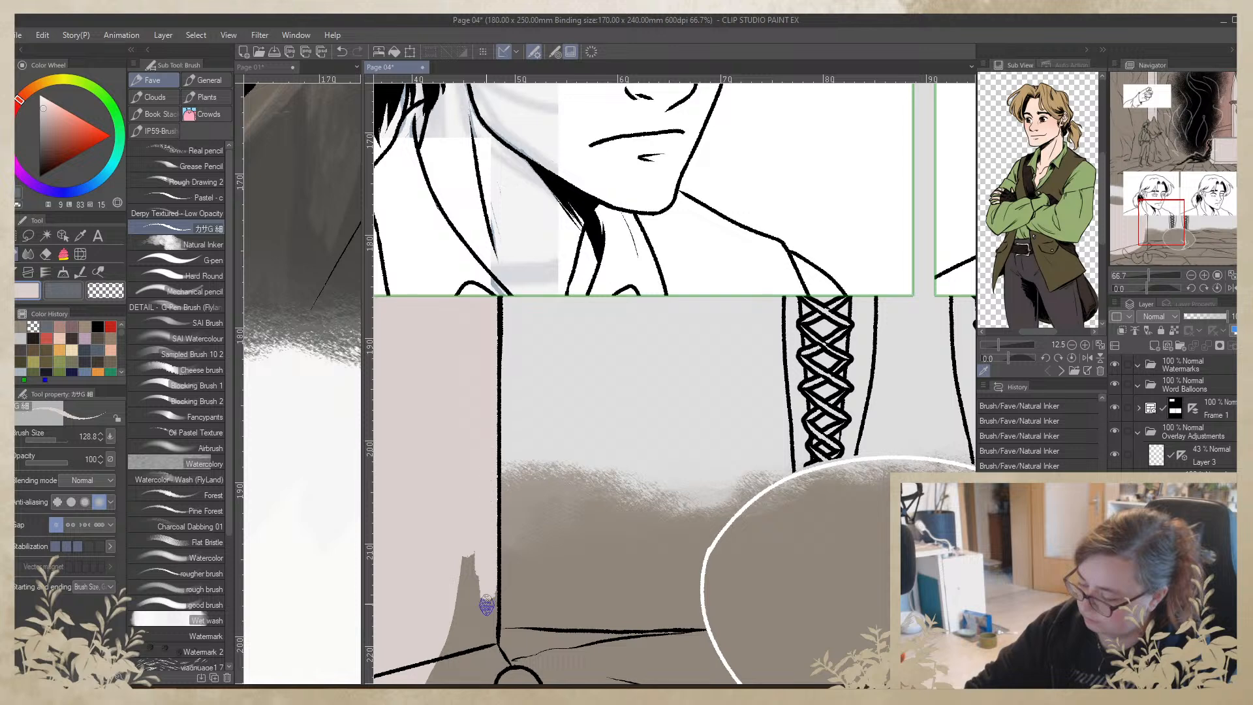
left_click_drag(486, 561, 489, 660)
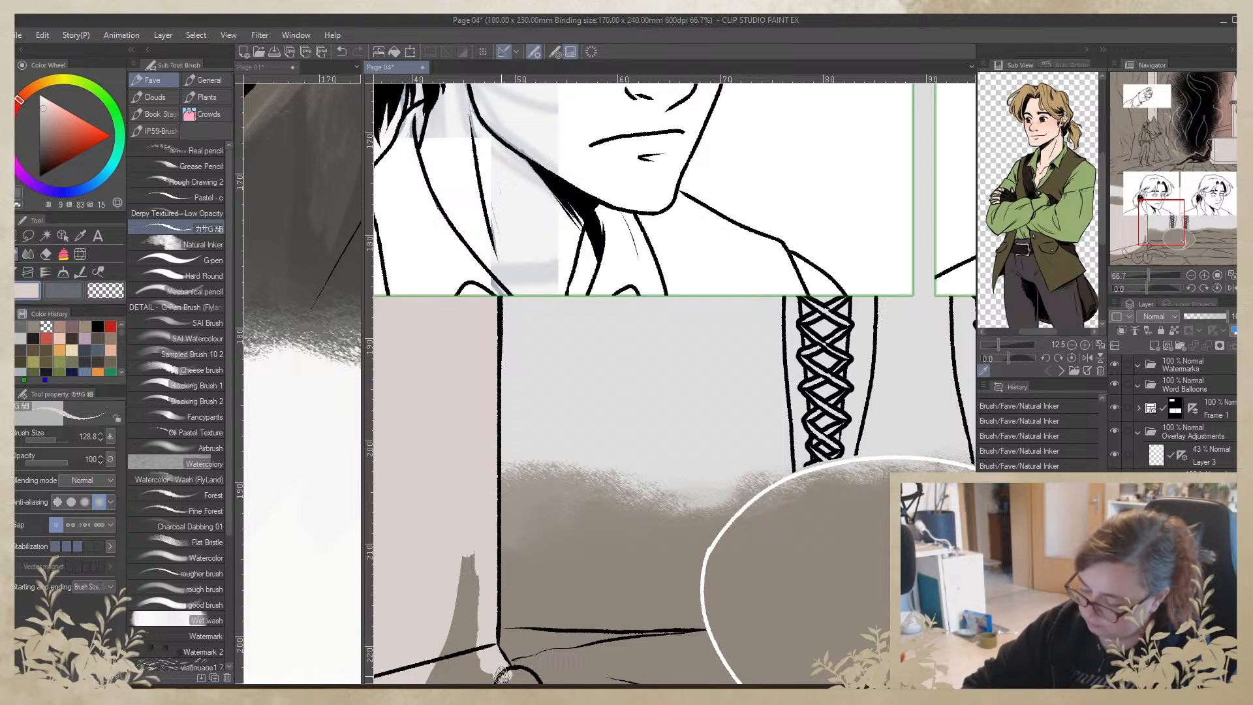
left_click_drag(472, 552, 470, 647)
left_click_drag(464, 604, 455, 657)
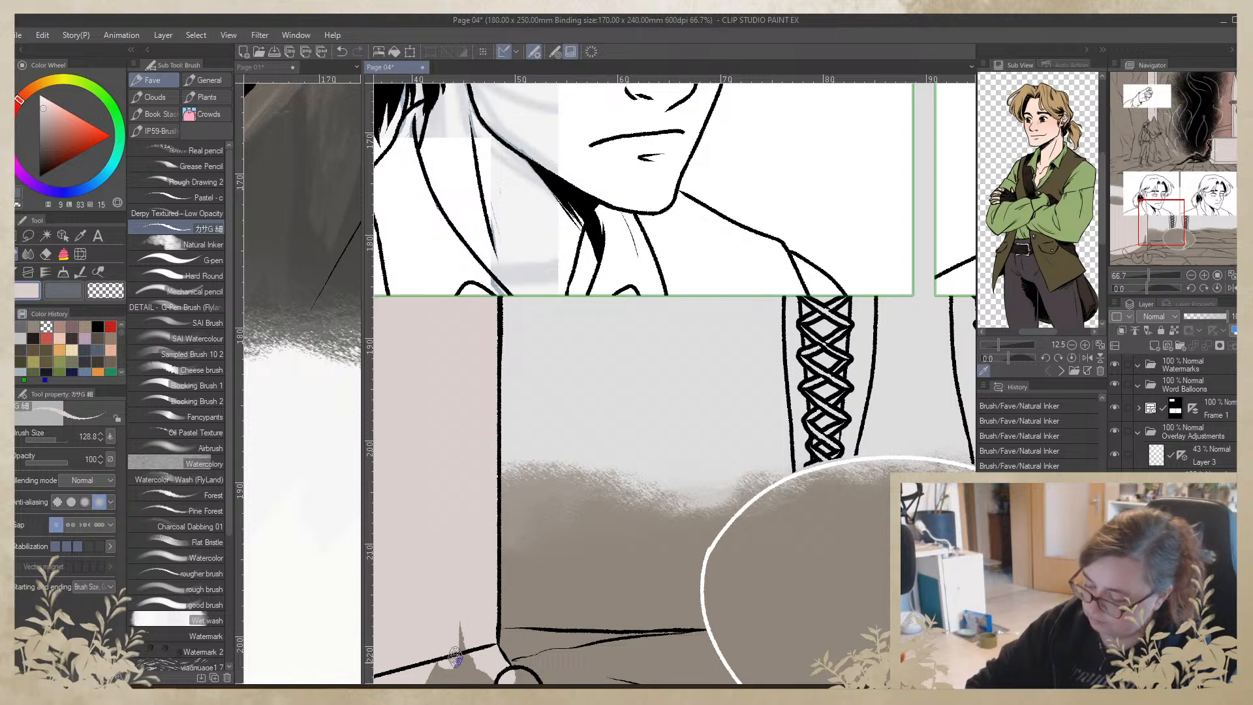
Paint the wall's base strip behind the tentacle shapes in pale pink and clean up the floor line with sampled grey-brown
mouse_move(503, 613)
left_mouse_down()
mouse_move(714, 310)
mouse_move(680, 364)
mouse_move(618, 420)
mouse_move(663, 428)
mouse_move(699, 455)
mouse_move(502, 515)
mouse_move(650, 450)
mouse_move(477, 513)
mouse_move(579, 465)
mouse_move(637, 409)
left_mouse_up()
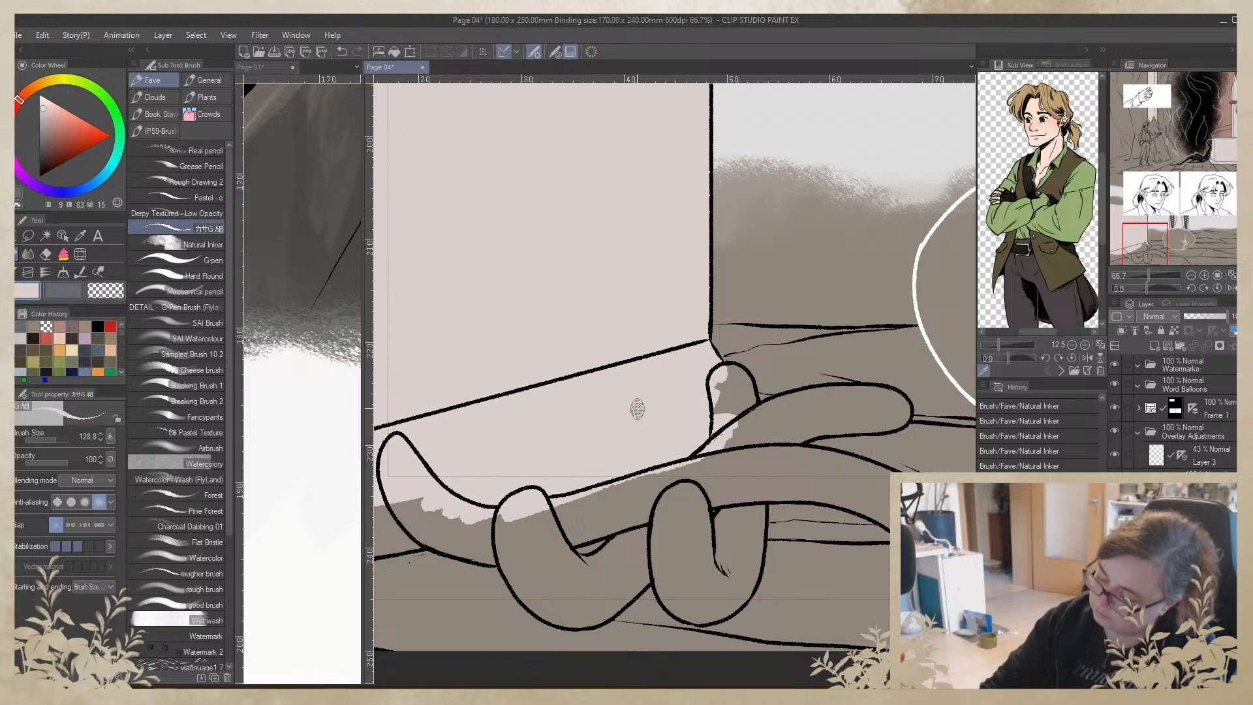
left_click_drag(494, 462, 787, 384)
mouse_move(741, 433)
left_mouse_down()
mouse_move(499, 505)
mouse_move(736, 449)
mouse_move(681, 468)
mouse_move(661, 468)
mouse_move(707, 447)
mouse_move(593, 467)
mouse_move(727, 424)
mouse_move(542, 468)
mouse_move(612, 432)
mouse_move(560, 415)
left_mouse_up()
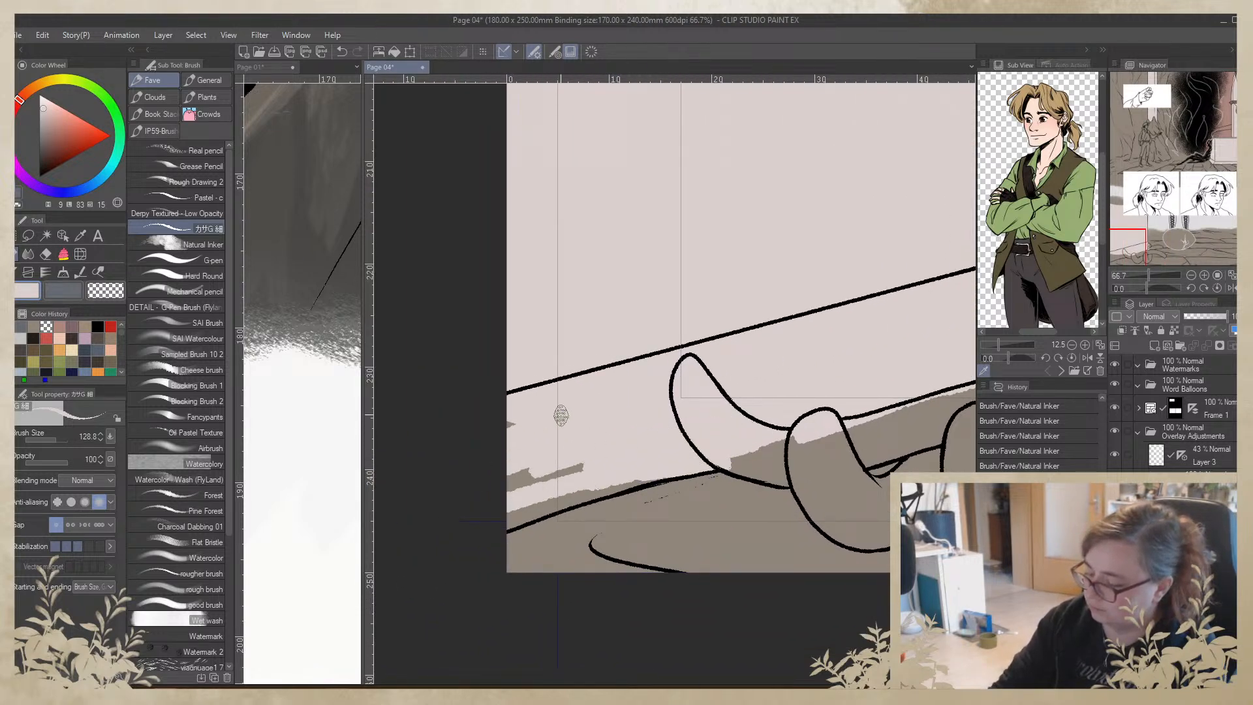
mouse_move(640, 423)
left_mouse_down()
mouse_move(515, 495)
mouse_move(600, 479)
mouse_move(522, 513)
mouse_move(697, 461)
left_mouse_up()
left_click(546, 533, "alt")
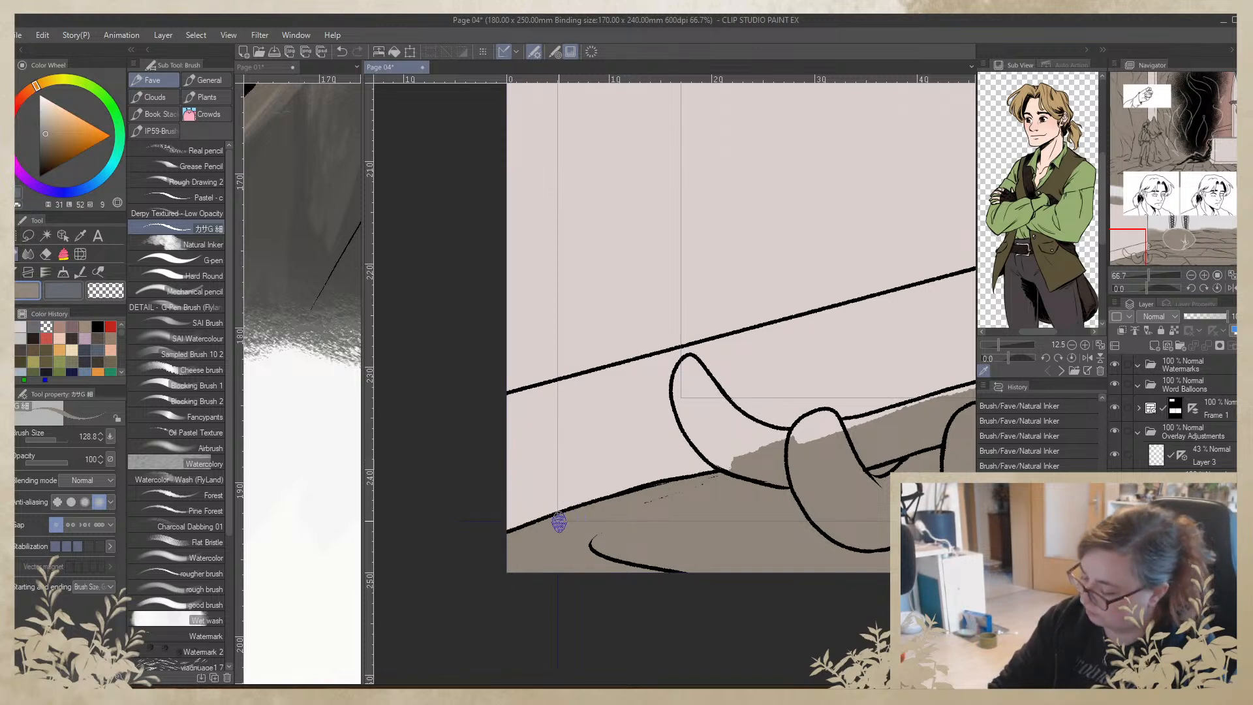
left_click_drag(728, 480, 752, 460)
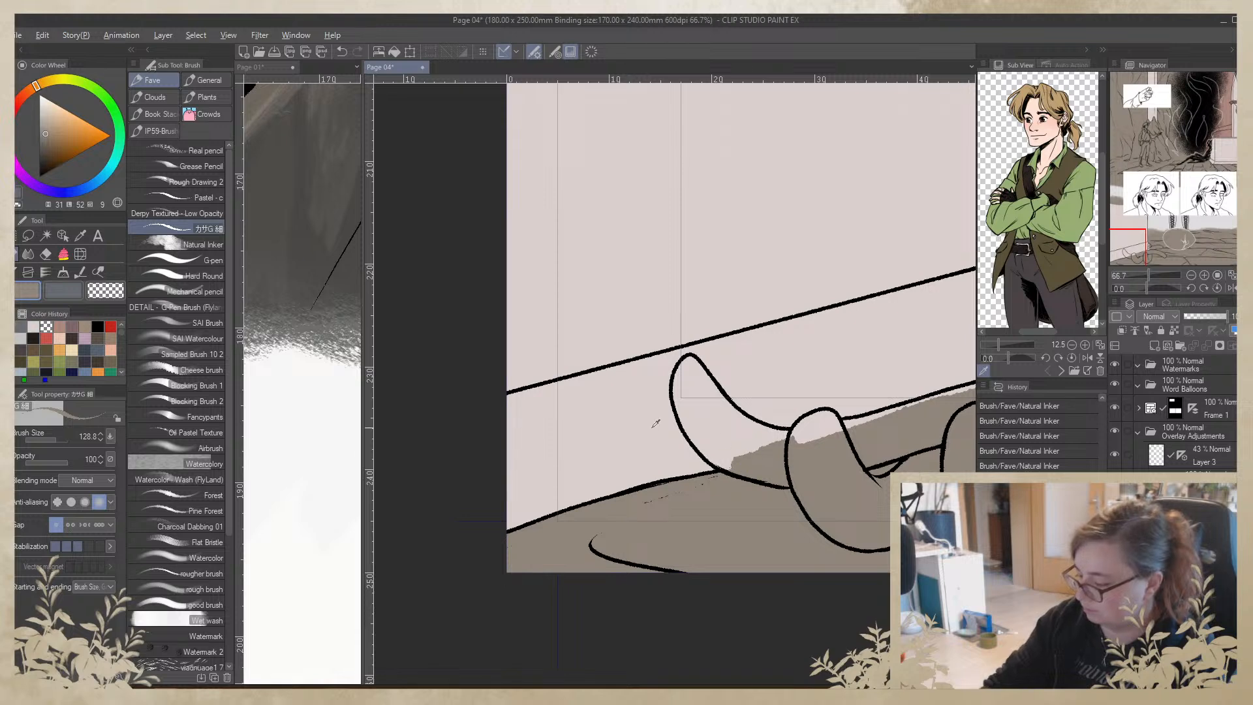
Sample the wall's pale pink and recolour the grey-brown band beside the first portrait panel, keeping its soft upper edge
left_click(654, 427, "alt")
mouse_move(788, 170)
left_mouse_down()
mouse_move(705, 481)
mouse_move(711, 675)
left_mouse_up()
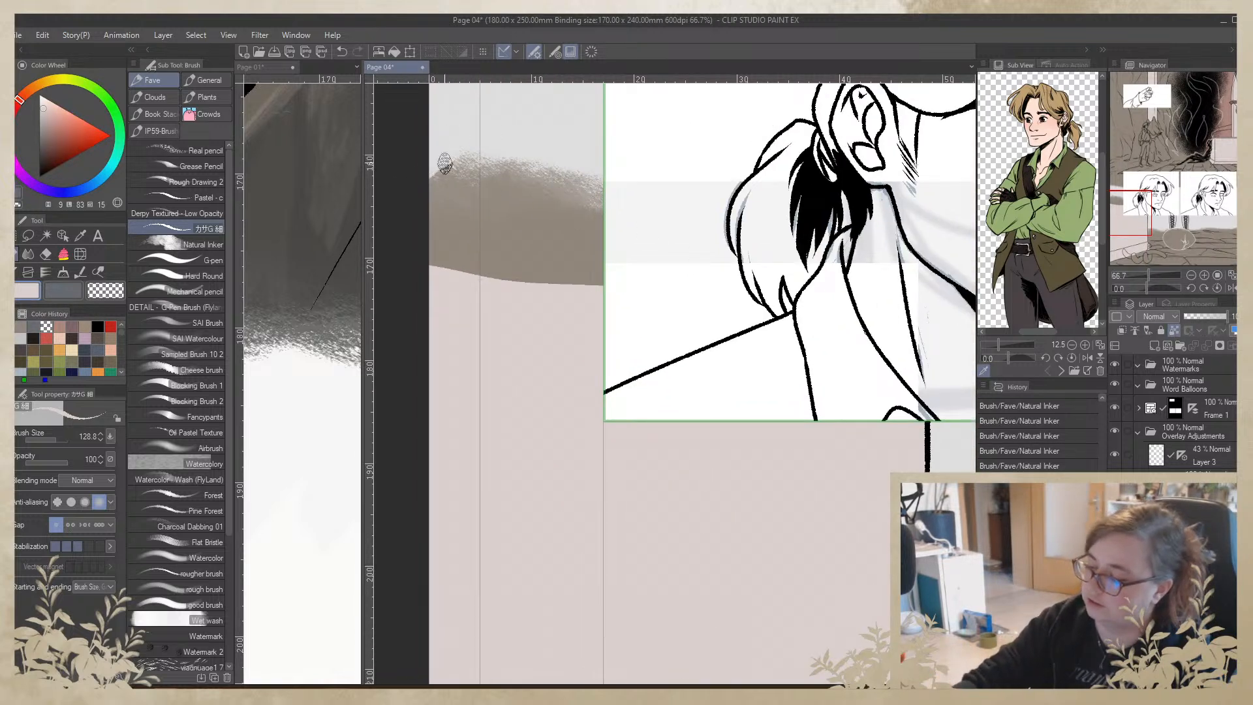
mouse_move(444, 163)
left_mouse_down()
mouse_move(563, 144)
mouse_move(460, 237)
mouse_move(423, 302)
mouse_move(524, 233)
mouse_move(606, 205)
mouse_move(578, 236)
mouse_move(600, 237)
mouse_move(576, 305)
left_mouse_up()
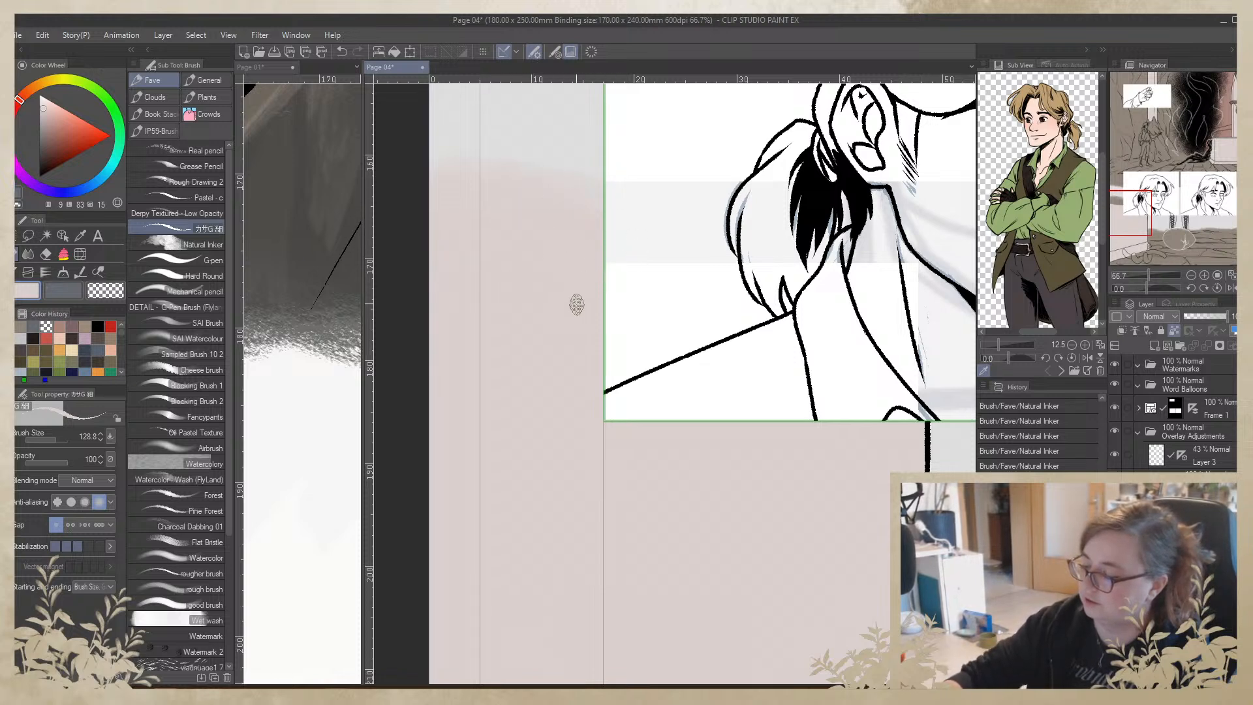
Examine the flat colours across Page 04, from the lower scene up to the rocks and stone block behind the smoke
left_click(1190, 275)
left_click(1191, 275)
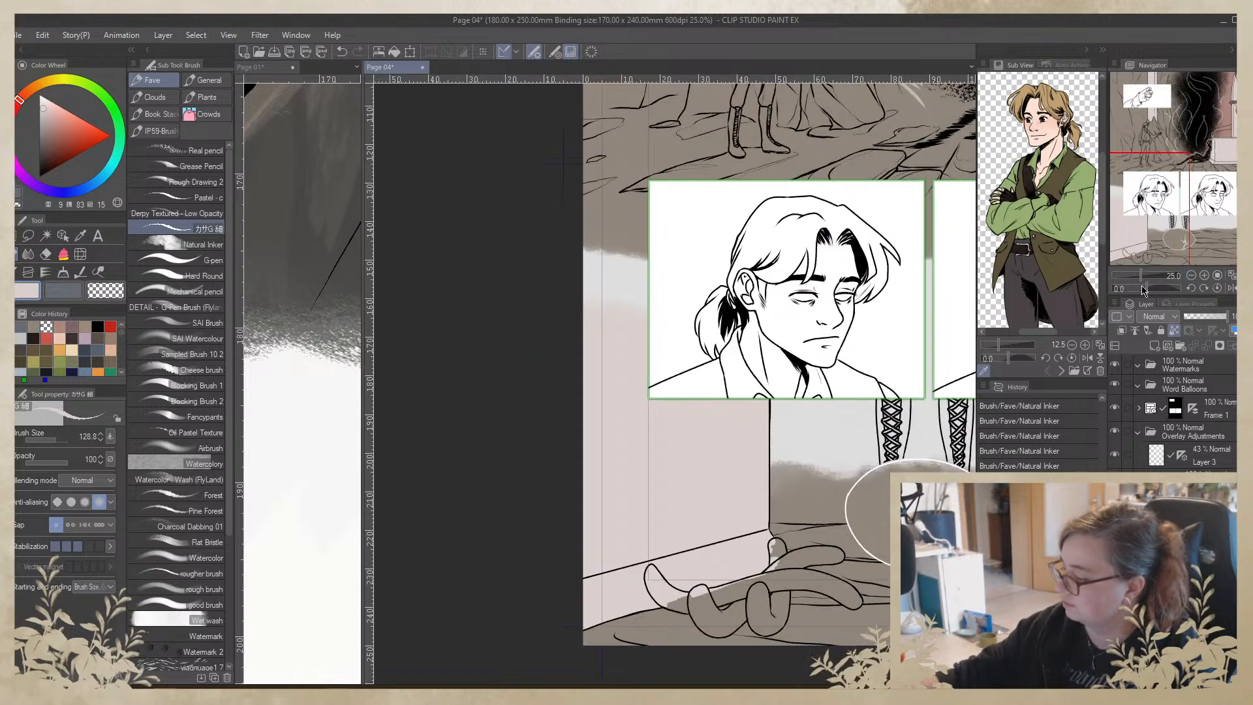
left_click(1190, 275)
left_click_drag(669, 363, 700, 328)
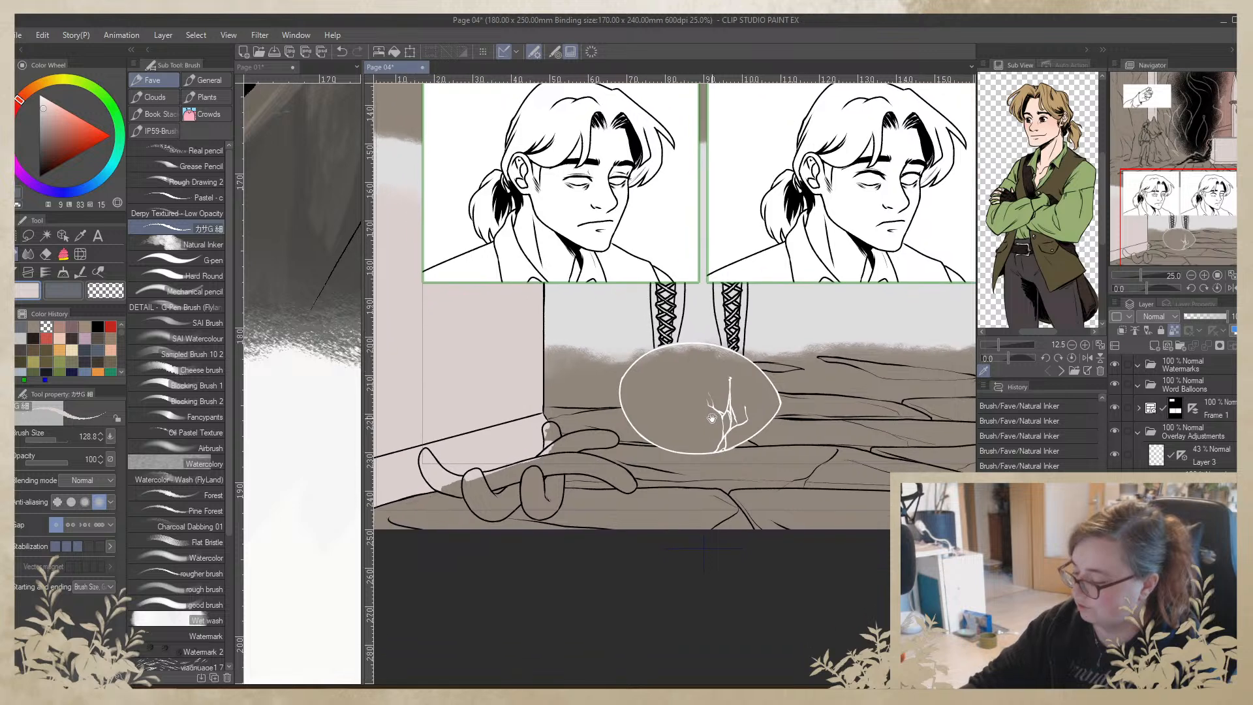
left_click(1191, 275)
left_click_drag(1200, 261, 1219, 256)
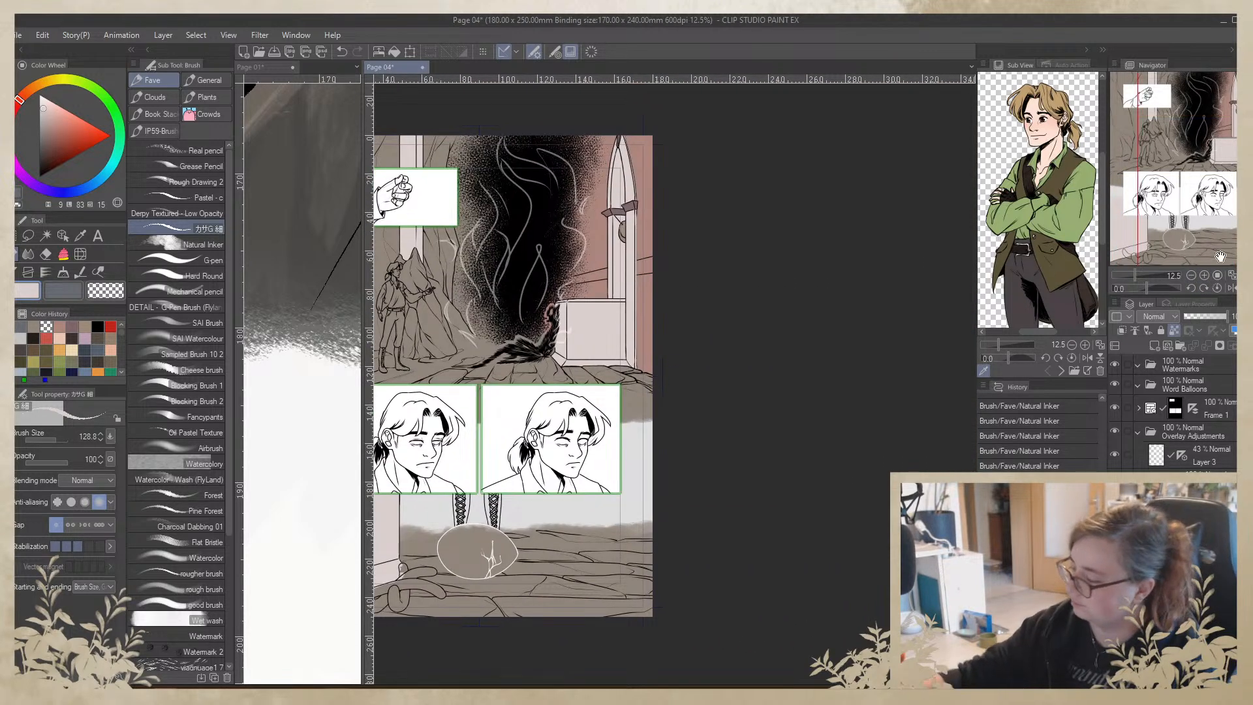
left_click(1205, 276)
left_click_drag(900, 270, 1219, 332)
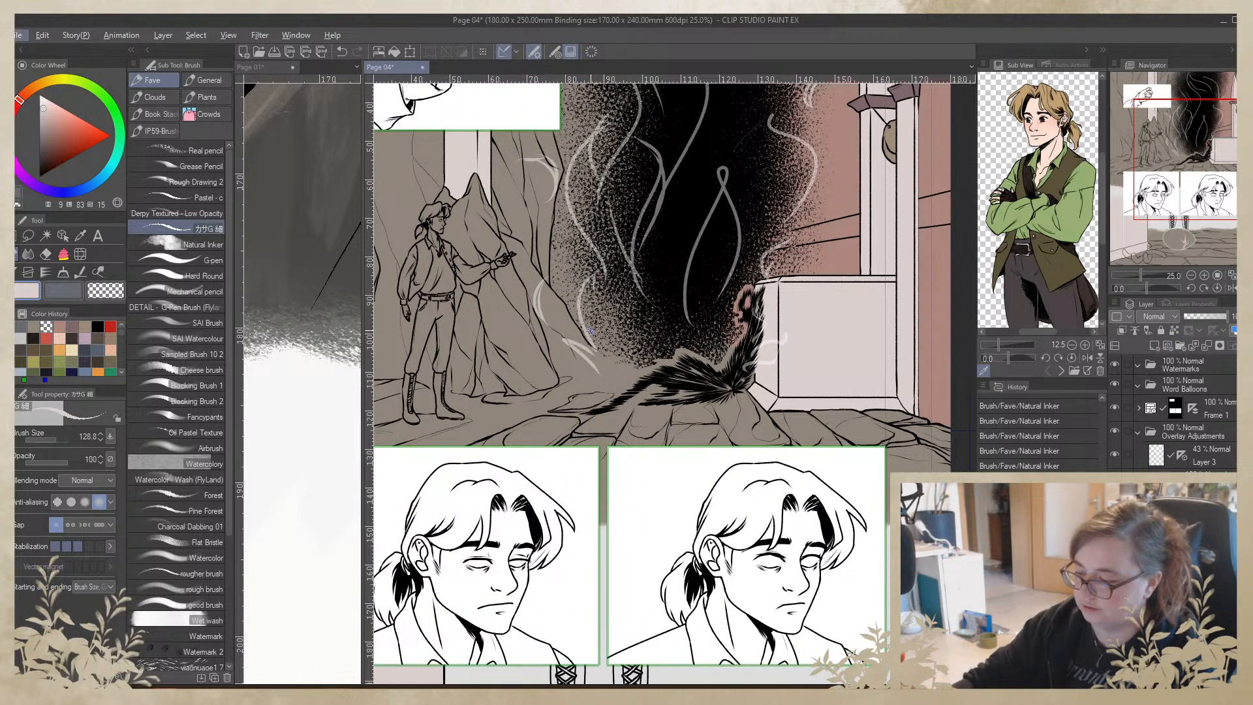
Sample the leaf pattern's pink from the wall band on Page 01 and choose the Leafy Ribbon 2 brush for Page 04
left_click(299, 405)
left_click_drag(298, 118, 486, 675)
left_click_drag(288, 299, 584, 684)
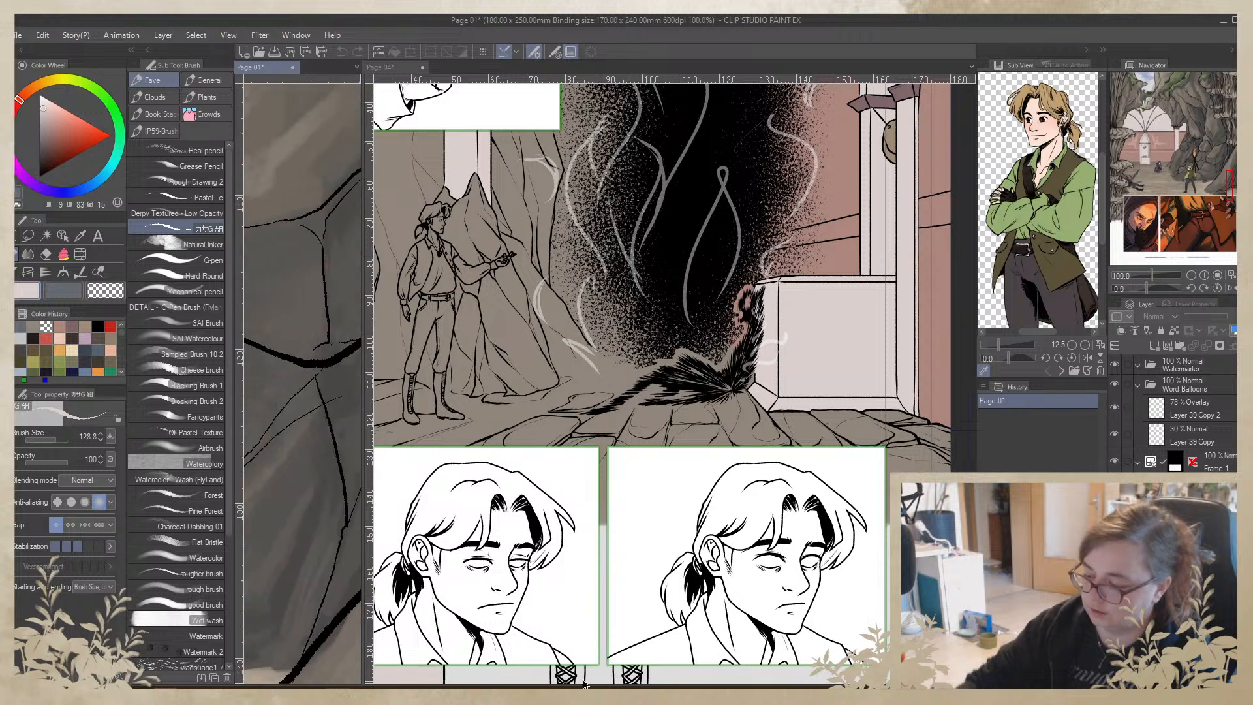
scroll(327, 333, "up", 5)
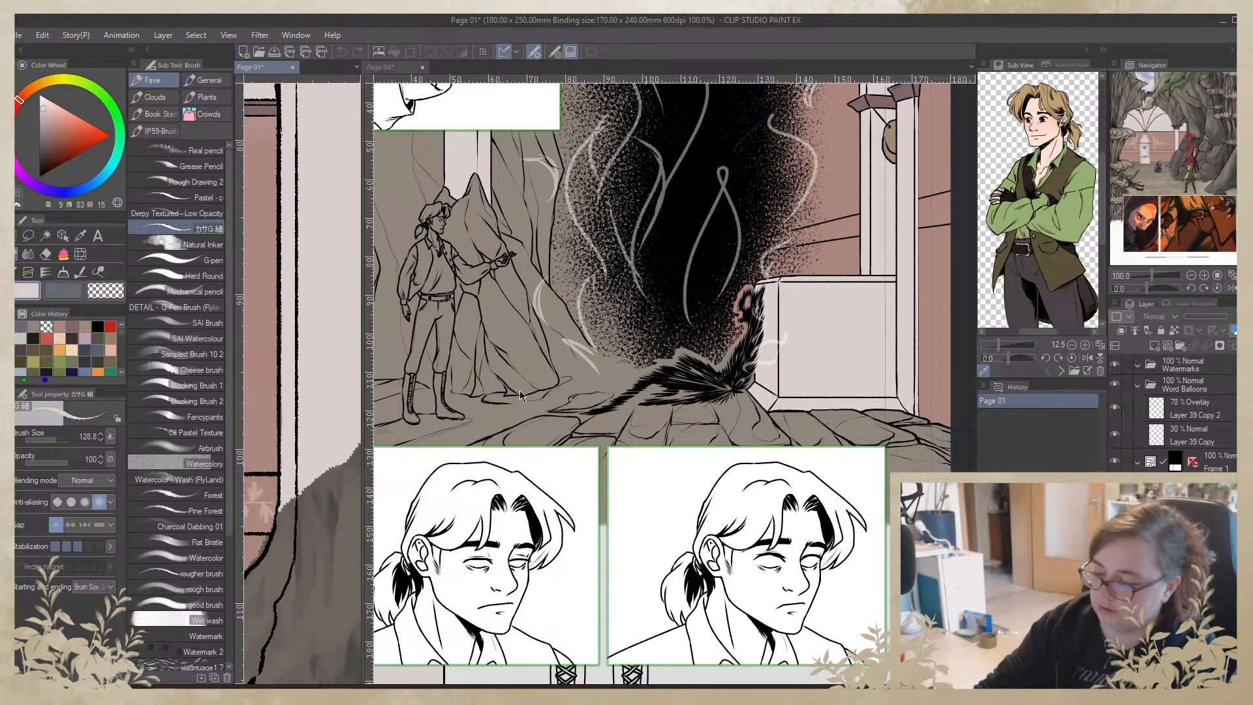
left_click_drag(282, 390, 384, 302)
left_click(285, 402, "alt")
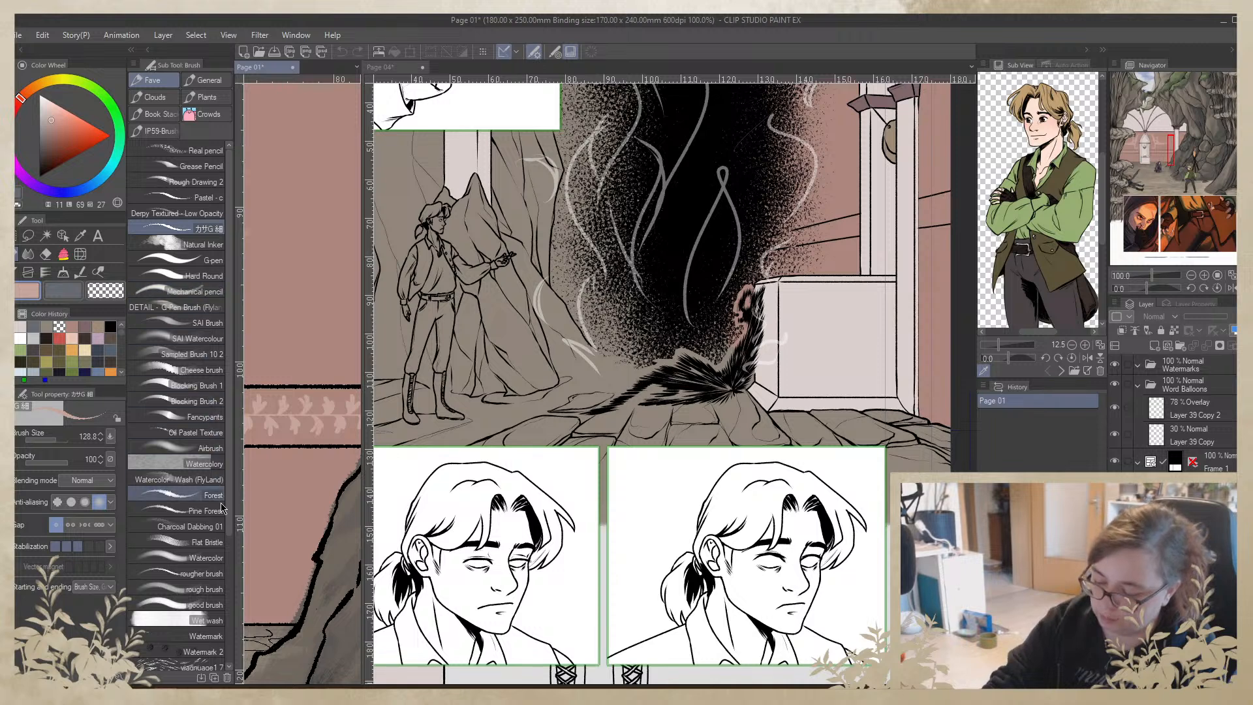
scroll(227, 592, "down", 5)
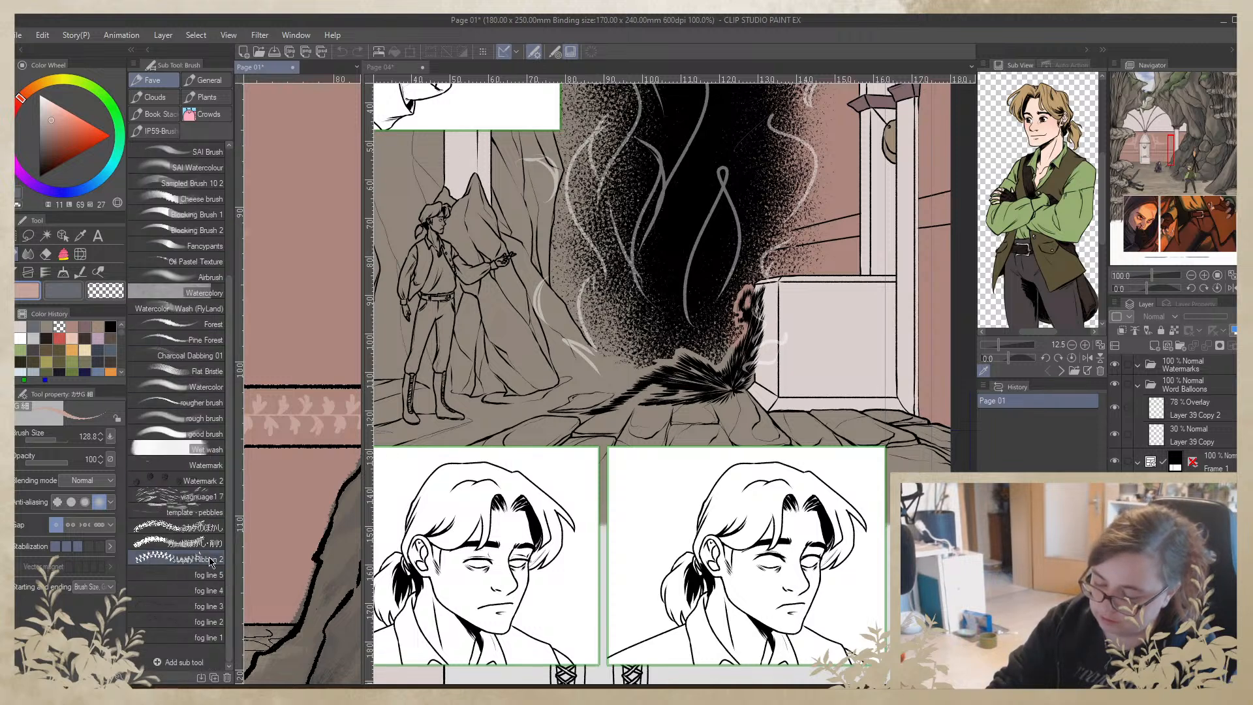
left_click(209, 560)
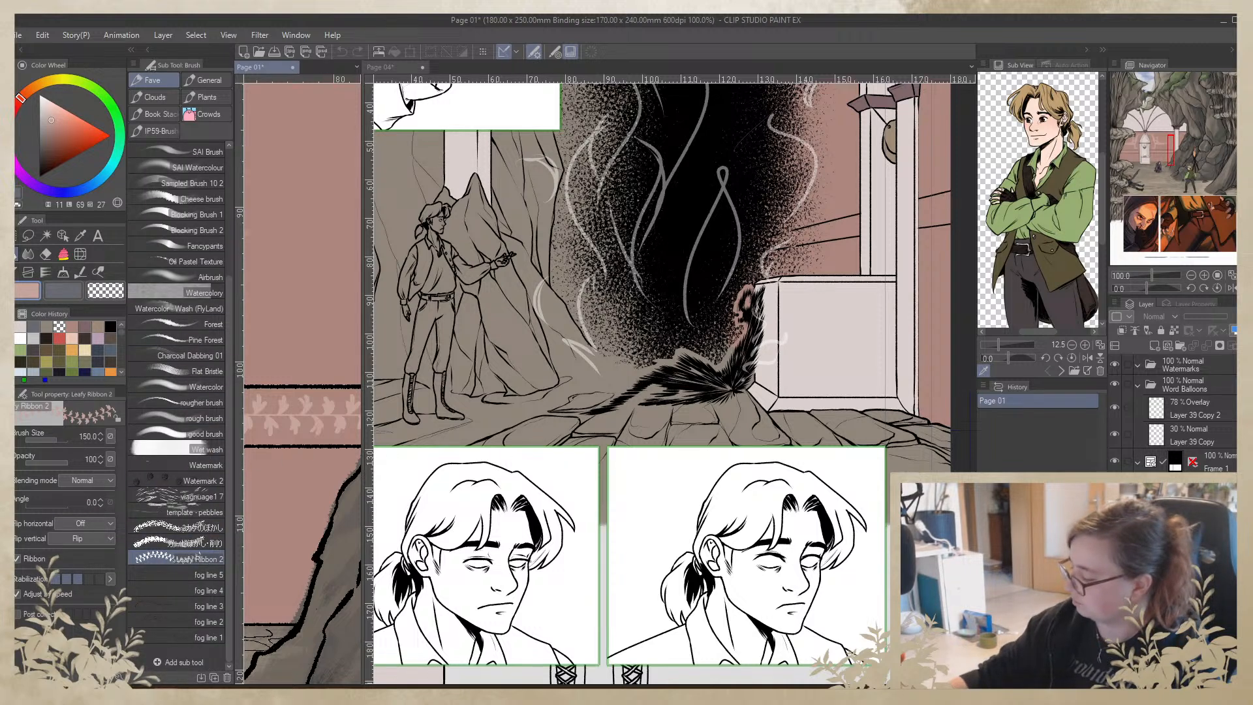
key("ctrl+Tab")
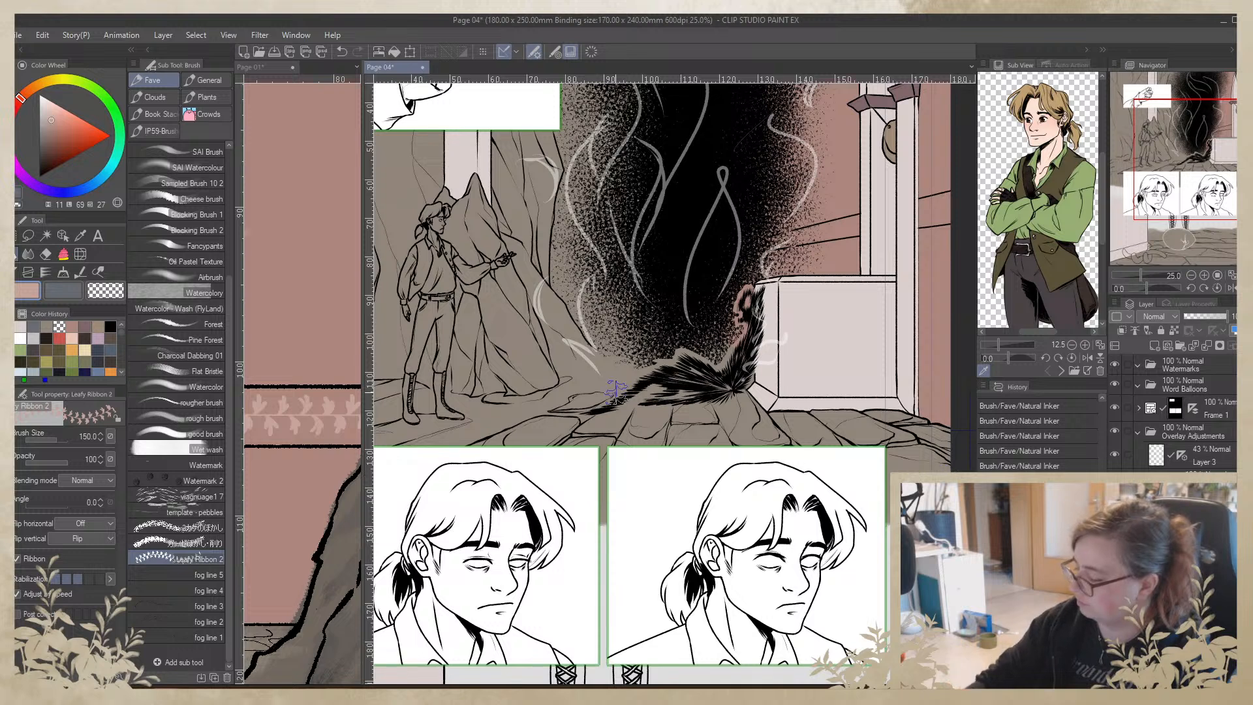
Add a horizontal parallel-line ruler and paint one straight Leafy Ribbon 2 stripe across the Page 04 scene at size 150
left_click_drag(448, 393, 932, 411)
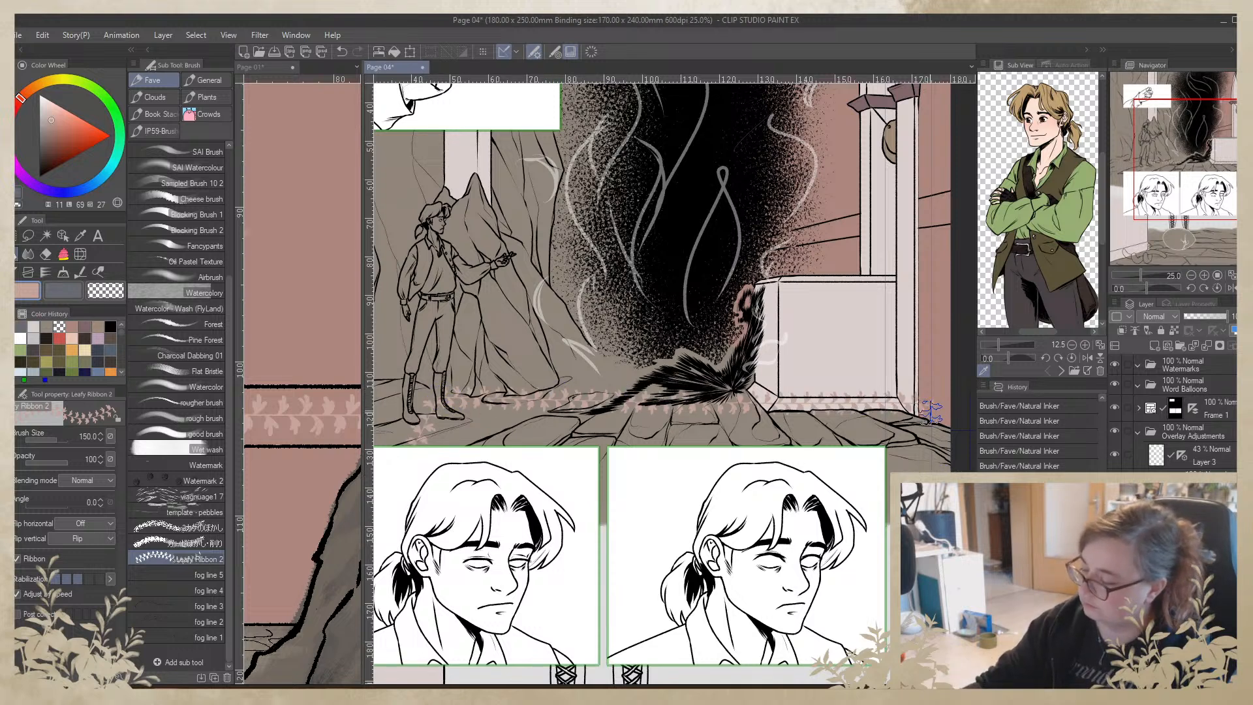
key("ctrl+z")
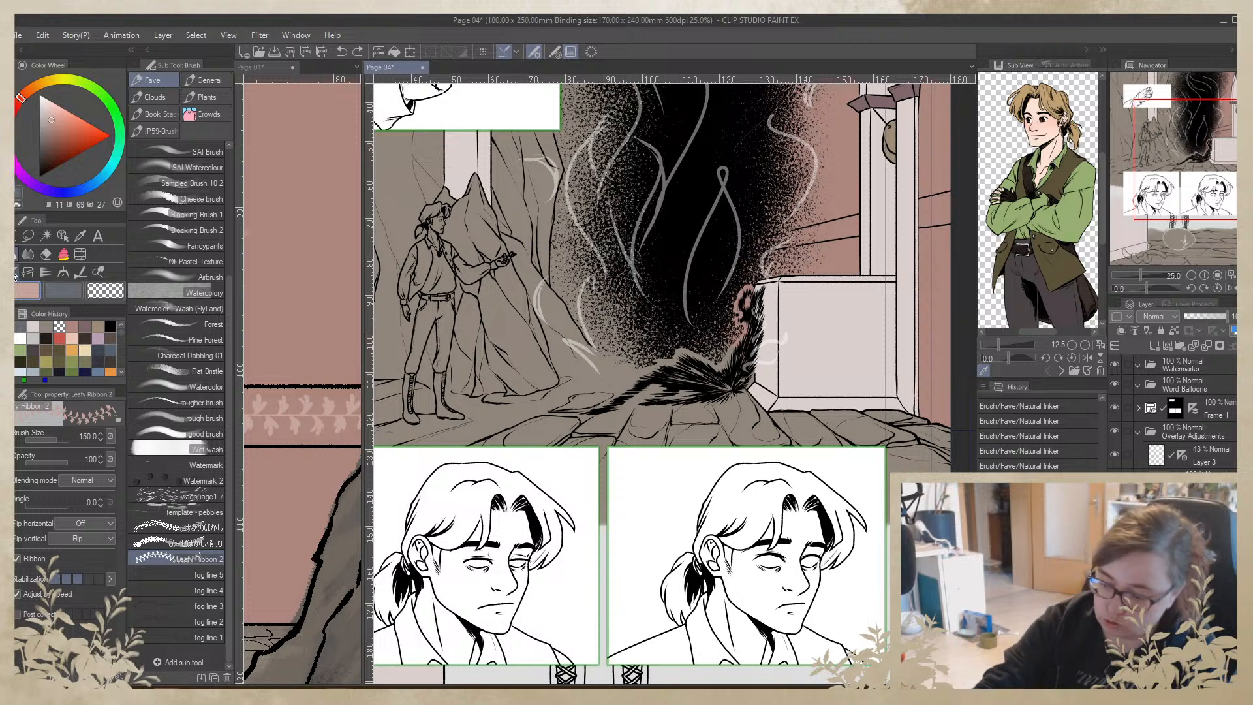
key("u")
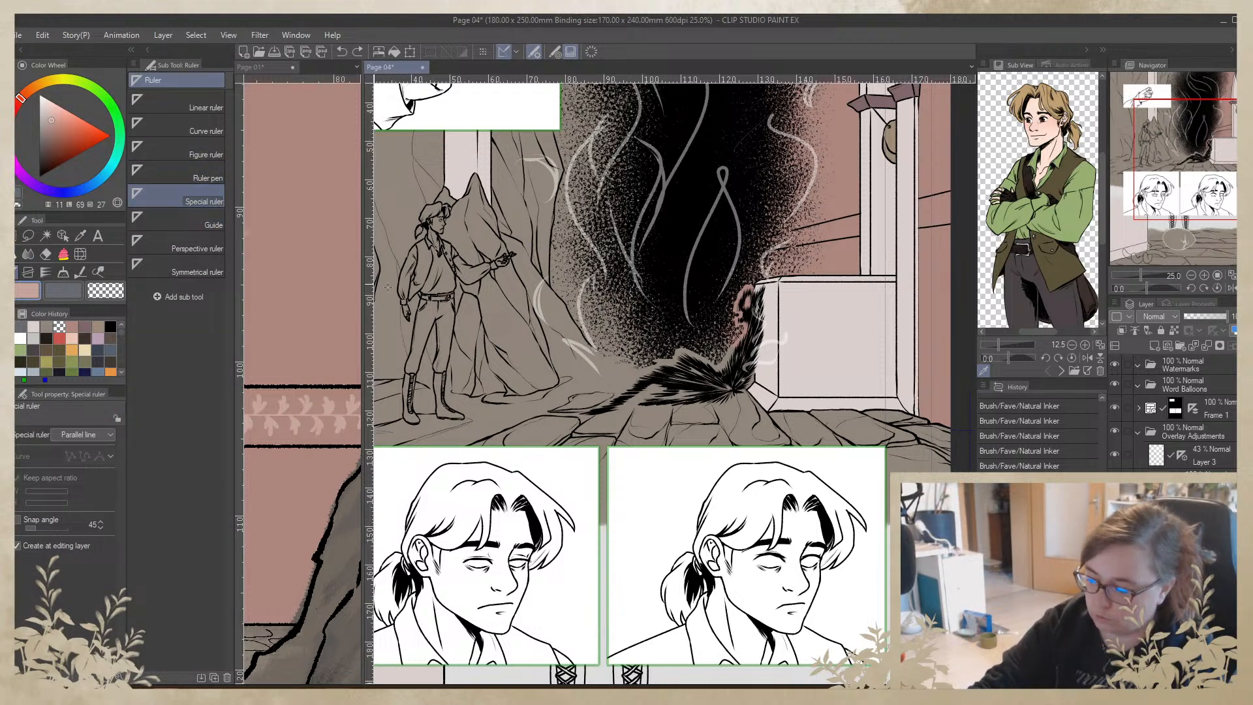
left_click_drag(542, 324, 748, 325)
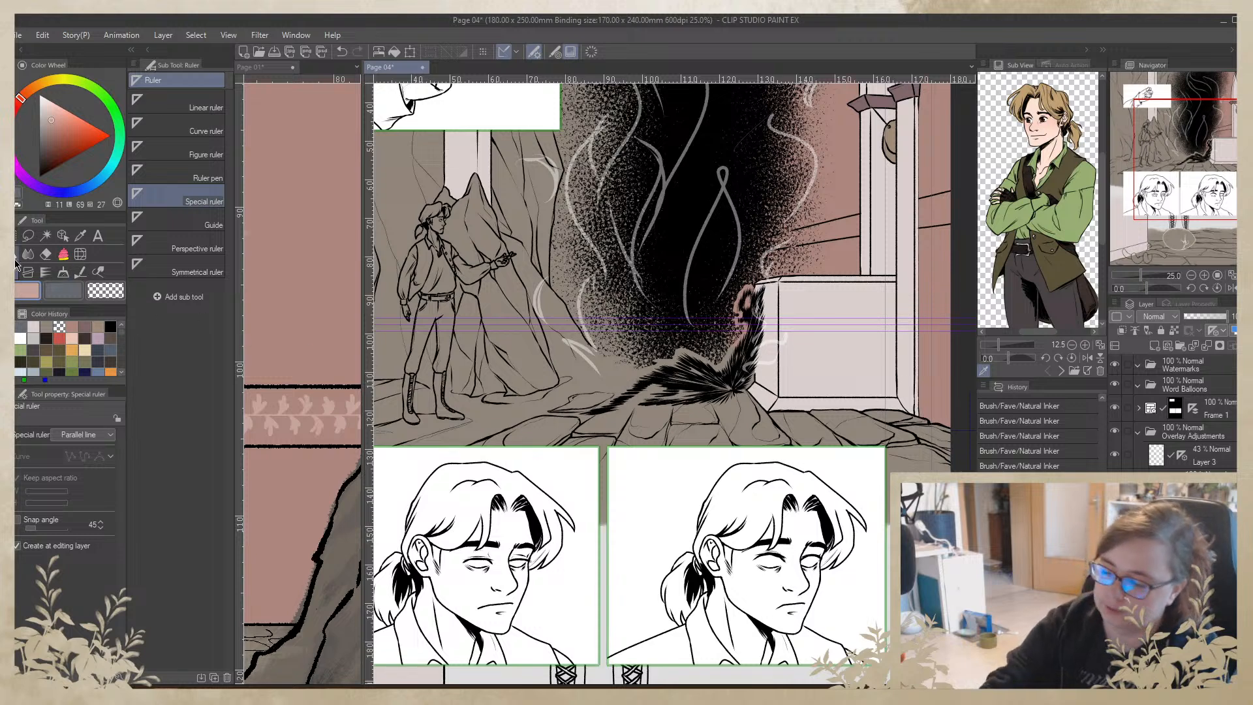
key("b")
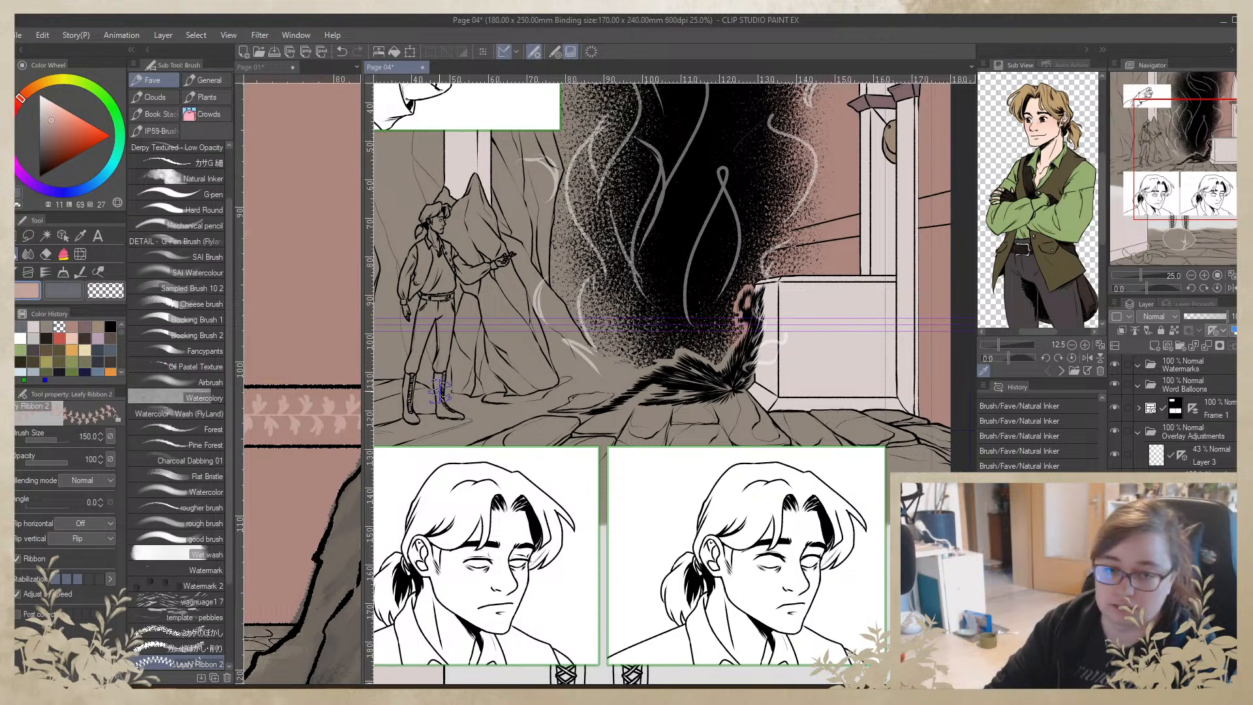
mouse_move(428, 434)
left_mouse_down()
mouse_move(483, 391)
mouse_move(757, 389)
left_mouse_up()
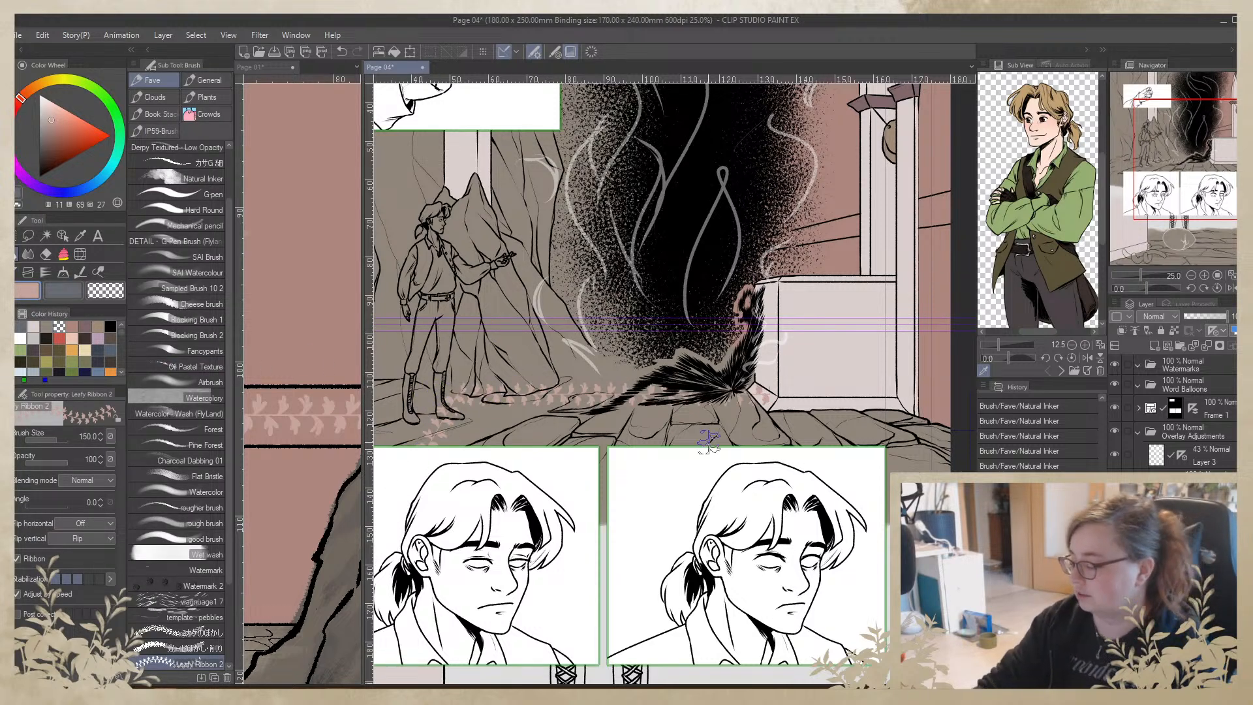
key("ctrl+z")
left_click_drag(448, 322, 954, 324)
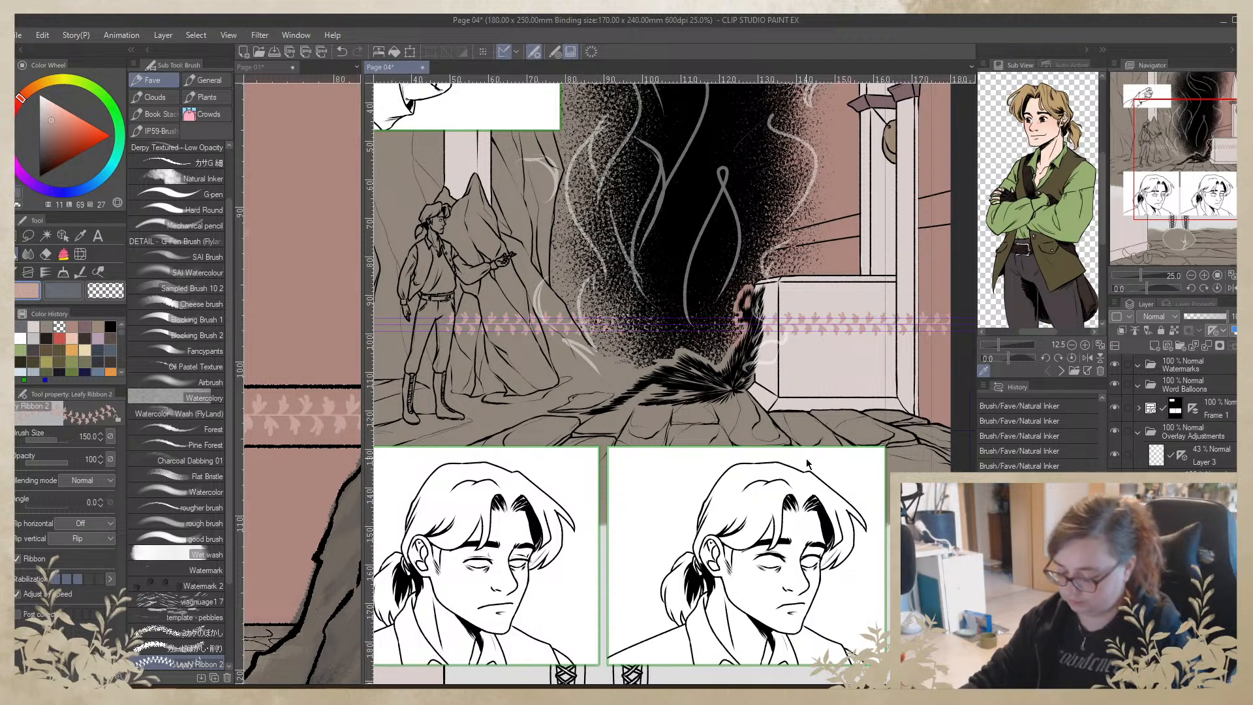
key("ctrl+t")
left_click_drag(822, 378, 724, 550)
left_click_drag(680, 513, 739, 458)
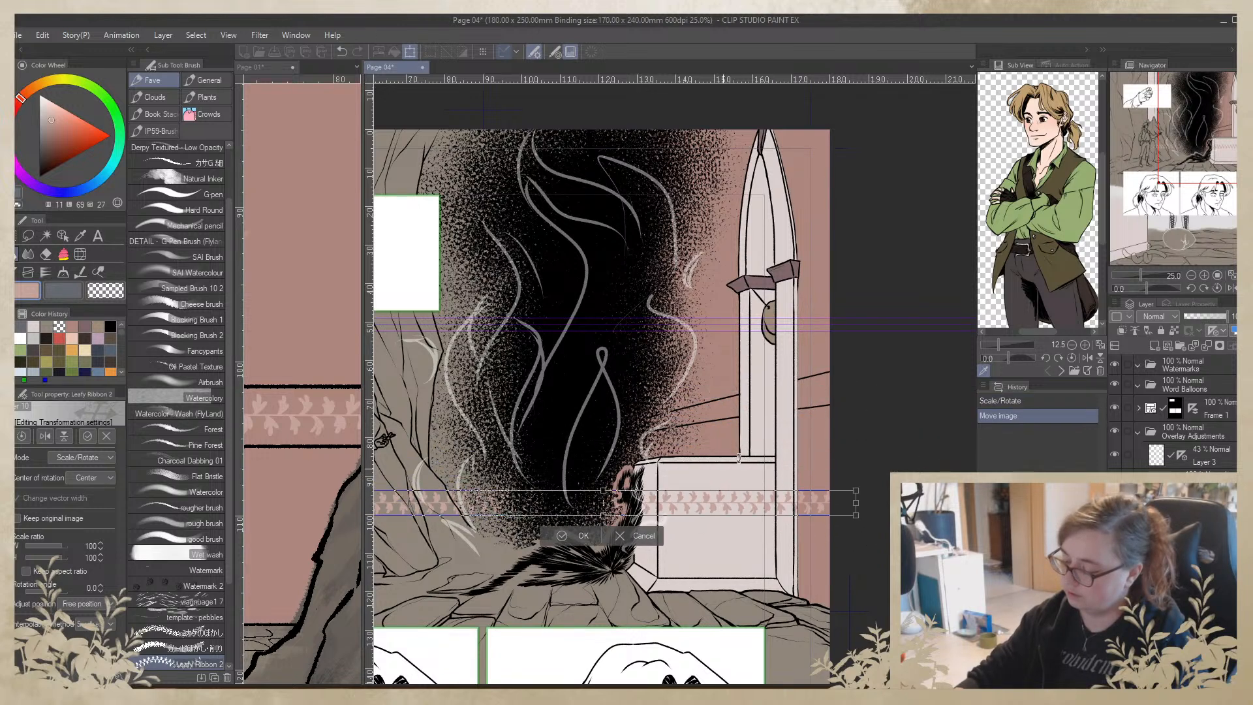
left_click(636, 535)
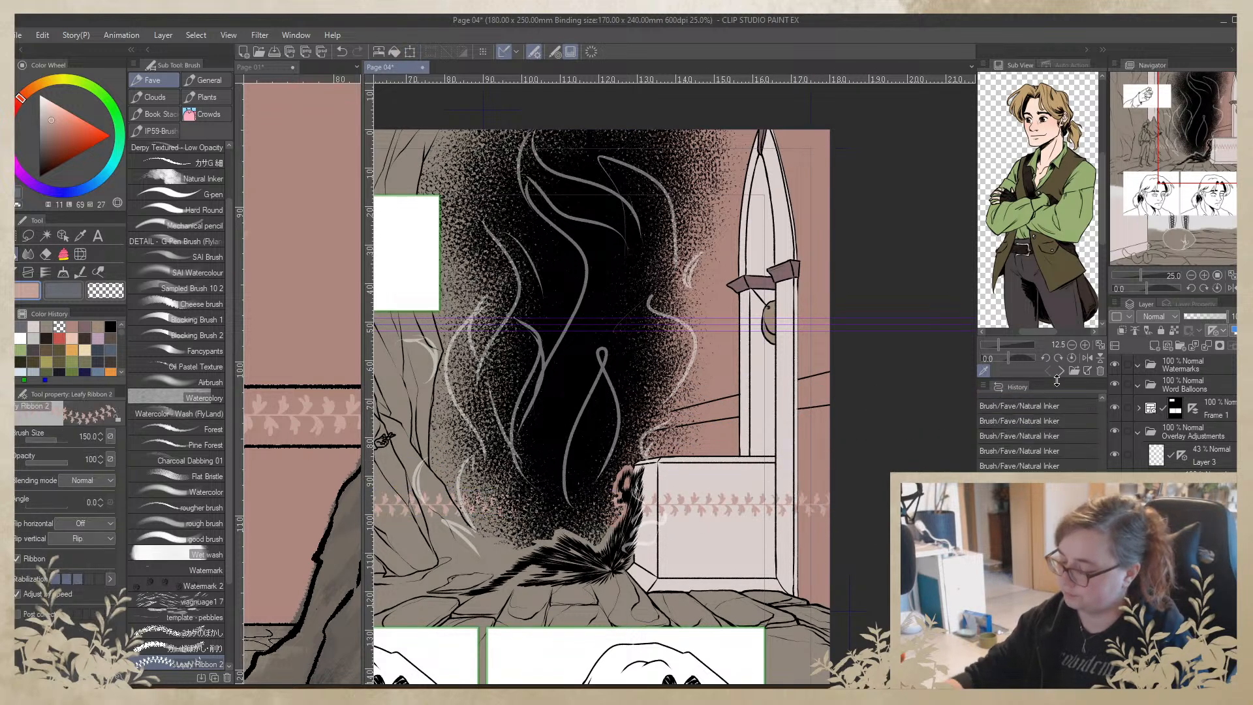
Duplicate the ribbon layer and move the copy up onto the angled wall band behind the pillar
right_click(1198, 561)
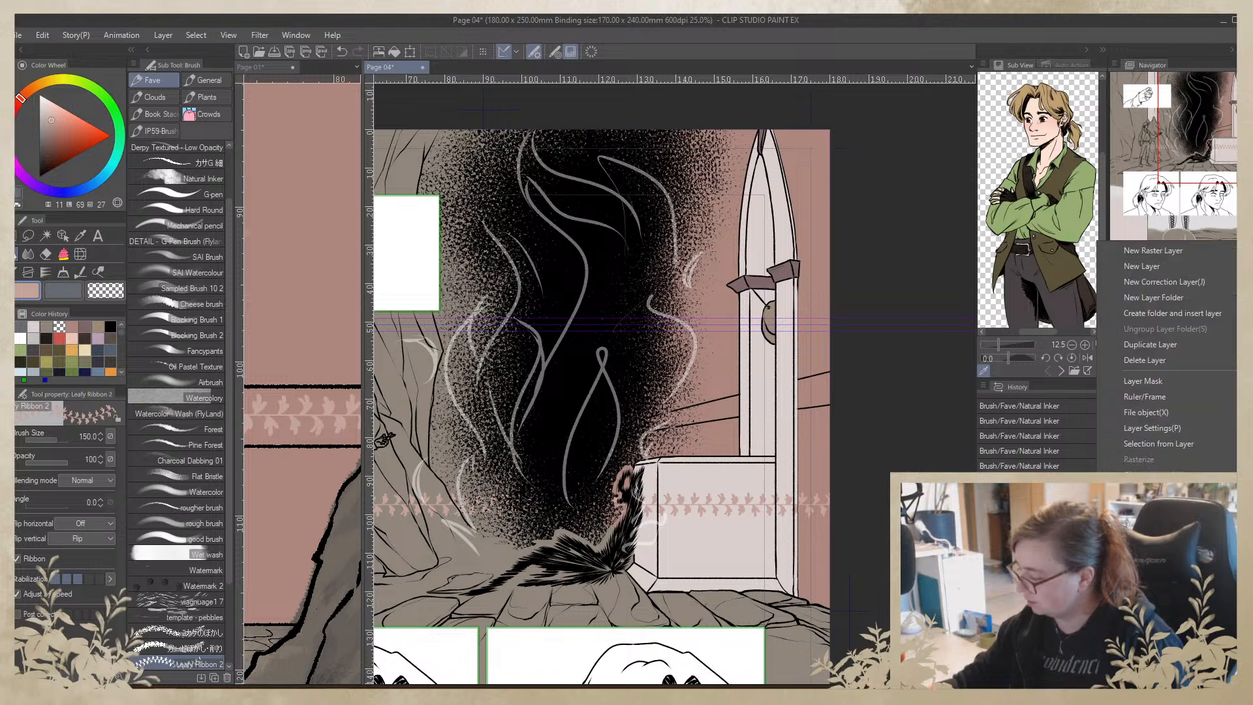
left_click(1195, 345)
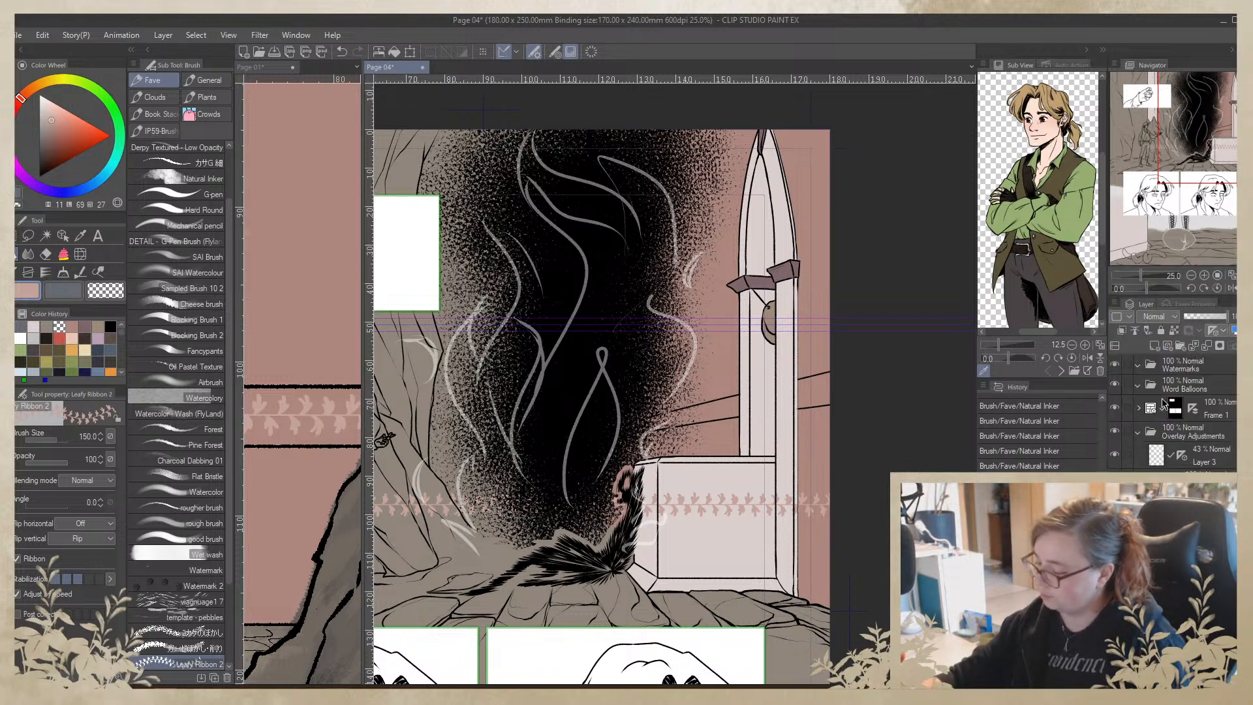
key("ctrl+t")
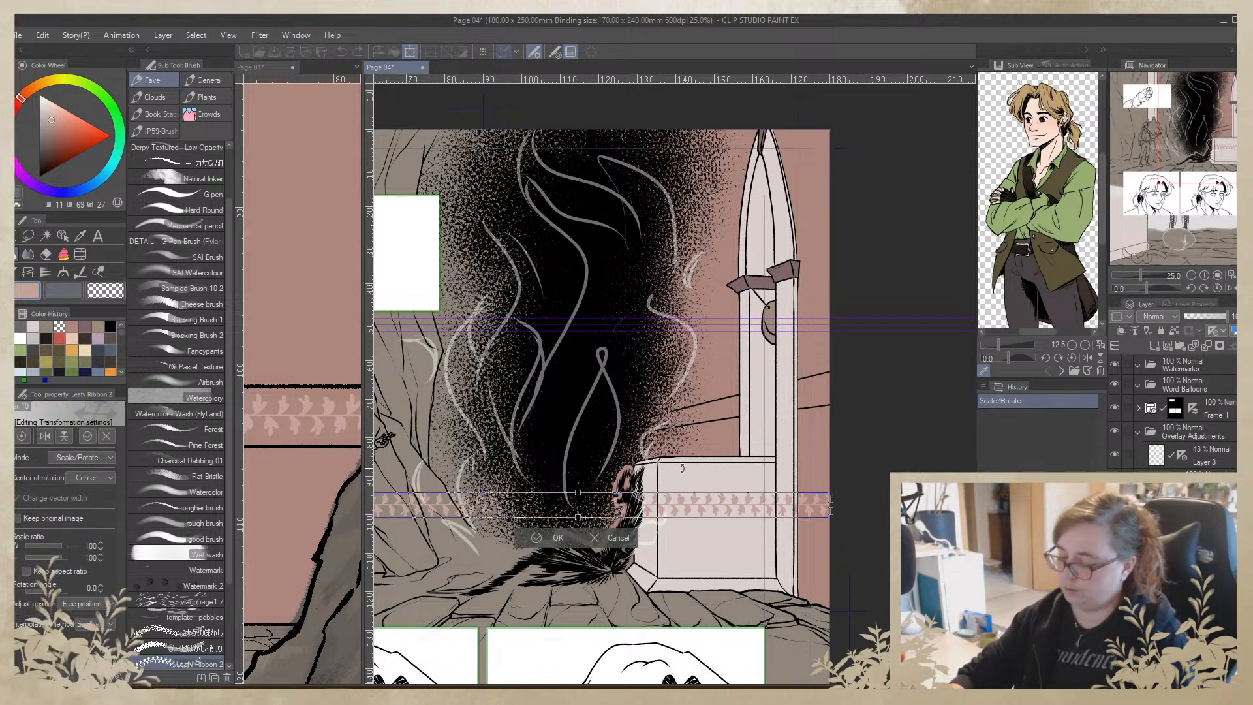
left_click_drag(632, 514, 749, 415)
key("Return")
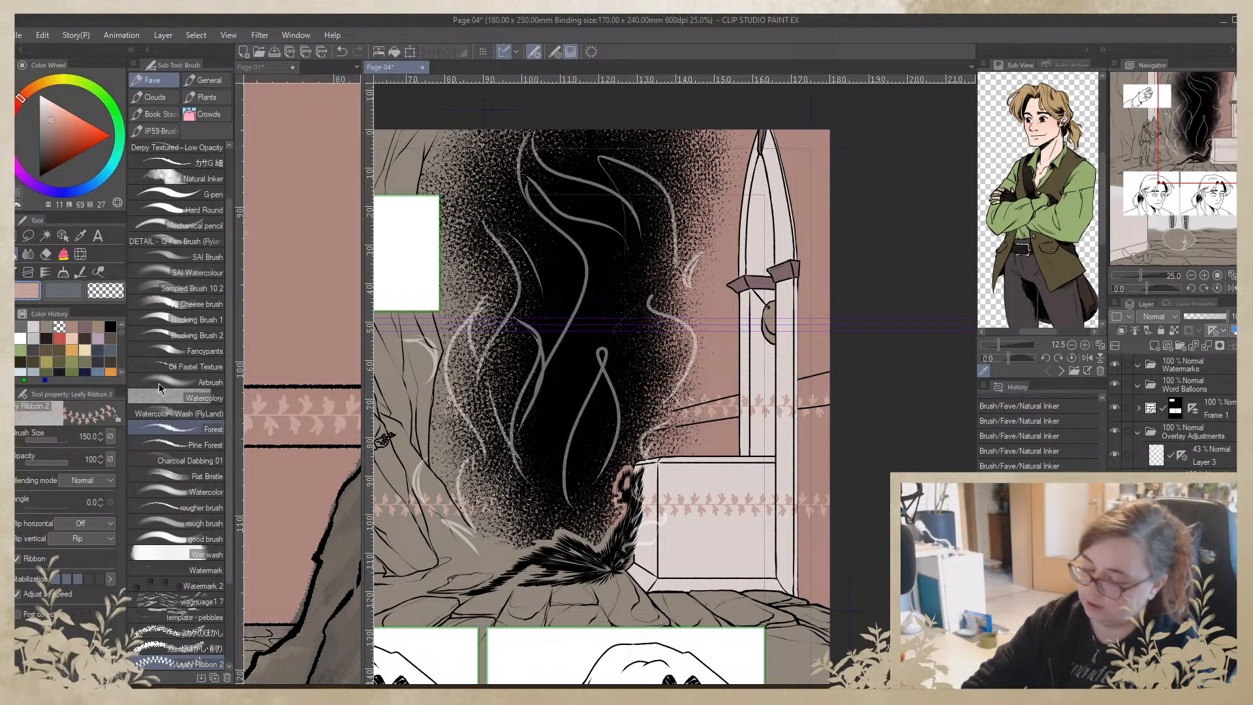
Cut away the copied ribbon's section over the wall and pillar with a rectangular selection
left_click(17, 236)
left_click_drag(571, 314, 907, 469)
key("Delete")
key("ctrl+d")
Slide the remaining ribbon back across the pillar and delete the section lying over the wall band
key("ctrl+t")
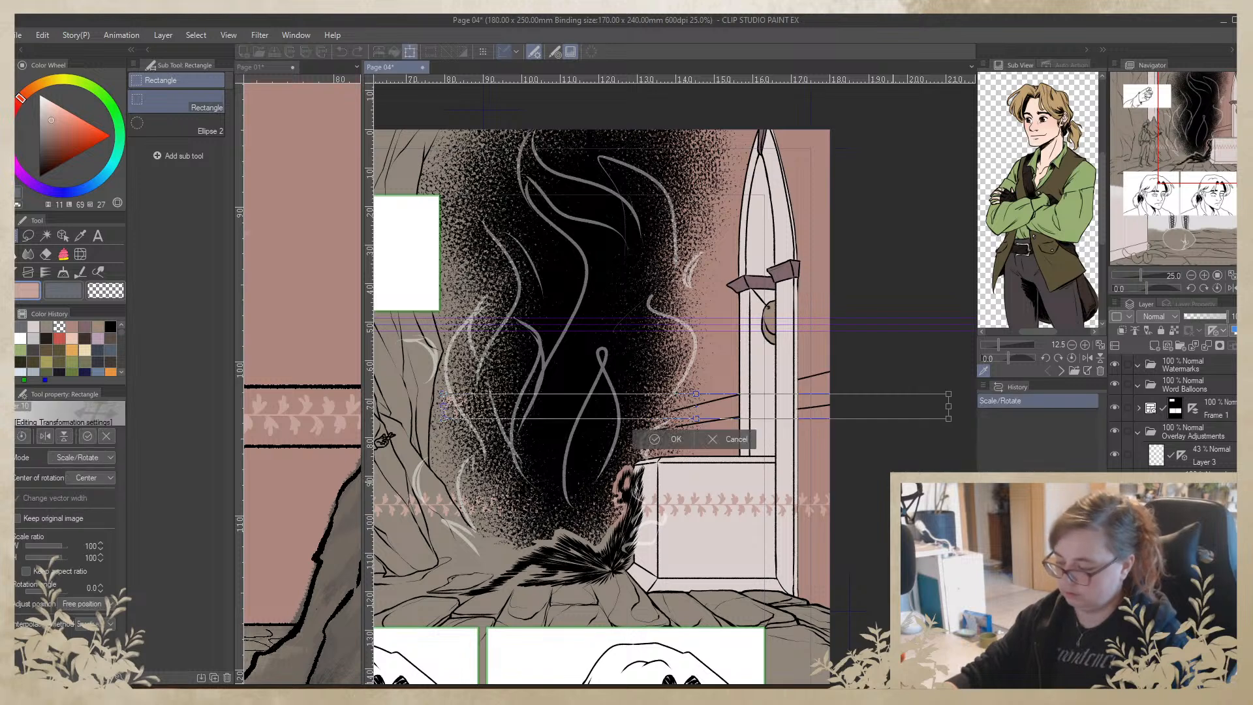
left_click_drag(894, 409, 763, 419)
left_click(852, 392)
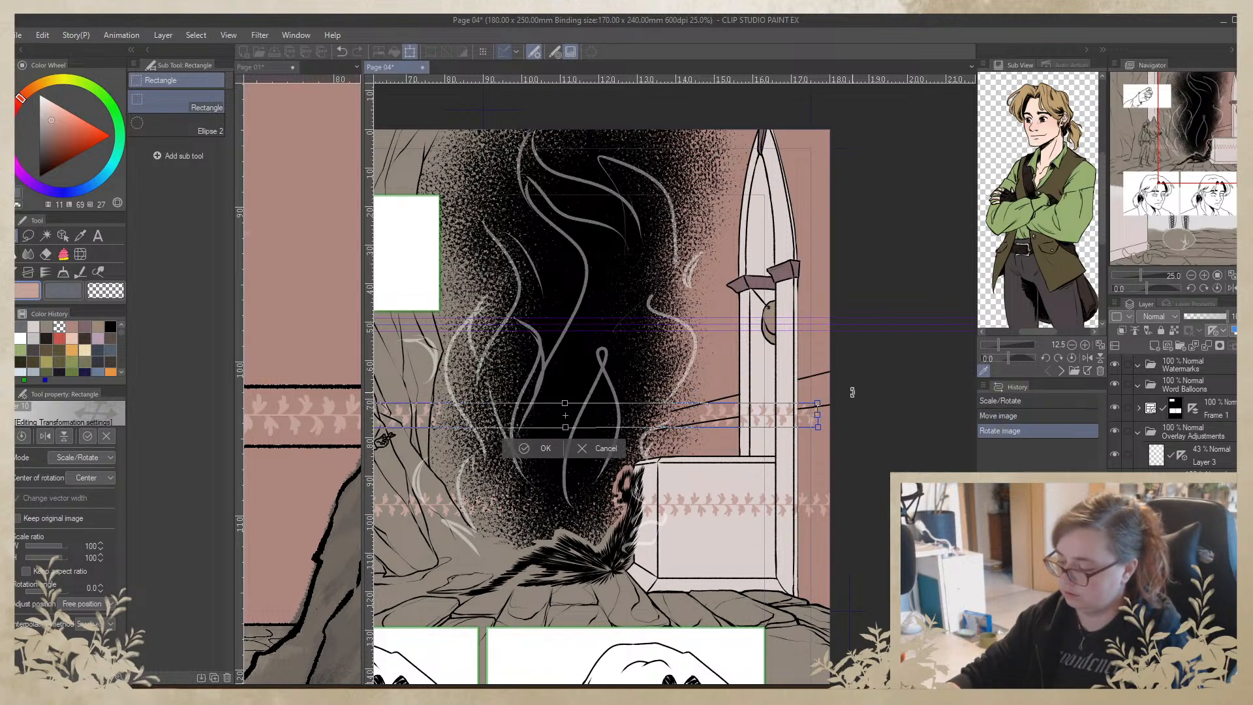
key("Return")
left_click_drag(658, 370, 842, 447)
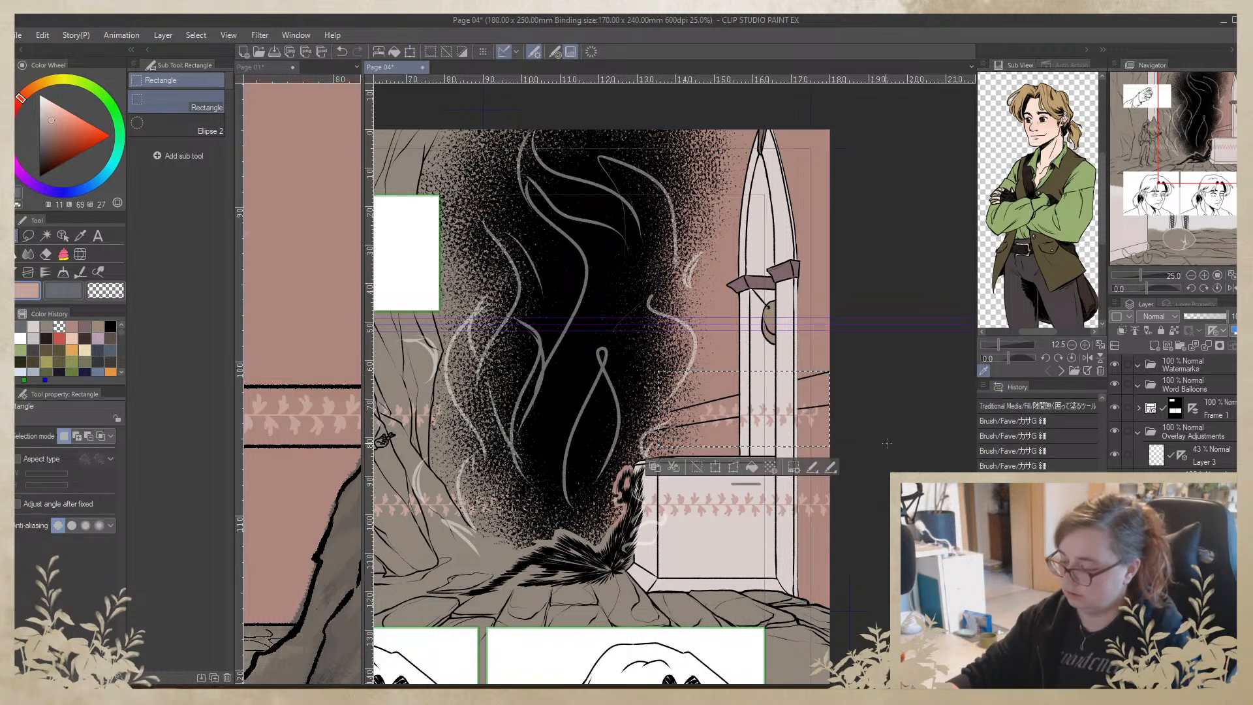
key("Delete")
Clear the selection and move the leftover ribbon piece to the wall strip right of the pillar, rotated to -5.2
key("ctrl+t")
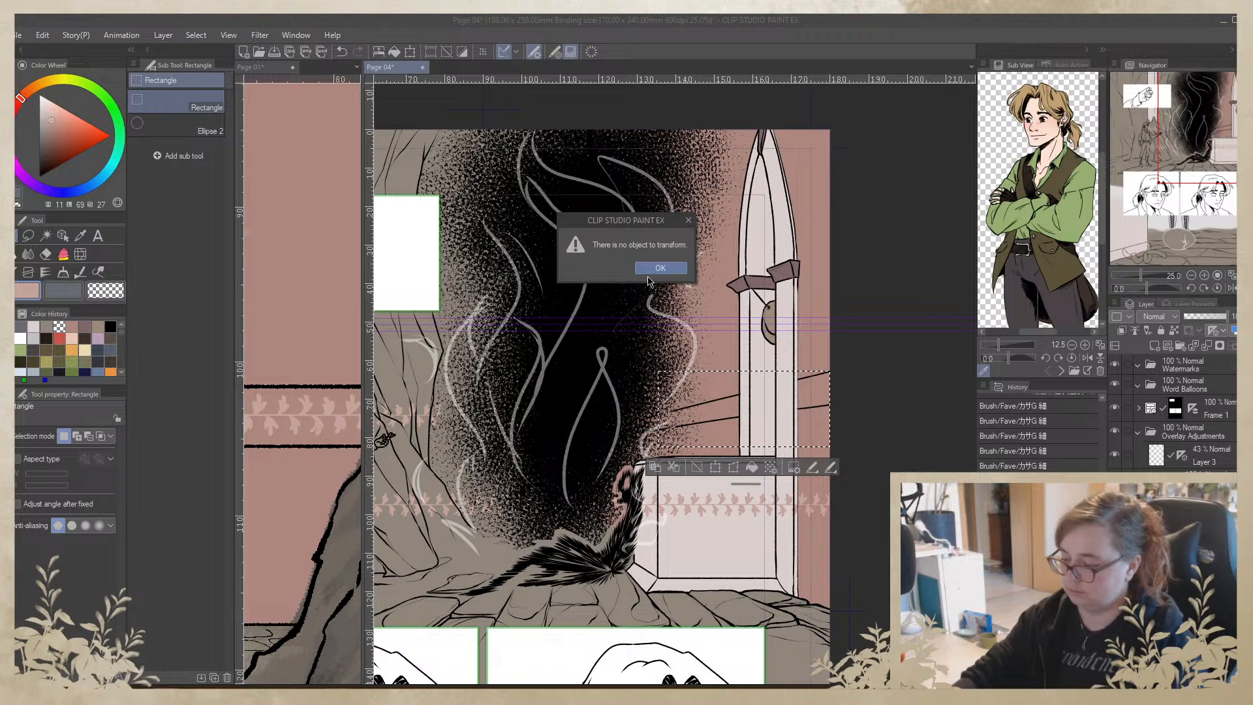
key("Return")
left_click(702, 467)
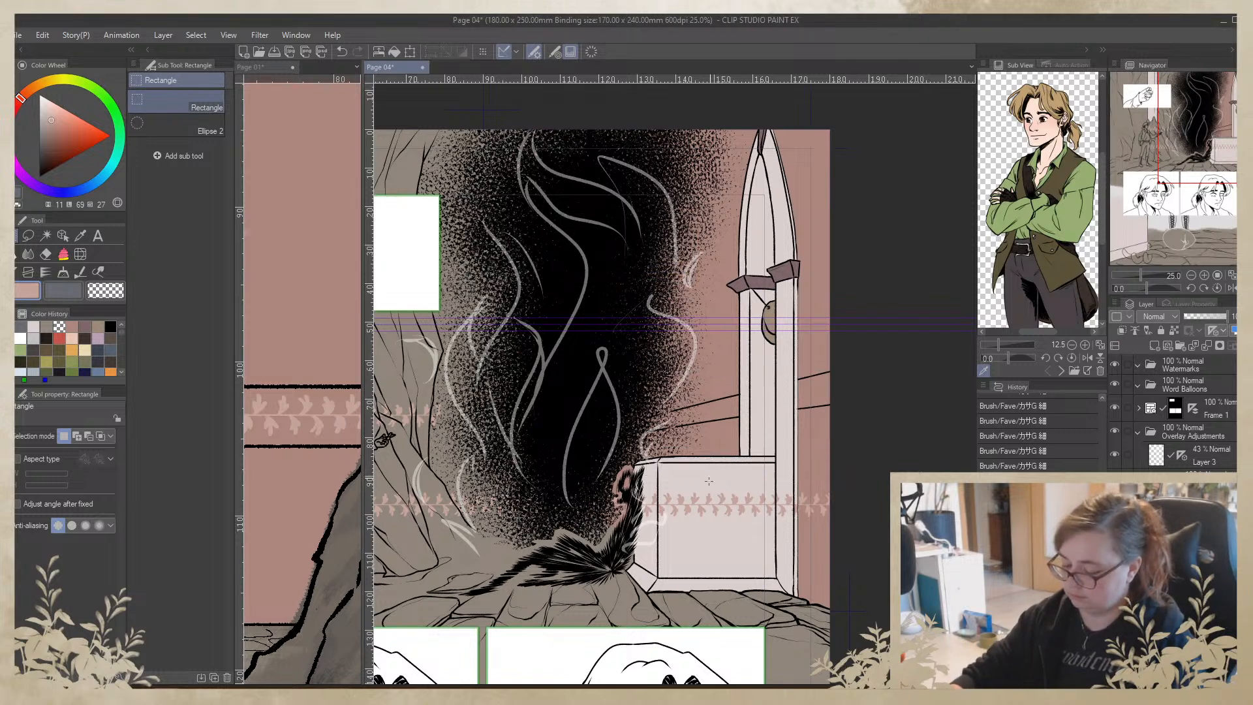
key("ctrl+t")
left_click_drag(425, 418, 898, 390)
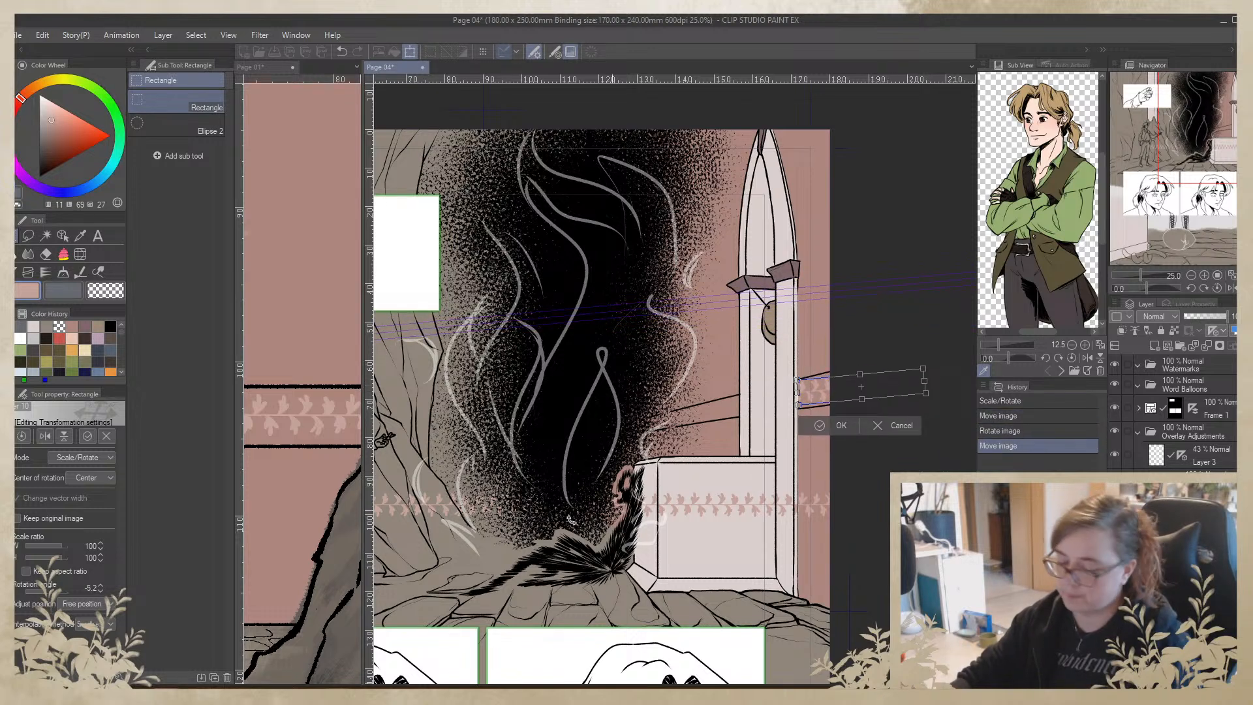
left_click(108, 457)
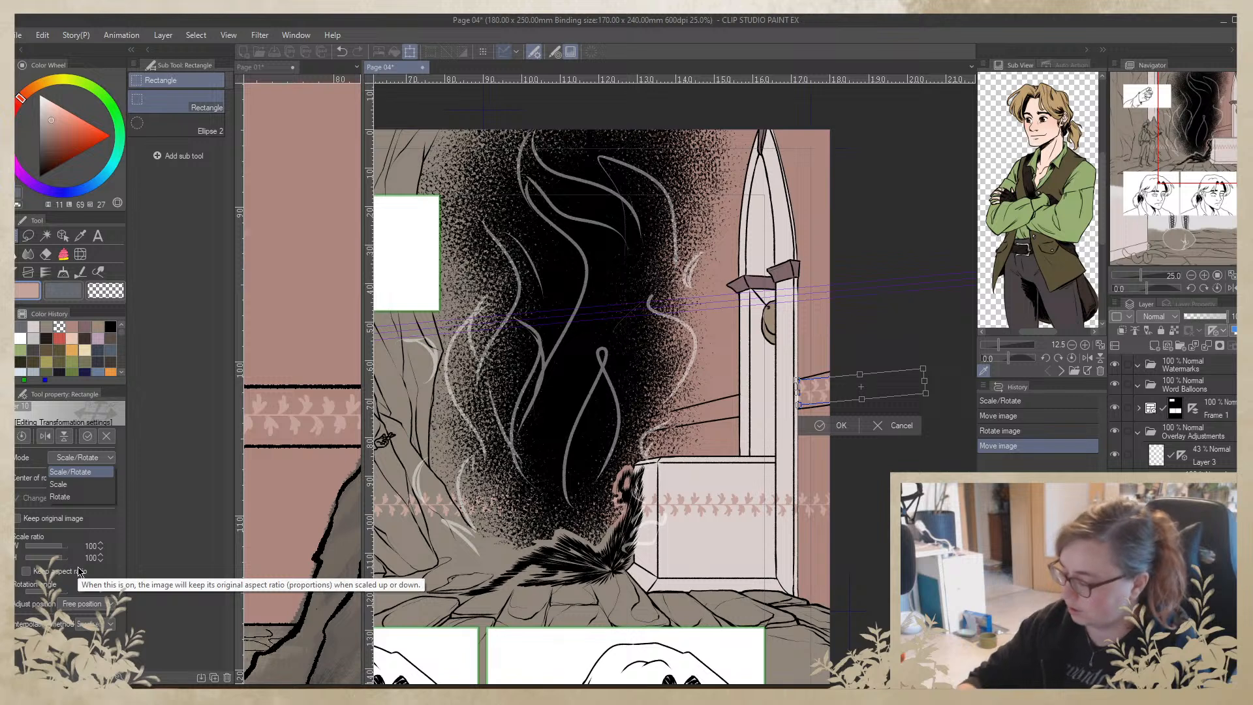
left_click(45, 41)
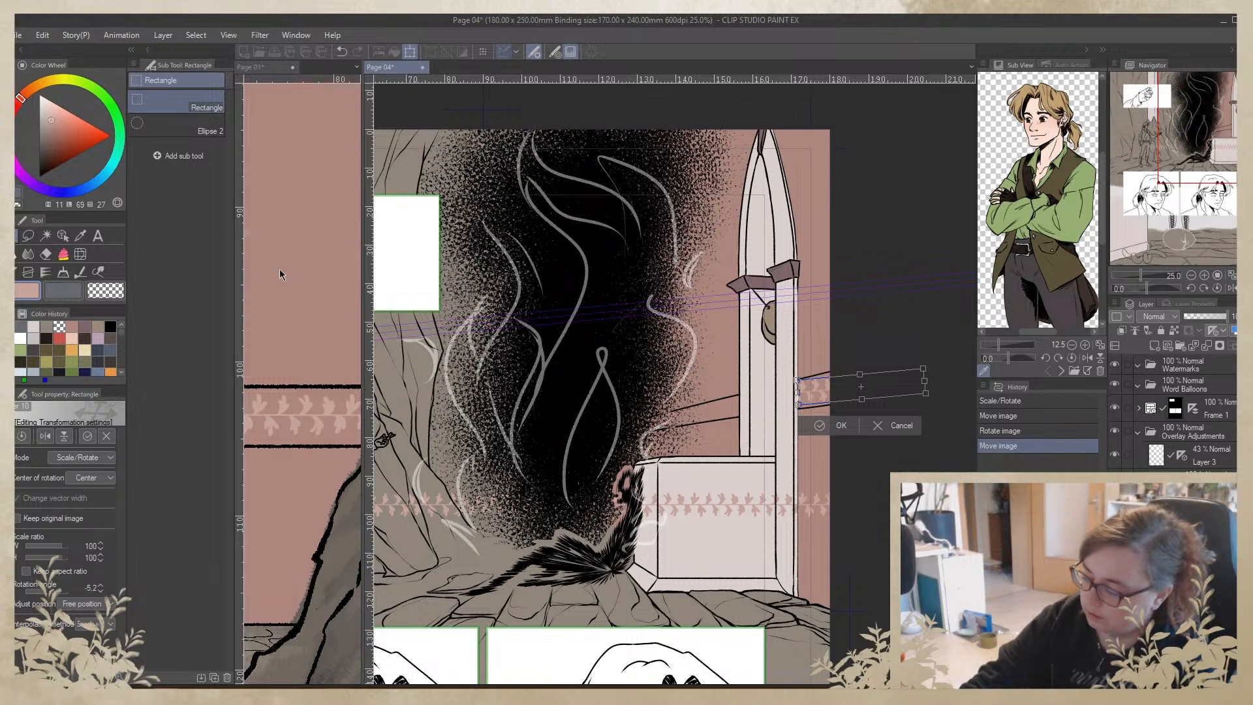
left_click(826, 432)
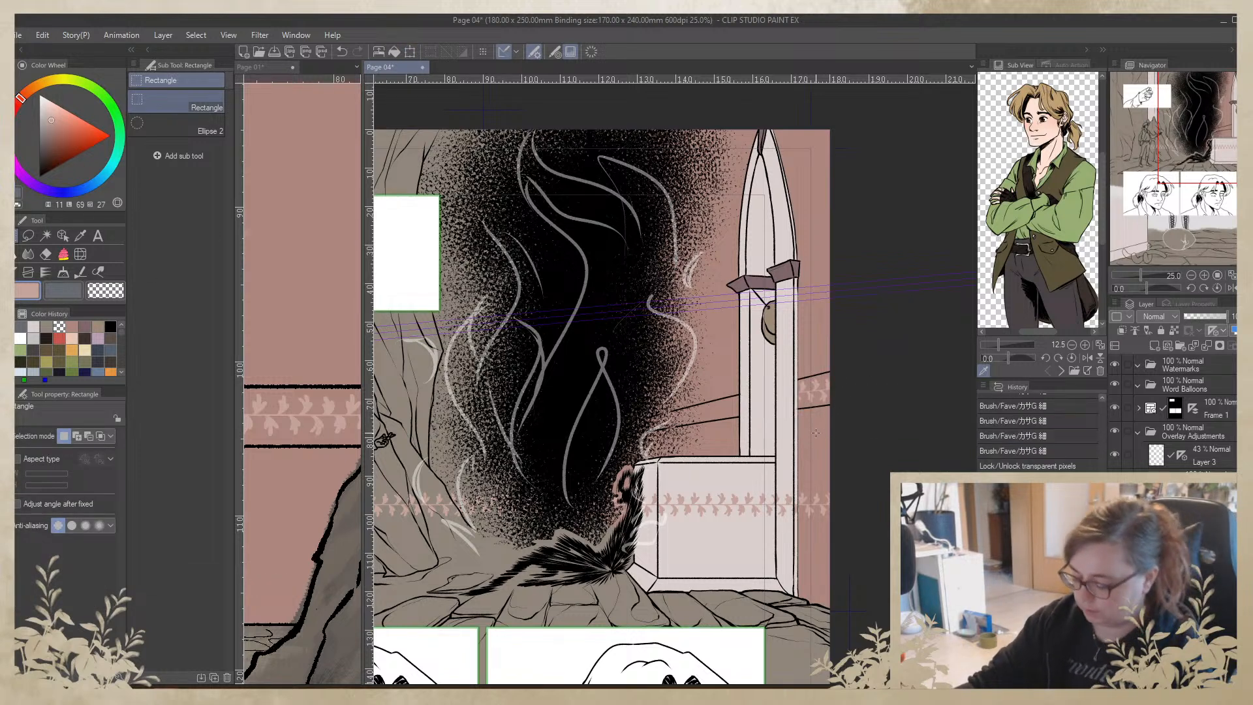
Distort the leafy ribbon piece on the wall strip beside the pillar so it follows the slanted wall band, and apply the transformation
left_click(43, 35)
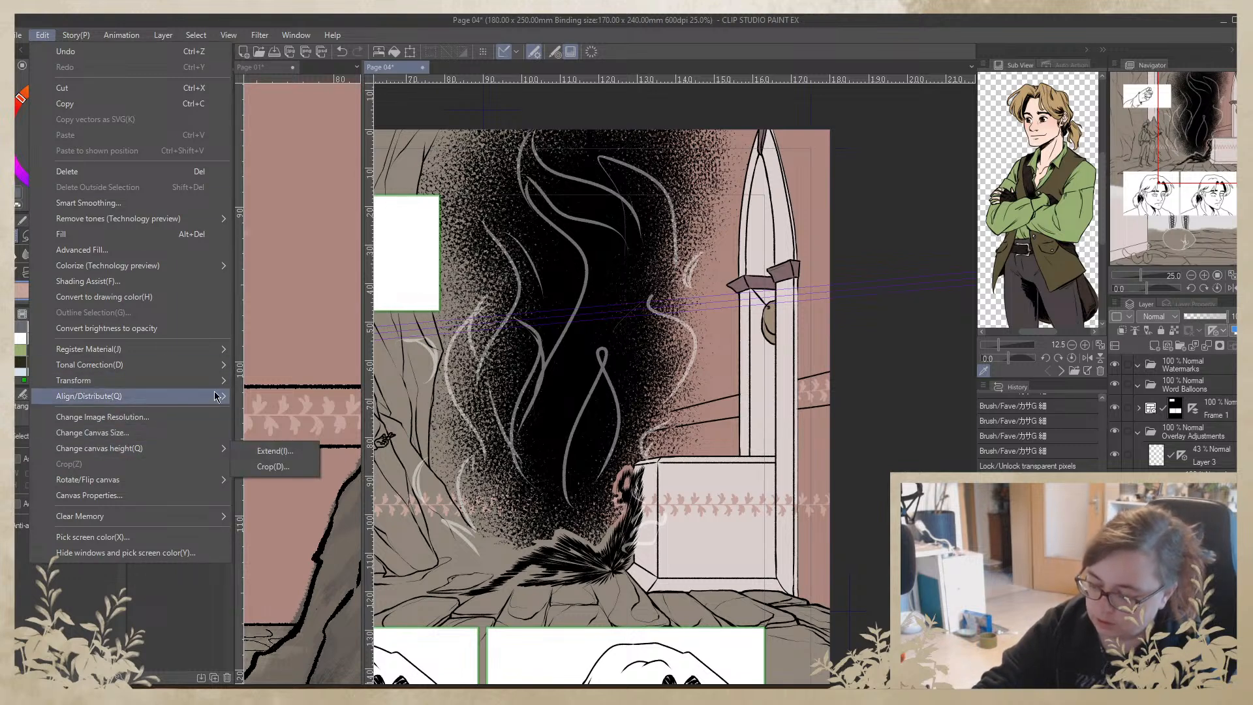
mouse_move(218, 381)
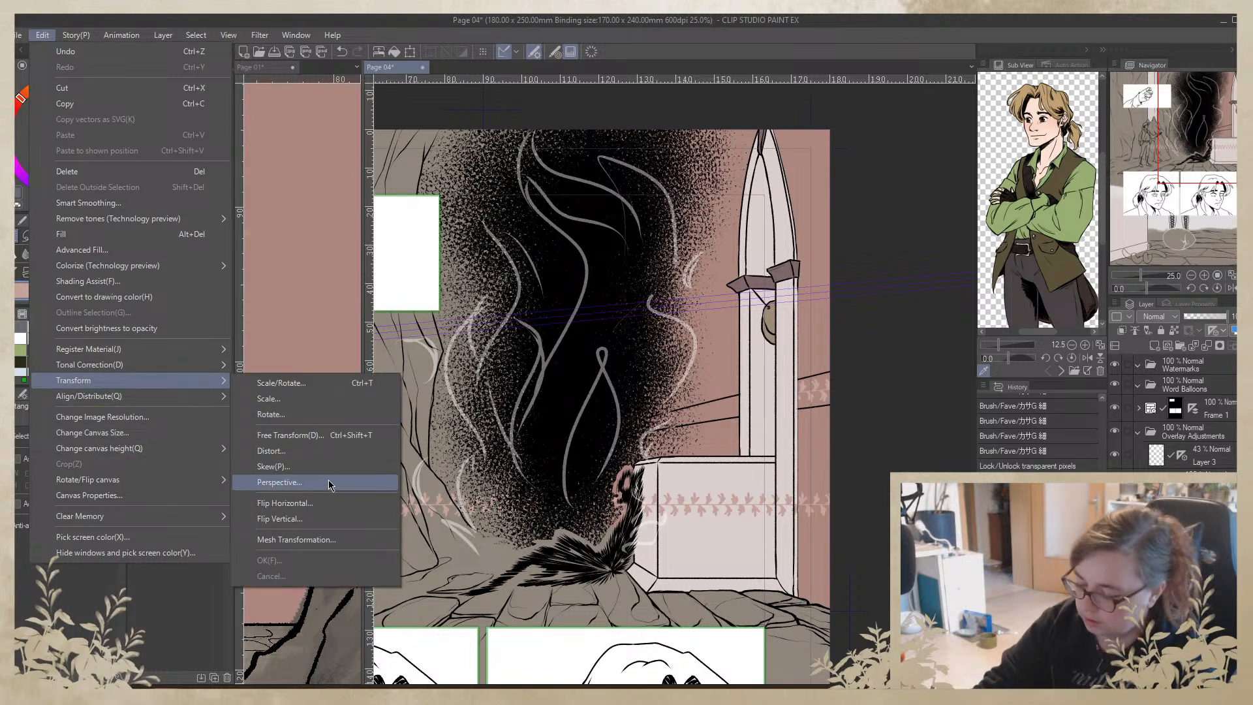
left_click(324, 451)
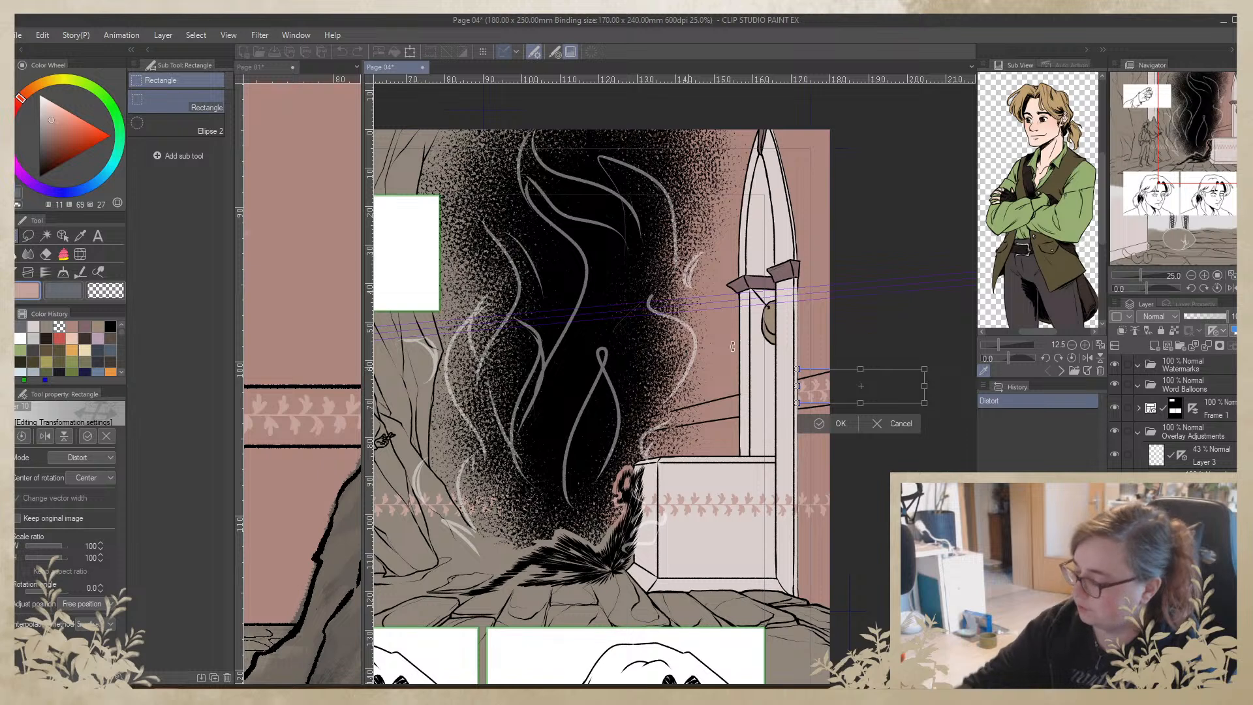
left_click_drag(924, 369, 925, 341)
left_click_drag(799, 405, 799, 377)
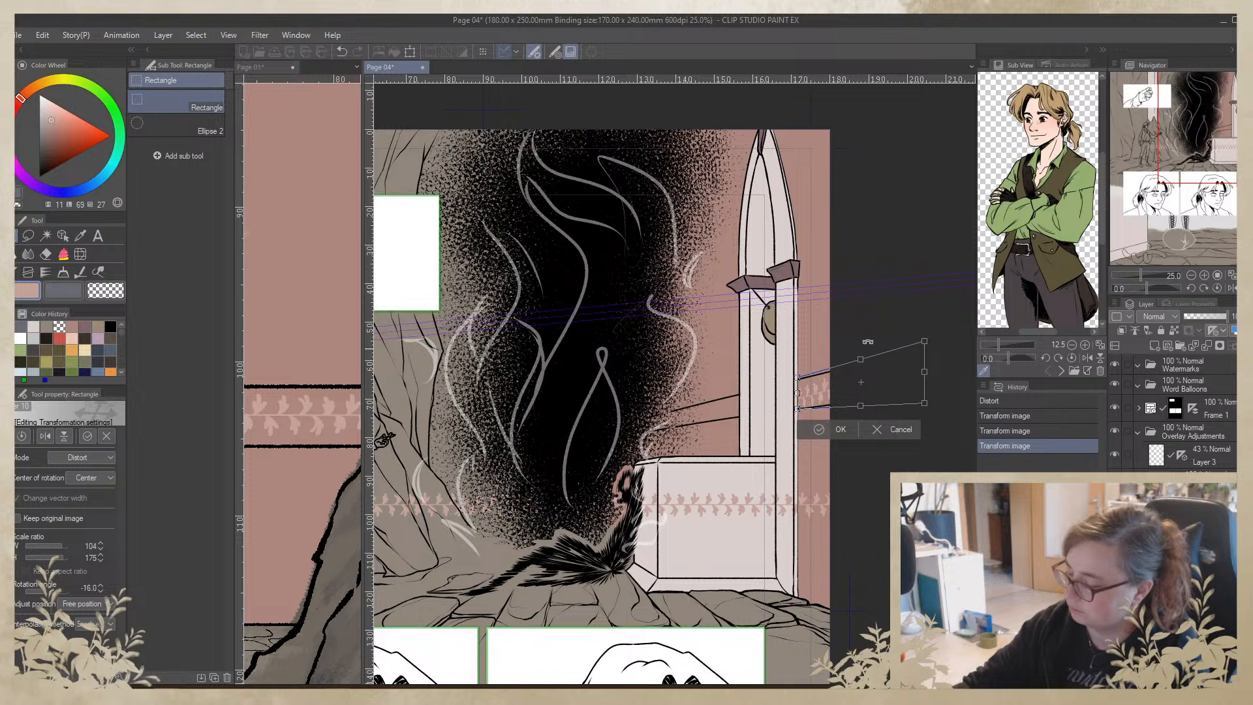
left_click_drag(925, 406, 927, 396)
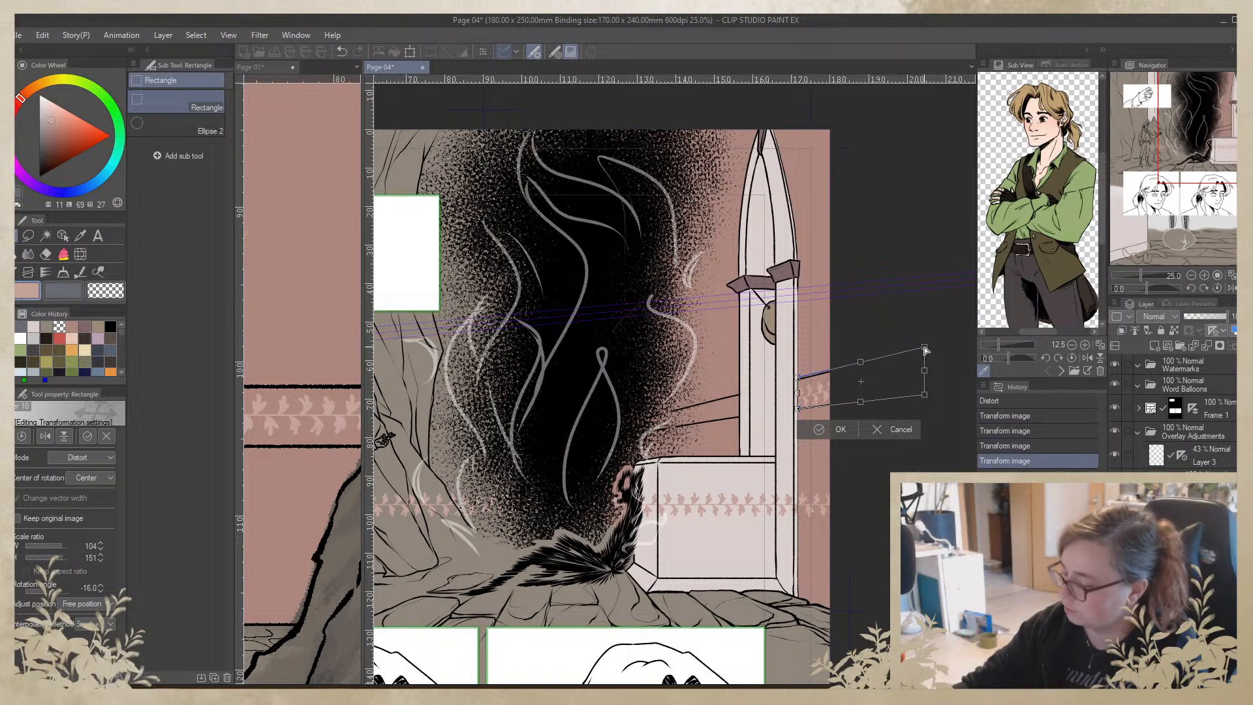
left_click_drag(924, 350, 924, 349)
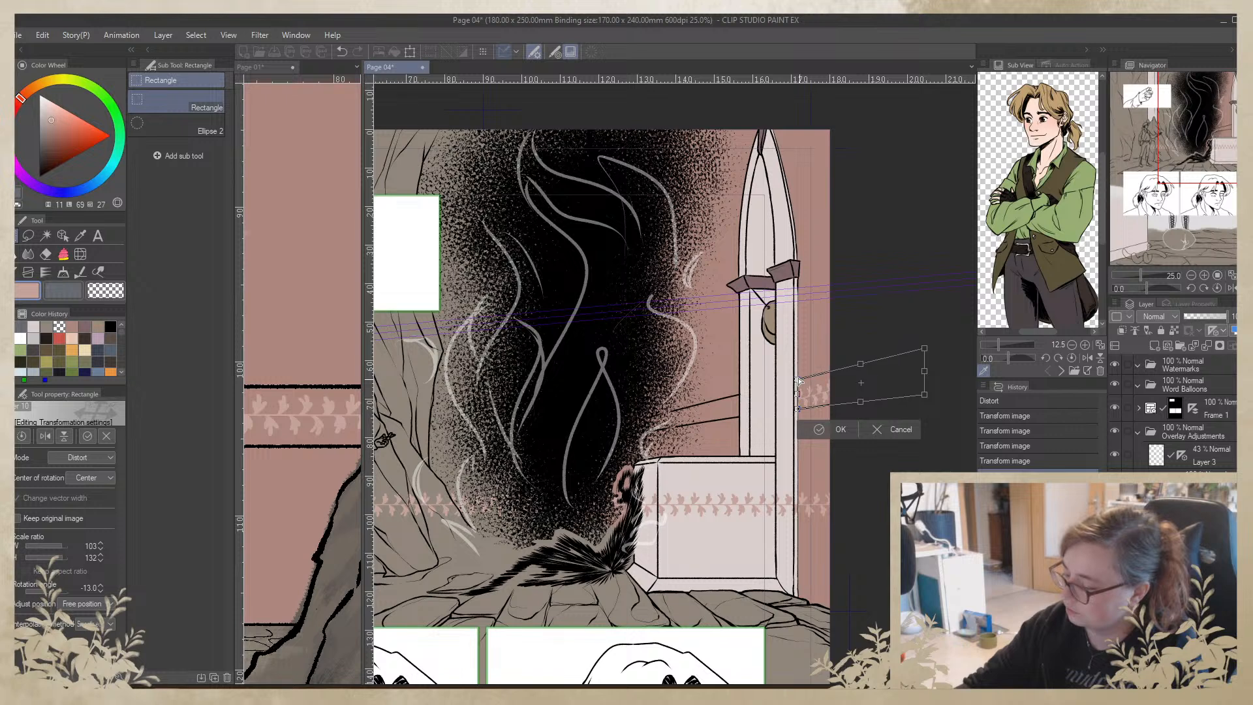
left_click_drag(799, 381, 839, 402)
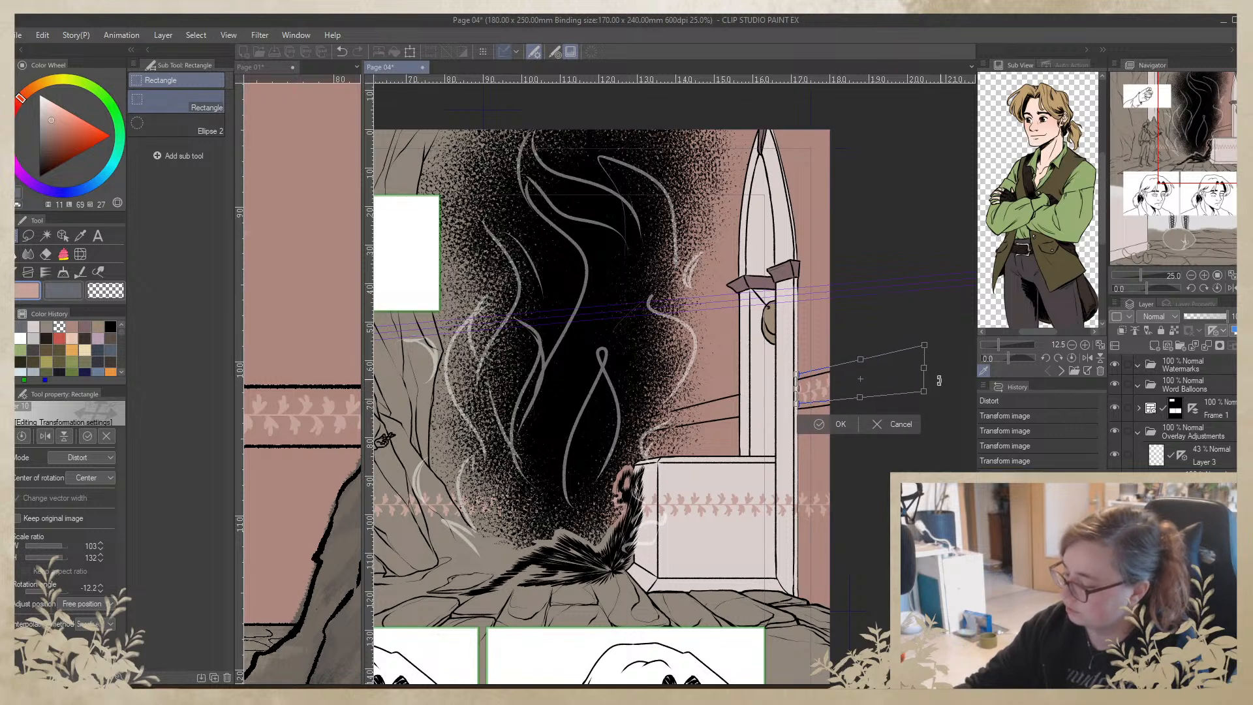
mouse_move(890, 380)
left_mouse_down()
mouse_move(912, 376)
mouse_move(901, 377)
left_mouse_up()
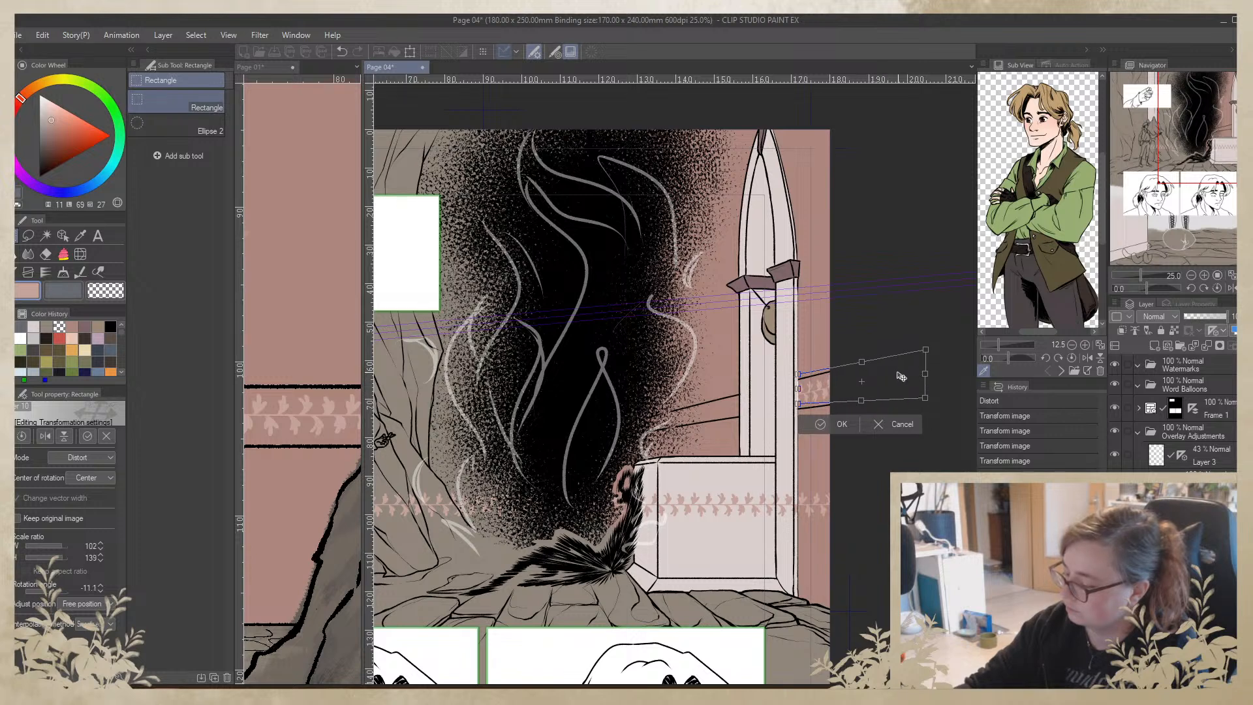
left_click(822, 425)
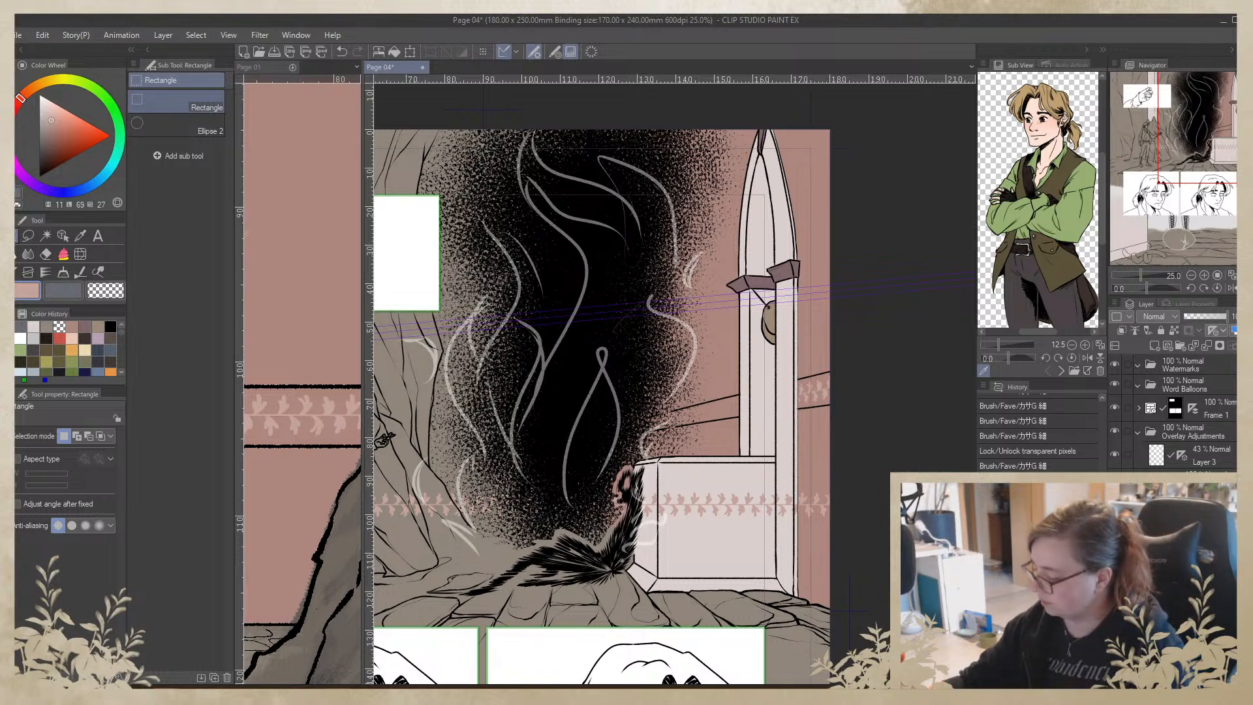
Flip the long leafy ribbon crossing the pillar base horizontally and apply the transformation
left_click(1207, 347)
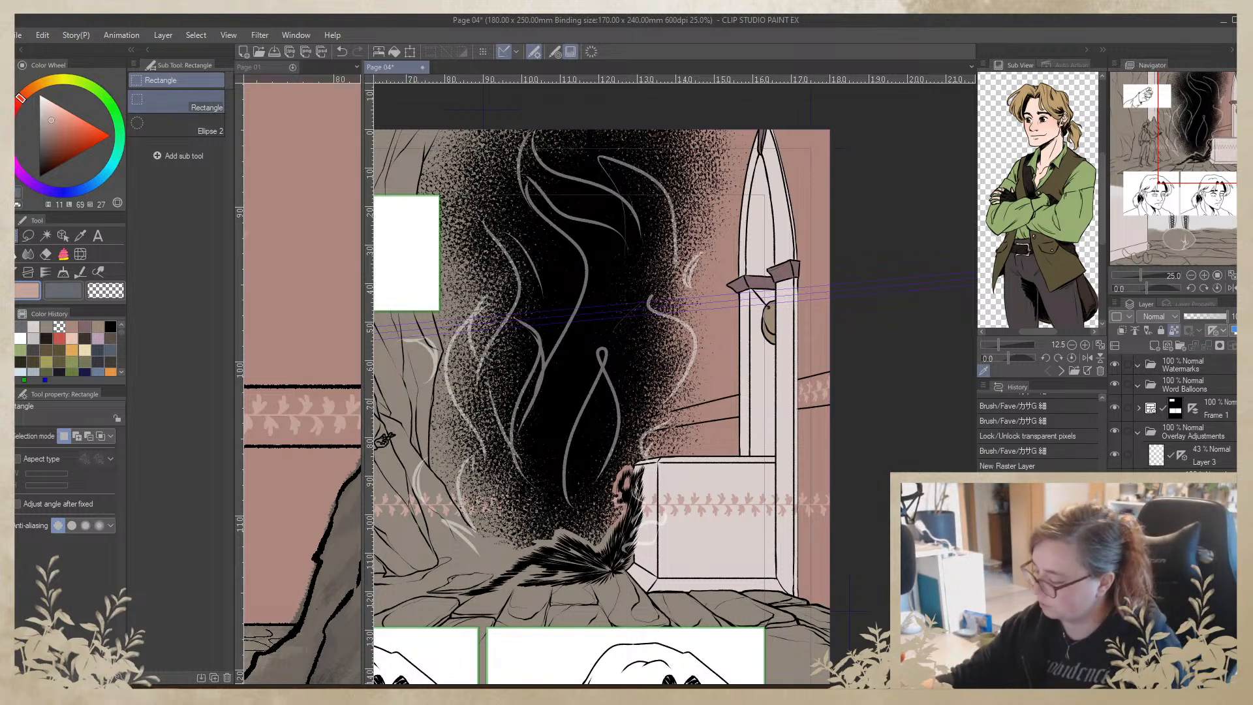
key("ctrl+t")
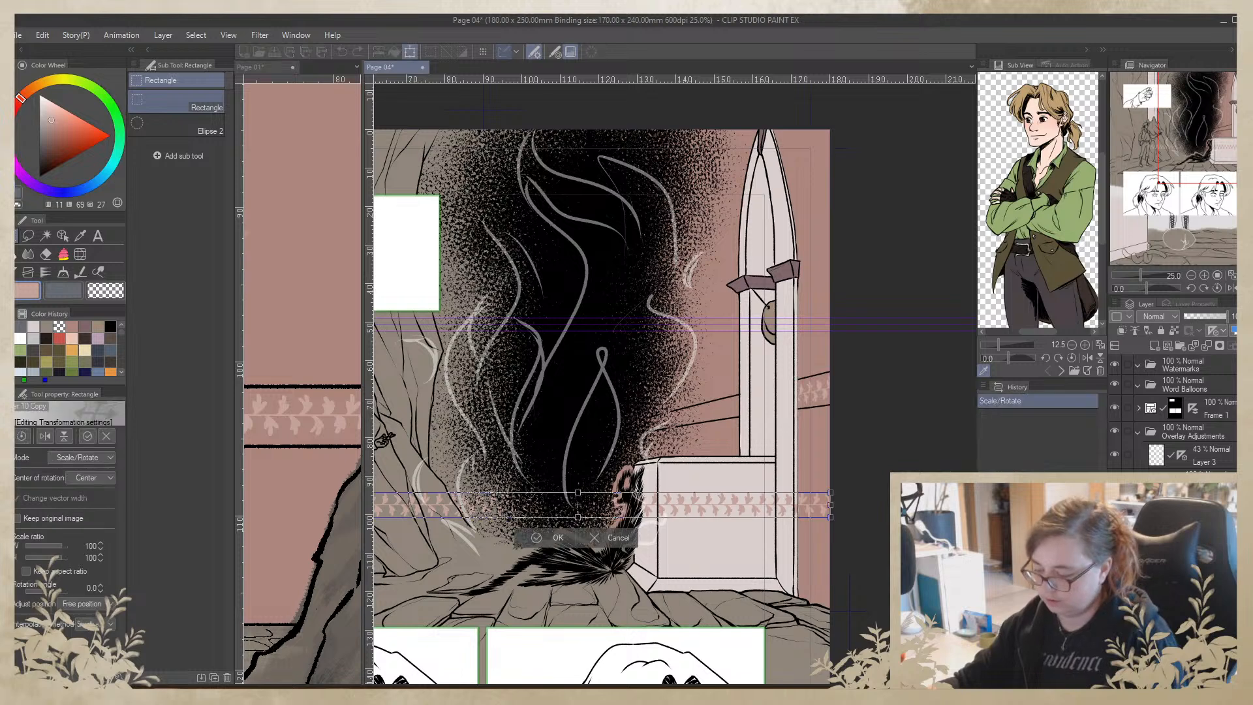
left_click(45, 437)
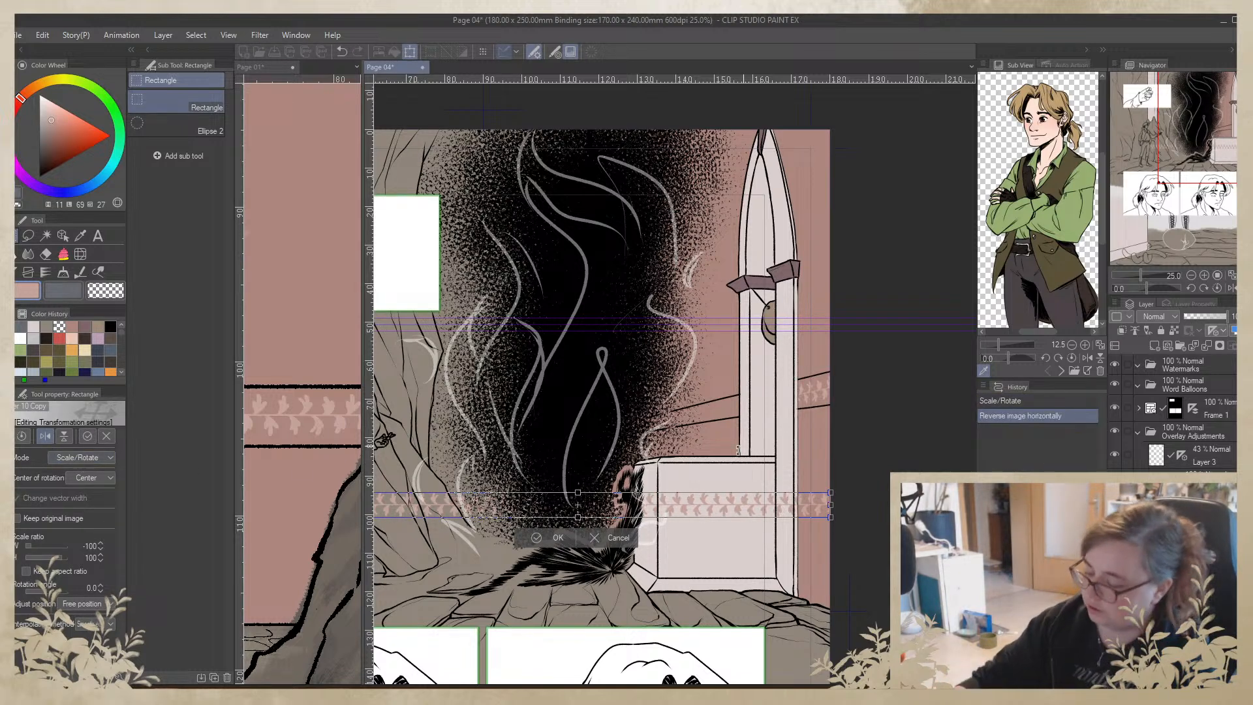
left_click(290, 437)
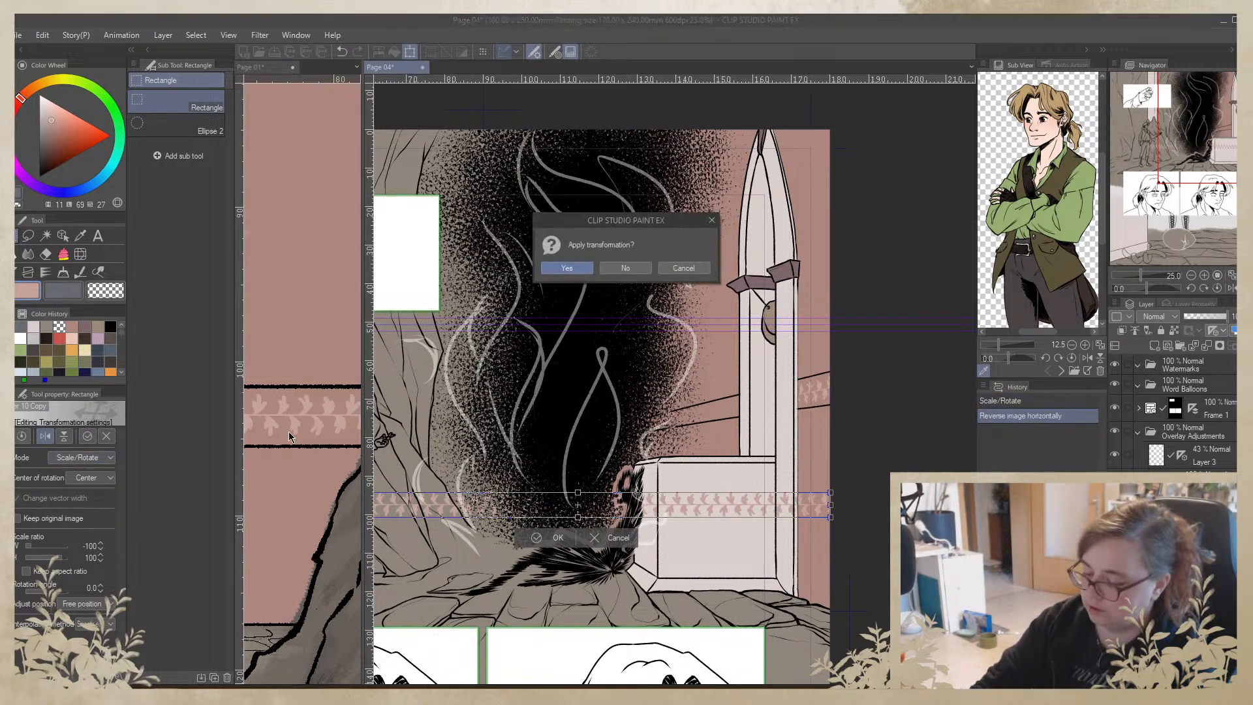
left_click(566, 268)
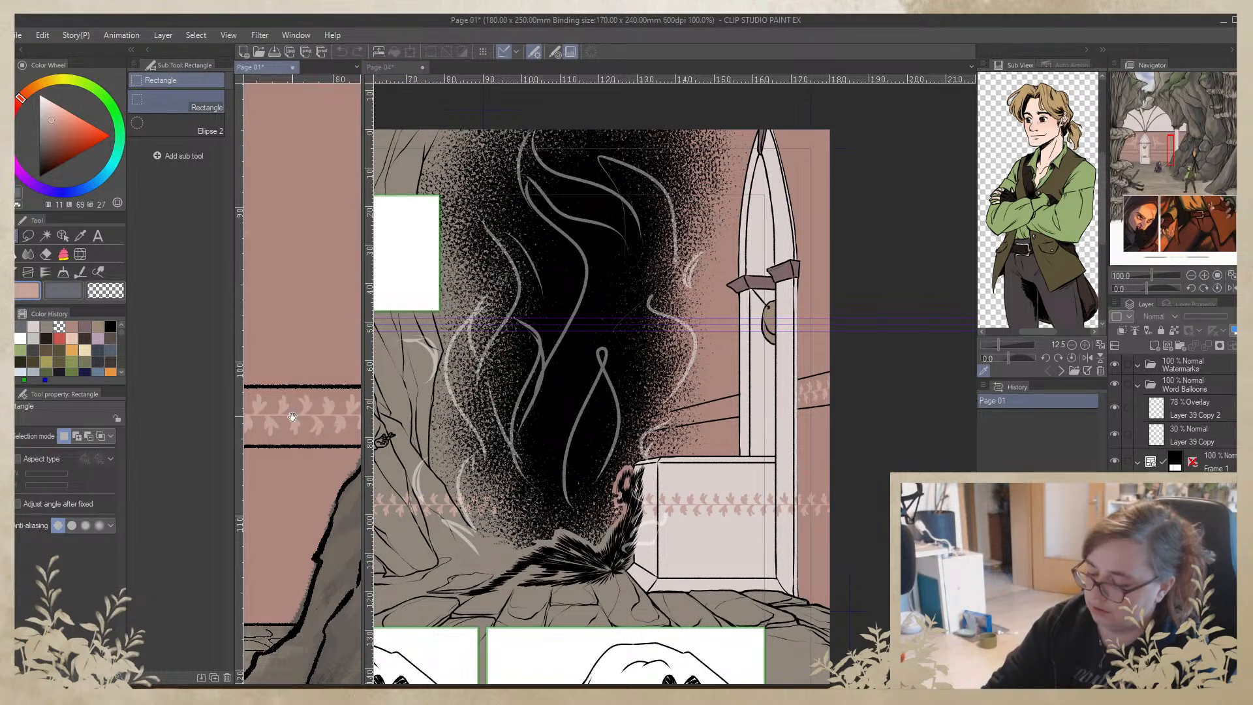
Check the ribbon on page 01's wall, and move the flipped ribbon on page 04 up to the wall band between smoke and pillar
left_click_drag(292, 417, 391, 432)
left_click_drag(258, 429, 394, 439)
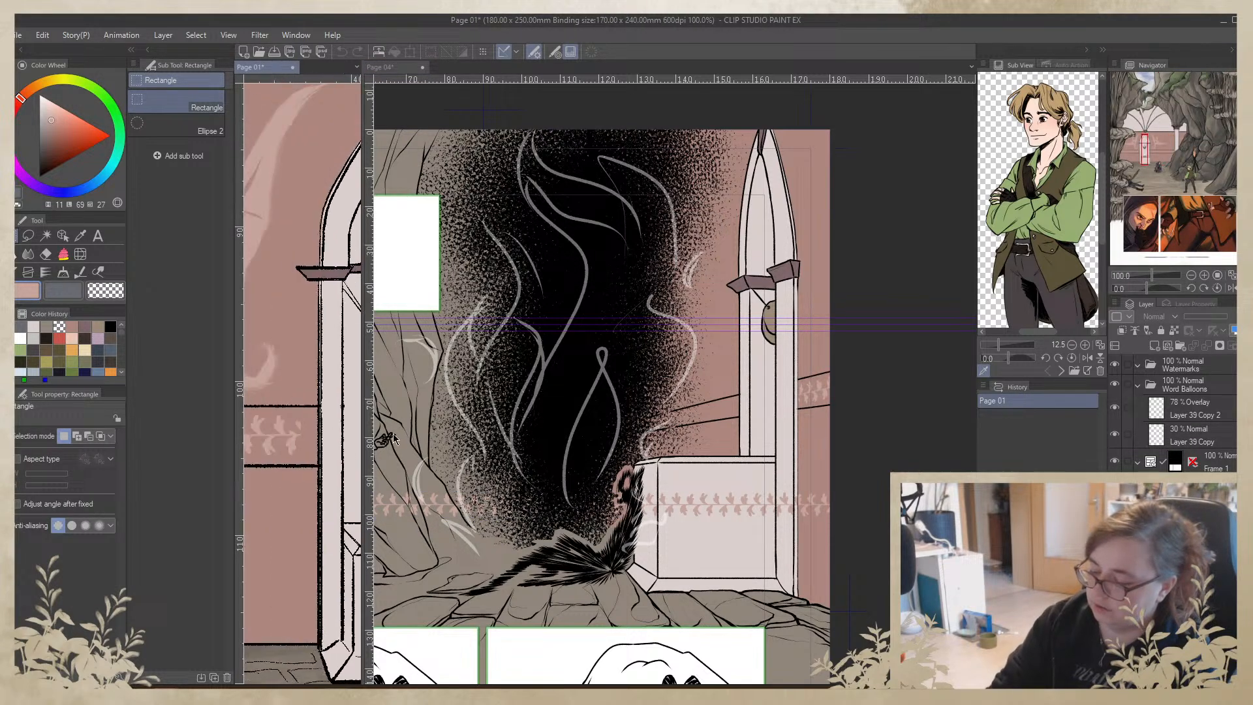
left_click(748, 526)
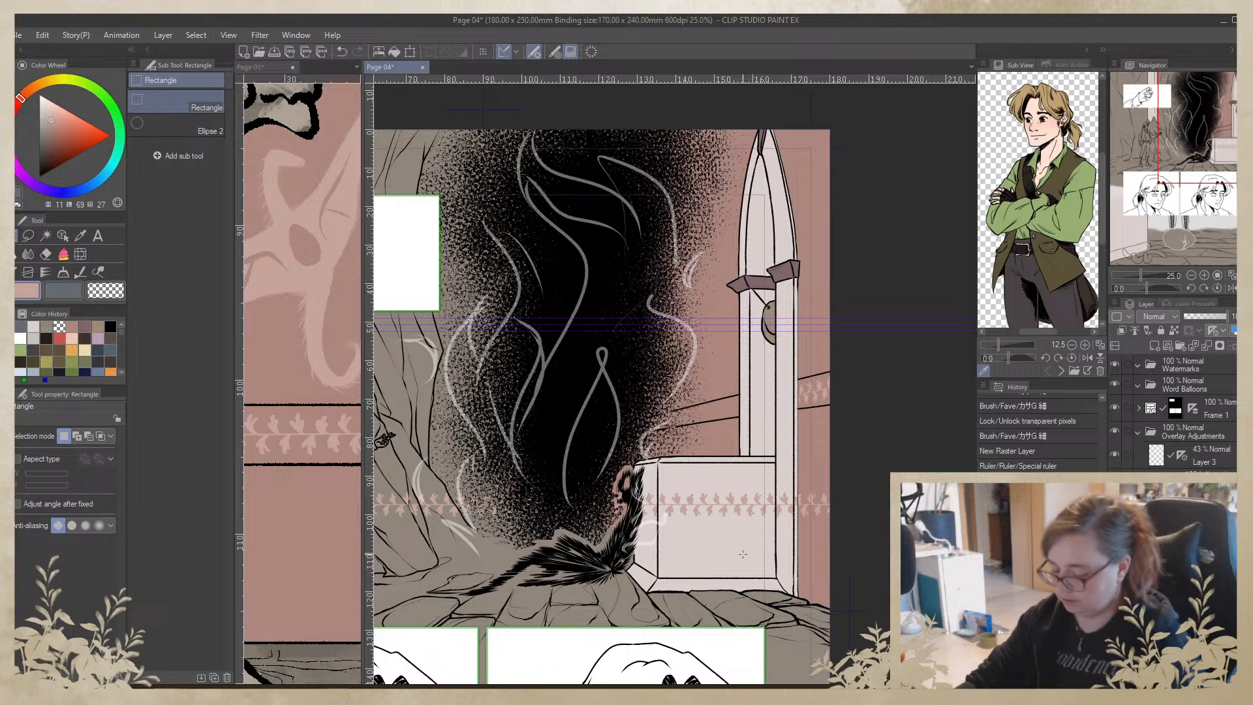
key("ctrl+t")
mouse_move(801, 499)
left_mouse_down()
mouse_move(797, 482)
mouse_move(620, 447)
mouse_move(700, 417)
left_mouse_up()
key("Return")
left_click_drag(628, 485, 792, 472)
key("ctrl+t")
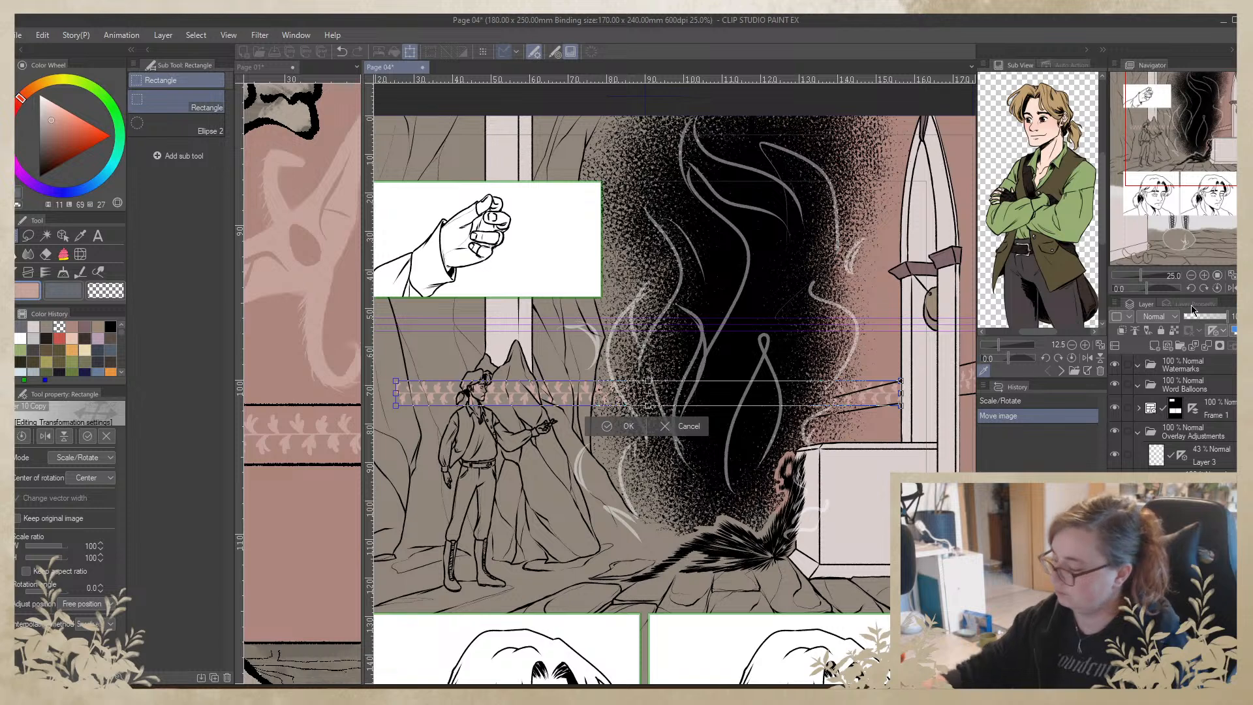
left_click(1190, 278)
left_click(624, 418)
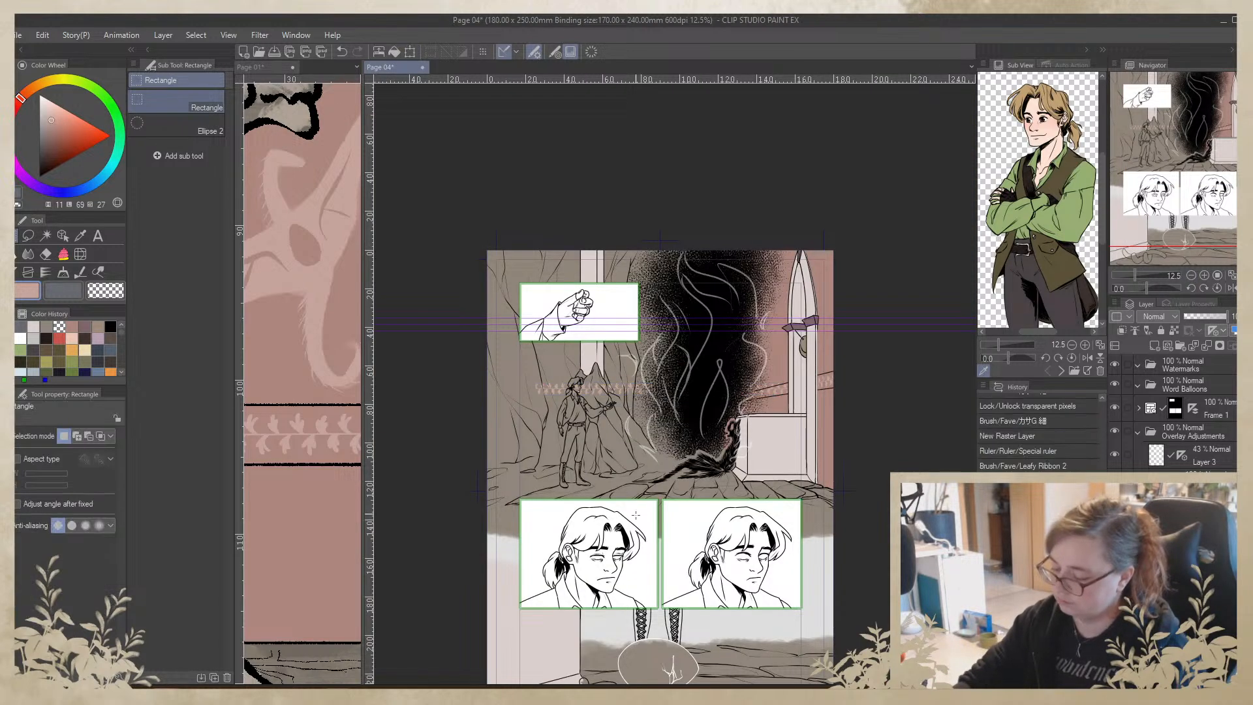
Distort the moved ribbon, pulling the corners of its far end inward toward the pillar to shorten the pattern
left_click(43, 35)
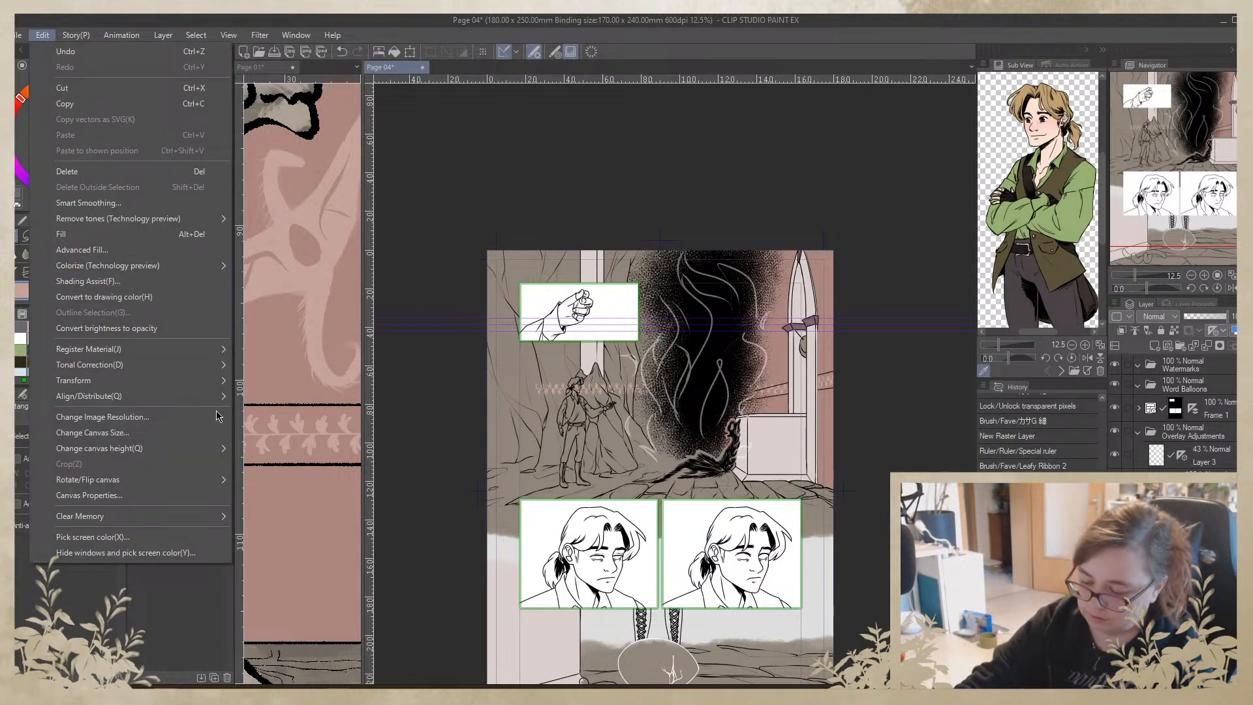
mouse_move(219, 382)
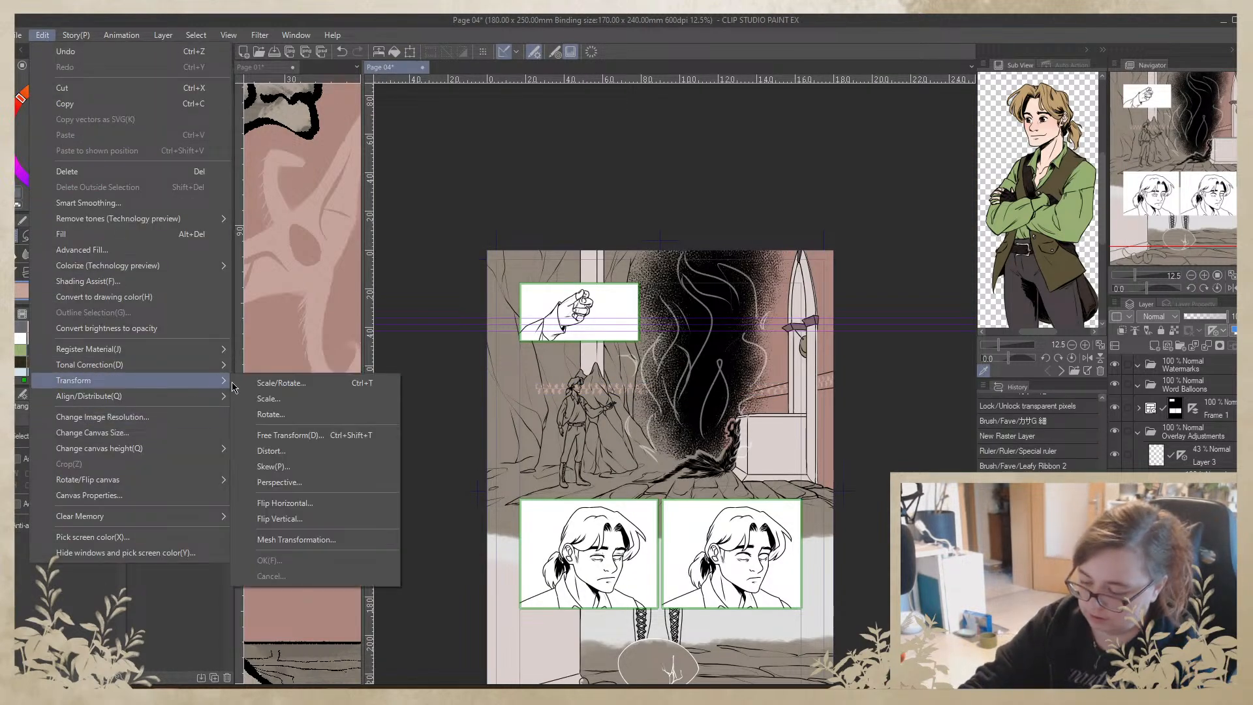
left_click(344, 443)
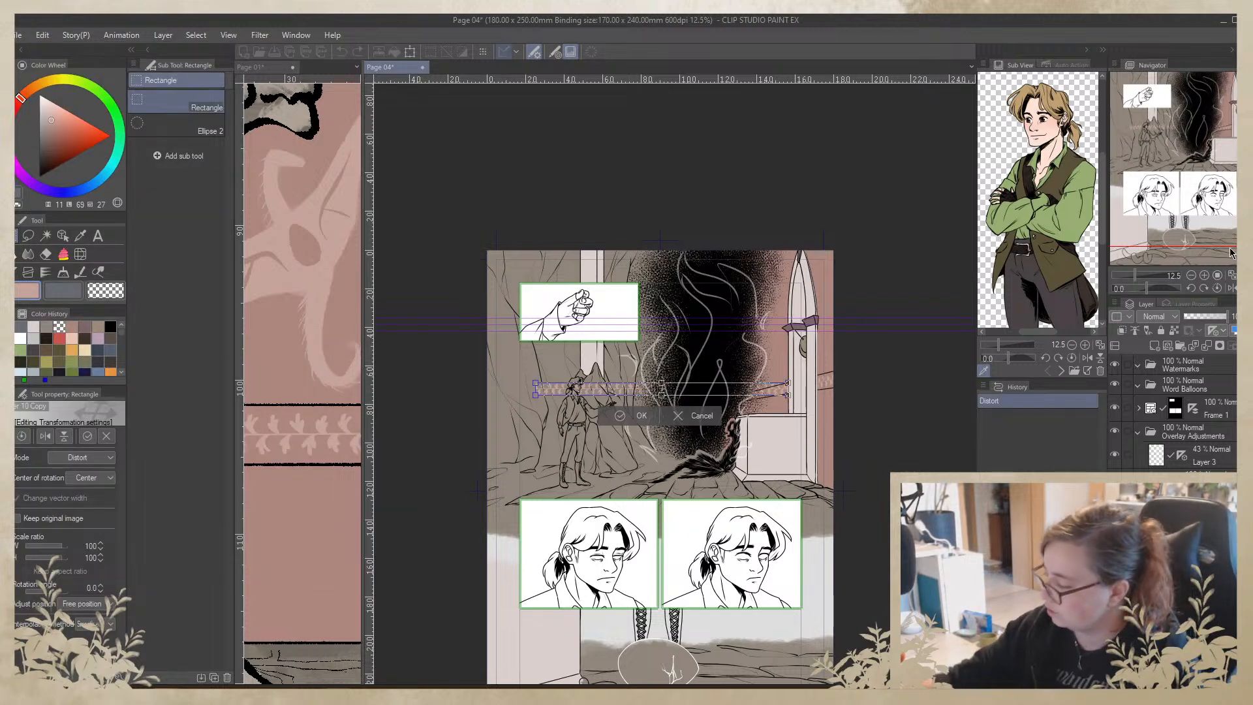
left_click(1204, 274)
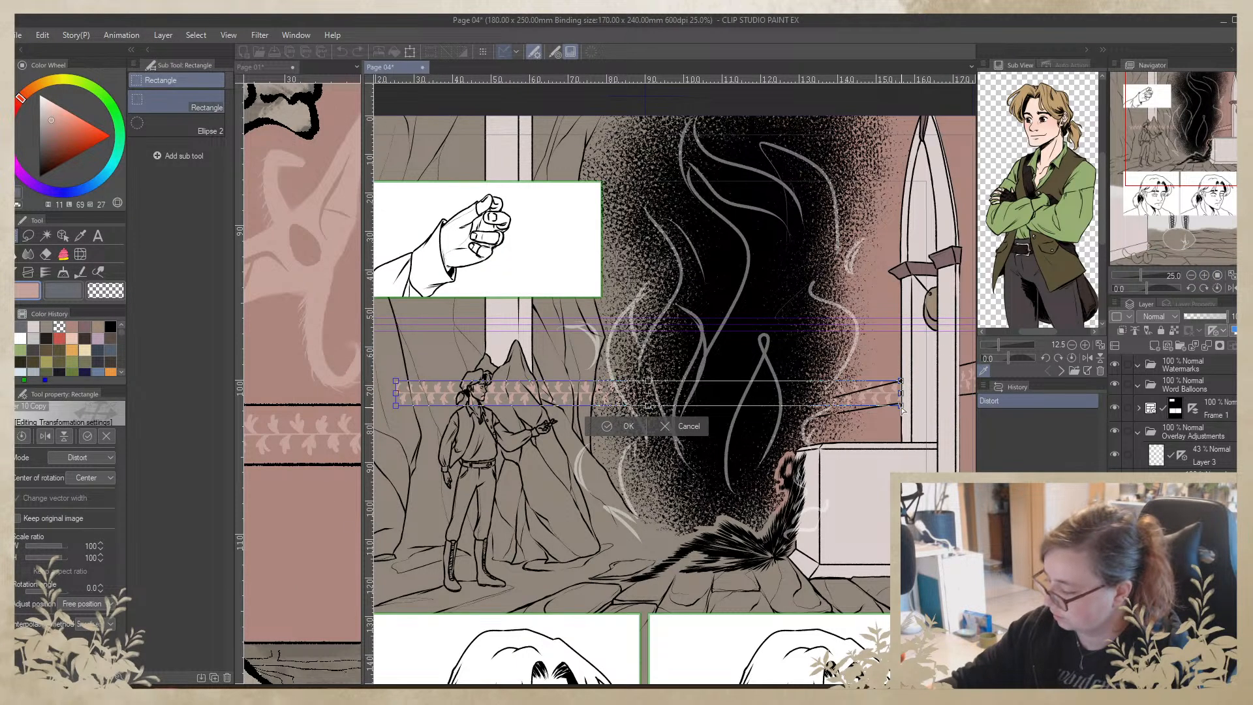
left_click_drag(901, 408, 900, 399)
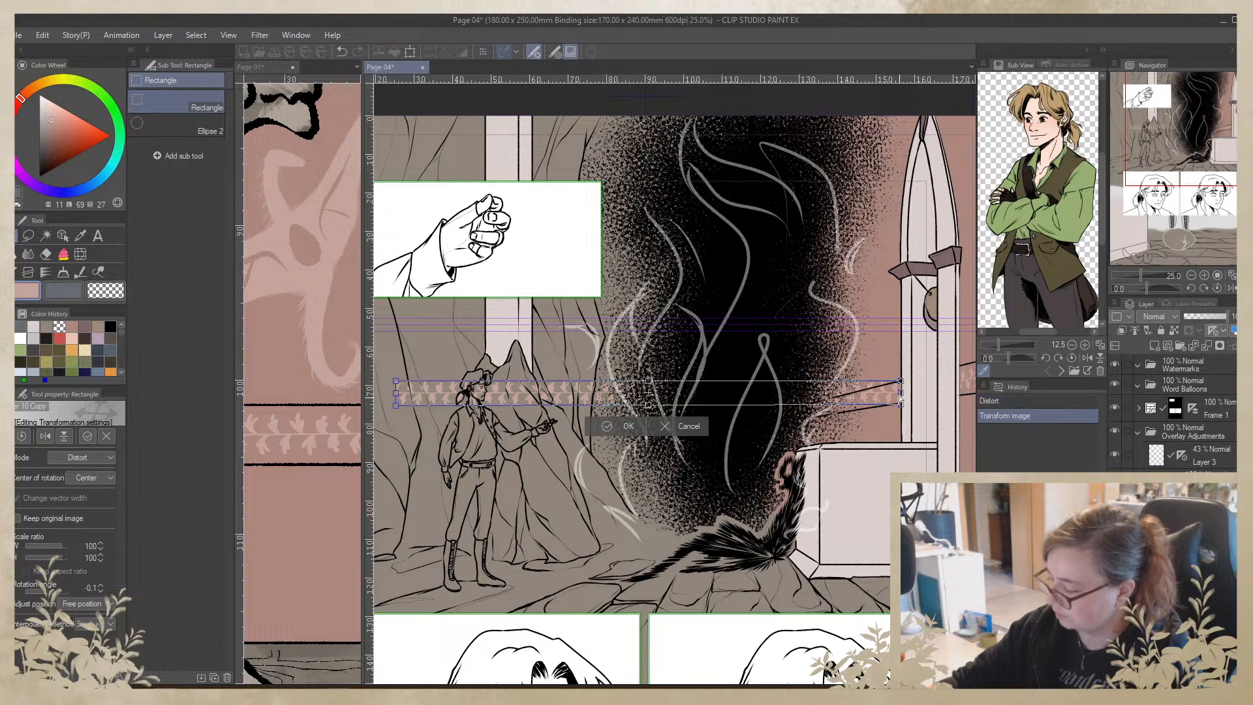
left_click_drag(396, 407, 509, 404)
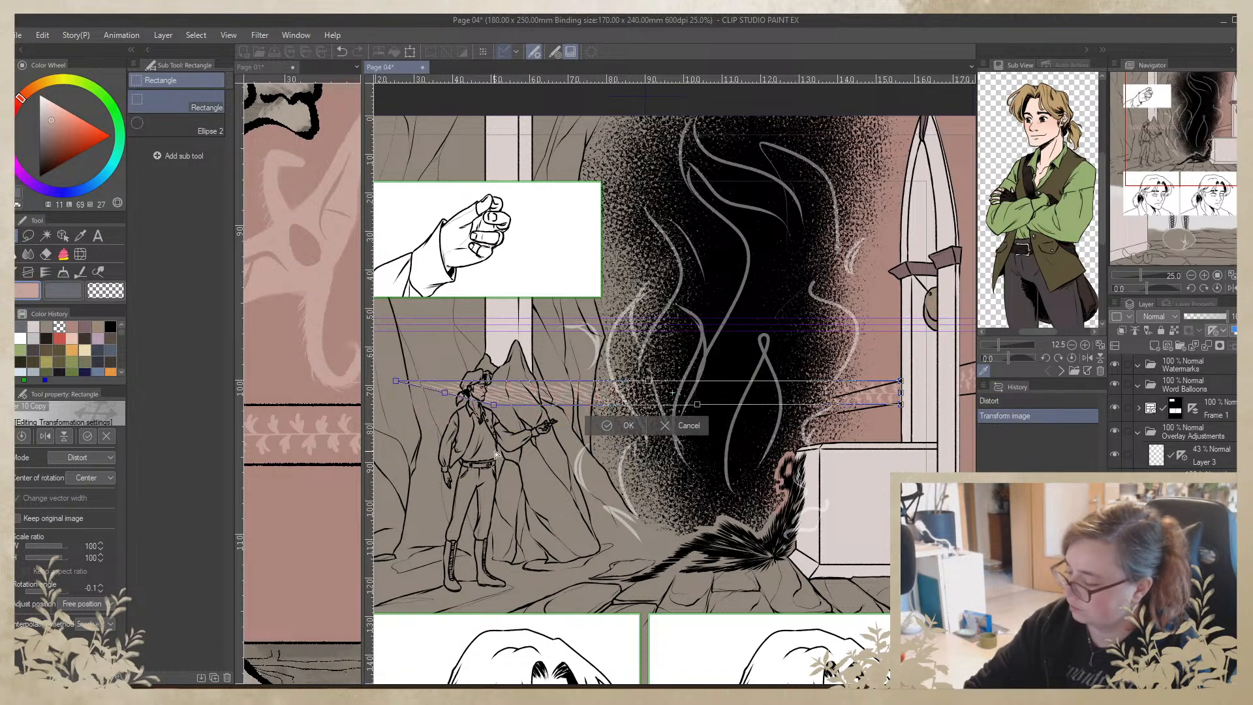
left_click_drag(408, 388, 618, 389)
left_click_drag(913, 406, 891, 398)
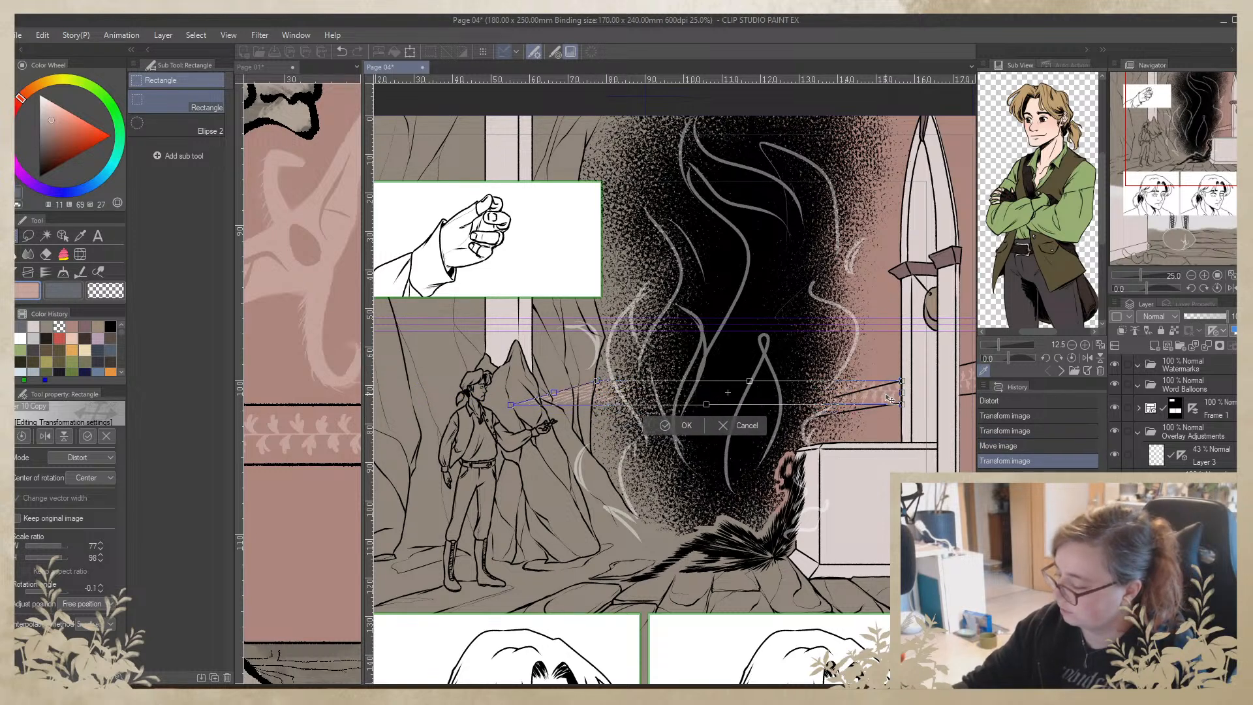
Slant and compress the ribbon to about 26% width and 70% height between the wall band's converging lines, and apply the distortion
left_click_drag(511, 405, 599, 446)
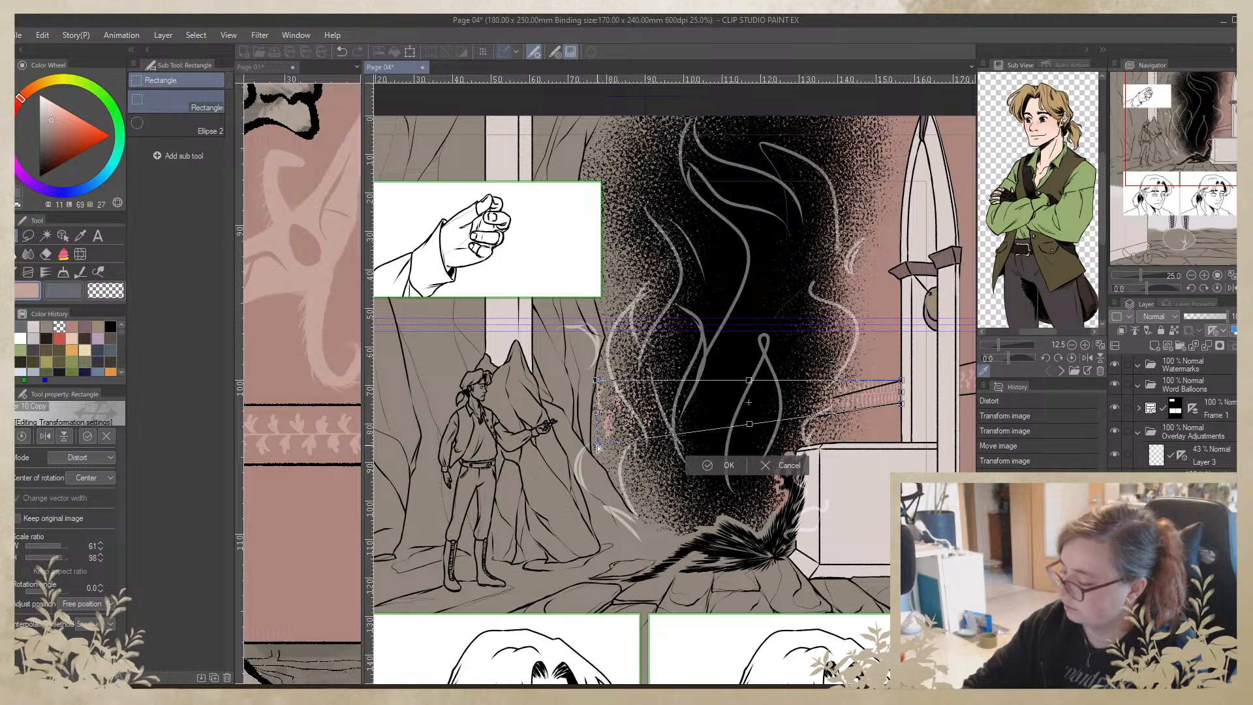
left_click_drag(596, 380, 596, 393)
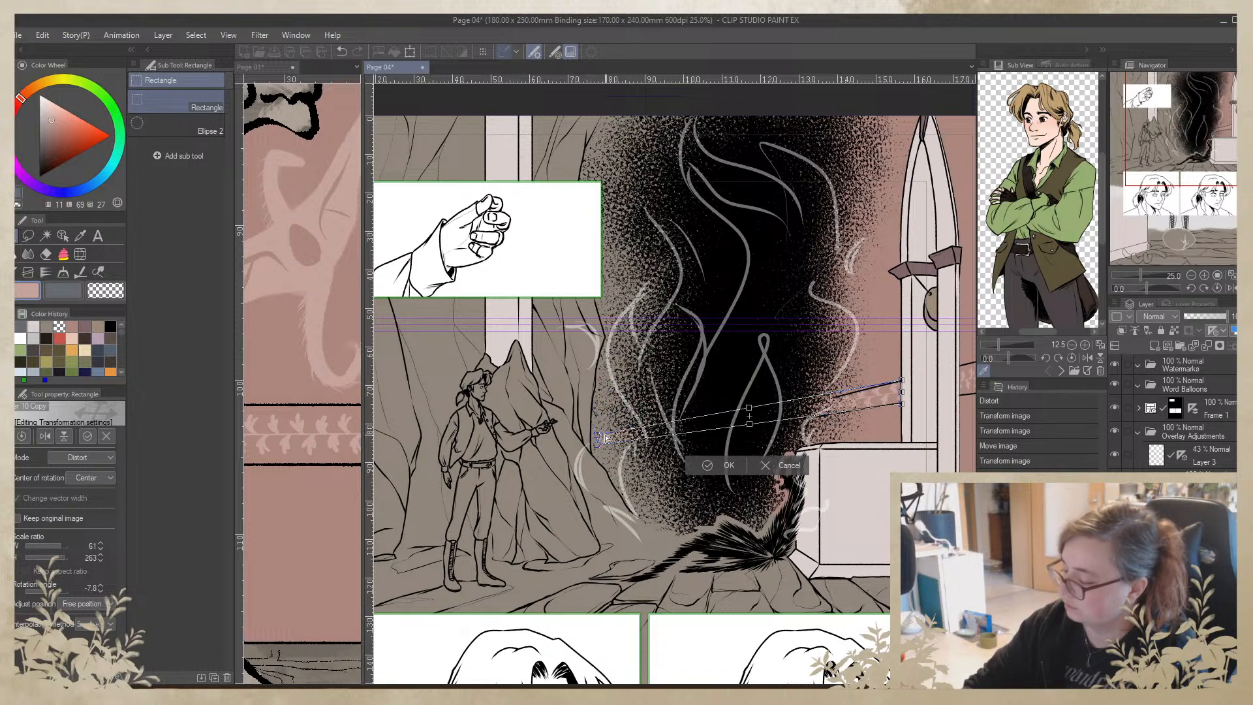
left_click_drag(607, 441, 771, 409)
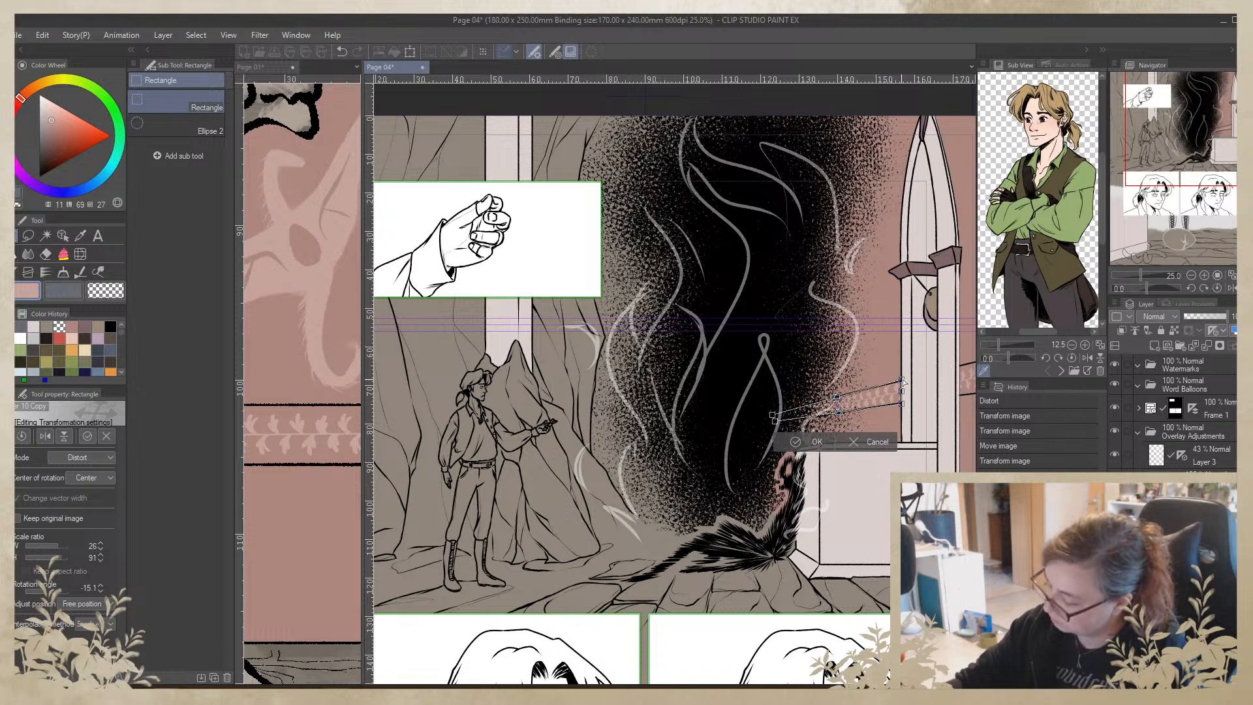
left_click_drag(901, 382, 892, 399)
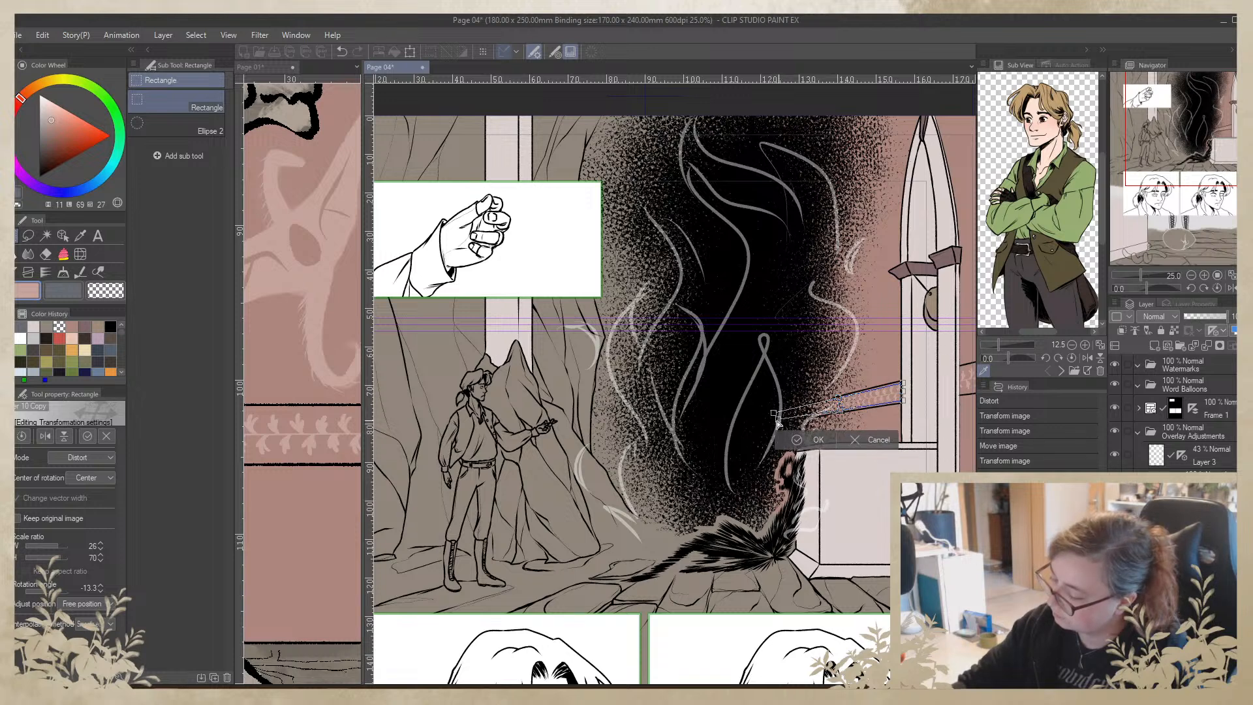
left_click(797, 440)
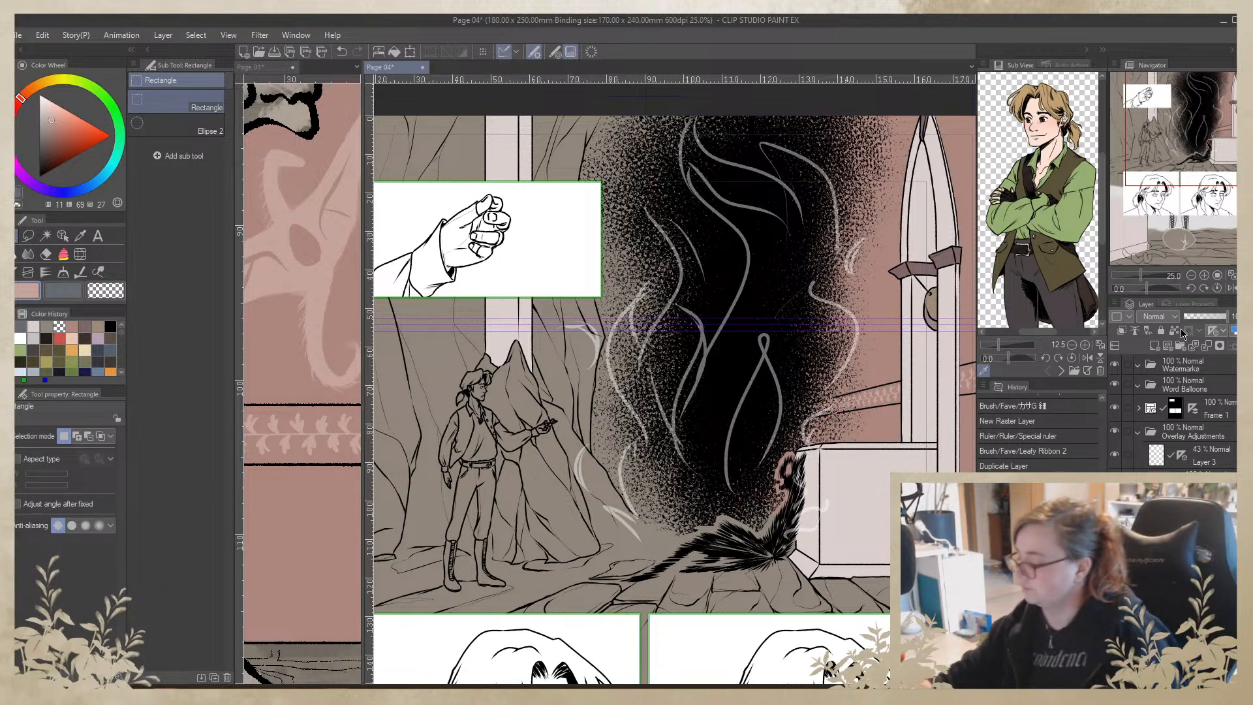
Examine the large curved emblem on page 01's wall and check the background layers' visibility to find the one holding it
left_click(1191, 274)
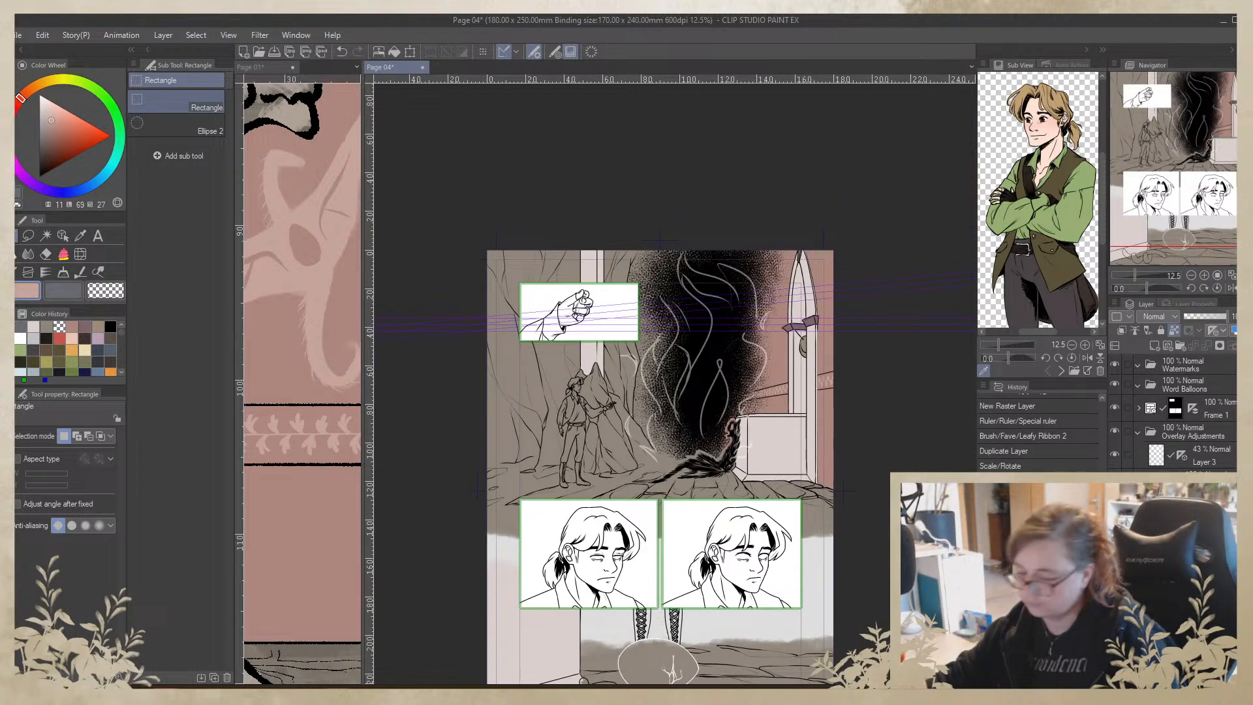
left_click(338, 336)
left_click_drag(362, 345, 569, 368)
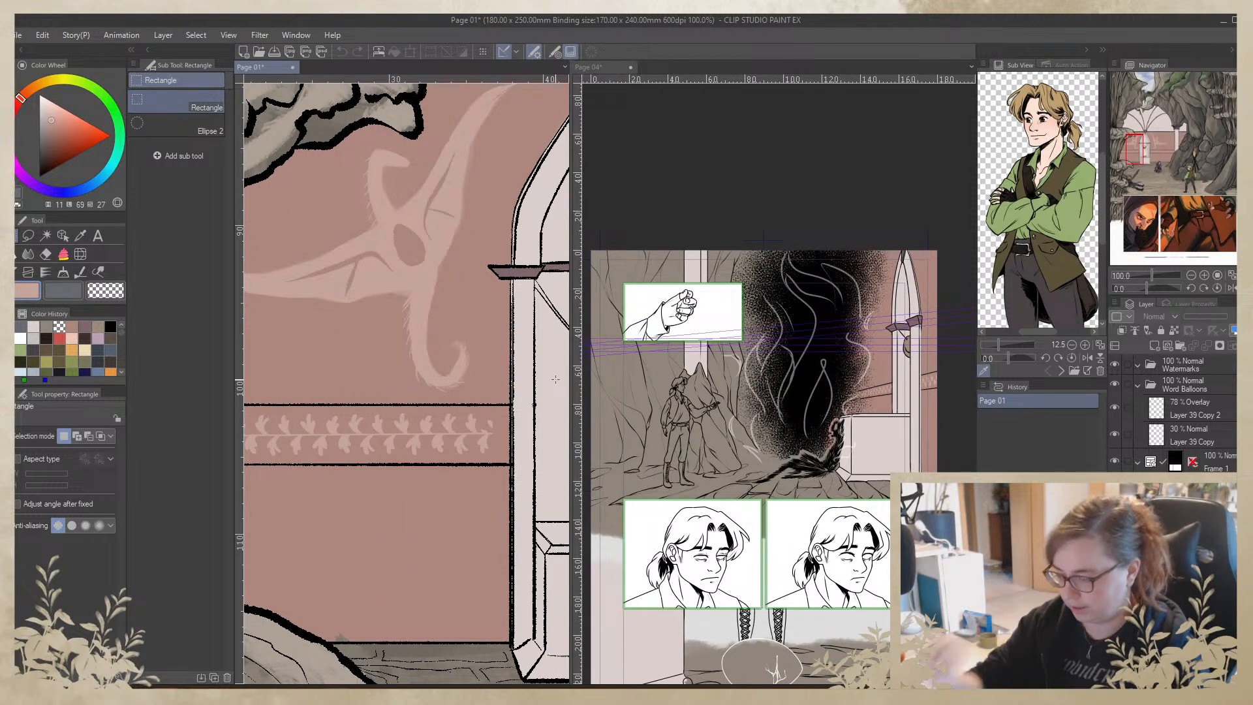
left_click_drag(570, 387, 400, 506)
left_click_drag(655, 497, 640, 485)
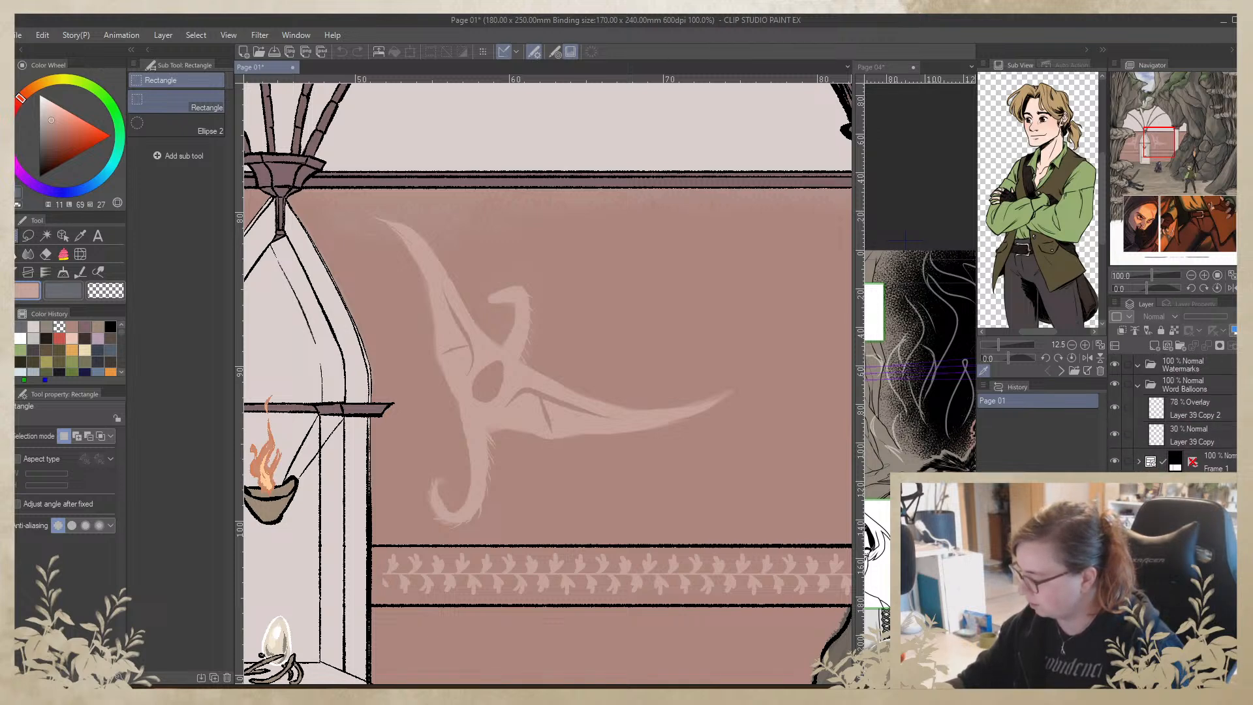
scroll(1175, 411, "down", 10)
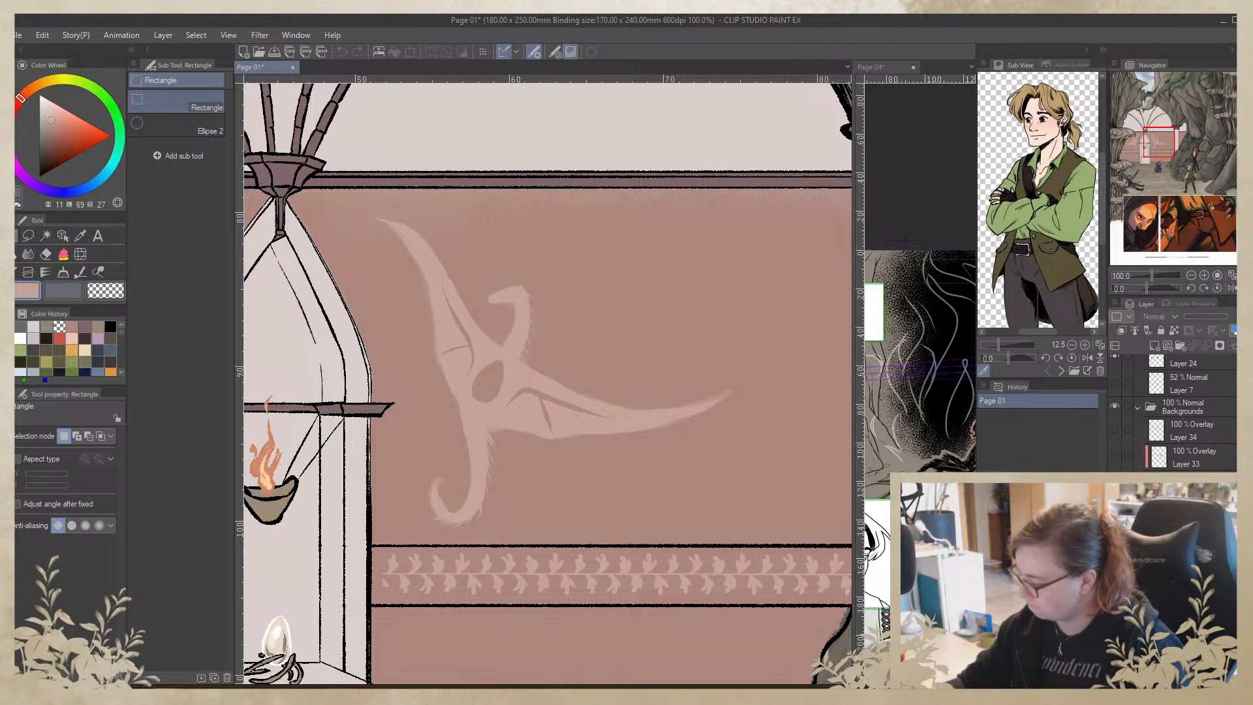
scroll(1120, 467, "down", 3)
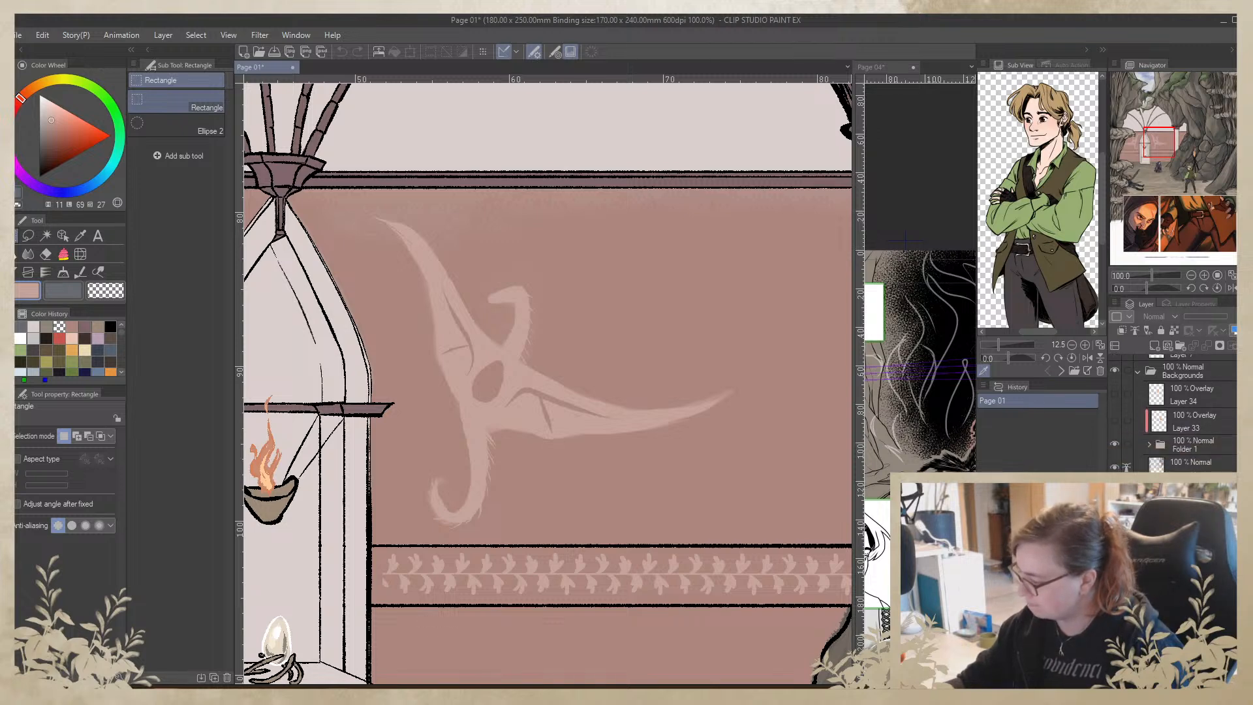
left_click(1115, 465)
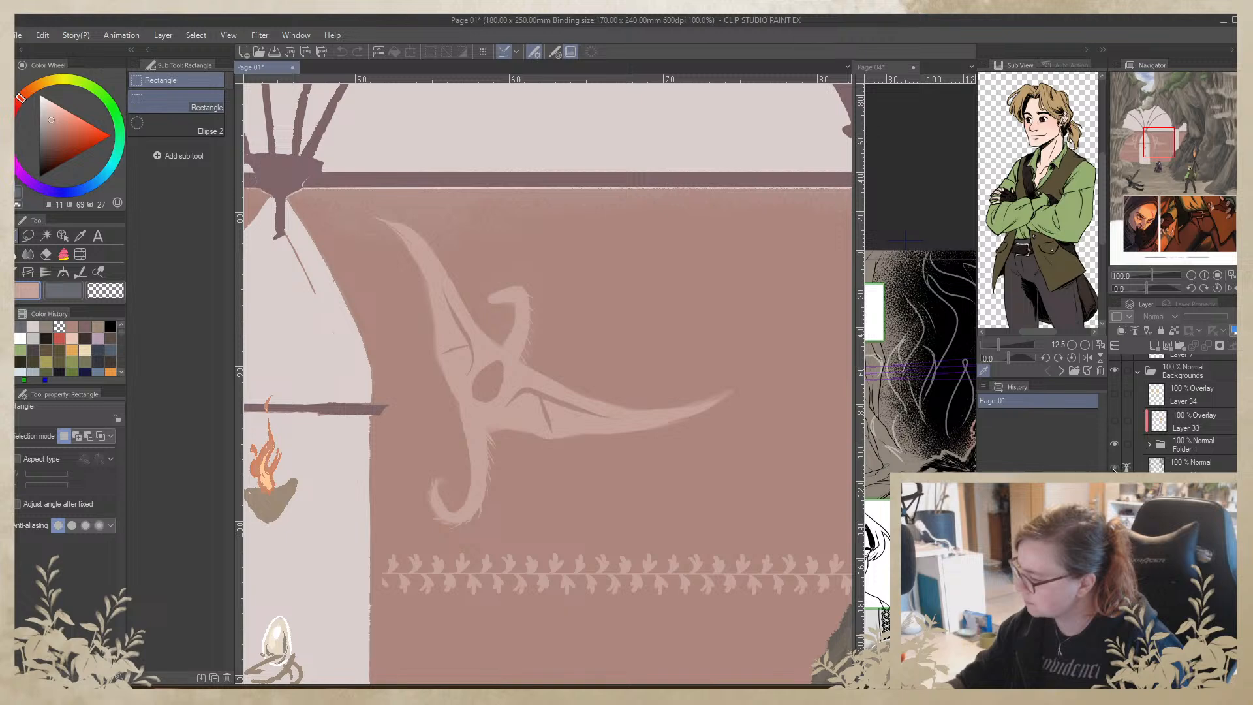
left_click(1115, 466)
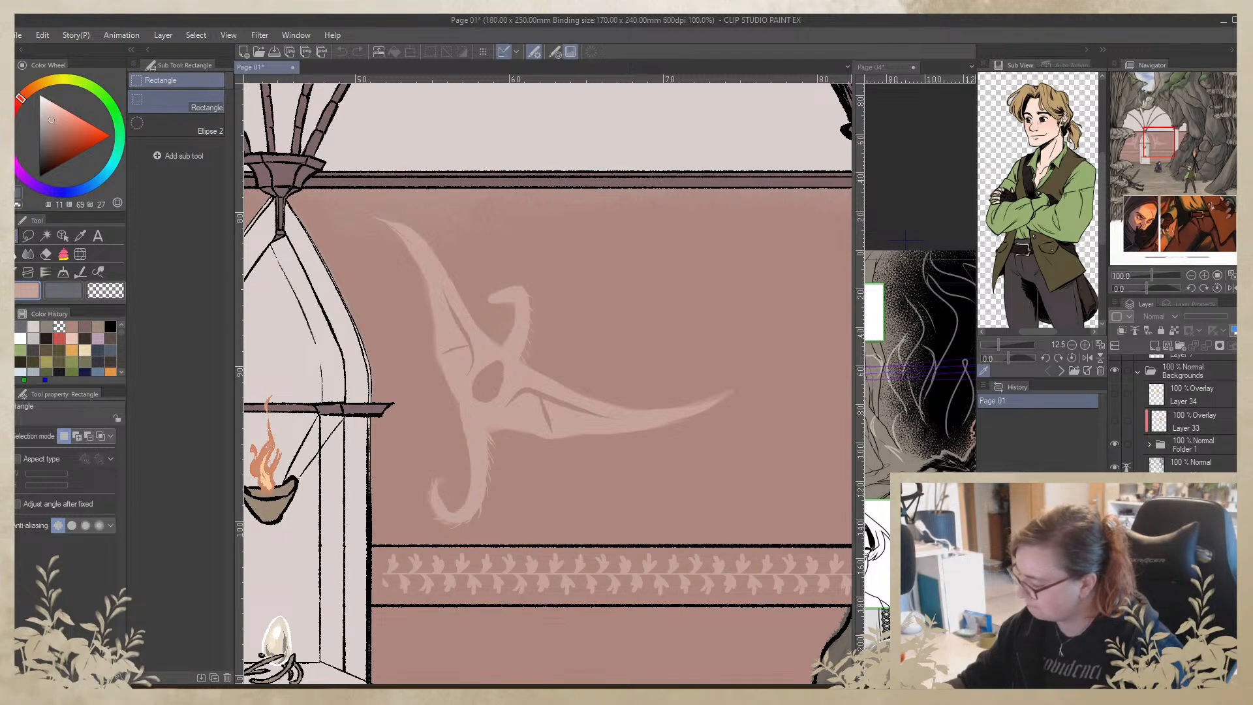
left_click(1116, 466)
left_click(1115, 466)
Copy the large curved emblem from its layer on page 01 using a rectangular selection around it, and return to page 04
left_click(1189, 496)
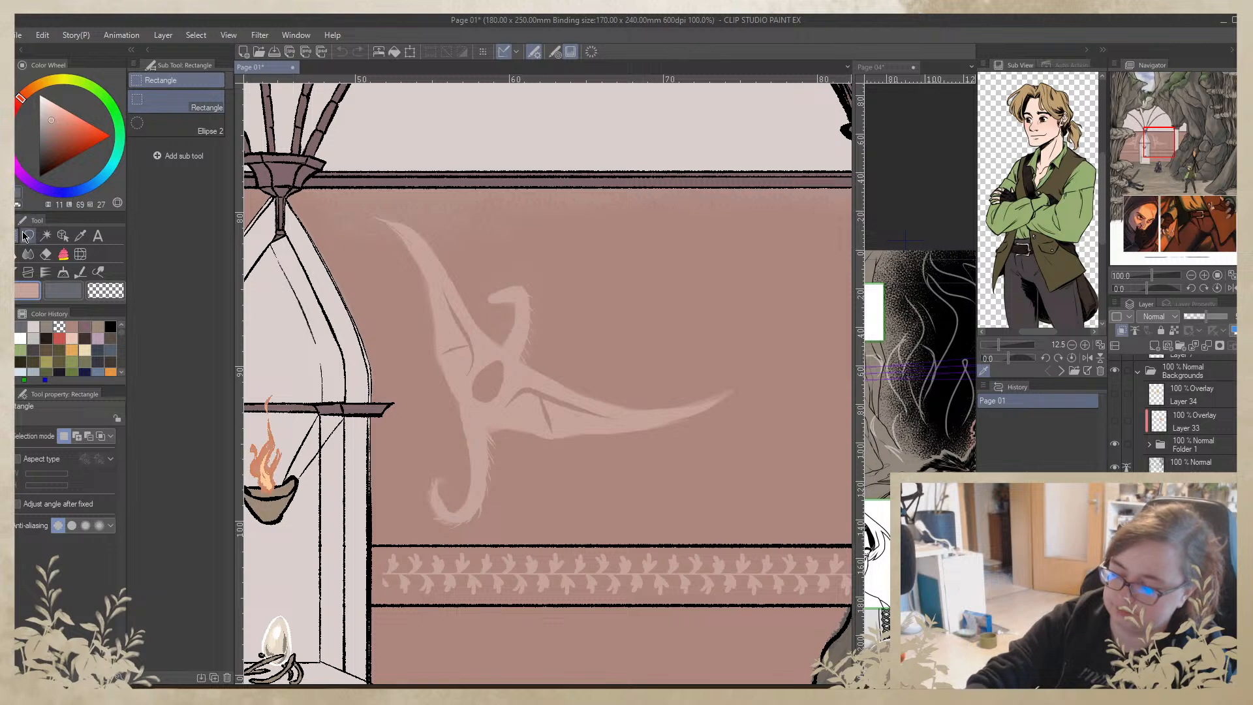
left_click_drag(404, 220, 788, 534)
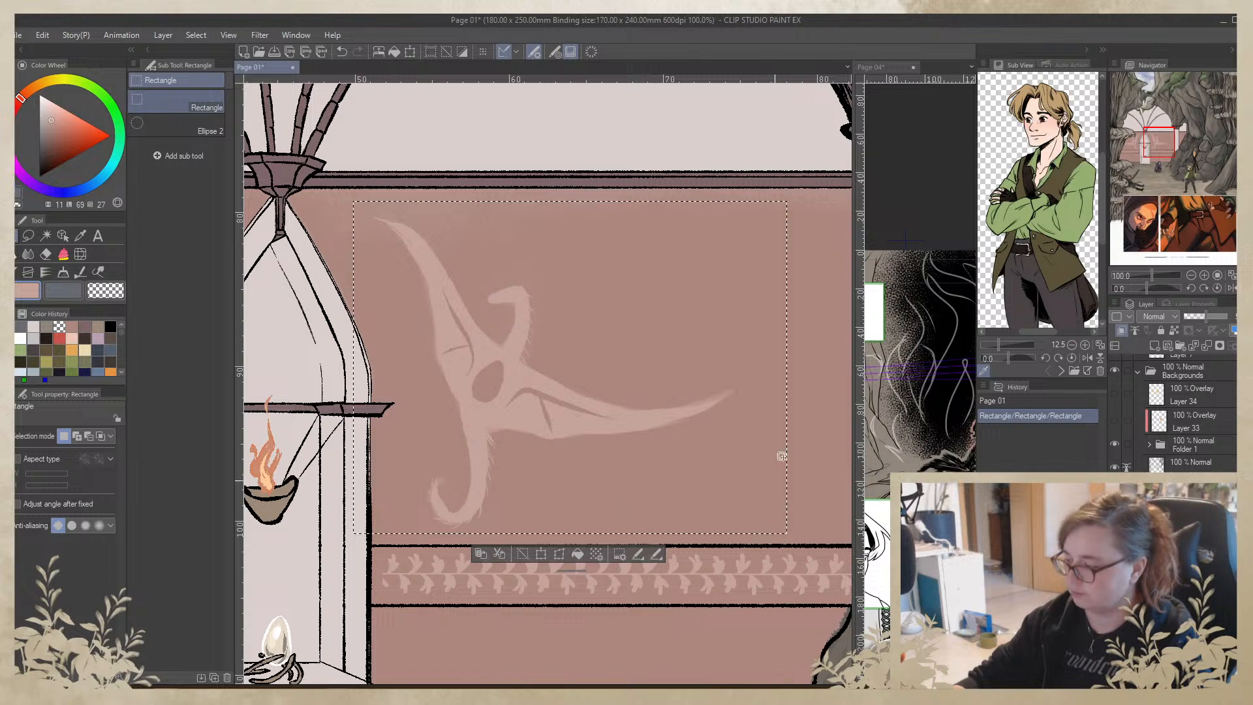
left_click_drag(853, 208, 316, 208)
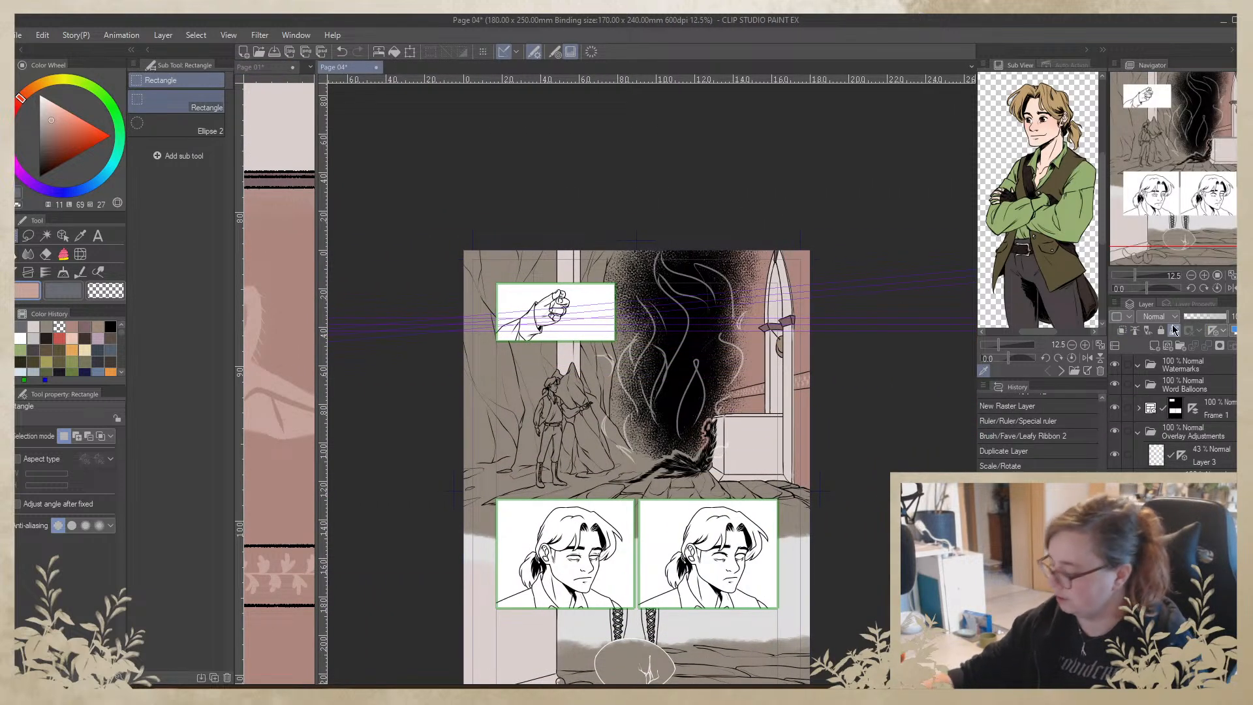
Hide the perspective ruler lines on page 04, paste the copied wall emblem there, and start scaling and rotating it
left_click(1174, 330)
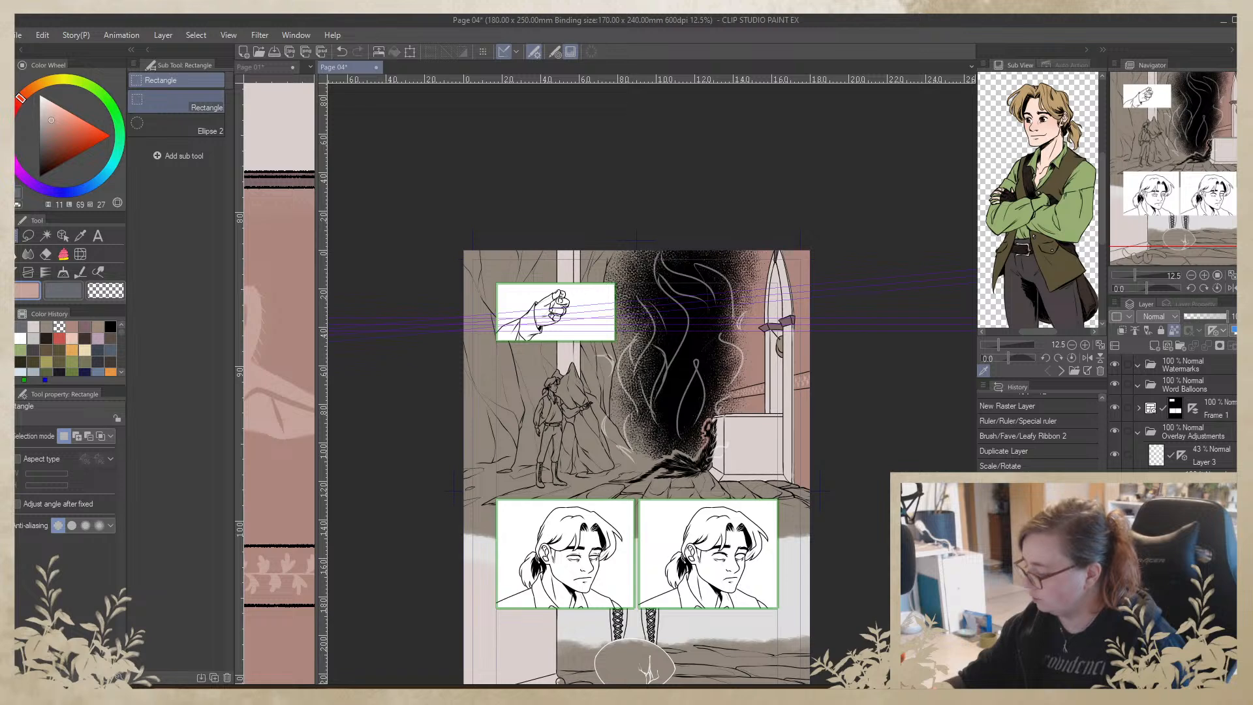
right_click(1183, 555)
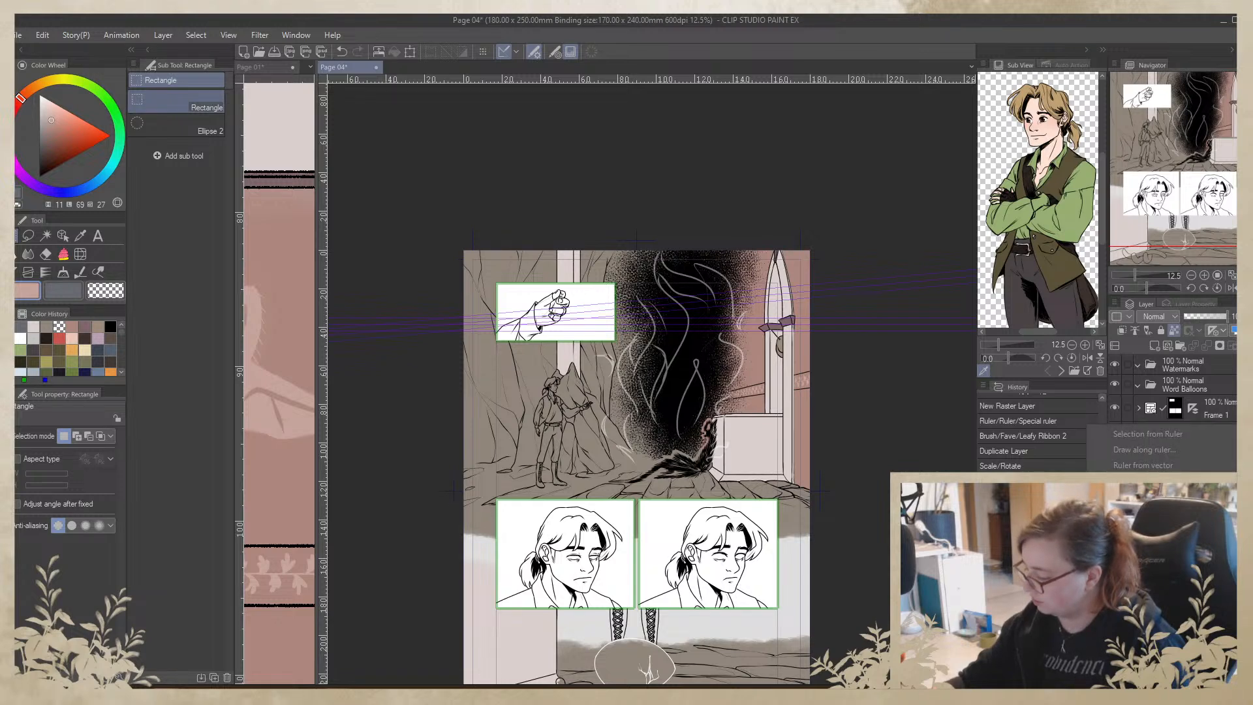
left_click(1141, 486)
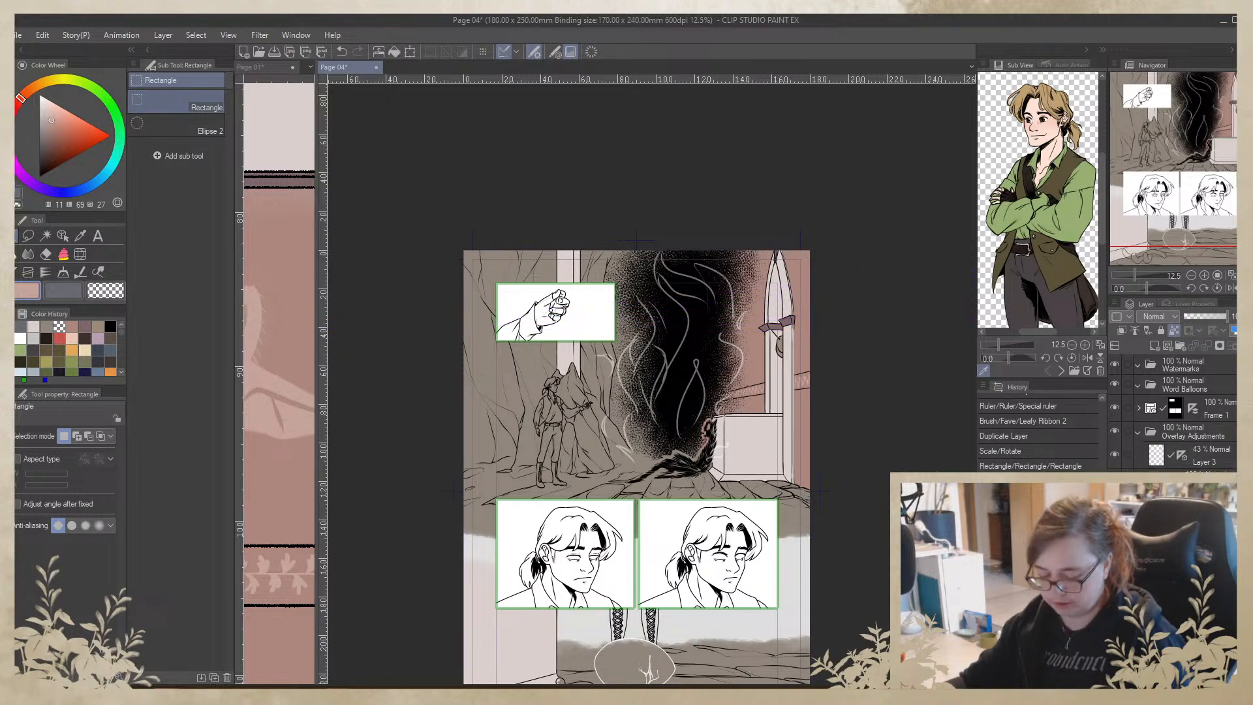
key("Delete")
key("ctrl+t")
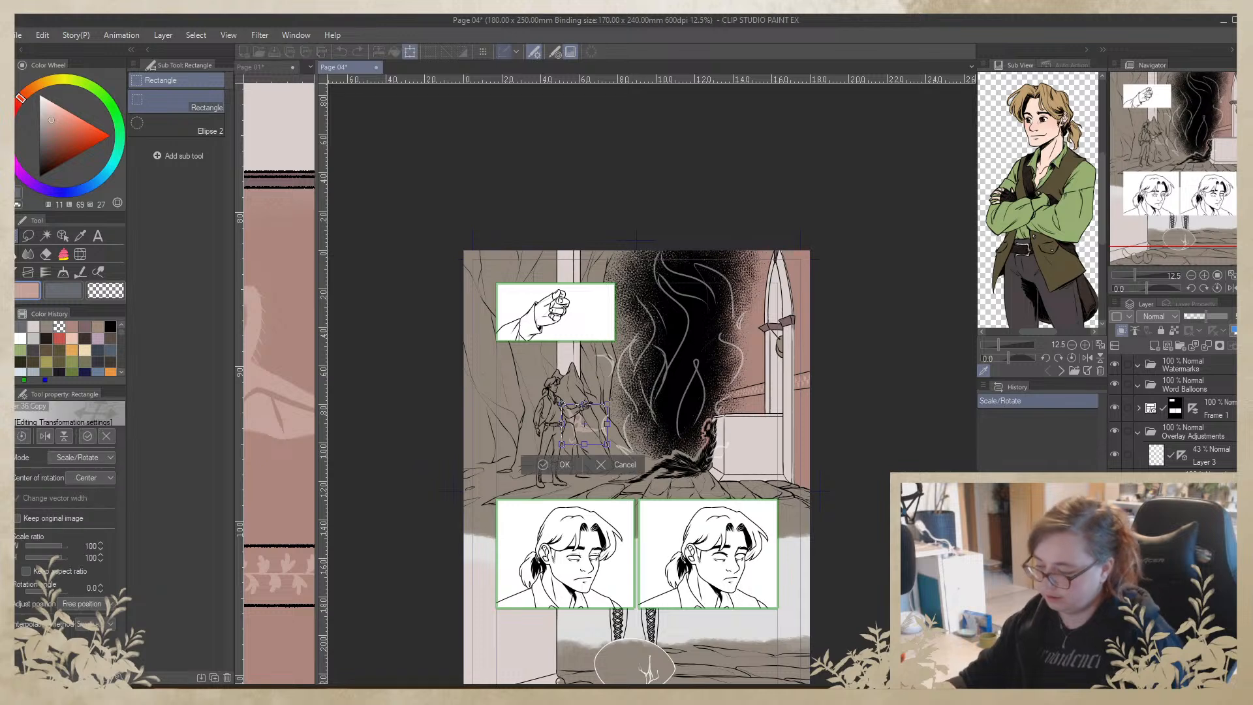
Move the copied wall decoration to the wall strip at the page's right edge and distort it to match the wall's perspective
left_click_drag(586, 421, 735, 356)
key("Return")
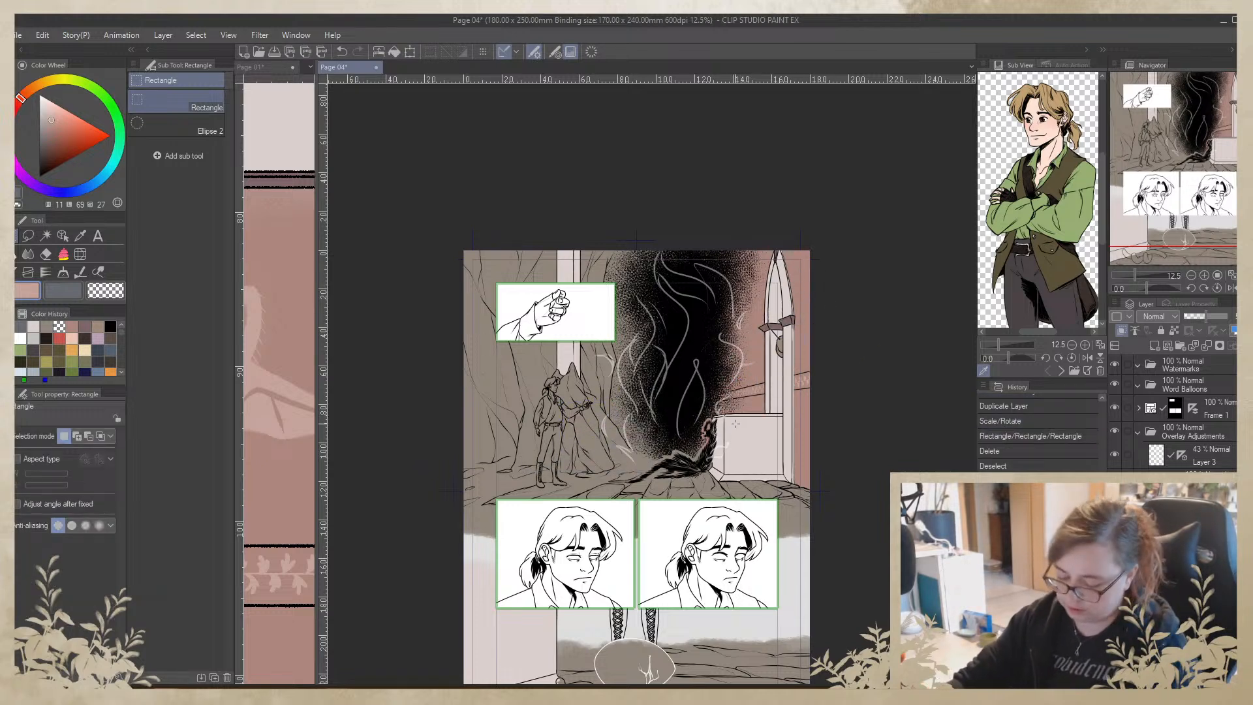
left_click(42, 34)
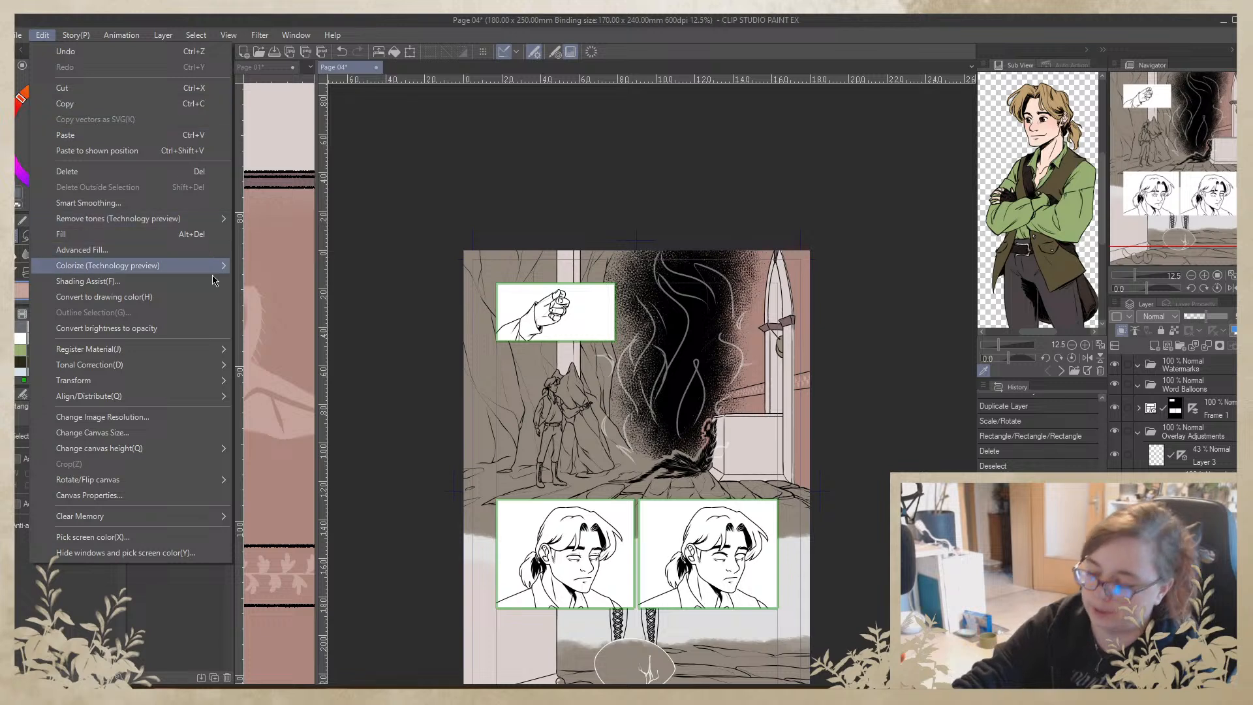
mouse_move(223, 368)
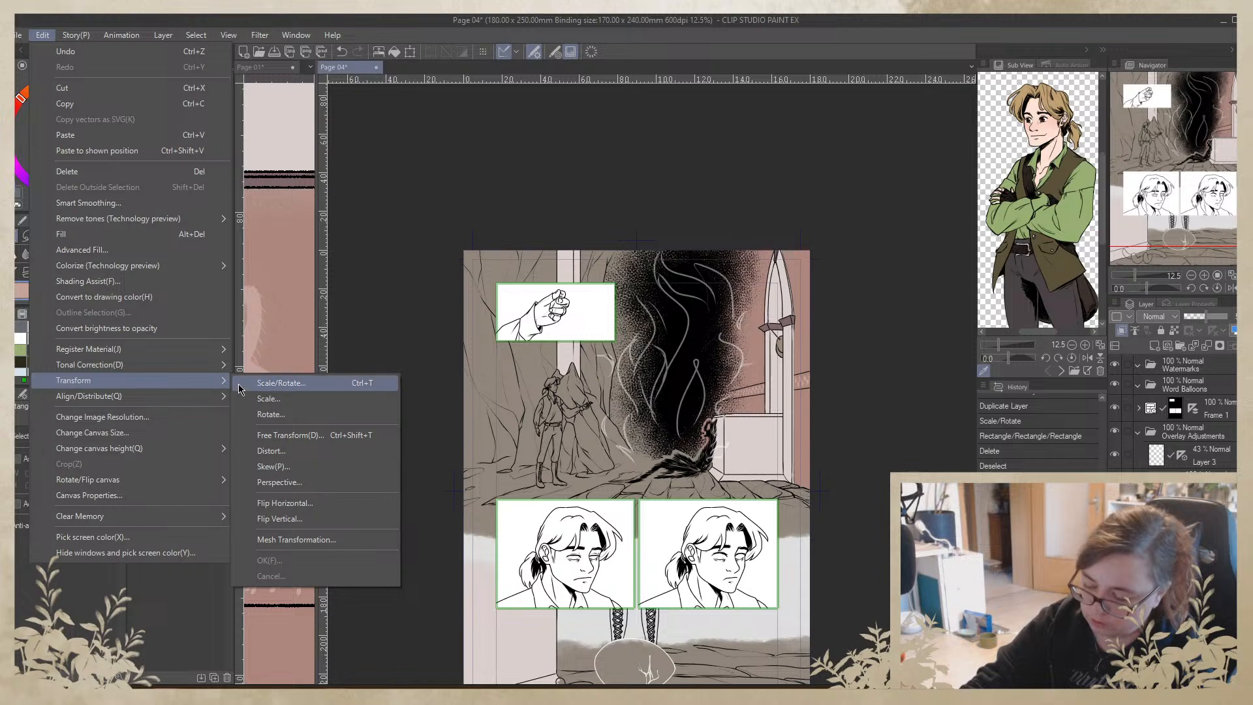
left_click(319, 456)
left_click_drag(733, 359, 843, 365)
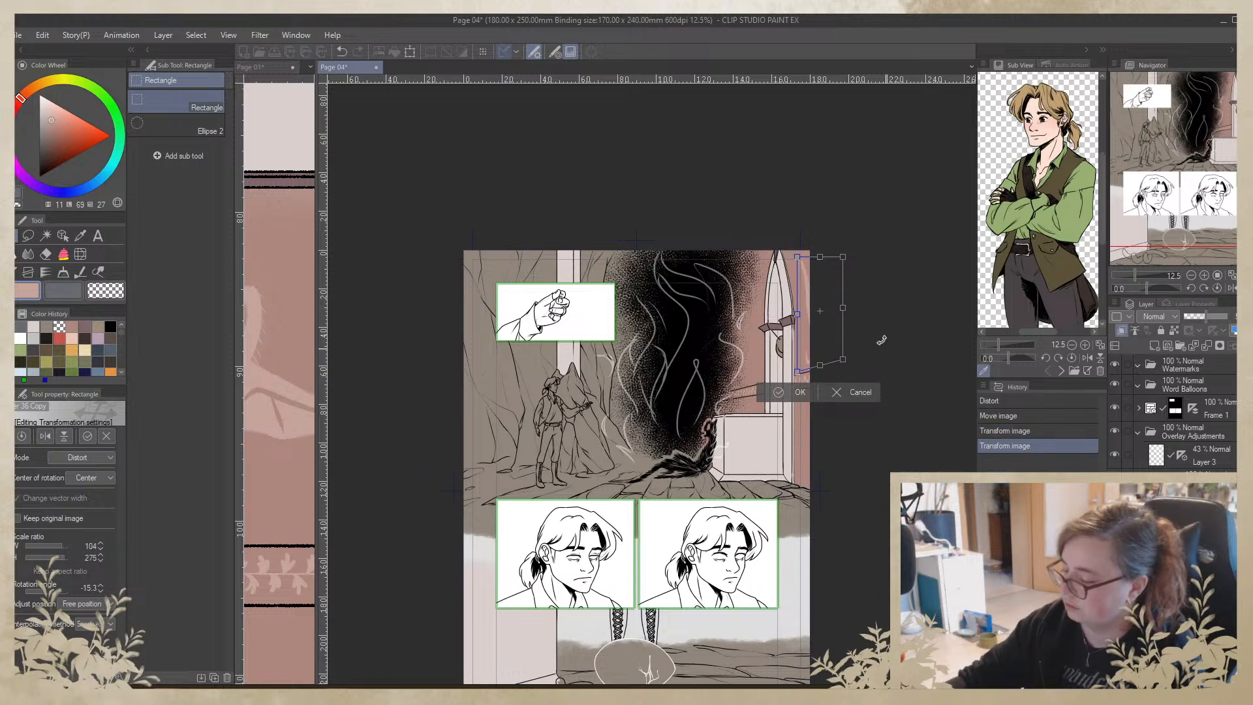
left_click_drag(843, 312, 869, 306)
left_click_drag(842, 252, 873, 249)
left_click_drag(842, 360, 876, 355)
left_click_drag(874, 249, 872, 243)
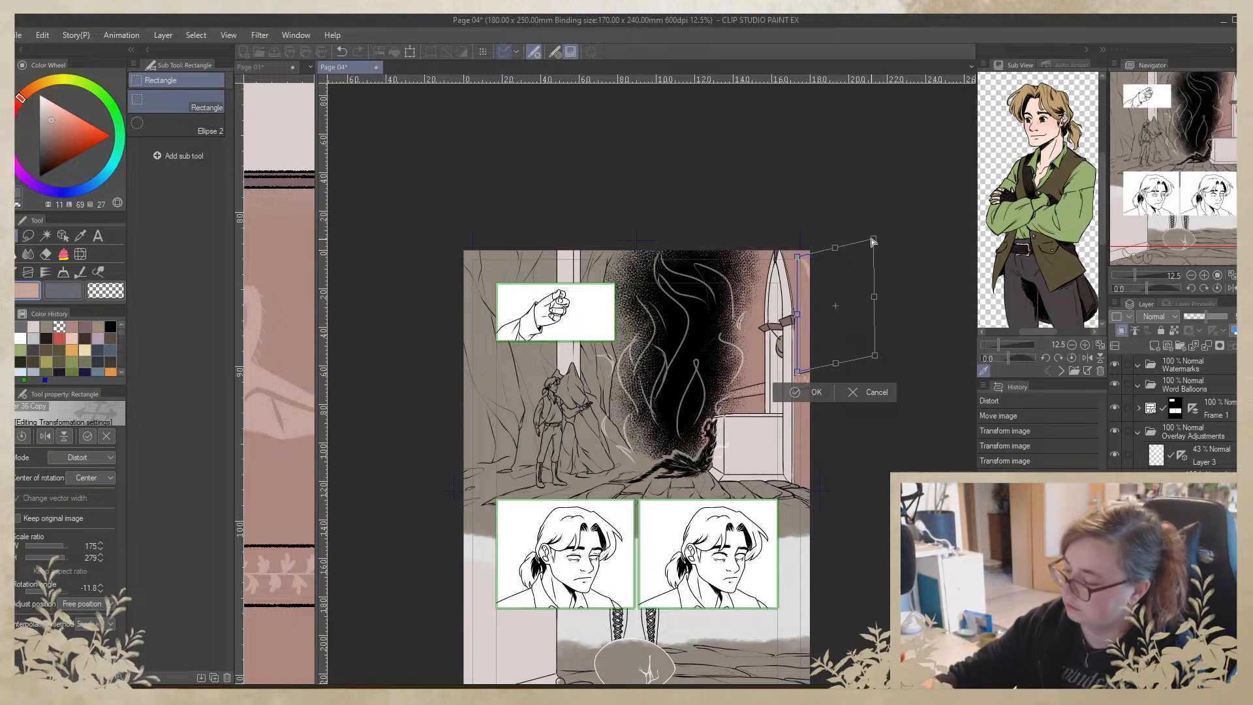
left_click_drag(850, 307, 851, 314)
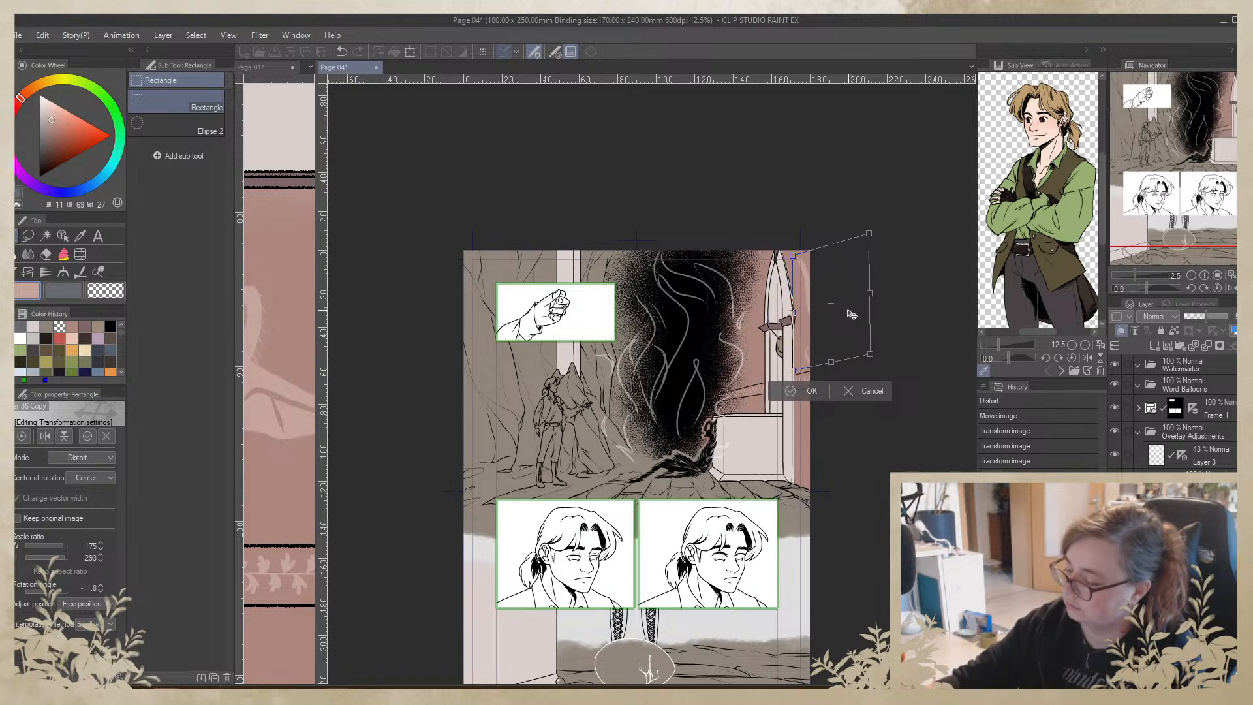
left_click(810, 391)
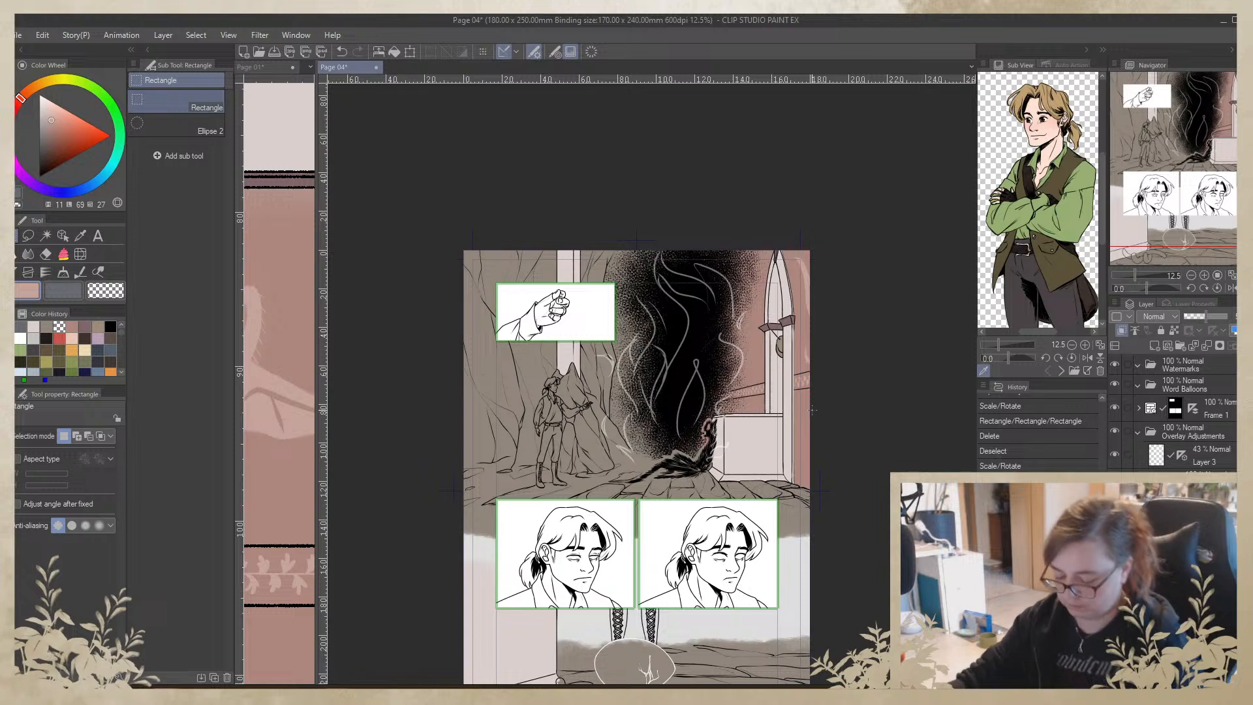
Flip the second wall decoration copy horizontally
left_click(813, 411)
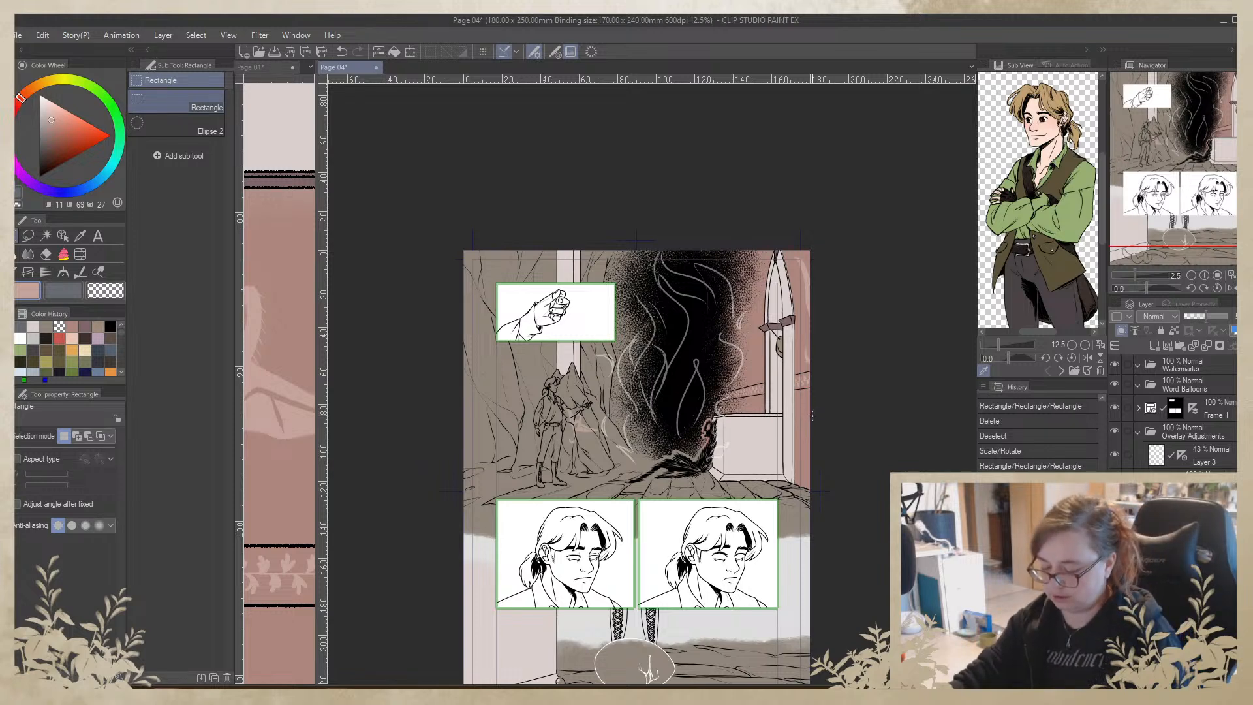
key("ctrl+t")
left_click(45, 436)
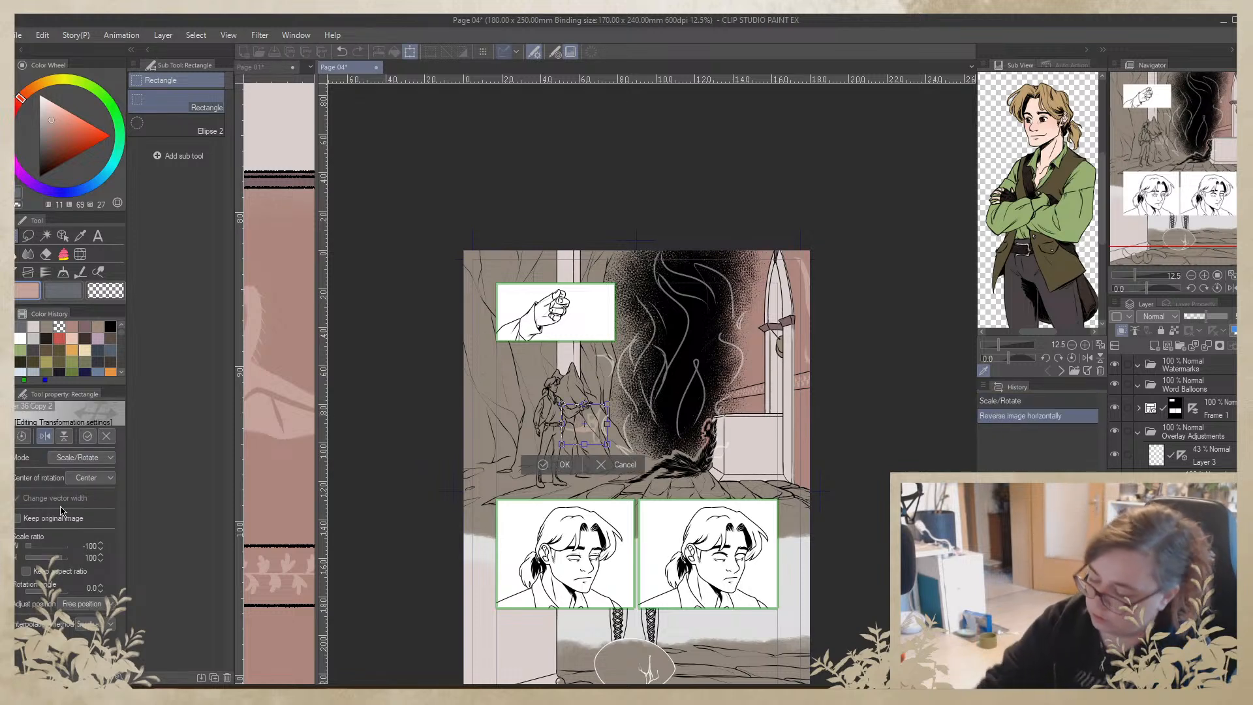
key("Return")
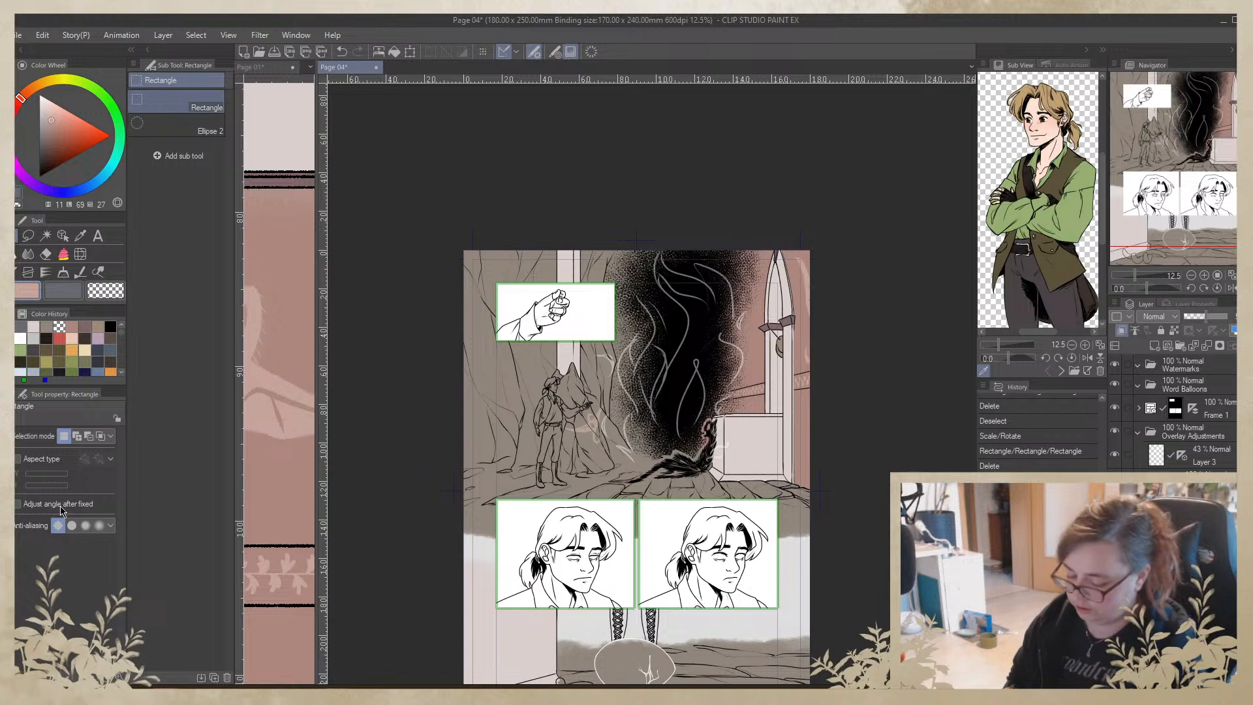
Free-transform the flipped decoration copy to fit the pink wall between the black smoke and the arched window
key("ctrl+t")
left_click(41, 36)
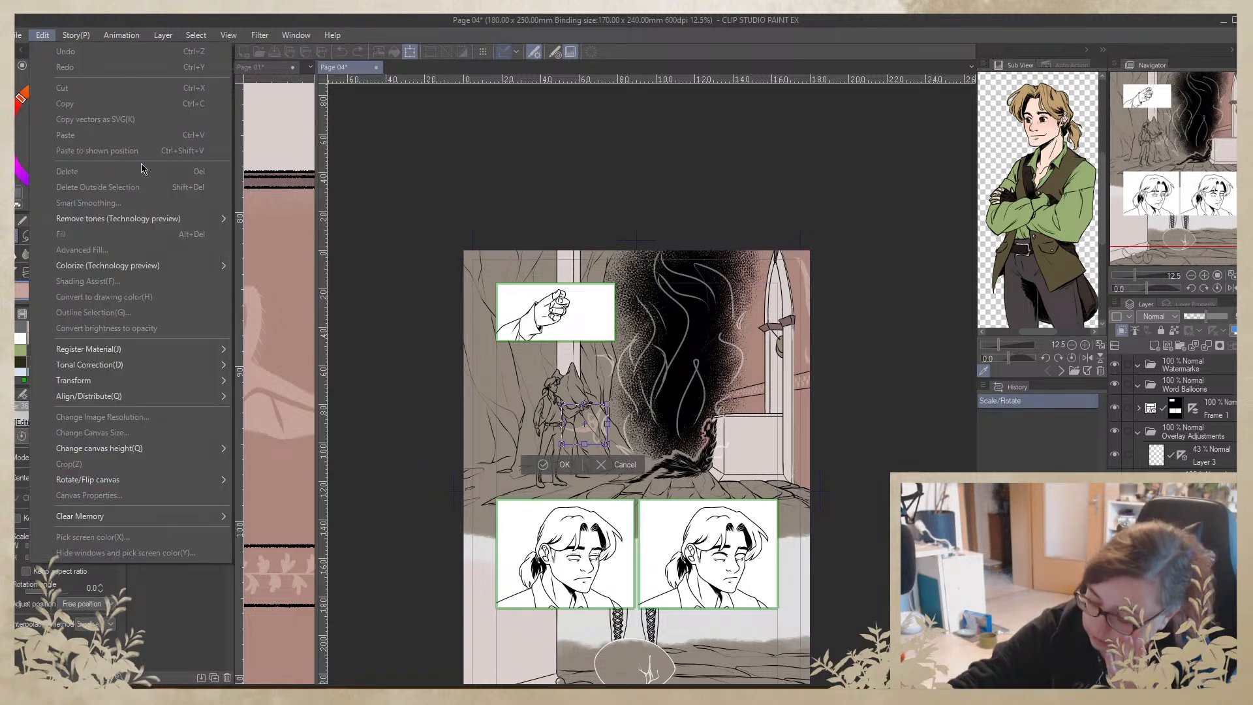
mouse_move(210, 381)
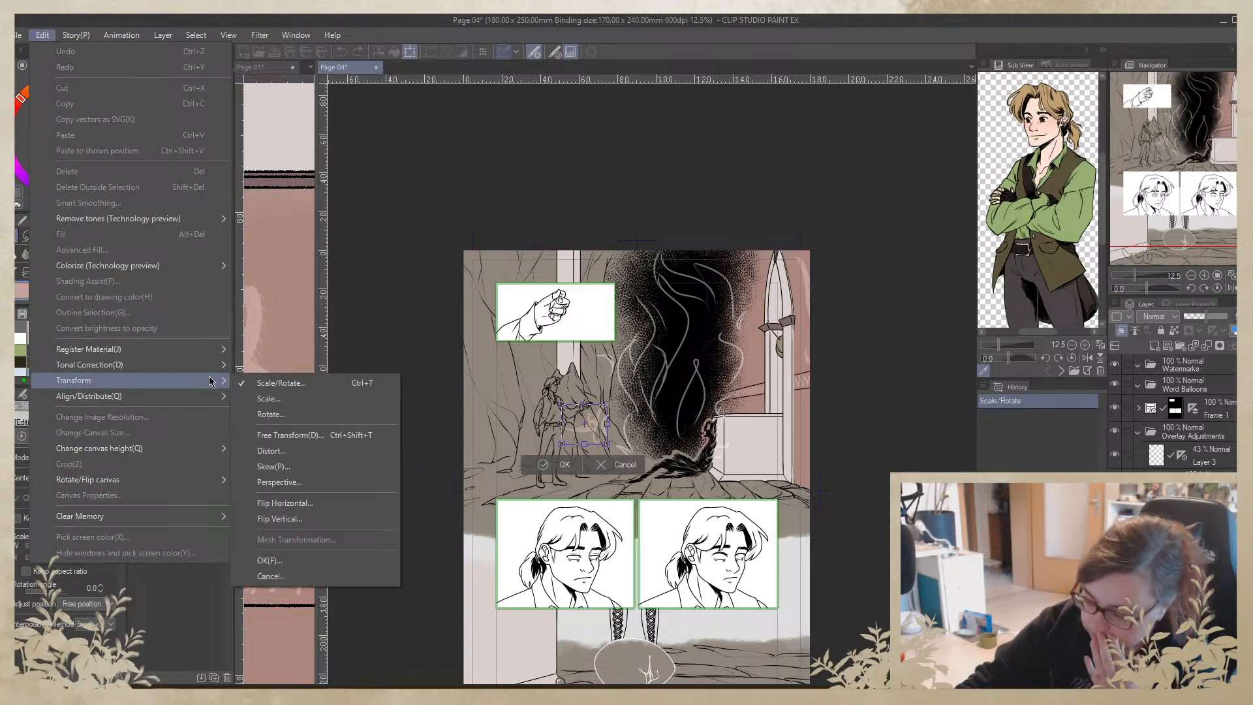
left_click(337, 434)
left_click_drag(595, 433, 764, 254)
left_click_drag(717, 343, 727, 312)
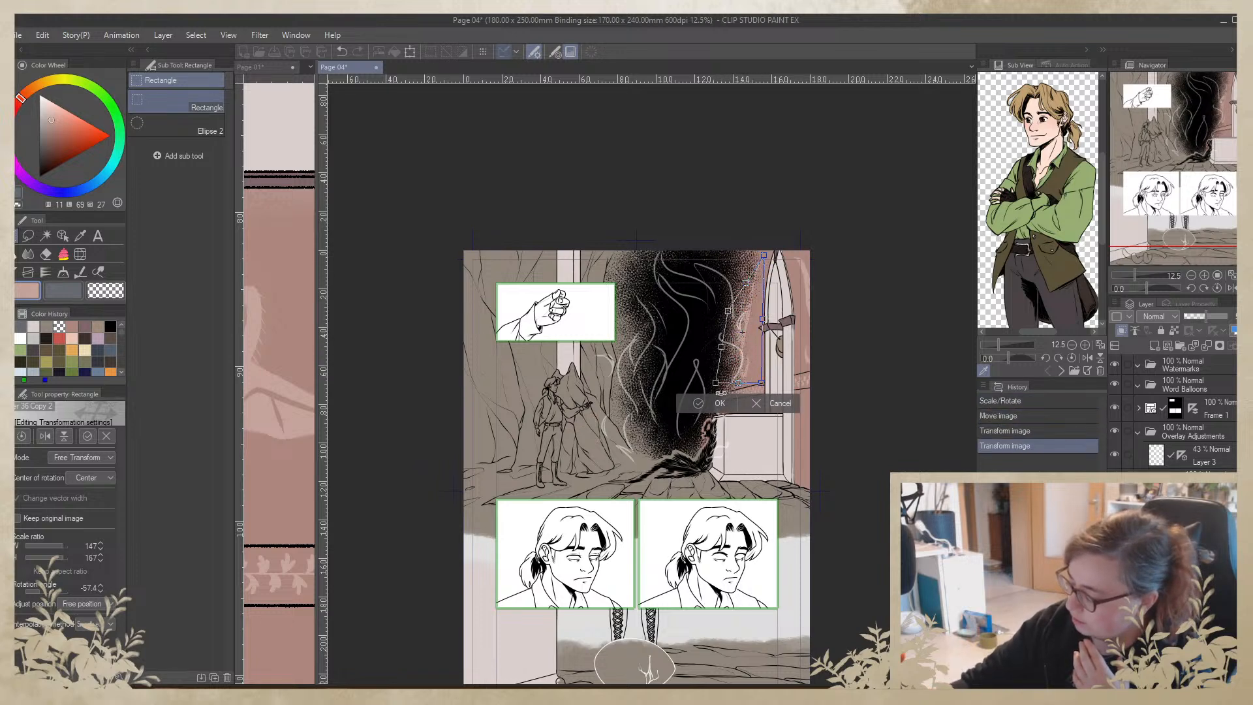
left_click_drag(715, 383, 733, 387)
left_click_drag(762, 319, 728, 318)
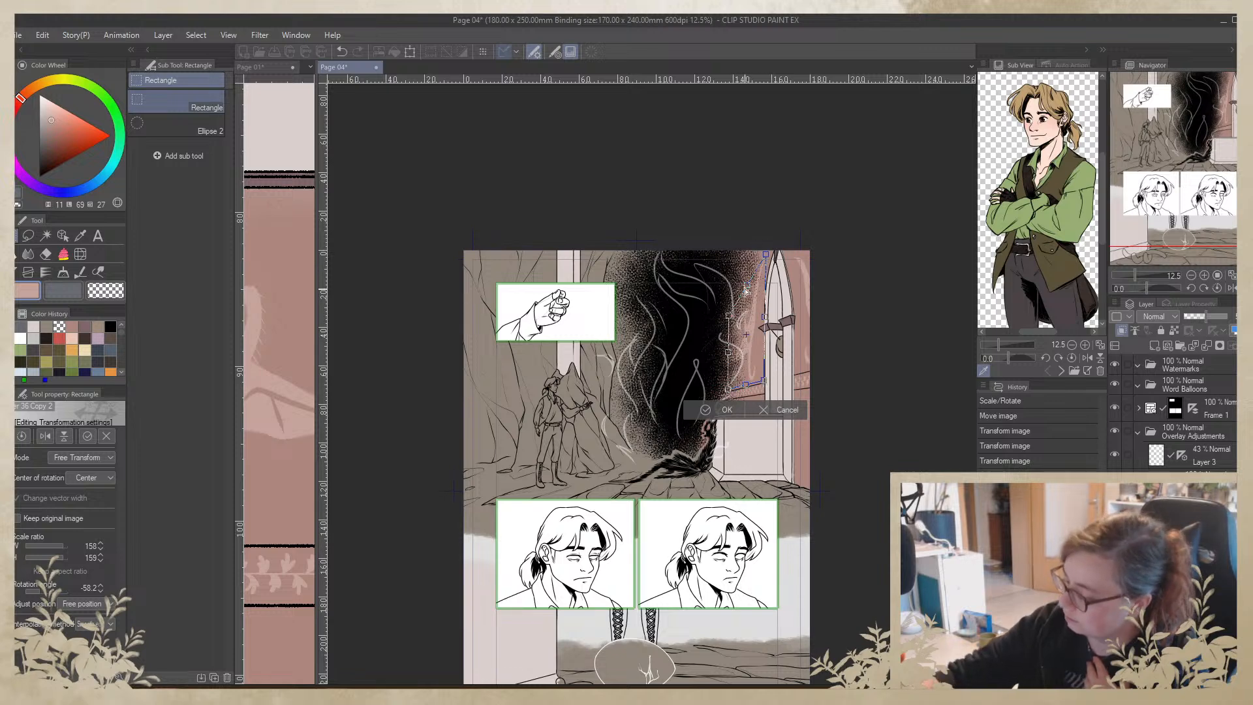
left_click_drag(747, 287, 745, 298)
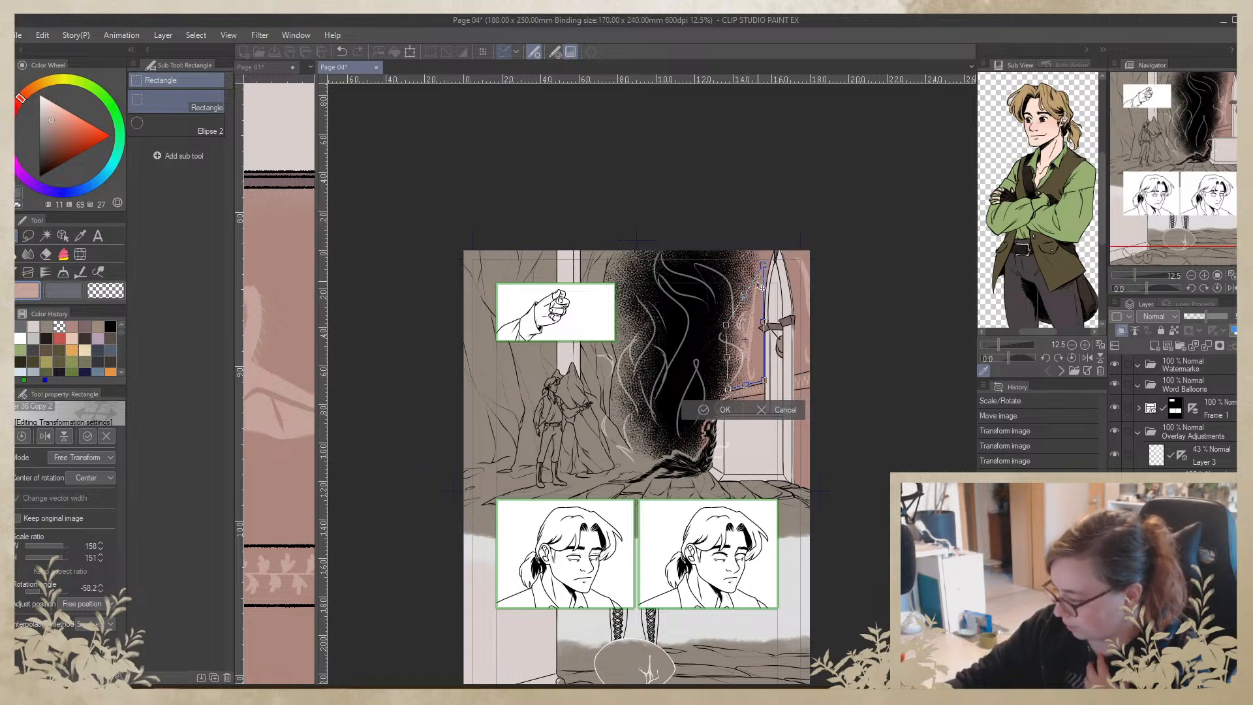
left_click_drag(745, 299, 762, 292)
left_click(721, 409)
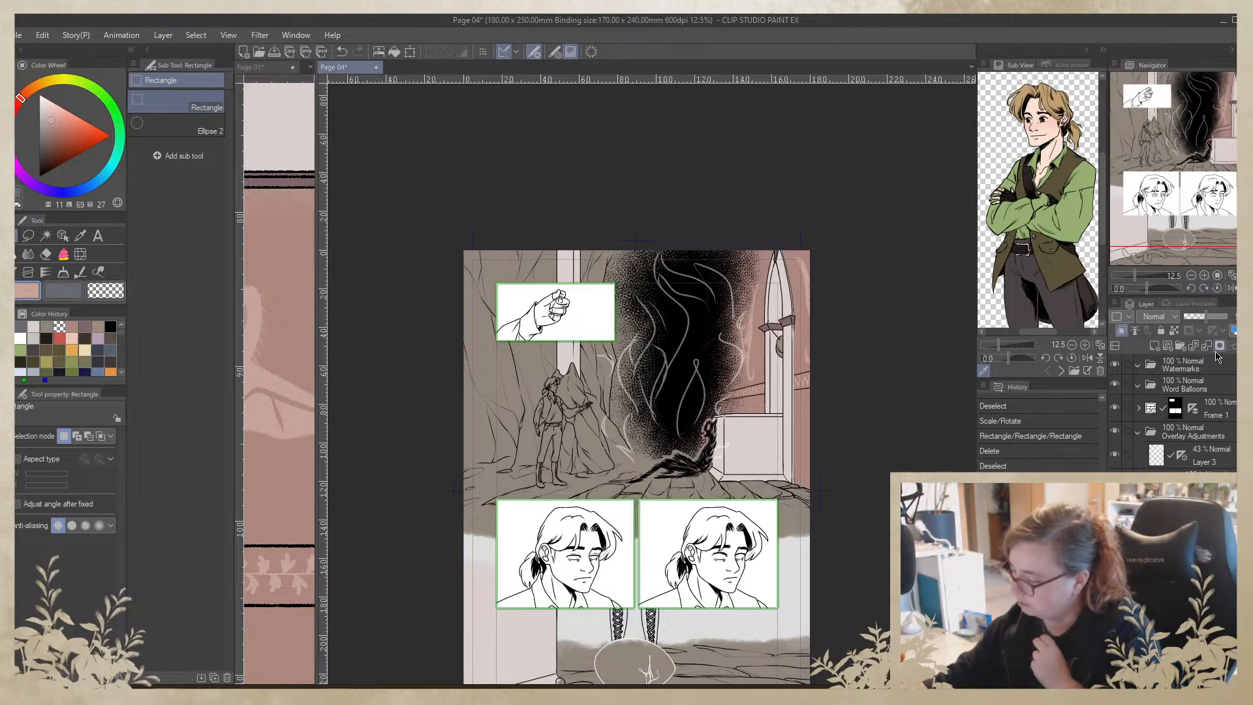
Merge the wall decoration layers together and save the page
key("ctrl+t")
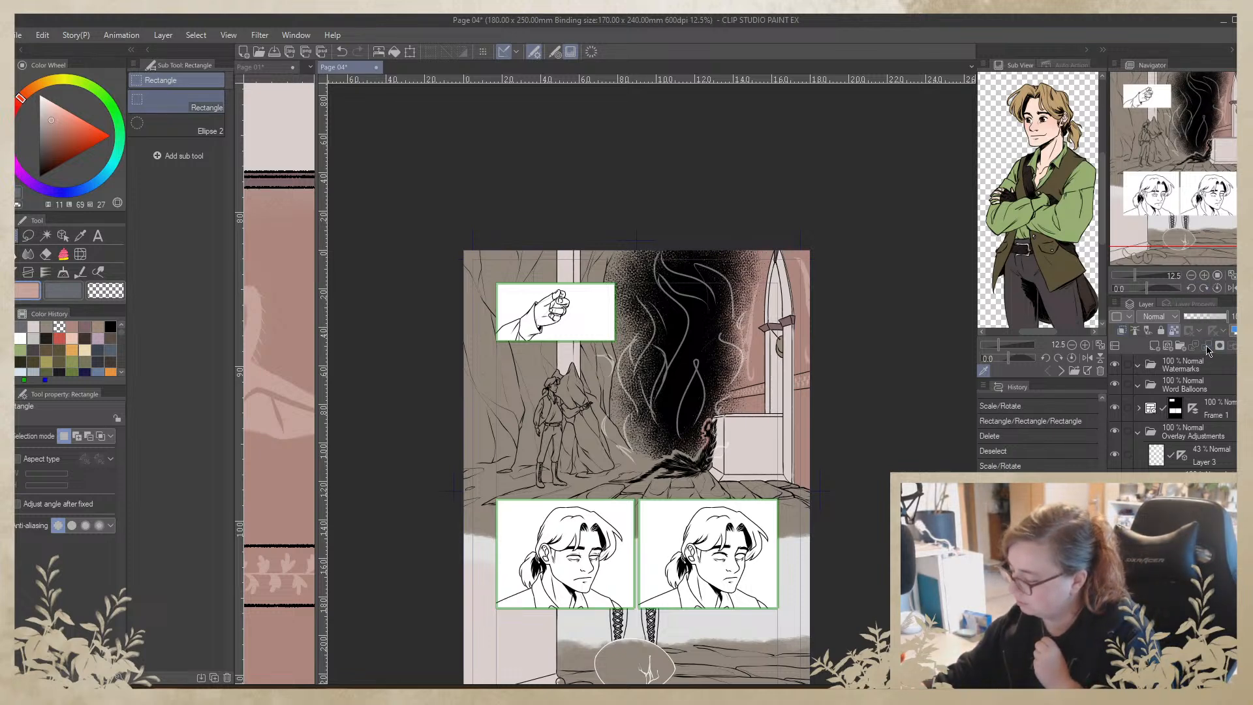
left_click(1197, 548)
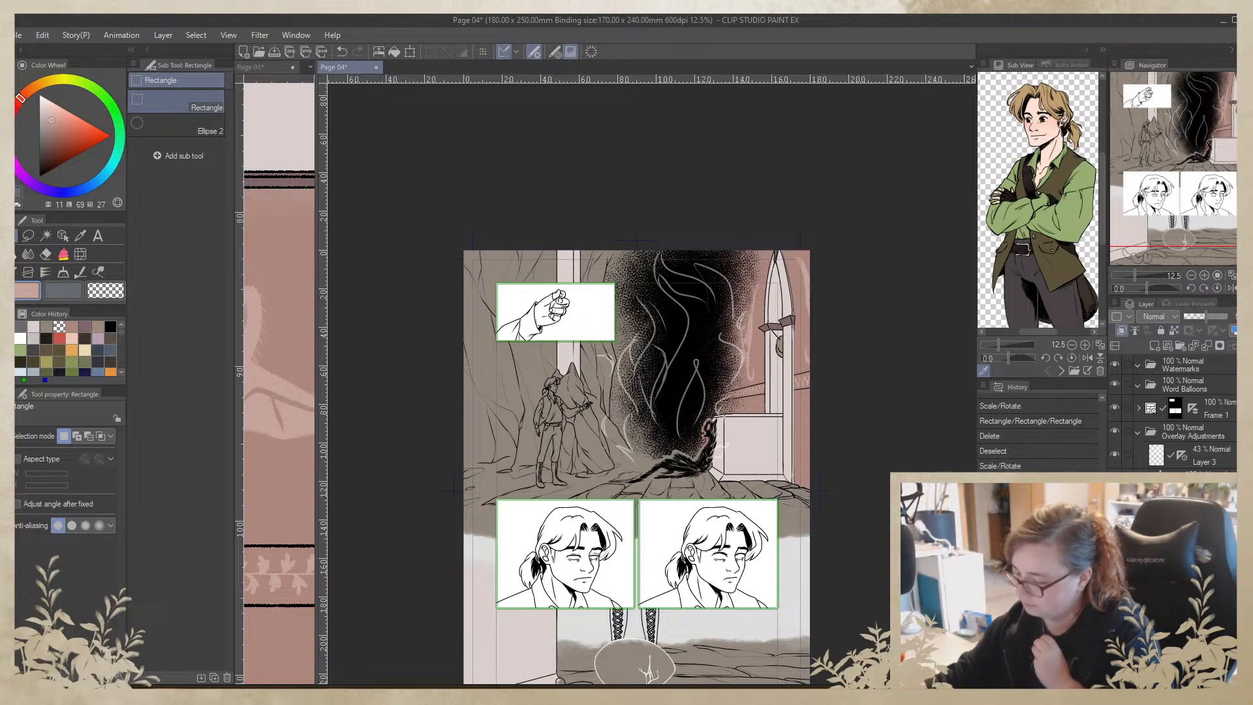
left_click(1195, 346)
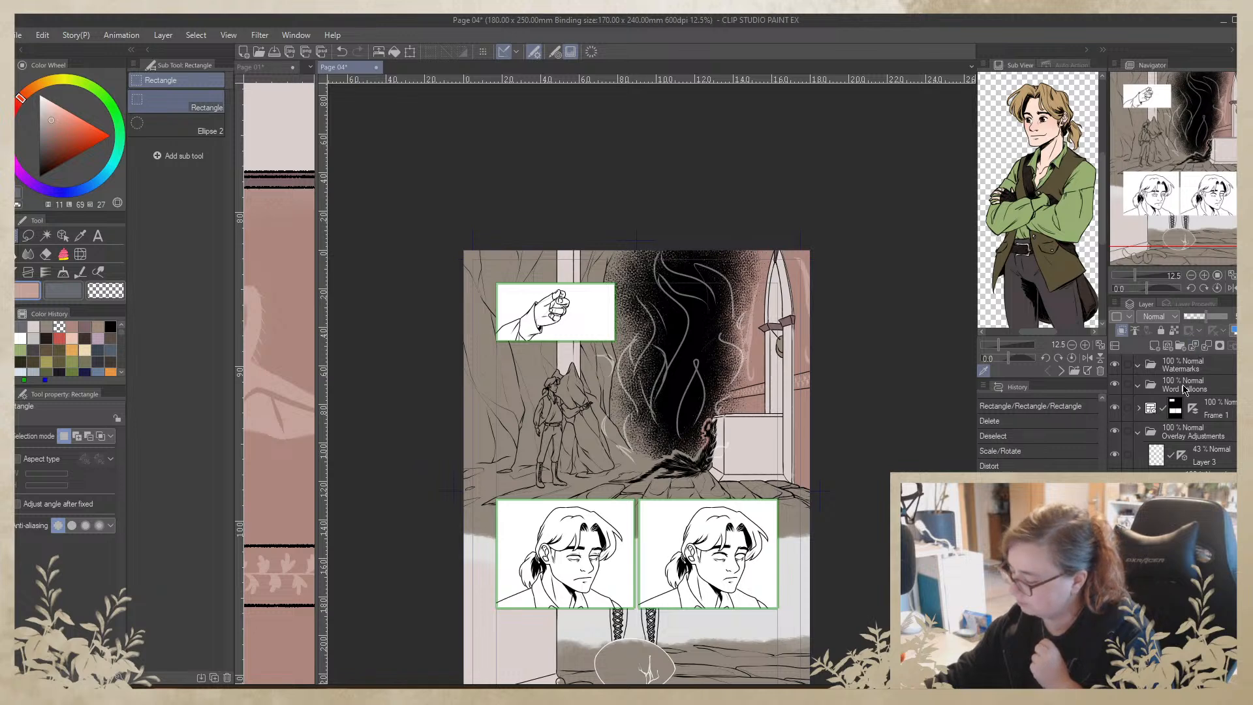
left_click(1208, 347)
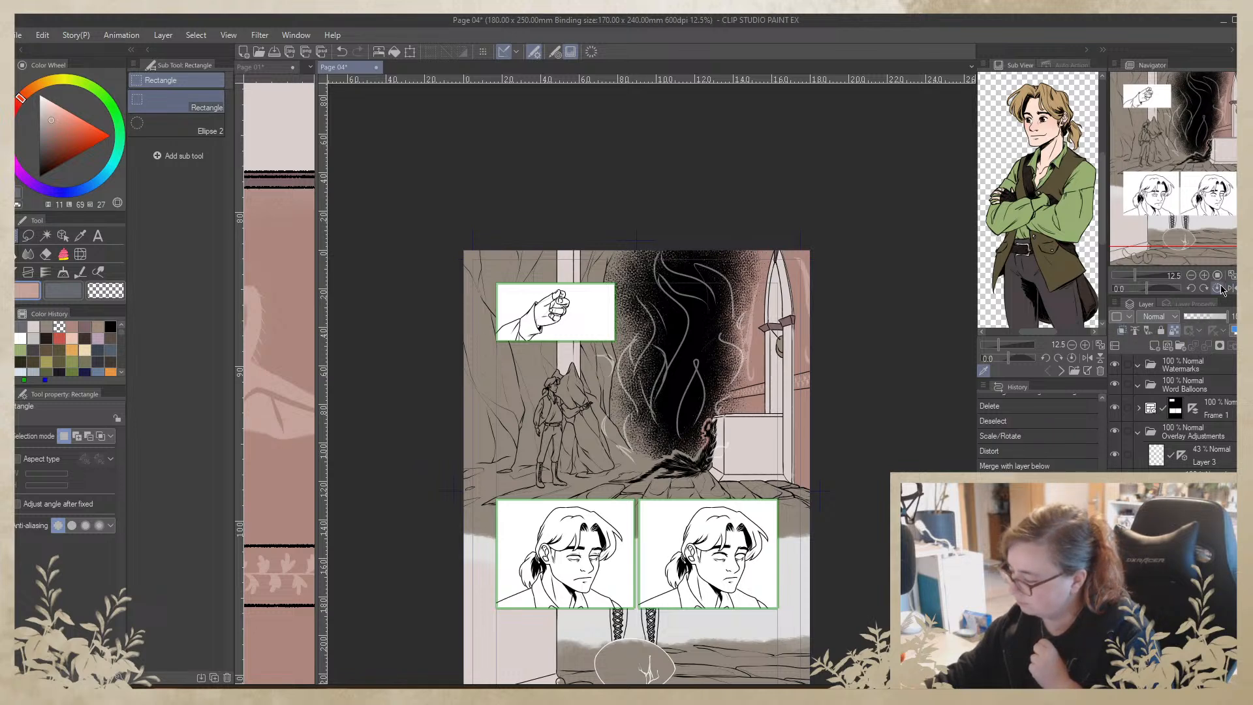
left_click(1191, 275)
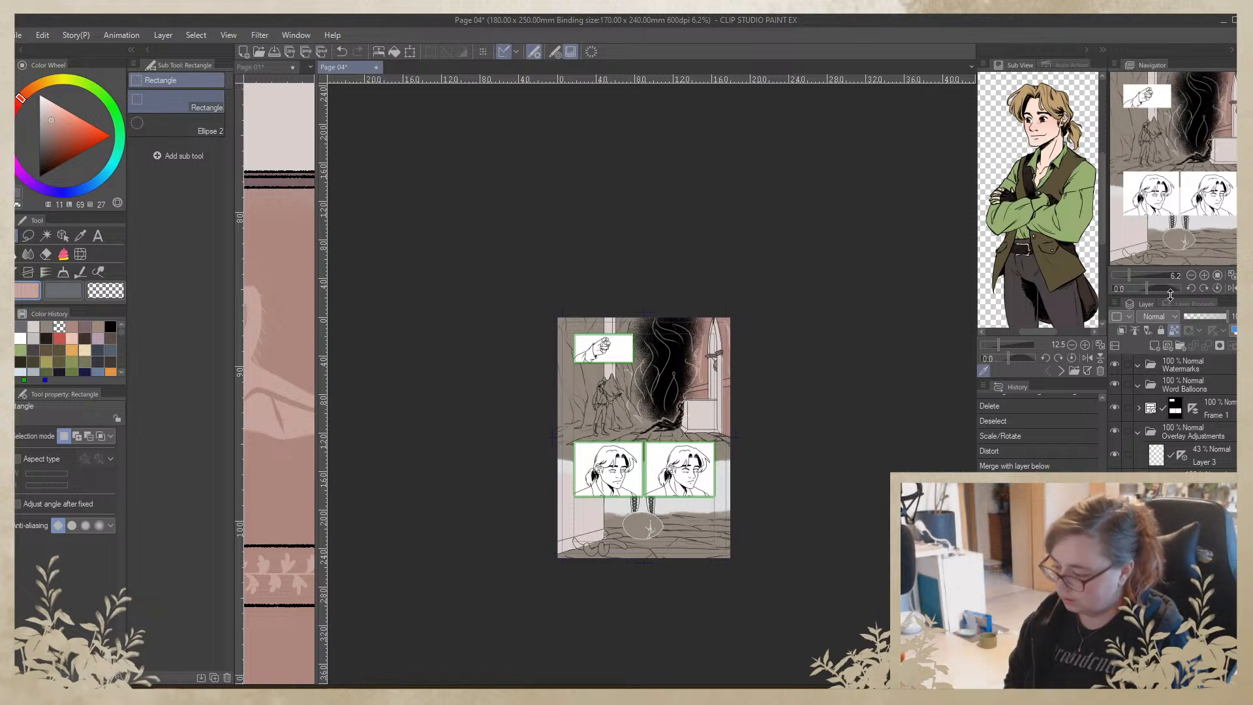
key("ctrl+s")
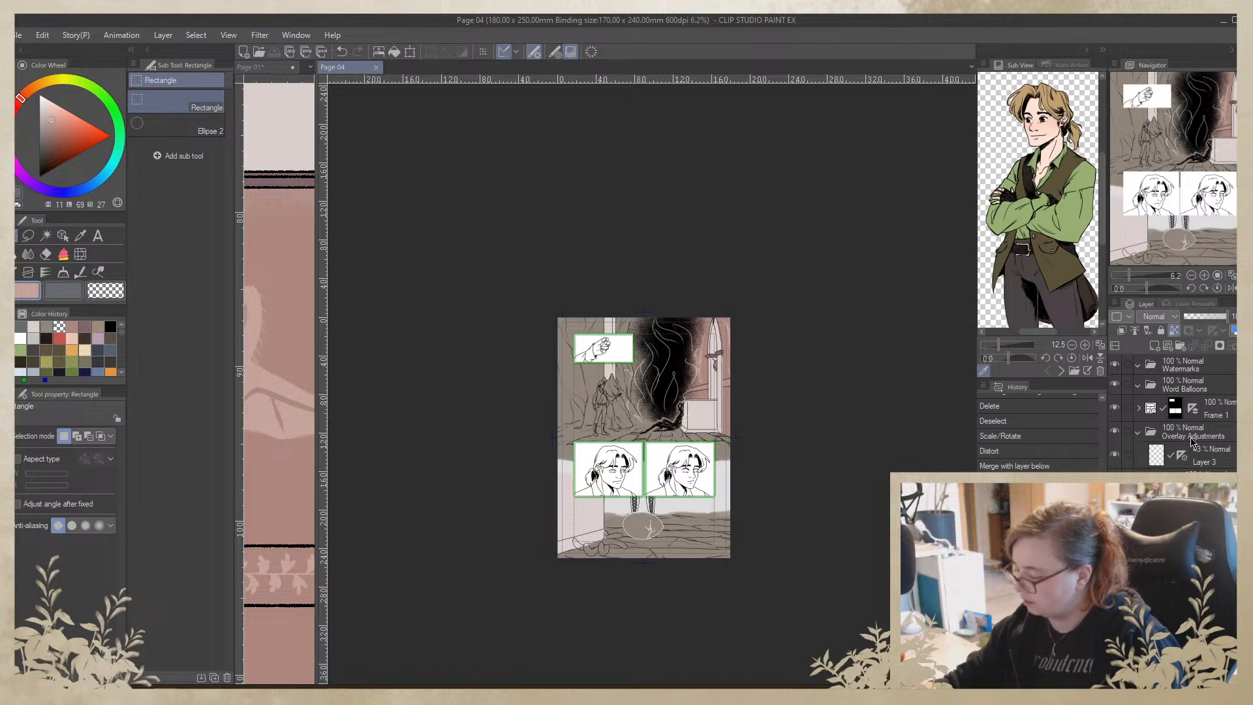
Add a new raster layer and pick the light skin colour from the reference character's face
left_click(1195, 548)
left_click(1155, 346)
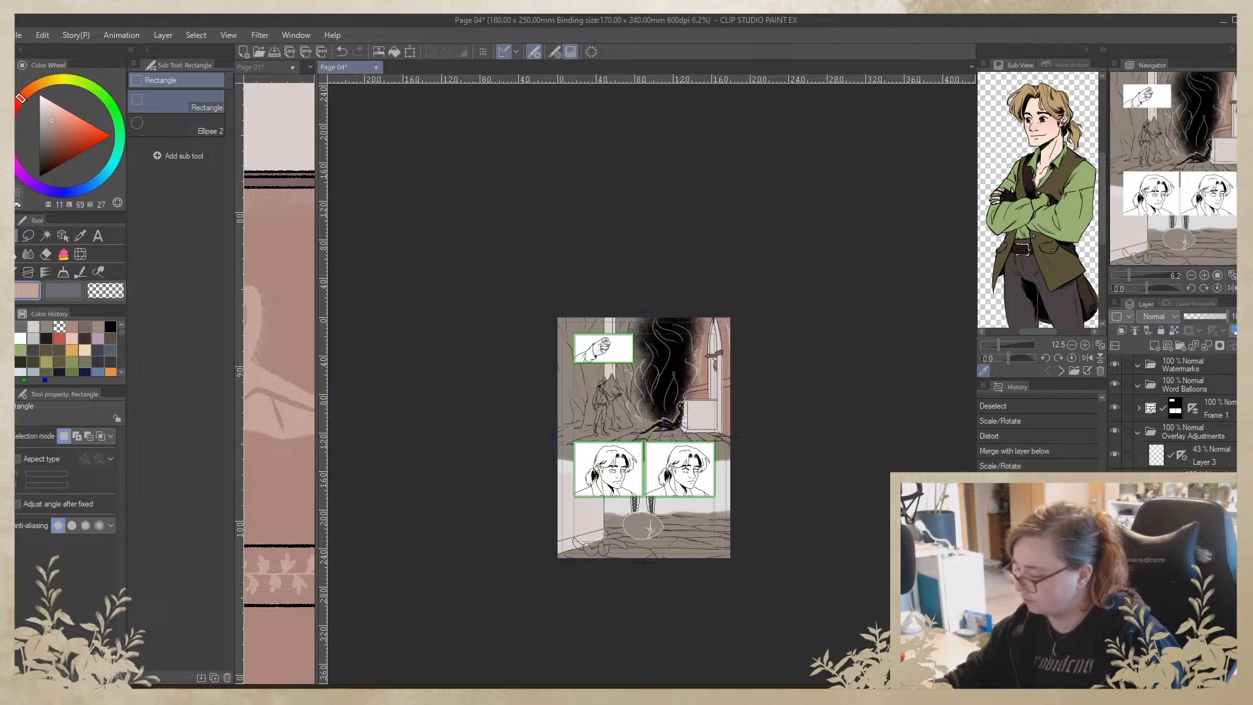
left_click(1204, 275)
left_click(1206, 276)
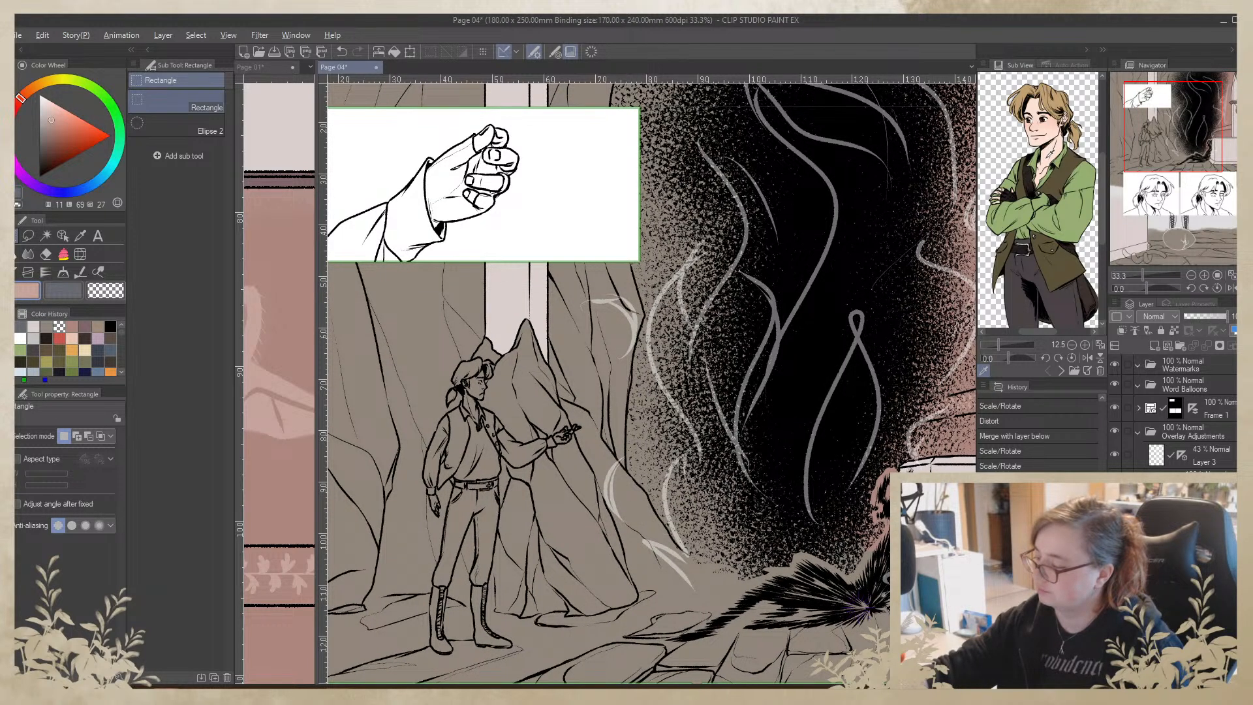
left_click(1051, 159)
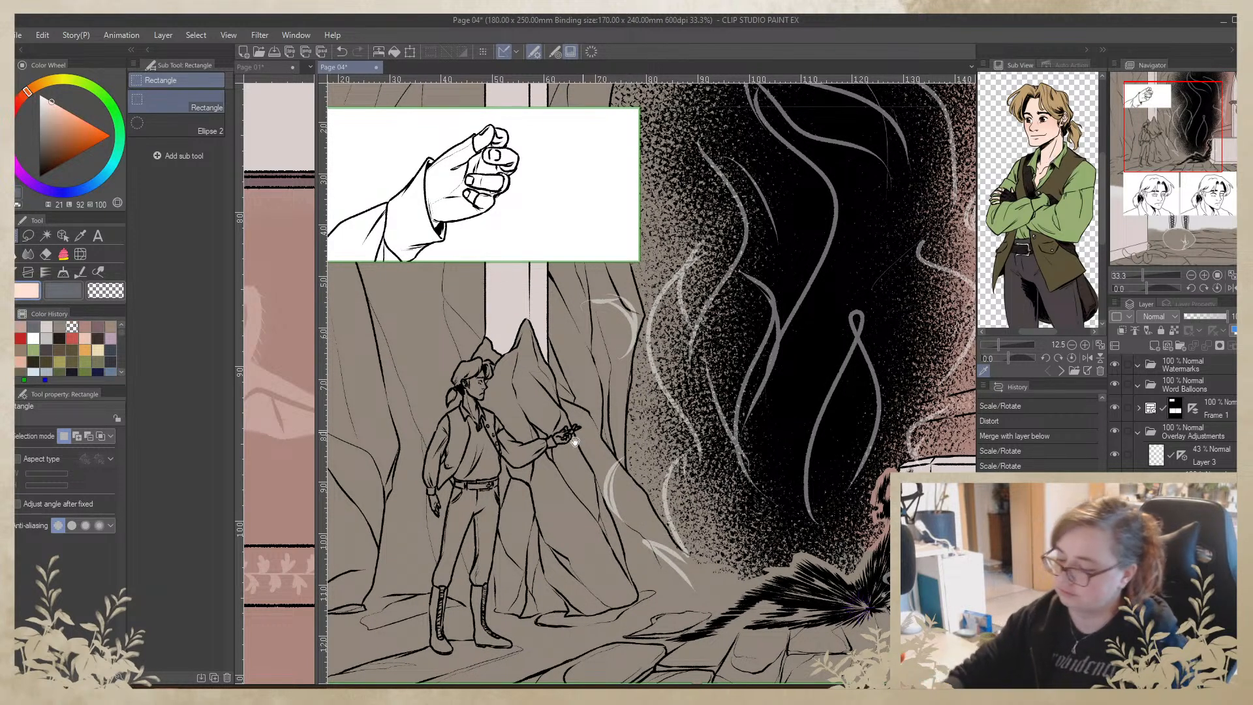
left_click_drag(590, 479, 705, 515)
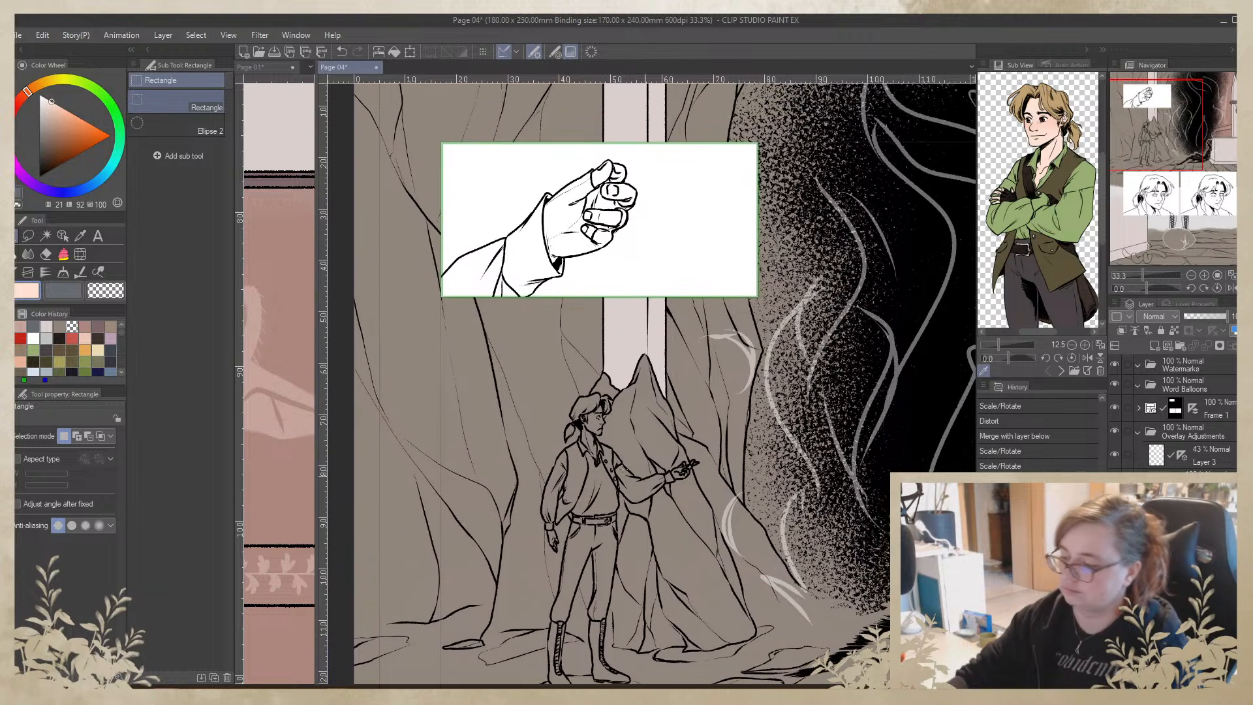
Fill the standing figure in the cave with the skin colour using the close-gap enclose-and-fill sub tool
left_click(64, 254)
left_click(188, 247)
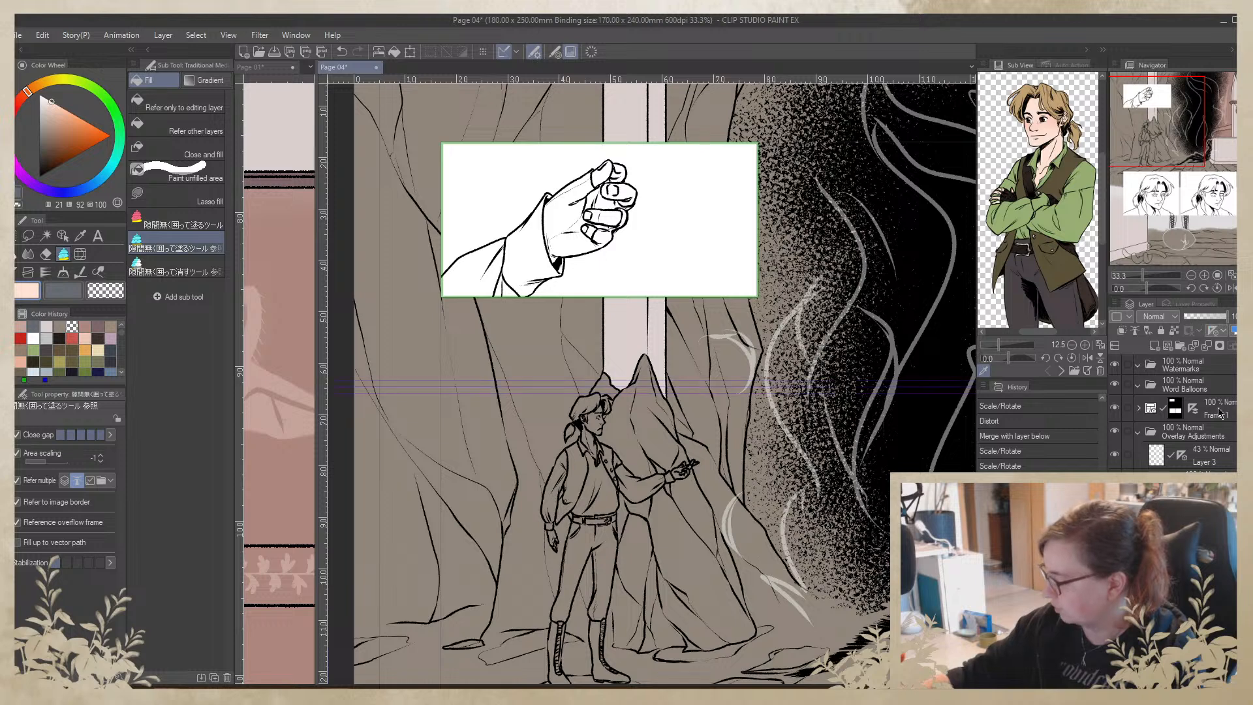
key("Return")
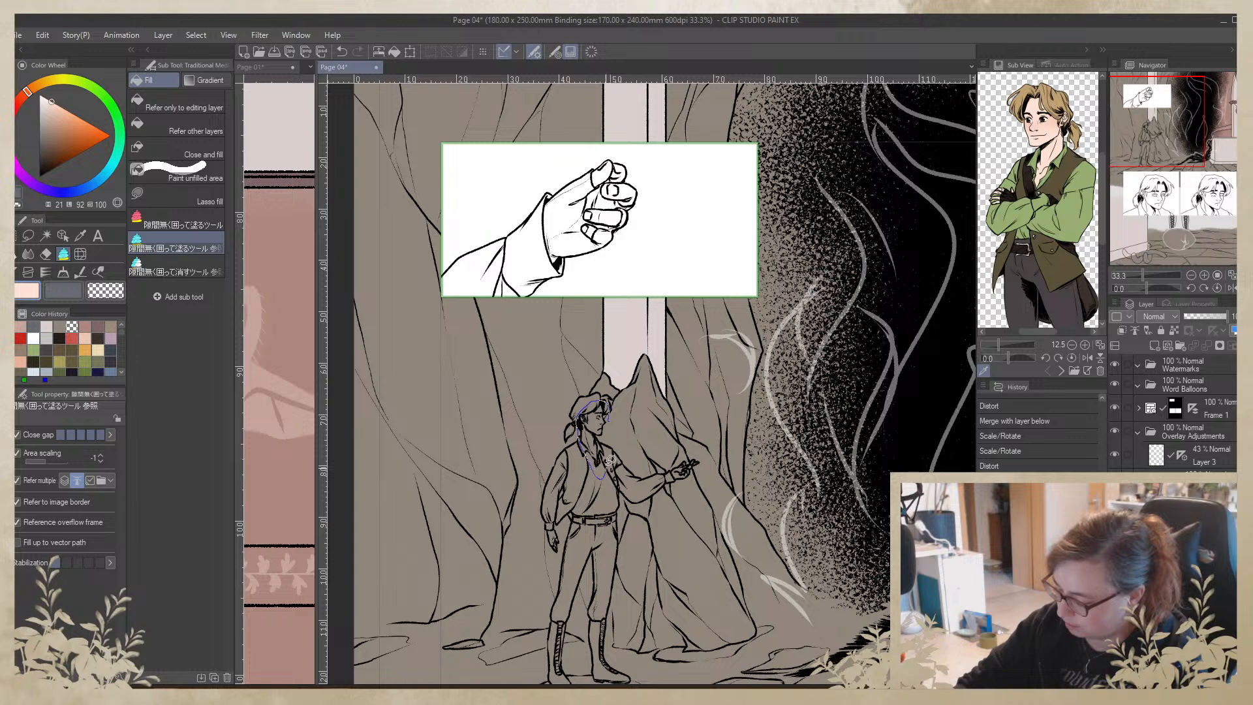
key("ctrl+e")
mouse_move(617, 431)
left_mouse_down()
mouse_move(605, 372)
mouse_move(531, 426)
mouse_move(504, 549)
mouse_move(538, 667)
mouse_move(663, 601)
mouse_move(725, 333)
mouse_move(679, 283)
mouse_move(703, 272)
left_mouse_up()
scroll(535, 666, "down", 2)
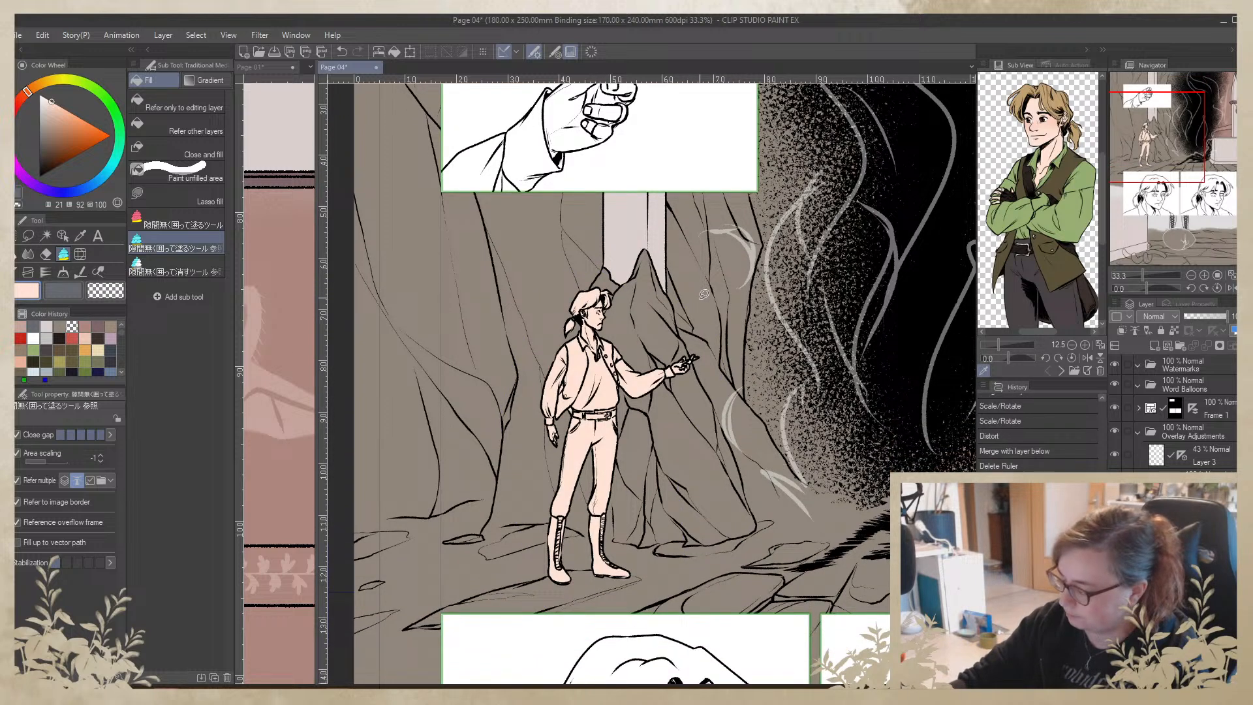
Erase the excess skin-colour fill around the standing figure with the Hard eraser
left_click(45, 253)
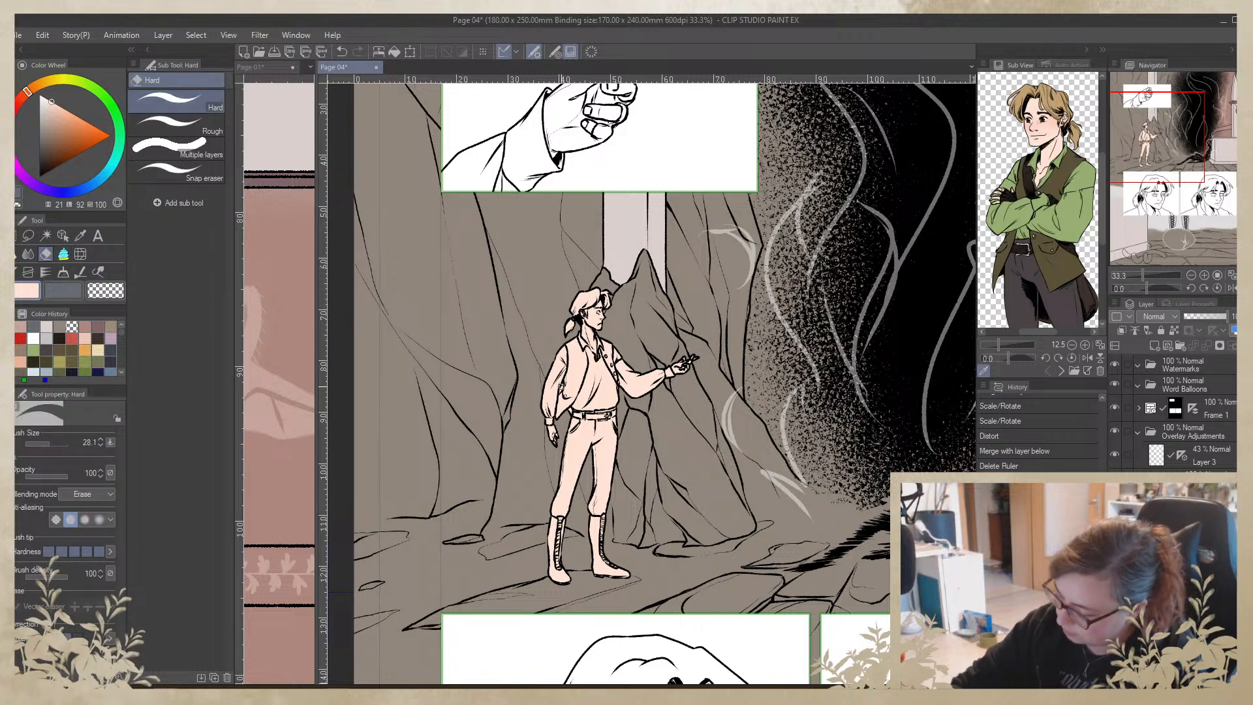
key("ctrl+v")
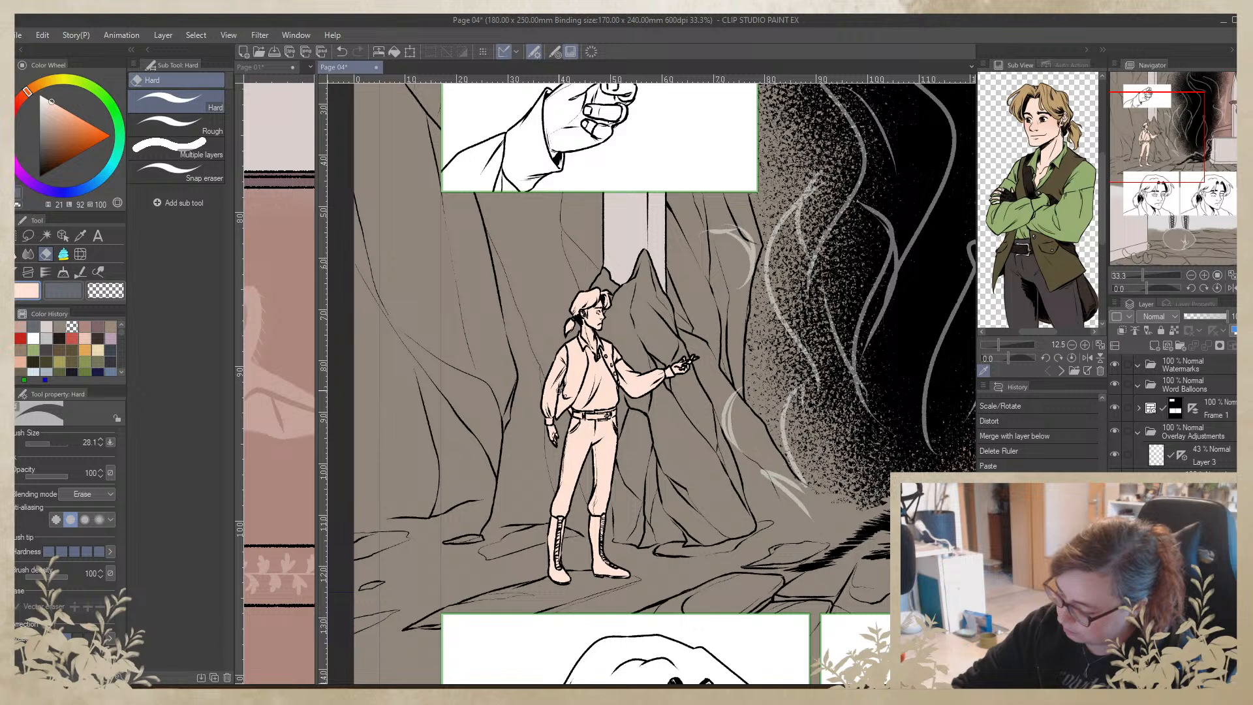
key("ctrl+t")
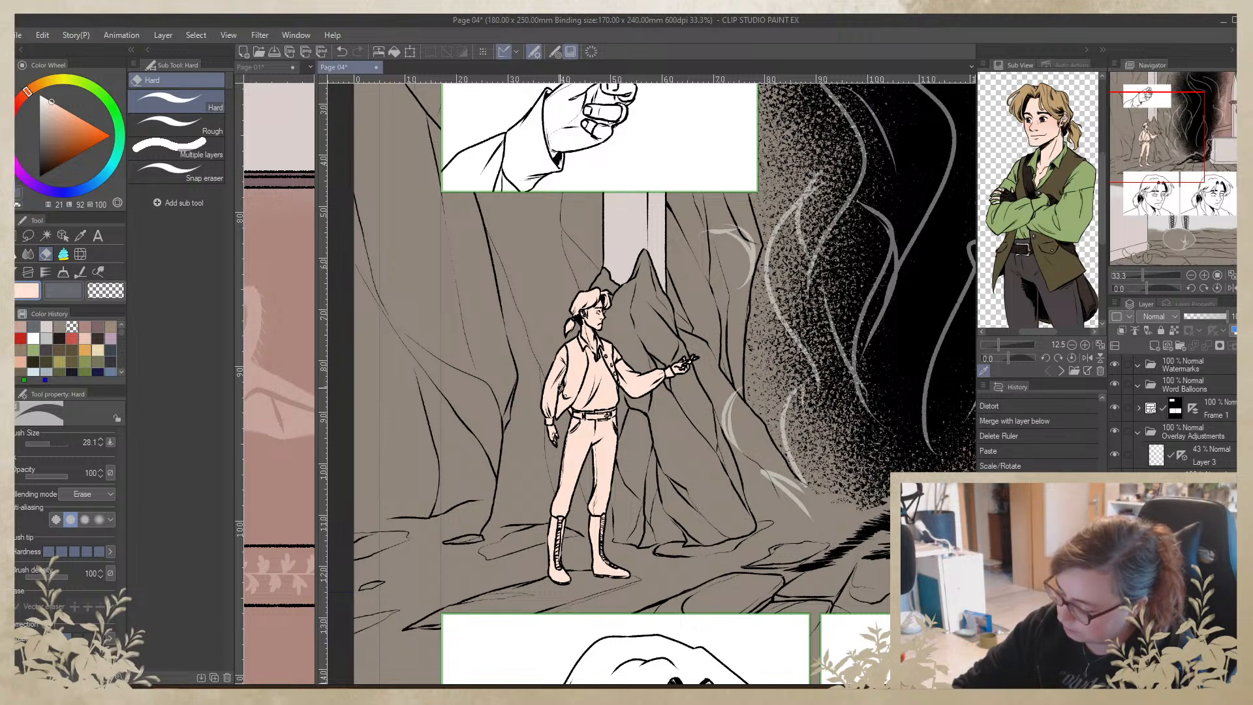
left_click_drag(559, 386, 589, 361)
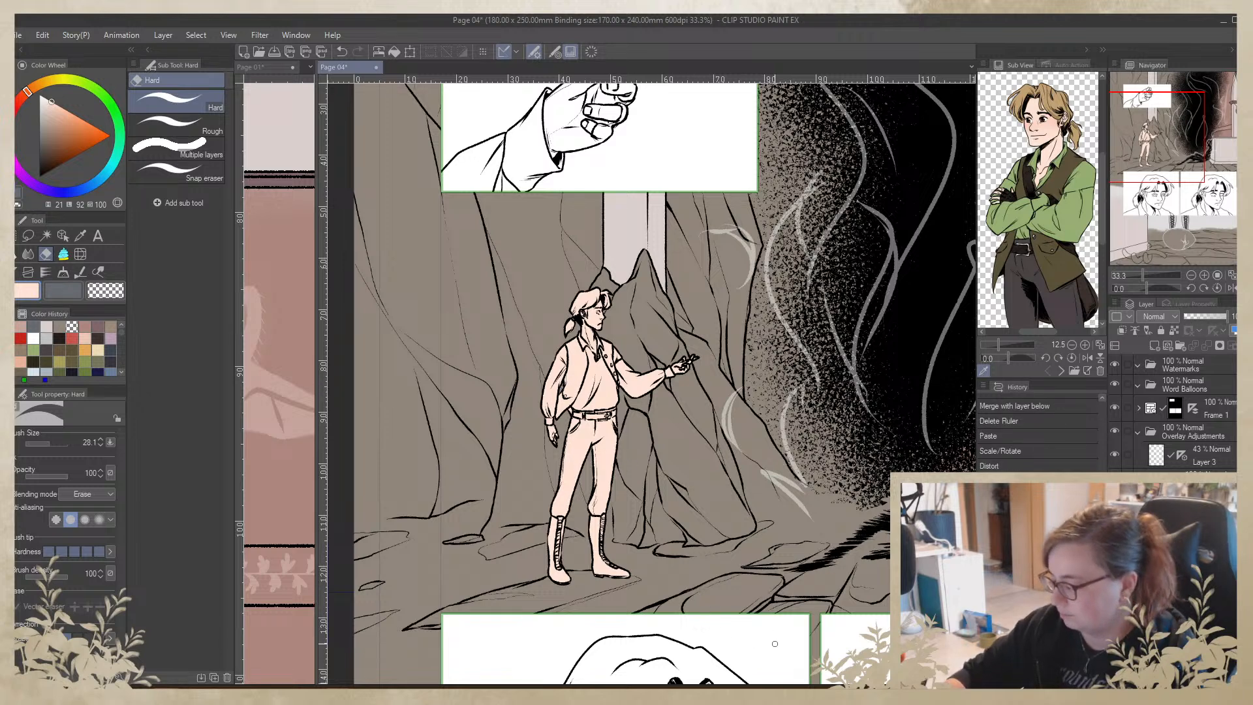
Pick the dark brown boot colour from the reference character and switch to the カサG 細 brush
left_click_drag(776, 660, 692, 123)
left_click_drag(763, 560, 689, 564)
left_click(1008, 296)
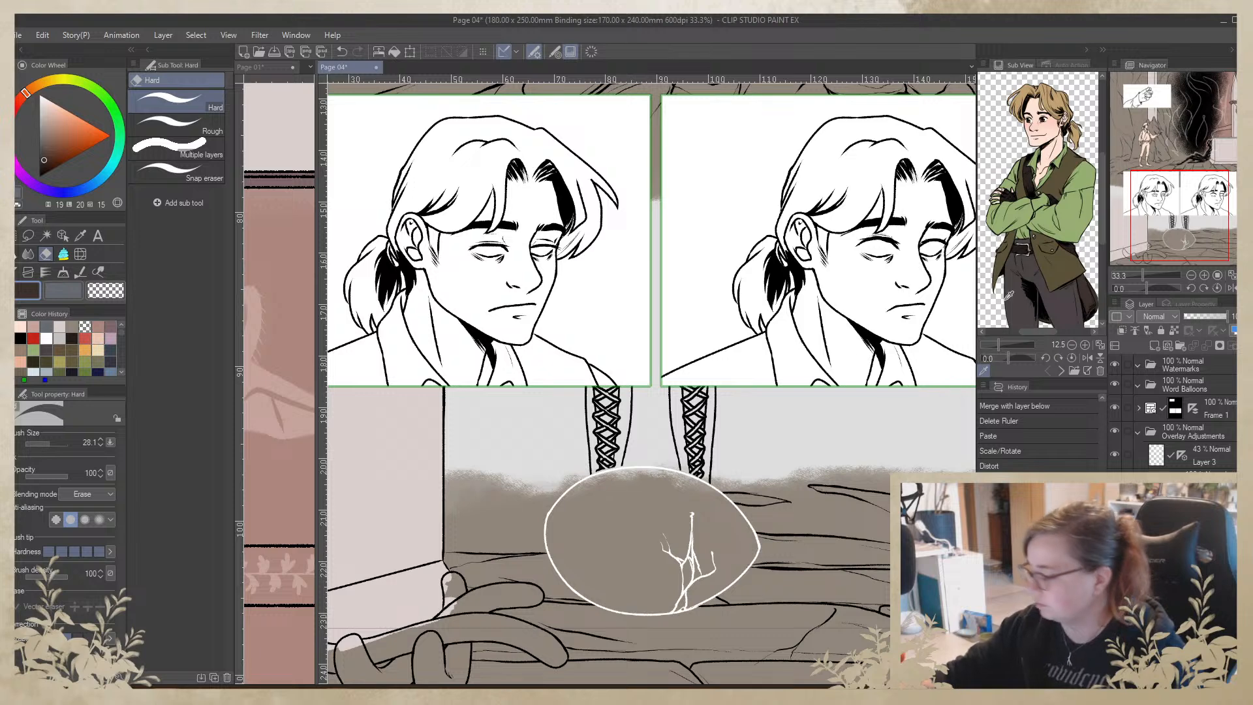
key("b")
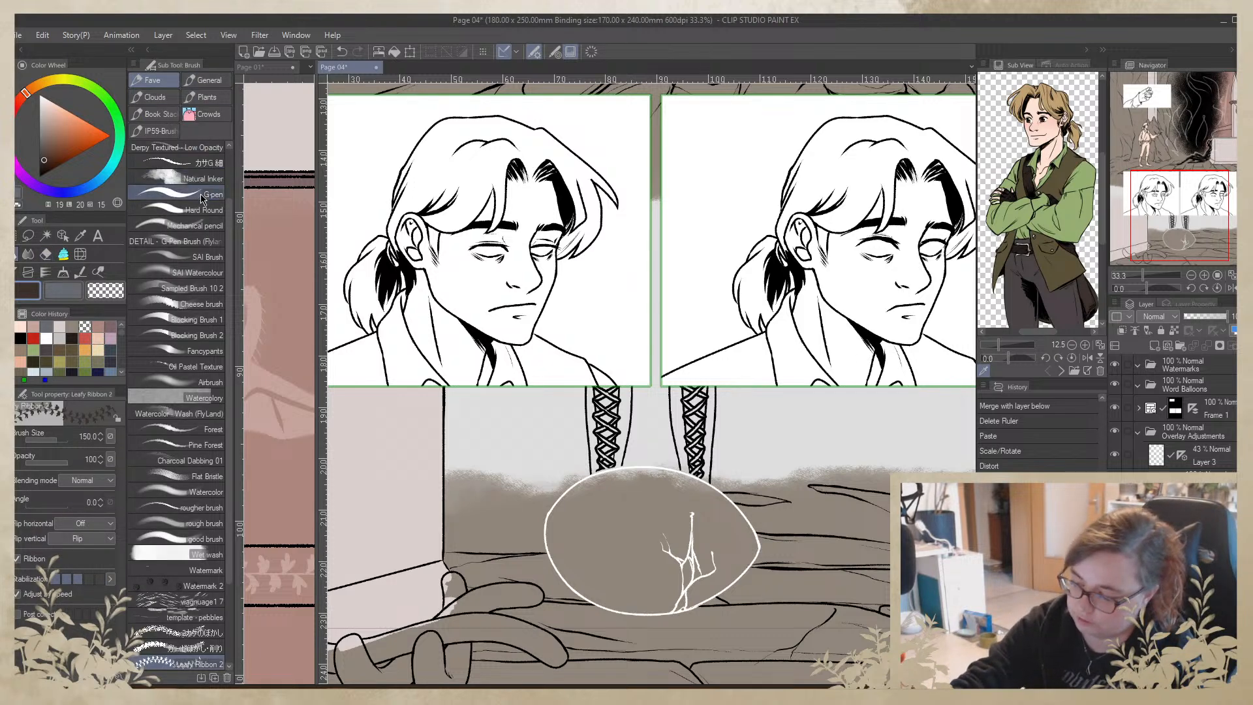
left_click(215, 163)
mouse_move(604, 462)
left_mouse_down()
mouse_move(597, 382)
mouse_move(602, 467)
left_mouse_up()
key("ctrl+z")
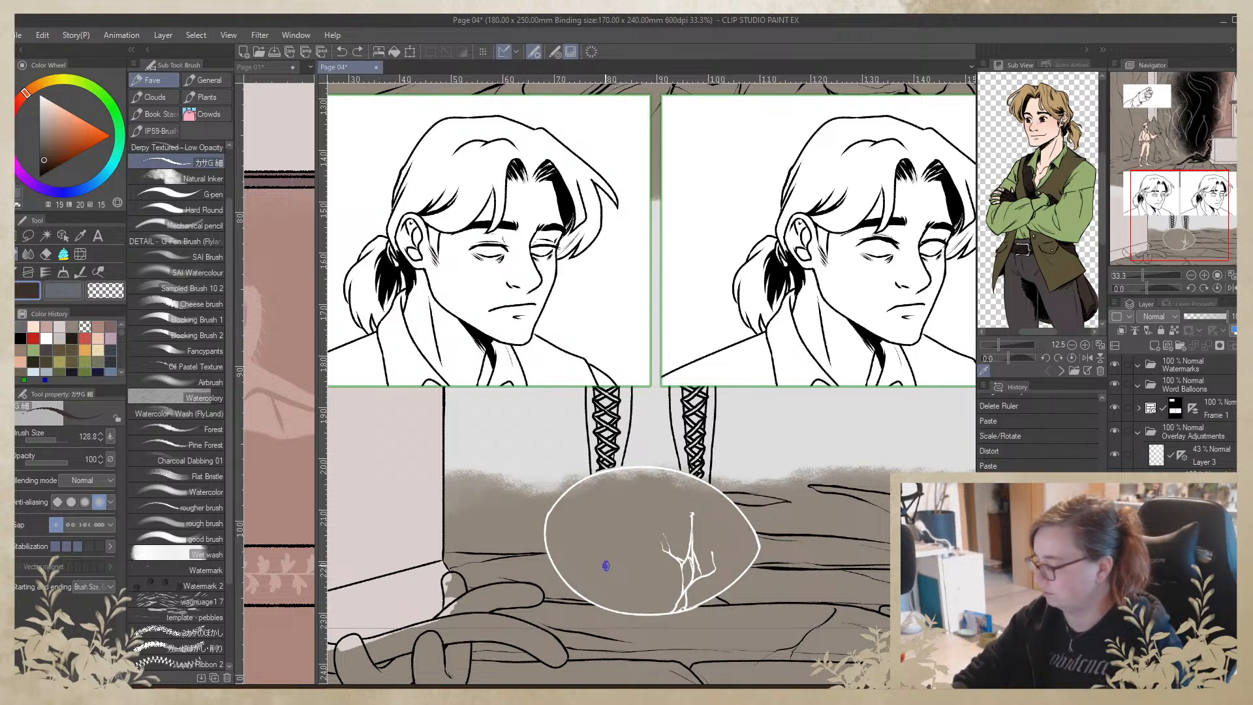
mouse_move(591, 534)
left_mouse_down()
mouse_move(637, 445)
mouse_move(585, 558)
mouse_move(661, 382)
left_mouse_up()
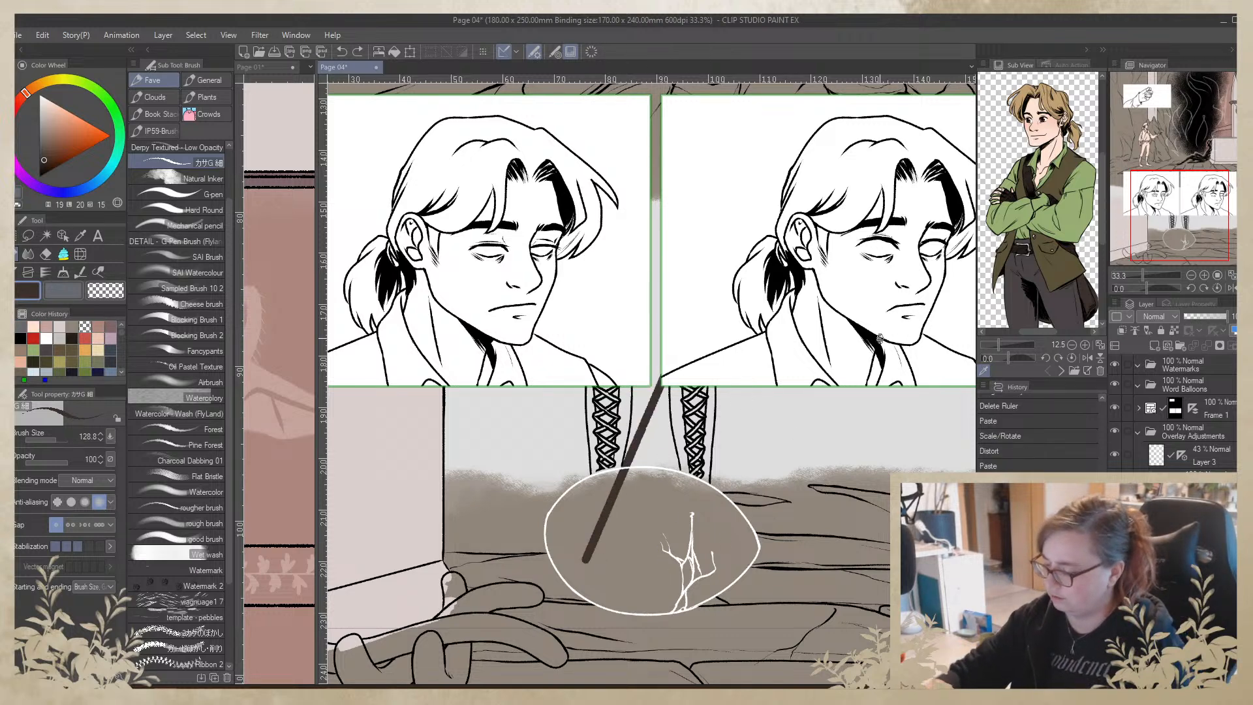
left_click_drag(1183, 239, 1219, 183)
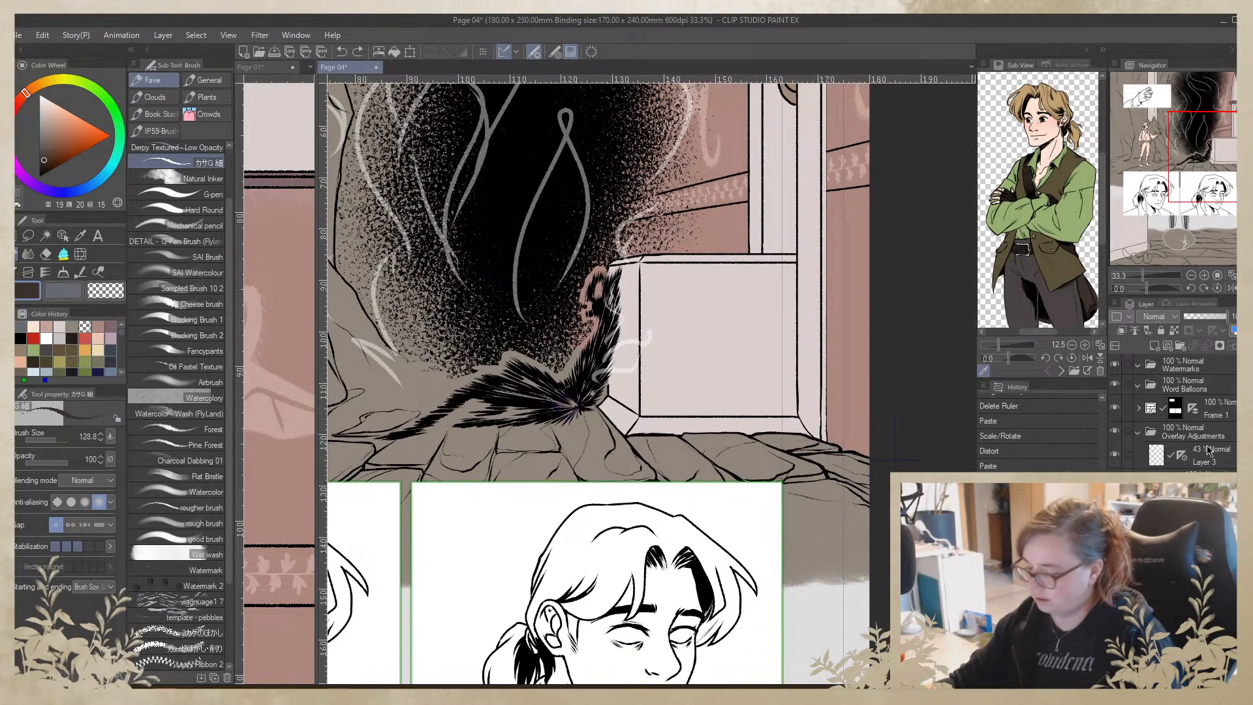
Paint both laced boots in the panel with the egg shape dark brown, on the character's colour layer
left_click(1212, 480)
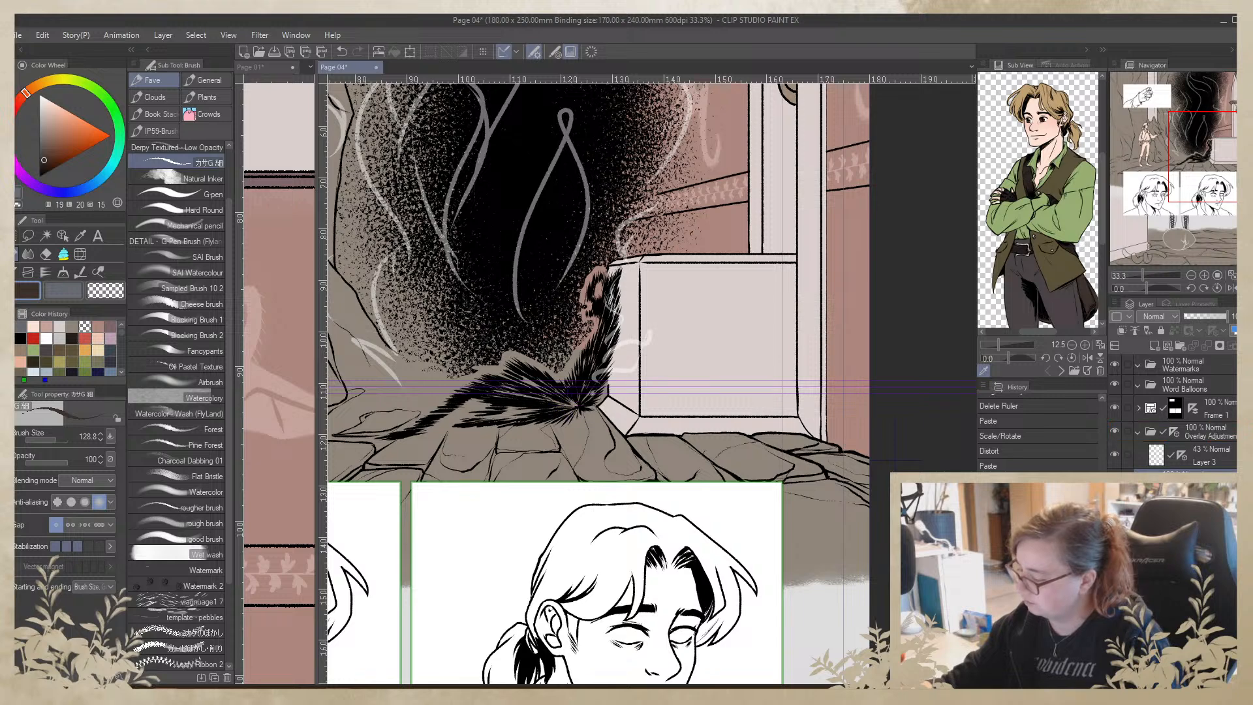
mouse_move(604, 557)
left_mouse_down()
mouse_move(753, 299)
mouse_move(893, 137)
left_mouse_up()
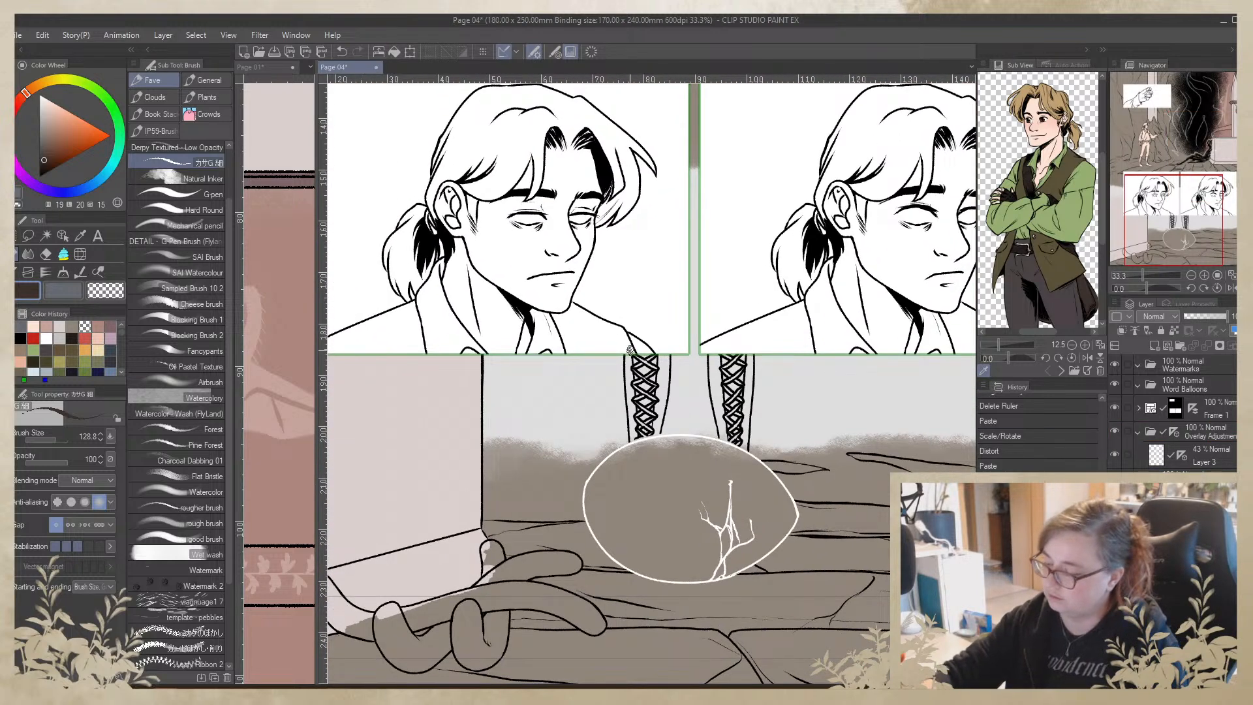
mouse_move(641, 358)
left_mouse_down()
mouse_move(643, 459)
mouse_move(631, 350)
mouse_move(636, 449)
left_mouse_up()
left_click_drag(649, 405, 652, 438)
left_click_drag(655, 408, 655, 436)
left_click_drag(662, 372, 656, 405)
mouse_move(651, 350)
left_mouse_down()
mouse_move(648, 395)
mouse_move(645, 363)
left_mouse_up()
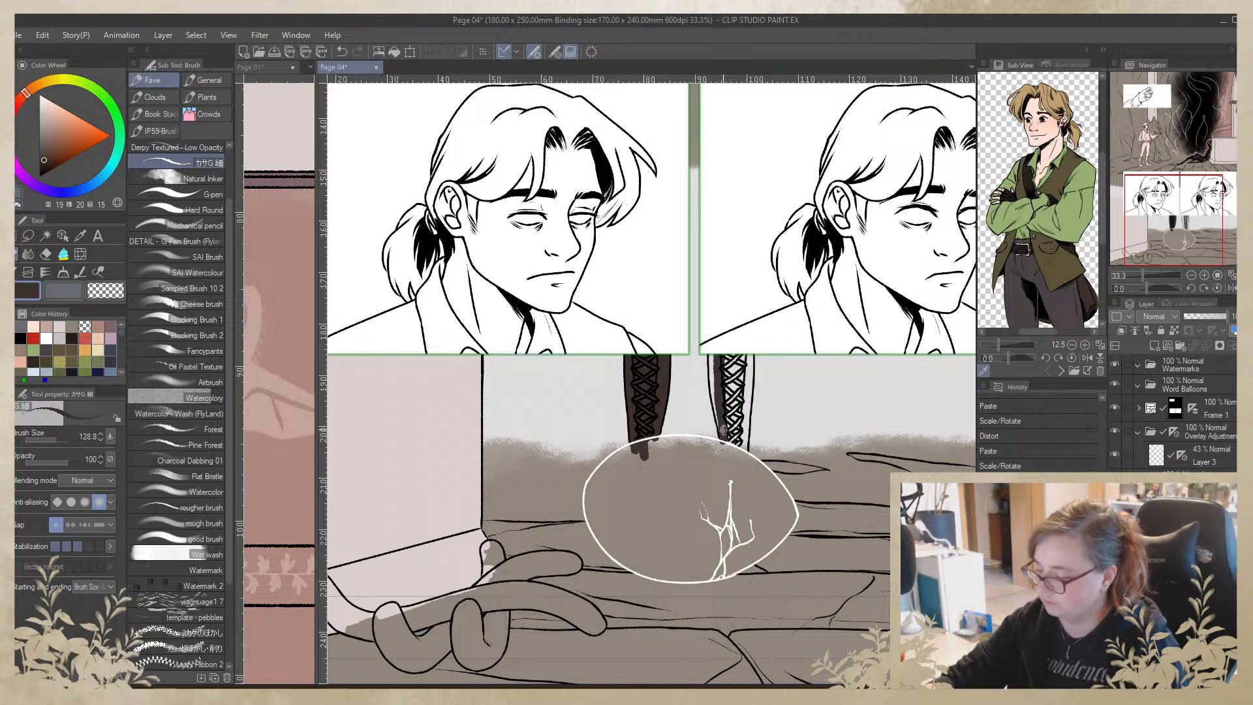
mouse_move(721, 417)
left_mouse_down()
mouse_move(717, 374)
mouse_move(715, 405)
left_mouse_up()
mouse_move(711, 345)
left_mouse_down()
mouse_move(733, 457)
mouse_move(732, 340)
mouse_move(744, 467)
left_mouse_up()
mouse_move(748, 355)
left_mouse_down()
mouse_move(751, 464)
mouse_move(743, 452)
left_mouse_up()
Paint both boots of the standing figure in the cave with the same dark brown
left_click_drag(731, 218, 734, 279)
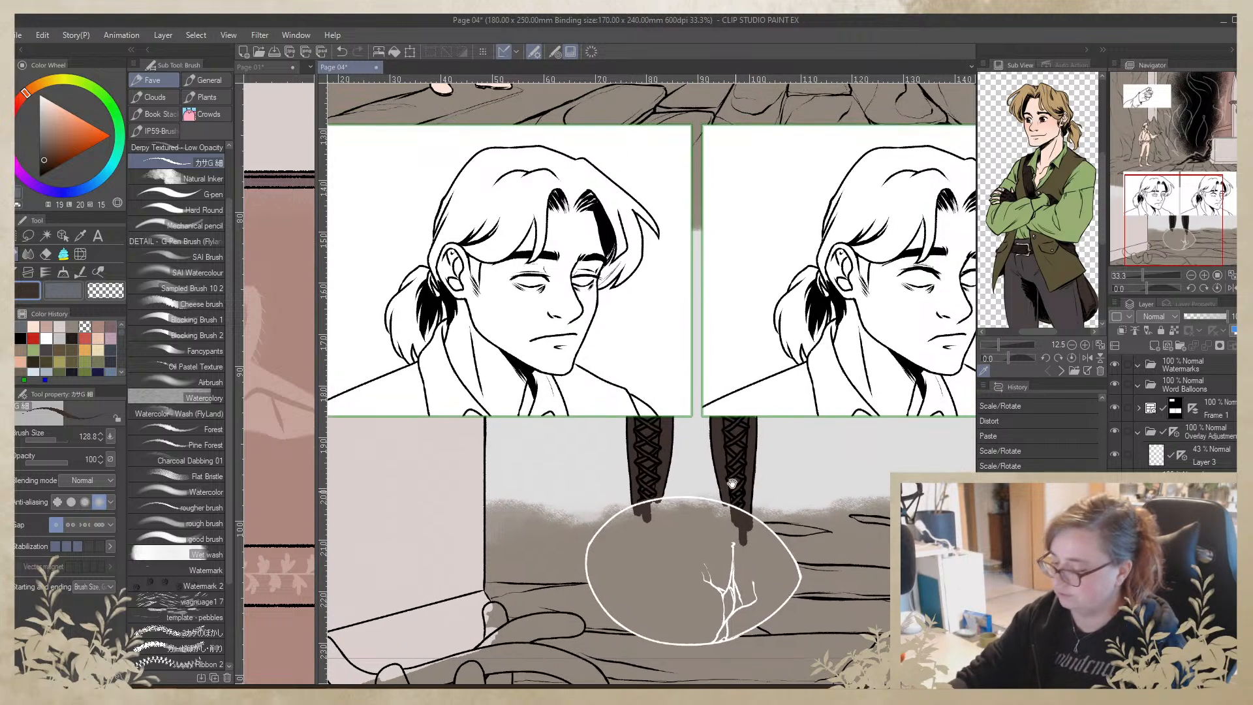
left_click_drag(729, 333, 749, 553)
left_click_drag(733, 387, 852, 485)
key("ctrl+e")
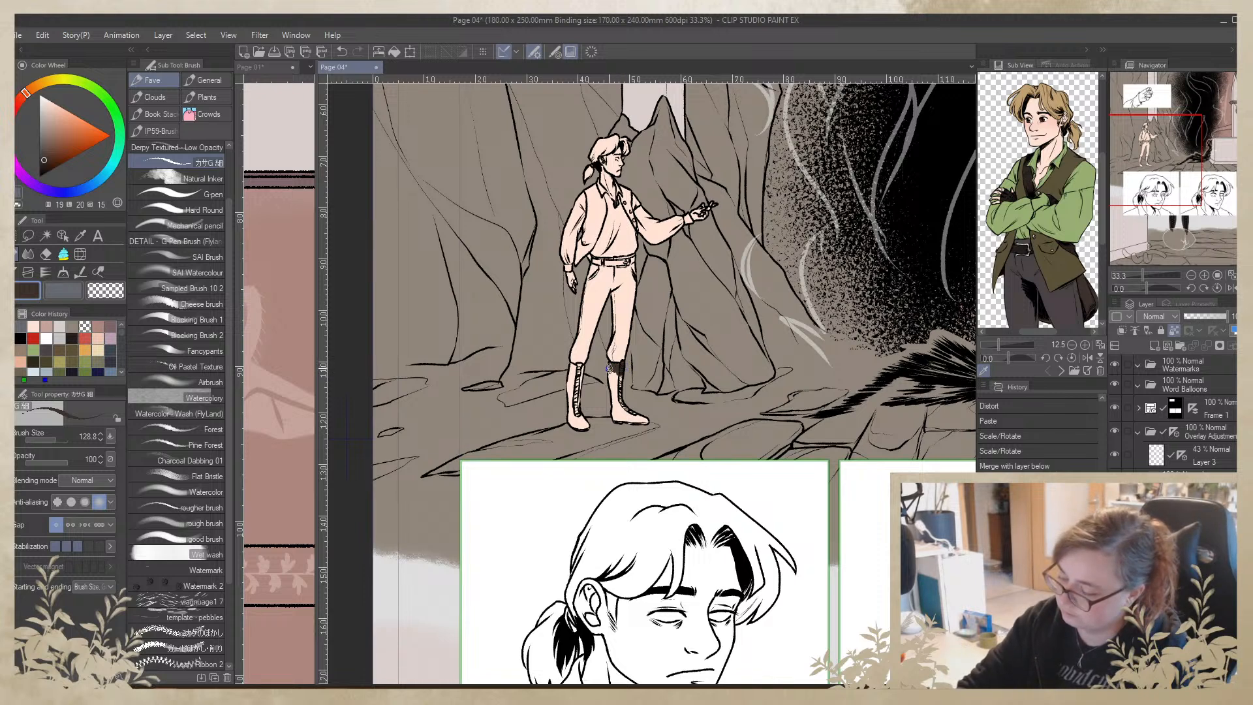
mouse_move(608, 367)
left_mouse_down()
mouse_move(627, 385)
mouse_move(619, 421)
mouse_move(638, 411)
left_mouse_up()
key("ctrl+alt+e")
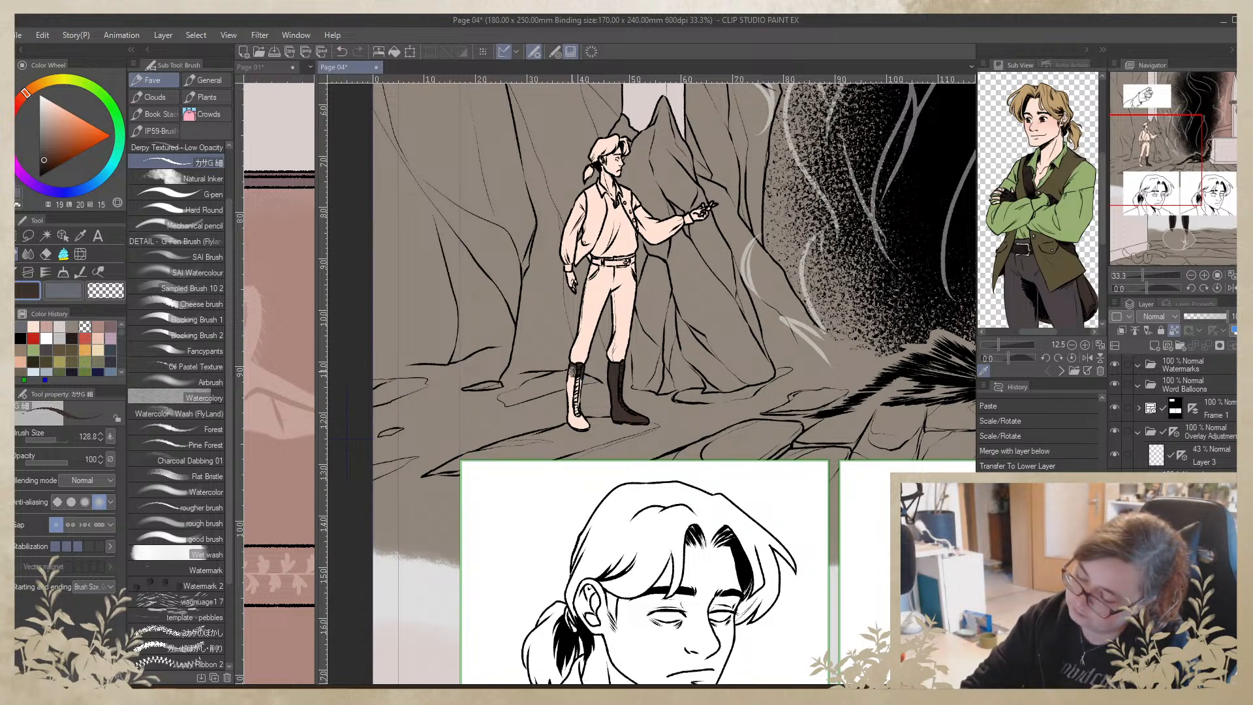
mouse_move(580, 378)
left_mouse_down()
mouse_move(575, 427)
mouse_move(590, 432)
left_mouse_up()
key("ctrl+e")
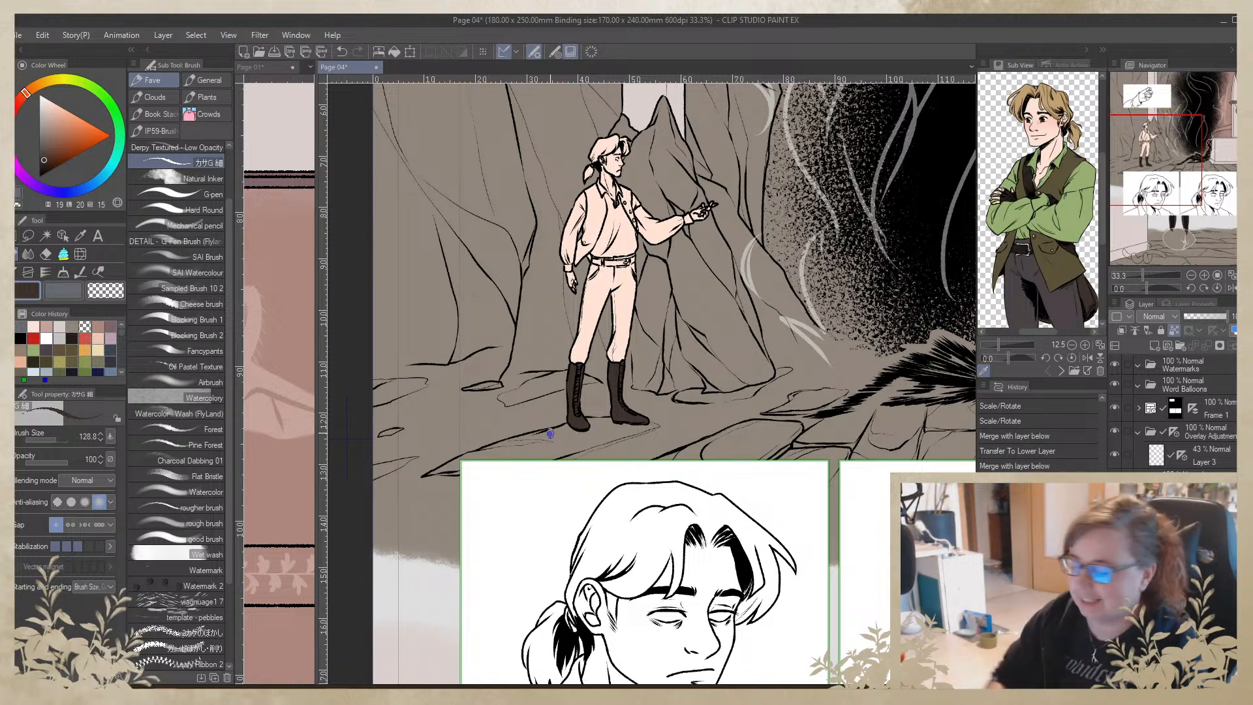
Fill the standing figure's hair with the blond colour from the reference, using the close-gap enclose-and-fill sub tool
left_click_drag(713, 306, 657, 428)
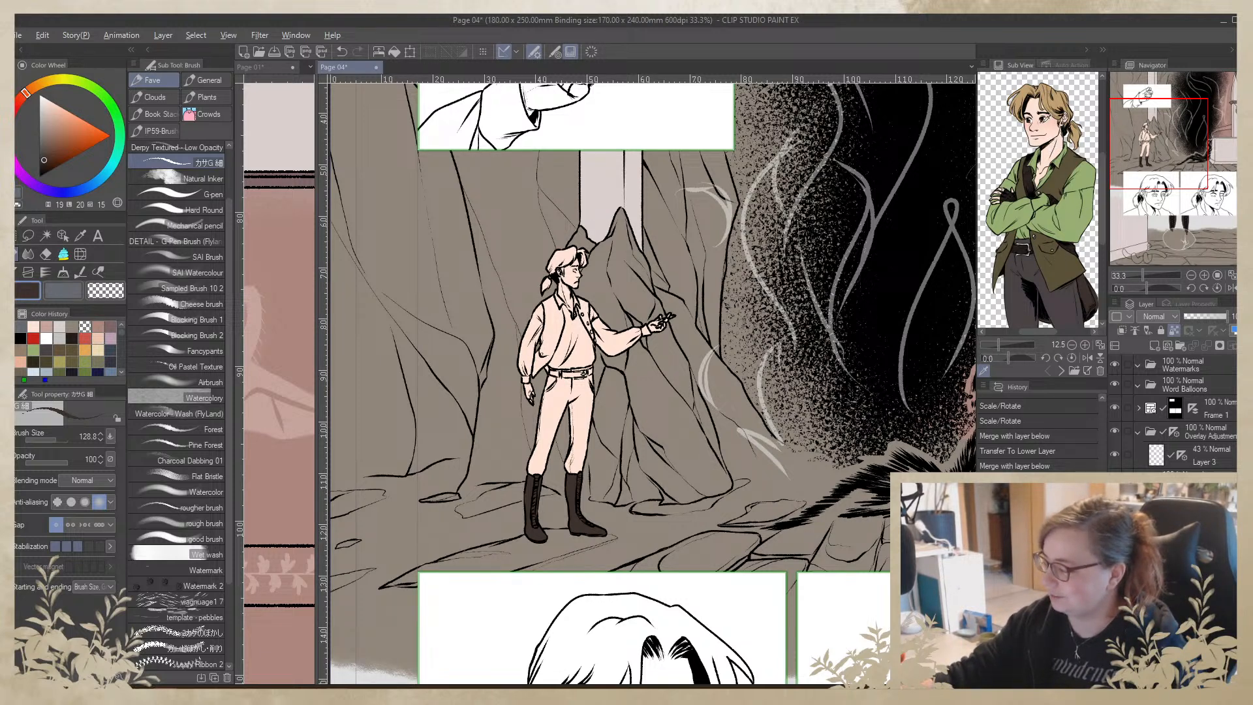
left_click(1096, 114)
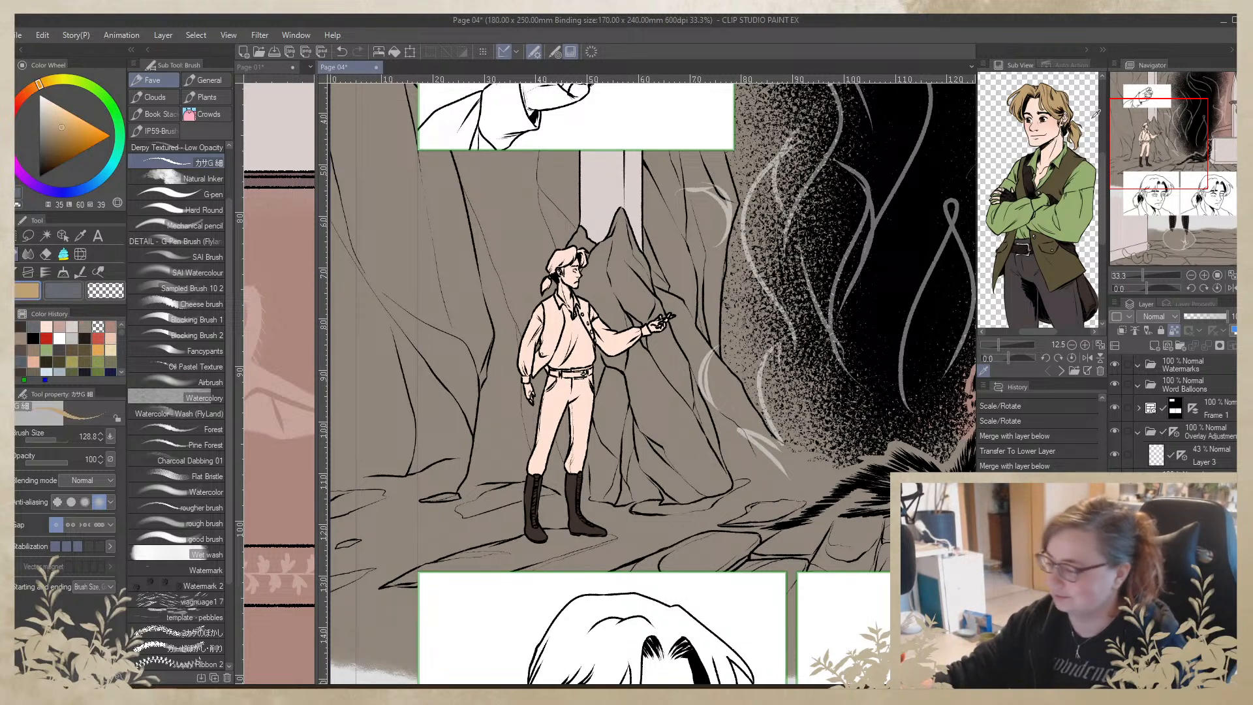
left_click(63, 254)
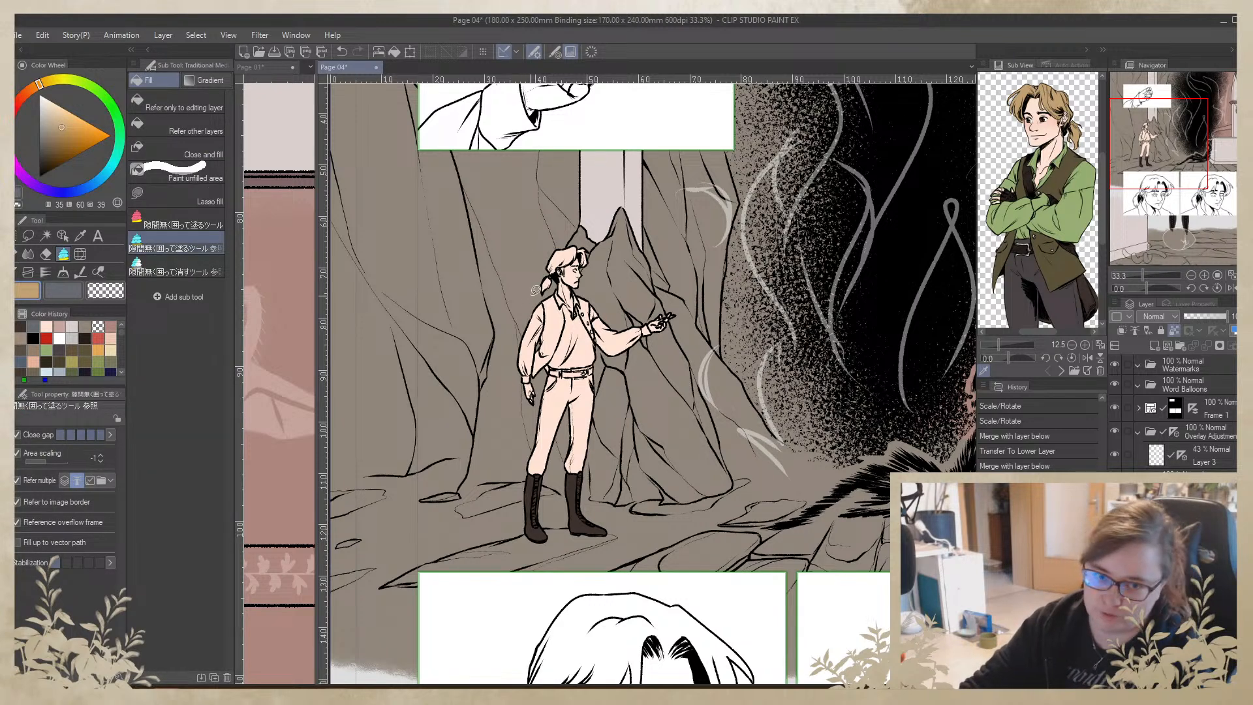
mouse_move(550, 246)
left_mouse_down()
mouse_move(532, 305)
mouse_move(599, 263)
mouse_move(555, 235)
mouse_move(550, 245)
left_mouse_up()
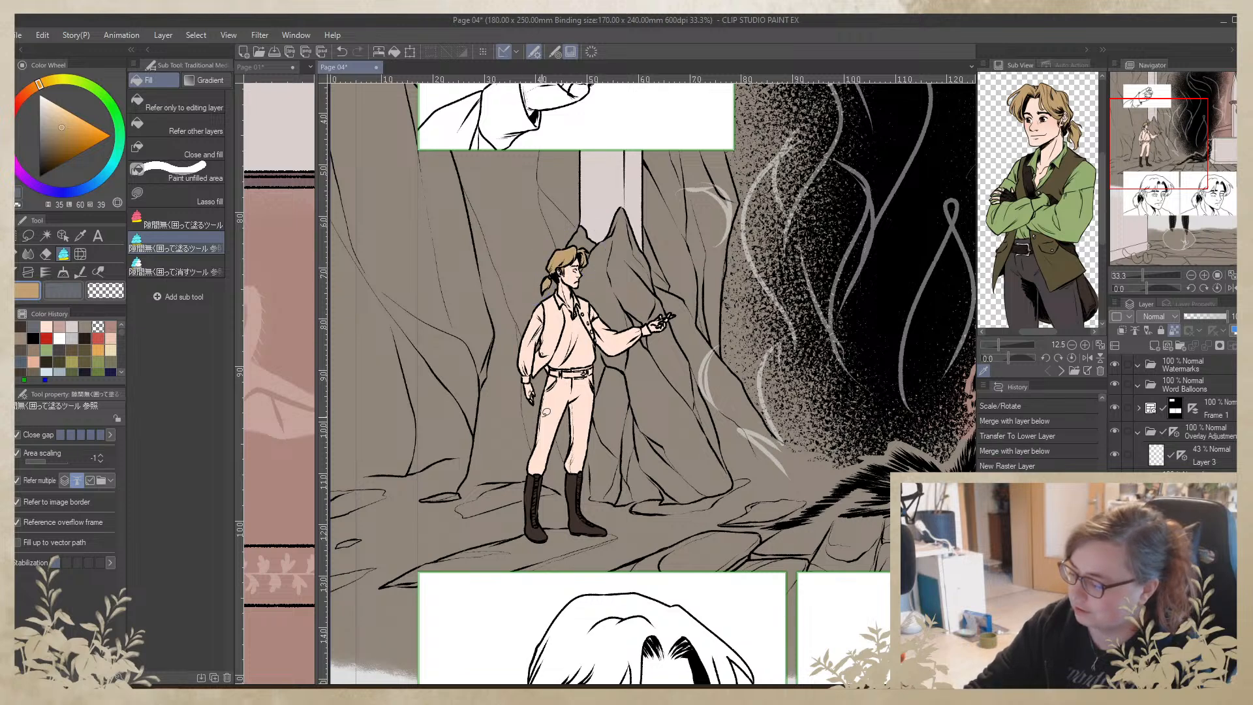
Pick the shirt green from the reference and fill the standing figure's sleeves and shirt front
scroll(650, 485, "up", 2)
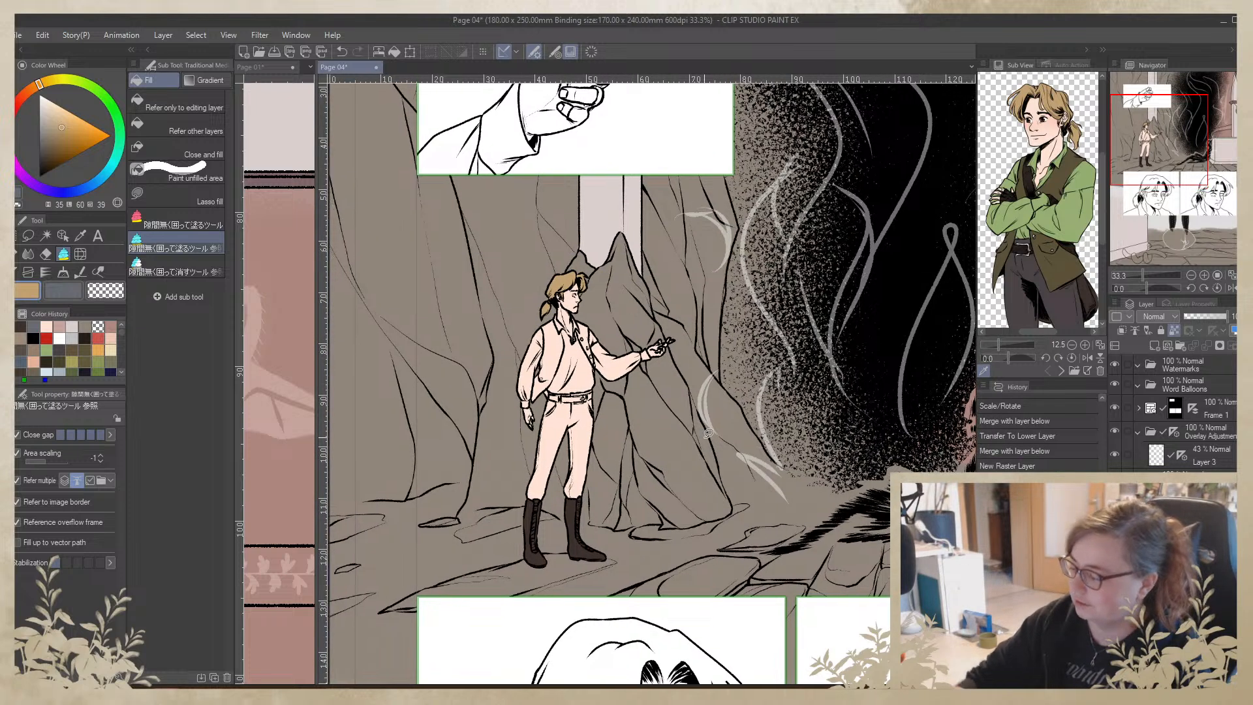
left_click(1077, 209)
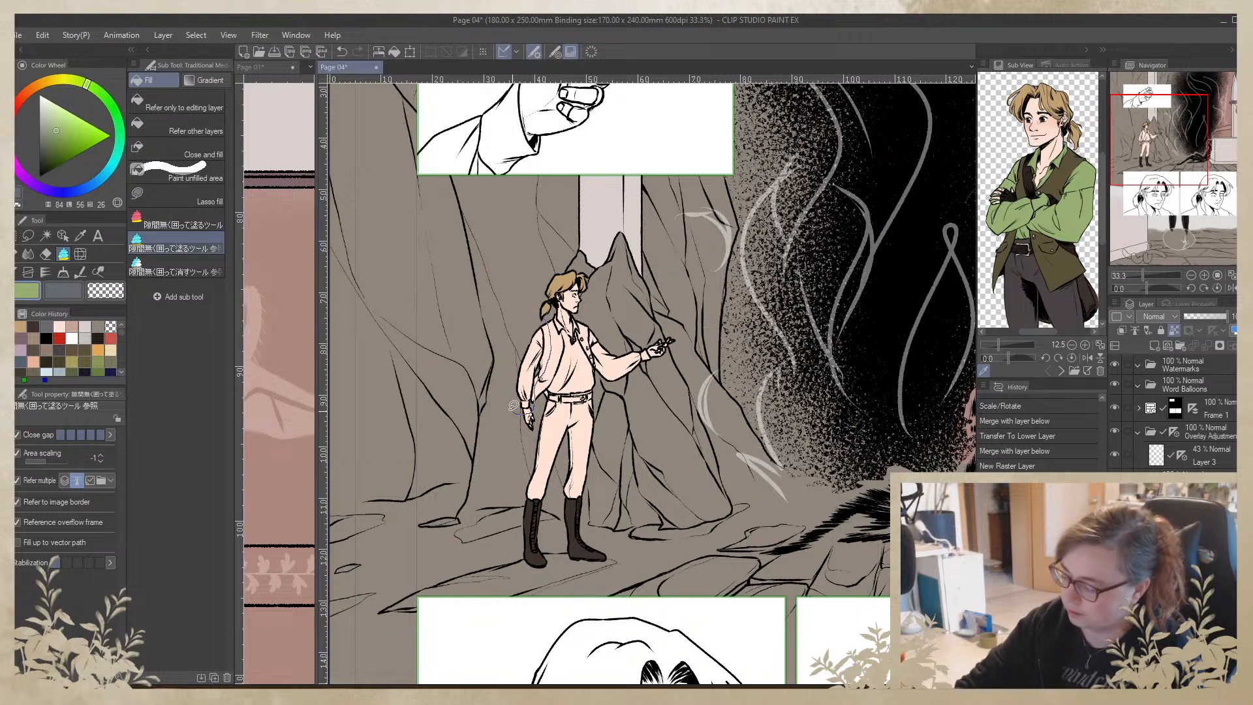
left_click(530, 366)
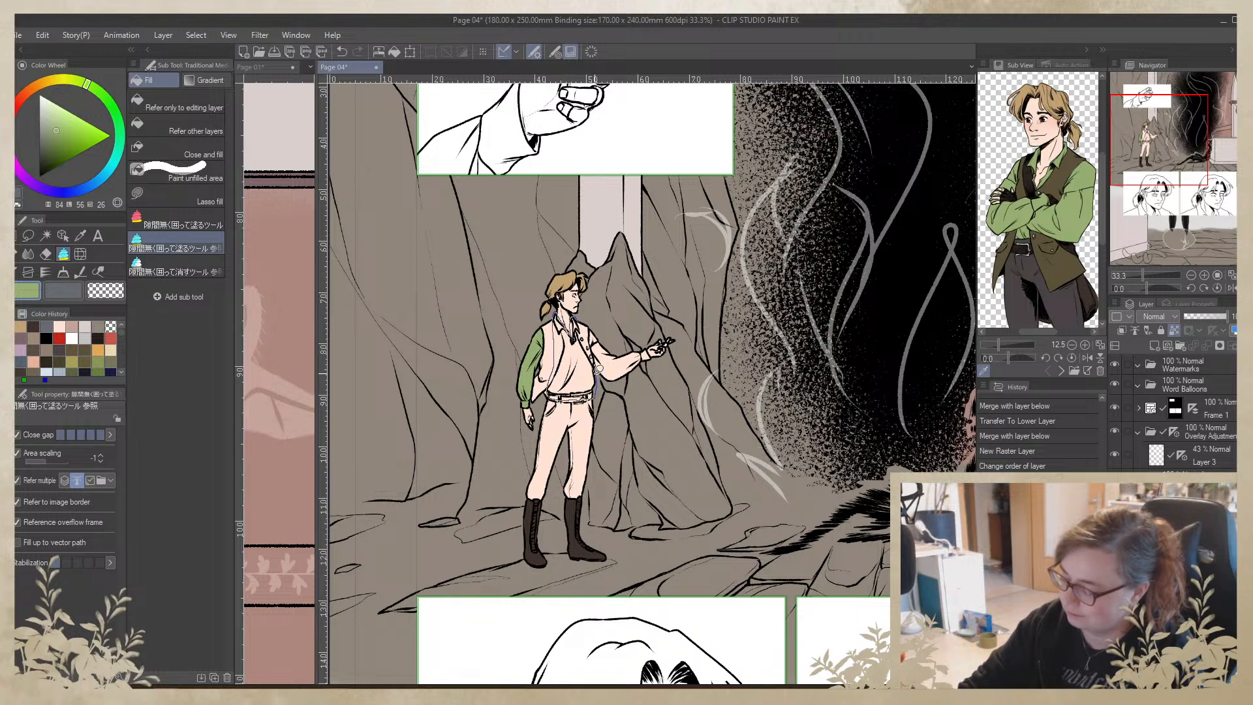
mouse_move(585, 326)
left_mouse_down()
mouse_move(596, 314)
mouse_move(586, 327)
mouse_move(606, 386)
mouse_move(651, 371)
mouse_move(652, 336)
mouse_move(610, 323)
left_mouse_up()
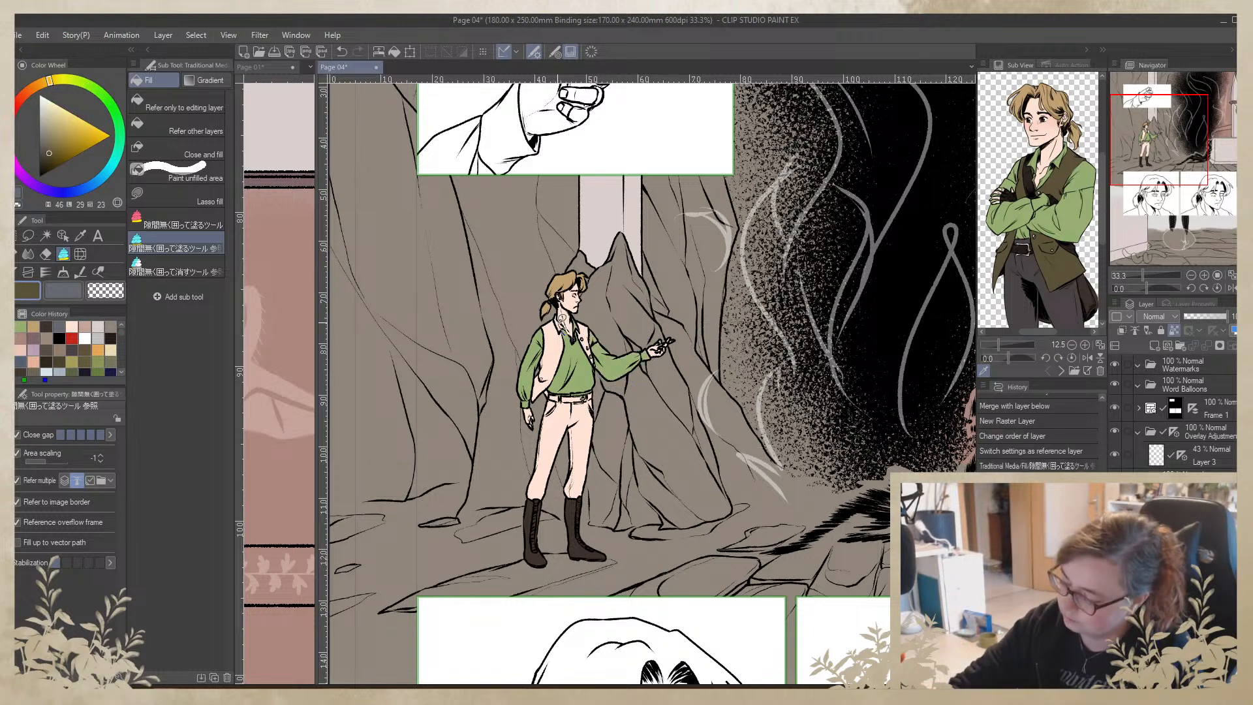
Fill the standing figure's vest with dark olive and touch up the vest and shirt collar with the カサG 細 brush
mouse_move(563, 306)
left_mouse_down()
mouse_move(535, 404)
mouse_move(572, 356)
mouse_move(567, 325)
mouse_move(561, 394)
mouse_move(569, 354)
mouse_move(600, 334)
mouse_move(596, 315)
mouse_move(579, 318)
mouse_move(601, 380)
mouse_move(601, 353)
left_mouse_up()
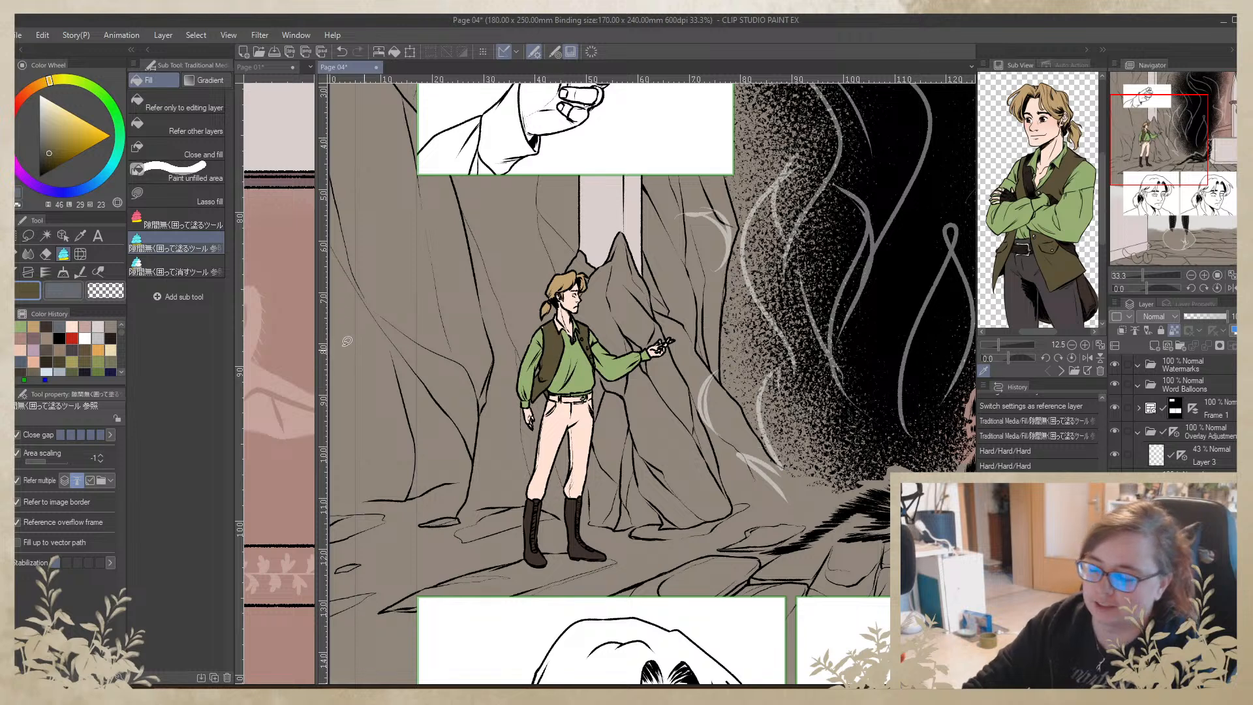
key("b")
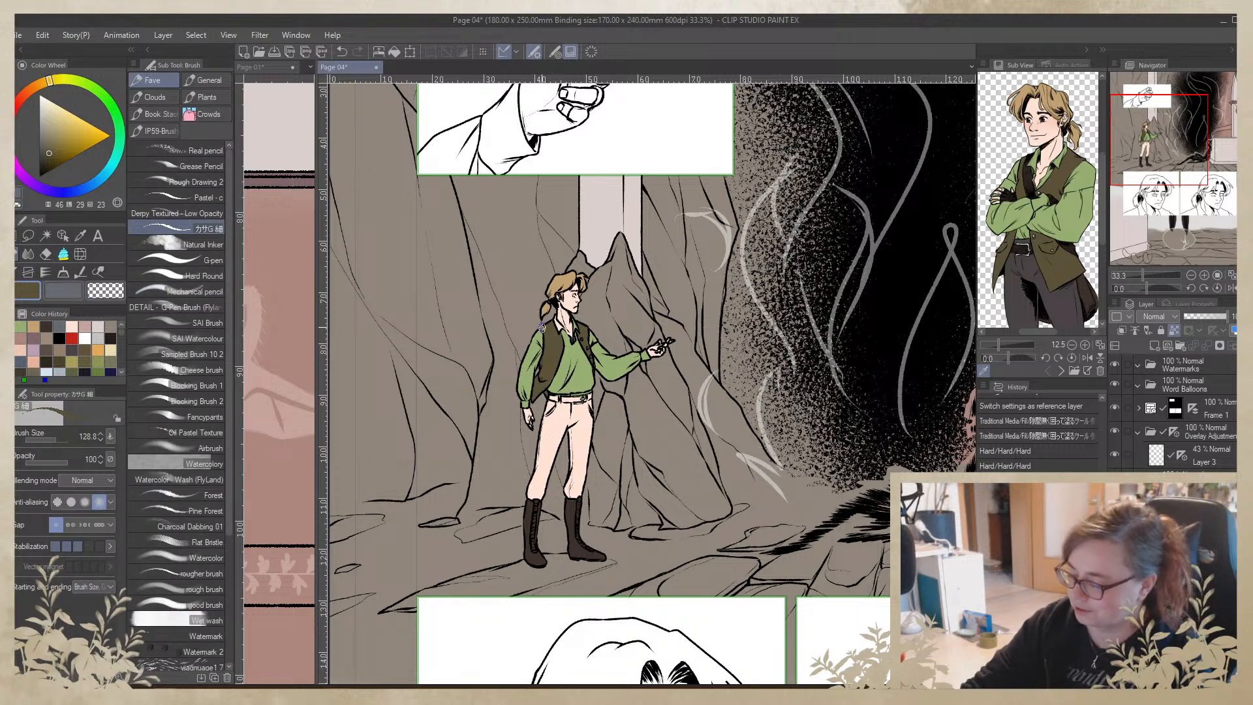
mouse_move(547, 327)
left_mouse_down()
mouse_move(571, 353)
mouse_move(556, 309)
mouse_move(567, 334)
mouse_move(576, 312)
mouse_move(576, 340)
mouse_move(563, 325)
mouse_move(571, 360)
mouse_move(575, 331)
mouse_move(563, 325)
mouse_move(559, 353)
left_mouse_up()
left_click(569, 334, "alt")
left_click(566, 322, "alt")
left_click(560, 349, "alt")
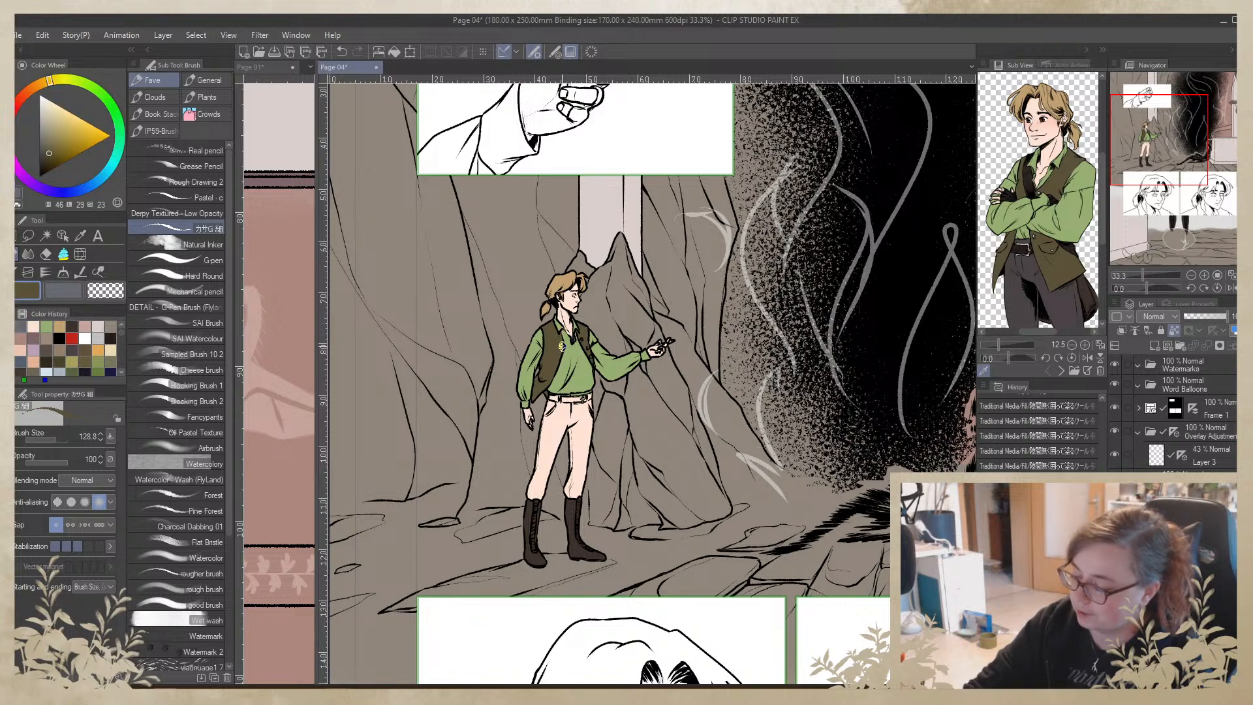
left_click(573, 337, "alt")
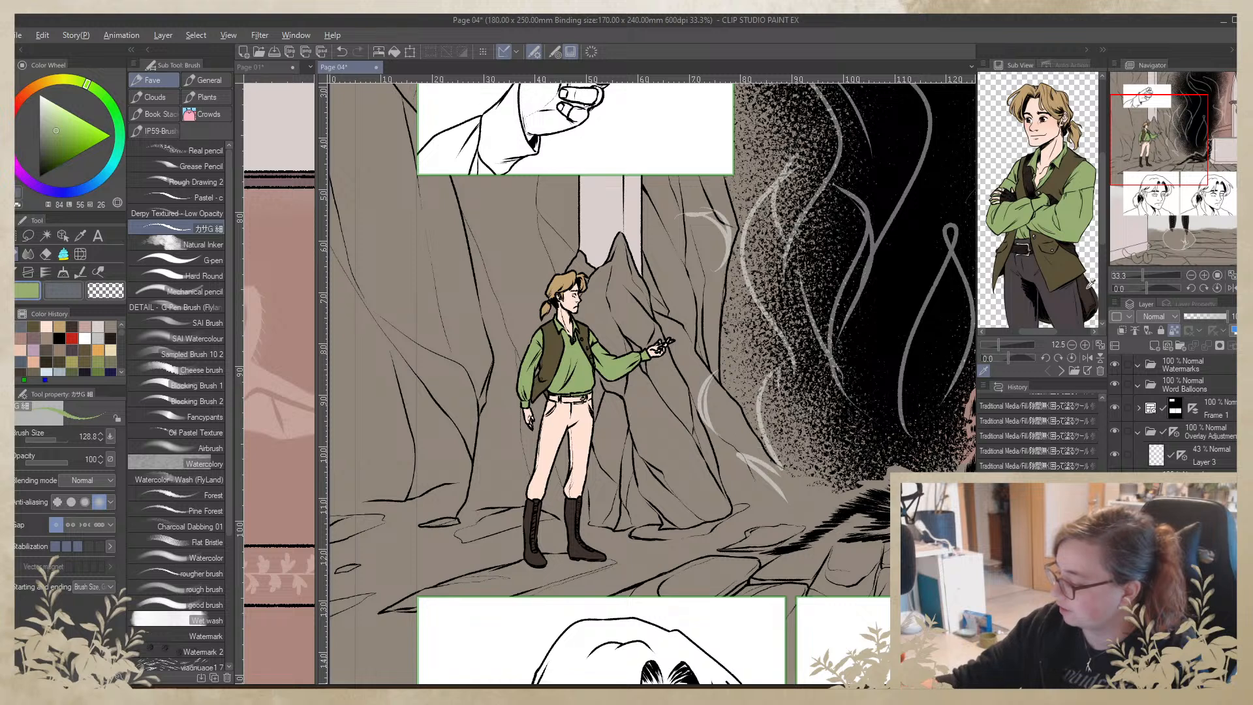
Pick the dark grey of the reference character's trousers and fill the standing figure's trousers with it
left_click(1049, 270)
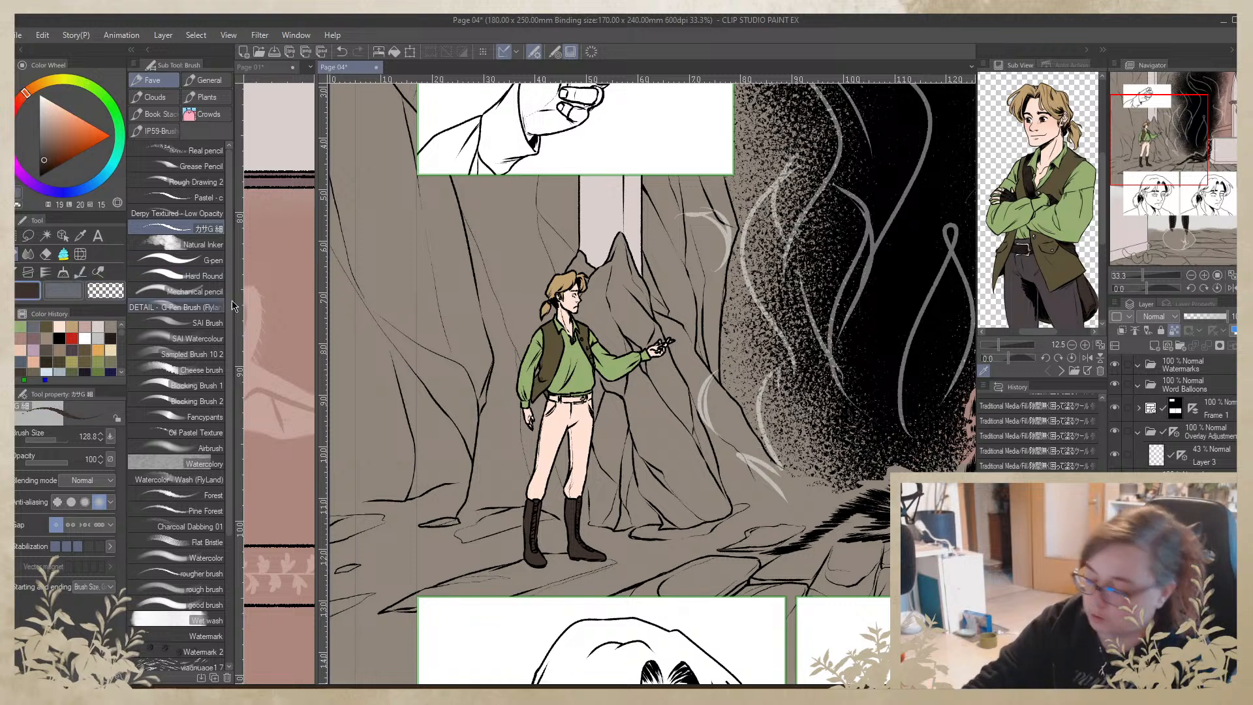
left_click(1066, 296)
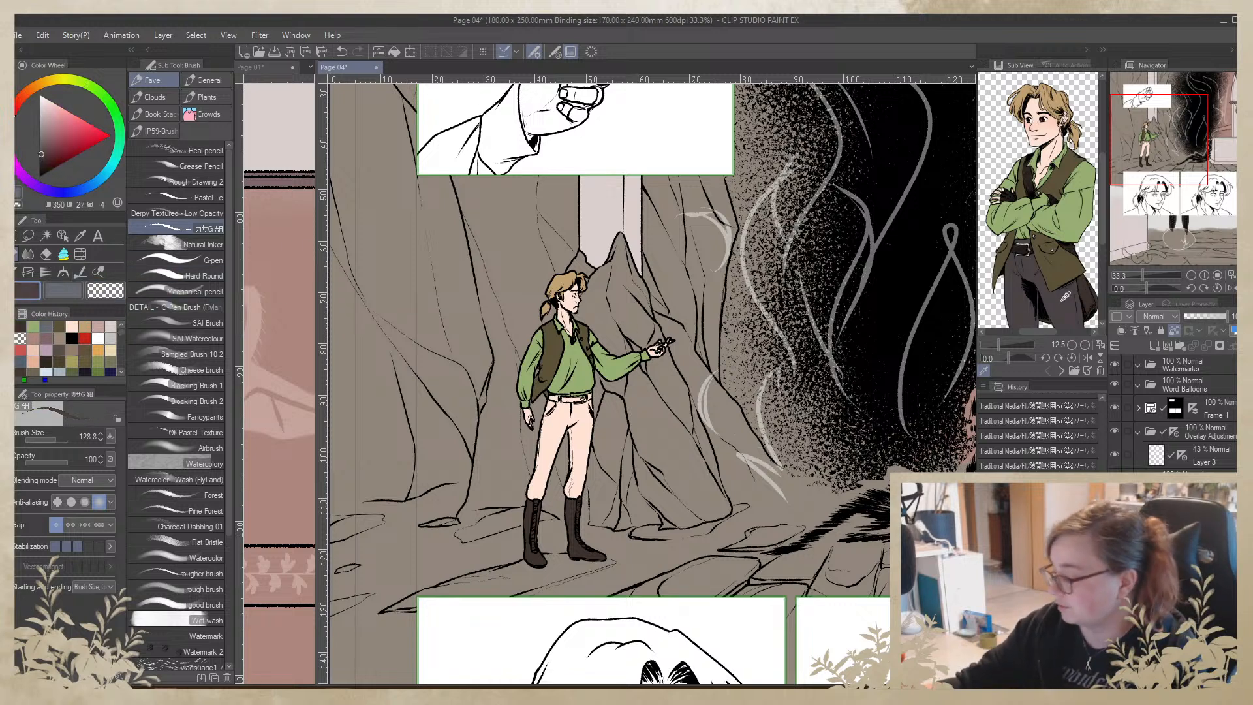
left_click(63, 254)
mouse_move(601, 385)
left_mouse_down()
mouse_move(554, 385)
mouse_move(528, 496)
mouse_move(561, 509)
mouse_move(585, 494)
mouse_move(615, 403)
left_mouse_up()
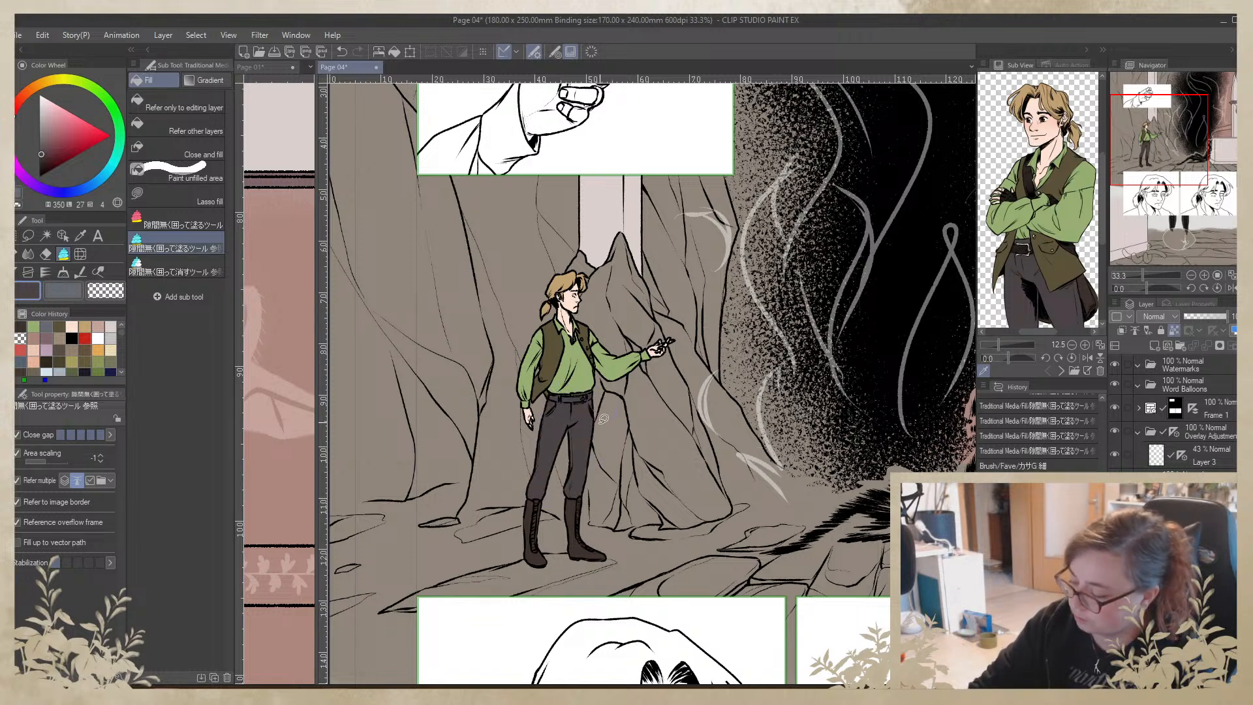
Sample the dark brown from the standing figure's boots and colour the belt with it
left_click(533, 513, "alt")
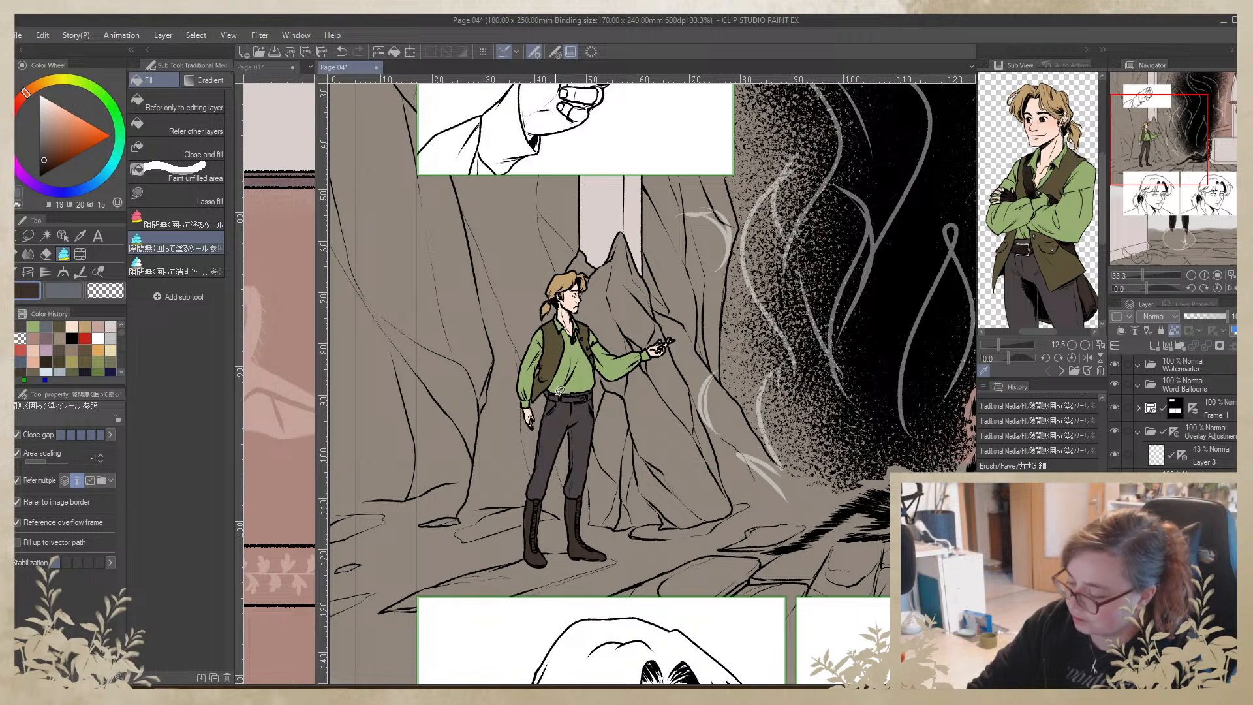
left_click_drag(550, 394, 568, 393)
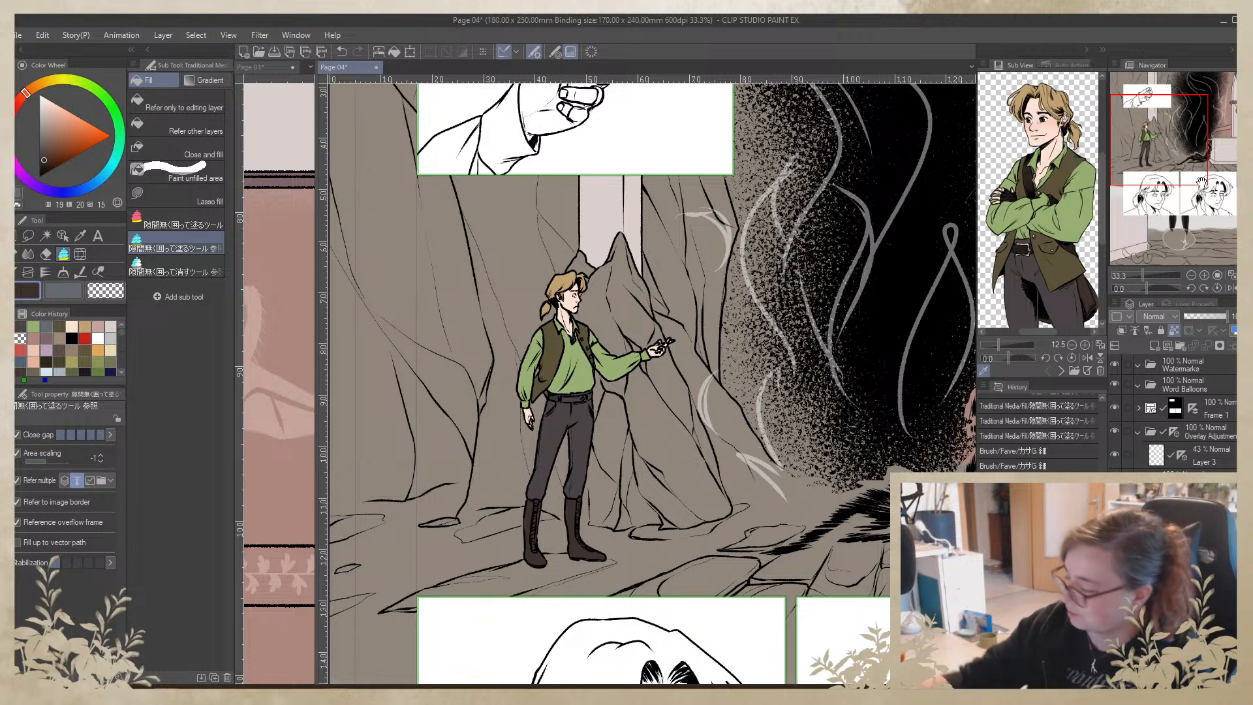
scroll(646, 389, "up", 2)
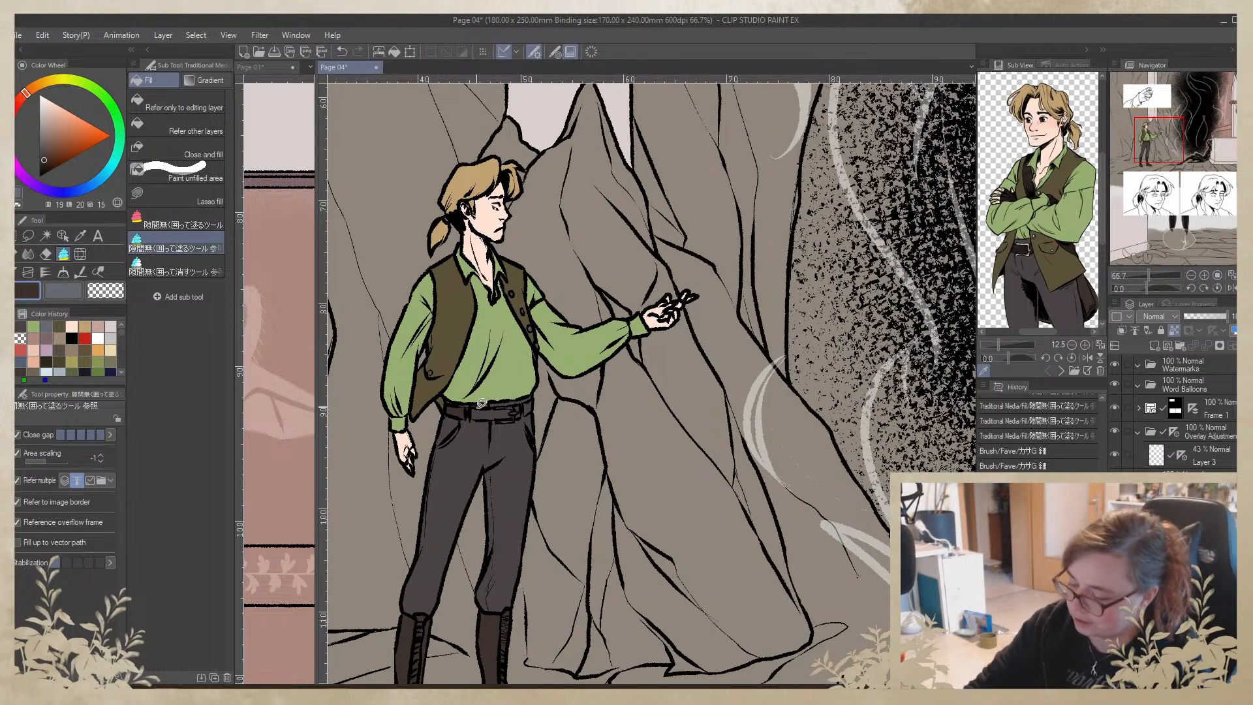
mouse_move(481, 403)
left_mouse_down()
mouse_move(465, 417)
mouse_move(498, 431)
mouse_move(518, 413)
mouse_move(486, 402)
mouse_move(552, 394)
mouse_move(529, 399)
mouse_move(521, 419)
mouse_move(525, 396)
left_mouse_up()
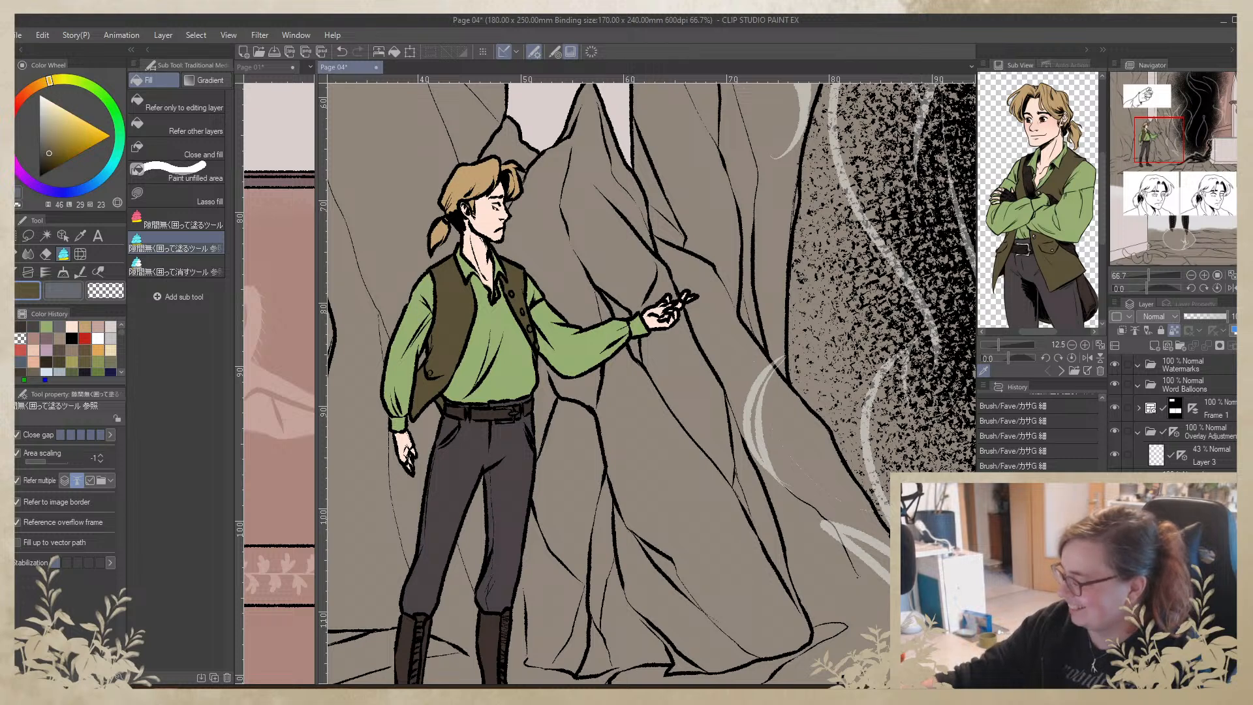
Pick the off-white of the reference character's vest buttons and fill the buttons down the front of the standing figure's vest
left_click(1204, 275)
left_click(1204, 275)
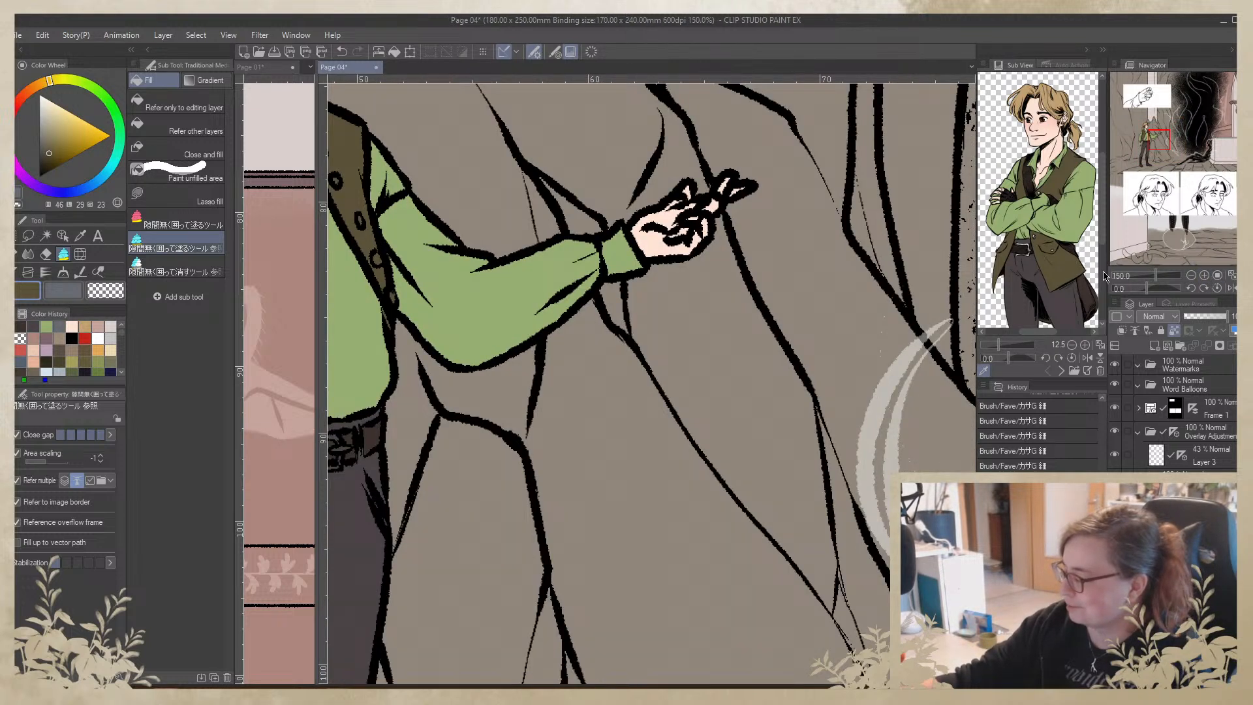
left_click(1084, 344)
left_click(1083, 344)
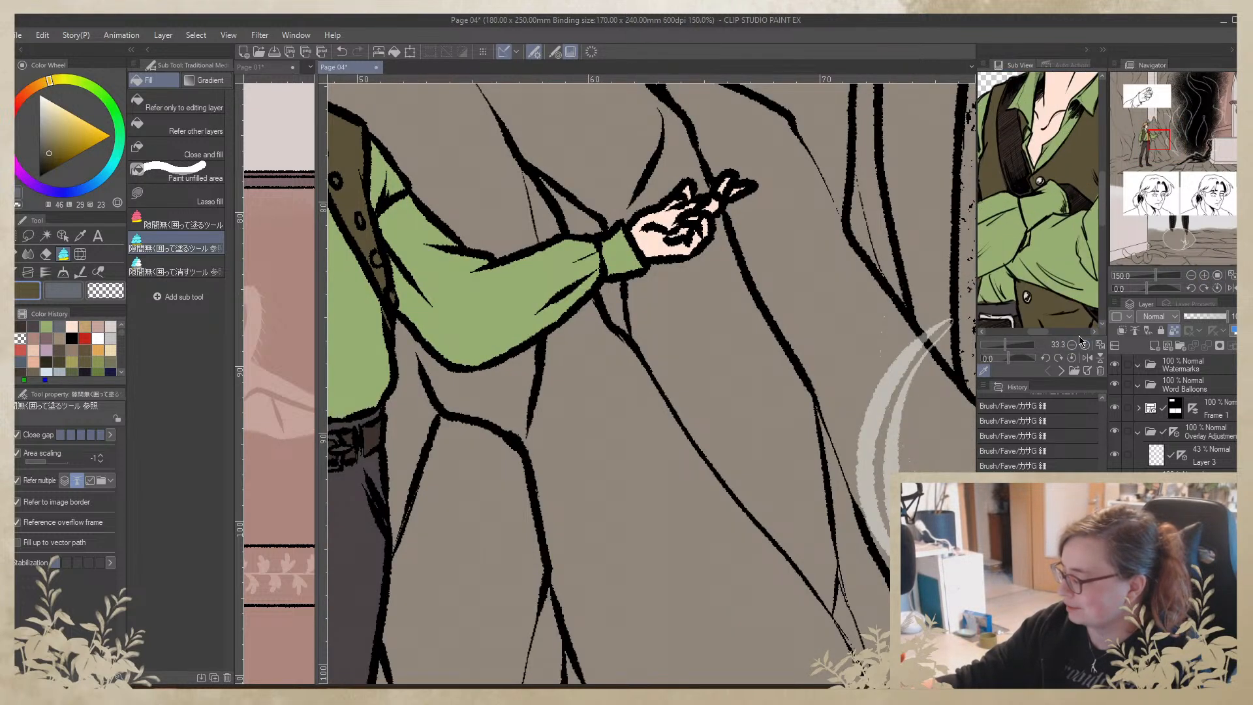
left_click(1028, 294)
left_click_drag(406, 360, 550, 498)
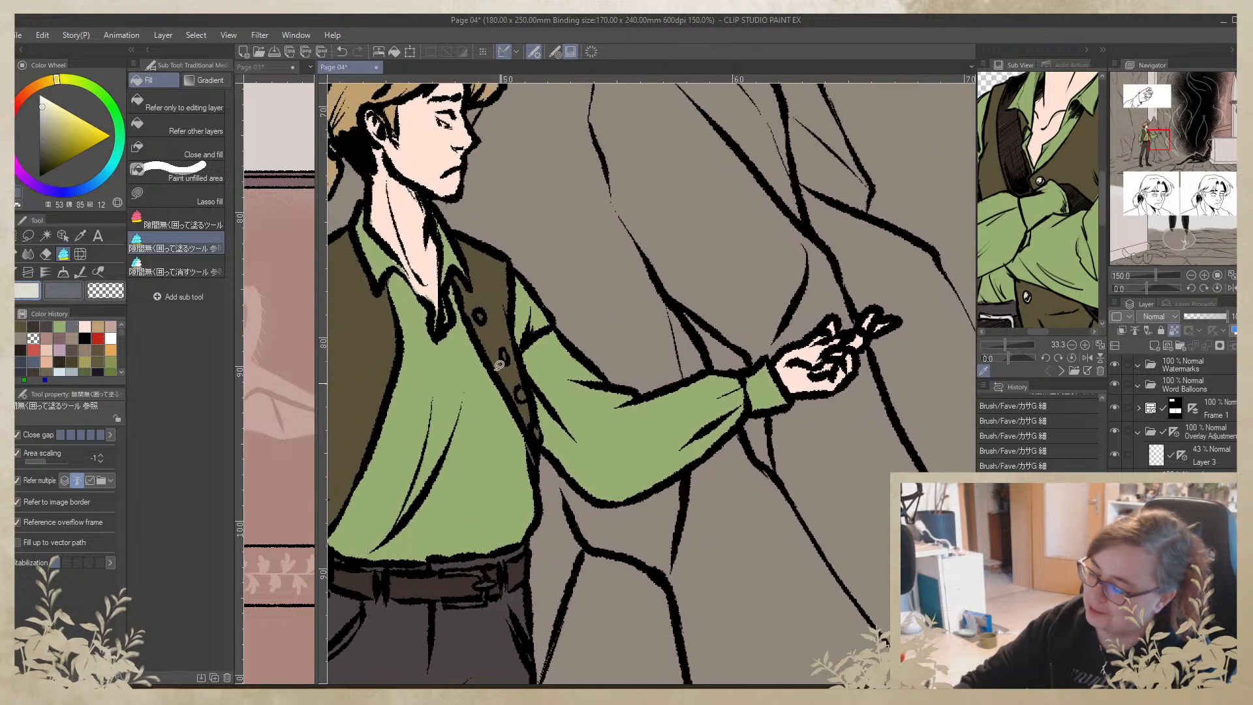
left_click(504, 356)
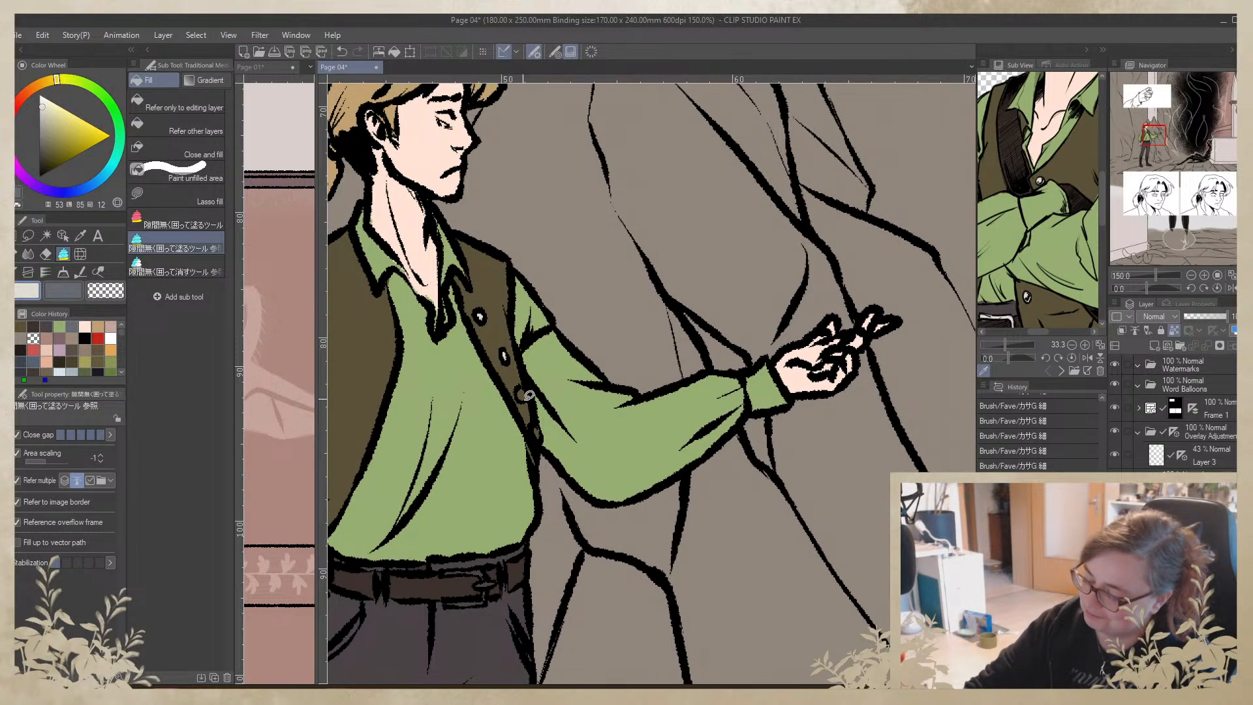
left_click(521, 395)
left_click(537, 434)
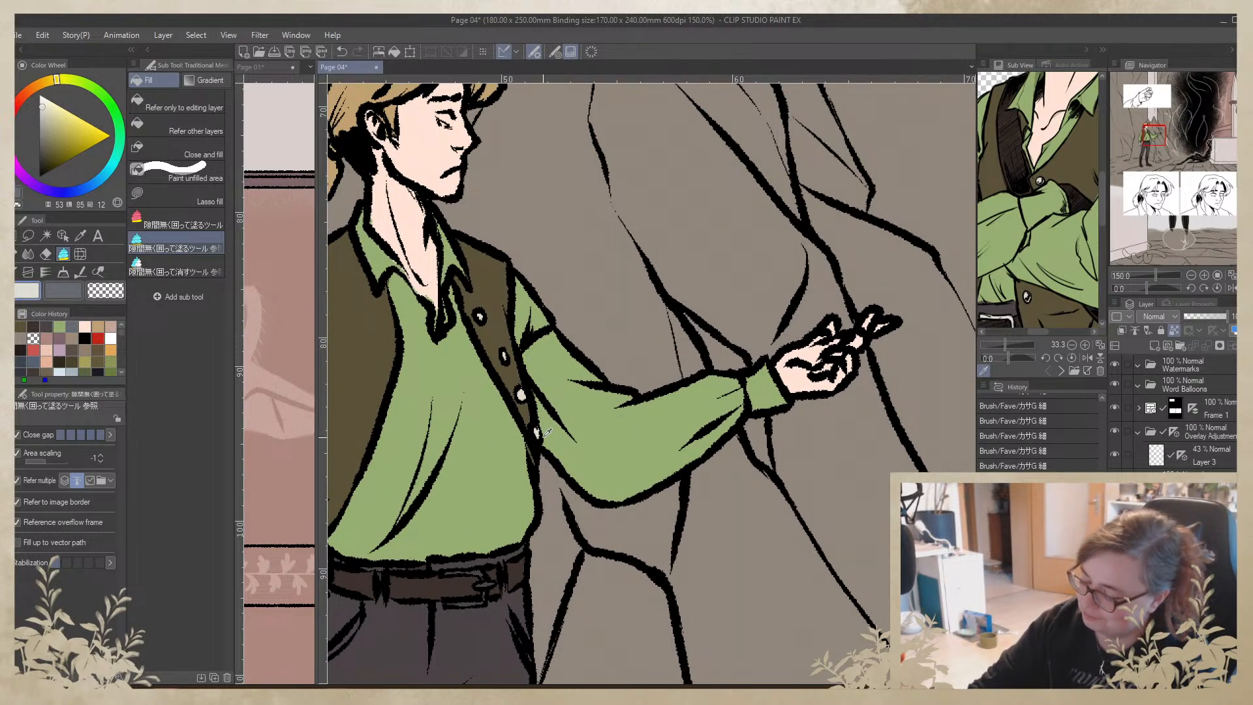
Touch up the skin and shirt edges at the standing figure's open collar with the カサG 細 brush at size 44.3, using sampled skin and green
left_click(553, 428, "alt")
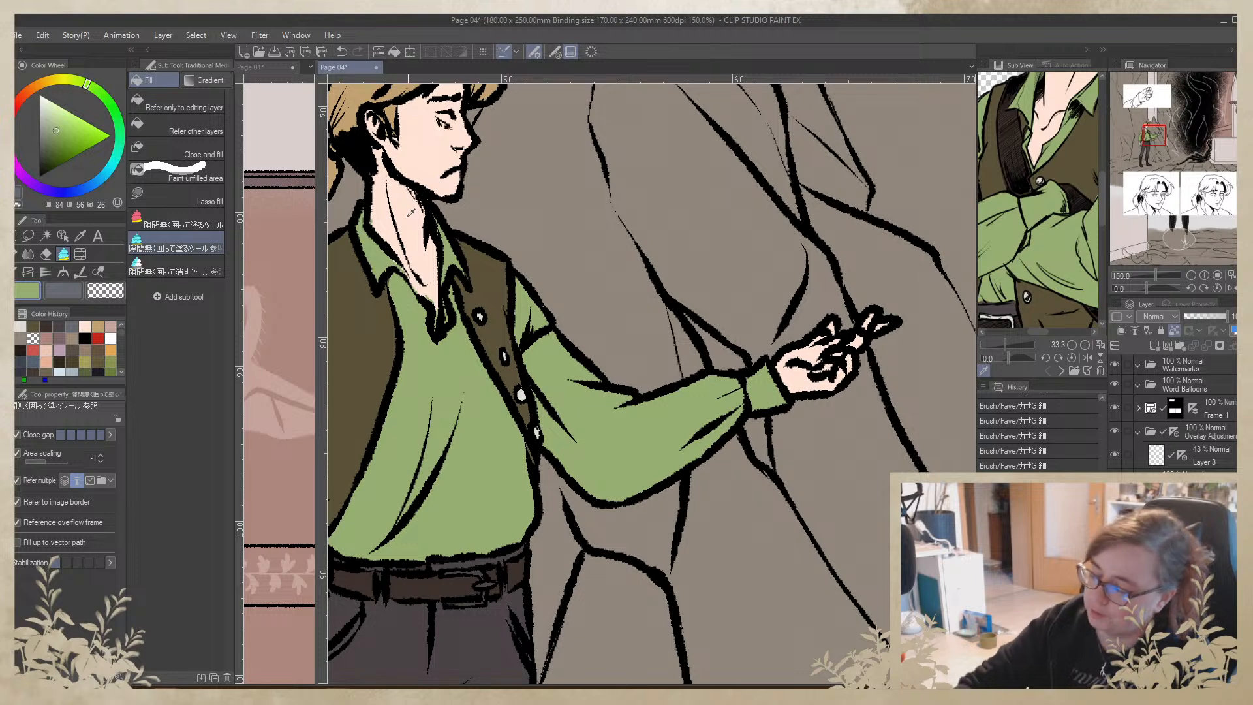
left_click(434, 287, "alt")
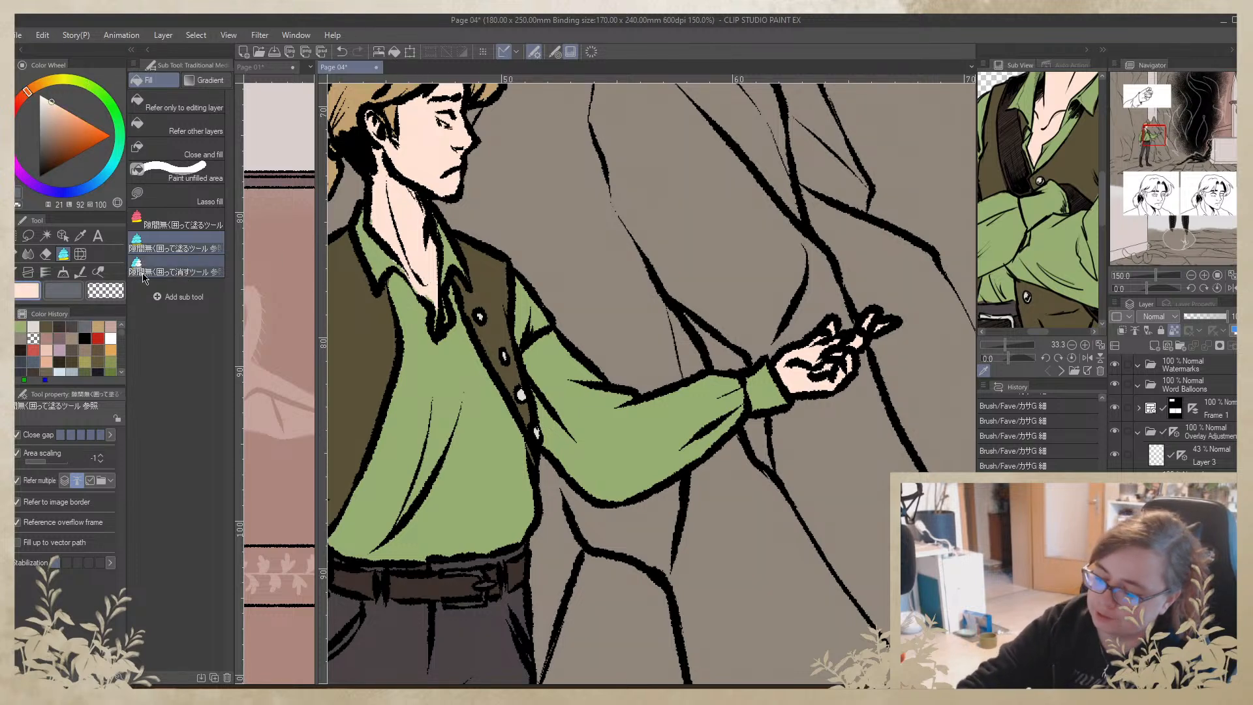
left_click(19, 257)
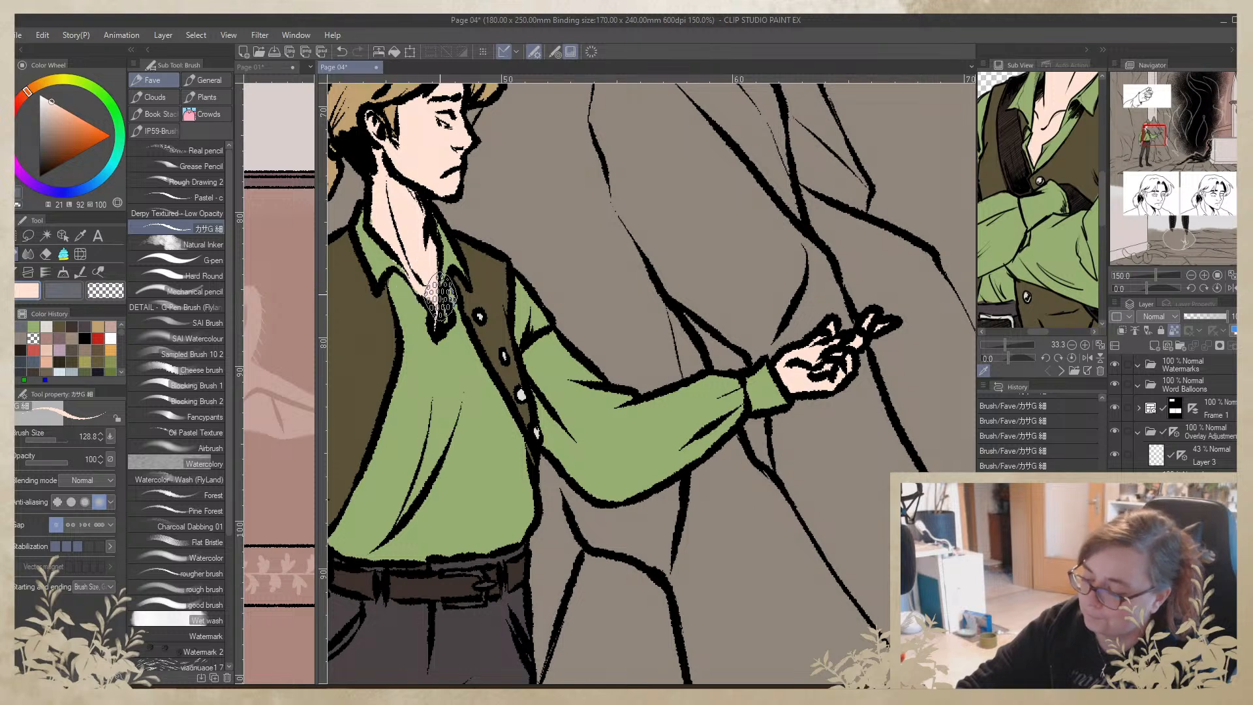
left_click_drag(414, 279, 432, 299)
left_click(414, 333, "alt")
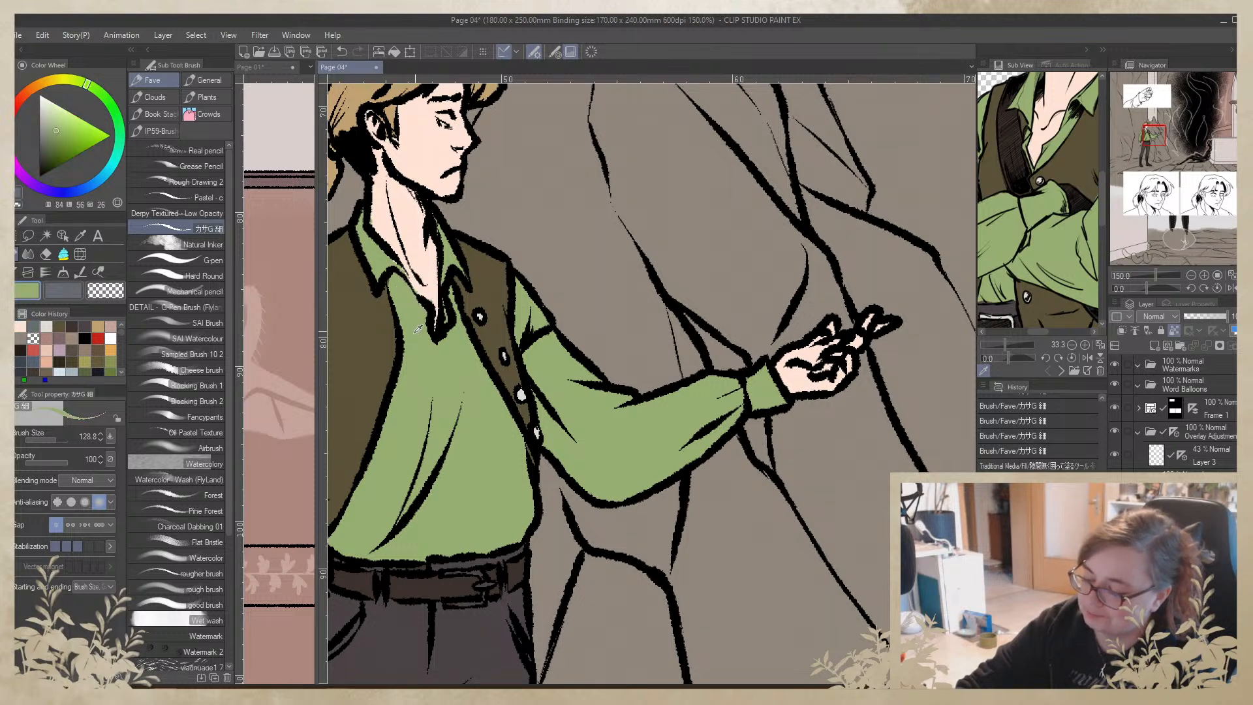
left_click(49, 440)
left_click_drag(390, 256, 426, 334)
left_click(433, 285, "alt")
left_click_drag(397, 243, 435, 316)
left_click_drag(423, 219, 433, 297)
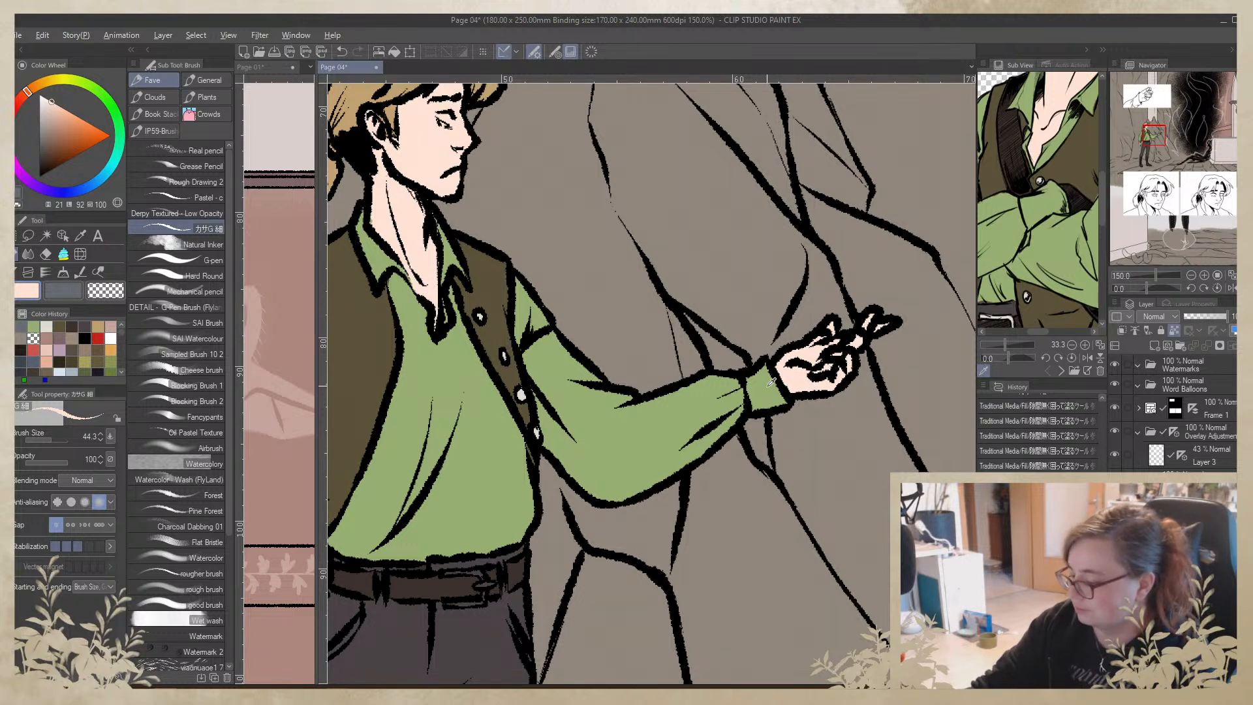
Paint the vest's lower button and the belt buckle with the sampled off-white, and tidy the belt around the buckle with its dark tones
left_click_drag(729, 393, 831, 280)
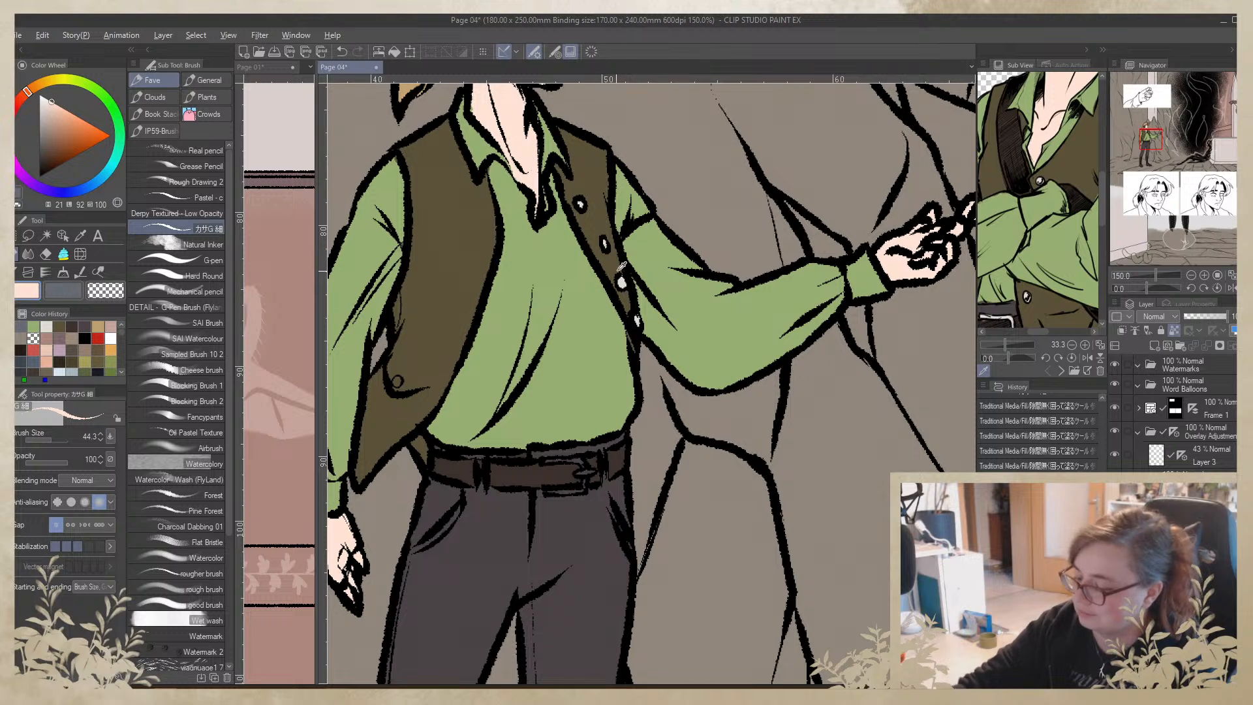
left_click(623, 282, "alt")
left_click_drag(397, 381, 397, 380)
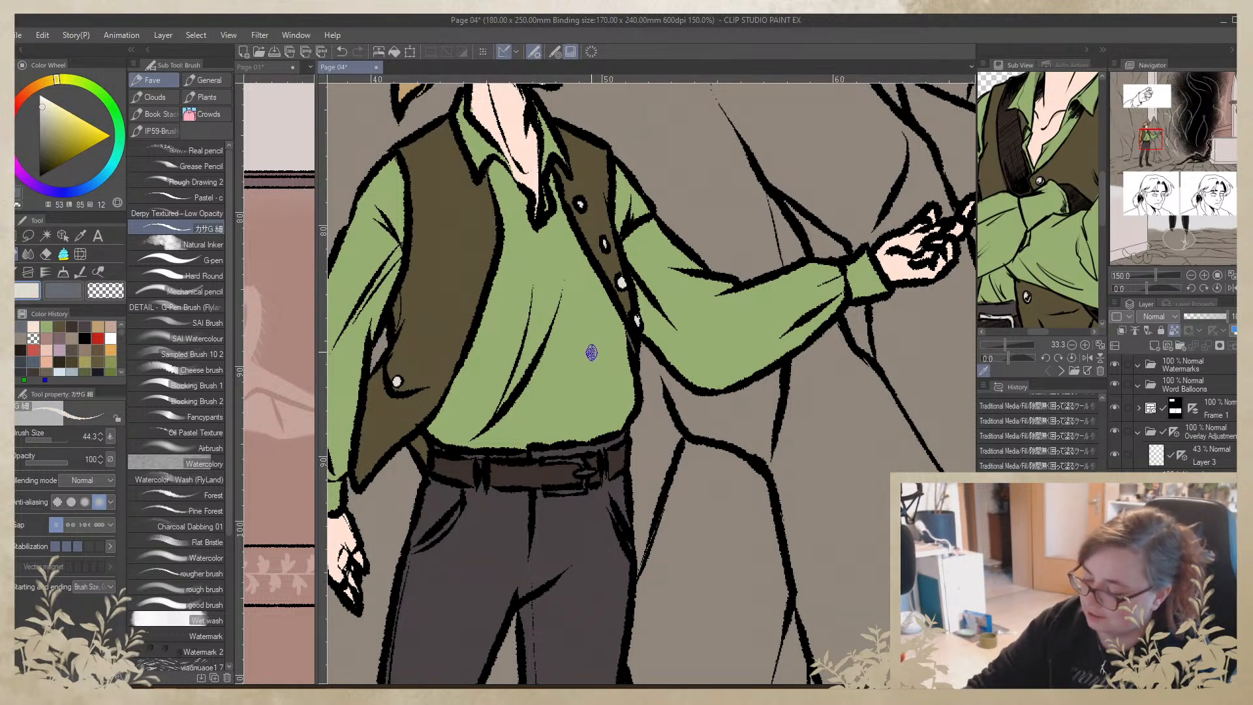
mouse_move(547, 460)
left_mouse_down()
mouse_move(577, 461)
mouse_move(577, 494)
mouse_move(547, 493)
mouse_move(602, 461)
mouse_move(539, 490)
mouse_move(566, 459)
left_mouse_up()
left_click(569, 469, "alt")
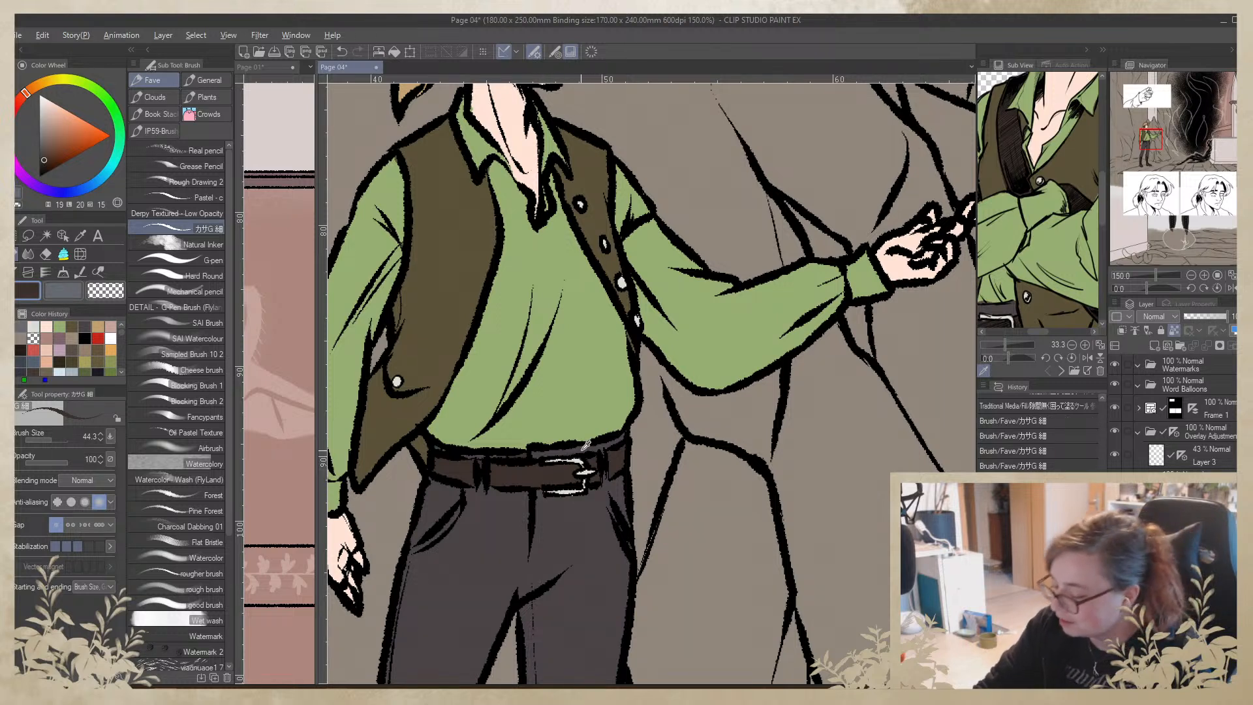
left_click(584, 449, "alt")
left_click_drag(577, 445, 563, 464)
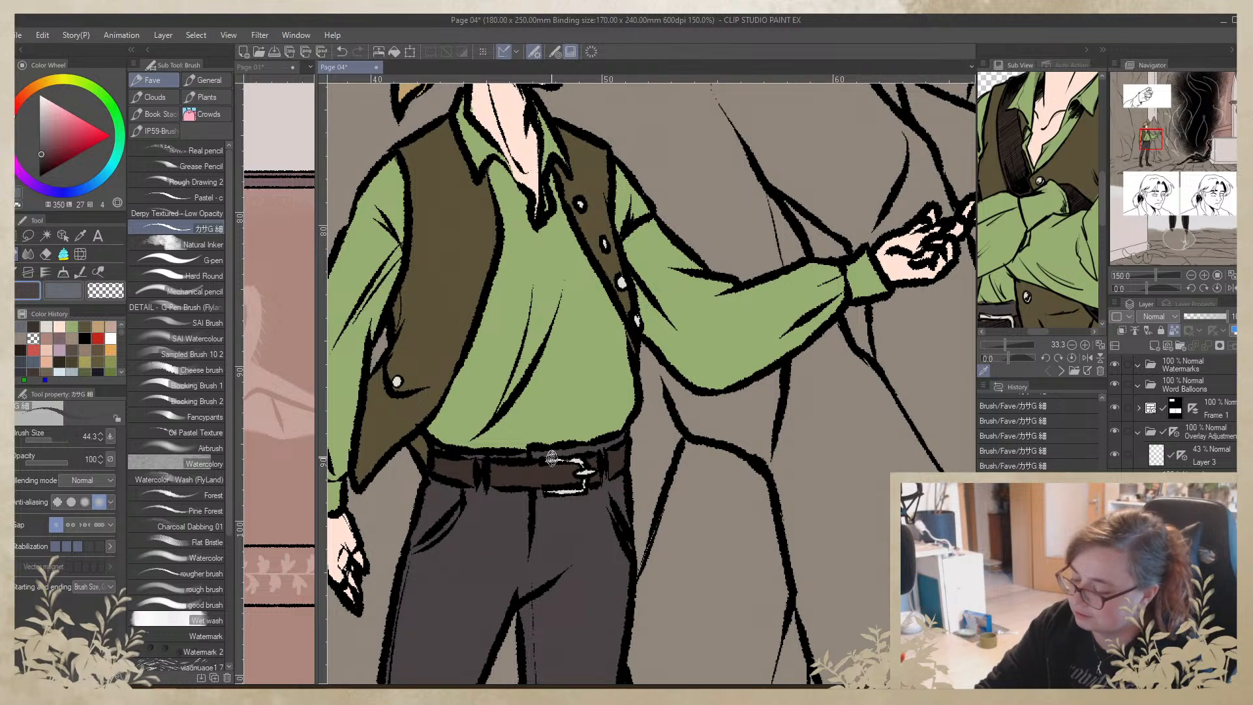
Sample the belt's dark brown and fill the gloves on both of the standing figure's hands with it
mouse_move(479, 552)
left_mouse_down()
mouse_move(504, 369)
mouse_move(456, 448)
mouse_move(472, 661)
left_mouse_up()
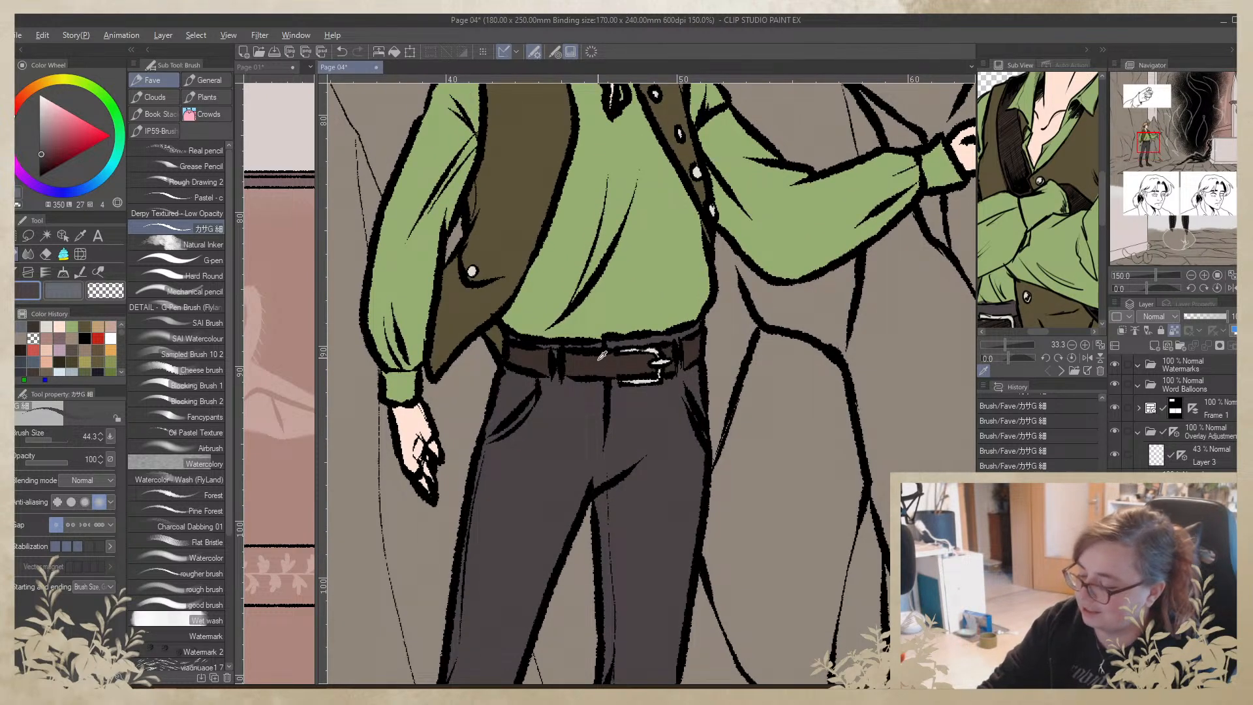
left_click(599, 361, "alt")
left_click(64, 255)
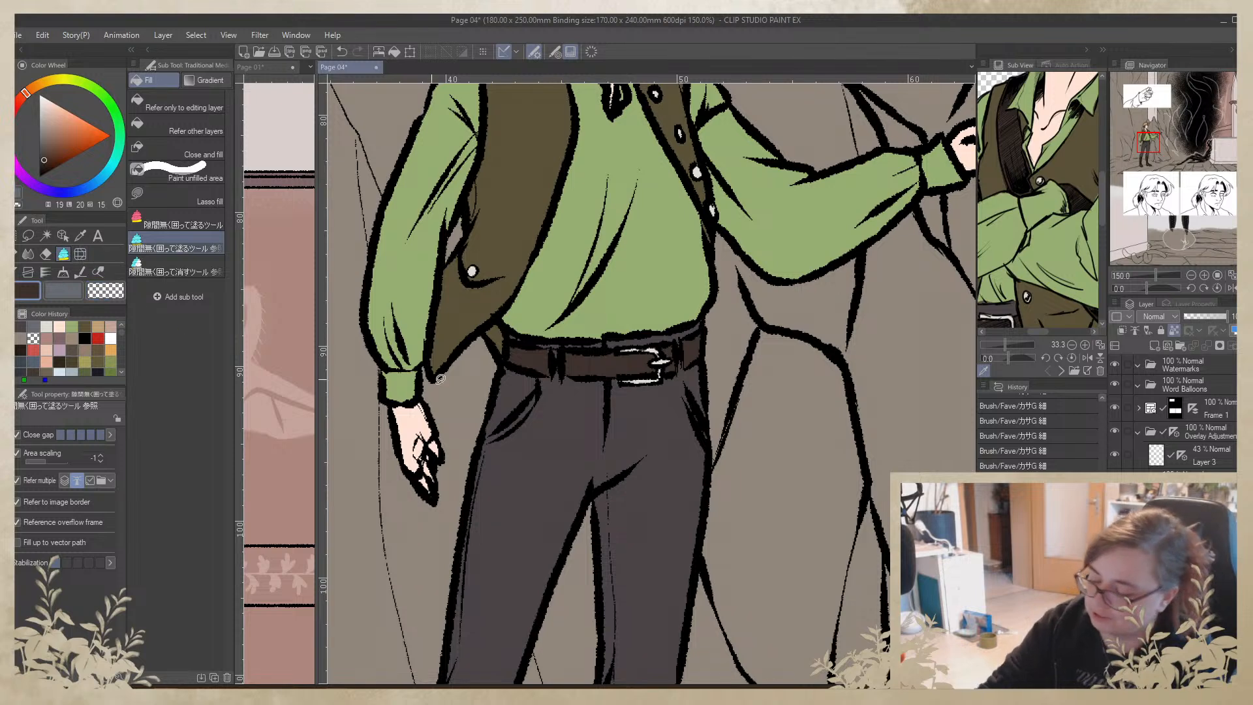
mouse_move(431, 399)
left_mouse_down()
mouse_move(415, 377)
mouse_move(374, 447)
mouse_move(414, 509)
mouse_move(448, 425)
left_mouse_up()
left_click_drag(797, 396, 377, 523)
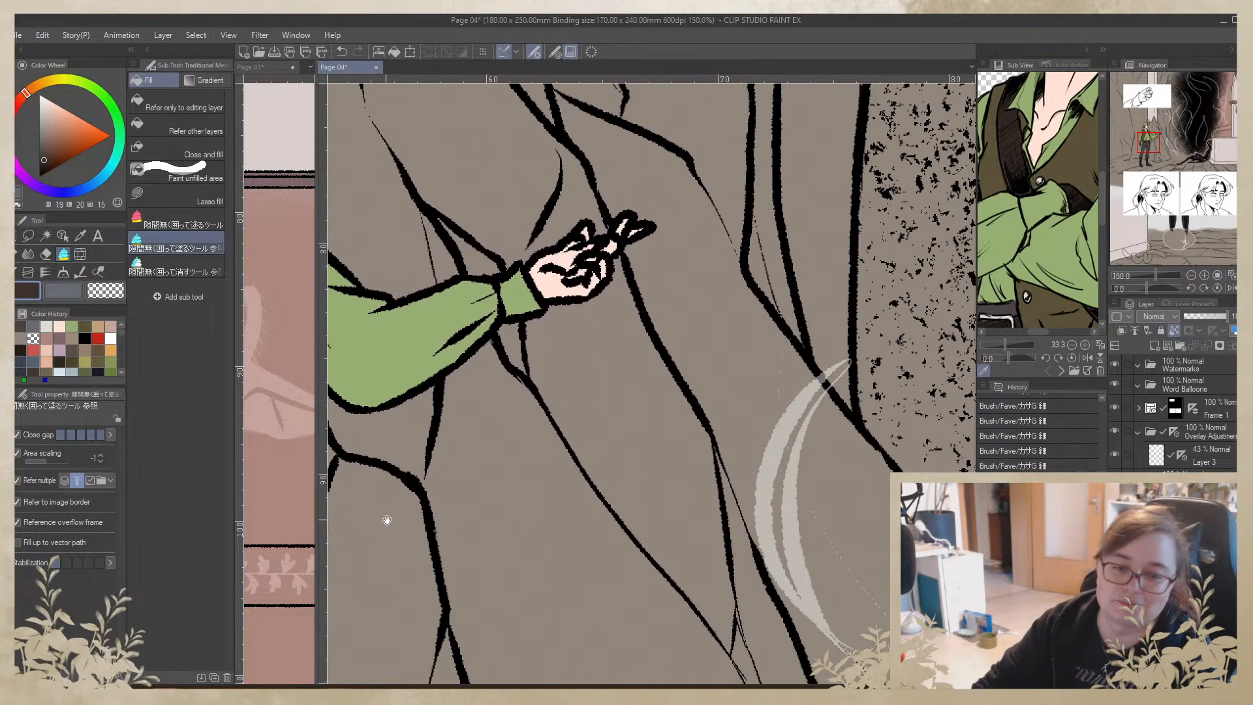
mouse_move(636, 241)
left_mouse_down()
mouse_move(585, 221)
mouse_move(528, 235)
mouse_move(522, 277)
mouse_move(569, 340)
mouse_move(609, 312)
mouse_move(627, 269)
mouse_move(606, 268)
mouse_move(591, 222)
mouse_move(607, 250)
mouse_move(579, 260)
mouse_move(609, 249)
mouse_move(593, 274)
left_mouse_up()
left_click(590, 229, "alt")
left_click(577, 248, "alt")
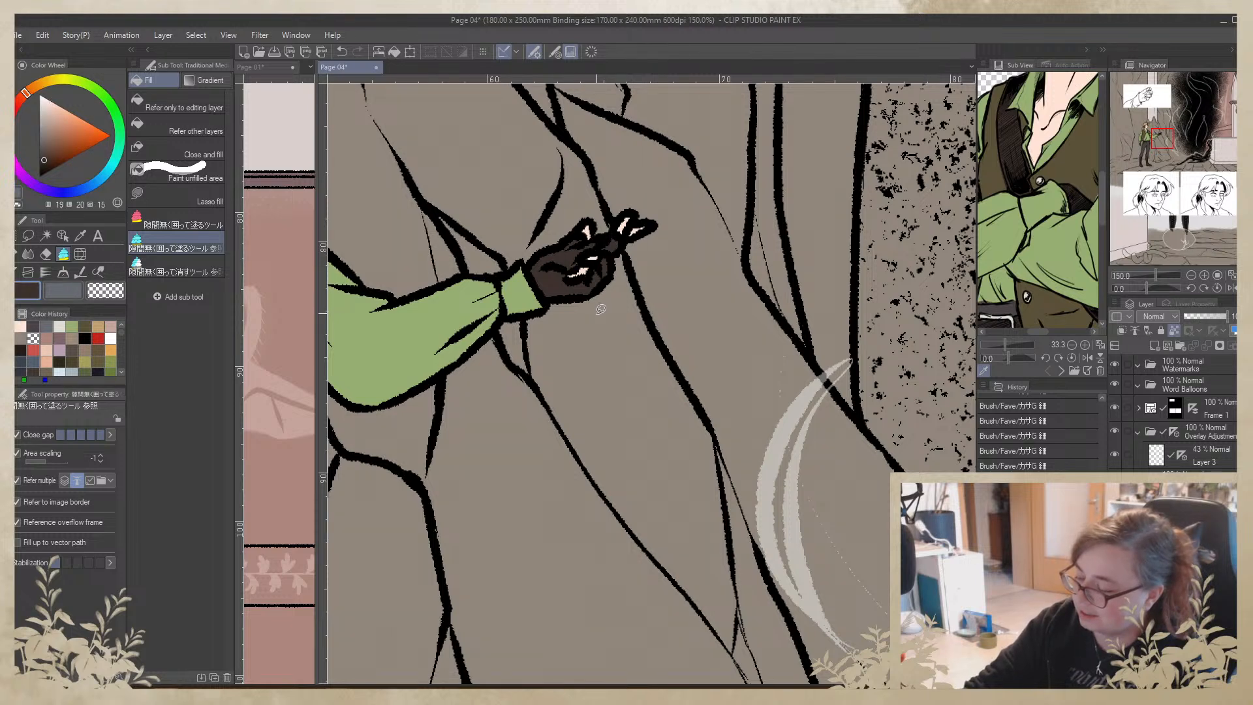
left_click_drag(593, 314, 789, 387)
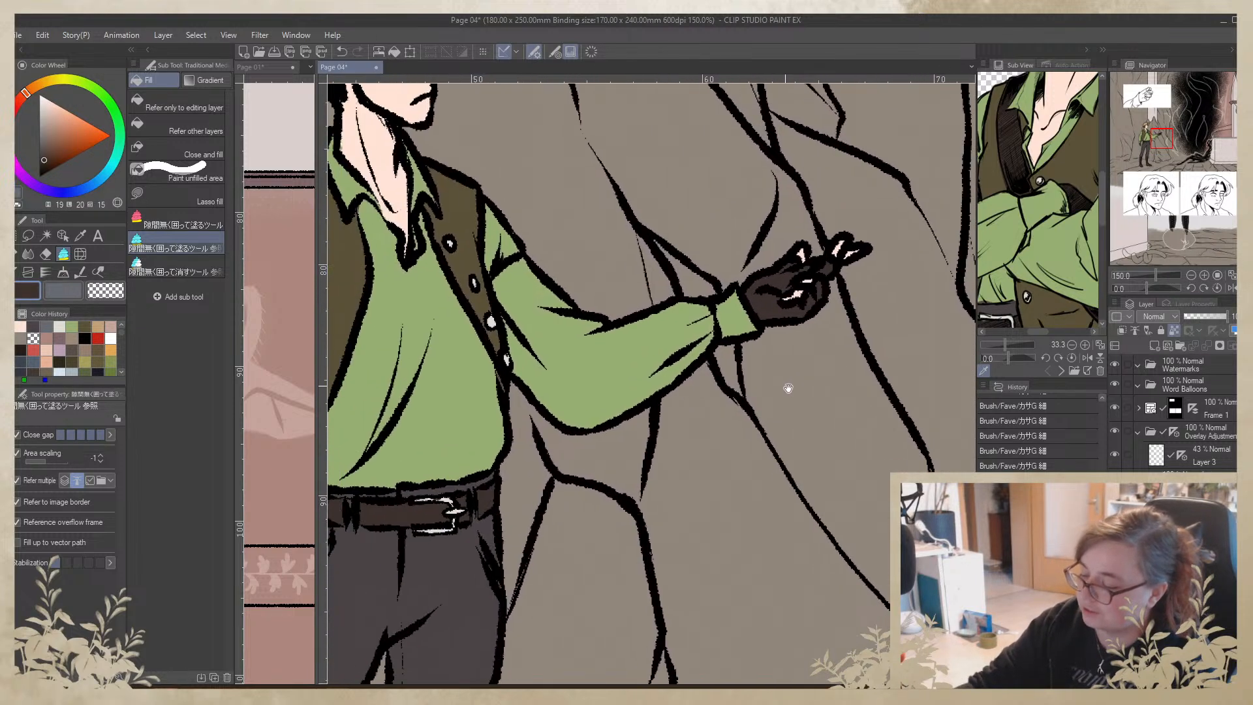
Pick the dark red of the reference character's hair tie for the standing figure's ponytail
left_click(1159, 278)
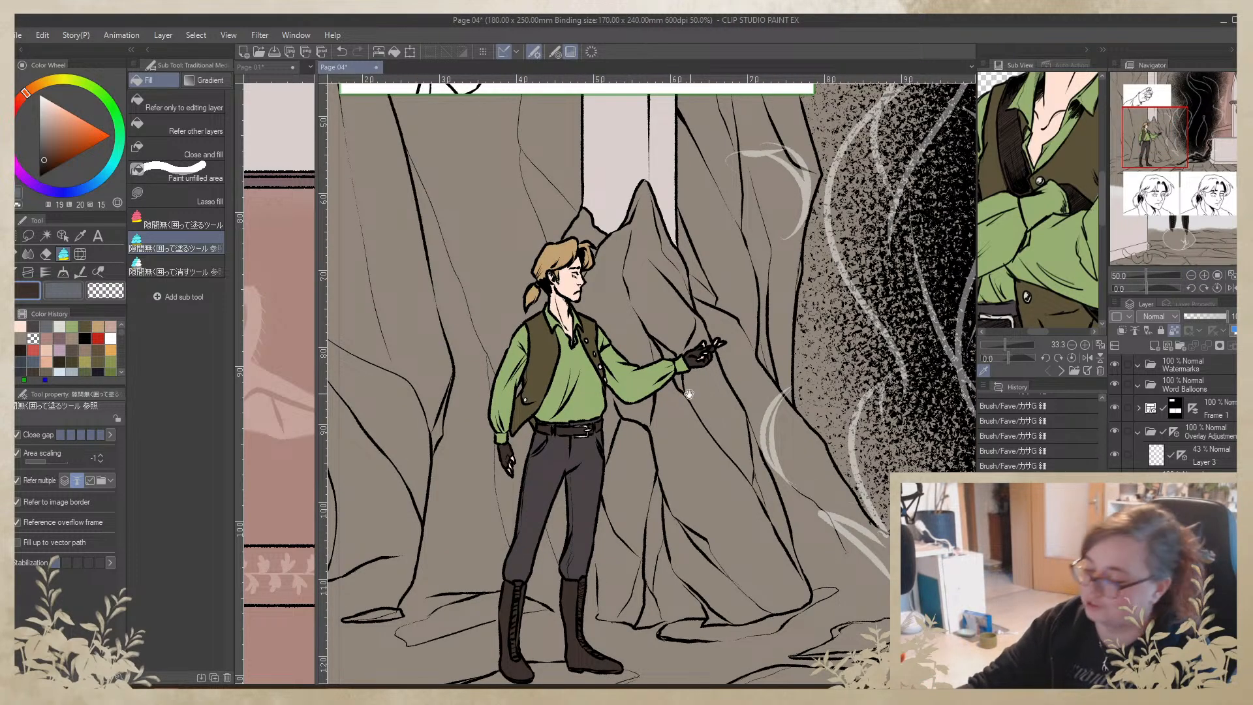
left_click_drag(671, 407, 710, 449)
left_click(1205, 276)
left_click(1204, 275)
left_click(1205, 275)
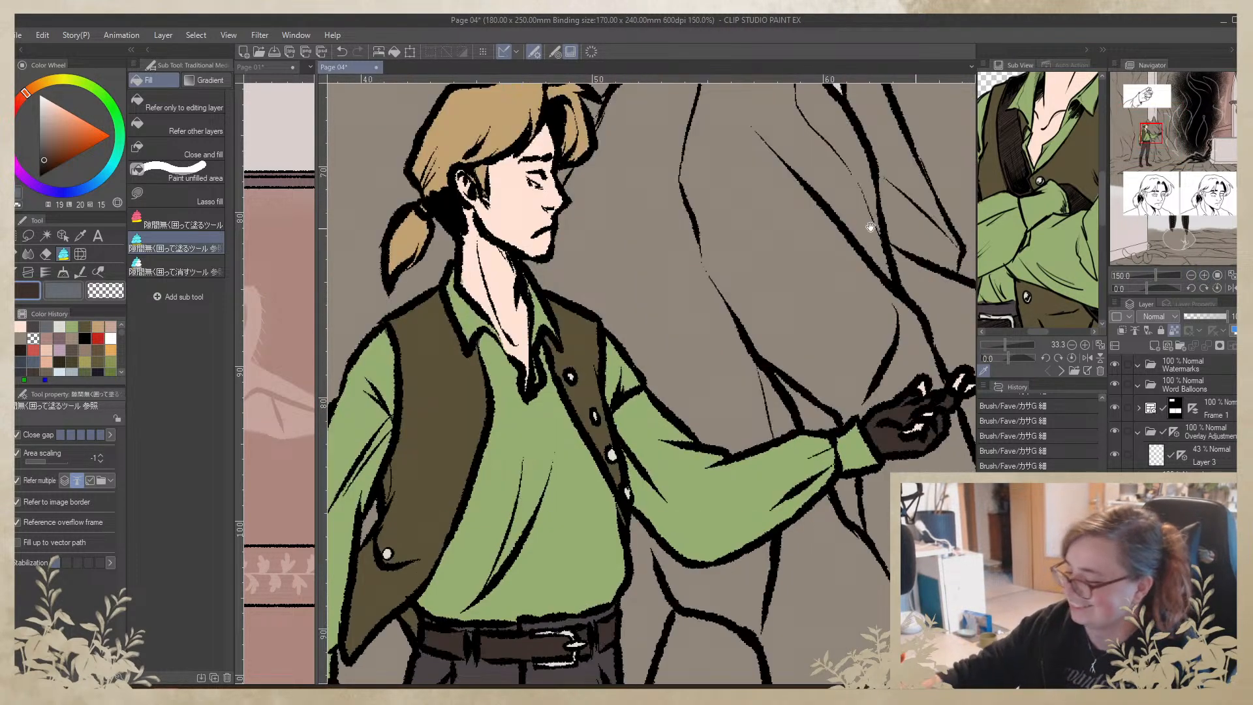
left_click_drag(615, 241, 666, 373)
left_click(558, 338, "alt")
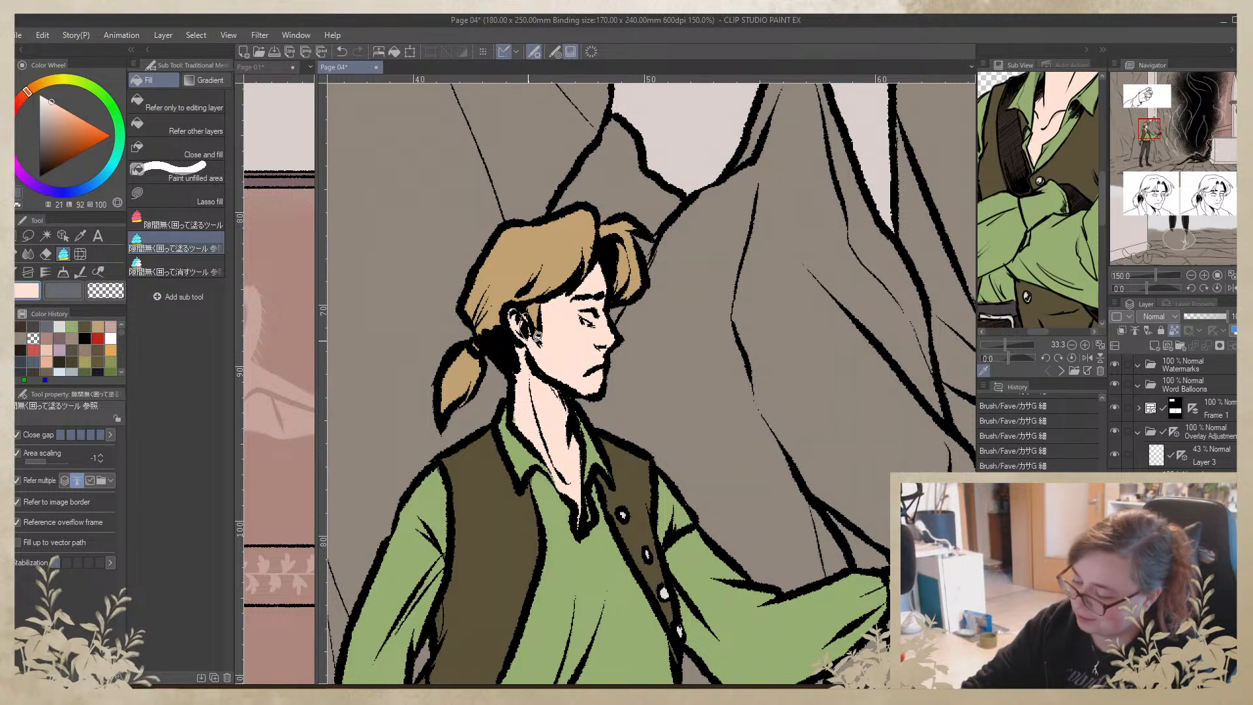
left_click(1056, 162)
left_click_drag(1084, 98, 1041, 216)
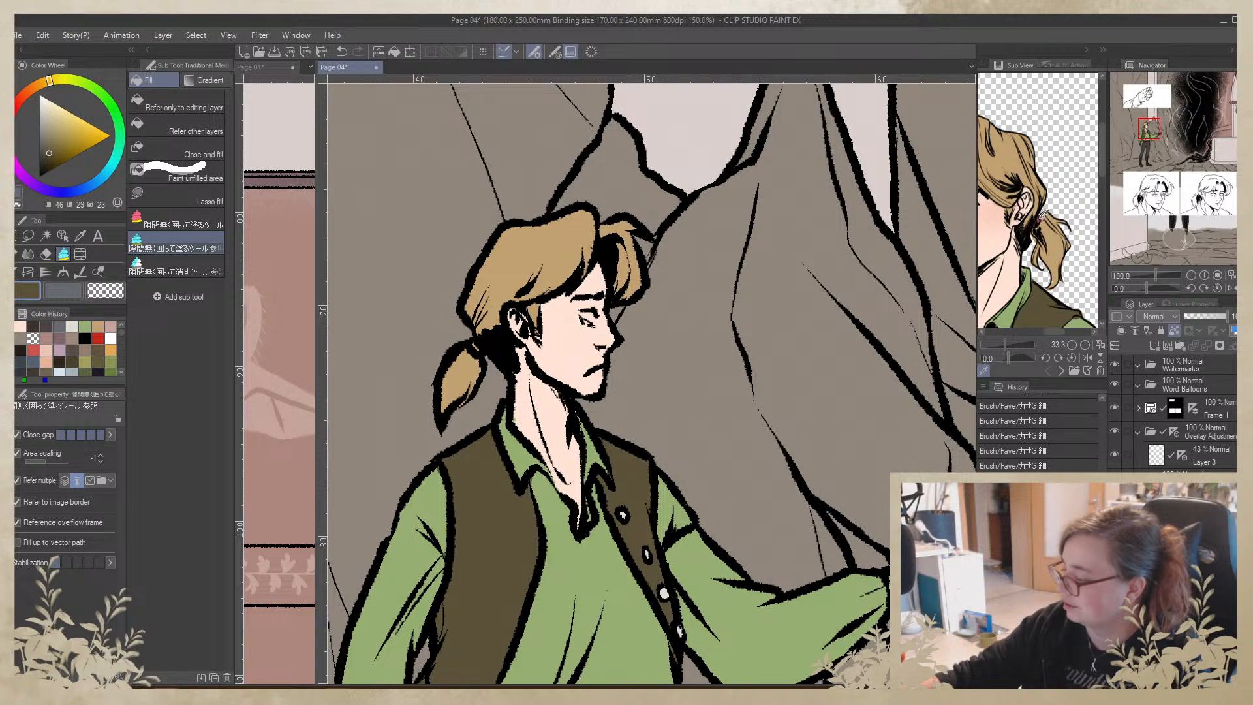
left_click(1043, 214)
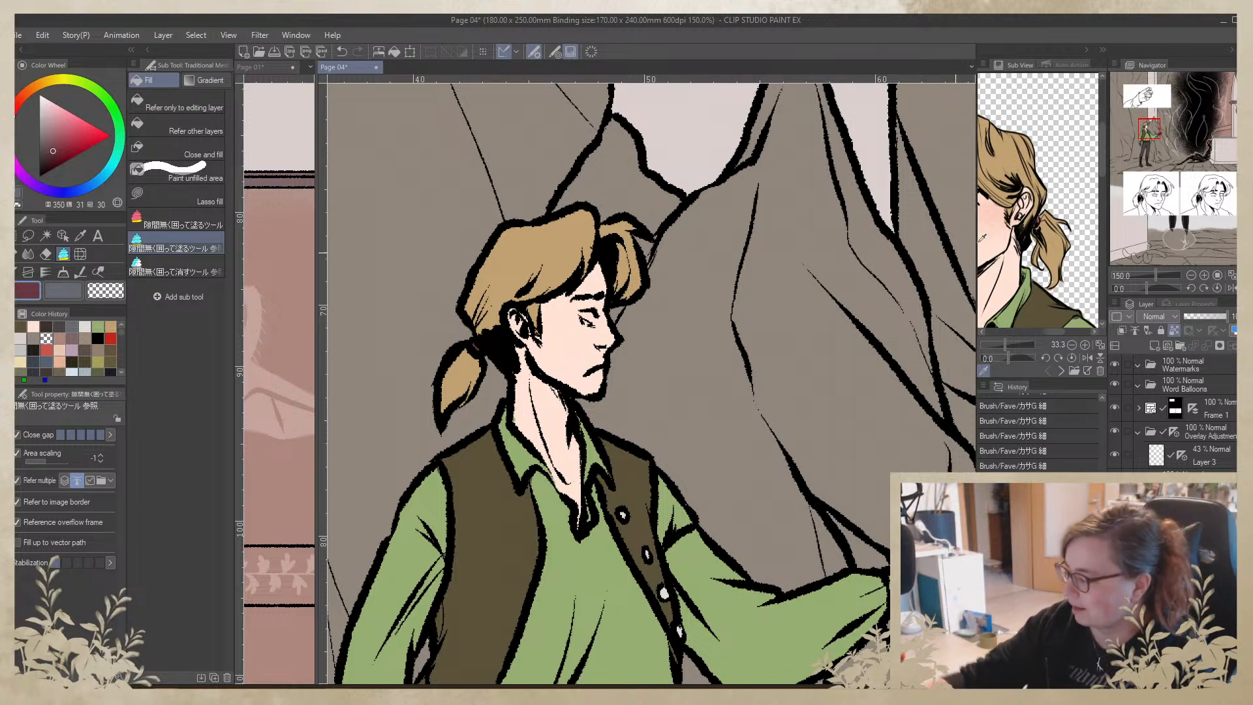
Pick white from the reference character's eye, paint the white of the standing figure's eye, and sample the skin tone to tidy around it
left_click_drag(1010, 227, 1050, 223)
left_click(1055, 195)
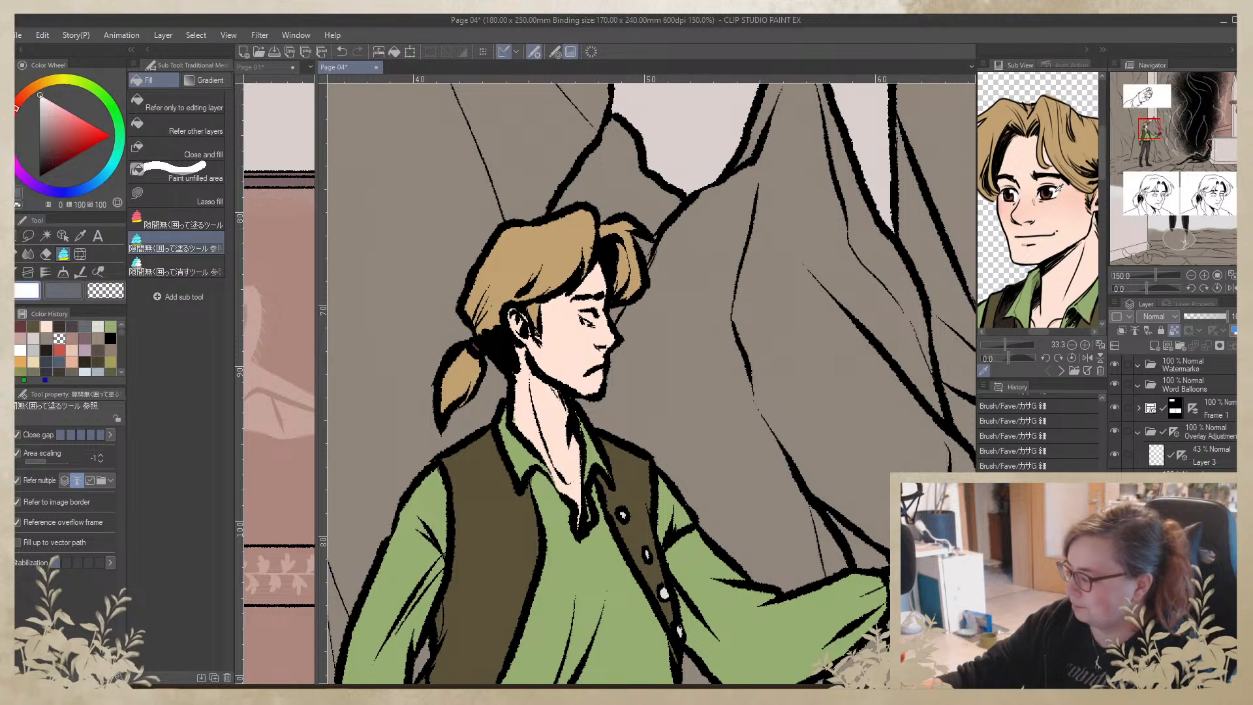
key("b")
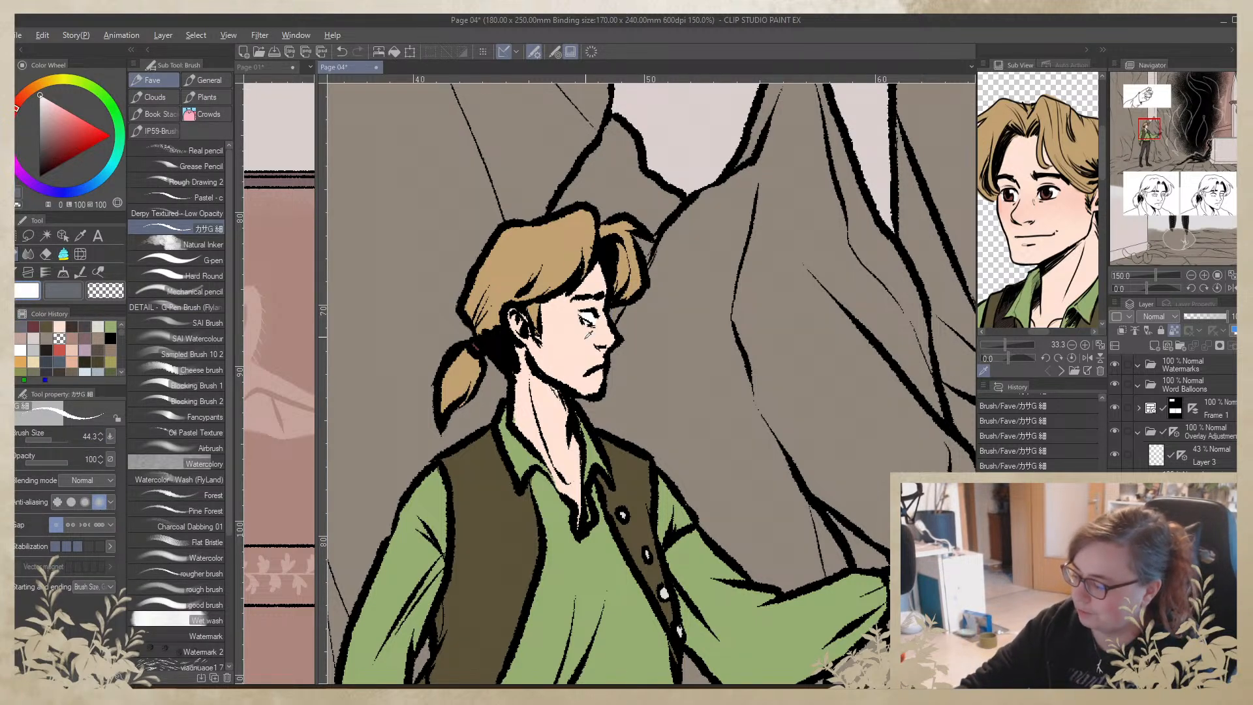
left_click(594, 320, "alt")
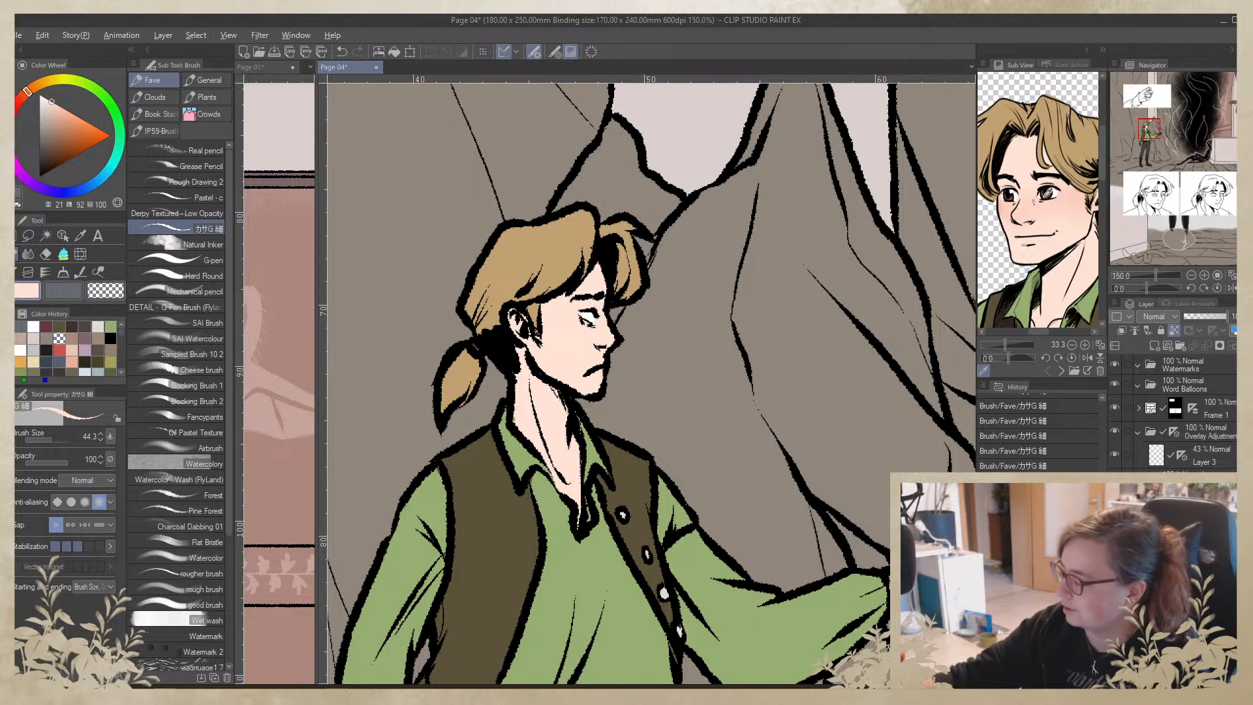
Pick the reddish brown of the reference character's iris and paint the standing figure's iris with it
left_click(1048, 193)
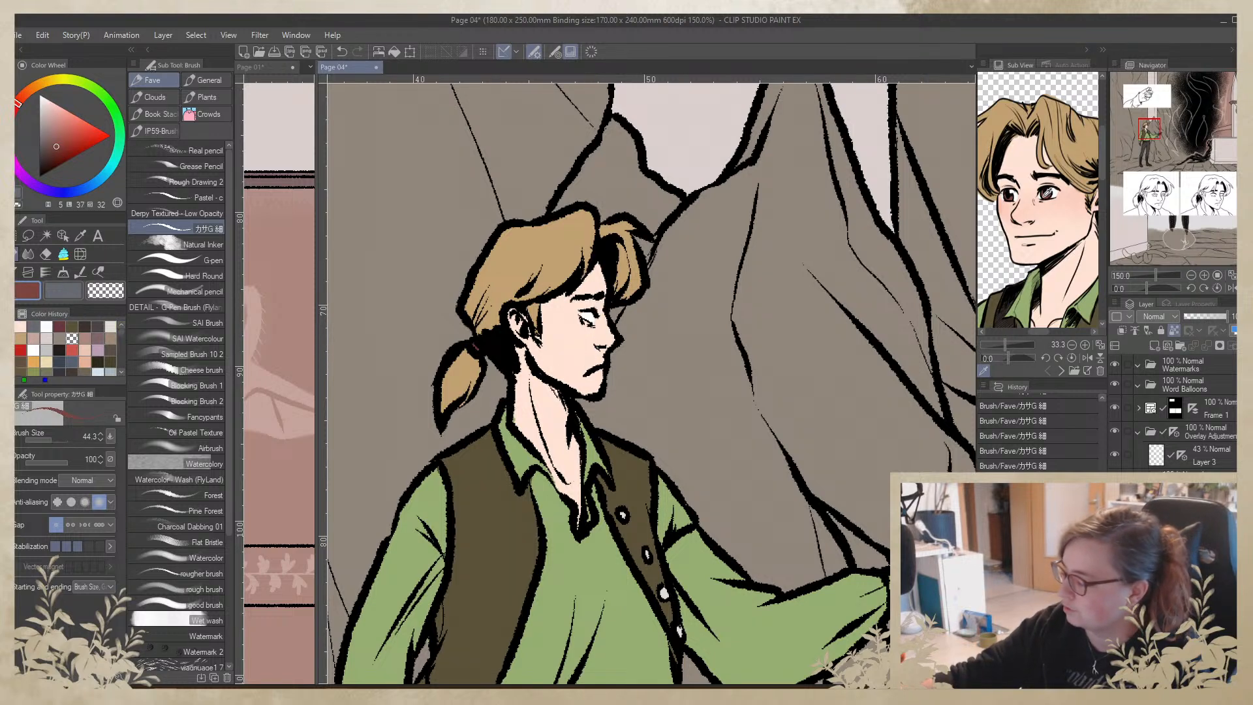
left_click(1205, 276)
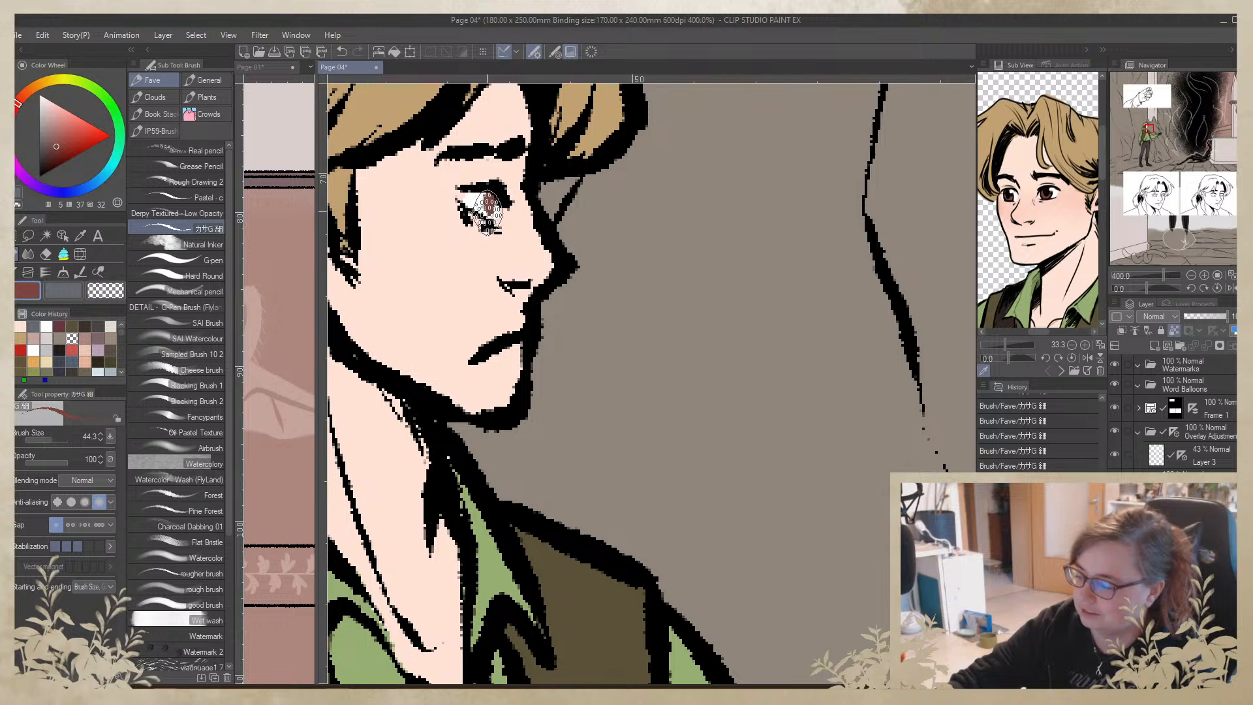
mouse_move(488, 212)
left_mouse_down()
mouse_move(508, 187)
mouse_move(485, 202)
left_mouse_up()
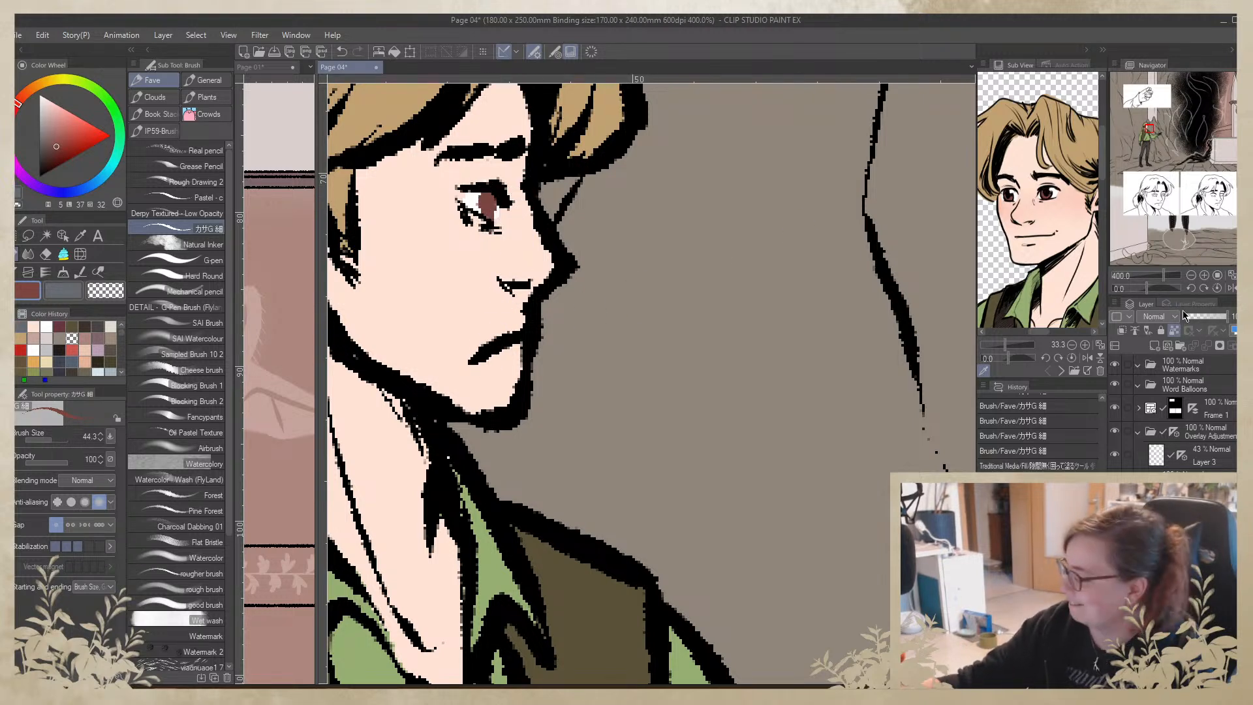
left_click(1190, 275)
left_click(1191, 275)
left_click(1191, 276)
left_click(1191, 276)
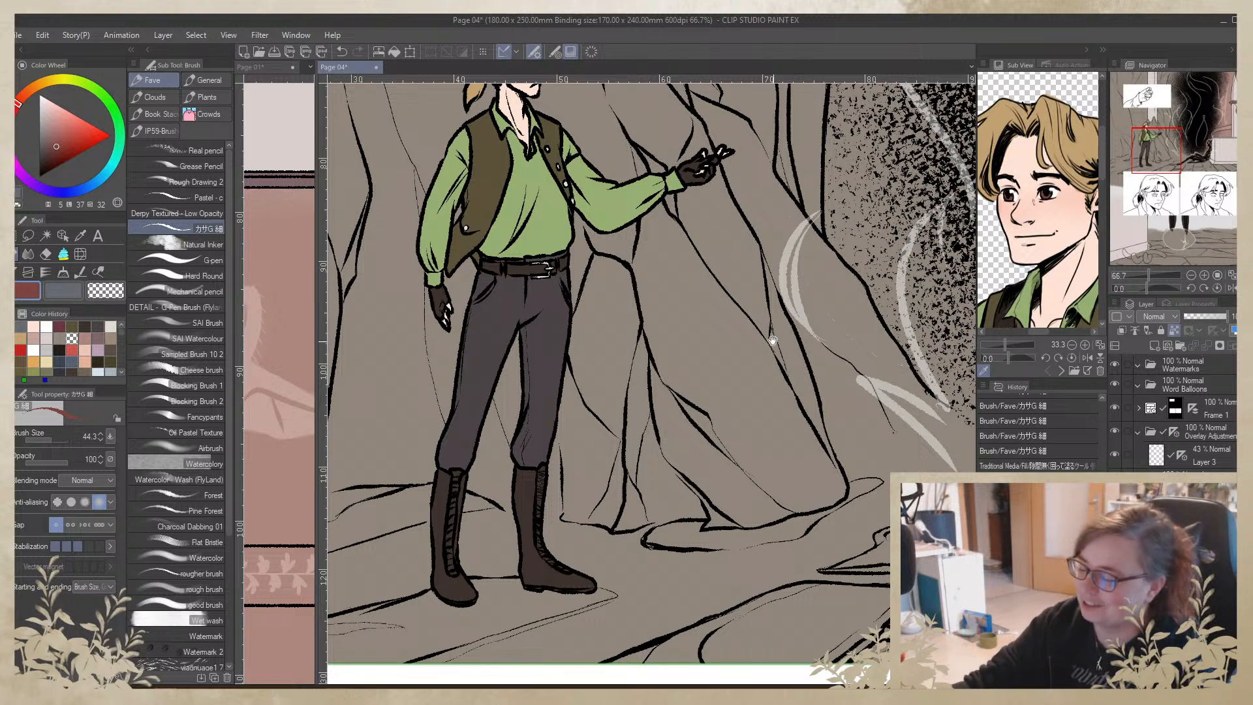
left_click_drag(767, 338, 765, 434)
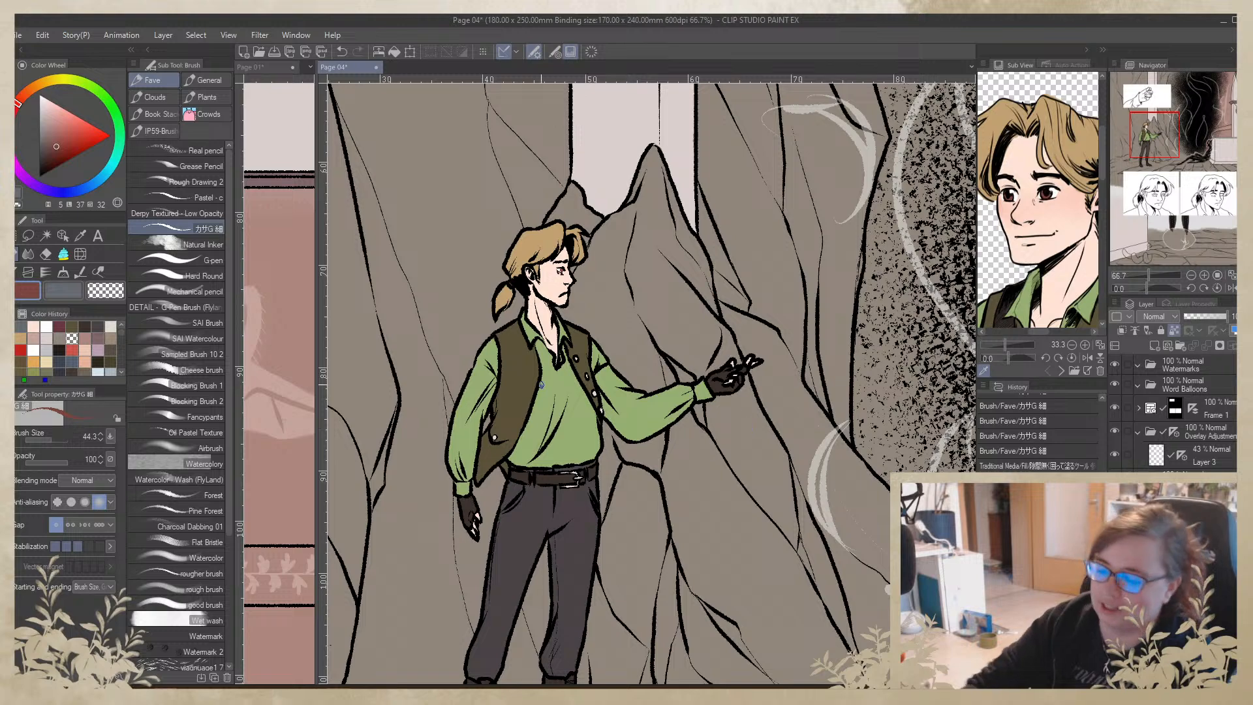
Open Page 04.clip from the Pages folder of The Red Mountains
left_click(20, 35)
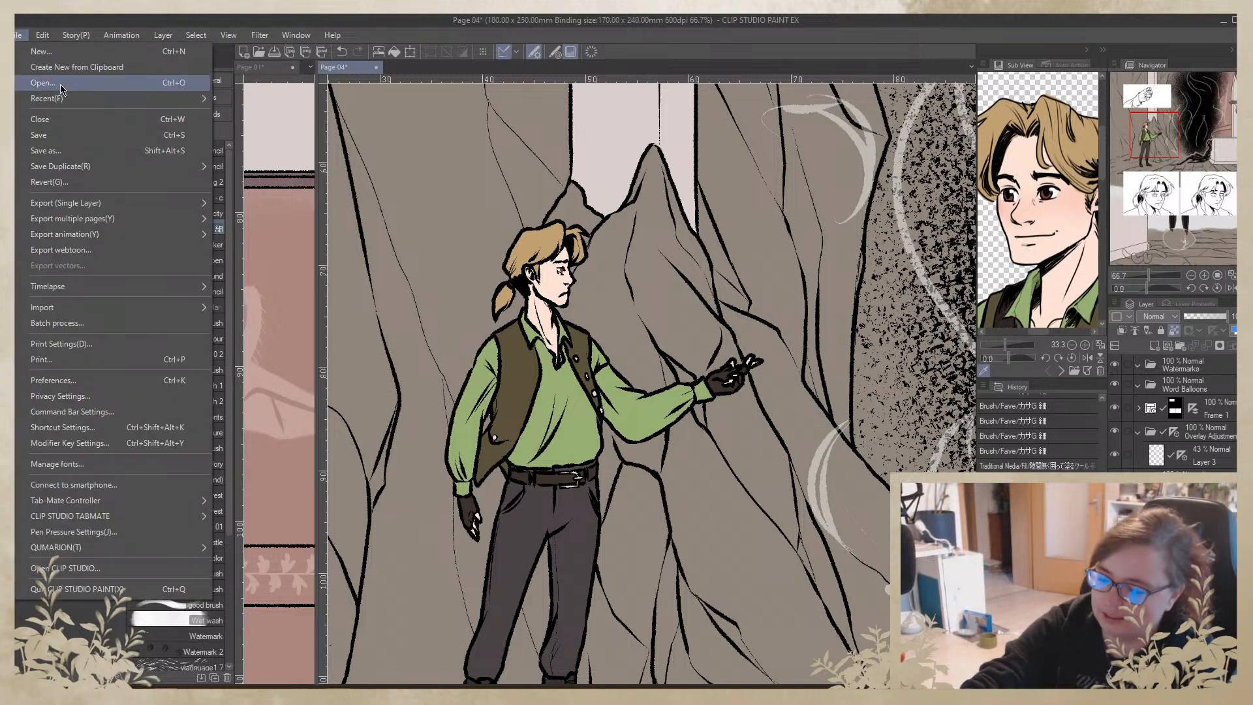
left_click(62, 83)
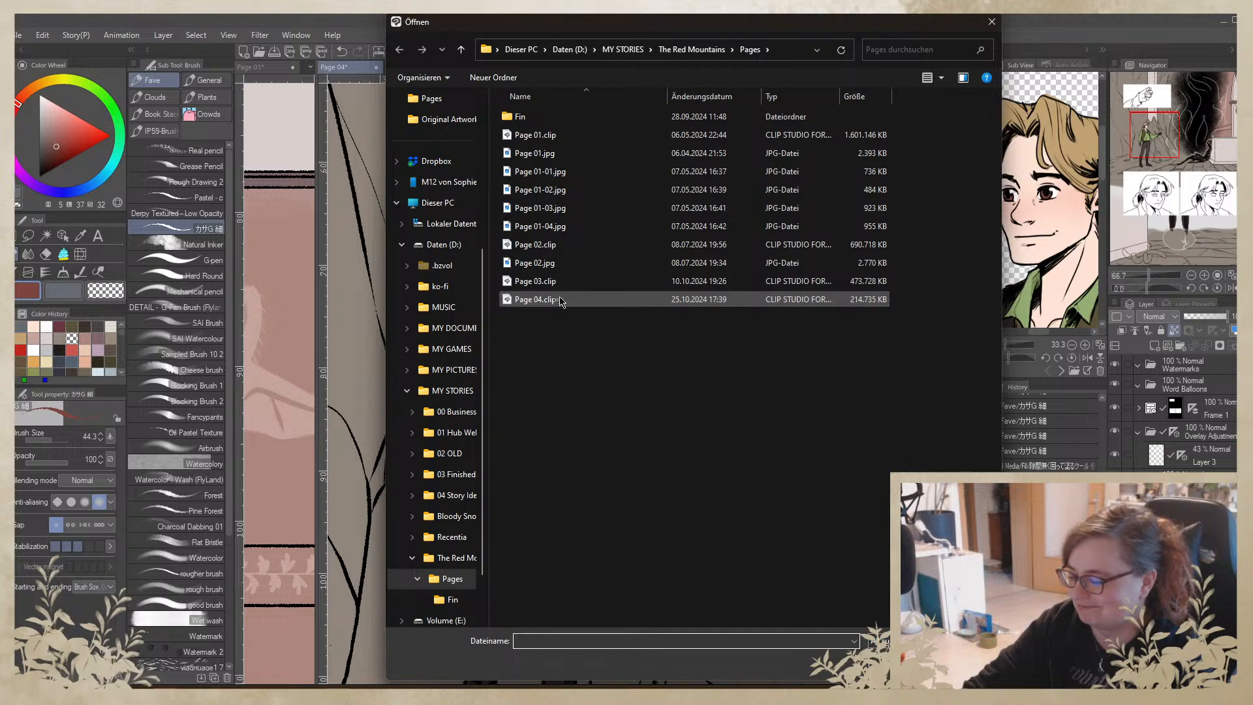
double_click(556, 300)
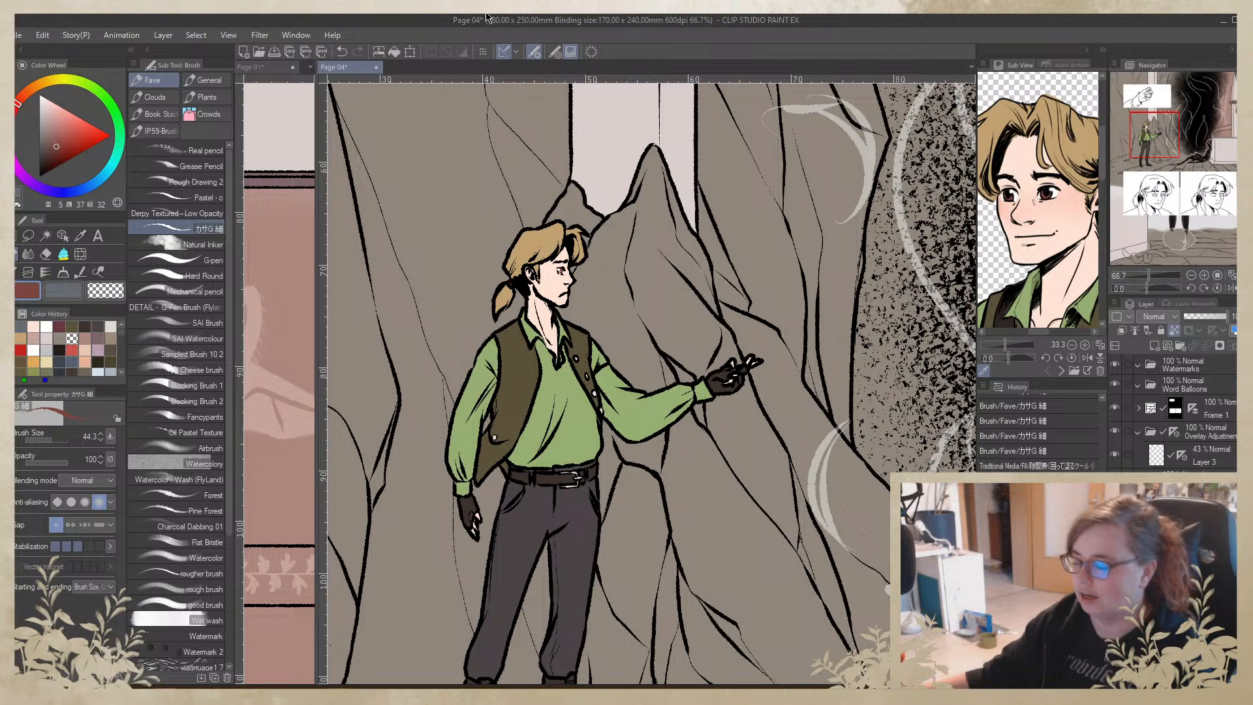
Save Page 04 and open Page 03.clip from the Pages folder of The Red Mountains
key("ctrl+s")
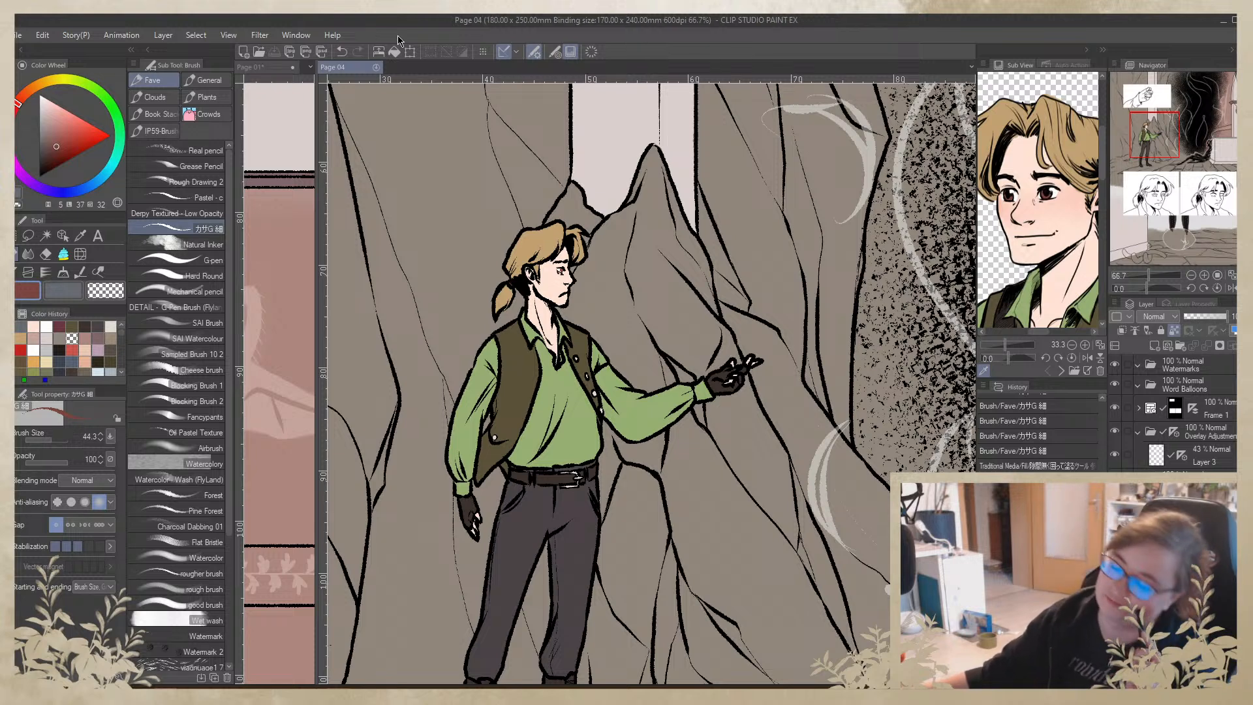
left_click(20, 35)
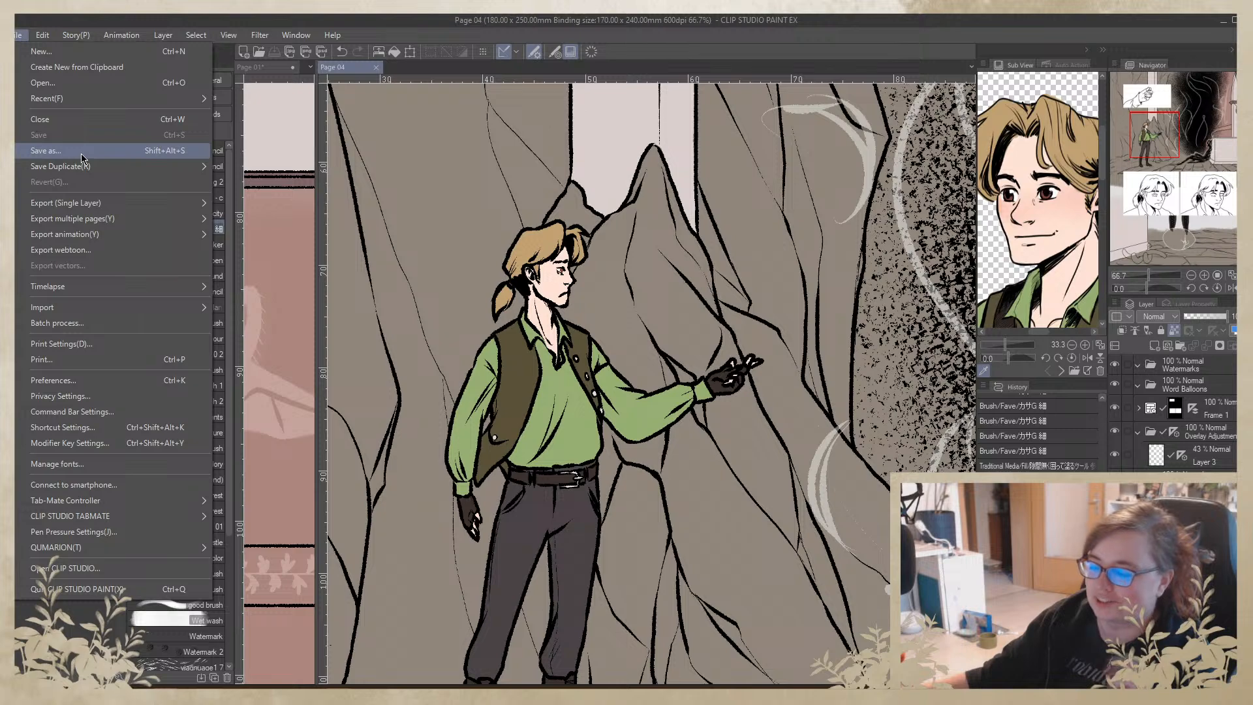
left_click(90, 85)
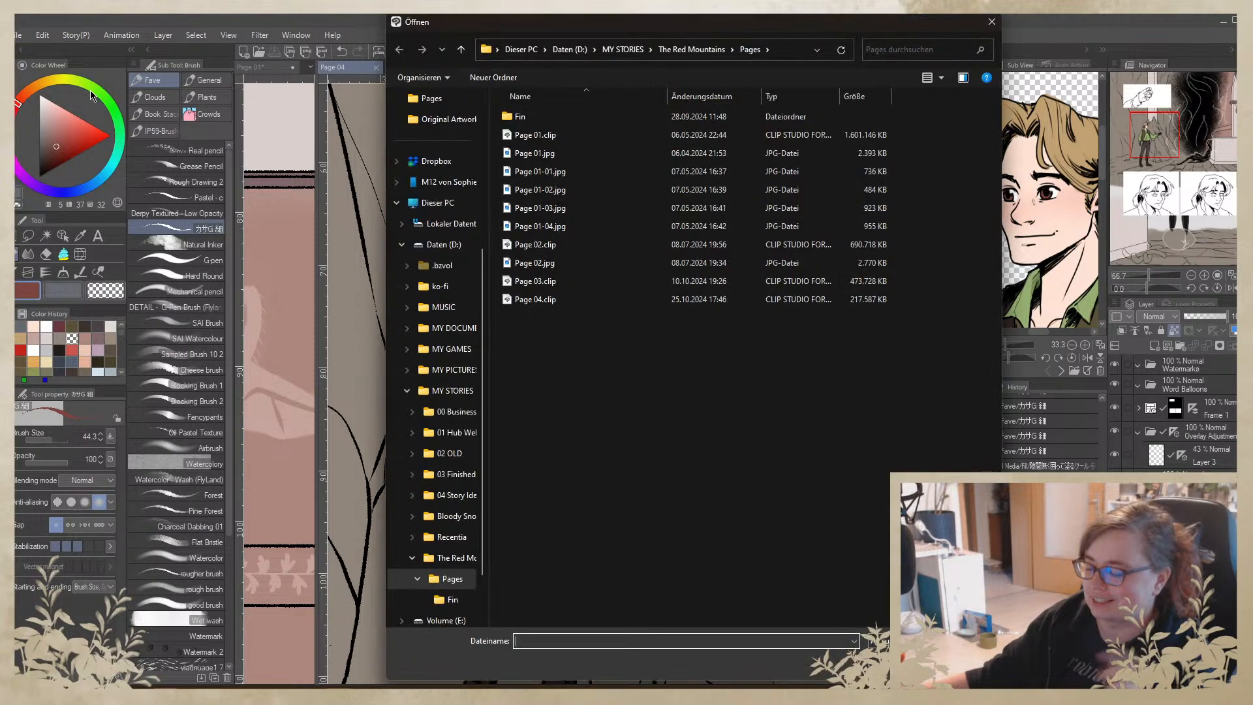
double_click(636, 281)
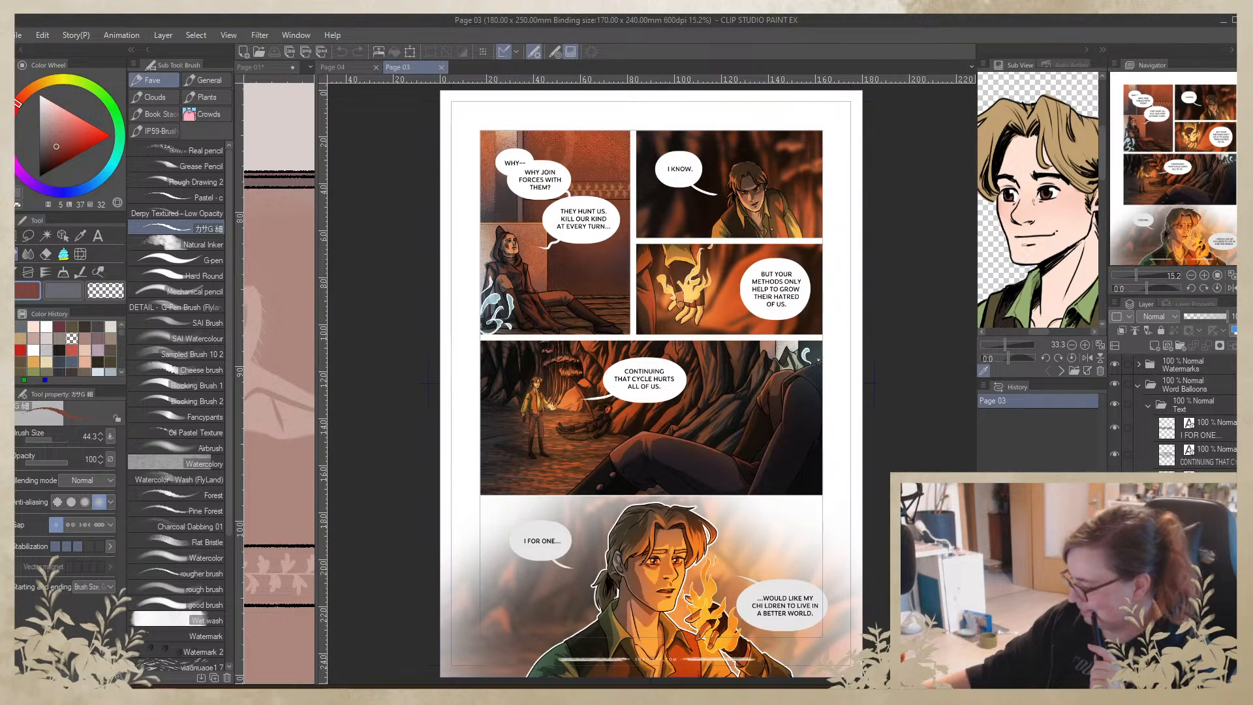
Collapse the Text and Word Balloons folders on Page 03, hide the word balloons, and briefly toggle the Frame 1 folder's visibility
left_click(1148, 408)
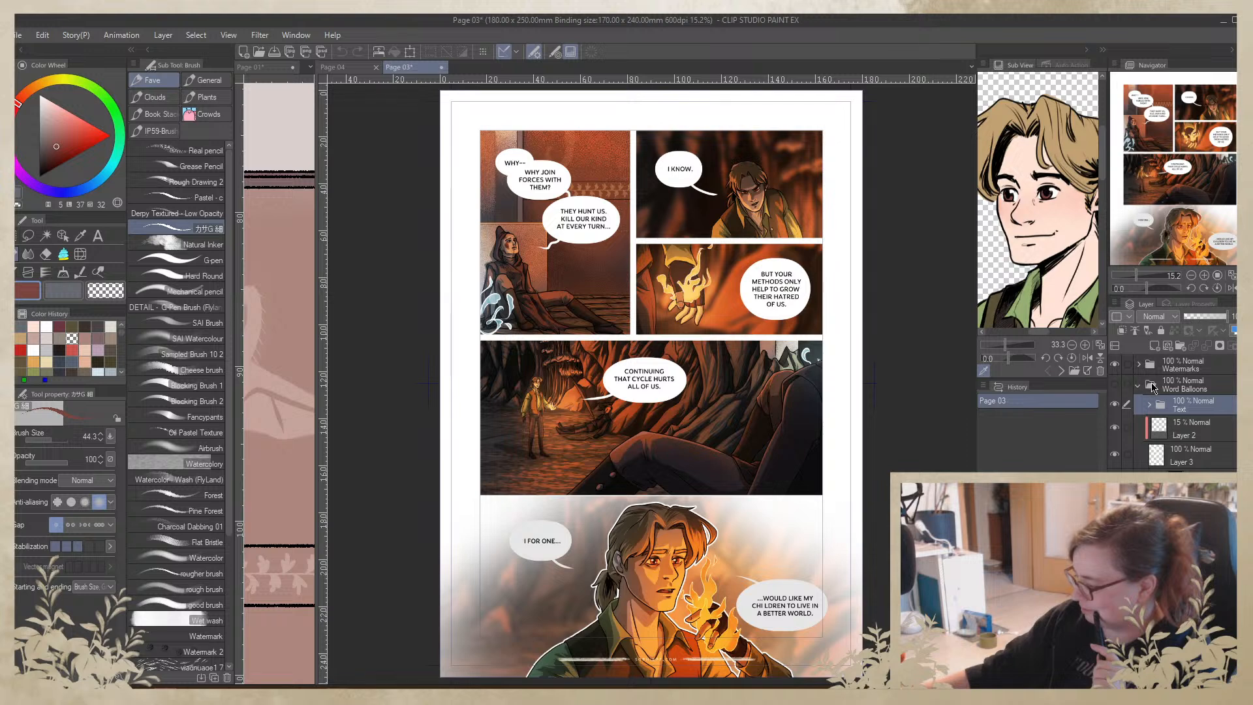
left_click(1141, 386)
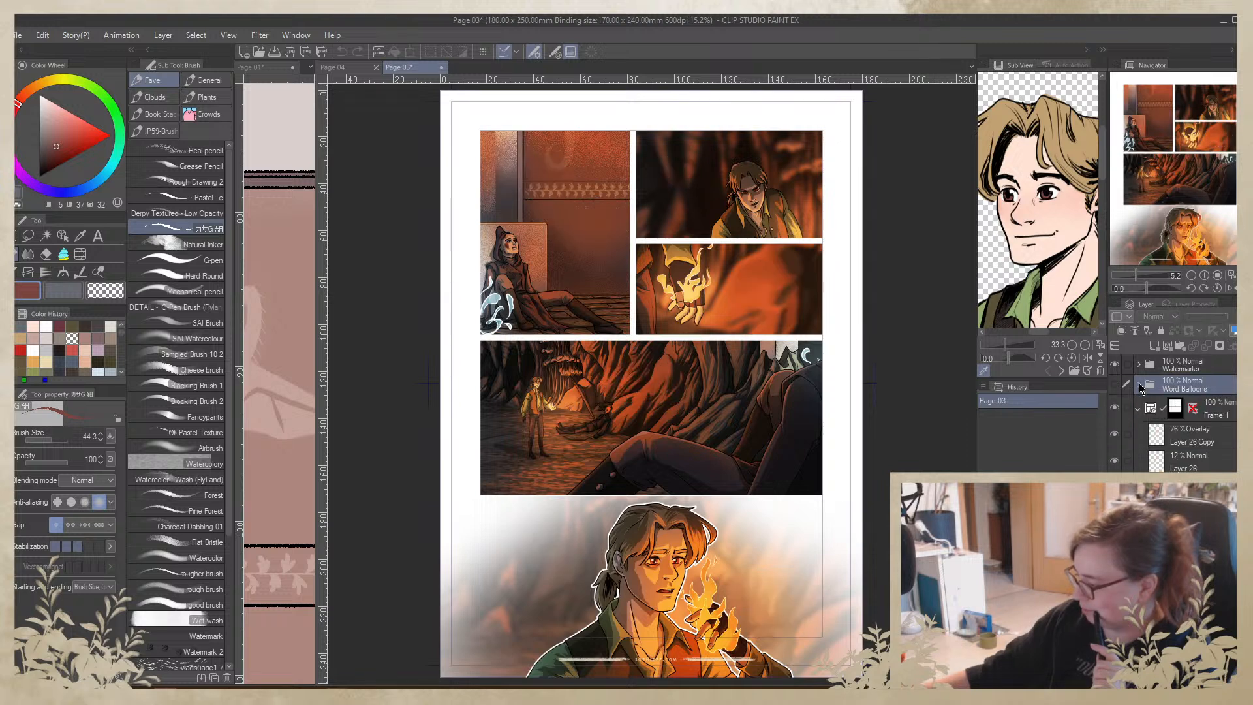
left_click(1117, 407)
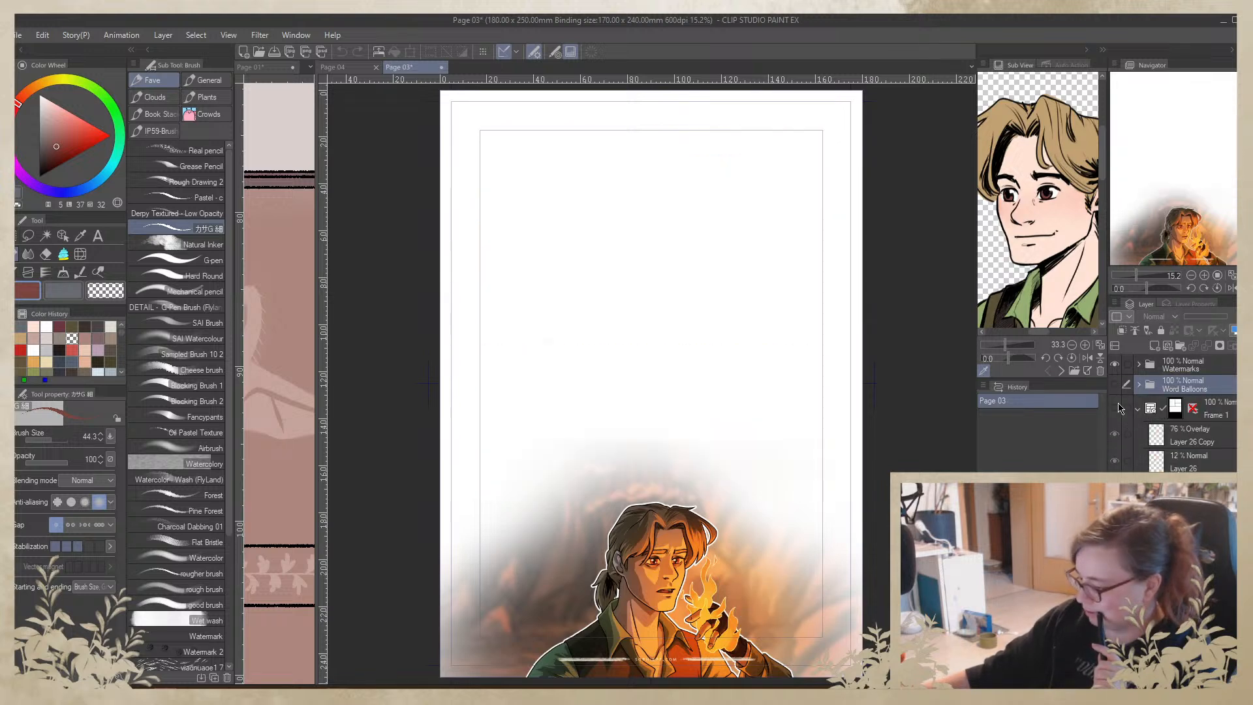
left_click(1117, 406)
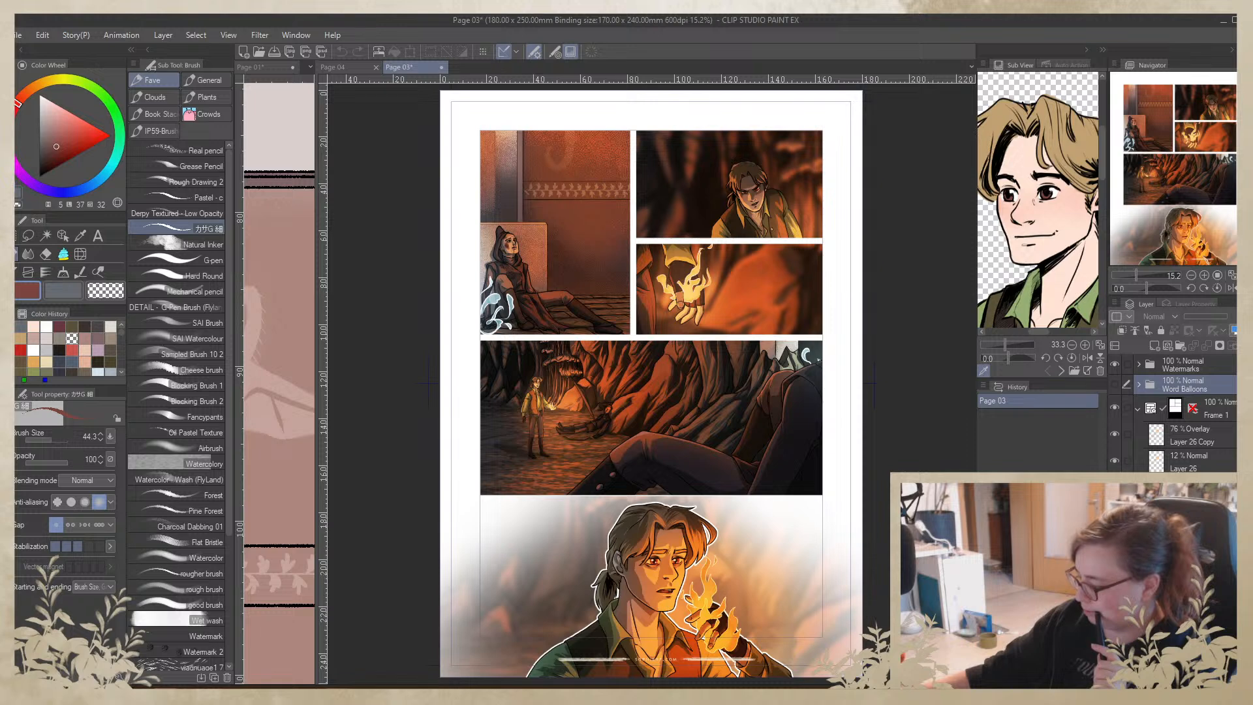
Hide the shading layers and Overlay Adjustments over Page 03's large bottom-panel character and examine the flat colours on his face
scroll(1174, 414, "down", 5)
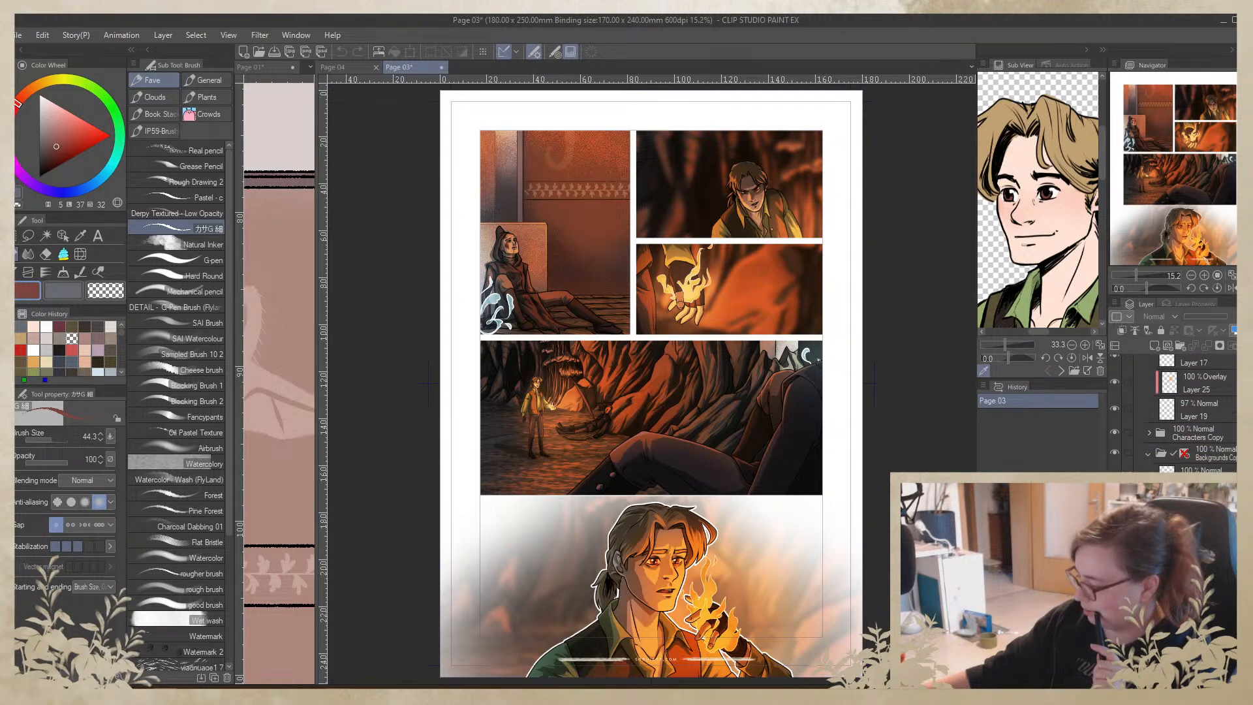
scroll(1175, 414, "down", 1)
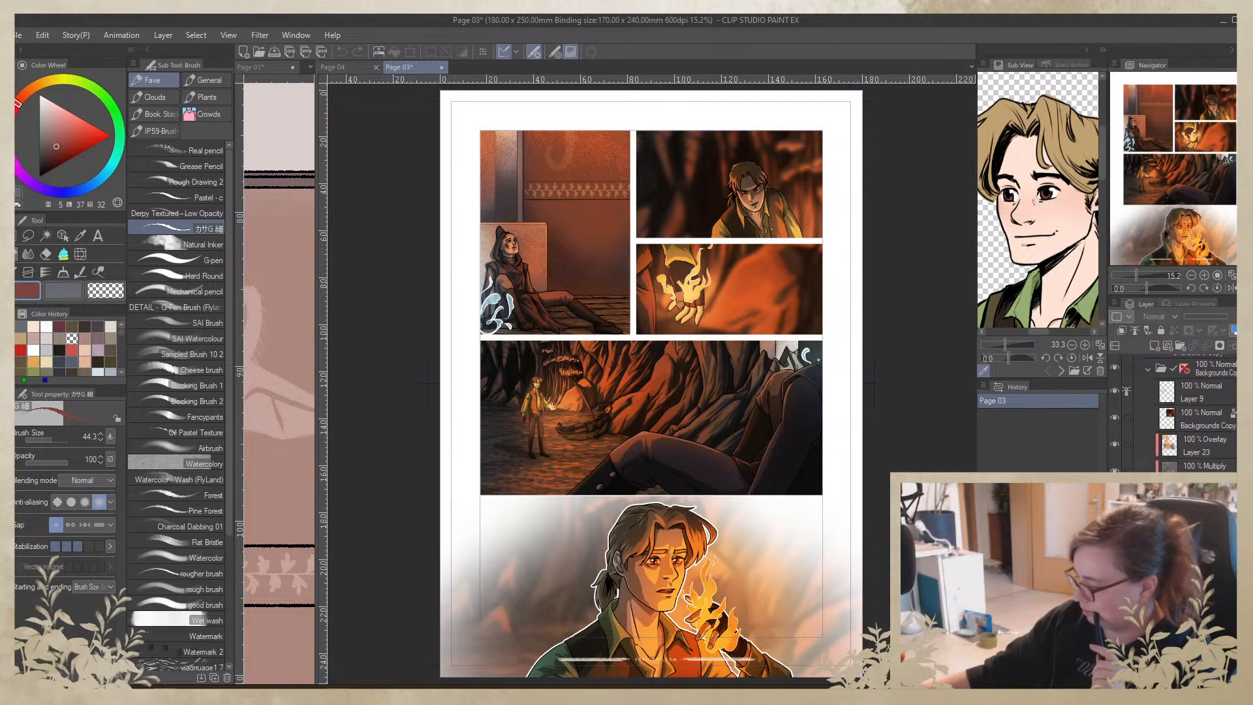
scroll(1174, 415, "down", 5)
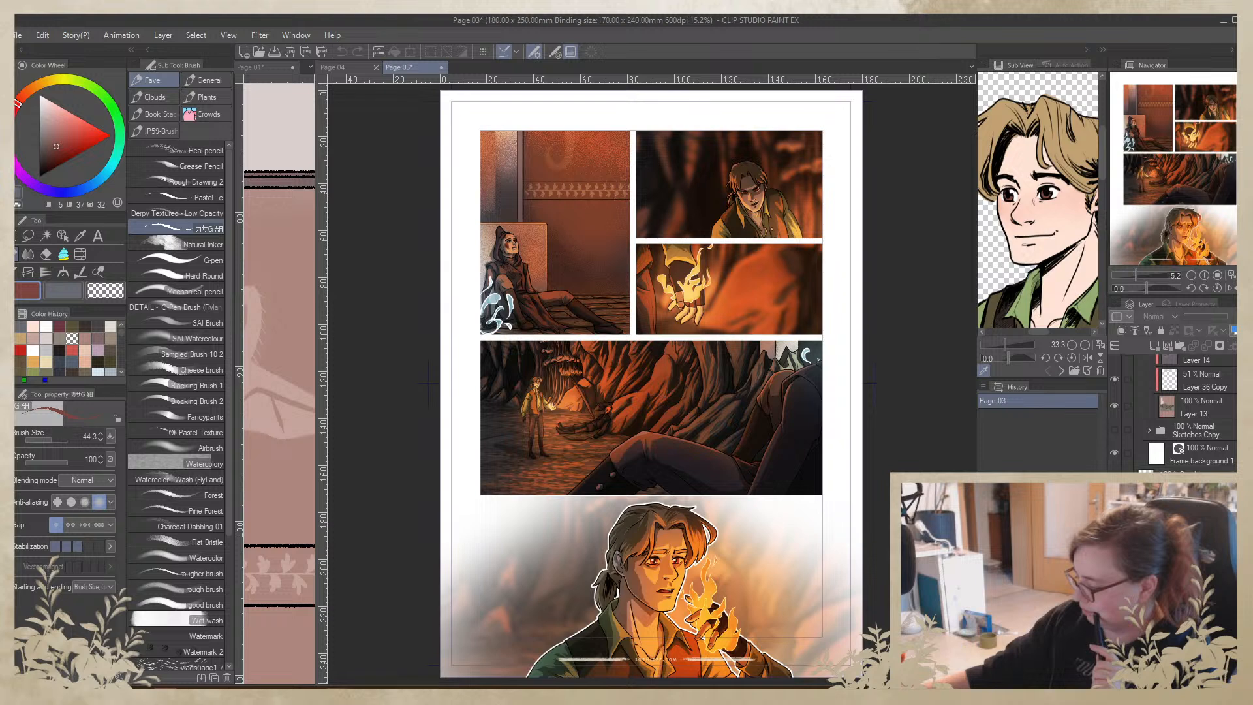
scroll(1175, 415, "down", 1)
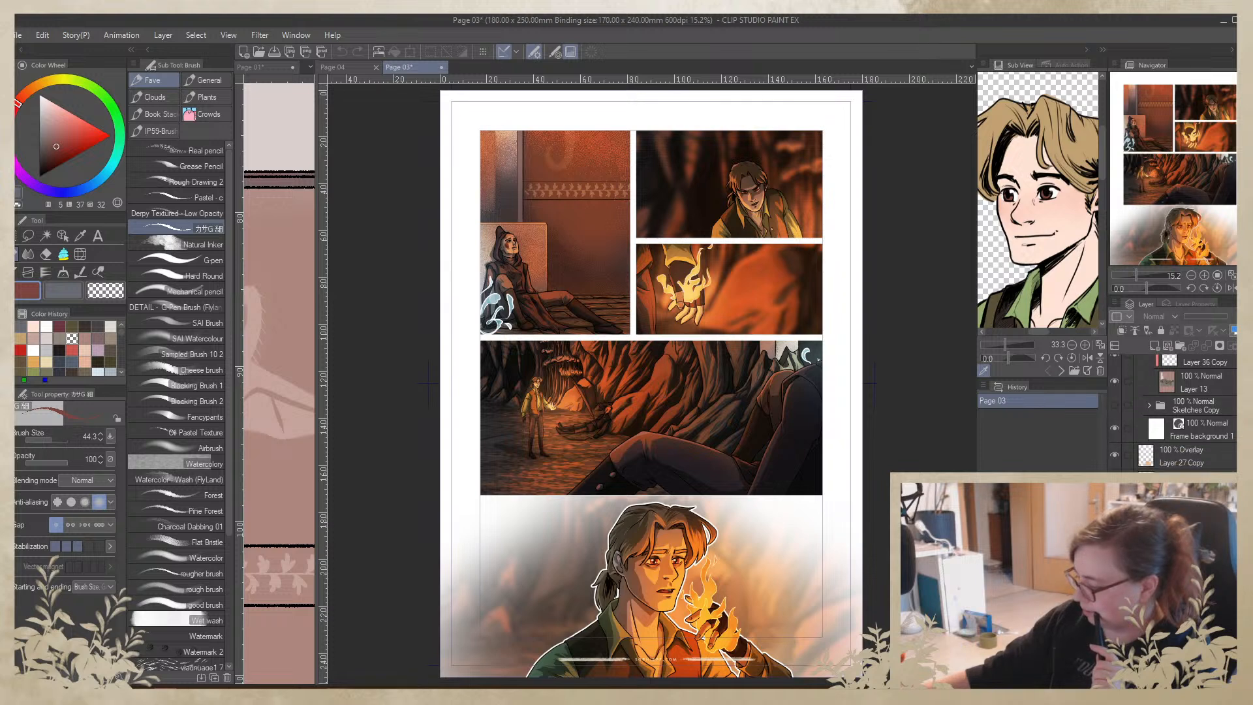
scroll(1175, 414, "down", 3)
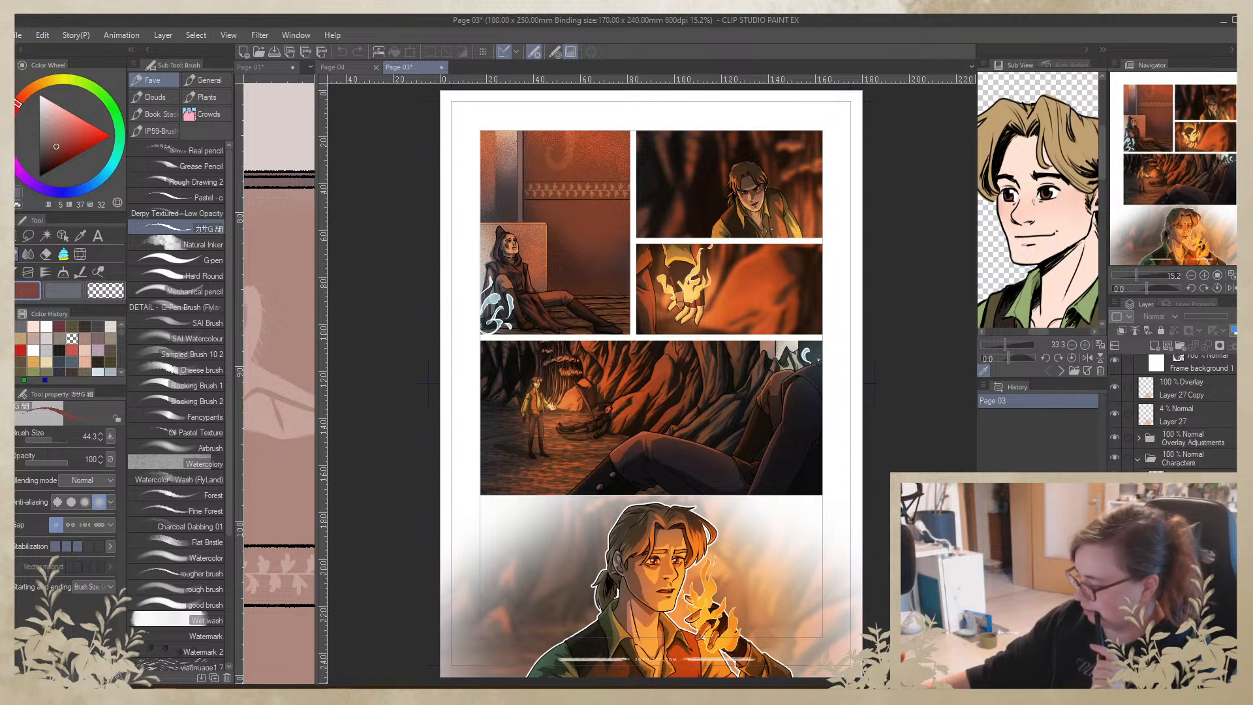
scroll(1175, 415, "down", 1)
left_click(1115, 490)
left_click(1114, 518)
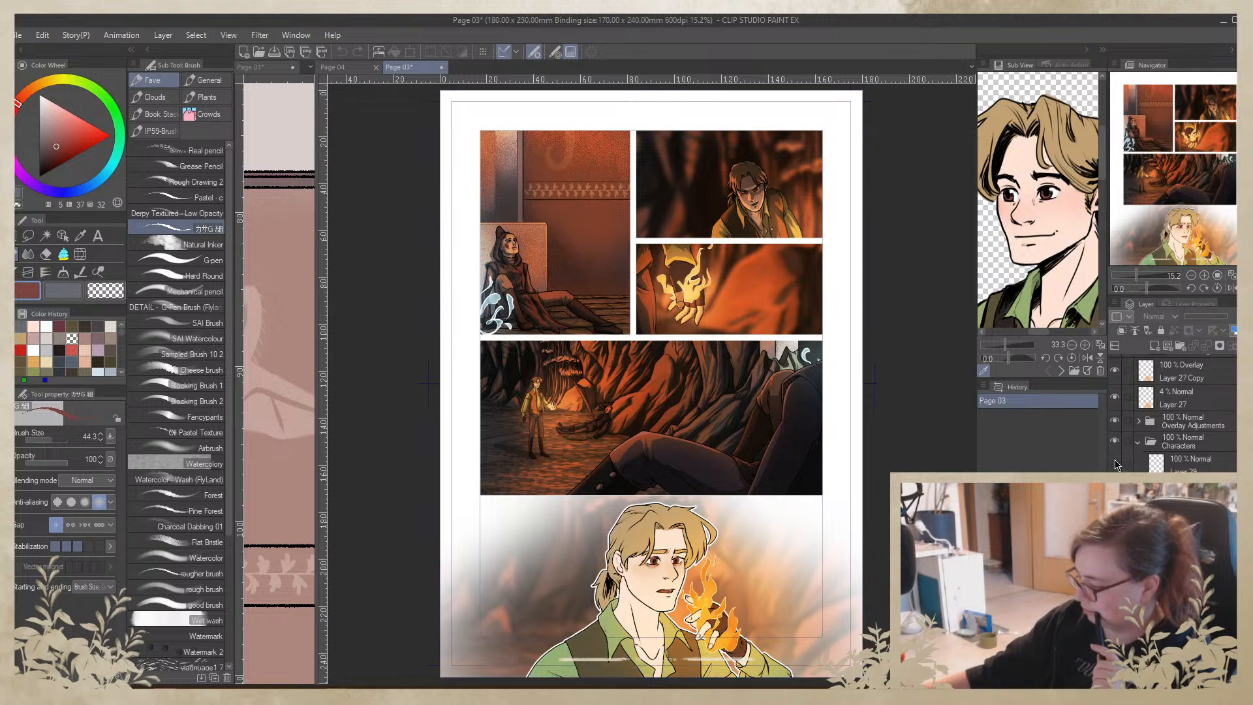
left_click(1114, 421)
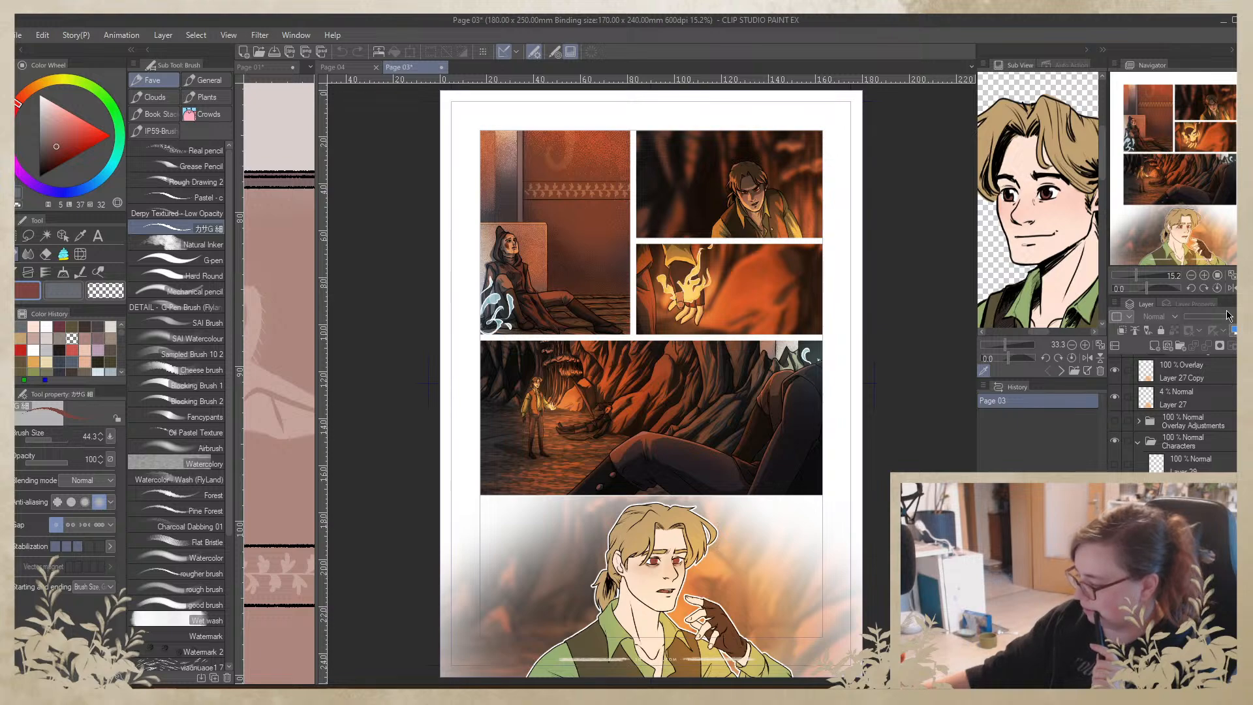
left_click(1204, 274)
left_click(1203, 276)
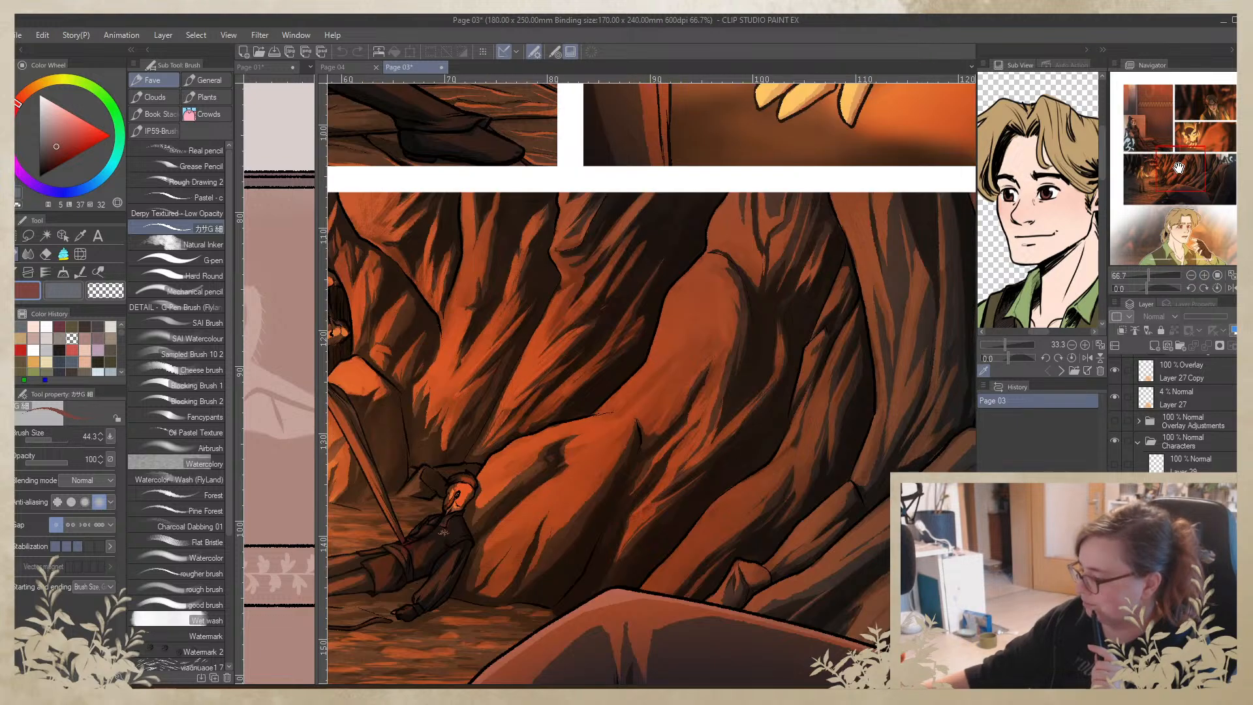
left_click_drag(1180, 222, 1182, 228)
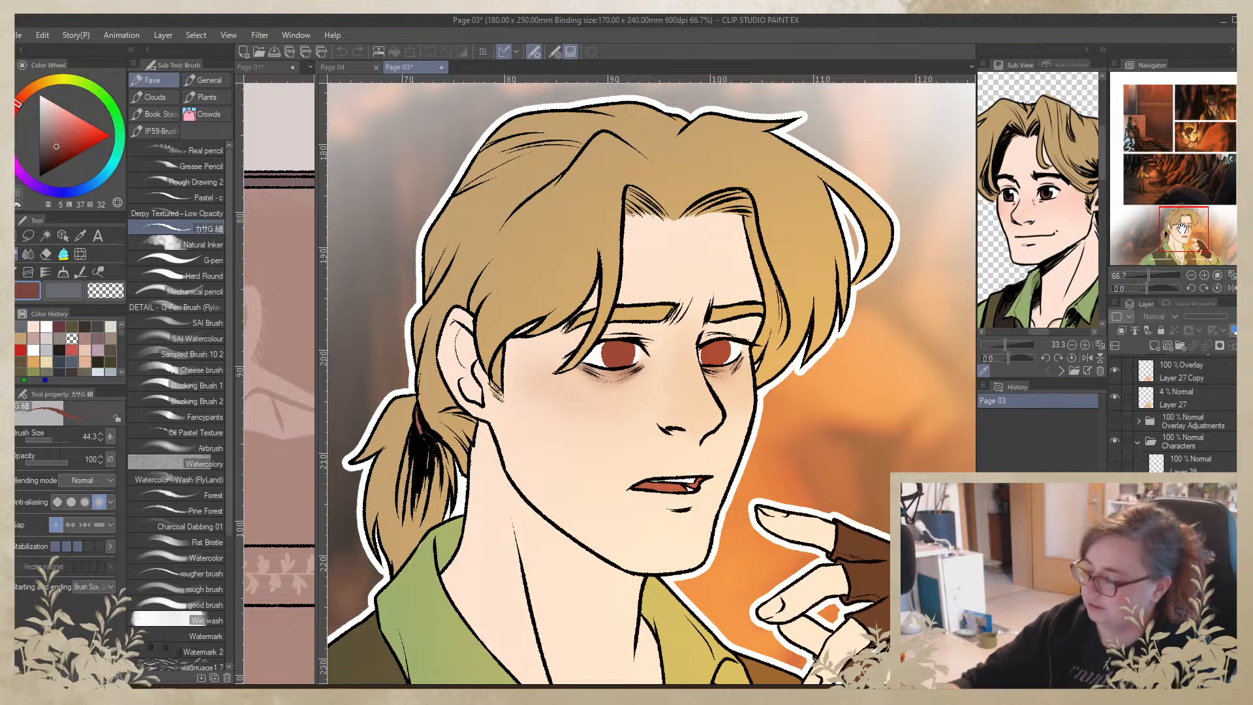
Return to Page 04, airbrush a soft red blush on the standing figure's cheek and nose, and soften it with transparent colour
left_click(344, 68)
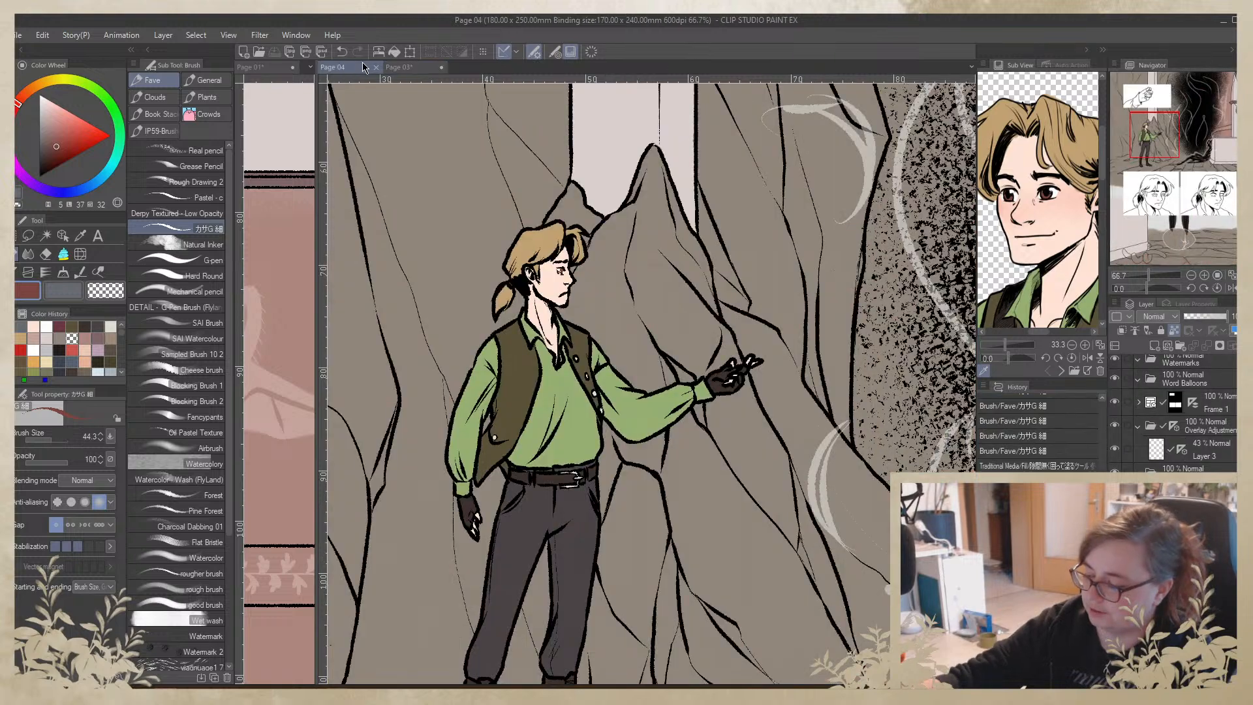
left_click_drag(662, 313, 675, 316)
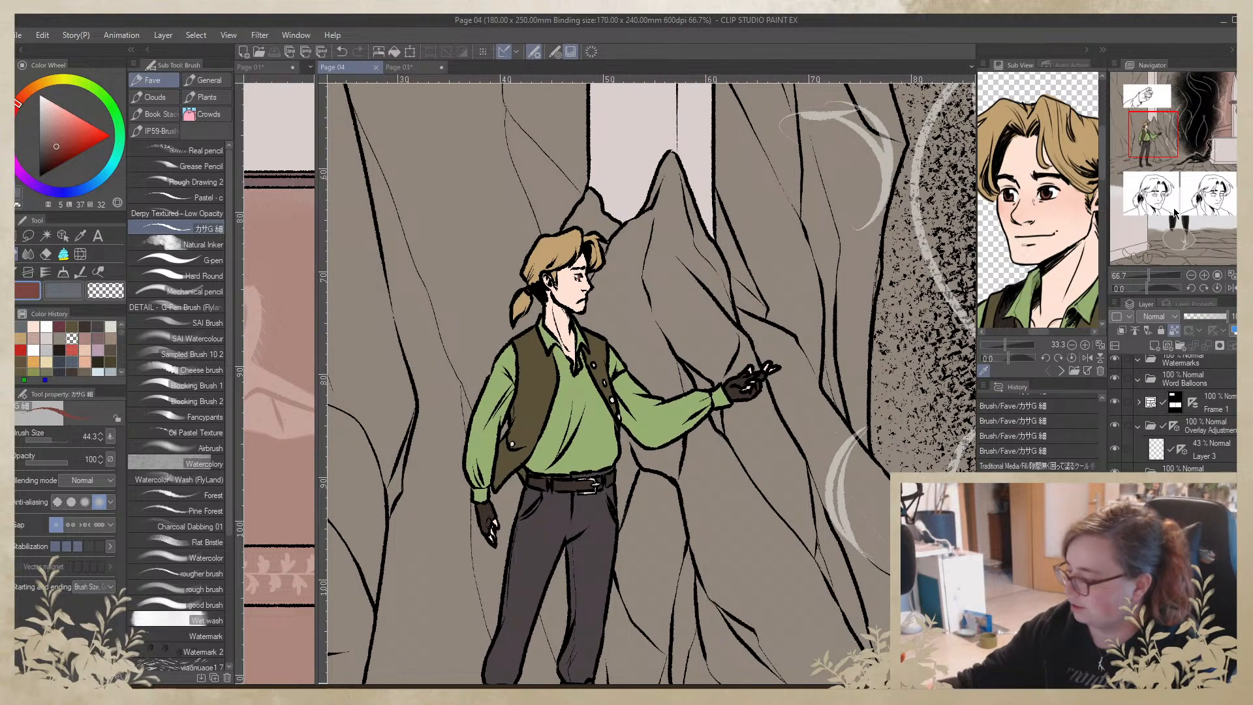
left_click(1201, 275)
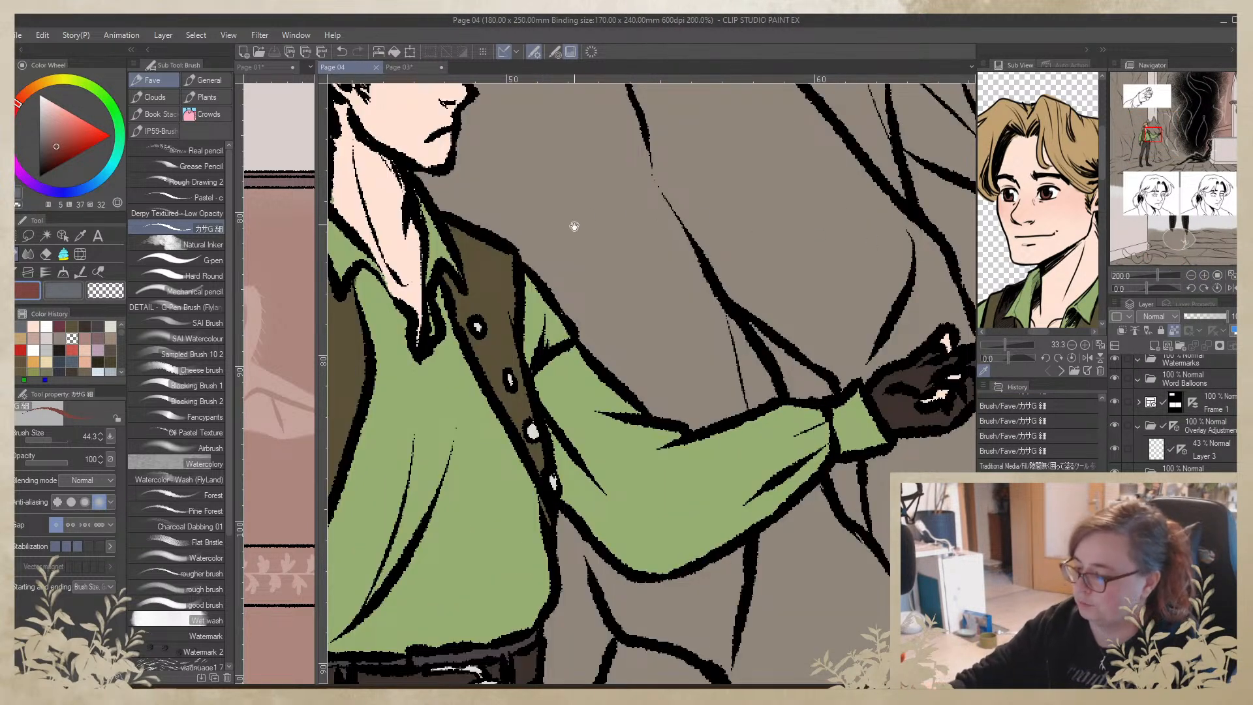
left_click_drag(574, 227, 881, 439)
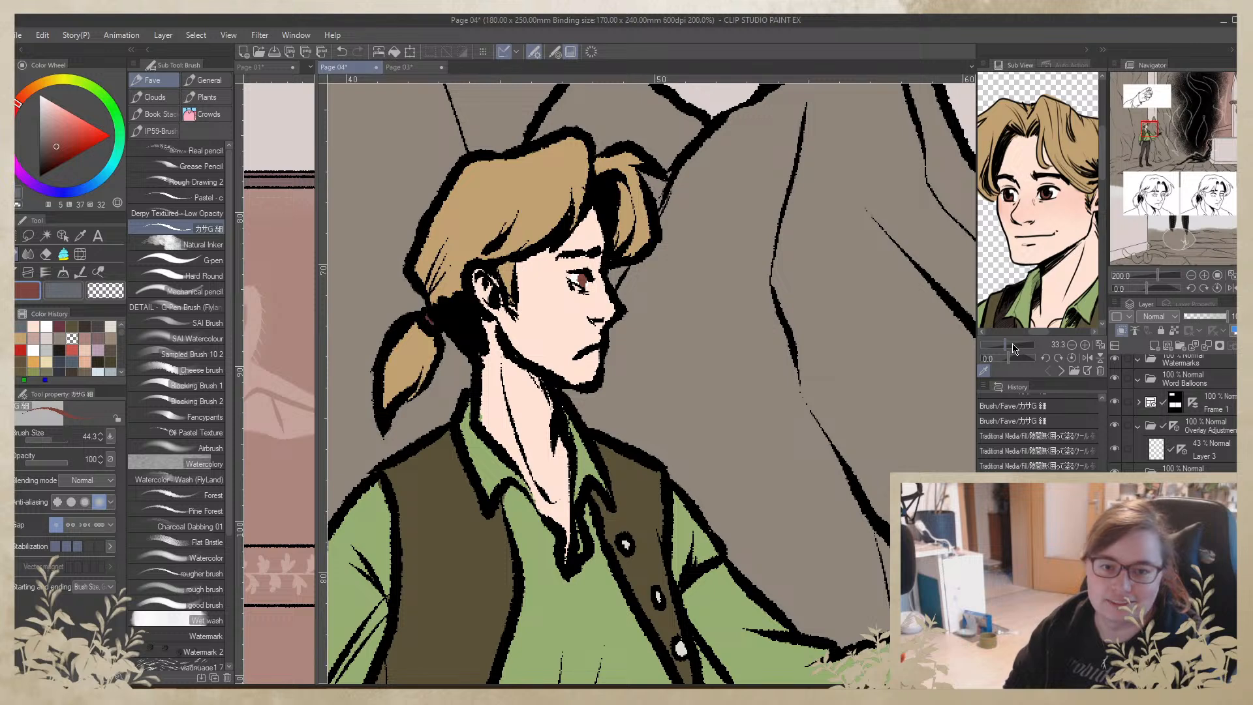
left_click(72, 350)
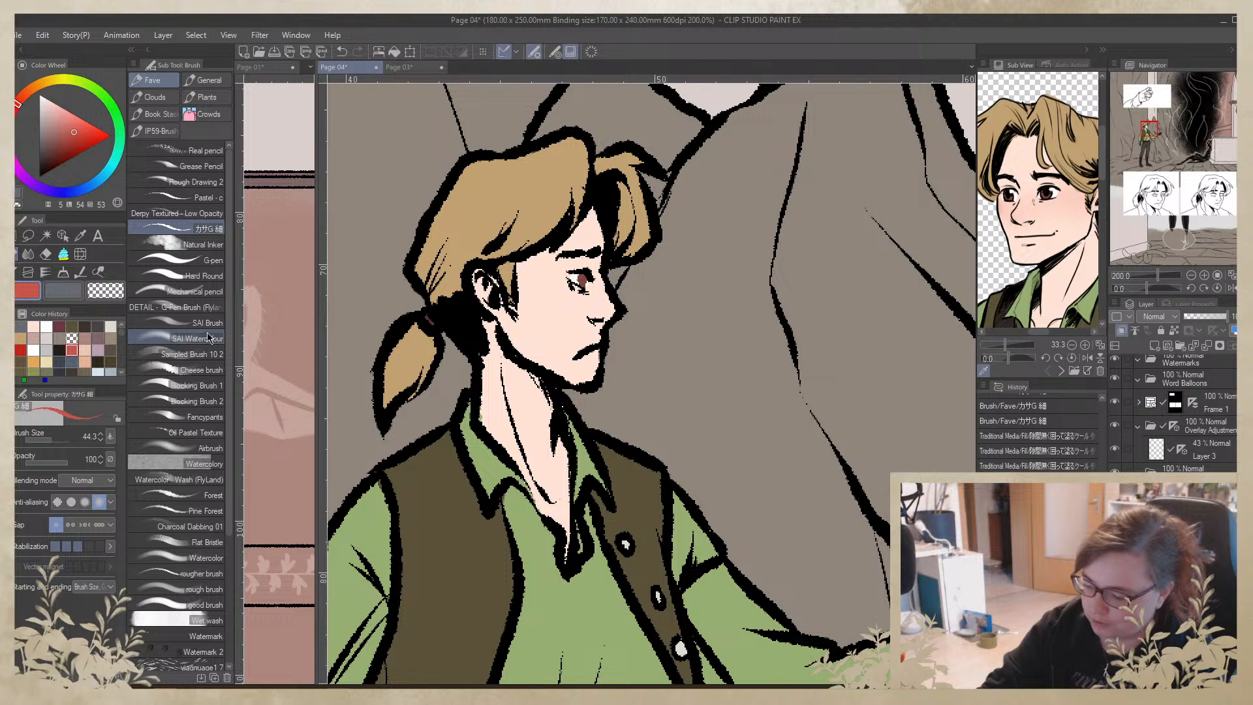
left_click(209, 448)
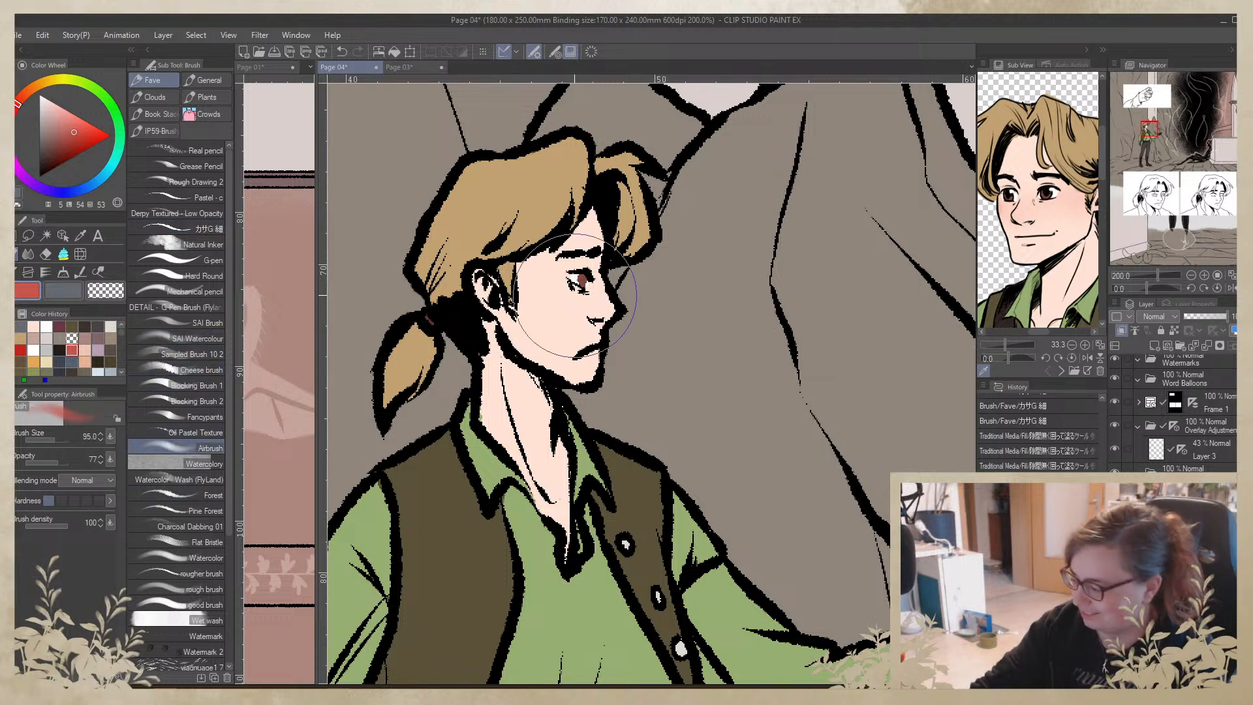
left_click_drag(575, 297, 565, 317)
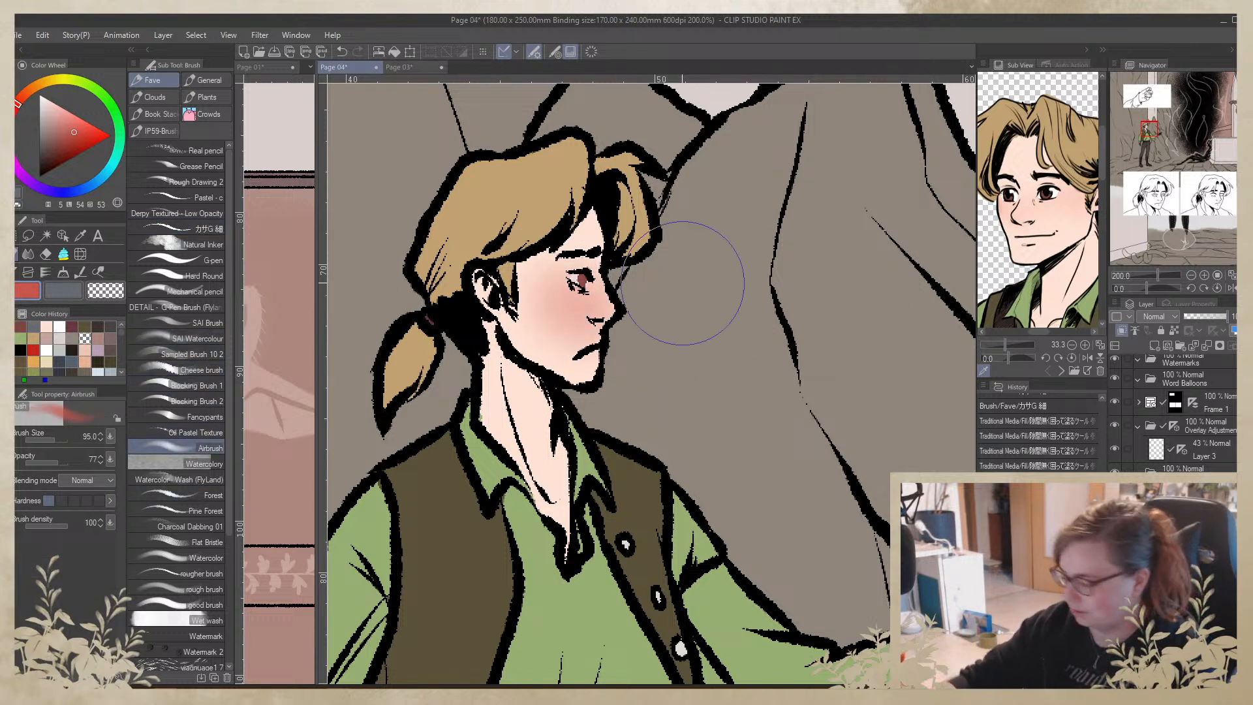
mouse_move(566, 367)
left_mouse_down()
mouse_move(556, 356)
mouse_move(571, 362)
left_mouse_up()
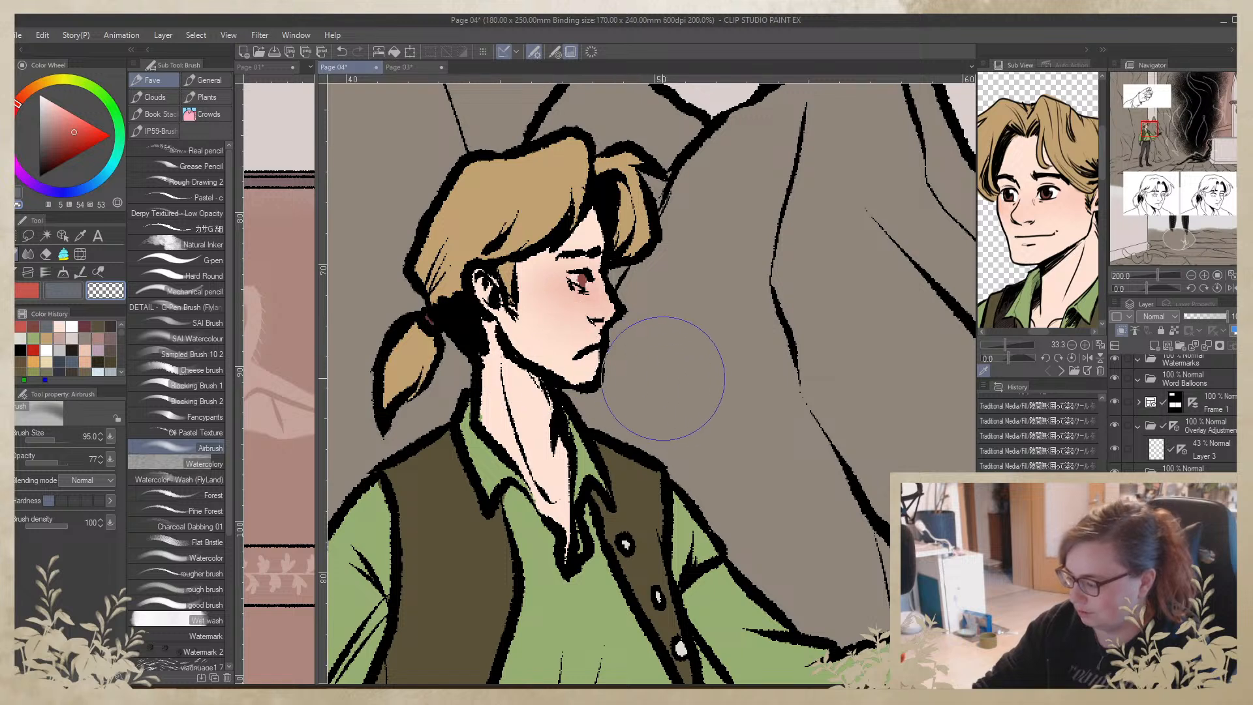
Set the blush layer's blending mode to Multiply and merge it into the layer below
left_click(1206, 318)
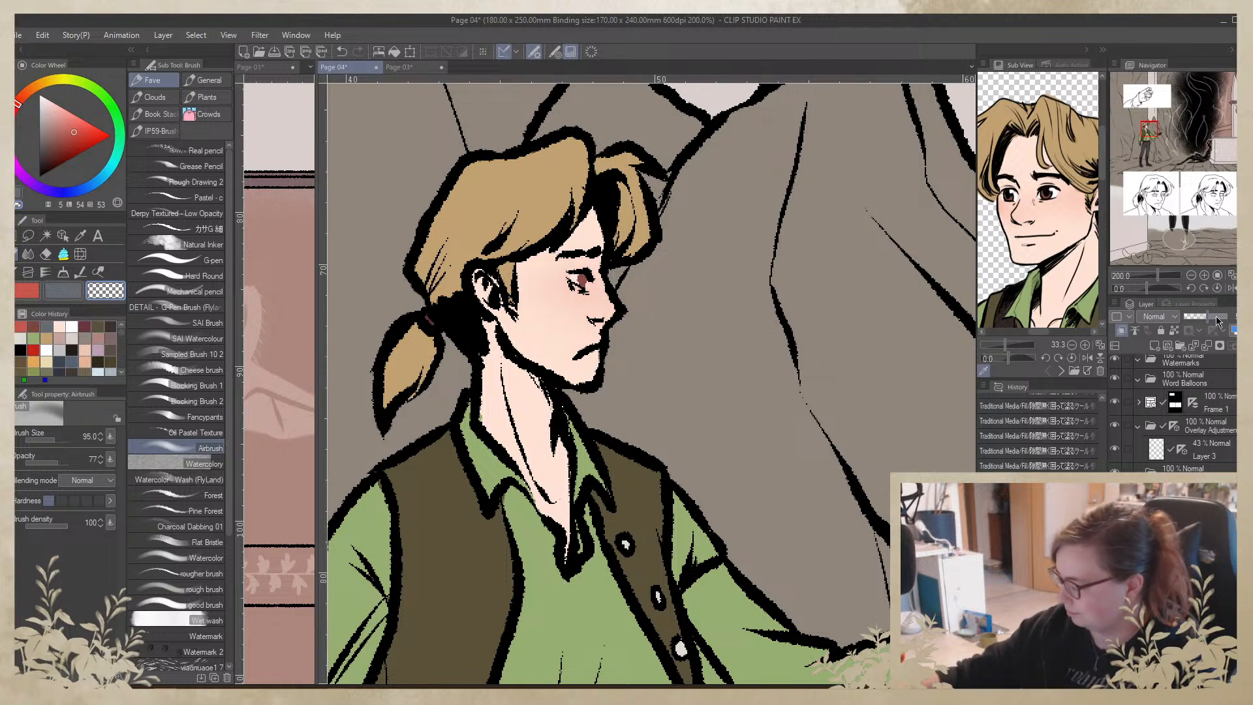
left_click(1155, 316)
left_click(1158, 347)
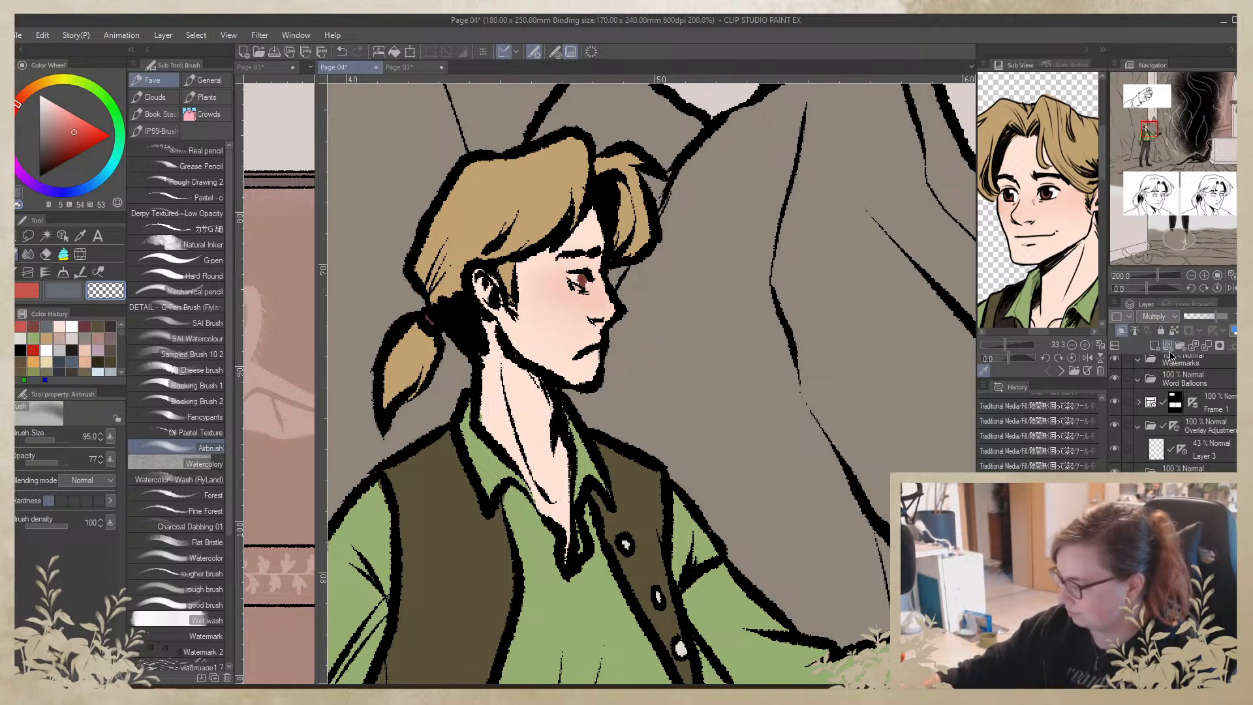
left_click(1207, 346)
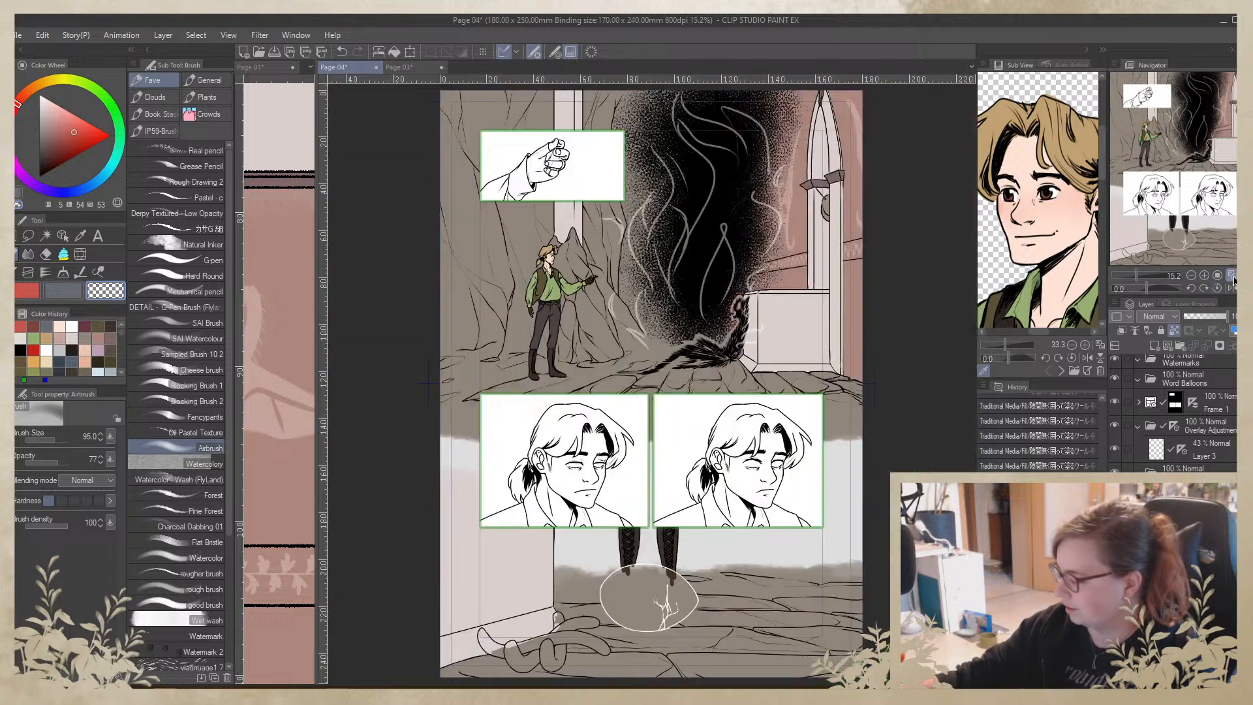
Pick dark brown and paint along the outer edge of the right-hand boot in the bottom panel with the カサG 細 pen
left_click(1232, 274)
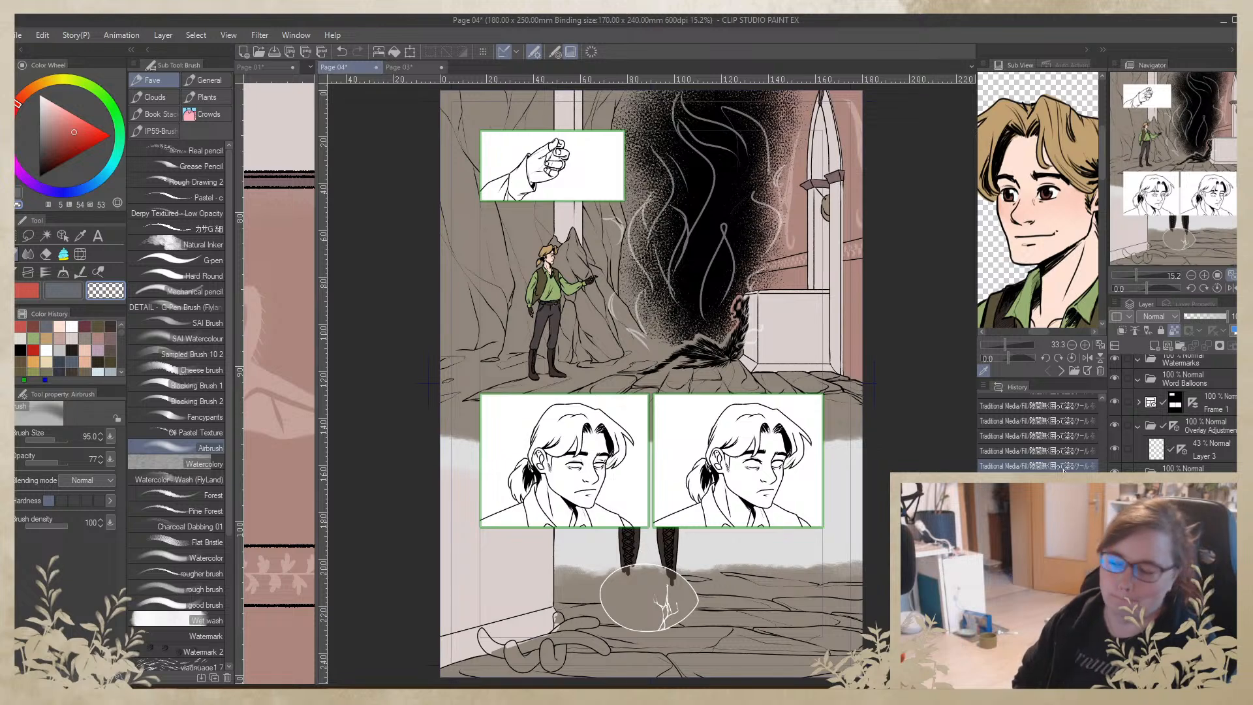
scroll(627, 301, "up", 3)
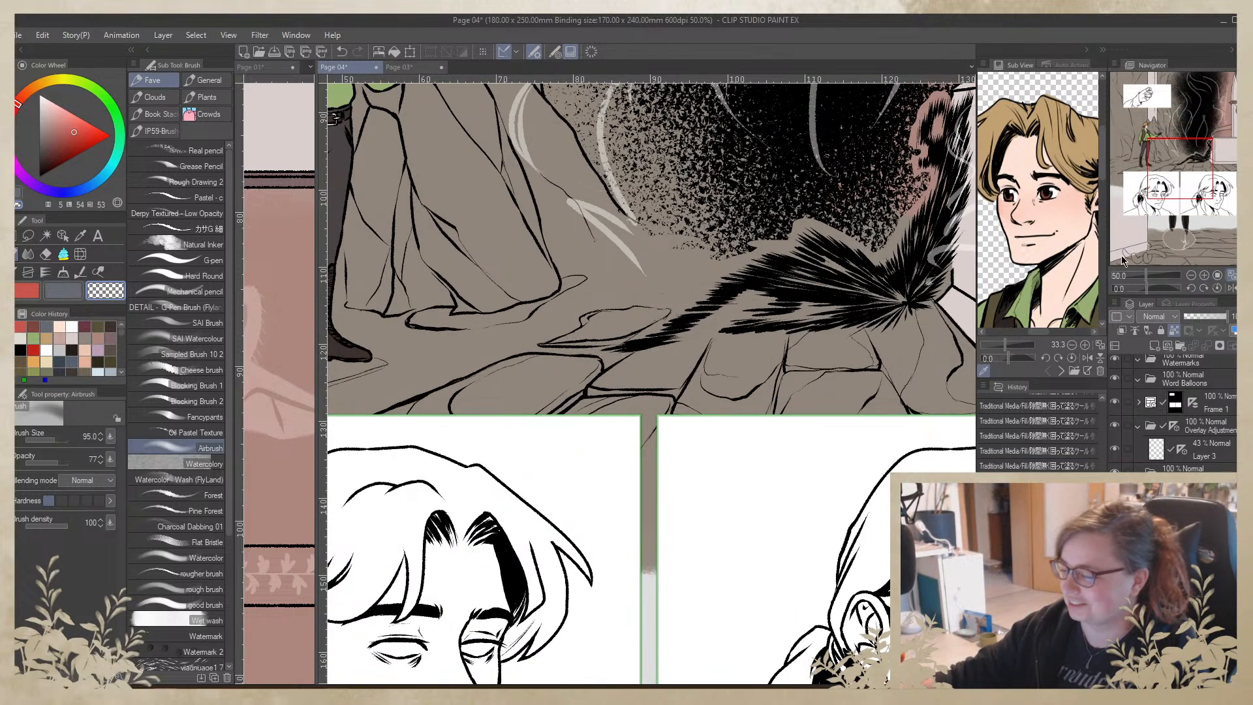
left_click_drag(627, 301, 795, 580)
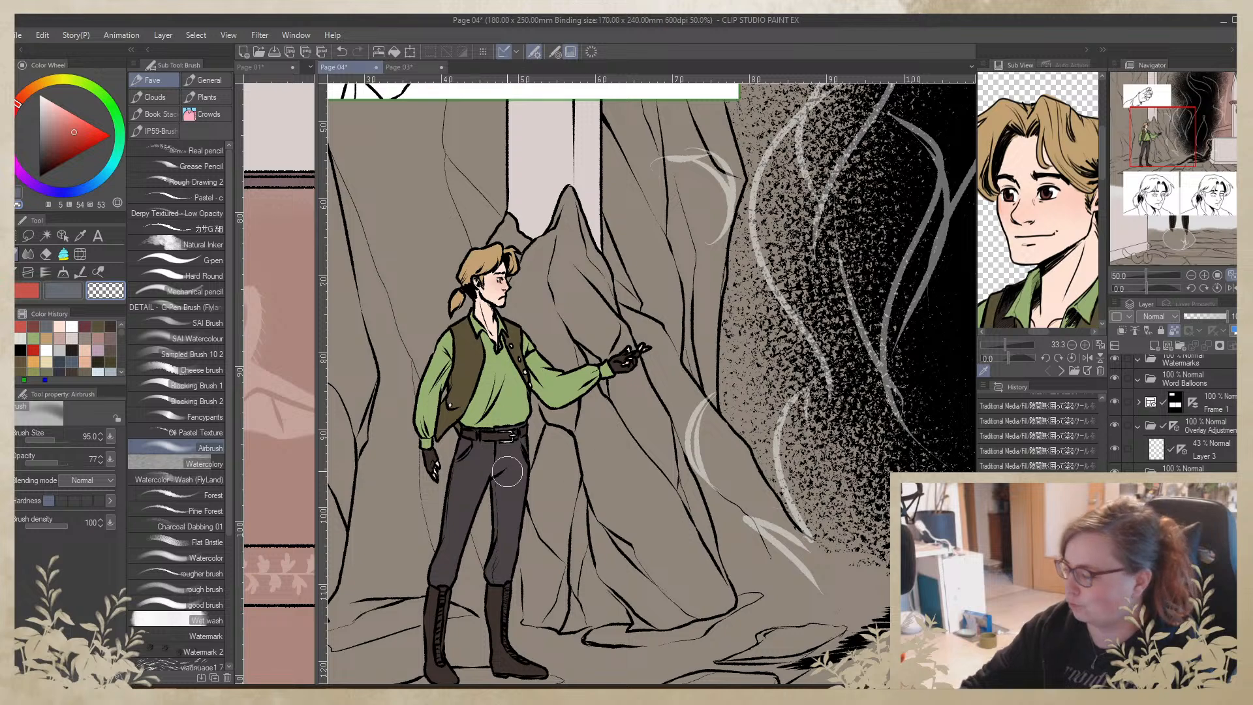
scroll(537, 495, "down", 15)
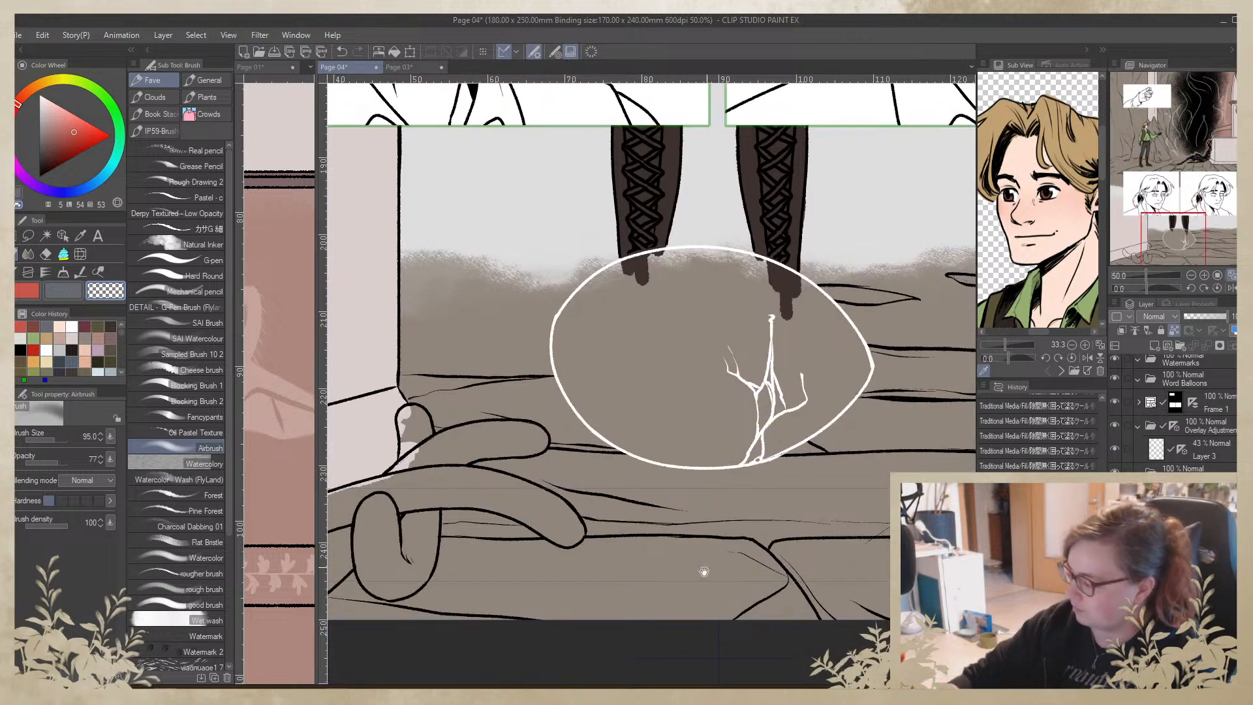
left_click_drag(703, 571, 685, 592)
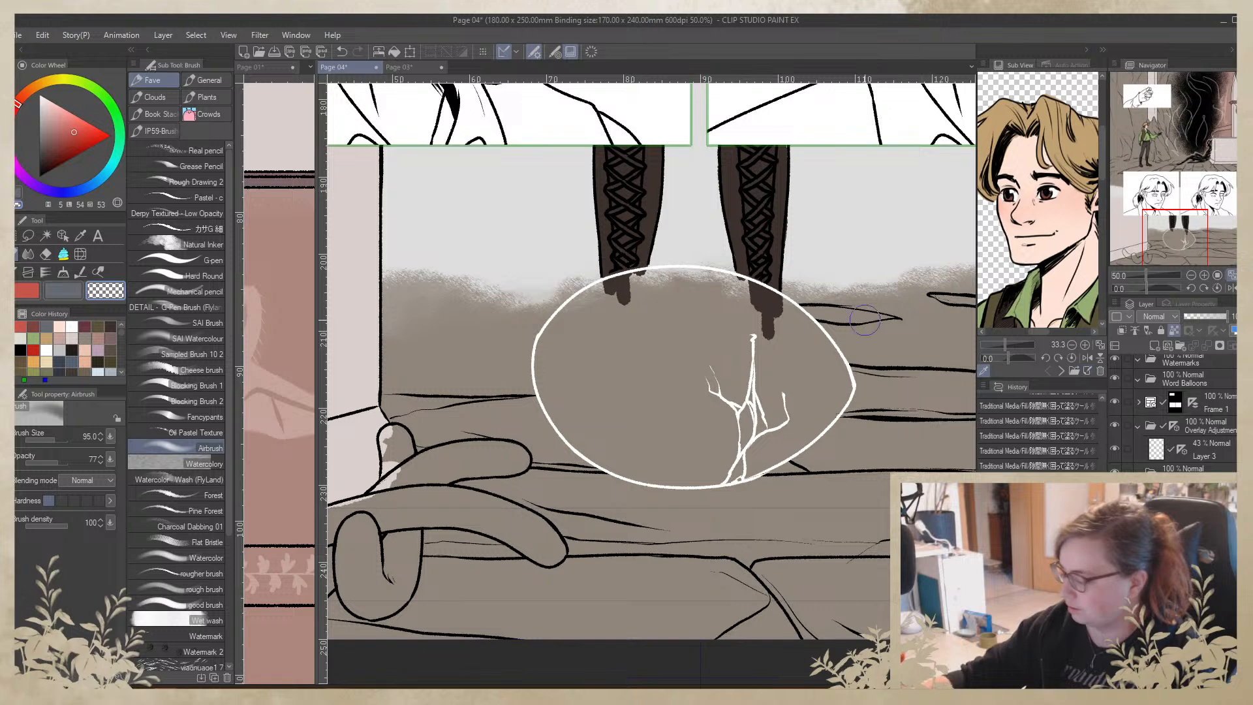
left_click(111, 326)
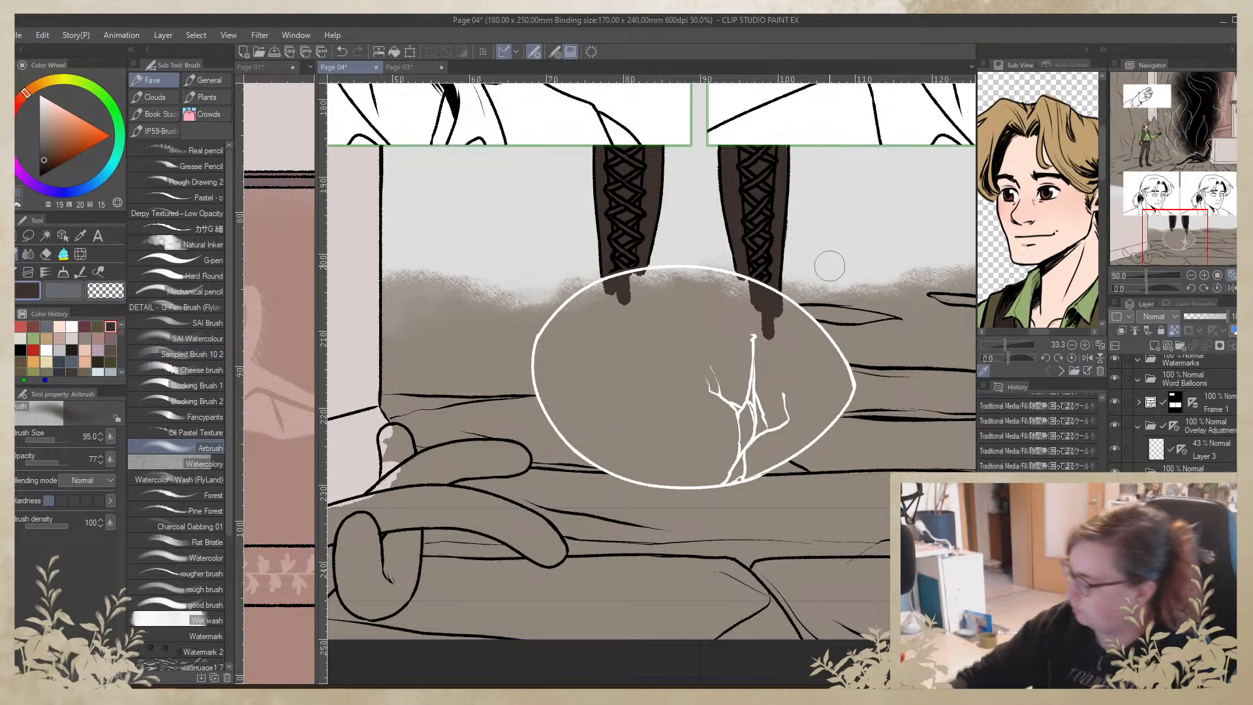
left_click(1174, 330)
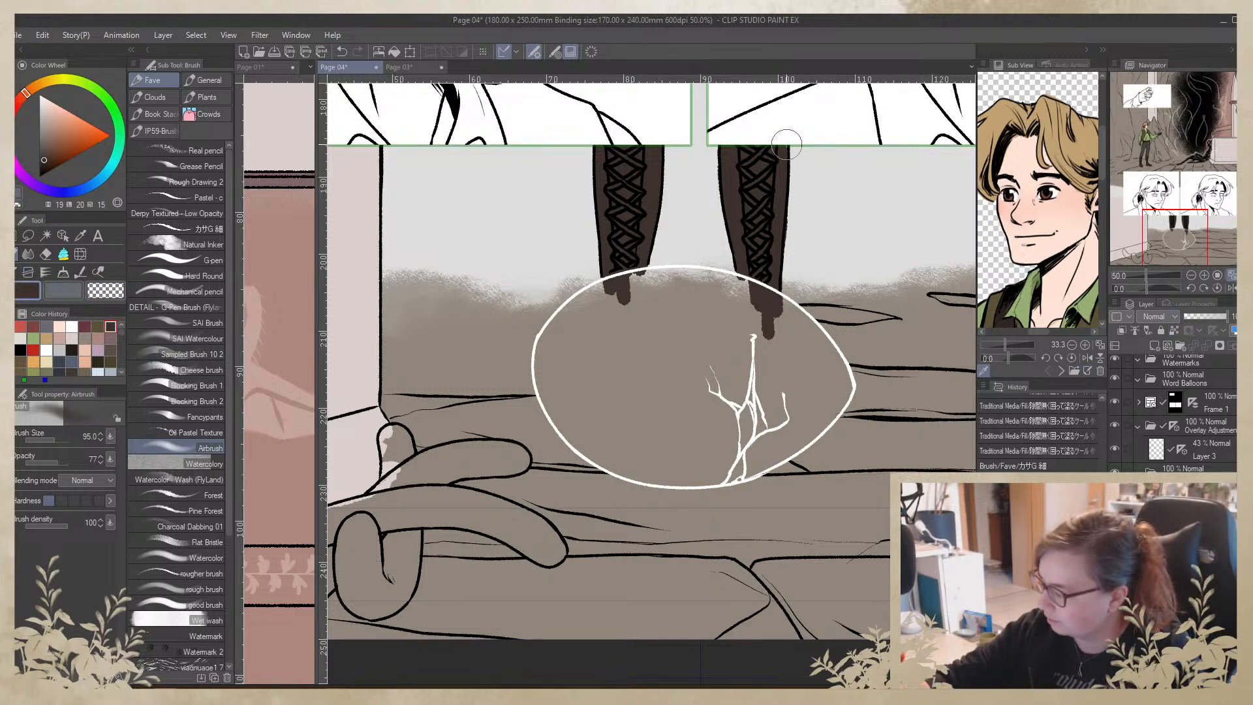
mouse_move(789, 164)
left_mouse_down()
mouse_move(788, 197)
mouse_move(814, 185)
left_mouse_up()
key("ctrl+z")
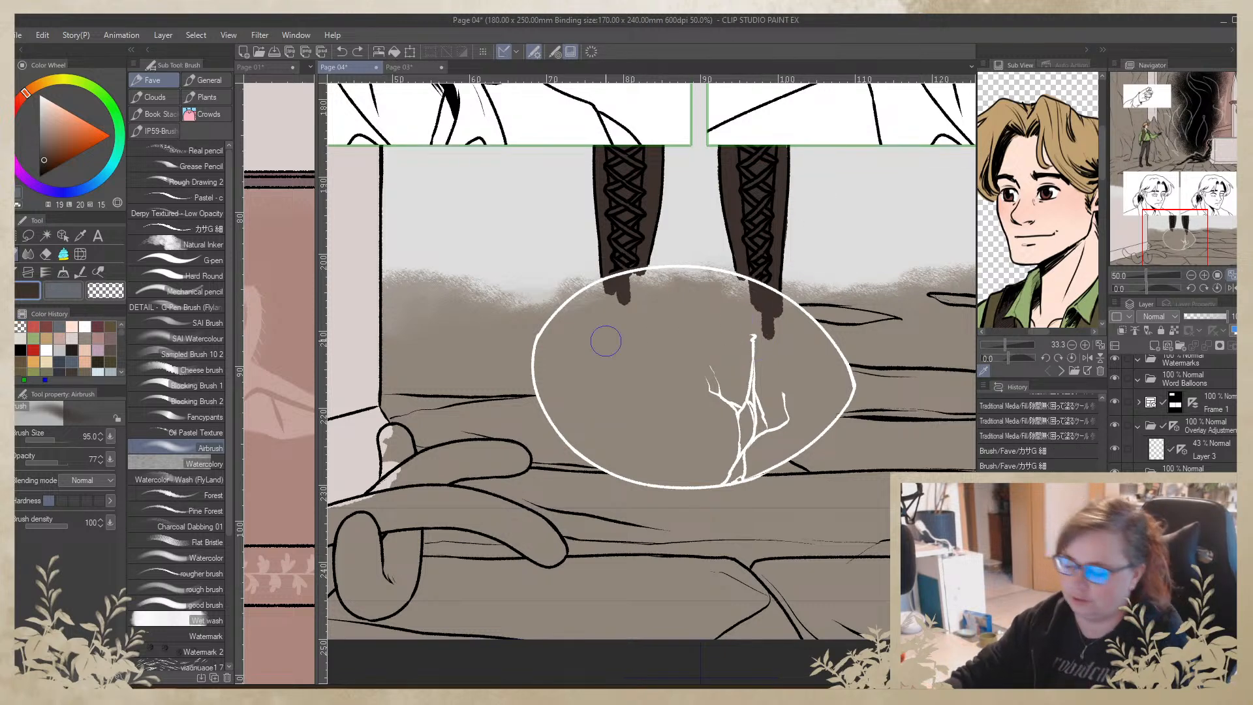
left_click(208, 229)
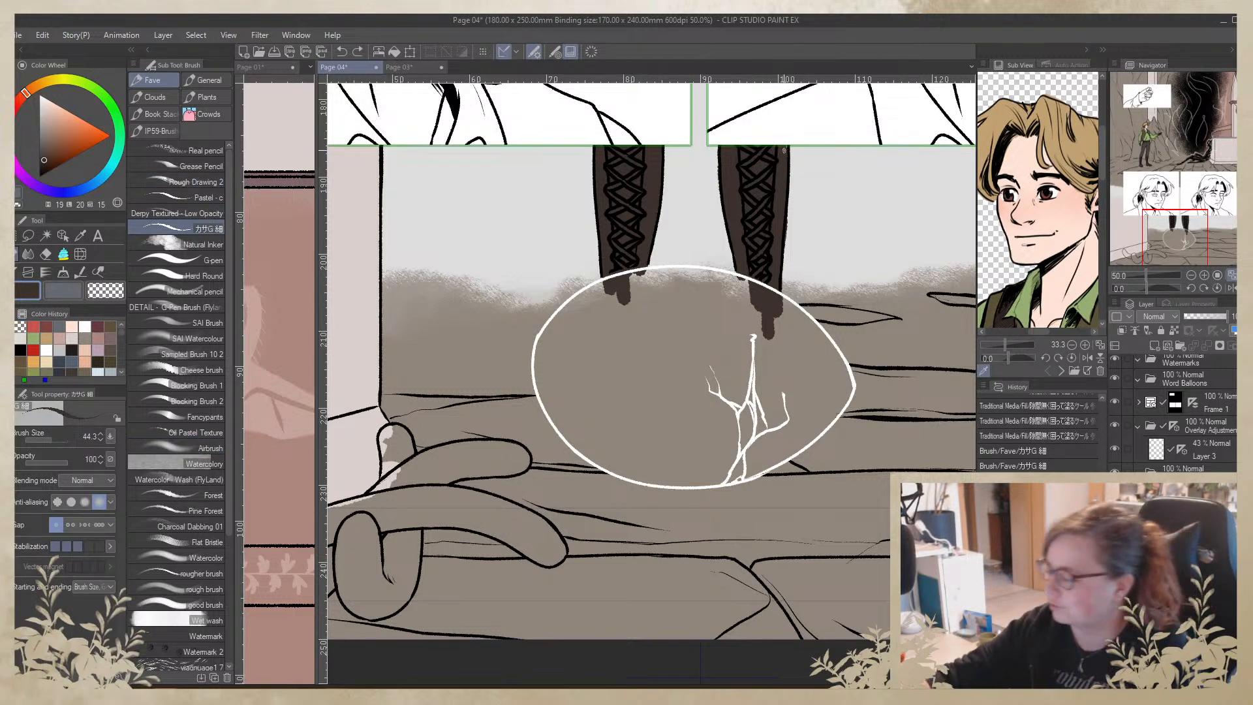
left_click_drag(785, 154, 777, 215)
left_click_drag(787, 157, 788, 235)
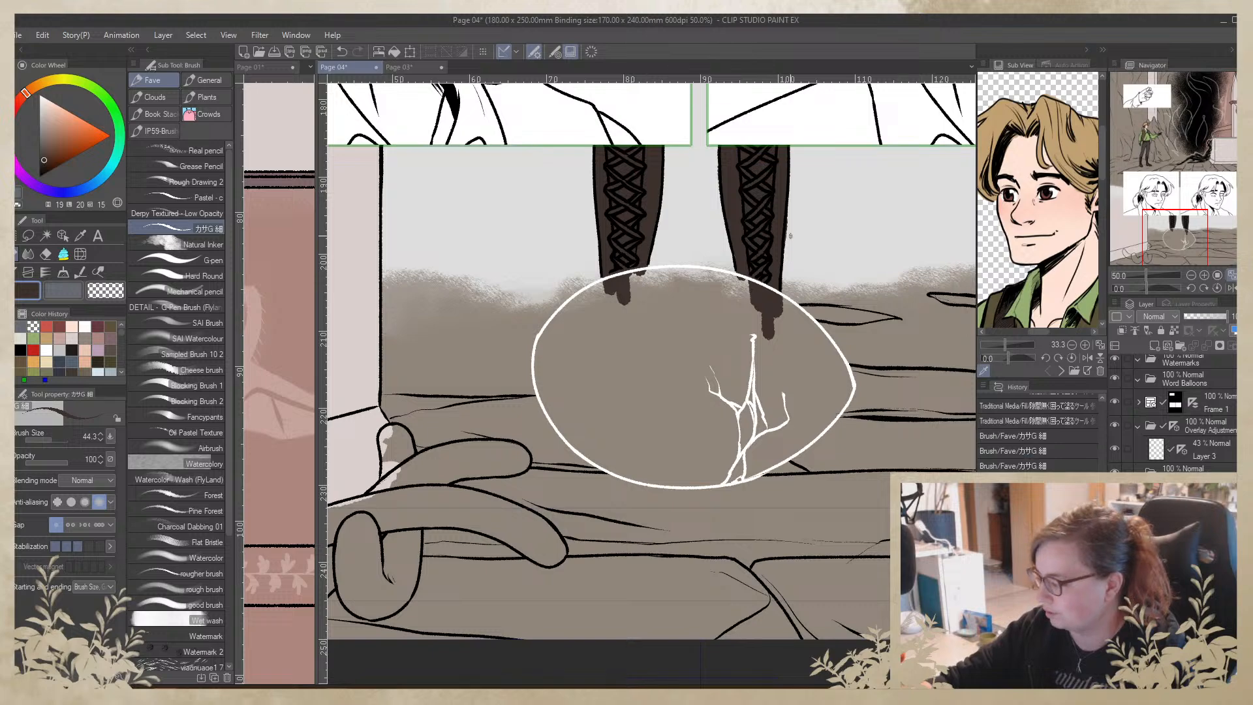
Fill the gaps along the lower inner edges of both laced boots with the same dark brown
left_click(1204, 276)
left_click(1205, 276)
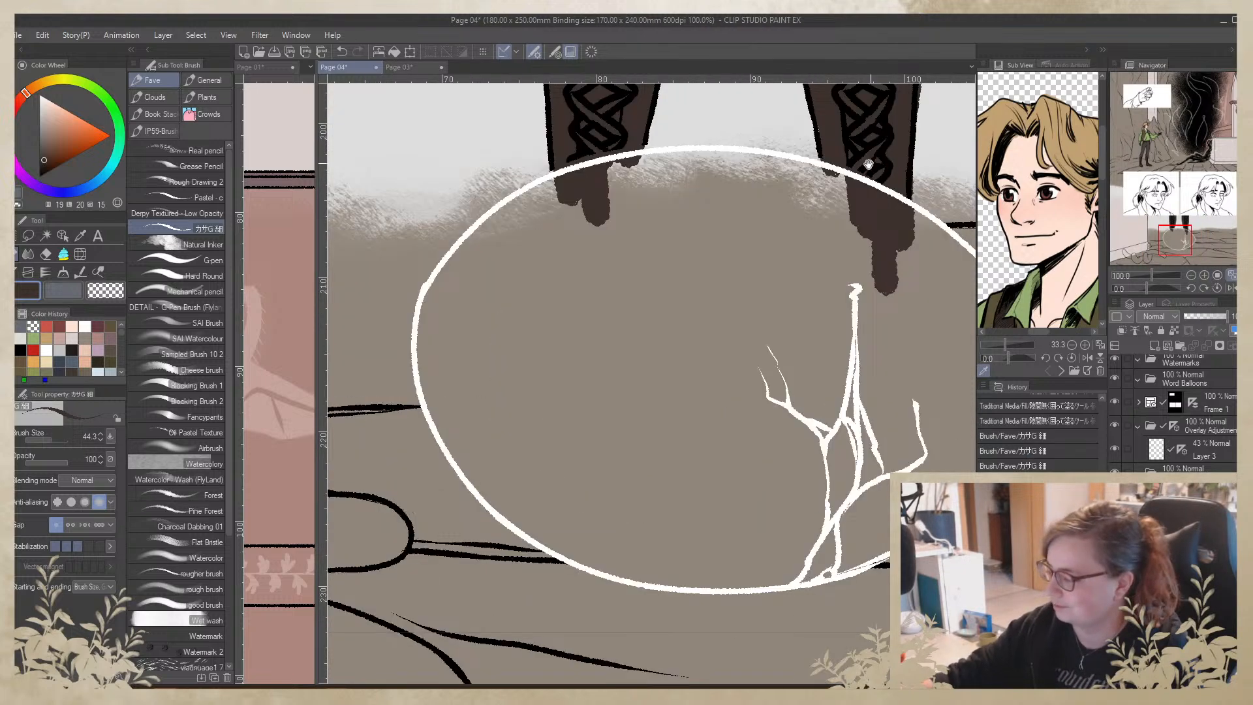
left_click_drag(868, 165, 695, 518)
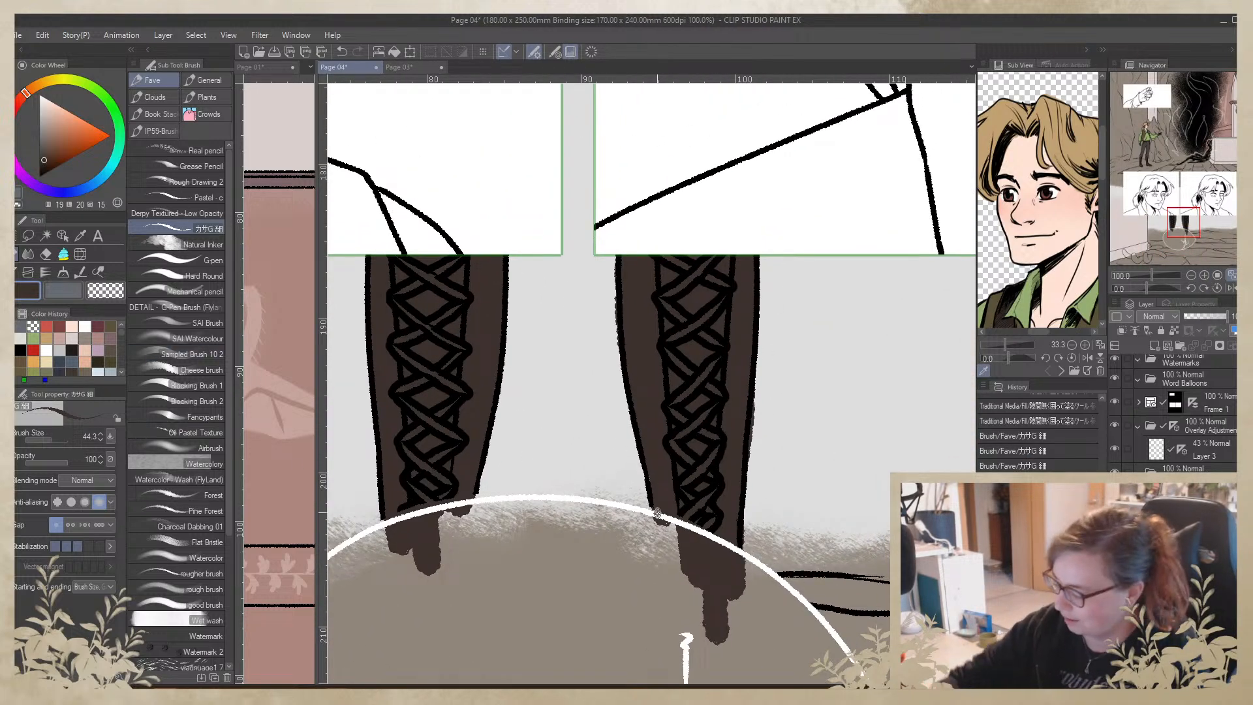
left_click_drag(653, 469, 651, 520)
mouse_move(495, 377)
left_mouse_down()
mouse_move(473, 446)
mouse_move(470, 550)
left_mouse_up()
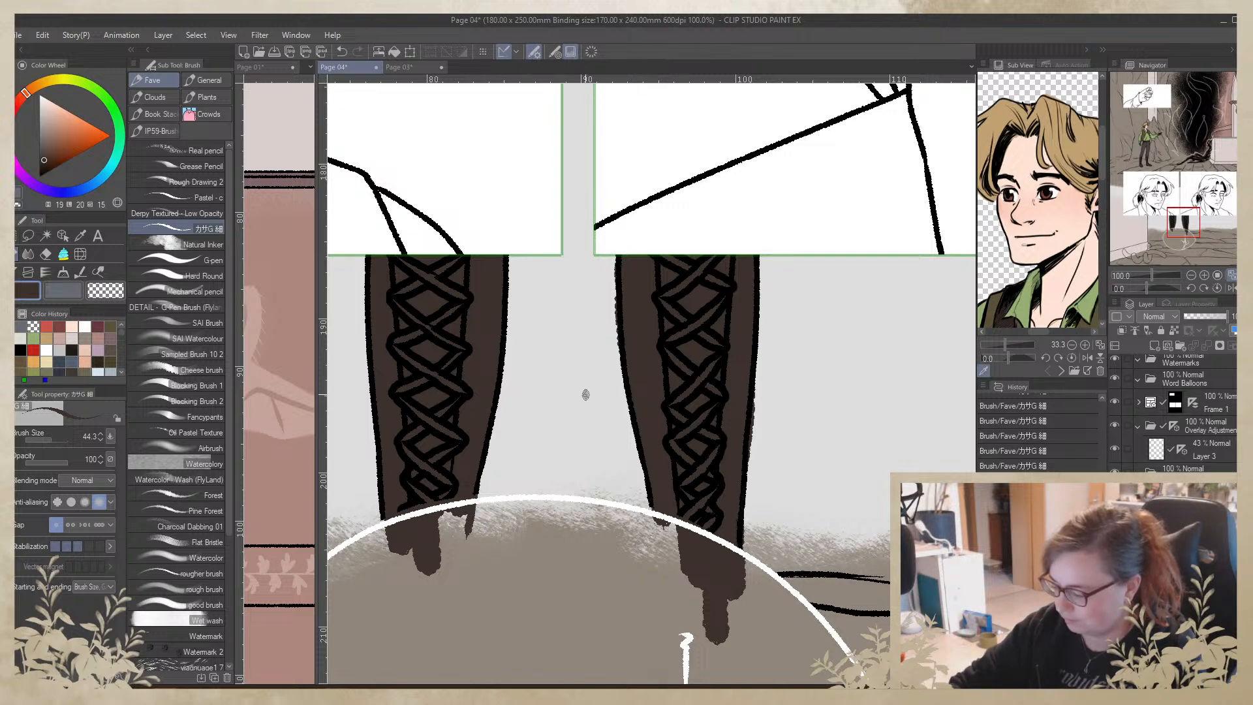
Add a clipped layer over the boots, soften it with transparent colour, set its blending mode to Multiply and merge it into the layer below
key("ctrl+shift+n")
key("ctrl+alt+g")
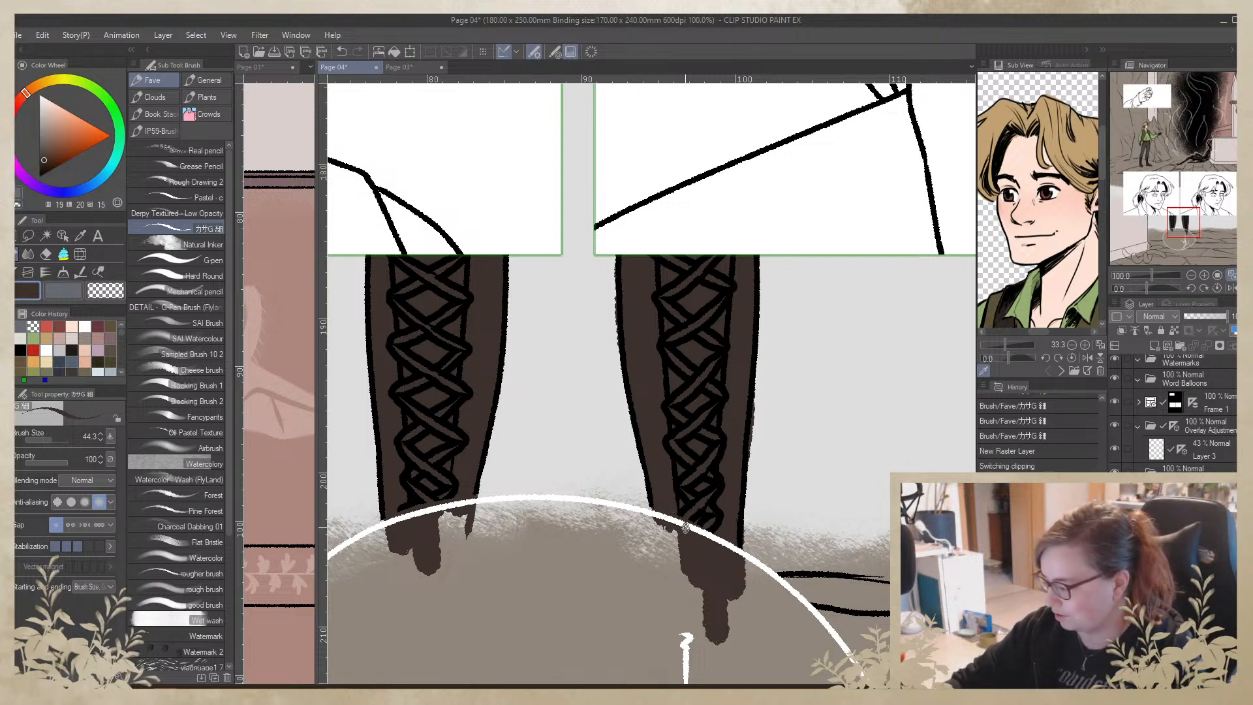
left_click(108, 291)
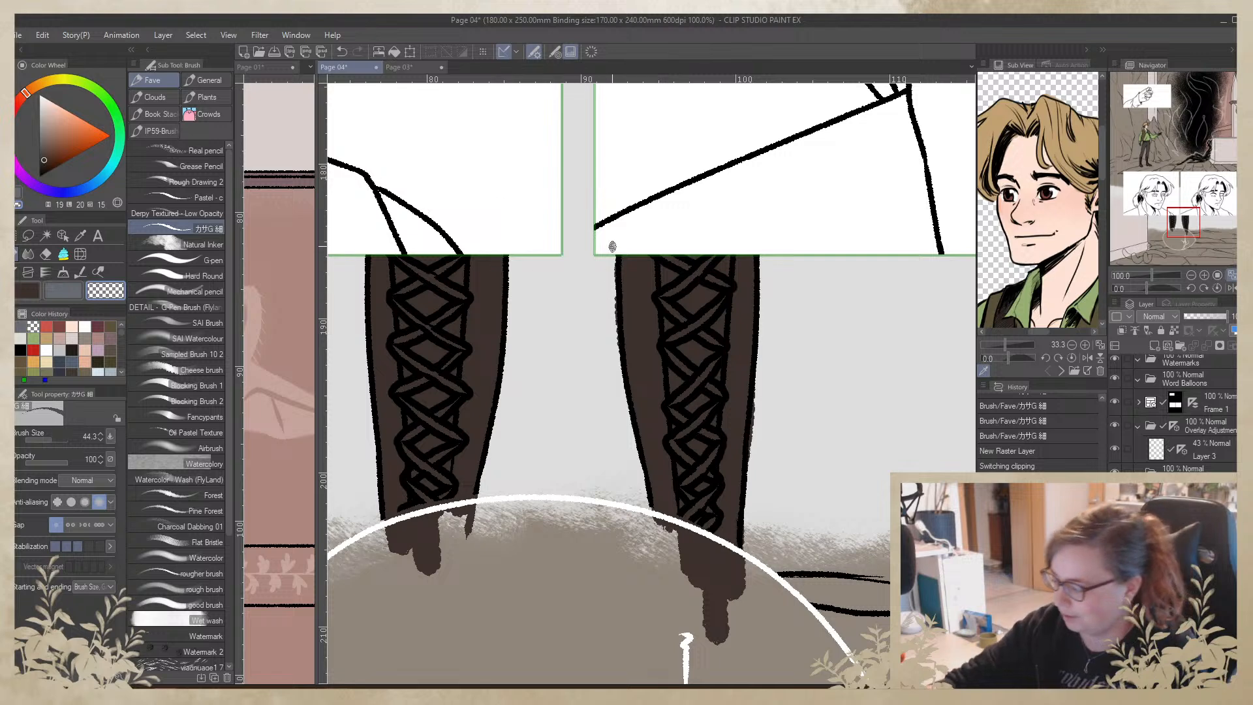
left_click_drag(612, 246, 612, 357)
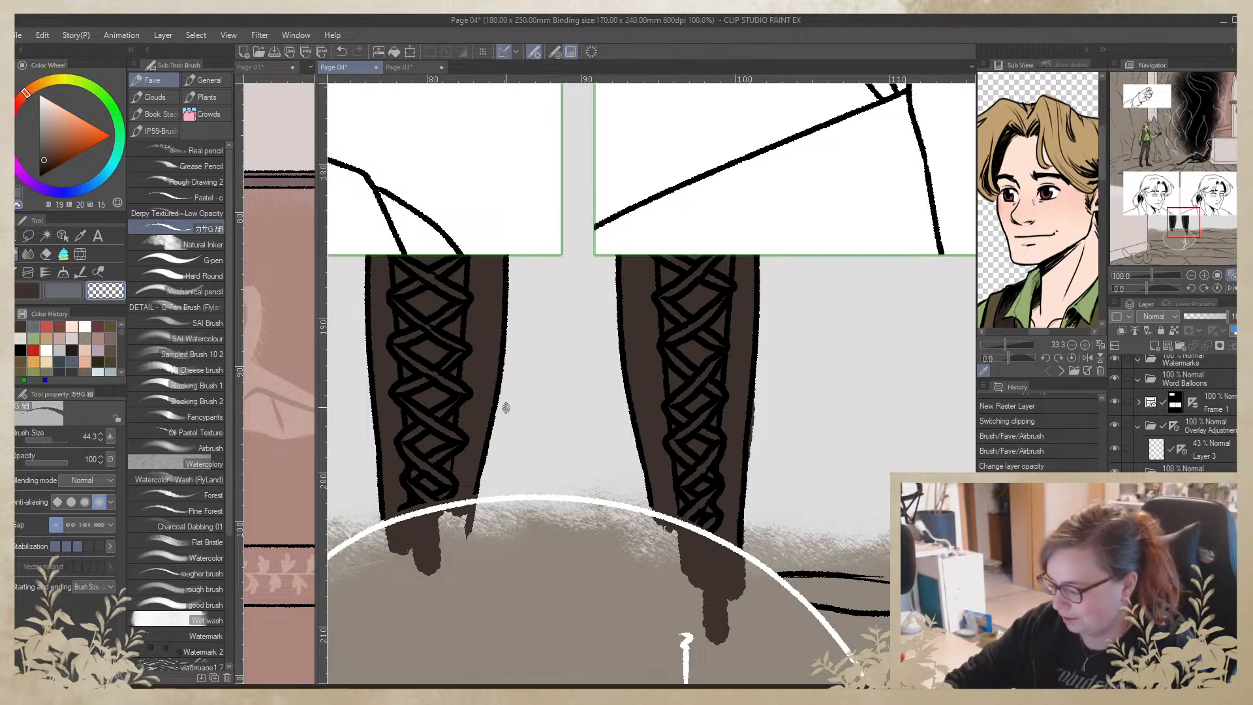
key("shift+alt+m")
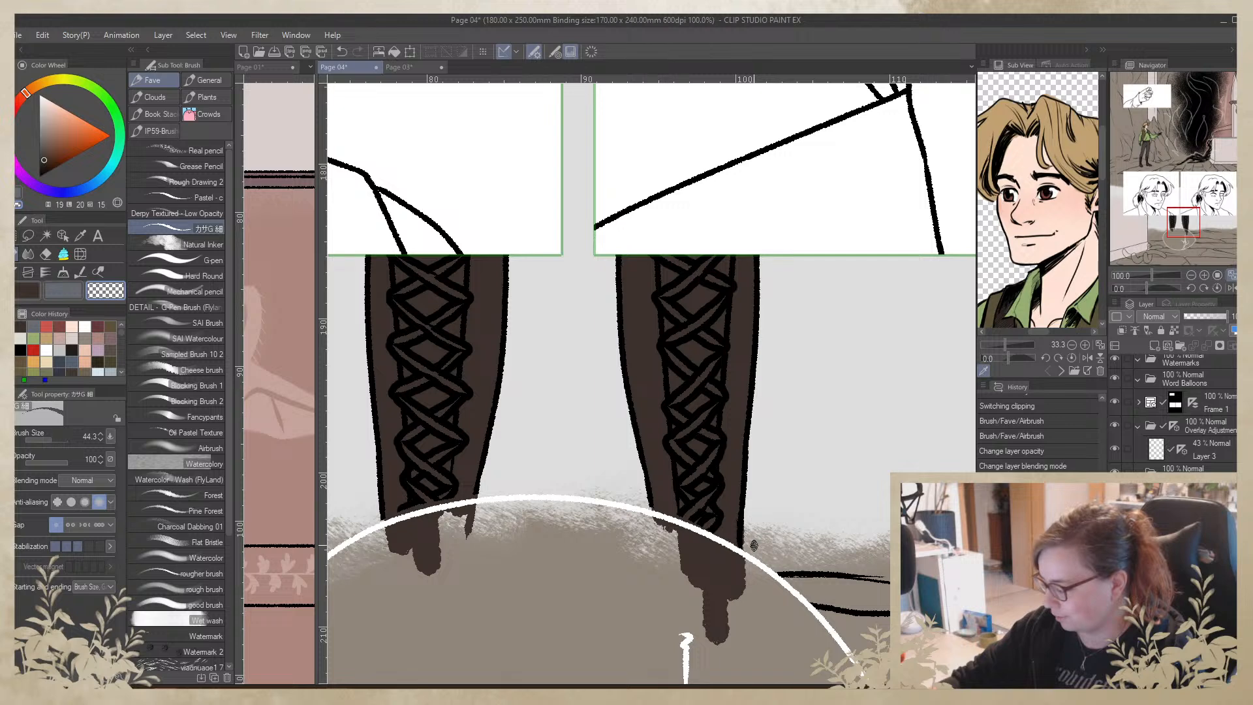
key("ctrl+e")
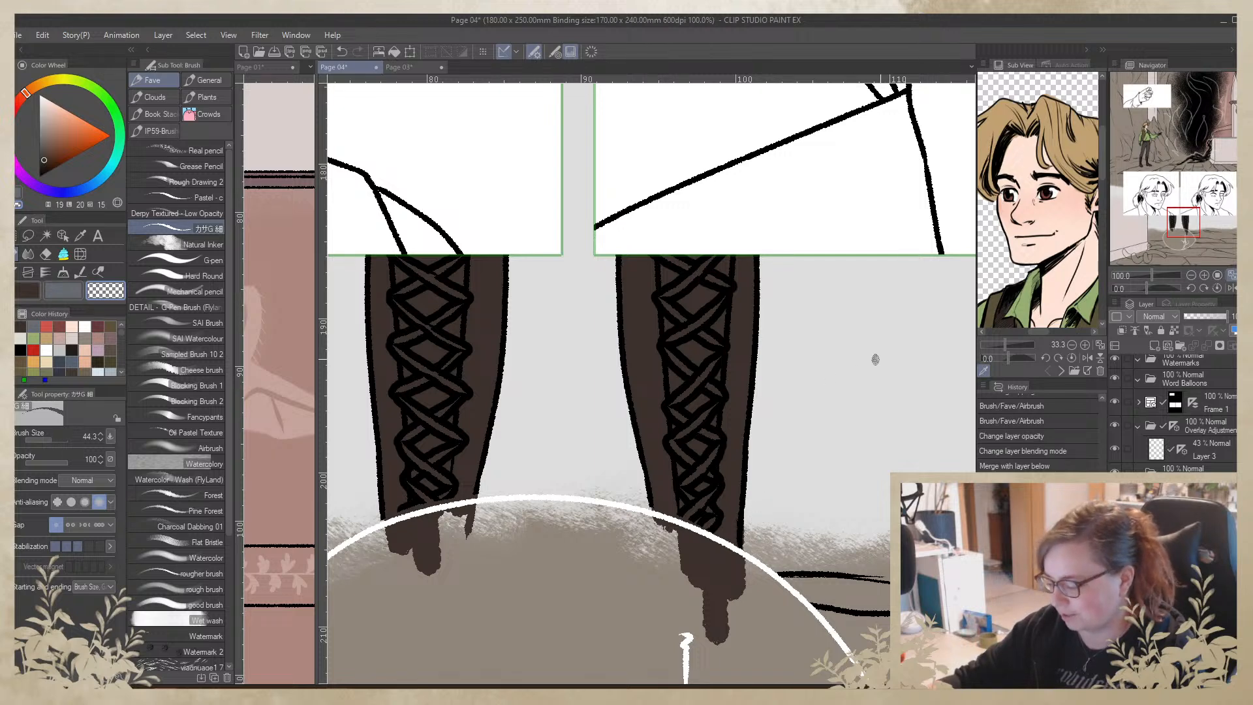
Briefly hide the line art over the bottom panel to examine the flat colour of the boots
left_click(1191, 275)
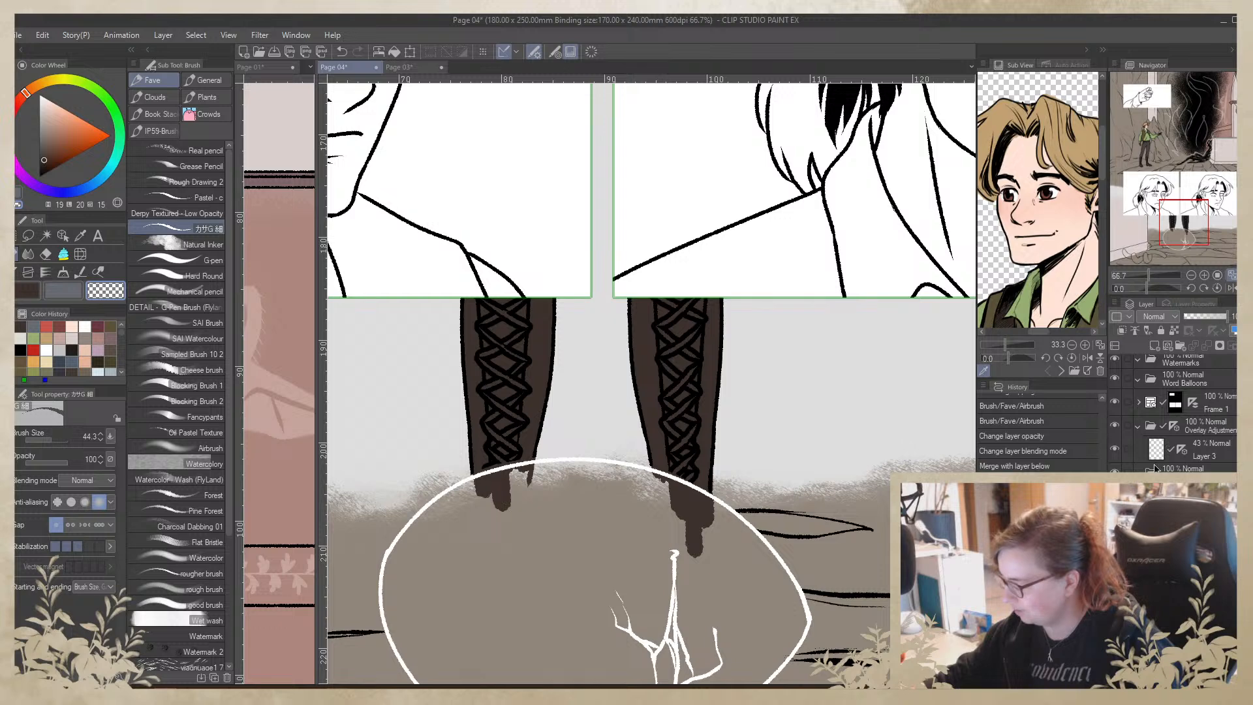
left_click(1115, 519)
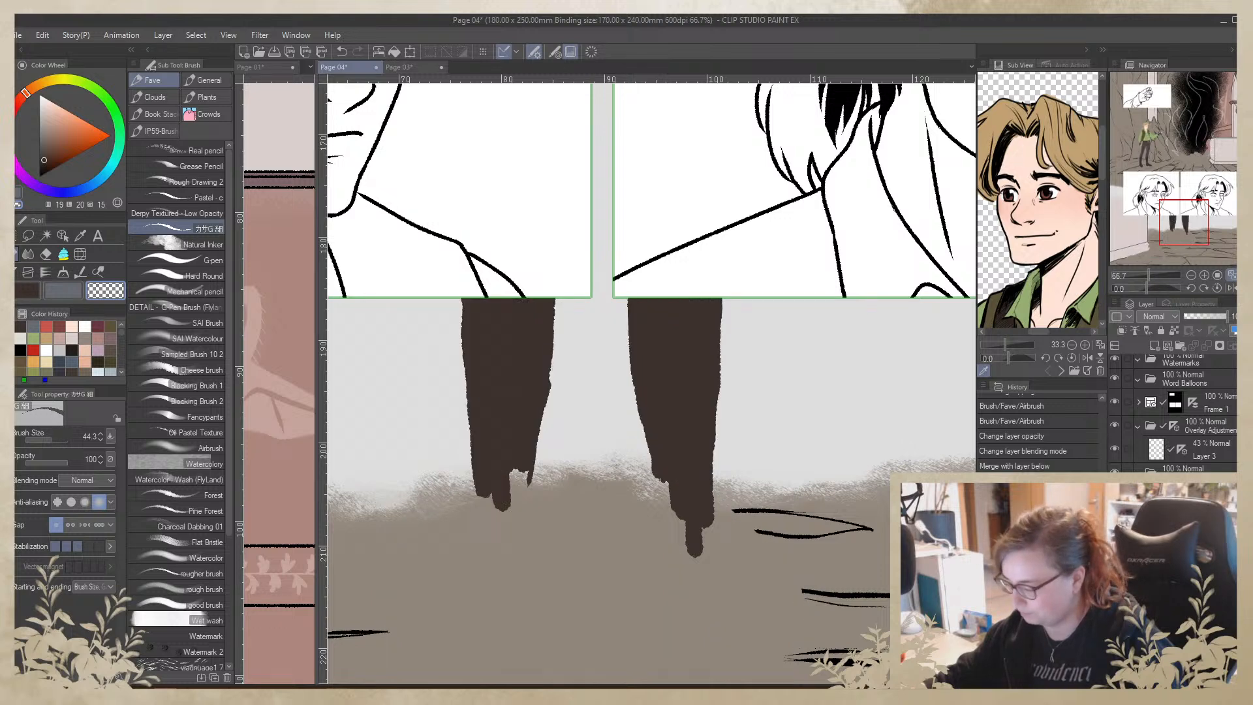
left_click(1115, 519)
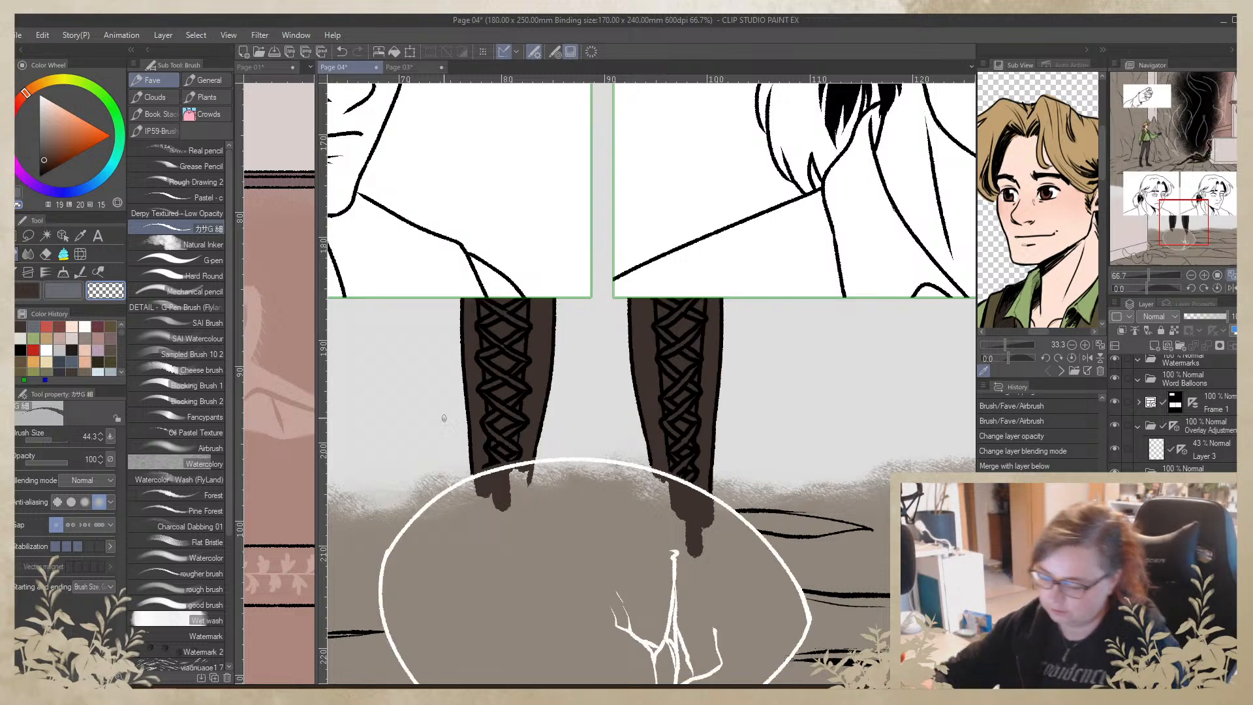
Sample the cream colour of Page 01's small egg and fill the large cracked egg in Page 04's bottom panel with it
left_click(285, 424)
left_click_drag(278, 429, 549, 228)
left_click(285, 441, "alt")
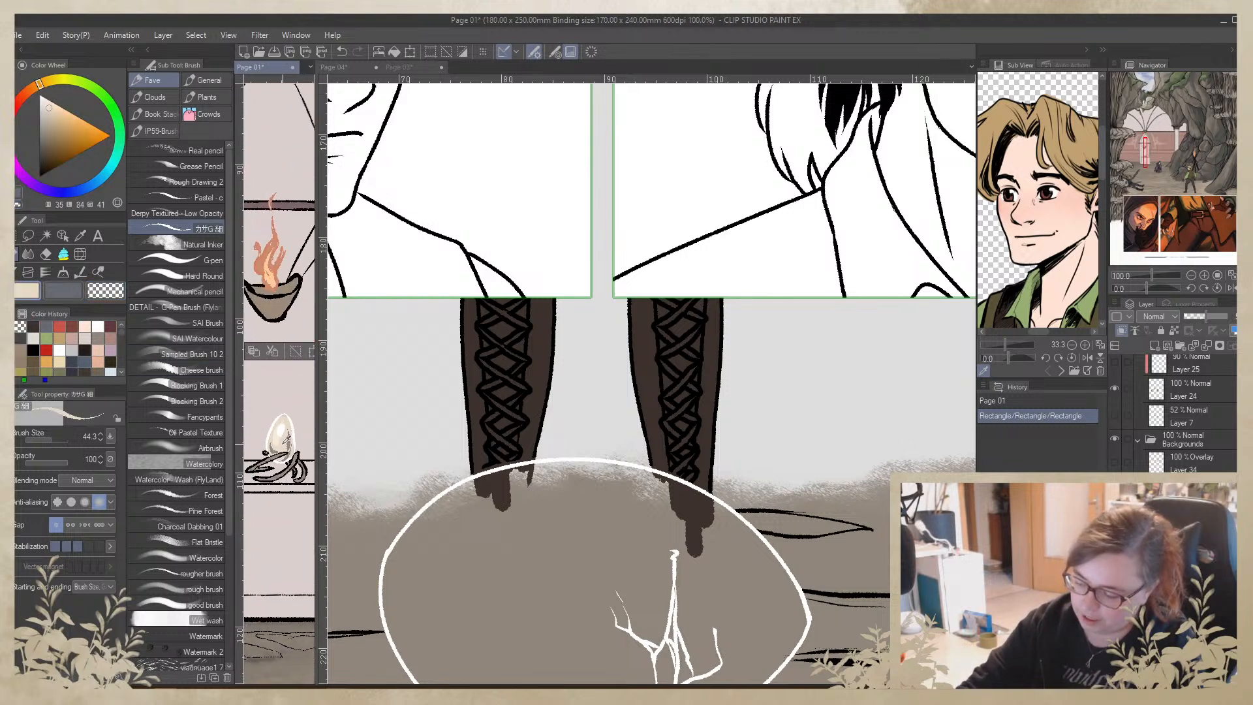
left_click(730, 333)
left_click_drag(727, 561, 755, 378)
left_click(63, 253)
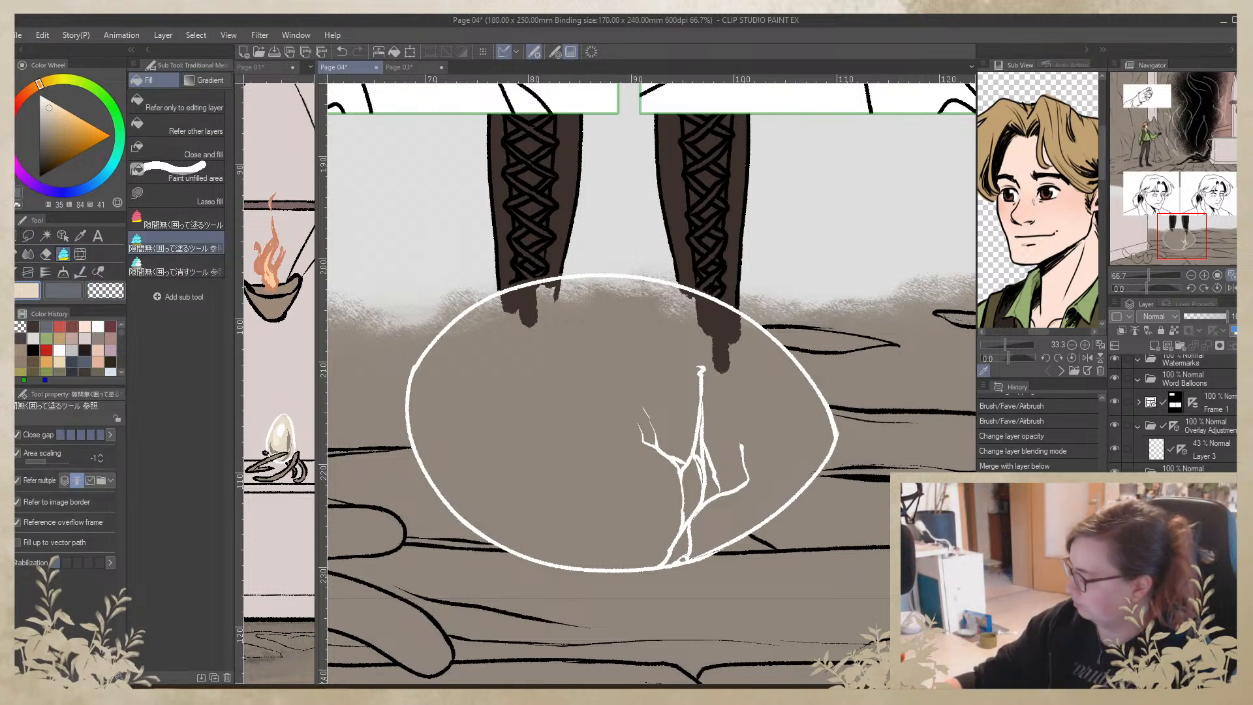
mouse_move(578, 259)
left_mouse_down()
mouse_move(468, 296)
mouse_move(407, 364)
mouse_move(399, 469)
mouse_move(542, 582)
mouse_move(744, 565)
mouse_move(847, 457)
mouse_move(843, 346)
mouse_move(687, 277)
mouse_move(621, 262)
mouse_move(539, 272)
mouse_move(568, 263)
left_mouse_up()
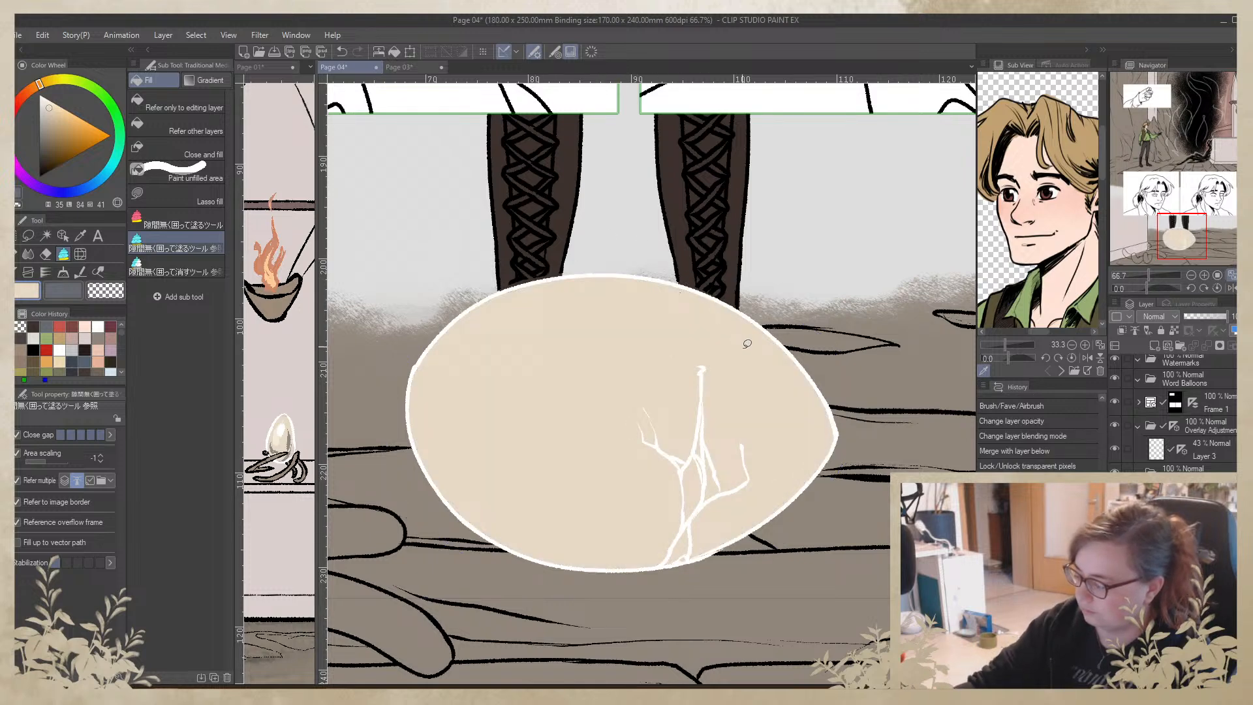
Pick a tan brown and fill the tangled tendrils lying beside the wall base in the bottom panel
left_click_drag(716, 569, 1038, 401)
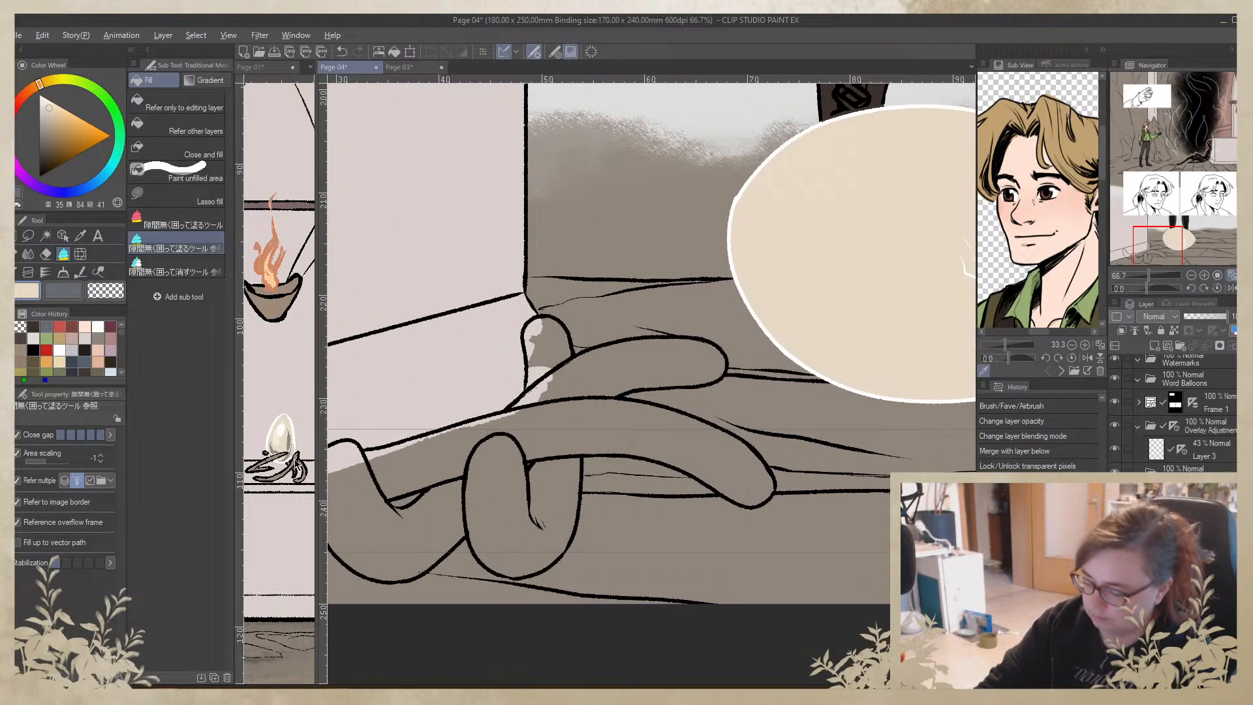
left_click(424, 462, "alt")
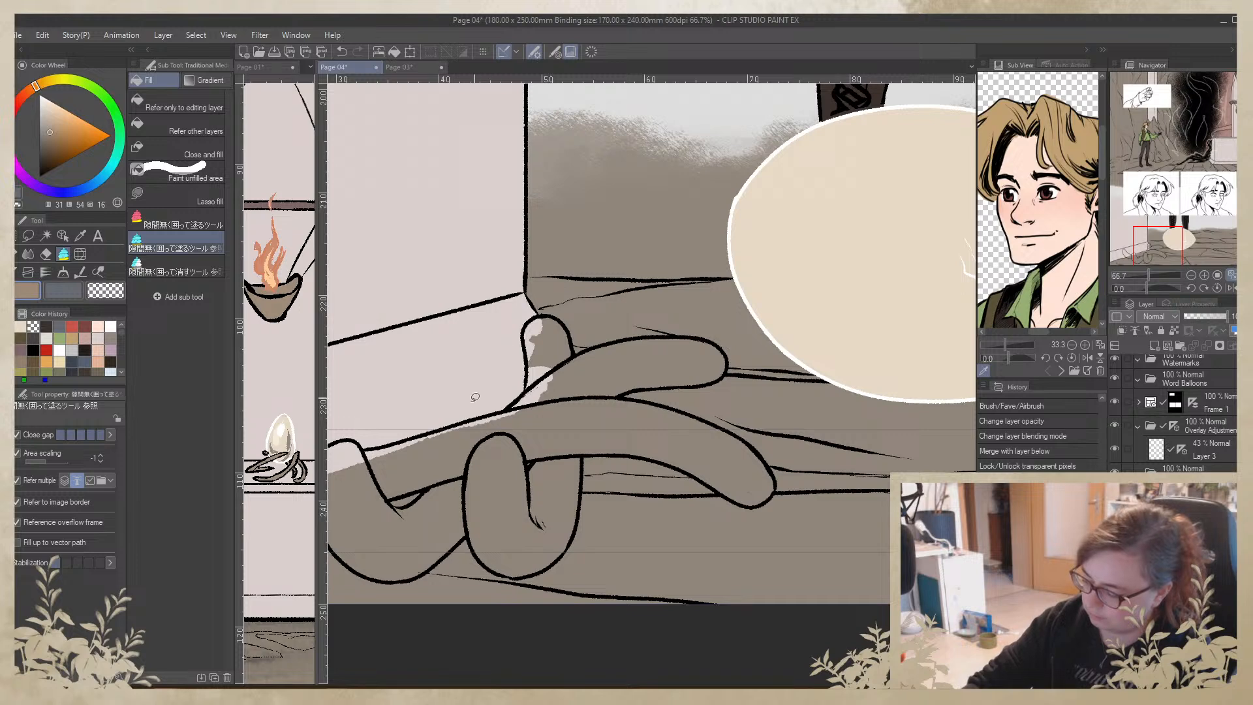
left_click_drag(671, 531, 777, 540)
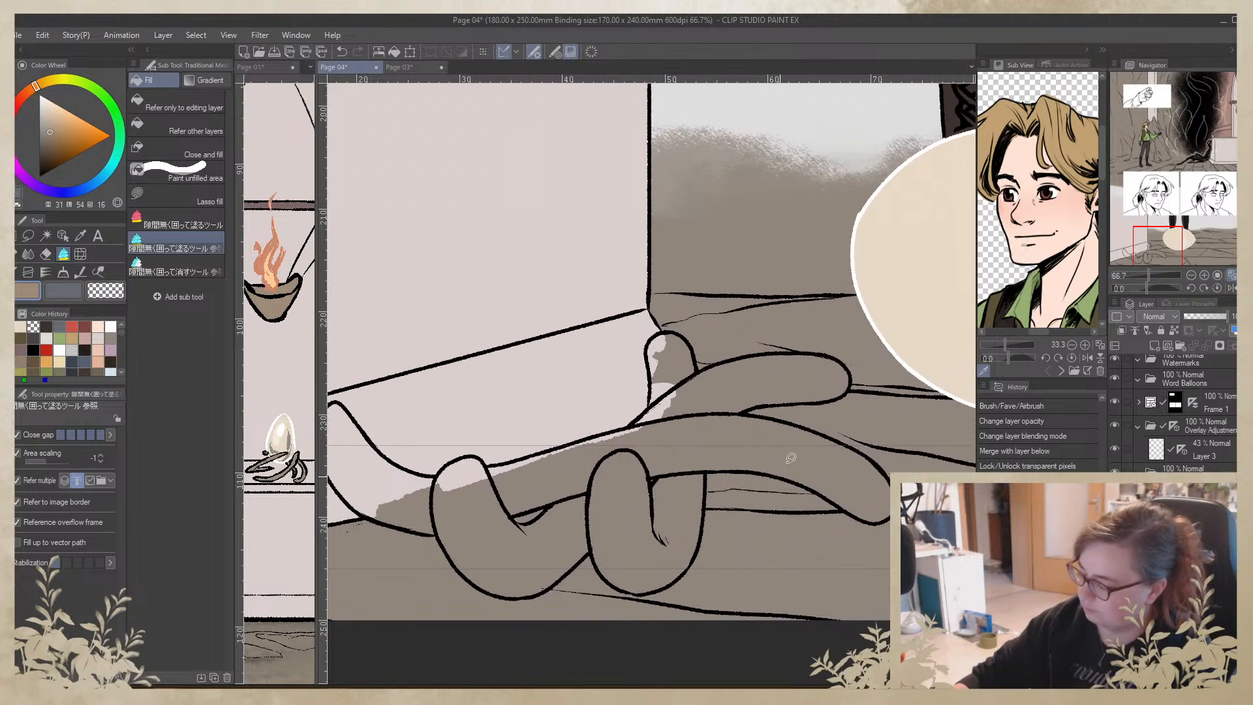
mouse_move(860, 386)
left_mouse_down()
mouse_move(824, 328)
mouse_move(662, 308)
mouse_move(631, 441)
mouse_move(842, 429)
left_mouse_up()
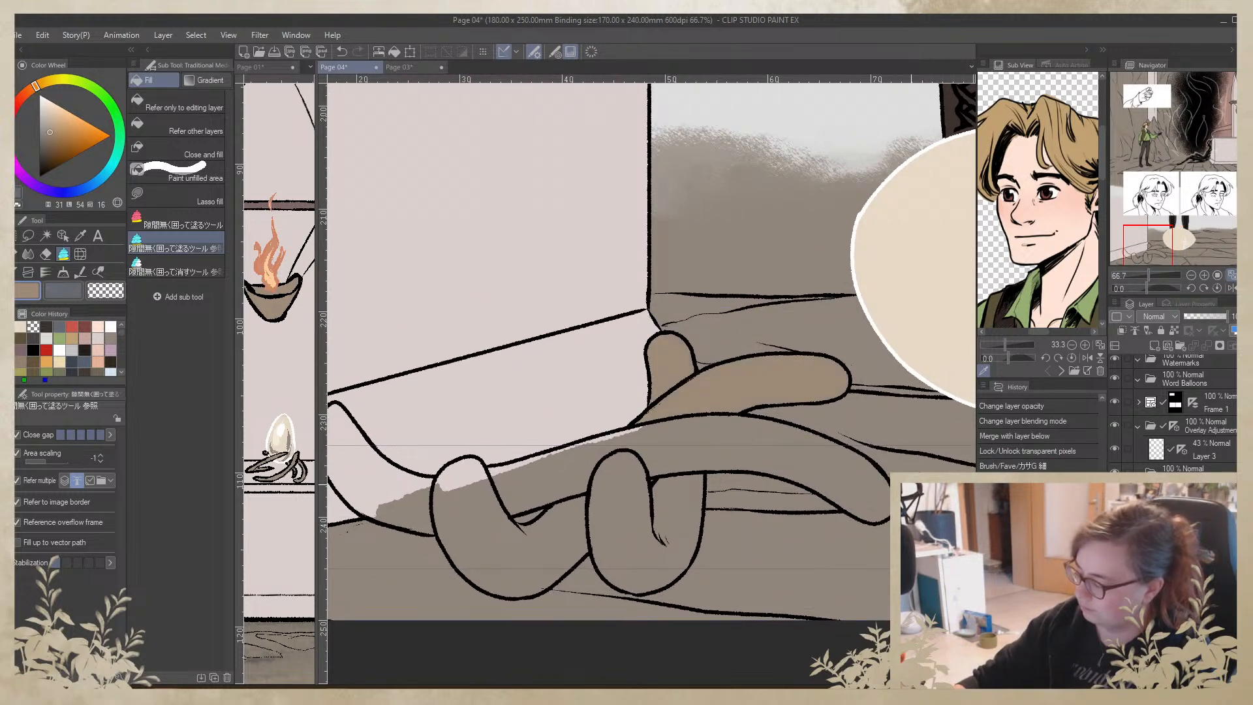
mouse_move(906, 469)
left_mouse_down()
mouse_move(849, 427)
mouse_move(709, 402)
mouse_move(520, 436)
mouse_move(457, 507)
mouse_move(524, 515)
mouse_move(667, 480)
mouse_move(740, 483)
mouse_move(877, 547)
mouse_move(949, 457)
left_mouse_up()
mouse_move(768, 490)
left_mouse_down()
mouse_move(601, 598)
mouse_move(699, 447)
left_mouse_up()
mouse_move(536, 510)
left_mouse_down()
mouse_move(695, 487)
mouse_move(643, 421)
mouse_move(616, 578)
mouse_move(771, 532)
mouse_move(719, 420)
left_mouse_up()
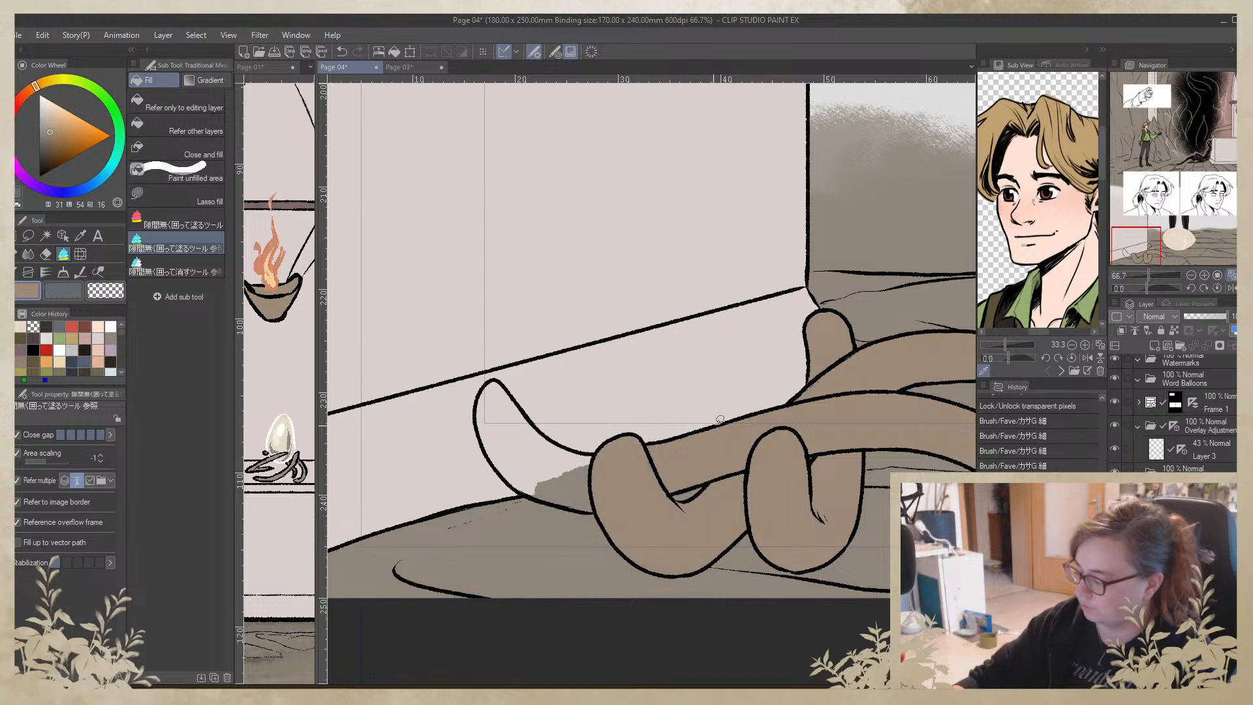
mouse_move(611, 462)
left_mouse_down()
mouse_move(580, 532)
mouse_move(509, 356)
mouse_move(450, 509)
left_mouse_up()
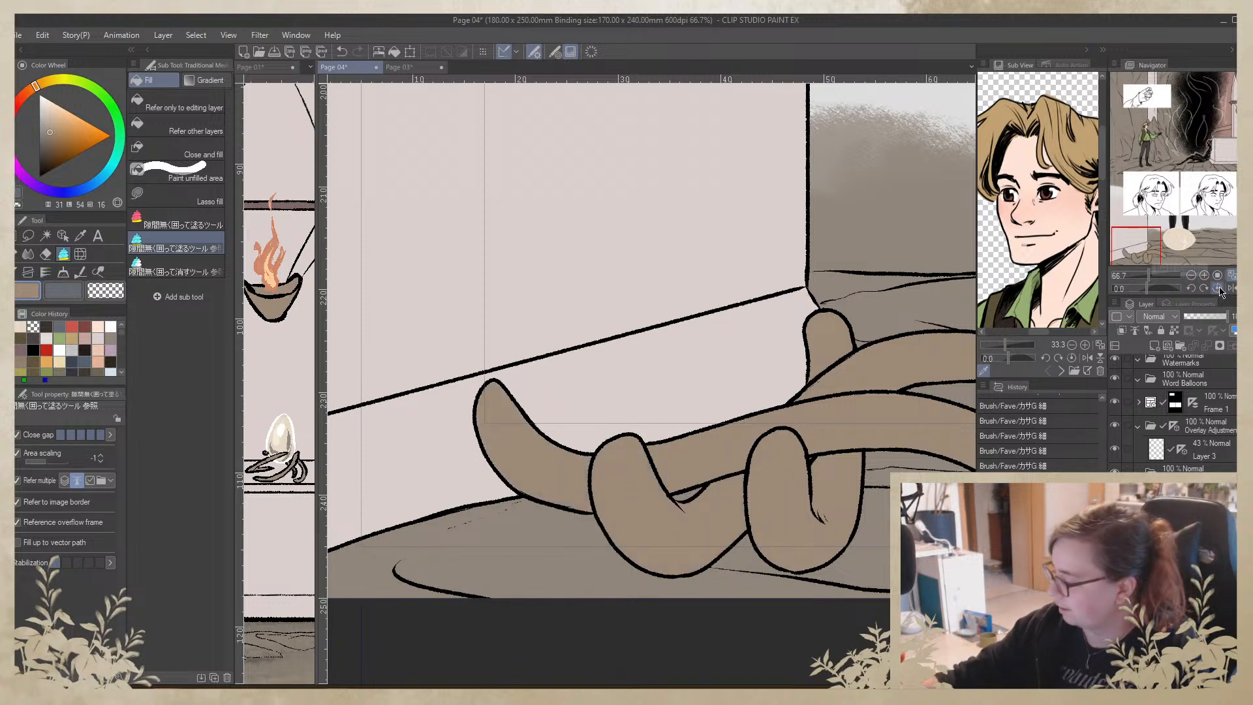
Review the coloured egg, boots and tendrils together with the two uncoloured face panels
left_click(1192, 277)
left_click(1193, 277)
left_click(1192, 276)
left_click_drag(941, 262, 711, 556)
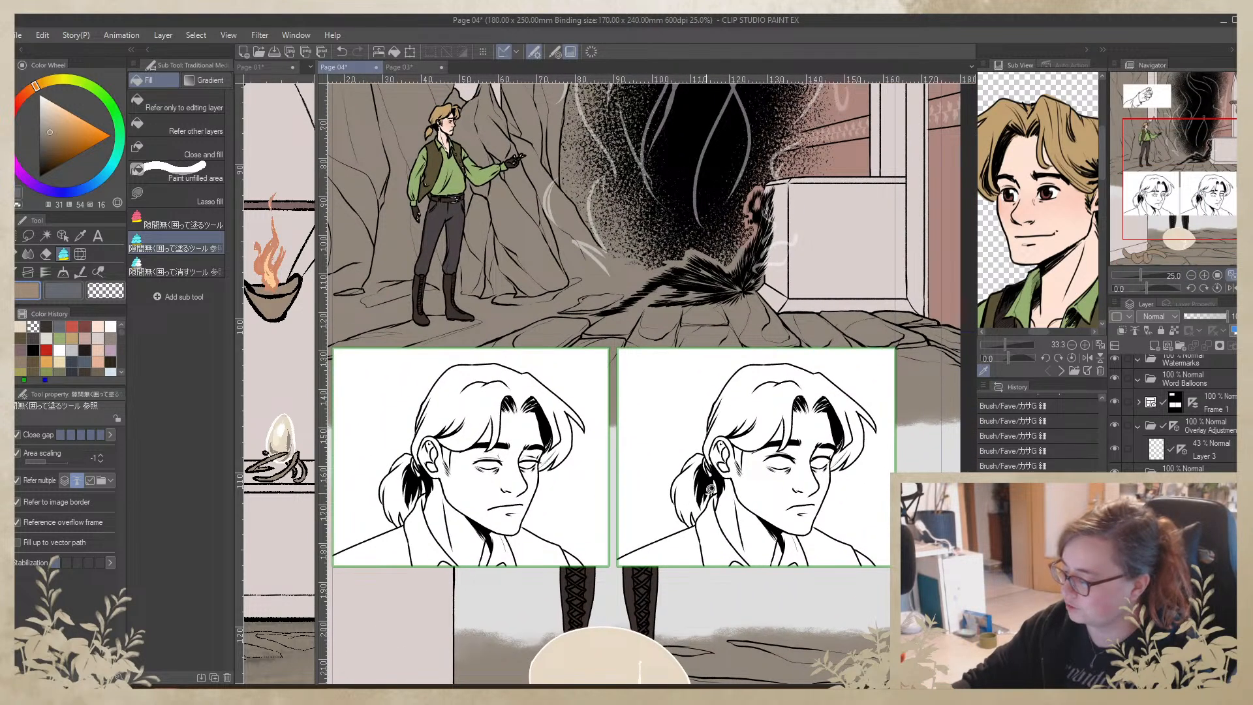
left_click_drag(697, 504, 690, 390)
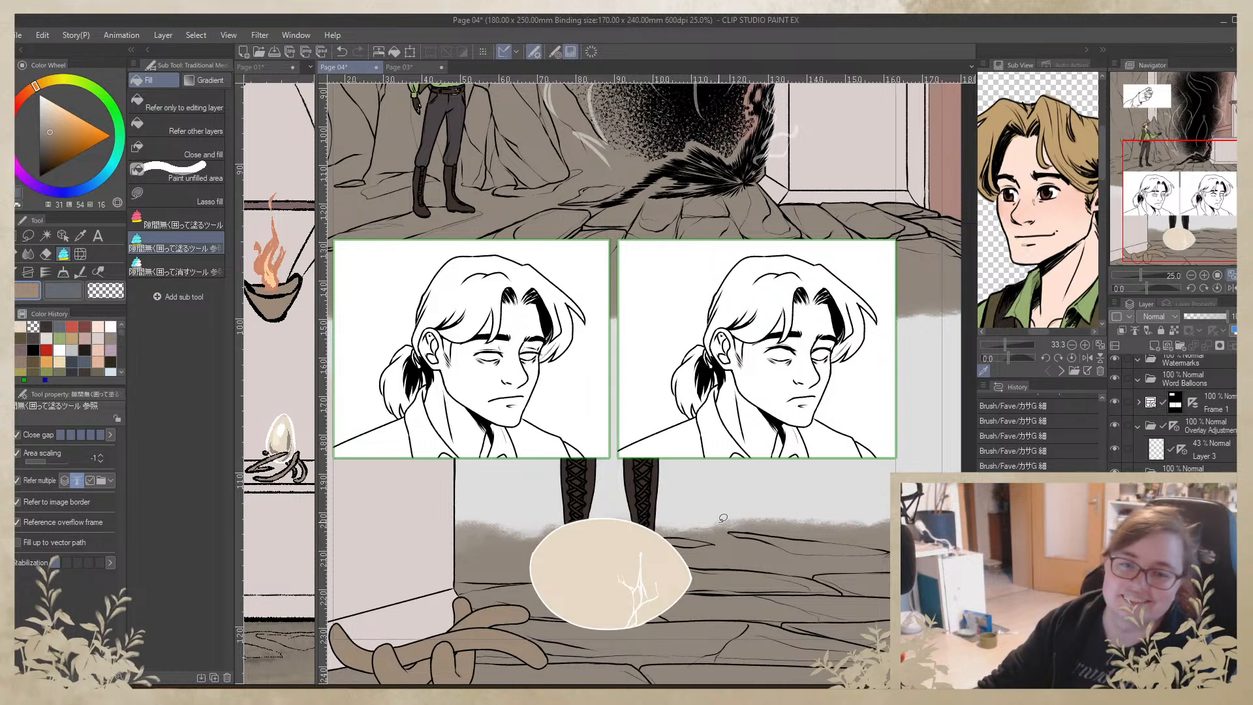
left_click_drag(722, 530, 729, 416)
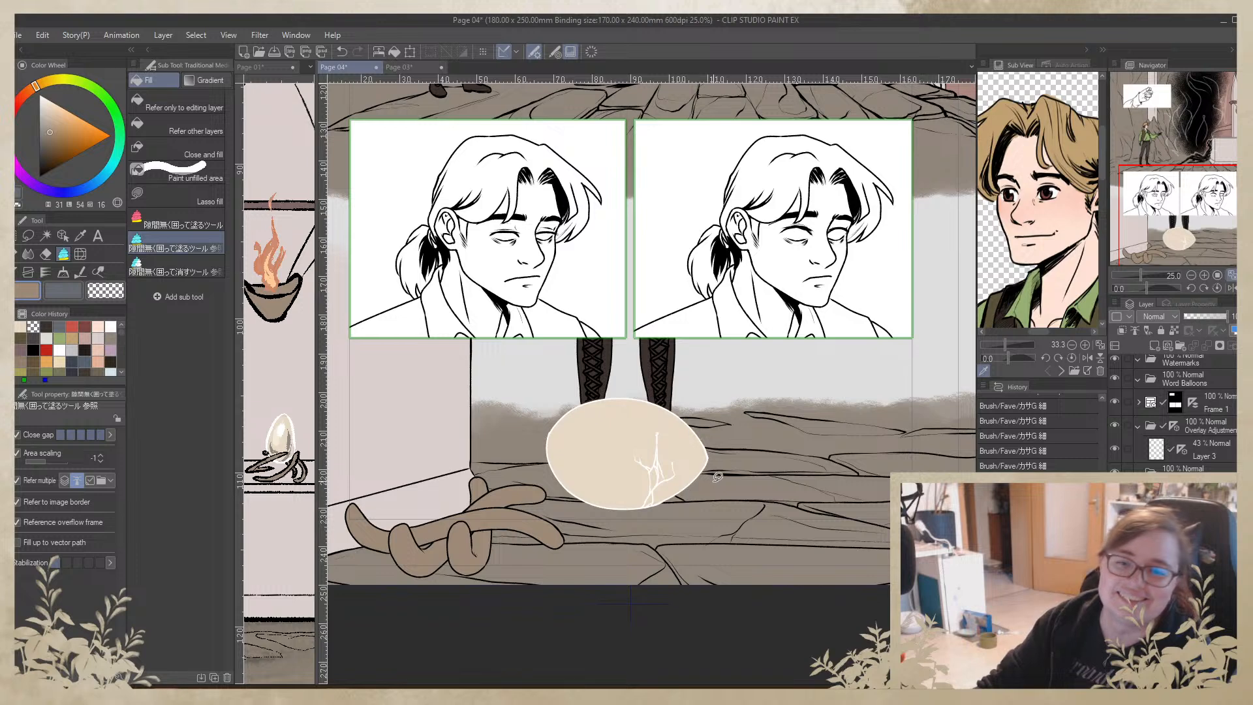
left_click_drag(696, 456, 759, 455)
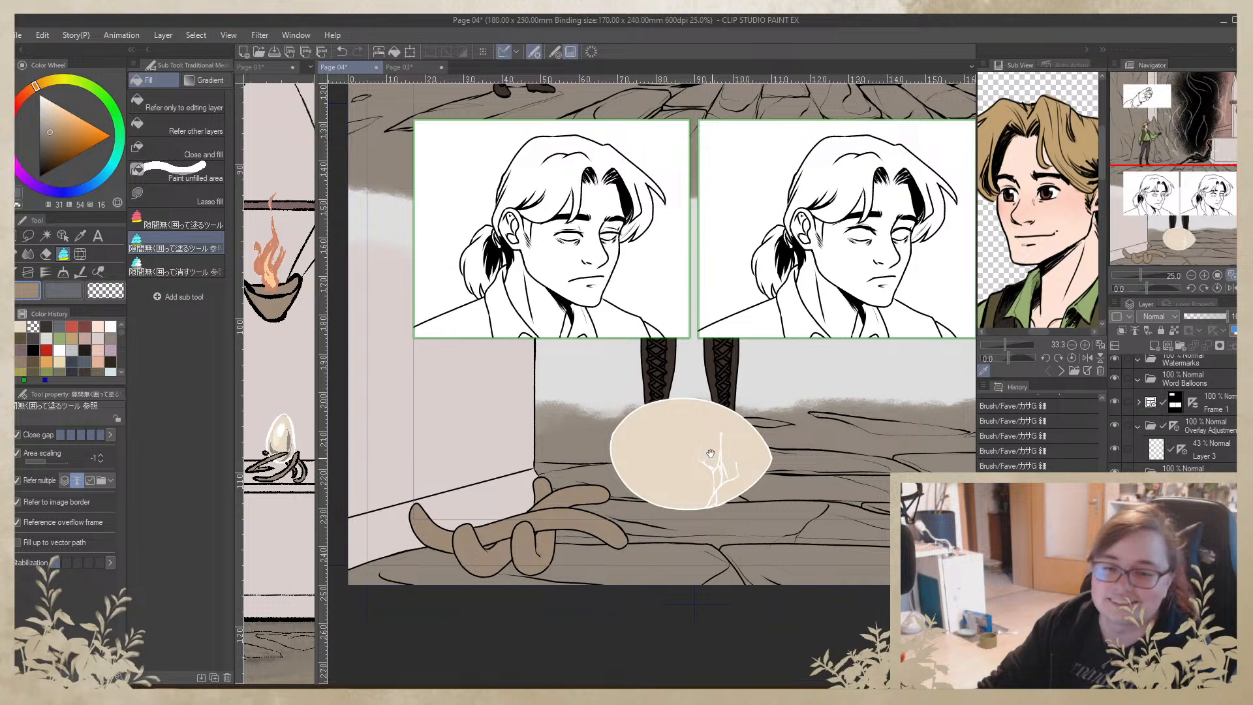
scroll(711, 453, "up", 3)
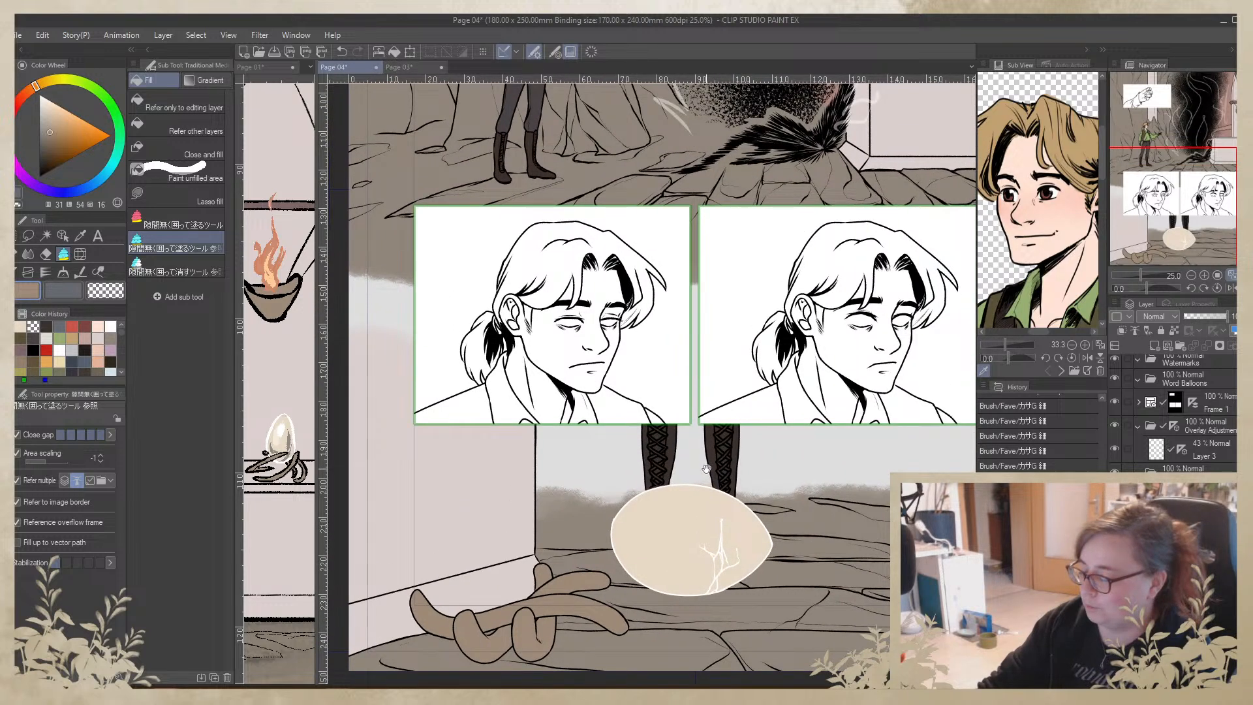
Place a copy of the Overlay Adjustments folder over the background frame to give the background scene a purple tint
scroll(710, 462, "down", 2)
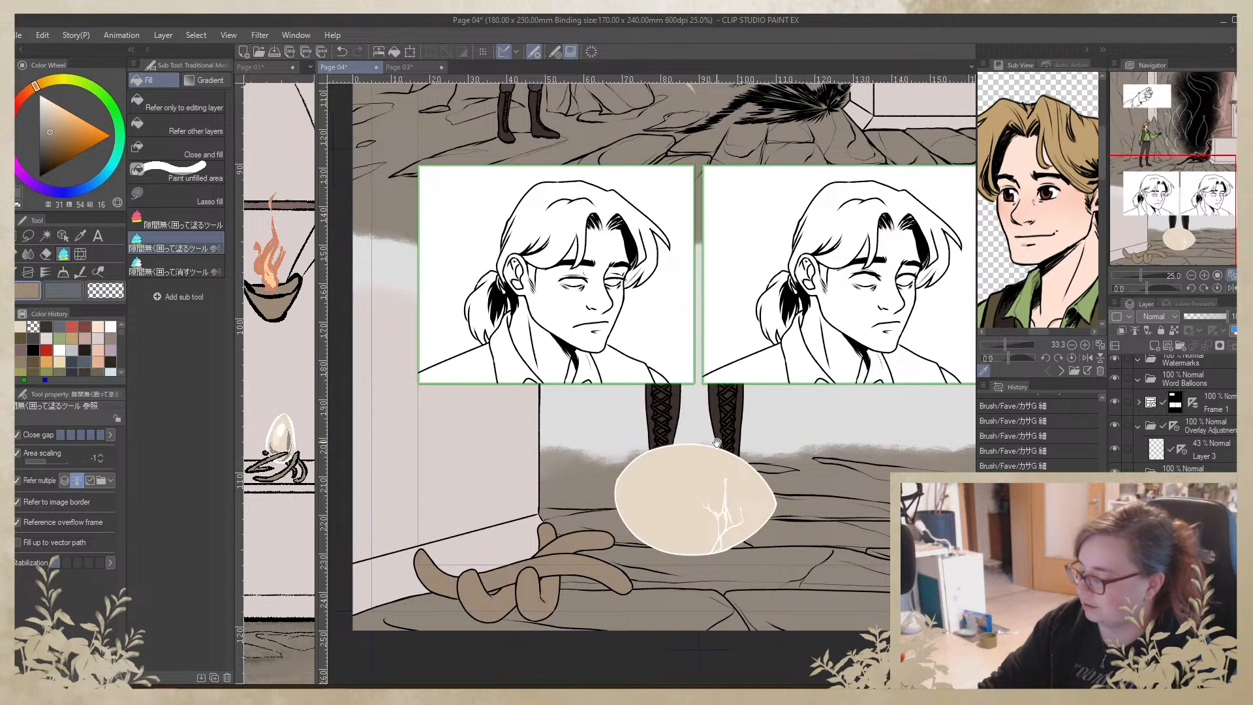
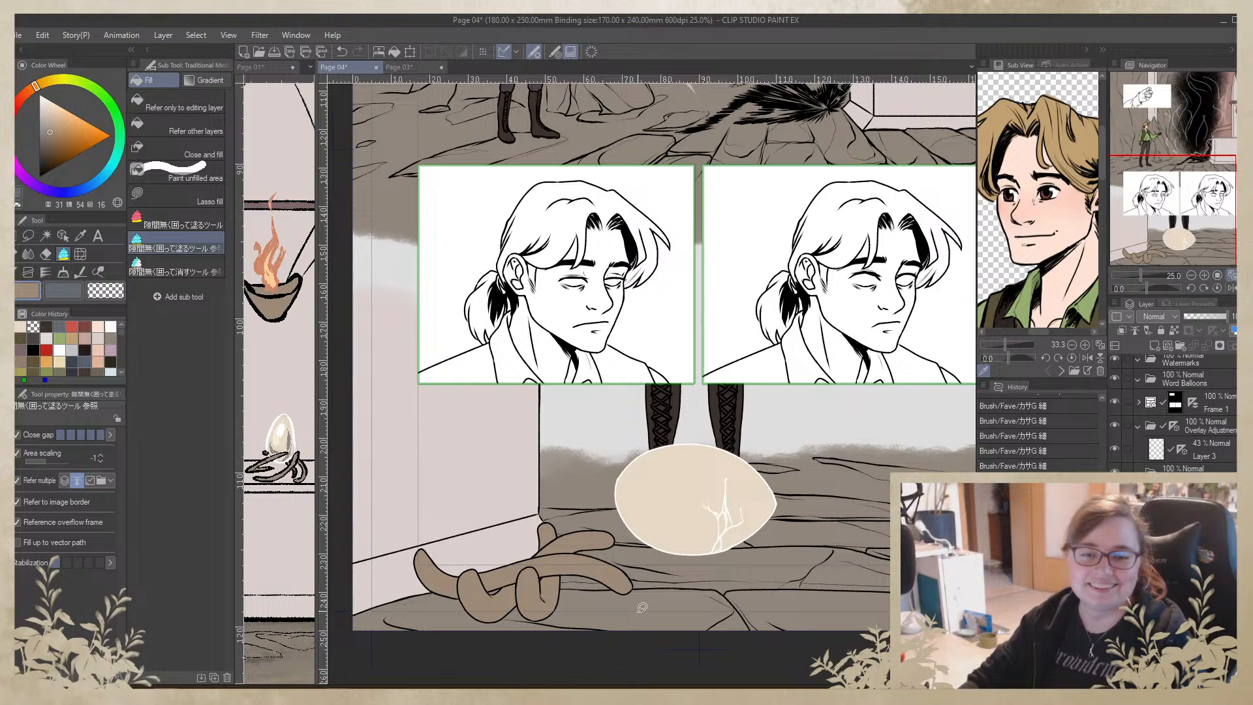
left_click_drag(821, 529, 740, 546)
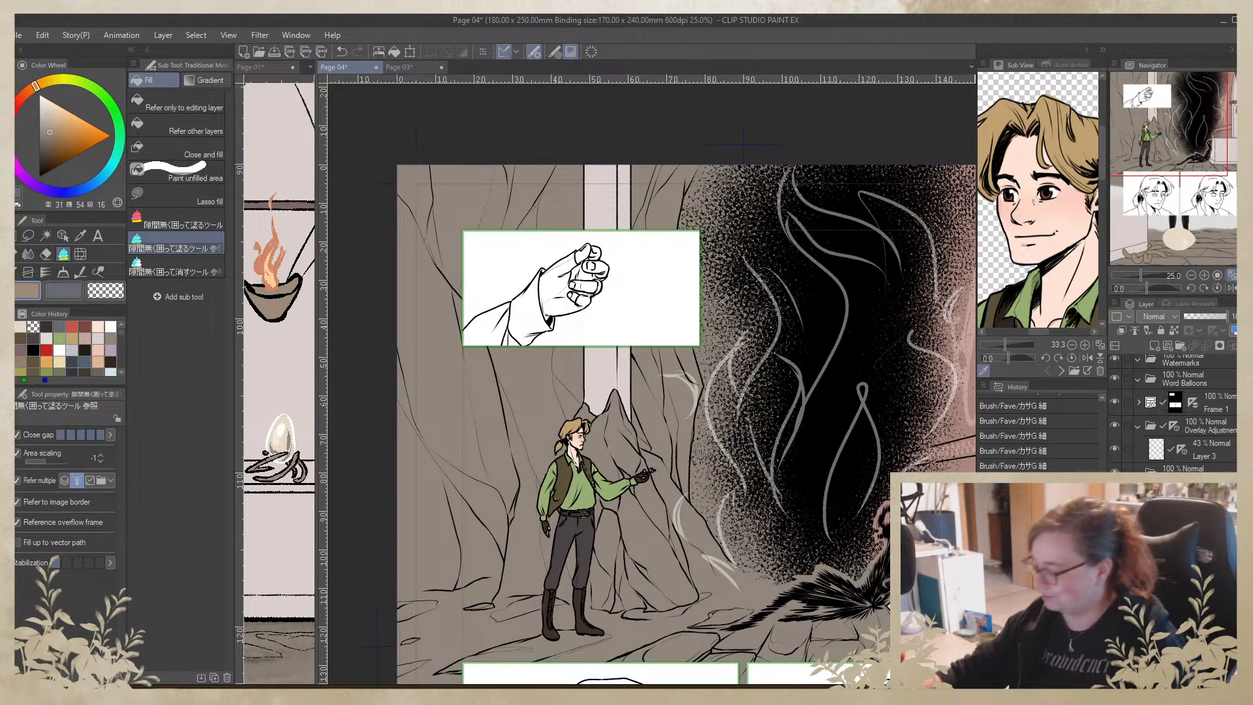
left_click(1201, 472)
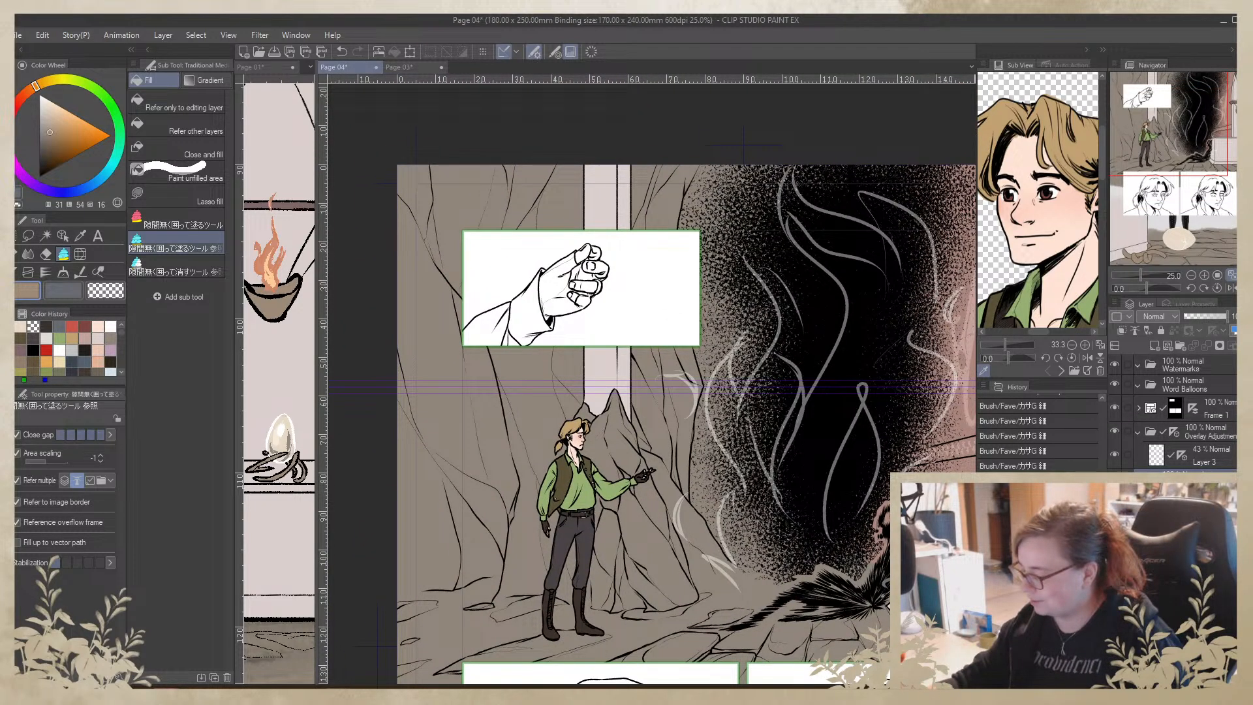
left_click(1139, 409)
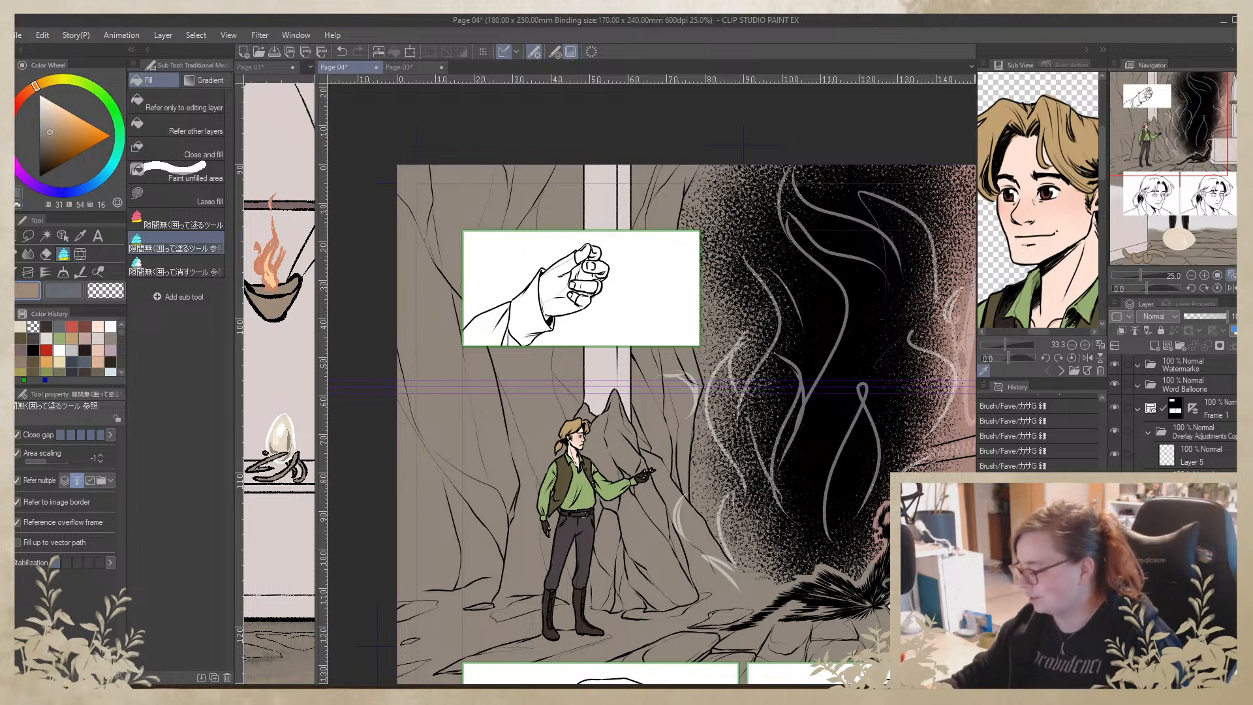
key("ctrl+v")
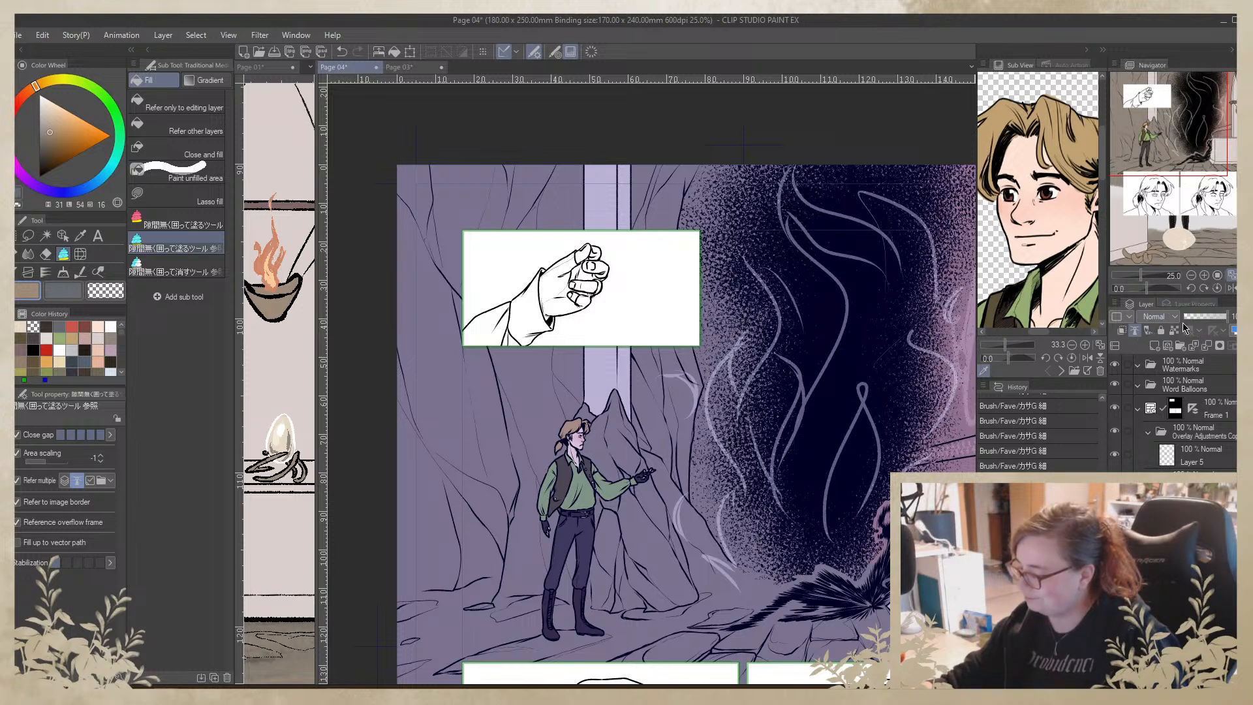
Sample the skin tone from the character reference and fill the fingers in the fist panel with it
double_click(1204, 275)
left_click_drag(514, 287, 643, 304)
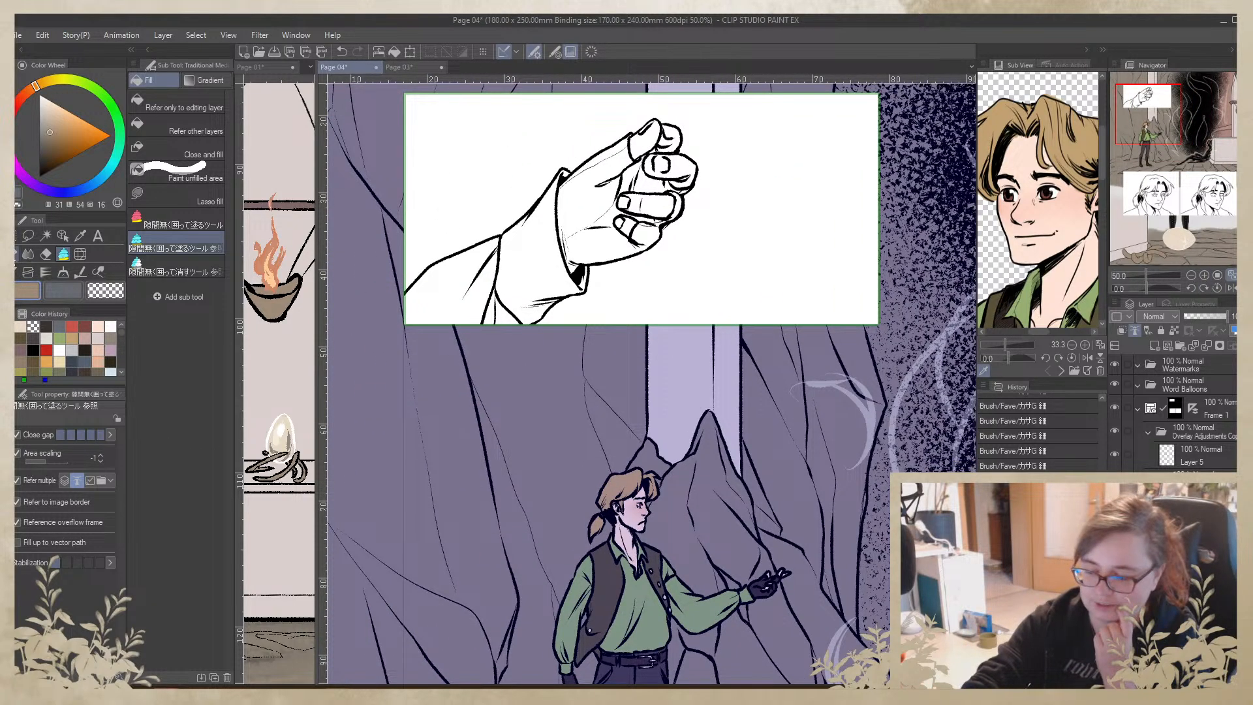
left_click(15, 255)
left_click(63, 255)
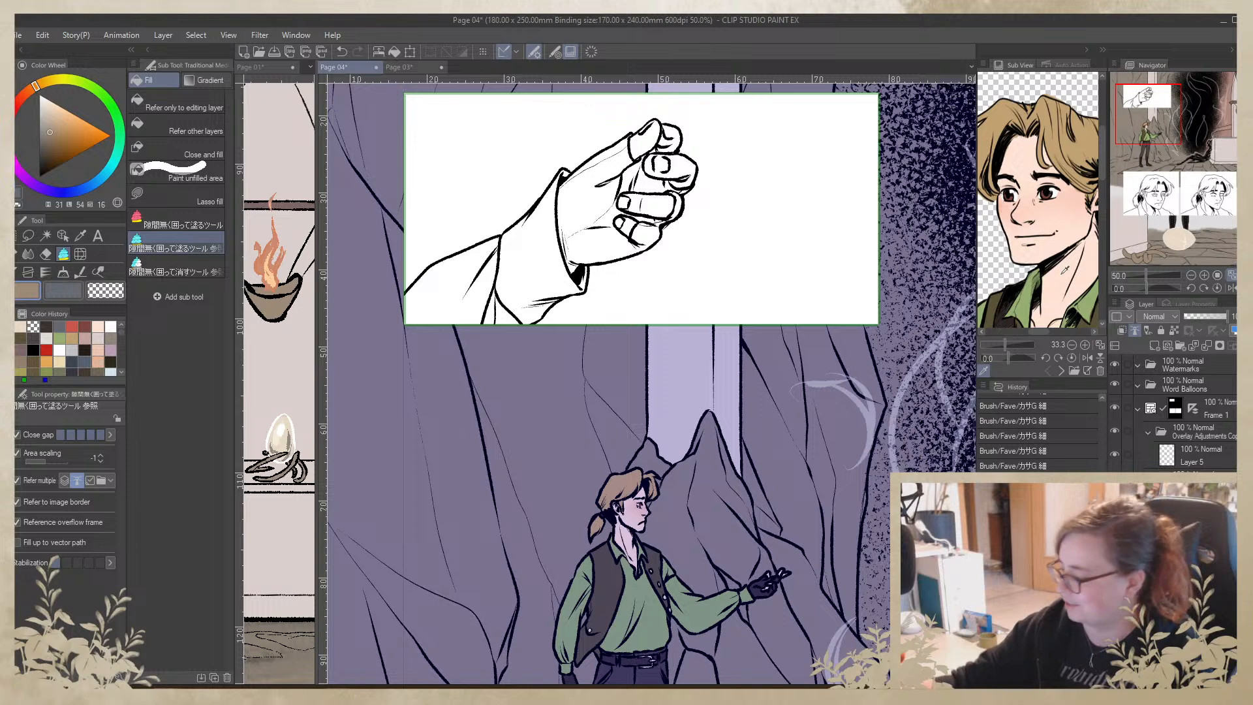
left_click(1063, 273)
mouse_move(715, 146)
left_mouse_down()
mouse_move(682, 108)
mouse_move(619, 169)
mouse_move(655, 187)
mouse_move(610, 206)
mouse_move(656, 219)
mouse_move(607, 222)
mouse_move(738, 190)
mouse_move(732, 148)
mouse_move(663, 280)
mouse_move(697, 161)
left_mouse_up()
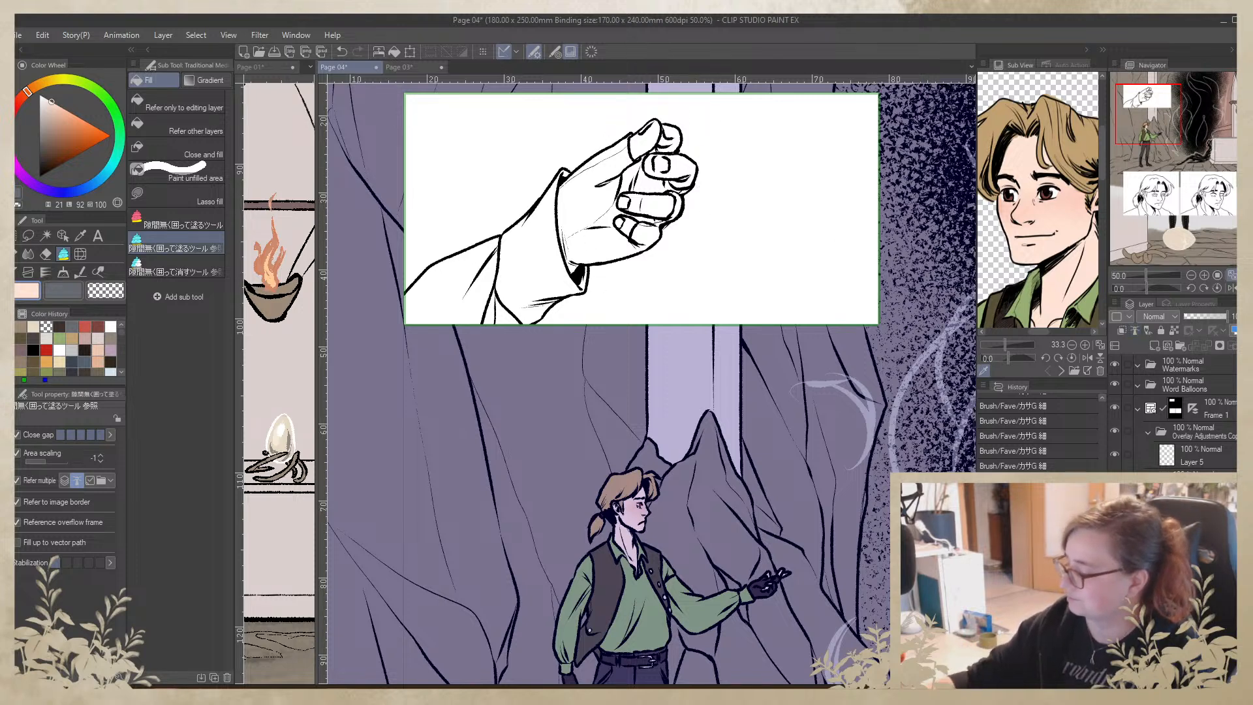
mouse_move(705, 122)
left_mouse_down()
mouse_move(691, 262)
mouse_move(737, 150)
mouse_move(750, 195)
left_mouse_up()
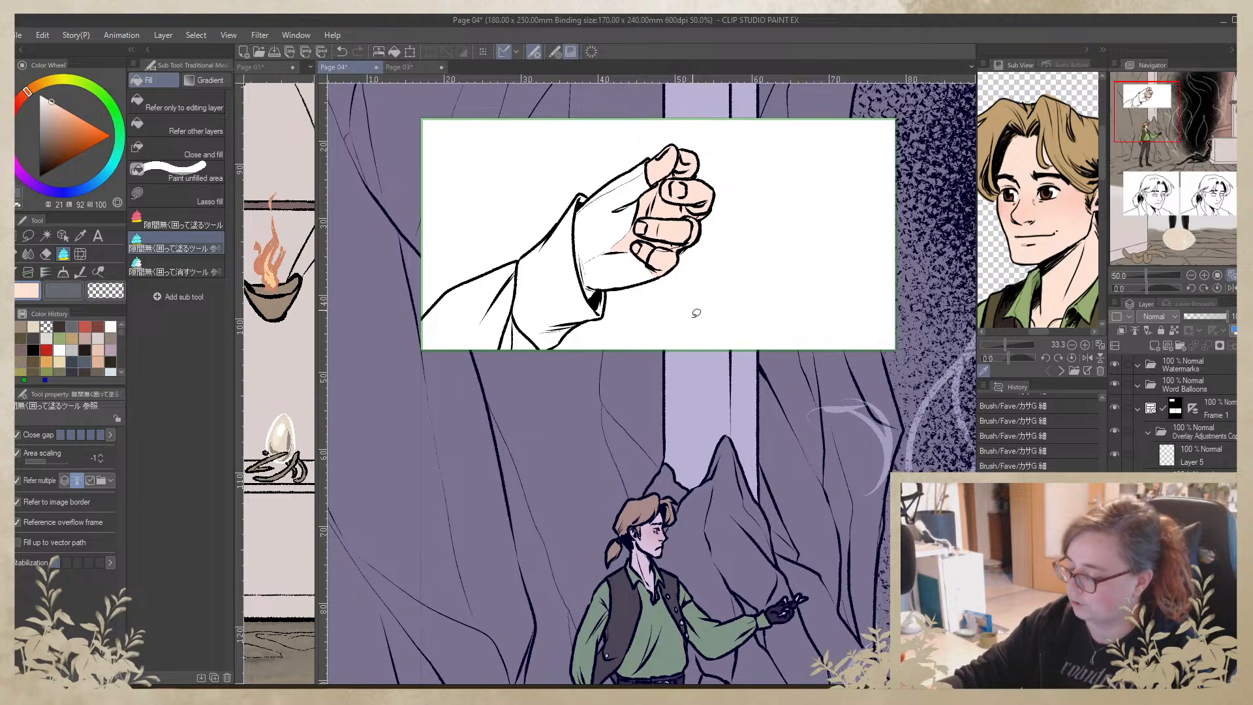
Sample the dark brown from the character reference and fill the glove in the fist panel with it
left_click(1004, 318)
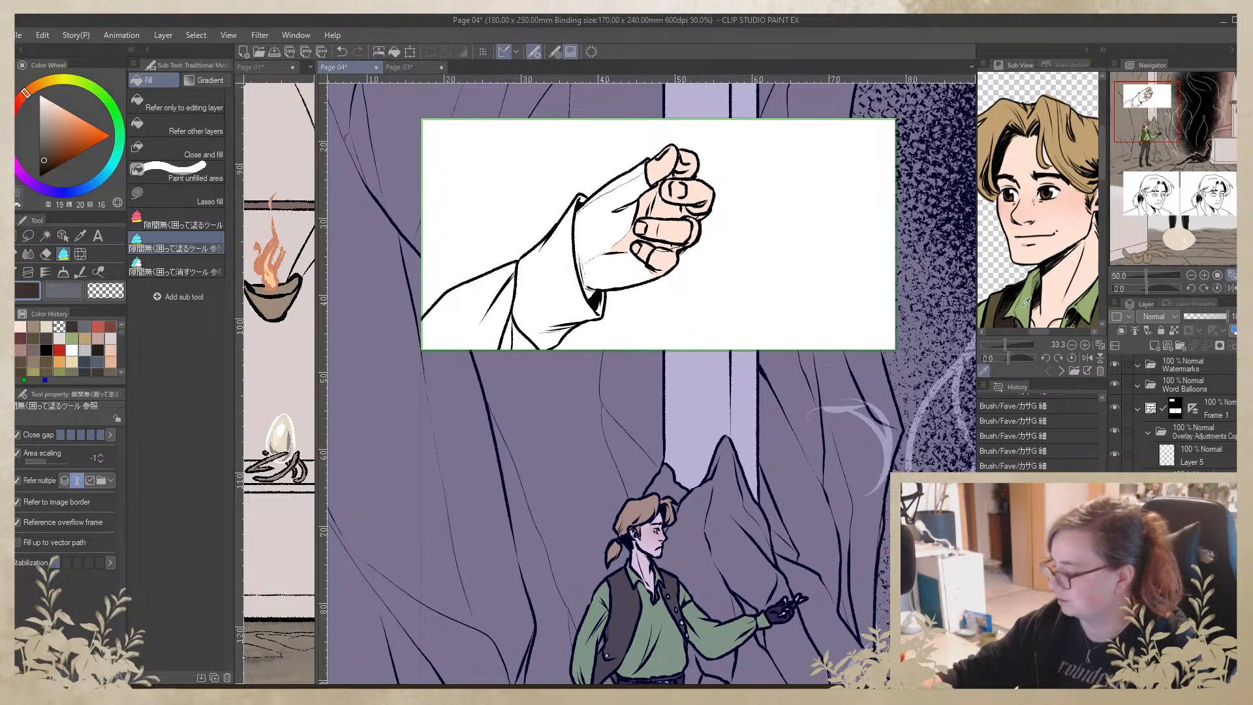
left_click_drag(1042, 269, 1043, 131)
mouse_move(1092, 312)
left_mouse_down()
mouse_move(1063, 146)
mouse_move(1046, 257)
mouse_move(1040, 247)
left_mouse_up()
left_click(1053, 226)
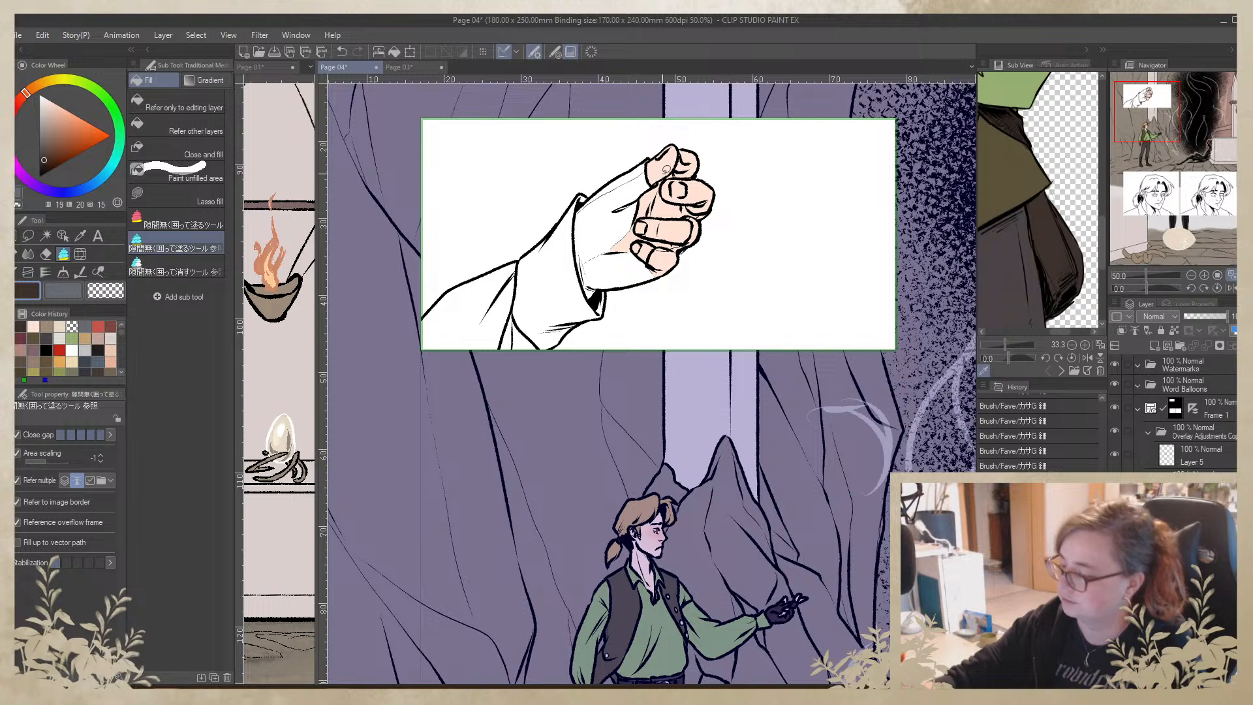
mouse_move(659, 171)
left_mouse_down()
mouse_move(654, 142)
mouse_move(594, 183)
mouse_move(568, 229)
mouse_move(583, 319)
mouse_move(673, 282)
mouse_move(663, 128)
mouse_move(658, 156)
mouse_move(716, 163)
mouse_move(659, 190)
mouse_move(692, 212)
mouse_move(714, 206)
mouse_move(711, 165)
mouse_move(682, 204)
mouse_move(722, 182)
mouse_move(723, 167)
mouse_move(659, 175)
mouse_move(704, 218)
mouse_move(726, 171)
left_mouse_up()
Sample the fingertips' skin tone and refill the bare parts of the lower fingers covered by the glove brown
left_click(660, 158, "alt")
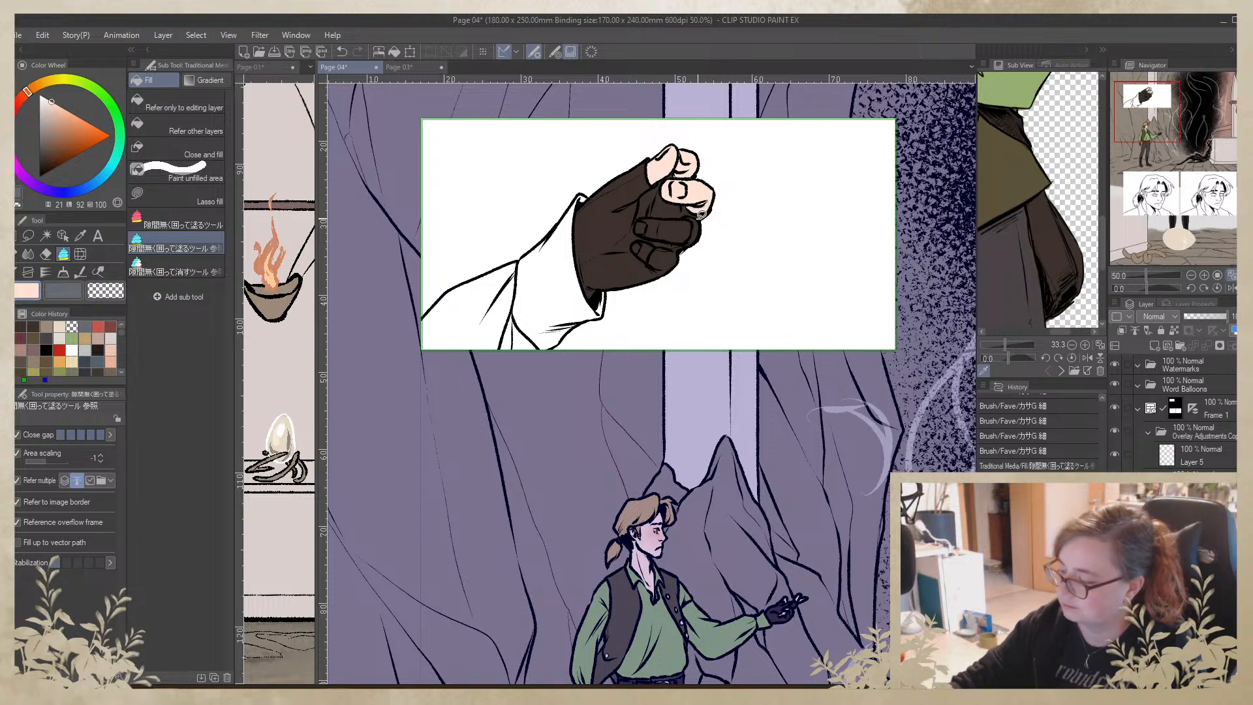
mouse_move(699, 220)
left_mouse_down()
mouse_move(643, 209)
mouse_move(635, 235)
mouse_move(690, 245)
mouse_move(700, 202)
left_mouse_up()
mouse_move(670, 241)
left_mouse_down()
mouse_move(641, 261)
mouse_move(683, 203)
mouse_move(706, 222)
left_mouse_up()
left_click(699, 221, "alt")
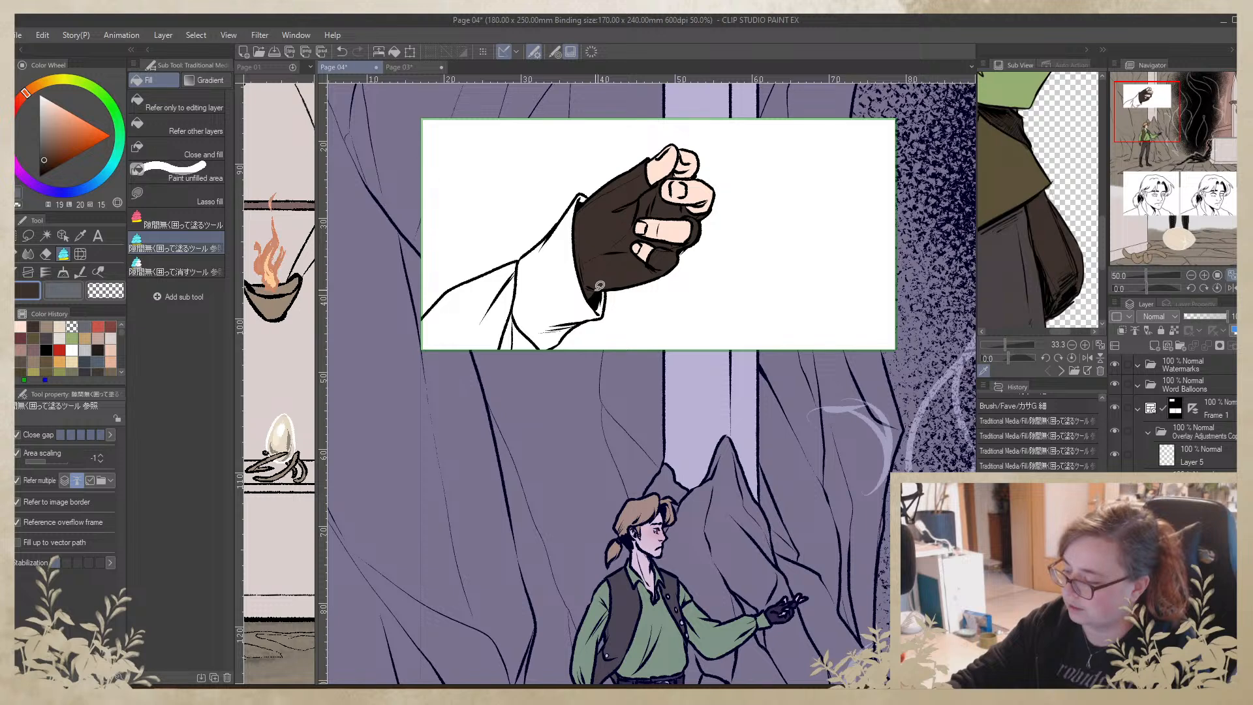
mouse_move(594, 292)
left_mouse_down()
mouse_move(579, 249)
mouse_move(596, 188)
mouse_move(577, 180)
mouse_move(515, 255)
mouse_move(514, 322)
mouse_move(537, 359)
mouse_move(569, 361)
mouse_move(586, 327)
mouse_move(617, 312)
mouse_move(613, 282)
left_mouse_up()
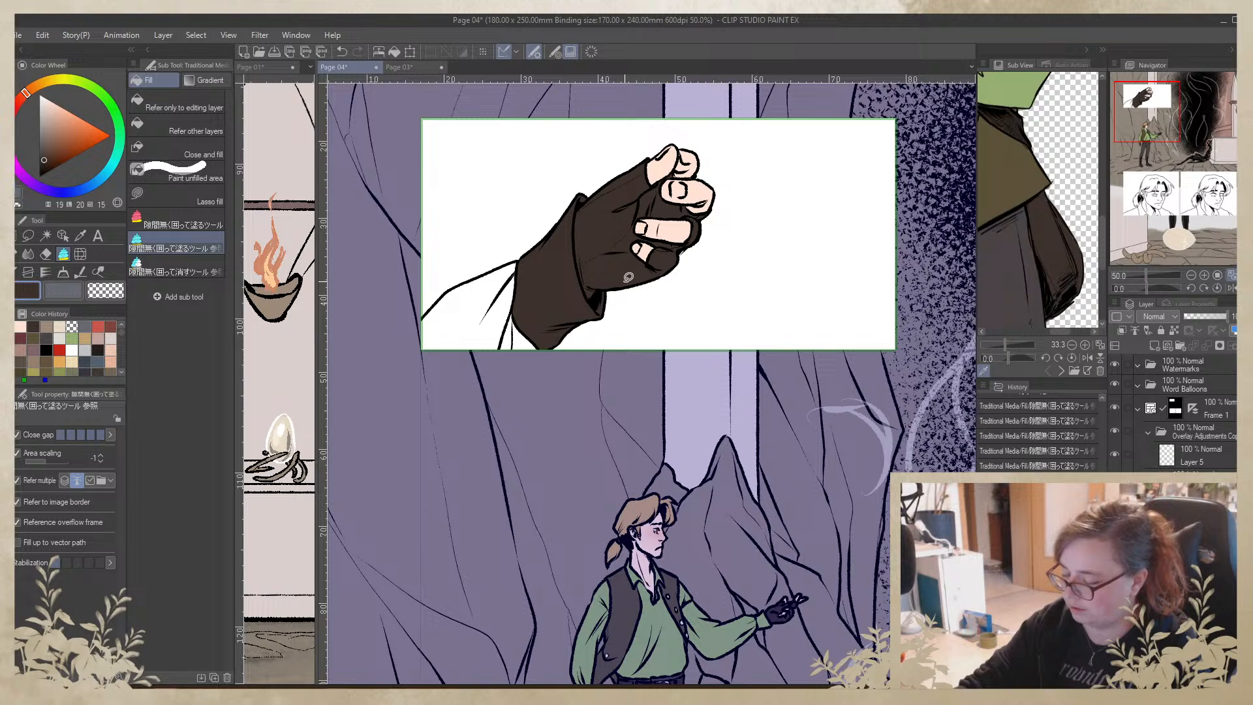
key("ctrl+z")
Sample the shirt green from the reference and colour the cuff and sleeve in the fist panel, covering the remaining gaps with a size 95 brush
left_click(1011, 83)
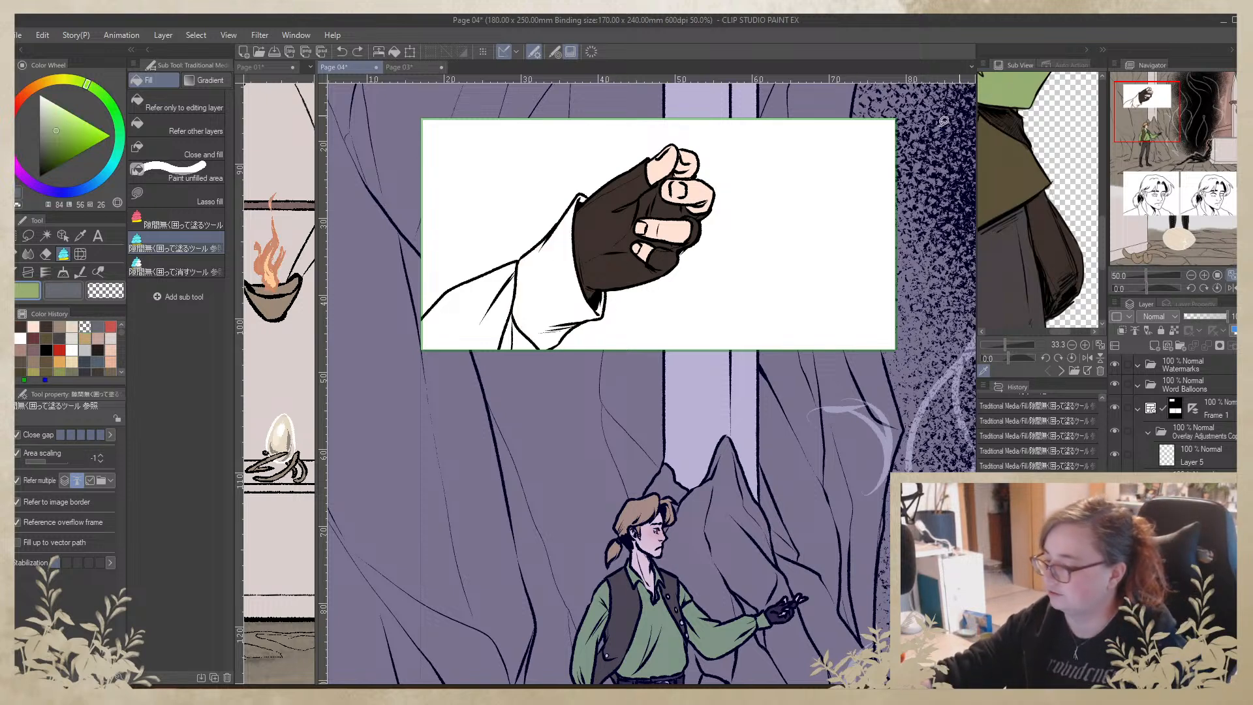
mouse_move(580, 224)
left_mouse_down()
mouse_move(597, 194)
mouse_move(571, 184)
mouse_move(515, 256)
mouse_move(513, 332)
mouse_move(531, 360)
mouse_move(568, 351)
mouse_move(613, 312)
mouse_move(616, 288)
mouse_move(606, 281)
mouse_move(599, 297)
mouse_move(586, 278)
mouse_move(582, 211)
left_mouse_up()
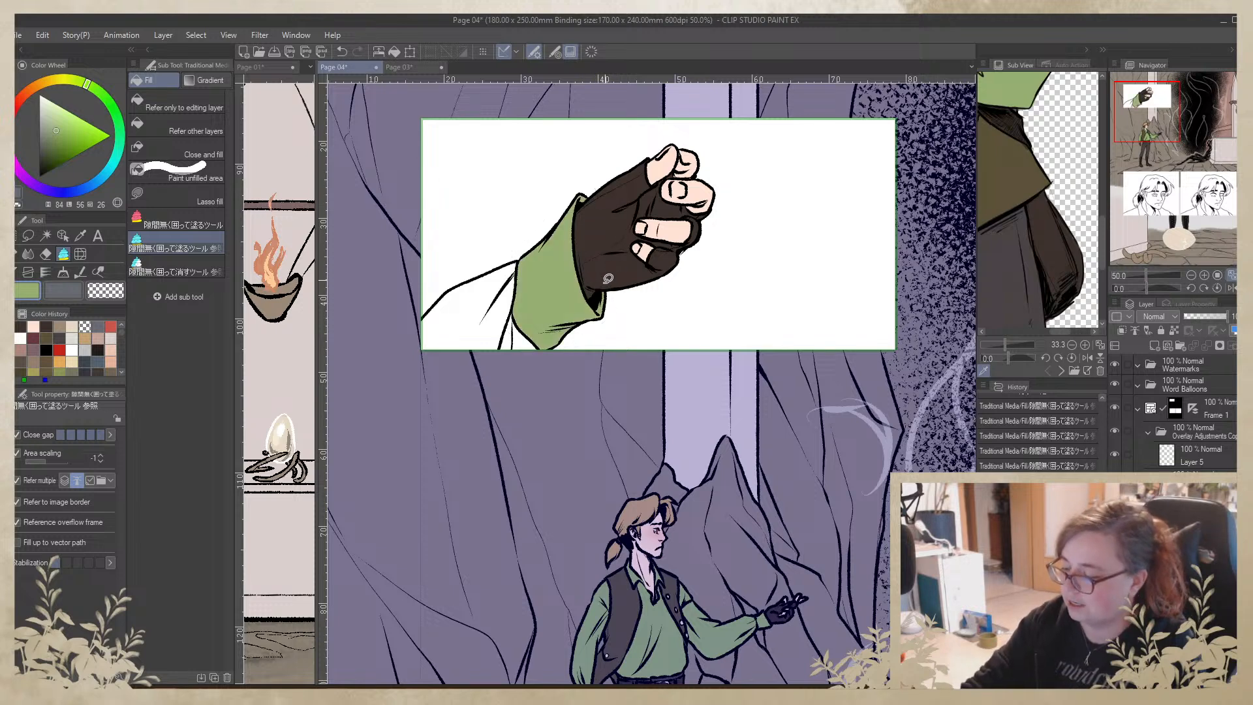
mouse_move(519, 281)
left_mouse_down()
mouse_move(520, 238)
mouse_move(376, 346)
mouse_move(483, 415)
mouse_move(554, 357)
mouse_move(573, 269)
left_mouse_up()
key("b")
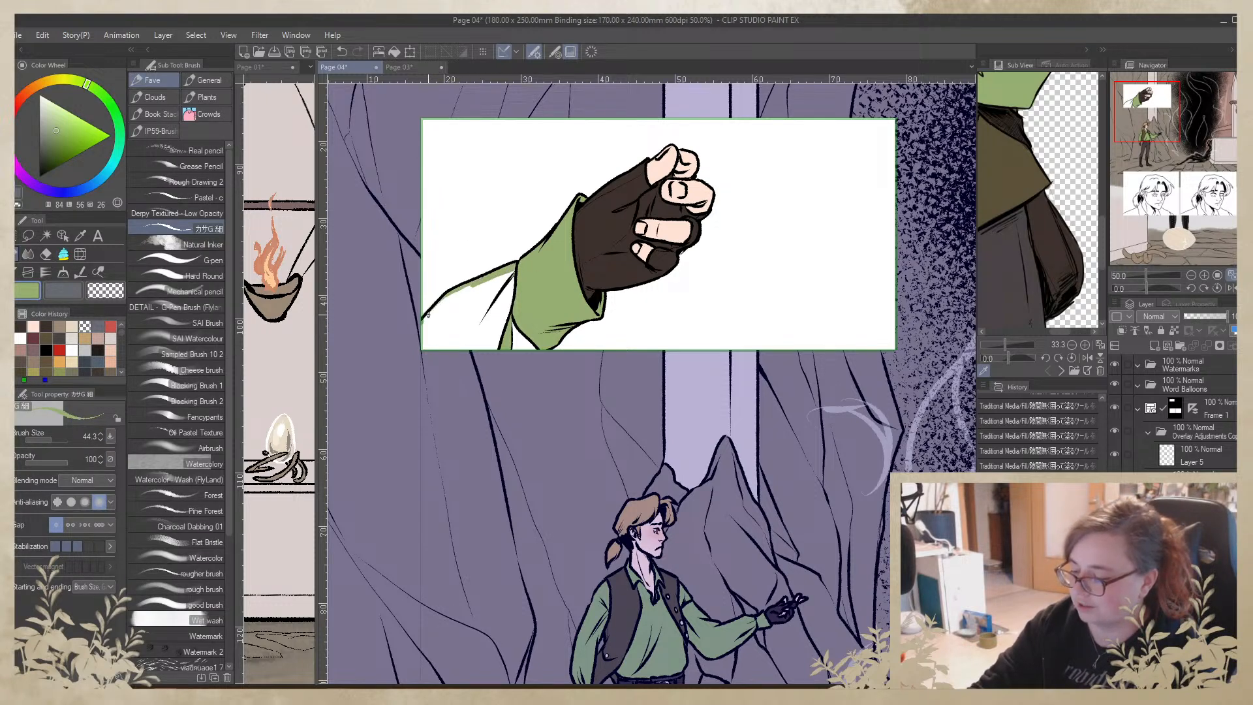
mouse_move(443, 301)
left_mouse_down()
mouse_move(469, 286)
mouse_move(425, 319)
mouse_move(519, 267)
mouse_move(423, 329)
mouse_move(526, 286)
left_mouse_up()
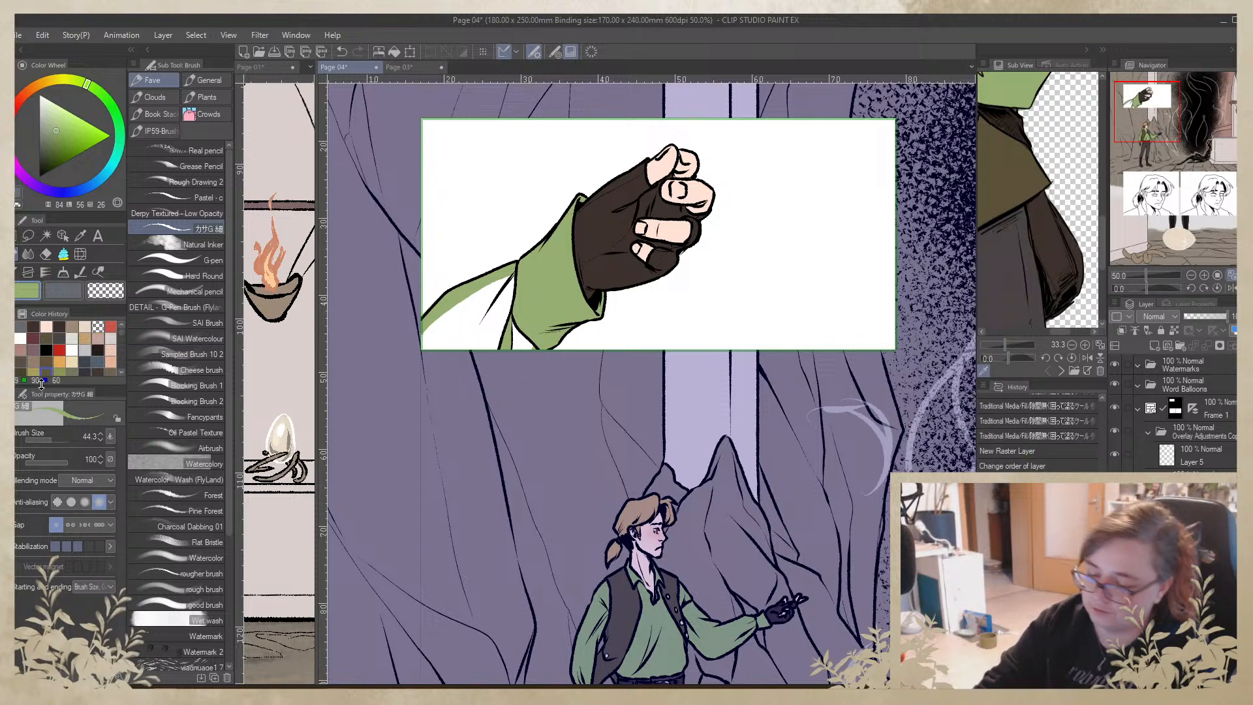
left_click(55, 440)
mouse_move(510, 278)
left_mouse_down()
mouse_move(419, 357)
mouse_move(511, 276)
mouse_move(419, 352)
mouse_move(515, 278)
mouse_move(427, 338)
mouse_move(533, 280)
mouse_move(483, 316)
mouse_move(448, 366)
mouse_move(444, 353)
mouse_move(512, 302)
mouse_move(480, 353)
mouse_move(491, 387)
mouse_move(525, 317)
left_mouse_up()
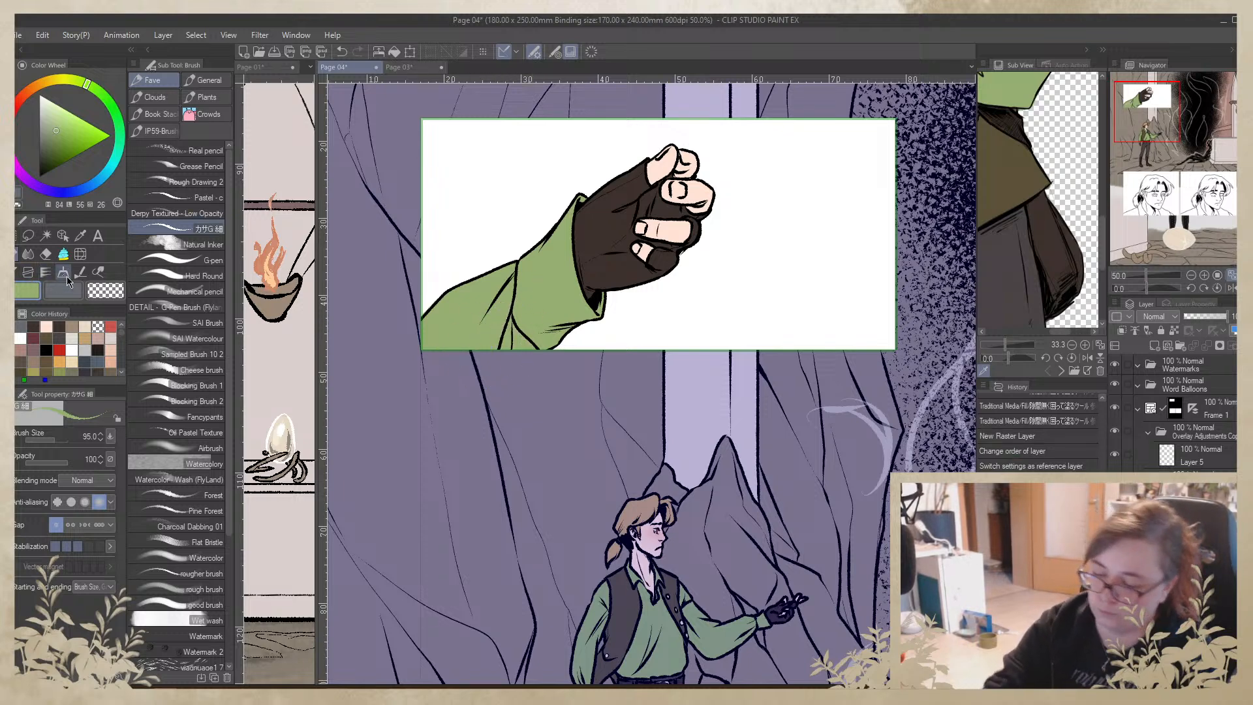
mouse_move(423, 307)
left_mouse_down()
mouse_move(400, 336)
mouse_move(459, 259)
left_mouse_up()
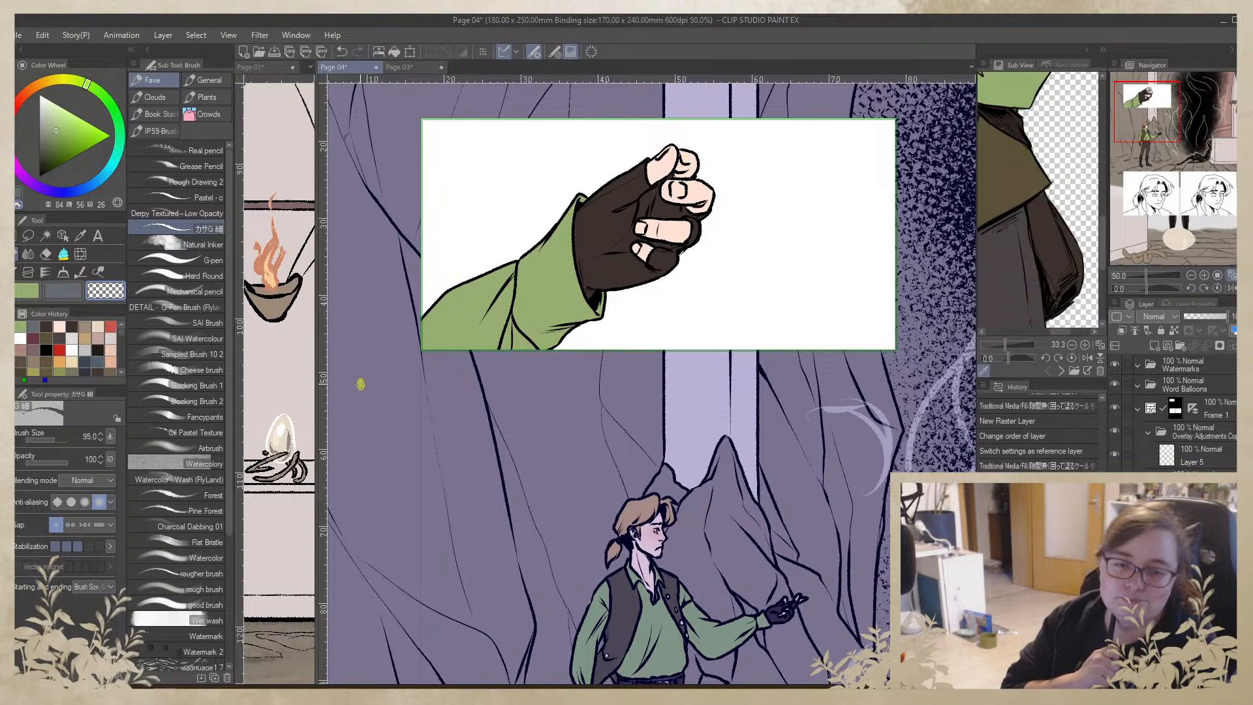
Reuse the recent skin tone to fill the face and front hair in the first face panel
left_click_drag(785, 444, 430, 503)
left_click_drag(588, 597, 757, 163)
left_click_drag(560, 530, 690, 373)
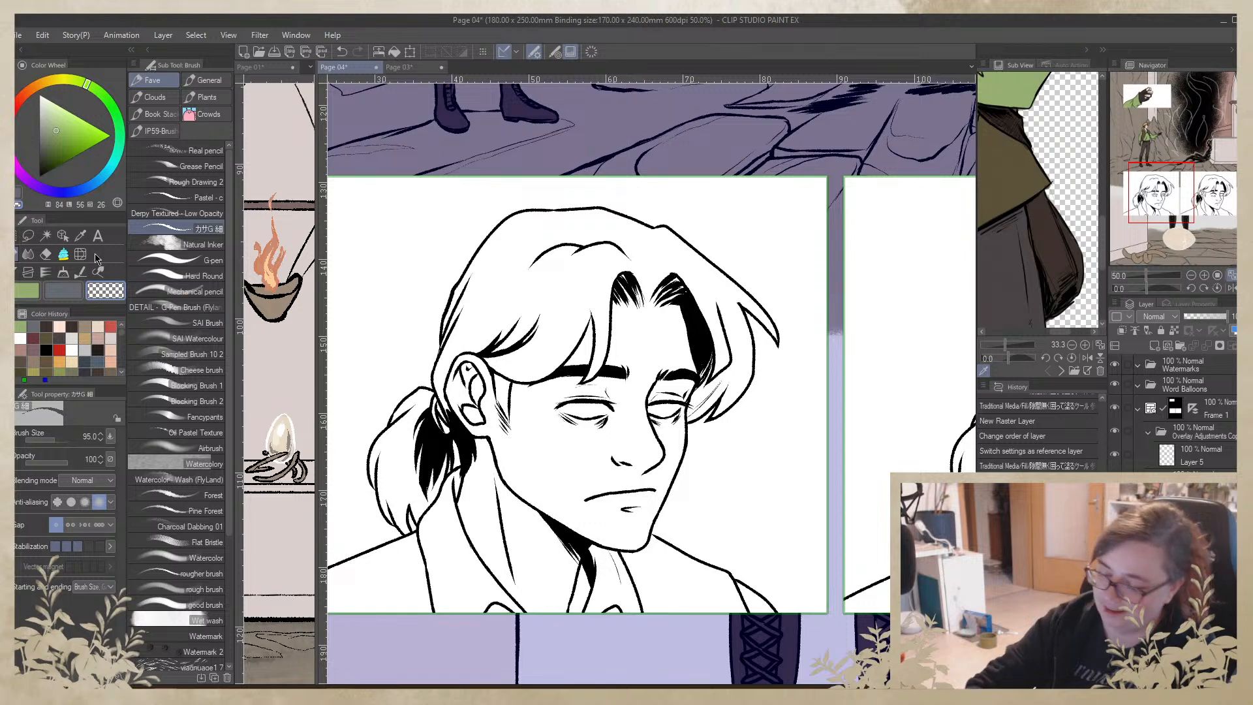
left_click(1191, 275)
left_click_drag(808, 401, 758, 390)
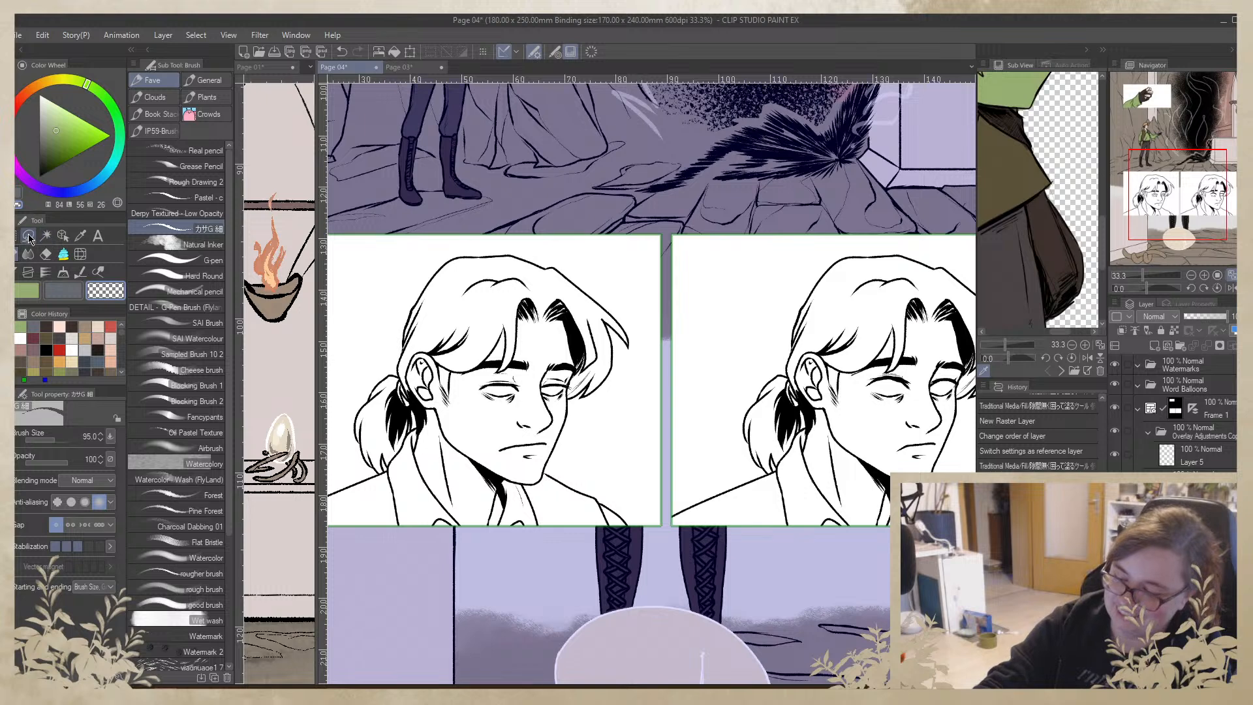
left_click(62, 254)
left_click(59, 326)
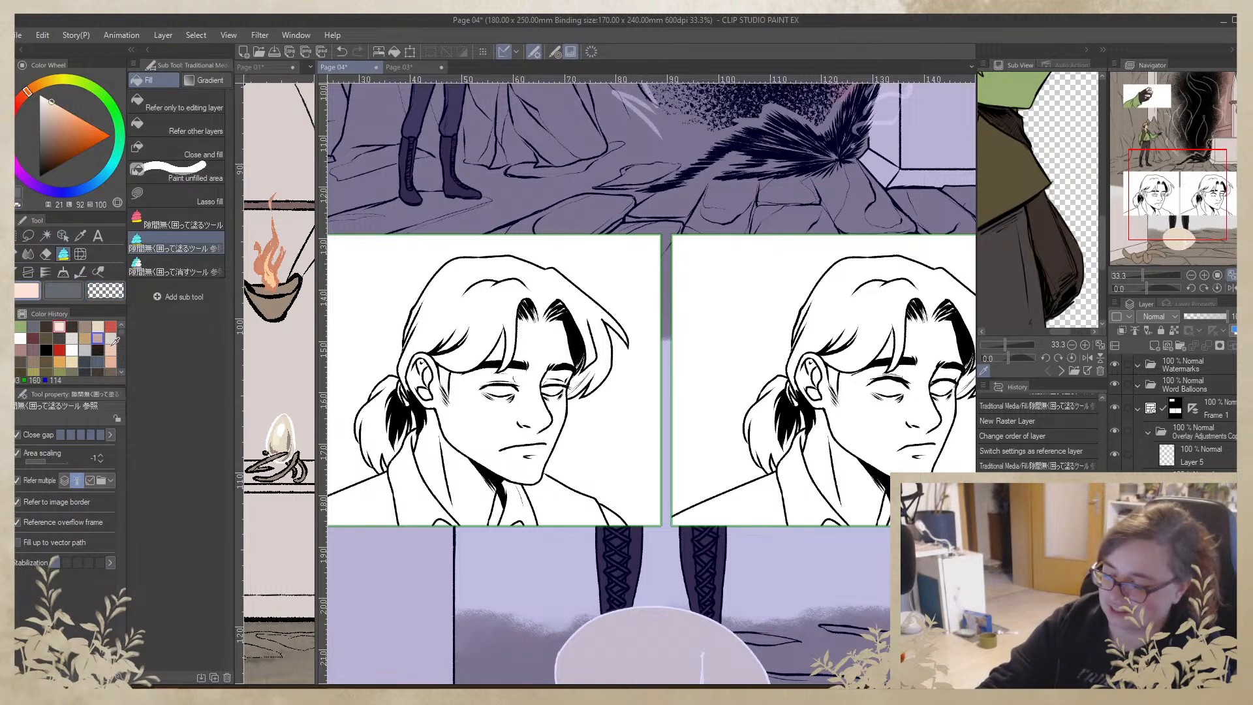
mouse_move(535, 248)
left_mouse_down()
mouse_move(383, 314)
mouse_move(432, 507)
mouse_move(518, 527)
mouse_move(513, 491)
mouse_move(577, 478)
mouse_move(648, 323)
mouse_move(638, 274)
left_mouse_up()
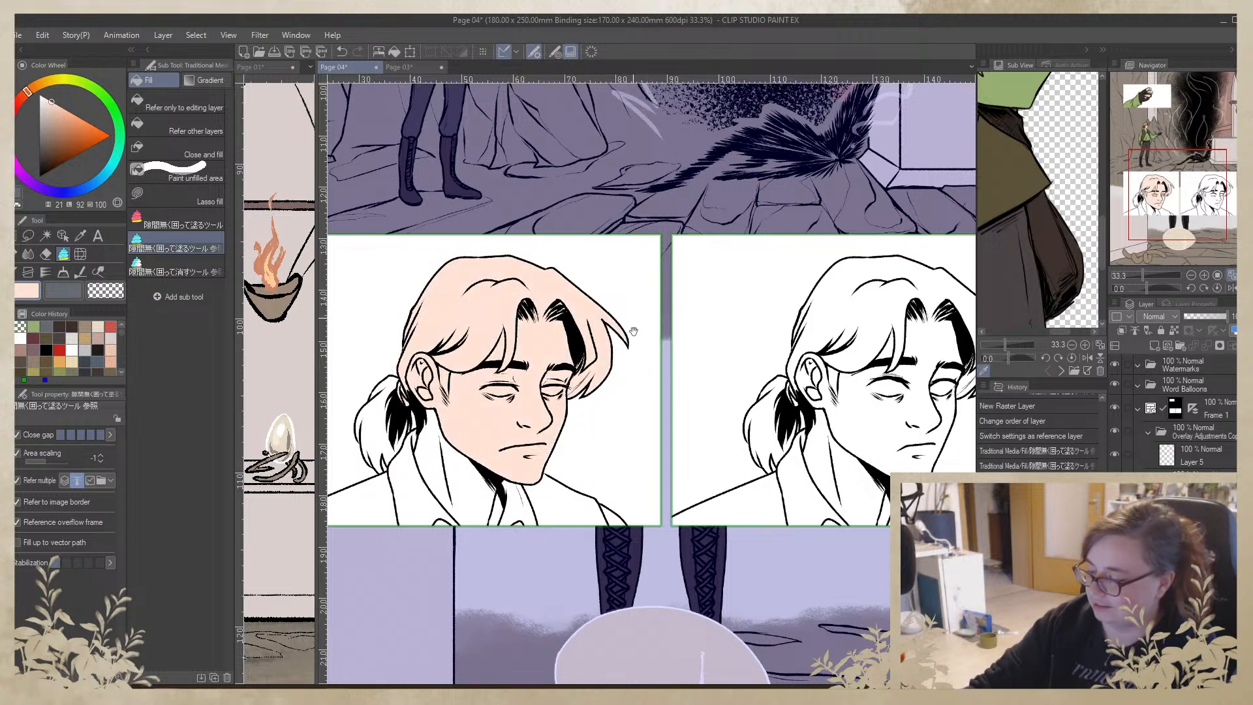
Fill the face and front hair in the second face panel with the same skin tone
left_click_drag(633, 332, 392, 355)
mouse_move(616, 261)
left_mouse_down()
mouse_move(521, 337)
mouse_move(563, 440)
mouse_move(565, 499)
mouse_move(604, 570)
mouse_move(650, 586)
mouse_move(659, 527)
mouse_move(715, 486)
mouse_move(802, 365)
mouse_move(717, 271)
mouse_move(691, 261)
left_mouse_up()
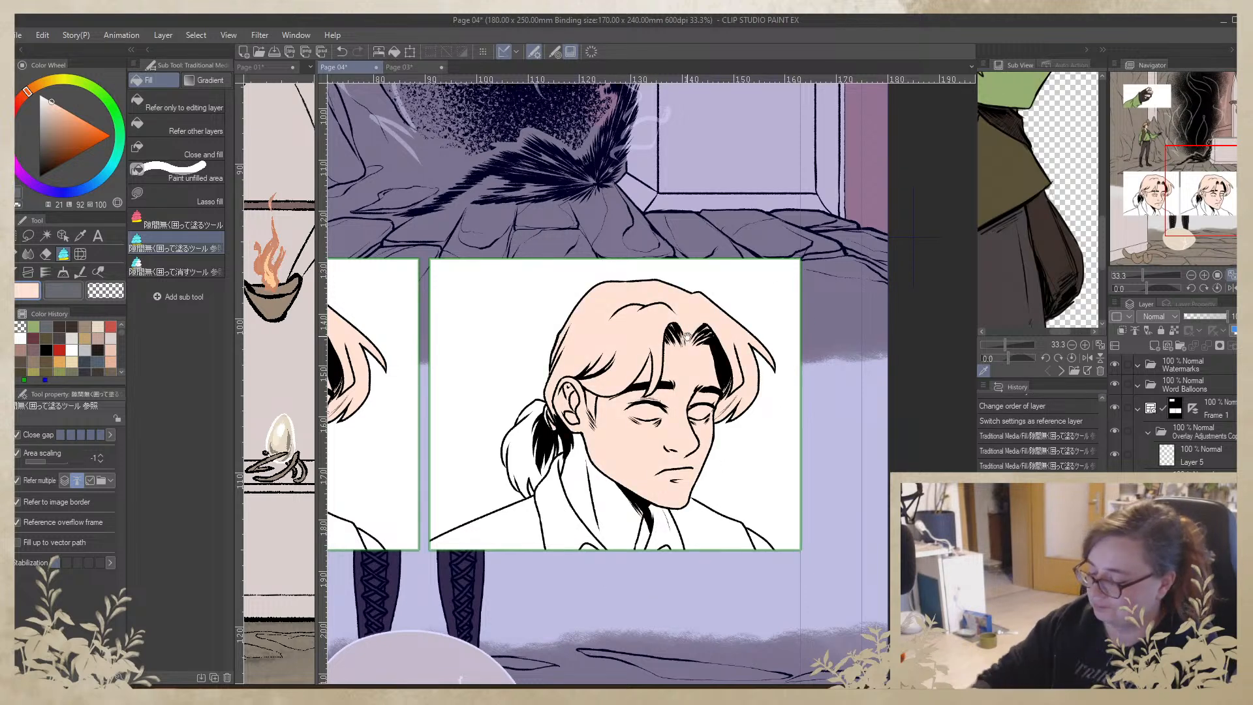
left_click_drag(687, 336, 773, 376)
Sample the golden-brown hair colour from the reference and fill the ponytail and front hair in the first face panel
left_click_drag(458, 310, 697, 370)
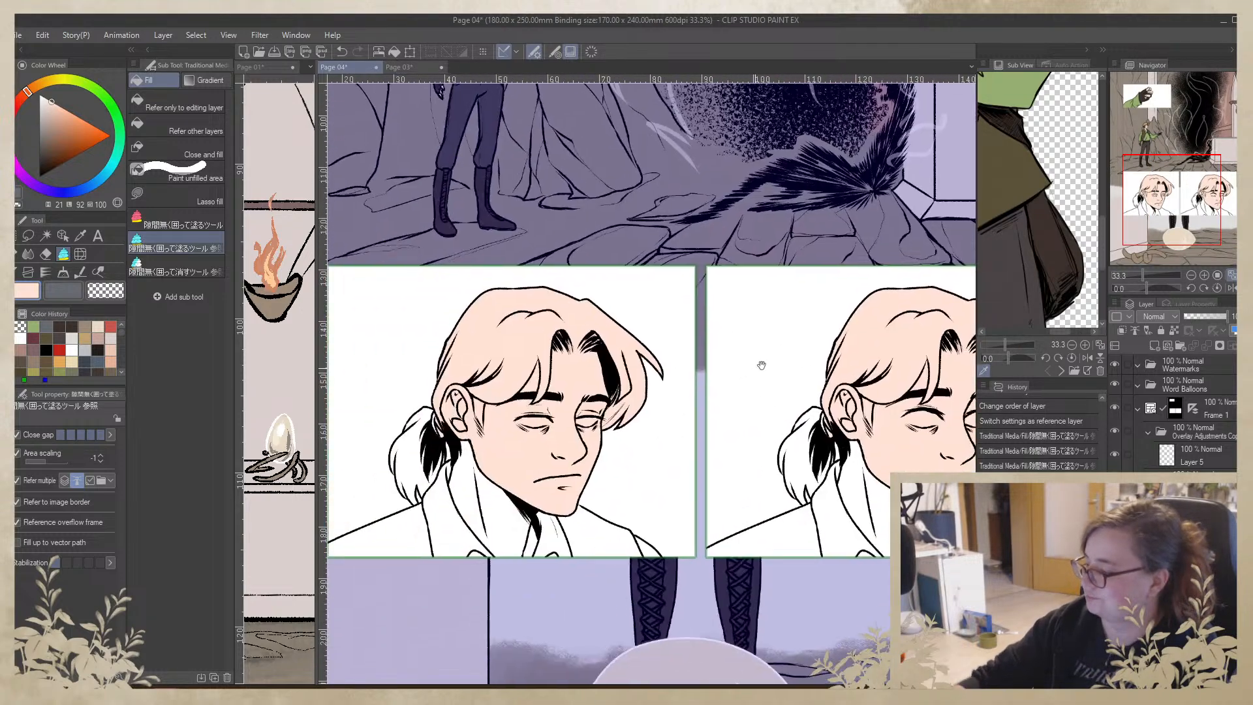
left_click_drag(1020, 143, 1034, 314)
mouse_move(1015, 114)
left_mouse_down()
mouse_move(1012, 266)
mouse_move(997, 284)
left_mouse_up()
left_click(1015, 188)
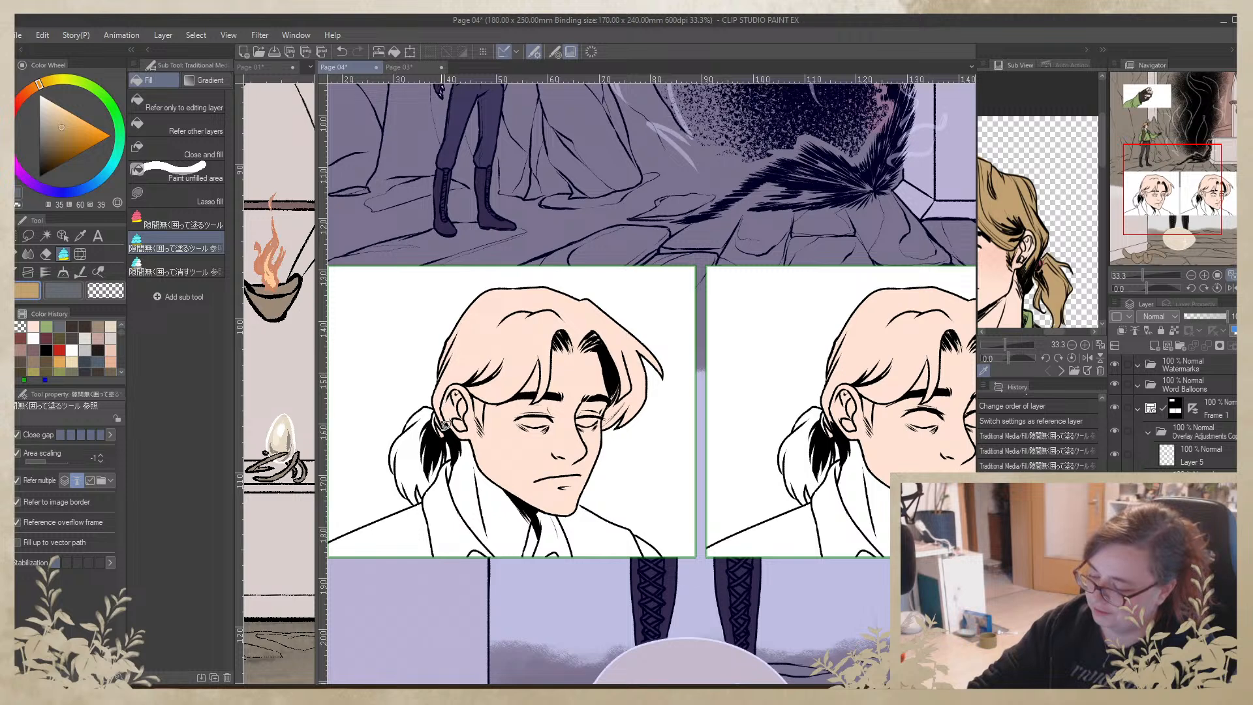
mouse_move(446, 425)
left_mouse_down()
mouse_move(418, 381)
mouse_move(380, 458)
mouse_move(408, 526)
mouse_move(423, 493)
mouse_move(434, 505)
mouse_move(456, 436)
left_mouse_up()
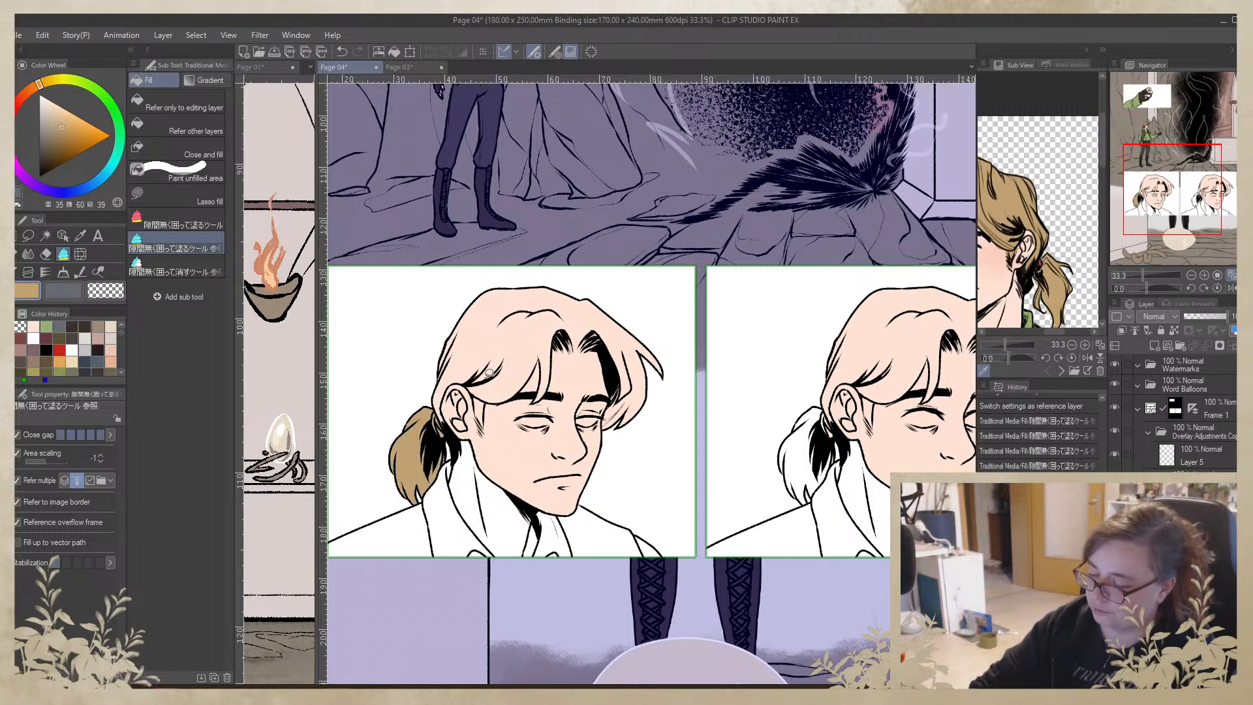
mouse_move(426, 390)
left_mouse_down()
mouse_move(459, 464)
mouse_move(451, 390)
mouse_move(463, 383)
mouse_move(486, 413)
left_mouse_up()
mouse_move(535, 381)
left_mouse_down()
mouse_move(537, 415)
mouse_move(560, 375)
mouse_move(597, 364)
mouse_move(601, 432)
mouse_move(674, 417)
mouse_move(665, 282)
mouse_move(498, 264)
mouse_move(421, 352)
left_mouse_up()
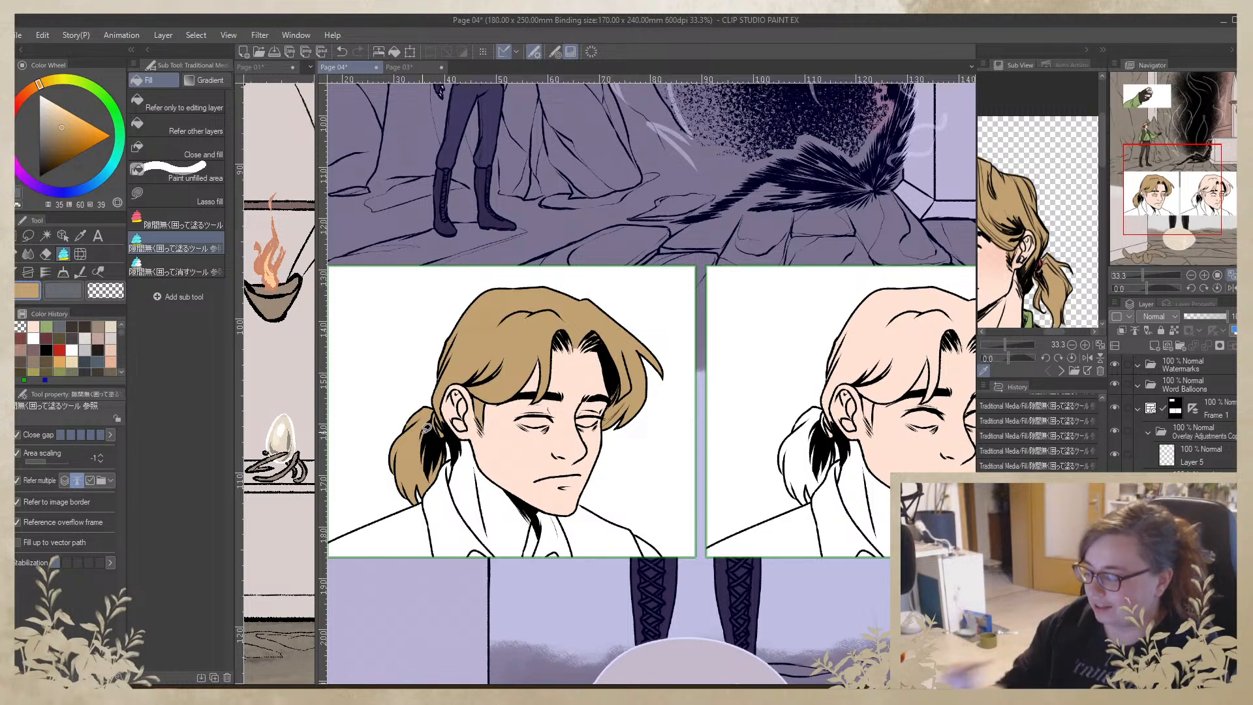
Fill the ponytail and front hair in the second face panel with the same golden brown
mouse_move(856, 420)
left_mouse_down()
mouse_move(801, 448)
mouse_move(695, 449)
mouse_move(650, 407)
mouse_move(713, 432)
mouse_move(698, 408)
left_mouse_up()
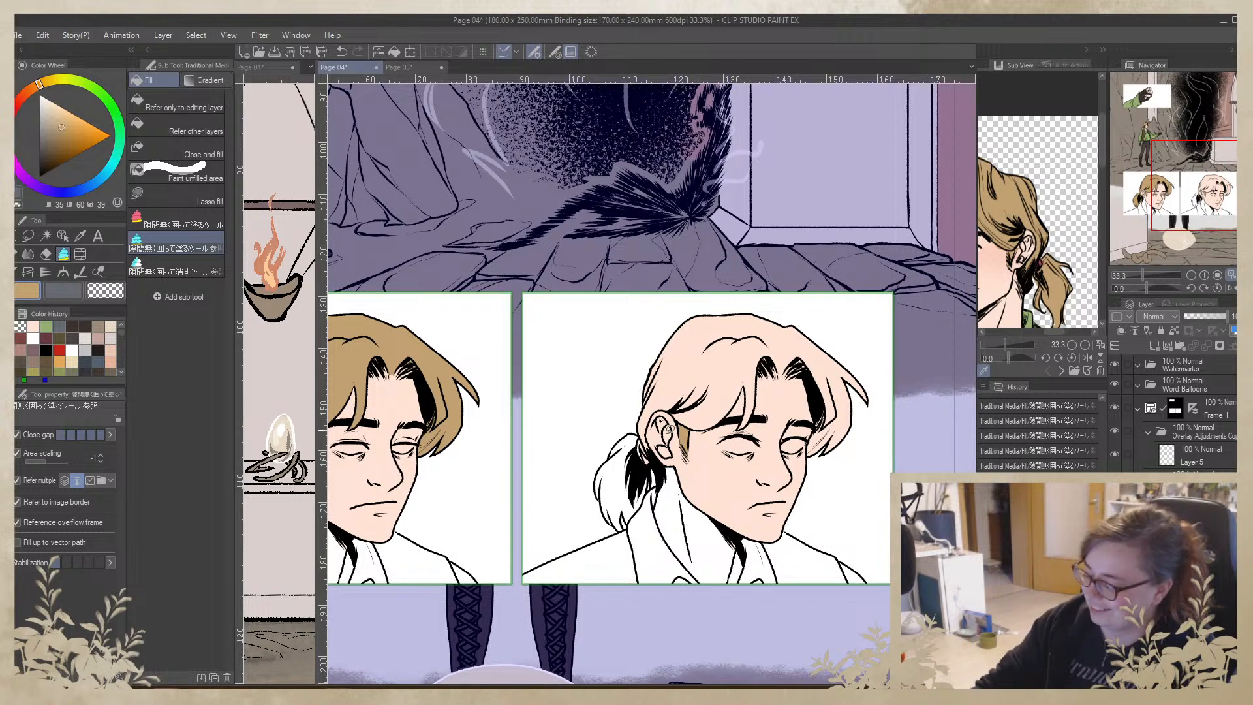
mouse_move(656, 463)
left_mouse_down()
mouse_move(621, 535)
mouse_move(583, 499)
mouse_move(593, 428)
mouse_move(626, 417)
mouse_move(645, 423)
mouse_move(654, 465)
left_mouse_up()
mouse_move(630, 403)
left_mouse_down()
mouse_move(660, 473)
mouse_move(658, 416)
mouse_move(709, 438)
mouse_move(743, 398)
mouse_move(733, 432)
mouse_move(759, 417)
mouse_move(772, 377)
mouse_move(804, 399)
mouse_move(823, 470)
mouse_move(888, 423)
mouse_move(811, 310)
mouse_move(661, 322)
mouse_move(666, 392)
left_mouse_up()
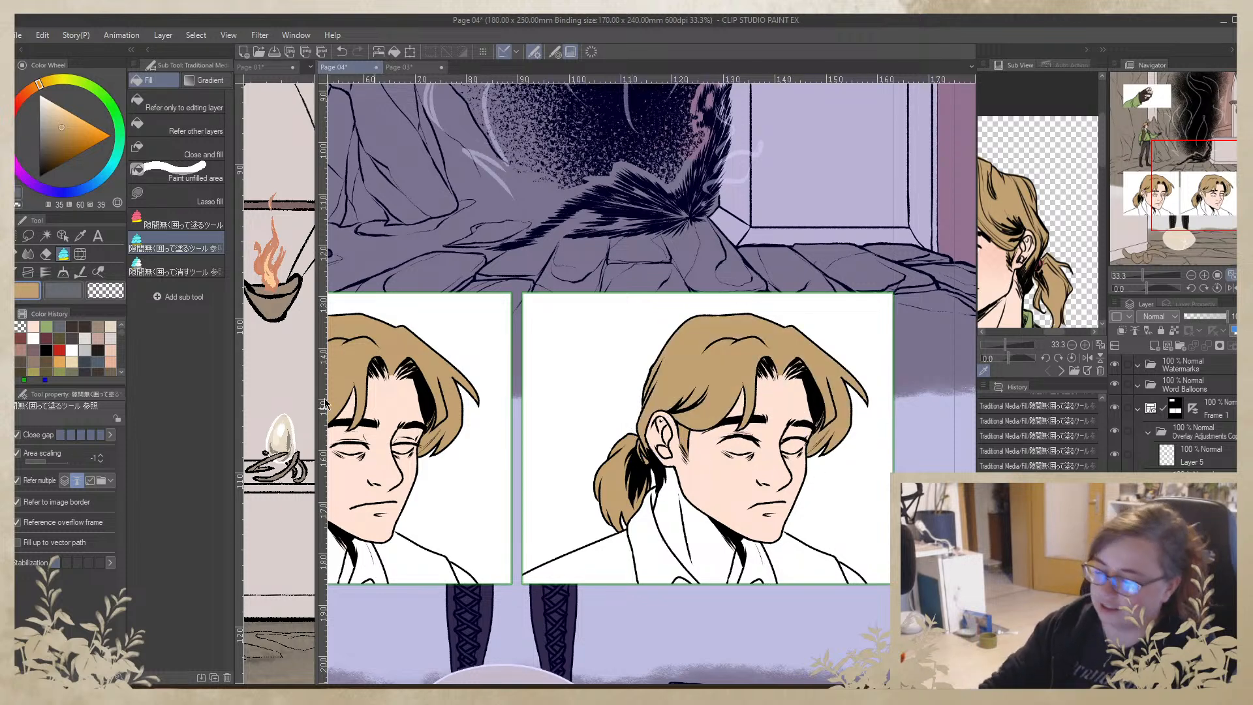
Brush the golden brown into the small gaps between the black strands along the hairline in both face panels
key("b")
left_click_drag(758, 376, 812, 375)
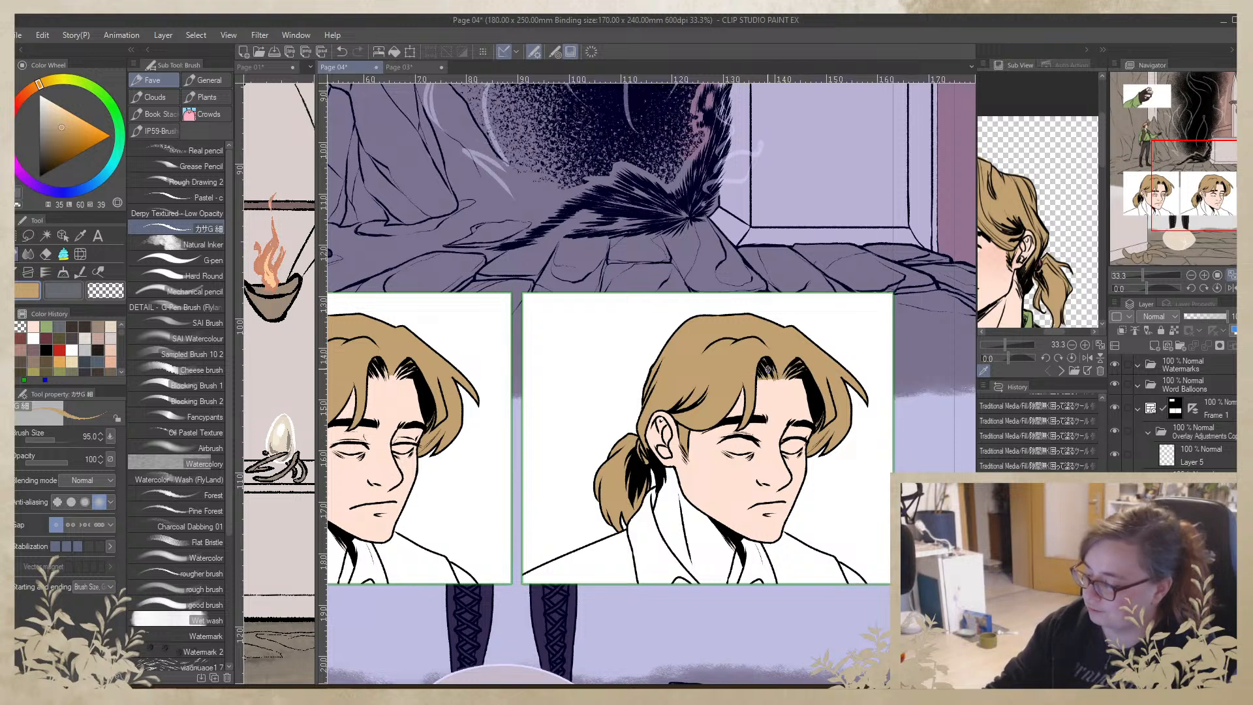
left_click_drag(522, 404, 783, 406)
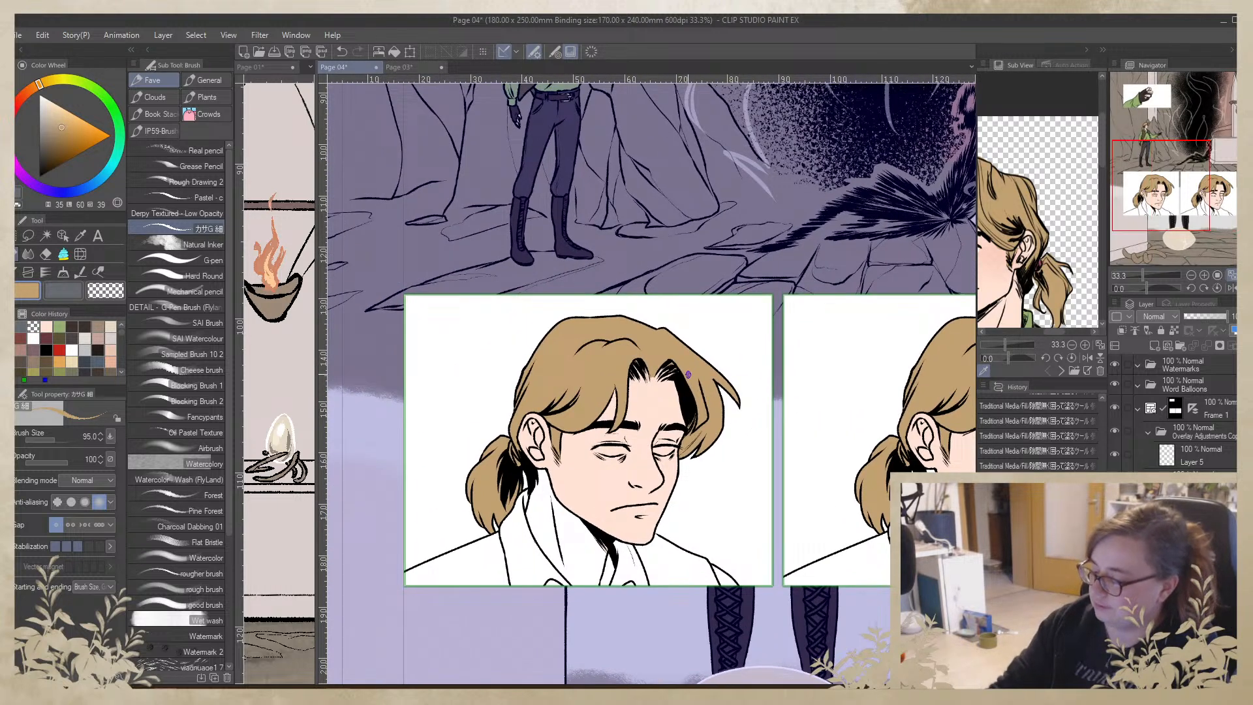
left_click_drag(621, 372, 687, 376)
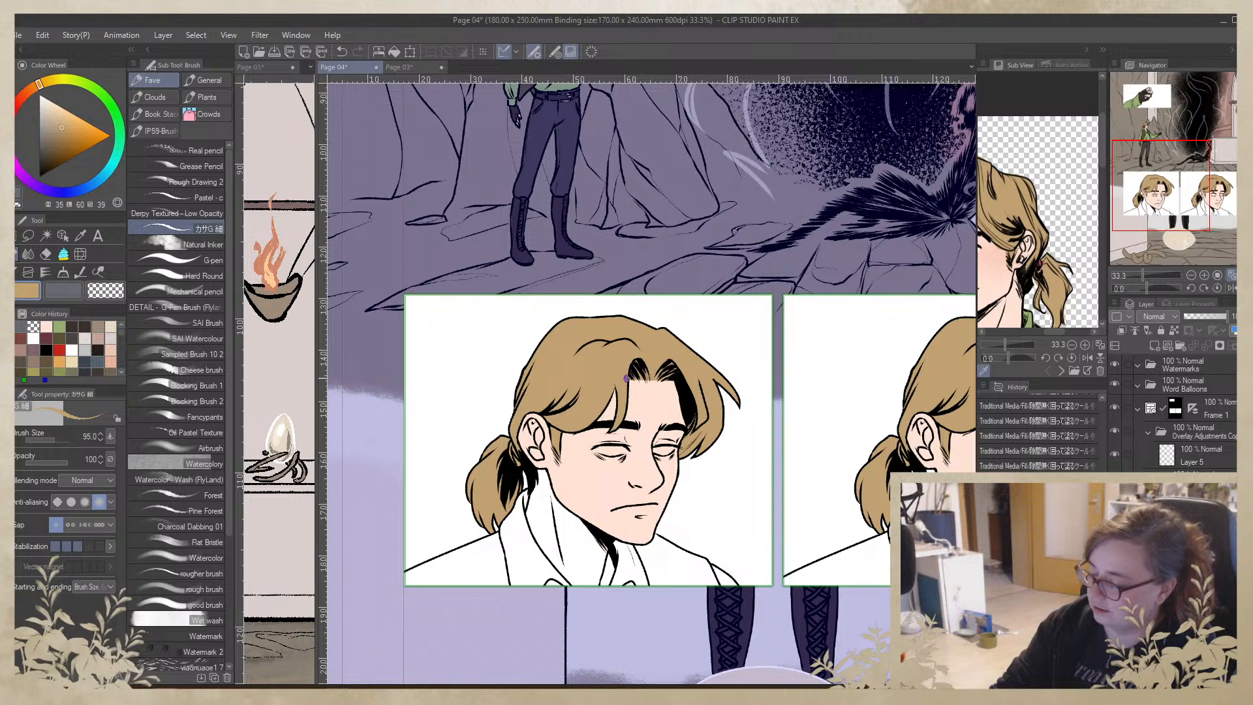
Sample the skin tone from the first face panel and paint the neck in both face panels with it
left_click_drag(623, 552, 649, 480)
left_click(567, 401, "alt")
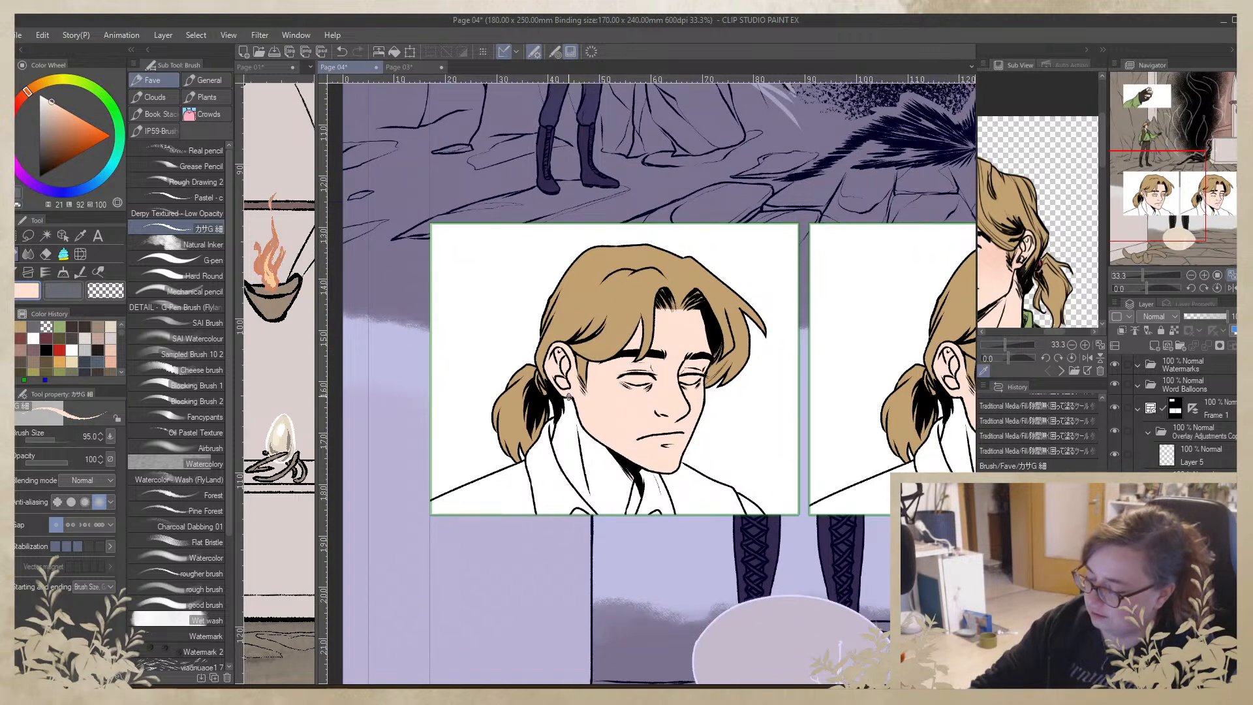
mouse_move(567, 397)
left_mouse_down()
mouse_move(557, 478)
mouse_move(638, 464)
mouse_move(633, 520)
mouse_move(629, 467)
mouse_move(607, 527)
mouse_move(600, 434)
mouse_move(601, 525)
mouse_move(584, 431)
mouse_move(599, 522)
mouse_move(566, 411)
mouse_move(576, 450)
left_mouse_up()
mouse_move(589, 518)
left_mouse_down()
mouse_move(560, 437)
mouse_move(579, 491)
left_mouse_up()
left_click_drag(746, 547, 400, 515)
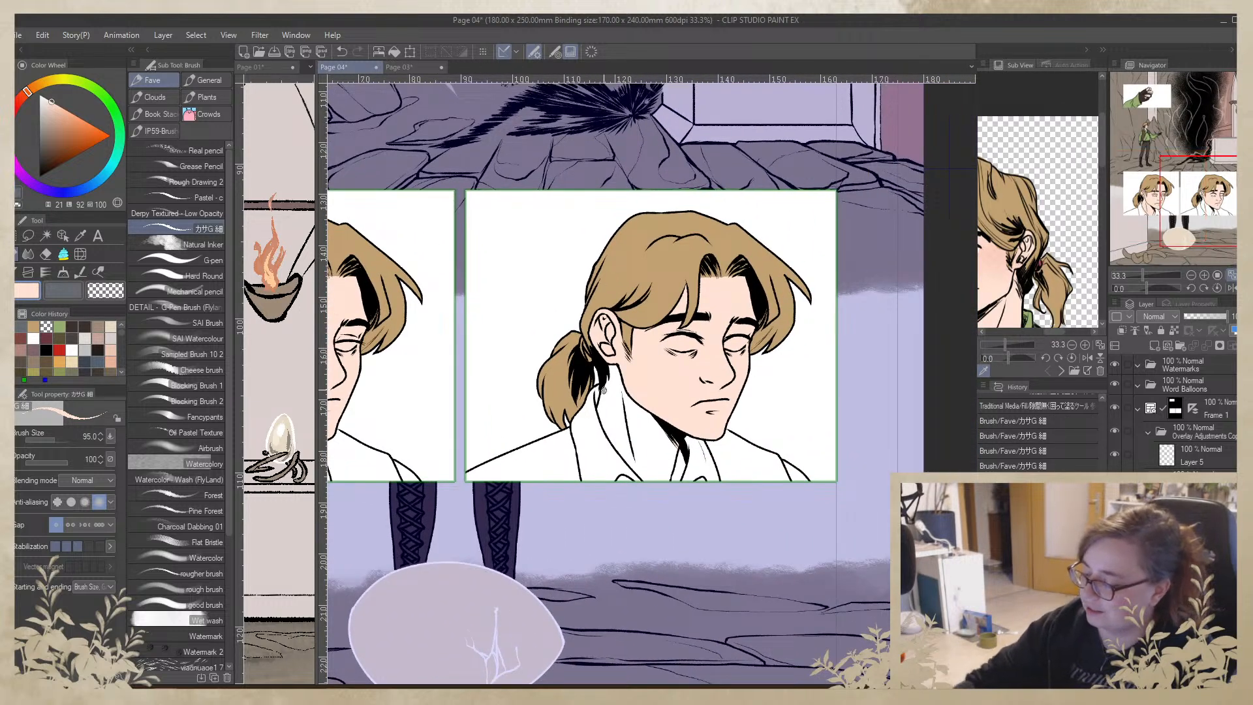
mouse_move(611, 371)
left_mouse_down()
mouse_move(600, 415)
mouse_move(616, 363)
mouse_move(606, 443)
mouse_move(629, 377)
mouse_move(630, 470)
mouse_move(653, 409)
mouse_move(642, 488)
mouse_move(667, 423)
mouse_move(650, 497)
mouse_move(682, 435)
mouse_move(671, 494)
mouse_move(678, 481)
mouse_move(676, 455)
left_mouse_up()
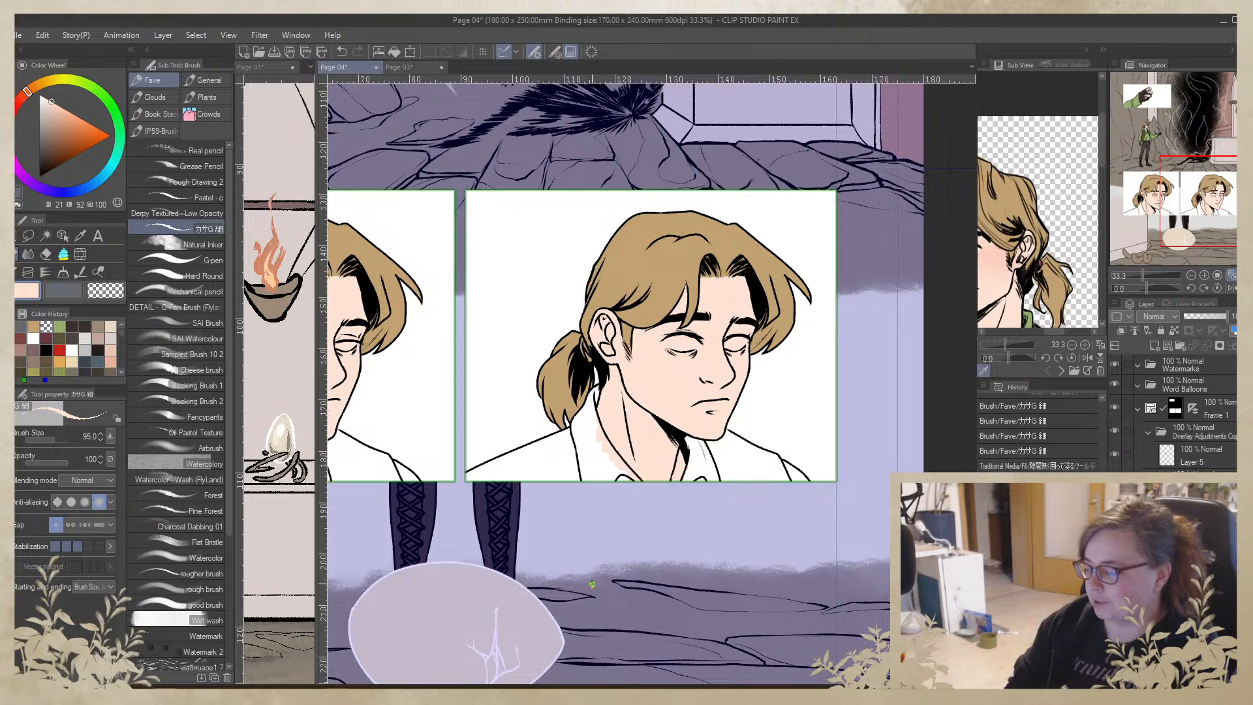
Sample the shirt green from the reference and paint the ponytail-side collar in the second face panel
left_click(1059, 252)
left_click_drag(1040, 309, 1067, 238)
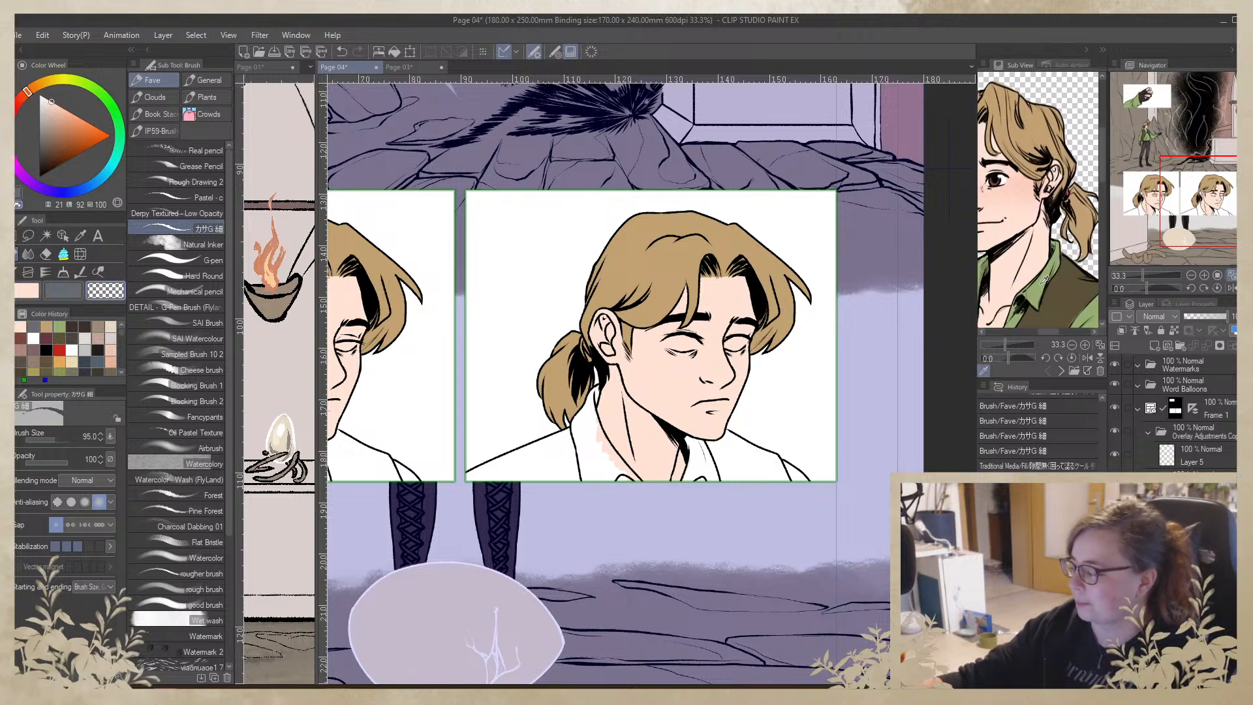
left_click(1041, 285)
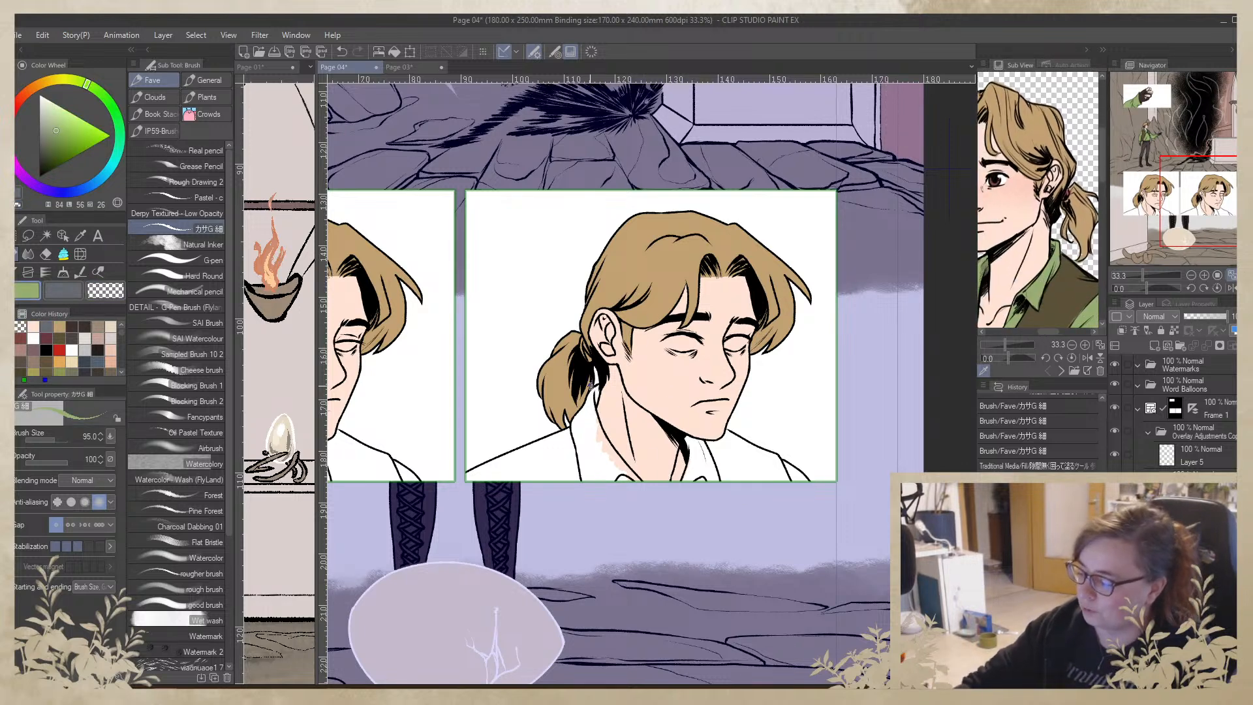
mouse_move(599, 388)
left_mouse_down()
mouse_move(589, 423)
mouse_move(602, 383)
mouse_move(577, 435)
mouse_move(598, 387)
mouse_move(572, 425)
mouse_move(592, 497)
mouse_move(581, 419)
mouse_move(595, 491)
mouse_move(588, 447)
mouse_move(609, 491)
mouse_move(588, 425)
left_mouse_up()
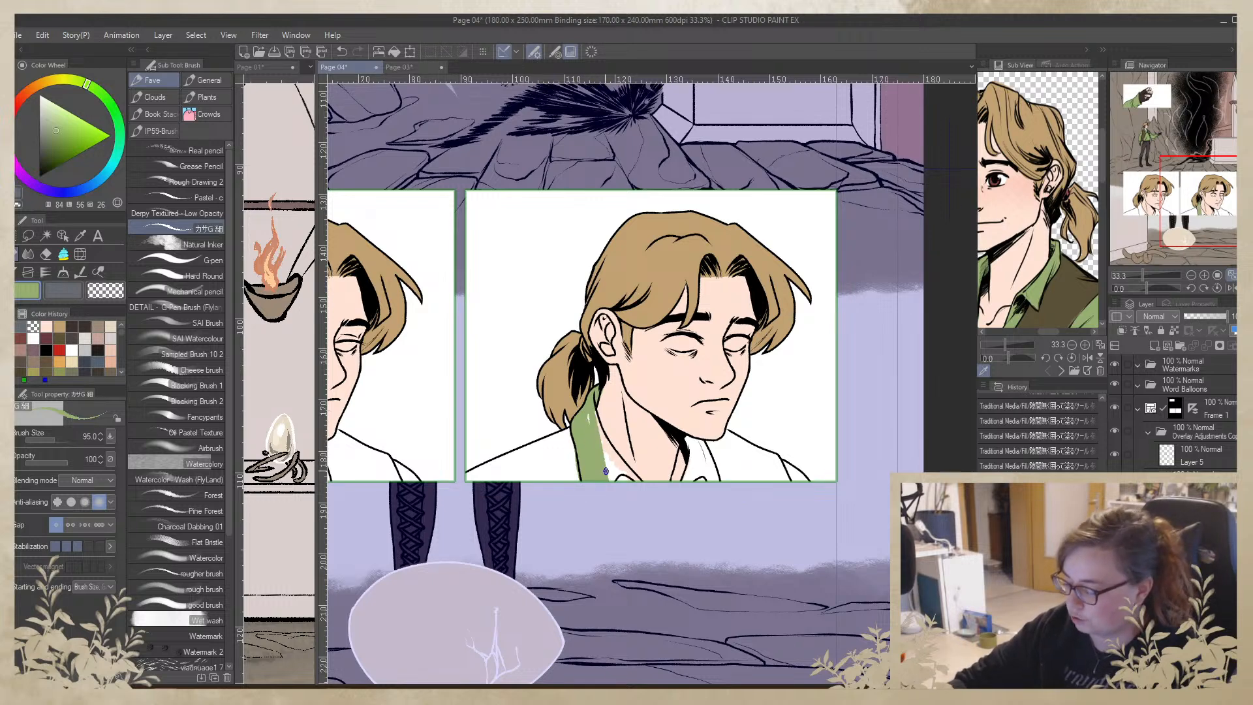
mouse_move(603, 473)
left_mouse_down()
mouse_move(601, 447)
mouse_move(637, 499)
mouse_move(625, 477)
mouse_move(641, 483)
mouse_move(590, 424)
mouse_move(625, 478)
mouse_move(590, 409)
left_mouse_up()
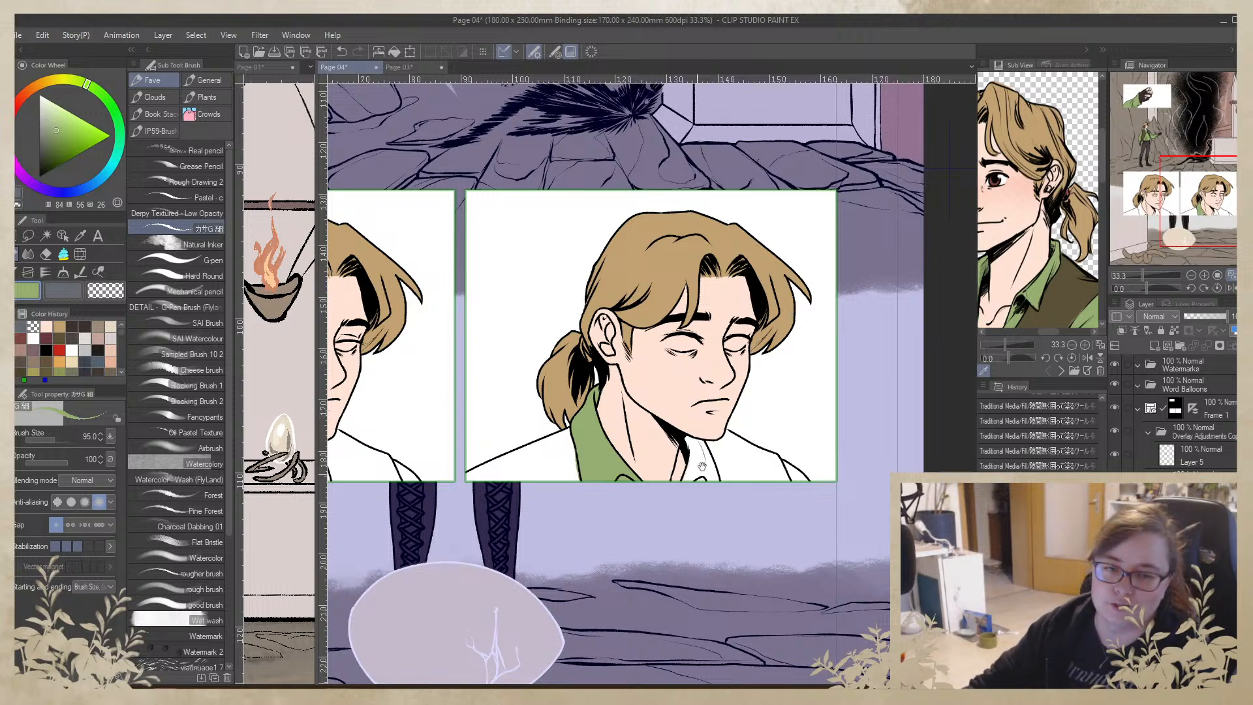
left_click_drag(781, 456, 799, 483)
key("ctrl+z")
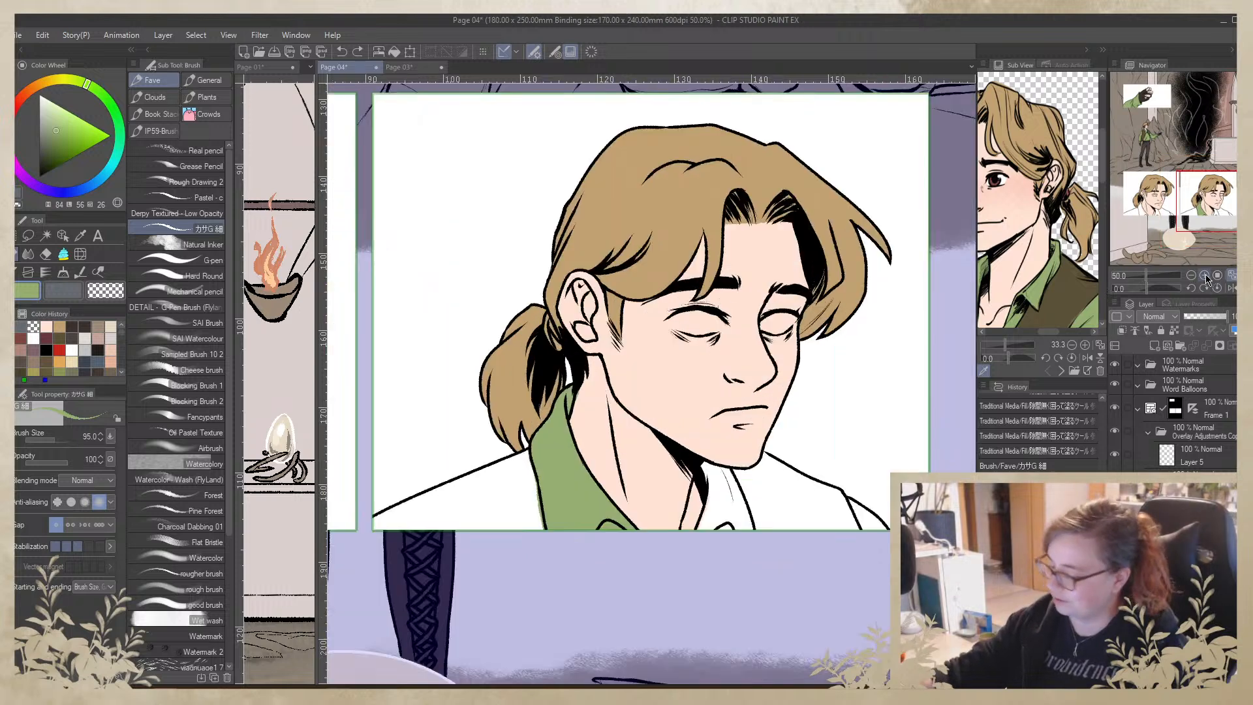
Touch up the collar edge with green and the adjoining neck with skin tone in the second face panel, using brush size 15.3
key("ctrl+plus")
key("ctrl+plus")
left_click(47, 439)
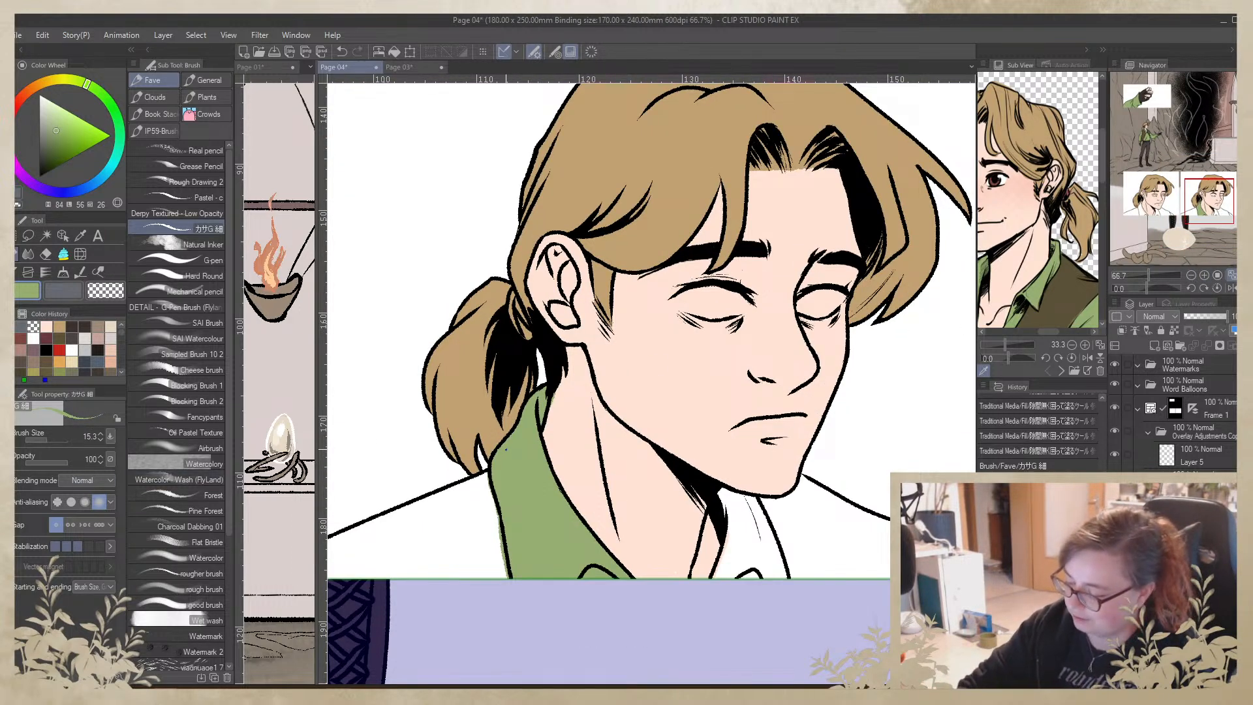
left_click_drag(510, 436, 542, 386)
left_click(560, 408, "alt")
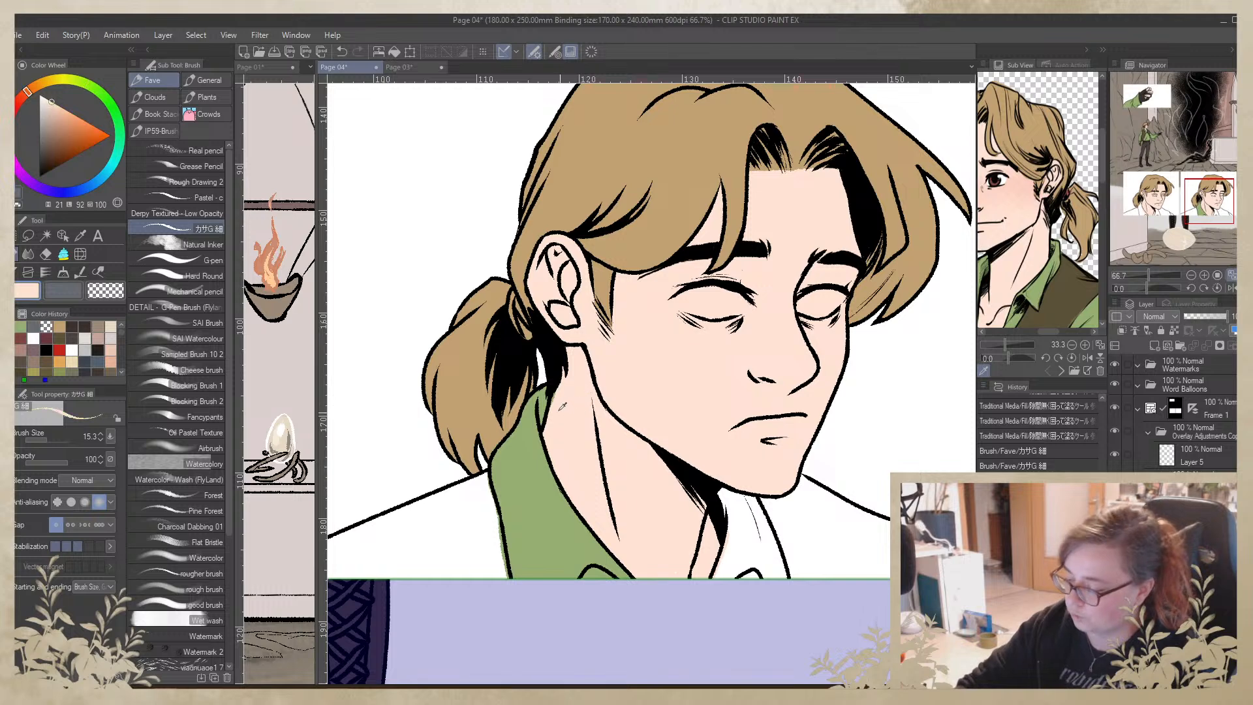
left_click_drag(545, 411, 547, 428)
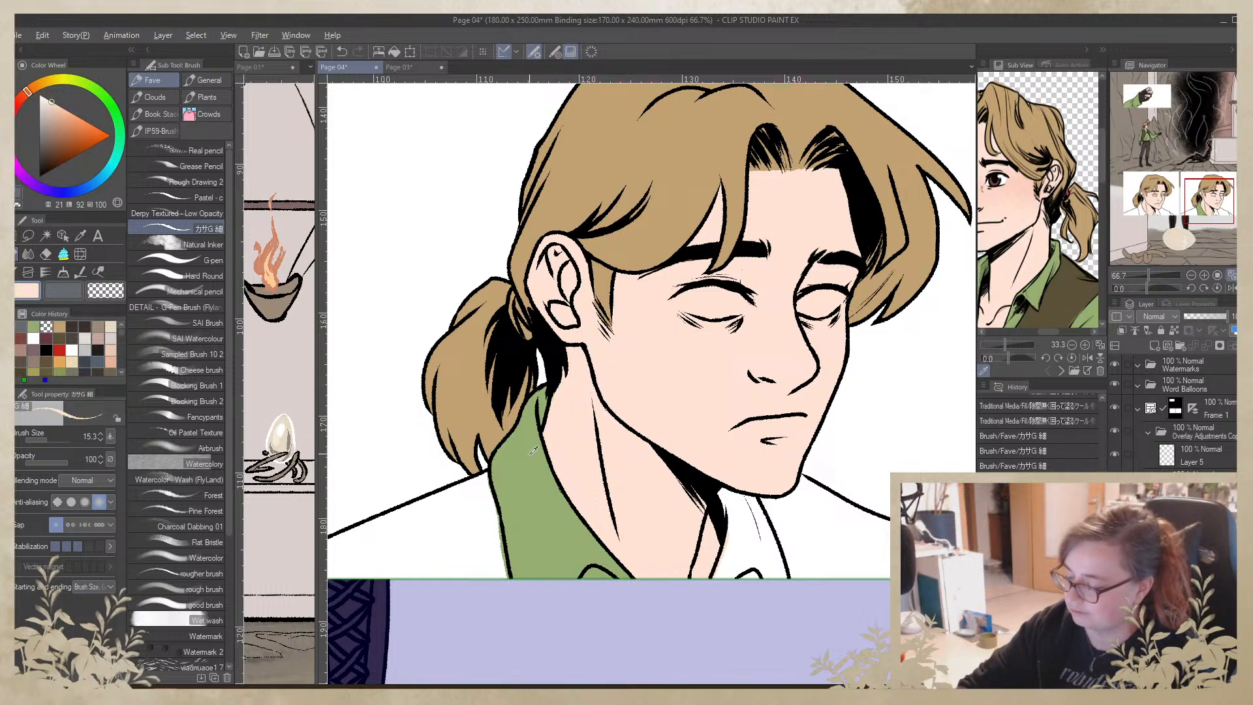
Sample the collar green and paint the far collar and far sleeve in the second face panel at brush size 60.1
left_click(538, 455, "alt")
left_click_drag(816, 596, 555, 545)
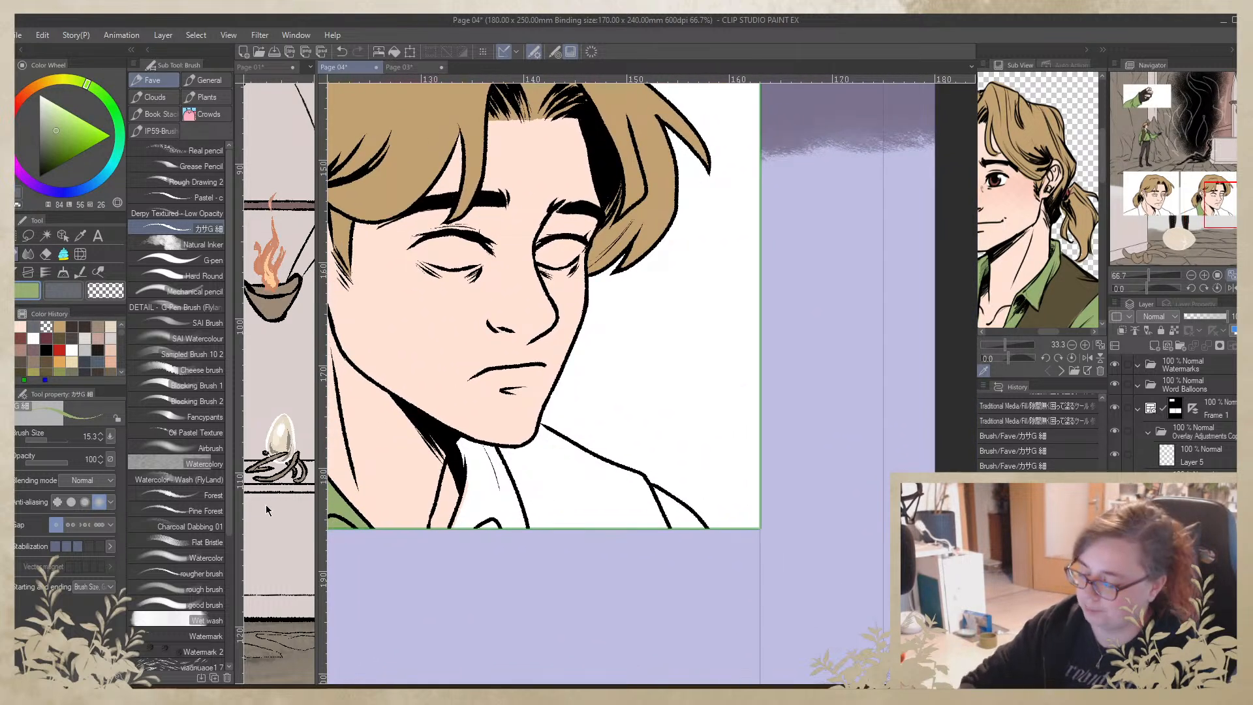
left_click_drag(58, 441, 95, 442)
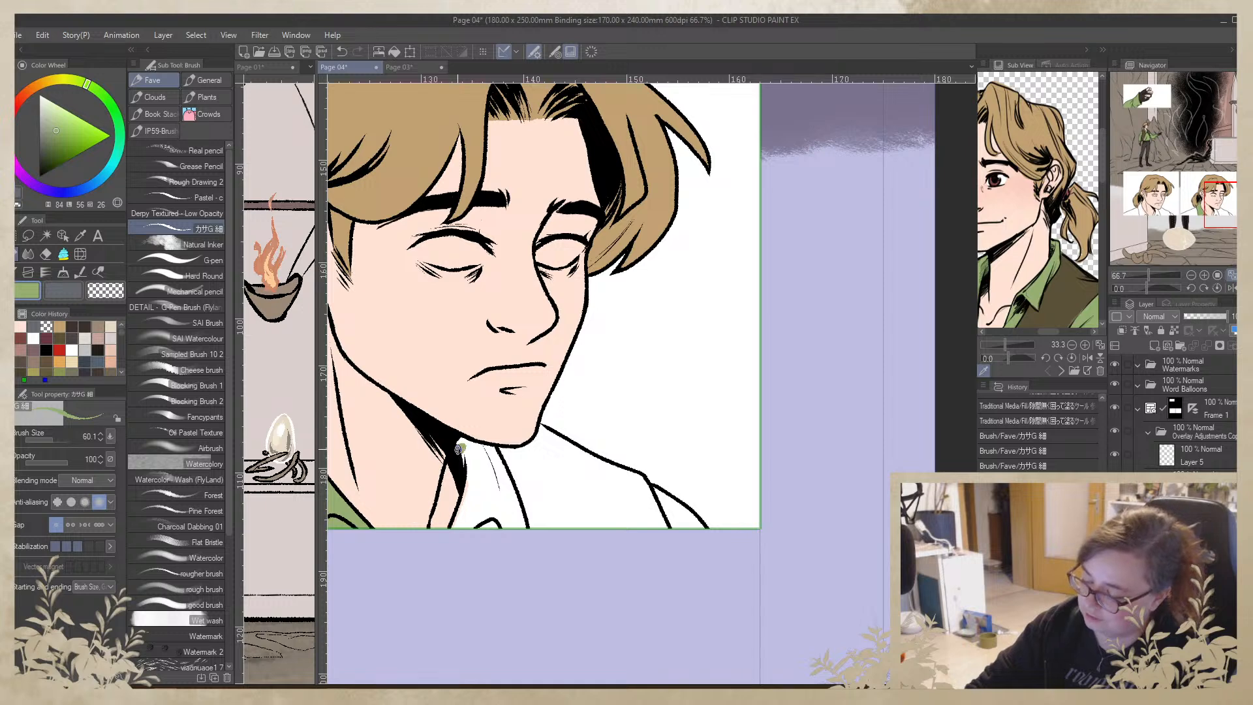
mouse_move(459, 449)
left_mouse_down()
mouse_move(500, 451)
mouse_move(479, 449)
mouse_move(467, 475)
mouse_move(462, 452)
mouse_move(458, 539)
mouse_move(531, 510)
mouse_move(527, 532)
mouse_move(497, 457)
mouse_move(504, 507)
mouse_move(493, 462)
mouse_move(486, 470)
left_mouse_up()
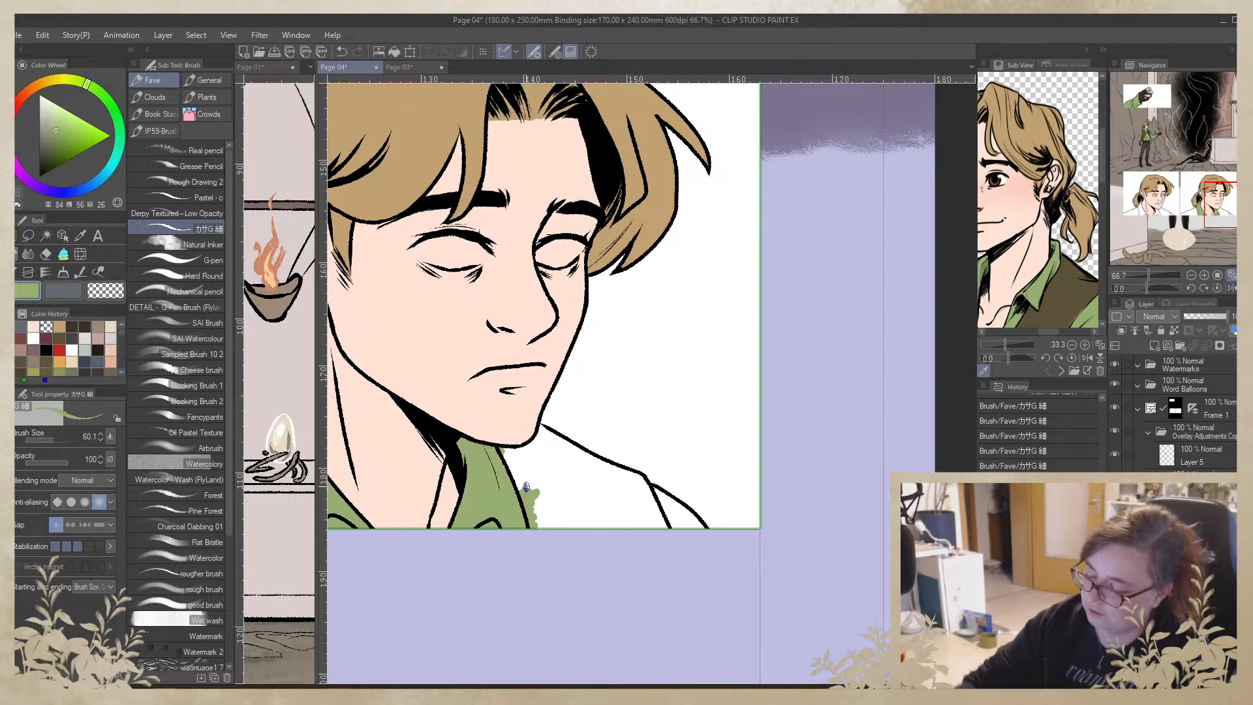
mouse_move(661, 509)
left_mouse_down()
mouse_move(648, 487)
mouse_move(696, 530)
mouse_move(674, 512)
mouse_move(671, 523)
mouse_move(709, 543)
left_mouse_up()
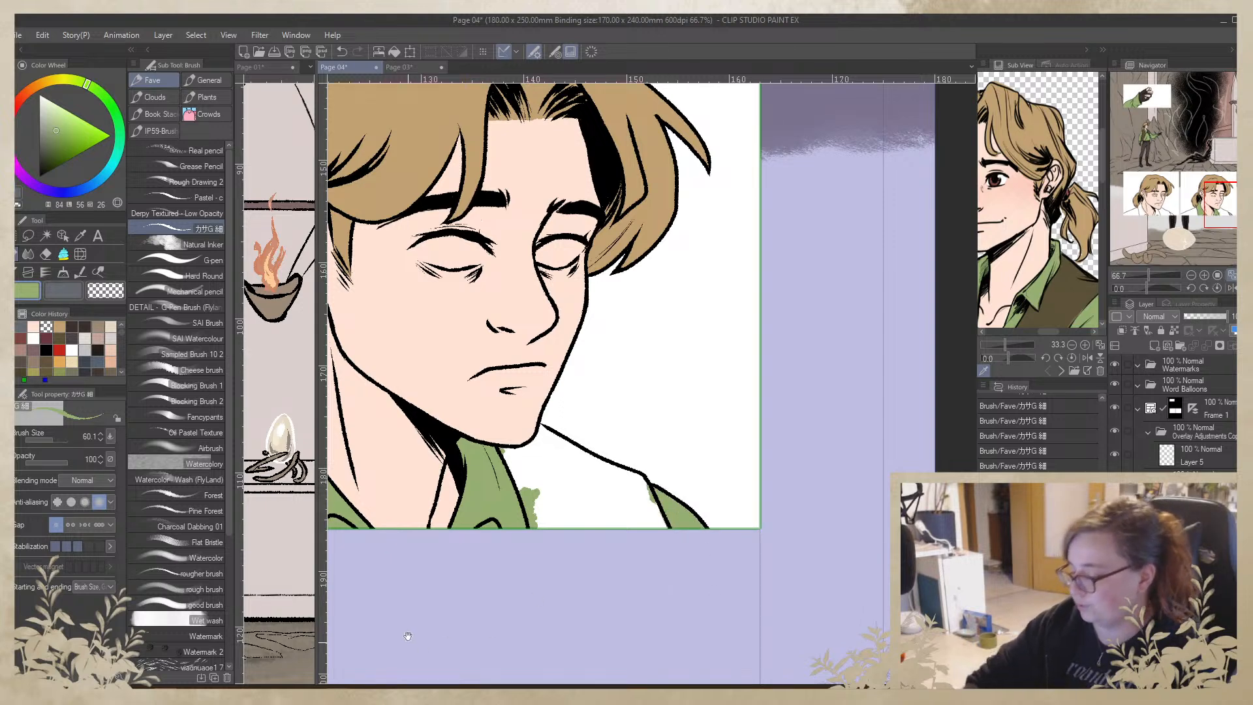
Paint the far sleeve and the collar under the chin in the first face panel with the same green
left_click_drag(408, 631, 980, 593)
left_click_drag(455, 458, 476, 500)
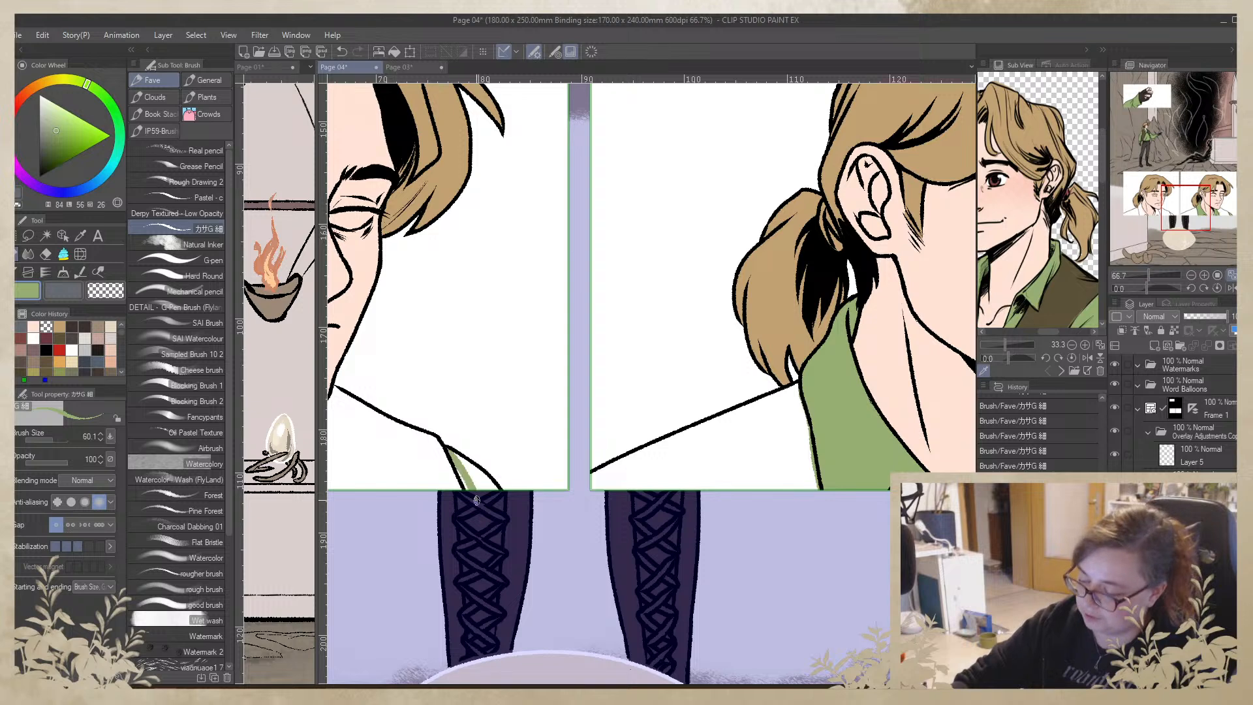
mouse_move(450, 455)
left_mouse_down()
mouse_move(487, 490)
mouse_move(494, 483)
mouse_move(497, 507)
mouse_move(803, 534)
left_mouse_up()
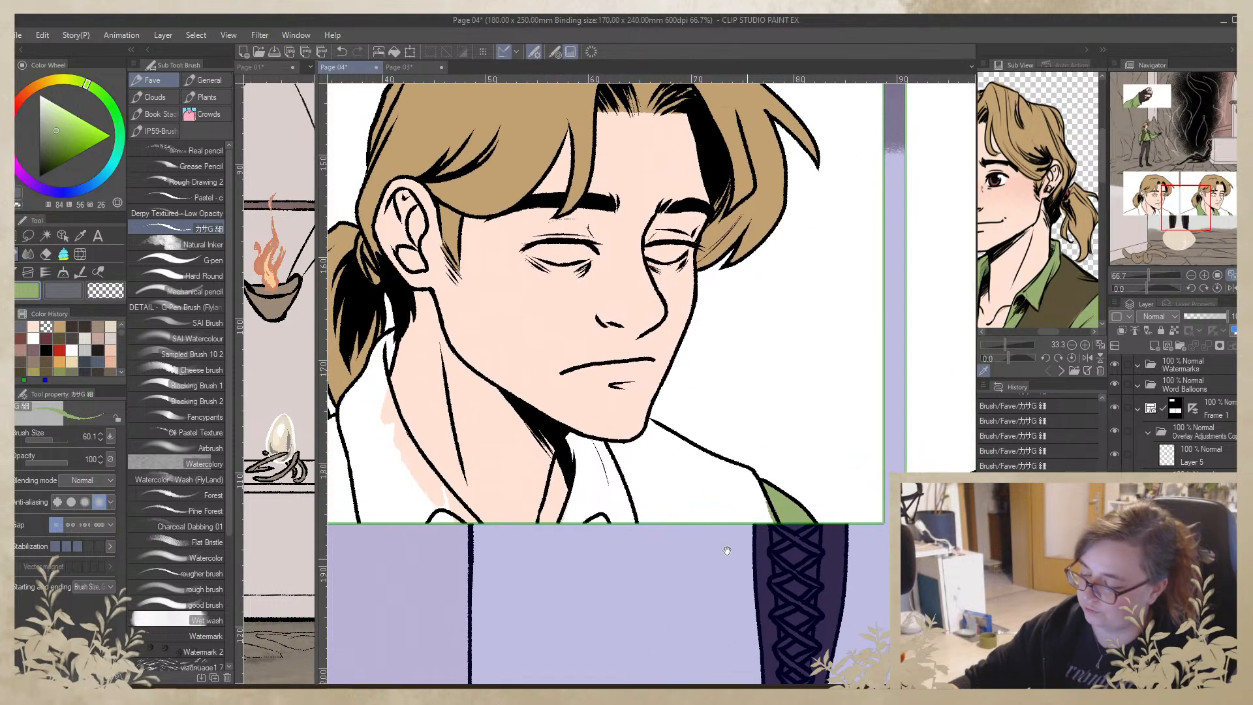
mouse_move(572, 438)
left_mouse_down()
mouse_move(610, 448)
mouse_move(577, 442)
mouse_move(607, 447)
mouse_move(595, 446)
mouse_move(631, 520)
mouse_move(612, 451)
mouse_move(631, 529)
mouse_move(607, 460)
mouse_move(618, 532)
mouse_move(593, 460)
mouse_move(601, 523)
mouse_move(589, 457)
mouse_move(606, 522)
mouse_move(610, 465)
mouse_move(595, 481)
mouse_move(569, 449)
mouse_move(581, 493)
mouse_move(576, 459)
mouse_move(588, 469)
mouse_move(566, 532)
mouse_move(573, 500)
mouse_move(566, 510)
mouse_move(582, 479)
mouse_move(574, 537)
left_mouse_up()
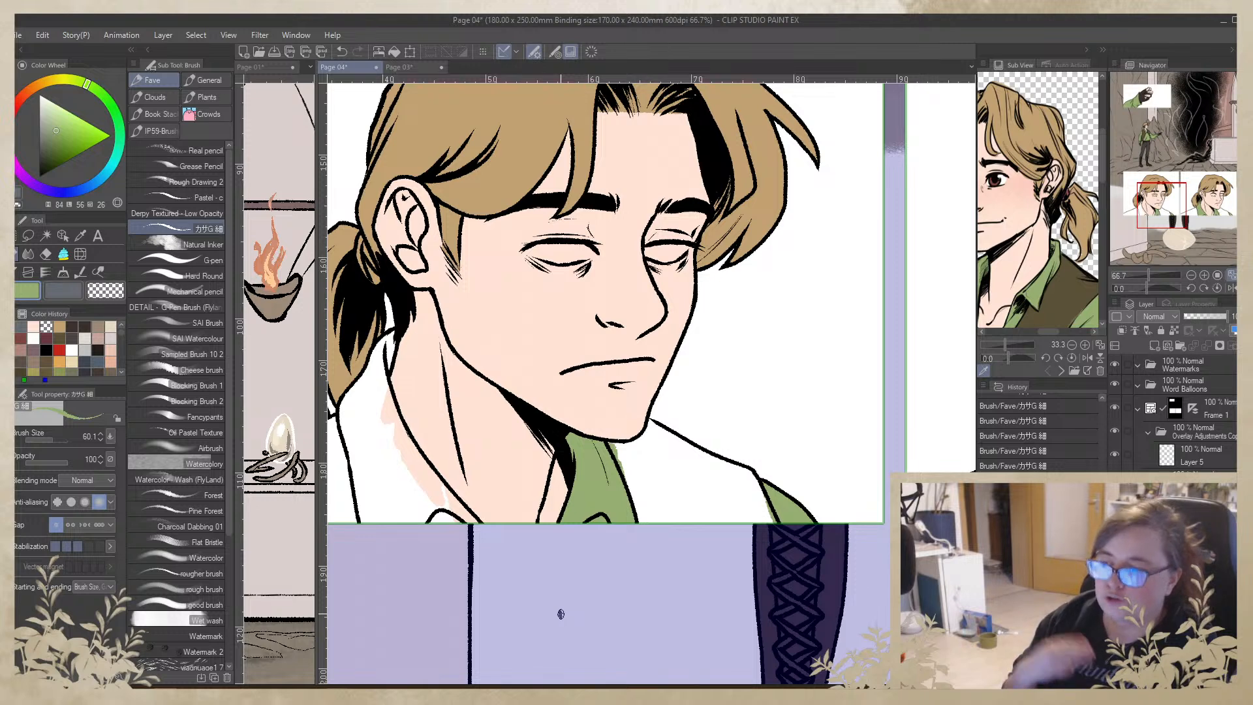
Paint the ponytail-side collar green in the first face panel and sample the skin and hair colours for its edges
mouse_move(391, 357)
left_mouse_down()
mouse_move(392, 340)
mouse_move(380, 394)
left_mouse_up()
mouse_move(392, 336)
left_mouse_down()
mouse_move(340, 416)
mouse_move(362, 532)
mouse_move(355, 483)
mouse_move(384, 532)
mouse_move(375, 470)
mouse_move(382, 524)
mouse_move(414, 522)
mouse_move(421, 486)
mouse_move(468, 528)
mouse_move(385, 408)
left_mouse_up()
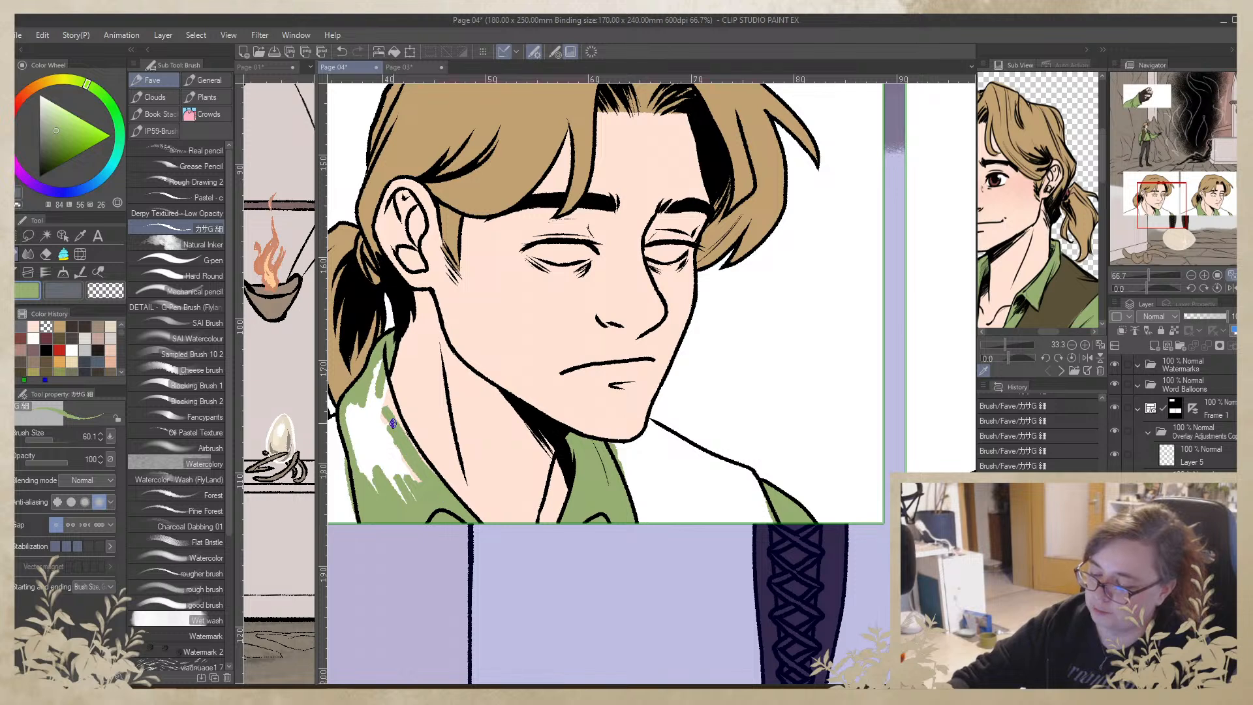
mouse_move(429, 466)
left_mouse_down()
mouse_move(384, 383)
mouse_move(388, 405)
mouse_move(390, 352)
mouse_move(381, 414)
mouse_move(375, 376)
mouse_move(427, 485)
mouse_move(372, 395)
mouse_move(412, 481)
mouse_move(397, 465)
mouse_move(364, 408)
left_mouse_up()
mouse_move(352, 450)
left_mouse_down()
mouse_move(347, 406)
mouse_move(375, 500)
mouse_move(359, 442)
mouse_move(379, 478)
mouse_move(368, 413)
mouse_move(378, 458)
mouse_move(381, 387)
left_mouse_up()
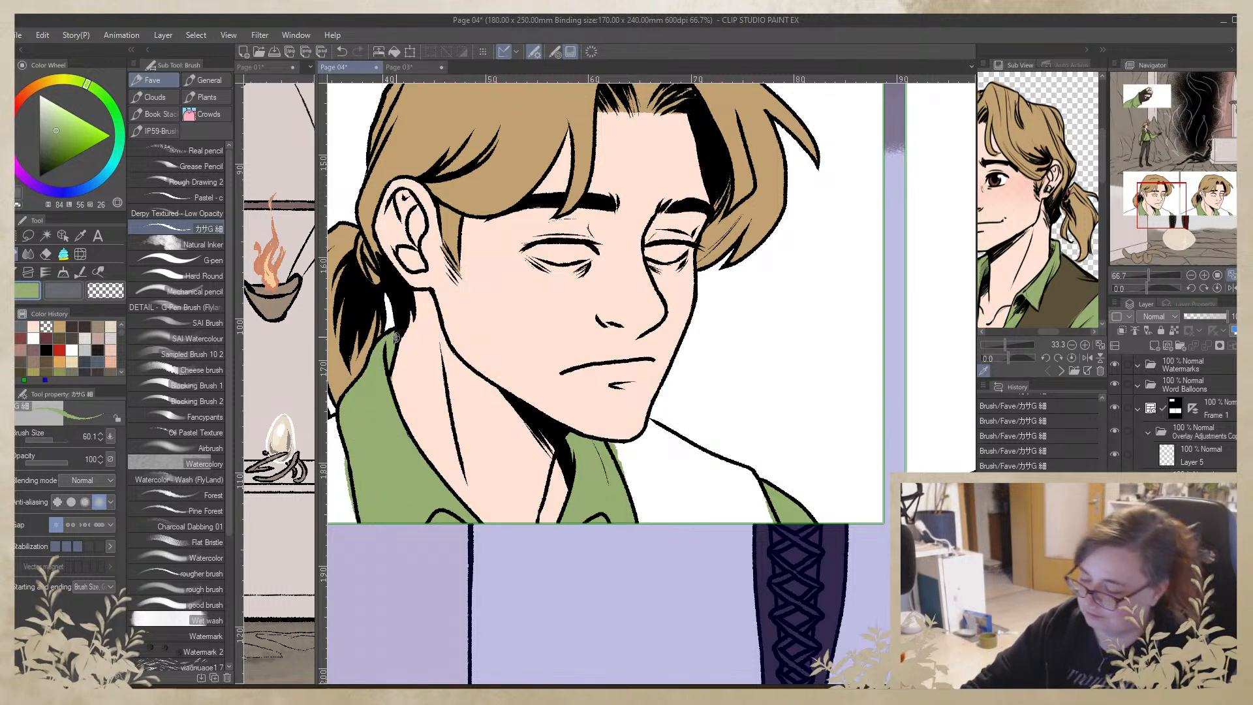
left_click(403, 373, "alt")
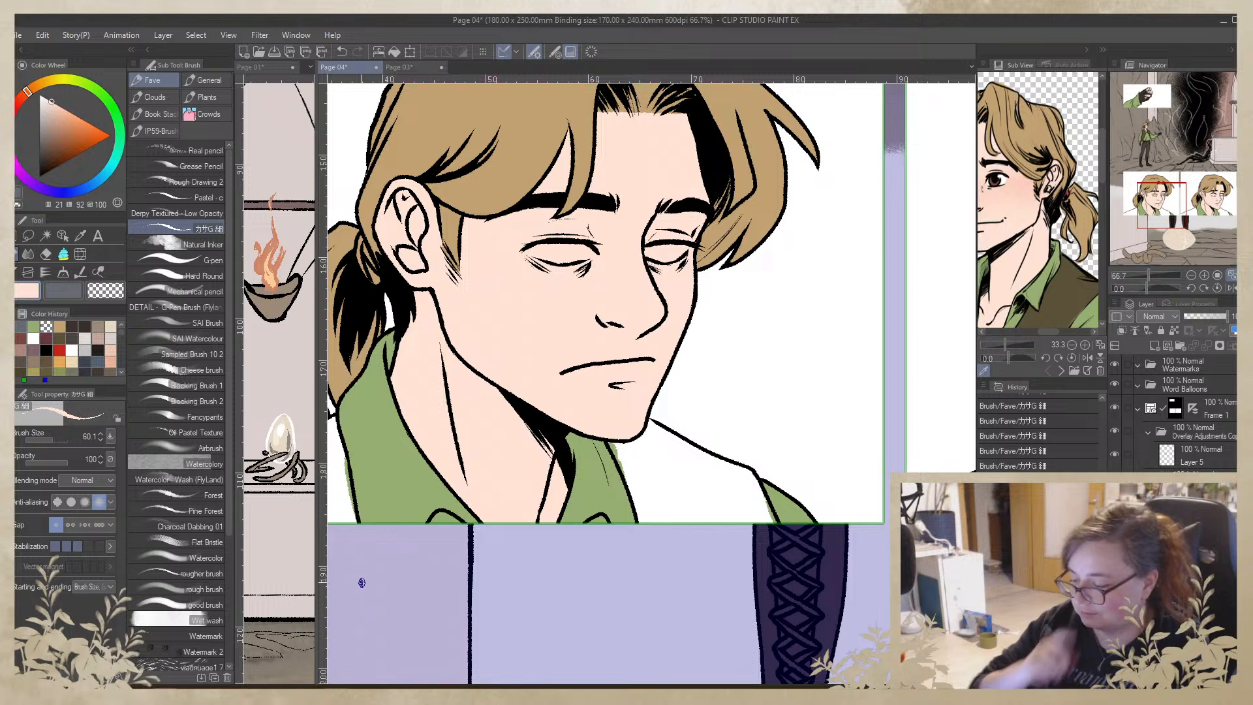
left_click(365, 356, "alt")
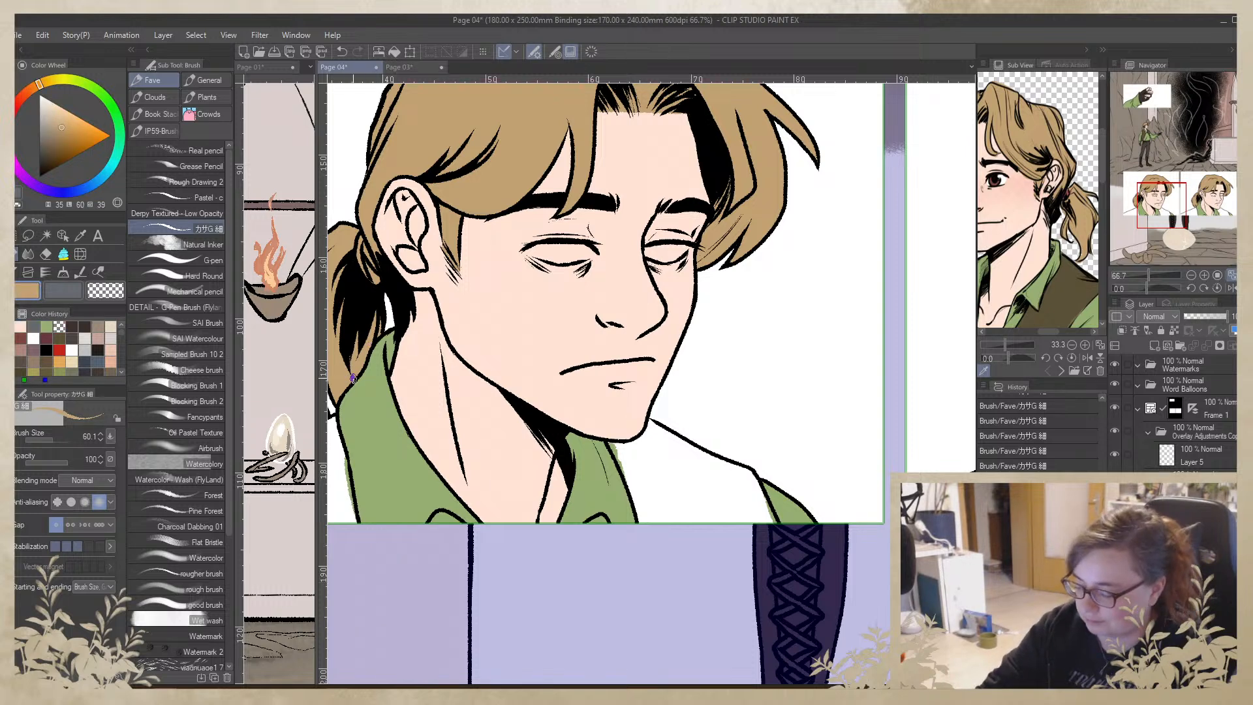
Sample the dark brown vest colour from the reference and lasso-fill the ponytail-side shoulder in the first face panel
left_click_drag(725, 483, 939, 447)
left_click(1068, 290)
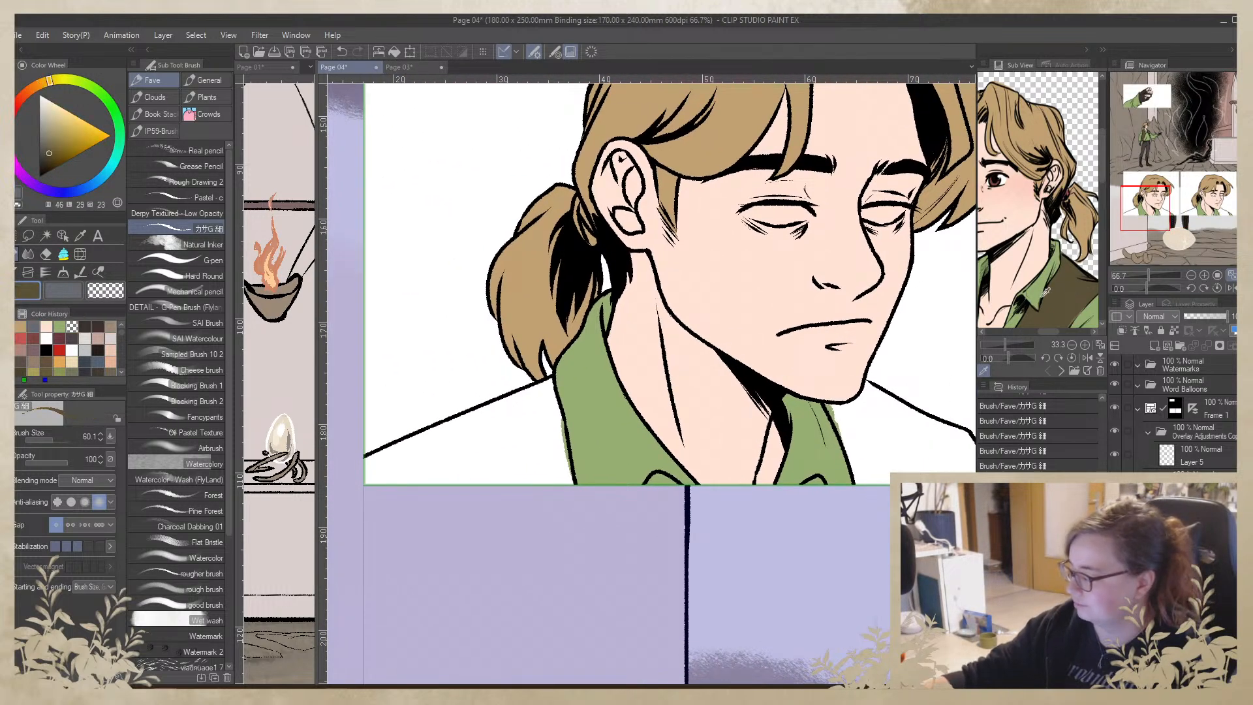
left_click(63, 253)
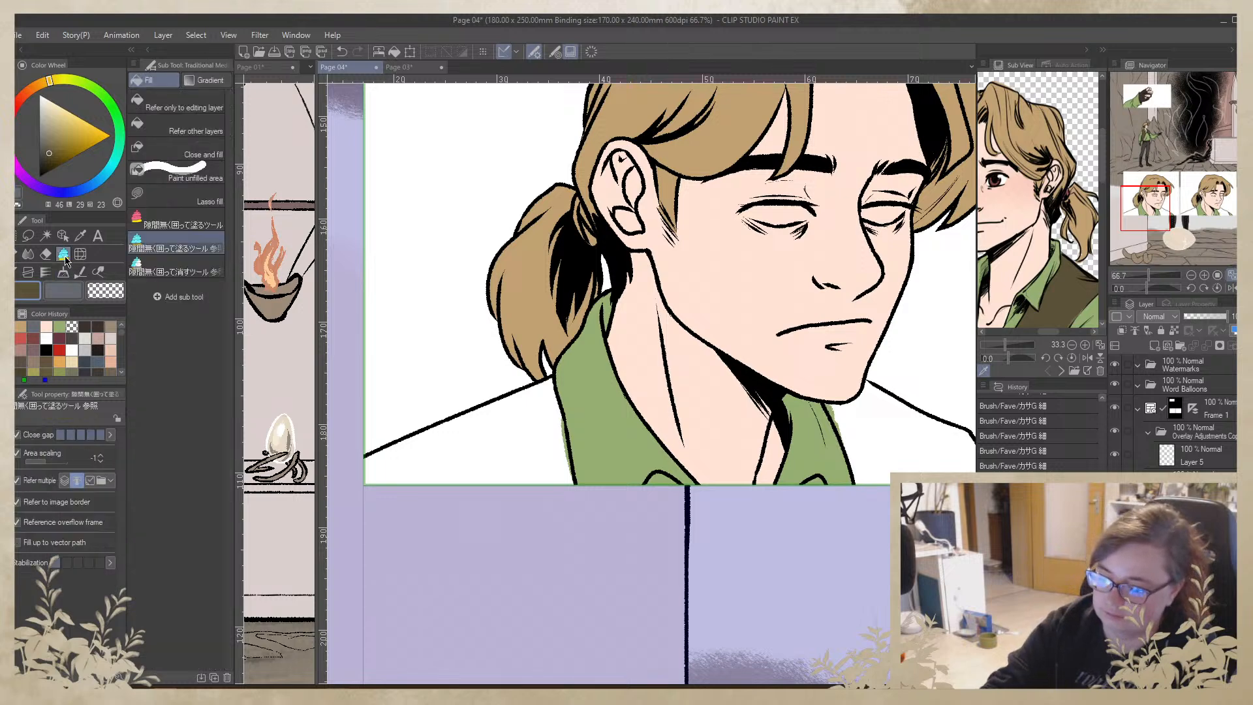
left_click(196, 224)
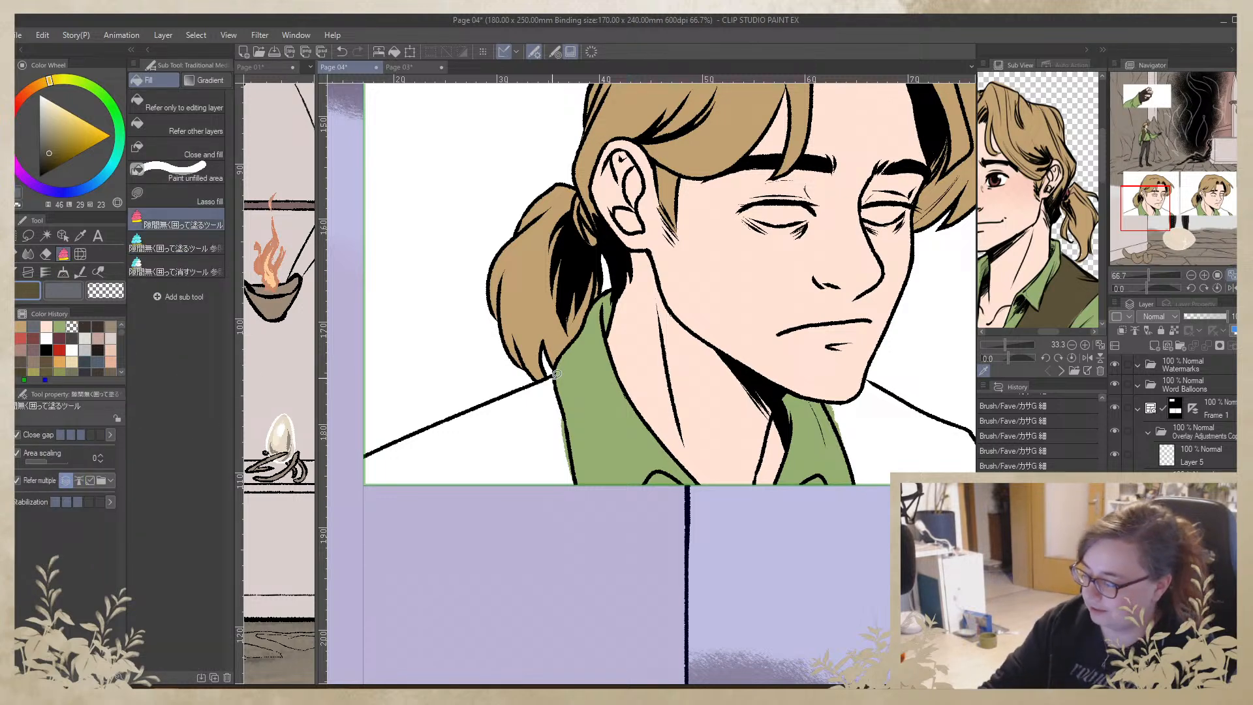
mouse_move(555, 370)
left_mouse_down()
mouse_move(499, 397)
mouse_move(519, 569)
mouse_move(577, 488)
left_mouse_up()
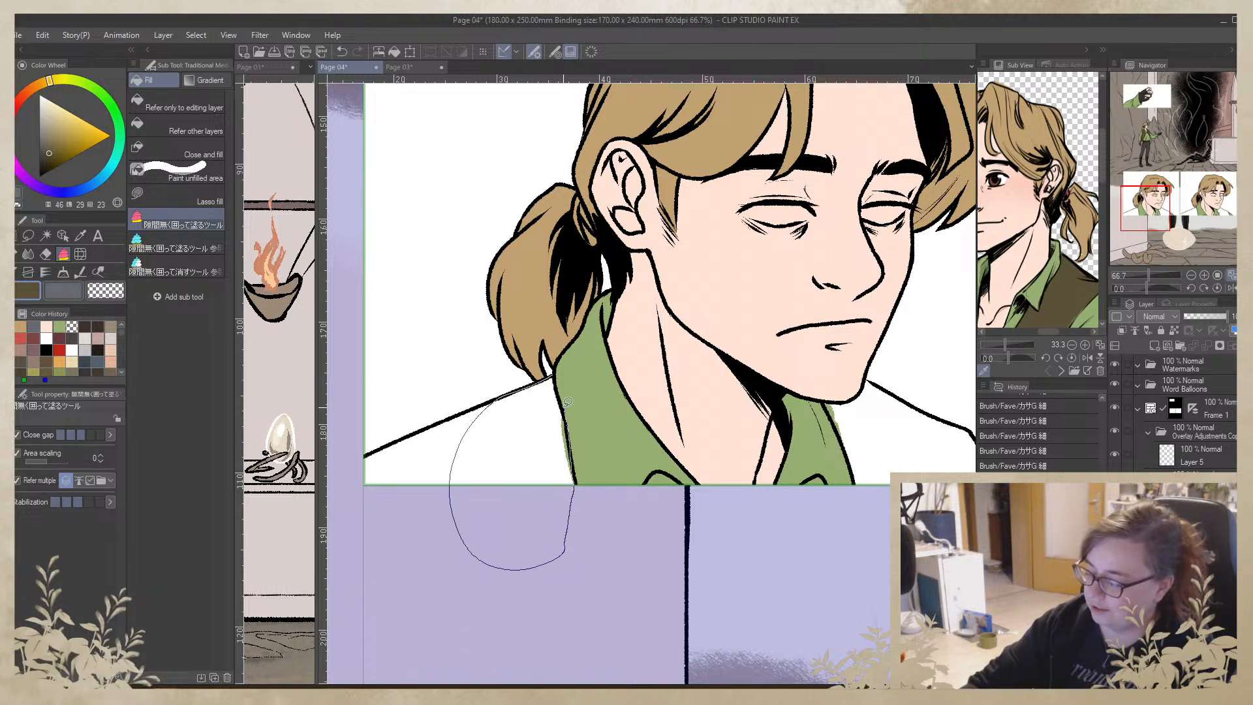
left_click_drag(568, 401, 560, 384)
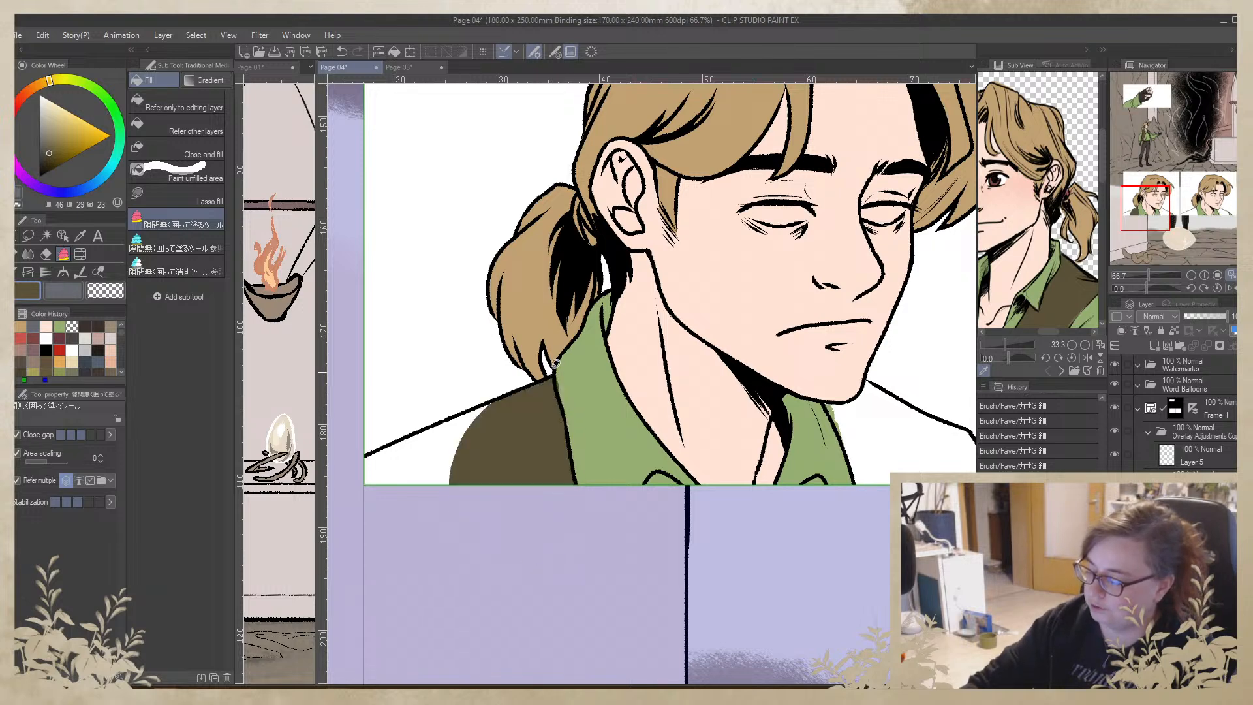
left_click(489, 412, "alt")
mouse_move(498, 400)
left_mouse_down()
mouse_move(353, 463)
mouse_move(428, 509)
mouse_move(505, 441)
left_mouse_up()
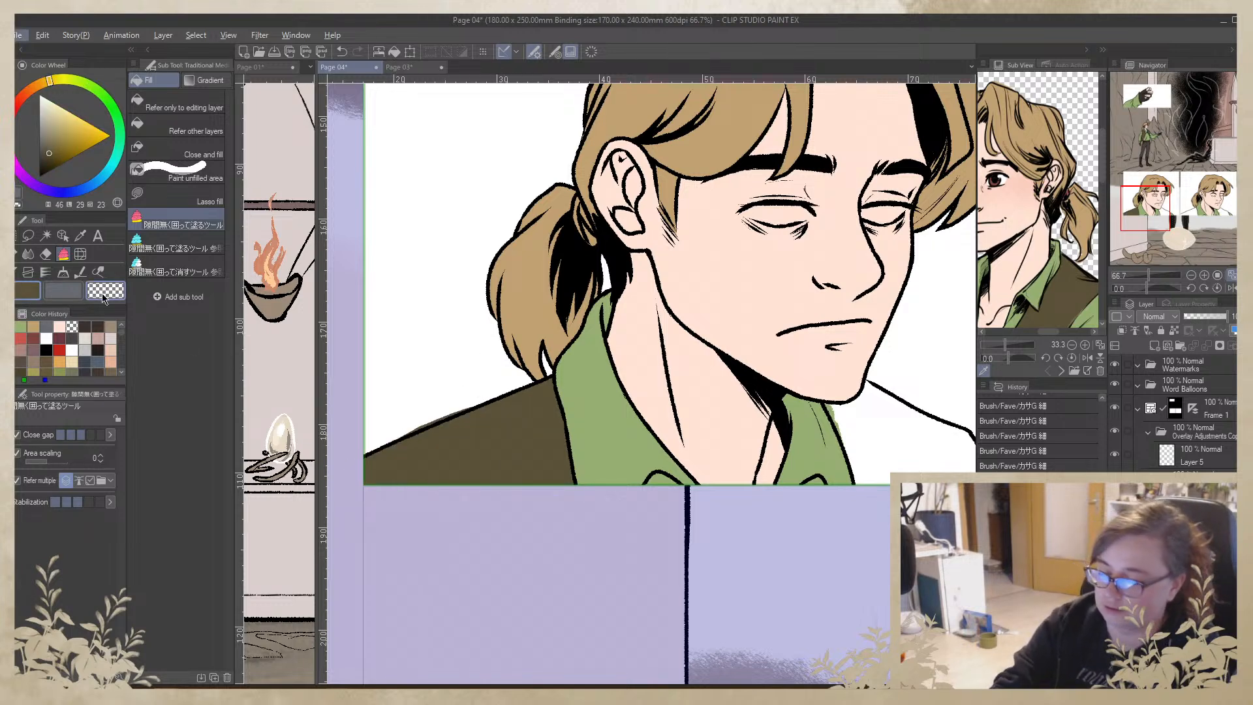
Brush away the brown overflow above the shoulder line in the first face panel with transparent colour
key("b")
left_click_drag(456, 410, 386, 440)
left_click_drag(471, 402, 373, 444)
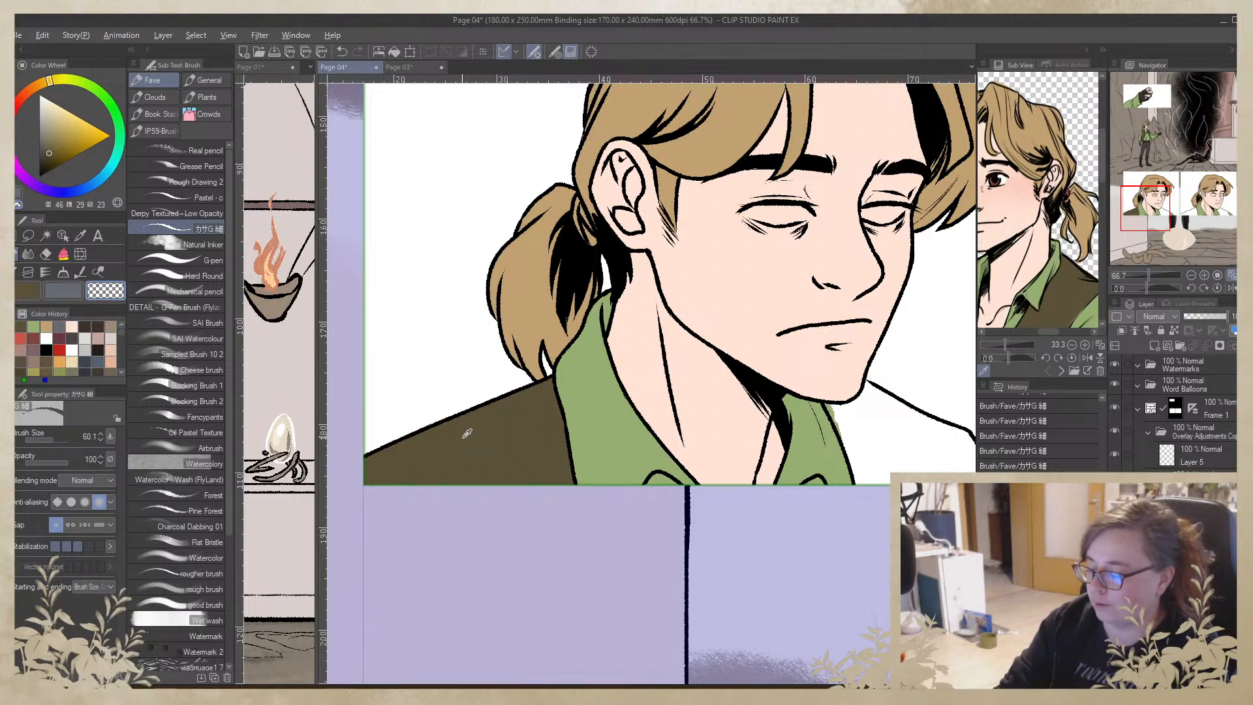
Resample the vest brown and lasso-fill the far shoulder between the sleeve, chin and collar in the first face panel
left_click(464, 437, "alt")
left_click_drag(843, 524, 561, 481)
key("g")
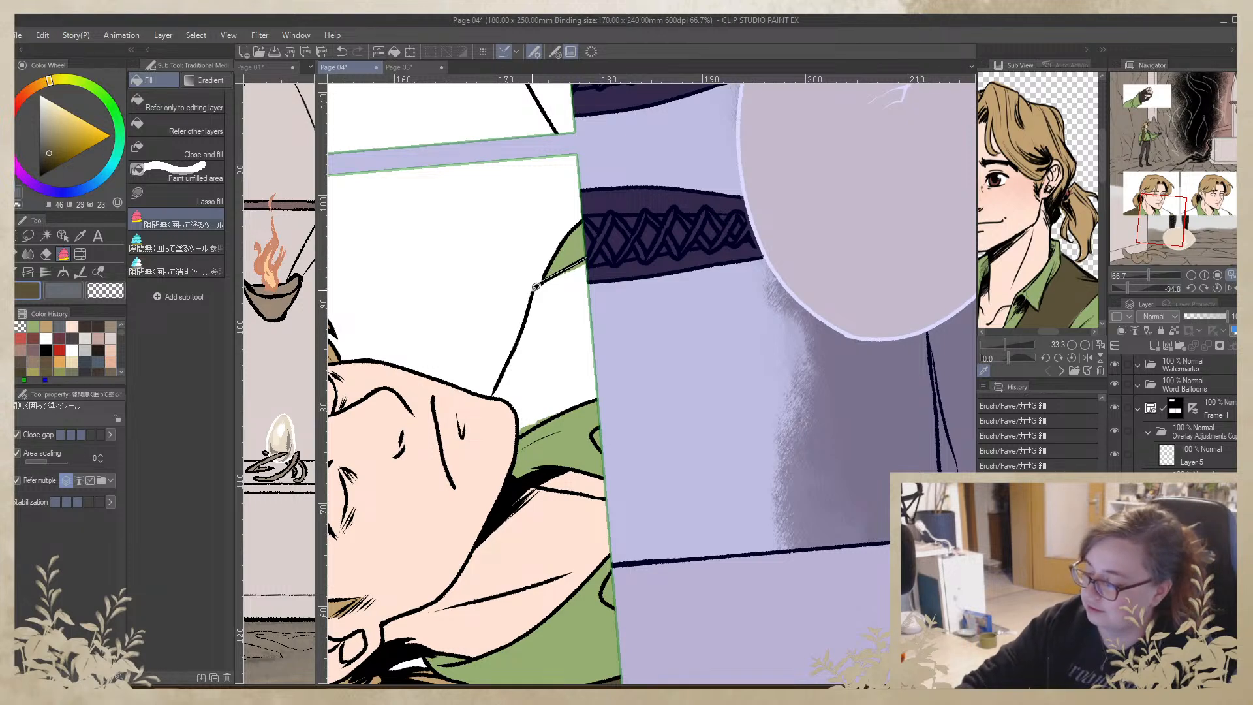
mouse_move(529, 309)
left_mouse_down()
mouse_move(526, 358)
mouse_move(615, 274)
left_mouse_up()
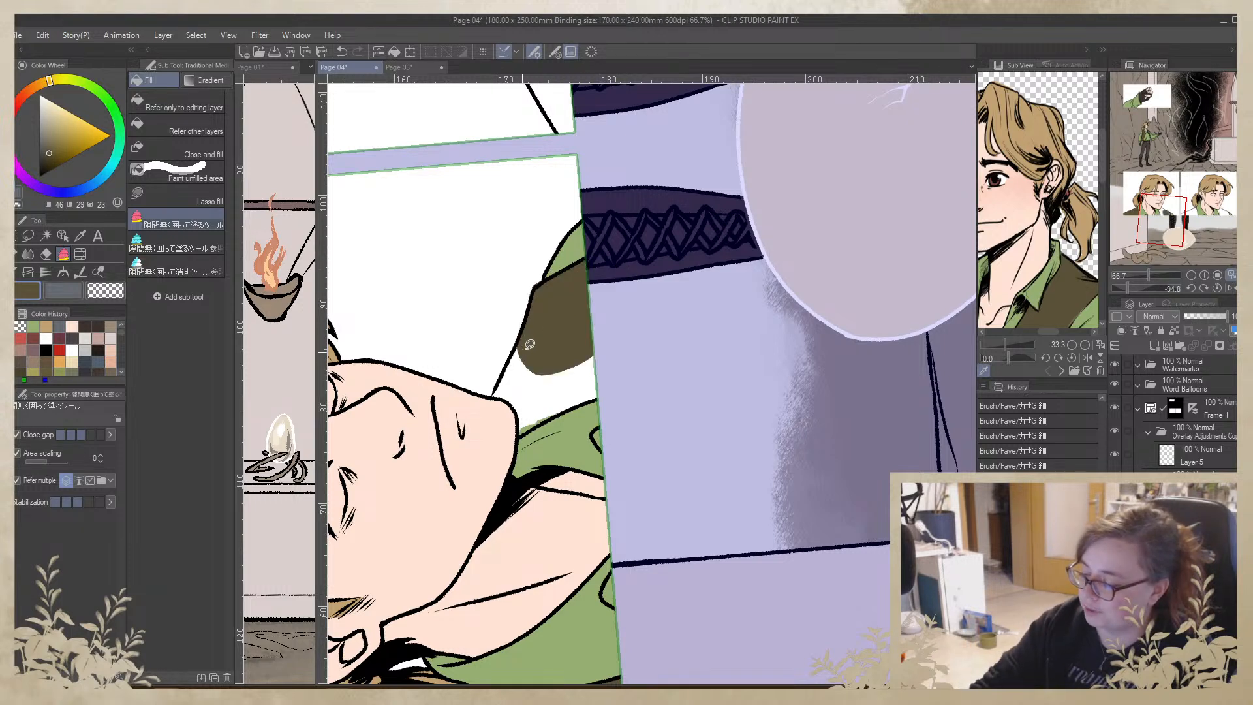
mouse_move(510, 397)
left_mouse_down()
mouse_move(561, 337)
mouse_move(538, 336)
left_mouse_up()
left_click_drag(496, 395, 551, 327)
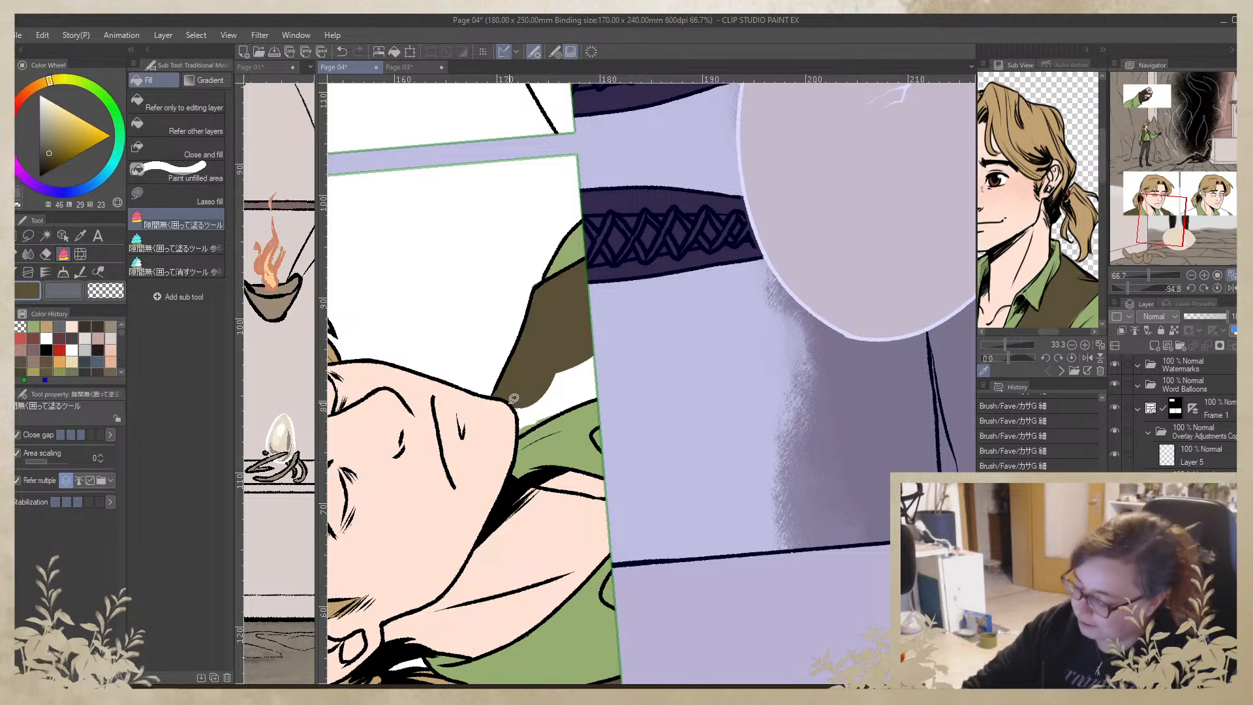
mouse_move(526, 433)
left_mouse_down()
mouse_move(612, 364)
mouse_move(563, 336)
left_mouse_up()
mouse_move(553, 411)
left_mouse_down()
mouse_move(584, 399)
mouse_move(564, 376)
mouse_move(561, 386)
mouse_move(584, 383)
left_mouse_up()
Touch up the collar and chin edges beside the vest with sampled green and skin tone, and resample the vest brown
left_click(562, 422, "alt")
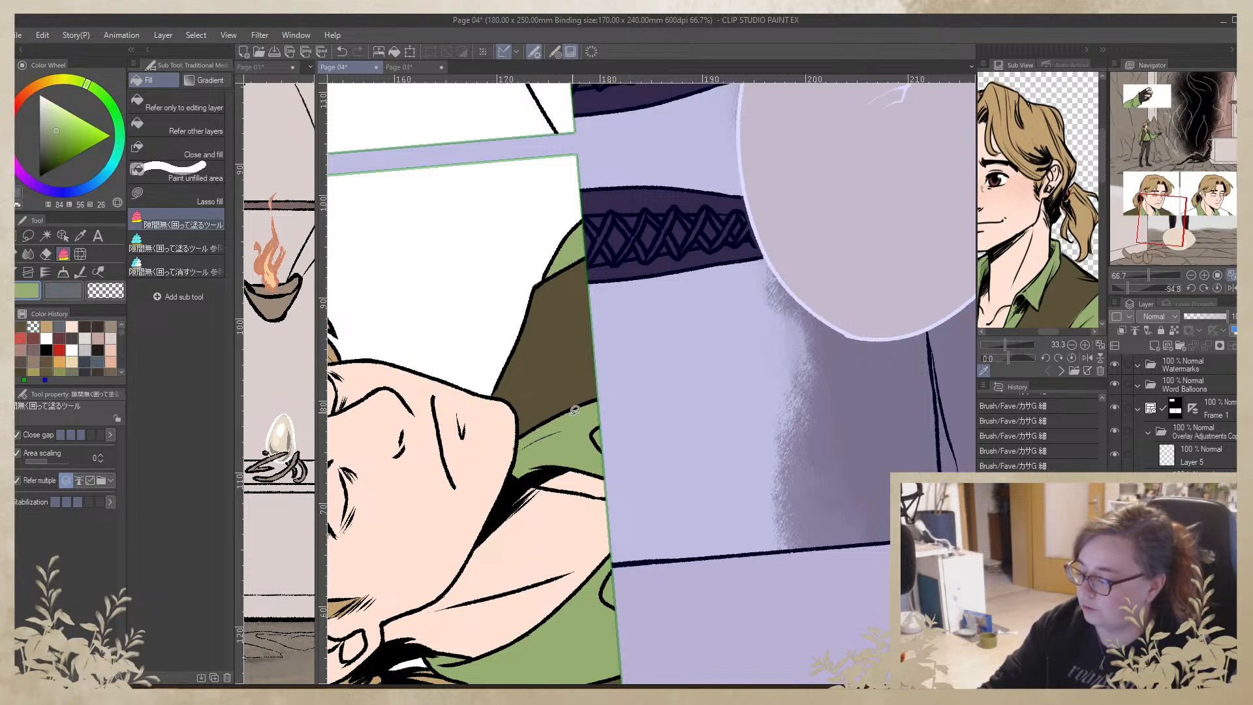
left_click(511, 439, "alt")
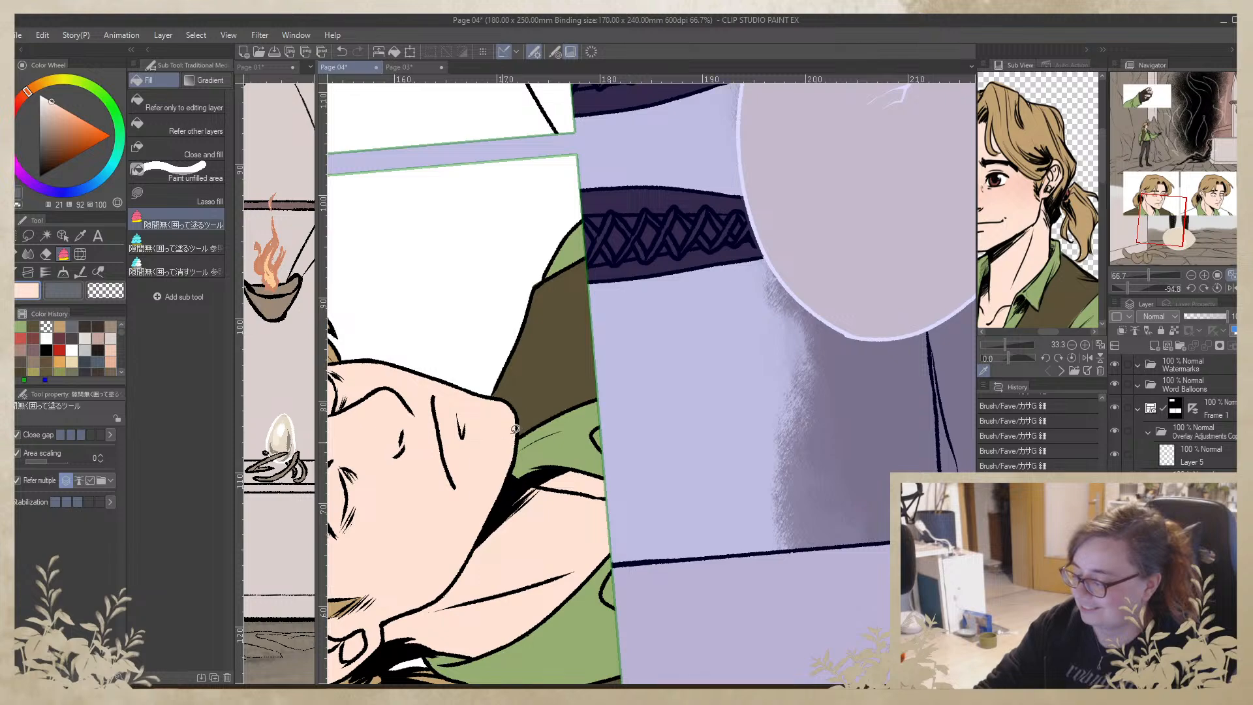
left_click_drag(531, 438, 546, 499)
left_click(531, 294, "alt")
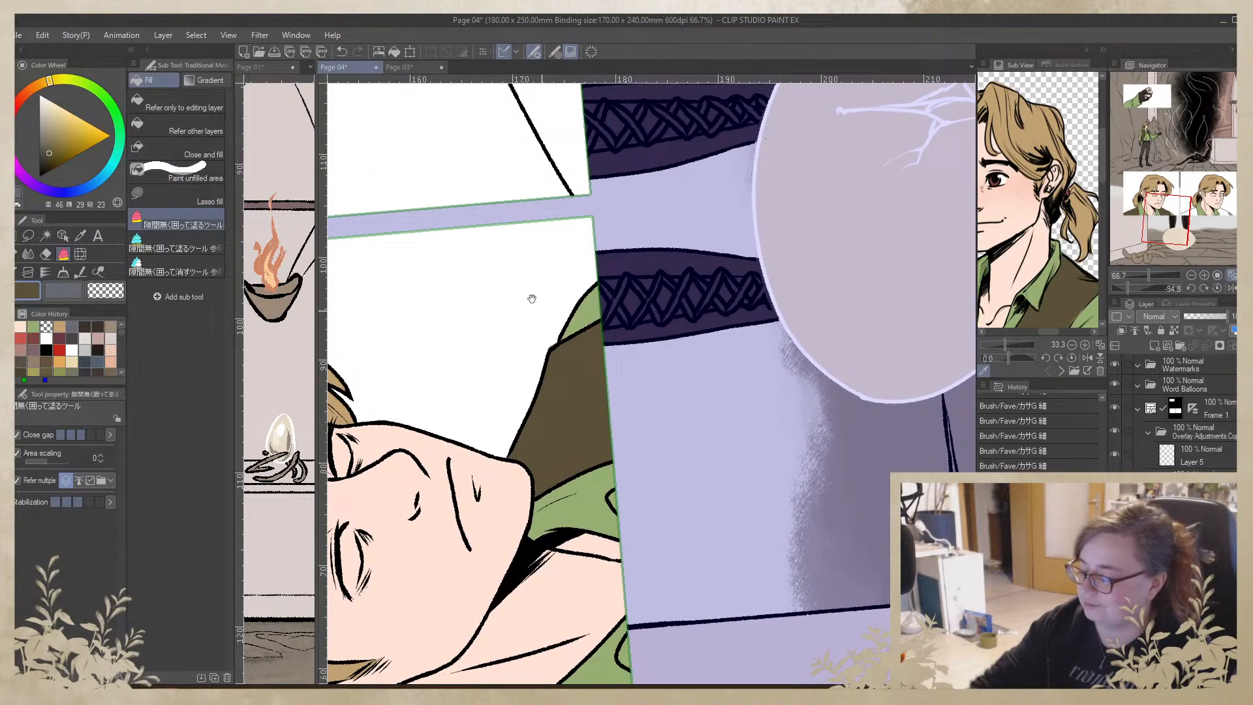
Lasso-fill the ponytail-side shoulder in the second face panel with vest brown and clear the overflow with transparent colour
mouse_move(531, 294)
left_mouse_down()
mouse_move(545, 576)
mouse_move(643, 424)
mouse_move(672, 302)
mouse_move(665, 344)
mouse_move(701, 368)
mouse_move(576, 355)
left_mouse_up()
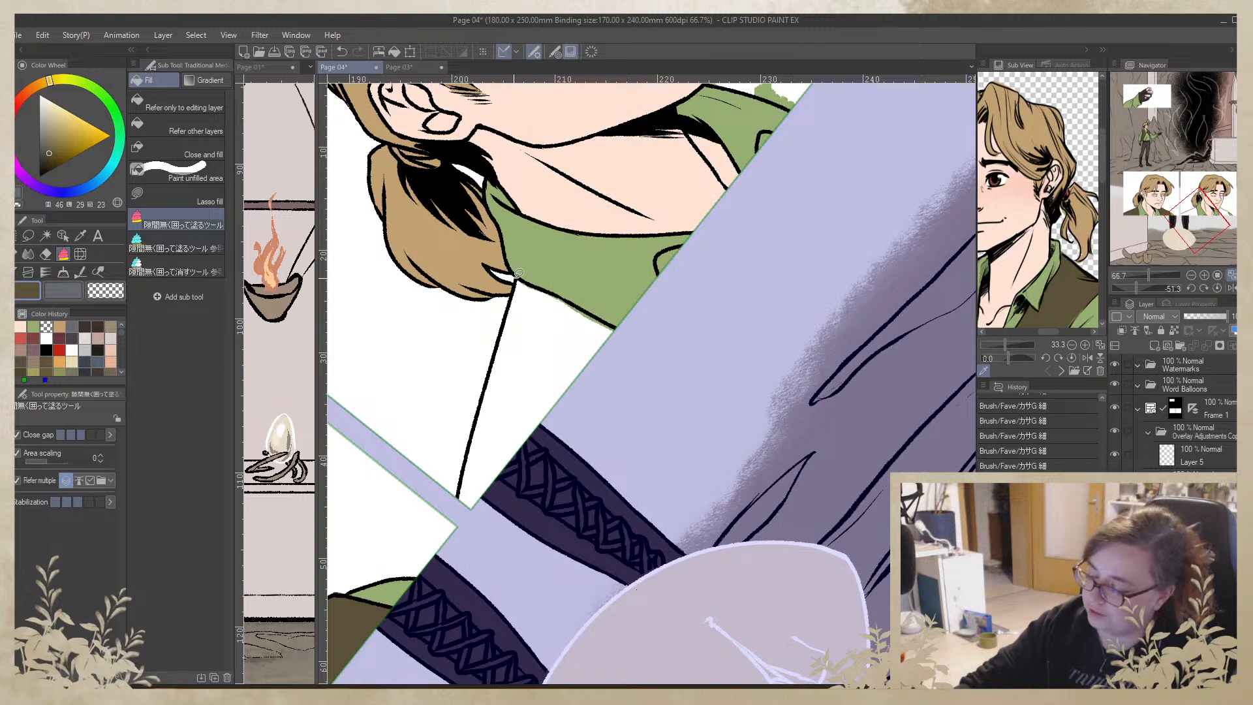
mouse_move(511, 305)
left_mouse_down()
mouse_move(464, 507)
mouse_move(509, 516)
mouse_move(617, 317)
left_mouse_up()
mouse_move(487, 402)
left_mouse_down()
mouse_move(499, 431)
mouse_move(498, 416)
mouse_move(490, 469)
mouse_move(459, 474)
left_mouse_up()
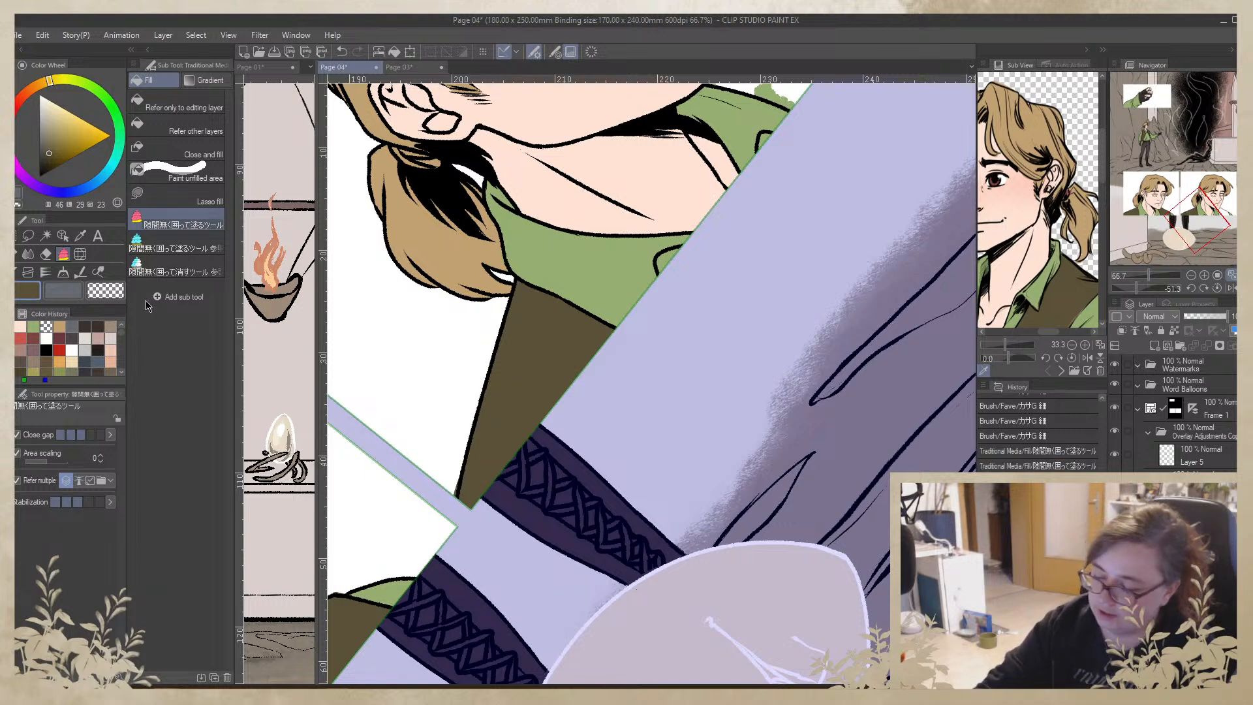
key("c")
mouse_move(469, 432)
left_mouse_down()
mouse_move(458, 495)
mouse_move(449, 424)
mouse_move(450, 467)
left_mouse_up()
Lasso-fill the far shoulder in the second face panel with vest brown and clear the overflow above its outline with transparent colour
left_click(28, 293)
left_click_drag(664, 305, 467, 546)
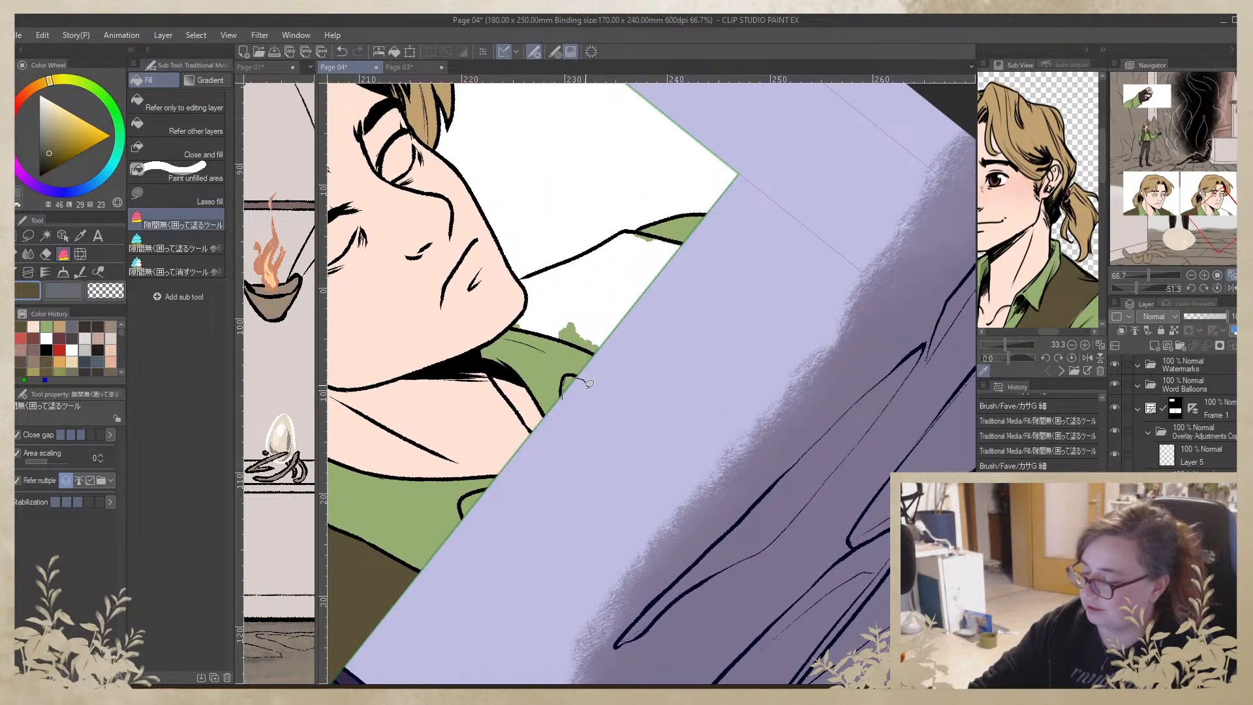
mouse_move(589, 384)
left_mouse_down()
mouse_move(575, 380)
mouse_move(553, 472)
left_mouse_up()
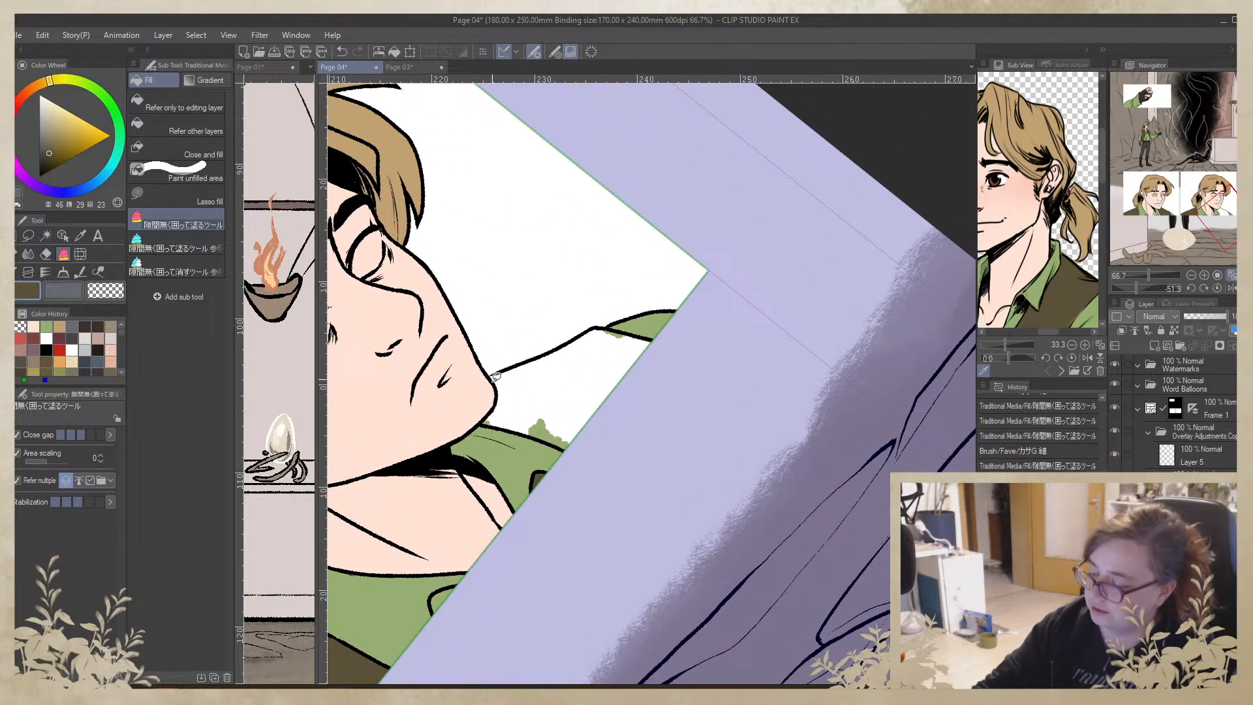
mouse_move(493, 371)
left_mouse_down()
mouse_move(487, 421)
mouse_move(616, 425)
mouse_move(640, 368)
mouse_move(634, 341)
mouse_move(580, 330)
mouse_move(655, 340)
mouse_move(655, 354)
mouse_move(609, 330)
left_mouse_up()
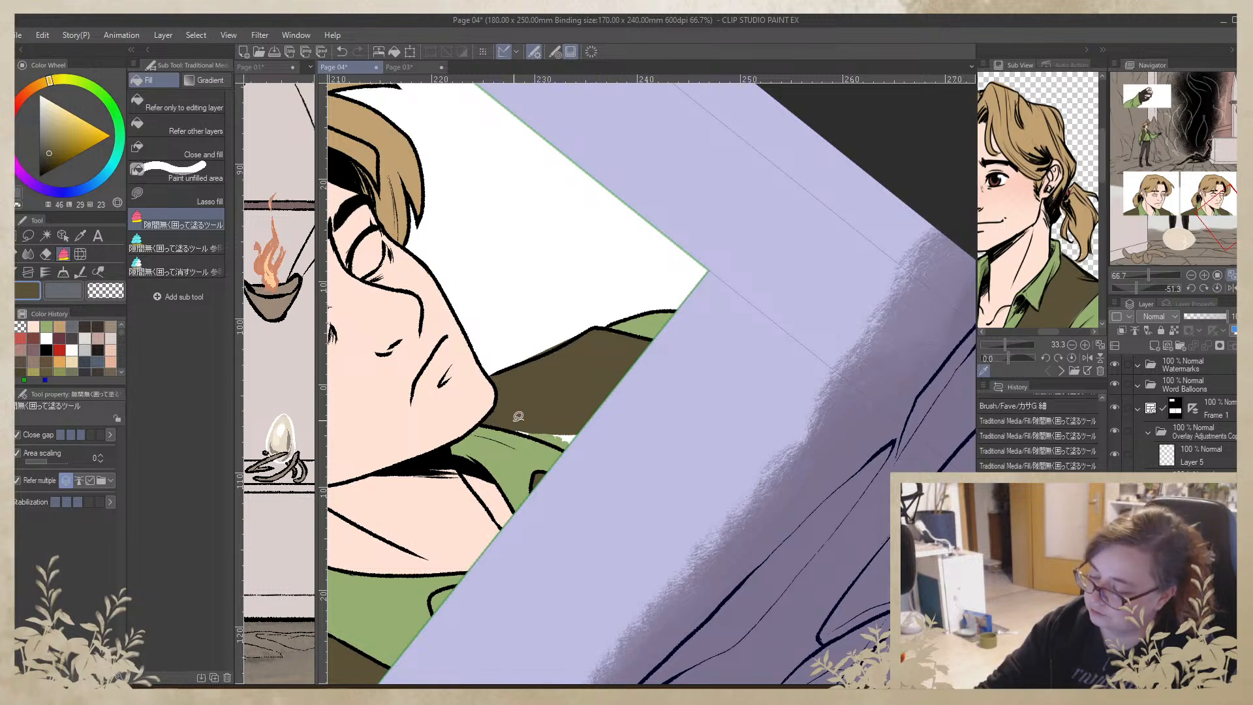
mouse_move(516, 426)
left_mouse_down()
mouse_move(573, 446)
mouse_move(599, 425)
mouse_move(578, 451)
mouse_move(561, 398)
left_mouse_up()
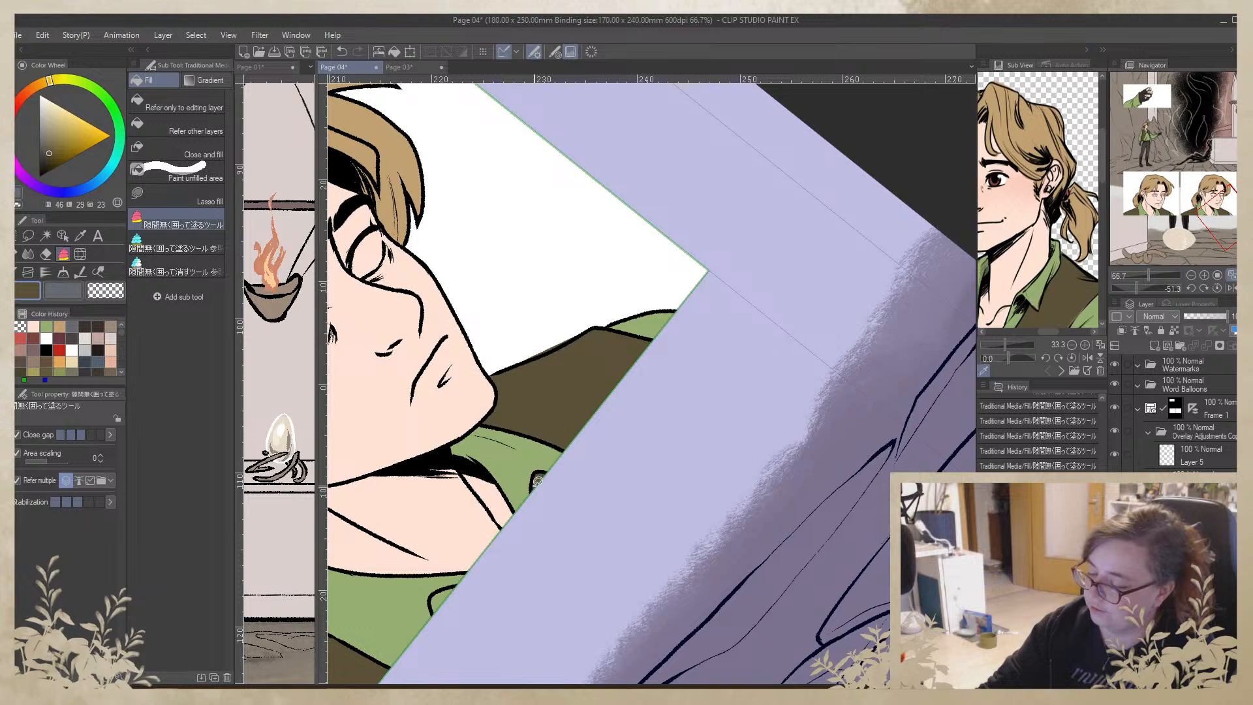
key("c")
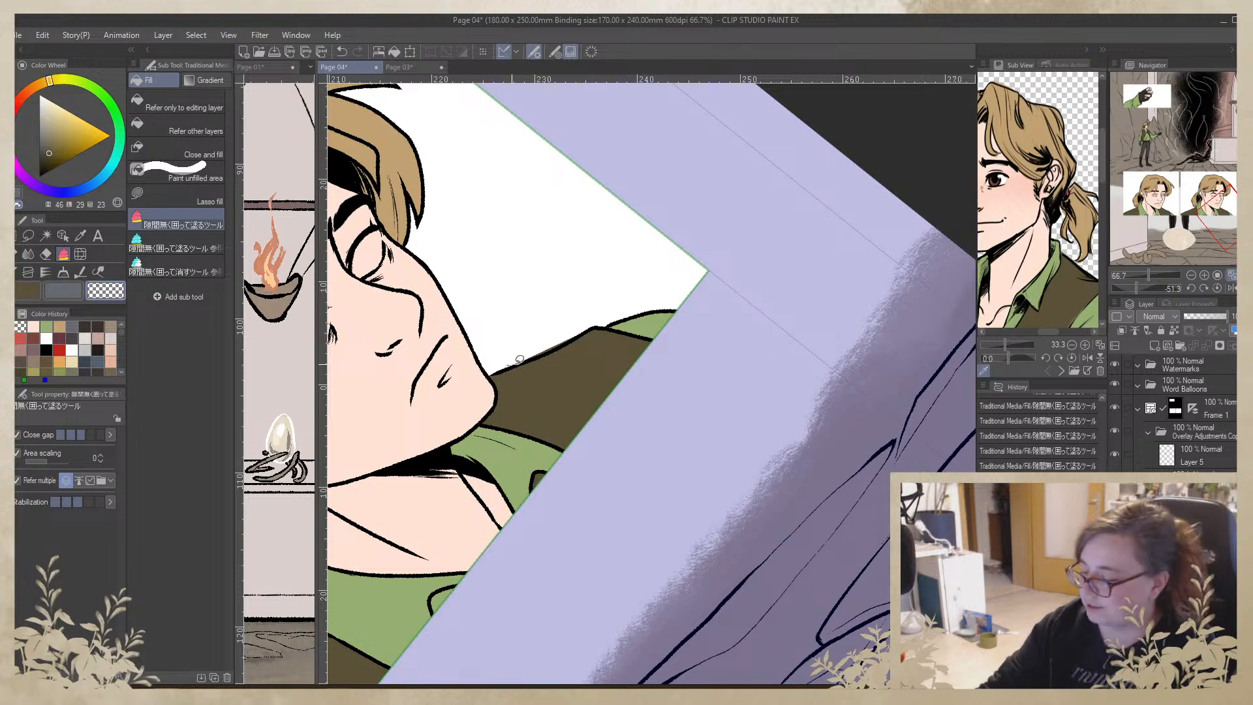
mouse_move(516, 358)
left_mouse_down()
mouse_move(589, 326)
mouse_move(519, 352)
left_mouse_up()
Switch to white and lasso-fill both eyes in the second face panel
mouse_move(529, 440)
left_mouse_down()
mouse_move(820, 393)
mouse_move(801, 290)
left_mouse_up()
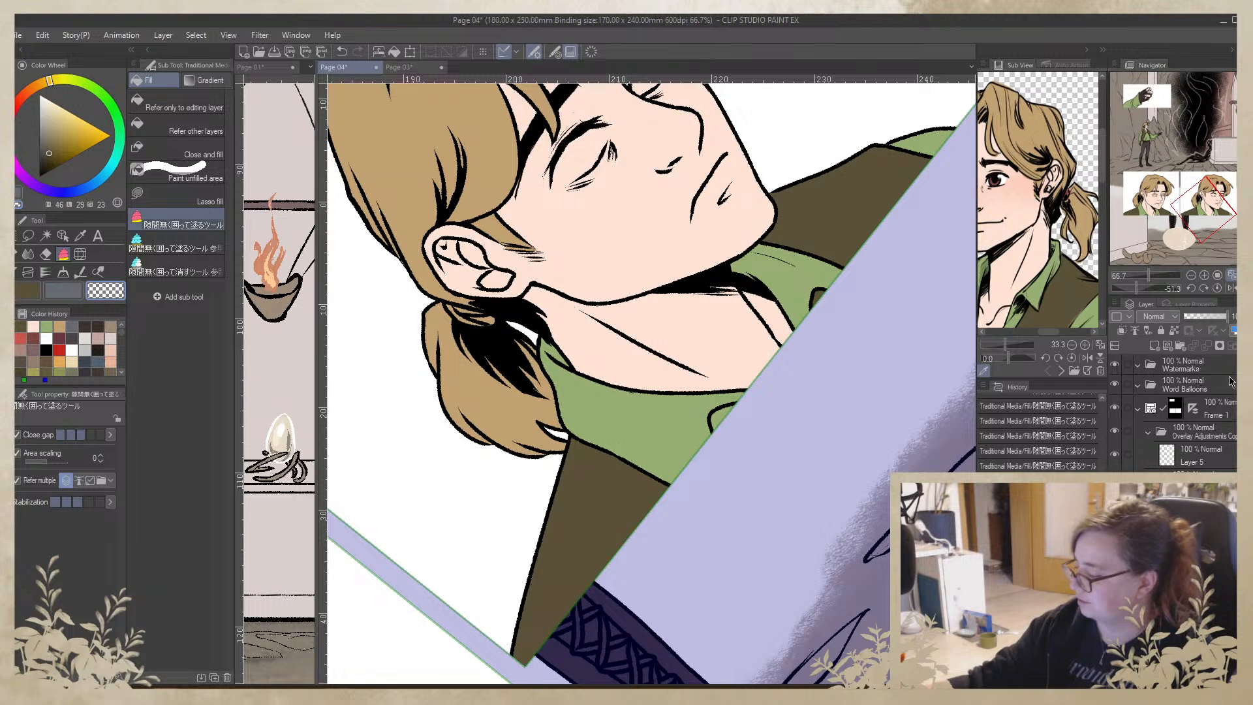
left_click(1217, 288)
left_click(1191, 274)
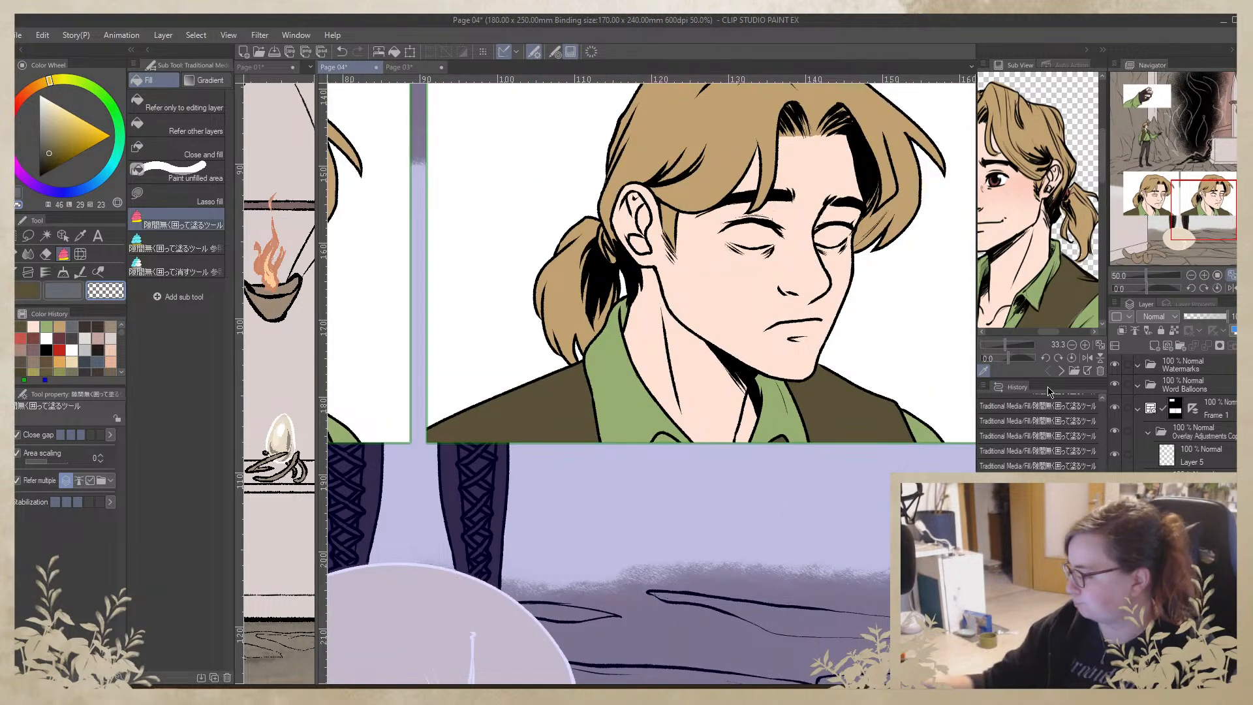
left_click_drag(1204, 209, 1217, 203)
left_click(269, 254, "alt")
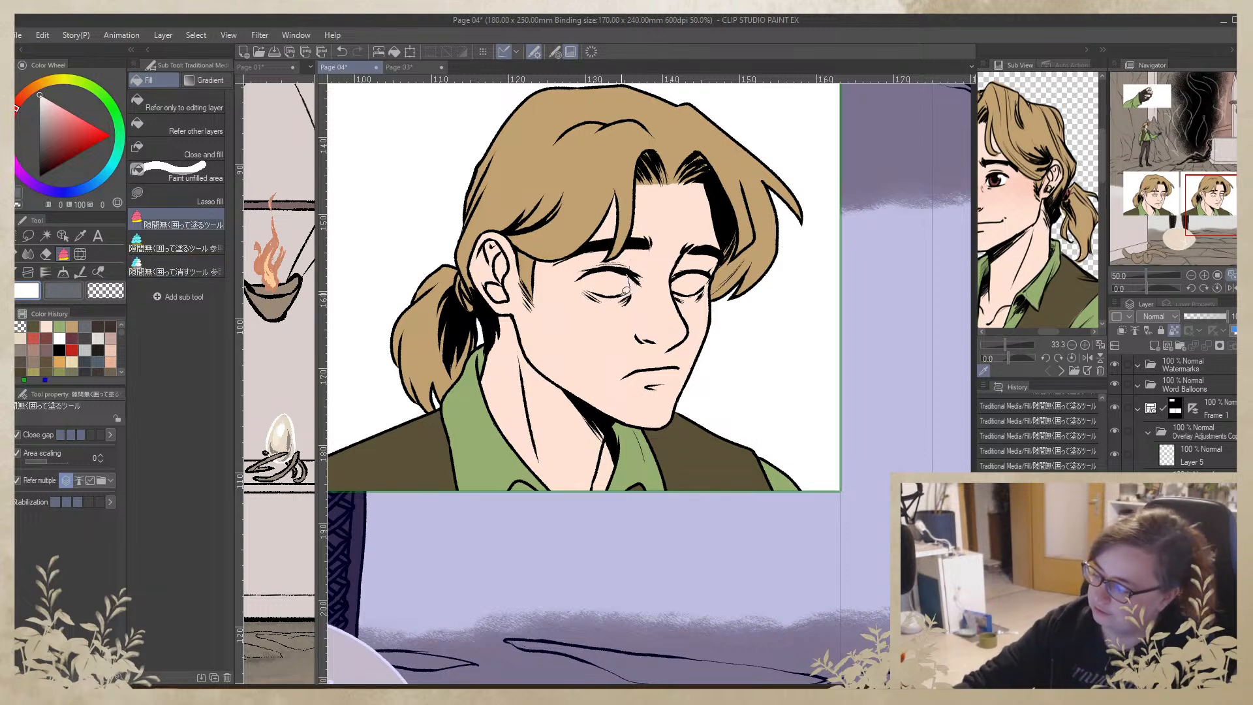
left_click_drag(596, 290, 636, 266)
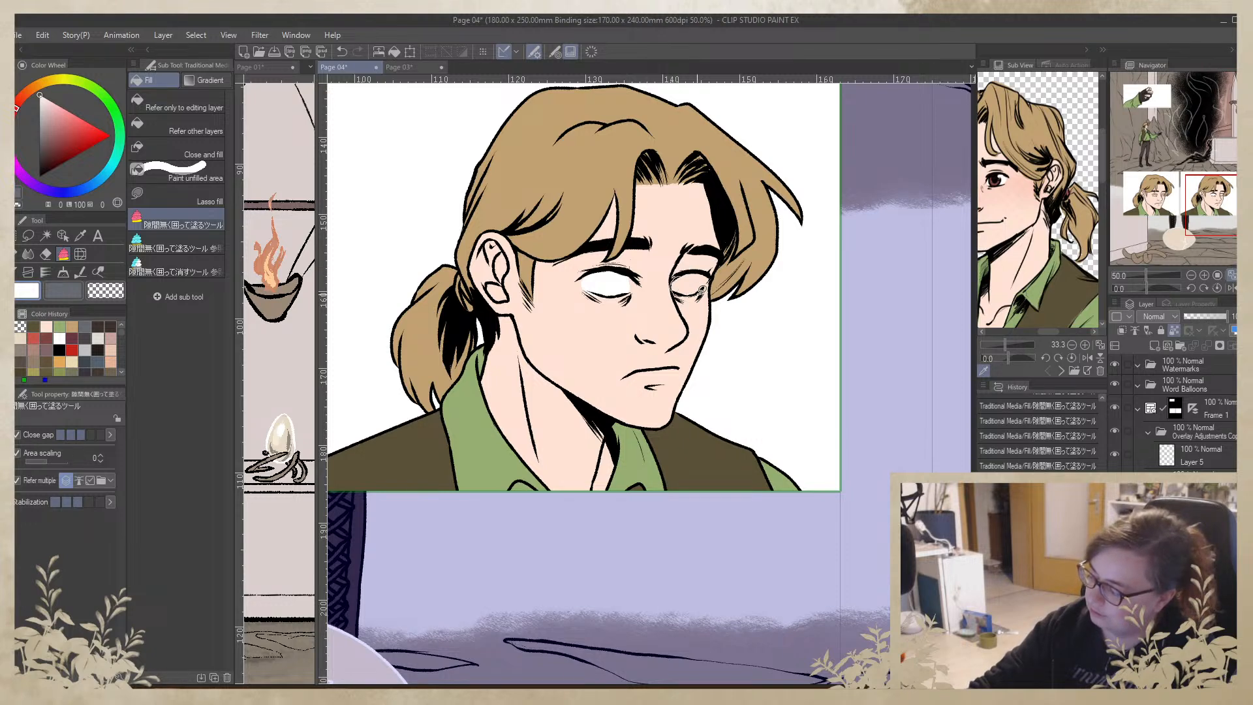
left_click_drag(711, 273, 650, 393)
Try covering the outer corner of the ear-side eye's white with sampled skin tone, and undo that fill
key("ctrl+plus")
key("ctrl+plus")
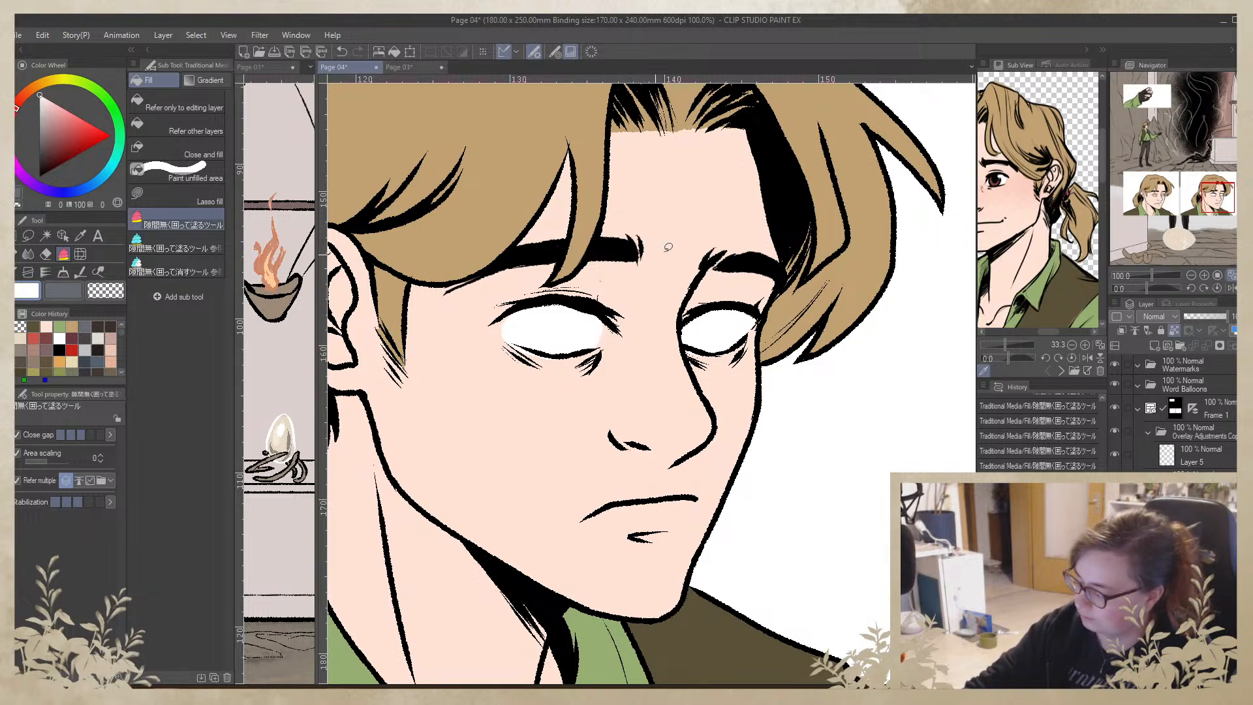
left_click(734, 385, "alt")
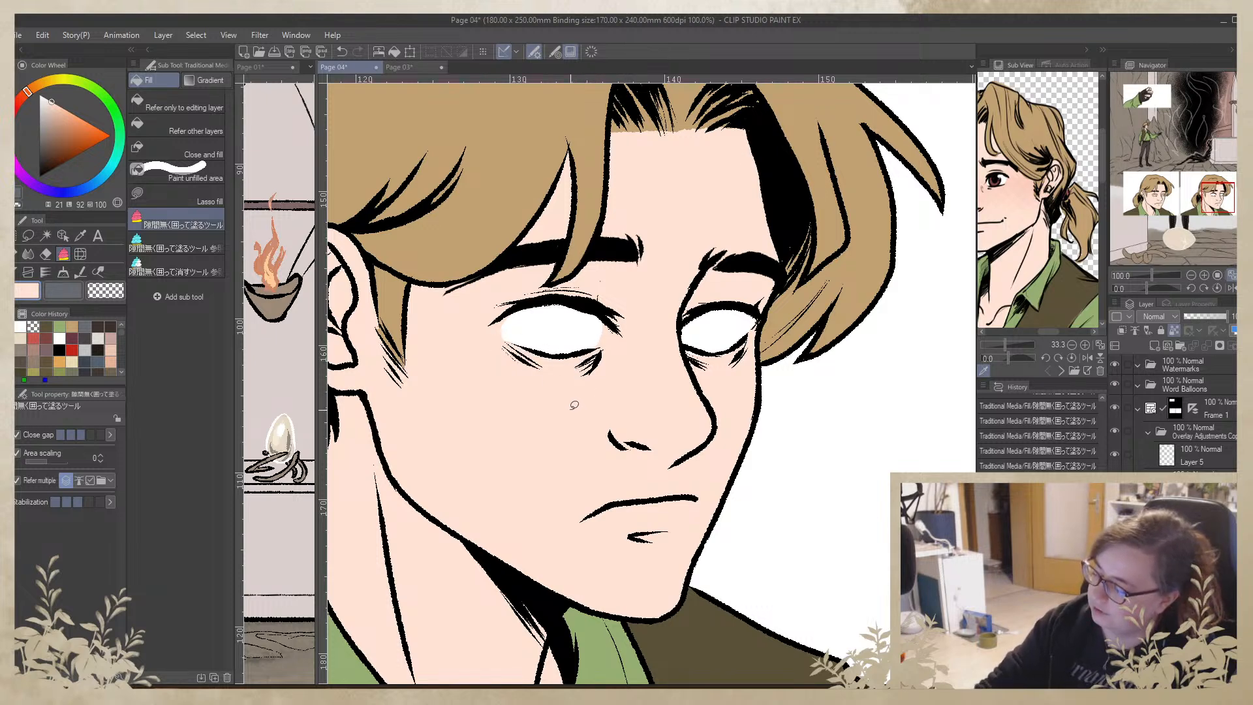
mouse_move(494, 316)
left_mouse_down()
mouse_move(540, 378)
mouse_move(483, 373)
mouse_move(485, 357)
mouse_move(501, 366)
mouse_move(499, 336)
left_mouse_up()
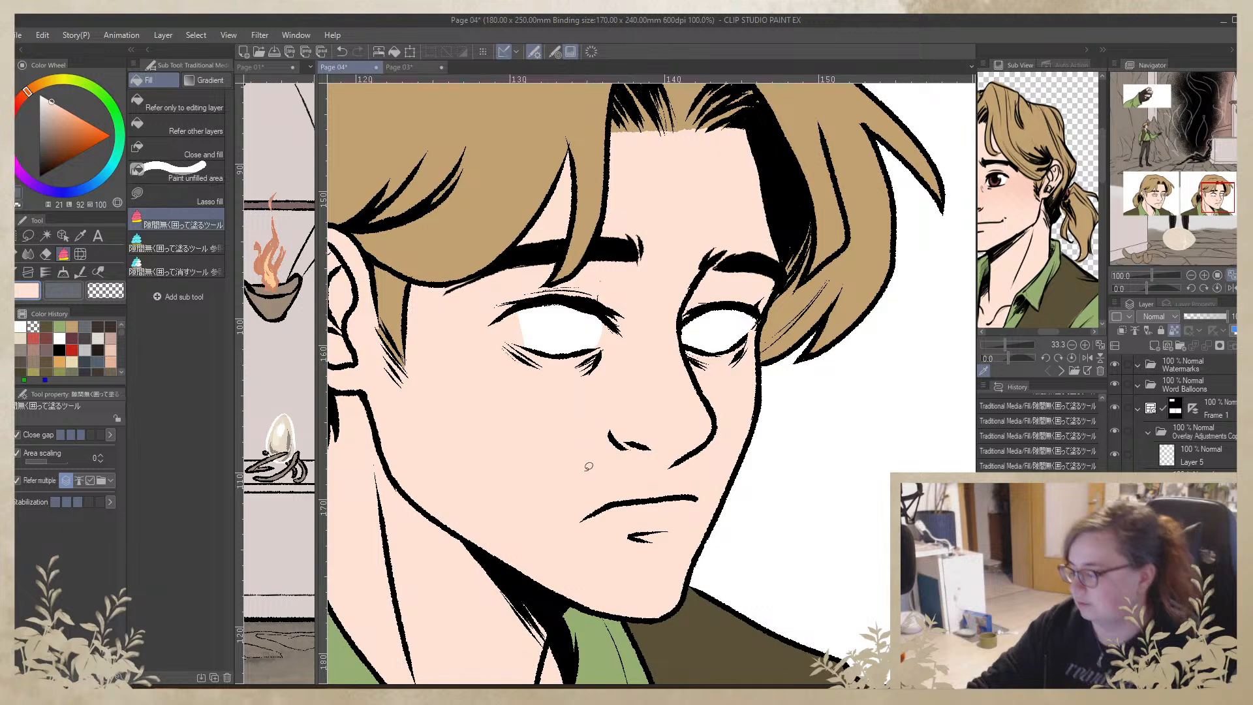
key("ctrl+z")
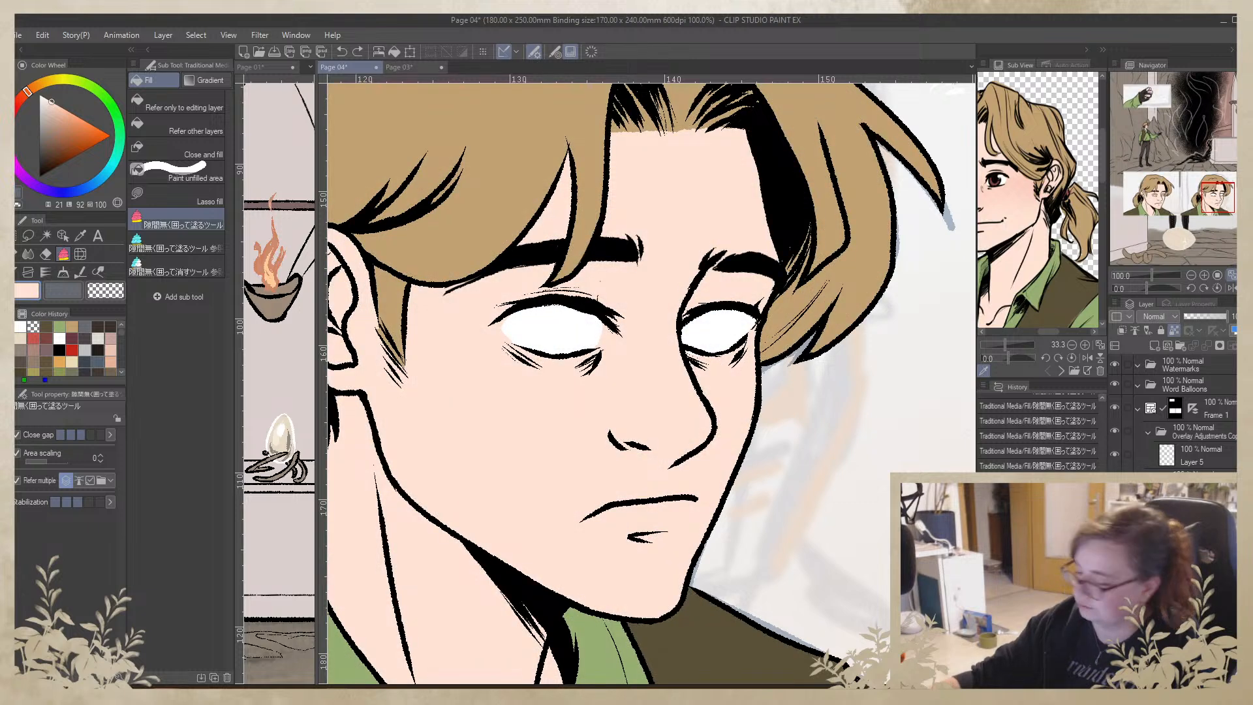
Choose a reddish brown and brush in both irises in the second face panel
left_click(47, 337)
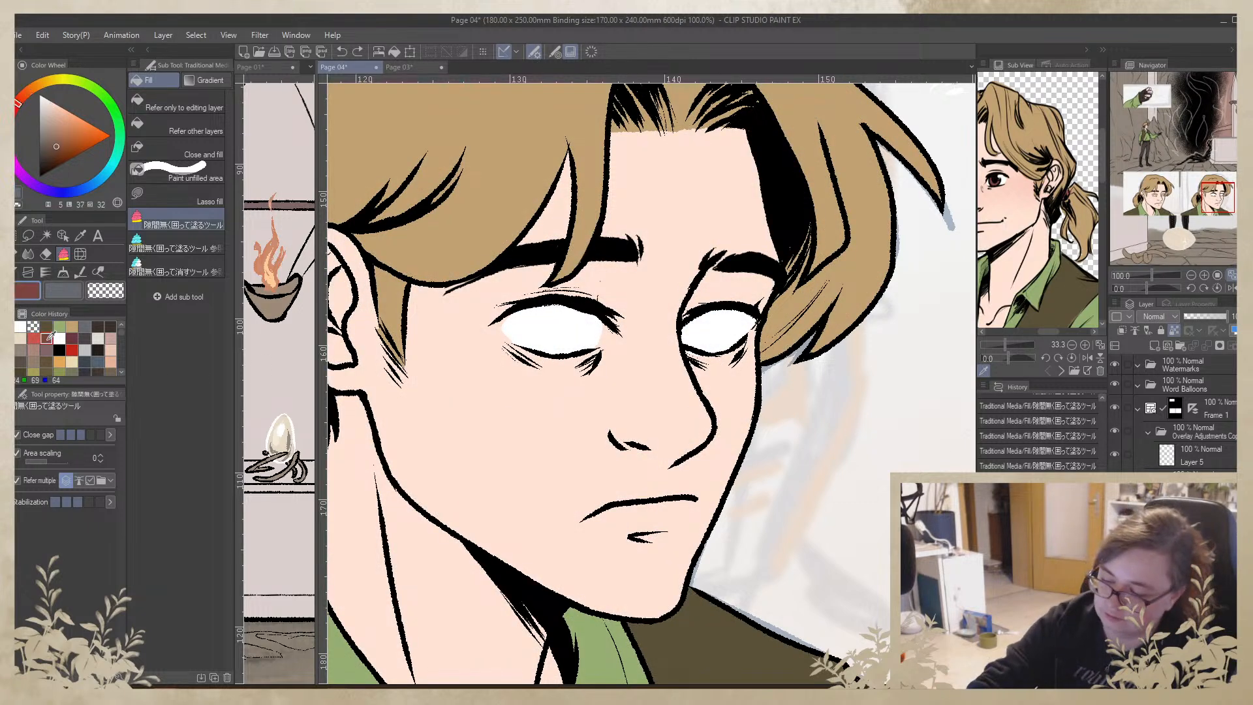
left_click(80, 272)
mouse_move(570, 307)
left_mouse_down()
mouse_move(553, 344)
mouse_move(566, 349)
mouse_move(591, 310)
mouse_move(587, 341)
mouse_move(589, 322)
mouse_move(596, 330)
mouse_move(565, 333)
left_mouse_up()
mouse_move(741, 312)
left_mouse_down()
mouse_move(723, 346)
mouse_move(735, 319)
mouse_move(723, 341)
mouse_move(747, 325)
mouse_move(732, 319)
mouse_move(723, 347)
left_mouse_up()
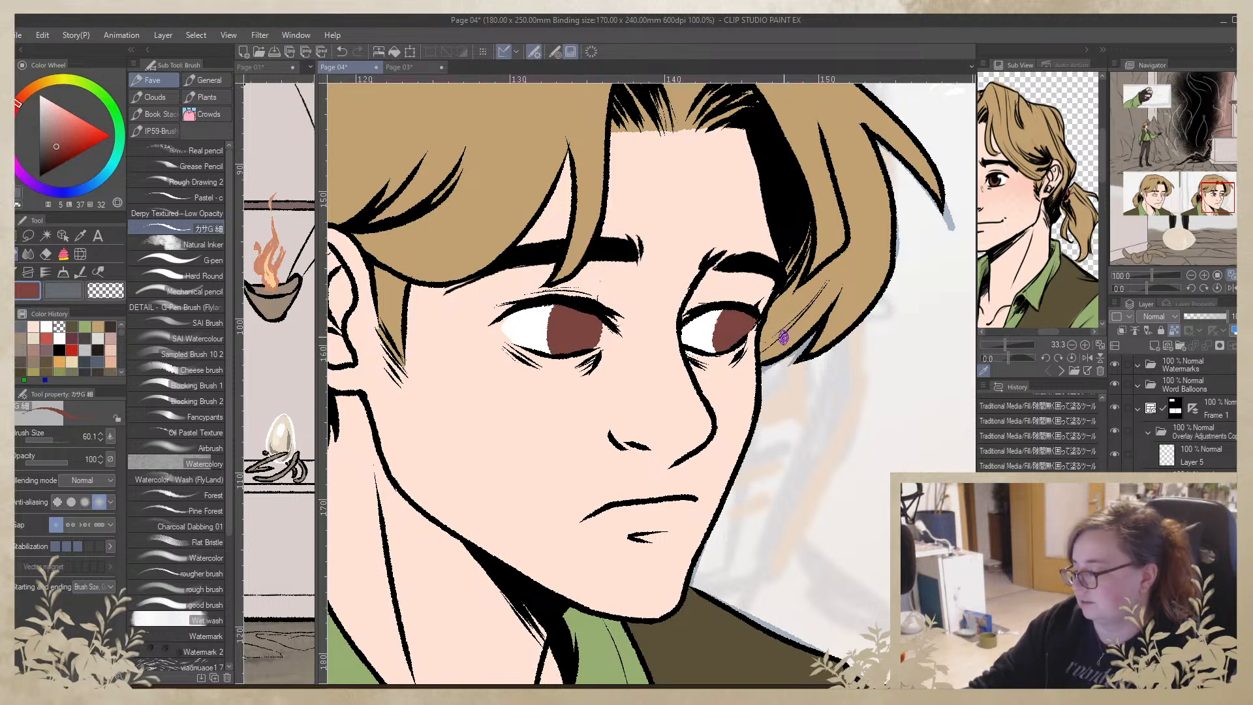
Reshape both irises in the second face panel, alternating sampled white and reddish brown along their ear-side edges
left_click(531, 318, "alt")
mouse_move(556, 300)
left_mouse_down()
mouse_move(560, 347)
mouse_move(569, 308)
mouse_move(593, 321)
mouse_move(585, 315)
mouse_move(581, 341)
left_mouse_up()
left_click(587, 323, "alt")
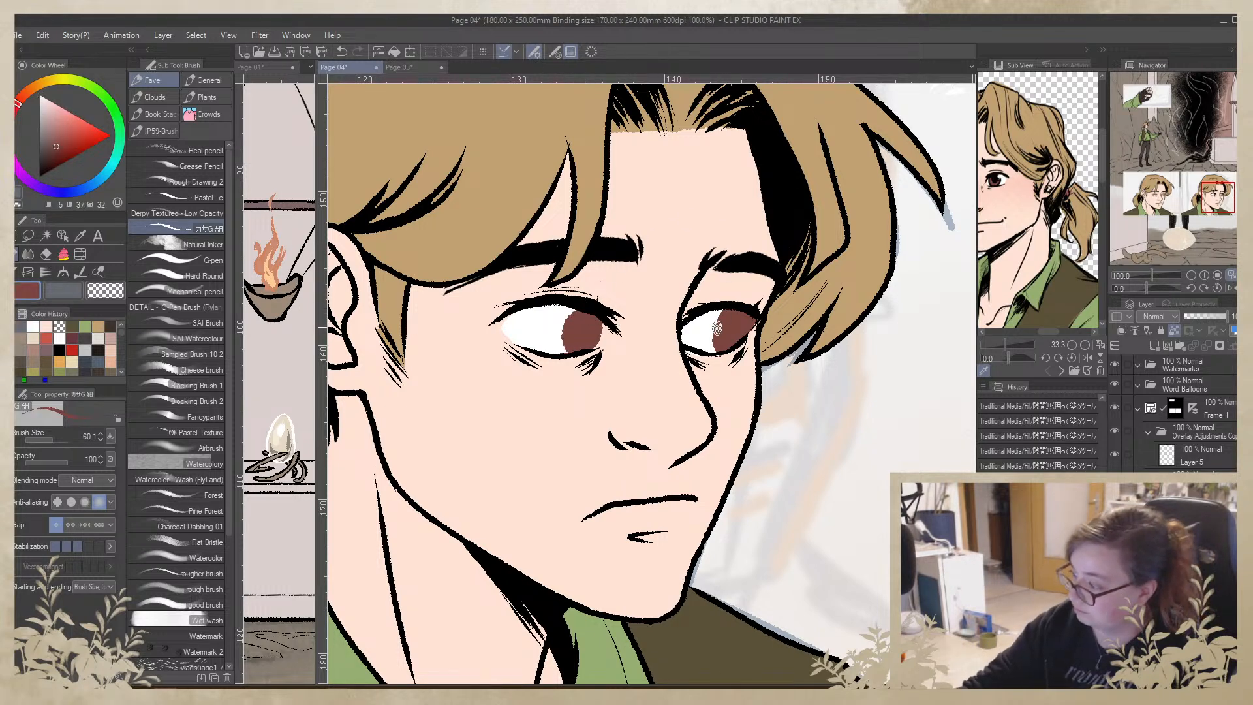
left_click(711, 327, "alt")
mouse_move(721, 304)
left_mouse_down()
mouse_move(713, 348)
mouse_move(739, 308)
mouse_move(743, 324)
mouse_move(725, 332)
mouse_move(748, 320)
mouse_move(725, 351)
left_mouse_up()
left_click(746, 318, "alt")
left_click_drag(576, 306, 562, 356)
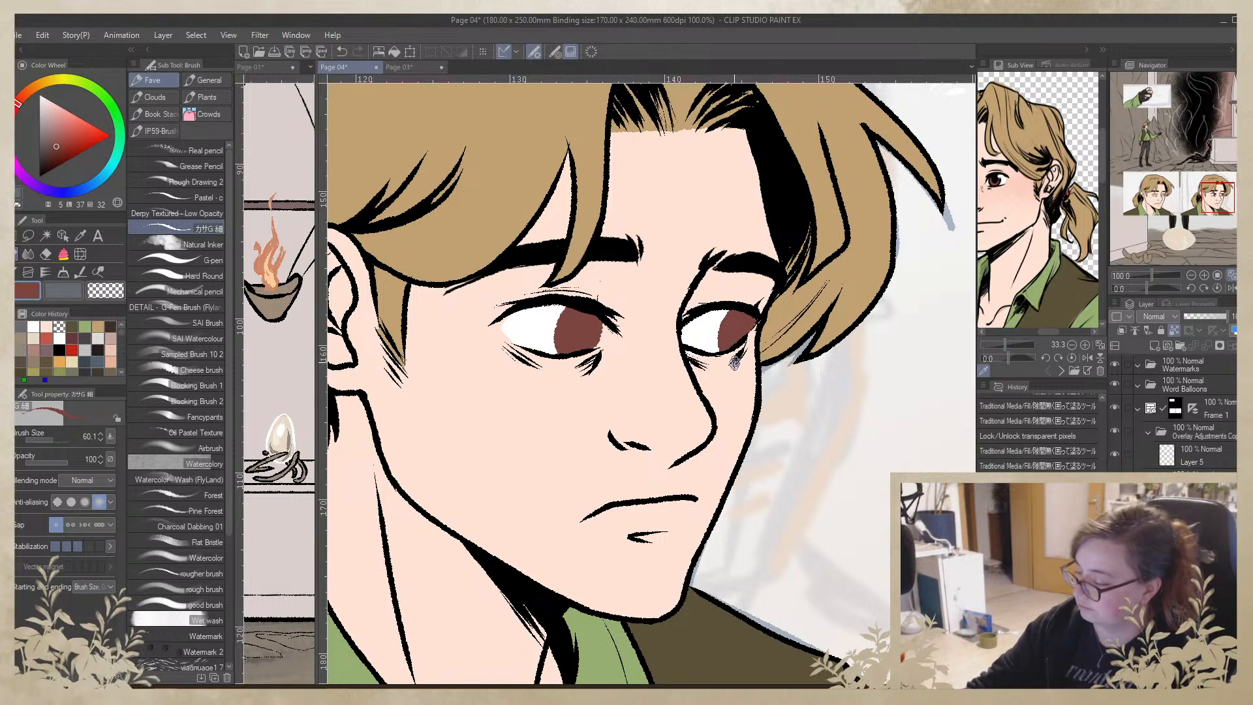
left_click(718, 368, "alt")
left_click_drag(710, 366, 757, 317)
Sample the reddish brown of the iris and paint the hair tie in the second face panel
left_click(573, 329, "alt")
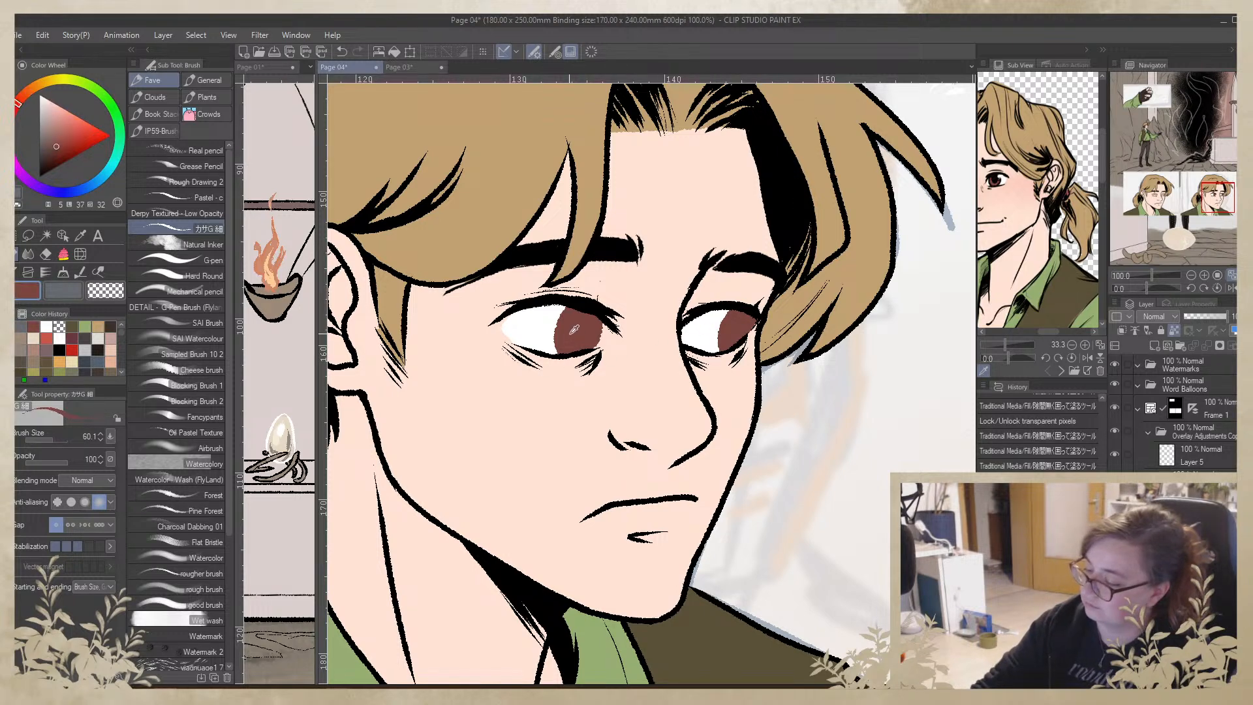
mouse_move(255, 314)
left_mouse_down()
mouse_move(550, 369)
mouse_move(575, 434)
mouse_move(552, 380)
mouse_move(573, 426)
mouse_move(566, 414)
left_mouse_up()
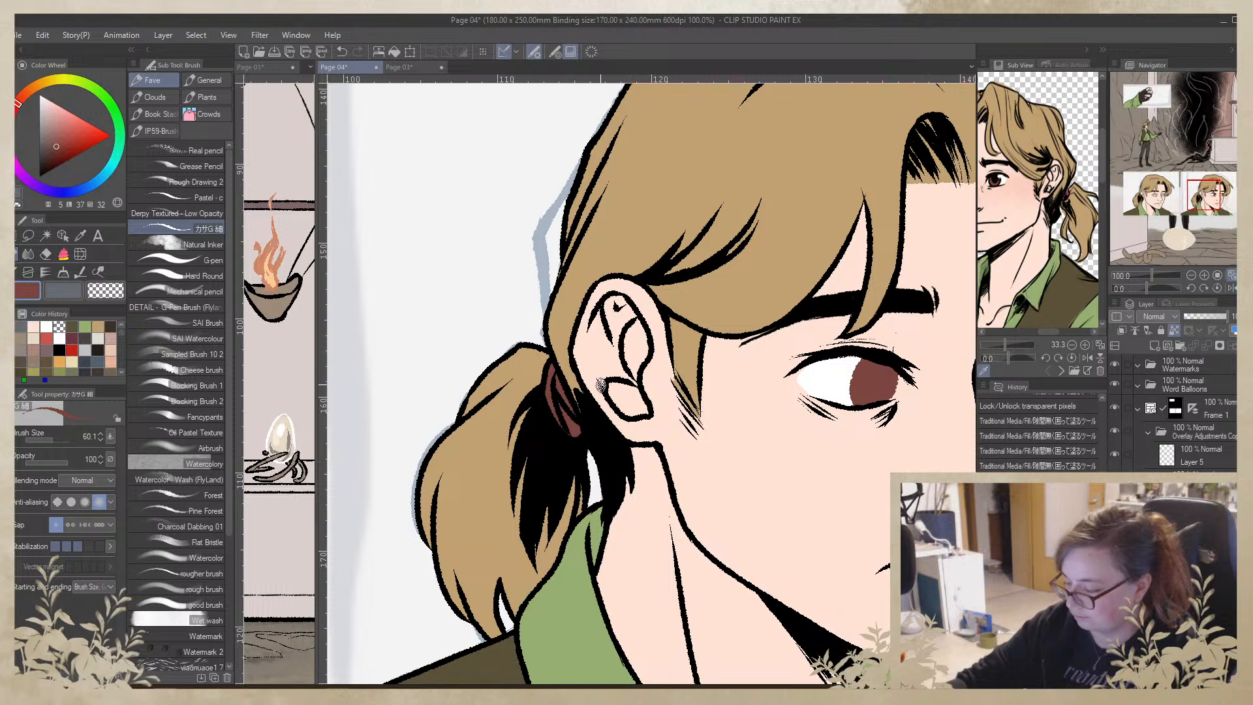
Brush the whites of both eyes in the first face panel, covering the stray reddish-brown stroke in the far eye
mouse_move(370, 479)
left_mouse_down()
mouse_move(1007, 462)
mouse_move(1029, 436)
left_mouse_up()
left_click_drag(519, 464, 673, 526)
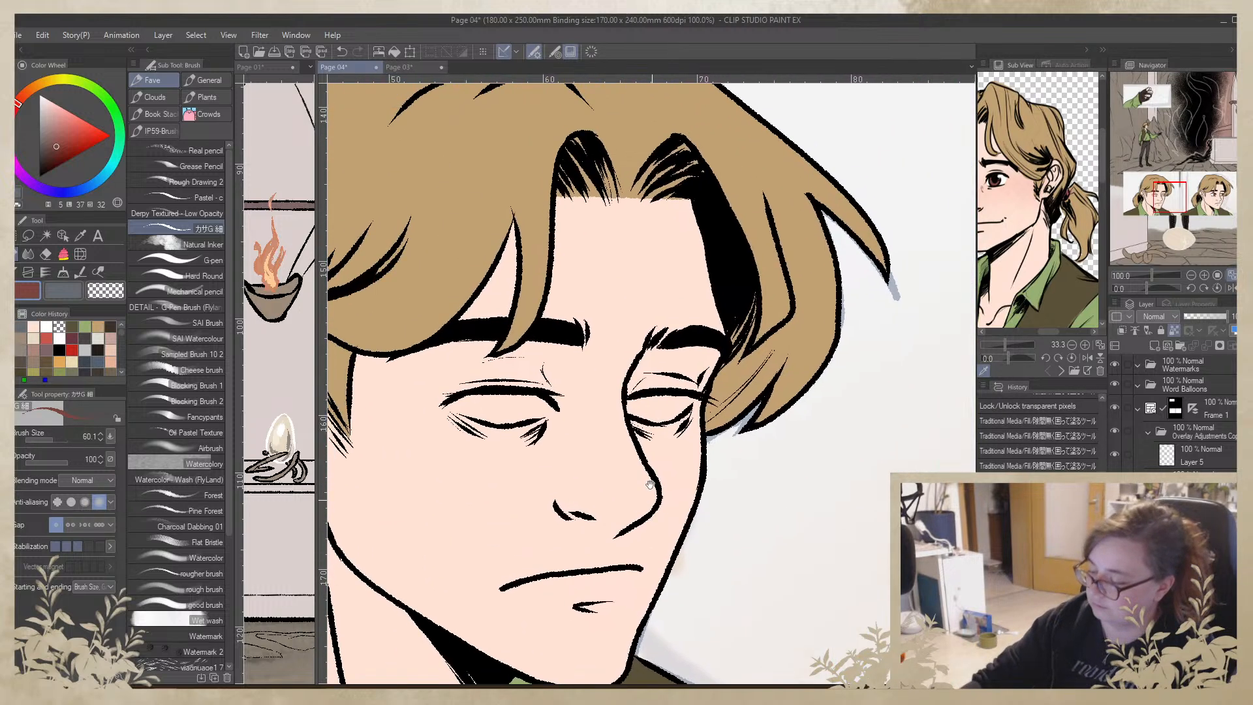
mouse_move(630, 408)
left_mouse_down()
mouse_move(667, 405)
mouse_move(662, 419)
left_mouse_up()
left_click(46, 326)
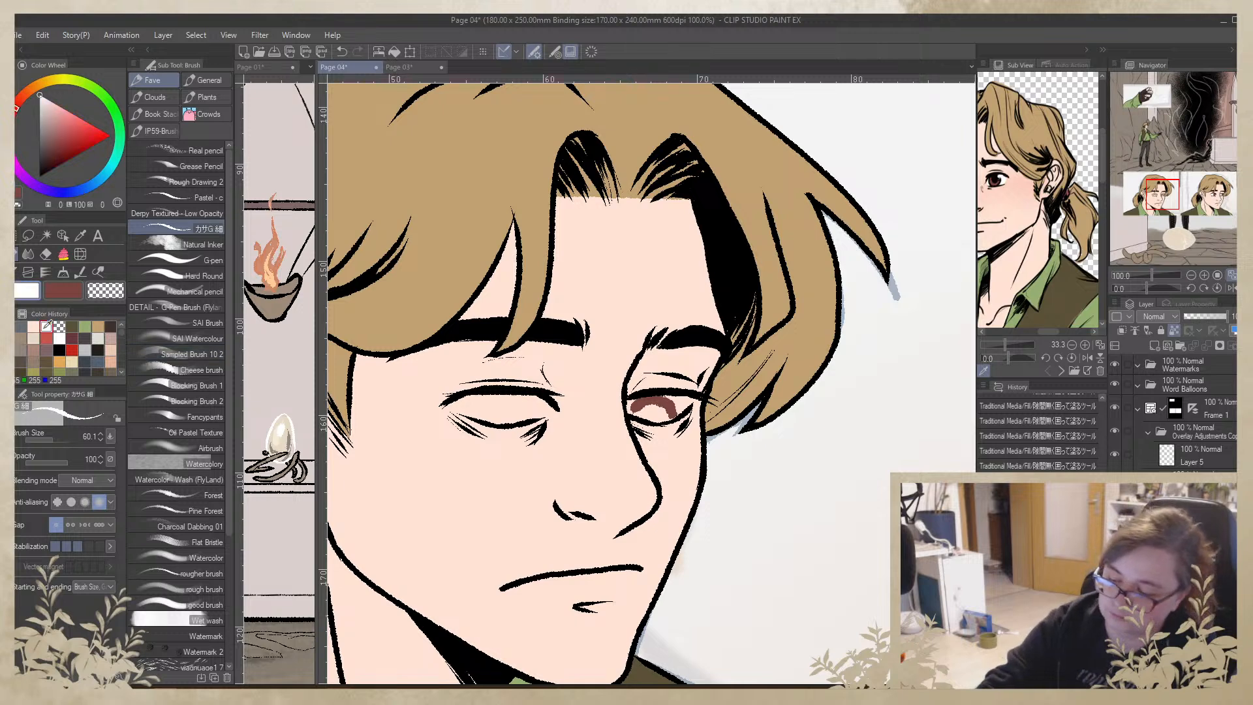
mouse_move(670, 399)
left_mouse_down()
mouse_move(636, 402)
mouse_move(679, 411)
mouse_move(649, 401)
mouse_move(665, 415)
left_mouse_up()
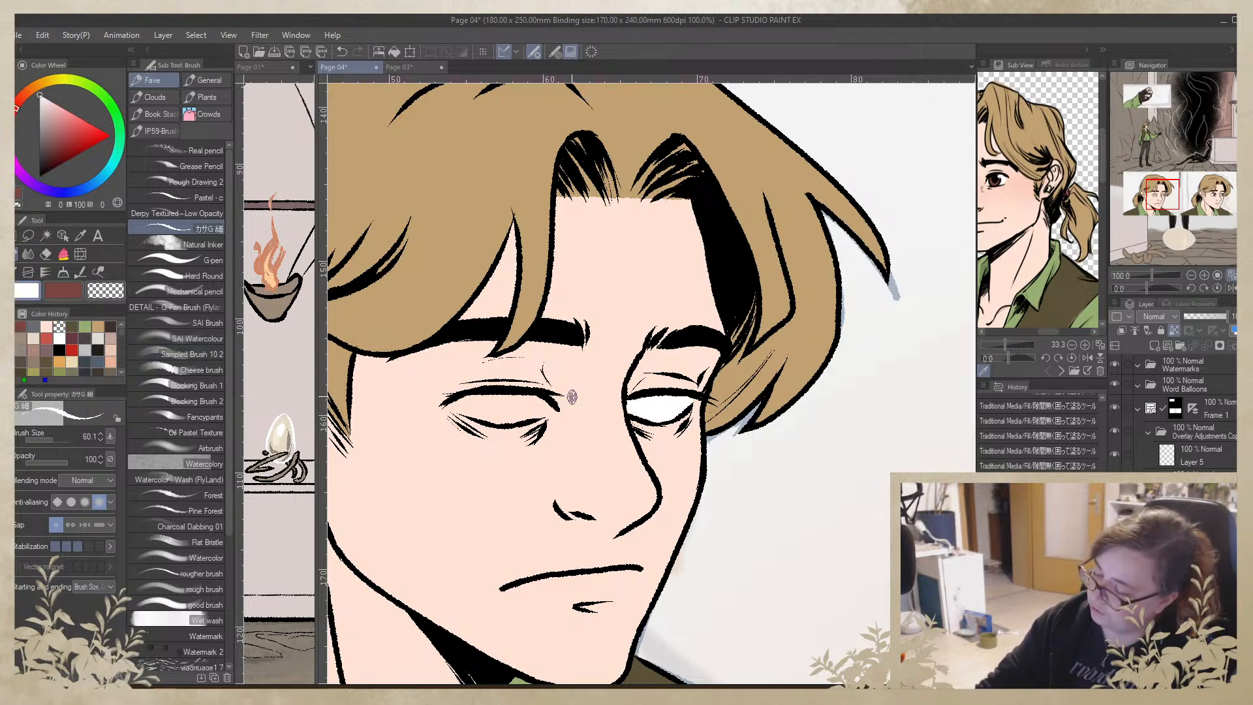
mouse_move(480, 397)
left_mouse_down()
mouse_move(498, 419)
mouse_move(534, 408)
mouse_move(483, 410)
mouse_move(510, 394)
mouse_move(546, 406)
mouse_move(476, 400)
left_mouse_up()
Swap back to reddish brown and brush in both irises in the first face panel
key("x")
mouse_move(671, 391)
left_mouse_down()
mouse_move(670, 419)
mouse_move(667, 396)
mouse_move(641, 408)
mouse_move(665, 412)
left_mouse_up()
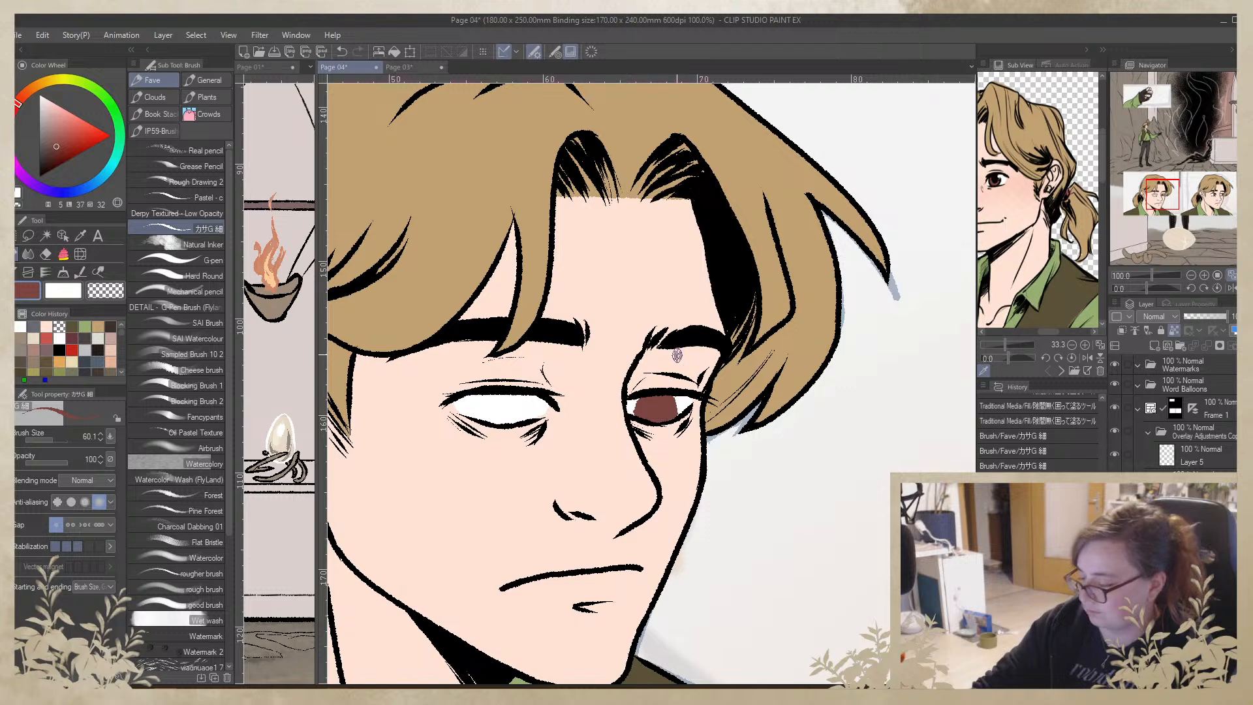
mouse_move(494, 416)
left_mouse_down()
mouse_move(528, 406)
mouse_move(502, 400)
mouse_move(489, 415)
mouse_move(513, 408)
mouse_move(502, 404)
left_mouse_up()
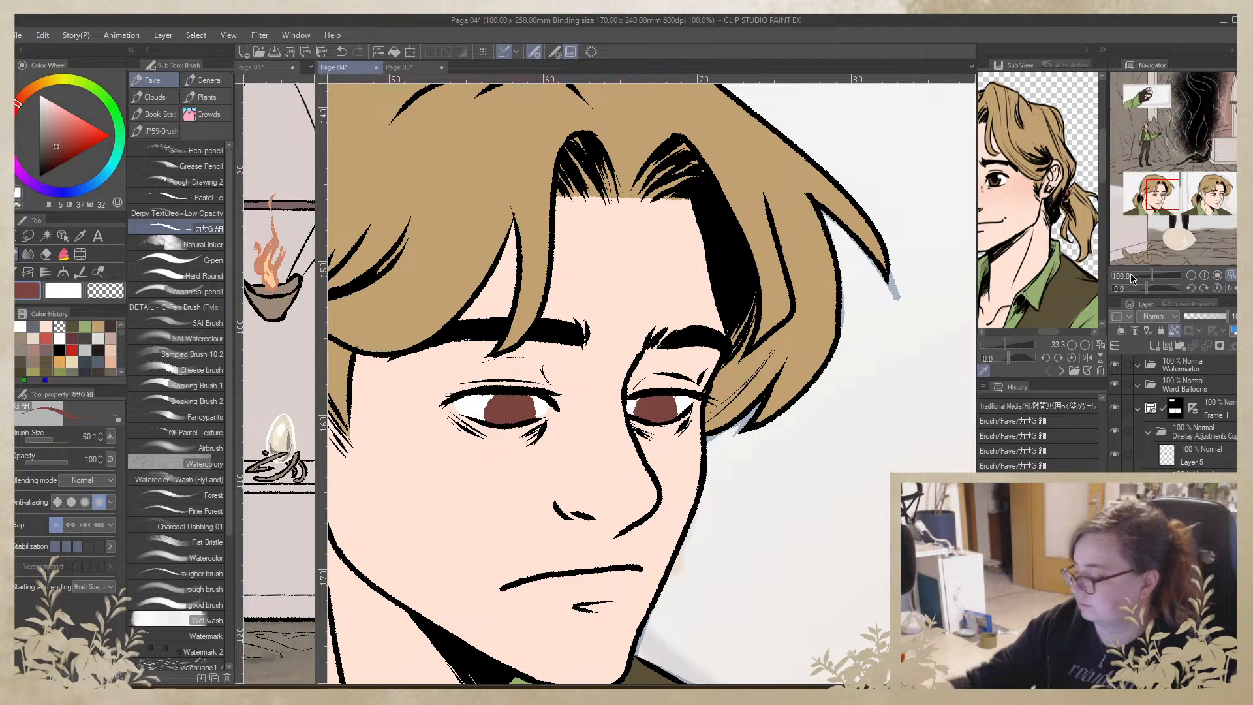
Compare both face panels and trim the outer edge of the far eye's iris in the first panel with white
left_click(1191, 275)
left_click(1191, 275)
left_click(1191, 276)
left_click_drag(1035, 377, 924, 397)
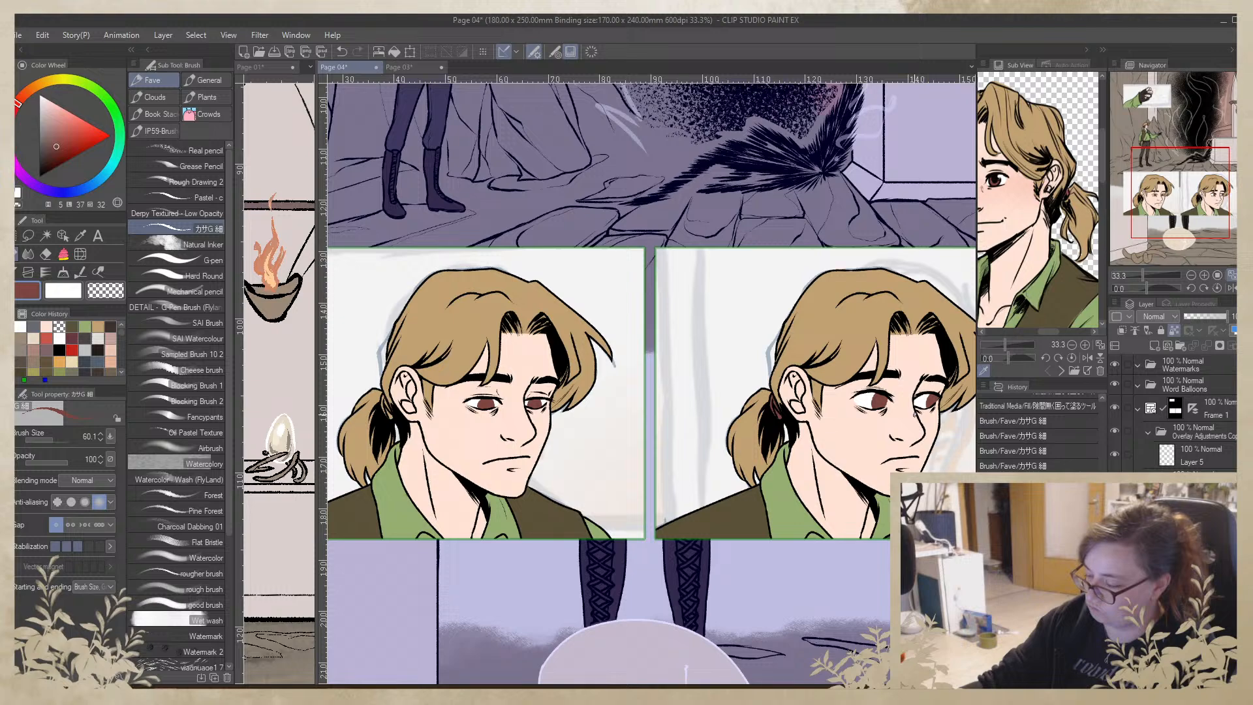
left_click_drag(840, 449, 892, 437)
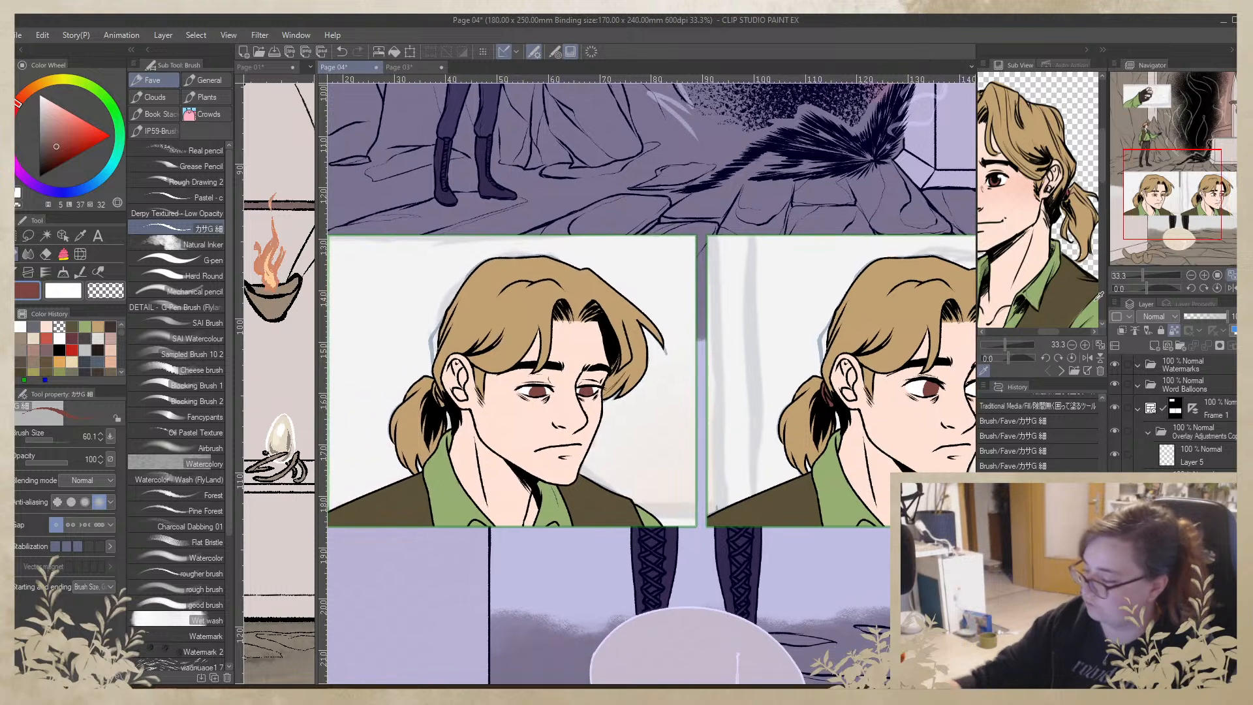
left_click(1204, 276)
left_click(1204, 276)
left_click(1204, 276)
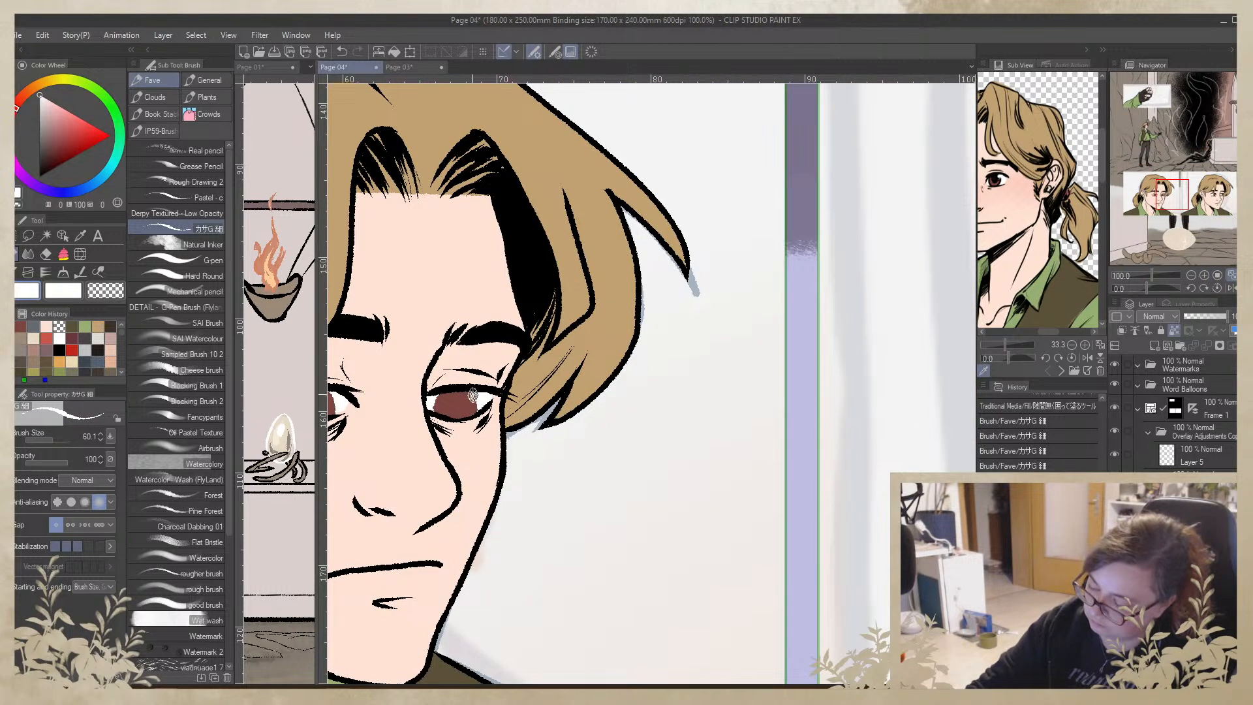
mouse_move(472, 394)
left_mouse_down()
mouse_move(475, 410)
mouse_move(490, 392)
left_mouse_up()
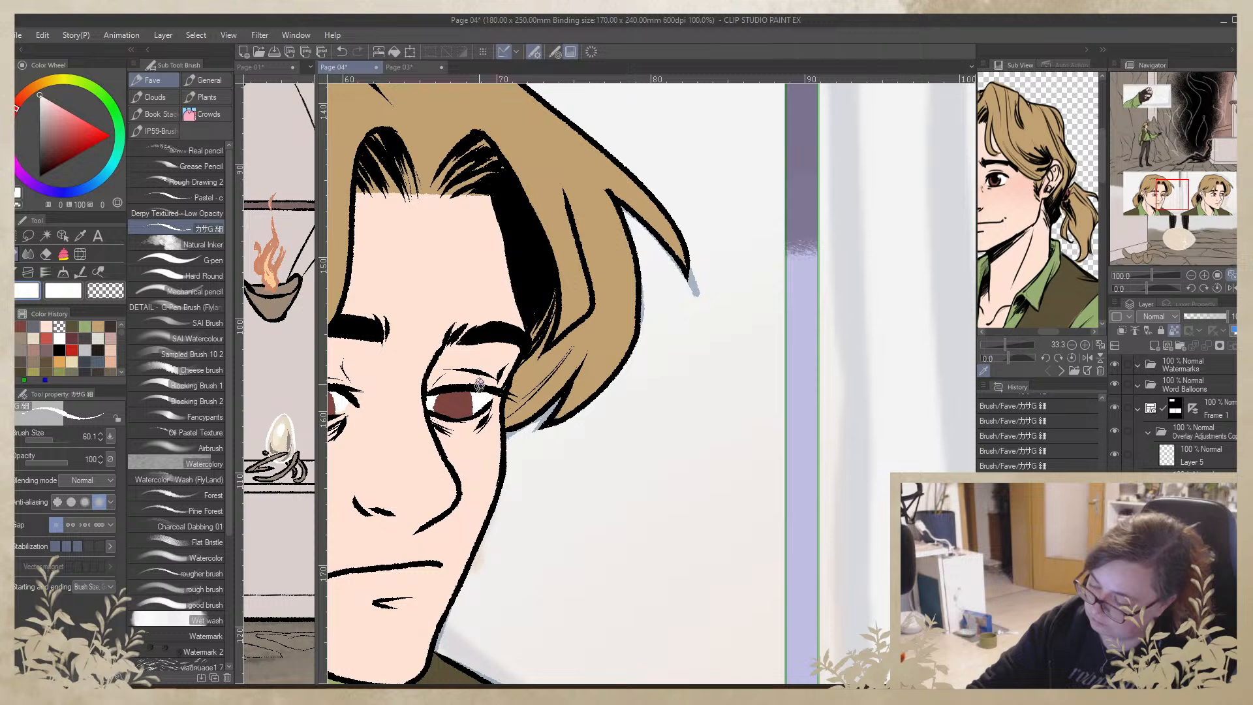
Compare both face panels, cover the far eye's iris in the first panel with white, and repaint it in reddish brown
left_click_drag(488, 482, 729, 464)
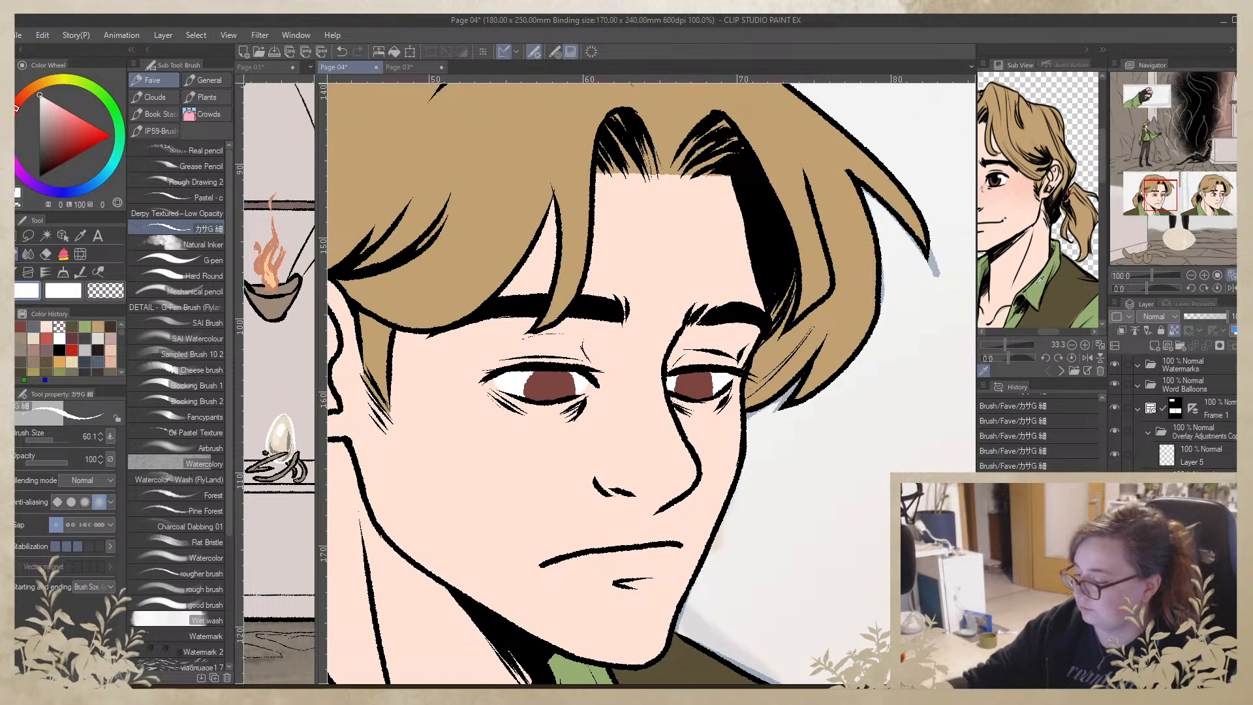
left_click(1191, 275)
left_click(1191, 274)
left_click(1191, 275)
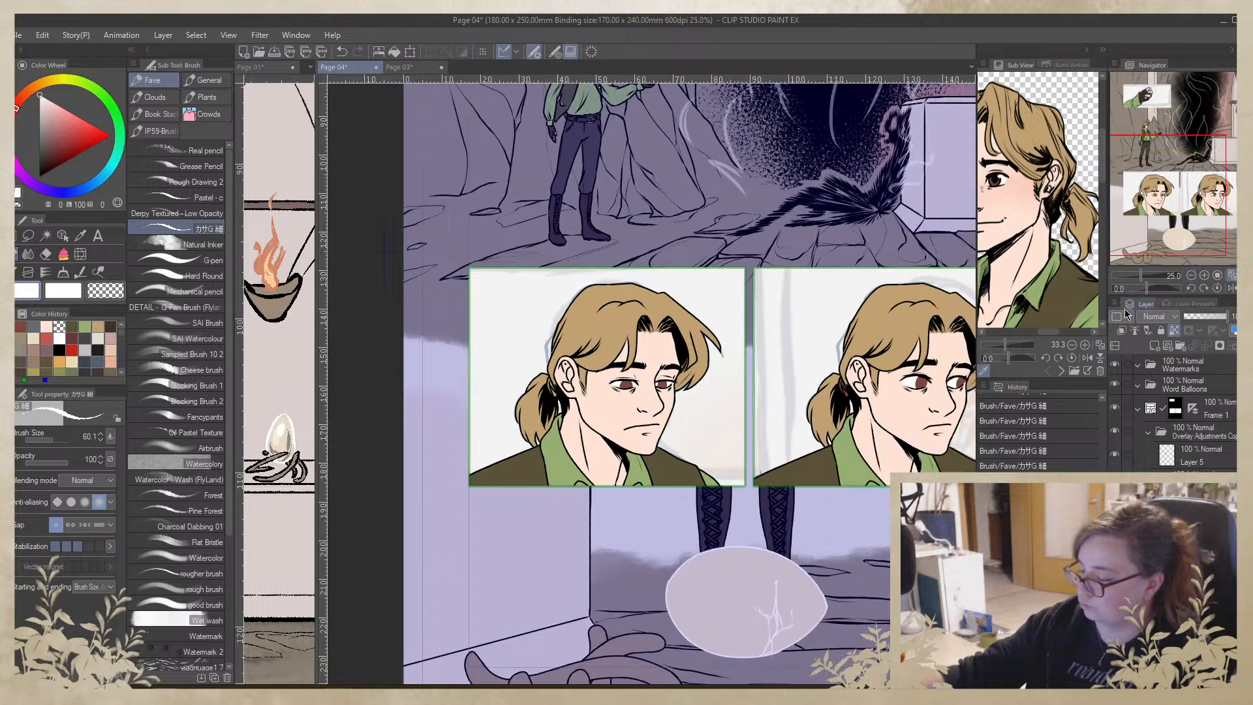
left_click_drag(919, 392, 804, 387)
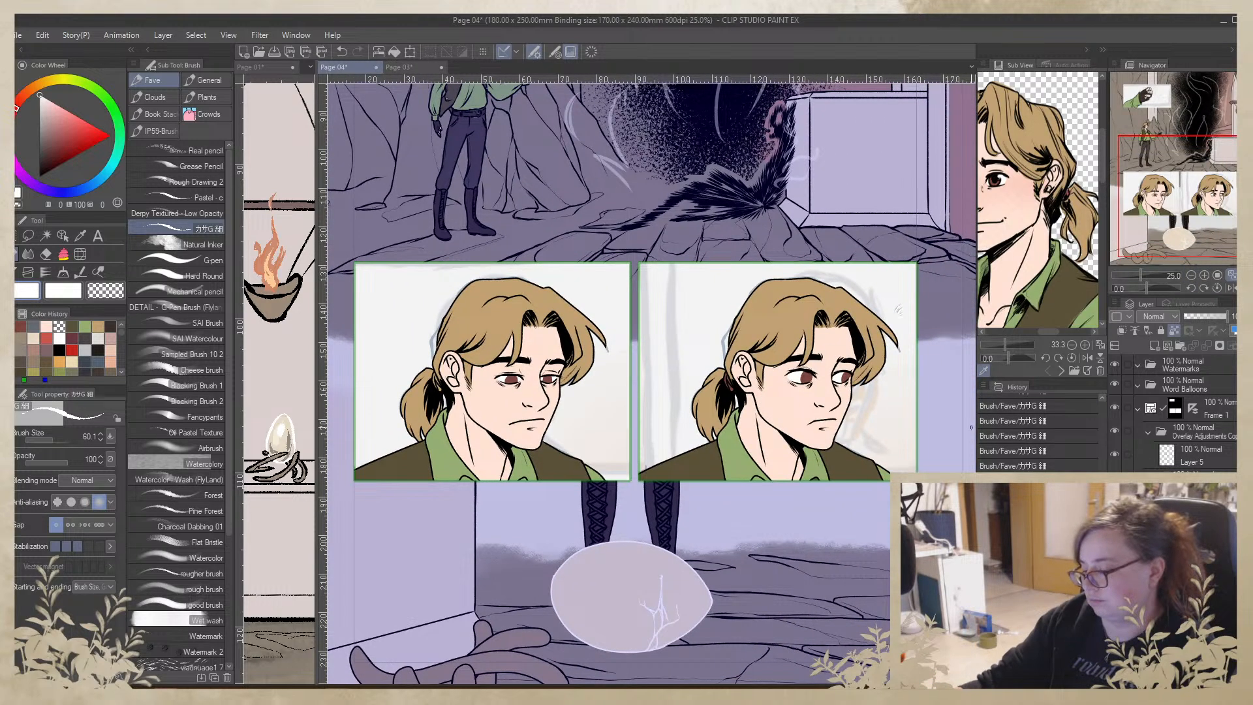
left_click_drag(667, 445, 766, 491)
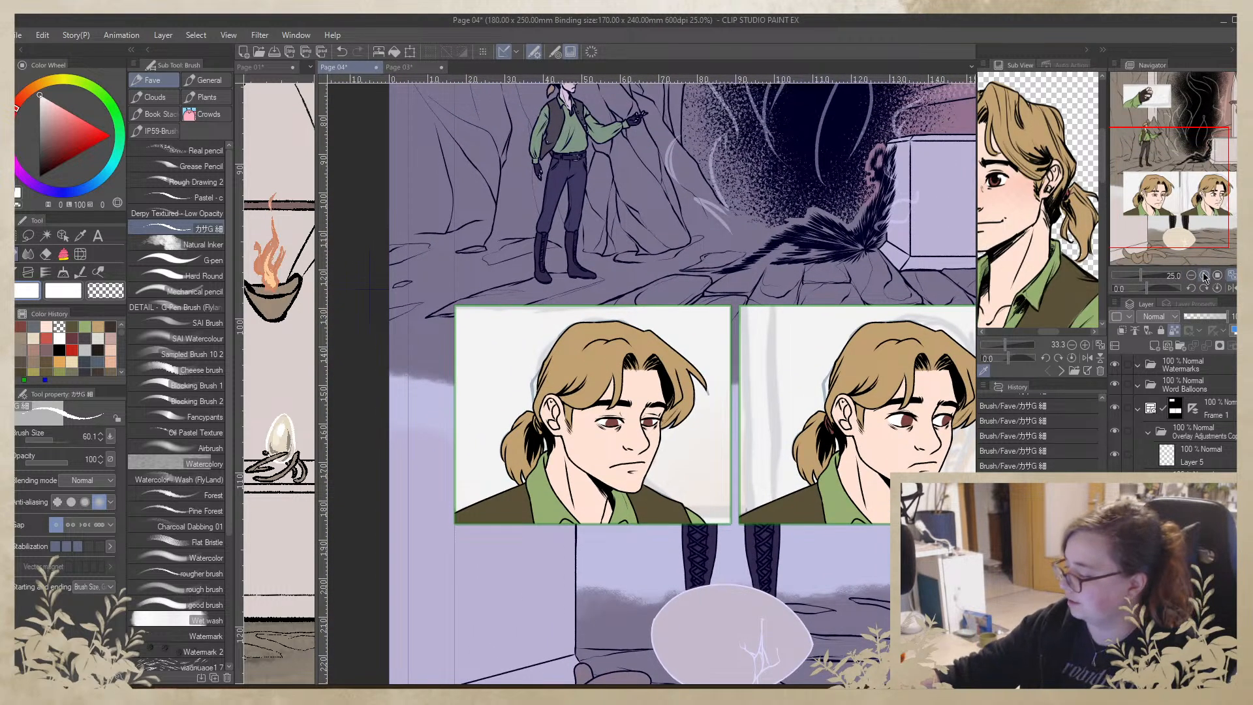
scroll(709, 442, "up", 3)
left_click_drag(651, 483, 641, 482)
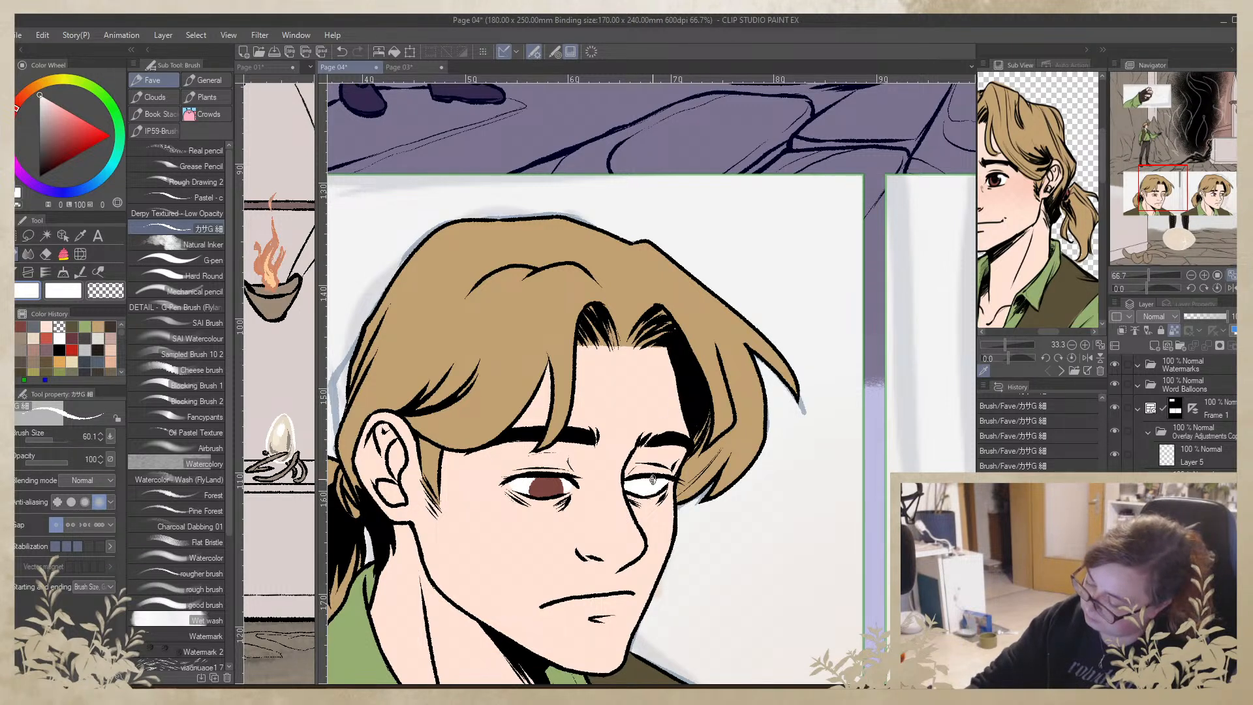
left_click(23, 326)
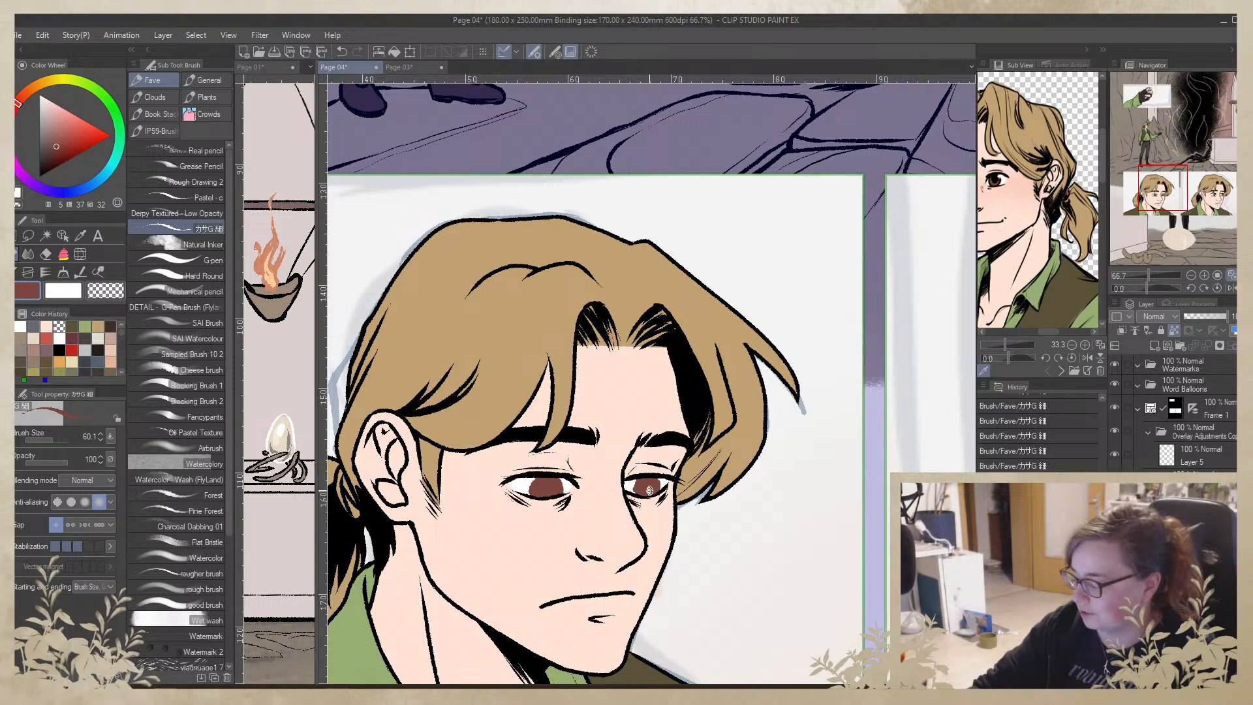
Refine the far iris's outline in the first face panel with alternately sampled white and reddish brown, and sample the skin tone beneath it
left_click(673, 477, "alt")
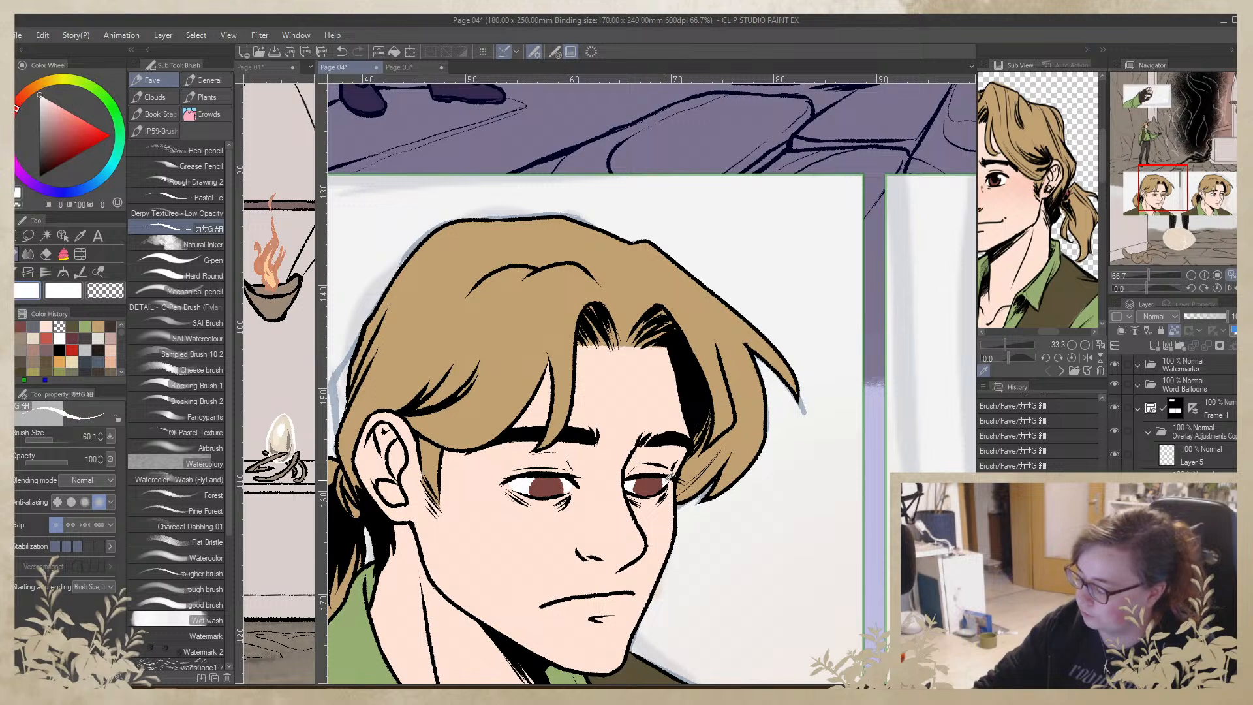
left_click(659, 480, "alt")
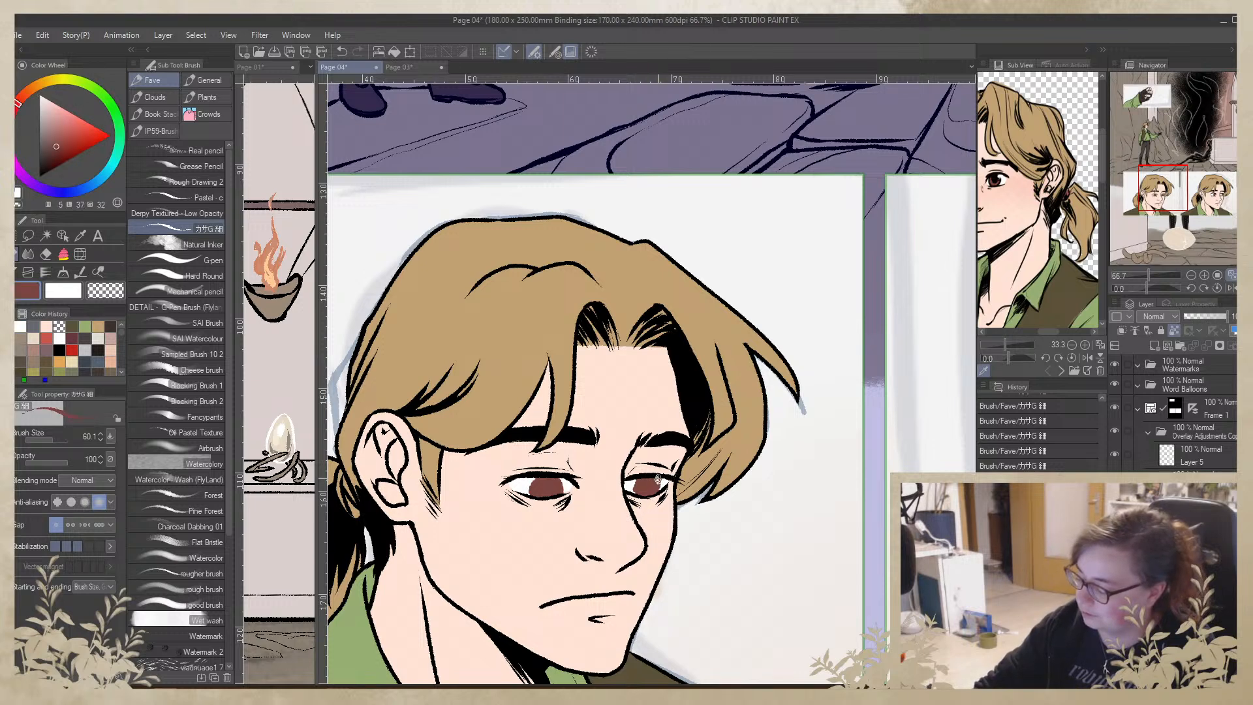
left_click(635, 495, "alt")
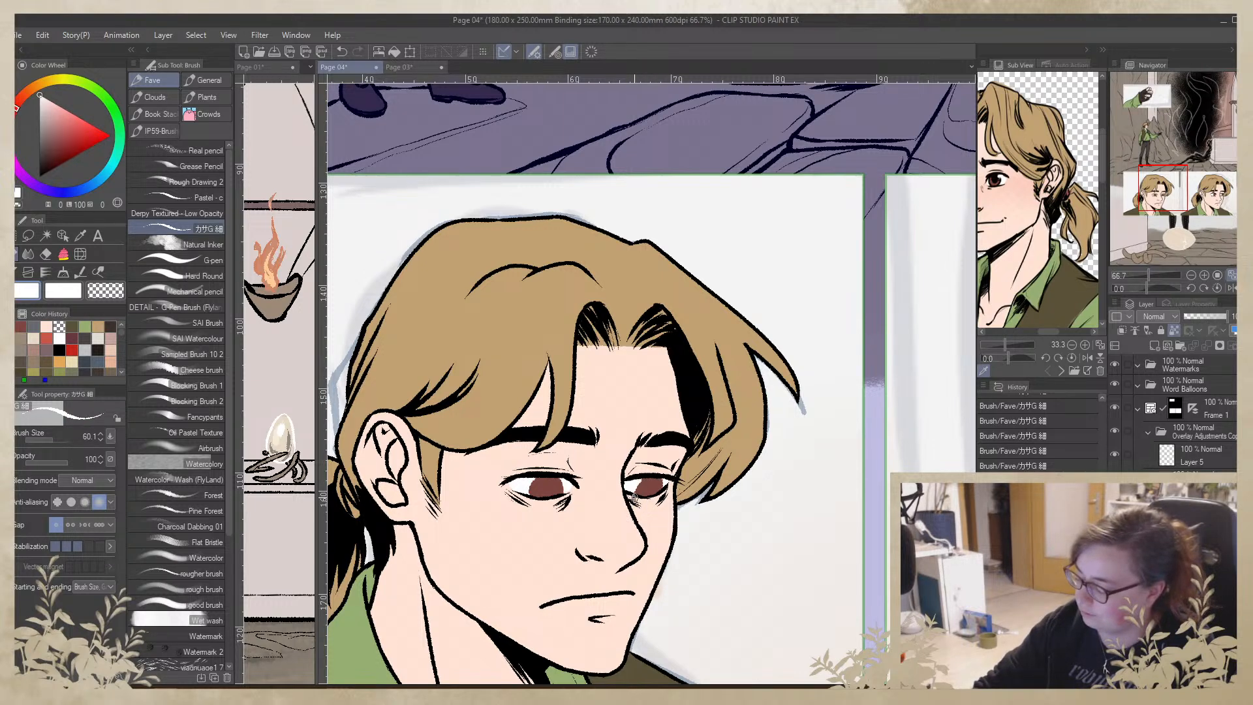
left_click(653, 485, "alt")
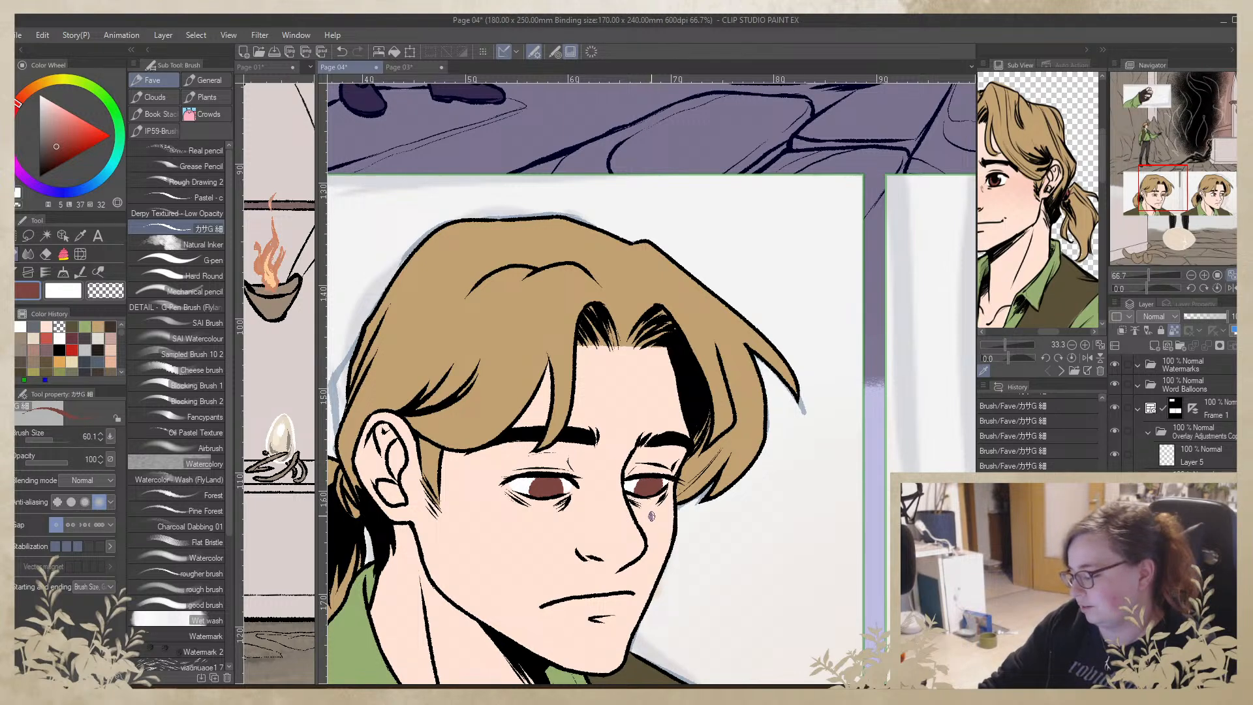
left_click(667, 480, "alt")
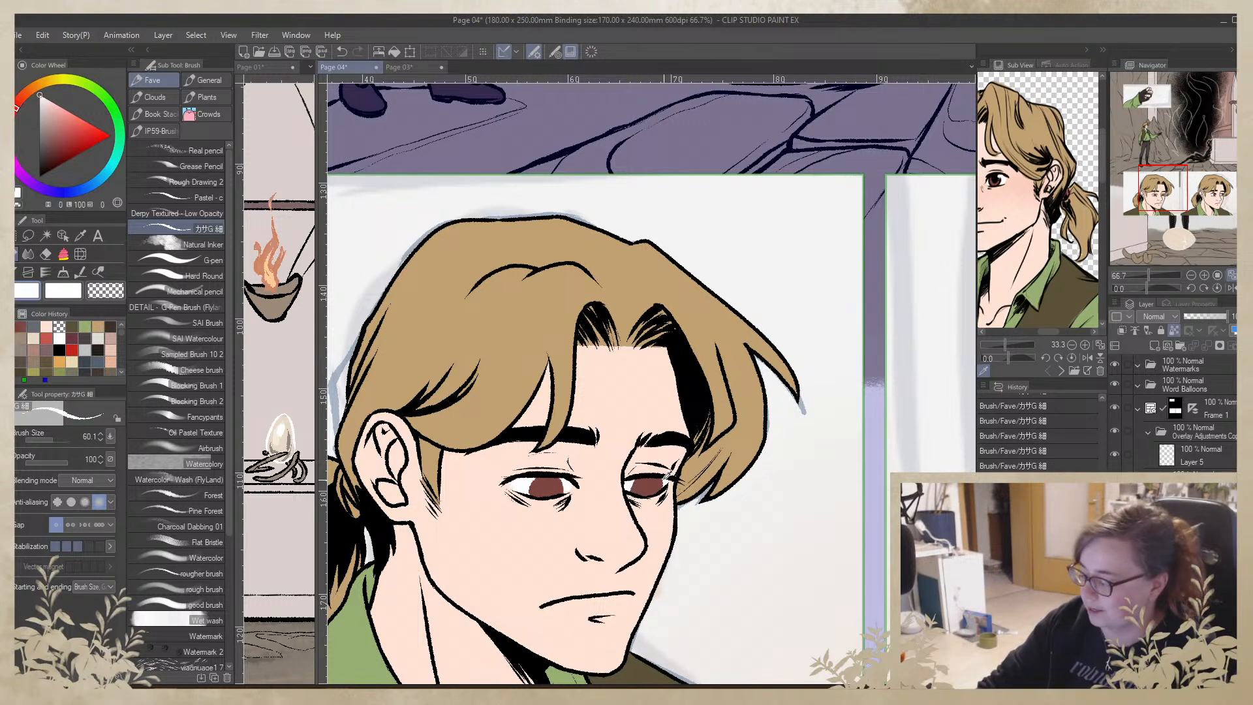
left_click(655, 481, "alt")
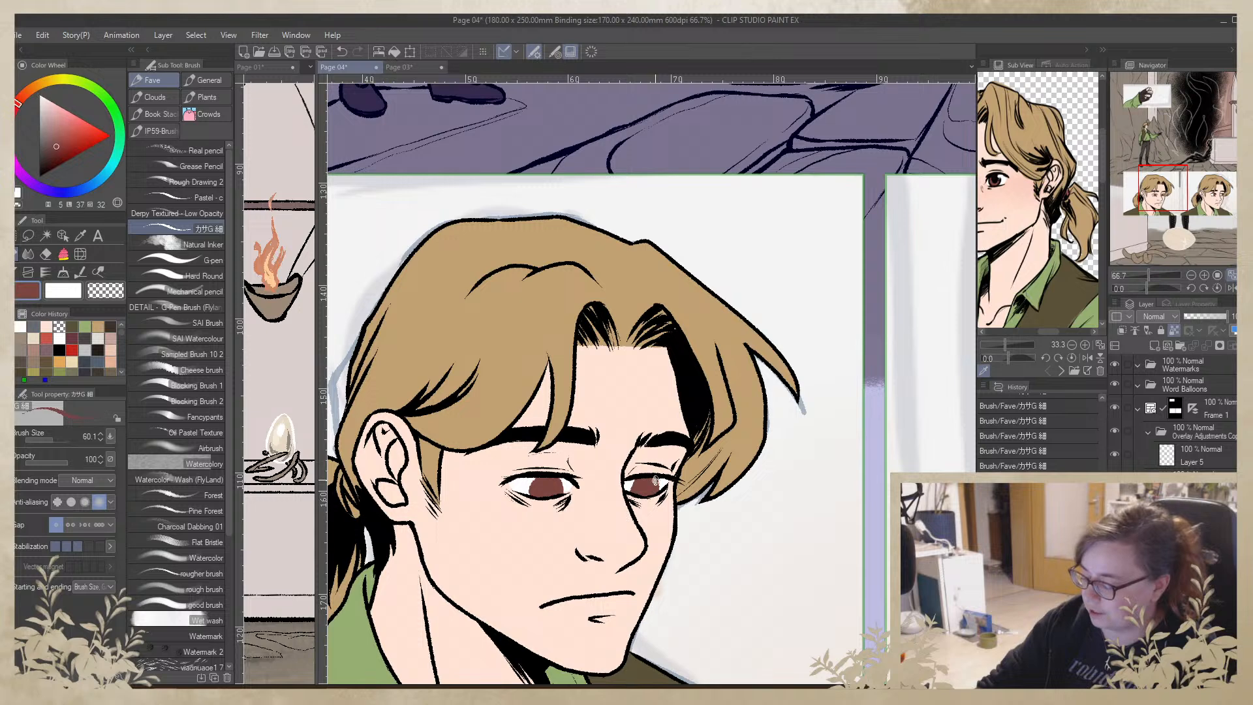
left_click(633, 483, "alt")
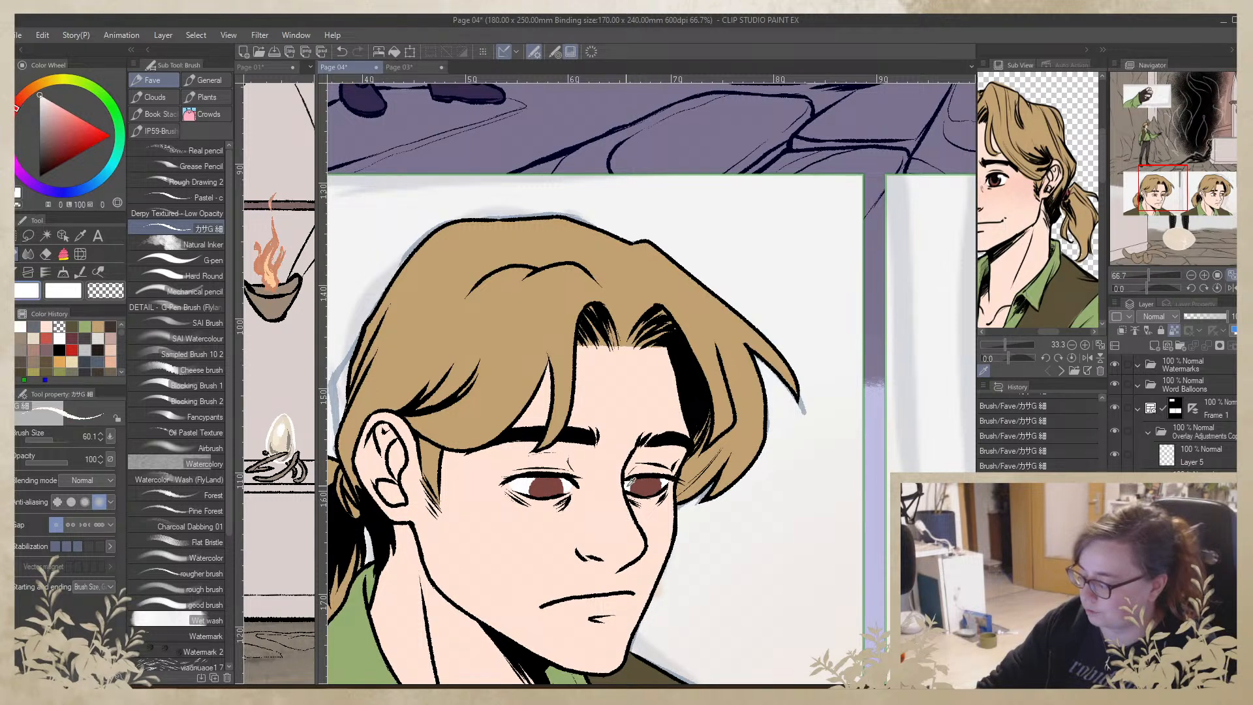
left_click(650, 480, "alt")
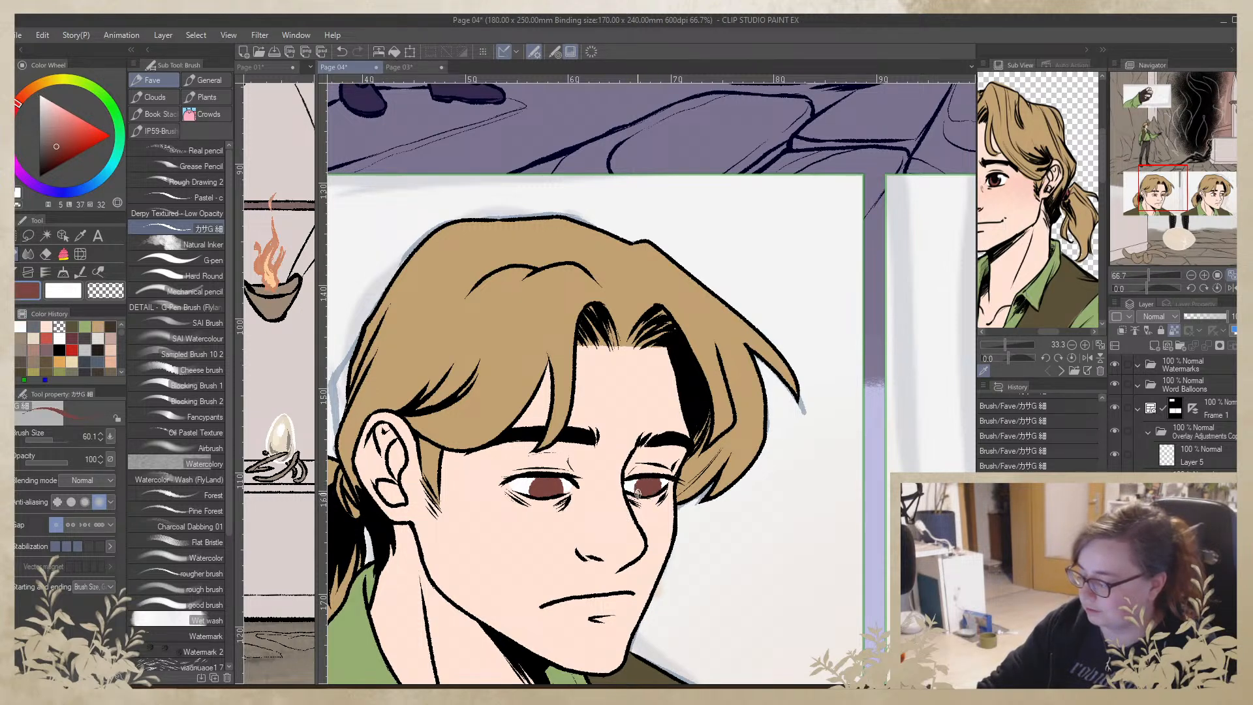
left_click(652, 512, "alt")
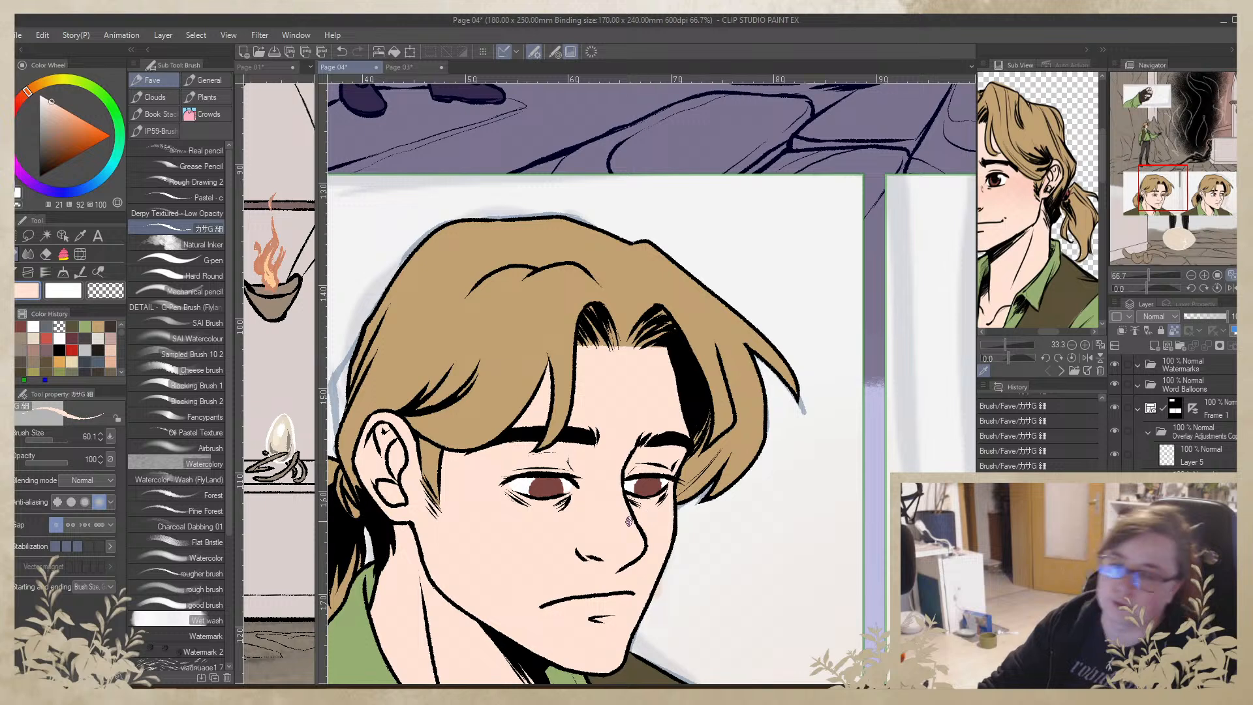
Switch to page 03 and examine the frame and layer folders belonging to its bottom portrait panel
left_click_drag(639, 532, 671, 401)
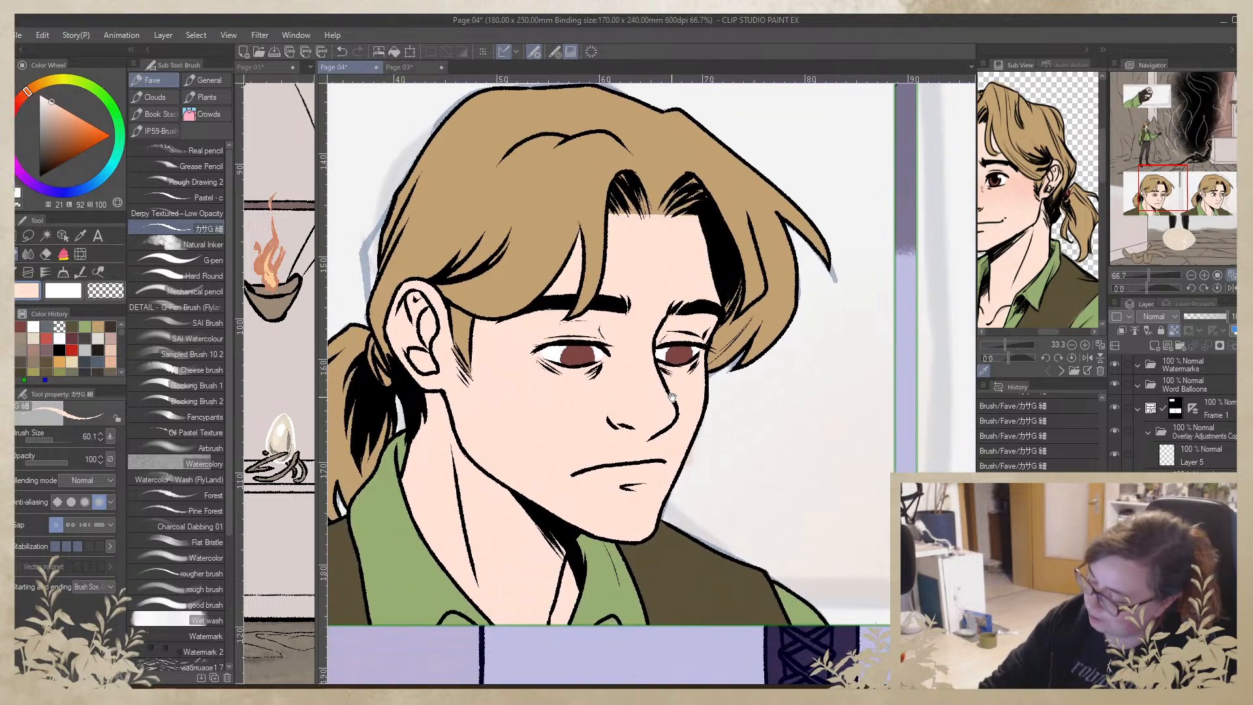
left_click(403, 68)
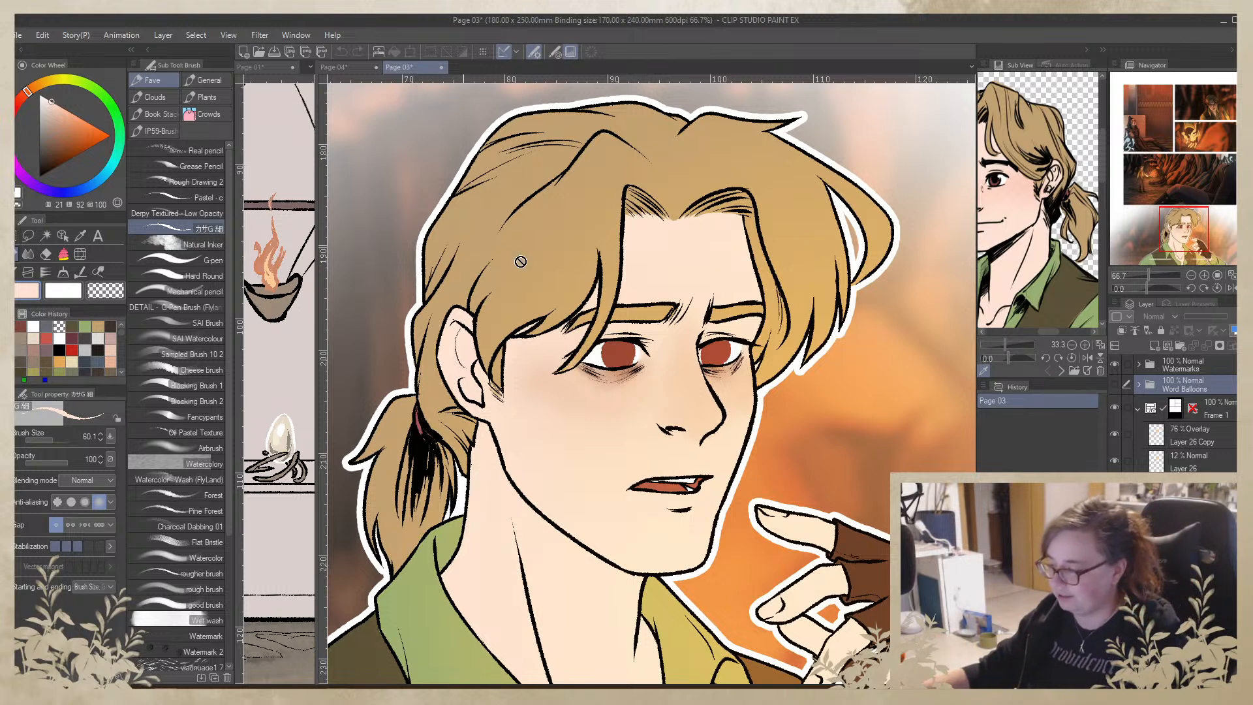
left_click(1194, 276)
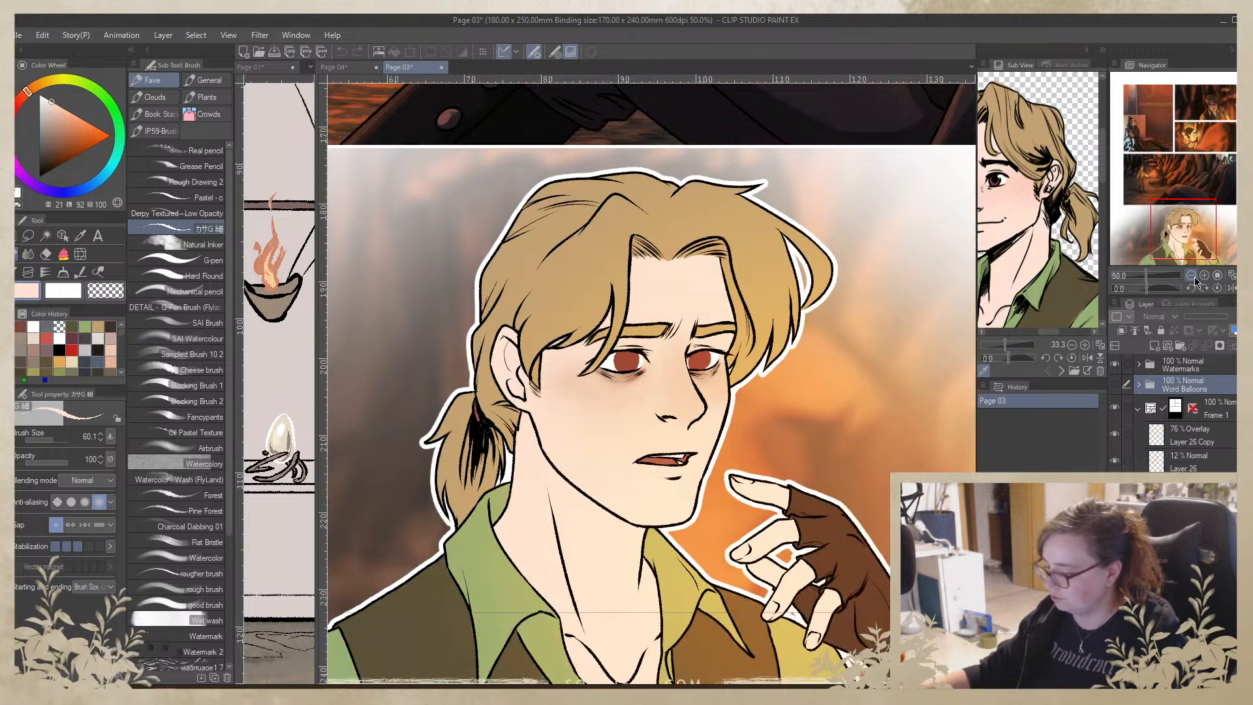
left_click(1194, 277)
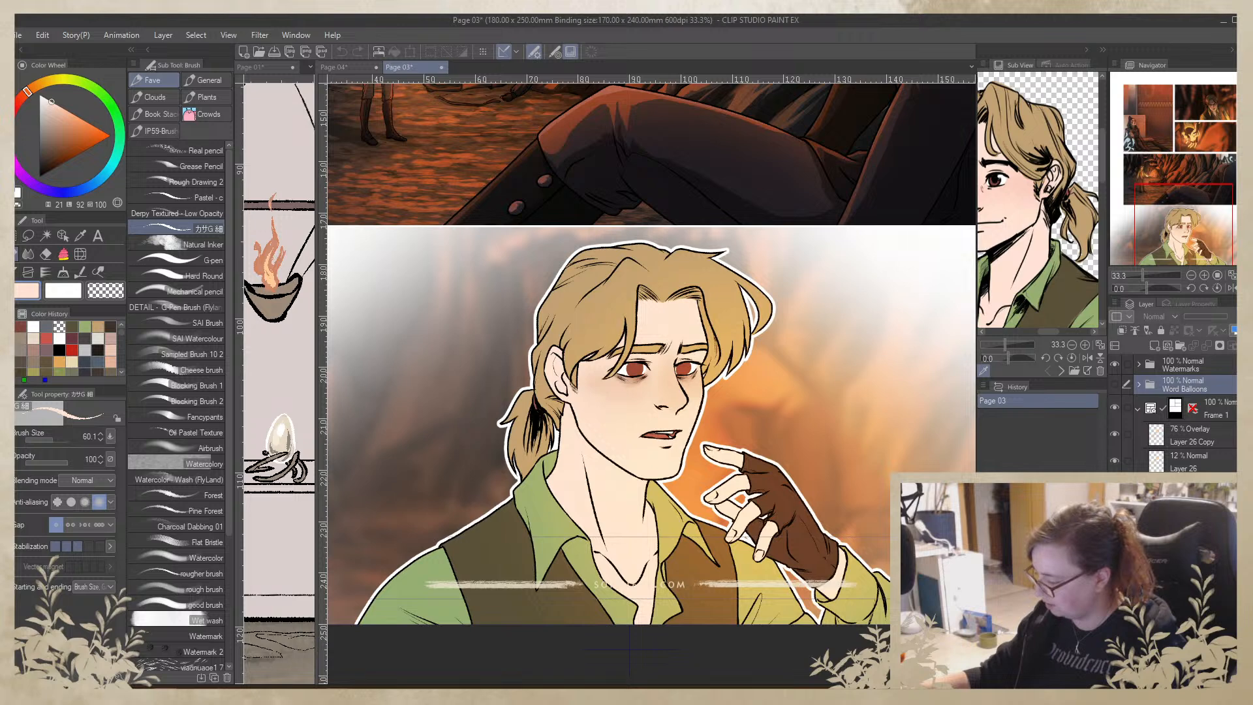
scroll(1175, 415, "down", 3)
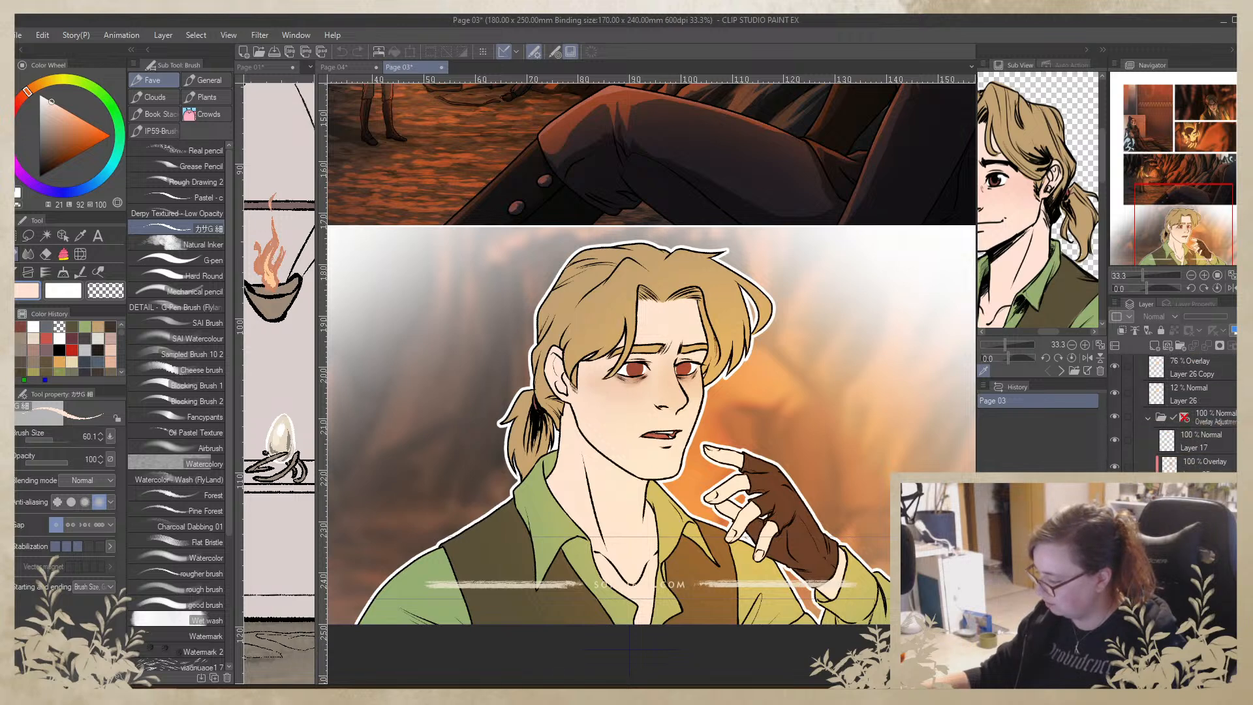
left_click(1115, 493)
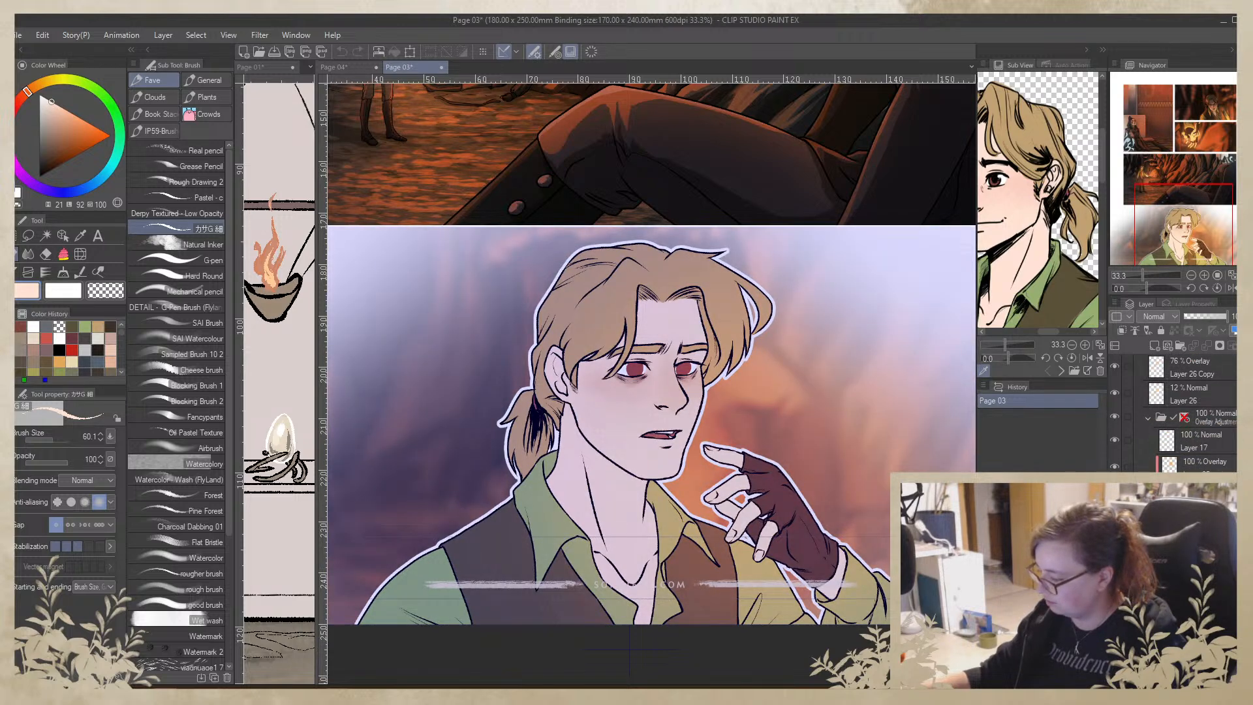
left_click(1149, 418)
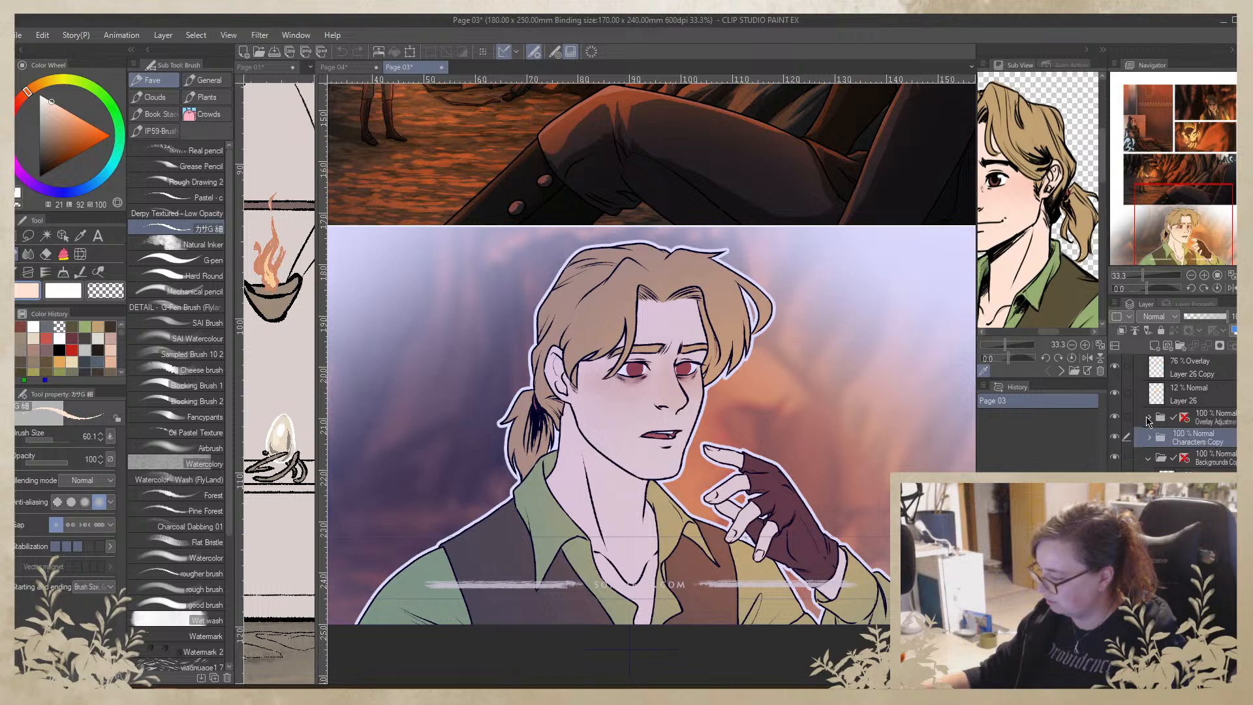
left_click(1216, 455)
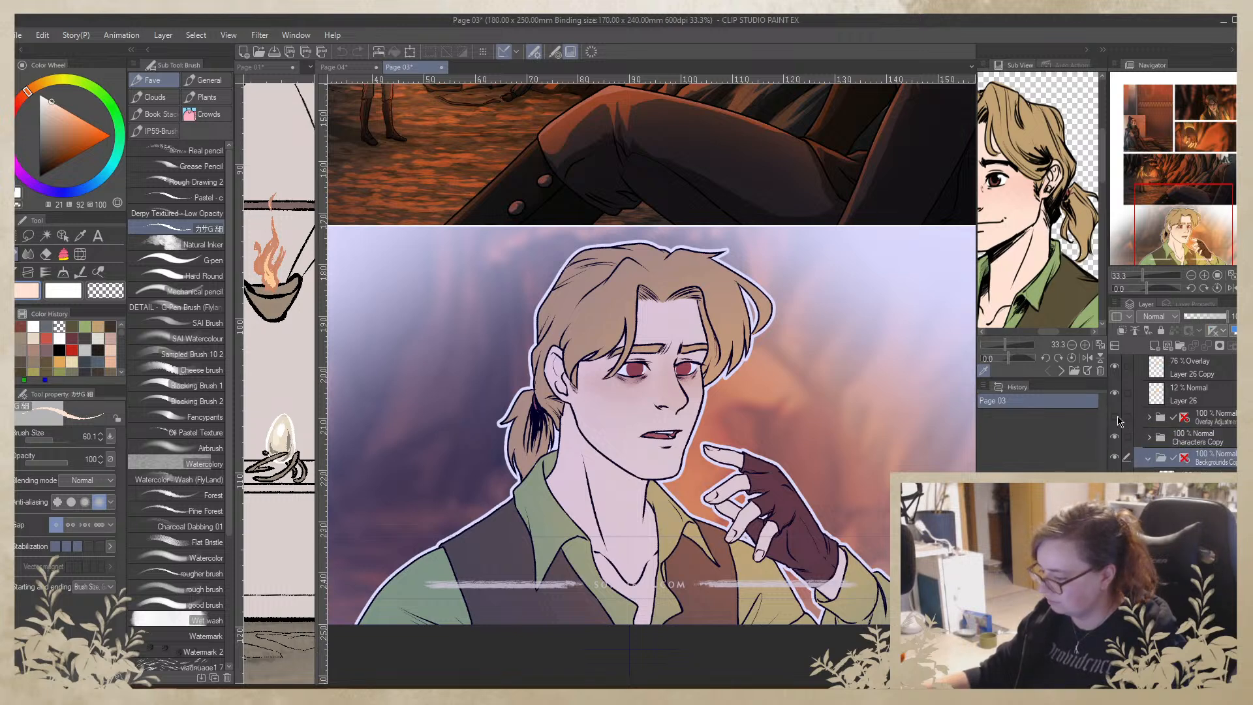
scroll(1124, 454, "up", 2)
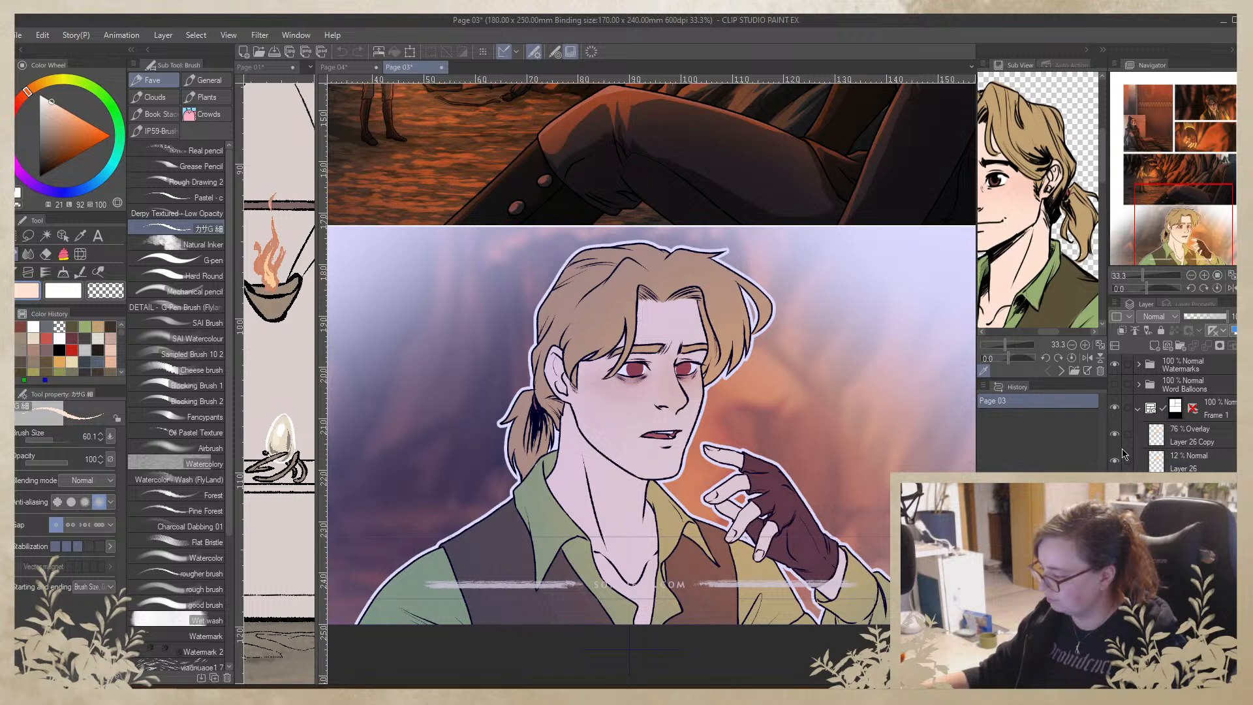
left_click(1136, 412)
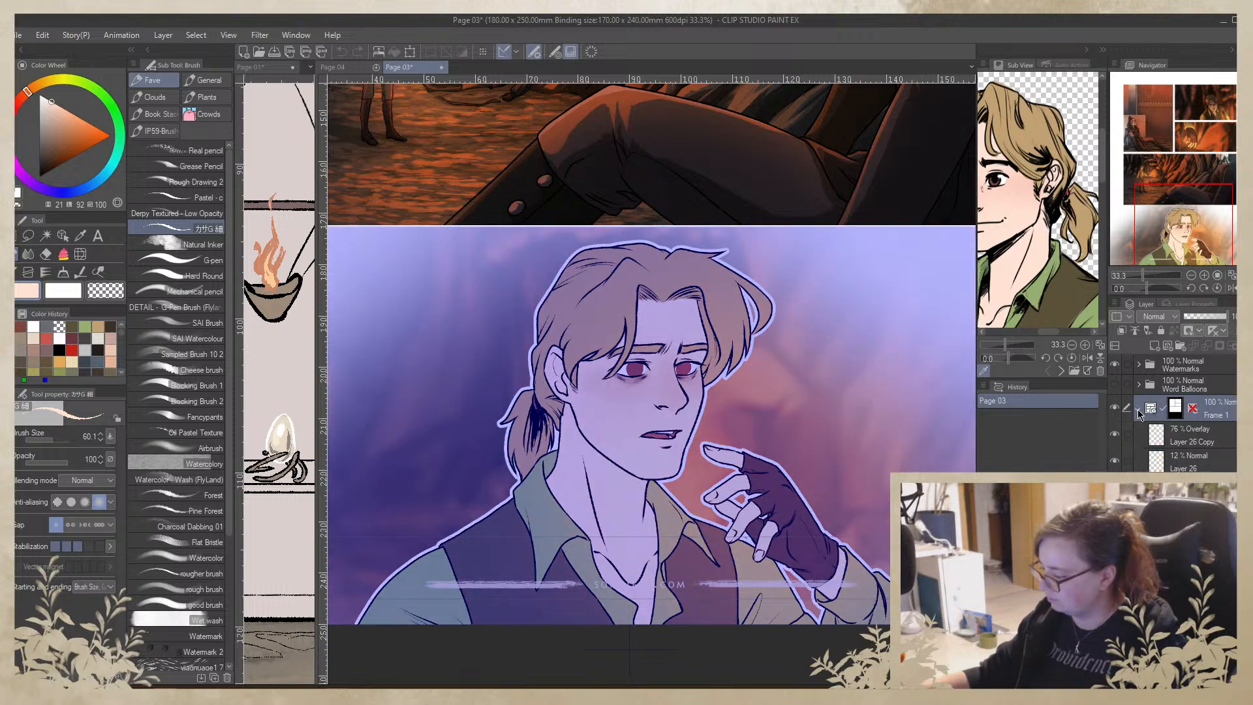
left_click(1138, 411)
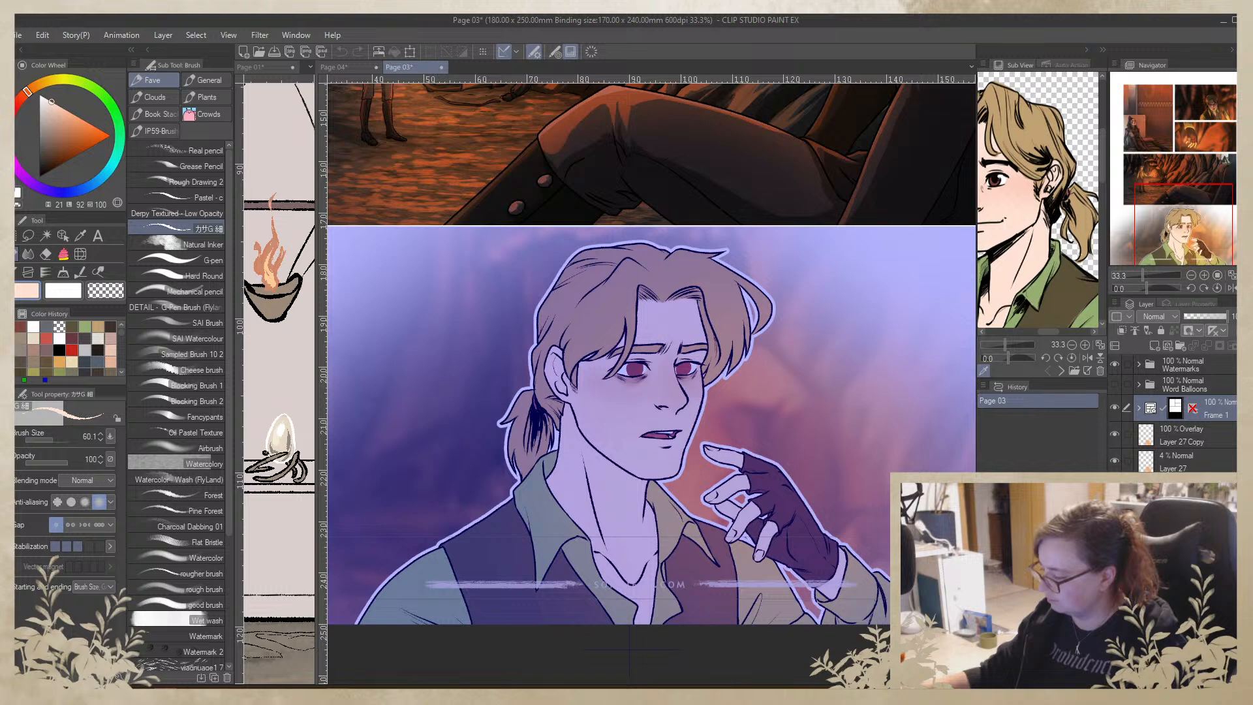
Hide the background, Layer 27 and Layer 27 Copy in page 03's portrait panel to expose the character's base colours
left_click(1115, 489)
left_click(1114, 486)
scroll(1117, 483, "down", 3)
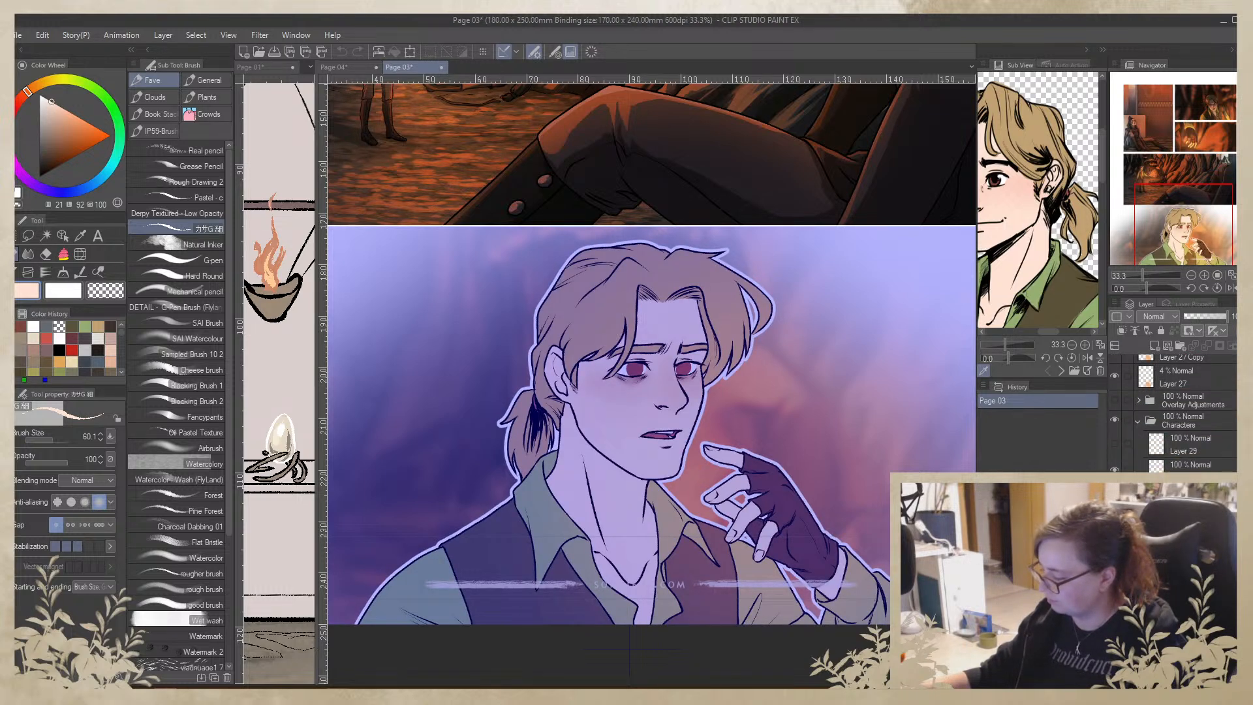
left_click(1115, 495)
scroll(1117, 483, "up", 3)
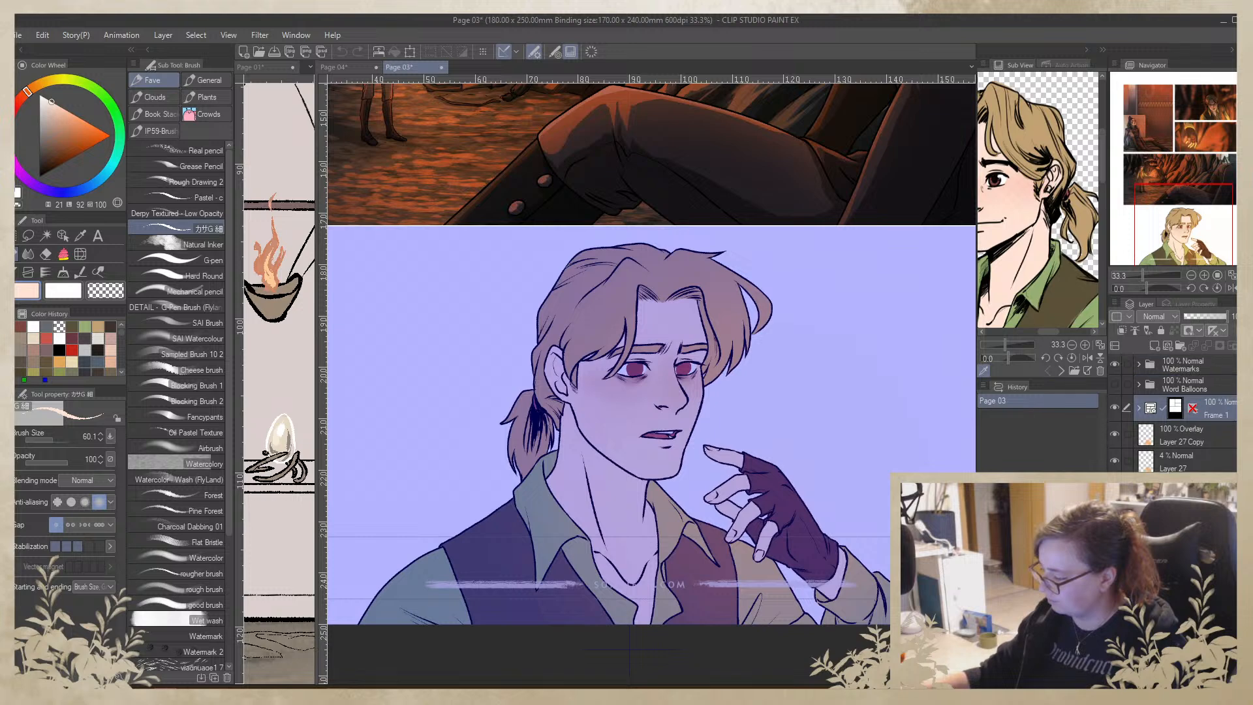
left_click(1116, 462)
left_click(1116, 434)
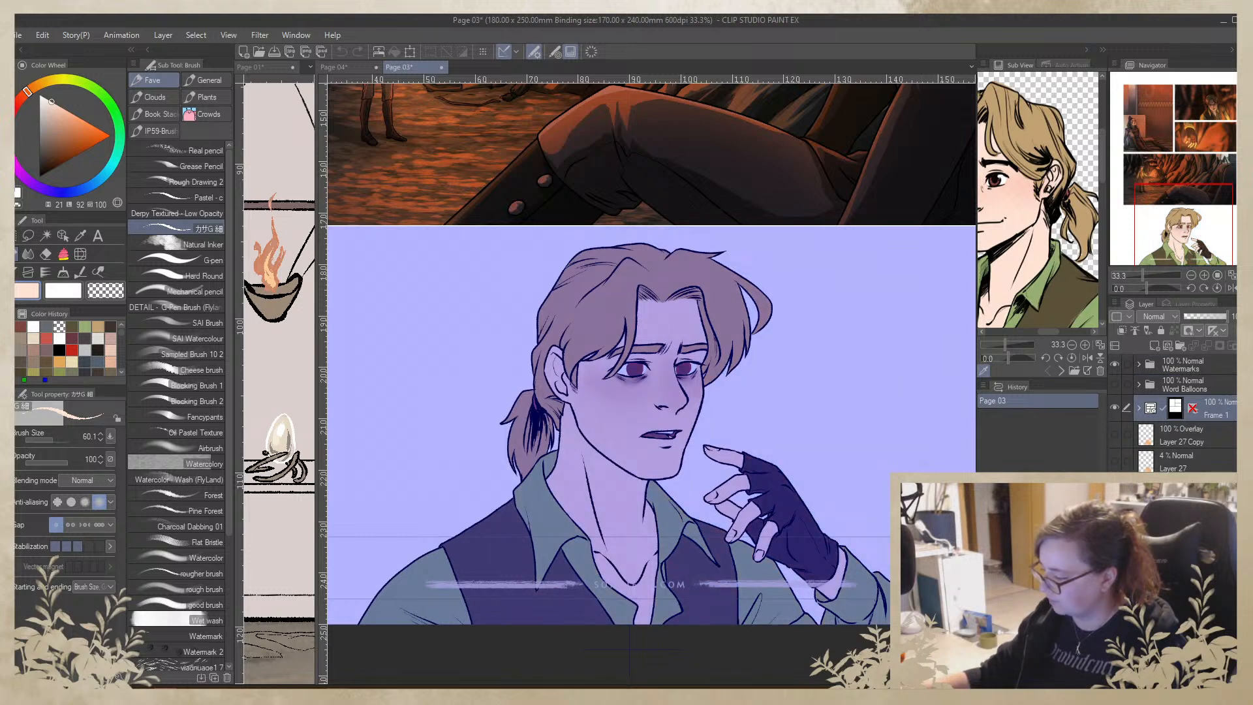
left_click(1181, 489)
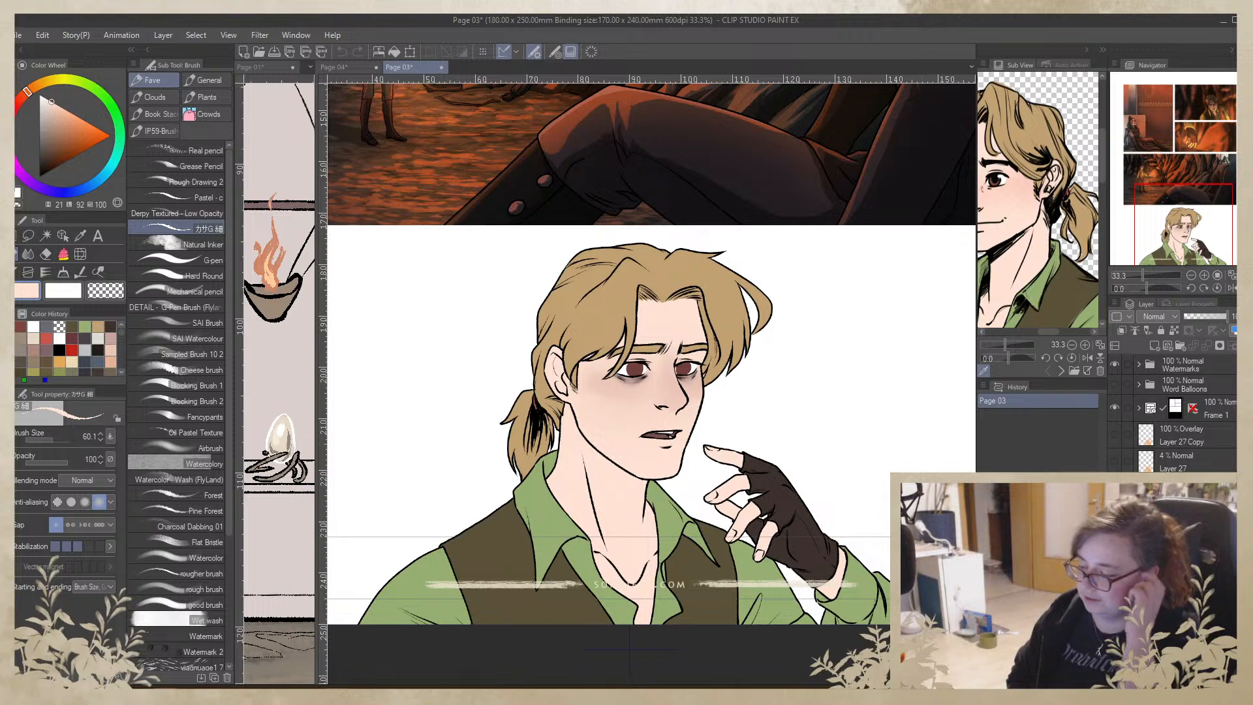
Sample the purplish shading colour from the hatching beneath the near eye in page 03's portrait
left_click(1204, 275)
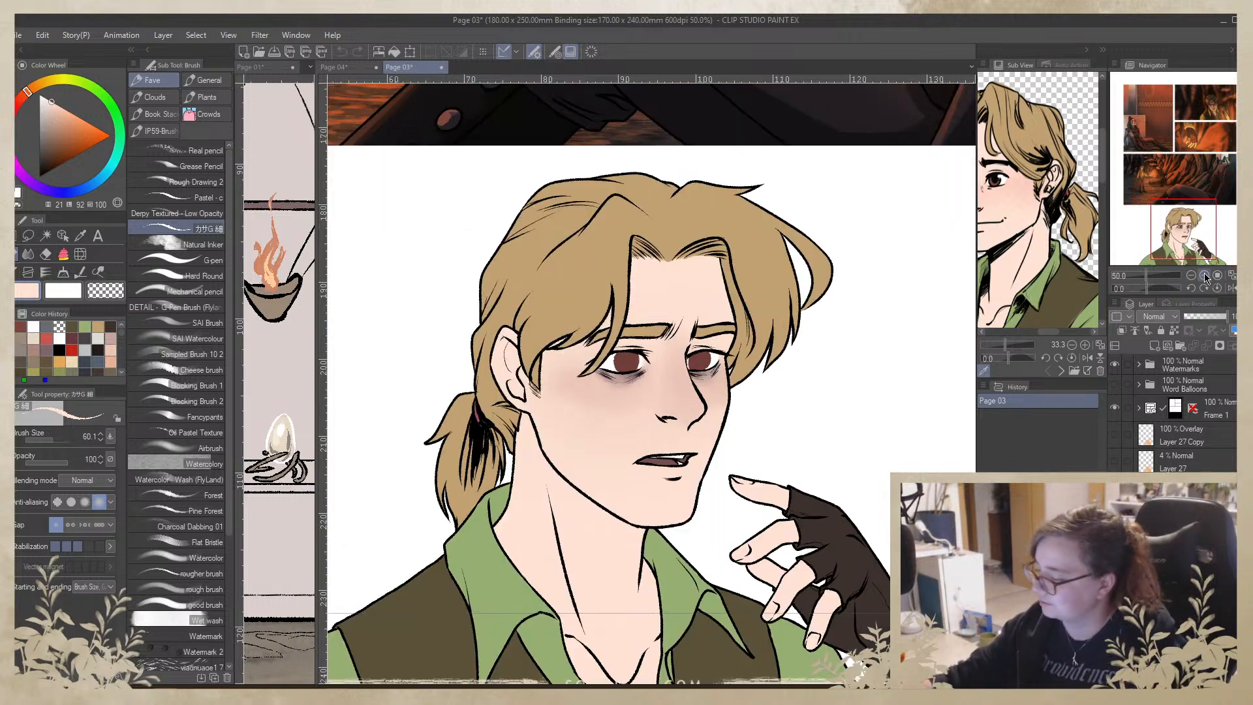
left_click(1204, 276)
left_click(622, 360, "alt")
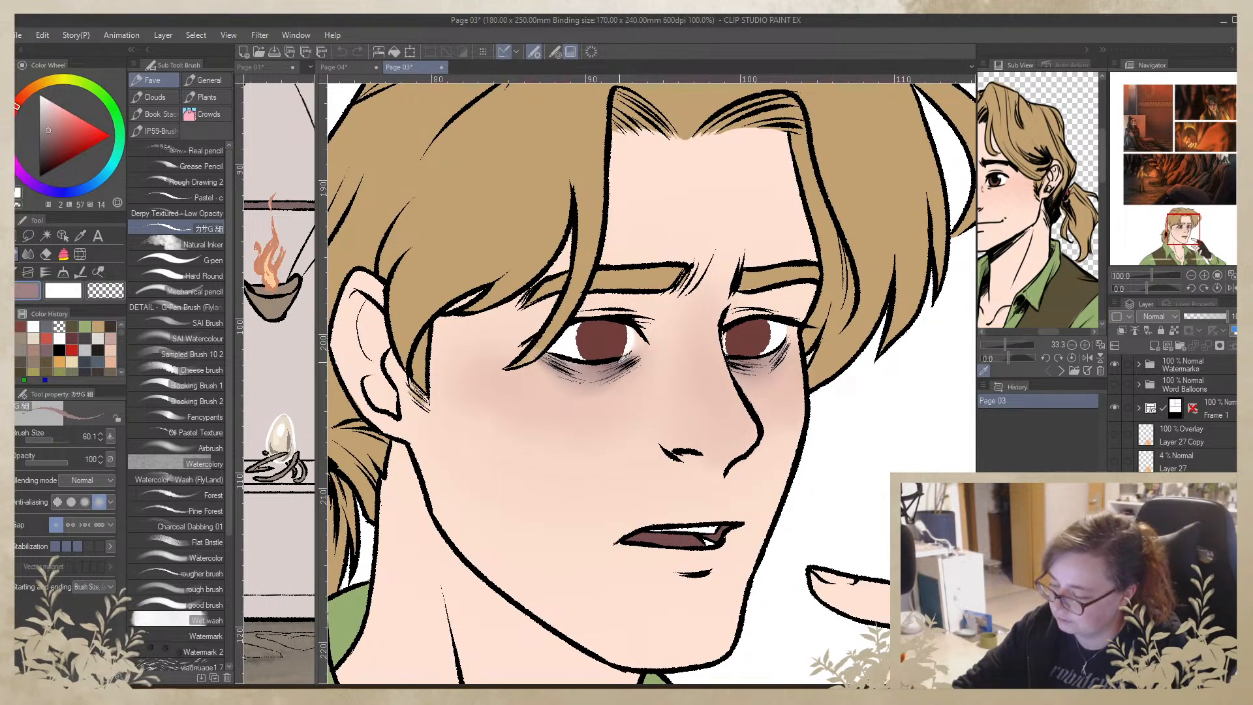
scroll(631, 371, "up", 6)
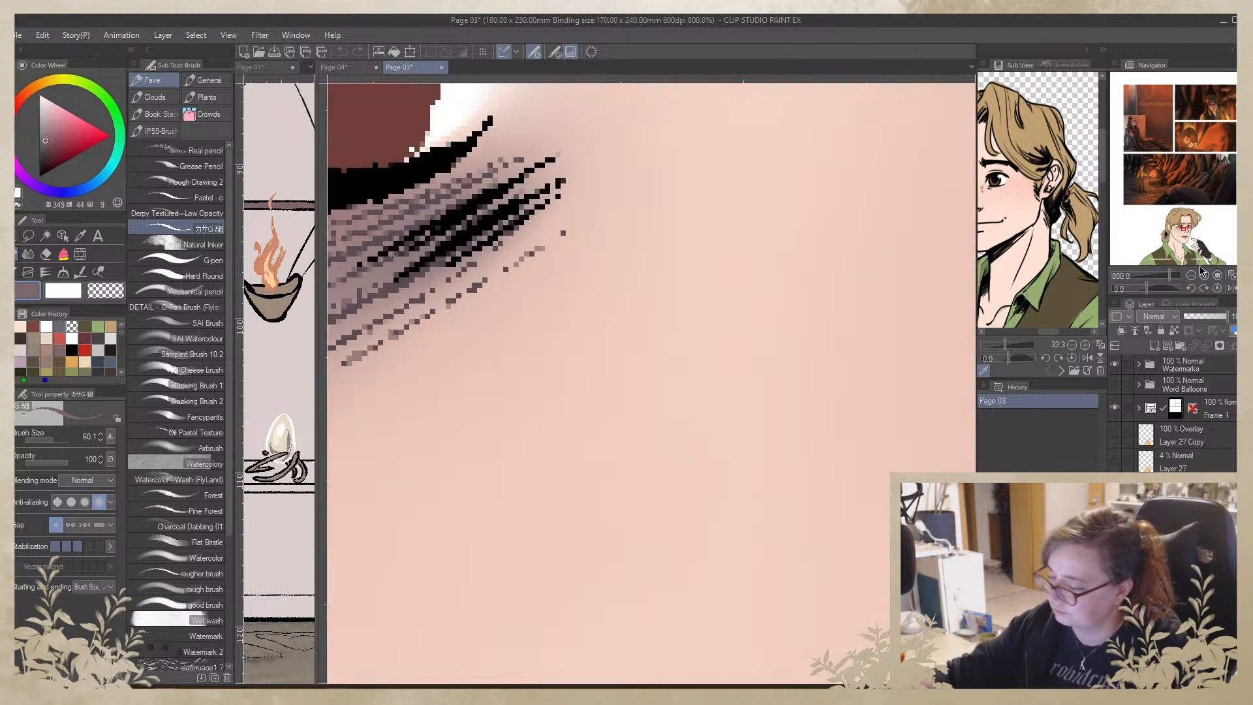
left_click_drag(468, 262, 694, 399)
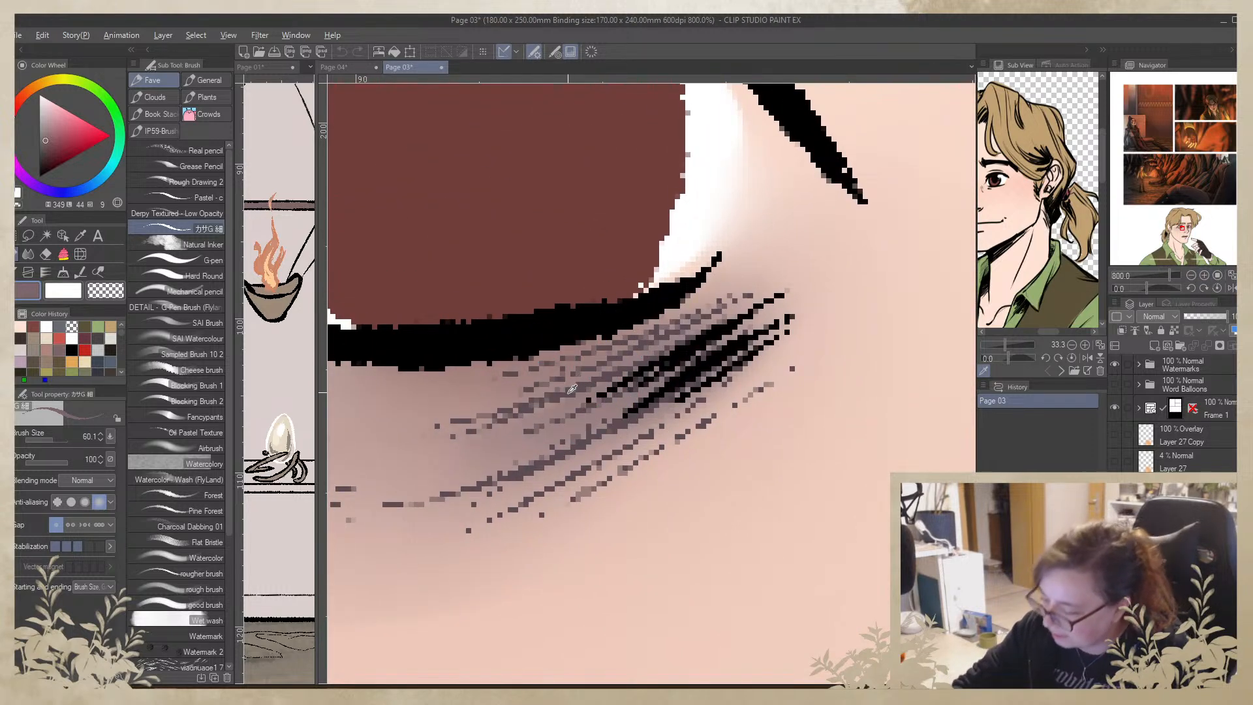
left_click(571, 389, "alt")
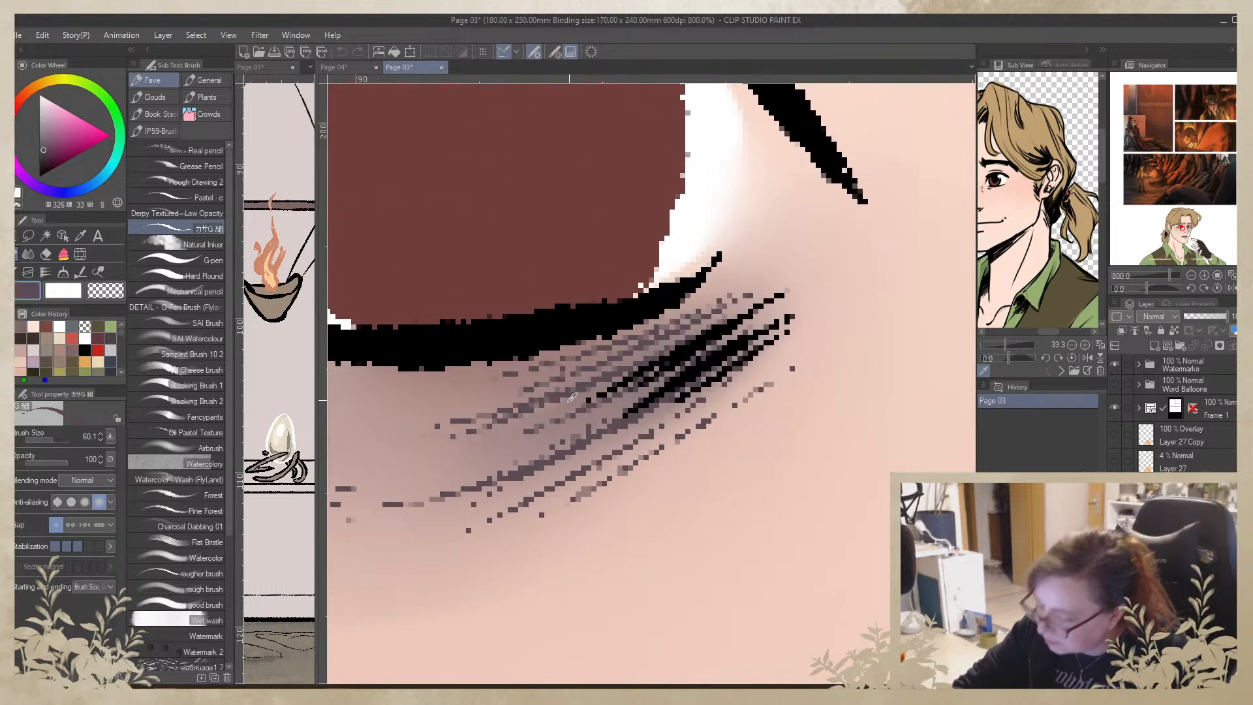
Return to page 04 and airbrush a soft red blush across the first face's cheeks and nose at brush size 374.3
left_click(344, 68)
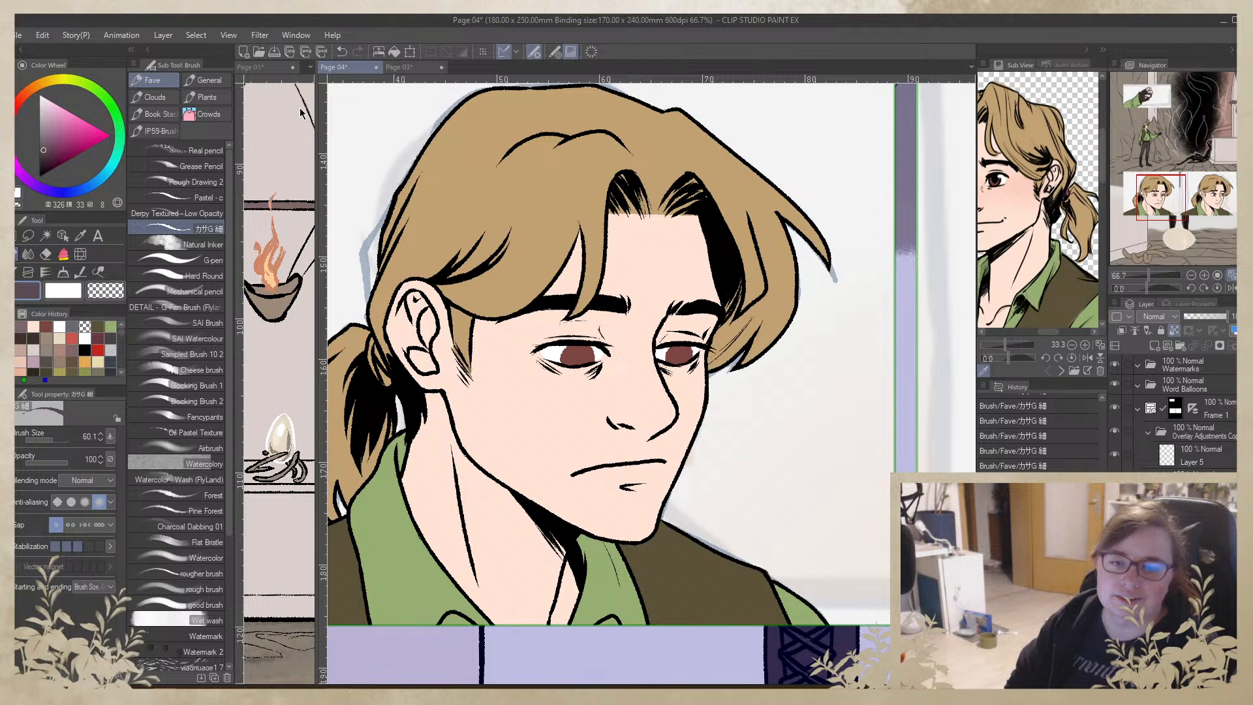
left_click_drag(740, 429, 834, 366)
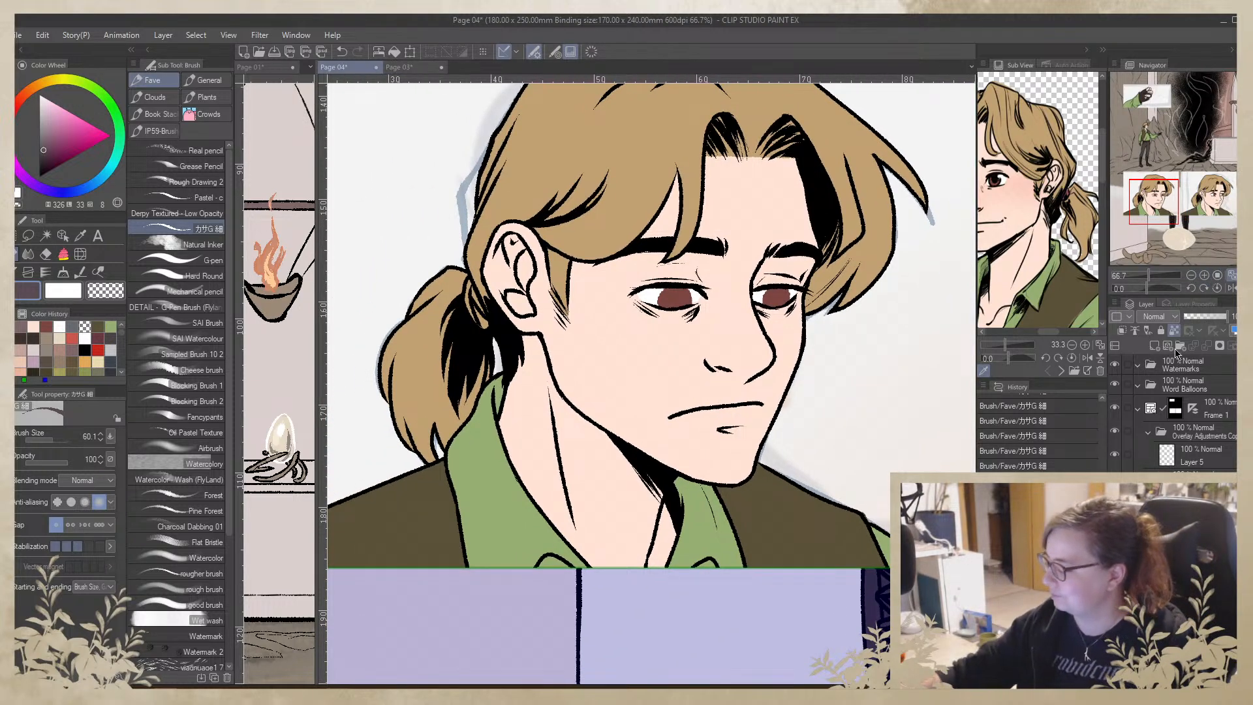
key("x")
left_click(71, 338)
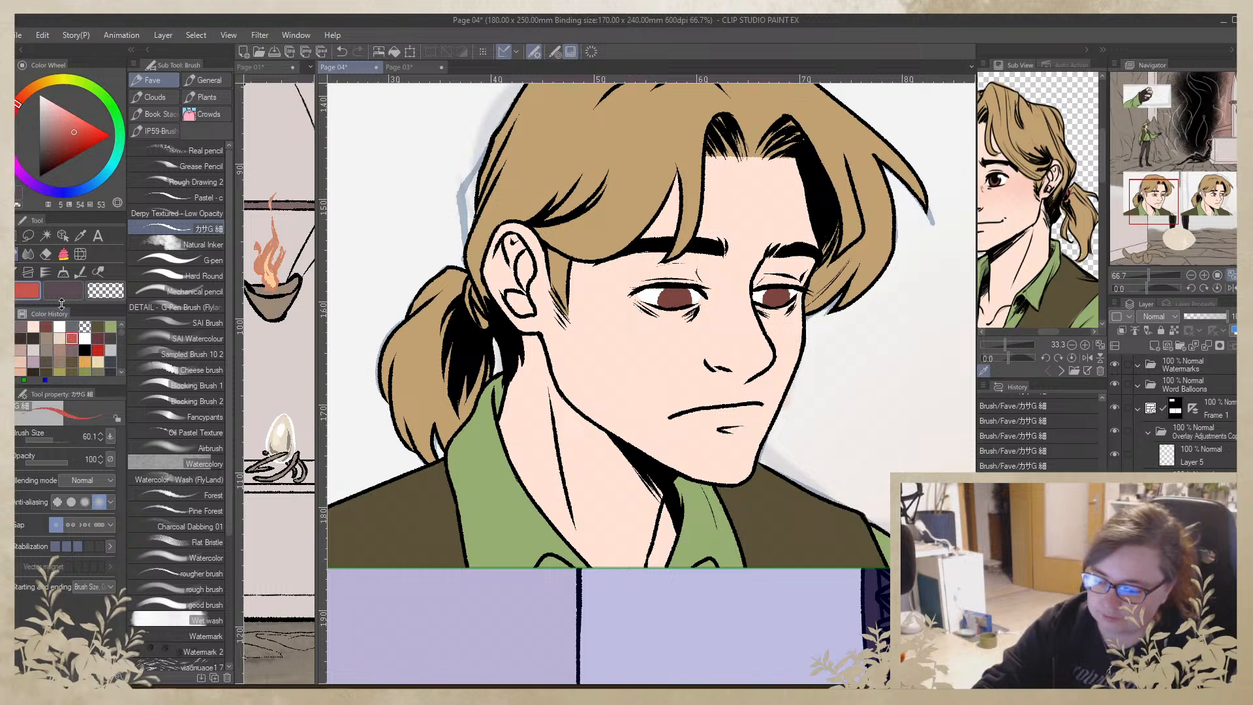
left_click(195, 447)
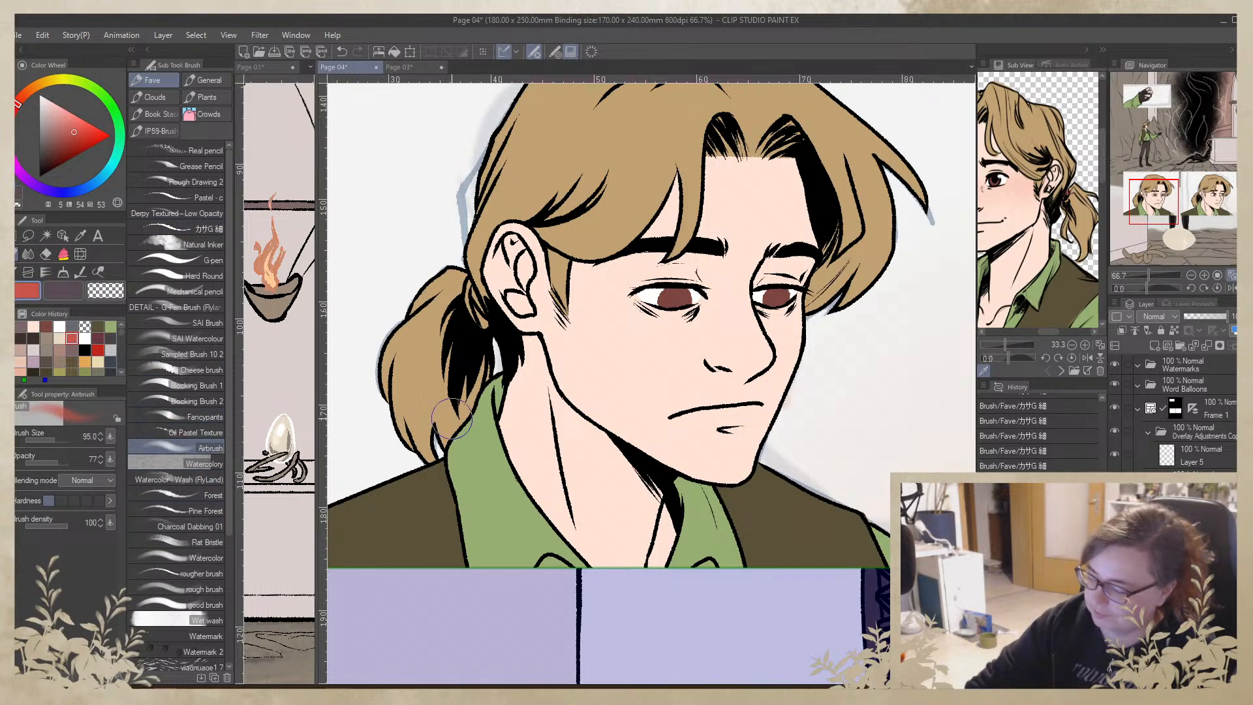
left_click_drag(52, 441, 64, 442)
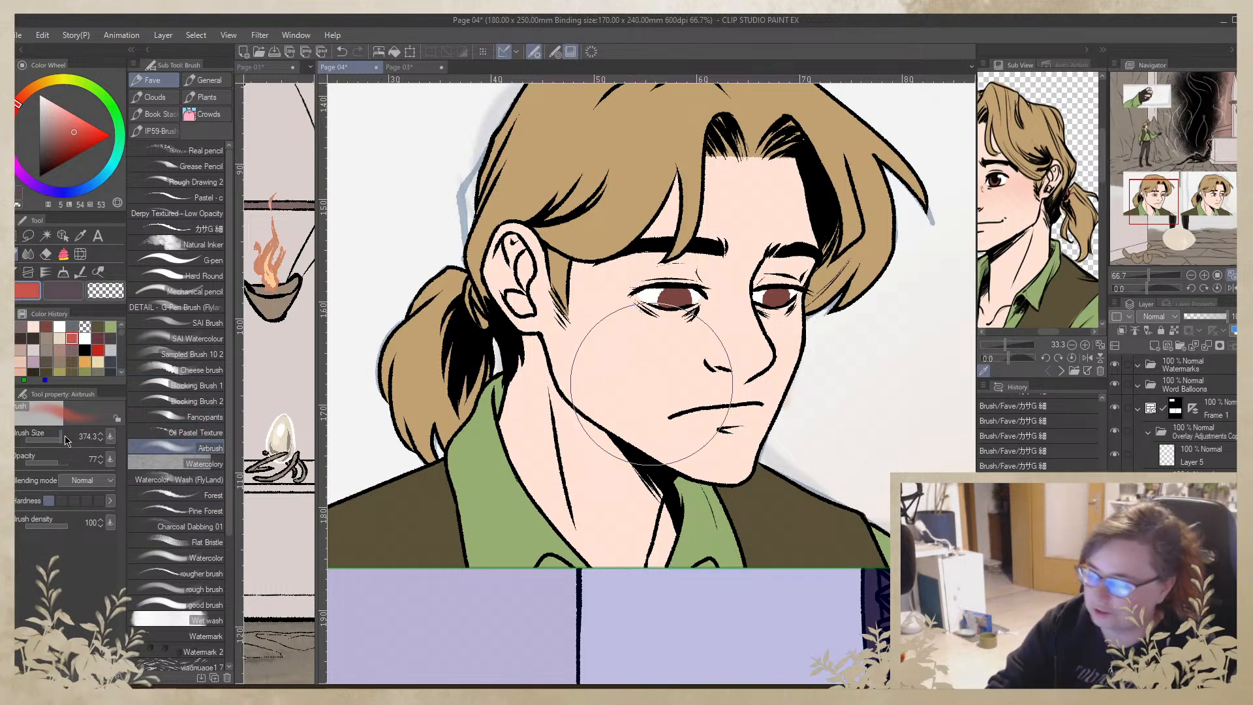
mouse_move(588, 379)
left_mouse_down()
mouse_move(629, 350)
mouse_move(839, 313)
mouse_move(773, 320)
left_mouse_up()
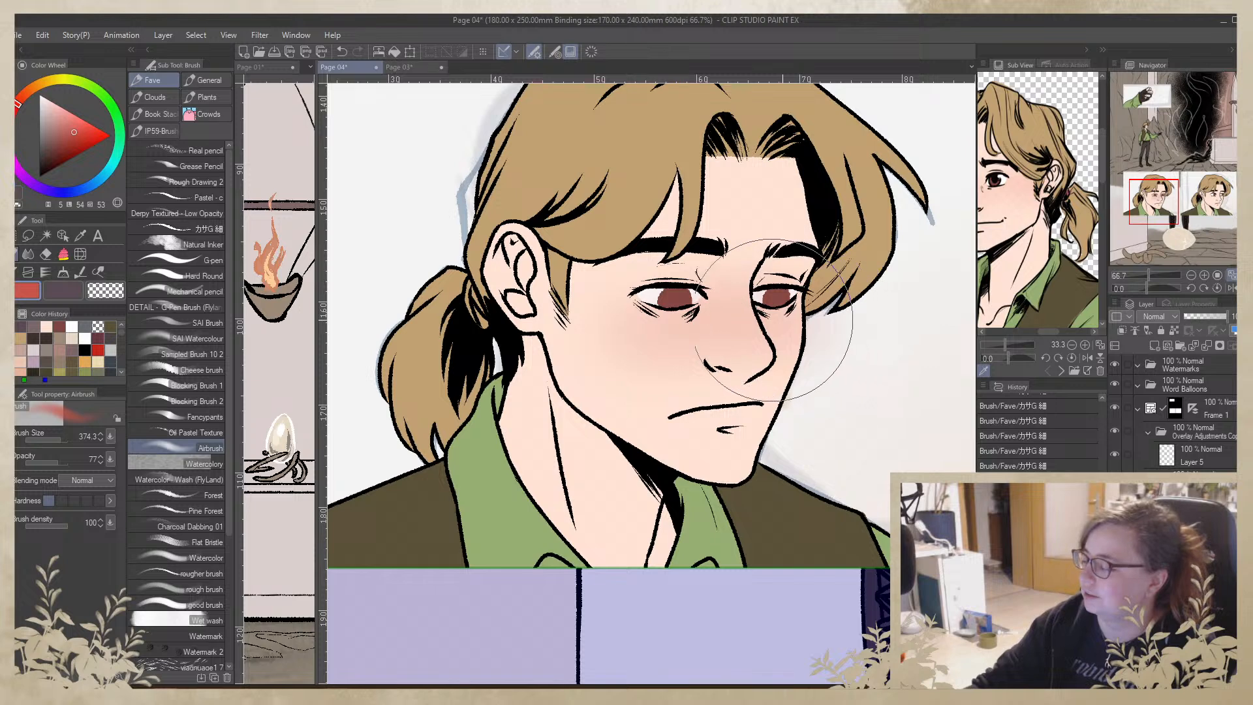
Airbrush a matching light red blush across the second face's cheeks and nose, undoing the overly strong pass
left_click_drag(886, 397, 257, 544)
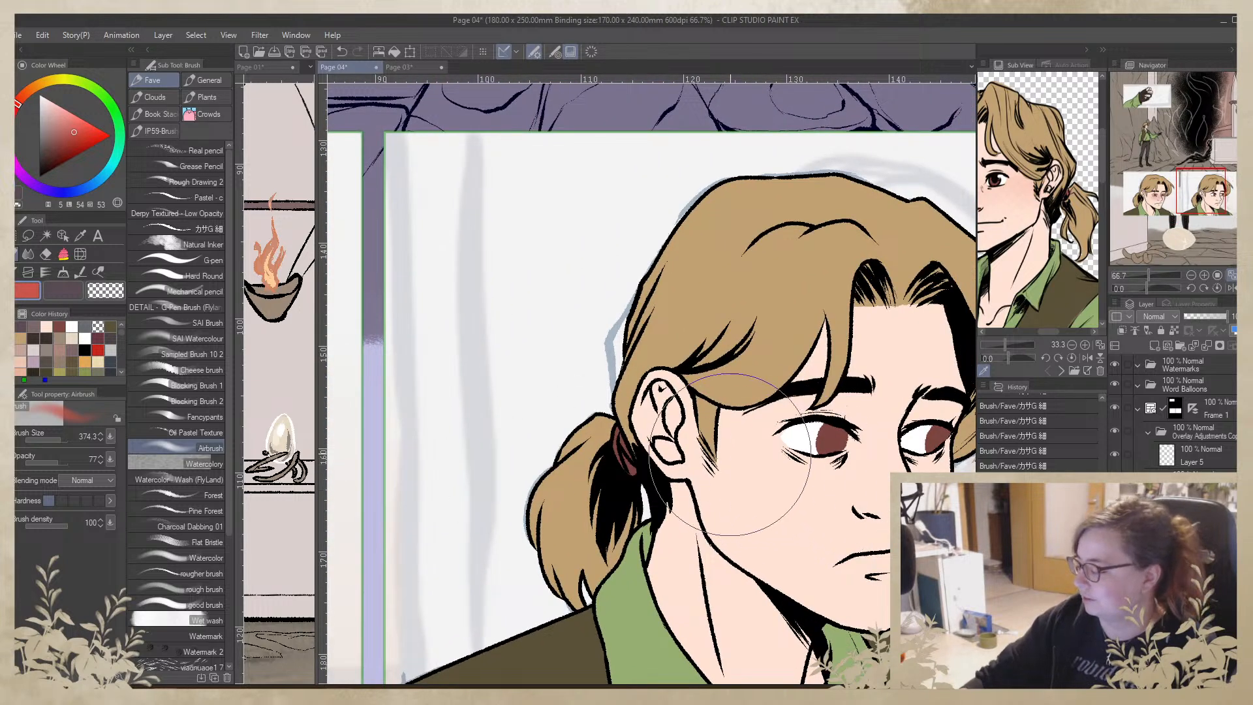
left_click_drag(793, 472, 910, 469)
mouse_move(838, 582)
left_mouse_down()
mouse_move(735, 488)
mouse_move(657, 465)
left_mouse_up()
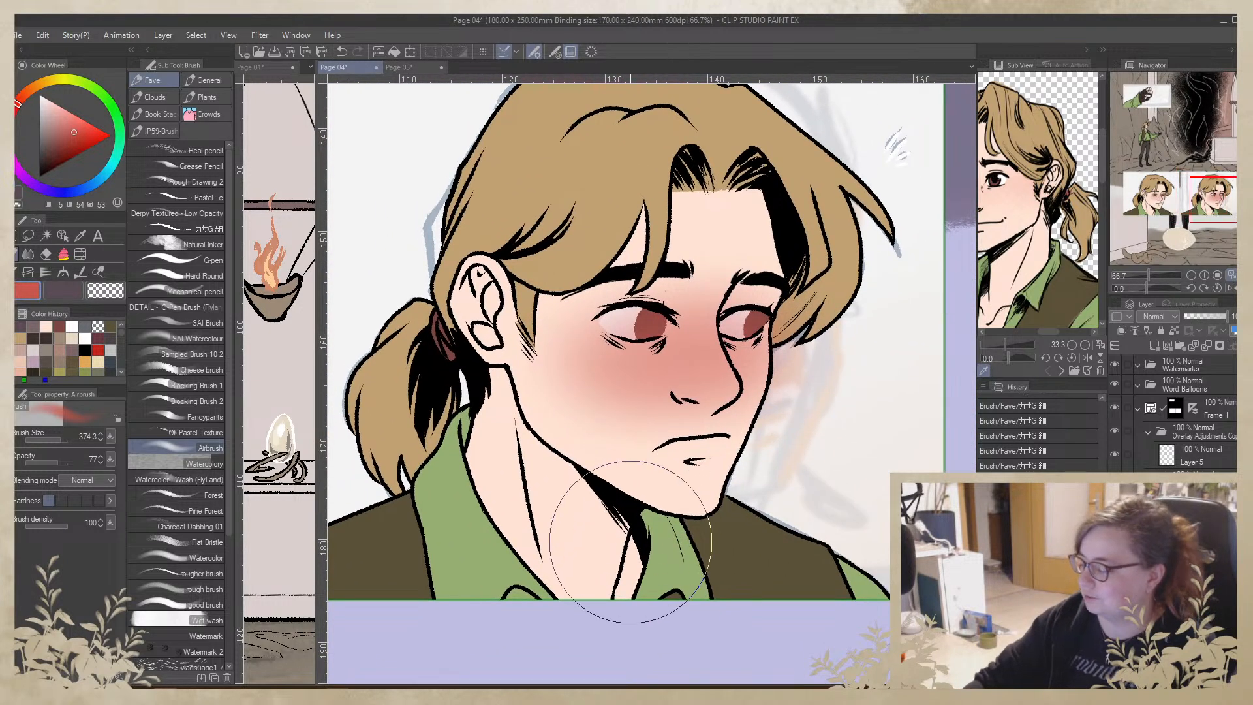
key("ctrl+z")
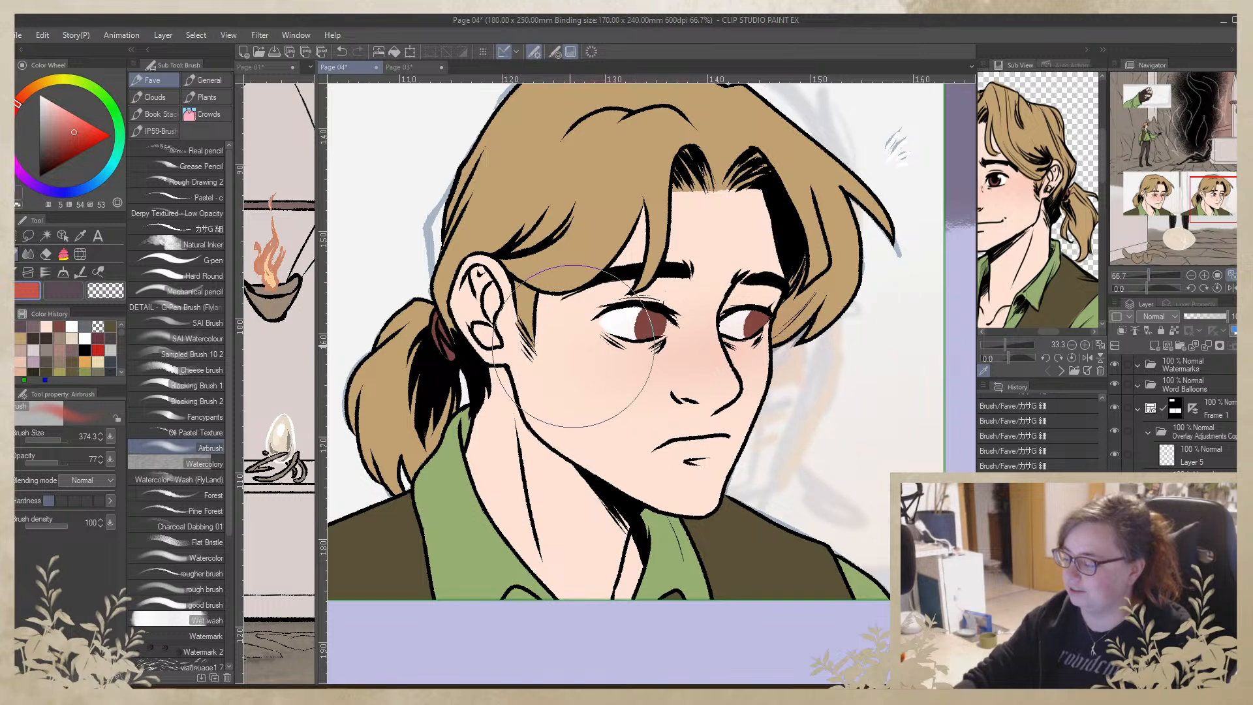
left_click_drag(573, 346, 894, 363)
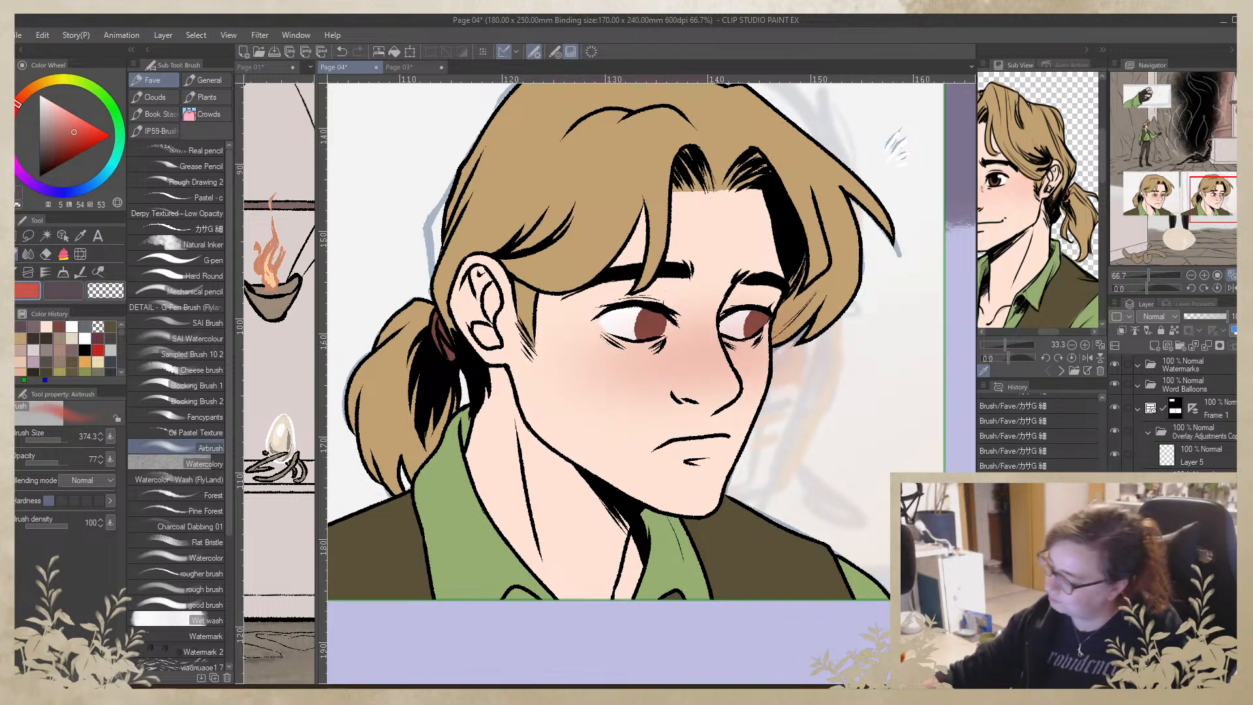
Set the blush layer's blending mode to Multiply and merge it with the layer below
left_click(1173, 317)
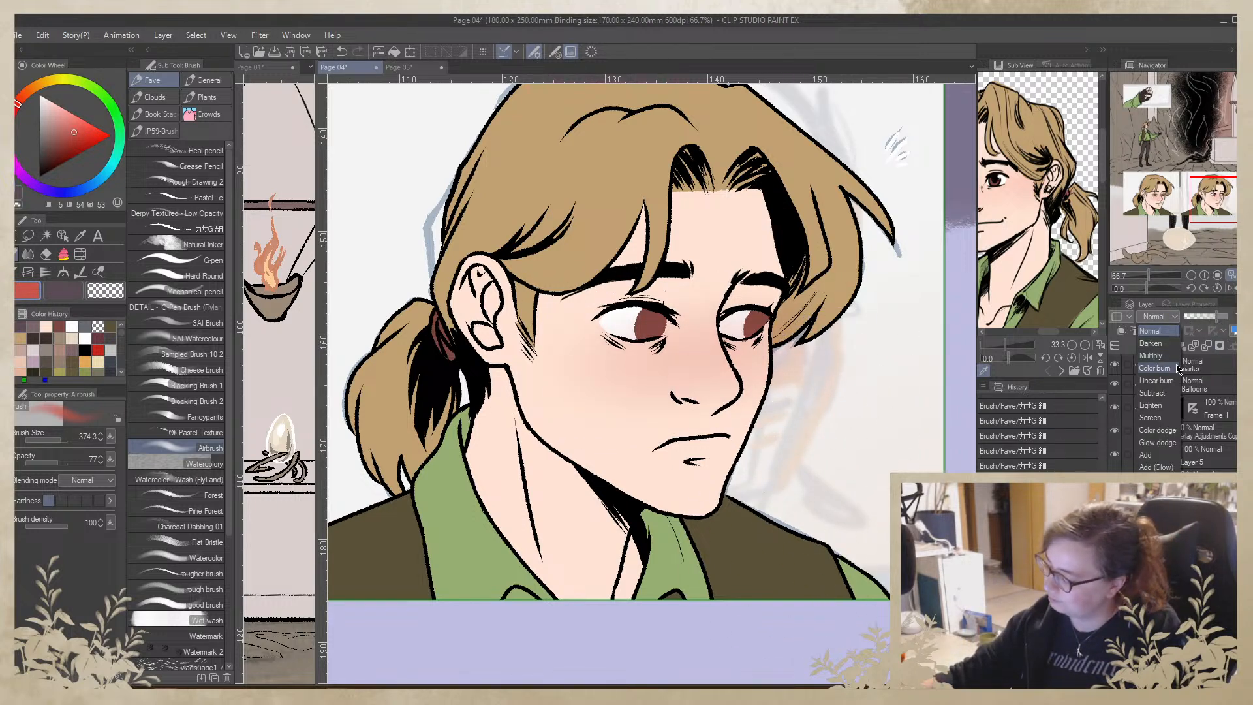
left_click(1151, 356)
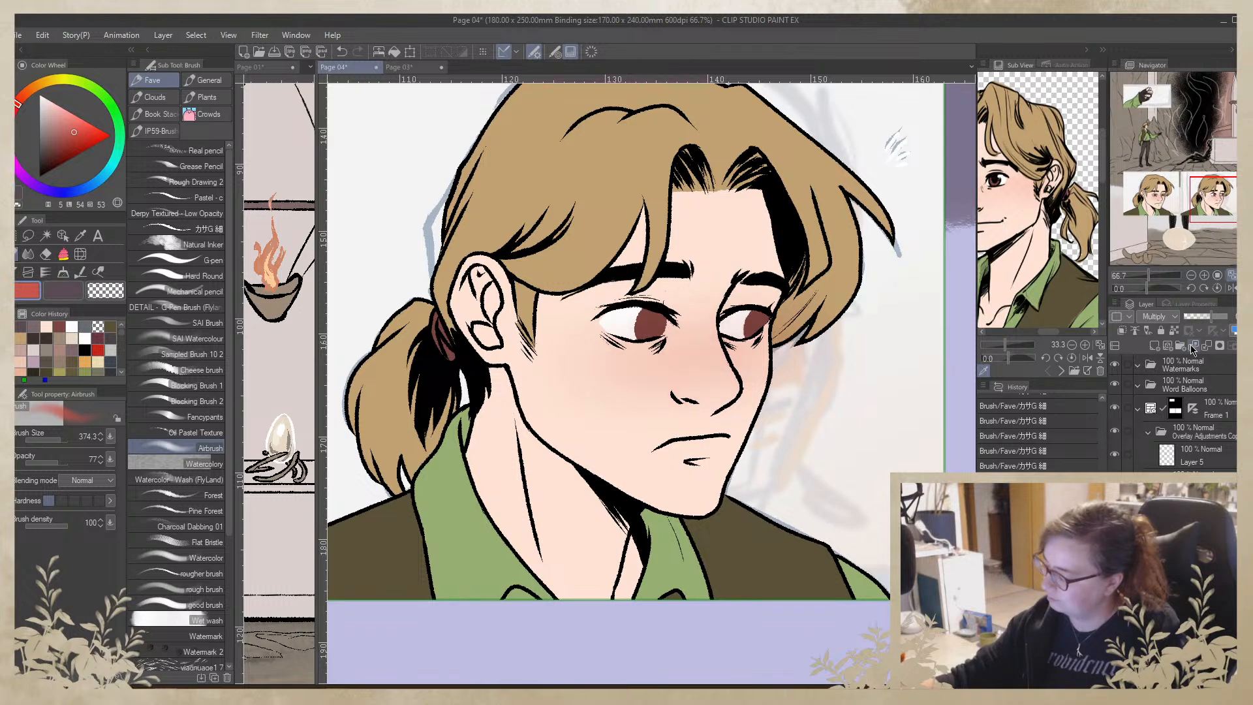
left_click(1207, 346)
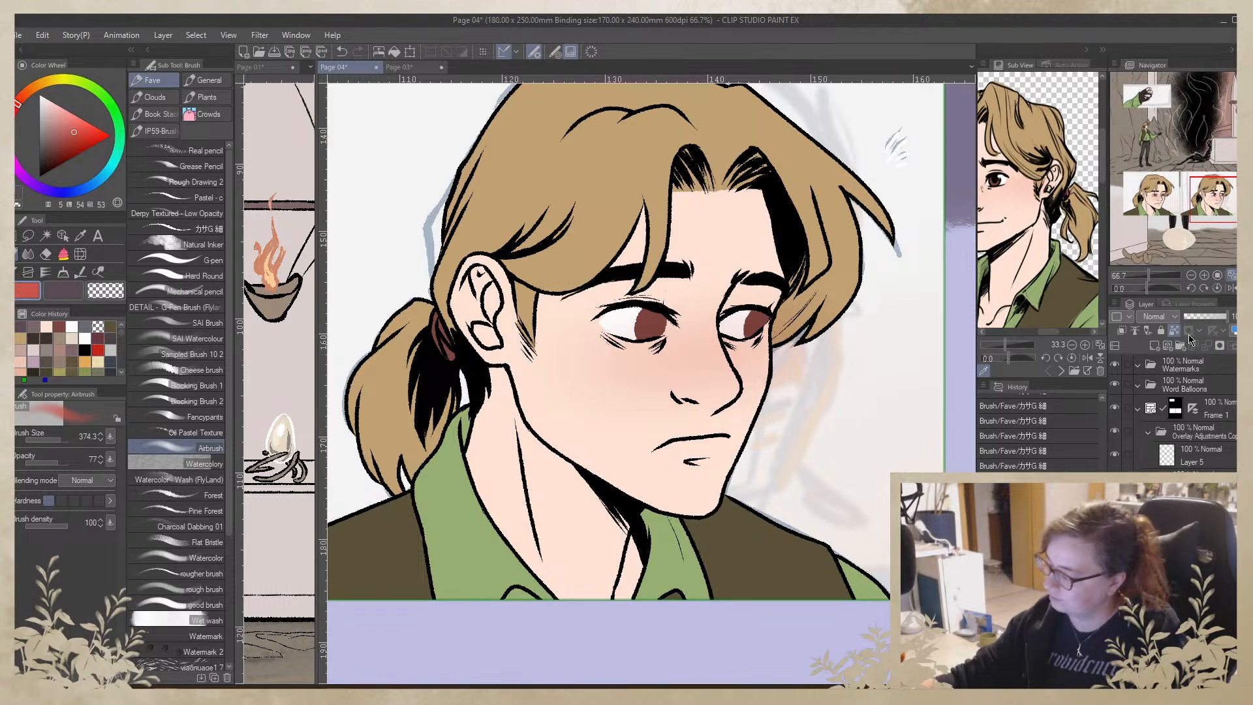
Go back to the first face's eyes and make the sampled purplish shading colour active
left_click_drag(424, 391, 848, 392)
left_click_drag(587, 385, 918, 389)
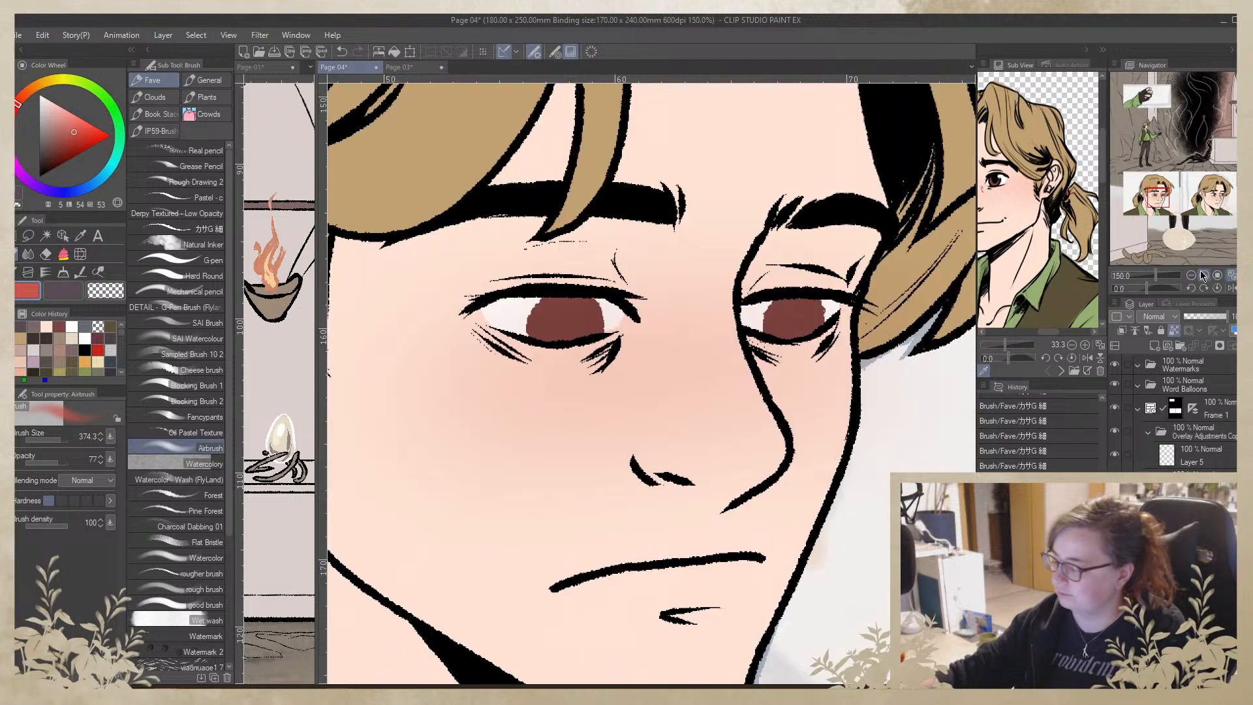
scroll(604, 402, "up", 3)
left_click_drag(603, 404, 734, 399)
key("x")
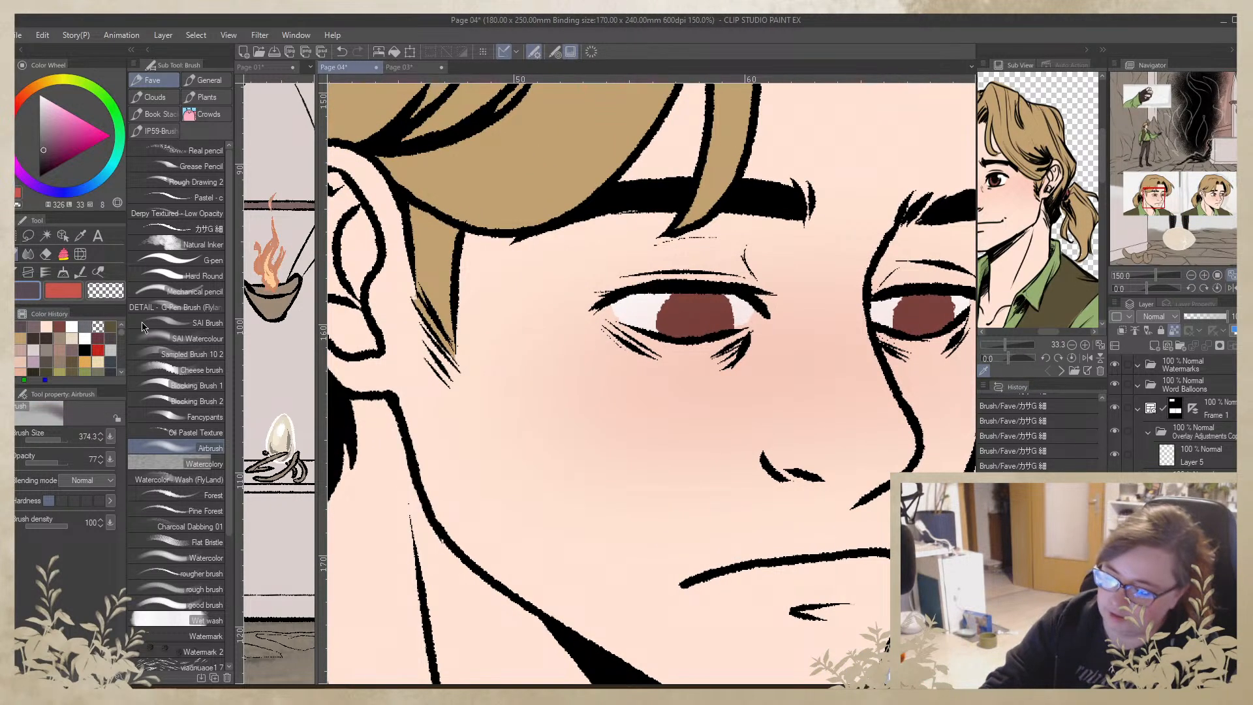
left_click(207, 228)
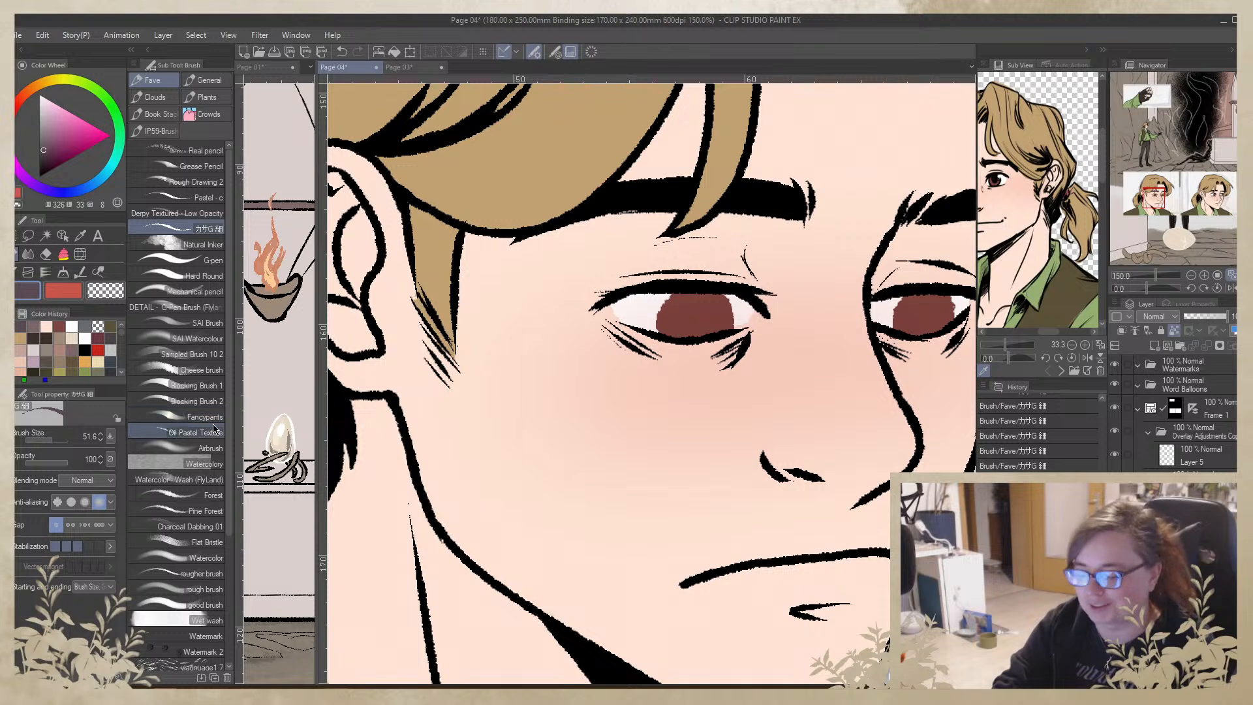
left_click(208, 321)
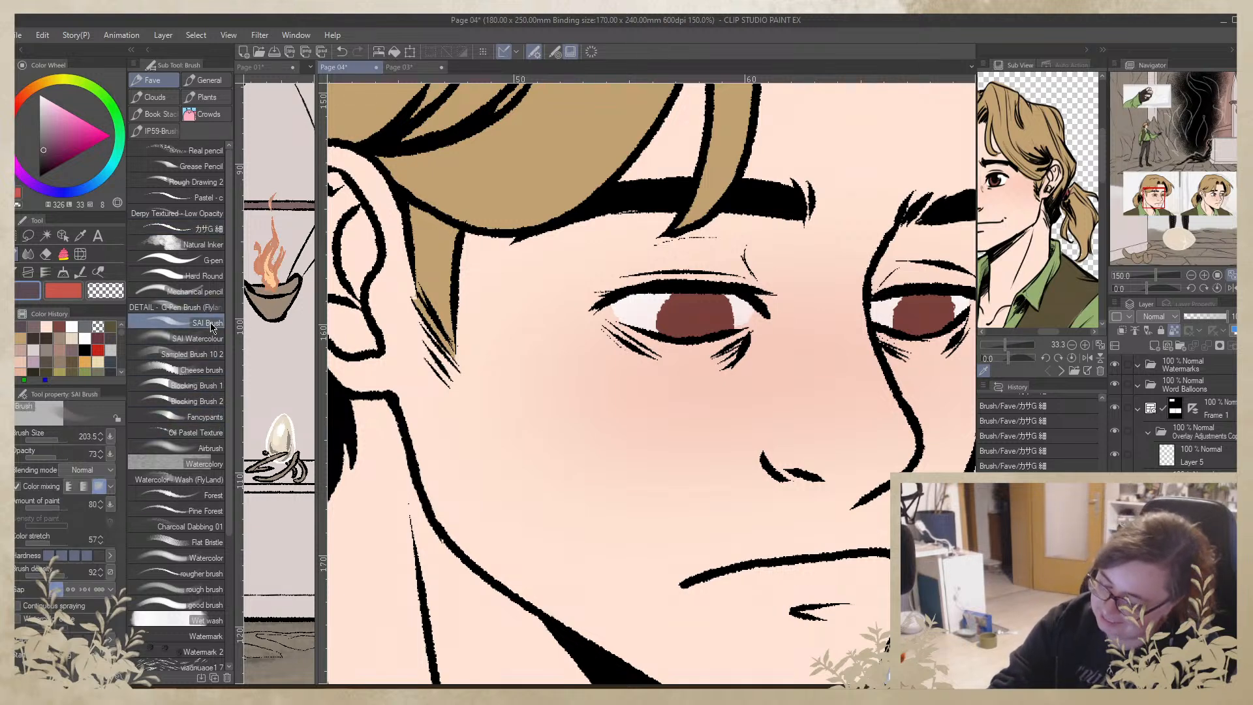
left_click(201, 311)
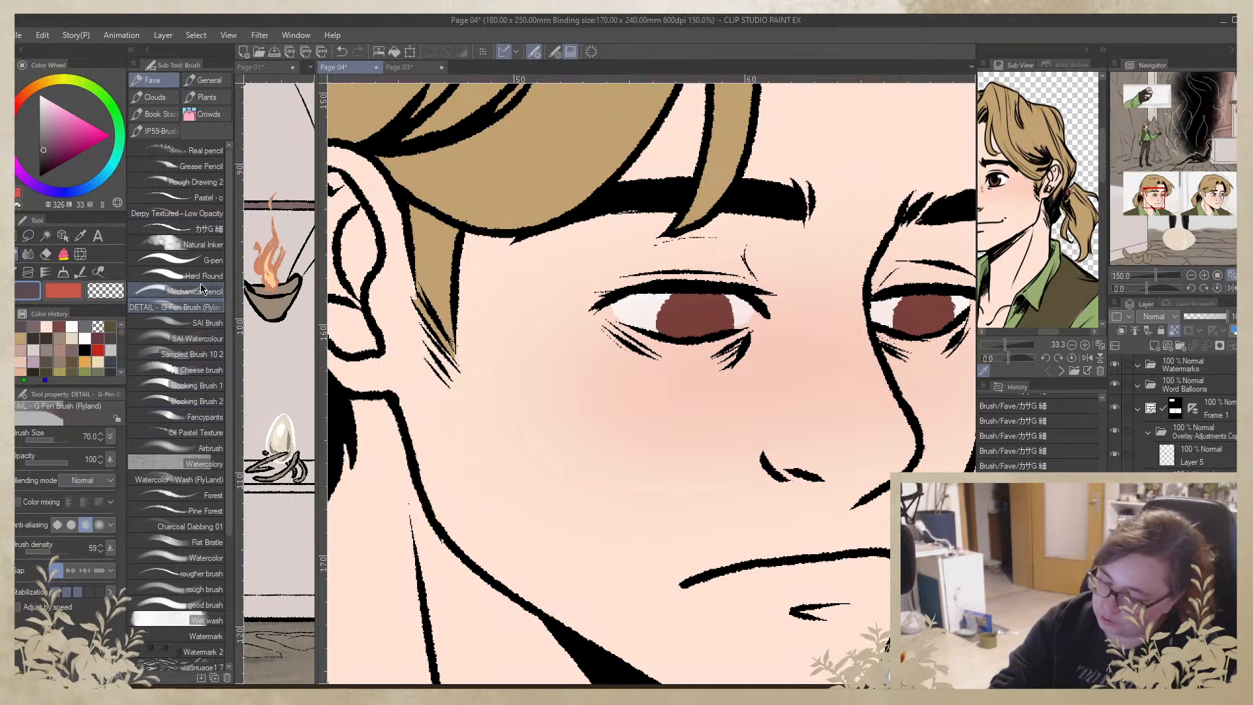
left_click(200, 340)
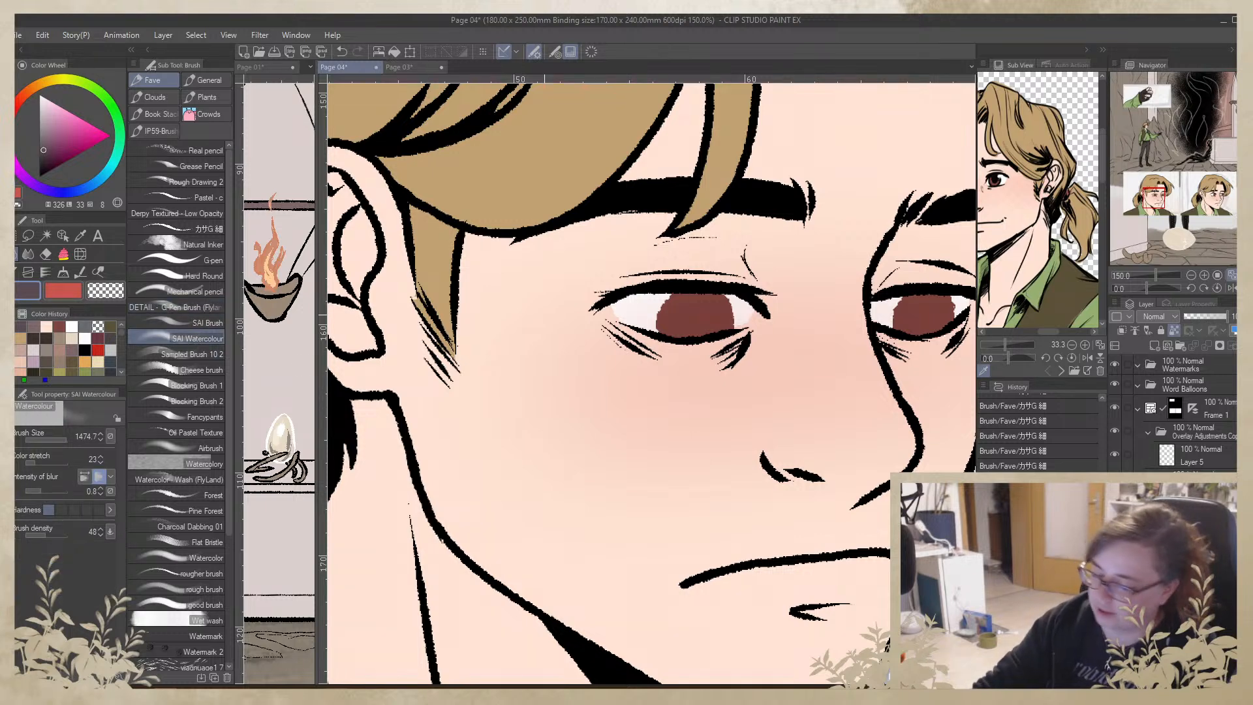
left_click_drag(63, 443, 40, 446)
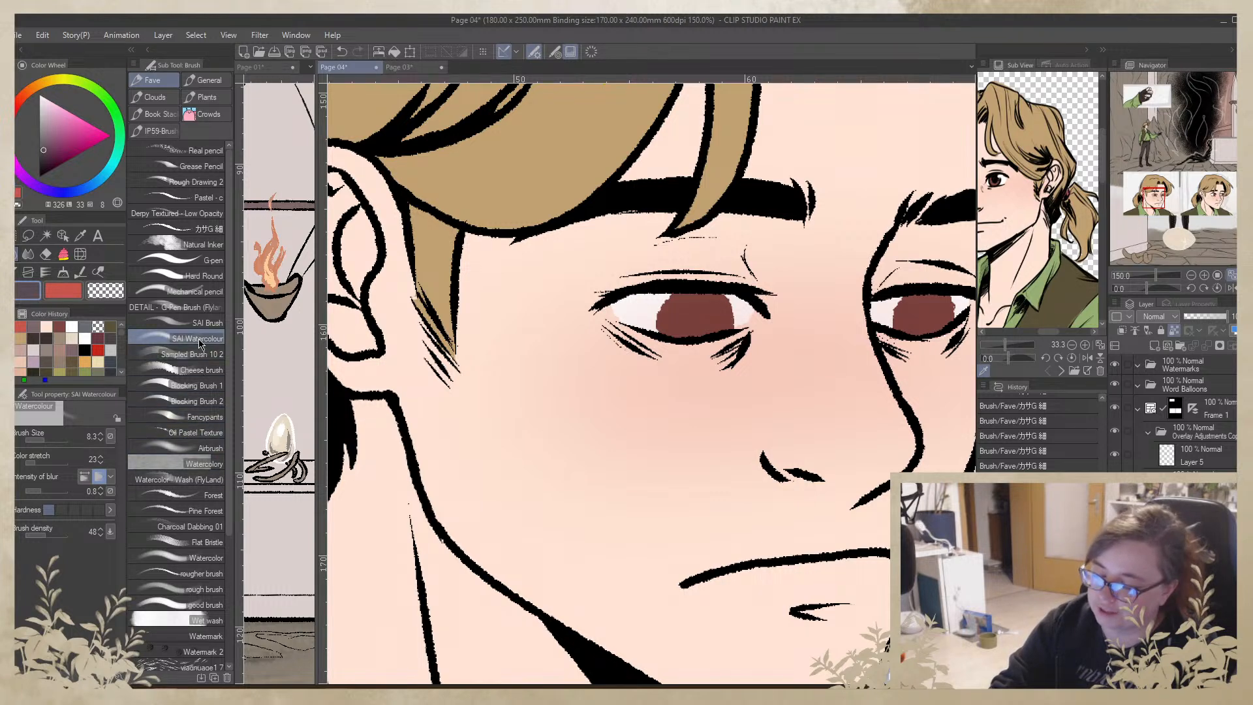
Try airbrushing purplish shading beneath the first face's near eye at sizes 60.1 and 24.1, and undo the strokes
left_click(203, 447)
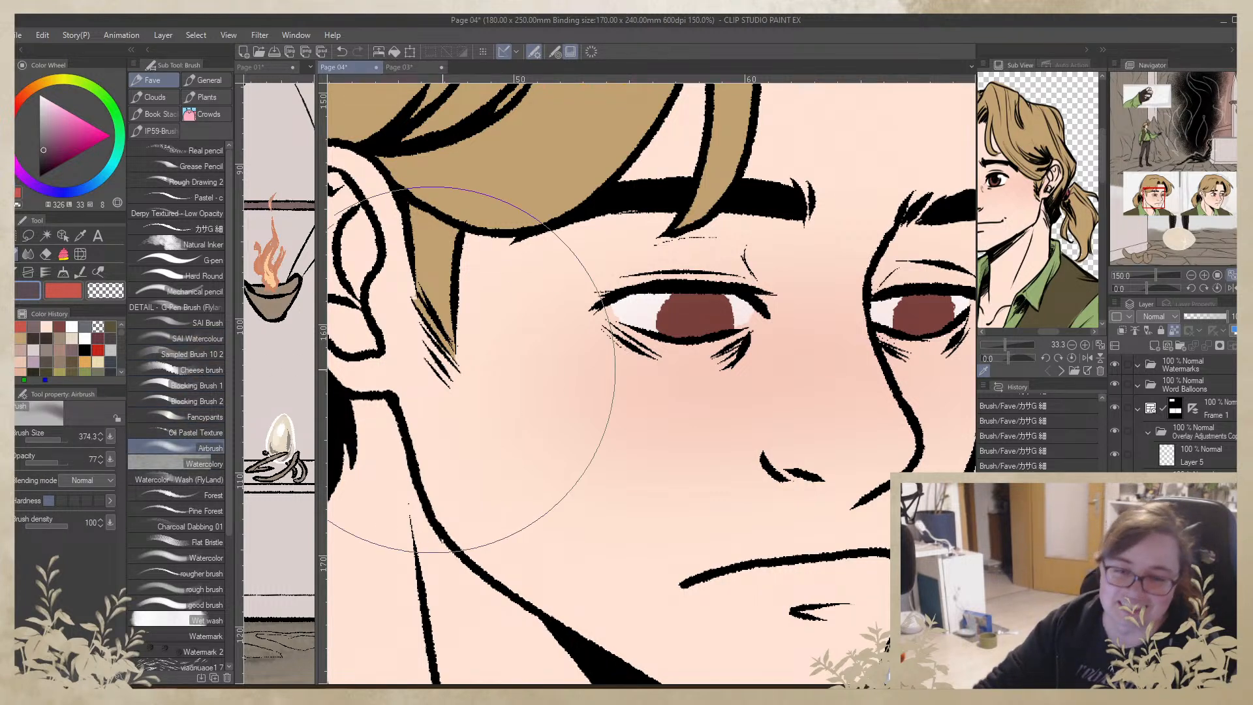
left_click_drag(63, 439, 53, 440)
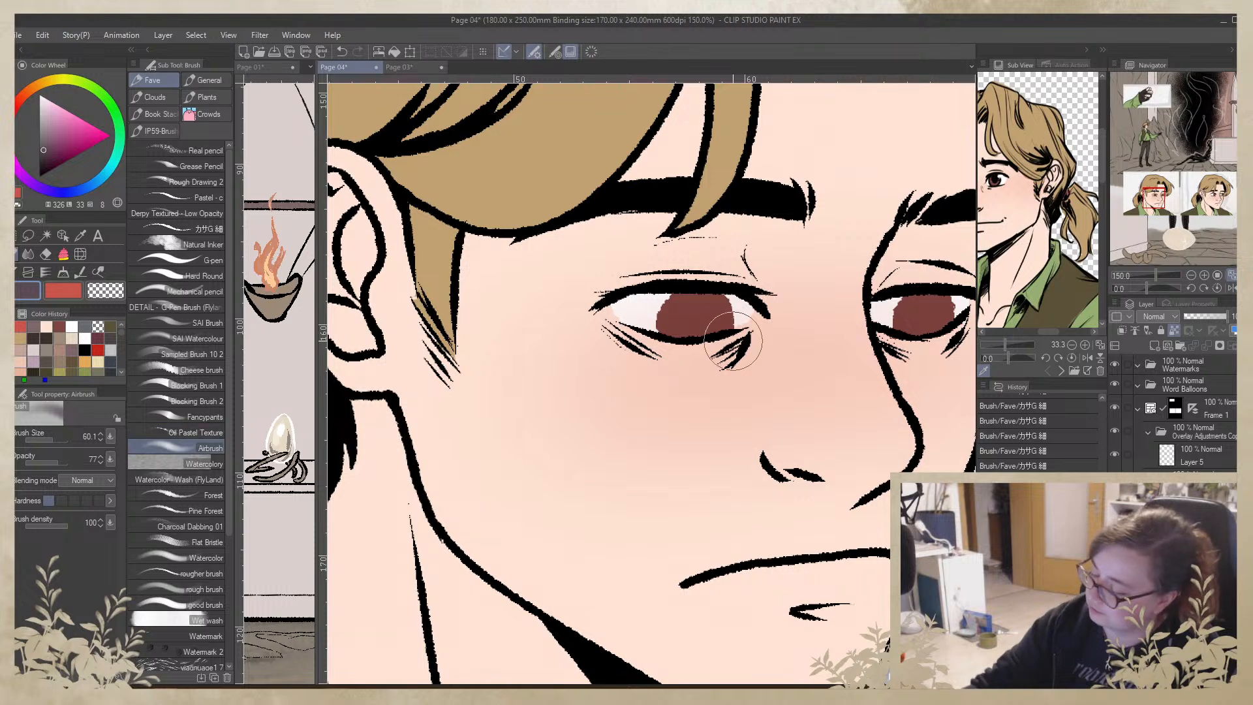
mouse_move(733, 342)
left_mouse_down()
mouse_move(701, 363)
mouse_move(766, 334)
mouse_move(686, 377)
left_mouse_up()
key("ctrl+z")
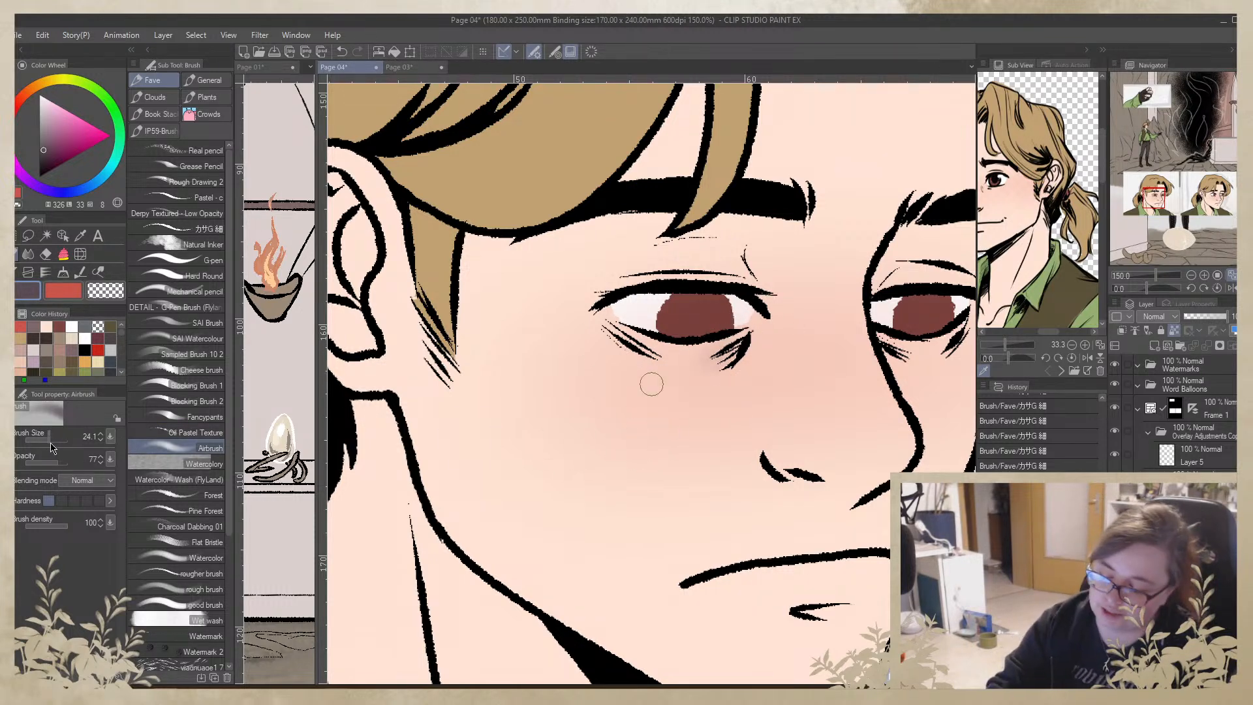
left_click_drag(744, 336, 692, 379)
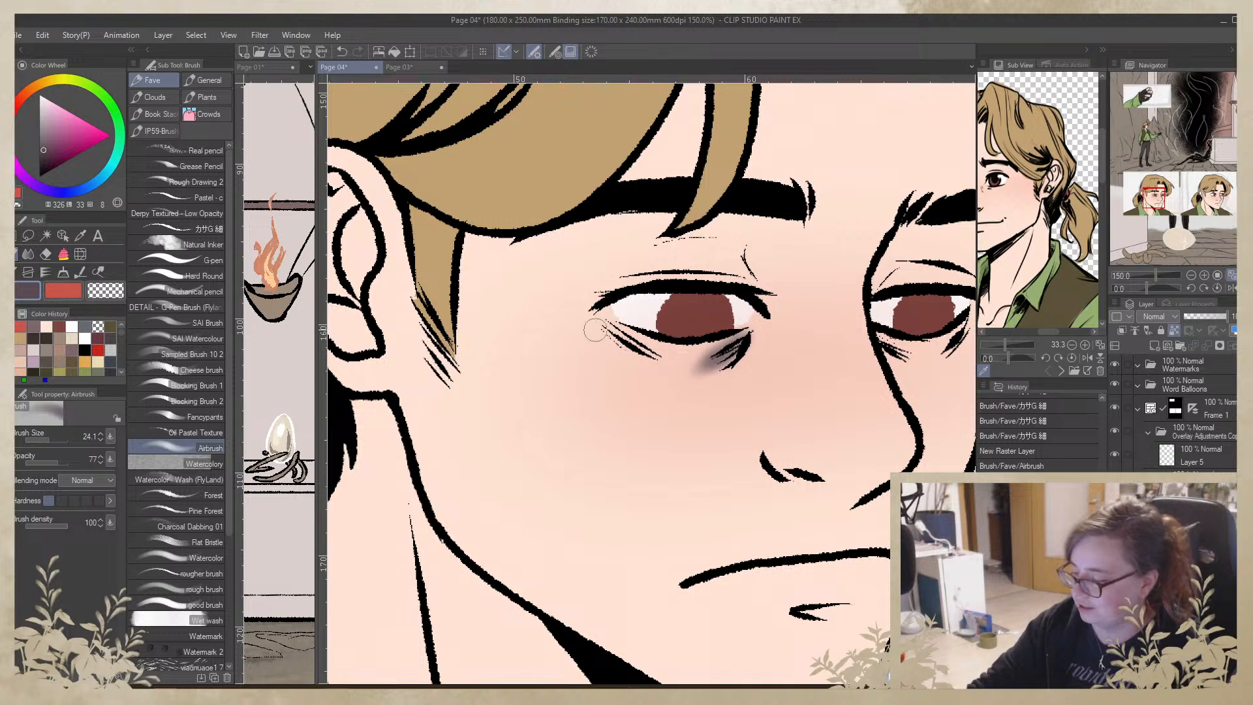
mouse_move(594, 331)
left_mouse_down()
mouse_move(662, 366)
mouse_move(647, 335)
mouse_move(656, 366)
left_mouse_up()
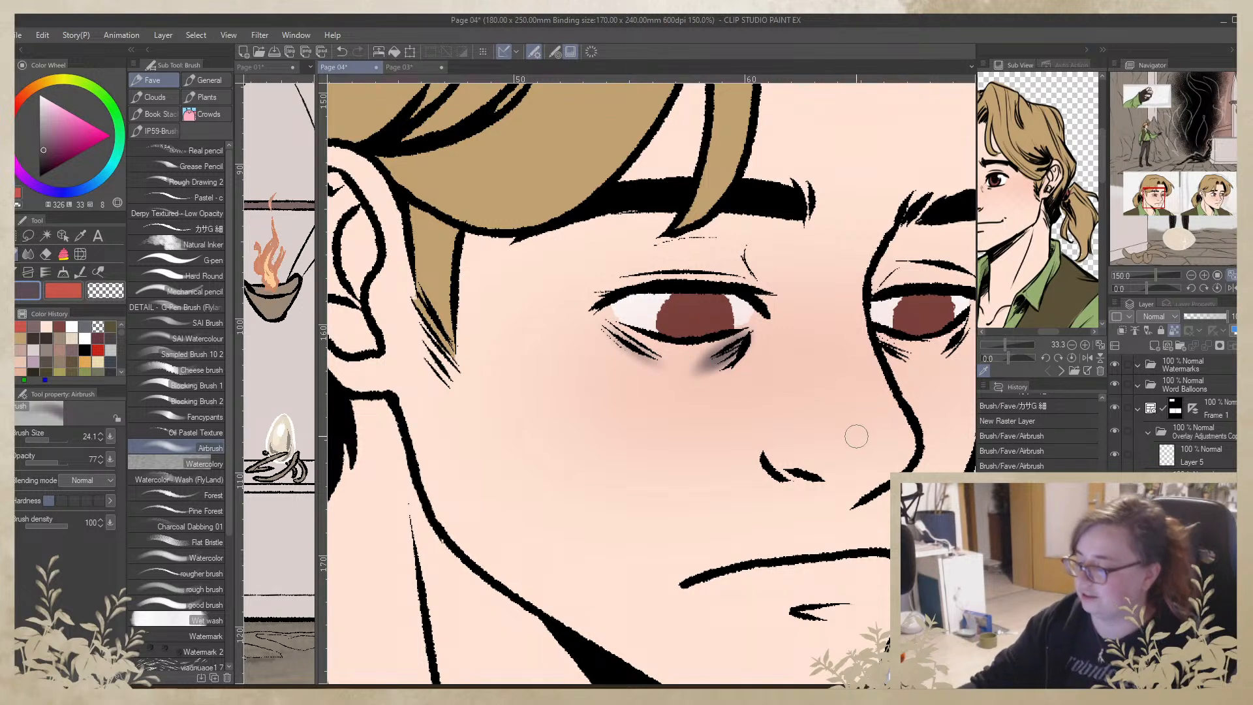
key("ctrl+z")
key("ctrl+z")
key("ctrl+z")
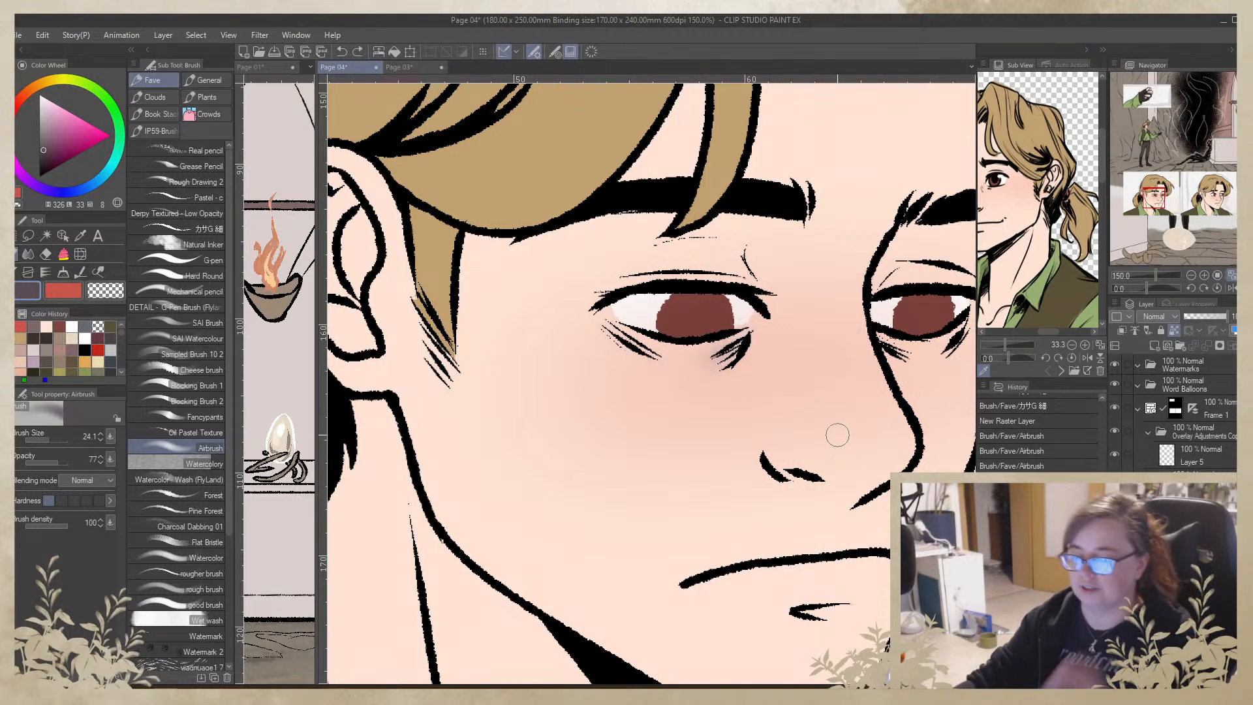
Paint a purplish shadow beneath the first face's near eye with the SAI Brush at size 28.1
left_click(208, 322)
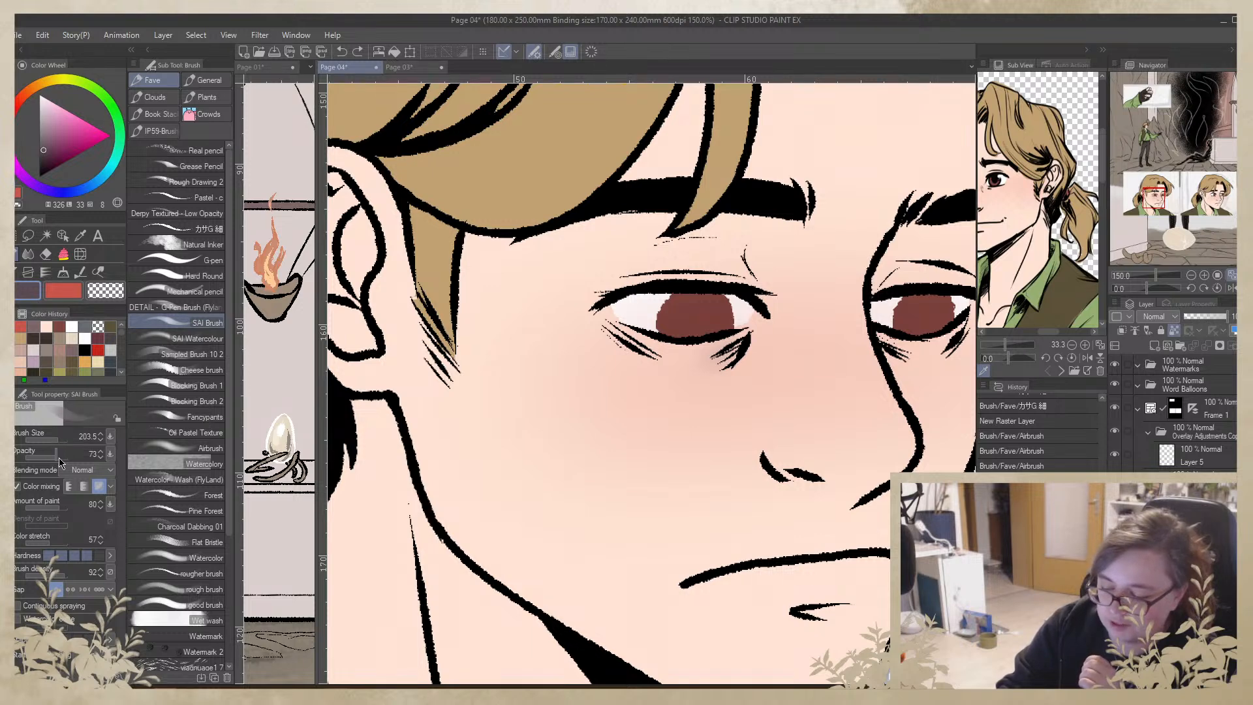
left_click_drag(54, 444, 48, 441)
left_click_drag(738, 343, 705, 359)
mouse_move(608, 325)
left_mouse_down()
mouse_move(666, 353)
mouse_move(702, 349)
left_mouse_up()
mouse_move(745, 336)
left_mouse_down()
mouse_move(663, 356)
mouse_move(679, 364)
mouse_move(738, 341)
mouse_move(650, 357)
mouse_move(728, 351)
mouse_move(626, 339)
left_mouse_up()
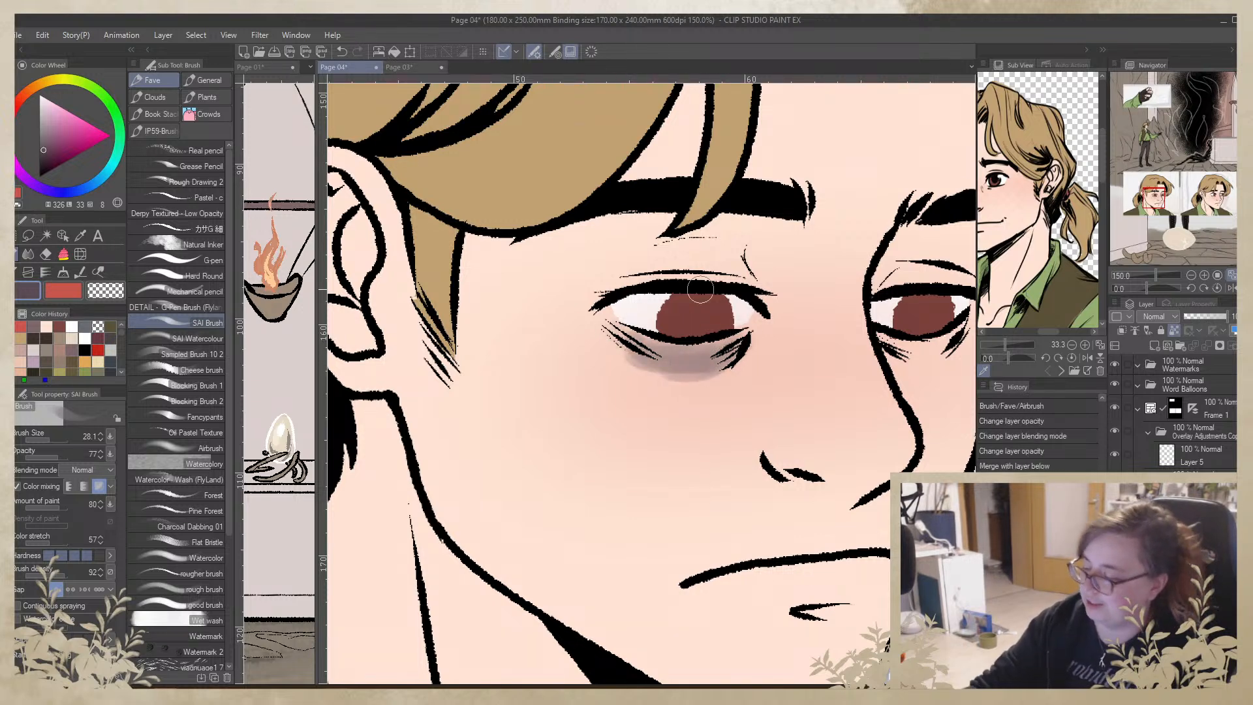
Paint the same purplish shadow beneath the first face's far eye, between the nose line and the cheek edge
left_click_drag(880, 390, 706, 438)
mouse_move(692, 379)
left_mouse_down()
mouse_move(751, 401)
mouse_move(791, 374)
mouse_move(737, 405)
mouse_move(783, 372)
left_mouse_up()
mouse_move(731, 392)
left_mouse_down()
mouse_move(777, 388)
mouse_move(746, 415)
left_mouse_up()
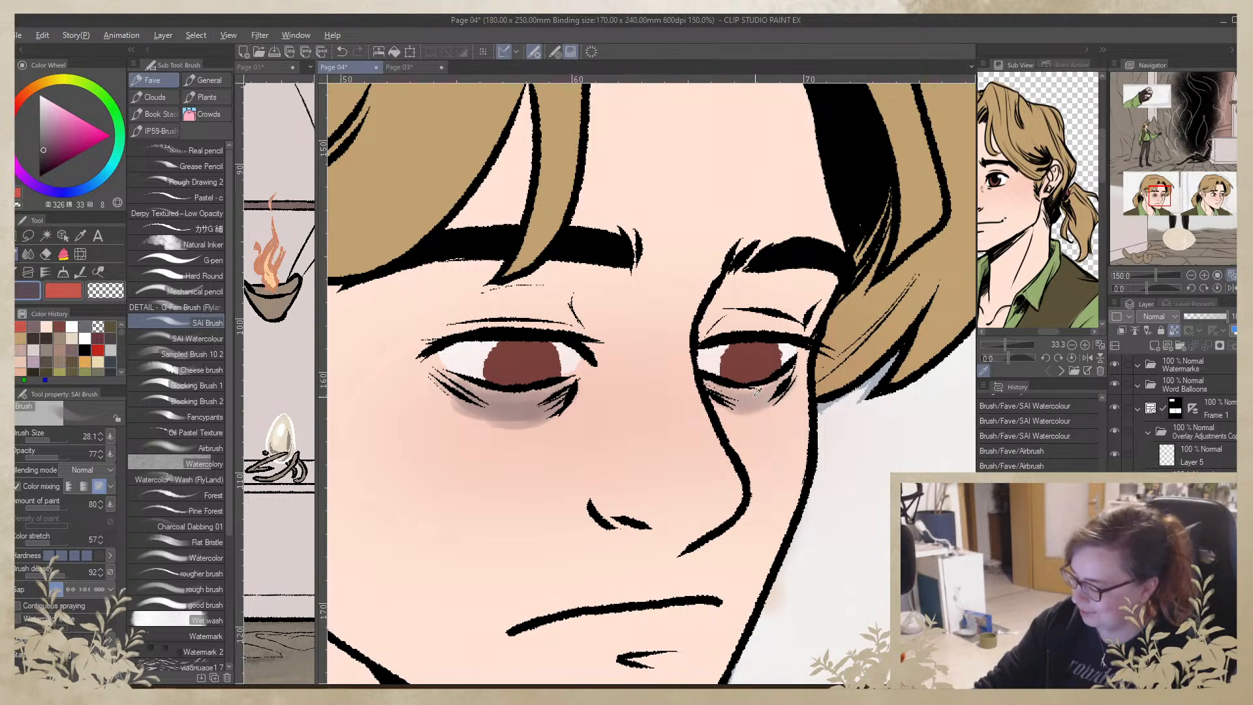
mouse_move(738, 398)
left_mouse_down()
mouse_move(778, 390)
mouse_move(796, 362)
mouse_move(742, 406)
mouse_move(784, 393)
left_mouse_up()
Blend the far eye's shadow into the skin with sampled shadow and skin tones, and reduce the brush size to 7.1
left_click(809, 362, "alt")
left_click(751, 408, "alt")
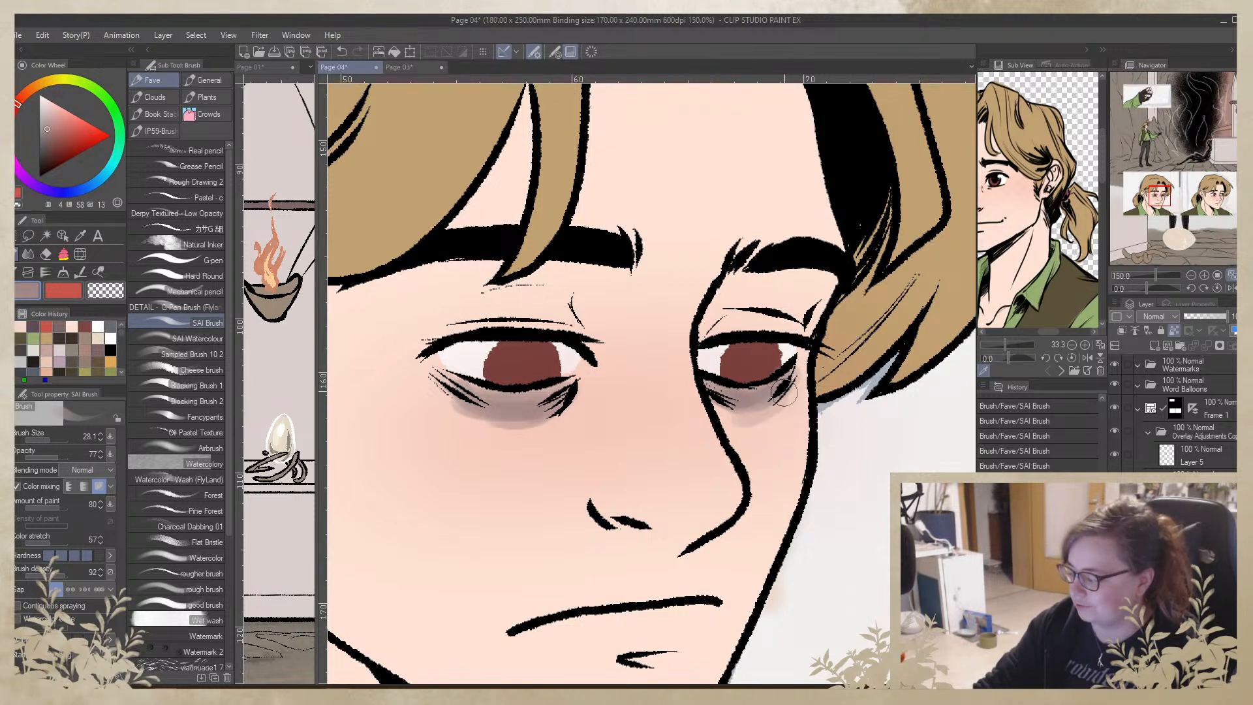
left_click(777, 409, "alt")
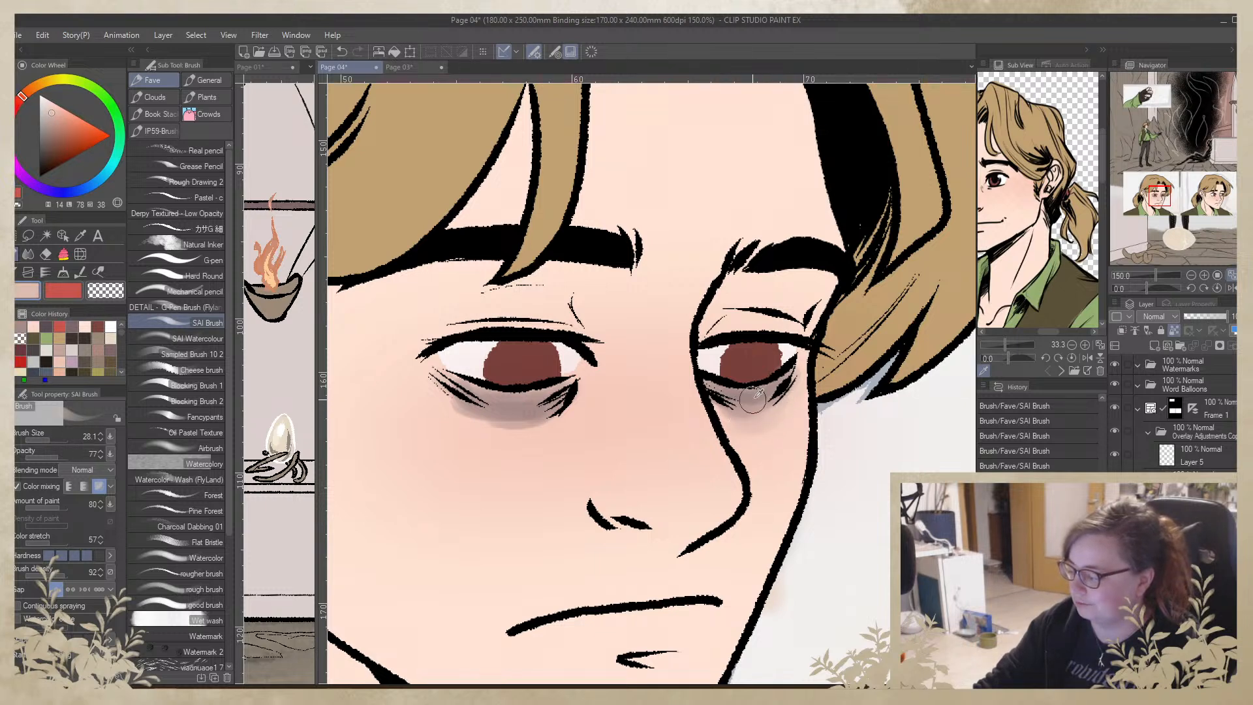
left_click(752, 398, "alt")
left_click(45, 441)
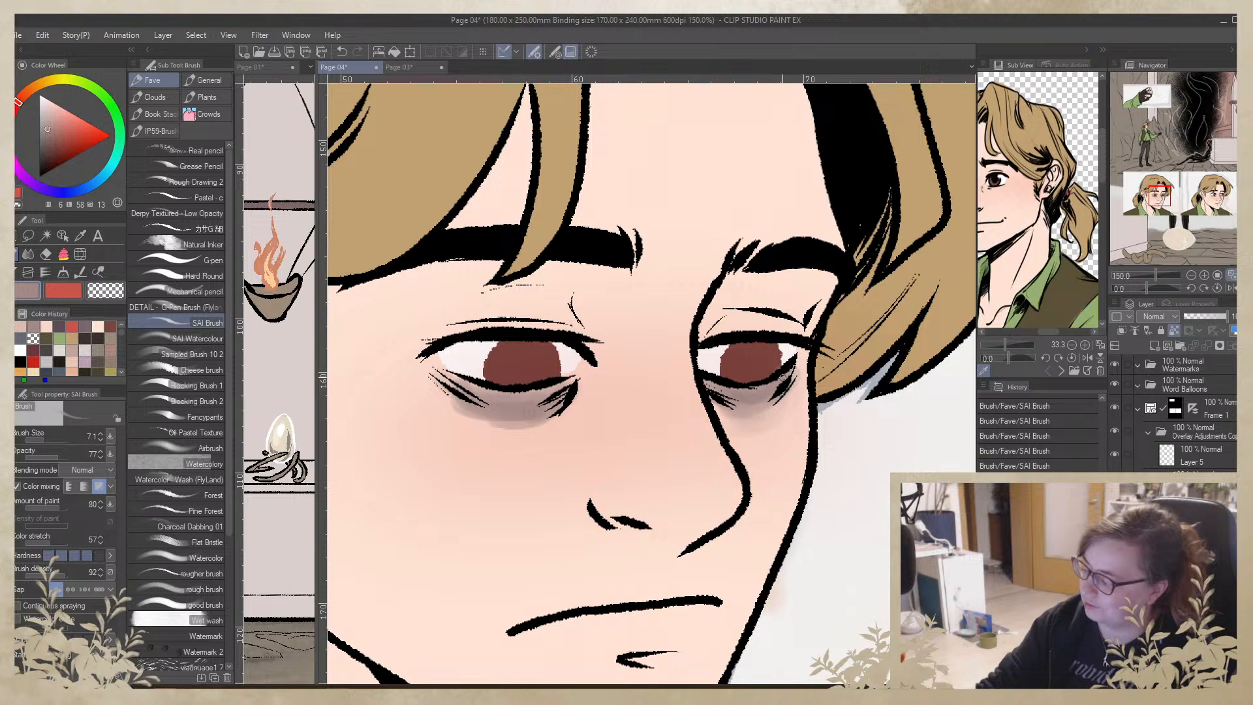
Soften the shadow beneath the first face's near eye into the cheek with sampled shadow and skin tones at brush size 60.1
left_click(745, 395, "alt")
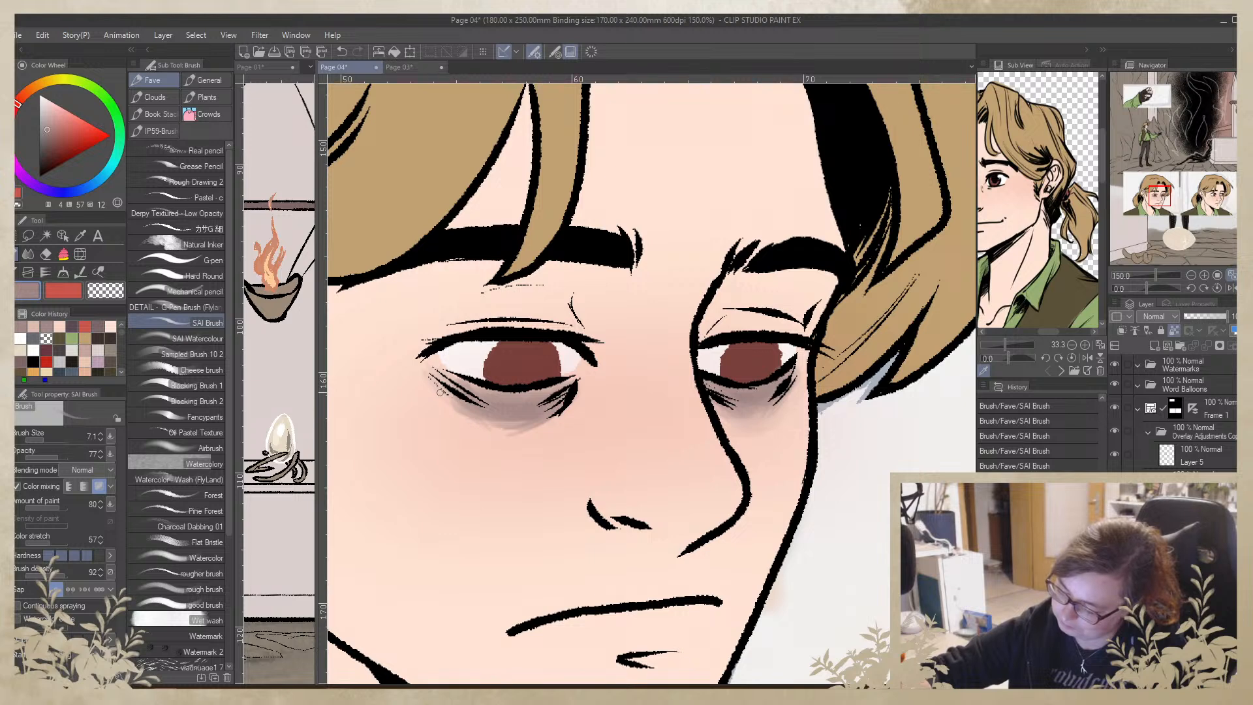
left_click(54, 440)
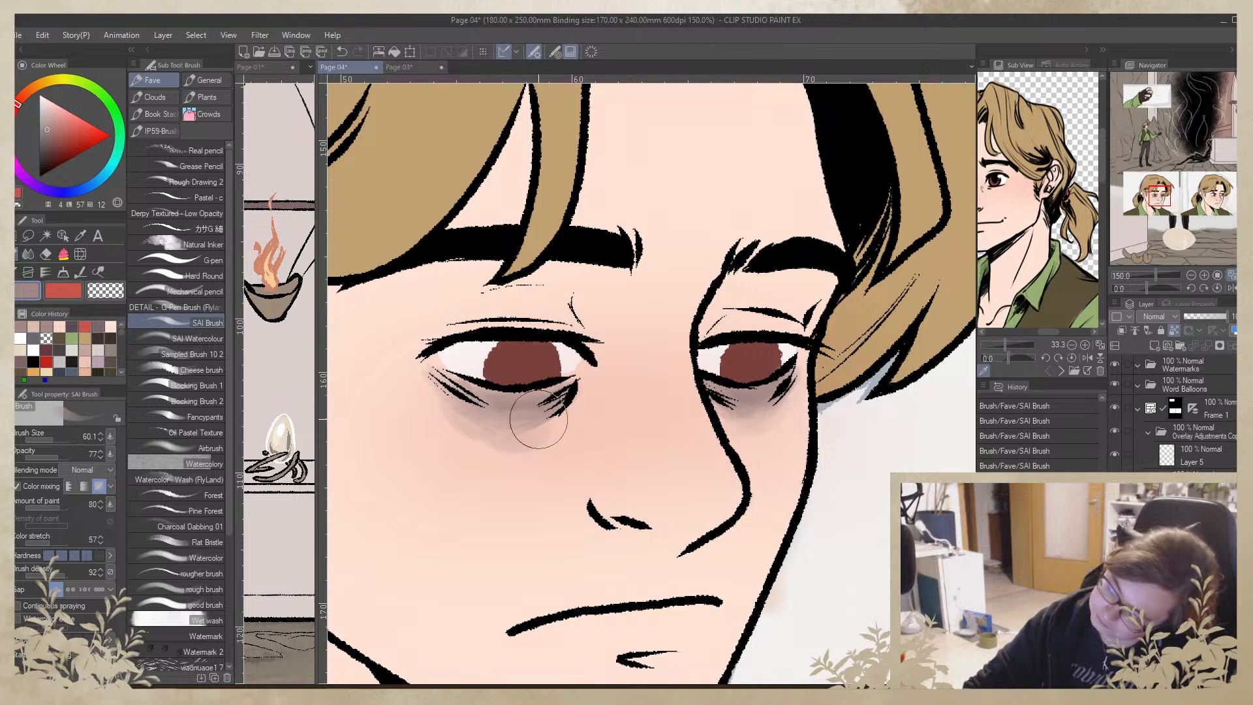
left_click(457, 431, "alt")
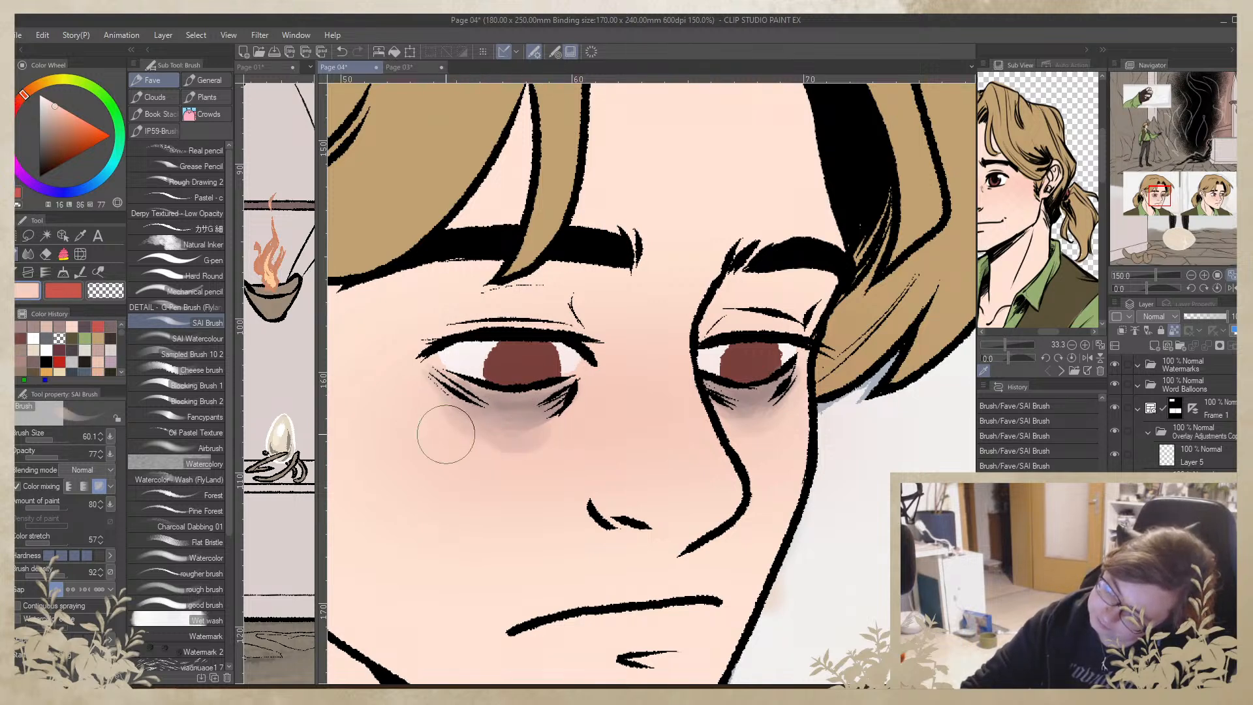
mouse_move(446, 434)
left_mouse_down()
mouse_move(550, 426)
mouse_move(526, 454)
mouse_move(573, 422)
mouse_move(471, 448)
mouse_move(581, 389)
mouse_move(468, 402)
mouse_move(508, 395)
left_mouse_up()
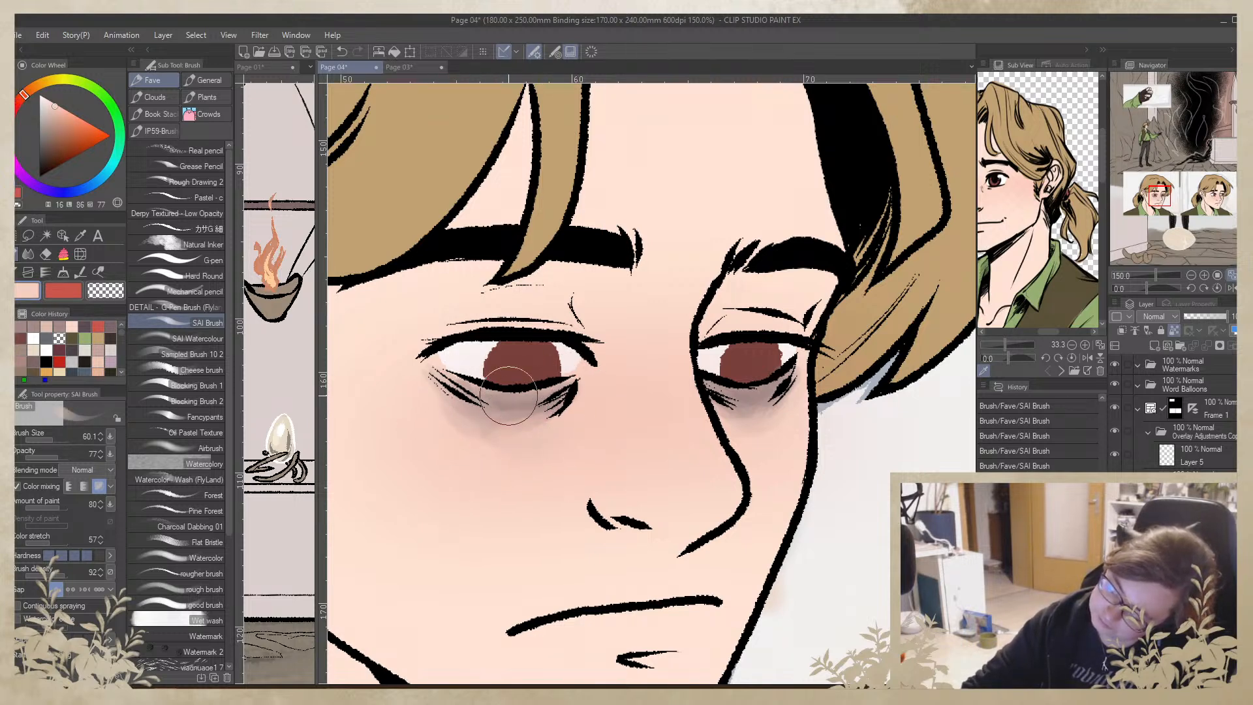
left_click(509, 398, "alt")
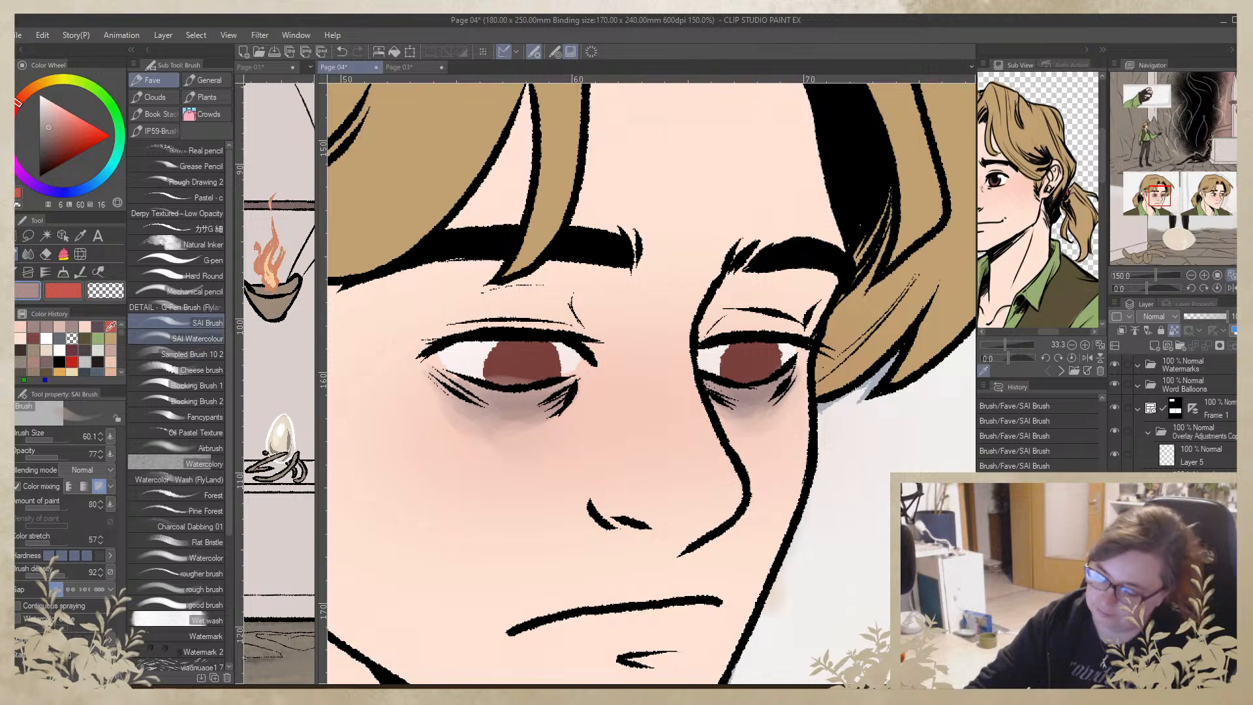
Add fine dark purple hatching beneath both eyes of the first face with the カサG細 brush at size 51.6
left_click(98, 326)
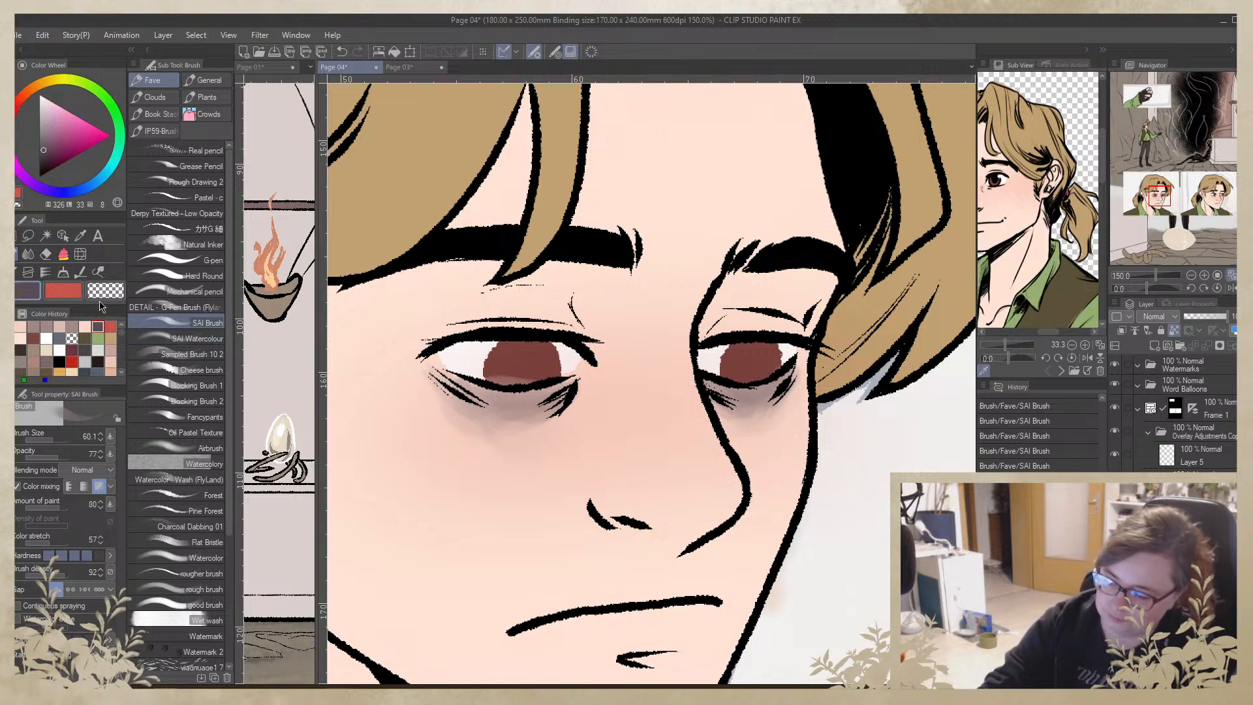
left_click(210, 228)
left_click_drag(568, 385, 500, 402)
mouse_move(432, 365)
left_mouse_down()
mouse_move(500, 396)
mouse_move(451, 368)
mouse_move(496, 393)
mouse_move(473, 403)
mouse_move(435, 373)
mouse_move(500, 428)
mouse_move(432, 376)
mouse_move(519, 414)
left_mouse_up()
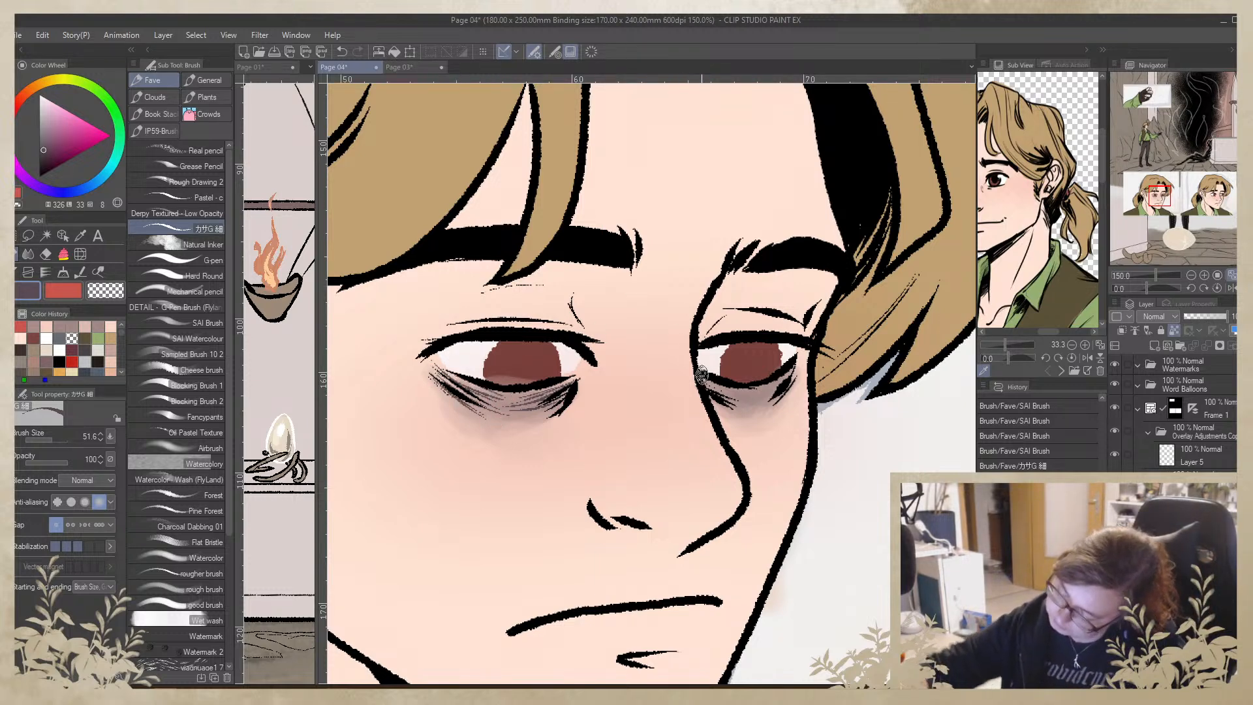
mouse_move(700, 375)
left_mouse_down()
mouse_move(747, 406)
mouse_move(734, 405)
left_mouse_up()
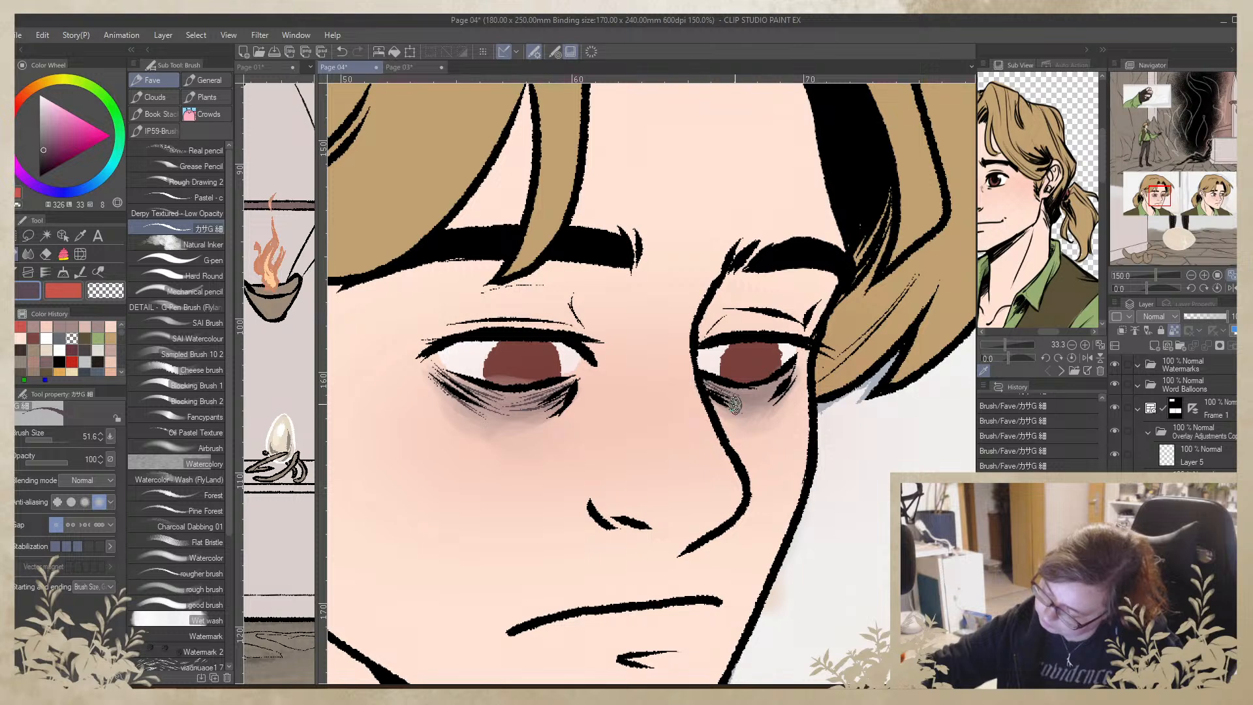
mouse_move(789, 371)
left_mouse_down()
mouse_move(742, 417)
mouse_move(785, 378)
mouse_move(724, 387)
mouse_move(788, 365)
mouse_move(726, 390)
left_mouse_up()
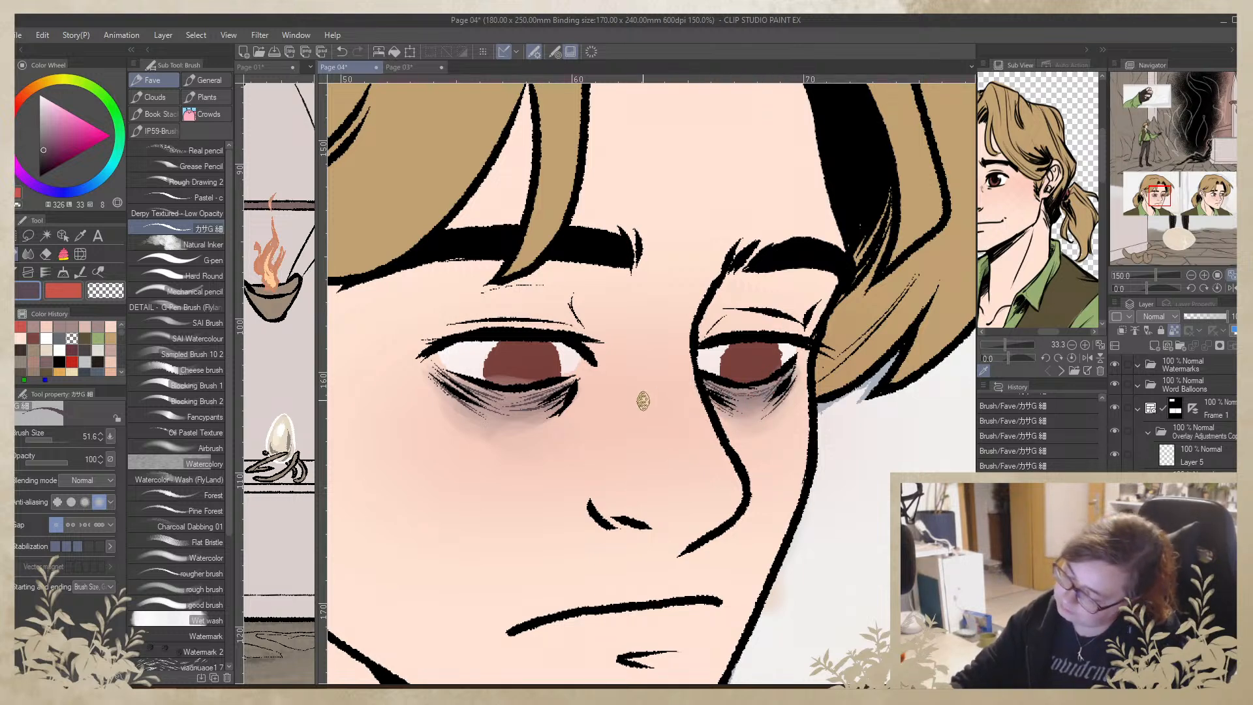
Paint dark purplish shadows beneath both eyes of the second face with the SAI Brush at size 17.8
left_click_drag(774, 501, 366, 467)
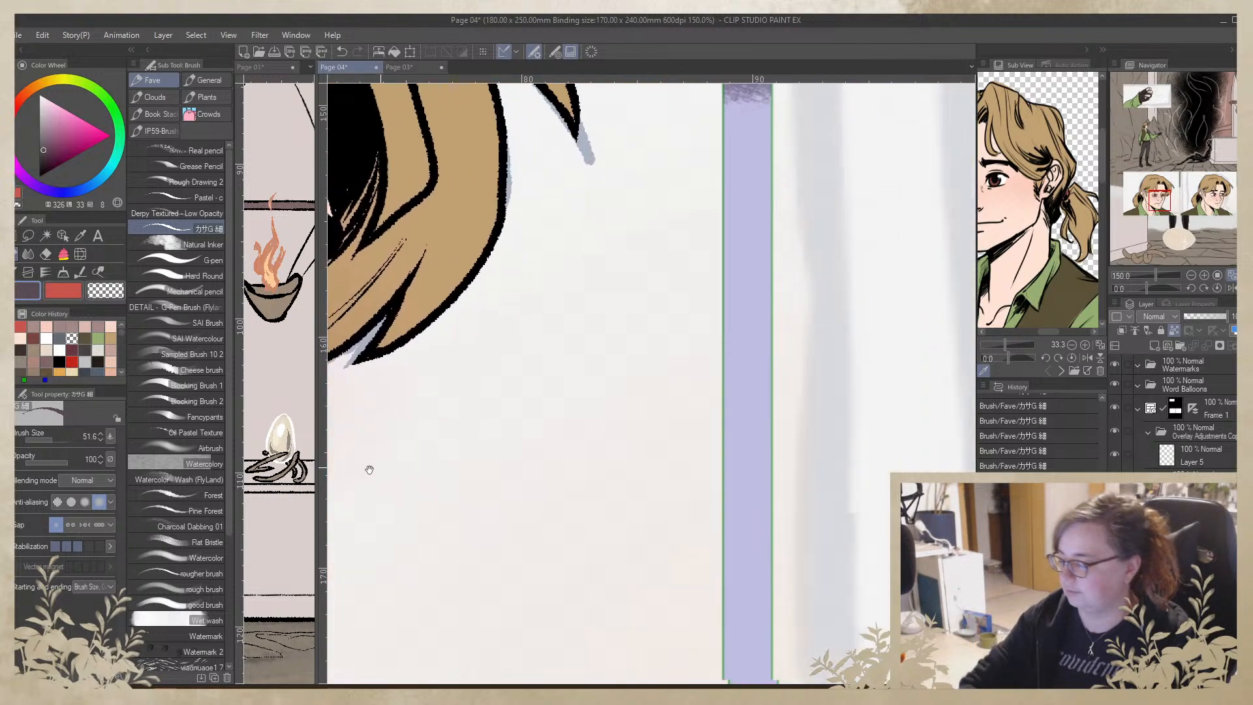
left_click_drag(903, 453, 464, 514)
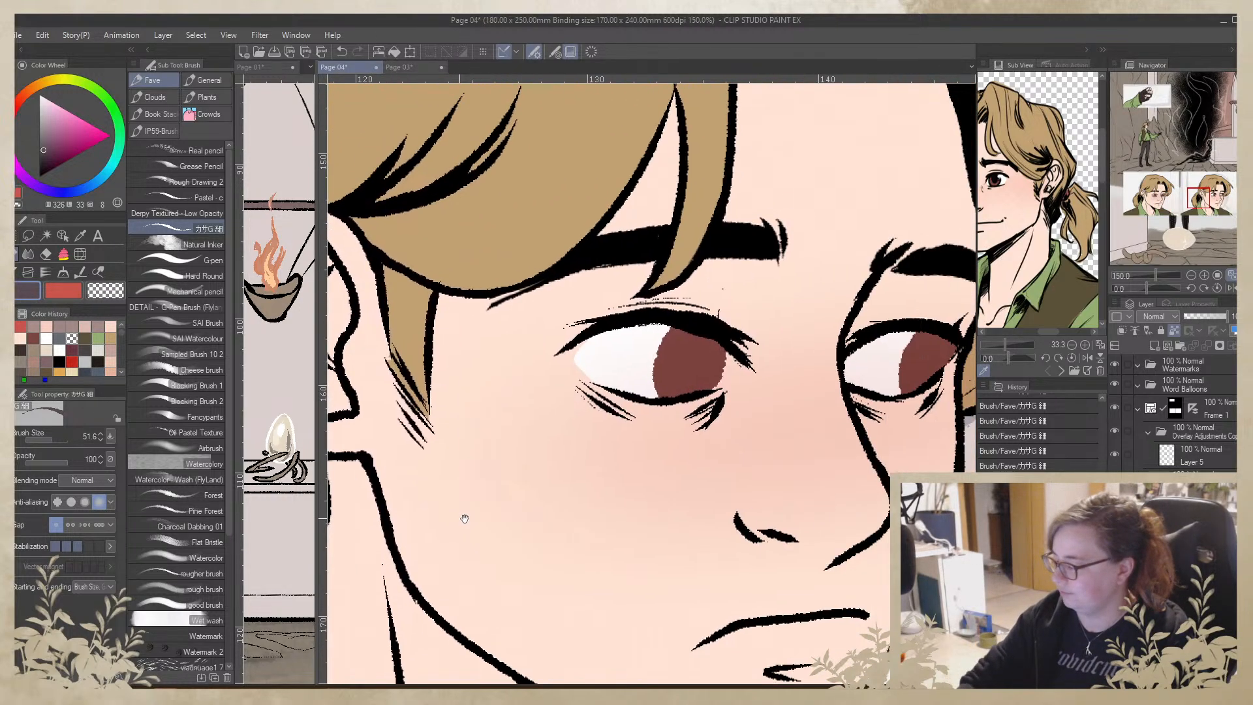
left_click_drag(800, 511, 648, 481)
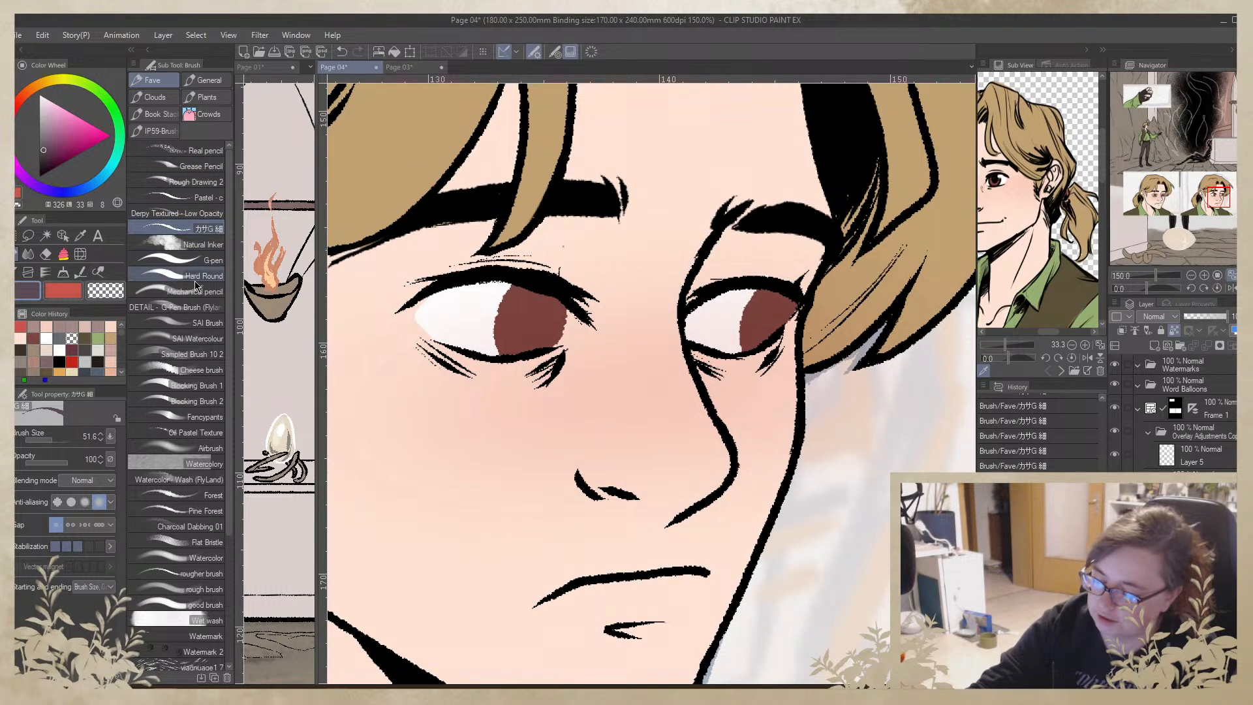
left_click(207, 322)
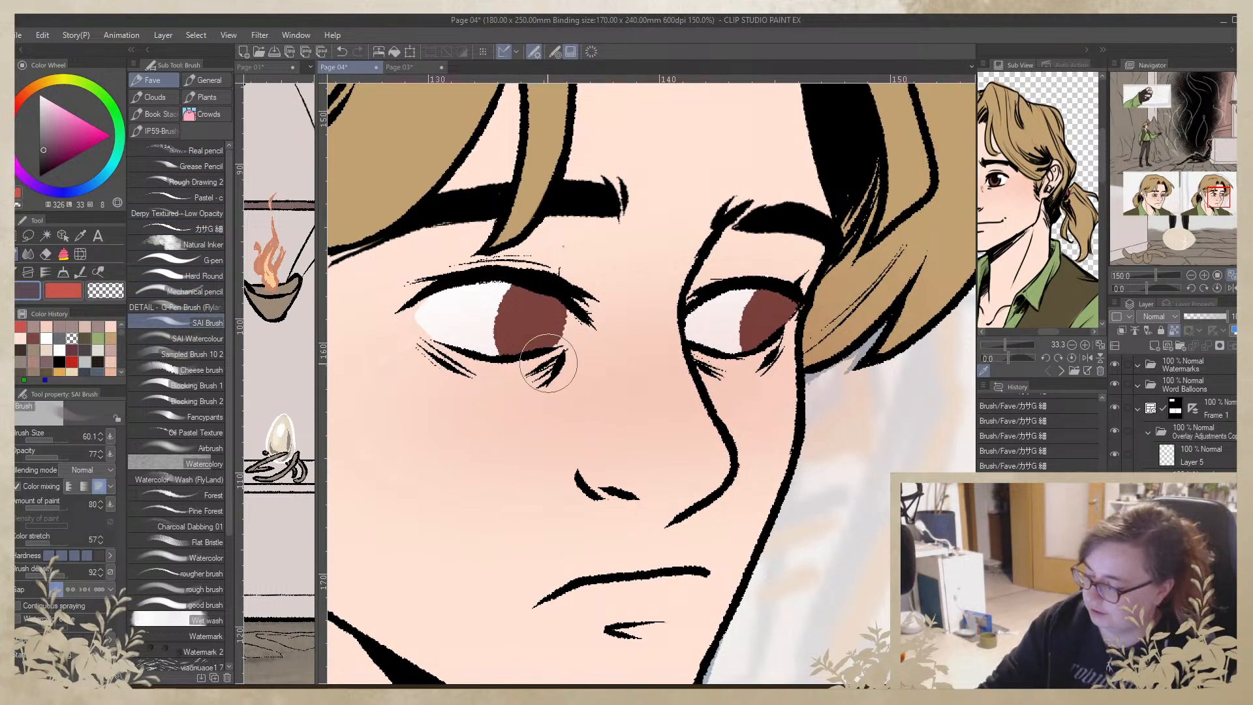
mouse_move(520, 344)
left_mouse_down()
mouse_move(541, 361)
mouse_move(499, 381)
mouse_move(555, 364)
mouse_move(518, 383)
mouse_move(535, 376)
mouse_move(454, 376)
mouse_move(411, 331)
mouse_move(483, 393)
mouse_move(417, 349)
mouse_move(455, 383)
mouse_move(498, 384)
mouse_move(421, 339)
left_mouse_up()
mouse_move(502, 326)
left_mouse_down()
mouse_move(468, 365)
mouse_move(547, 365)
mouse_move(461, 385)
mouse_move(551, 356)
mouse_move(498, 394)
mouse_move(555, 362)
mouse_move(436, 345)
mouse_move(452, 364)
mouse_move(425, 344)
mouse_move(472, 400)
mouse_move(419, 340)
mouse_move(479, 401)
mouse_move(415, 331)
mouse_move(483, 392)
left_mouse_up()
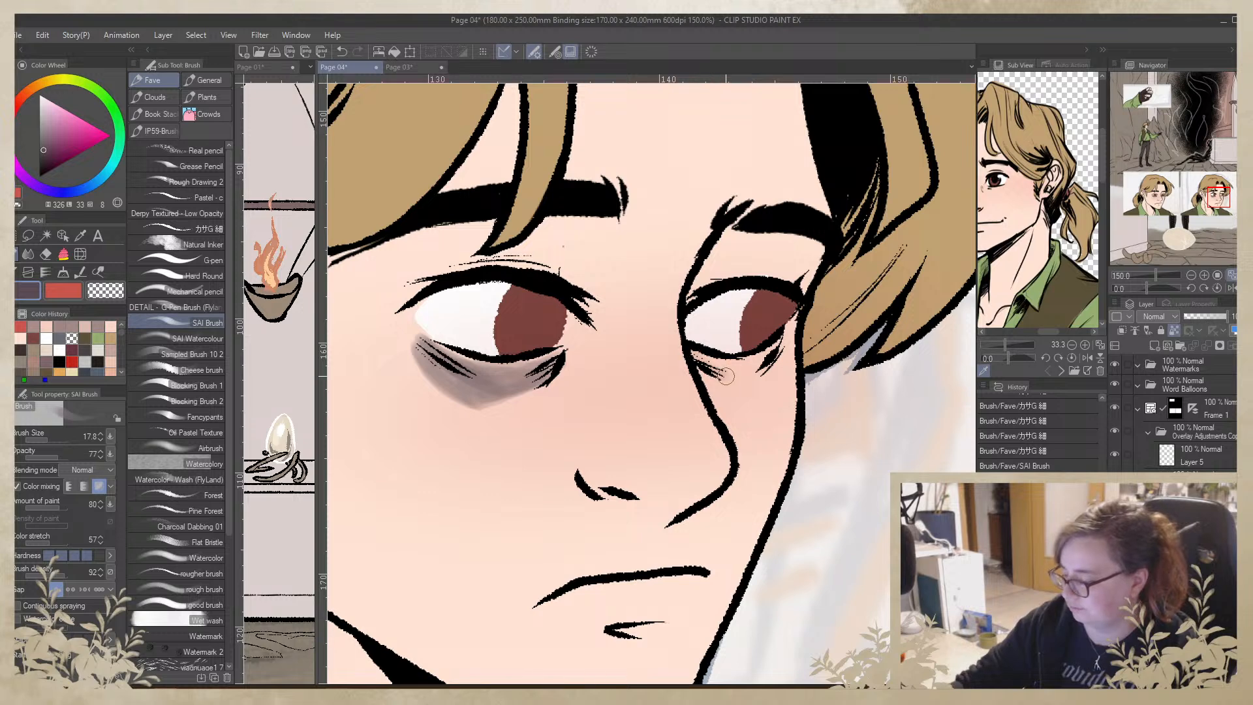
mouse_move(697, 354)
left_mouse_down()
mouse_move(736, 389)
mouse_move(785, 328)
mouse_move(731, 366)
mouse_move(777, 346)
mouse_move(733, 382)
mouse_move(776, 340)
mouse_move(751, 347)
mouse_move(746, 390)
mouse_move(774, 342)
mouse_move(743, 368)
left_mouse_up()
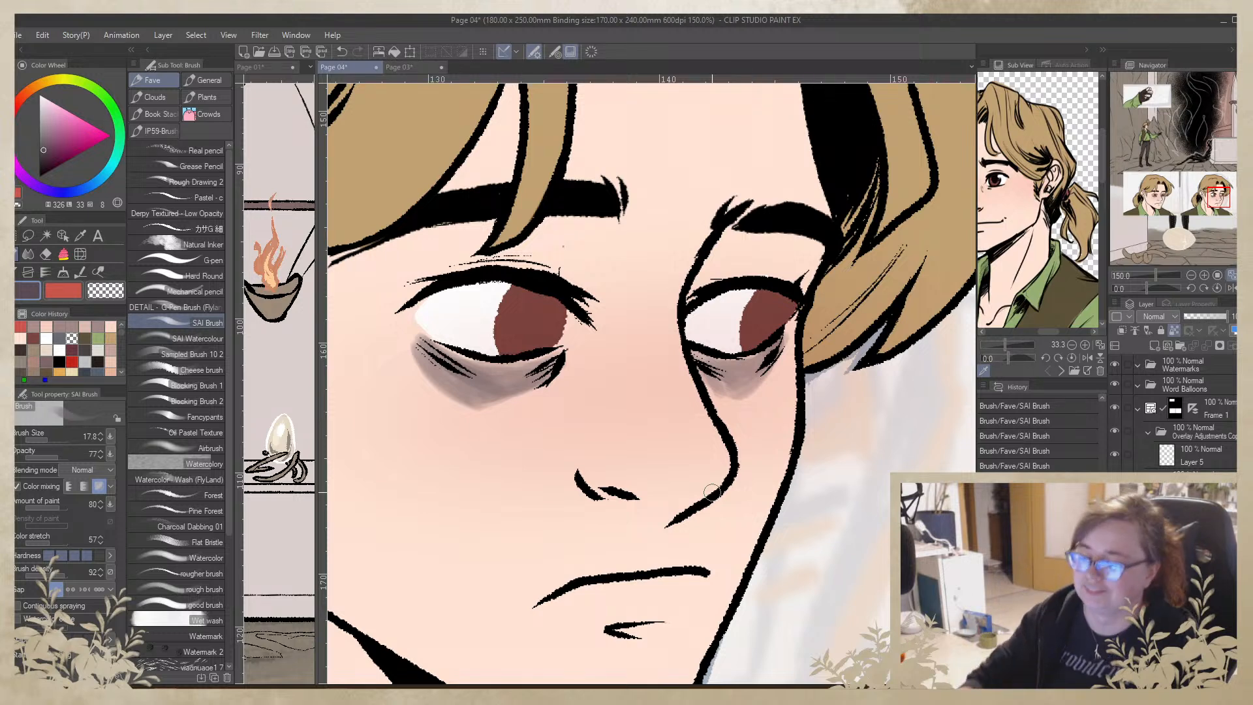
mouse_move(544, 377)
left_mouse_down()
mouse_move(500, 407)
mouse_move(506, 393)
left_mouse_up()
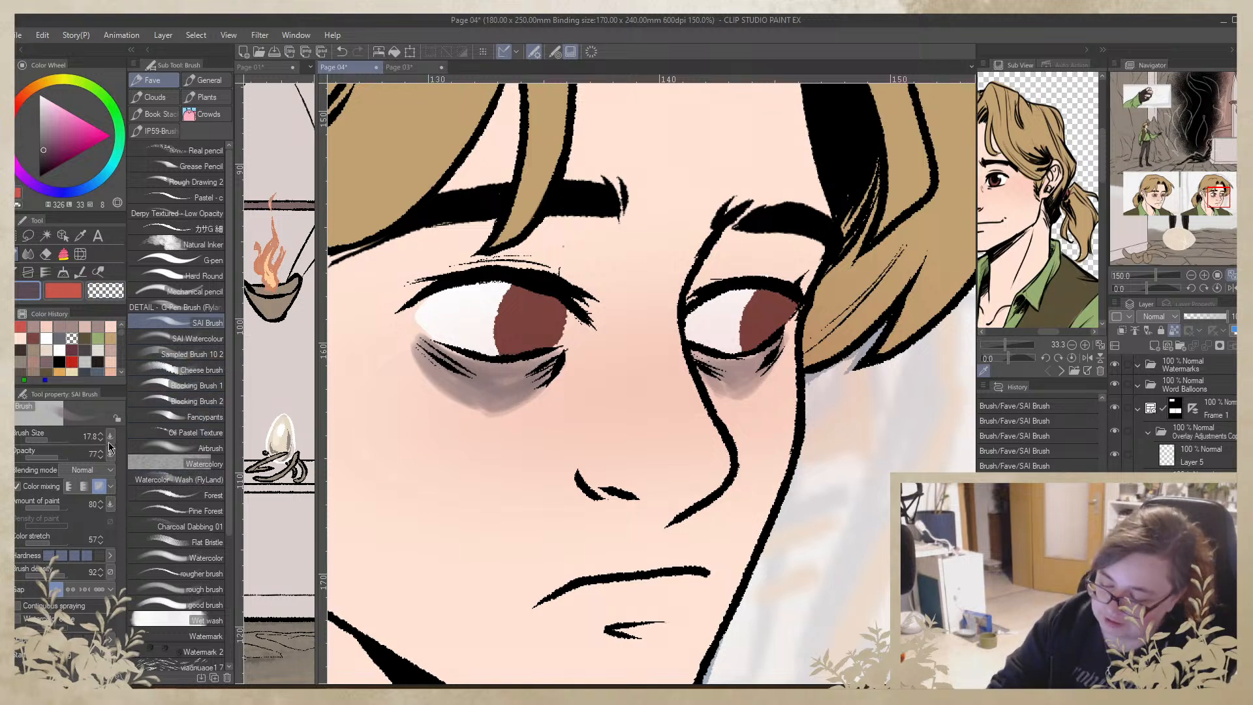
Blend the shadow beneath the second face's near eye into the skin with sampled tones at brush size 51.6
left_click(54, 442)
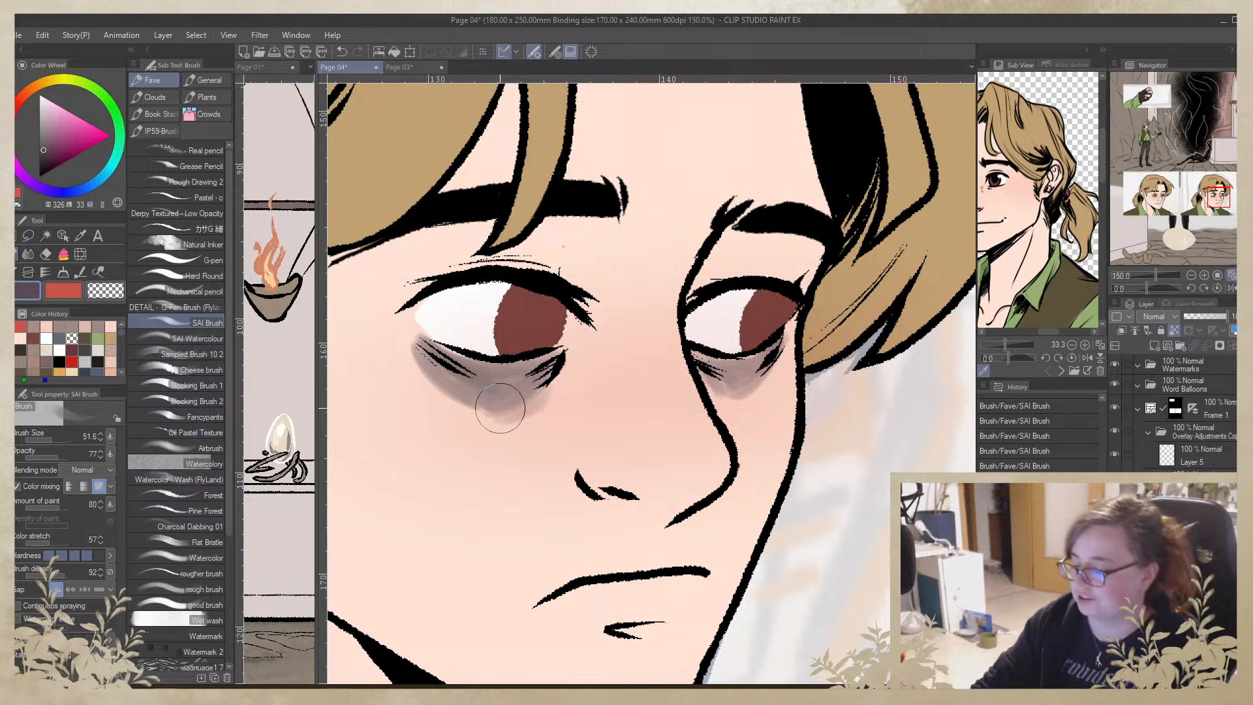
mouse_move(552, 375)
left_mouse_down()
mouse_move(430, 391)
mouse_move(484, 413)
mouse_move(425, 372)
left_mouse_up()
left_click(424, 375, "alt")
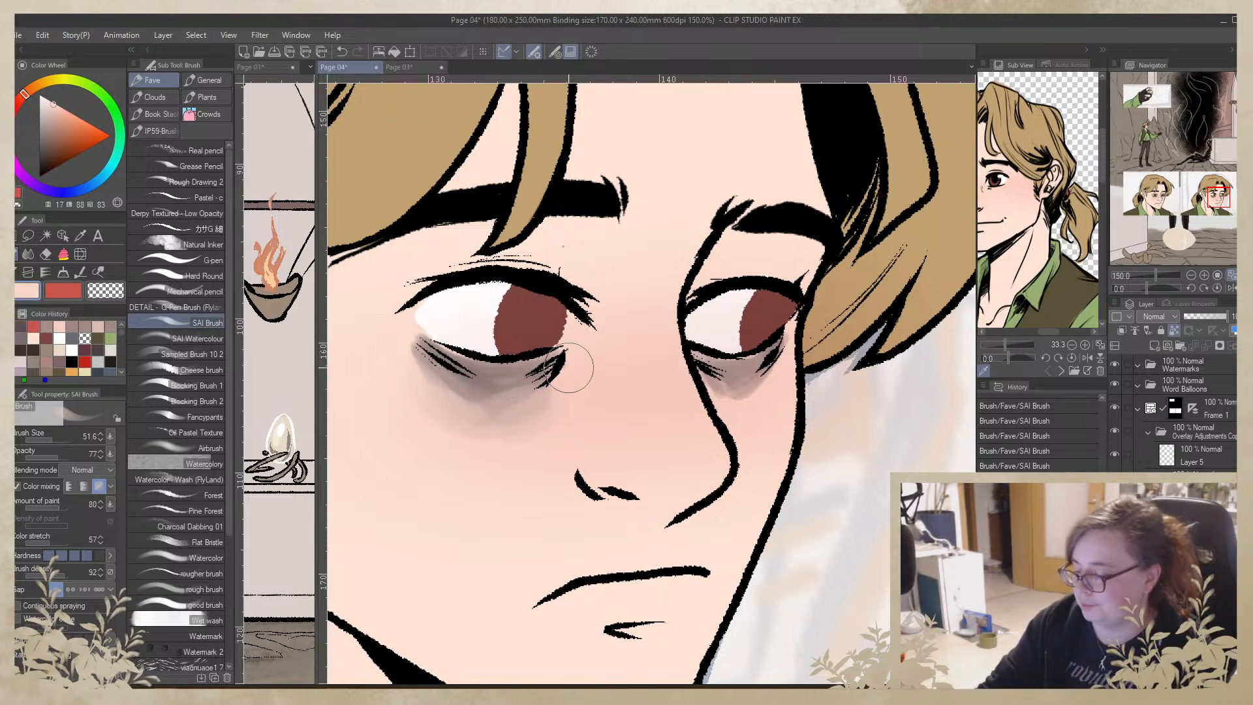
left_click(516, 371, "alt")
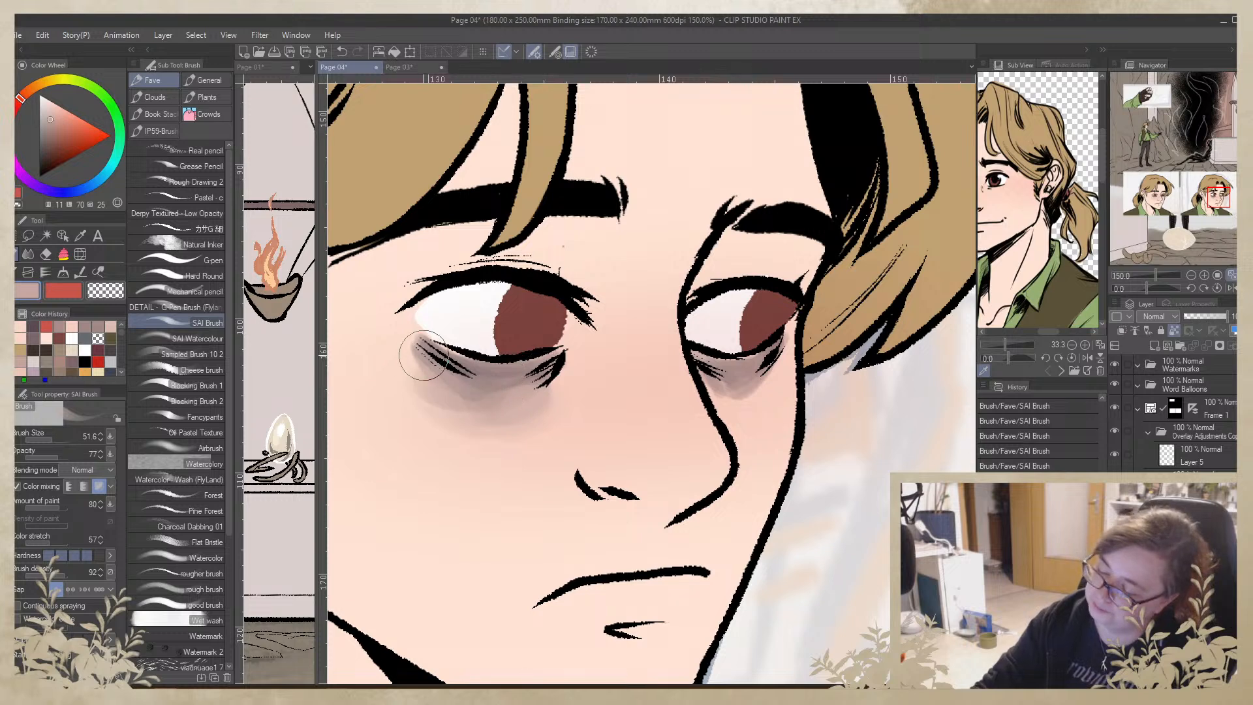
Blend the shadow under the larger eye into the cheek with the SAI Brush, alternating sampled skin and shadow tones
left_click(401, 346, "alt")
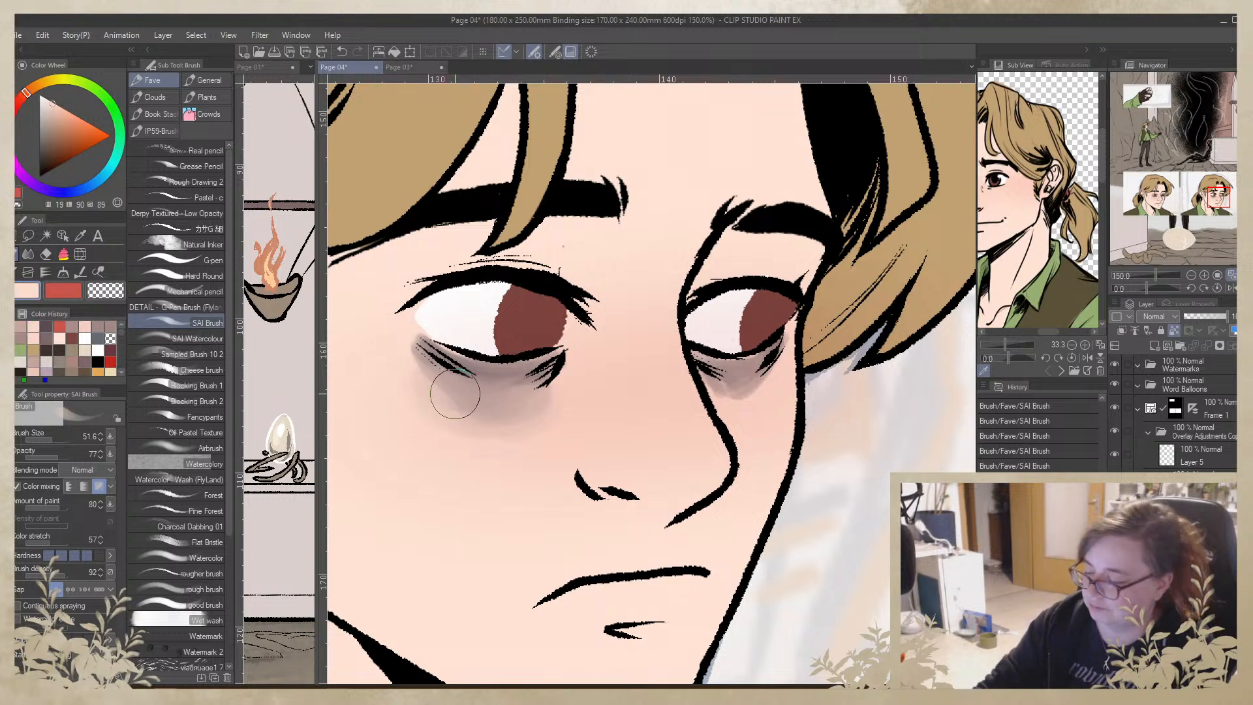
left_click(522, 390, "alt")
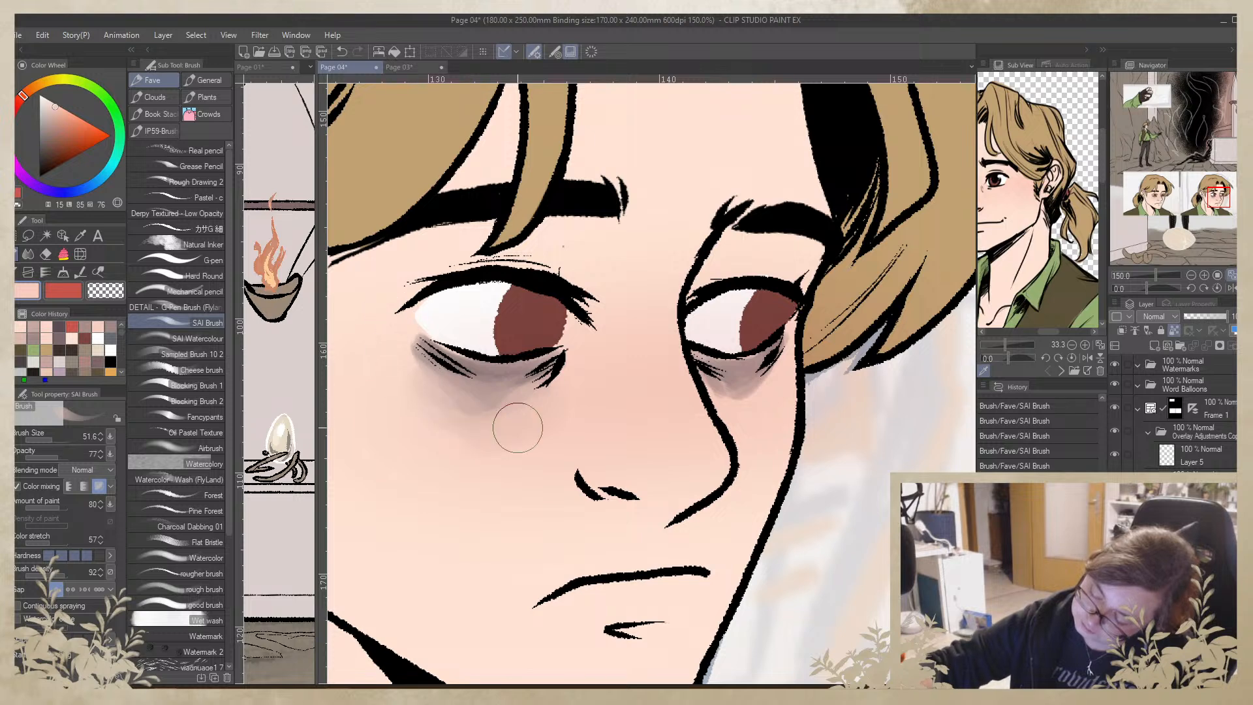
left_click(468, 379, "alt")
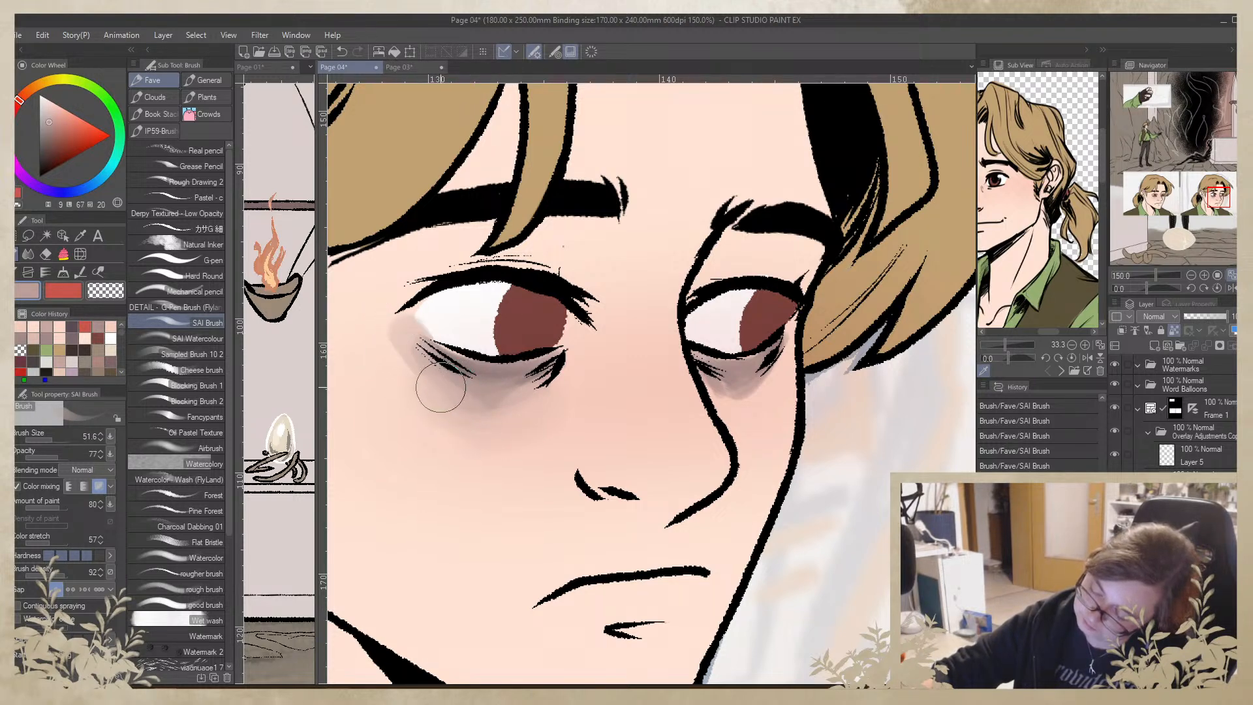
left_click(382, 286, "alt")
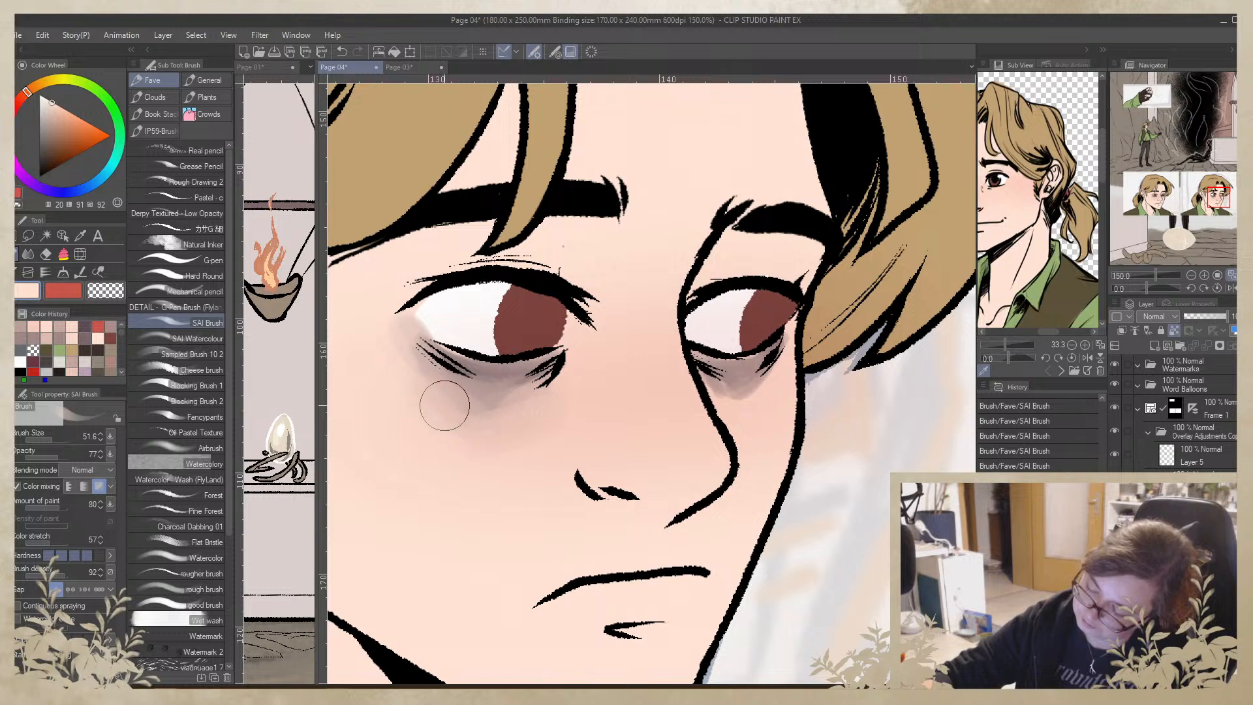
left_click(448, 316, "alt")
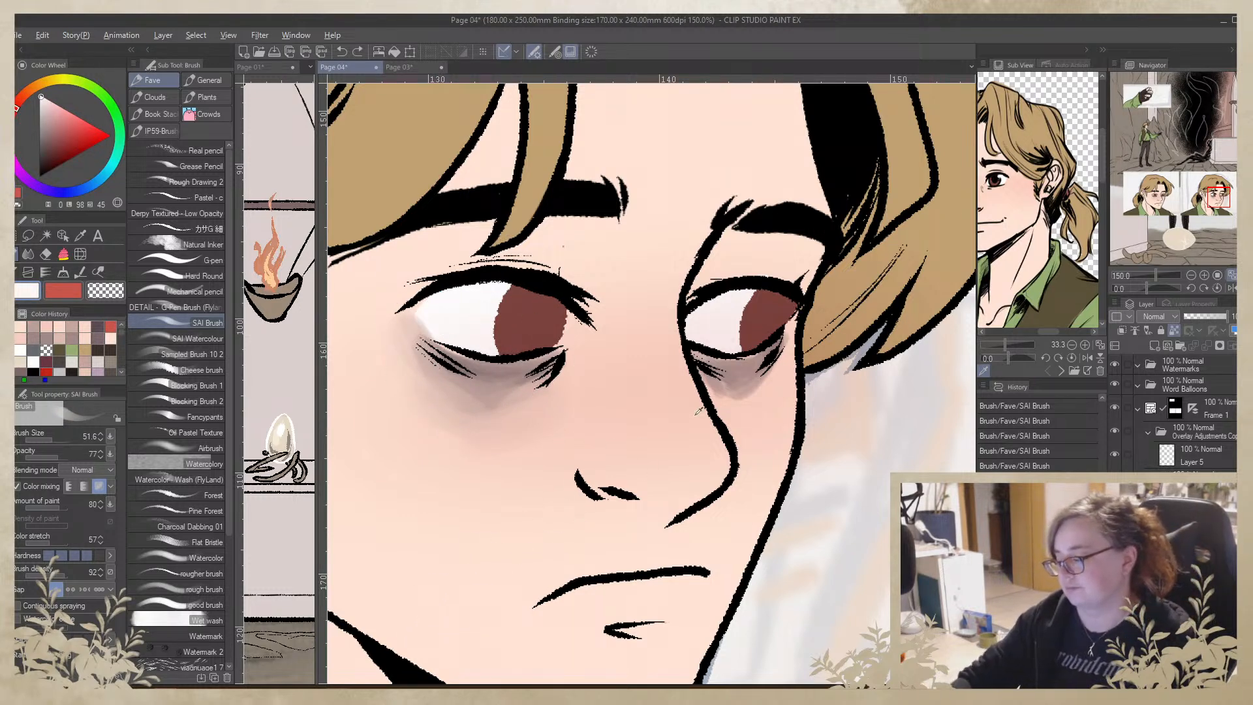
Deepen and soften the shadow under the eye beside the nose using sampled shadow and skin tones
left_click(742, 371, "alt")
mouse_move(728, 381)
left_mouse_down()
mouse_move(757, 374)
mouse_move(695, 358)
mouse_move(750, 366)
mouse_move(768, 382)
mouse_move(759, 402)
mouse_move(784, 367)
mouse_move(695, 383)
mouse_move(775, 376)
mouse_move(791, 348)
mouse_move(773, 370)
left_mouse_up()
left_click(767, 385, "alt")
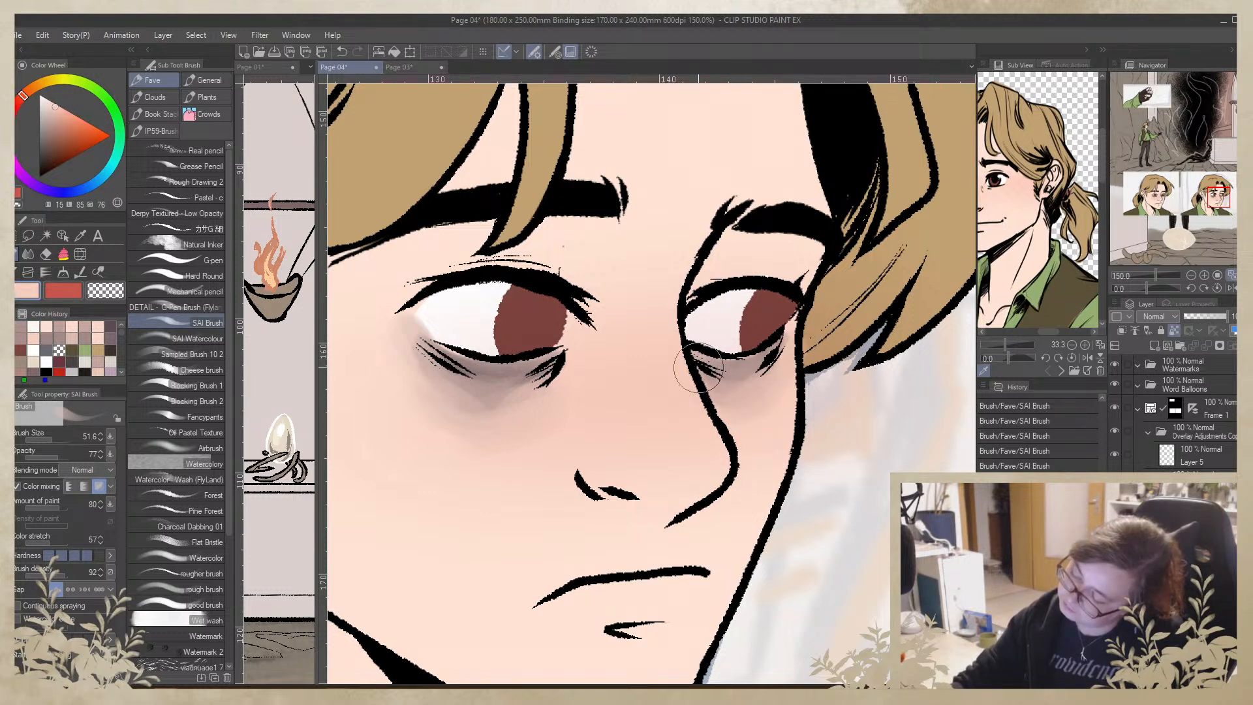
left_click(669, 281, "alt")
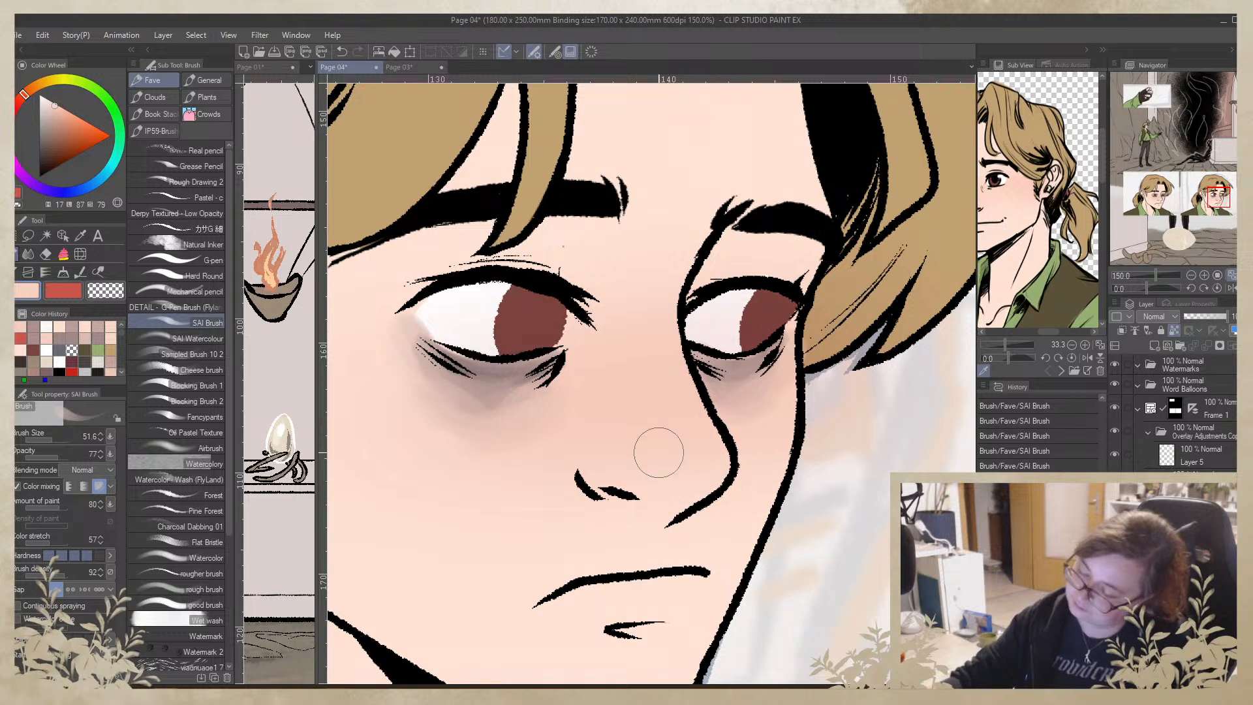
Smooth the middle of the larger eye's under-eye shadow with sampled grey-purple tones
left_click(543, 352, "alt")
left_click_drag(444, 382, 490, 391)
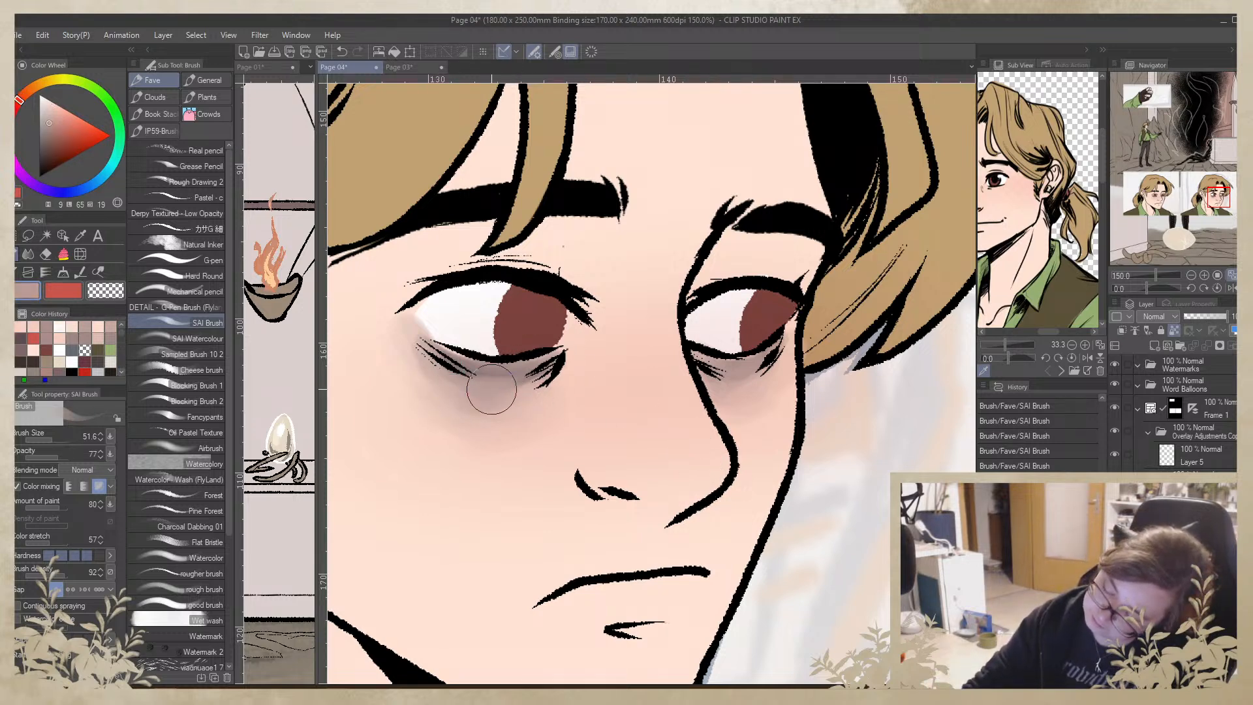
left_click(481, 364, "alt")
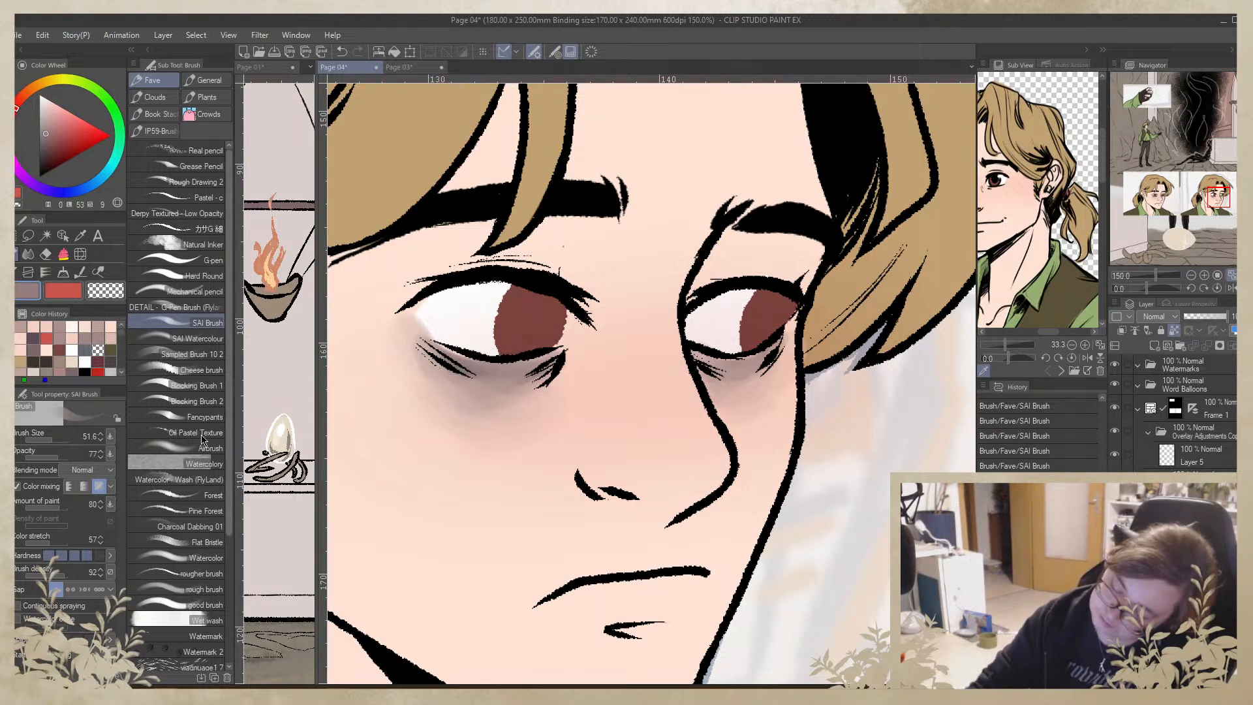
Draw fine dark purple hatching lines under both eyes with the カサG細 pen, using a colour from the colour history
left_click(43, 440)
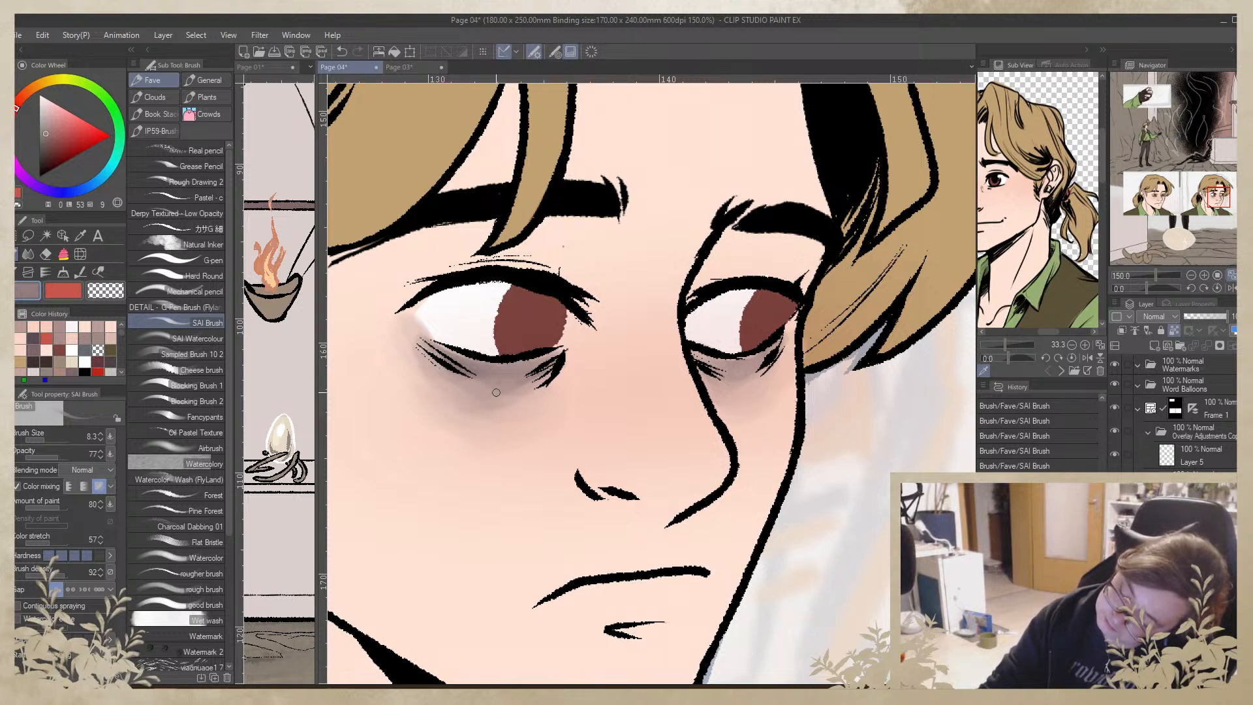
left_click(39, 337)
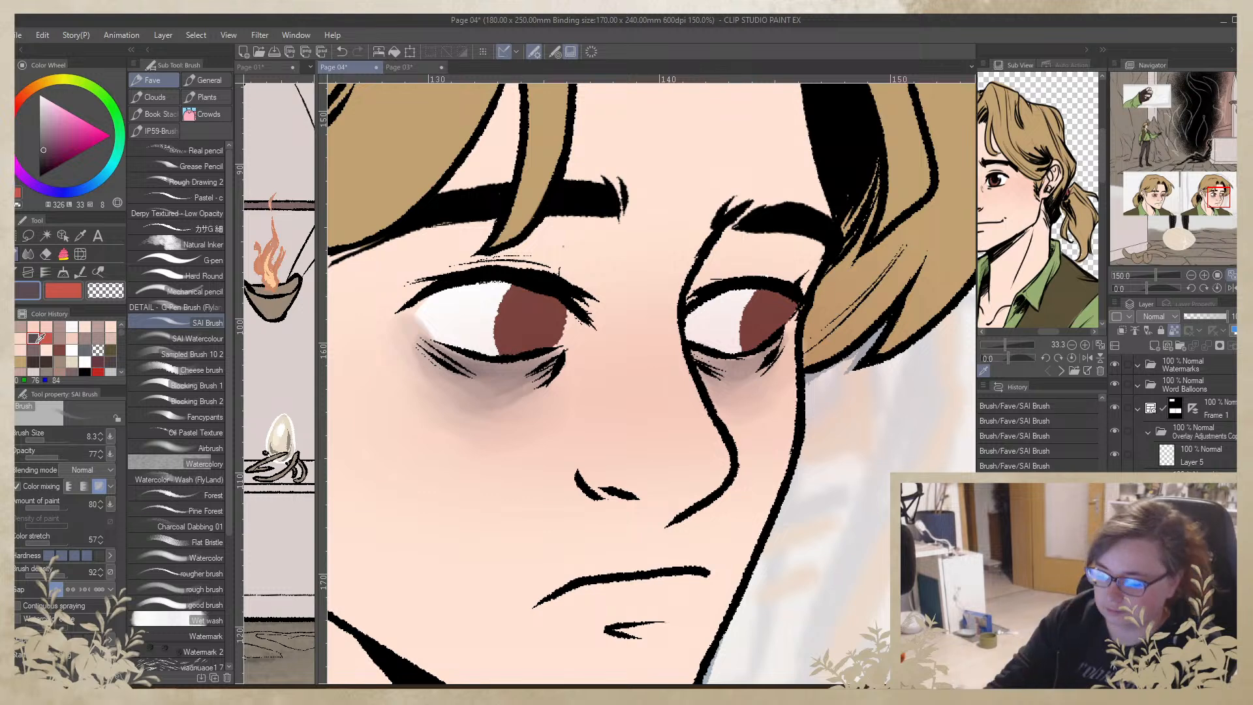
left_click(190, 228)
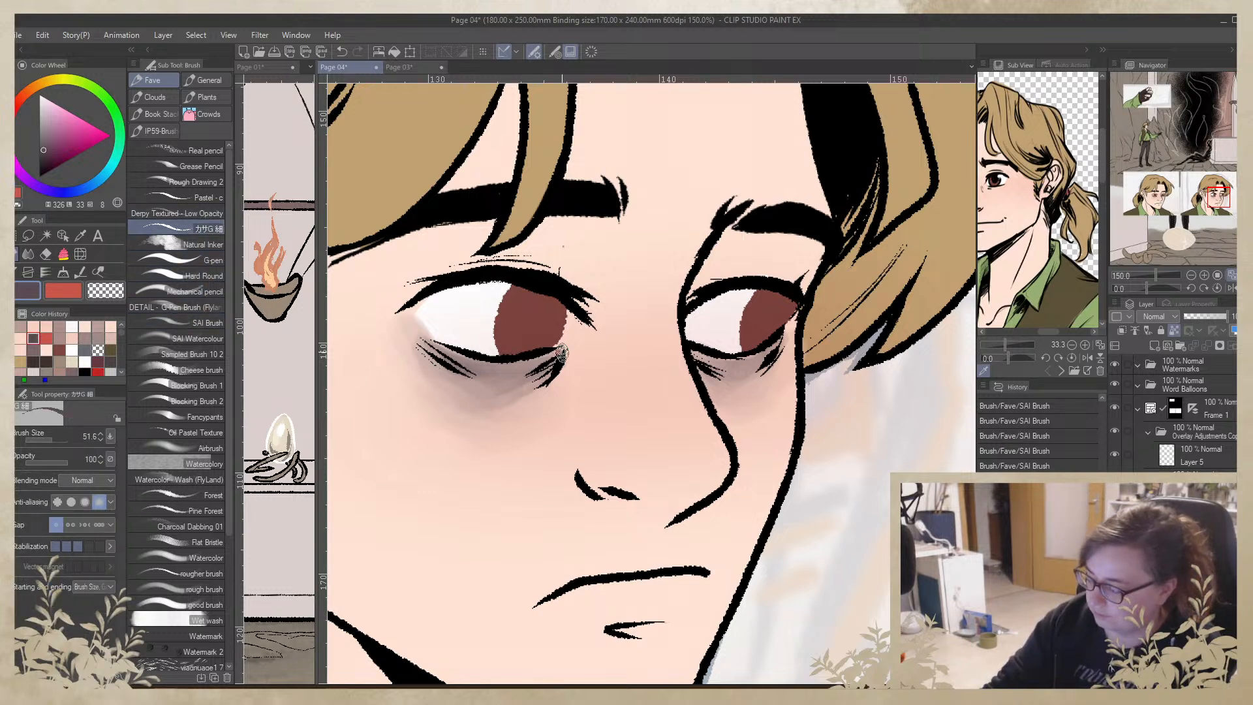
mouse_move(560, 353)
left_mouse_down()
mouse_move(475, 367)
mouse_move(522, 379)
mouse_move(549, 367)
mouse_move(436, 344)
mouse_move(493, 367)
mouse_move(419, 332)
mouse_move(496, 400)
mouse_move(429, 349)
mouse_move(481, 385)
mouse_move(454, 383)
mouse_move(485, 368)
mouse_move(507, 383)
mouse_move(454, 364)
mouse_move(535, 372)
left_mouse_up()
mouse_move(705, 352)
left_mouse_down()
mouse_move(728, 369)
mouse_move(685, 347)
mouse_move(738, 351)
mouse_move(732, 368)
mouse_move(691, 369)
mouse_move(773, 350)
mouse_move(740, 367)
mouse_move(776, 334)
mouse_move(738, 362)
mouse_move(742, 384)
mouse_move(769, 359)
mouse_move(697, 354)
mouse_move(716, 390)
mouse_move(705, 345)
mouse_move(736, 377)
left_mouse_up()
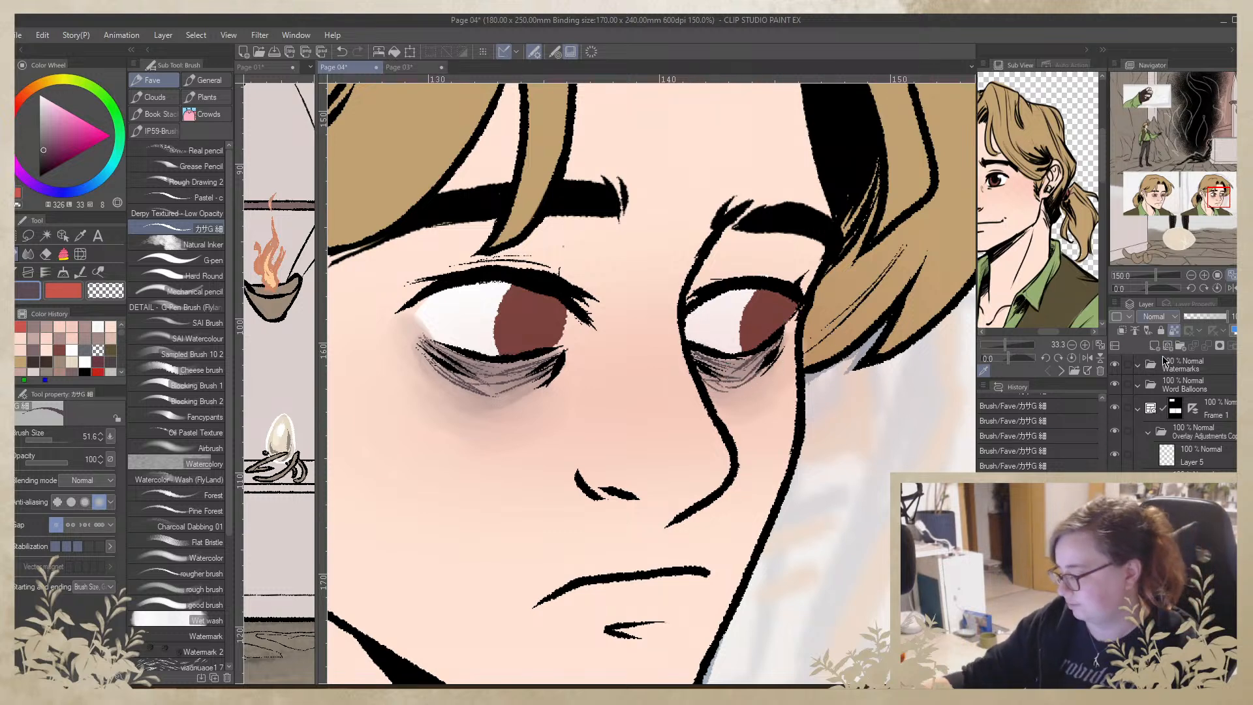
Sample the eye white and touch up the outer corner of the larger eye
left_click(1191, 275)
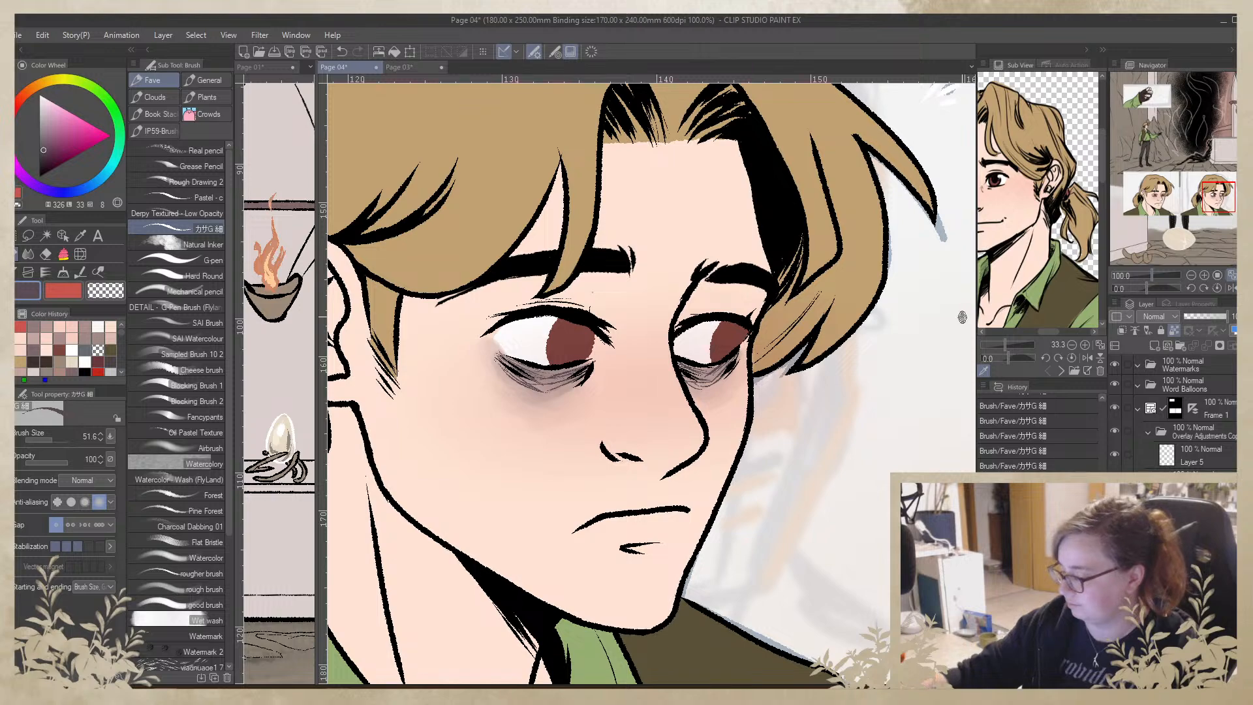
left_click(515, 335, "alt")
mouse_move(503, 337)
left_mouse_down()
mouse_move(506, 349)
mouse_move(499, 336)
left_mouse_up()
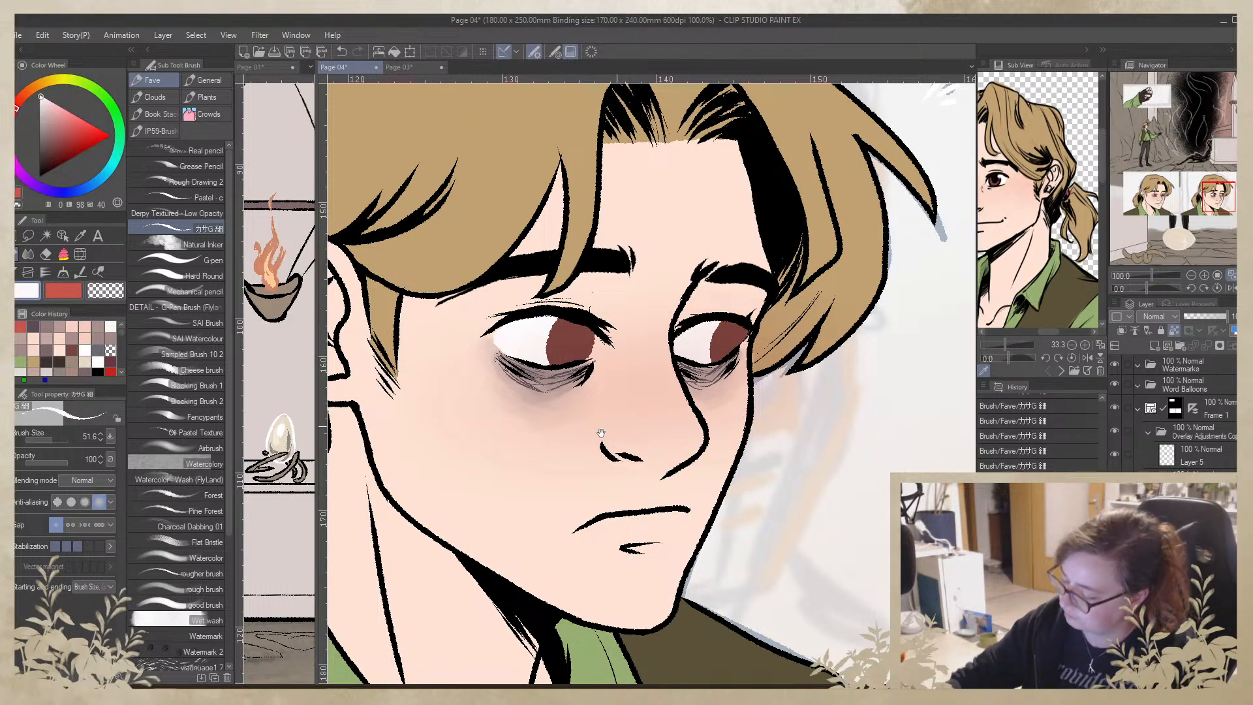
Touch up the irises and eye whites of the neighbouring portrait panel's face with sampled reddish brown and white
left_click_drag(601, 433, 1068, 461)
left_click_drag(420, 462, 1114, 428)
left_click_drag(688, 428, 583, 463)
left_click(522, 379, "alt")
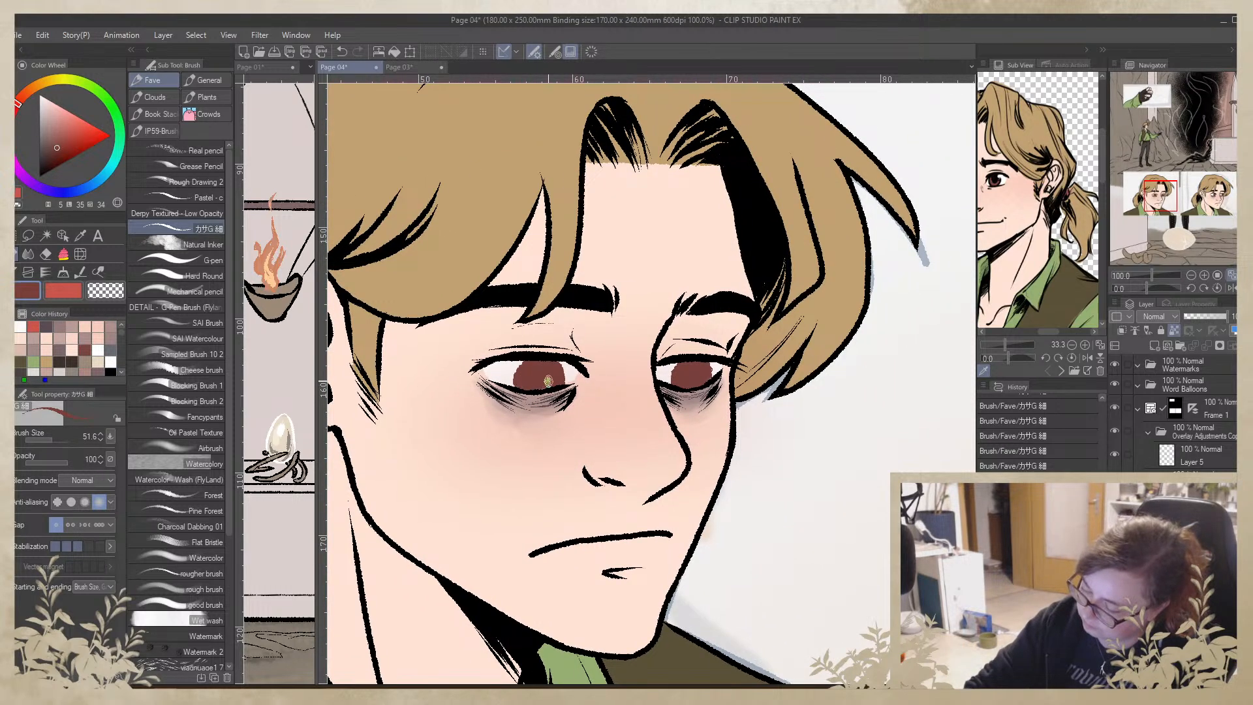
left_click_drag(548, 381, 537, 385)
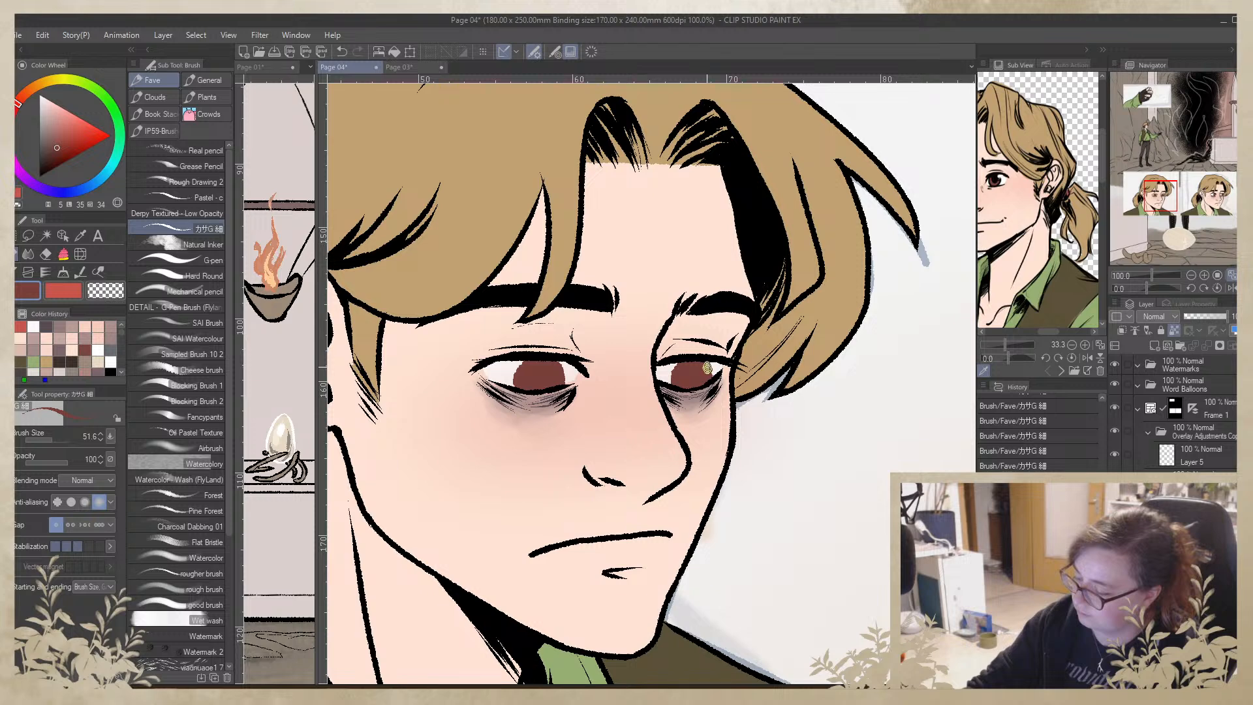
left_click(573, 366, "alt")
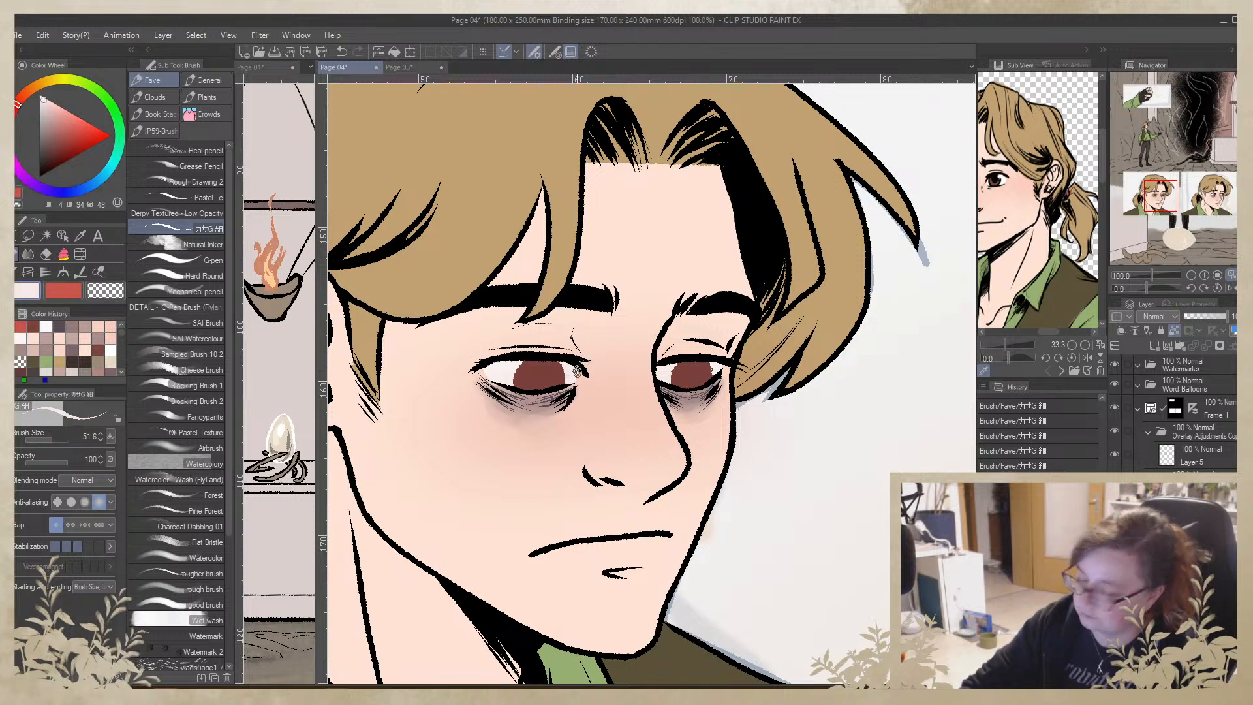
mouse_move(584, 490)
left_mouse_down()
mouse_move(551, 478)
mouse_move(556, 452)
left_mouse_up()
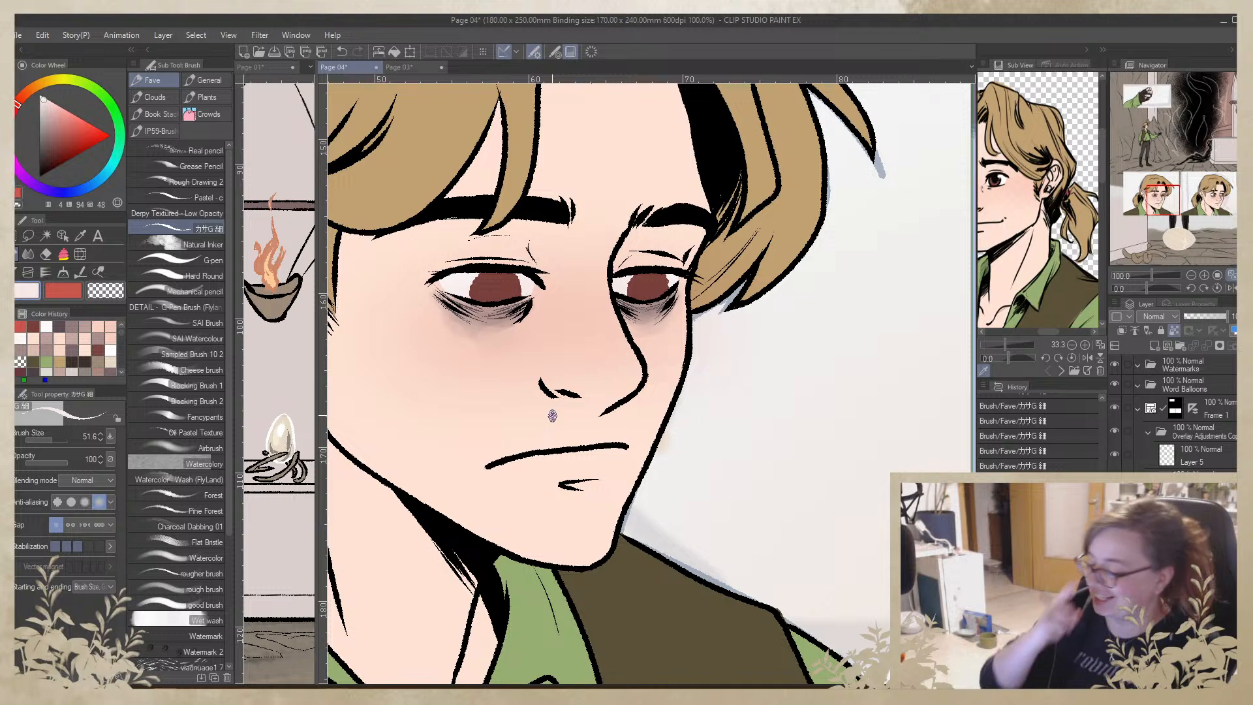
Review the two portrait panels at 50% zoom and sample the vest's dark olive brown
left_click(1189, 276)
left_click(1190, 276)
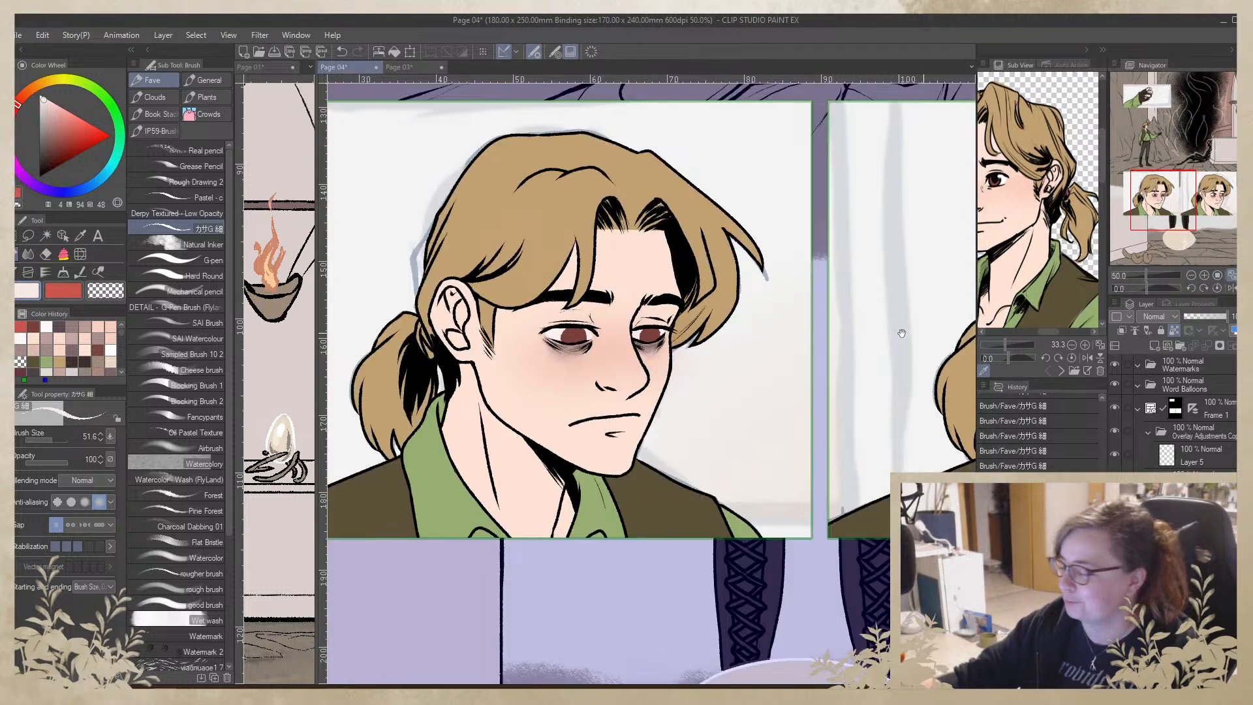
mouse_move(708, 389)
left_mouse_down()
mouse_move(701, 350)
mouse_move(713, 335)
mouse_move(773, 393)
left_mouse_up()
left_click_drag(761, 442, 852, 372)
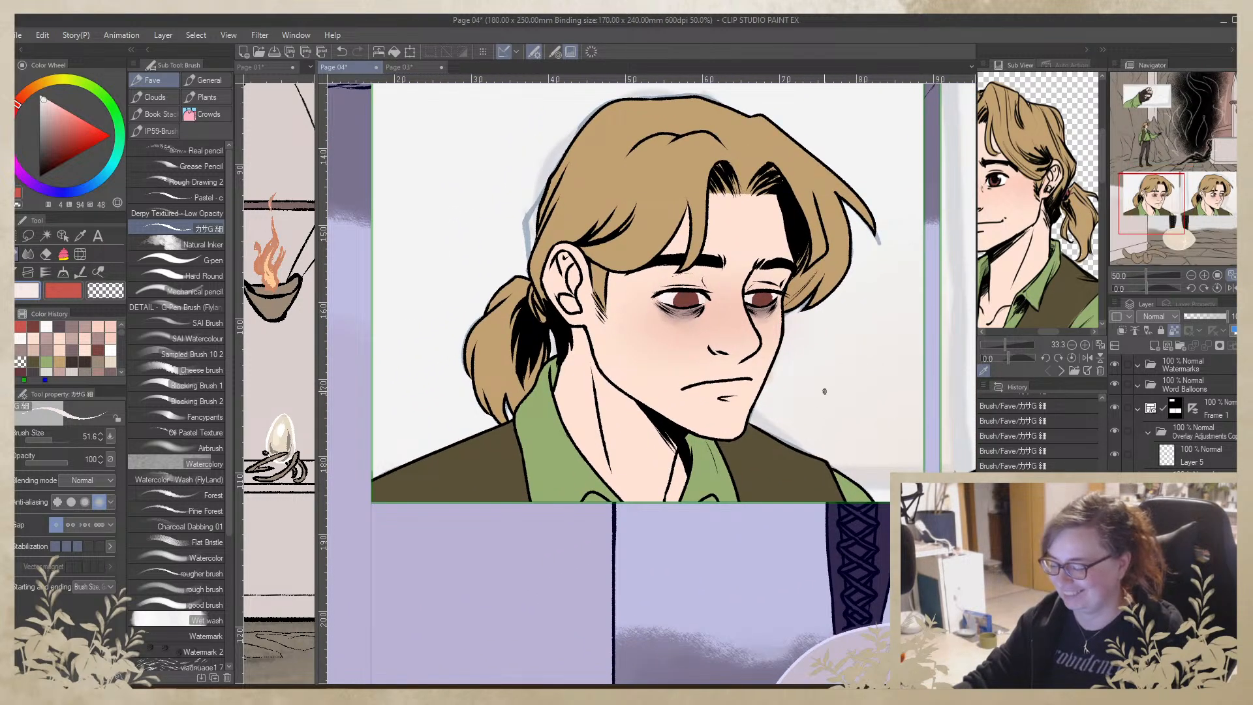
left_click(752, 439, "alt")
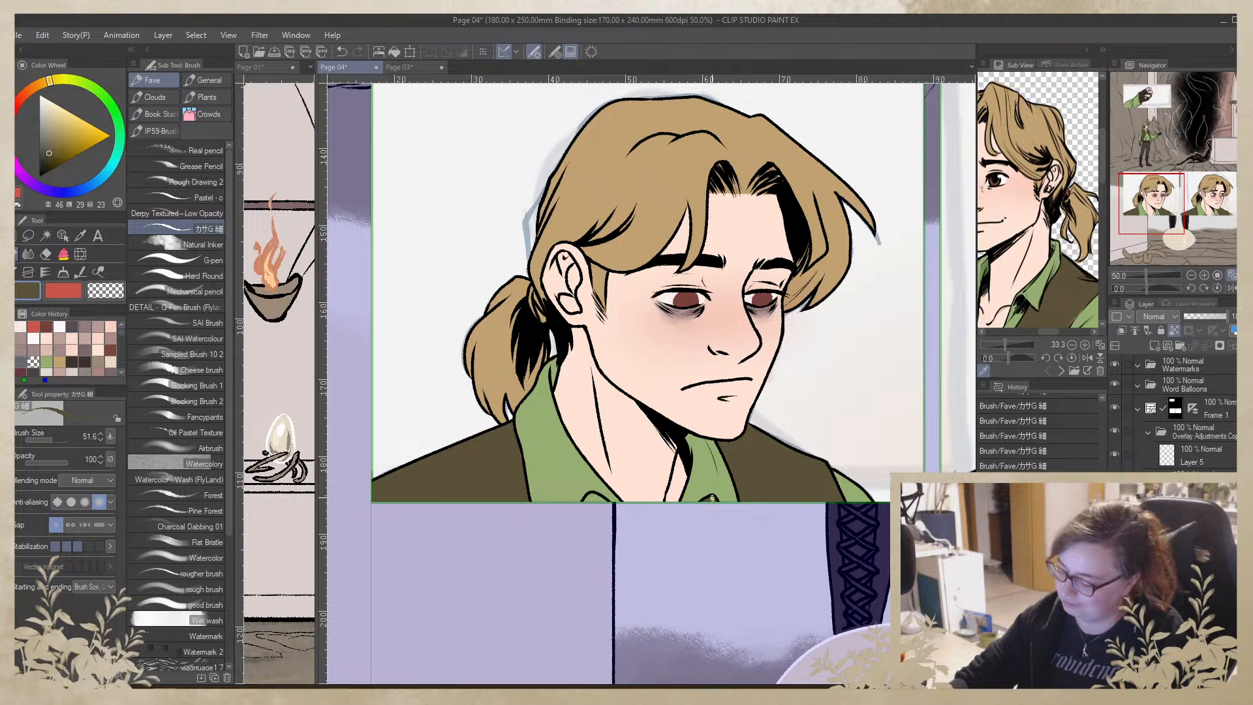
left_click_drag(885, 543, 392, 489)
left_click_drag(661, 513, 1037, 551)
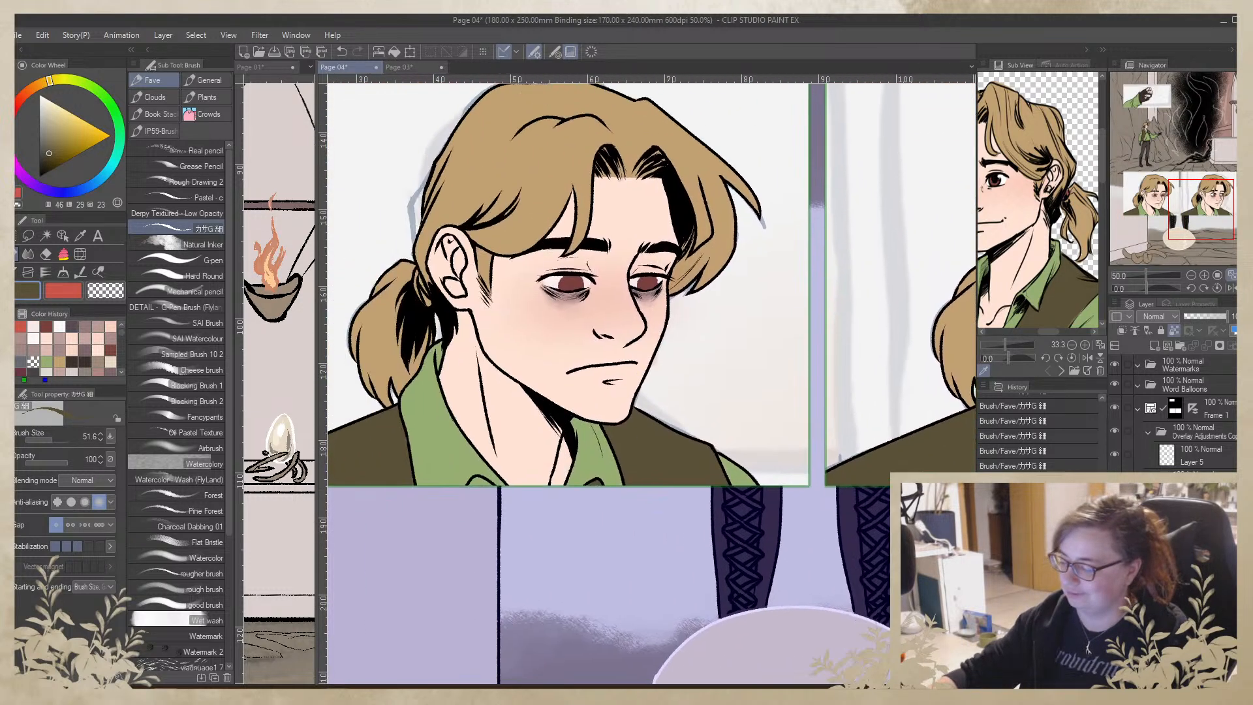
left_click_drag(770, 404, 779, 414)
left_click_drag(774, 466, 785, 633)
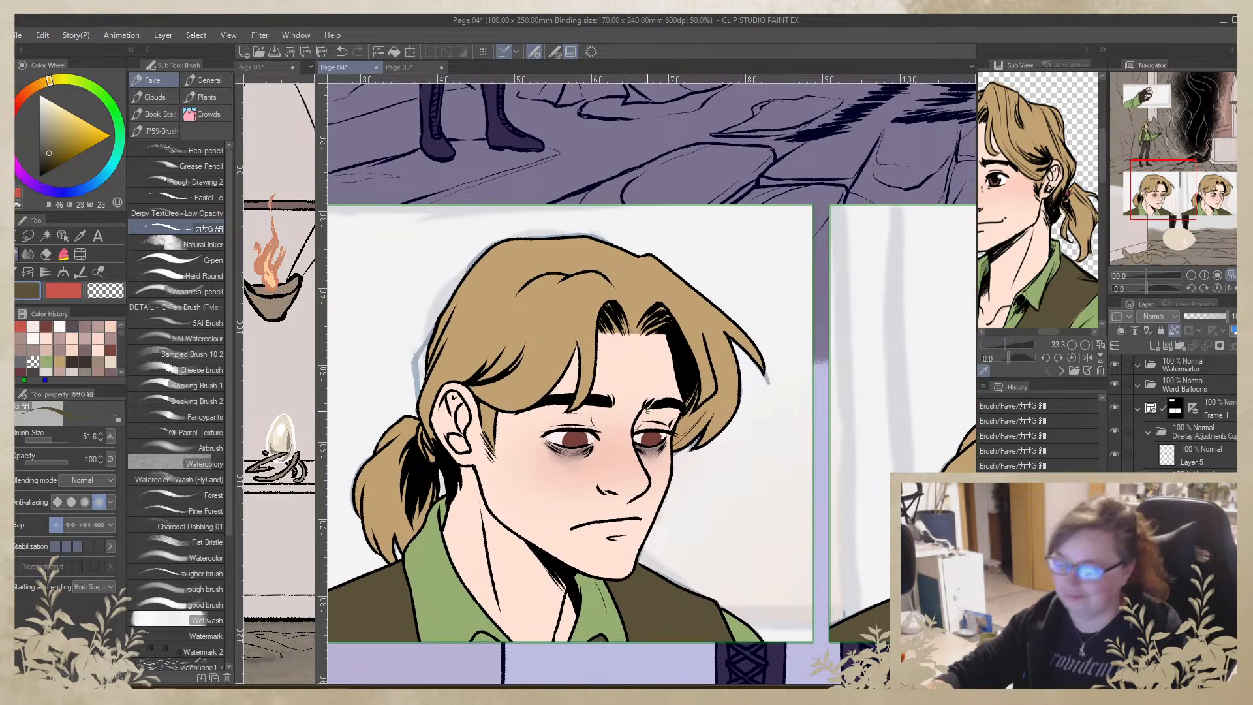
Touch up the hairline of the downward-looking portrait with sampled skin and hair colours
left_click(628, 352, "alt")
left_click_drag(622, 343, 601, 323)
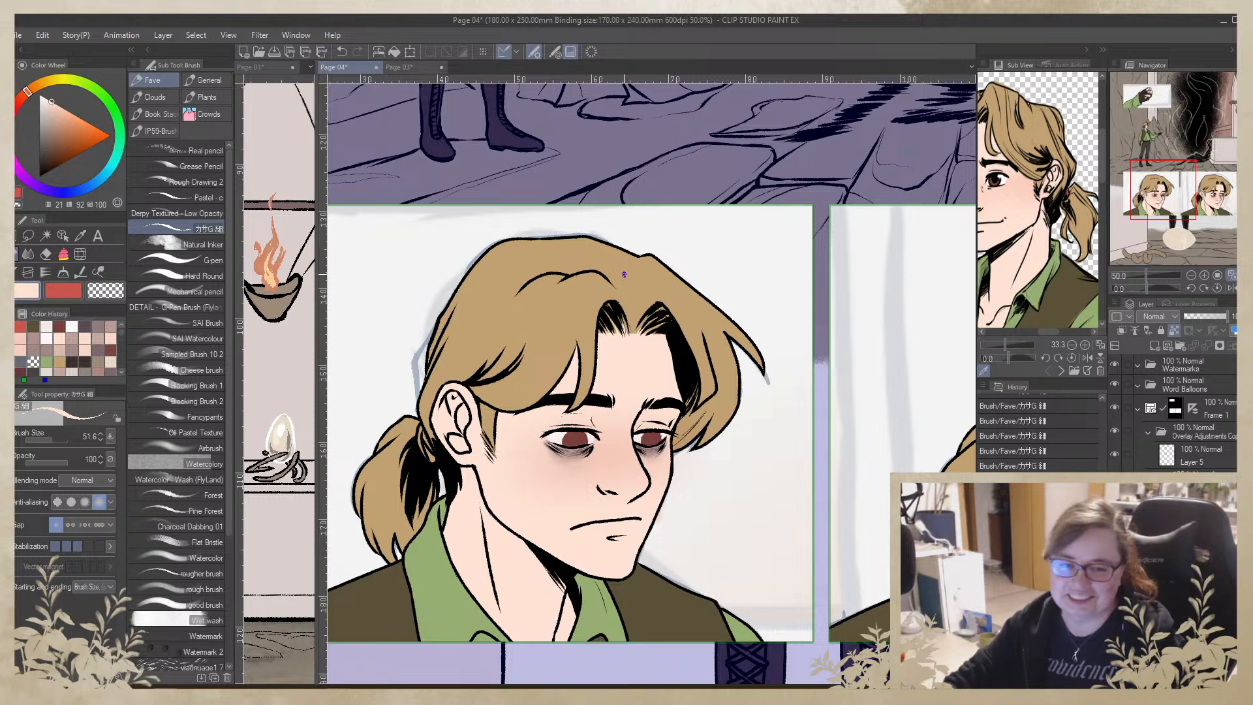
left_click(645, 301, "alt")
mouse_move(658, 312)
left_mouse_down()
mouse_move(636, 323)
mouse_move(673, 291)
left_mouse_up()
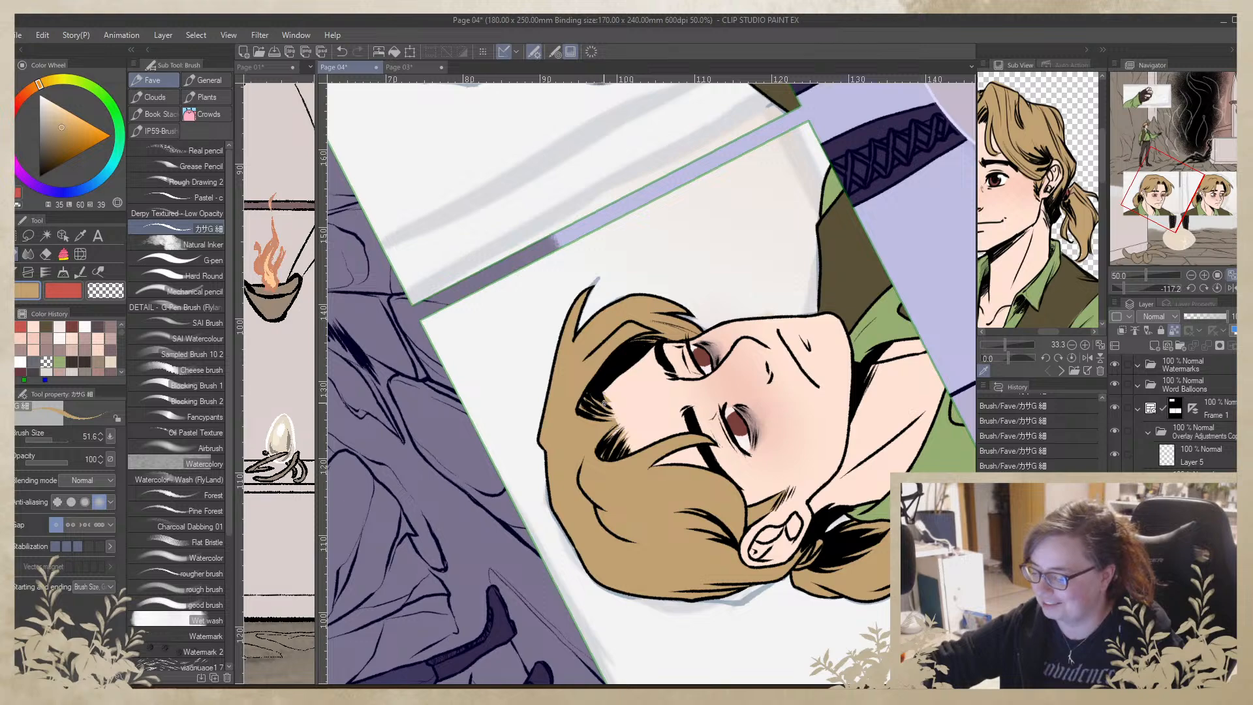
left_click(630, 404, "alt")
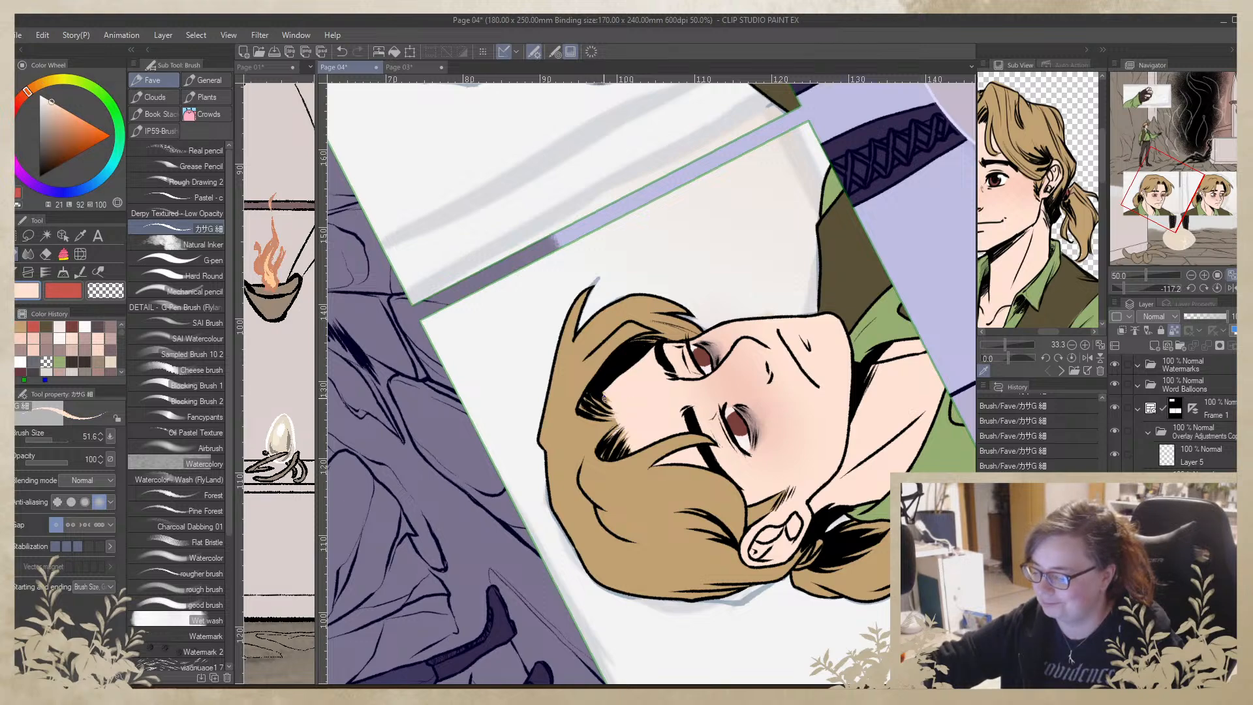
left_click(592, 359, "alt")
Refine the forehead hairline of the sideways-glancing portrait with alternating sampled hair and skin colours
left_click_drag(648, 257, 676, 270)
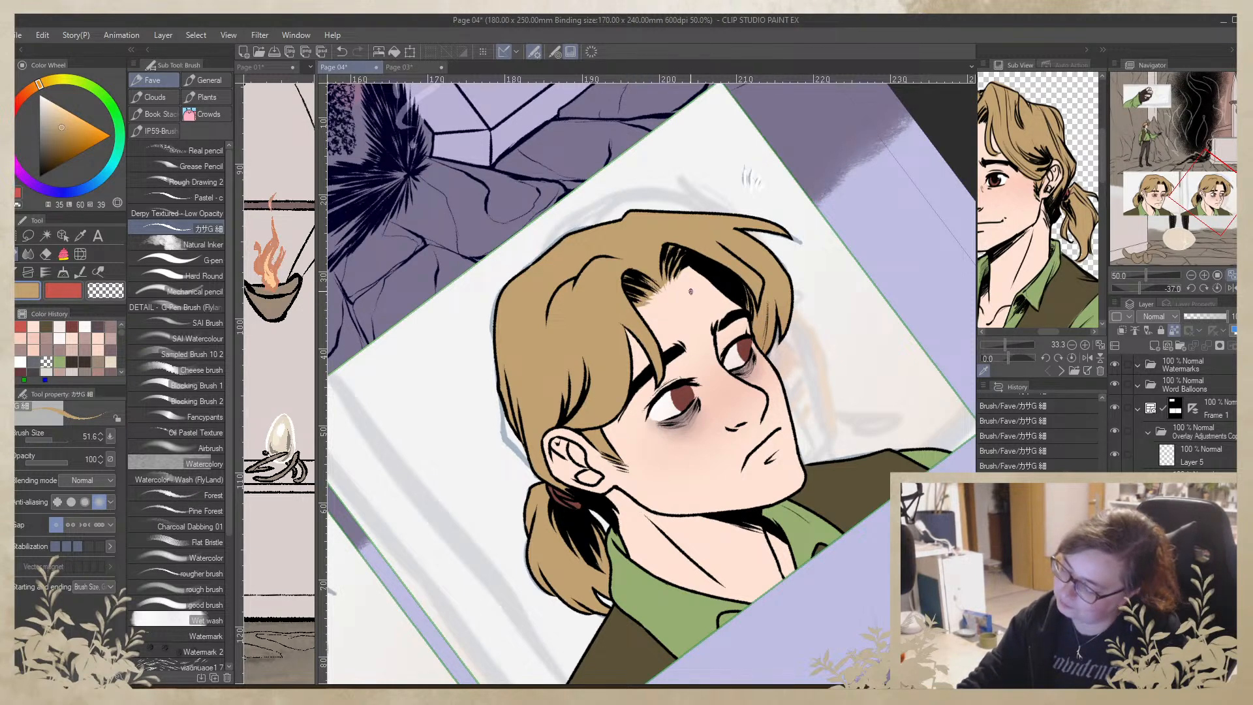
left_click(677, 300, "alt")
left_click_drag(665, 305, 632, 305)
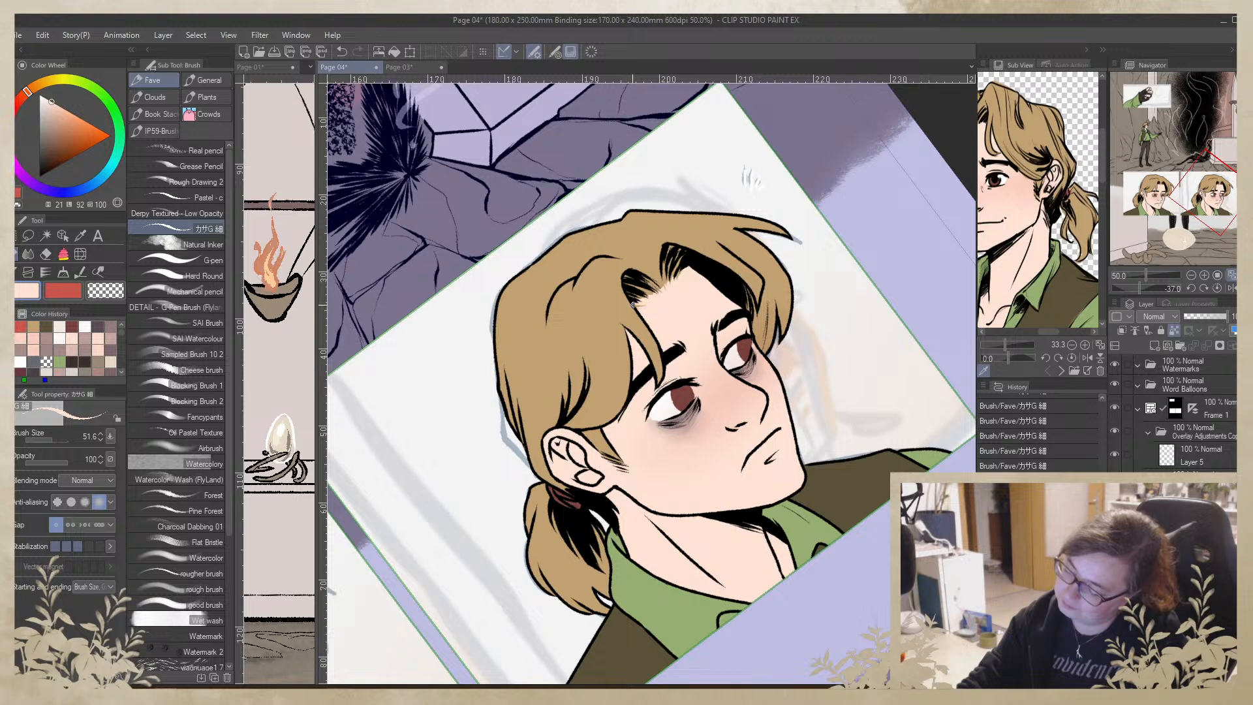
left_click(658, 259, "alt")
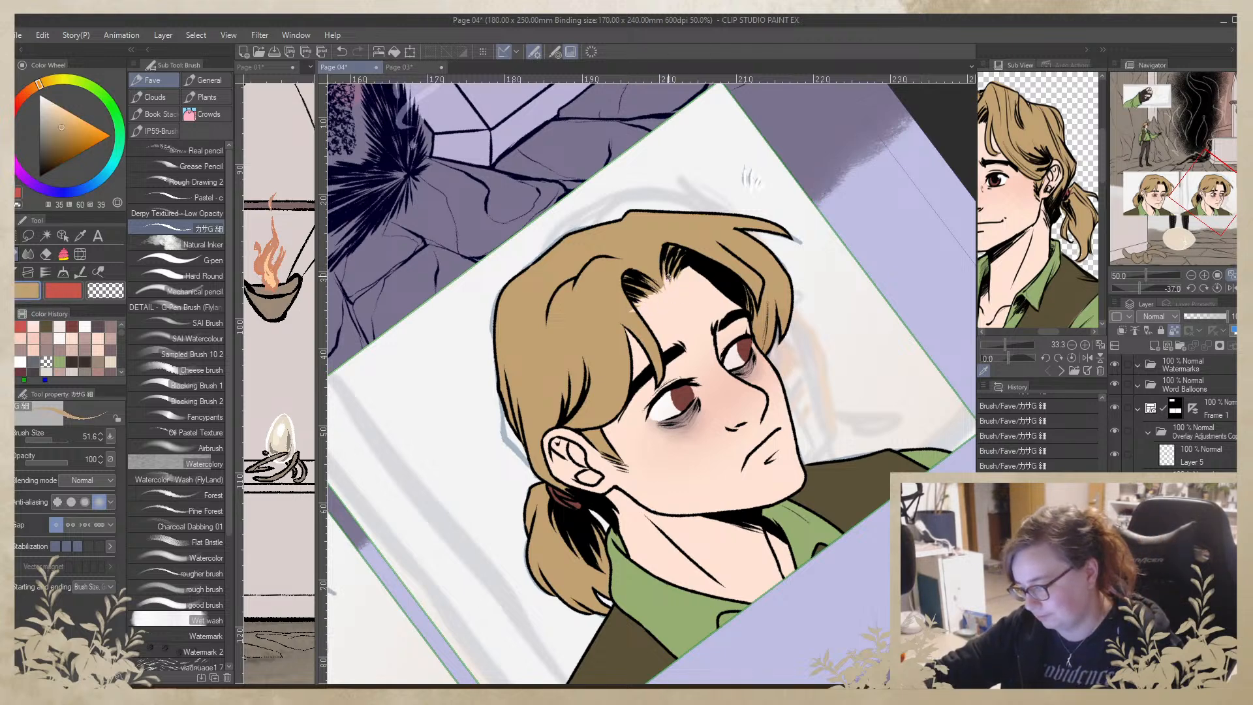
left_click(655, 307, "alt")
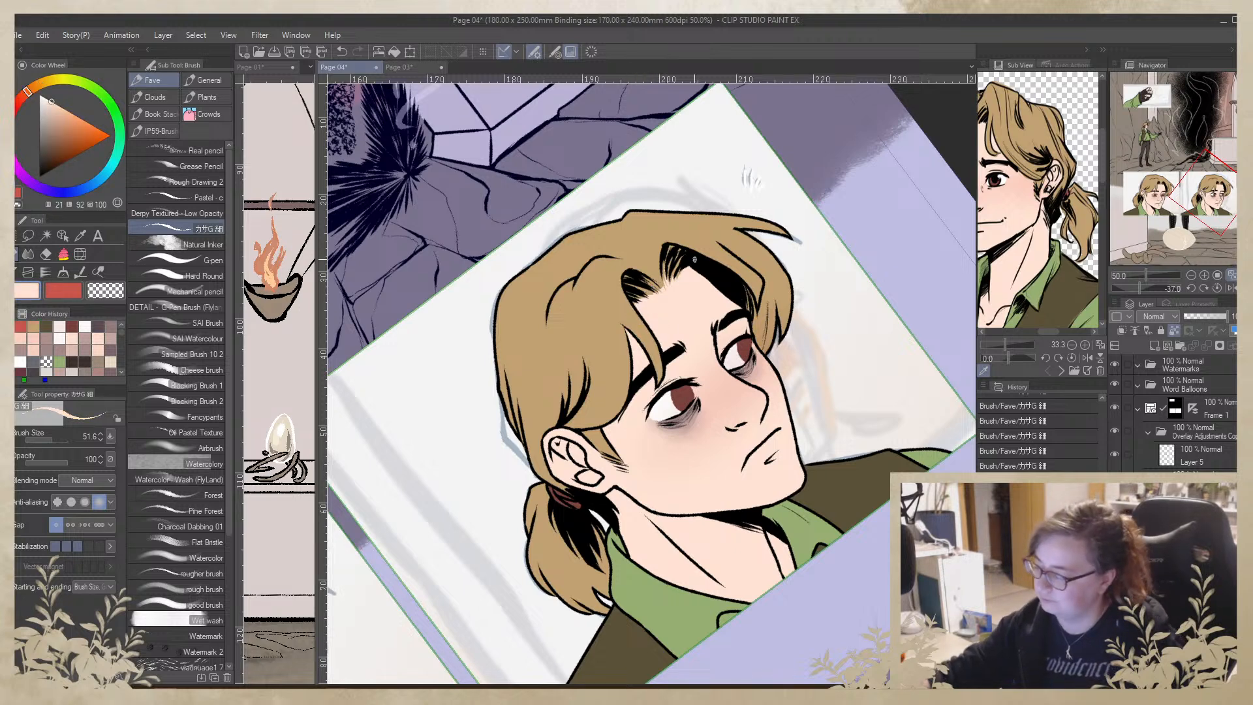
Straighten the canvas, check the whole page at 12.5% zoom and save Page 04
left_click(1217, 288)
left_click(1191, 276)
left_click(1190, 276)
left_click(1191, 276)
left_click(1190, 276)
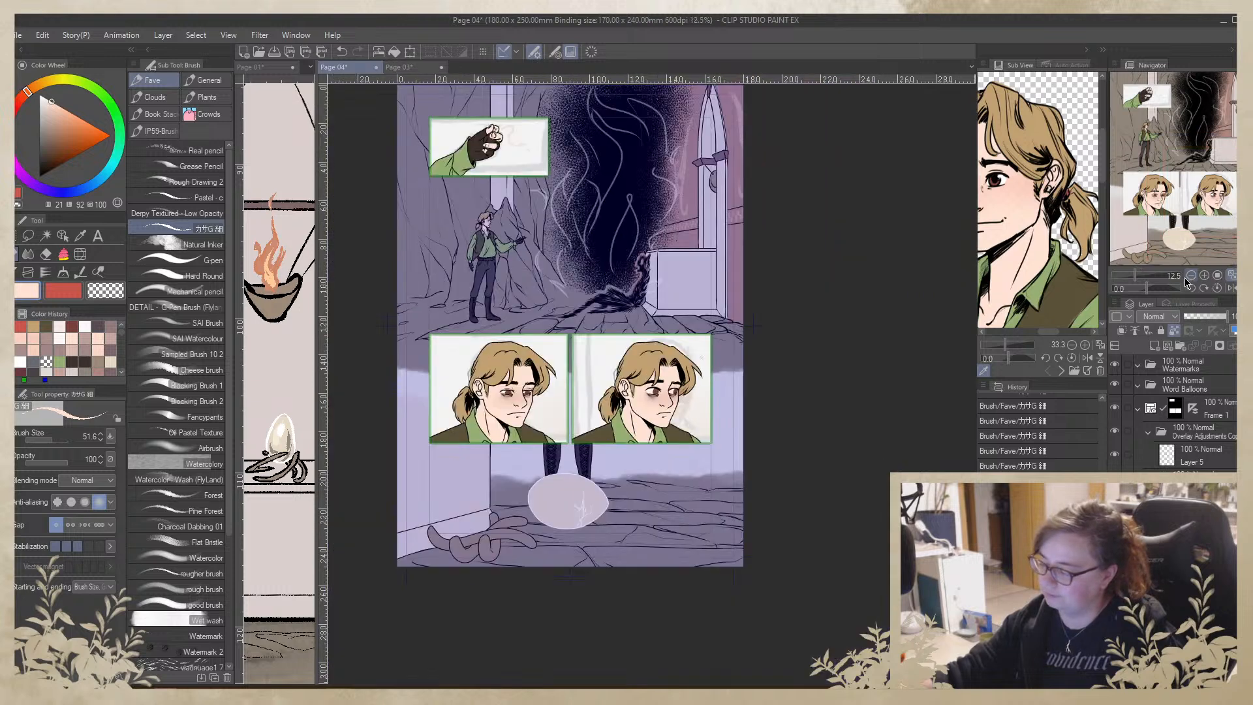
left_click_drag(768, 424, 818, 472)
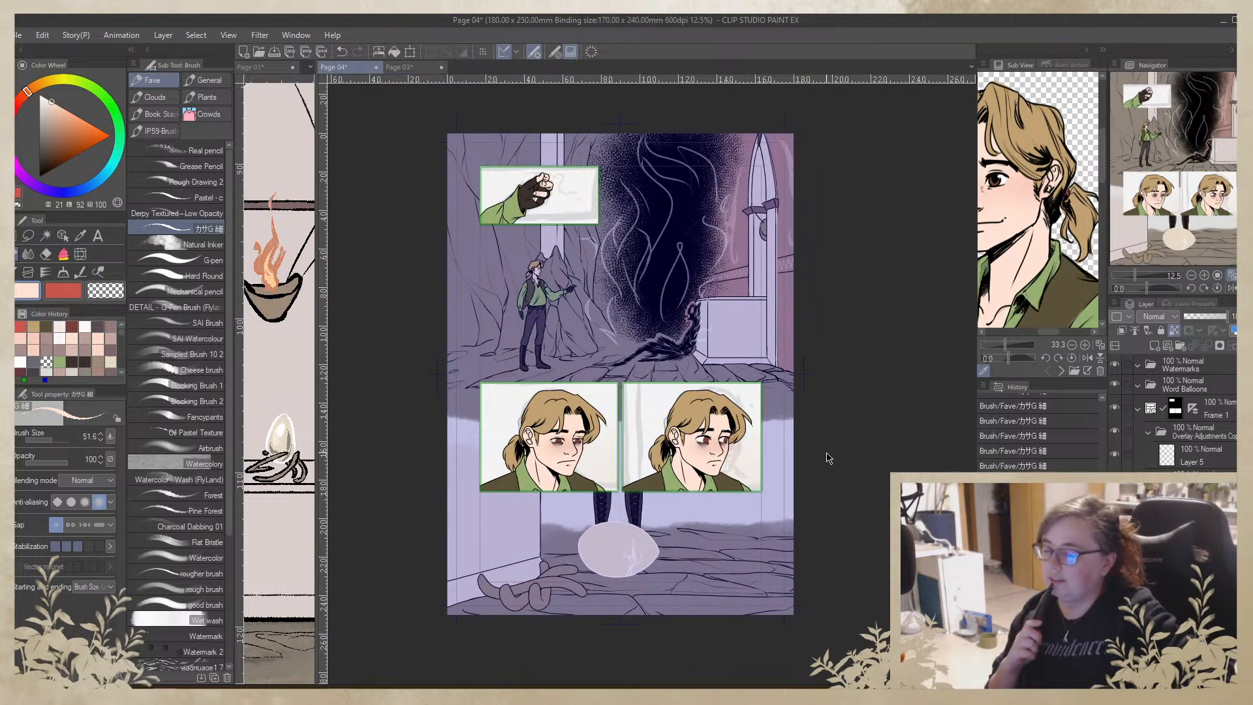
key("ctrl+s")
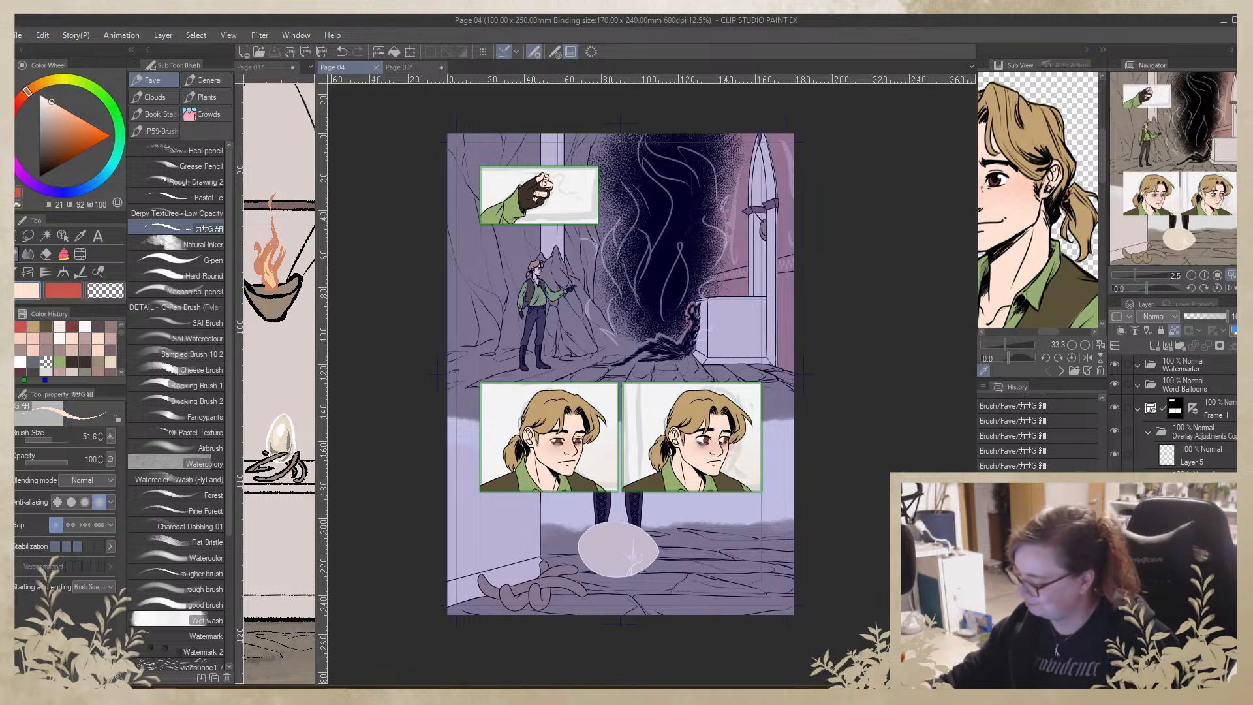
Select the layer beneath the Sketches Copy folder and remove the purple tint from the page view
left_click(1204, 482)
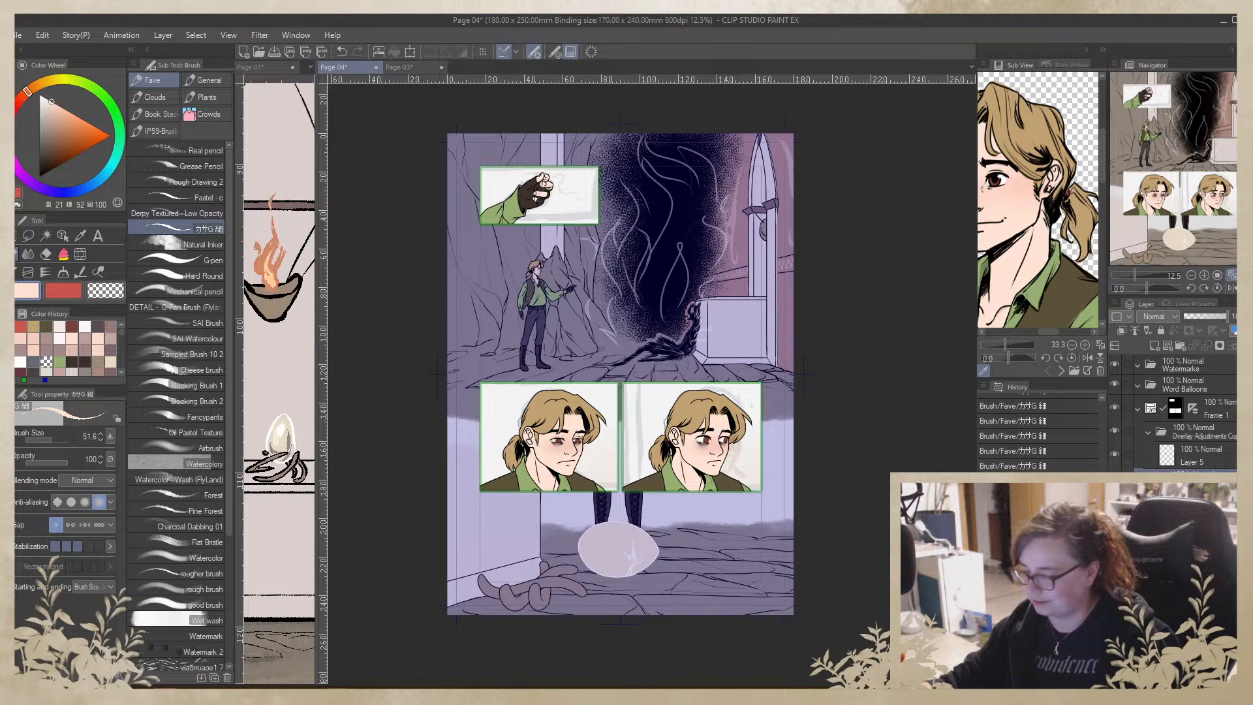
scroll(1185, 418, "down", 1)
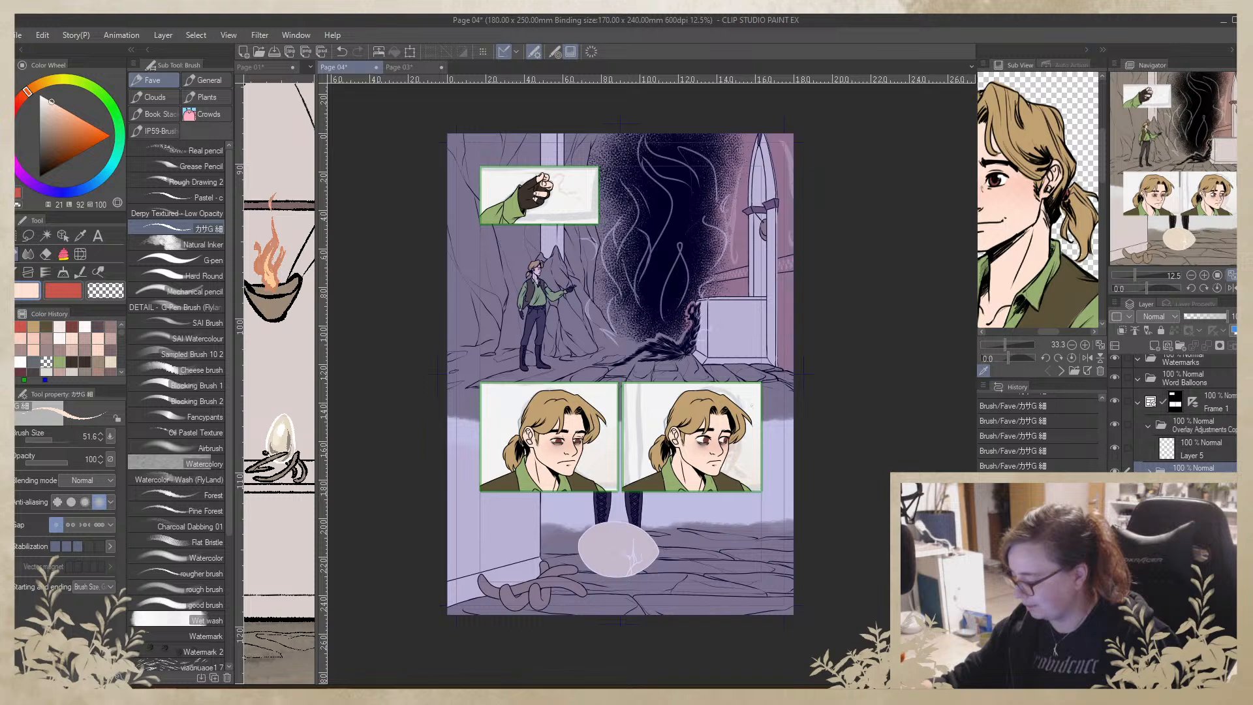
scroll(1174, 411, "down", 4)
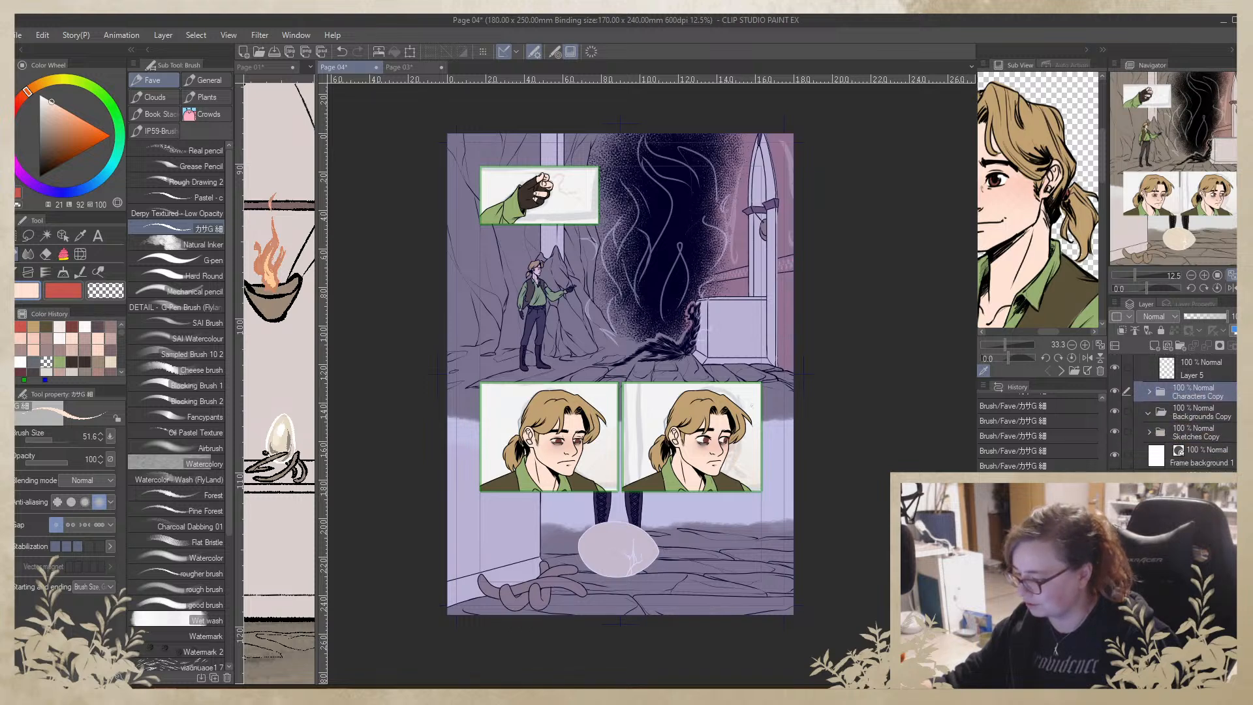
left_click(1199, 498)
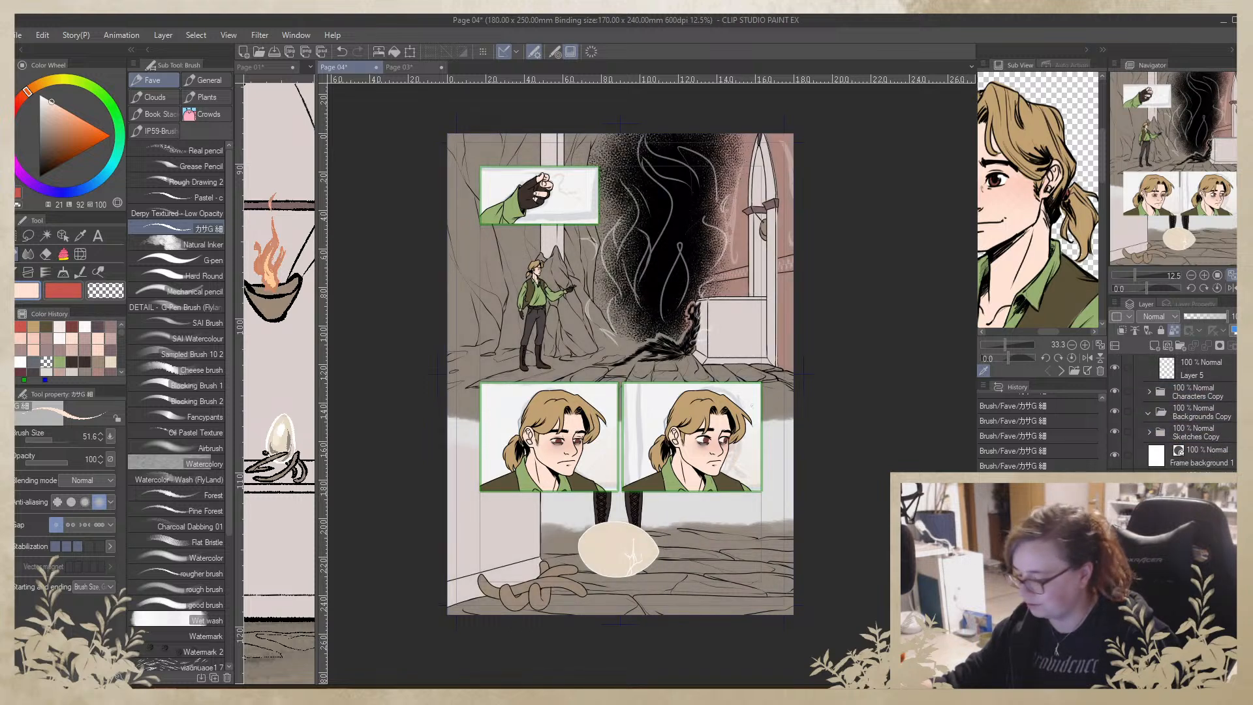
key("w")
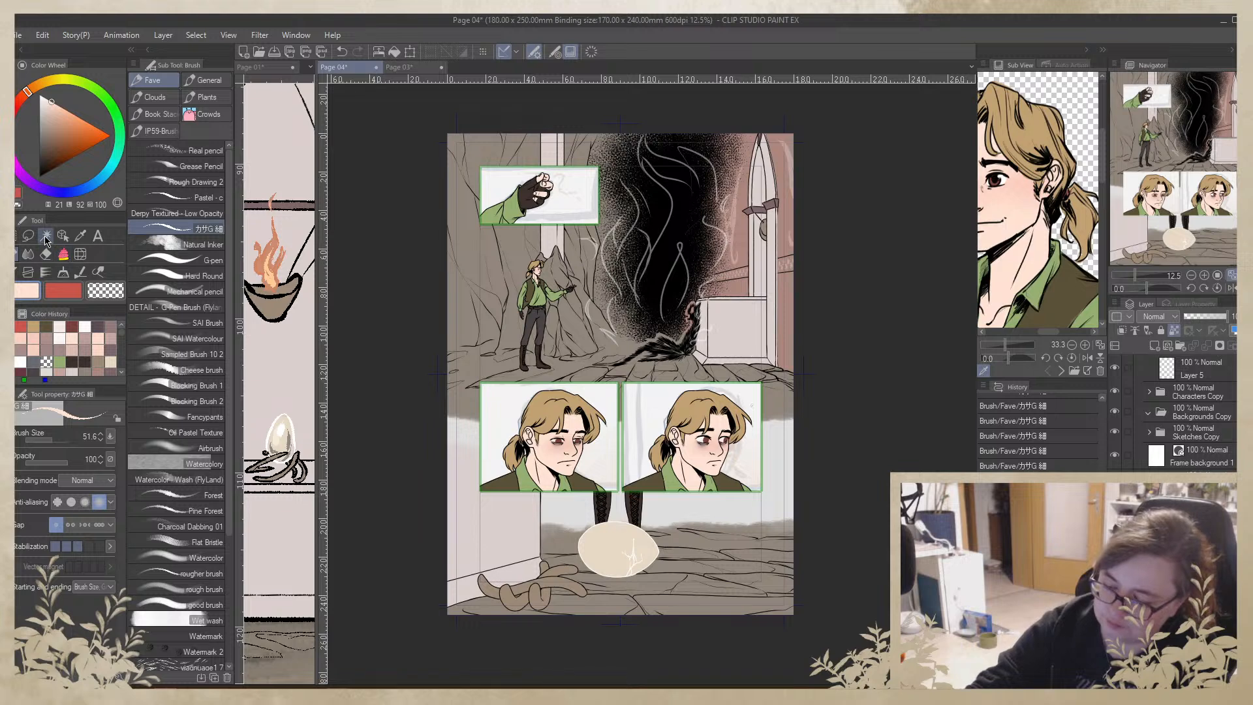
left_click(591, 279)
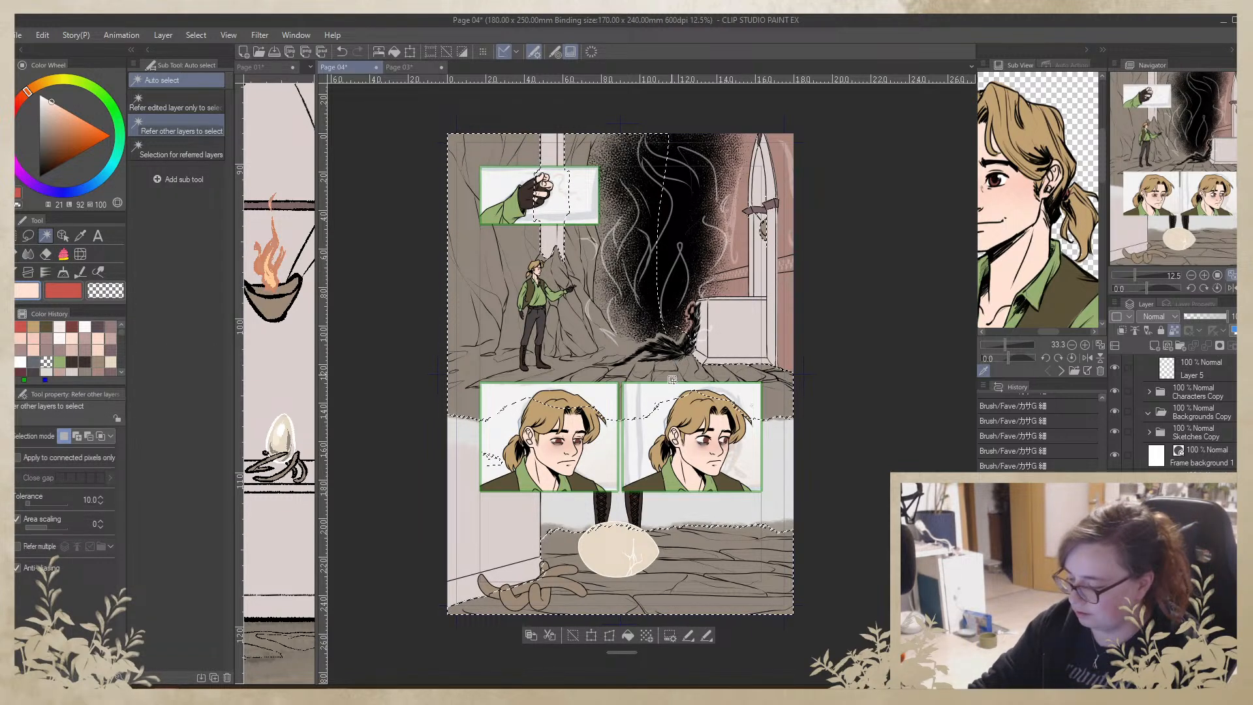
left_click_drag(658, 373, 649, 465)
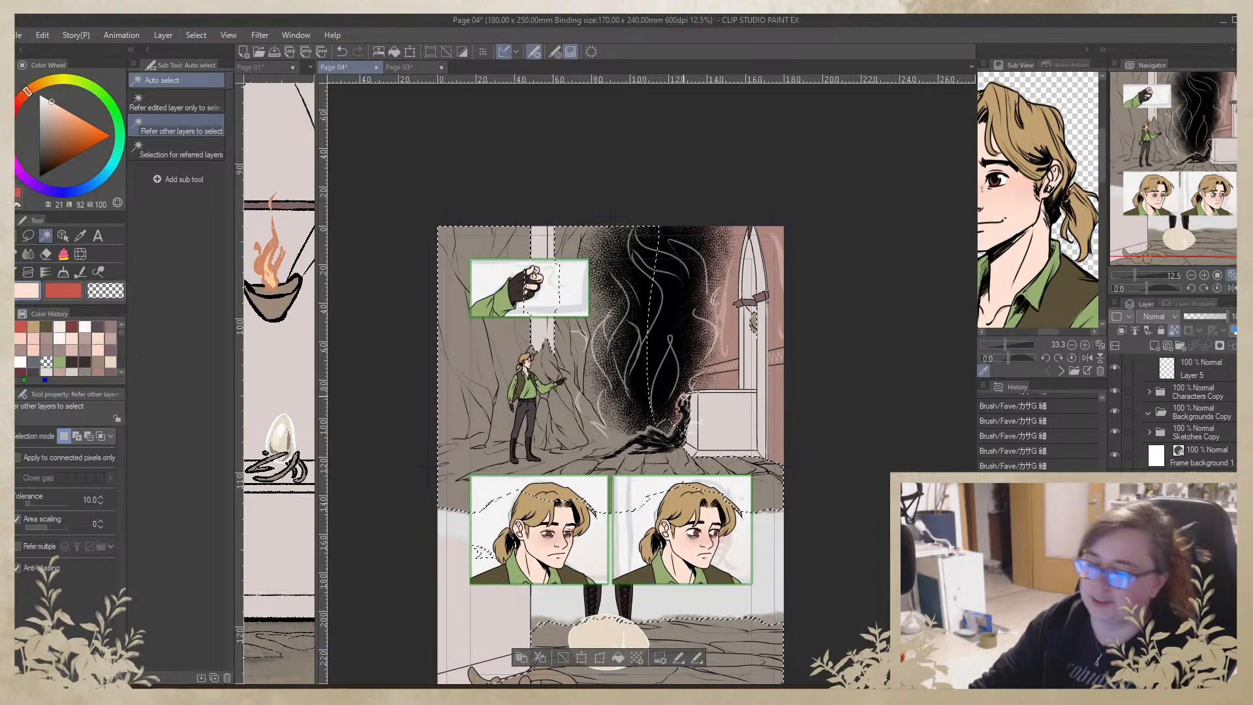
left_click_drag(661, 318, 700, 325)
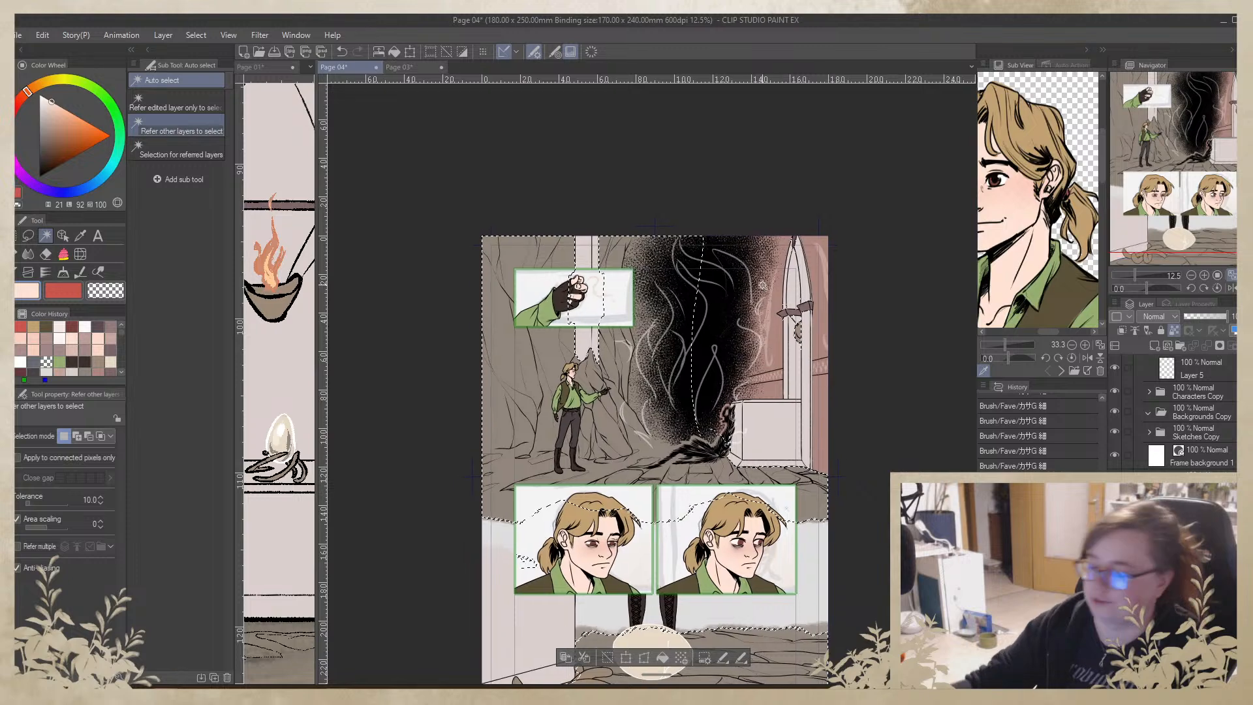
left_click(1204, 276)
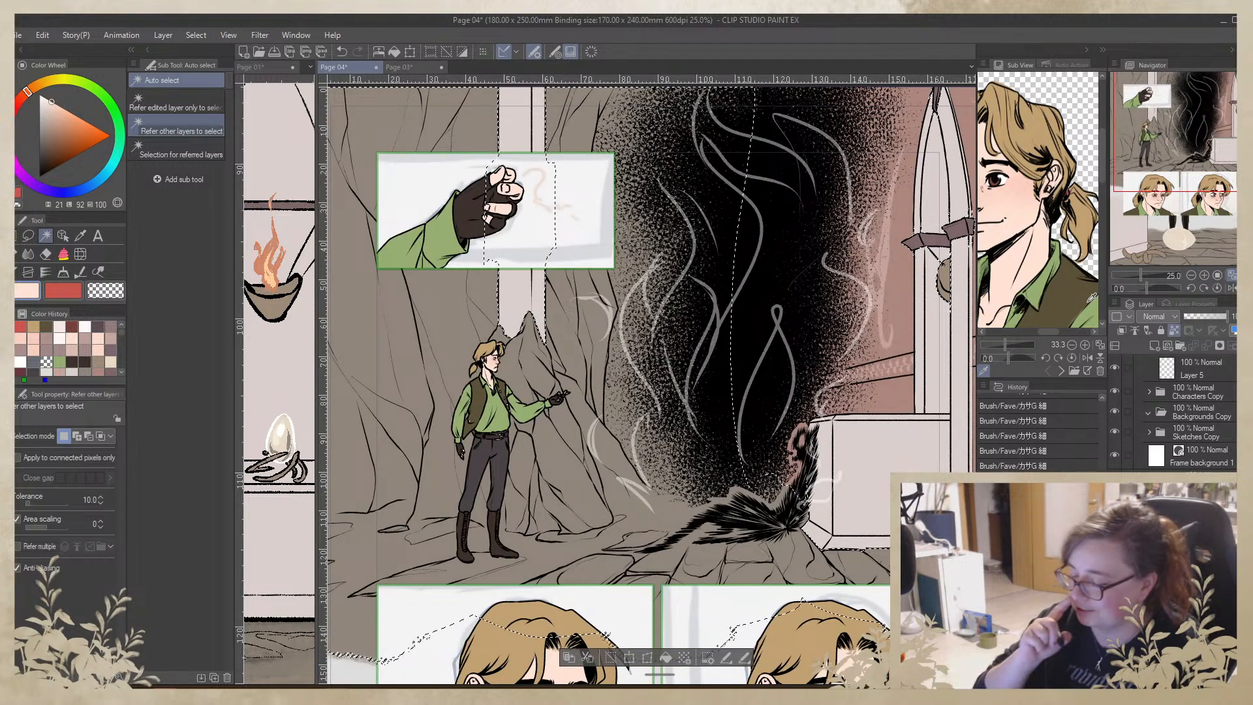
left_click_drag(651, 411, 723, 411)
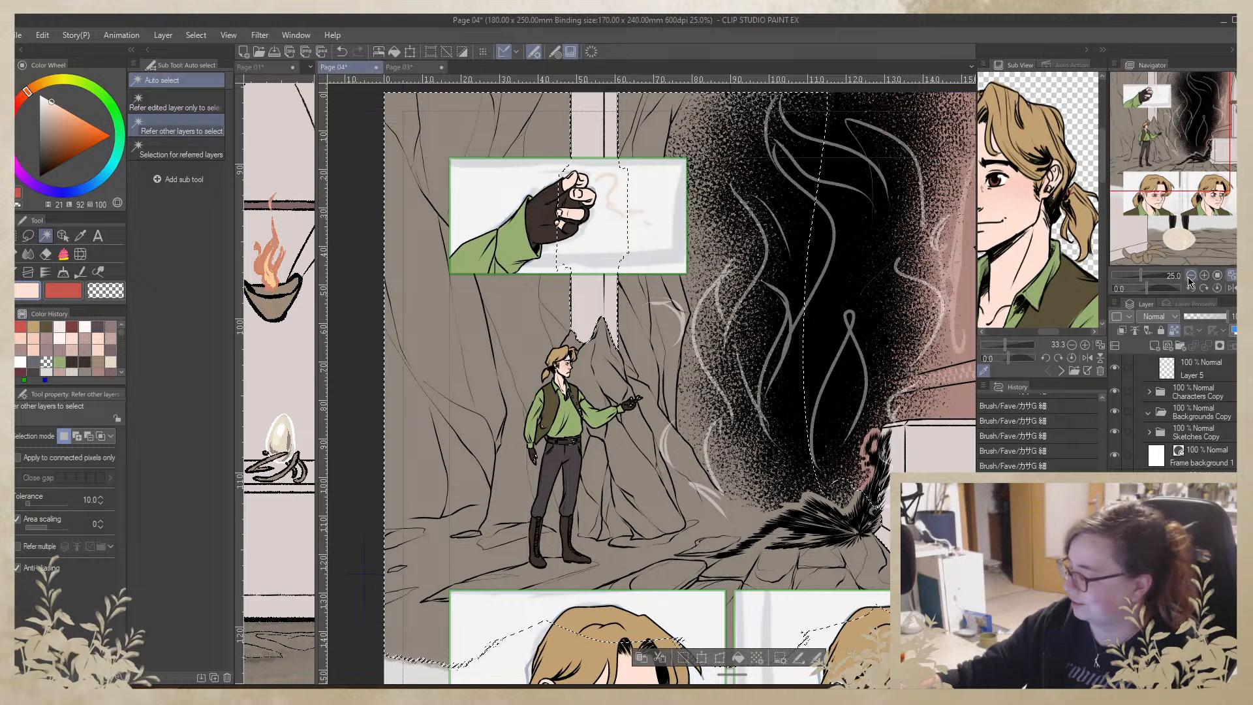
key("ctrl+minus")
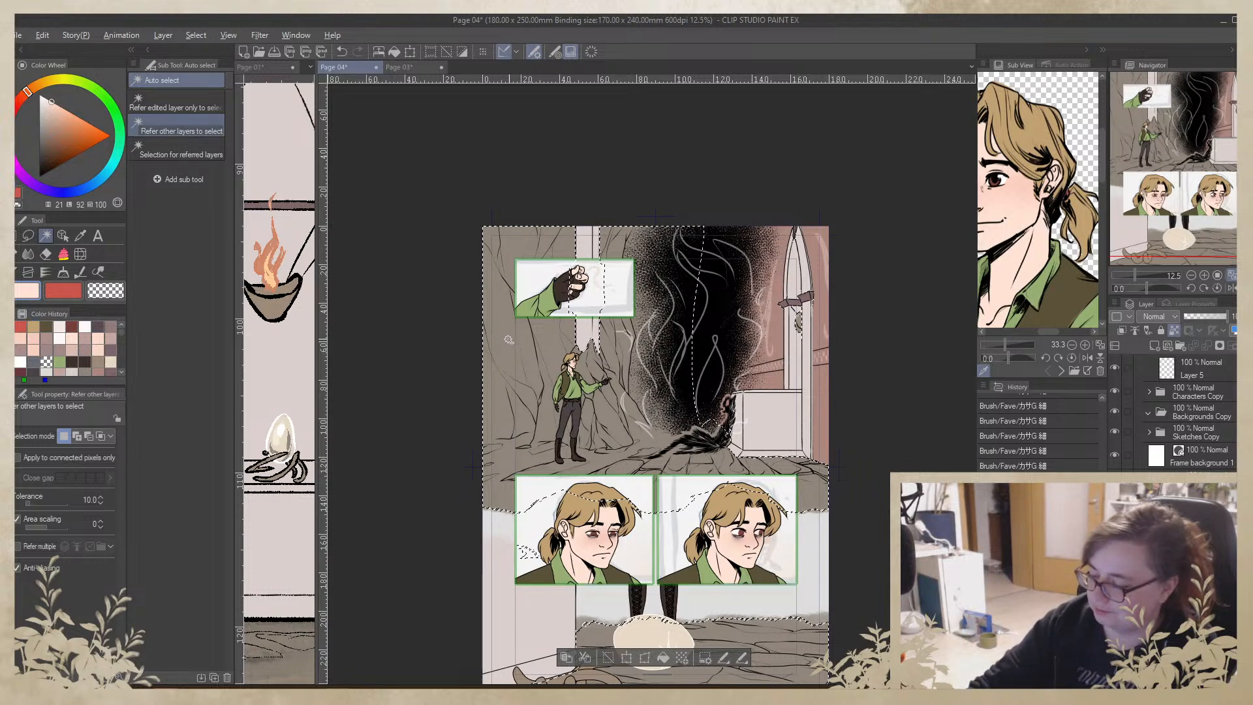
key("ctrl+d")
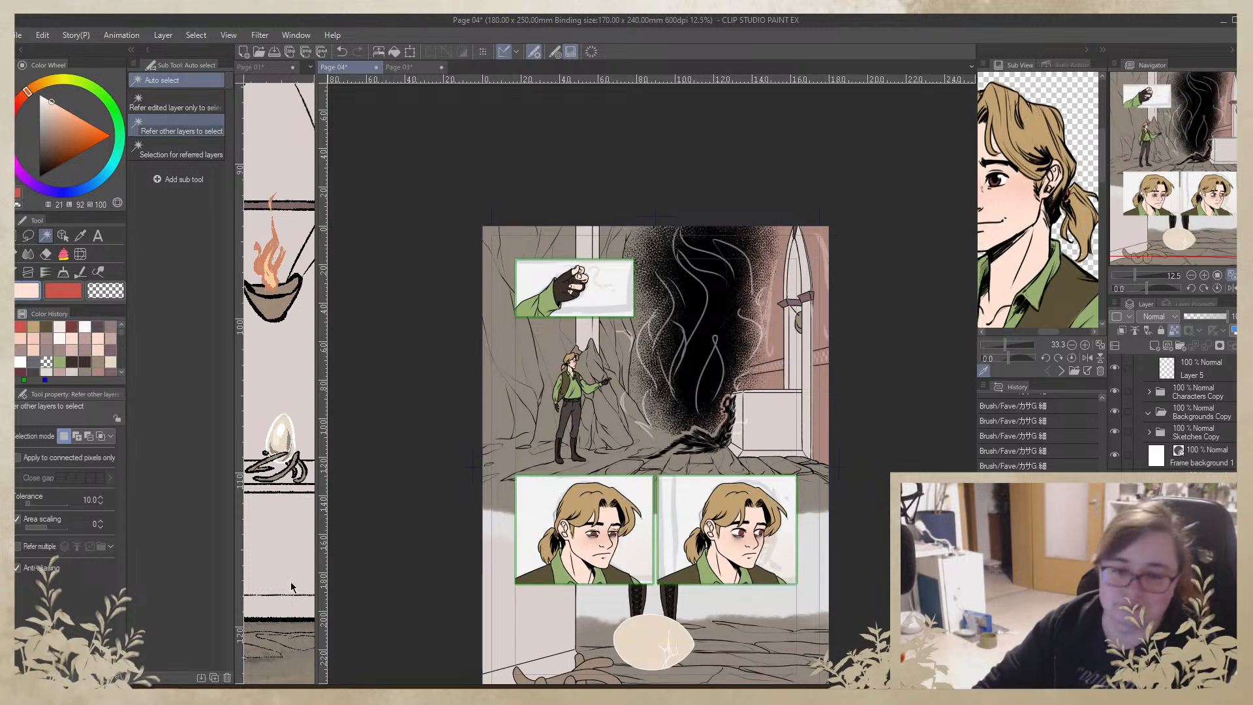
Switch to Page 01 as a colour reference, clear its selection and activate the Eyedropper
left_click(275, 545)
left_click_drag(368, 369, 404, 277)
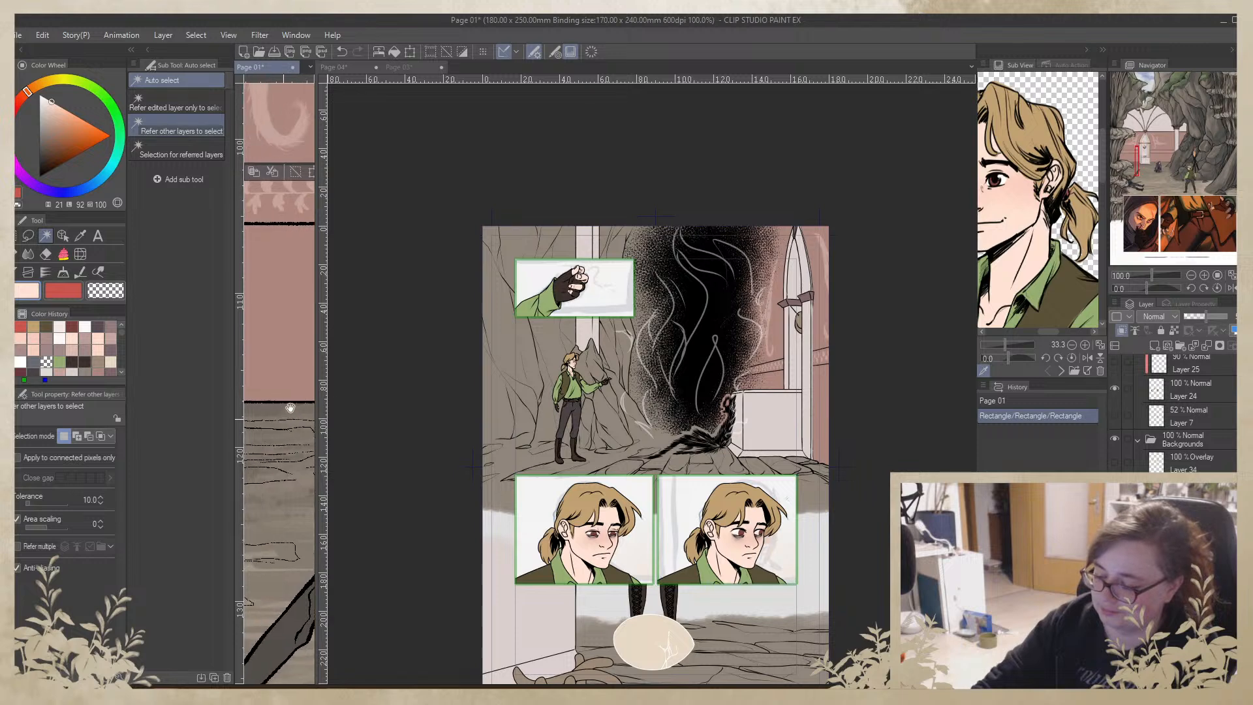
left_click_drag(288, 409, 326, 578)
left_click_drag(278, 453, 341, 514)
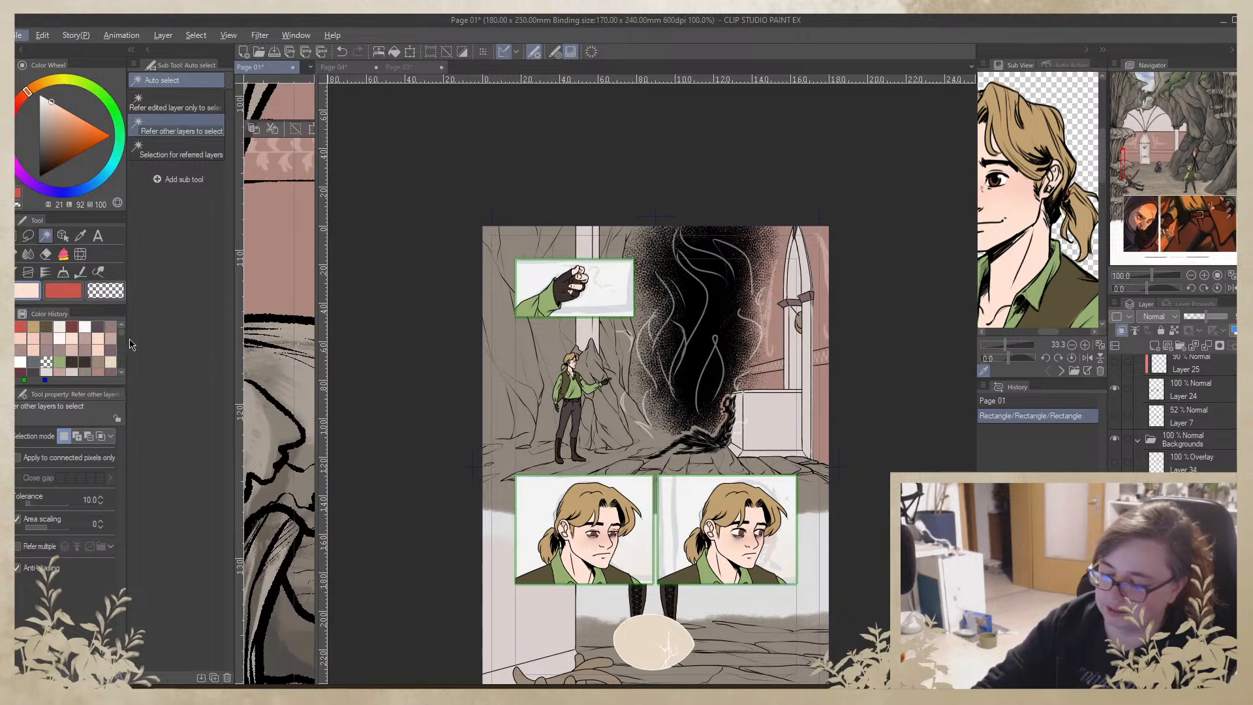
left_click(296, 129)
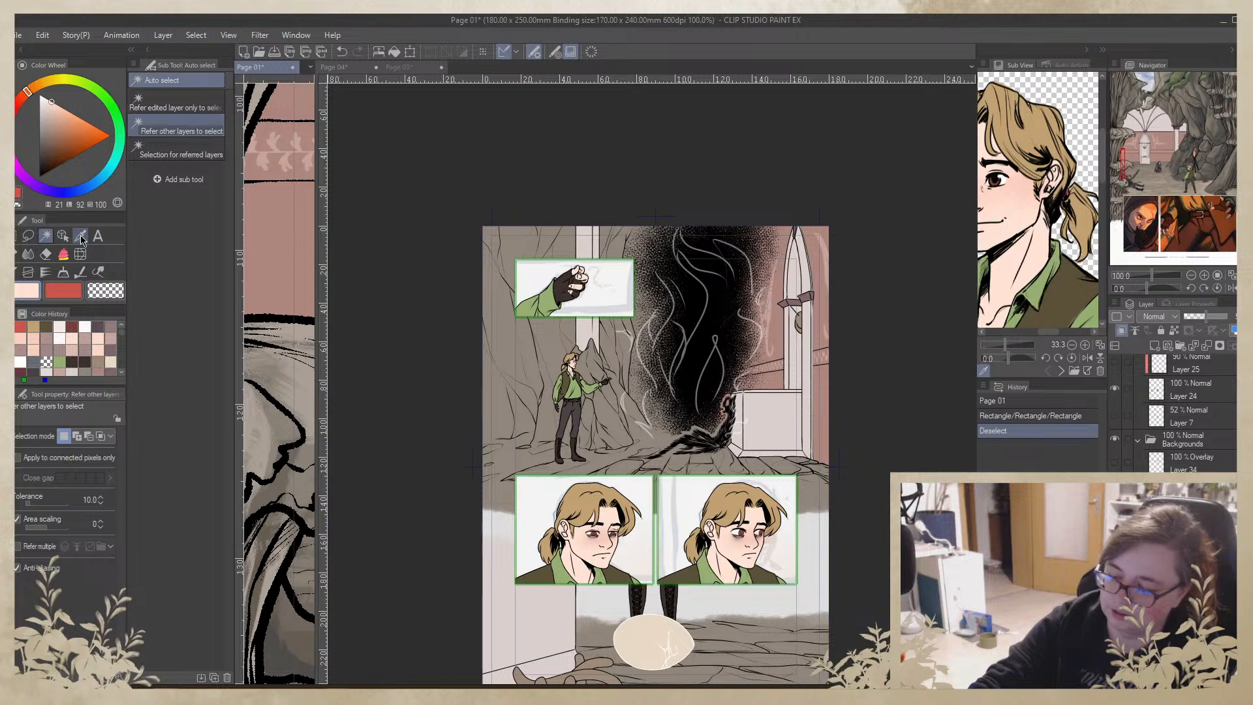
left_click(80, 236)
left_click_drag(288, 333, 340, 367)
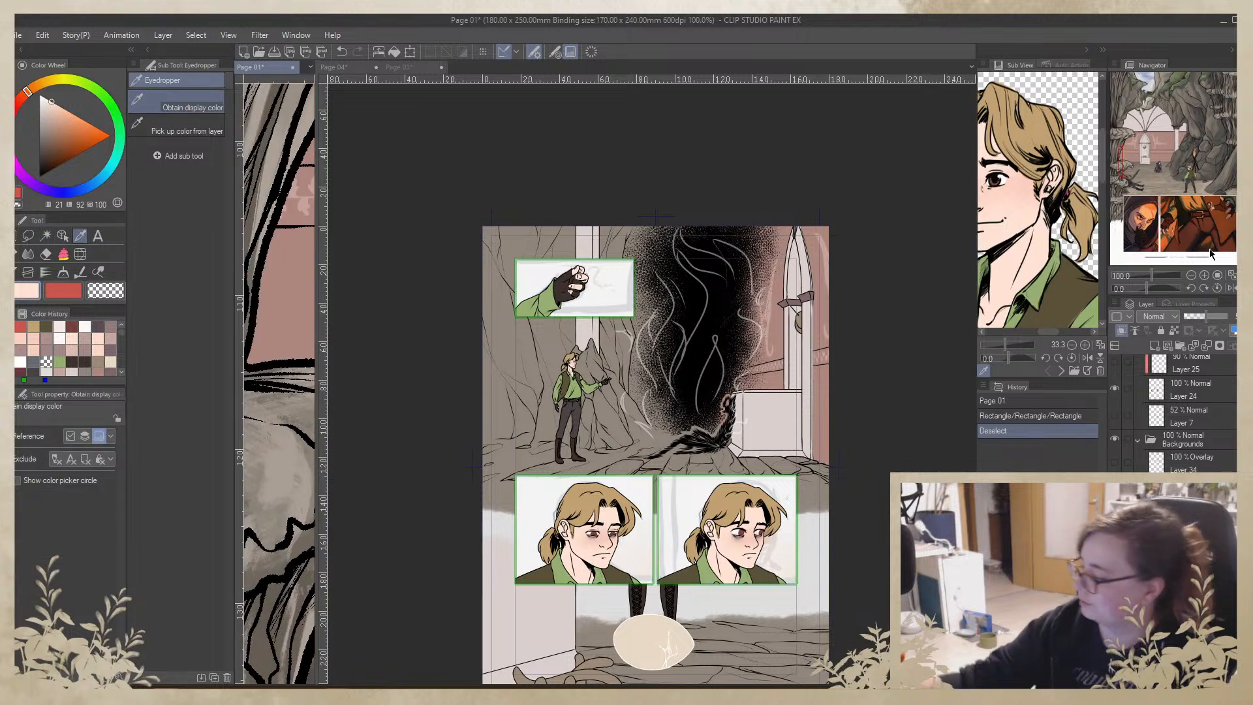
Sample a dark and a lighter rock colour from Page 01's rock column at 25% zoom, and return to Page 04
left_click(1191, 275)
left_click(1191, 275)
left_click(1191, 275)
left_click(1191, 275)
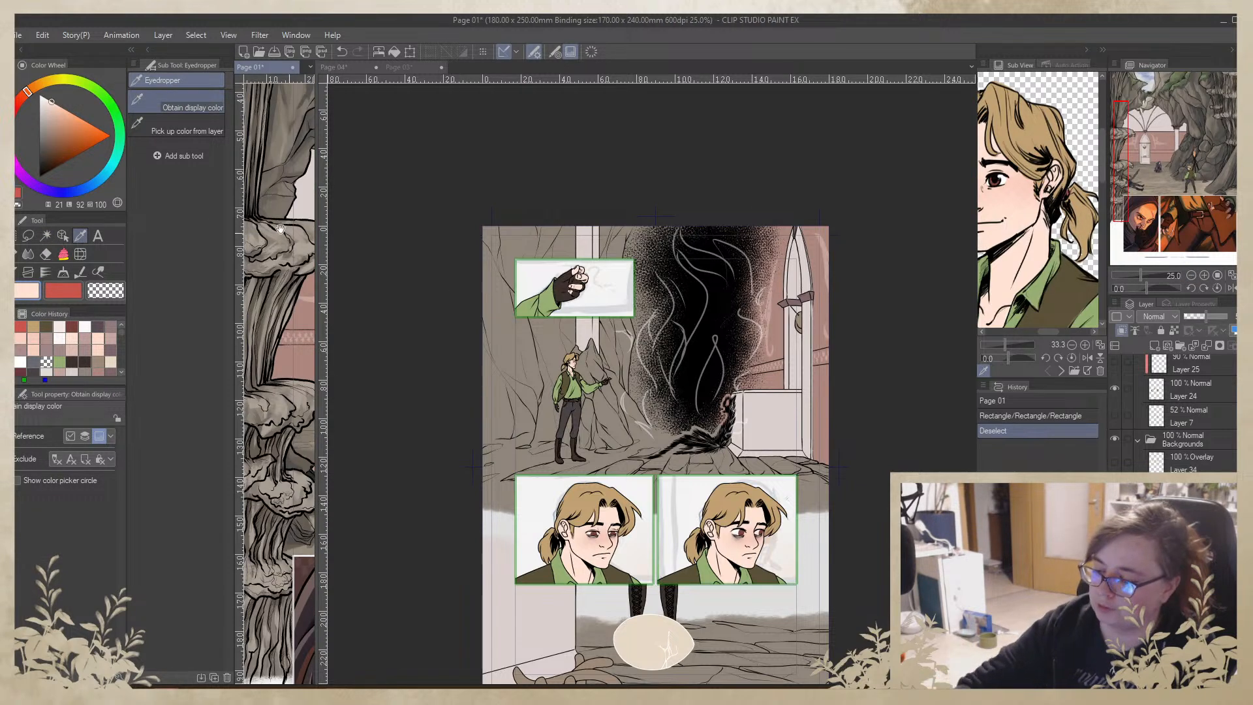
left_click_drag(280, 228, 261, 406)
left_click(290, 253)
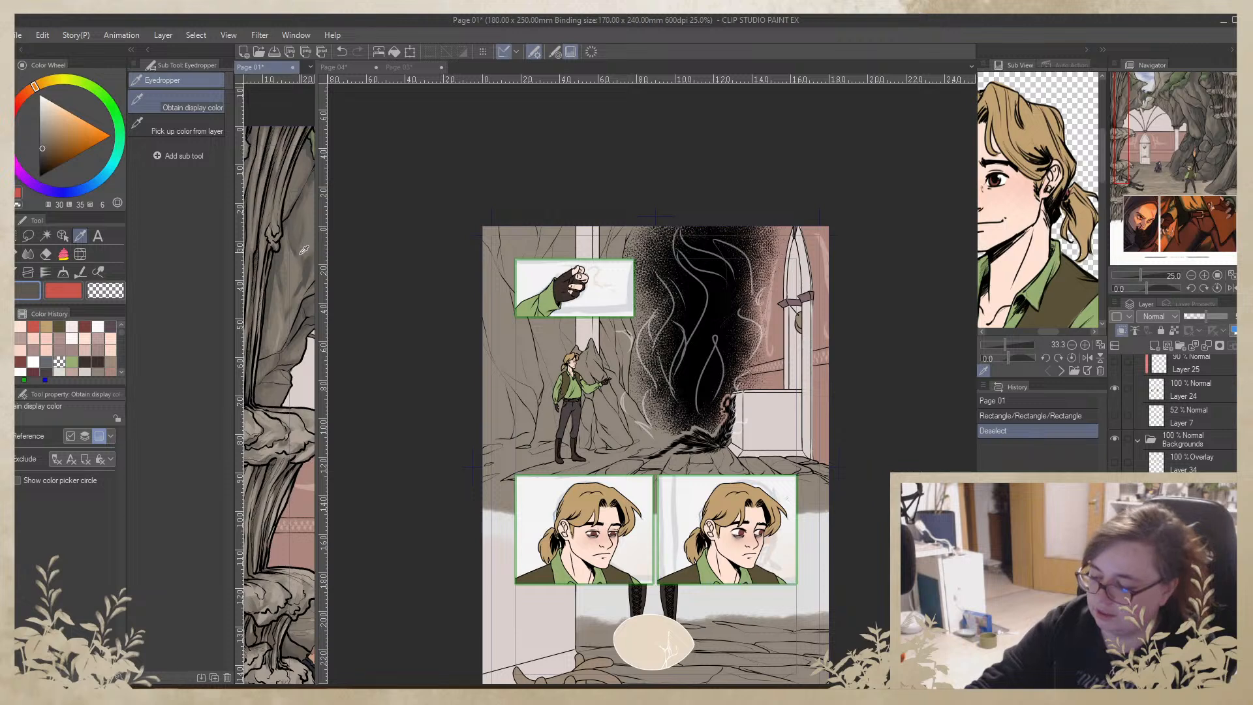
key("x")
left_click(293, 271)
left_click(442, 438)
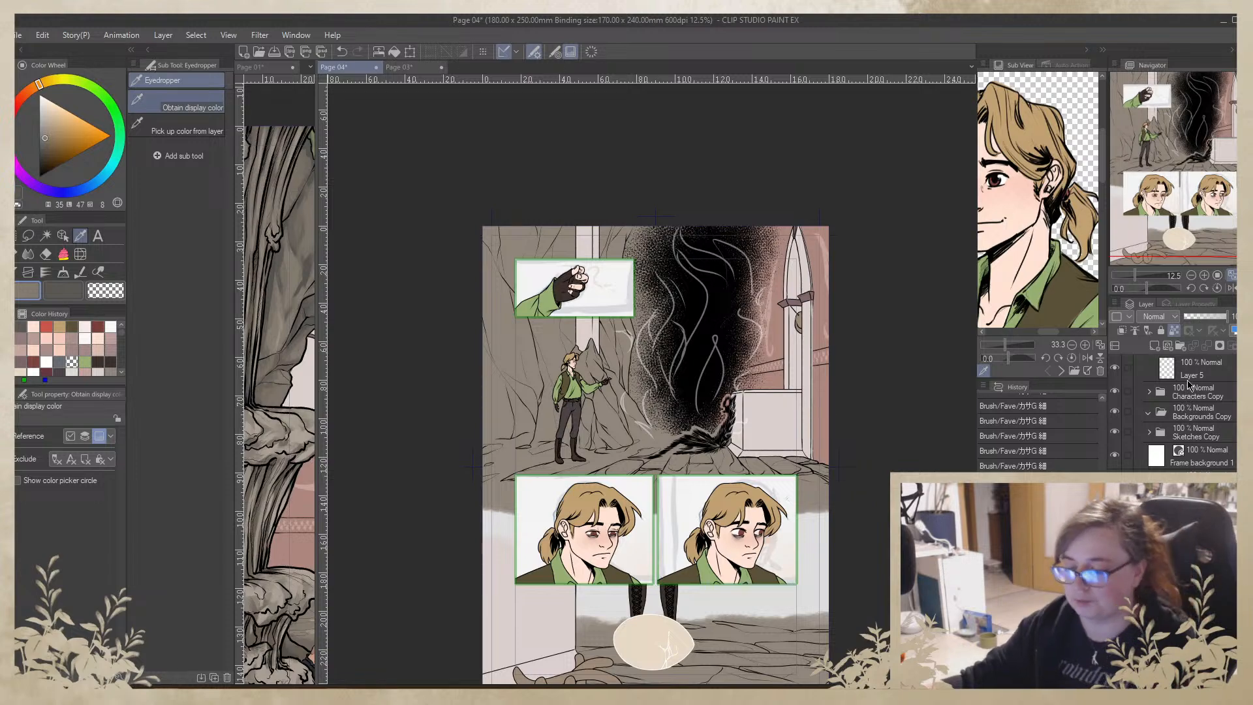
Paint the sampled dark rock colour behind the black smoke's stippled edge beside the rock wall, using brush size 275.9
scroll(622, 328, "up", 2)
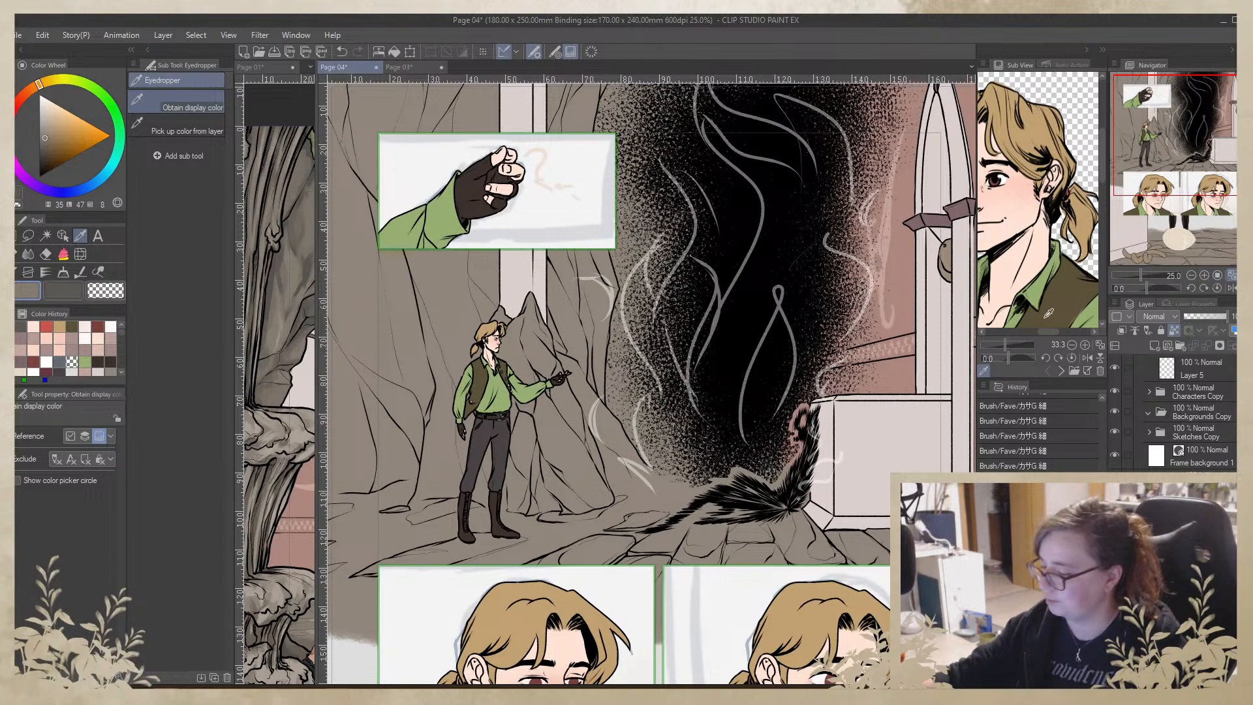
mouse_move(622, 328)
left_mouse_down()
mouse_move(787, 449)
mouse_move(666, 351)
mouse_move(655, 369)
mouse_move(678, 427)
mouse_move(642, 399)
left_mouse_up()
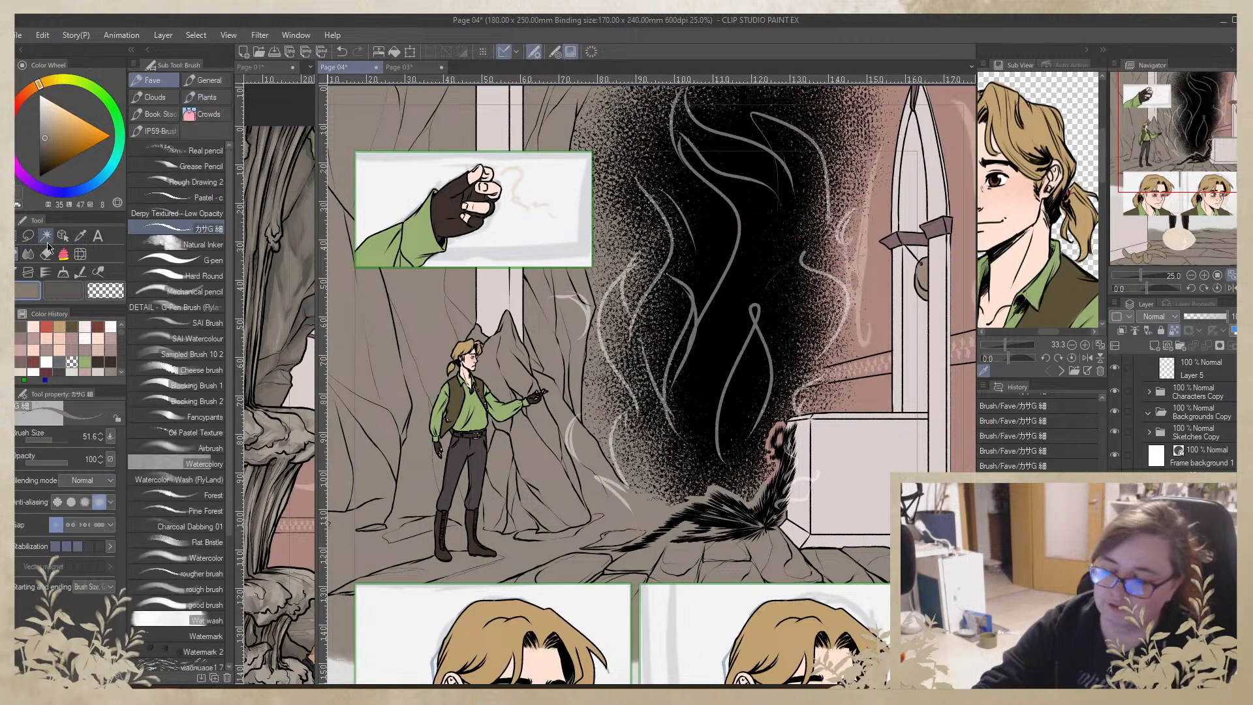
key("b")
key("x")
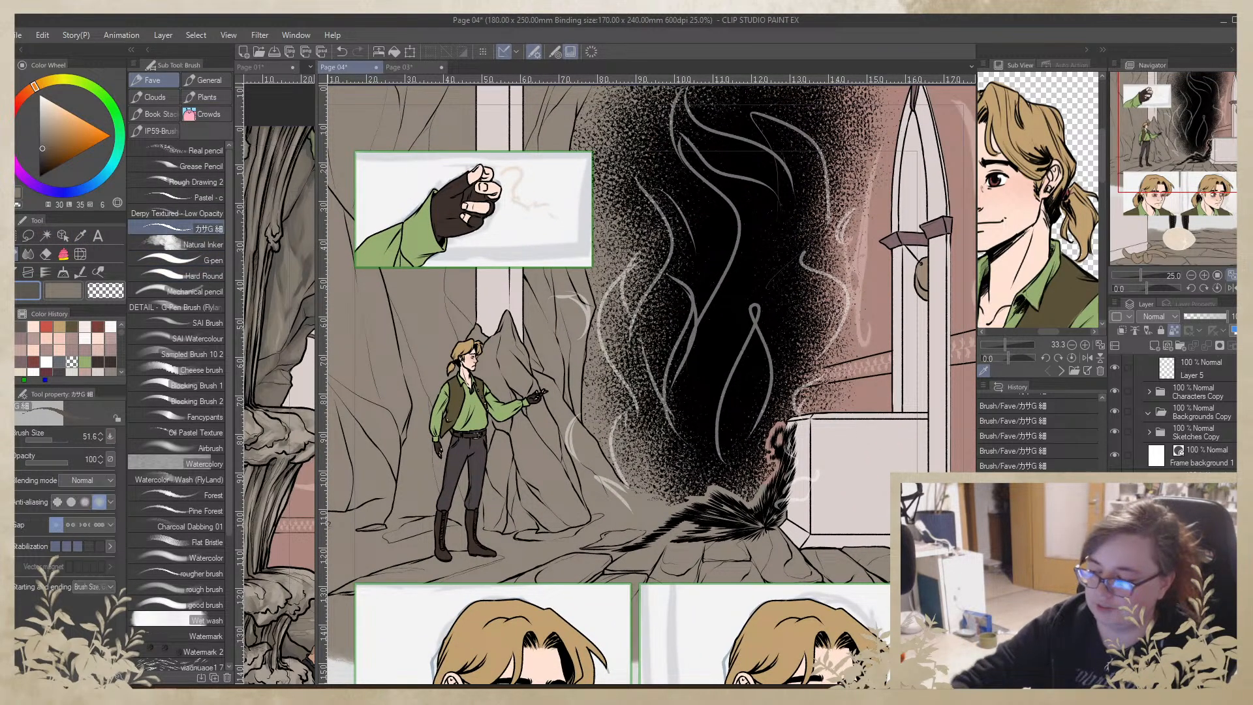
left_click_drag(598, 140, 577, 152)
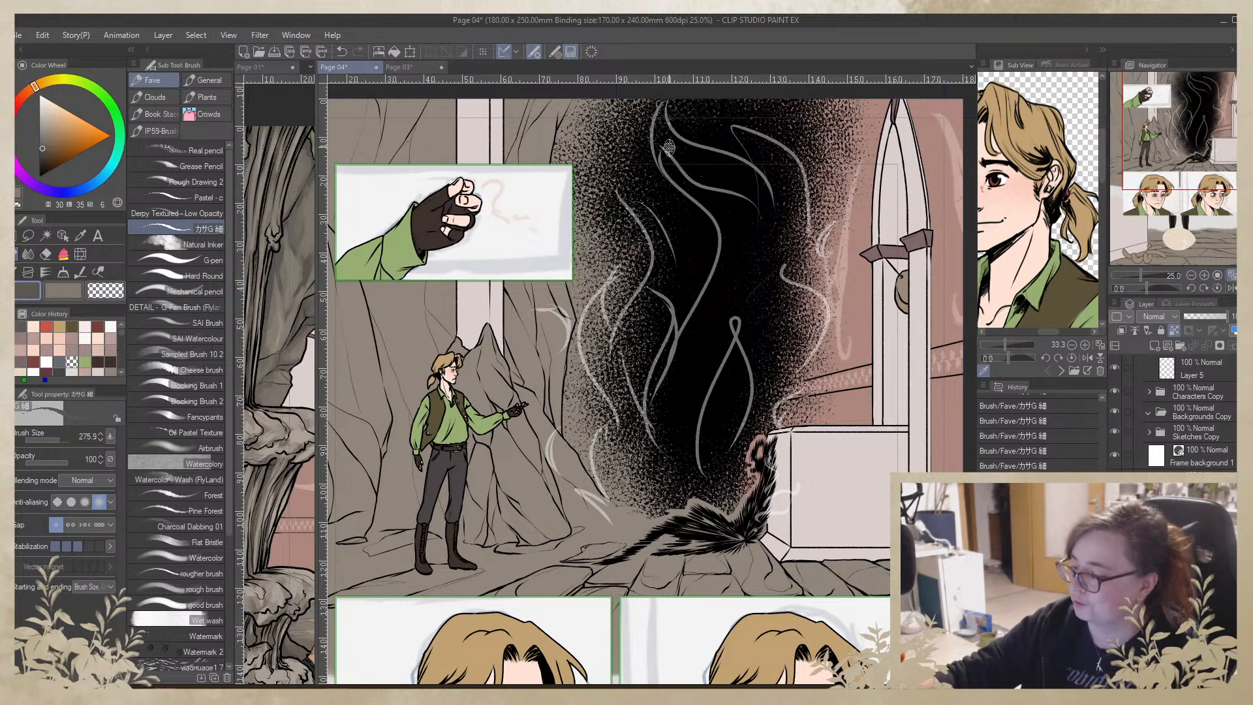
mouse_move(633, 135)
left_mouse_down()
mouse_move(599, 155)
mouse_move(593, 135)
mouse_move(571, 120)
left_mouse_up()
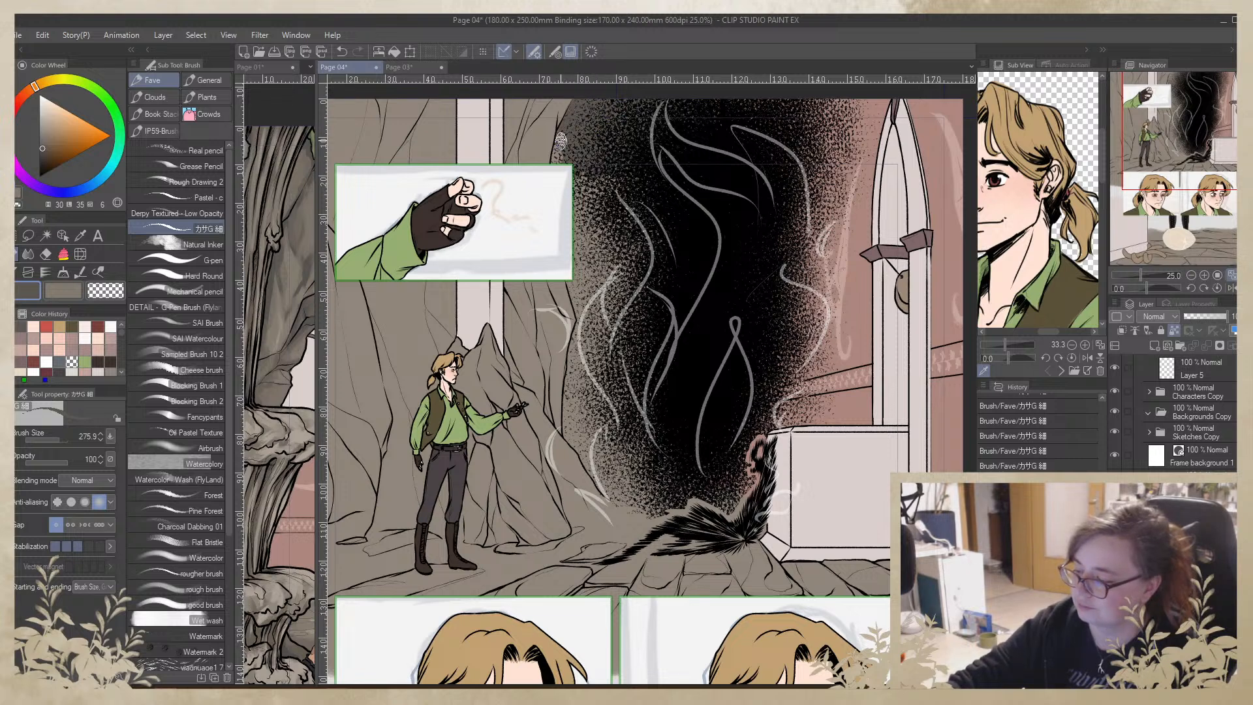
mouse_move(579, 154)
left_mouse_down()
mouse_move(596, 255)
mouse_move(592, 190)
mouse_move(601, 226)
mouse_move(609, 205)
mouse_move(617, 230)
mouse_move(642, 167)
mouse_move(660, 166)
mouse_move(662, 215)
left_mouse_up()
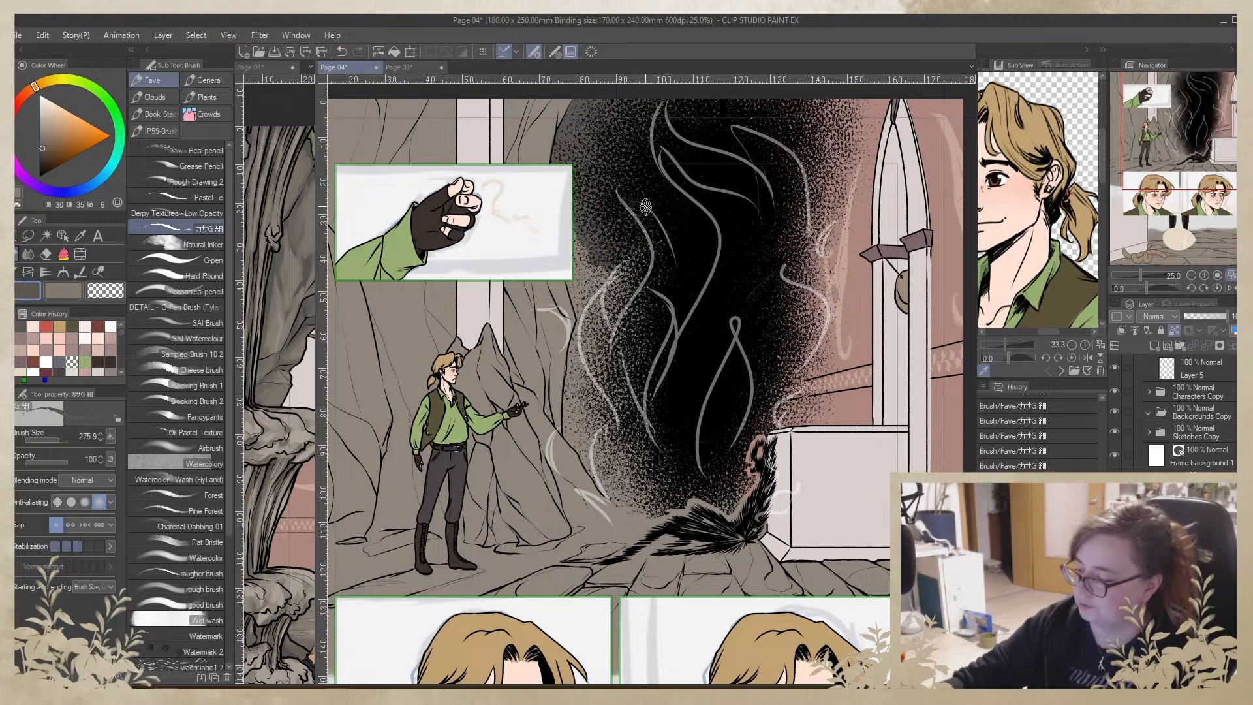
mouse_move(643, 294)
left_mouse_down()
mouse_move(555, 247)
mouse_move(576, 218)
mouse_move(593, 300)
mouse_move(578, 245)
mouse_move(584, 304)
mouse_move(571, 267)
mouse_move(587, 329)
mouse_move(599, 258)
mouse_move(600, 323)
mouse_move(646, 227)
mouse_move(632, 292)
left_mouse_up()
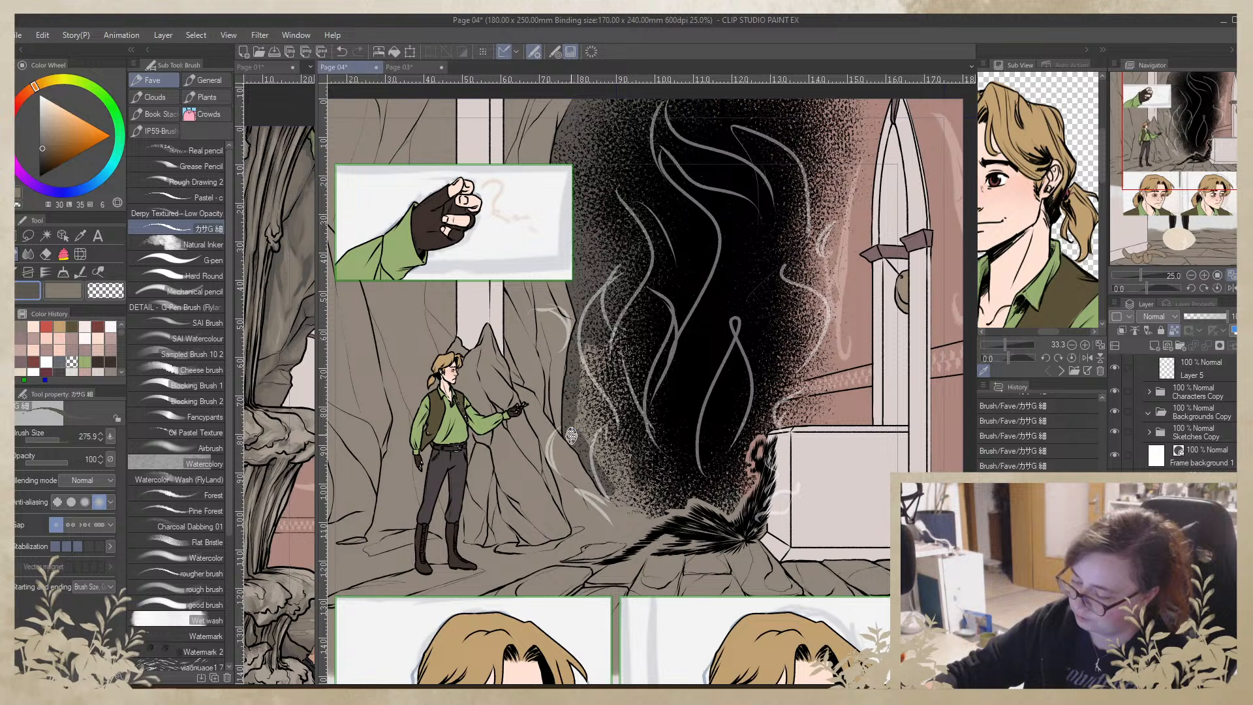
mouse_move(571, 435)
left_mouse_down()
mouse_move(578, 385)
mouse_move(597, 476)
mouse_move(646, 508)
mouse_move(653, 470)
mouse_move(628, 482)
mouse_move(602, 447)
mouse_move(591, 392)
mouse_move(598, 329)
mouse_move(631, 465)
mouse_move(628, 299)
mouse_move(681, 511)
mouse_move(699, 495)
mouse_move(724, 522)
mouse_move(741, 495)
mouse_move(767, 506)
left_mouse_up()
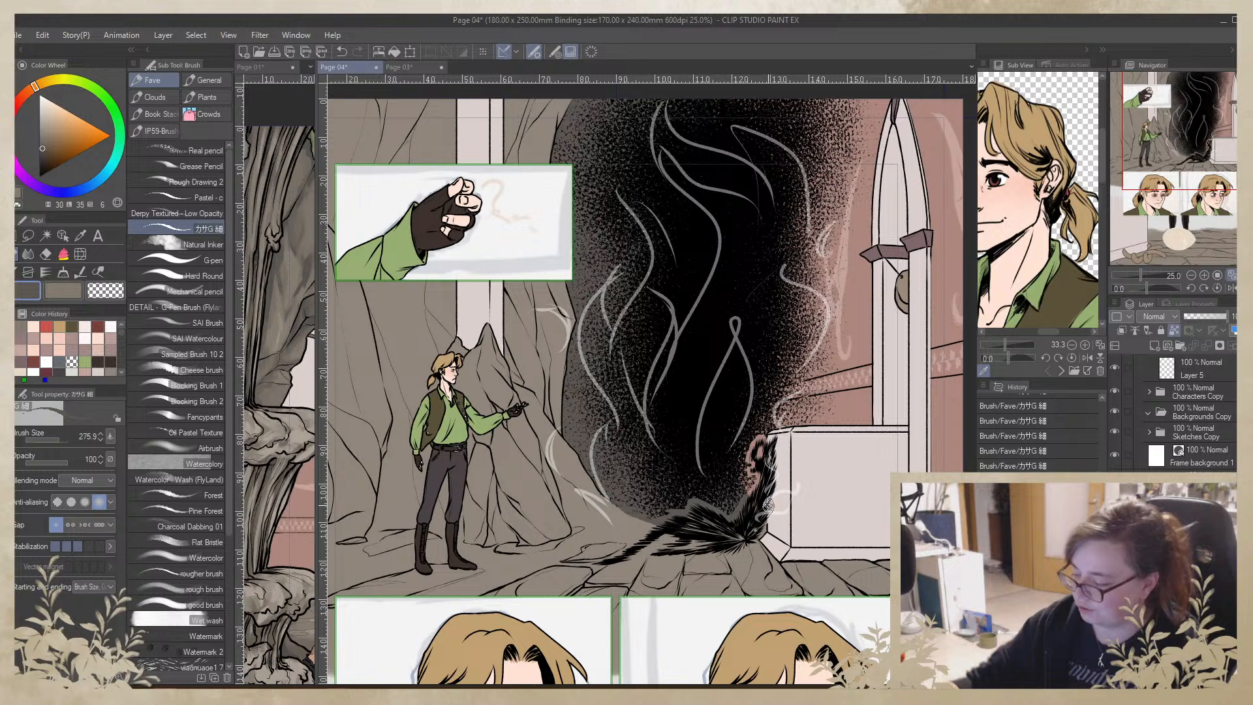
Sketch a bowl-shaped placeholder labelled BOWL on the rock wall behind the standing character, using the dark rock colour
left_click_drag(708, 646, 767, 289)
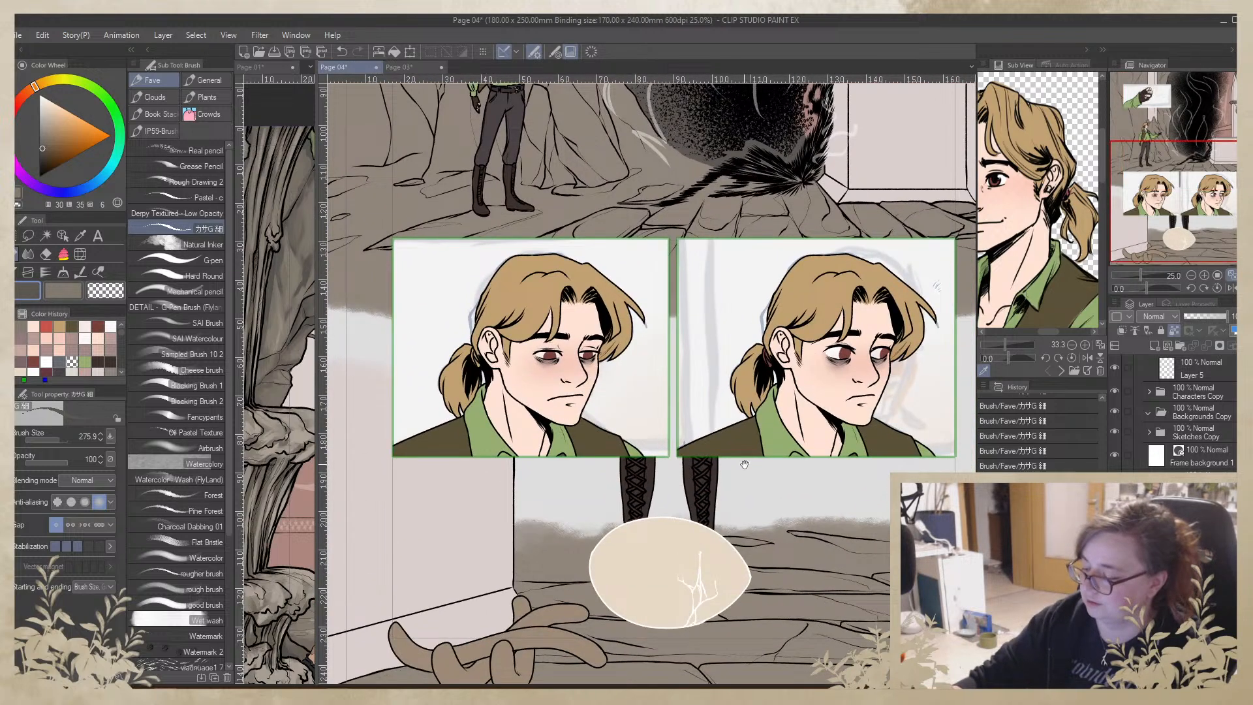
left_click_drag(744, 346, 767, 596)
left_click_drag(686, 396, 711, 524)
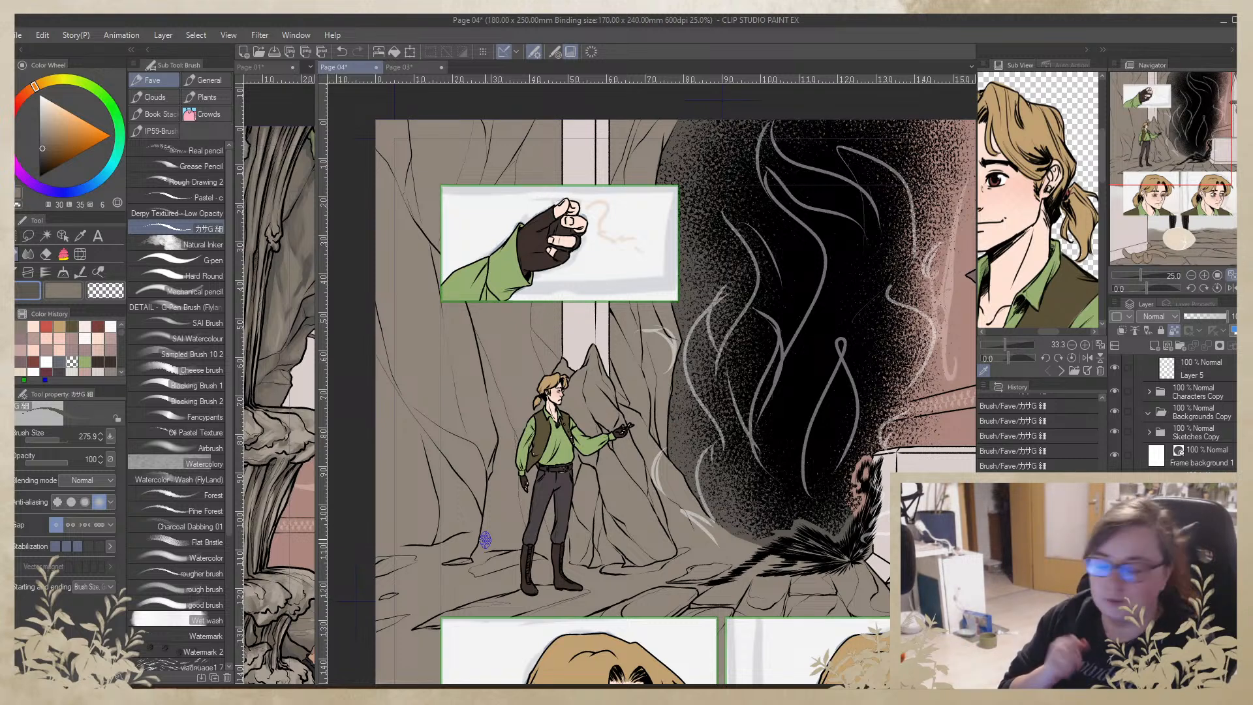
left_click_drag(559, 328, 594, 332)
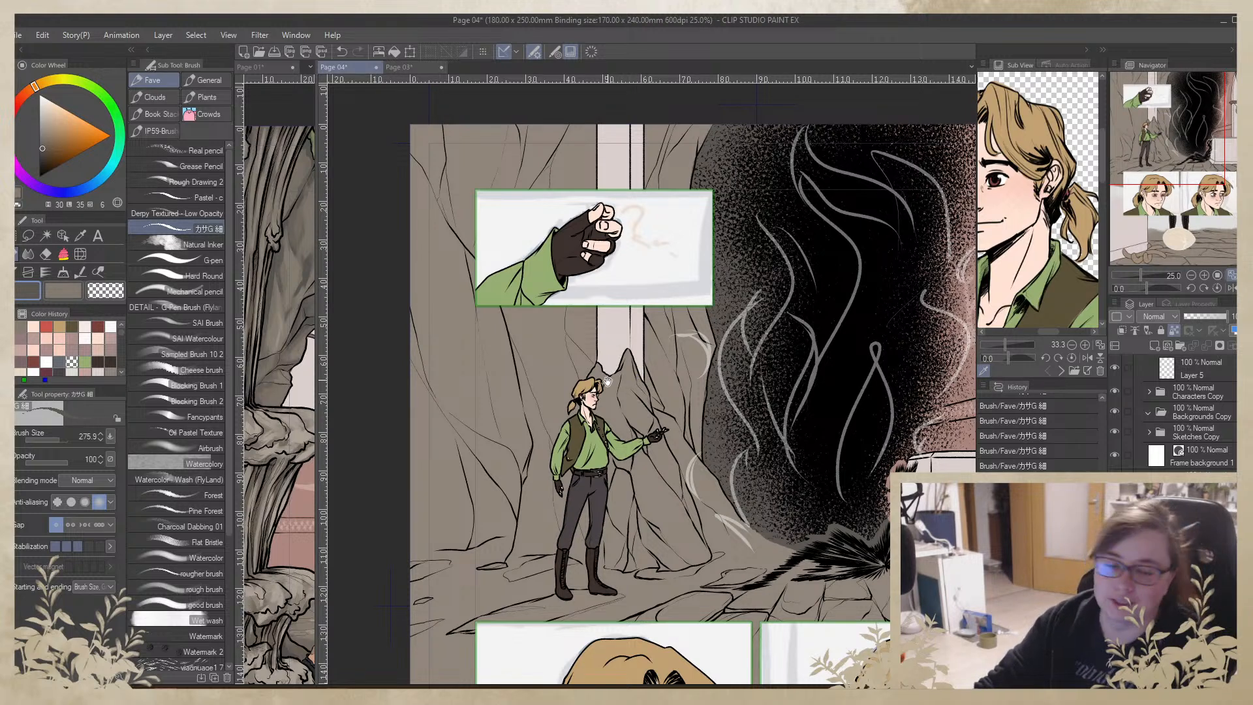
left_click_drag(607, 381, 582, 379)
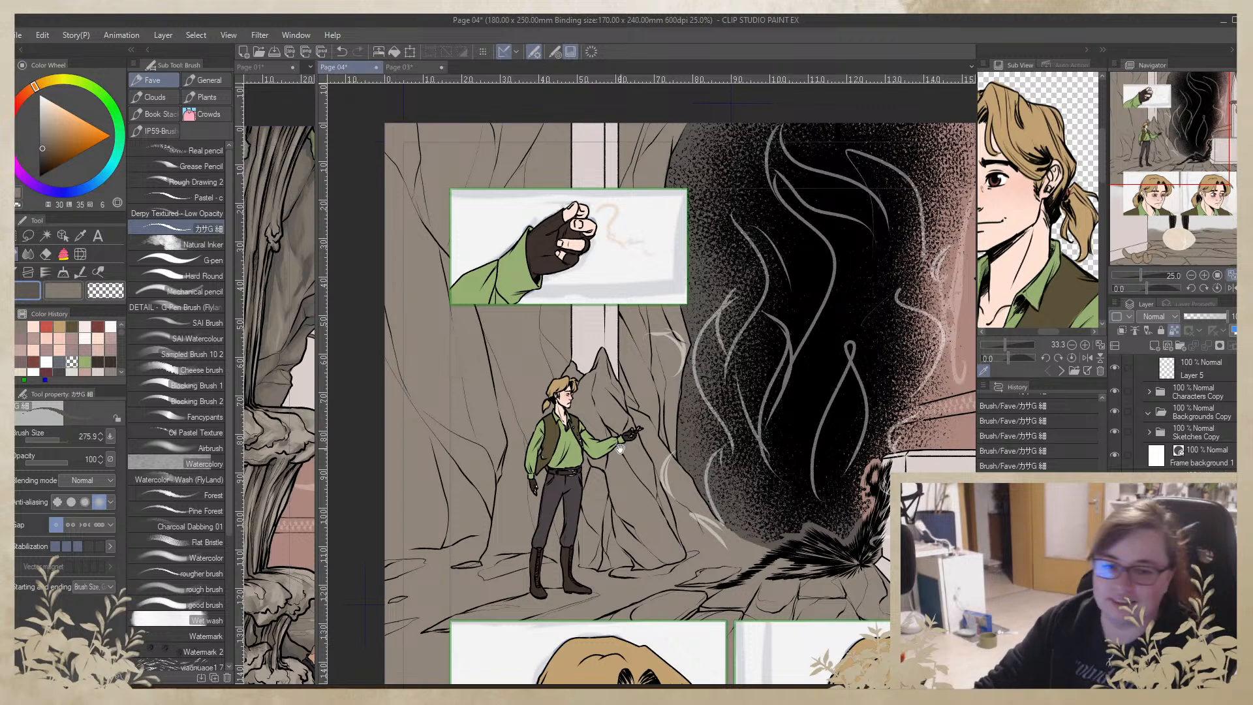
left_click_drag(597, 465, 628, 395)
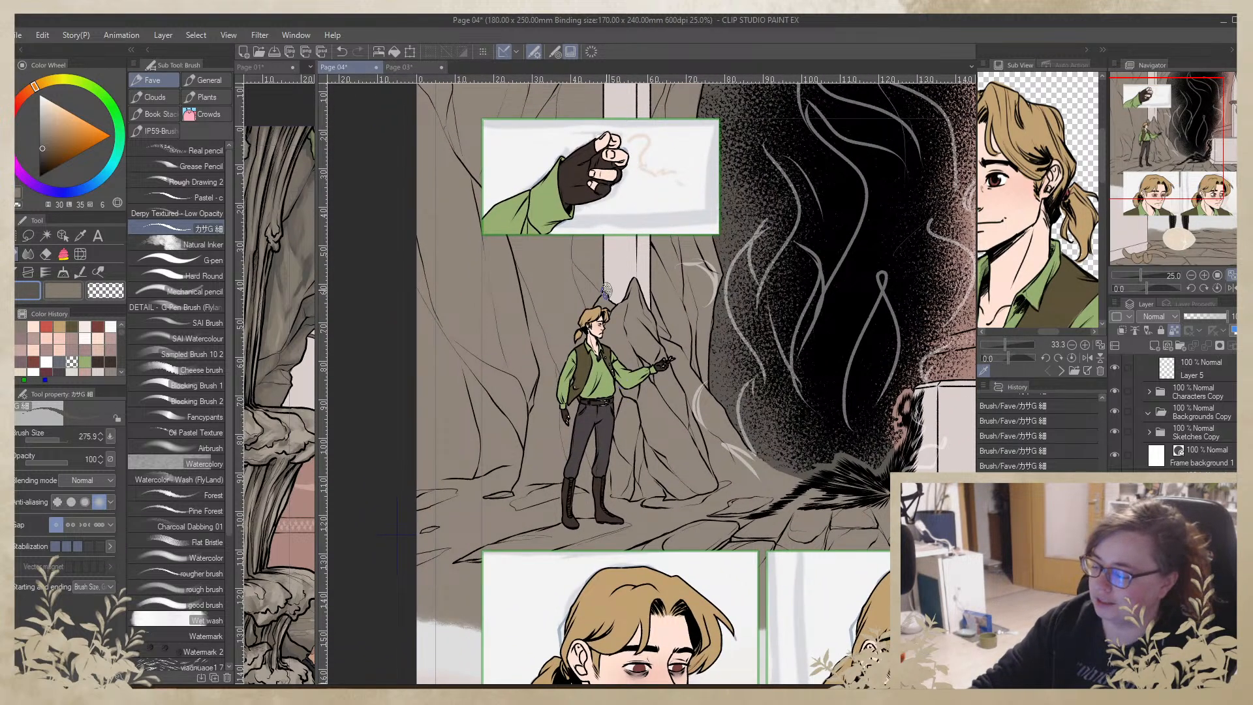
mouse_move(461, 287)
left_mouse_down()
mouse_move(505, 350)
mouse_move(552, 331)
mouse_move(557, 280)
mouse_move(465, 291)
mouse_move(465, 333)
left_mouse_up()
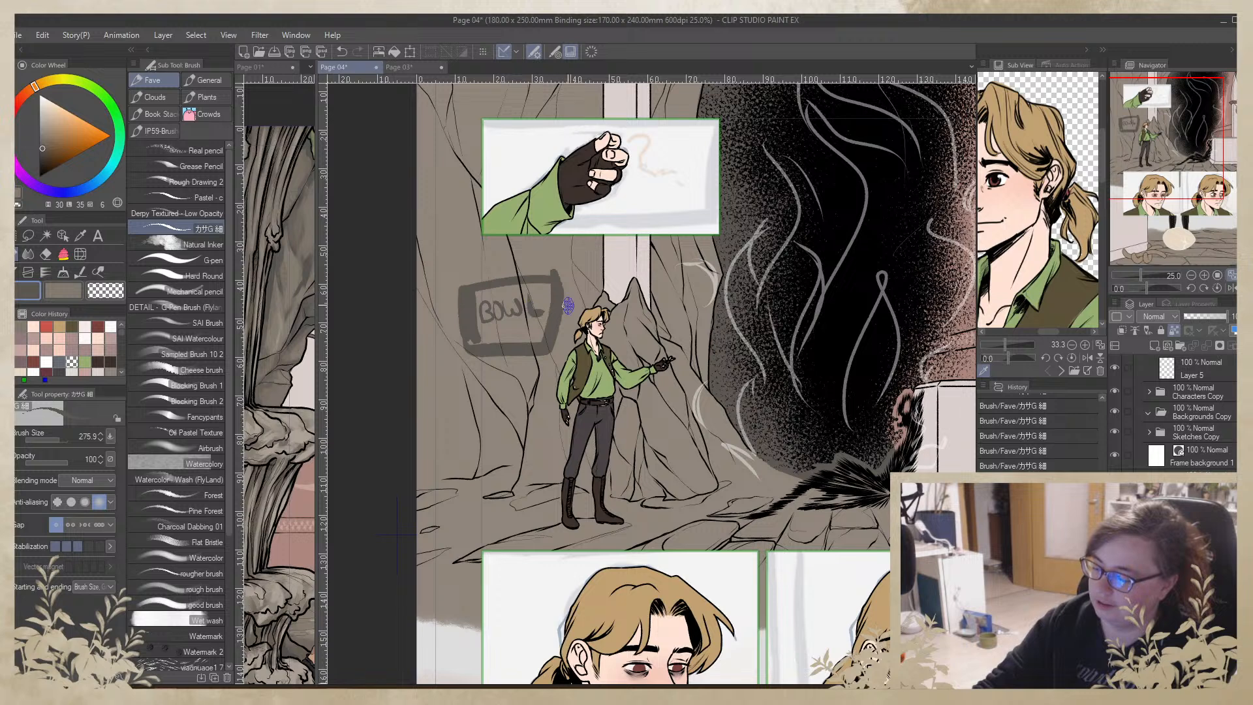
Sample the pale pillar colour and sketch a thin curved wisp and a short thick stroke above the BOWL placeholder
left_click(631, 265, "alt")
mouse_move(478, 269)
left_mouse_down()
mouse_move(464, 189)
mouse_move(471, 104)
left_mouse_up()
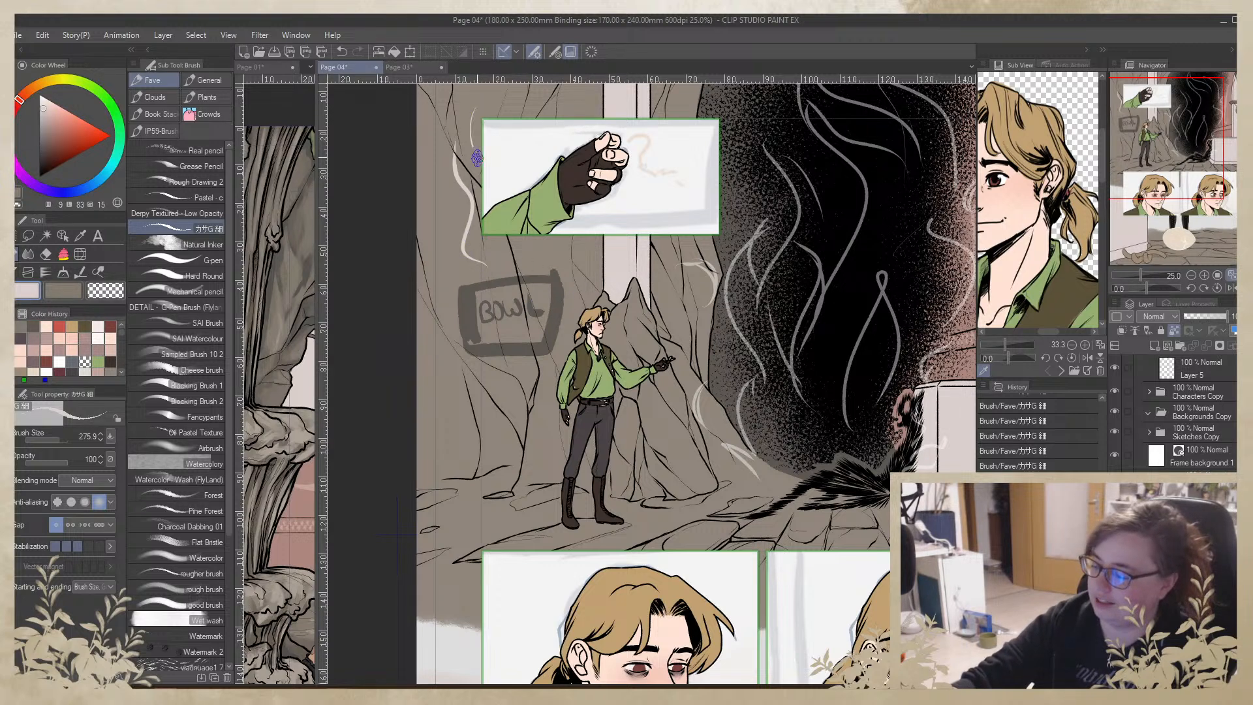
mouse_move(497, 236)
left_mouse_down()
mouse_move(512, 258)
mouse_move(530, 243)
mouse_move(536, 264)
left_mouse_up()
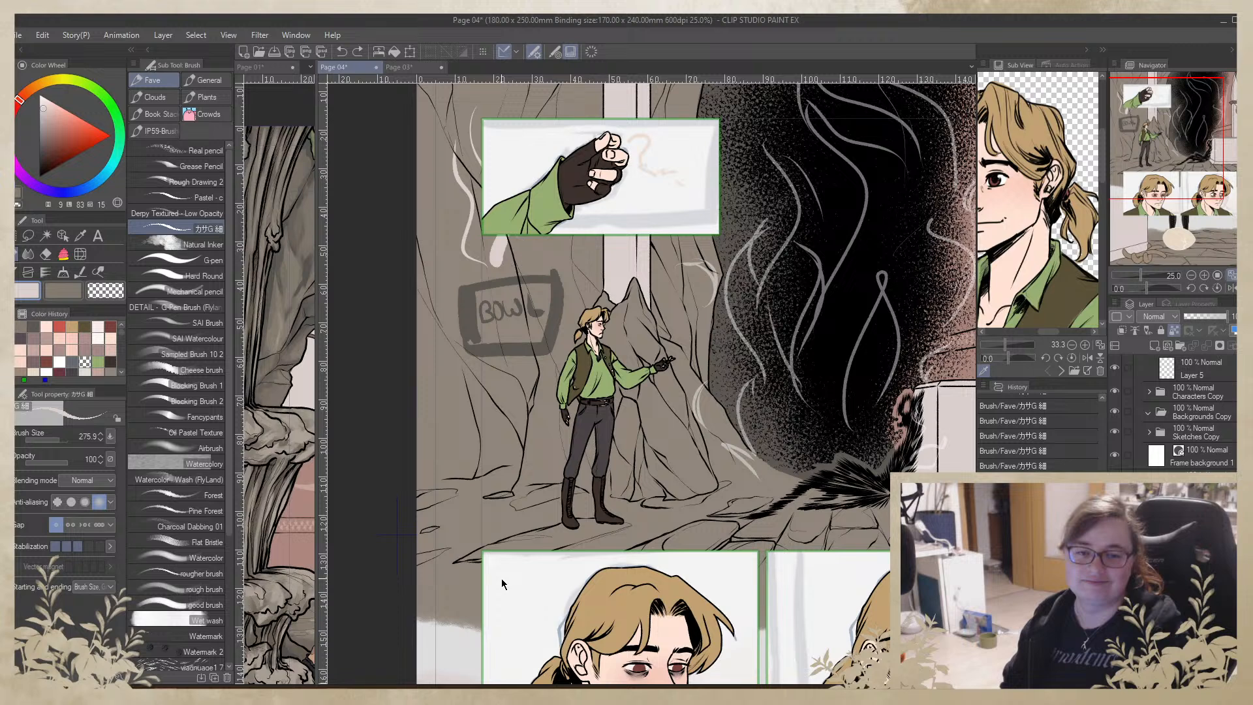
Undo the BOWL placeholder and the pale strokes sketched on the rock wall behind the standing character
key("ctrl+z")
key("ctrl+z")
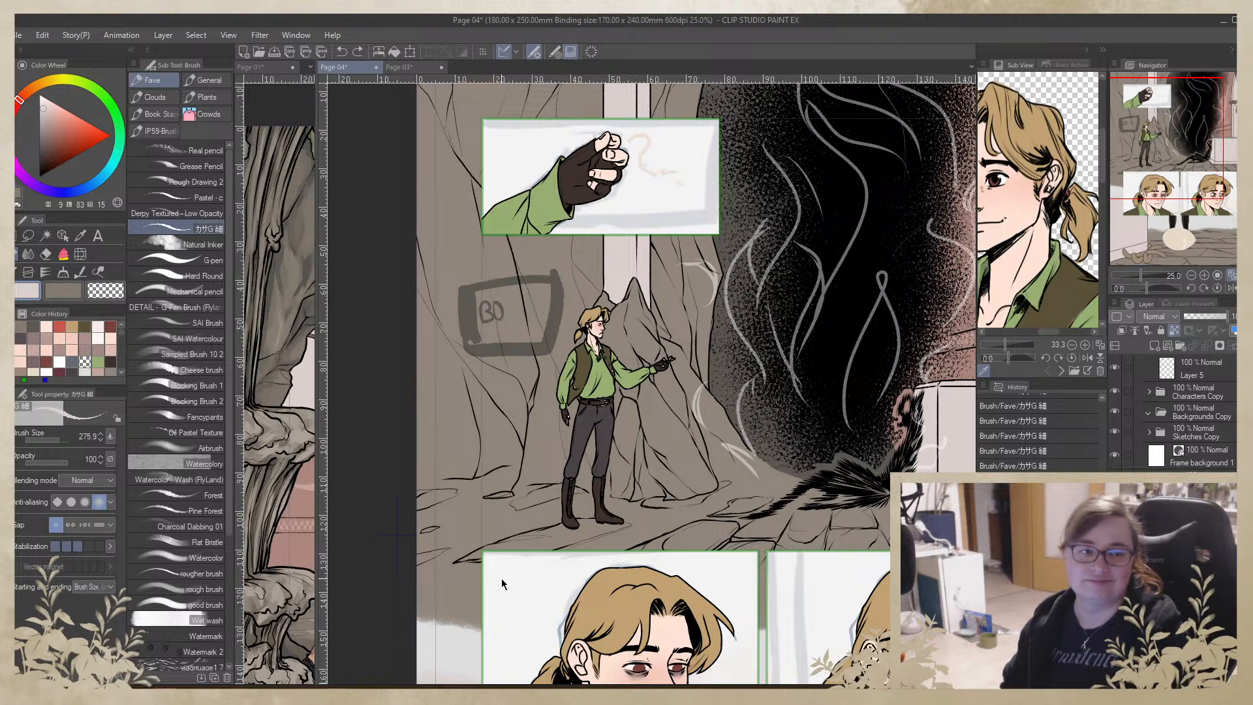
key("ctrl+z")
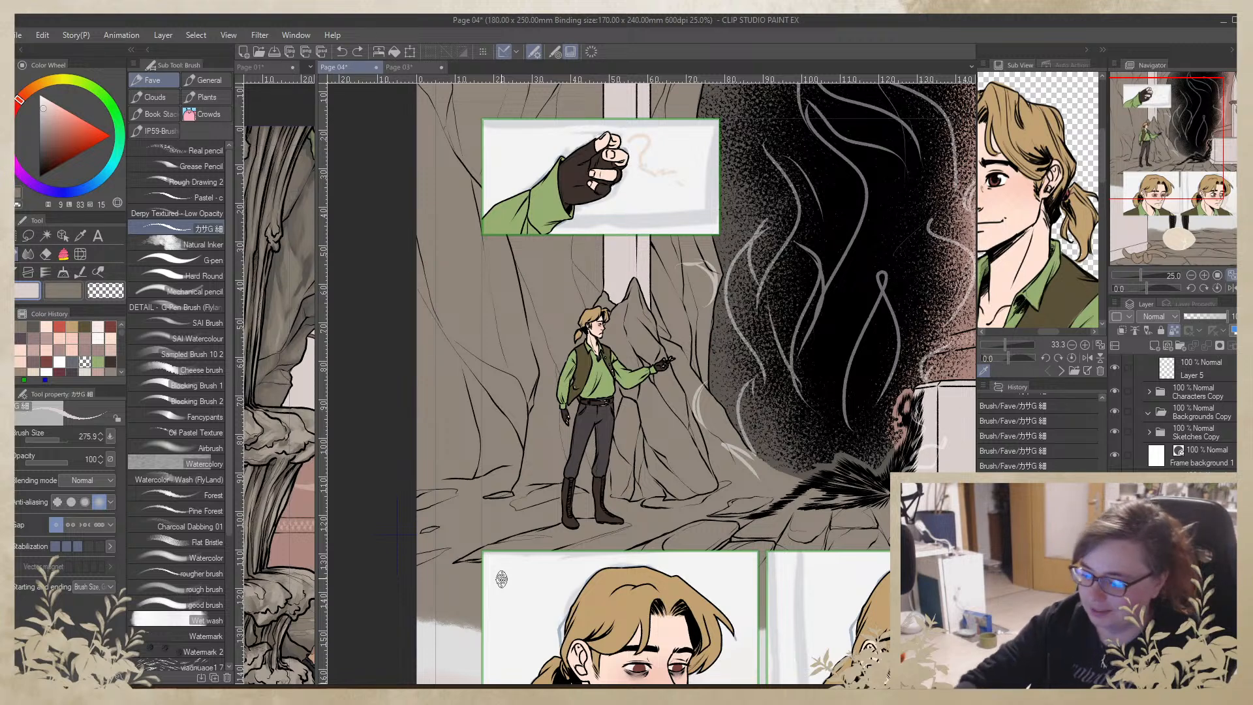
Look through the General brush group for a texture brush suited to the rock wall
mouse_move(422, 353)
left_mouse_down()
mouse_move(398, 440)
mouse_move(397, 394)
left_mouse_up()
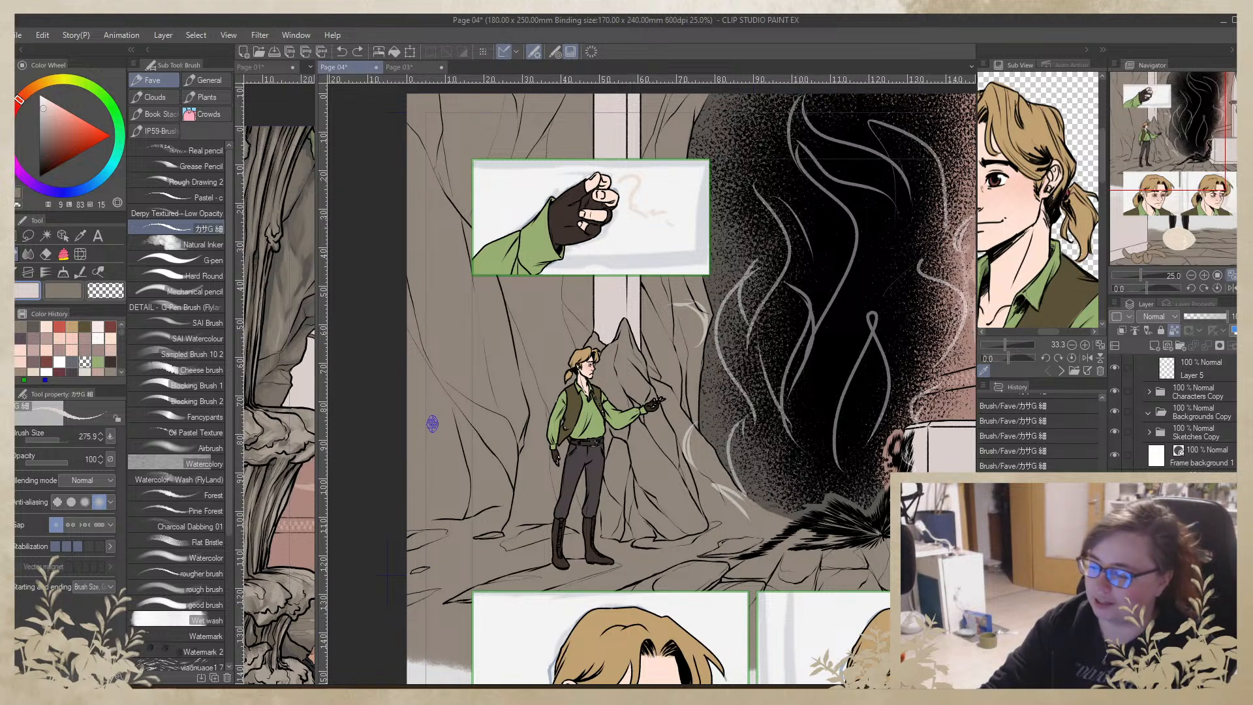
left_click(207, 79)
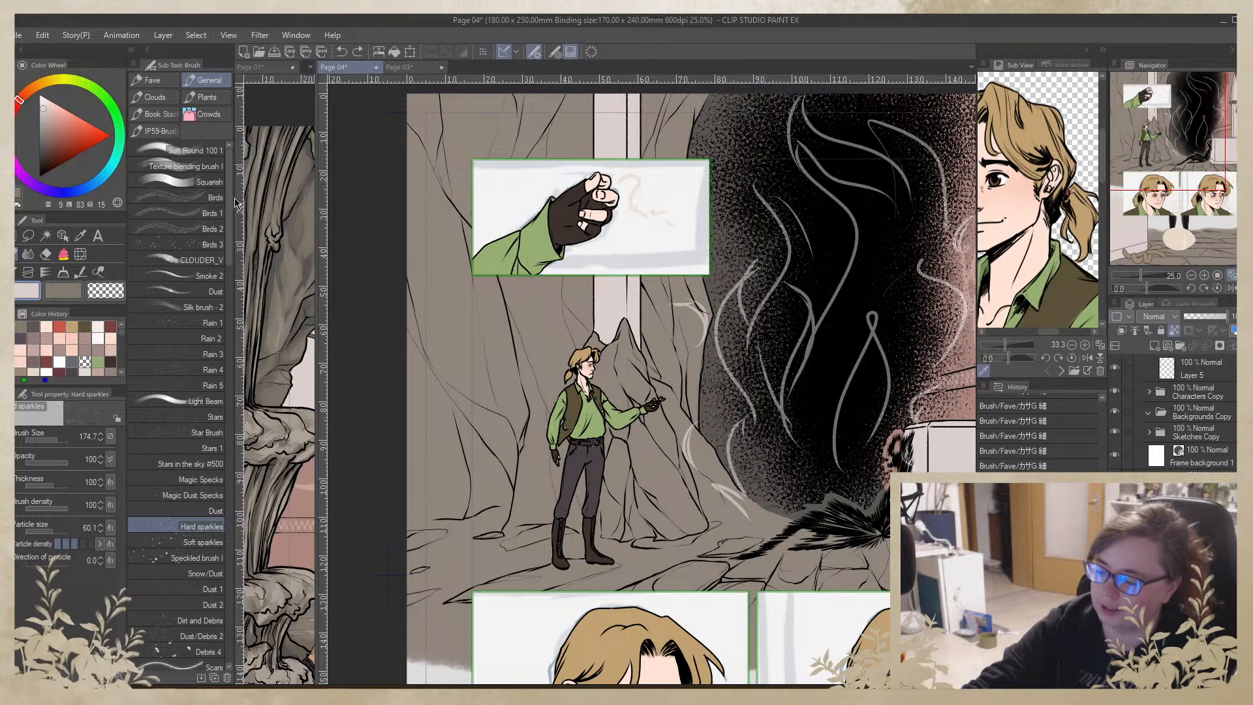
scroll(227, 222, "down", 5)
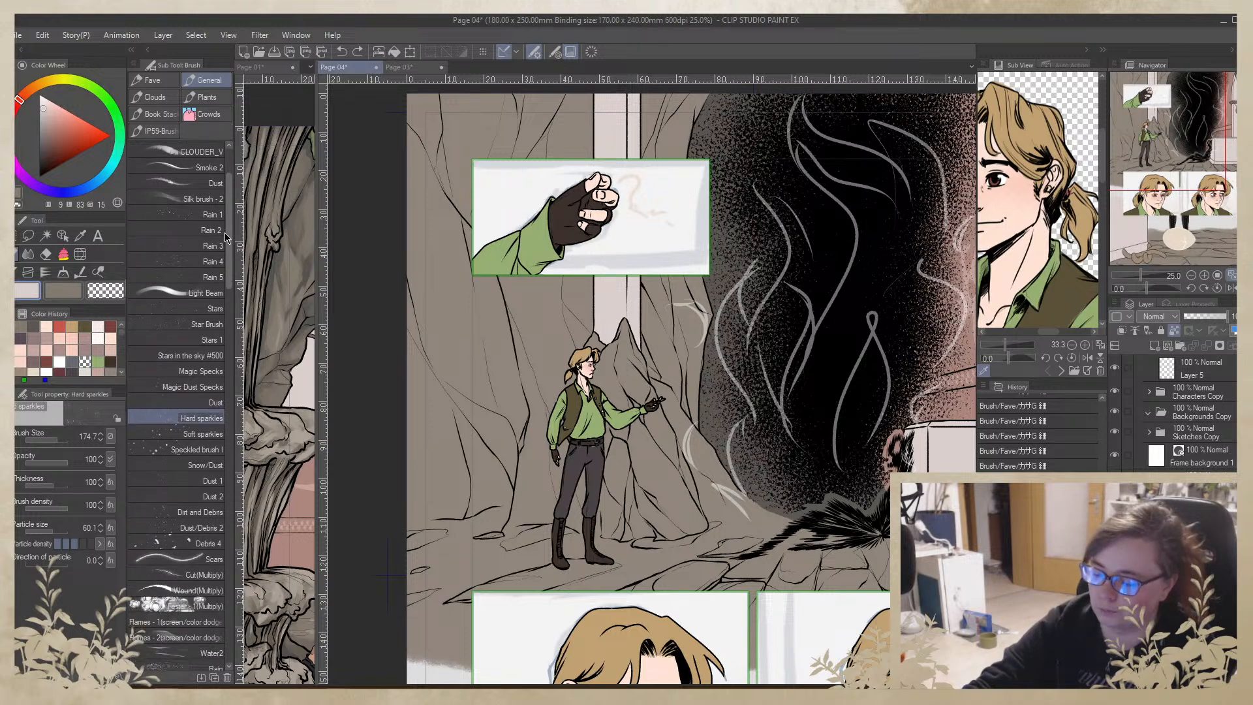
scroll(227, 238, "down", 18)
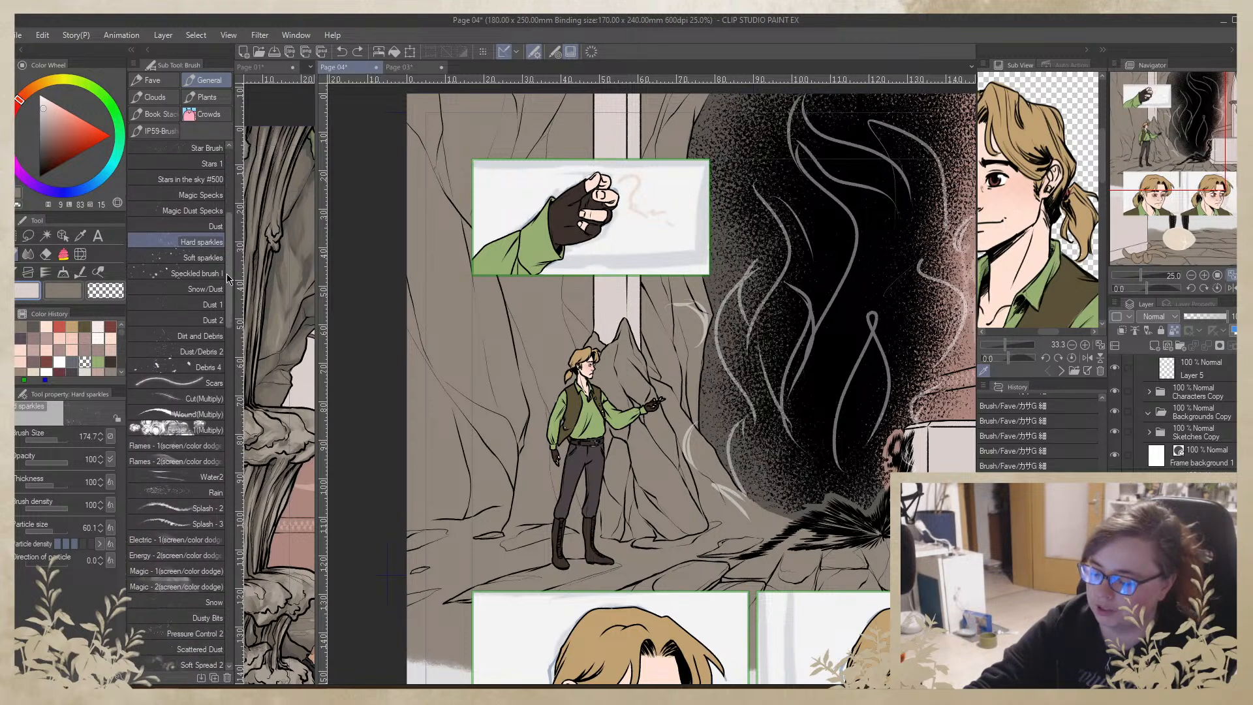
scroll(236, 326, "down", 20)
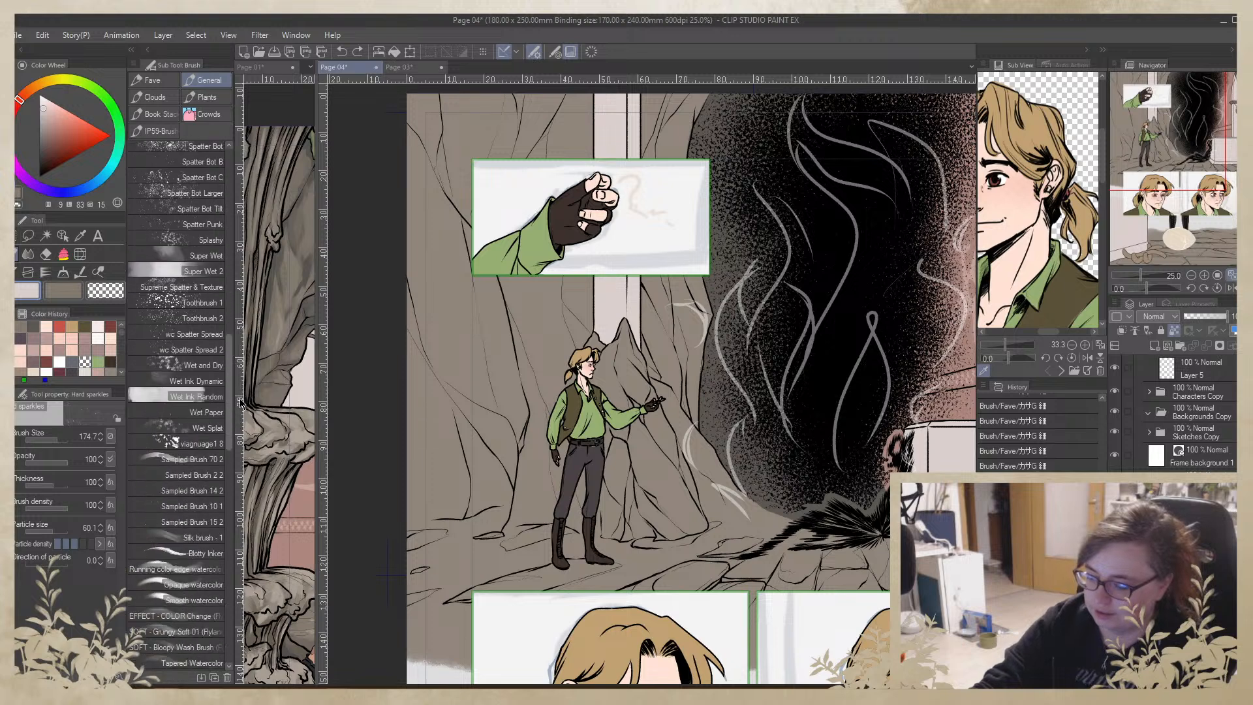
scroll(242, 431, "down", 10)
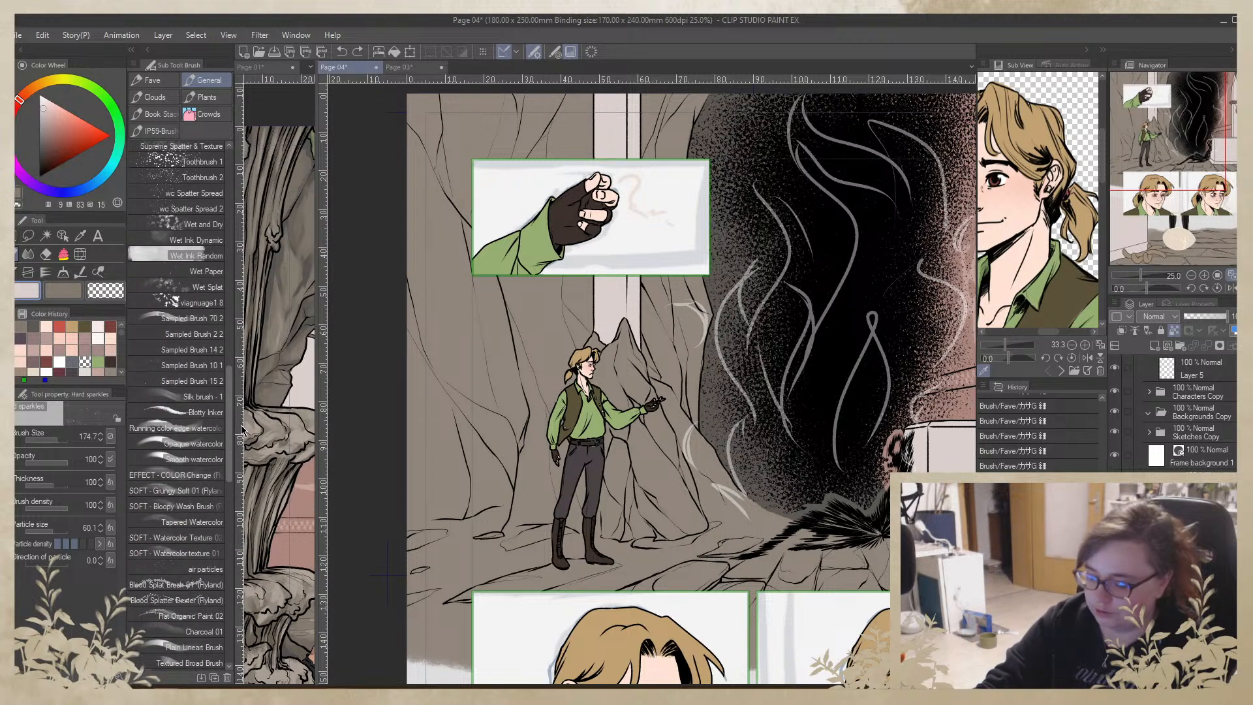
scroll(244, 476, "down", 2)
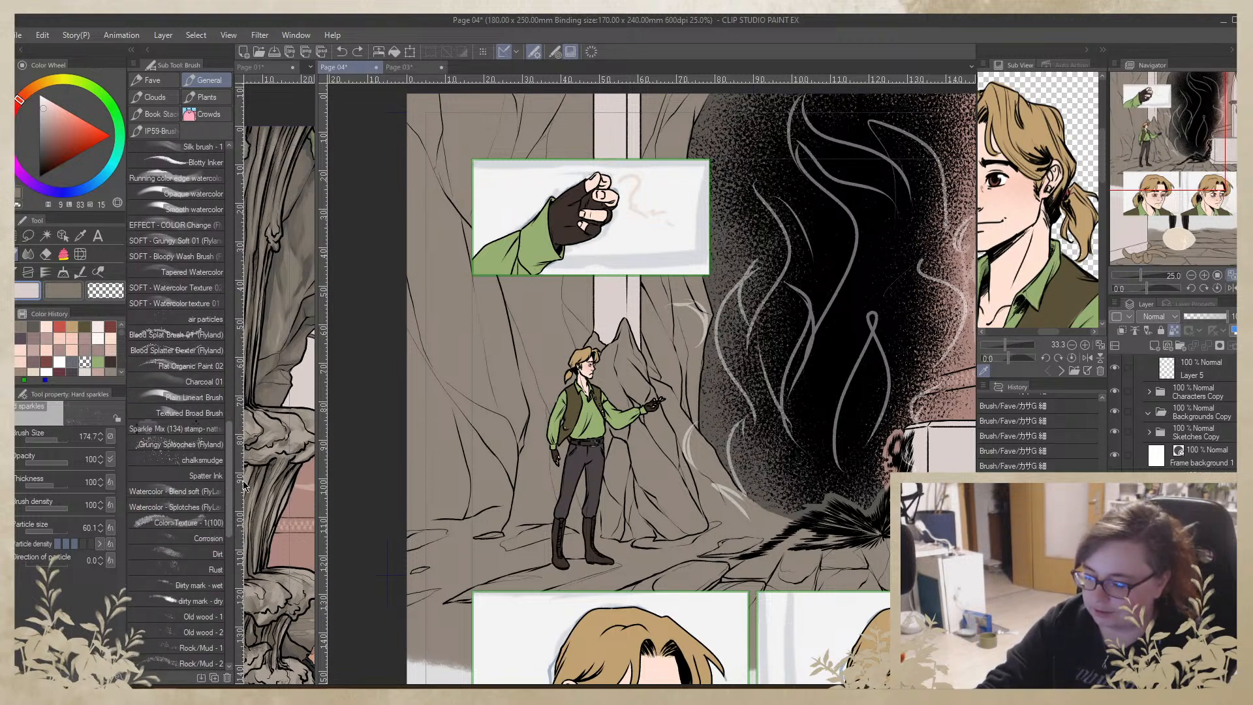
scroll(233, 470, "down", 4)
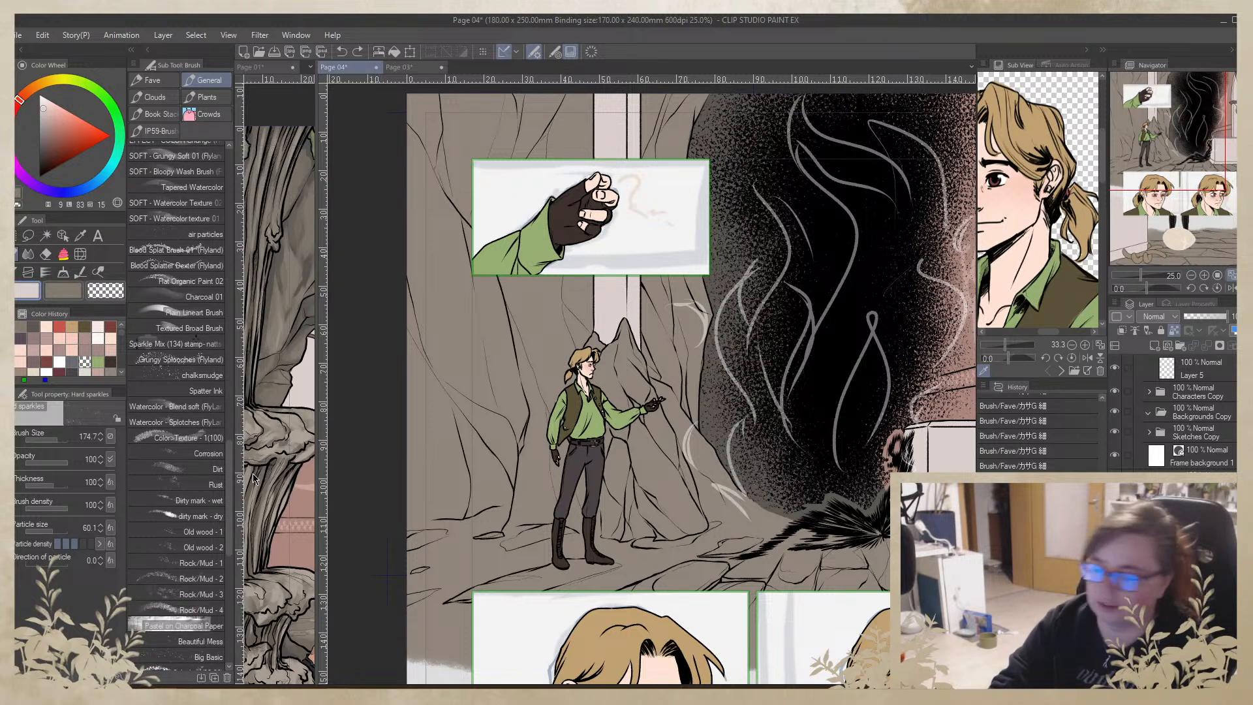
Auto-select the flat grey-brown rock areas of the background, using the option that refers to other layers
left_click_drag(360, 547, 338, 446)
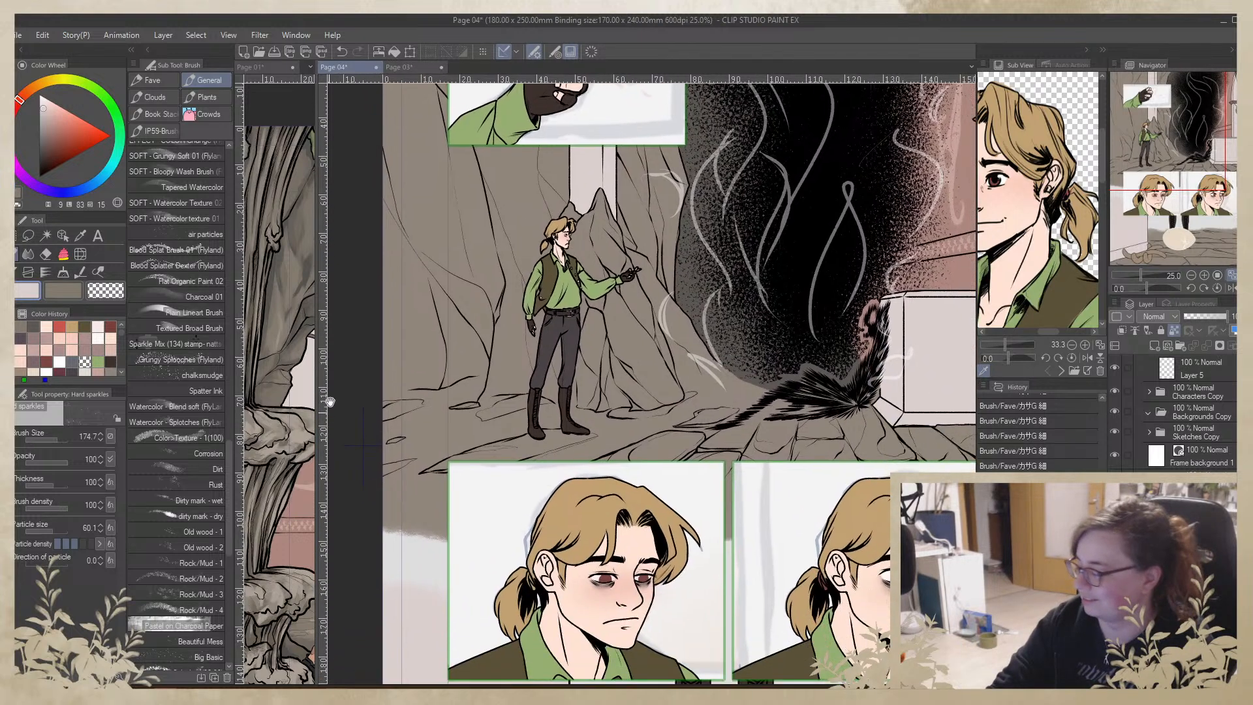
left_click(45, 236)
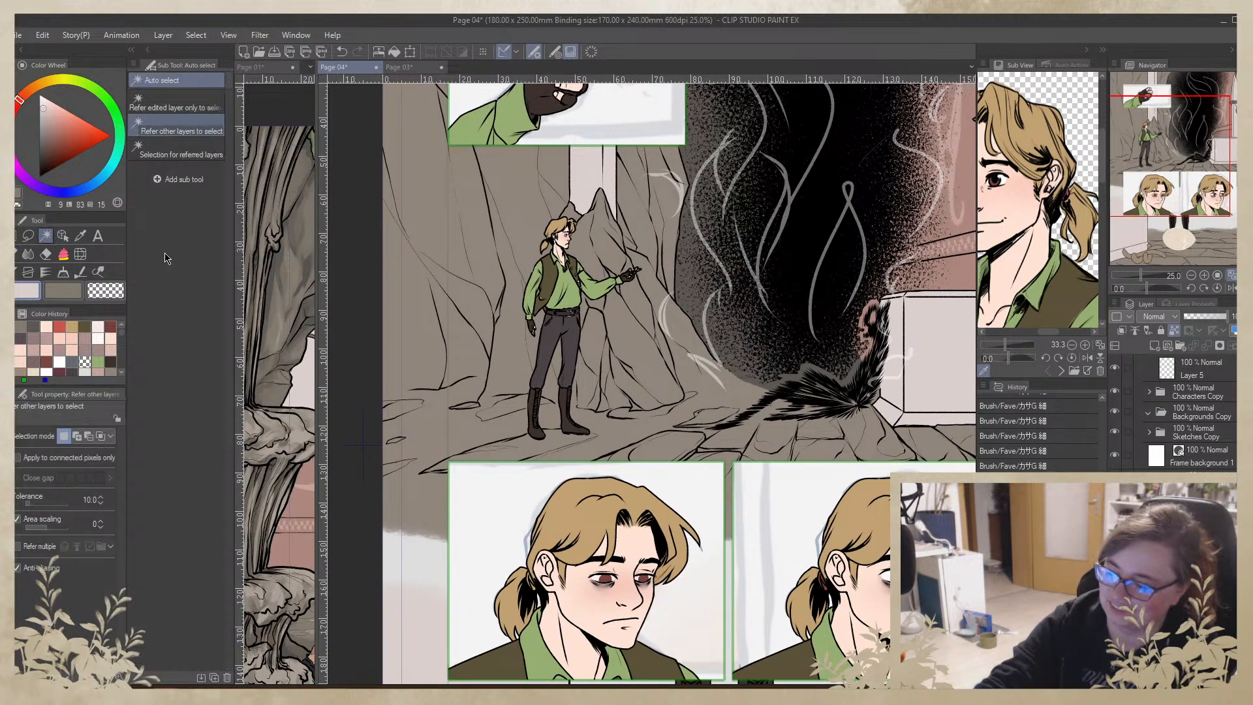
left_click(471, 264)
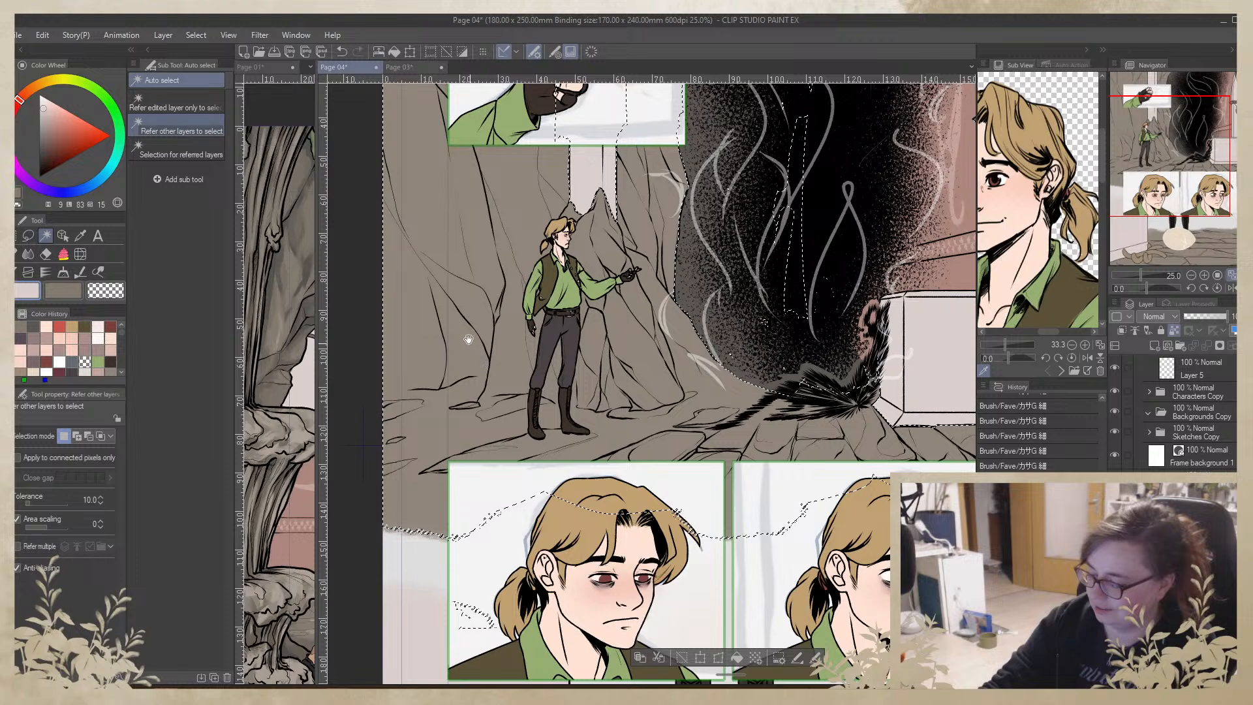
scroll(468, 339, "up", 5)
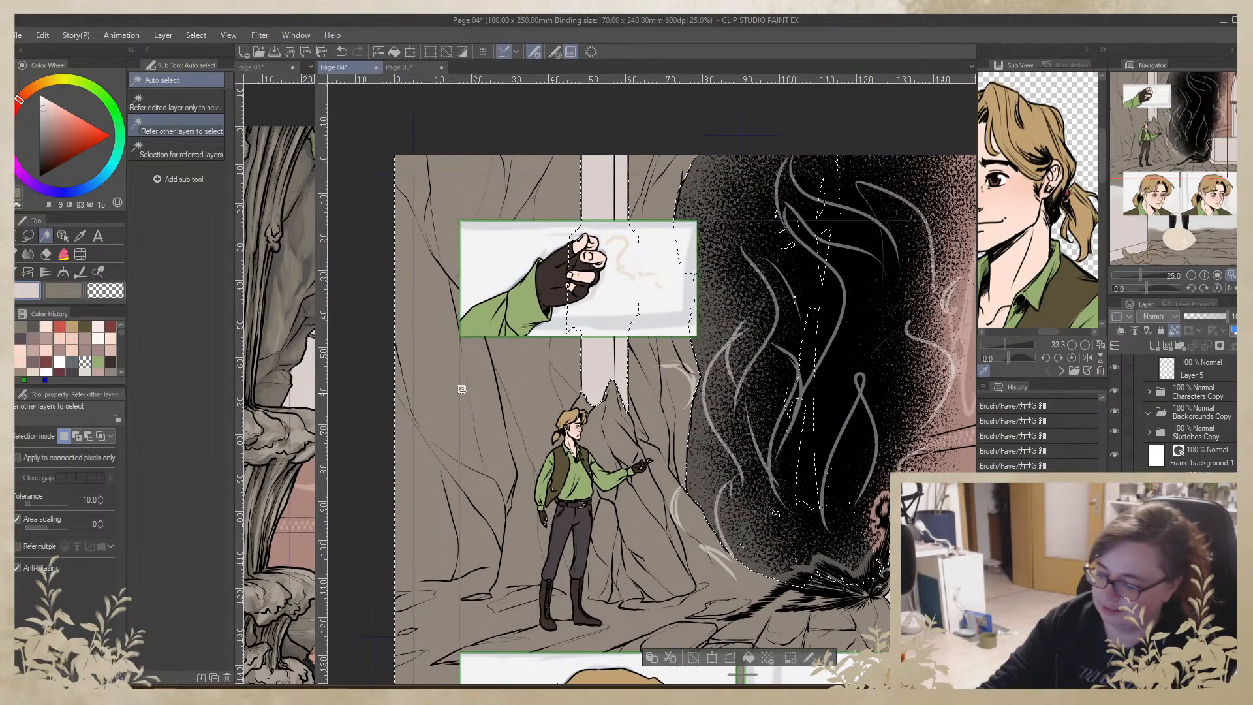
Sample a lighter and a darker rock colour from Page 01's column as the two drawing colours, and return to Page 04
key("ctrl+d")
key("ctrl+shift+Tab")
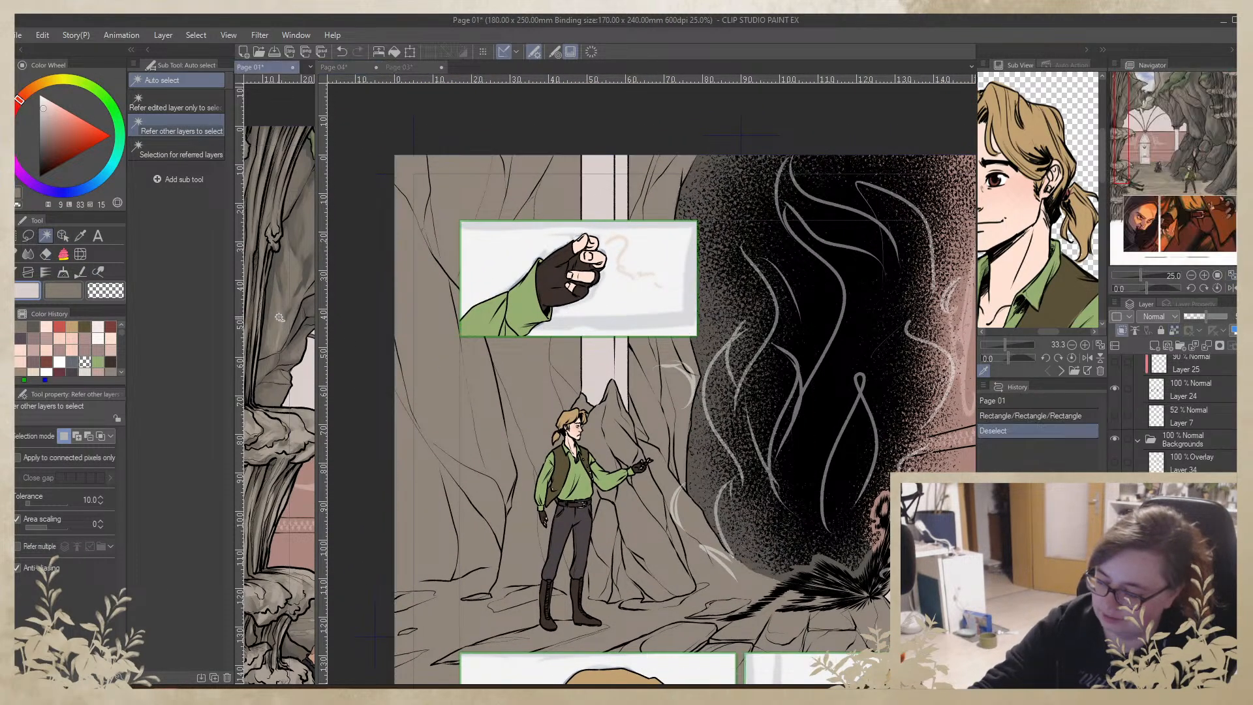
key("m")
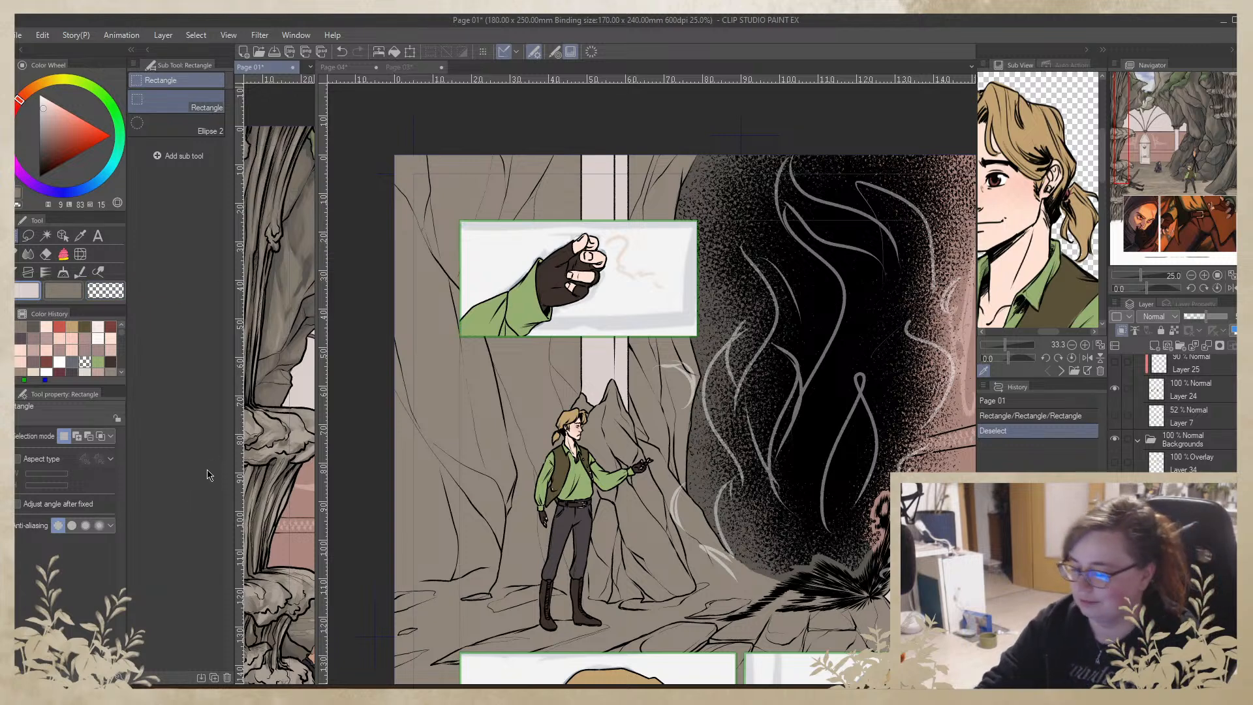
left_click(80, 236)
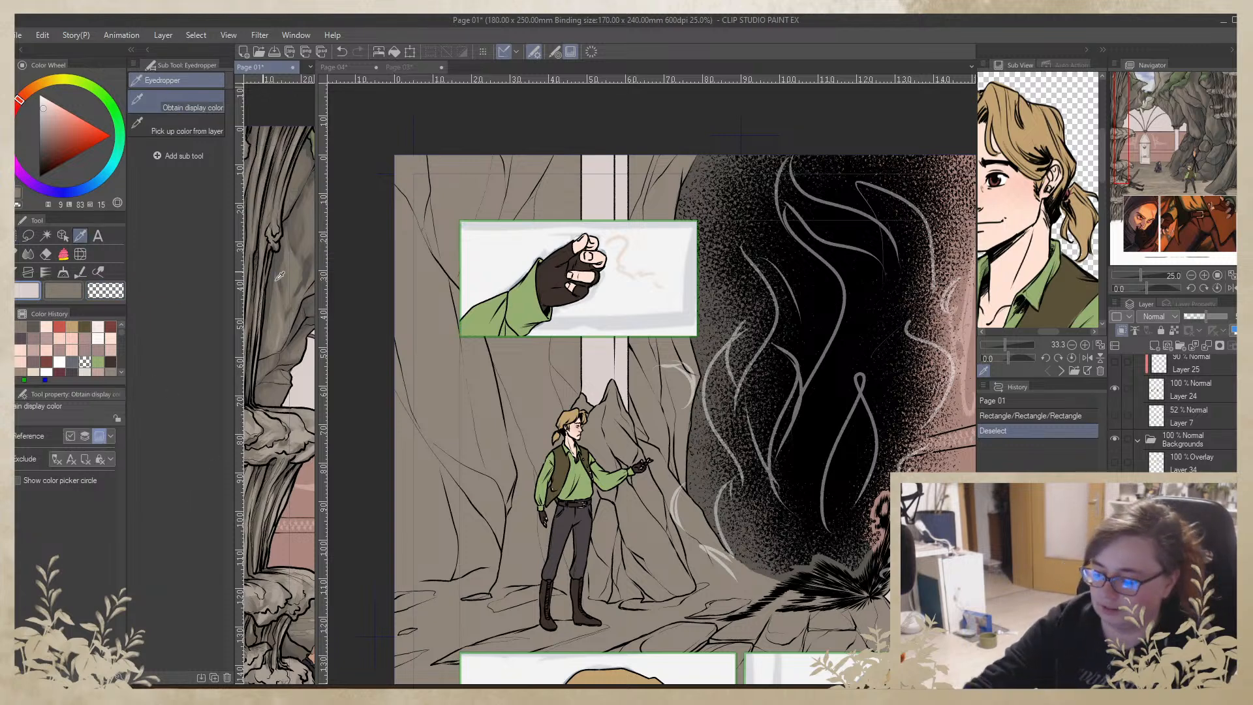
left_click(283, 330)
left_click(18, 255)
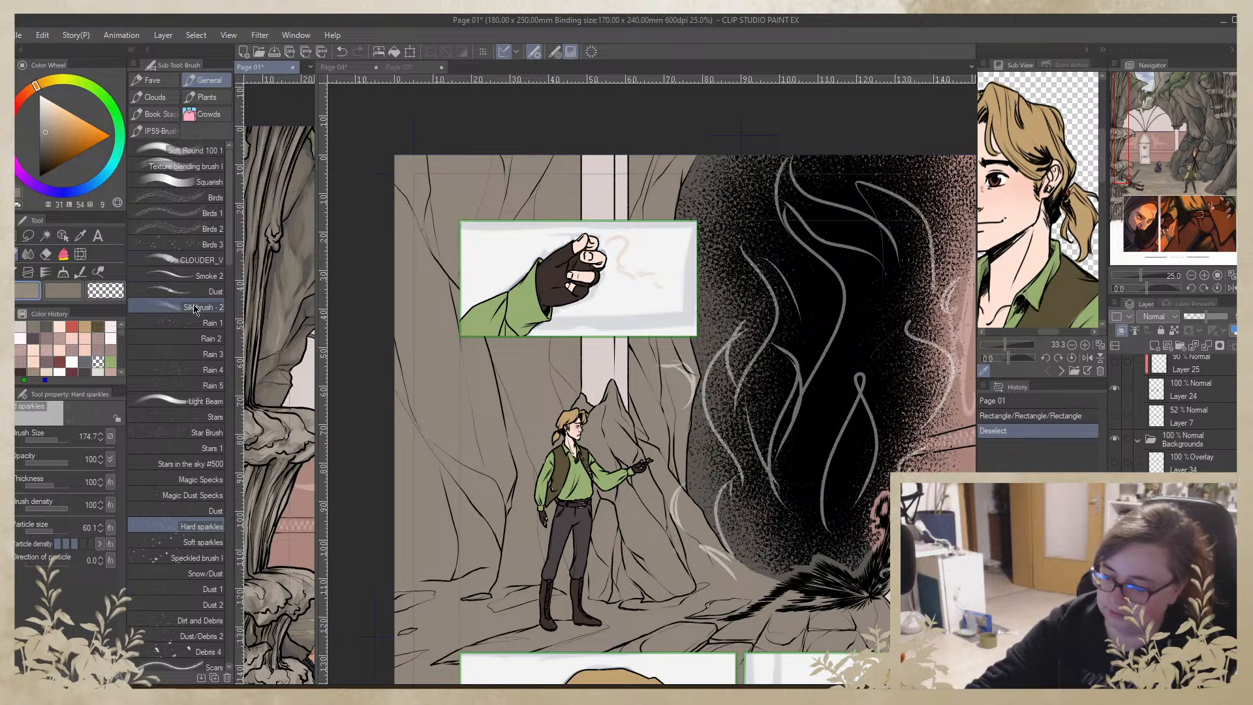
left_click(33, 326)
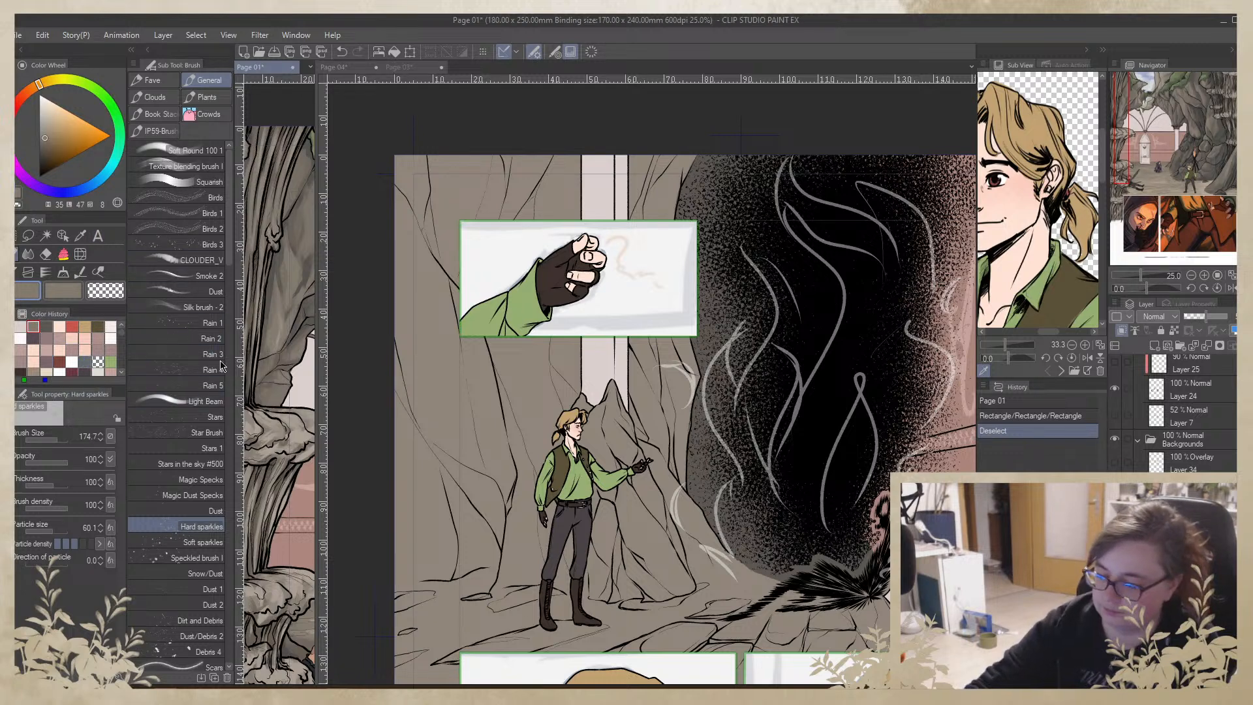
left_click(46, 326)
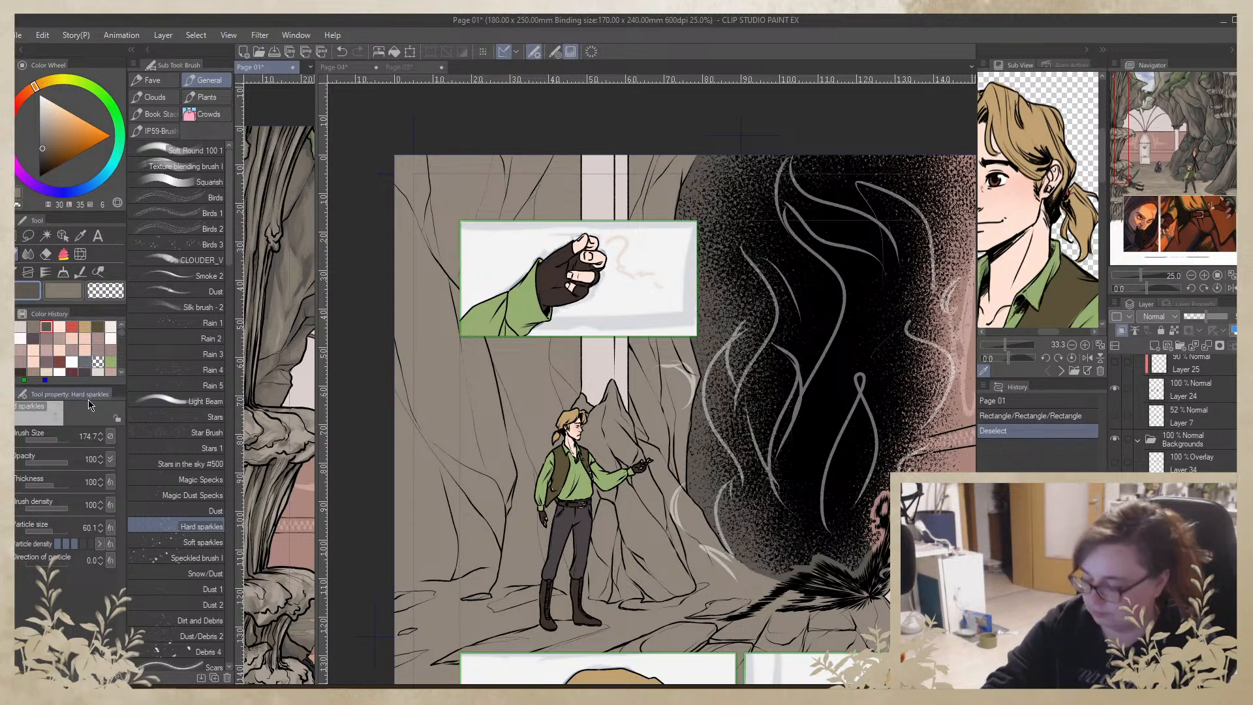
key("x")
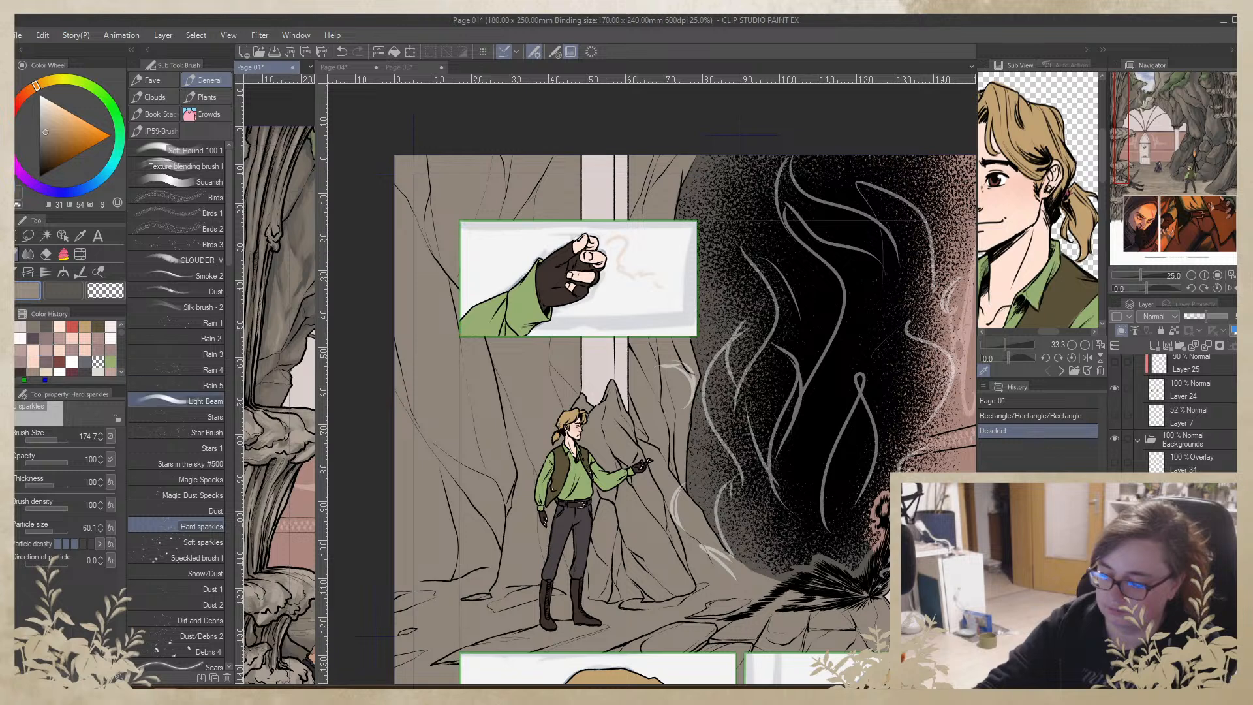
key("ctrl+Tab")
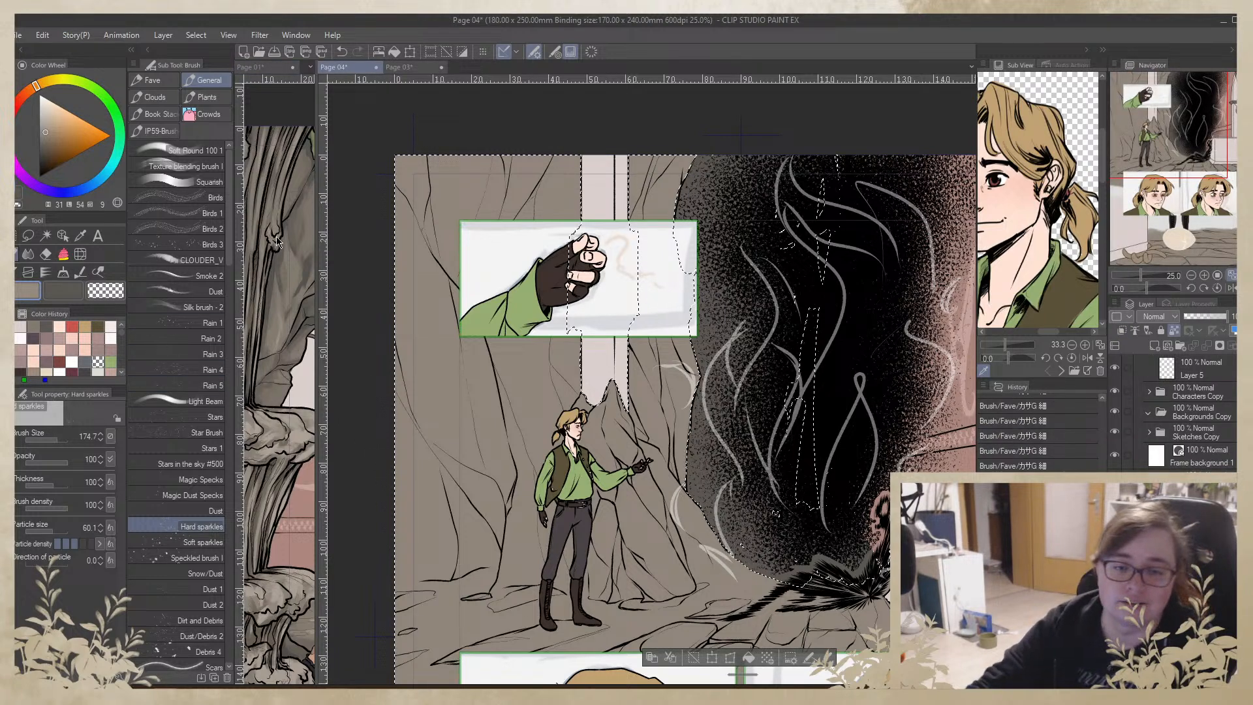
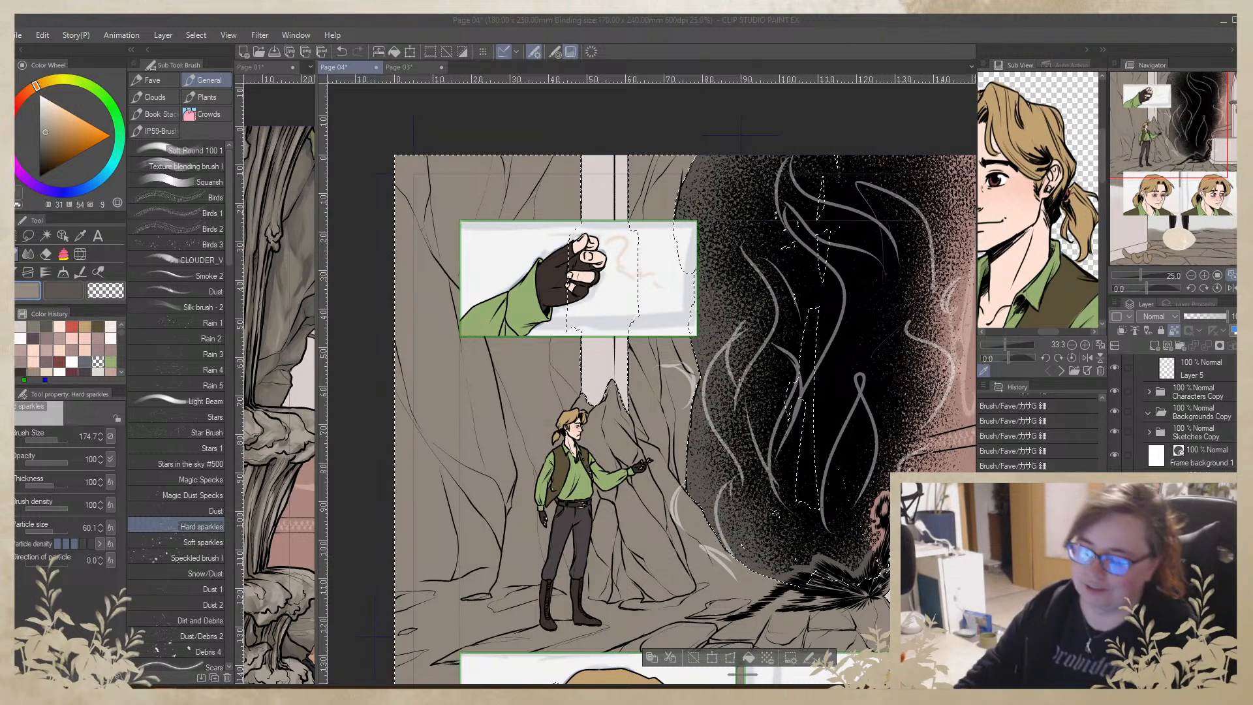
Make the darker rock colour active and look through the Fave and General brush groups for a textured brush
left_click_drag(229, 186, 228, 225)
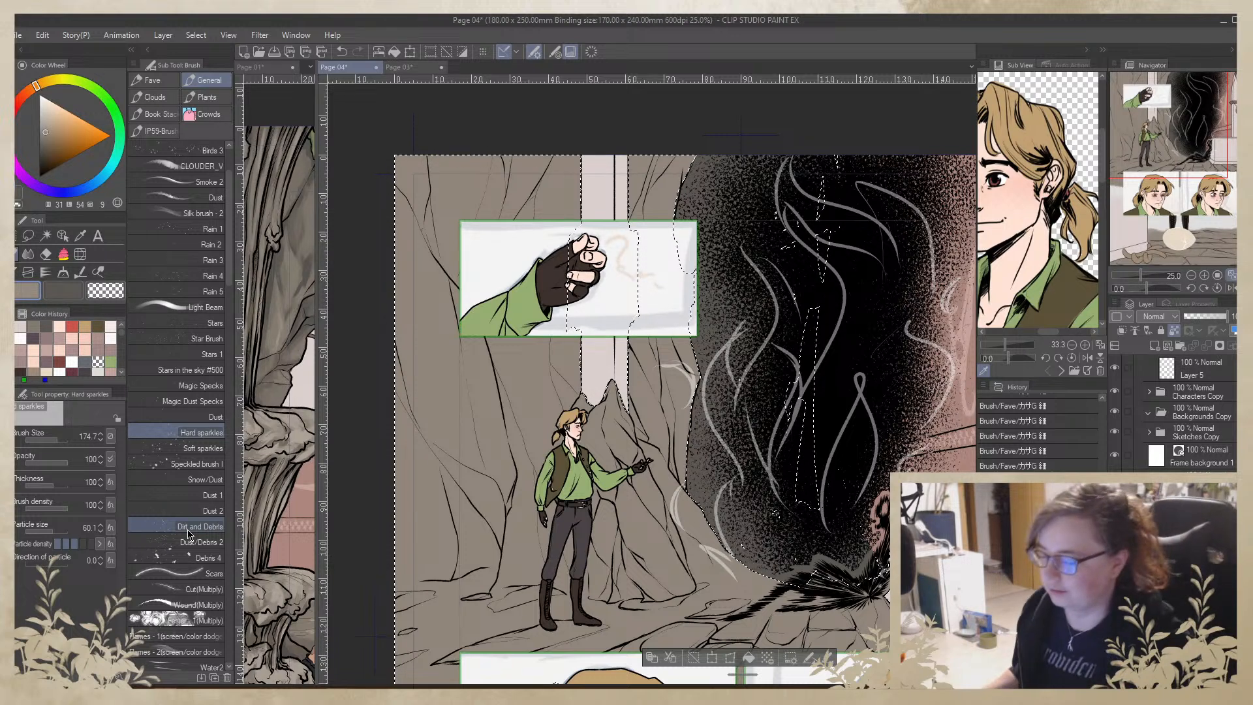
key("x")
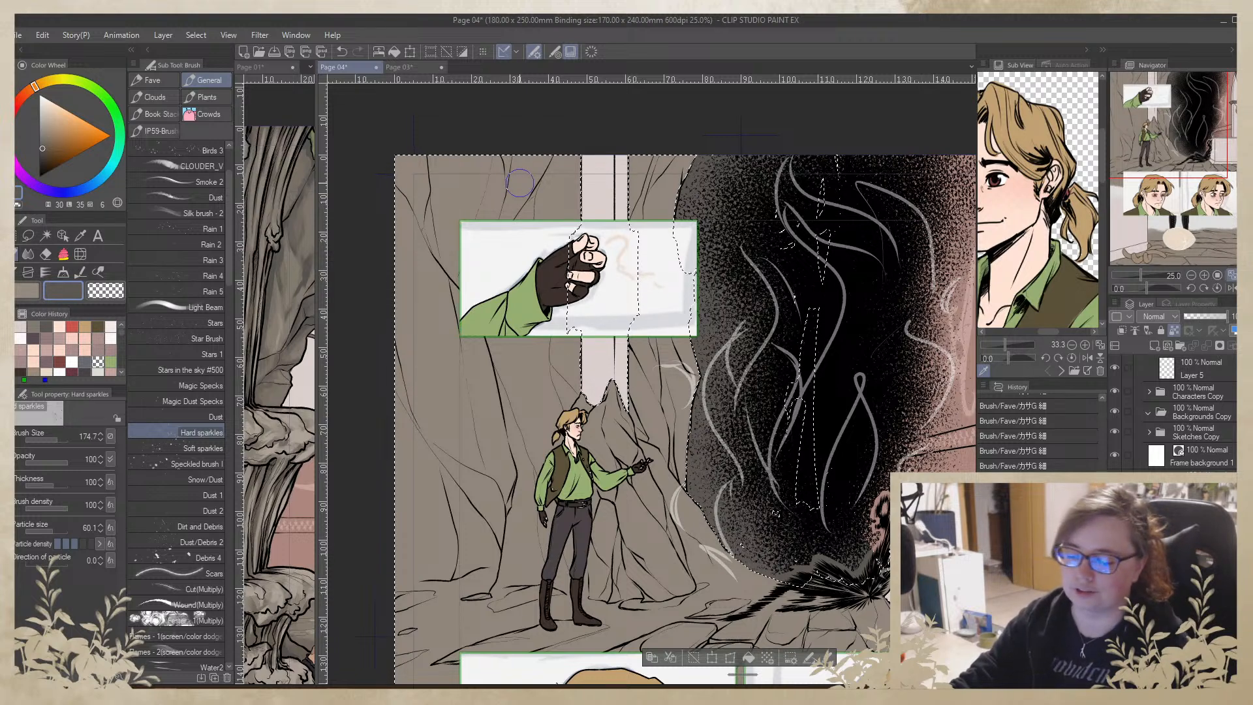
left_click(155, 80)
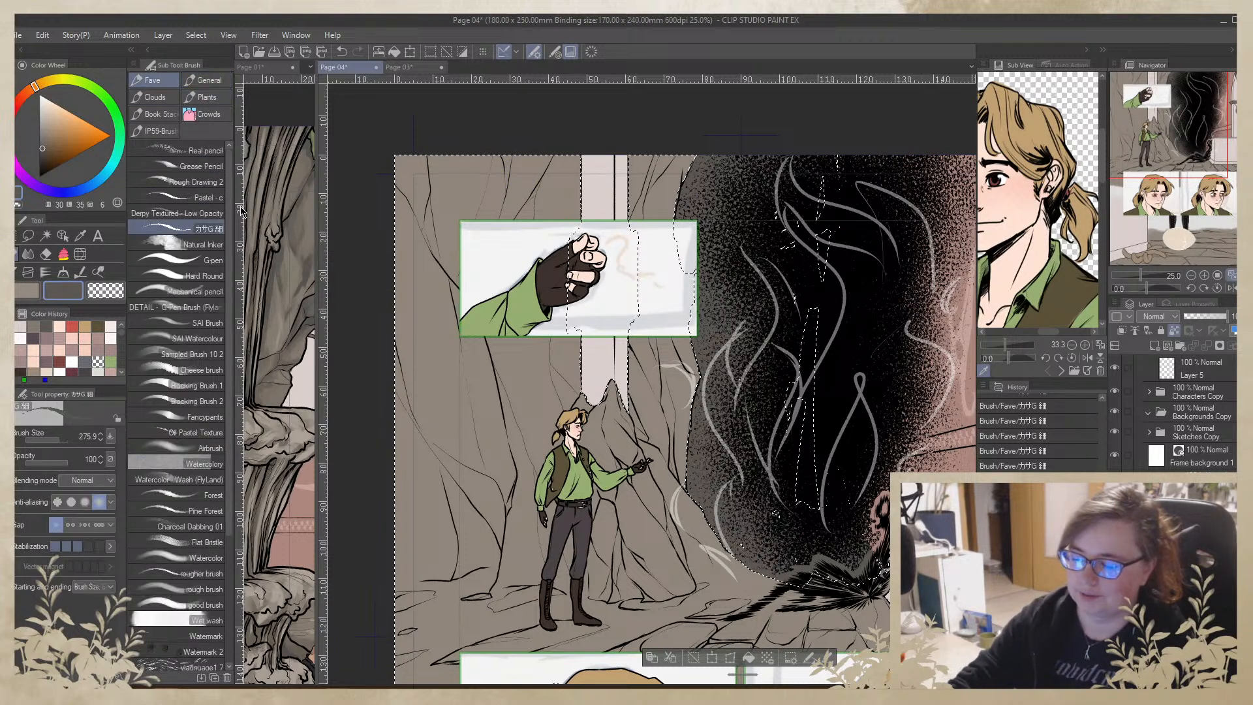
scroll(196, 261, "down", 2)
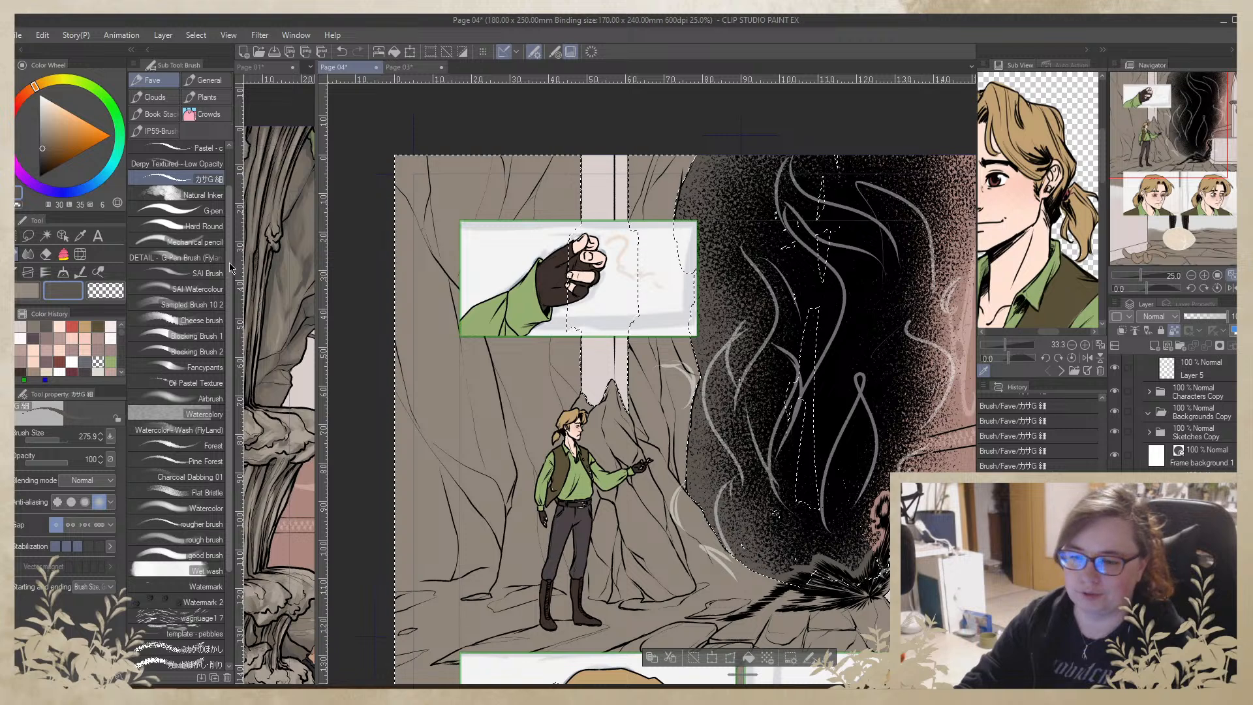
left_click(216, 83)
left_click_drag(231, 201, 233, 282)
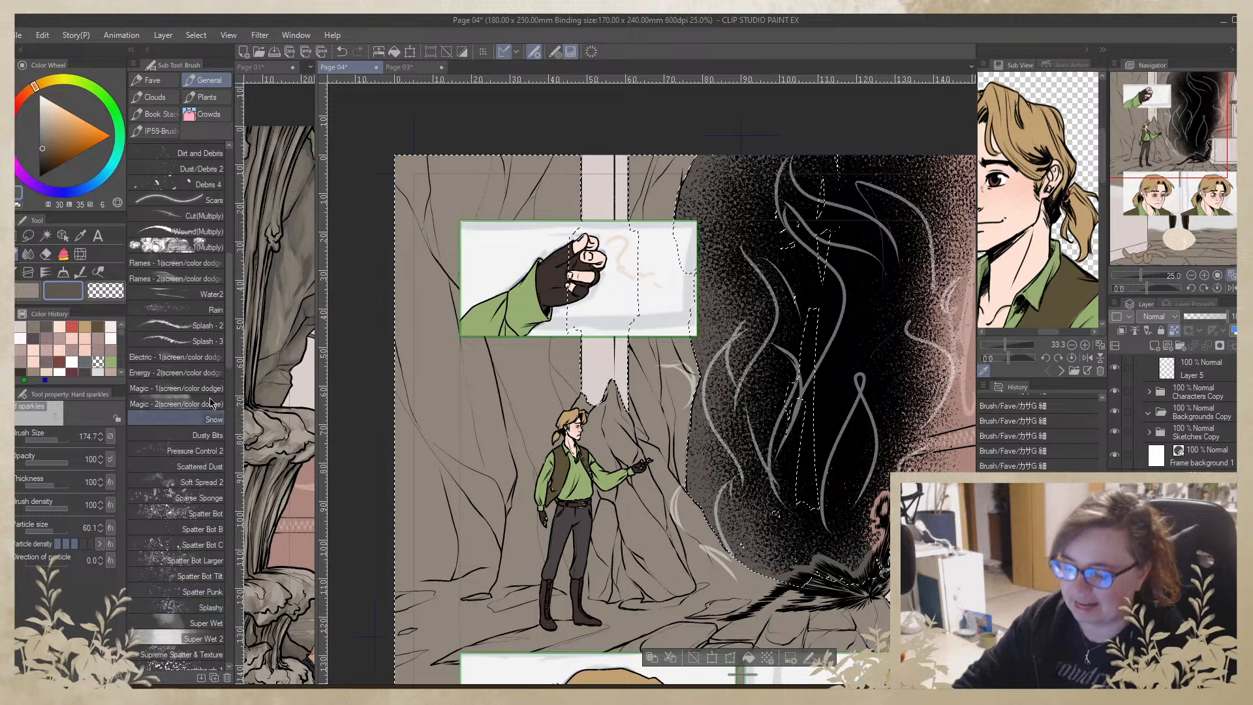
Try the KR Streaky Bl, Noise Heavy and Pal Knife Tex brushes with single dark strokes on the selected rock wall
left_click(167, 131)
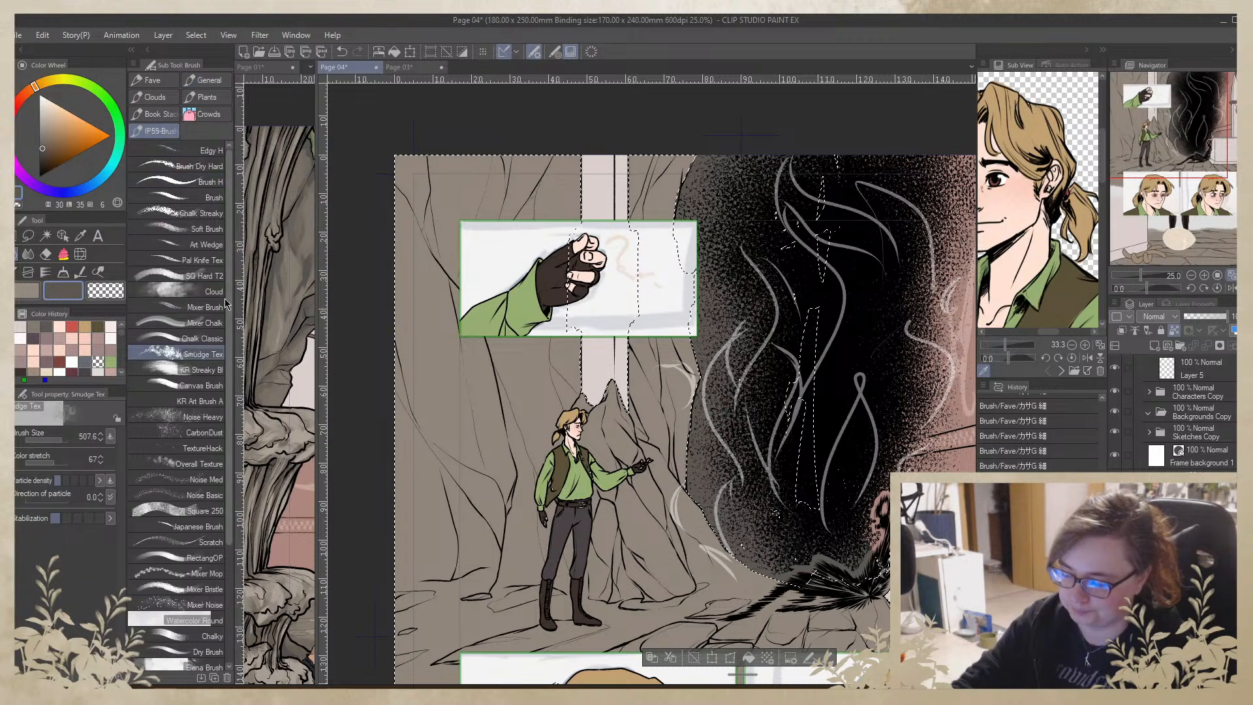
left_click(216, 370)
mouse_move(451, 408)
left_mouse_down()
mouse_move(496, 535)
mouse_move(483, 568)
left_mouse_up()
key("ctrl+z")
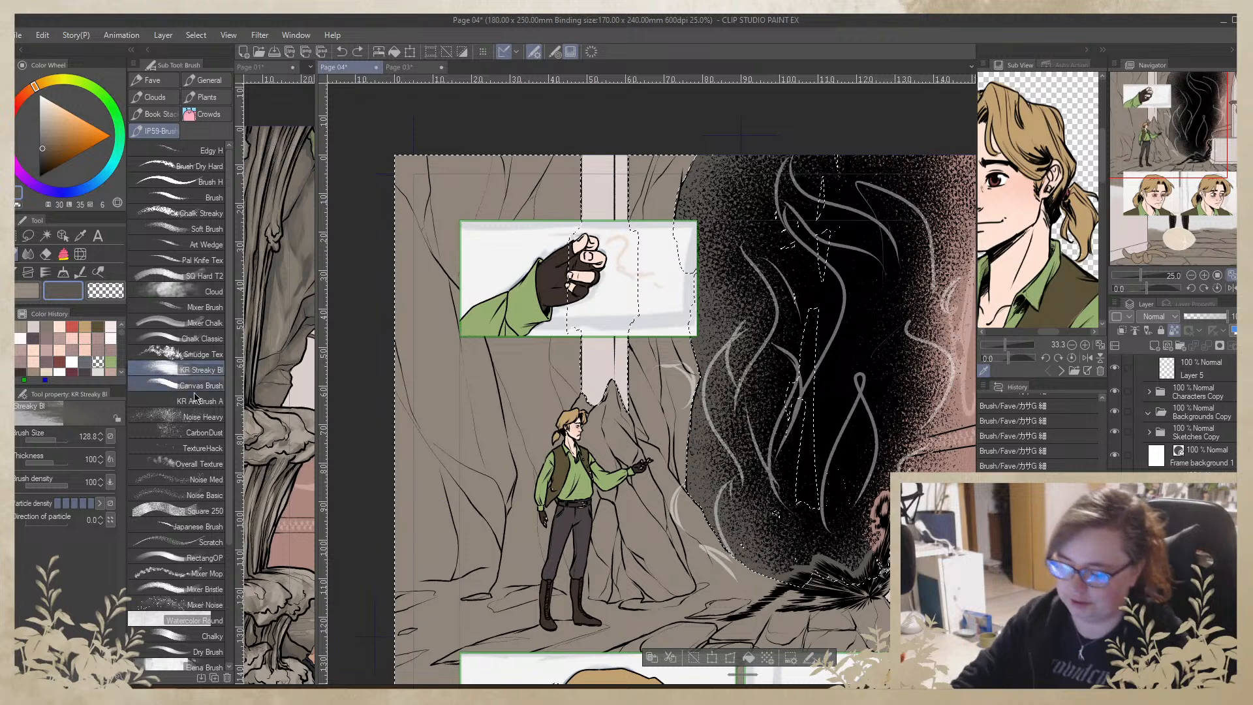
left_click(203, 417)
mouse_move(422, 395)
left_mouse_down()
mouse_move(460, 413)
mouse_move(471, 518)
left_mouse_up()
key("ctrl+z")
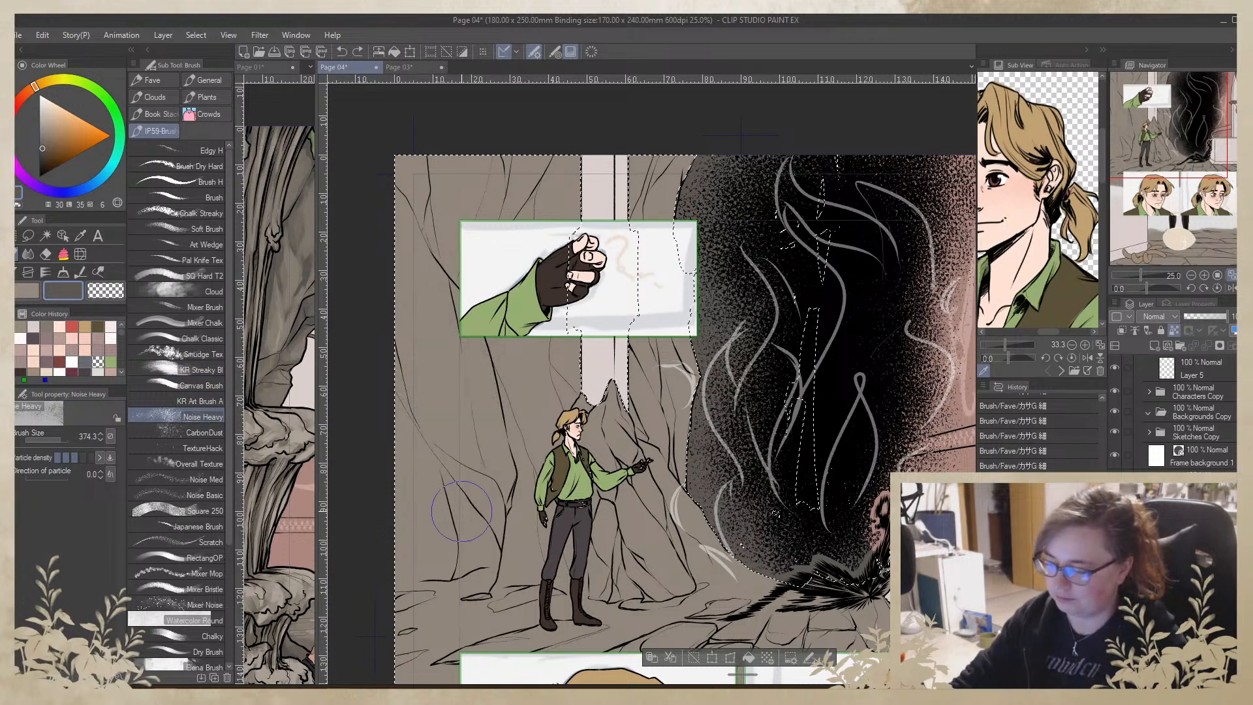
left_click(202, 260)
left_click_drag(482, 338, 506, 416)
key("ctrl+z")
Paint dark textured shading on the rock wall behind the standing character with Art Wedge at size 688.4, and reduce the brush size to 128.8
left_click(207, 244)
left_click_drag(516, 340, 543, 465)
key("ctrl+z")
left_click(64, 440)
left_click_drag(506, 307, 539, 460)
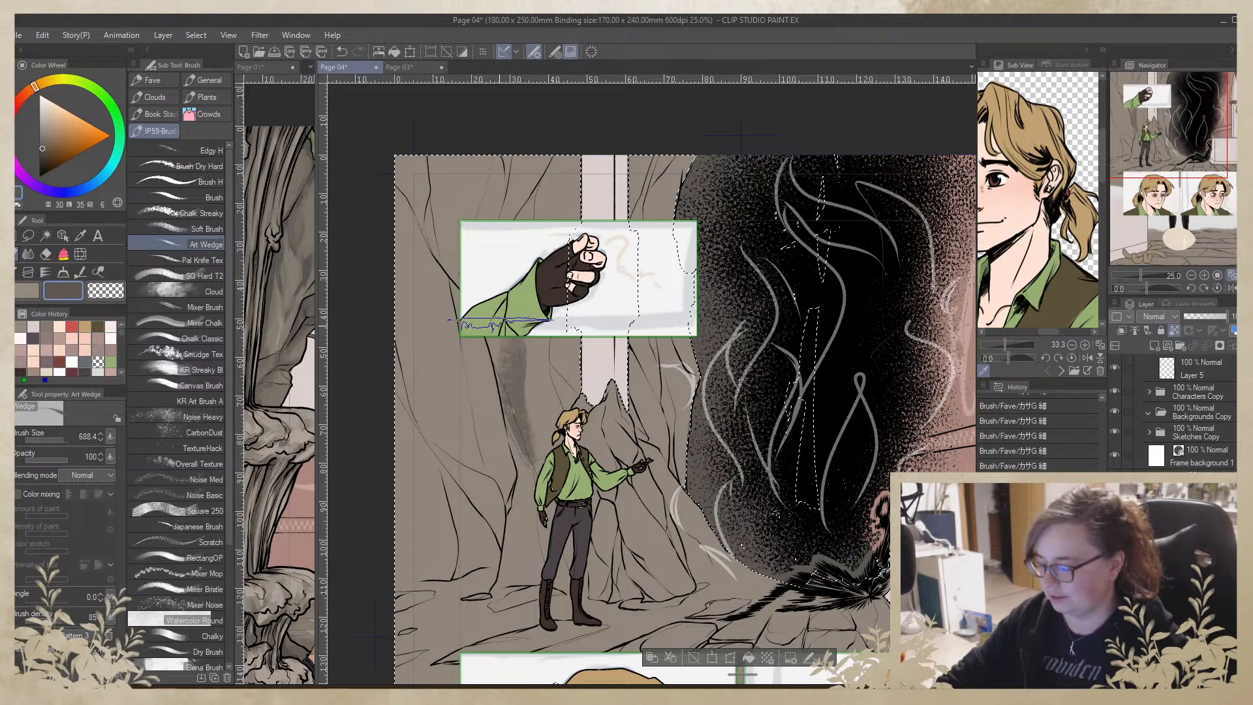
key("ctrl+z")
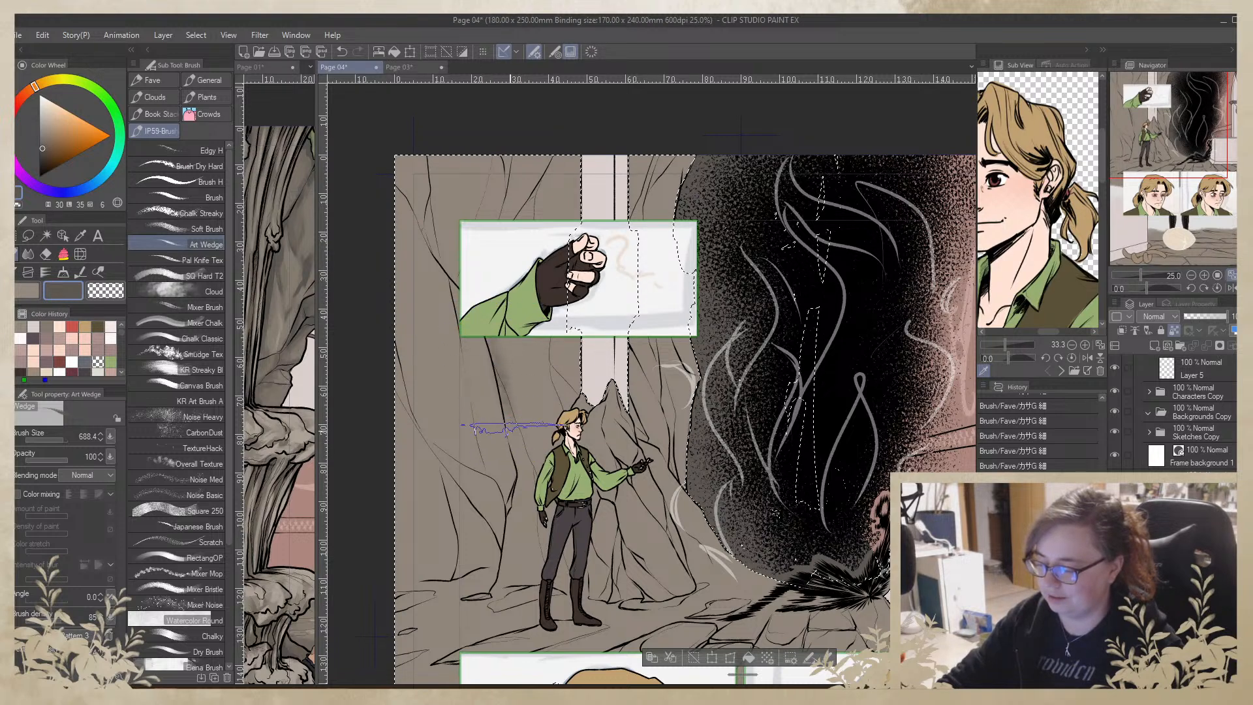
mouse_move(498, 347)
left_mouse_down()
mouse_move(513, 464)
mouse_move(501, 379)
mouse_move(524, 460)
mouse_move(518, 440)
mouse_move(506, 572)
mouse_move(535, 548)
mouse_move(533, 504)
mouse_move(562, 568)
left_mouse_up()
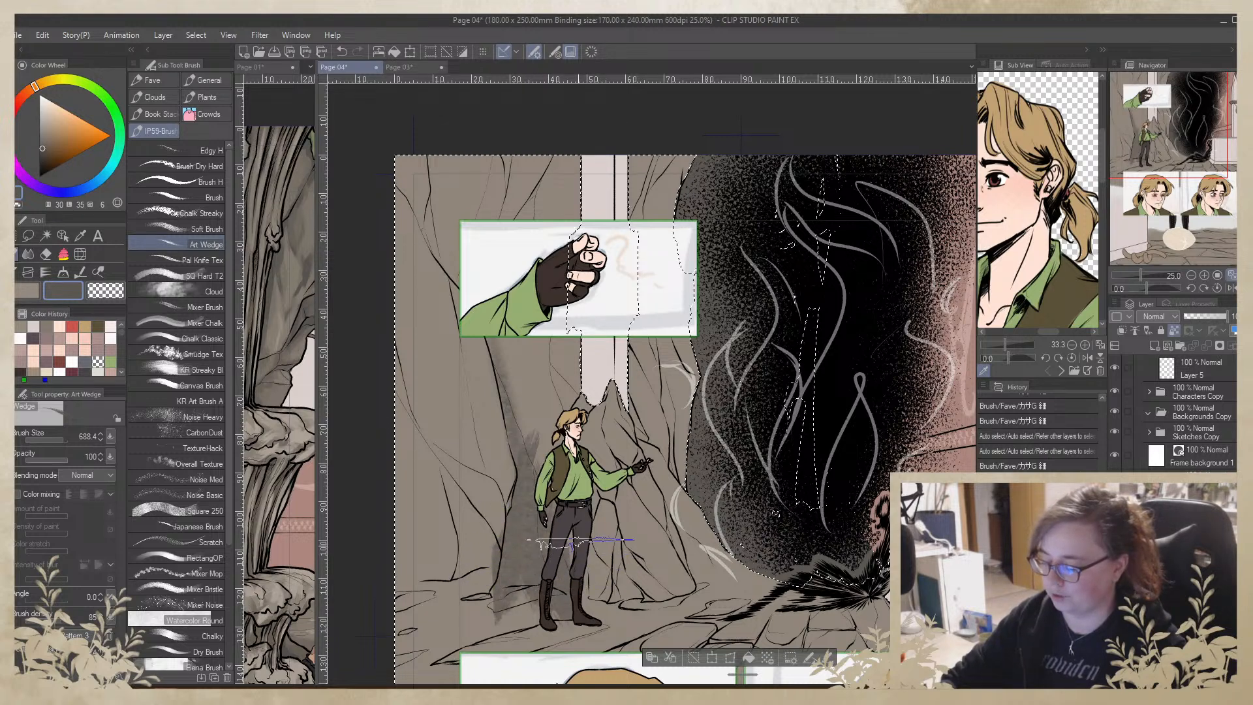
left_click(57, 442)
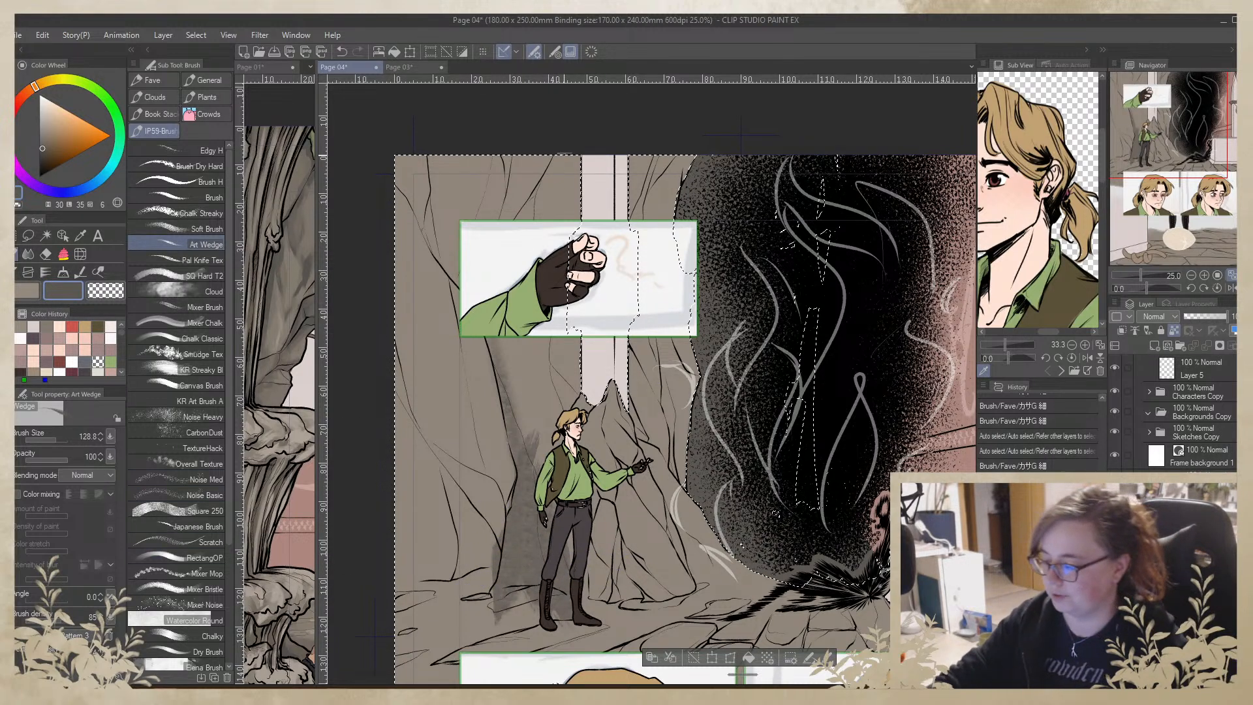
Paint dark Art Wedge shading at size 128.8 on the rock wall above the hand panel, on both sides of the pale light shaft
left_click_drag(578, 132, 541, 229)
mouse_move(522, 280)
left_mouse_down()
mouse_move(503, 261)
mouse_move(509, 340)
left_mouse_up()
left_click_drag(516, 287, 528, 352)
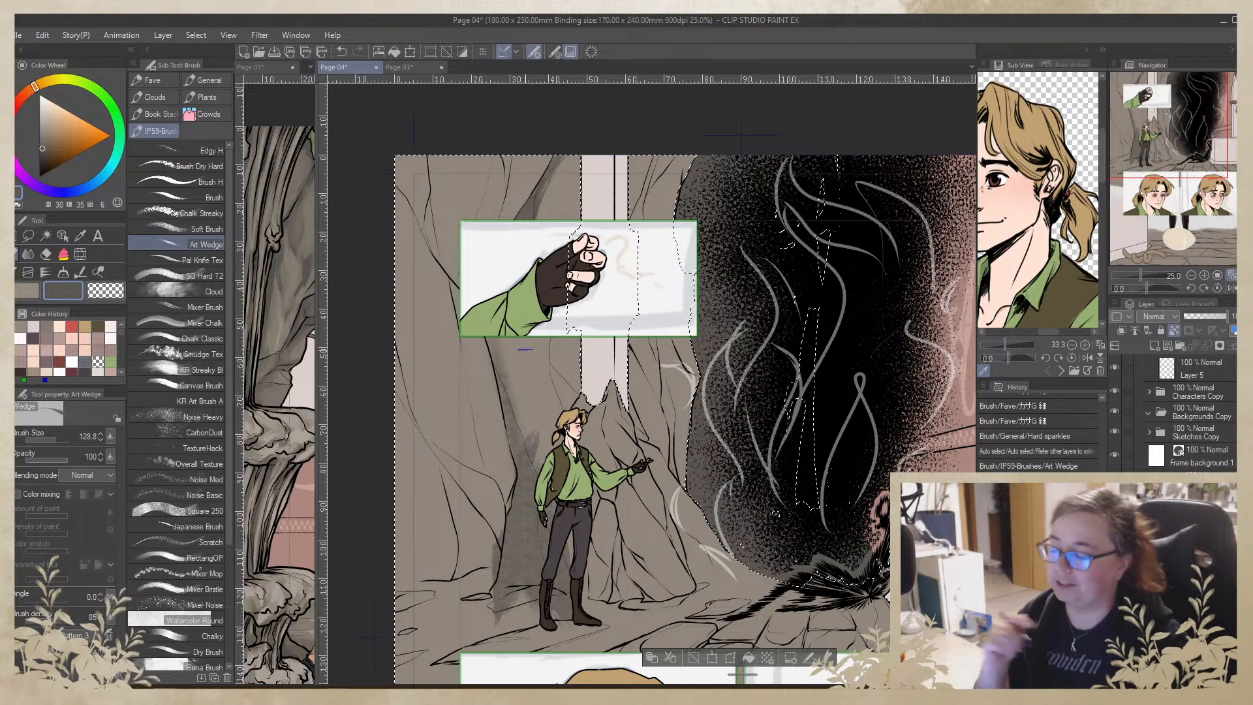
left_click_drag(655, 161, 636, 215)
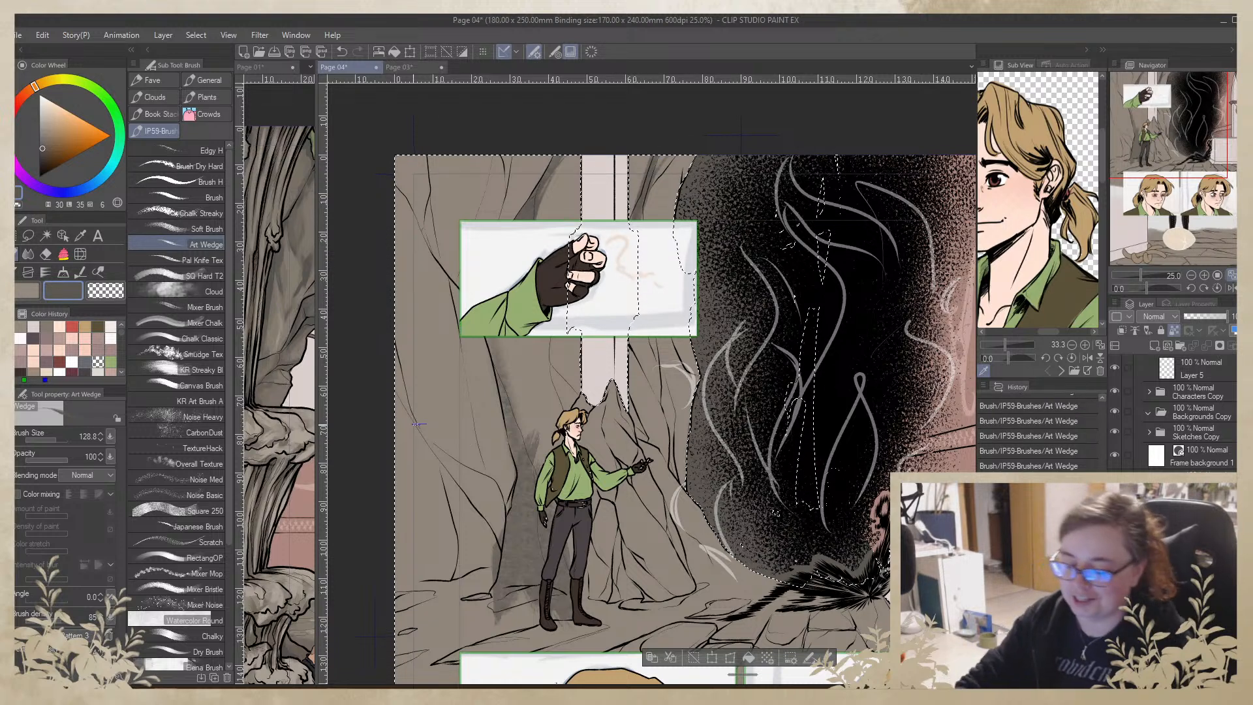
Switch to the Soft Brush at size 150 and shade the rock wall dark between the hand panel and the standing character
left_click(60, 440)
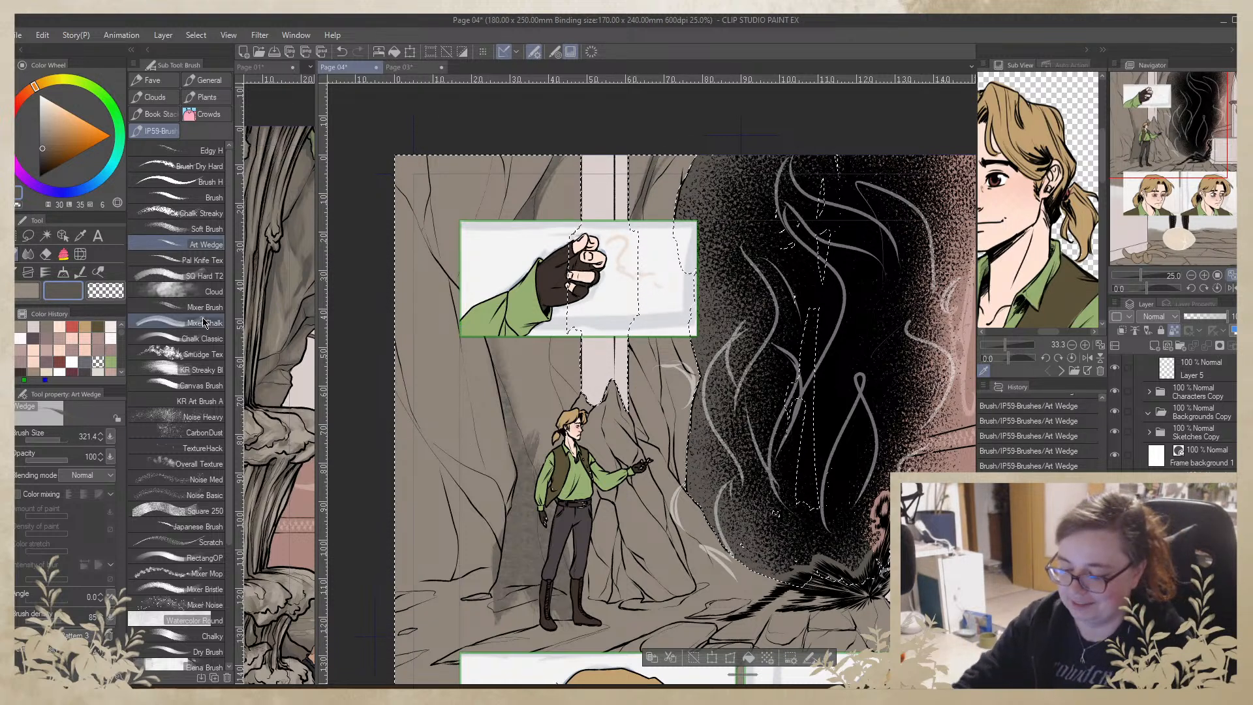
left_click(216, 260)
left_click(206, 229)
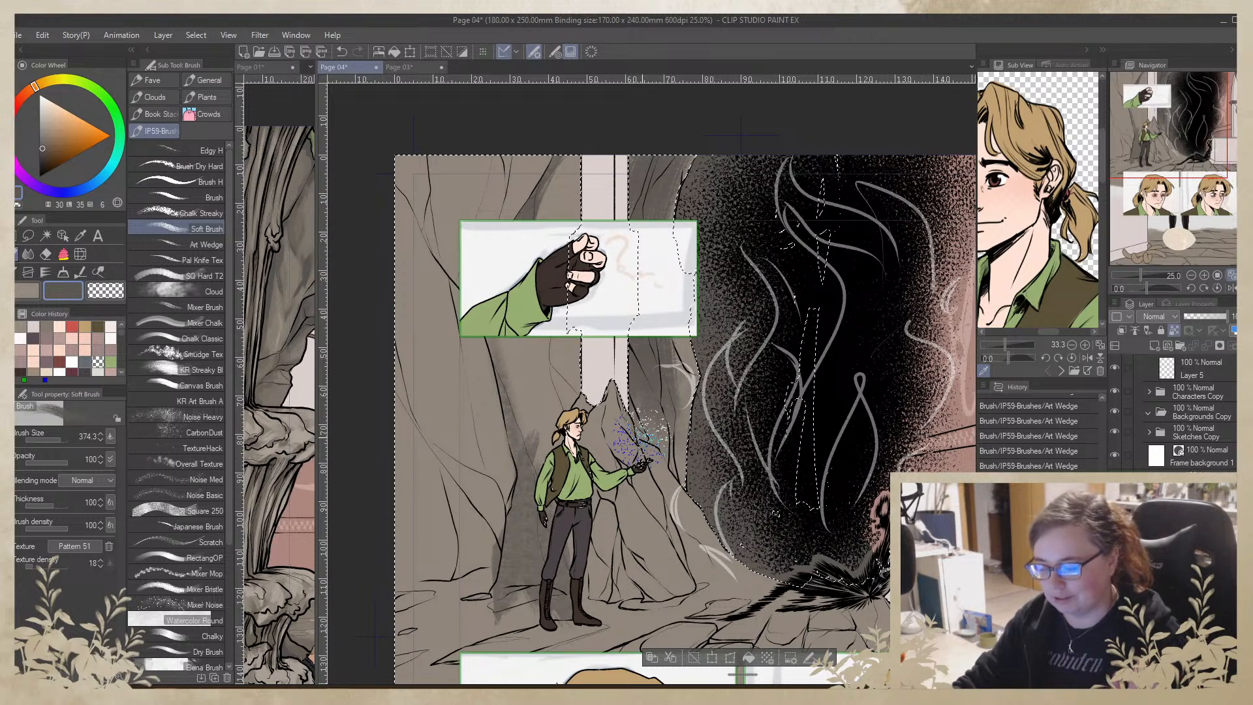
left_click(58, 440)
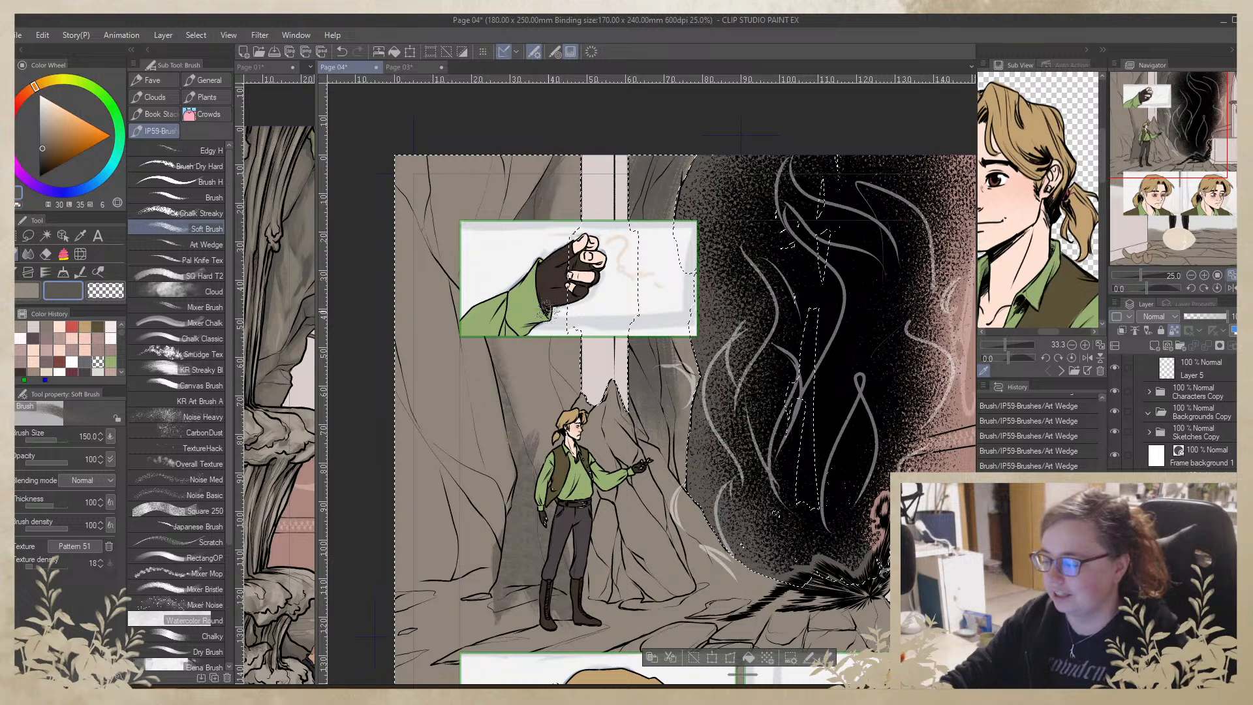
left_click_drag(519, 338, 525, 491)
left_click_drag(505, 380, 533, 485)
mouse_move(513, 409)
left_mouse_down()
mouse_move(526, 509)
mouse_move(513, 580)
left_mouse_up()
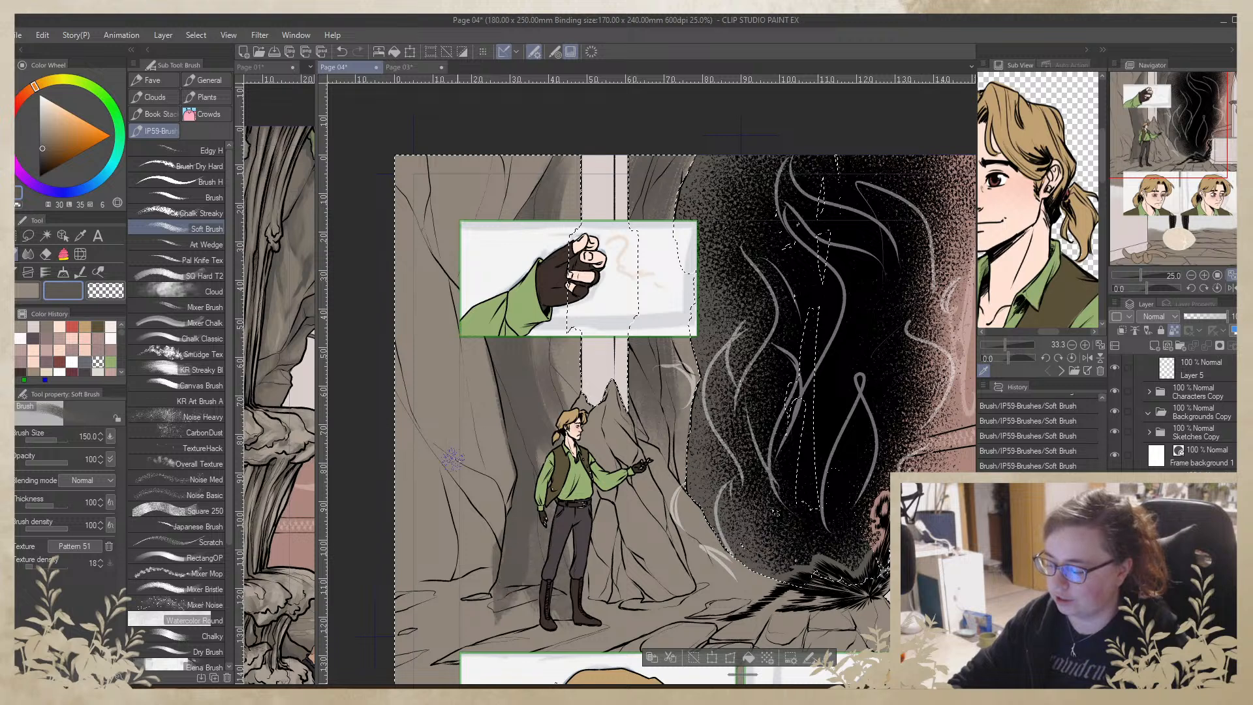
Shade the rock folds along the panel's left edge, beside the character, with dark diagonal Soft Brush strokes
left_click_drag(478, 537, 488, 565)
left_click_drag(428, 457, 488, 563)
left_click_drag(445, 477, 472, 563)
mouse_move(461, 532)
left_mouse_down()
mouse_move(472, 557)
mouse_move(449, 585)
left_mouse_up()
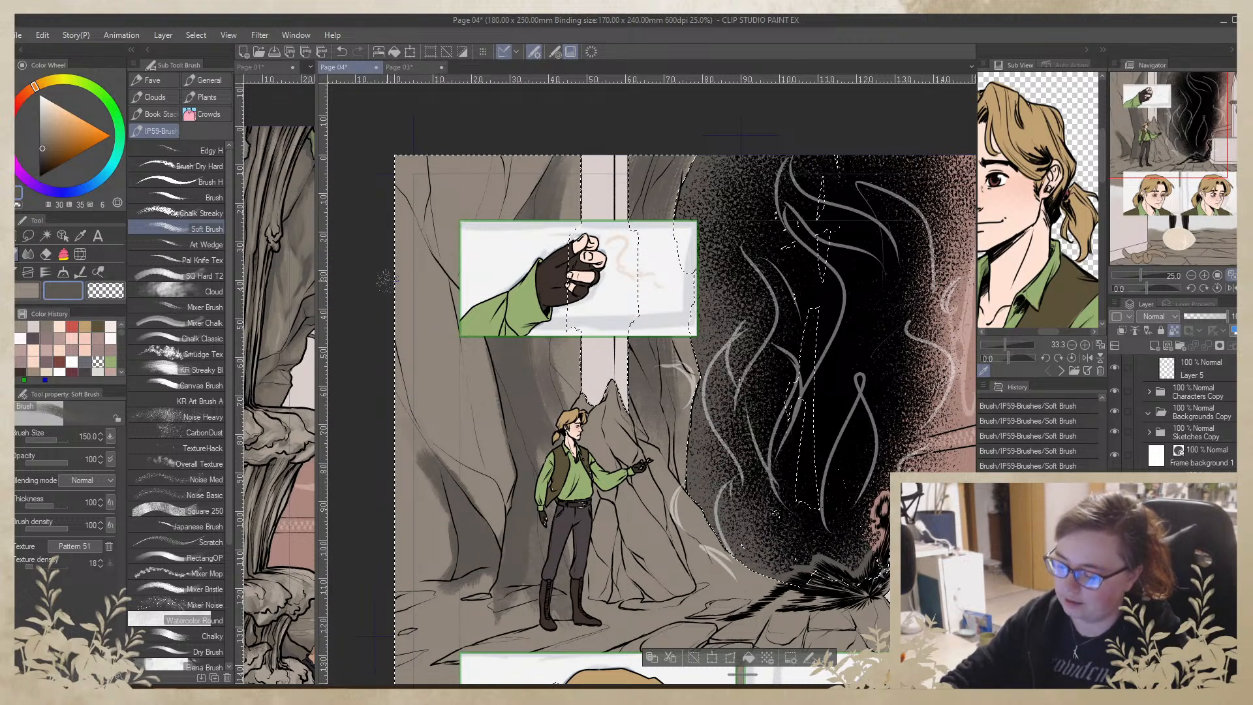
left_click_drag(402, 356, 432, 443)
left_click_drag(401, 398, 486, 529)
left_click_drag(459, 469, 493, 530)
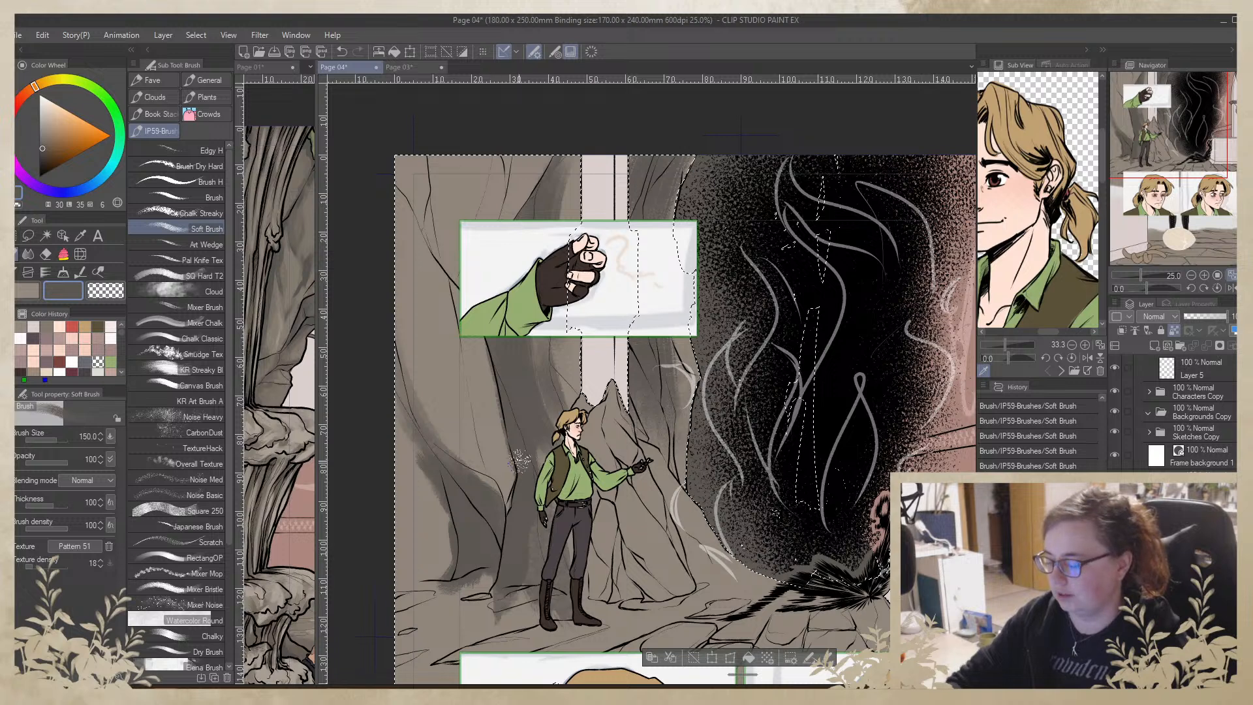
Sample the lighter rock colour and soften the dark shading on the wall around the character with it
left_click(505, 438, "alt")
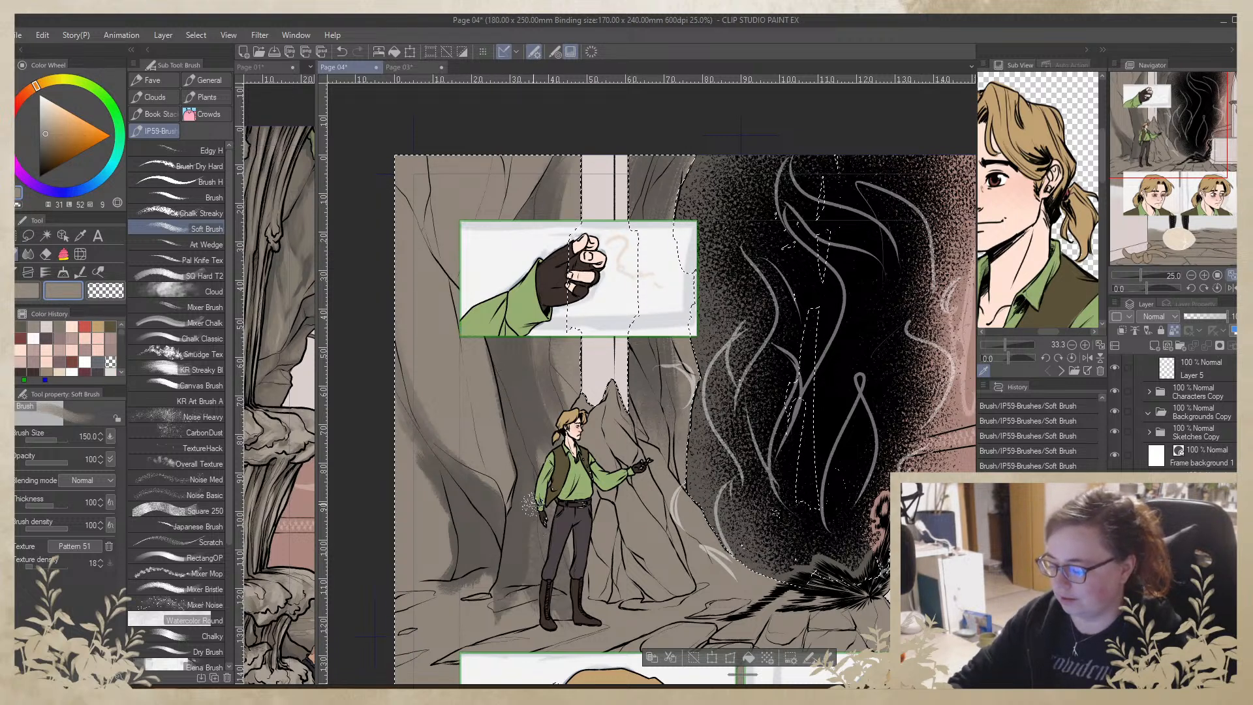
left_click_drag(525, 485, 522, 553)
left_click_drag(517, 510, 513, 586)
mouse_move(529, 313)
left_mouse_down()
mouse_move(554, 451)
mouse_move(572, 411)
mouse_move(576, 435)
left_mouse_up()
mouse_move(557, 308)
left_mouse_down()
mouse_move(571, 385)
mouse_move(560, 431)
left_mouse_up()
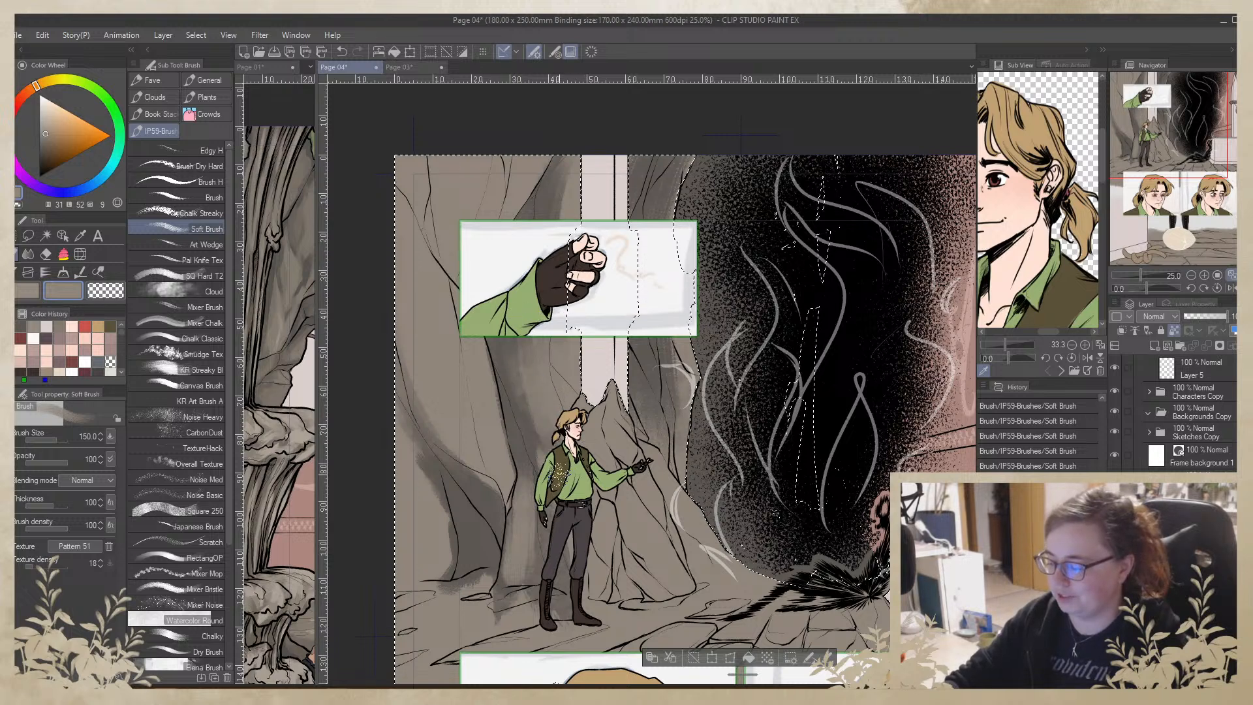
Sample the dark shading colour and darken the rock fold in the page's upper-left corner, down to the hand panel
left_click(474, 524, "alt")
mouse_move(396, 119)
left_mouse_down()
mouse_move(440, 258)
mouse_move(384, 143)
mouse_move(412, 182)
mouse_move(412, 112)
mouse_move(458, 297)
mouse_move(410, 195)
mouse_move(466, 297)
left_mouse_up()
left_click_drag(447, 192, 470, 300)
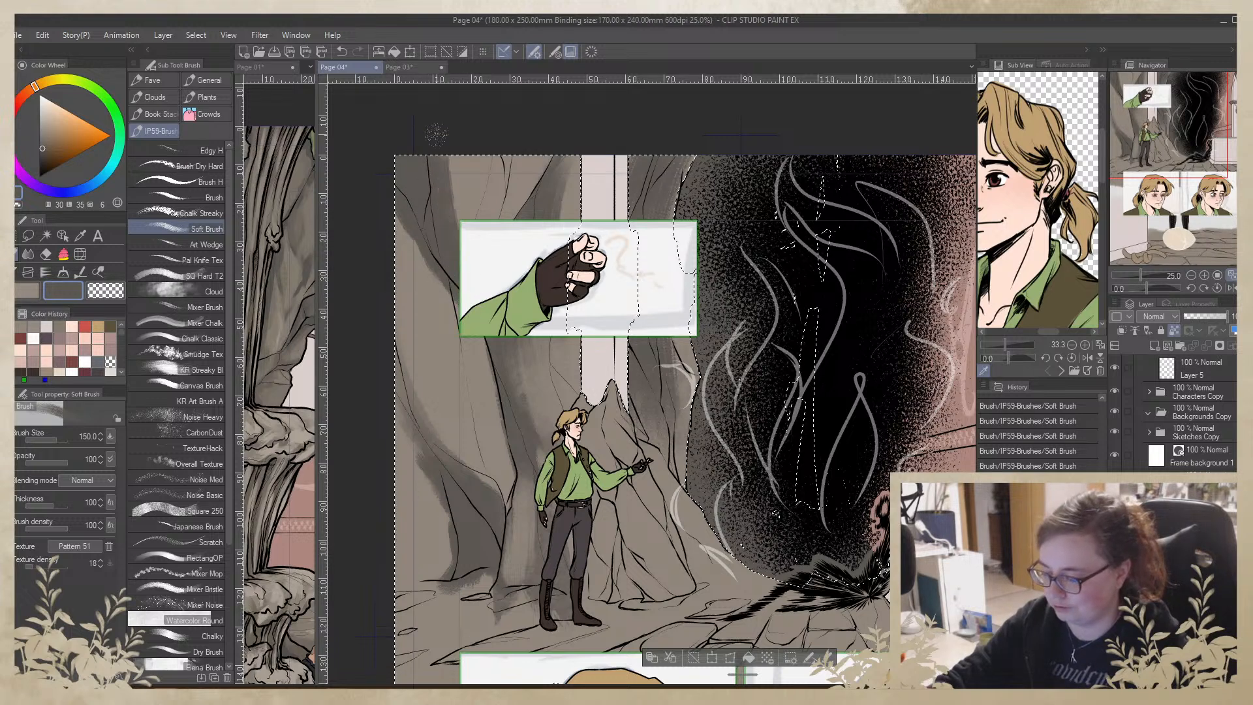
left_click_drag(454, 190, 471, 305)
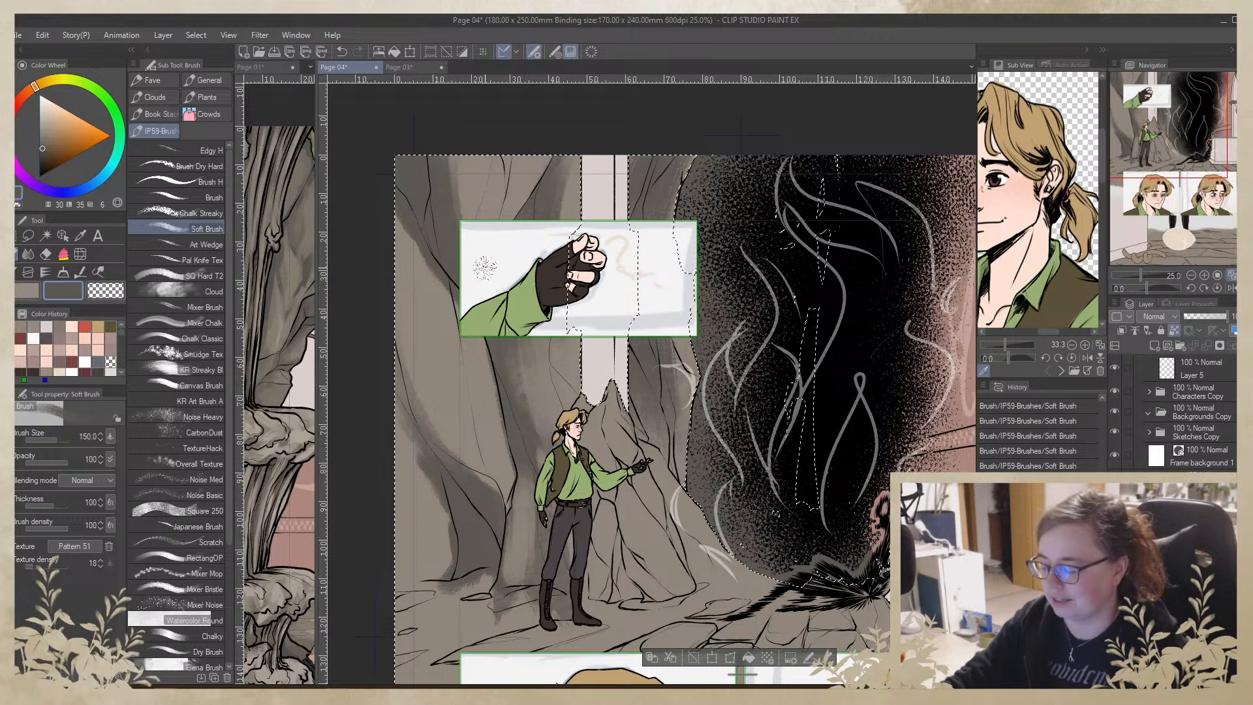
Sample intermediate and light rock tones from the upper-left fold to blend the edge of its shading
left_click(457, 161, "alt")
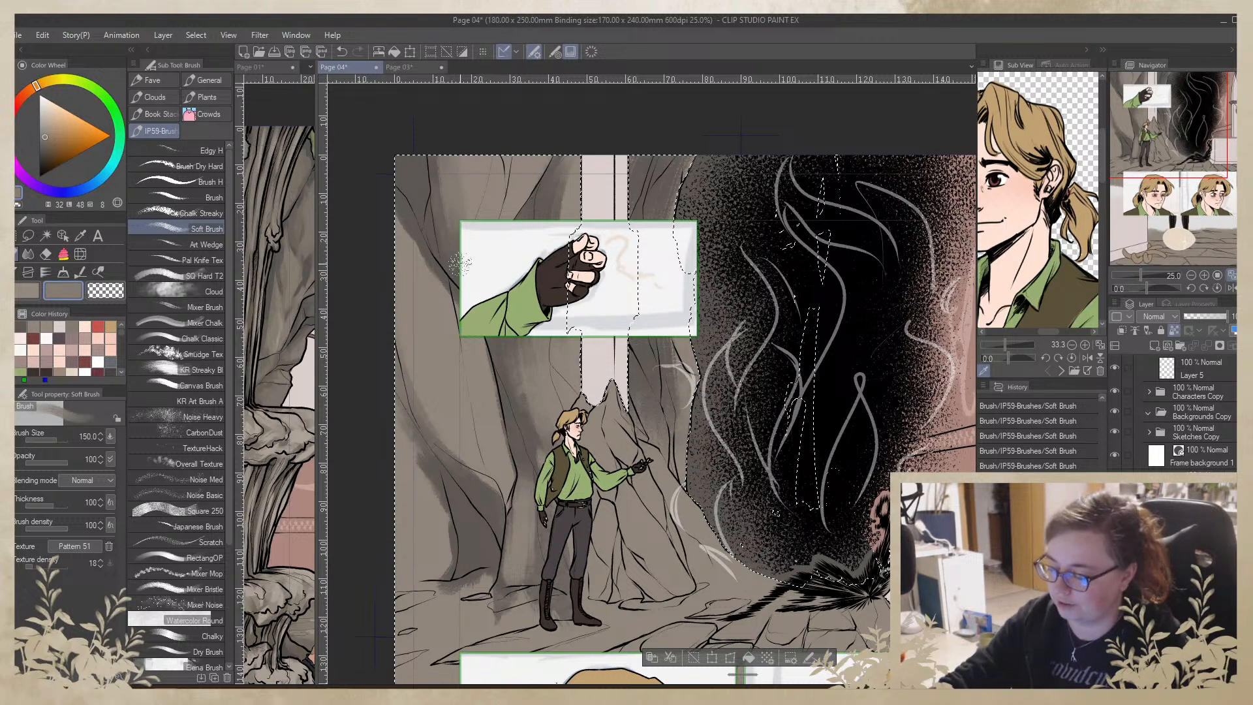
left_click(449, 227, "alt")
left_click(450, 228, "alt")
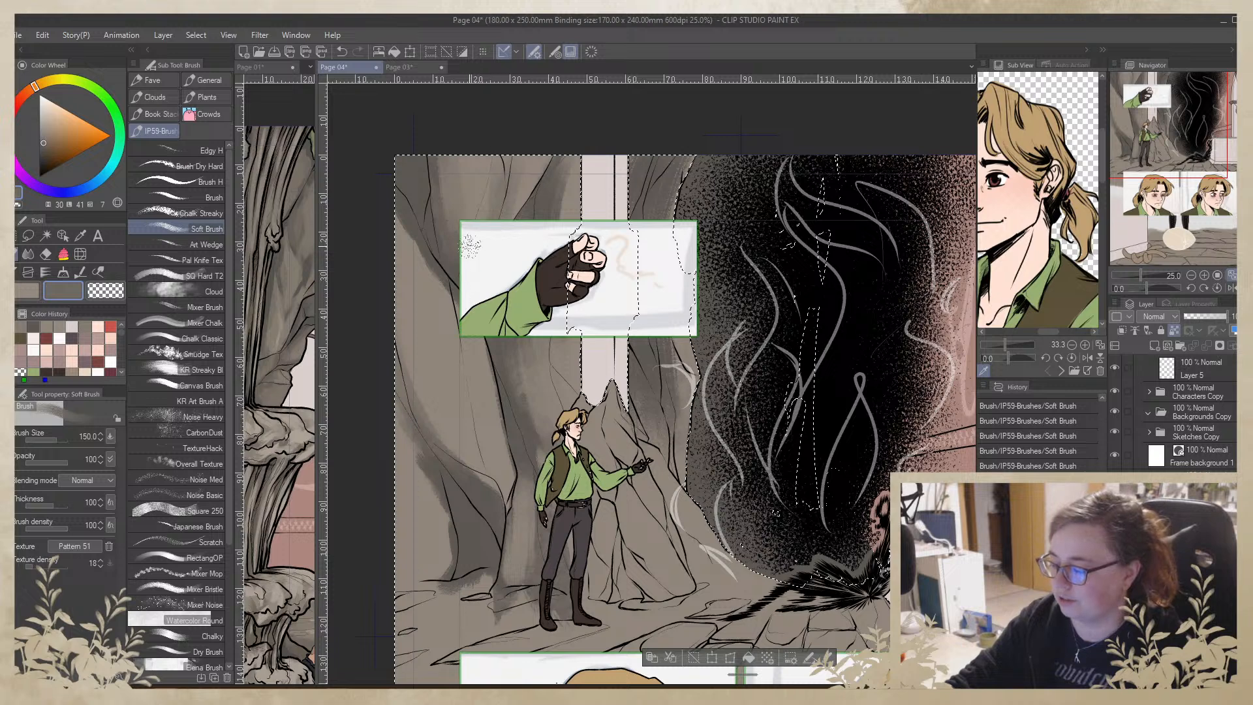
left_click(448, 174, "alt")
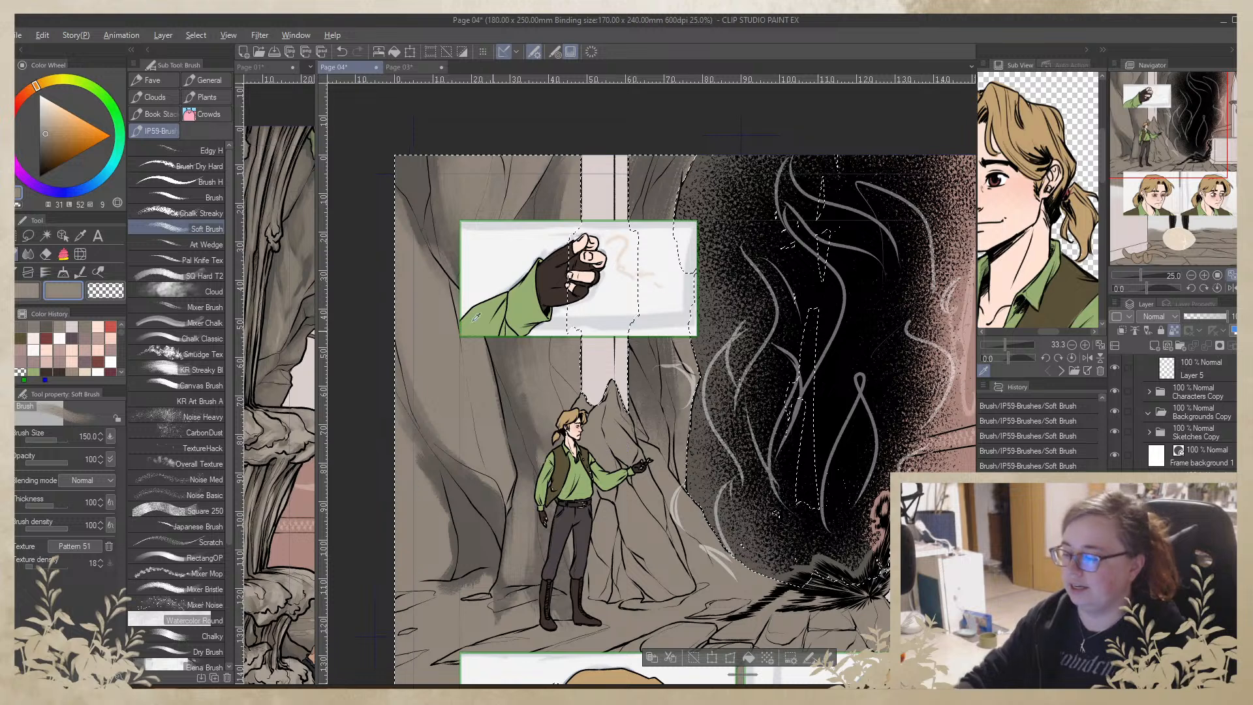
Sample the dark tone and refine the shading beside the hand panel's left edge at brush size 32.7
left_click(508, 338, "alt")
left_click(51, 440)
left_click_drag(435, 241, 466, 287)
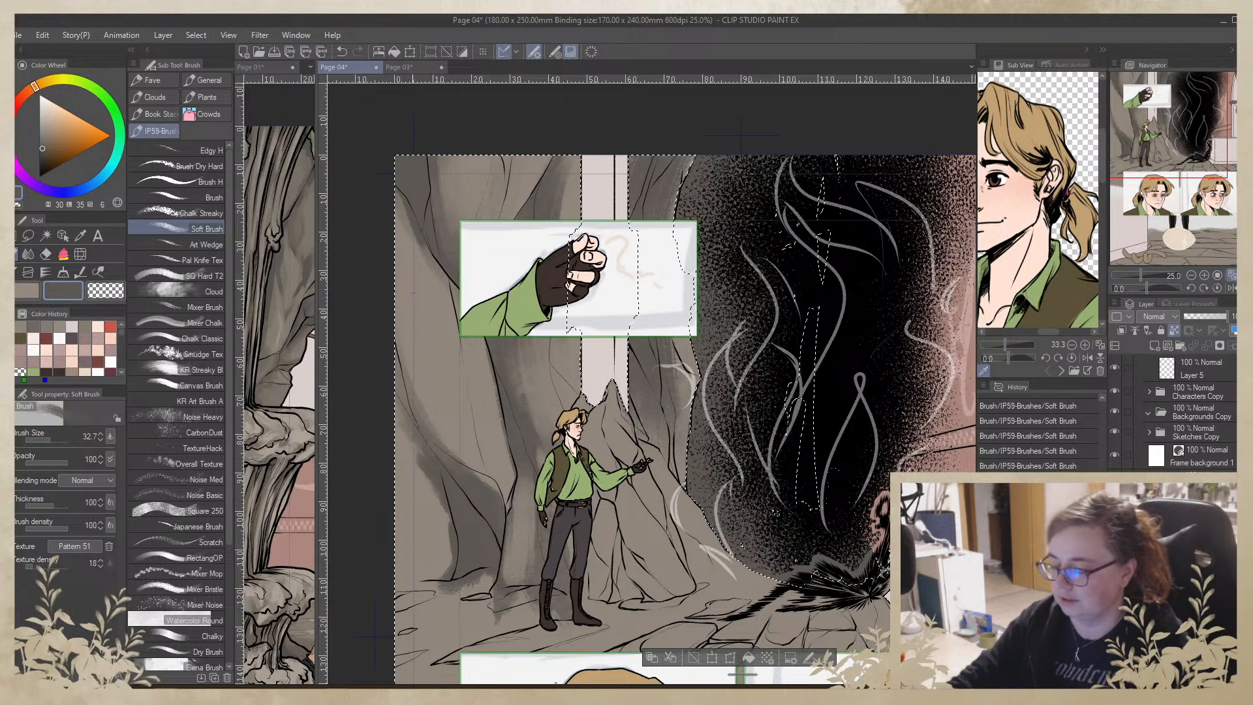
Raise the brush size to 591.1 and shade the leftmost rock broadly, sampling an intermediate tone from it
left_click(64, 440)
left_click(68, 438)
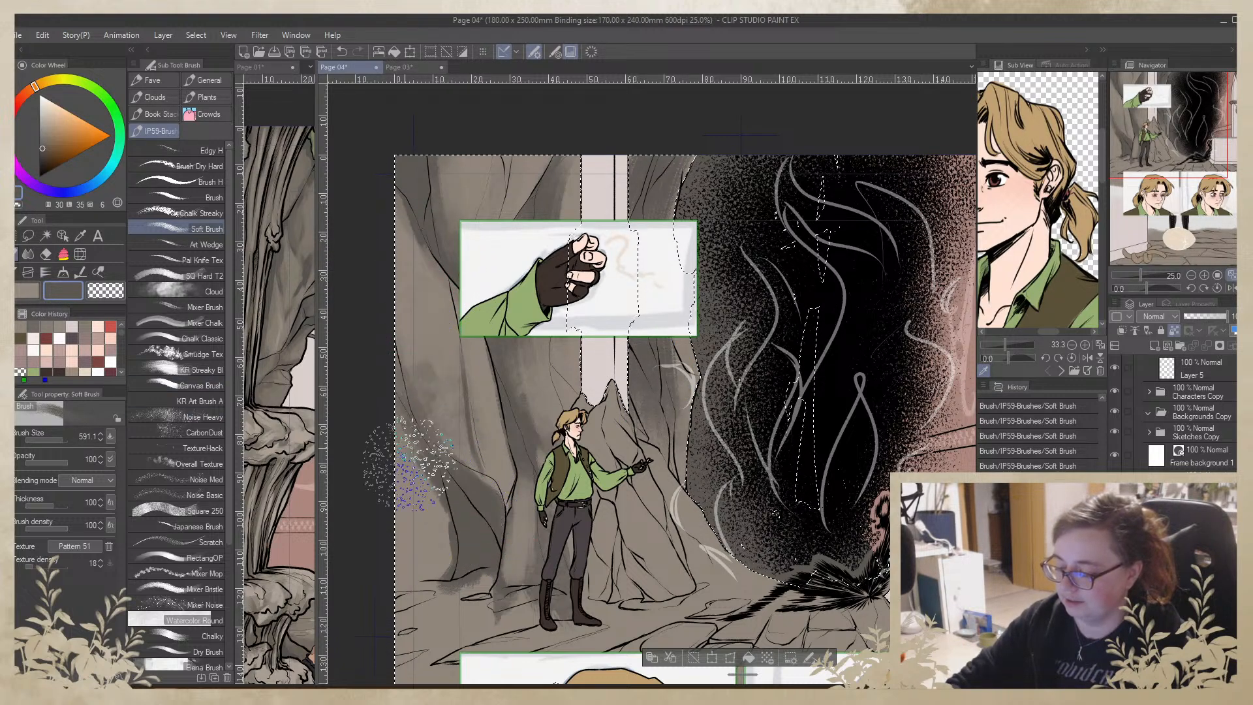
left_click(430, 291, "alt")
Set the brush size to 95 and blend the light and dark areas of the left rock folds with tones sampled from them
left_click(59, 439)
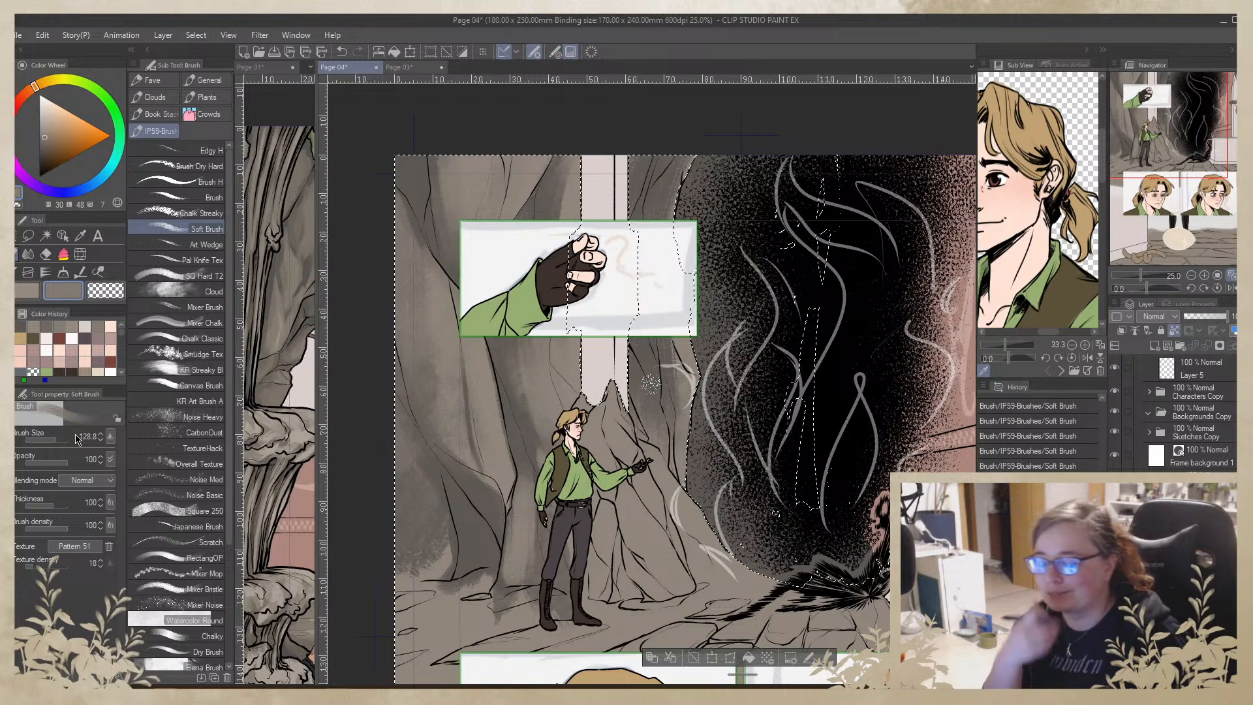
left_click(51, 444)
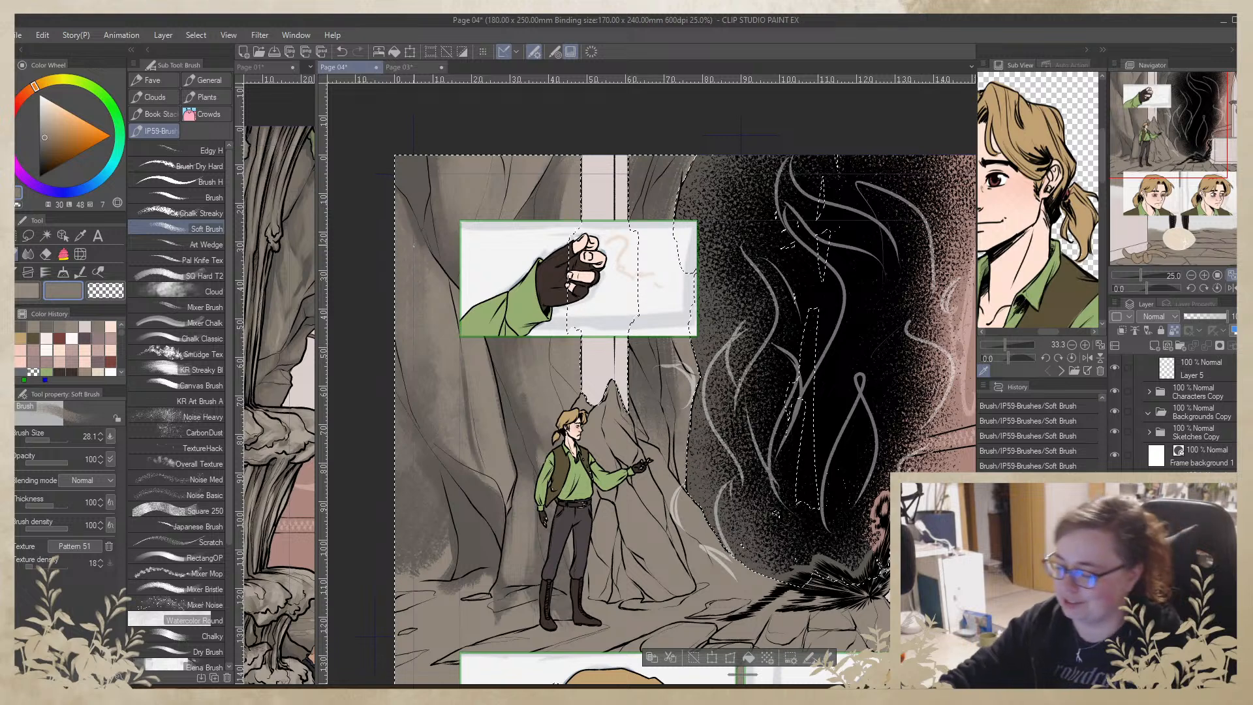
left_click(54, 440)
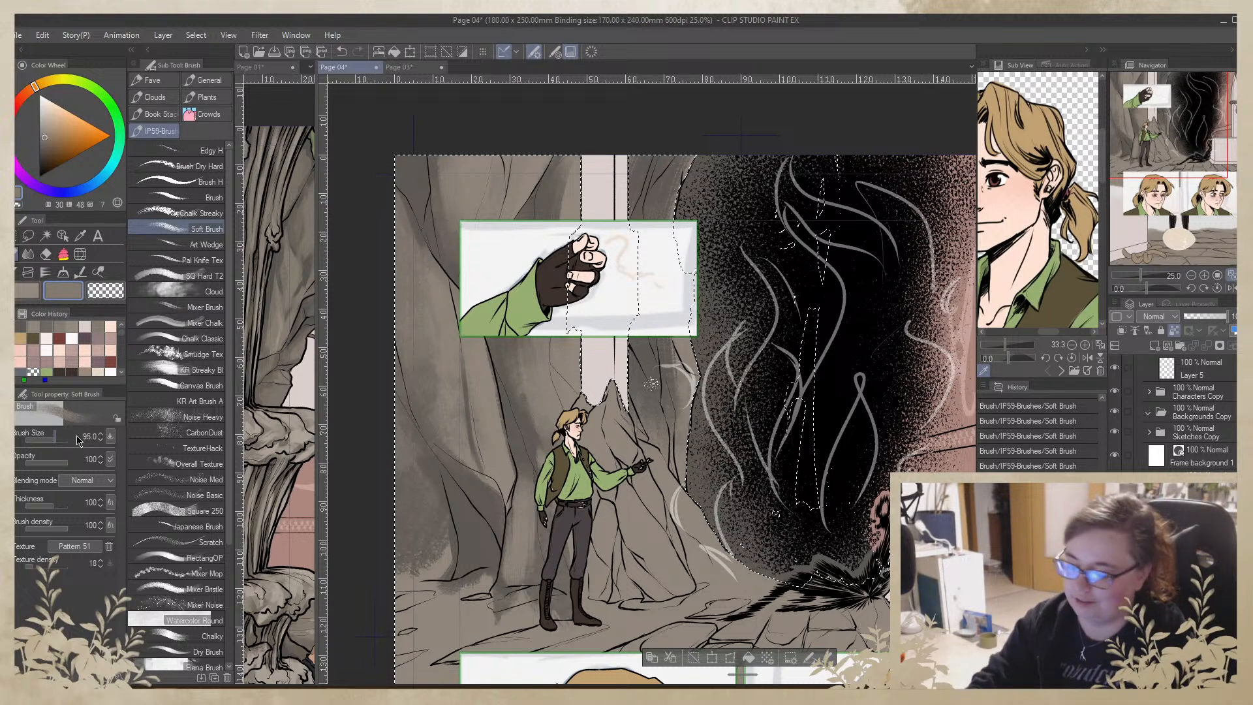
left_click(446, 298, "alt")
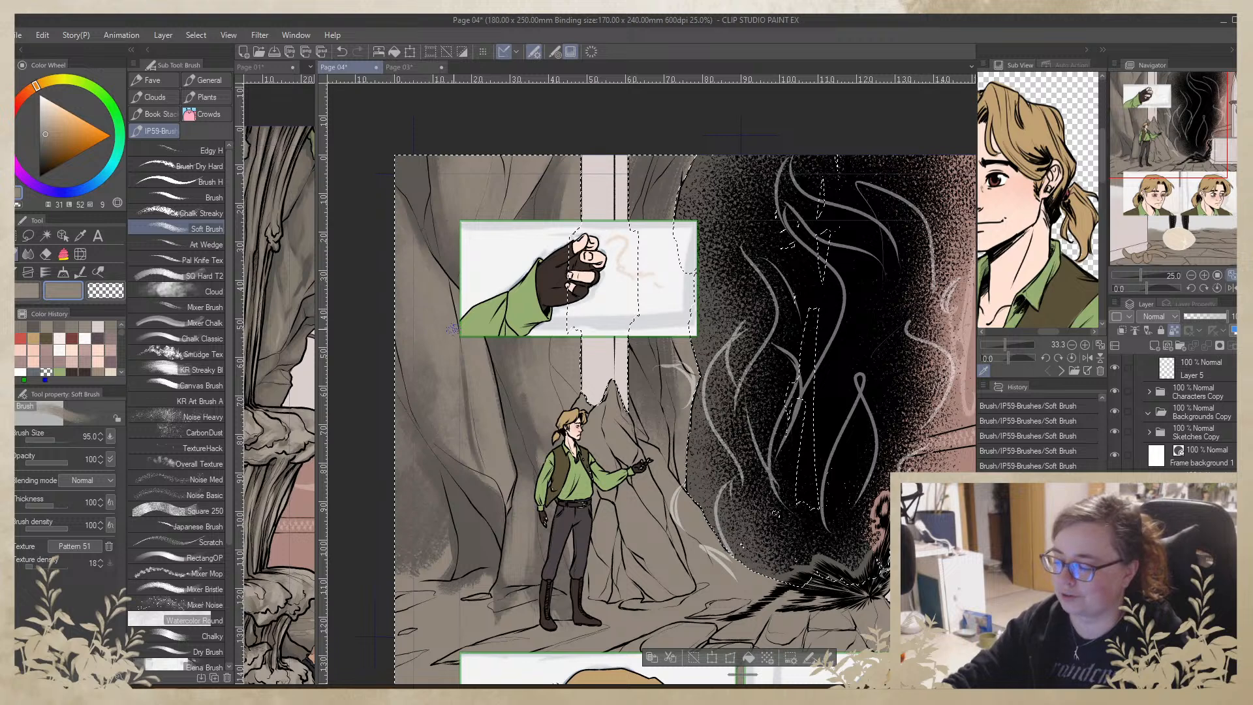
left_click(472, 477, "alt")
left_click_drag(466, 539, 446, 511)
left_click(444, 555, "alt")
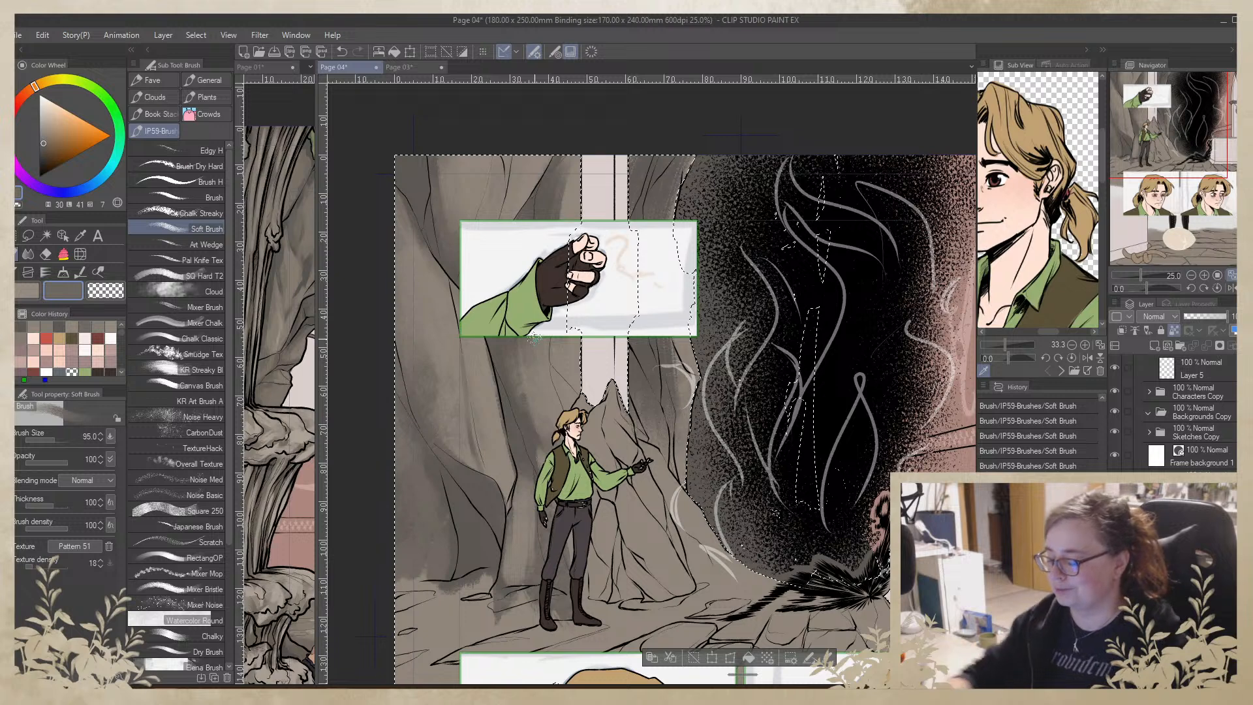
Shade the pointed rock behind the character's legs and the wall above the hand panel with darker Soft Brush strokes
mouse_move(598, 466)
left_mouse_down()
mouse_move(595, 419)
mouse_move(581, 421)
mouse_move(597, 511)
mouse_move(612, 509)
mouse_move(599, 555)
left_mouse_up()
mouse_move(598, 512)
left_mouse_down()
mouse_move(616, 560)
mouse_move(602, 580)
mouse_move(606, 485)
mouse_move(614, 560)
mouse_move(616, 531)
mouse_move(597, 541)
mouse_move(568, 523)
mouse_move(574, 491)
mouse_move(530, 522)
left_mouse_up()
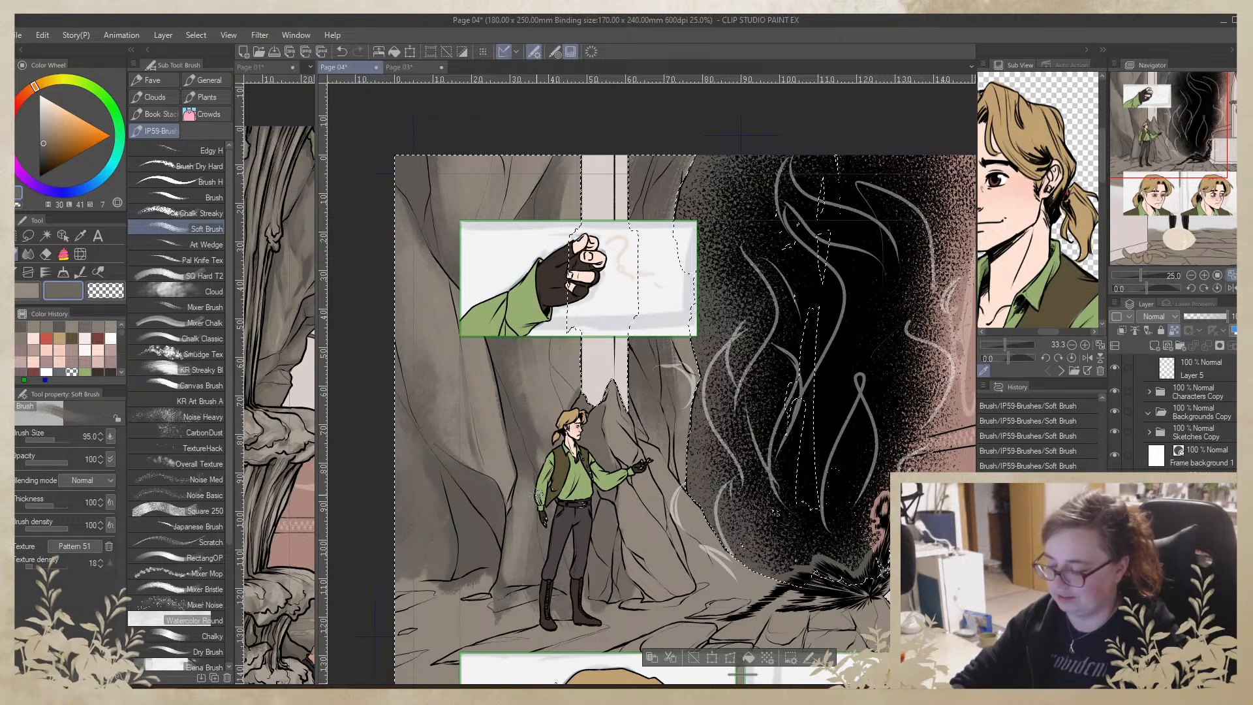
mouse_move(561, 305)
left_mouse_down()
mouse_move(566, 409)
mouse_move(576, 279)
mouse_move(567, 392)
mouse_move(556, 233)
mouse_move(568, 121)
mouse_move(554, 308)
left_mouse_up()
left_click(535, 202, "alt")
mouse_move(558, 160)
left_mouse_down()
mouse_move(565, 383)
mouse_move(554, 307)
mouse_move(574, 156)
mouse_move(550, 277)
left_mouse_up()
left_click_drag(499, 217, 511, 206)
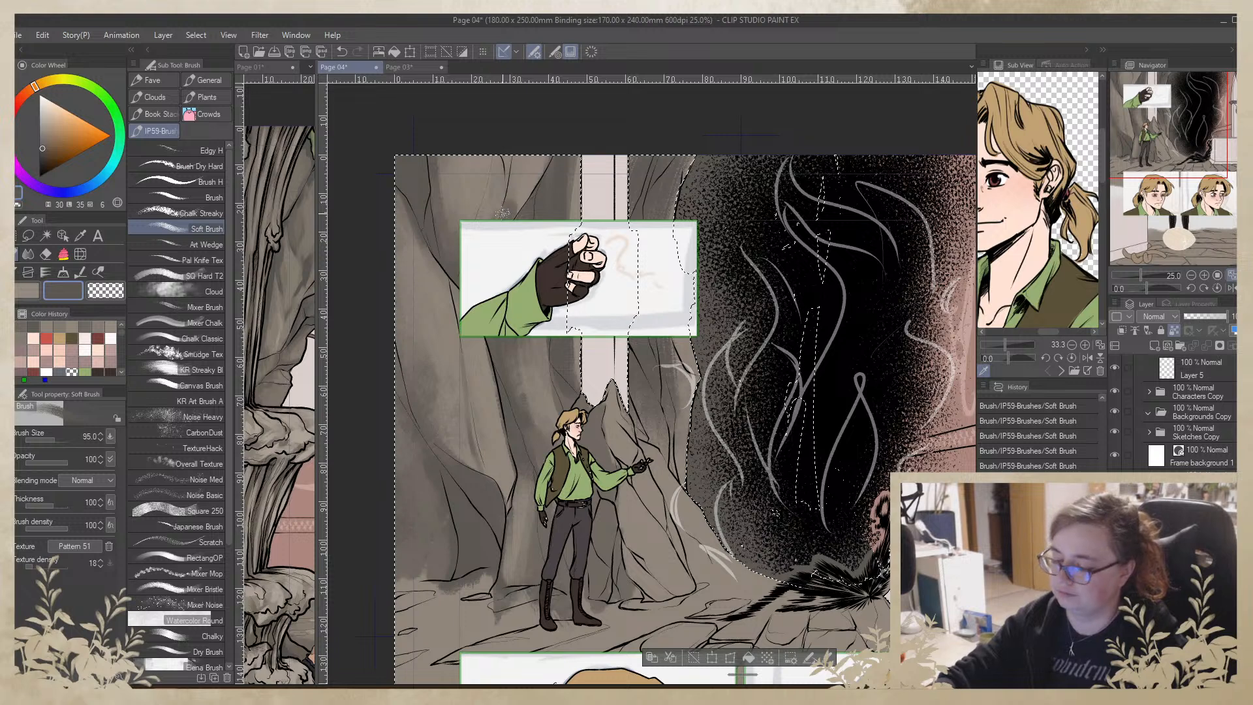
Select the Mixer Brush, switch its colour mixing to the mode with adjustable paint density, and save the page
left_click(205, 307)
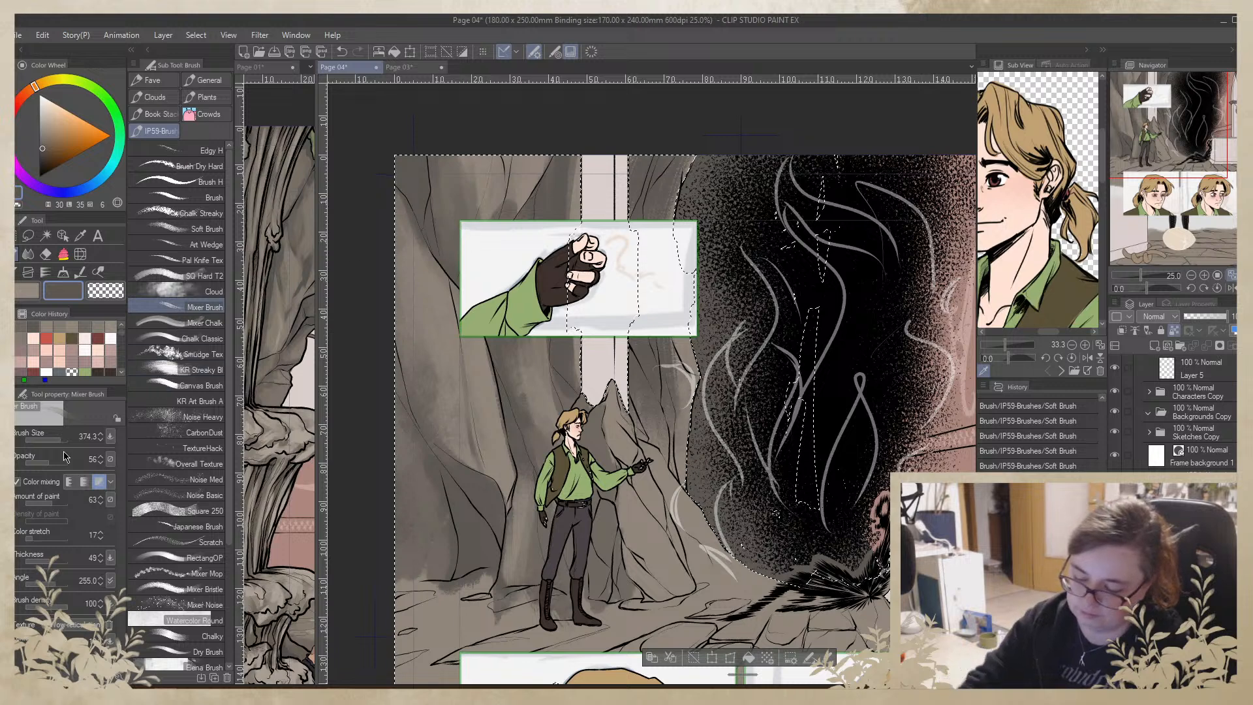
left_click(69, 481)
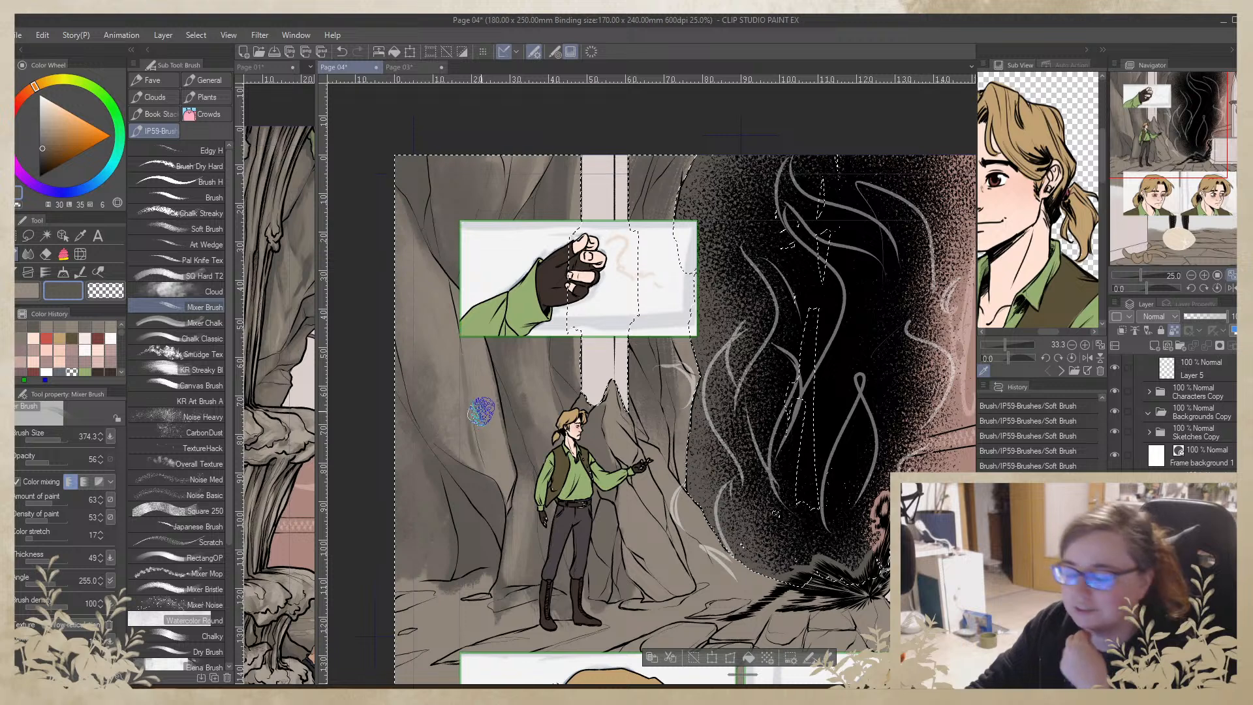
key("ctrl+s")
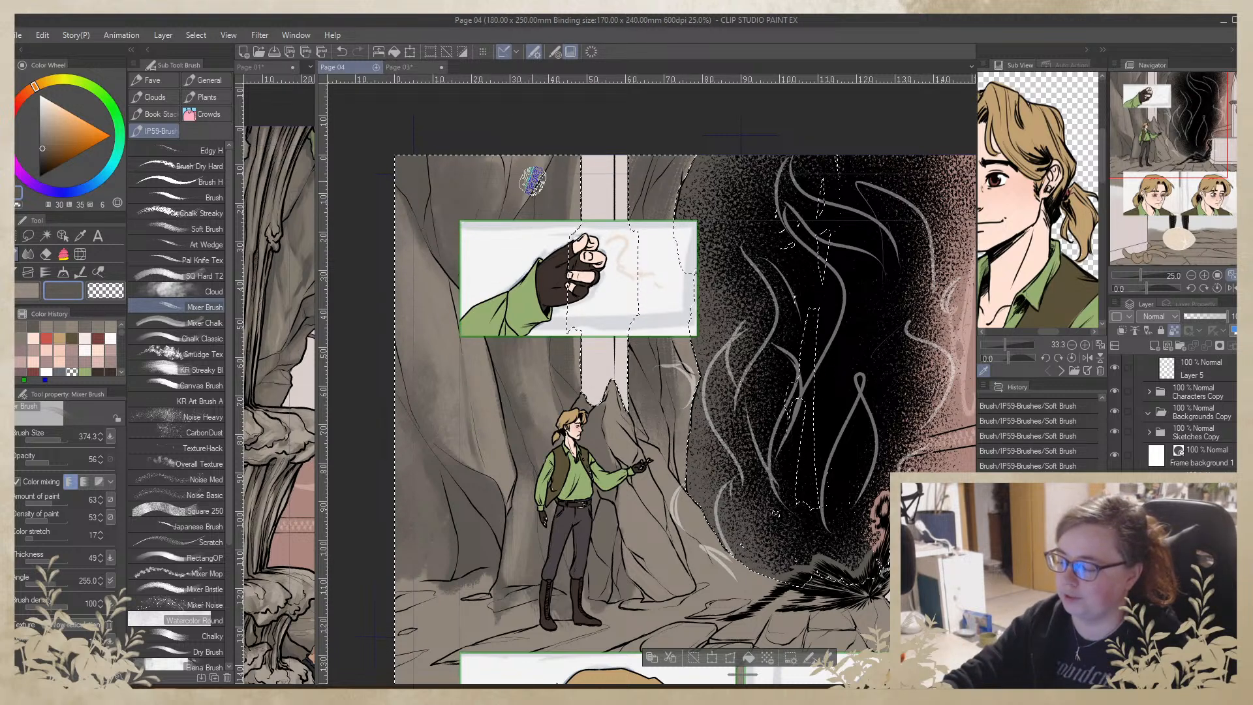
Blend the wall shading above the hand panel with the Mixer Brush at size 374.3, using sampled lighter rock colours
left_click(532, 184, "alt")
mouse_move(522, 153)
left_mouse_down()
mouse_move(496, 223)
mouse_move(509, 222)
left_mouse_up()
left_click_drag(485, 165, 486, 300)
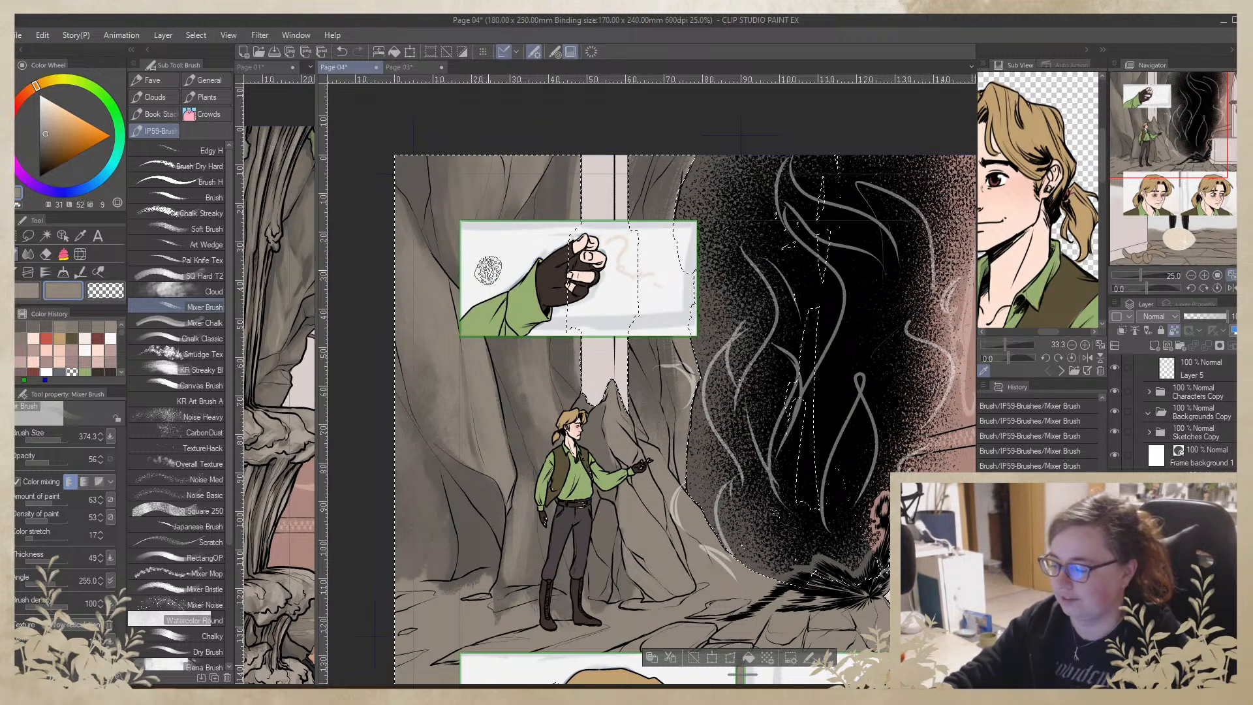
left_click(483, 232, "alt")
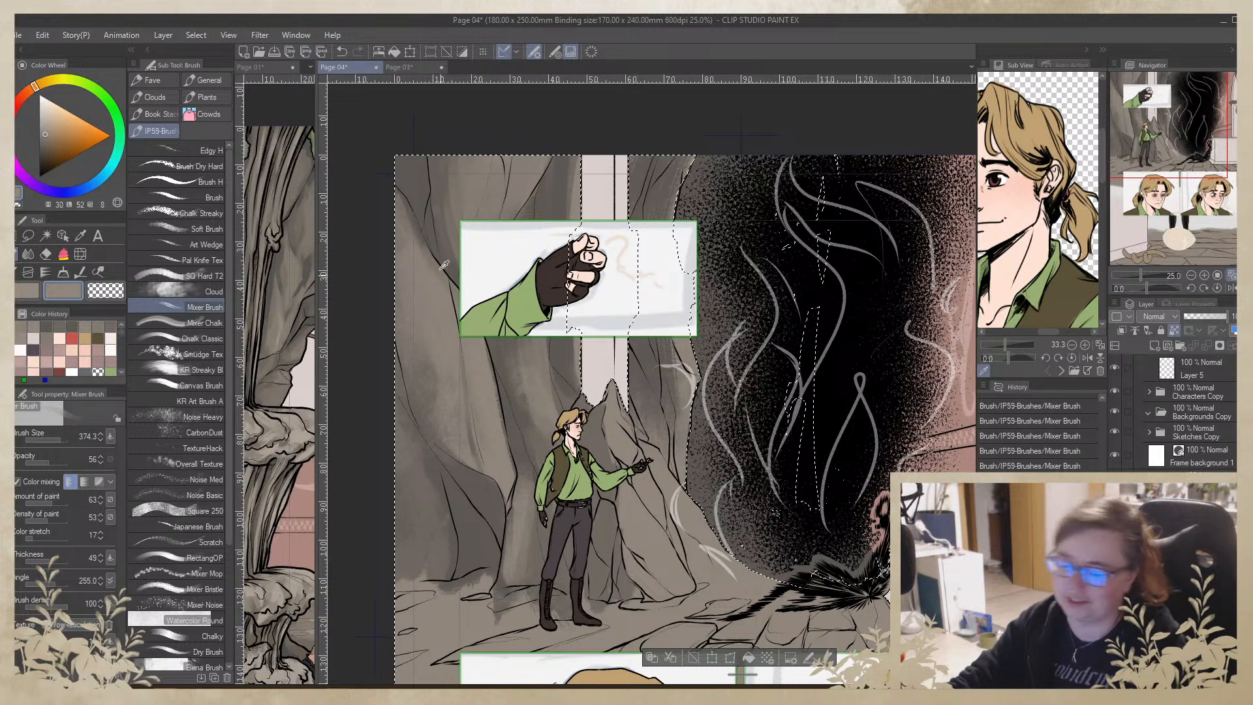
left_click(444, 294, "alt")
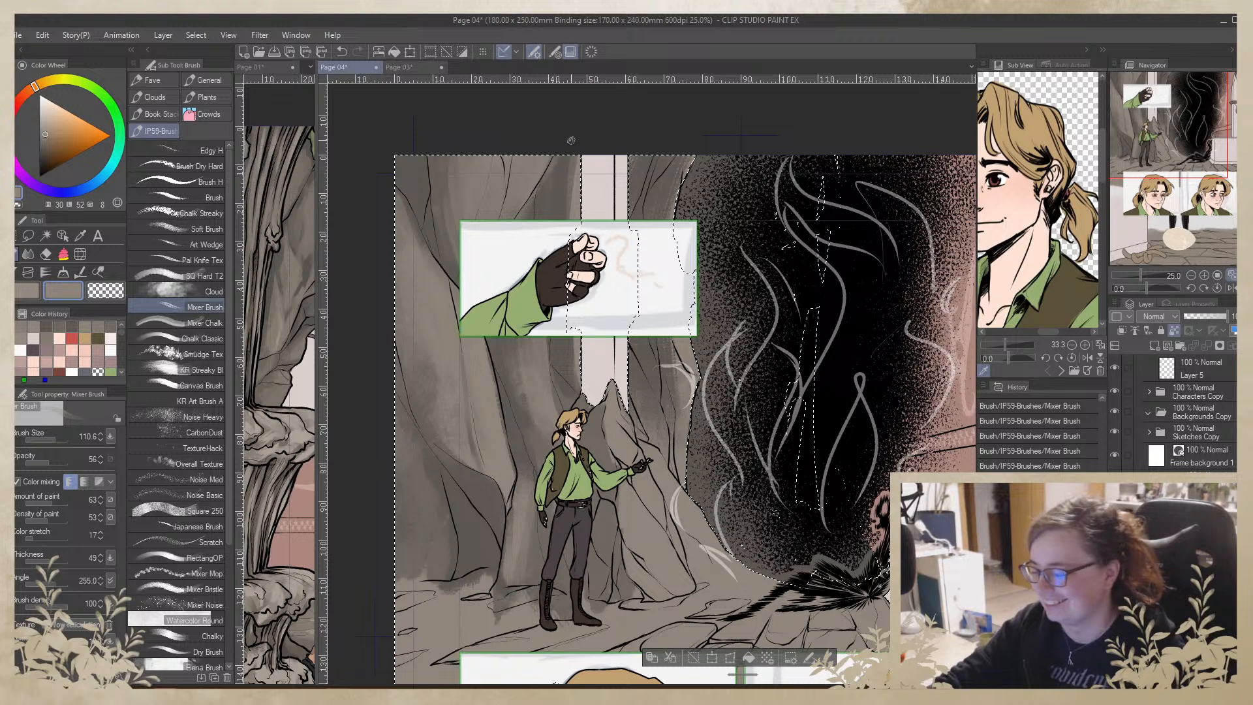
Blend the rock wall shading above the hand panel with the Mixer Brush at size 110.6, using sampled light and dark rock tones
left_click(570, 169, "alt")
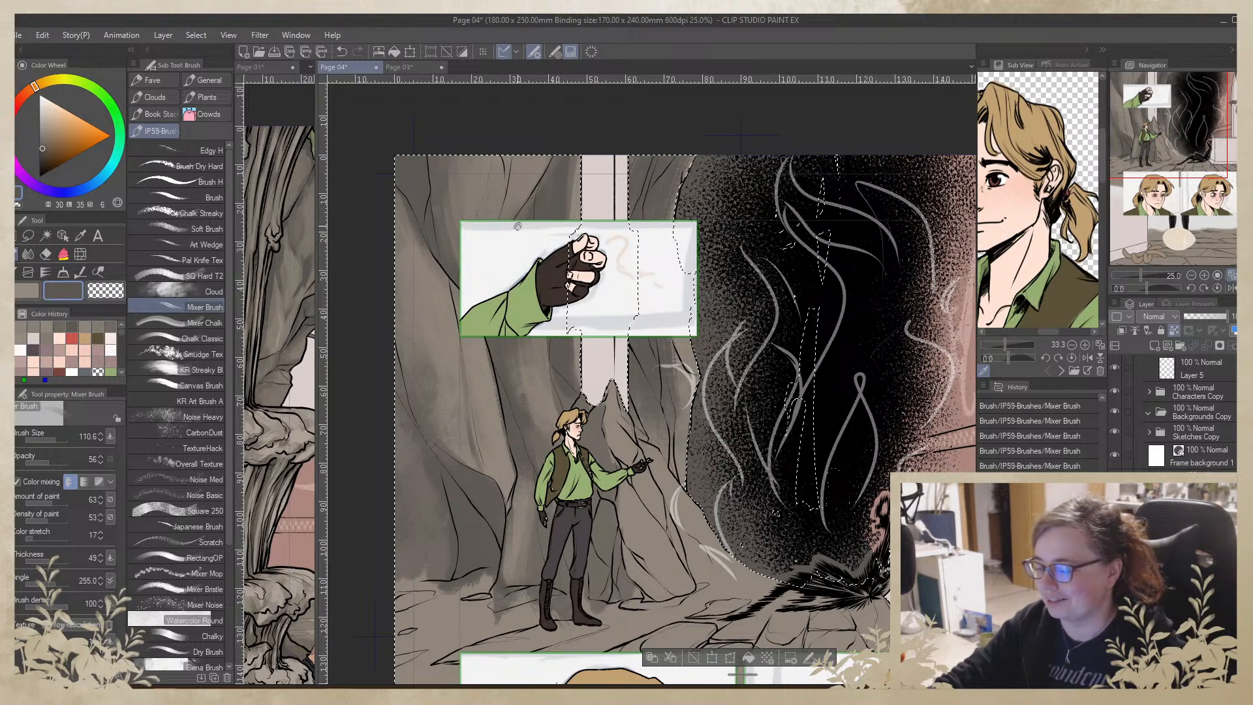
left_click(528, 185, "alt")
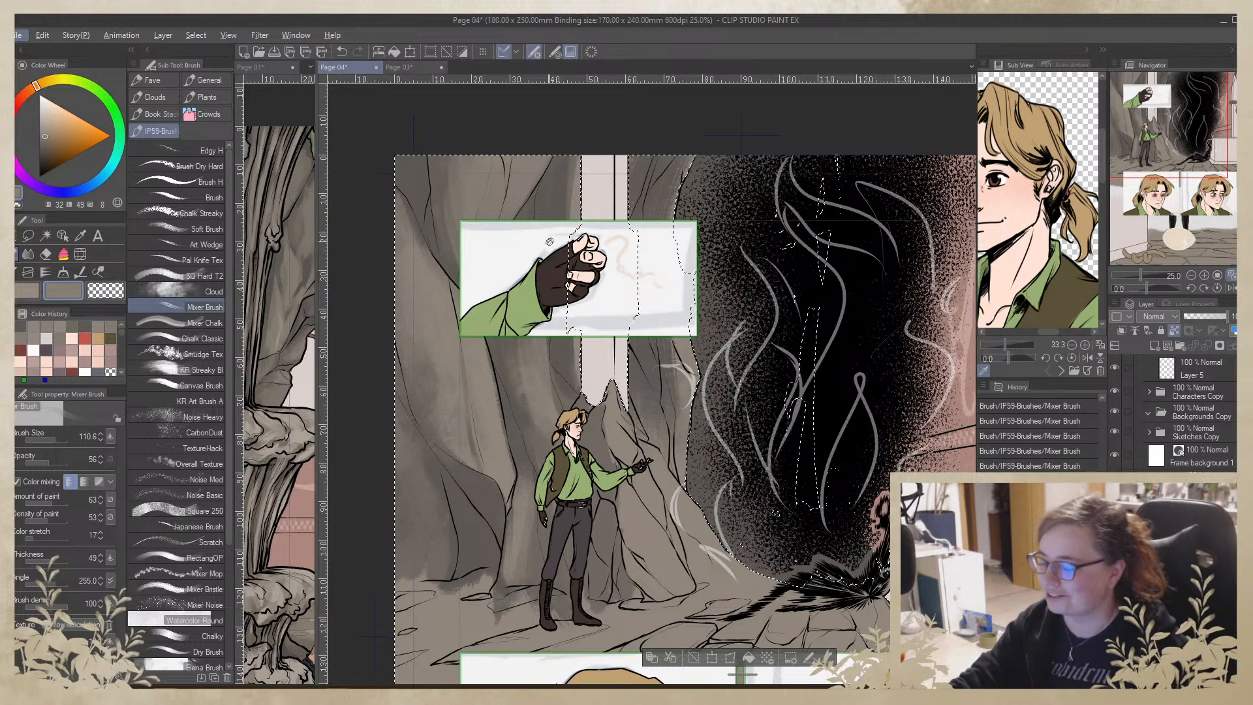
left_click(563, 208, "alt")
left_click_drag(564, 196, 558, 227)
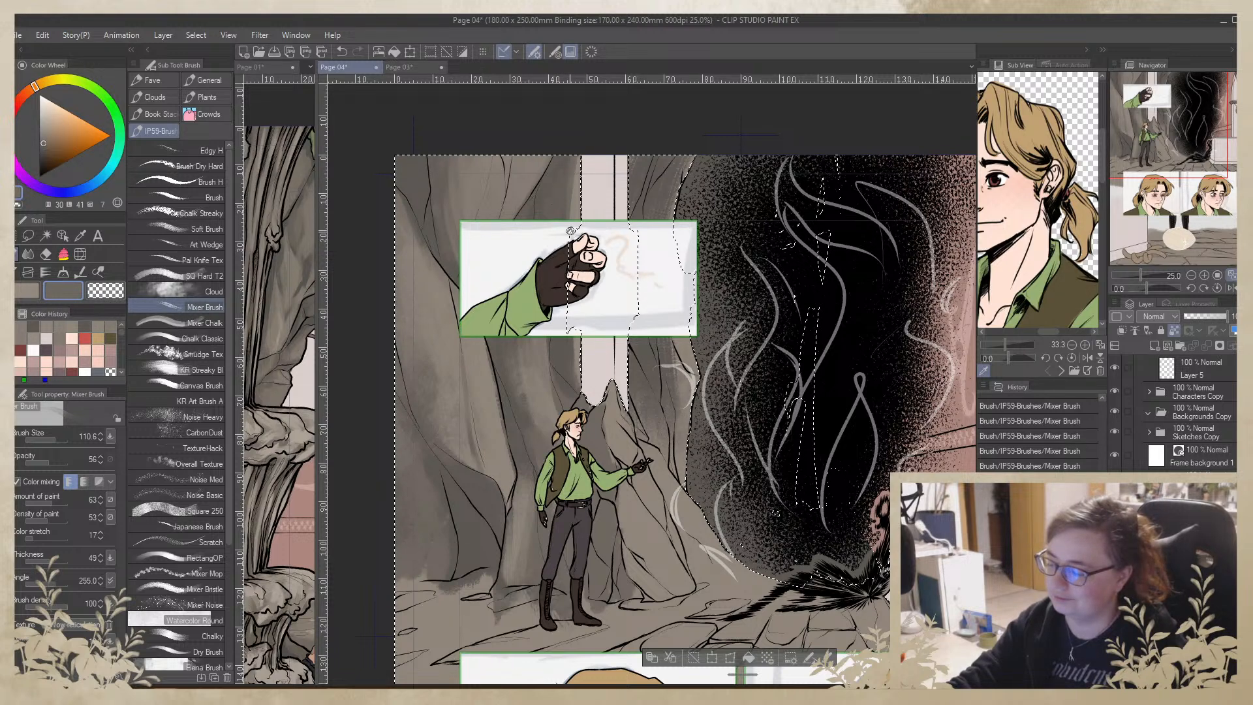
left_click(574, 192, "alt")
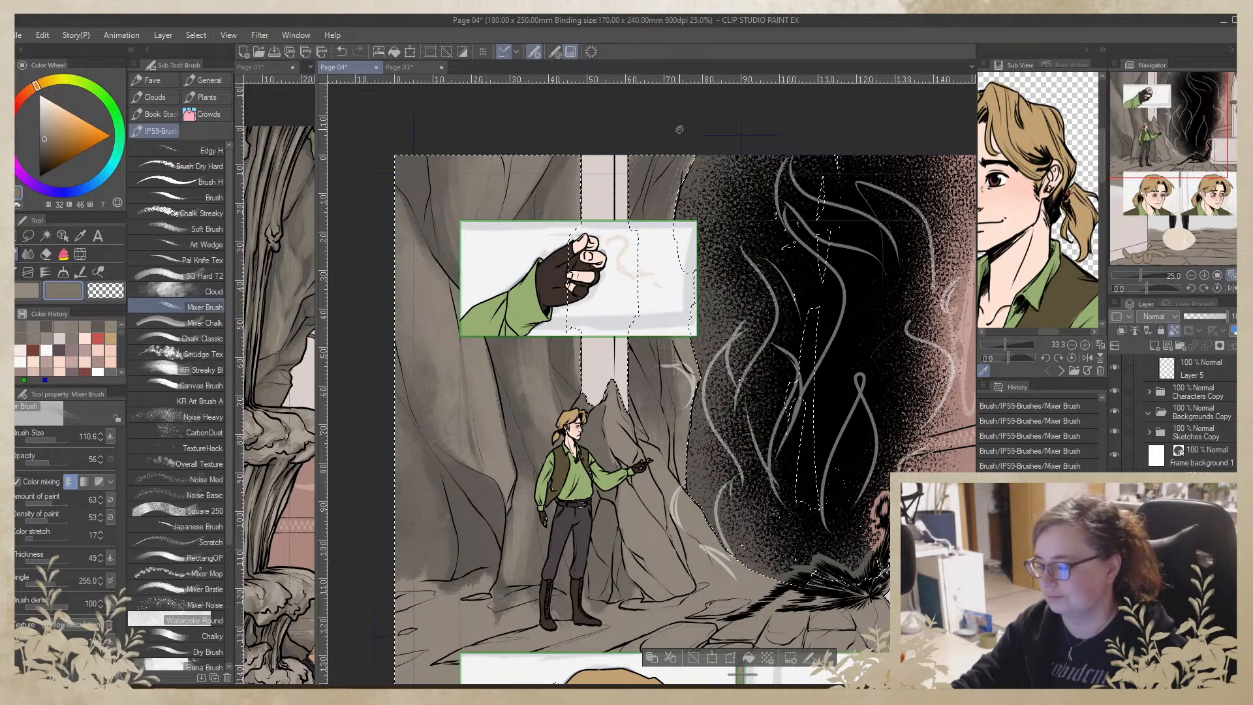
Blend the rock folds below the hand panel on both sides of the pale light strip with sampled rock tones
left_click(576, 363, "alt")
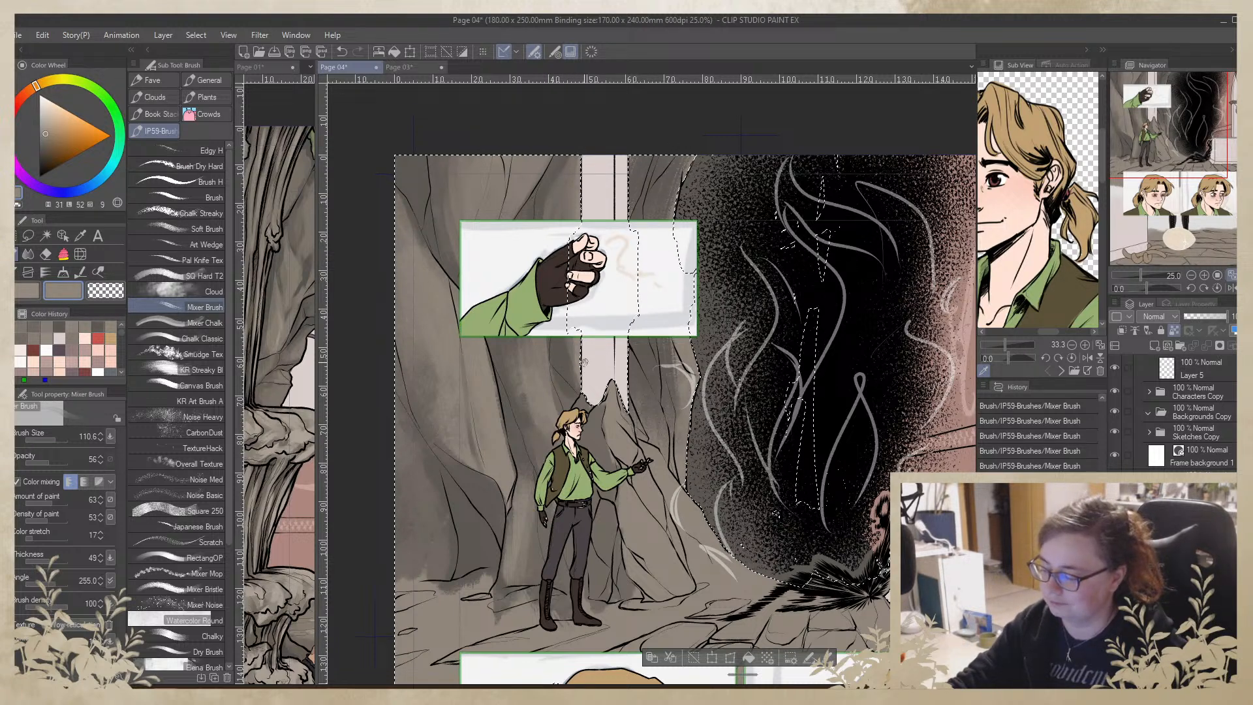
left_click(568, 337, "alt")
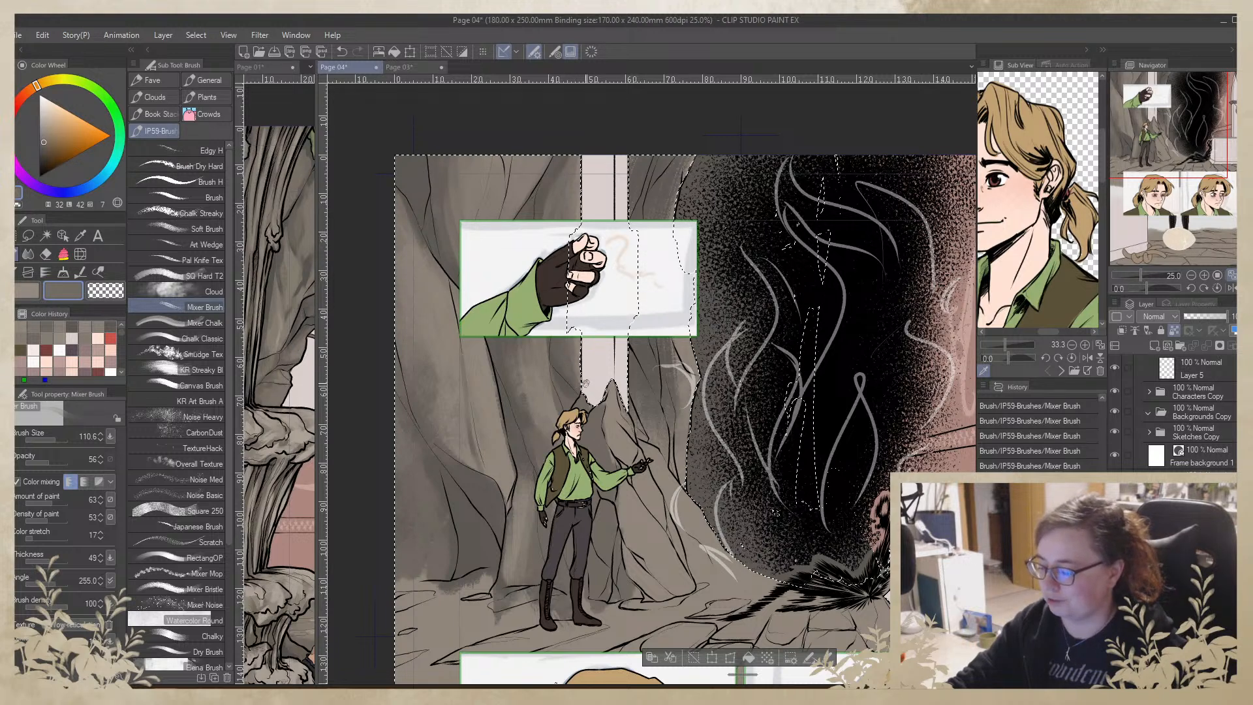
left_click(684, 344, "alt")
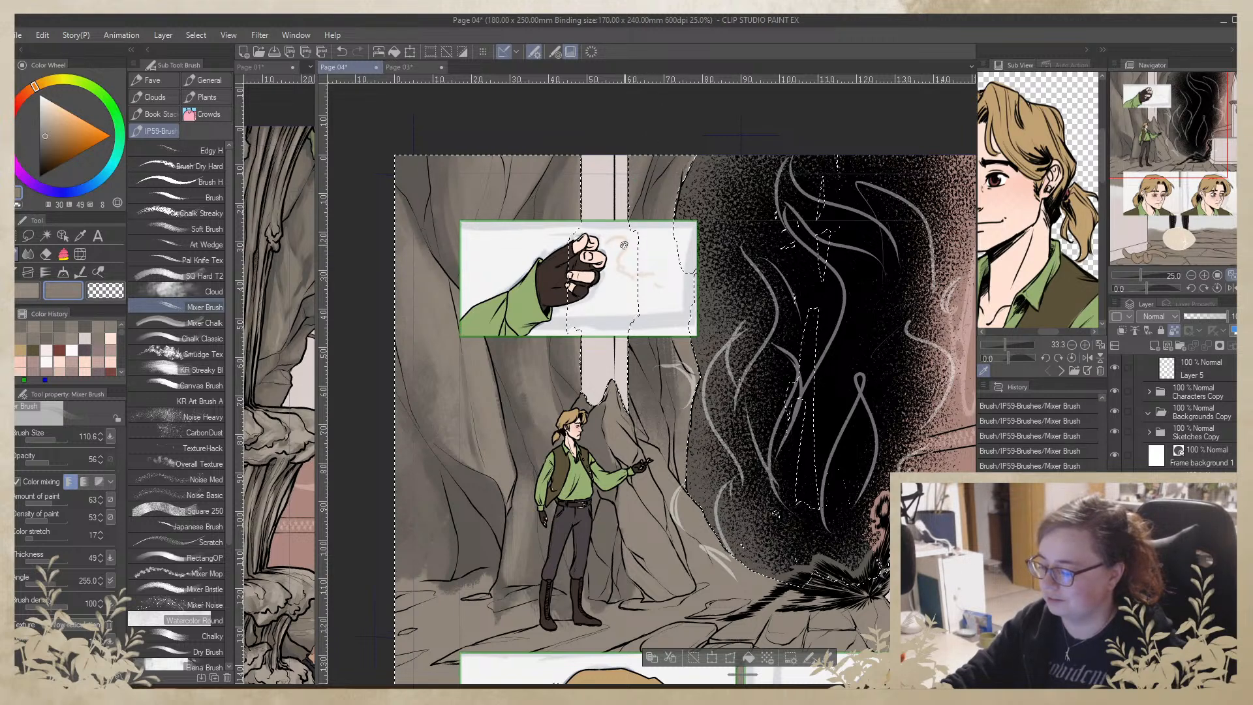
left_click(502, 475, "alt")
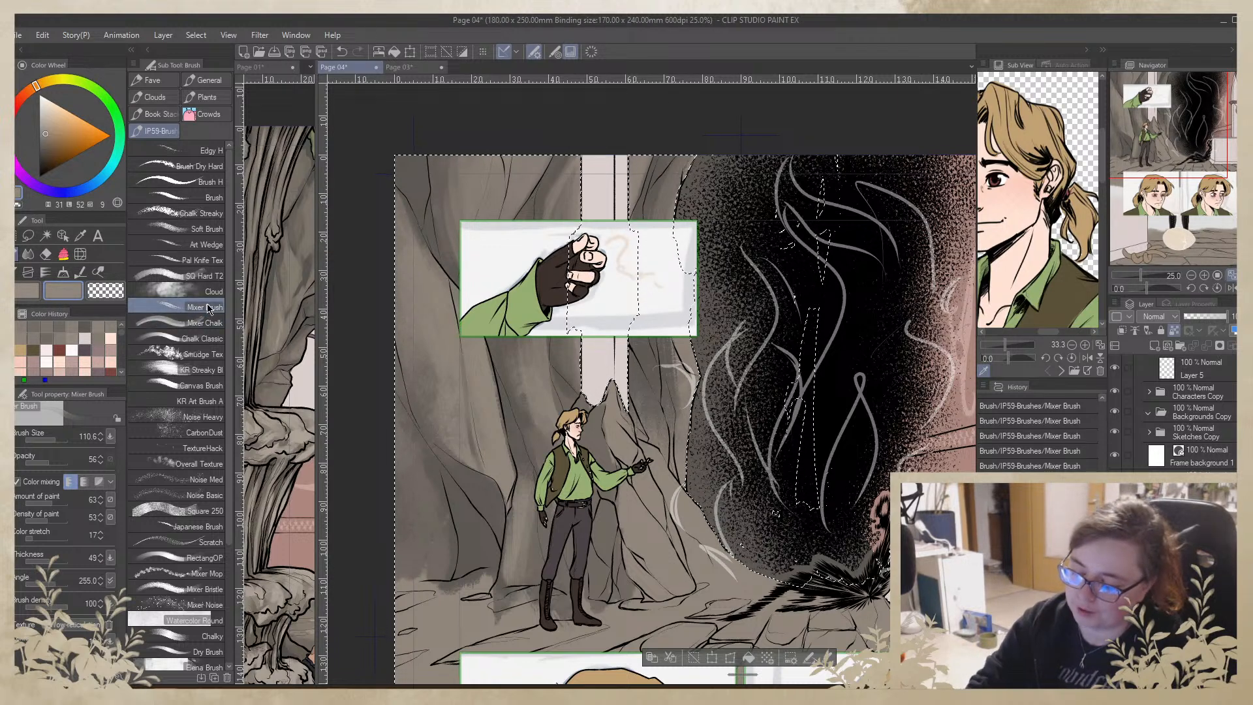
Try the Mixer Chalk on the wall above the hand panel and switch back to the Mixer Brush
left_click(213, 323)
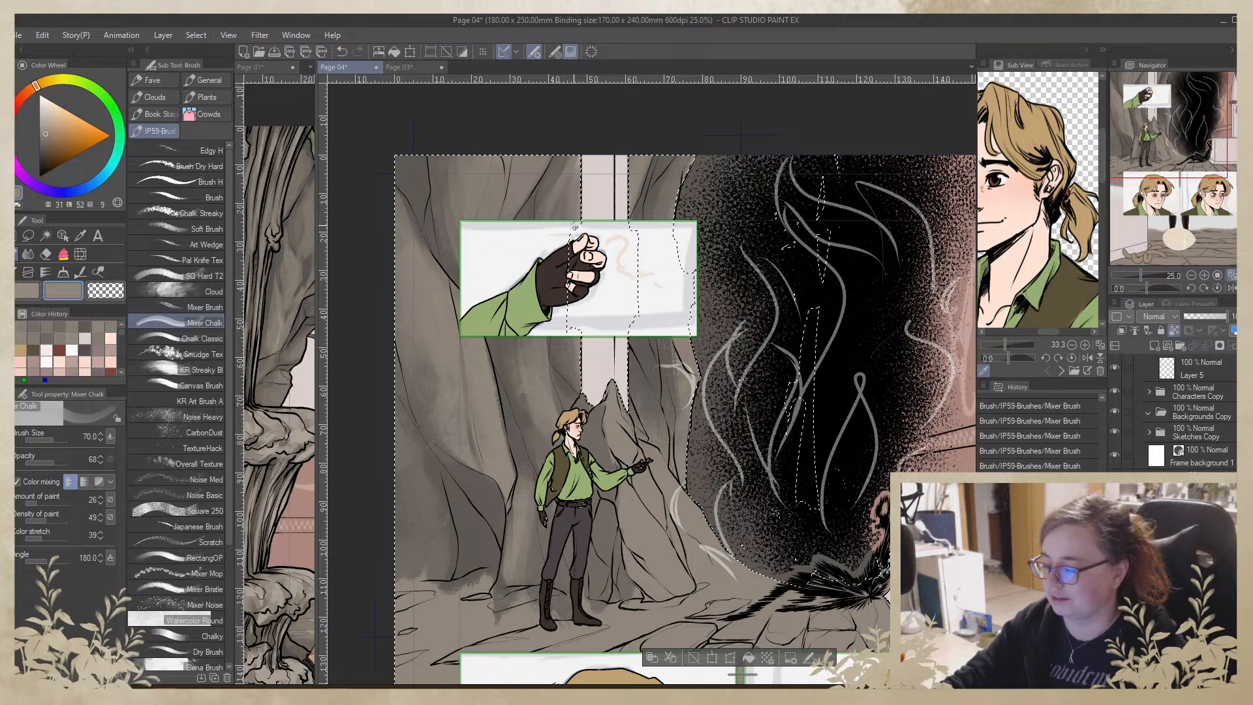
left_click_drag(577, 174, 575, 199)
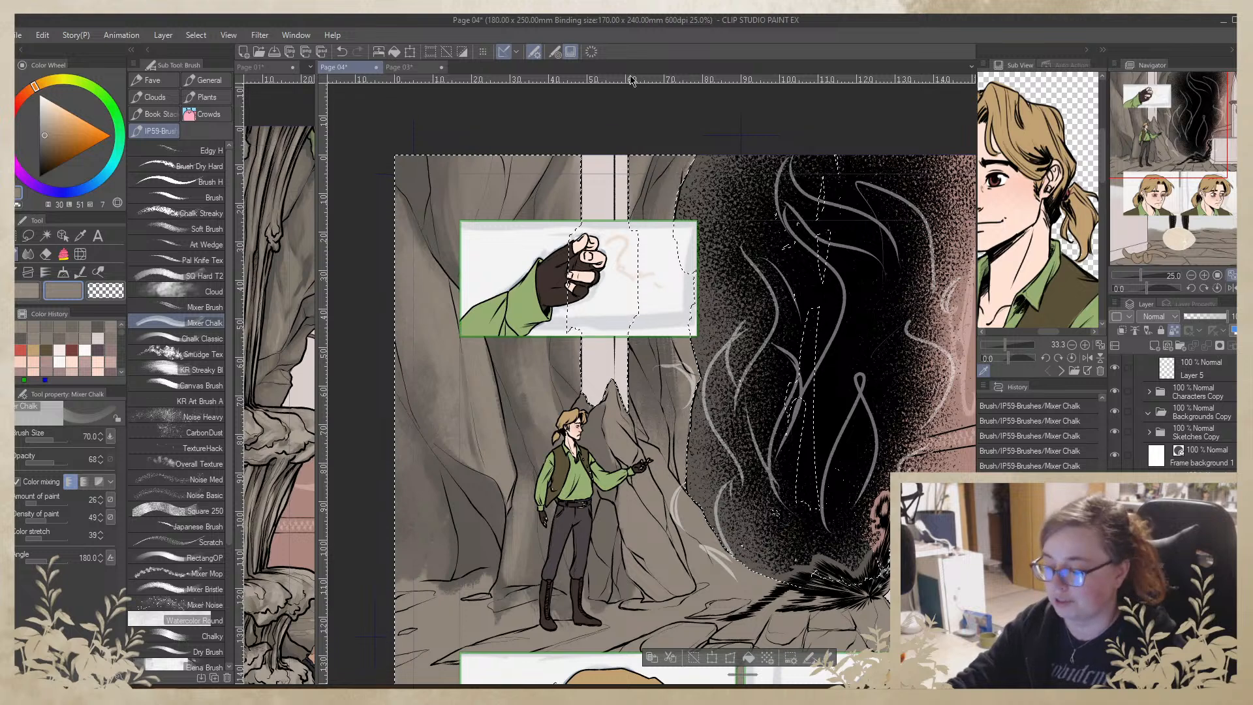
left_click(205, 306)
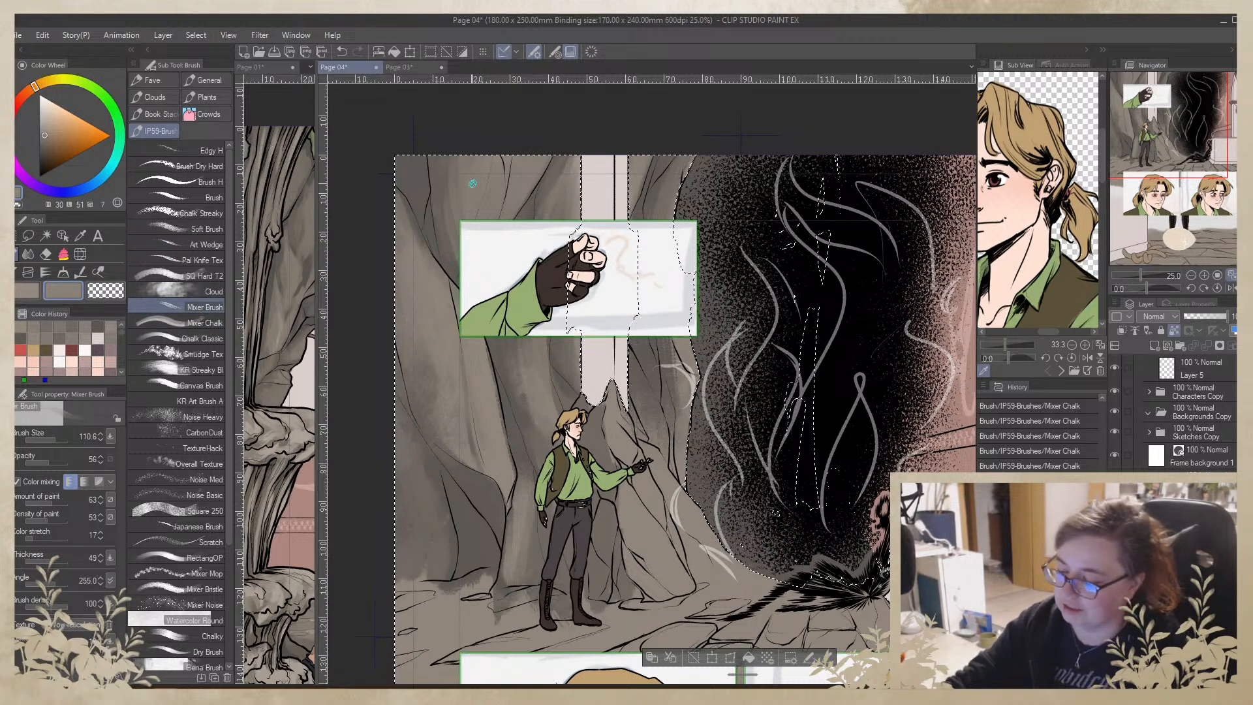
Select the Art Wedge brush at size 110.6 and paint the rock fold just below the hand panel with sampled tones
left_click(212, 244)
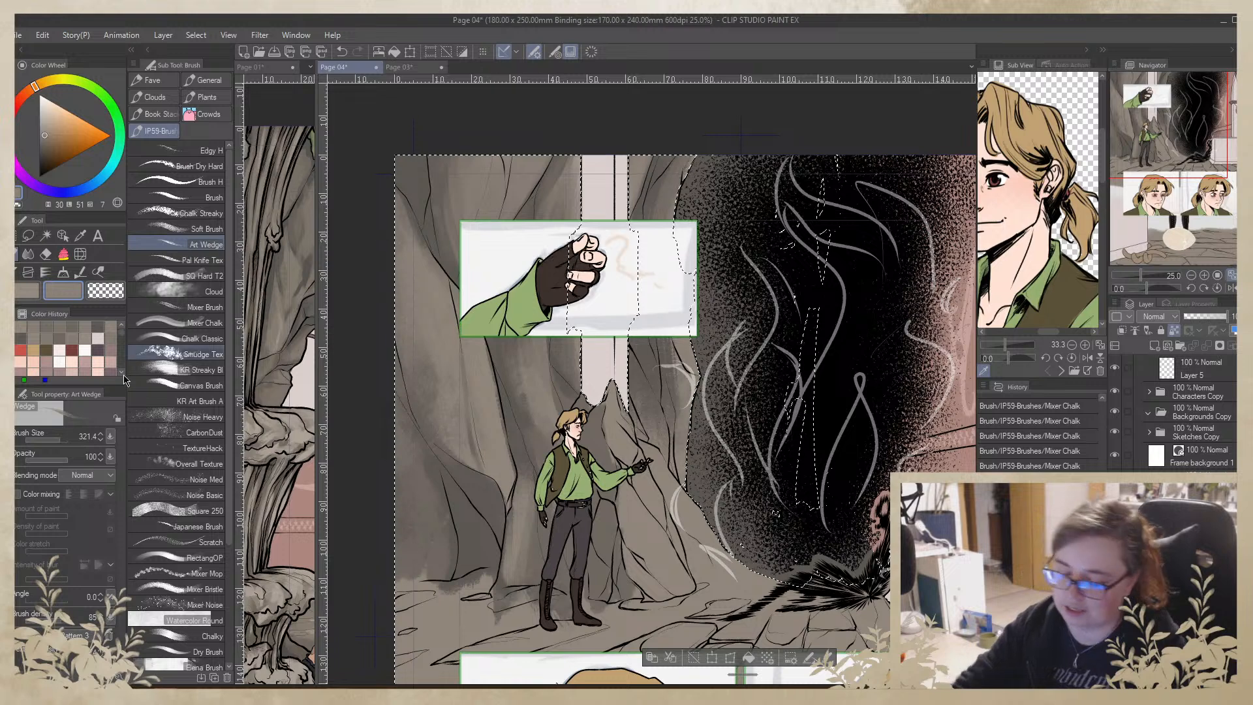
left_click(54, 440)
left_click(543, 399, "alt")
left_click_drag(543, 394, 539, 332)
left_click(540, 378, "alt")
left_click(542, 373, "alt")
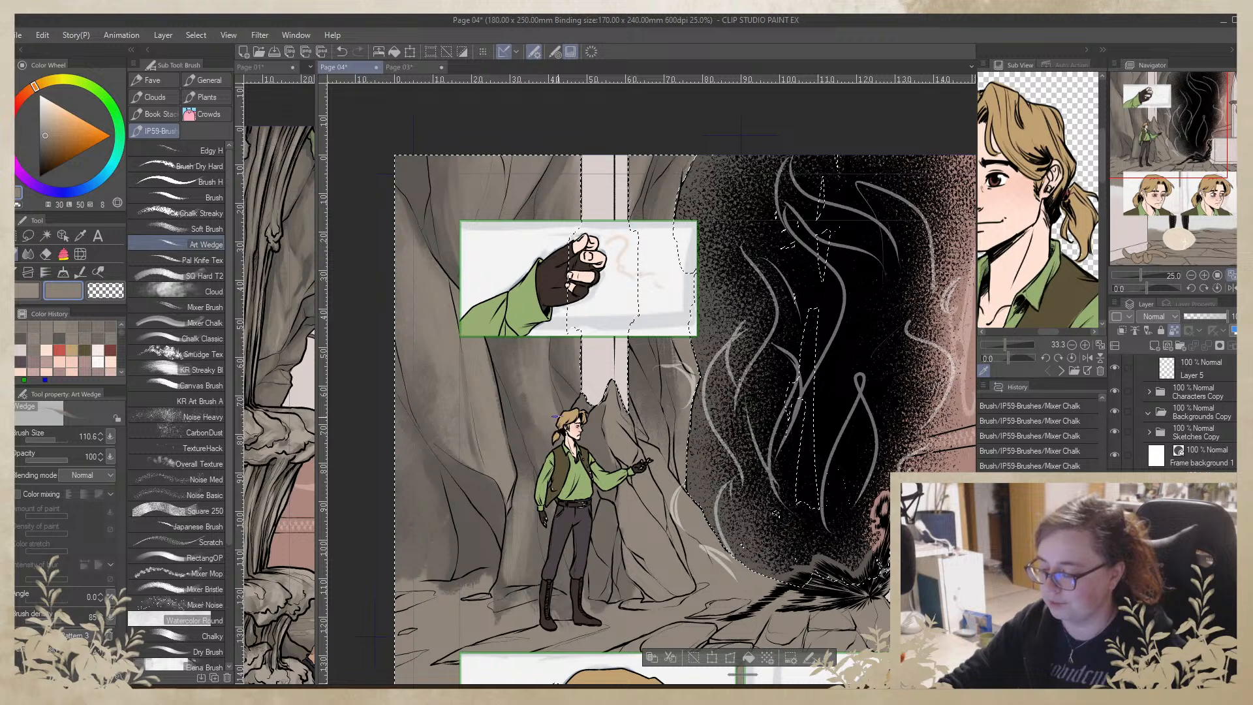
Shape the folds behind the character's head with further Art Wedge strokes, alternating sampled lighter and darker rock colours
left_click_drag(521, 363, 507, 337)
left_click_drag(546, 445, 520, 399)
left_click(540, 446, "alt")
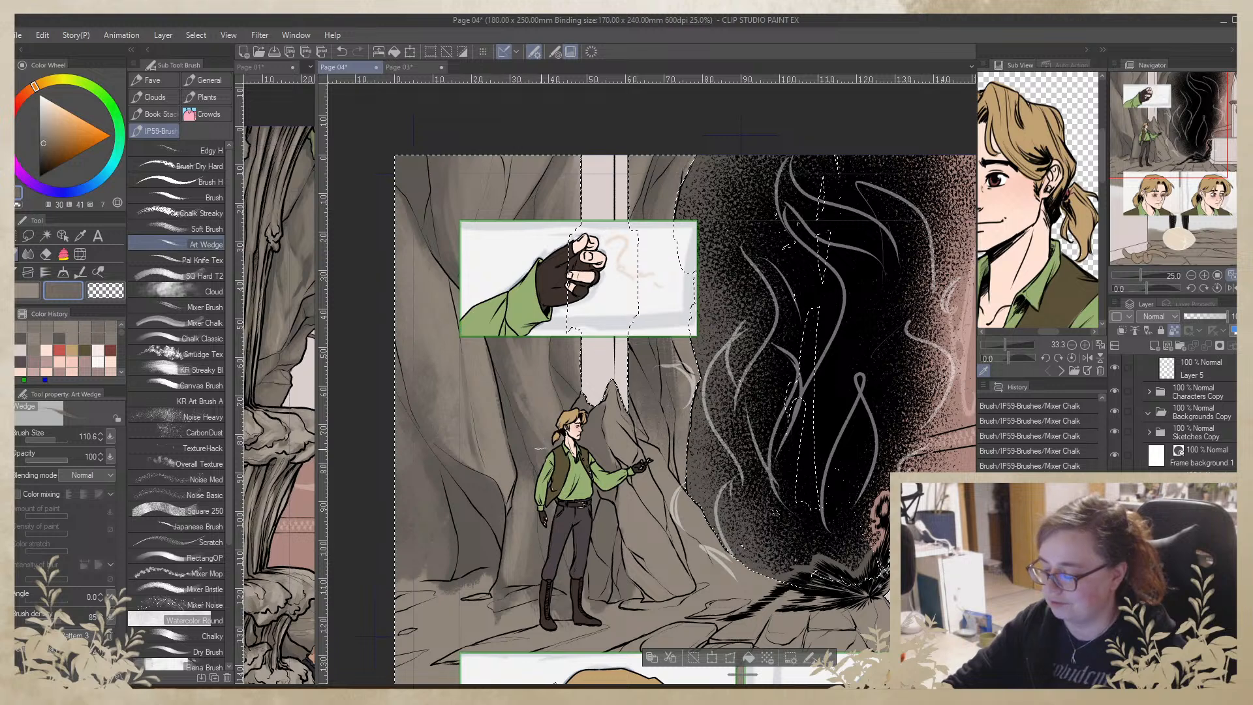
left_click_drag(532, 425, 526, 365)
mouse_move(533, 411)
left_mouse_down()
mouse_move(526, 359)
mouse_move(532, 385)
left_mouse_up()
left_click(529, 372, "alt")
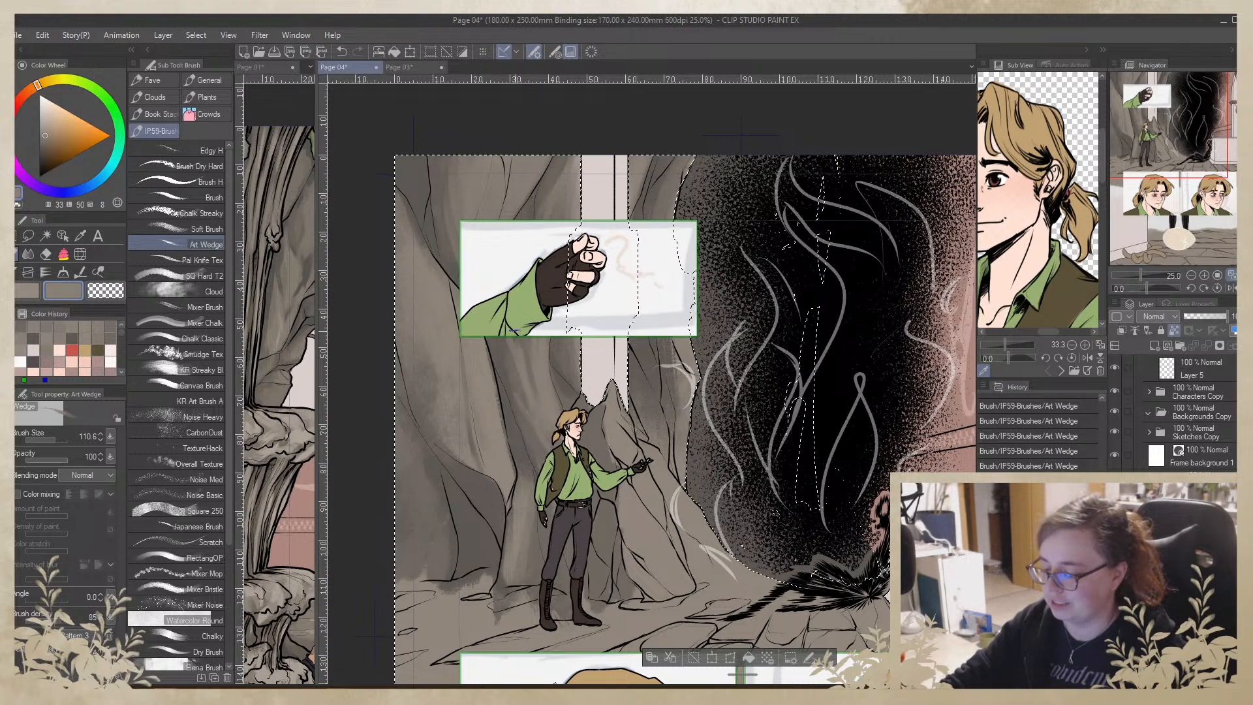
left_click(573, 399, "alt")
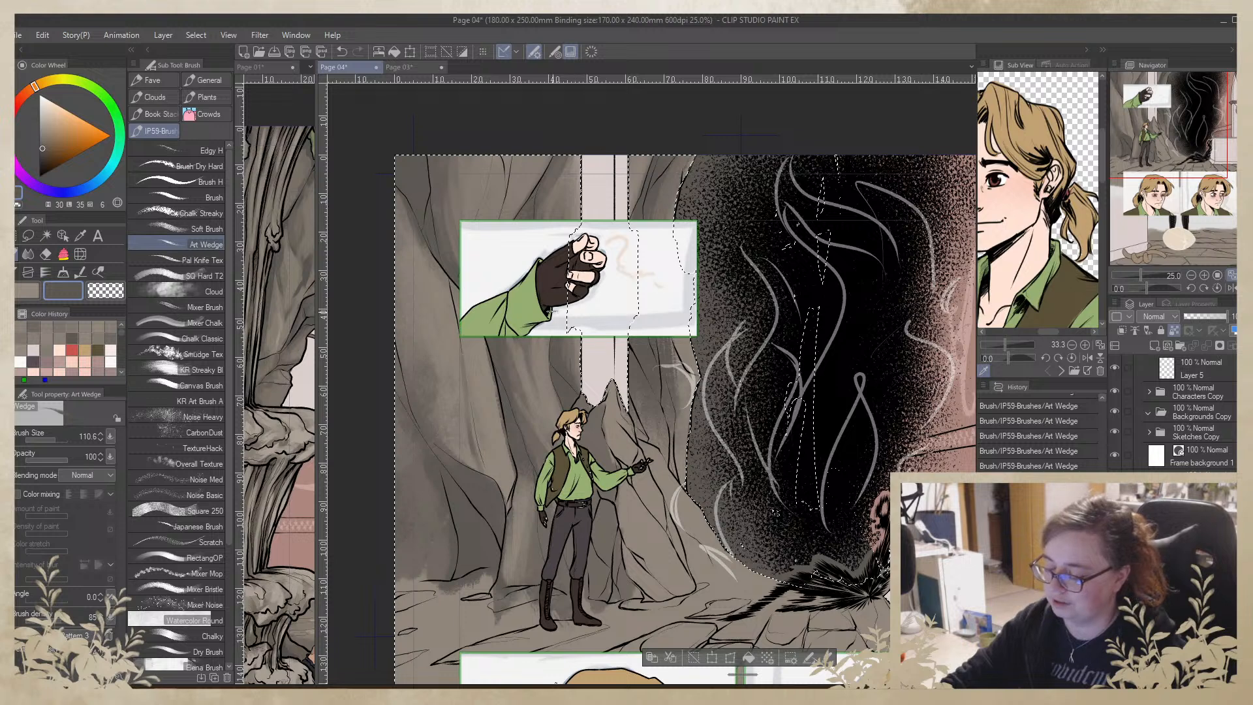
left_click(574, 350, "alt")
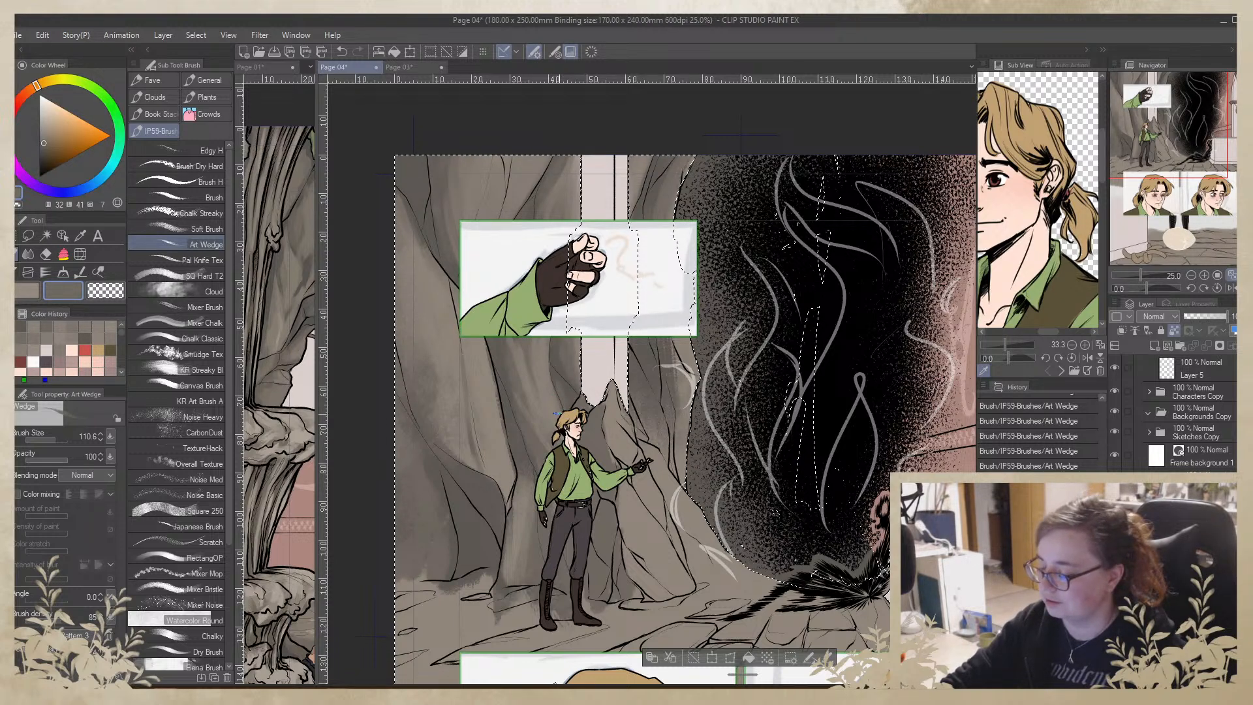
Shade the rock folds between the pale light strip and the dark portal with Art Wedge strokes in sampled light and dark tones
left_click(641, 358, "alt")
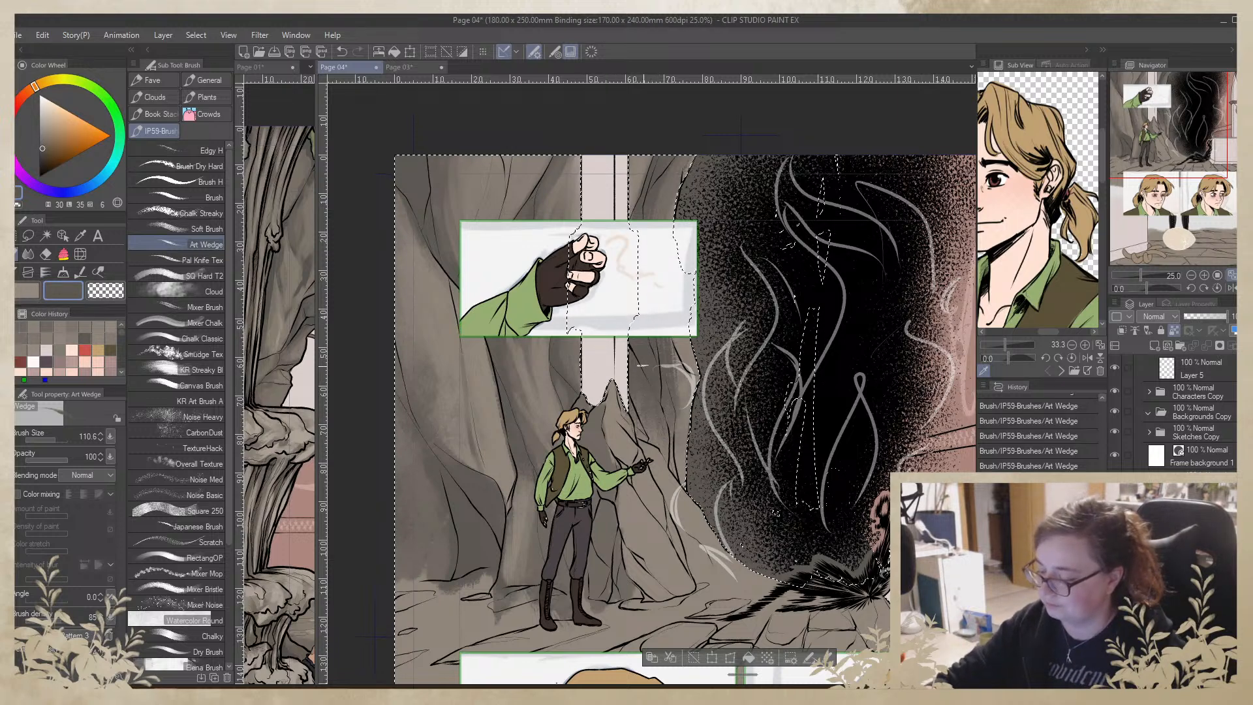
left_click(647, 408, "alt")
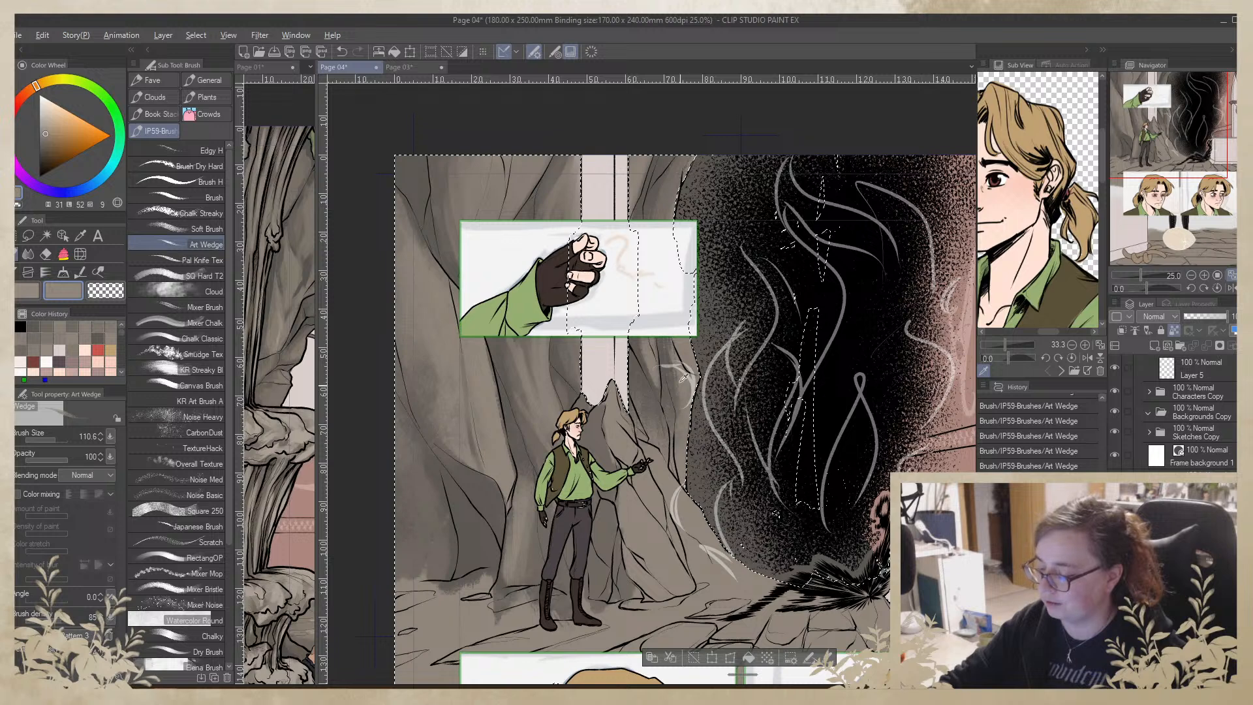
left_click(665, 332, "alt")
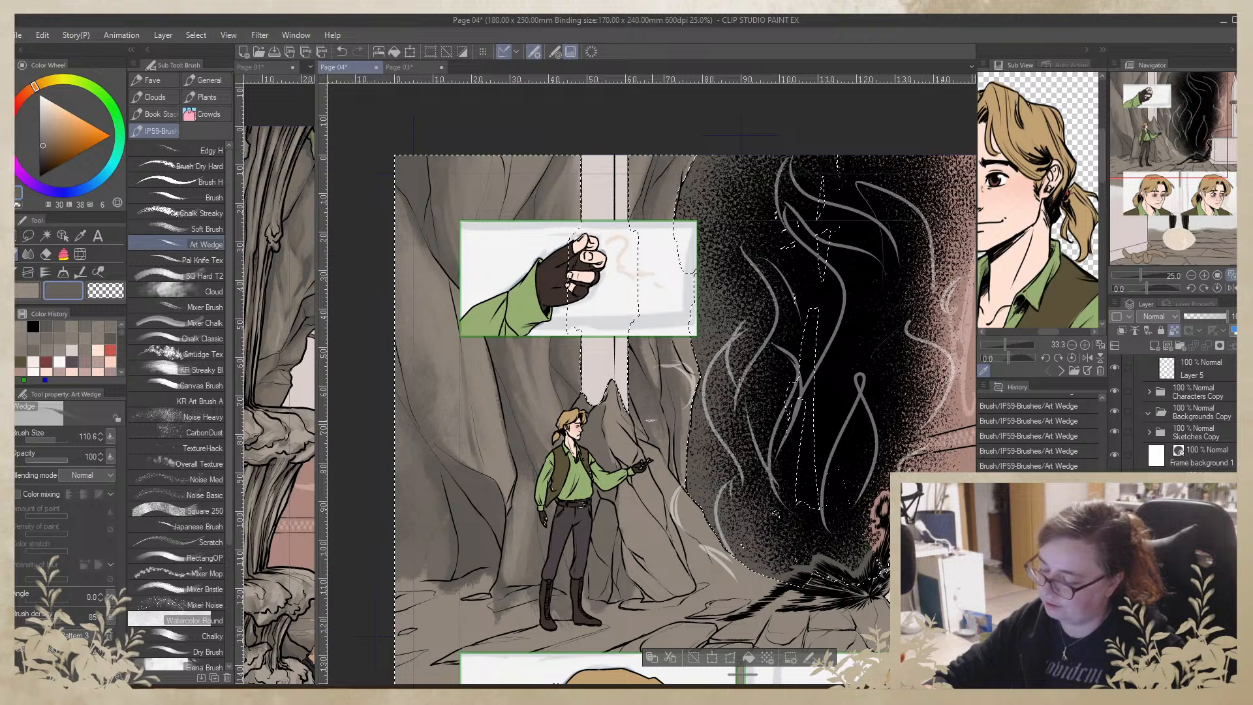
left_click(644, 377, "alt")
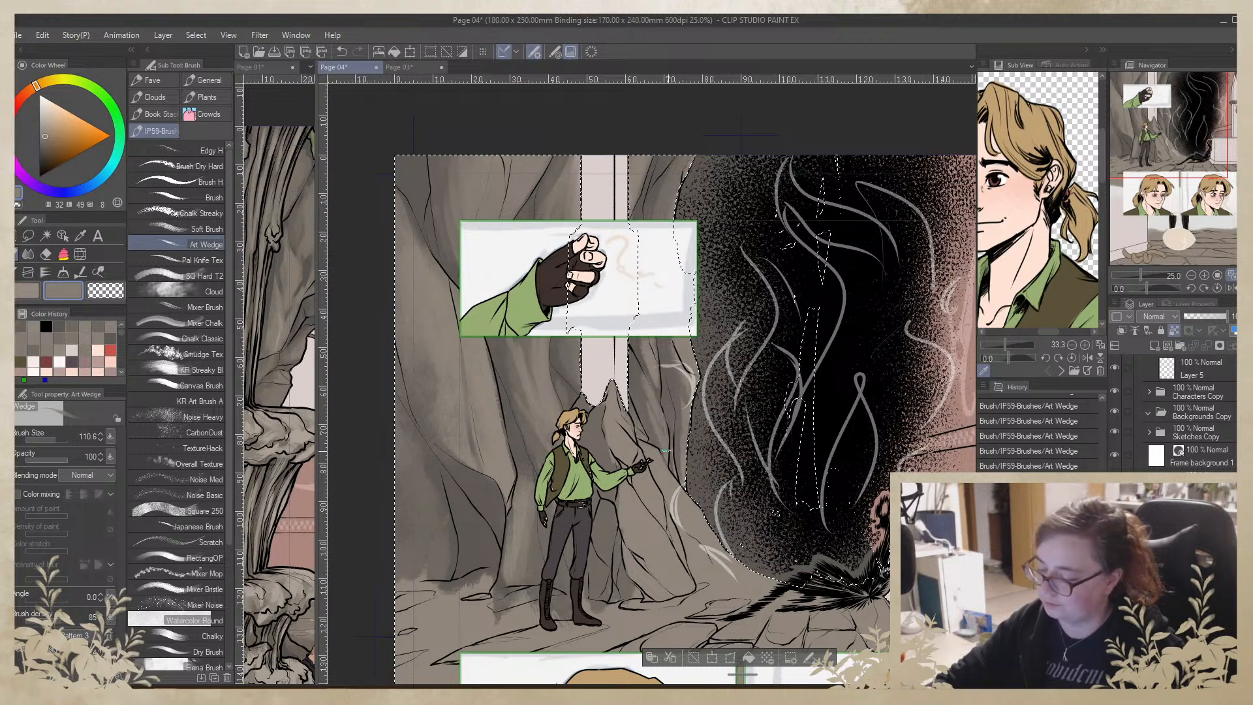
left_click(637, 363, "alt")
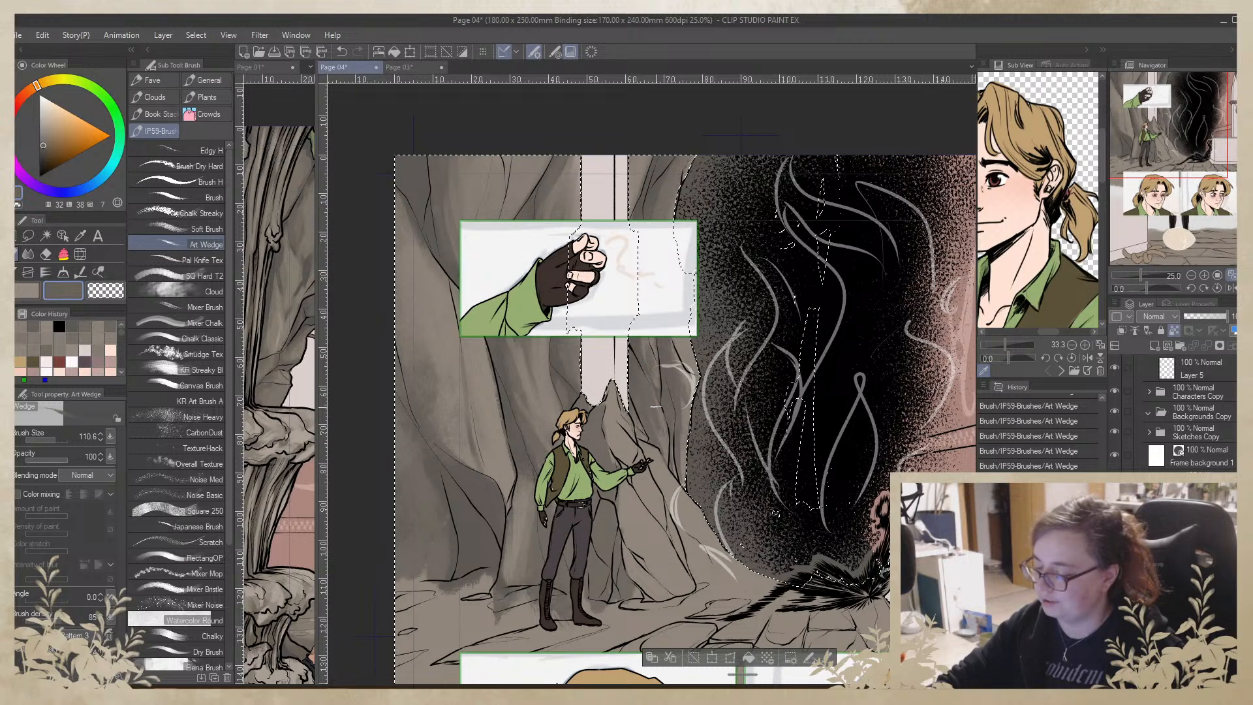
left_click(655, 381, "alt")
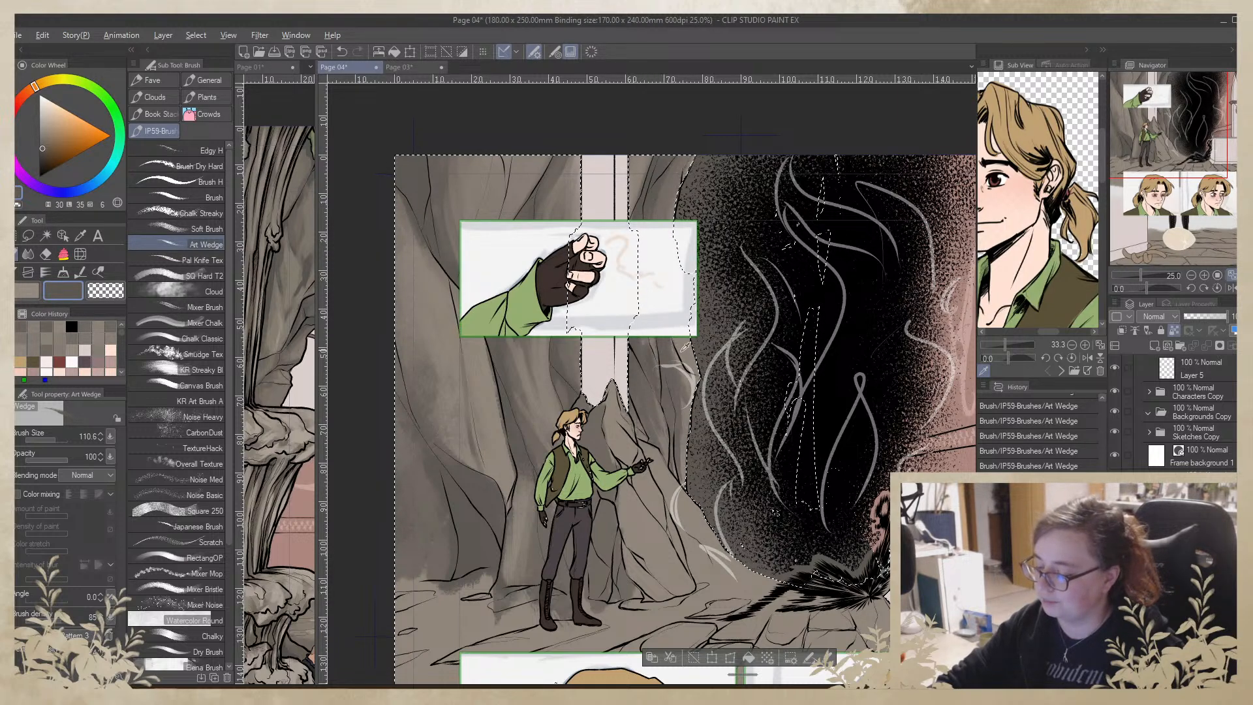
left_click(652, 330, "alt")
left_click(666, 391, "alt")
left_click(650, 371, "alt")
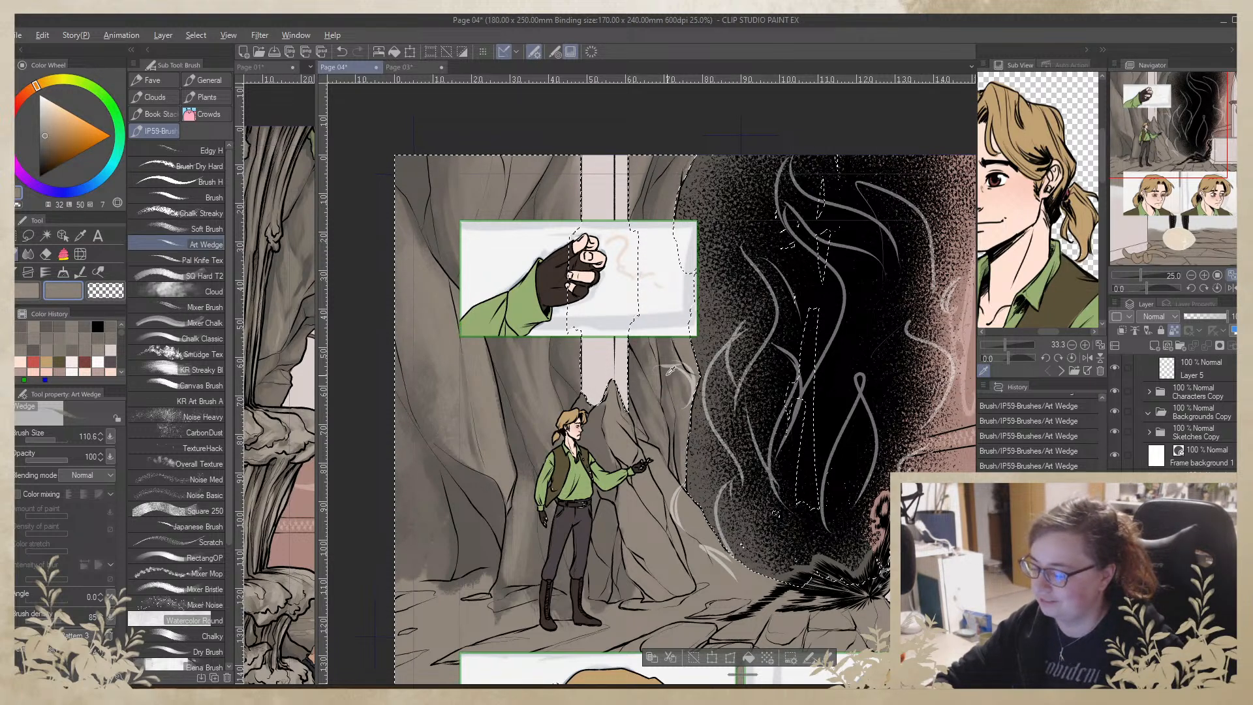
left_click(662, 353, "alt")
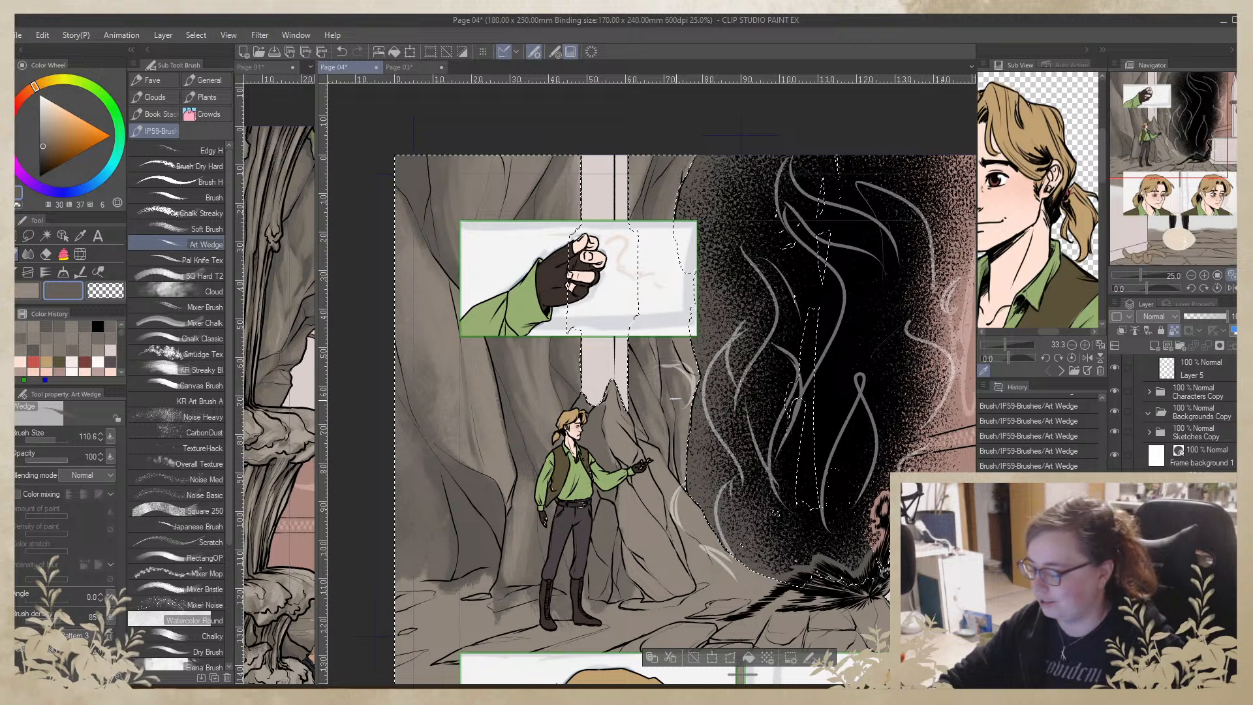
left_click(673, 398, "alt")
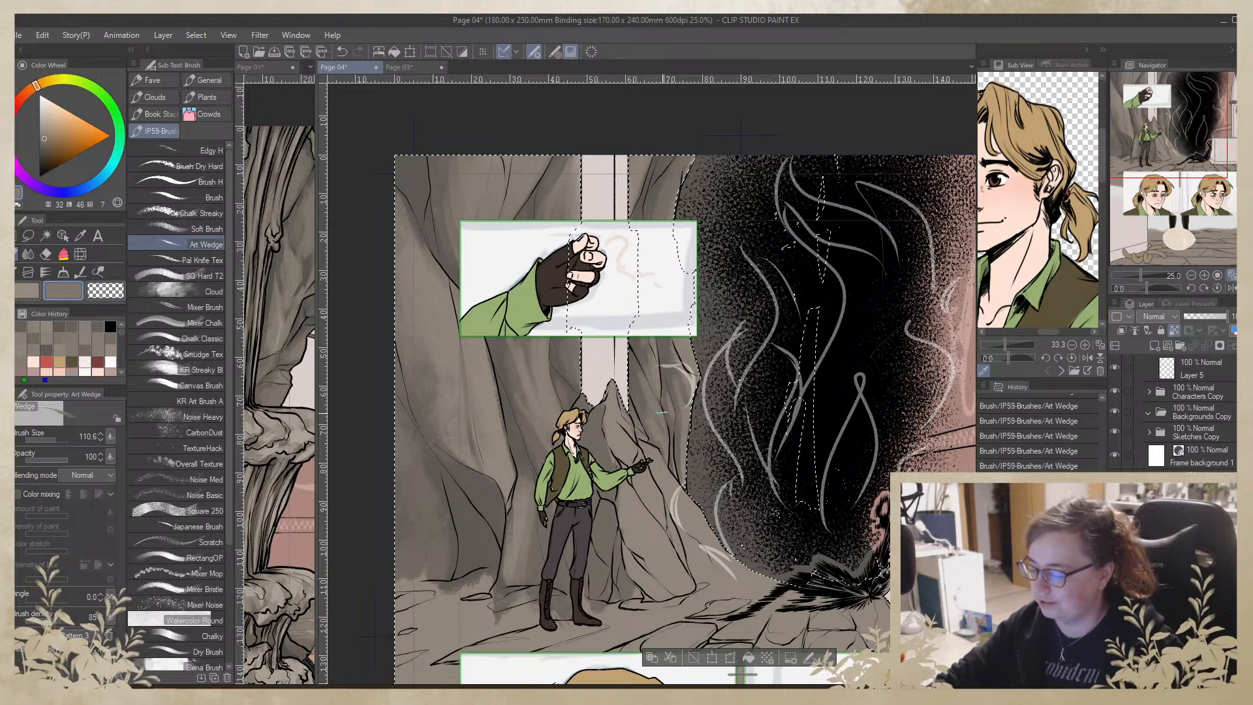
left_click(667, 358, "alt")
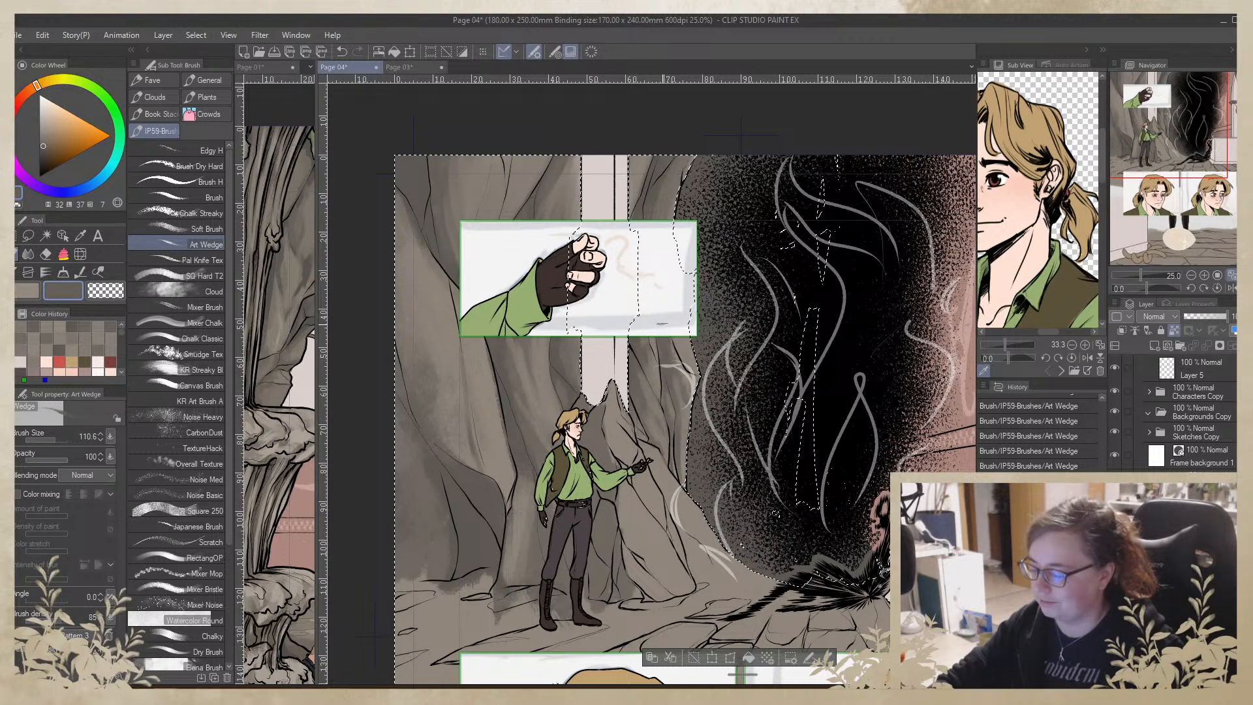
left_click(652, 374, "alt")
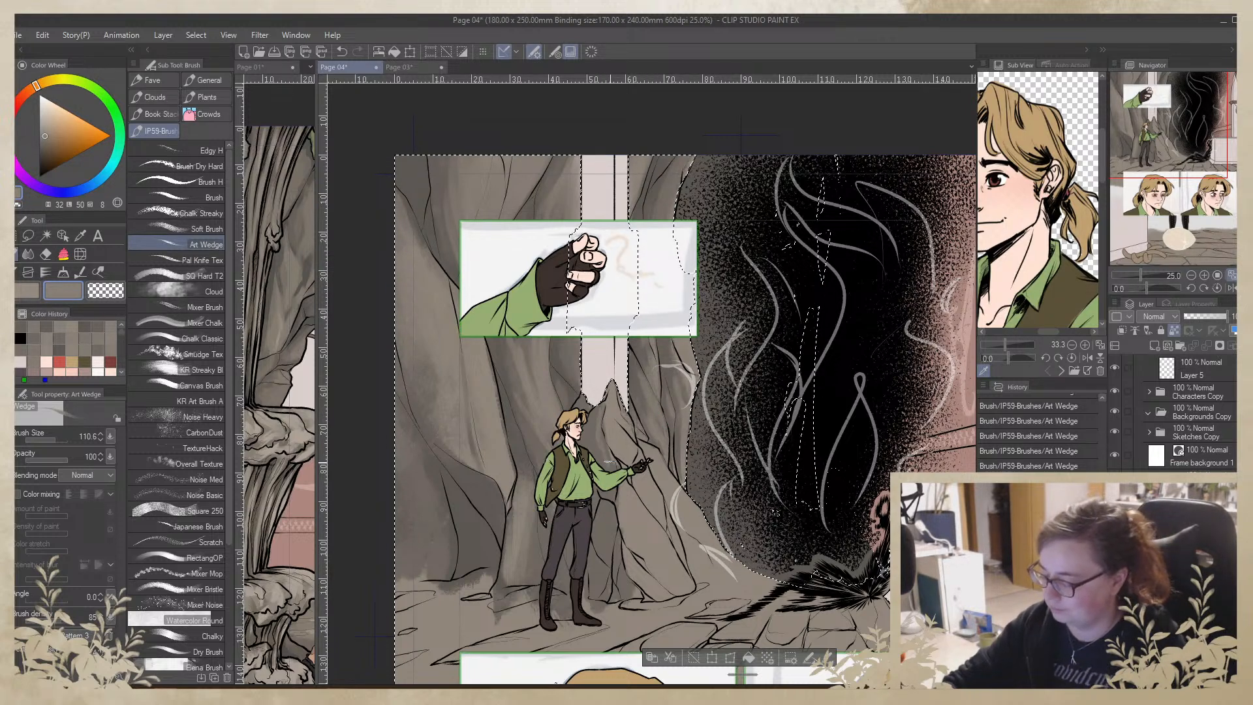
left_click(608, 457, "alt")
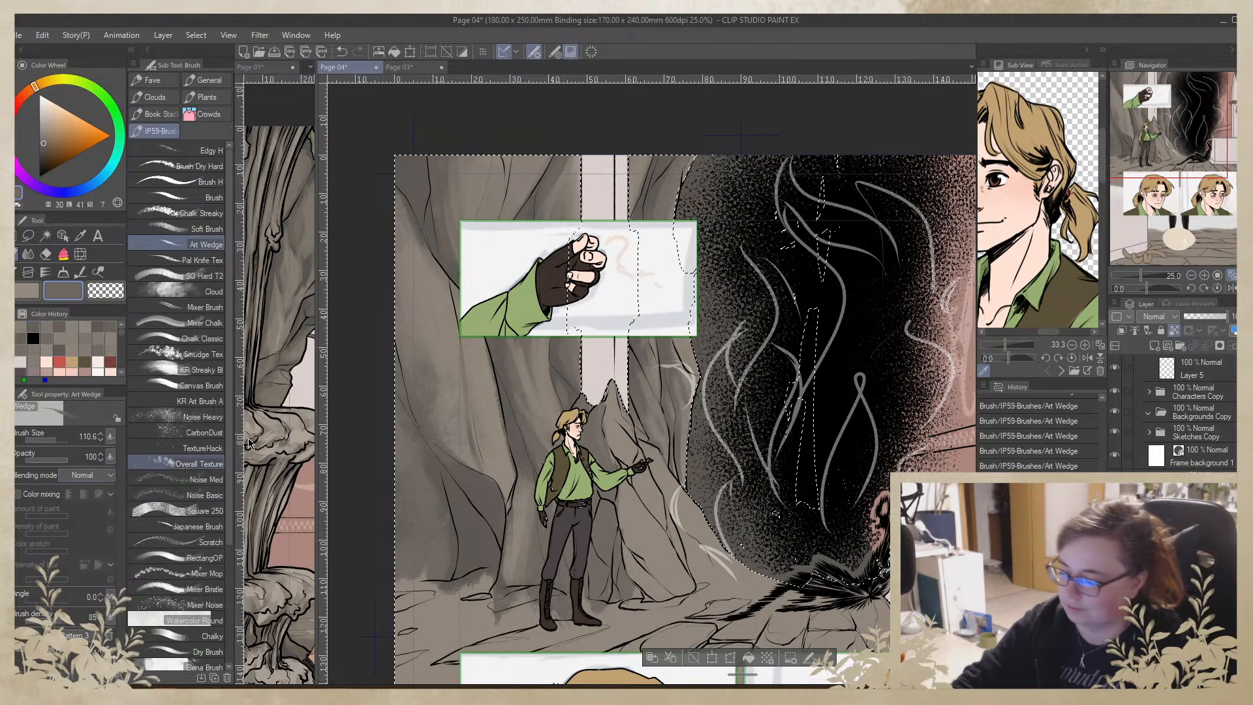
Sample dark rock colours from the wall's upper-left corner and from the rock art on Page 01, and return to Page 04
left_click(411, 170, "alt")
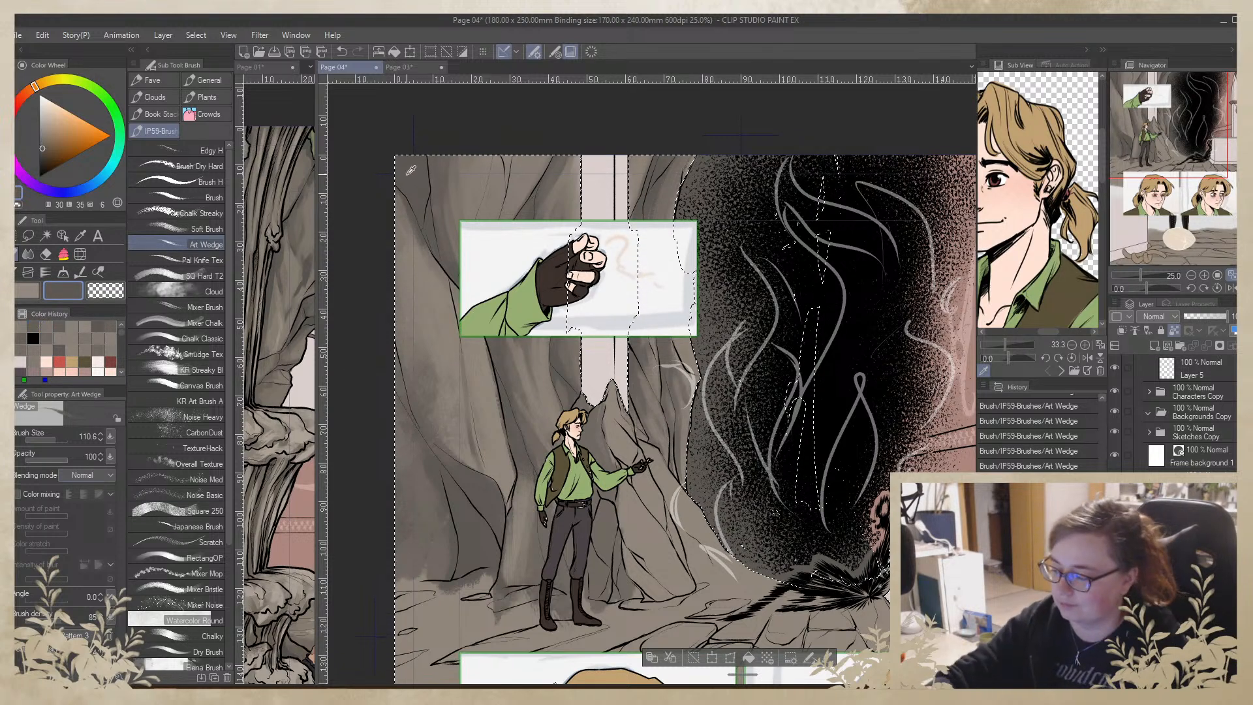
key("ctrl+shift+Tab")
left_click(274, 276, "alt")
key("ctrl+Tab")
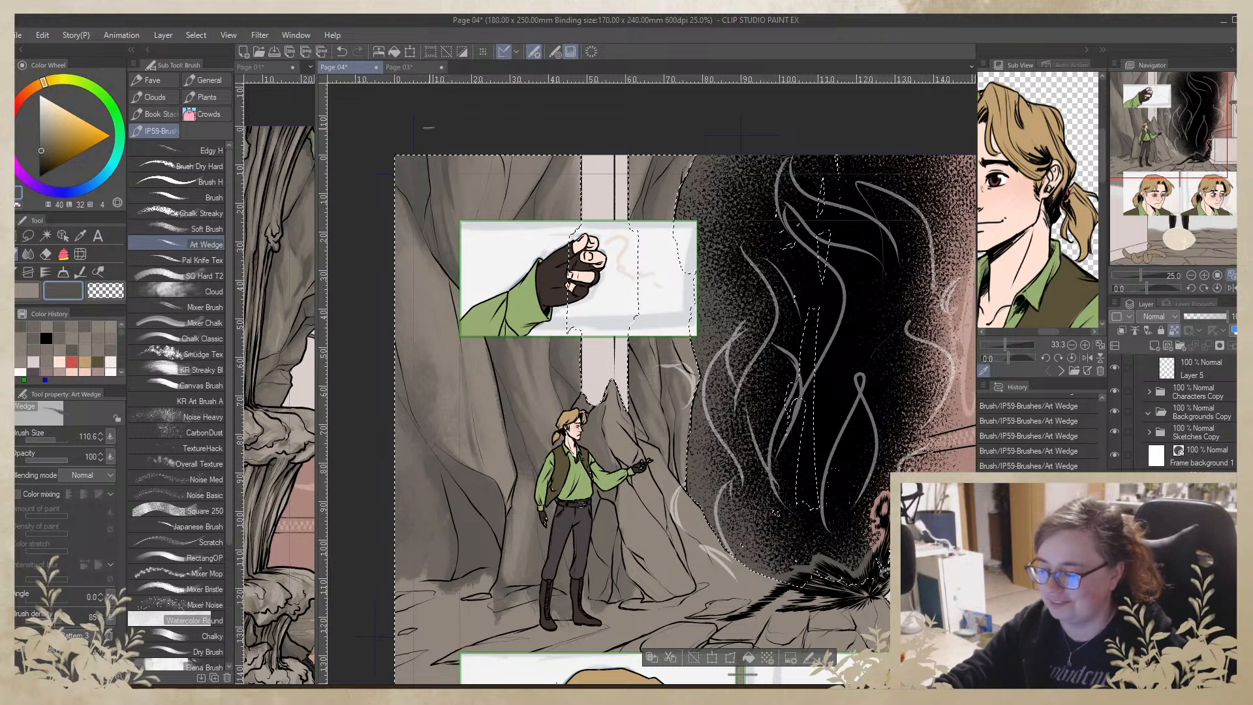
Create a new A4 colour illustration of 2480 × 3508 px at 300 dpi
left_click_drag(753, 528, 763, 458)
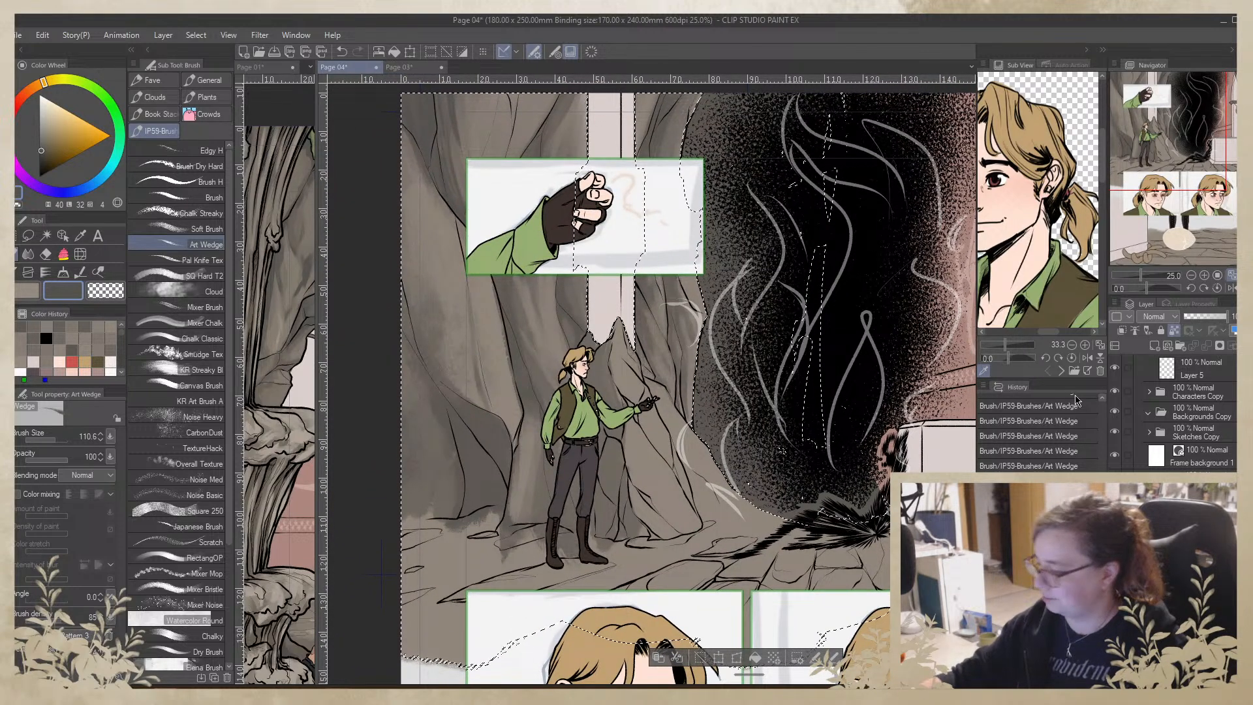
left_click(22, 36)
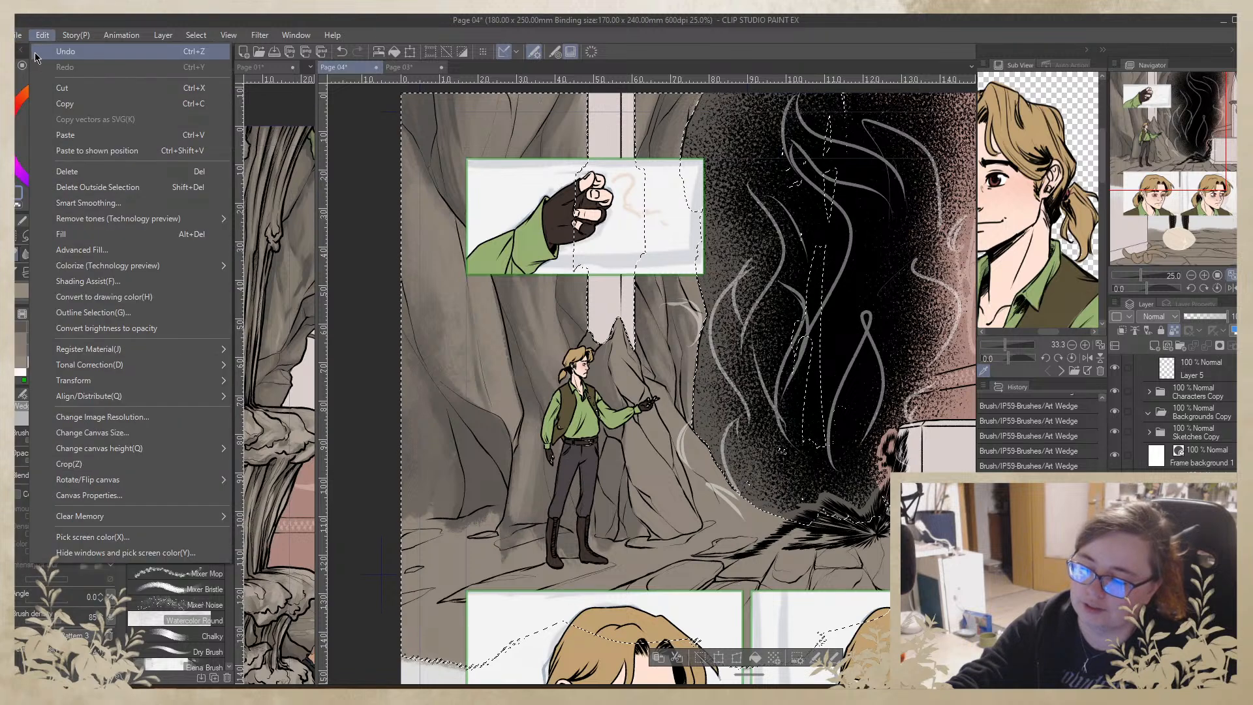
left_click(35, 51)
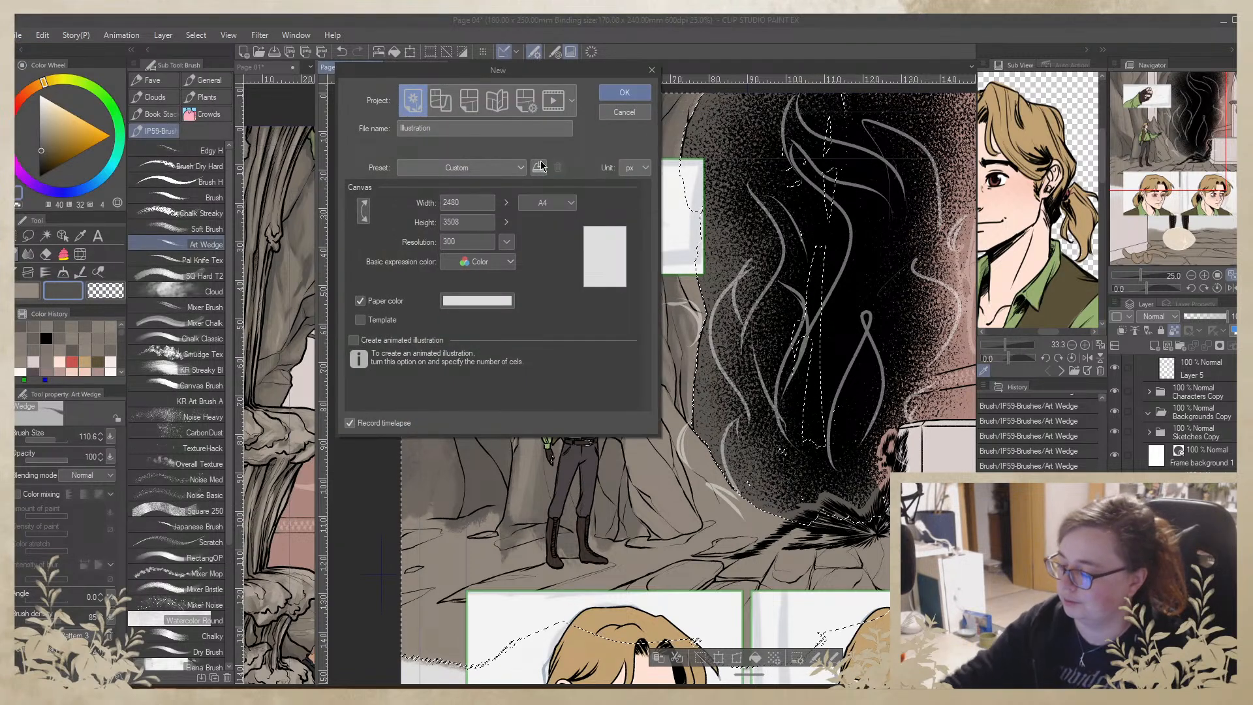
left_click(623, 93)
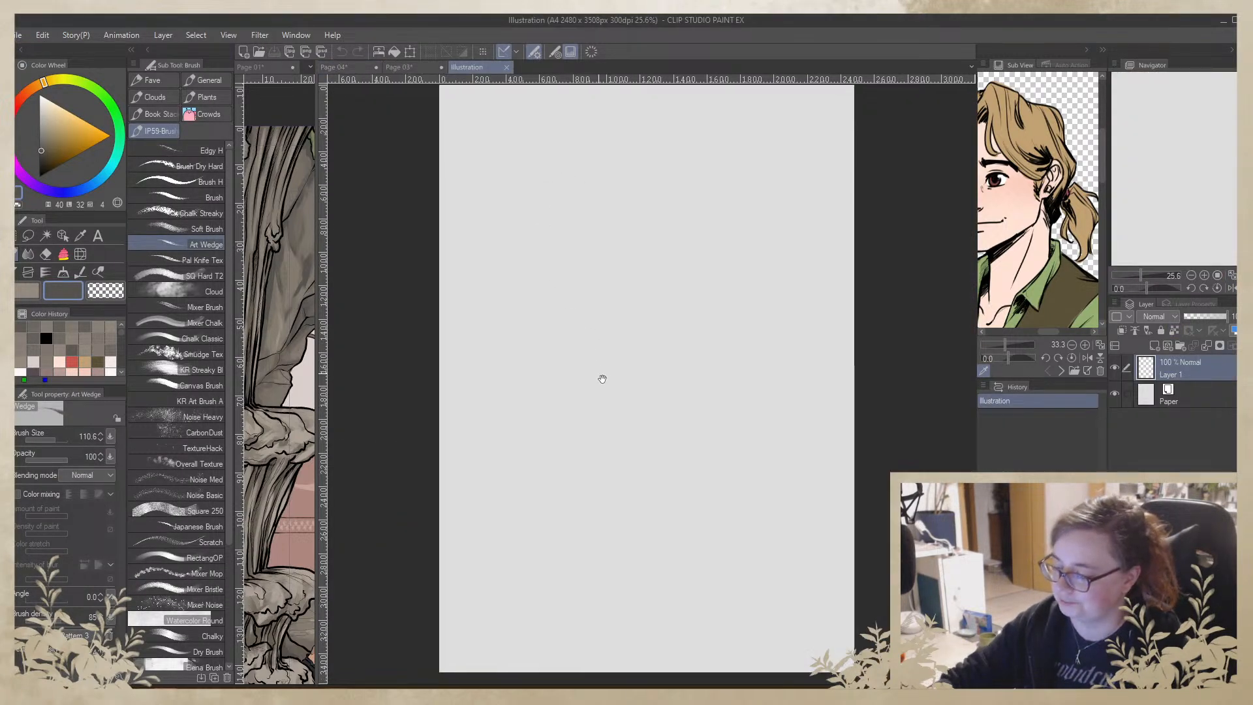
left_click_drag(444, 207, 546, 198)
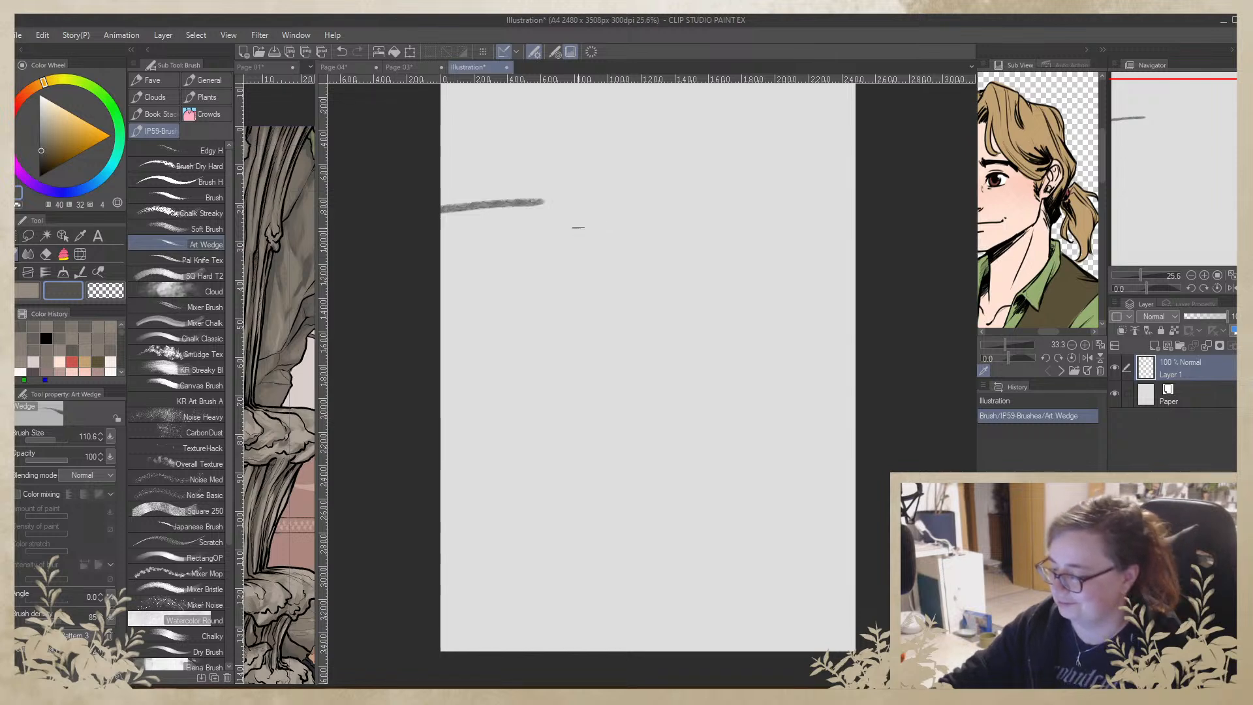
key("ctrl+z")
mouse_move(780, 445)
left_mouse_down()
mouse_move(681, 508)
mouse_move(590, 479)
left_mouse_up()
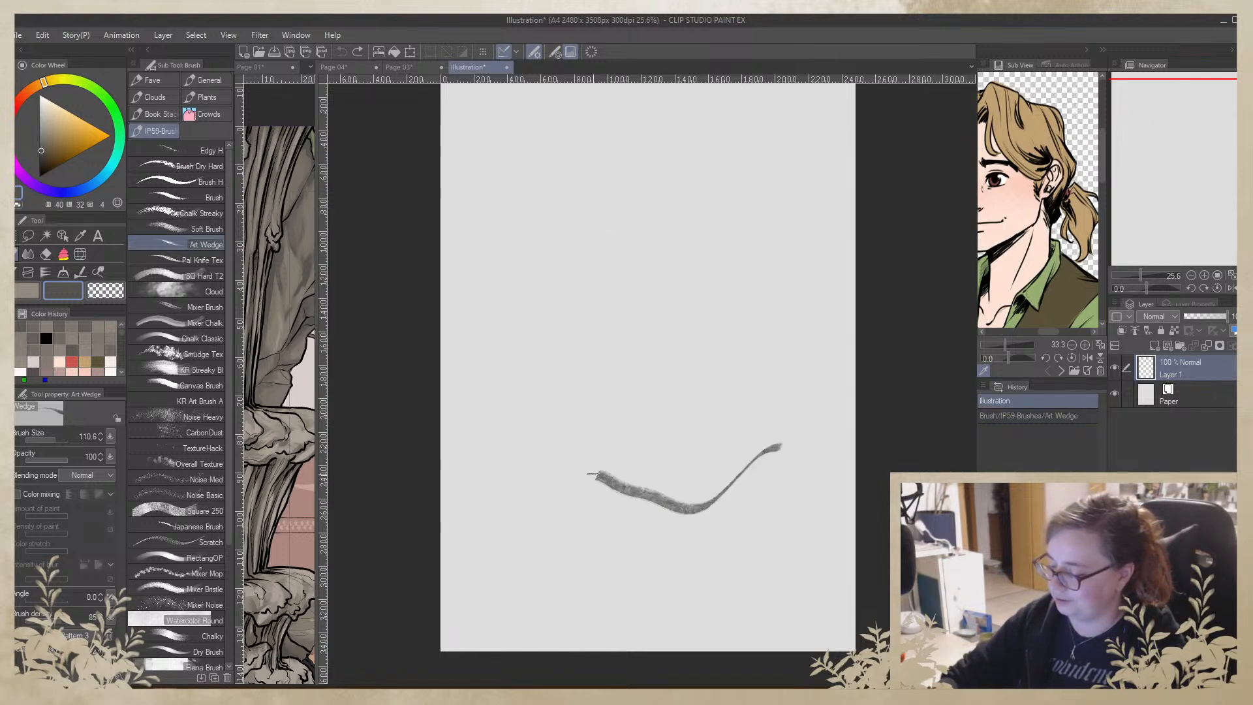
key("ctrl+z")
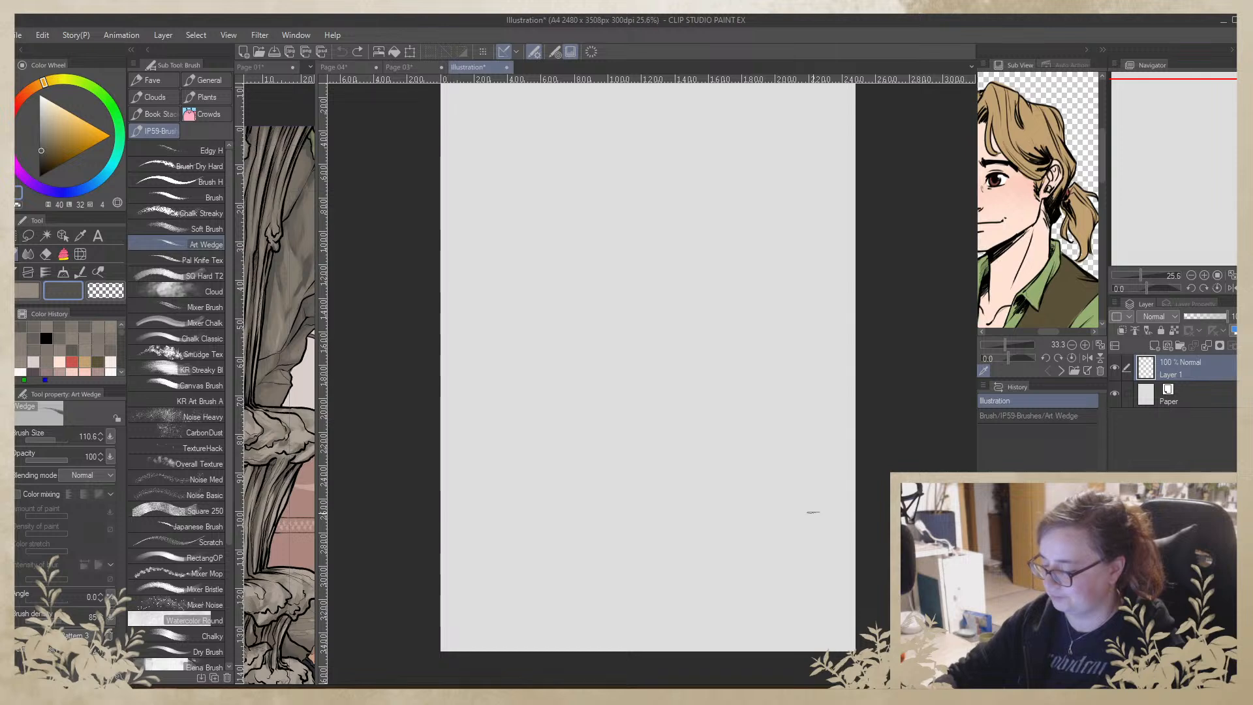
Sketch a stepped road edge across the blank canvas with Art Wedge, adding short arrow-like marks at its lower-right end
mouse_move(796, 519)
left_mouse_down()
mouse_move(778, 460)
mouse_move(642, 452)
mouse_move(663, 218)
mouse_move(587, 167)
mouse_move(478, 163)
left_mouse_up()
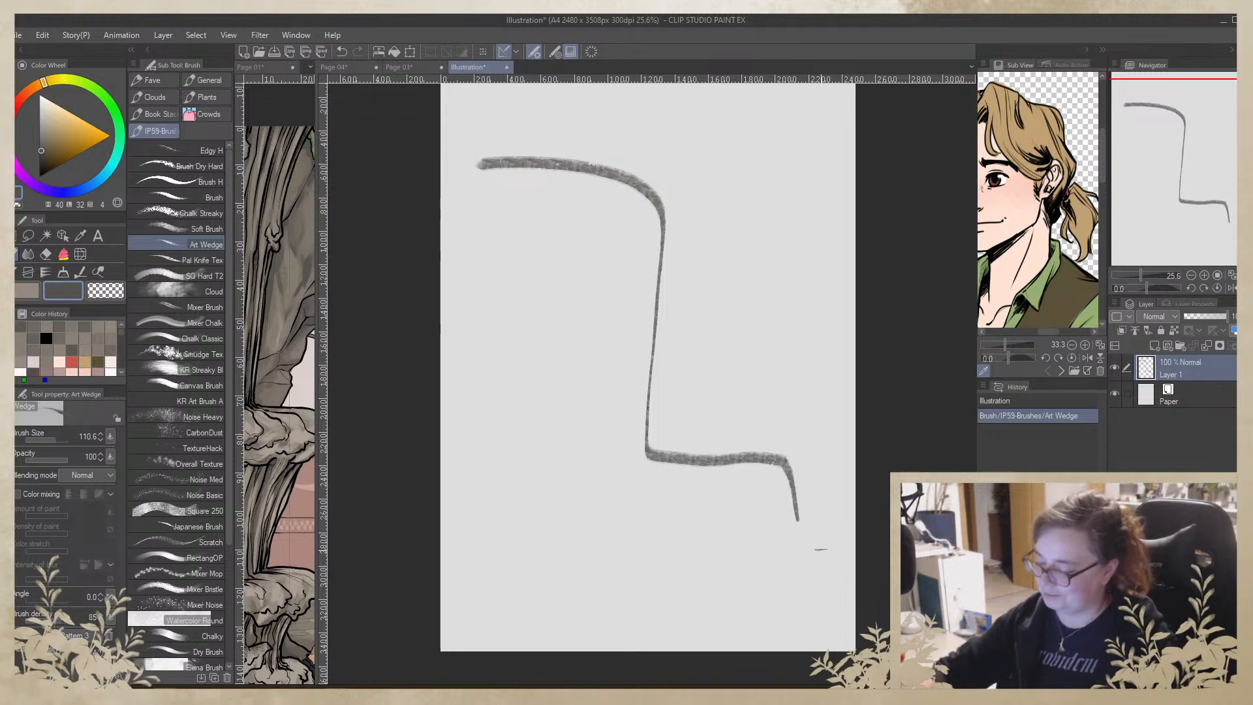
mouse_move(814, 526)
left_mouse_down()
mouse_move(804, 470)
mouse_move(820, 530)
left_mouse_up()
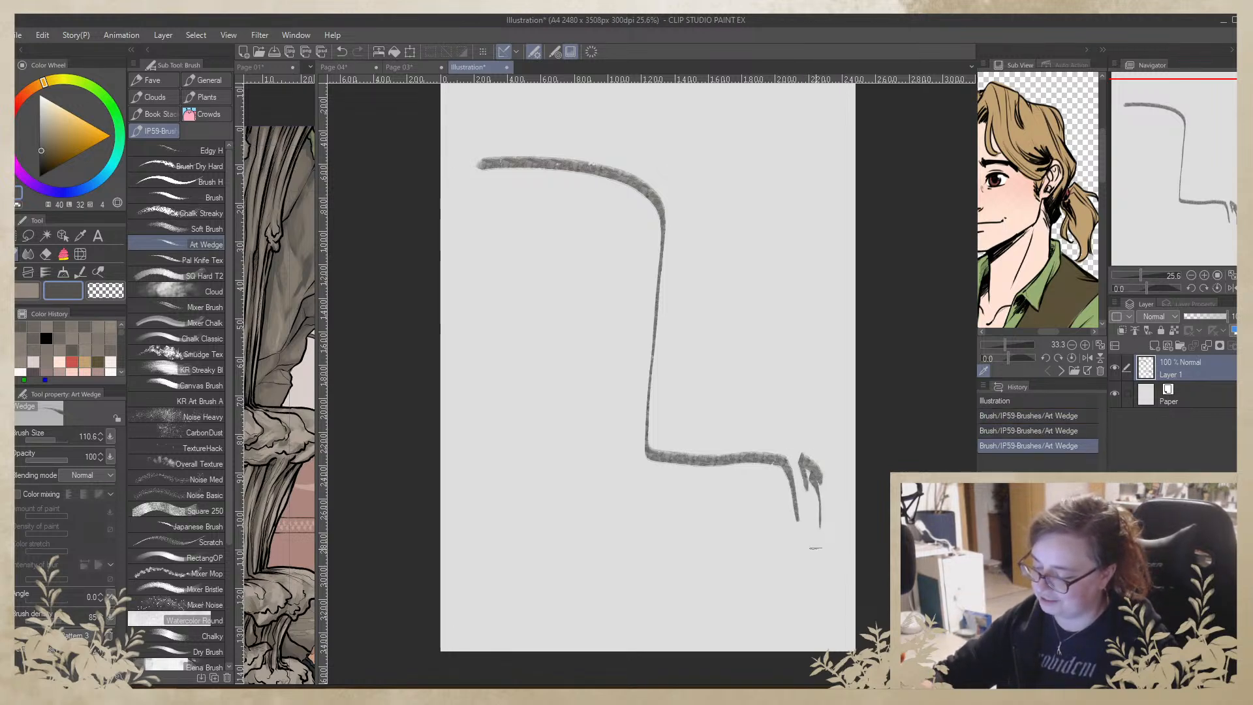
left_click_drag(679, 221, 673, 363)
key("ctrl+z")
mouse_move(663, 443)
left_mouse_down()
mouse_move(794, 425)
mouse_move(807, 478)
left_mouse_up()
mouse_move(648, 462)
left_mouse_down()
mouse_move(609, 468)
mouse_move(615, 494)
mouse_move(731, 524)
mouse_move(777, 558)
left_mouse_up()
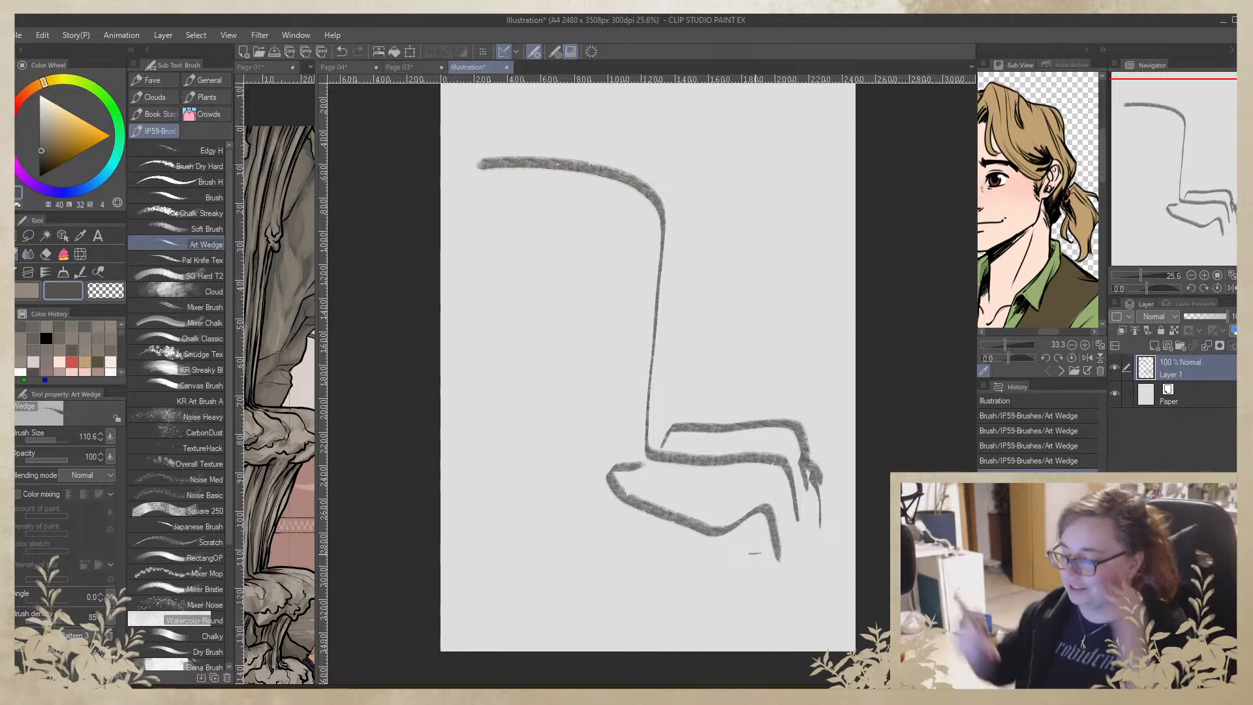
key("ctrl+z")
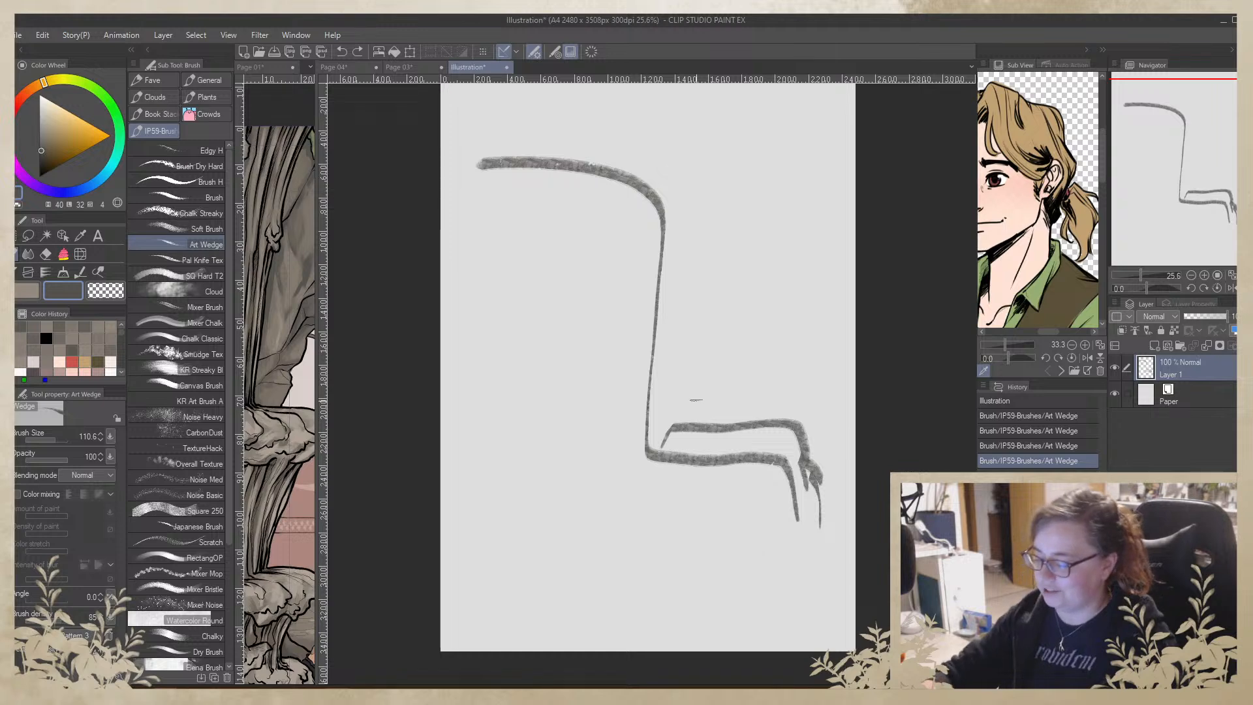
key("ctrl+z")
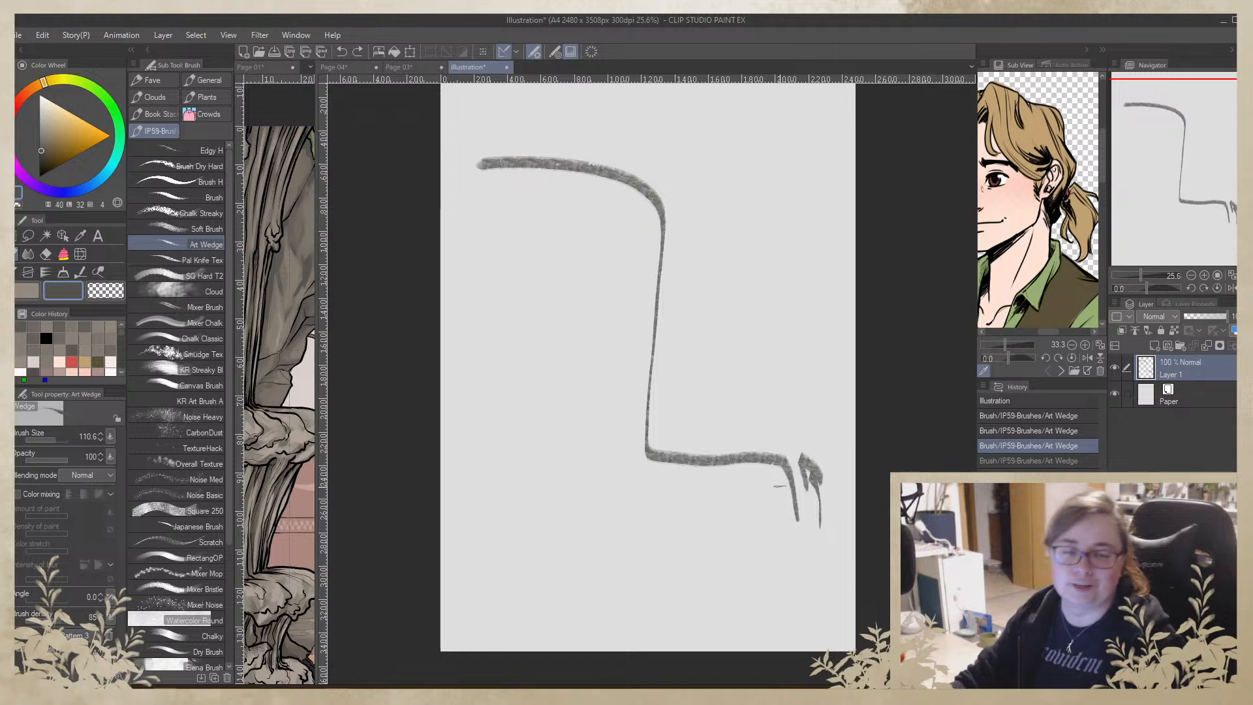
Draw the road's opposite edge around the right-hand block and add diagonal branch lines running off toward the canvas's upper-right corner
mouse_move(674, 221)
left_mouse_down()
mouse_move(677, 401)
mouse_move(816, 411)
mouse_move(850, 369)
left_mouse_up()
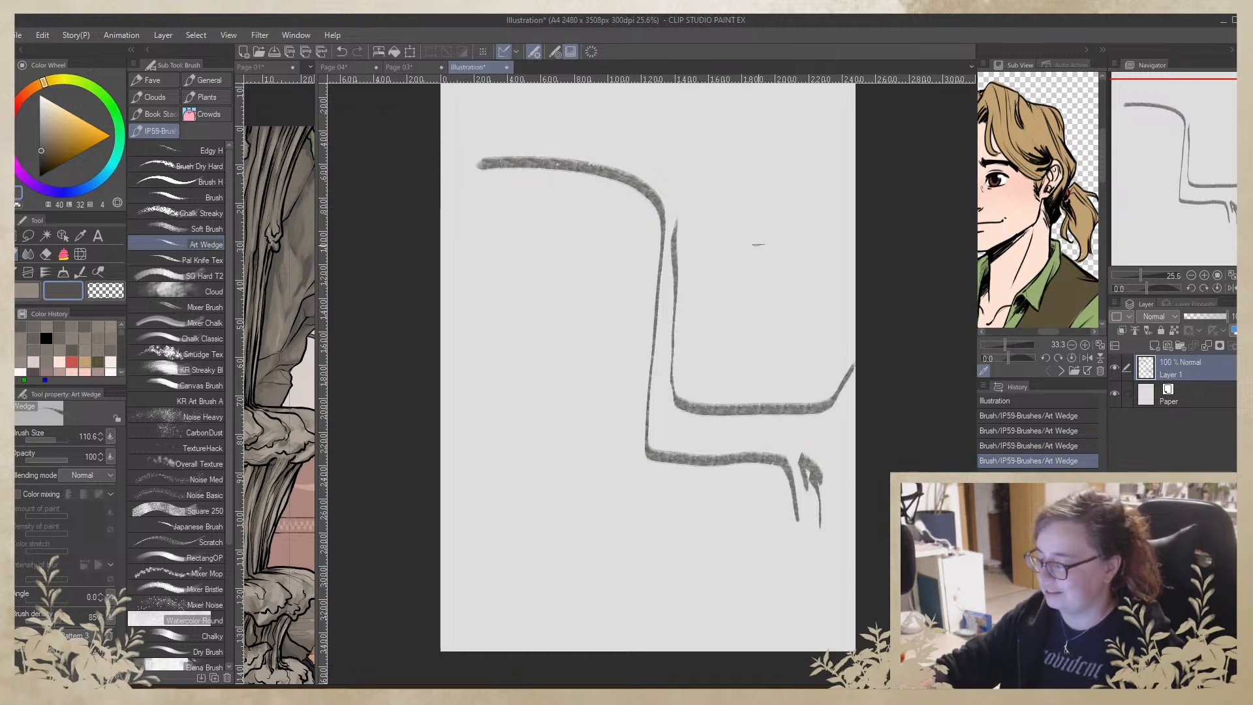
mouse_move(675, 225)
left_mouse_down()
mouse_move(809, 134)
mouse_move(855, 122)
left_mouse_up()
left_click_drag(664, 172, 810, 101)
left_click_drag(665, 166, 810, 106)
mouse_move(669, 188)
left_mouse_down()
mouse_move(757, 144)
mouse_move(852, 119)
left_mouse_up()
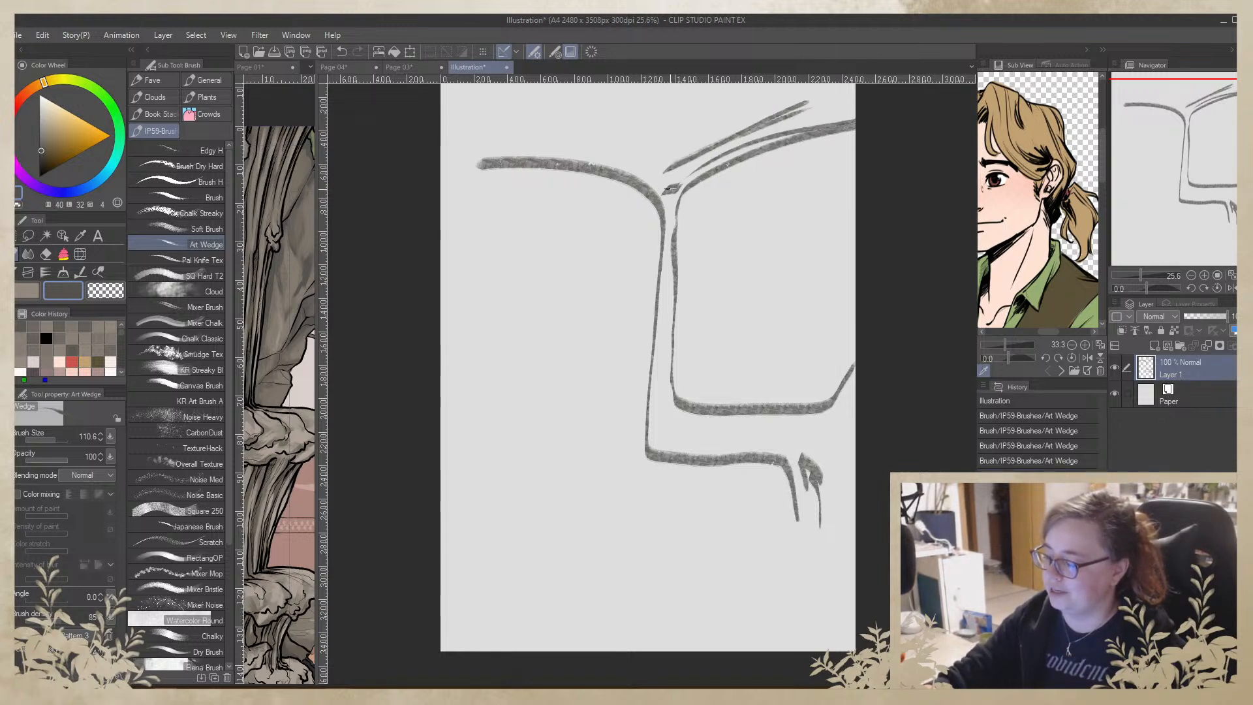
mouse_move(482, 130)
left_mouse_down()
mouse_move(548, 129)
mouse_move(751, 83)
left_mouse_up()
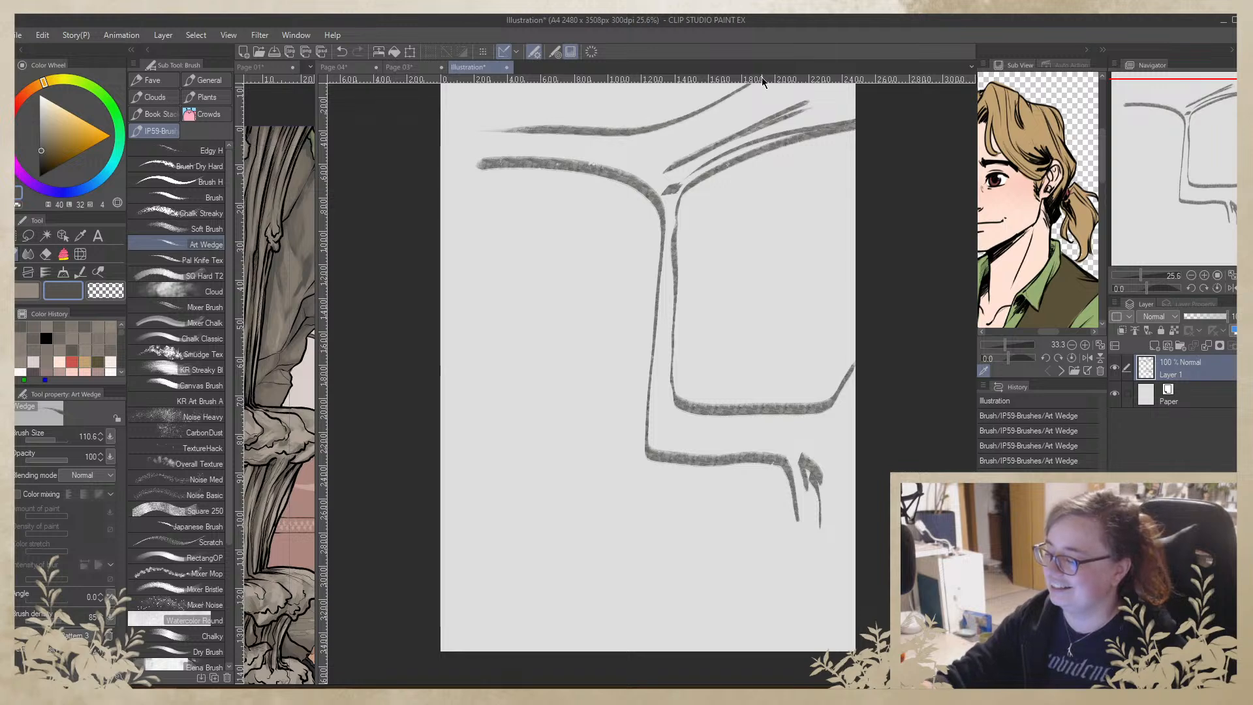
Draw a parallel stepped line along the left-hand block down to the canvas bottom, and add three short horizontal strokes beside it
mouse_move(480, 188)
left_mouse_down()
mouse_move(623, 241)
mouse_move(620, 470)
mouse_move(632, 491)
mouse_move(735, 552)
mouse_move(692, 649)
left_mouse_up()
left_click_drag(453, 246, 597, 245)
left_click_drag(458, 314, 599, 306)
left_click_drag(482, 407, 575, 419)
Fill the right-hand block of the map sketch with four roughly horizontal strokes
left_click_drag(731, 190, 855, 176)
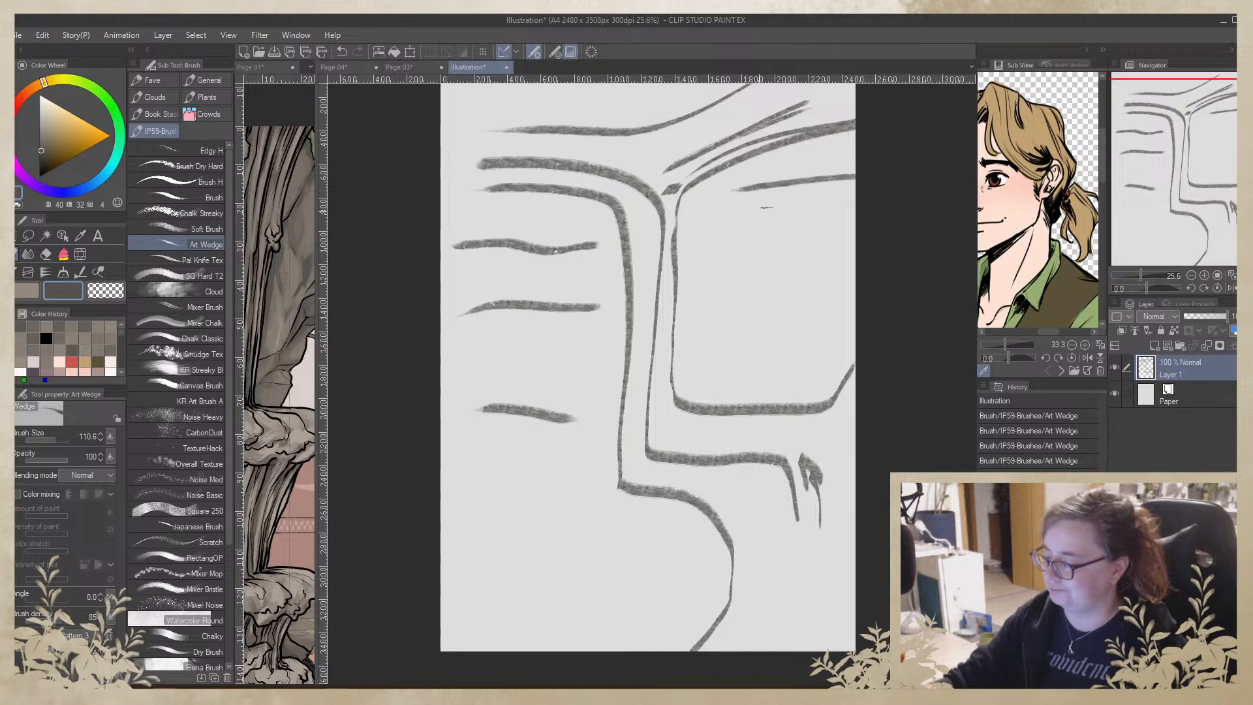
left_click_drag(716, 226, 848, 222)
left_click_drag(713, 278, 822, 278)
left_click_drag(705, 330, 818, 327)
Add horizontal strokes down the lower part of the left-hand block and one near the top of the canvas
left_click_drag(471, 469, 551, 468)
left_click_drag(466, 521, 580, 518)
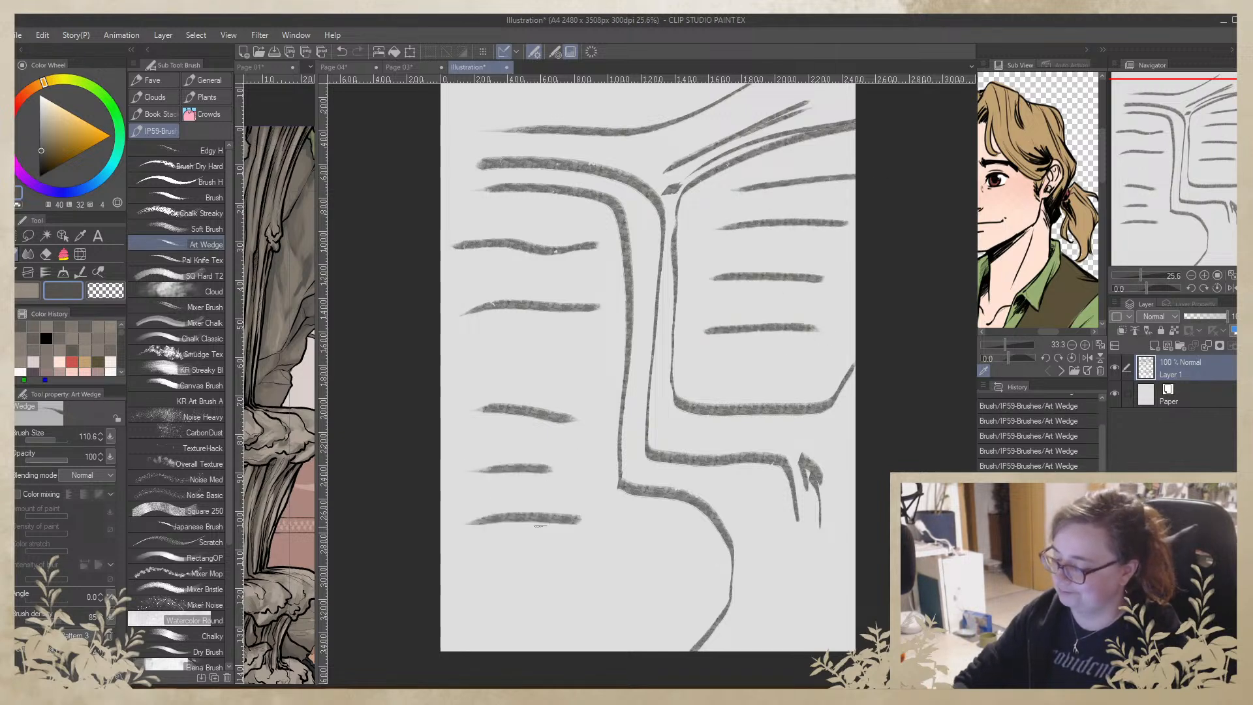
left_click_drag(493, 570, 680, 573)
left_click_drag(503, 631, 590, 633)
left_click_drag(494, 112, 655, 113)
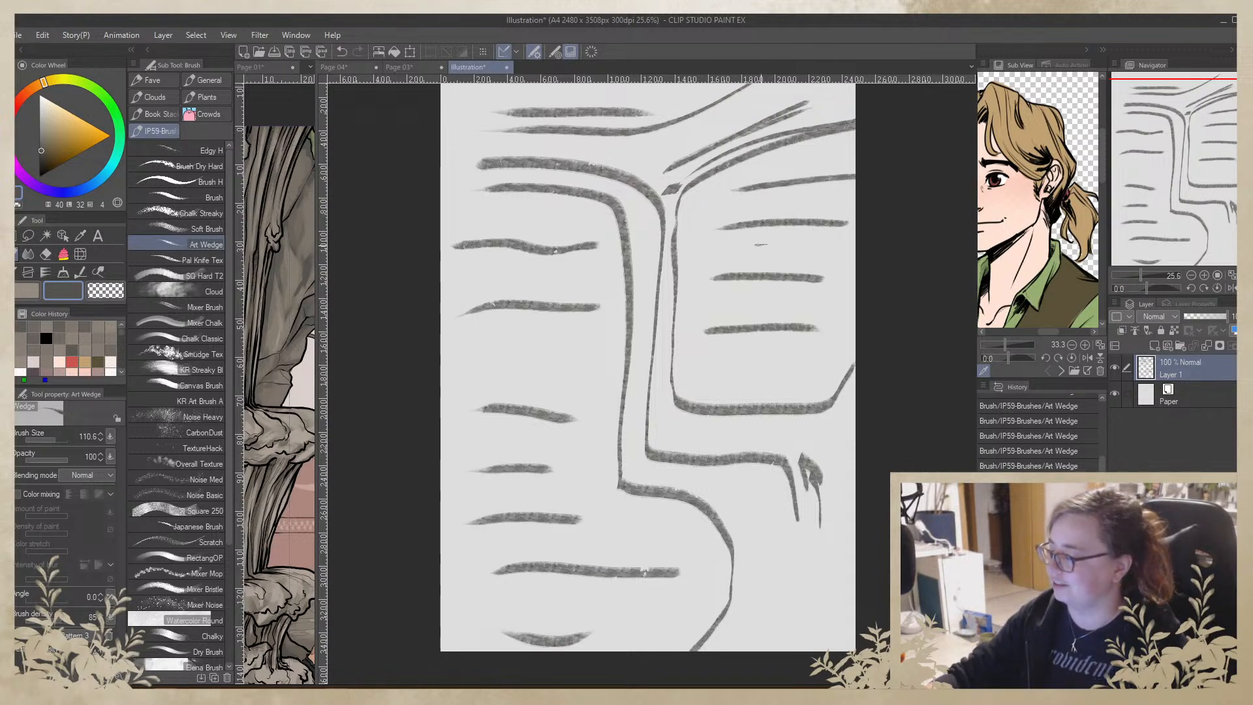
Draw a large oval in the right-hand block, an inner contour in the left-hand block, and curved lines across the top
left_click_drag(757, 254, 745, 326)
left_click_drag(714, 501, 674, 402)
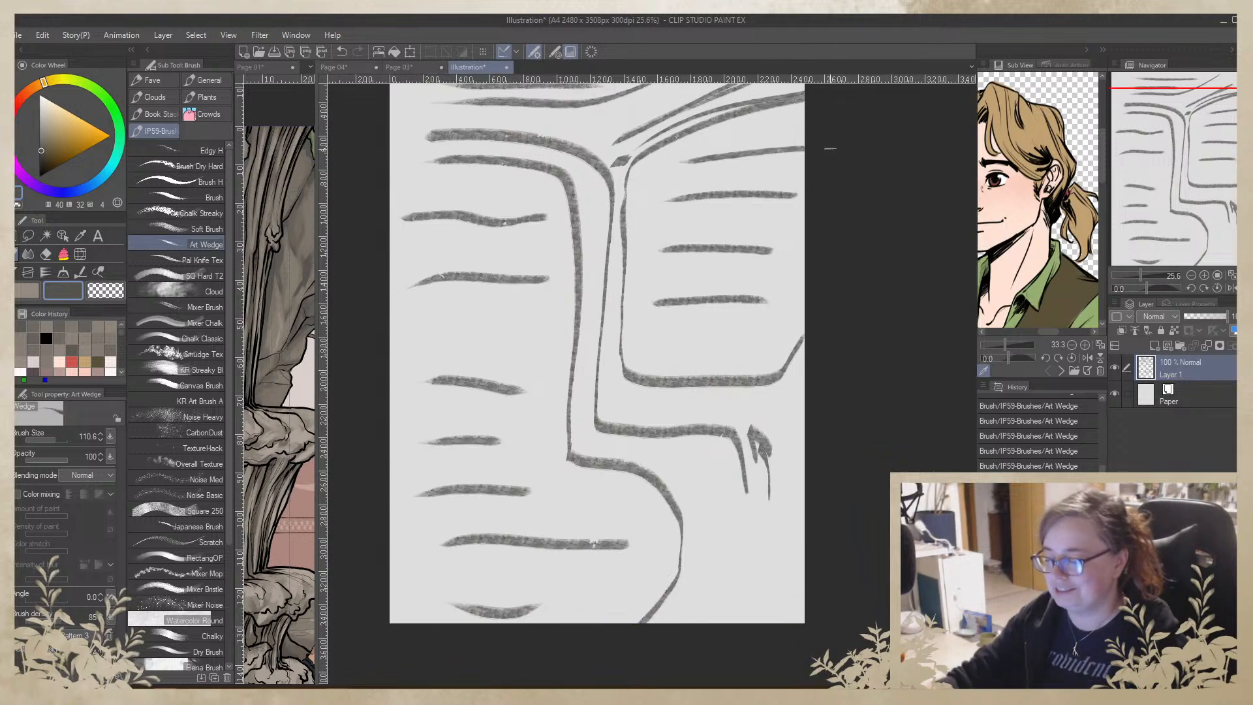
mouse_move(717, 123)
left_mouse_down()
mouse_move(655, 355)
mouse_move(803, 271)
left_mouse_up()
left_click_drag(758, 125, 804, 121)
mouse_move(427, 164)
left_mouse_down()
mouse_move(448, 167)
mouse_move(676, 566)
mouse_move(388, 526)
left_mouse_up()
left_click_drag(507, 133, 519, 310)
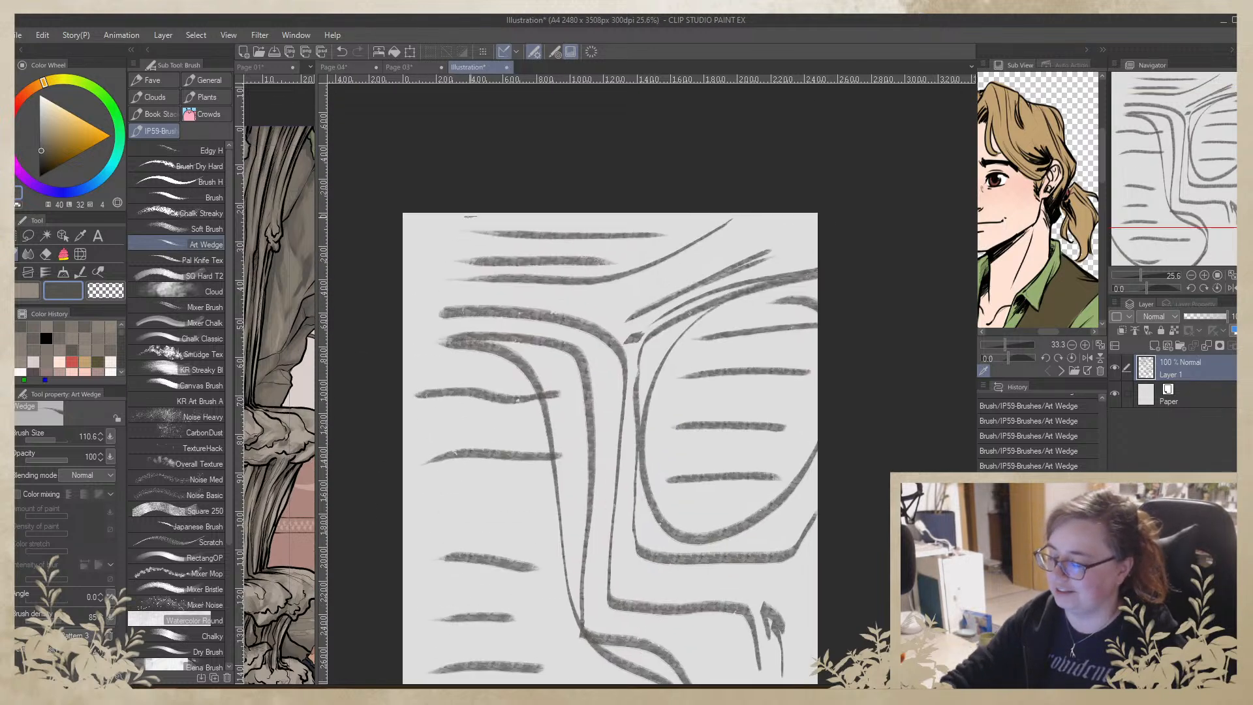
left_click_drag(440, 274, 706, 201)
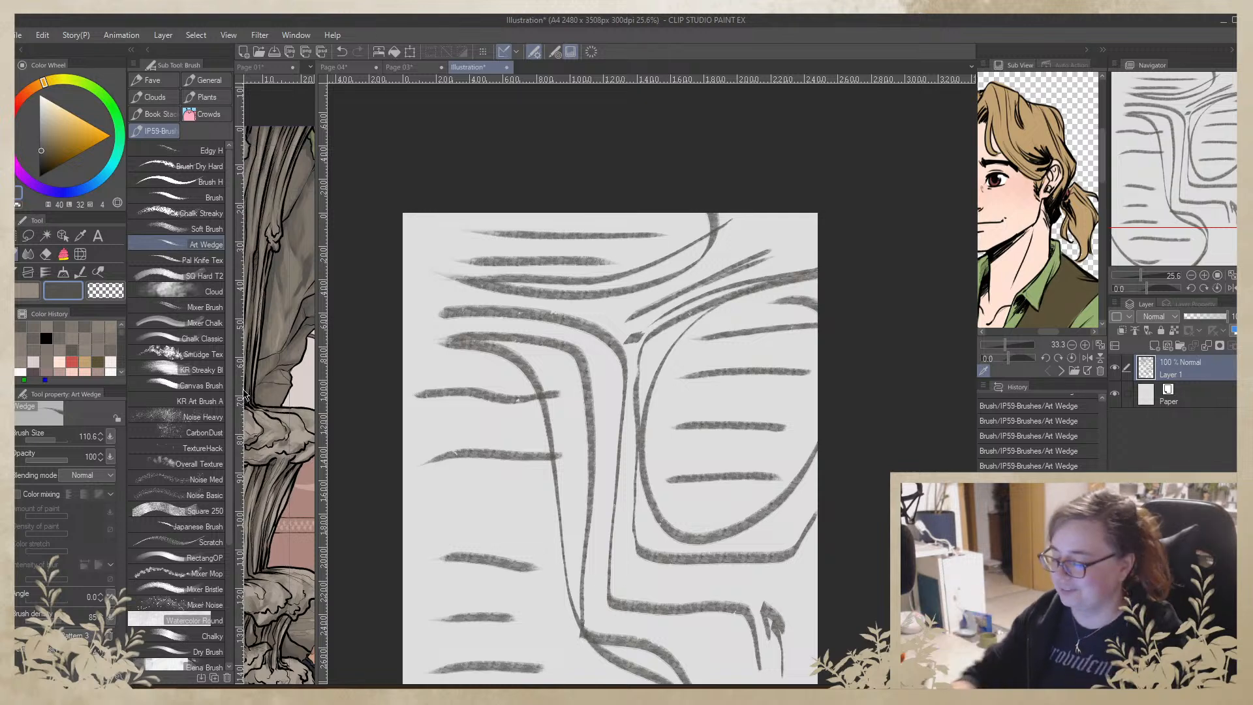
Mark spots along the central road, draw direction lines out to both sides, and circle an area in the left-hand block
left_click_drag(626, 438, 625, 417)
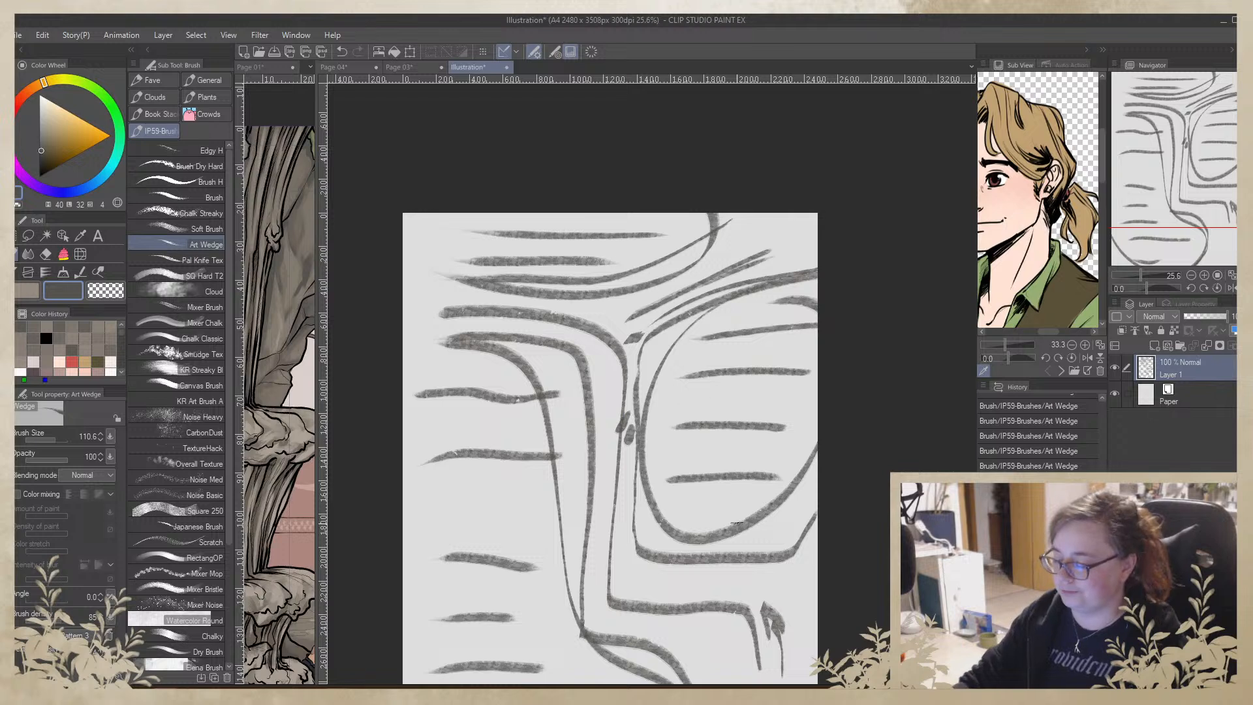
mouse_move(632, 435)
left_mouse_down()
mouse_move(727, 434)
mouse_move(713, 446)
left_mouse_up()
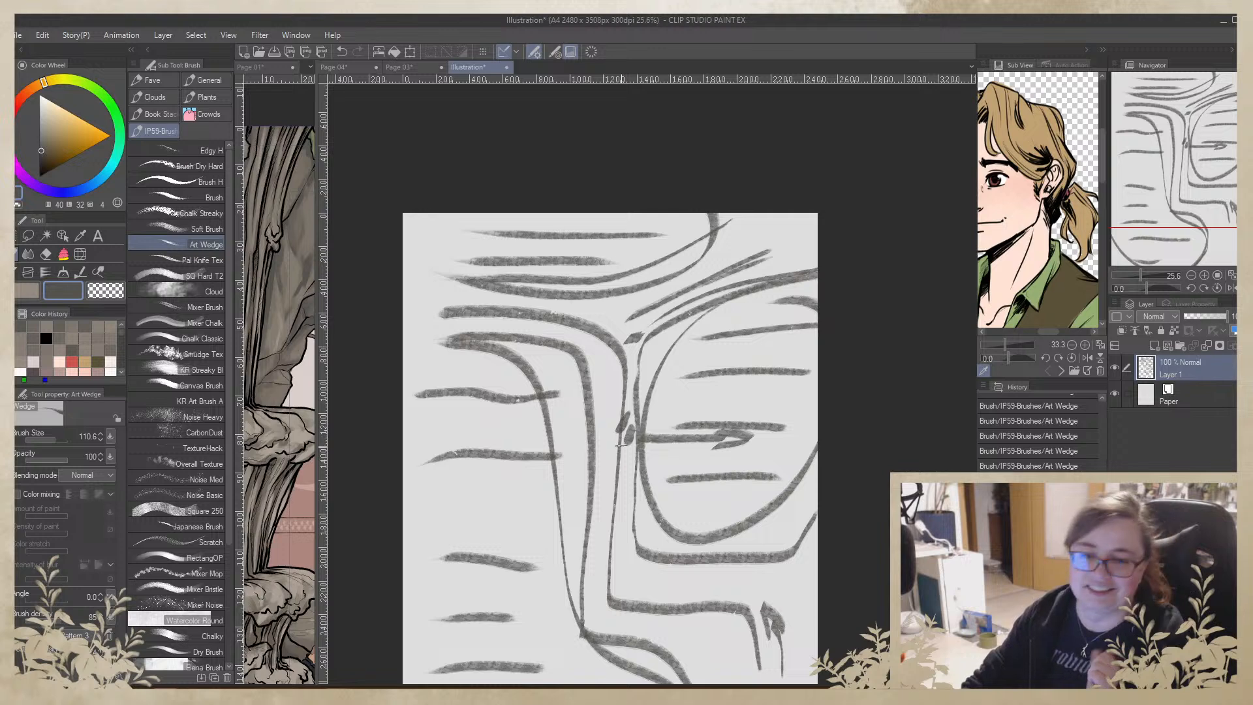
mouse_move(616, 477)
left_mouse_down()
mouse_move(610, 495)
mouse_move(615, 476)
left_mouse_up()
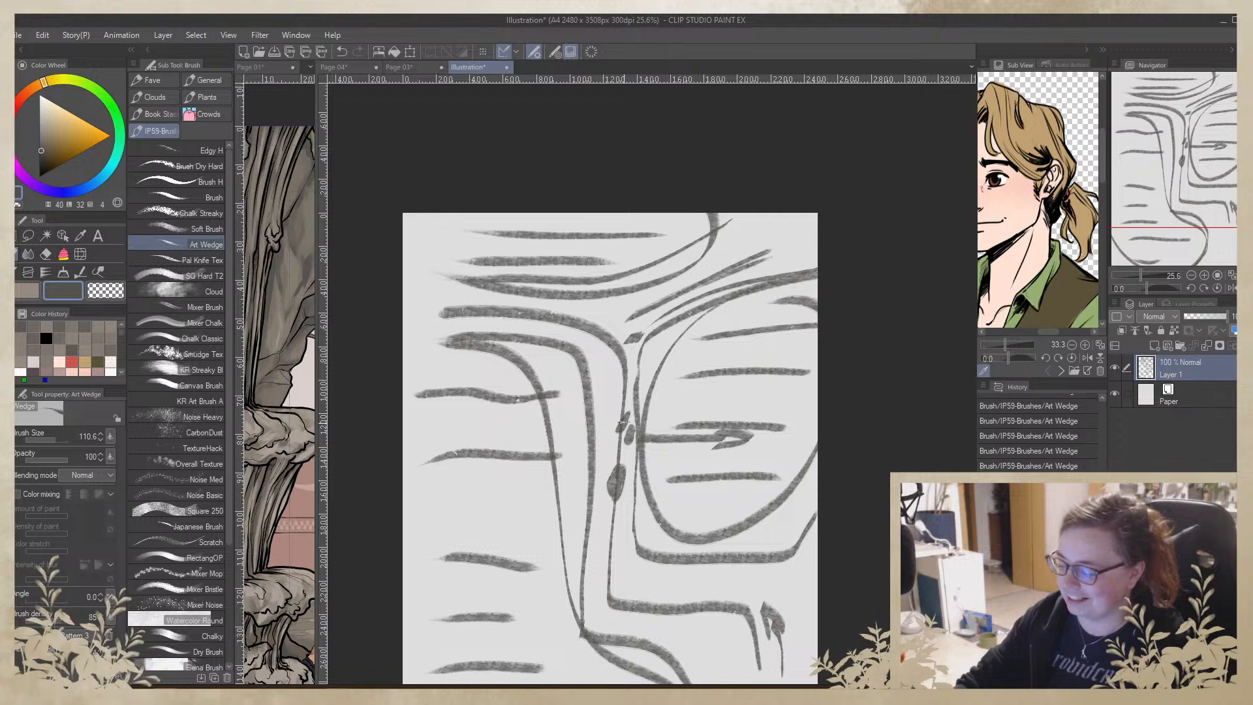
left_click_drag(627, 426, 653, 426)
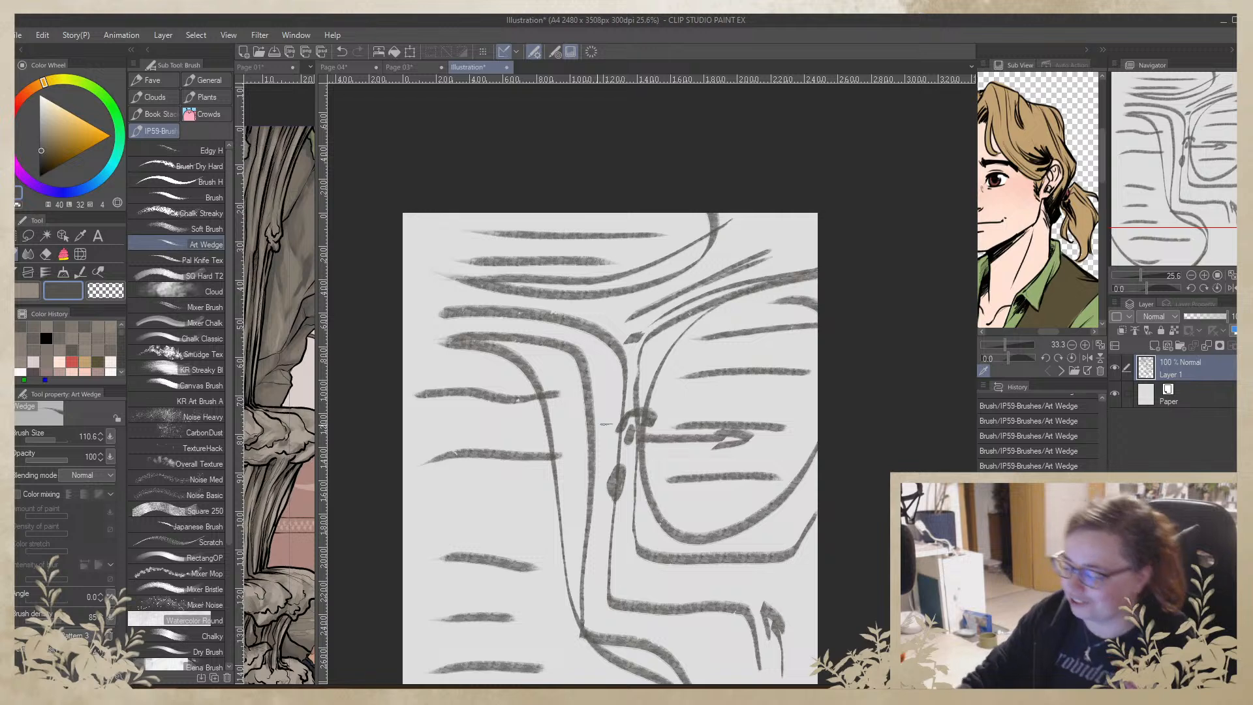
left_click_drag(651, 423, 404, 472)
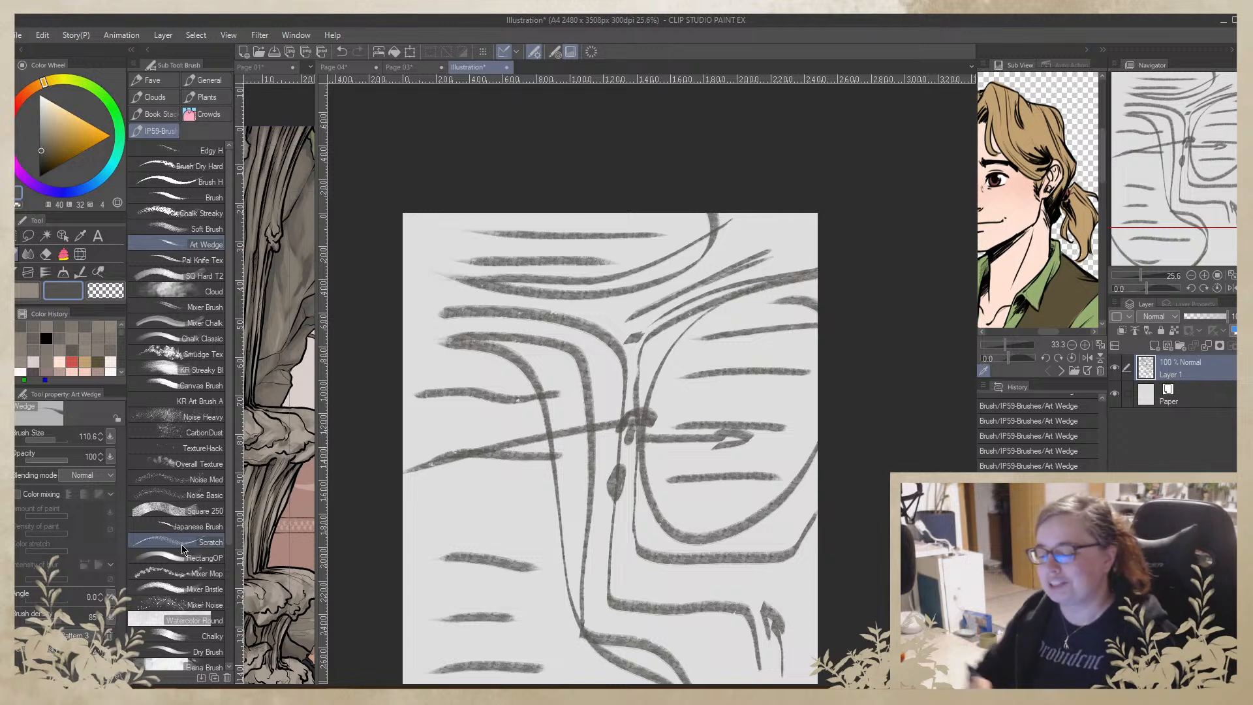
mouse_move(522, 408)
left_mouse_down()
mouse_move(503, 401)
mouse_move(436, 481)
left_mouse_up()
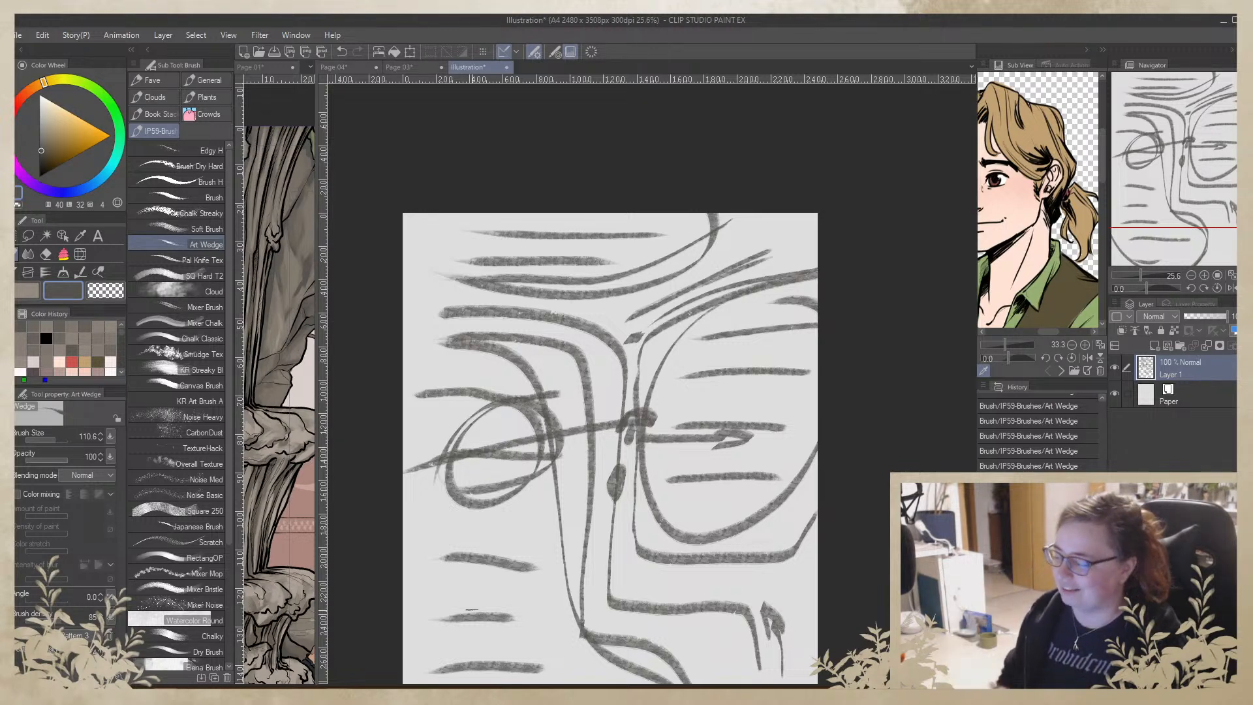
Hide Layer 1 and sketch a branching road junction on a new raster layer, with short strokes in the right-hand block
left_click(1115, 368)
left_click(1154, 345)
mouse_move(775, 517)
left_mouse_down()
mouse_move(758, 385)
mouse_move(769, 380)
left_mouse_up()
mouse_move(708, 171)
left_mouse_down()
mouse_move(715, 341)
mouse_move(802, 444)
left_mouse_up()
mouse_move(695, 311)
left_mouse_down()
mouse_move(616, 297)
mouse_move(408, 308)
left_mouse_up()
mouse_move(709, 173)
left_mouse_down()
mouse_move(695, 283)
mouse_move(775, 392)
left_mouse_up()
mouse_move(697, 297)
left_mouse_down()
mouse_move(700, 237)
mouse_move(731, 347)
mouse_move(777, 404)
left_mouse_up()
left_click_drag(741, 290, 717, 326)
mouse_move(718, 157)
left_mouse_down()
mouse_move(714, 311)
mouse_move(797, 419)
left_mouse_up()
left_click_drag(761, 330, 797, 338)
left_click_drag(734, 289, 780, 308)
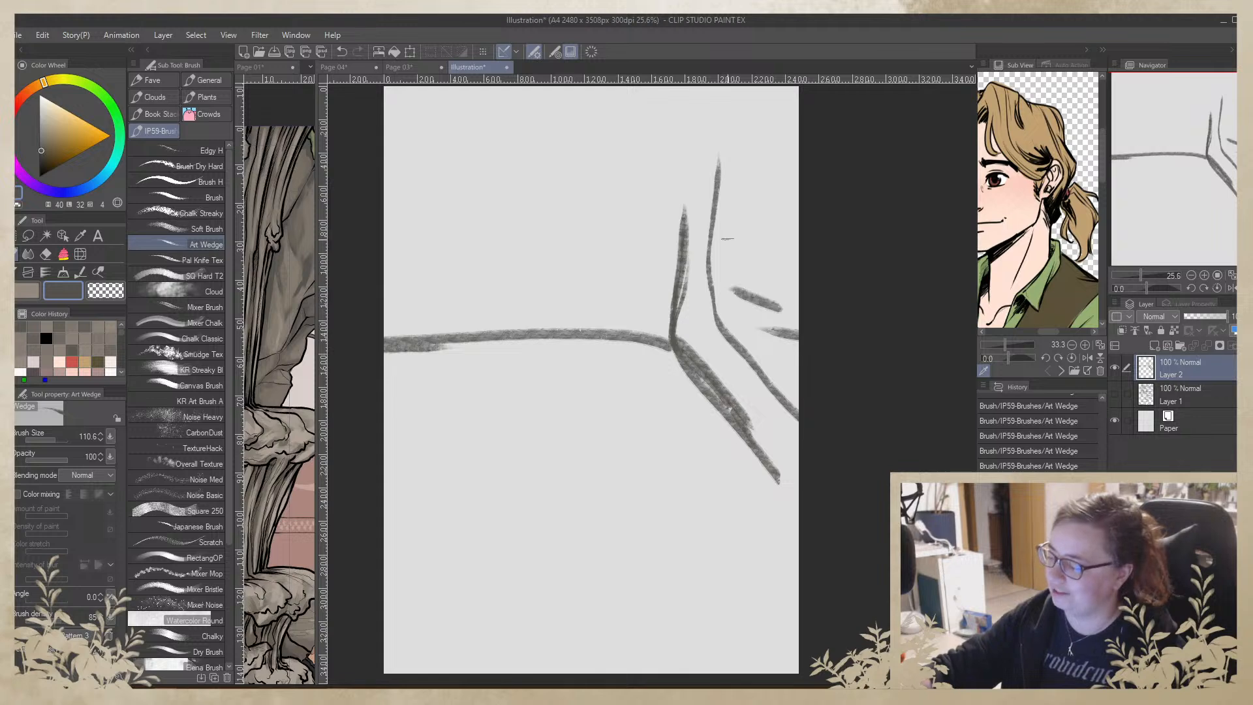
Add more strokes in the right-hand block, outline the junction's lower road edge, and fill the area below with long lines
left_click_drag(731, 240, 795, 247)
left_click_drag(739, 130, 796, 139)
mouse_move(387, 376)
left_mouse_down()
mouse_move(515, 364)
mouse_move(635, 373)
mouse_move(797, 543)
left_mouse_up()
left_click_drag(466, 415, 650, 430)
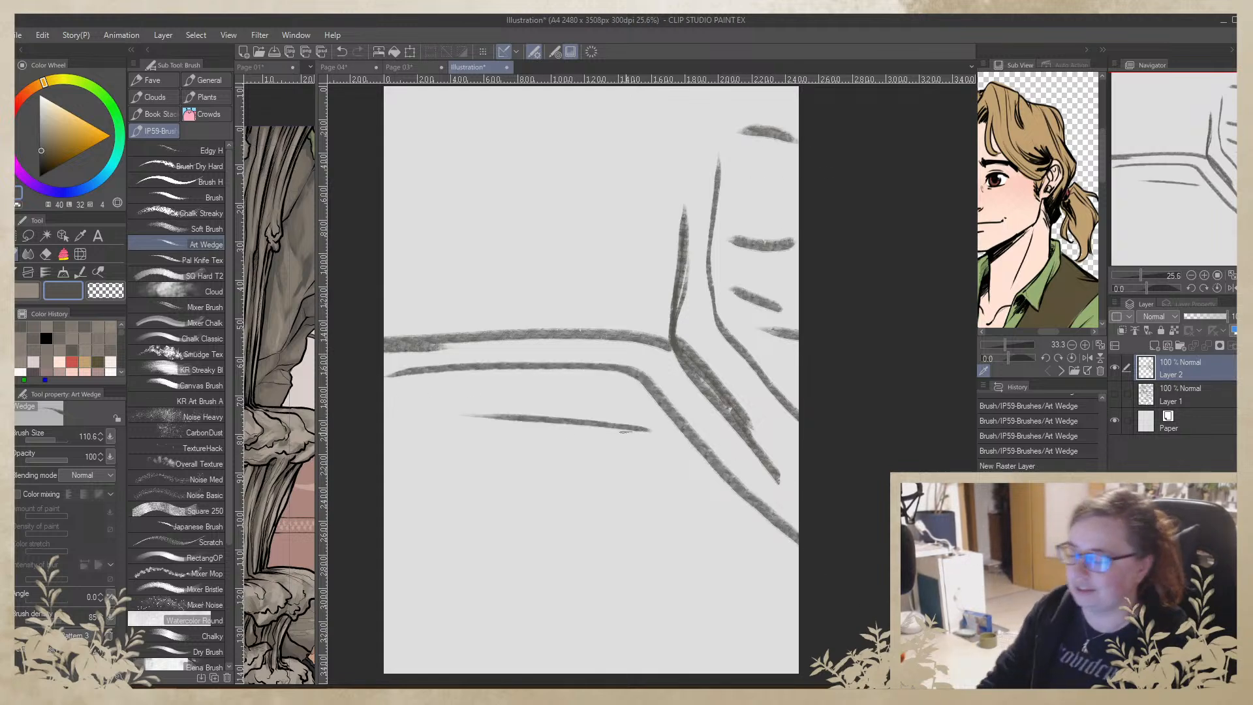
left_click_drag(406, 463, 754, 506)
left_click_drag(400, 534, 757, 553)
left_click_drag(386, 574, 798, 607)
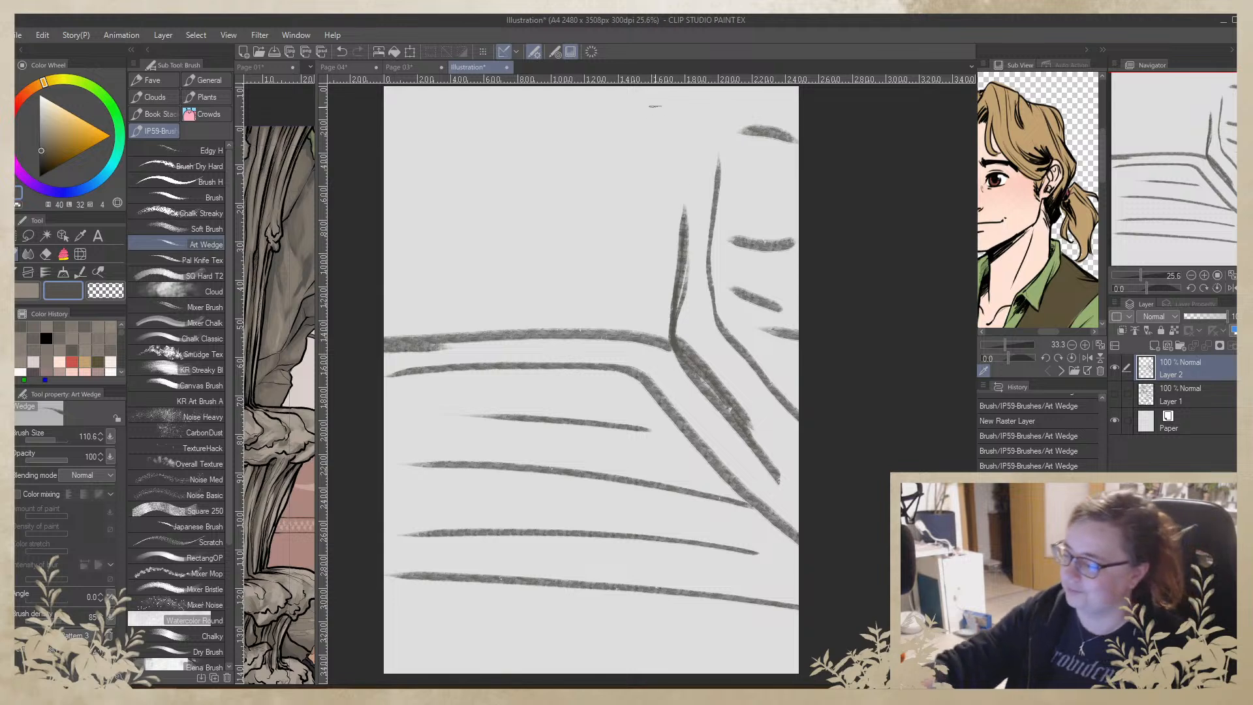
Outline the block above the horizontal road and fill it with roughly horizontal Art Wedge strokes
mouse_move(651, 138)
left_mouse_down()
mouse_move(643, 248)
mouse_move(387, 285)
left_mouse_up()
left_click_drag(459, 118, 652, 130)
left_click_drag(656, 87, 646, 116)
mouse_move(658, 112)
left_mouse_down()
mouse_move(665, 213)
mouse_move(391, 220)
mouse_move(630, 267)
left_mouse_up()
left_click_drag(405, 290, 603, 302)
left_click_drag(391, 337, 584, 328)
mouse_move(421, 191)
left_mouse_down()
mouse_move(479, 200)
mouse_move(540, 197)
left_mouse_up()
Draw an arrow along the lower-right road turning onto the horizontal road, and an upward arrow crossing the road's left end
left_click_drag(747, 361, 718, 253)
mouse_move(737, 459)
left_mouse_down()
mouse_move(680, 399)
mouse_move(546, 336)
mouse_move(515, 339)
mouse_move(530, 341)
left_mouse_up()
key("ctrl+z")
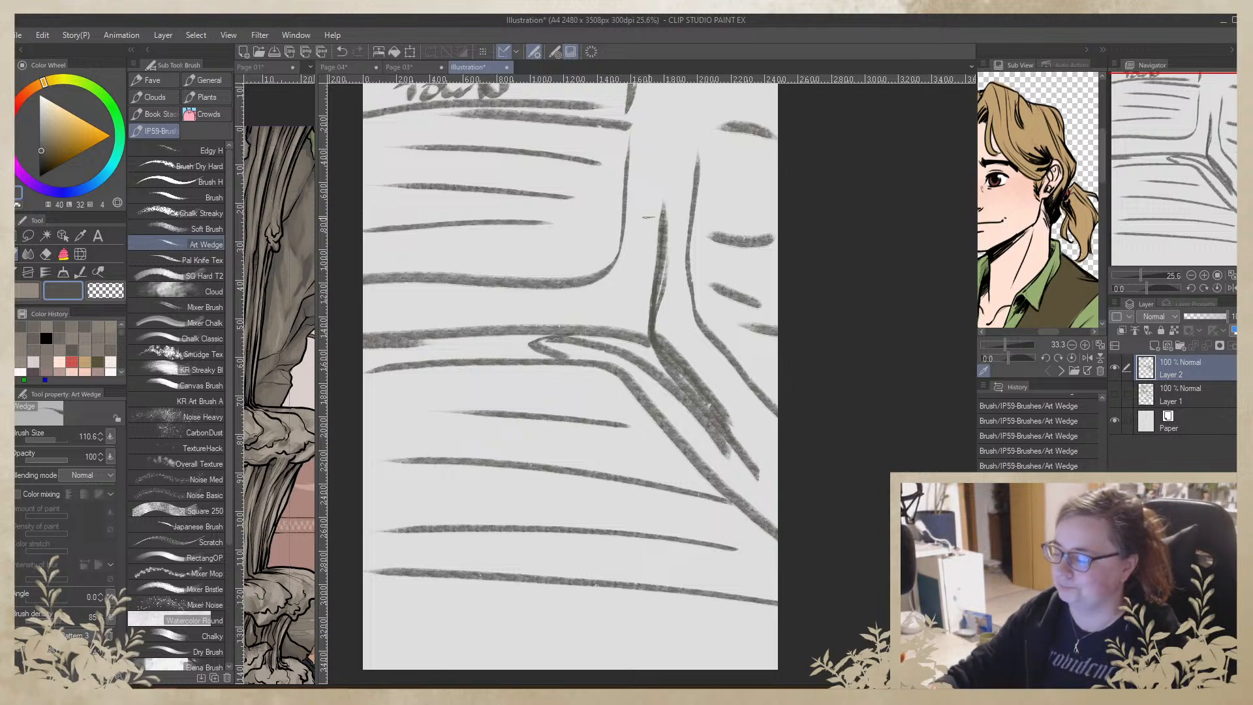
left_click_drag(667, 156, 685, 232)
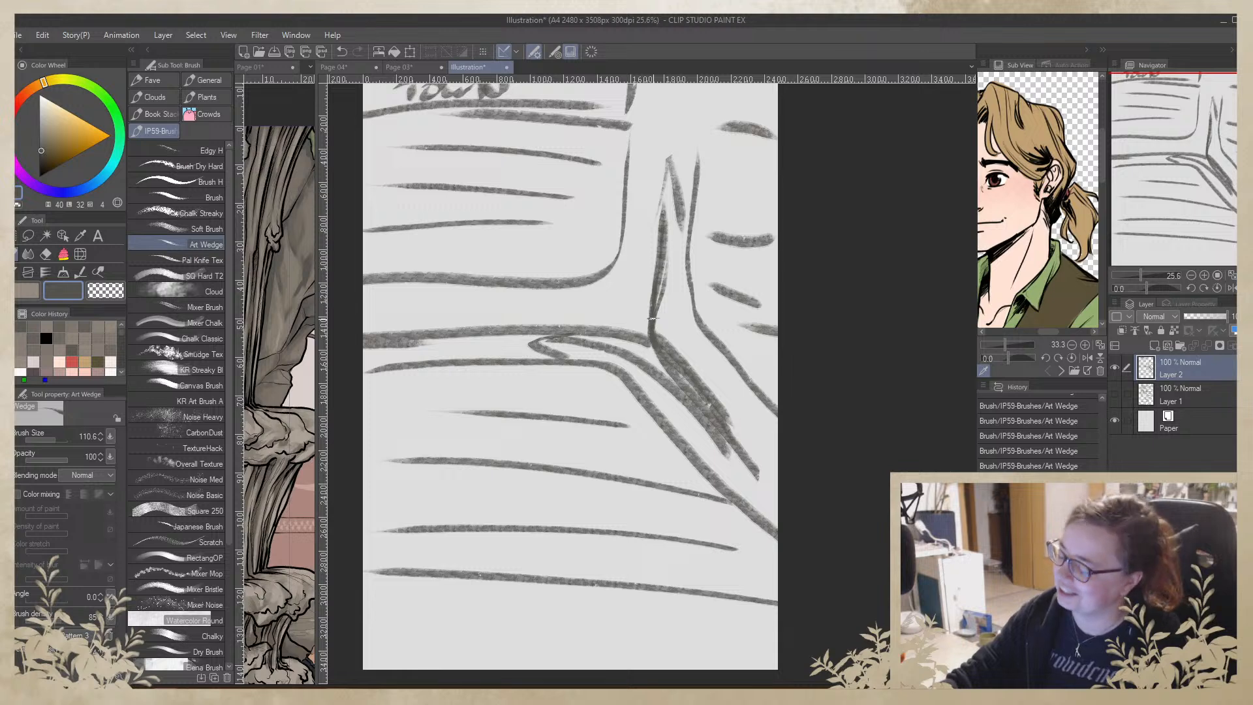
key("ctrl+z")
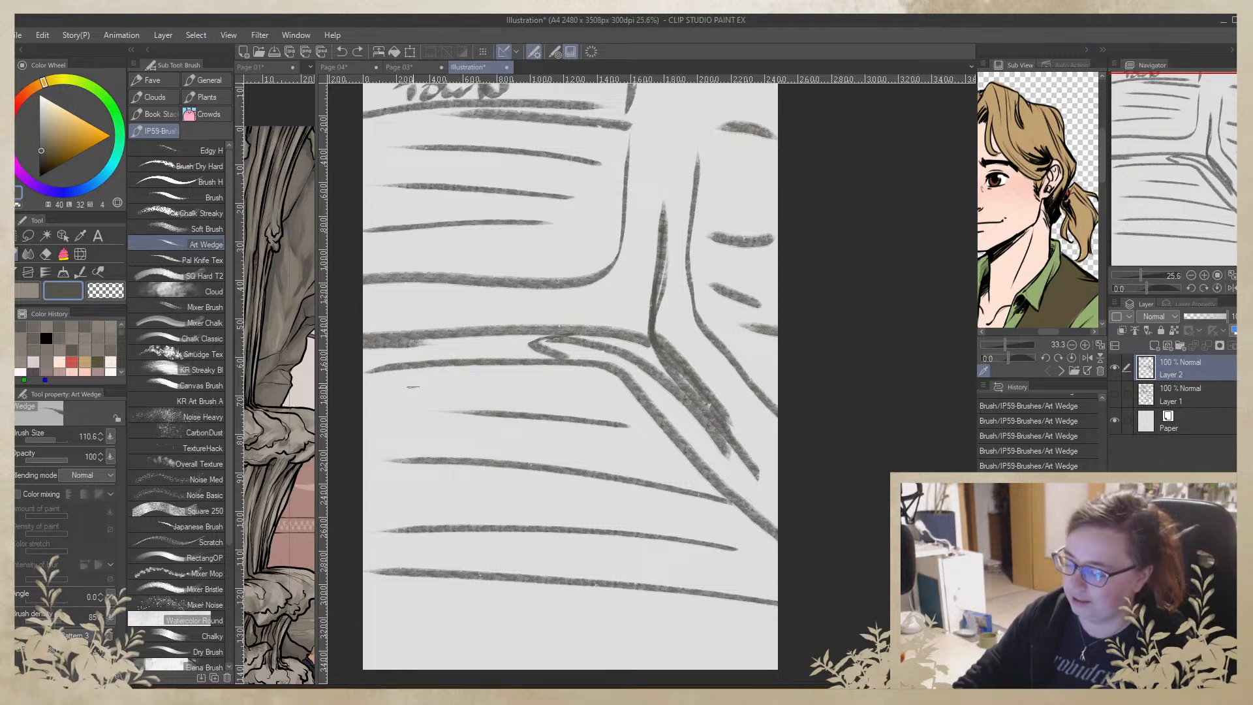
left_click_drag(403, 386, 419, 268)
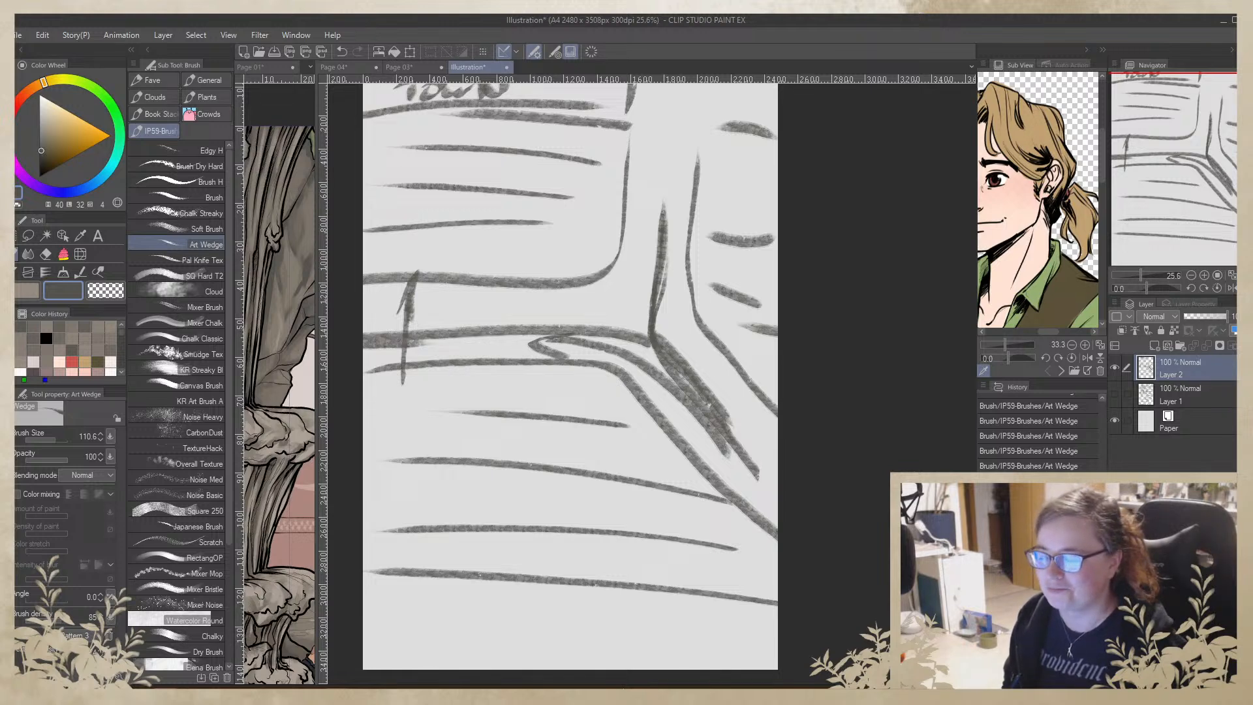
Close the A4 sketch illustration without saving it and return to Page 04
left_click(507, 67)
left_click(623, 266)
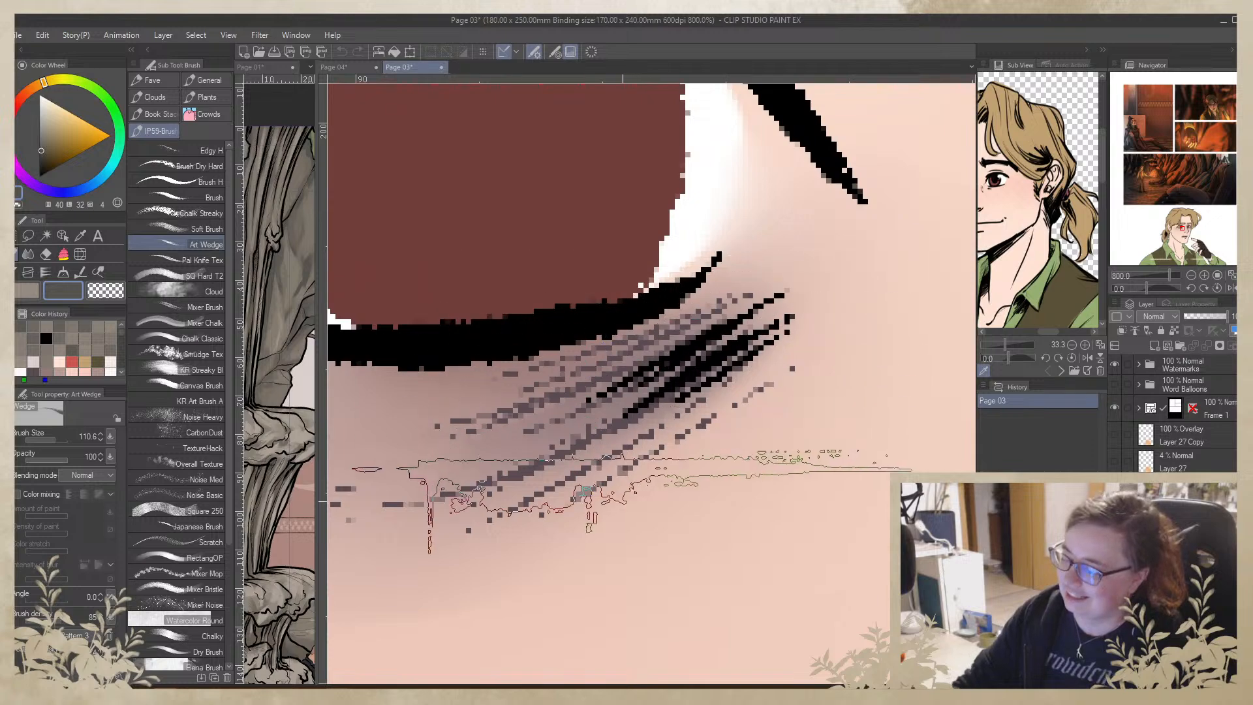
left_click(344, 67)
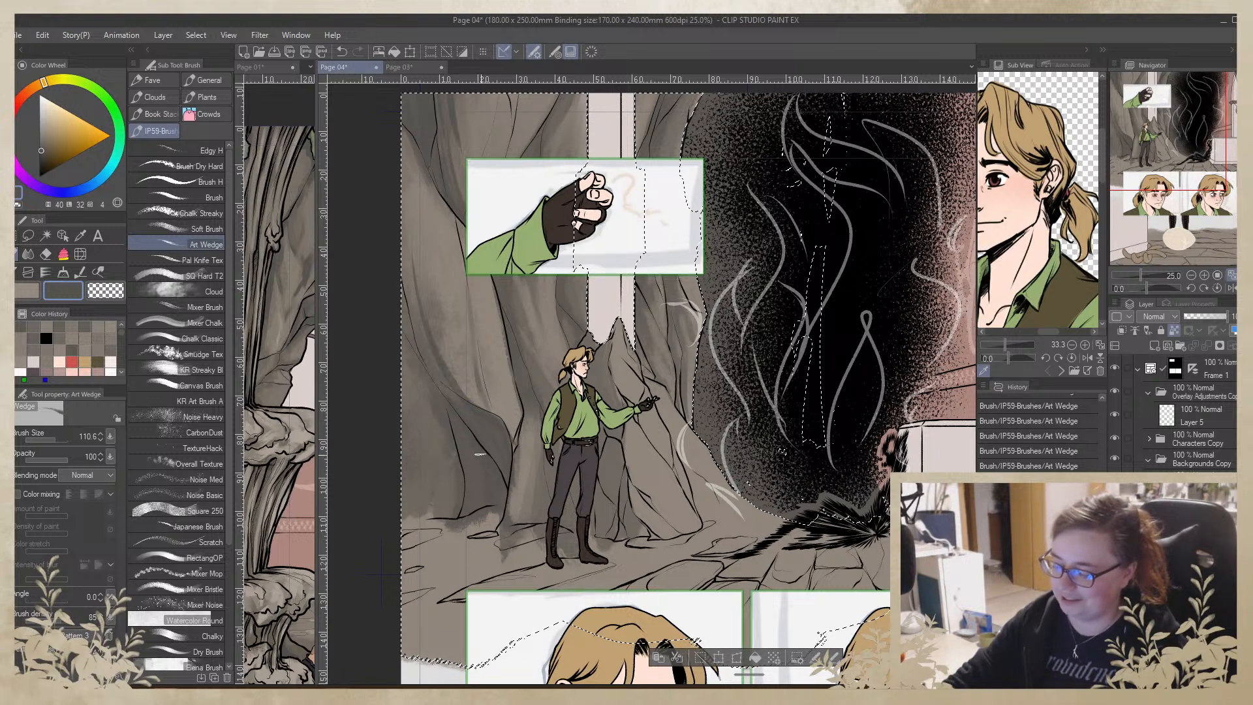
Shade the outer edge of the rock wall with broad Art Wedge strokes at size 321.4, using sampled grey-brown tones
left_click_drag(460, 488, 421, 346)
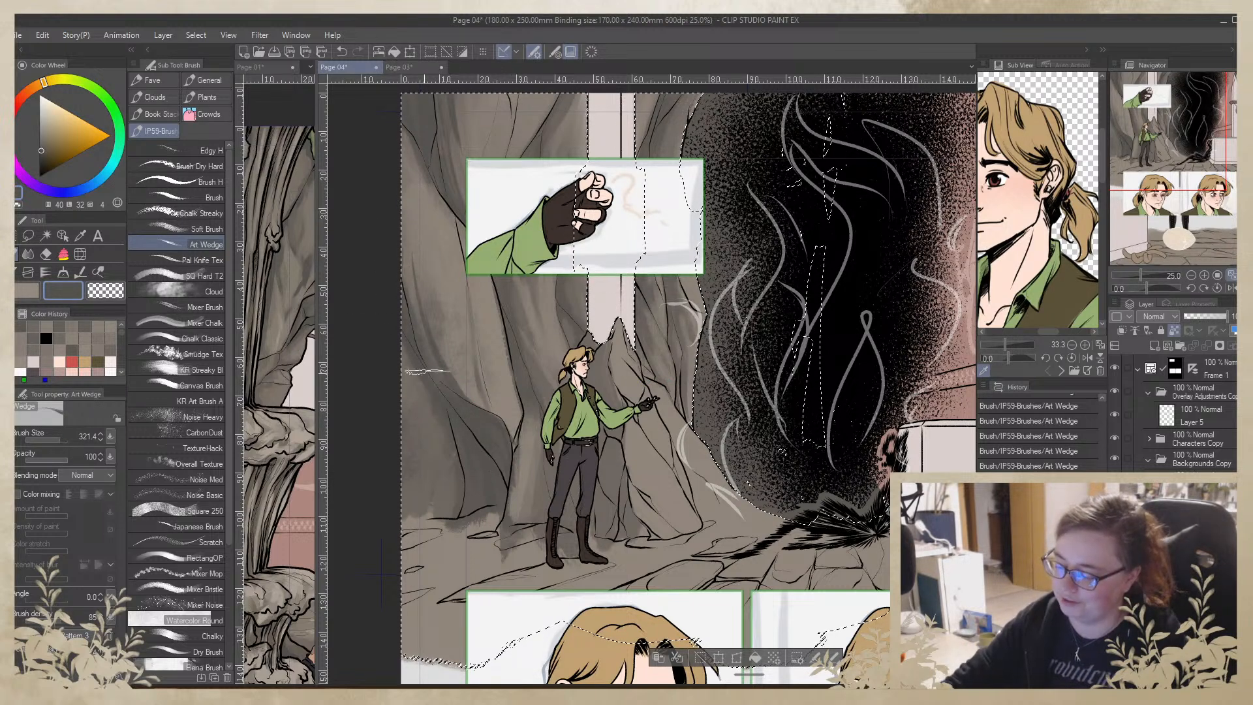
left_click(450, 484, "alt")
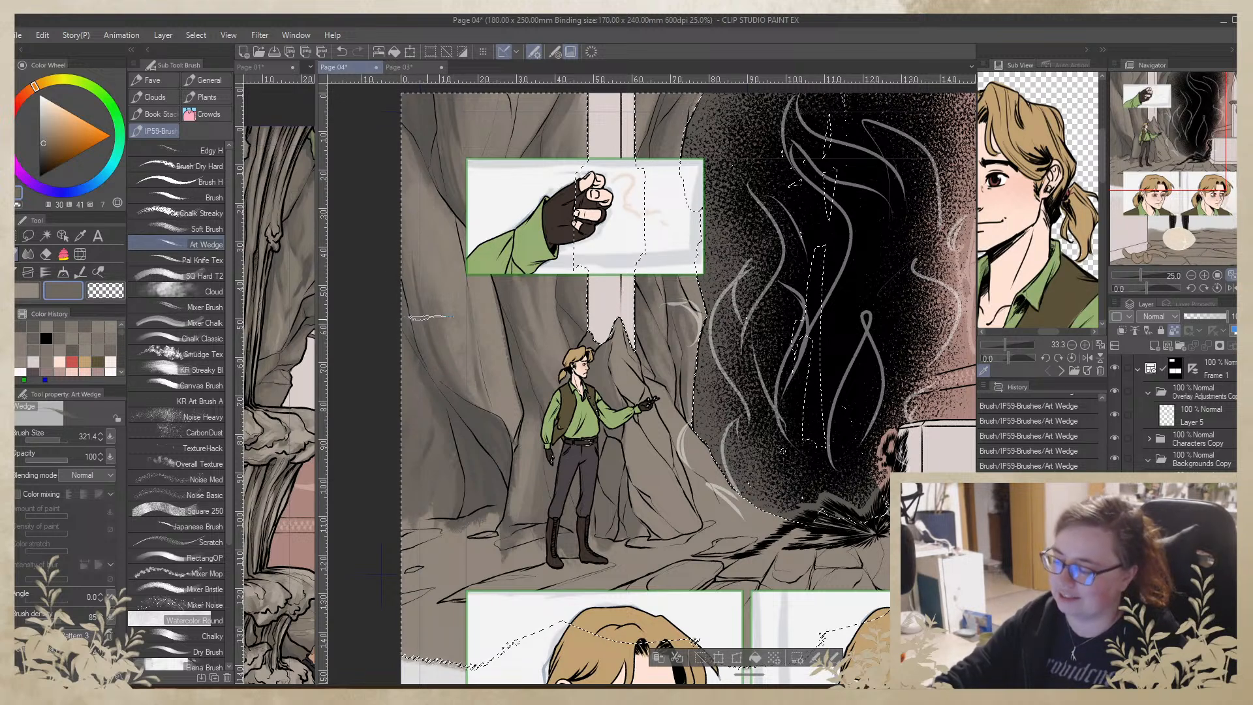
left_click(443, 207, "alt")
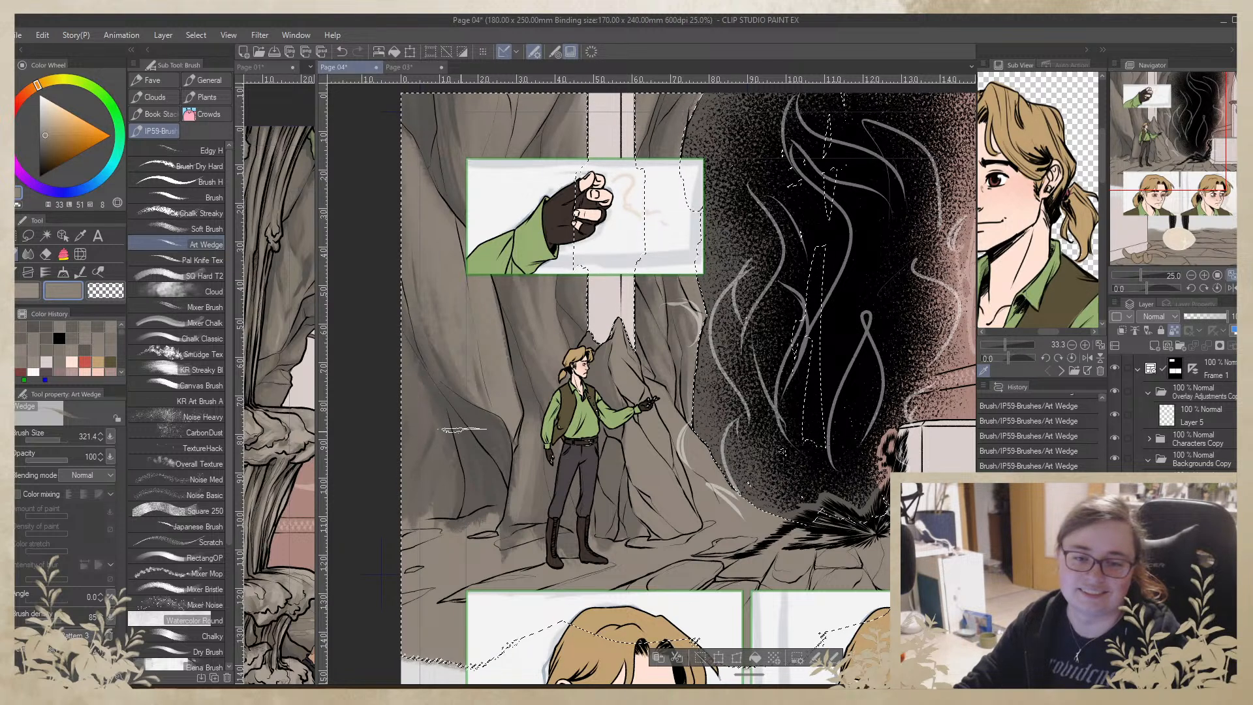
Set the Art Wedge size to 275.9 and blend sampled tones into the wall's base where it meets the ground
left_click_drag(63, 446, 56, 446)
left_click(464, 418, "alt")
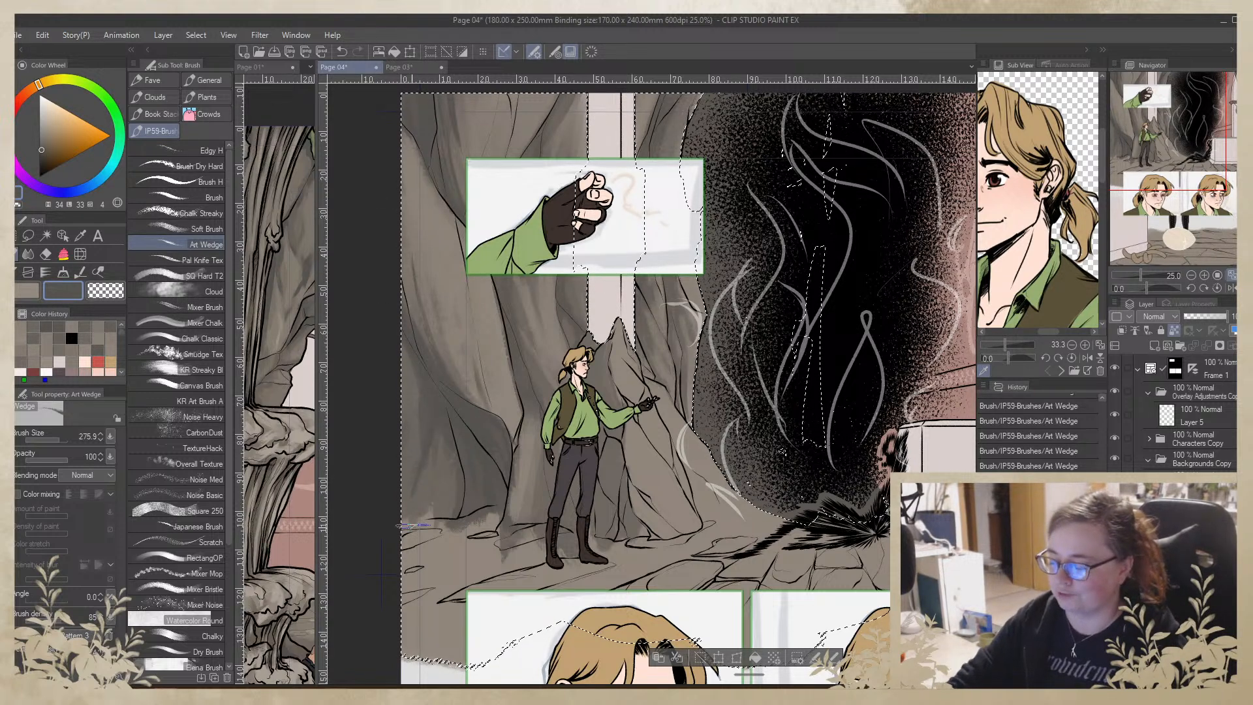
left_click(433, 519, "alt")
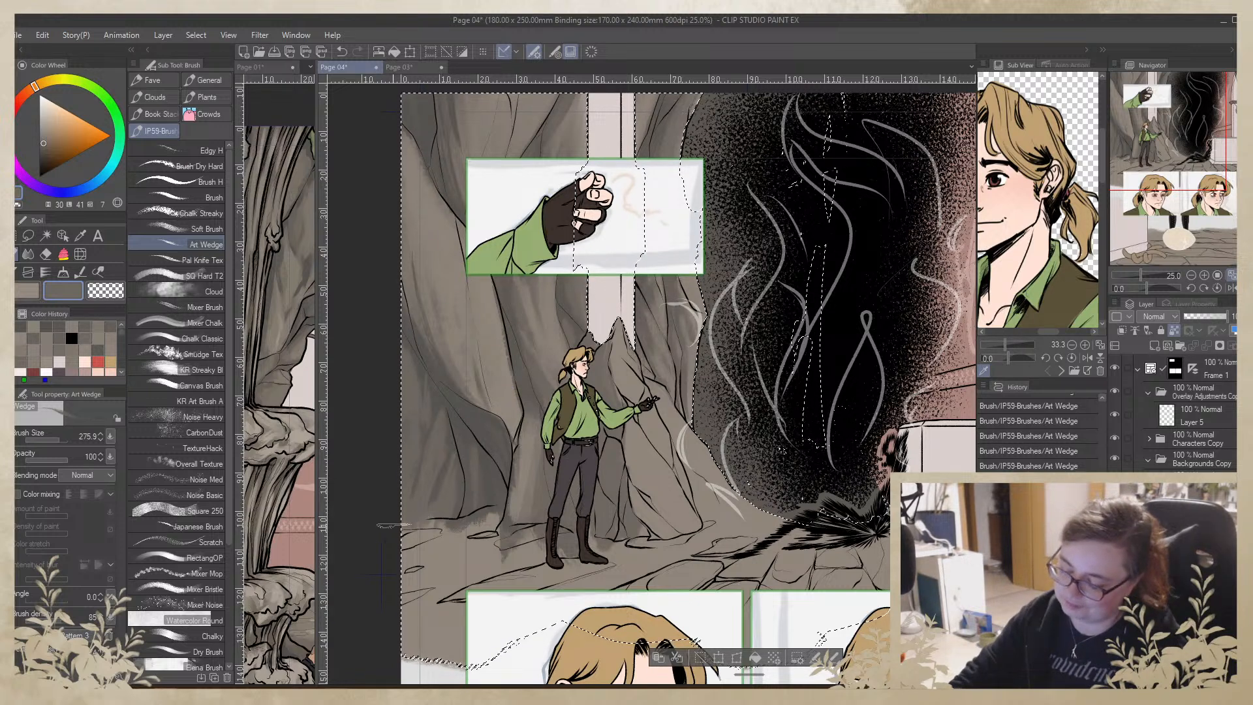
left_click(449, 474, "alt")
left_click_drag(449, 474, 424, 513)
left_click(447, 462, "alt")
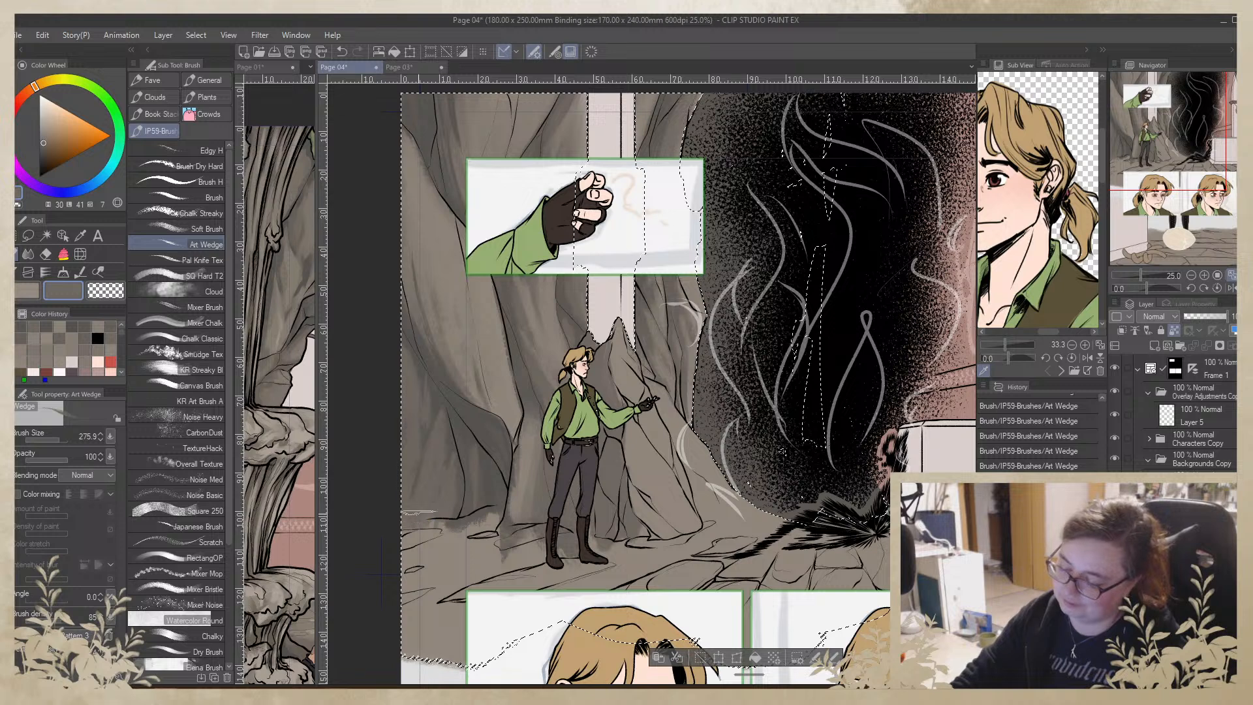
Sample darker and lighter rock tones and brush upward strokes into the middle of the wall behind the standing figure
left_click(446, 402, "alt")
left_click_drag(444, 402, 412, 395)
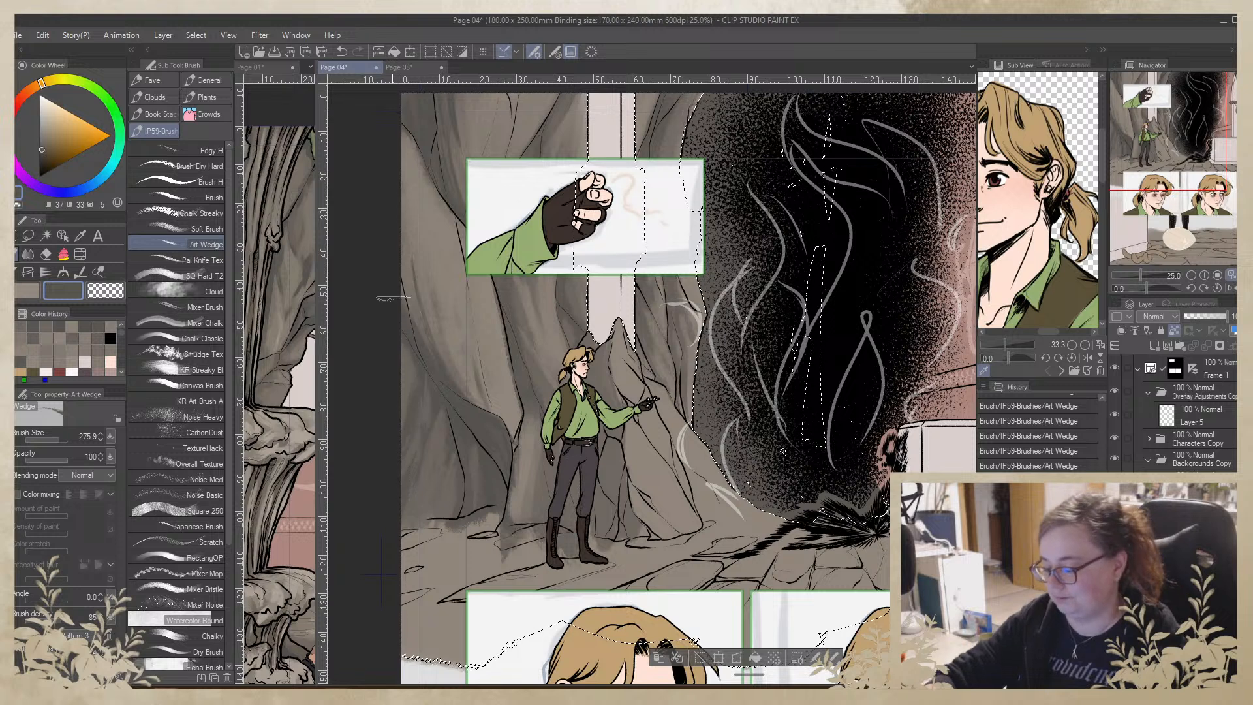
left_click(476, 360, "alt")
left_click_drag(464, 355, 455, 291)
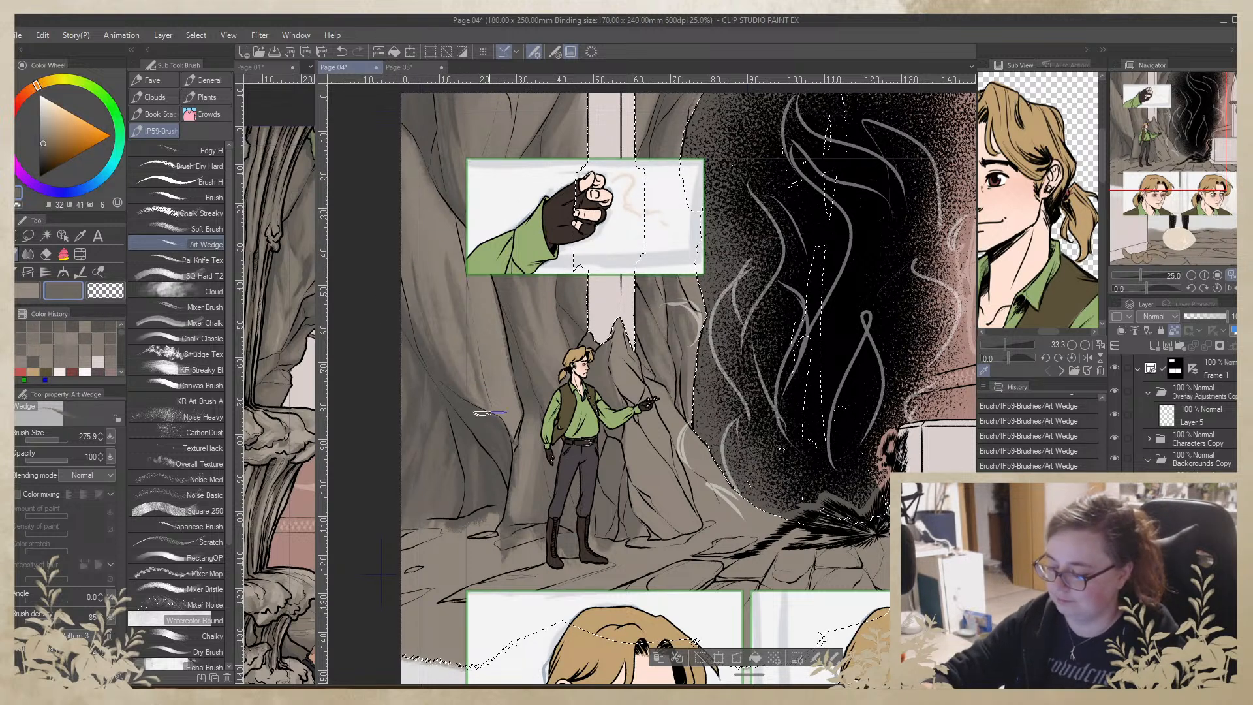
left_click(499, 390, "alt")
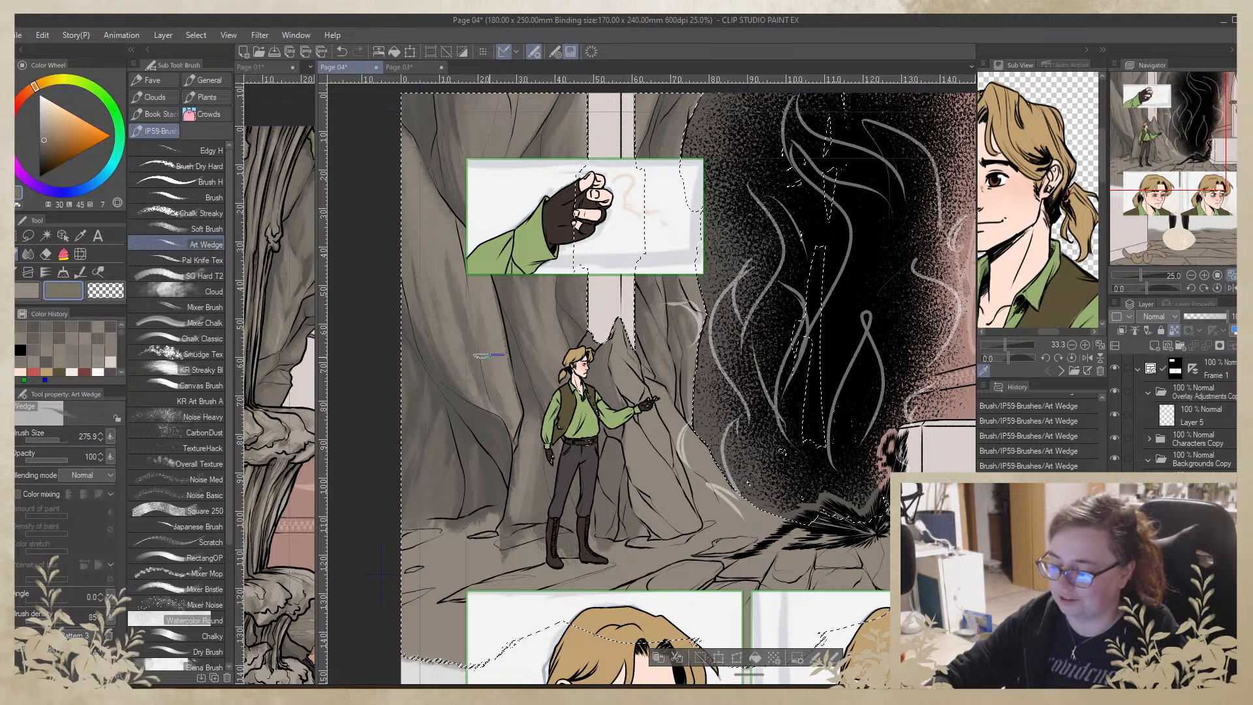
Brush long upward strokes in sampled tones along the rock face beside the hand inset, up towards the page edge
left_click(503, 399, "alt")
left_click_drag(464, 370, 474, 276)
left_click_drag(465, 342, 435, 229)
left_click_drag(444, 321, 398, 143)
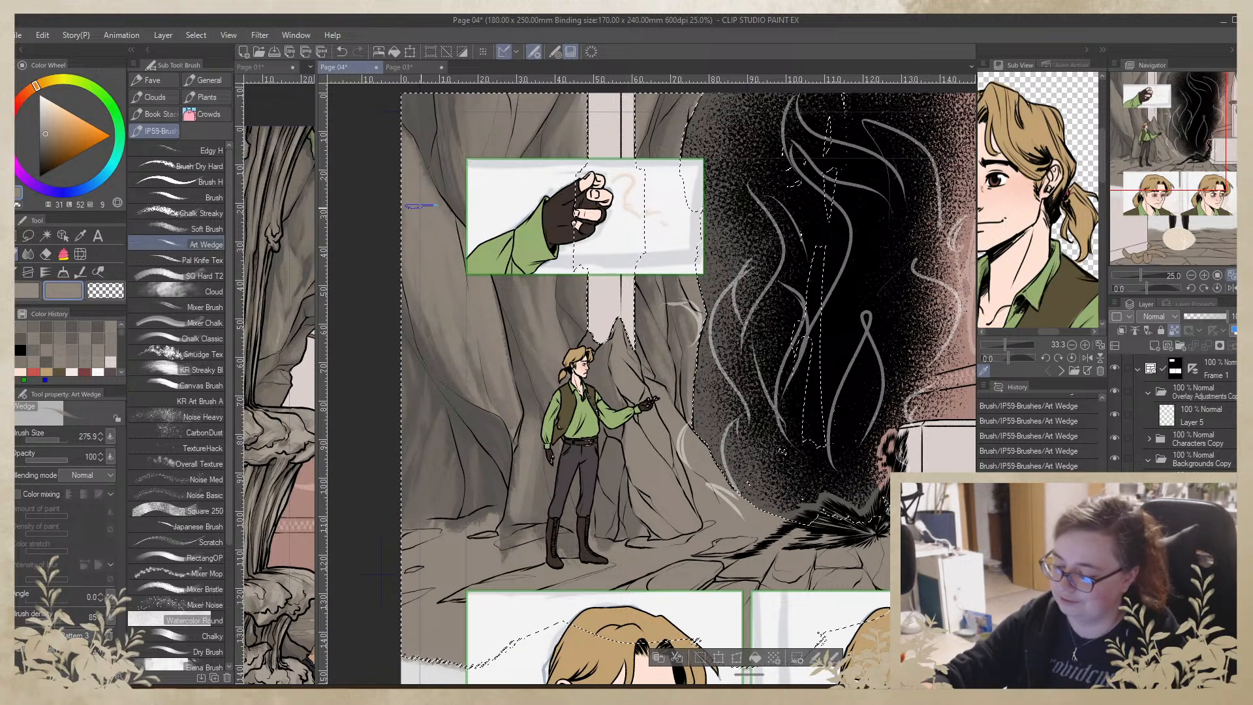
left_click_drag(436, 212, 424, 158)
left_click_drag(445, 233, 426, 159)
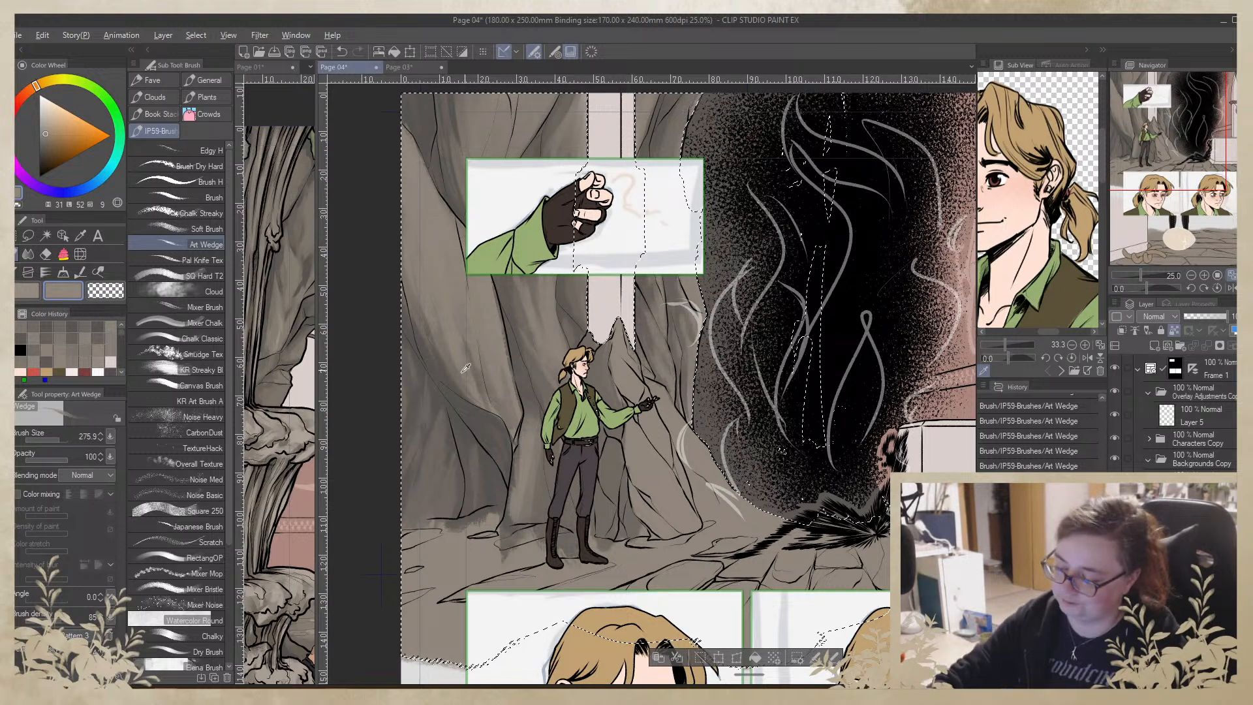
Resample the rock tone and paint long strokes down the wall folds from beside to below the hand inset
left_click(442, 364, "alt")
left_click_drag(450, 356, 439, 242)
mouse_move(466, 390)
left_mouse_down()
mouse_move(424, 225)
mouse_move(422, 276)
left_mouse_up()
left_click_drag(426, 190, 509, 406)
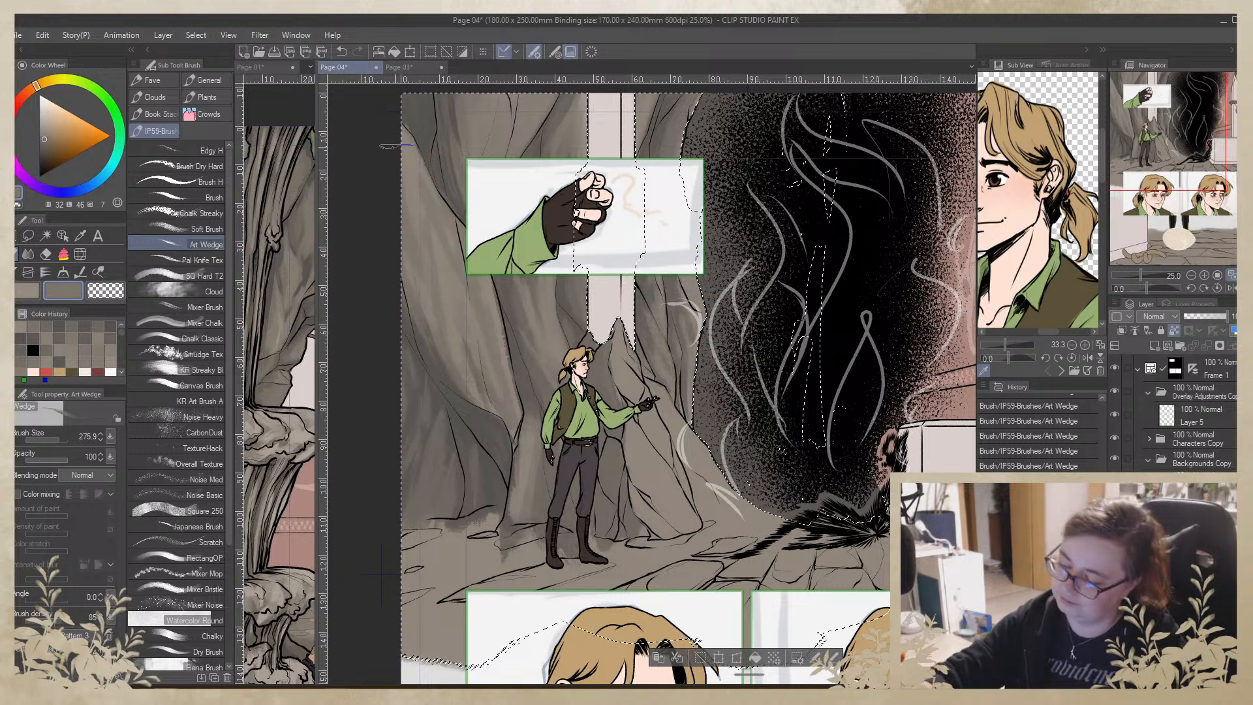
left_click(492, 287, "alt")
left_click_drag(493, 276, 510, 363)
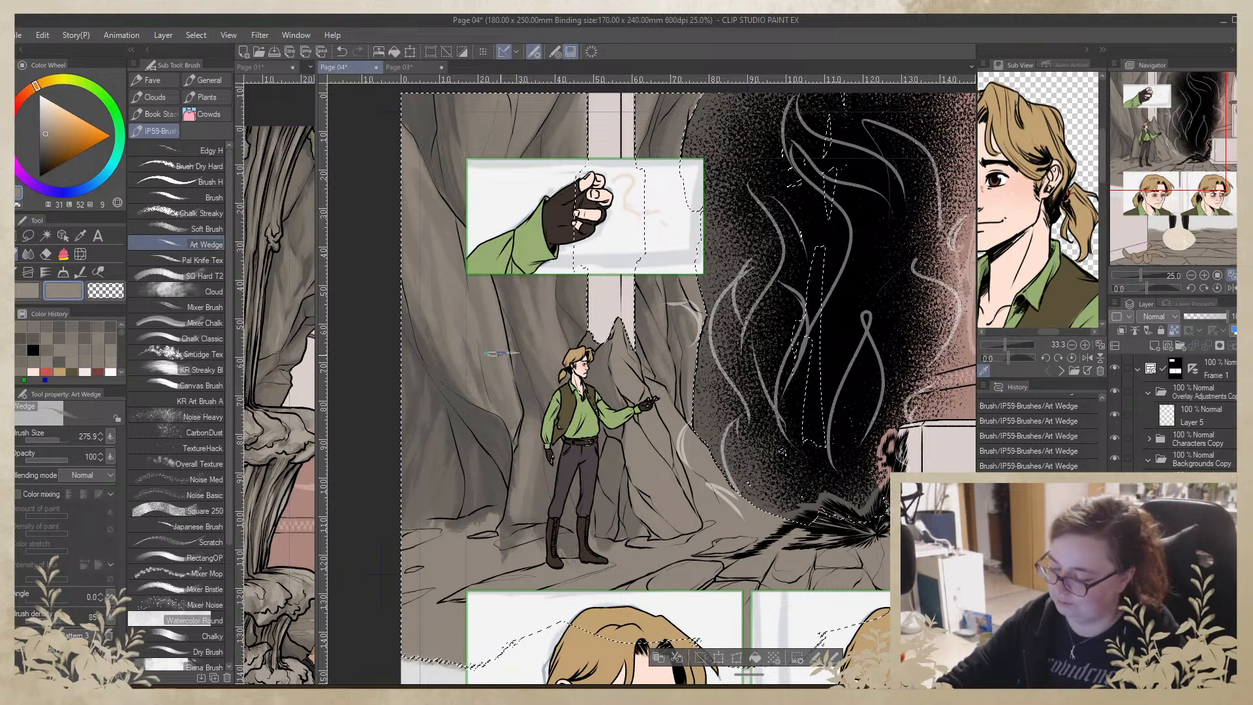
Sample shadow and mid tones and shade the lower wall folds beside the figure's legs
left_click(510, 441, "alt")
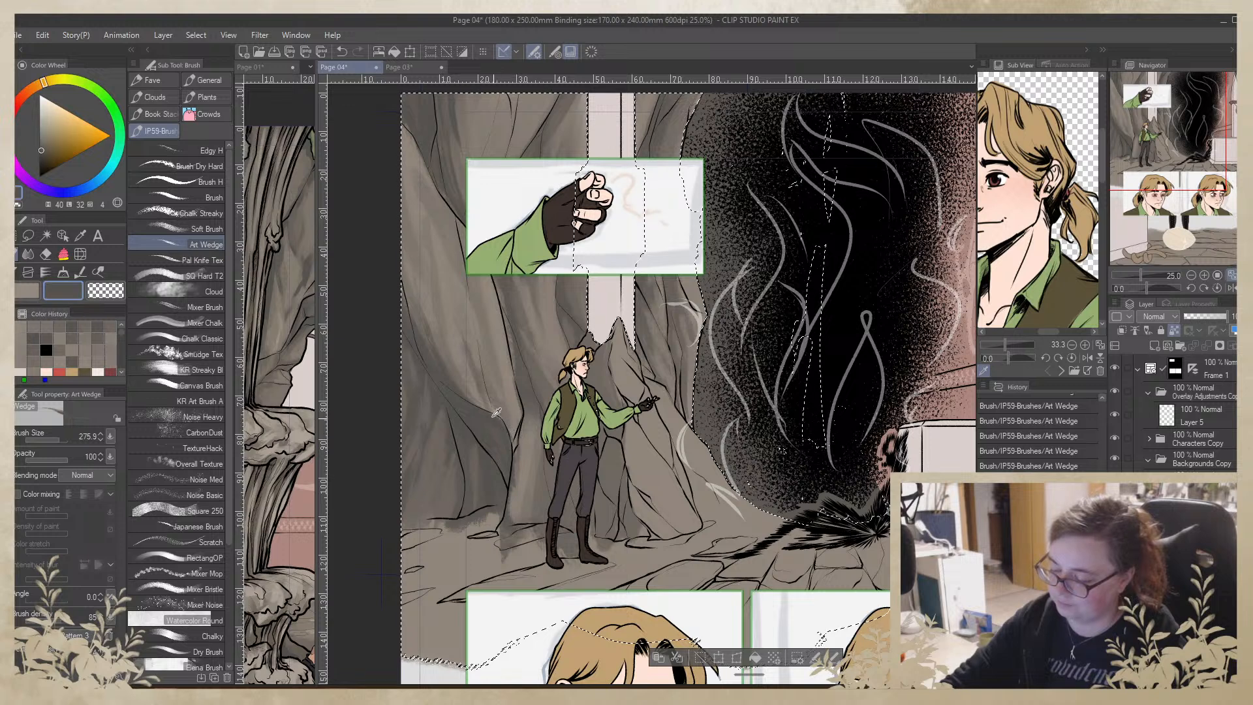
left_click(521, 481, "alt")
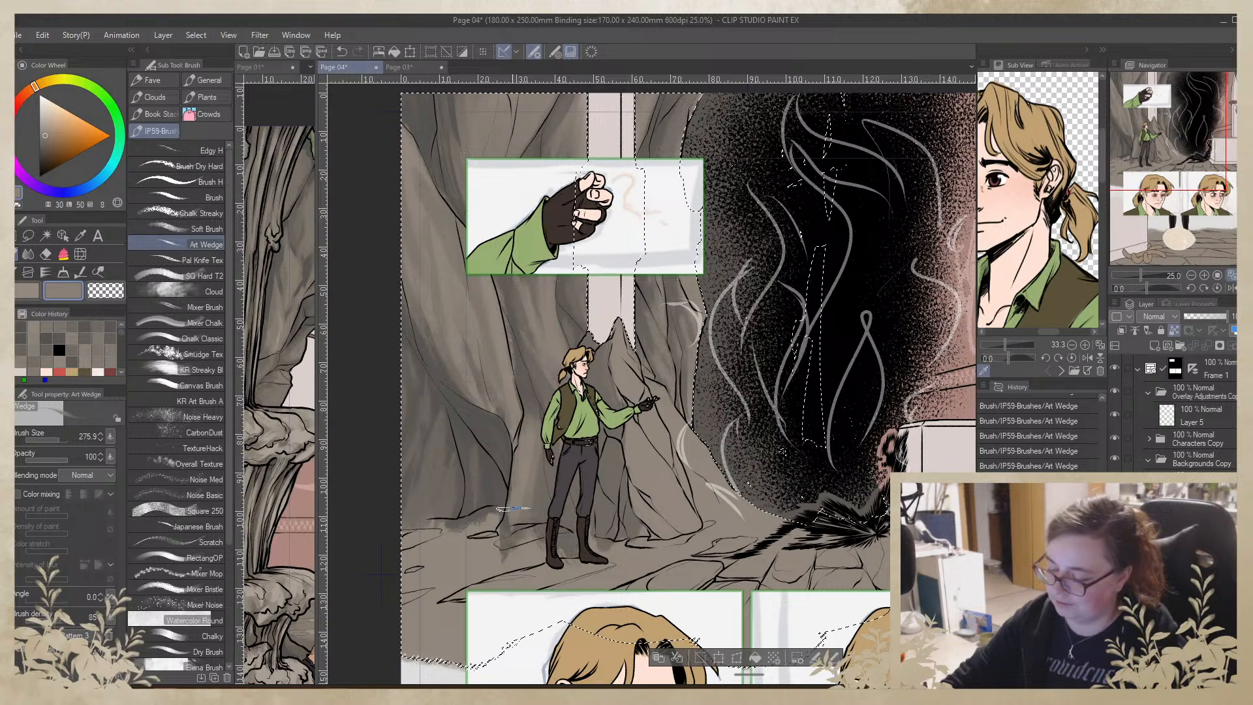
left_click(504, 482, "alt")
left_click(504, 481, "alt")
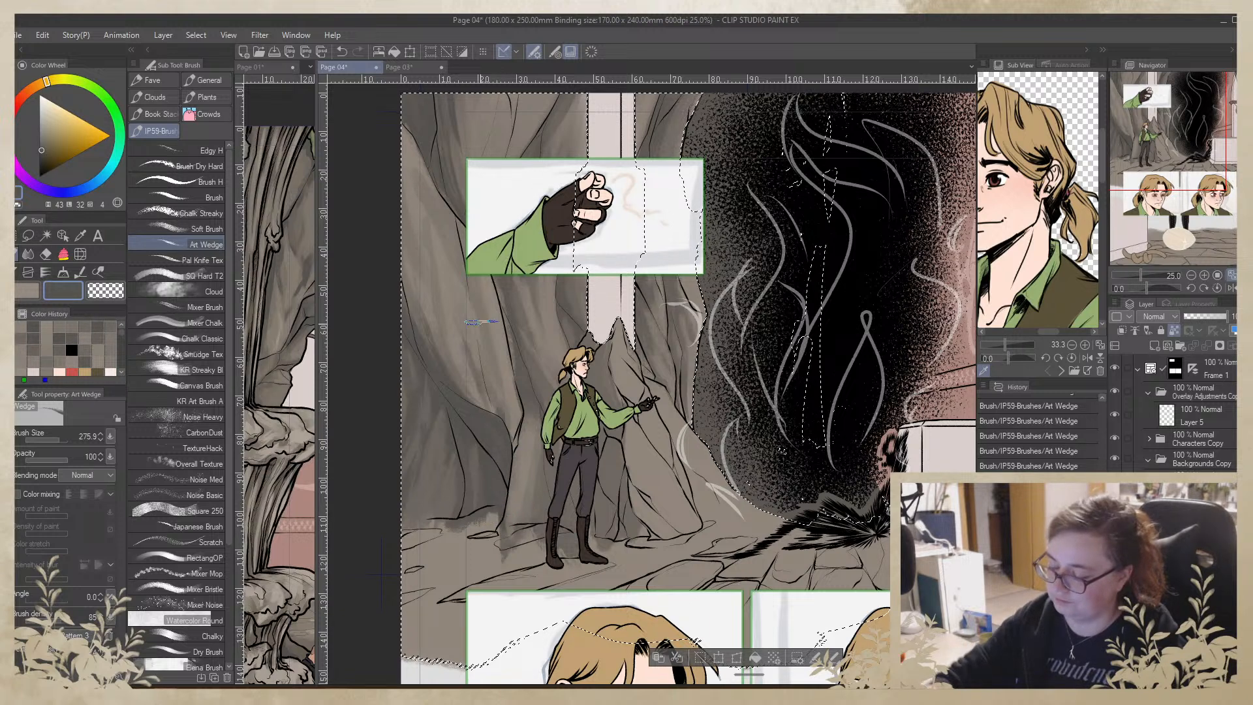
Blend light and dark sampled tones into the rock folds directly below the hand inset and along the outer wall
left_click(509, 300, "alt")
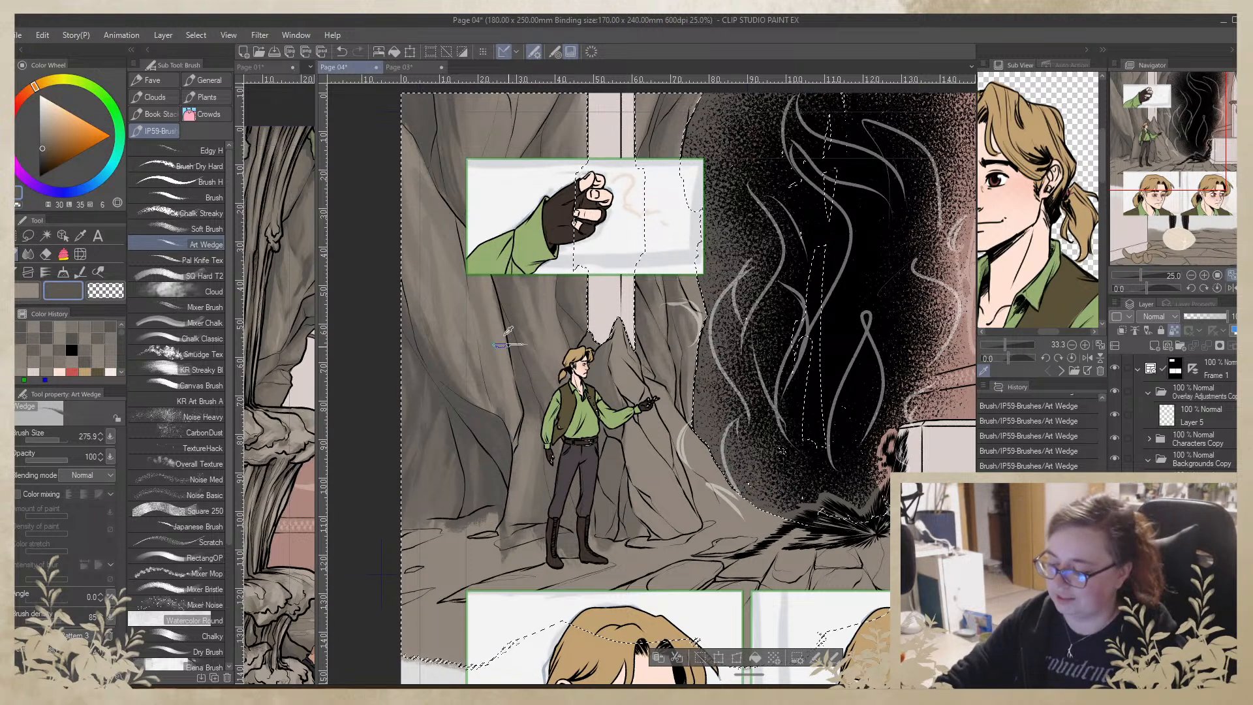
left_click(516, 361, "alt")
left_click(479, 261, "alt")
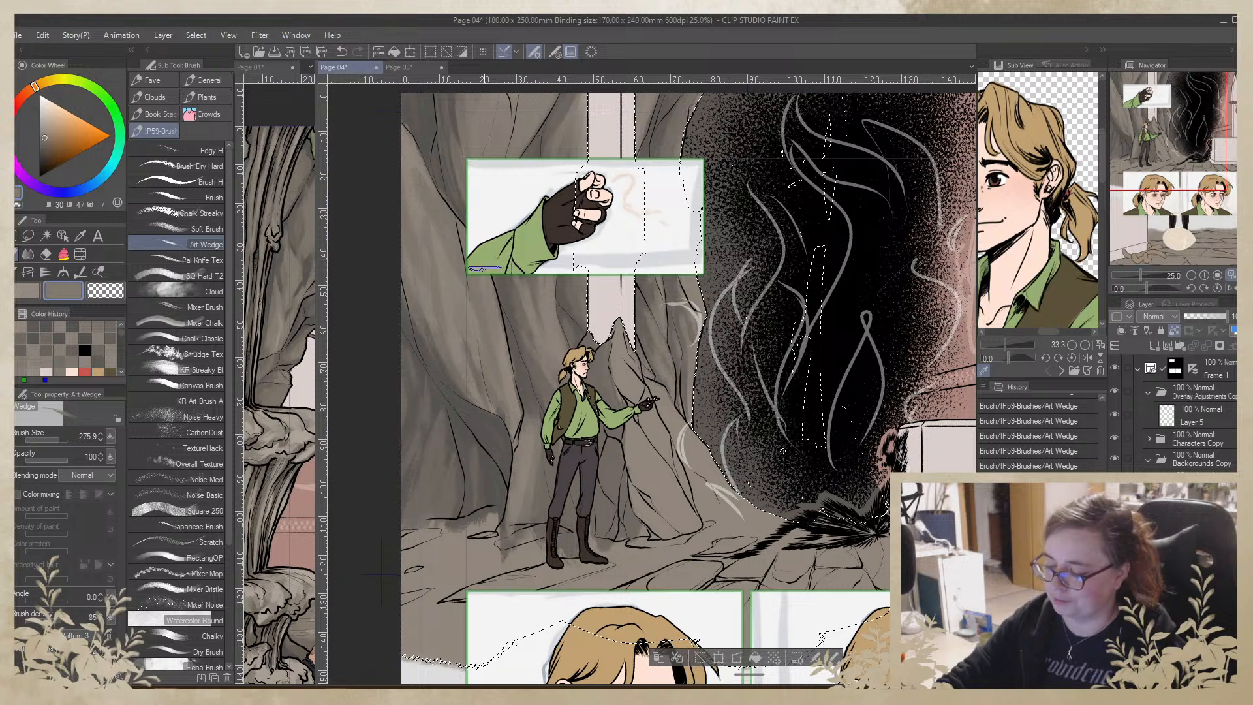
left_click(460, 299, "alt")
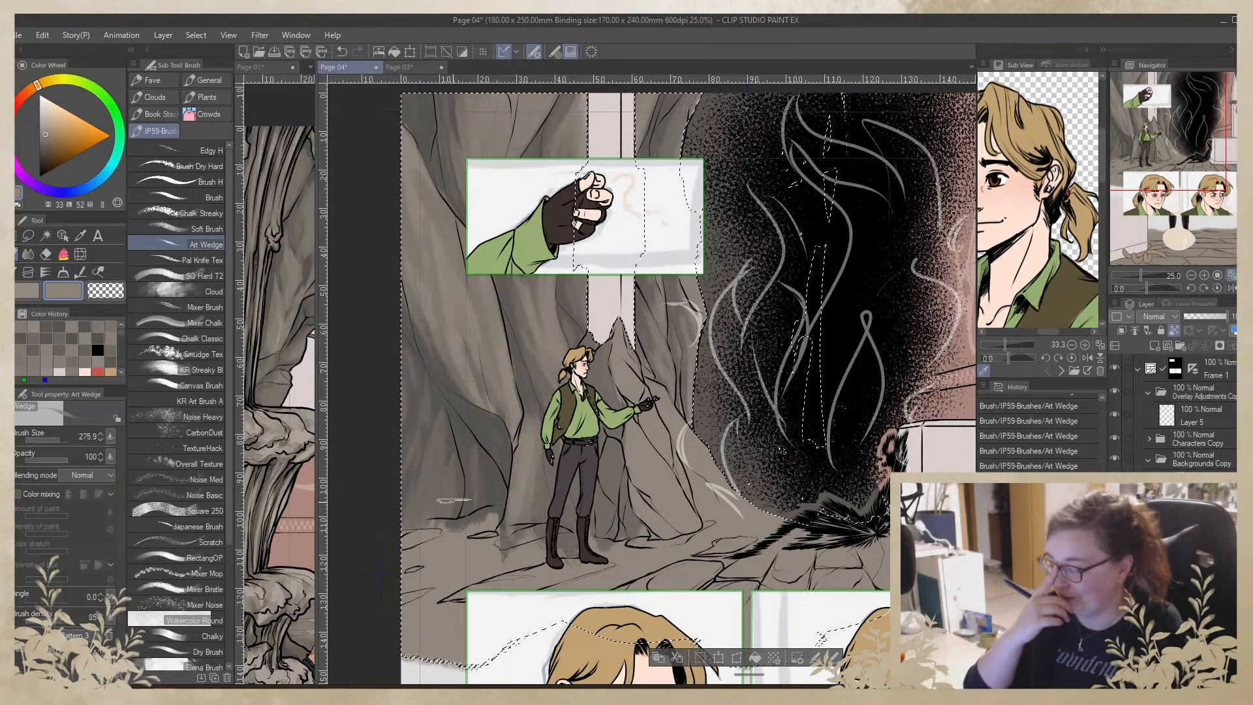
left_click(416, 126, "alt")
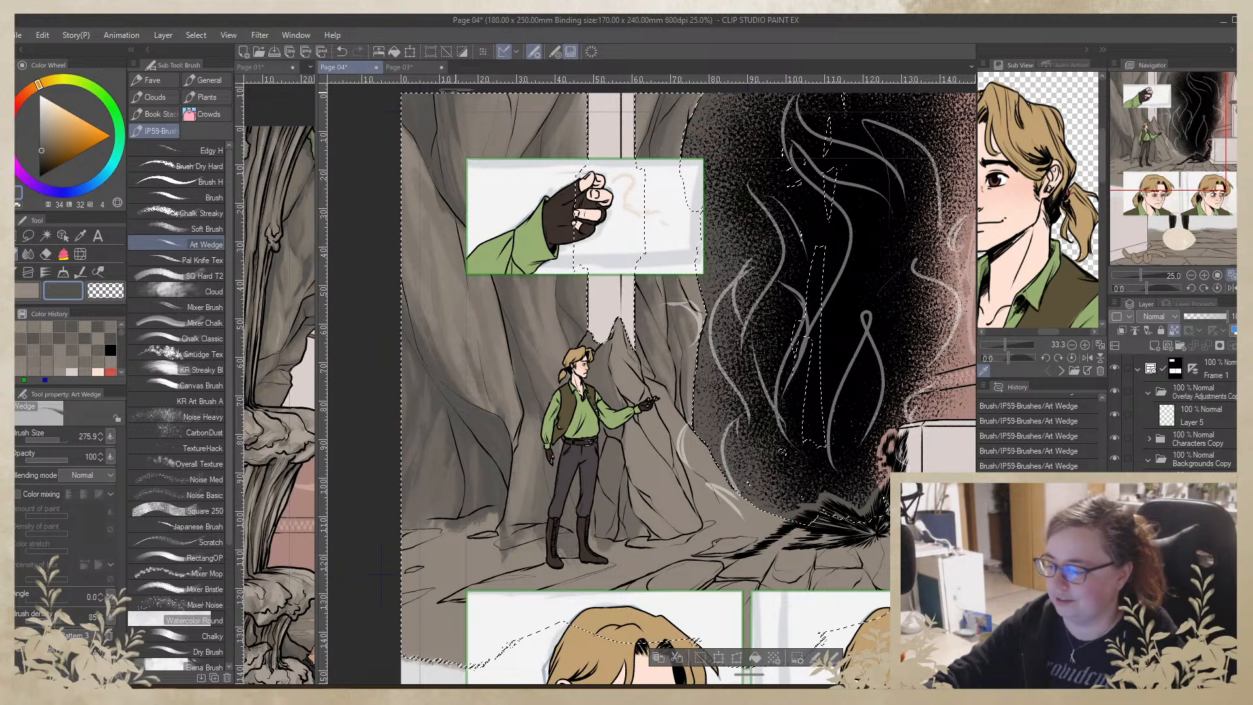
Shade the upper rock wall around the corner of the hand inset with tones sampled from the surrounding rock
left_click_drag(487, 201, 501, 291)
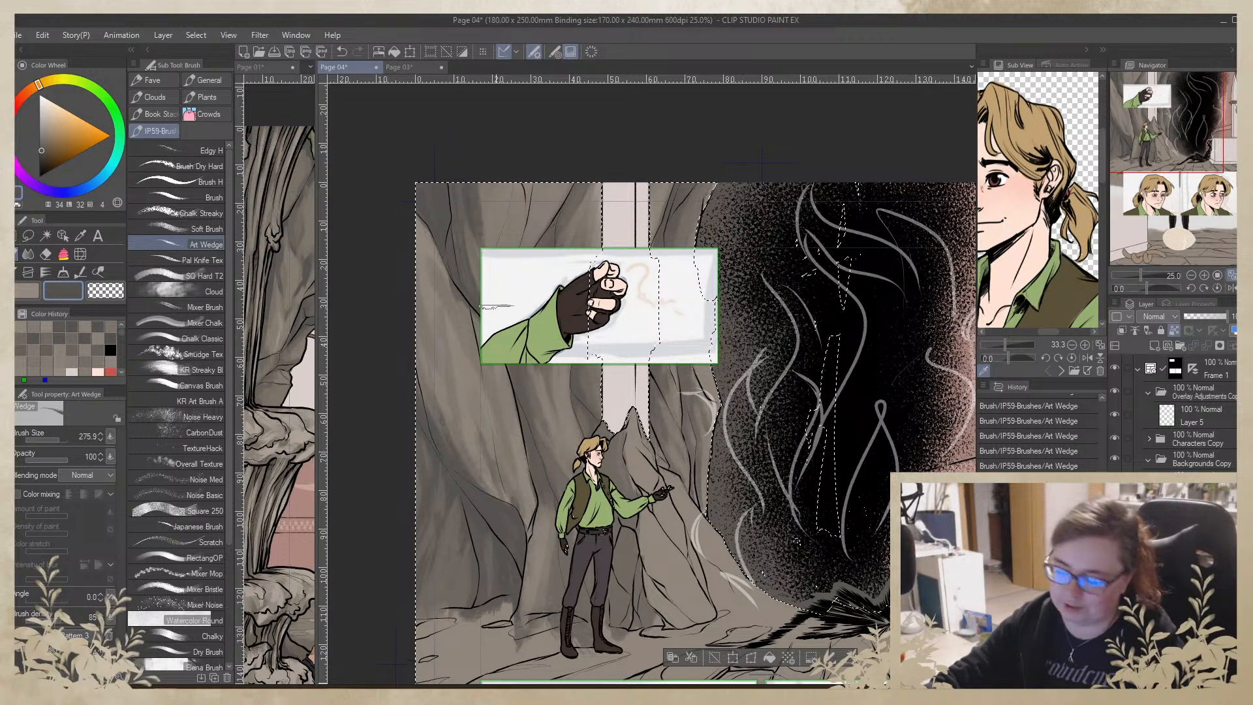
left_click(470, 247, "alt")
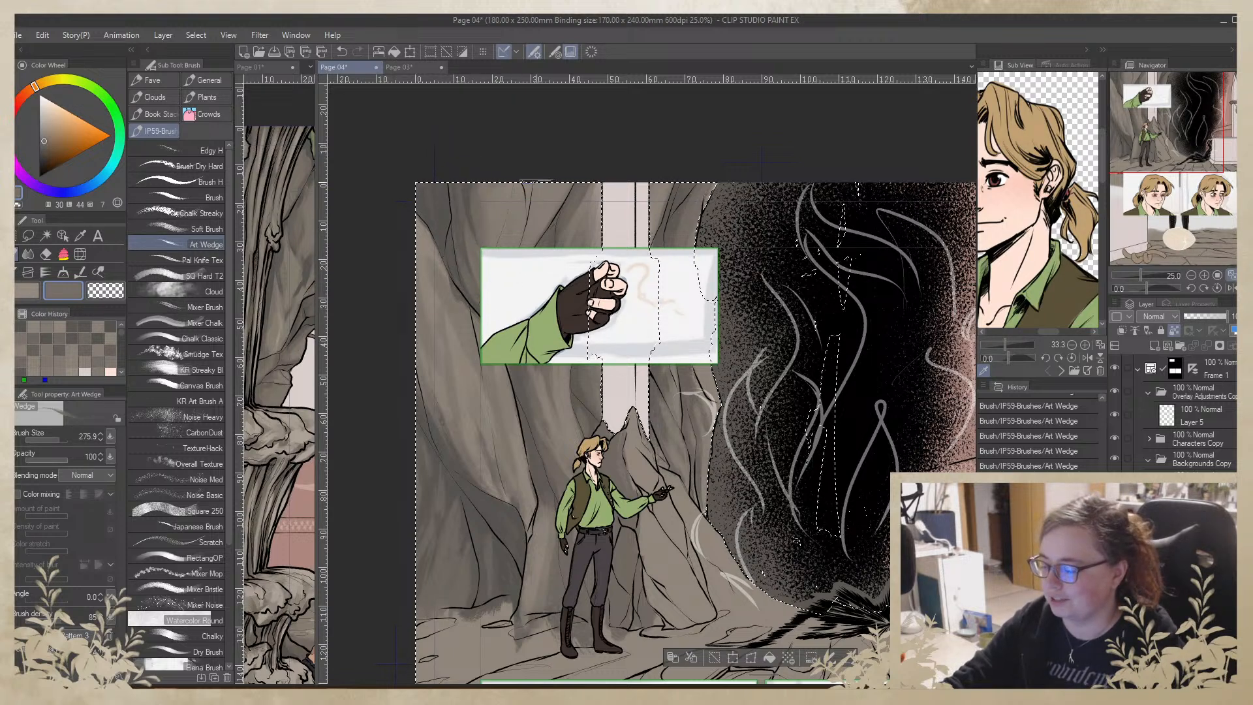
left_click(472, 190, "alt")
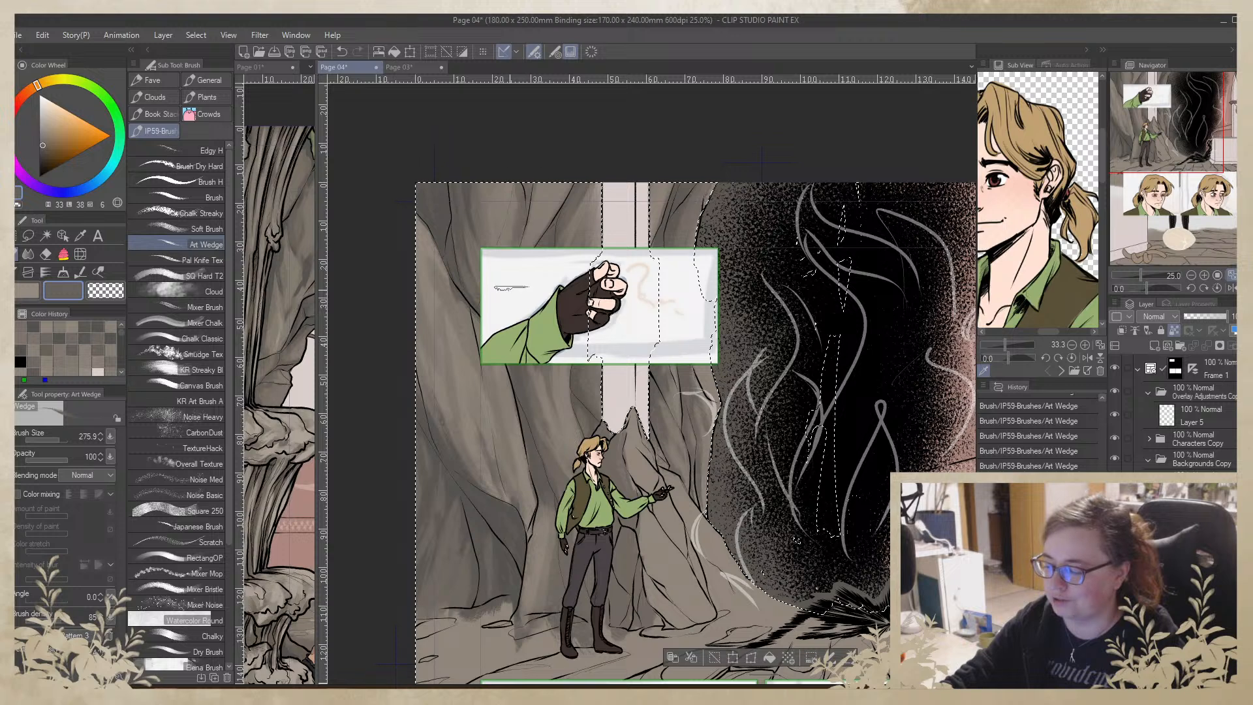
left_click(505, 248, "alt")
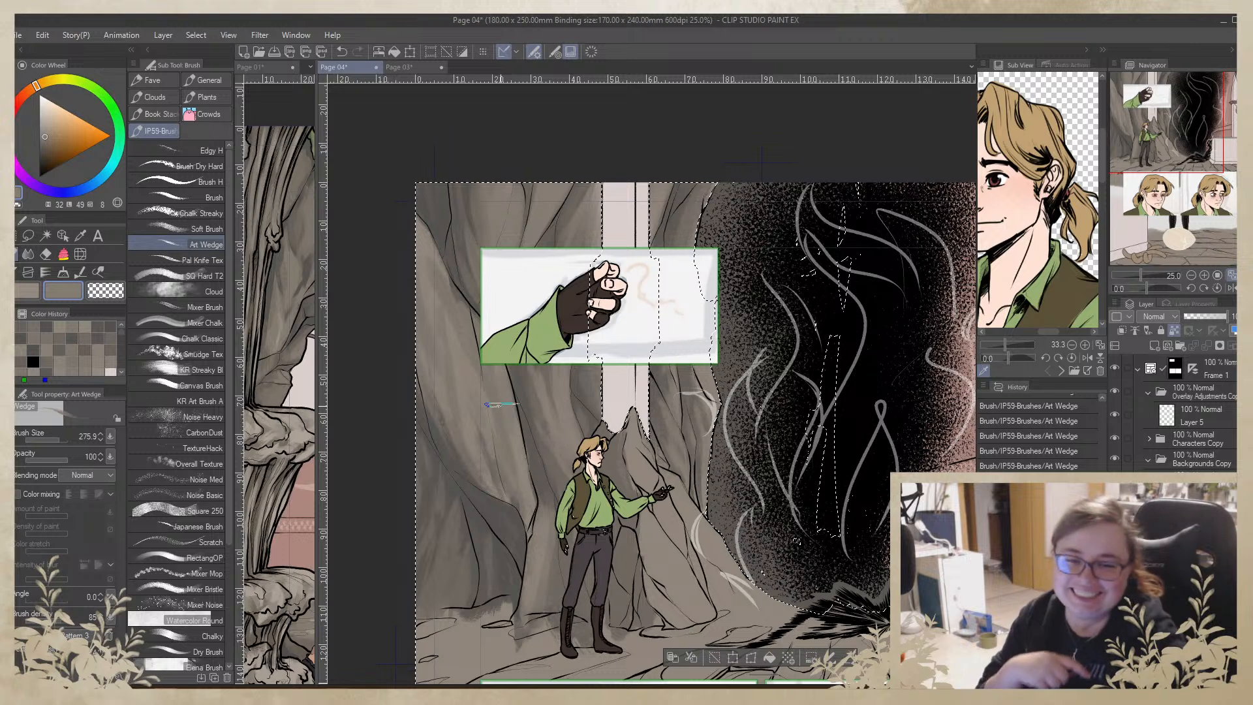
left_click(422, 231, "alt")
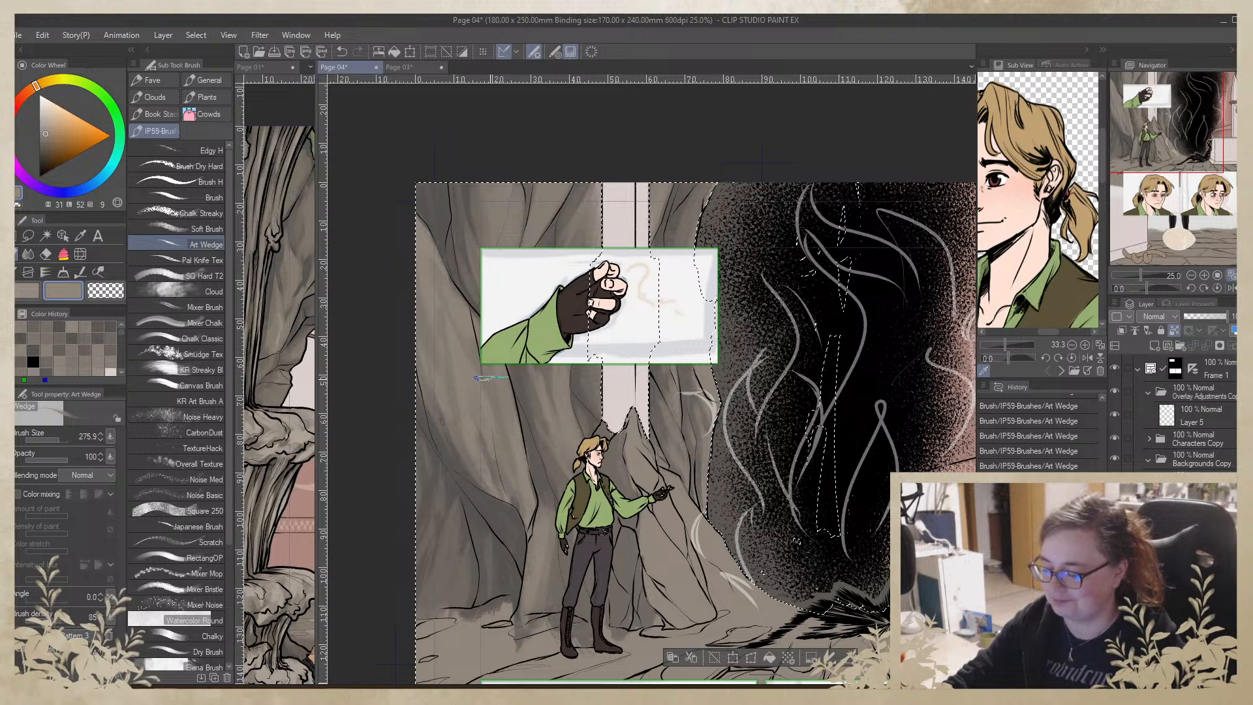
Add short downward strokes in sampled tones to the rock face between the page edge and the hand inset
left_click(488, 447, "alt")
left_click_drag(450, 291, 462, 389)
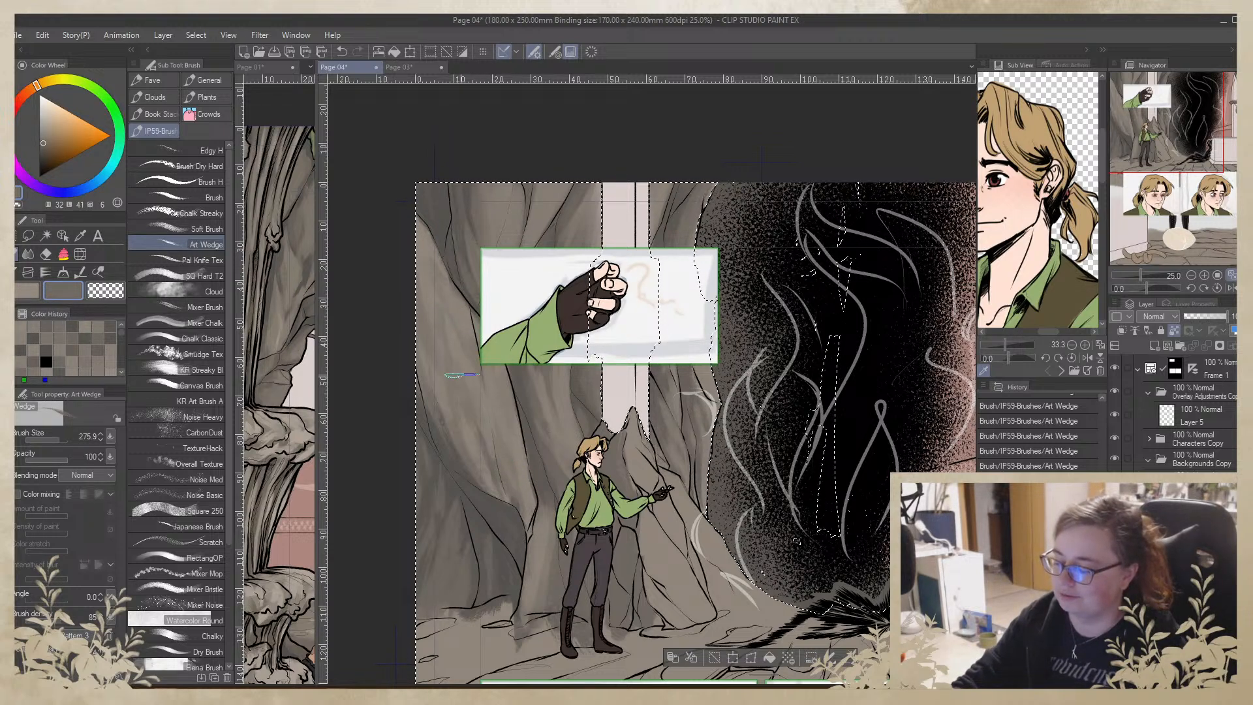
left_click(461, 391, "alt")
left_click_drag(455, 313, 453, 332)
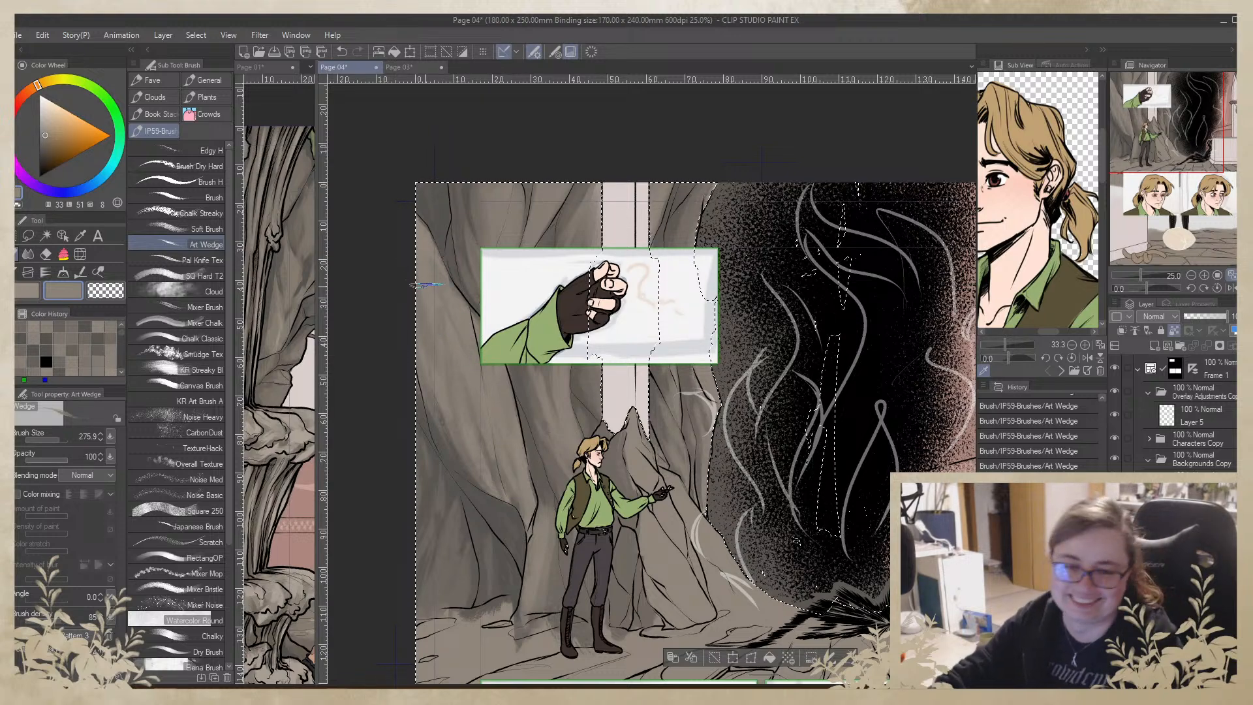
Shade the rock above the hand inset, up to the pale vertical gap, with Art Wedge strokes in sampled tones
left_click_drag(740, 520, 766, 264)
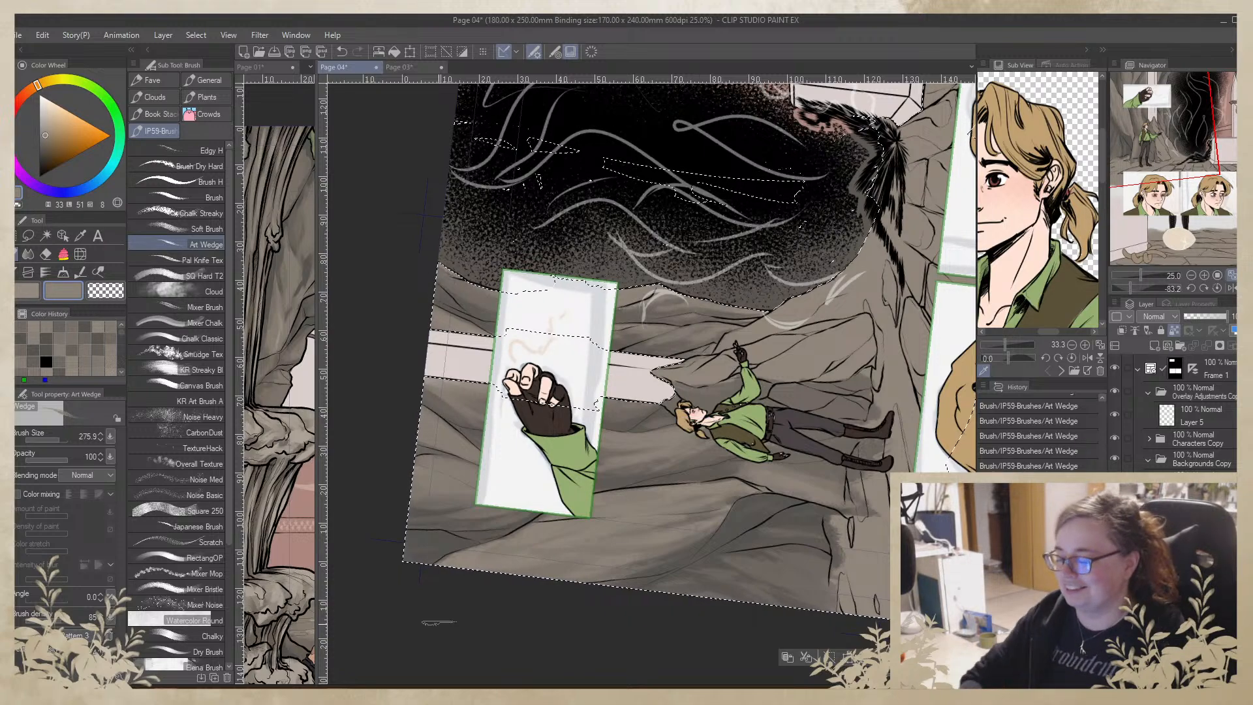
left_click_drag(559, 353, 618, 402)
left_click(584, 285, "alt")
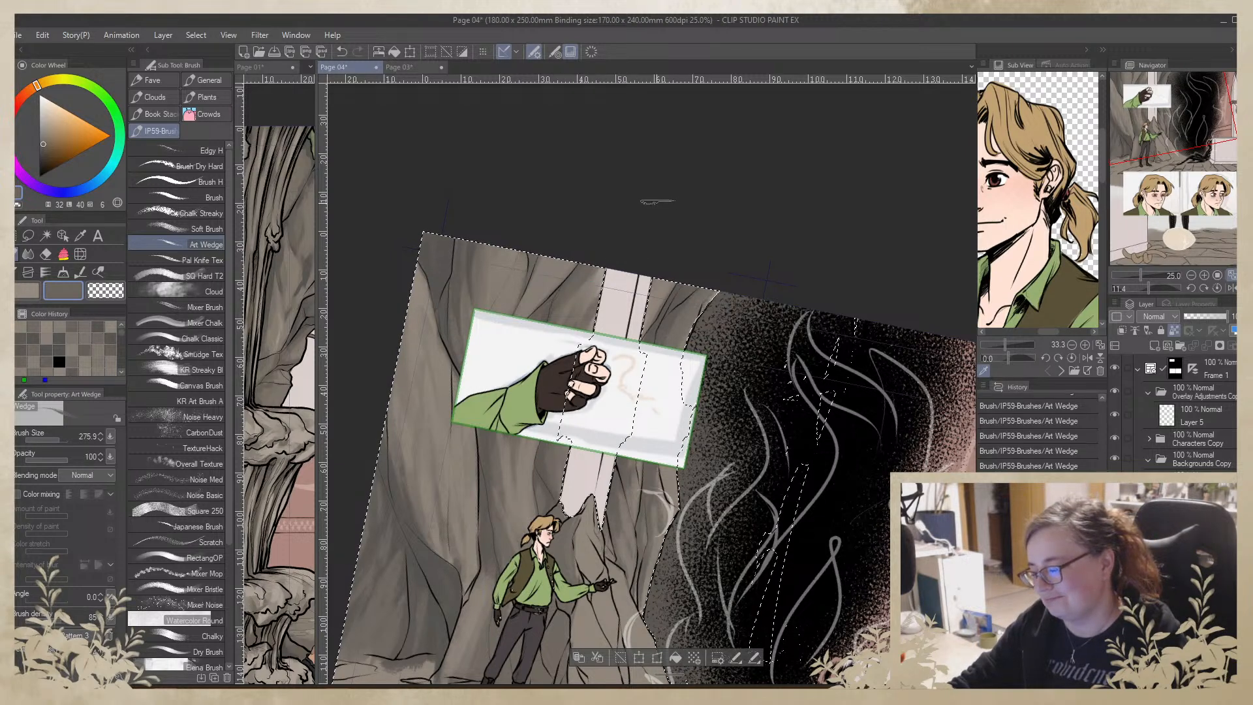
left_click(548, 352, "alt")
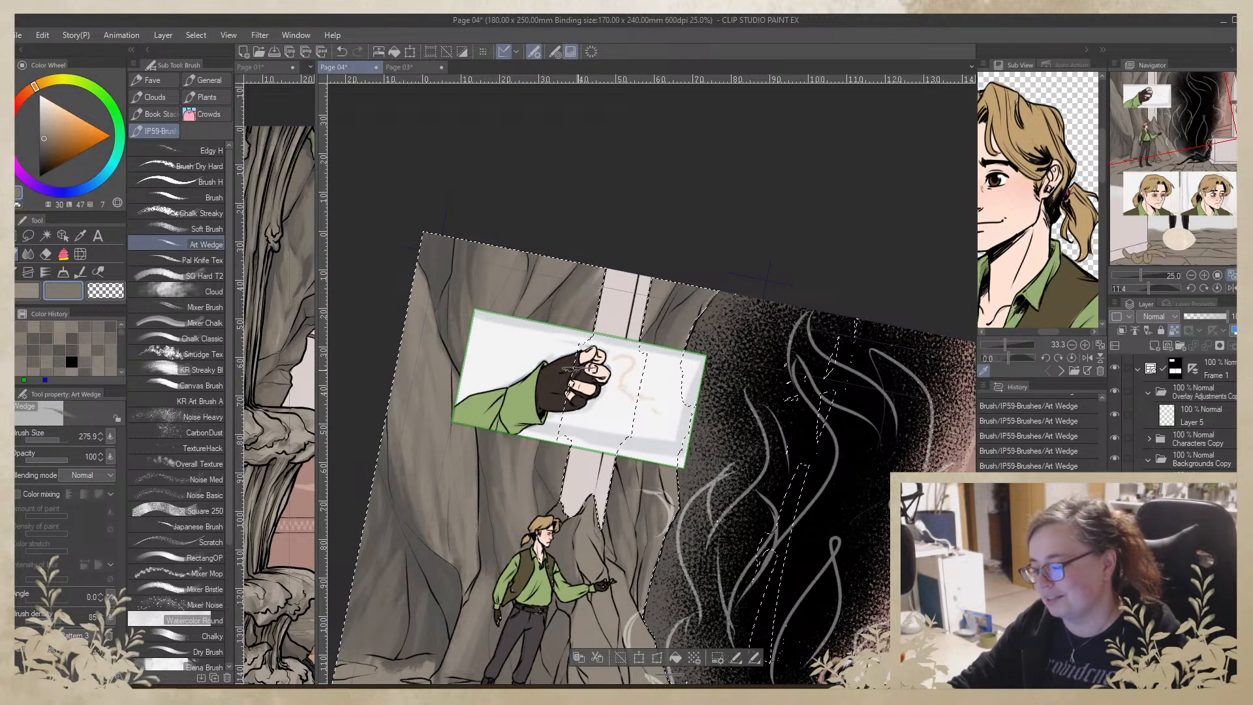
left_click(604, 275, "alt")
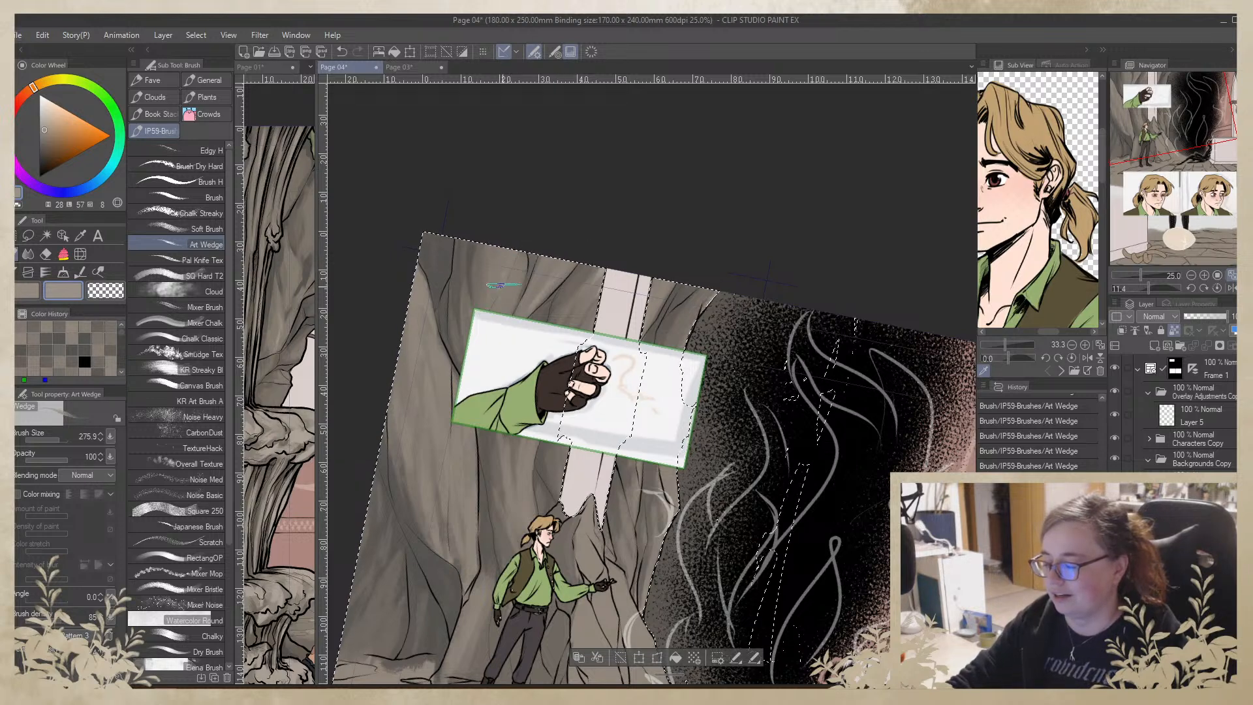
left_click(512, 253, "alt")
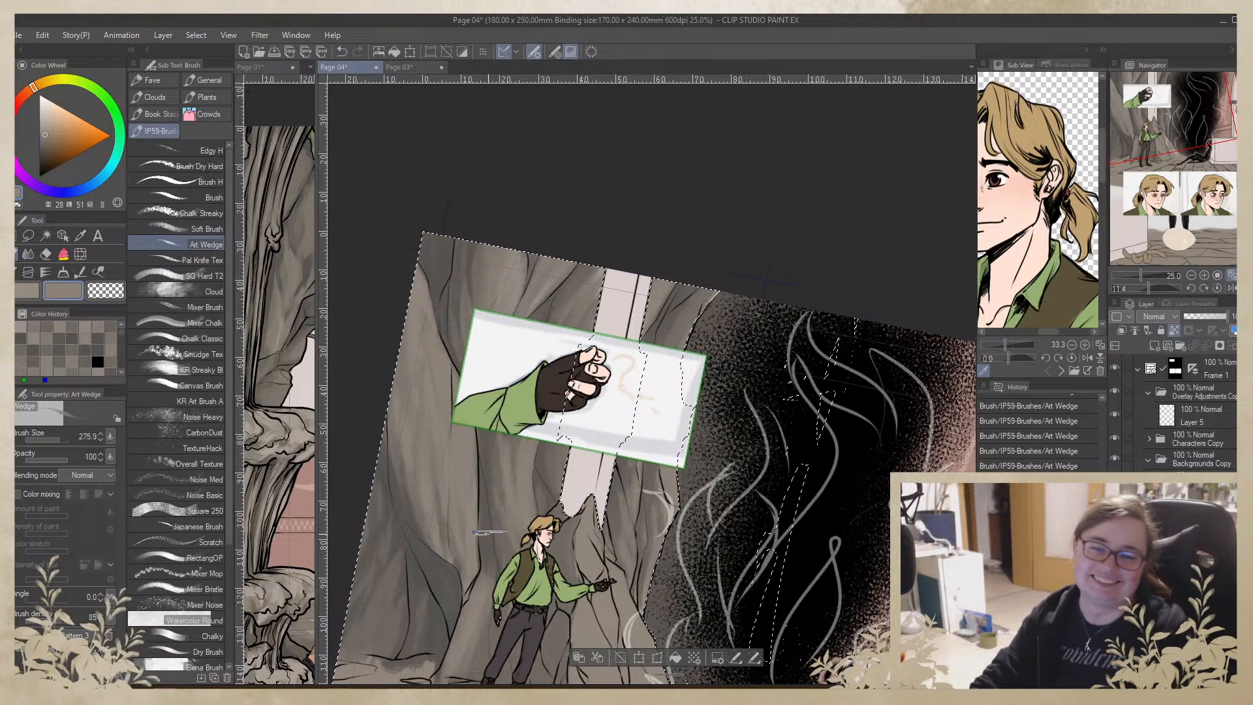
left_click_drag(666, 269, 625, 220)
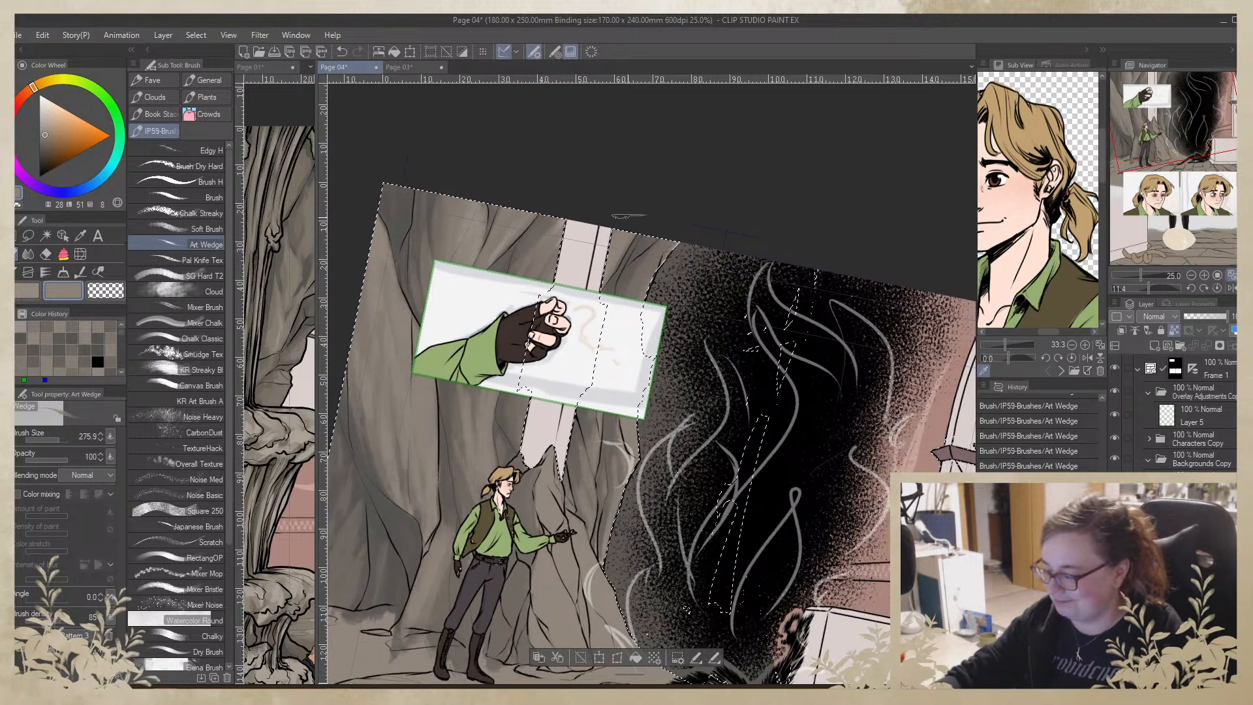
left_click(402, 362, "alt")
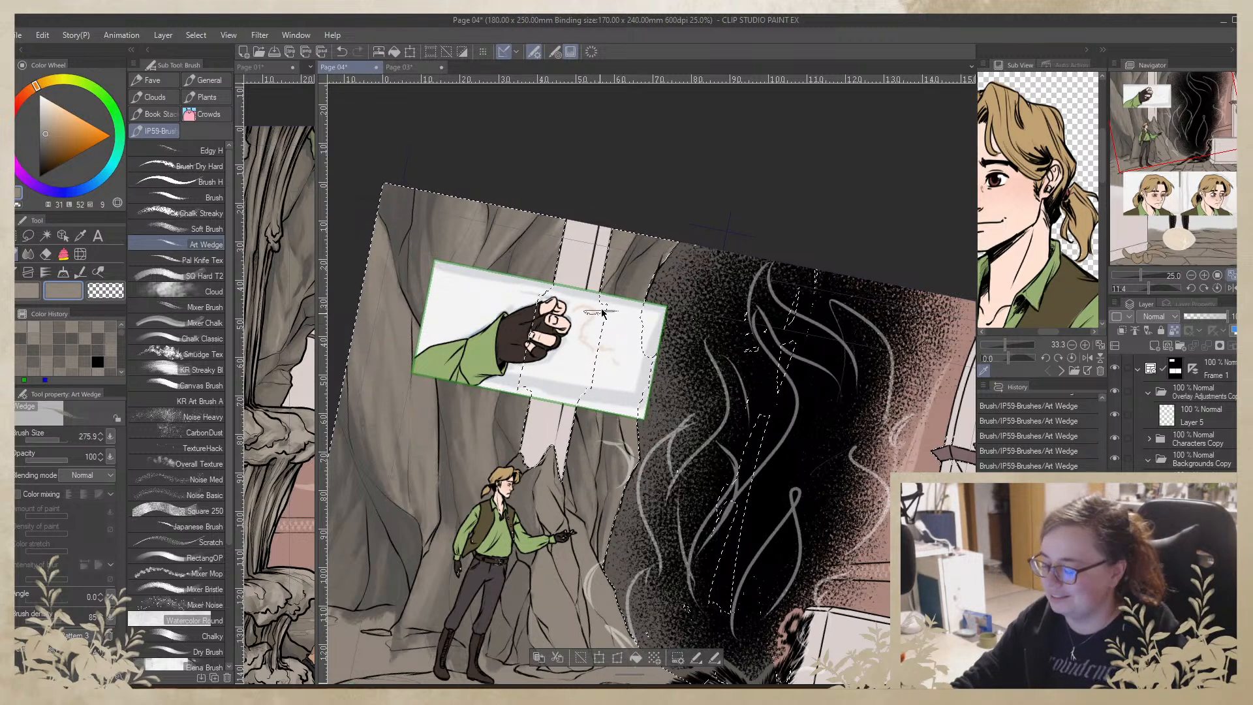
key("ctrl+t")
left_click_drag(653, 189, 583, 190)
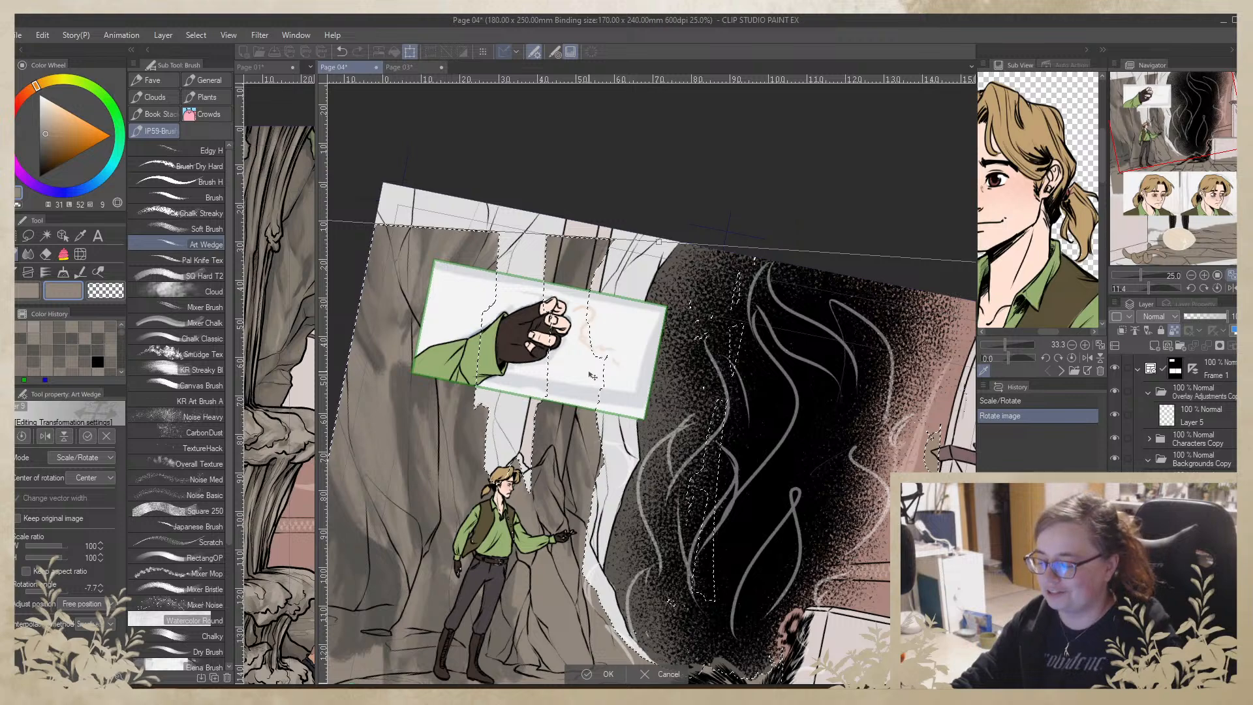
key("ctrl+z")
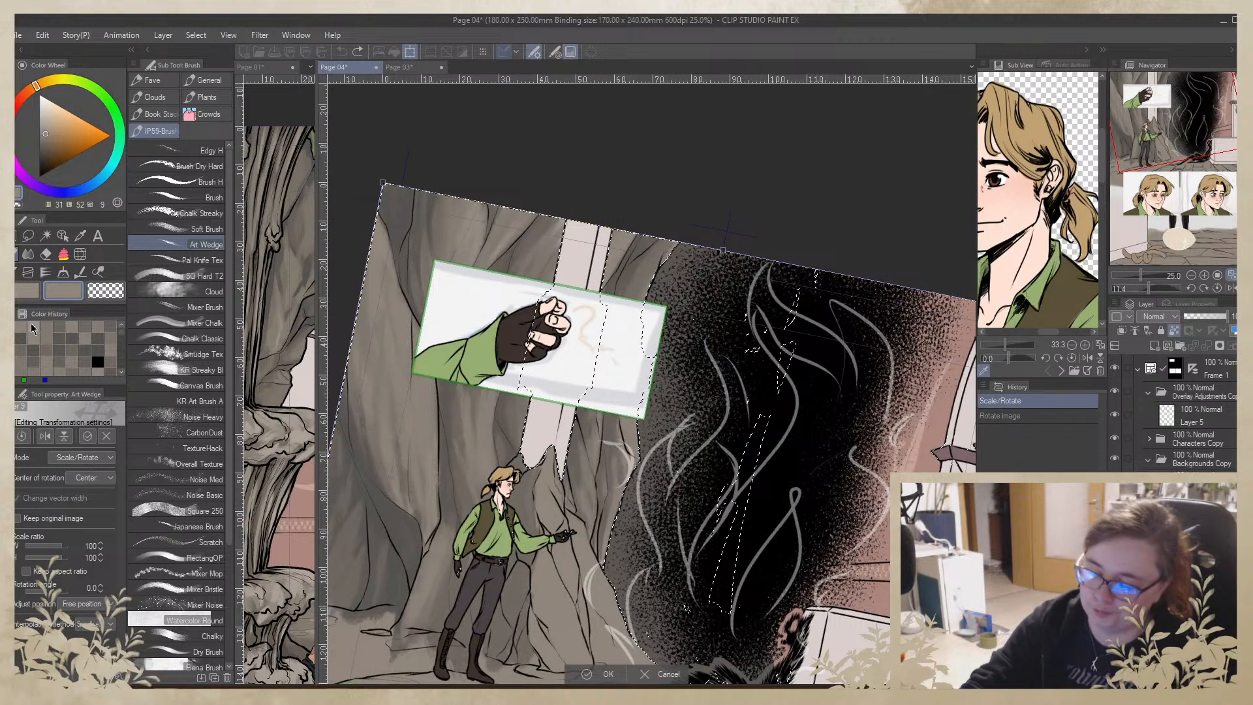
left_click(30, 324)
key("Return")
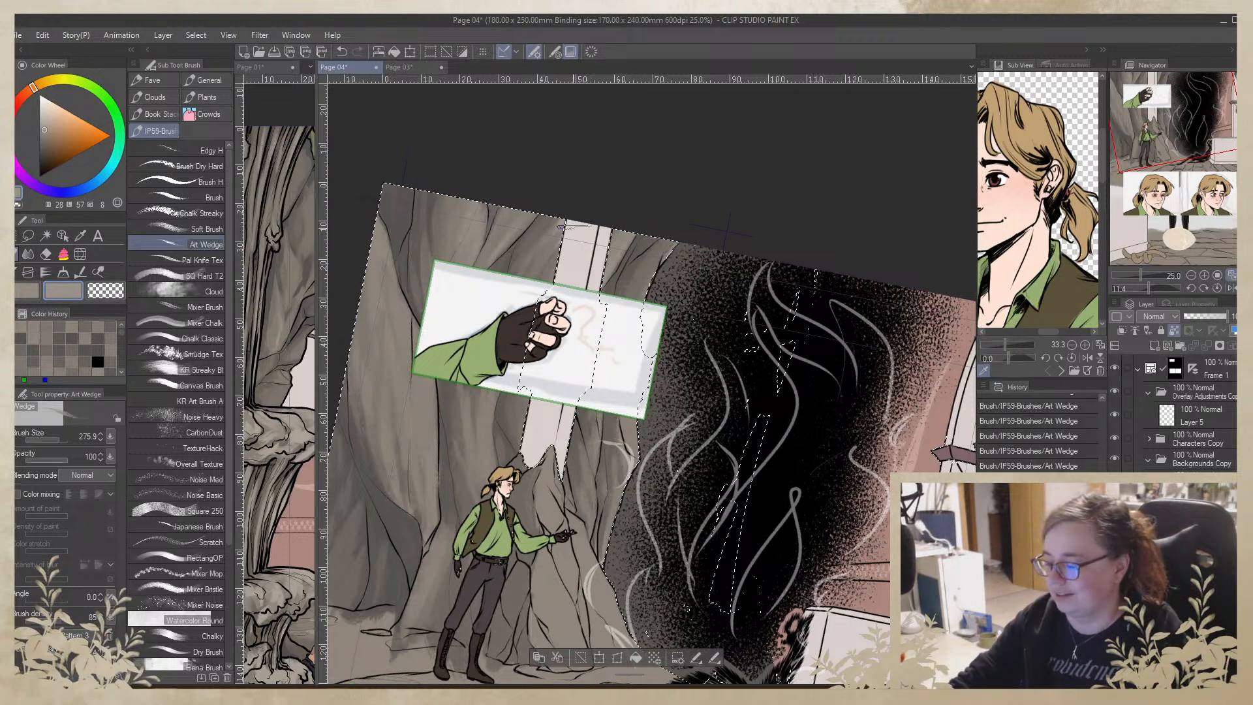
Shade the rock above the hand inset, between the pale gap and the black smoke, with Art Wedge in sampled tones
key("ctrl+z")
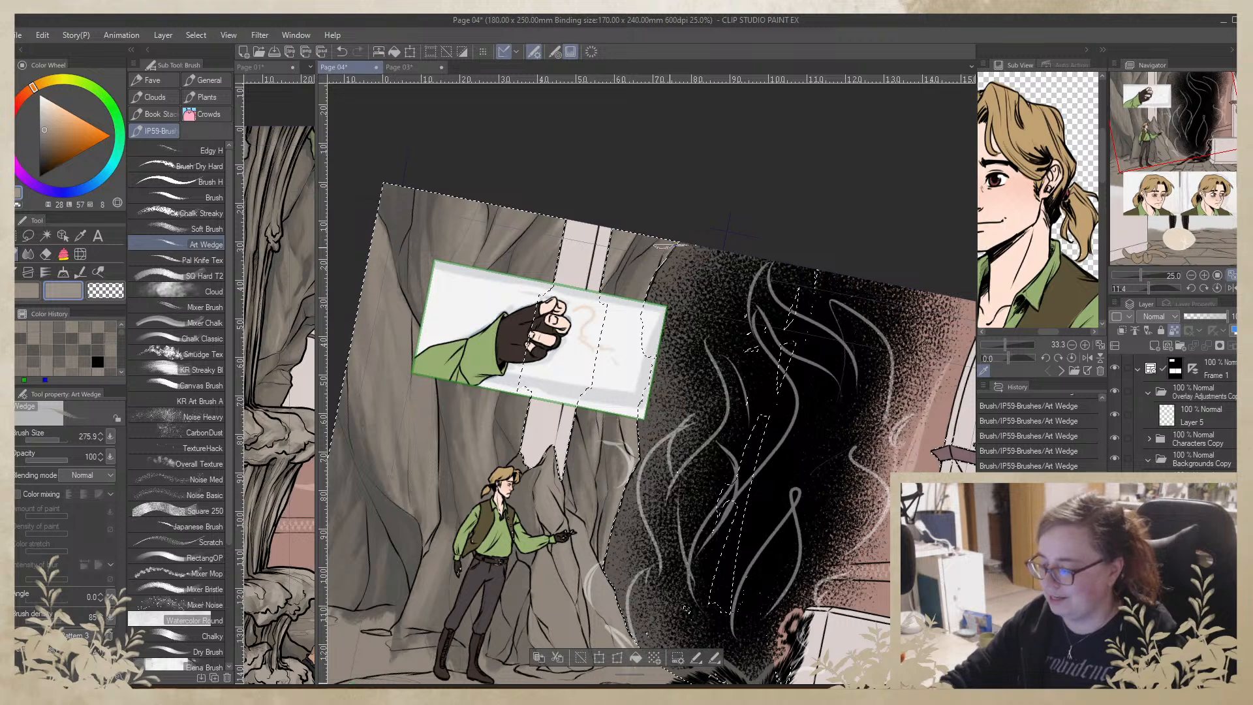
left_click(654, 257, "alt")
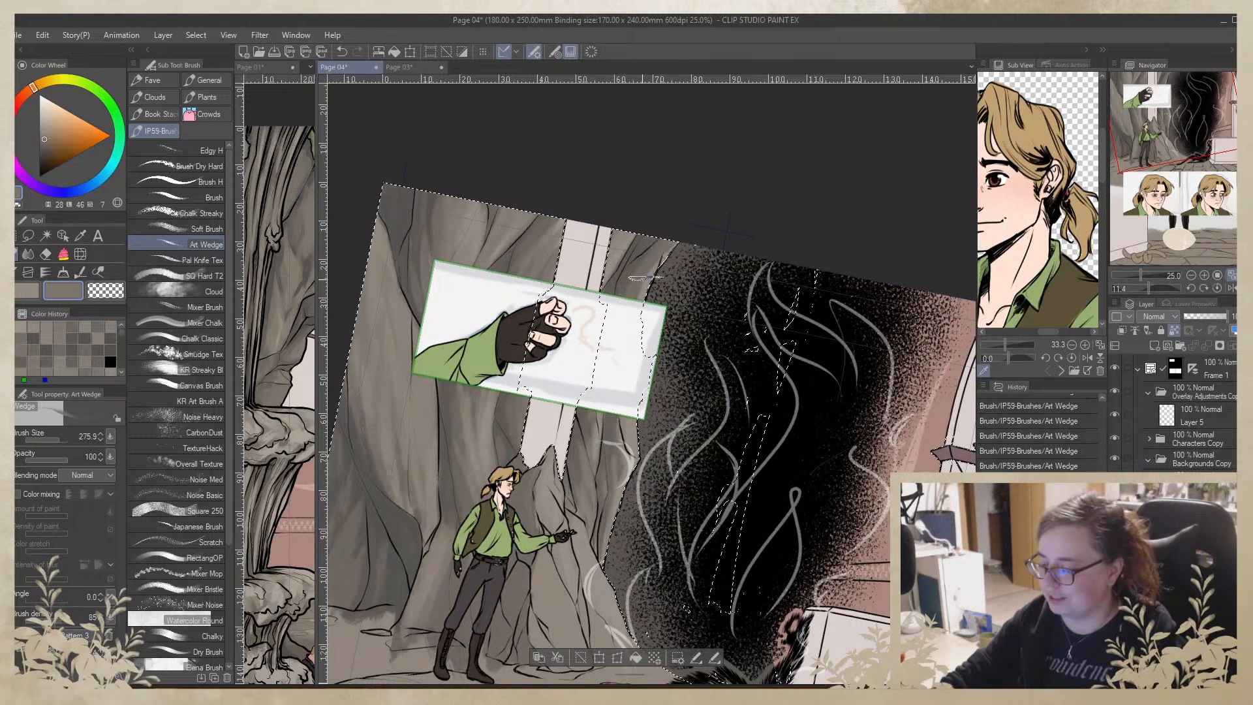
left_click(623, 351, "alt")
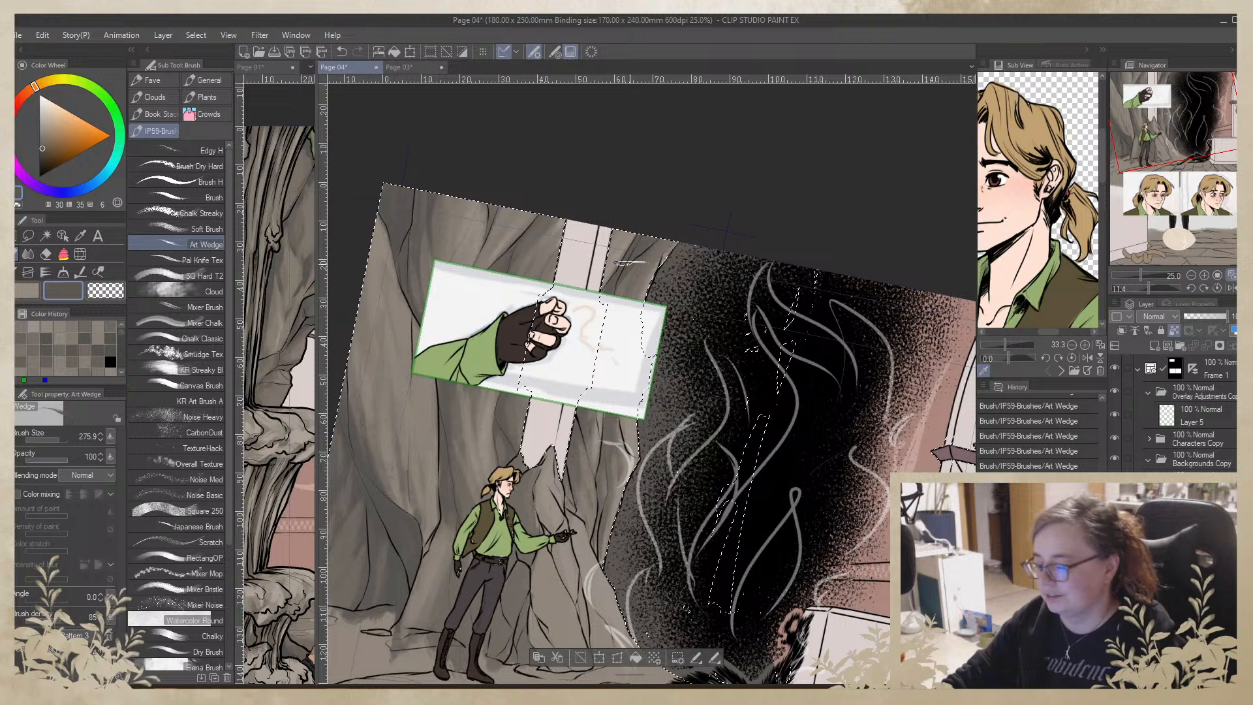
left_click(627, 228, "alt")
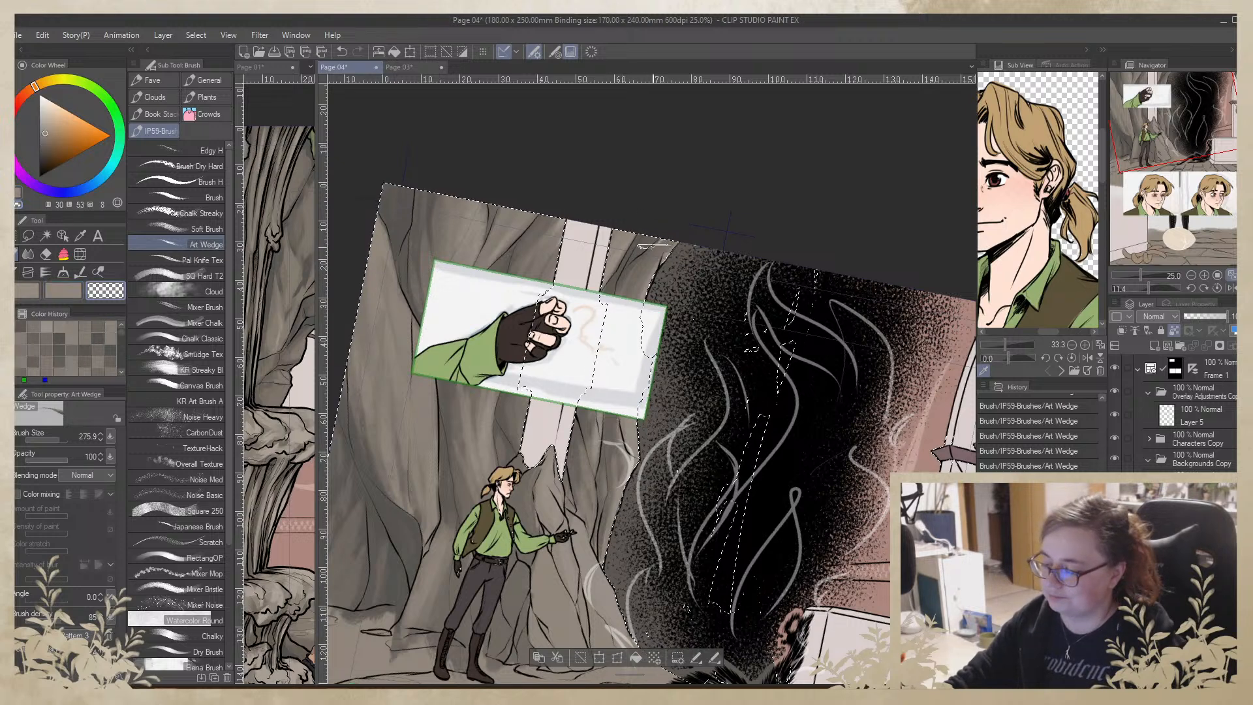
key("ctrl+z")
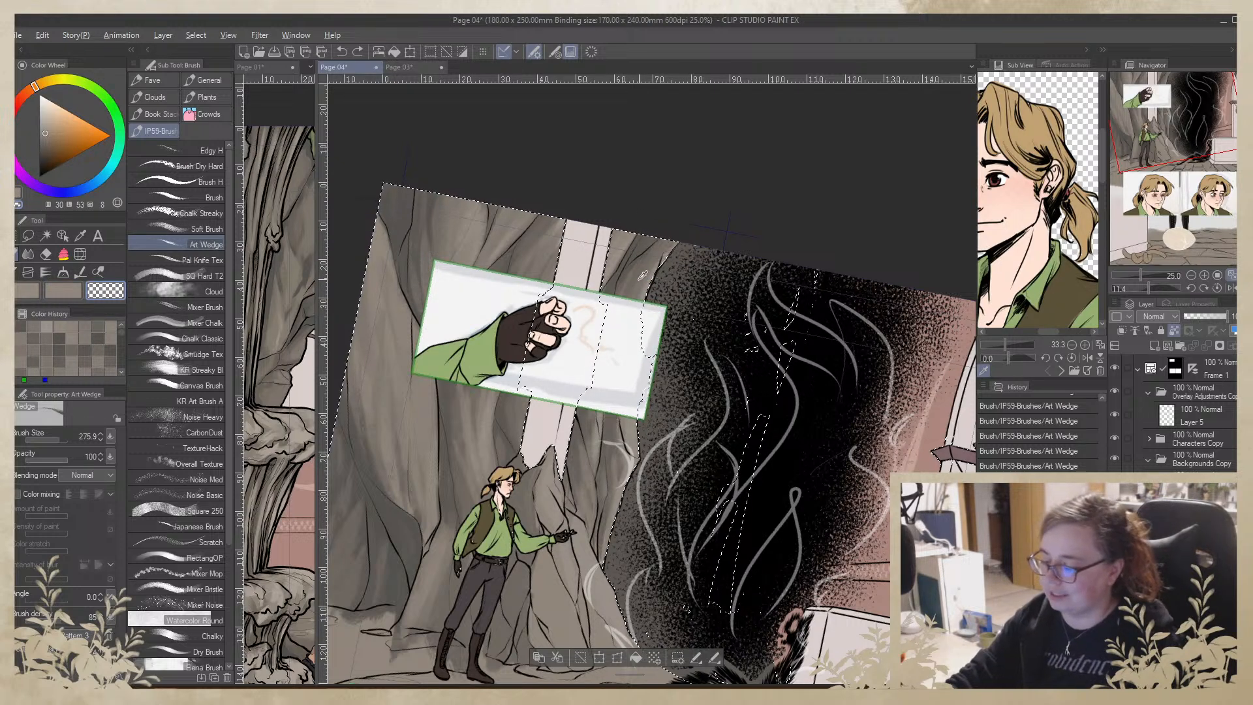
left_click(629, 281, "alt")
left_click_drag(662, 230, 692, 228)
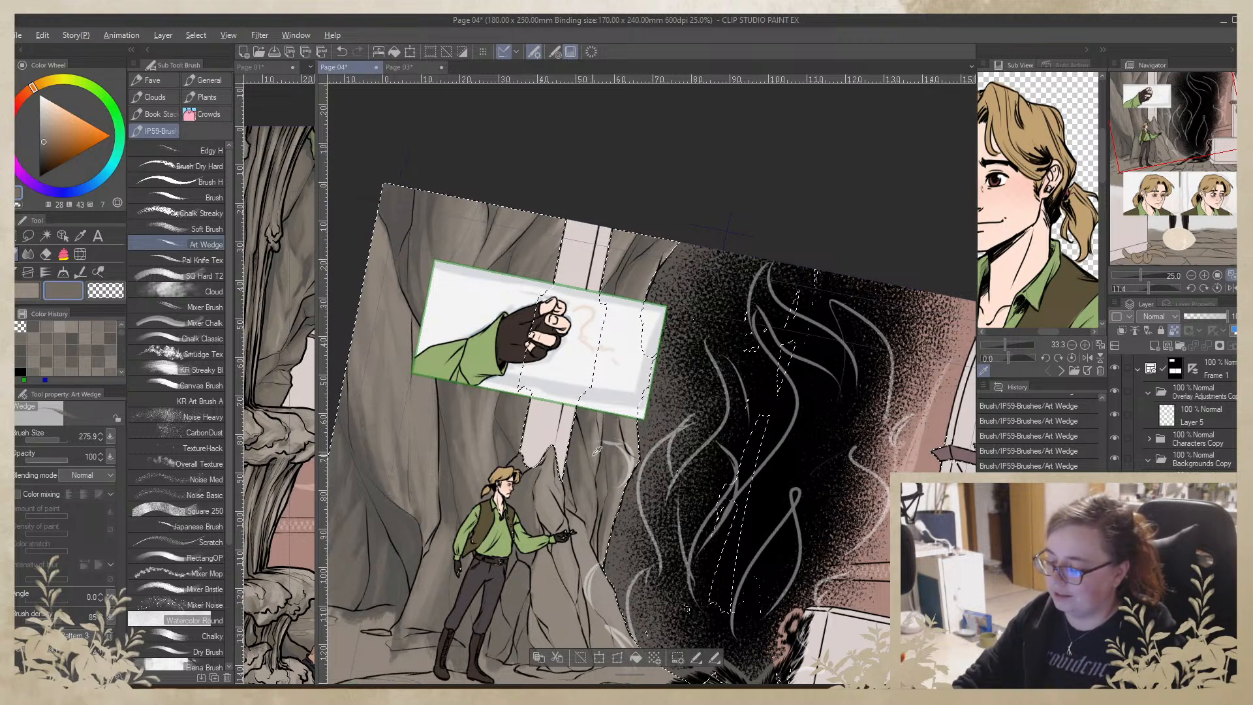
Shade the rock below the hand inset, from the pale gap's outer edge down to the pointing hand, in sampled tones
left_click(594, 410, "alt")
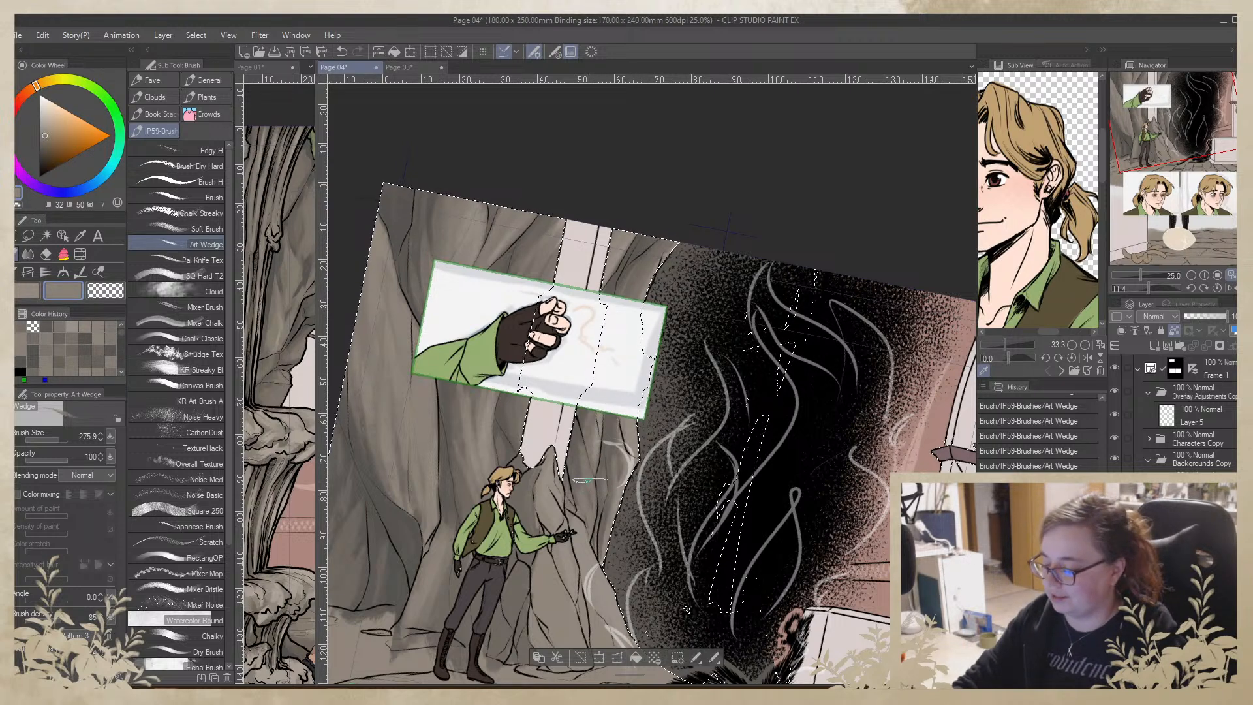
left_click(591, 503, "alt")
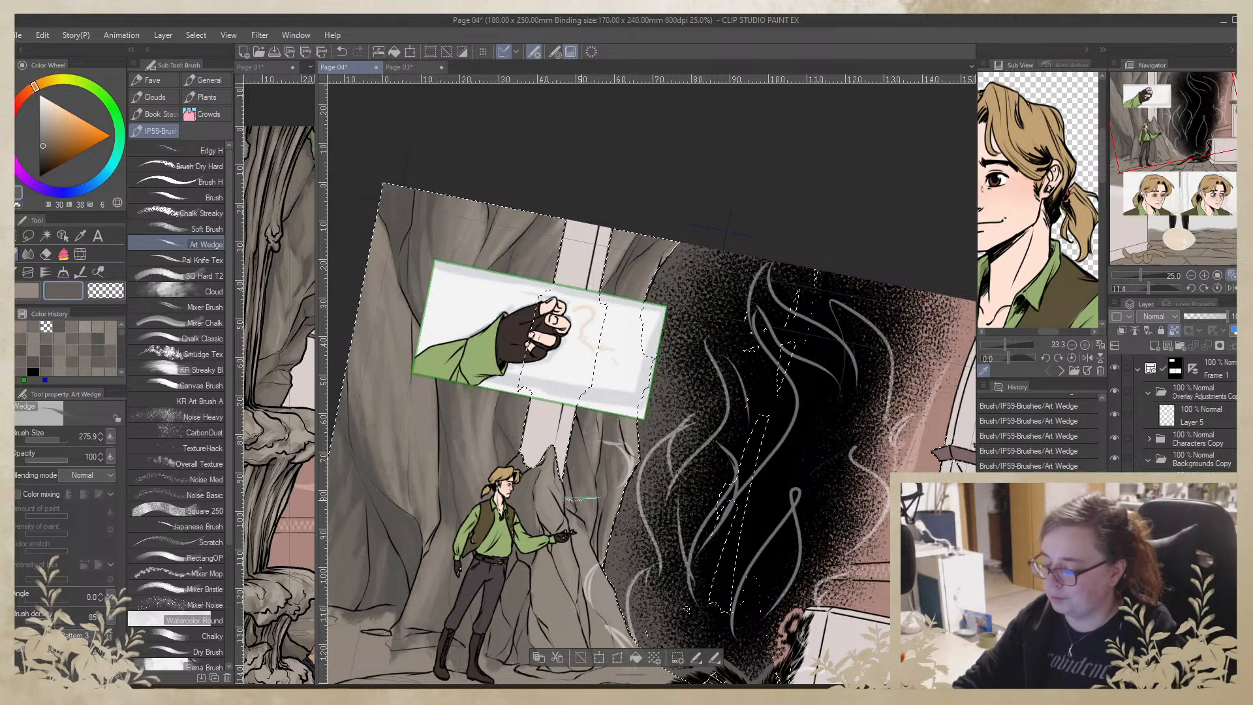
scroll(606, 563, "down", 4)
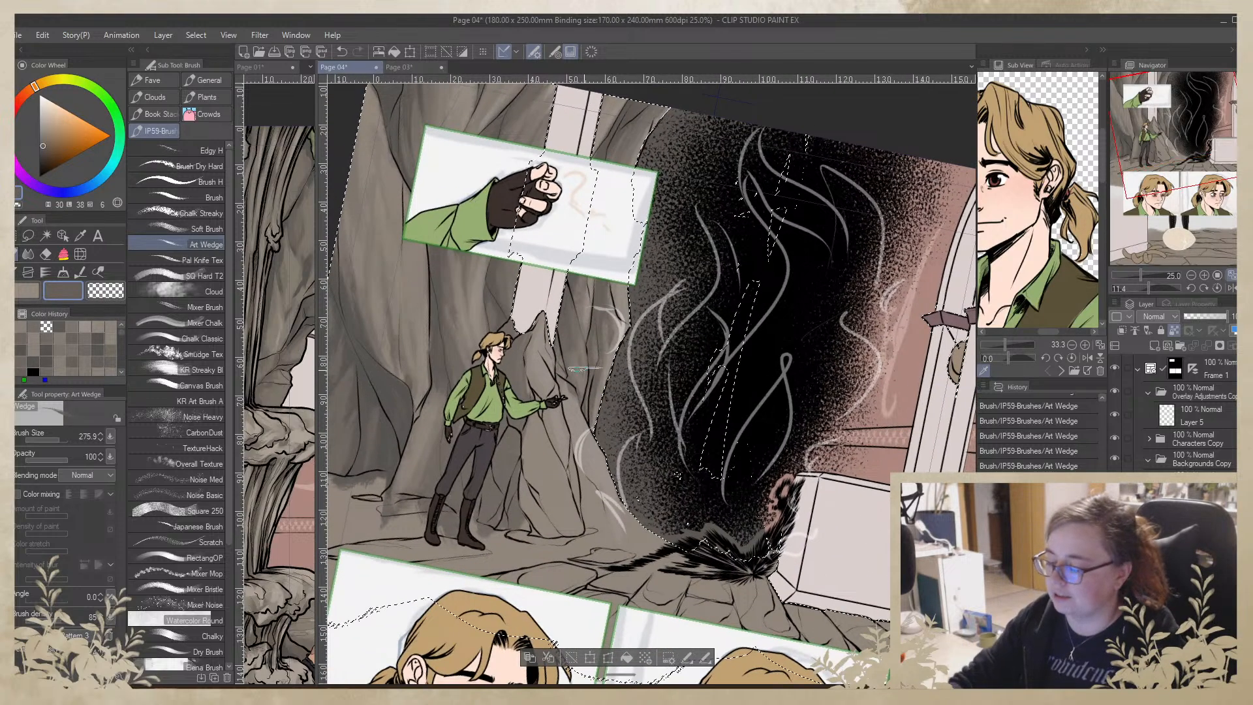
left_click(555, 391, "alt")
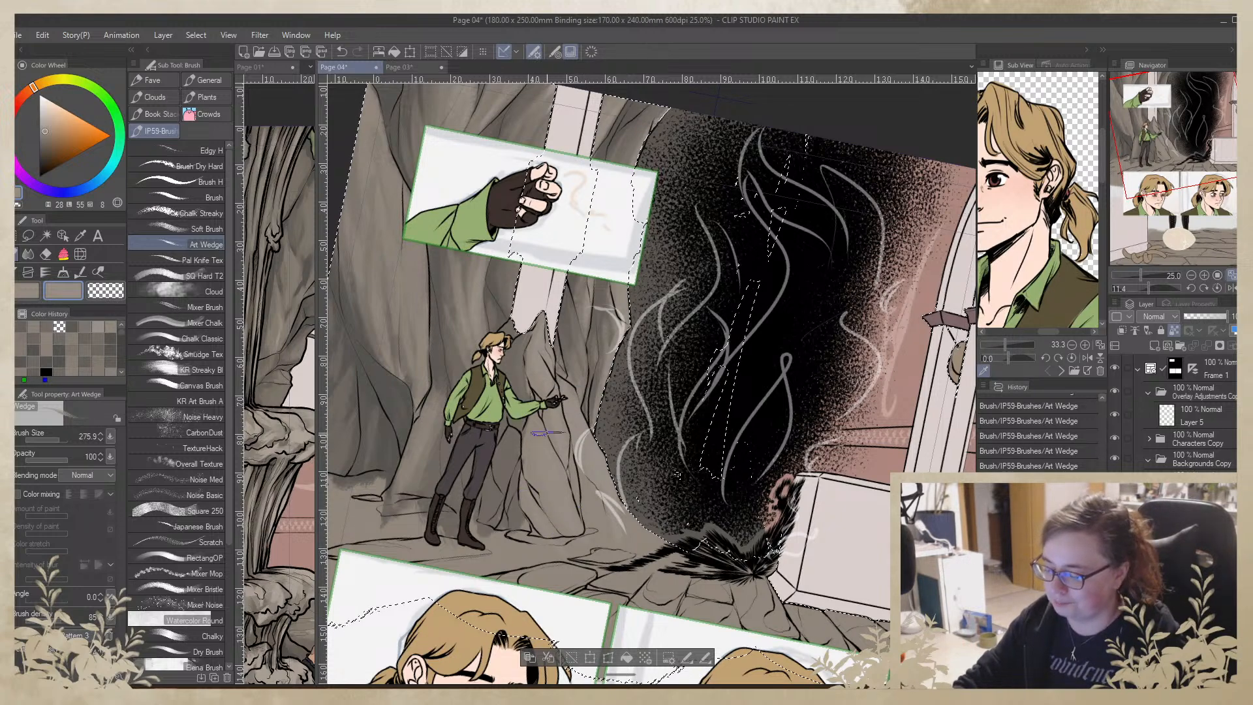
Blend sampled light and dark tones into the rock folds behind the standing character and beside his face
left_click(500, 385, "alt")
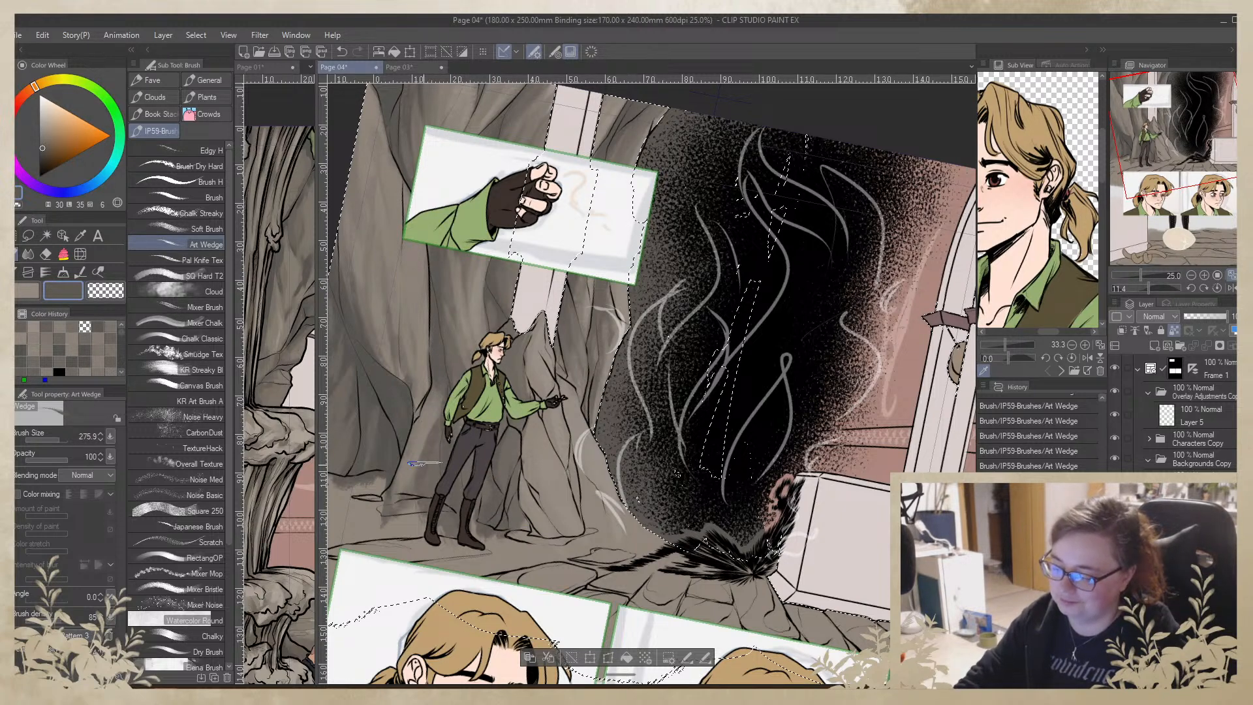
left_click(436, 466, "alt")
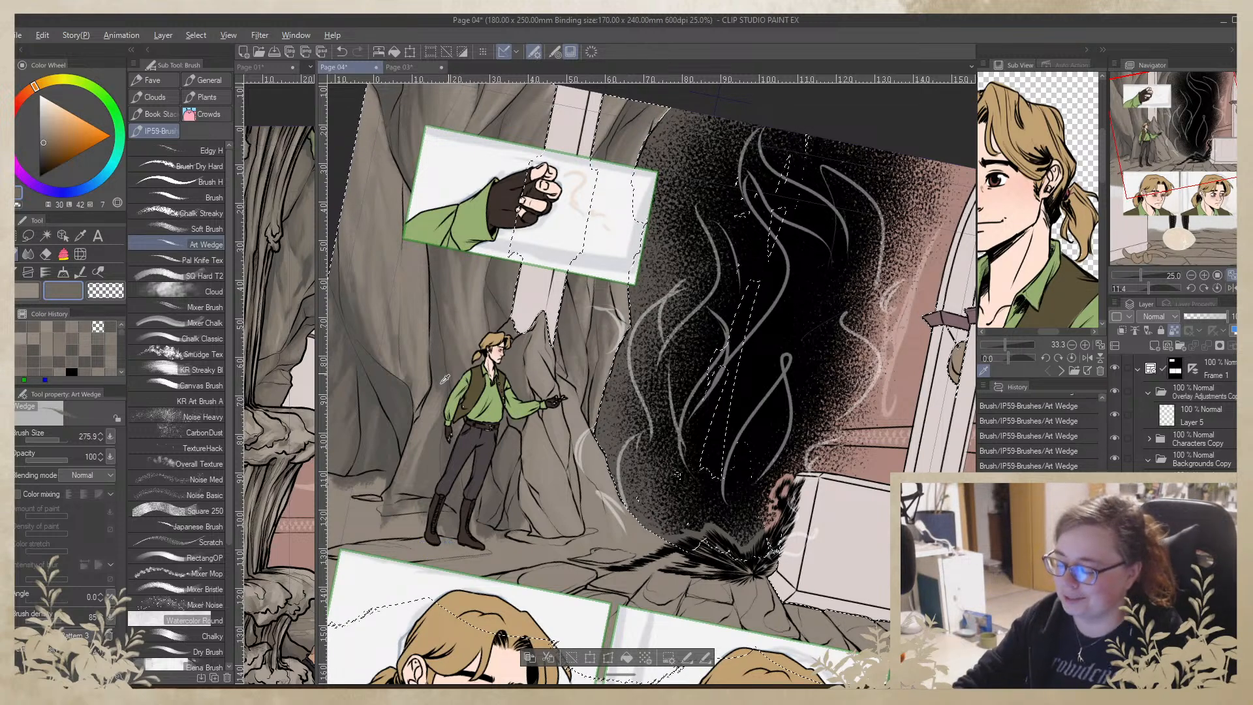
left_click(430, 425, "alt")
left_click(413, 250, "alt")
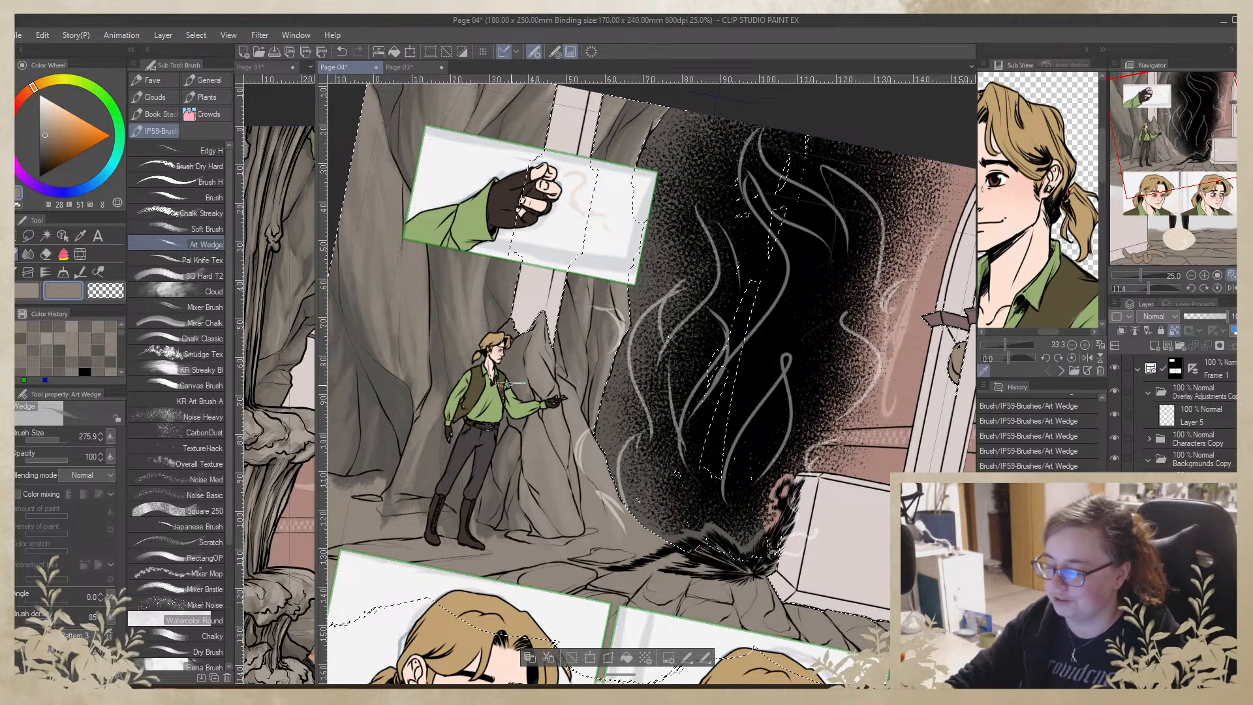
left_click(519, 341, "alt")
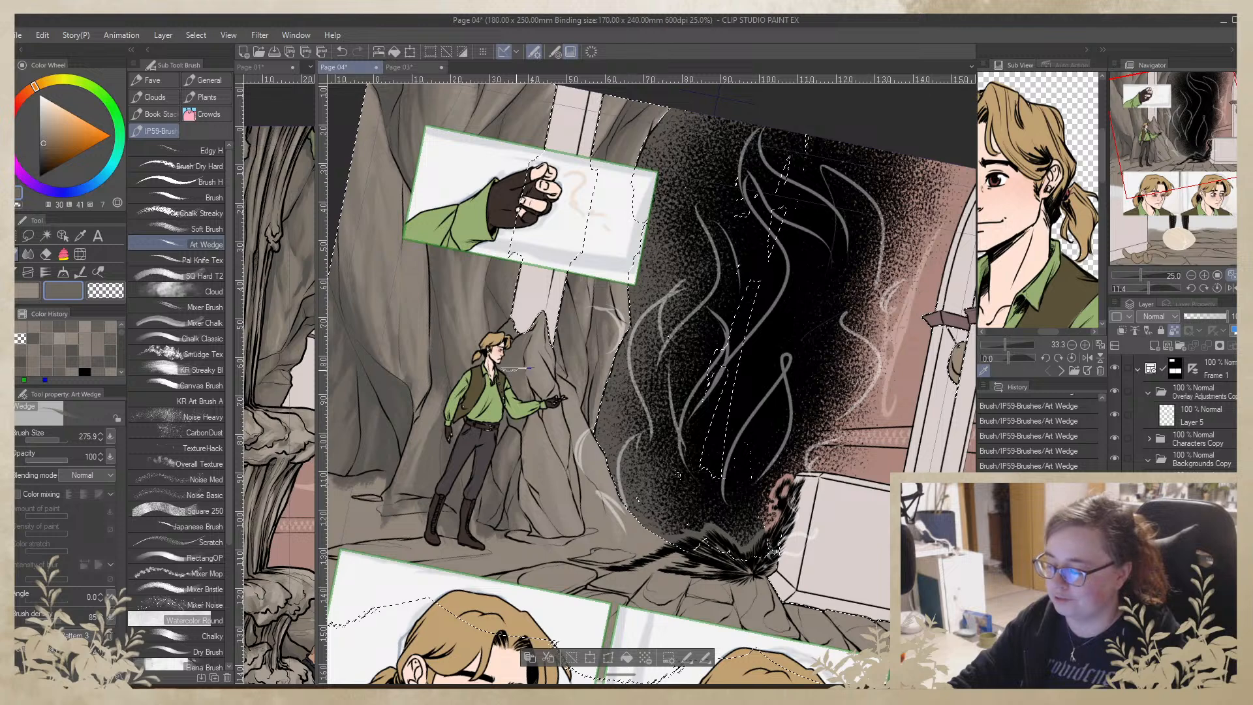
Set the Art Wedge brush size to 203.5 and sample a tone from the rock wall behind the character
left_click(43, 441)
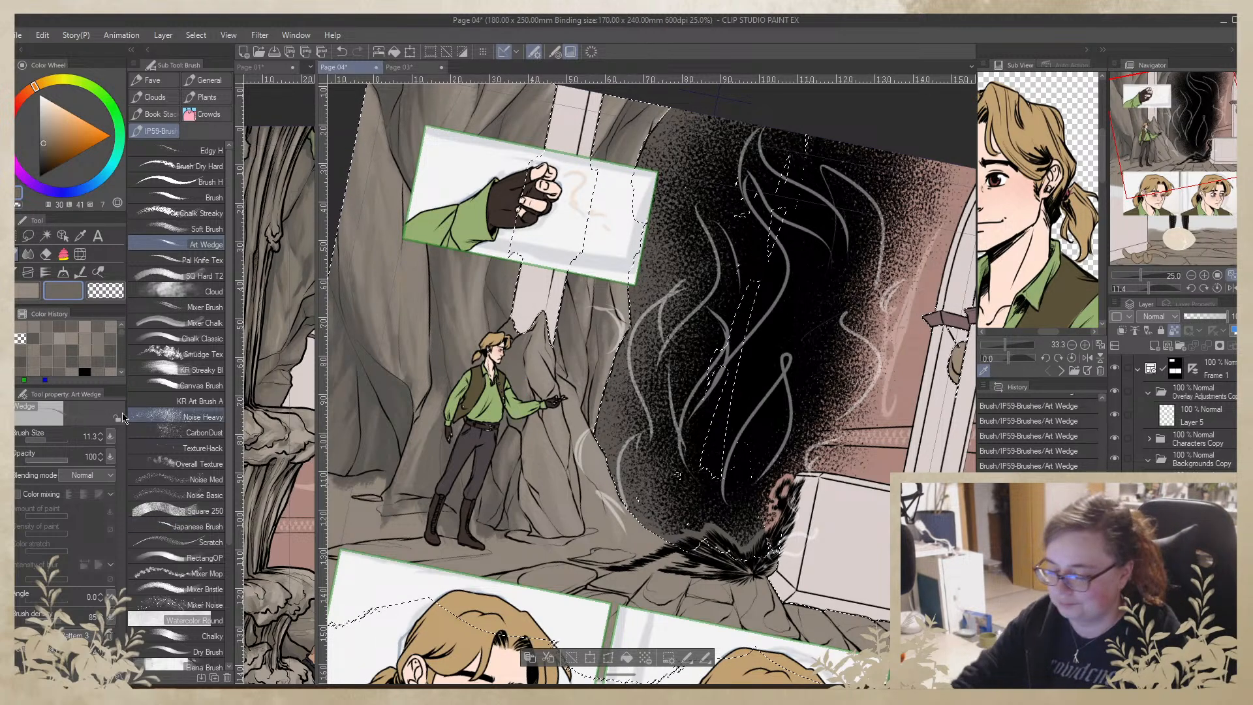
left_click(51, 441)
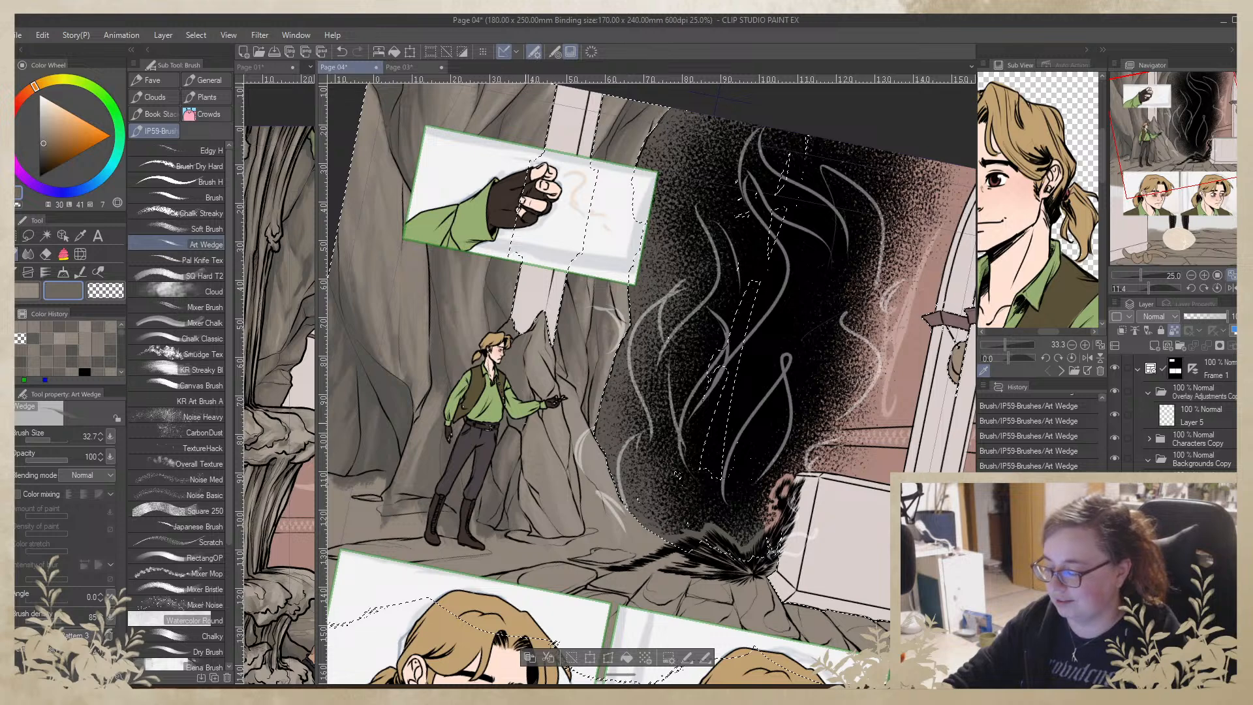
left_click(375, 370, "alt")
left_click(58, 441)
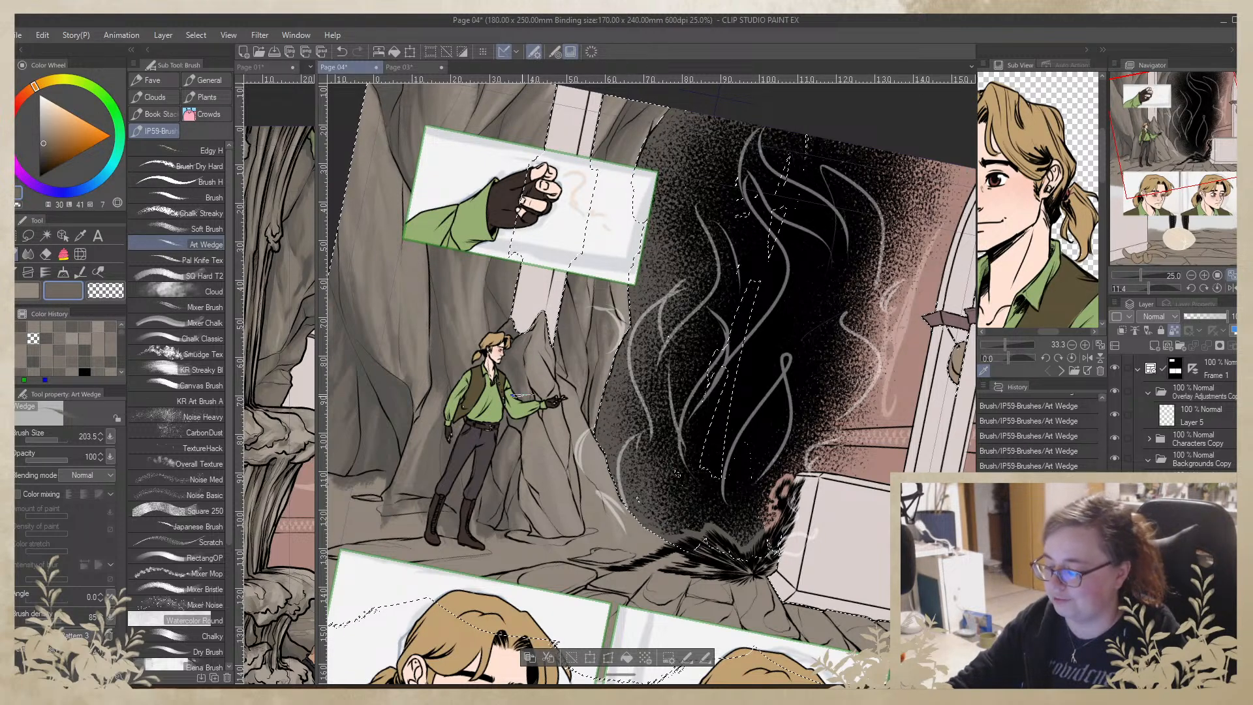
Paint long vertical strokes in sampled tones down the rock wall between the hand inset and the character's back, and save the page
left_click(523, 408, "alt")
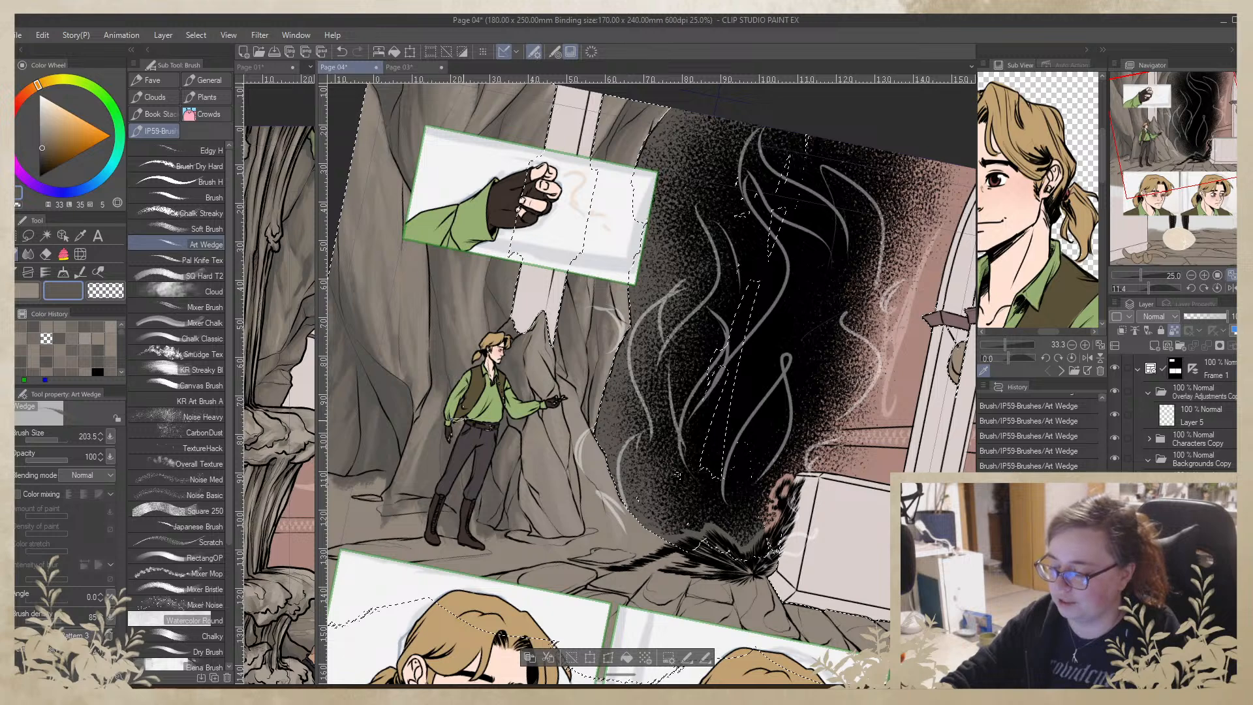
left_click(421, 369, "alt")
left_click_drag(413, 278, 413, 378)
left_click_drag(413, 306, 411, 370)
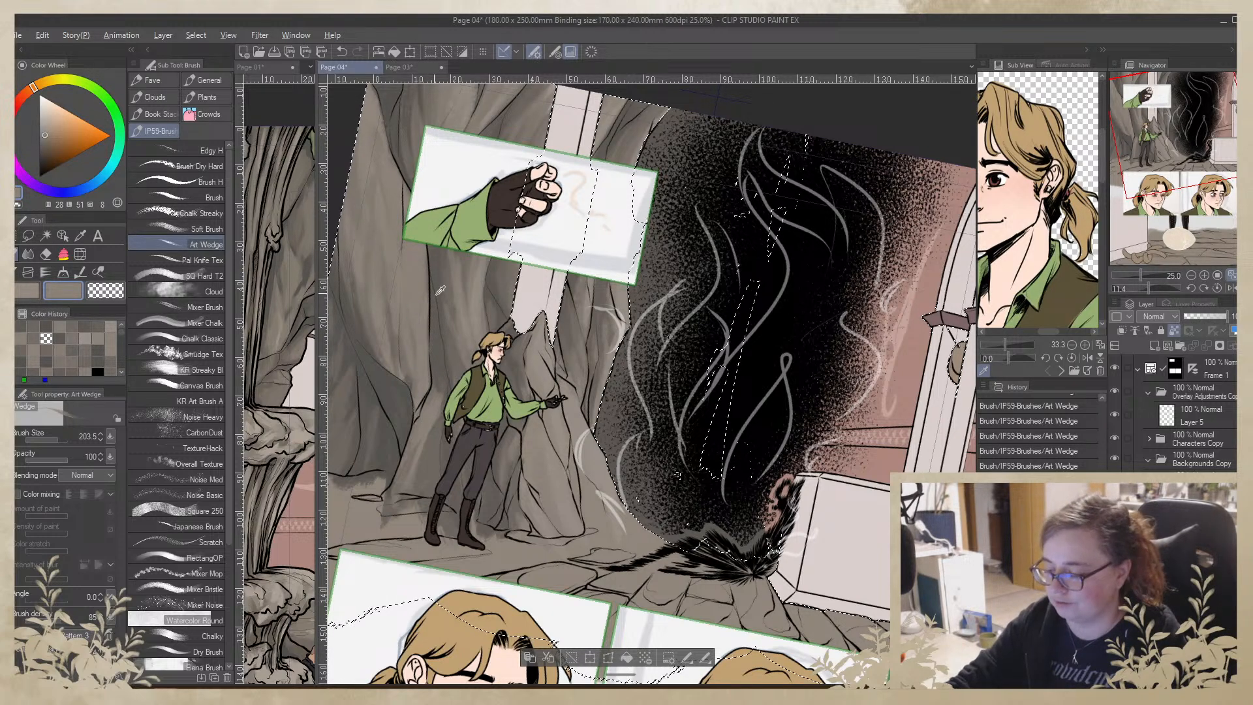
left_click(580, 448, "alt")
left_click_drag(457, 268, 458, 318)
left_click_drag(419, 222, 422, 370)
left_click_drag(423, 252, 424, 406)
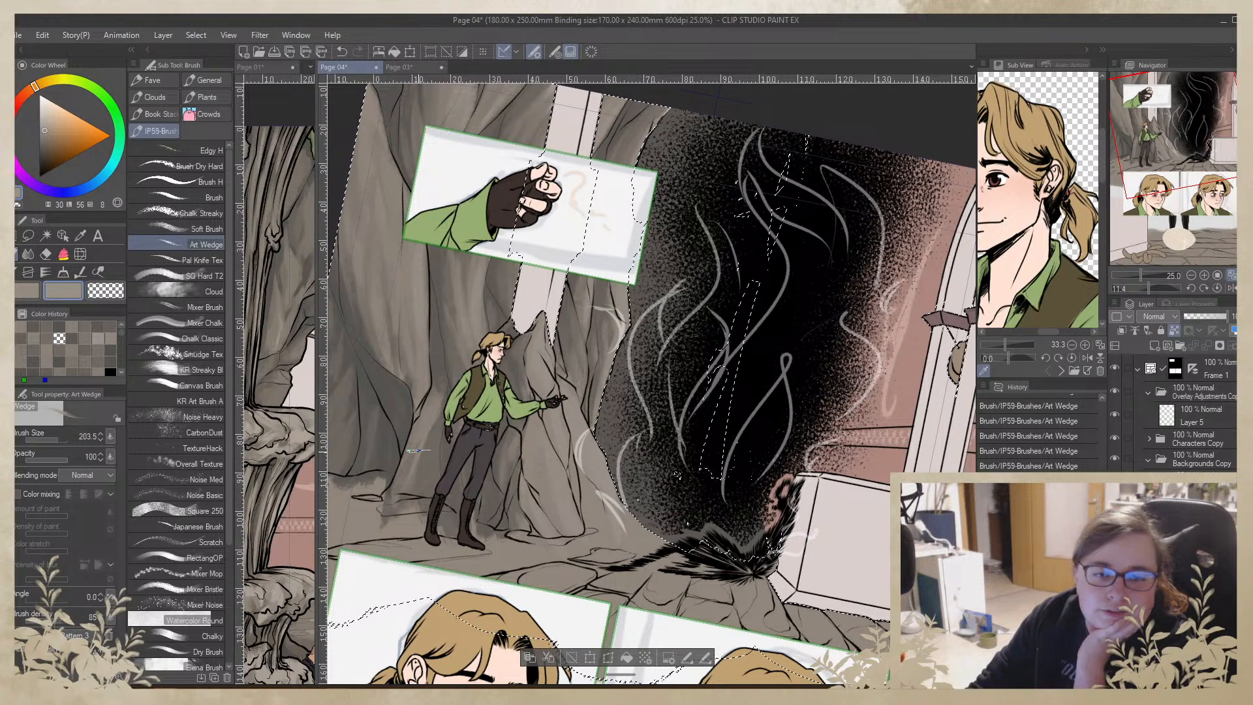
key("ctrl+s")
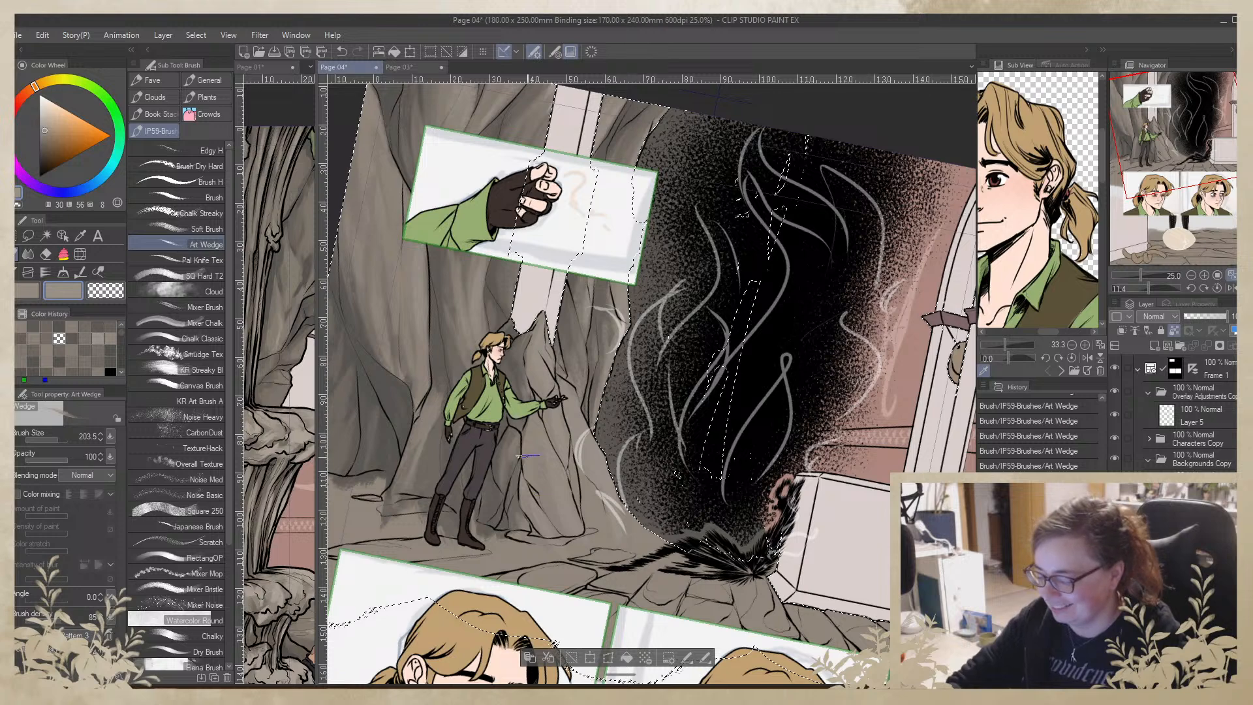
Shade the pointed rock outcrop beside the character's legs with Art Wedge in sampled tones
left_click(516, 451, "alt")
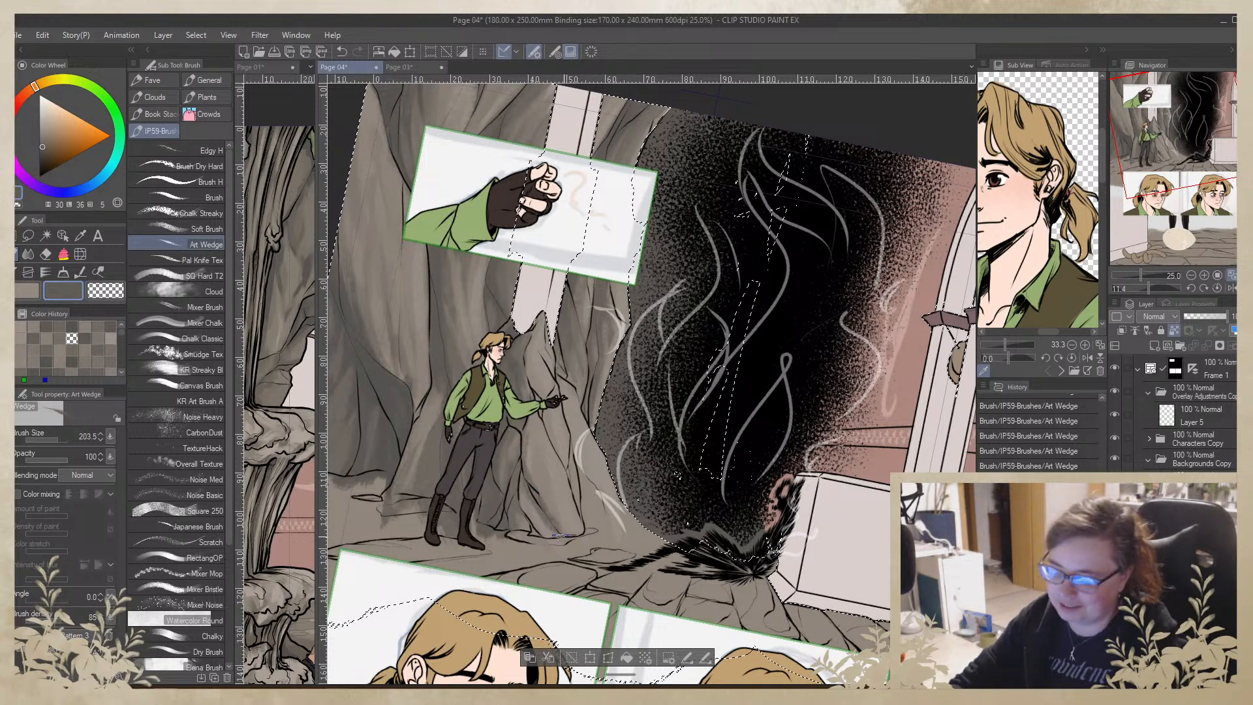
left_click(542, 436, "alt")
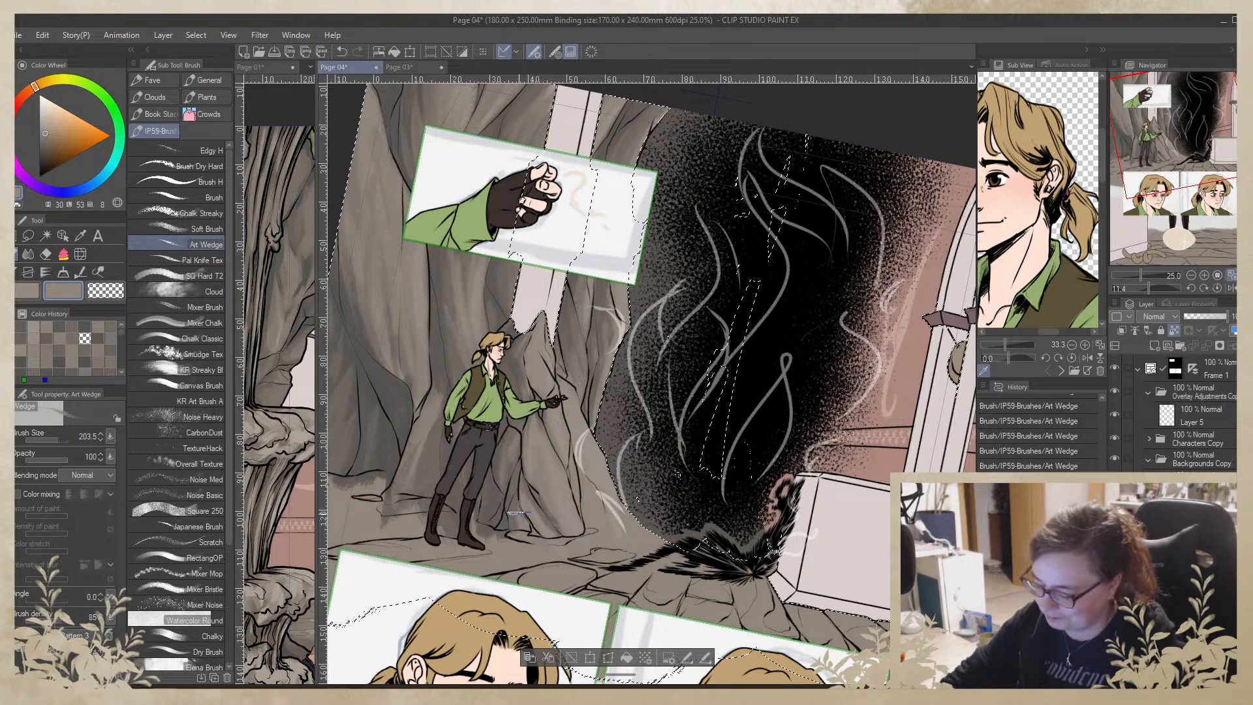
left_click(492, 276, "alt")
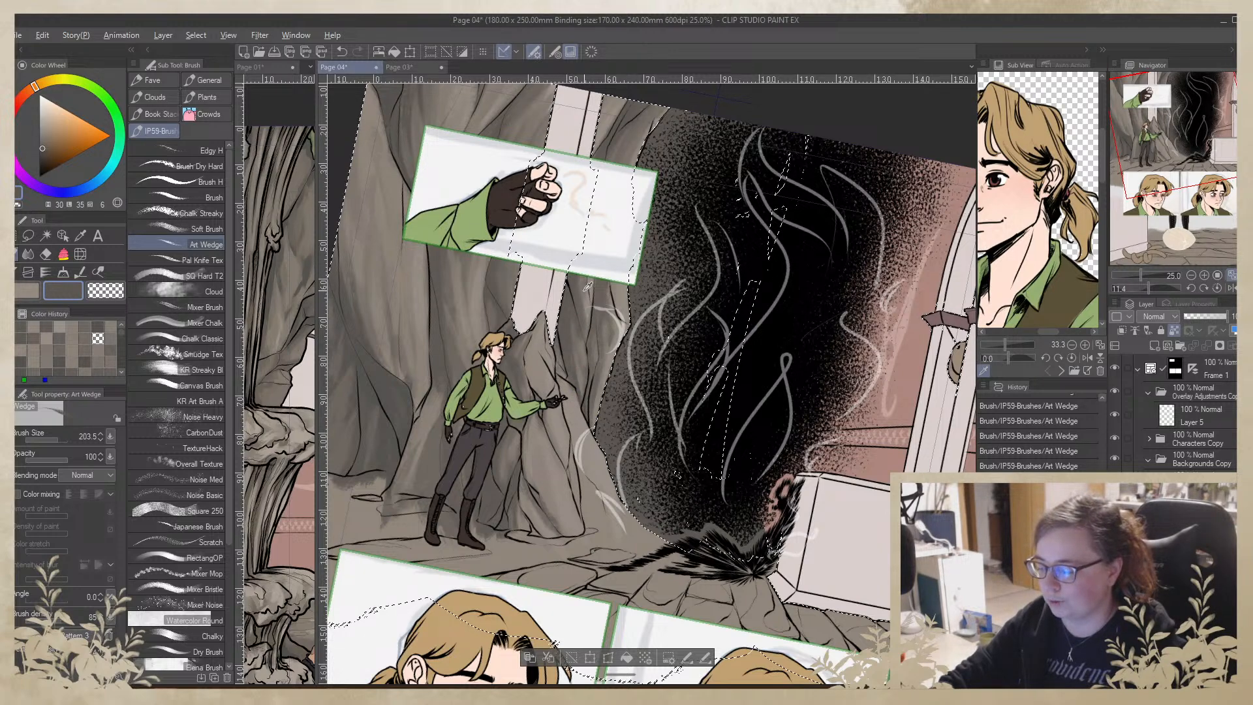
Blend sampled tones into the rock face between the outcrop's peak and the smoke, stroking upward toward the hand inset
left_click(585, 361, "alt")
left_click_drag(584, 349, 582, 267)
left_click_drag(583, 330, 578, 289)
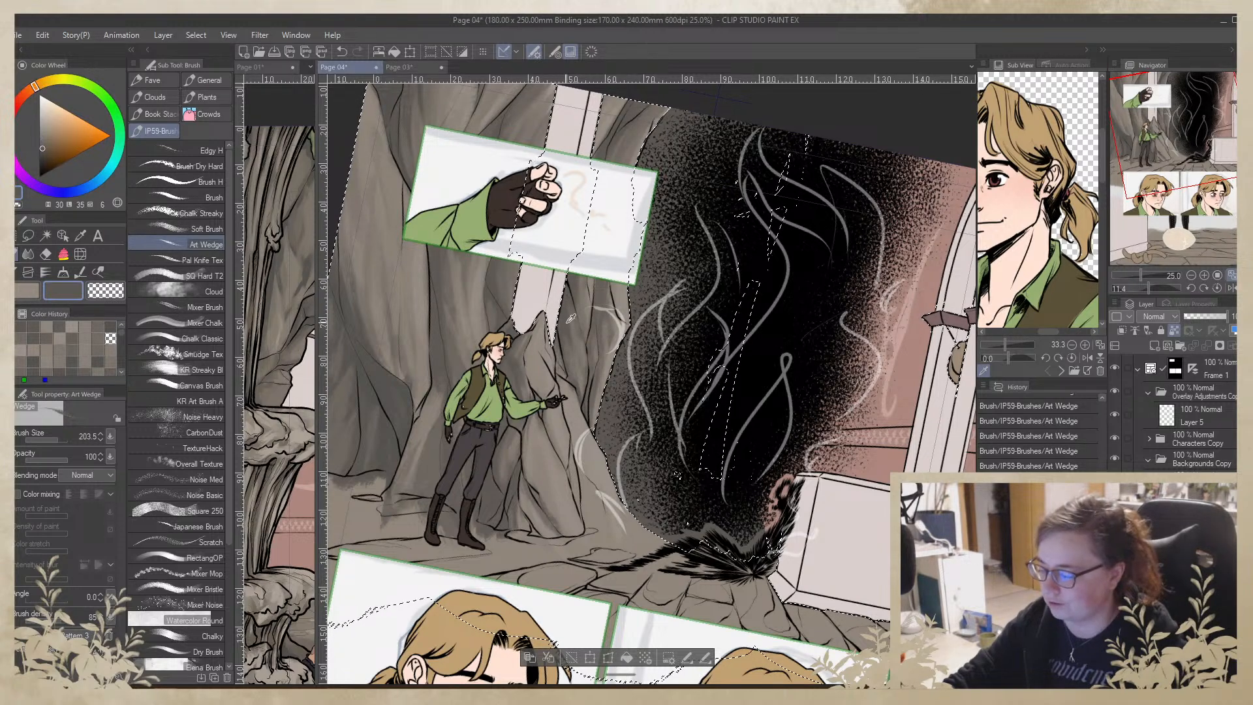
left_click(562, 358, "alt")
left_click(562, 383, "alt")
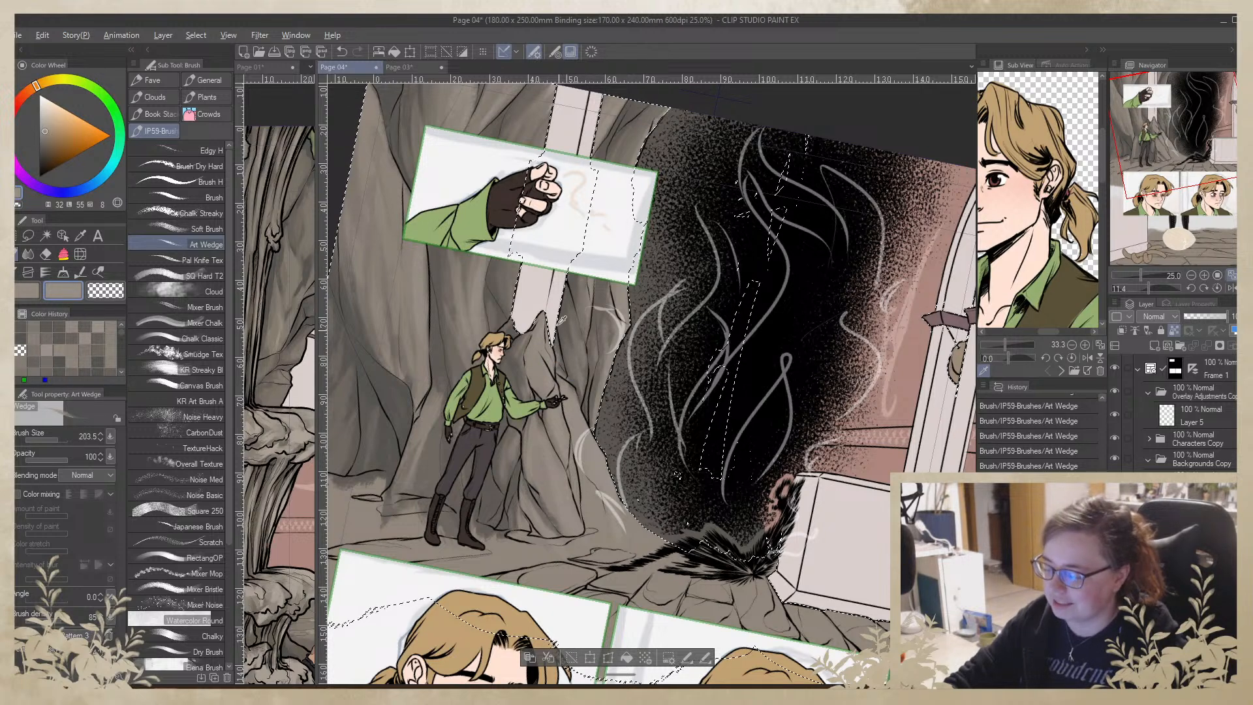
left_click(561, 362, "alt")
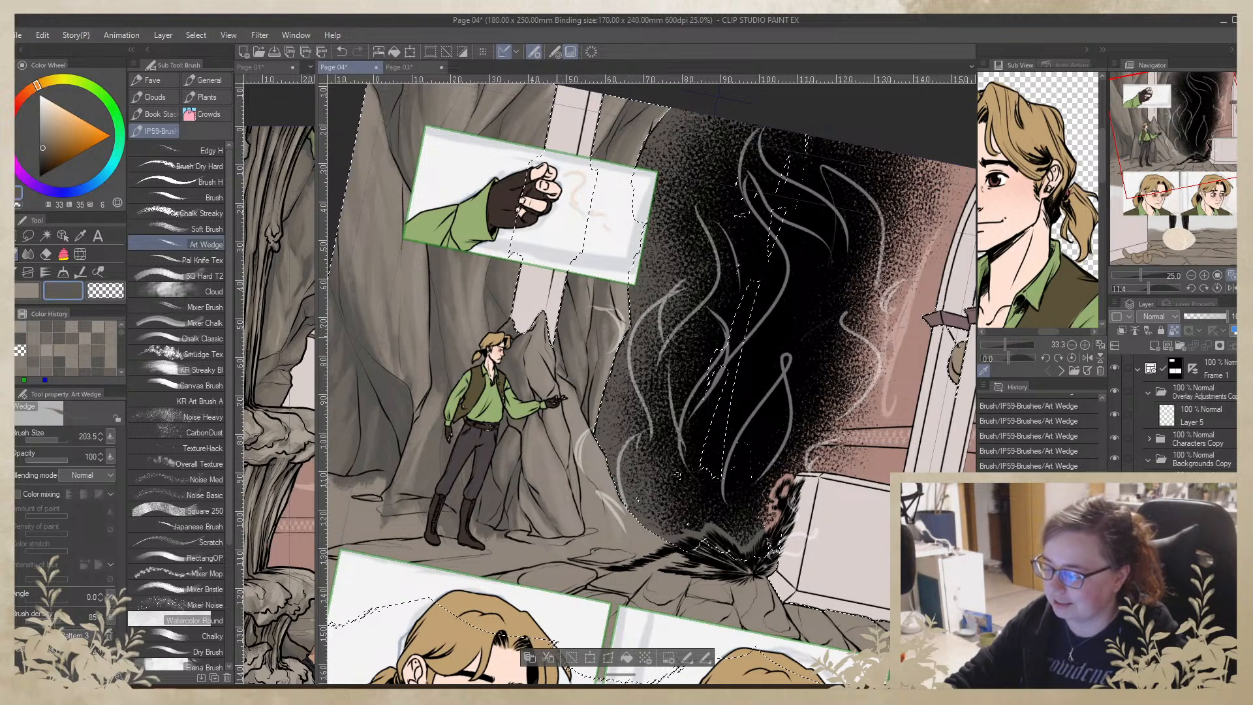
left_click(561, 385, "alt")
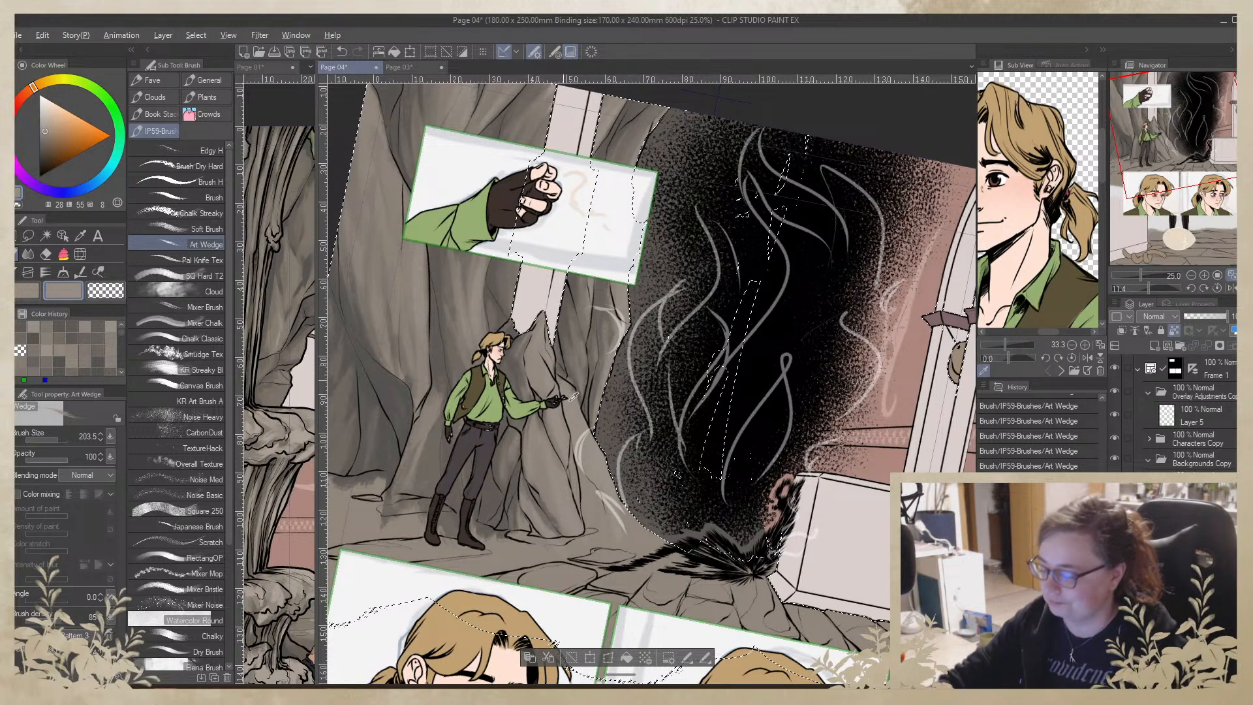
Shade the foot of the rock outcrop and the adjoining wall beside the smoke's lower edge in sampled tones
left_click(515, 470, "alt")
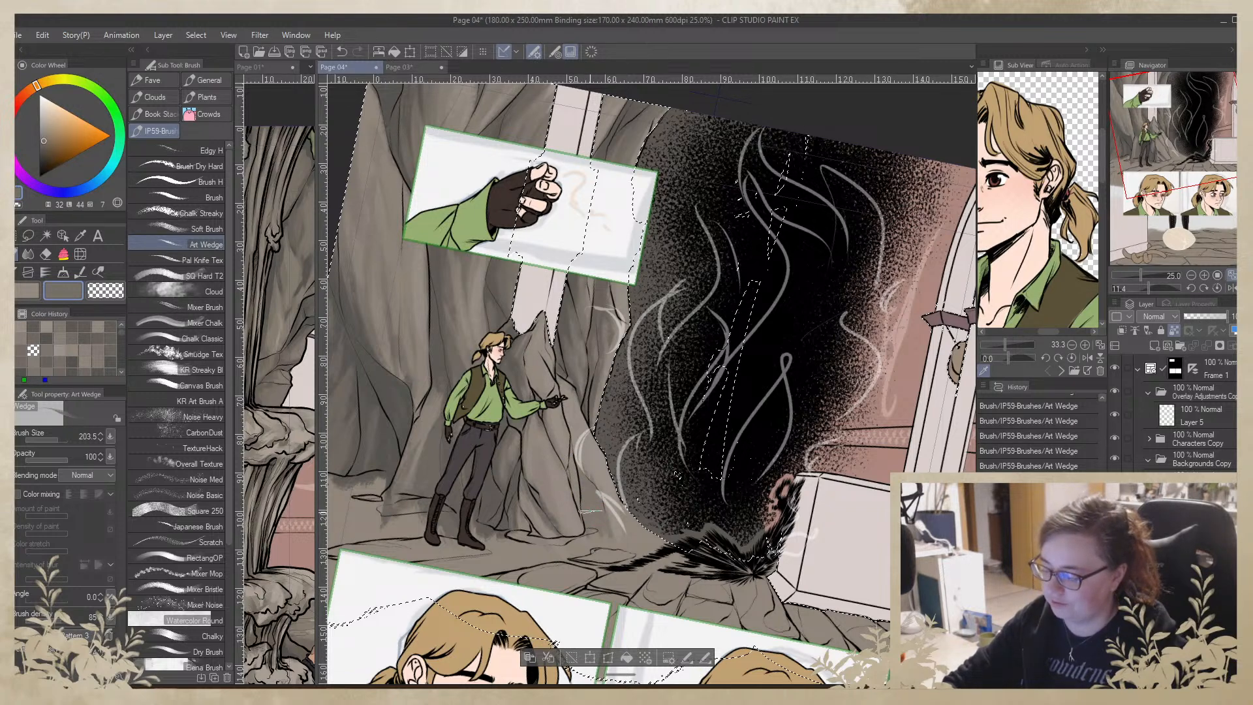
left_click(381, 372, "alt")
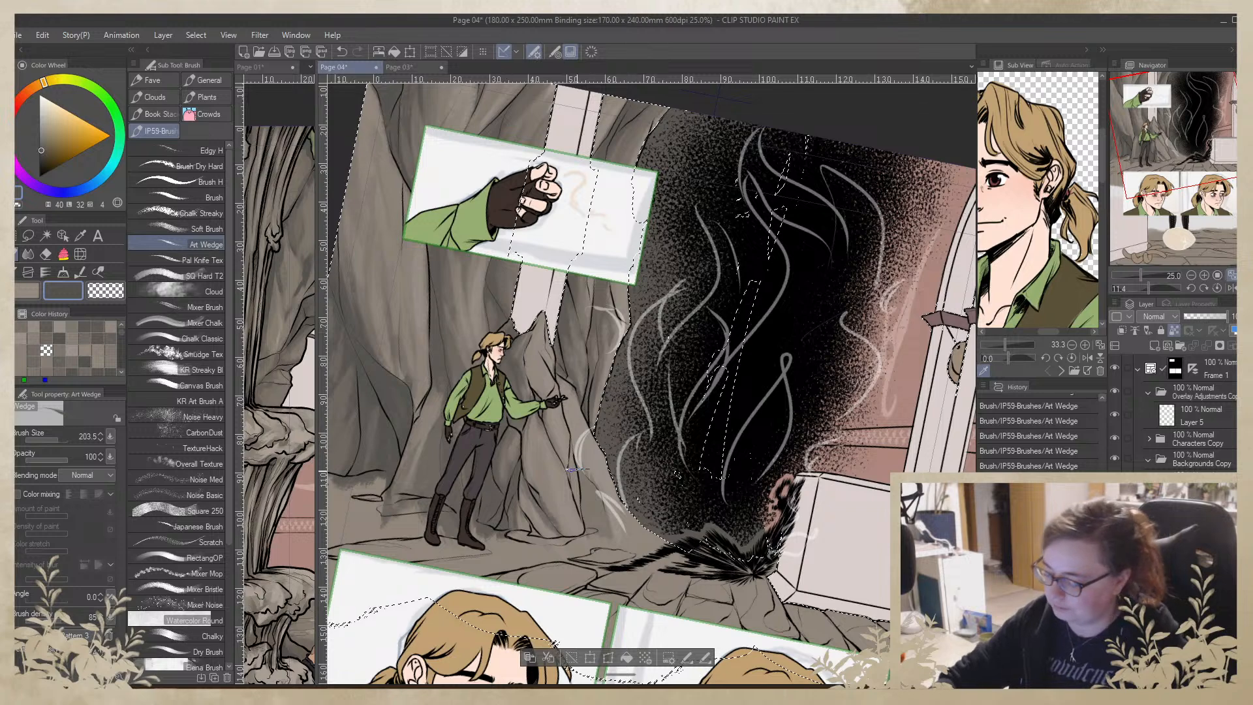
left_click(587, 514, "alt")
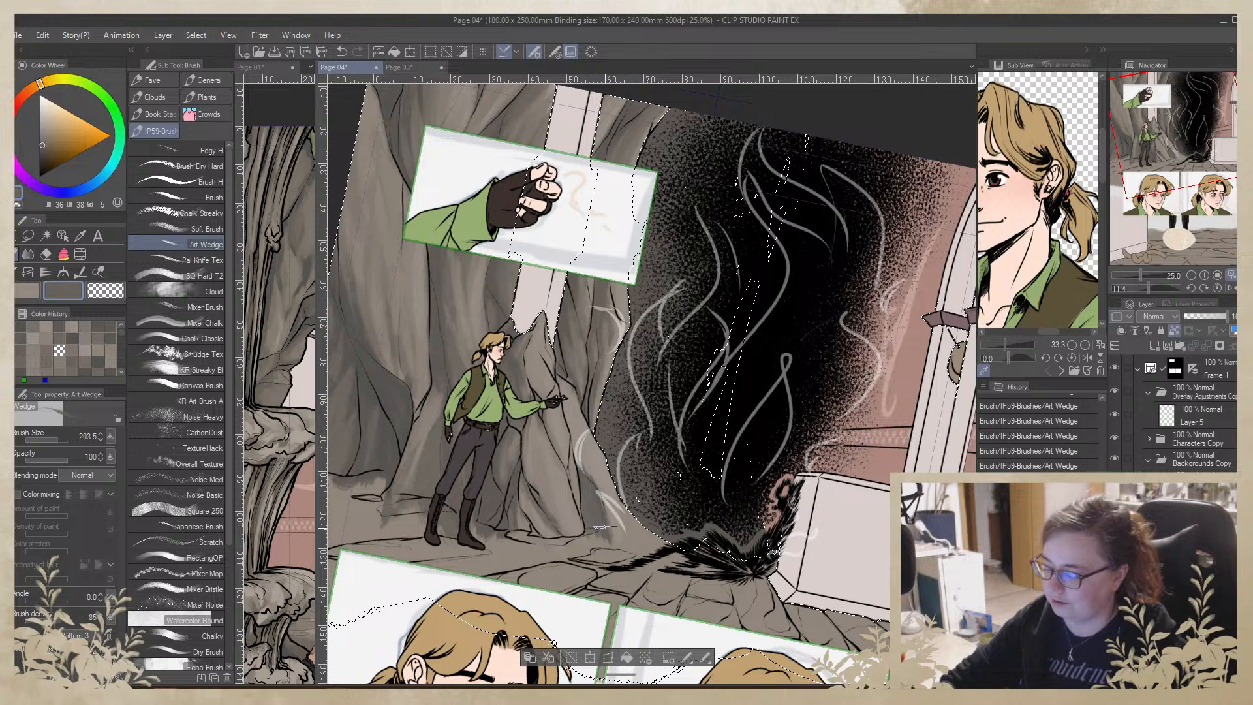
left_click(593, 464, "alt")
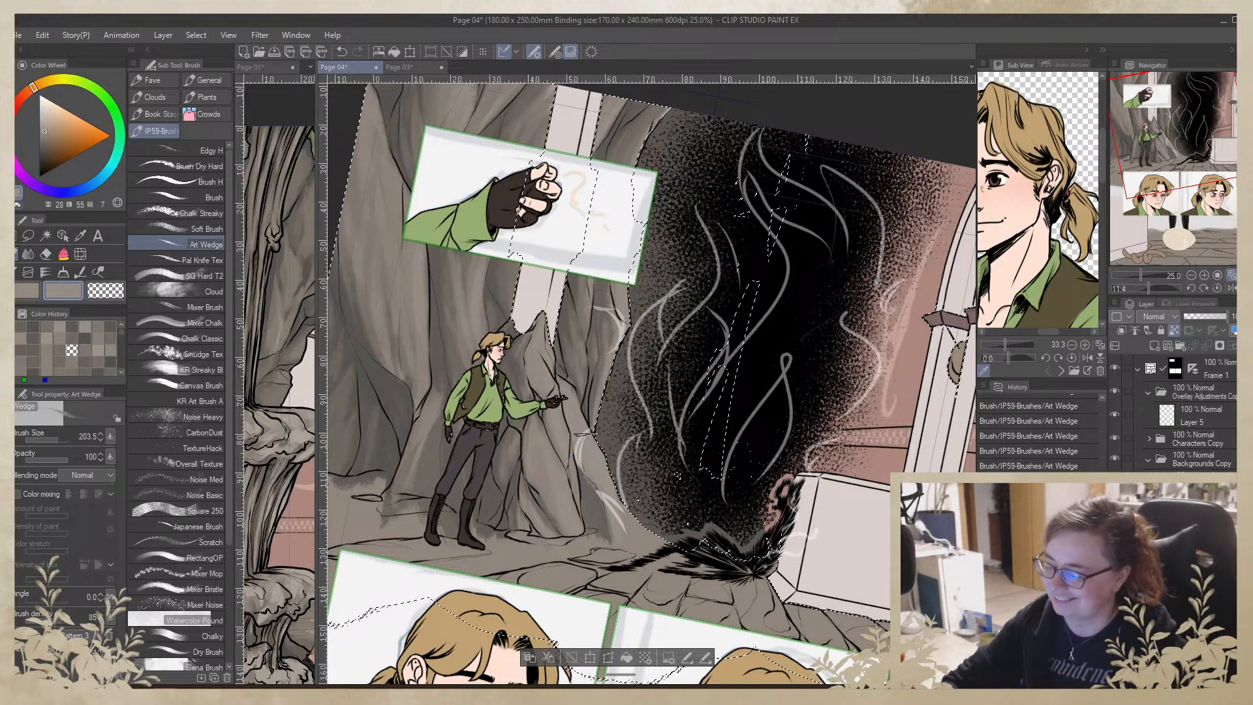
Set the Art Wedge brush size to 51.6 and shade the rock outcrop's peak beneath the hand inset in sampled tones
left_click(624, 301, "alt")
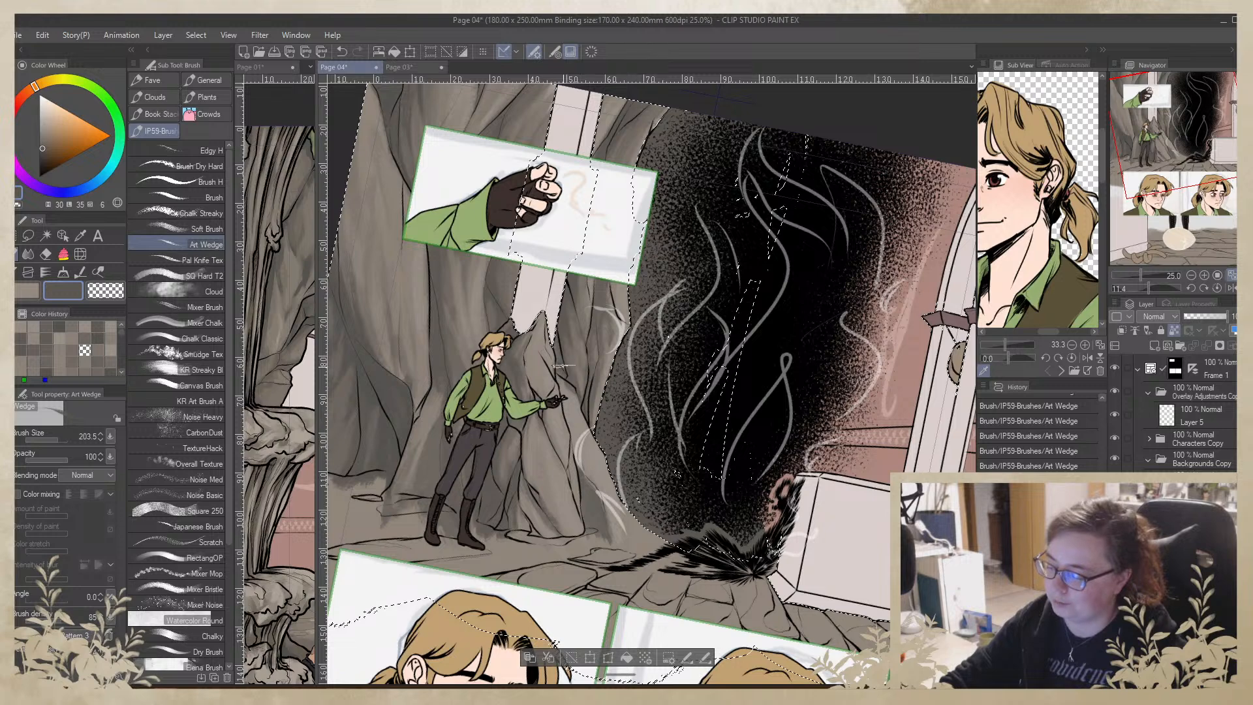
left_click(550, 351, "alt")
left_click(52, 440)
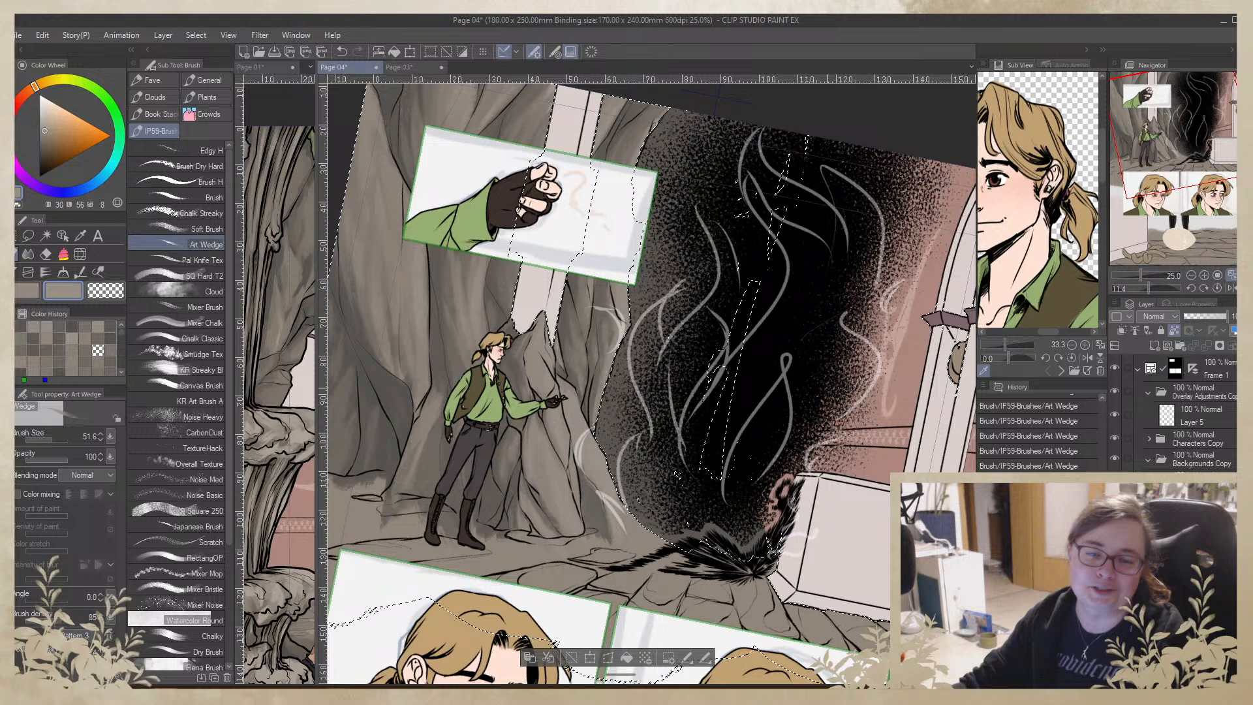
left_click_drag(763, 415, 755, 402)
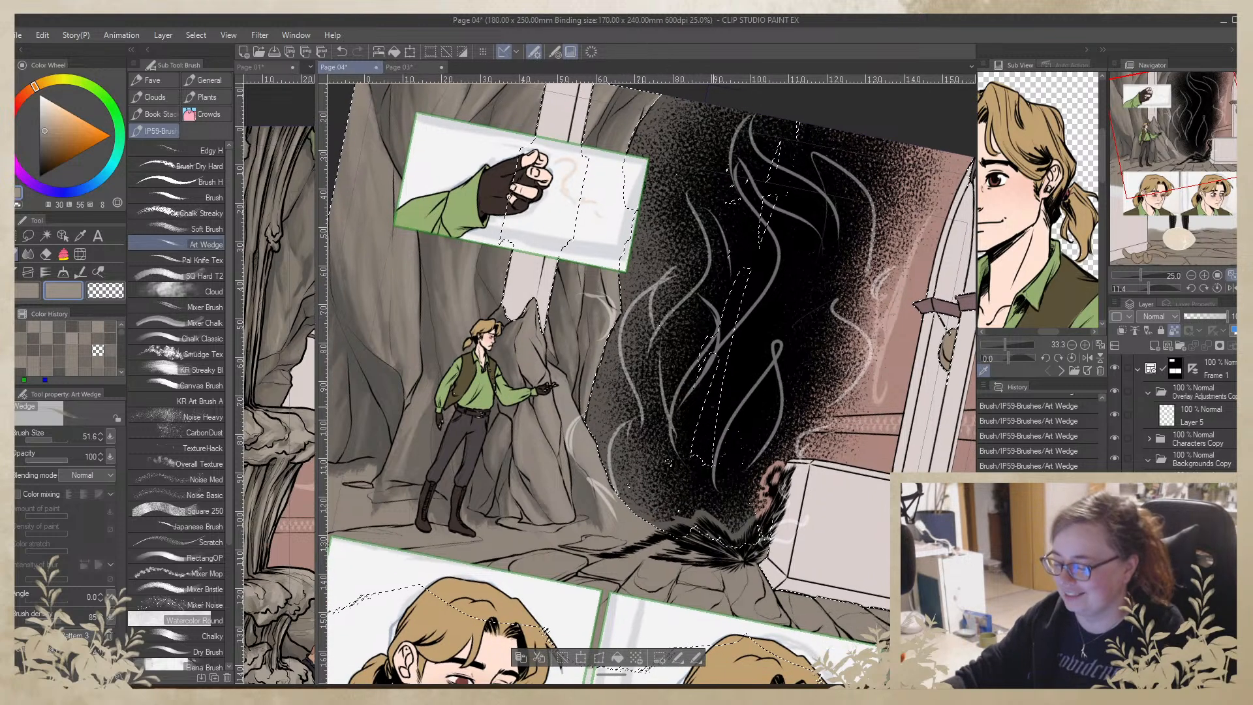
left_click(512, 354, "alt")
left_click(512, 354, "alt")
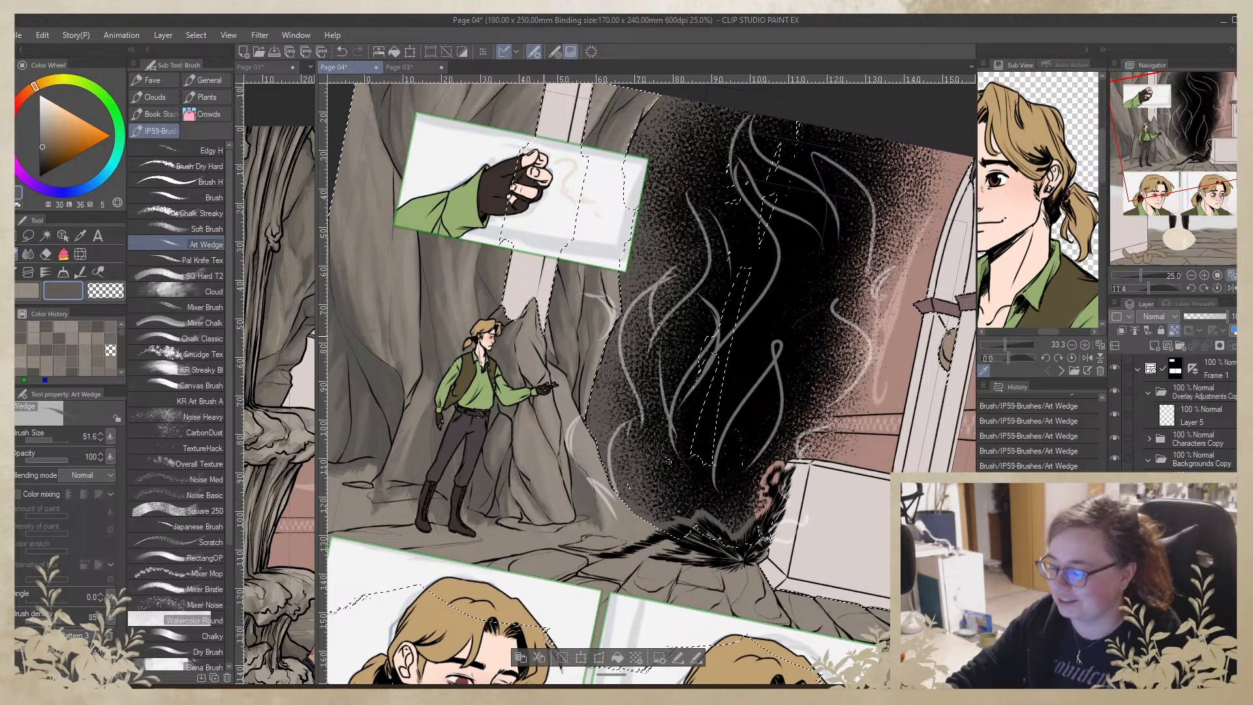
left_click(544, 338, "alt")
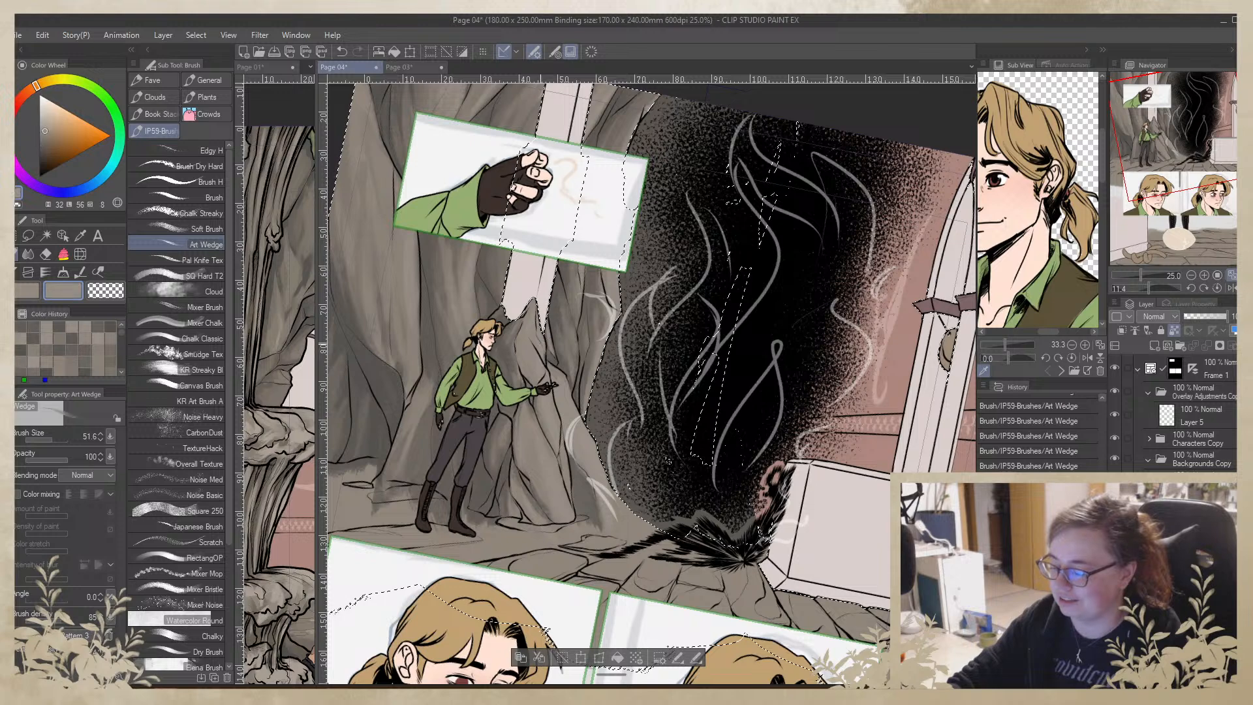
left_click(558, 355, "alt")
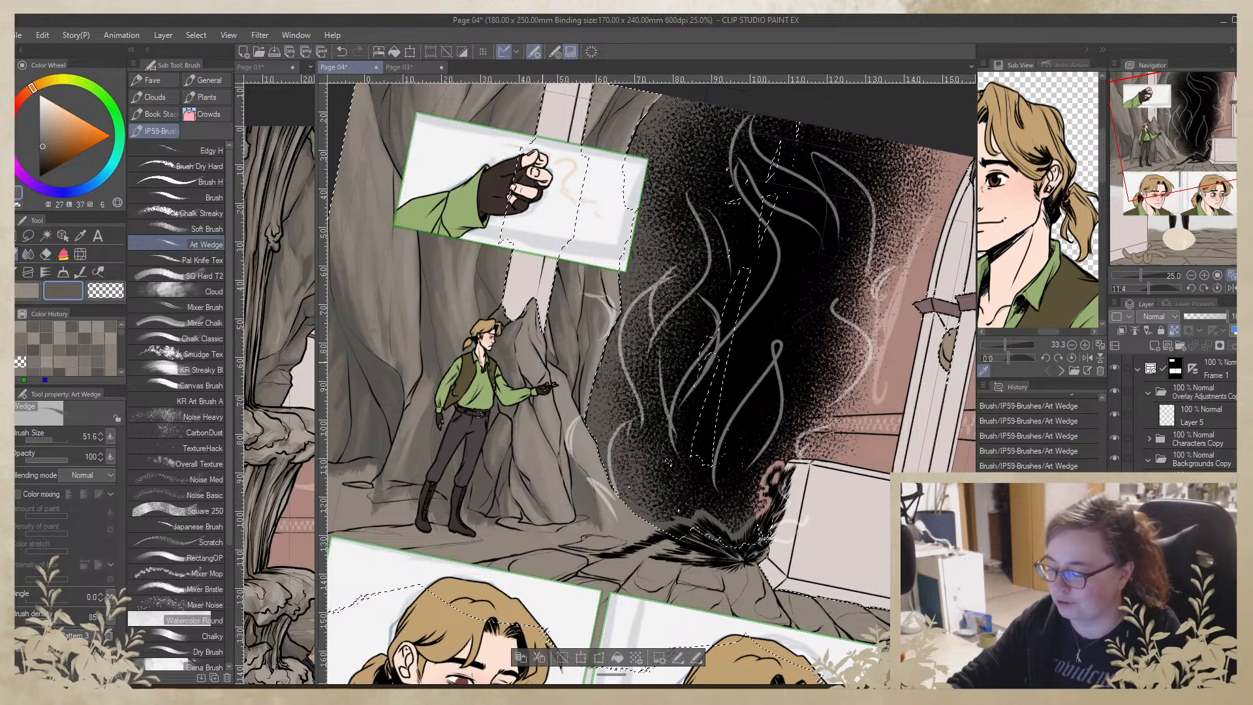
left_click(541, 326, "alt")
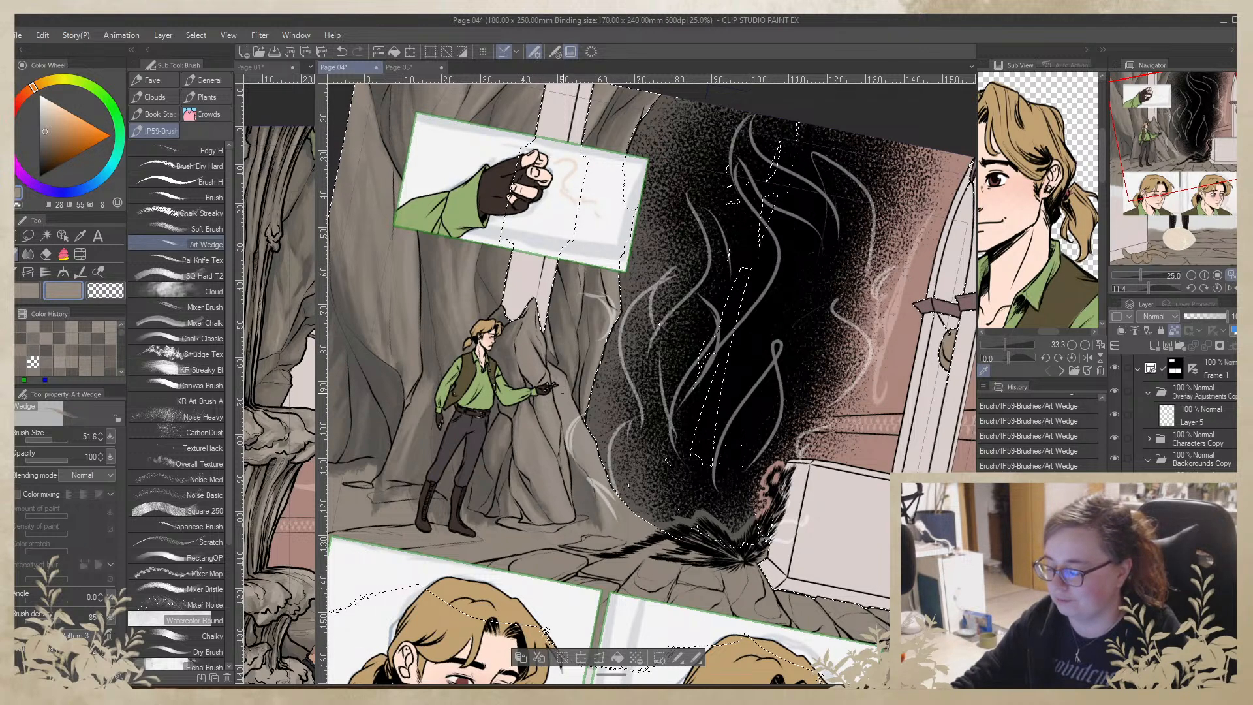
left_click(668, 462, "alt")
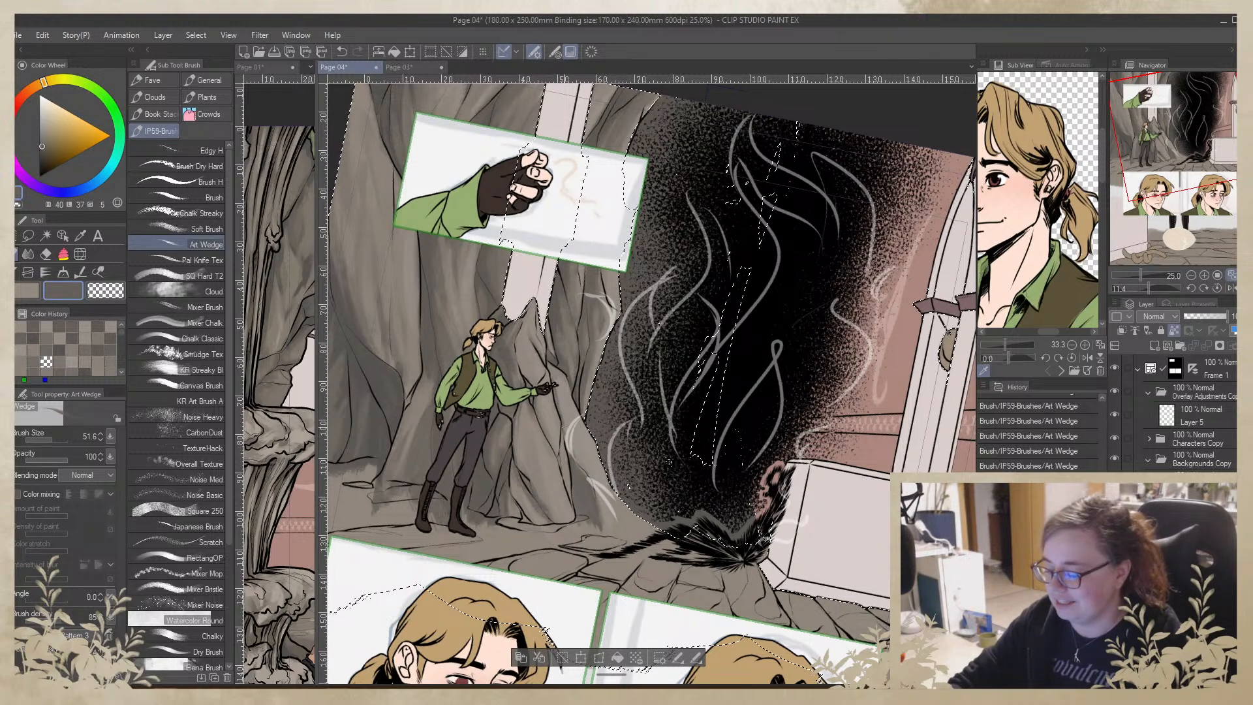
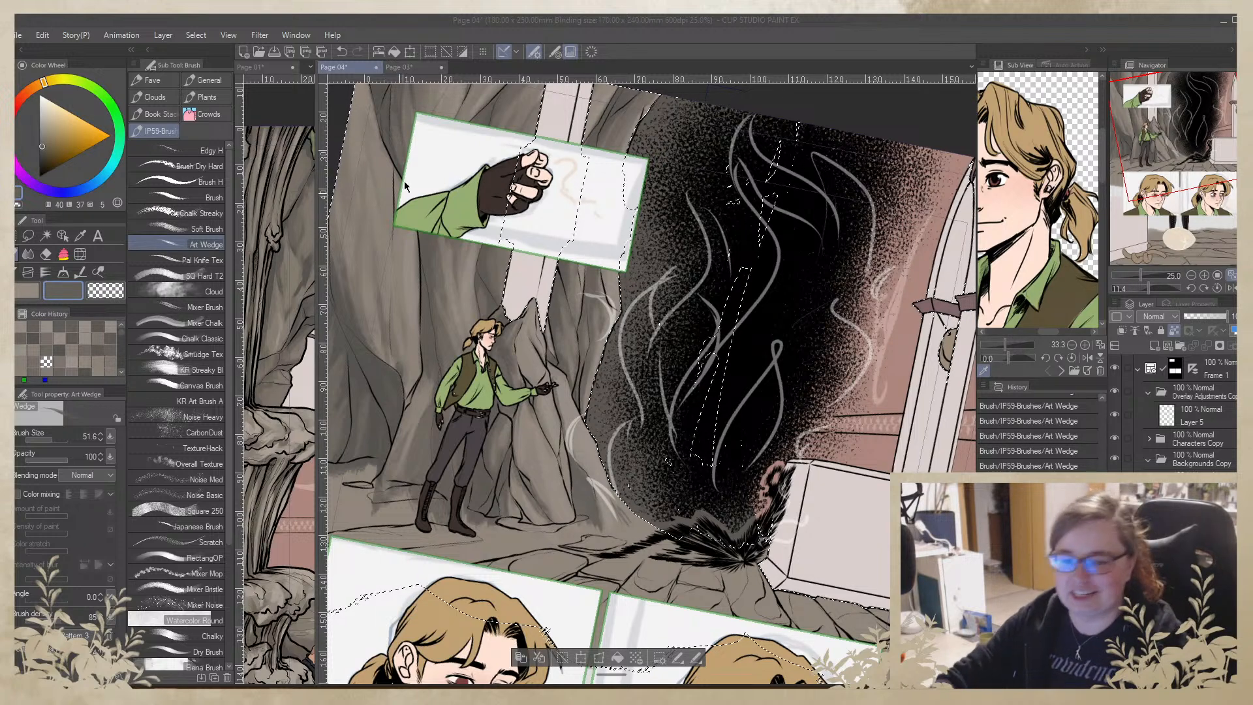
Set the Art Wedge brush size to 110.6 and blend sampled tones into the rock wall behind the character's back
left_click(402, 366)
left_click(405, 361, "alt")
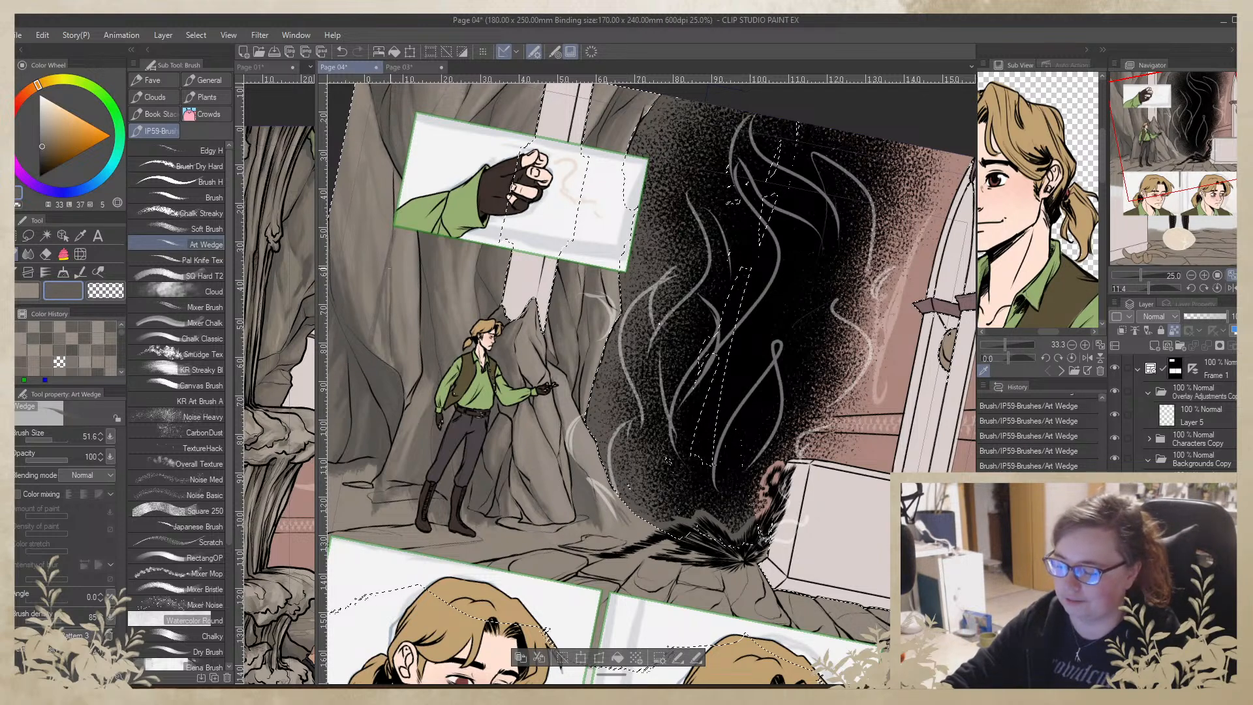
left_click(58, 440)
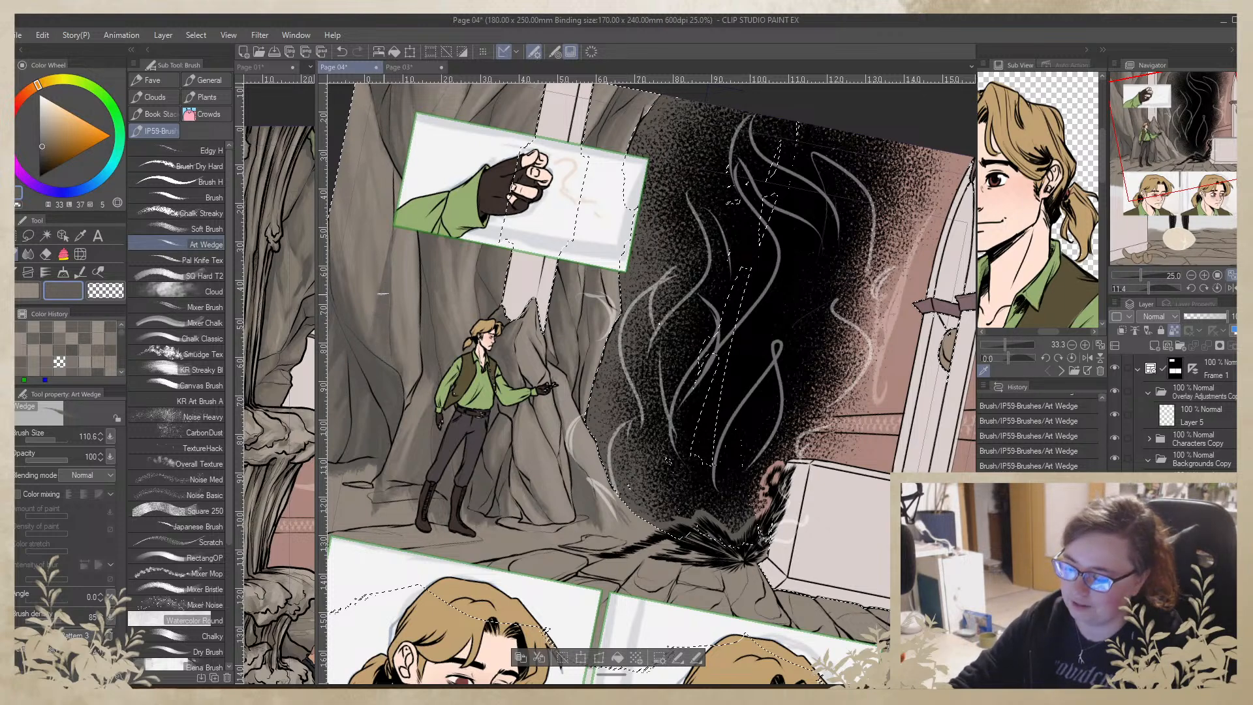
left_click(377, 347, "alt")
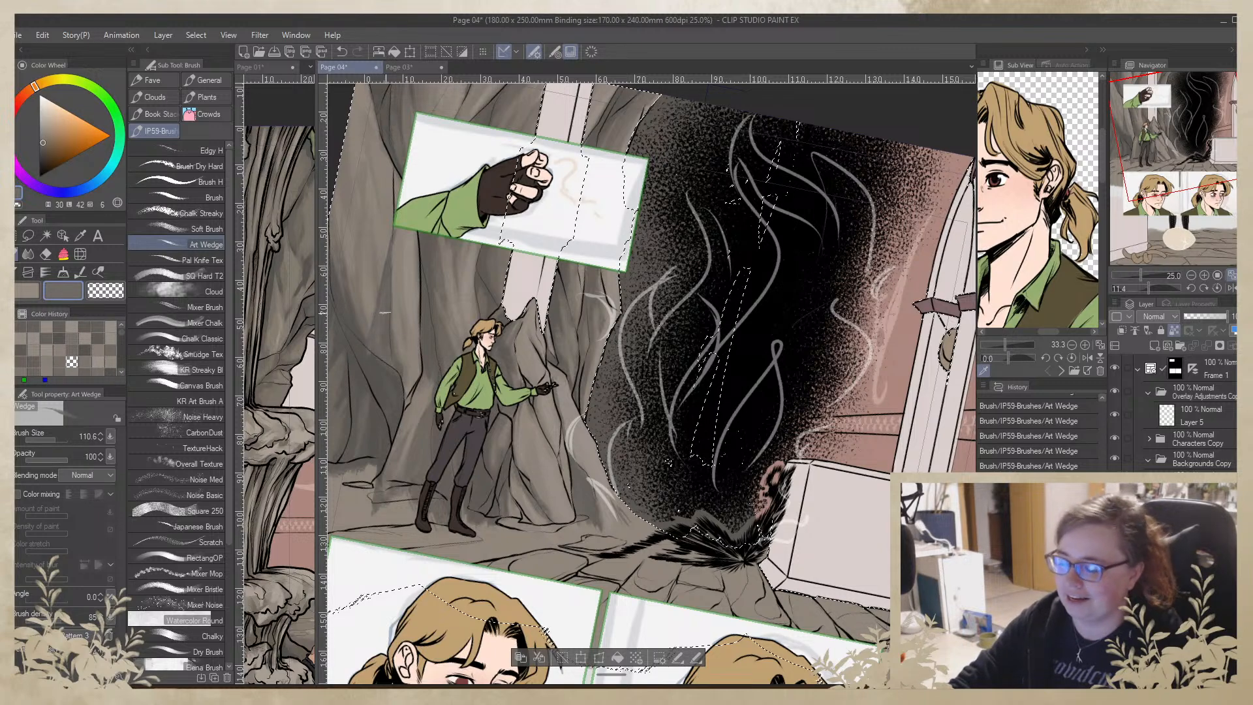
left_click(351, 340, "alt")
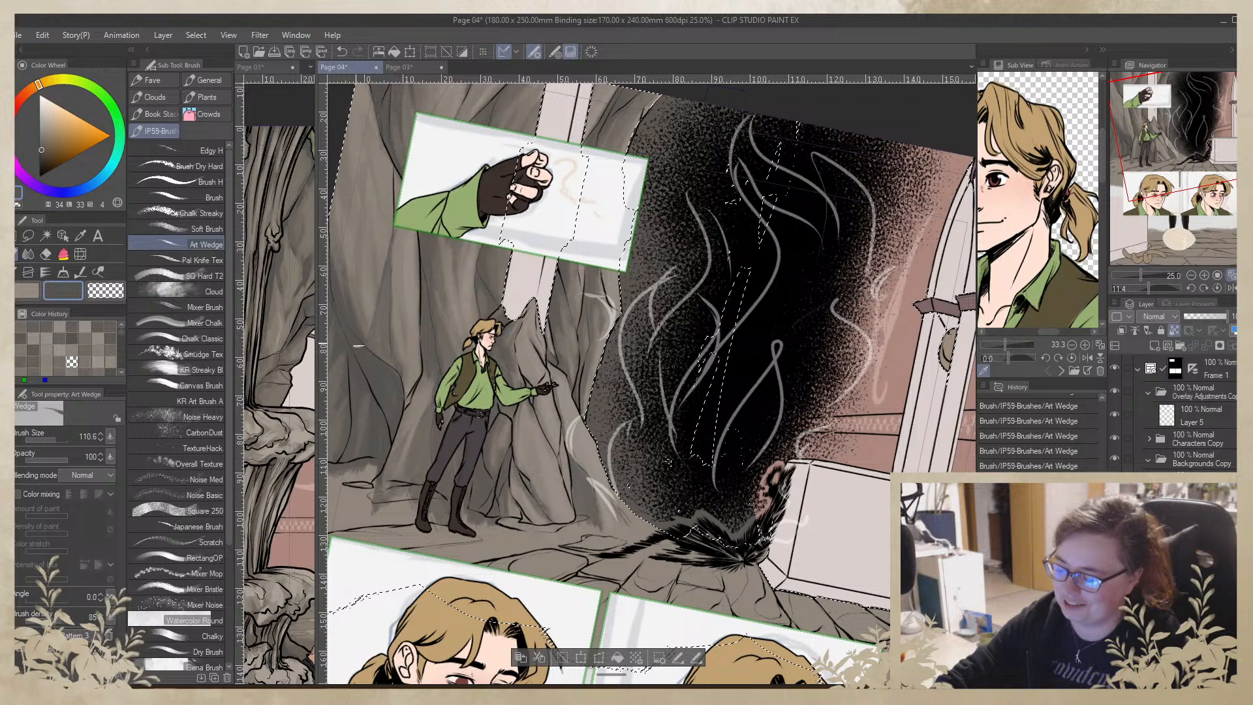
left_click(401, 313, "alt")
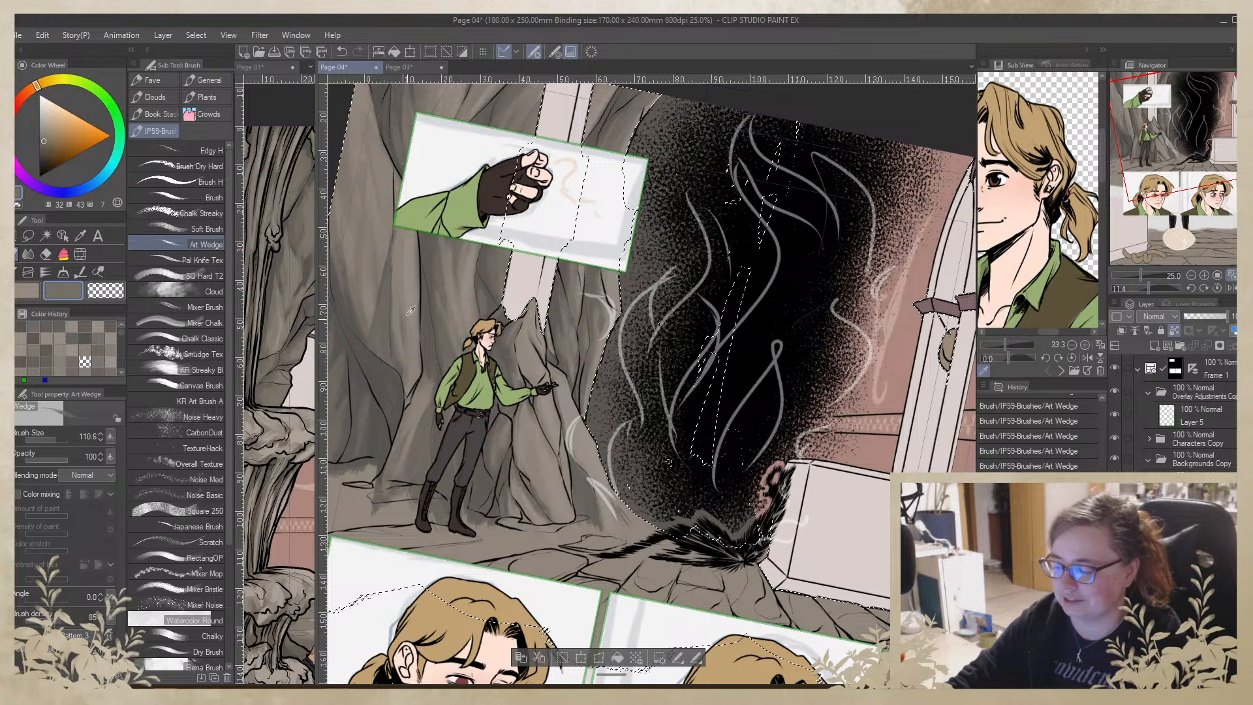
Blend sampled tones into the rock wall between the hand inset's lower edge and the character's head
left_click(407, 290, "alt")
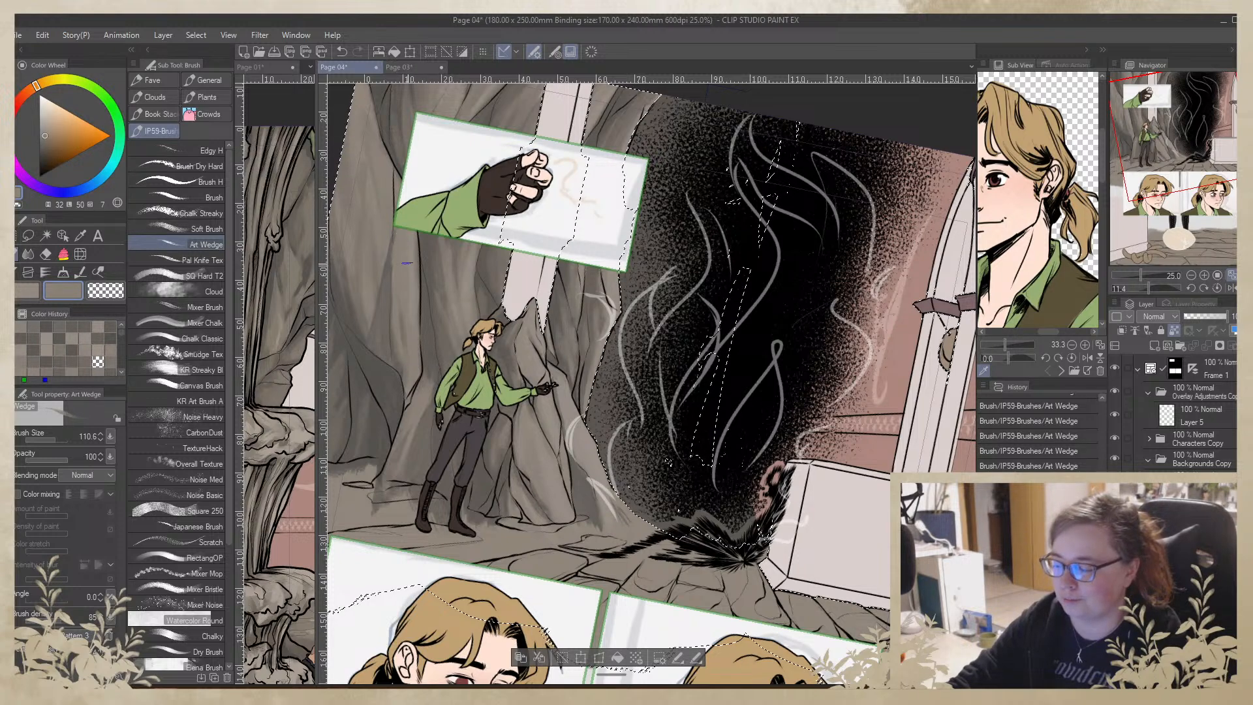
left_click(418, 287, "alt")
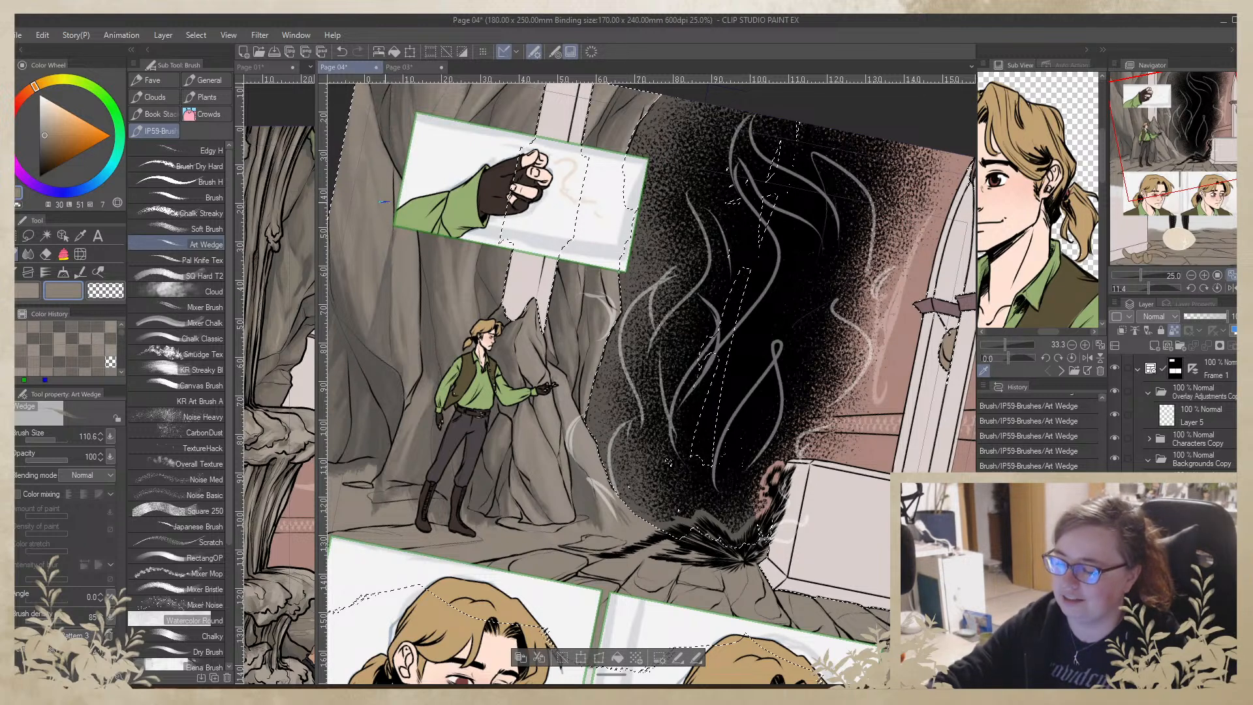
left_click(452, 304, "alt")
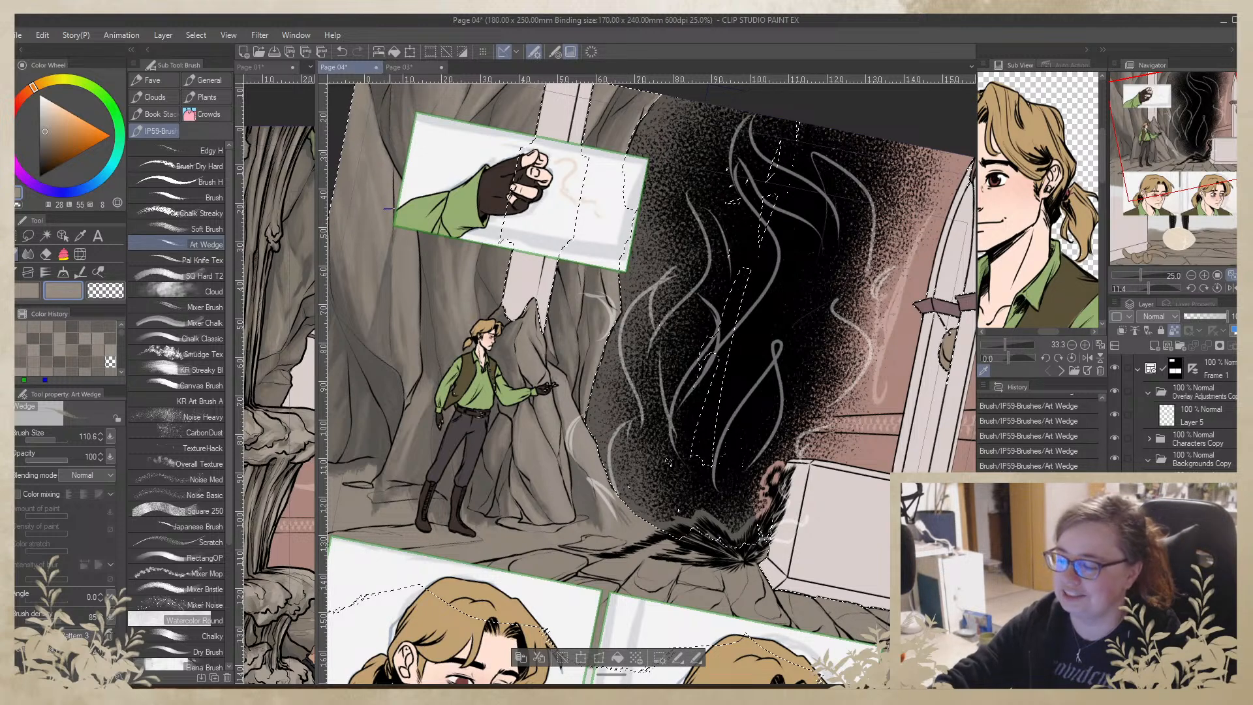
left_click(402, 268, "alt")
left_click(415, 272, "alt")
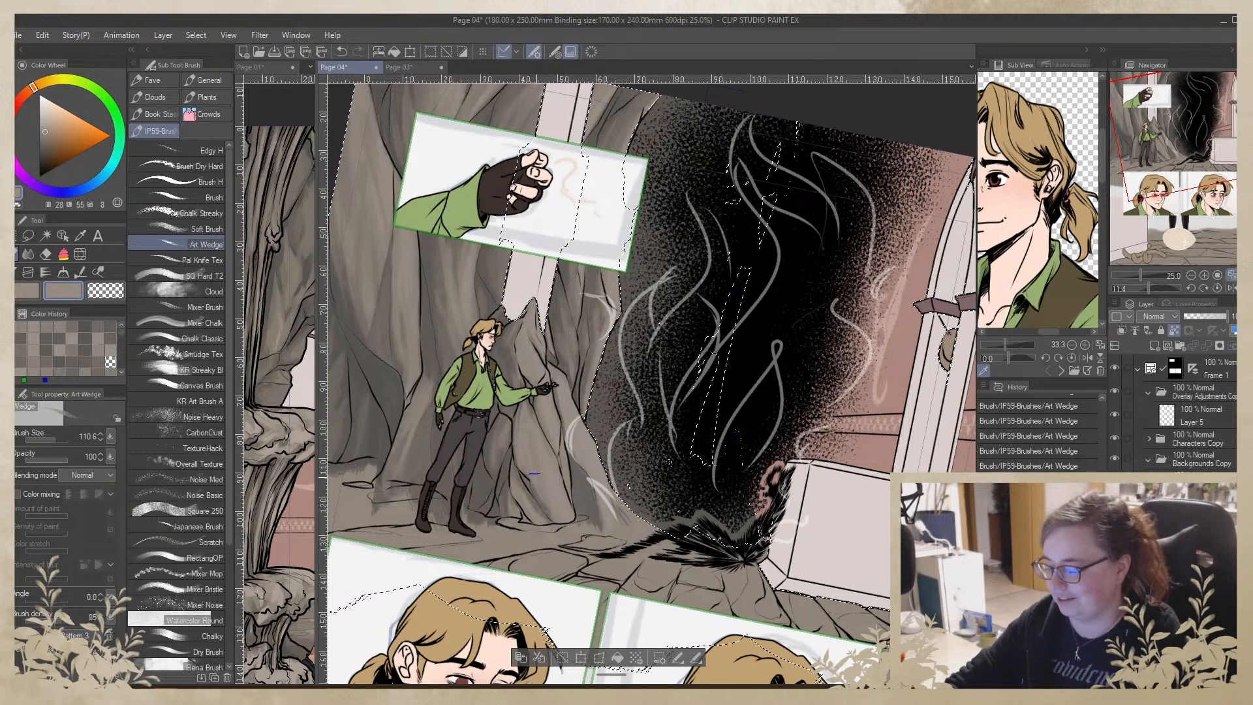
Touch up the rock outcrop's face from the character's outstretched arm down to the legs in sampled tones
left_click(515, 370, "alt")
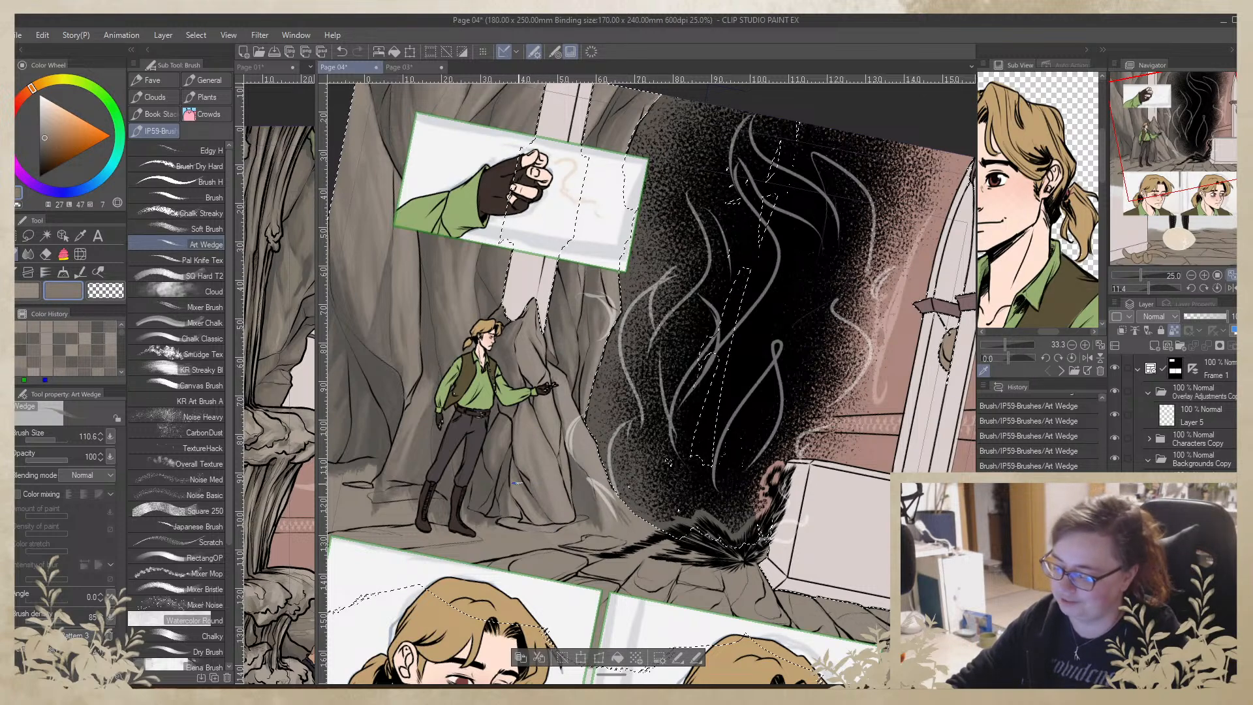
left_click(515, 469, "alt")
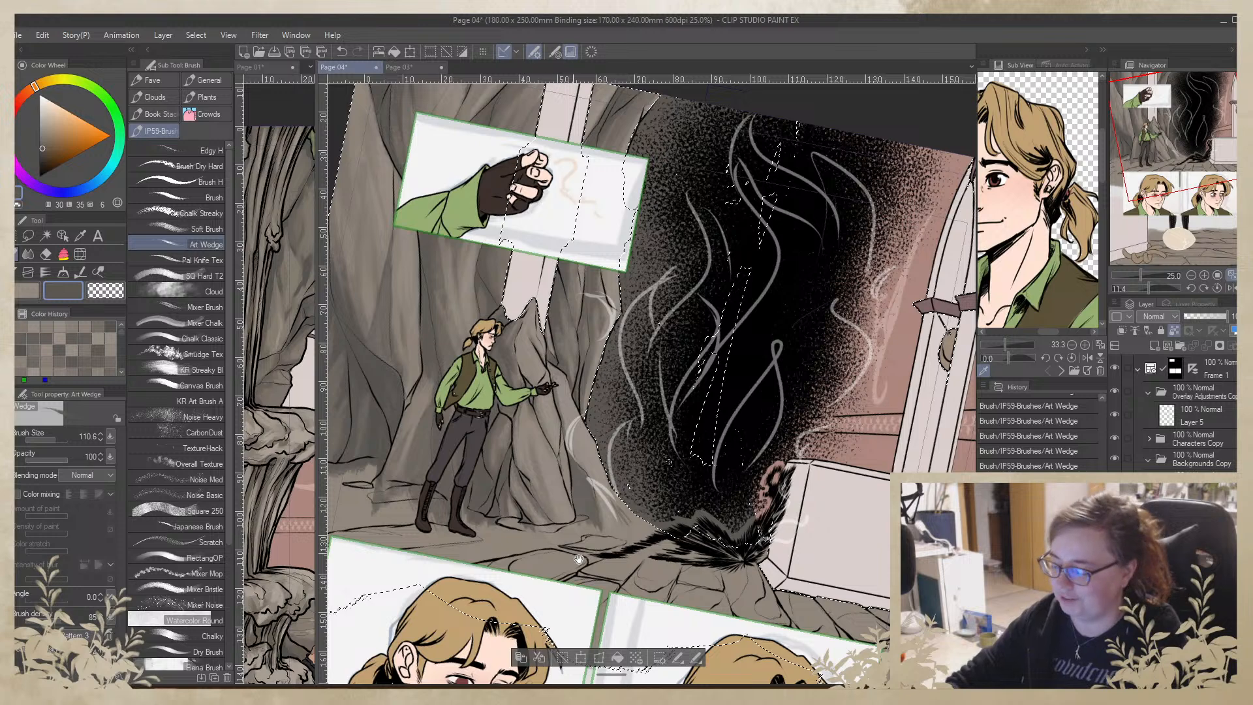
key("minus")
left_click_drag(581, 485, 550, 358)
left_click(514, 411, "alt")
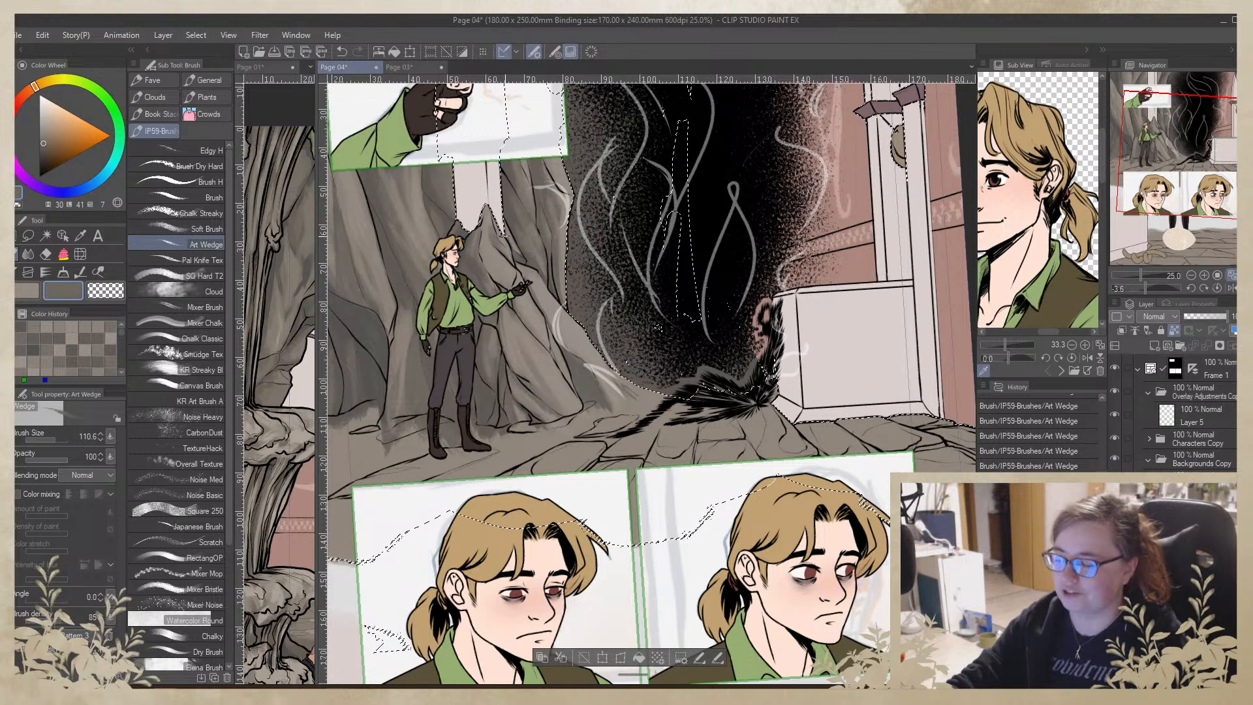
Refine the outcrop's shading around its peak and beneath the character's outstretched arm, alternating sampled light and dark tones
left_click(499, 246, "alt")
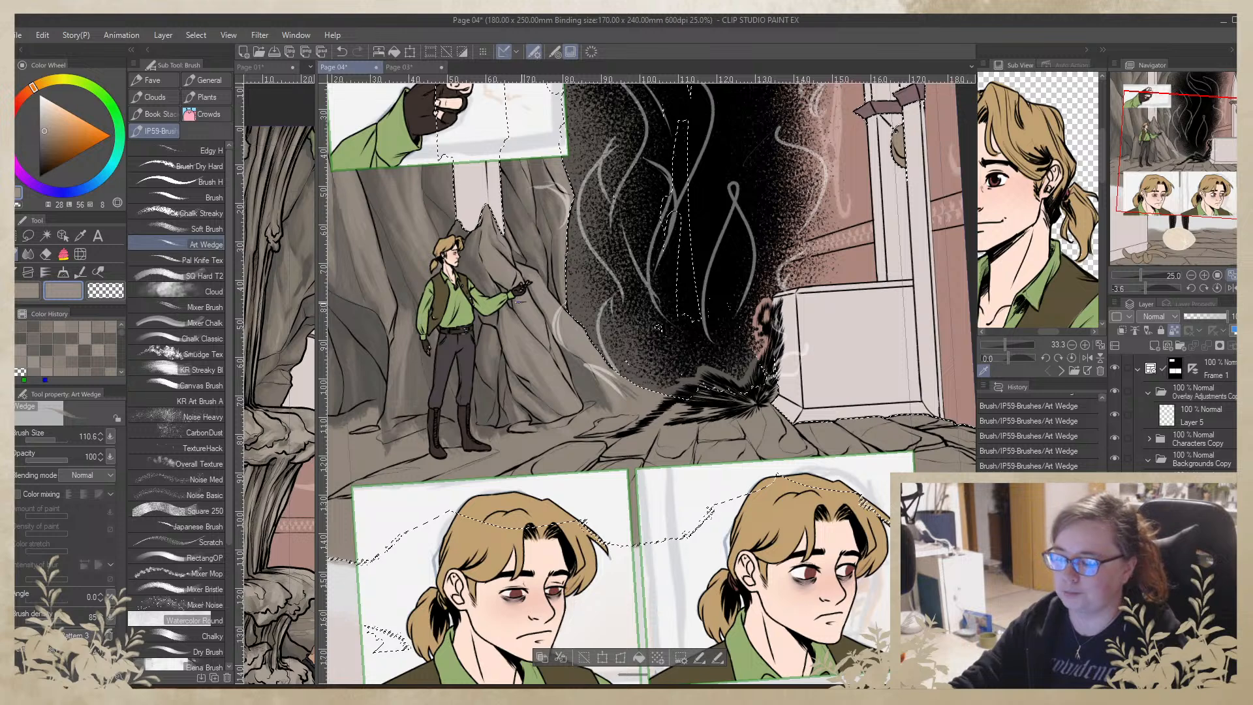
left_click(472, 249, "alt")
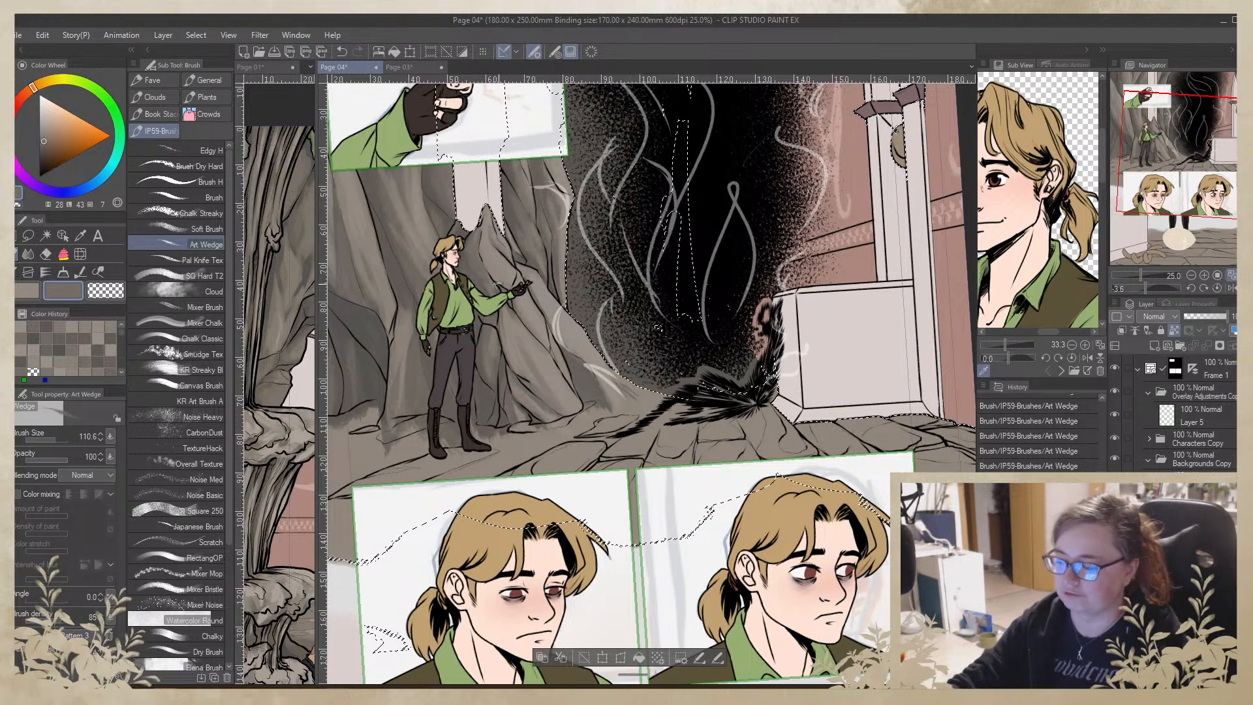
left_click(486, 304, "alt")
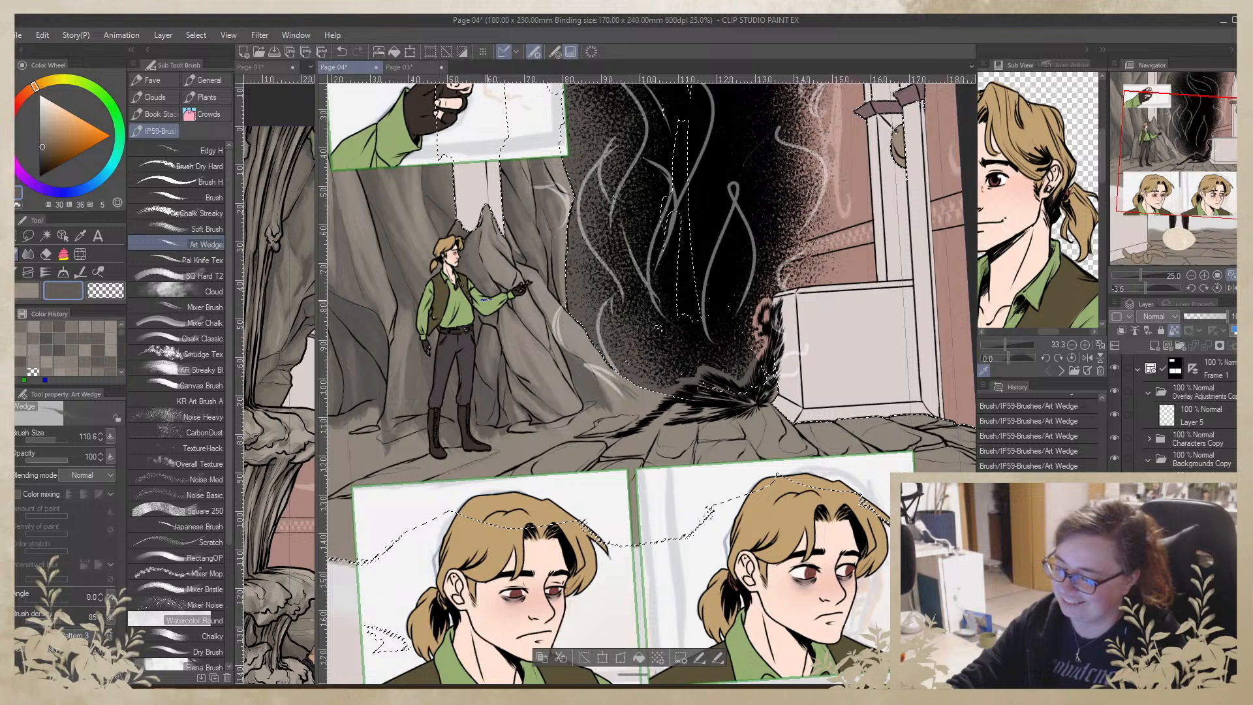
left_click(494, 318, "alt")
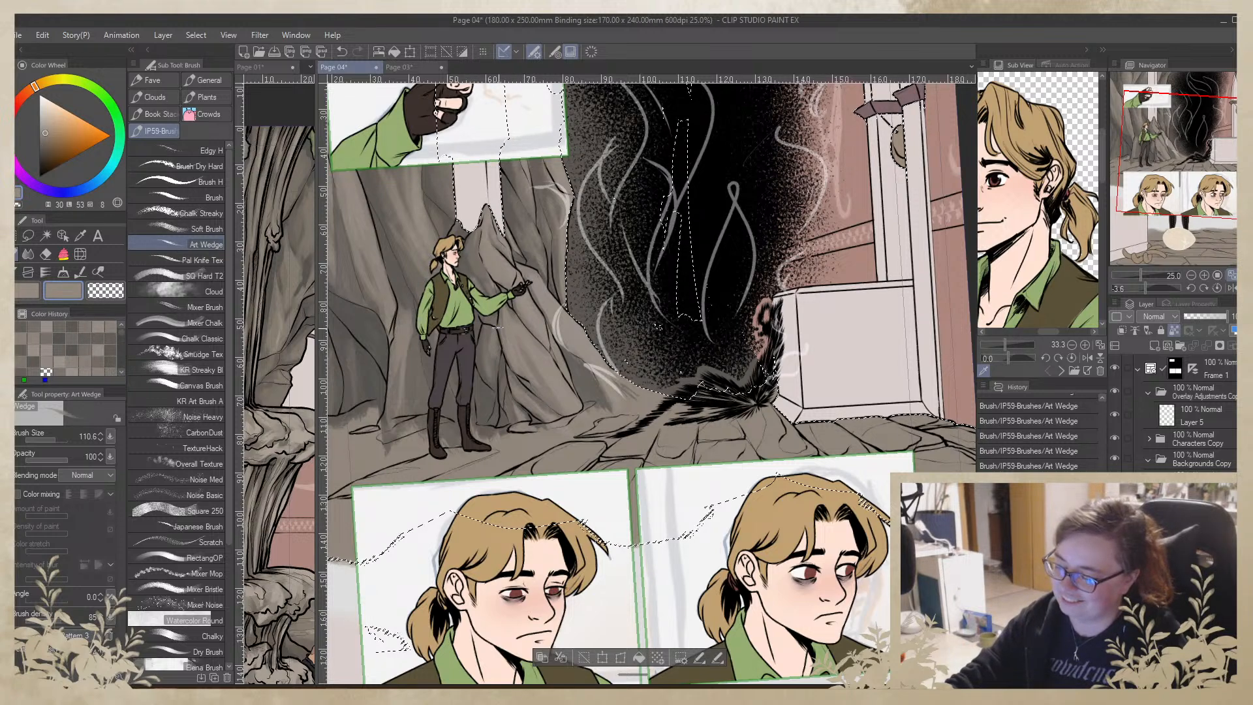
left_click(484, 301, "alt")
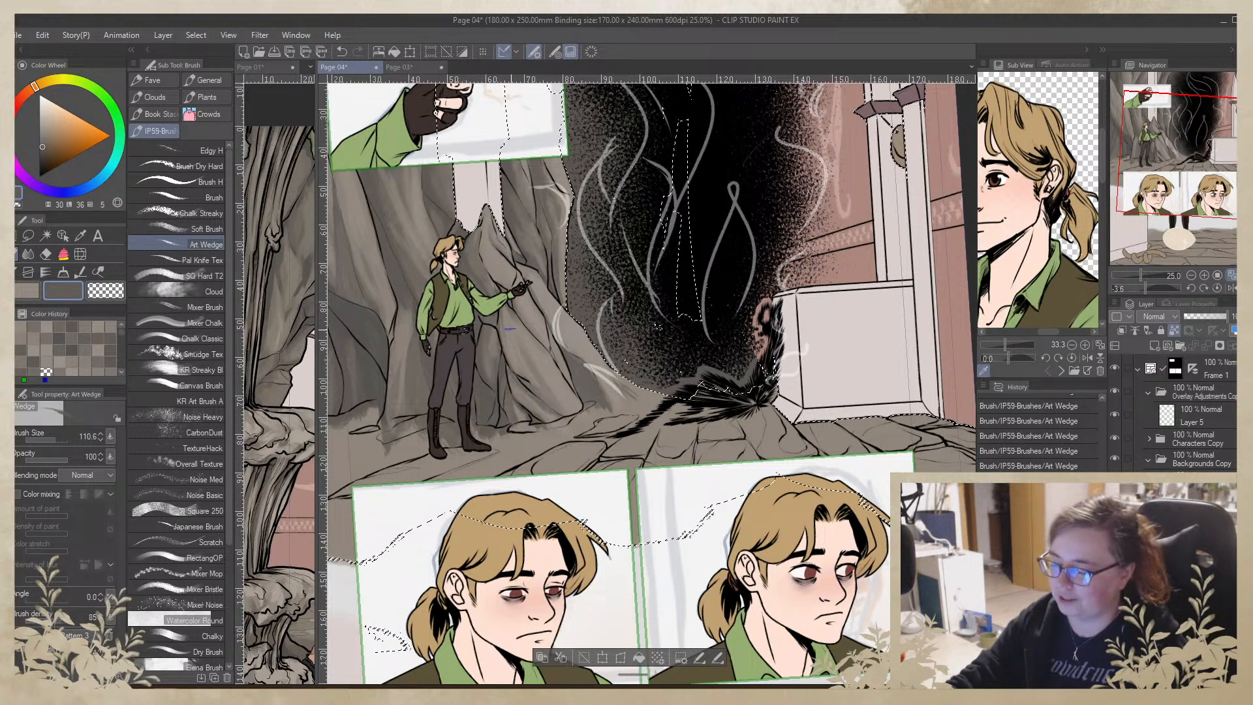
left_click(520, 220, "alt")
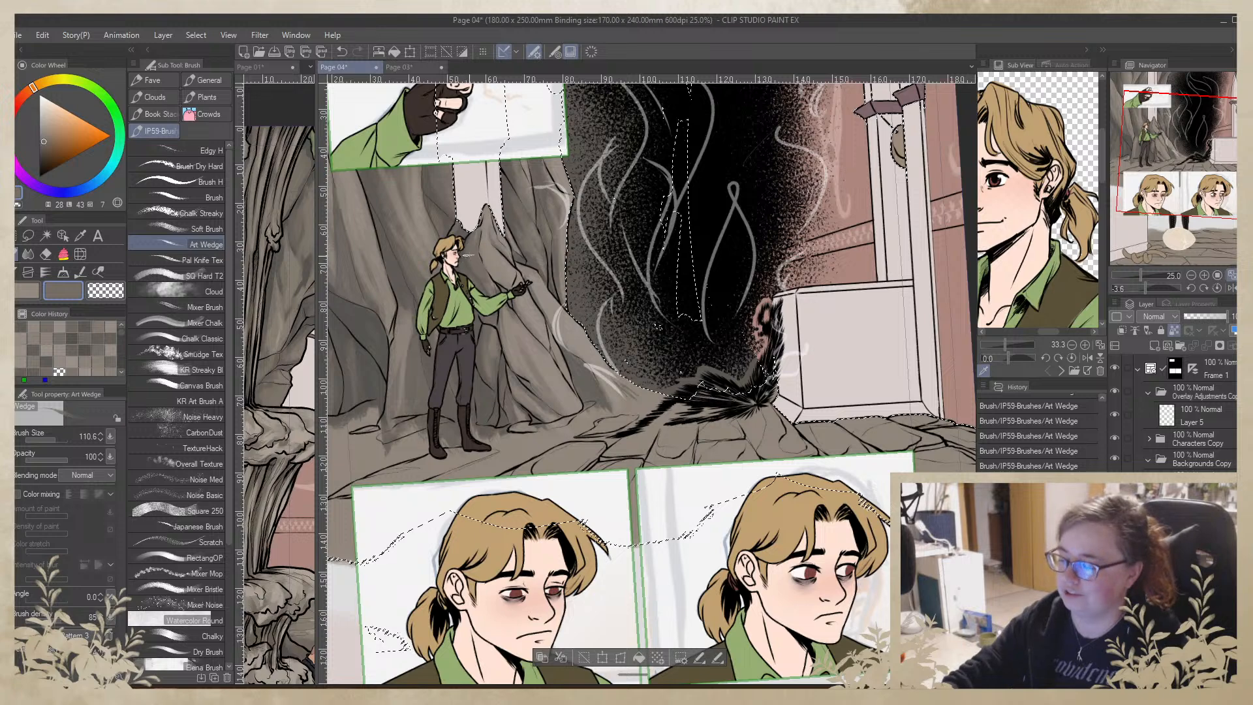
left_click_drag(467, 257, 476, 245)
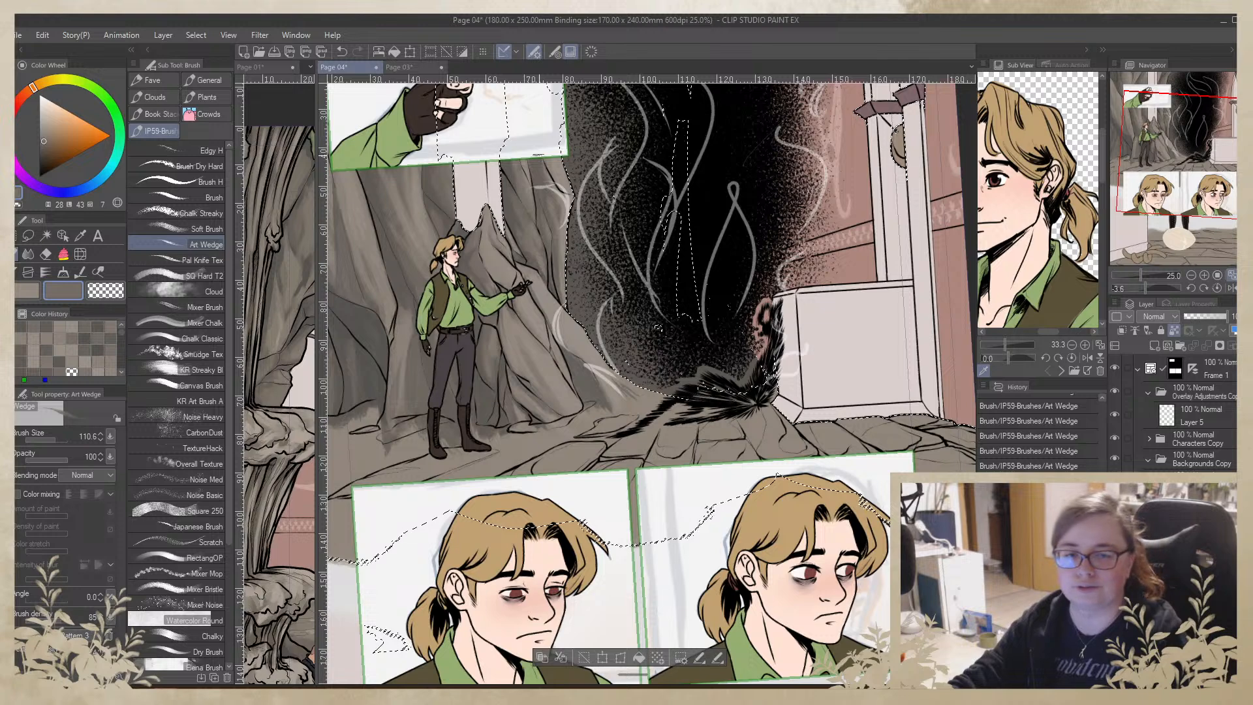
Blend sampled tones down the outcrop's sloping edge and the wall along the smoke's lower boundary
left_click_drag(614, 314, 629, 410)
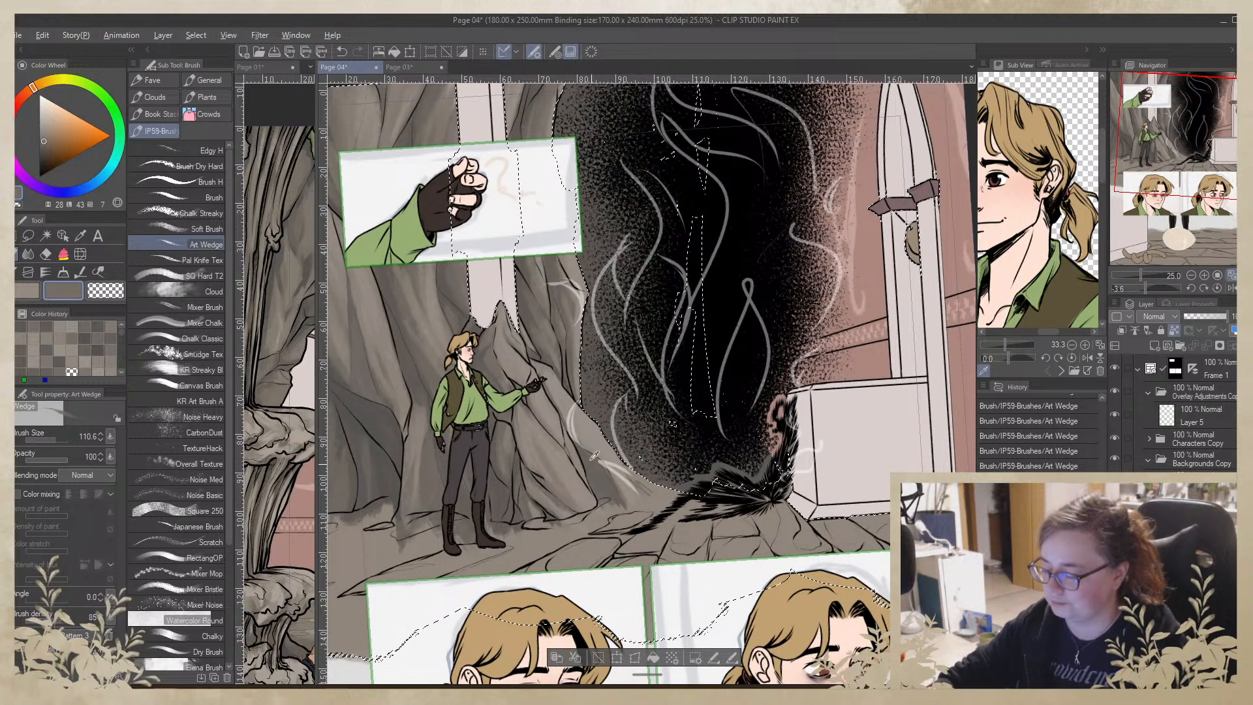
left_click(548, 304, "alt")
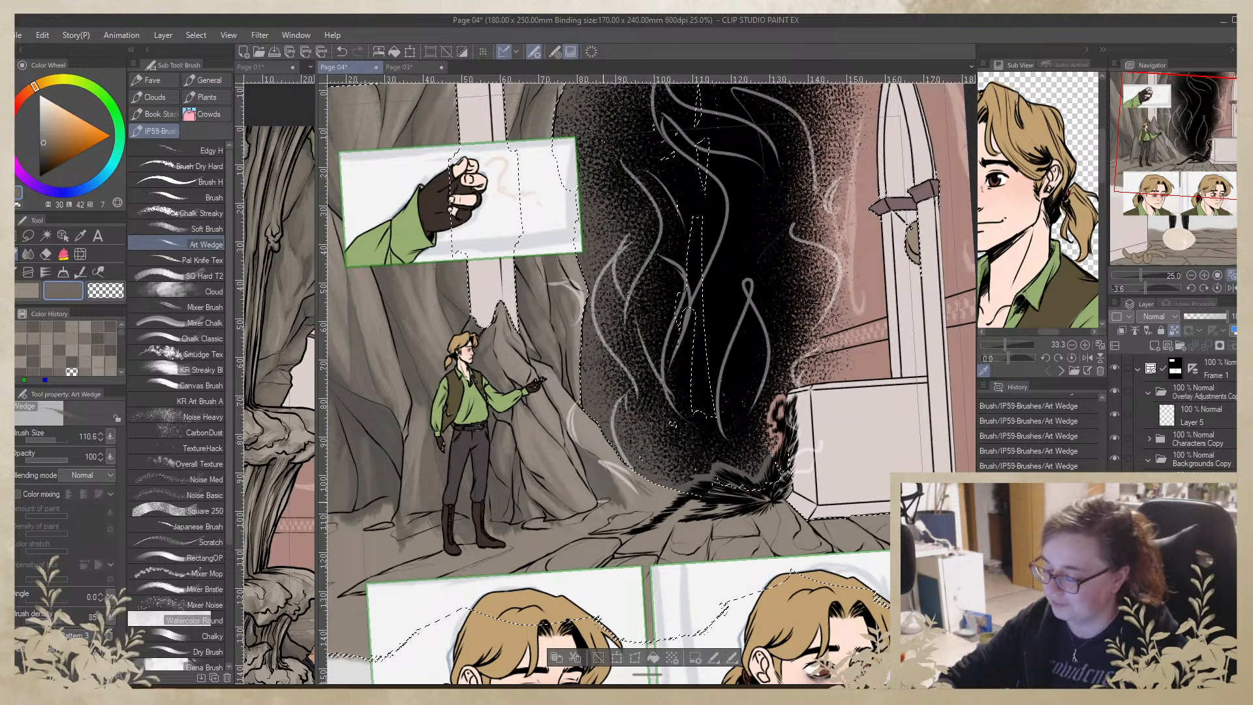
left_click(604, 494, "alt")
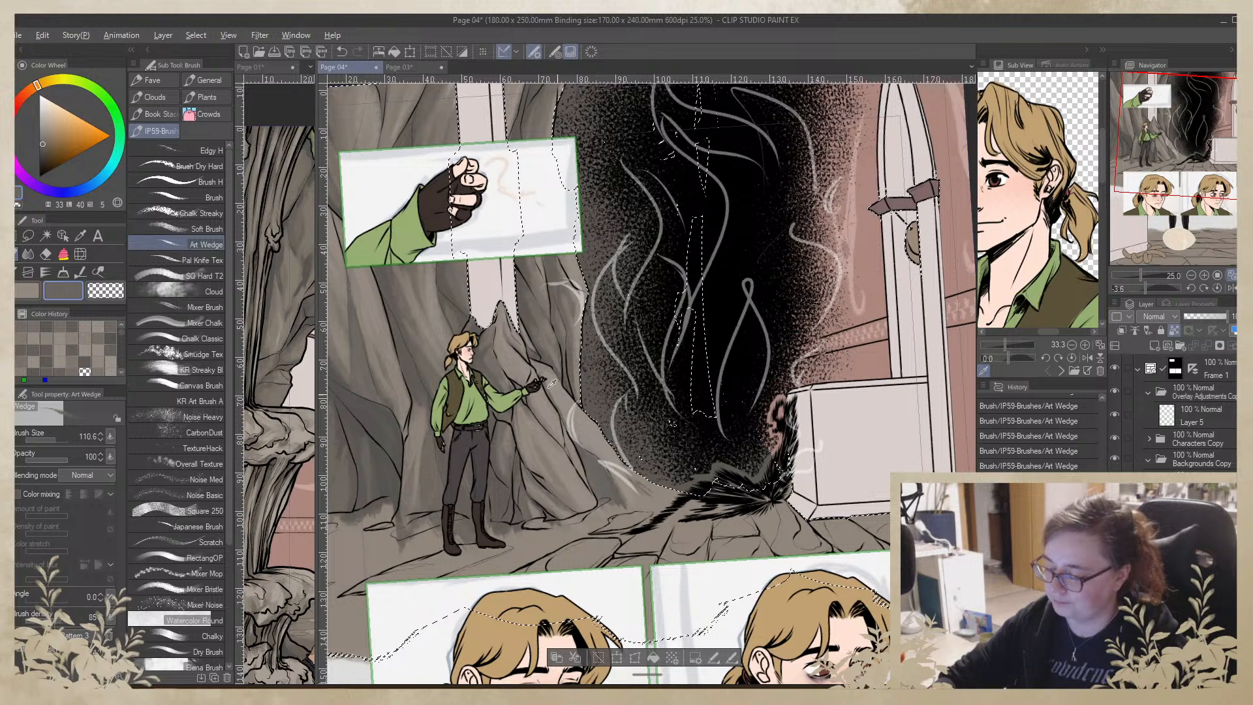
left_click(431, 375, "alt")
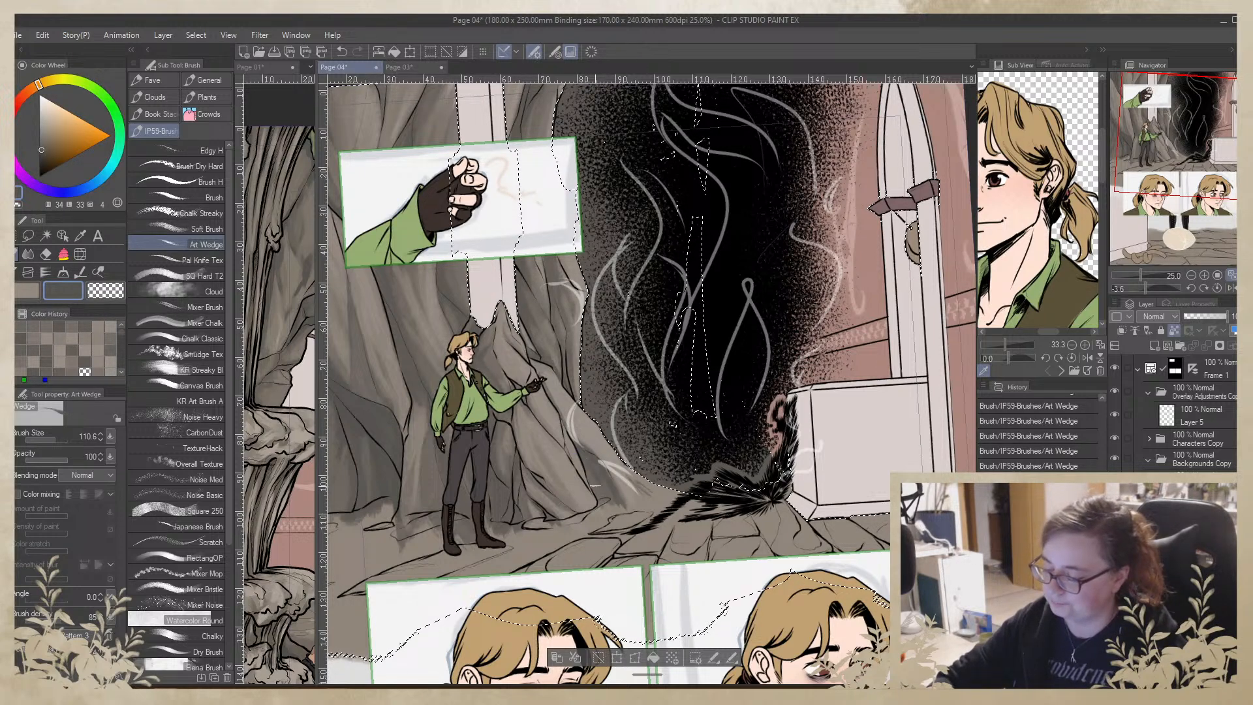
left_click(589, 474, "alt")
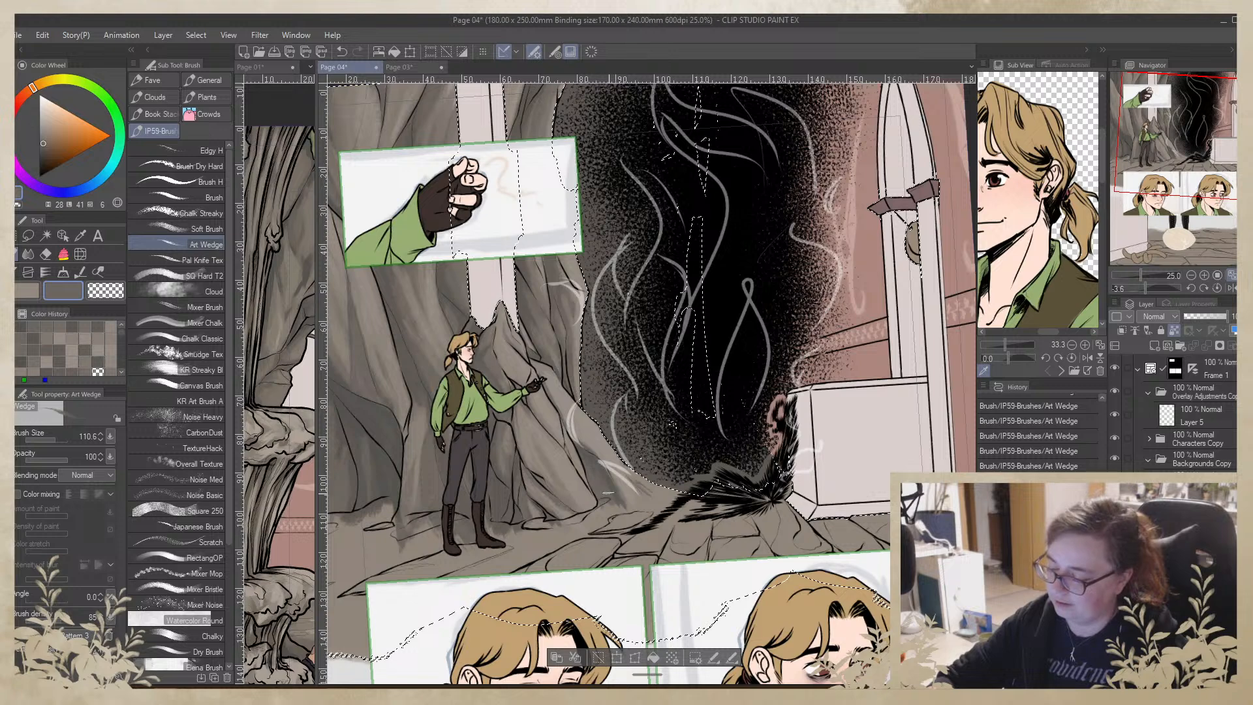
left_click(594, 457, "alt")
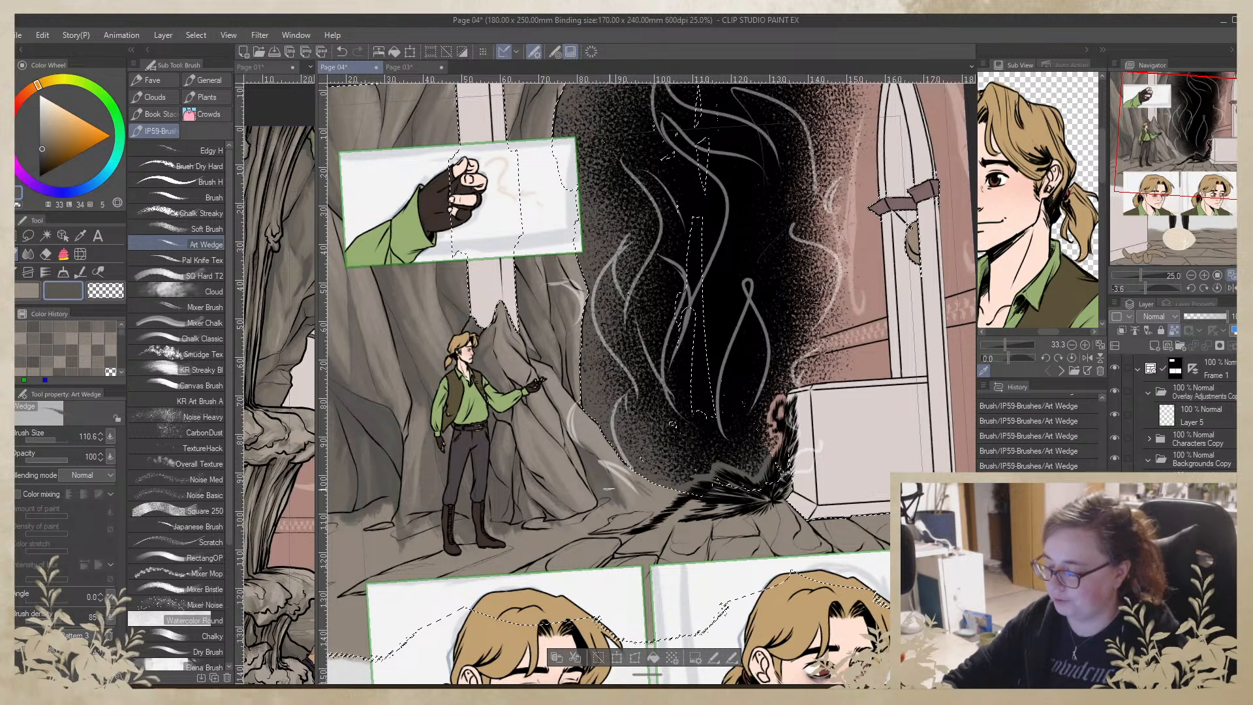
left_click(589, 436, "alt")
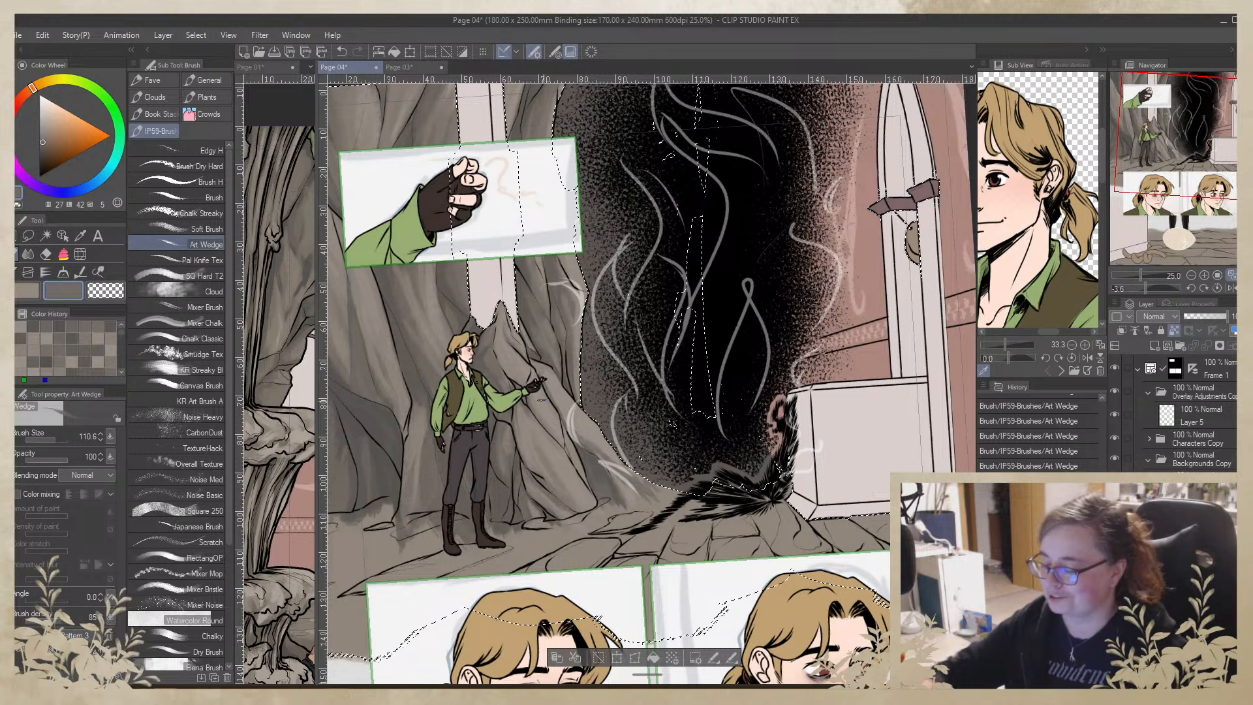
Blend sampled rock tones over the outcrop's upper face around the character's outstretched forearm and hand
left_click(544, 379, "alt")
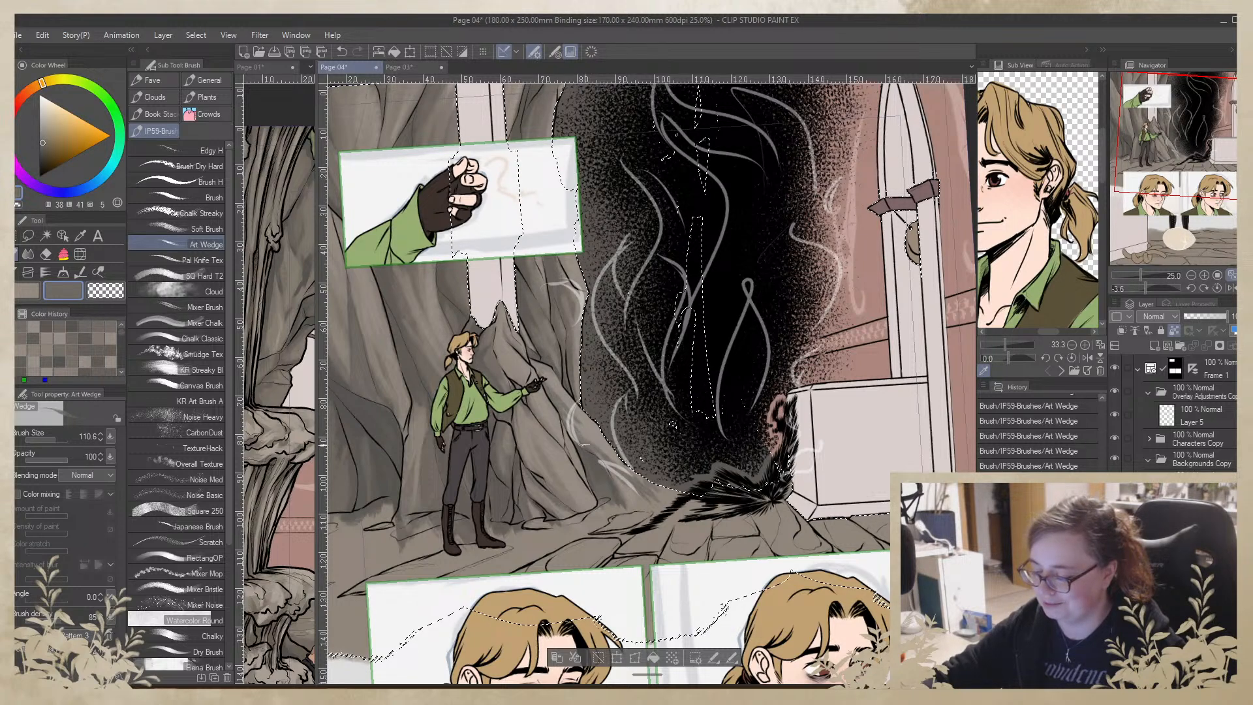
left_click(589, 439, "alt")
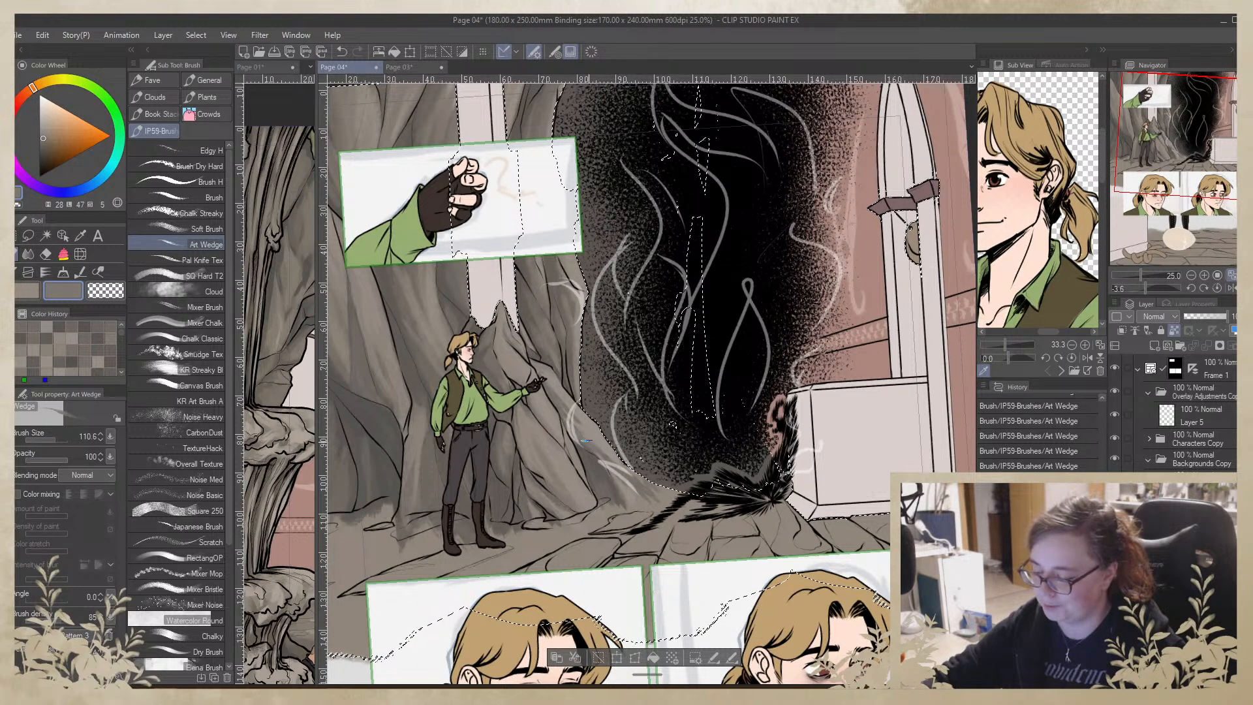
left_click(541, 367, "alt")
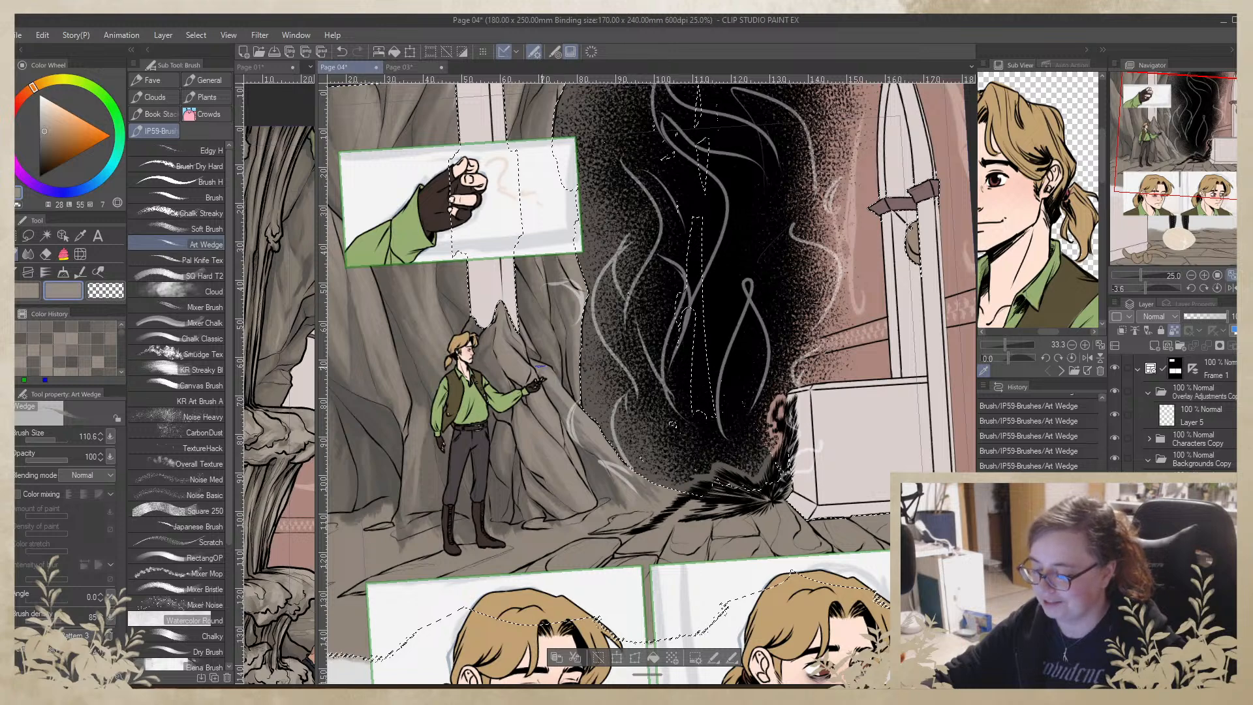
left_click(547, 375, "alt")
mouse_move(532, 365)
left_mouse_down()
mouse_move(512, 379)
mouse_move(499, 366)
mouse_move(501, 376)
left_mouse_up()
left_click(503, 383, "alt")
left_click(496, 368, "alt")
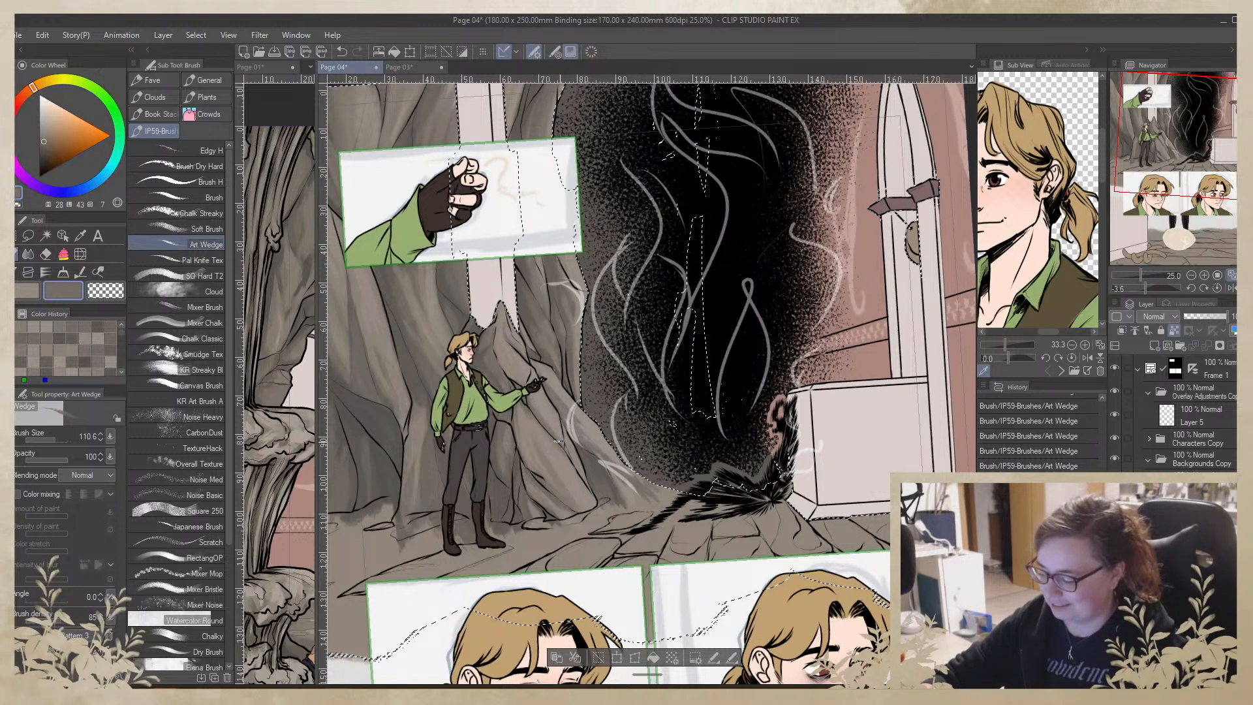
Shade the outcrop from below the character's outstretched hand down beside the legs in sampled tones
left_click(550, 418, "alt")
left_click_drag(553, 421, 561, 455)
left_click(547, 415, "alt")
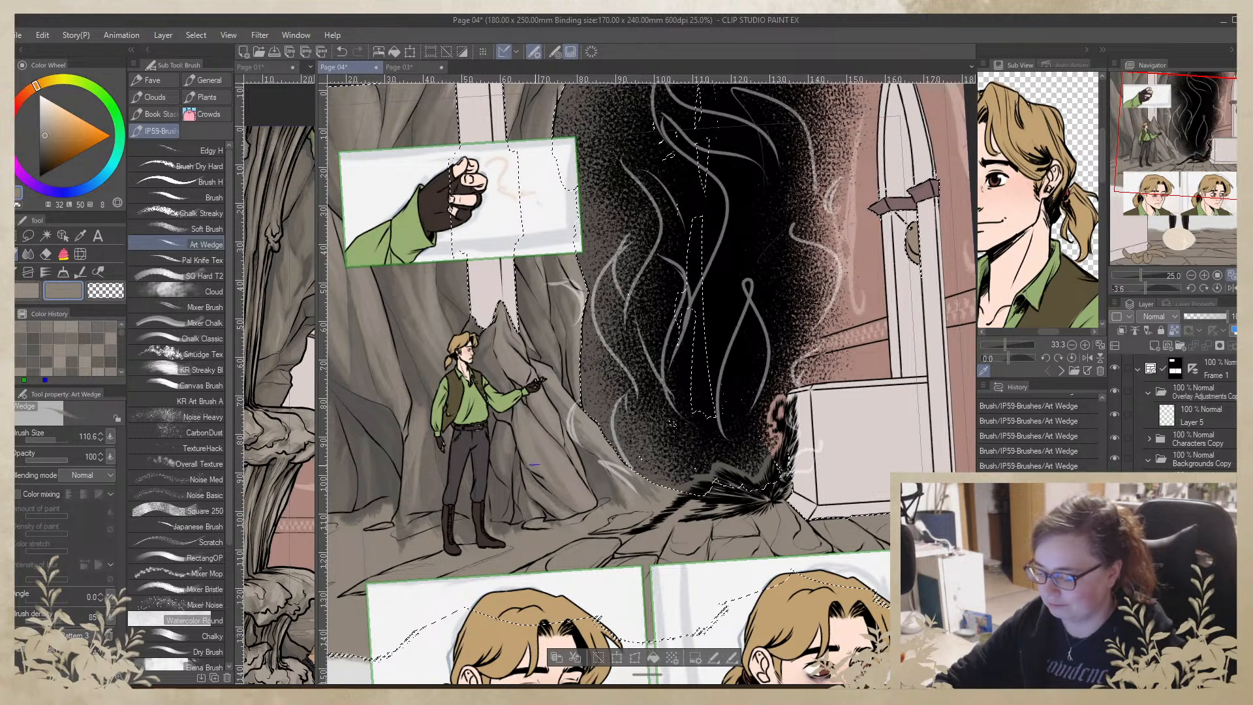
left_click(505, 440, "alt")
left_click_drag(505, 450, 505, 477)
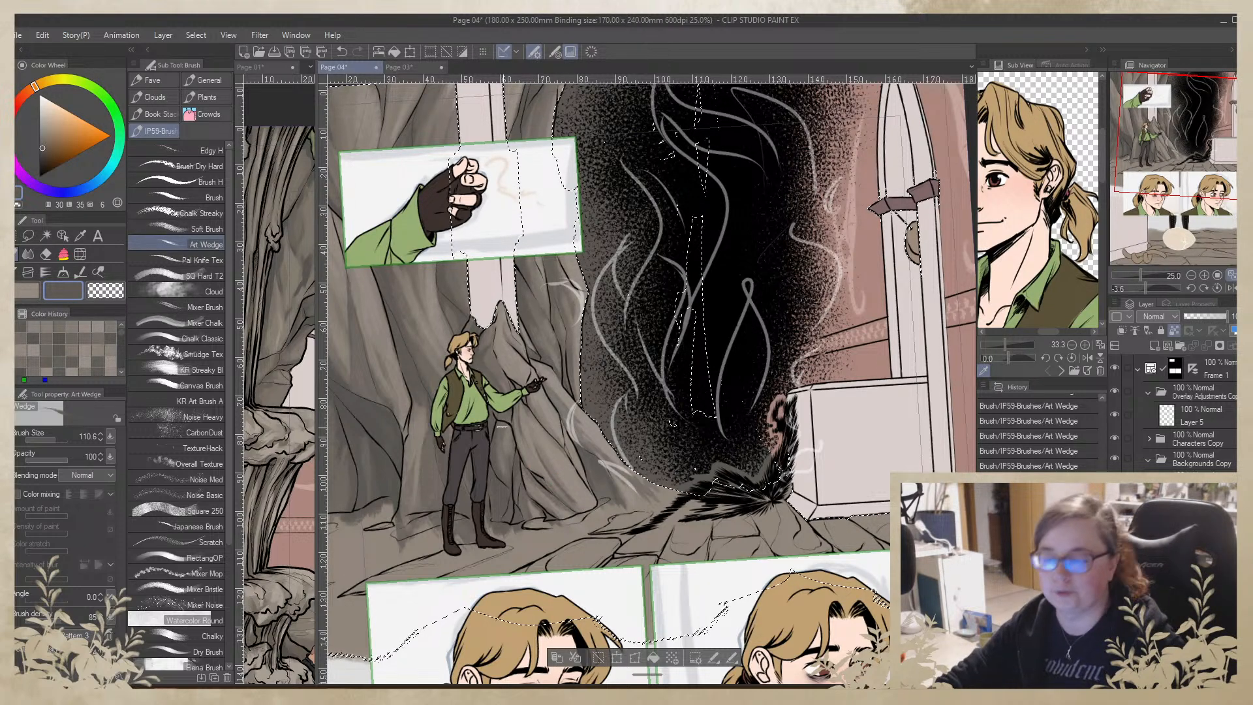
Refine the folds across the outcrop's lower face, alternating sampled light and dark tones
left_click(550, 472, "alt")
left_click(534, 448, "alt")
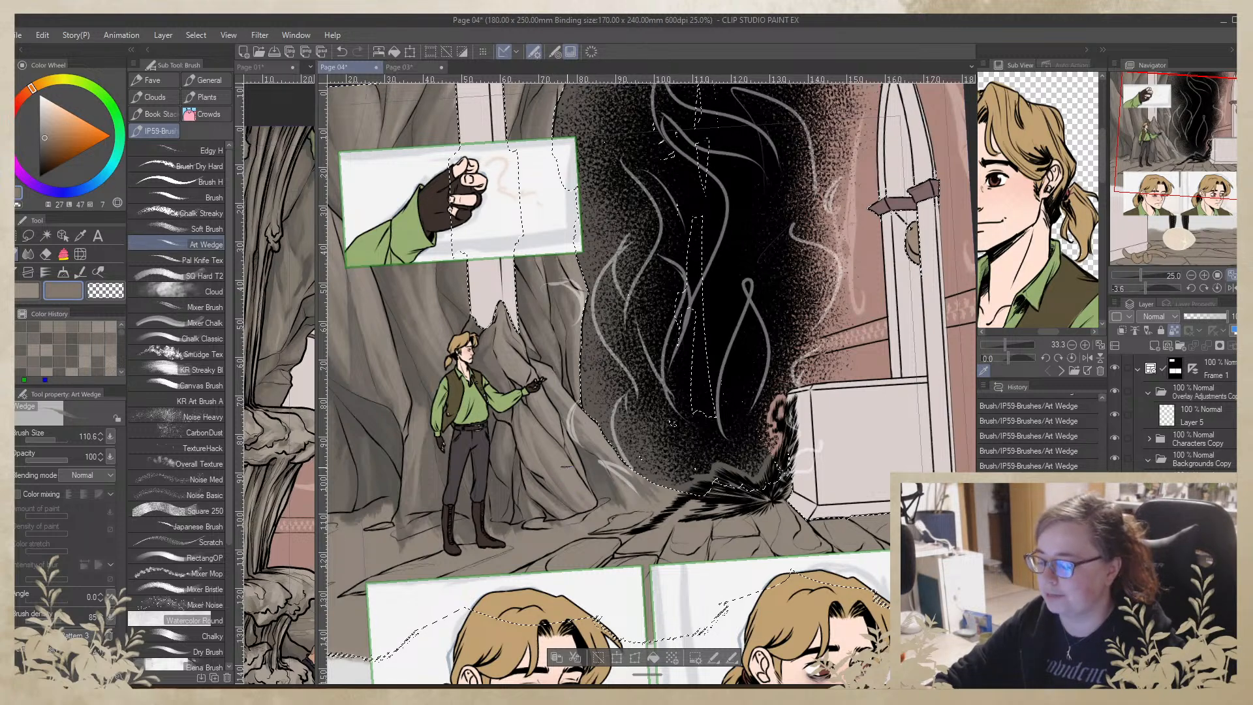
left_click(579, 481, "alt")
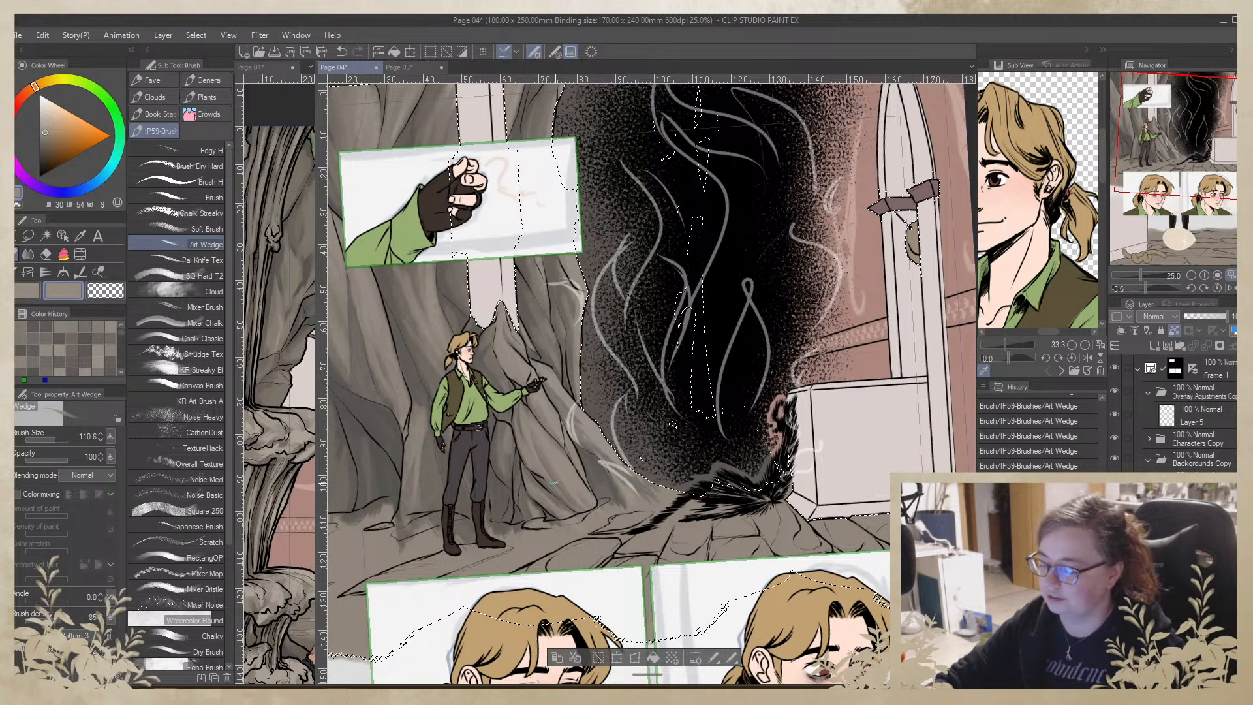
left_click(524, 457, "alt")
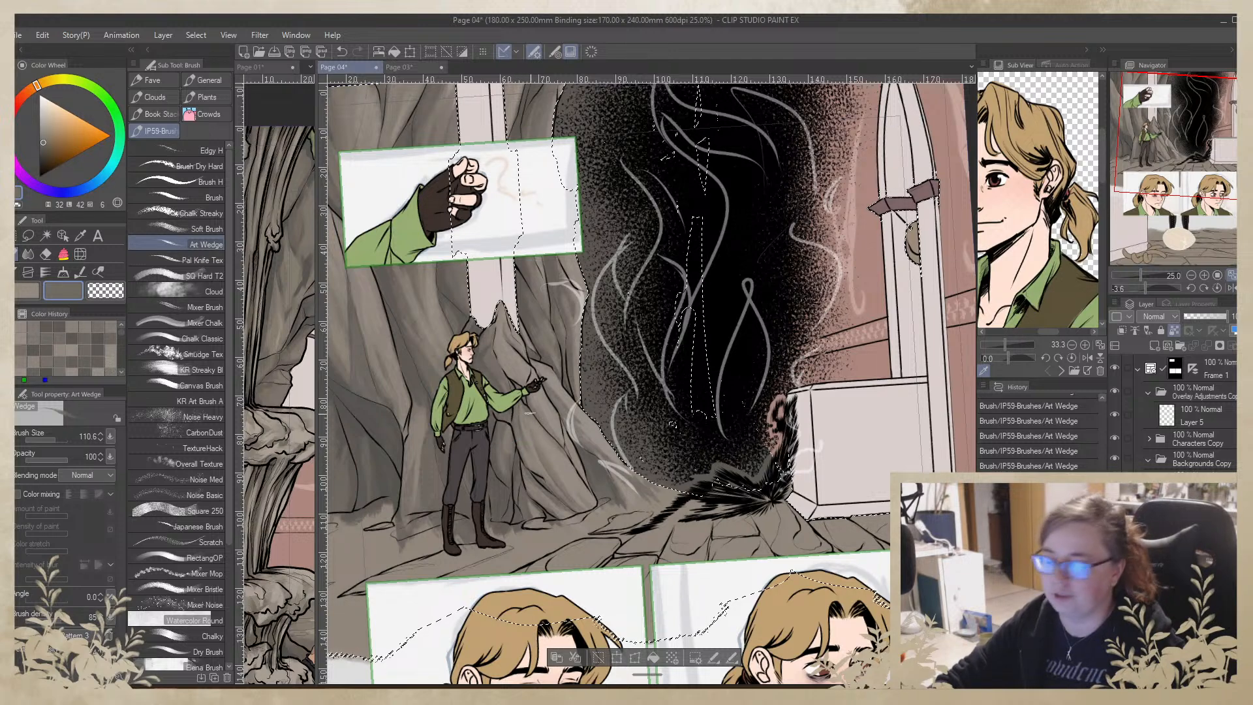
left_click(519, 403, "alt")
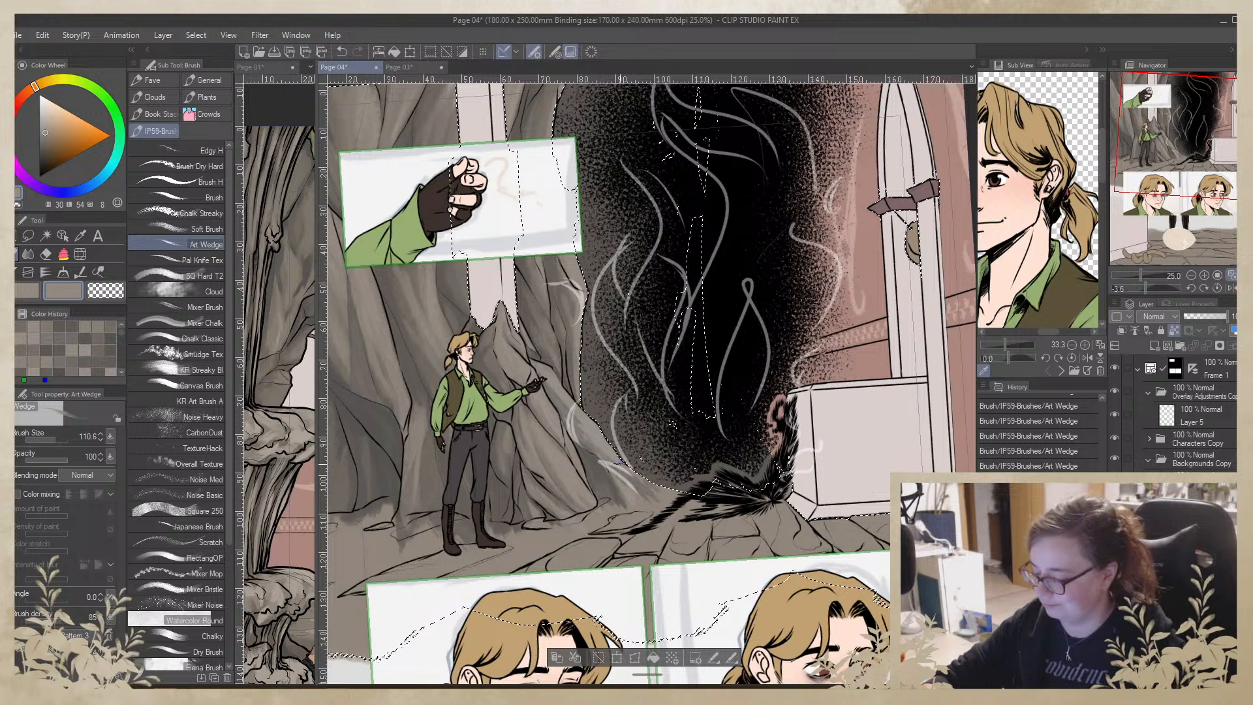
Enlarge the brush to 374.3 and lay broad sampled tones across the stone floor around the character's feet
left_click_drag(625, 471, 794, 379)
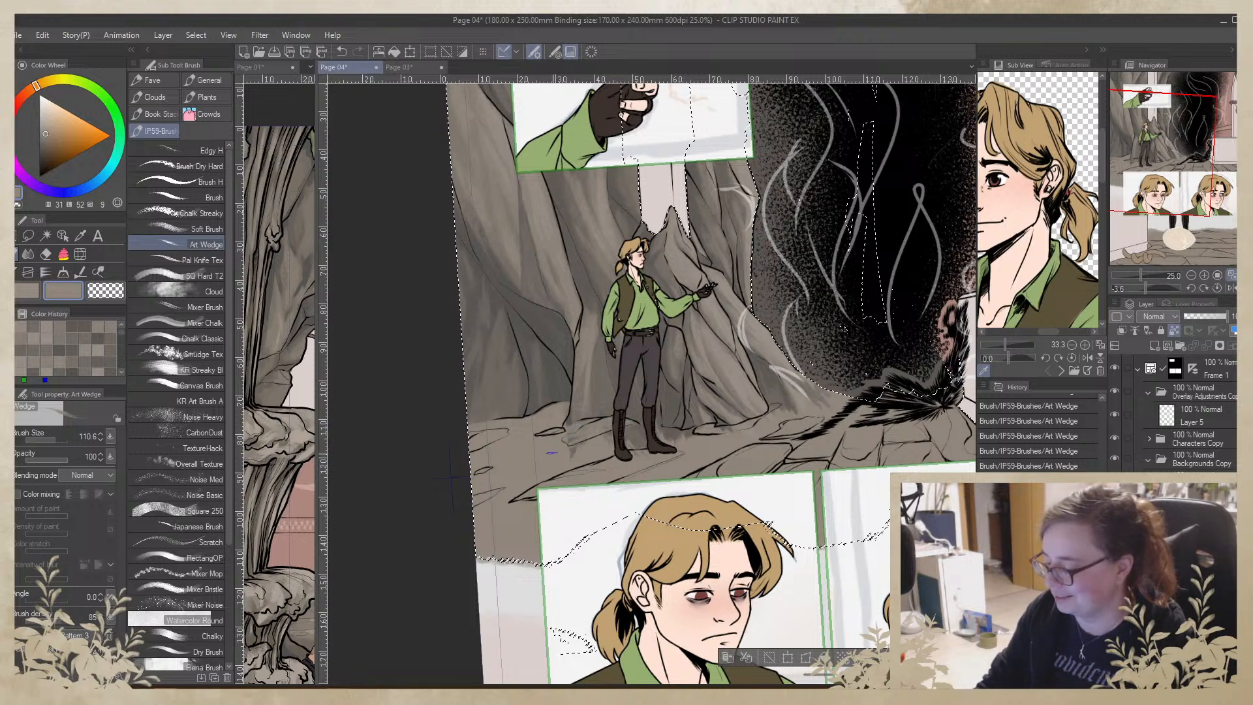
left_click(61, 440)
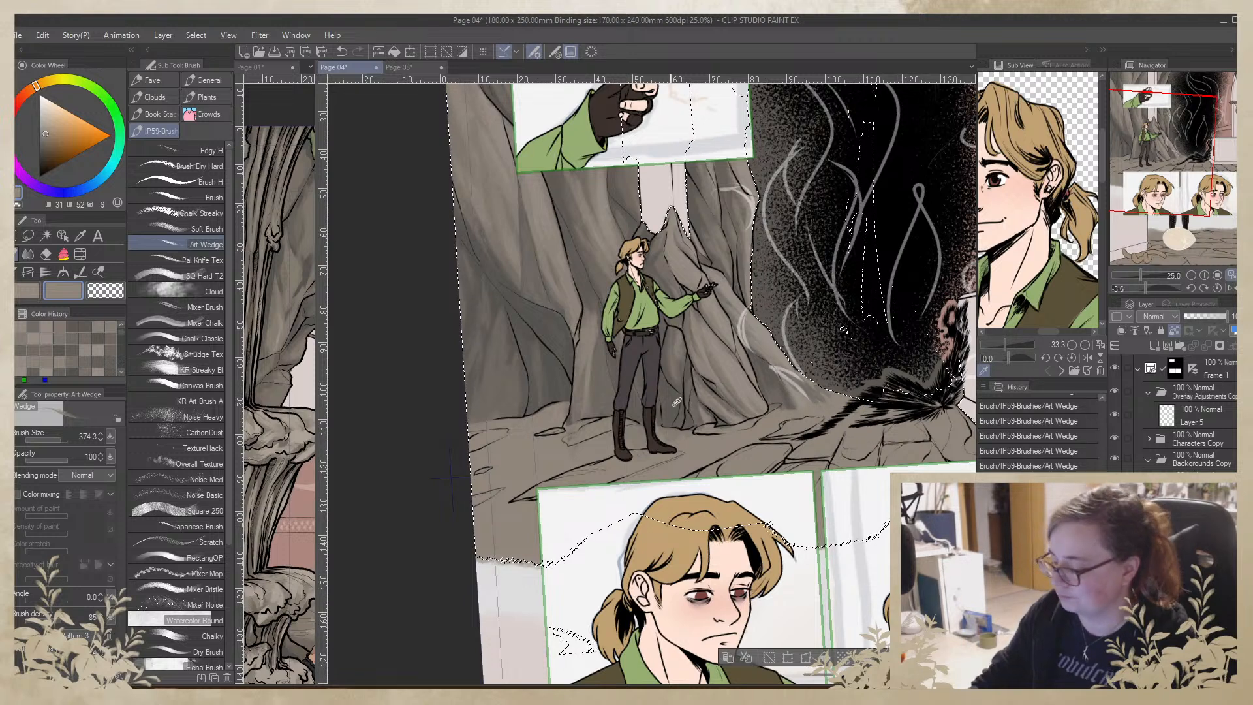
left_click(566, 437, "alt")
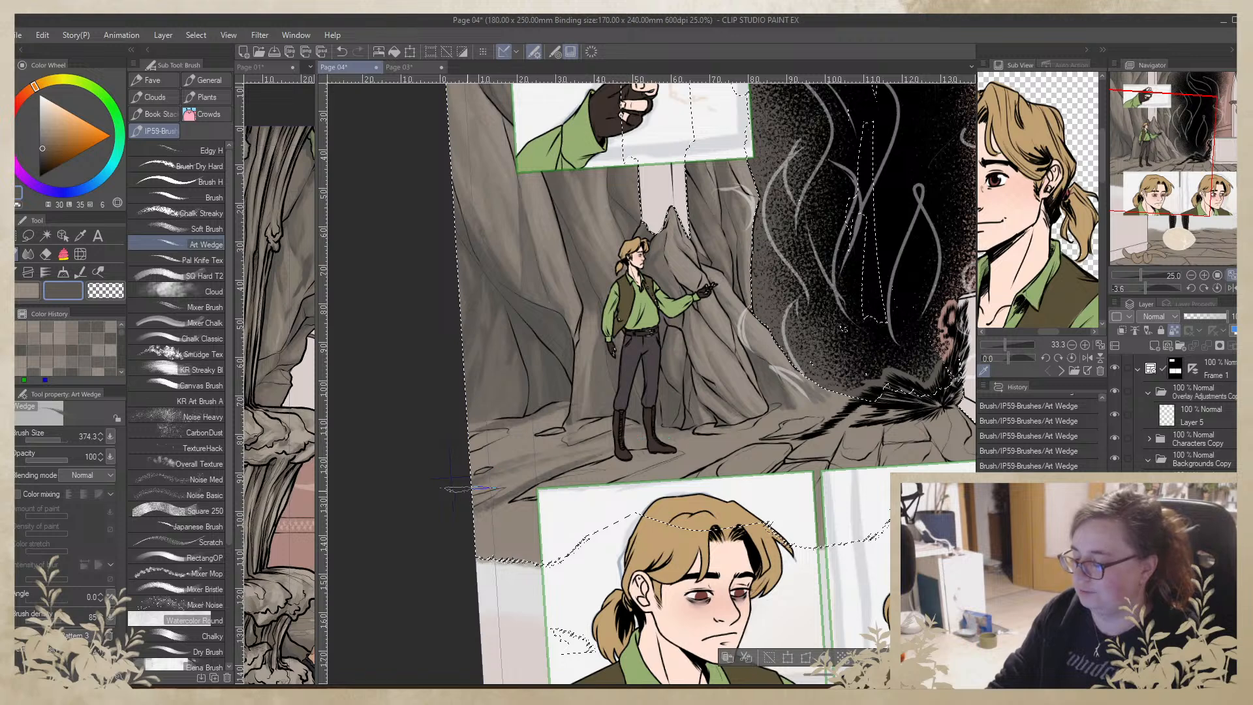
left_click(555, 453, "alt")
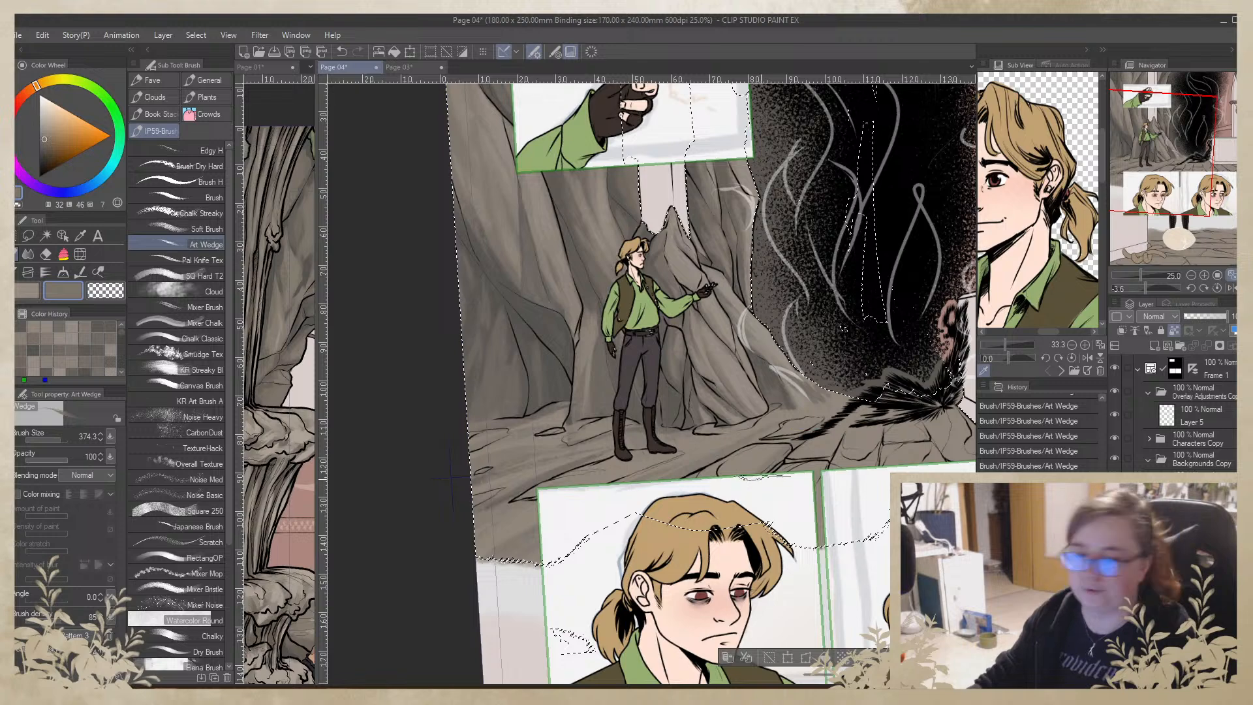
Blend sampled tones along the base of the rock wall and the floor behind the character's boots
mouse_move(780, 445)
left_mouse_down()
mouse_move(667, 427)
mouse_move(642, 403)
left_mouse_up()
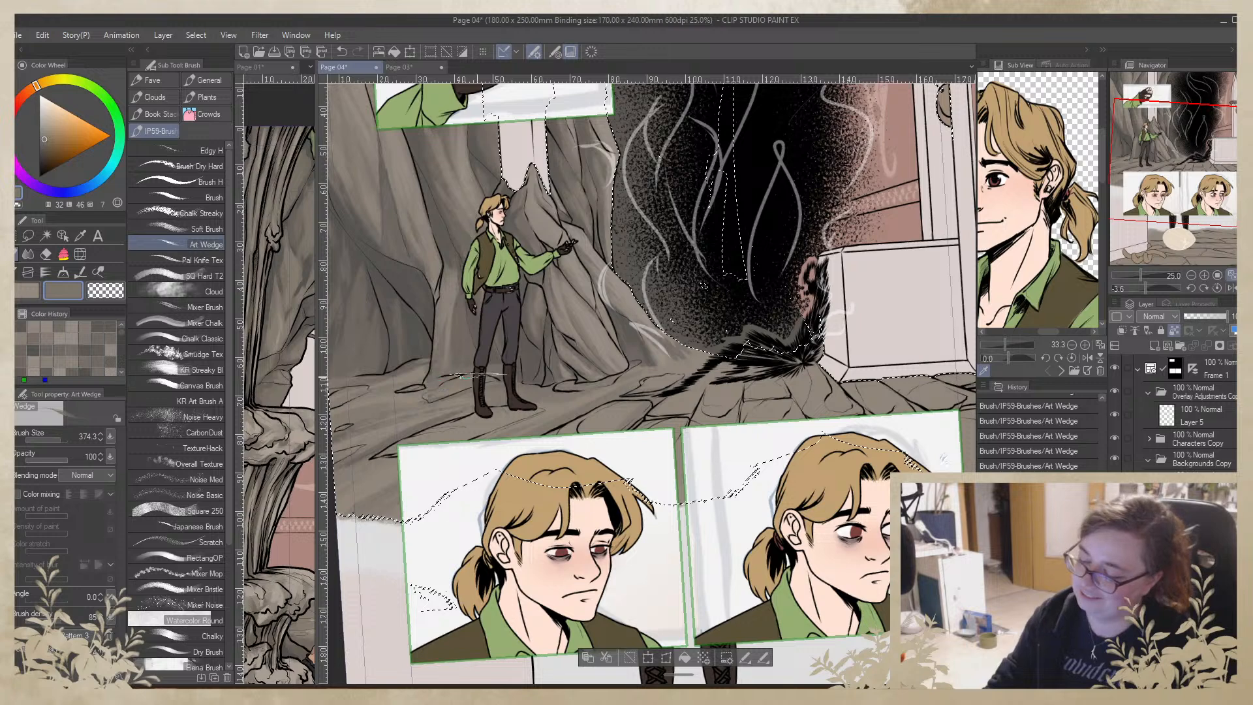
left_click(397, 397, "alt")
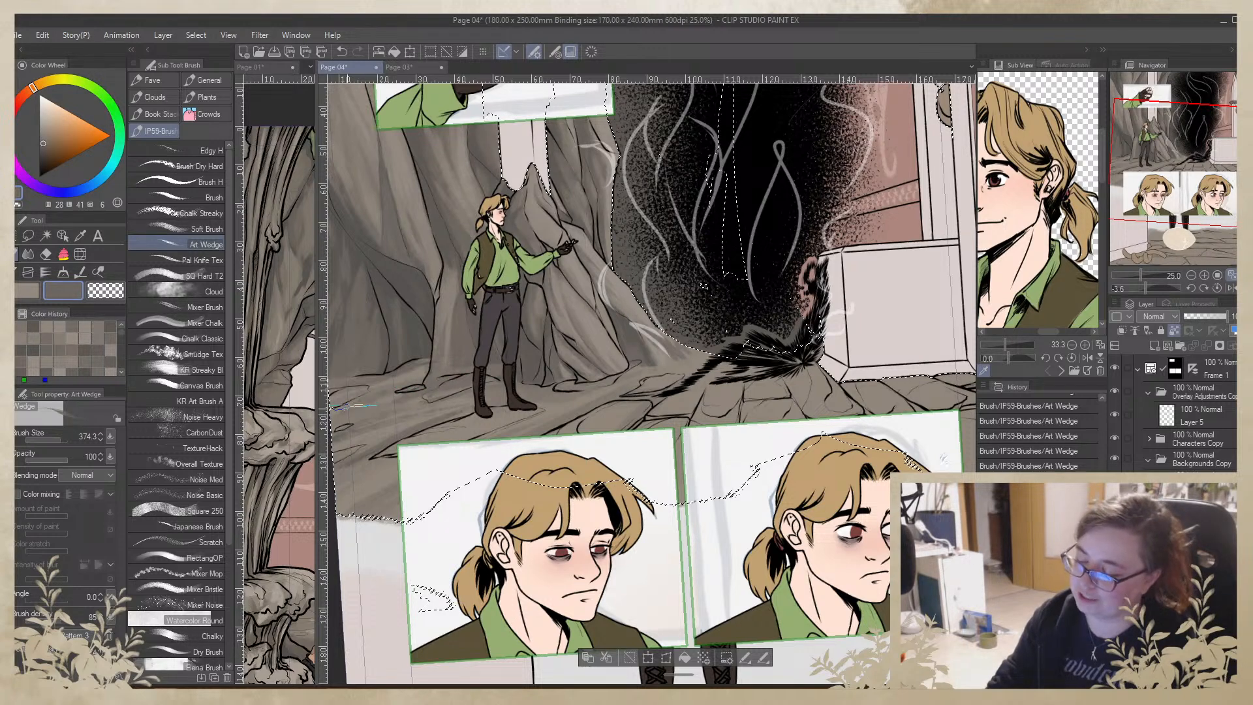
left_click(418, 369, "alt")
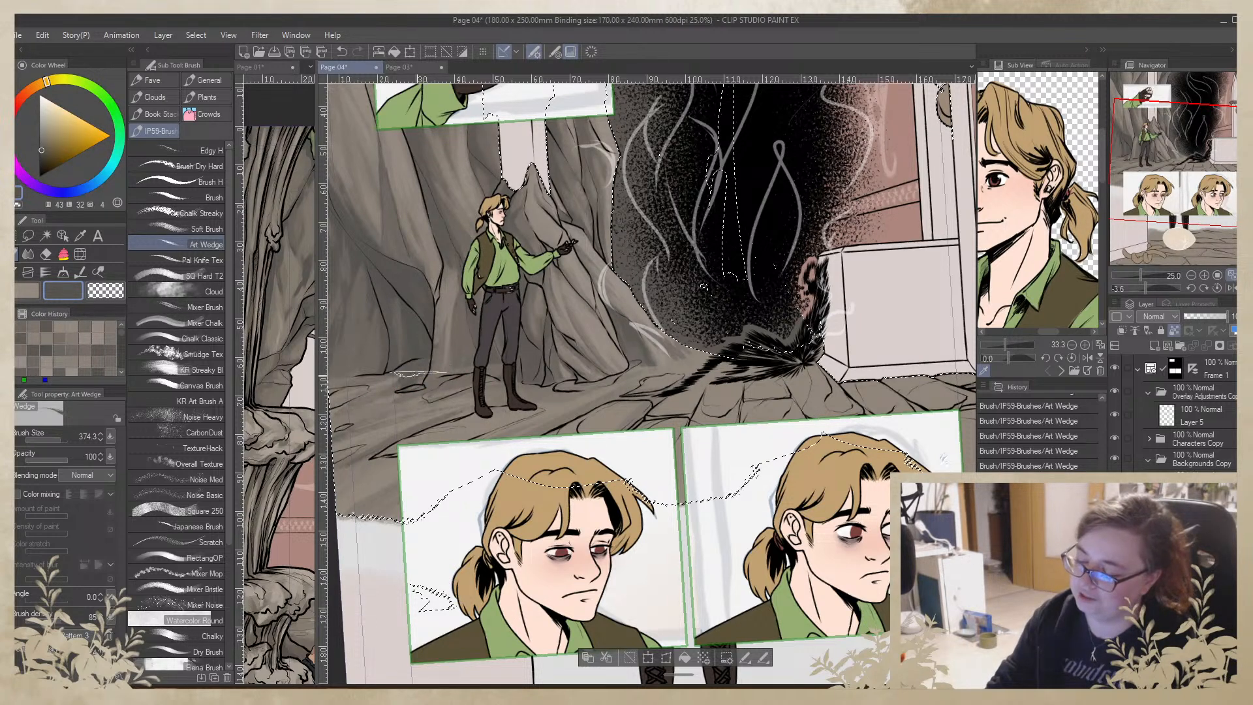
left_click_drag(420, 408, 547, 431)
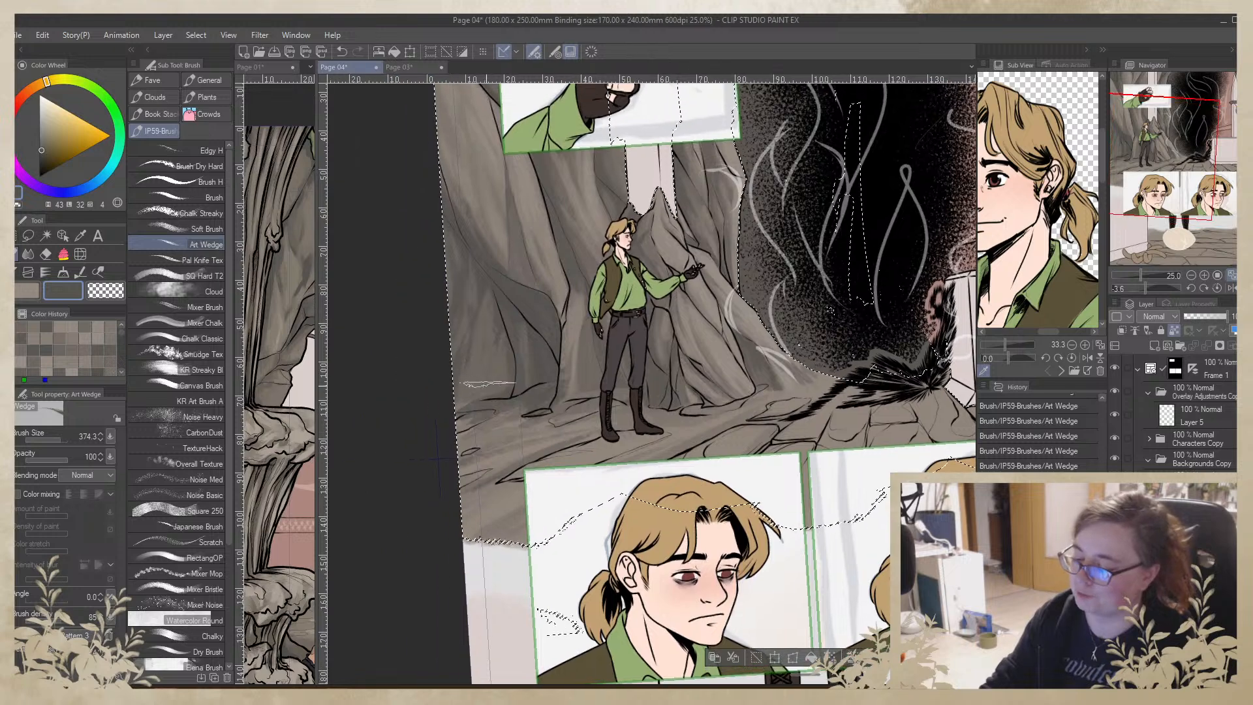
left_click(504, 362, "alt")
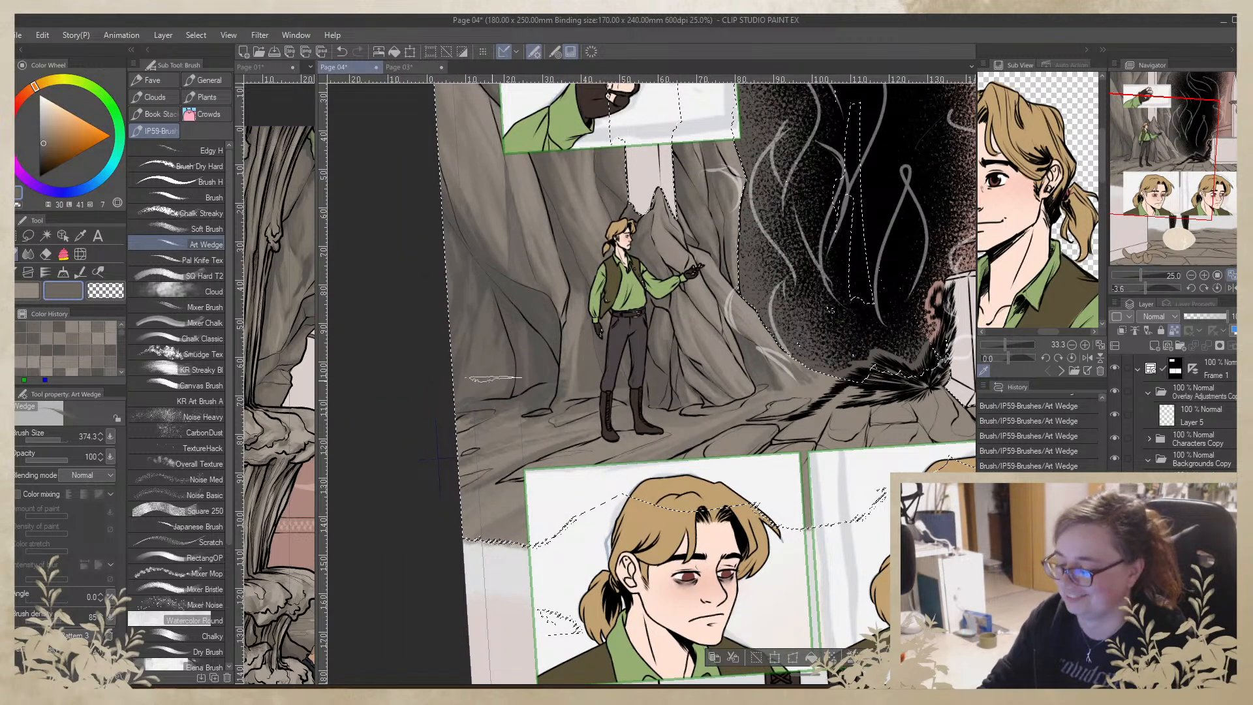
left_click(488, 403, "alt")
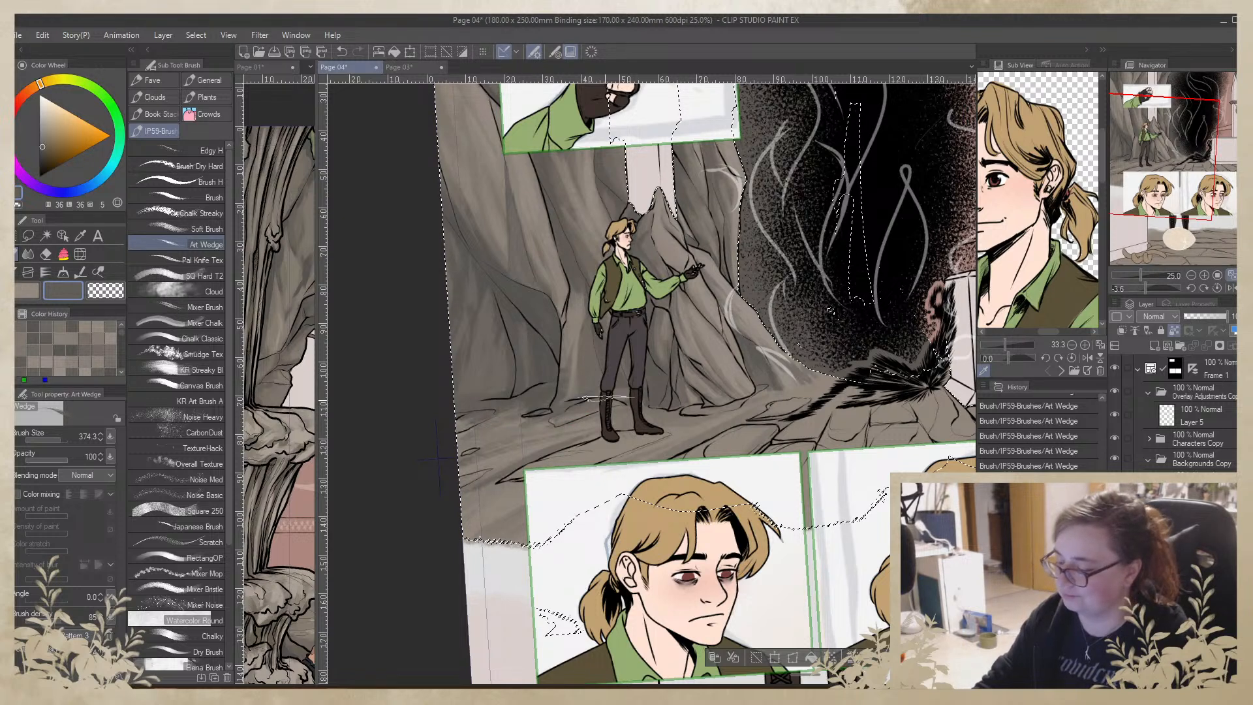
left_click(581, 312, "alt")
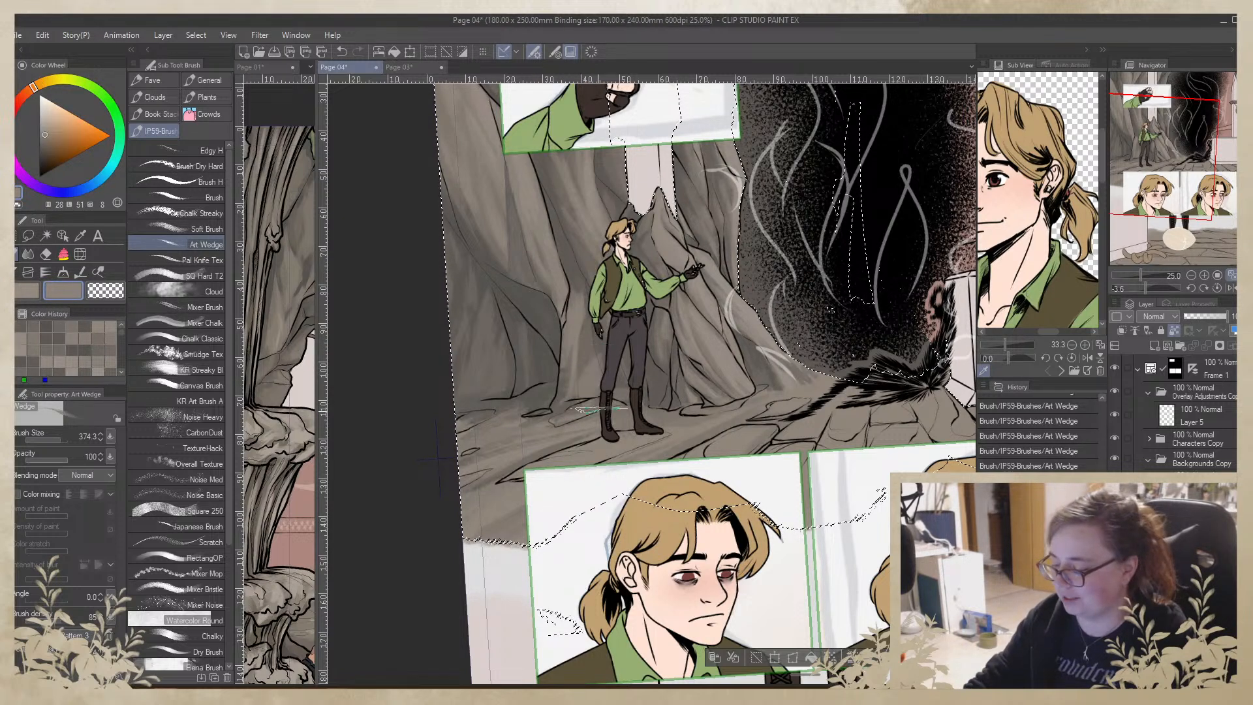
Undo the last strokes near the boots and rework the floor down to the first portrait panel with the brush at 110.6
key("ctrl+z")
mouse_move(545, 449)
left_mouse_down()
mouse_move(541, 342)
mouse_move(599, 381)
left_mouse_up()
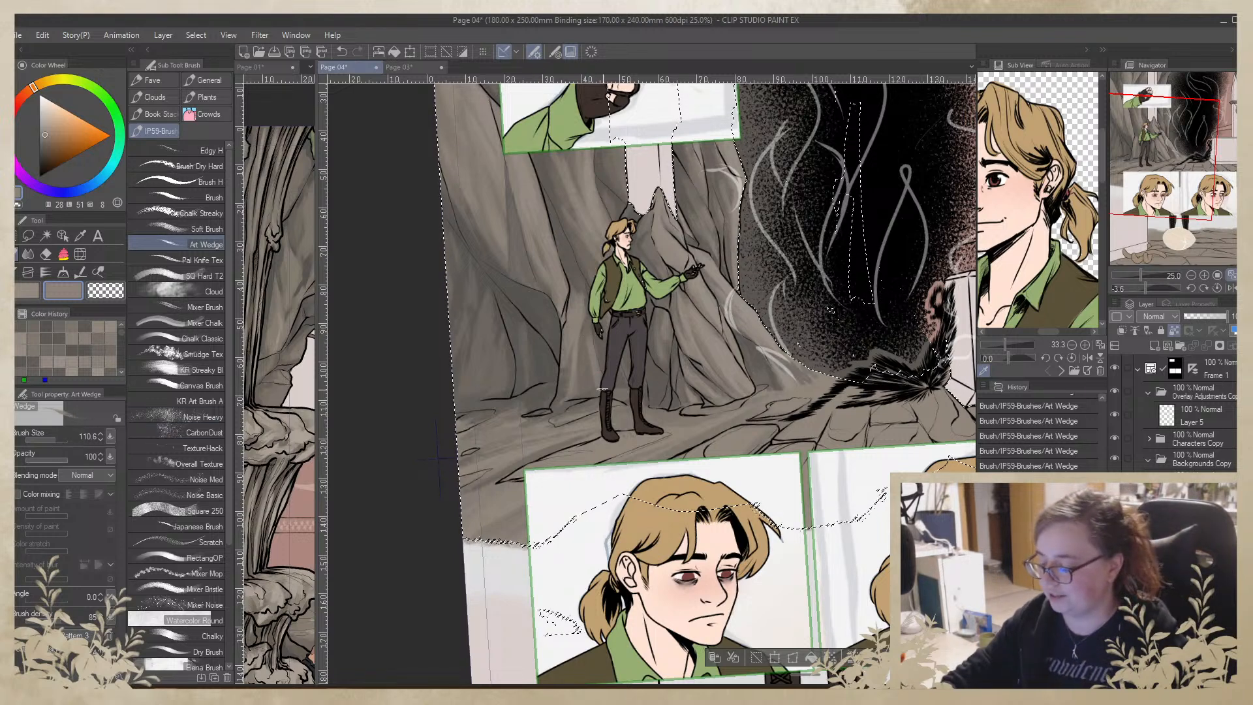
key("ctrl+z")
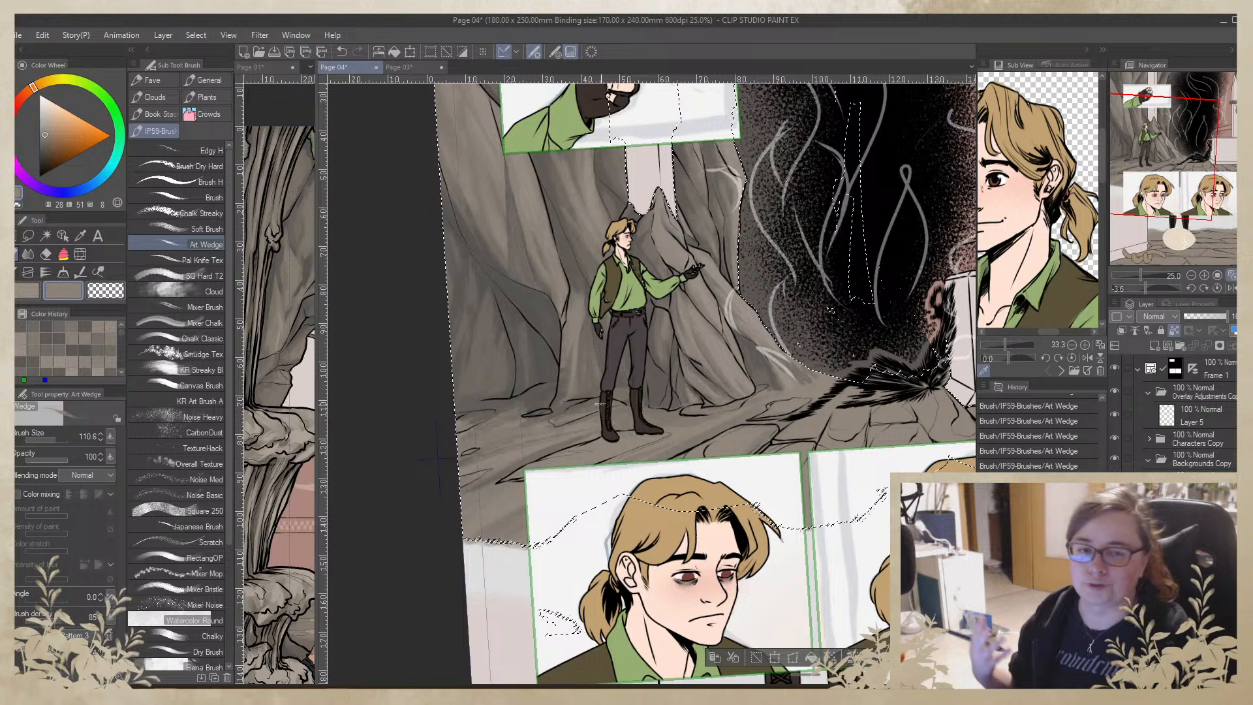
left_click(548, 435, "alt")
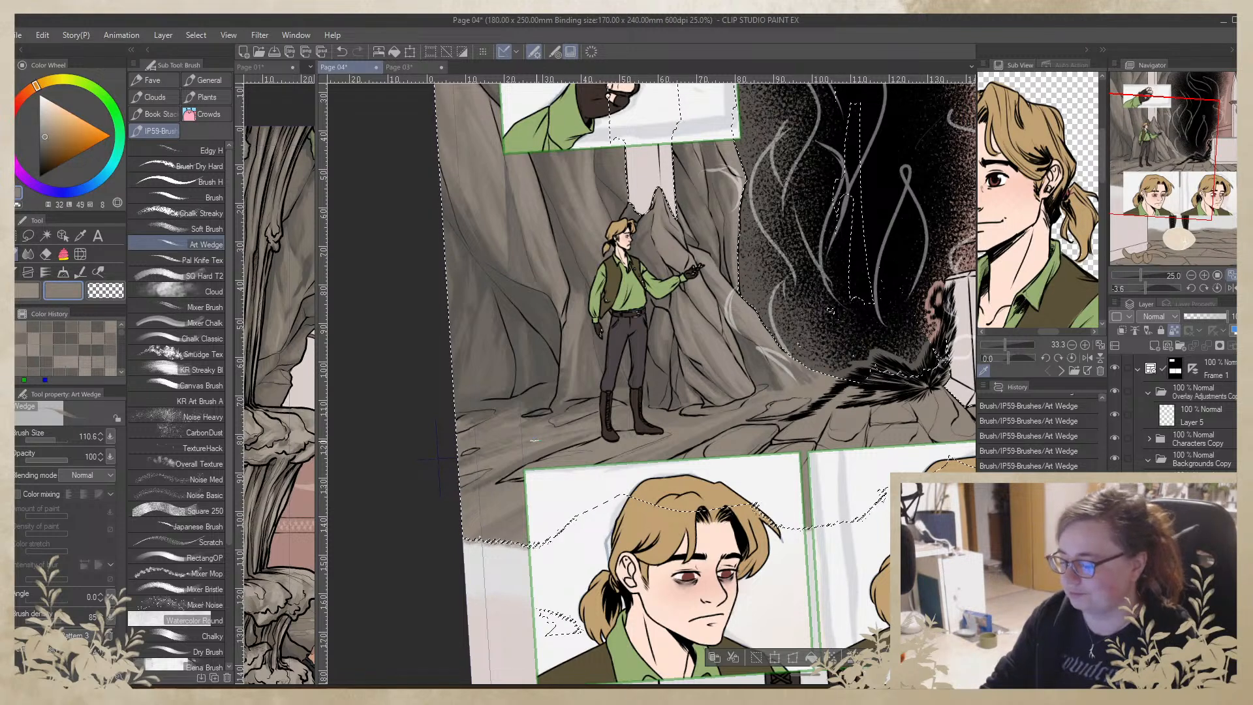
left_click(626, 364, "alt")
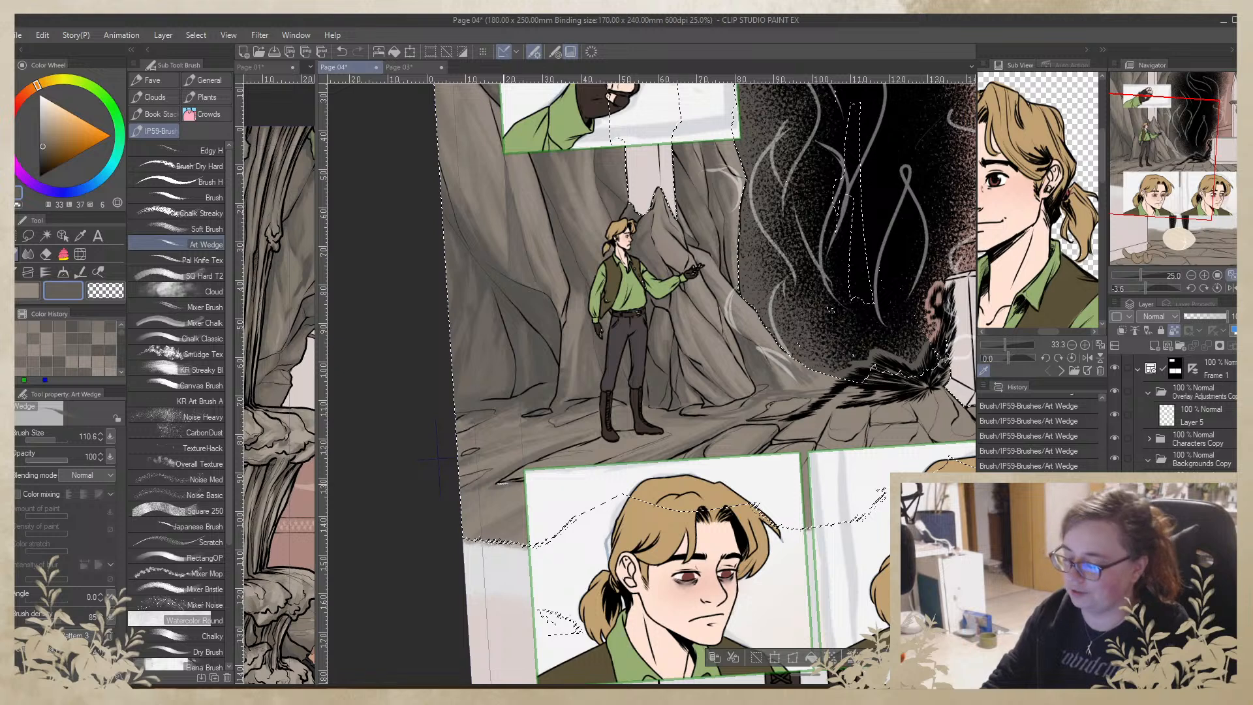
left_click_drag(463, 520, 522, 494)
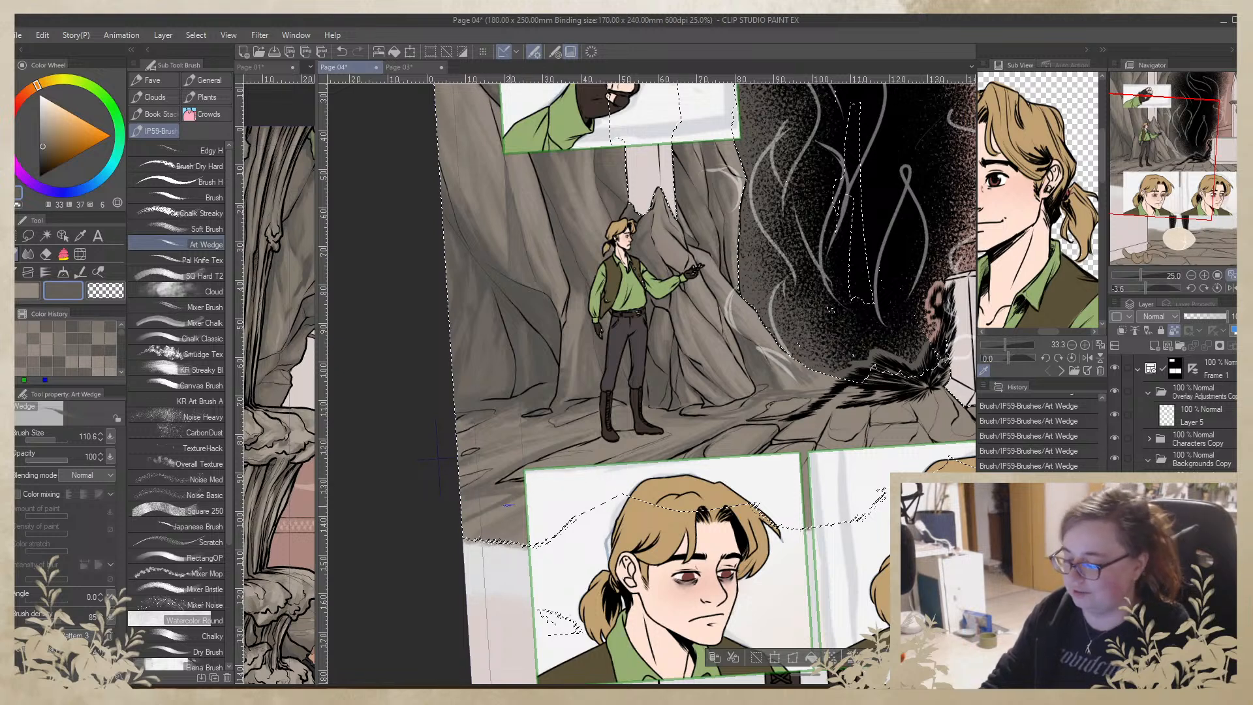
left_click(536, 487, "alt")
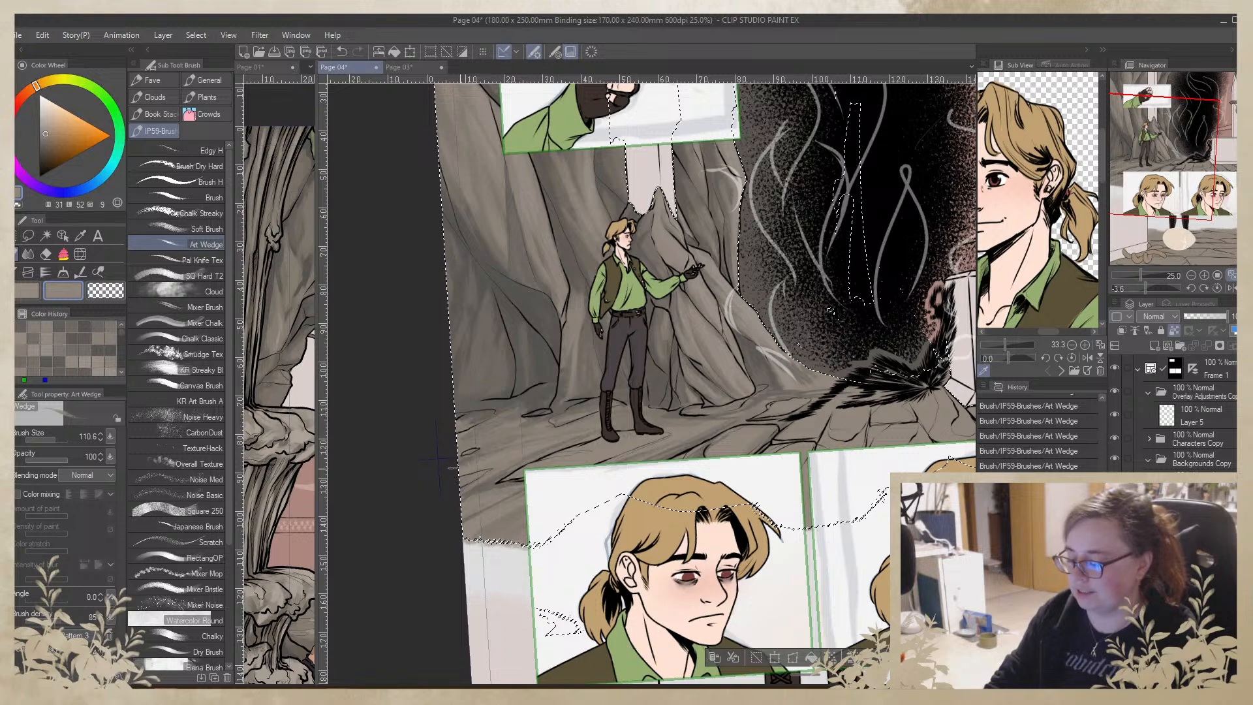
Paint sampled tones over the floor slabs in front of the black scorched burst at the smoke's base
left_click_drag(446, 430, 393, 377)
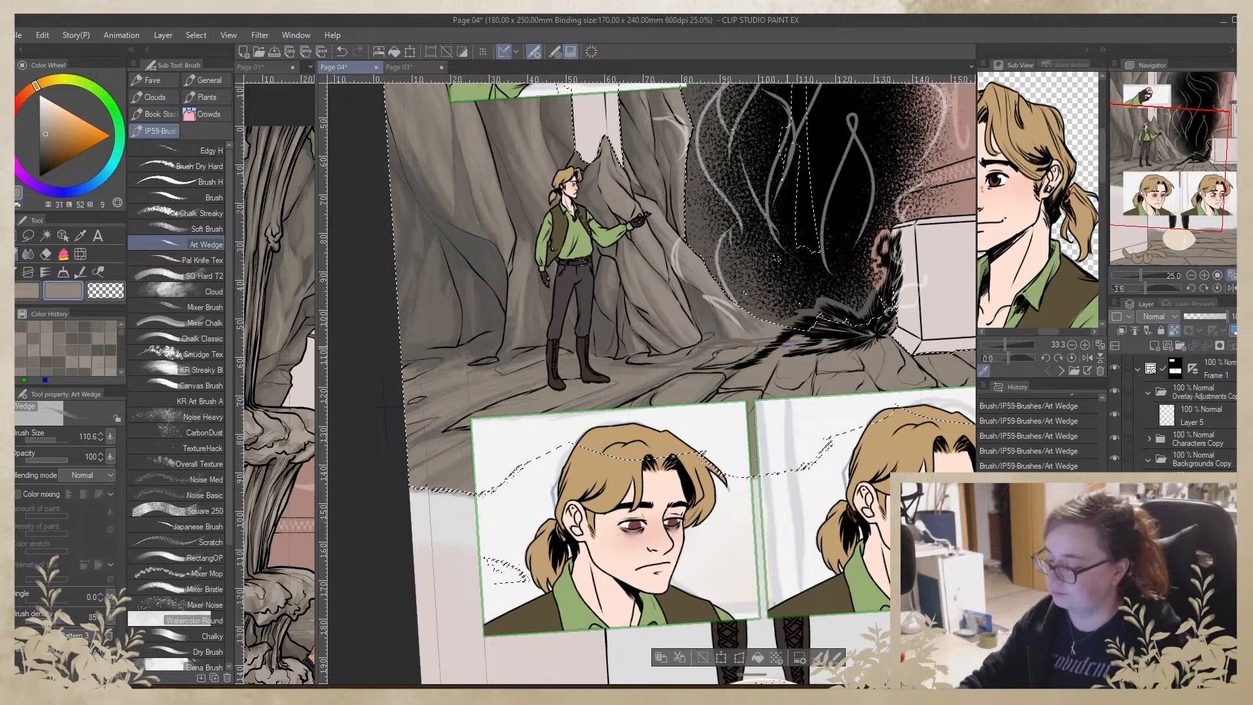
left_click(781, 353, "alt")
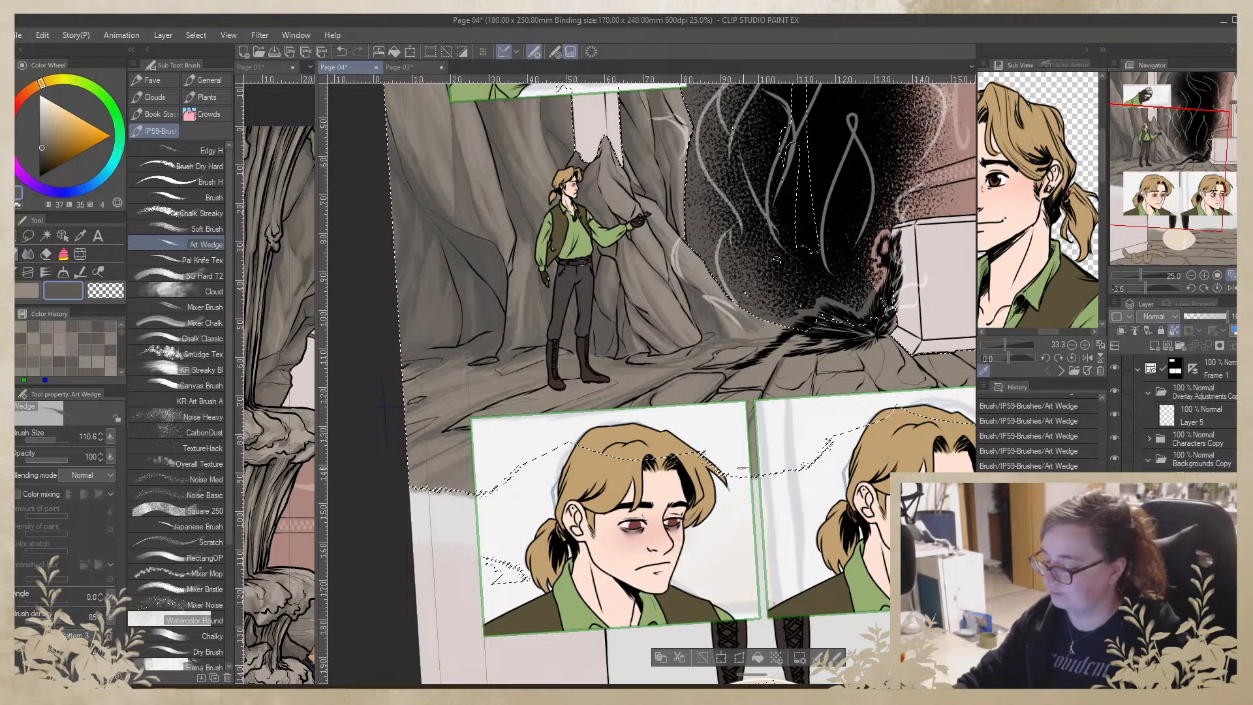
mouse_move(852, 380)
left_mouse_down()
mouse_move(818, 435)
mouse_move(678, 431)
mouse_move(691, 404)
mouse_move(665, 416)
mouse_move(707, 442)
mouse_move(702, 422)
mouse_move(737, 420)
mouse_move(735, 402)
mouse_move(779, 438)
mouse_move(798, 380)
mouse_move(771, 394)
mouse_move(890, 396)
left_mouse_up()
left_click_drag(894, 400, 923, 415)
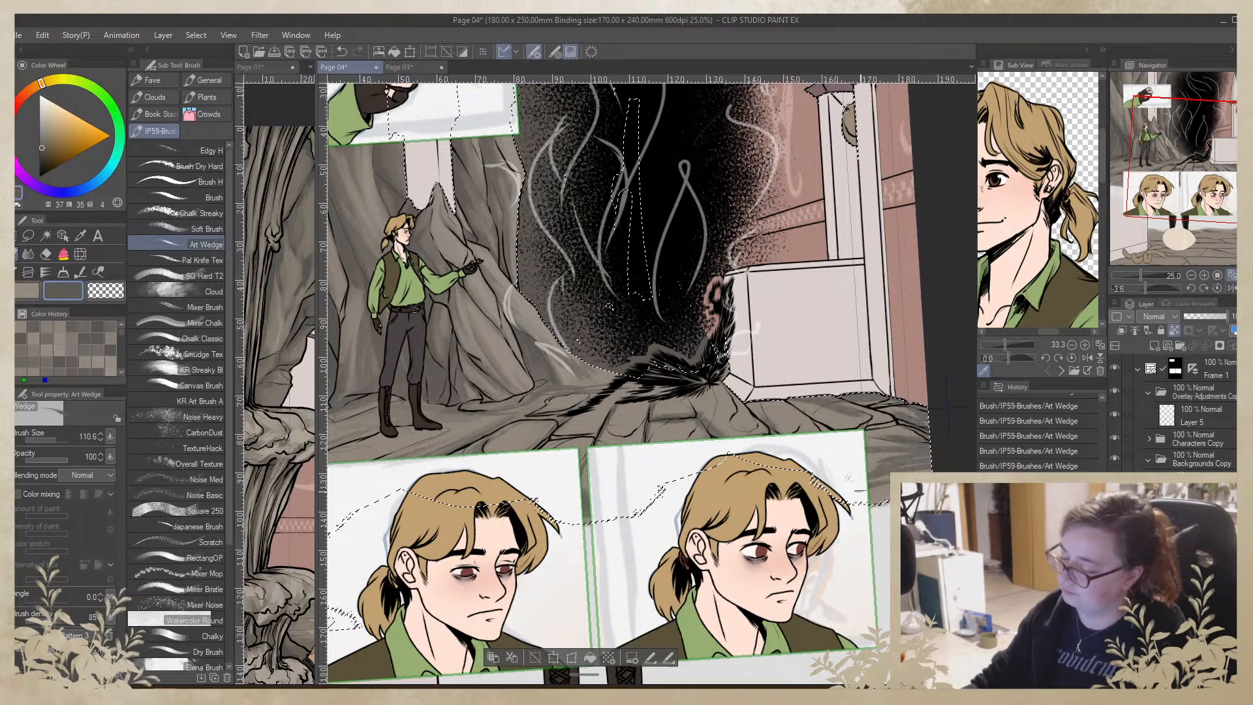
Shade the floor beside the second portrait panel with the brush at 435.8, and reduce it to 128.8 for finer work
left_click_drag(943, 465, 788, 415)
left_click_drag(652, 381, 688, 381)
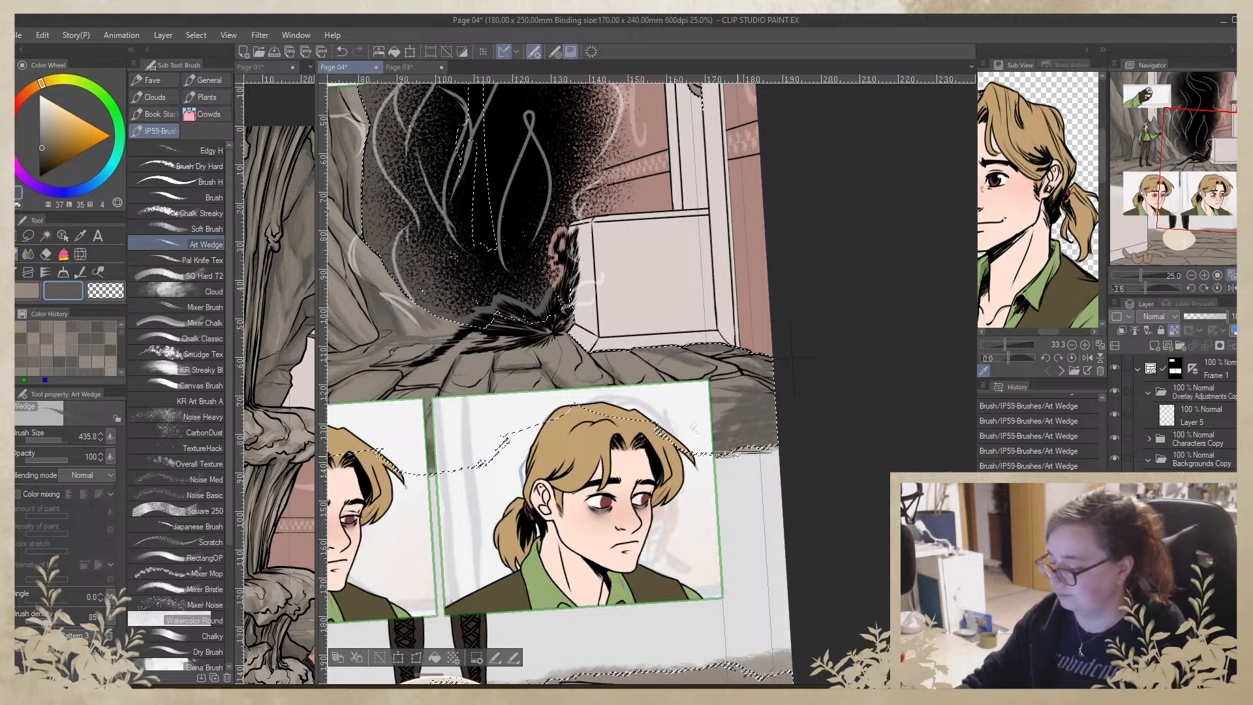
left_click(694, 427, "alt")
left_click(56, 439)
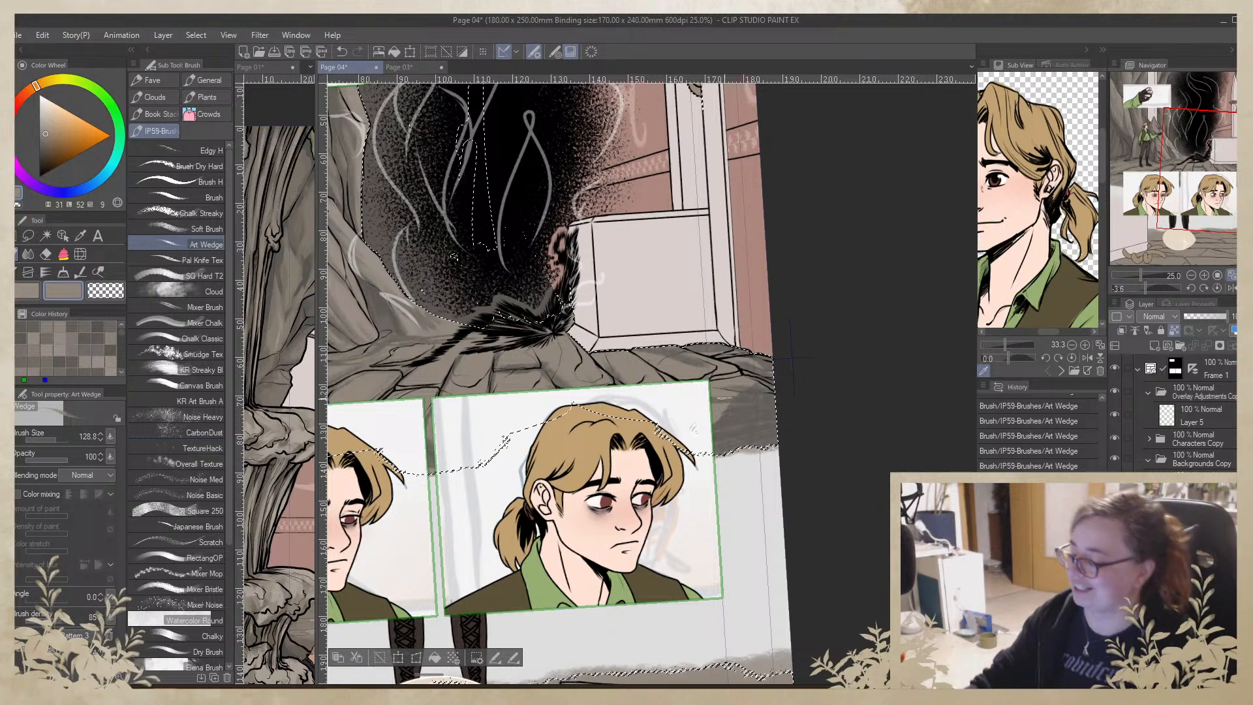
Touch up the floor between the character's boots and the pale stone block with lighter rock tones
left_click_drag(791, 358, 971, 416)
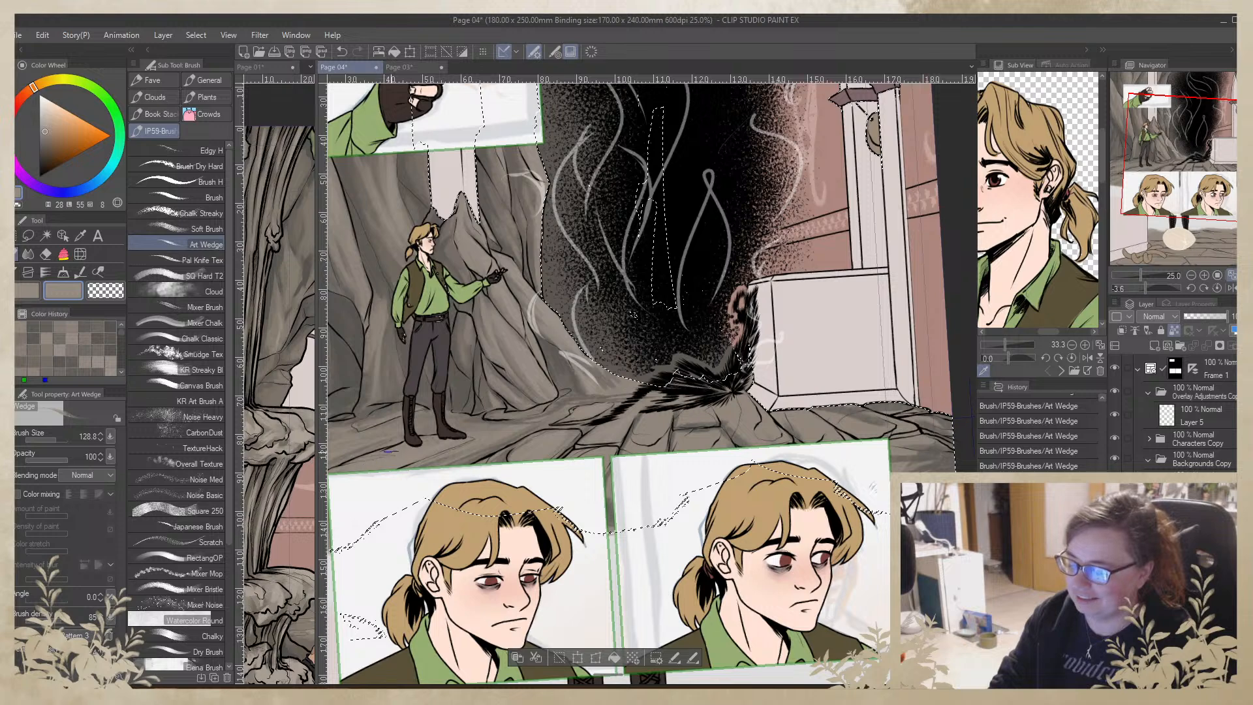
left_click(112, 370)
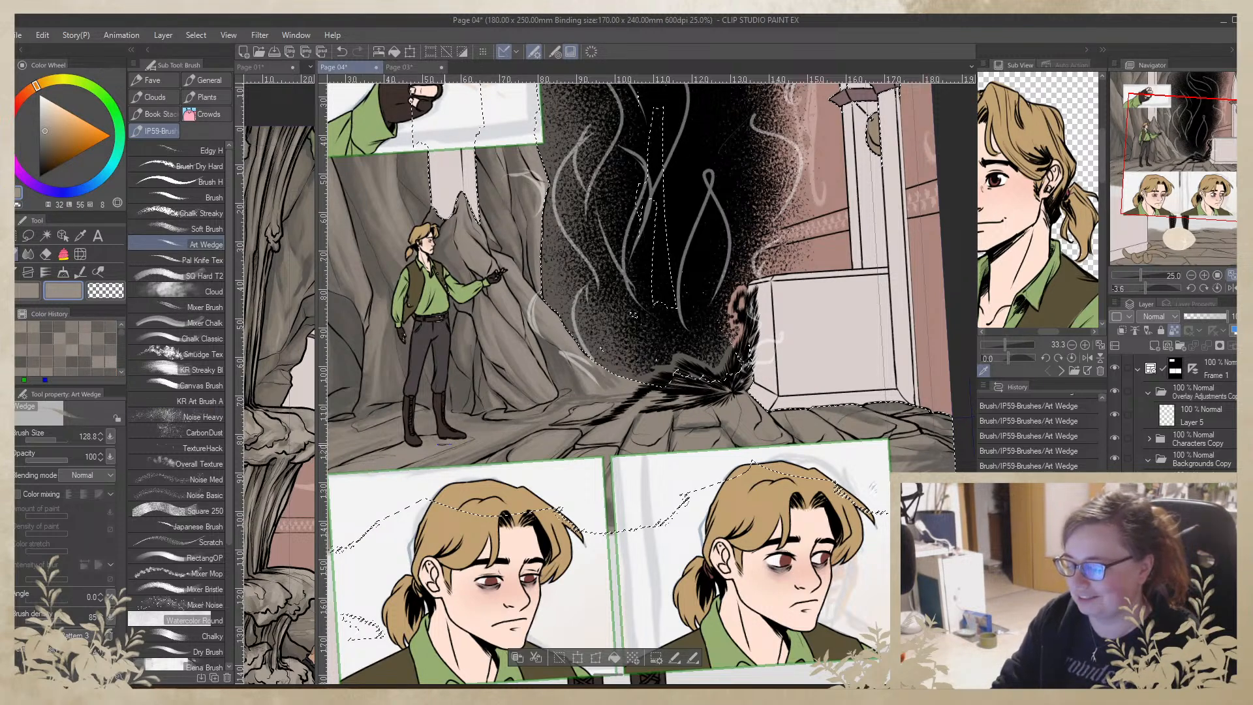
left_click_drag(526, 504, 711, 484)
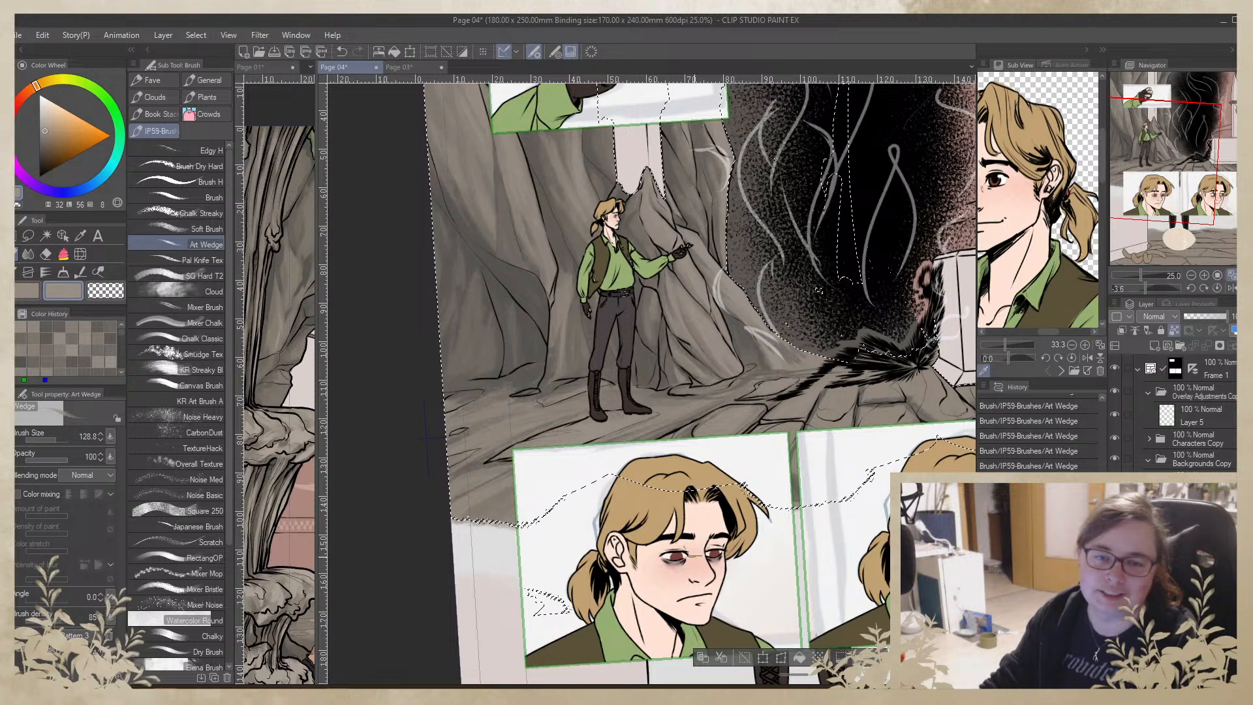
Touch up the floor around the boots and along the outcrop's foot with dark and light rock tones sampled from the painting
left_click_drag(695, 556, 531, 497)
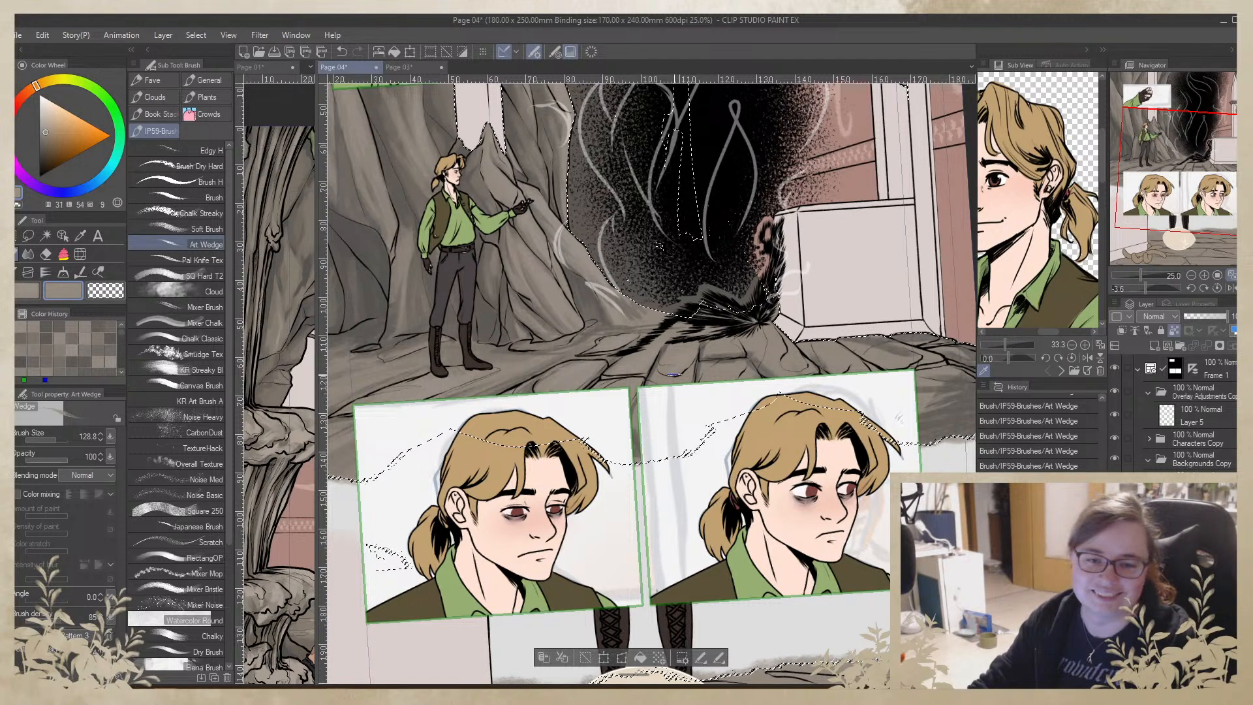
left_click(587, 344, "alt")
left_click(590, 342, "alt")
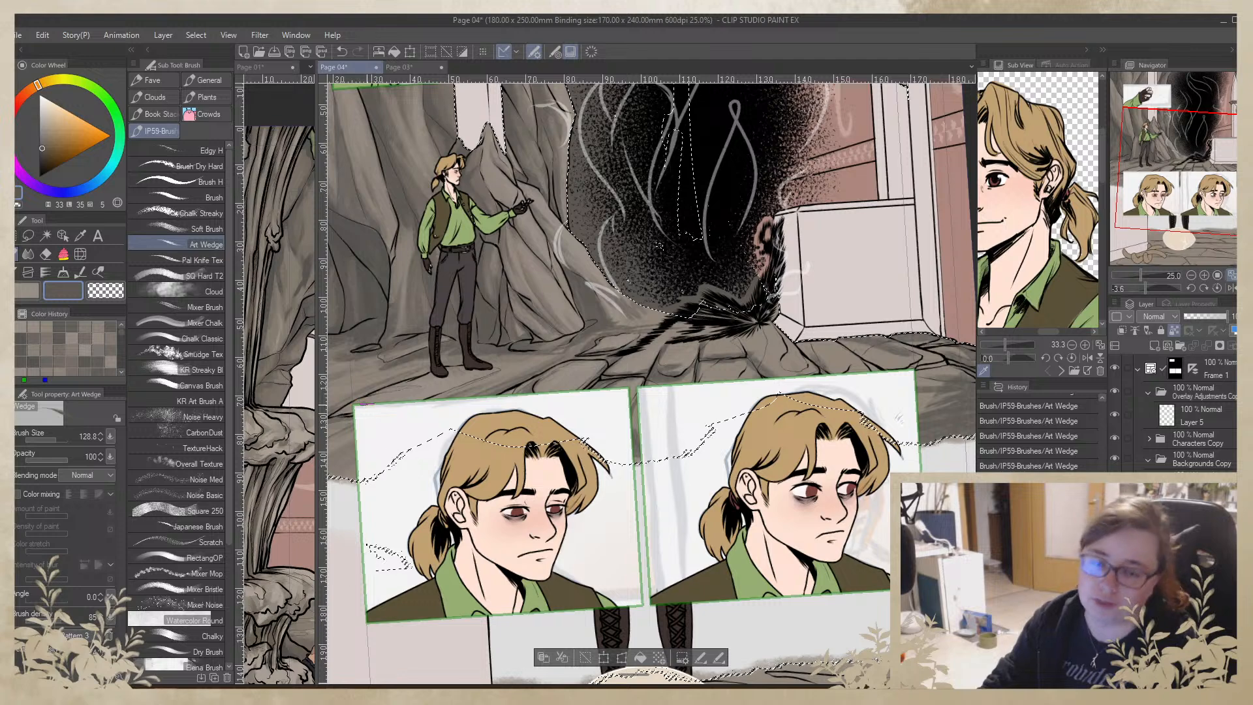
left_click(369, 367, "alt")
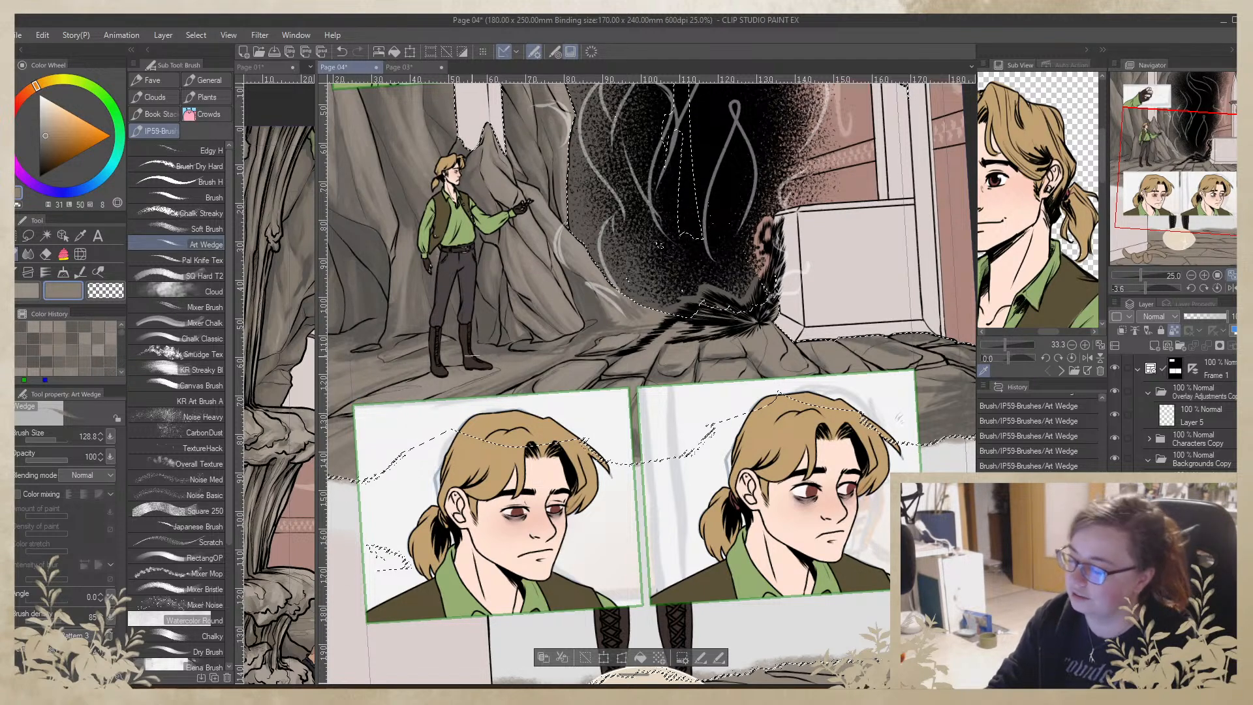
left_click(545, 300, "alt")
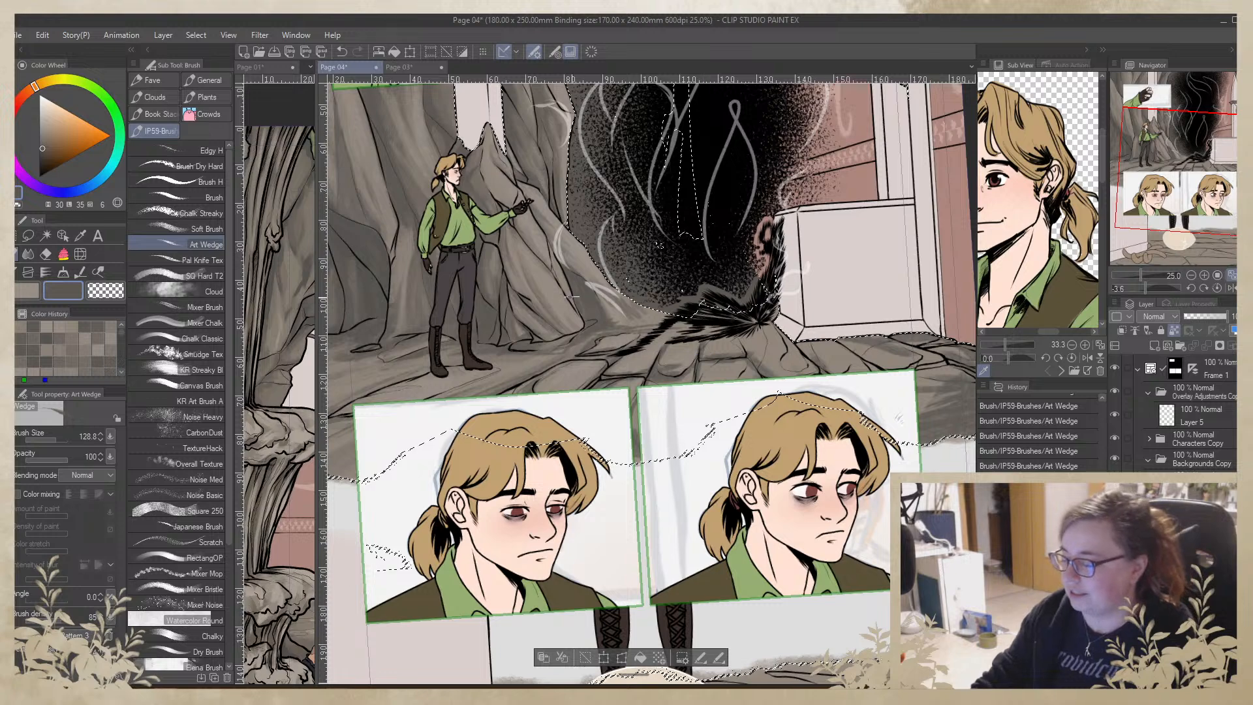
left_click(532, 364, "alt")
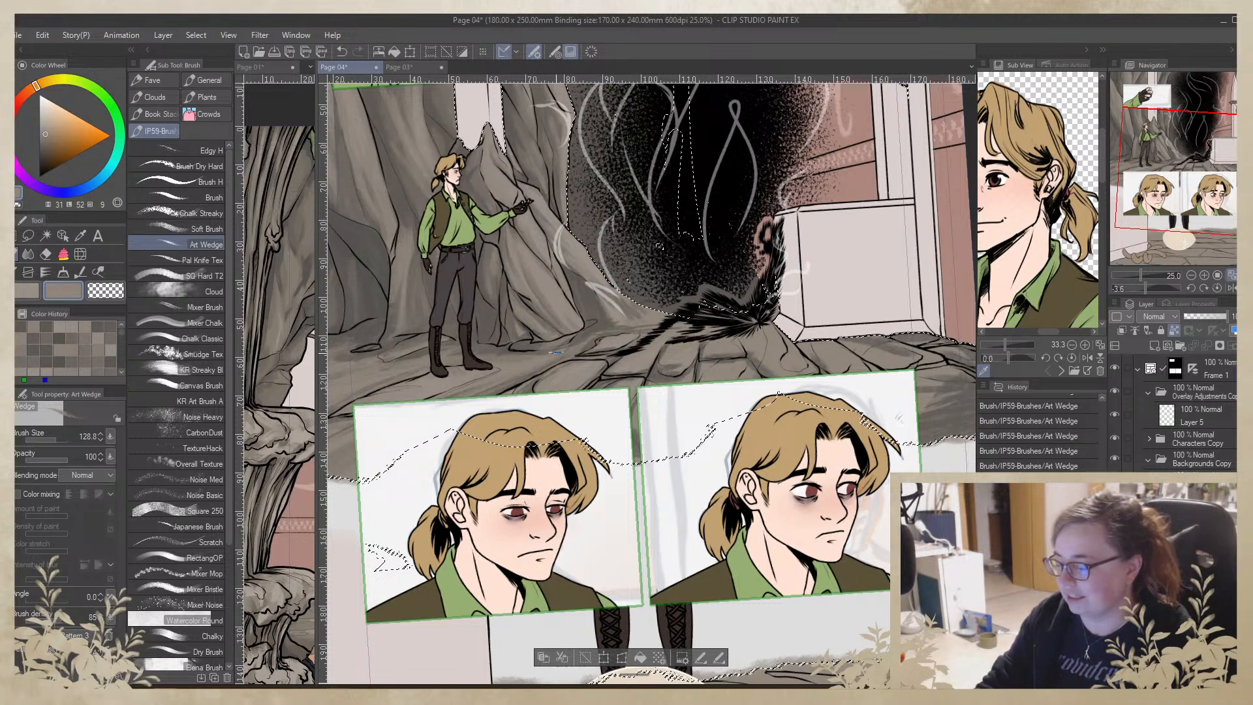
Shade the base of the outcrop beside the black smoke with sampled rock tones, rotating the canvas for better stroke direction
left_click(594, 330, "alt")
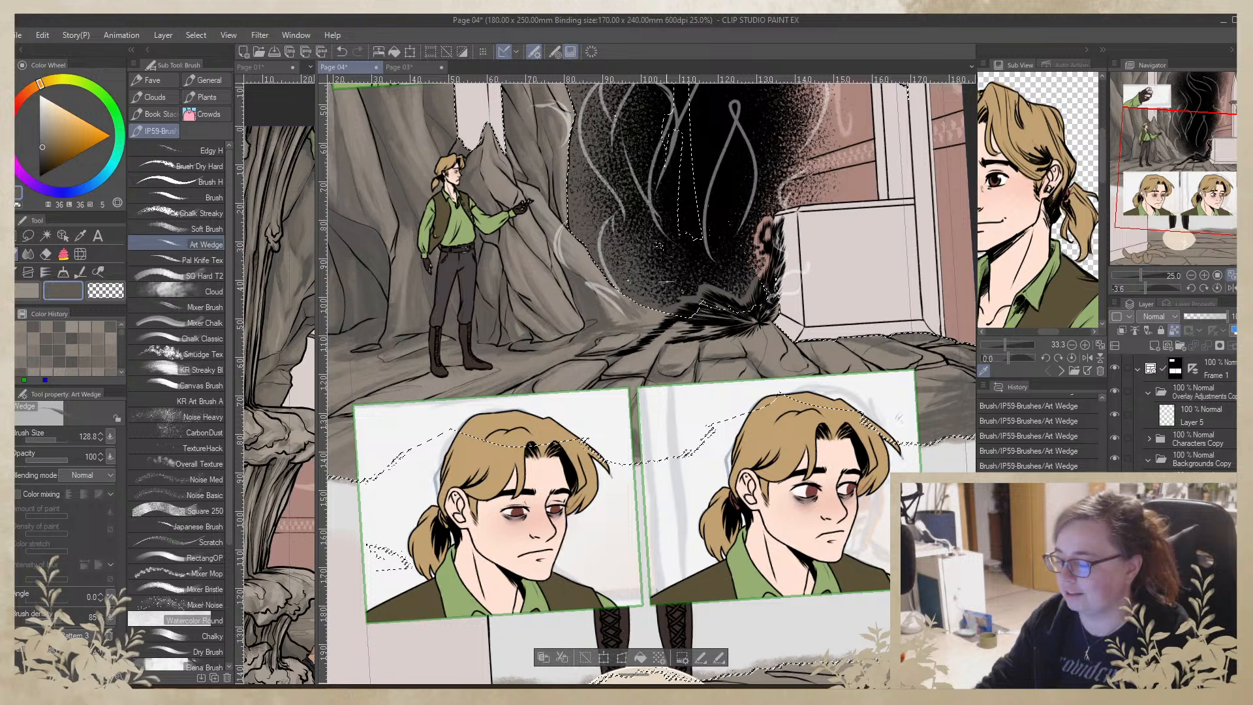
left_click_drag(598, 307, 712, 305)
left_click(712, 336, "alt")
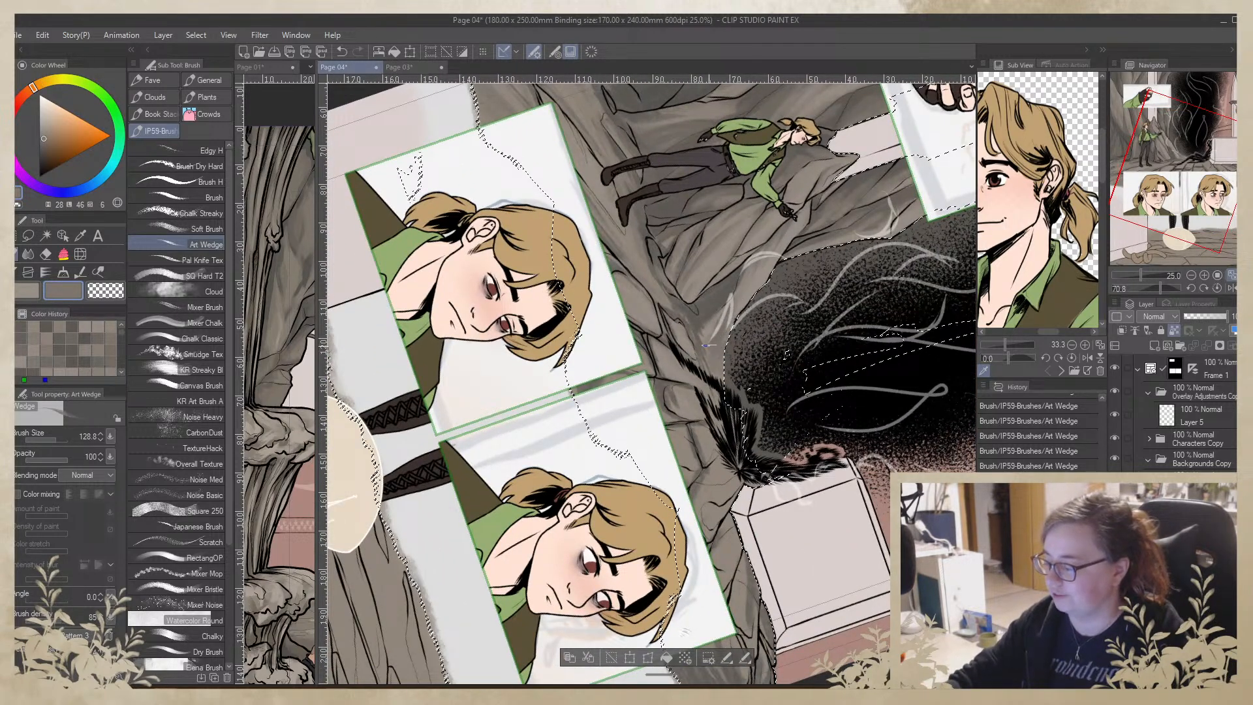
Shade the rocks beside the base of the black portal with sampled grey-brown stone tones using the Art Wedge brush
left_click(705, 340, "alt")
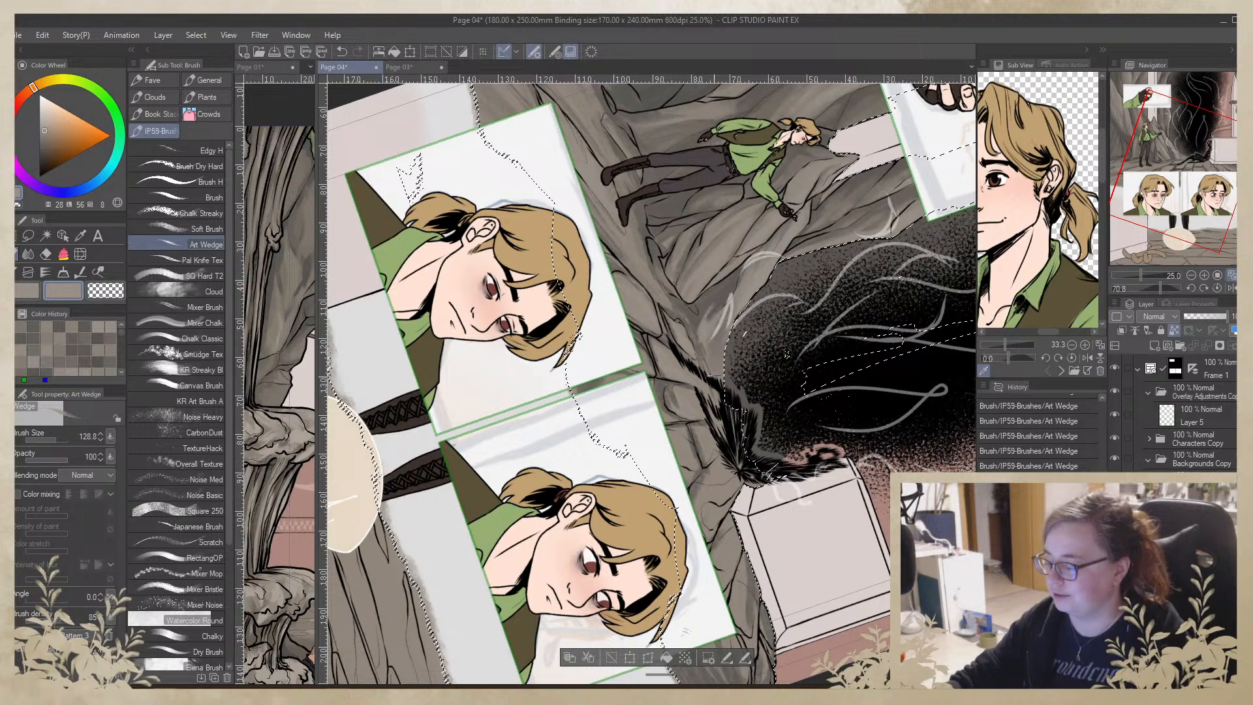
left_click(700, 326, "alt")
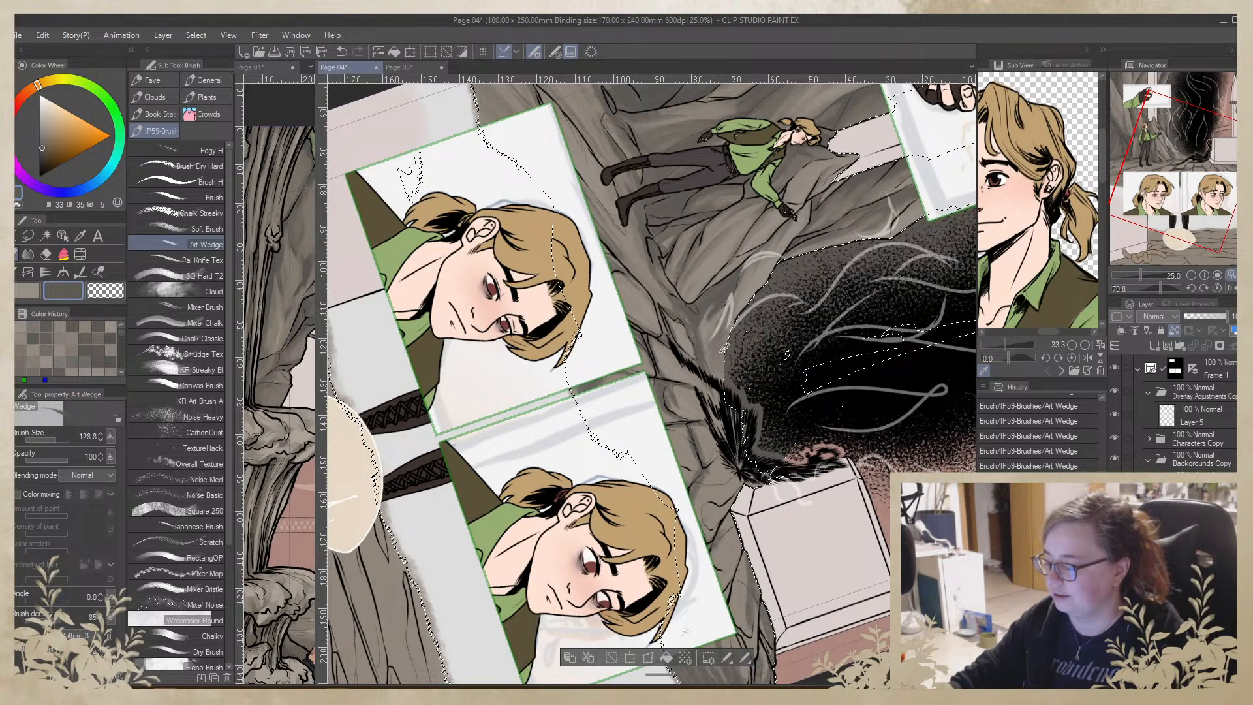
left_click(705, 368, "alt")
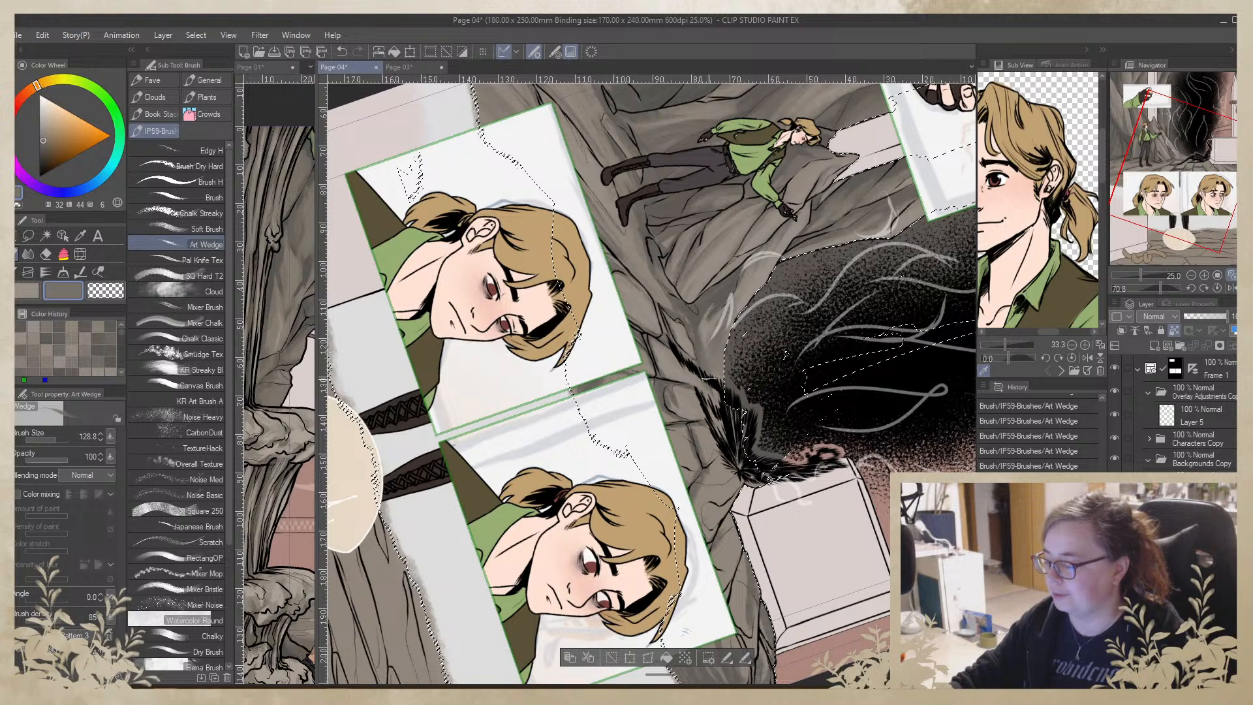
Paint the stone floor between the standing figure and the two close-up panels with sampled light and dark rock tones
left_click_drag(709, 463, 648, 423)
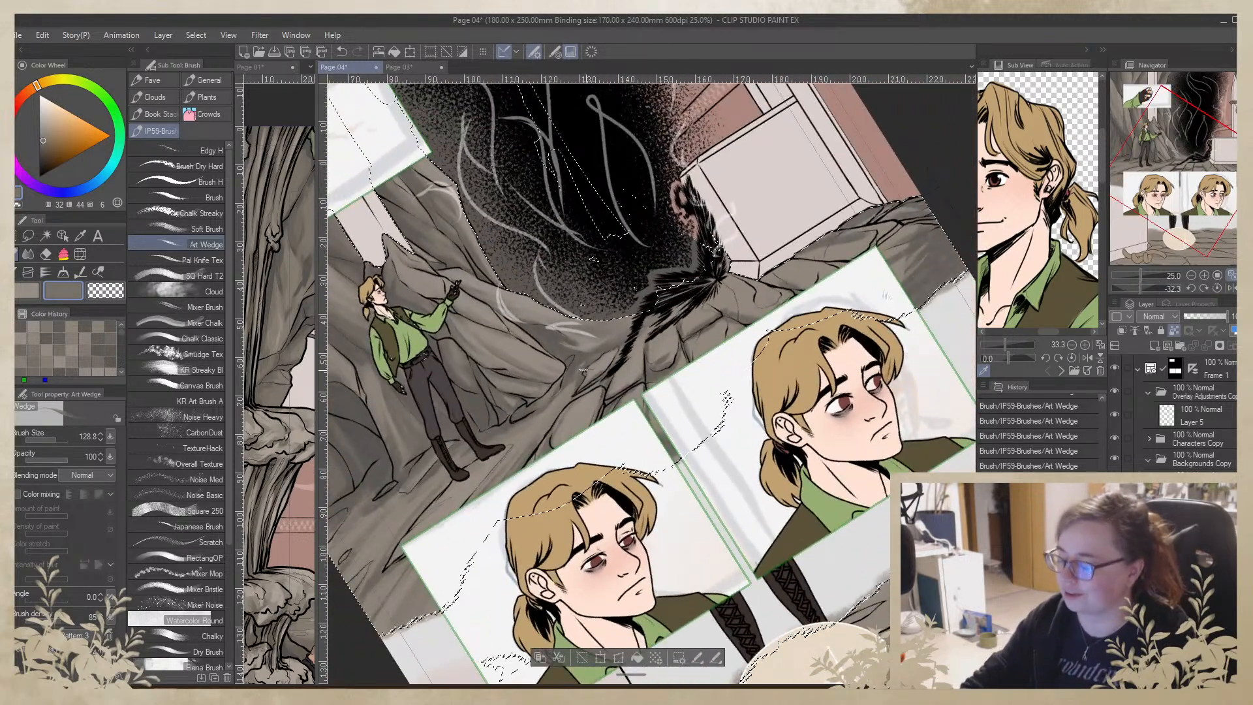
left_click(567, 385, "alt")
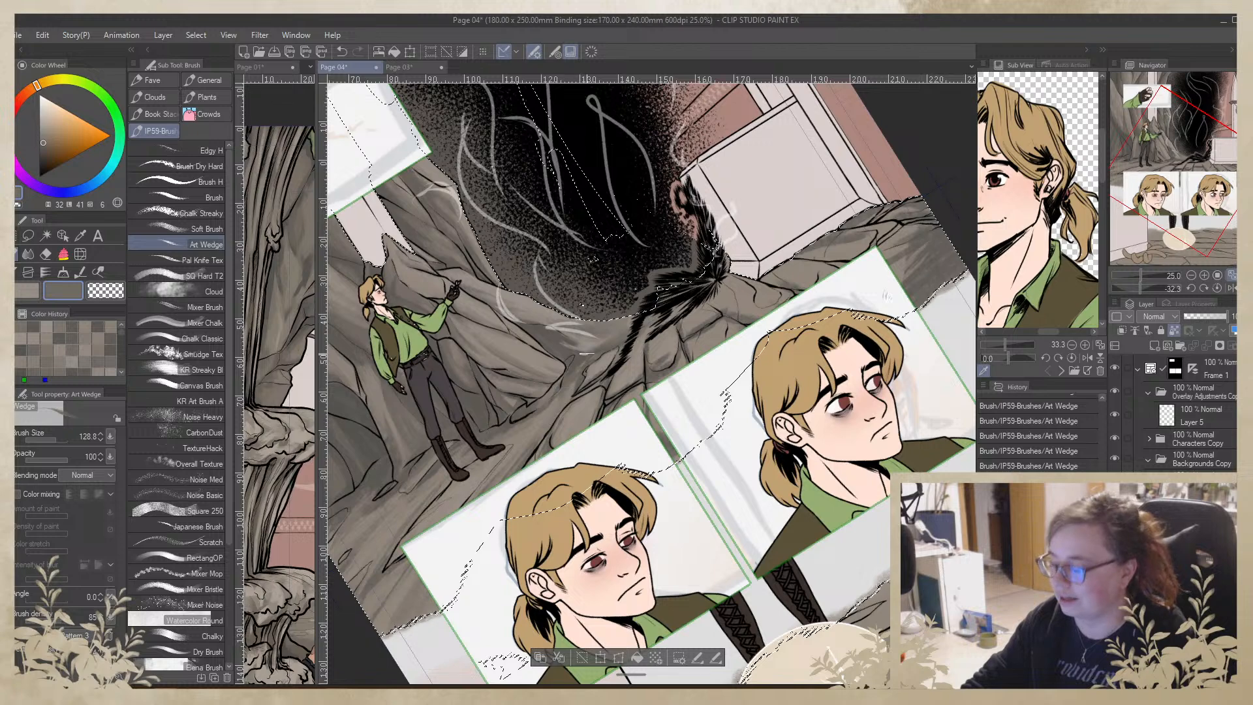
left_click_drag(569, 396, 582, 366)
left_click(556, 403, "alt")
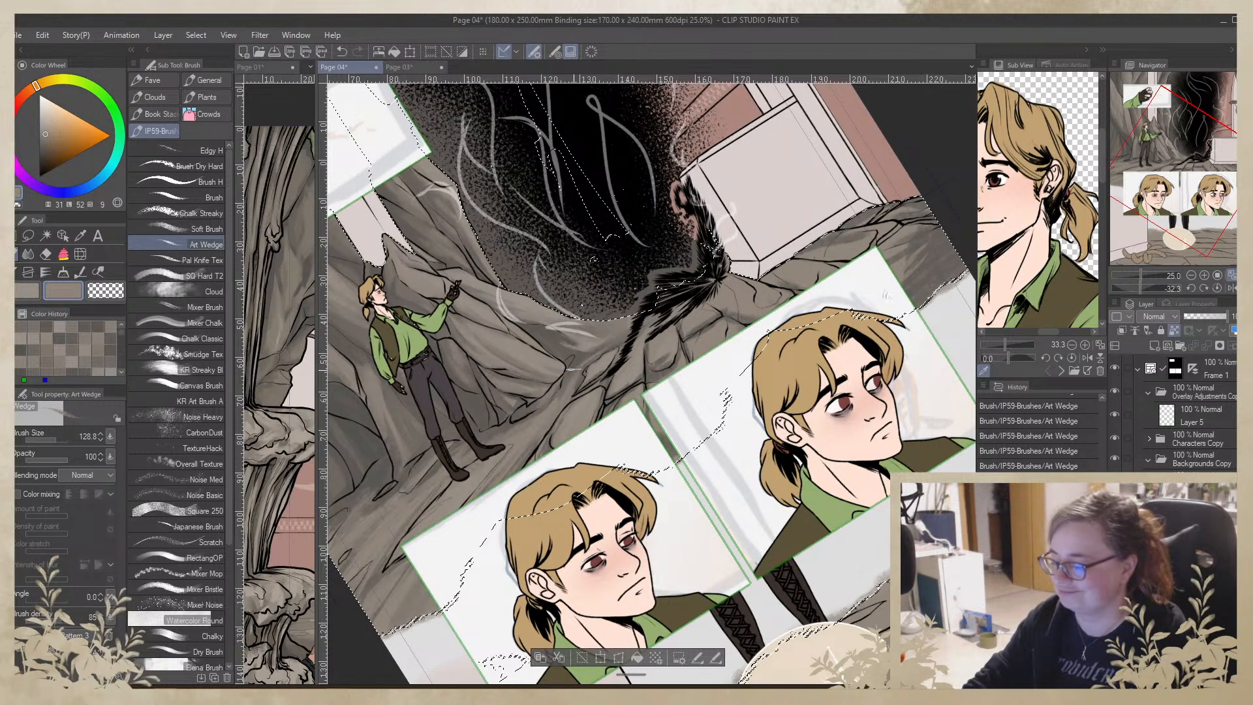
left_click(554, 390, "alt")
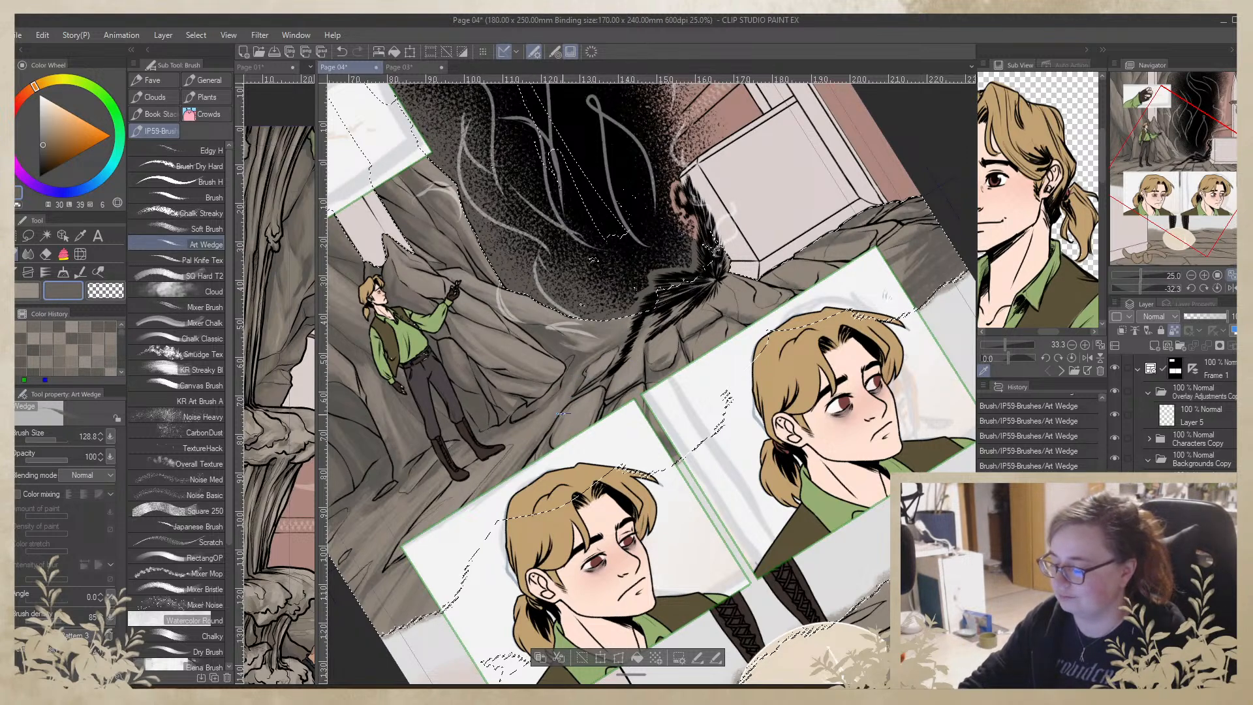
left_click(630, 370, "alt")
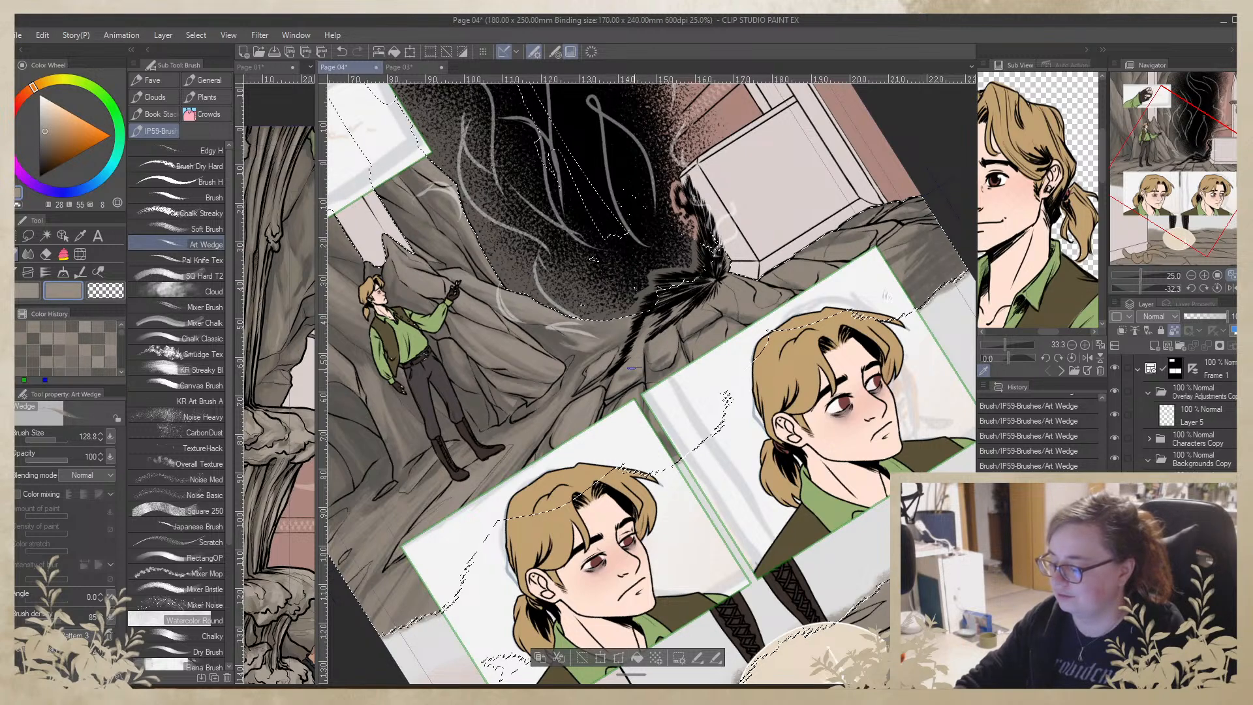
left_click(628, 377, "alt")
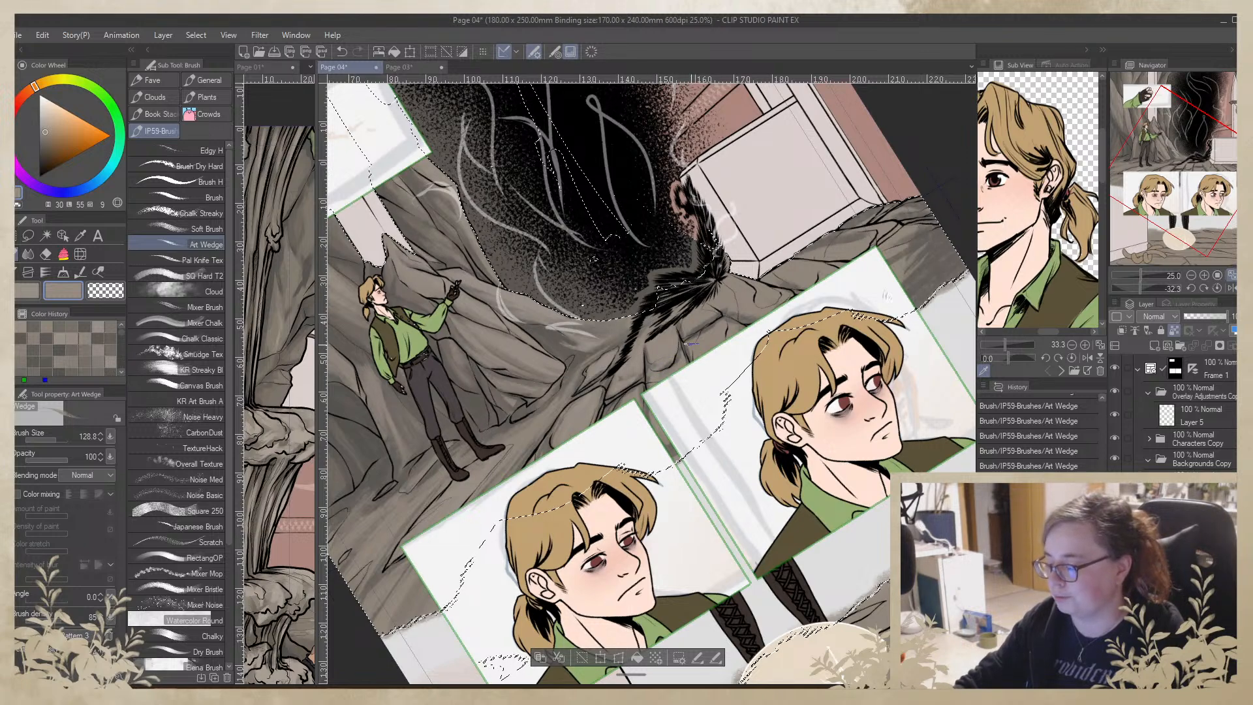
left_click(648, 362, "alt")
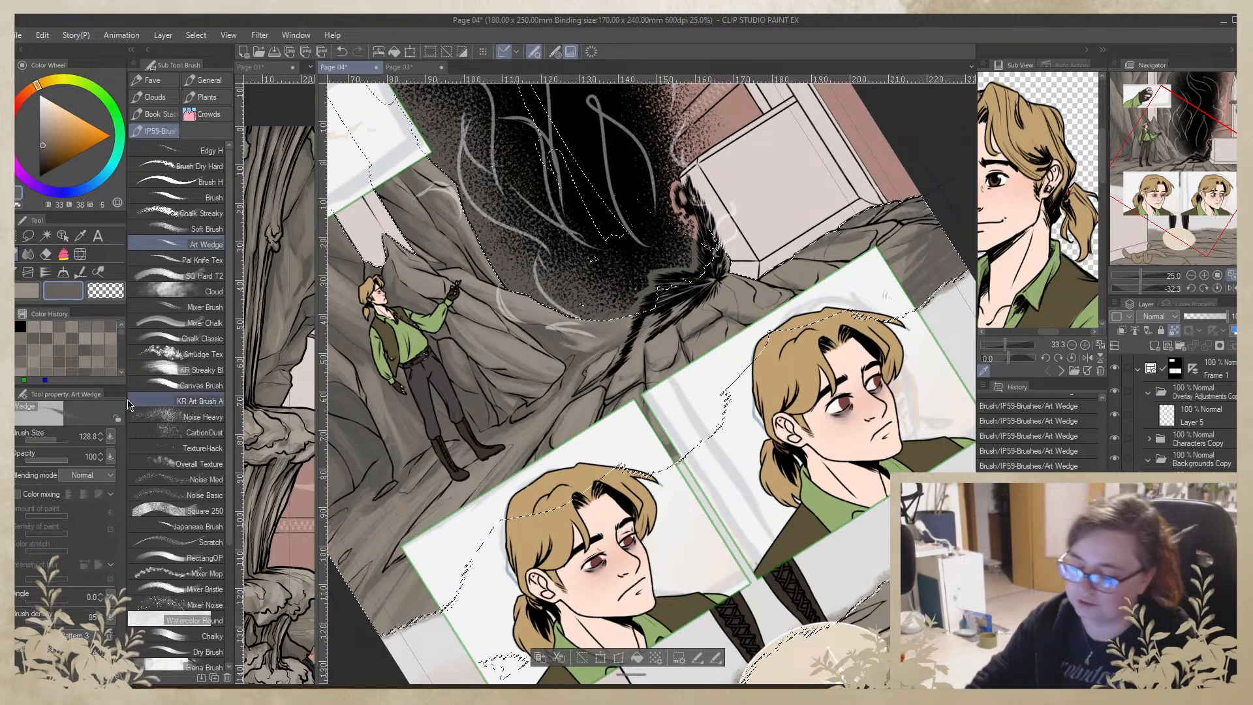
Adjust the Art Wedge brush size and blend shading into the stone floor around the standing figure's boots
left_click_drag(50, 444, 41, 444)
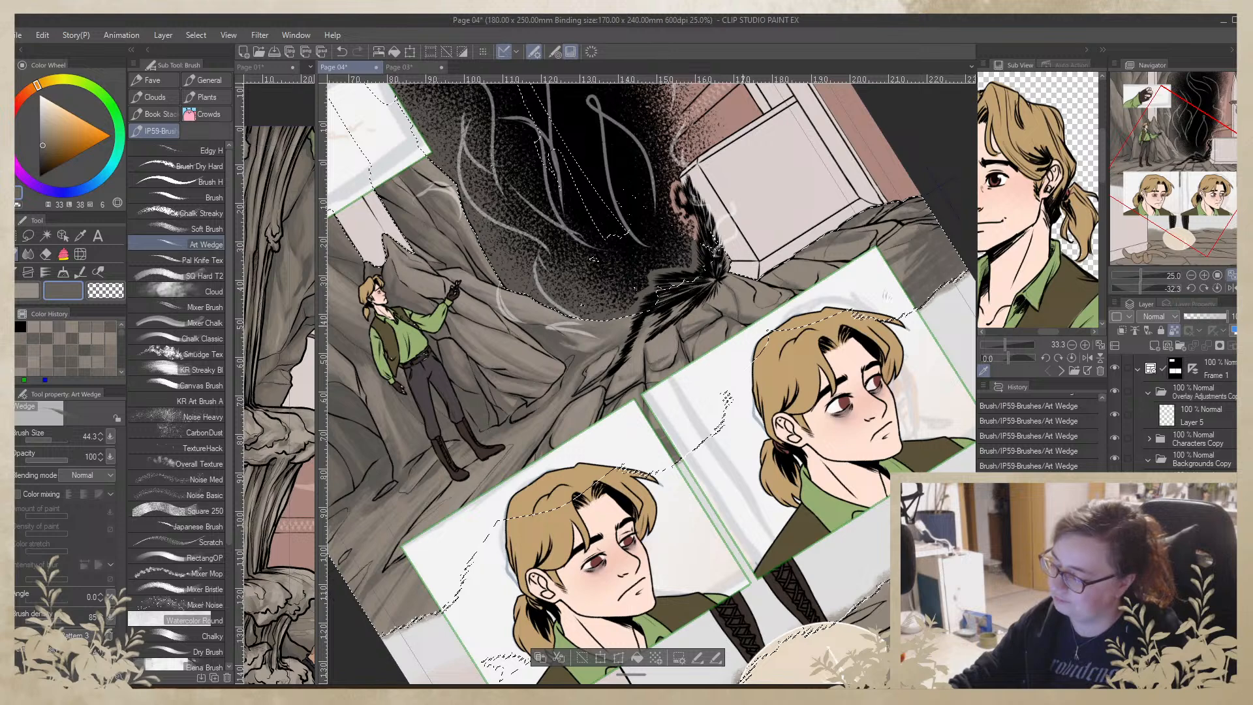
left_click(58, 439)
mouse_move(870, 334)
left_mouse_down()
mouse_move(875, 406)
mouse_move(838, 507)
mouse_move(754, 582)
left_mouse_up()
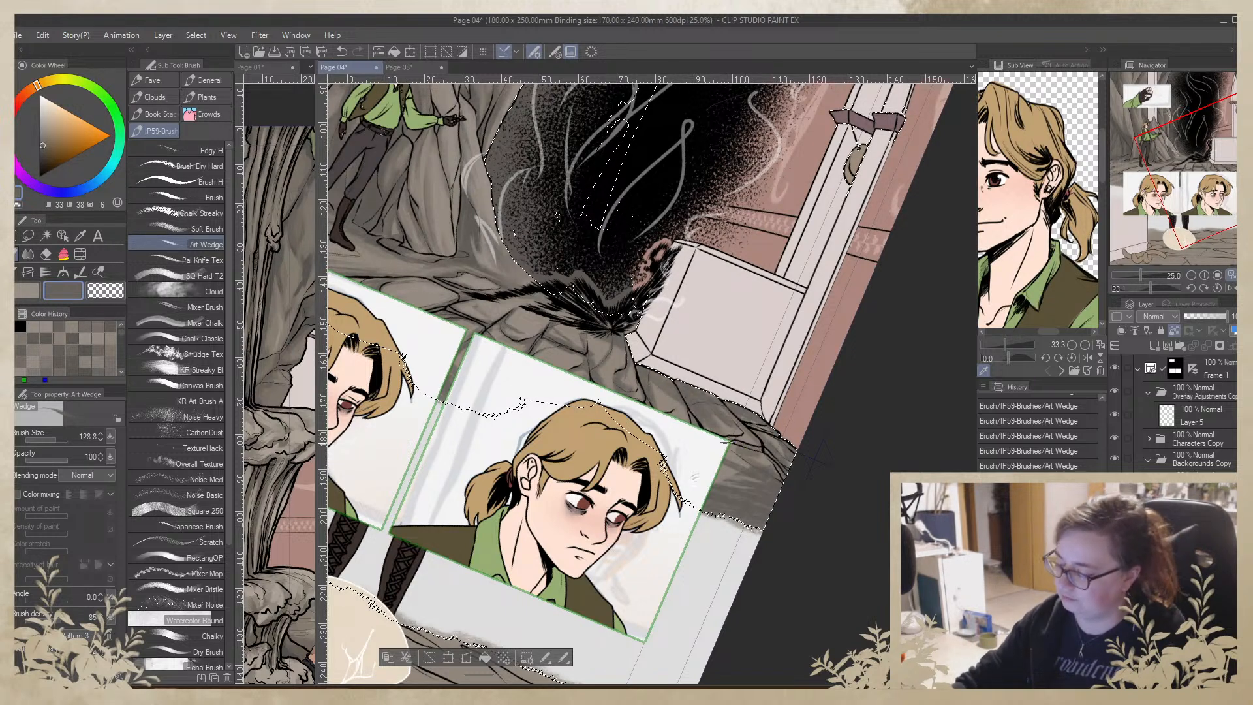
mouse_move(684, 436)
left_mouse_down()
mouse_move(912, 579)
mouse_move(946, 445)
left_mouse_up()
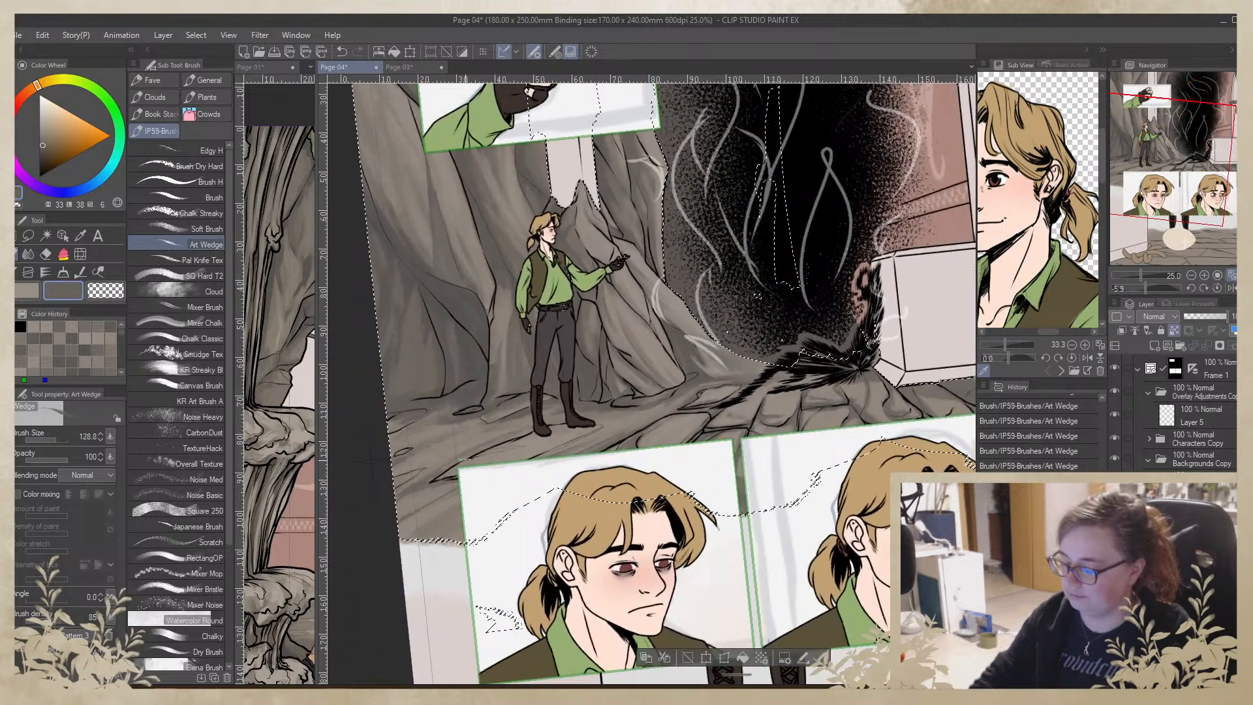
mouse_move(499, 455)
left_mouse_down()
mouse_move(474, 455)
mouse_move(524, 444)
left_mouse_up()
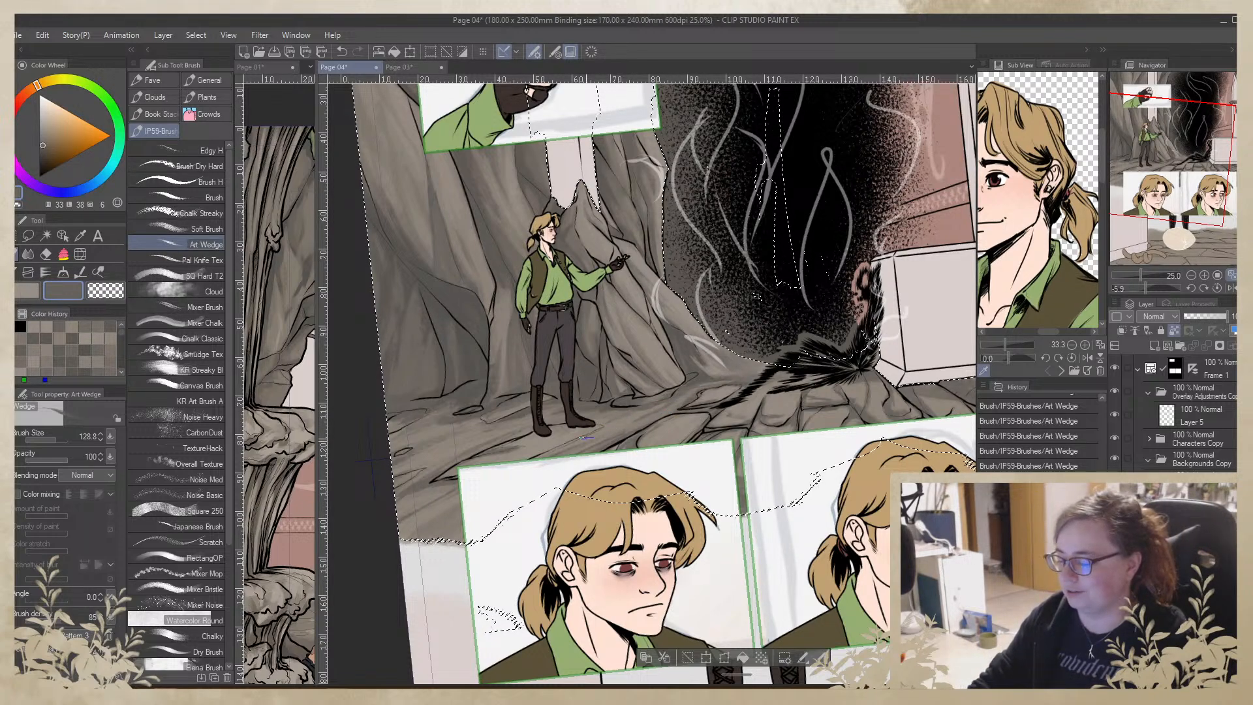
left_click(624, 426, "alt")
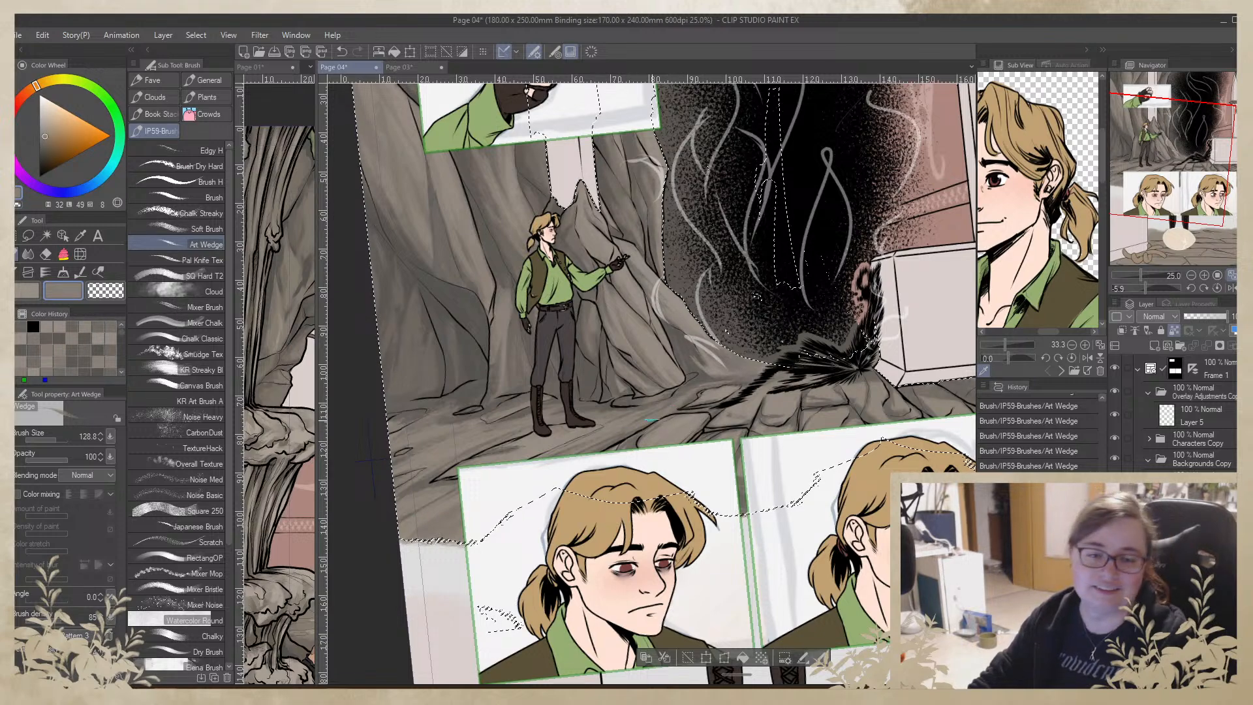
Shade the cracked floor stones below the black debris, above the close-up panels, with tones sampled from neighbouring stones
left_click_drag(810, 481, 697, 428)
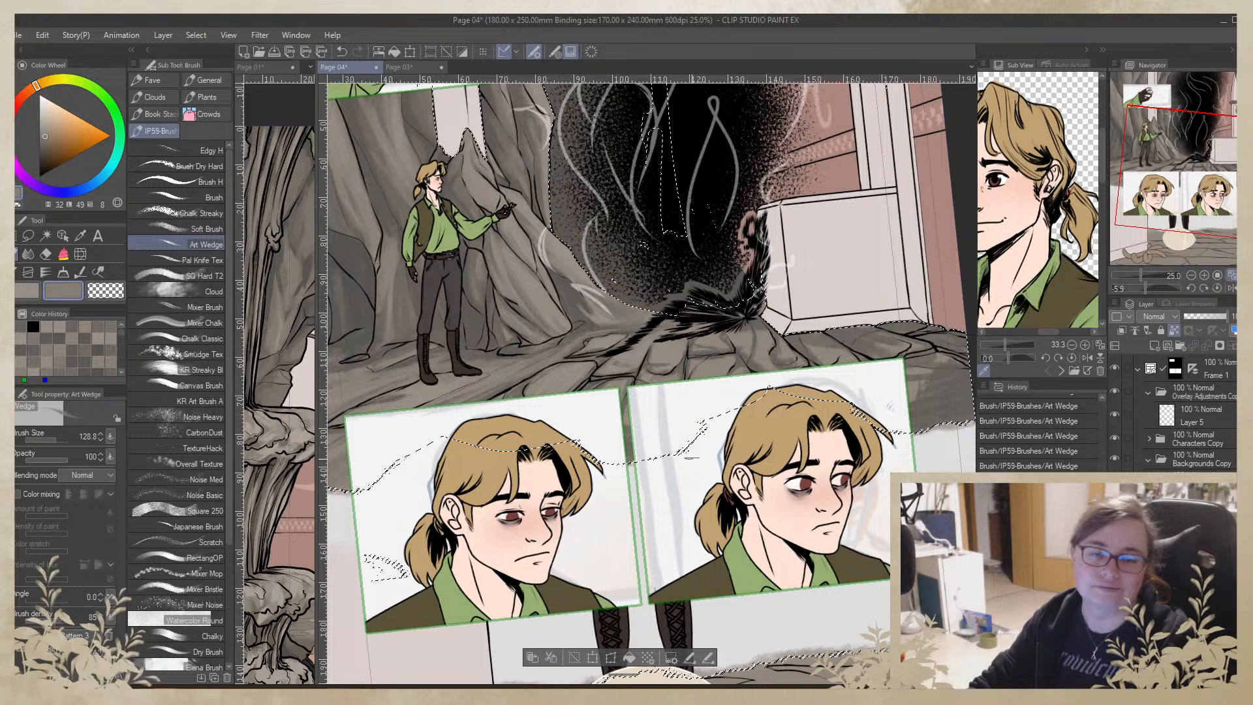
left_click(726, 347, "alt")
left_click(721, 352, "alt")
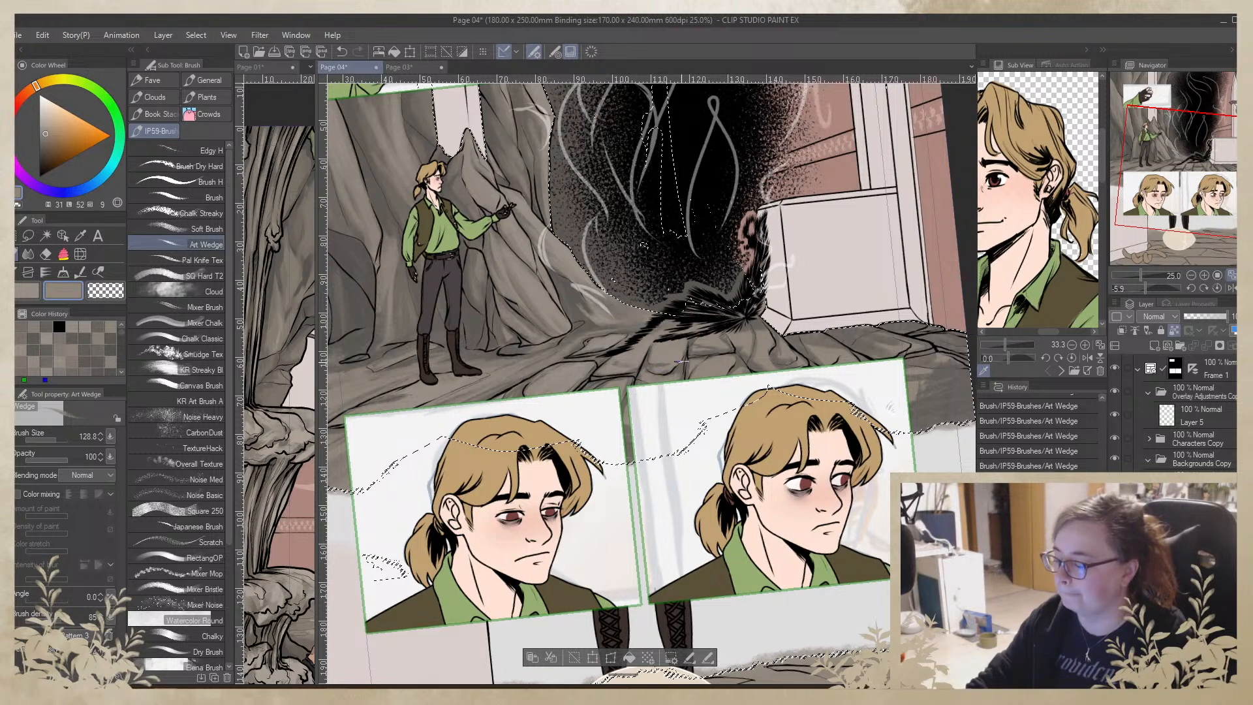
left_click(679, 342, "alt")
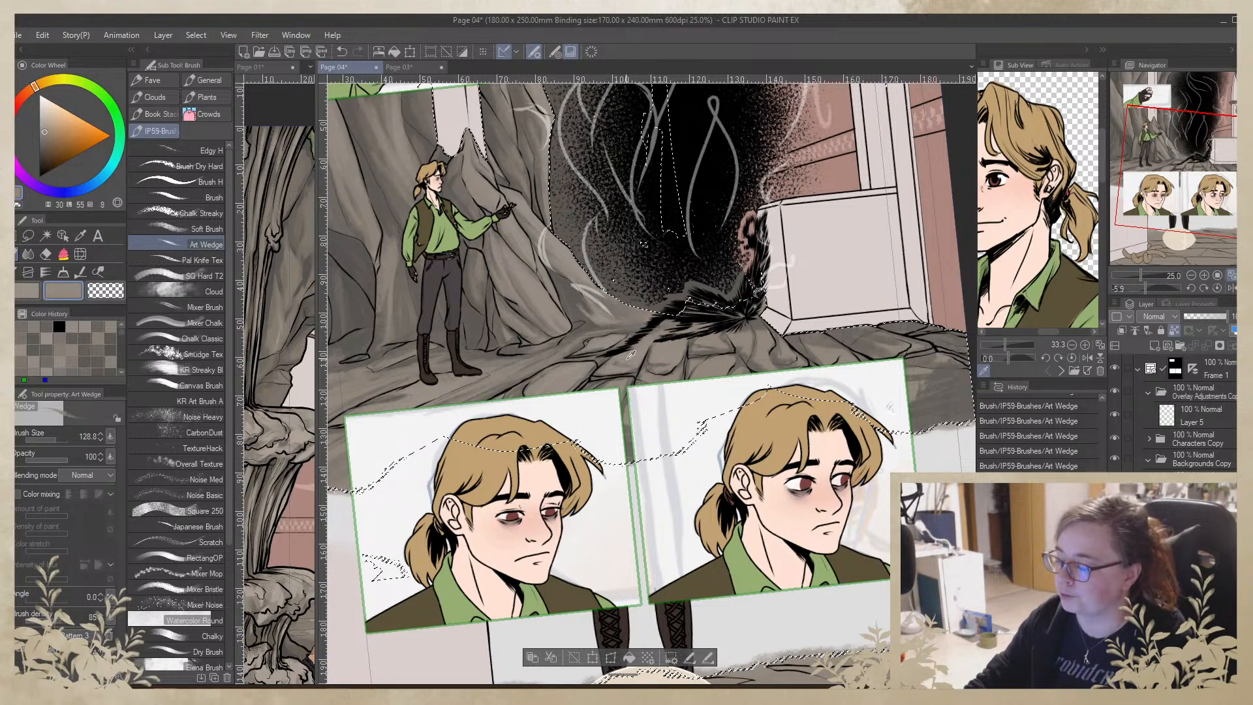
left_click(748, 343, "alt")
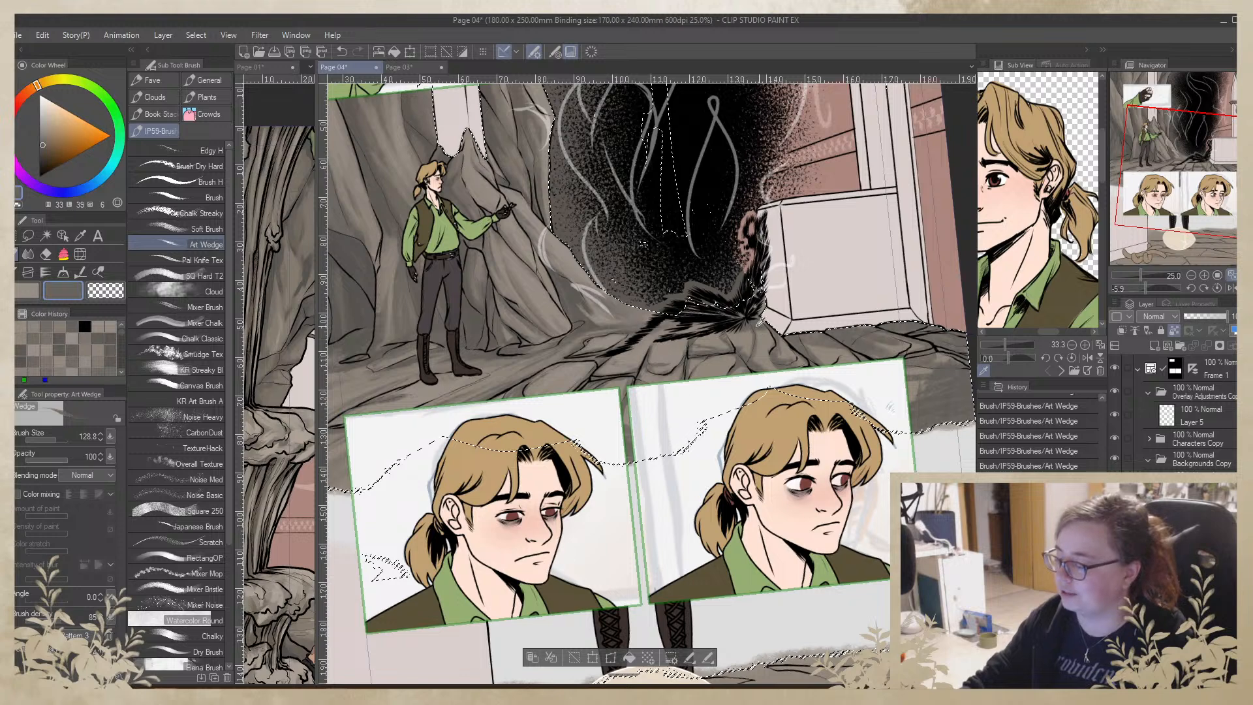
left_click(660, 348, "alt")
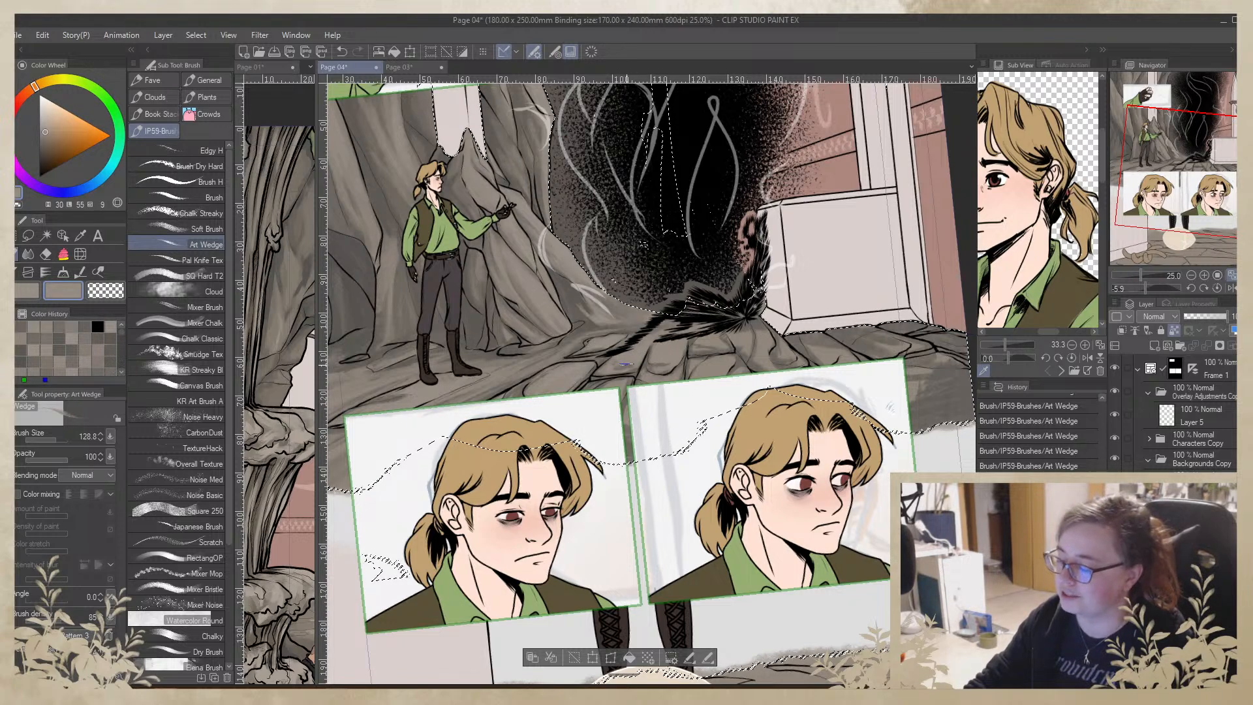
left_click_drag(501, 428, 508, 409)
left_click(757, 293, "alt")
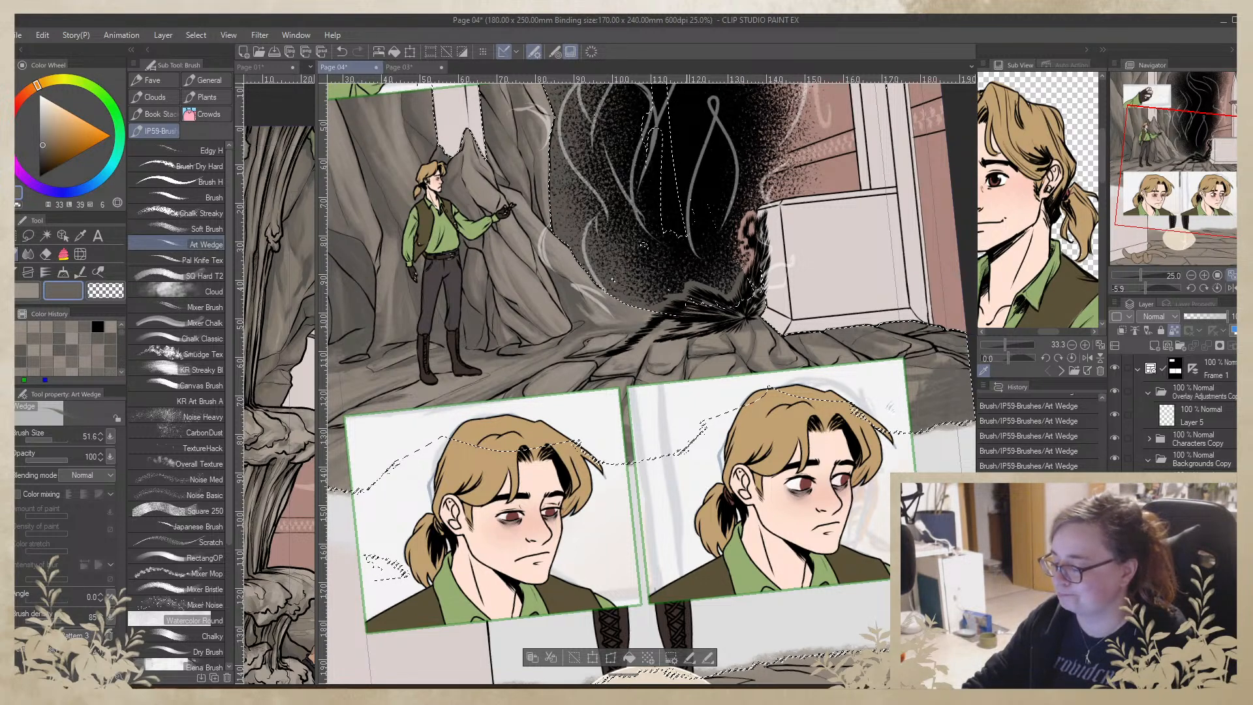
Shade the stones next to the pale block's base with a sampled rock tone and set the brush size to 128.8
left_click_drag(890, 301, 643, 322)
left_click_drag(710, 483, 765, 370)
left_click_drag(619, 433, 590, 341)
left_click(589, 342, "alt")
left_click(60, 439)
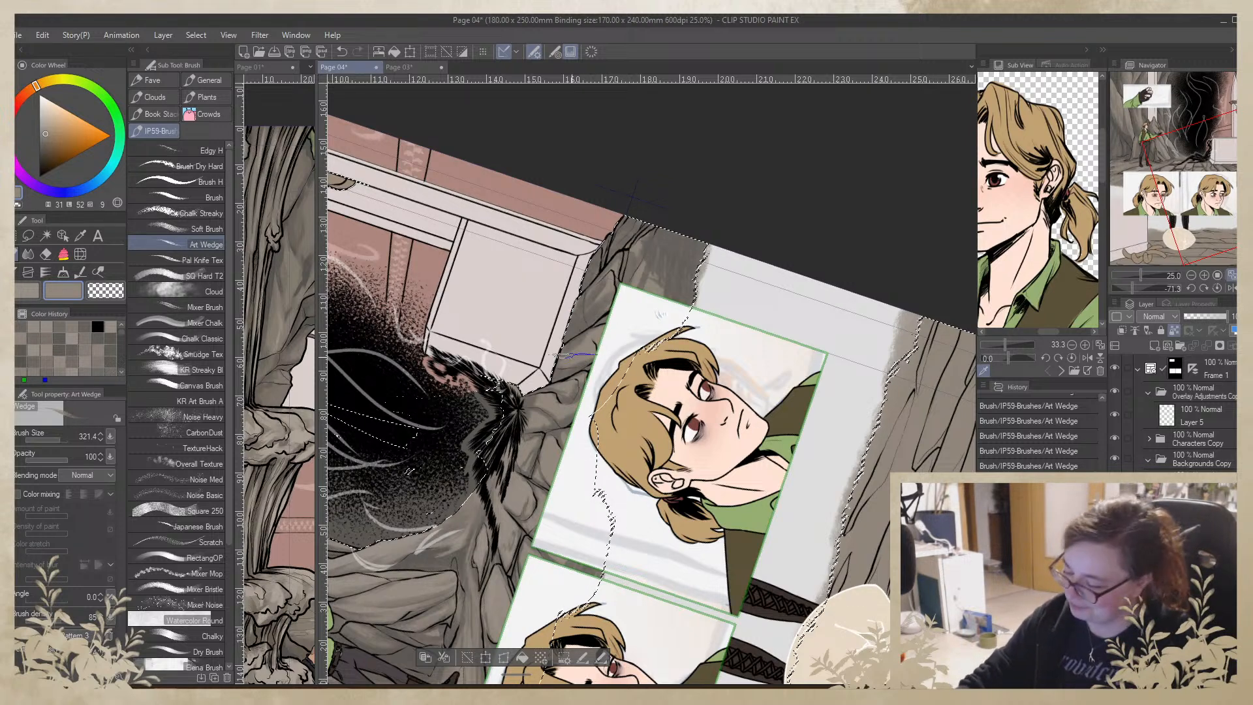
left_click(56, 439)
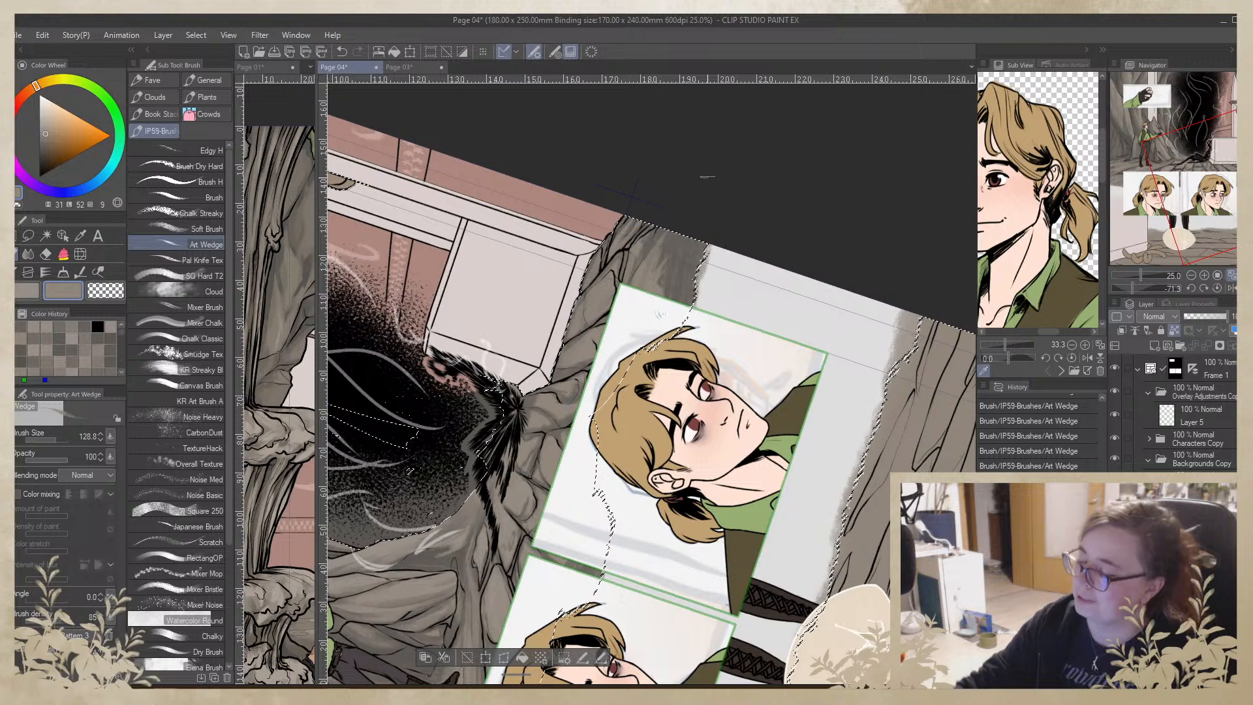
Paint the foot of the rock wall along the portal's lower edge with sampled stone tones
left_click_drag(842, 184, 824, 475)
left_click_drag(649, 304, 644, 384)
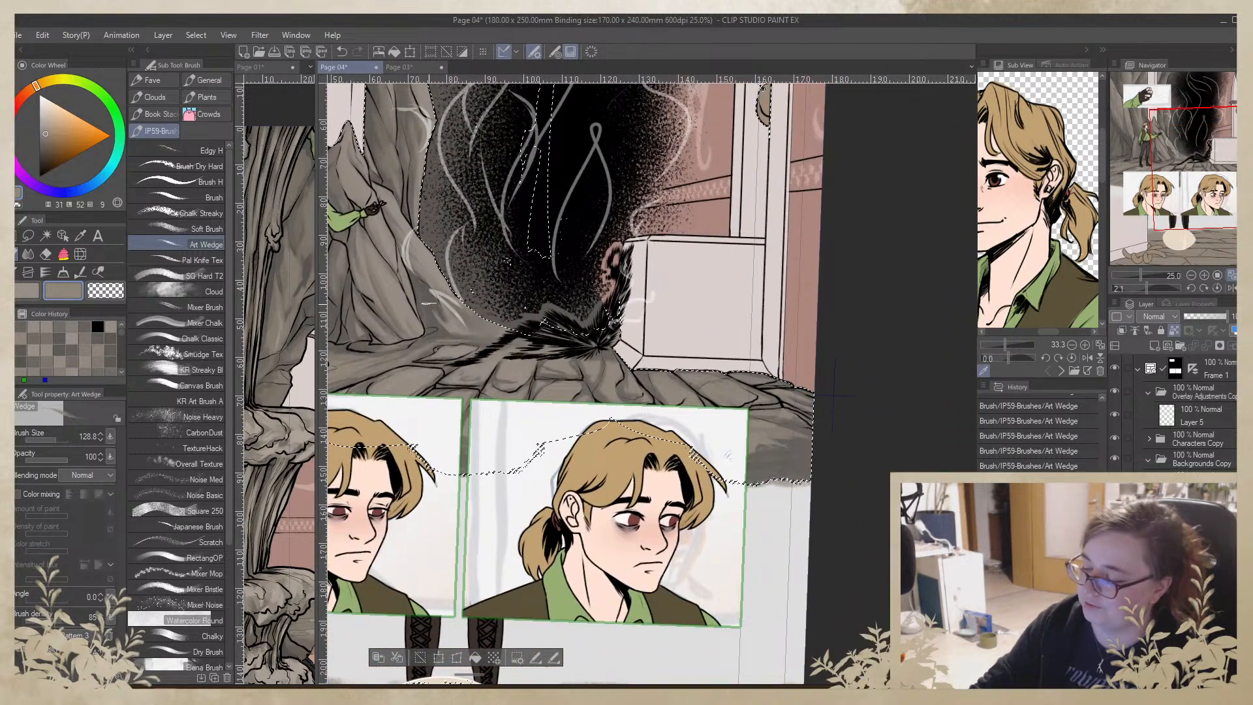
left_click(446, 307, "alt")
left_click_drag(436, 320, 451, 334)
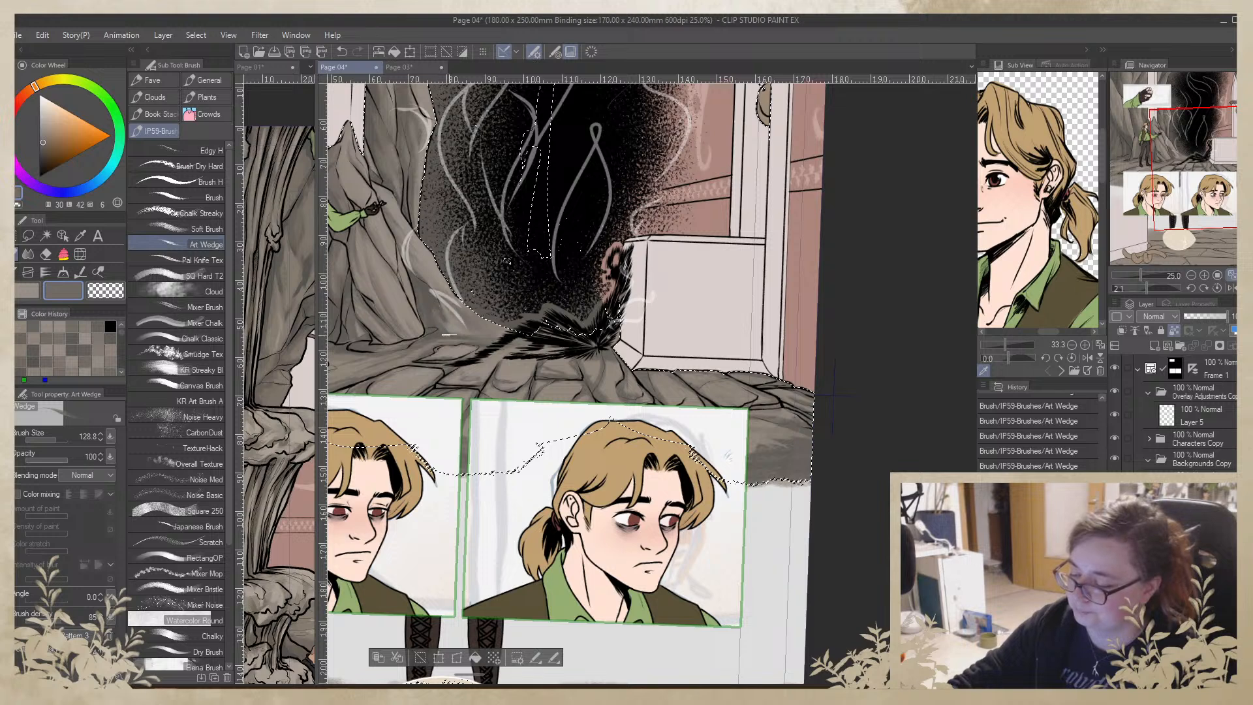
left_click(443, 305, "alt")
left_click_drag(443, 305, 448, 333)
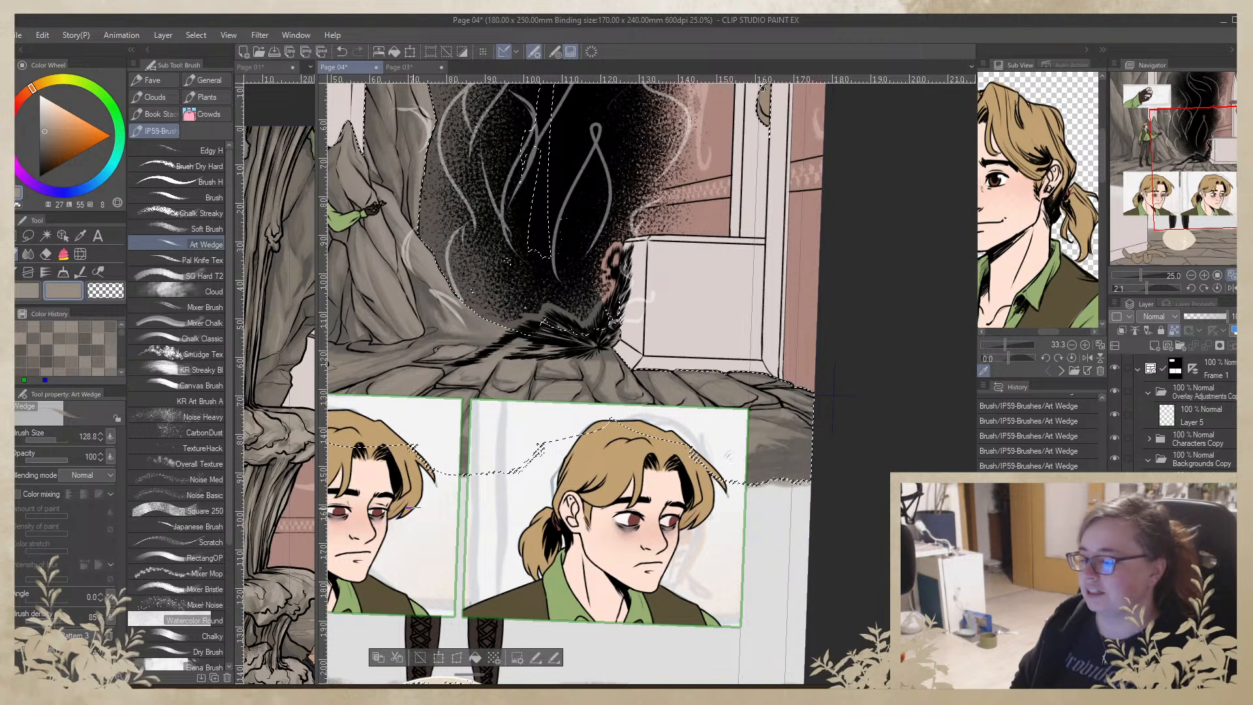
Blend the rock area beside the second close-up panel at the page edge with sampled tones, and save the page
left_click(787, 446, "alt")
left_click_drag(783, 436, 760, 432)
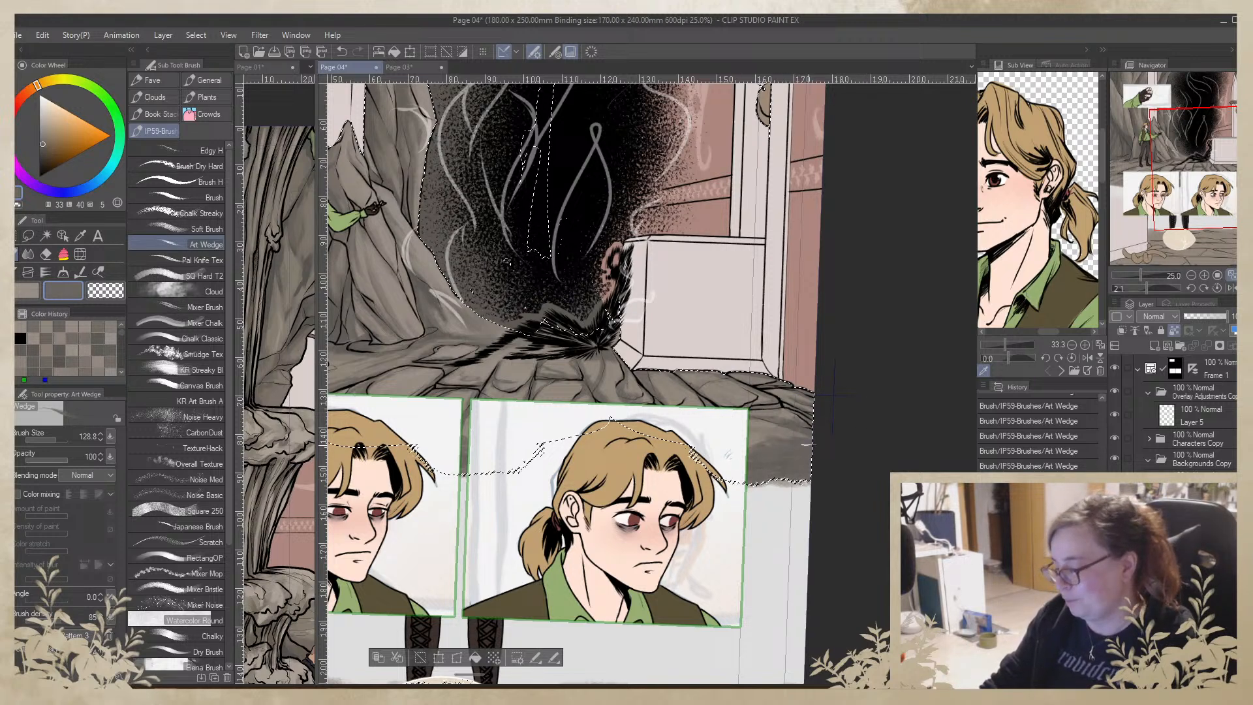
left_click(780, 446, "alt")
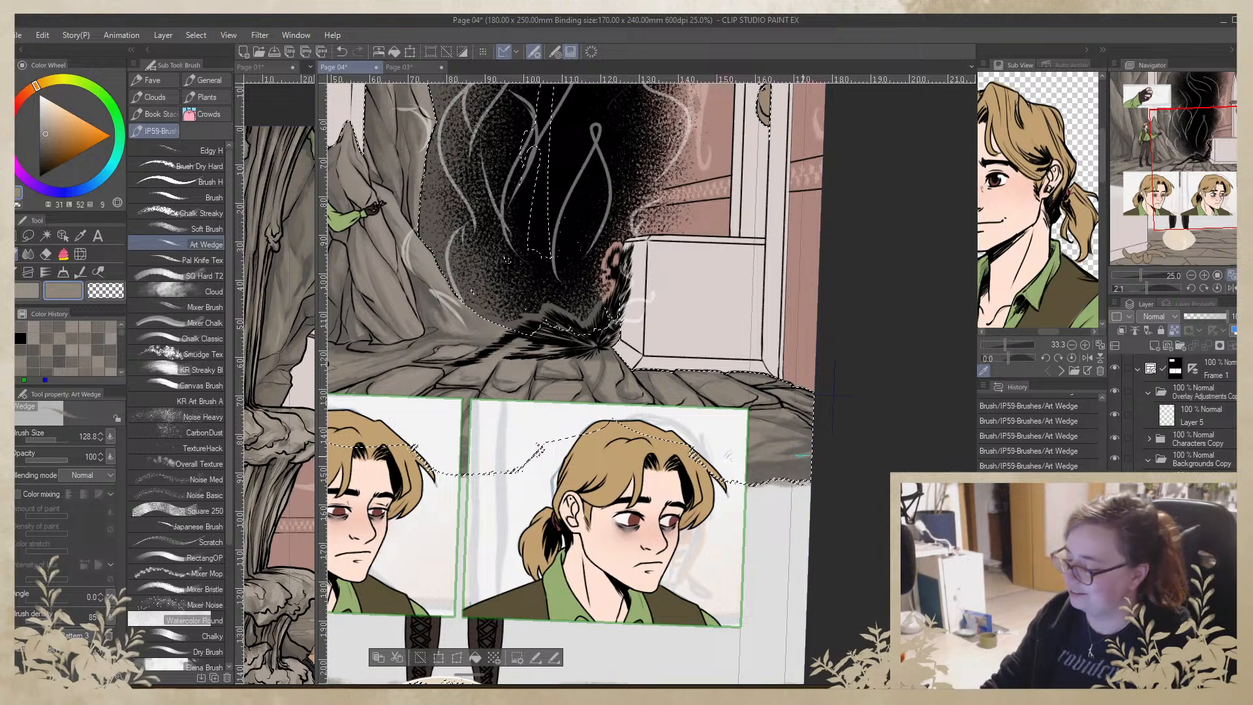
left_click_drag(834, 395, 879, 358)
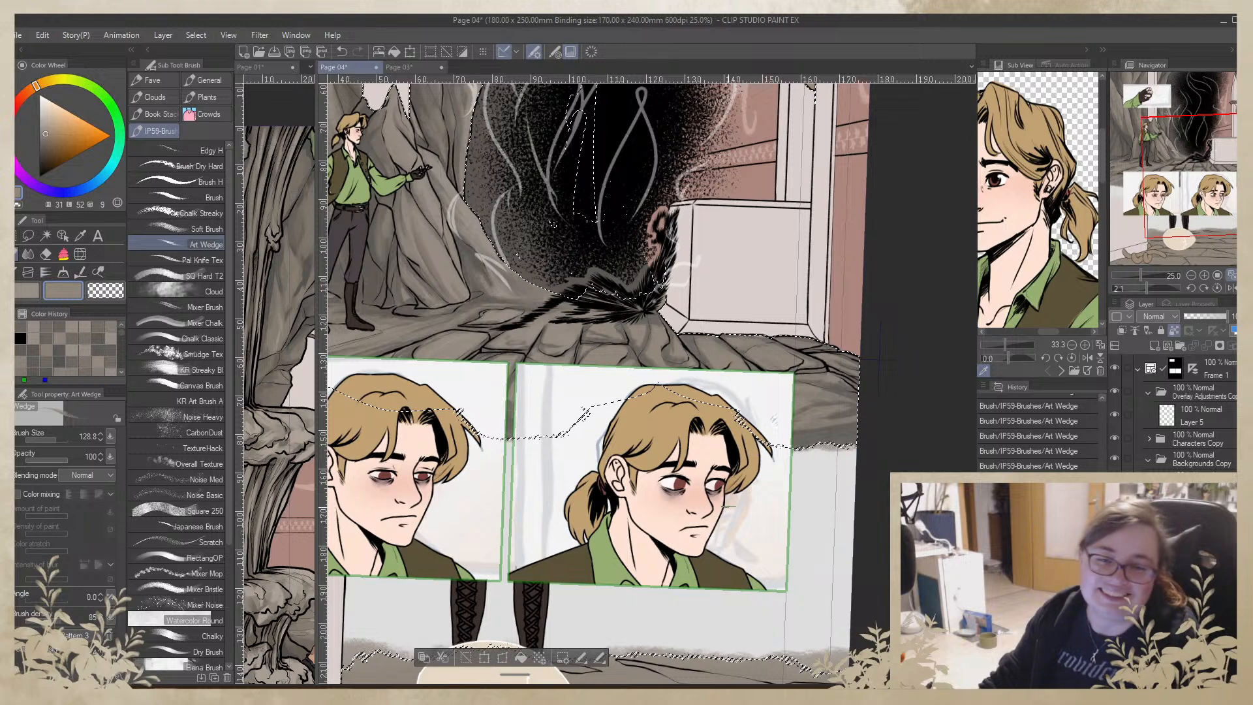
key("ctrl+s")
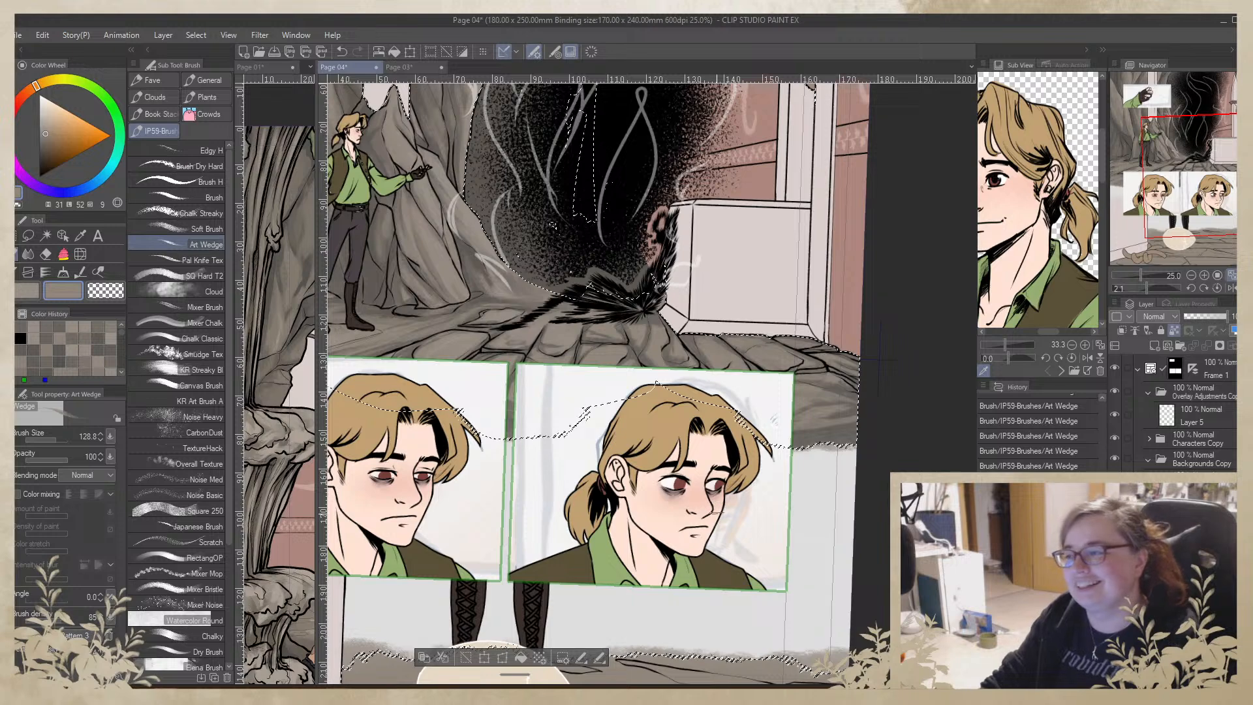
Try lighter highlight strokes on the cracked floor stones below the black debris, and undo them
left_click_drag(718, 512, 828, 445)
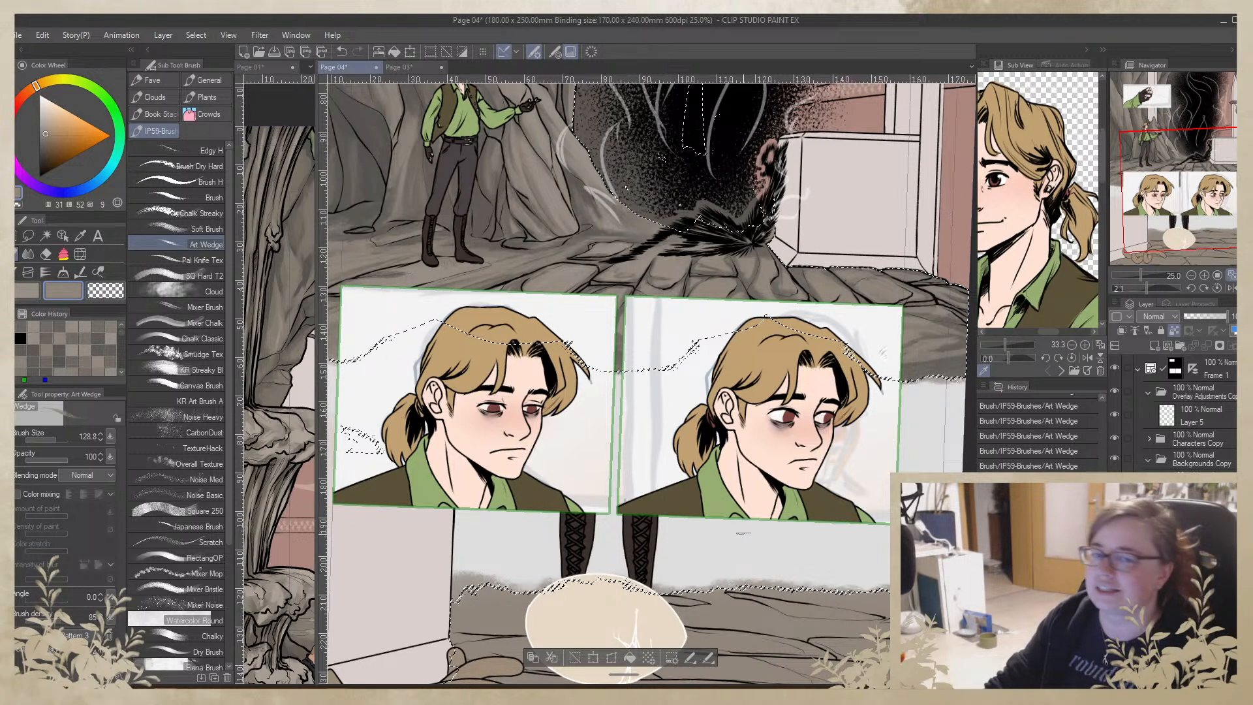
left_click_drag(745, 513, 762, 451)
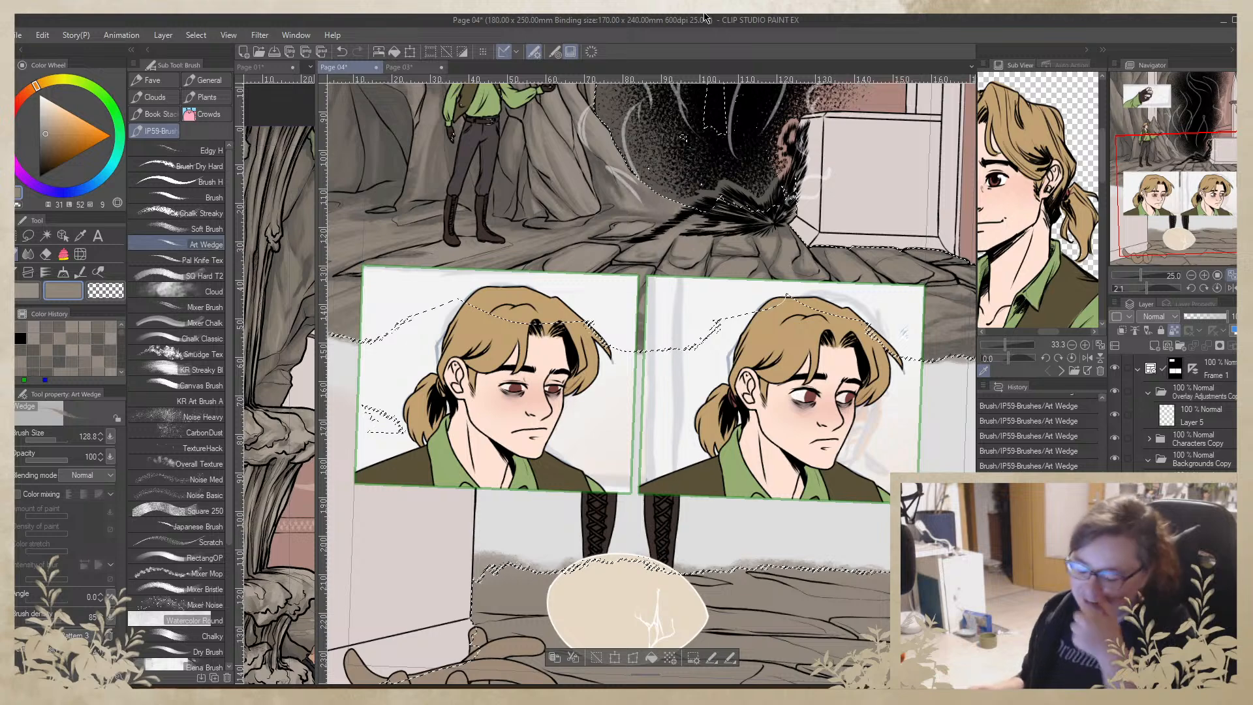
left_click(31, 297)
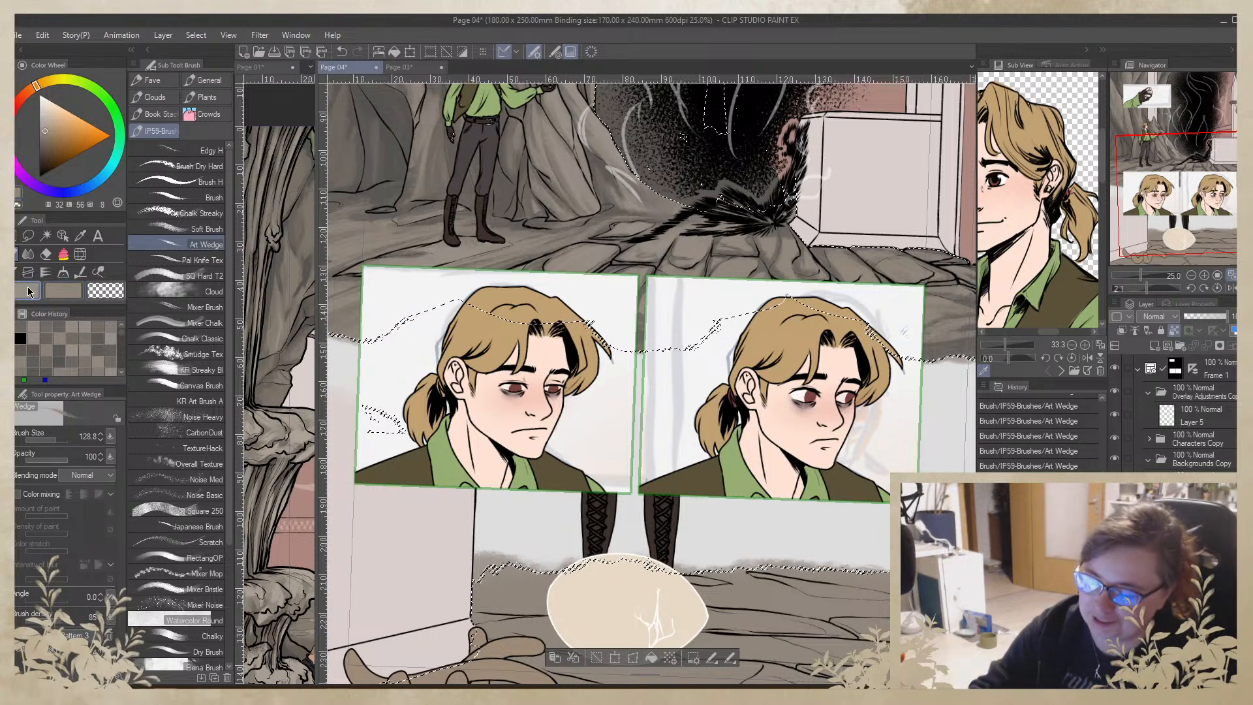
left_click_drag(664, 246, 669, 241)
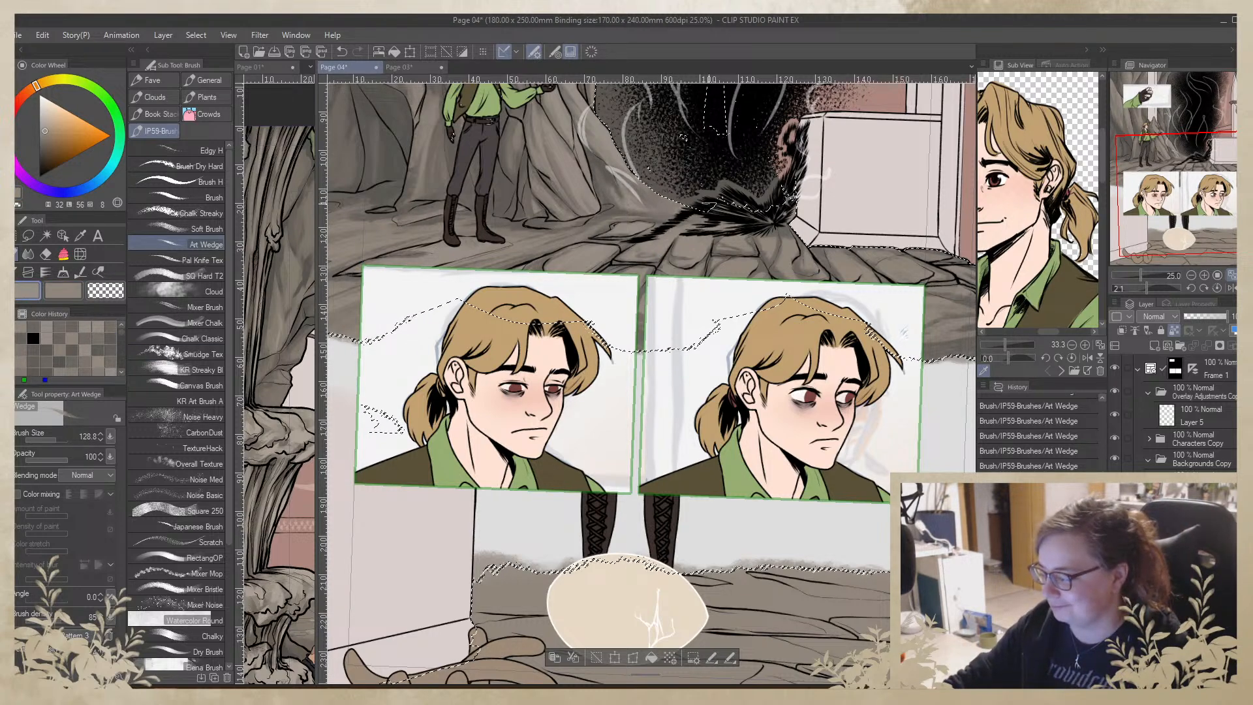
left_click(47, 115)
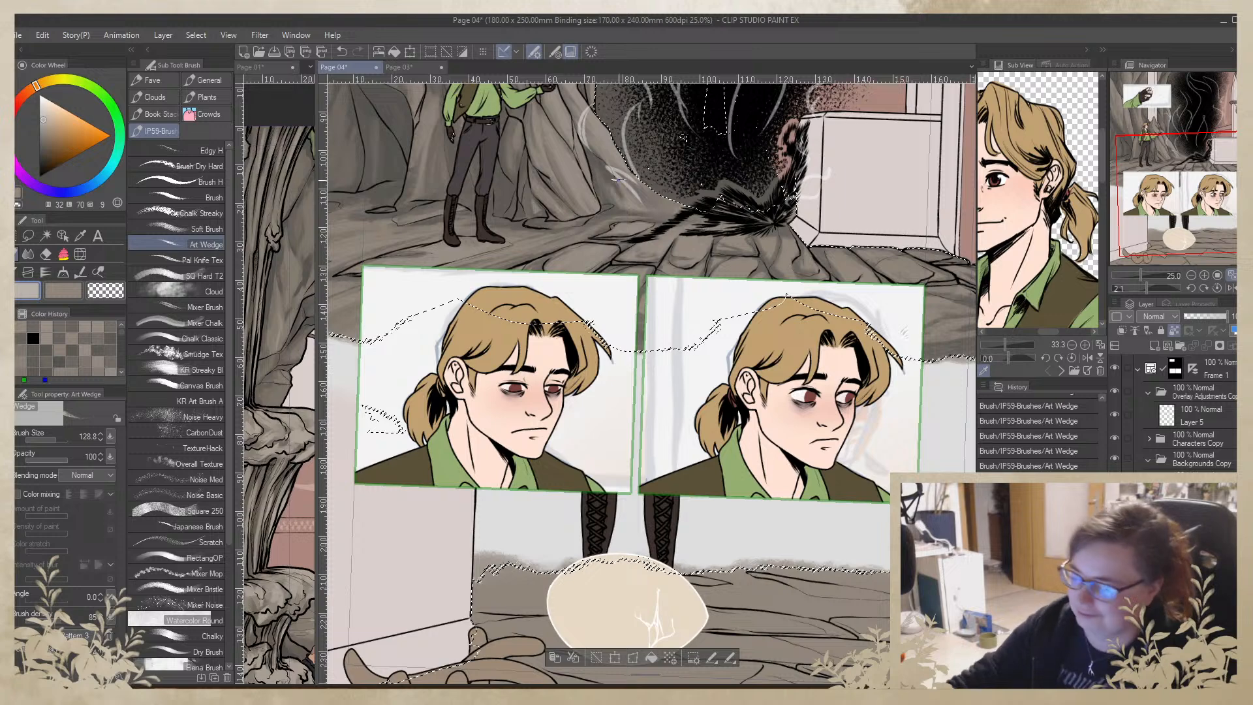
mouse_move(696, 254)
left_mouse_down()
mouse_move(686, 264)
mouse_move(708, 256)
mouse_move(691, 261)
left_mouse_up()
key("ctrl+z")
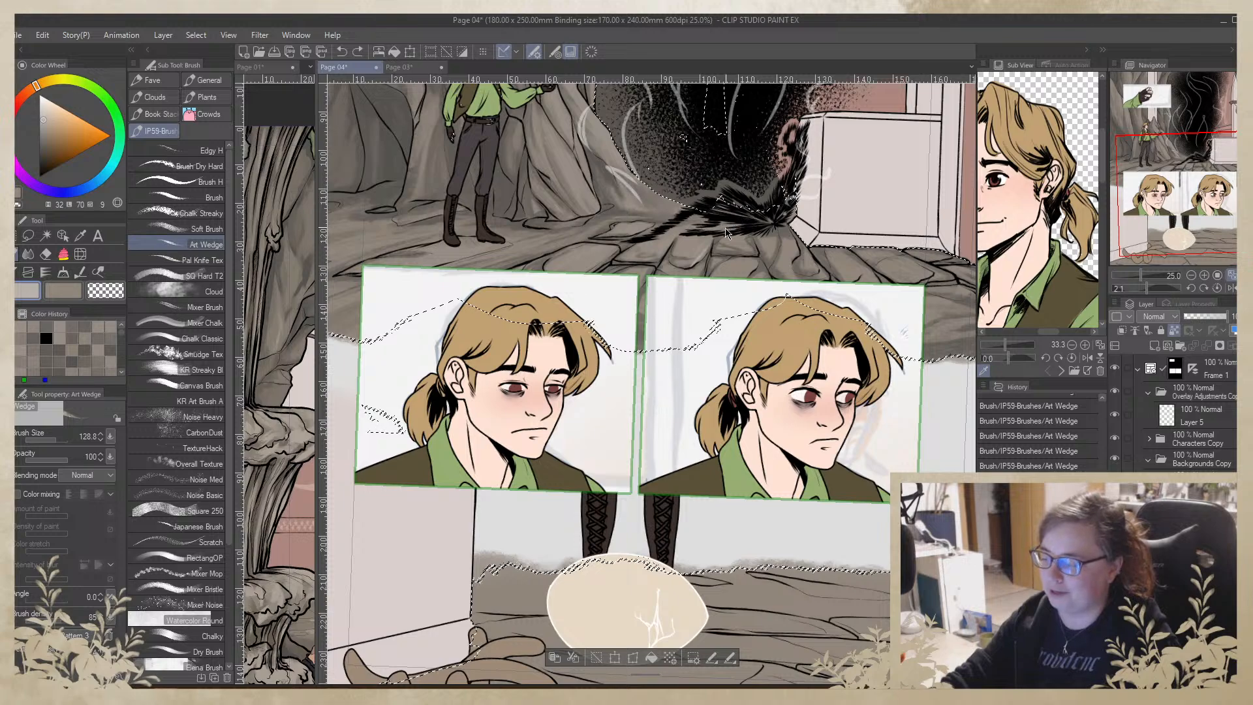
key("ctrl+z")
Highlight the floor stones between the black debris and the close-up panels with a slightly lighter grey-brown
mouse_move(808, 385)
left_mouse_down()
mouse_move(777, 285)
mouse_move(580, 274)
mouse_move(675, 205)
left_mouse_up()
left_click(45, 127)
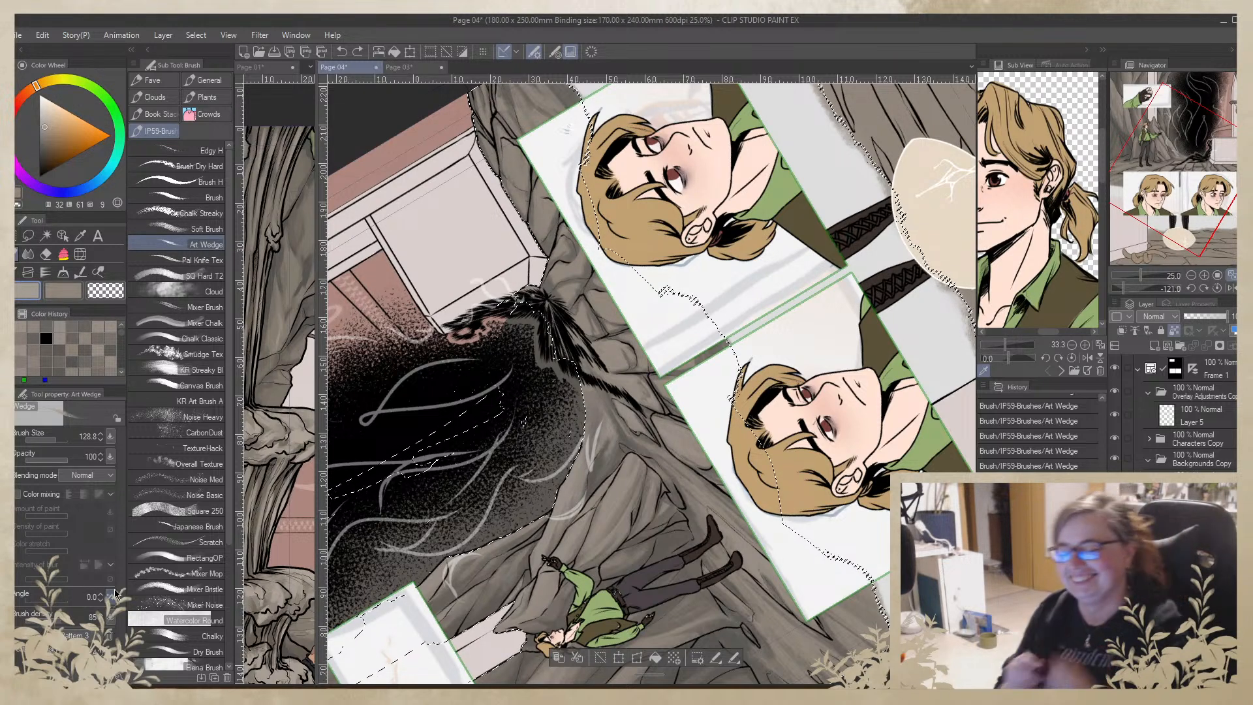
left_click_drag(581, 305, 590, 339)
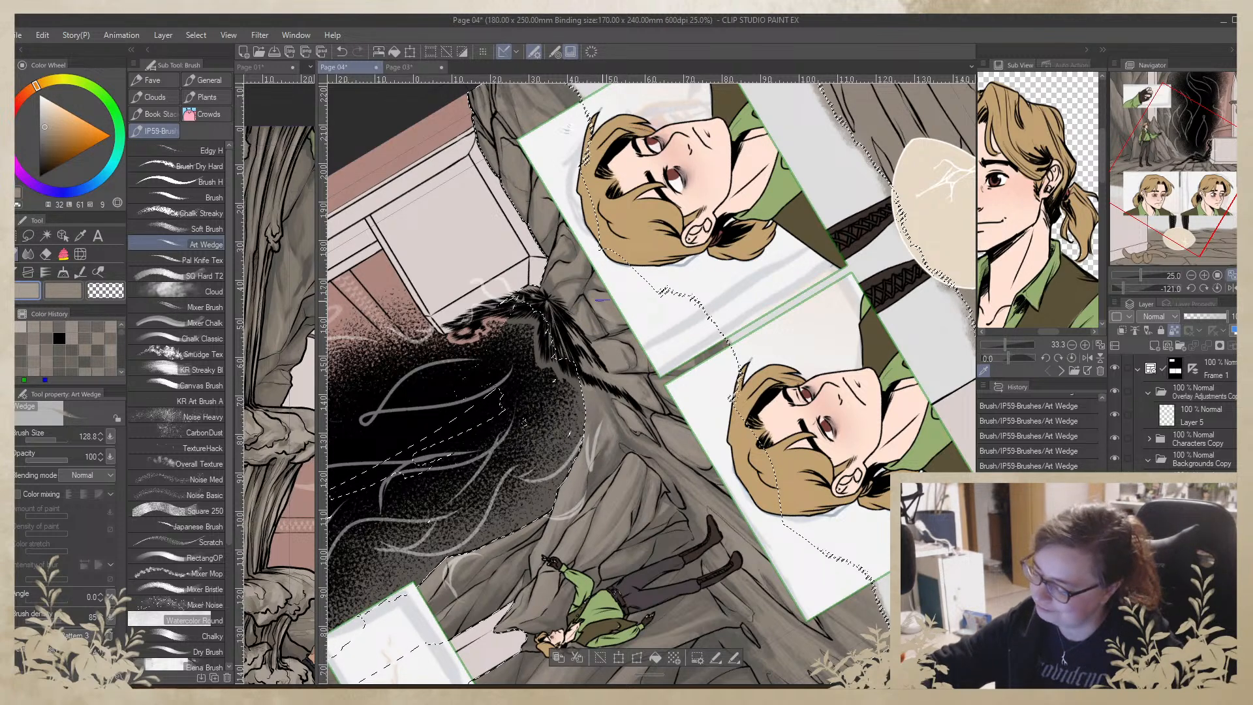
mouse_move(628, 221)
left_mouse_down()
mouse_move(715, 248)
mouse_move(778, 304)
left_mouse_up()
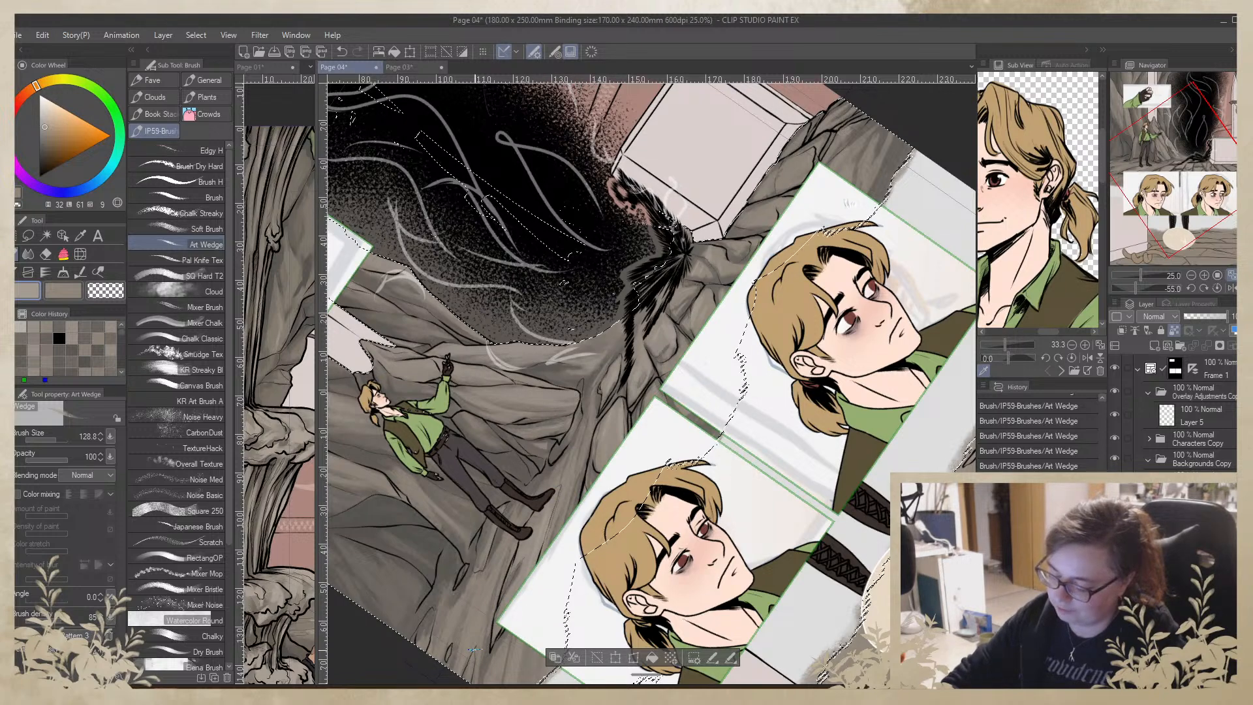
Shade the stone floor around the standing figure's boots, beside the first close-up panel, with tones sampled from the surrounding rock
left_click_drag(563, 552, 614, 425)
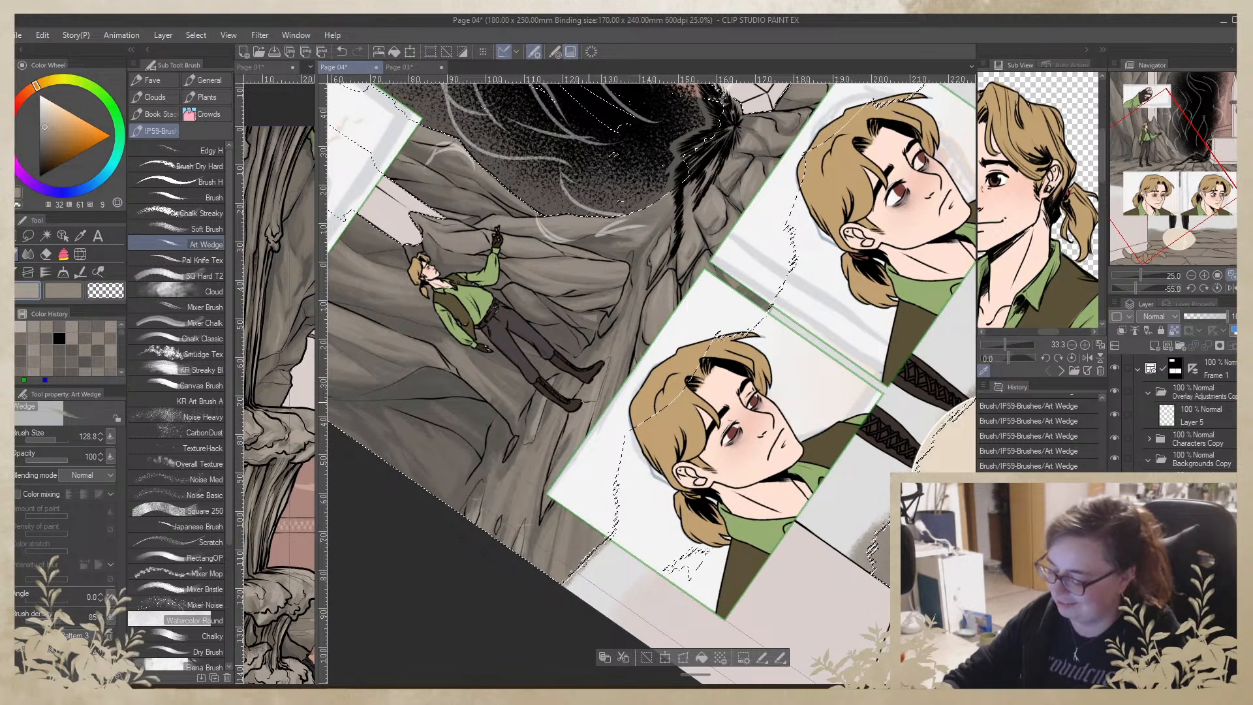
left_click(549, 411, "alt")
mouse_move(545, 414)
left_mouse_down()
mouse_move(530, 441)
mouse_move(541, 436)
left_mouse_up()
left_click(552, 406, "alt")
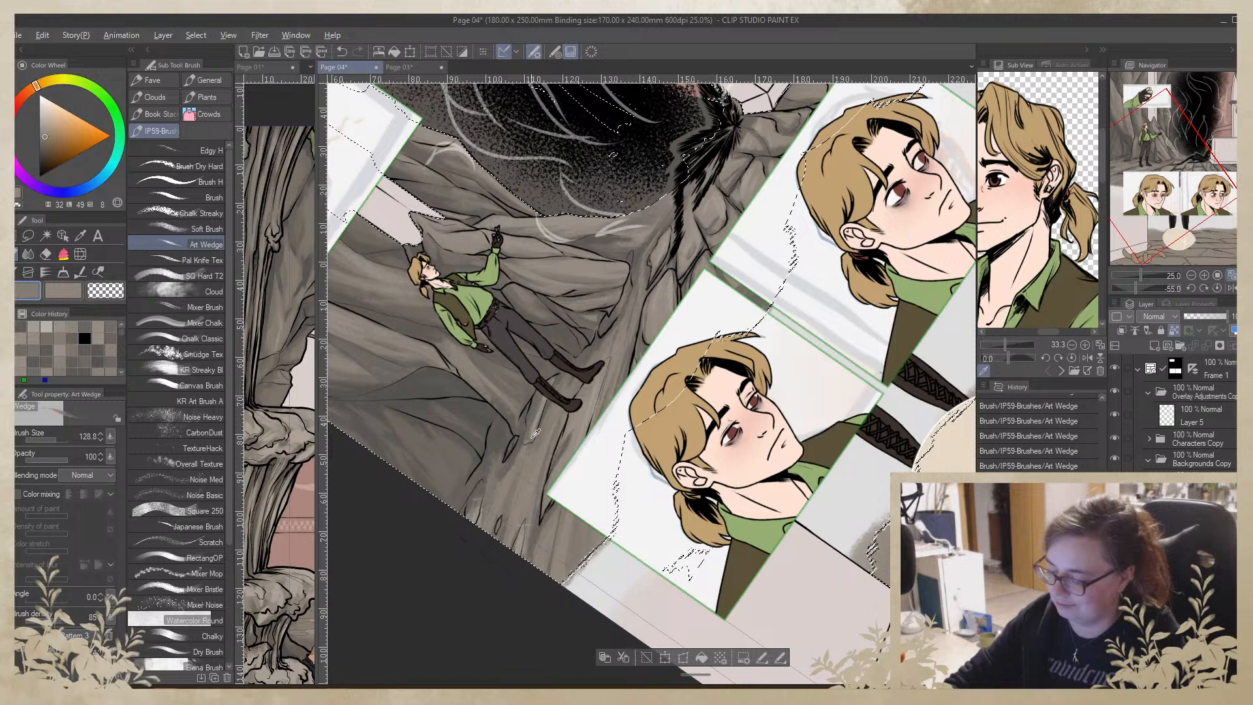
left_click(606, 394, "alt")
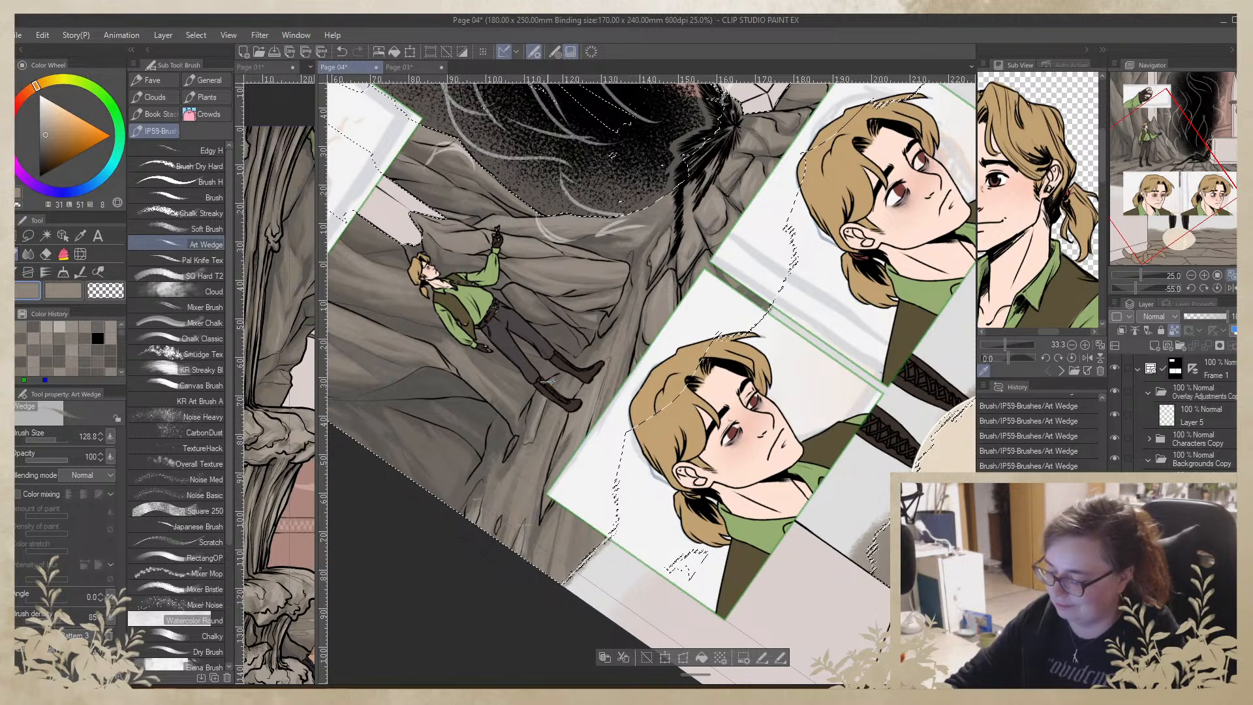
left_click(577, 452, "alt")
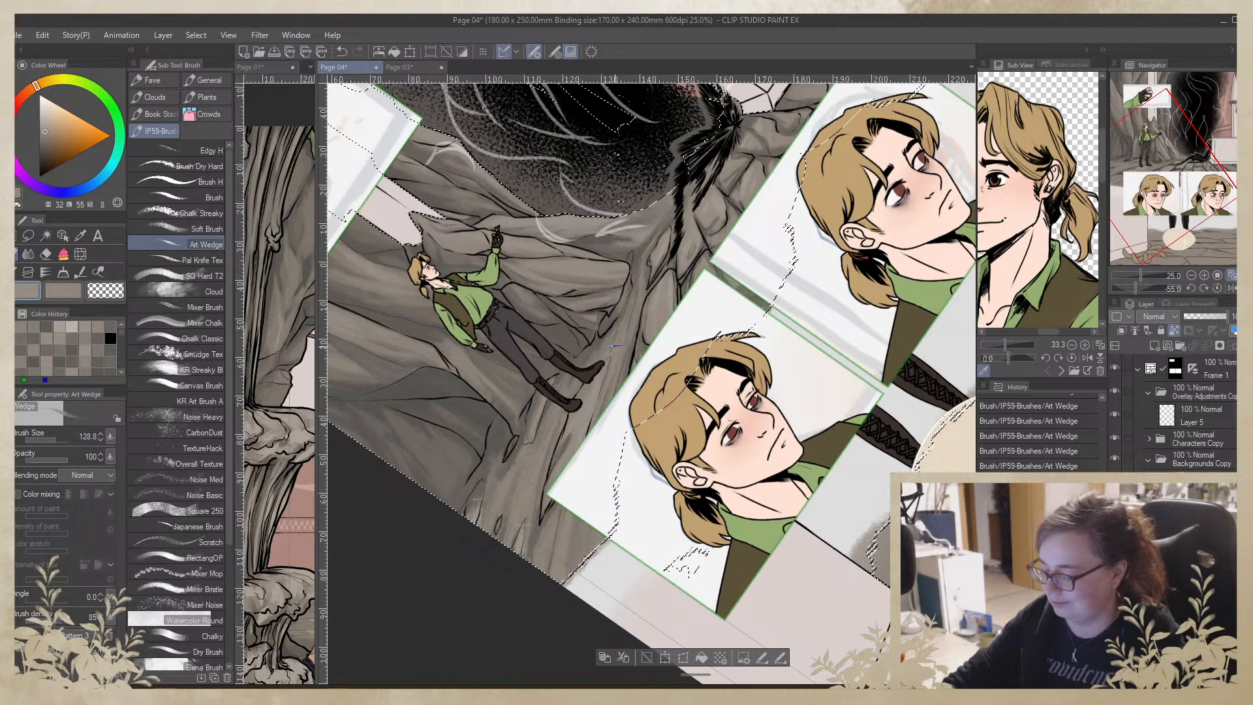
left_click(603, 369, "alt")
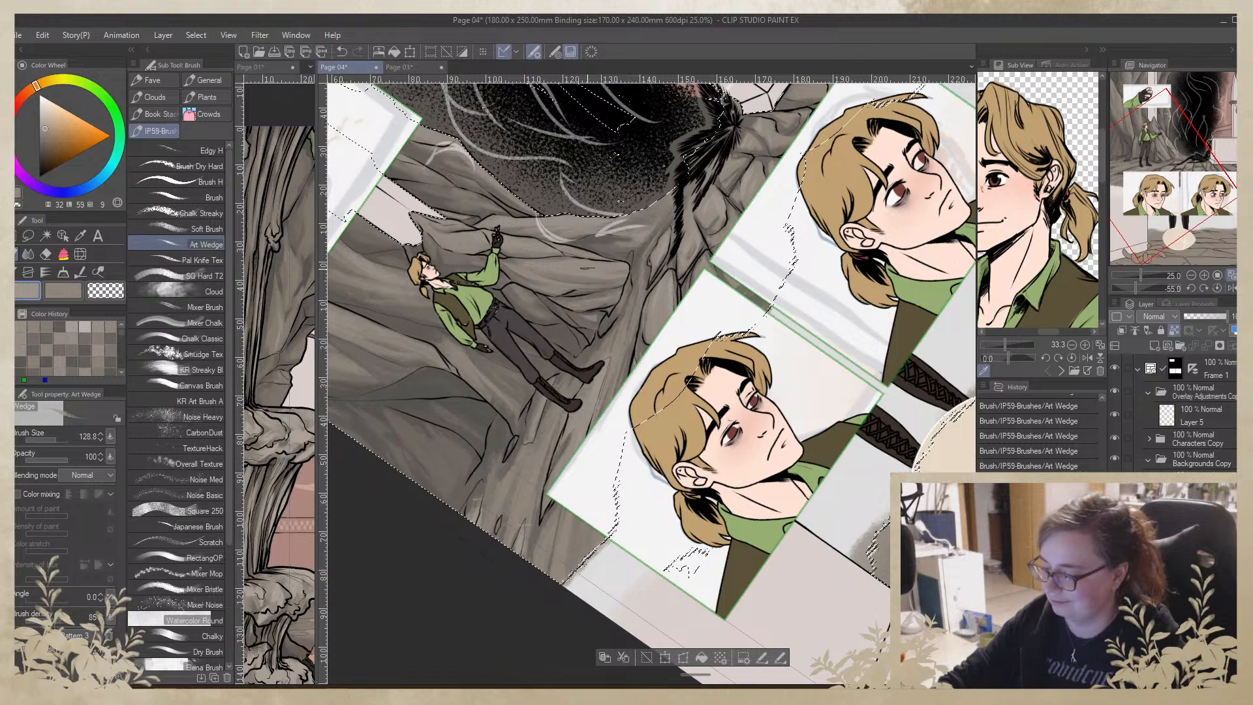
Undo the last stroke and shade the rock wall behind the standing figure, near the hand panel, with sampled tones
left_click_drag(853, 259, 542, 397)
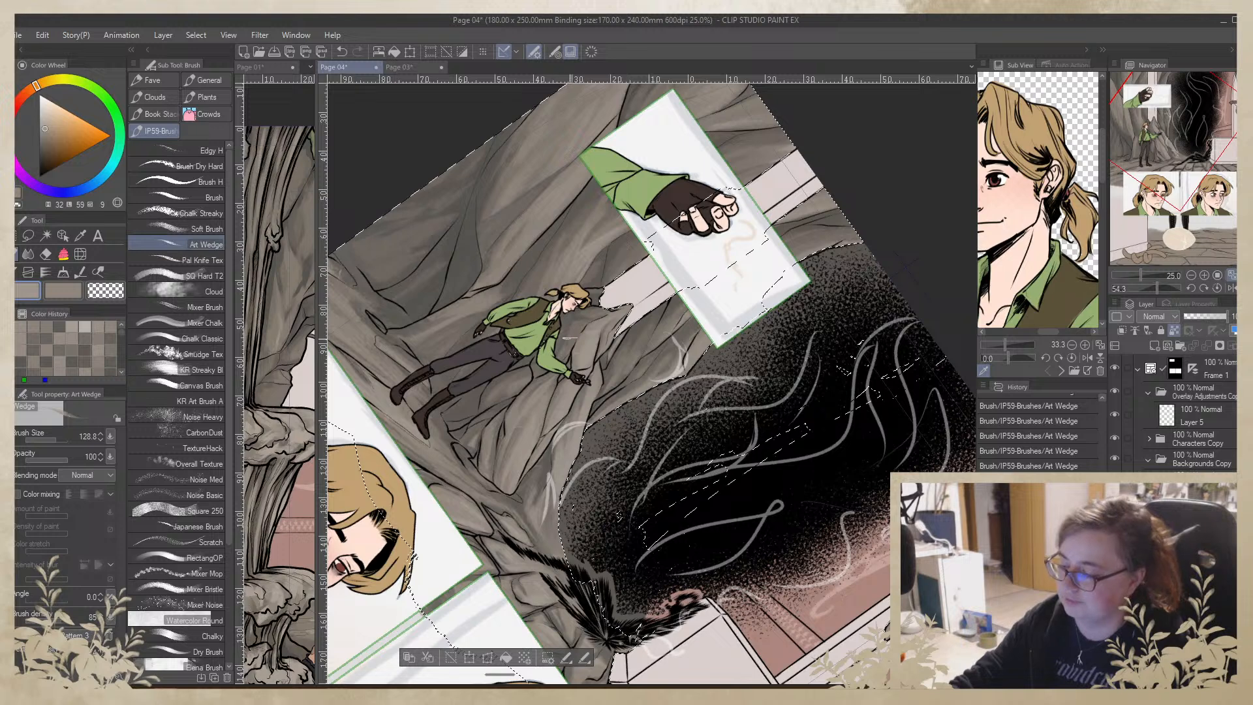
key("ctrl+z")
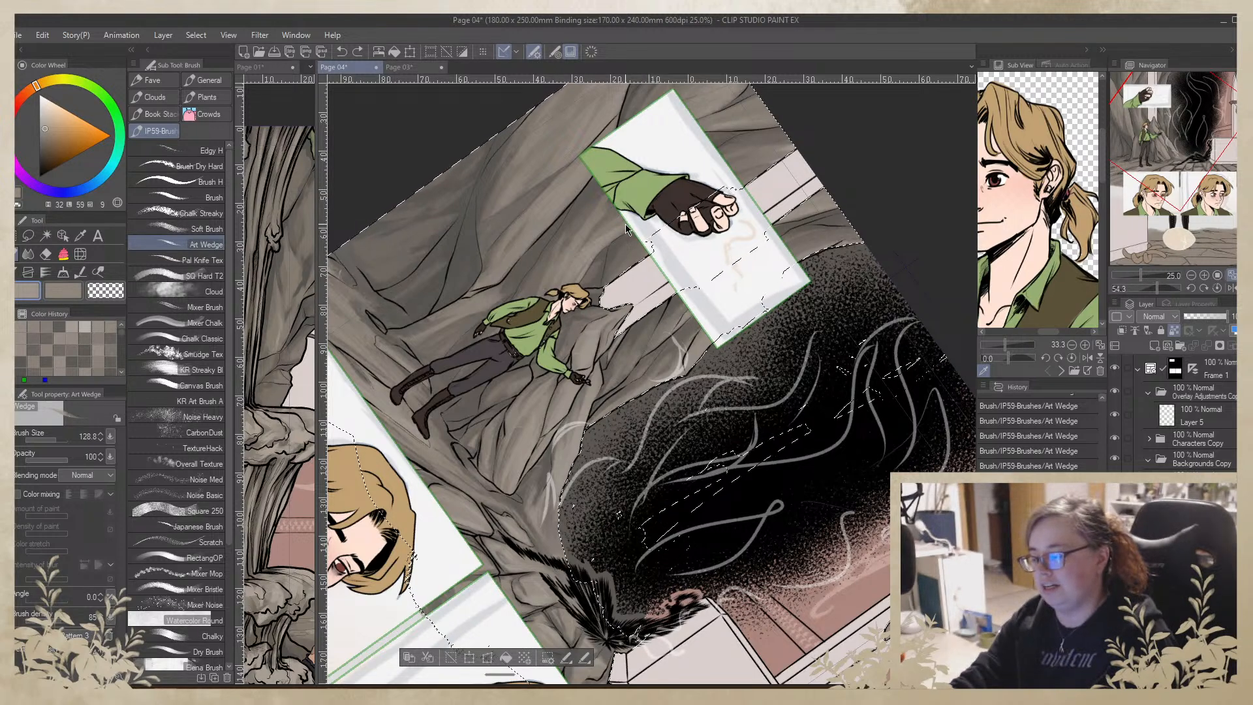
left_click_drag(566, 274, 554, 303)
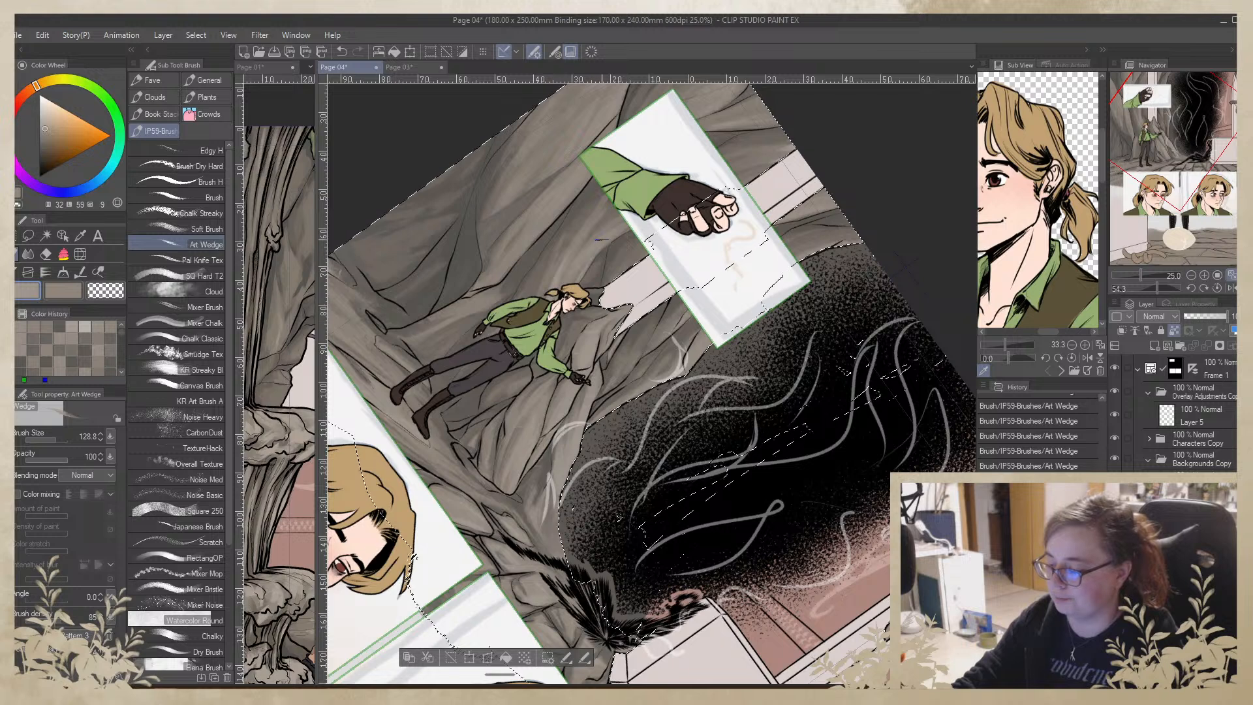
left_click(587, 267, "alt")
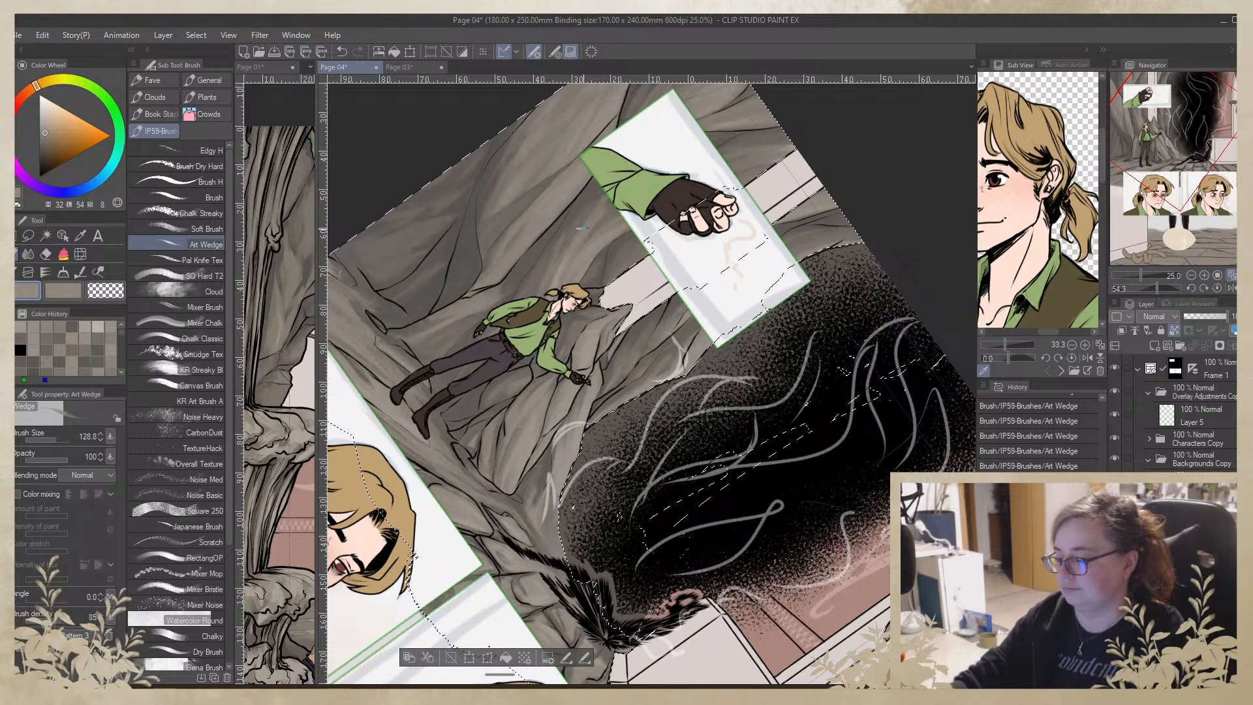
left_click(535, 236, "alt")
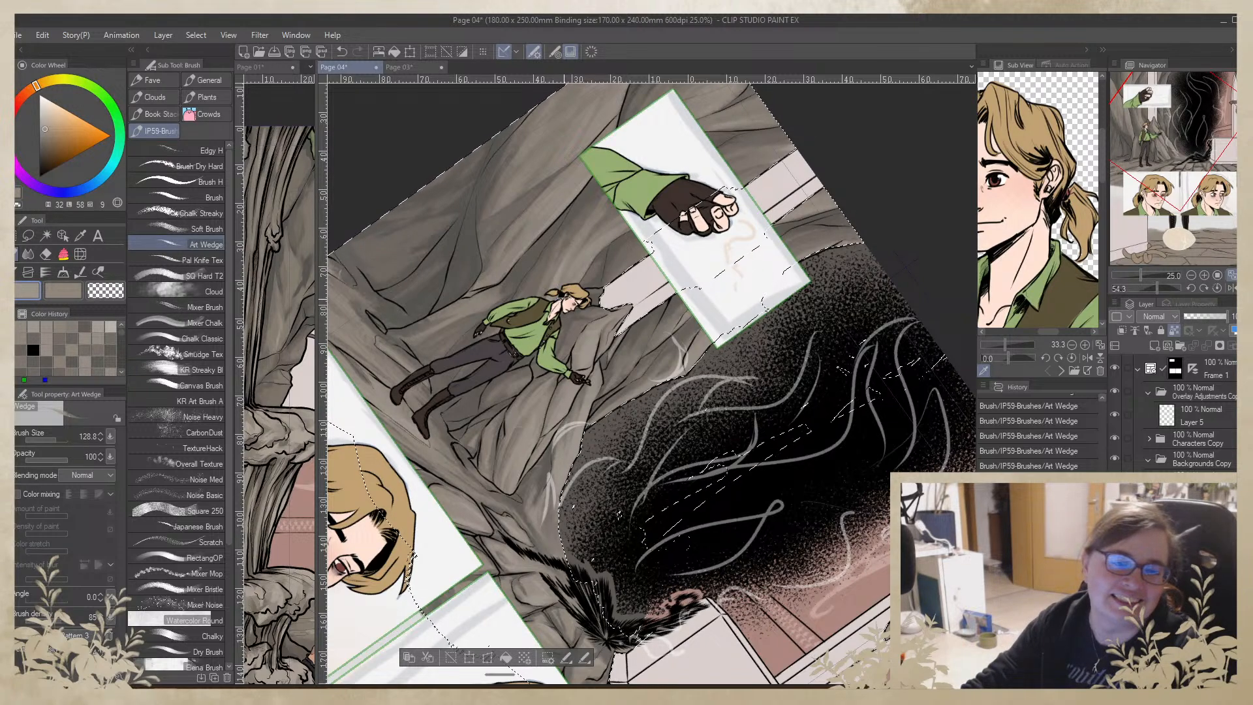
Set the brush size to 236.9 and lay broad rock tones over the floor strip around the egg at the foot of the page
left_click(1217, 289)
left_click_drag(681, 496, 691, 444)
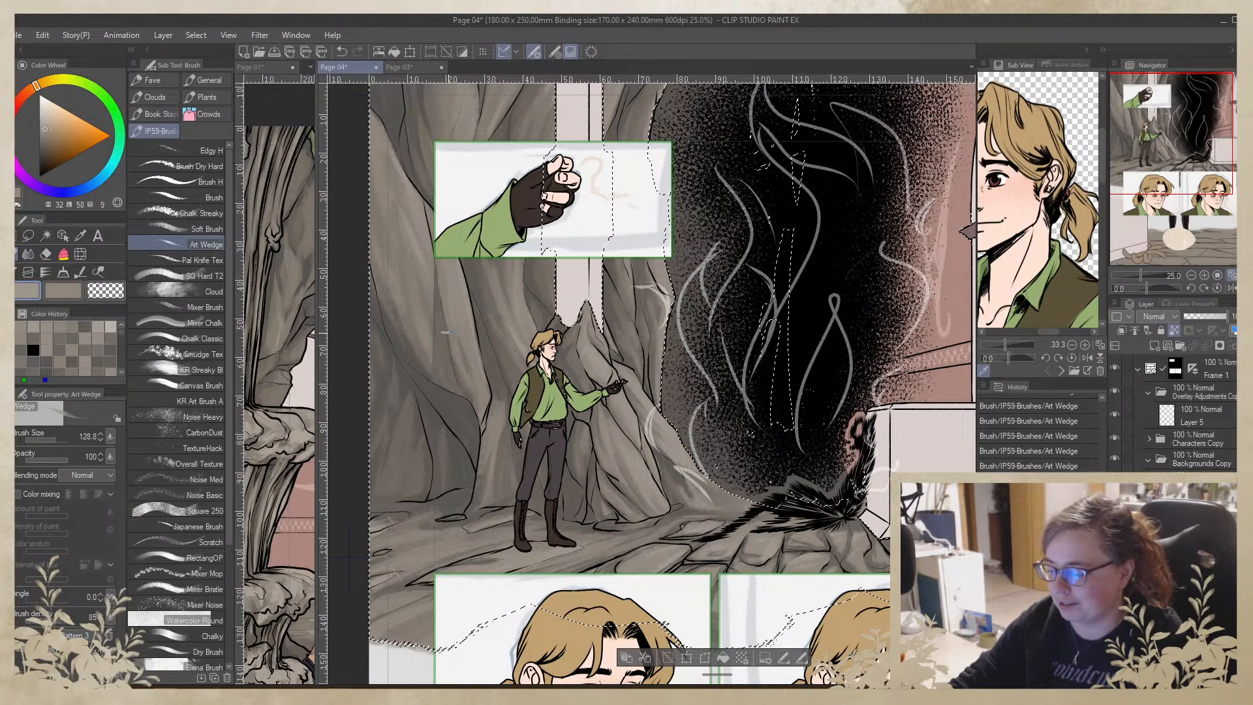
left_click_drag(486, 496, 378, 474)
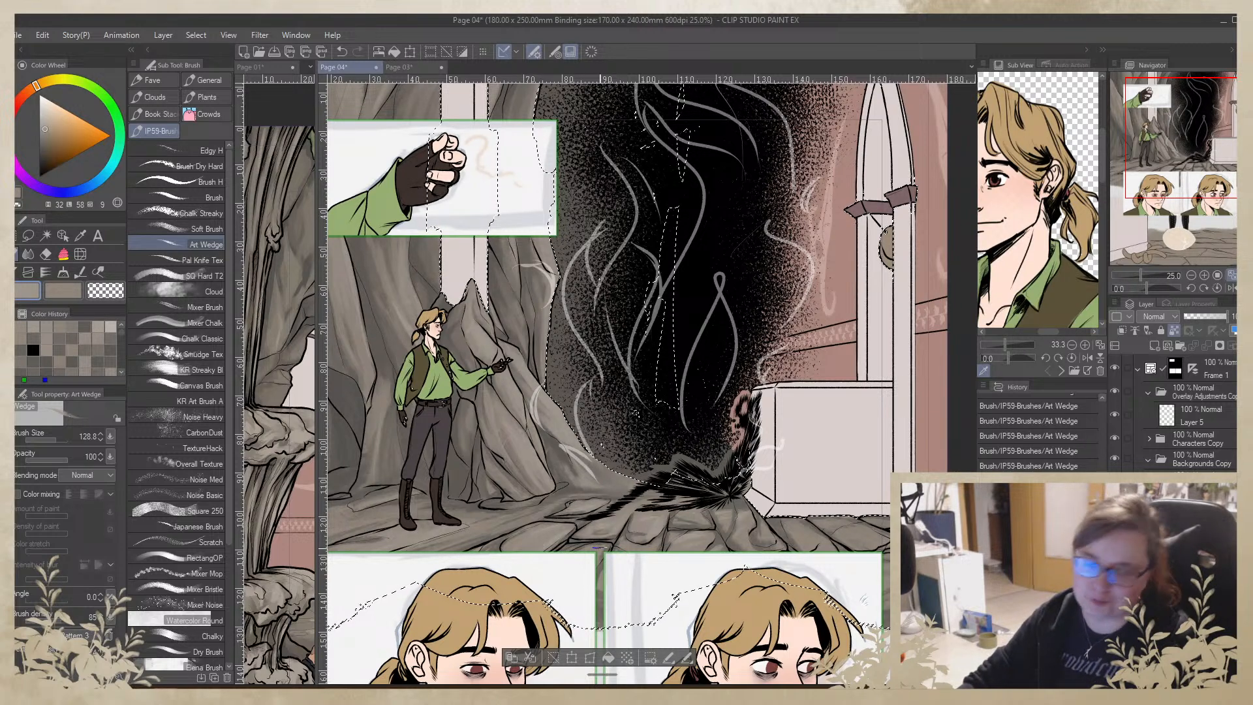
left_click_drag(965, 539, 866, 385)
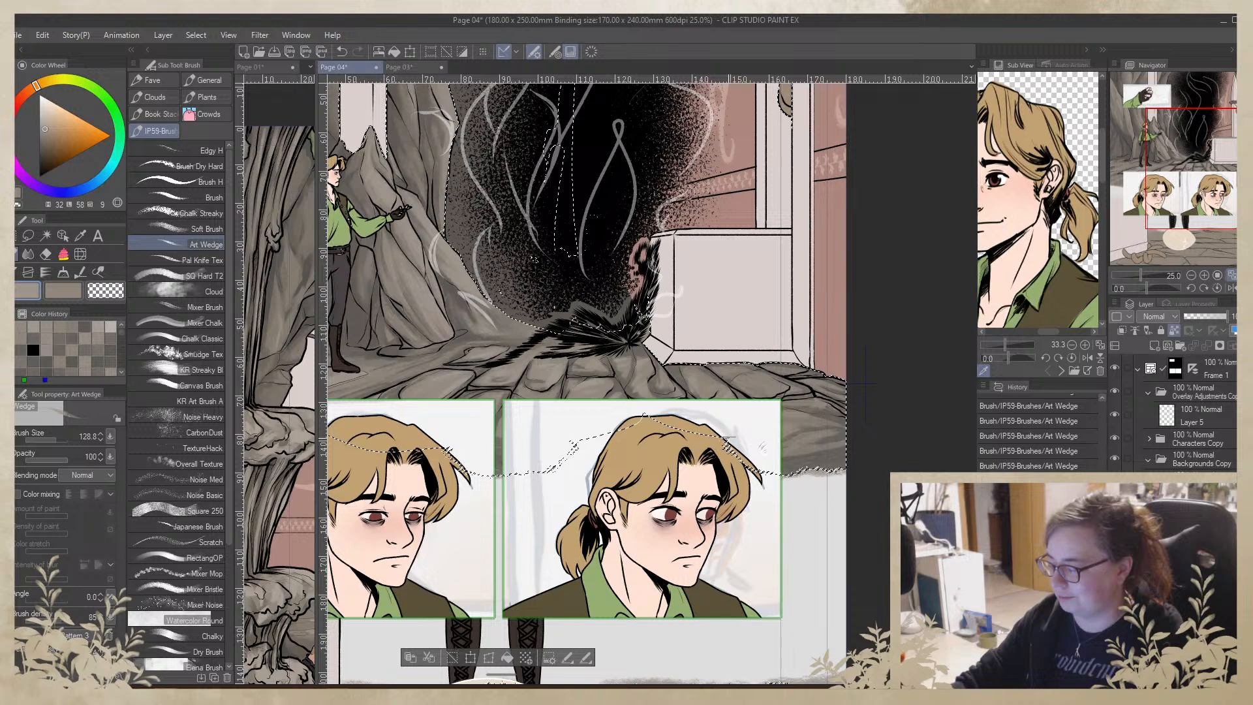
left_click_drag(733, 424, 844, 153)
left_click_drag(721, 475, 646, 279)
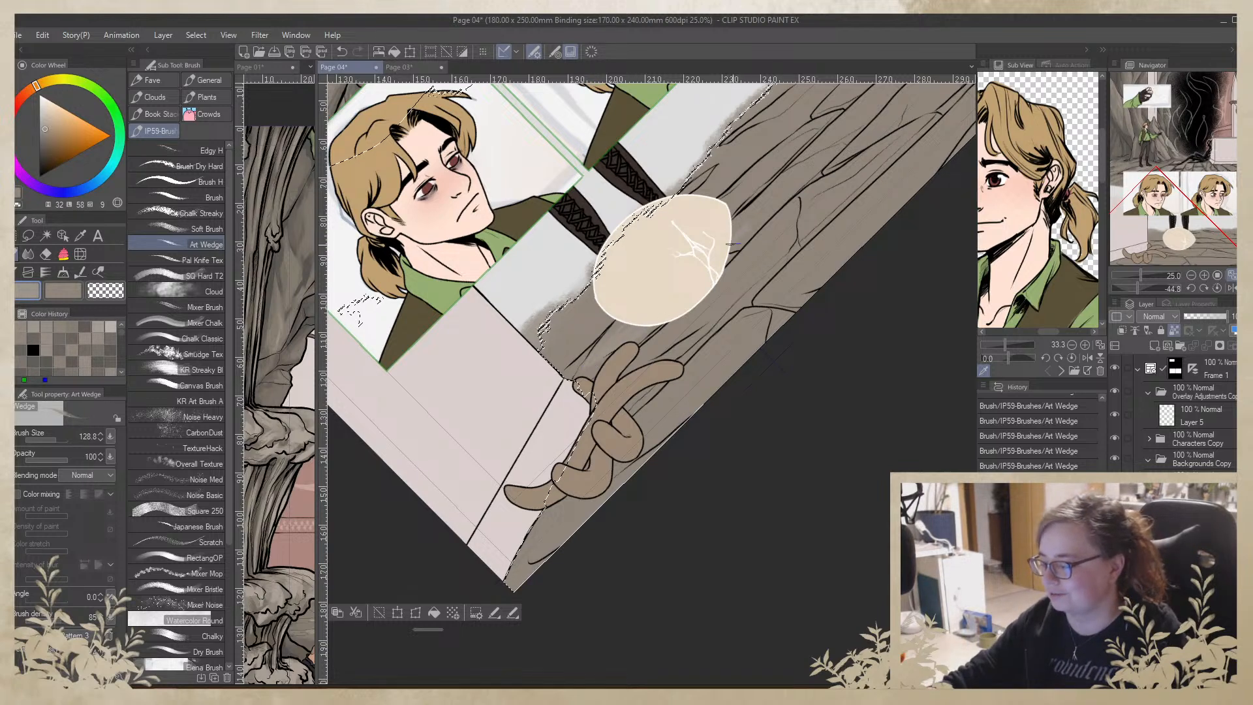
left_click_drag(736, 241, 685, 343)
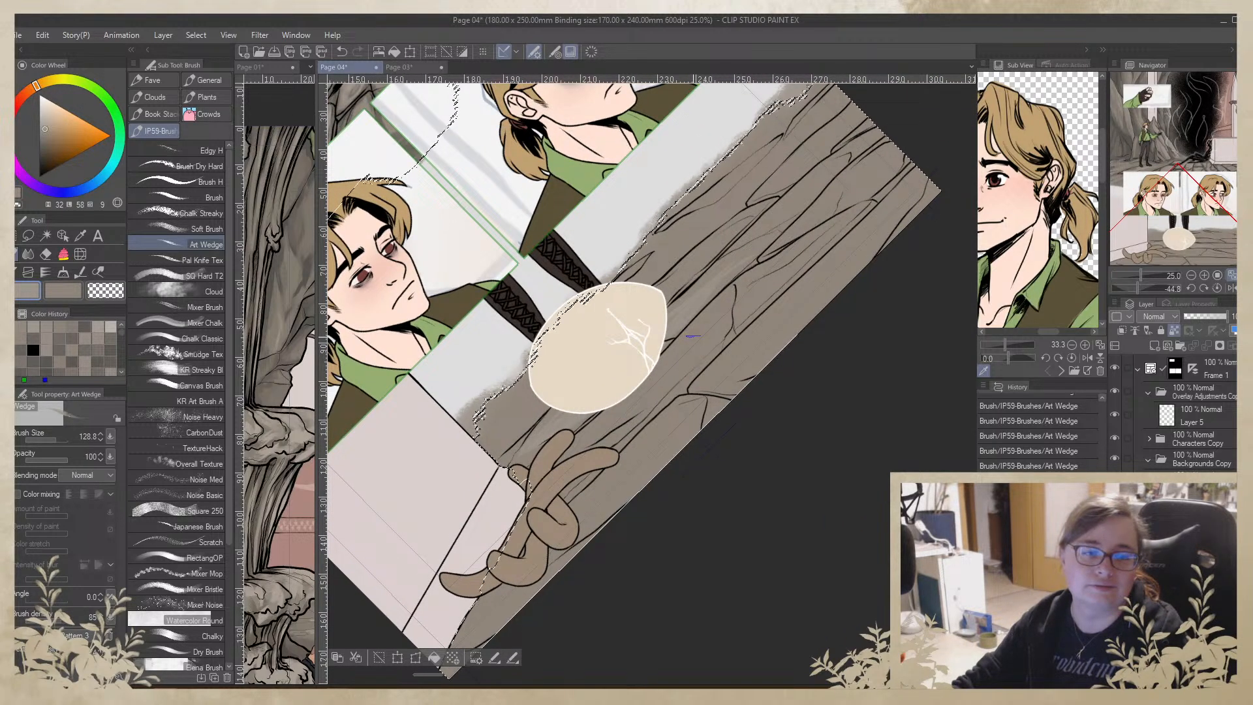
left_click(1191, 275)
mouse_move(774, 351)
left_mouse_down()
mouse_move(715, 378)
mouse_move(610, 365)
left_mouse_up()
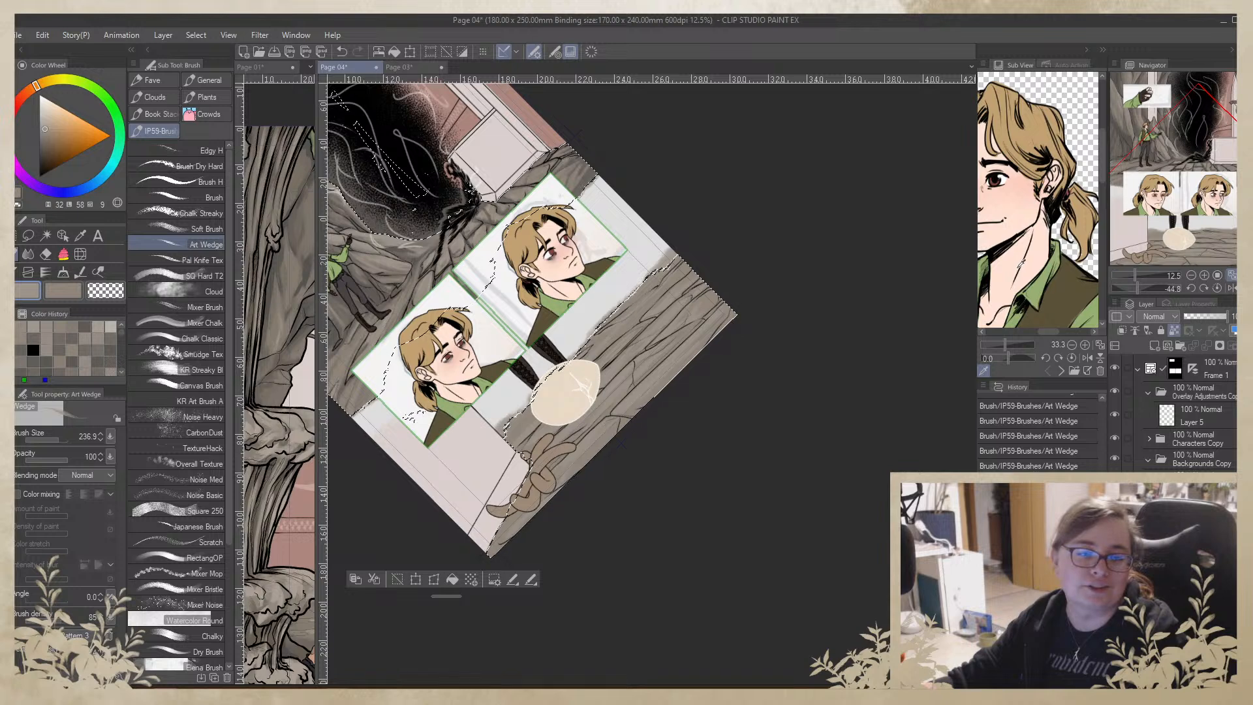
left_click(1204, 276)
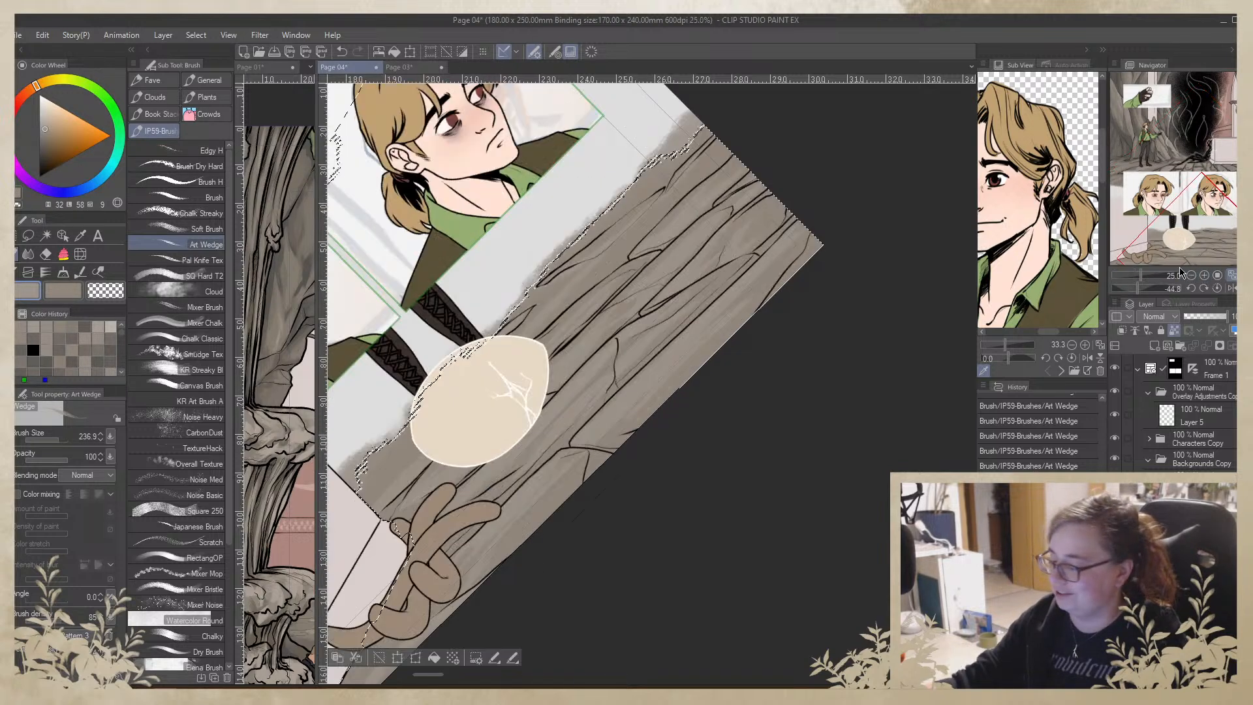
left_click_drag(784, 355, 895, 296)
Paint the floor strip between the egg and the page edge with a recently used grey-brown, undoing the last stroke
left_click(34, 339)
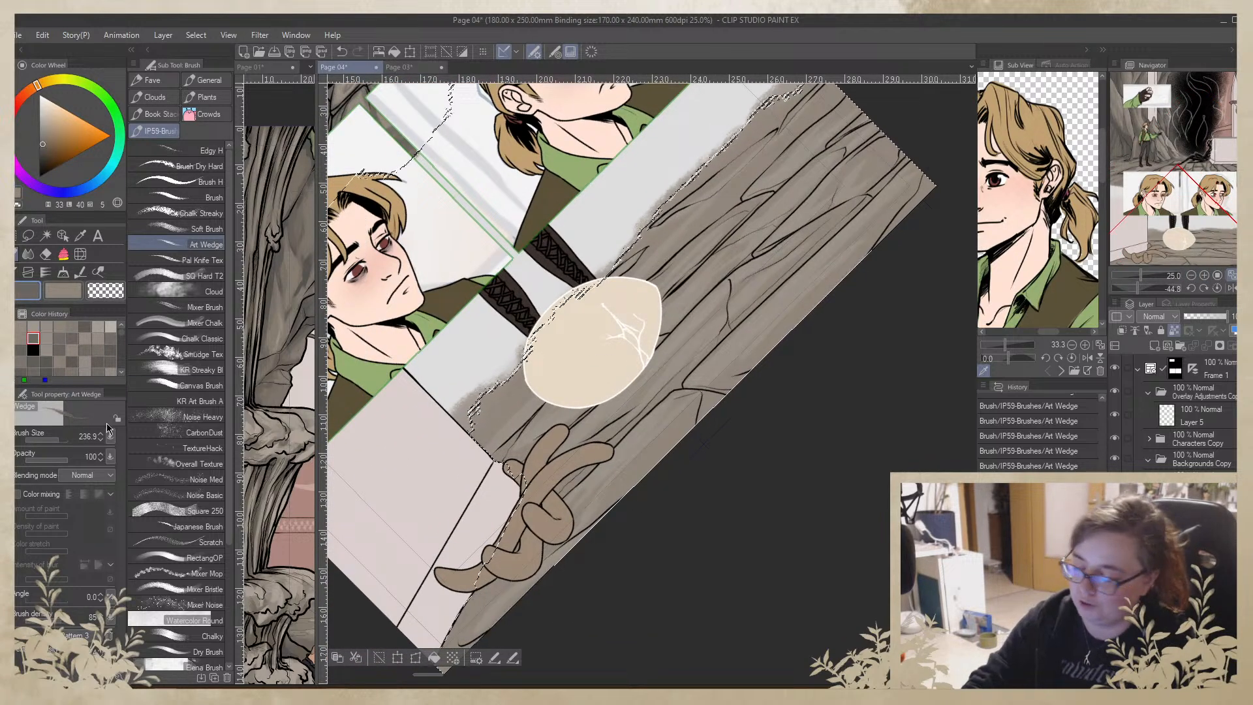
mouse_move(727, 316)
left_mouse_down()
mouse_move(673, 402)
mouse_move(672, 391)
mouse_move(542, 496)
left_mouse_up()
left_click_drag(611, 441, 597, 457)
left_click_drag(626, 409, 571, 447)
left_click_drag(693, 357, 587, 452)
key("ctrl+z")
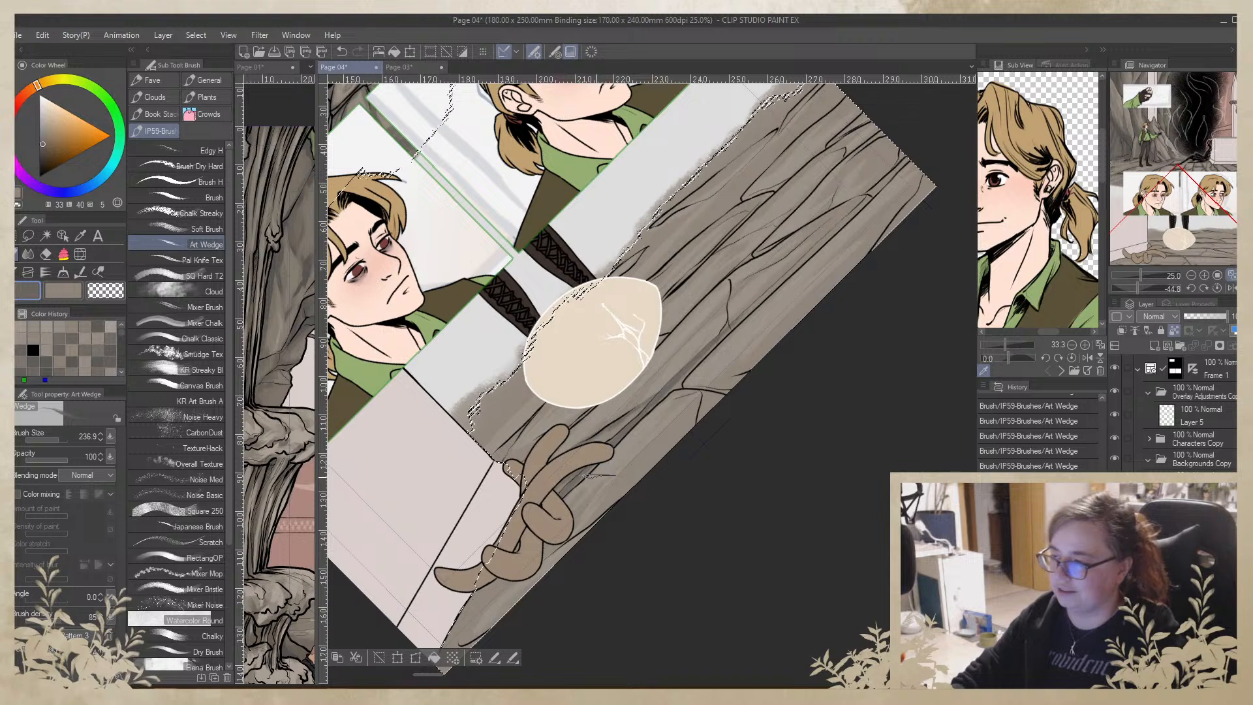
Set the brush size to 174.7 and shade the floor between the egg and the twisted roots with sampled tones
mouse_move(603, 395)
left_mouse_down()
mouse_move(573, 421)
mouse_move(548, 404)
mouse_move(521, 415)
mouse_move(527, 424)
left_mouse_up()
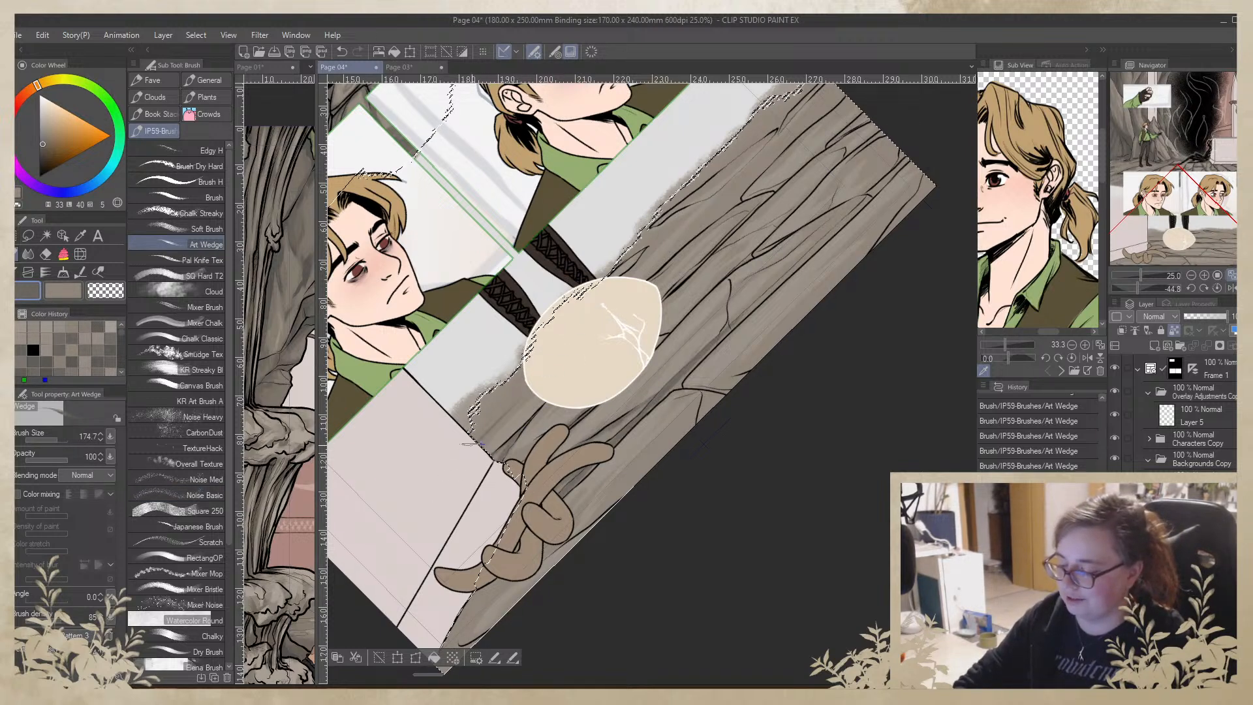
left_click(494, 425, "alt")
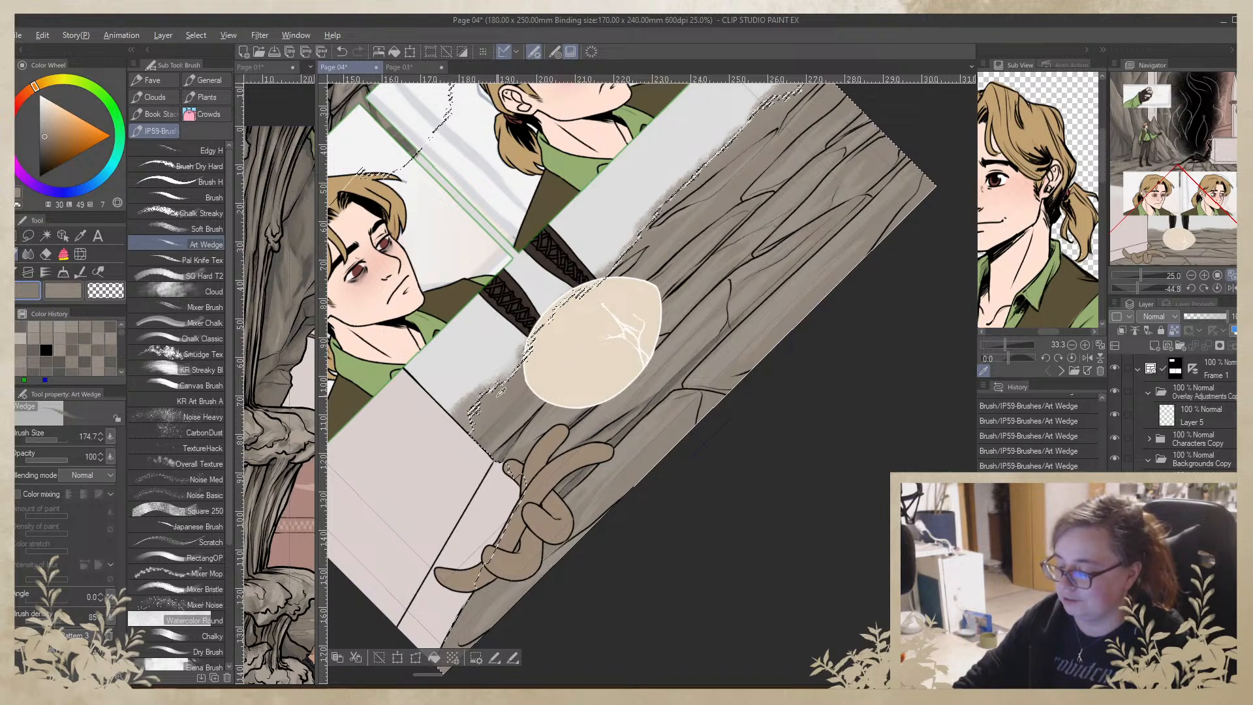
left_click(490, 444, "alt")
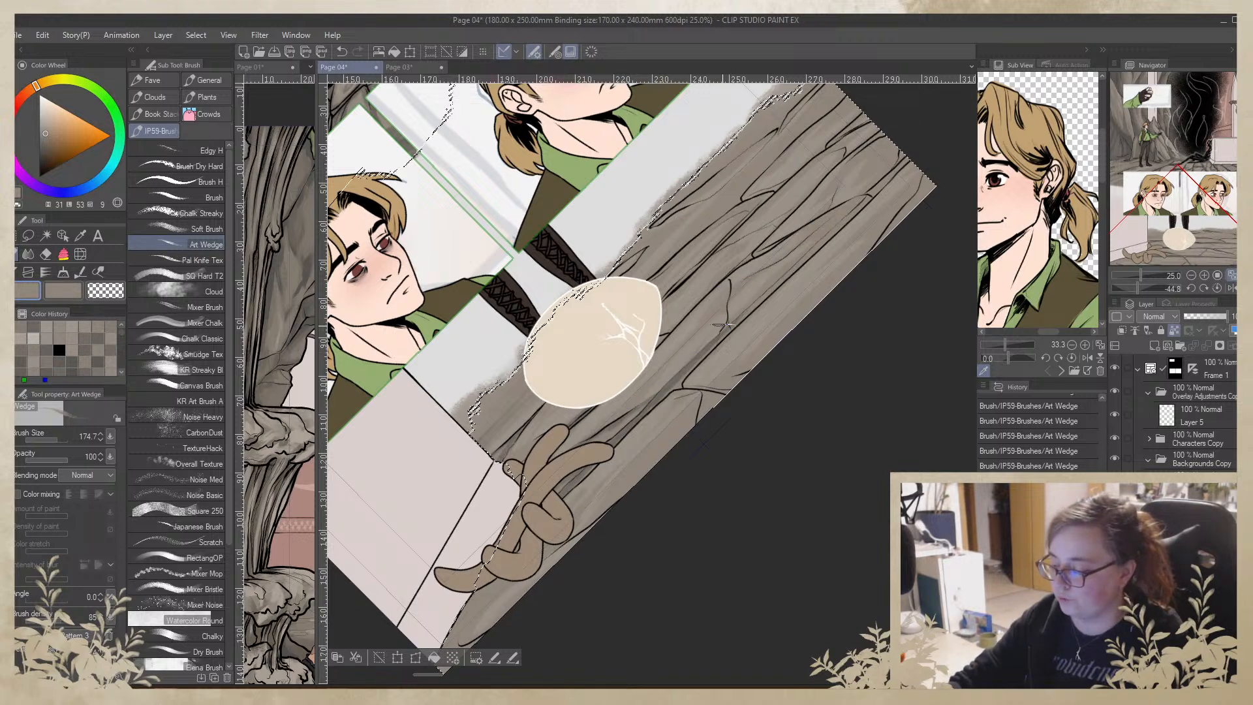
Blend the cracked stones beside the egg and toward the far page corner with tones sampled from the floor
left_click(668, 392, "alt")
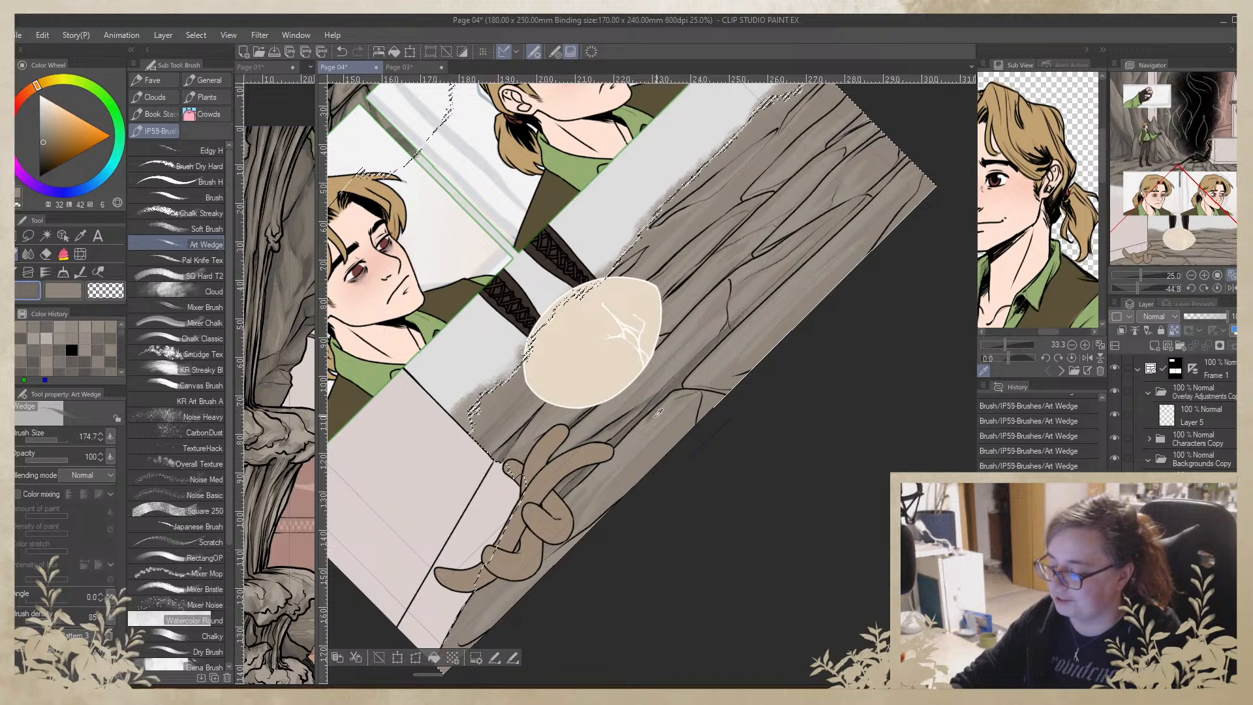
left_click(672, 394, "alt")
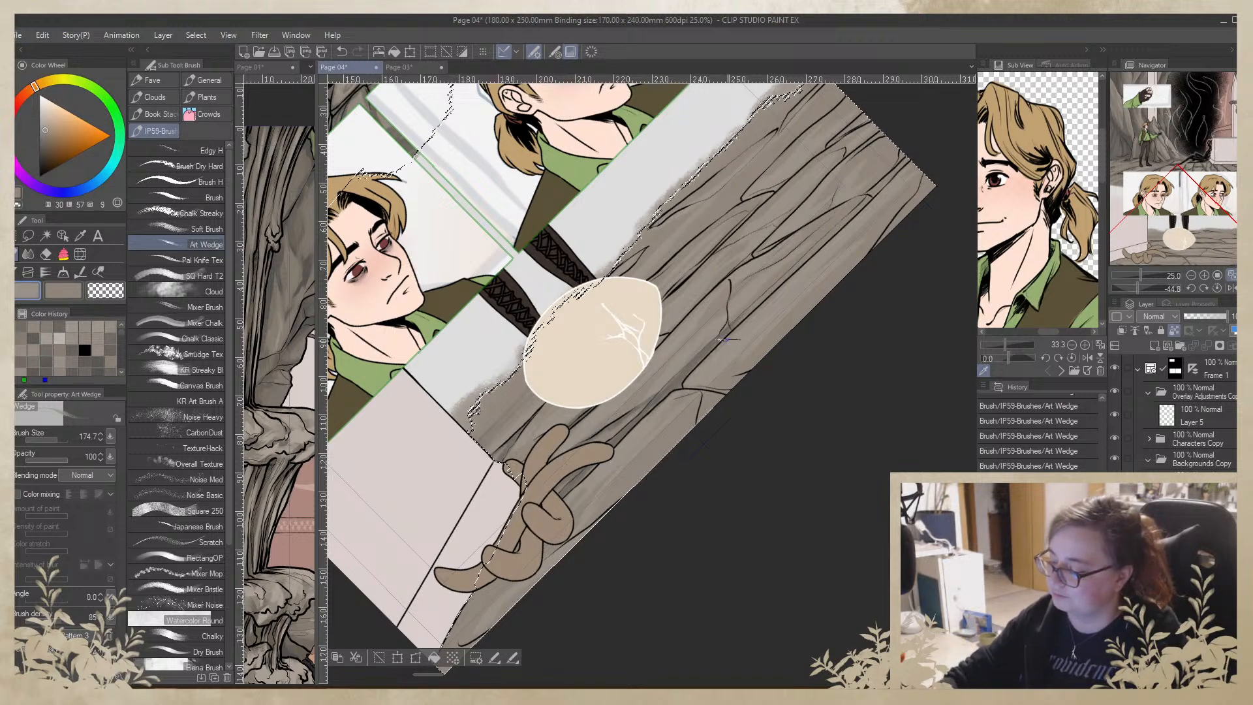
left_click(703, 366, "alt")
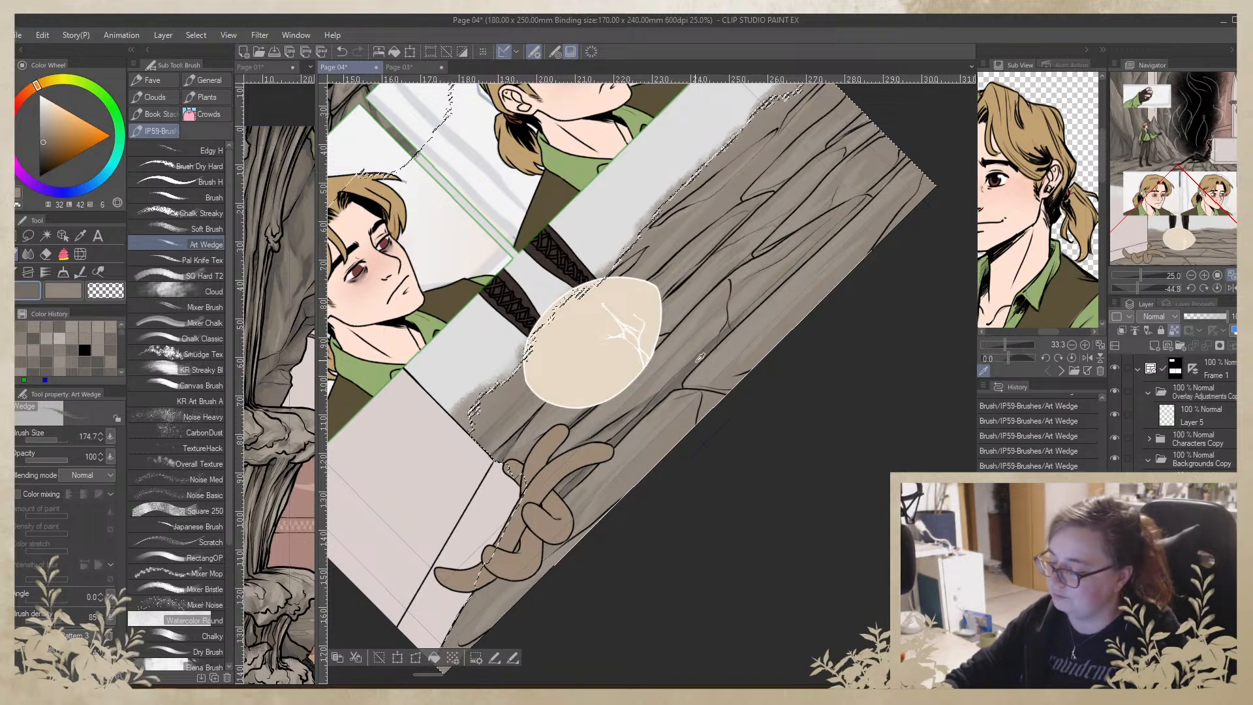
left_click(852, 201, "alt")
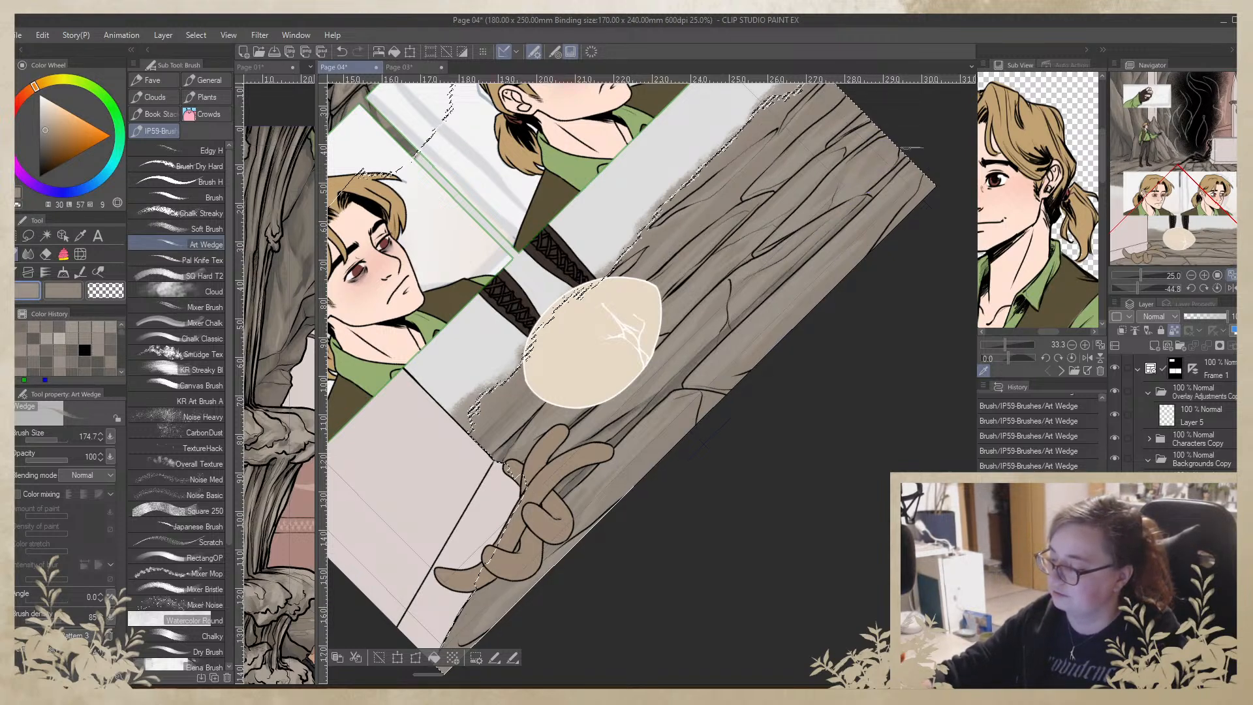
Blend the floor stones between the egg and the page's outer edge with grey-brown tones sampled from the floor
left_click(629, 429, "alt")
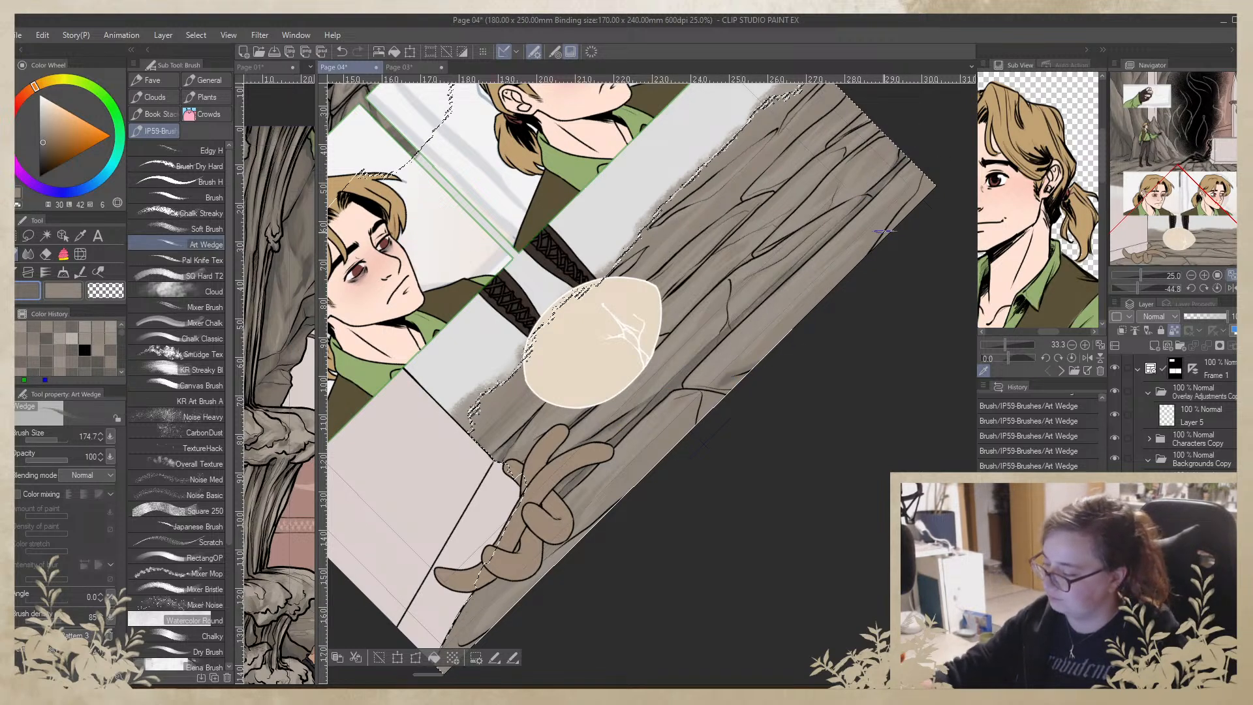
left_click(840, 284, "alt")
mouse_move(840, 285)
left_mouse_down()
mouse_move(907, 171)
mouse_move(842, 275)
left_mouse_up()
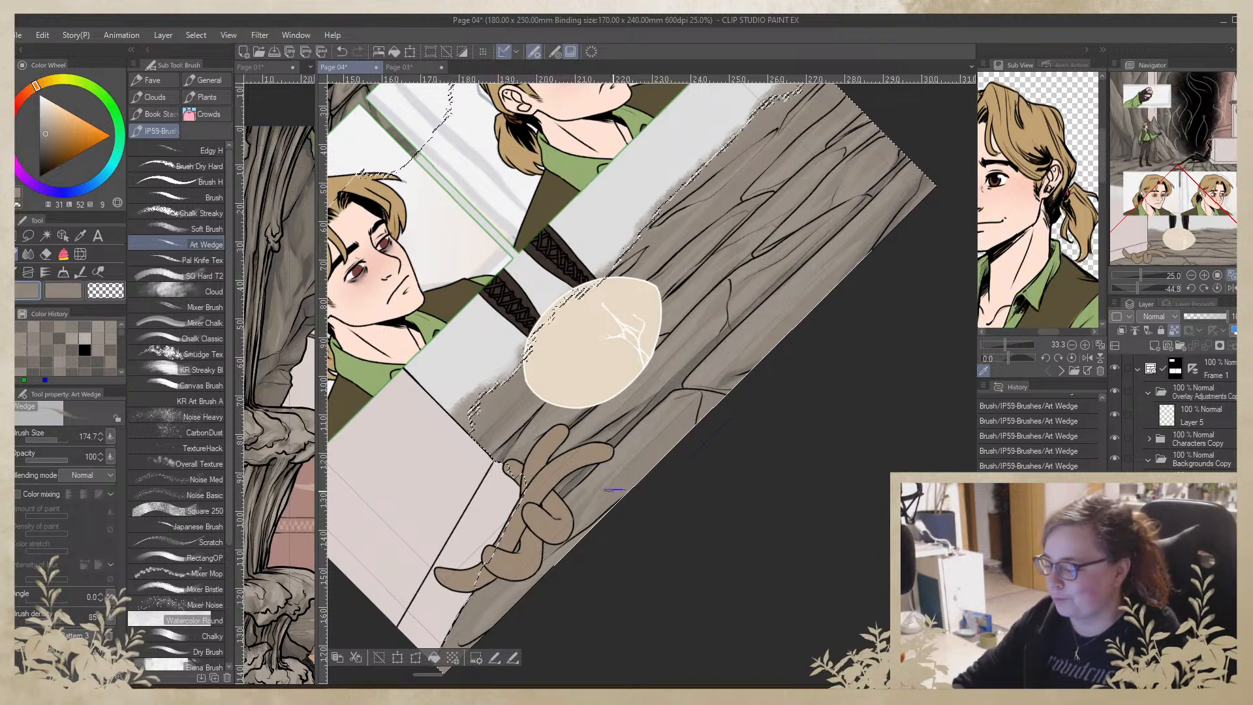
left_click(574, 479, "alt")
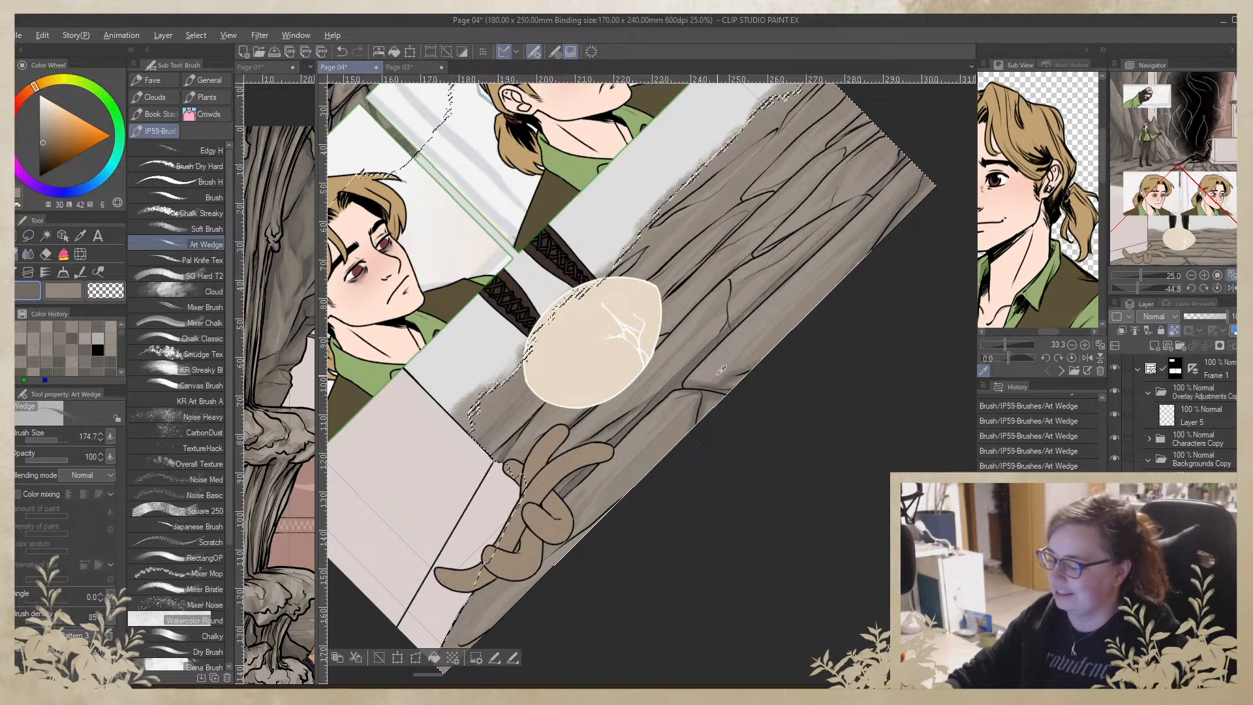
left_click(692, 384, "alt")
left_click(817, 294, "alt")
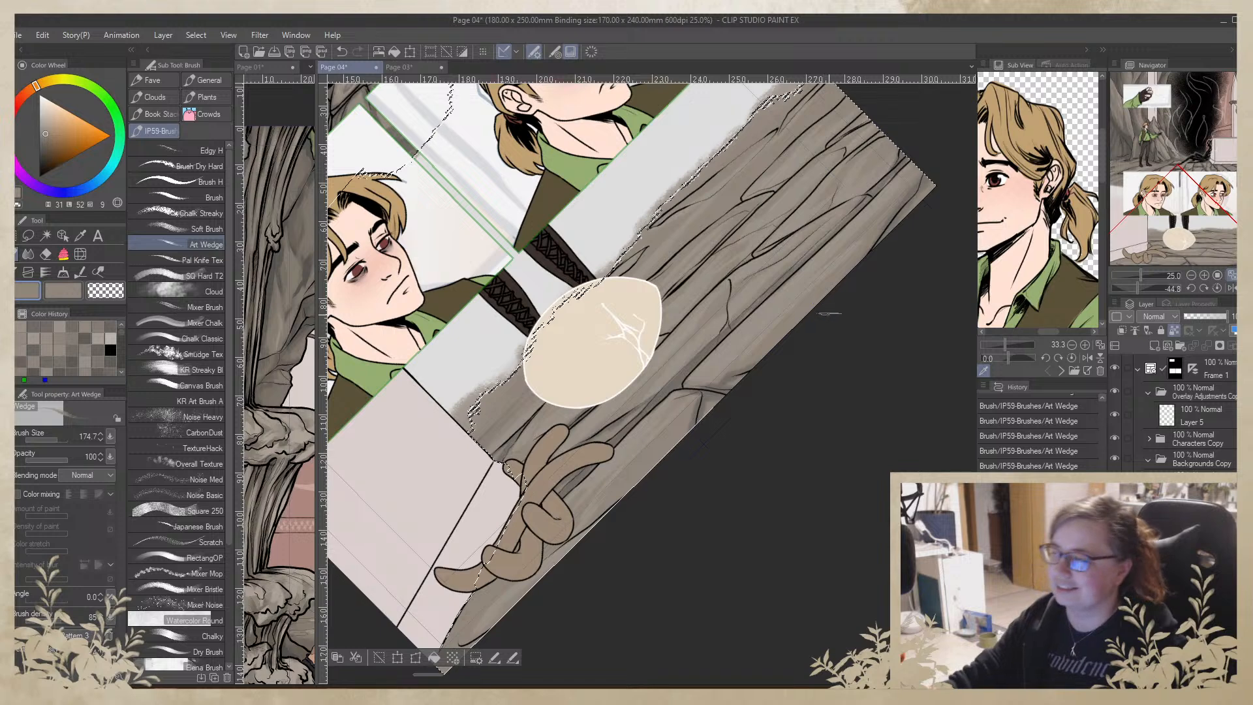
Shade the floor beneath the twisted roots down to the page corner with tones sampled beside the roots
left_click_drag(807, 383, 869, 291)
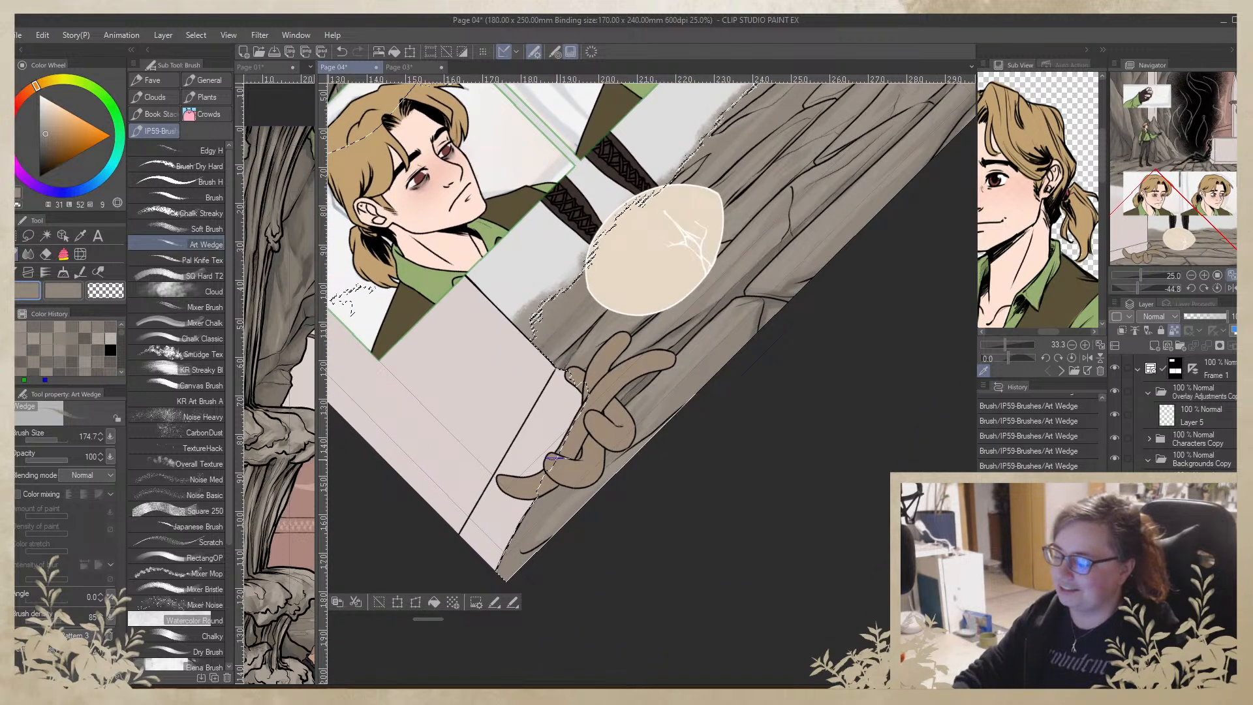
left_click(623, 426, "alt")
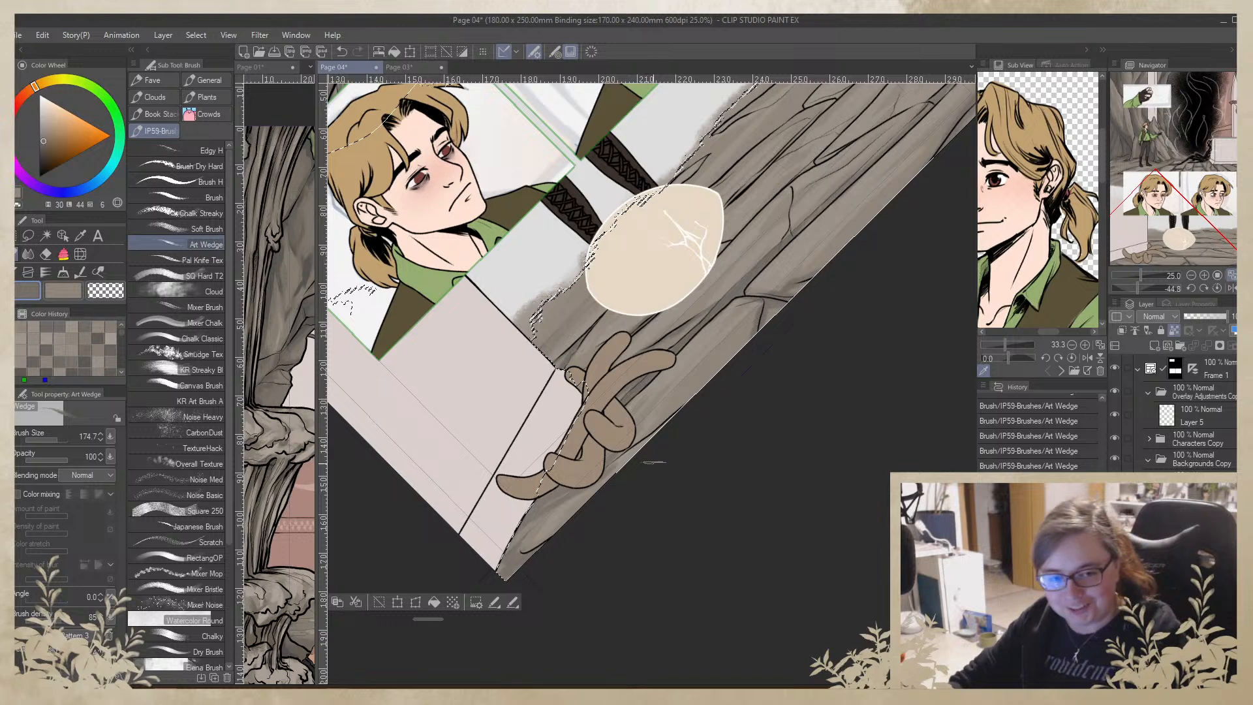
left_click(574, 496, "alt")
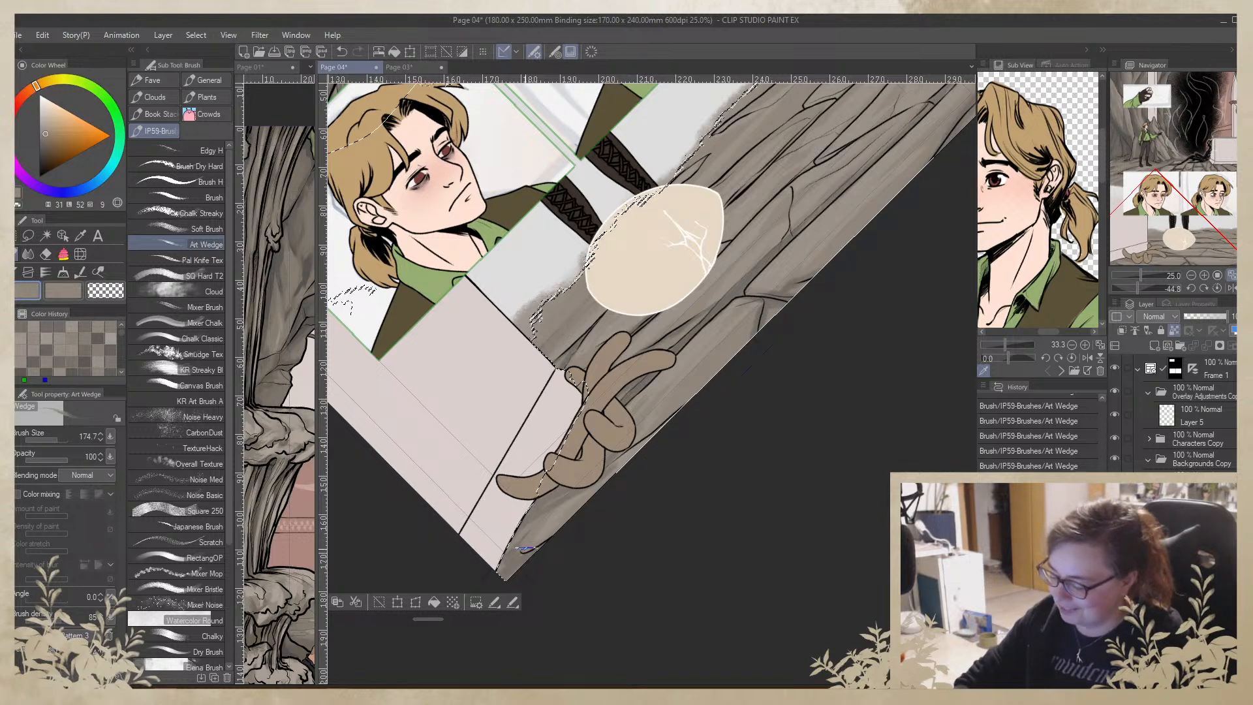
left_click(545, 511, "alt")
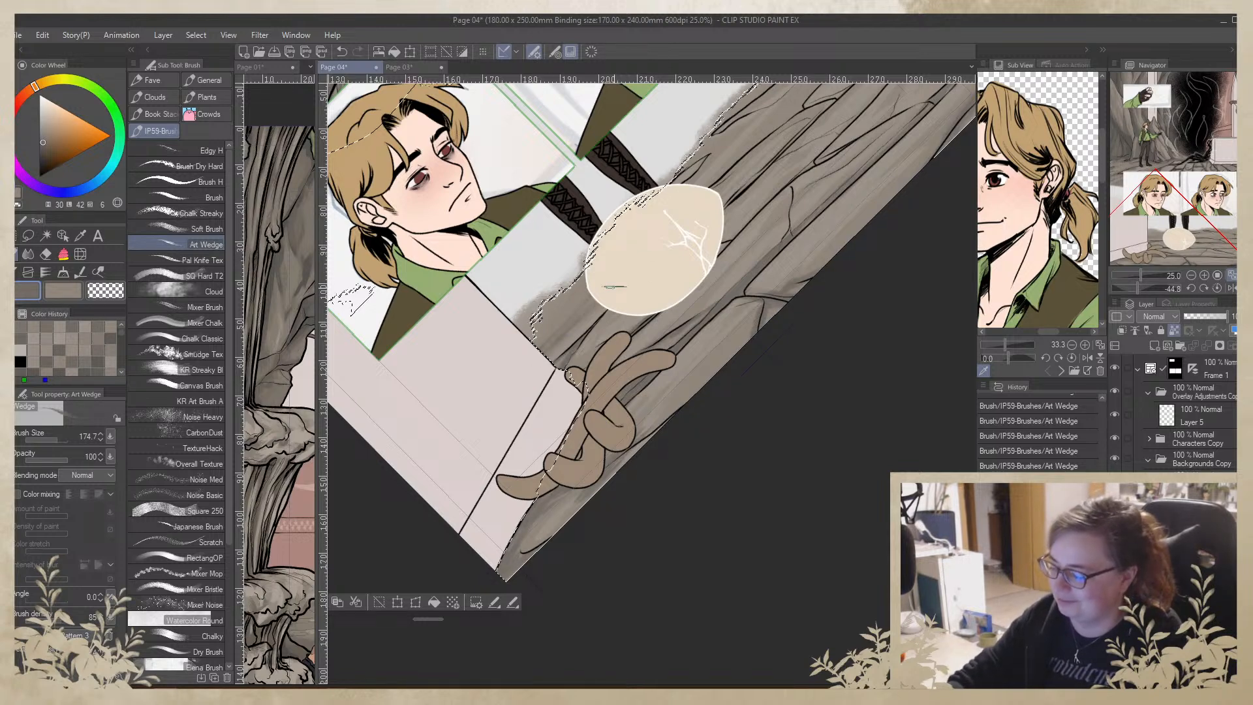
Paint long strokes of sampled grey-brown along the floor's soft far edge, from the page side toward the egg
scroll(646, 261, "up", 5)
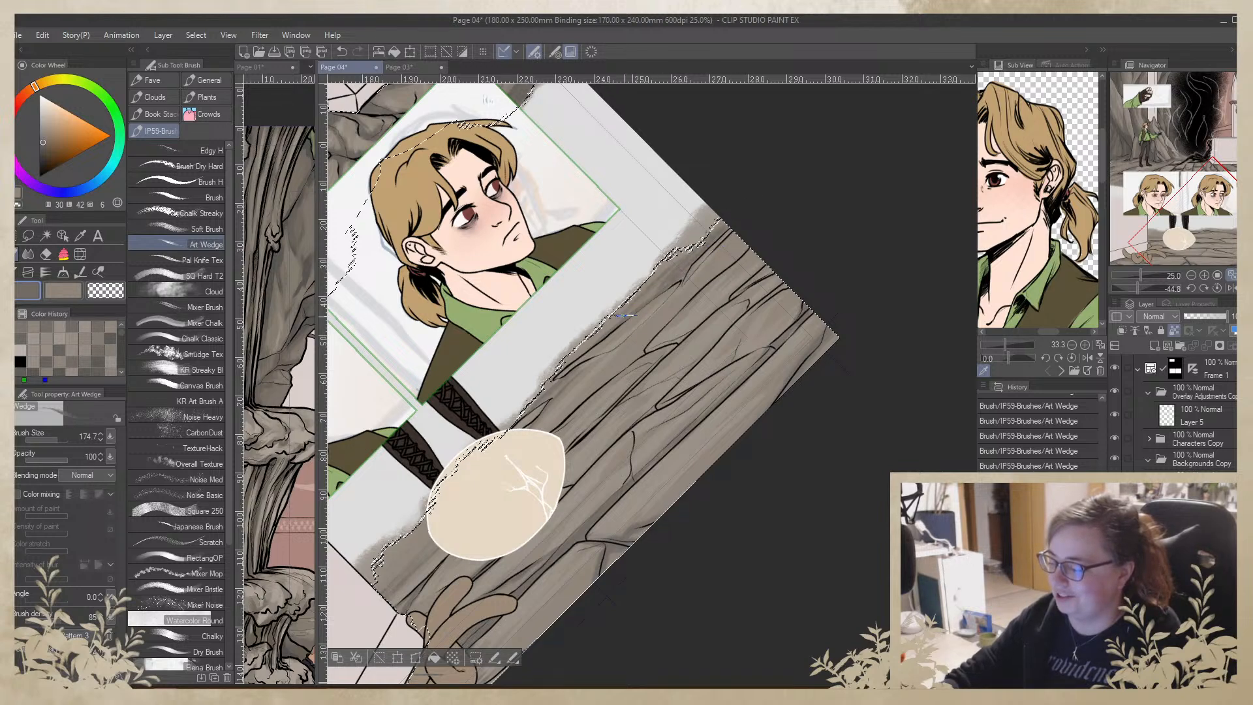
left_click_drag(641, 295, 603, 324)
left_click(692, 253, "alt")
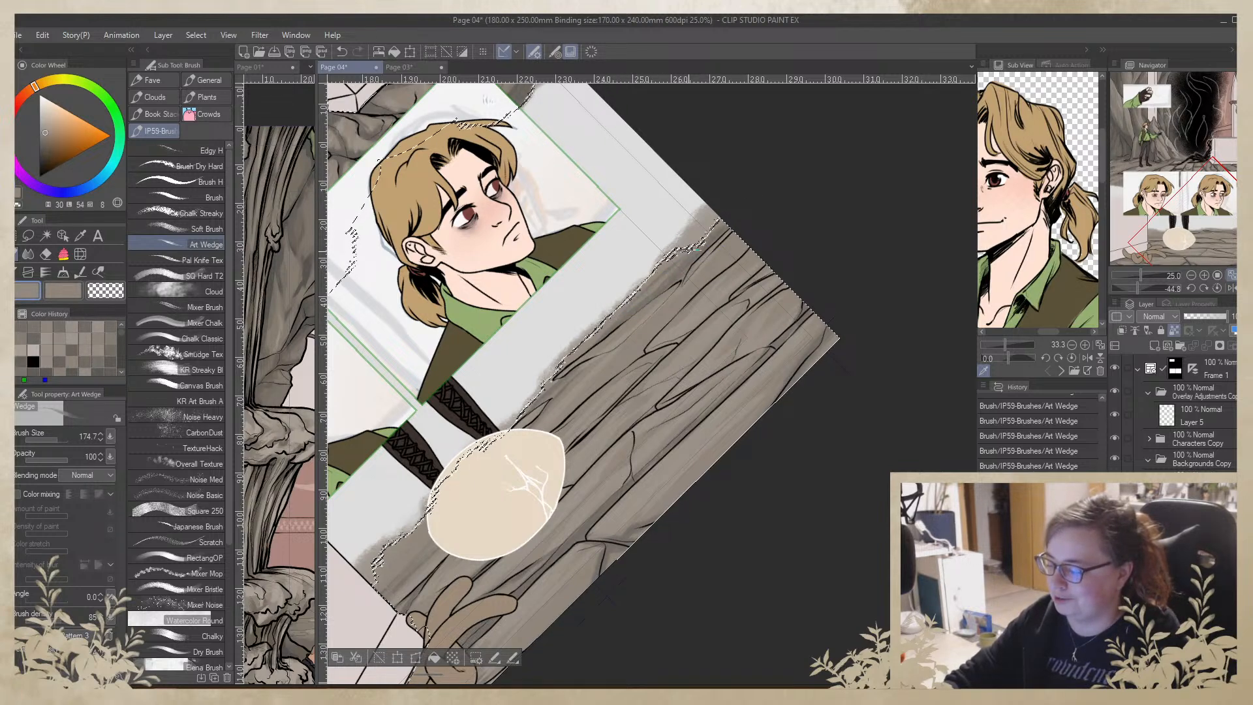
left_click(637, 309, "alt")
left_click_drag(659, 289, 614, 327)
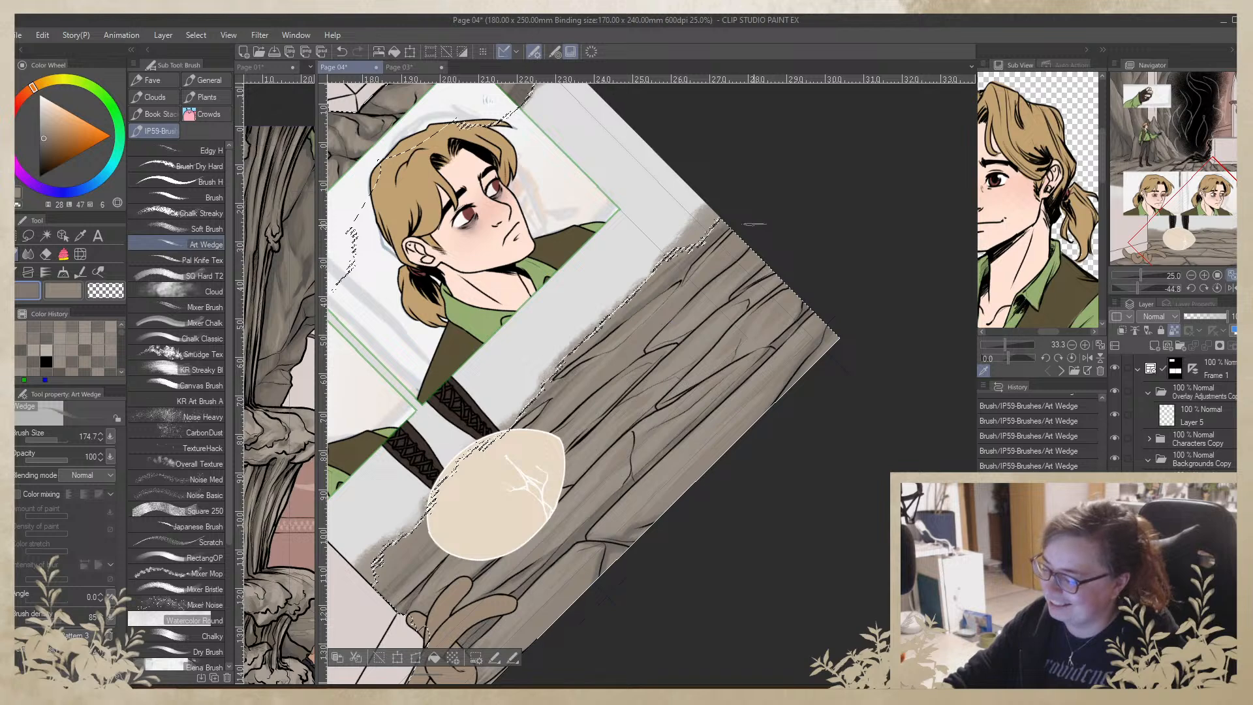
left_click_drag(735, 239, 603, 360)
left_click_drag(692, 284, 592, 385)
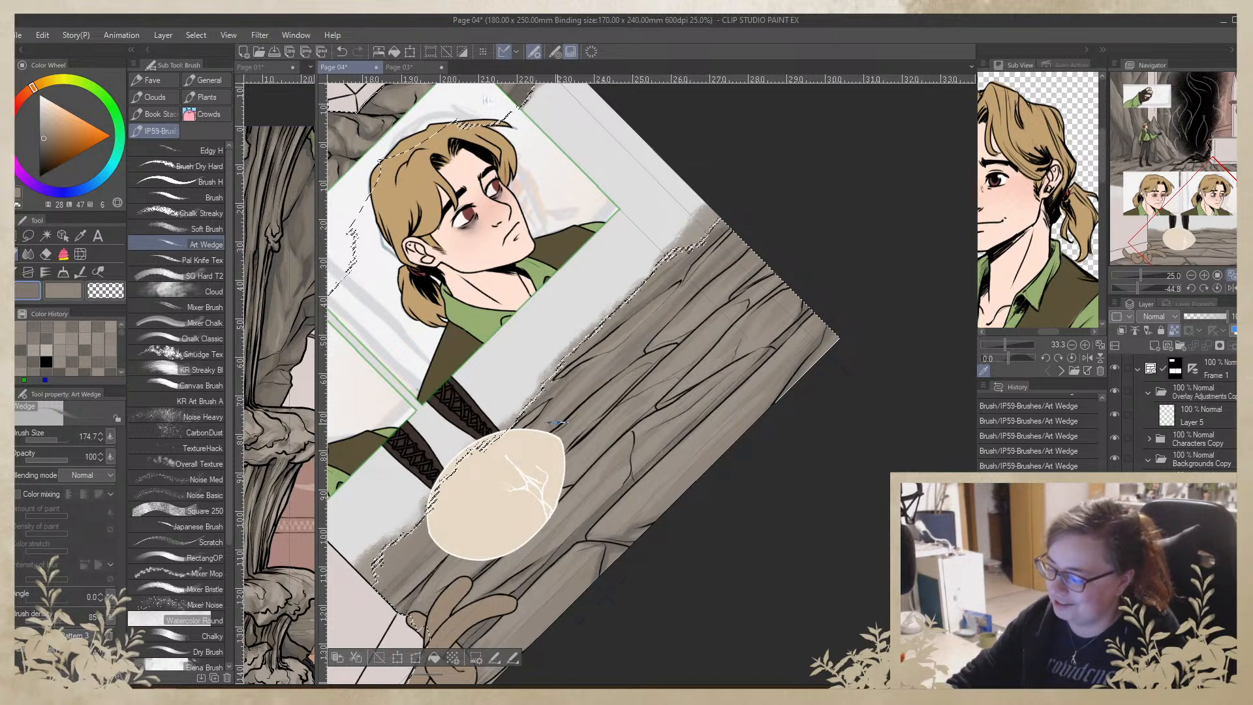
Blend the cracked stones between the egg and the far page corner with sampled tones, undoing the last stroke
left_click(630, 350, "alt")
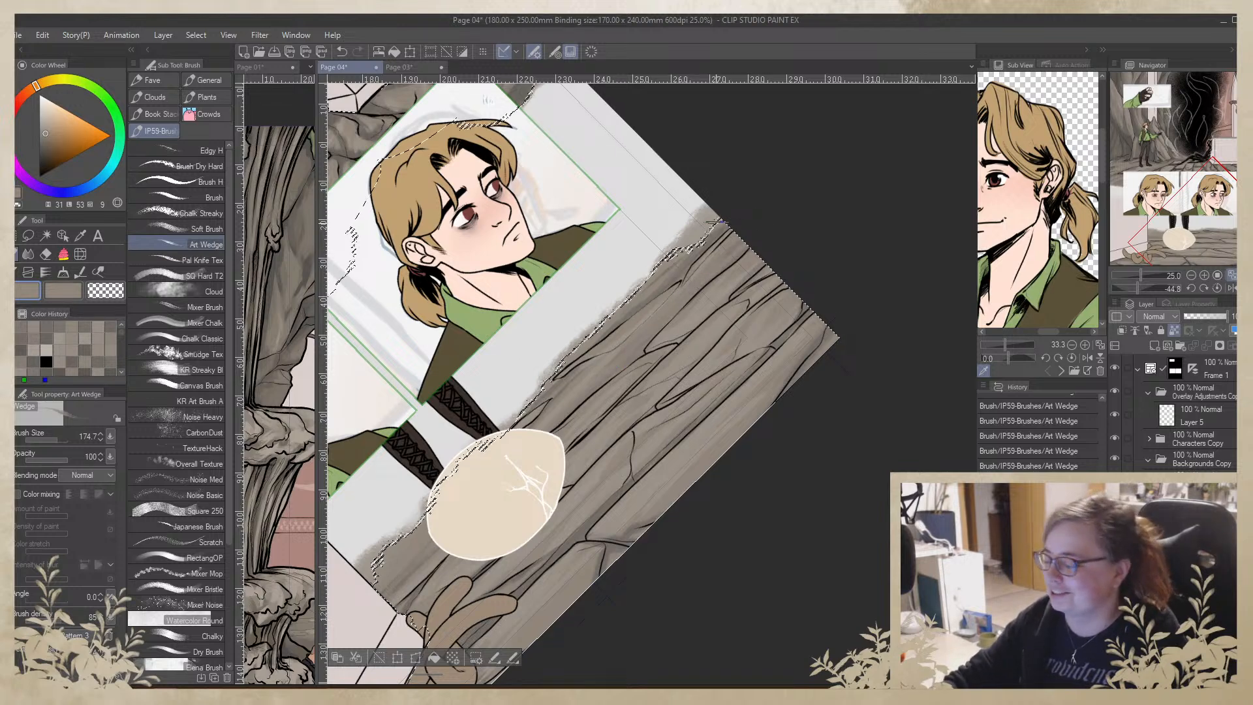
left_click(637, 476, "alt")
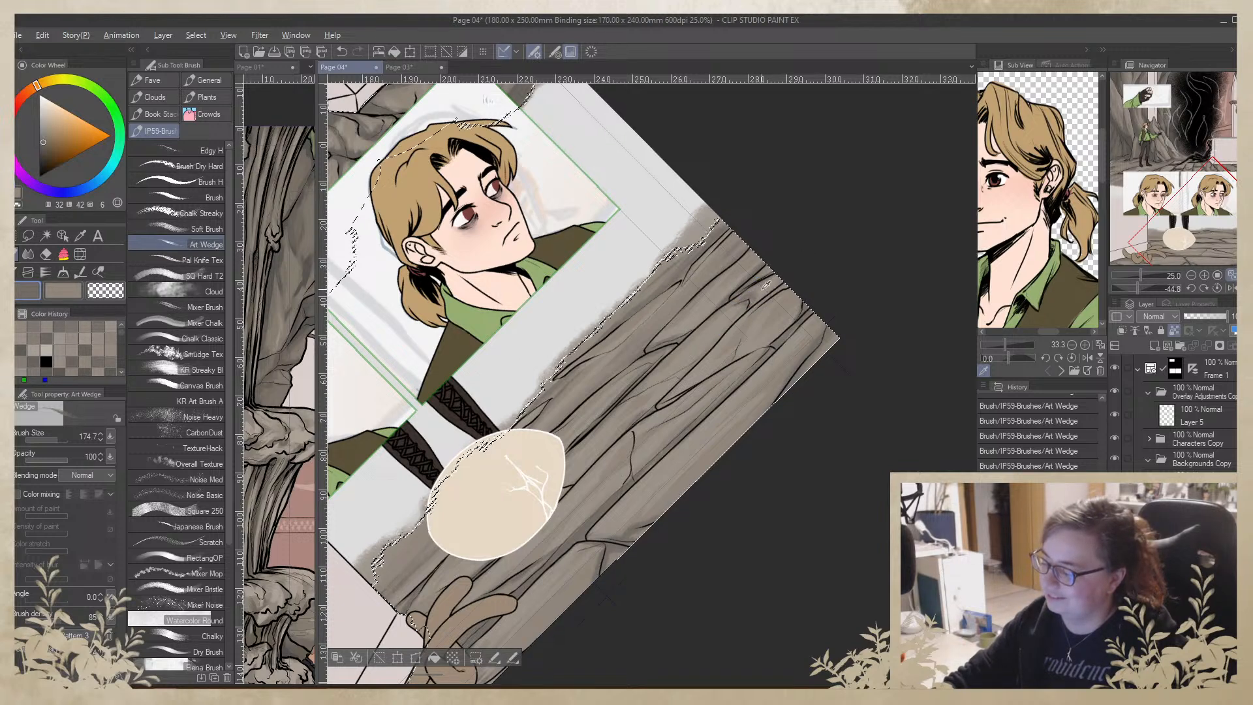
left_click(742, 297, "alt")
left_click(736, 310, "alt")
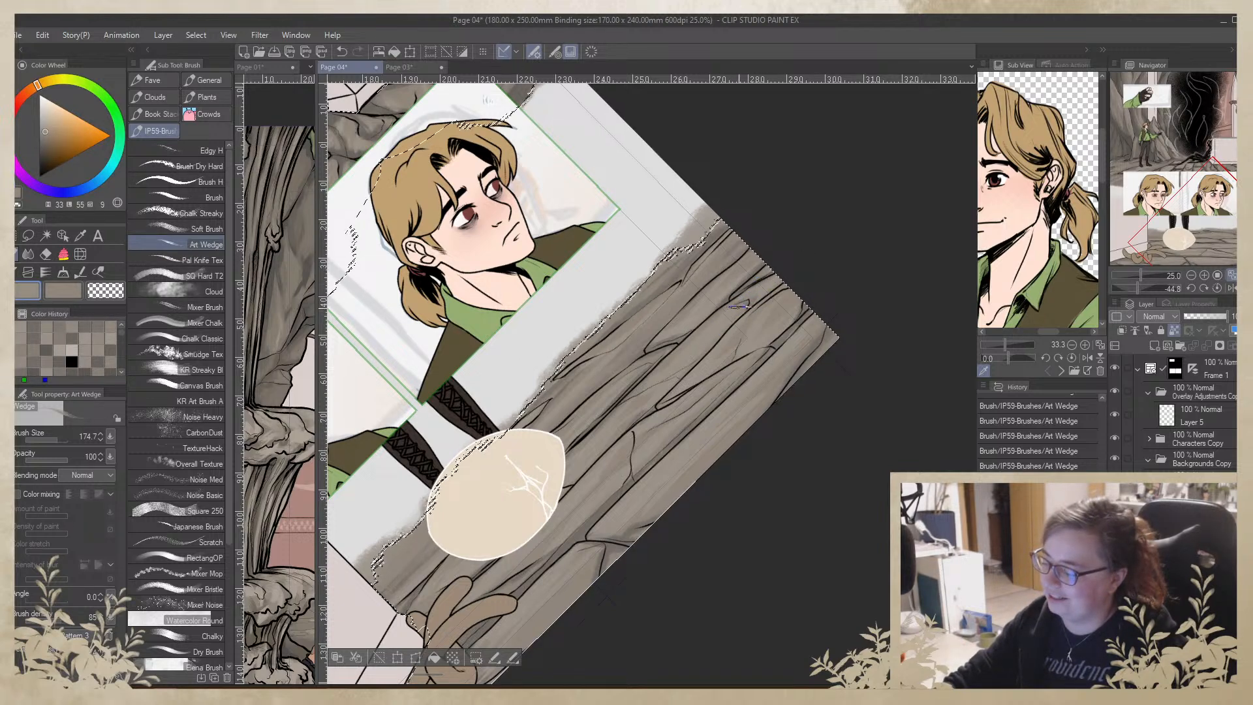
left_click(780, 282, "alt")
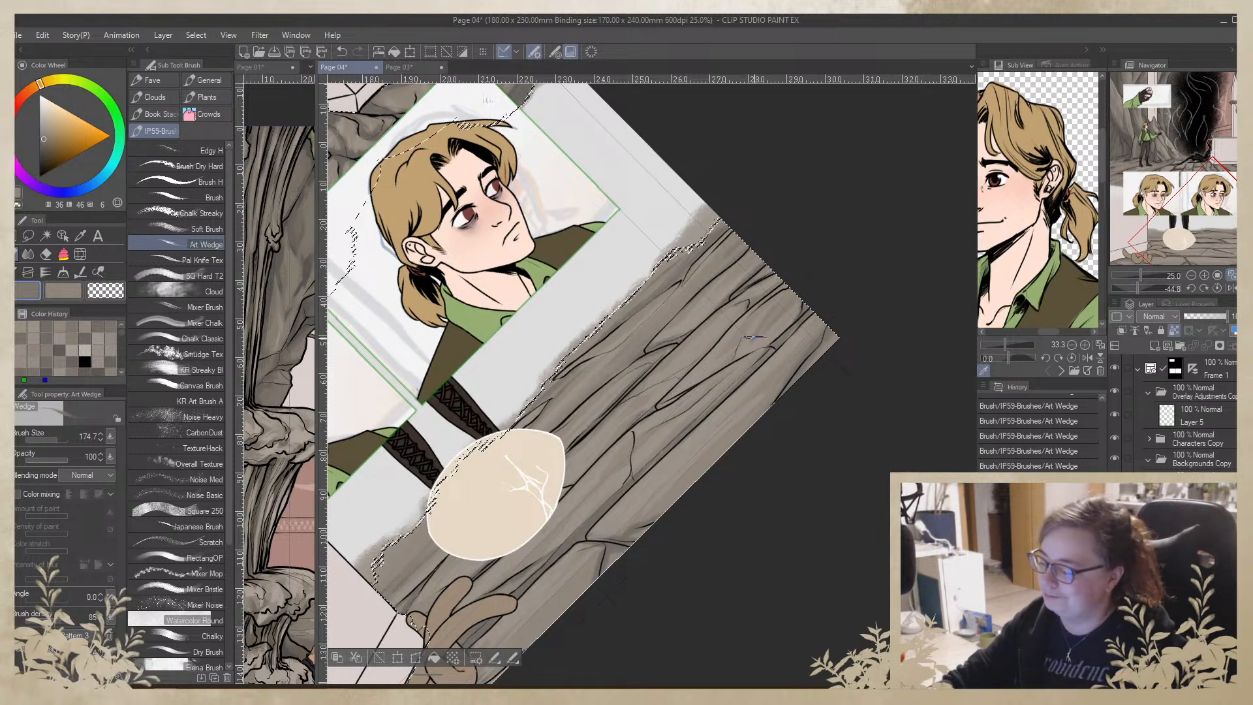
left_click(777, 306, "alt")
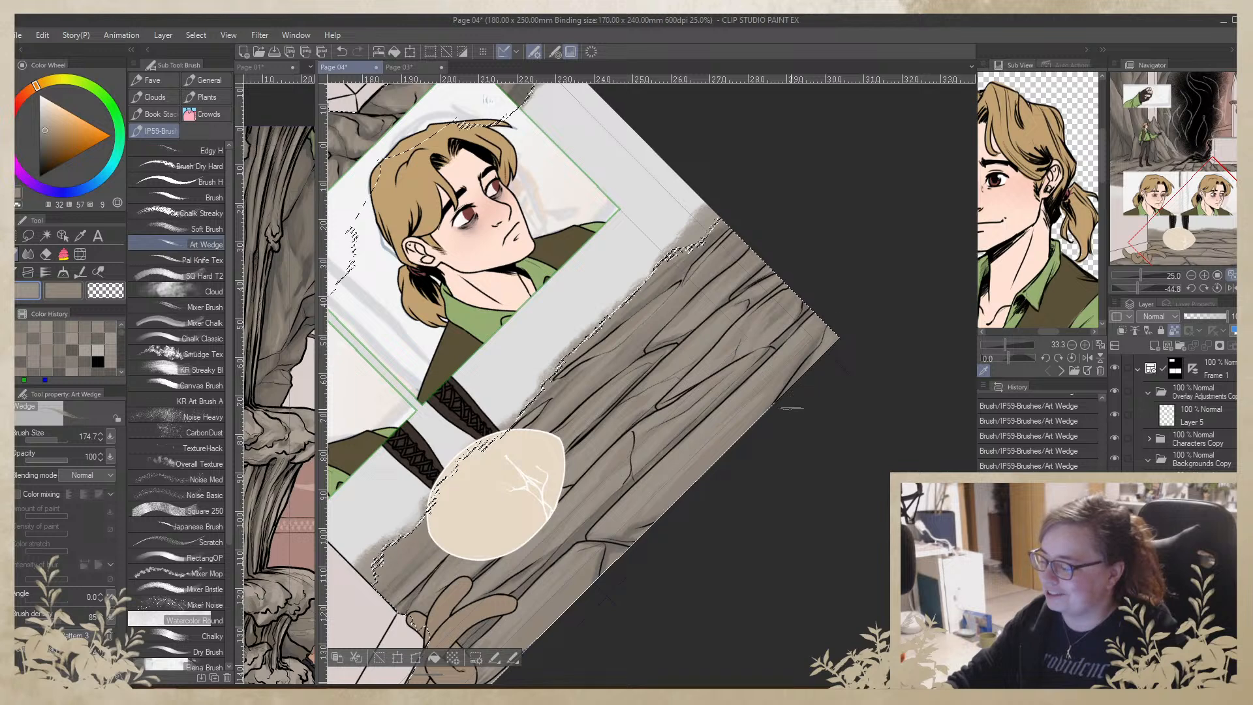
key("ctrl+z")
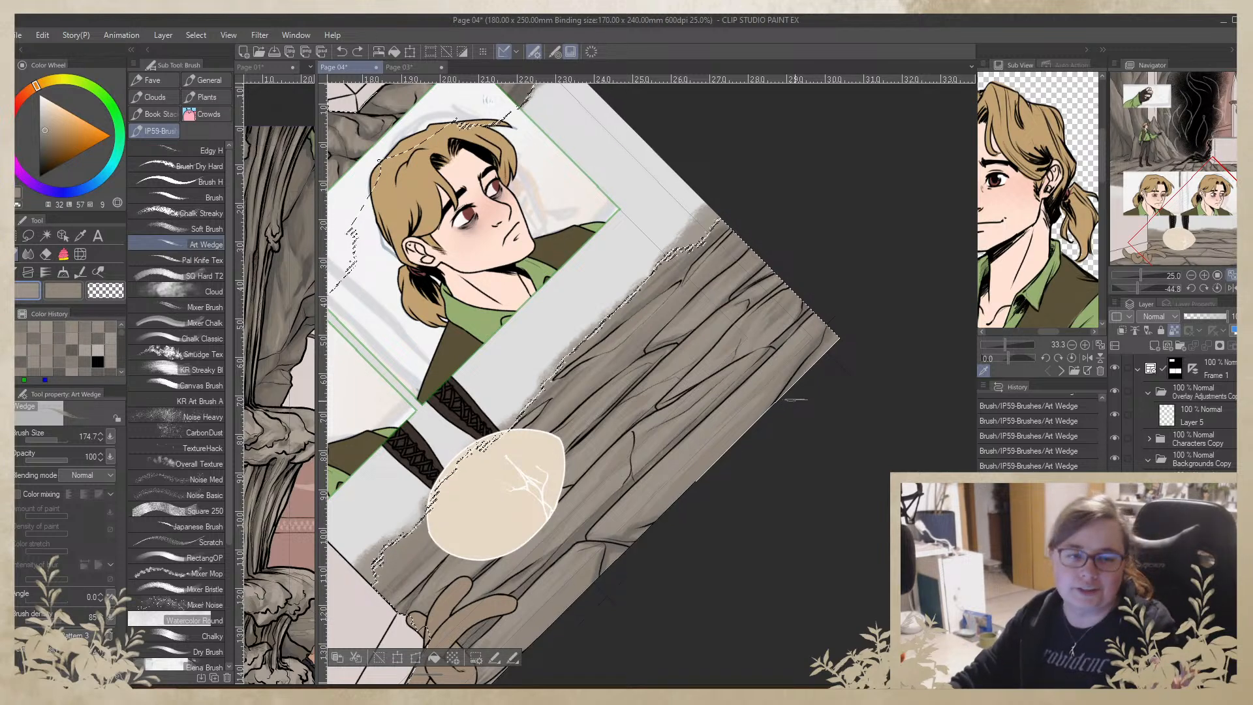
Repaint the floor along the page's outer edge with a long stroke and blend it using sampled tones
left_click(638, 521, "alt")
left_click_drag(810, 365, 665, 503)
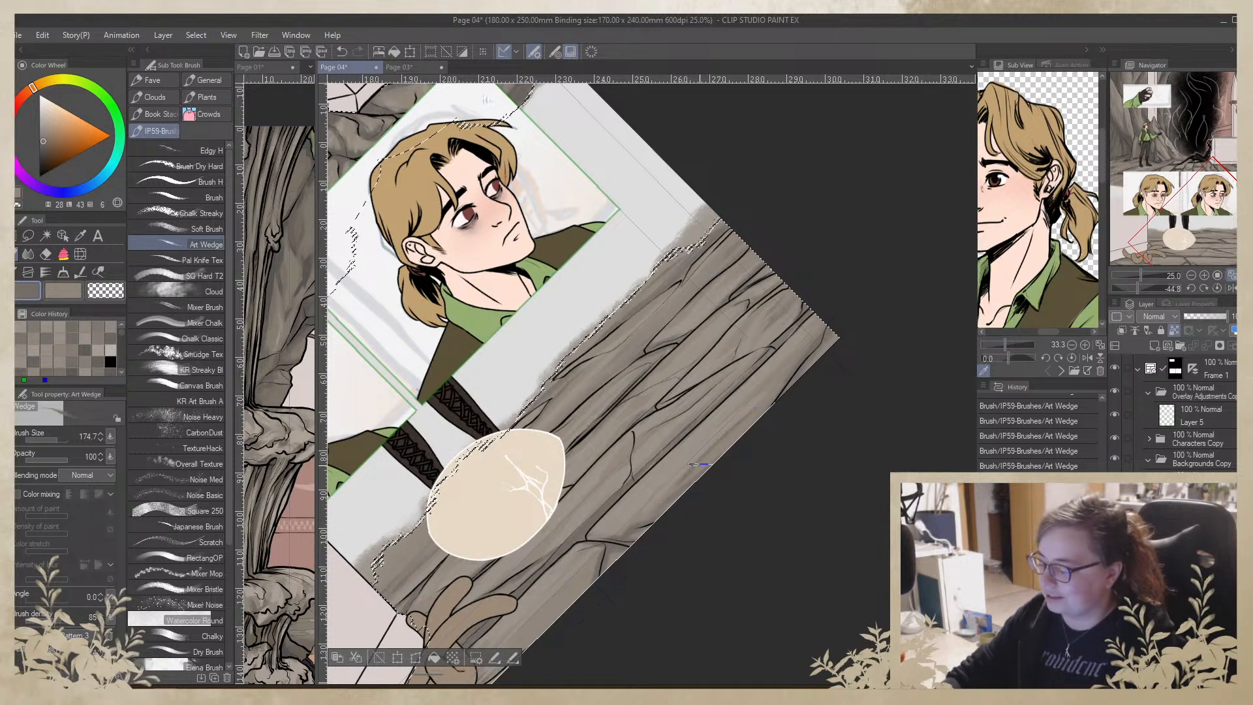
left_click(769, 400, "alt")
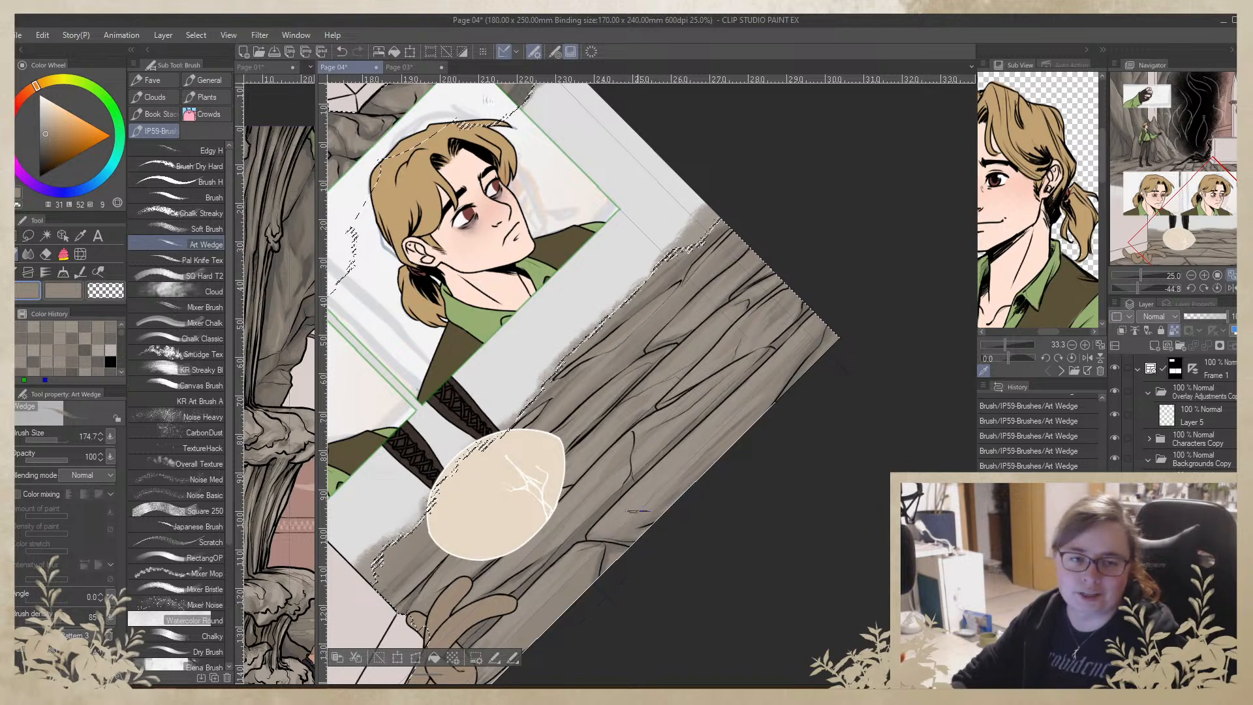
left_click(606, 534, "alt")
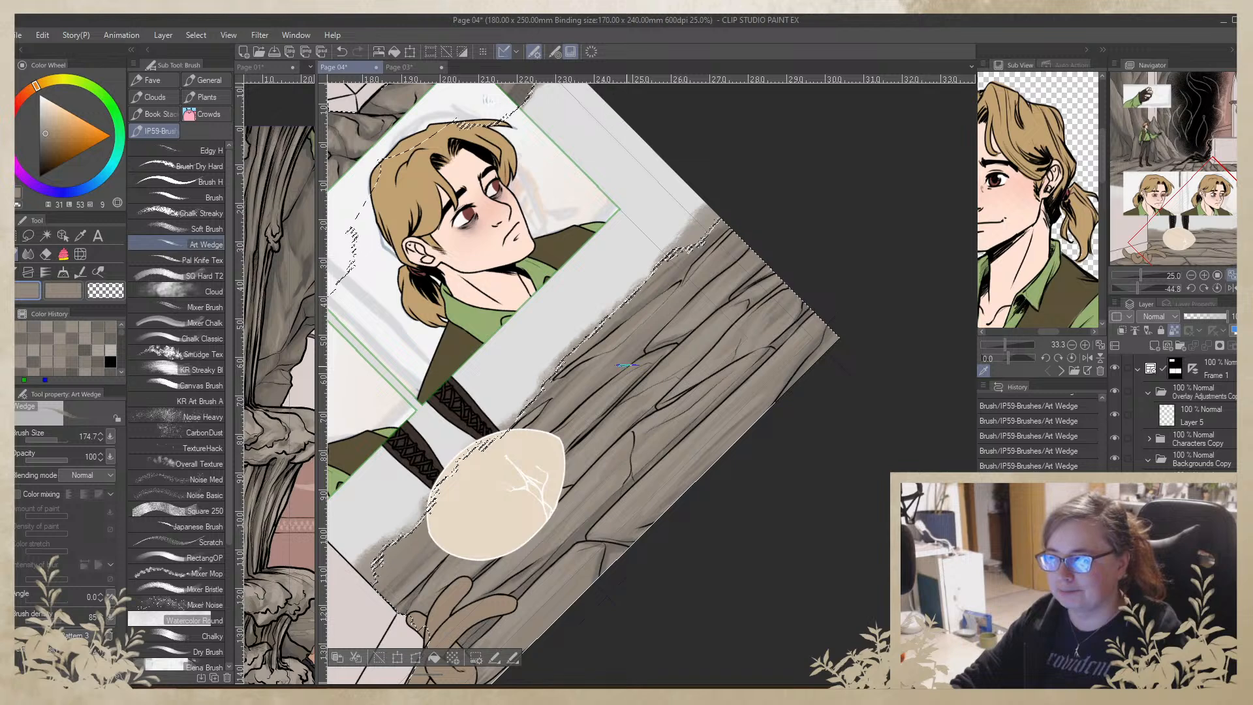
Touch up the stones along the floor's soft far edge beyond the egg with a tone sampled from them
left_click(645, 345, "alt")
left_click_drag(657, 310, 680, 279)
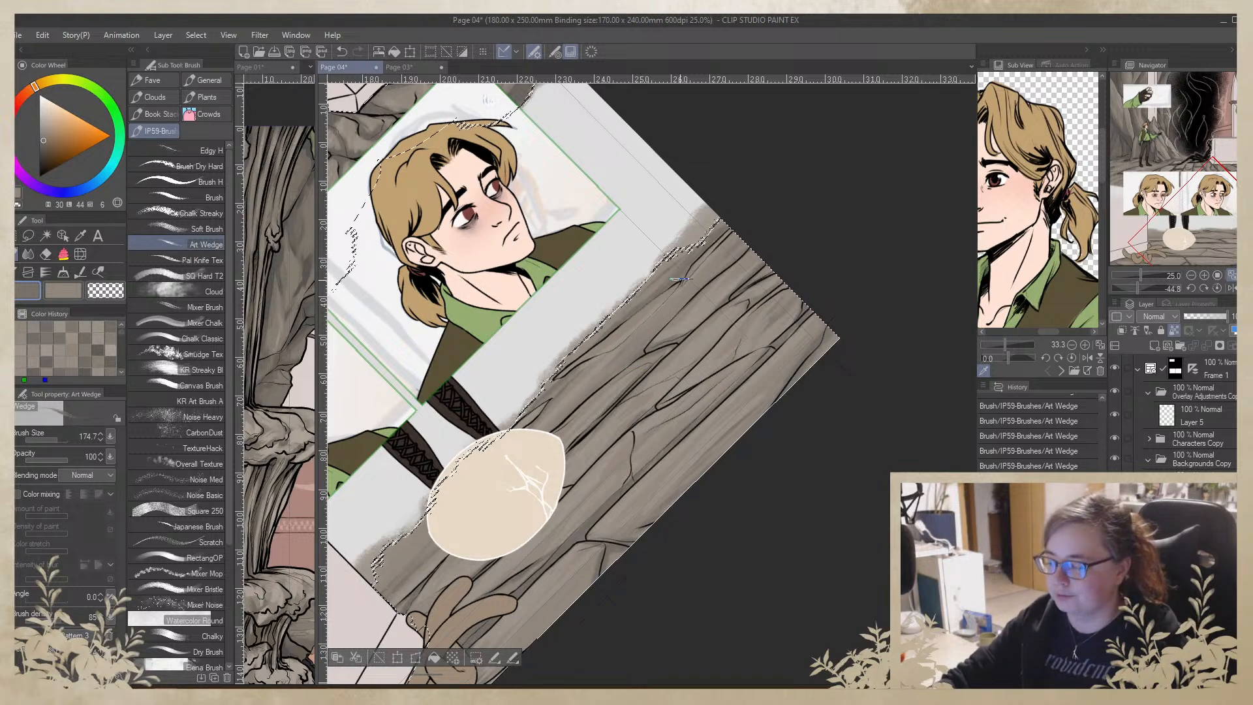
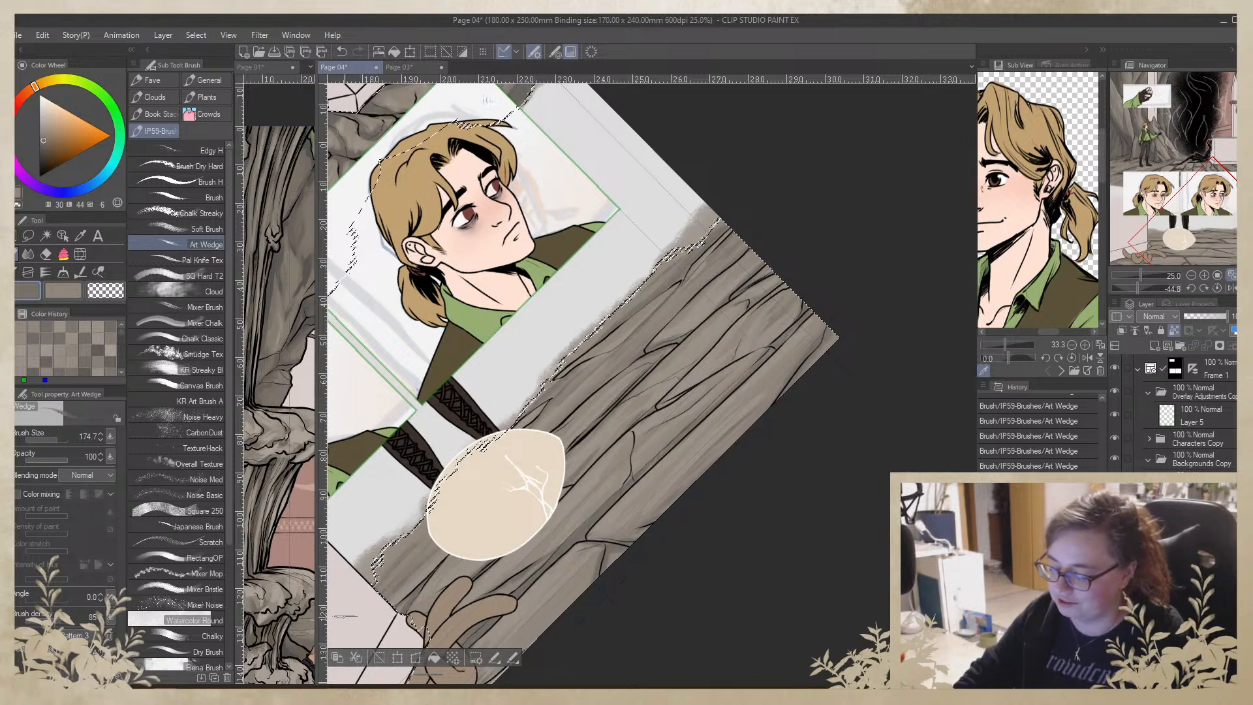
left_click_drag(637, 512, 682, 348)
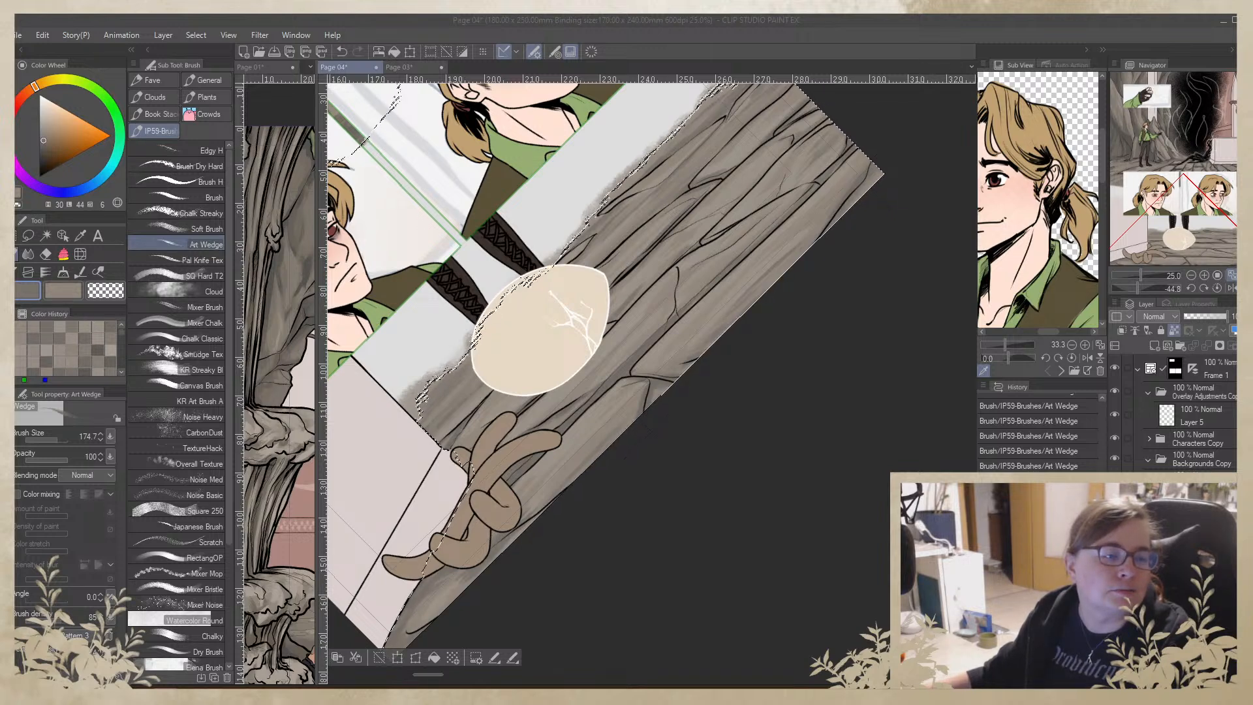
Create a new canvas from the clipboard image of the three-row character portrait grid
left_click(18, 36)
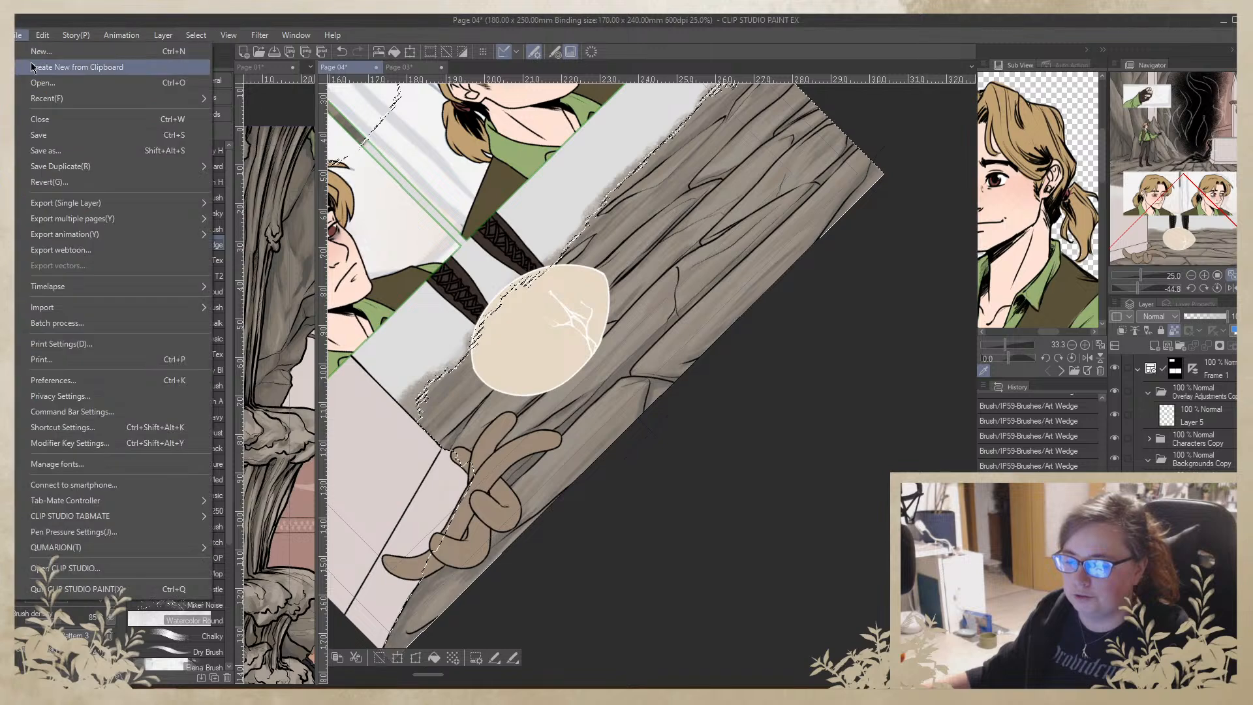
left_click(72, 62)
scroll(744, 457, "up", 3)
scroll(382, 458, "up", 2)
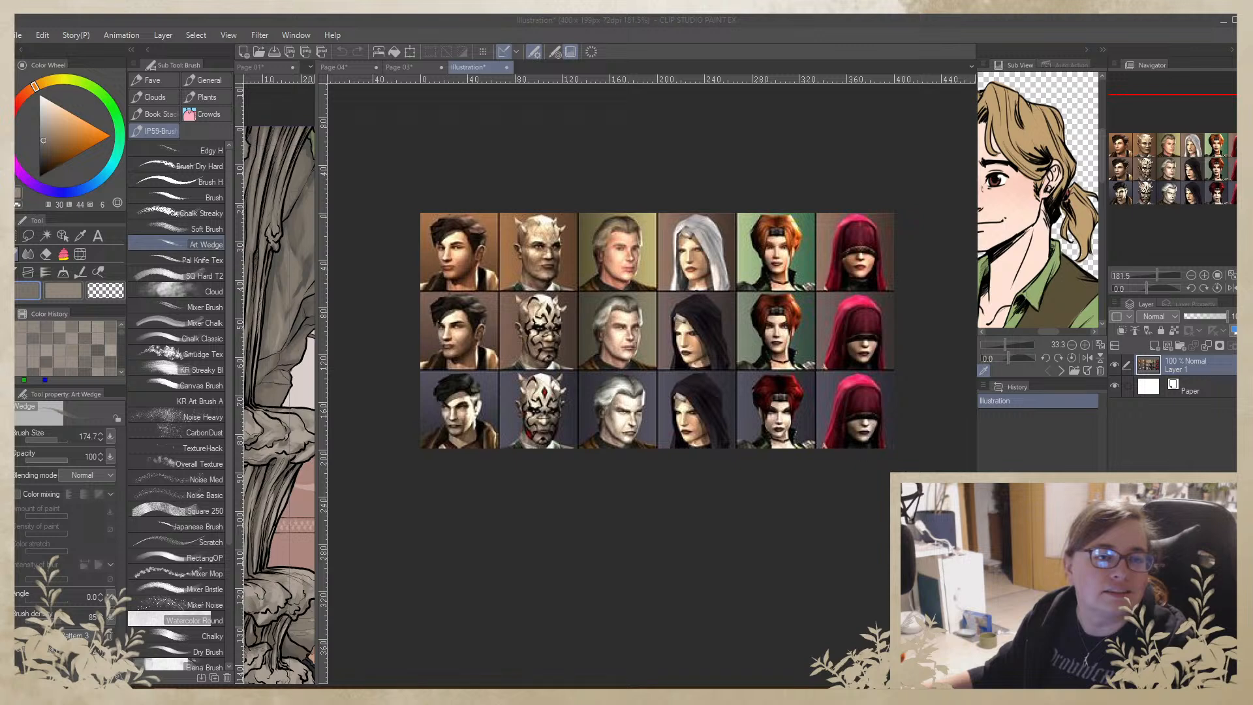
Create another canvas from the clipboard with the same character portrait grid
left_click(21, 36)
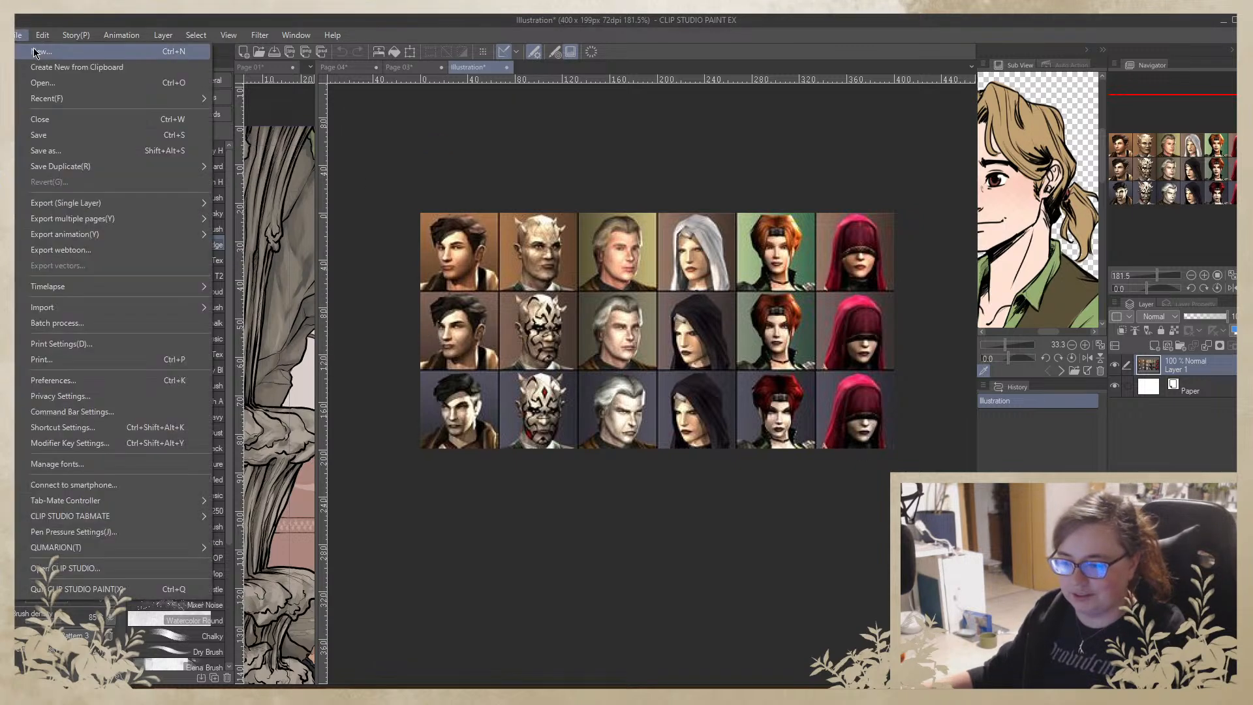
left_click(36, 51)
left_click(624, 113)
left_click(21, 36)
left_click(59, 68)
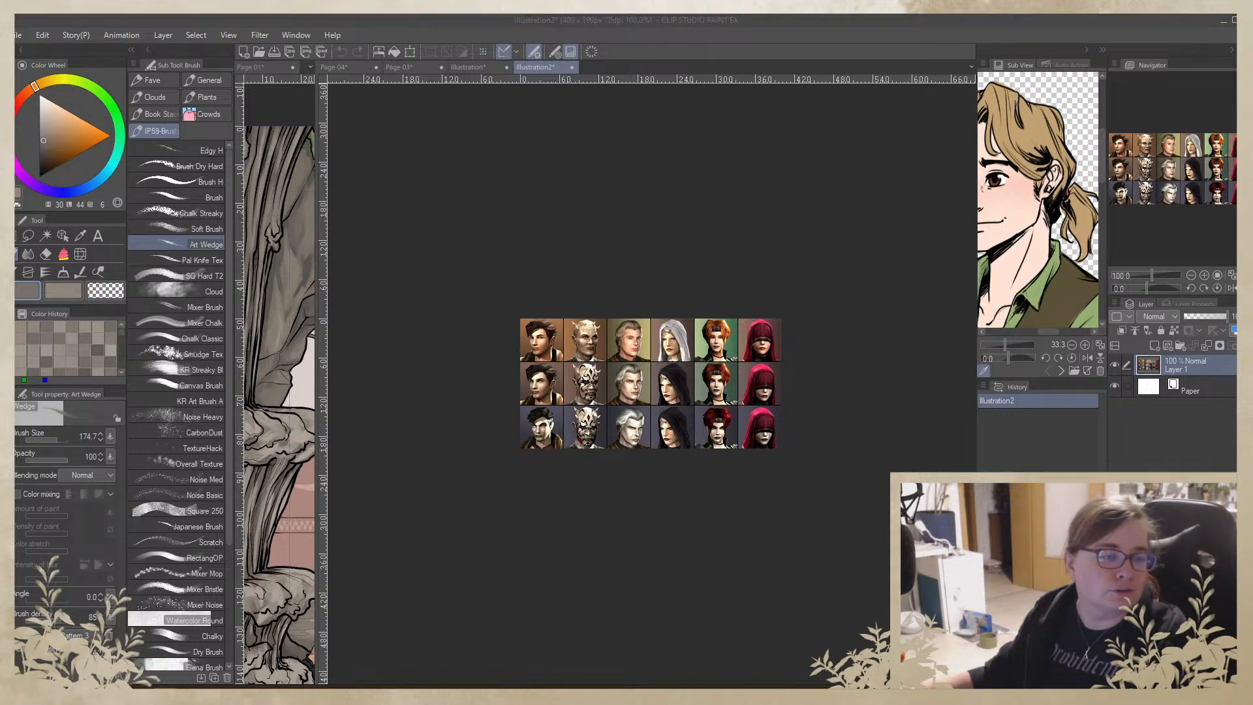
Create a new canvas from the copied Before and After face comparison image
key("alt+Tab")
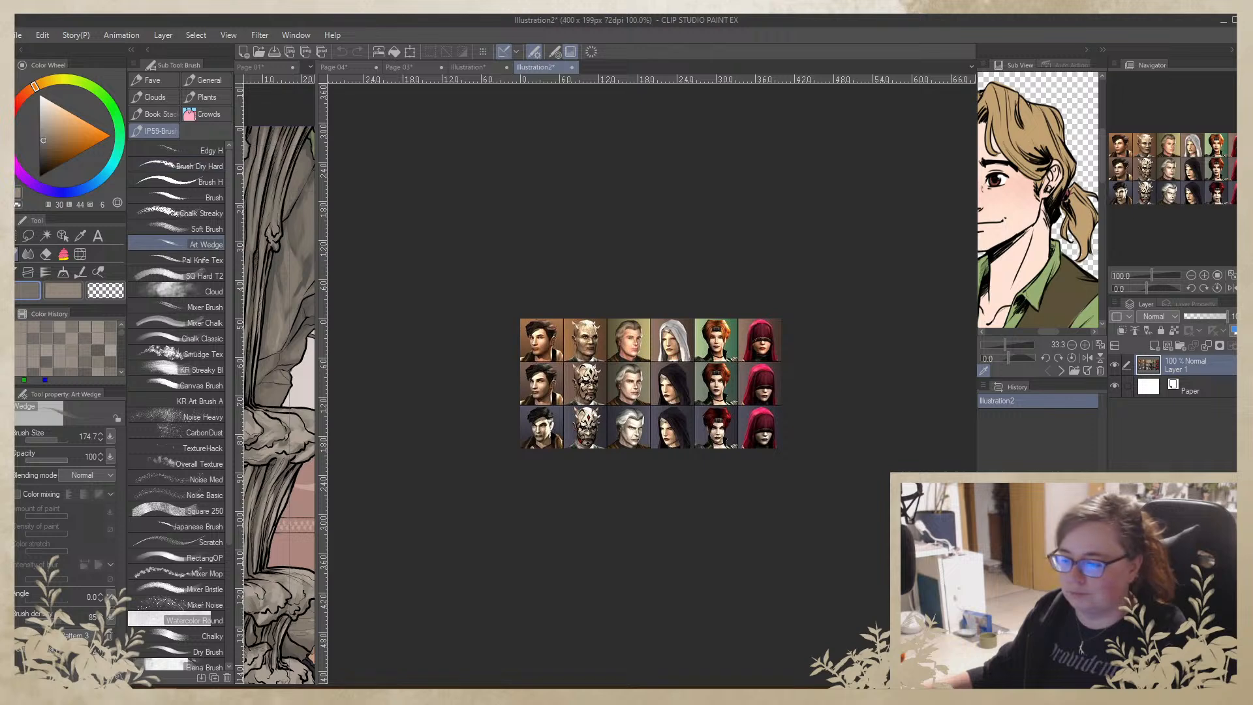
left_click(22, 35)
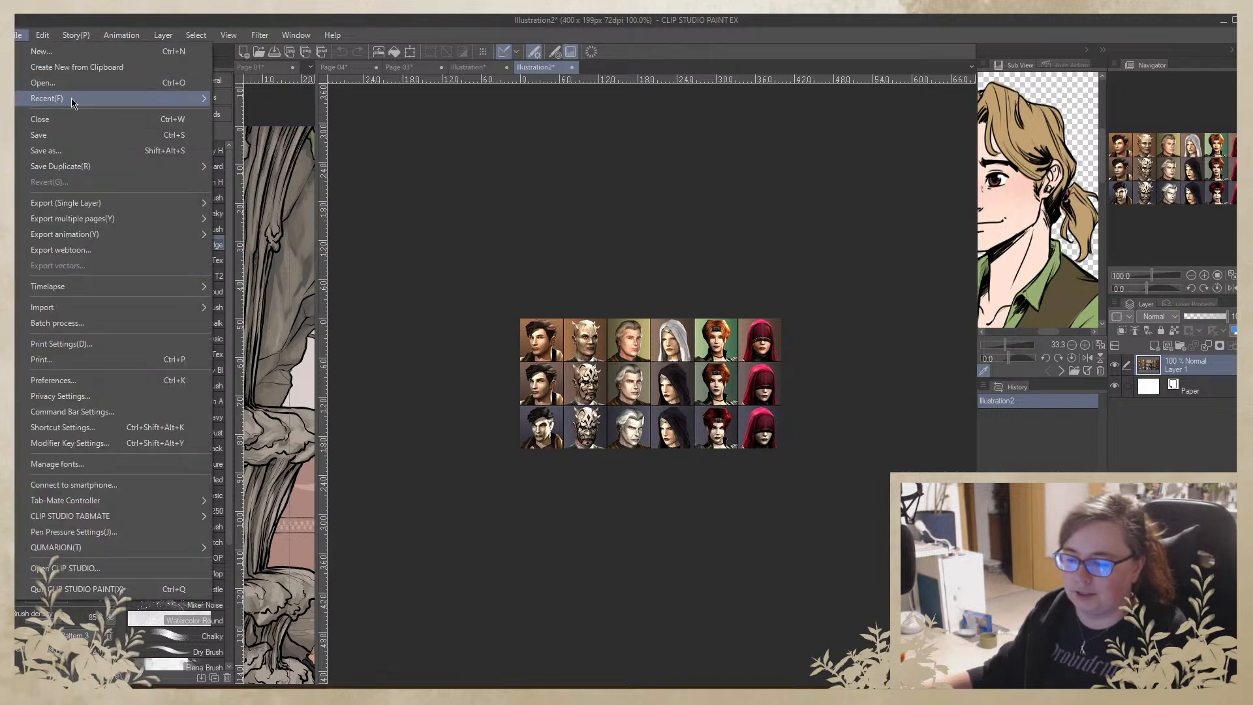
left_click(104, 68)
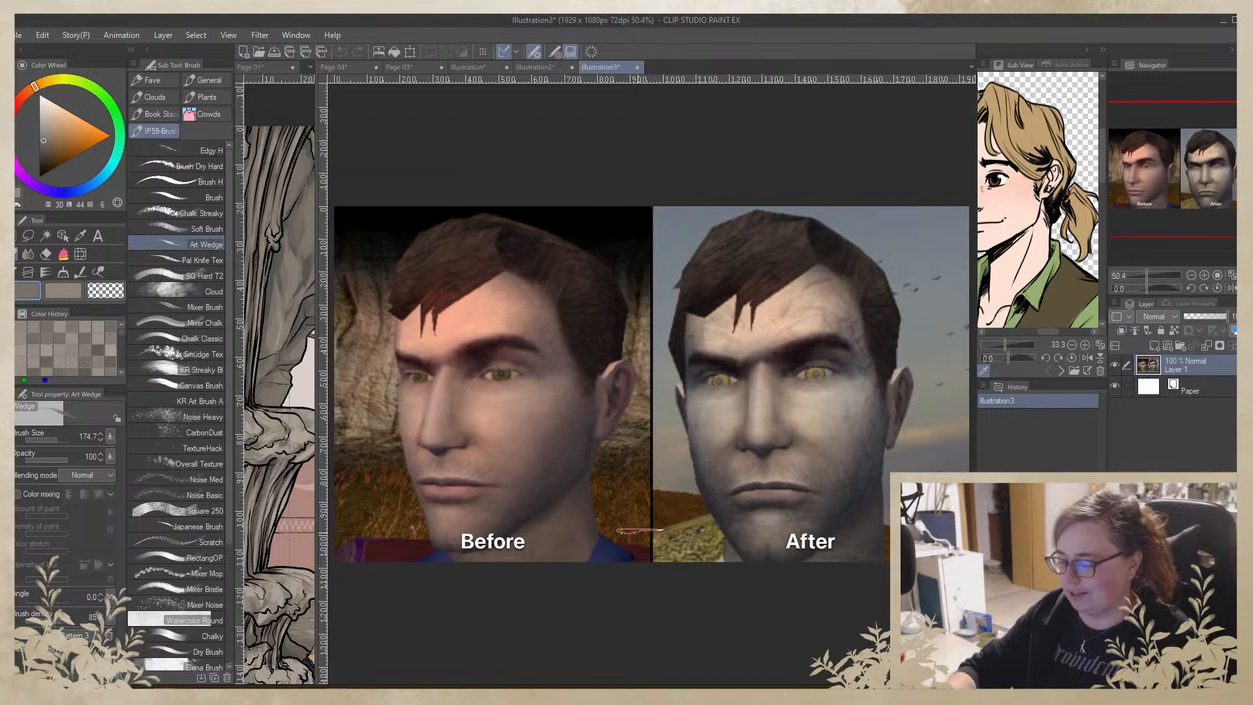
left_click(867, 607)
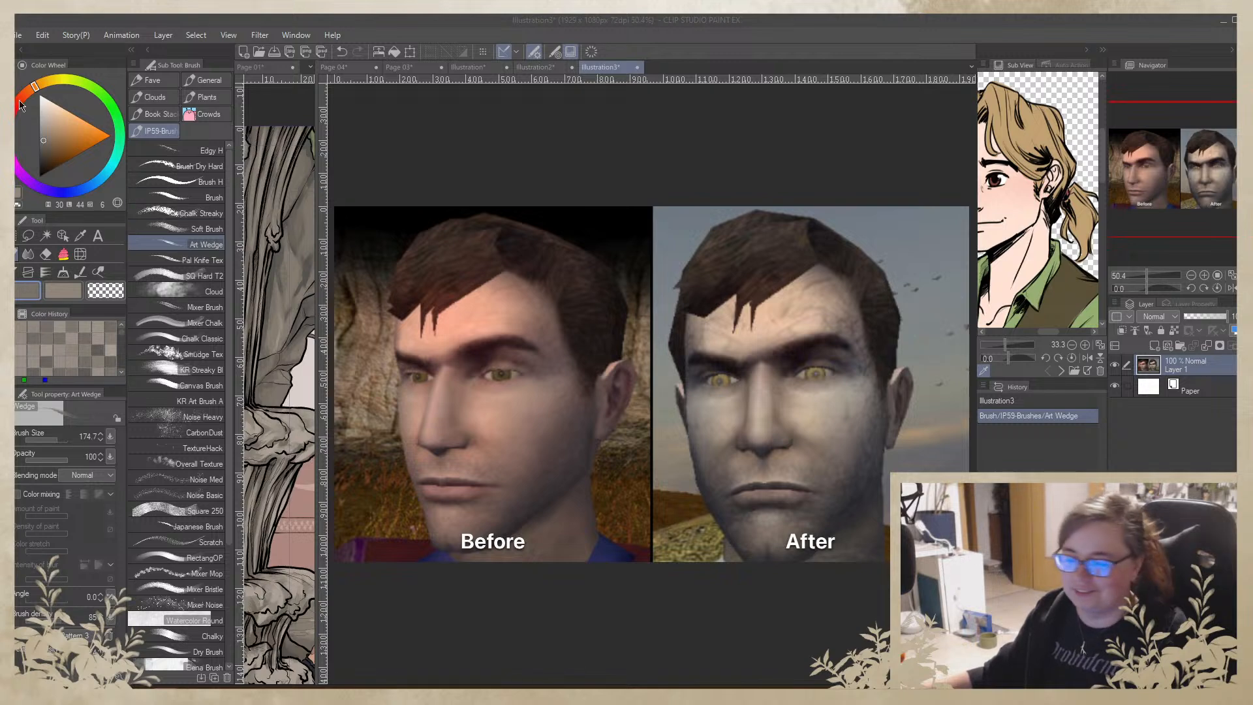
Create a new canvas from the copied image of three character poses with Light and Dark meters
left_click(21, 49)
left_click(18, 35)
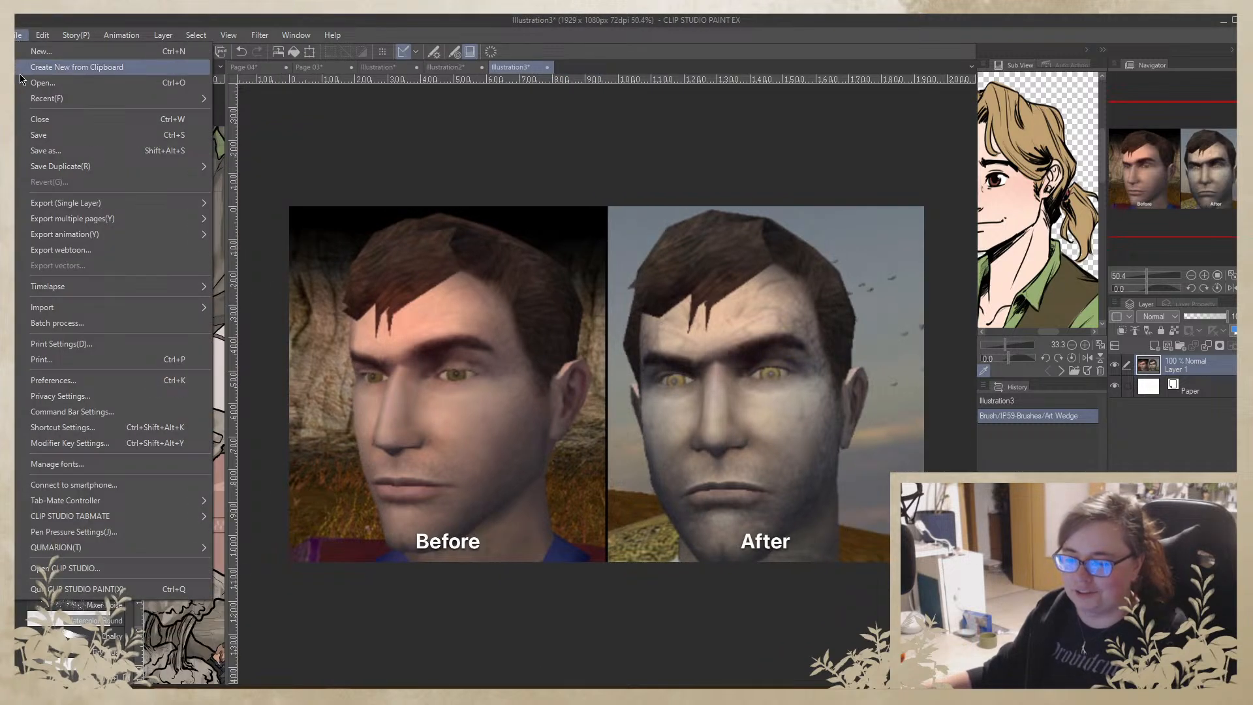
left_click(59, 67)
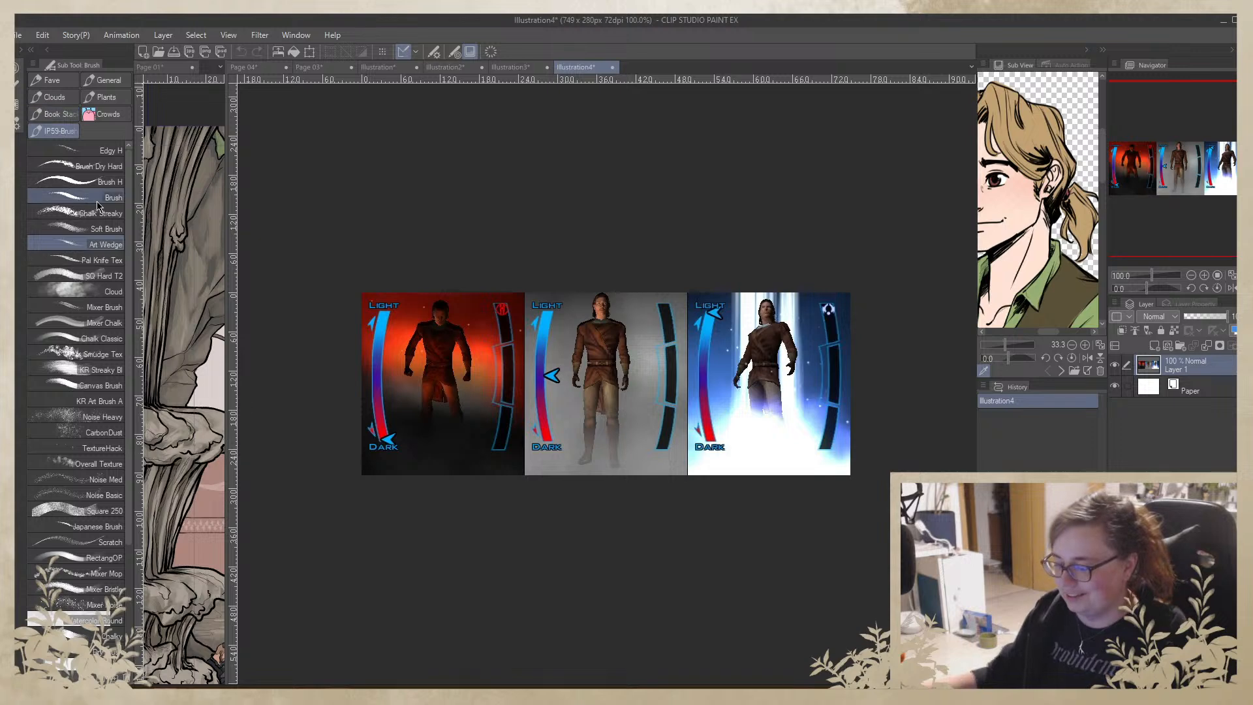
left_click(20, 50)
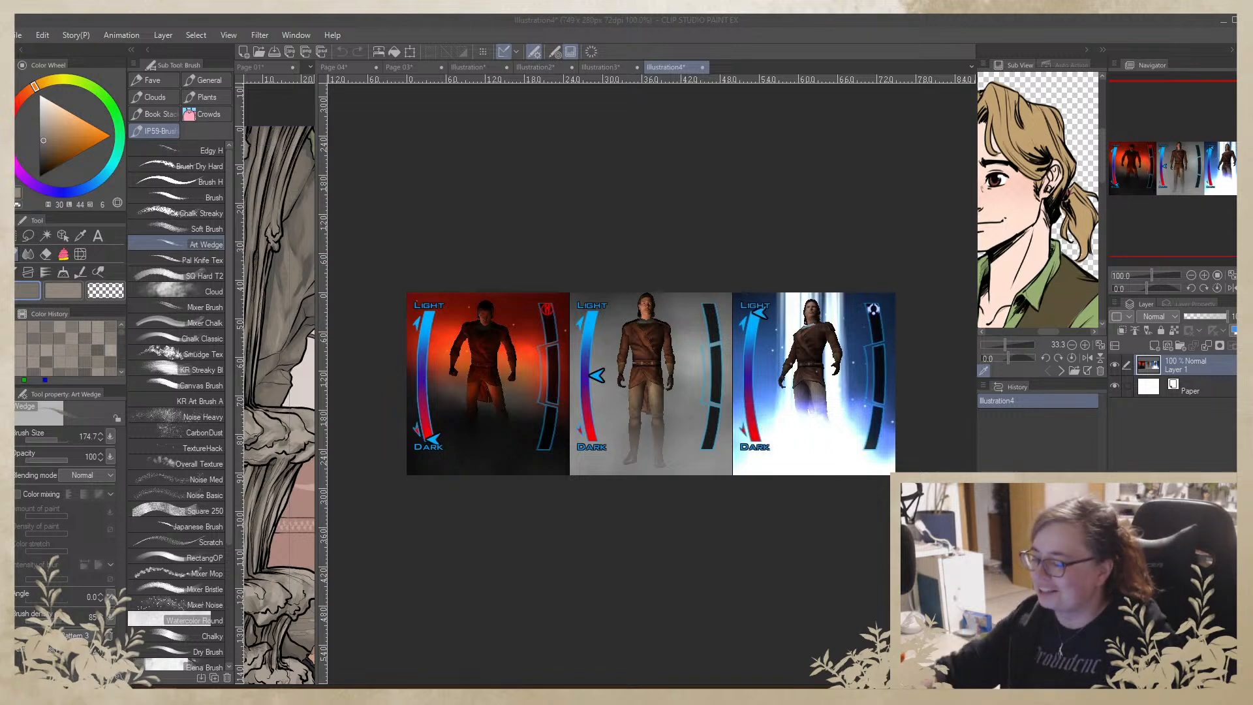
Close the Illustration4, Illustration3 and Illustration2 reference canvases without saving them
left_click(809, 248)
left_click_drag(784, 457, 907, 355)
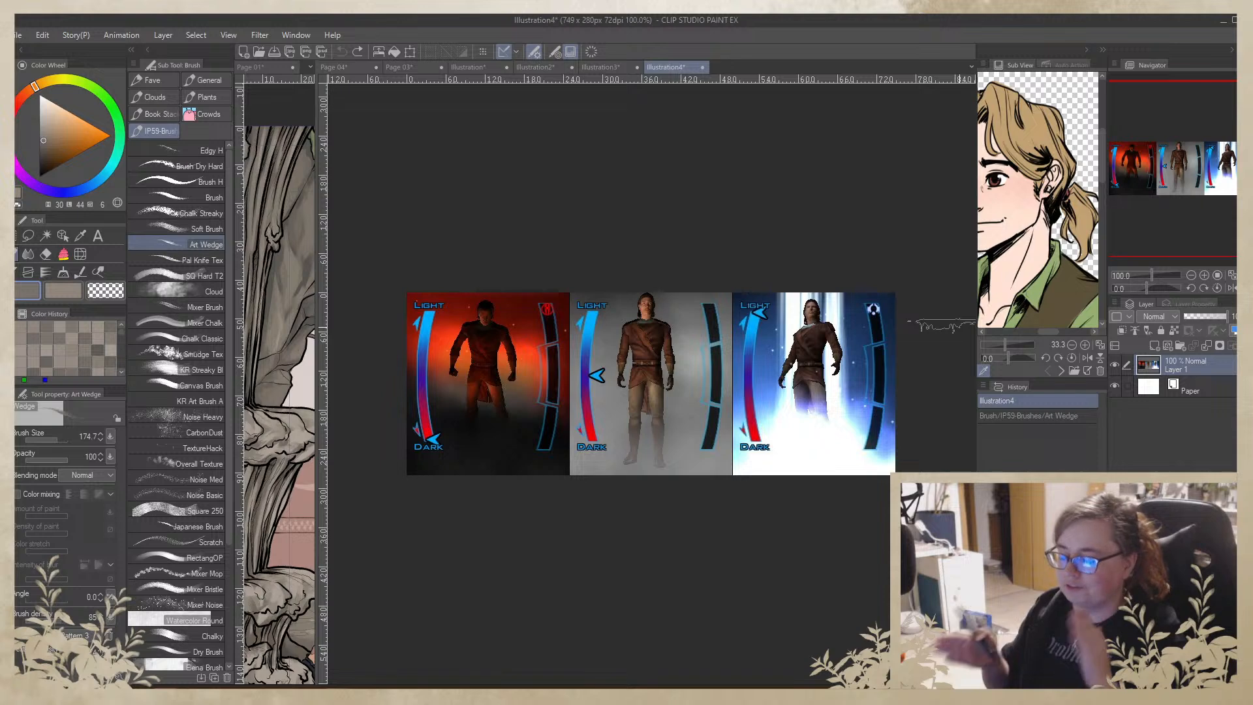
left_click(703, 67)
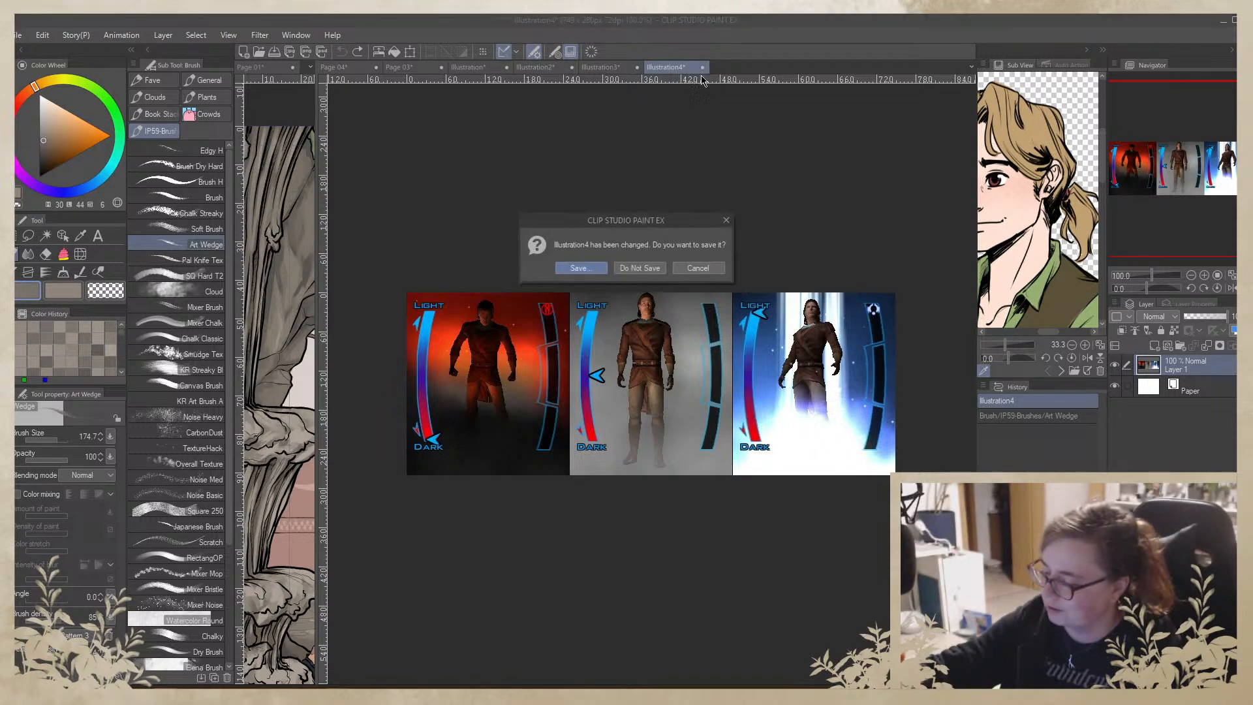
left_click(640, 268)
left_click(637, 68)
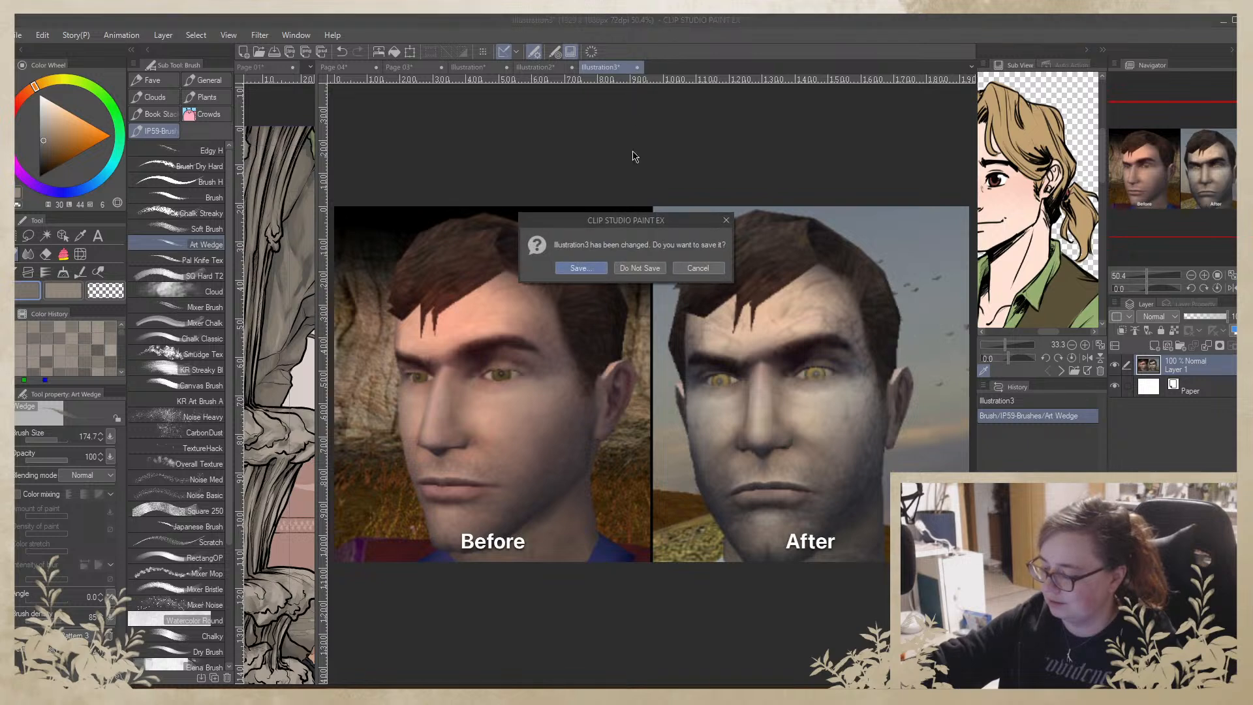
left_click(641, 267)
left_click(572, 68)
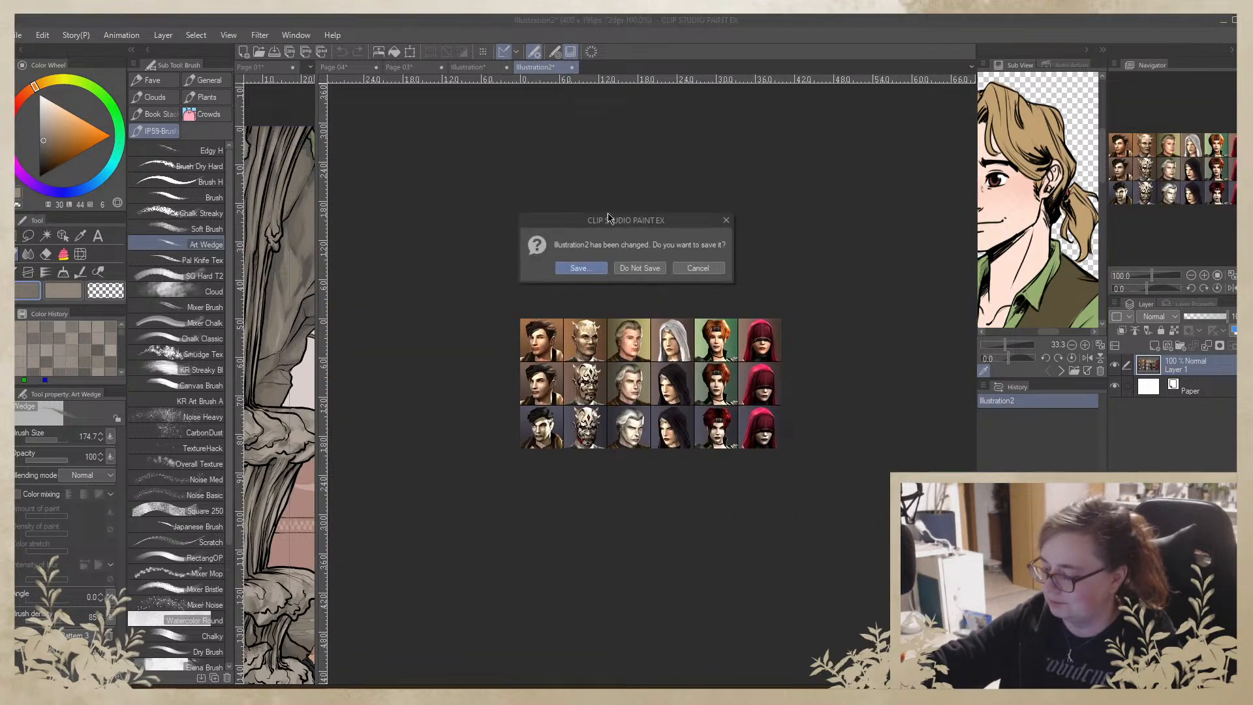
left_click(638, 268)
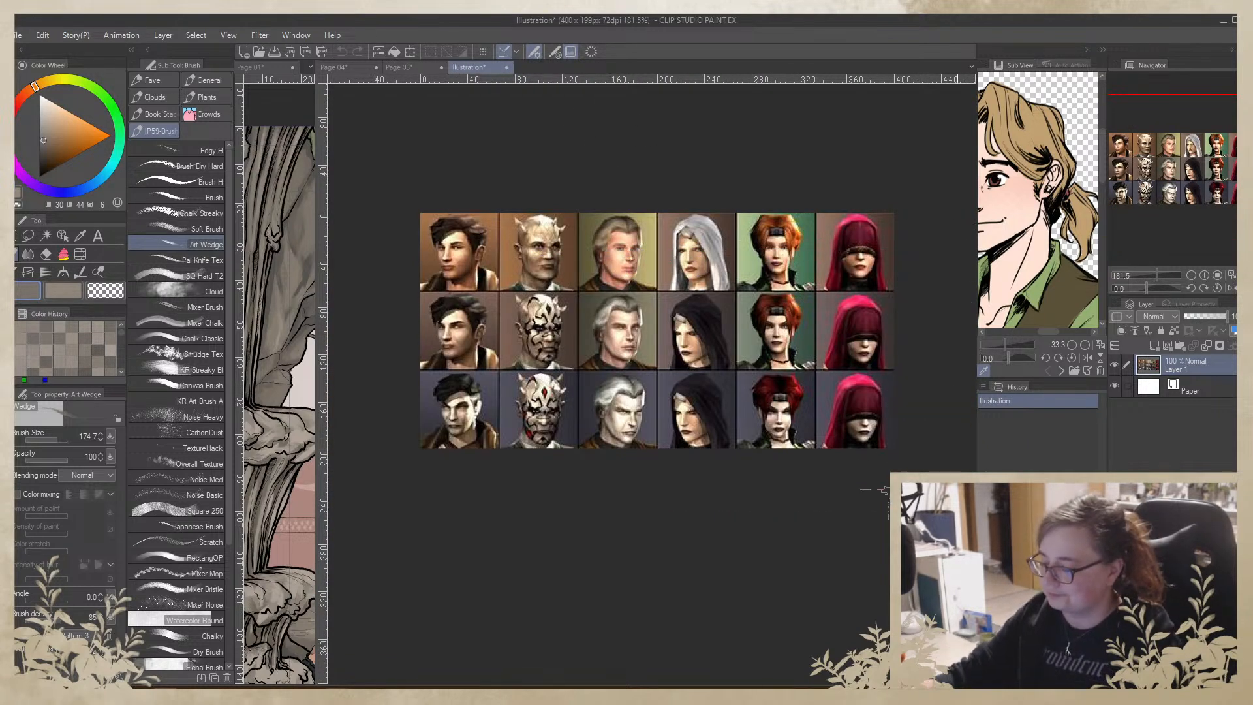
Add a raster layer above the portrait grid and try marking the first top-row portrait with the Art Wedge brush at size 17.8
left_click(48, 440)
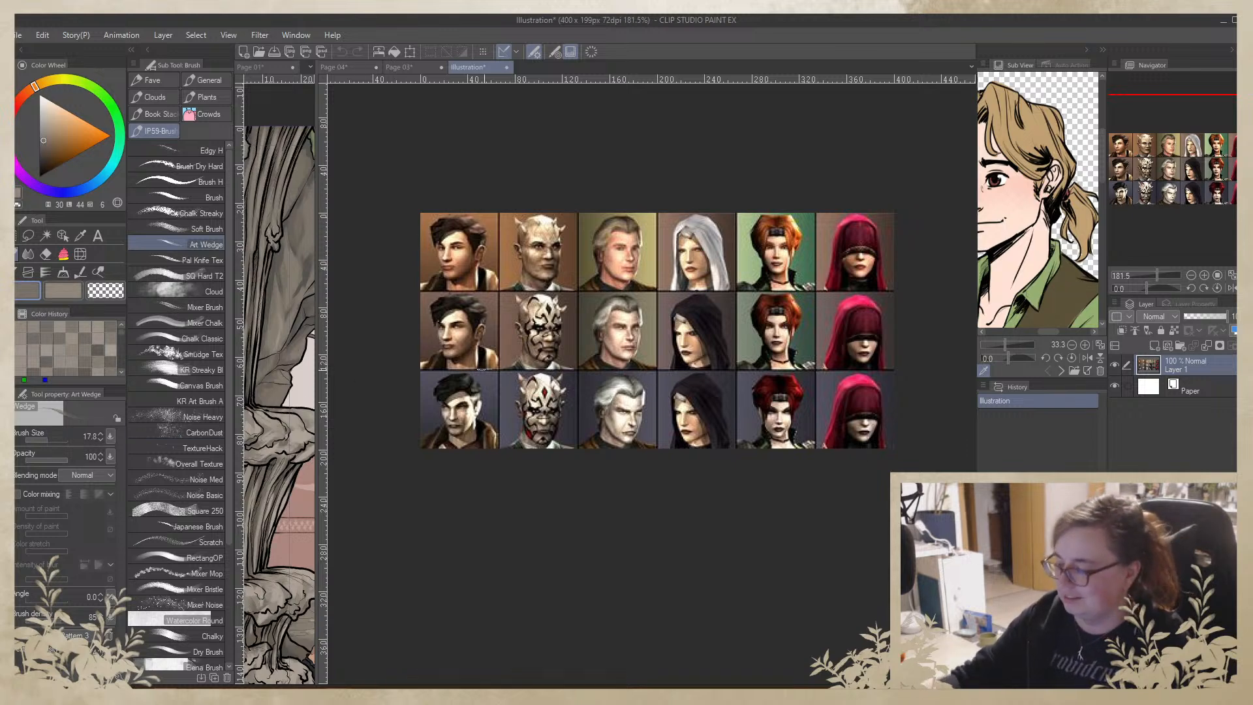
left_click(1154, 346)
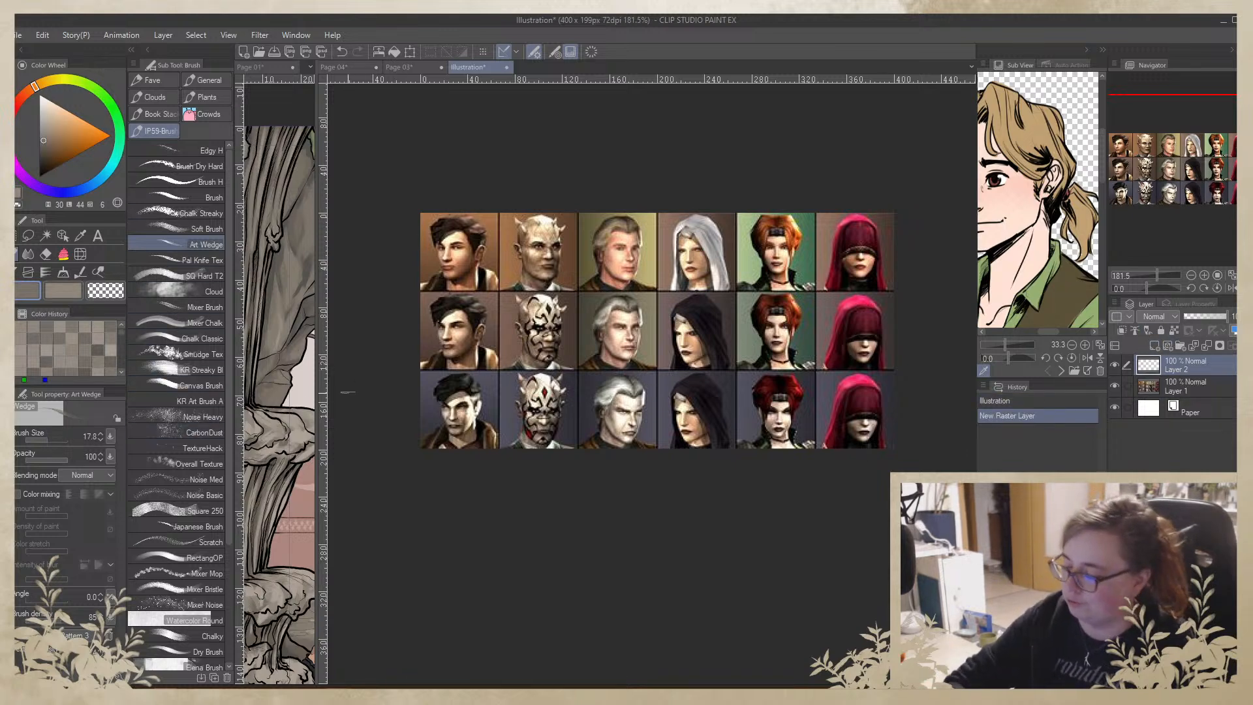
mouse_move(468, 267)
left_mouse_down()
mouse_move(486, 287)
mouse_move(457, 291)
left_mouse_up()
mouse_move(465, 260)
left_mouse_down()
mouse_move(518, 253)
mouse_move(482, 268)
left_mouse_up()
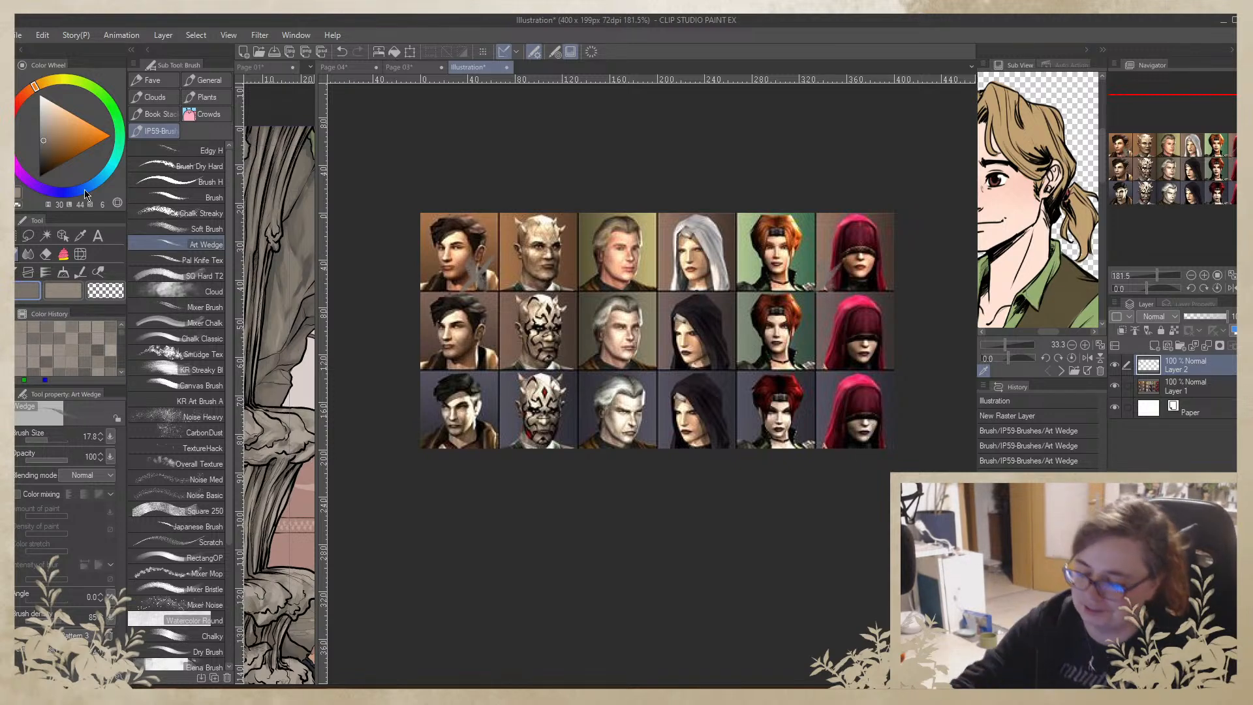
Mark the first and last portraits of the grid's top row with red crosses using Brush H at size 8.3
left_click(94, 131)
left_click(17, 111)
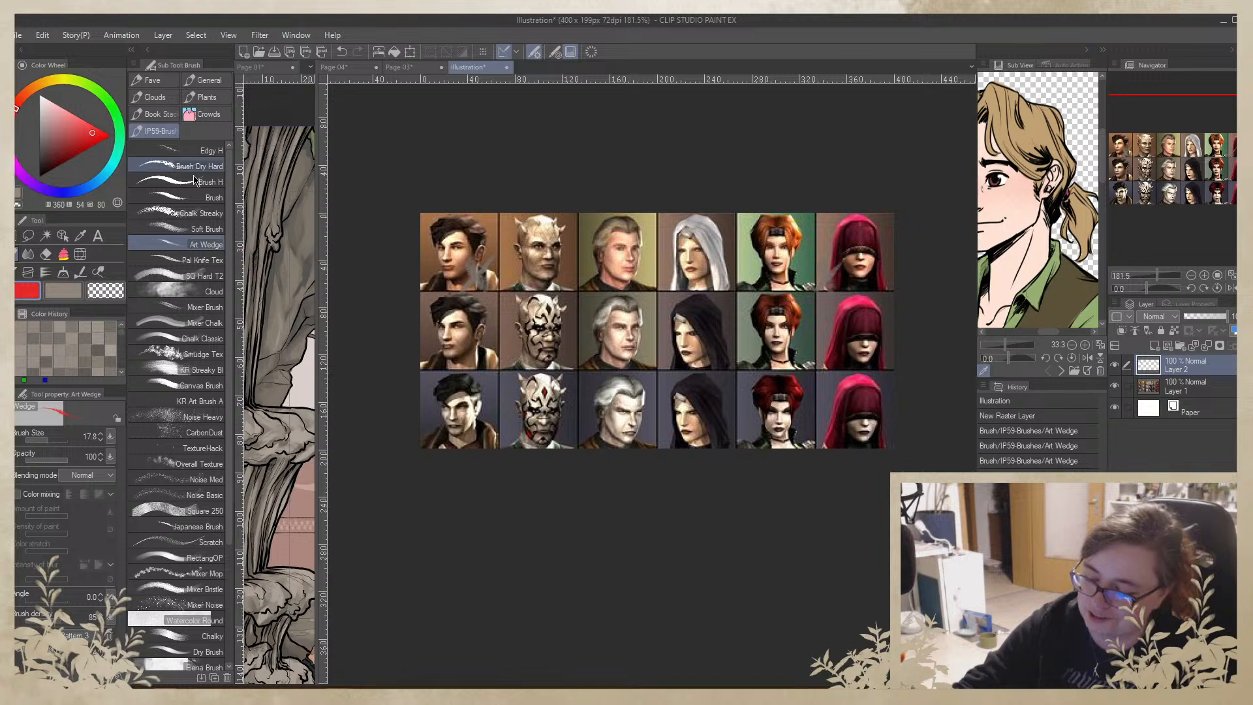
left_click(196, 181)
left_click(45, 442)
left_click_drag(465, 264, 487, 287)
left_click_drag(491, 261, 462, 289)
left_click_drag(815, 262, 832, 287)
left_click_drag(838, 264, 813, 286)
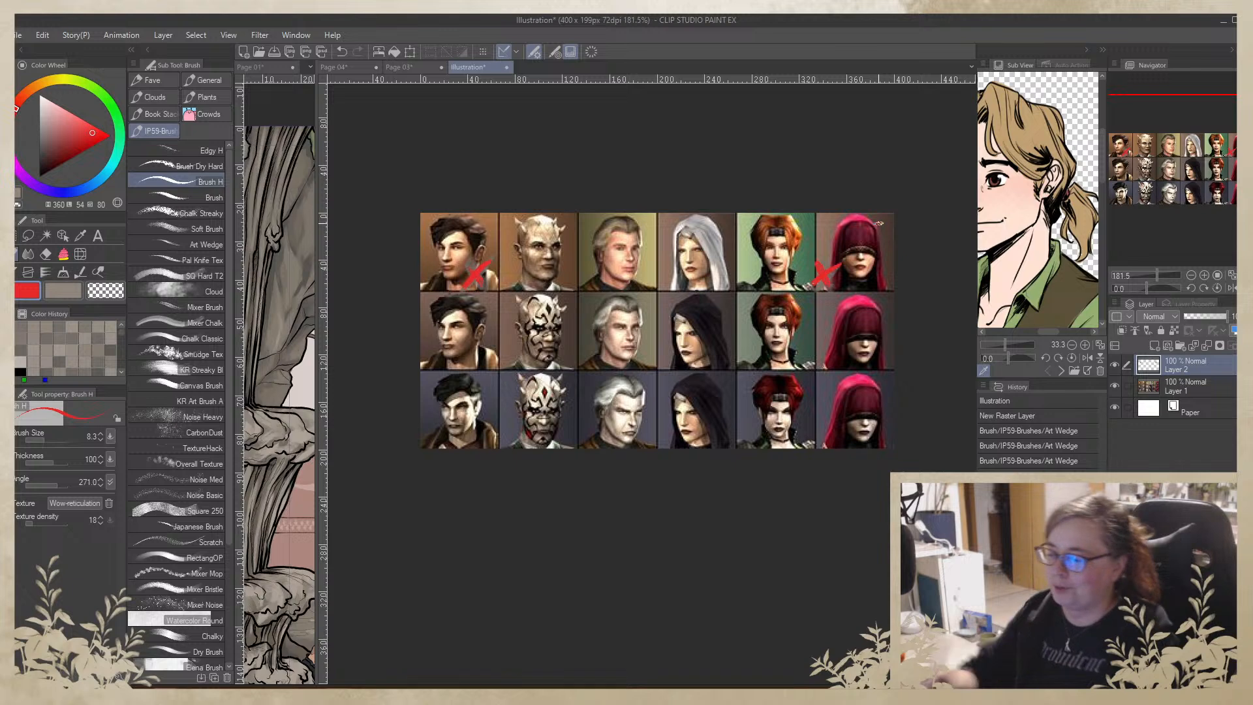
Close the marked portrait grid canvas without saving and return to Page 04
left_click(506, 67)
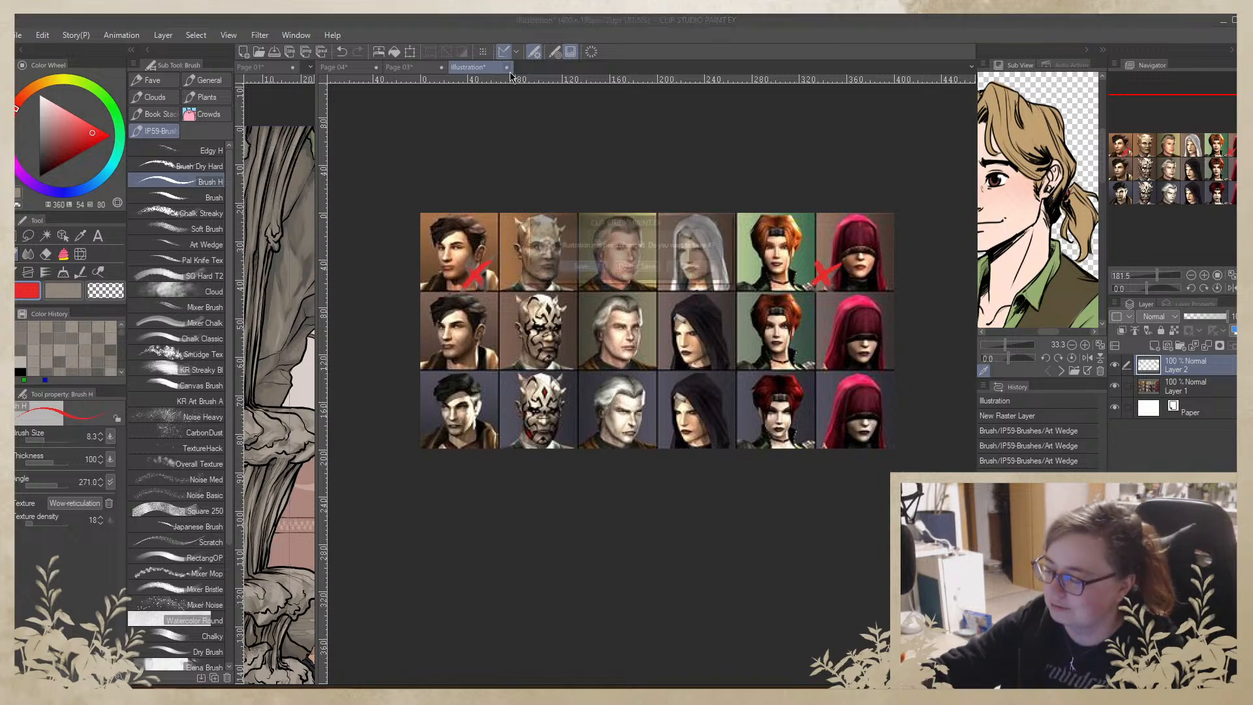
left_click(633, 268)
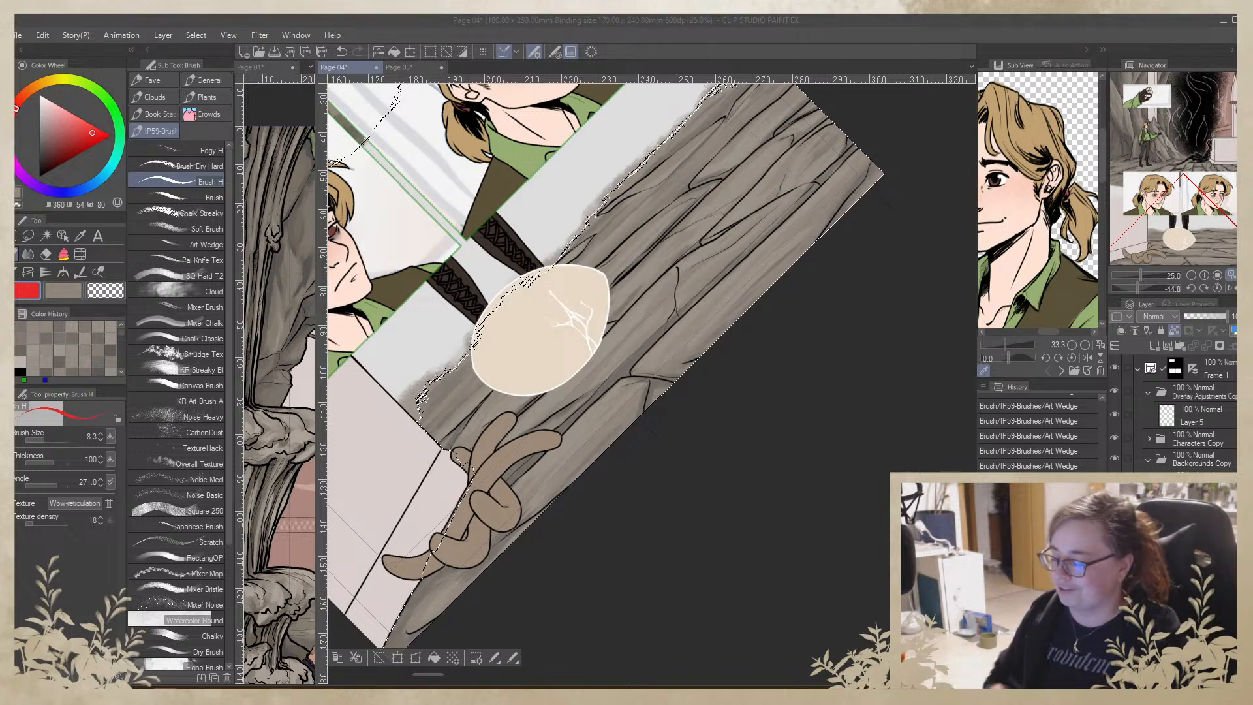
Shade the stone floor beside the egg in sampled grey-brown tones with the Art Wedge brush, enlarging it from size 60.1 to 95
left_click(72, 369)
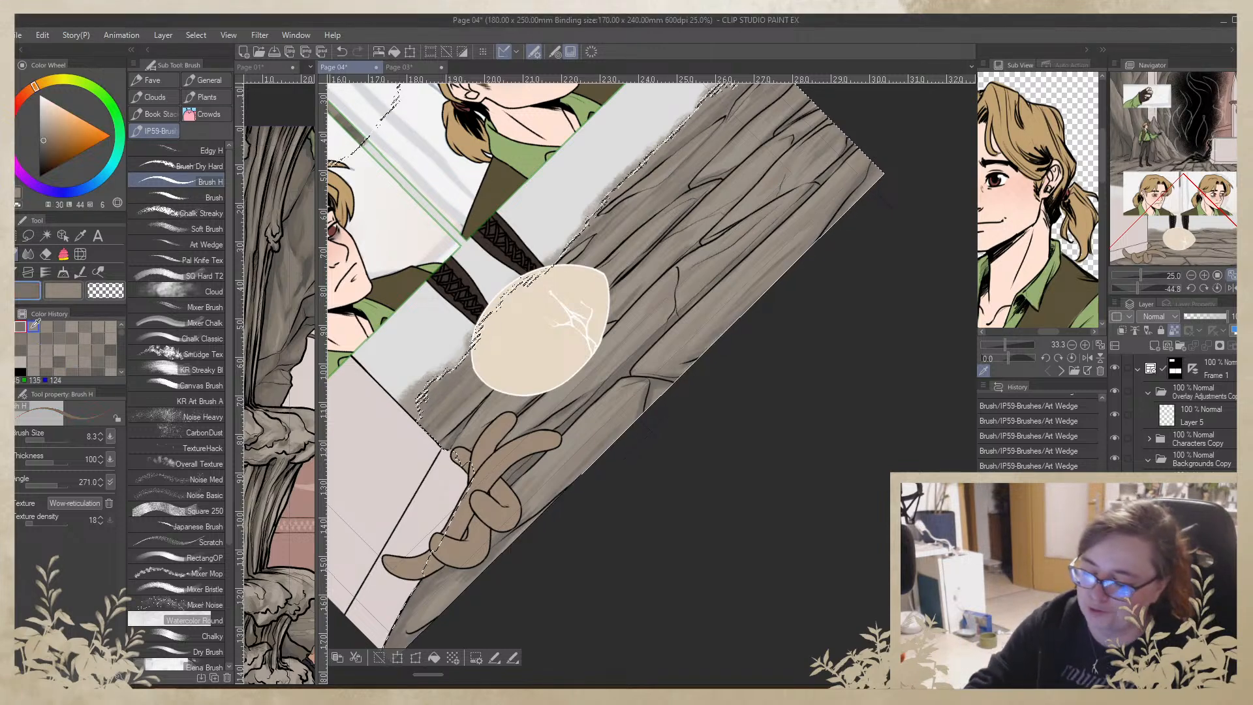
left_click(205, 244)
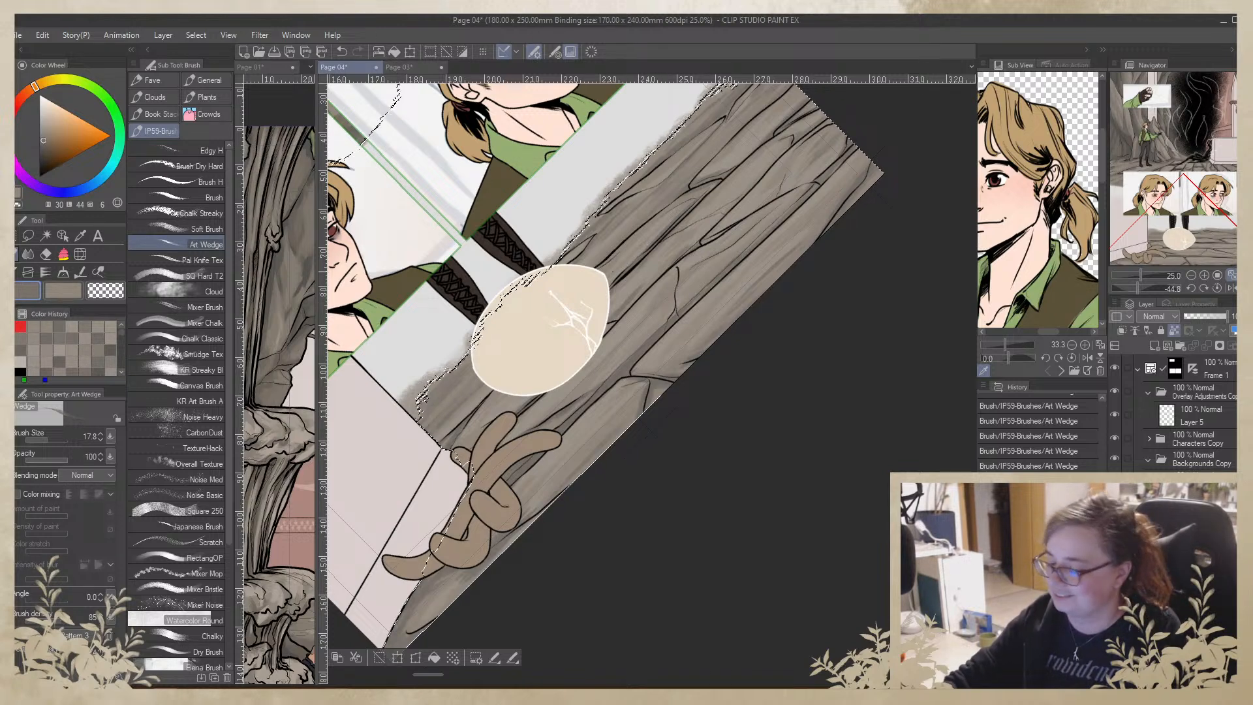
left_click(53, 440)
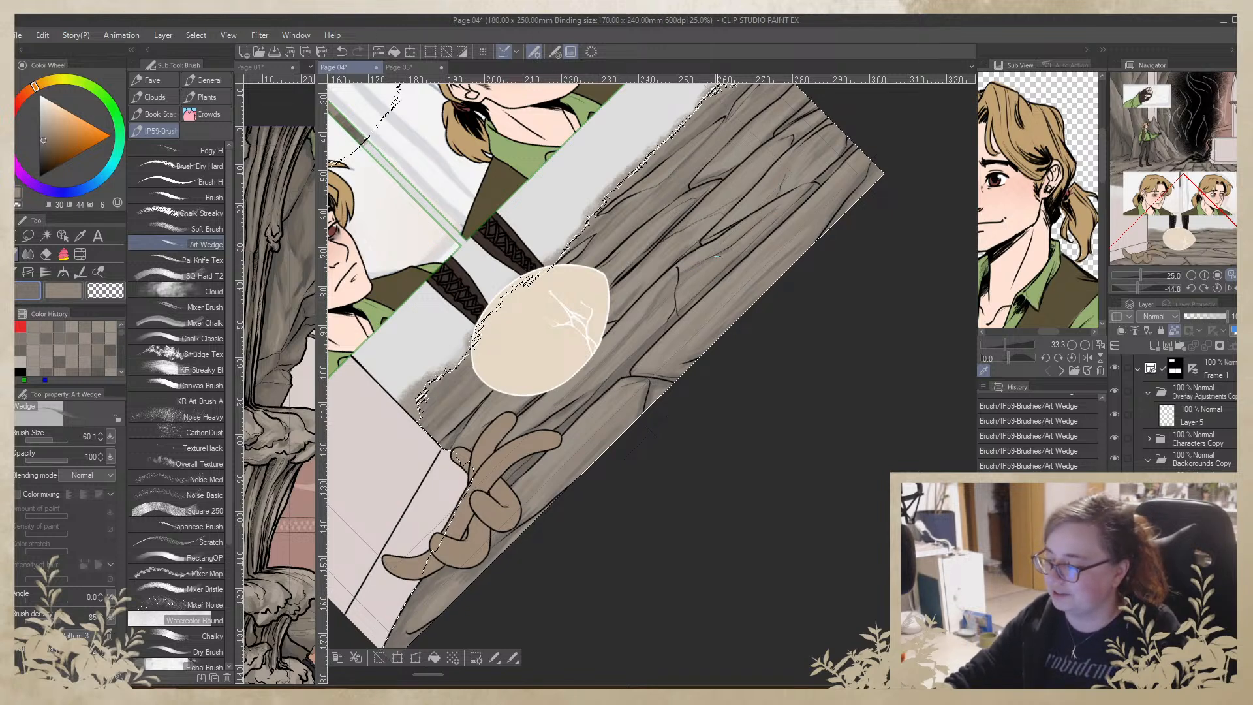
left_click(697, 268, "alt")
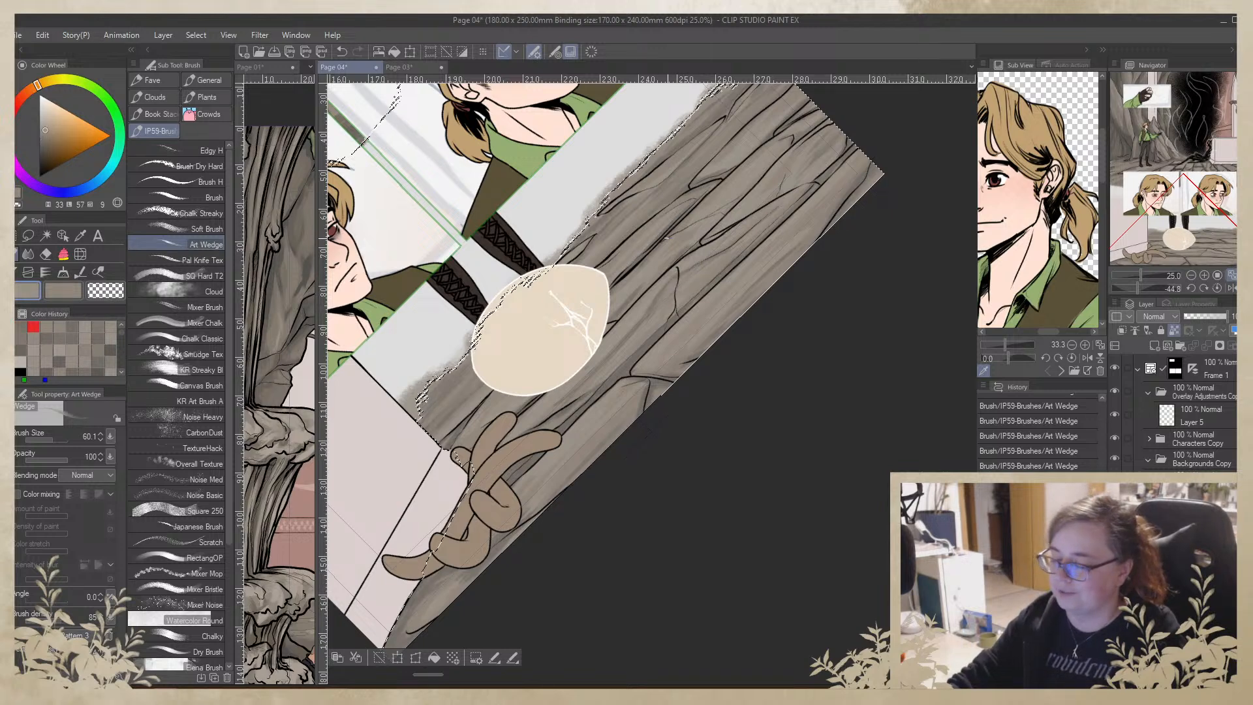
left_click(652, 311, "alt")
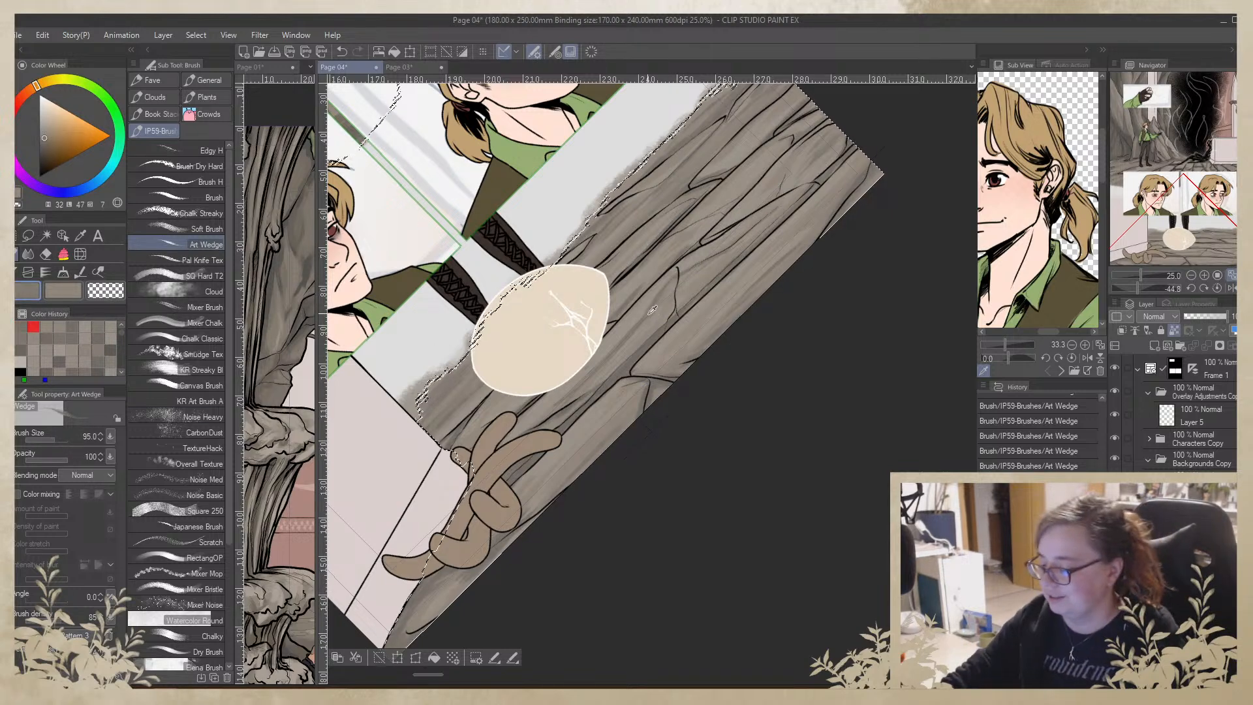
left_click(655, 300, "alt")
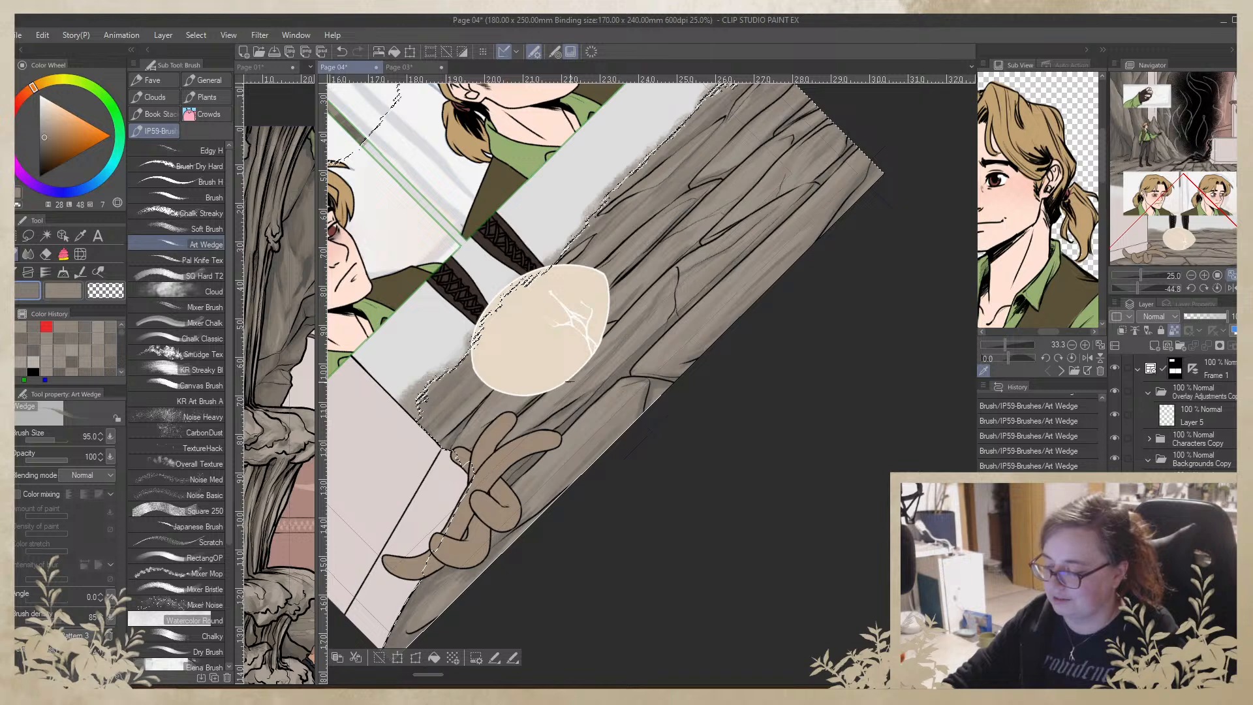
left_click(645, 305, "alt")
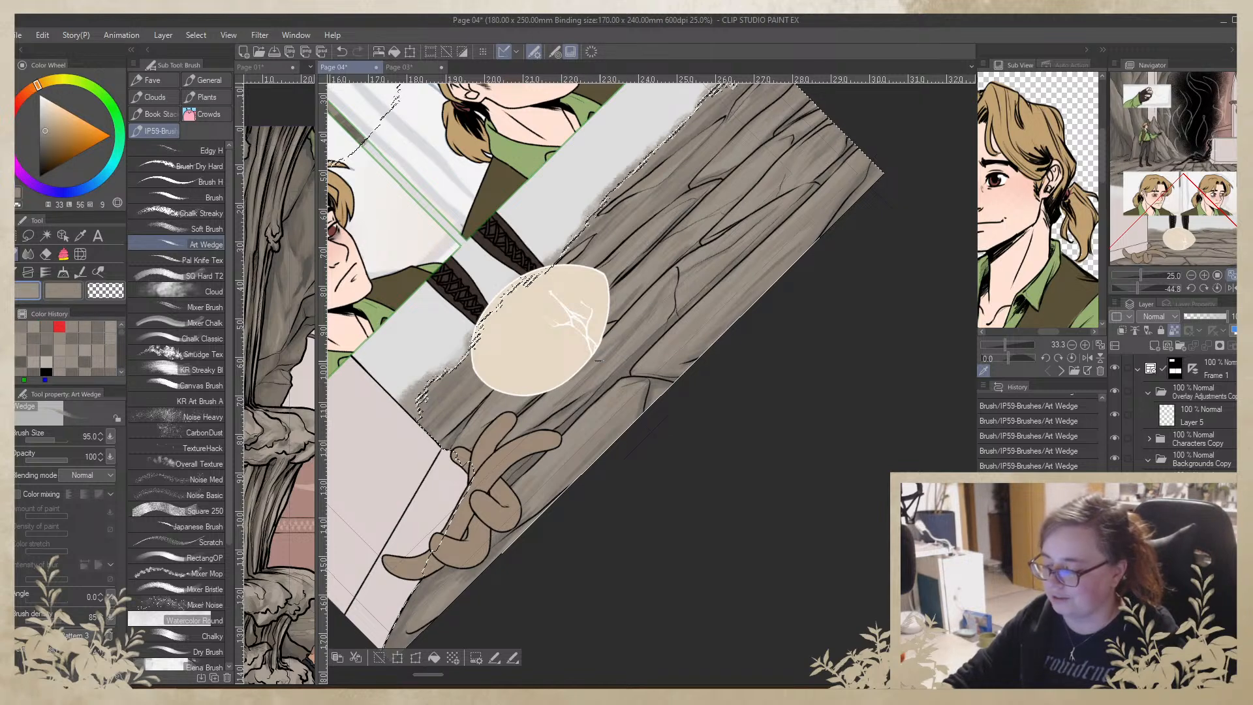
left_click(650, 313, "alt")
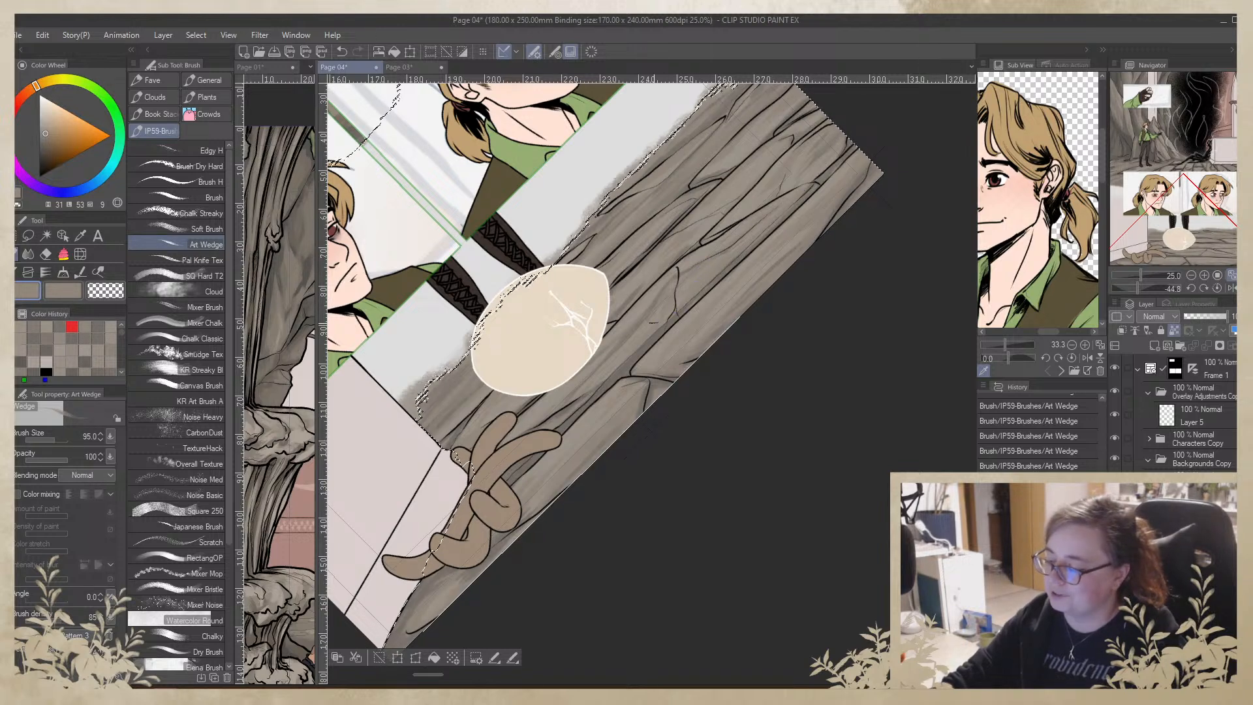
Paint shading around the short curved crack in the middle of the stone floor, resampling nearby stone tones
left_click(679, 275, "alt")
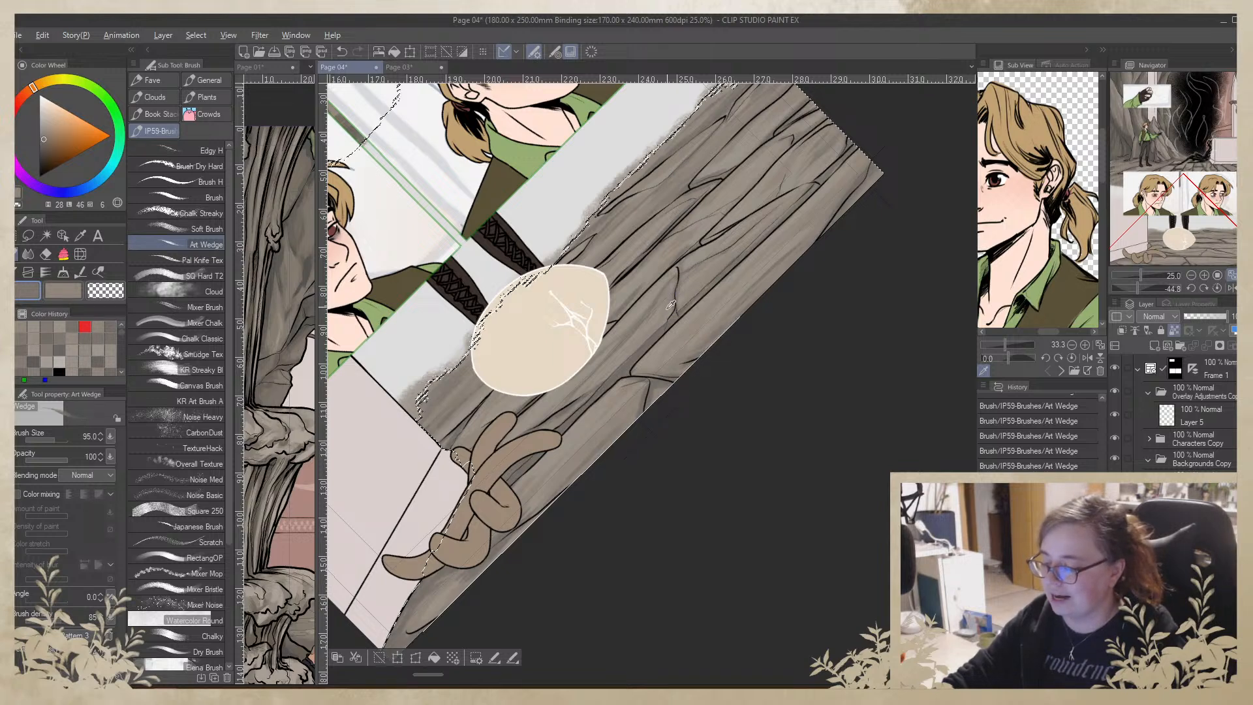
left_click(672, 290, "alt")
left_click(666, 308, "alt")
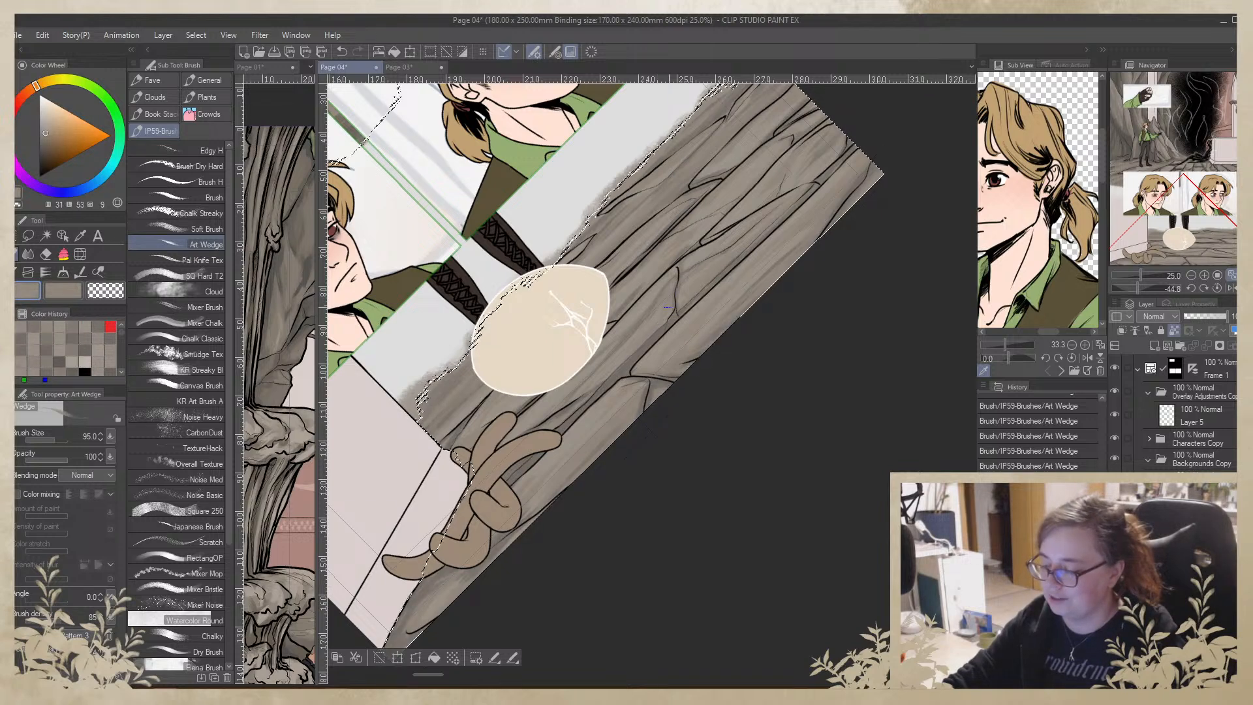
left_click(623, 330, "alt")
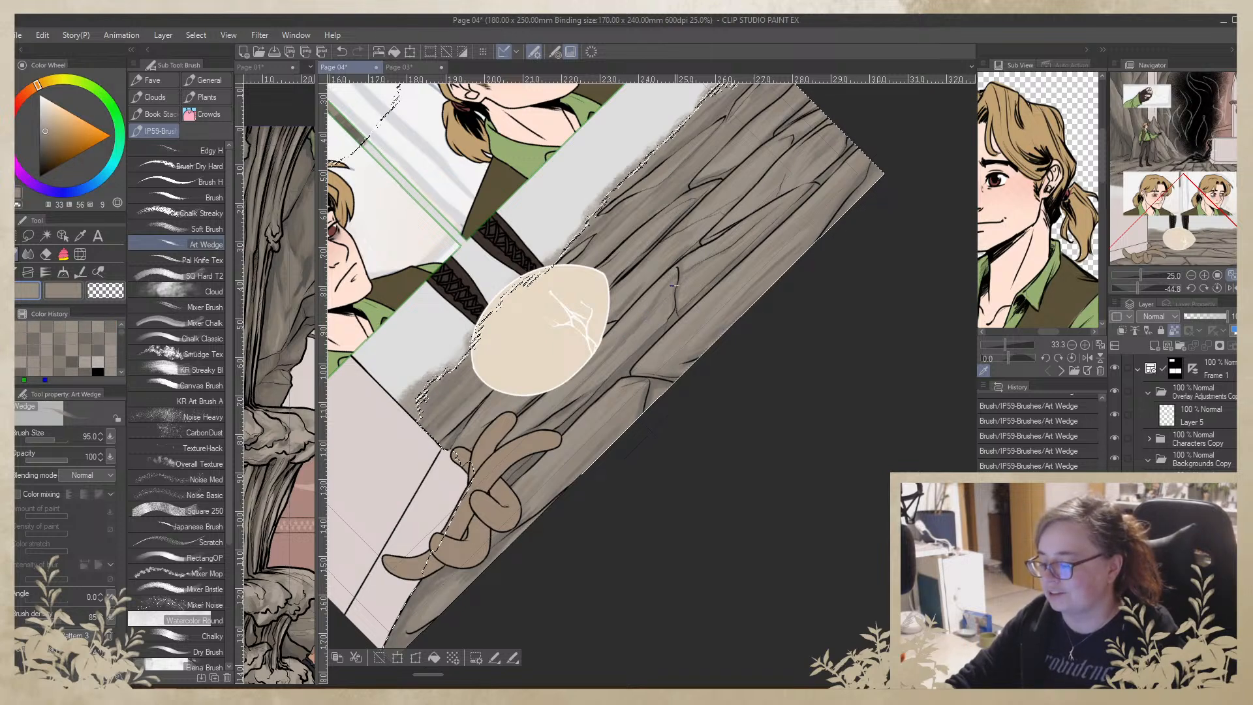
left_click(652, 338, "alt")
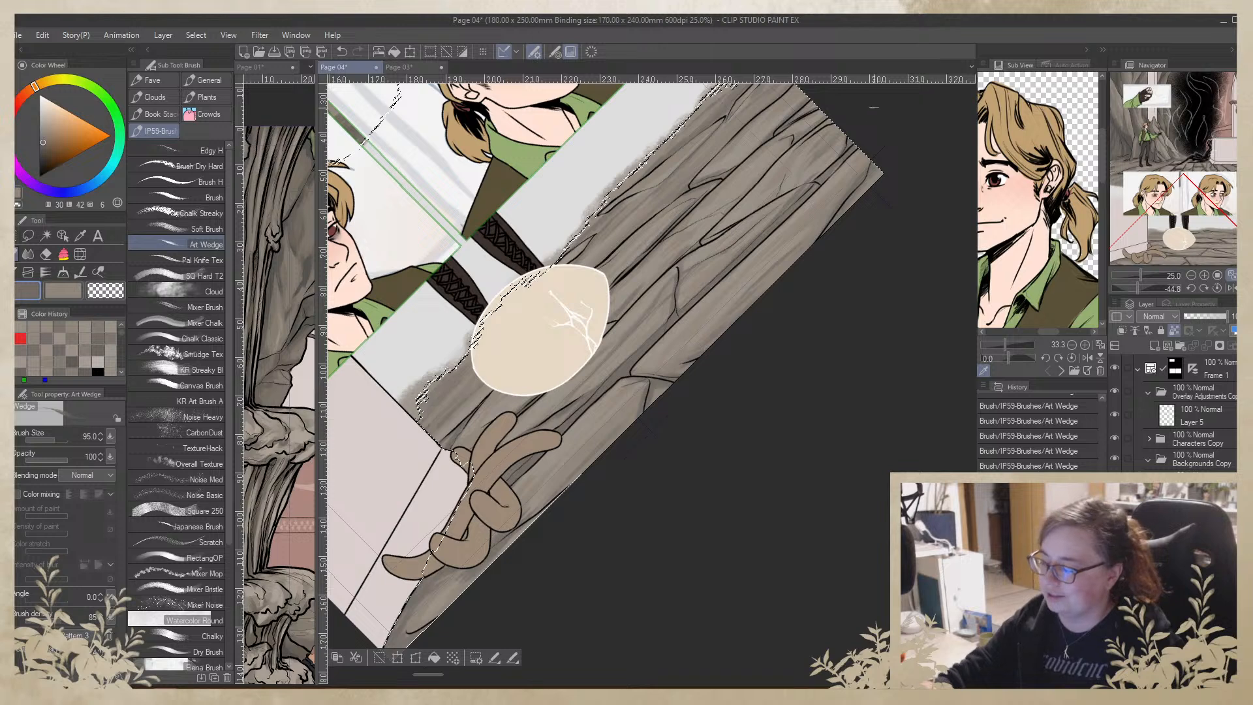
Undo the last three strokes and rework the stone between the long cracks toward the floor's far end with sampled tones
key("ctrl+z")
key("ctrl+z")
key("ctrl+z")
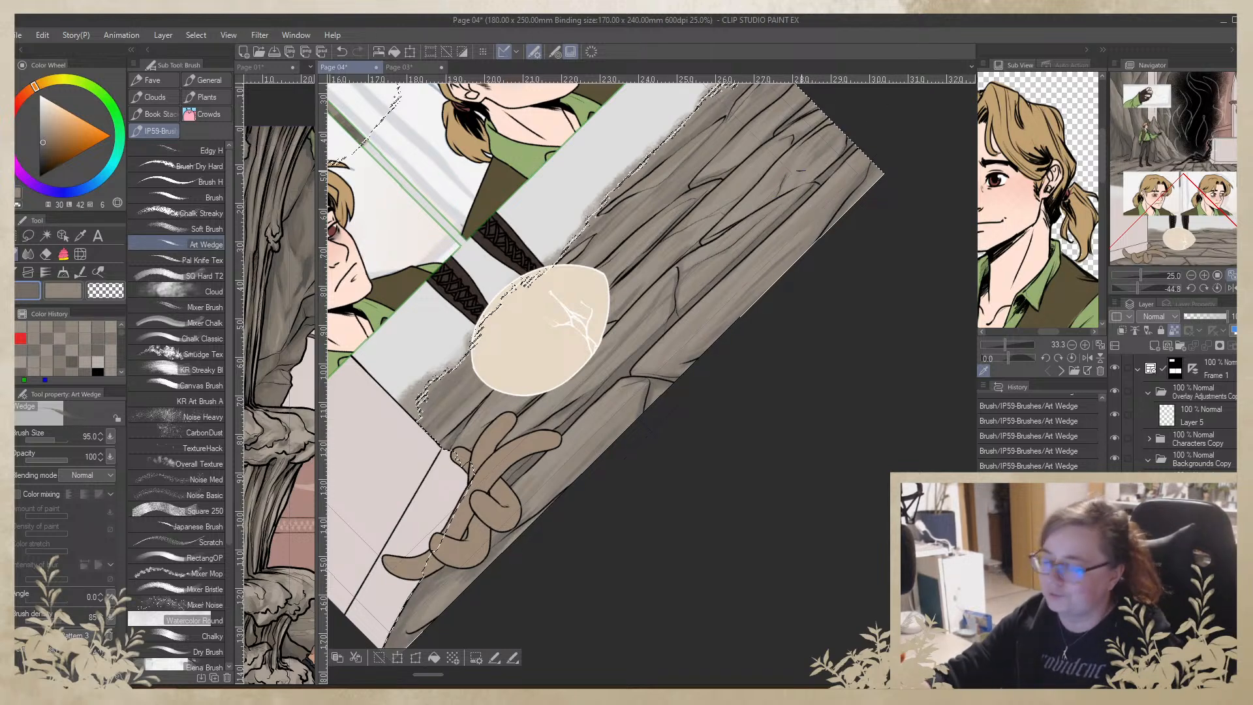
left_click(783, 191, "alt")
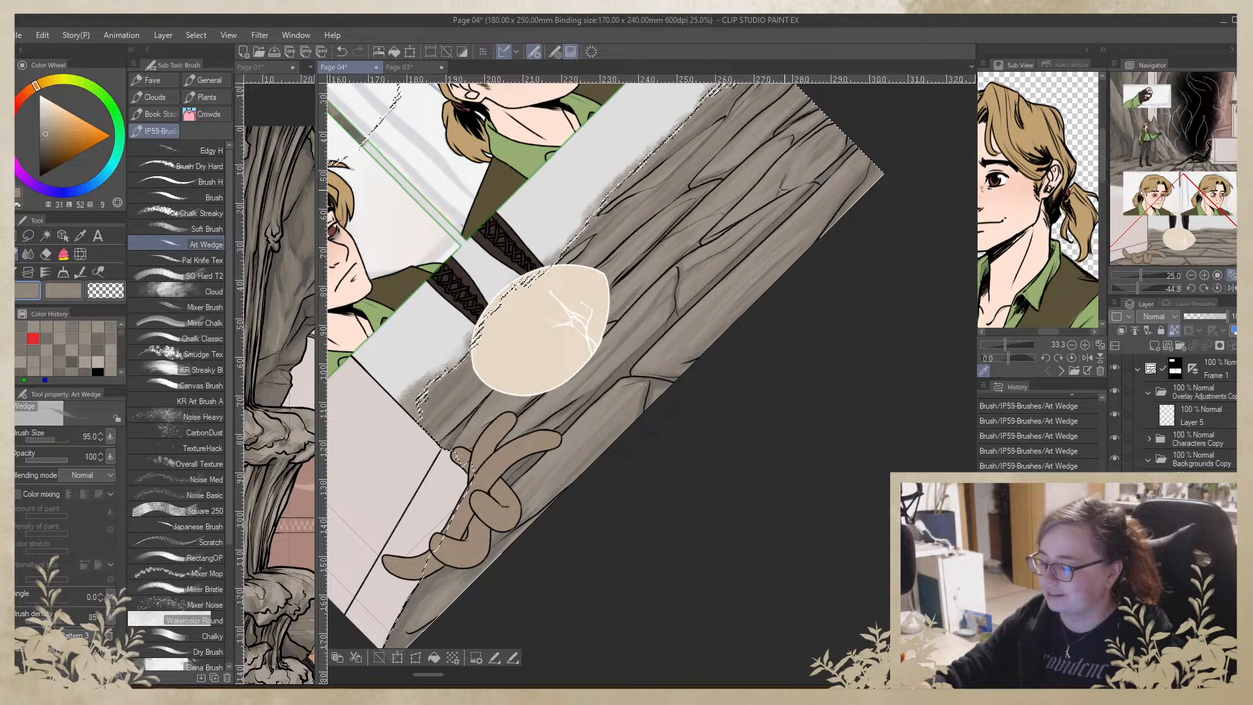
left_click(787, 185, "alt")
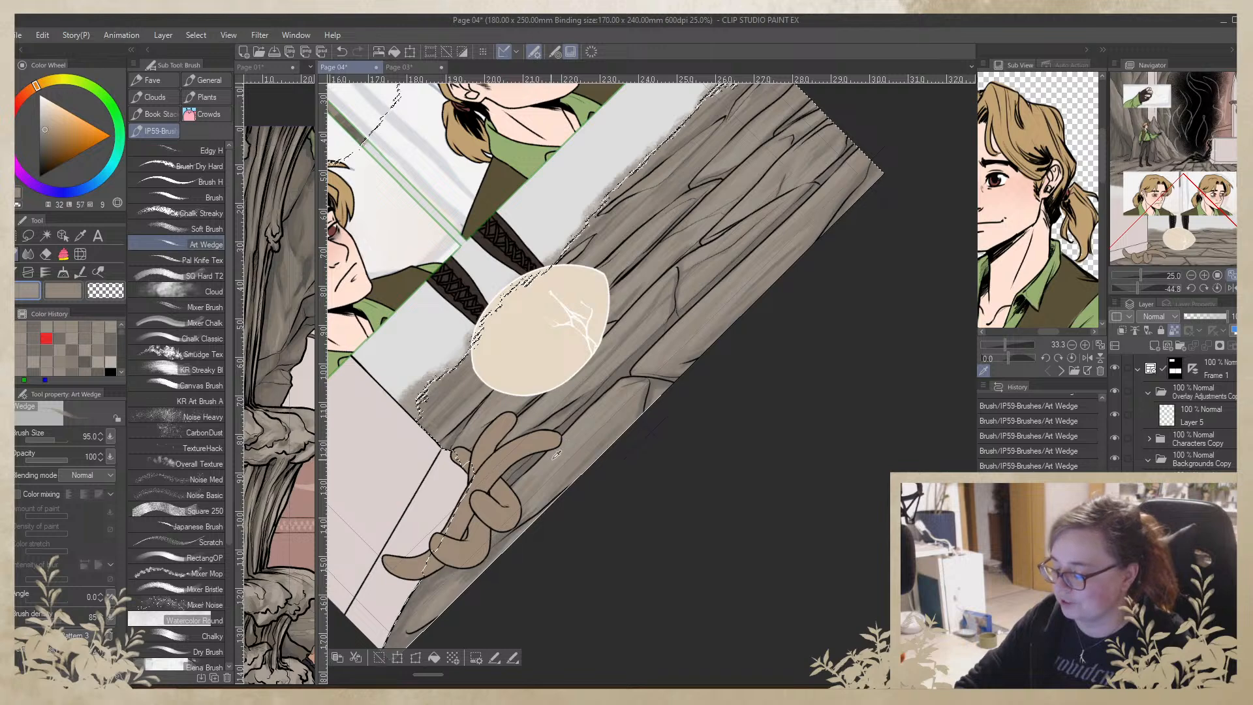
Paint the soft floor edge beside the egg, above the tangled brown coils, with tones sampled from the stone
left_click(436, 412, "alt")
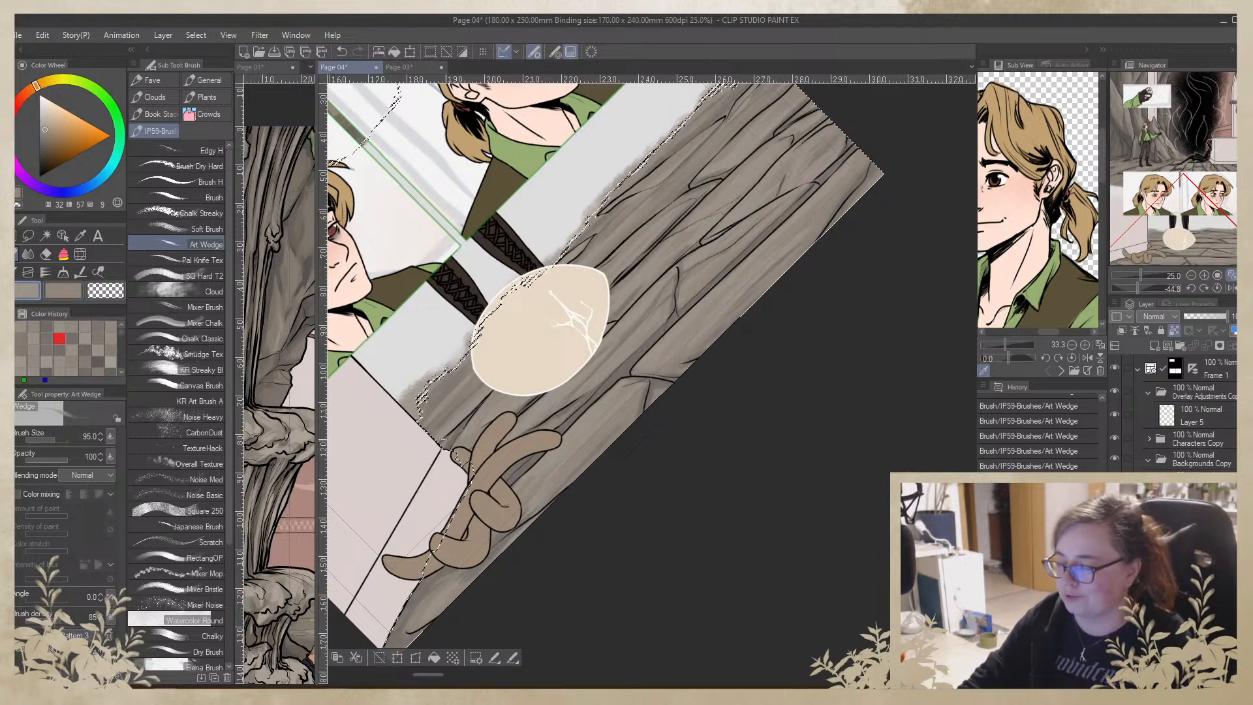
key("alt")
left_click(441, 394, "alt")
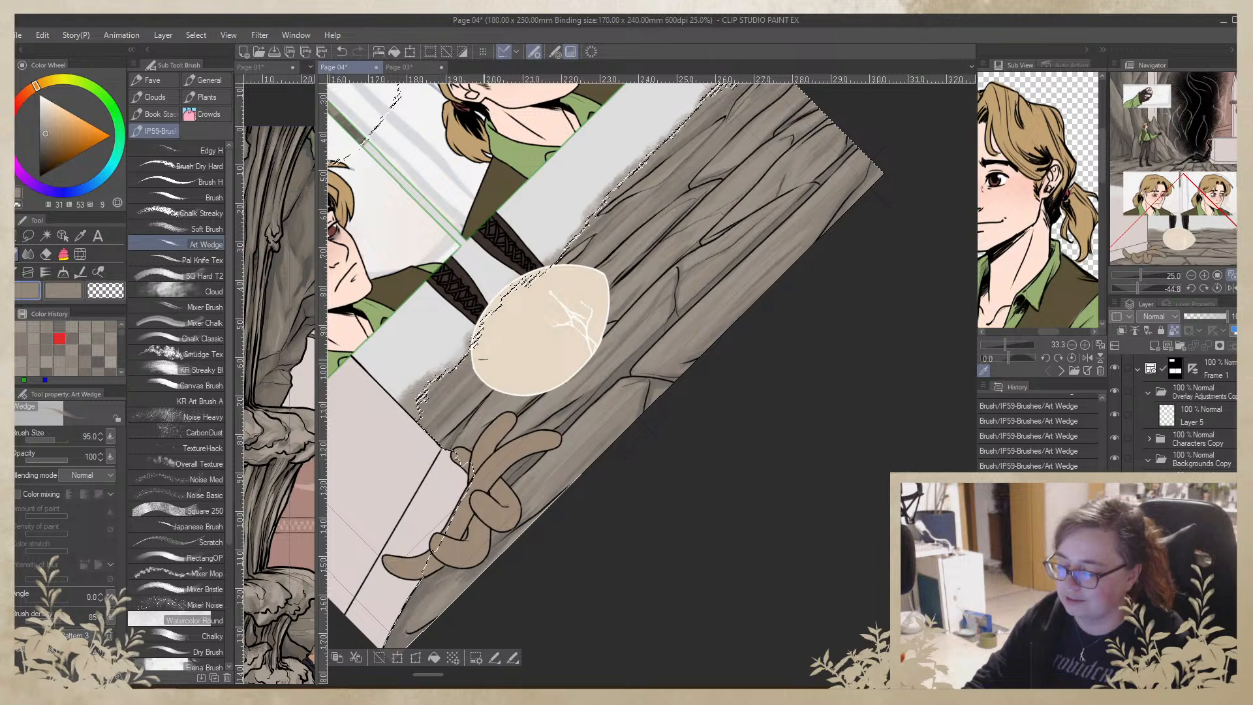
left_click(483, 353, "alt")
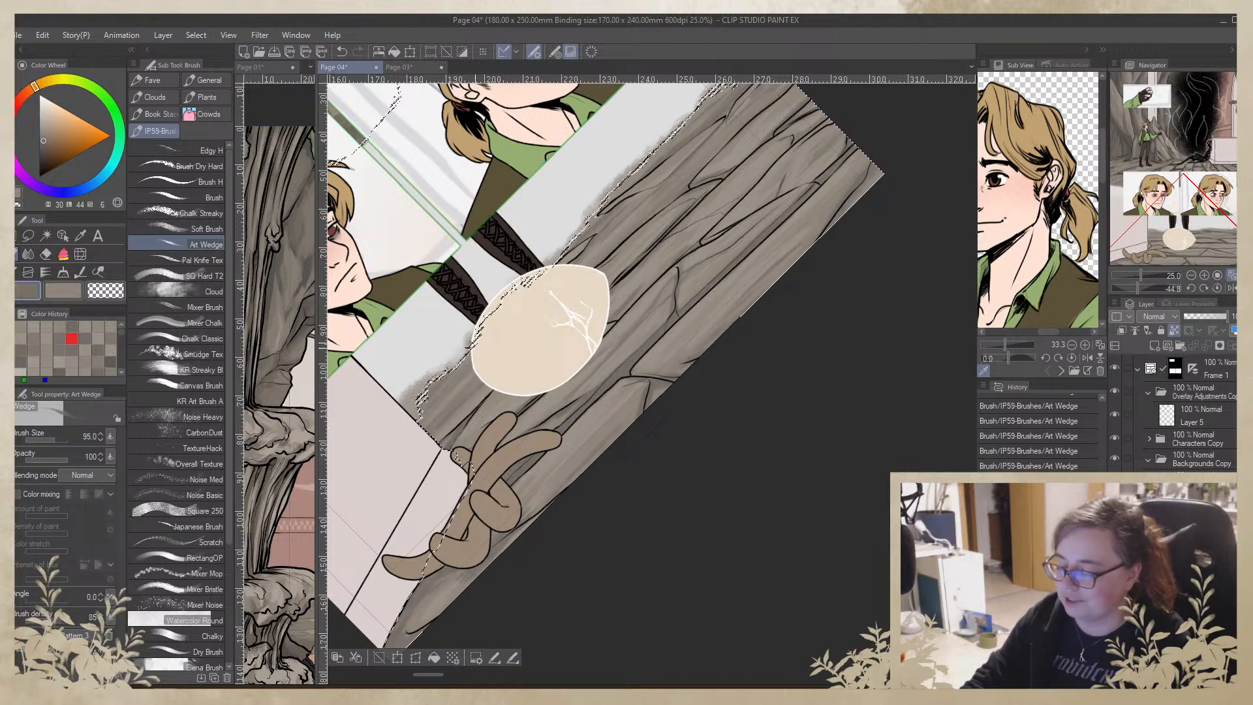
left_click(448, 396, "alt")
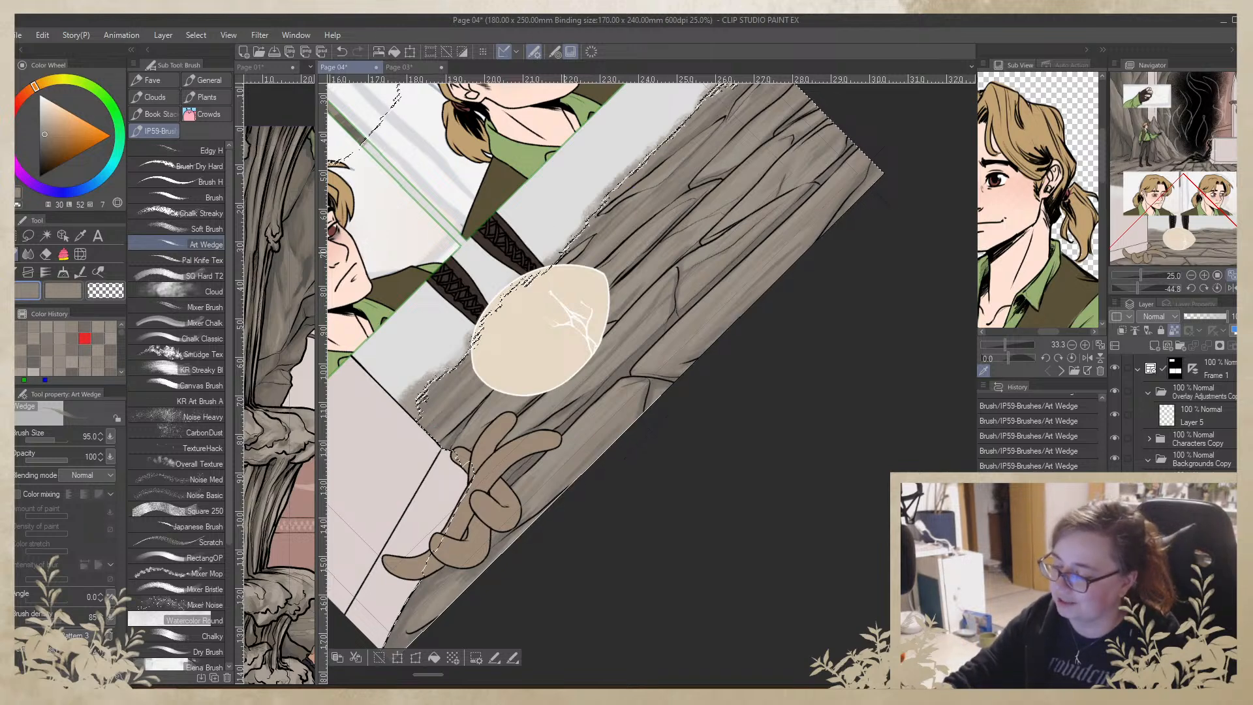
Shade the cracks near the floor's far upper edge with sampled stone tones, and clear the selection around the floor
left_click_drag(638, 220, 572, 337)
left_click(579, 299, "alt")
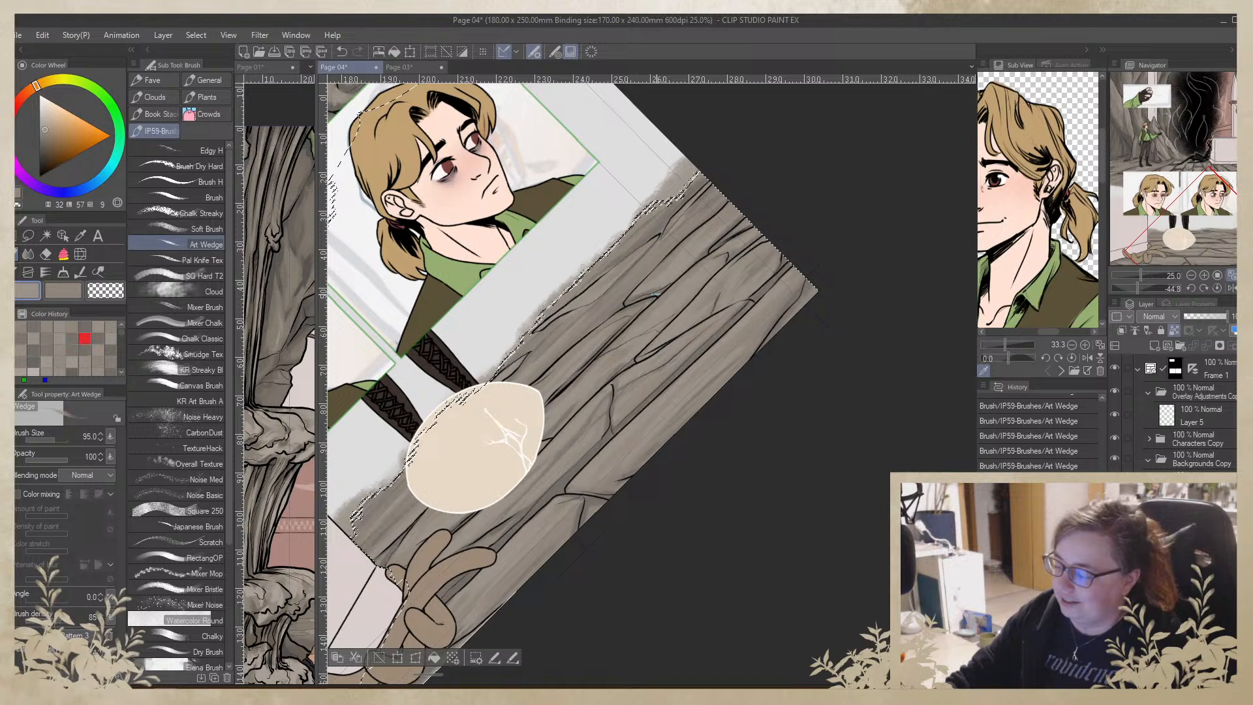
left_click(627, 302, "alt")
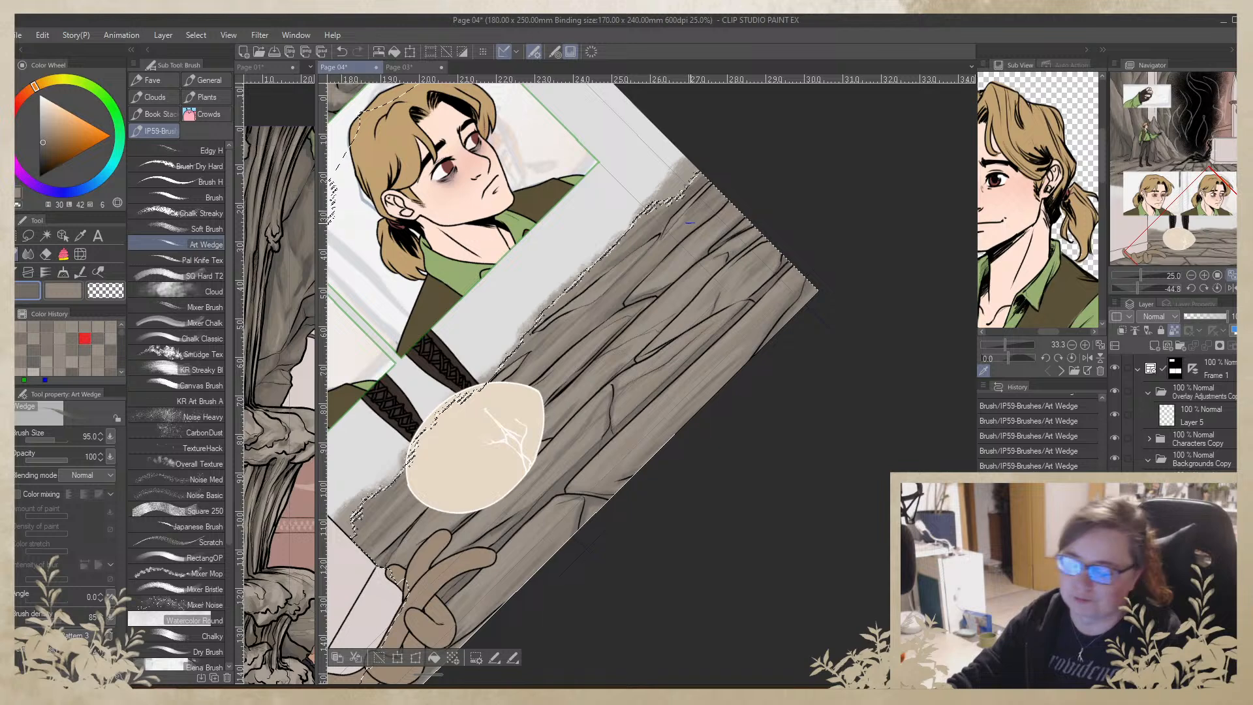
left_click(642, 229, "alt")
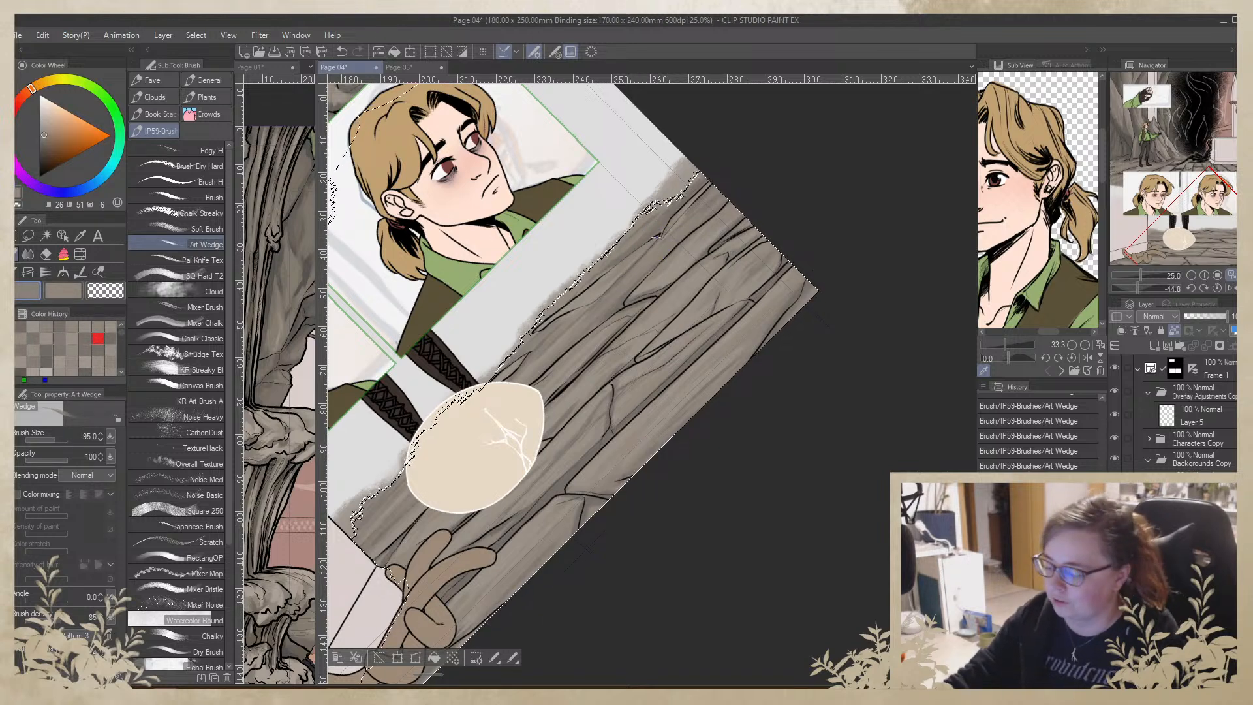
key("ctrl+d")
left_click_drag(673, 571, 796, 449)
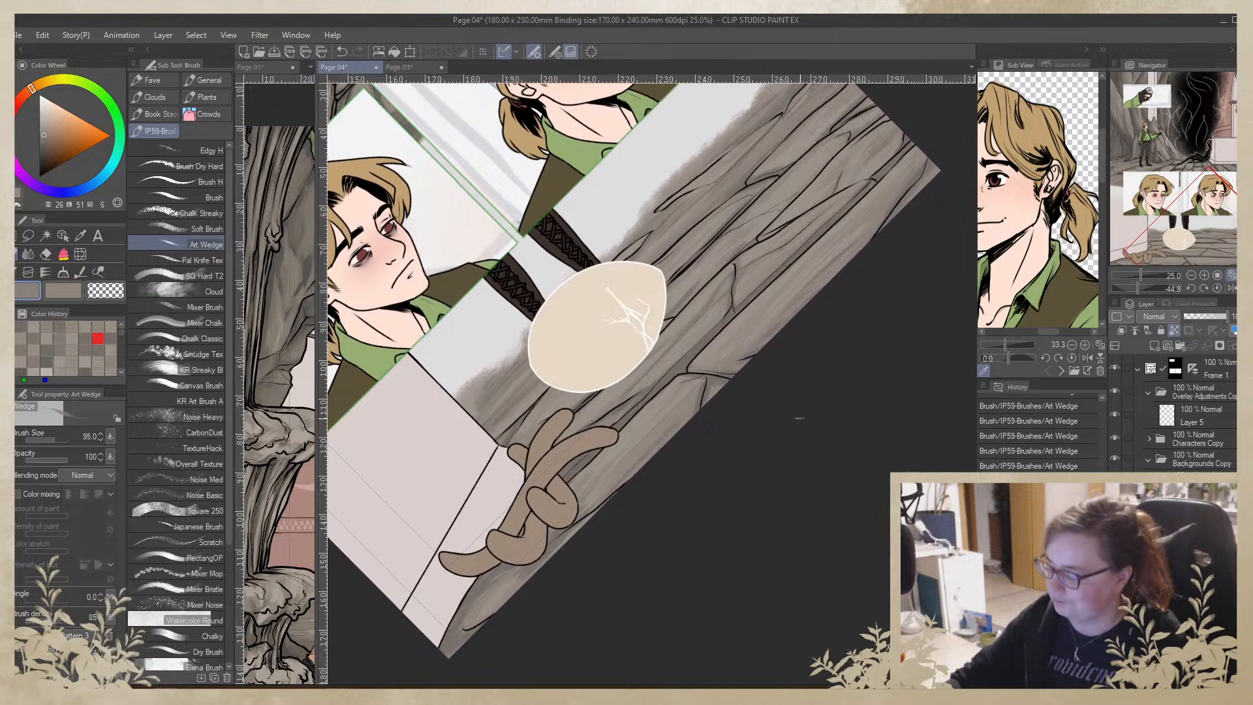
Touch up the soft painted edge of the stone floor at its far corner and along the outer page margin with sampled tones
left_click_drag(822, 393, 783, 512)
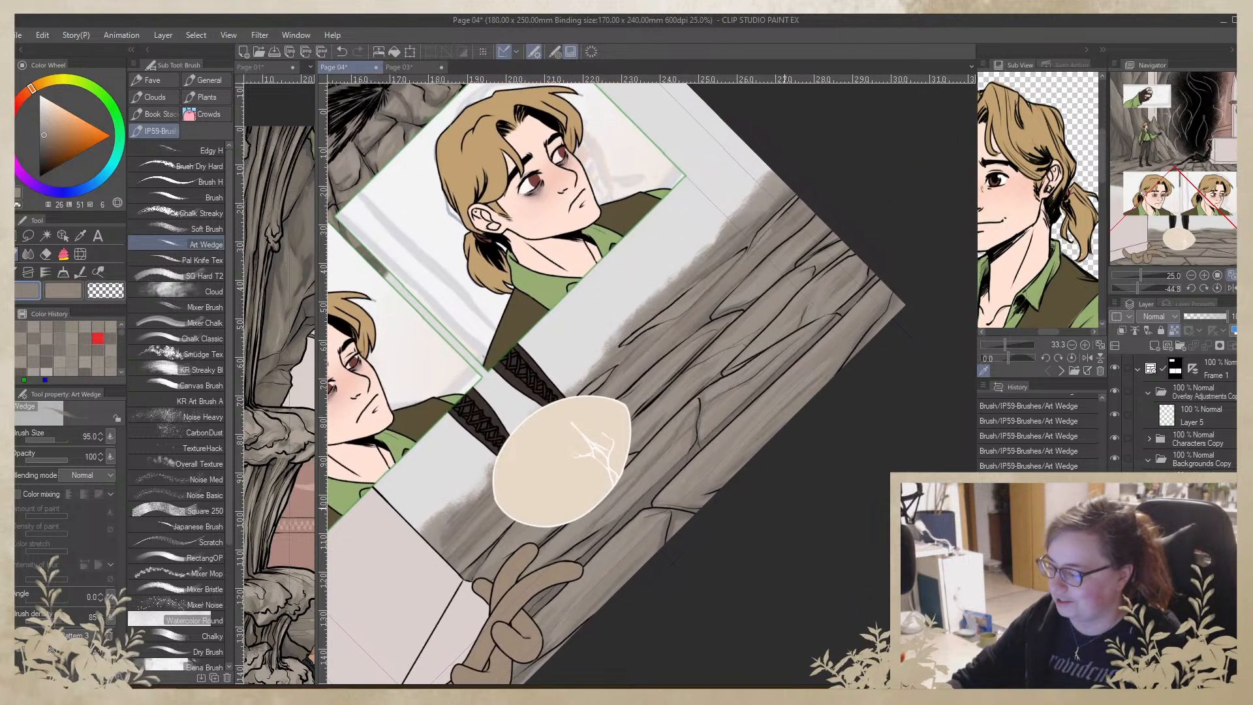
left_click(752, 219, "alt")
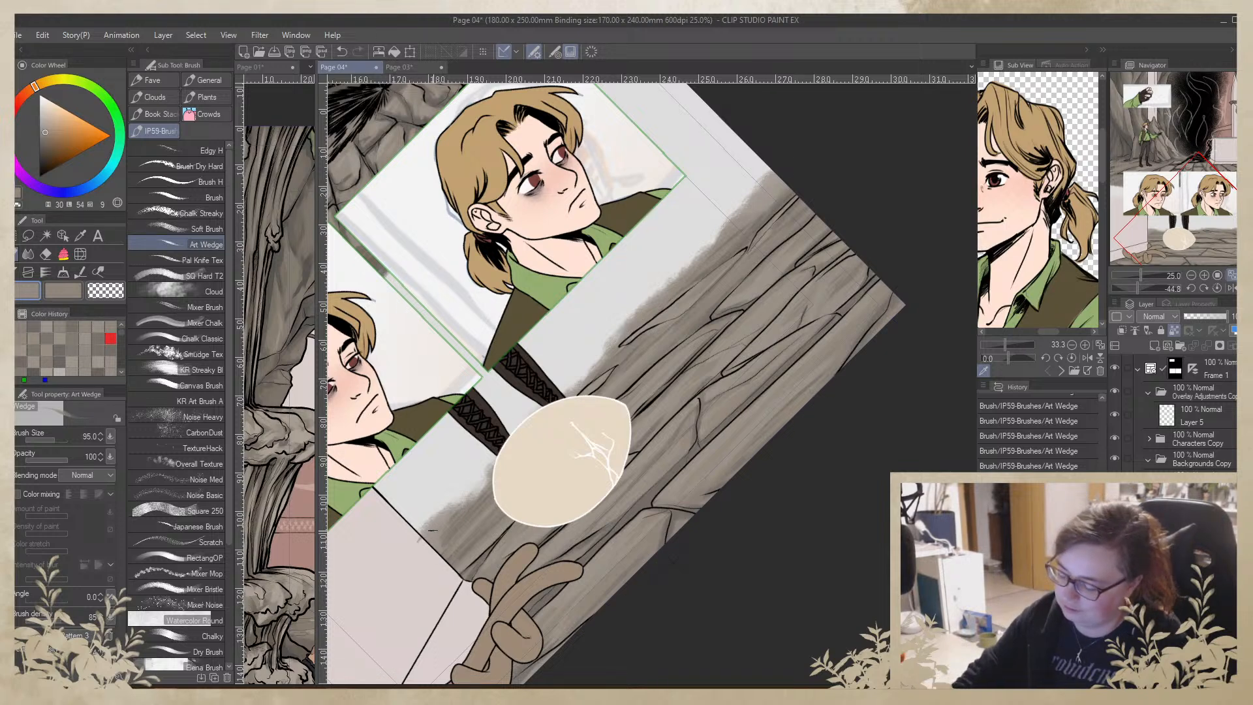
left_click(417, 501, "alt")
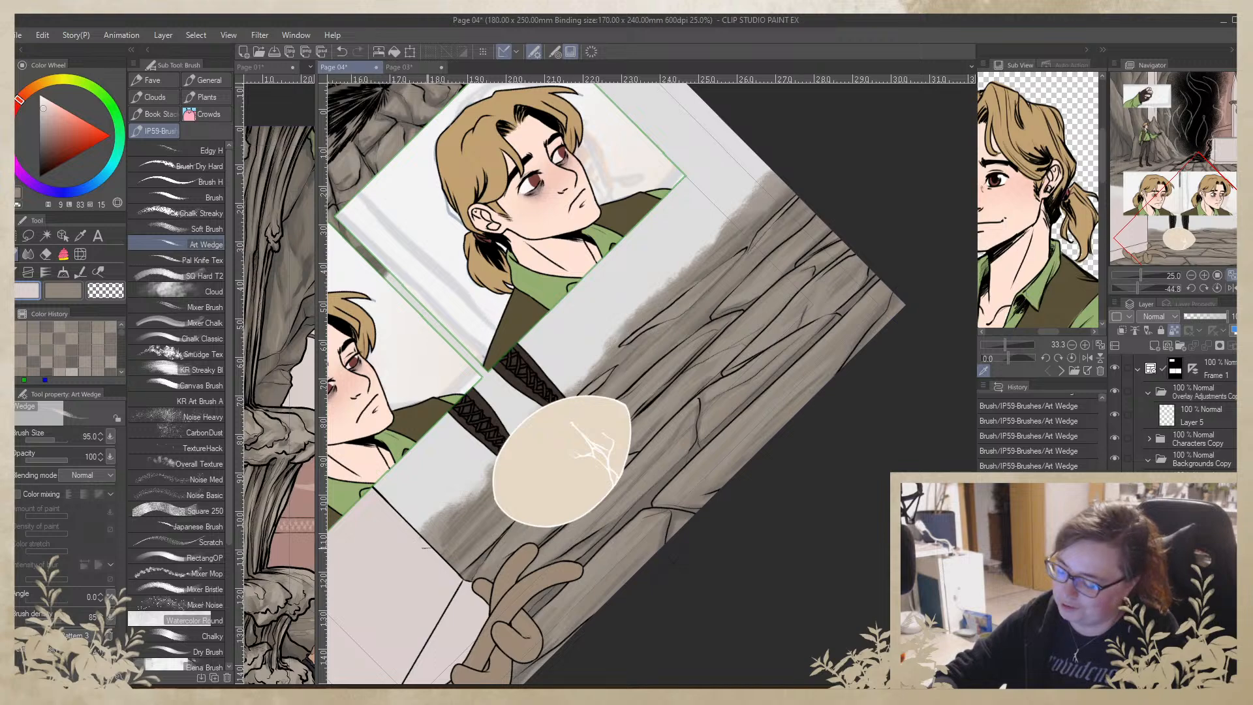
left_click_drag(405, 344, 602, 617)
left_click(802, 301, "alt")
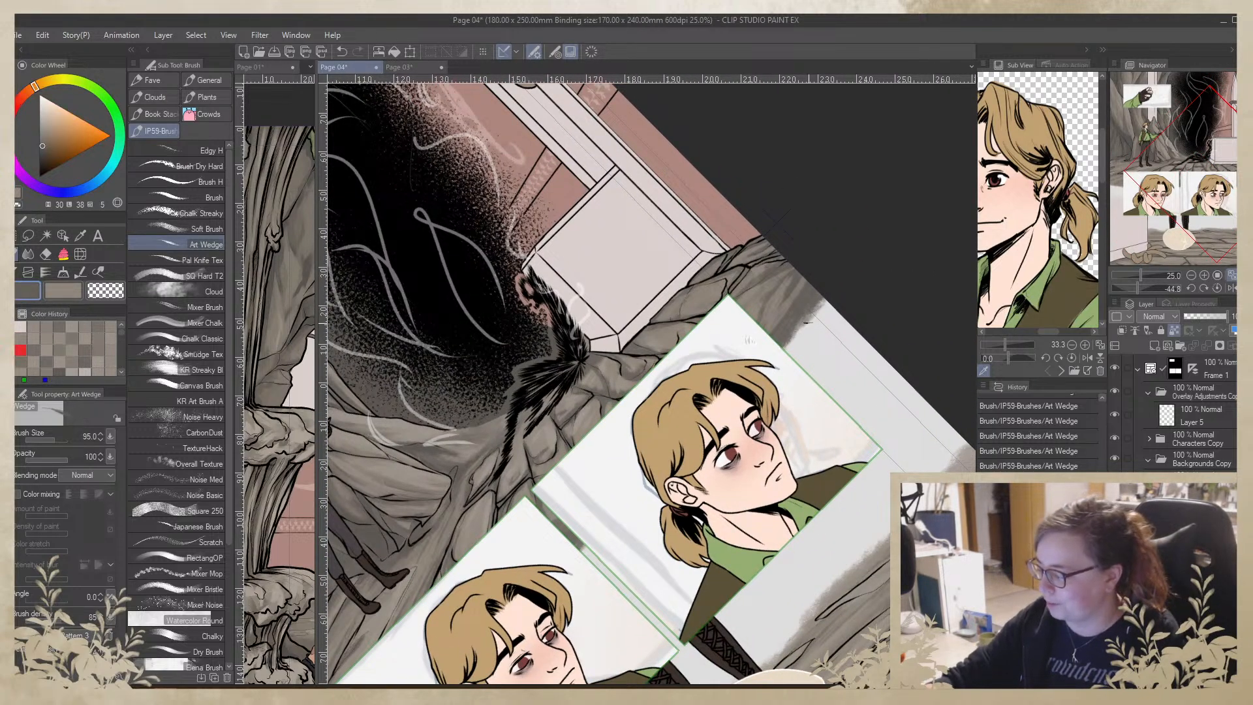
Paint the narrow strip of stone floor between the page edge and the first close-up panel, resampling nearby stone tones
scroll(815, 314, "down", 5)
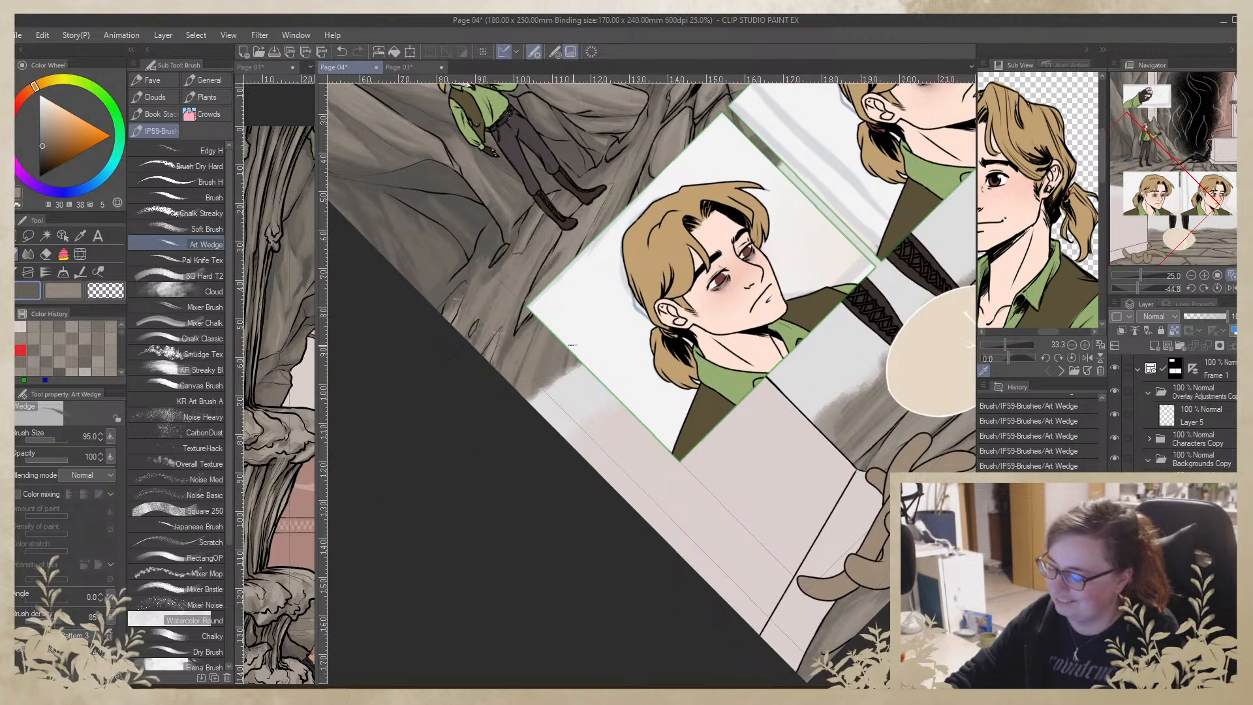
left_click(558, 326, "alt")
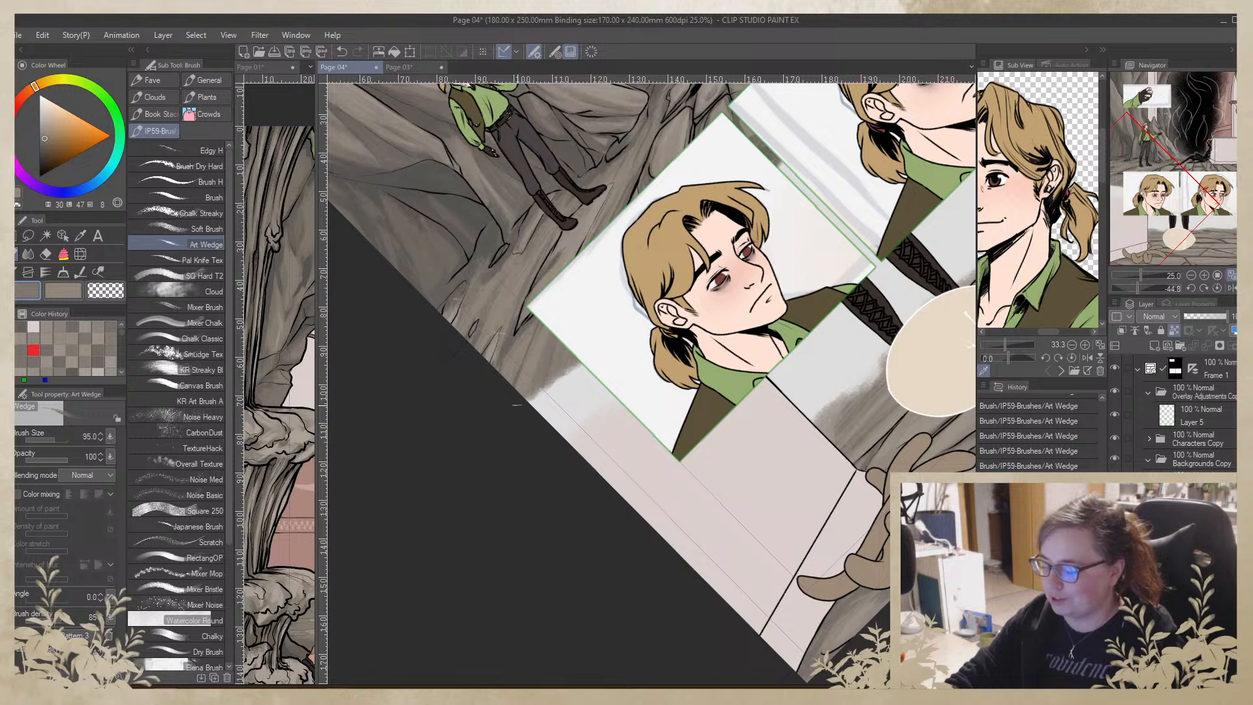
left_click(540, 350, "alt")
mouse_move(555, 322)
left_mouse_down()
mouse_move(565, 333)
mouse_move(588, 286)
left_mouse_up()
left_click_drag(512, 393, 515, 320)
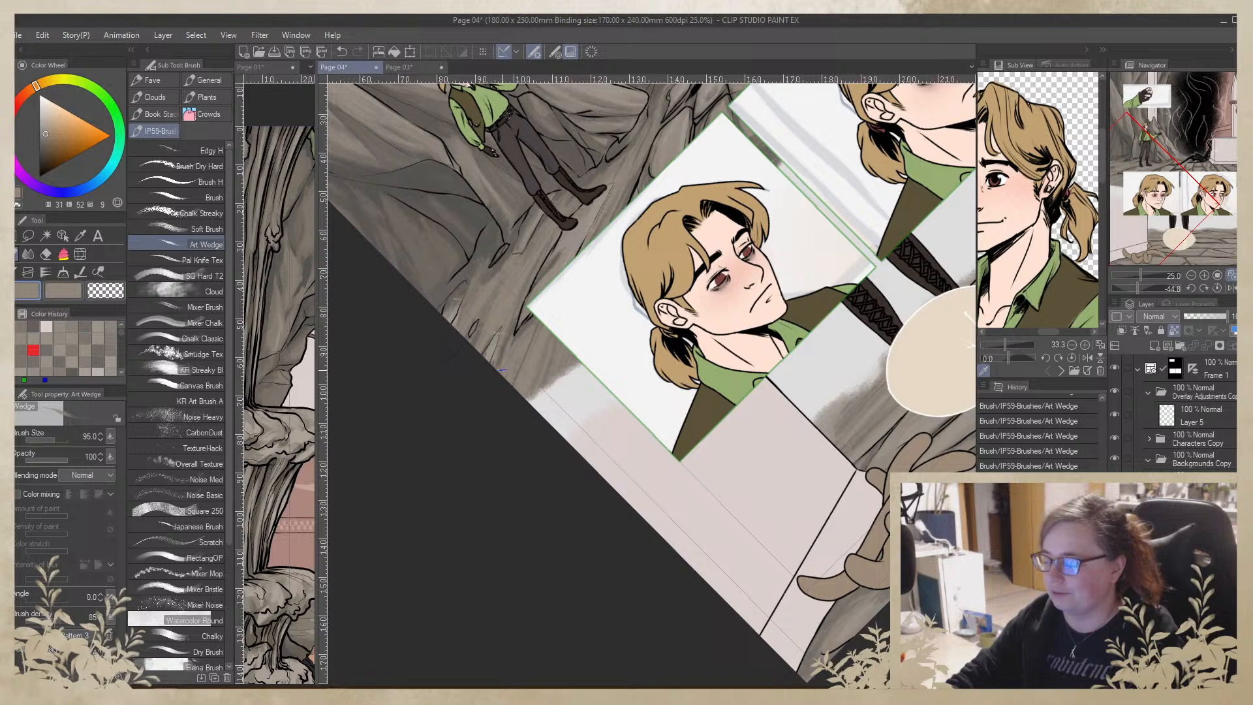
Blend sampled light and dark stone tones into the floor just above the first close-up panel's outer corner
left_click(511, 338, "alt")
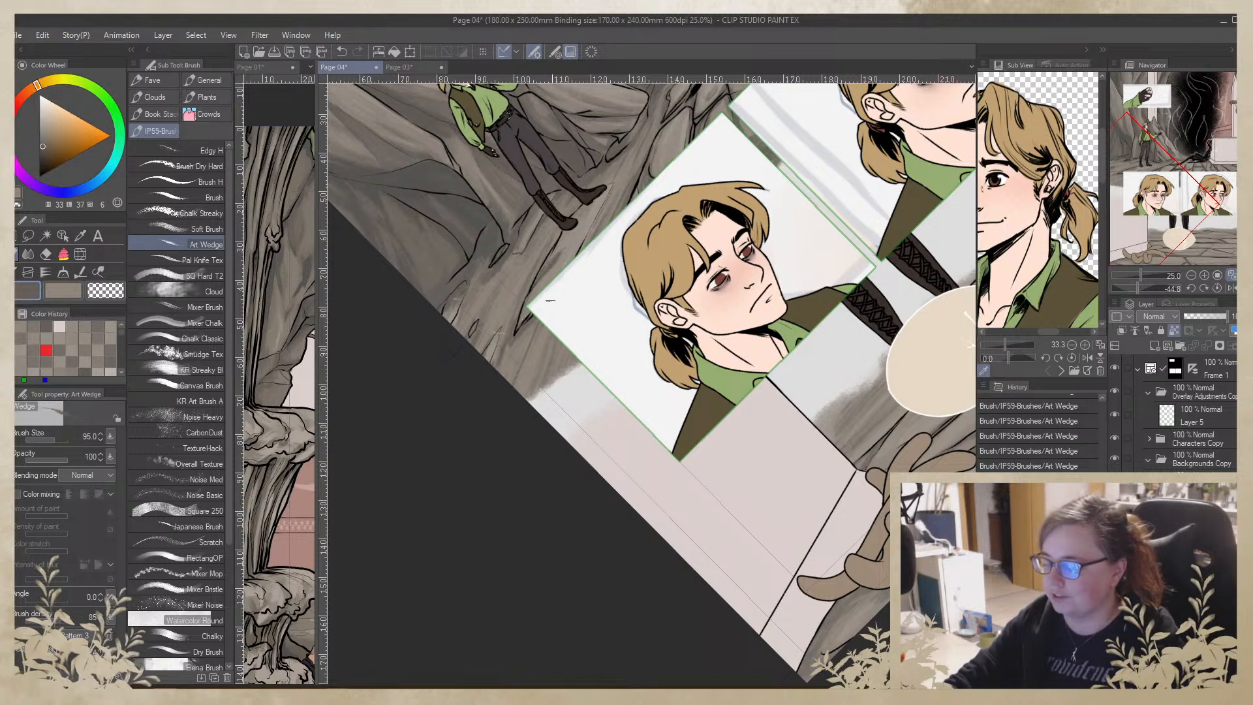
left_click(485, 370, "alt")
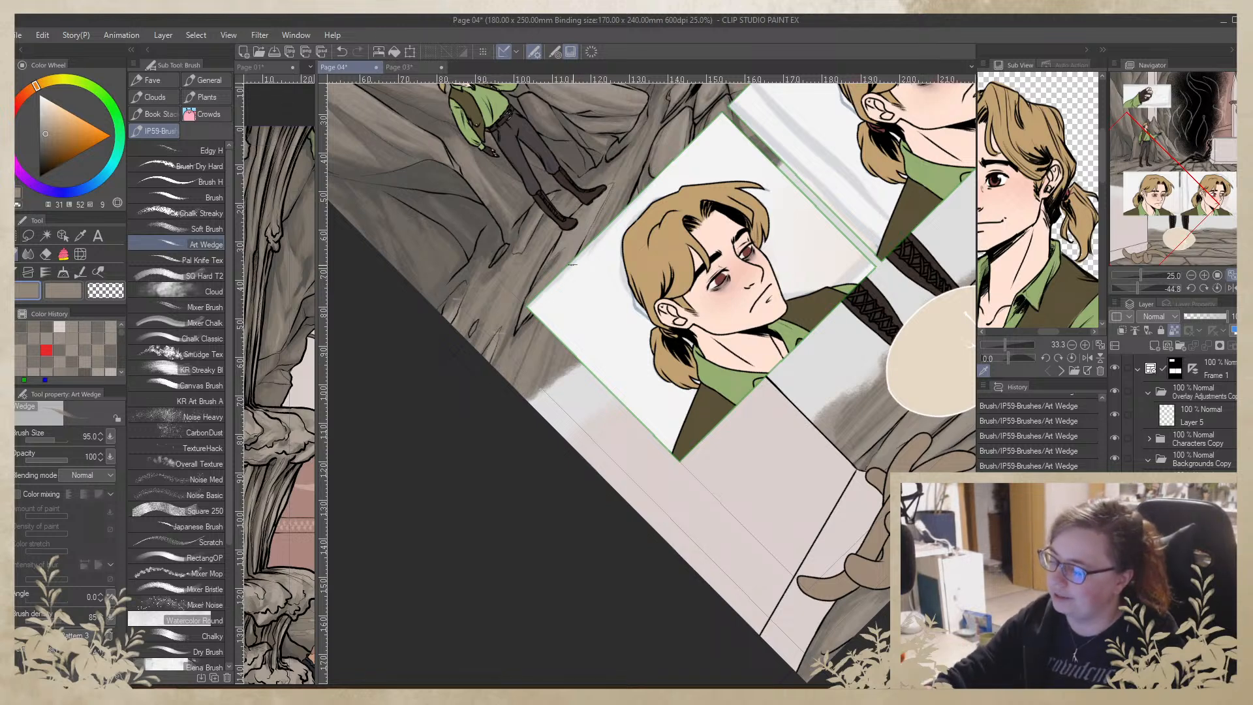
left_click(562, 255, "alt")
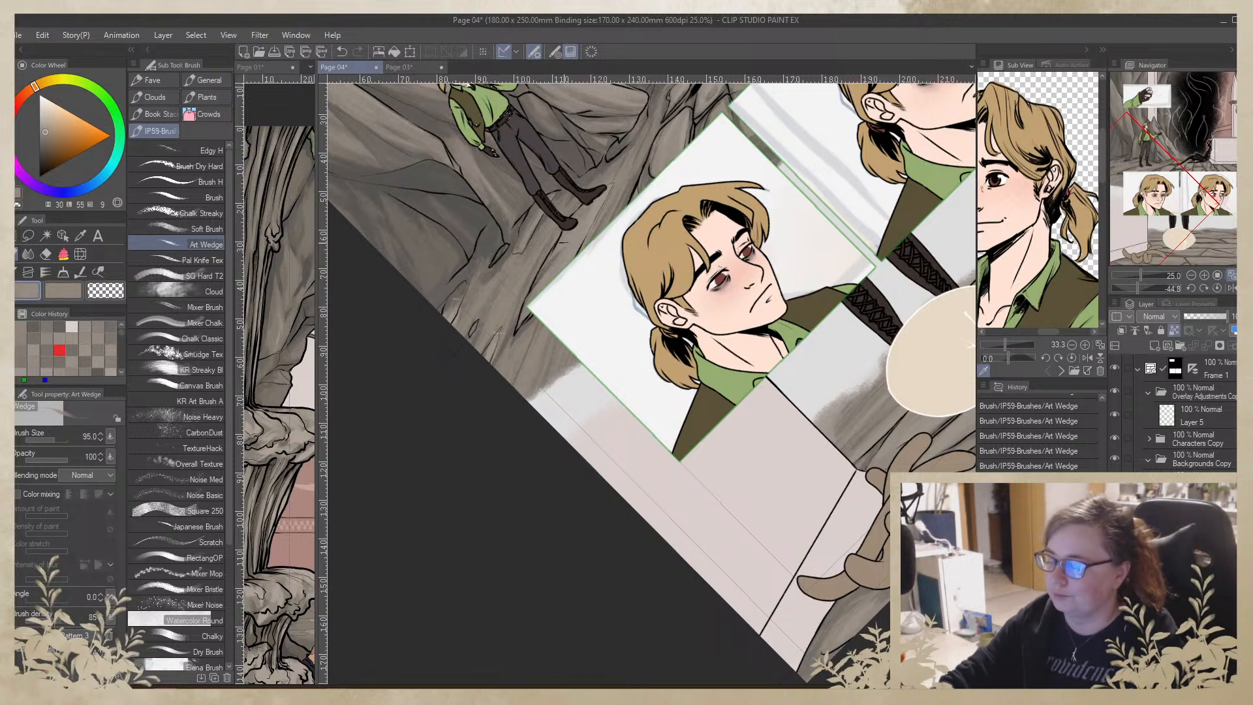
left_click(553, 240, "alt")
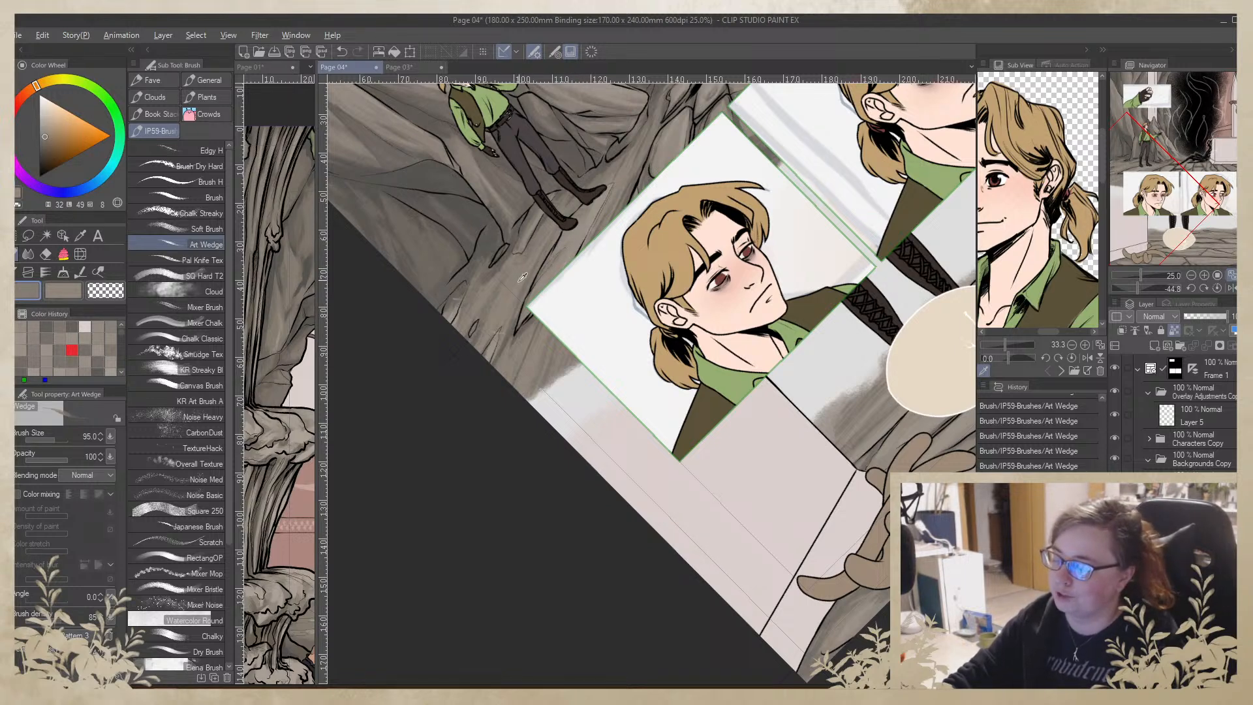
left_click(507, 298, "alt")
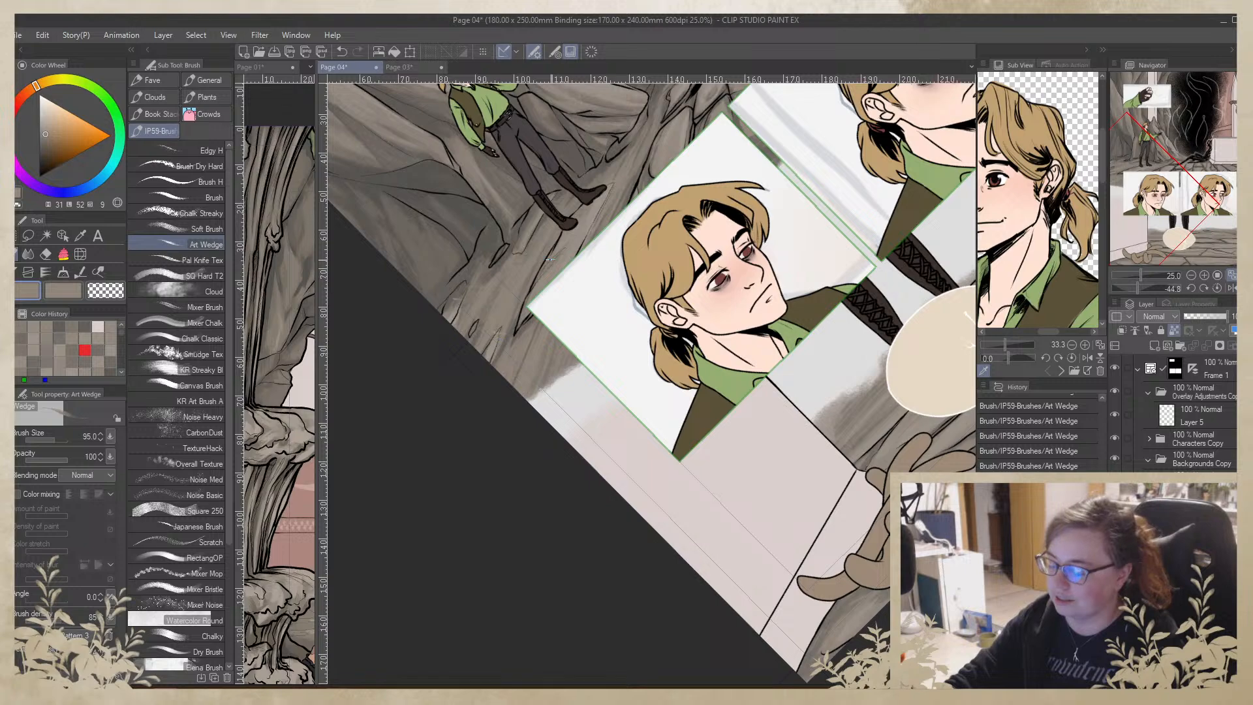
mouse_move(546, 290)
left_mouse_down()
mouse_move(543, 337)
mouse_move(459, 394)
mouse_move(481, 288)
left_mouse_up()
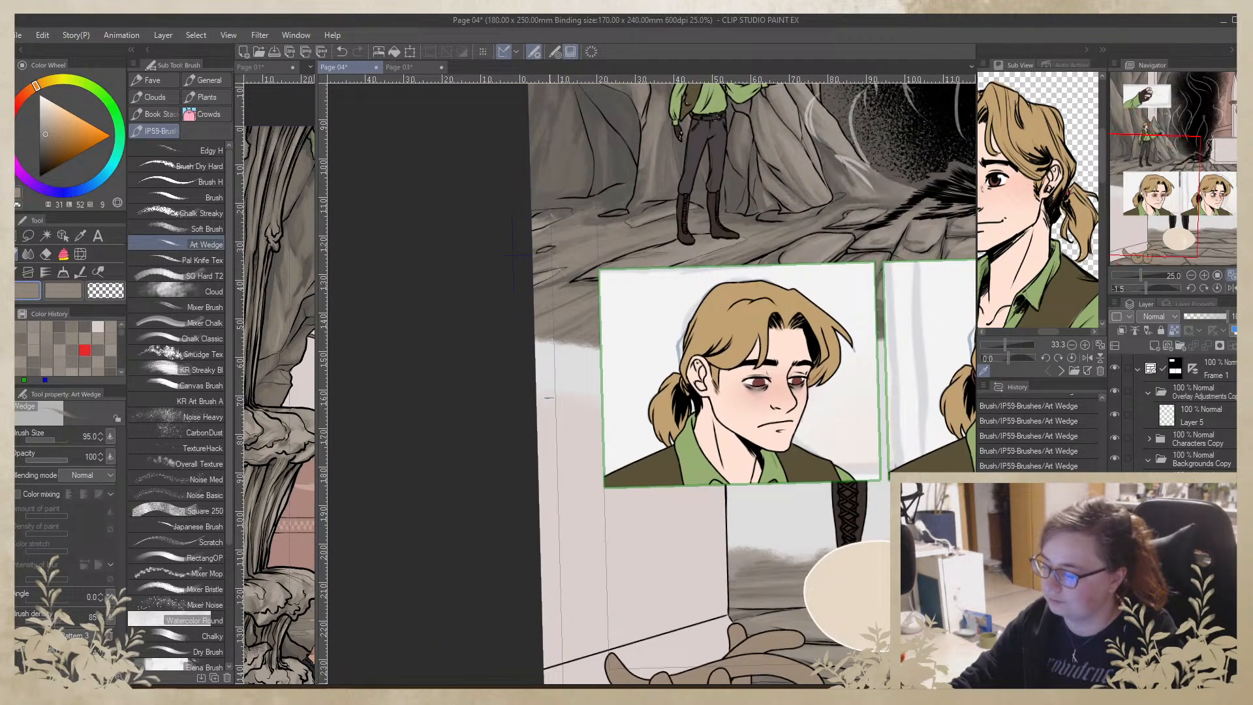
Paint streaks on the floor around the thin slanted crack beside the page edge, using tones sampled from the stone
left_click_drag(550, 399, 455, 375)
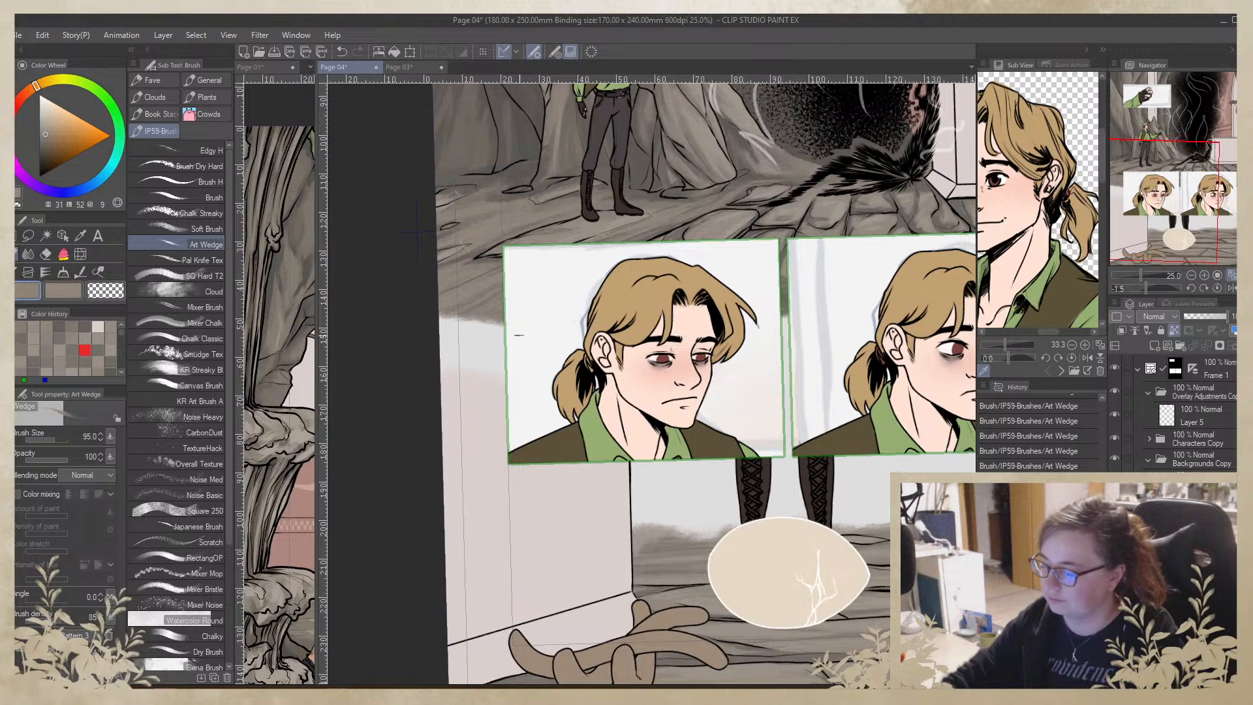
left_click(1204, 275)
left_click(1204, 275)
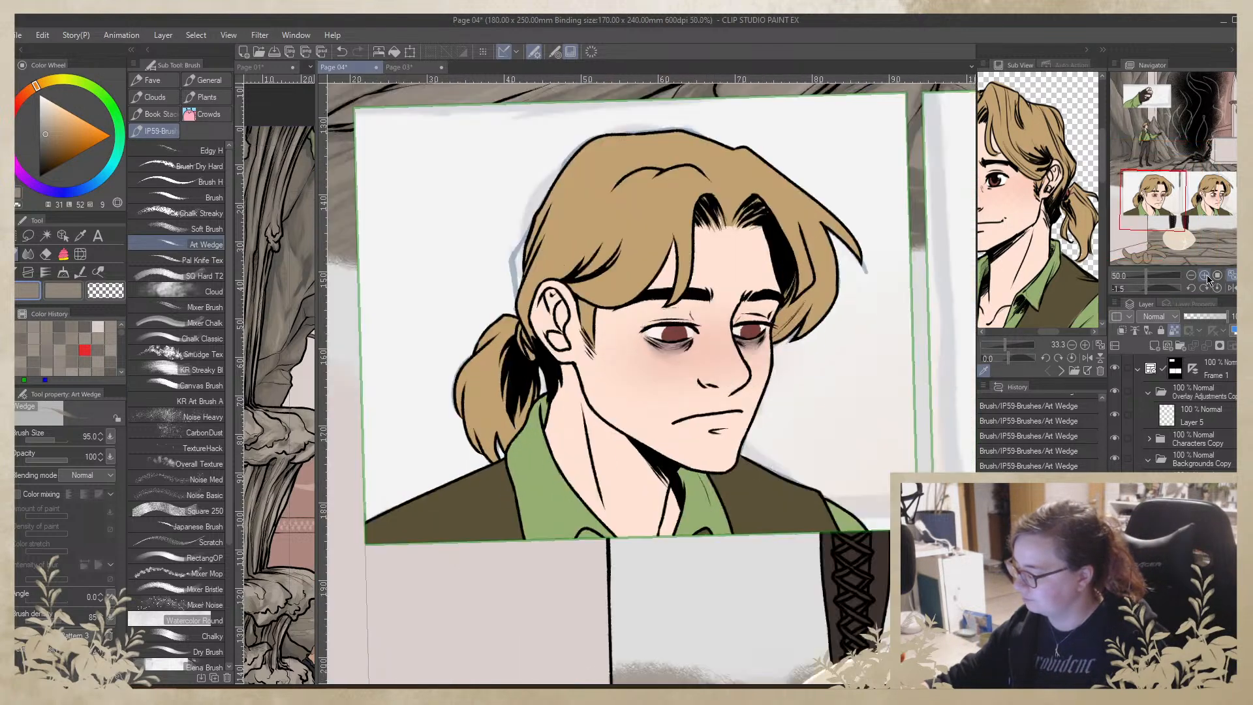
left_click(1204, 275)
left_click_drag(481, 201, 839, 502)
mouse_move(564, 238)
left_mouse_down()
mouse_move(758, 464)
mouse_move(660, 370)
left_mouse_up()
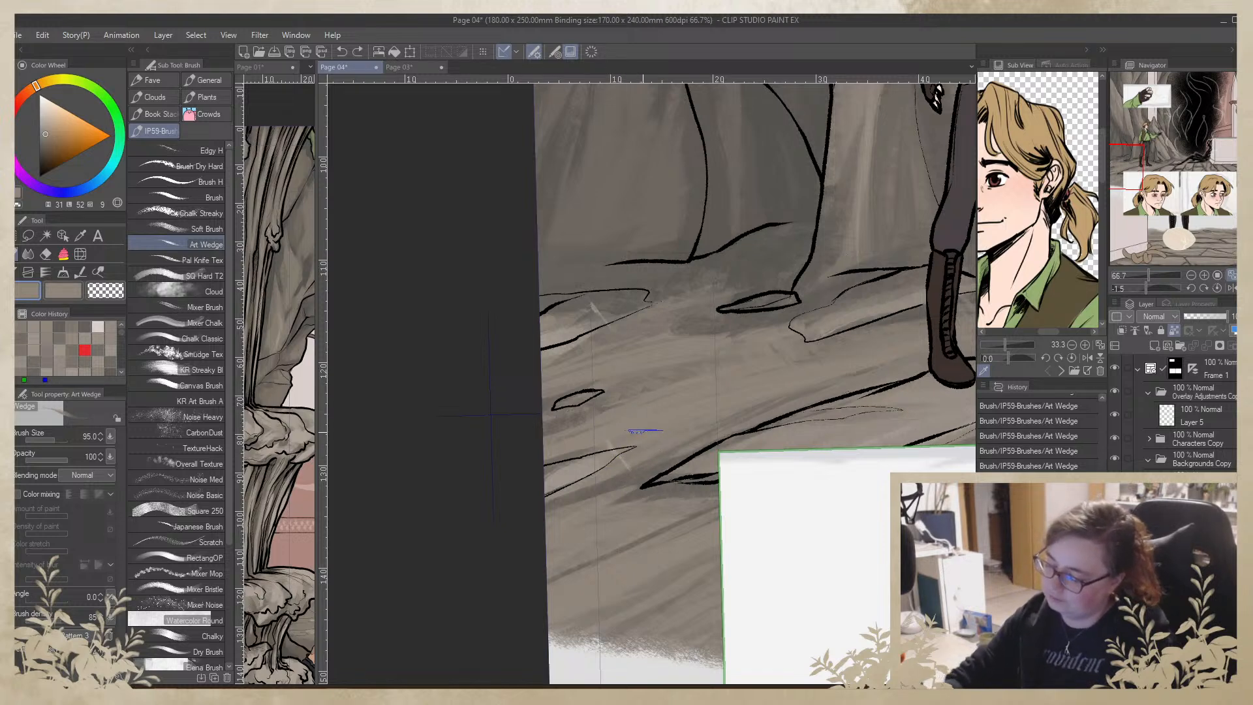
left_click(569, 479, "alt")
mouse_move(580, 463)
left_mouse_down()
mouse_move(656, 427)
mouse_move(634, 436)
left_mouse_up()
left_click(583, 441, "alt")
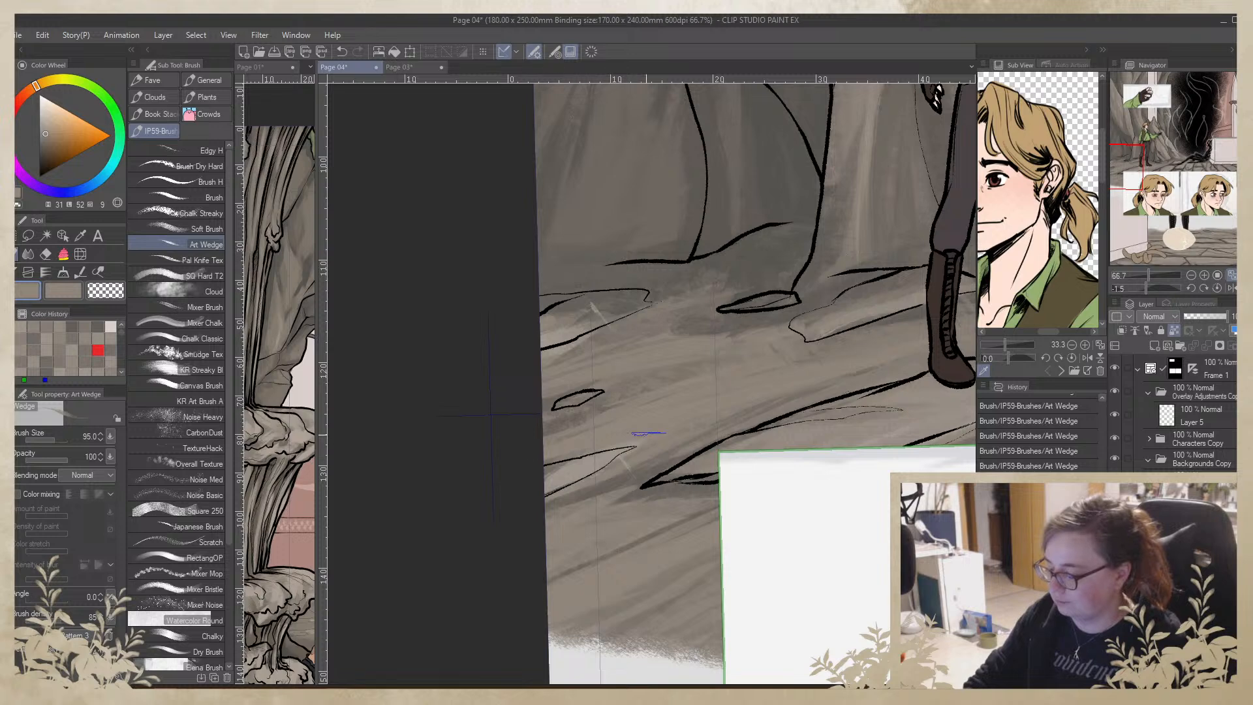
left_click(574, 419, "alt")
mouse_move(560, 424)
left_mouse_down()
mouse_move(597, 415)
mouse_move(560, 443)
mouse_move(695, 403)
left_mouse_up()
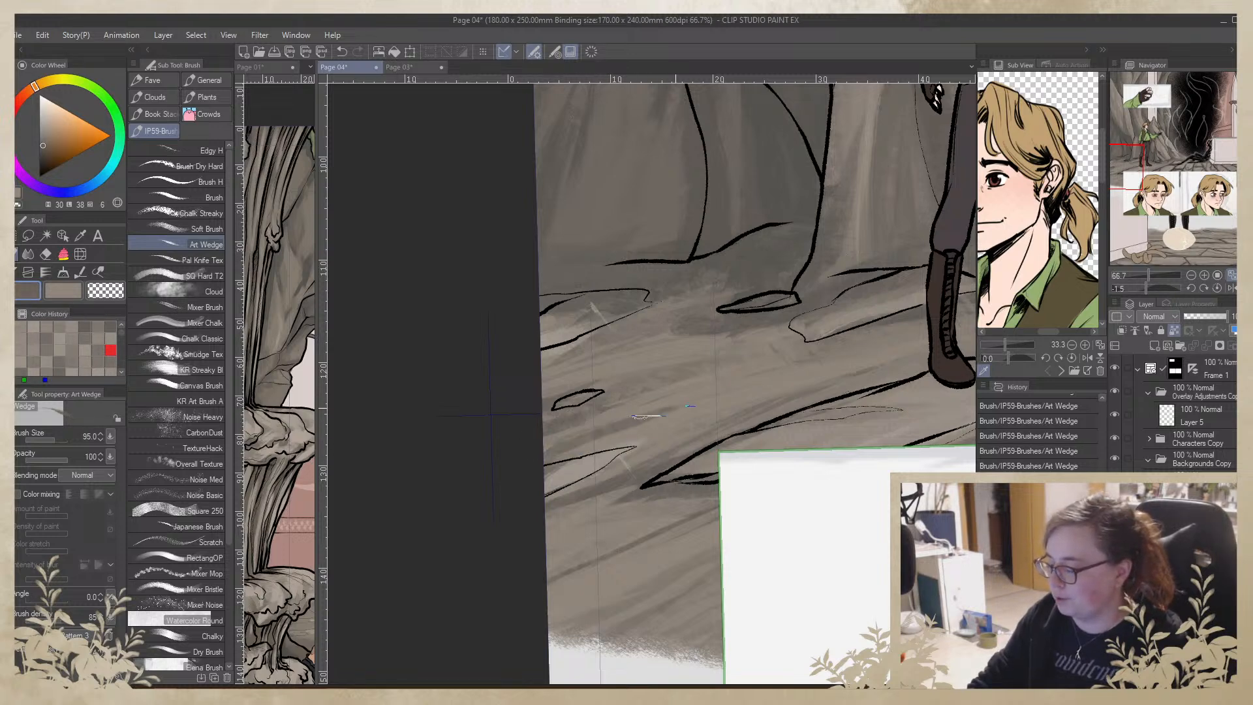
Blend diagonal strokes of sampled stone colour around the small oval stone near the page edge
left_click(679, 412, "alt")
left_click_drag(583, 436, 661, 414)
mouse_move(548, 455)
left_mouse_down()
mouse_move(612, 435)
mouse_move(652, 372)
left_mouse_up()
left_click_drag(545, 403, 650, 372)
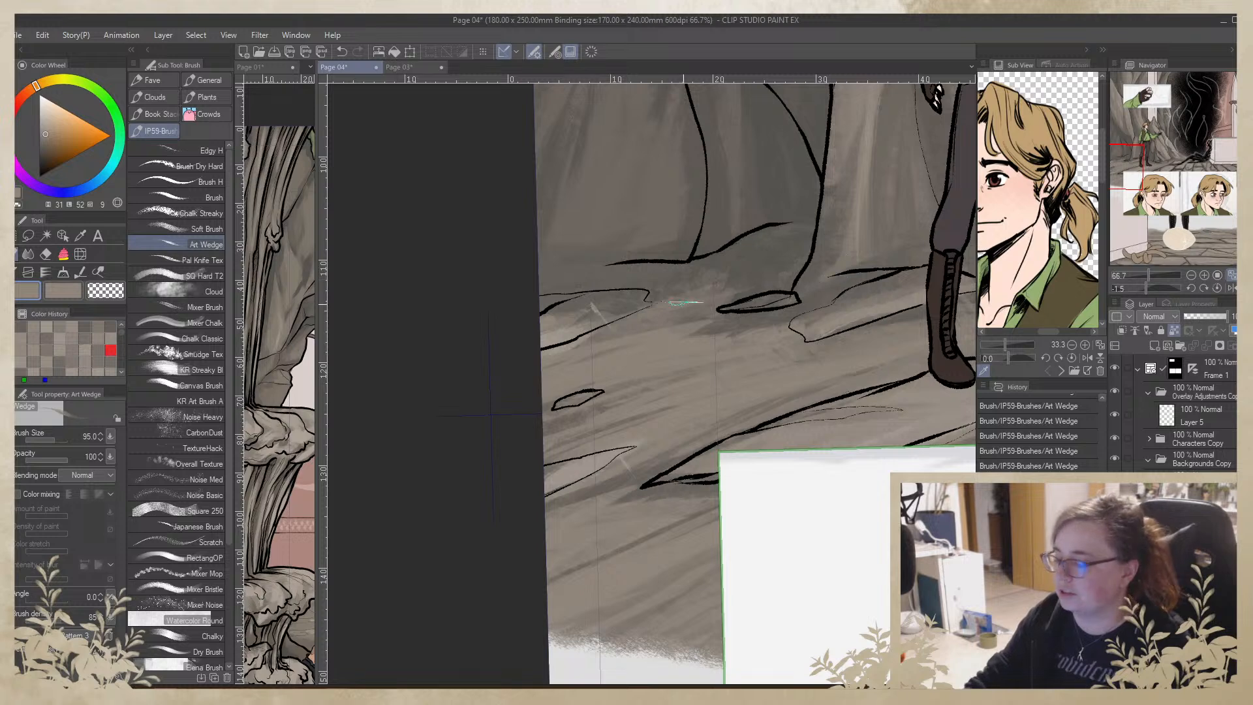
Paint over the stray light marks near the slanted crack and the flat stone below the cave wall with sampled tones
left_click(616, 484, "alt")
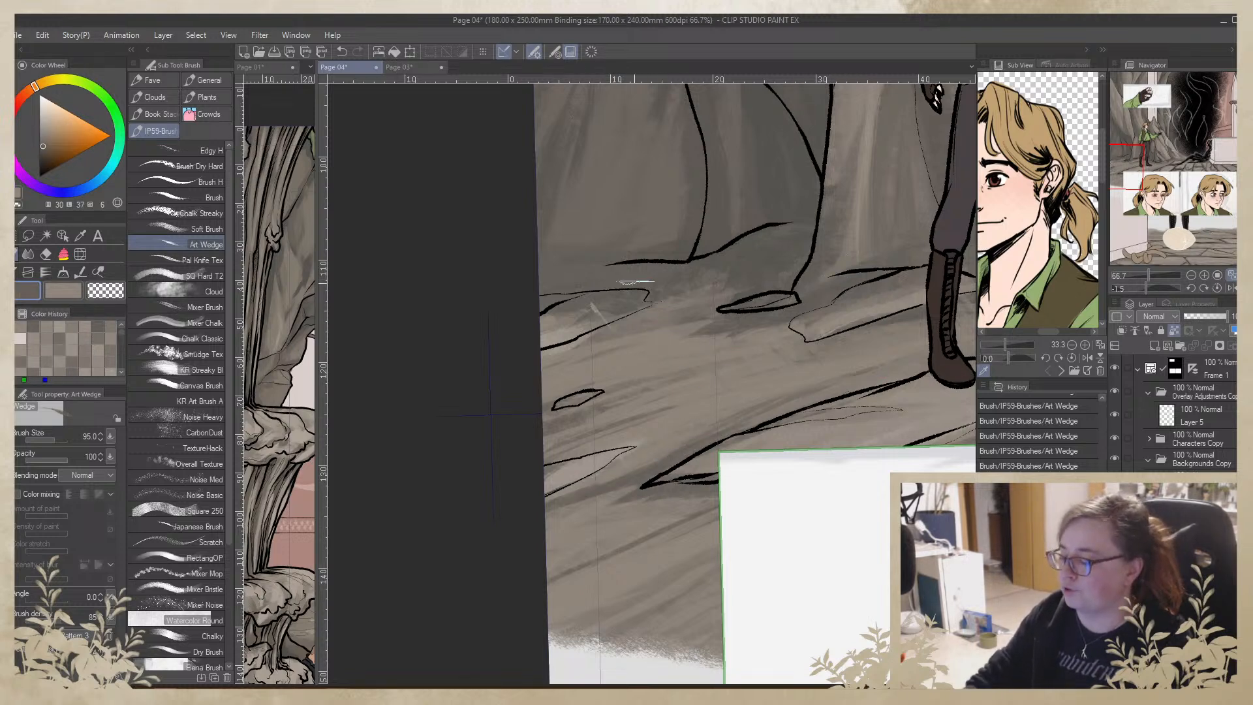
left_click(620, 296, "alt")
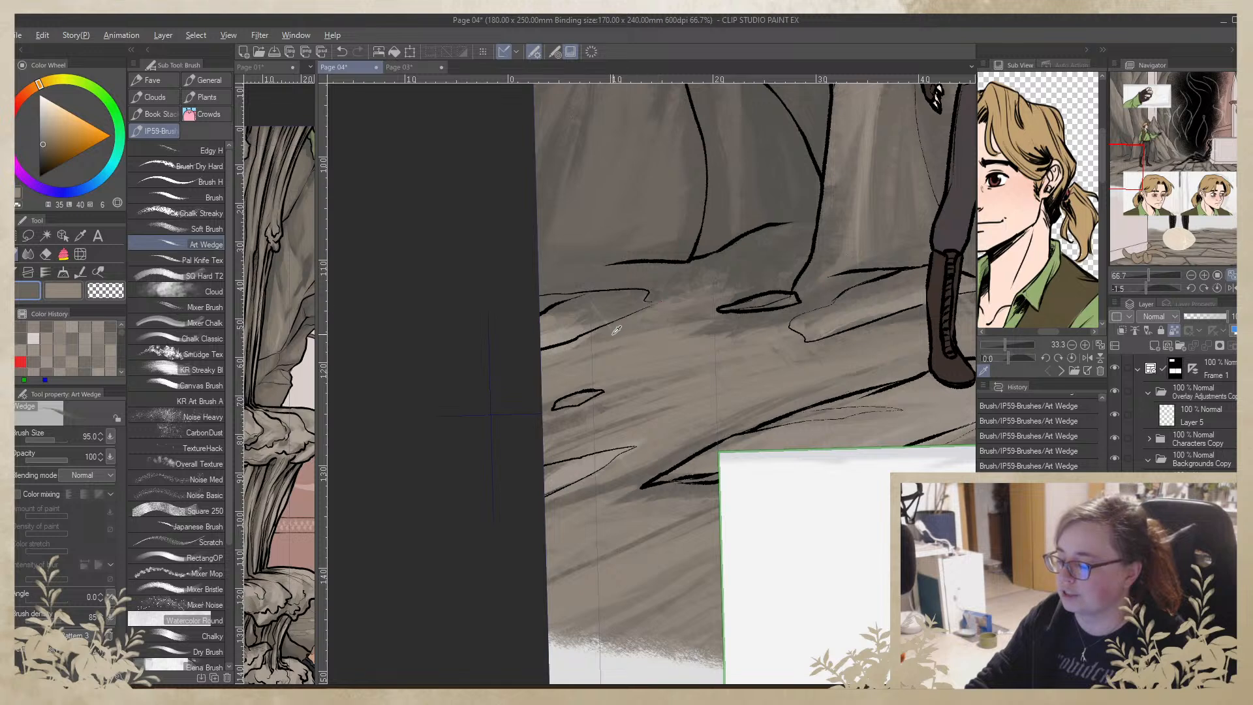
left_click(656, 307, "alt")
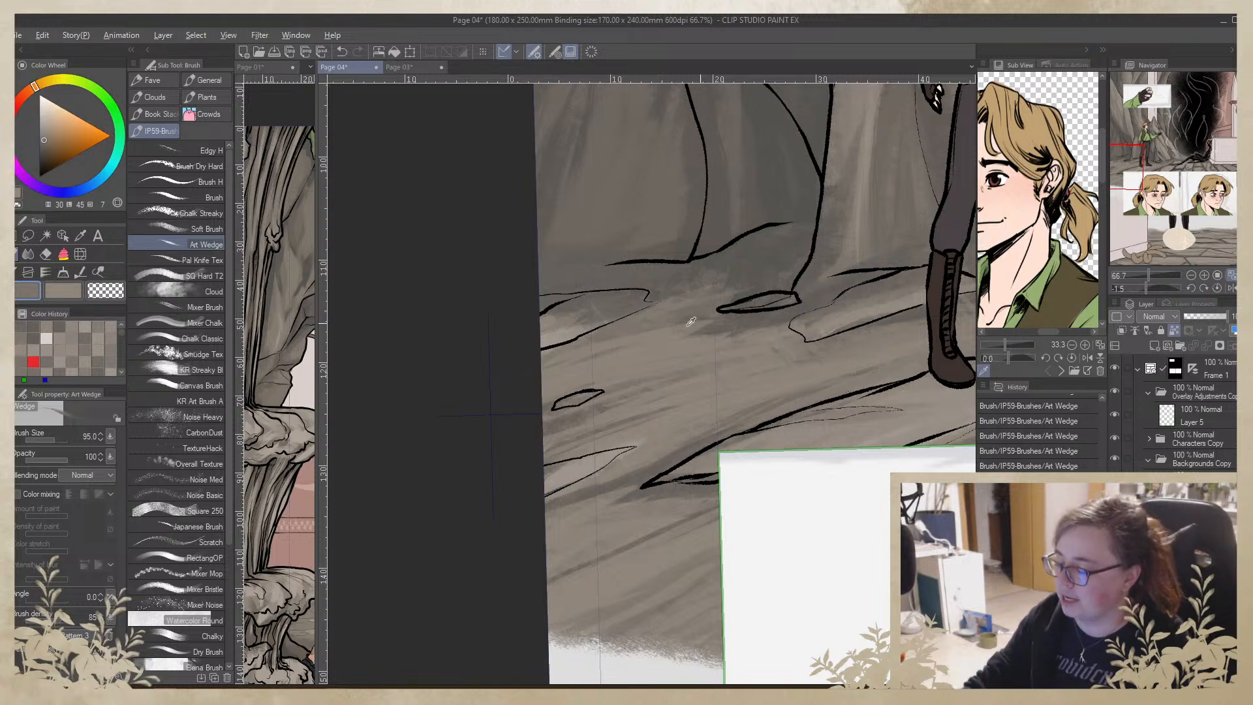
left_click(722, 319, "alt")
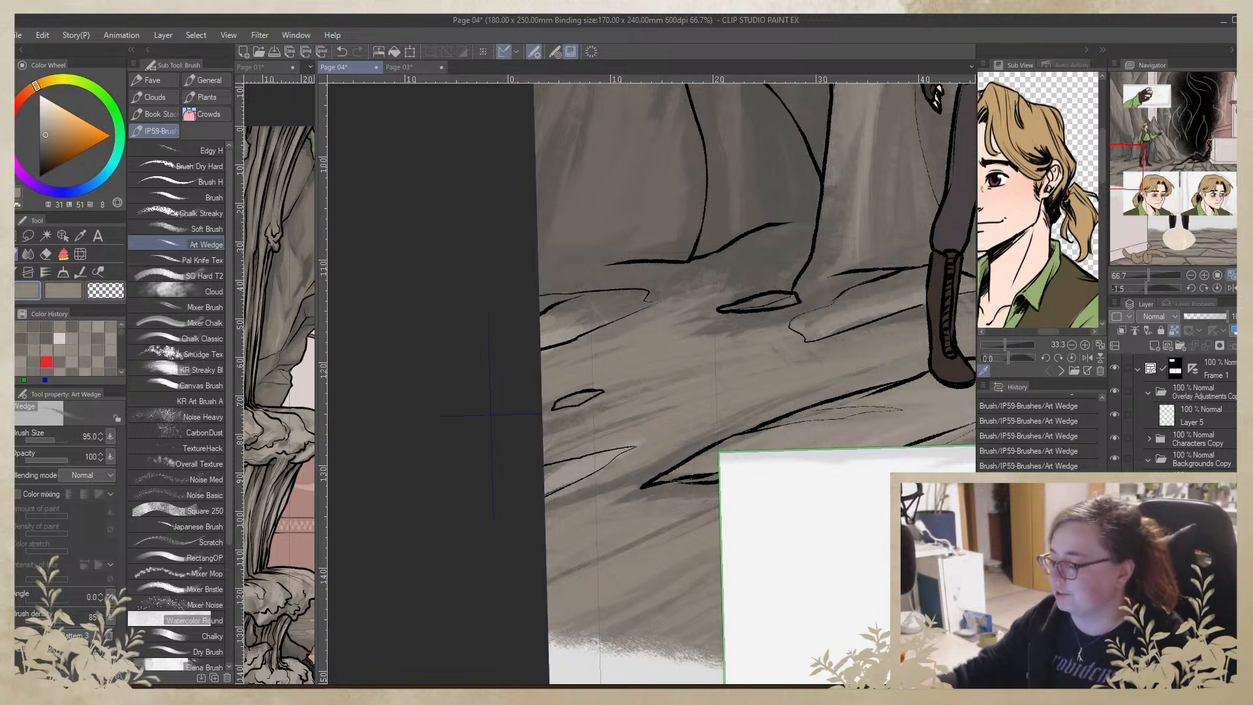
Reset the canvas rotation and save Page 04
left_click(1218, 287)
left_click(1191, 275)
left_click(1191, 275)
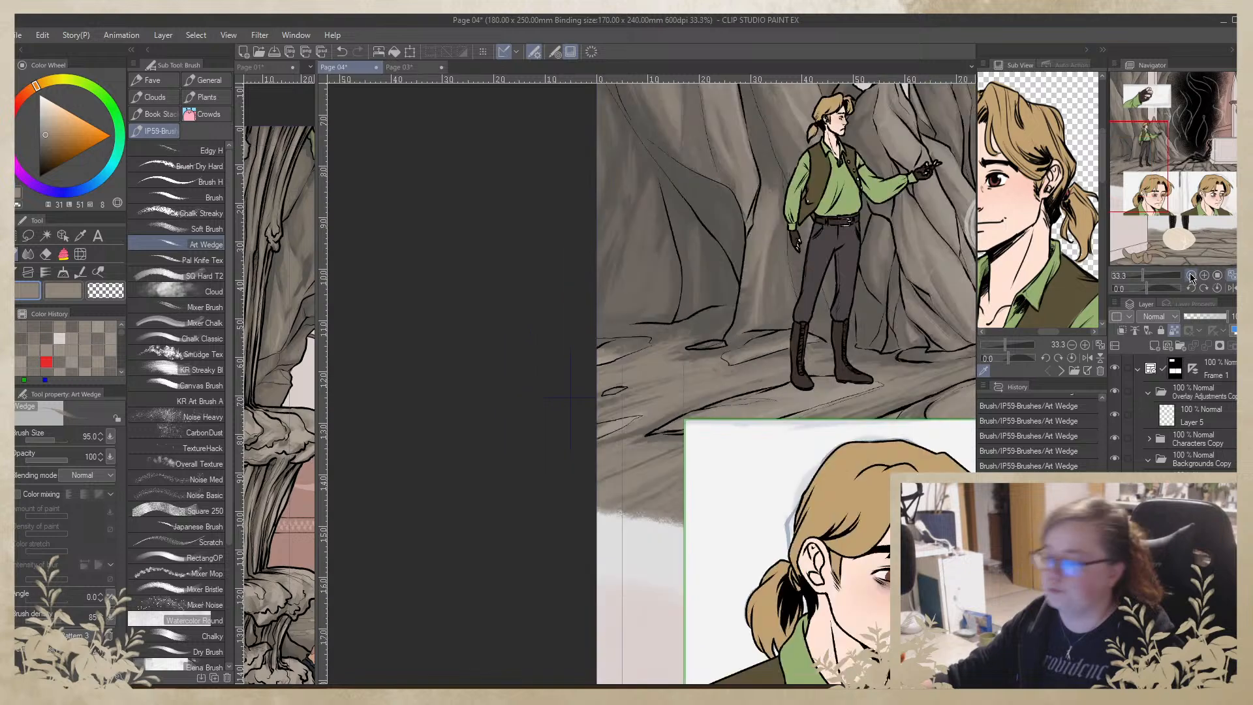
left_click_drag(892, 474, 623, 318)
left_click_drag(674, 385, 467, 684)
key("ctrl+s")
Paint the ground at the base of the dark smoke, beside the black feathers, with tones sampled from the rock
left_click(572, 460, "alt")
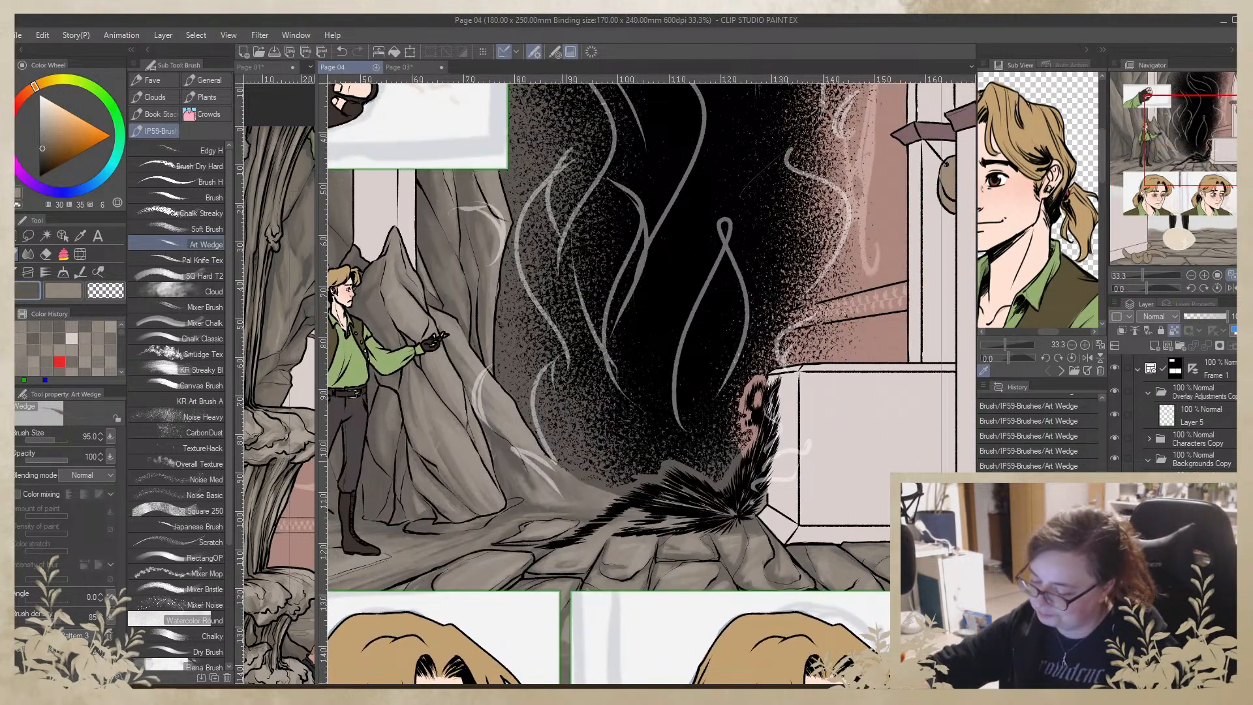
mouse_move(610, 490)
left_mouse_down()
mouse_move(566, 475)
mouse_move(599, 501)
mouse_move(607, 491)
left_mouse_up()
left_click(562, 462, "alt")
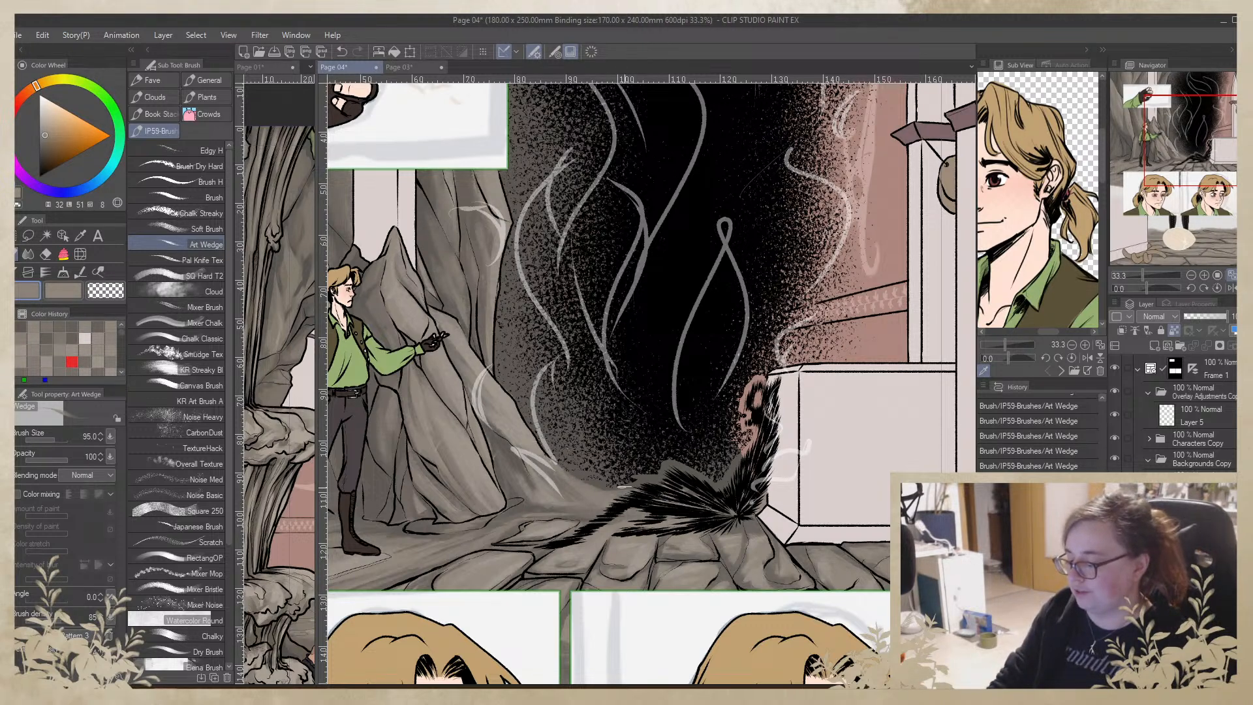
left_click_drag(578, 481, 678, 483)
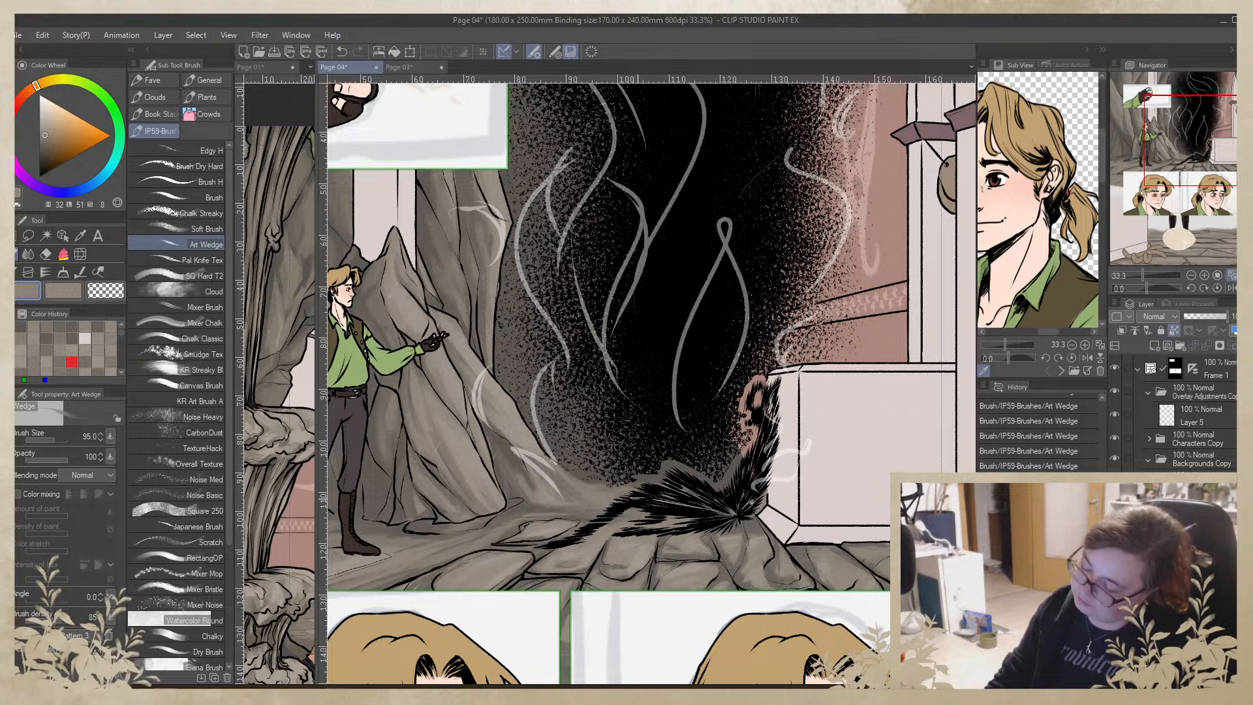
left_click(587, 497, "alt")
left_click_drag(591, 495, 672, 476)
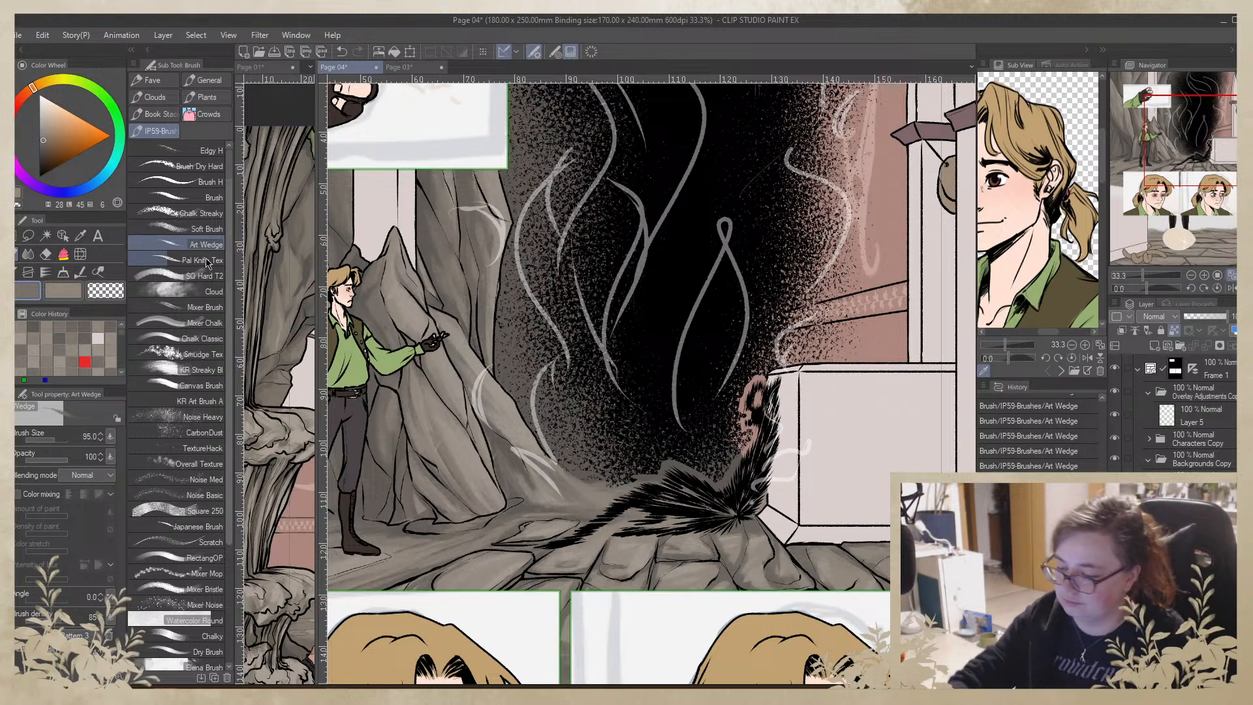
Switch to the カサG brush from the Fave group at size 32.7 with a recent grey-brown stone colour
left_click(33, 326)
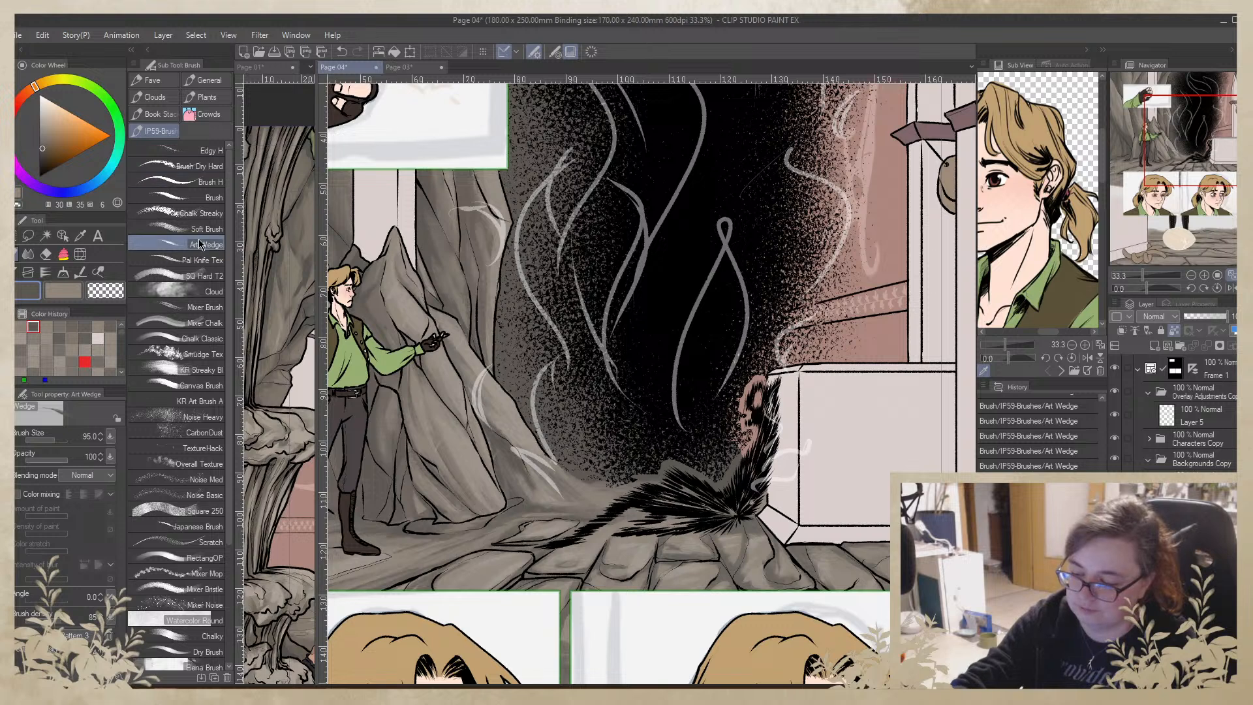
left_click(154, 80)
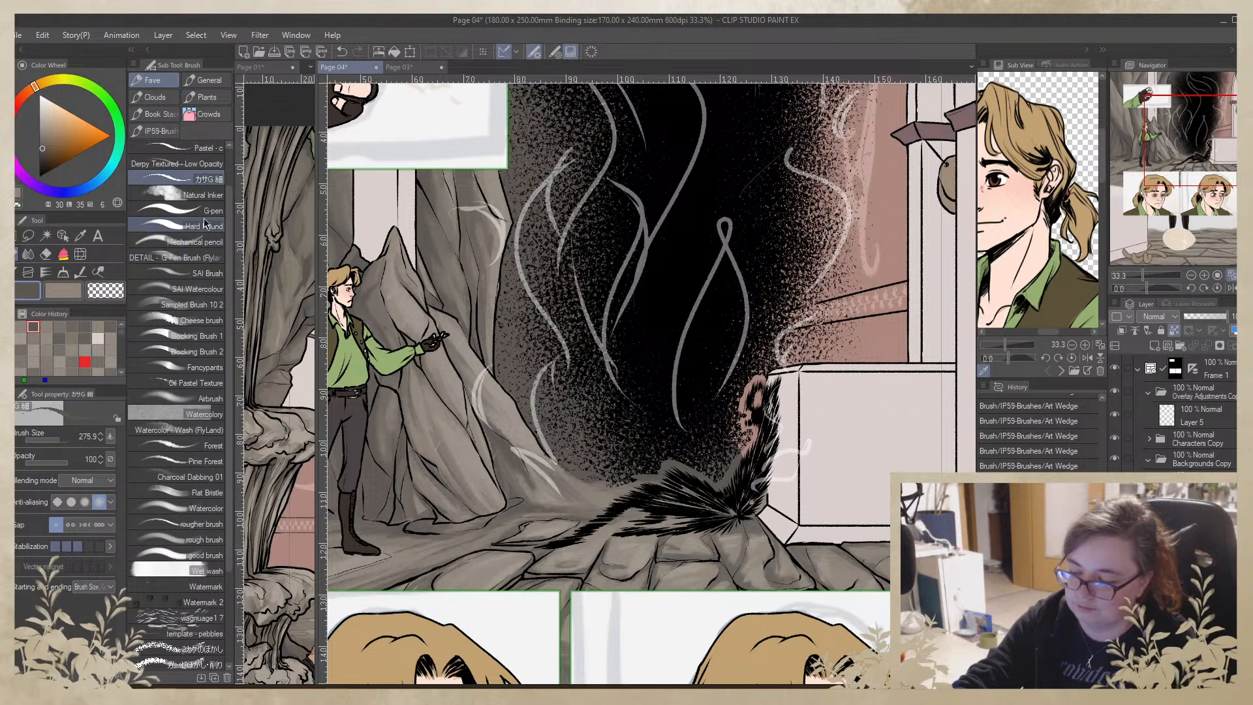
left_click(509, 382, "alt")
left_click(50, 440)
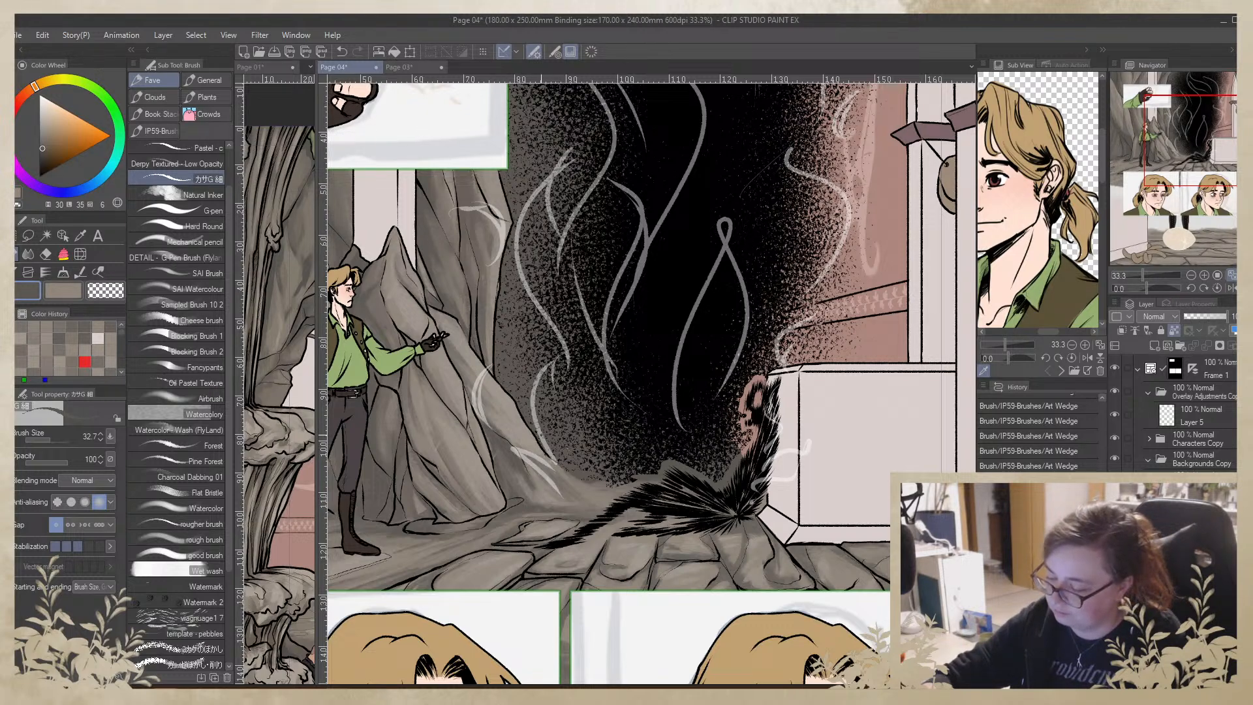
Touch up the rock edge beside the dark smoke at the page's upper border with tones sampled from the rock
scroll(570, 453, "up", 5)
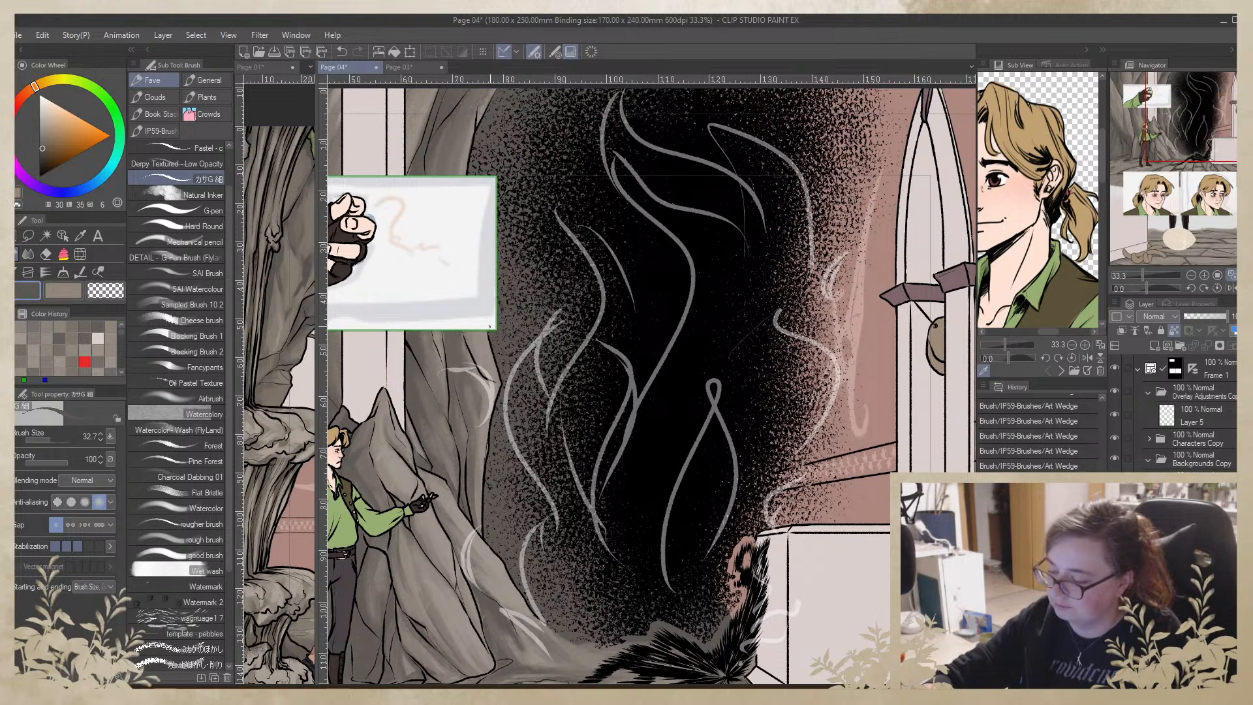
scroll(498, 352, "up", 7)
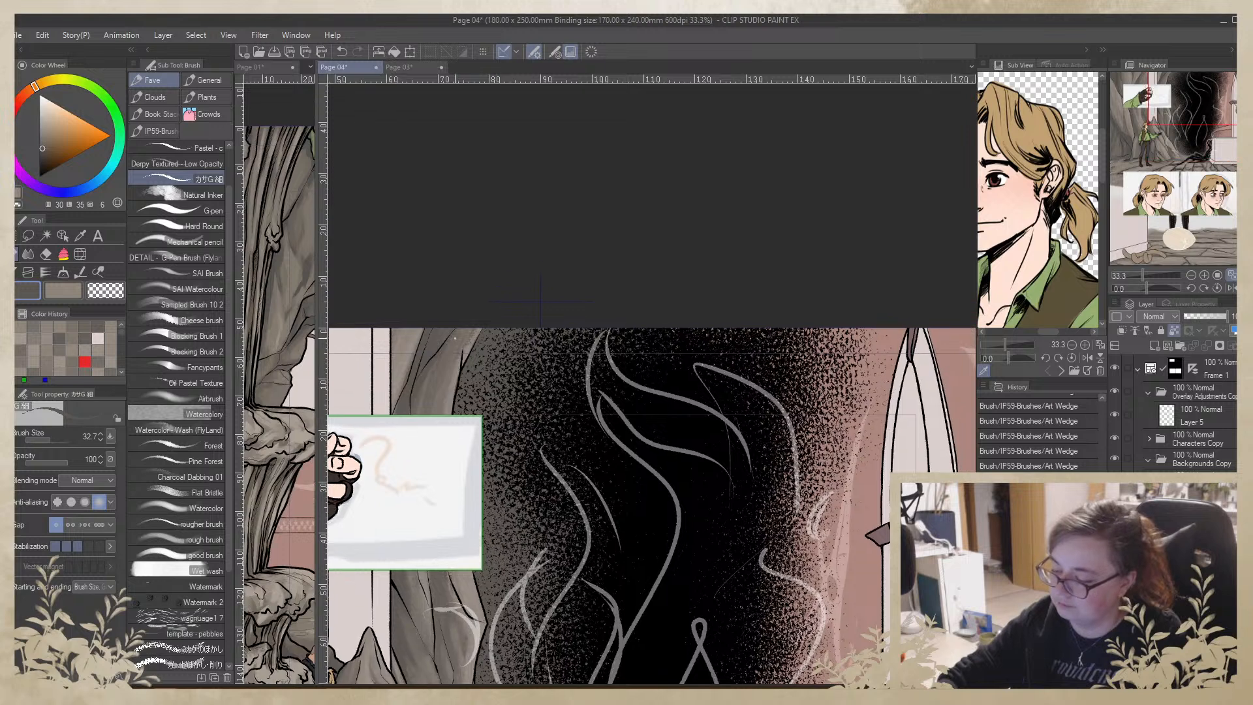
left_click(460, 372, "alt")
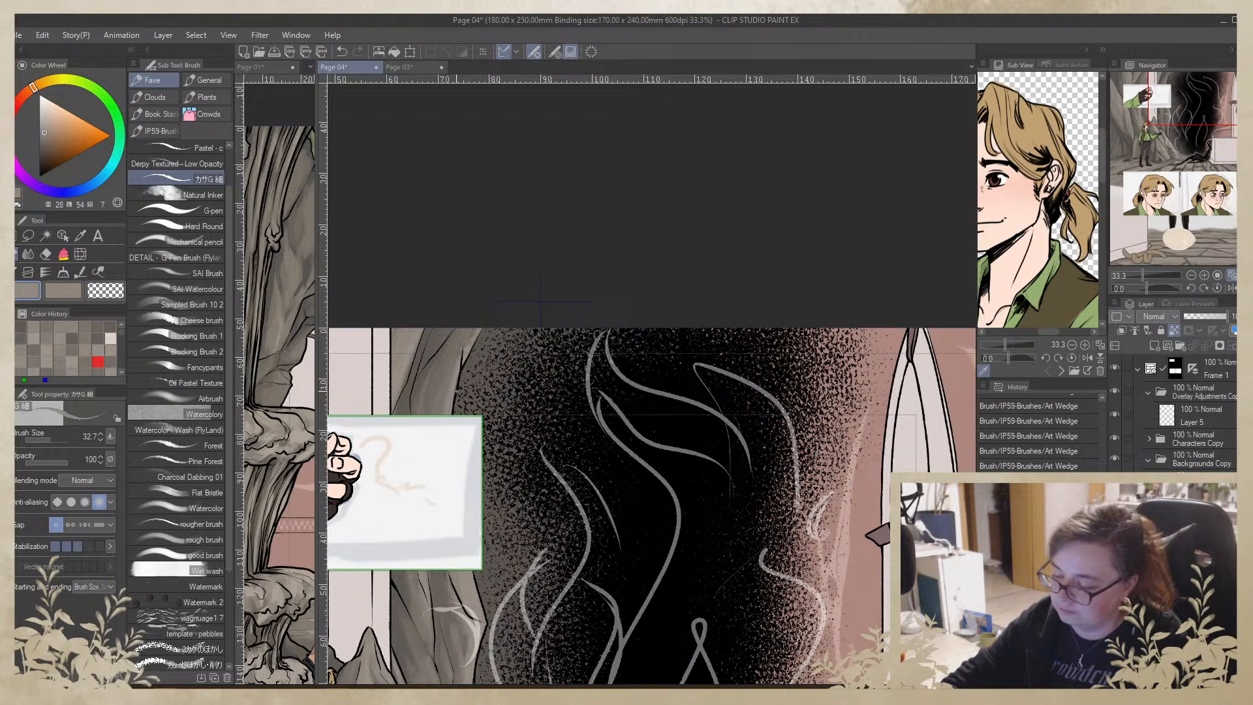
left_click(471, 351, "alt")
left_click(476, 358, "alt")
left_click_drag(679, 509, 480, 414)
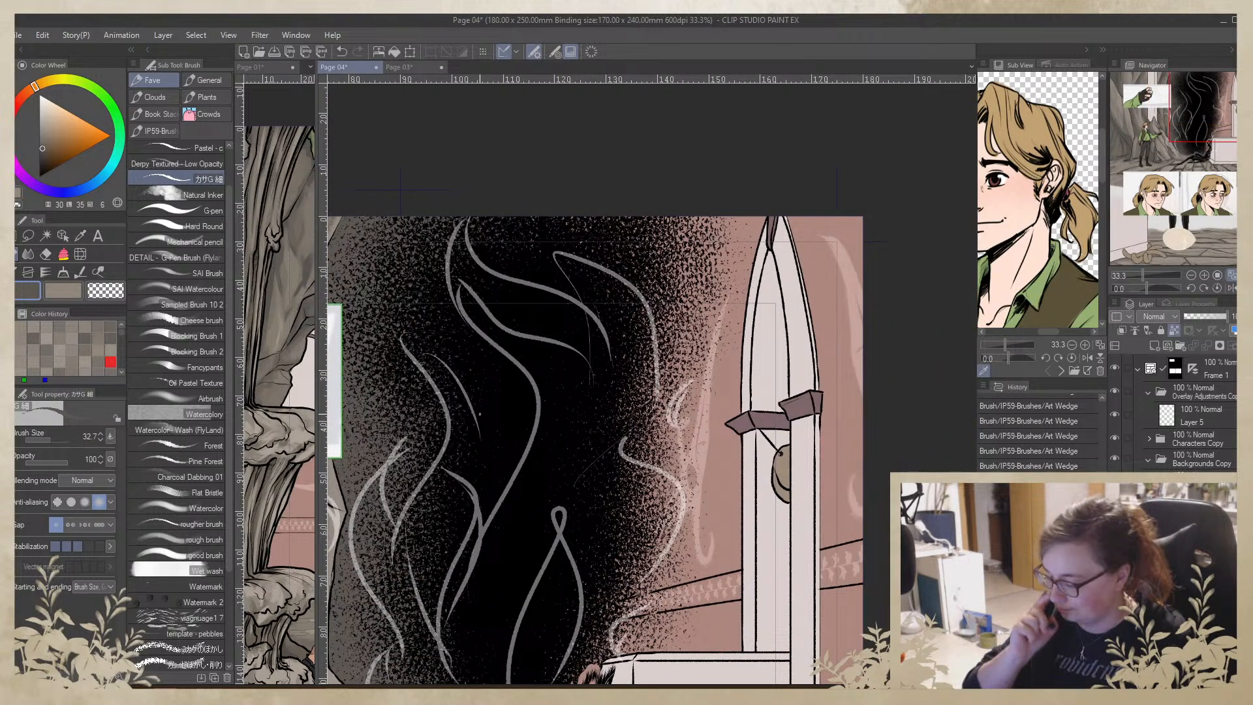
left_click_drag(569, 534, 618, 319)
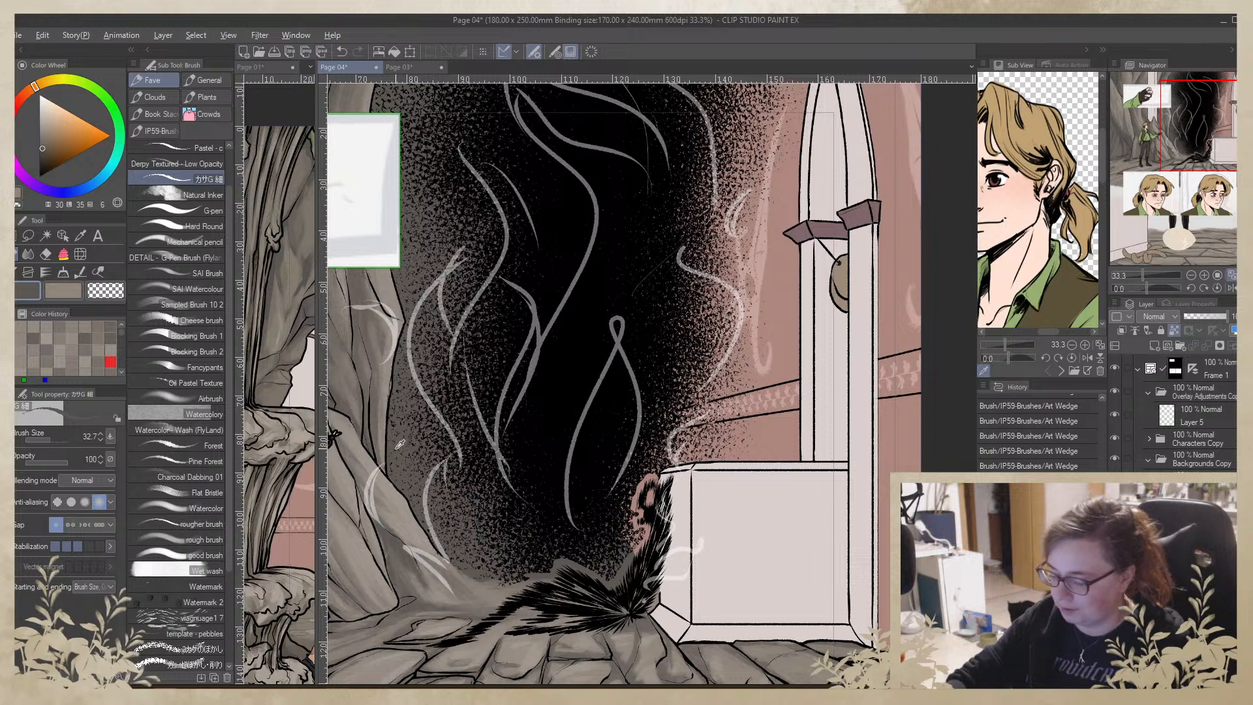
left_click(55, 439)
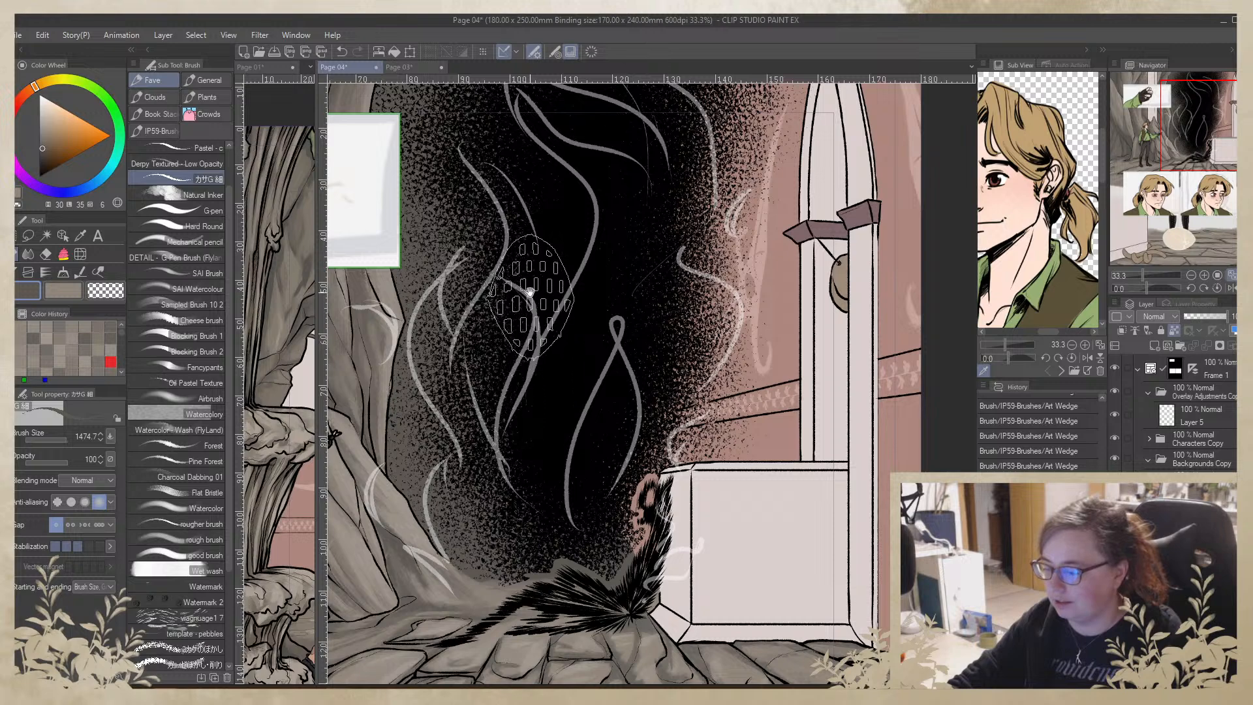
scroll(531, 294, "up", 3)
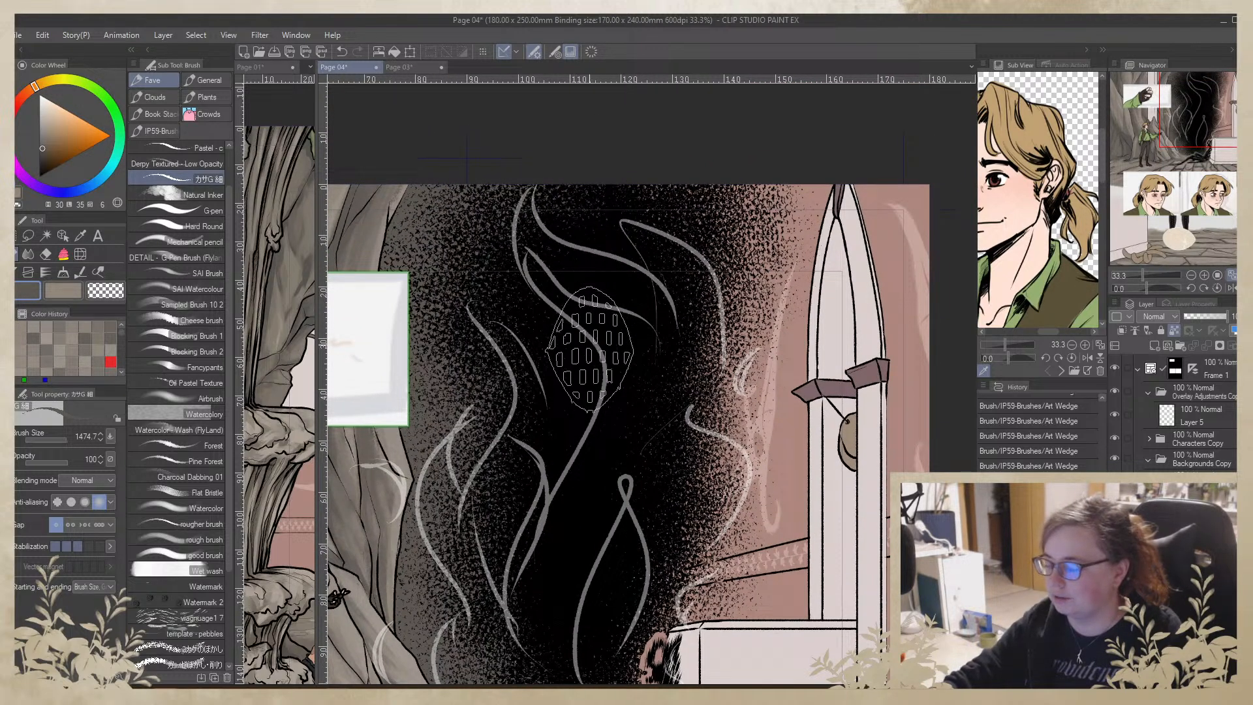
left_click(1191, 276)
left_click(1191, 277)
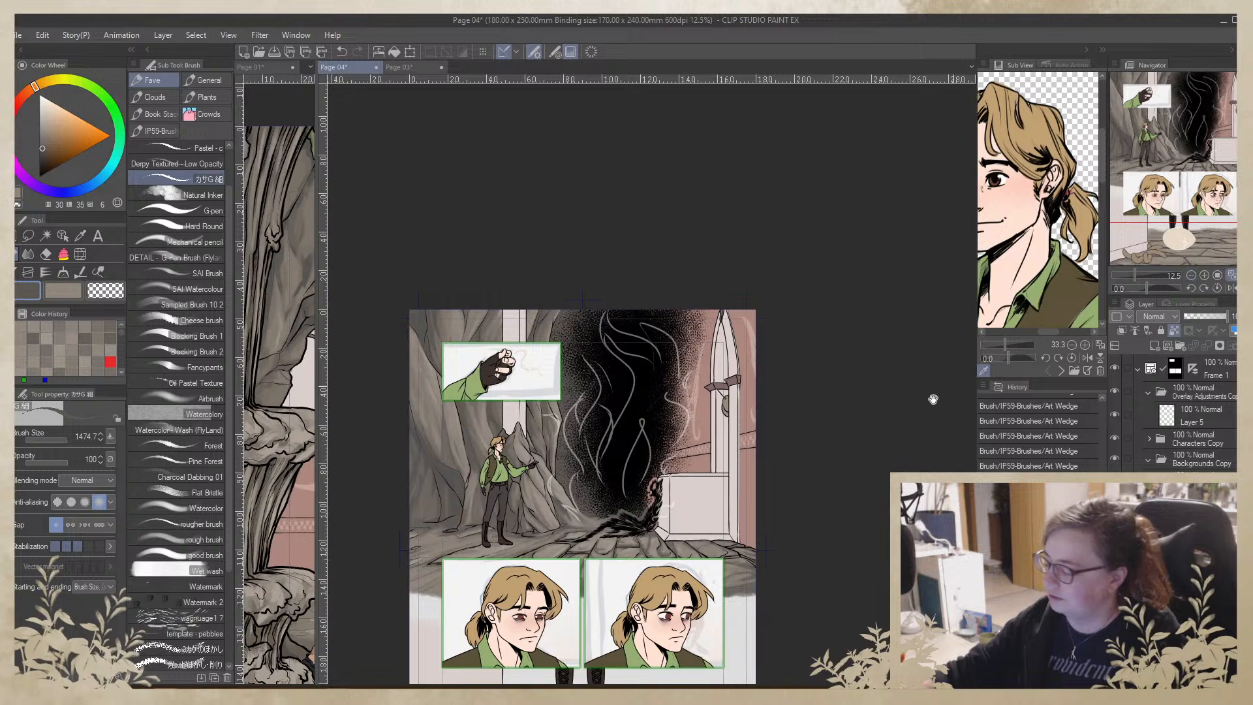
scroll(820, 195, "down", 5)
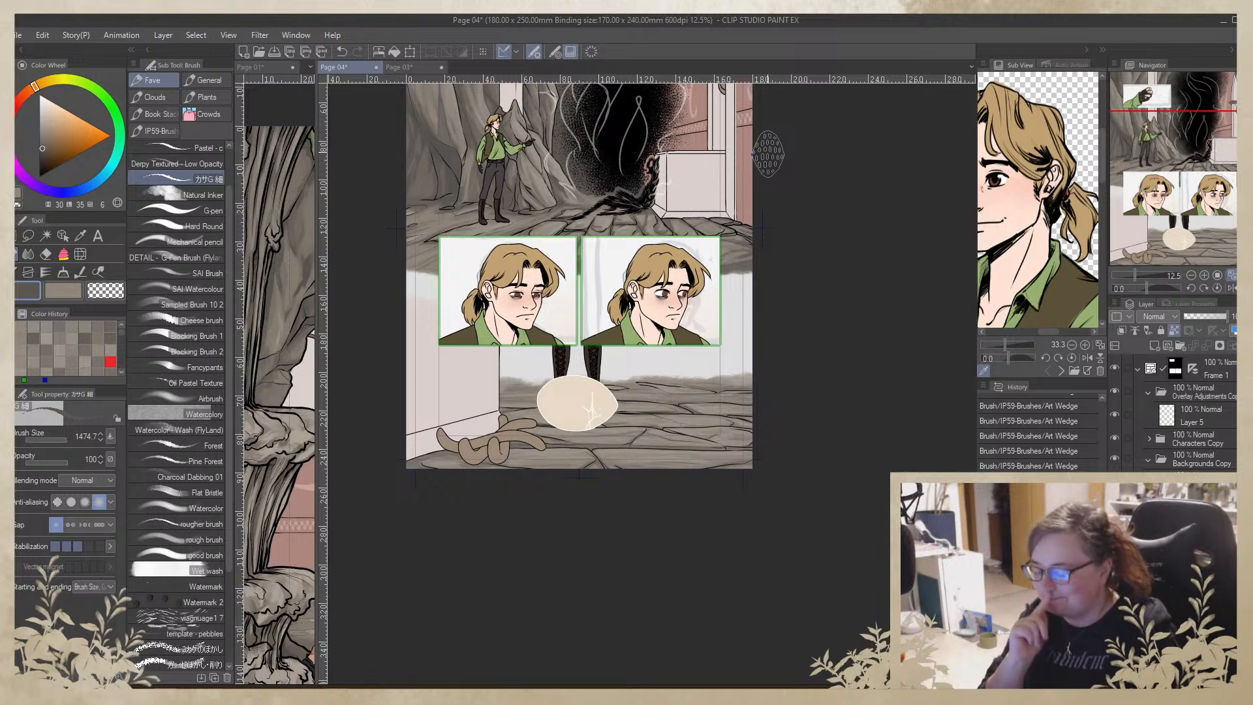
Sample a grey-brown tone from the stone floor and switch to the Art Wedge brush in the IP59-Brushes group
left_click(515, 388, "alt")
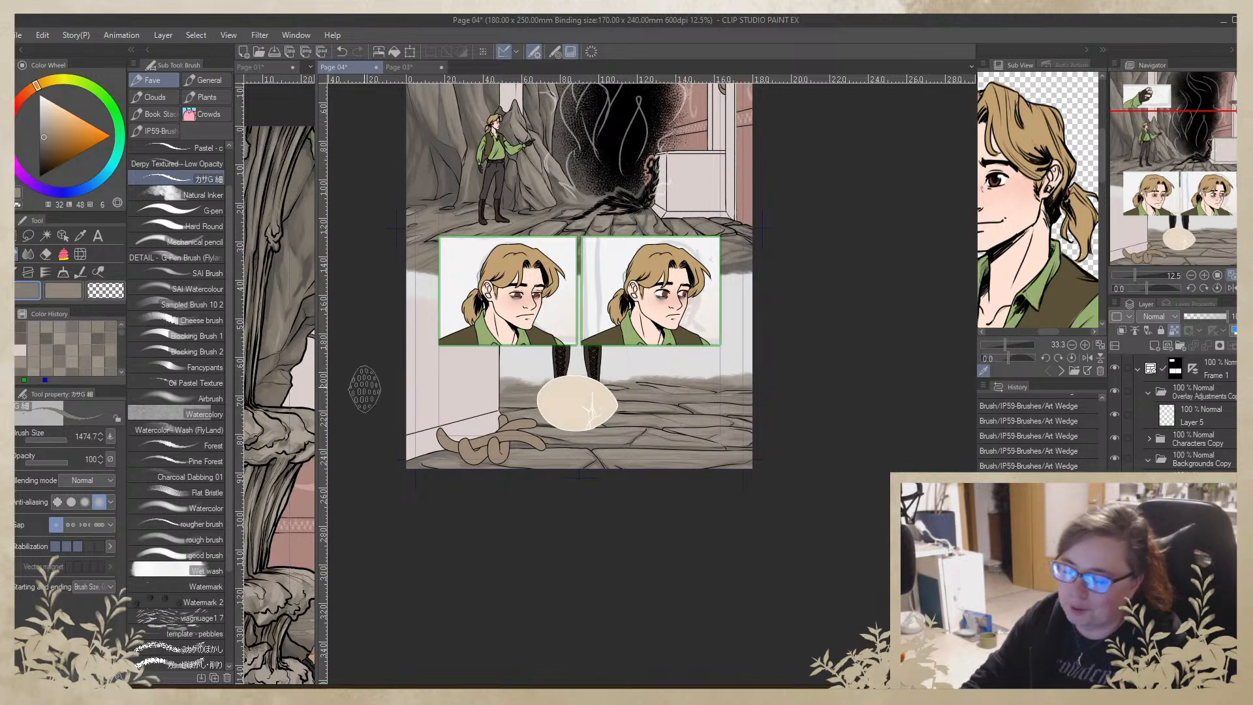
left_click(209, 79)
left_click(190, 151)
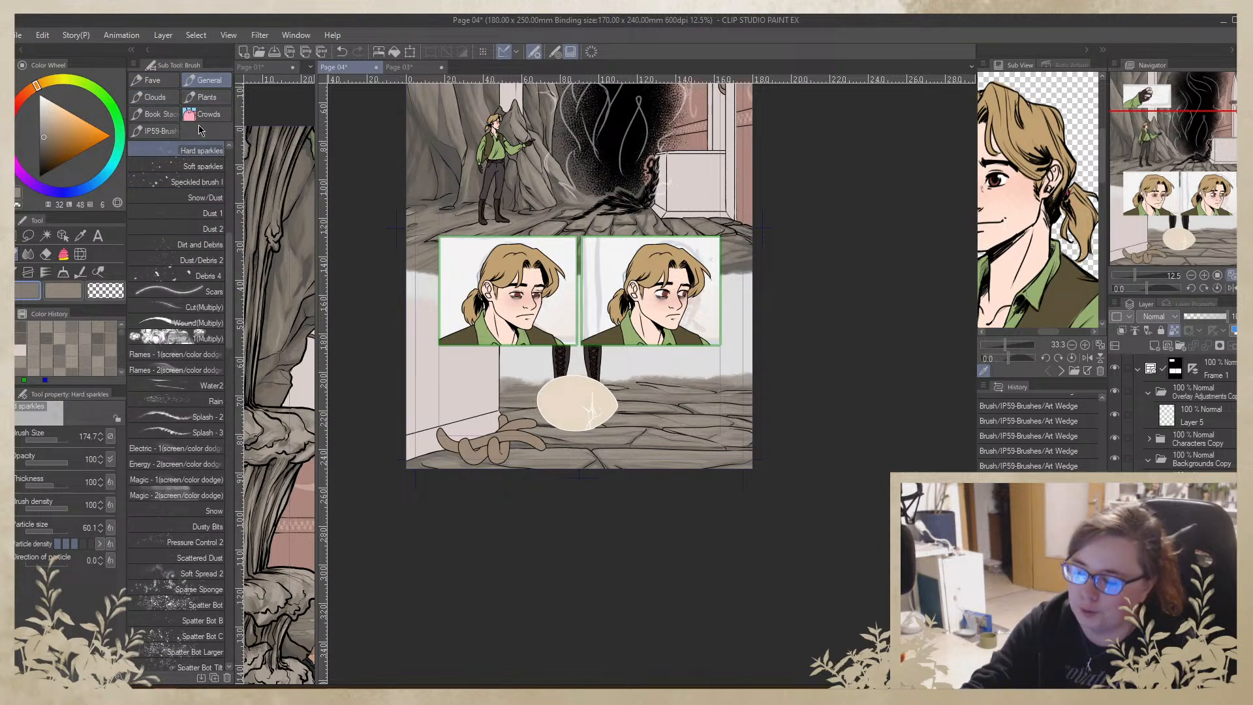
left_click(151, 115)
left_click(207, 96)
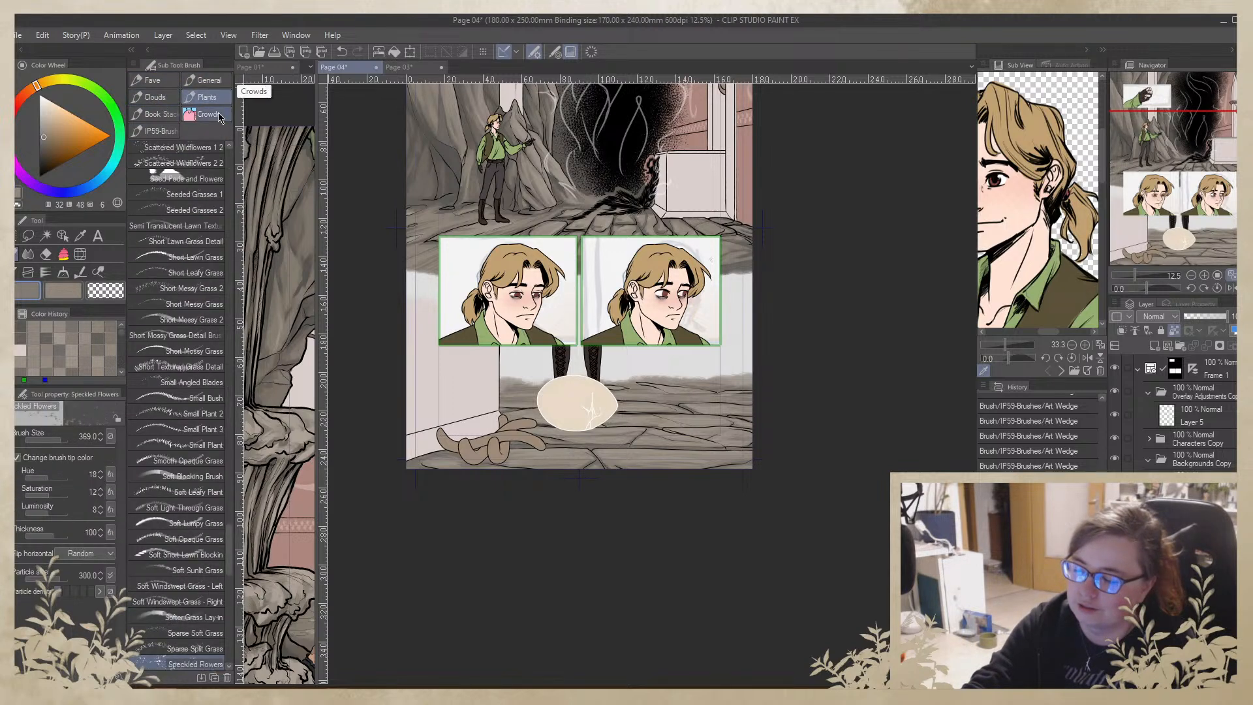
left_click(165, 132)
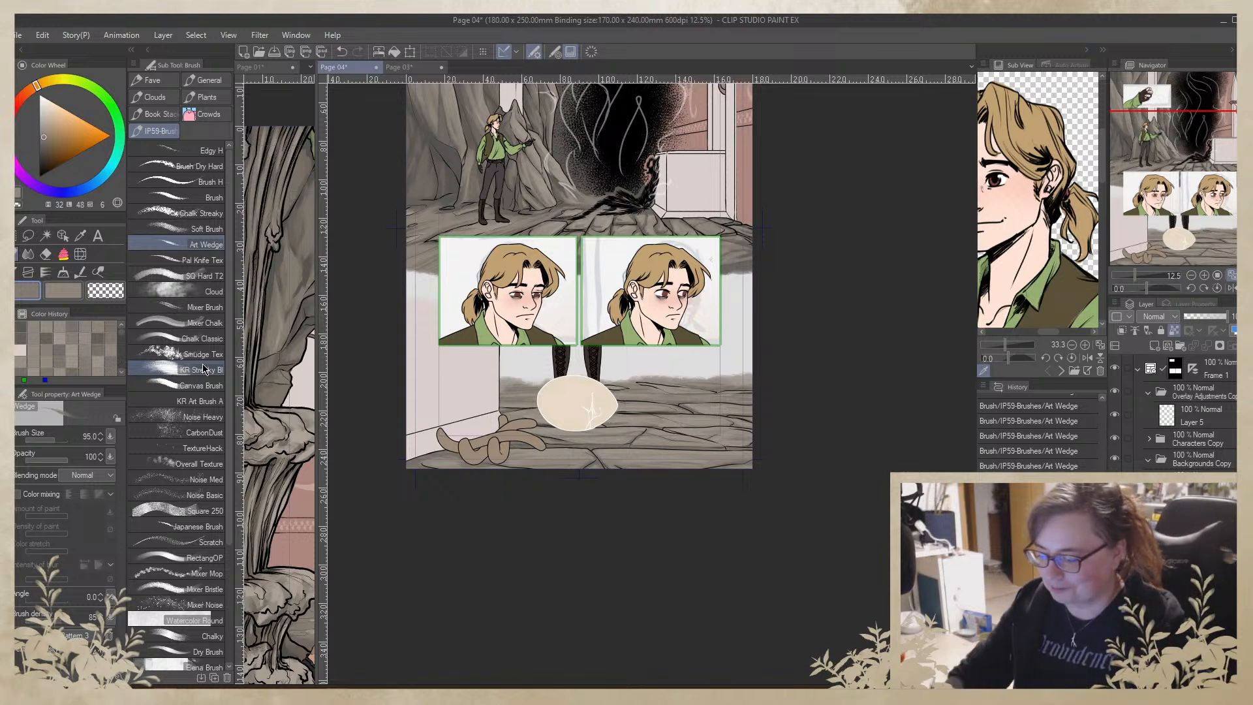
left_click_drag(535, 523, 559, 551)
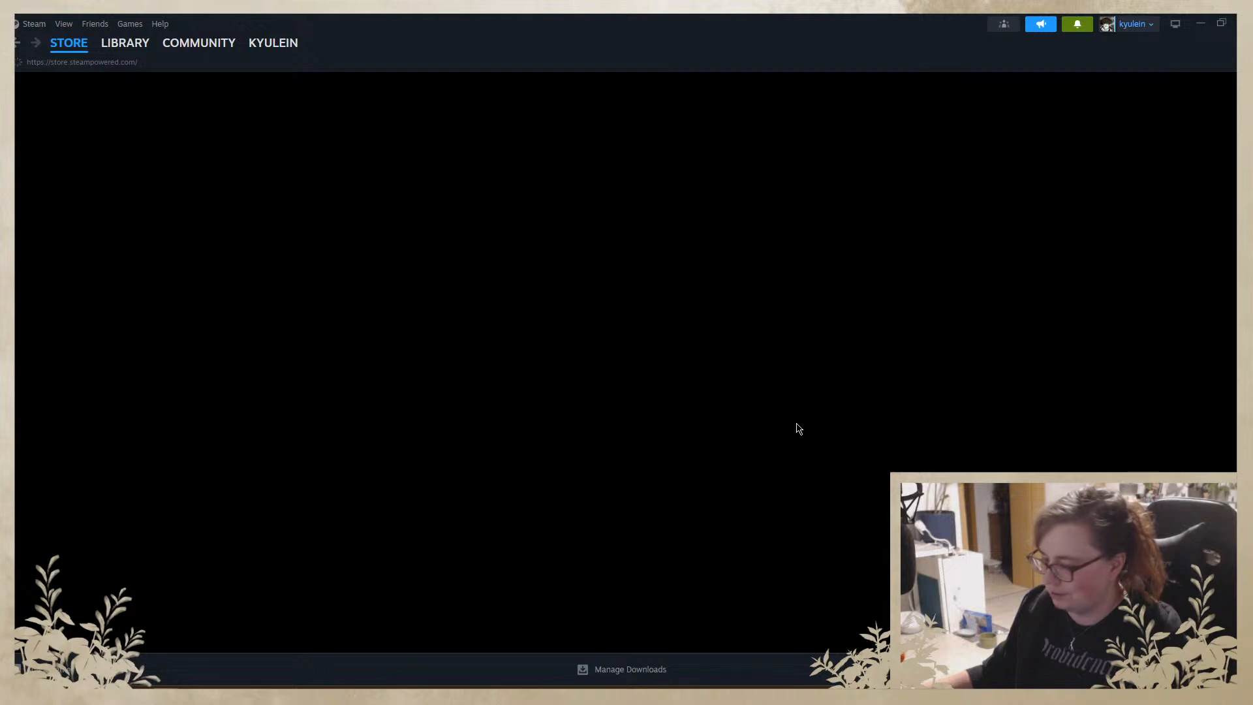
In Steam, open The Longest Journey's store page from the game library and check its release date
left_click(134, 44)
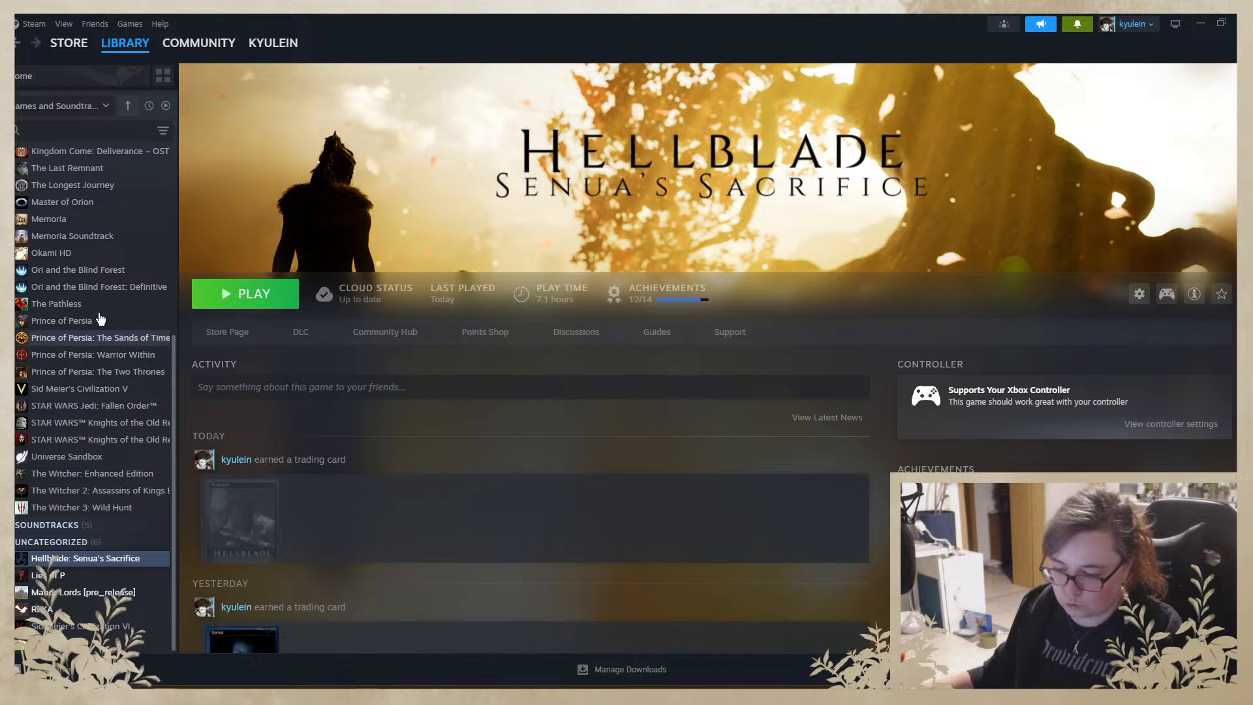
left_click(81, 186)
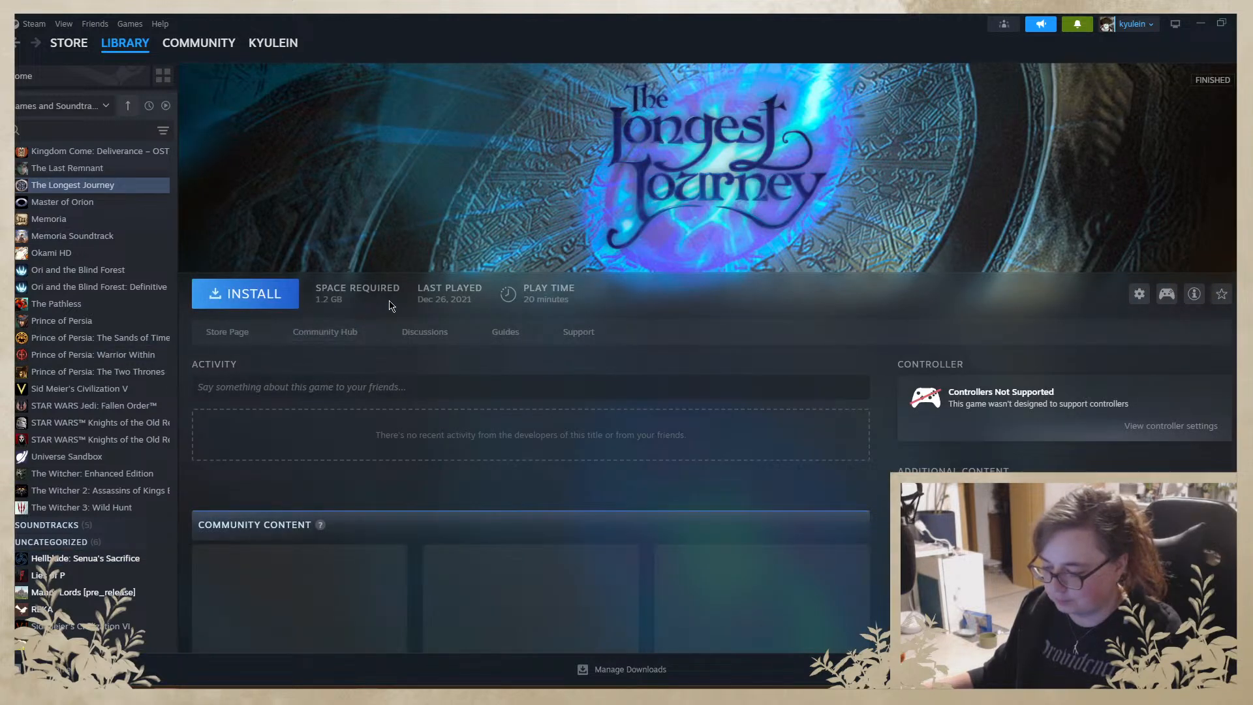
left_click(222, 330)
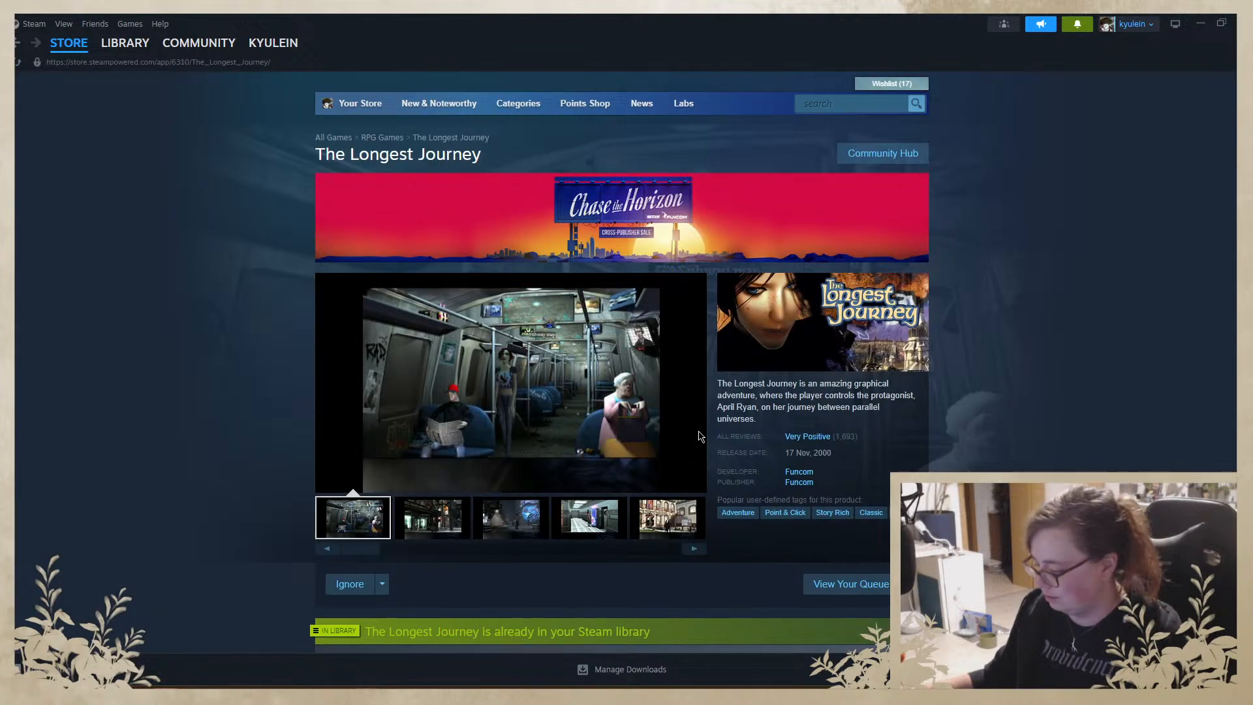
left_click_drag(849, 457, 786, 454)
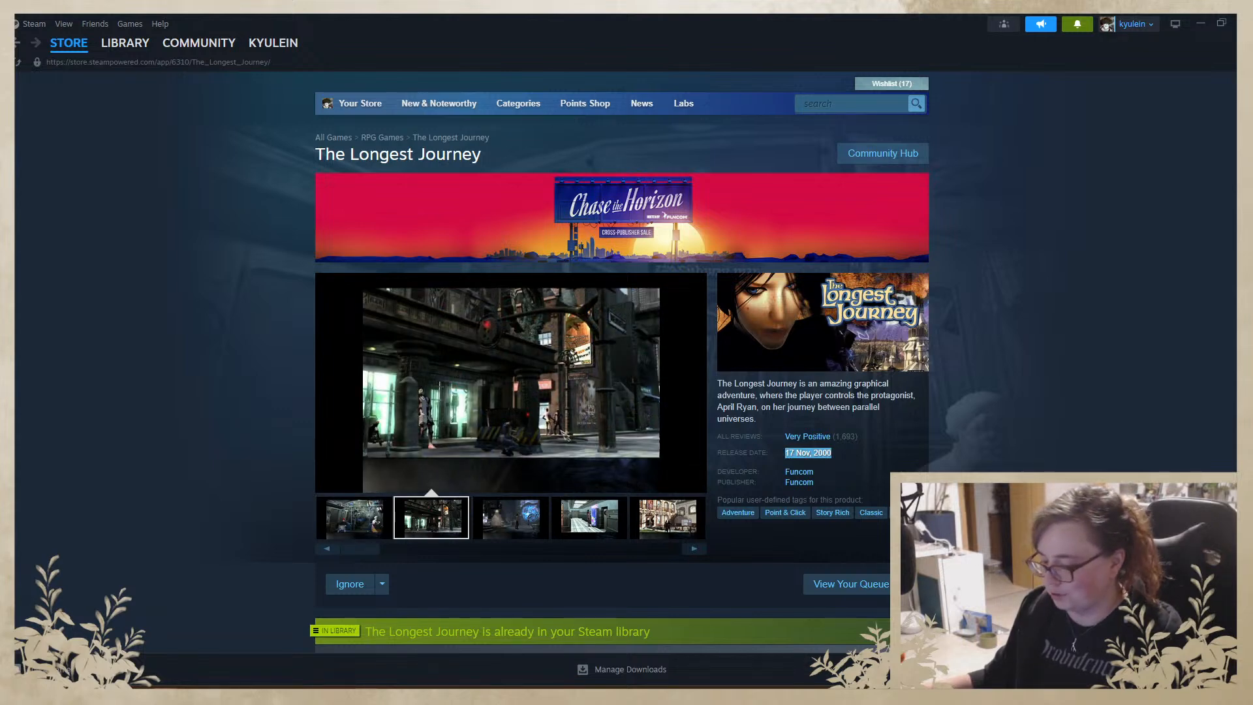
Look through The Longest Journey's review and purchase sections, and return to Page 04 in Clip Studio Paint
scroll(620, 365, "down", 2)
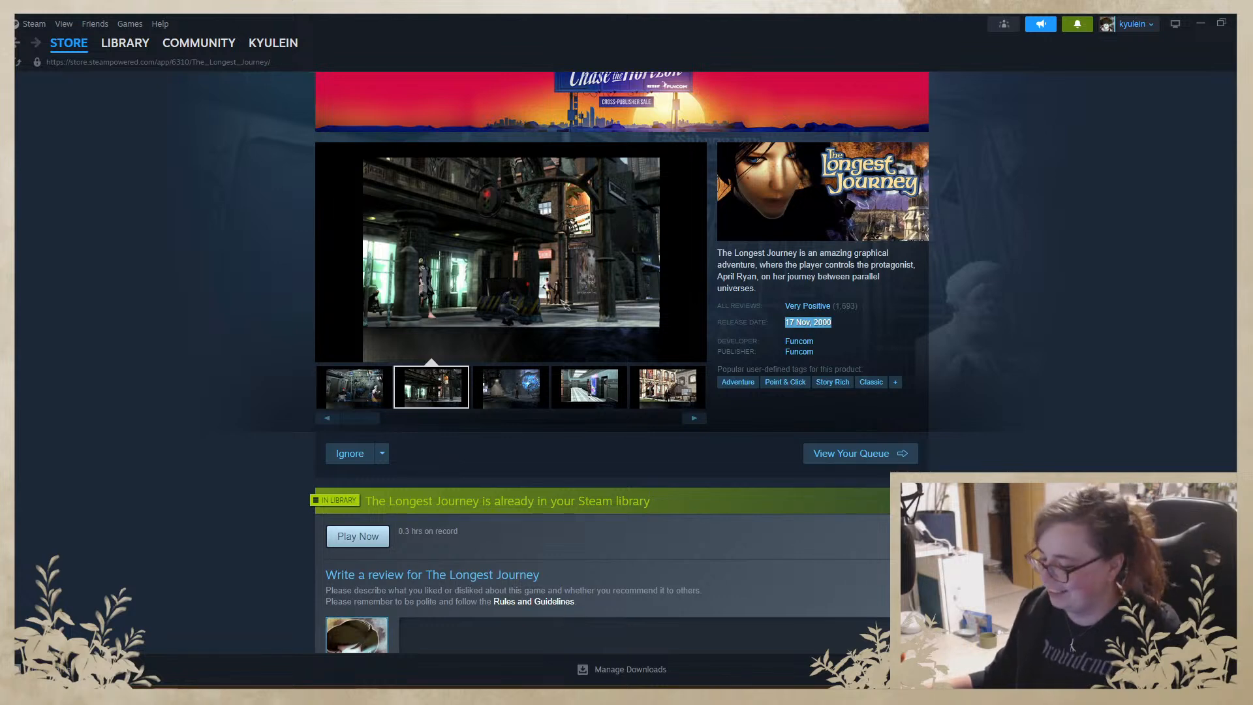
scroll(620, 365, "down", 4)
scroll(620, 365, "down", 5)
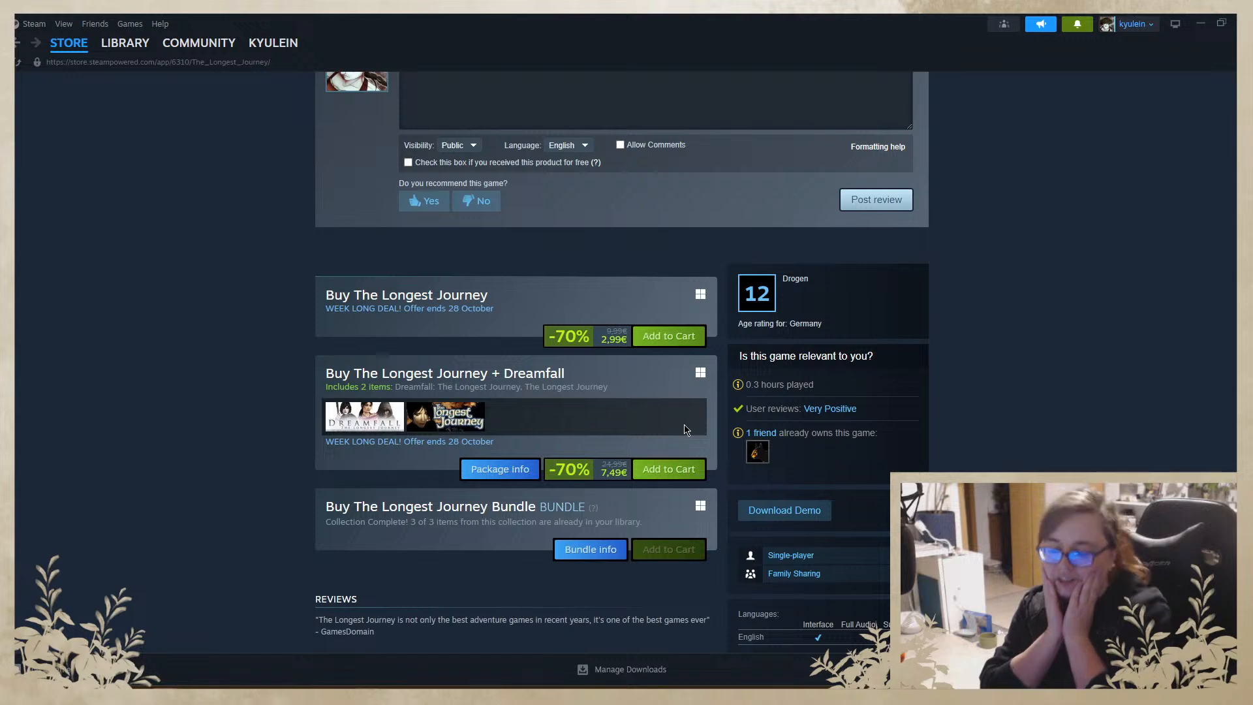
left_click(1200, 26)
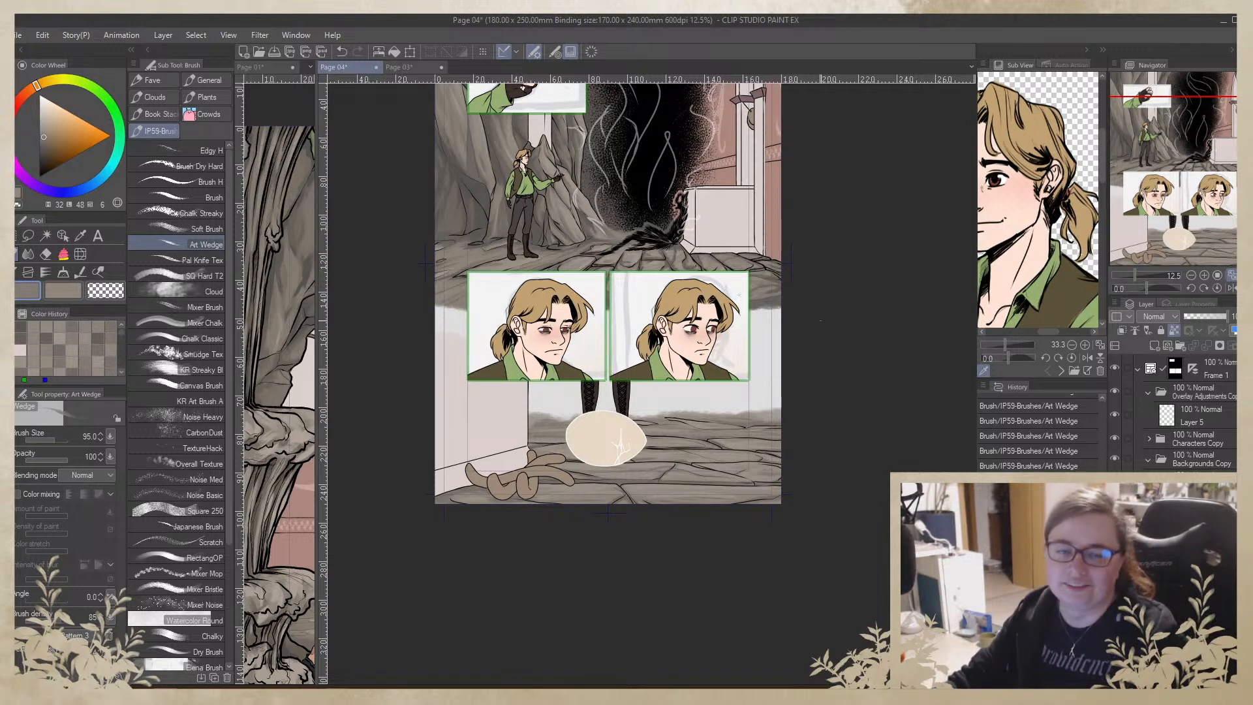
Touch up the rock above the inset hand panel with a tone sampled from it, undoing and redrawing the stroke
scroll(821, 356, "up", 3)
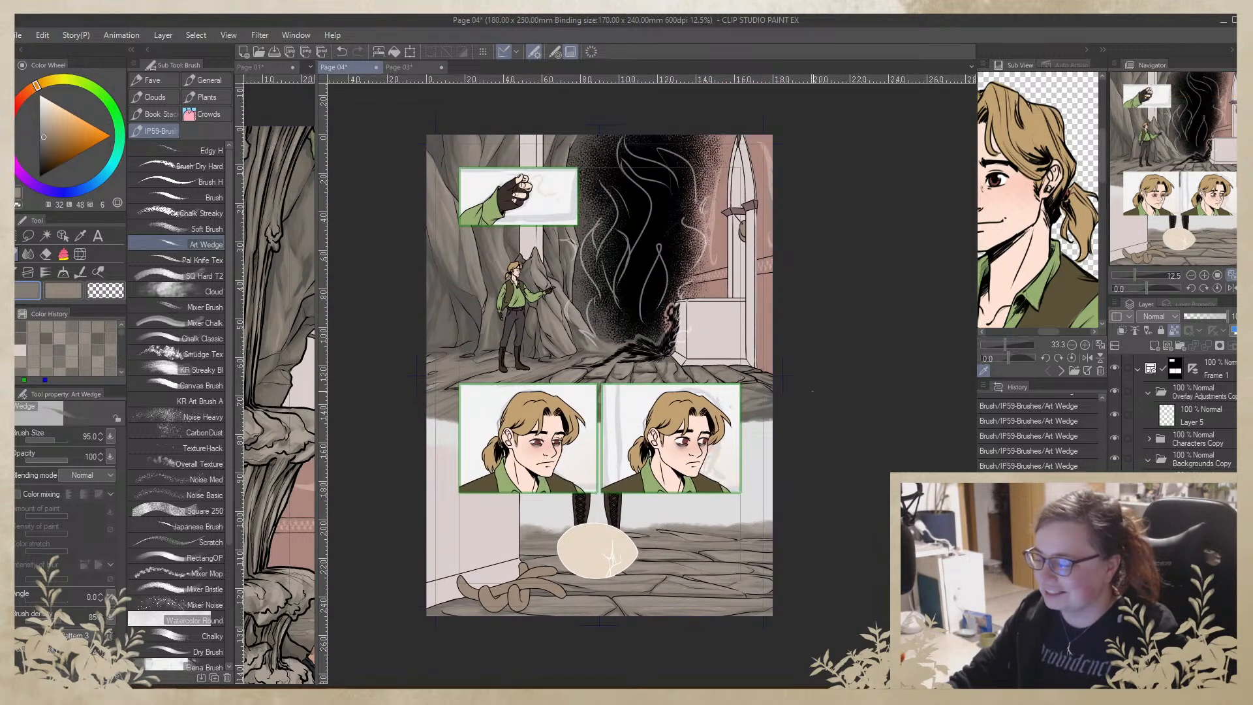
left_click(543, 138, "alt")
left_click_drag(516, 156, 515, 145)
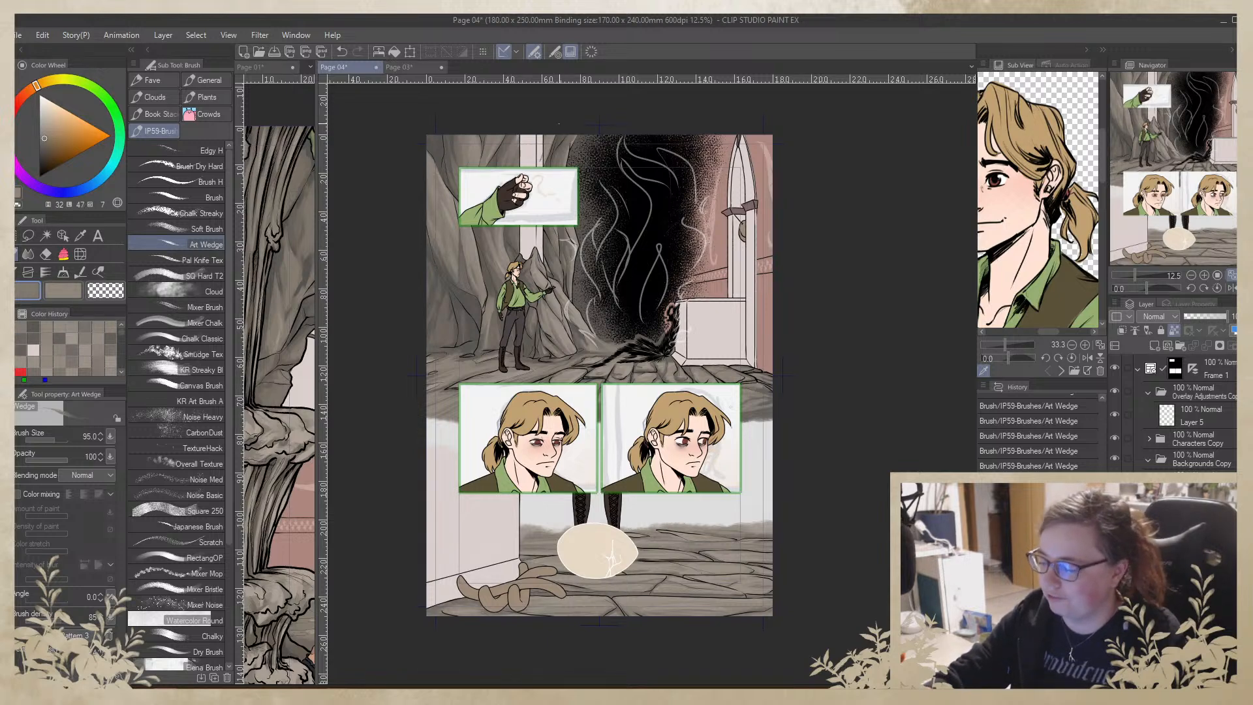
key("ctrl+z")
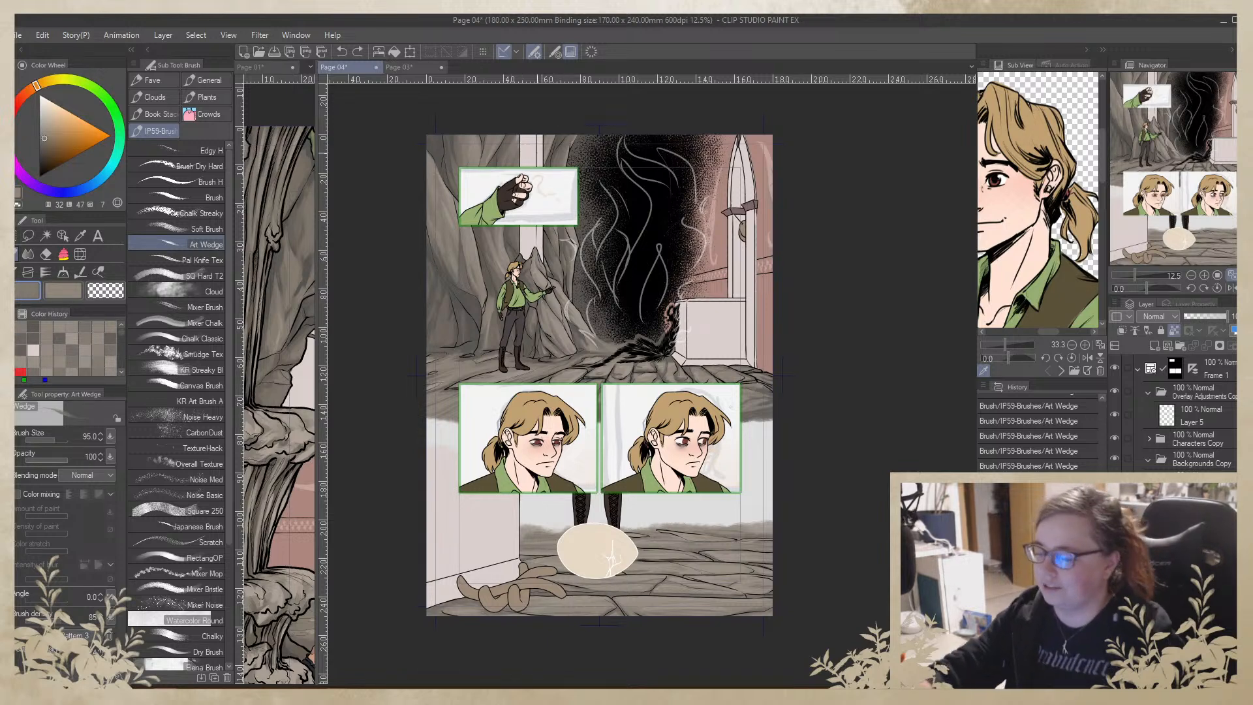
left_click_drag(546, 149, 550, 135)
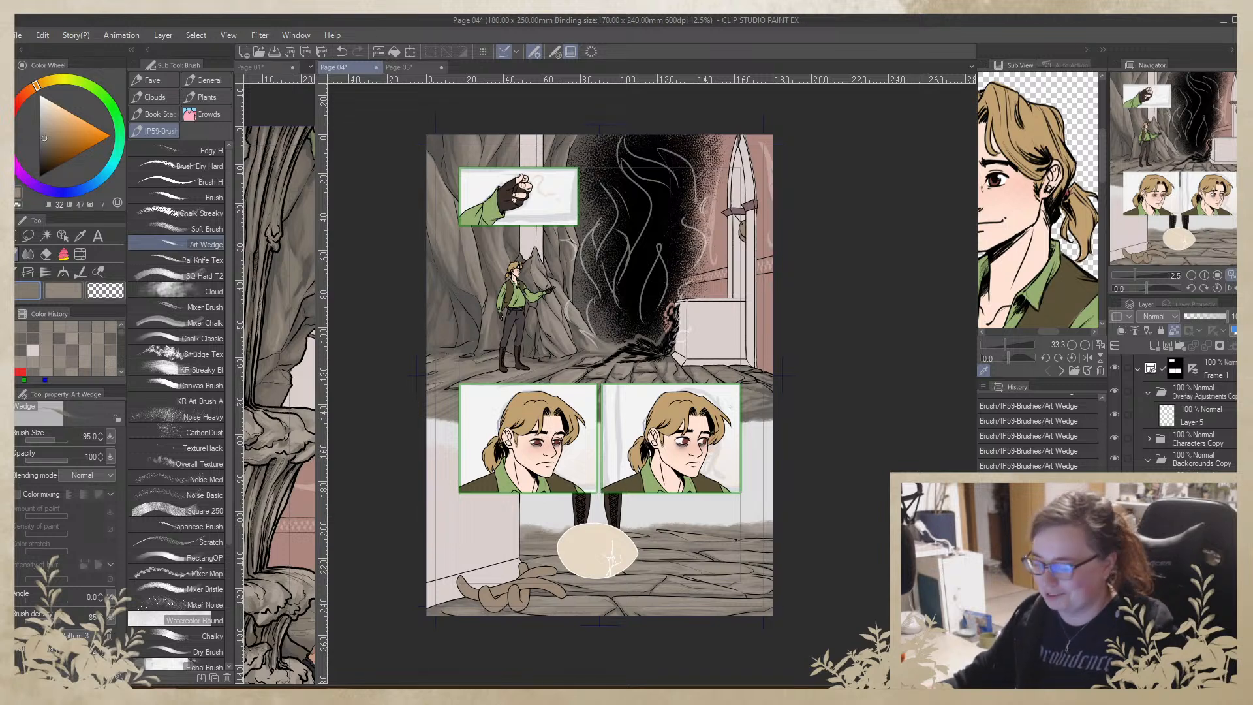
On Page 01, show the dark Multiply shadow layer and set its blending mode to Normal
left_click(291, 501)
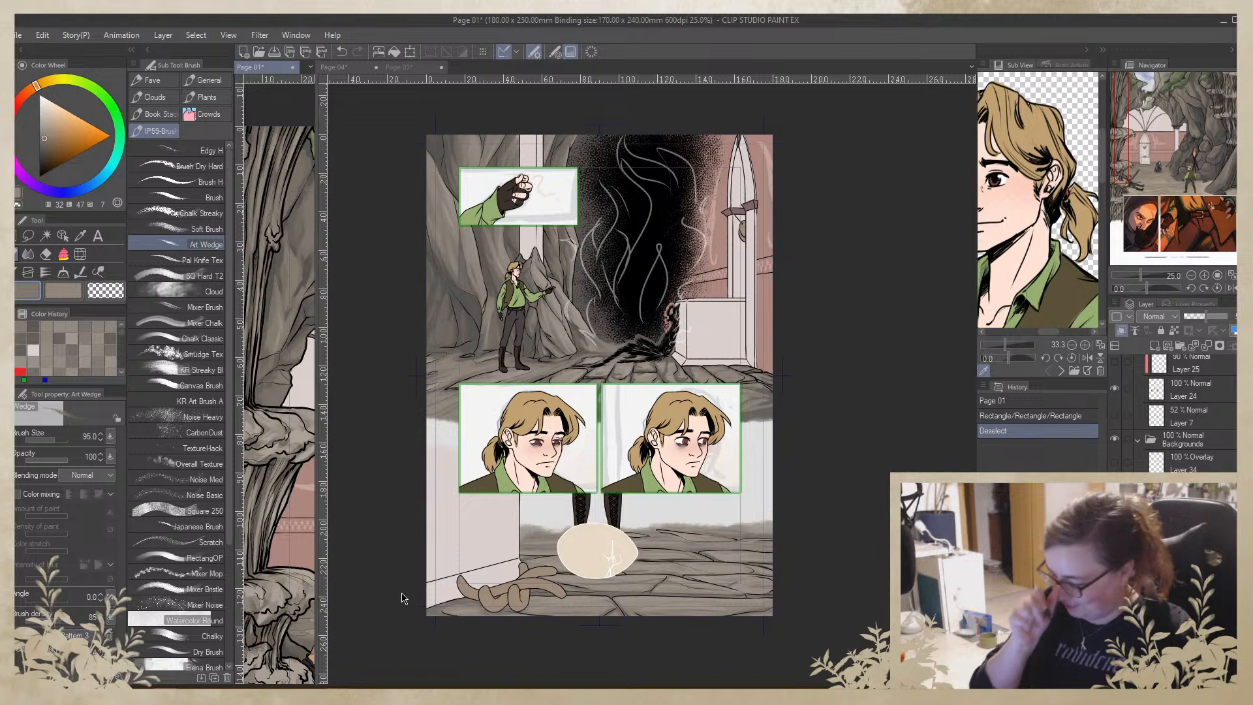
left_click(1115, 545)
left_click(1191, 545)
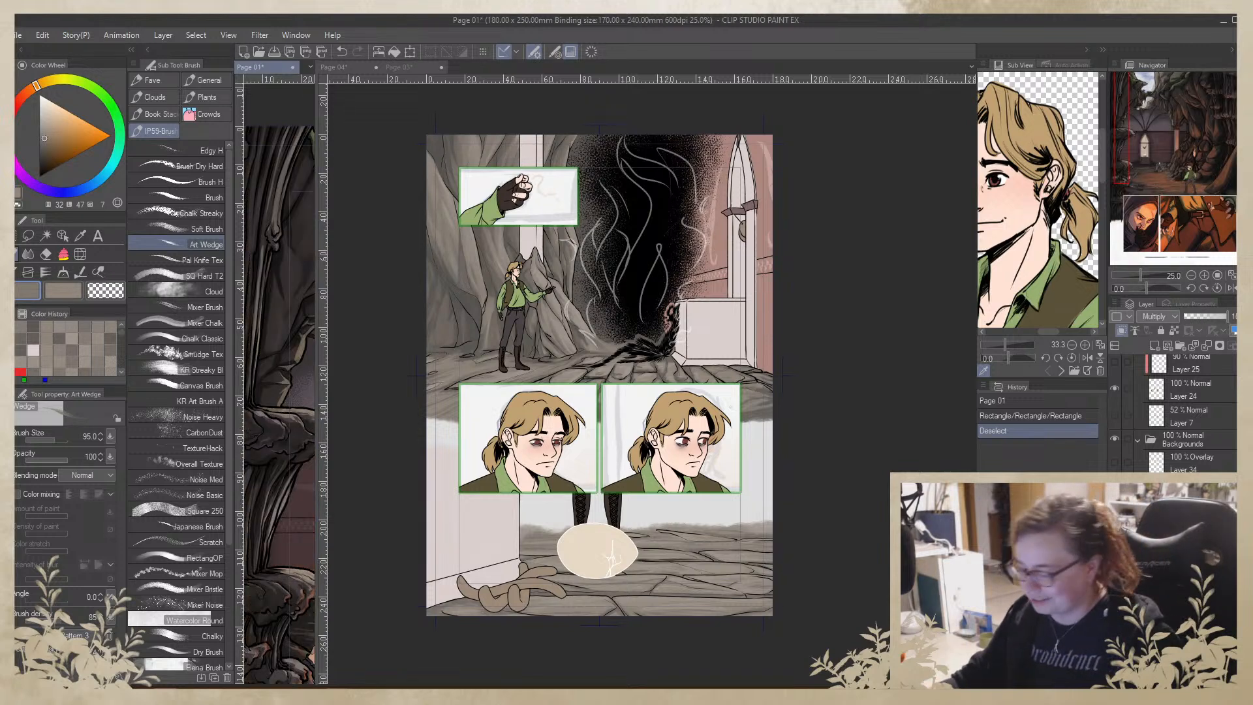
left_click(1172, 317)
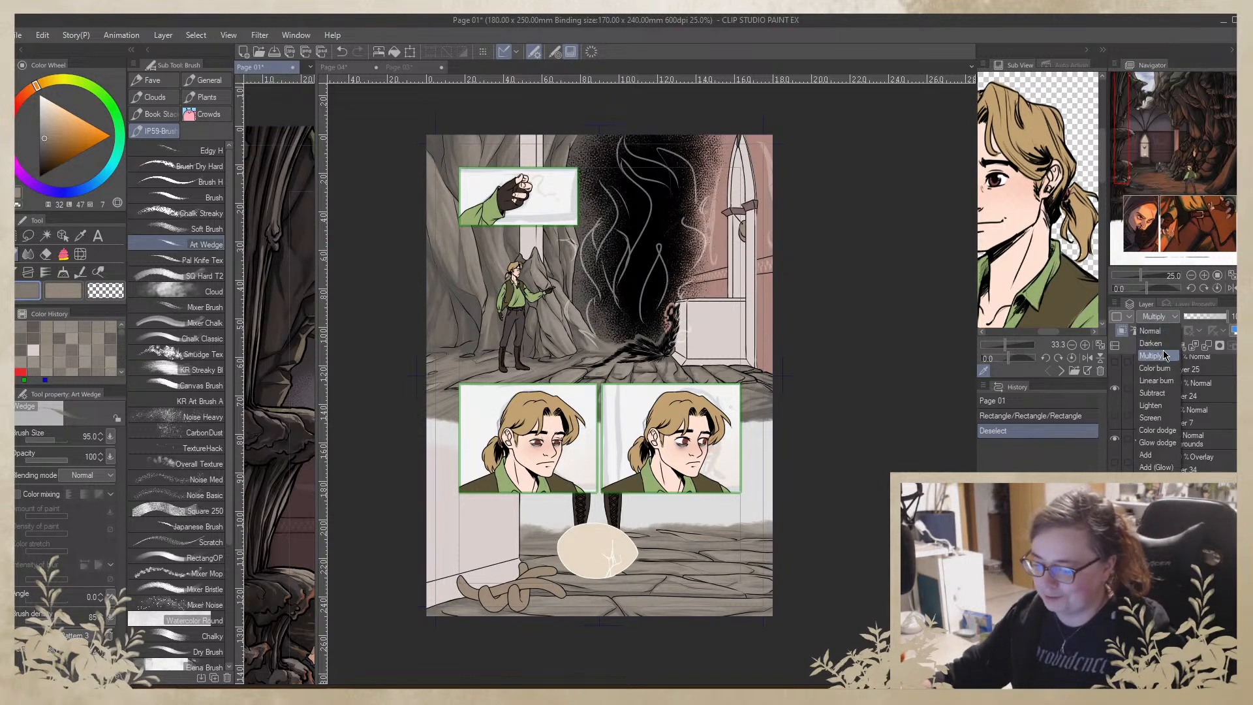
left_click(1150, 331)
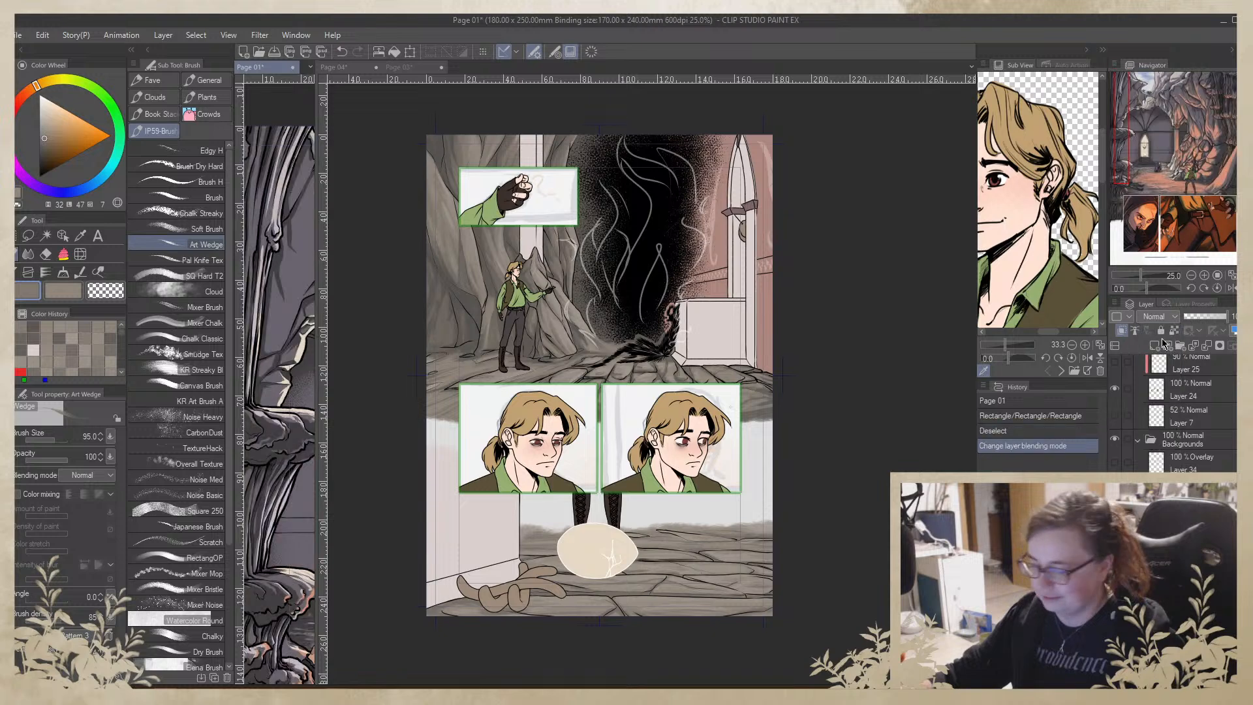
Sample the purple-grey shadow colour from Page 01 and add a new raster layer on Page 04
left_click(301, 266, "alt")
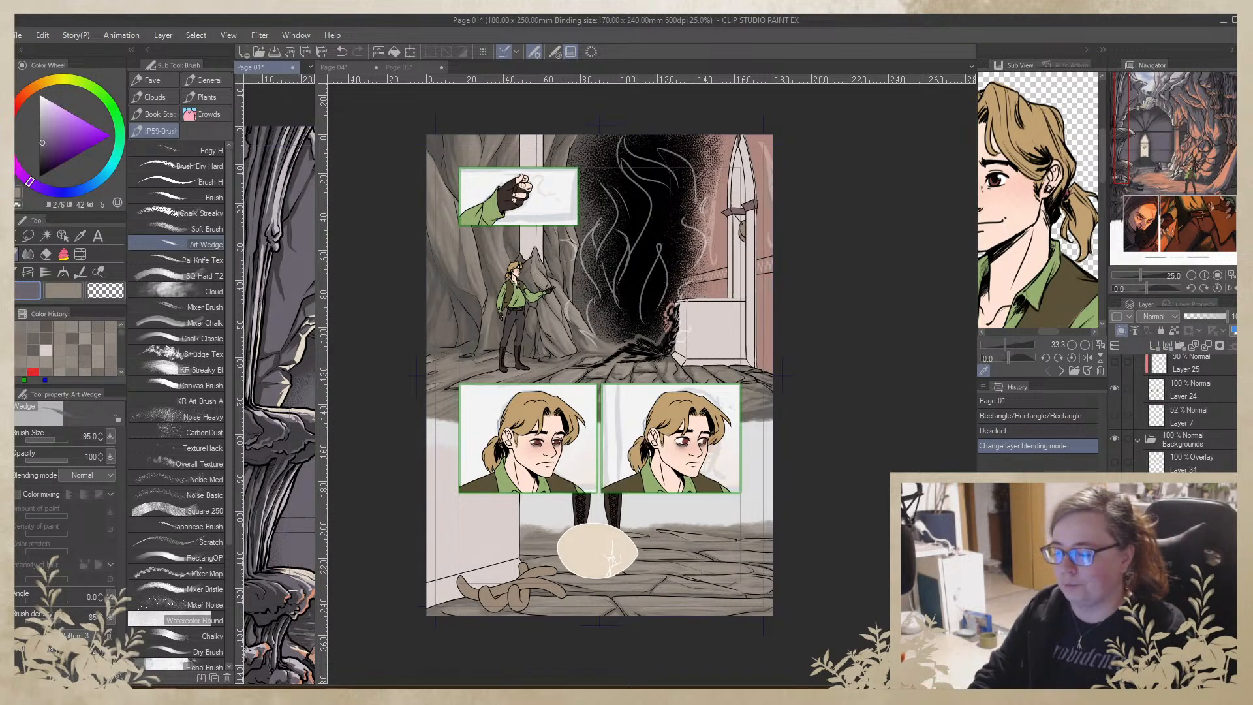
key("ctrl+Tab")
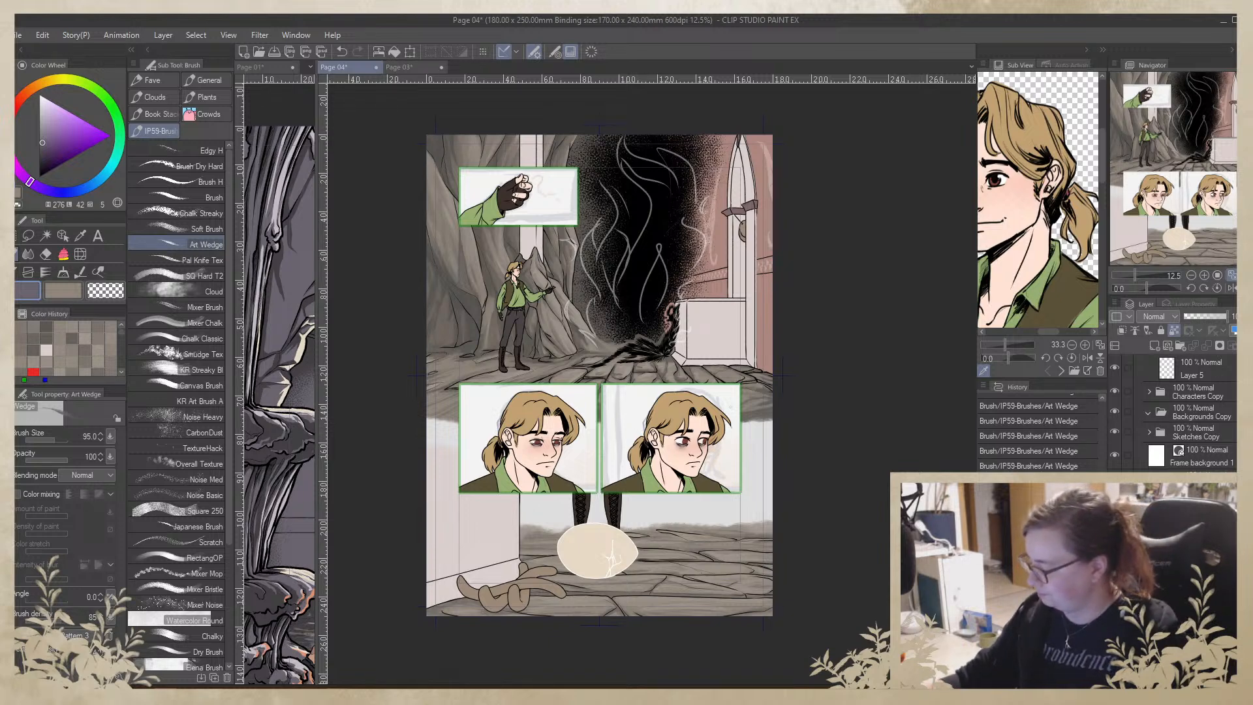
left_click(1154, 346)
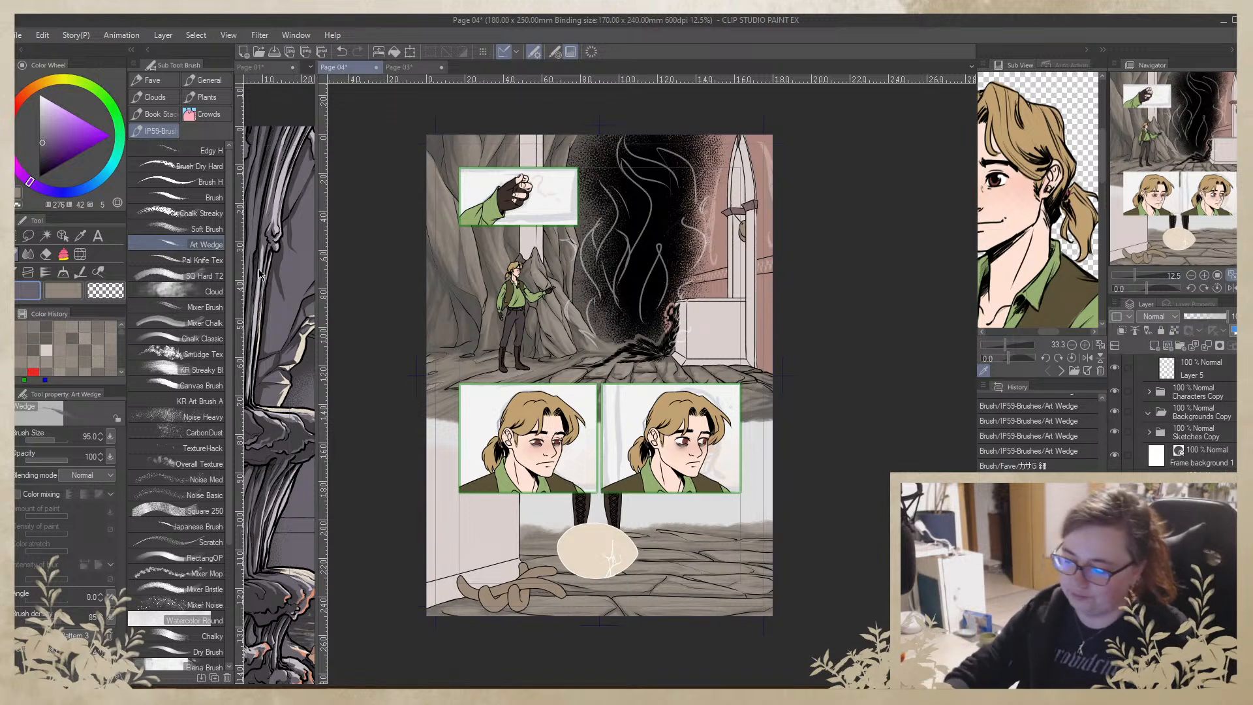
Fill the new layer over Page 04's backgrounds with the purple-grey, referring only to the editing layer, and clip it to the layer below
left_click(64, 254)
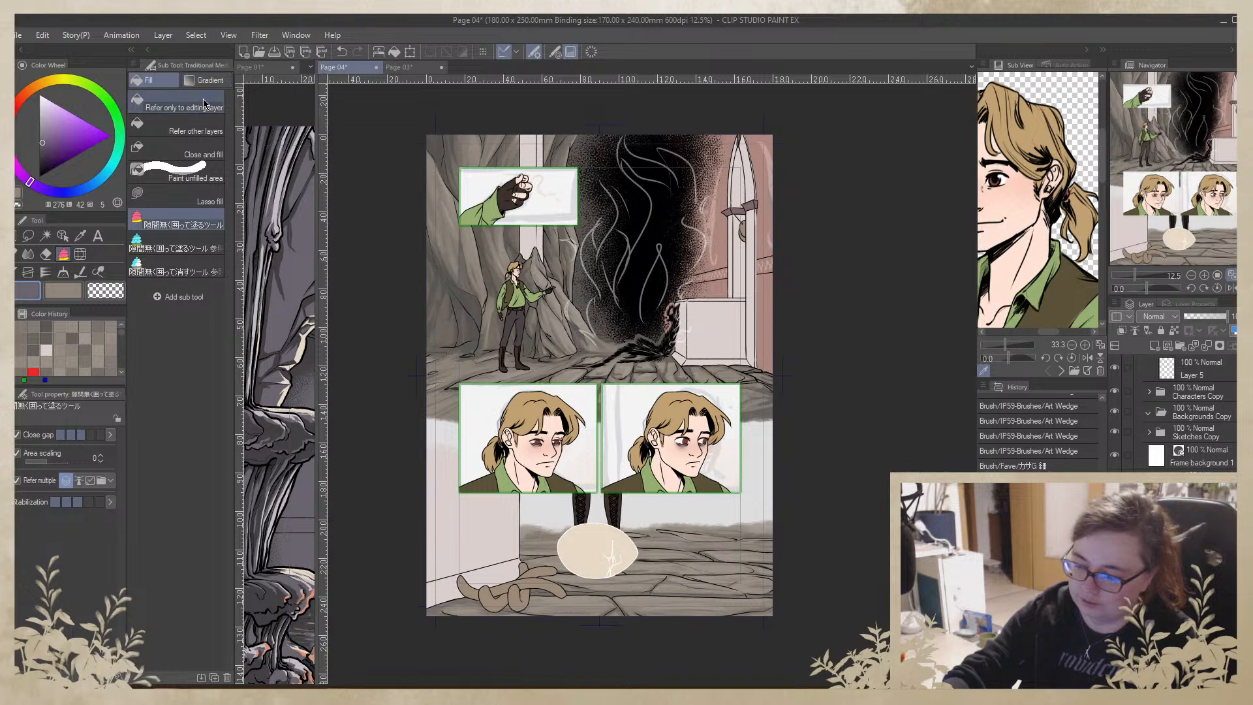
left_click(204, 103)
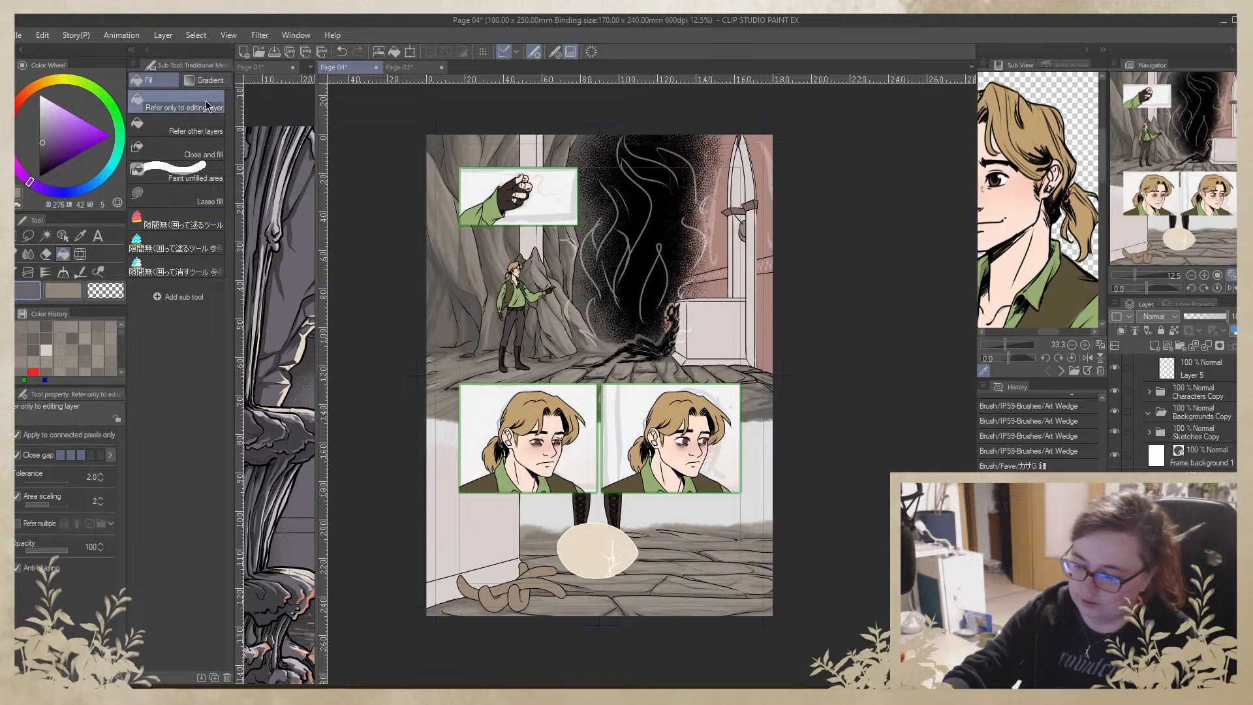
left_click(582, 348)
left_click(1122, 331)
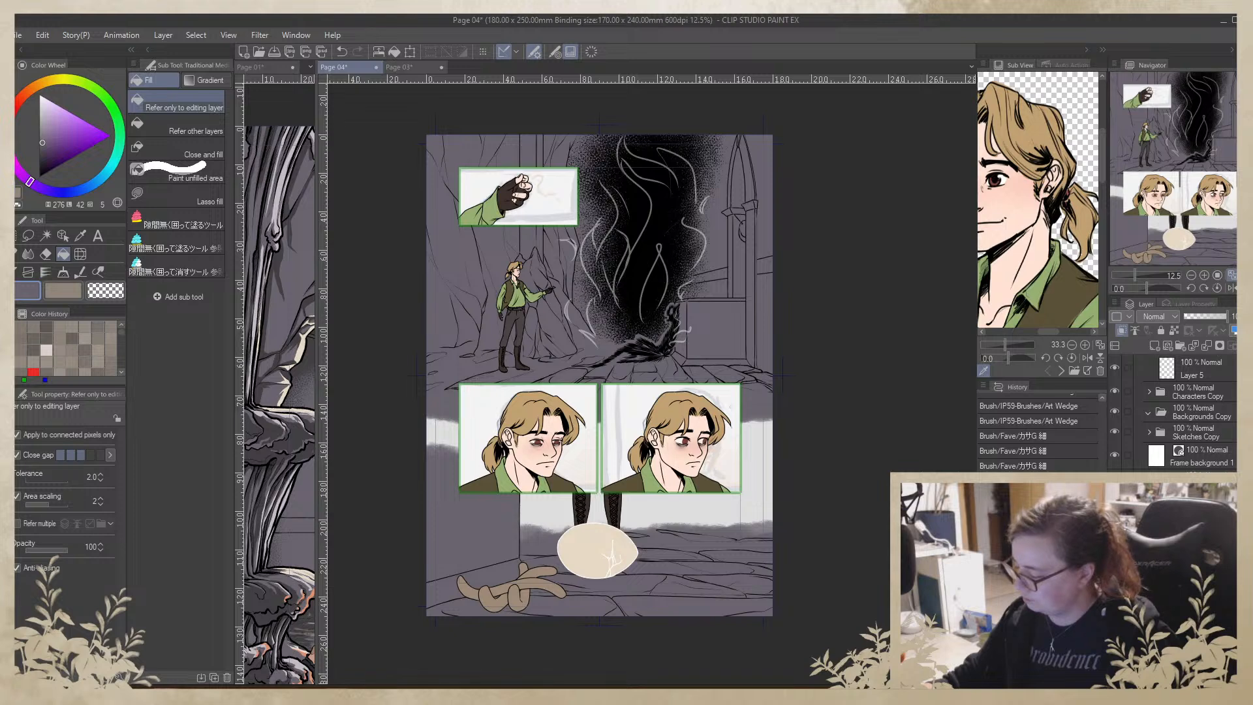
left_click(1133, 329)
left_click(1124, 329)
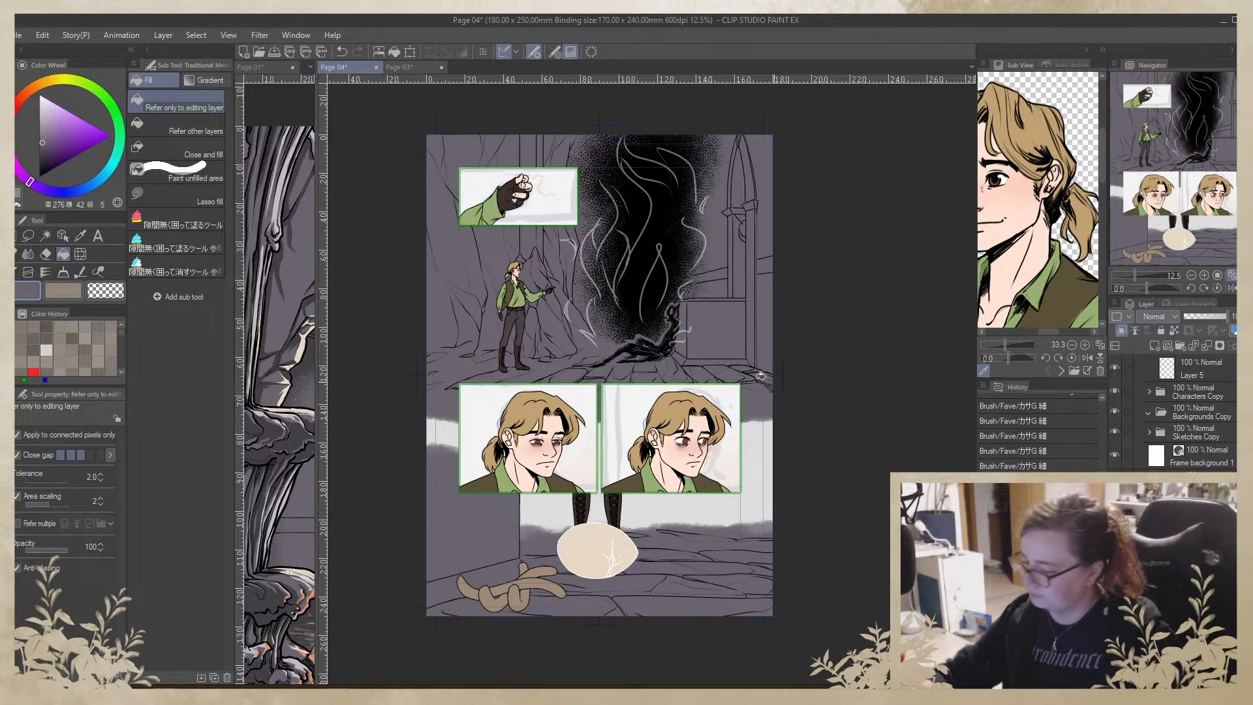
Cover the main frame's characters and egg with the same purple-grey and apply a purple tint over the whole frame
left_click(679, 334)
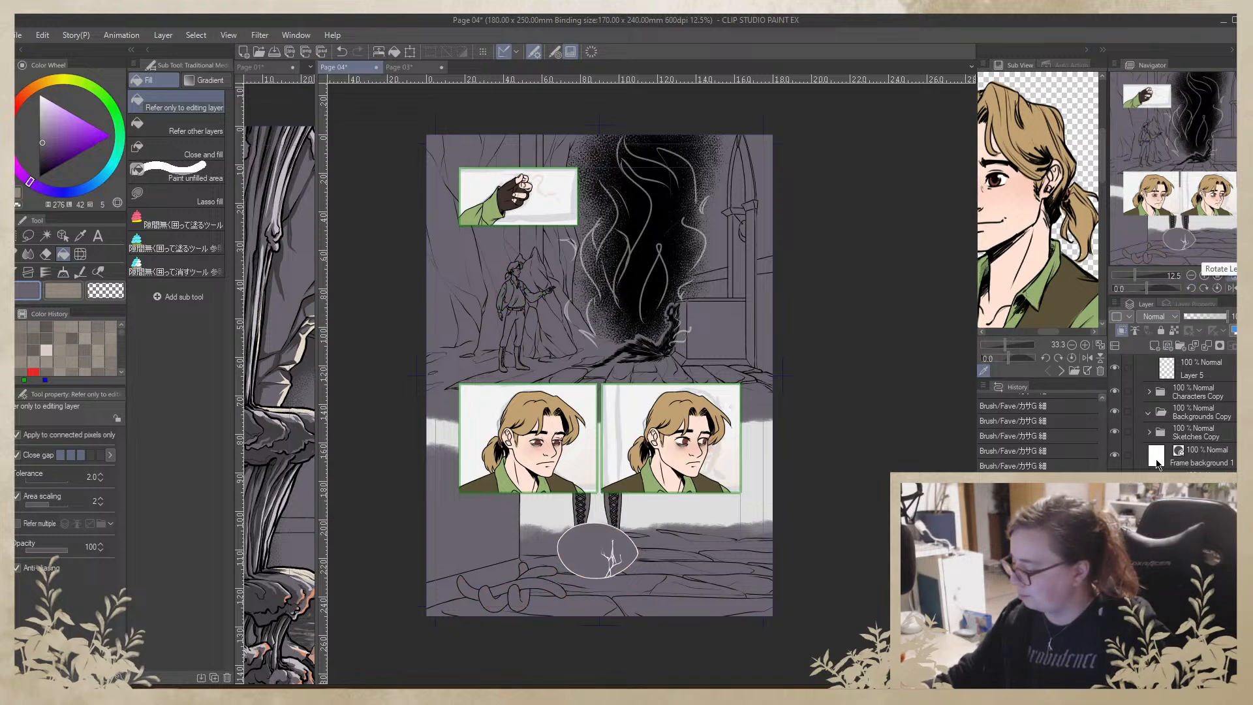
scroll(1157, 468, "up", 4)
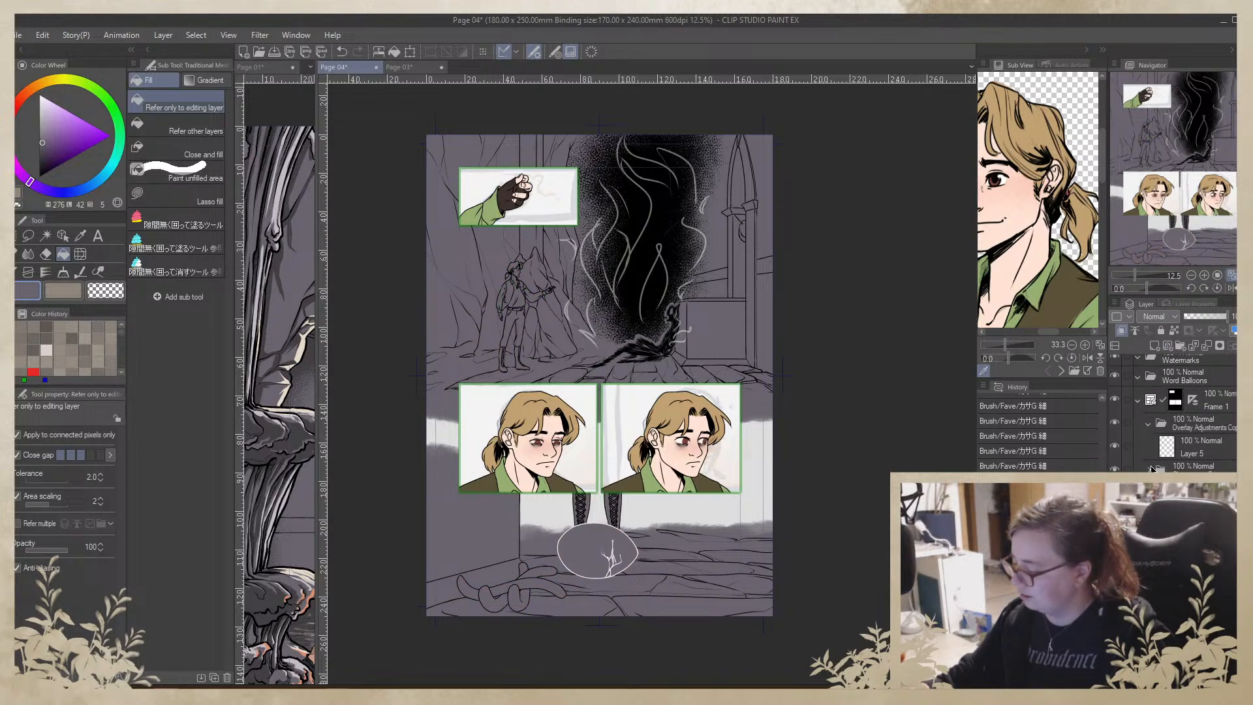
left_click(1175, 509)
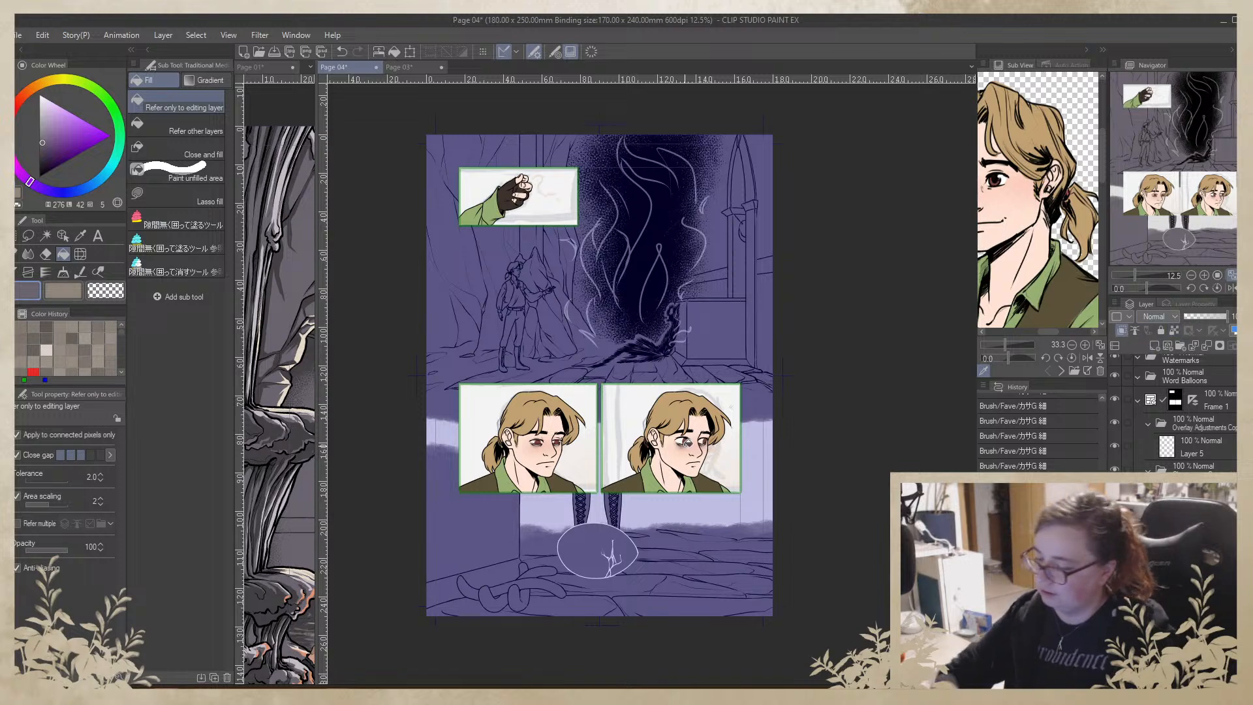
Cover the hand and both portraits in the inset panels with the purple-grey shadow fill
left_click(627, 609)
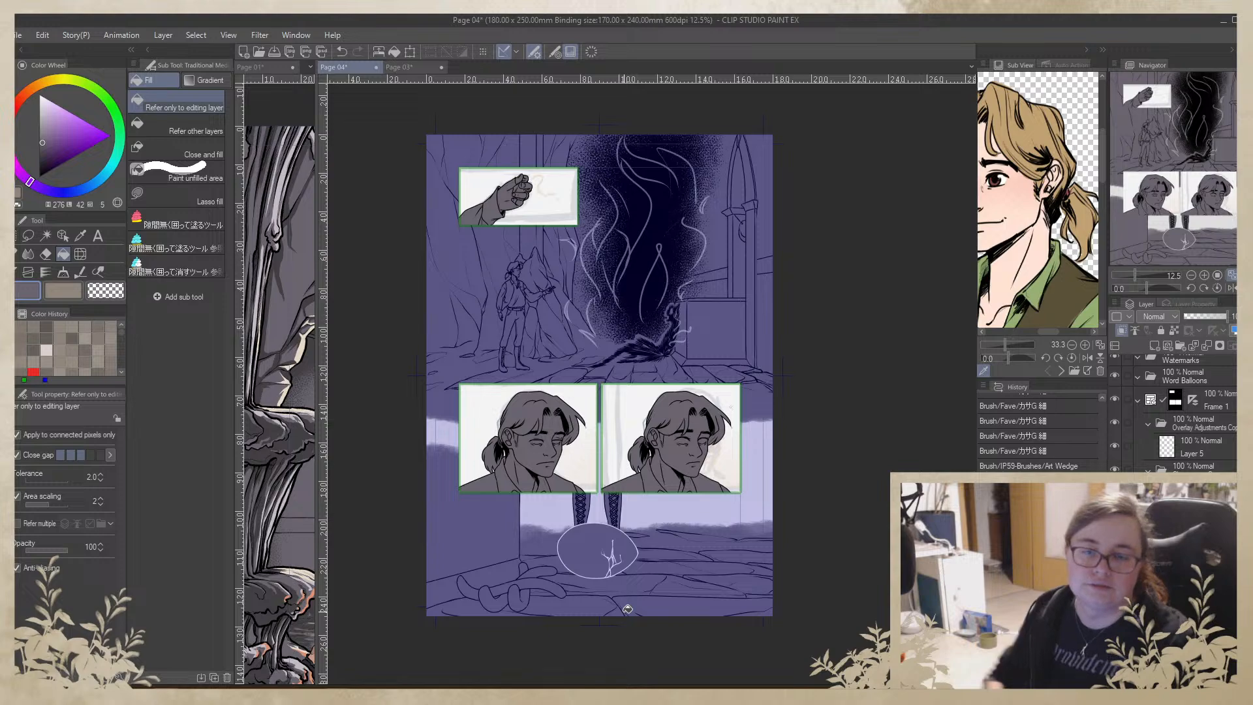
left_click_drag(607, 345, 732, 475)
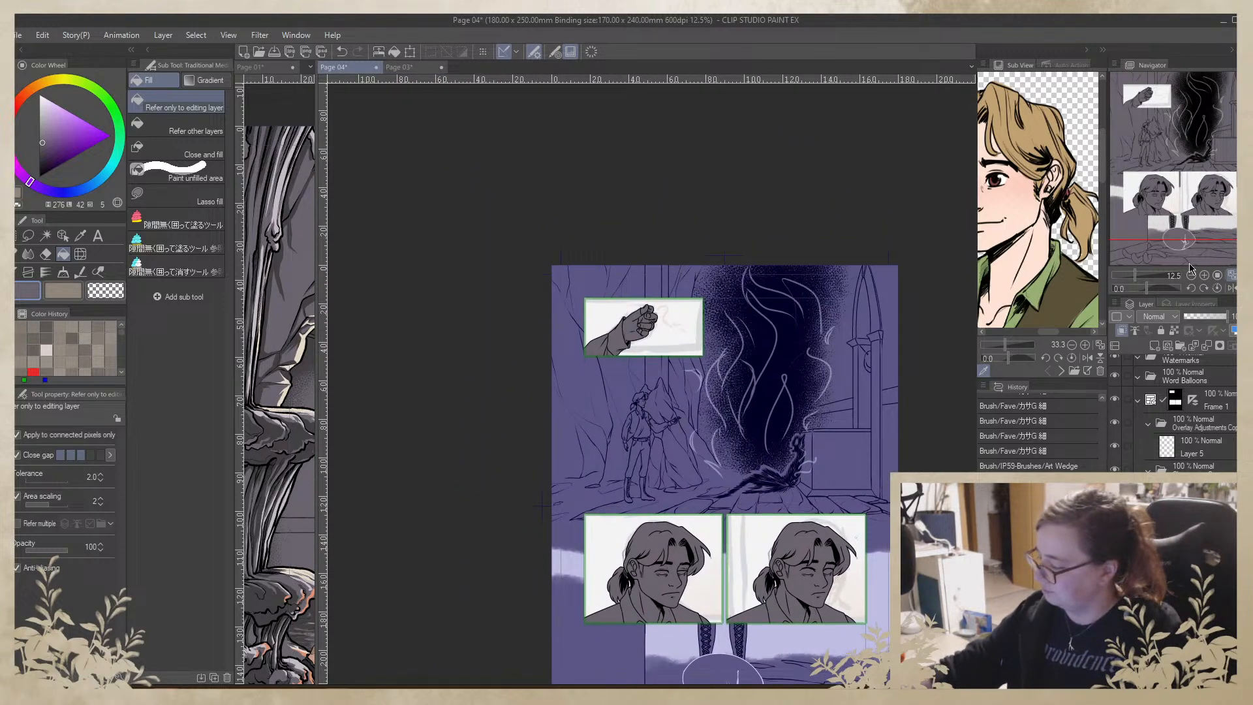
left_click(1204, 275)
left_click(1204, 276)
left_click_drag(707, 147, 776, 308)
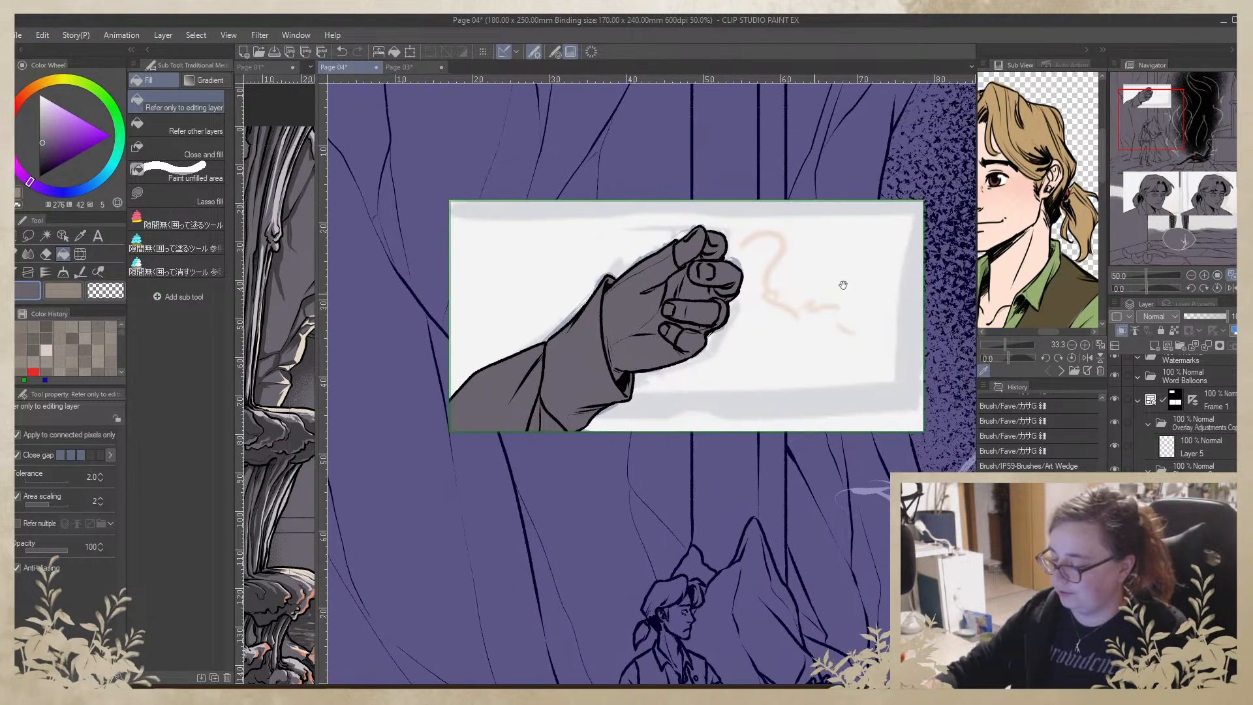
left_click(1204, 275)
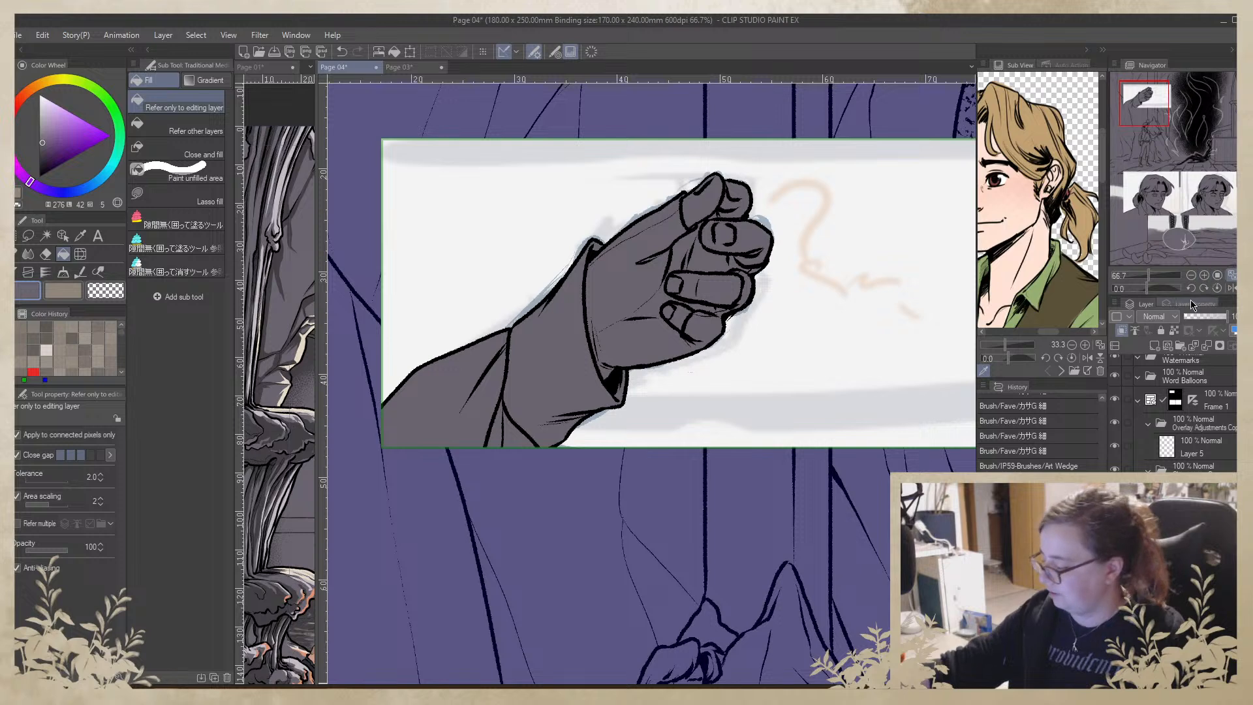
Sample the darker purple shadow colour from Page 01 and set up the Brush H brush at size 32.7 on Page 04
left_click(299, 353)
left_click(304, 344, "alt")
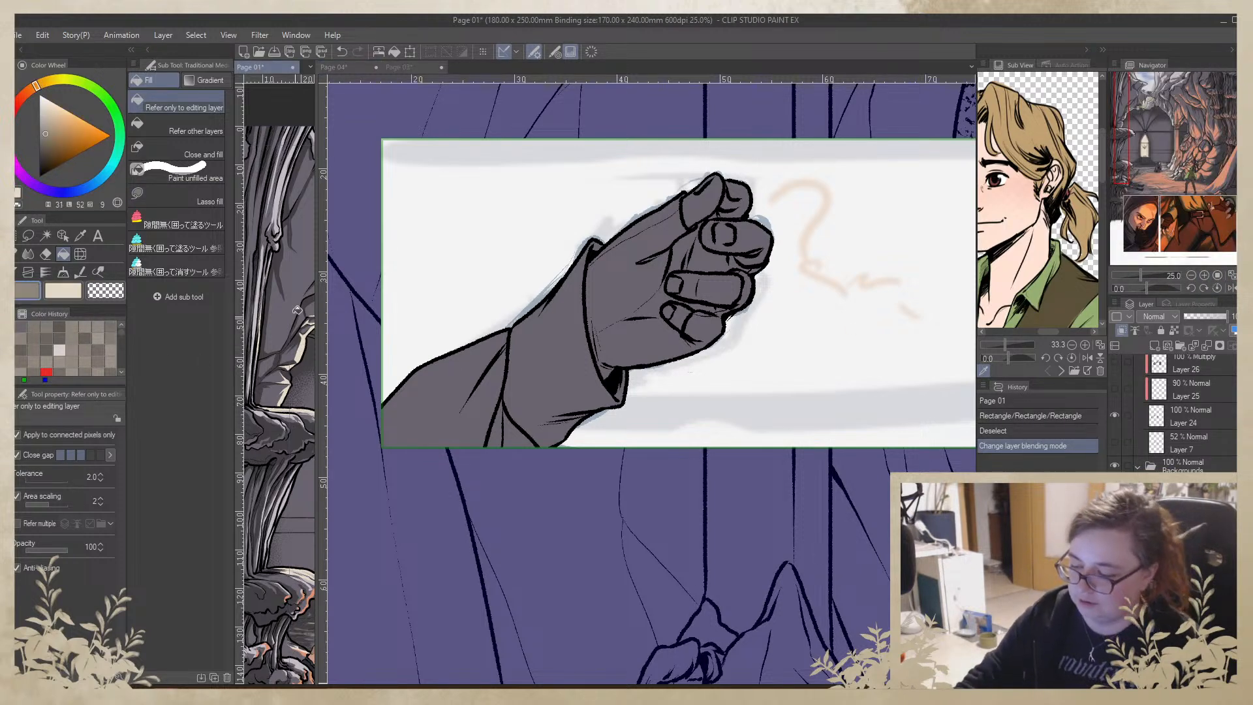
left_click(282, 262, "alt")
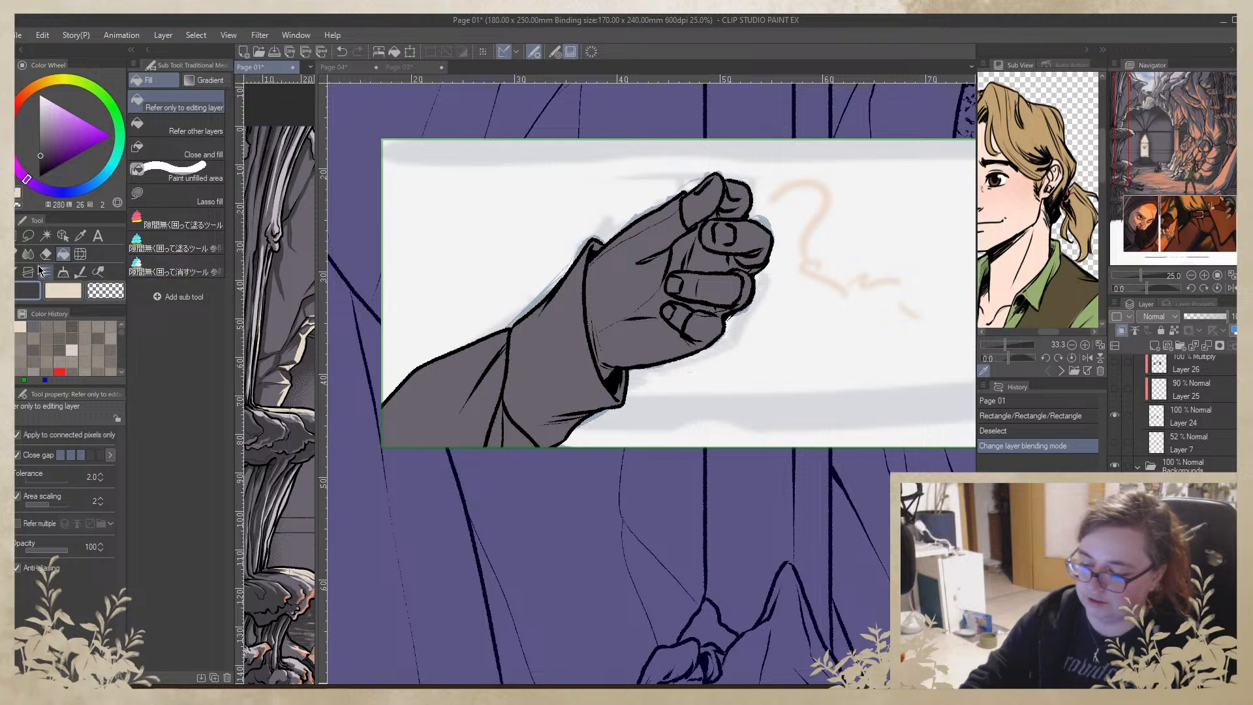
key("b")
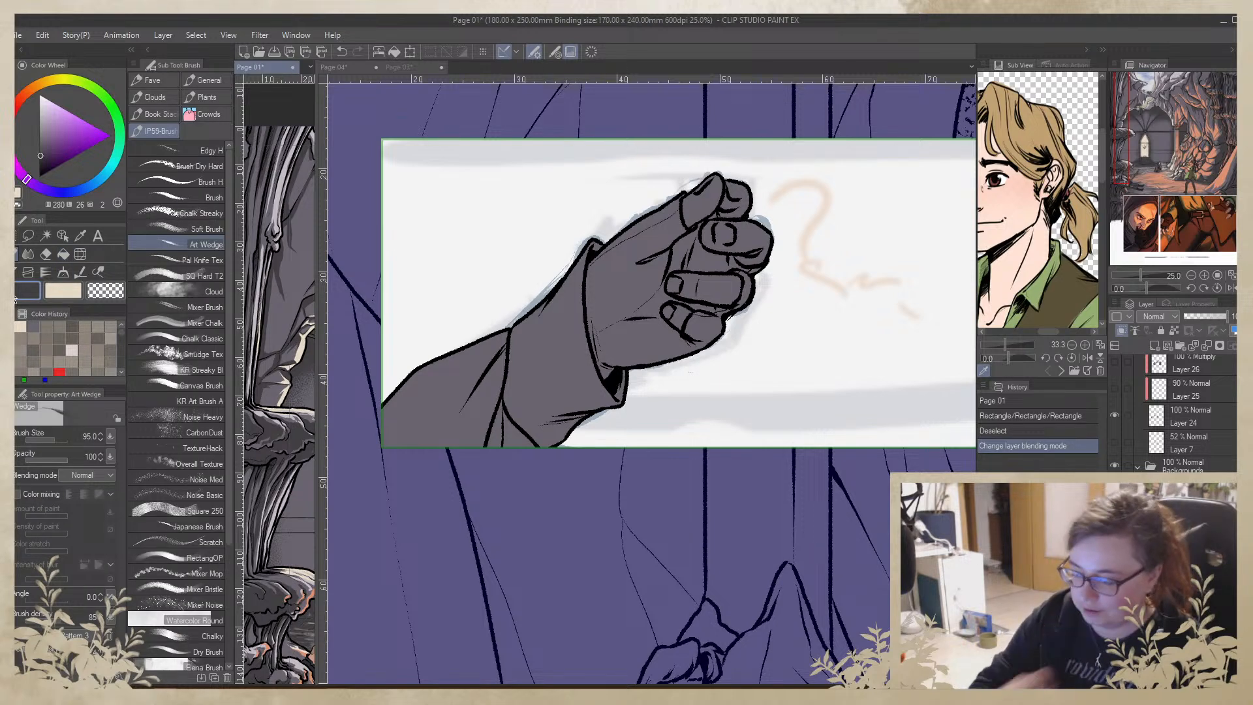
left_click(207, 182)
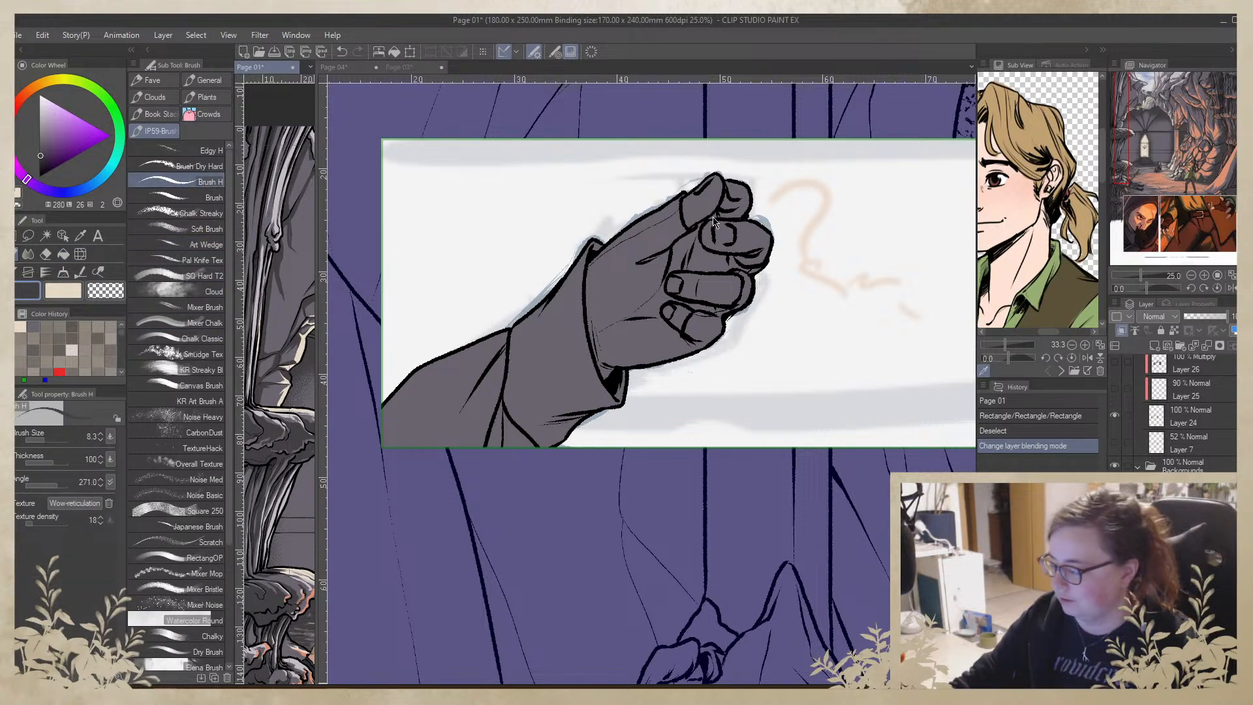
key("ctrl+Tab")
left_click(53, 441)
Try shading the sleeve cuff in the hand panel with Brush H, and undo the last strokes
mouse_move(588, 415)
left_mouse_down()
mouse_move(509, 427)
mouse_move(519, 424)
left_mouse_up()
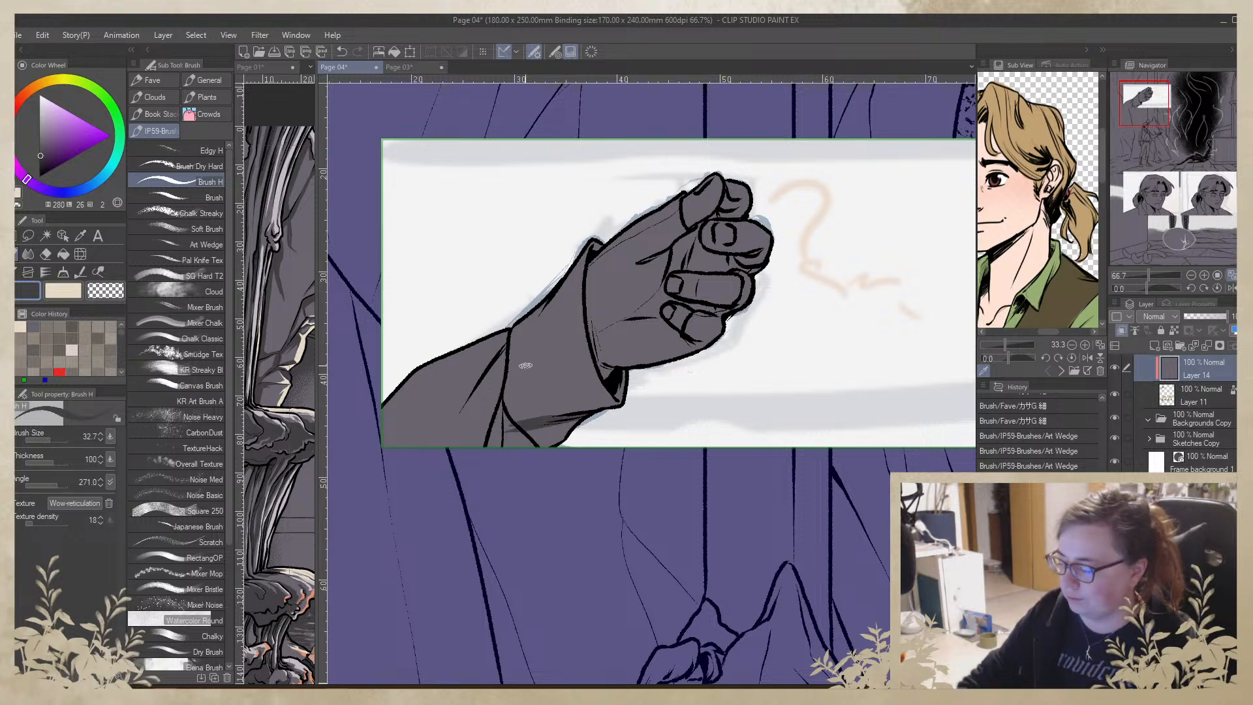
left_click_drag(535, 321, 504, 387)
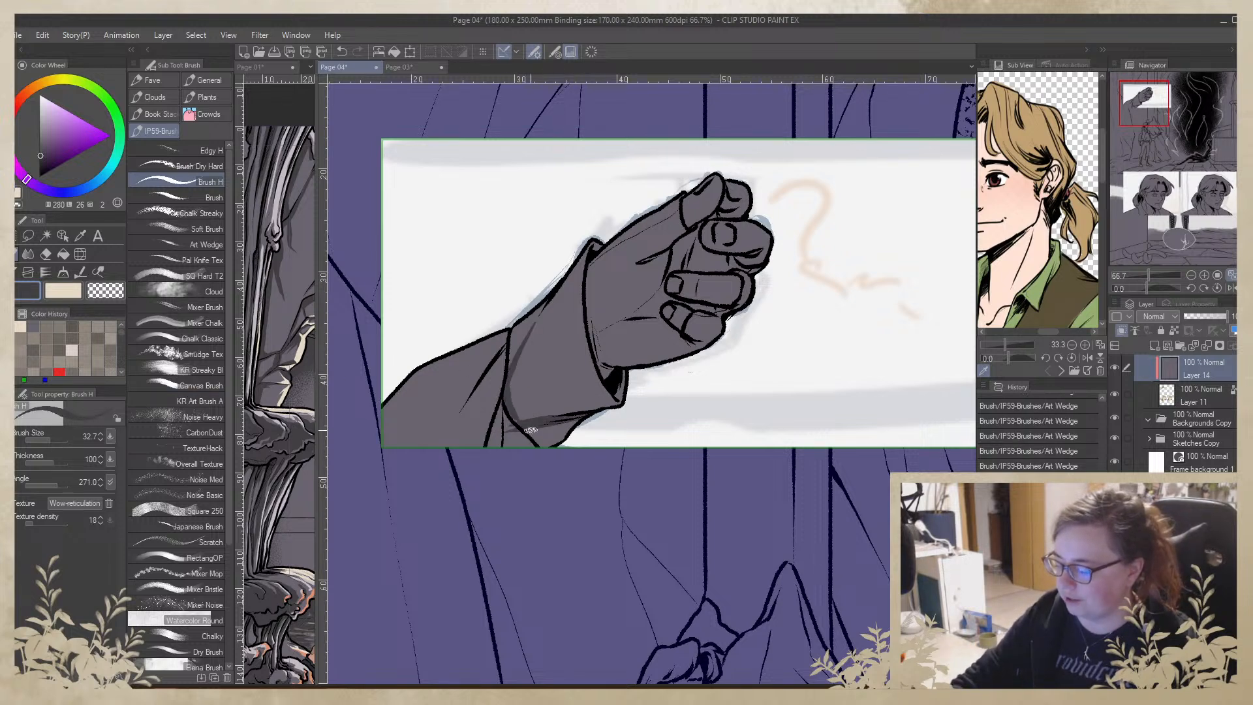
left_click_drag(551, 462, 745, 434)
key("ctrl+shift+n")
left_click_drag(627, 475, 638, 373)
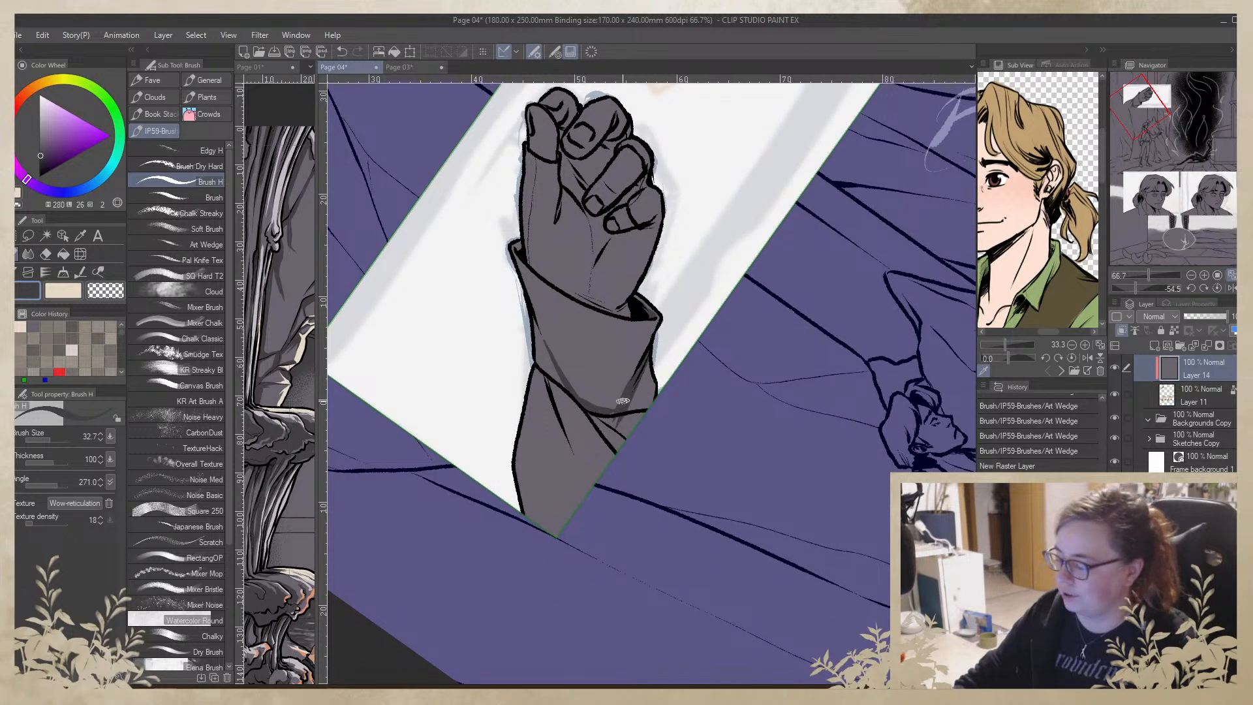
left_click(653, 401)
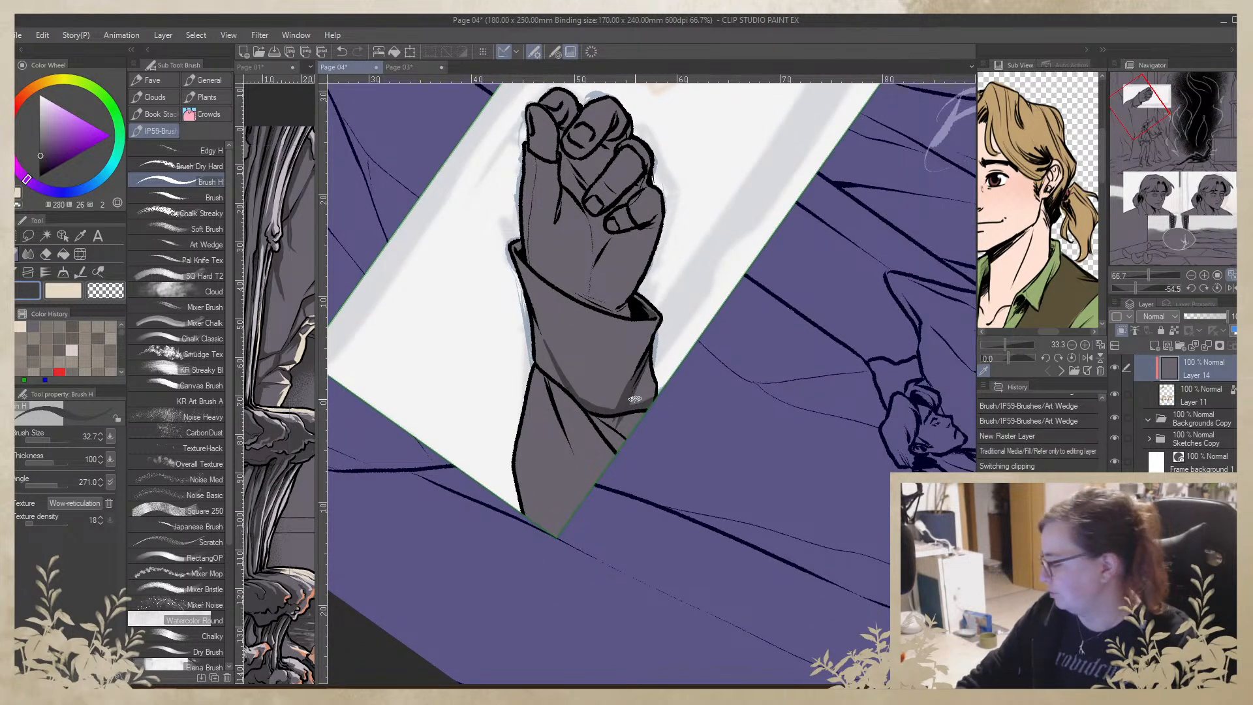
left_click_drag(636, 374, 606, 410)
left_click_drag(635, 348, 604, 400)
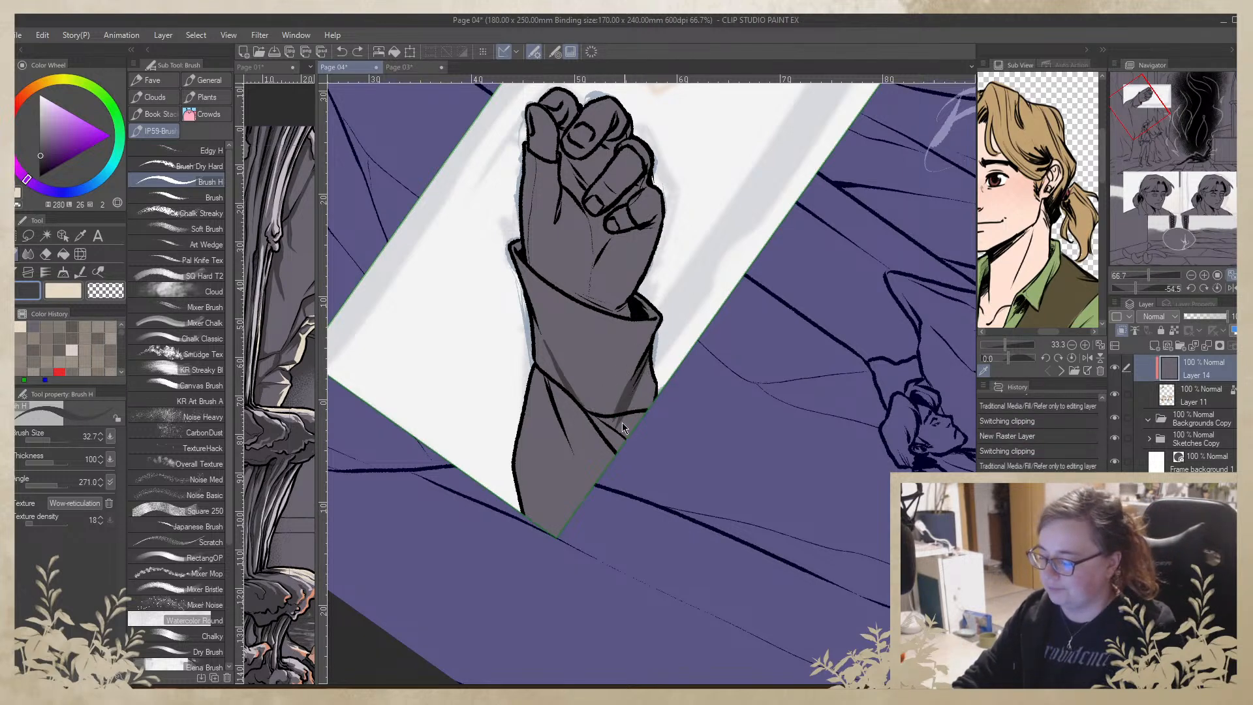
key("ctrl+z")
key("ctrl+z")
Switch to the favourite カサG 細 brush at size 174.7 and paint dark shading on the cuff's lower edge beside the wrist fold
left_click(154, 79)
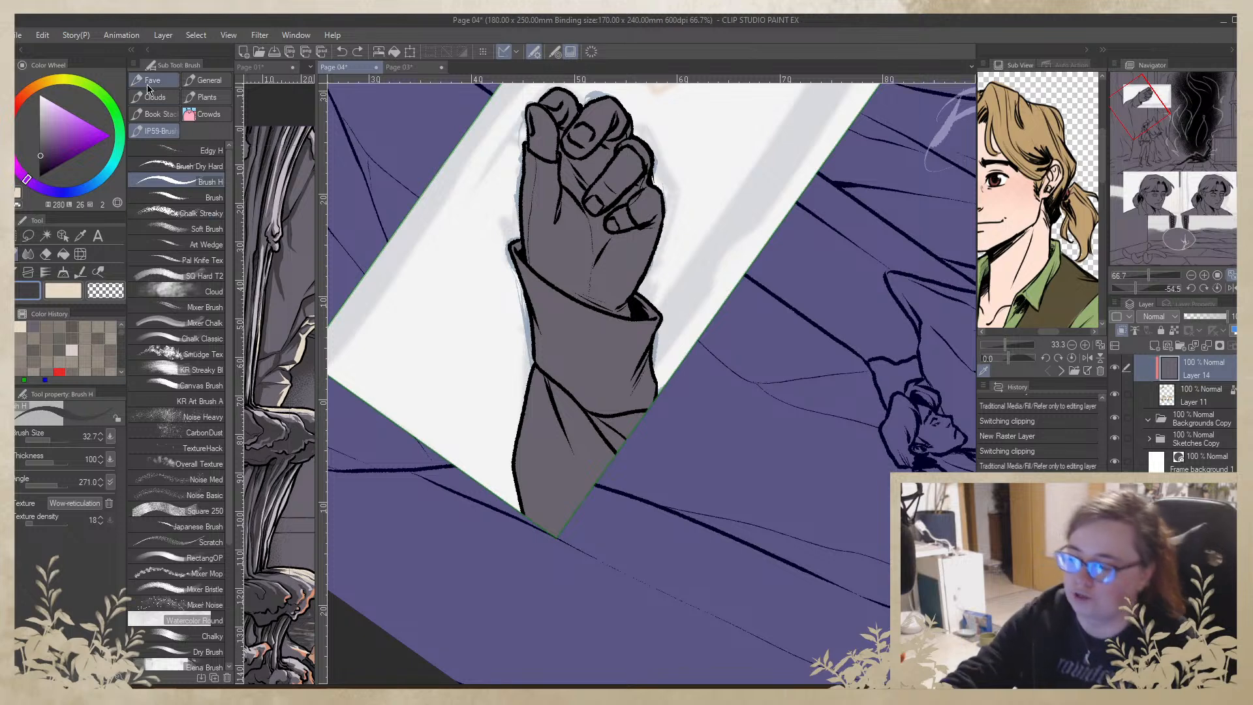
left_click(177, 229)
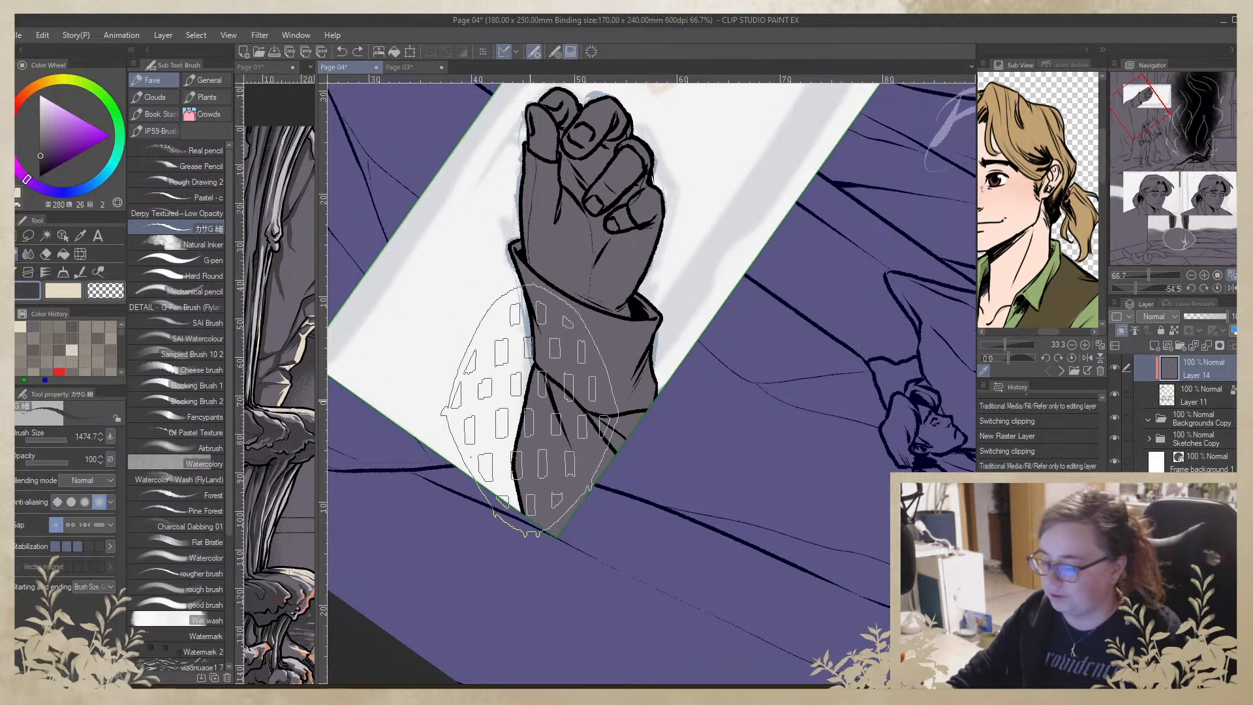
left_click_drag(66, 440, 58, 440)
left_click_drag(644, 356, 624, 398)
left_click_drag(644, 354, 618, 406)
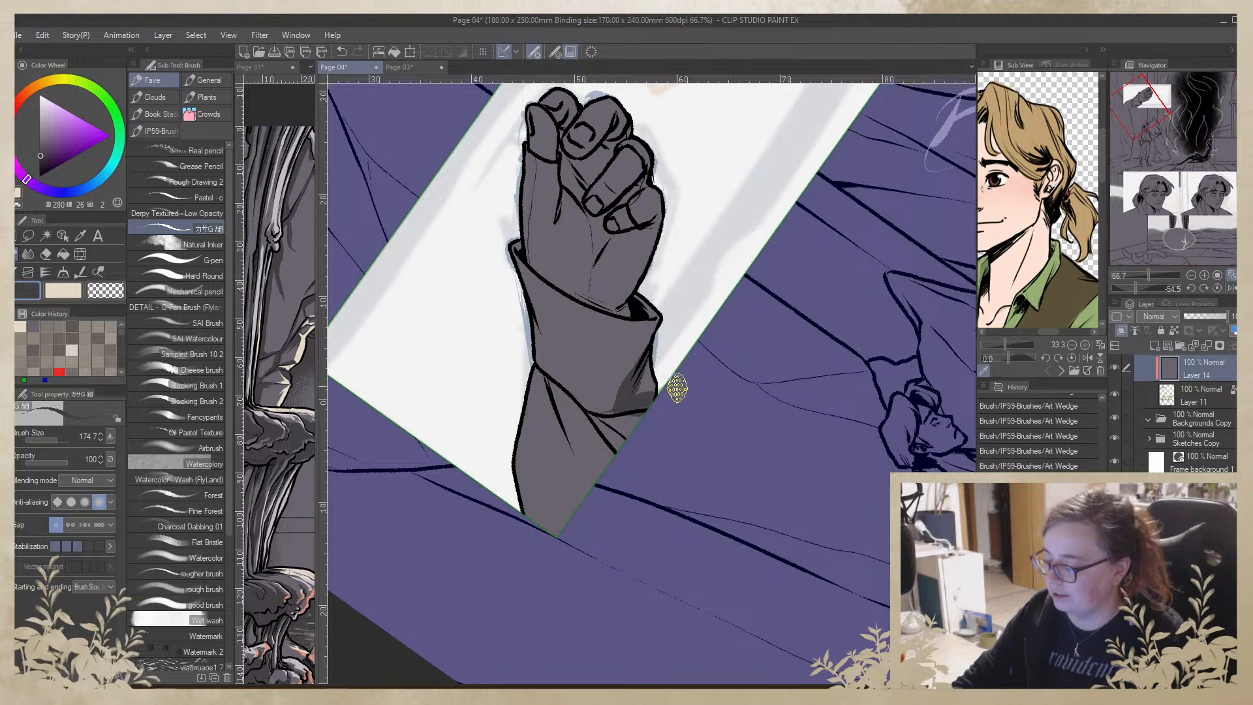
key("ctrl+shift+n")
Reduce the brush size to 60.1 and shade the cuff's side and the folds along its lower seam
left_click(53, 440)
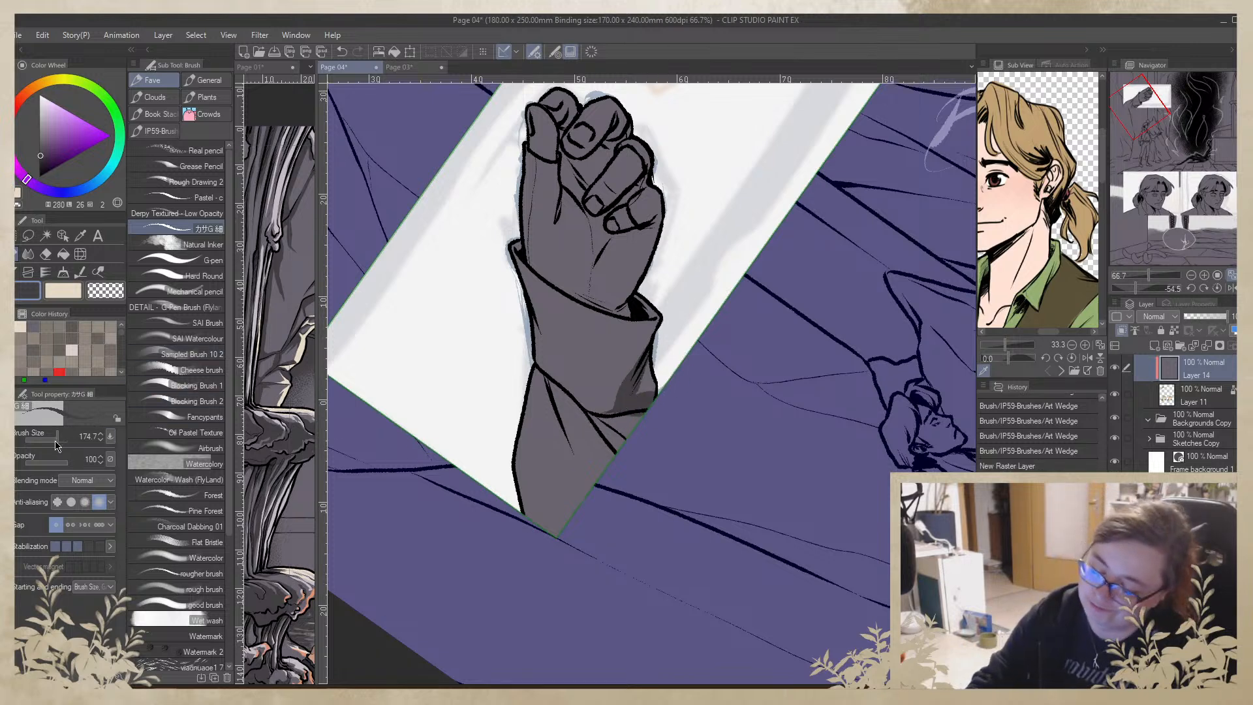
left_click_drag(535, 315, 547, 353)
key("ctrl+alt+g")
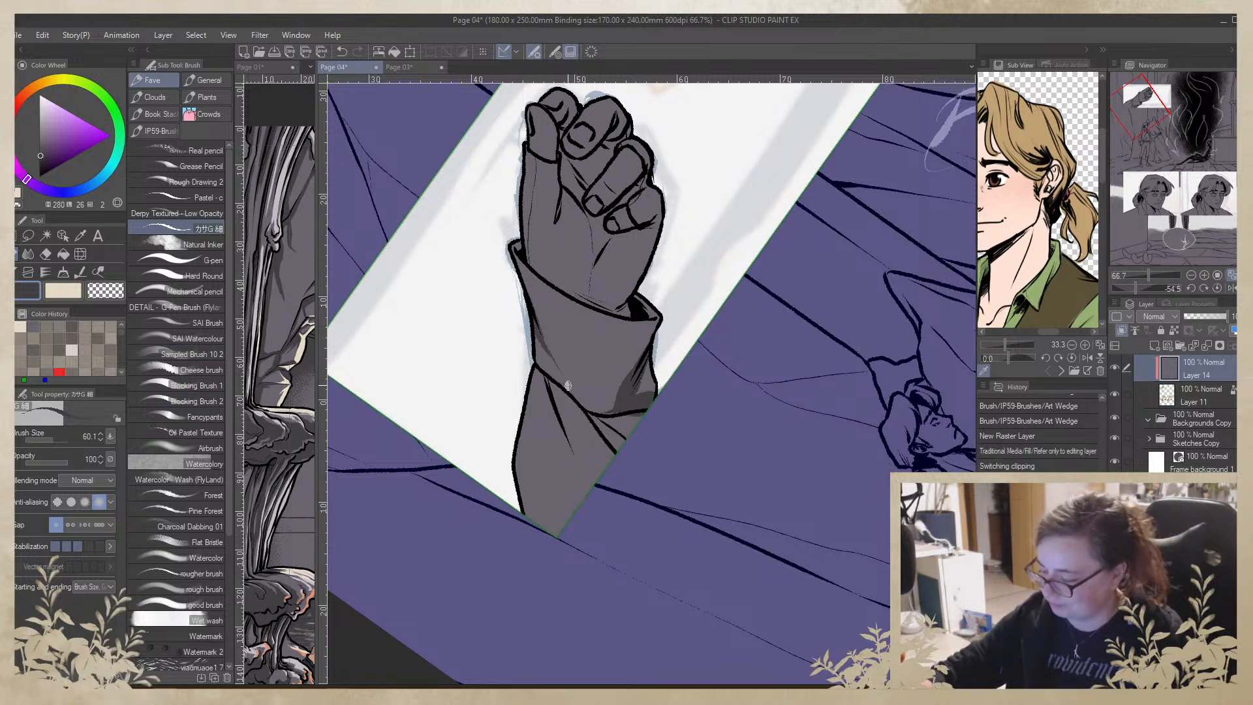
key("ctrl+shift+n")
key("ctrl+alt+g")
left_click_drag(608, 406, 596, 413)
key("ctrl+alt+g")
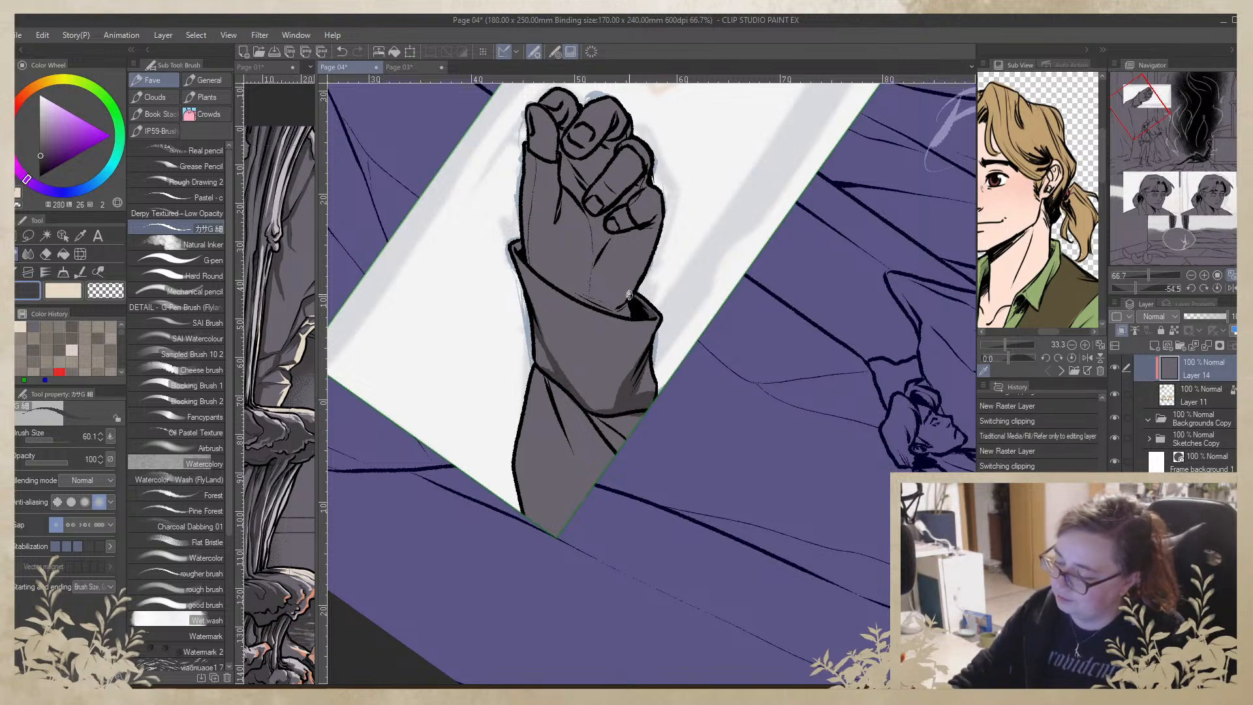
Shade the cuff's inner opening and the wrist along its rim, sampling shadow tones from the artwork
mouse_move(757, 346)
left_mouse_down()
mouse_move(674, 494)
mouse_move(625, 491)
left_mouse_up()
left_click_drag(729, 416, 776, 364)
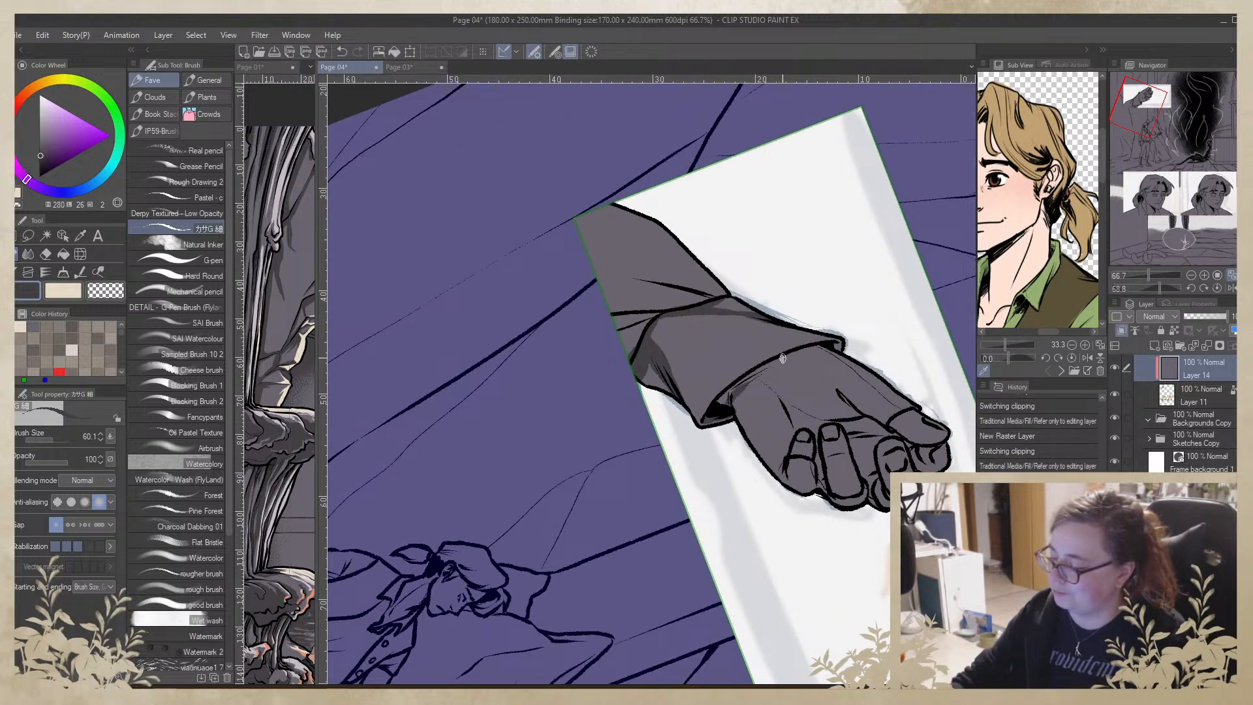
left_click_drag(724, 411, 732, 397)
mouse_move(814, 347)
left_mouse_down()
mouse_move(741, 377)
mouse_move(712, 408)
mouse_move(780, 352)
mouse_move(846, 345)
left_mouse_up()
left_click(788, 345, "alt")
left_click(790, 356, "alt")
Paint dark shading on the wrist, palm and between the fingers, refining its edges with the sampled base purple-grey
mouse_move(849, 532)
left_mouse_down()
mouse_move(909, 414)
mouse_move(826, 257)
left_mouse_up()
mouse_move(757, 249)
left_mouse_down()
mouse_move(703, 331)
mouse_move(659, 441)
left_mouse_up()
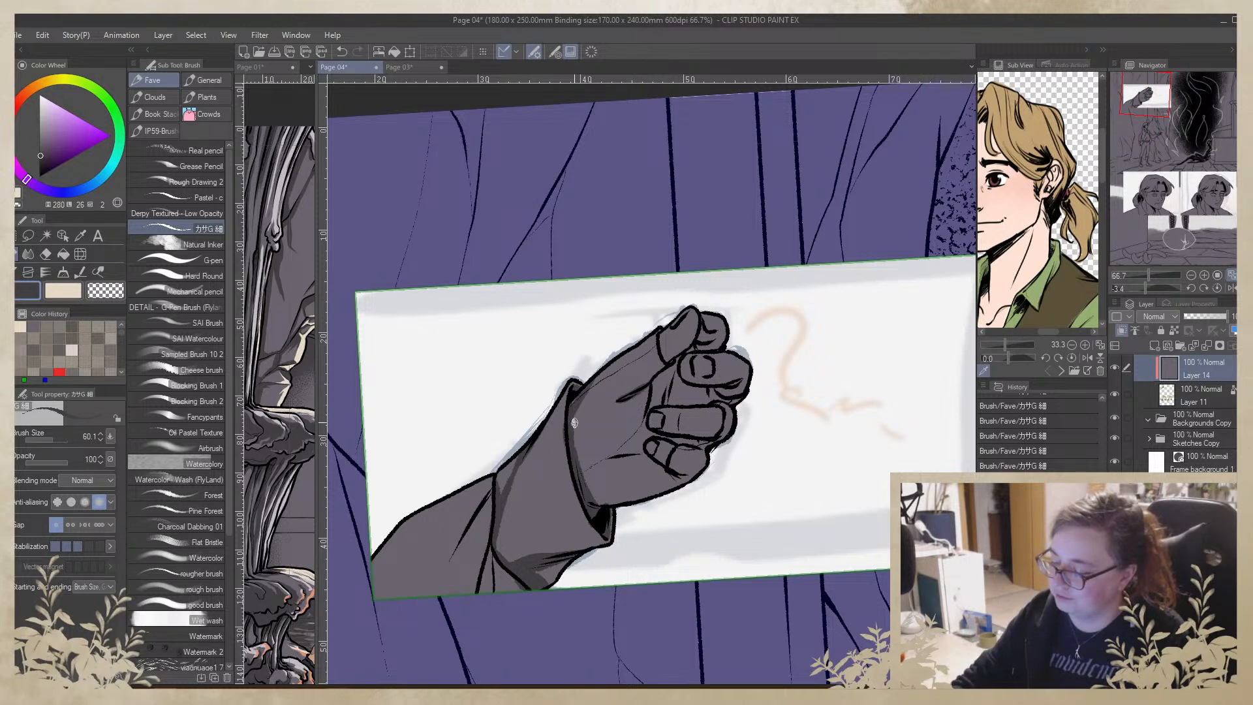
left_click_drag(626, 447, 575, 470)
mouse_move(579, 410)
left_mouse_down()
mouse_move(578, 440)
mouse_move(610, 453)
left_mouse_up()
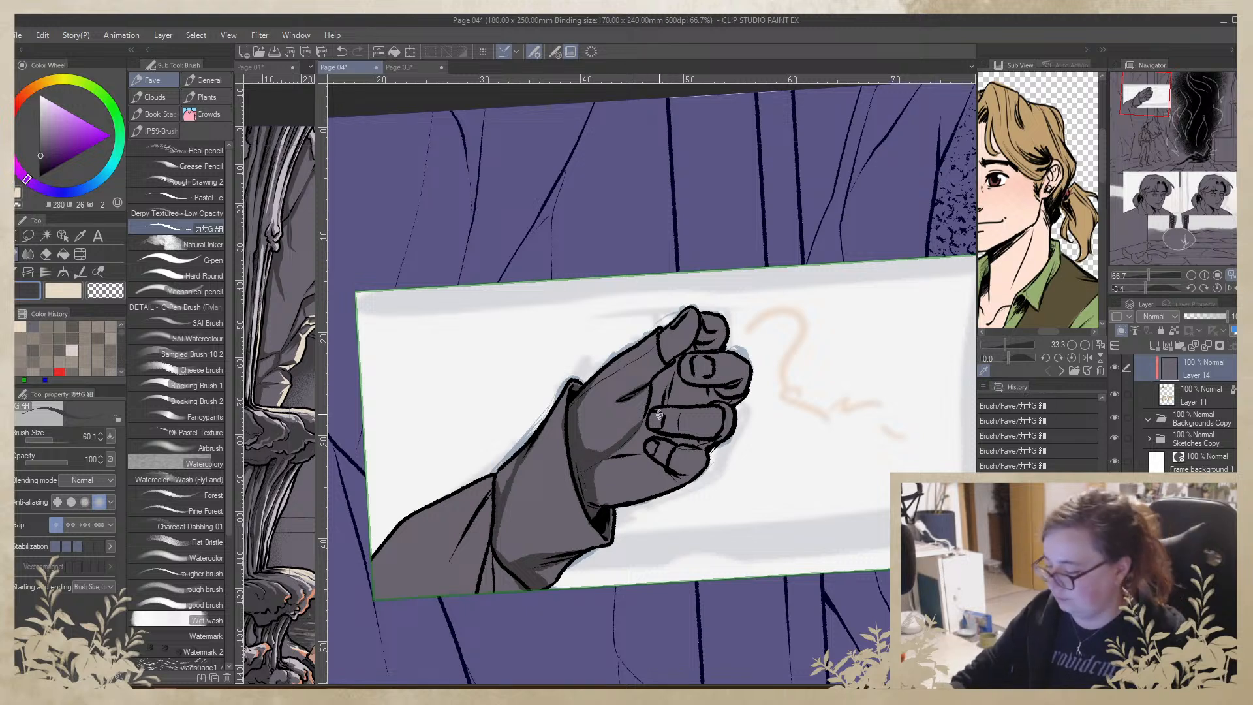
mouse_move(724, 392)
left_mouse_down()
mouse_move(699, 401)
mouse_move(684, 357)
mouse_move(722, 384)
left_mouse_up()
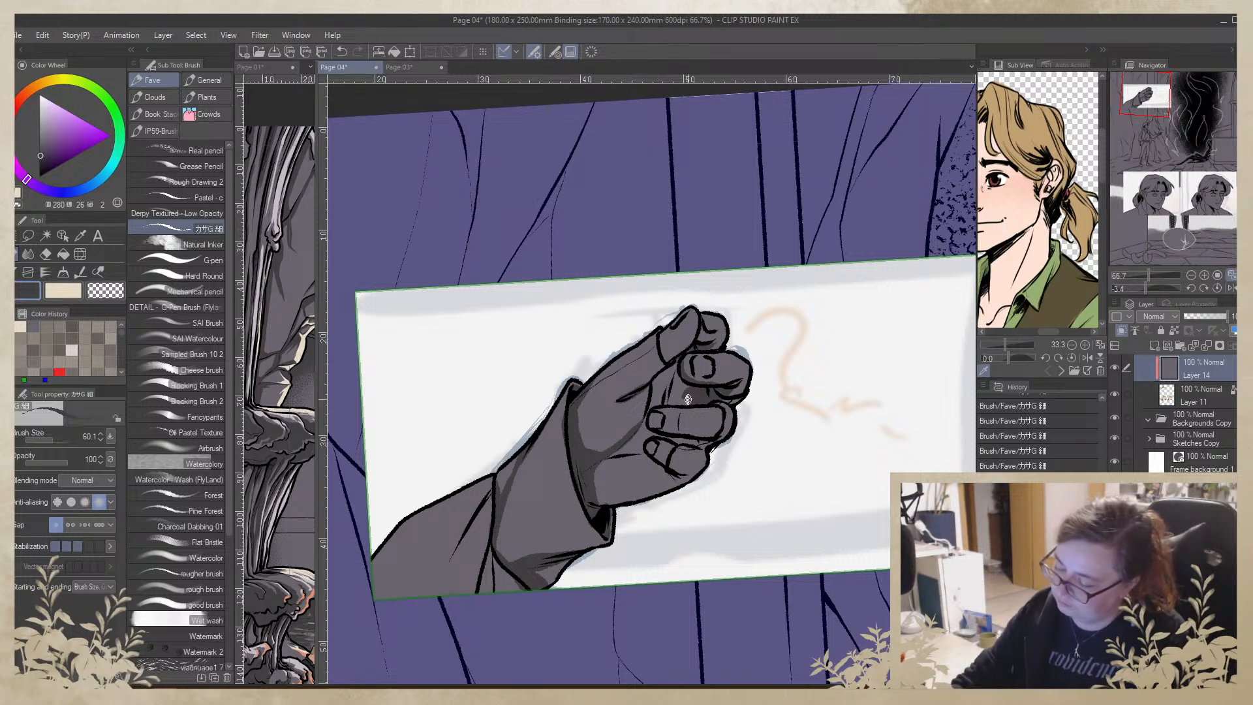
left_click_drag(691, 453, 670, 395)
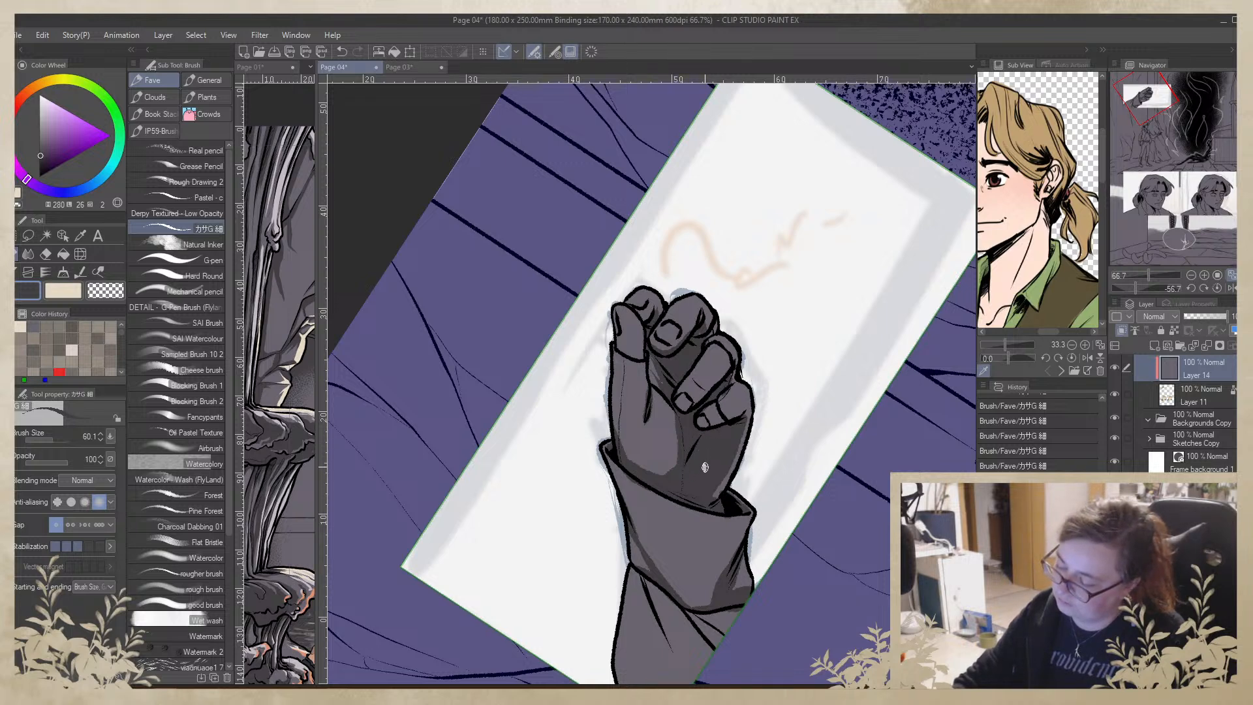
left_click(662, 447, "alt")
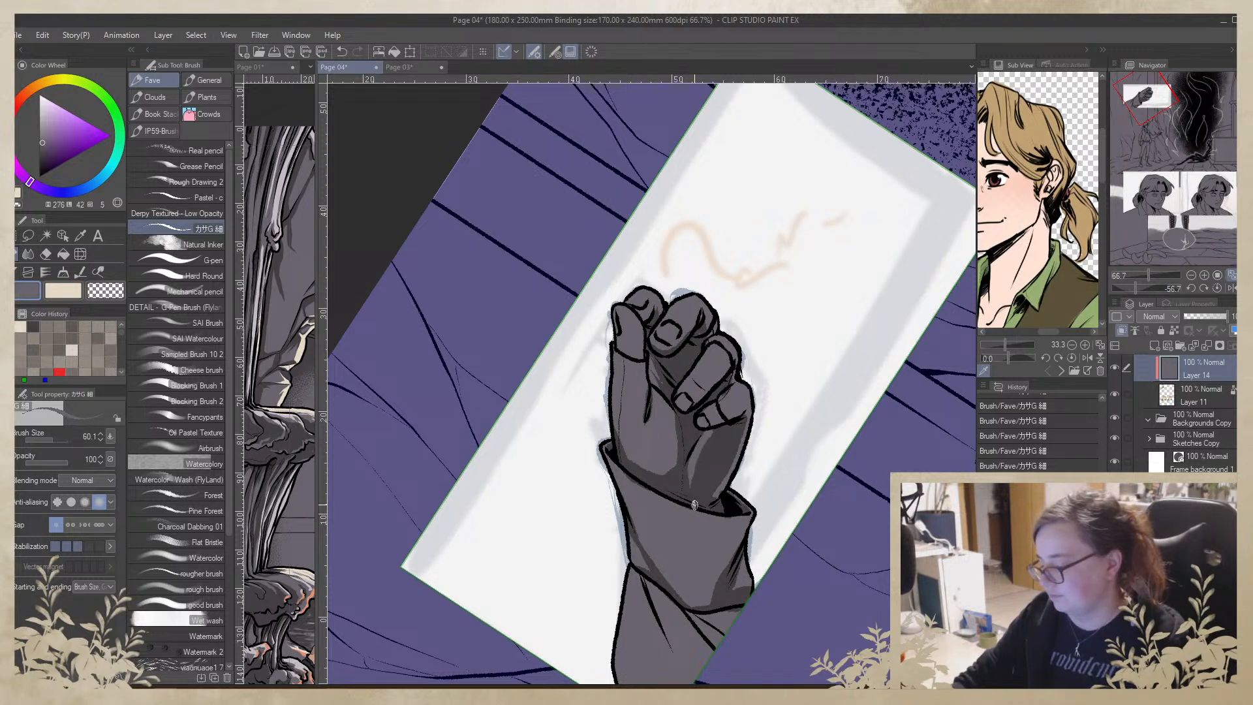
left_click_drag(693, 527, 741, 452)
Paint the long dark folds down the forearm sleeve, alternating sampled dark and base tones, and undo the last stroke
left_click(716, 332, "alt")
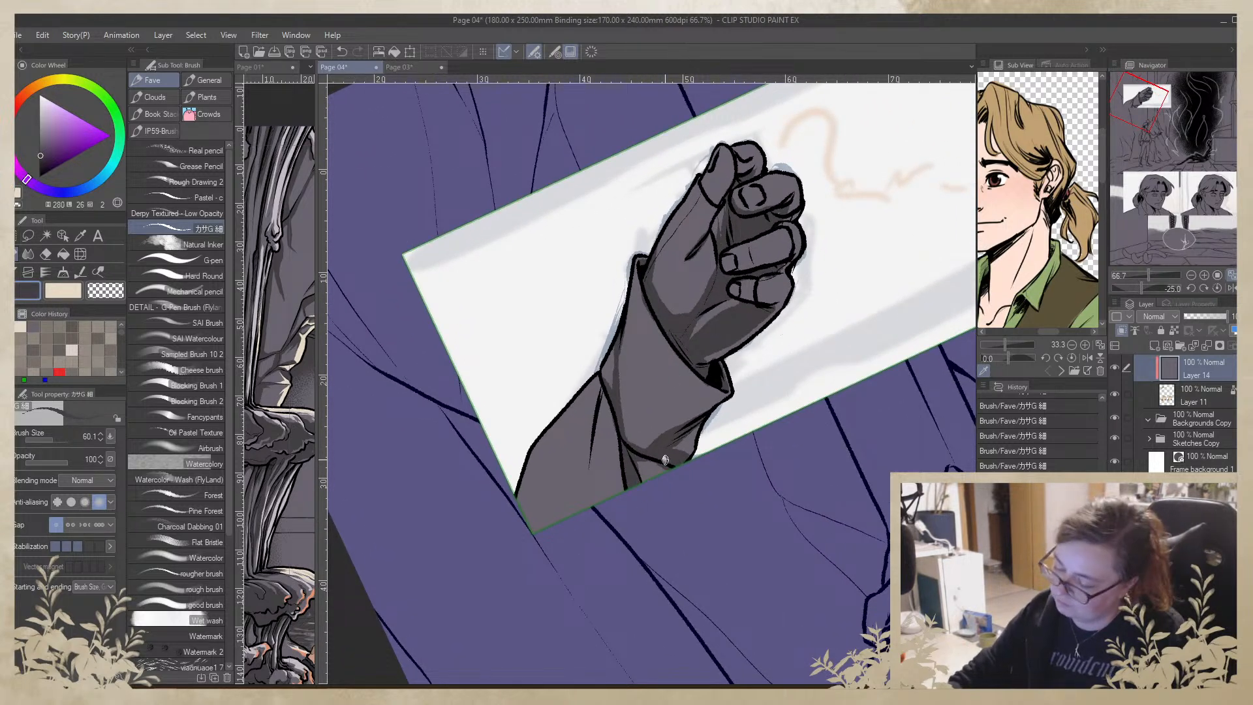
left_click_drag(598, 391, 590, 469)
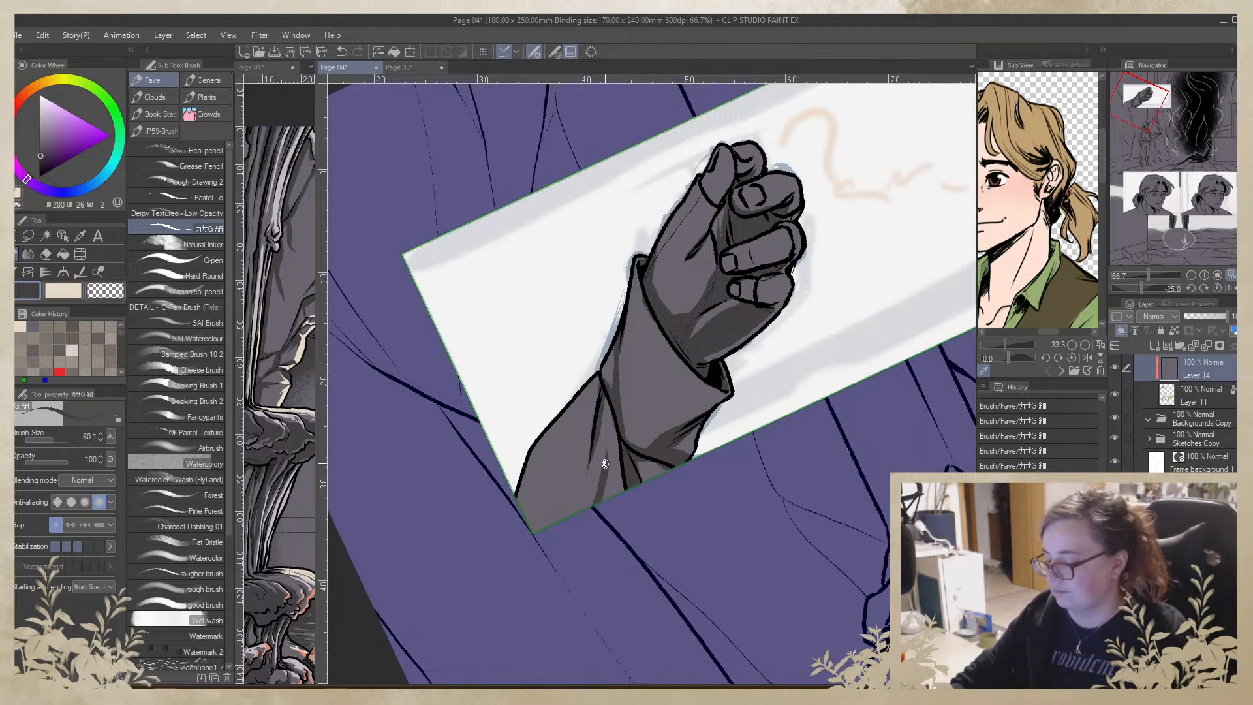
left_click_drag(573, 453, 550, 524)
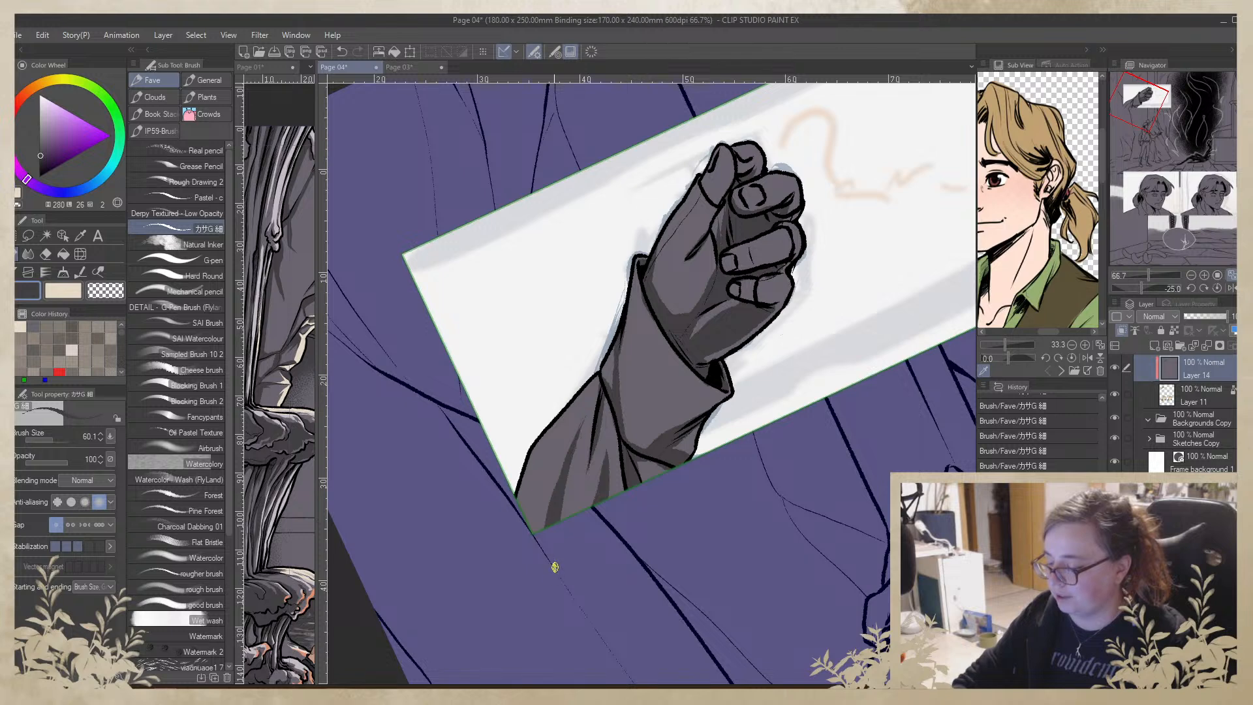
left_click_drag(591, 400, 571, 516)
left_click(572, 462, "alt")
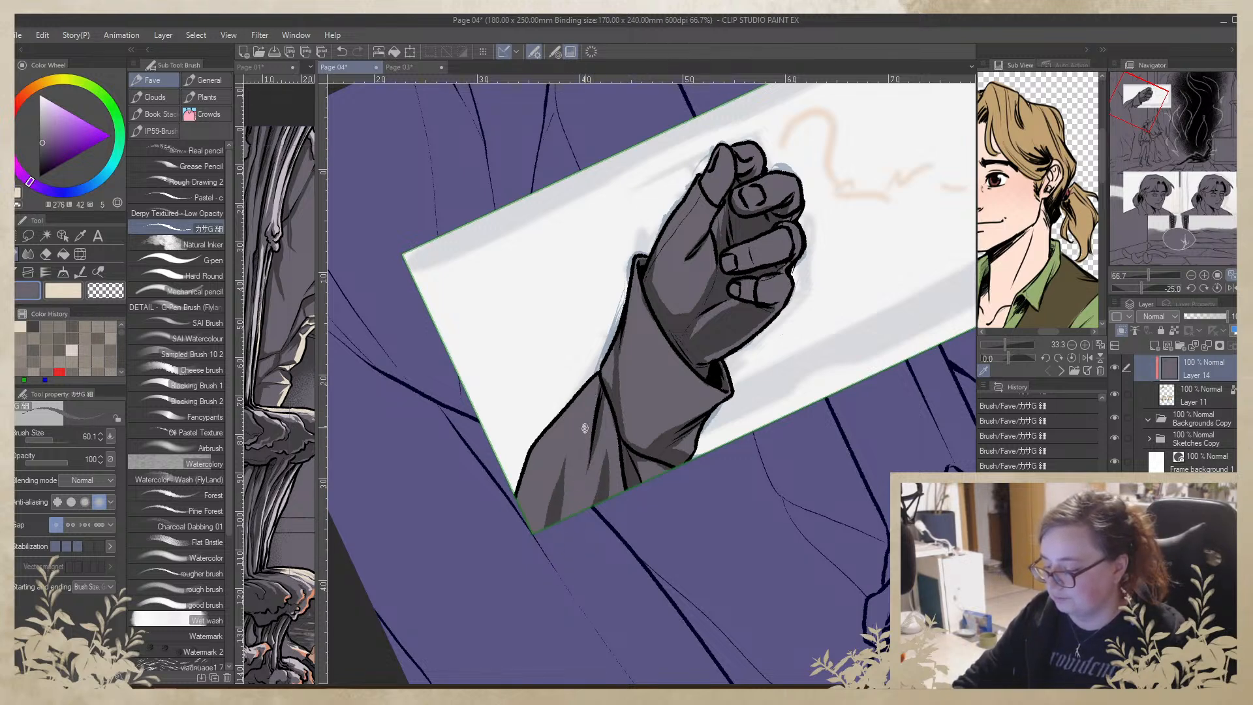
left_click(560, 505, "alt")
left_click_drag(594, 380, 574, 446)
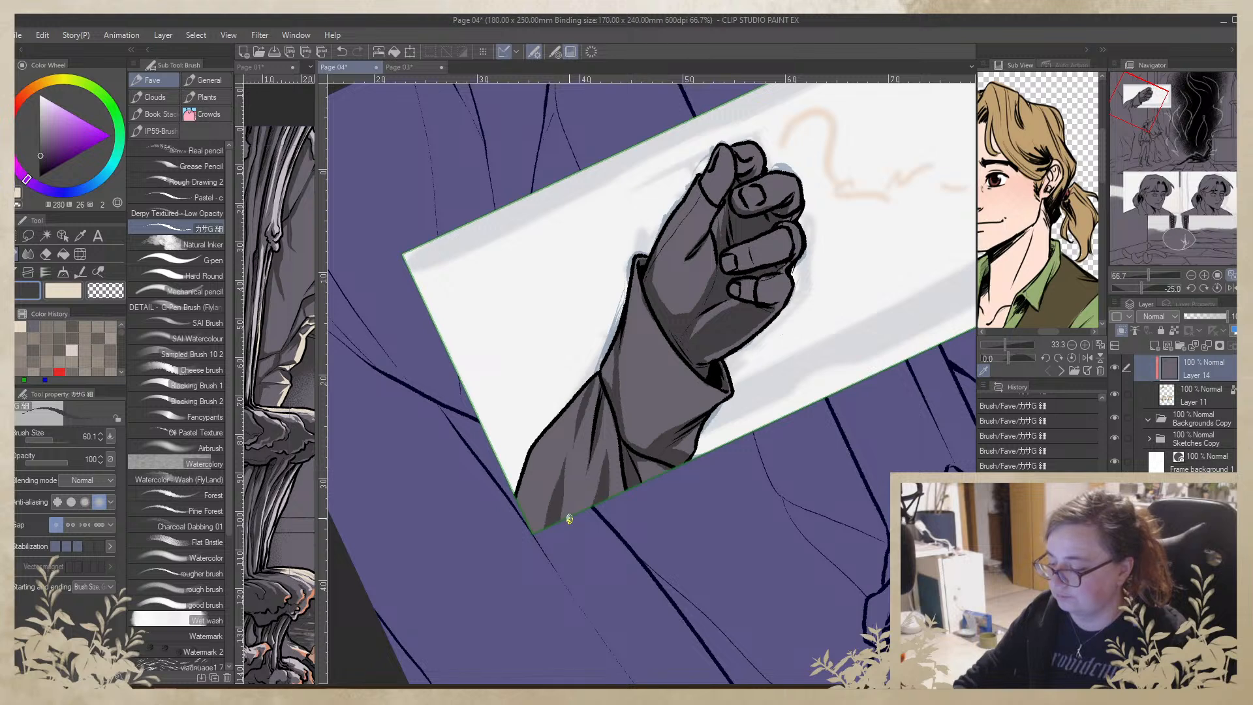
key("ctrl+z")
Paint a long fold shadow down the cuff and refine its edges with alternately sampled dark and base tones
mouse_move(623, 339)
left_mouse_down()
mouse_move(629, 441)
mouse_move(638, 336)
mouse_move(631, 450)
left_mouse_up()
left_click(635, 338, "alt")
left_click_drag(637, 285, 654, 318)
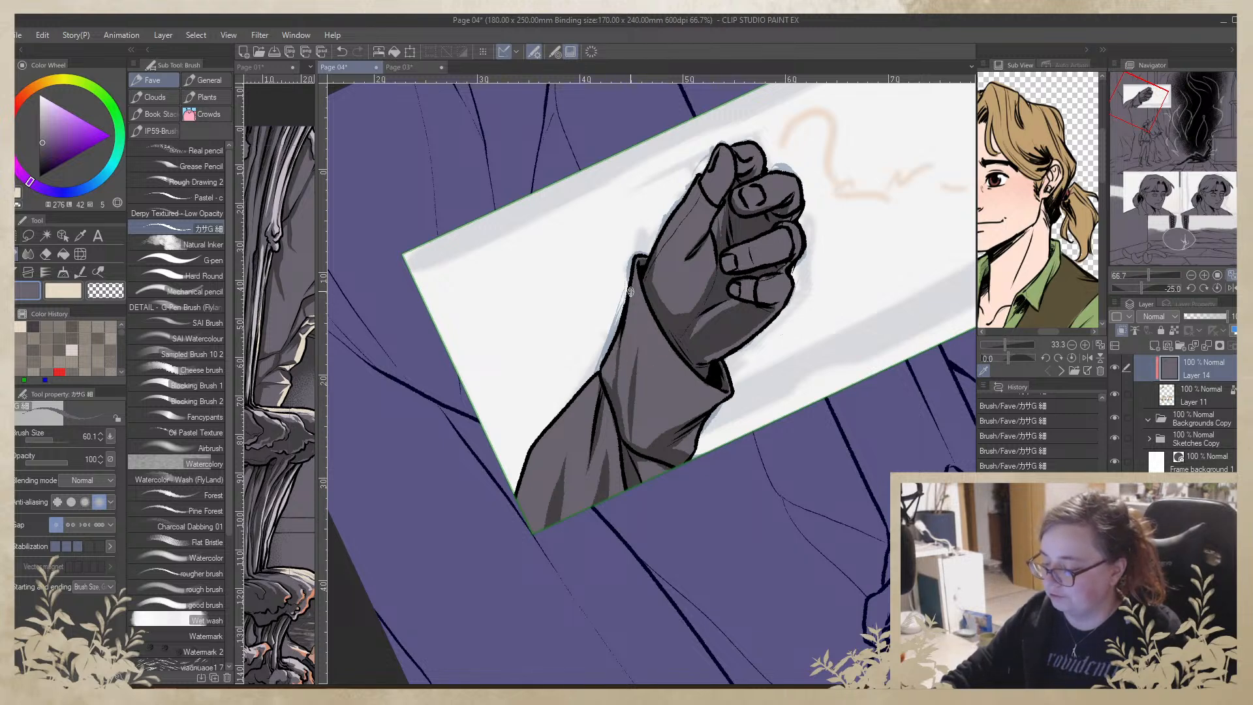
left_click(622, 376, "alt")
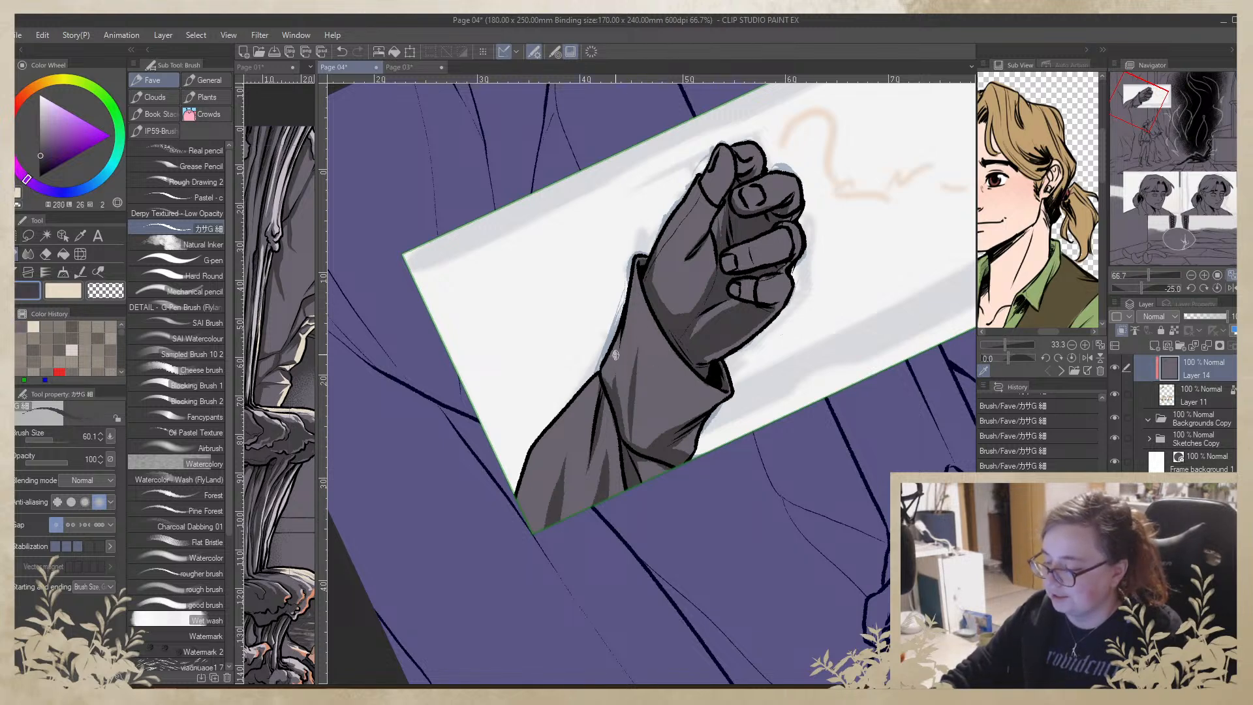
left_click(611, 363, "alt")
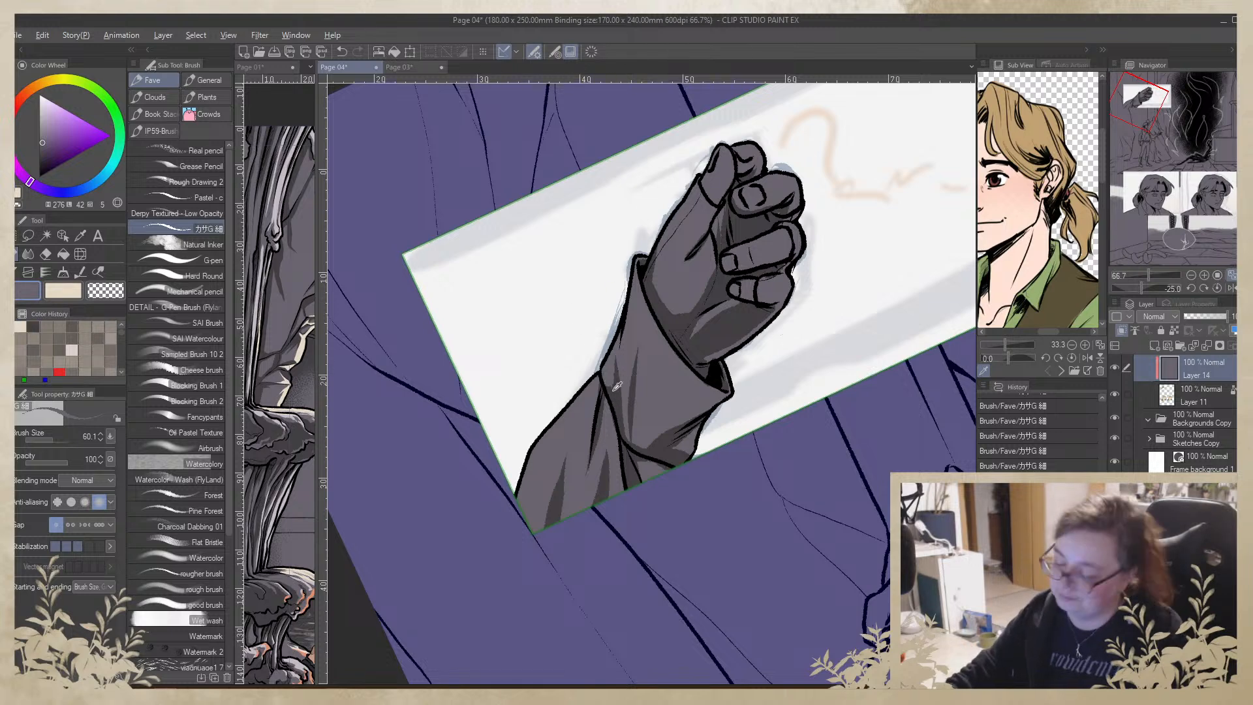
left_click(617, 394, "alt")
left_click(620, 380, "alt")
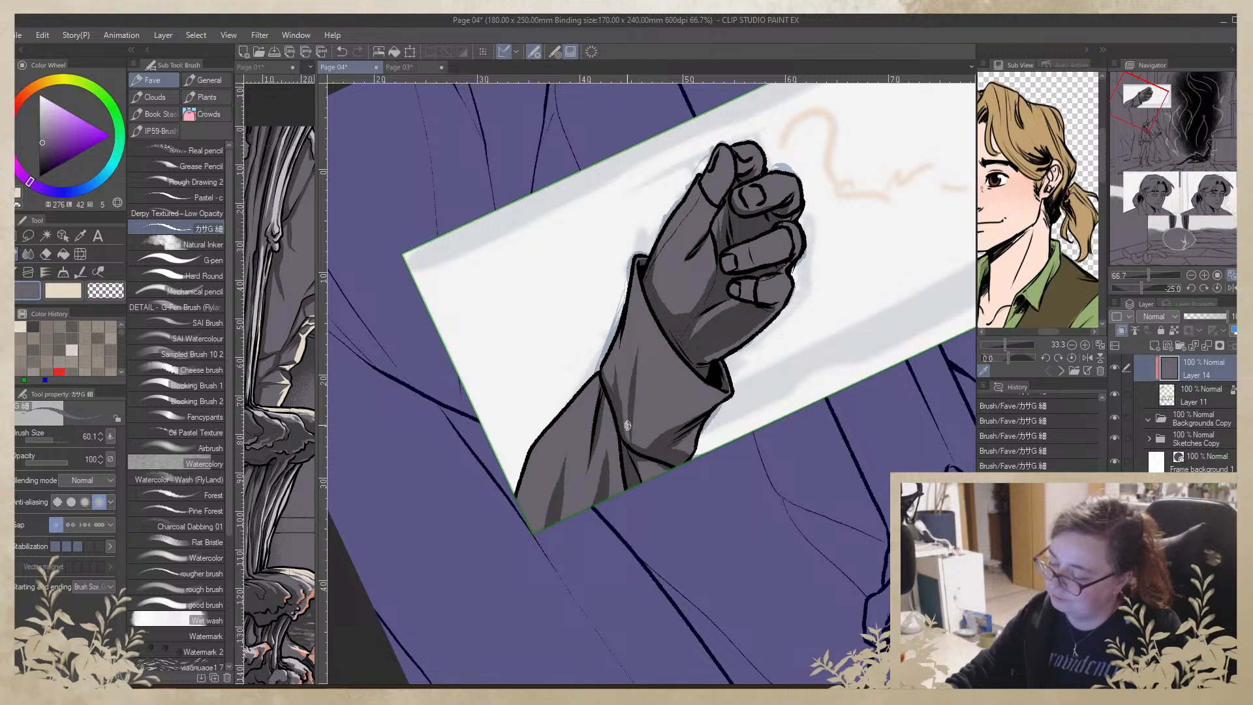
left_click(613, 372, "alt")
left_click_drag(644, 379, 468, 428)
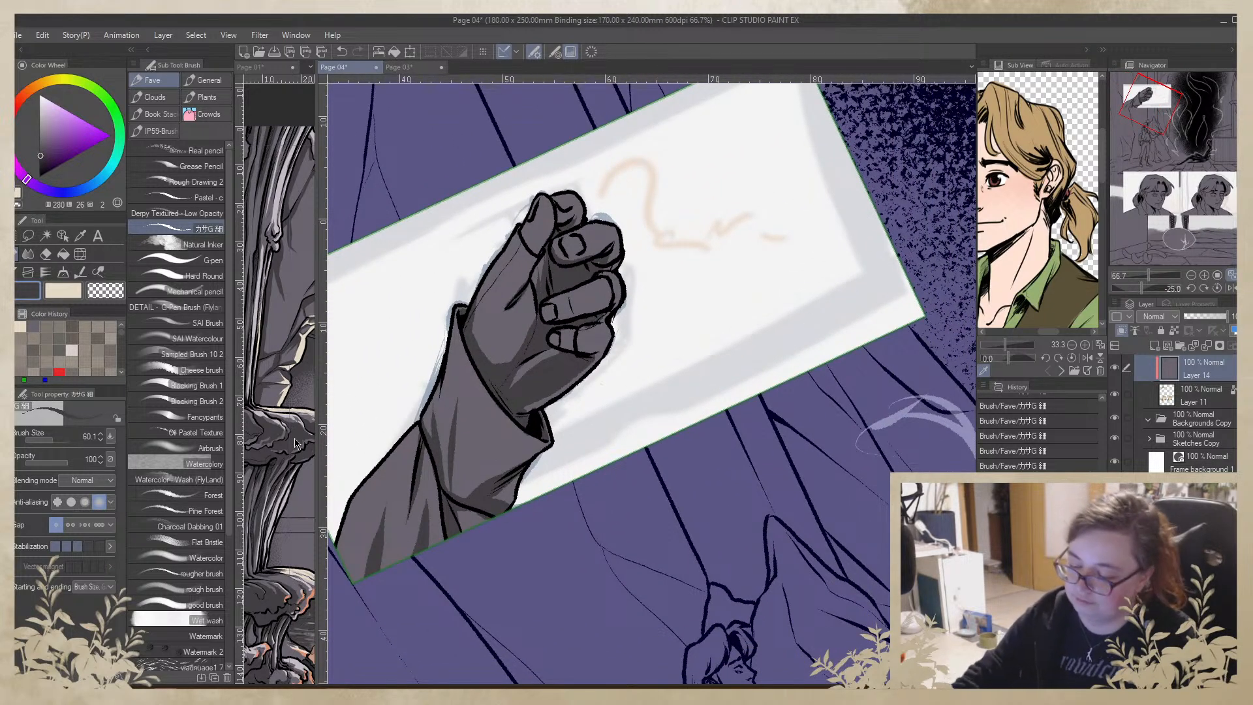
Sample the orange light colour from Page 01 and paint it along the fist's fingertips, knuckles and thumb on Page 04
key("ctrl+shift+Tab")
left_click(317, 587, "alt")
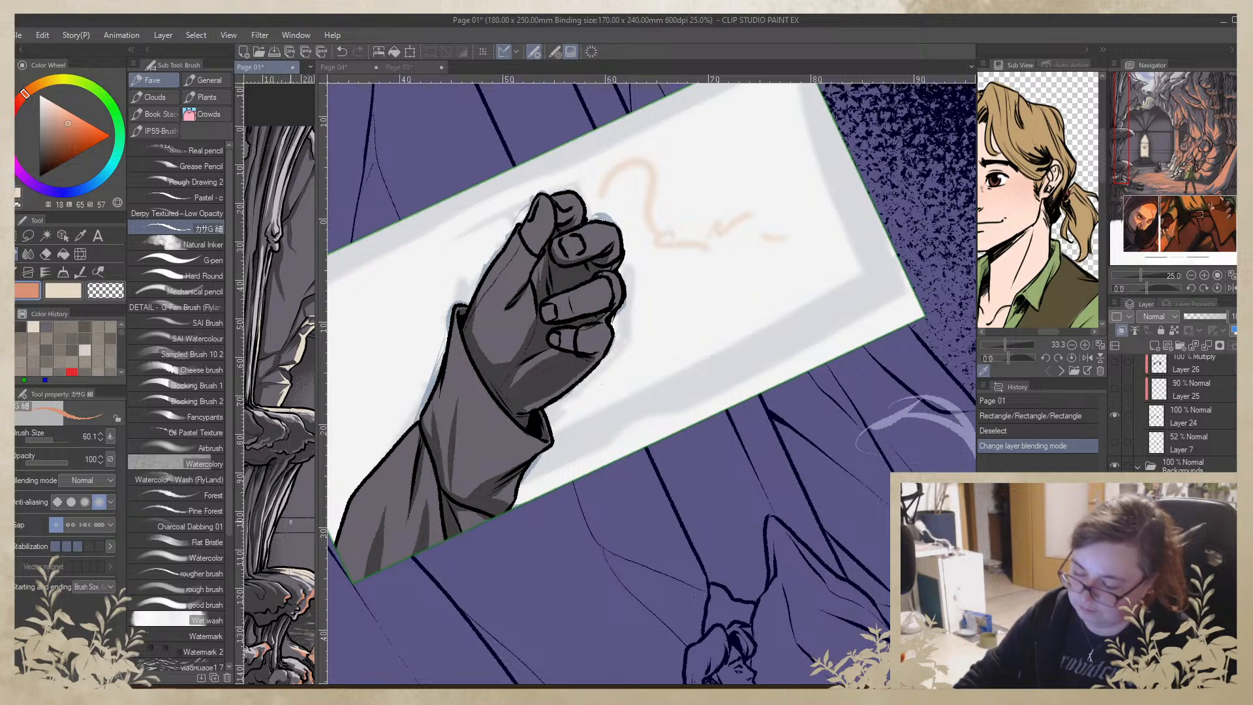
key("ctrl+Tab")
mouse_move(613, 222)
left_mouse_down()
mouse_move(618, 286)
mouse_move(597, 348)
left_mouse_up()
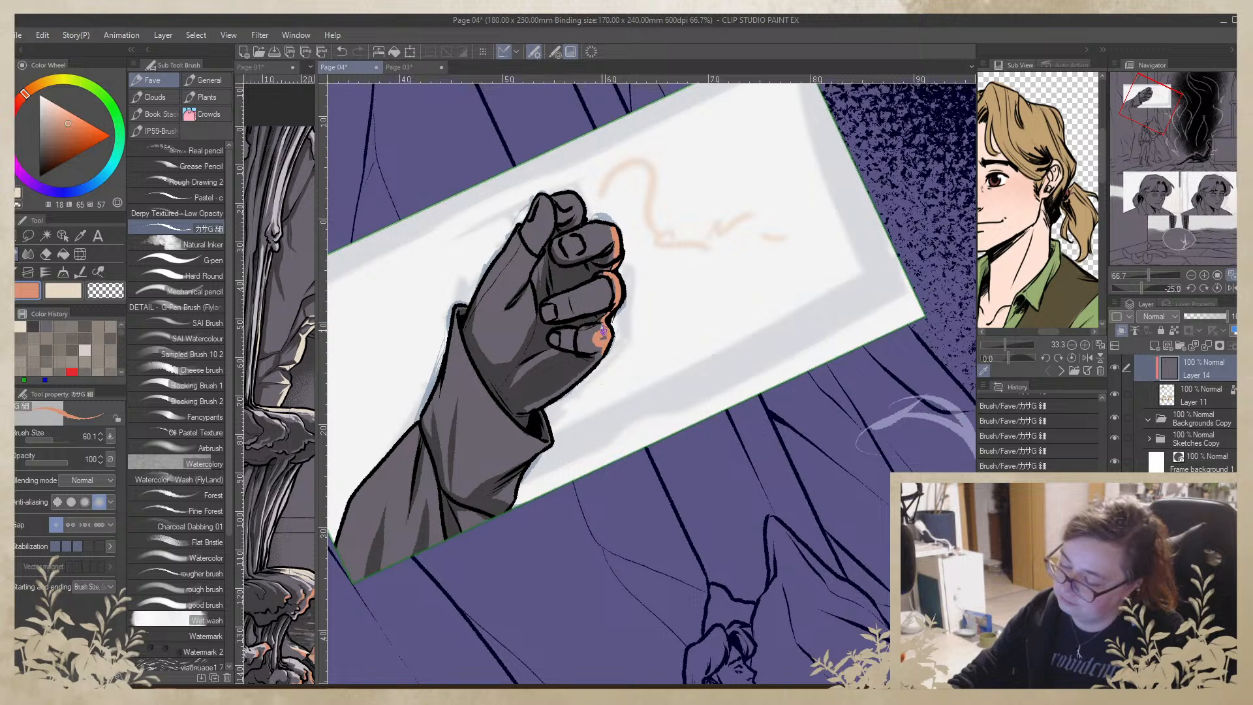
mouse_move(620, 279)
left_mouse_down()
mouse_move(621, 293)
mouse_move(580, 305)
left_mouse_up()
mouse_move(599, 222)
left_mouse_down()
mouse_move(558, 198)
mouse_move(573, 196)
mouse_move(581, 219)
mouse_move(582, 204)
mouse_move(543, 199)
mouse_move(540, 251)
mouse_move(519, 241)
mouse_move(533, 257)
mouse_move(521, 285)
left_mouse_up()
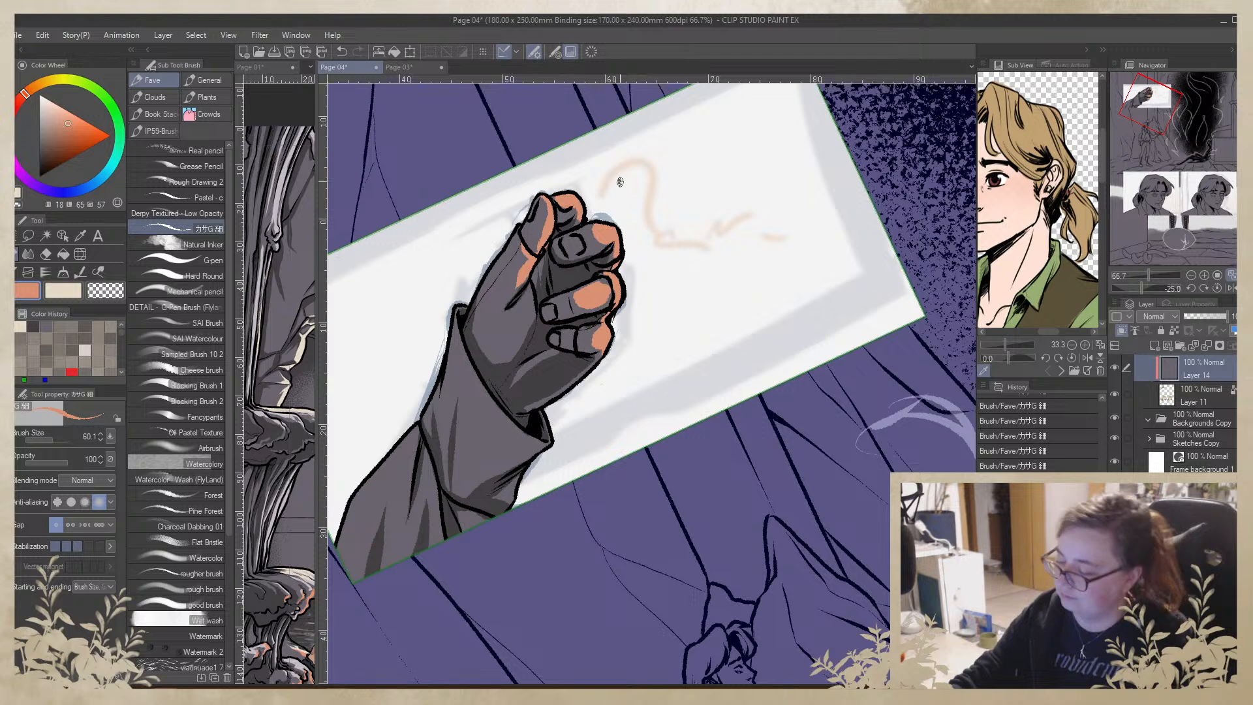
Refine the orange edges on the fingers and thumb with sampled dark and base purple-grey tones
left_click(577, 274, "alt")
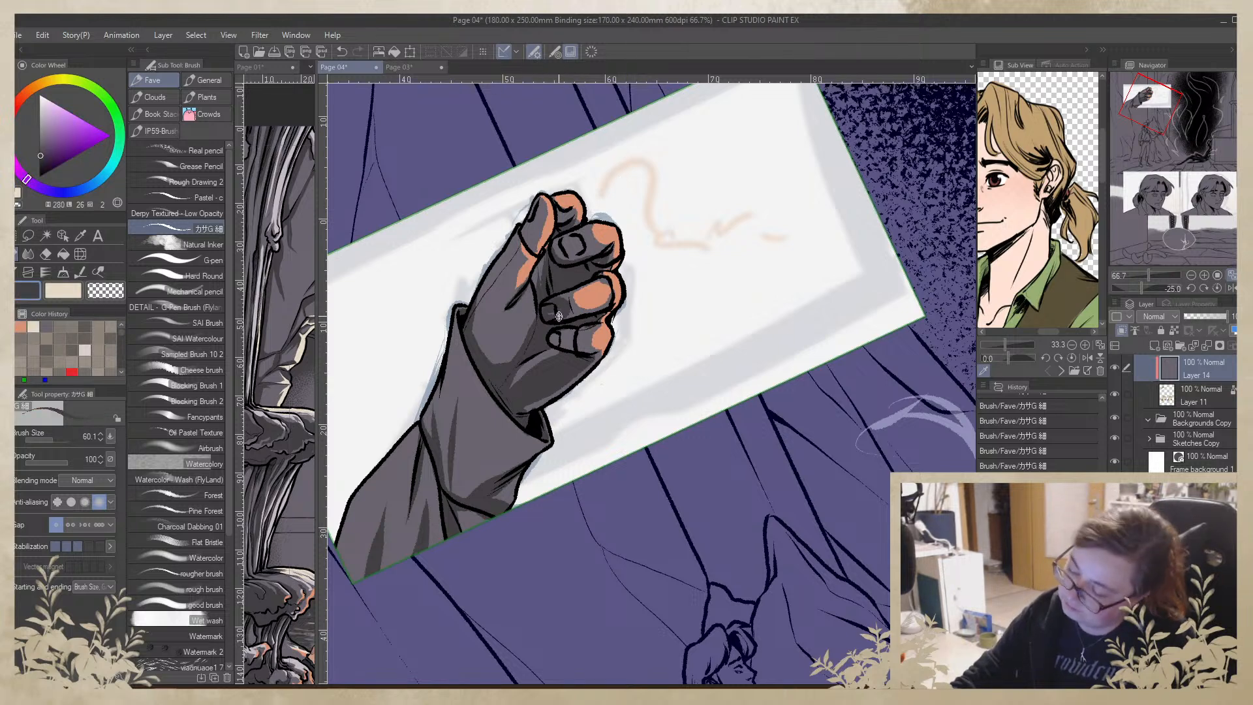
mouse_move(563, 323)
left_mouse_down()
mouse_move(576, 355)
mouse_move(582, 341)
mouse_move(564, 345)
mouse_move(555, 319)
mouse_move(565, 314)
mouse_move(540, 313)
left_mouse_up()
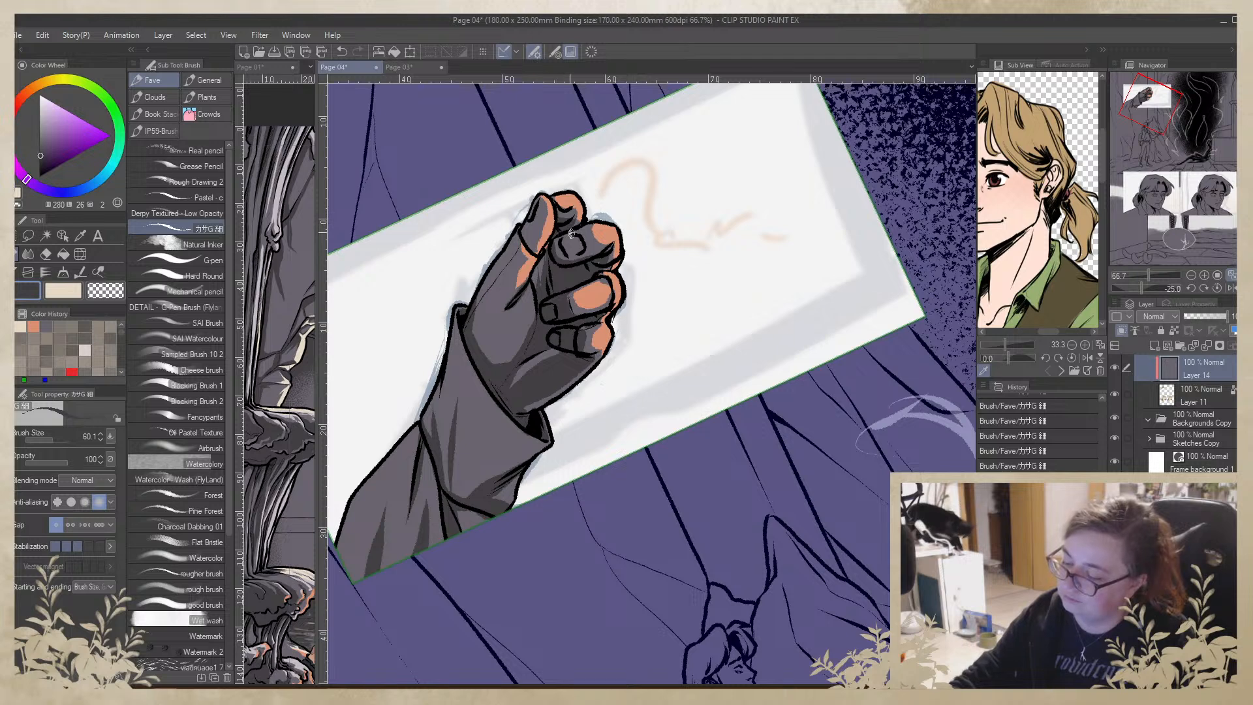
left_click(513, 253, "alt")
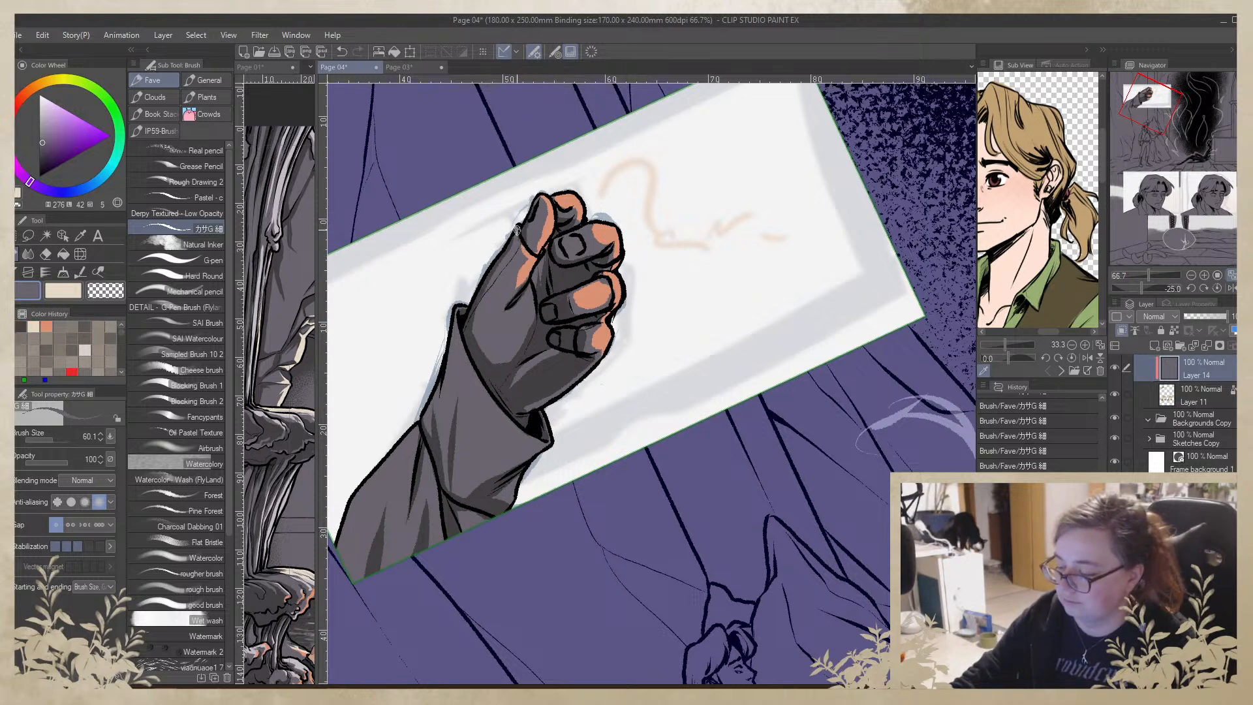
left_click_drag(522, 253, 500, 307)
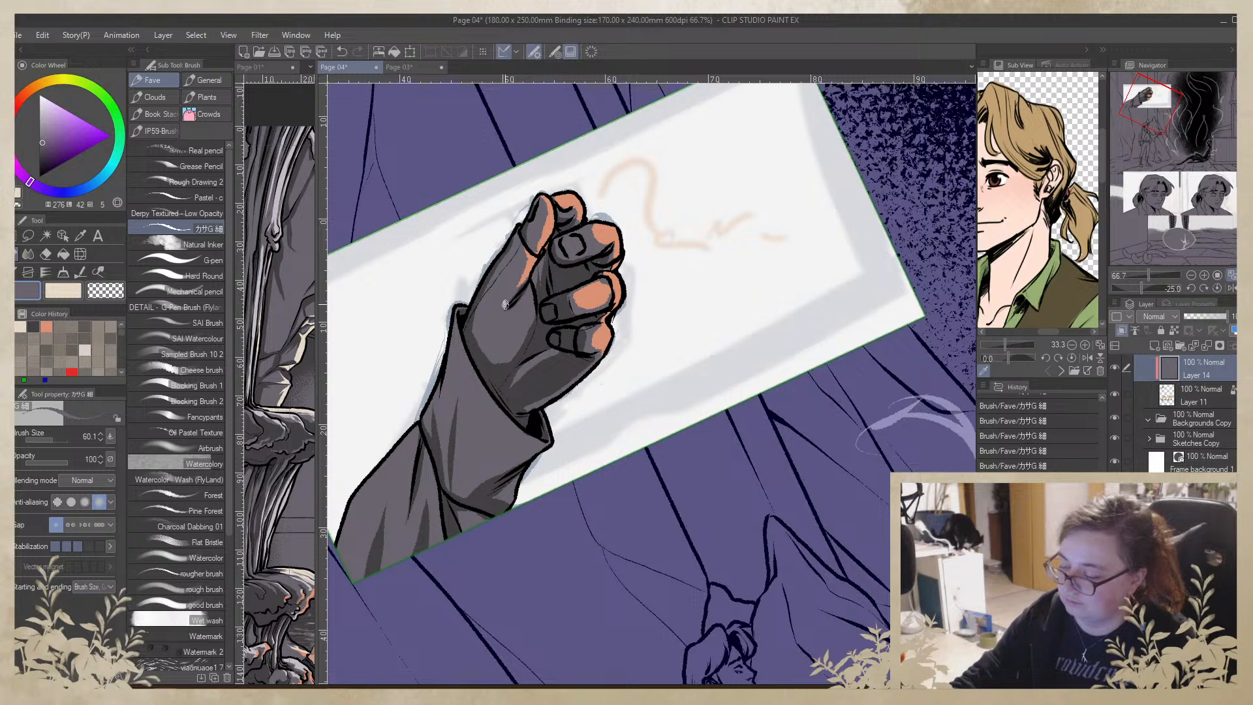
Resample the orange and paint rim light along the palm's outer edge, the wrist and the cuff's rim
left_click(548, 234, "alt")
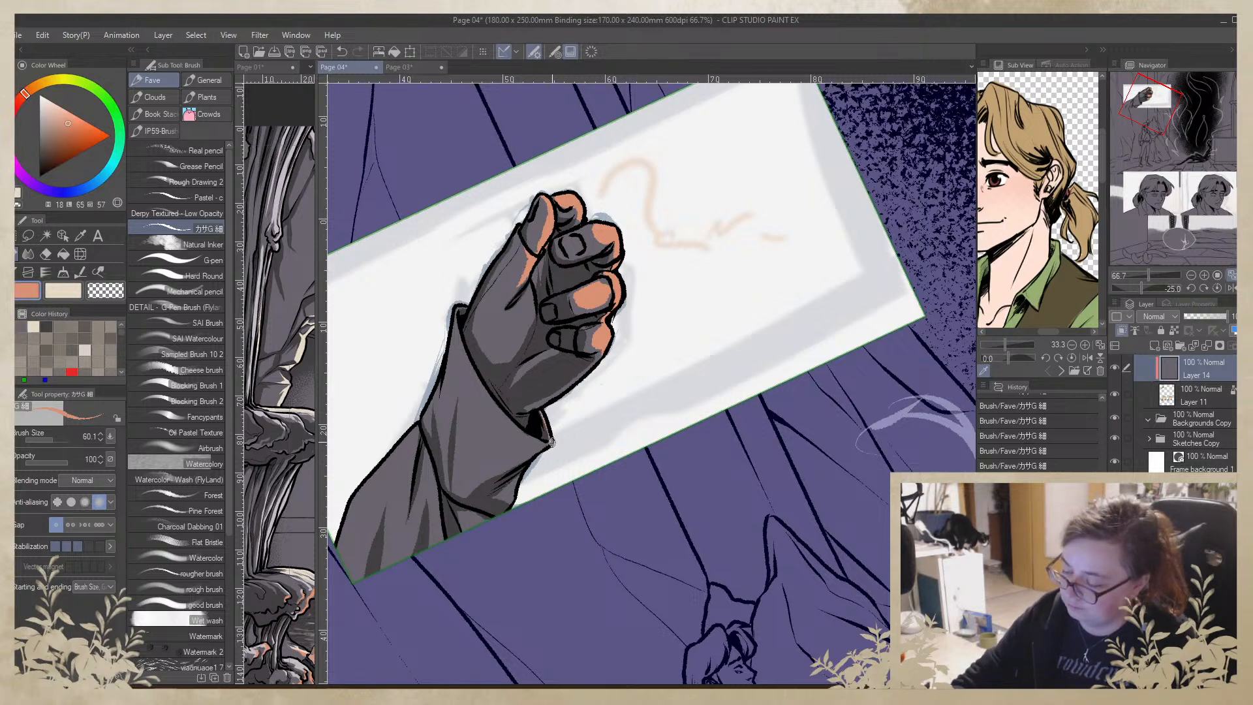
mouse_move(738, 408)
left_mouse_down()
mouse_move(666, 487)
mouse_move(606, 475)
left_mouse_up()
mouse_move(649, 265)
left_mouse_down()
mouse_move(711, 358)
mouse_move(688, 424)
mouse_move(636, 492)
mouse_move(600, 513)
left_mouse_up()
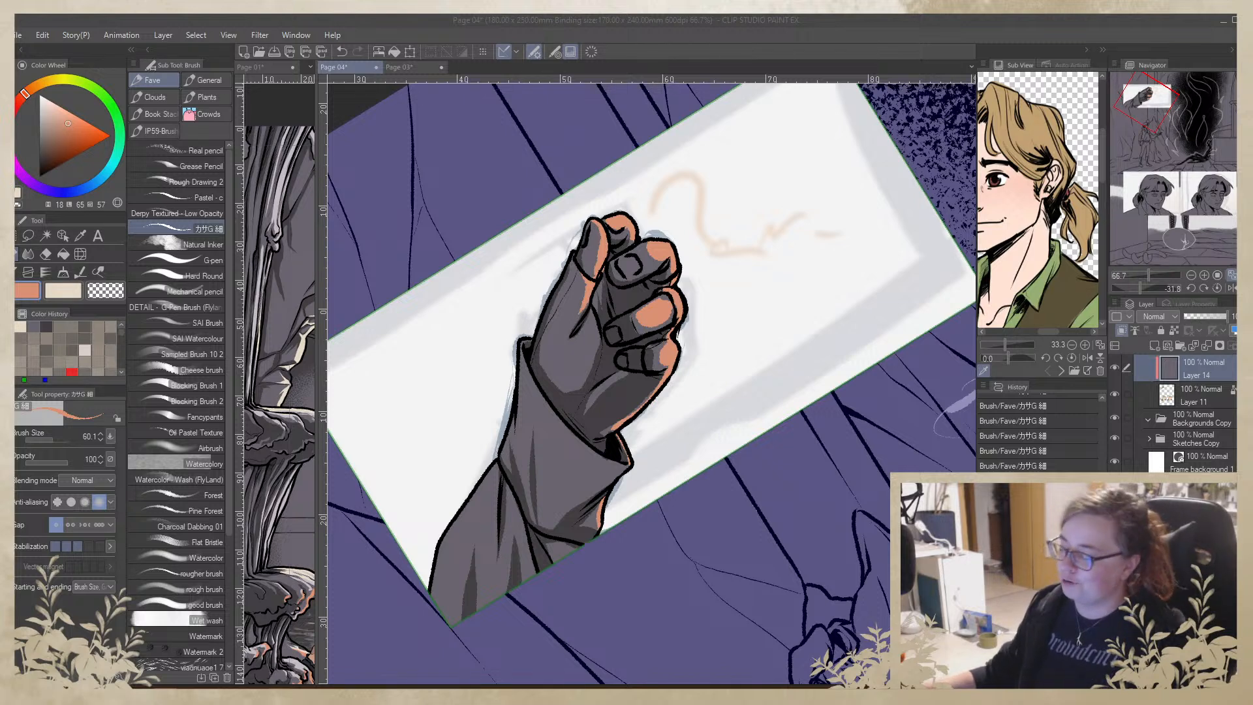
left_click_drag(549, 415, 625, 466)
left_click_drag(807, 404, 657, 273)
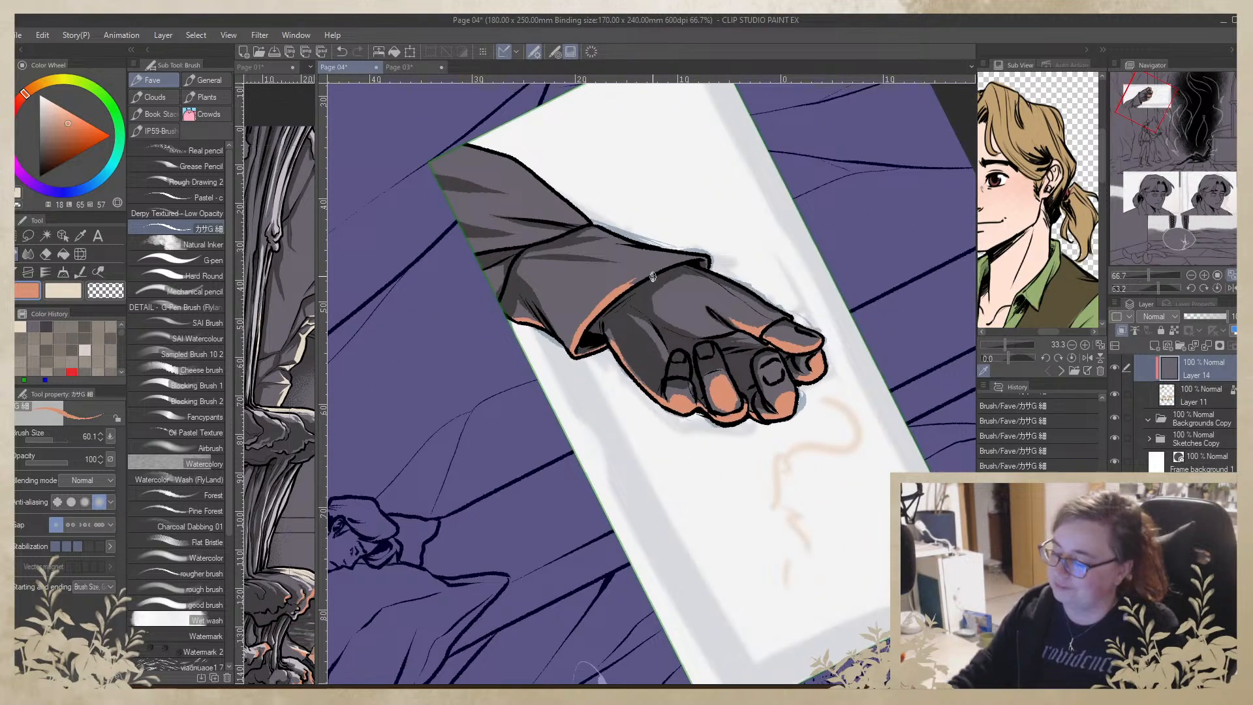
mouse_move(588, 345)
left_mouse_down()
mouse_move(626, 305)
mouse_move(755, 360)
mouse_move(761, 425)
mouse_move(651, 325)
left_mouse_up()
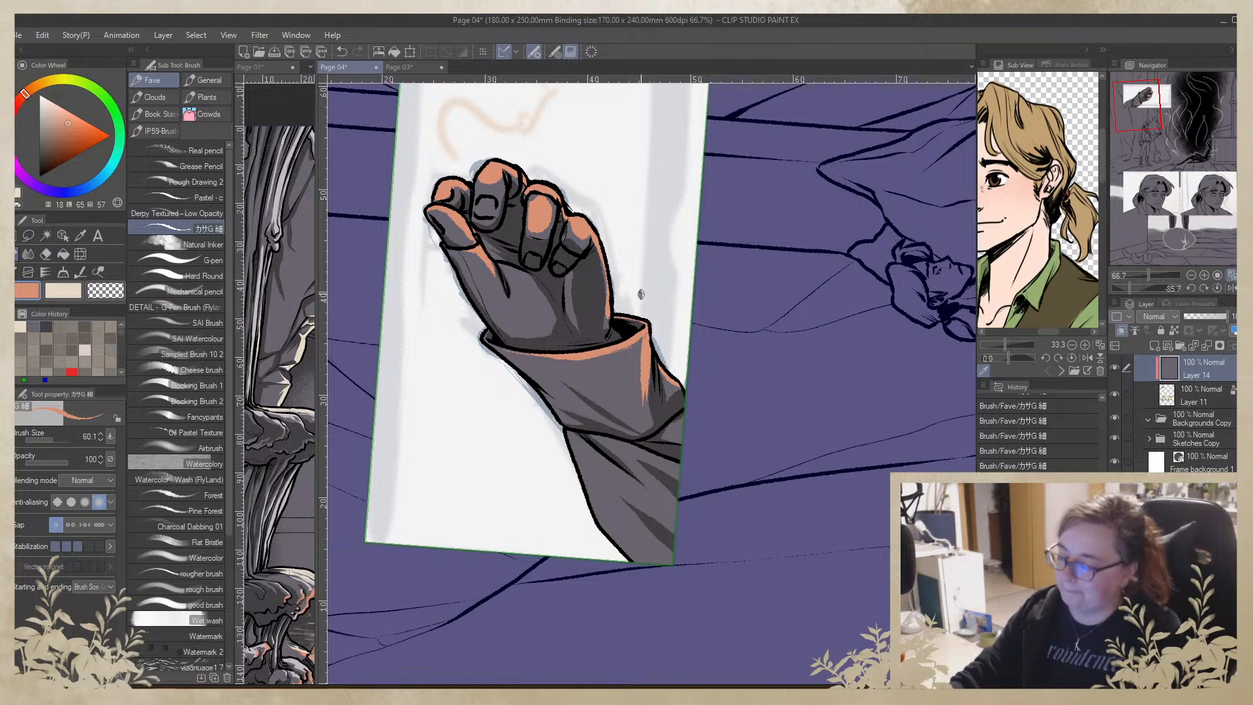
Fill the cuff's lower corner with orange light and add highlights along the adjoining sleeve folds
left_click_drag(800, 318, 642, 516)
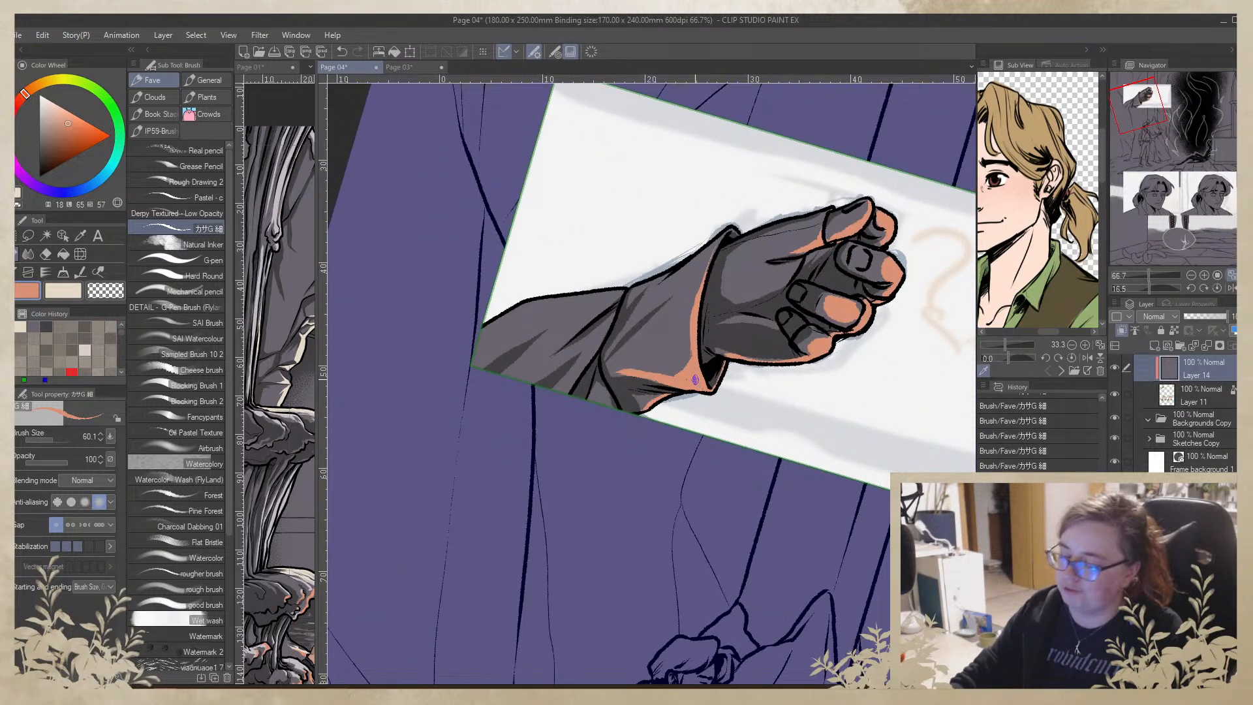
mouse_move(796, 471)
left_mouse_down()
mouse_move(820, 429)
mouse_move(679, 360)
left_mouse_up()
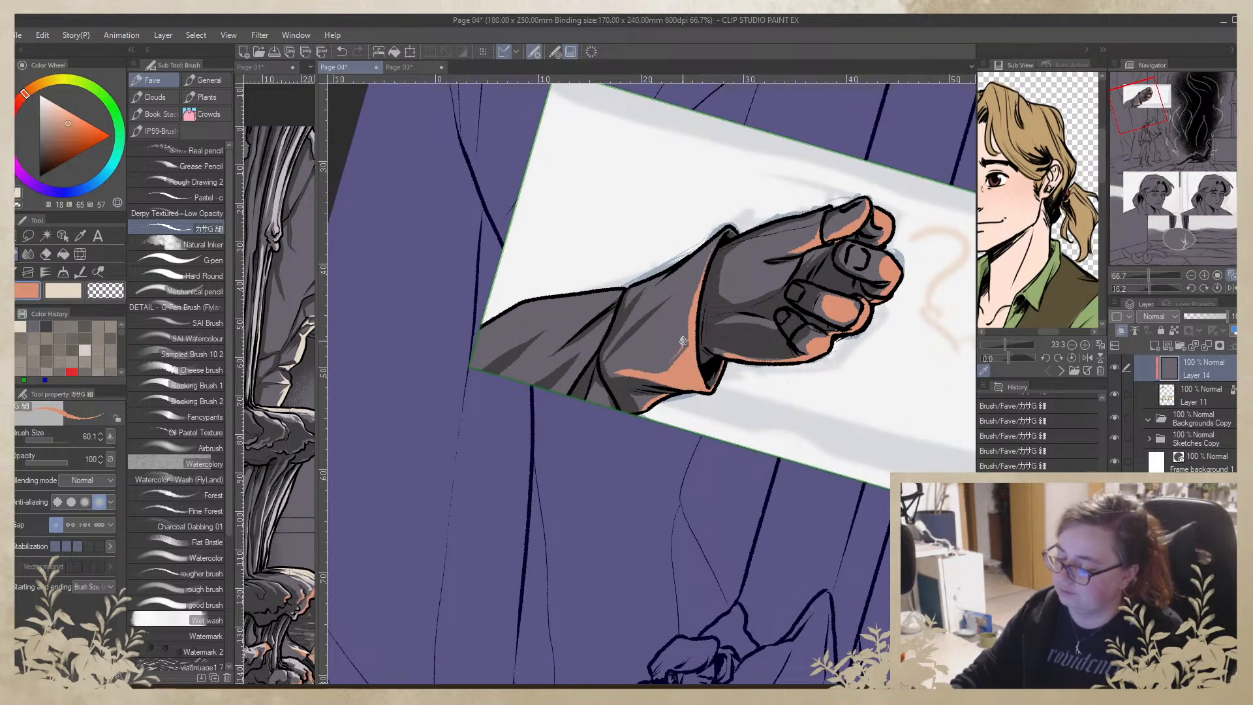
left_click_drag(911, 415, 470, 444)
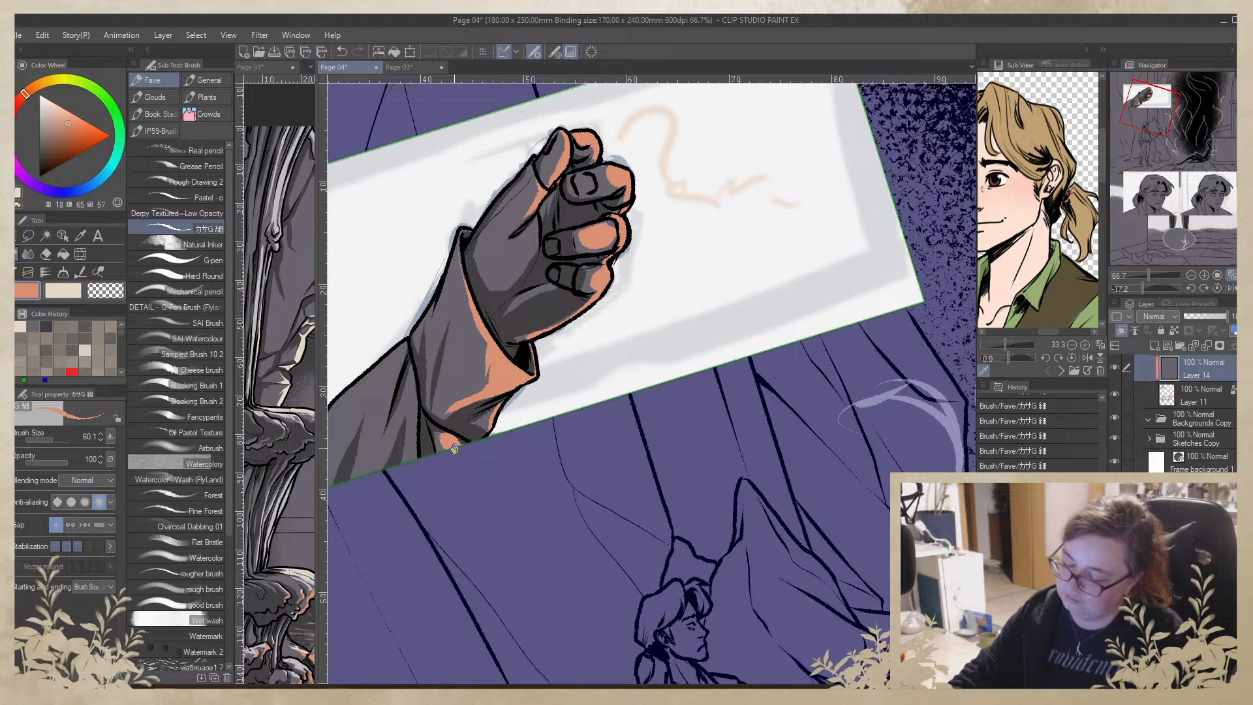
left_click_drag(820, 507, 809, 520)
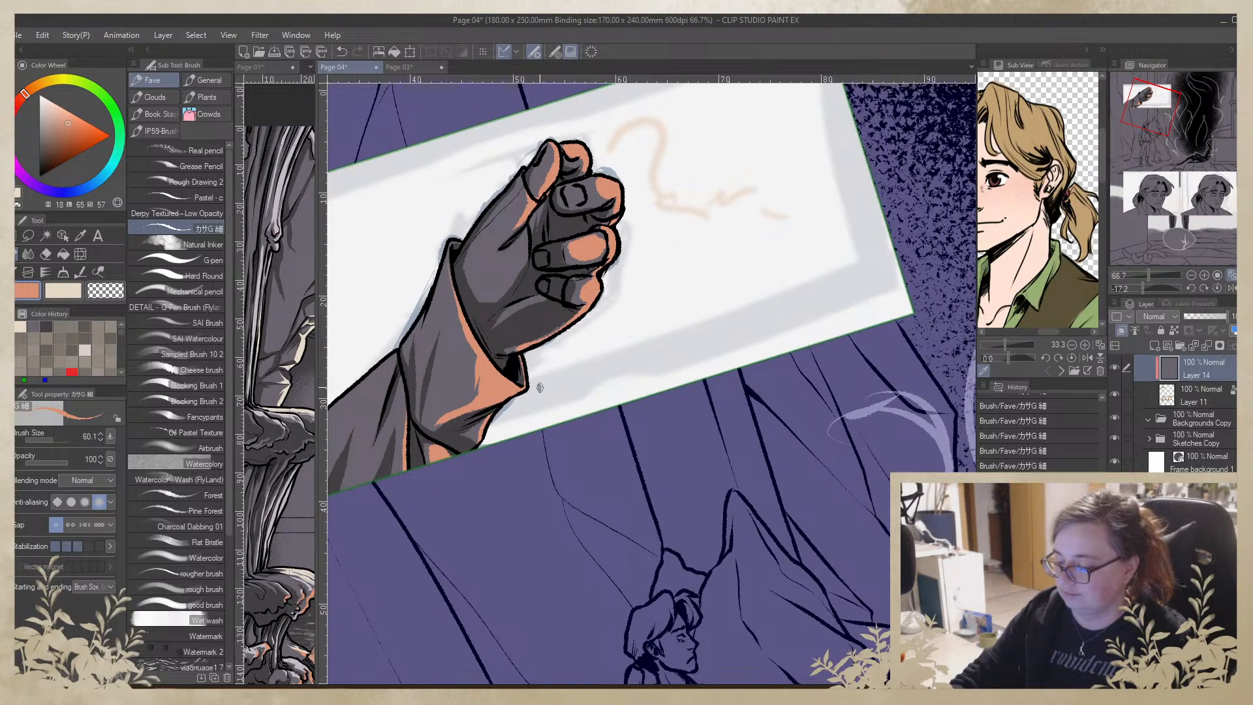
left_click_drag(541, 386, 525, 471)
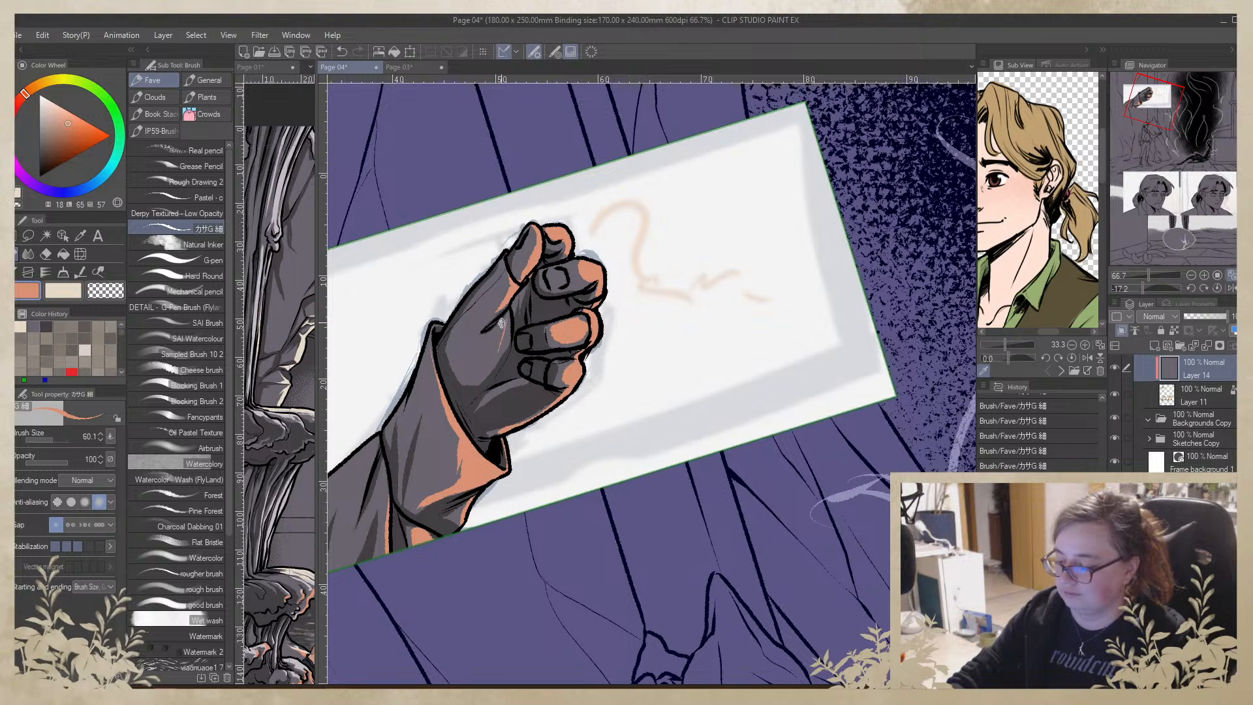
Paint orange light on the underside of the nose and around the far eye in the first portrait panel
left_click_drag(781, 537, 646, 123)
left_click_drag(824, 527, 524, 73)
left_click_drag(759, 518, 879, 372)
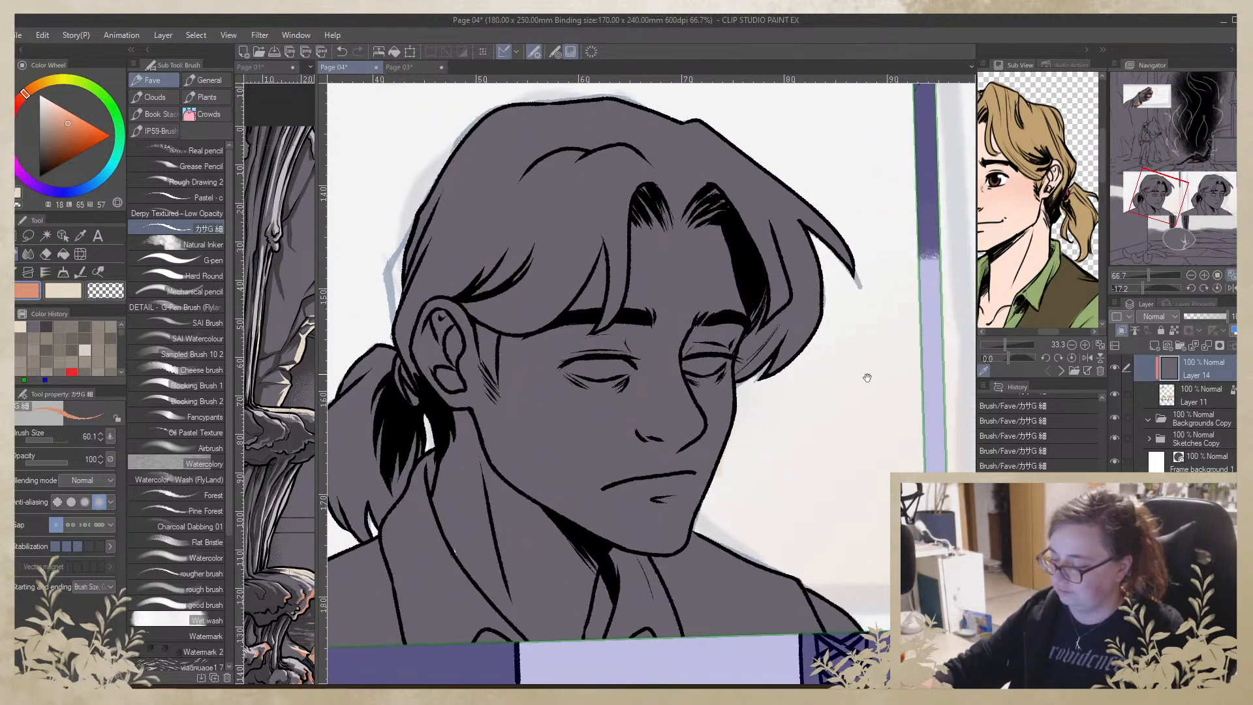
mouse_move(656, 452)
left_mouse_down()
mouse_move(699, 451)
mouse_move(822, 413)
mouse_move(717, 409)
mouse_move(757, 402)
mouse_move(724, 409)
mouse_move(749, 409)
left_mouse_up()
left_click(1192, 275)
mouse_move(759, 360)
left_mouse_down()
mouse_move(745, 367)
mouse_move(761, 377)
left_mouse_up()
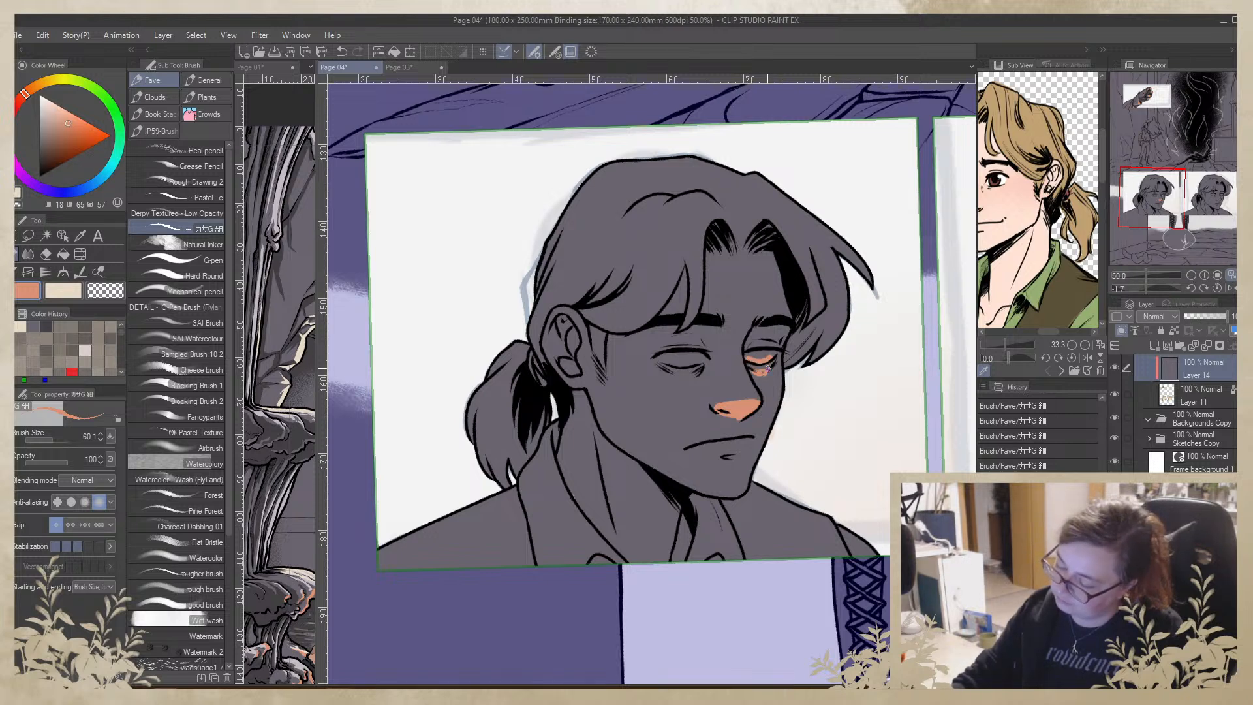
Paint orange light down the far cheek and chin and around the mouth, and undo the last stroke
mouse_move(783, 387)
left_mouse_down()
mouse_move(745, 503)
mouse_move(751, 466)
mouse_move(739, 498)
left_mouse_up()
left_click_drag(708, 453, 743, 454)
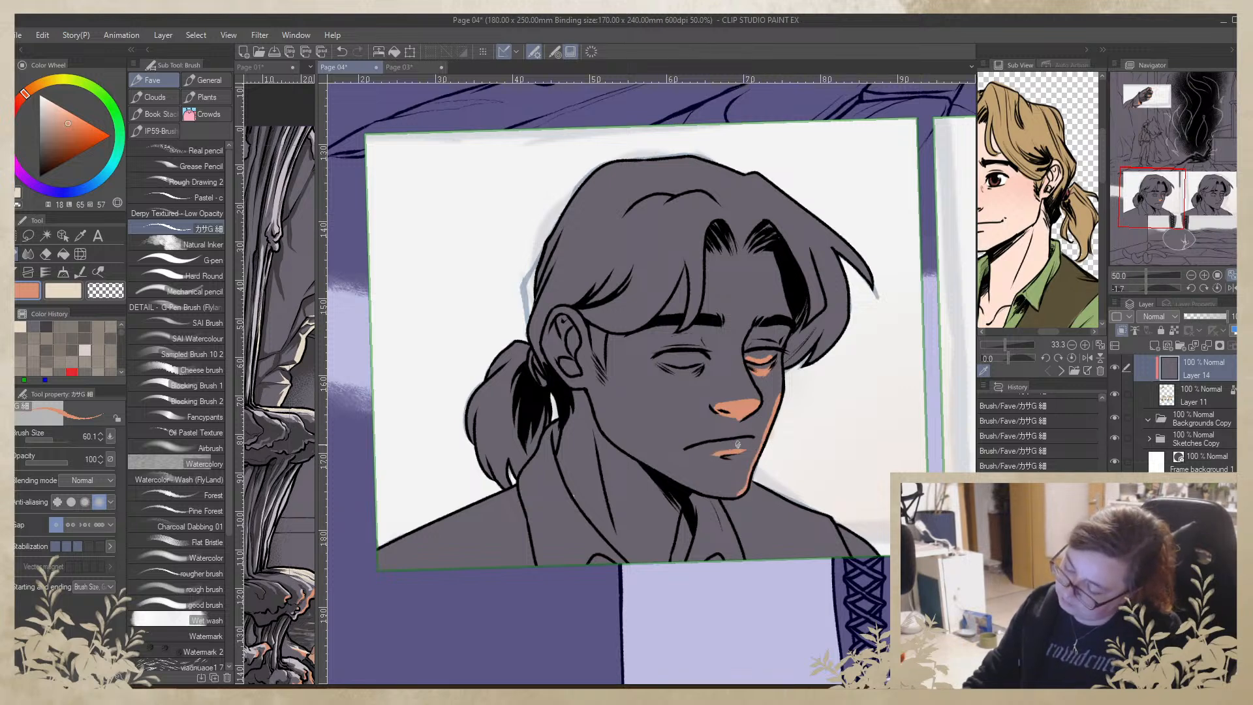
left_click_drag(696, 444, 752, 435)
key("ctrl+z")
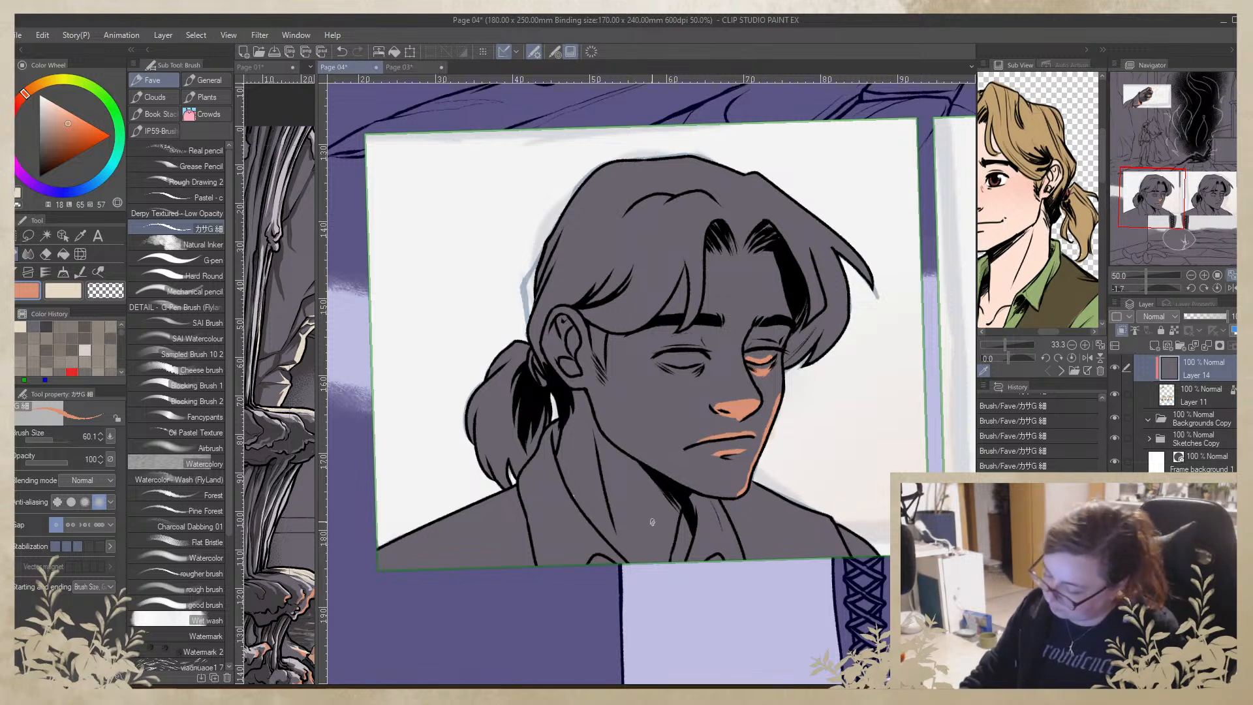
Hide Layer 14 to sample the skin tone on Layer 11, show it again, dab the neck by the collar and toggle the transparency lock
left_click(1115, 368)
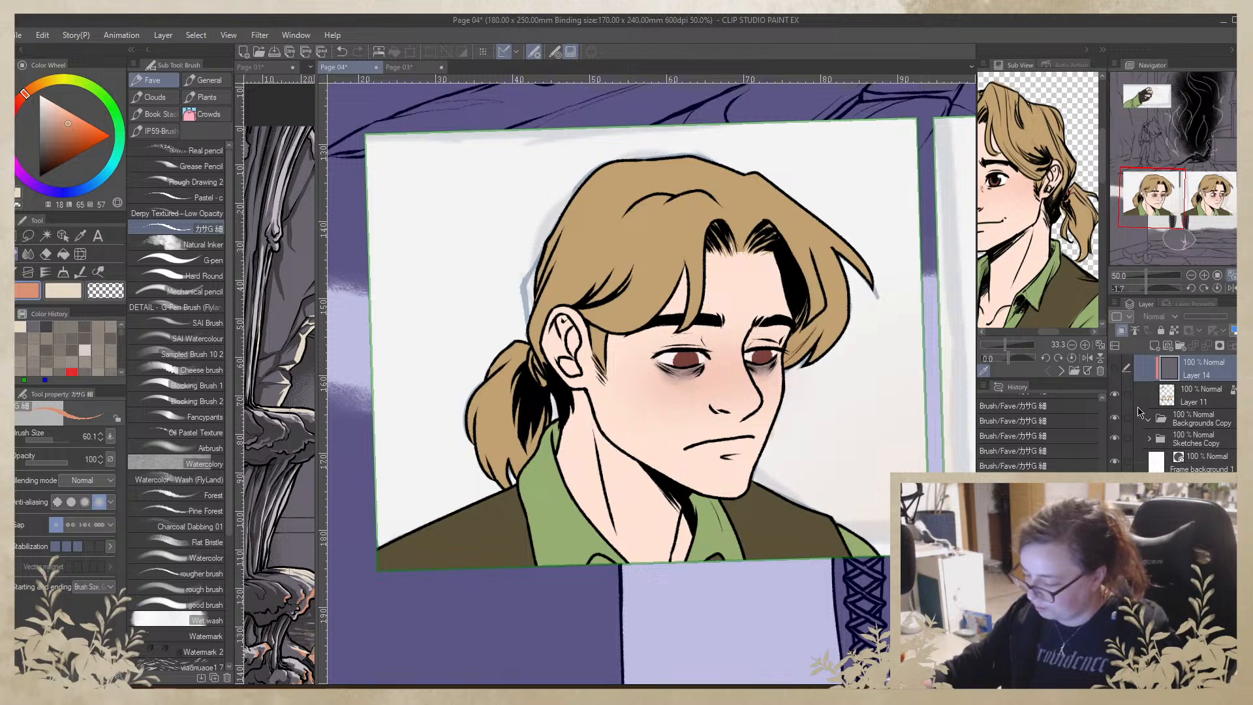
left_click(1198, 397)
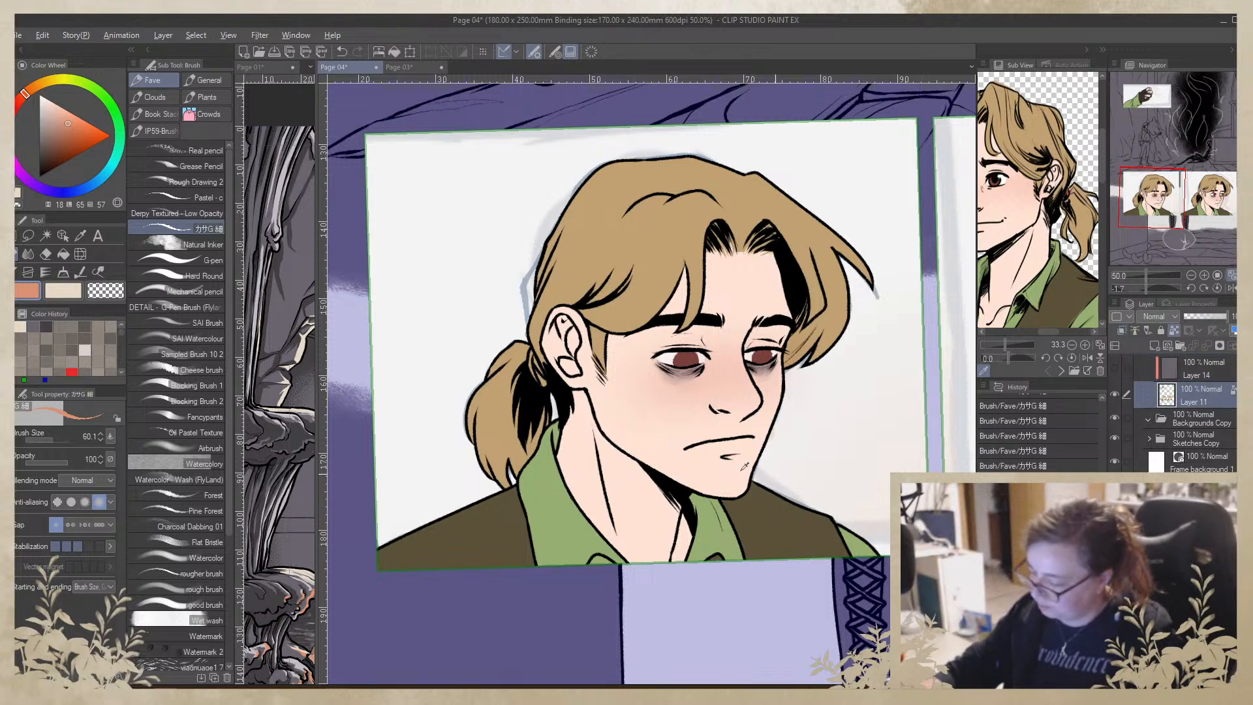
left_click(590, 484, "alt")
left_click(1115, 368)
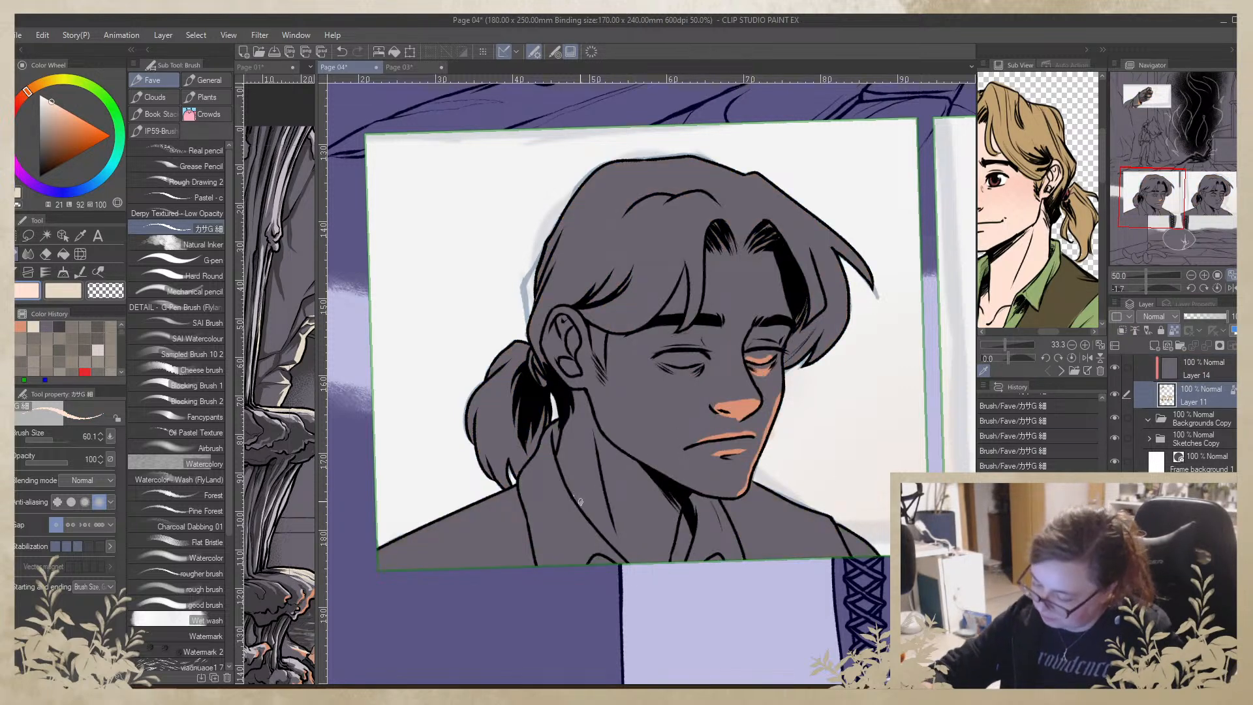
left_click_drag(571, 491, 569, 484)
left_click(1174, 331)
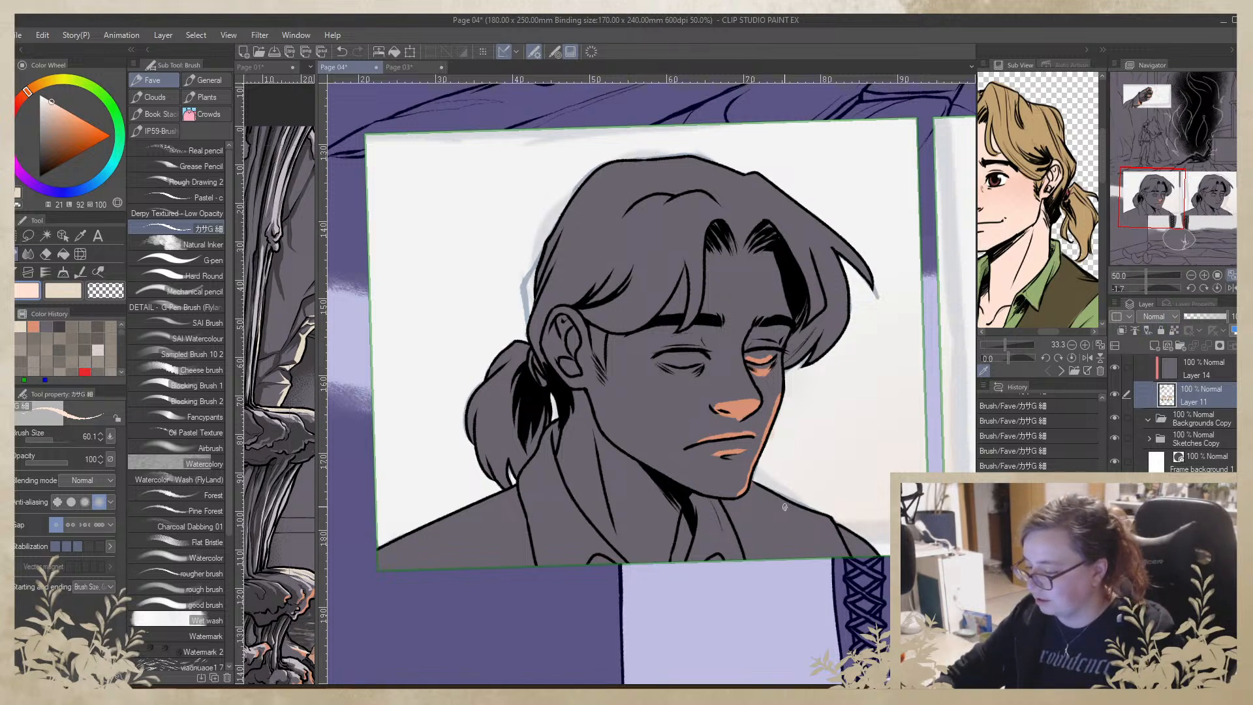
Hide the Sketches Copy folder and check both portrait panels without the sketch
left_click(1115, 439)
left_click_drag(915, 464, 542, 602)
left_click_drag(810, 512, 770, 516)
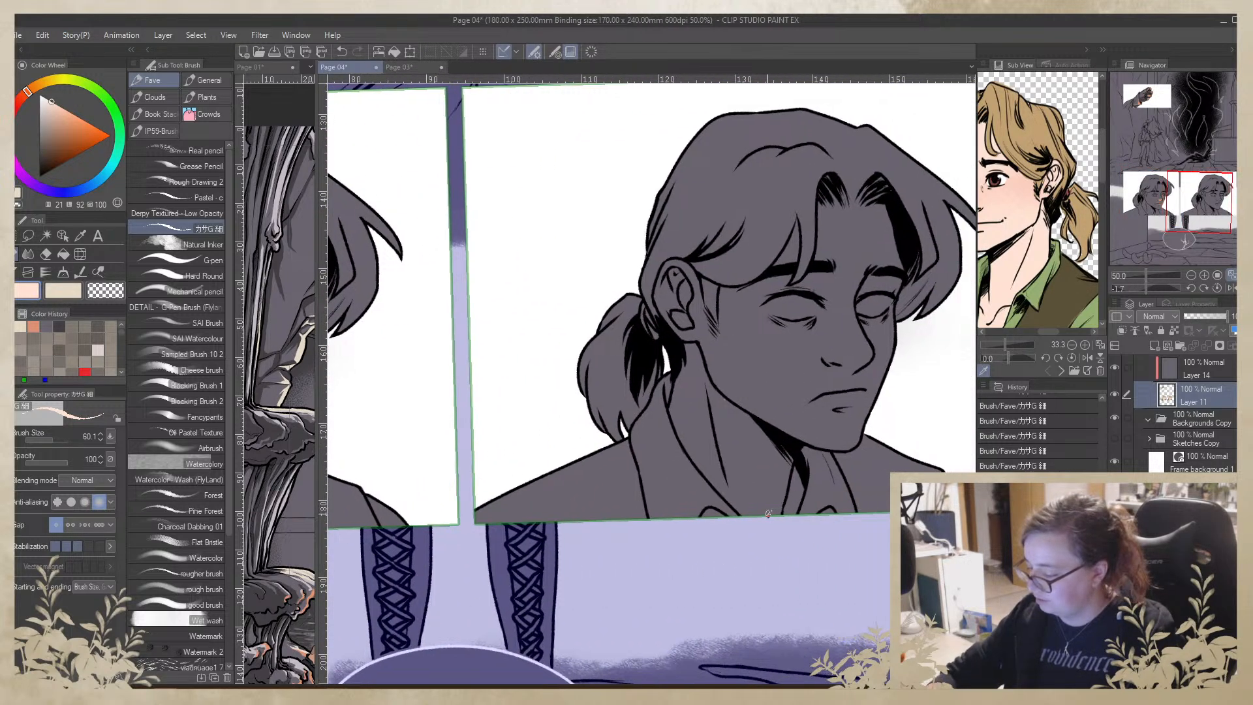
left_click_drag(914, 473, 1151, 415)
left_click_drag(891, 365, 1021, 462)
On Layer 14, sample the orange and paint light around the far eye socket and along the forehead hair strand
left_click(1201, 369)
left_click(633, 418, "alt")
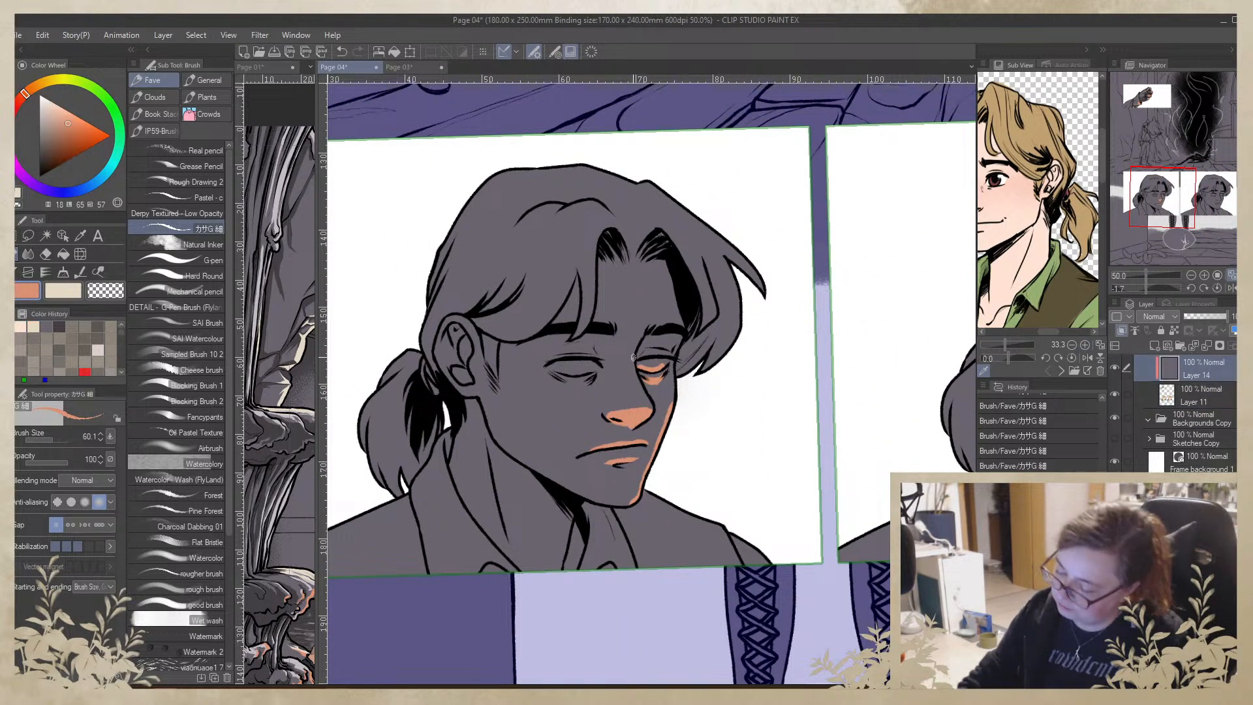
mouse_move(637, 441)
left_mouse_down()
mouse_move(614, 446)
mouse_move(631, 441)
left_mouse_up()
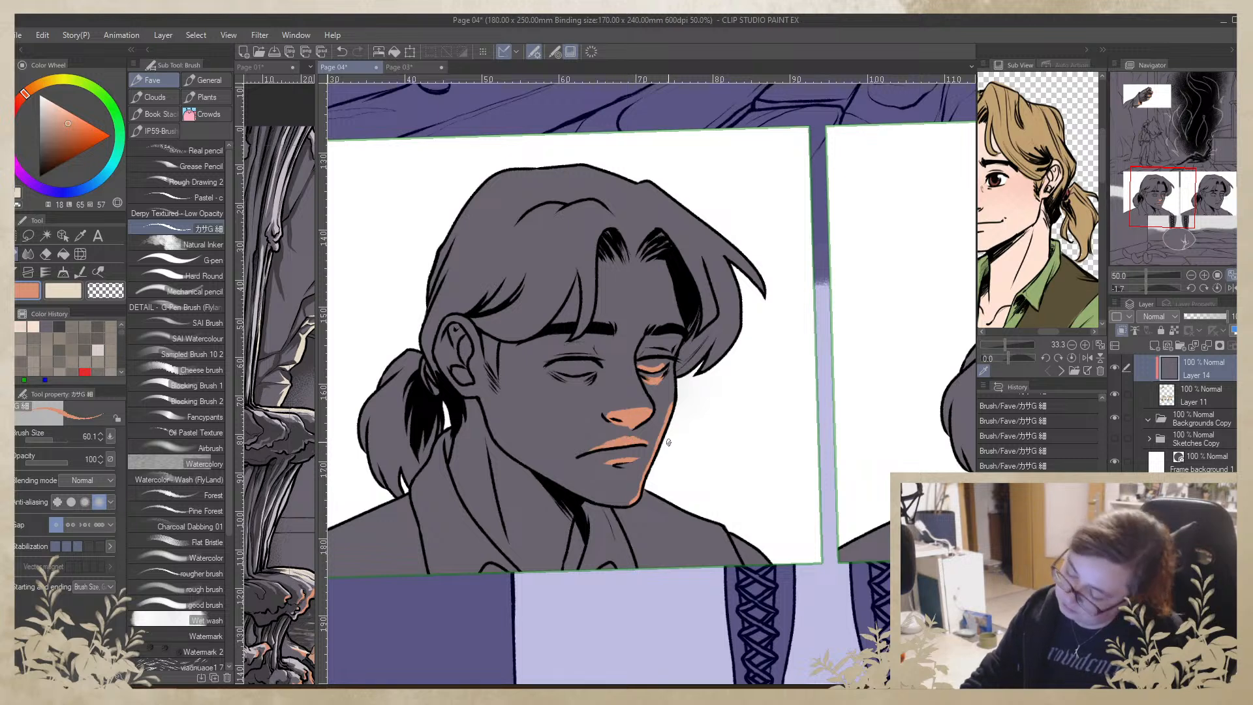
left_click_drag(627, 493, 728, 539)
mouse_move(744, 412)
left_mouse_down()
mouse_move(765, 410)
mouse_move(784, 384)
mouse_move(738, 392)
mouse_move(695, 297)
mouse_move(685, 362)
left_mouse_up()
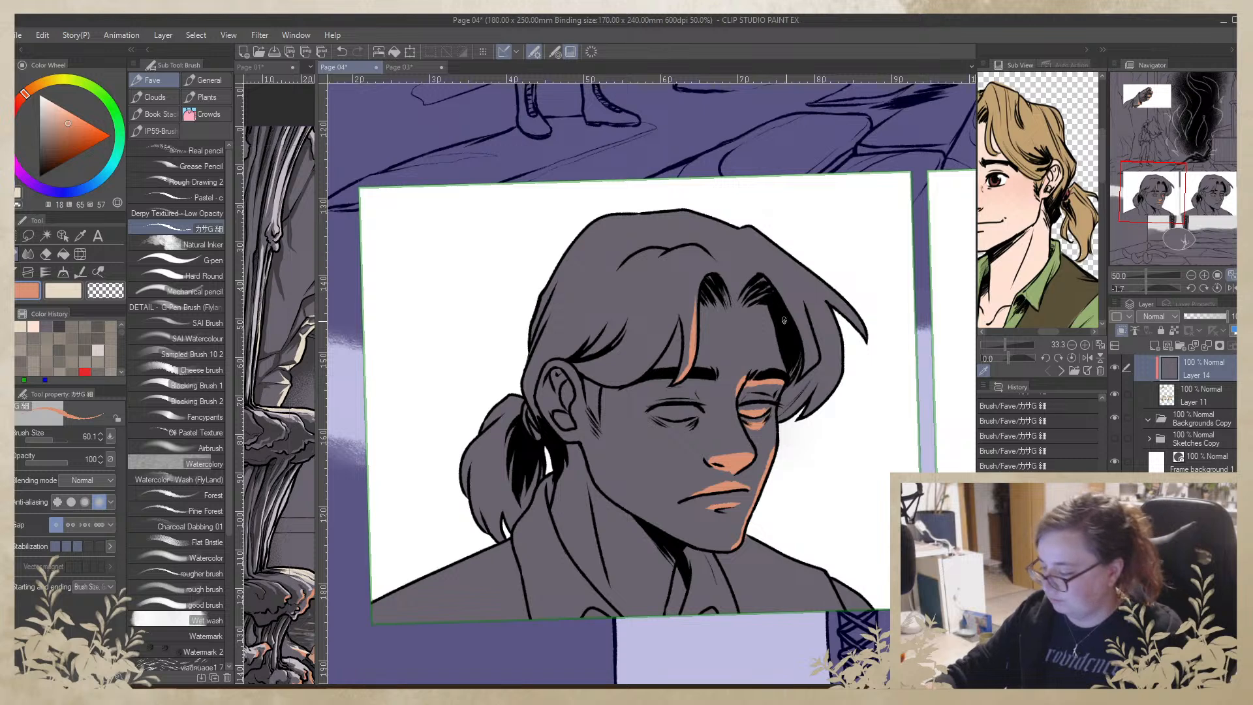
left_click_drag(697, 310, 684, 373)
Paint orange light on the near eyelid, beneath the fringe by the near brow and along the jawline
mouse_move(707, 494)
left_mouse_down()
mouse_move(816, 488)
mouse_move(775, 399)
left_mouse_up()
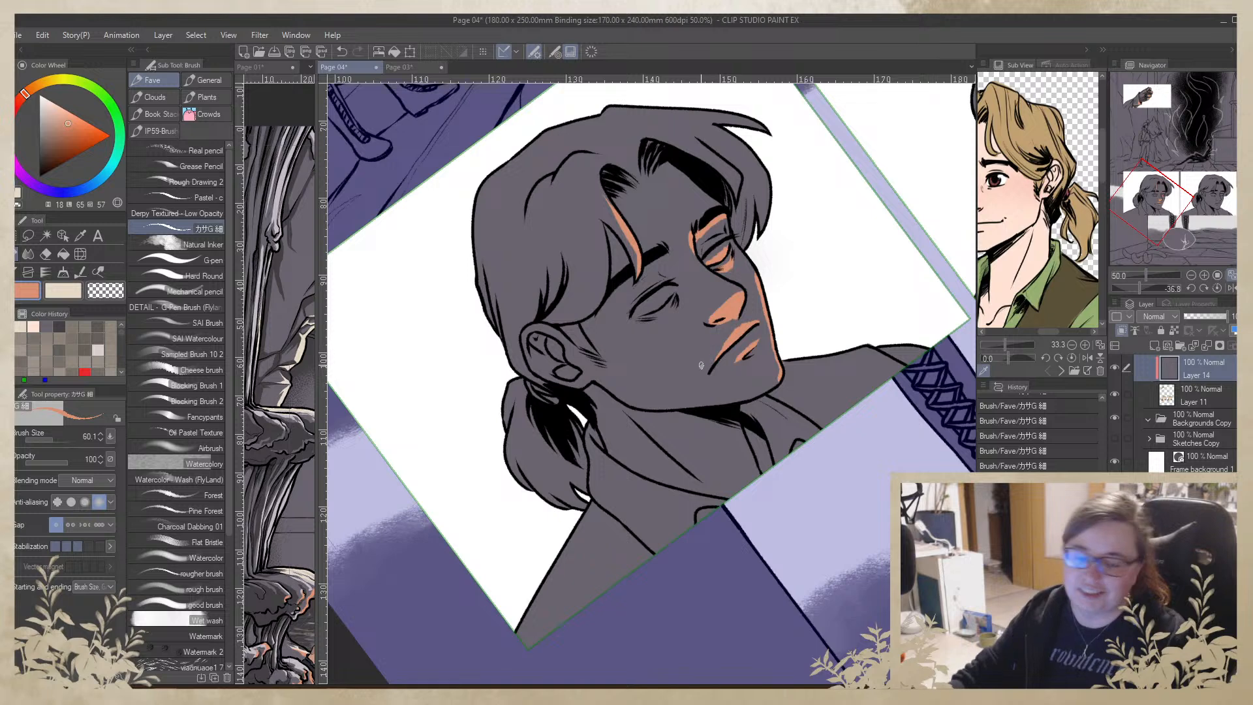
mouse_move(674, 291)
left_mouse_down()
mouse_move(640, 315)
mouse_move(620, 288)
mouse_move(610, 299)
mouse_move(667, 252)
left_mouse_up()
left_click(630, 278)
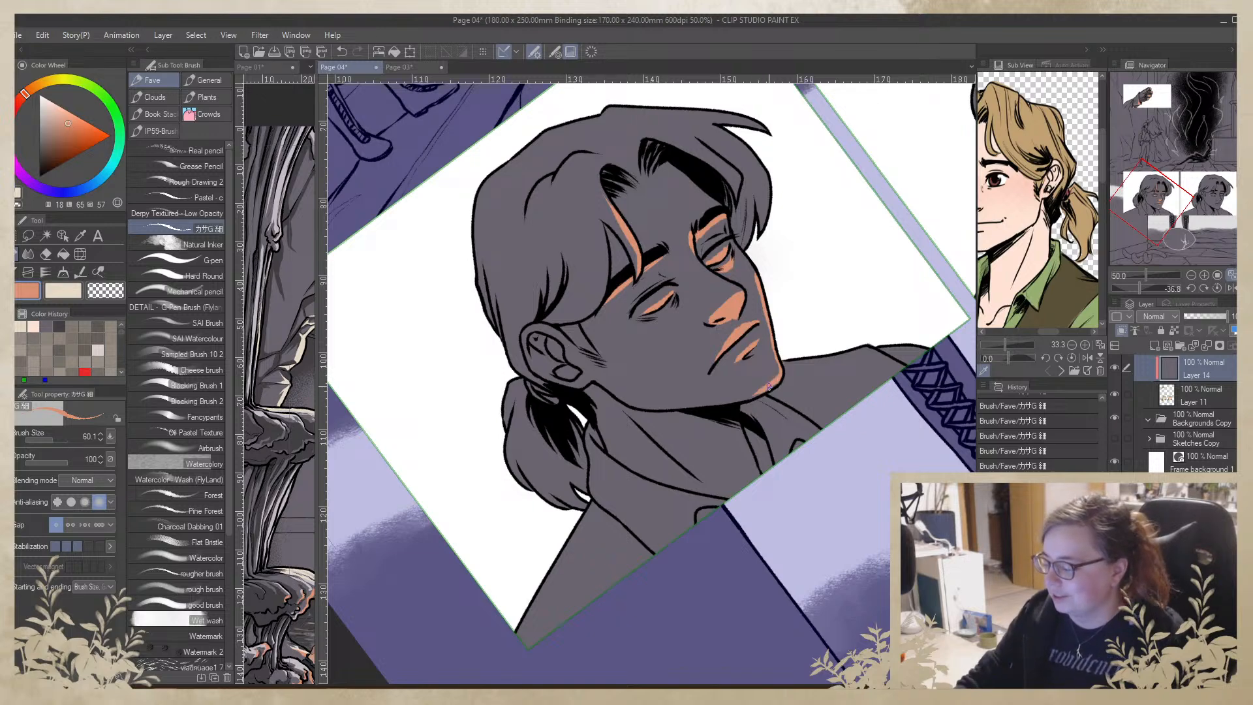
mouse_move(782, 359)
left_mouse_down()
mouse_move(774, 420)
mouse_move(646, 496)
mouse_move(556, 429)
mouse_move(652, 357)
left_mouse_up()
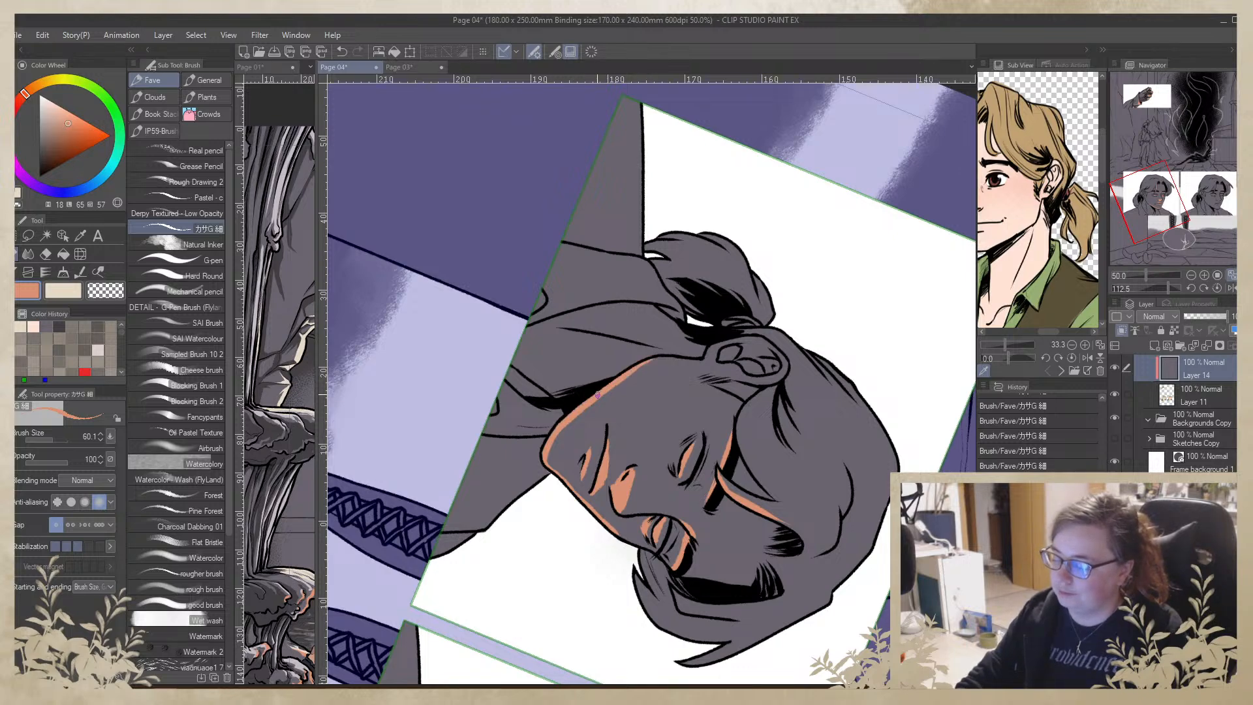
Paint thin orange highlights along the neck lines below the jaw, undoing one stroke and repainting it
mouse_move(598, 403)
left_mouse_down()
mouse_move(603, 422)
mouse_move(688, 448)
mouse_move(683, 523)
left_mouse_up()
left_click_drag(614, 399, 648, 521)
key("ctrl+z")
left_click_drag(615, 418, 642, 519)
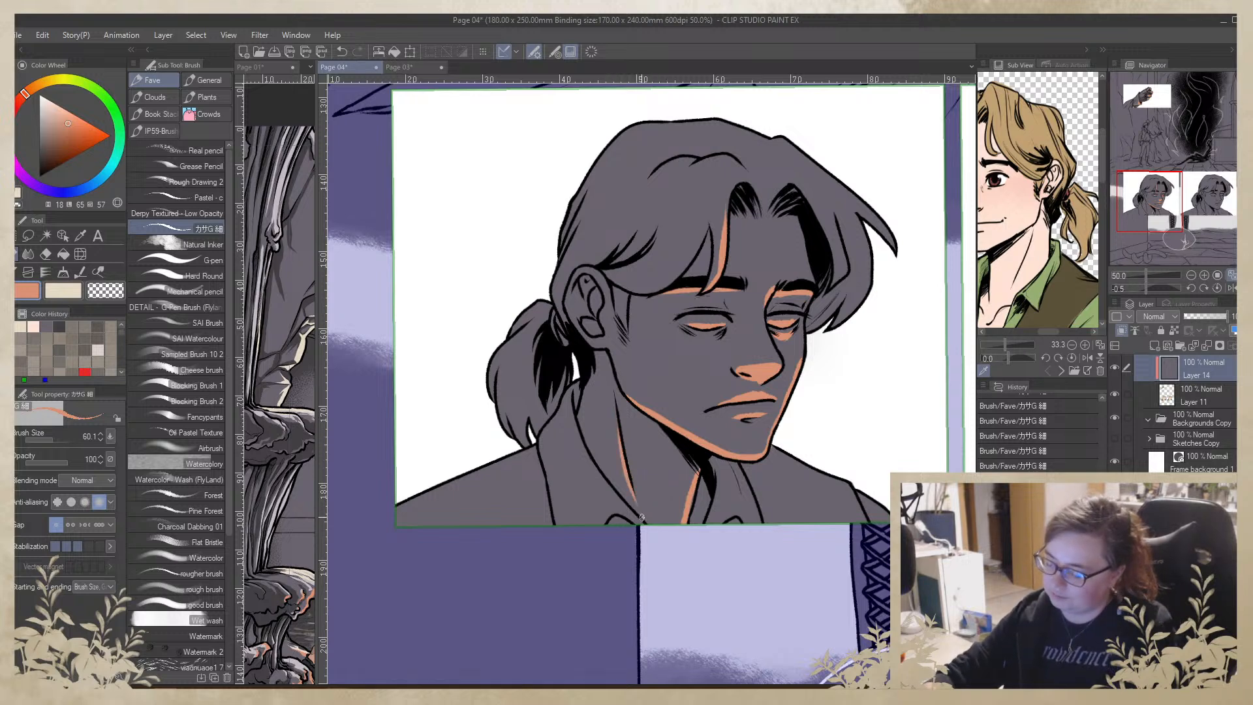
Add orange light at the open collar beside the throat, undo a stroke, and sample the base purple-grey and orange for refining
mouse_move(729, 456)
left_mouse_down()
mouse_move(755, 545)
mouse_move(730, 460)
left_mouse_up()
key("ctrl+z")
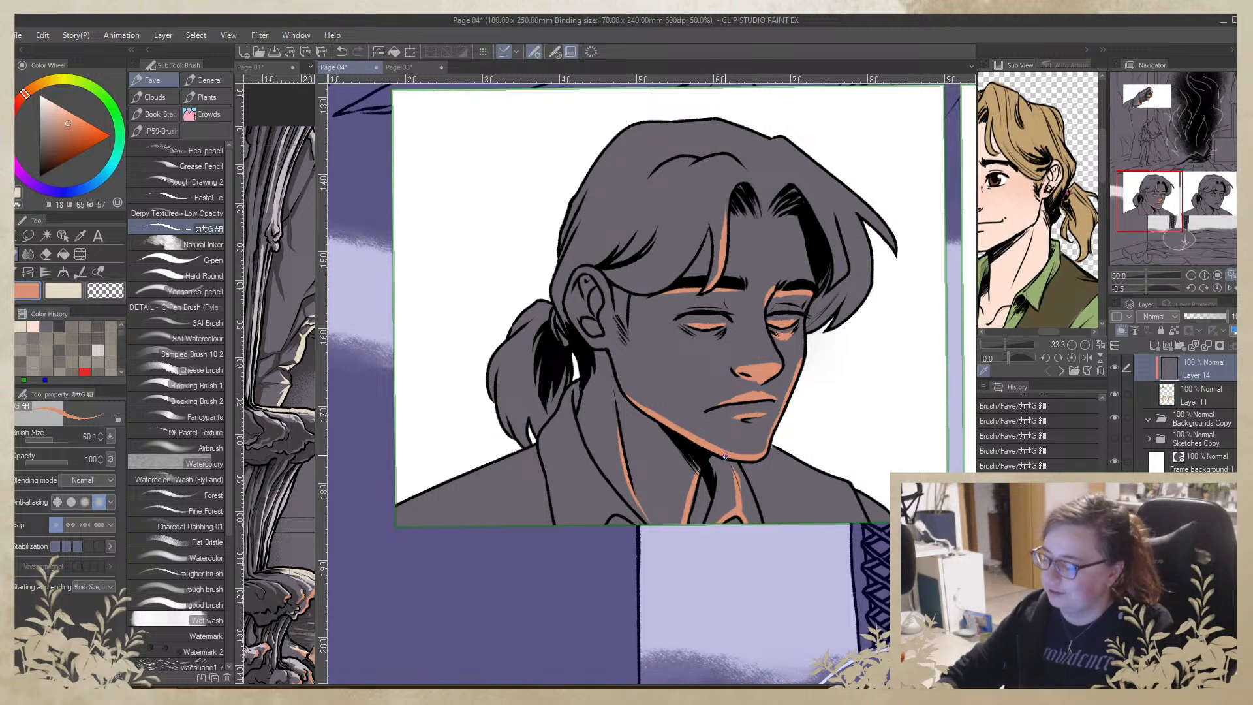
left_click(744, 488, "alt")
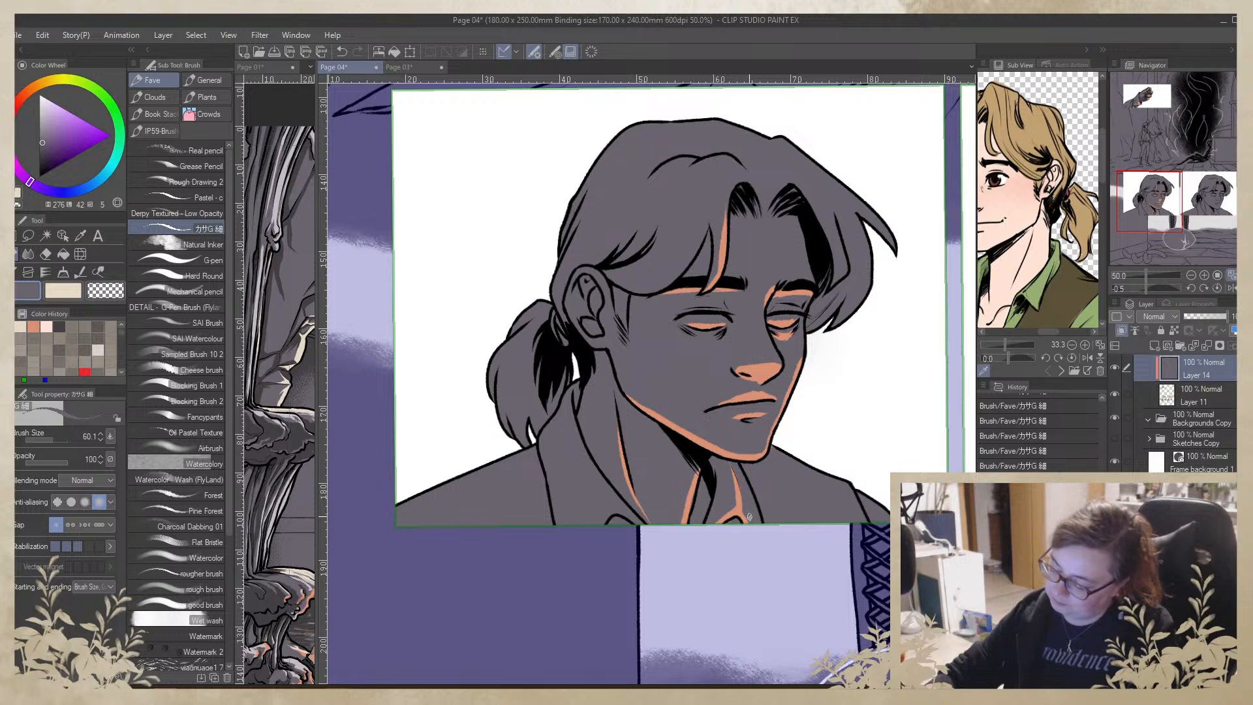
left_click(707, 494, "alt")
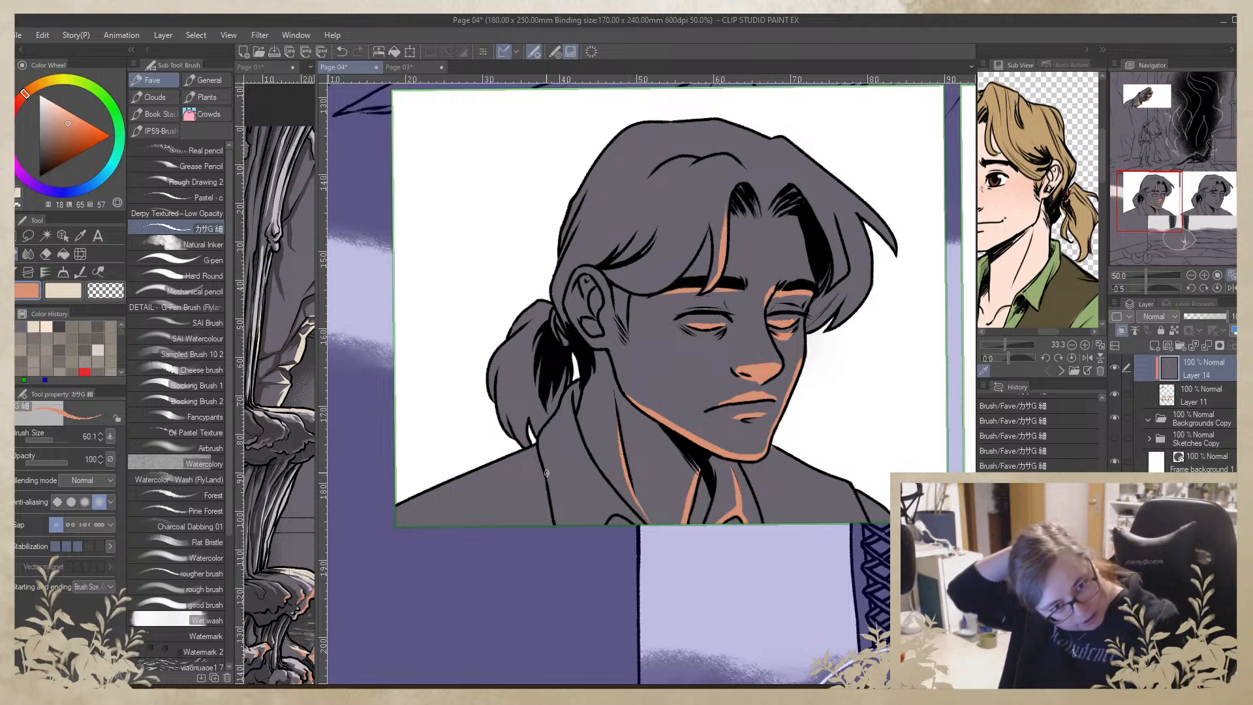
Paint orange light along the near collar flap and its lower edge, trimming it with the sampled base purple-grey
left_click_drag(574, 427, 640, 524)
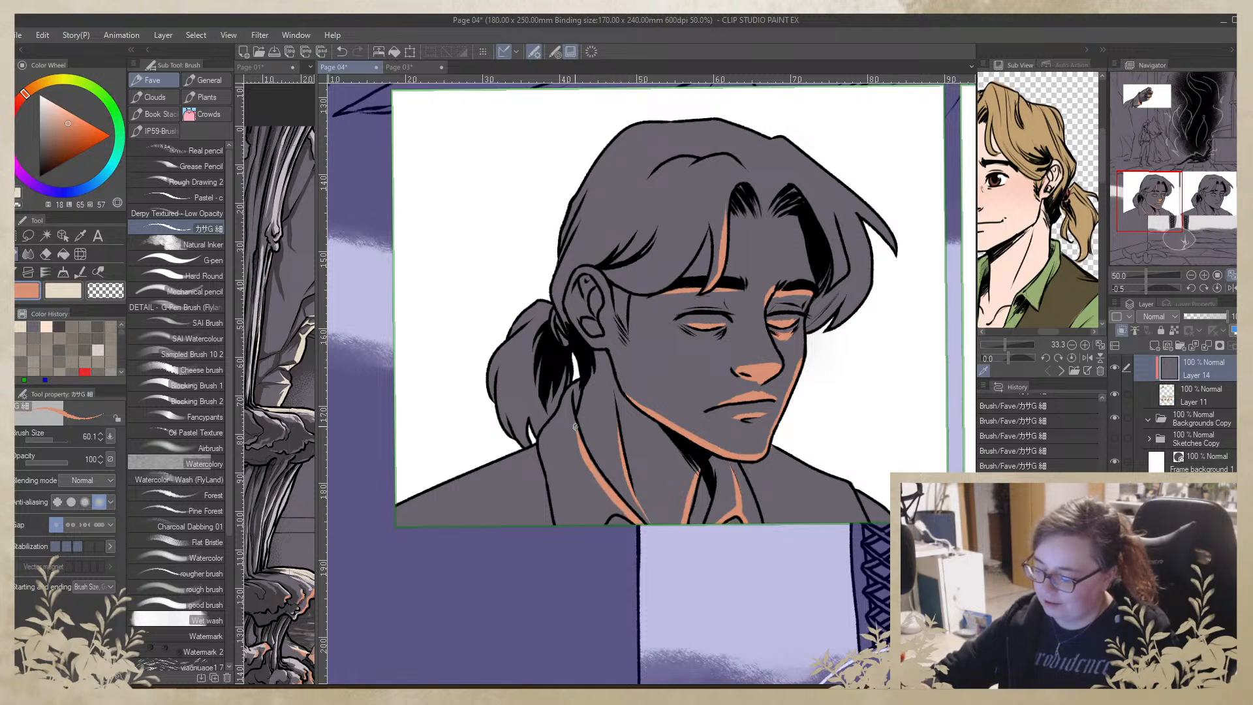
mouse_move(629, 516)
left_mouse_down()
mouse_move(595, 533)
mouse_move(613, 508)
mouse_move(600, 482)
mouse_move(599, 530)
left_mouse_up()
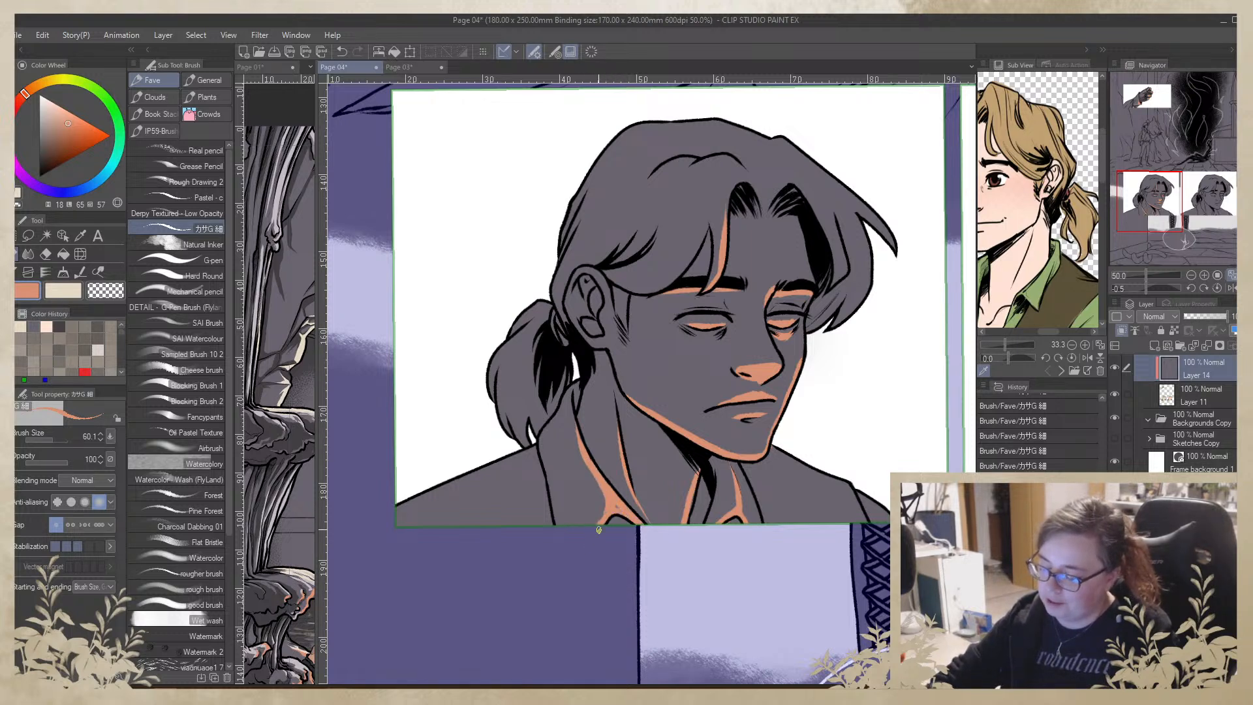
left_click(579, 491, "alt")
left_click_drag(574, 414, 600, 496)
left_click(612, 493, "alt")
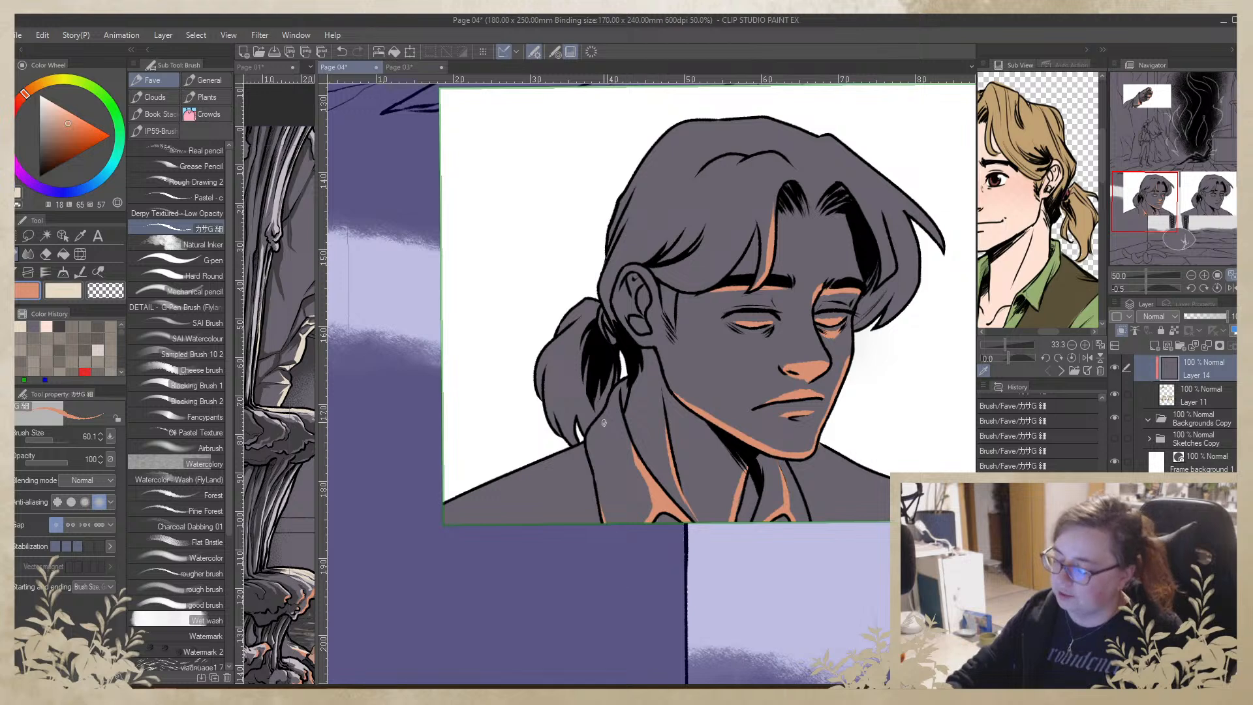
left_click_drag(650, 401, 750, 442)
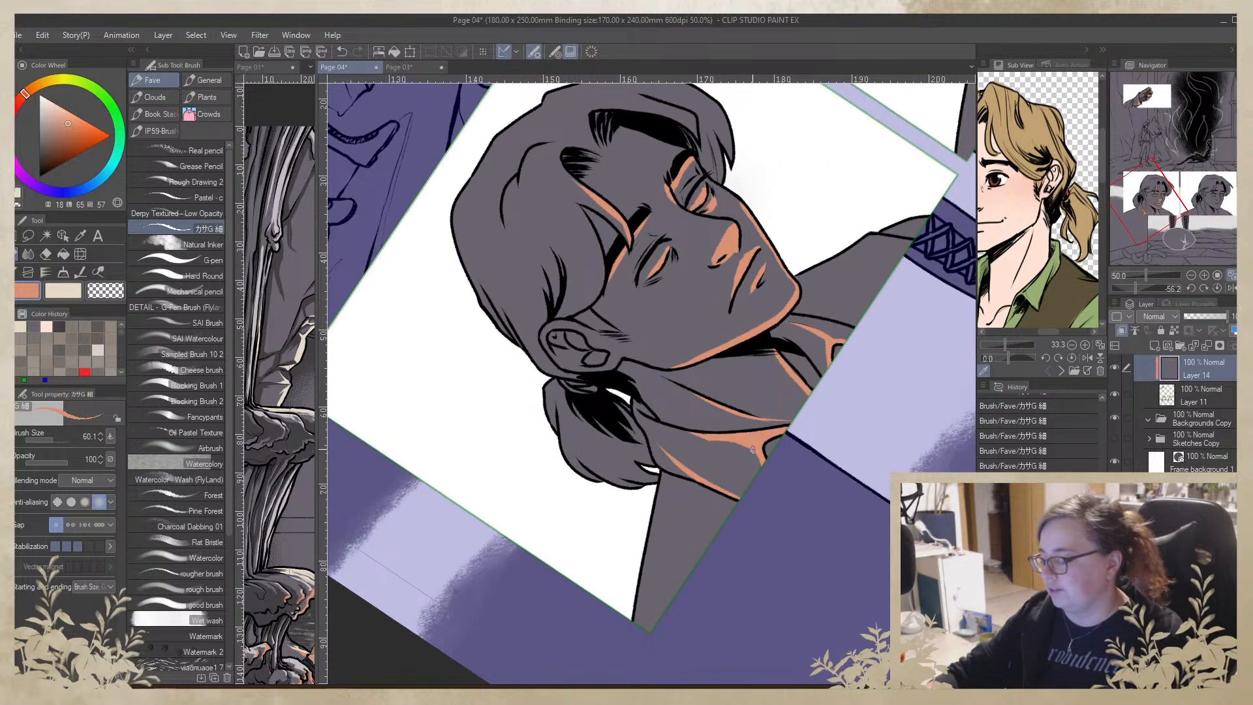
left_click(776, 443, "alt")
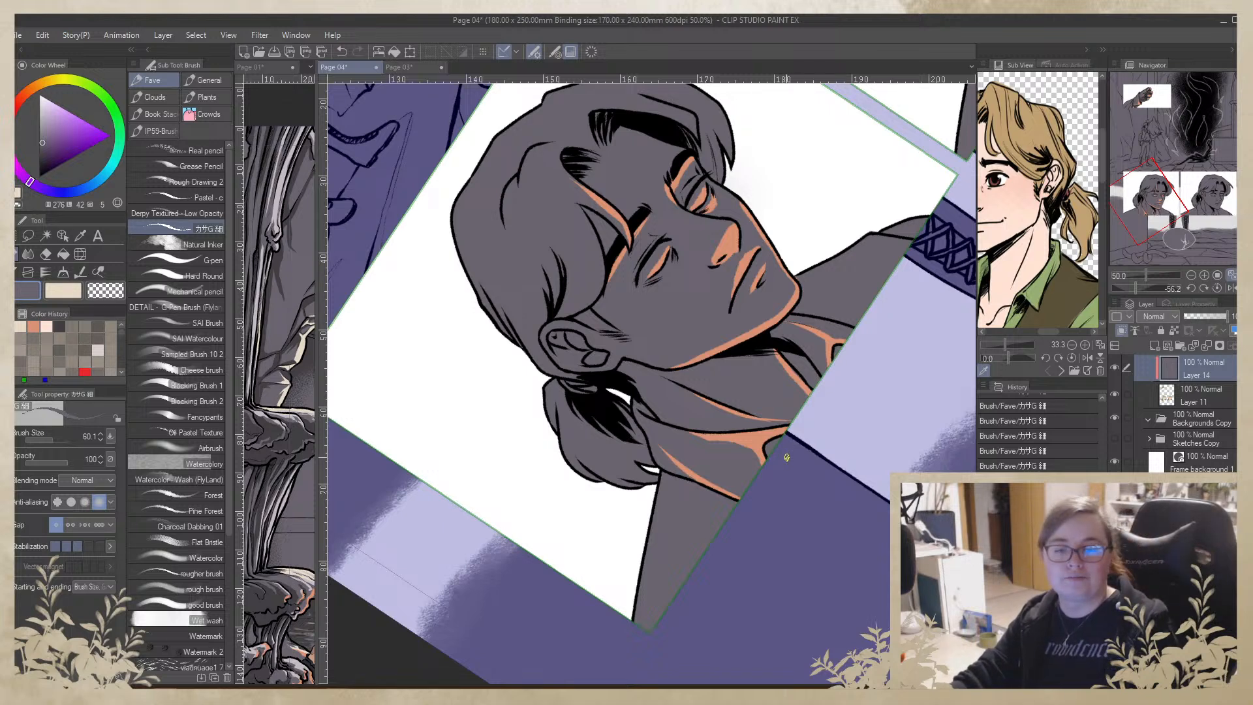
left_click(759, 433, "alt")
Outline a light area on the near shoulder with the sampled orange and fill it
mouse_move(789, 606)
left_mouse_down()
mouse_move(624, 417)
mouse_move(641, 449)
mouse_move(628, 498)
mouse_move(590, 459)
left_mouse_up()
left_click_drag(559, 527, 541, 586)
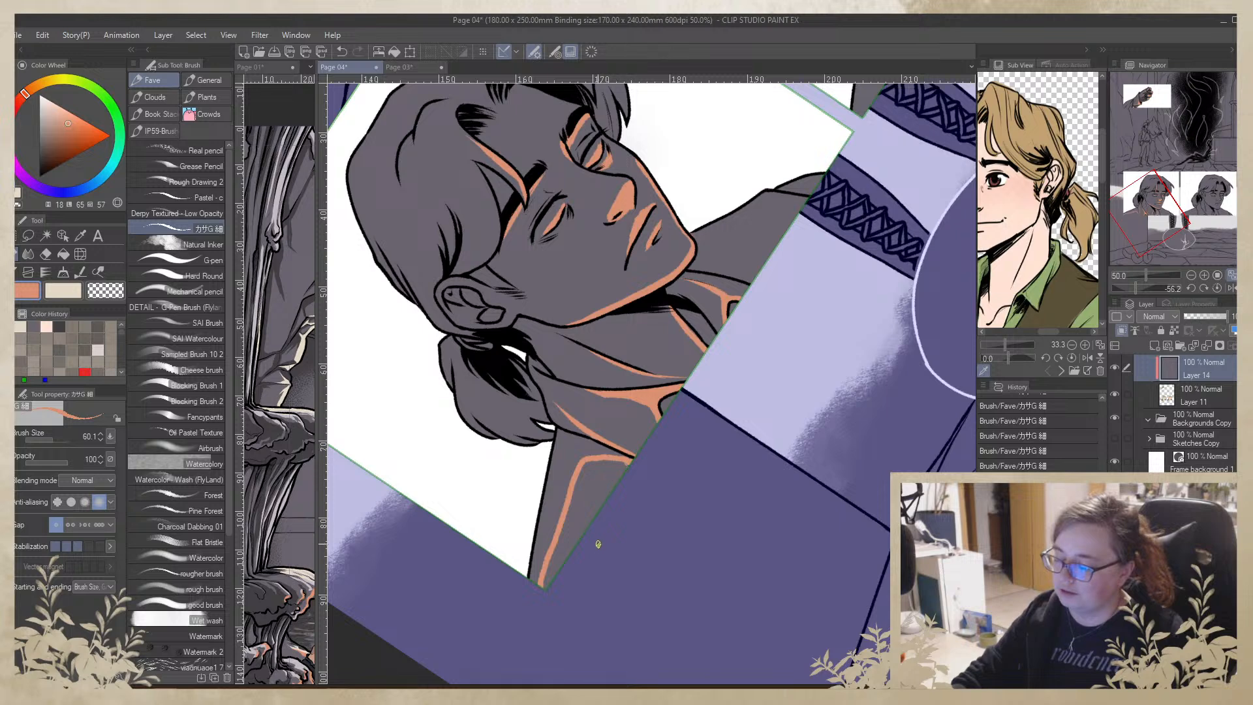
key("g")
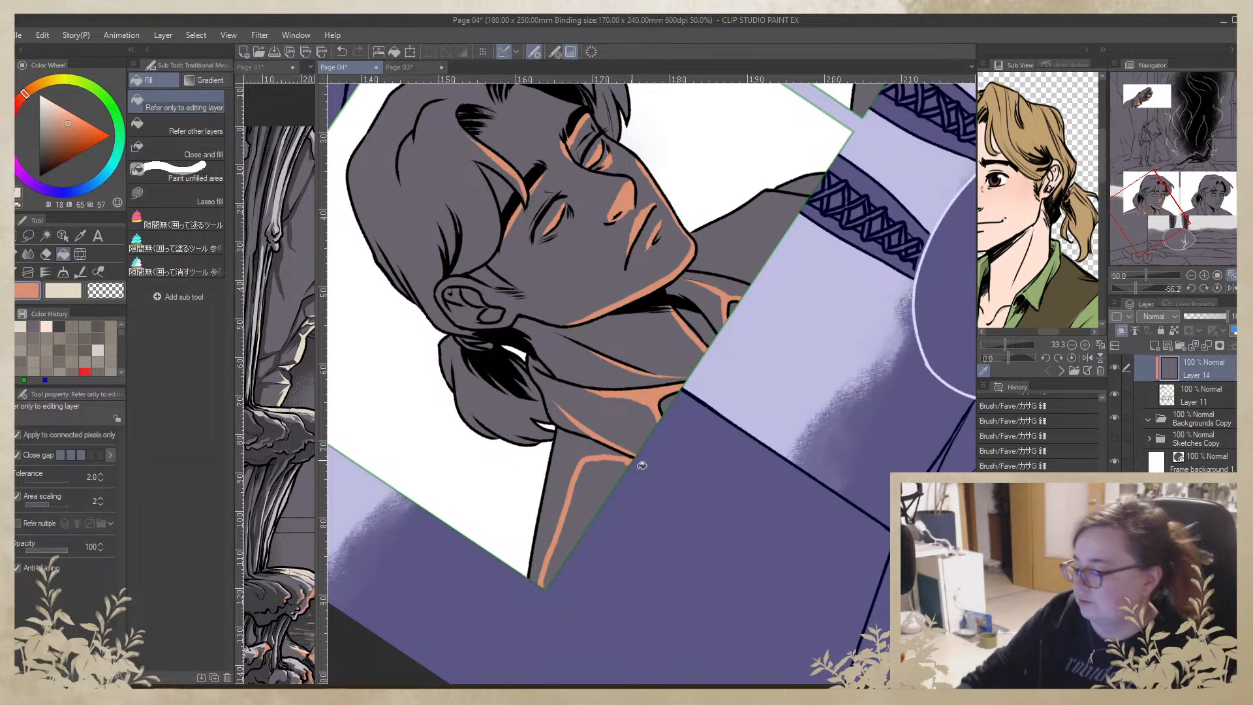
left_click(618, 484)
left_click(606, 516)
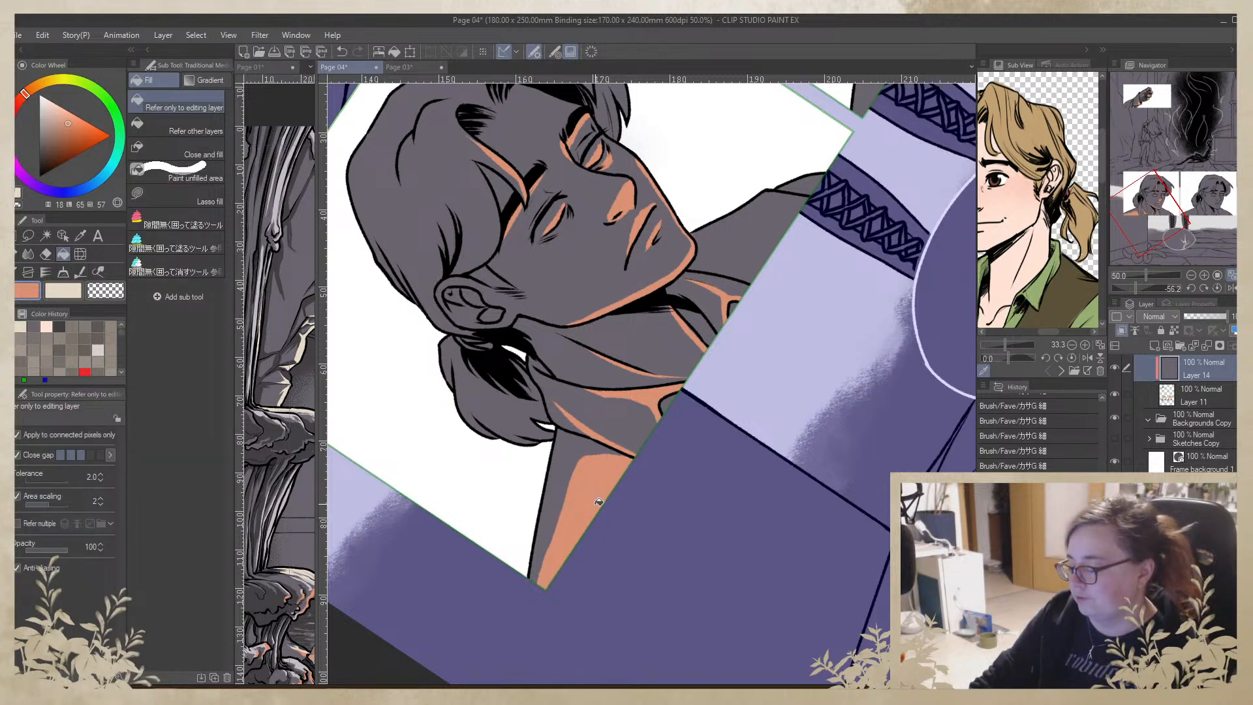
Outline an orange light area on the far shoulder with the brush and fill its inside
key("b")
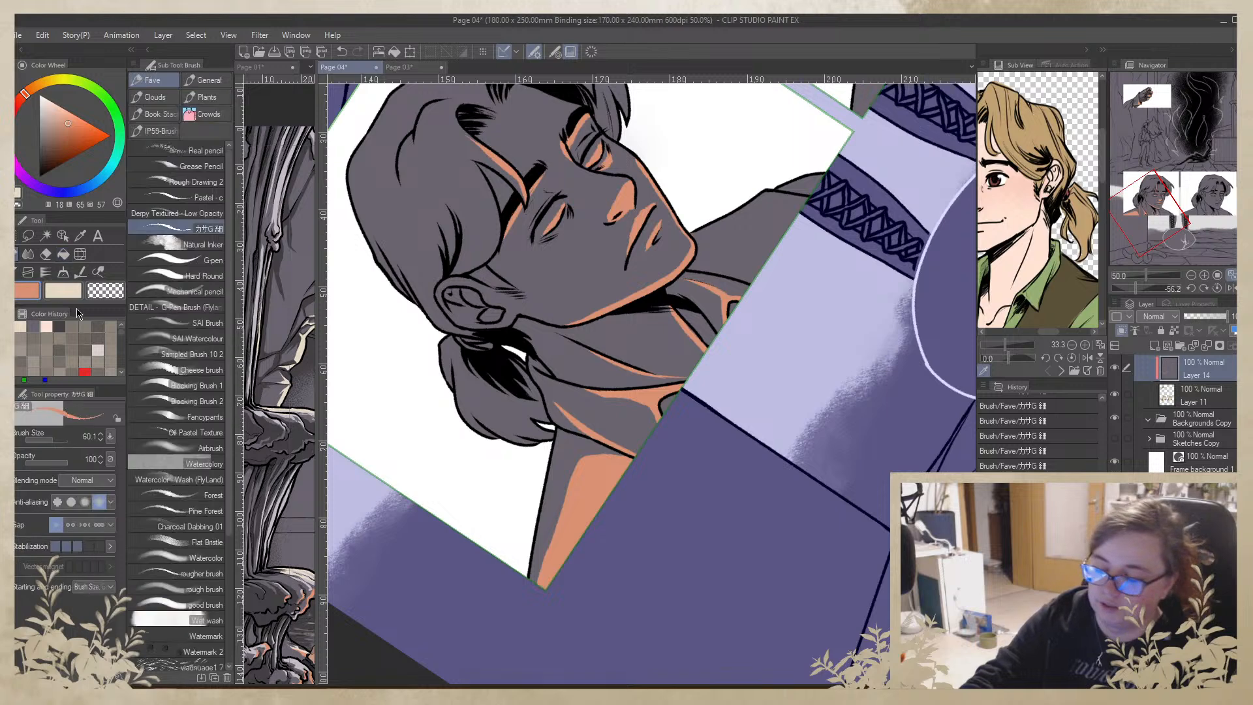
left_click_drag(778, 351, 630, 505)
left_click_drag(604, 434, 633, 361)
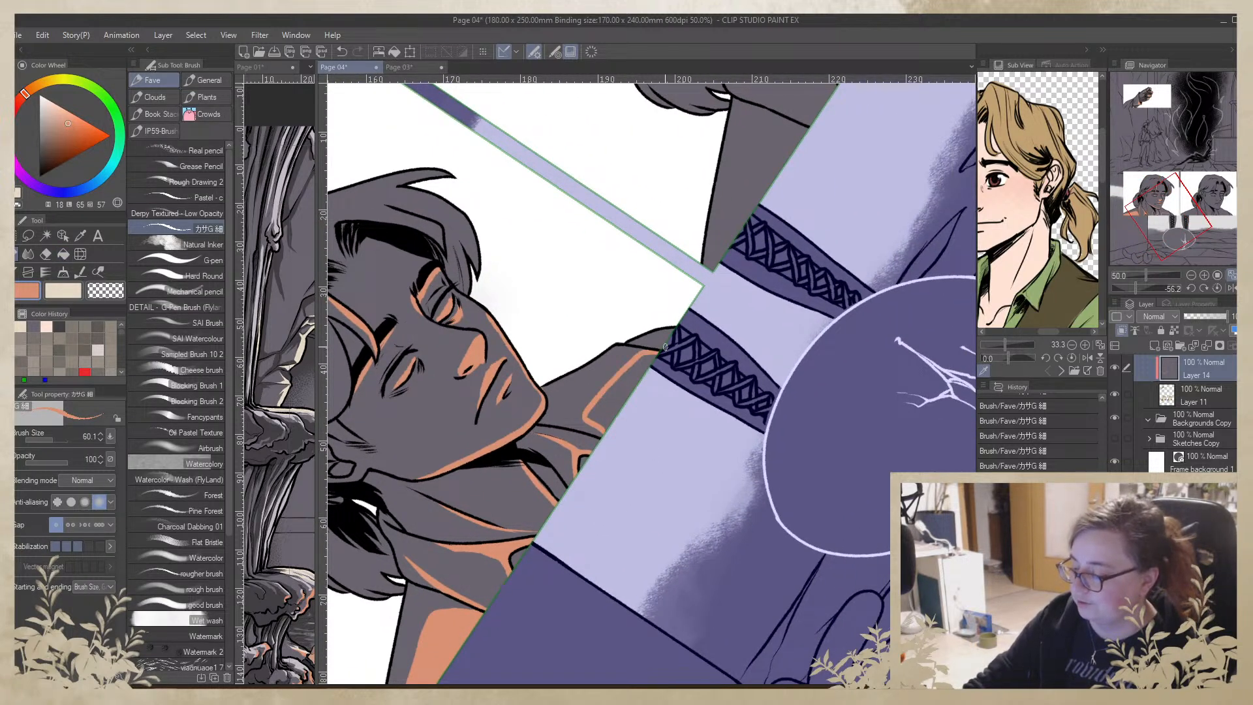
mouse_move(673, 329)
left_mouse_down()
mouse_move(653, 354)
mouse_move(591, 416)
mouse_move(648, 363)
mouse_move(632, 384)
left_mouse_up()
mouse_move(605, 425)
left_mouse_down()
mouse_move(593, 412)
mouse_move(666, 388)
mouse_move(738, 385)
left_mouse_up()
left_click_drag(683, 566, 652, 569)
Block in orange light on the throat beneath the jaw, sampling colours from the neck
mouse_move(622, 378)
left_mouse_down()
mouse_move(611, 328)
mouse_move(562, 422)
mouse_move(595, 334)
mouse_move(567, 390)
left_mouse_up()
left_click_drag(560, 344, 559, 396)
left_click(564, 327, "alt")
left_click(580, 360, "alt")
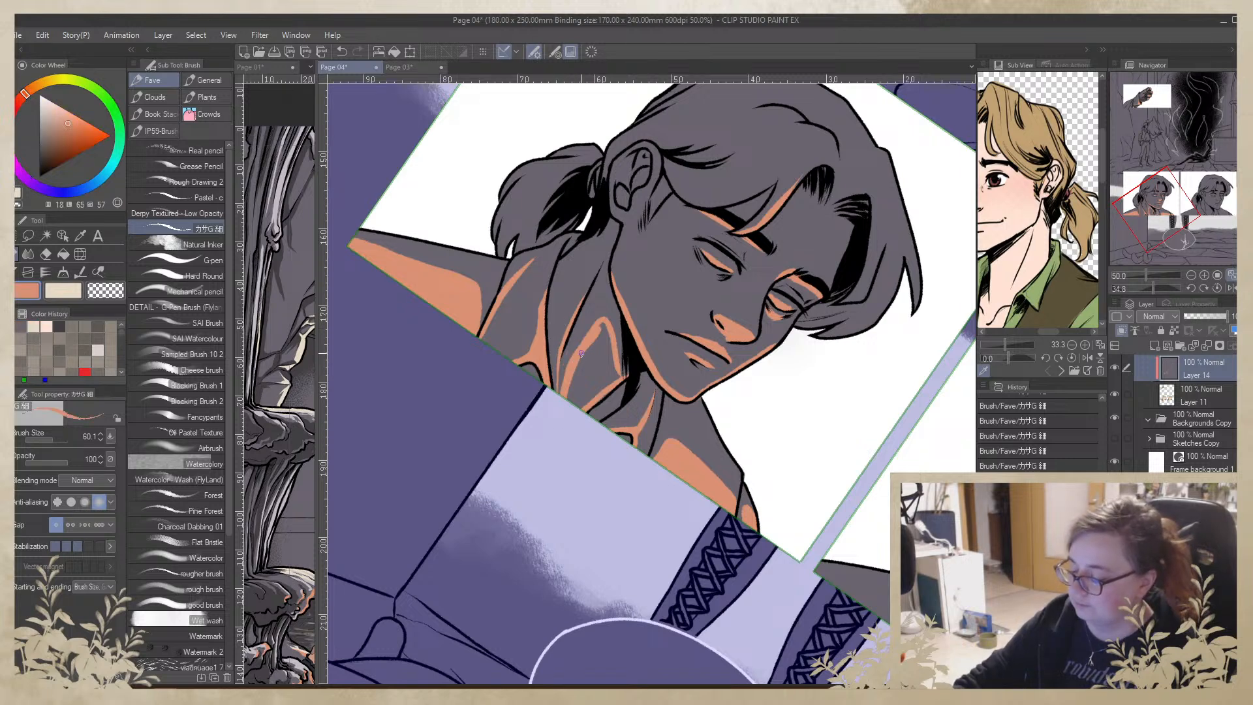
mouse_move(602, 322)
left_mouse_down()
mouse_move(616, 372)
mouse_move(613, 328)
mouse_move(591, 319)
mouse_move(567, 400)
left_mouse_up()
mouse_move(599, 336)
left_mouse_down()
mouse_move(584, 398)
mouse_move(600, 365)
mouse_move(612, 379)
left_mouse_up()
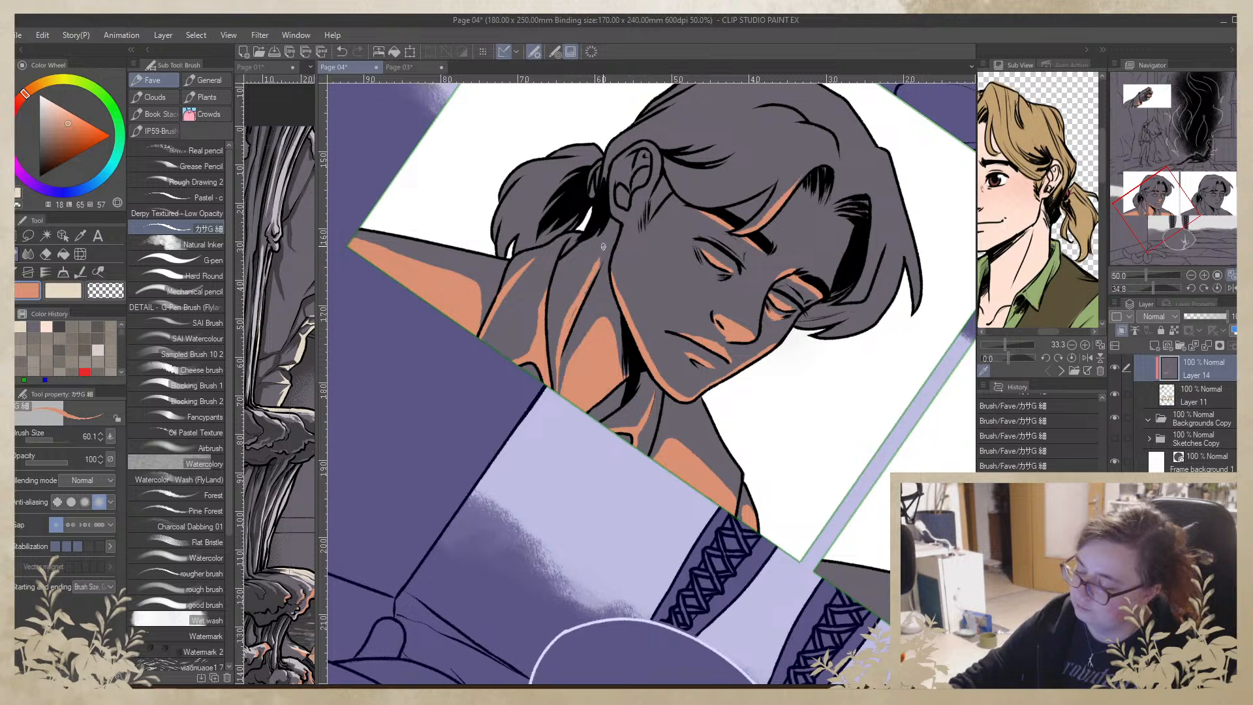
Paint an orange light strip down the side of the neck inside the near collar, refining it with the base purple-grey
left_click_drag(610, 242, 556, 383)
mouse_move(568, 327)
left_mouse_down()
mouse_move(567, 362)
mouse_move(578, 330)
mouse_move(555, 372)
mouse_move(560, 406)
left_mouse_up()
left_click(595, 301, "alt")
left_click_drag(559, 362, 554, 402)
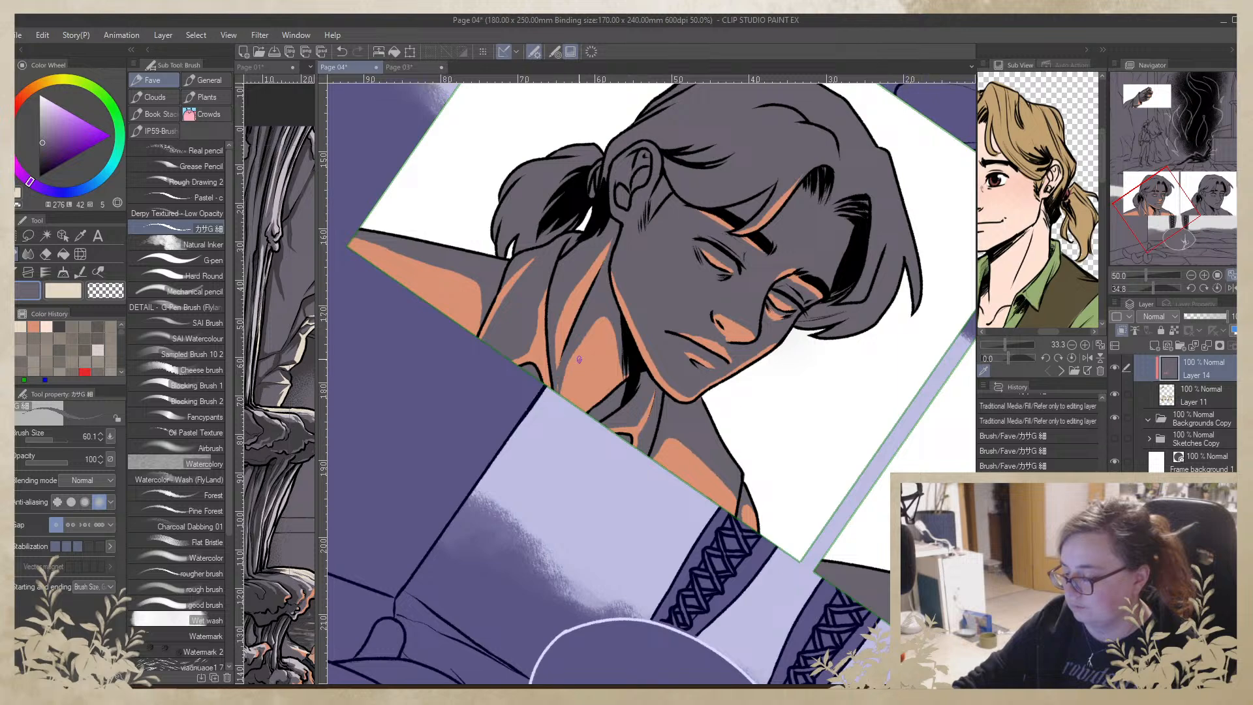
left_click_drag(690, 264, 770, 486)
left_click(630, 541, "alt")
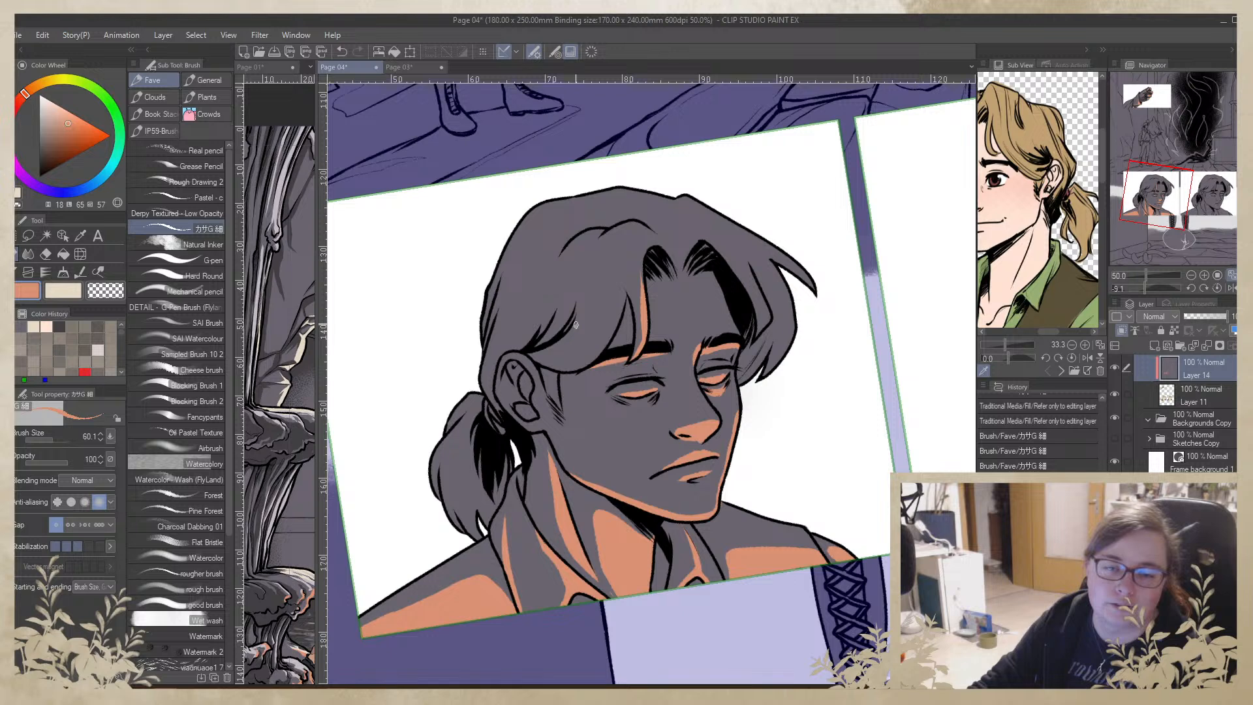
Paint orange light along the lower edge of the swept fringe above the near brow, undoing and repainting strokes
left_click_drag(560, 367, 573, 363)
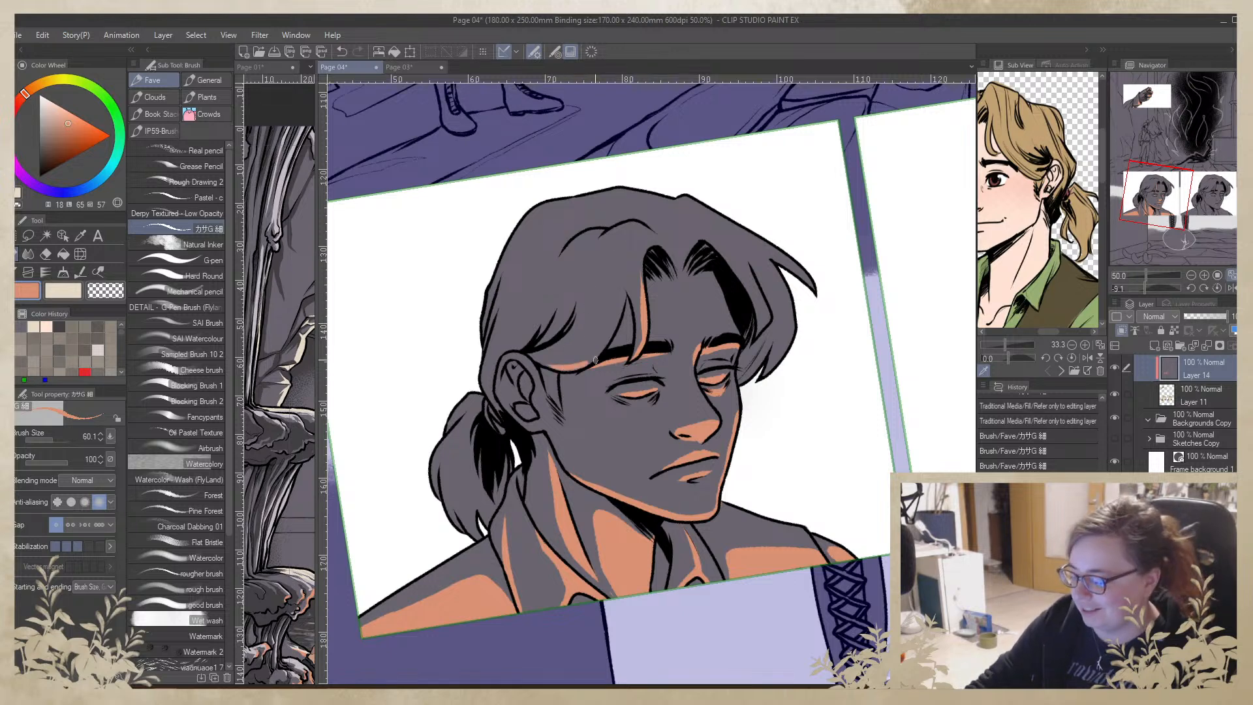
left_click_drag(623, 306, 578, 363)
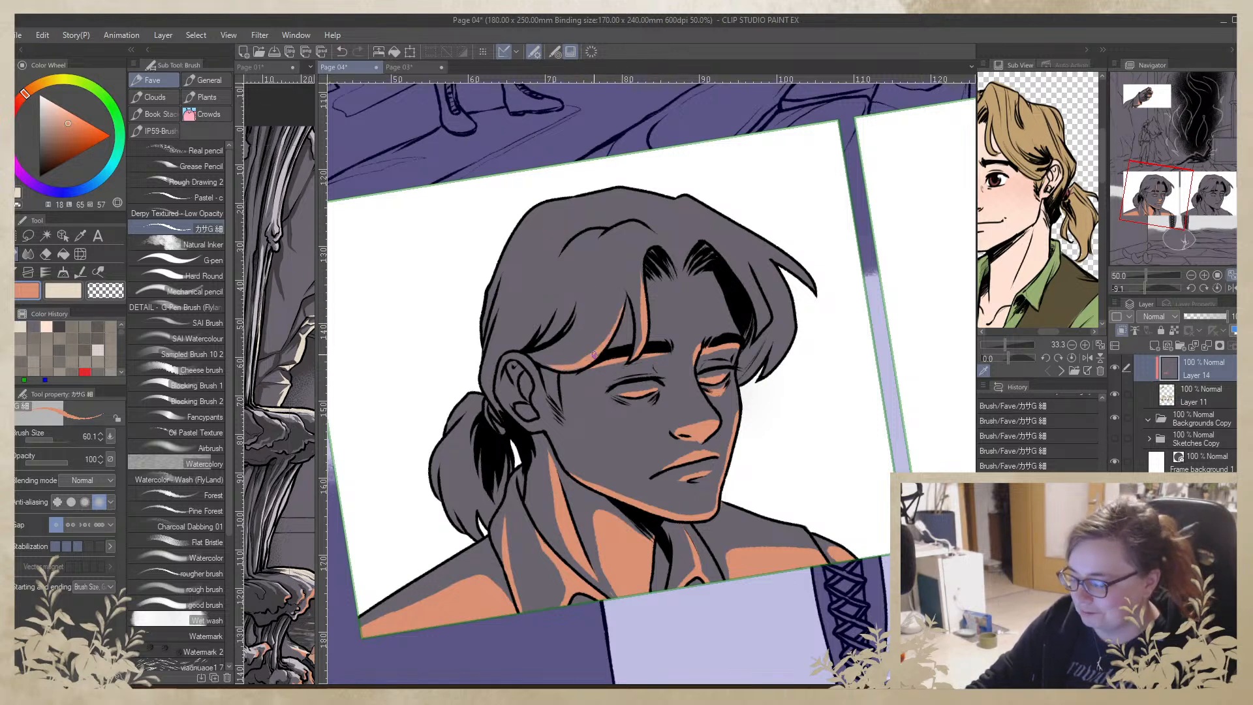
left_click_drag(617, 318, 561, 366)
key("ctrl+z")
left_click_drag(615, 317, 572, 365)
key("ctrl+z")
left_click_drag(621, 314, 556, 370)
left_click_drag(602, 335, 558, 370)
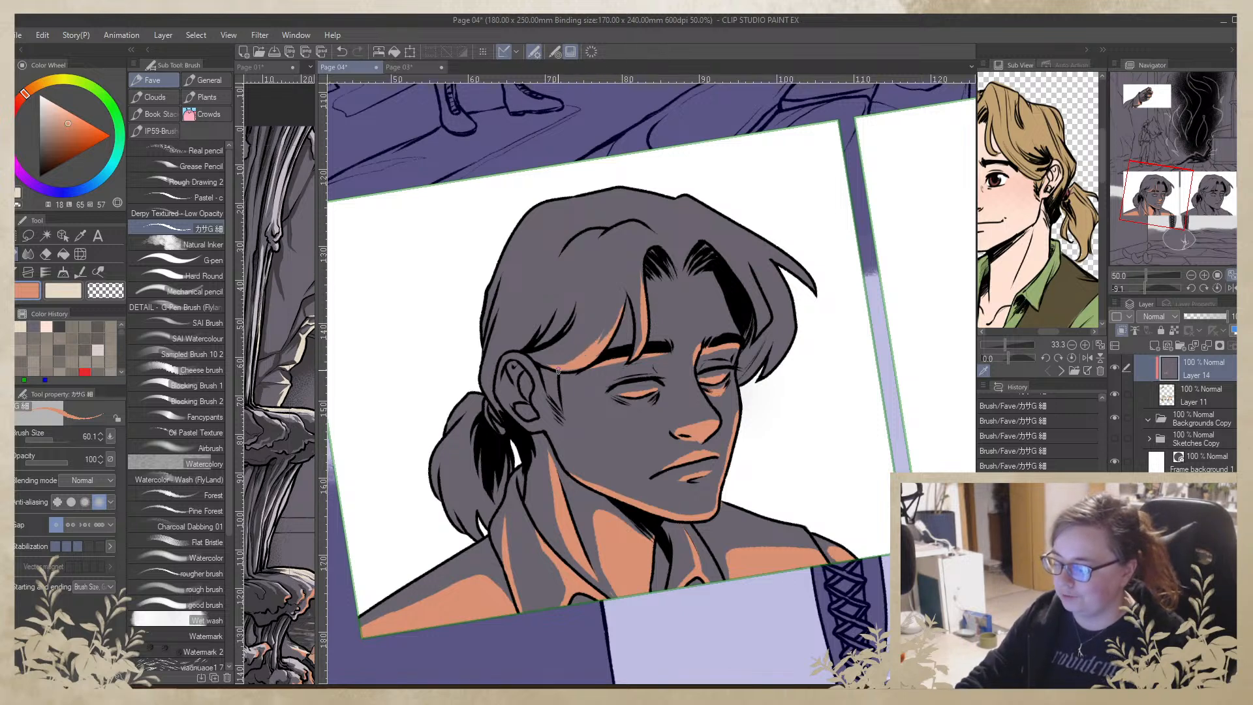
Break up the near fringe's light with the sampled purple-grey, and add thin orange hair streaks above it
left_click(632, 319, "alt")
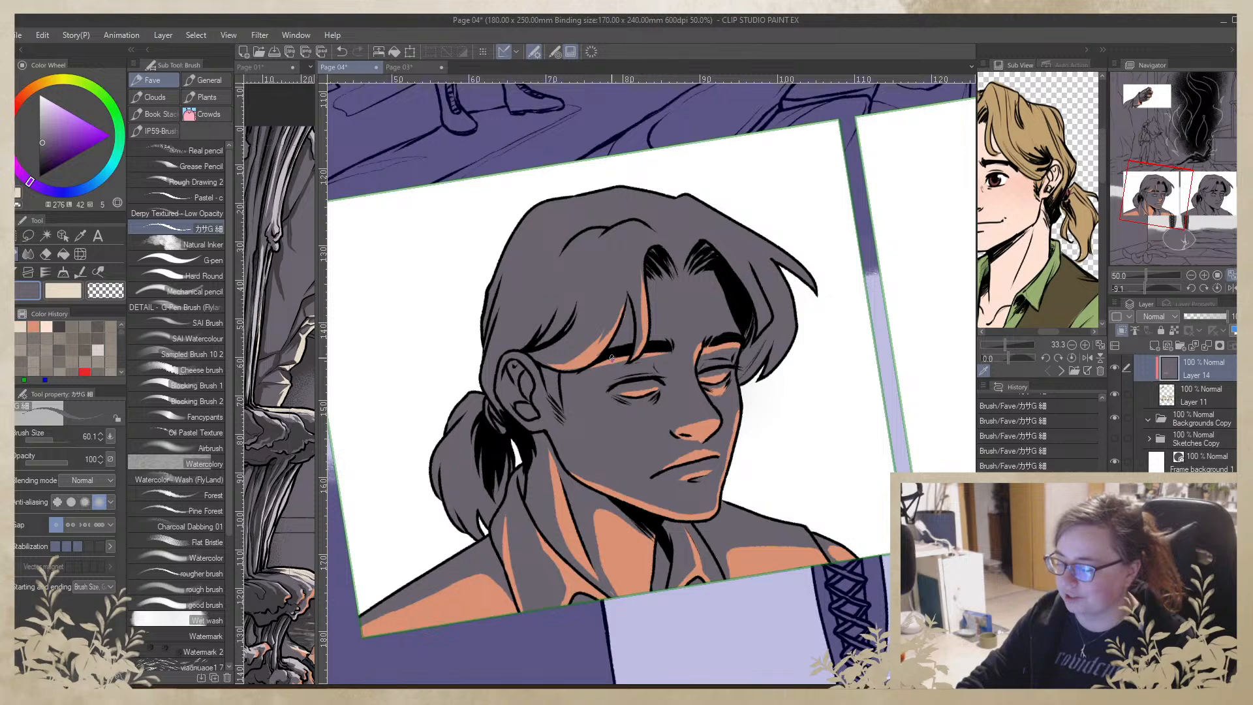
left_click(593, 365, "alt")
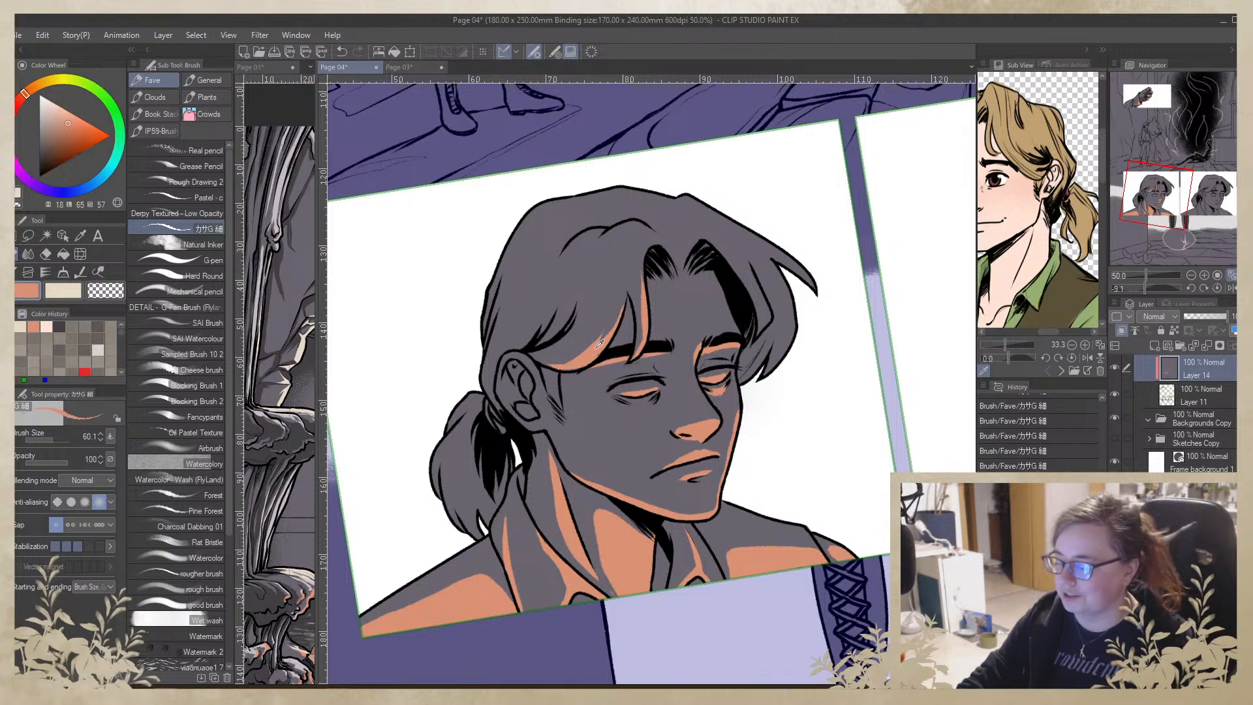
left_click_drag(611, 318, 579, 356)
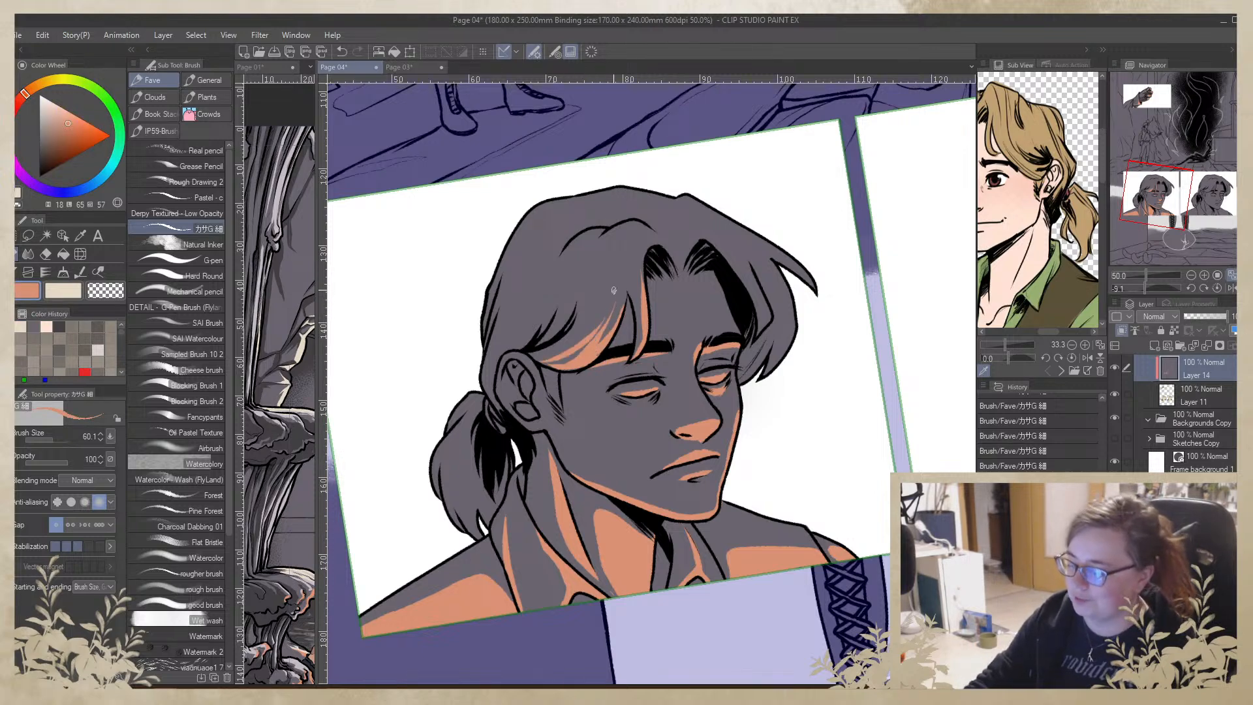
Paint orange light along the inner edge of the far fringe and at the roots around the hair parting
mouse_move(628, 429)
left_mouse_down()
mouse_move(663, 434)
mouse_move(696, 295)
mouse_move(621, 329)
mouse_move(536, 334)
mouse_move(510, 353)
mouse_move(507, 385)
left_mouse_up()
key("ctrl+z")
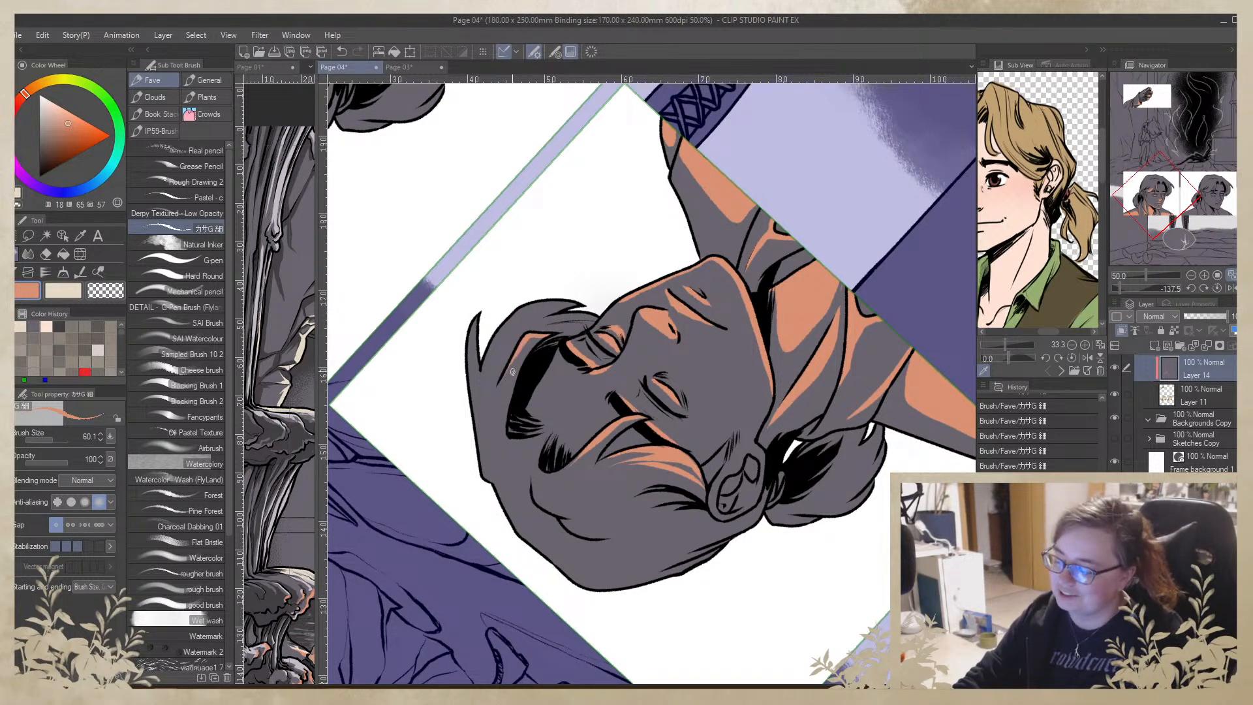
left_click_drag(550, 334, 511, 373)
left_click_drag(535, 464, 507, 501)
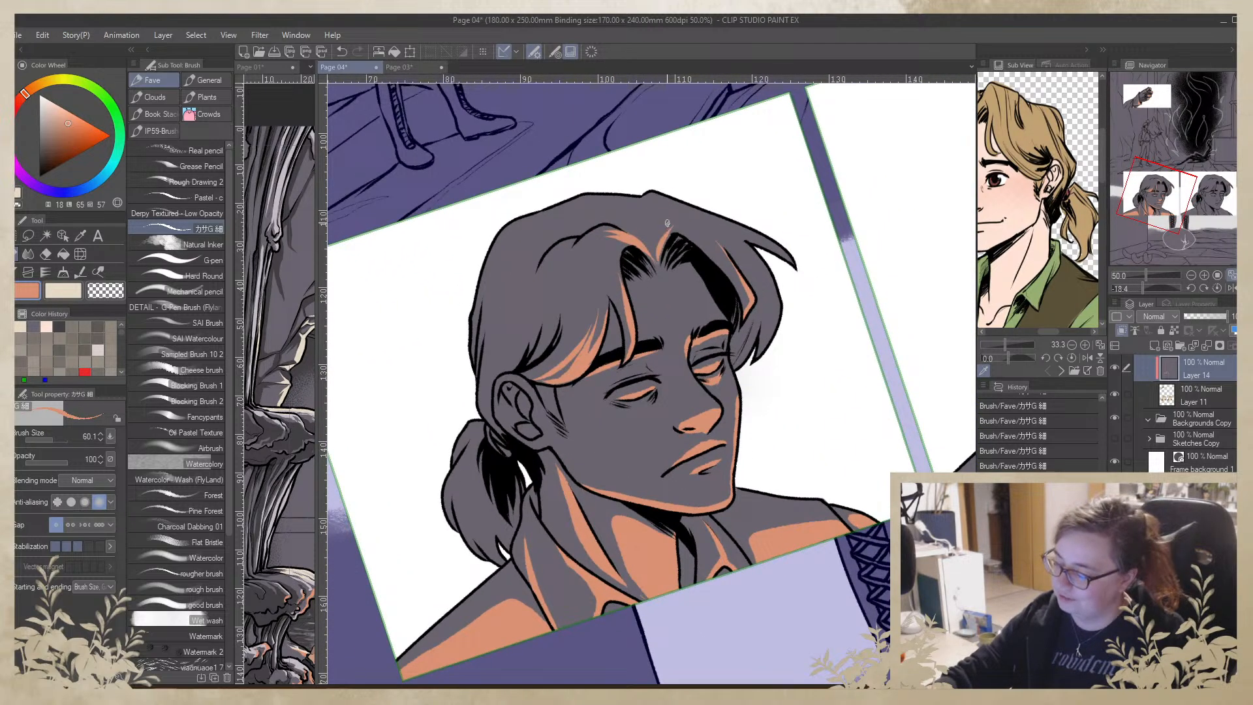
Paint an orange highlight down the thin forelock over the near brow, redoing the stroke until it fits
left_click_drag(619, 250, 633, 329)
key("ctrl+z")
left_click_drag(612, 287, 626, 352)
left_click_drag(615, 295, 629, 347)
key("ctrl+z")
left_click_drag(616, 294, 631, 346)
Undo the trial strokes by the far temple and paint orange light along the outer locks on the far side
left_click_drag(730, 271, 743, 323)
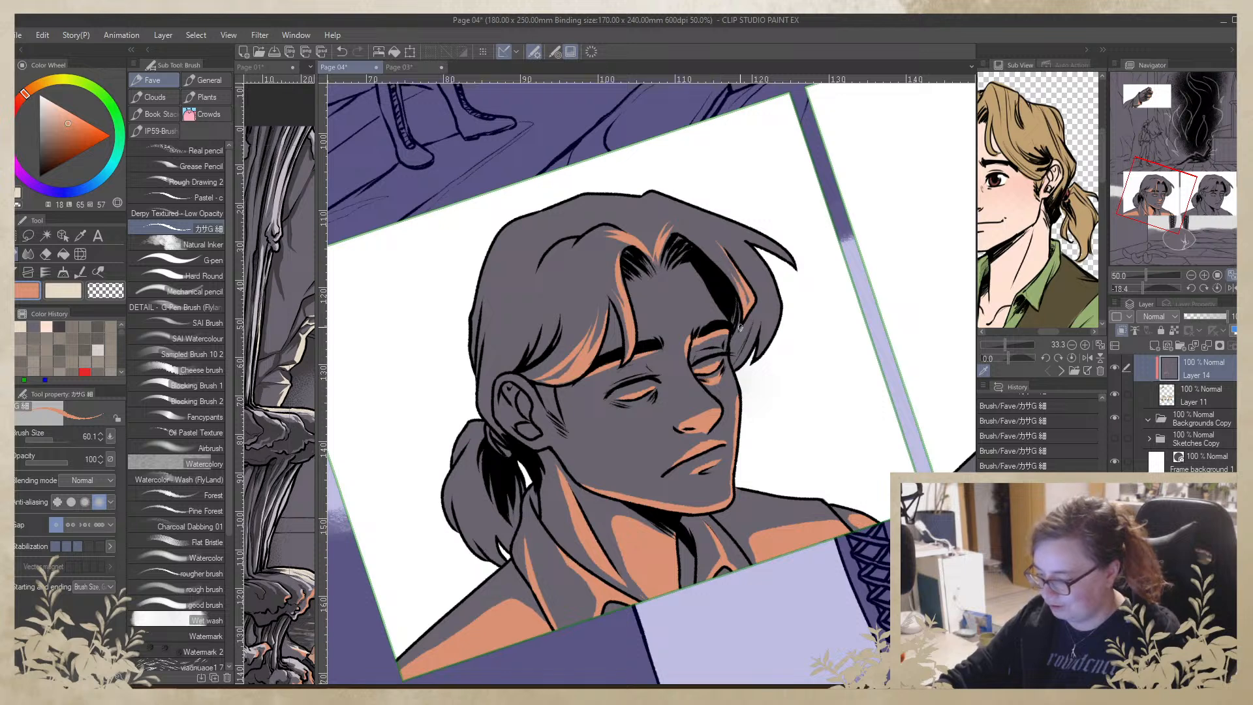
key("ctrl+z")
mouse_move(732, 268)
left_mouse_down()
mouse_move(744, 321)
mouse_move(755, 301)
mouse_move(745, 319)
left_mouse_up()
key("ctrl+z")
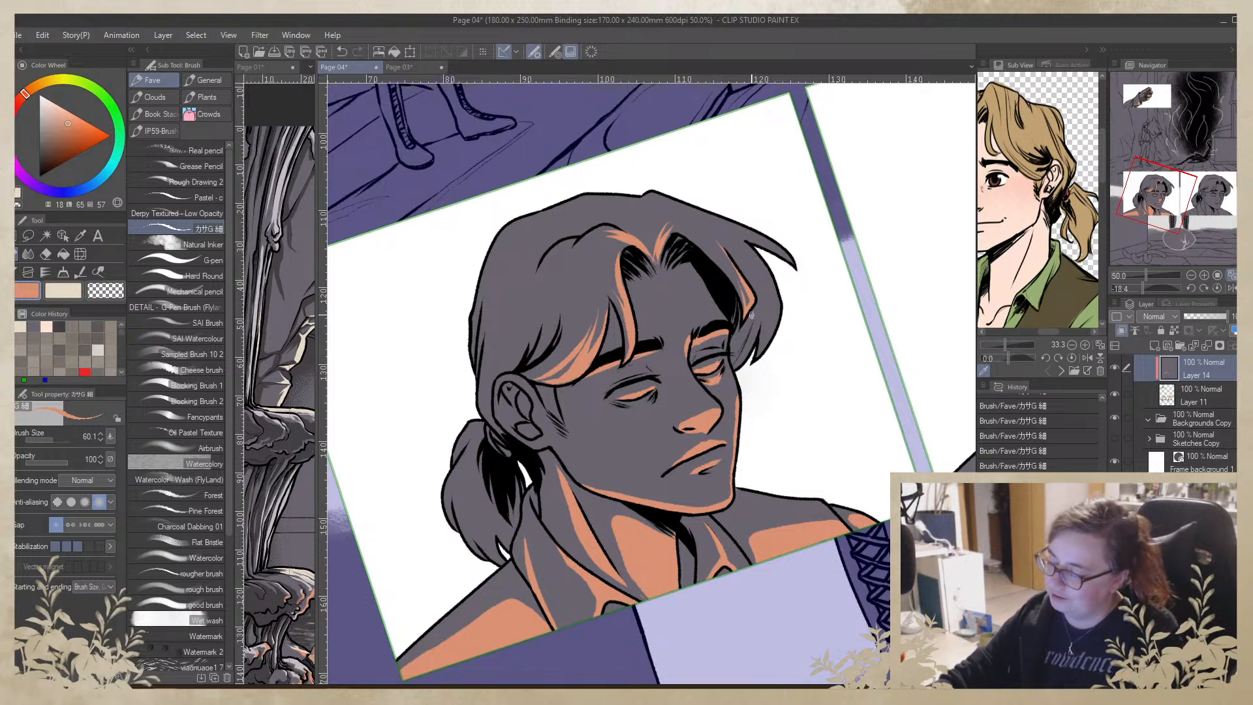
left_click_drag(782, 279, 758, 359)
left_click_drag(764, 312, 736, 370)
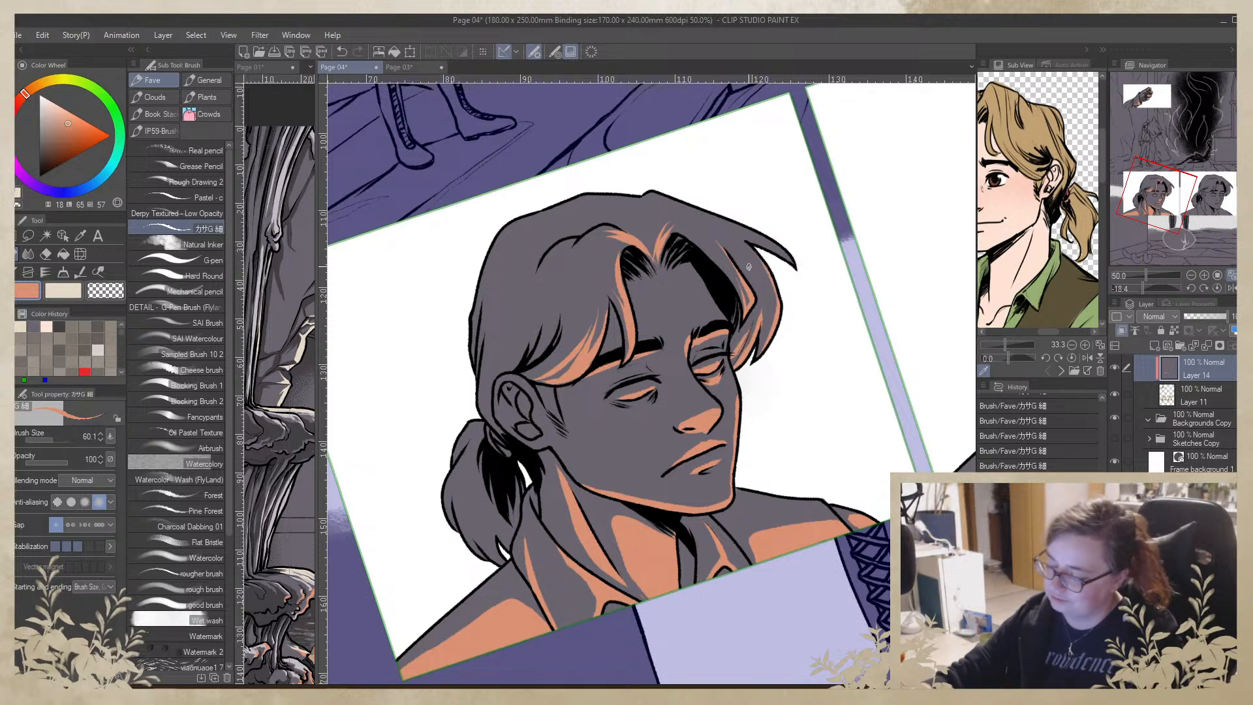
Paint long orange streaks through the near side of the fringe from the parting down, undoing one stroke
left_click_drag(569, 309, 550, 365)
key("ctrl+z")
left_click_drag(596, 242, 568, 355)
left_click_drag(577, 314, 556, 371)
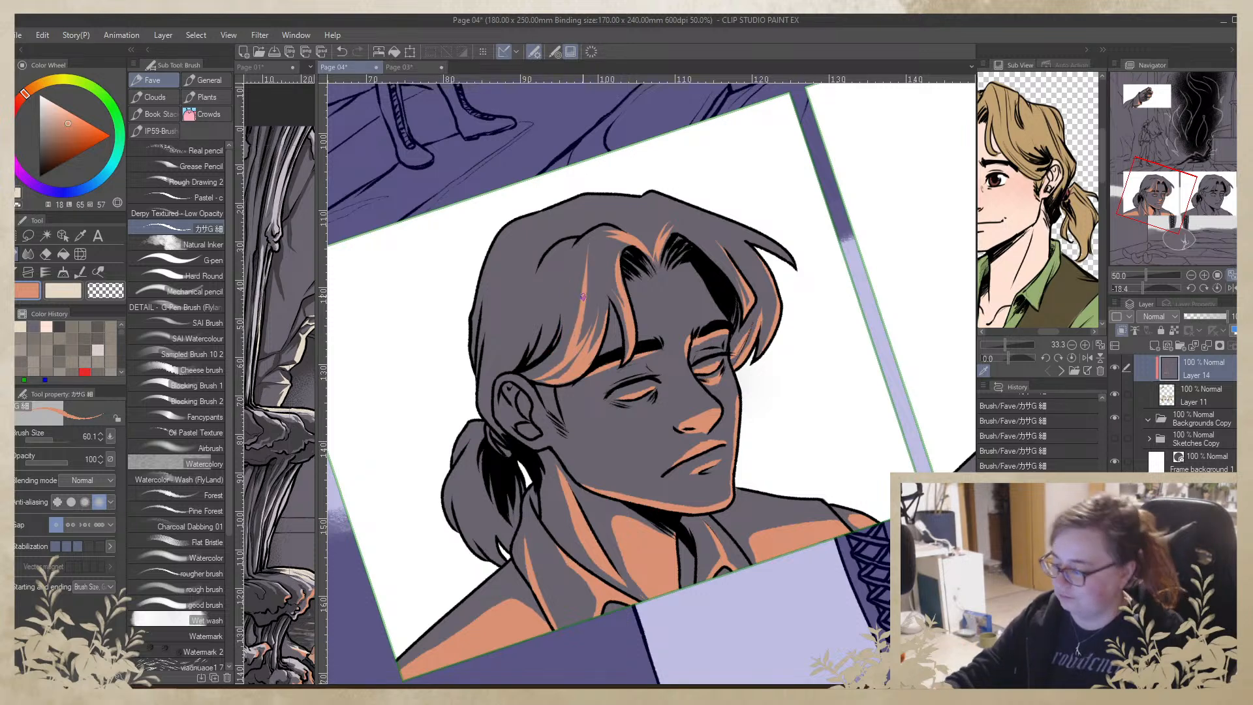
Paint orange strands along the ponytail, undoing stray strokes
mouse_move(578, 315)
left_mouse_down()
mouse_move(541, 372)
mouse_move(551, 447)
mouse_move(480, 528)
left_mouse_up()
key("ctrl+z")
mouse_move(480, 456)
left_mouse_down()
mouse_move(492, 537)
mouse_move(481, 437)
mouse_move(499, 532)
left_mouse_up()
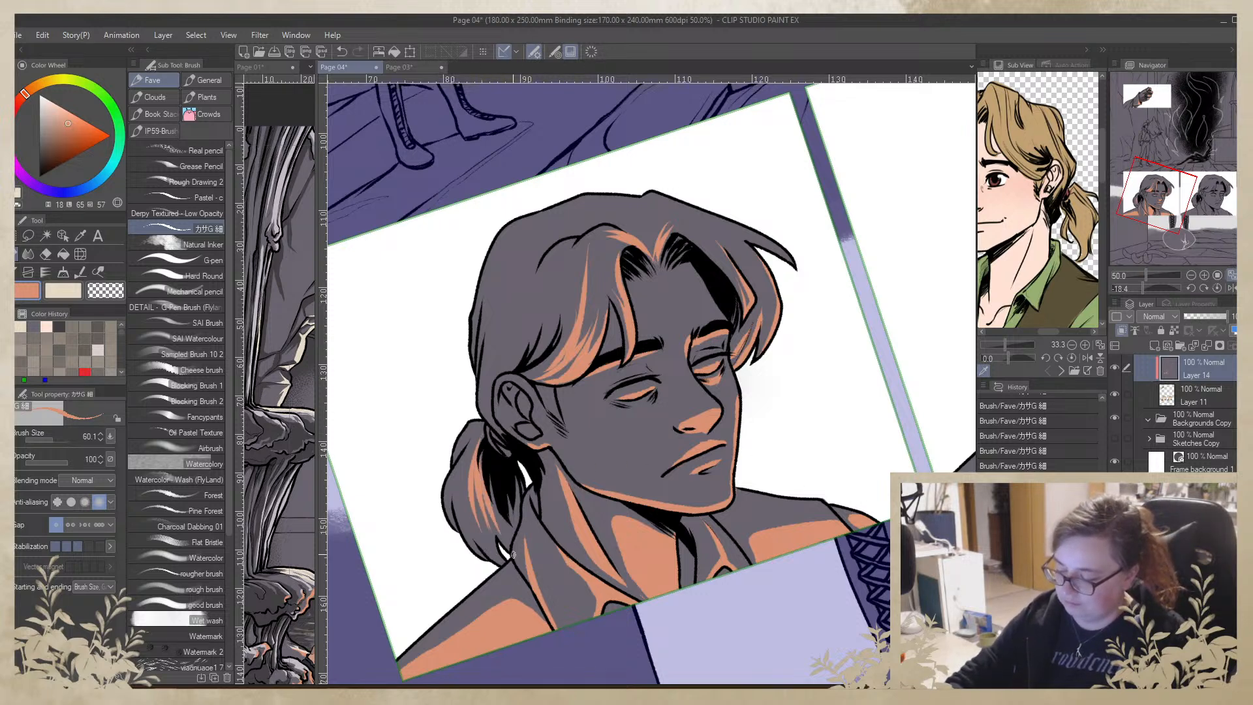
mouse_move(477, 446)
left_mouse_down()
mouse_move(464, 472)
mouse_move(486, 498)
left_mouse_up()
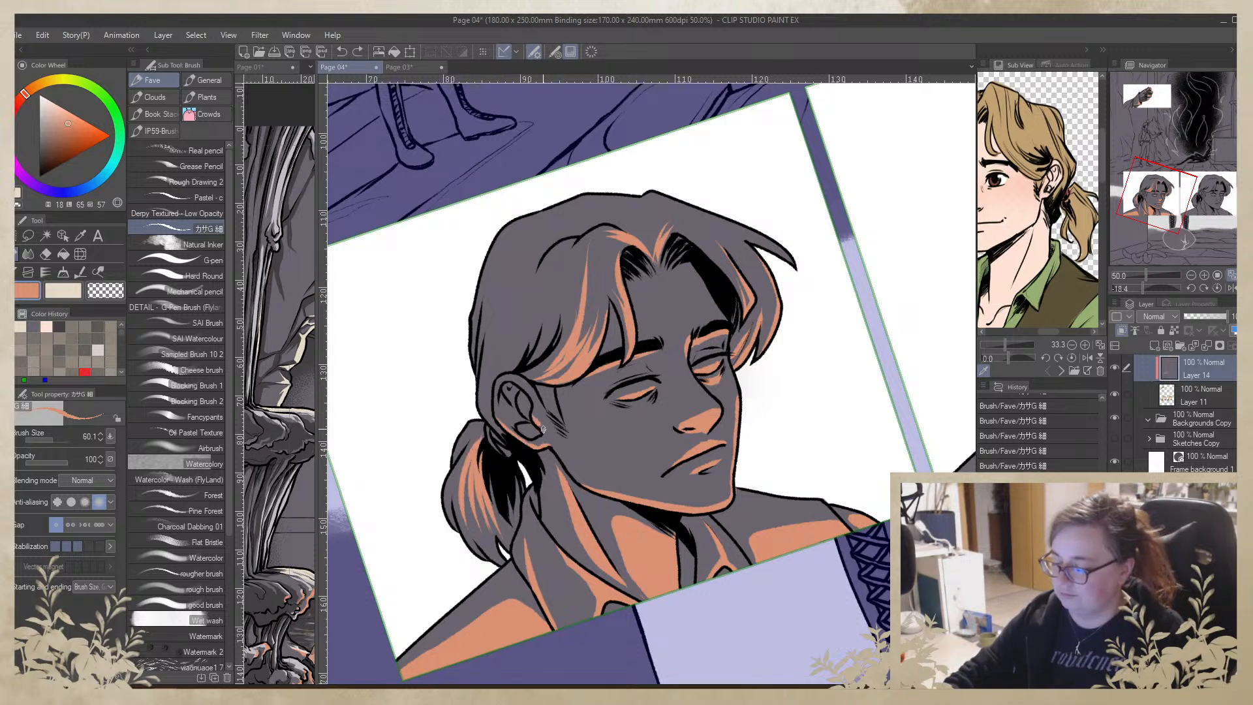
left_click_drag(567, 391, 633, 455)
key("ctrl+z")
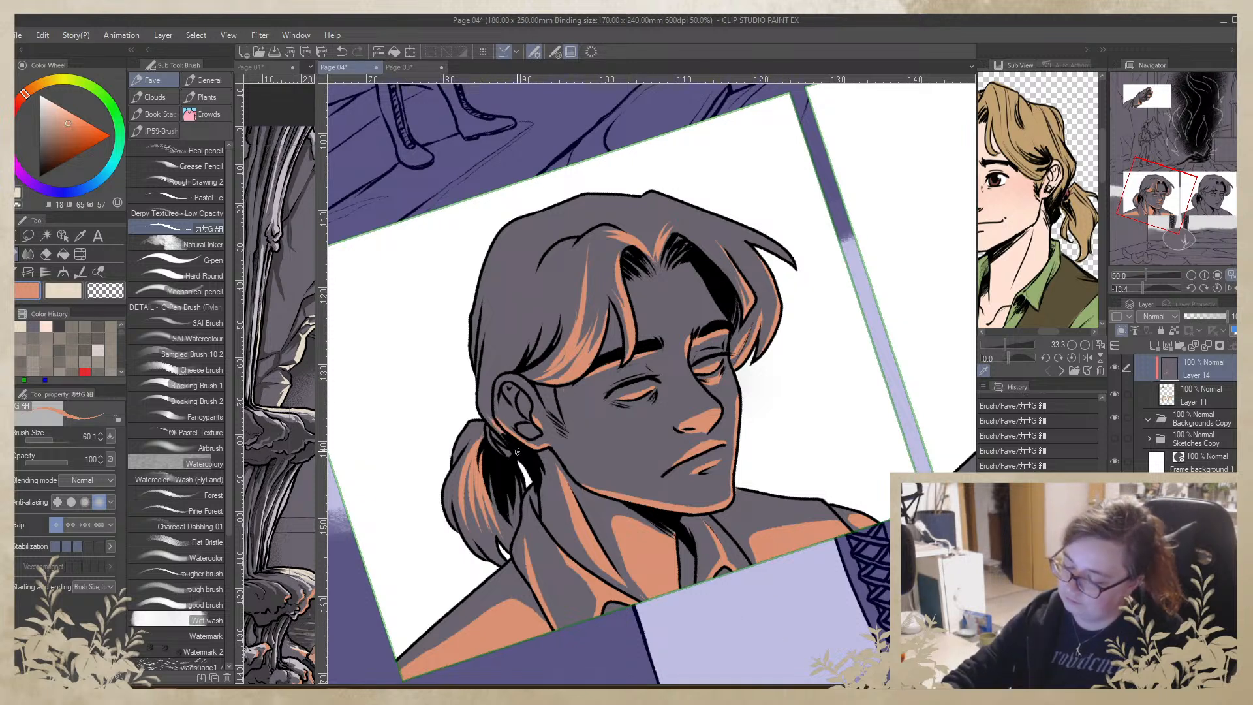
Add orange light to the pointed stray lock on the far side of the hair
mouse_move(886, 421)
left_mouse_down()
mouse_move(816, 465)
mouse_move(803, 569)
left_mouse_up()
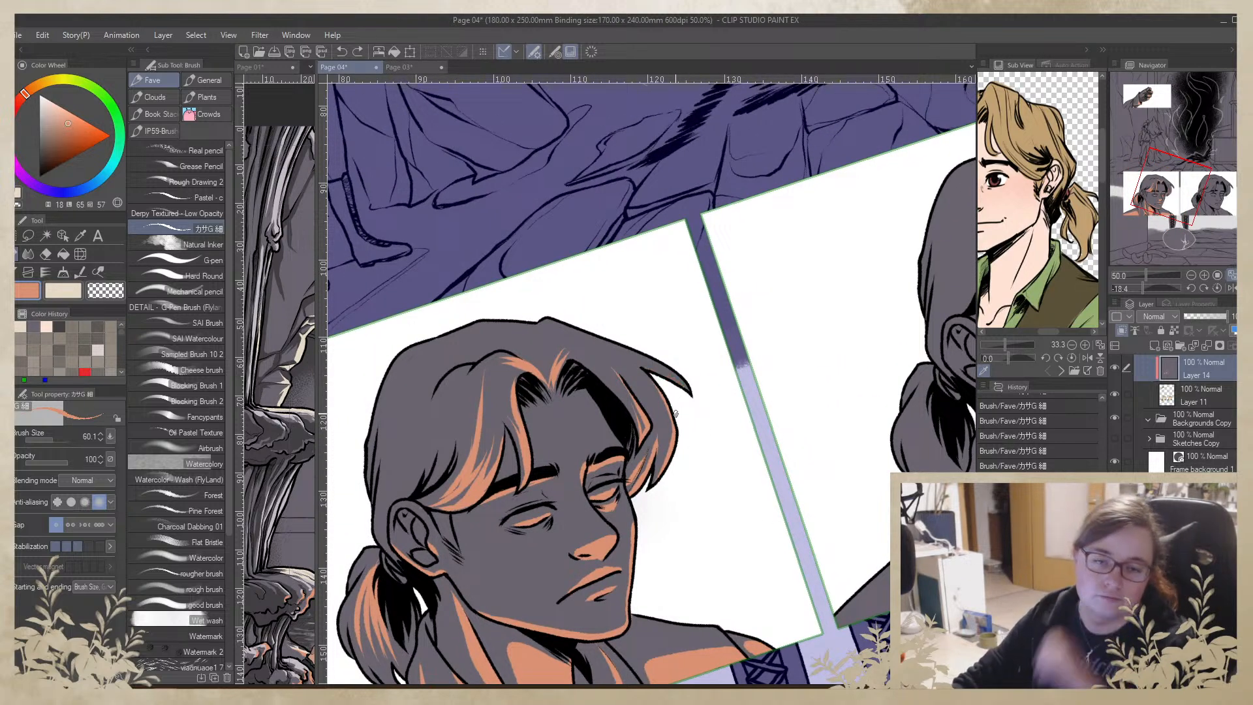
left_click_drag(715, 403, 636, 379)
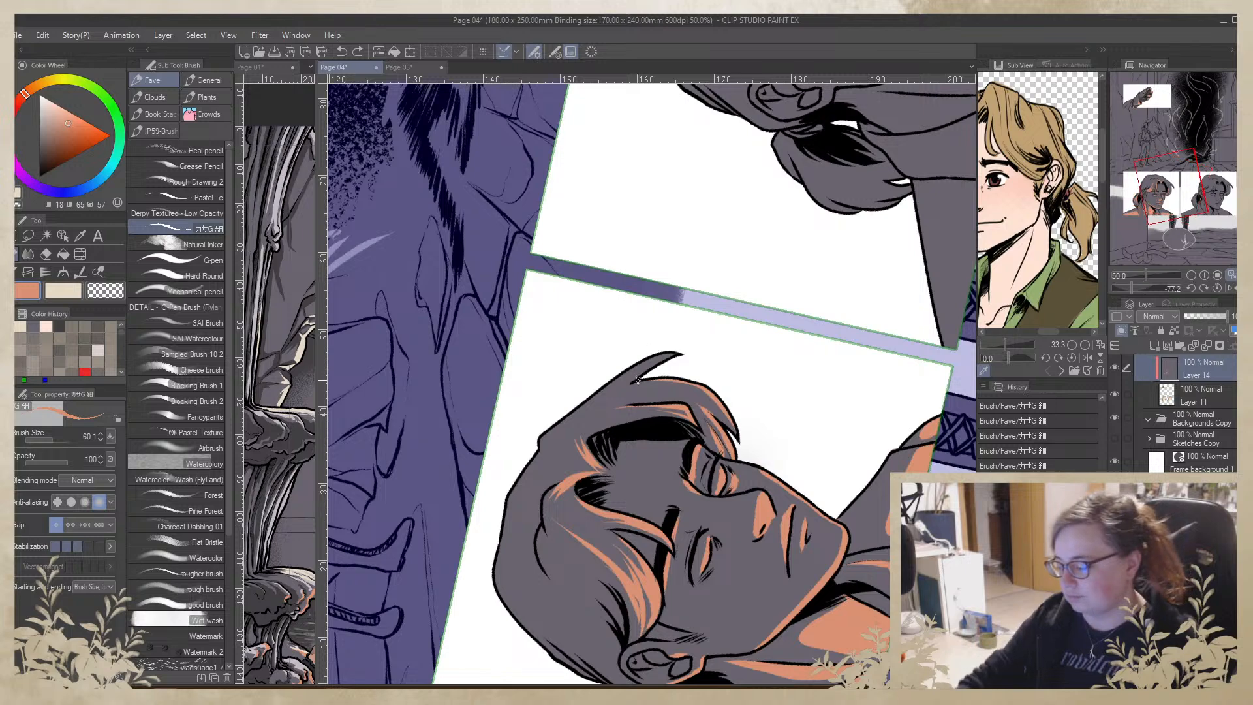
left_click_drag(784, 462, 814, 528)
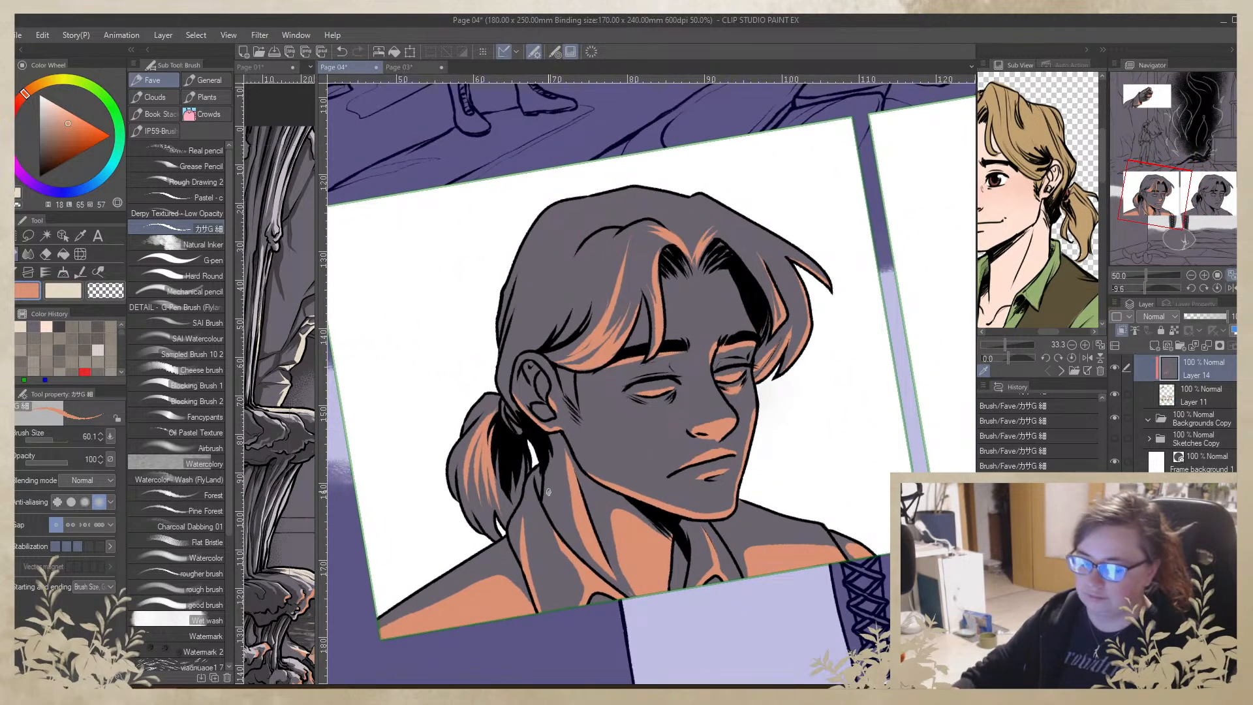
Sample the orange from the hair and paint fine light strands into the black shadow at the parting
left_click(706, 288, "alt")
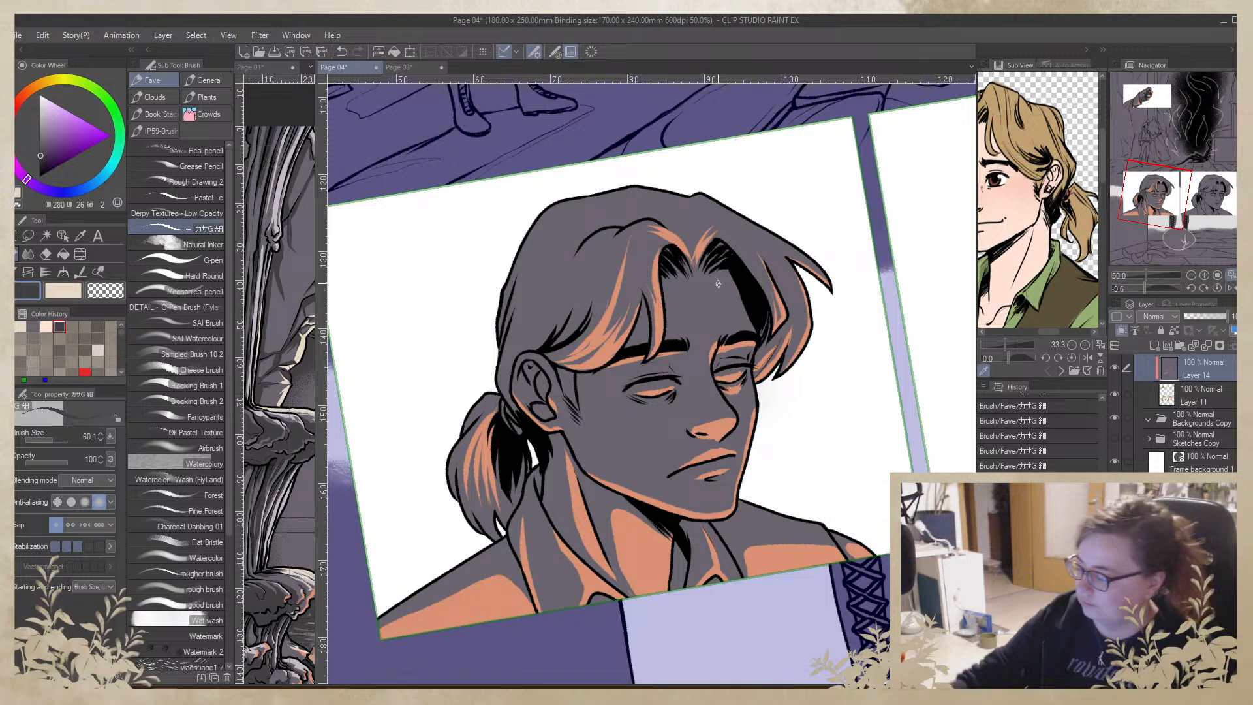
key("x")
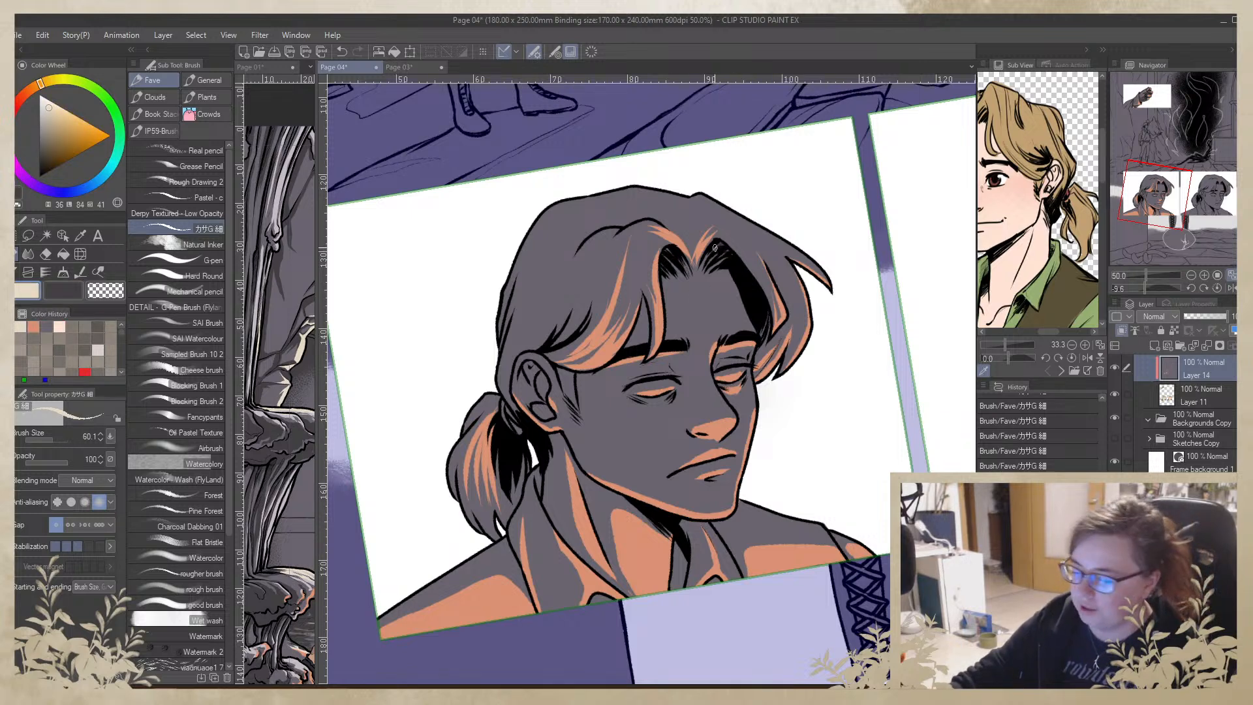
left_click(693, 243, "alt")
left_click_drag(710, 249, 701, 274)
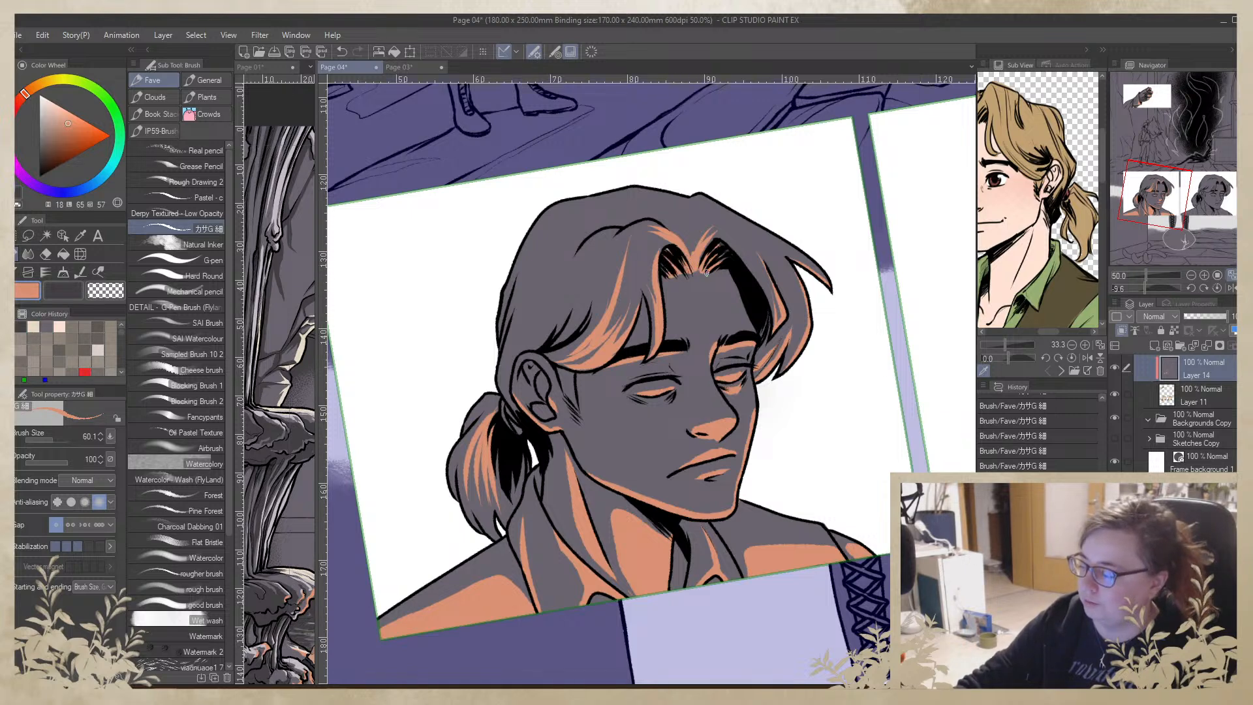
Save the page and undo a trial stroke beside the hair parting
key("ctrl+s")
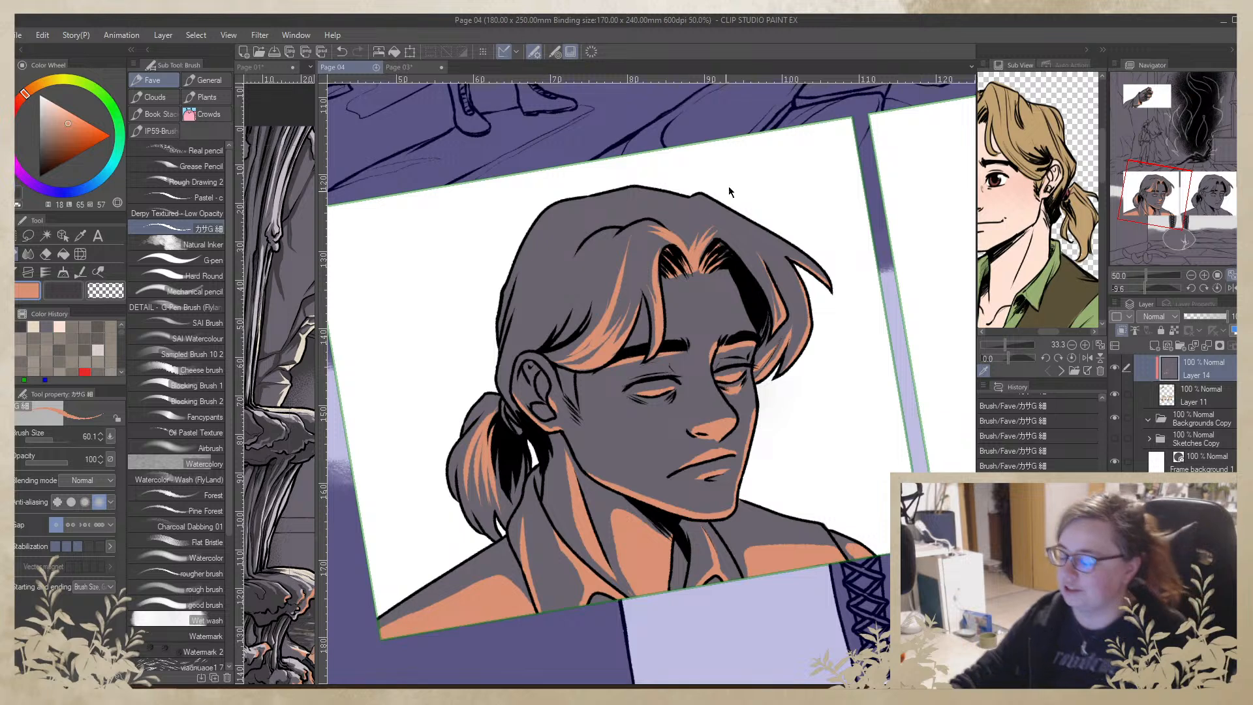
left_click_drag(695, 267, 696, 236)
key("ctrl+z")
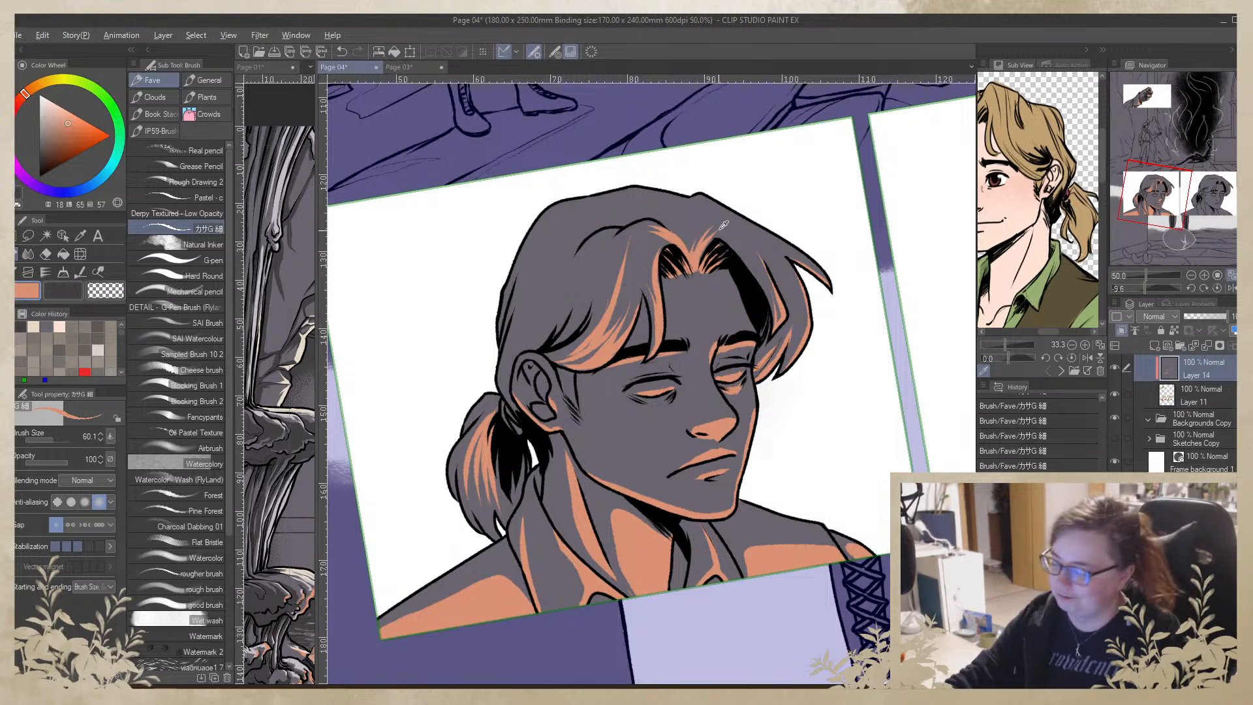
Sample the hair's grey shadow, switch to the darker grey and paint dark strands down the back of the head
left_click(721, 225, "alt")
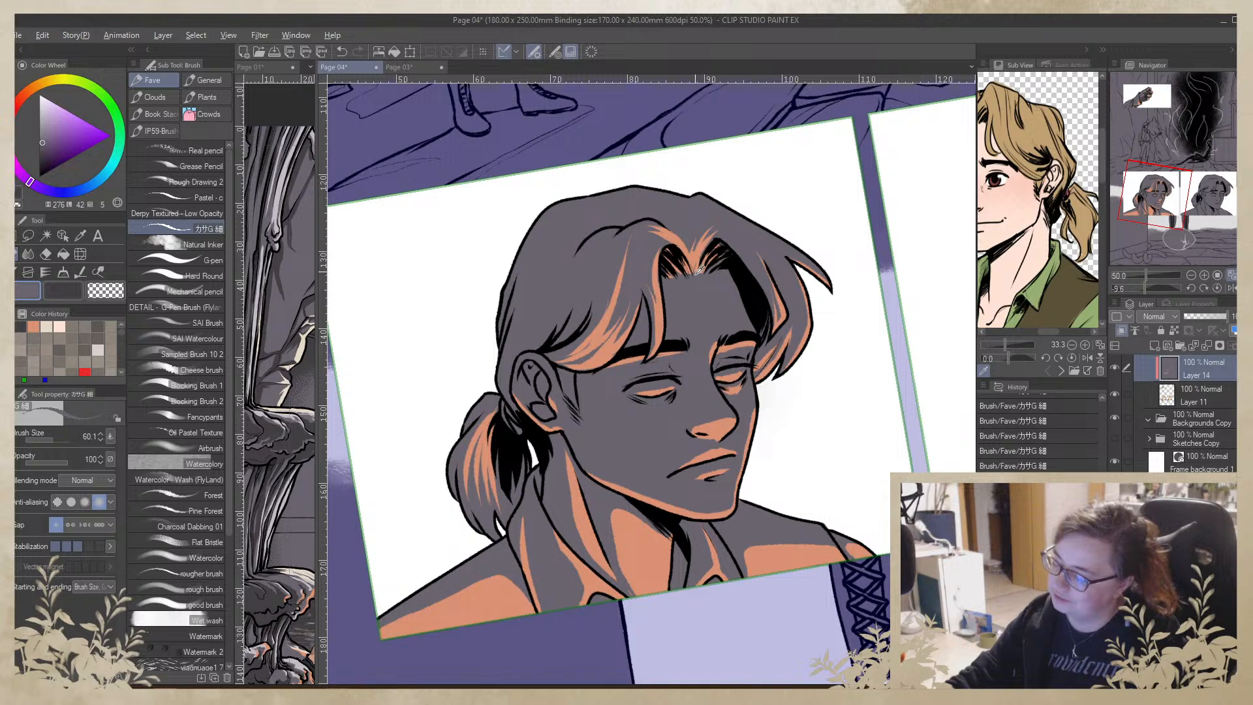
left_click(63, 296)
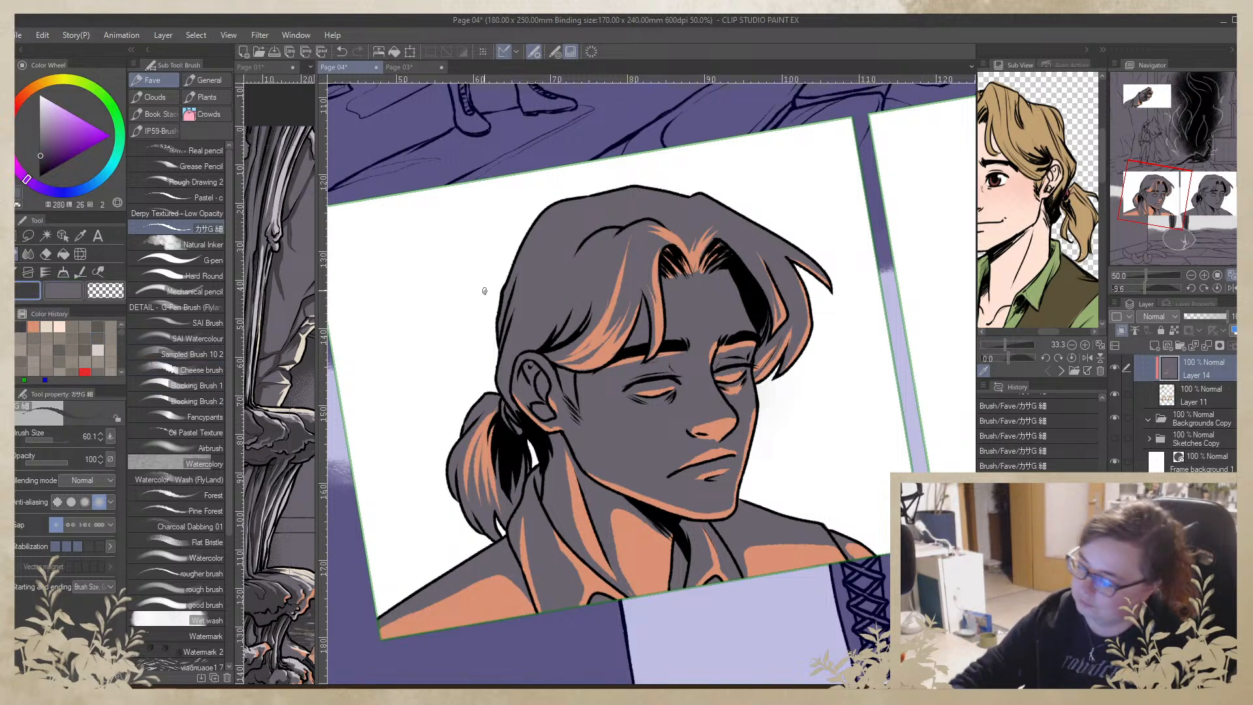
mouse_move(525, 281)
left_mouse_down()
mouse_move(497, 389)
mouse_move(517, 423)
mouse_move(502, 370)
mouse_move(520, 330)
left_mouse_up()
left_click_drag(505, 377, 530, 313)
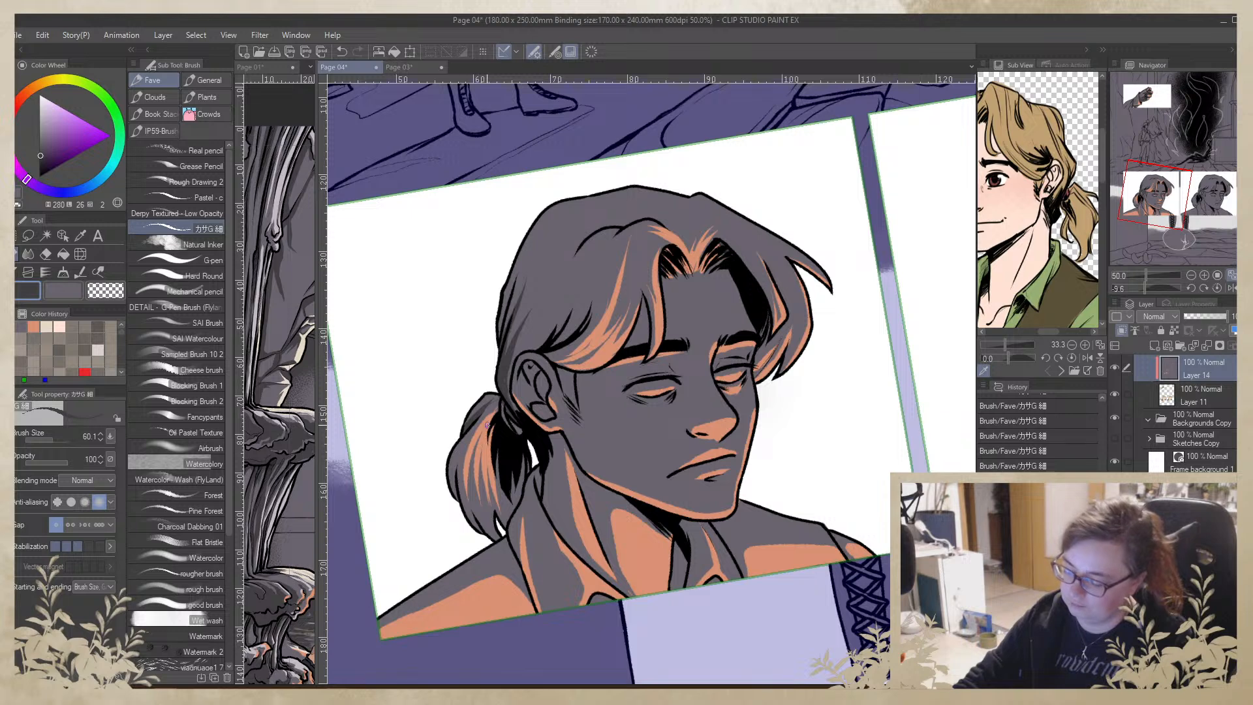
Paint dark strands along the outer side of the ponytail
left_click_drag(462, 449, 478, 520)
mouse_move(456, 458)
left_mouse_down()
mouse_move(480, 503)
mouse_move(514, 465)
mouse_move(520, 491)
mouse_move(523, 453)
mouse_move(508, 511)
mouse_move(487, 497)
mouse_move(472, 431)
left_mouse_up()
left_click_drag(474, 521, 462, 471)
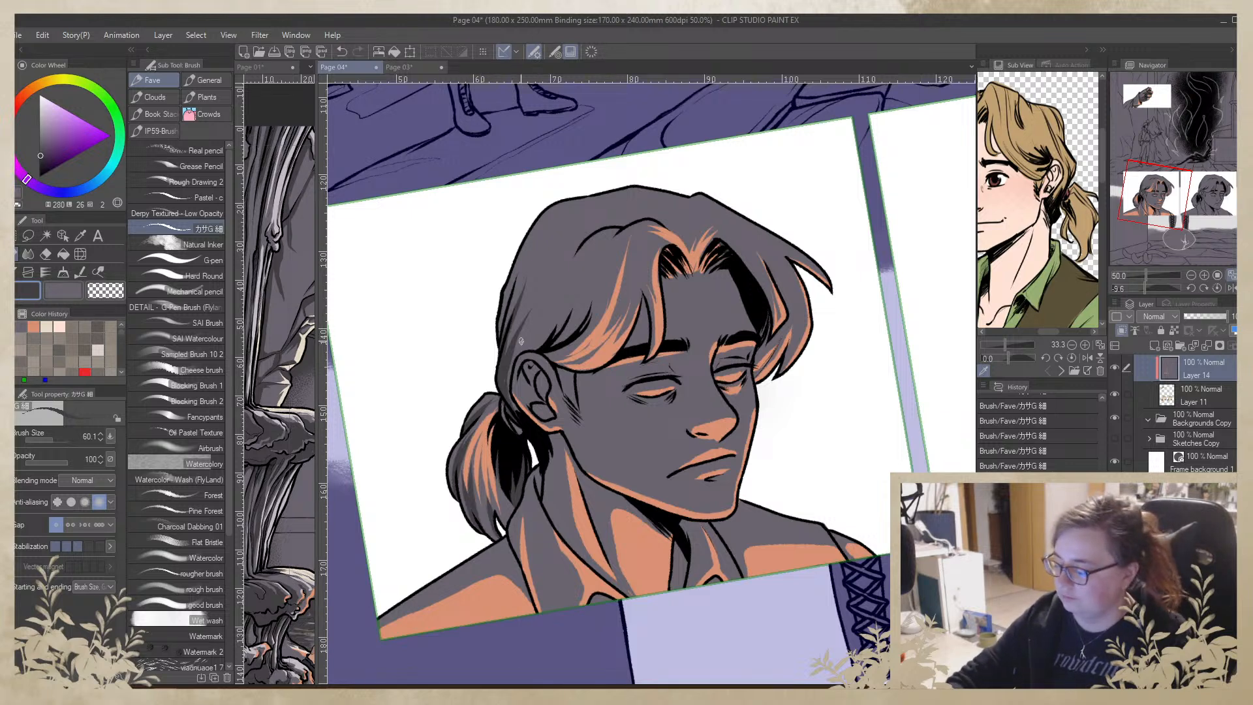
Paint dark shading down the near side of the shirt collar, undoing stray strokes
mouse_move(540, 494)
left_mouse_down()
mouse_move(538, 476)
mouse_move(530, 536)
left_mouse_up()
key("ctrl+z")
left_click_drag(527, 480, 530, 553)
key("ctrl+z")
left_click_drag(525, 492, 534, 573)
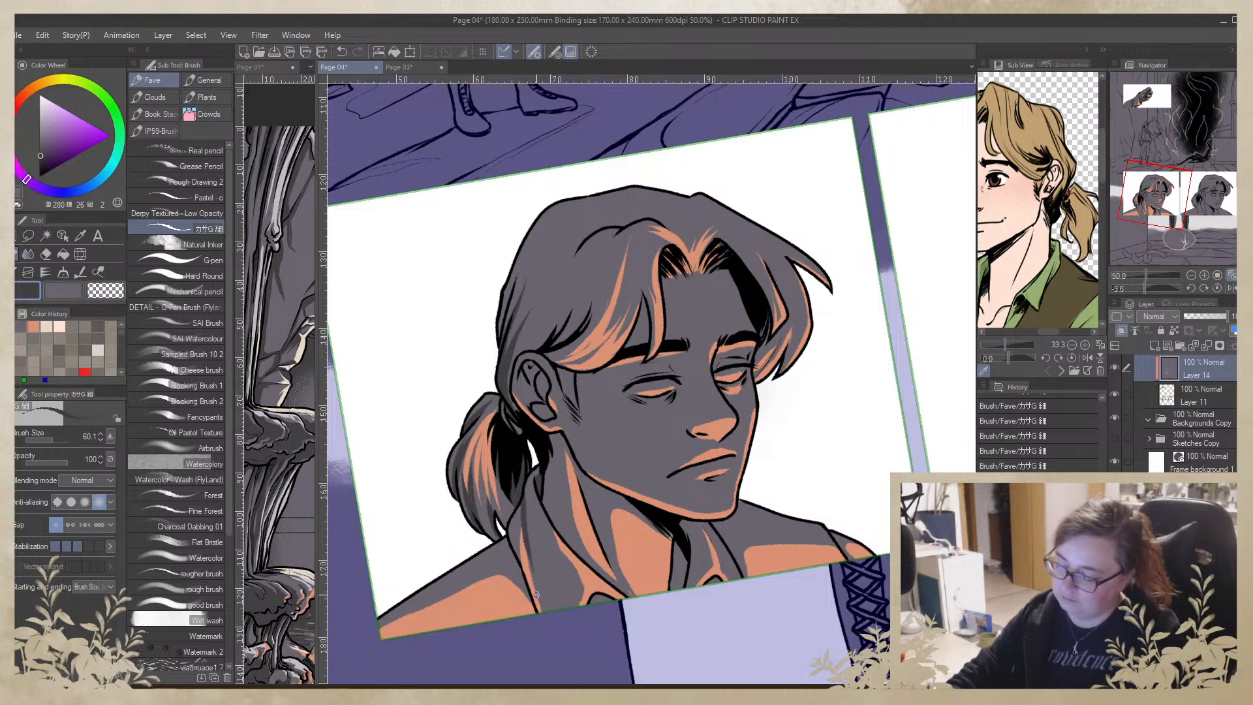
left_click_drag(522, 500, 517, 568)
key("ctrl+z")
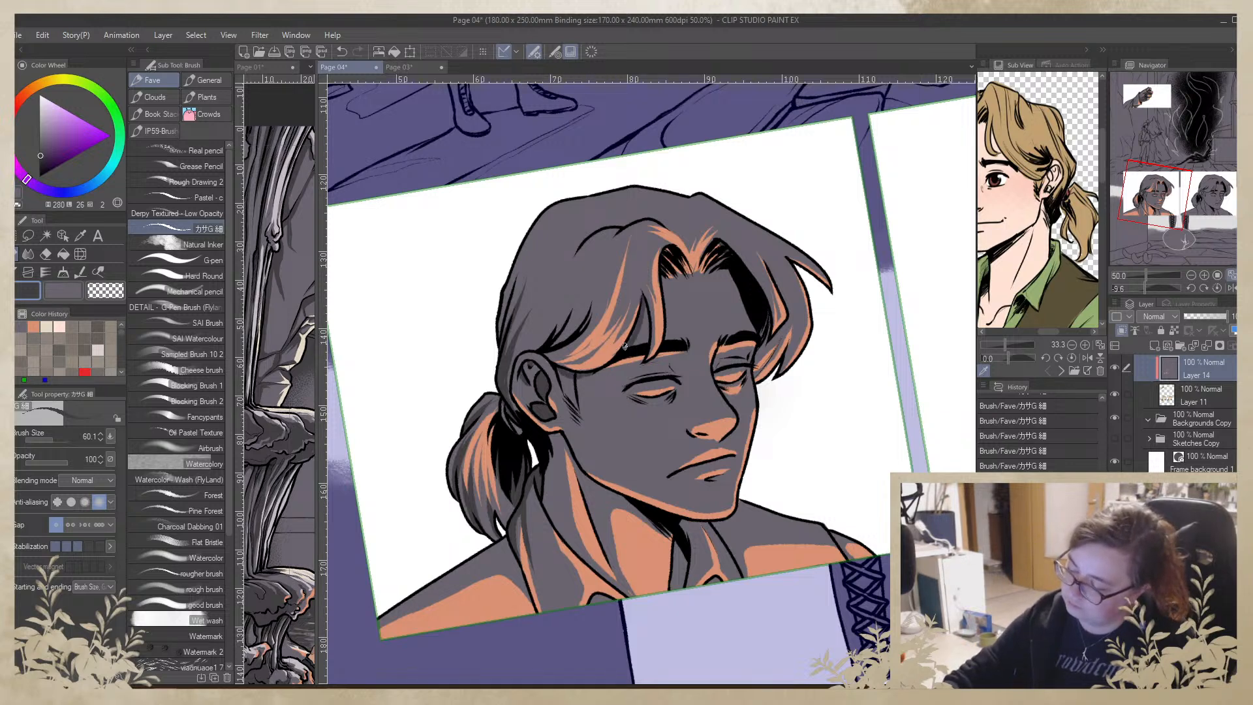
Add dark grey strands to the near side of the fringe above the orange streaks
left_click_drag(565, 364, 633, 295)
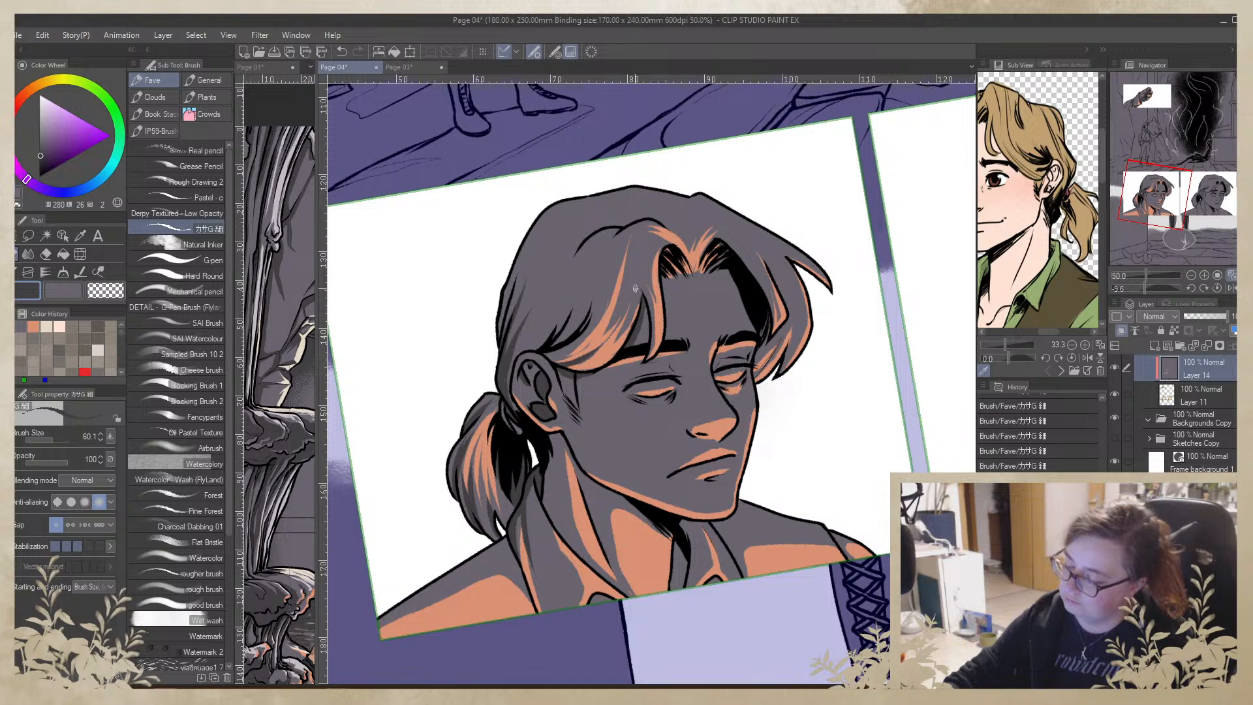
left_click_drag(552, 351, 609, 287)
mouse_move(574, 333)
left_mouse_down()
mouse_move(599, 268)
mouse_move(558, 335)
mouse_move(578, 324)
left_mouse_up()
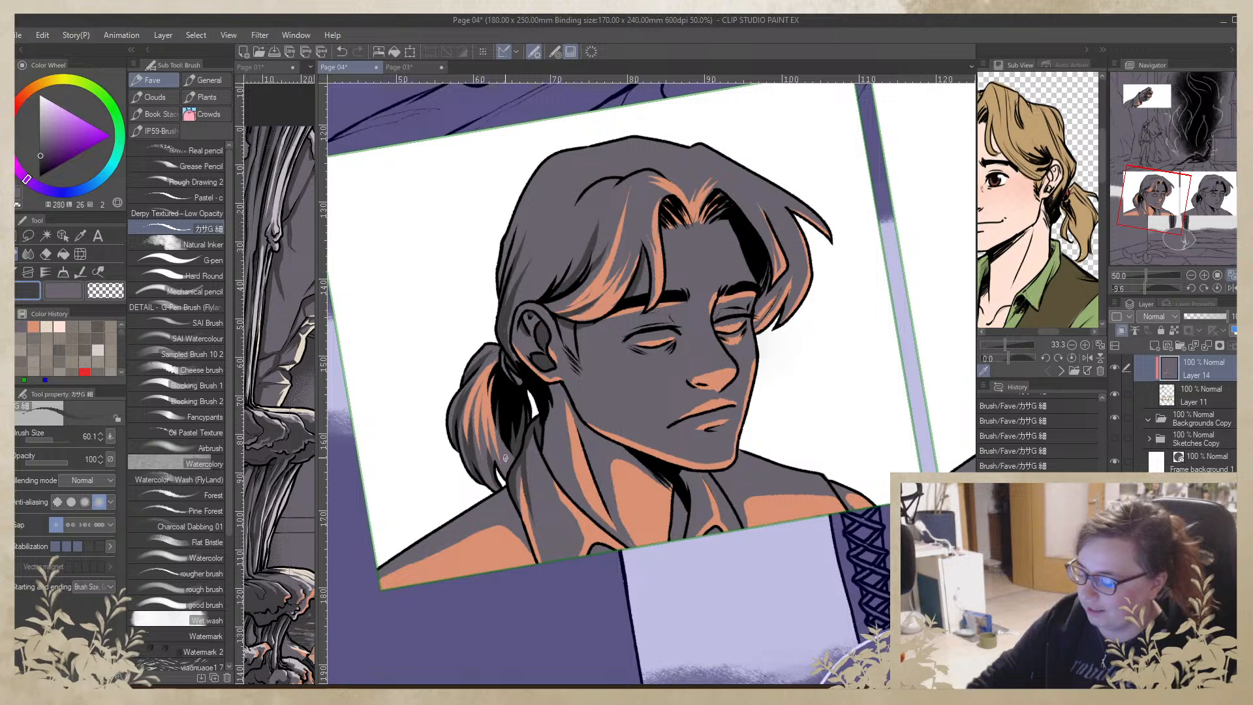
Darken the jacket's near shoulder along its outer edge, sampling the lighter and darker greys from the artwork
left_click_drag(517, 512, 533, 557)
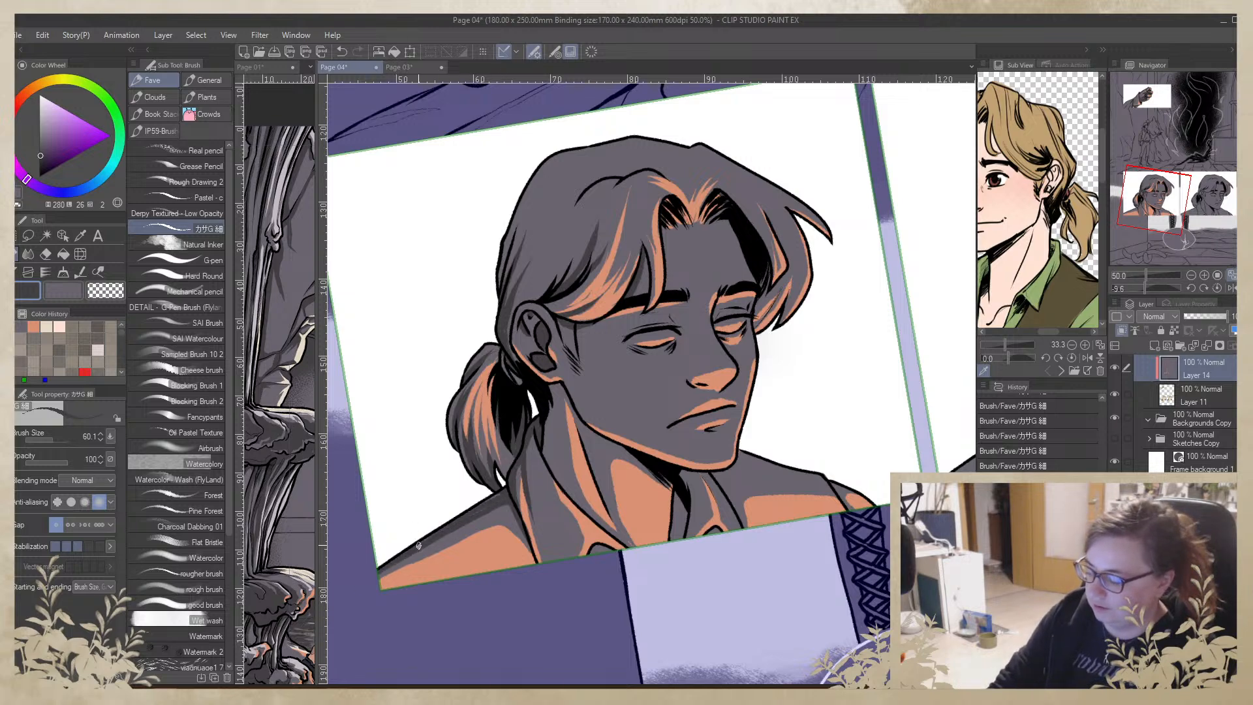
left_click_drag(650, 585, 707, 409)
left_click_drag(696, 531, 793, 441)
mouse_move(591, 436)
left_mouse_down()
mouse_move(544, 469)
mouse_move(512, 578)
mouse_move(541, 466)
left_mouse_up()
left_click(547, 432, "alt")
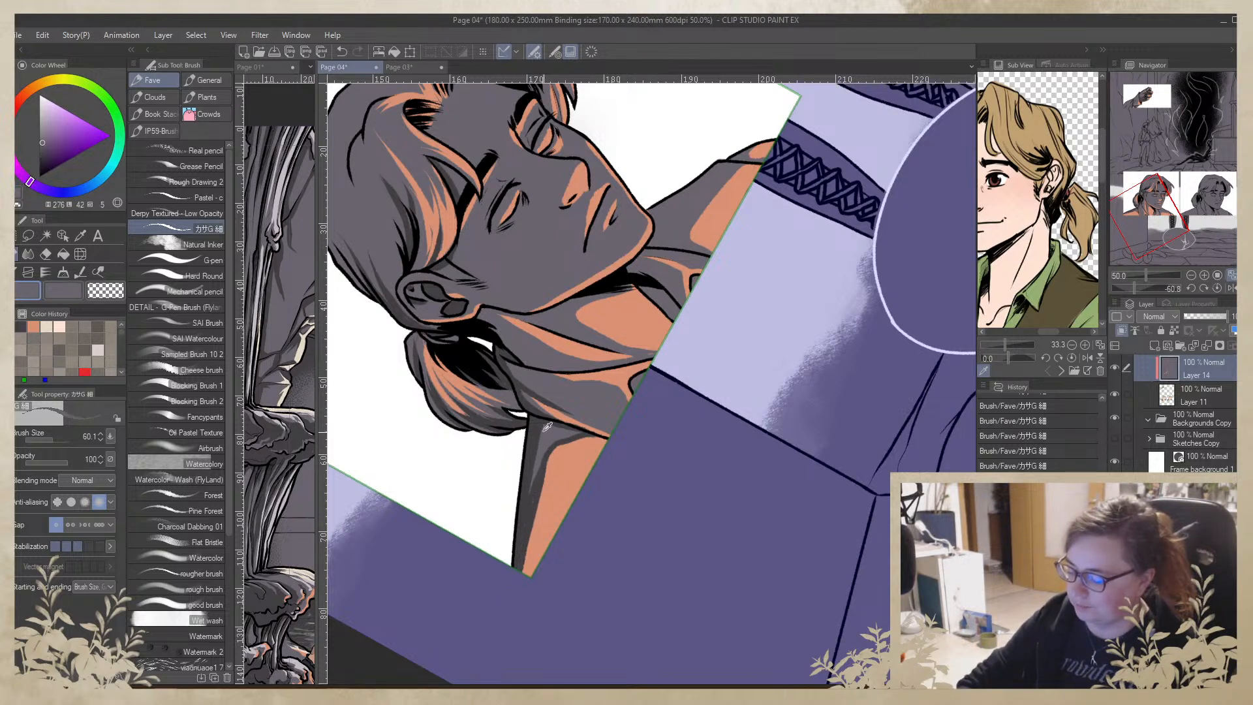
left_click_drag(531, 420, 513, 538)
left_click_drag(526, 437, 507, 573)
left_click_drag(521, 473, 514, 599)
left_click(525, 524, "alt")
left_click_drag(534, 468, 527, 515)
left_click_drag(546, 442, 530, 512)
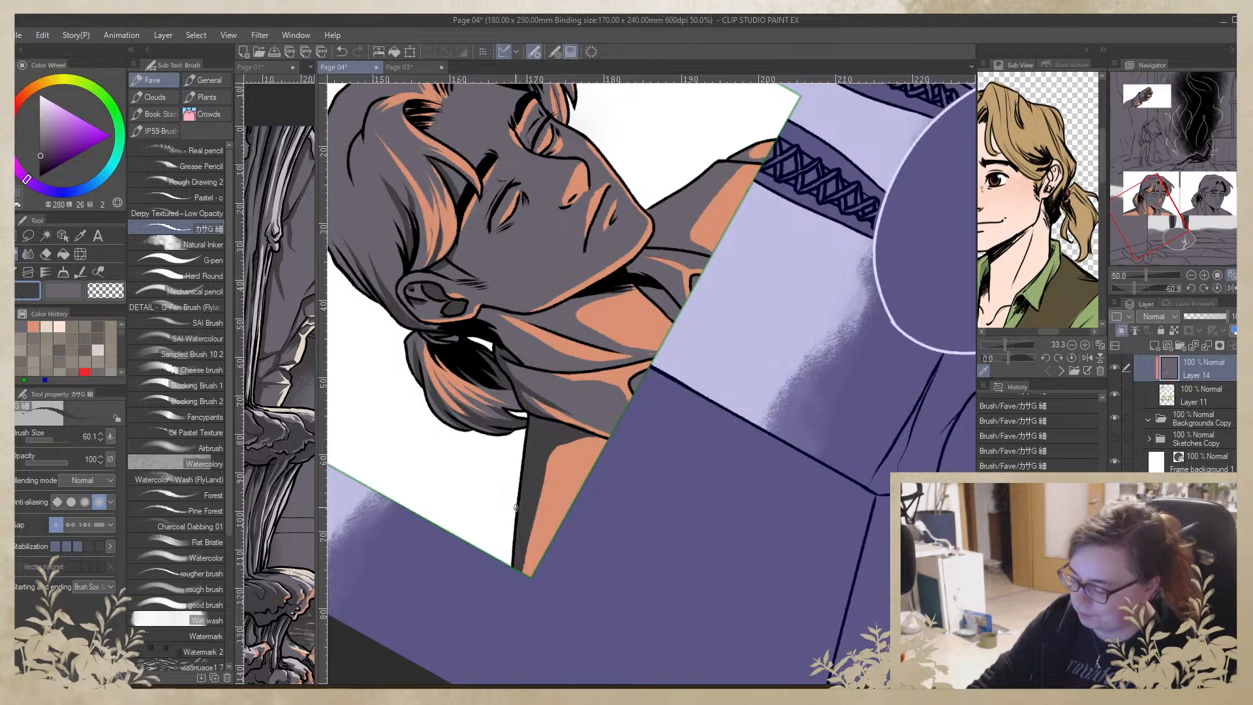
Refine the edge between grey shadow and orange light on the near shoulder using colours sampled there
left_click(560, 452, "alt")
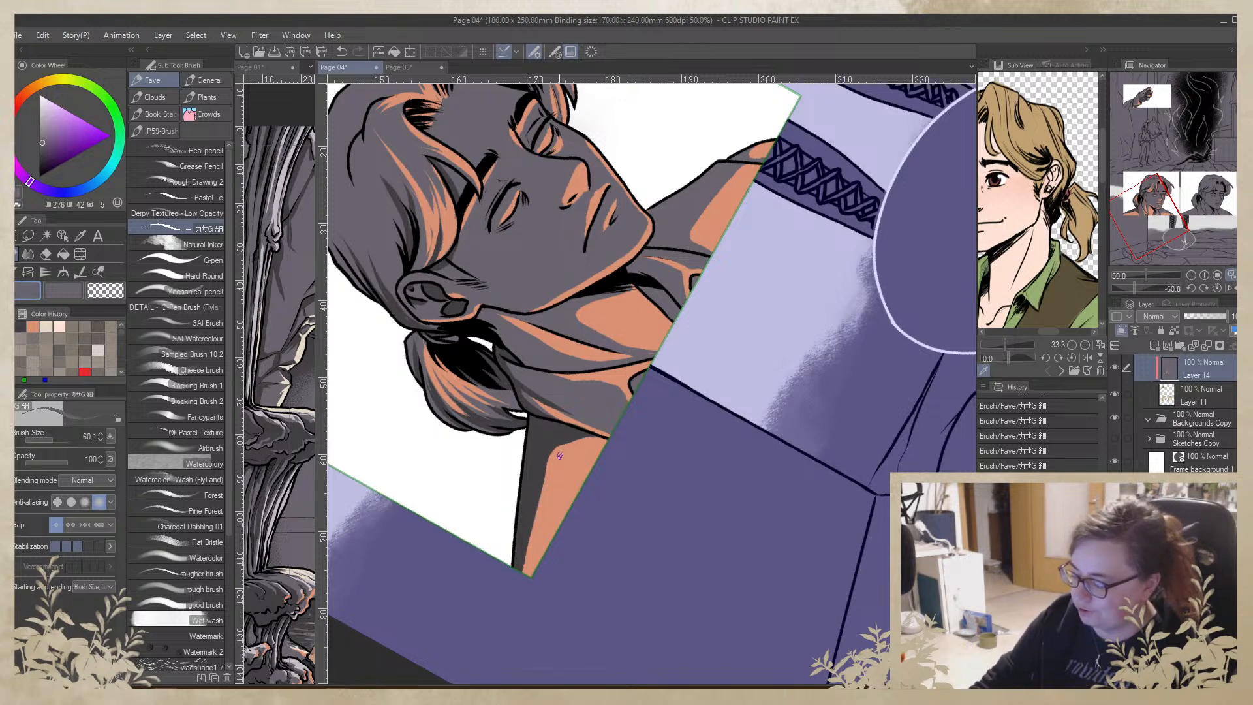
mouse_move(594, 438)
left_mouse_down()
mouse_move(567, 442)
mouse_move(530, 517)
left_mouse_up()
left_click_drag(591, 436, 532, 512)
mouse_move(562, 443)
left_mouse_down()
mouse_move(529, 557)
mouse_move(533, 519)
left_mouse_up()
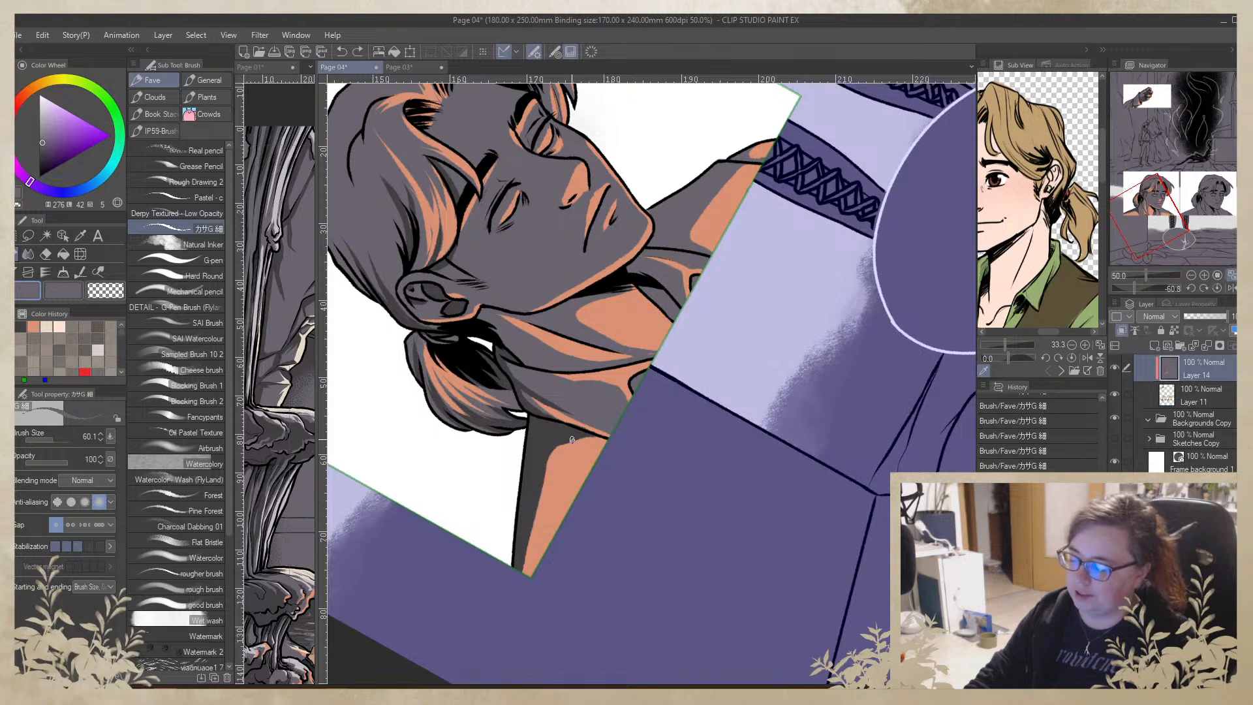
left_click_drag(548, 463, 522, 571)
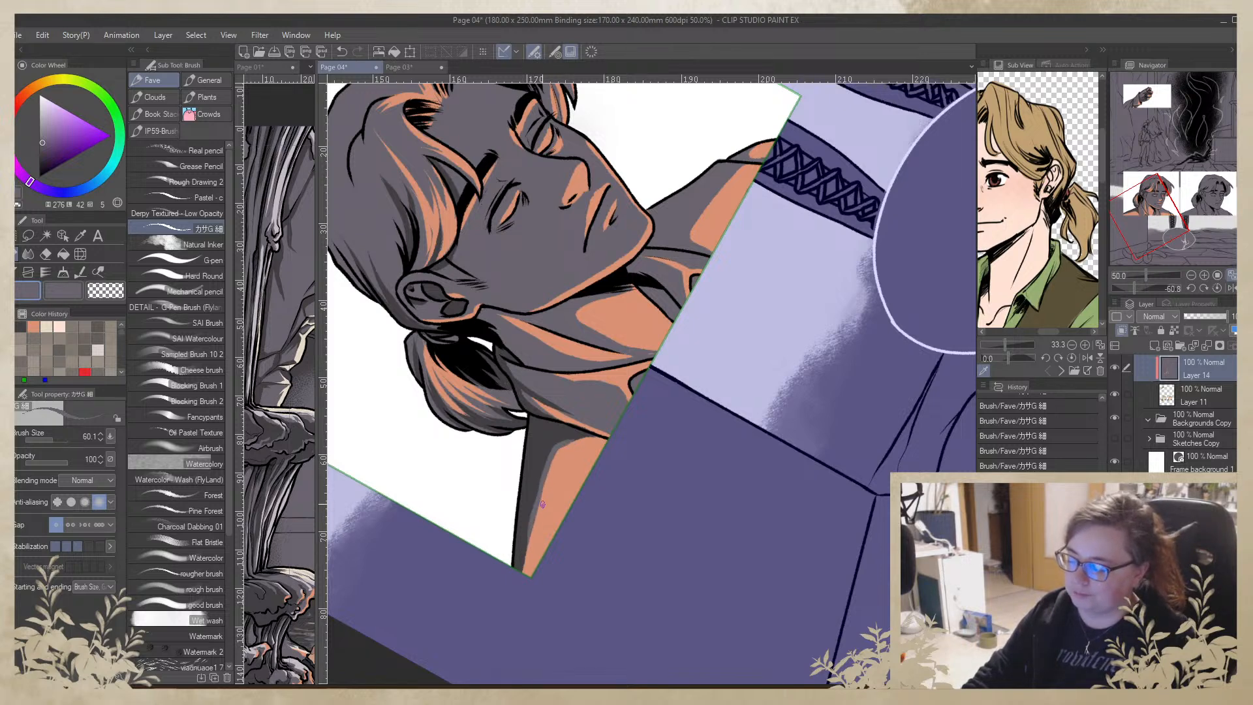
left_click(539, 466, "alt")
left_click_drag(552, 449, 542, 488)
left_click(574, 444, "alt")
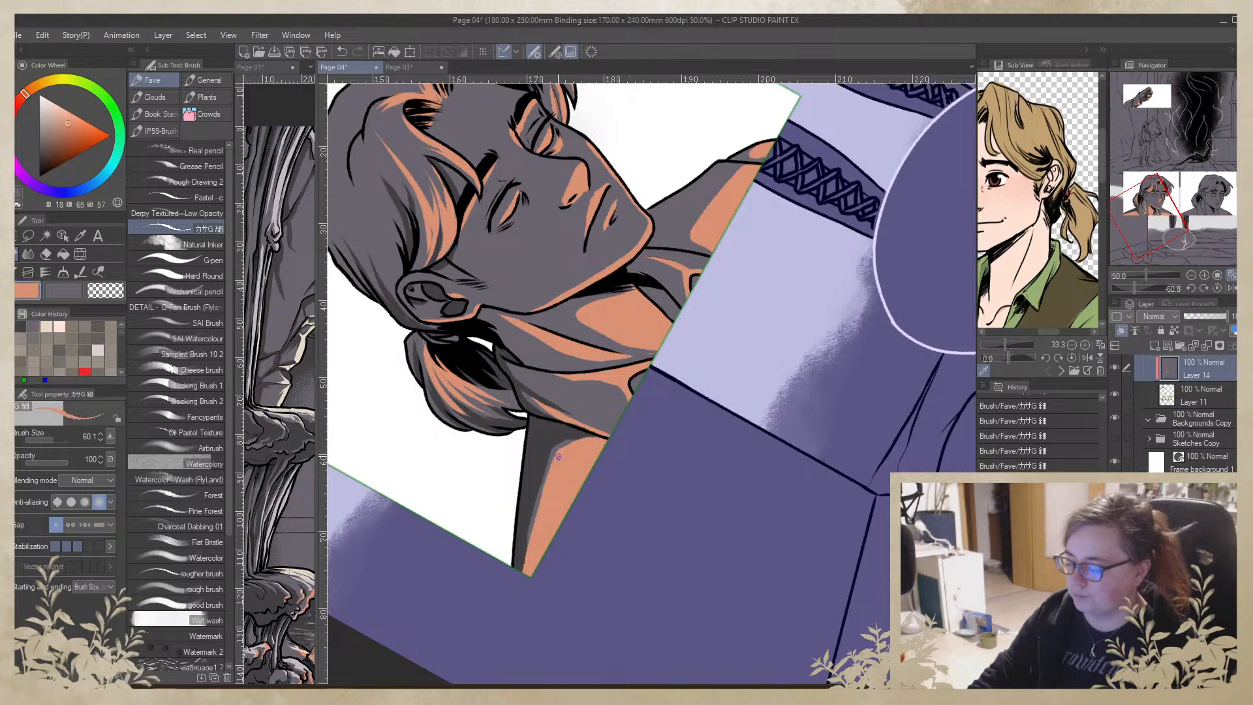
Sample the dark grey and shade the neck and collar folds behind the jaw
left_click_drag(617, 480, 565, 626)
left_click(556, 543, "alt")
mouse_move(614, 560)
left_mouse_down()
mouse_move(520, 494)
mouse_move(520, 457)
left_mouse_up()
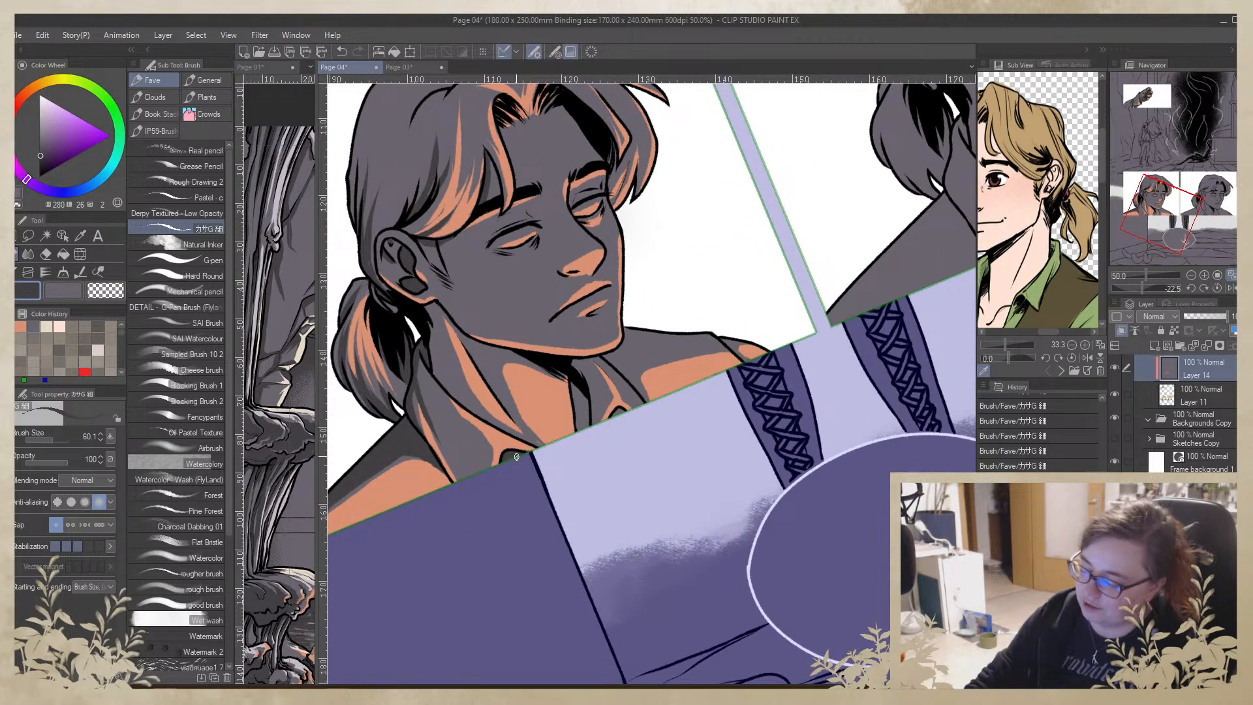
left_click_drag(529, 344, 601, 325)
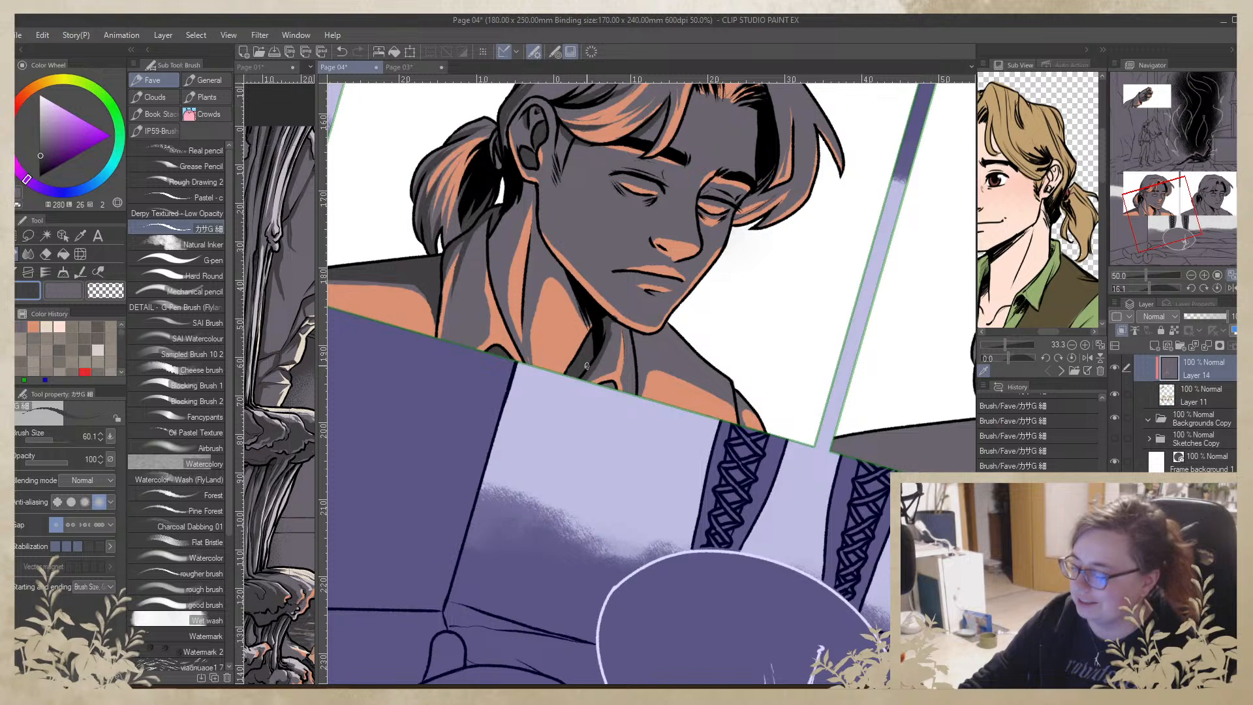
scroll(542, 300, "up", 5)
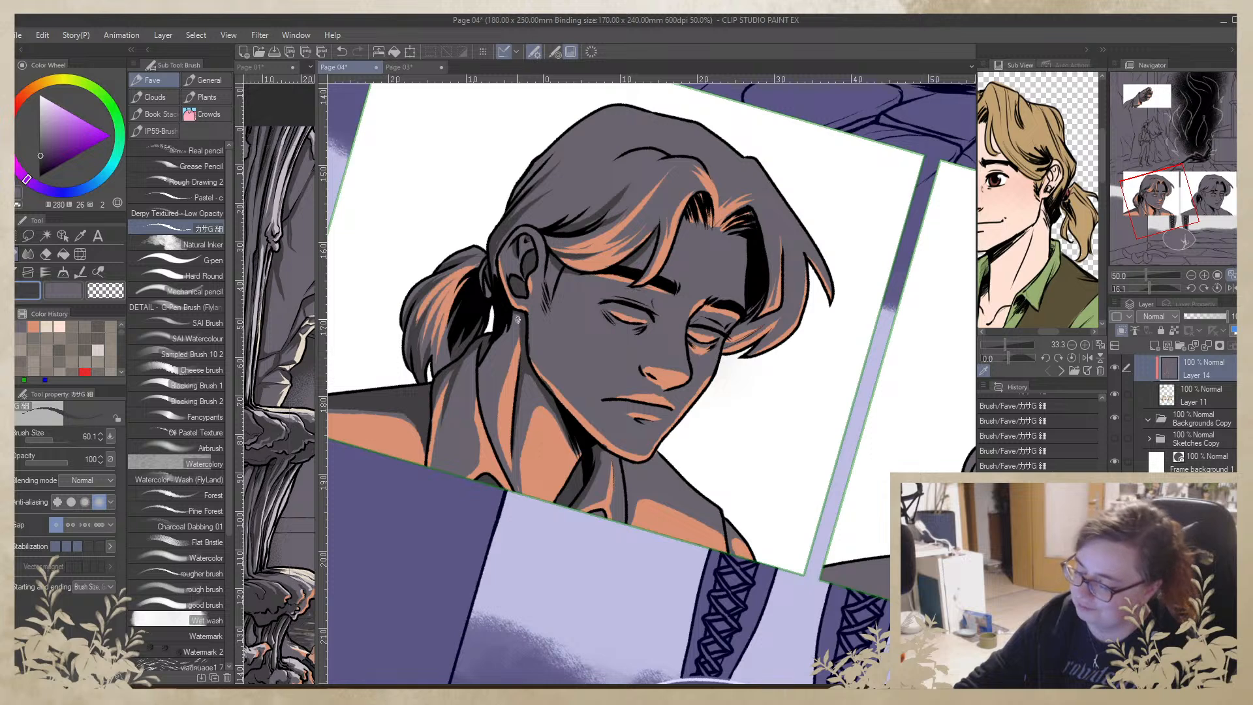
mouse_move(481, 370)
left_mouse_down()
mouse_move(495, 452)
mouse_move(482, 381)
left_mouse_up()
left_click_drag(490, 426, 498, 352)
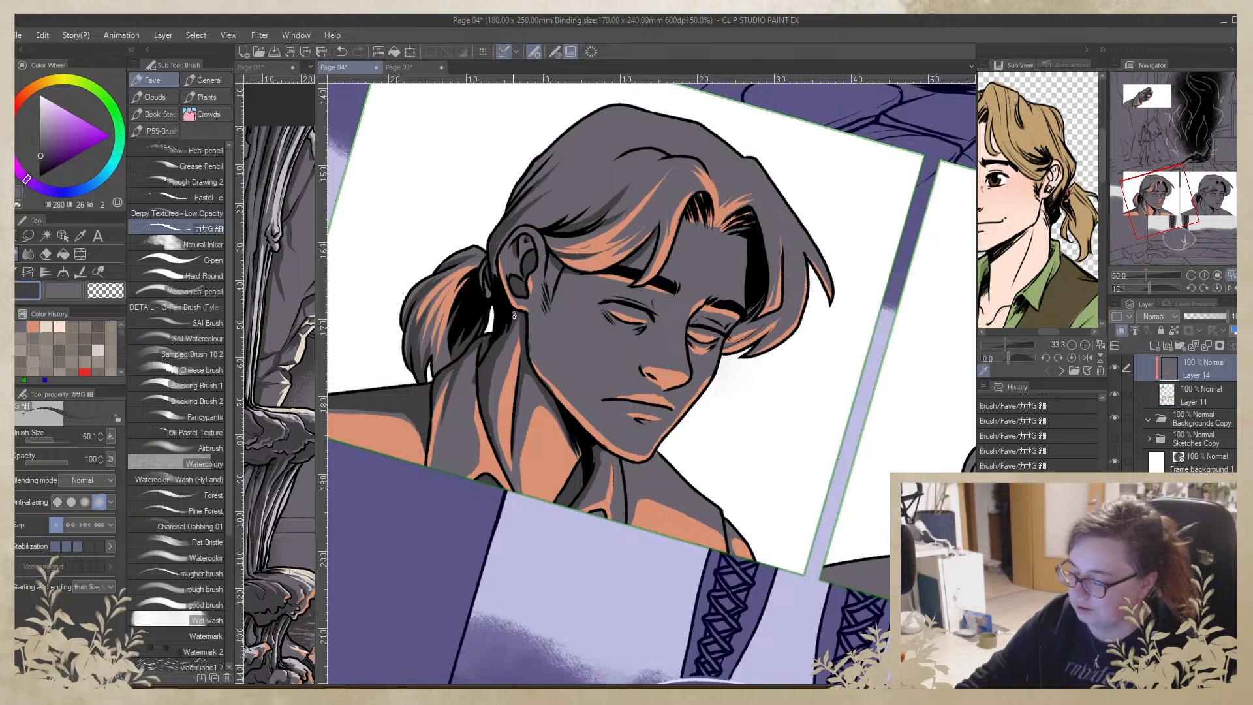
Sample colours around the neck and paint dark shading onto the far collar below the chin
left_click(498, 384, "alt")
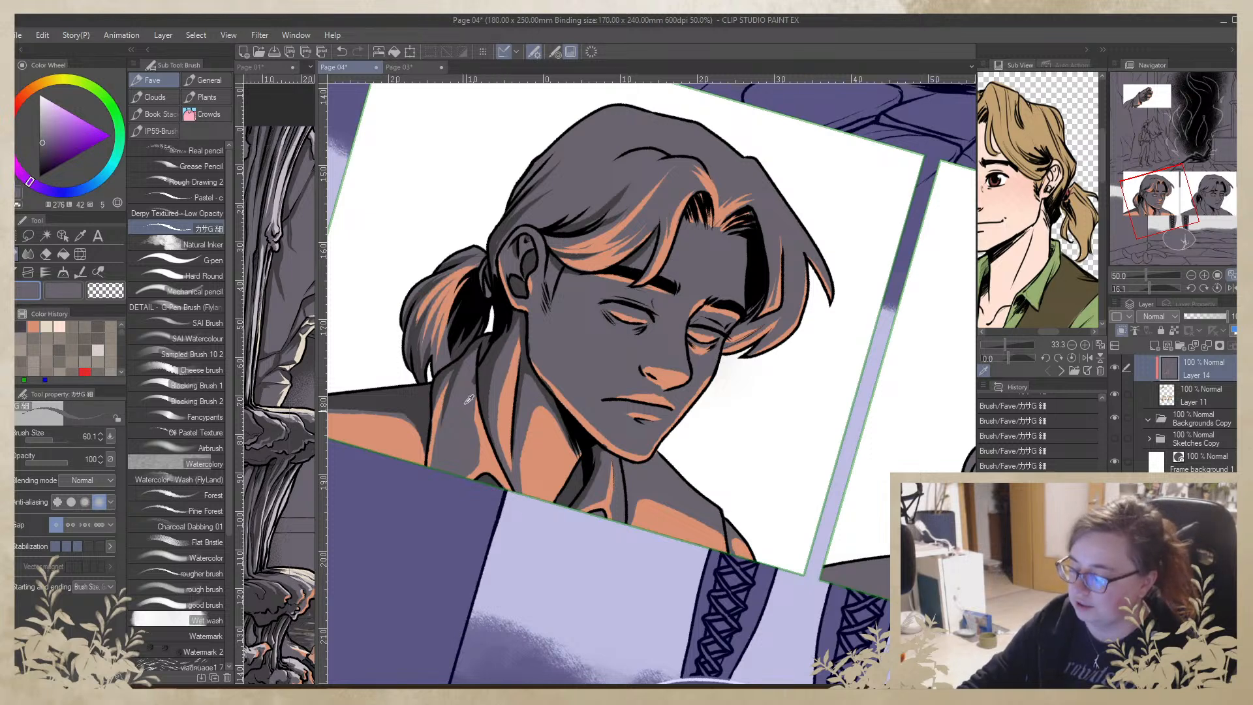
left_click(486, 427, "alt")
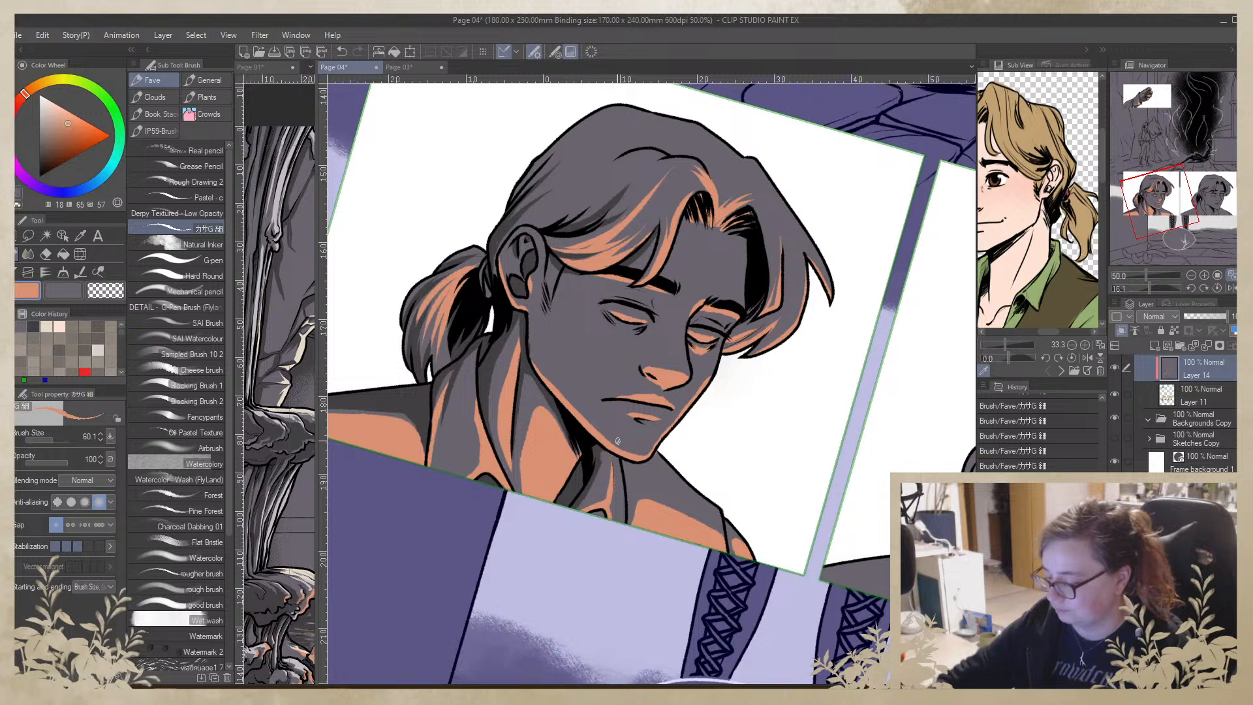
left_click(620, 460, "alt")
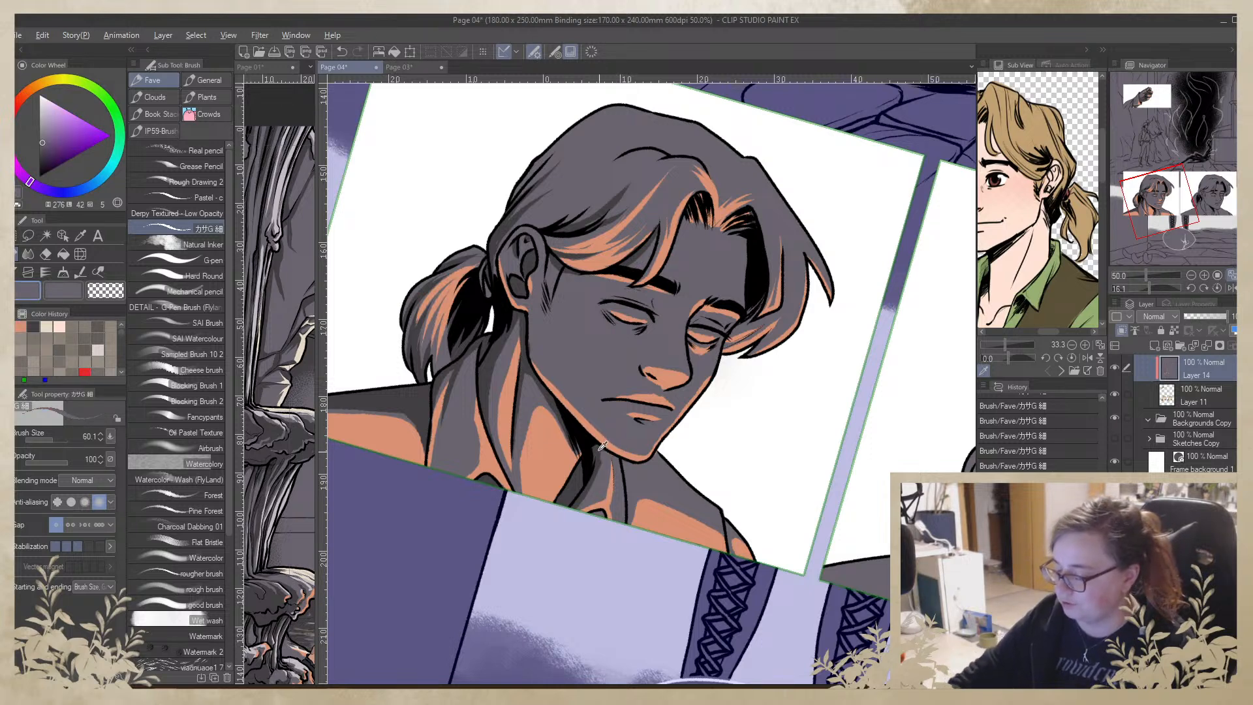
left_click(607, 449, "alt")
left_click_drag(614, 460, 592, 489)
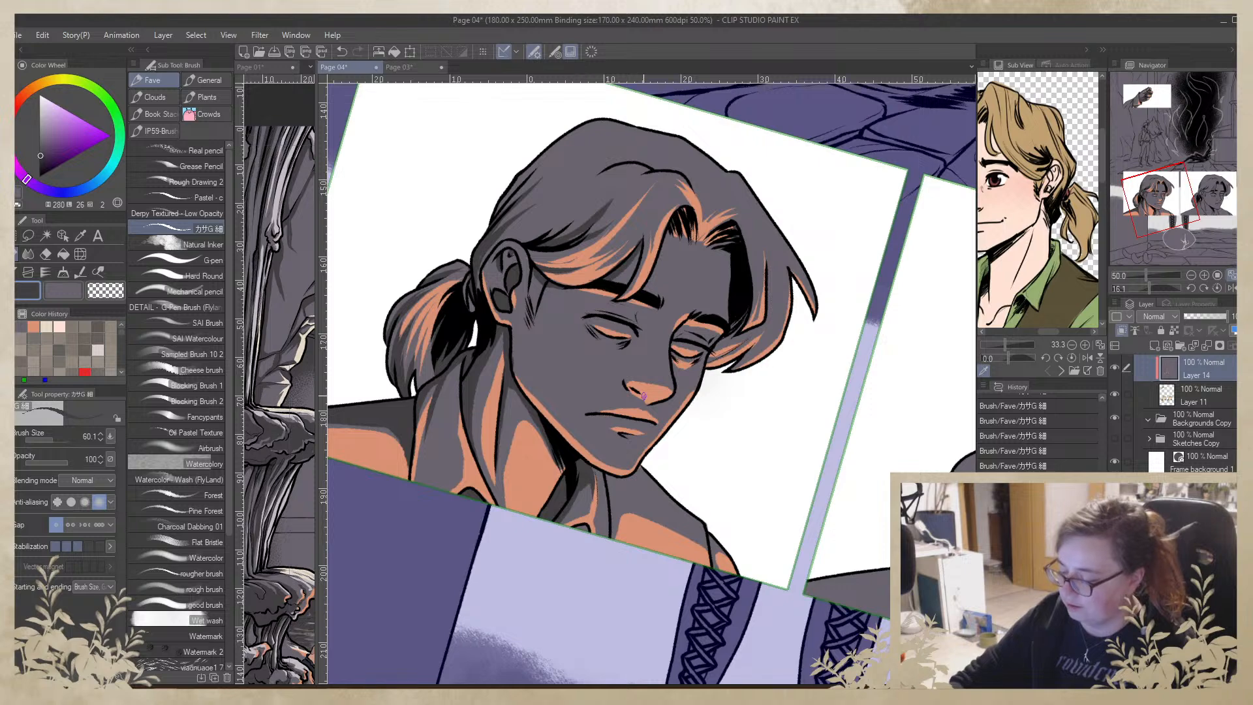
left_click_drag(752, 602, 716, 406)
mouse_move(681, 450)
left_mouse_down()
mouse_move(789, 407)
mouse_move(679, 471)
mouse_move(600, 453)
left_mouse_up()
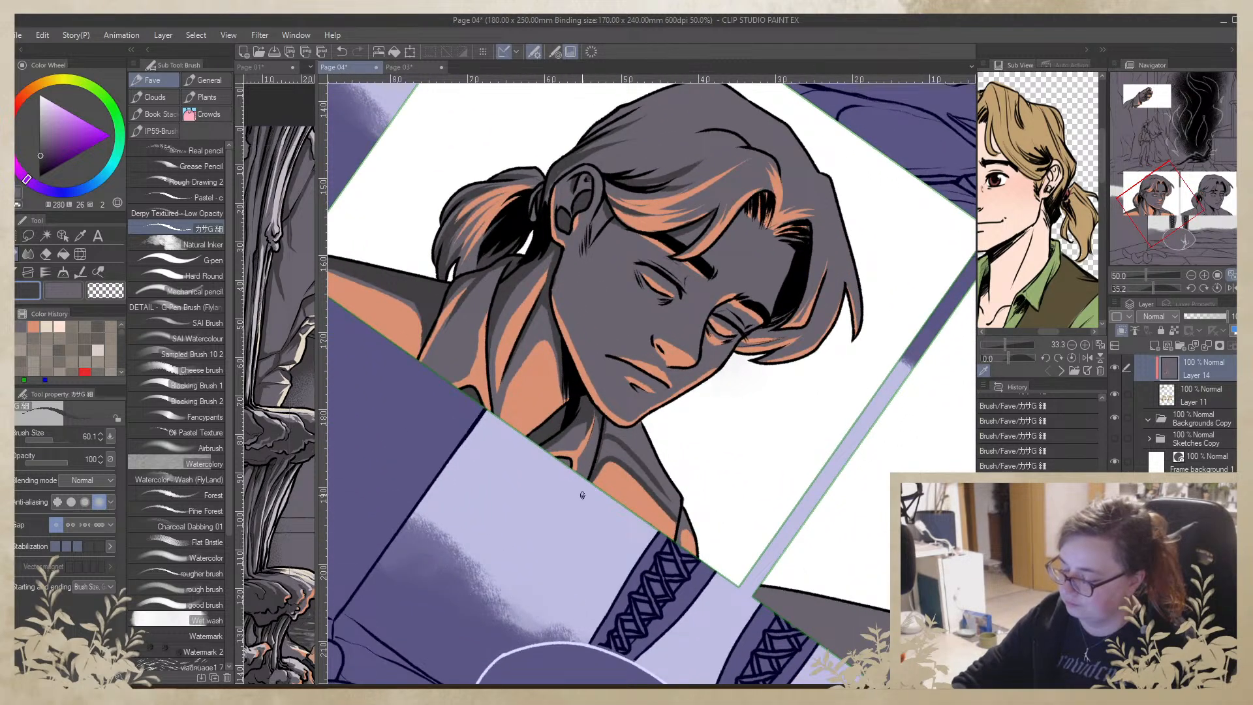
left_click_drag(599, 452, 582, 487)
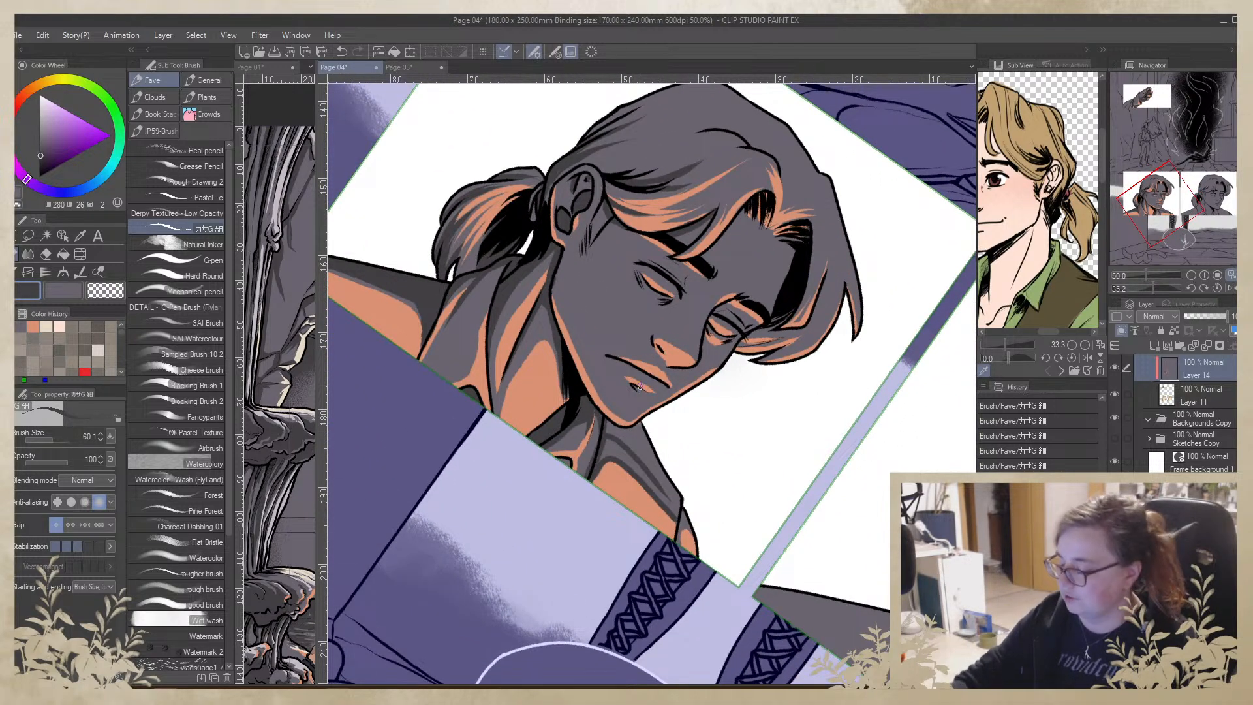
Toggle Layer 14 off and on to compare the far shoulder's shading with the flat colours on Layer 11
left_click(1114, 368)
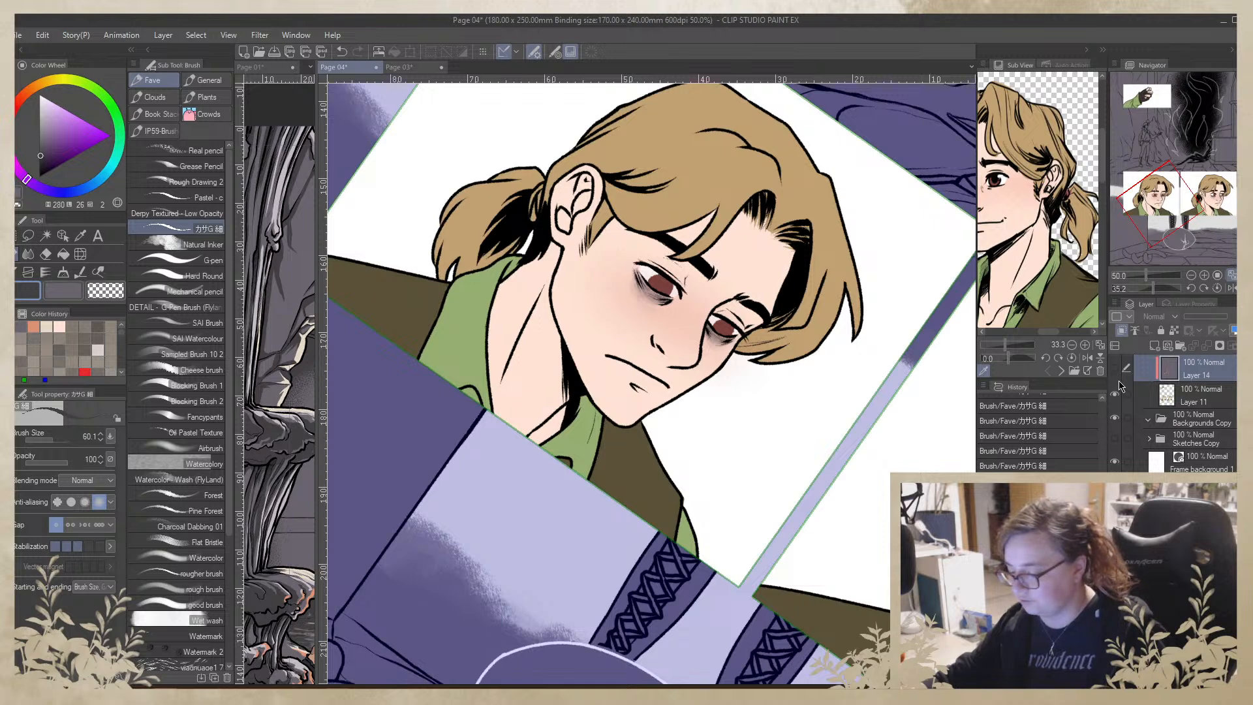
left_click(1194, 395)
left_click(627, 459, "alt")
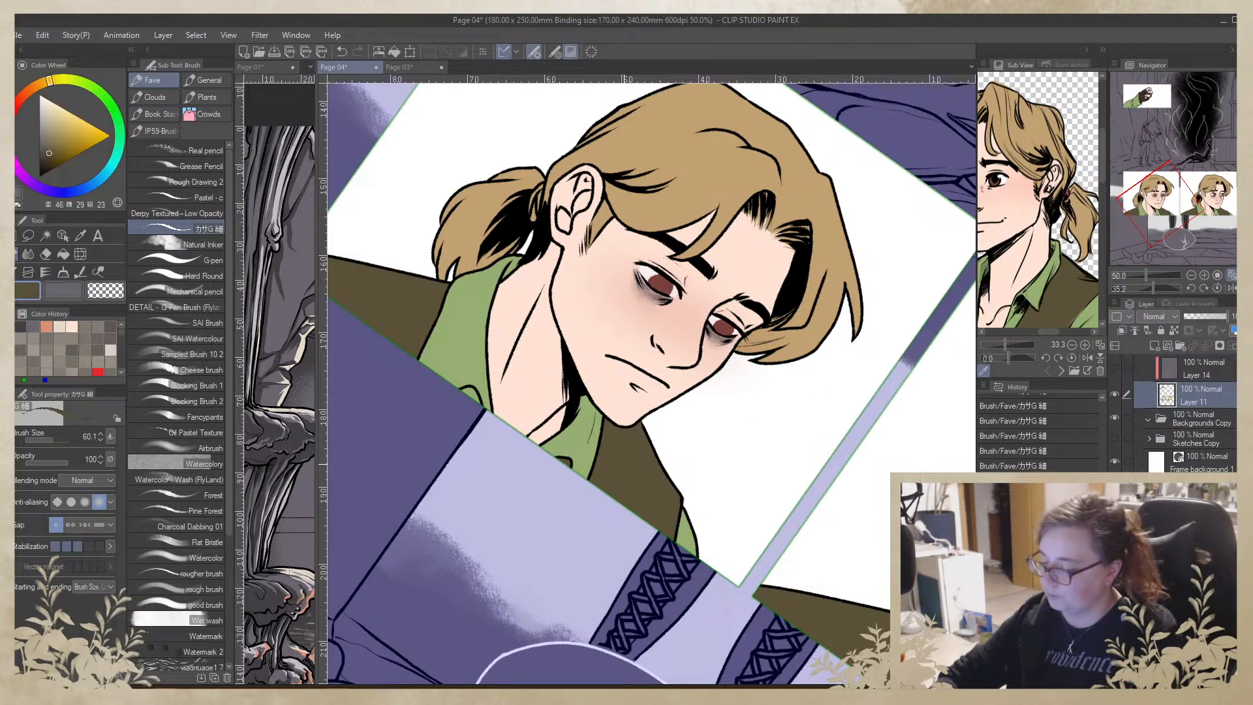
left_click(1115, 368)
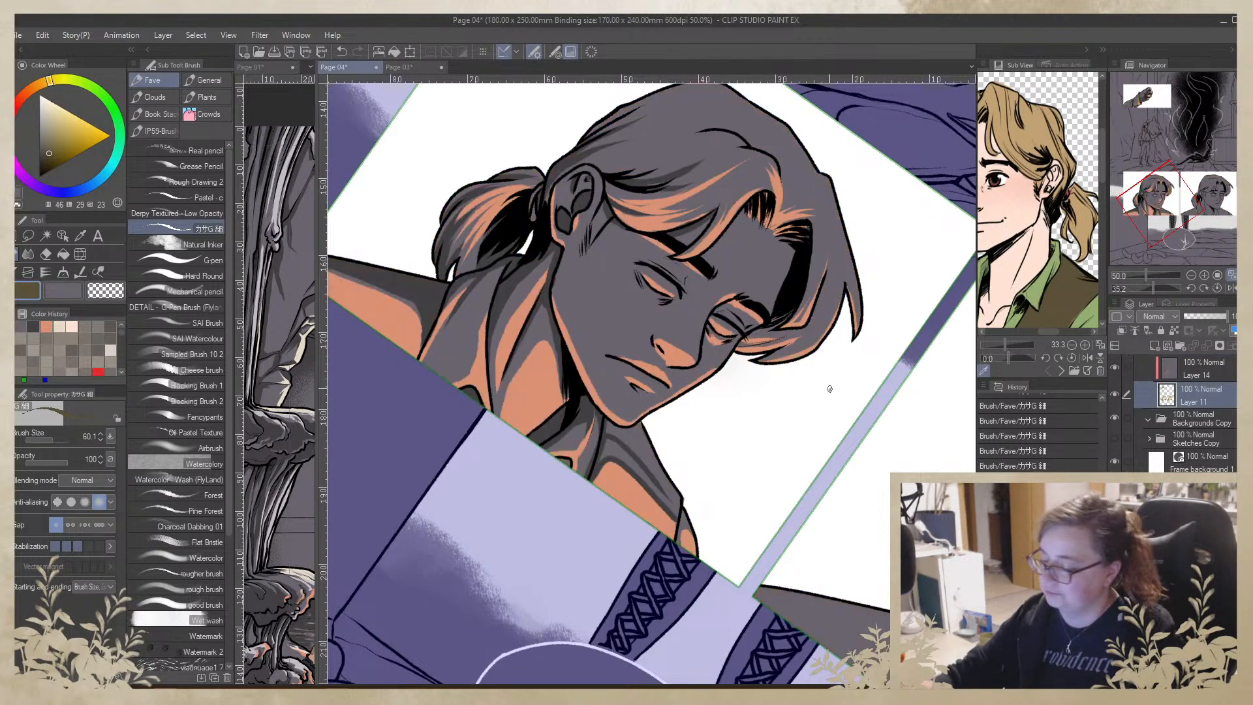
left_click(611, 455, "alt")
left_click_drag(609, 426, 631, 437)
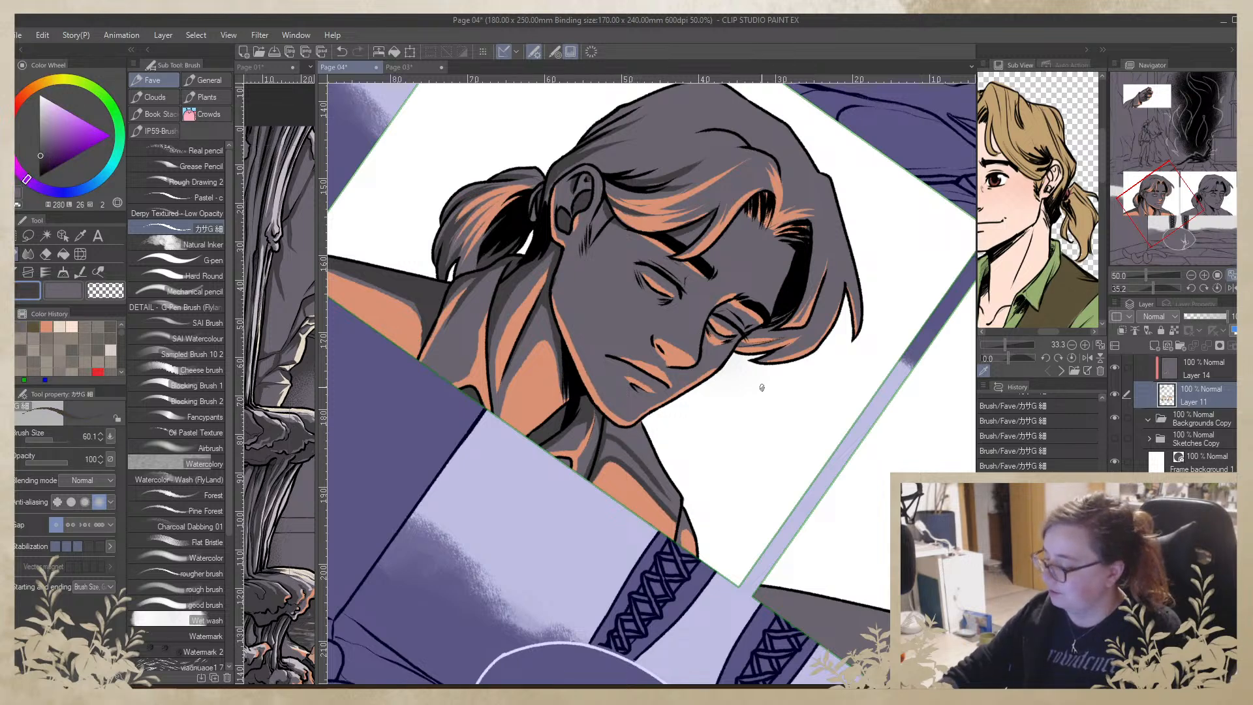
left_click(1208, 374)
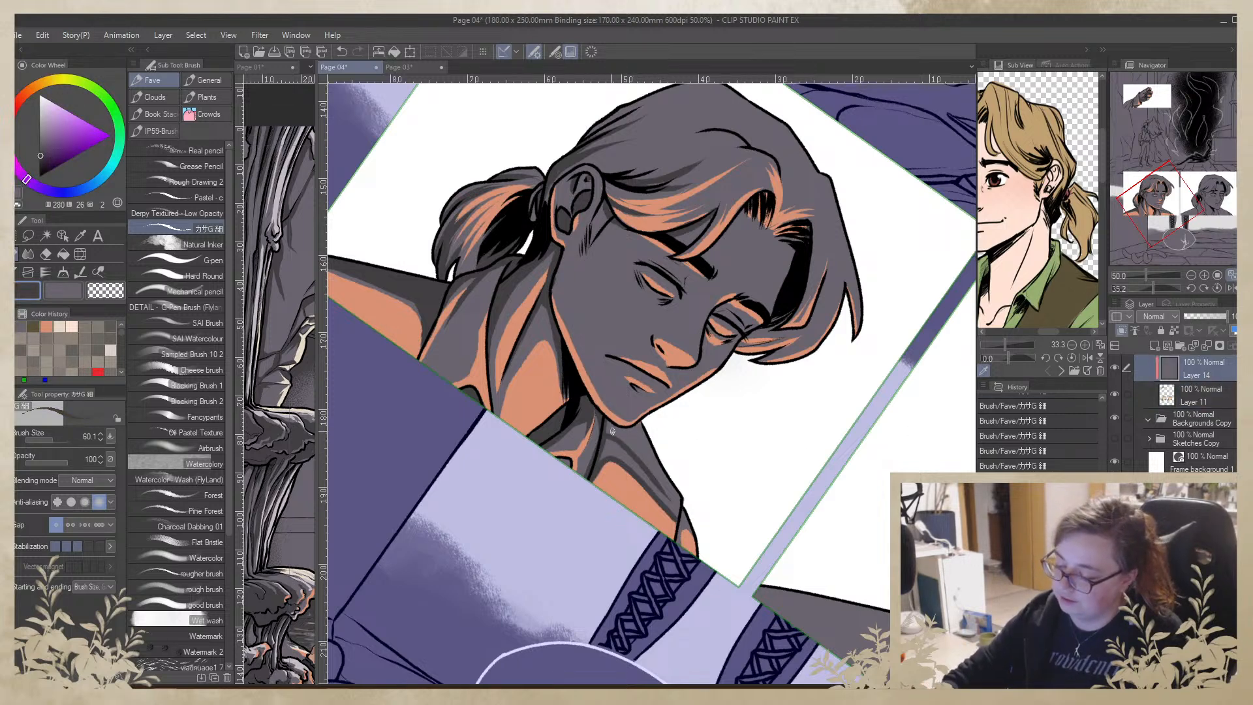
left_click(1114, 368)
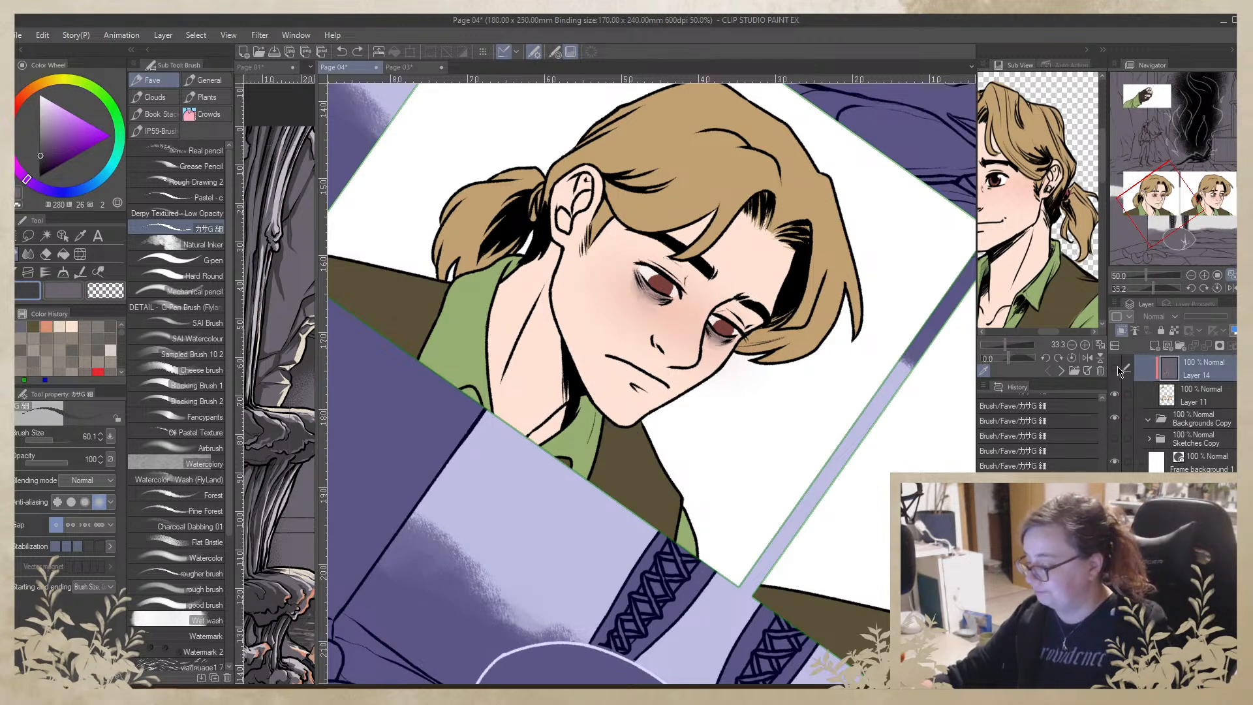
left_click(1116, 369)
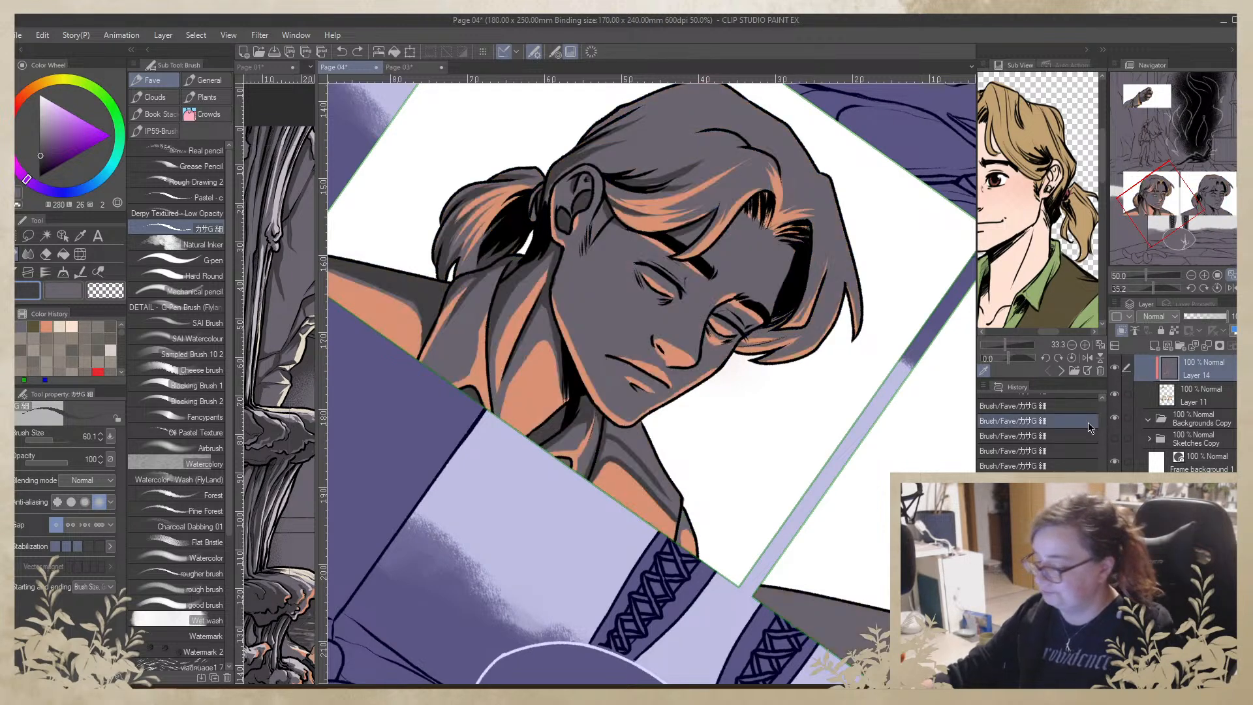
Paint the dark grey shadow over the jacket's far shoulder from the collar to the arm seam
left_click(633, 430)
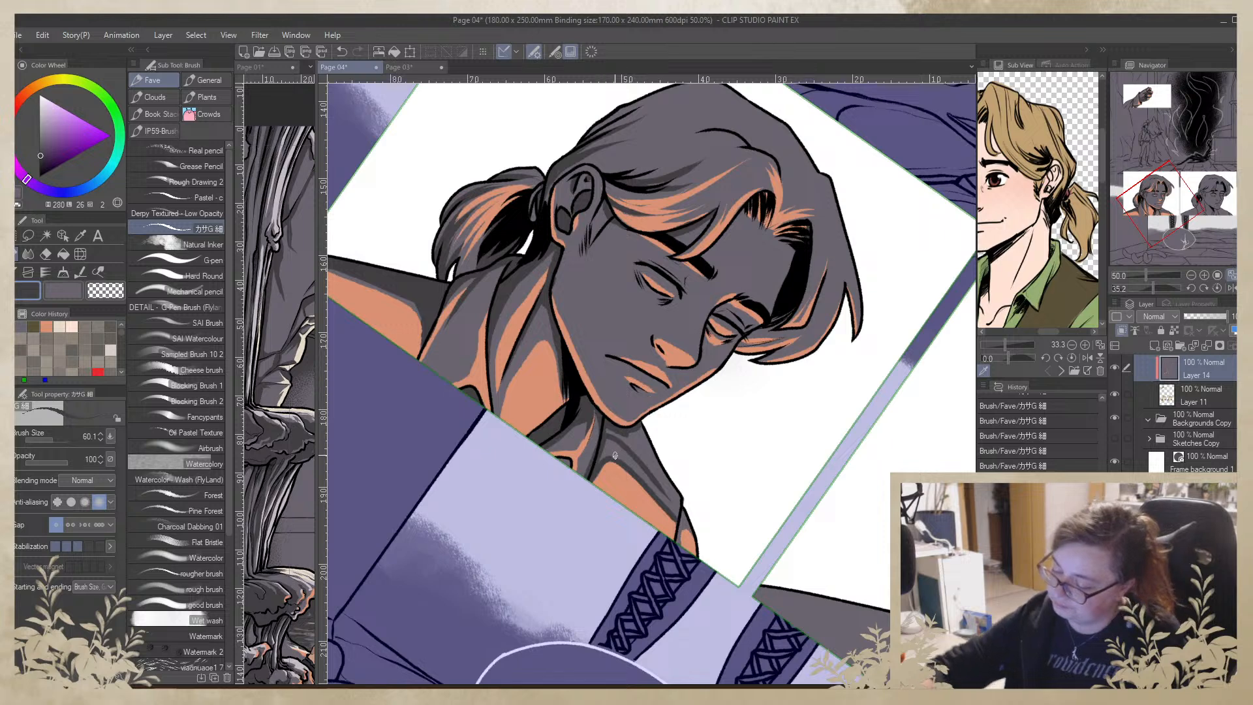
left_click_drag(617, 451, 677, 514)
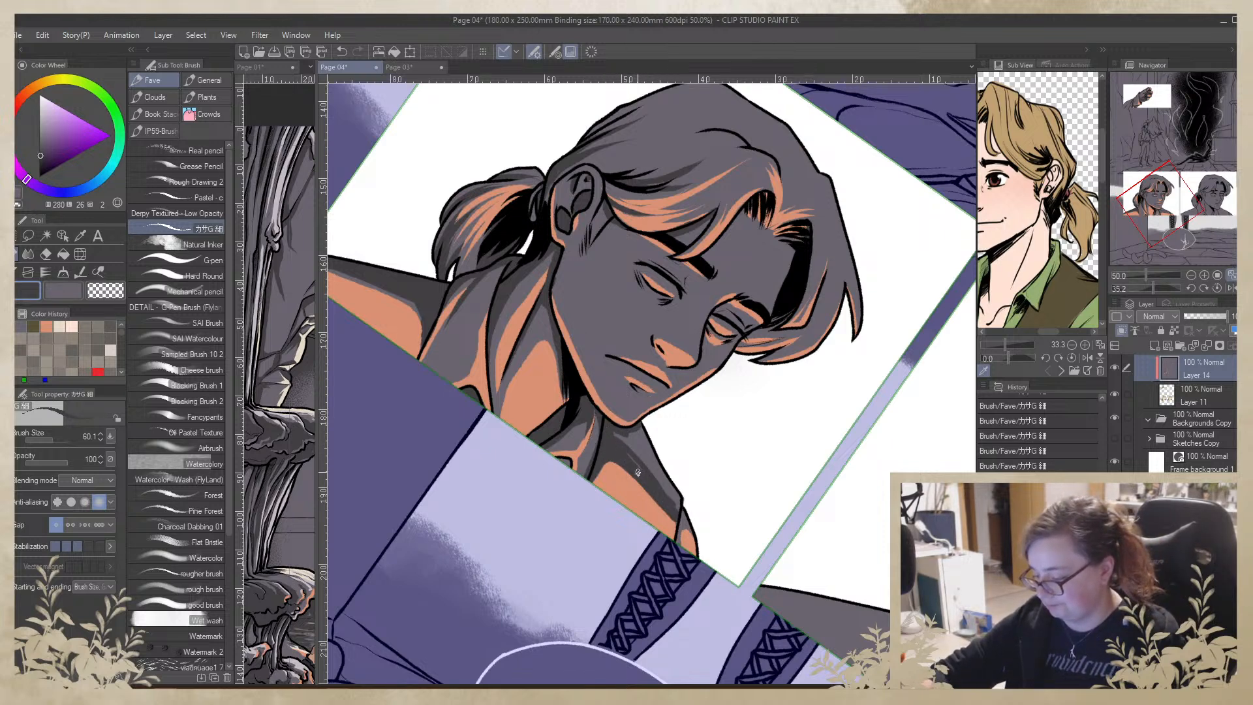
left_click_drag(623, 430, 689, 512)
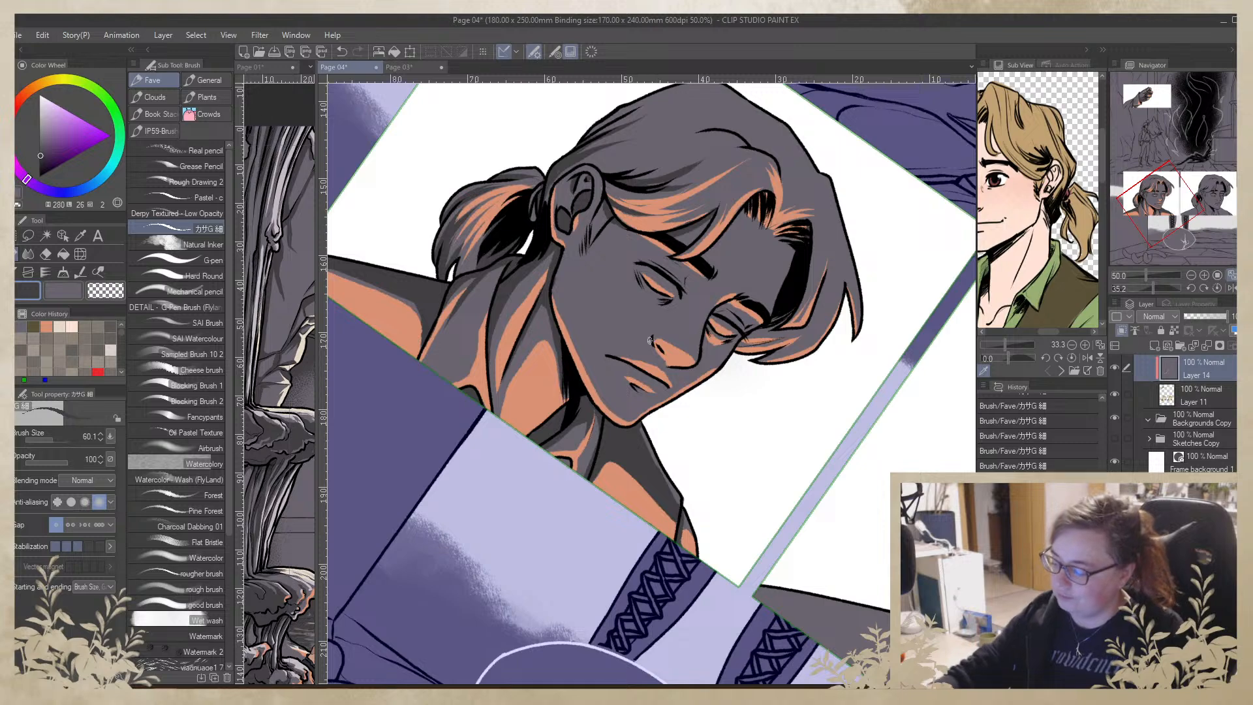
left_click_drag(774, 450, 793, 347)
left_click_drag(745, 345, 769, 424)
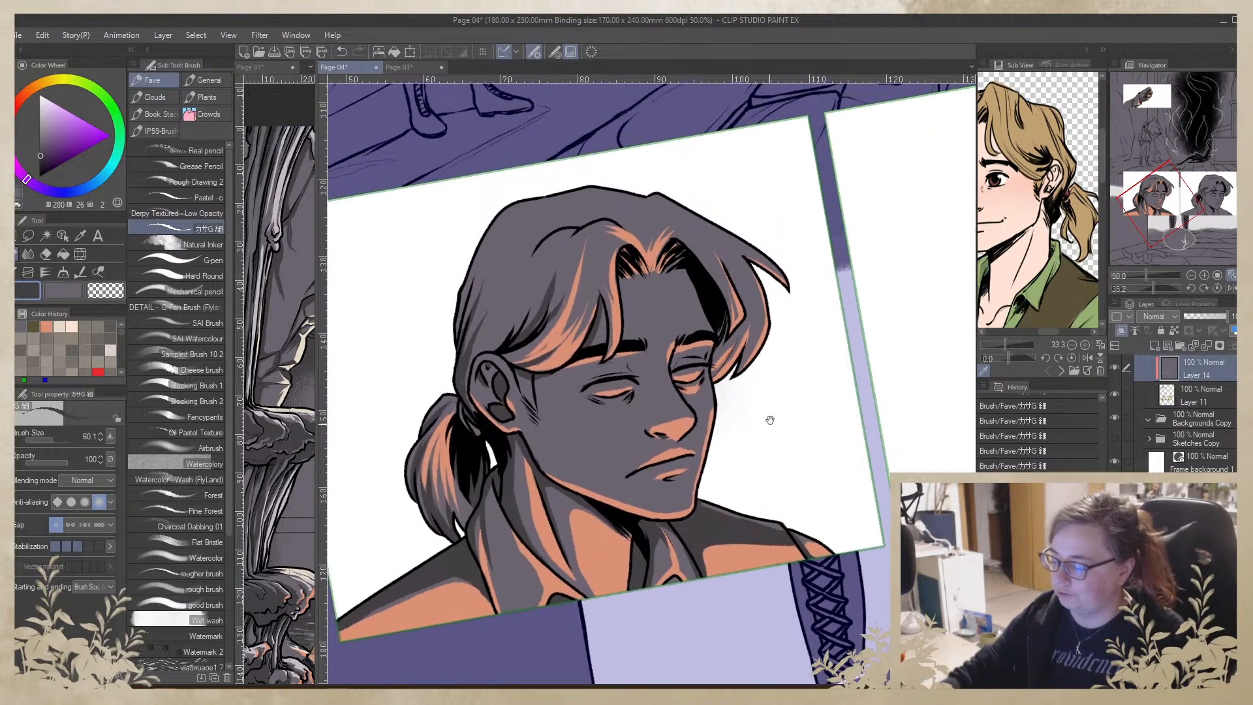
Undo the last stroke and add small dark shading strokes beside the far eye and on the hair framing the forehead
key("ctrl+z")
left_click_drag(675, 373, 688, 368)
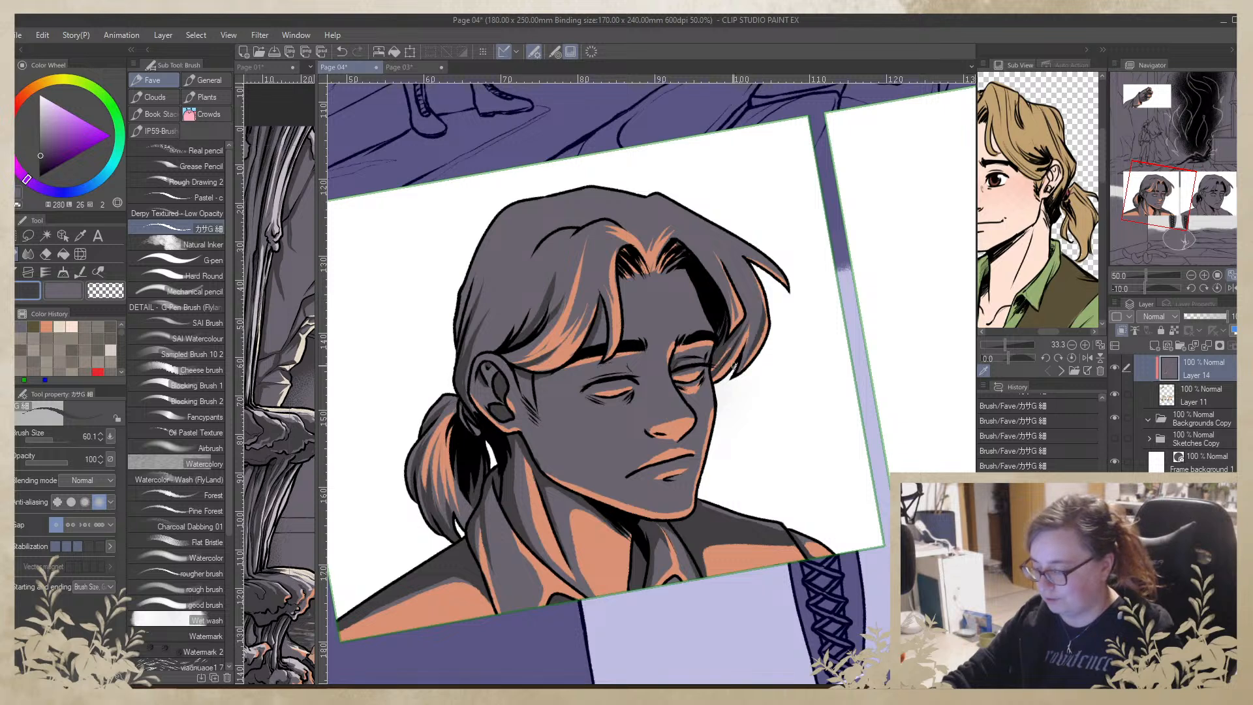
mouse_move(743, 274)
left_mouse_down()
mouse_move(746, 358)
mouse_move(726, 379)
left_mouse_up()
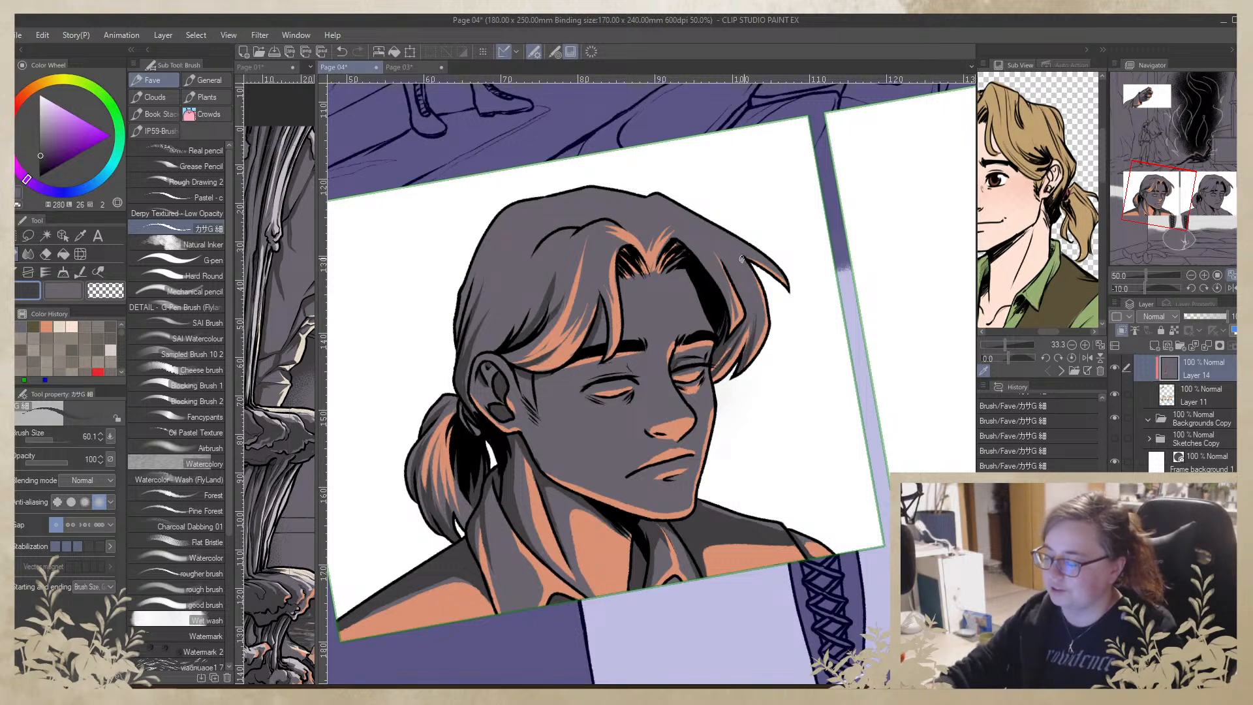
left_click_drag(684, 253, 667, 267)
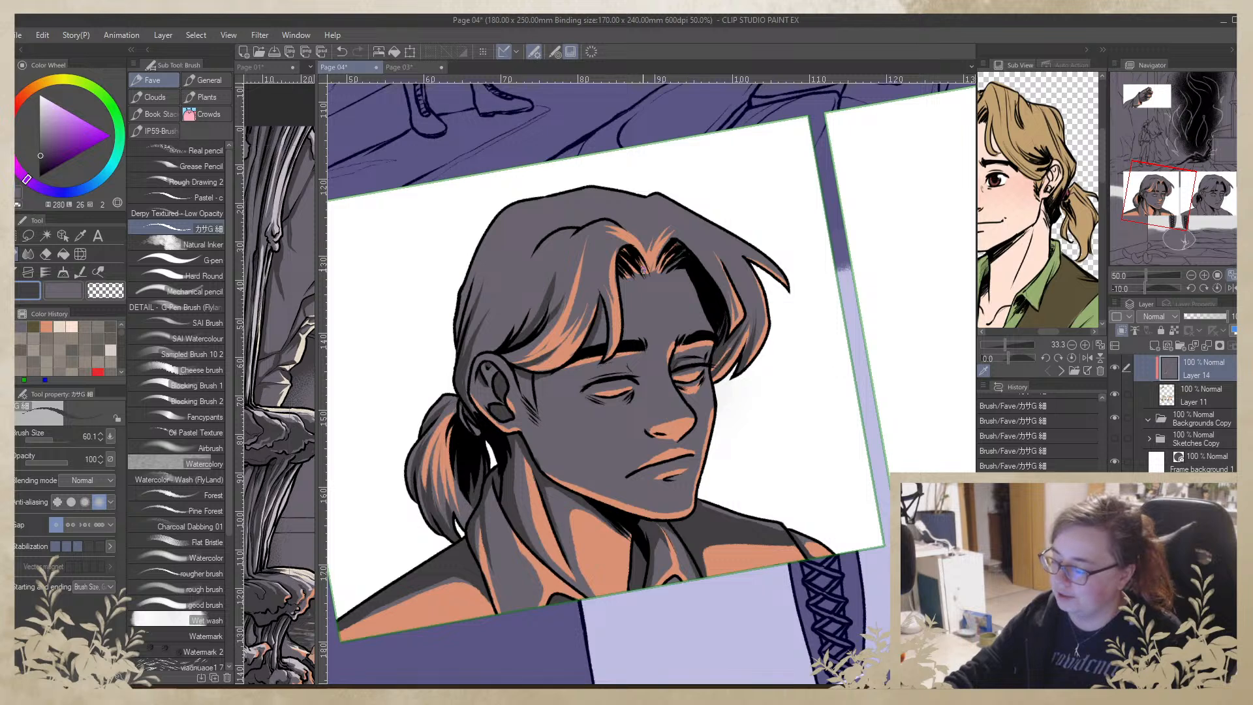
left_click_drag(611, 347, 602, 263)
key("ctrl+z")
left_click_drag(608, 356, 603, 274)
key("ctrl+z")
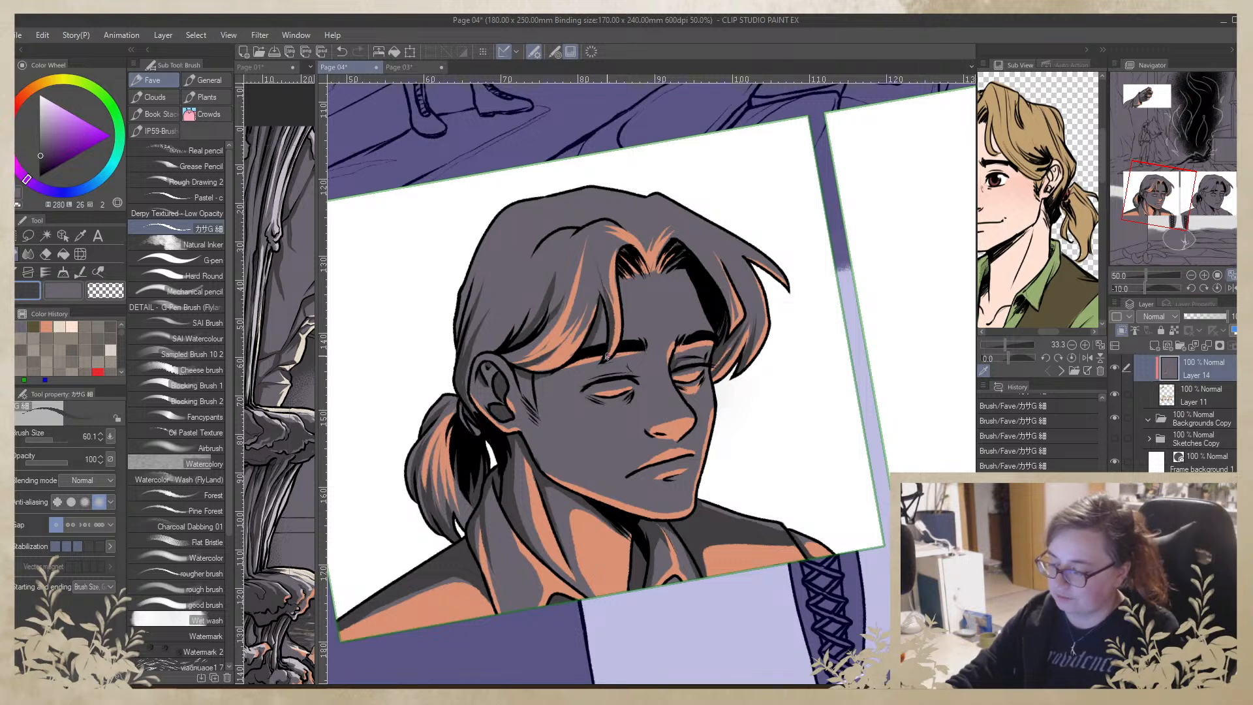
key("ctrl+z")
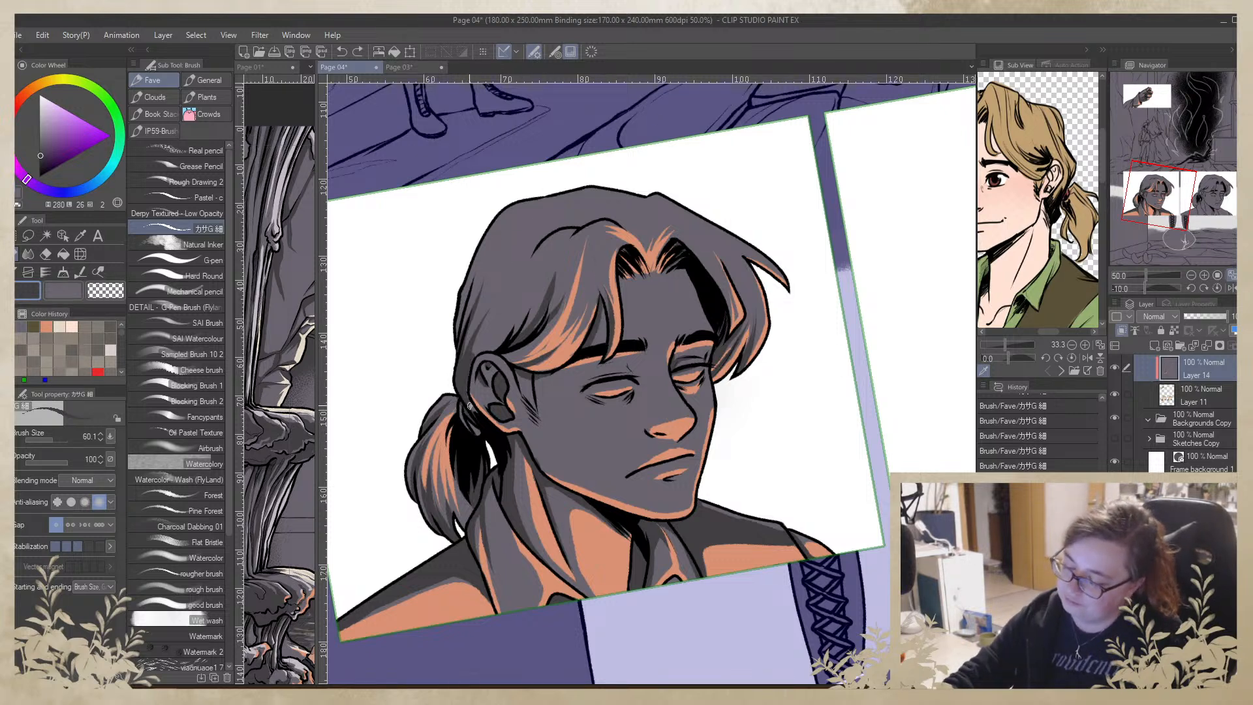
Paint a dark grey shadow into the hair above and behind the ear, sampling the greys from the drawing
left_click_drag(460, 377, 462, 386)
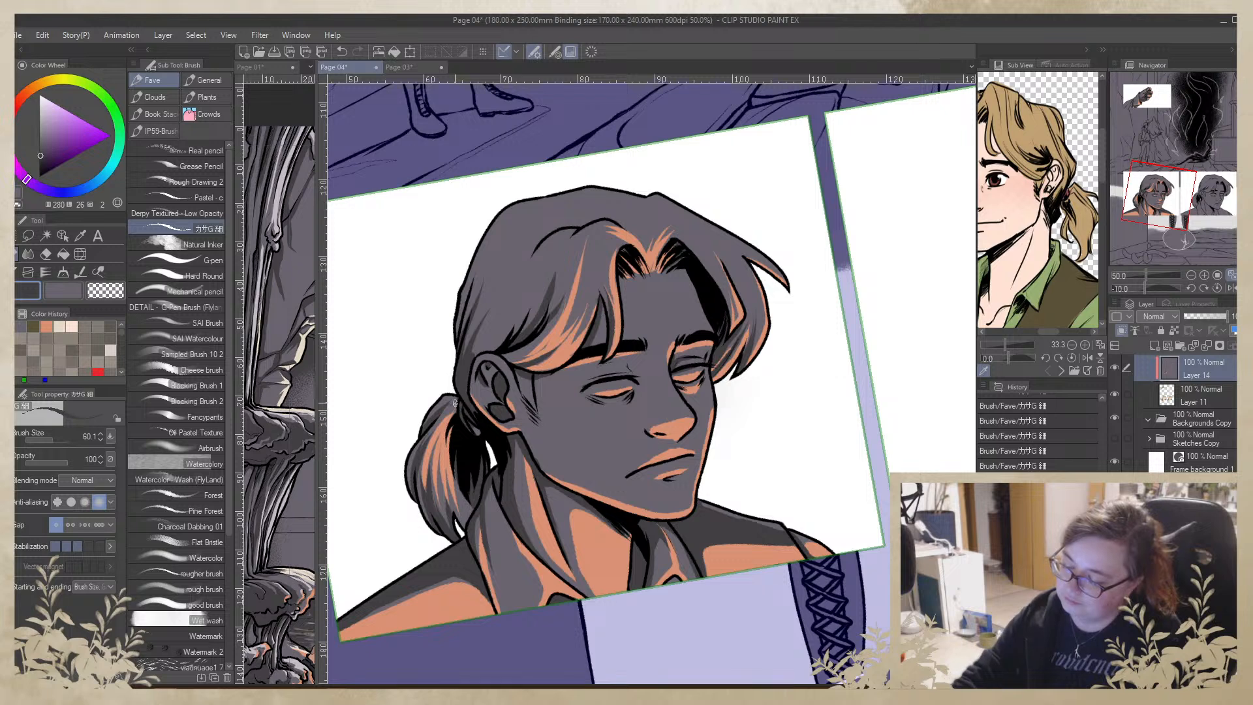
left_click(454, 406, "alt")
left_click(468, 380, "alt")
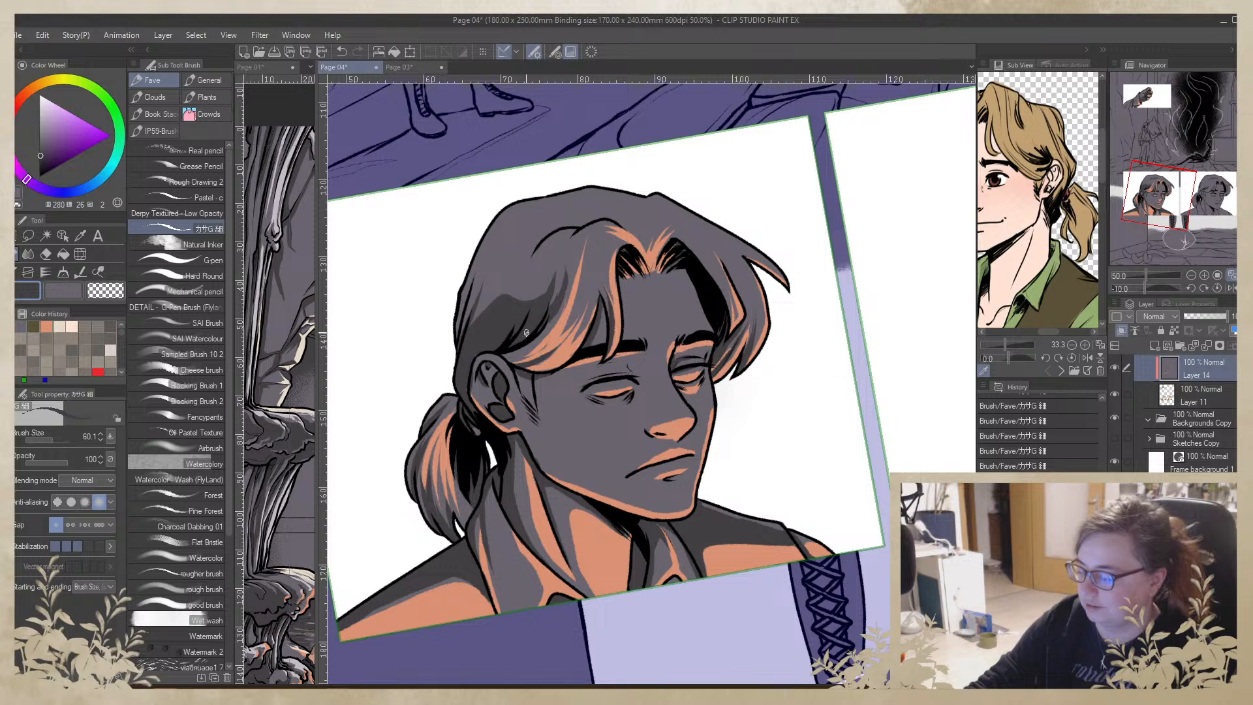
Shape the upper edge of the hair shadow above the ear with strokes in the sampled lighter and darker greys
left_click(576, 250, "alt")
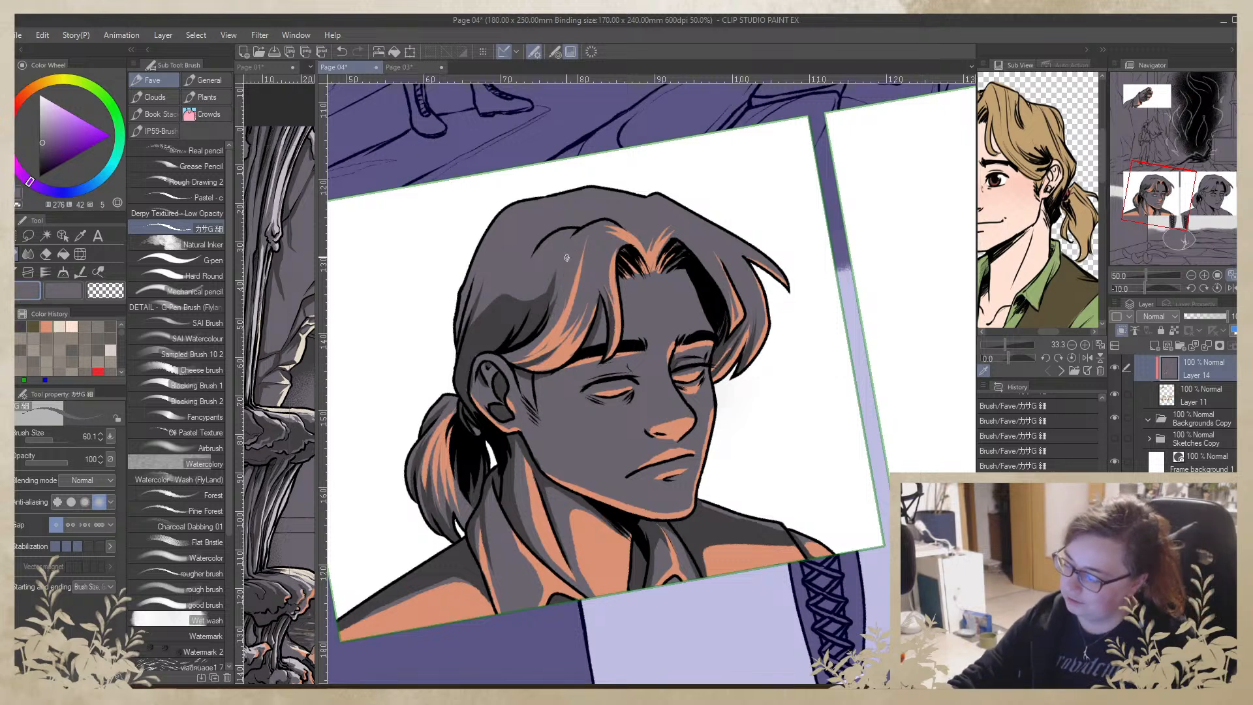
left_click(470, 325, "alt")
left_click_drag(487, 307, 516, 274)
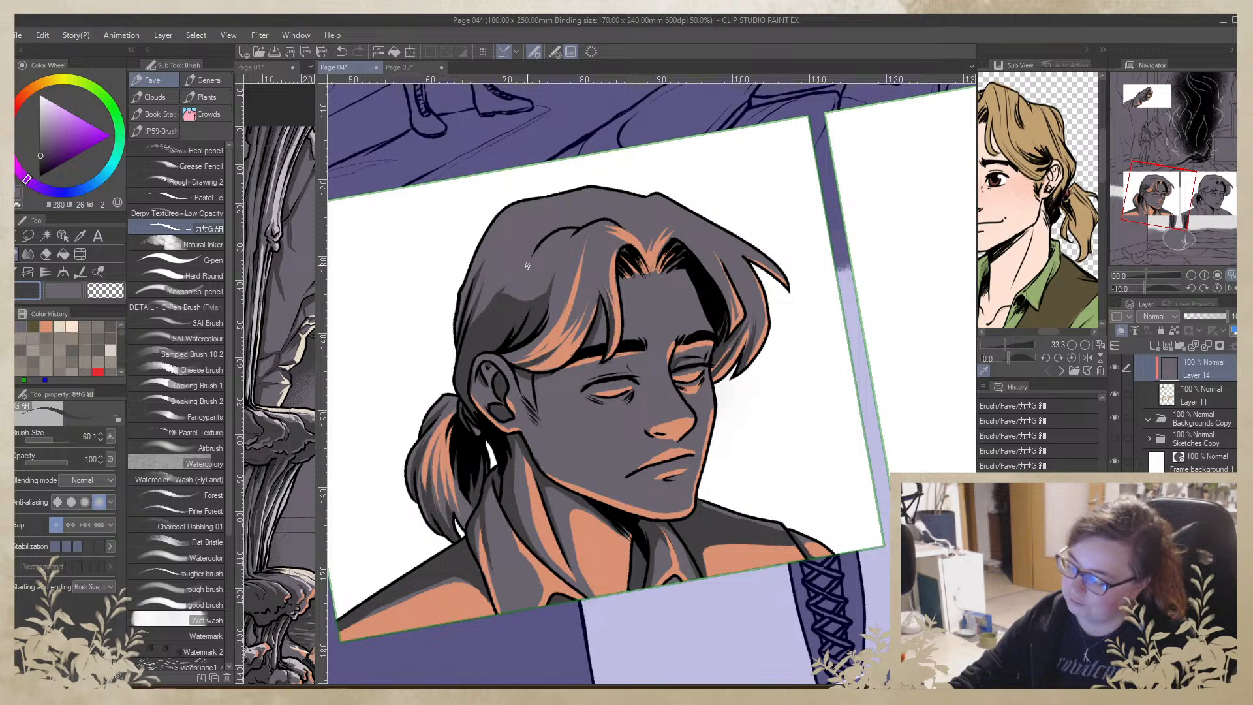
left_click_drag(463, 346, 521, 268)
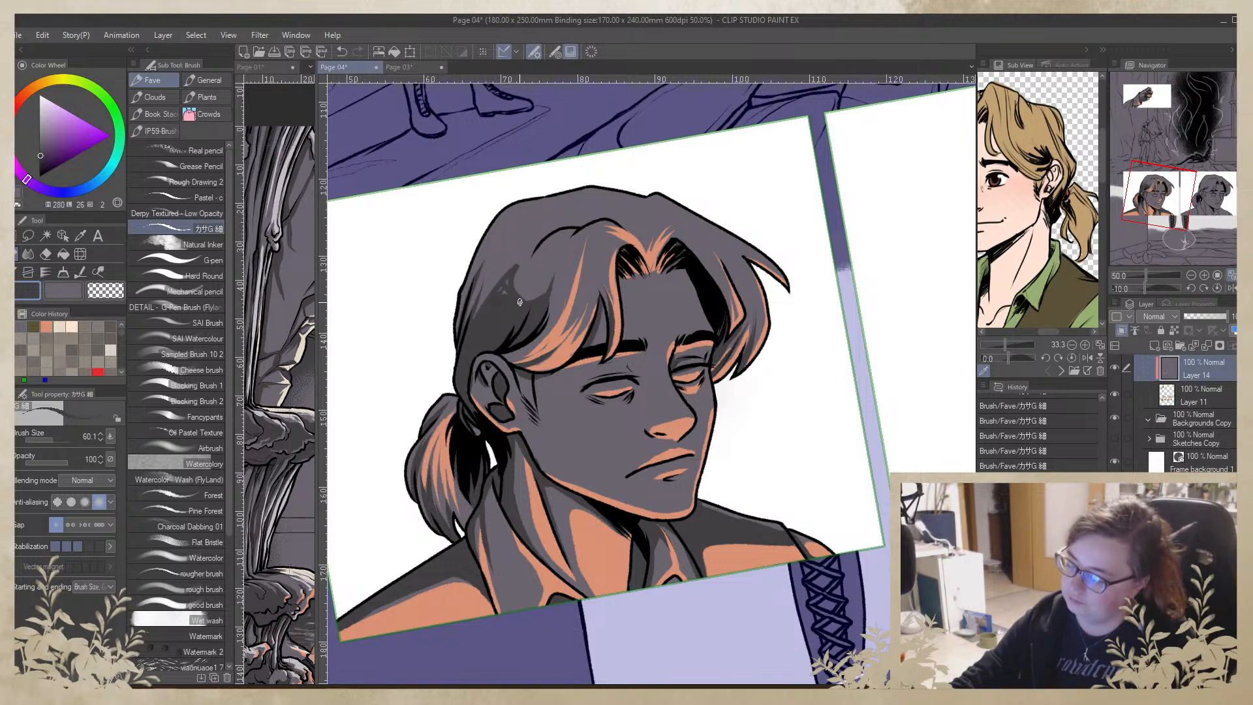
left_click(522, 274, "alt")
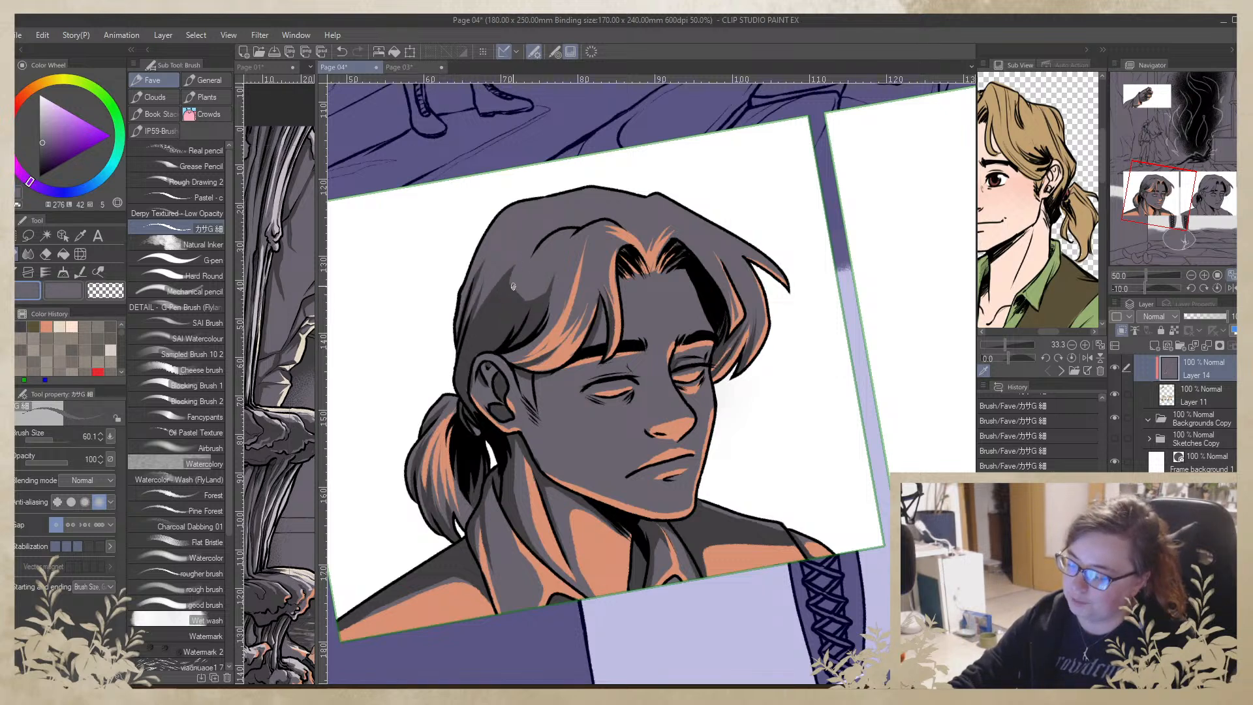
left_click_drag(515, 266, 493, 311)
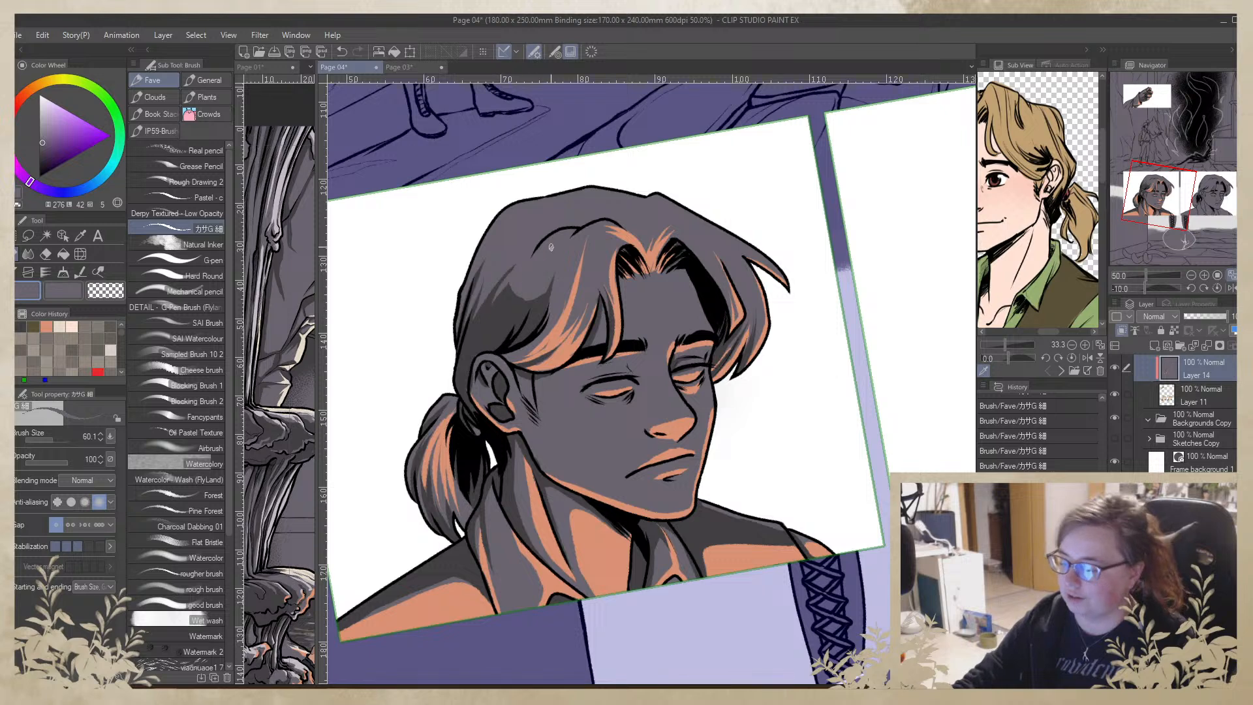
Break the shadow along the back of the head into tapered strands, alternating between the sampled dark and light hair greys
left_click(511, 290, "alt")
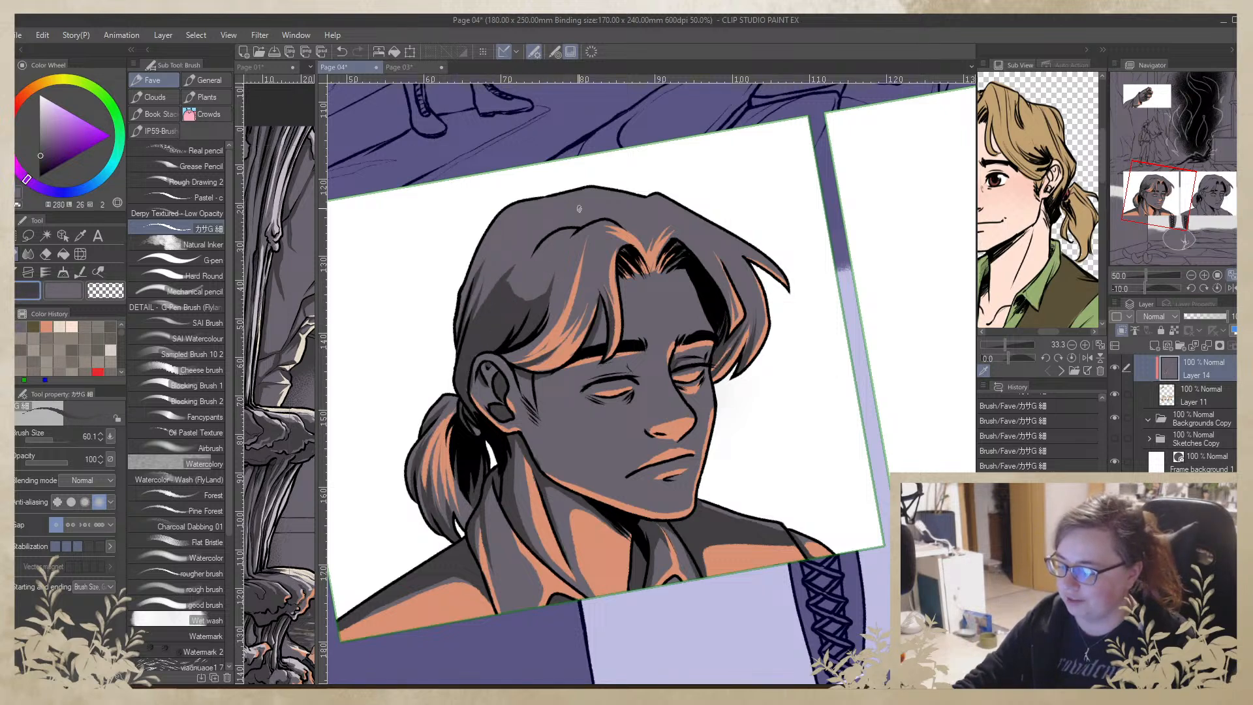
left_click(481, 287, "alt")
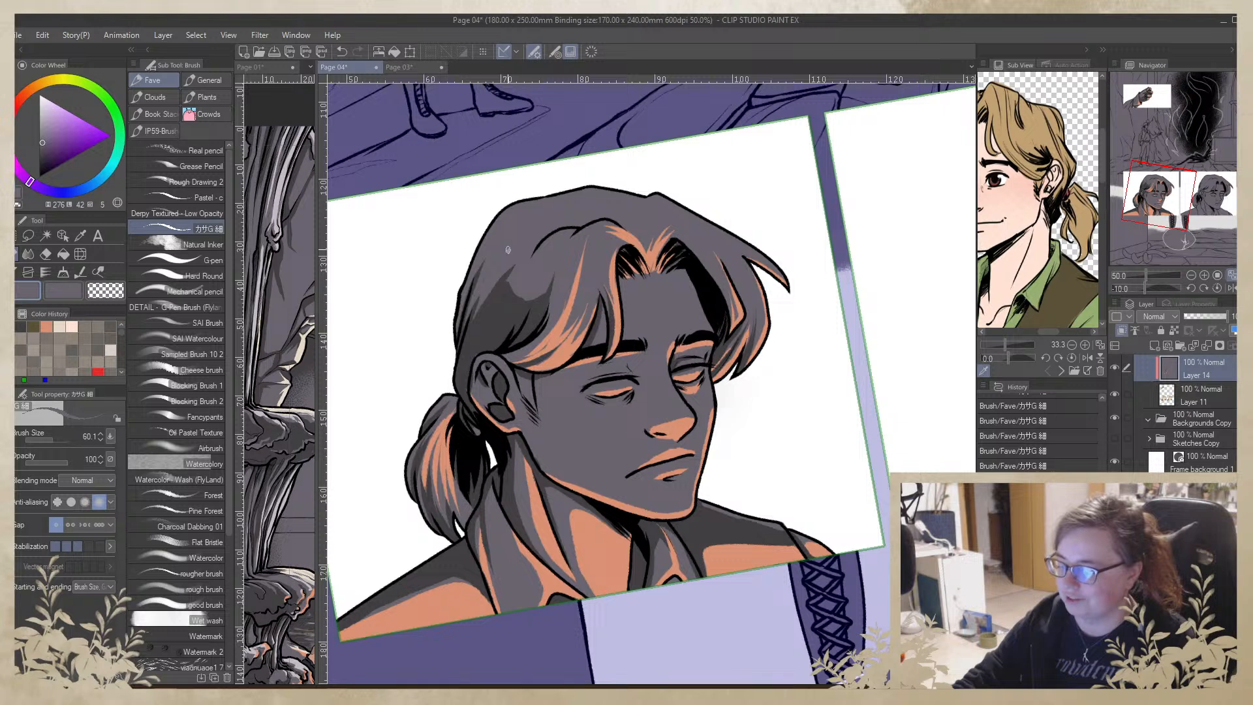
left_click(486, 280, "alt")
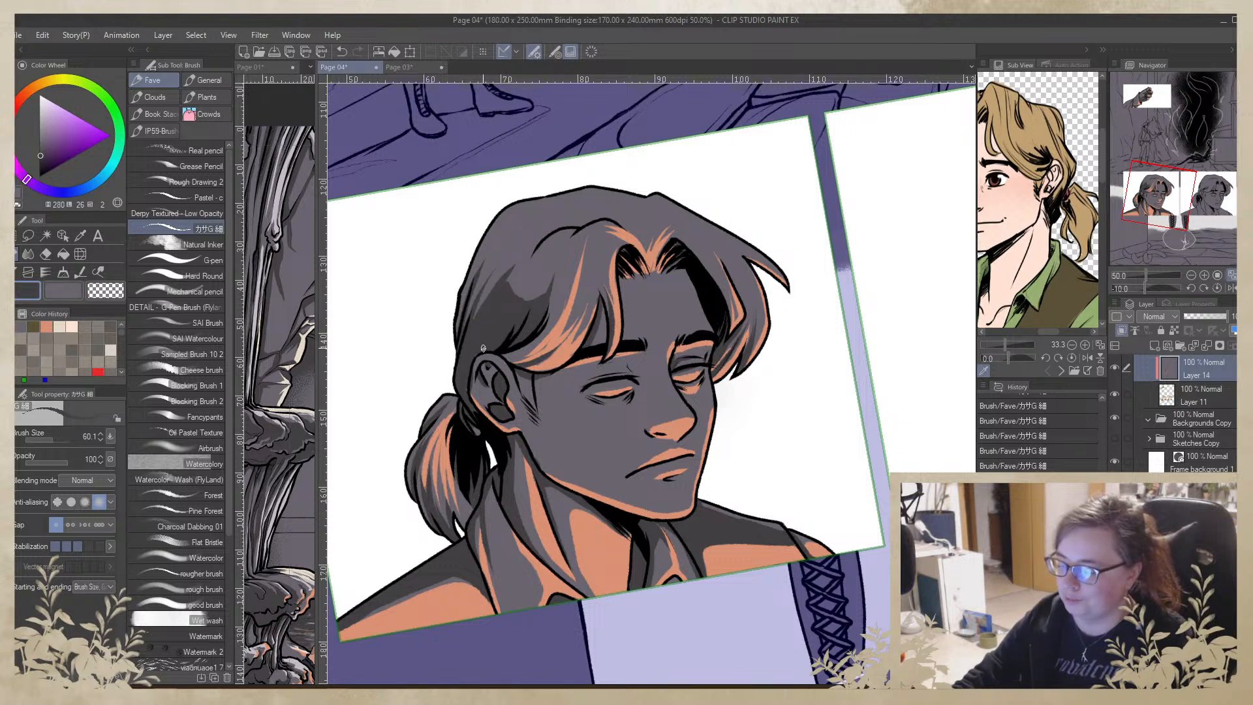
left_click(470, 391, "alt")
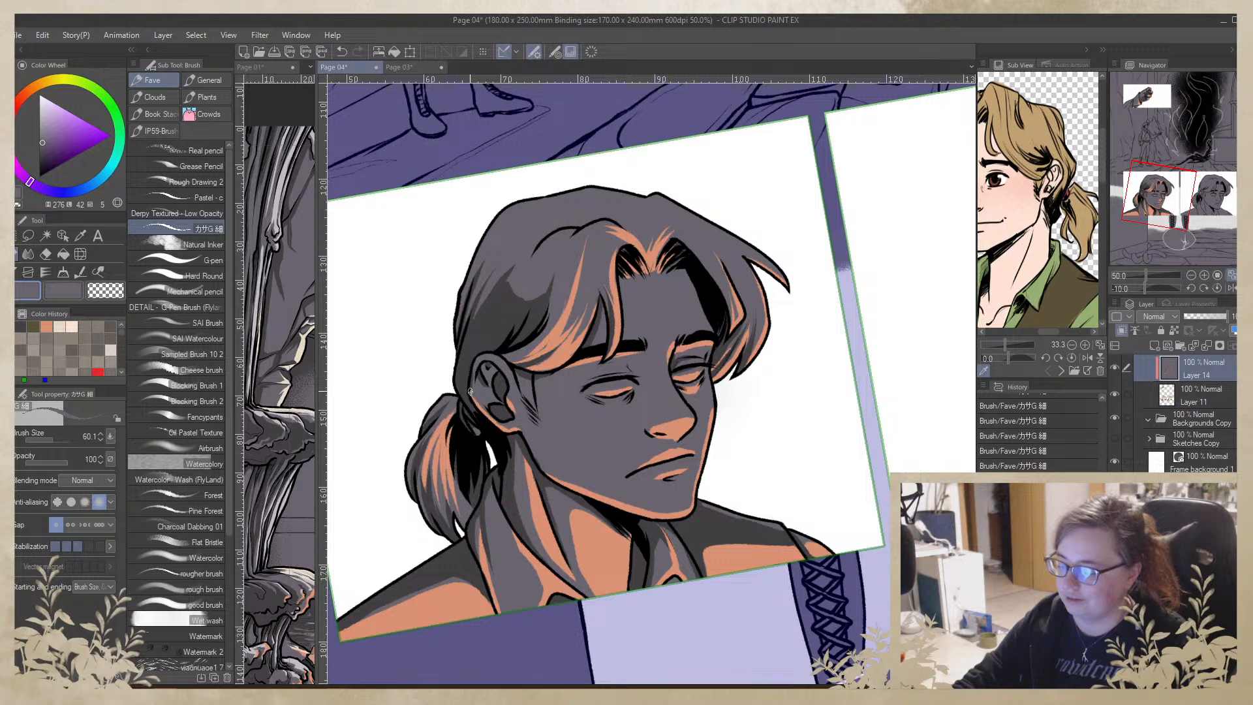
left_click(463, 367, "alt")
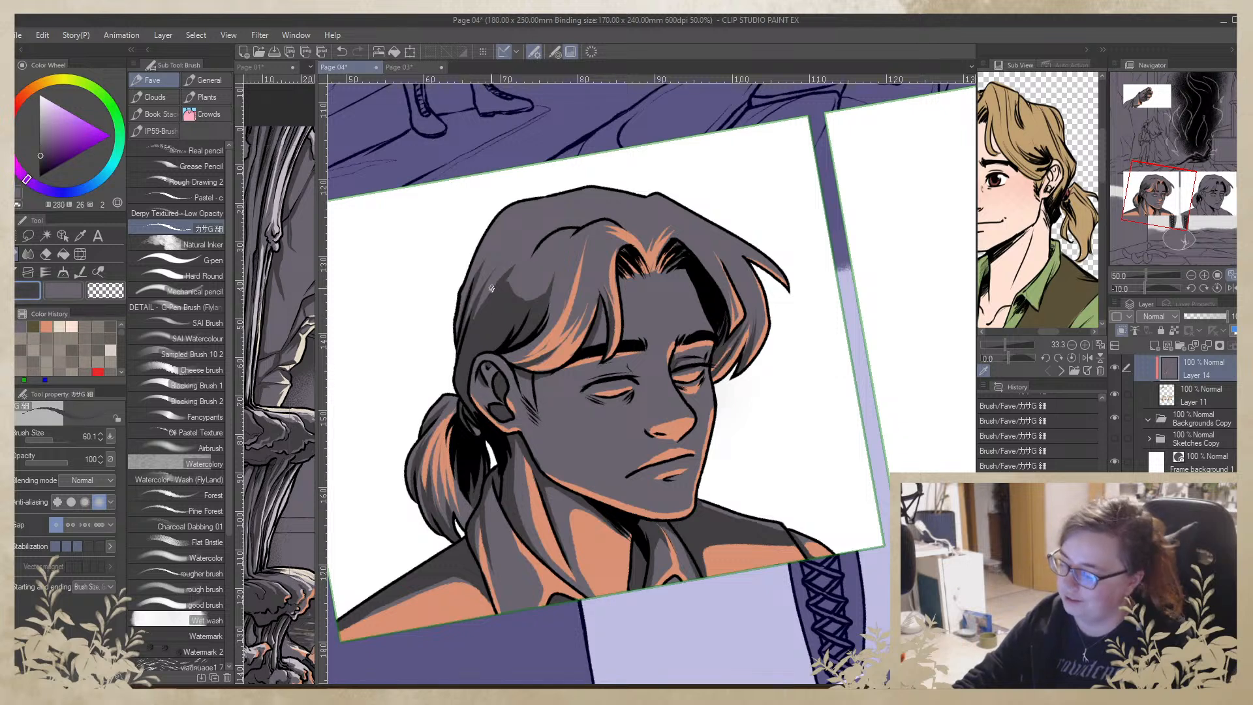
left_click(505, 252, "alt")
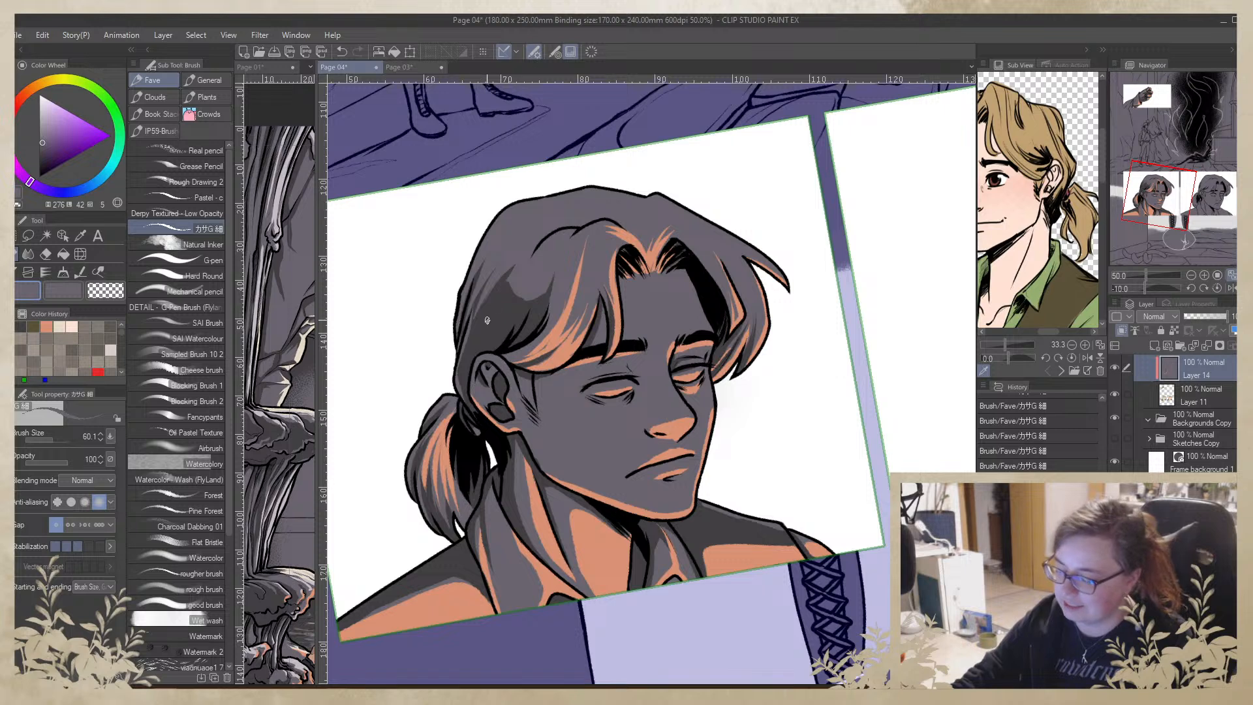
left_click(471, 333, "alt")
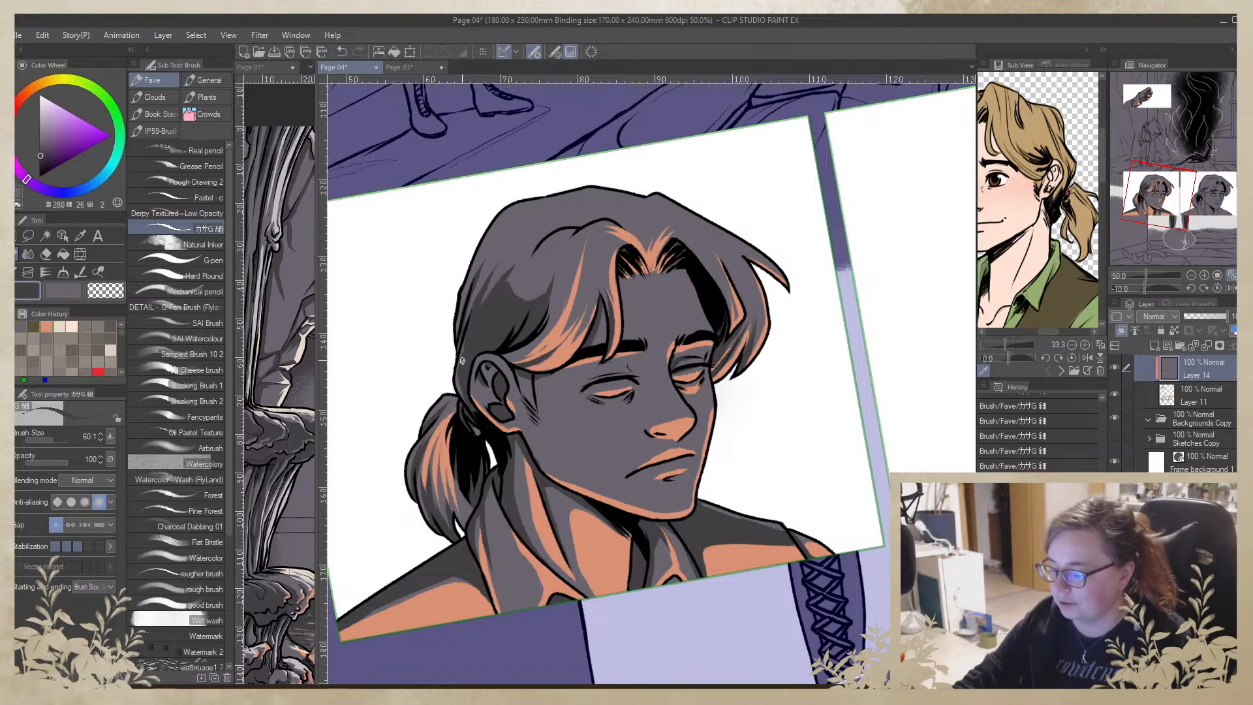
left_click(501, 265, "alt")
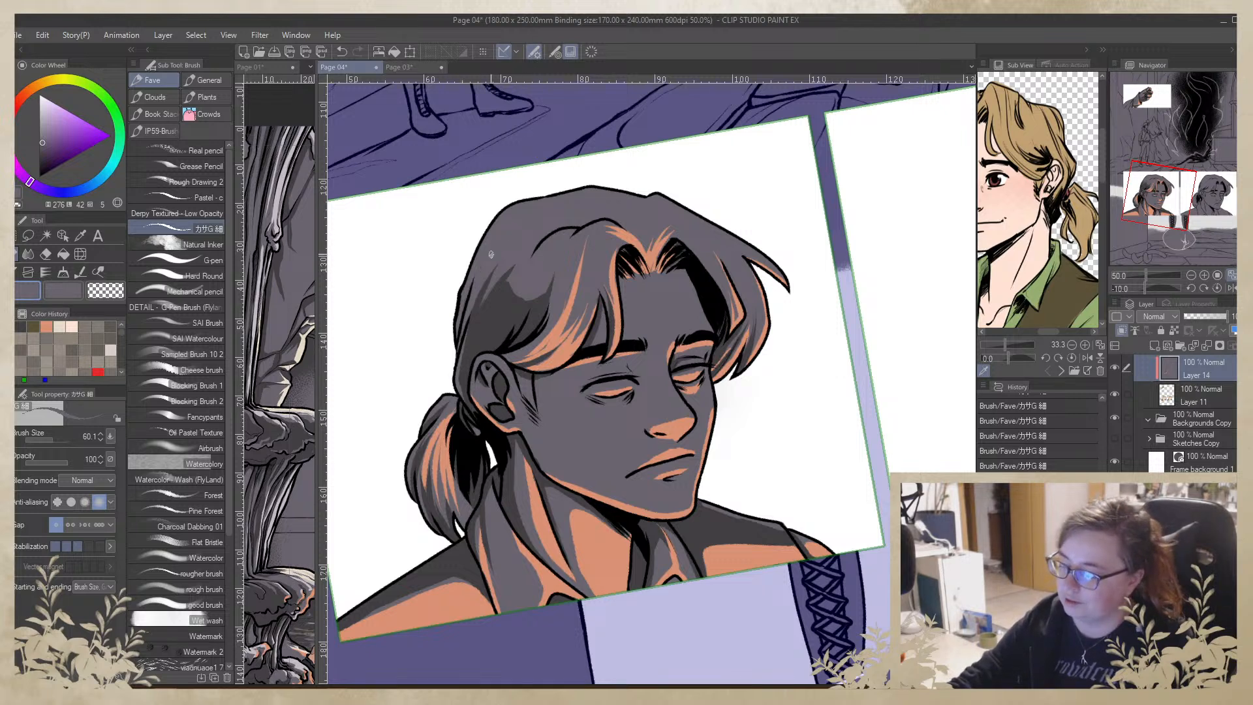
left_click(497, 315, "alt")
left_click_drag(457, 355, 500, 248)
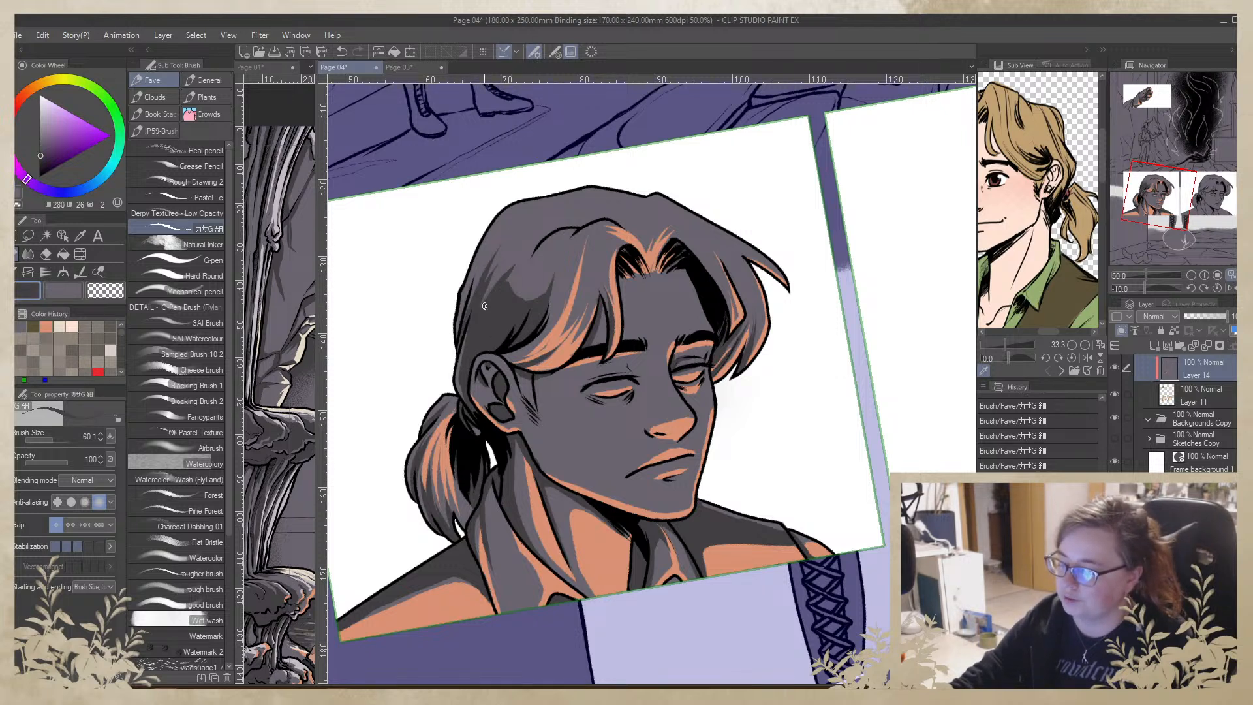
Shade the hair locks on the far side of the face with sampled hair tones, and save the page
left_click_drag(682, 242, 722, 321)
mouse_move(721, 253)
left_mouse_down()
mouse_move(744, 322)
mouse_move(720, 371)
mouse_move(731, 338)
left_mouse_up()
left_click(740, 352, "alt")
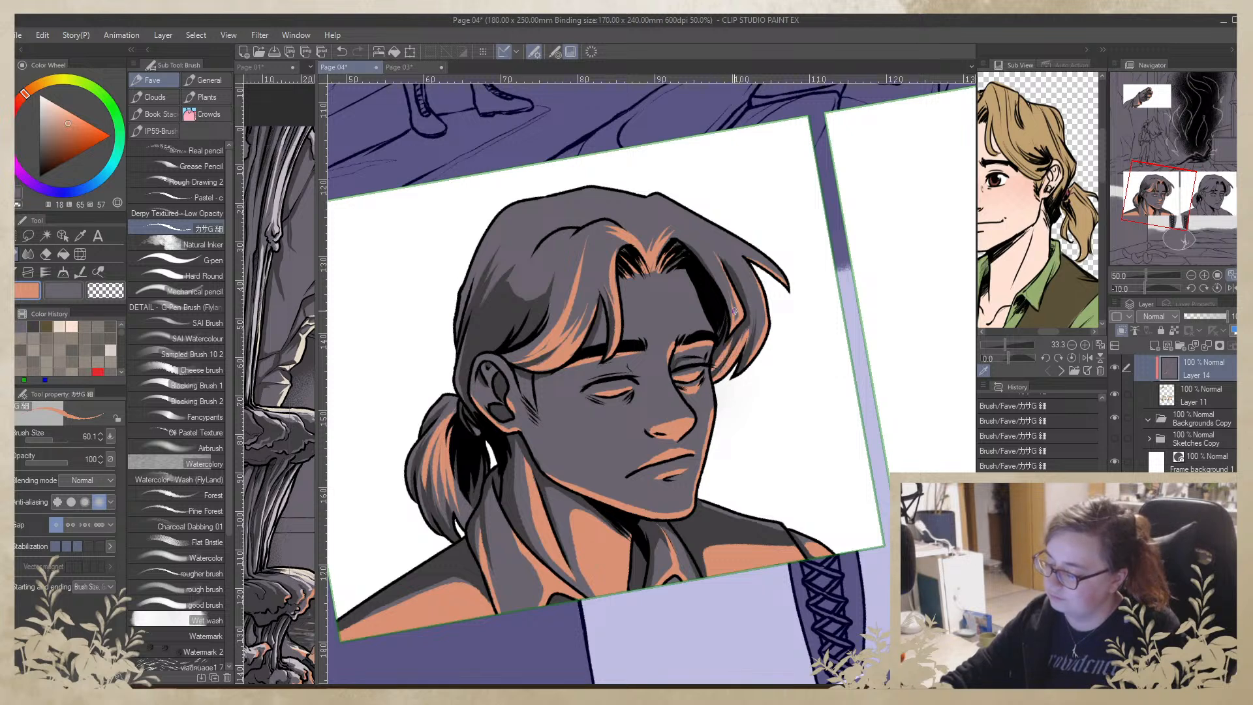
left_click(754, 323, "alt")
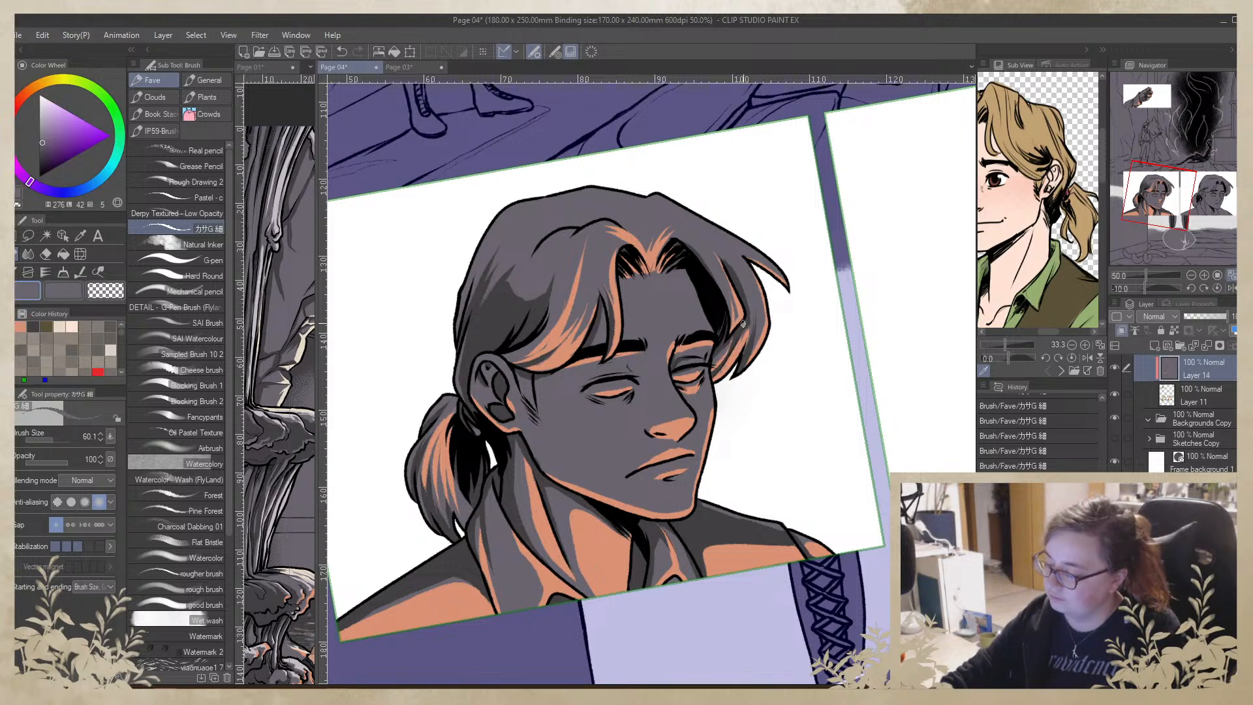
left_click_drag(740, 310, 719, 356)
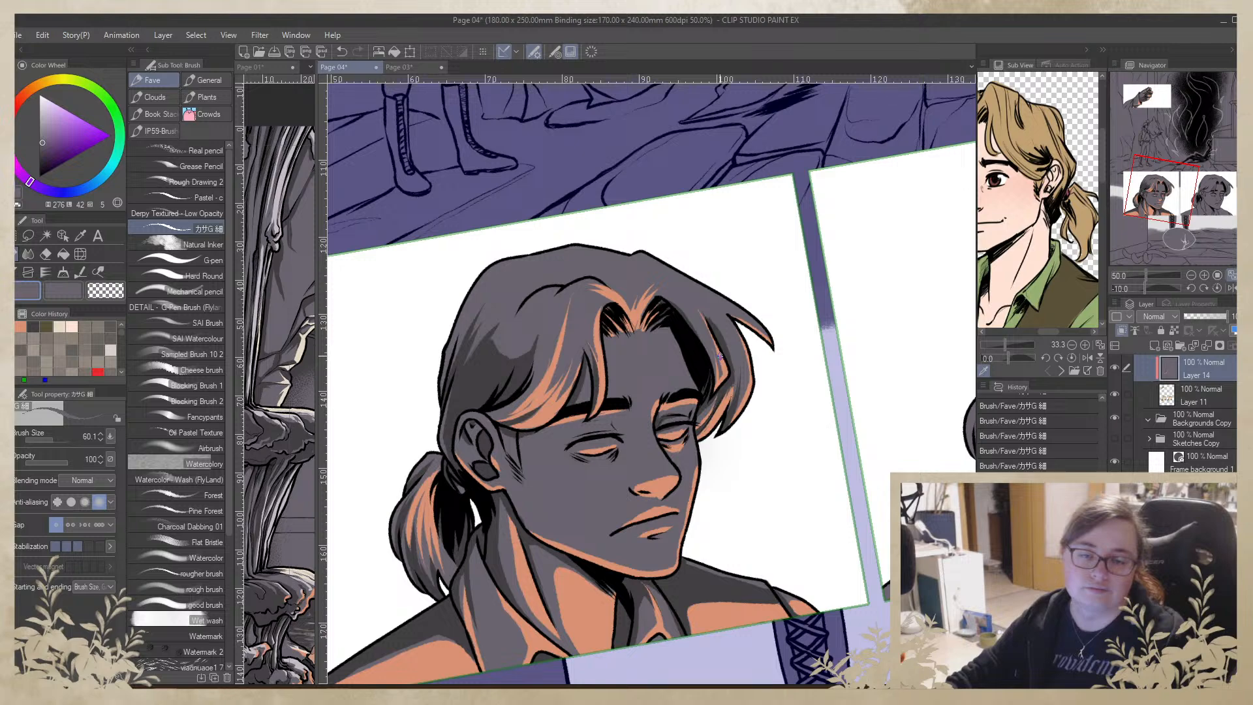
left_click_drag(729, 453, 654, 468)
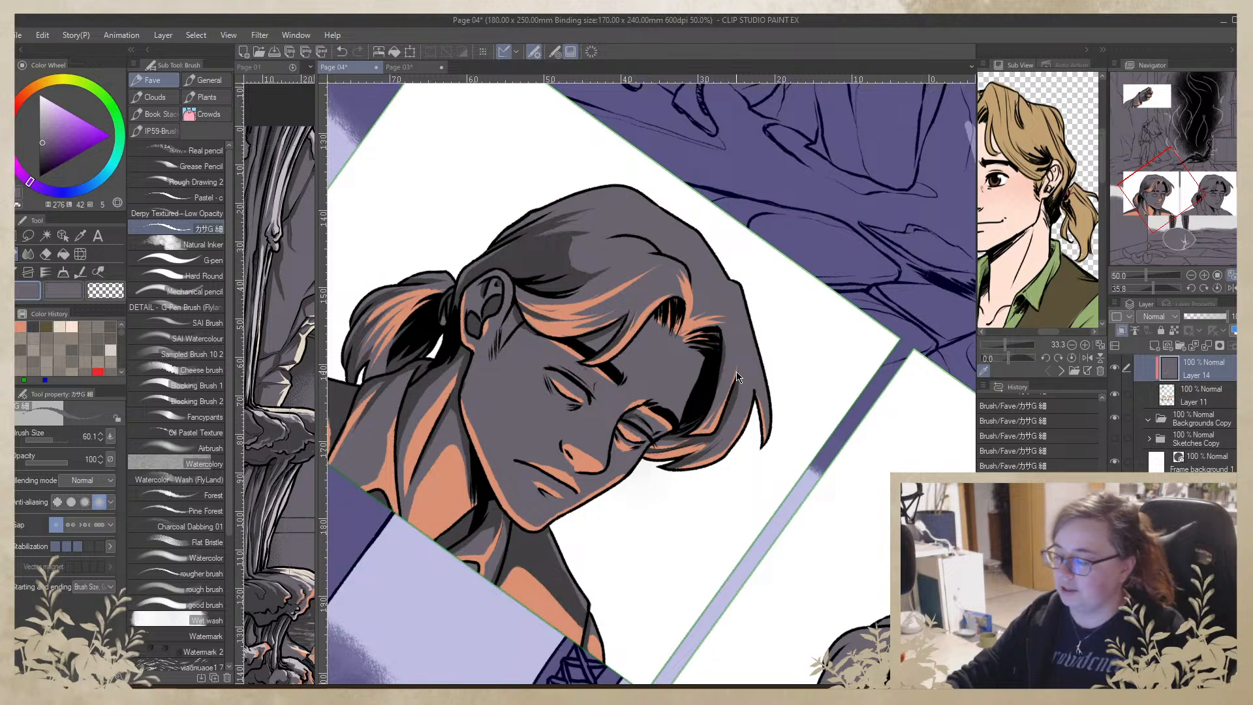
key("ctrl+s")
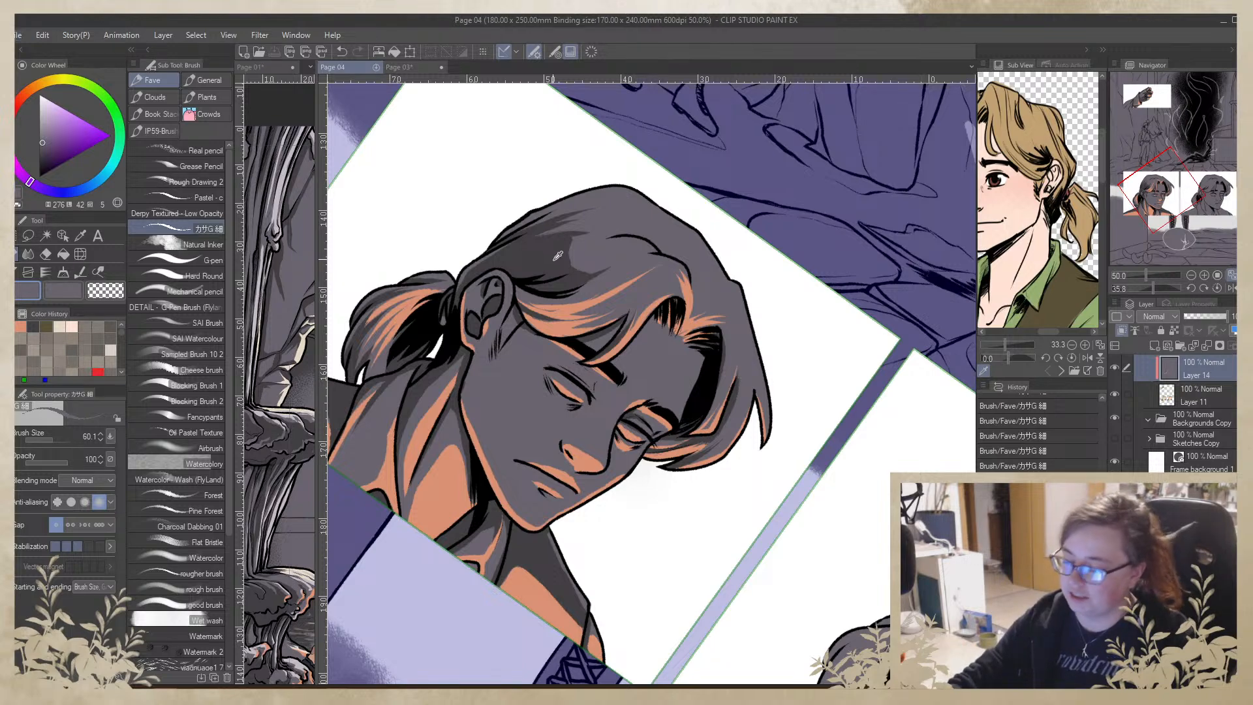
Extend the hair shadow beside the orange-lit fringe and cut it into fine strands with the sampled dark and light greys
left_click_drag(767, 490, 603, 372)
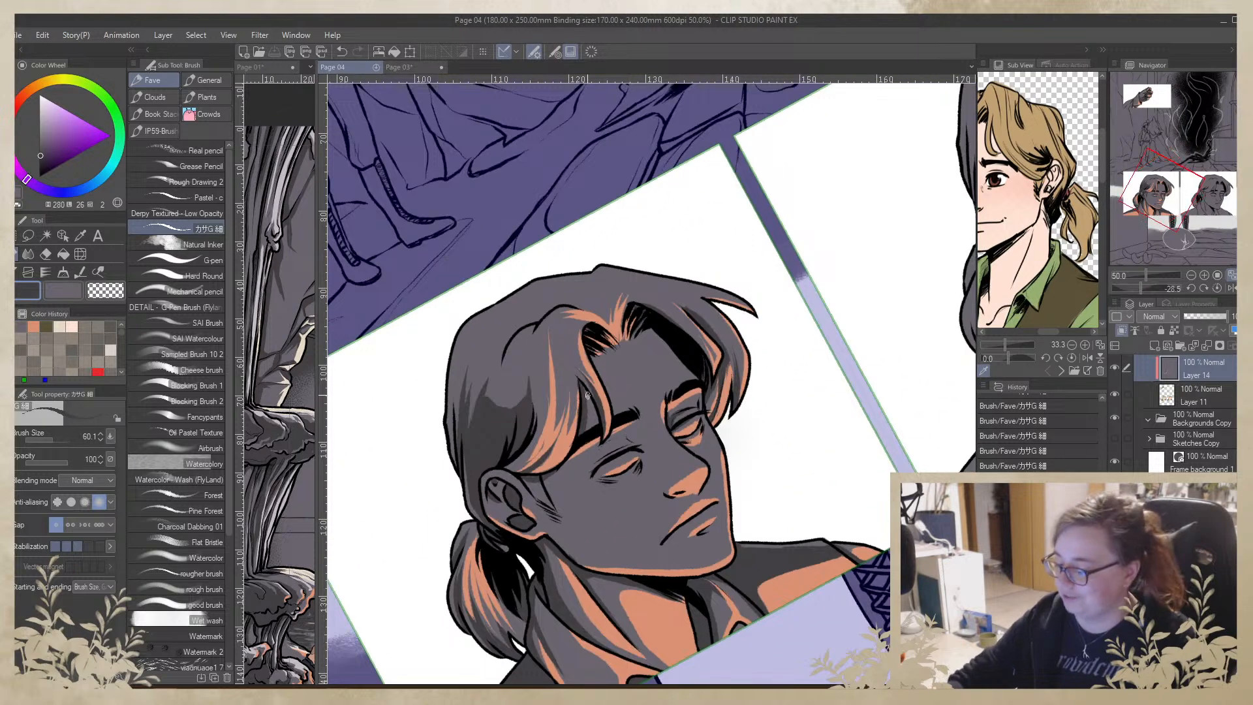
left_click_drag(530, 472, 522, 450)
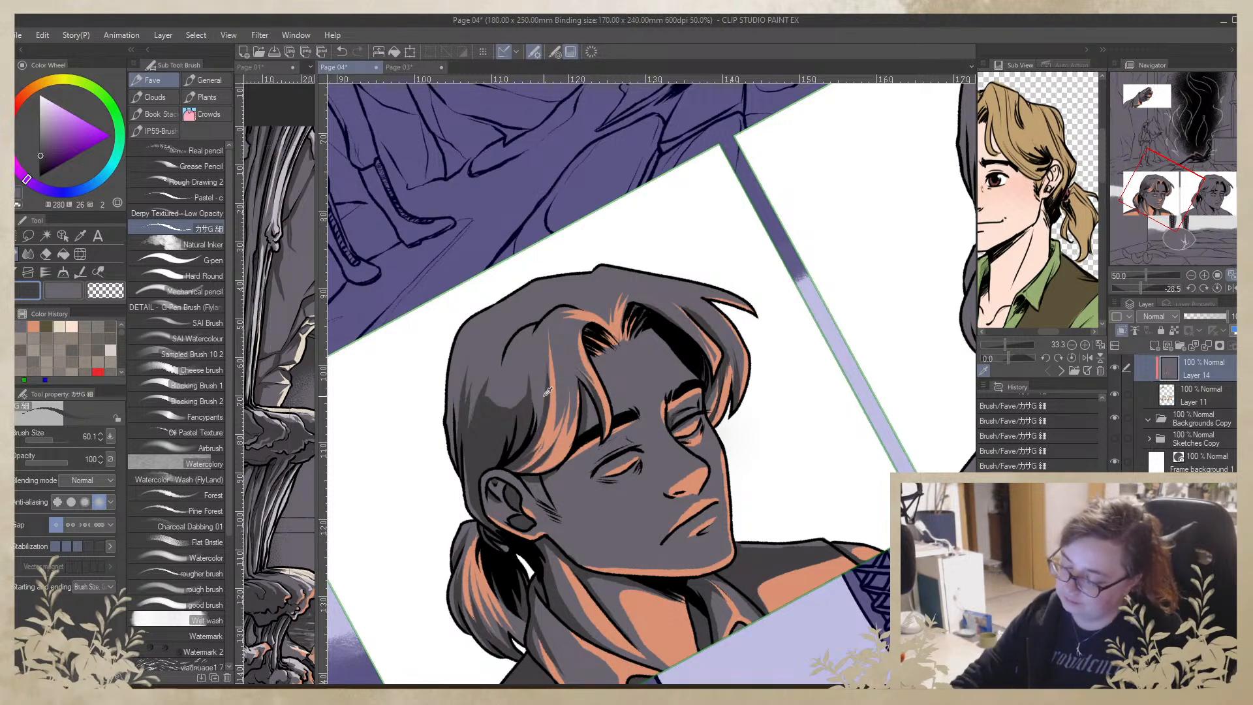
left_click(486, 390, "alt")
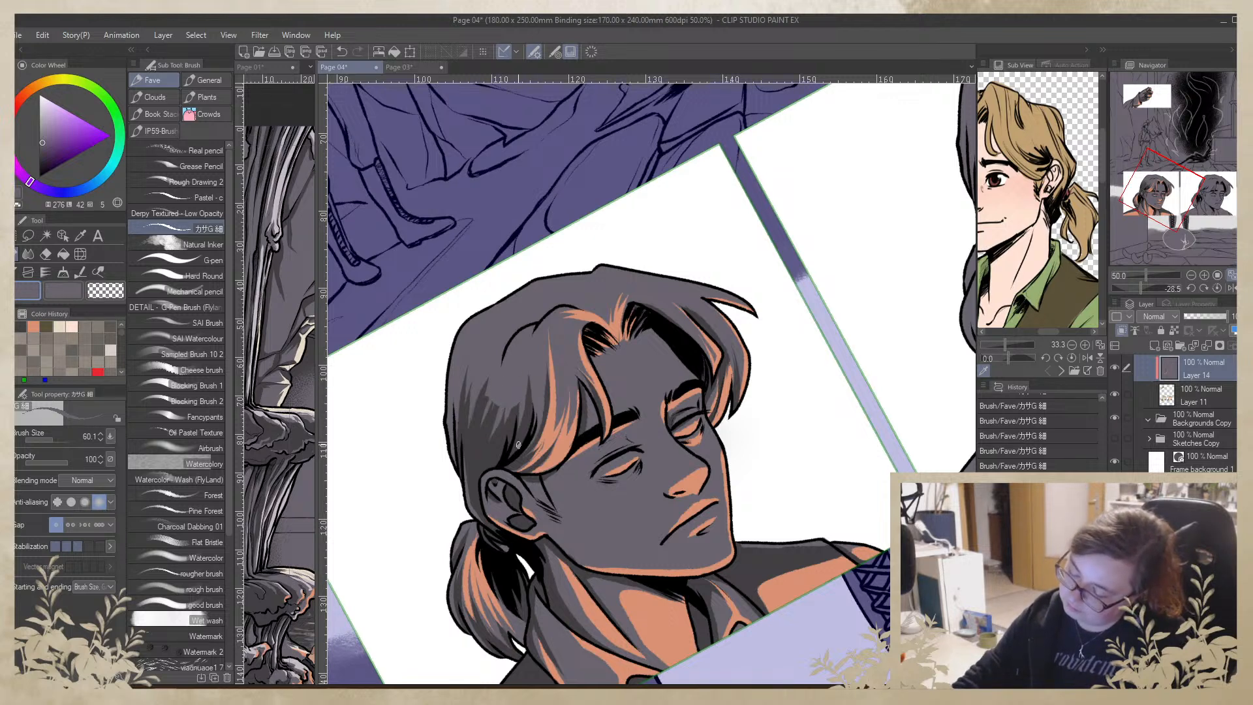
left_click(497, 483, "alt")
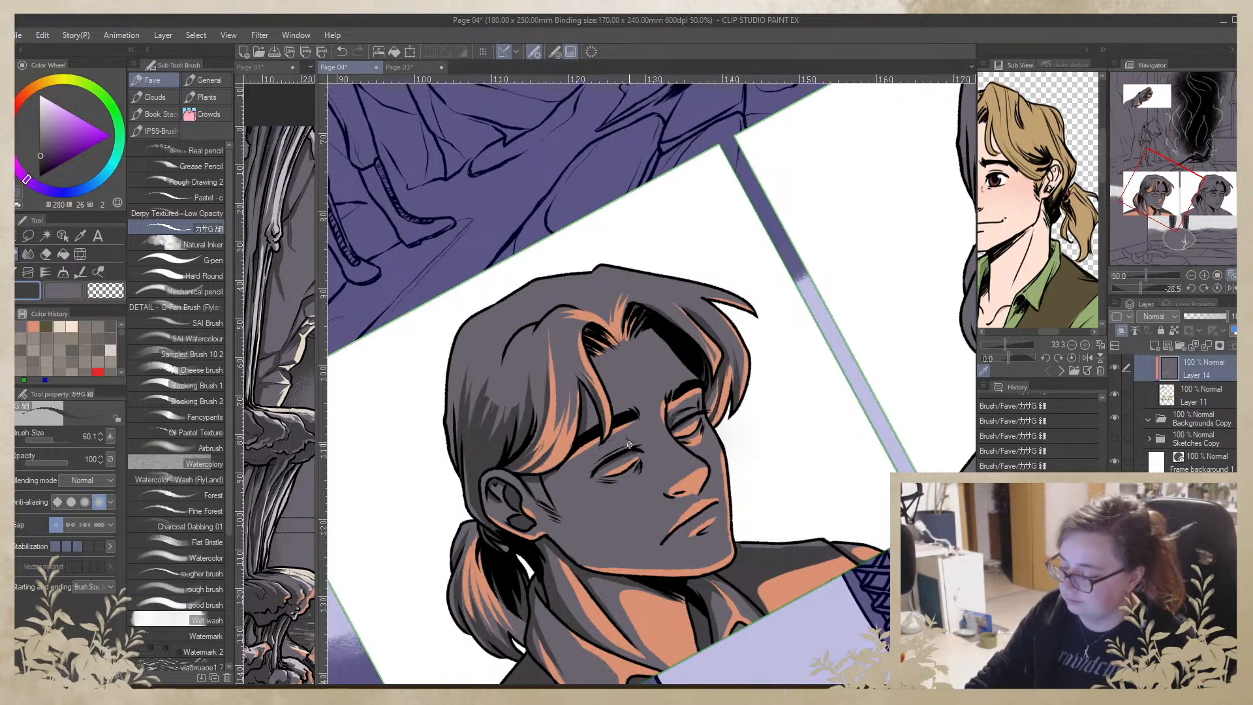
Paint dark grey shadows around the near eye and beside the nose, refining the edges with the sampled lighter skin grey
left_click_drag(736, 490, 750, 302)
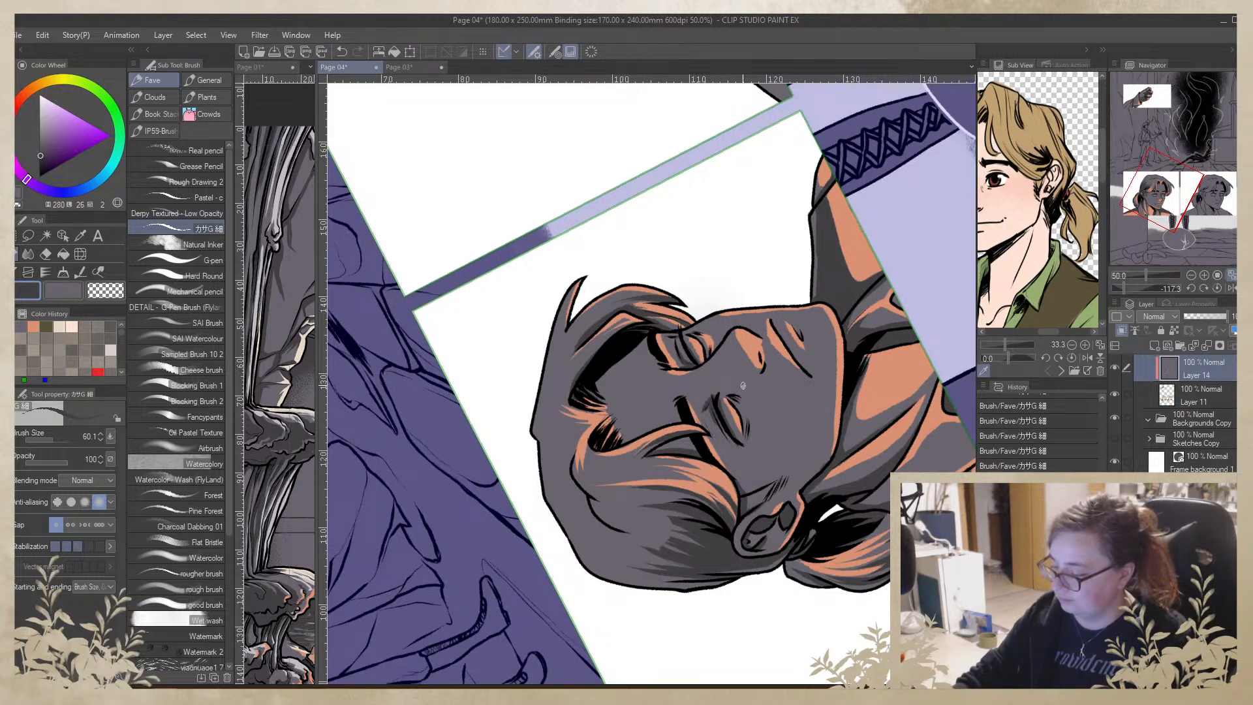
mouse_move(803, 359)
left_mouse_down()
mouse_move(750, 556)
mouse_move(606, 604)
mouse_move(580, 467)
mouse_move(612, 461)
mouse_move(579, 462)
mouse_move(627, 450)
mouse_move(587, 464)
mouse_move(626, 449)
mouse_move(610, 466)
mouse_move(623, 453)
mouse_move(585, 464)
left_mouse_up()
left_click(620, 461, "alt")
left_click(603, 485, "alt")
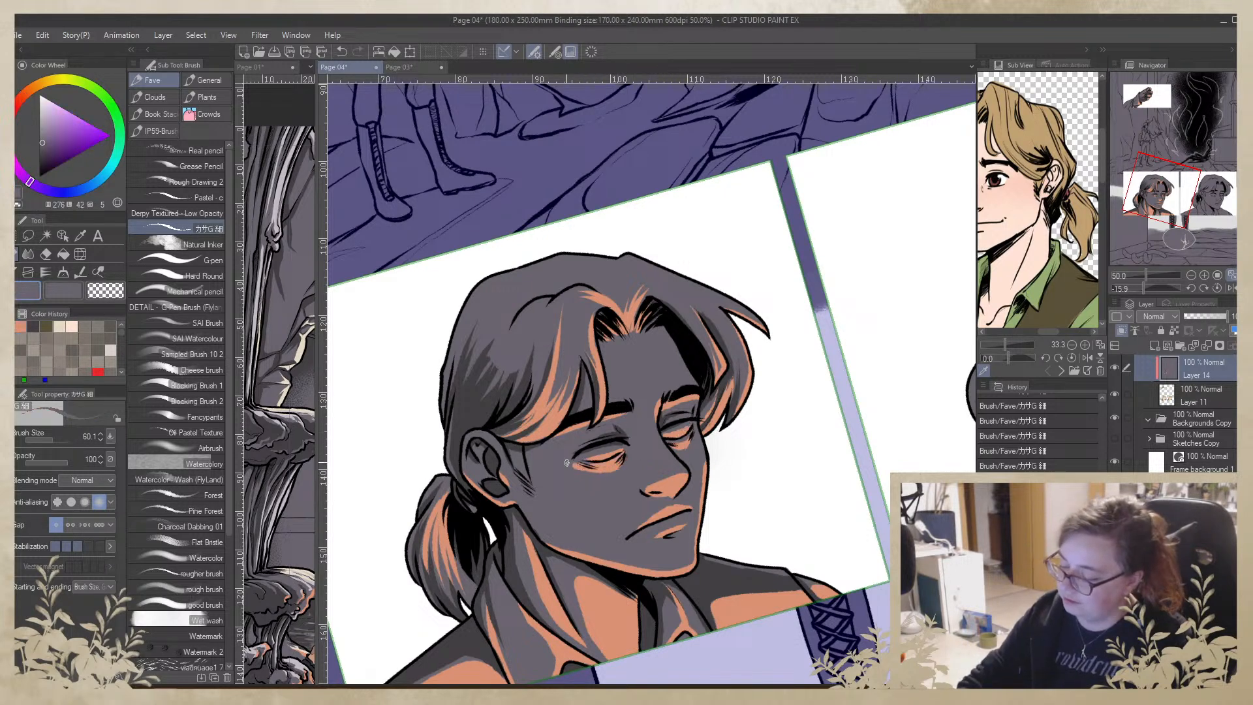
left_click_drag(627, 450, 622, 467)
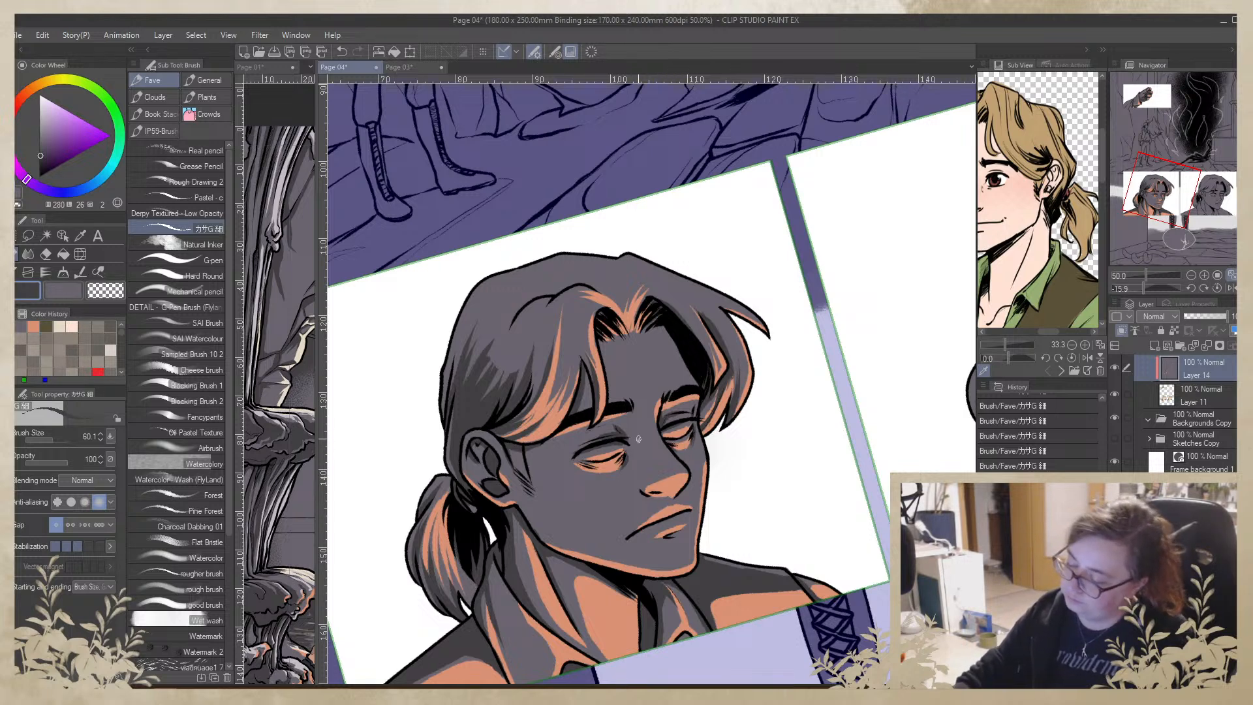
left_click_drag(581, 473, 591, 466)
left_click_drag(783, 543, 779, 518)
left_click_drag(640, 454, 640, 467)
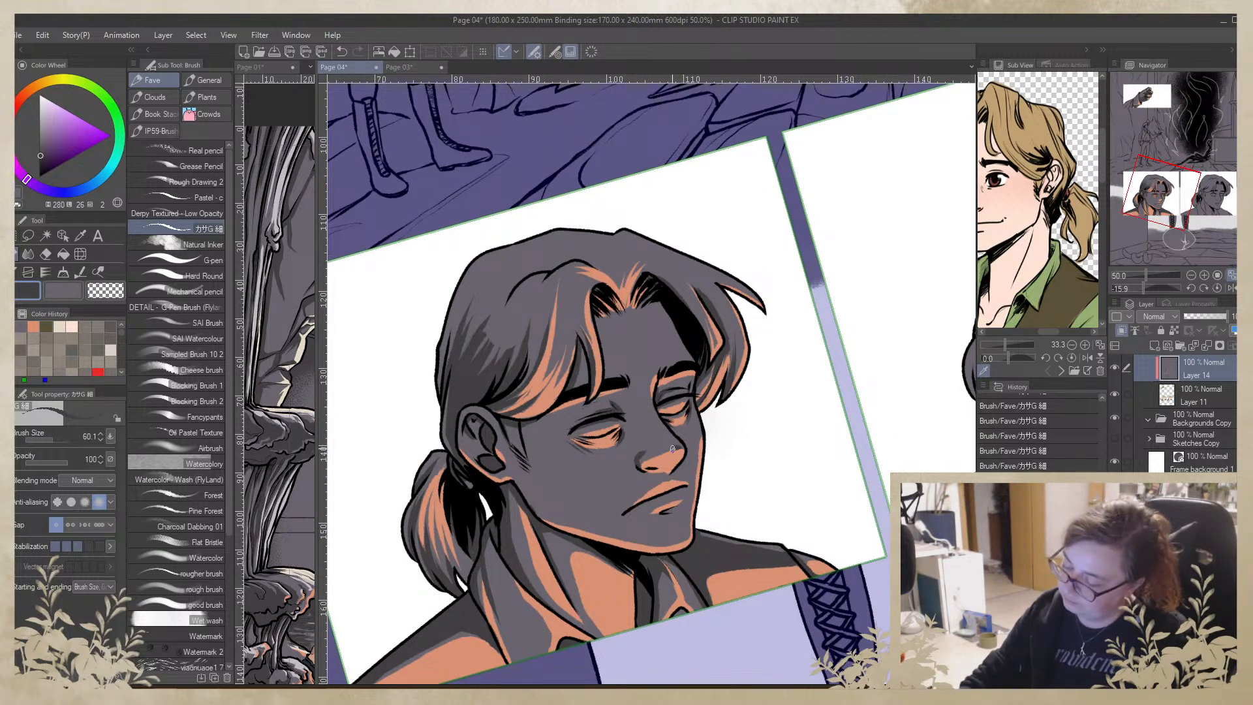
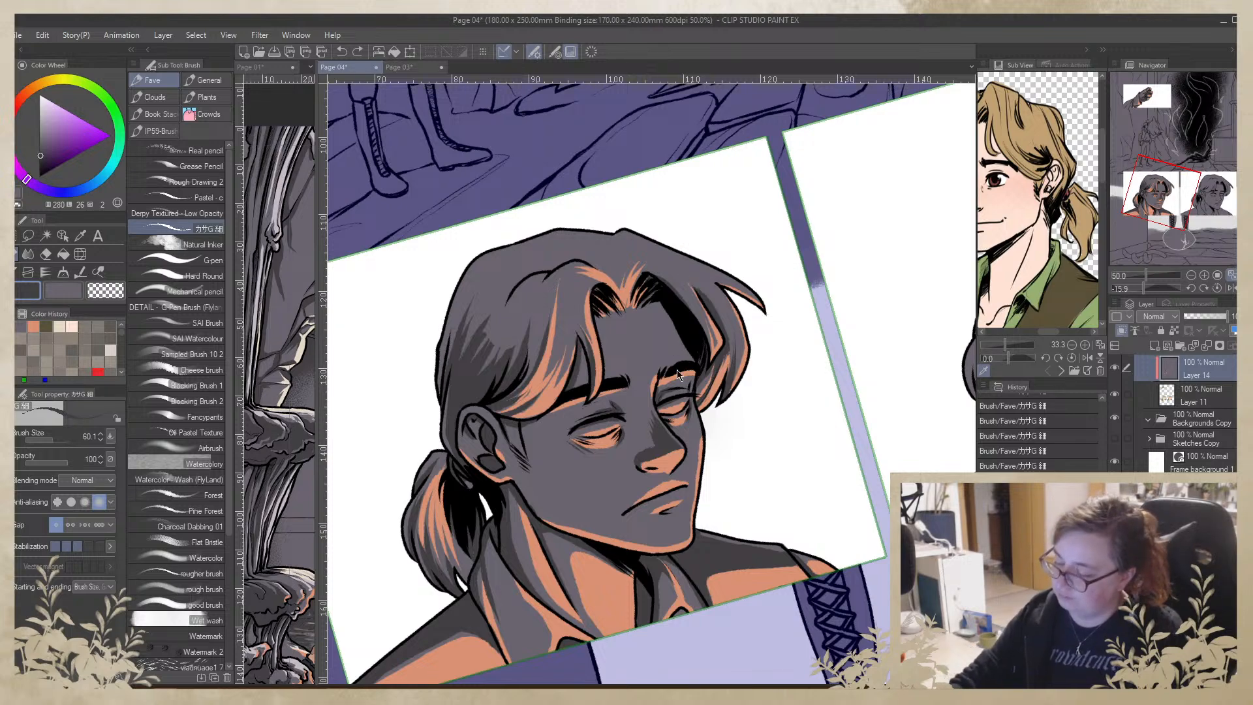
Paint dark grey strands in the hair around the parting, refining them with the sampled hair greys
left_click_drag(800, 414, 618, 408)
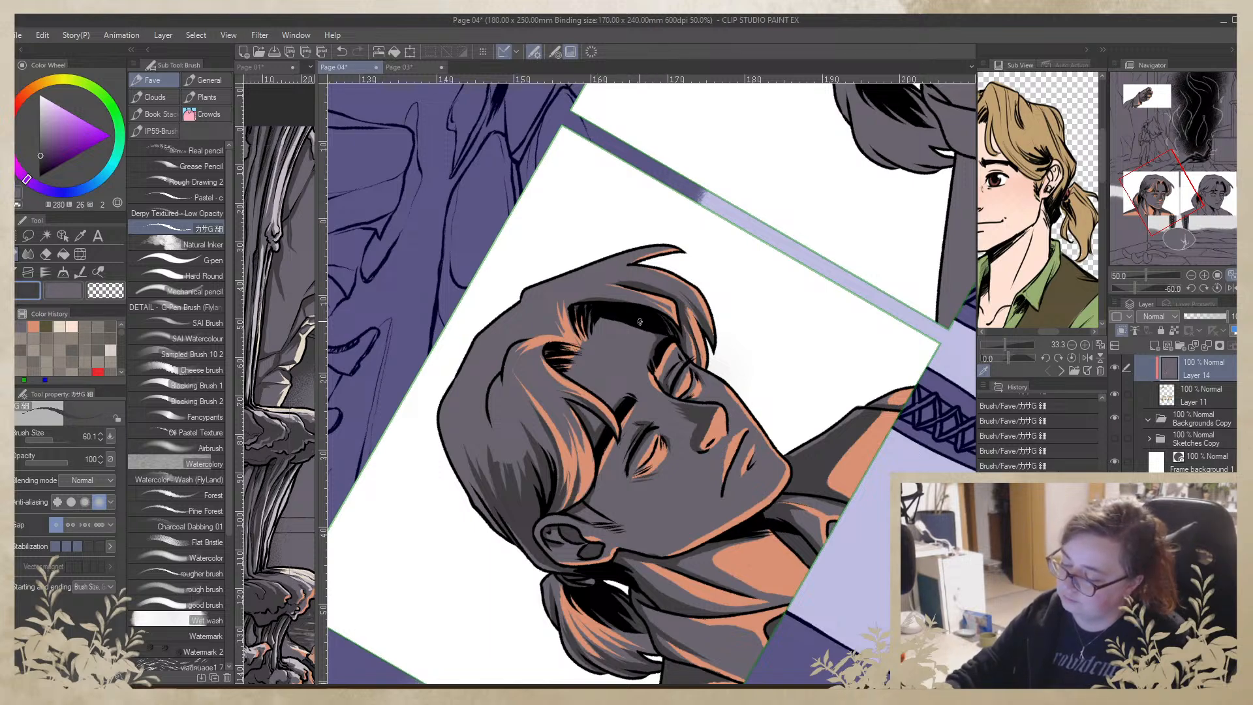
mouse_move(696, 245)
left_mouse_down()
mouse_move(736, 479)
mouse_move(685, 503)
left_mouse_up()
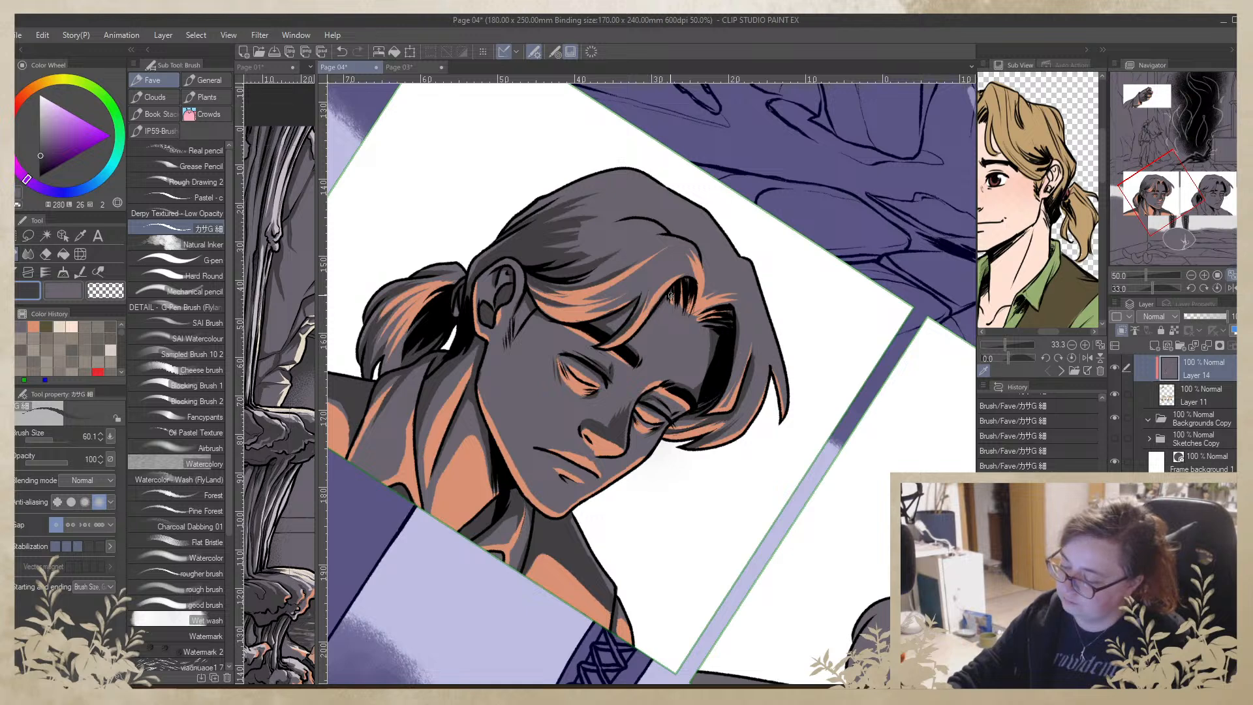
left_click_drag(642, 428, 663, 349)
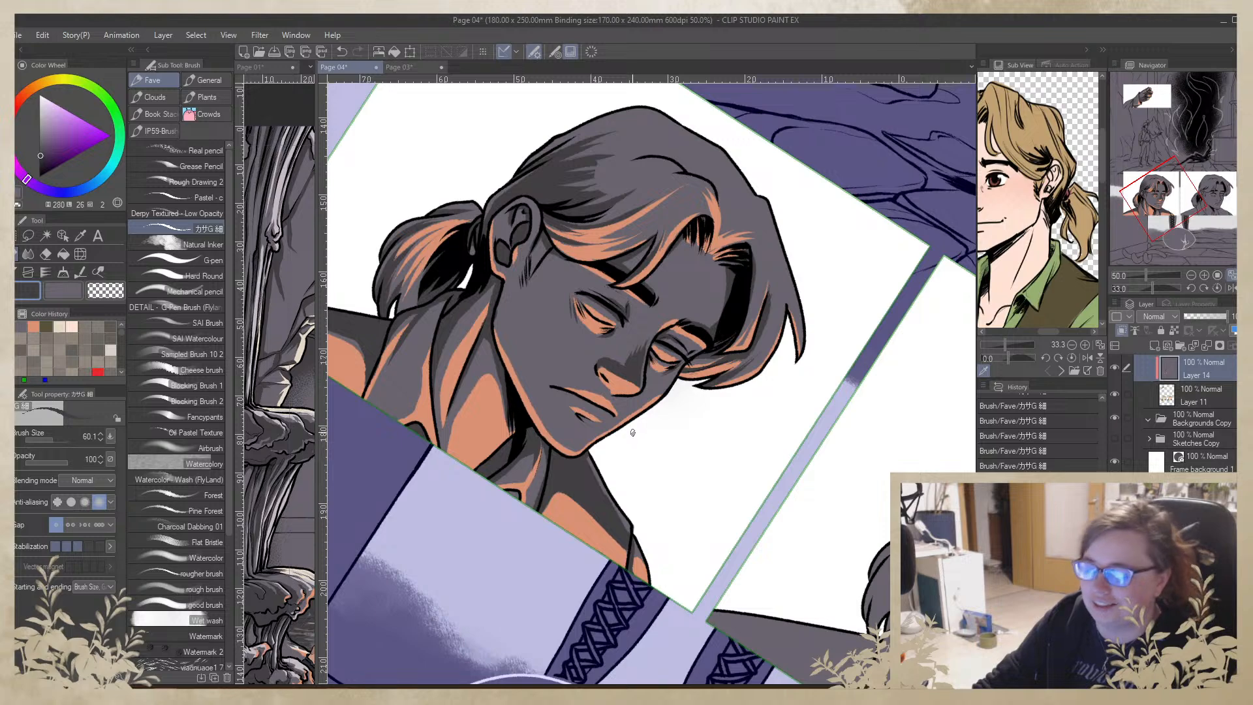
left_click_drag(754, 543, 699, 375)
left_click_drag(644, 470, 665, 433)
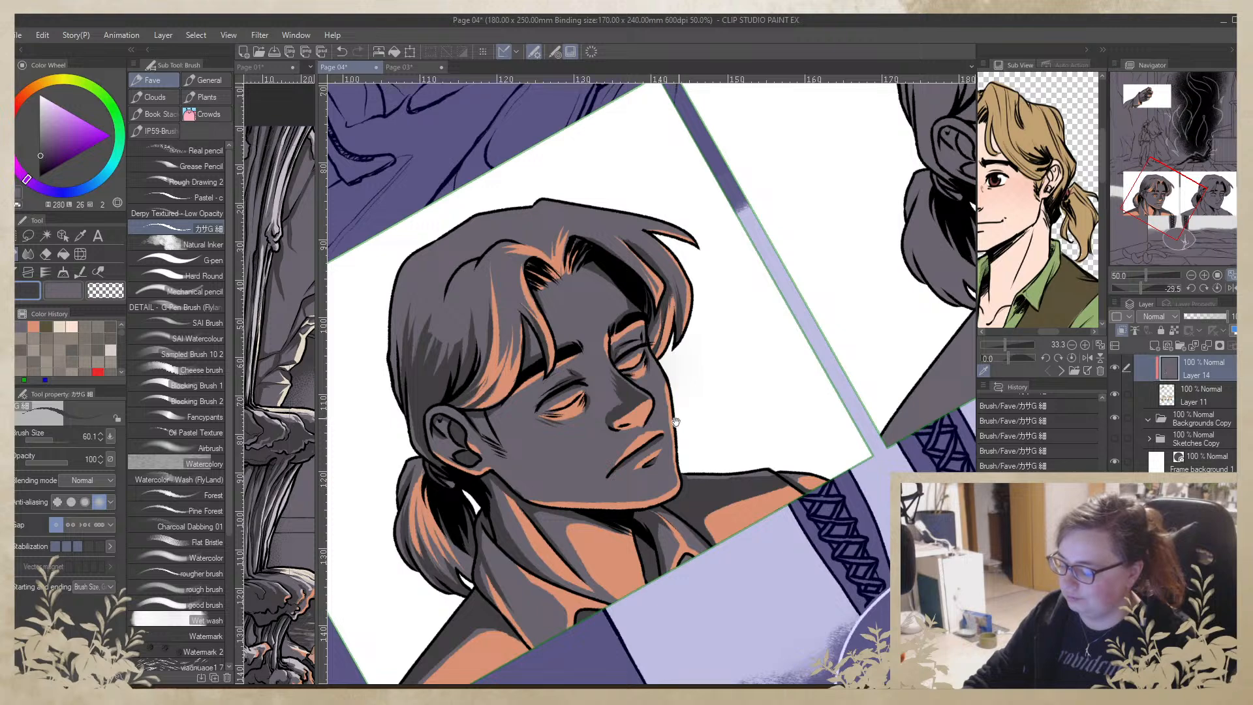
mouse_move(759, 517)
left_mouse_down()
mouse_move(666, 553)
mouse_move(569, 534)
left_mouse_up()
left_click(509, 312, "alt")
left_click_drag(502, 316, 500, 301)
left_click(507, 271, "alt")
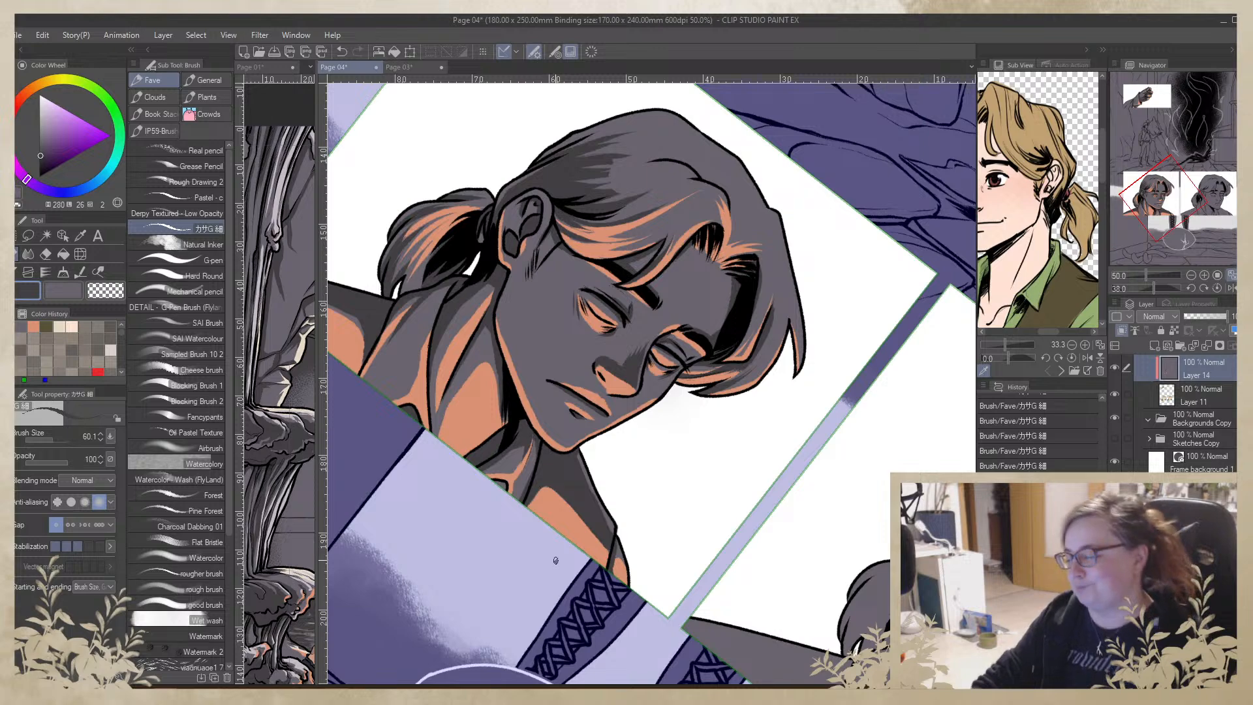
mouse_move(738, 396)
left_mouse_down()
mouse_move(718, 201)
mouse_move(440, 357)
left_mouse_up()
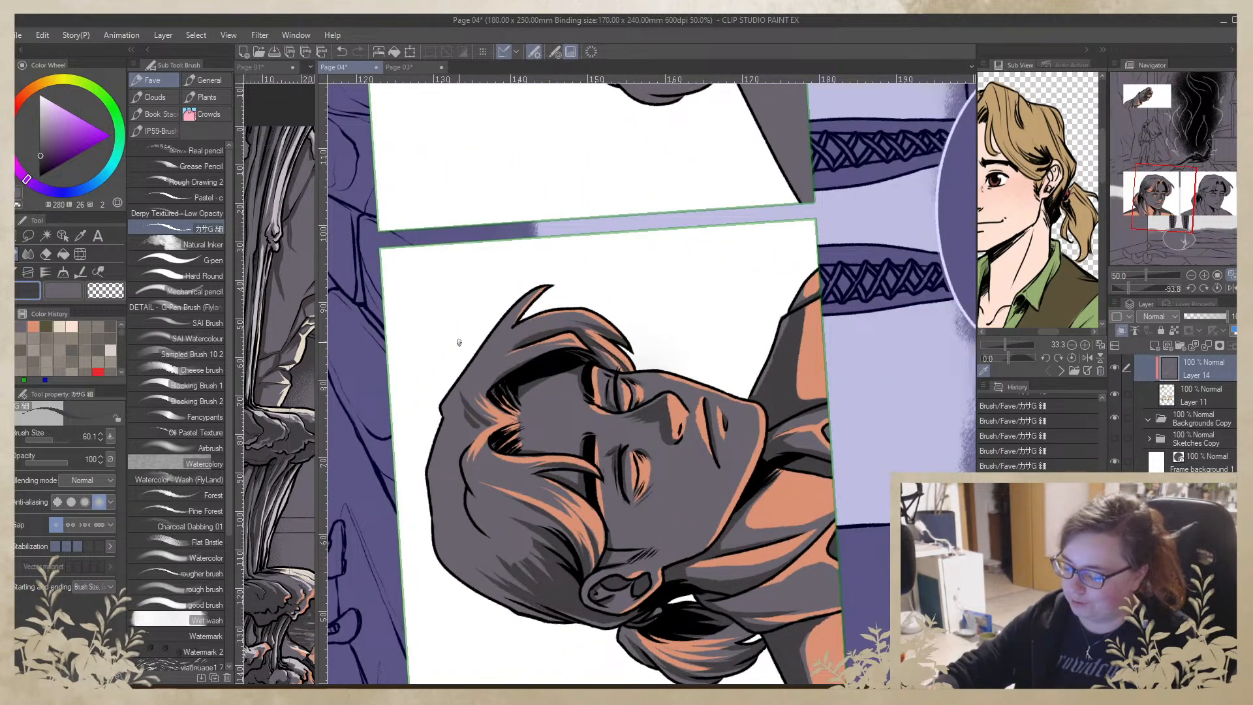
mouse_move(477, 425)
left_mouse_down()
mouse_move(482, 392)
mouse_move(701, 280)
mouse_move(614, 307)
mouse_move(682, 490)
left_mouse_up()
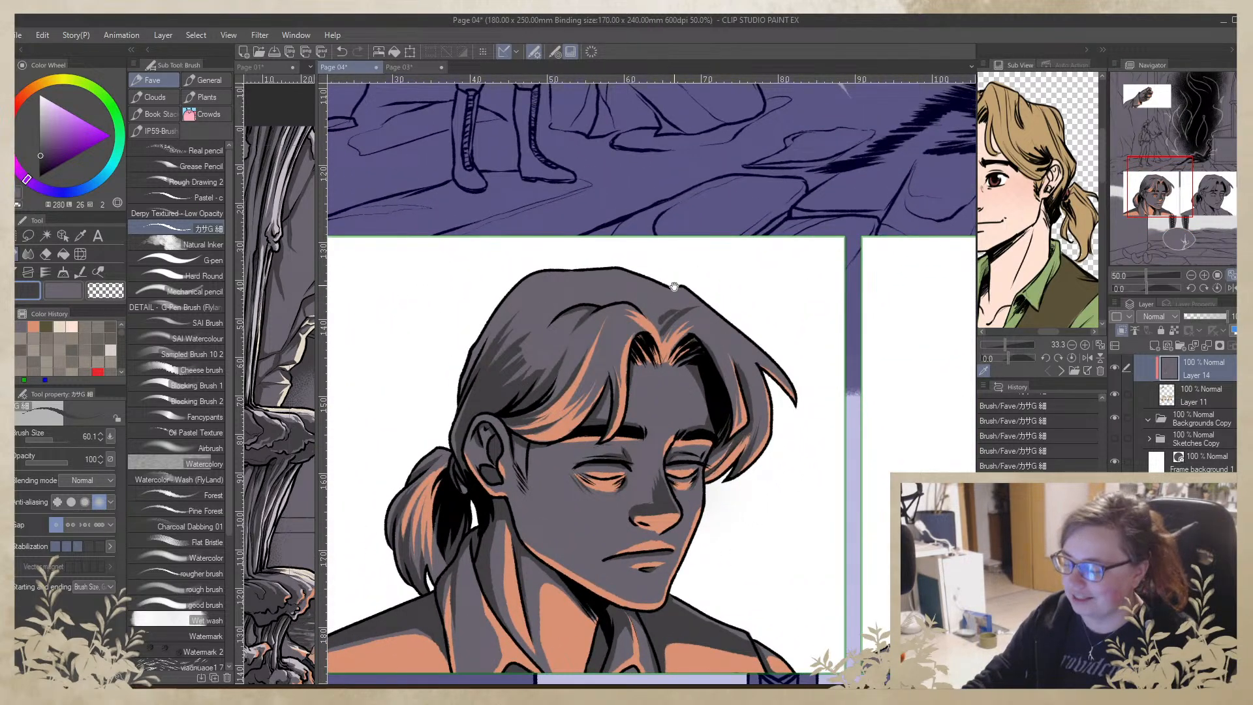
left_click_drag(673, 286, 649, 424)
Paint tapered dark grey strands across the crown, redoing the first strokes, and sample the lighter hair grey for trimming them
left_click_drag(607, 387, 594, 323)
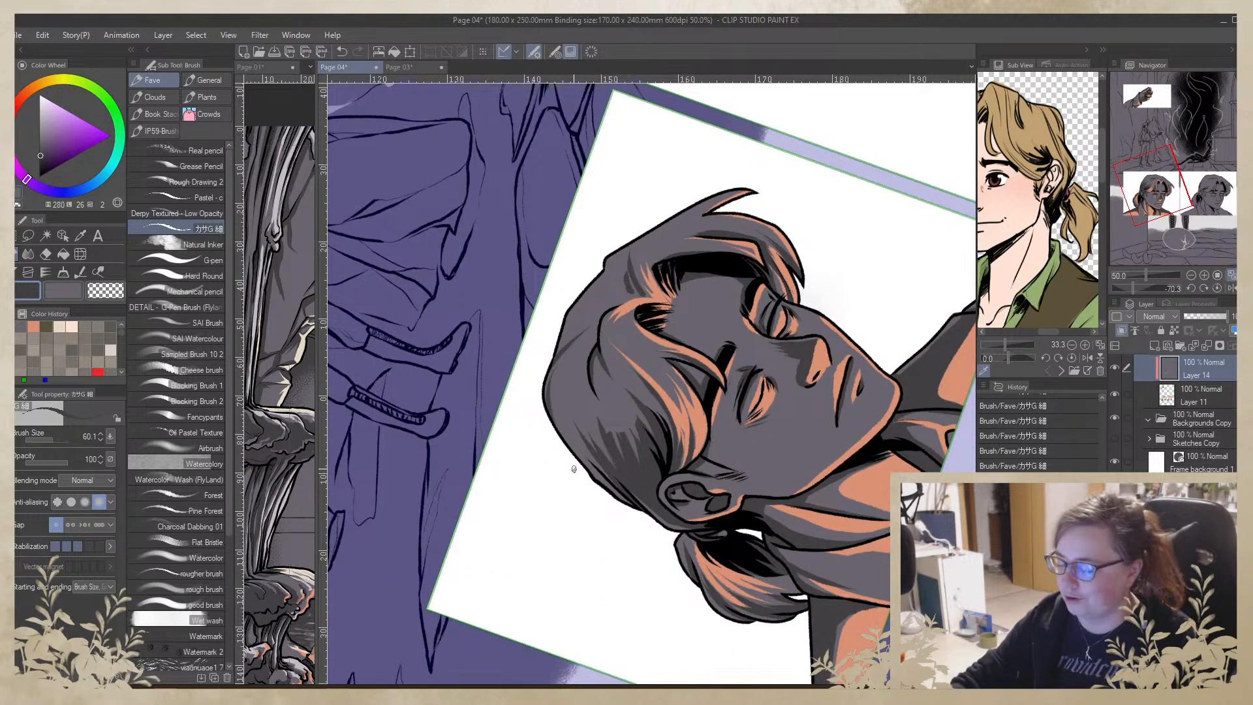
left_click_drag(569, 396, 612, 470)
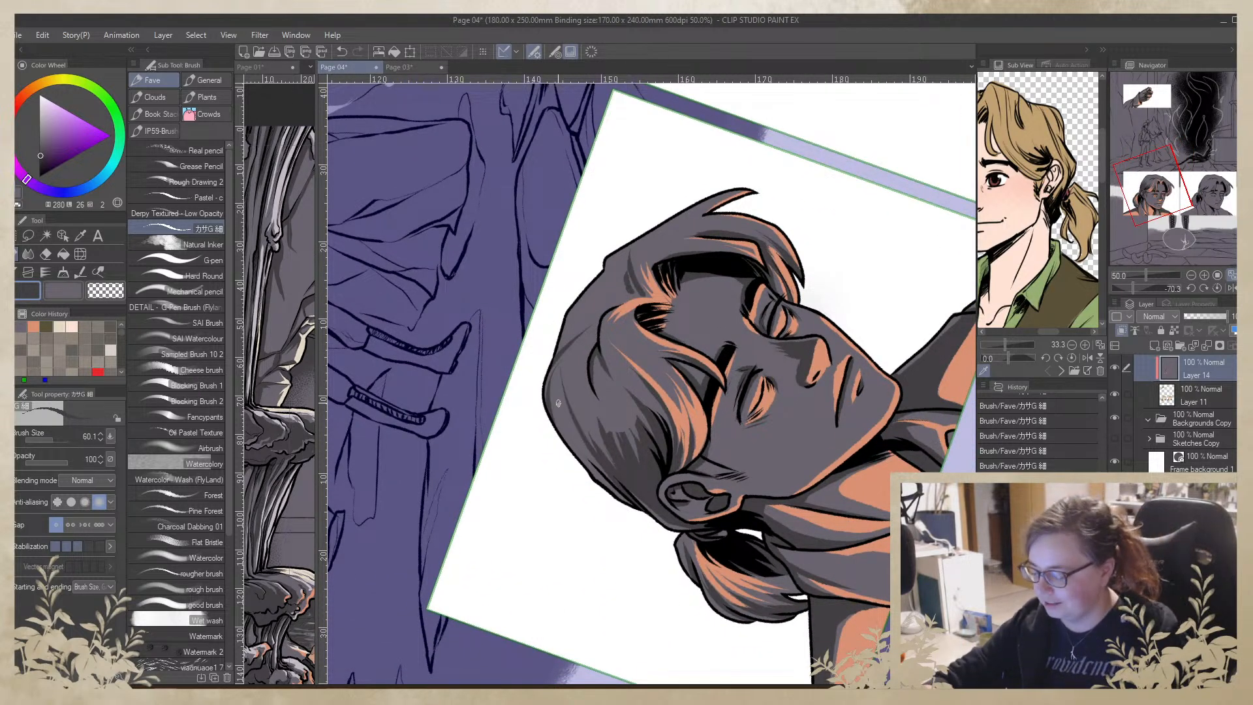
key("ctrl+z")
key("ctrl+z")
left_click_drag(571, 369, 615, 476)
left_click_drag(581, 352, 622, 479)
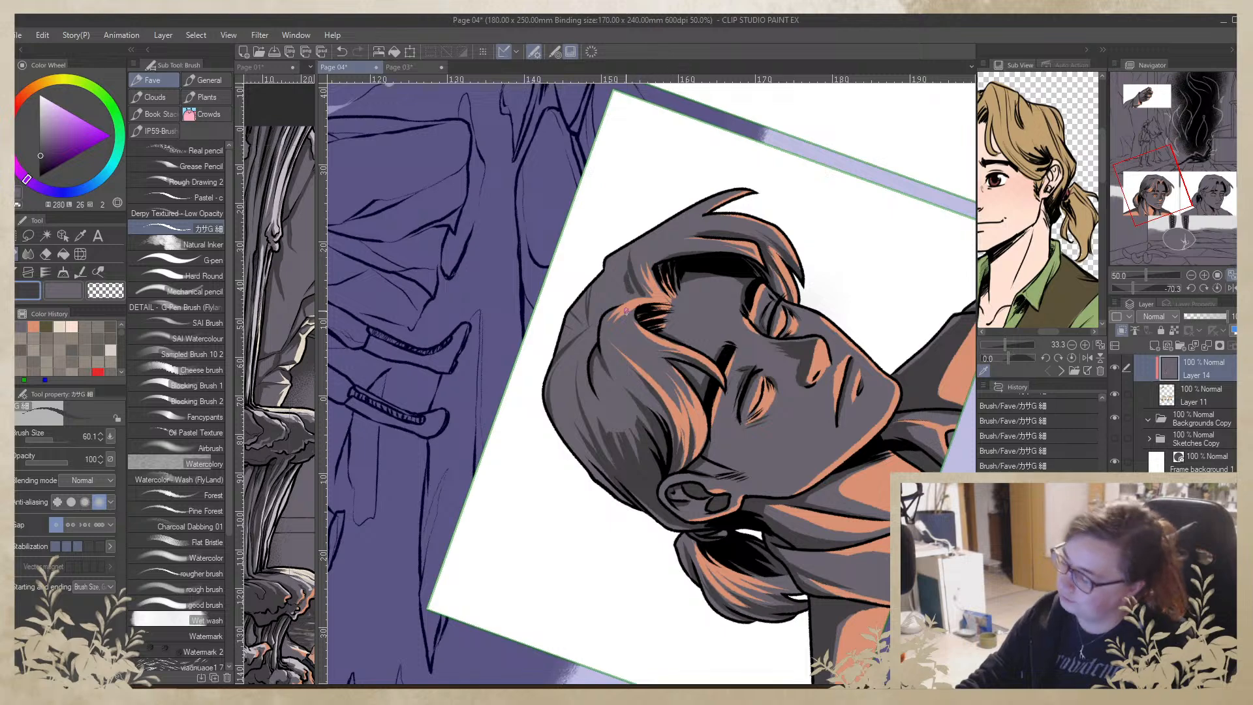
left_click_drag(656, 294, 569, 410)
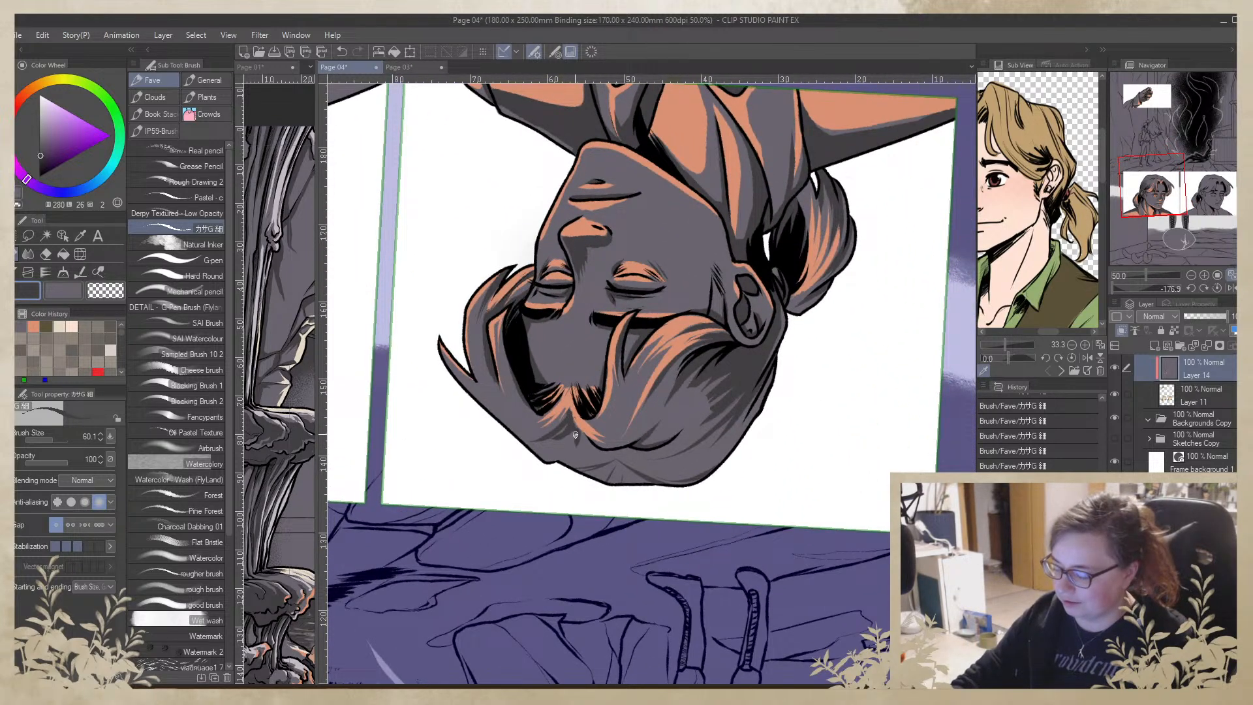
left_click_drag(777, 400, 533, 409)
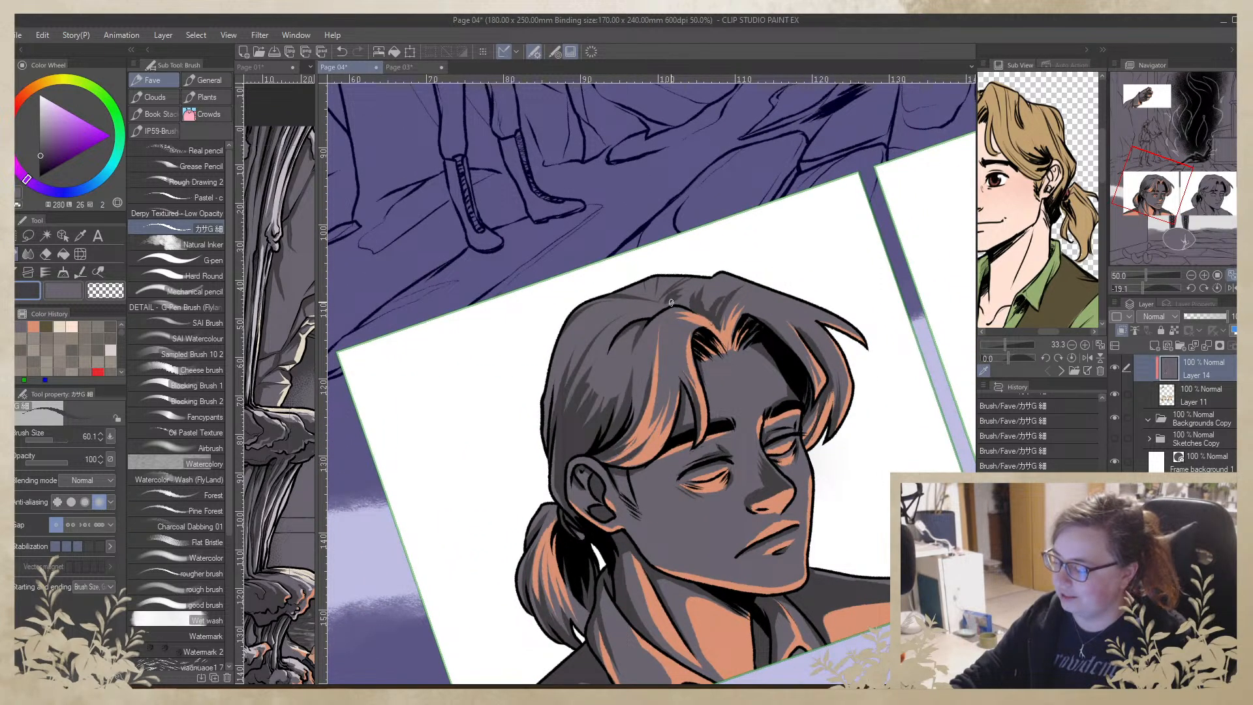
left_click(727, 281, "alt")
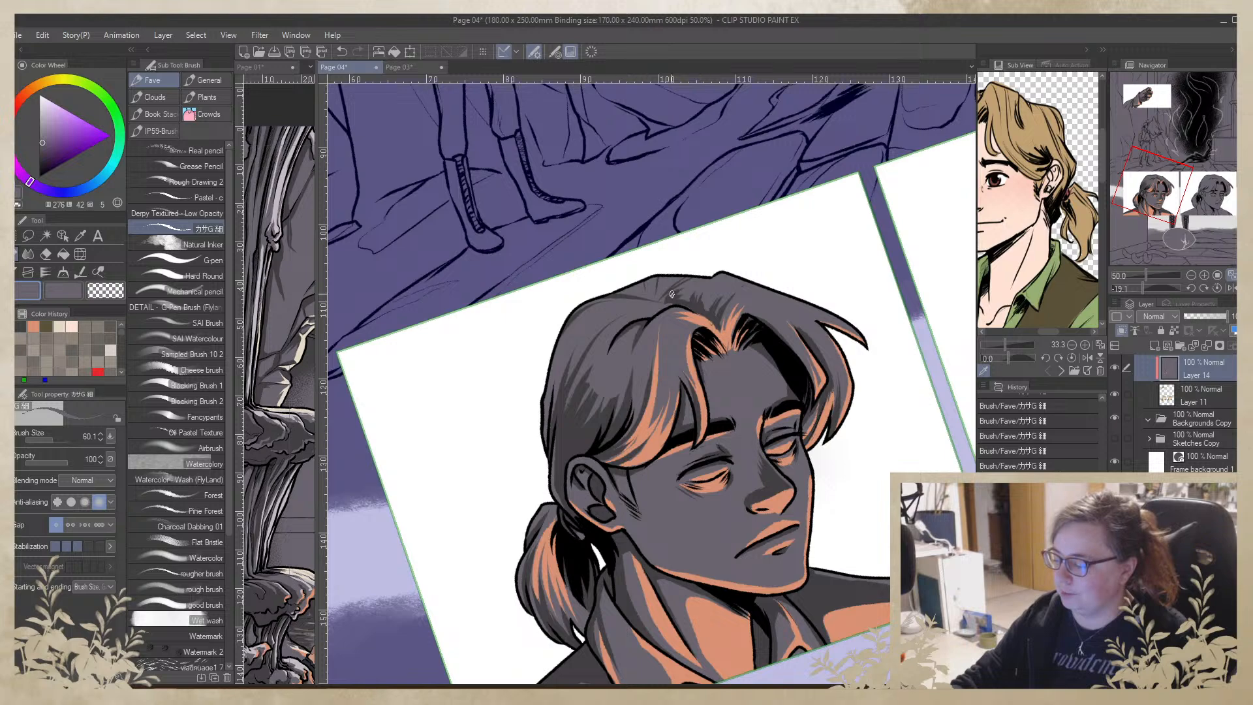
Touch up the orange highlight at the hair parting with the sampled orange, and resample the neighbouring hair grey
mouse_move(720, 470)
left_mouse_down()
mouse_move(758, 355)
mouse_move(750, 335)
left_mouse_up()
left_click(606, 312, "alt")
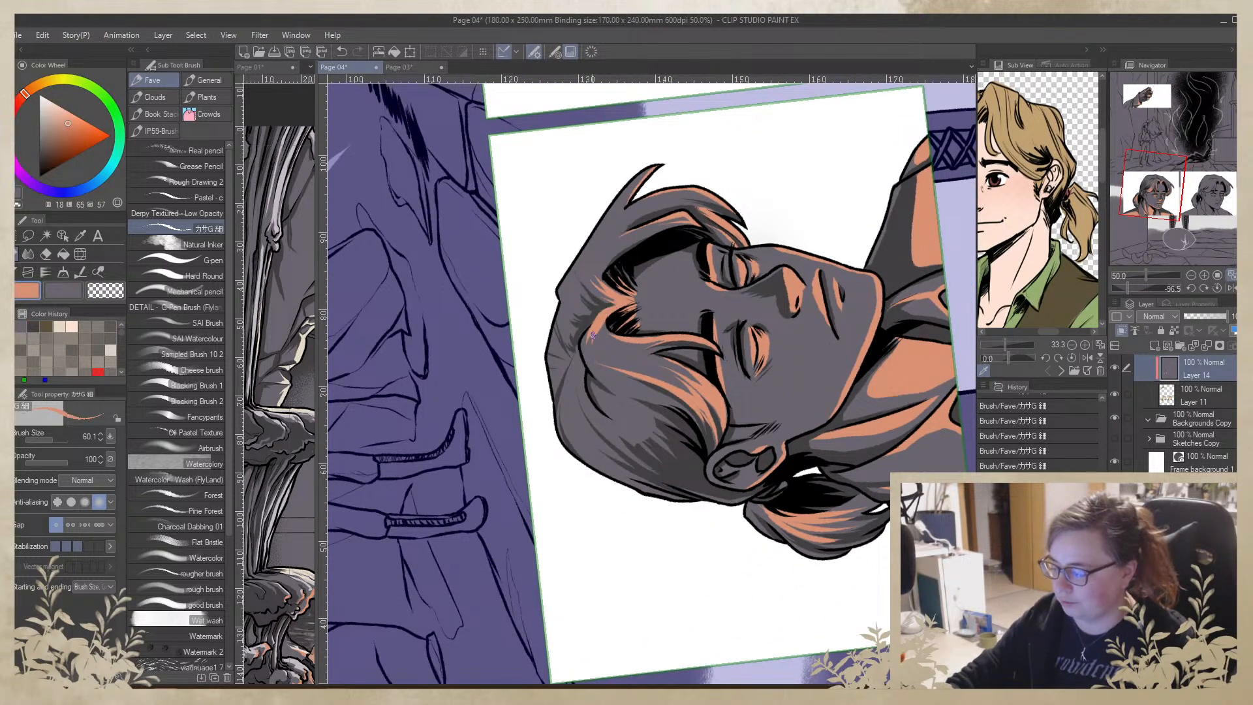
left_click(599, 325, "alt")
mouse_move(847, 424)
left_mouse_down()
mouse_move(705, 520)
mouse_move(674, 494)
left_mouse_up()
scroll(627, 346, "up", 2)
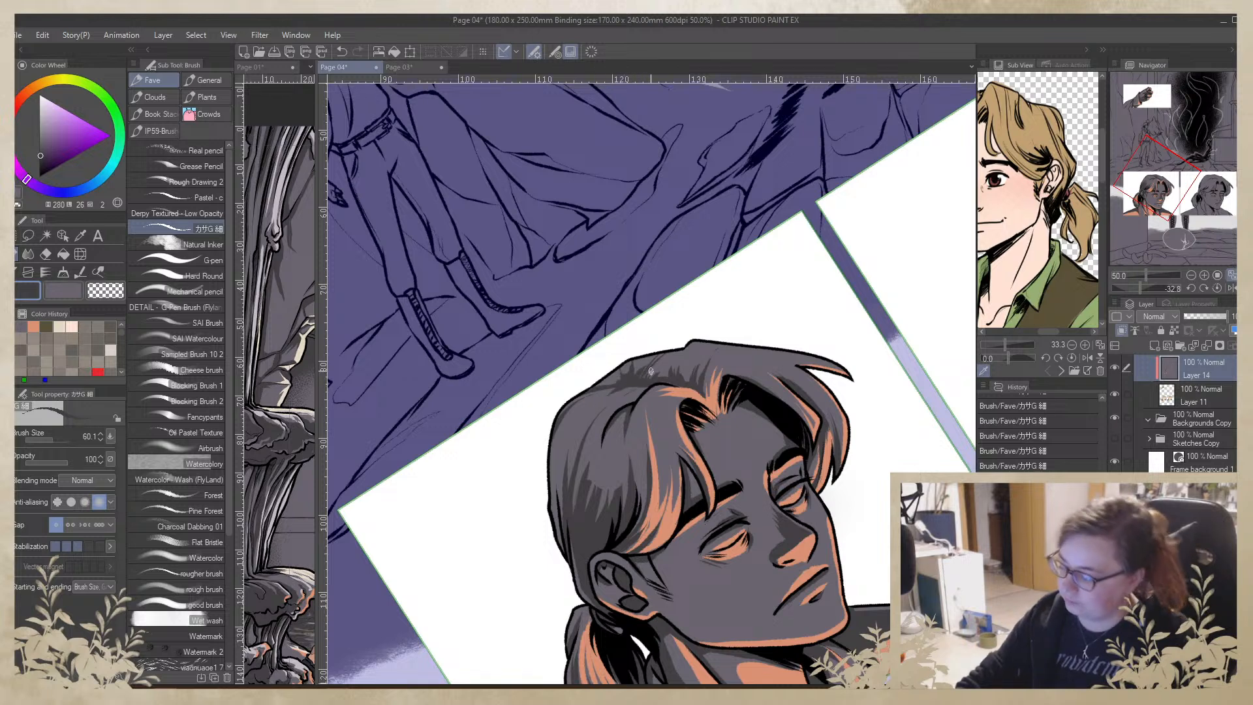
Refine the strands on top of the head by alternating between the sampled light and dark hair greys
left_click(612, 378, "alt")
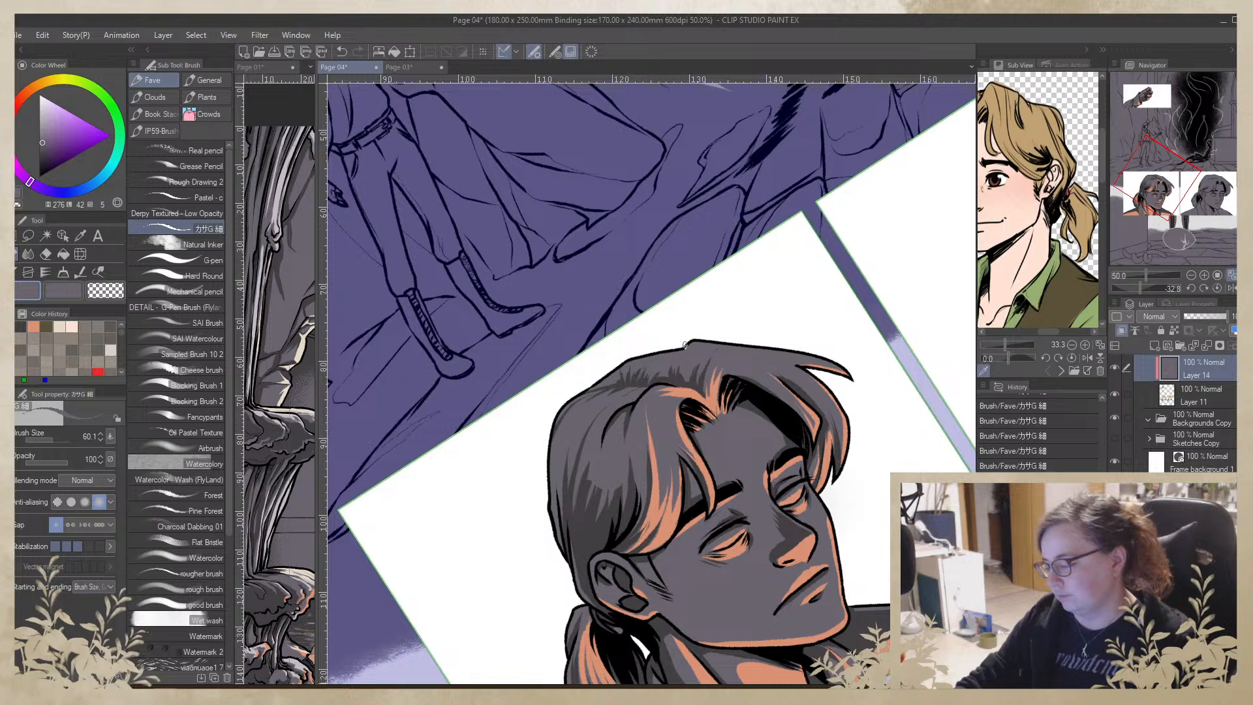
left_click(669, 379, "alt")
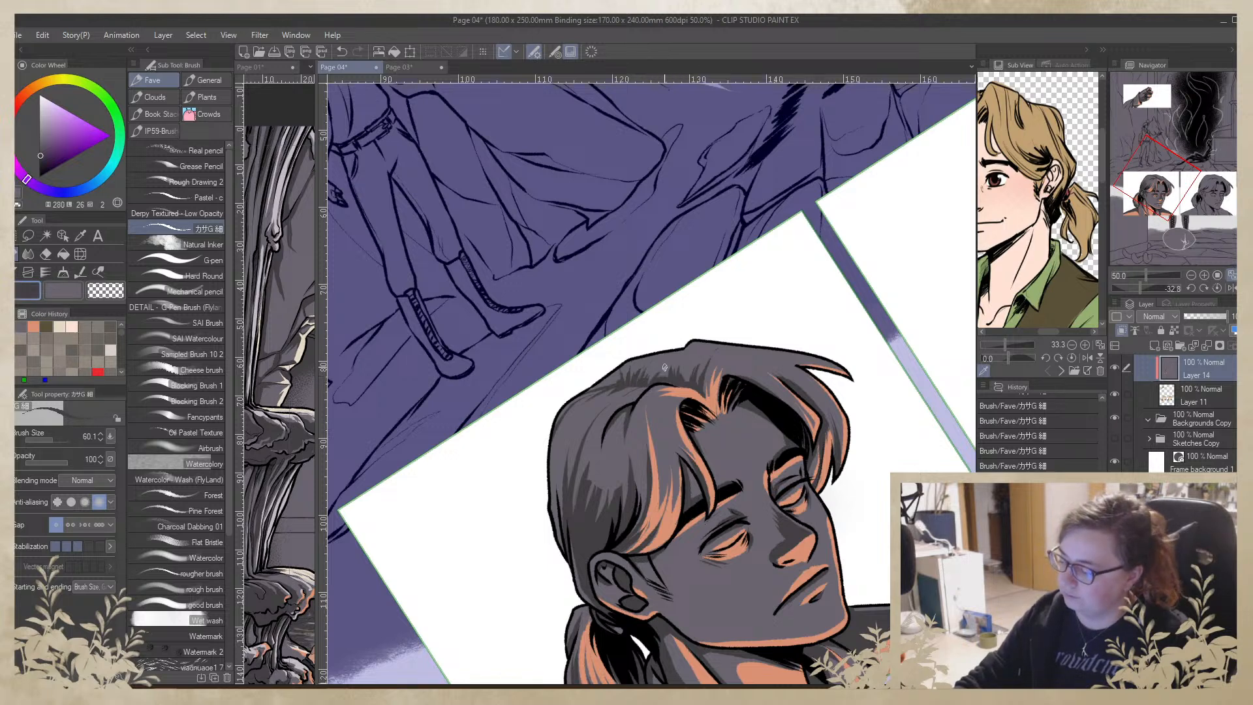
left_click(675, 348, "alt")
left_click_drag(676, 348, 804, 538)
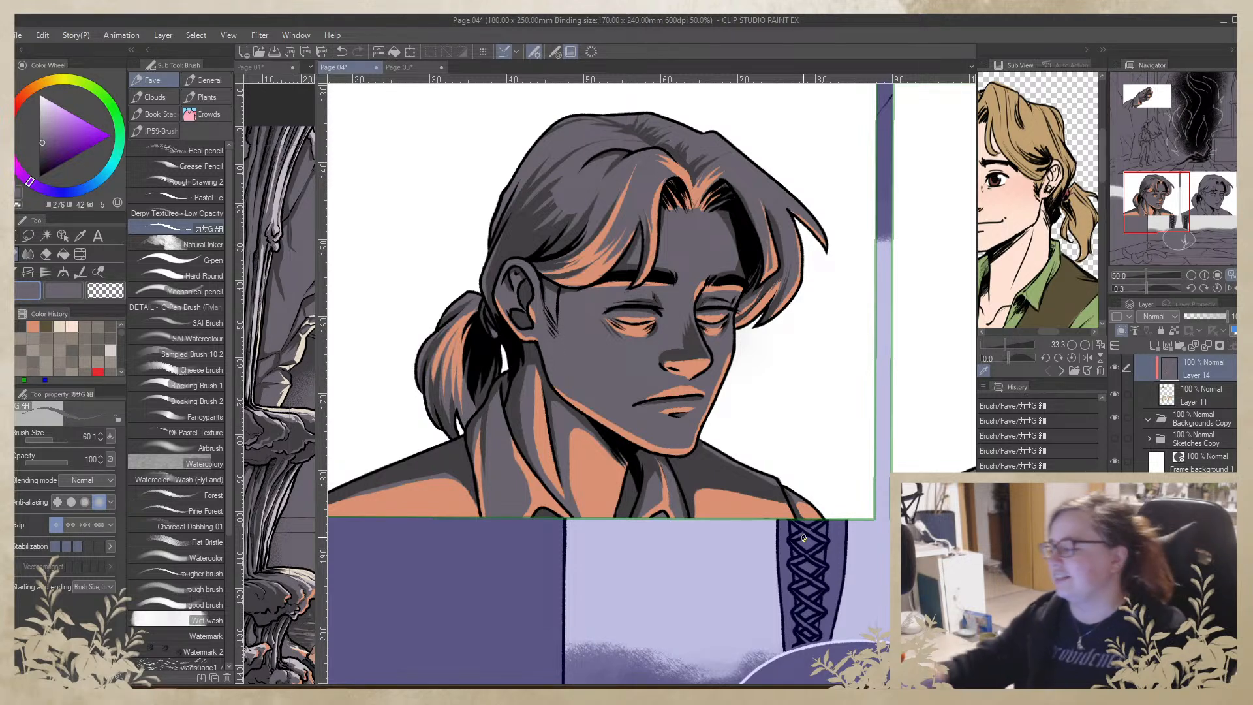
Paint a dark grey shadow in front of the ear and down the cheek, and trim it back with the sampled lighter skin grey
left_click(1217, 288)
left_click(1191, 275)
left_click_drag(715, 531, 609, 592)
left_click_drag(699, 592, 792, 528)
left_click(467, 398, "alt")
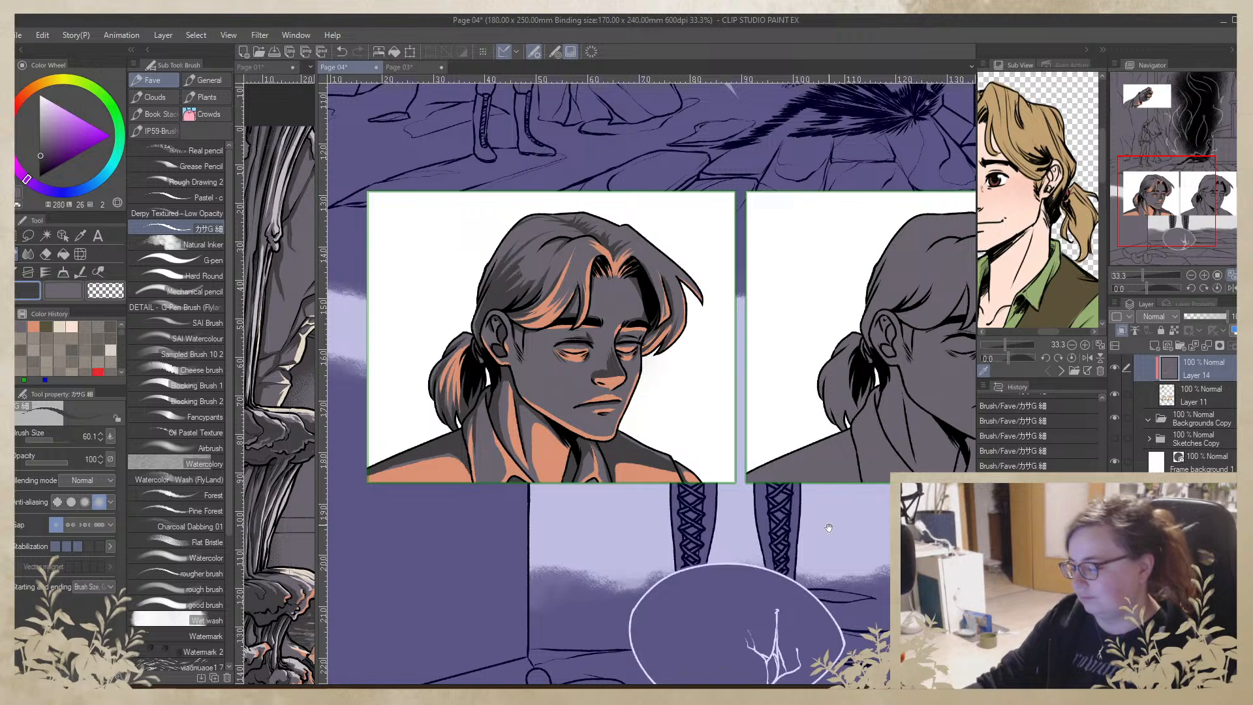
left_click(607, 466, "alt")
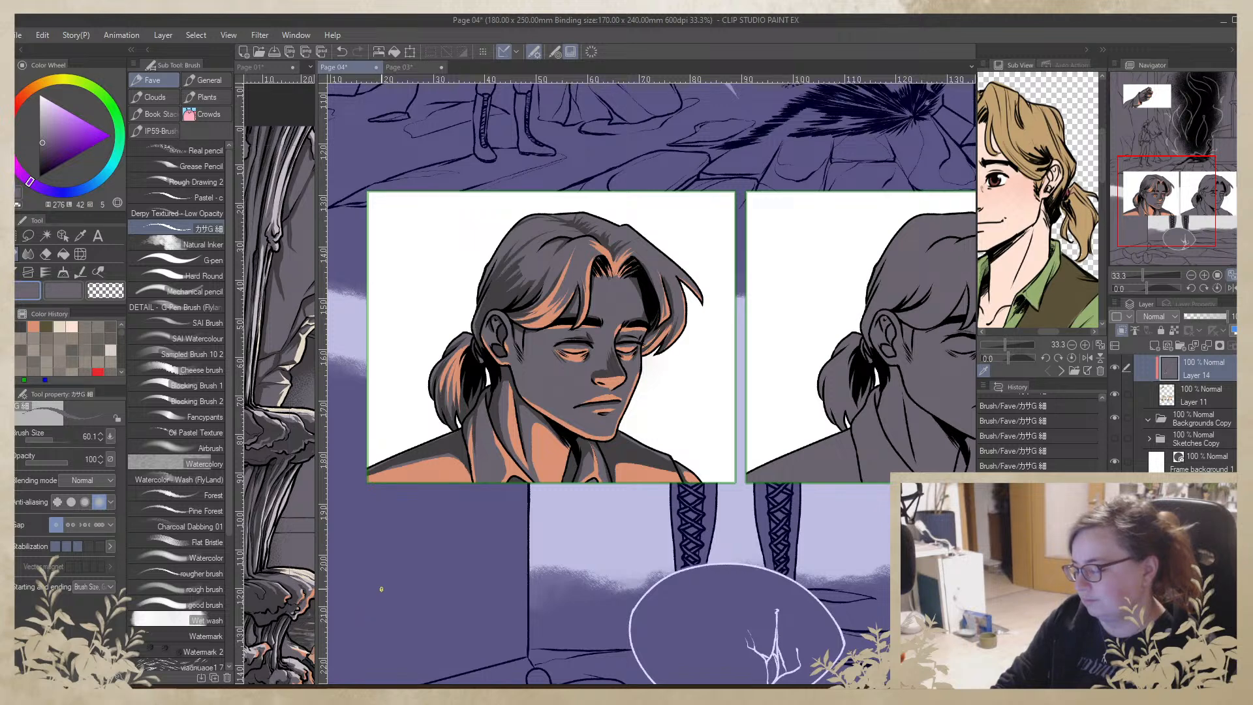
left_click_drag(621, 480, 528, 551)
left_click(417, 360, "alt")
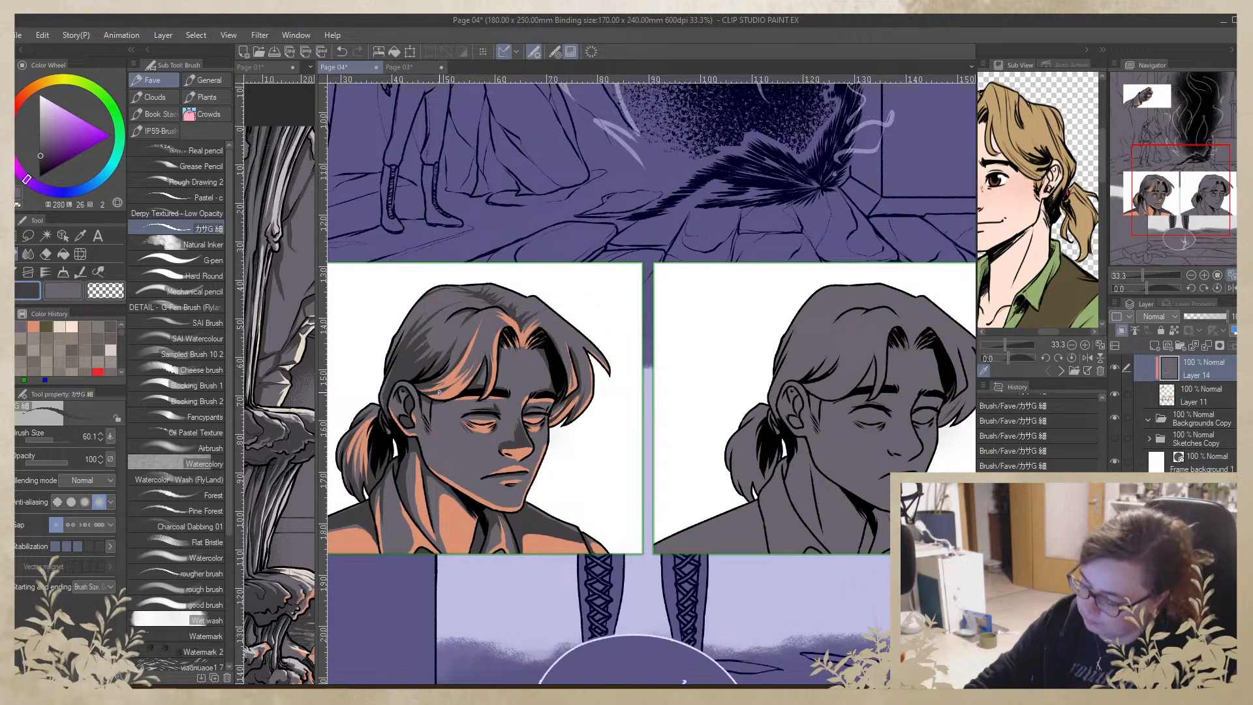
mouse_move(441, 409)
left_mouse_down()
mouse_move(451, 463)
mouse_move(420, 402)
mouse_move(438, 440)
mouse_move(450, 398)
mouse_move(488, 365)
mouse_move(436, 430)
mouse_move(448, 403)
mouse_move(428, 428)
left_mouse_up()
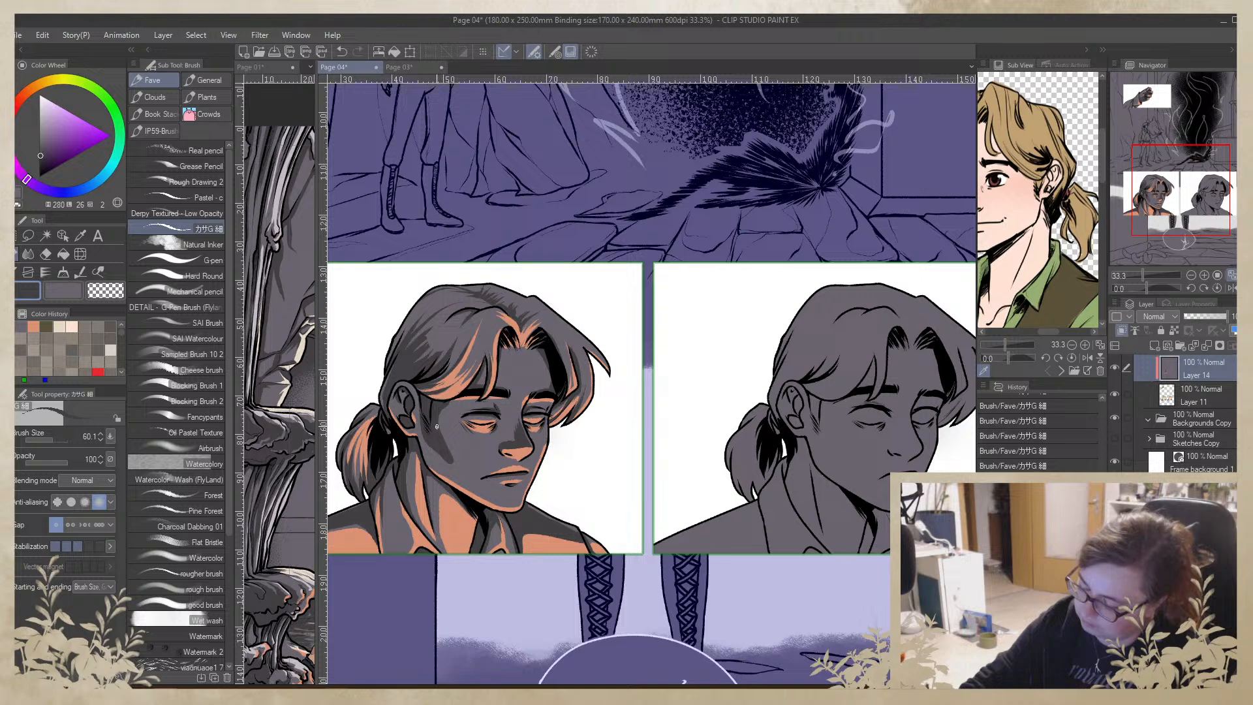
left_click(419, 433, "alt")
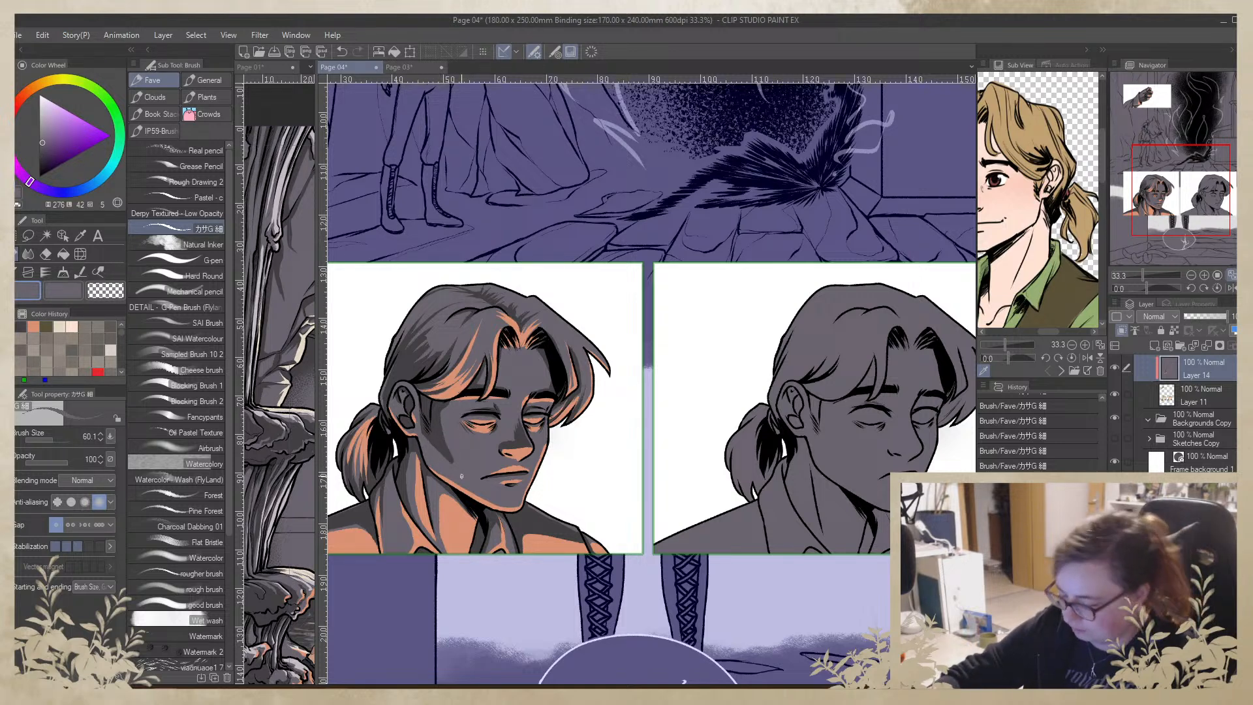
left_click_drag(447, 415, 460, 461)
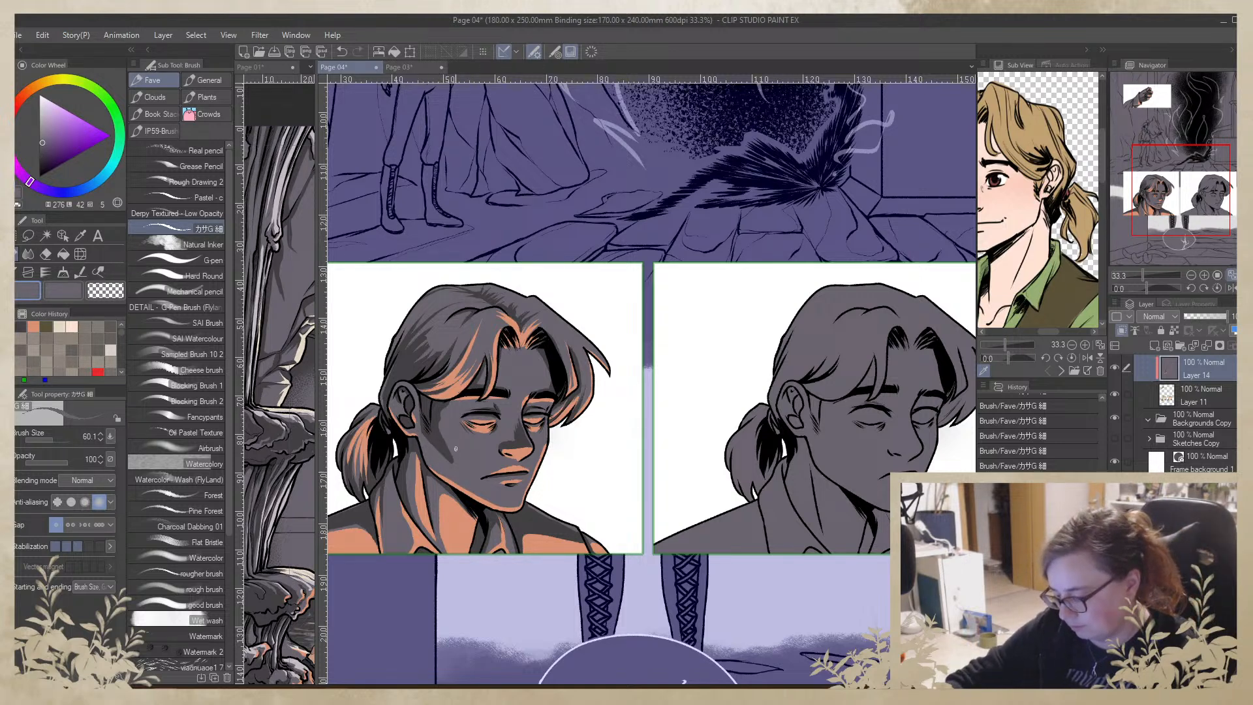
key("ctrl+z")
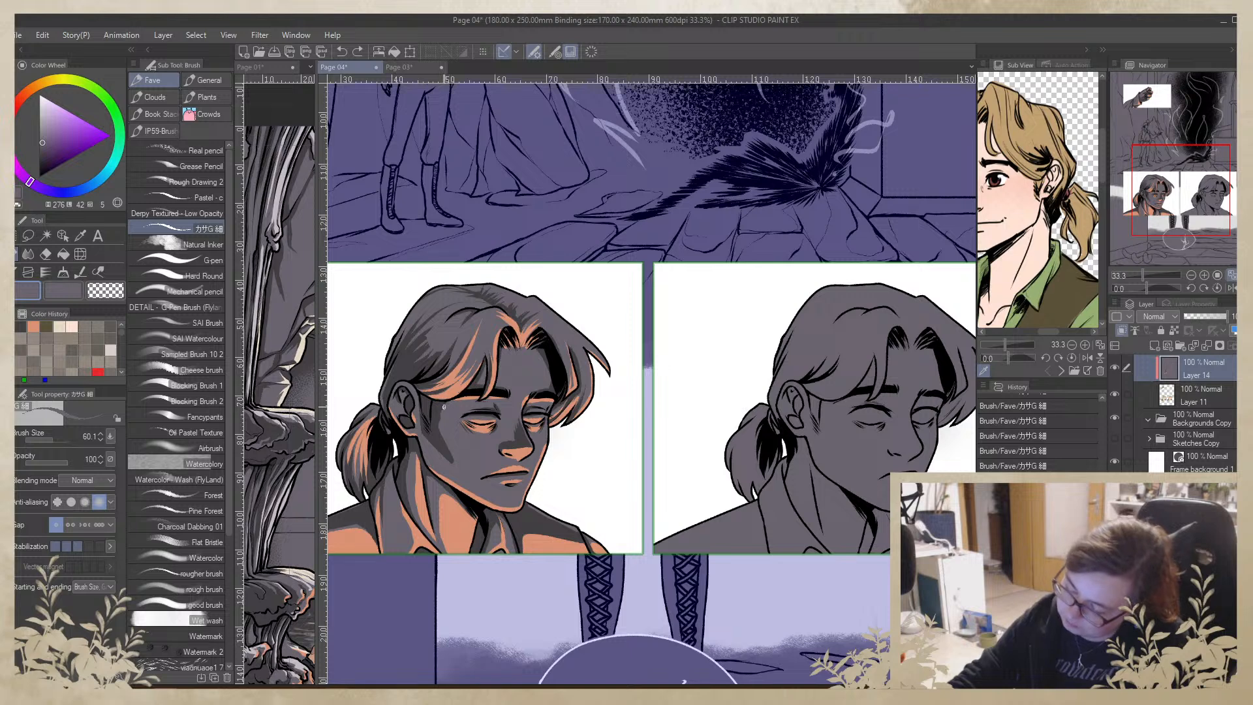
left_click_drag(445, 438, 447, 470)
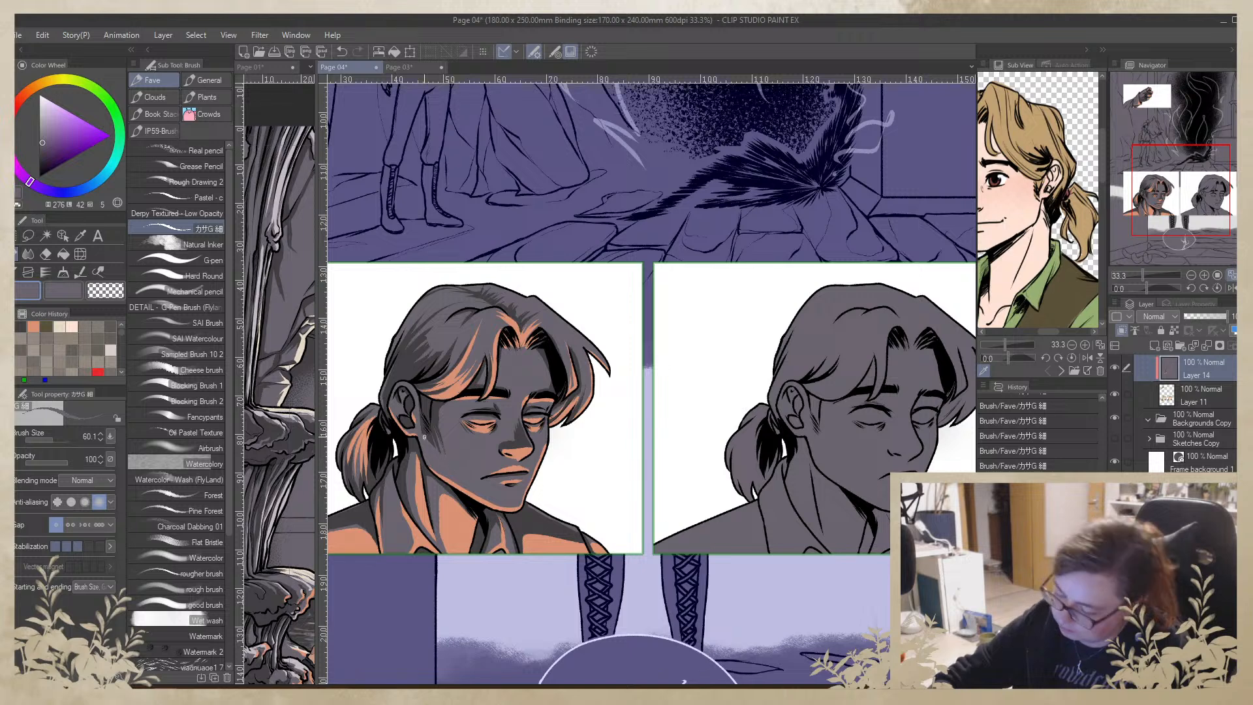
Add fine orange highlight strokes along the near cheek and jaw with the sampled orange
left_click(481, 428, "alt")
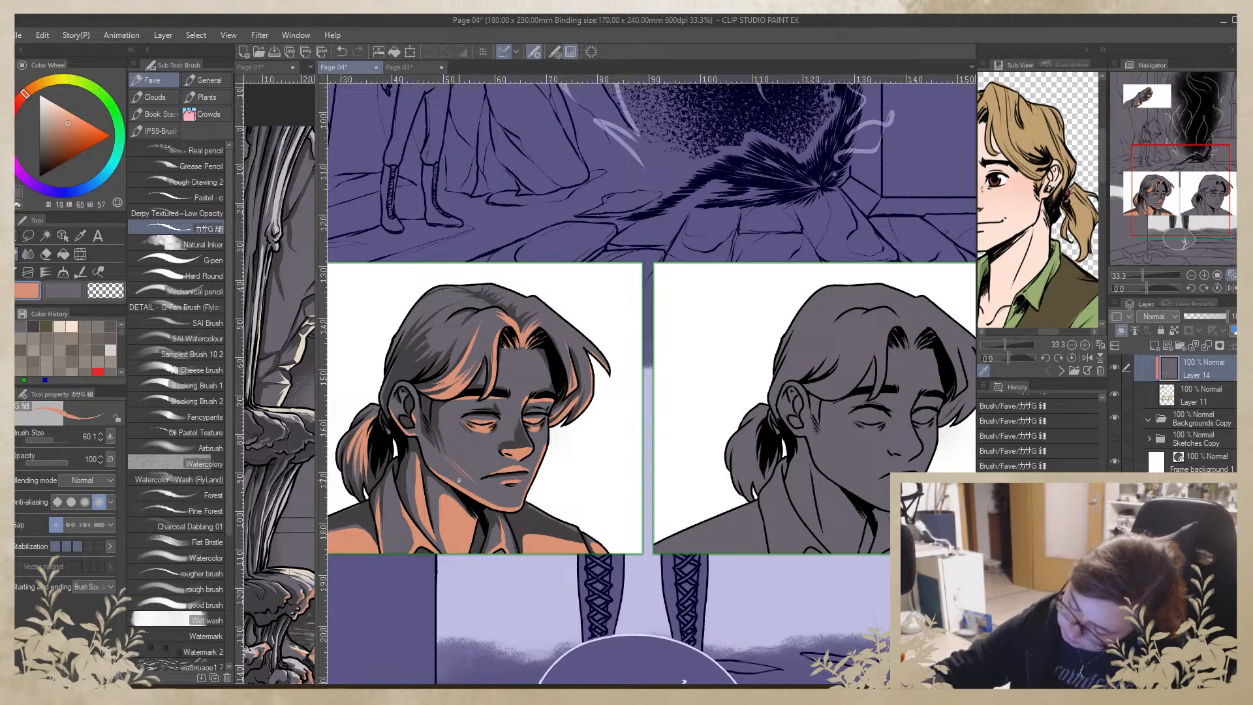
left_click_drag(420, 440, 461, 482)
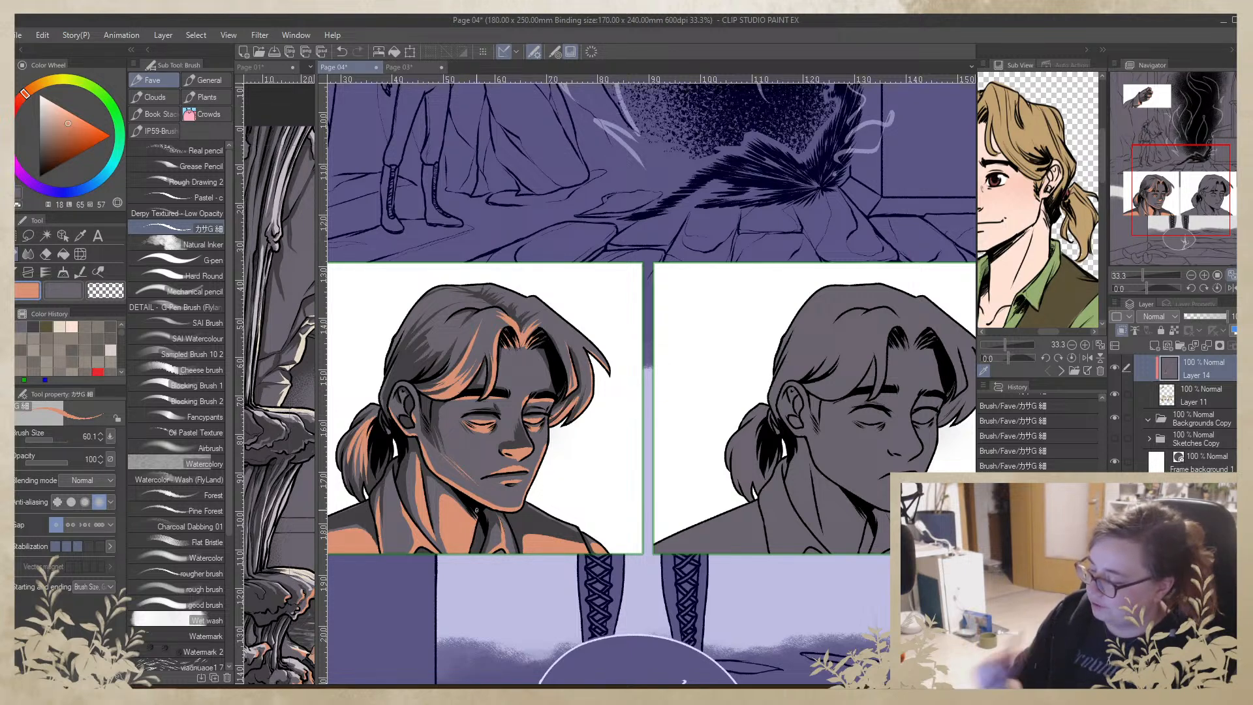
Preview Layer 14 over the flat colours in Multiply blending mode, and set it back to Normal
left_click_drag(874, 513, 969, 436)
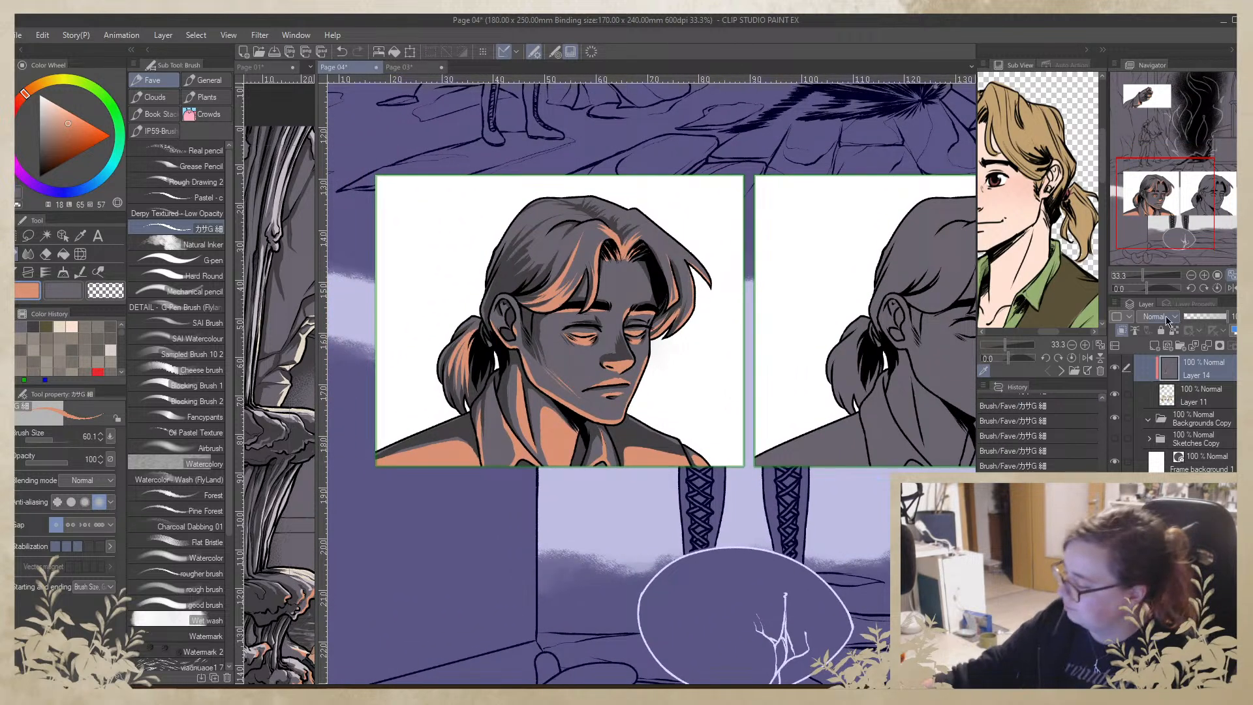
left_click(1171, 317)
left_click(1167, 363)
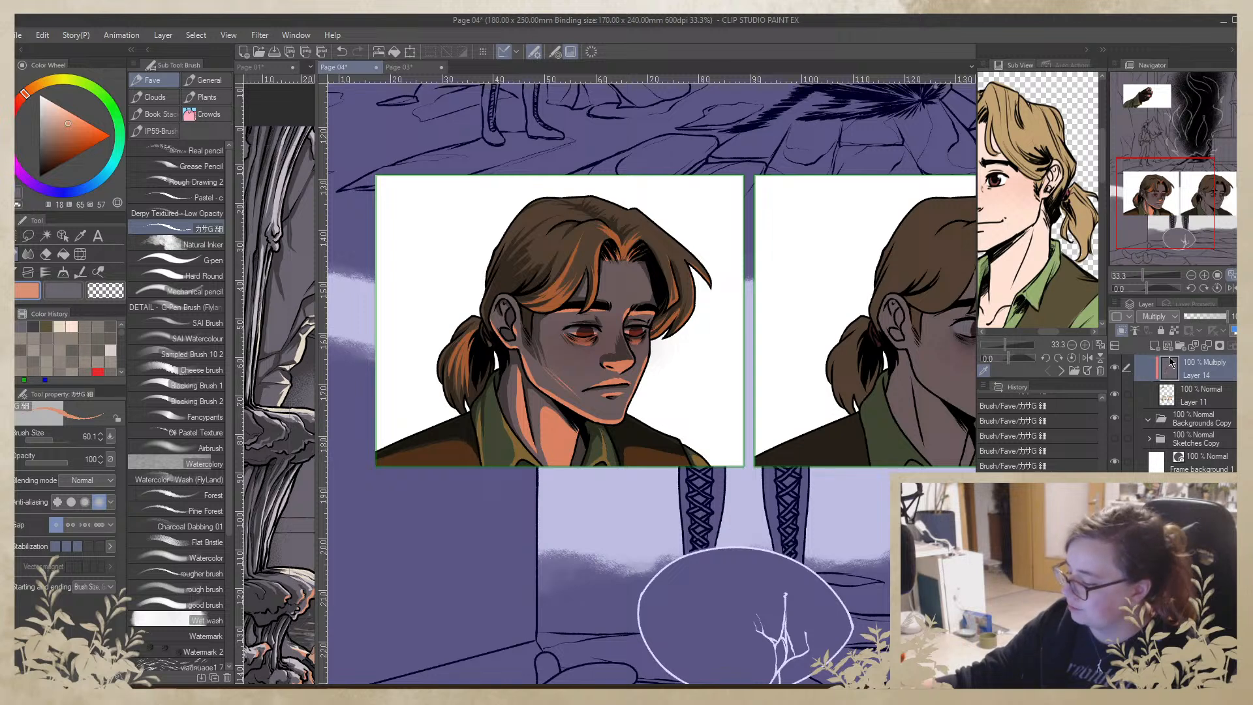
left_click(1162, 318)
left_click(1167, 335)
Paint a thin rim light along the far edge of the face in the second portrait panel with a recently used pale peach
left_click_drag(748, 507, 505, 514)
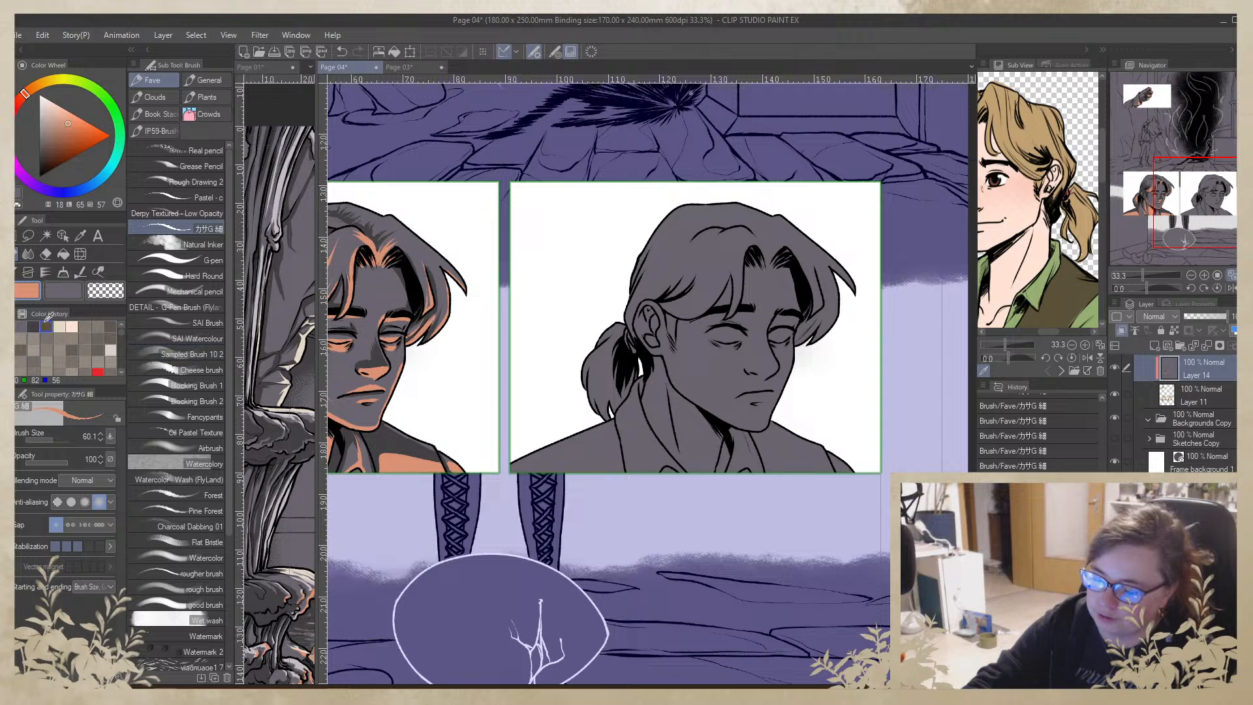
left_click(72, 327)
mouse_move(790, 254)
left_mouse_down()
mouse_move(683, 313)
mouse_move(690, 365)
left_mouse_up()
key("ctrl+z")
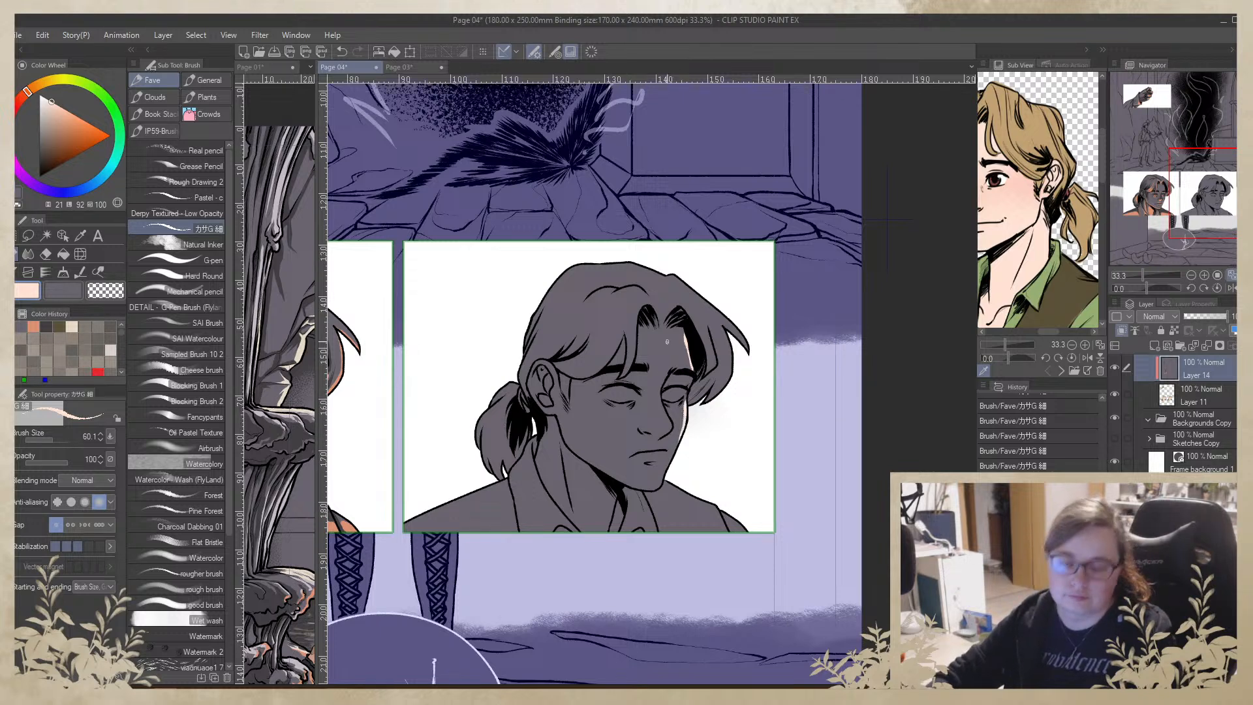
left_click_drag(660, 485, 679, 439)
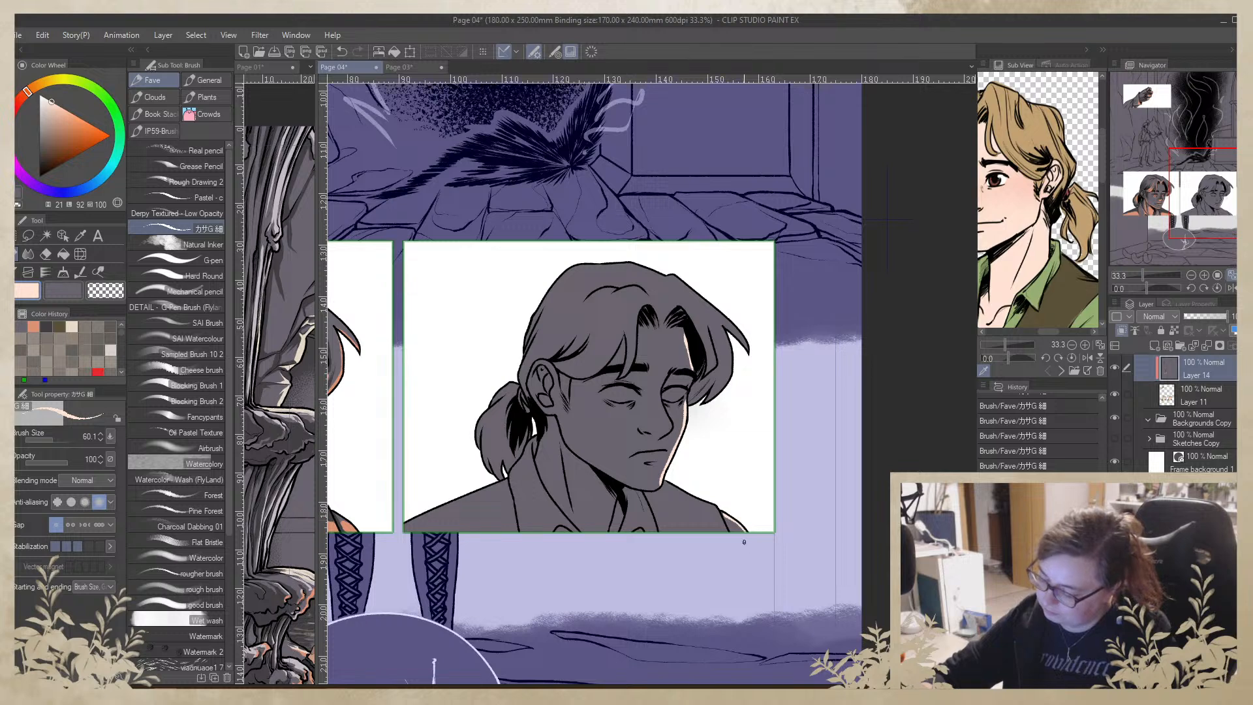
Paint pale peach light down the nose bridge and over the far eye in the second portrait, undoing misplaced strokes
left_click_drag(752, 477, 784, 515)
left_click_drag(701, 410, 700, 459)
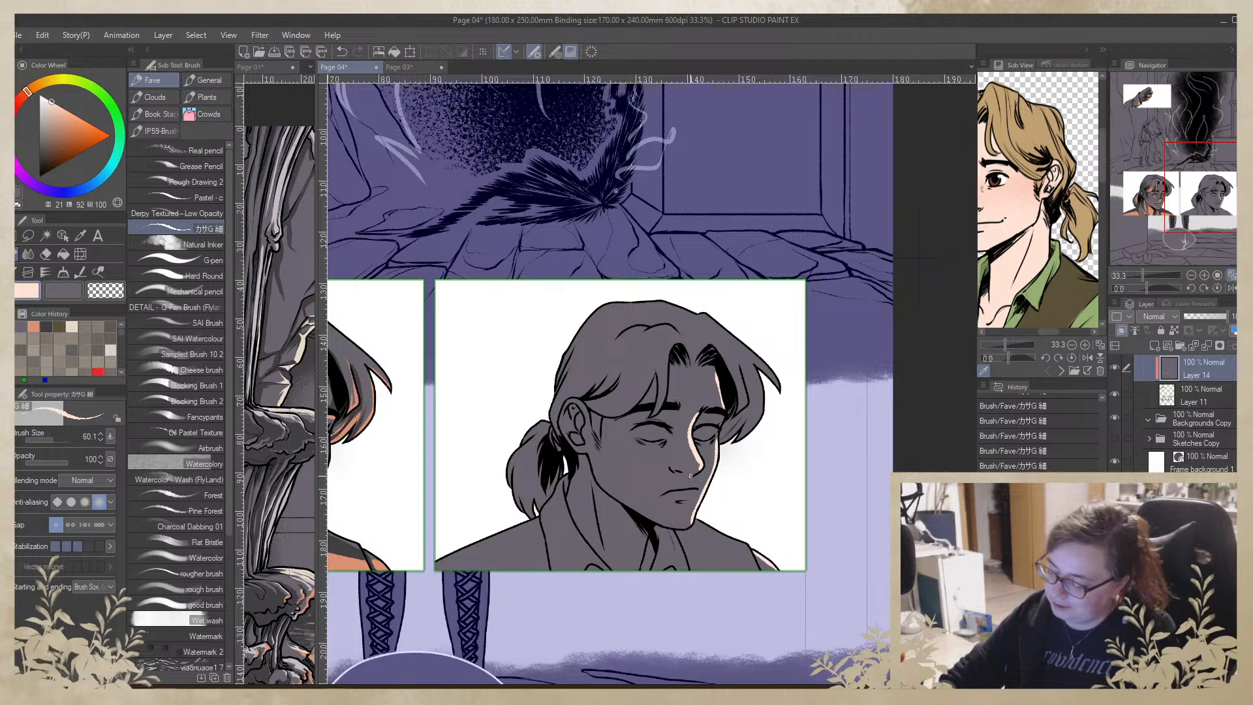
key("ctrl+z")
key("ctrl+z")
key("ctrl+z")
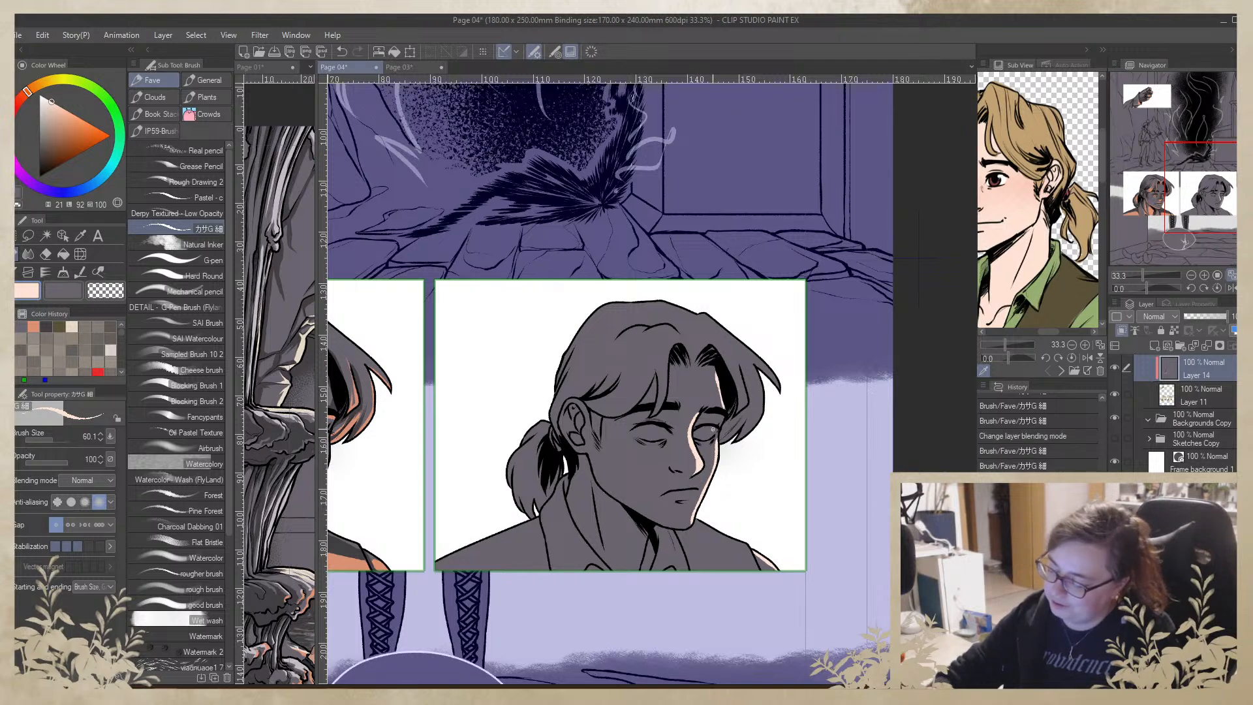
left_click_drag(817, 517, 854, 447)
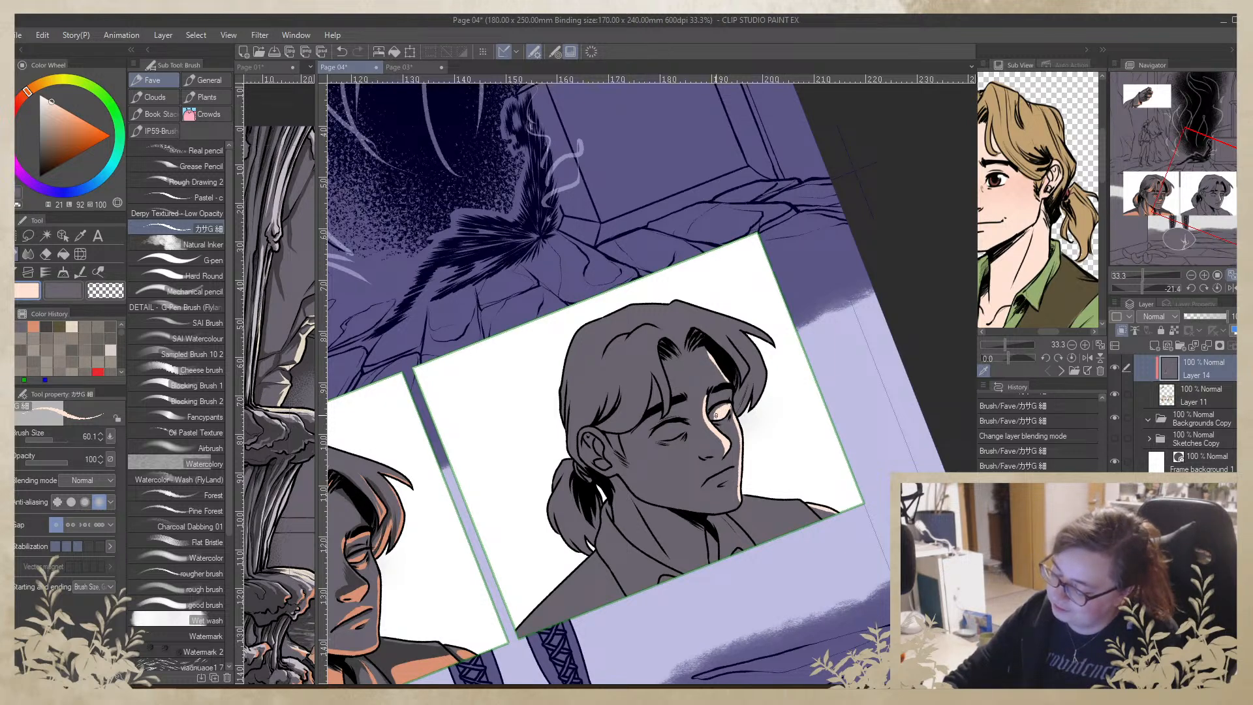
left_click_drag(728, 408, 727, 417)
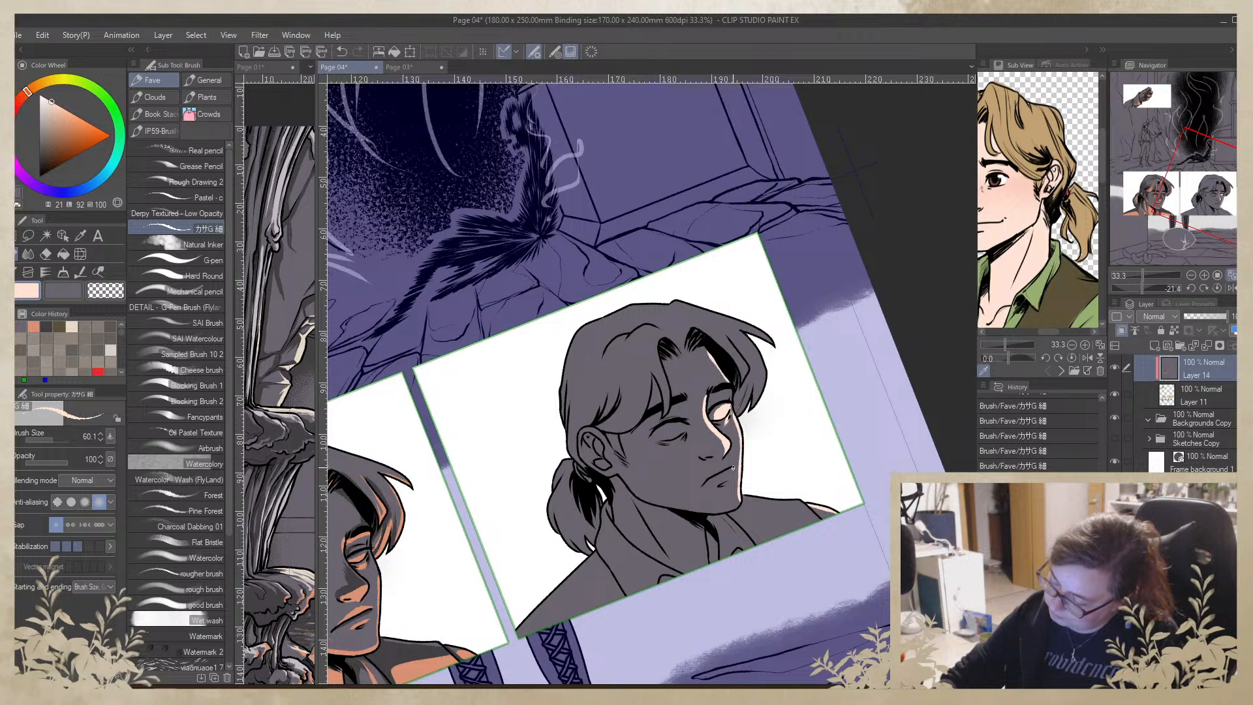
Add a small pale peach highlight on the far side of the lips, undoing stray strokes around the mouth and chin
left_click_drag(735, 470, 716, 484)
key("ctrl+z")
key("ctrl+z")
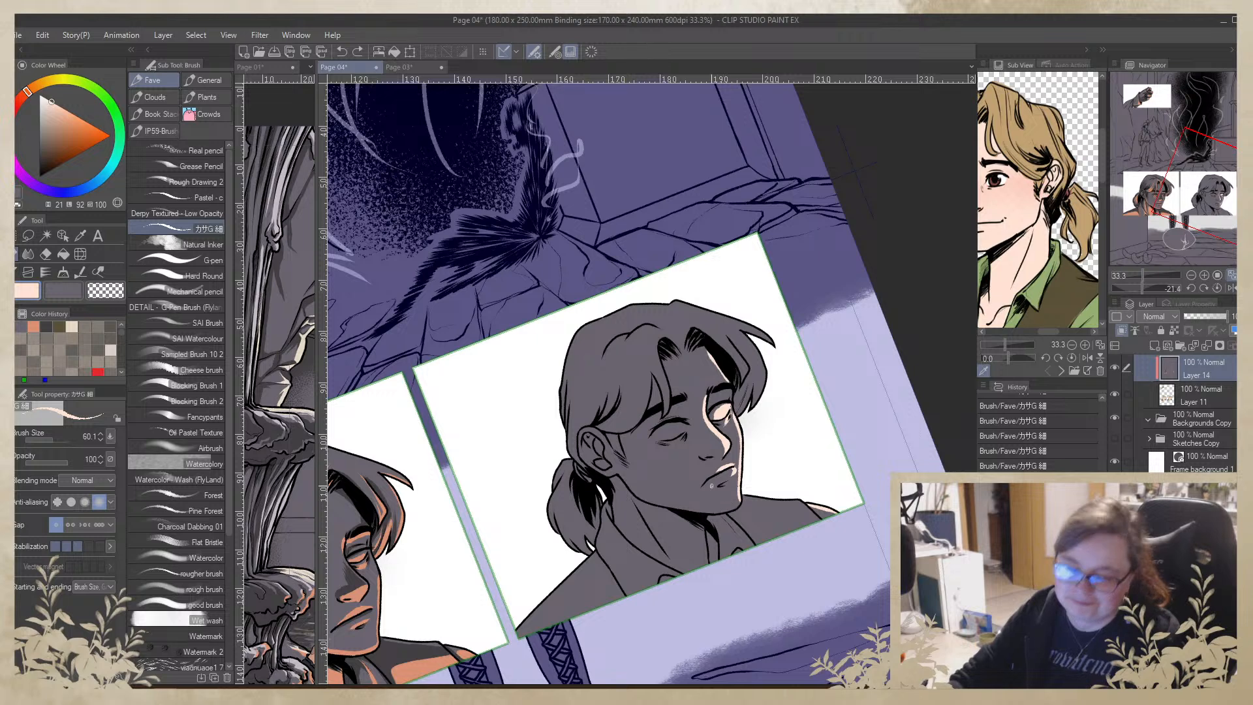
left_click_drag(740, 485, 740, 499)
key("ctrl+z")
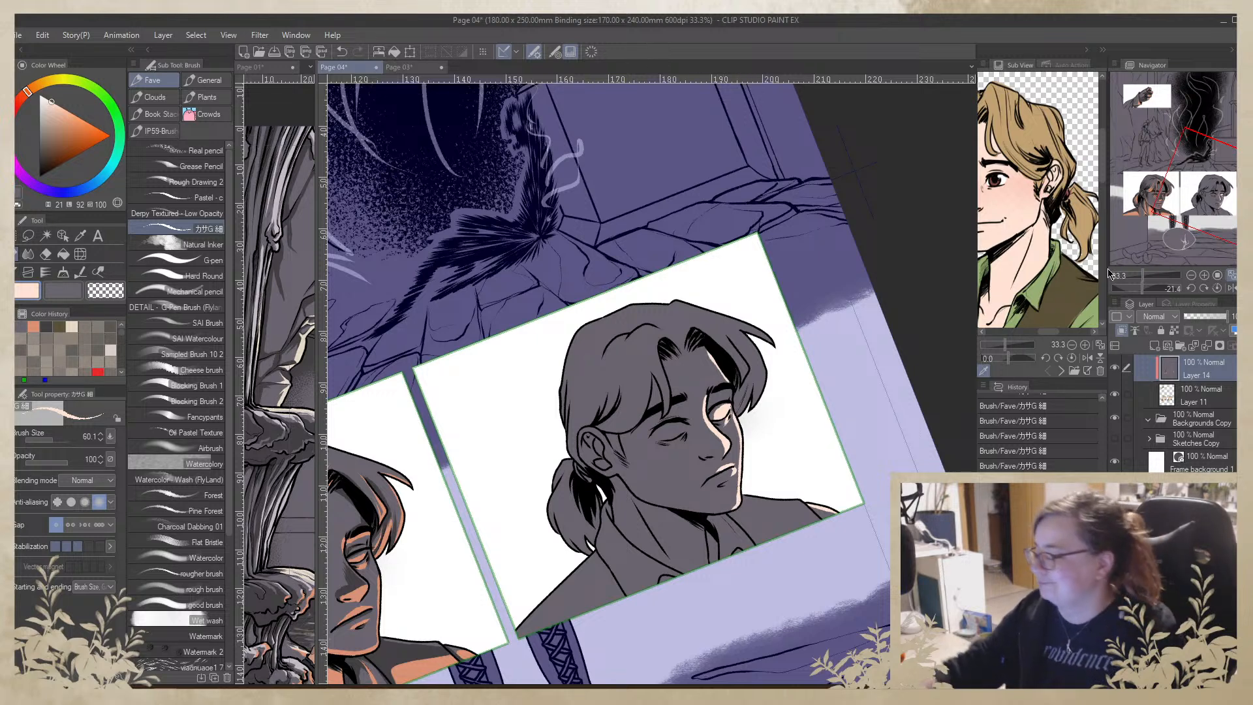
scroll(754, 425, "up", 2)
left_click_drag(768, 442, 749, 433)
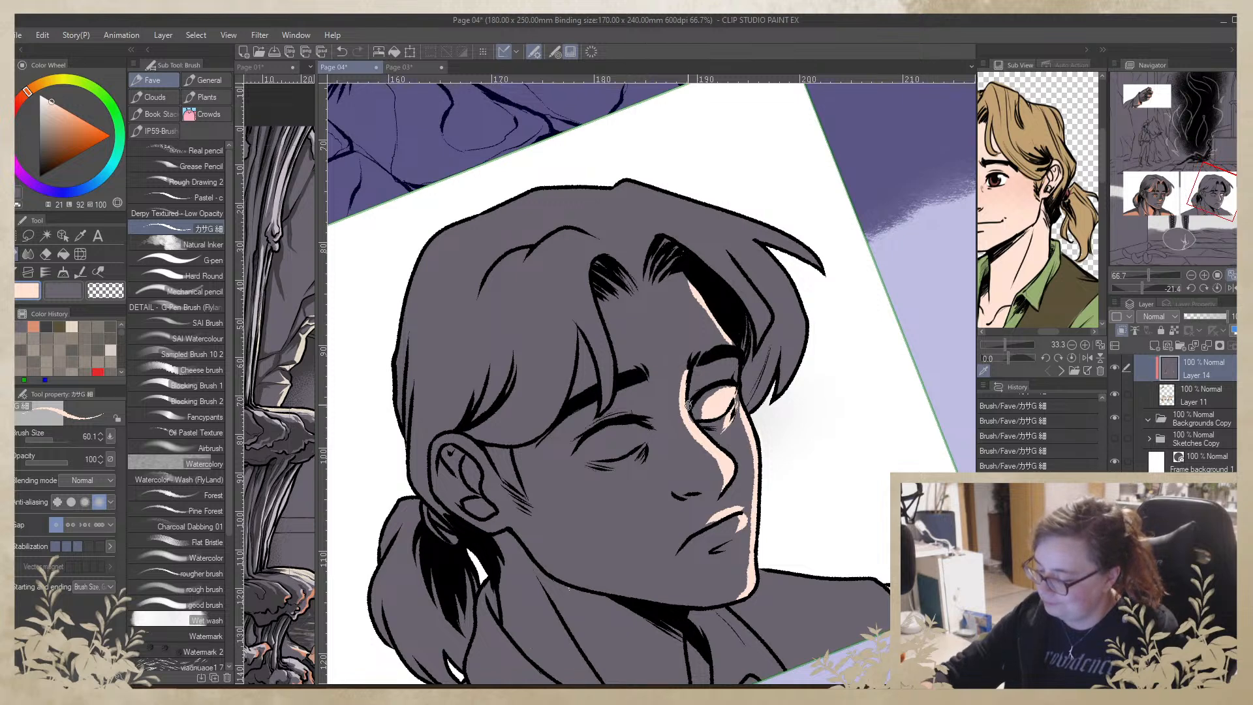
Hide and show Layer 14 to check the flat colours under the grey shading, and return to Layer 14 after selecting Layer 11
left_click_drag(708, 582, 739, 396)
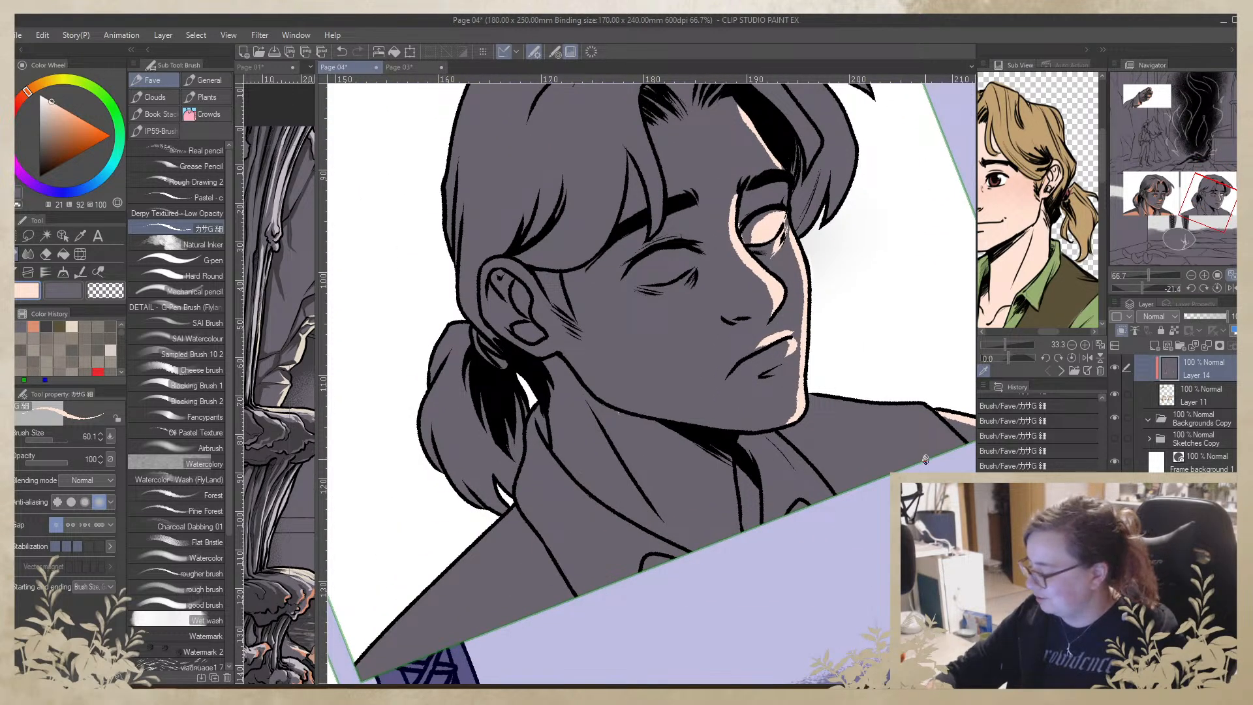
left_click(1115, 368)
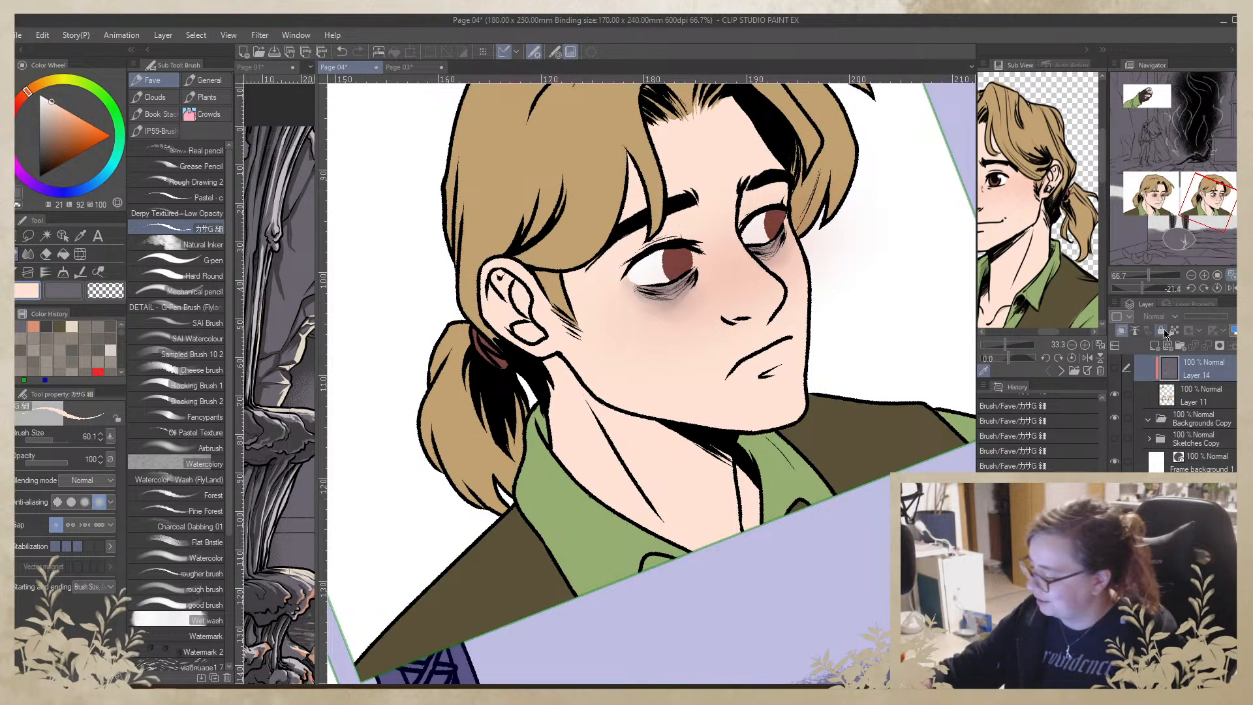
left_click(1114, 368)
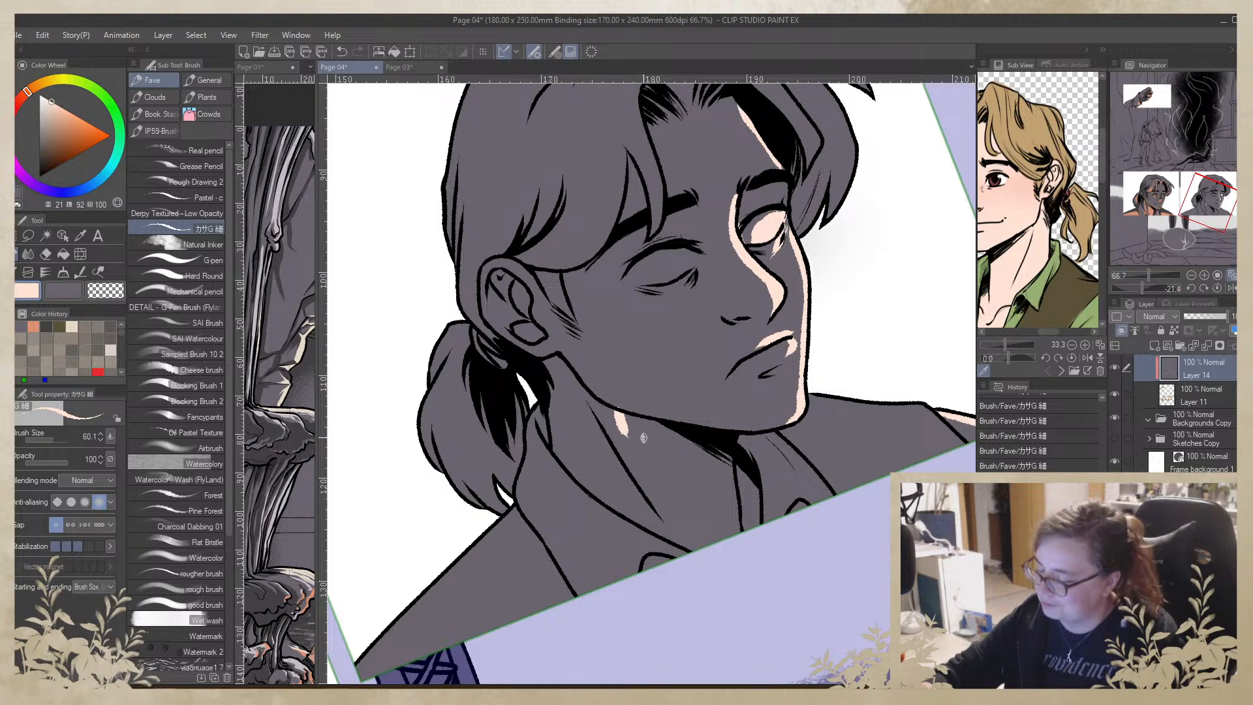
left_click(1193, 398)
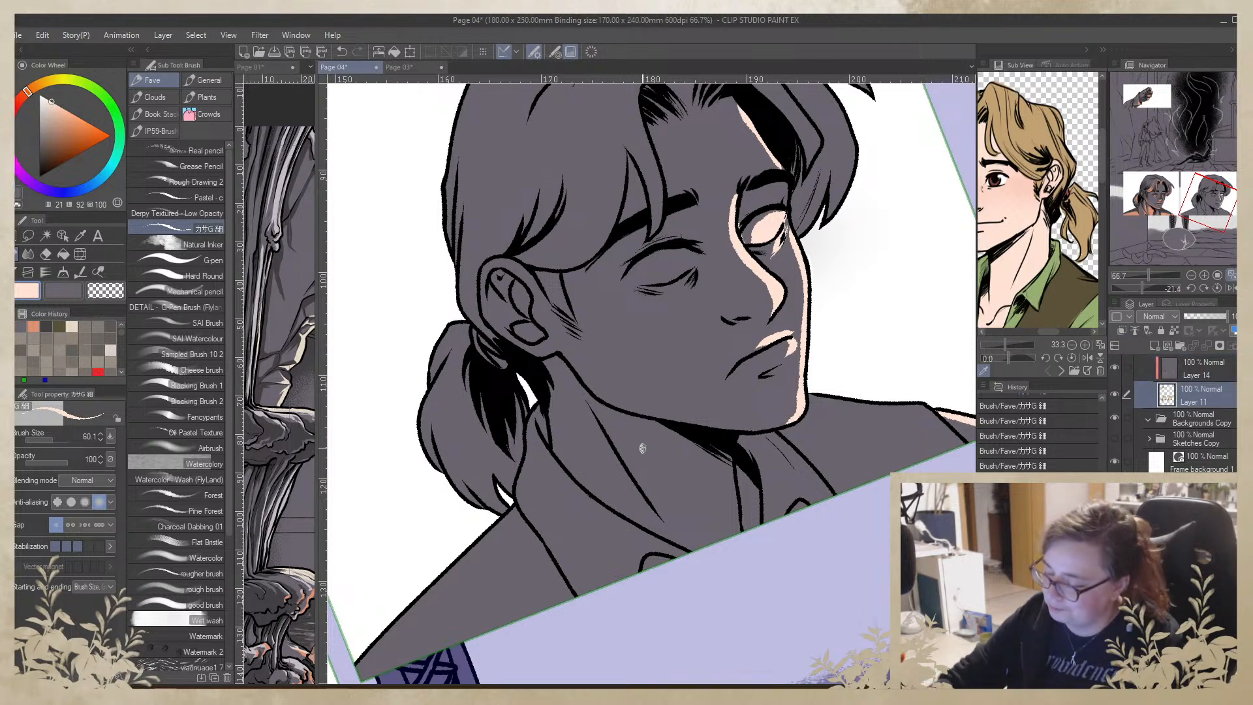
left_click_drag(658, 428, 653, 522)
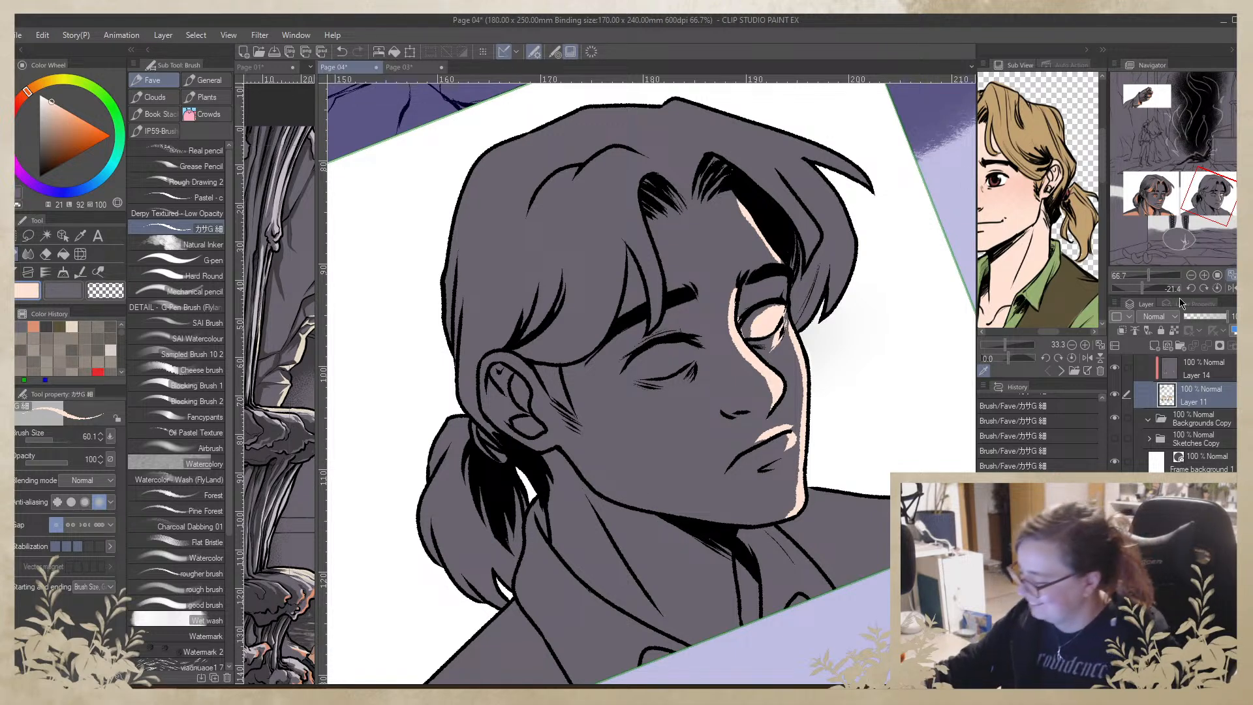
left_click(1196, 371)
Paint a dark grey shadow along the front hair lock and beside the near eye, using a recently used dark grey
left_click(747, 302, "alt")
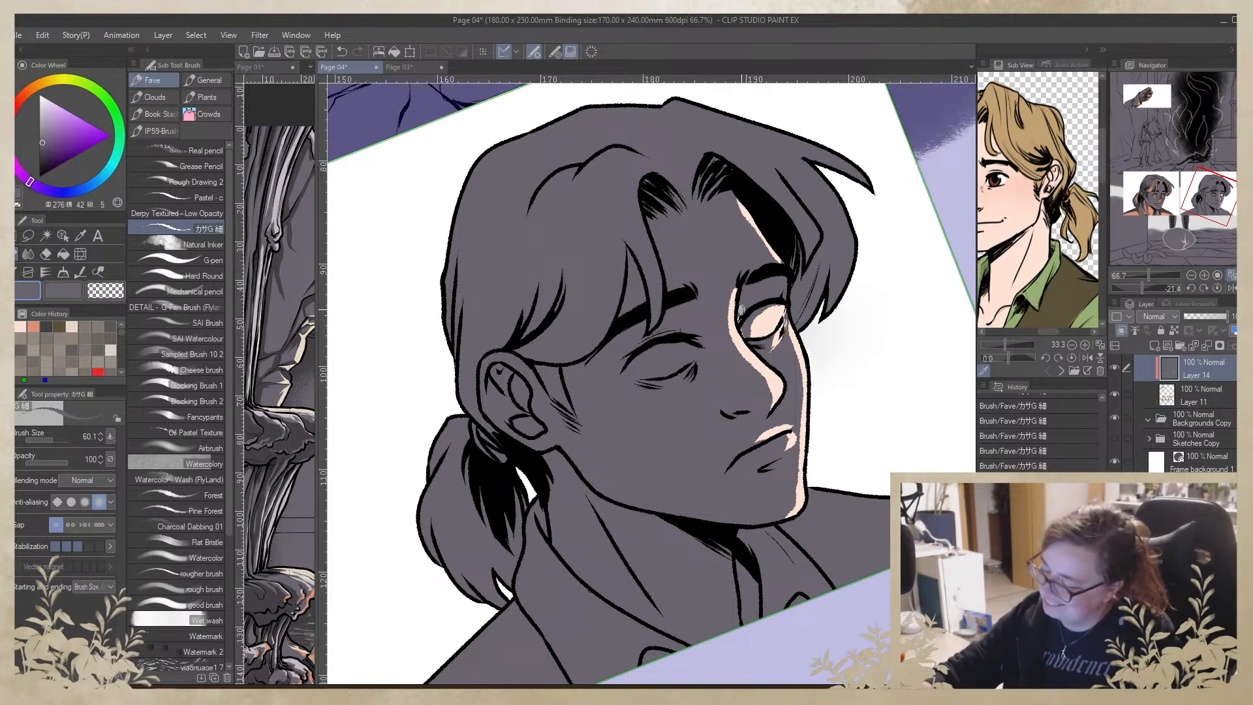
mouse_move(750, 330)
left_mouse_down()
mouse_move(687, 338)
mouse_move(697, 310)
mouse_move(677, 337)
left_mouse_up()
left_click(46, 328)
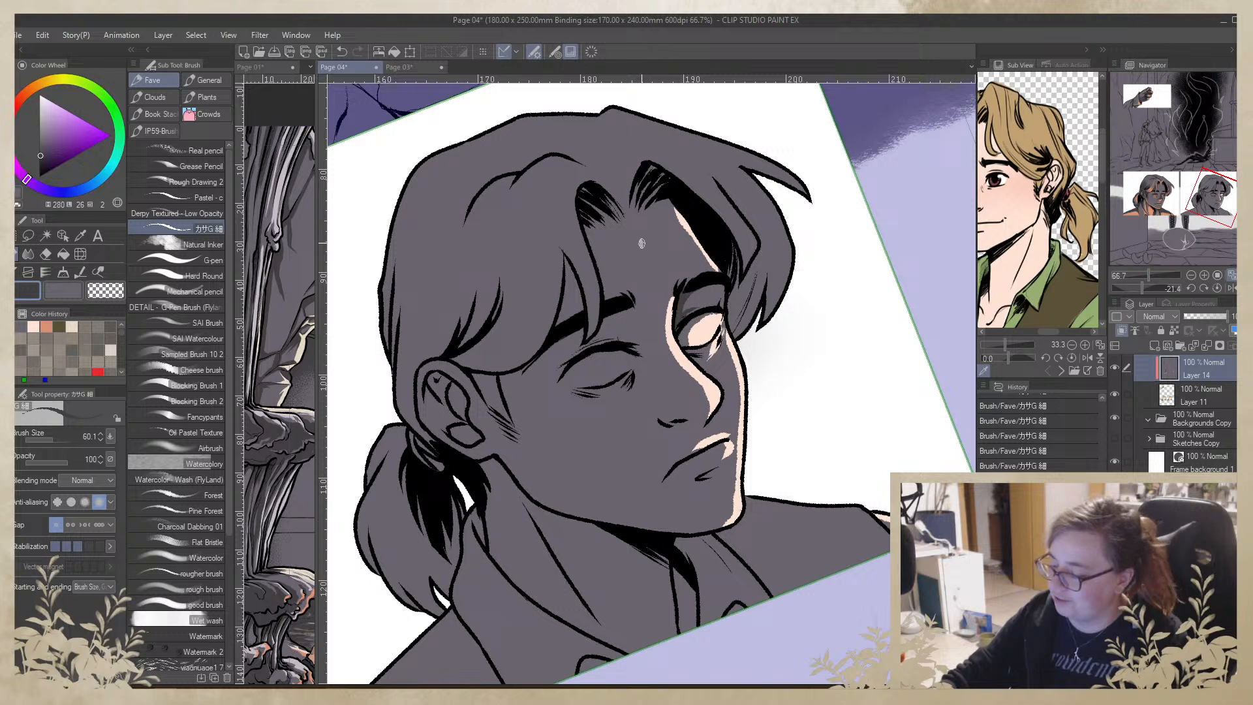
left_click_drag(554, 235, 589, 311)
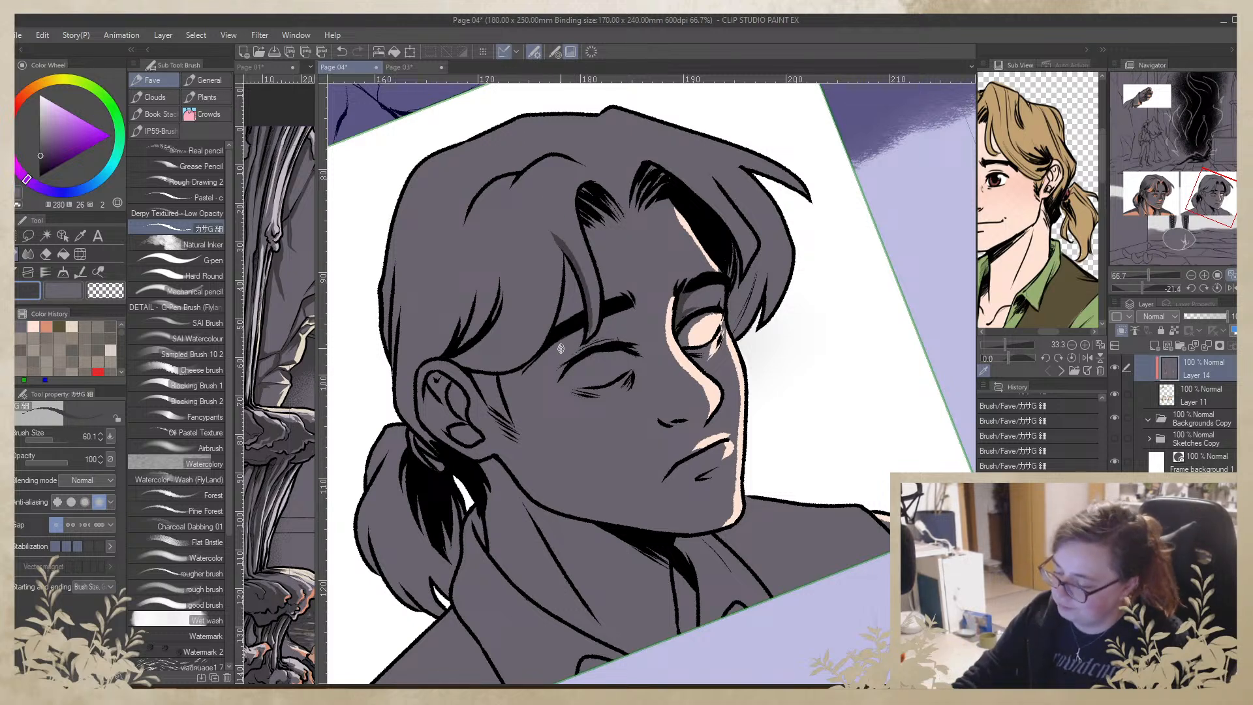
left_click_drag(565, 332, 560, 376)
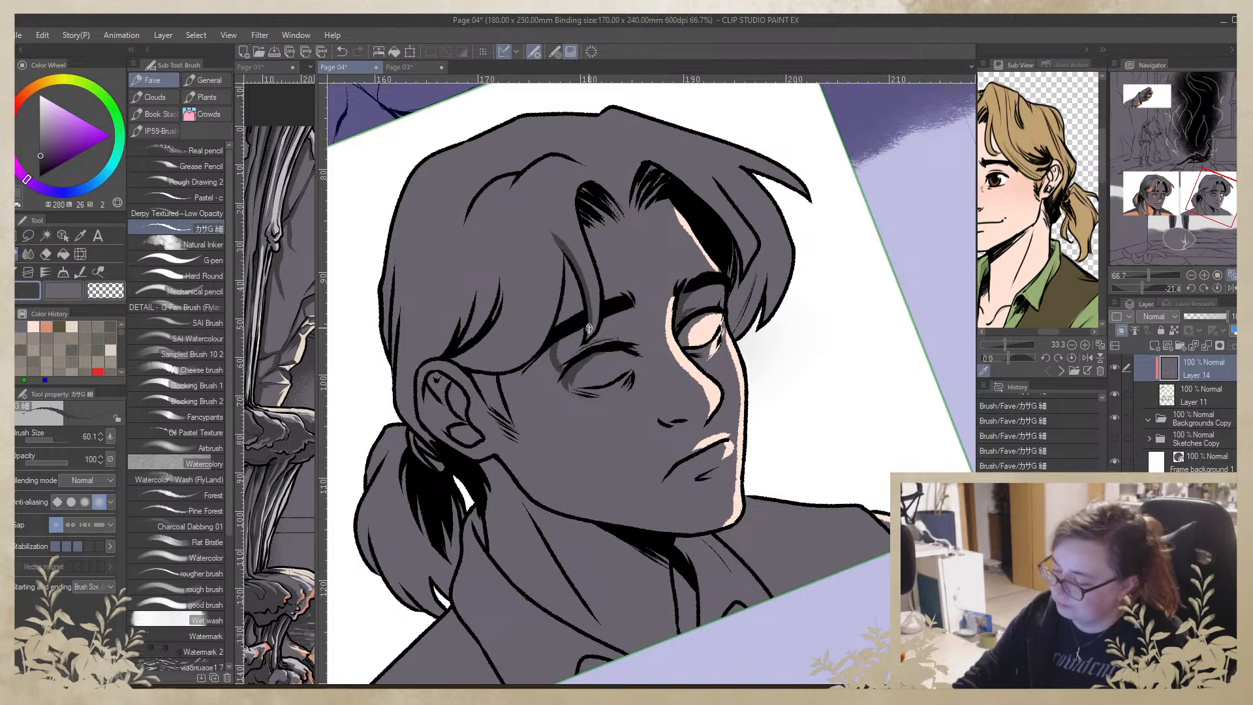
key("ctrl+z")
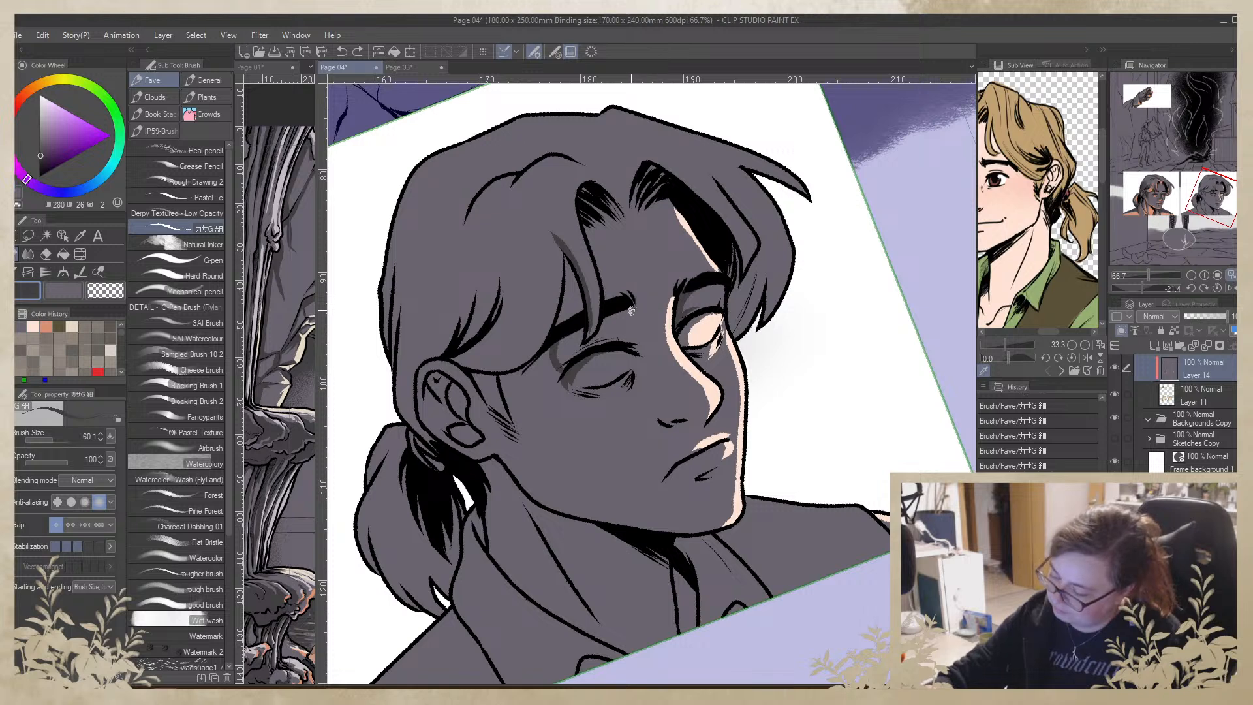
left_click_drag(631, 312, 648, 353)
key("ctrl+z")
key("ctrl+z")
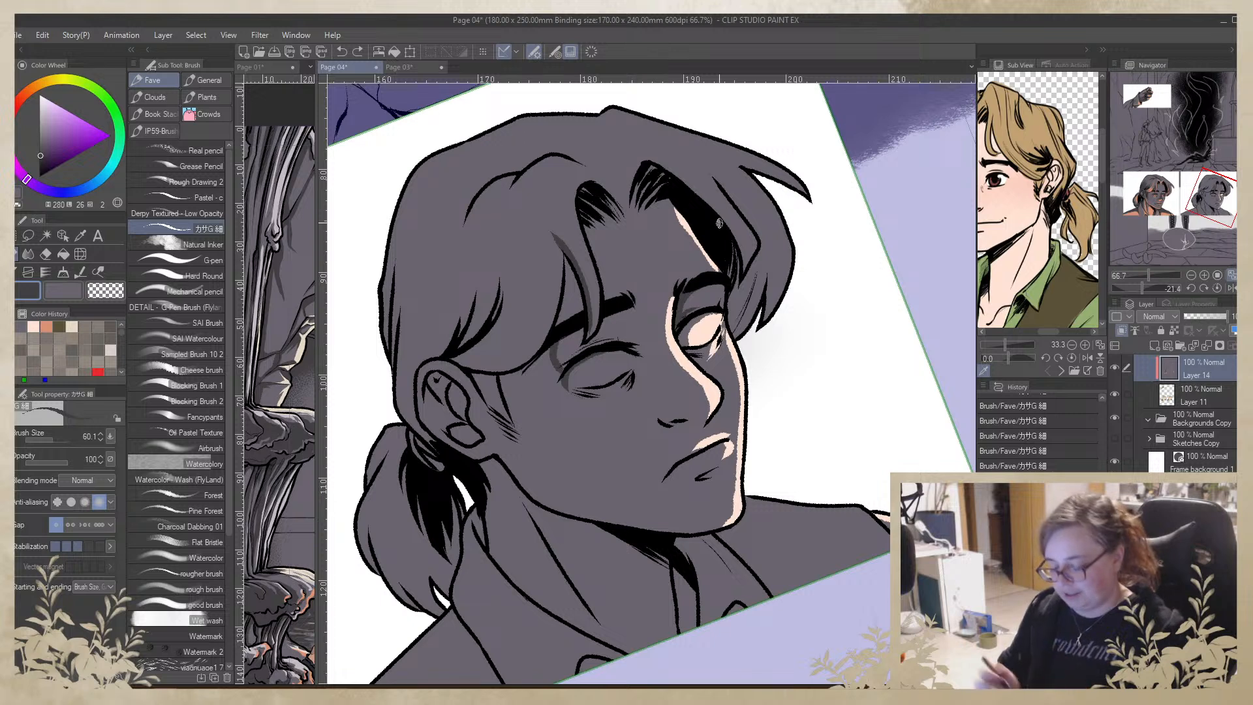
key("ctrl+z")
Paint dark grey shadows under the front hair lock and across the near eye socket between the brow and eyelid
left_click_drag(564, 257, 559, 330)
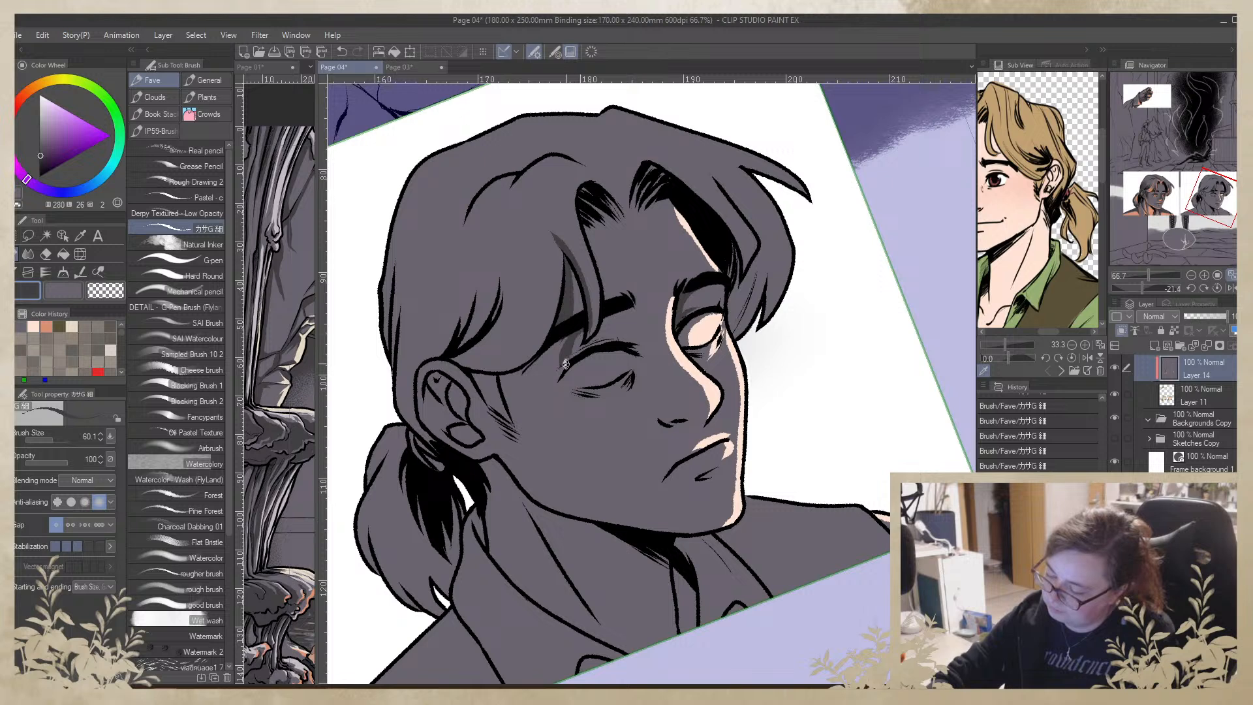
key("ctrl+z")
mouse_move(570, 334)
left_mouse_down()
mouse_move(583, 360)
mouse_move(583, 346)
mouse_move(564, 358)
mouse_move(578, 339)
mouse_move(632, 355)
mouse_move(560, 380)
left_mouse_up()
mouse_move(624, 352)
left_mouse_down()
mouse_move(633, 309)
mouse_move(583, 345)
mouse_move(624, 326)
mouse_move(637, 348)
mouse_move(616, 333)
left_mouse_up()
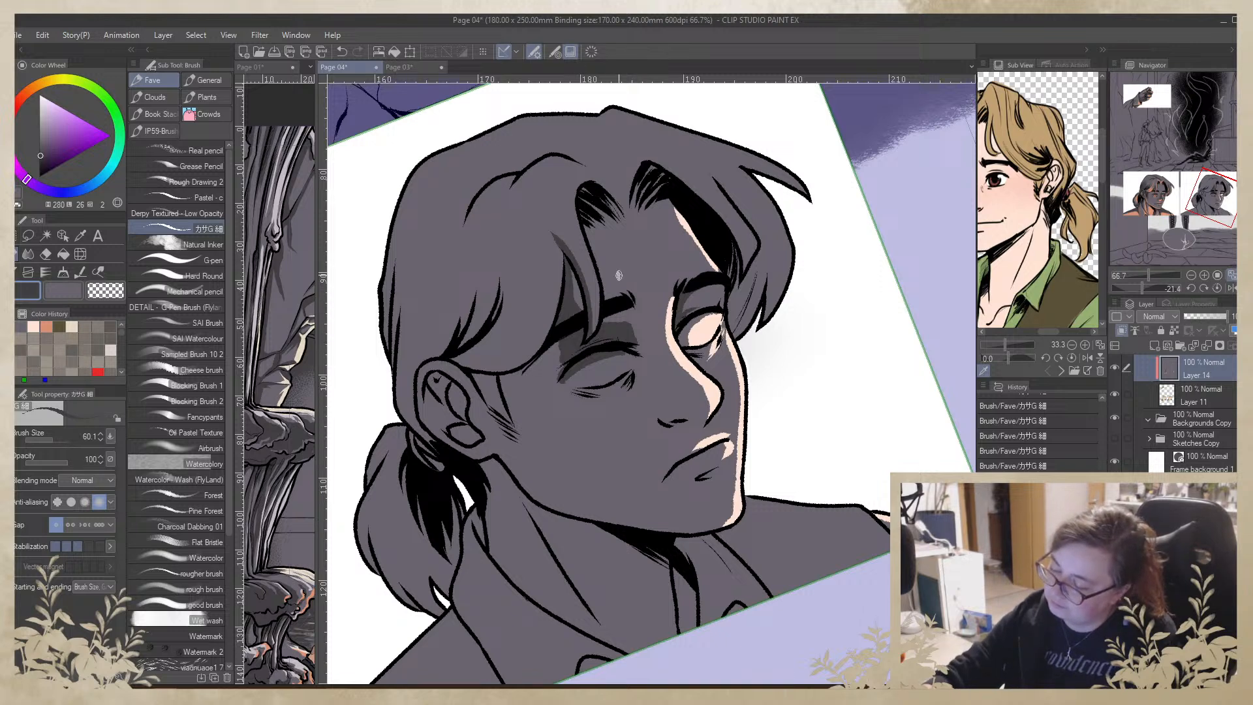
left_click_drag(584, 364, 621, 367)
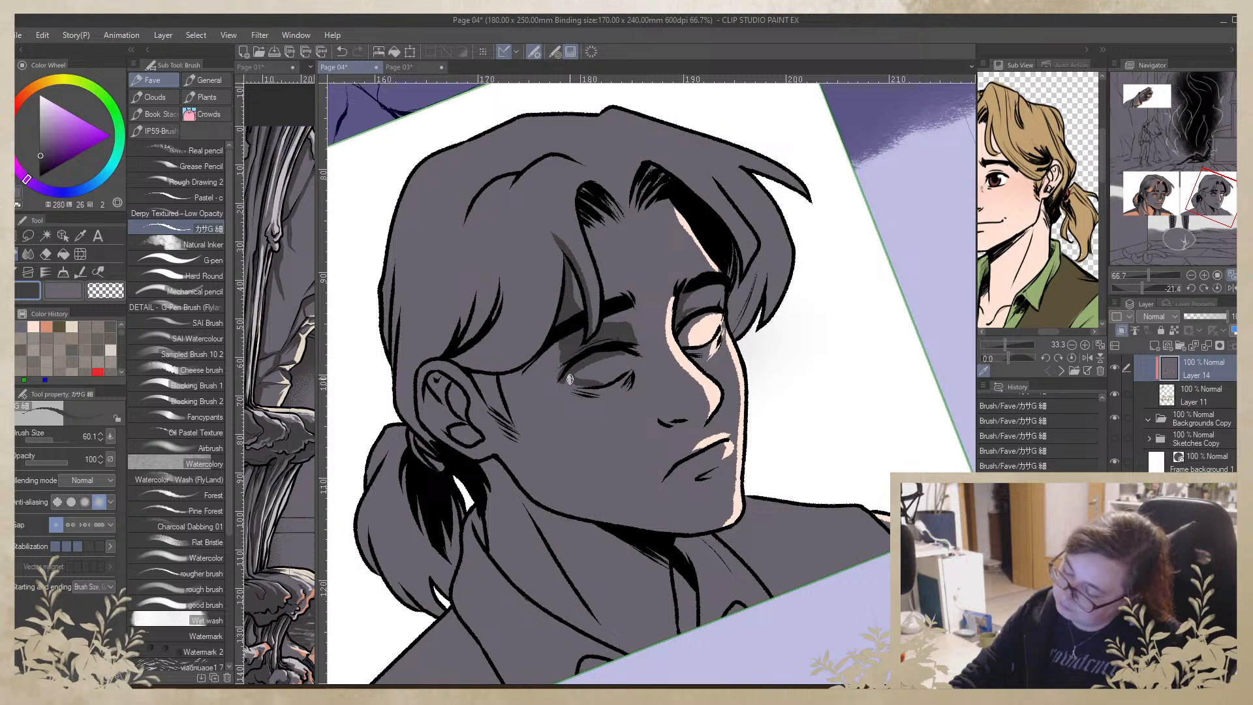
Paint a dark grey shadow beneath the near eye, and clean up the eyeball area with the sampled lighter skin grey
left_click(601, 369, "alt")
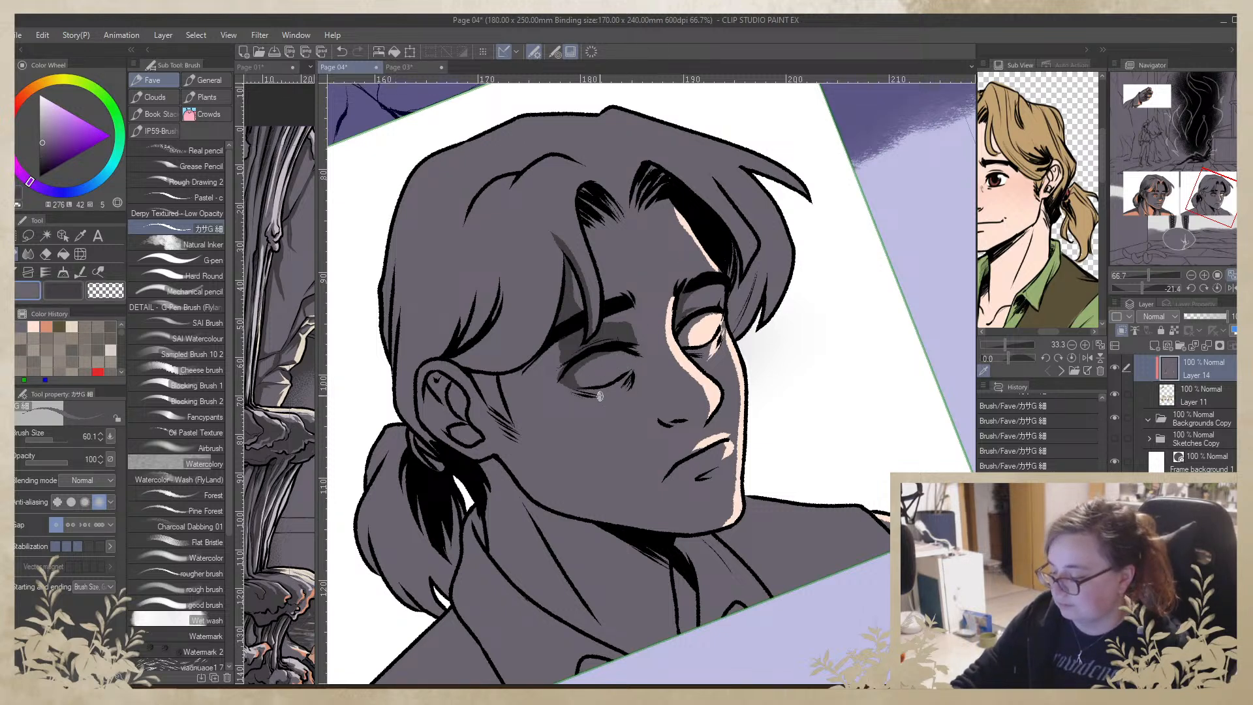
key("x")
left_click_drag(631, 374, 606, 399)
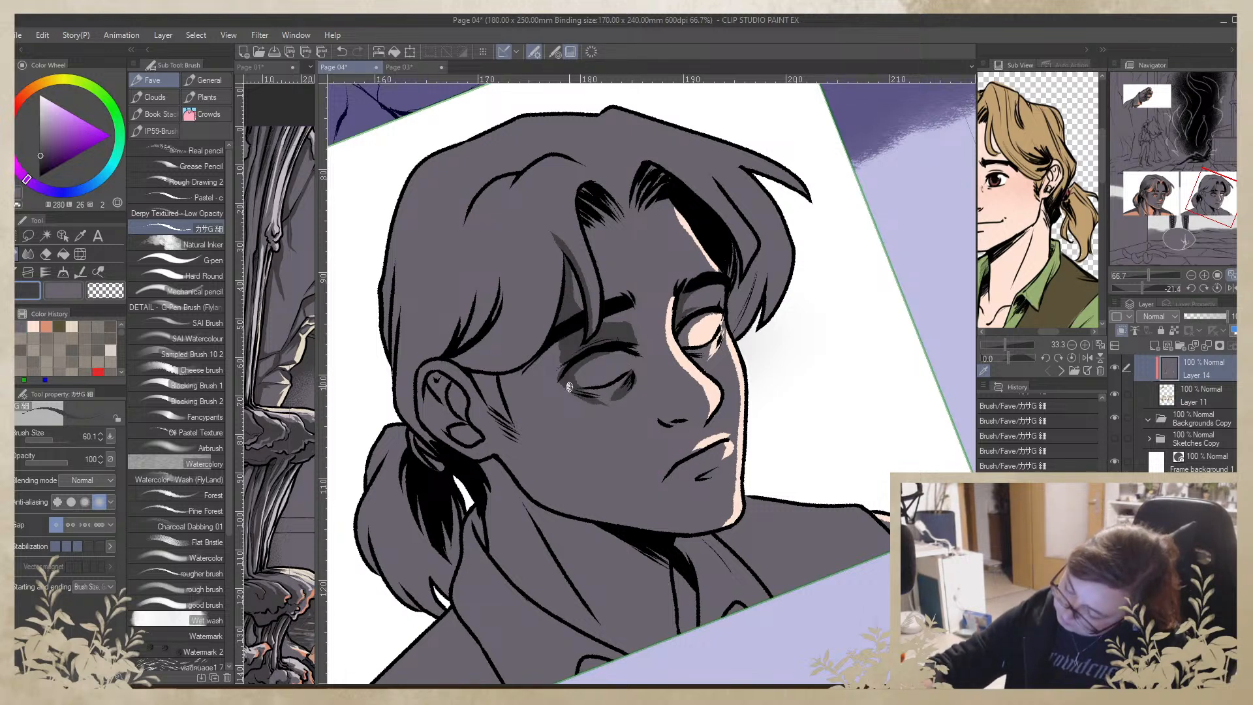
key("x")
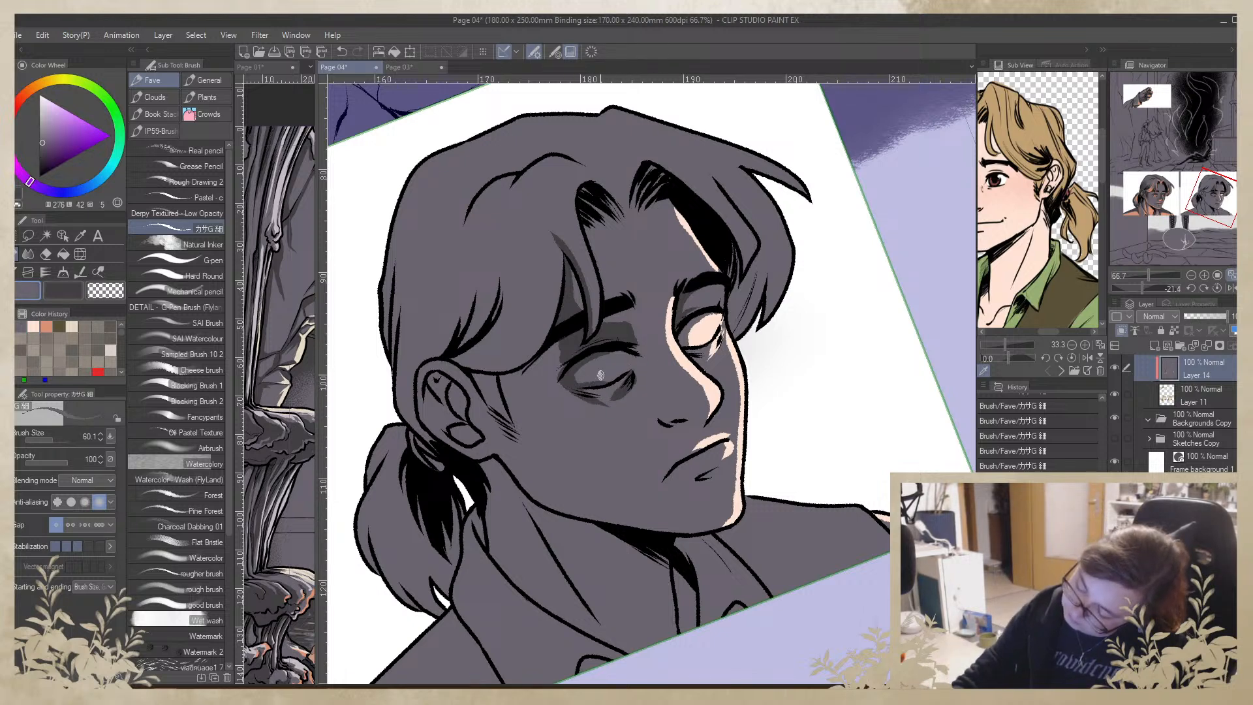
left_click_drag(584, 377, 603, 380)
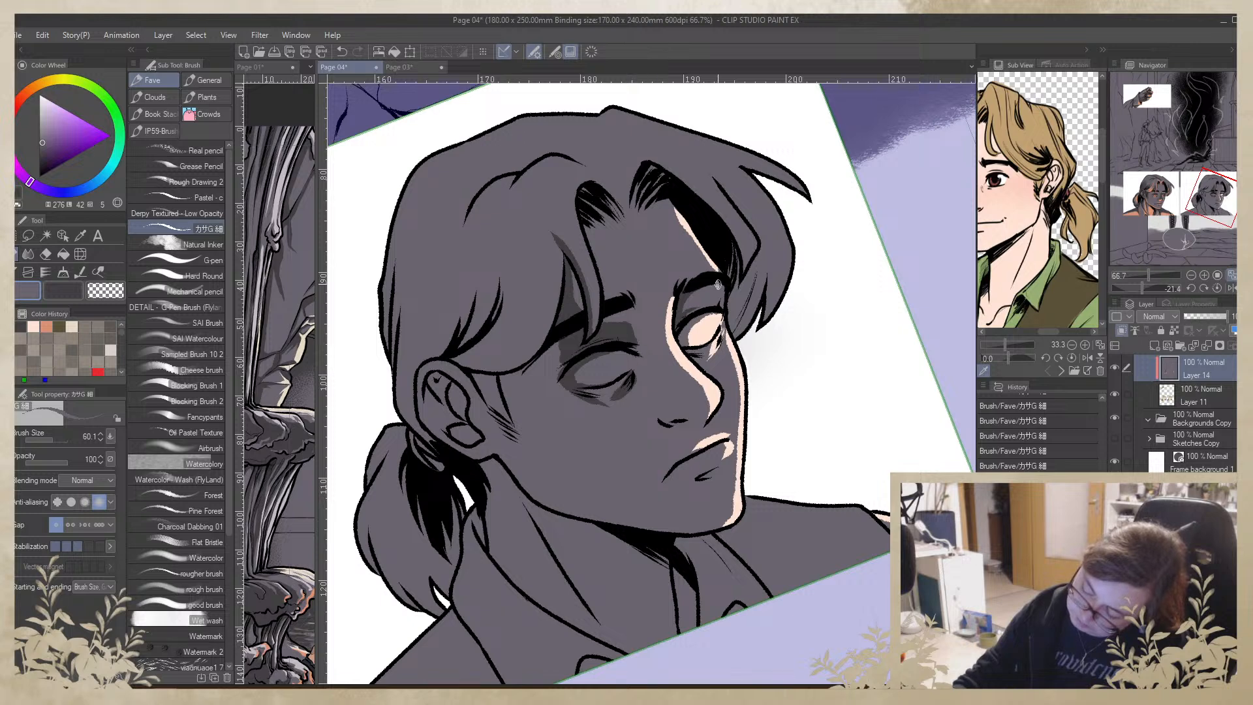
Paint a small dark grey shadow under the nose around the nostril
scroll(702, 343, "down", 3)
key("x")
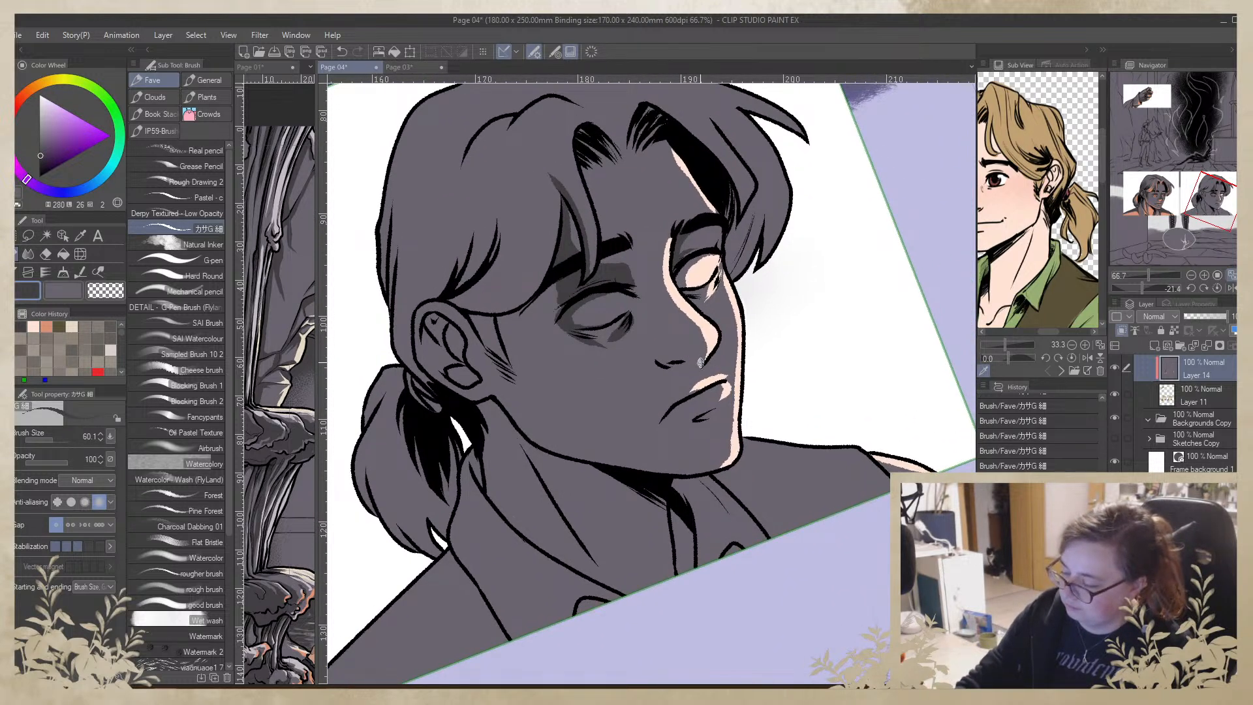
mouse_move(661, 360)
left_mouse_down()
mouse_move(704, 344)
mouse_move(698, 363)
mouse_move(704, 350)
mouse_move(677, 362)
left_mouse_up()
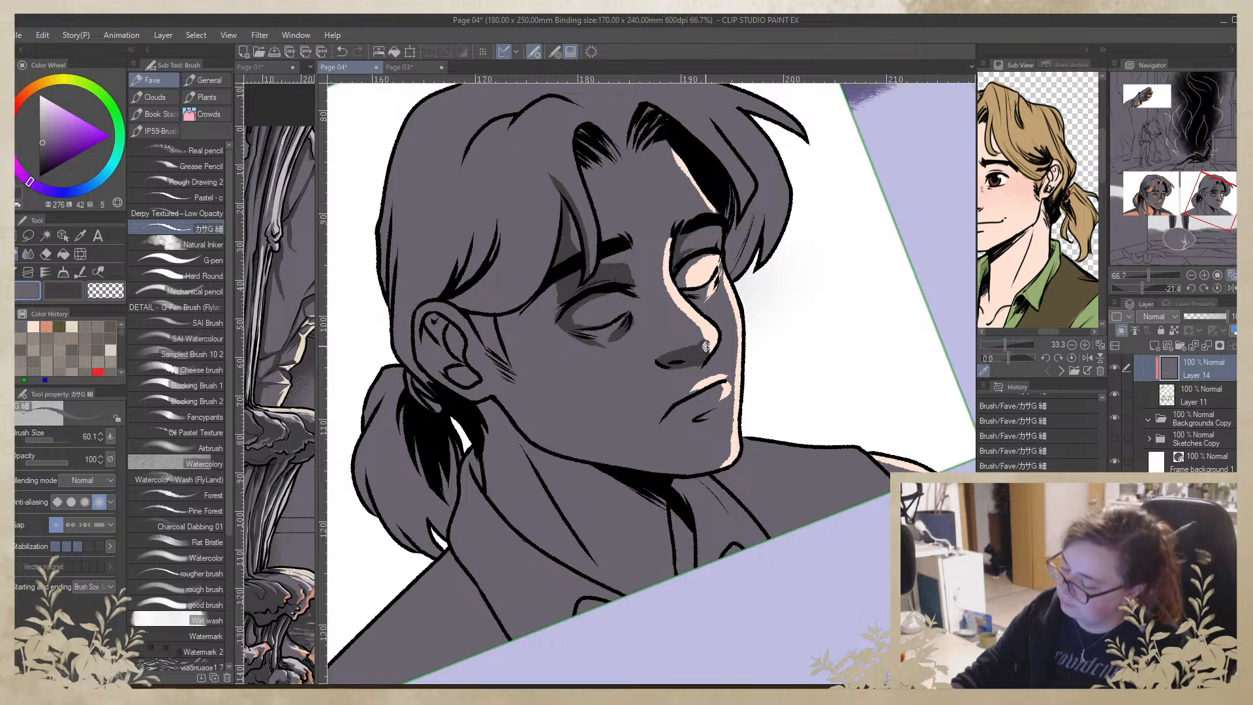
Fill the far cheek, mouth side and chin with the sampled pale peach, and extend the light along the jawline
left_click(718, 326, "alt")
mouse_move(717, 327)
left_mouse_down()
mouse_move(702, 367)
mouse_move(721, 369)
mouse_move(700, 372)
mouse_move(729, 372)
mouse_move(736, 357)
mouse_move(735, 388)
mouse_move(738, 374)
left_mouse_up()
mouse_move(725, 307)
left_mouse_down()
mouse_move(730, 373)
mouse_move(733, 296)
mouse_move(717, 358)
mouse_move(734, 362)
mouse_move(732, 304)
mouse_move(720, 327)
mouse_move(725, 287)
mouse_move(712, 311)
mouse_move(716, 327)
mouse_move(723, 290)
mouse_move(739, 371)
mouse_move(739, 359)
mouse_move(730, 458)
mouse_move(728, 387)
mouse_move(708, 403)
mouse_move(729, 386)
mouse_move(706, 406)
mouse_move(735, 392)
mouse_move(706, 404)
mouse_move(737, 410)
mouse_move(724, 459)
left_mouse_up()
mouse_move(809, 517)
left_mouse_down()
mouse_move(836, 480)
mouse_move(847, 317)
left_mouse_up()
left_click_drag(755, 363, 732, 428)
left_click_drag(758, 365, 685, 460)
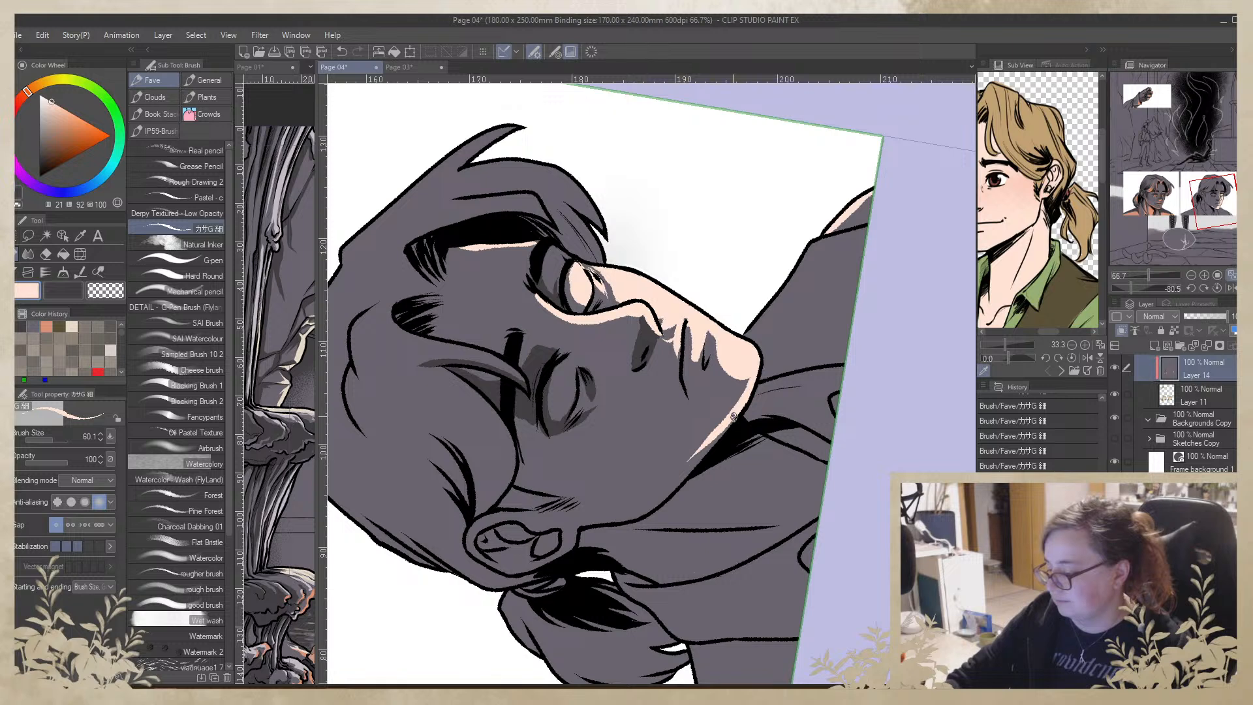
Trim the peach jawline light to a thin edge with the sampled skin grey
left_click(730, 396, "alt")
left_click_drag(732, 402, 673, 481)
left_click_drag(726, 417, 691, 462)
left_click_drag(739, 389, 678, 472)
Compare the face shading with the flat colours by toggling Layer 14, undo a test stroke on the neck, and keep Layer 14 active
left_click_drag(866, 470, 881, 368)
left_click(1118, 367)
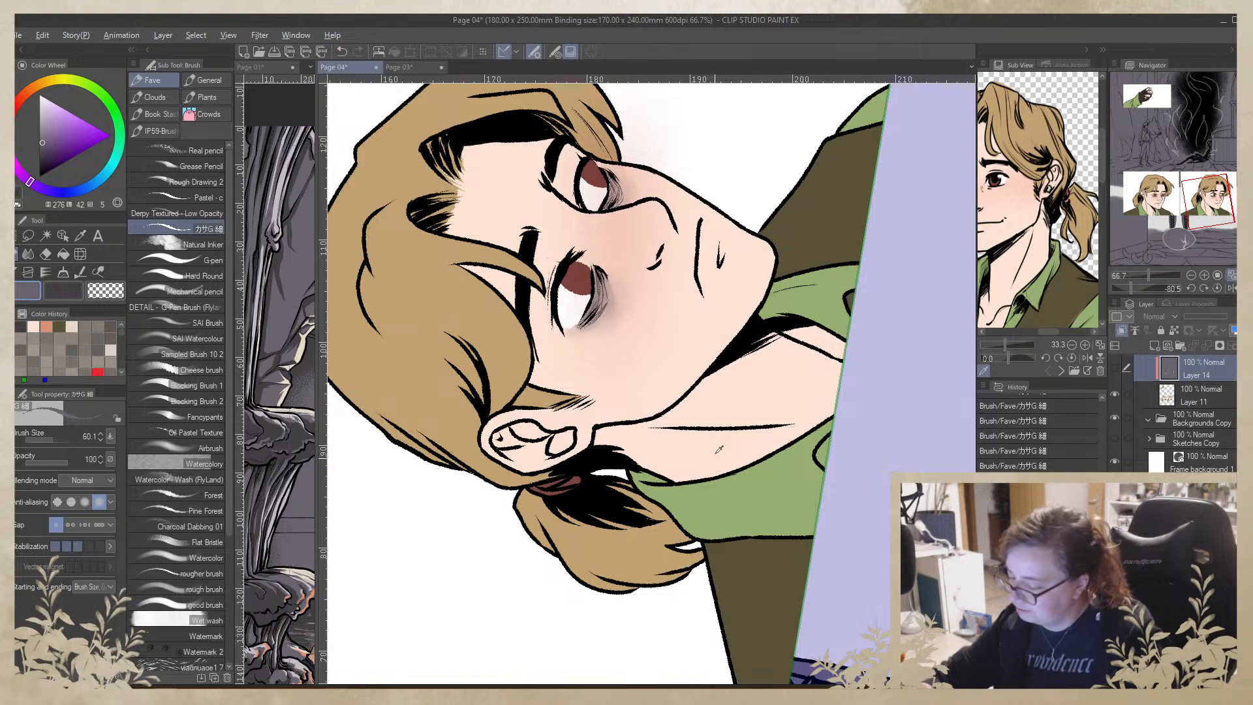
left_click(1116, 367)
mouse_move(715, 450)
left_mouse_down()
mouse_move(710, 467)
mouse_move(732, 462)
left_mouse_up()
key("ctrl+z")
left_click(1194, 395)
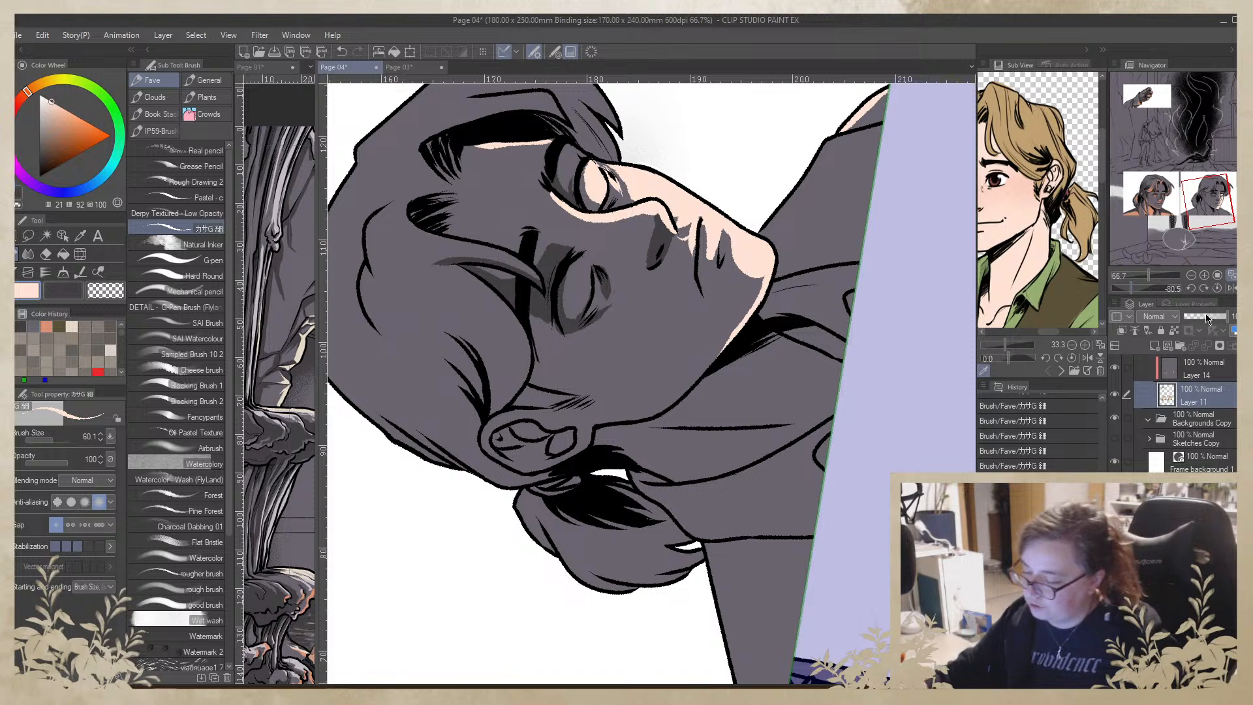
left_click(1192, 369)
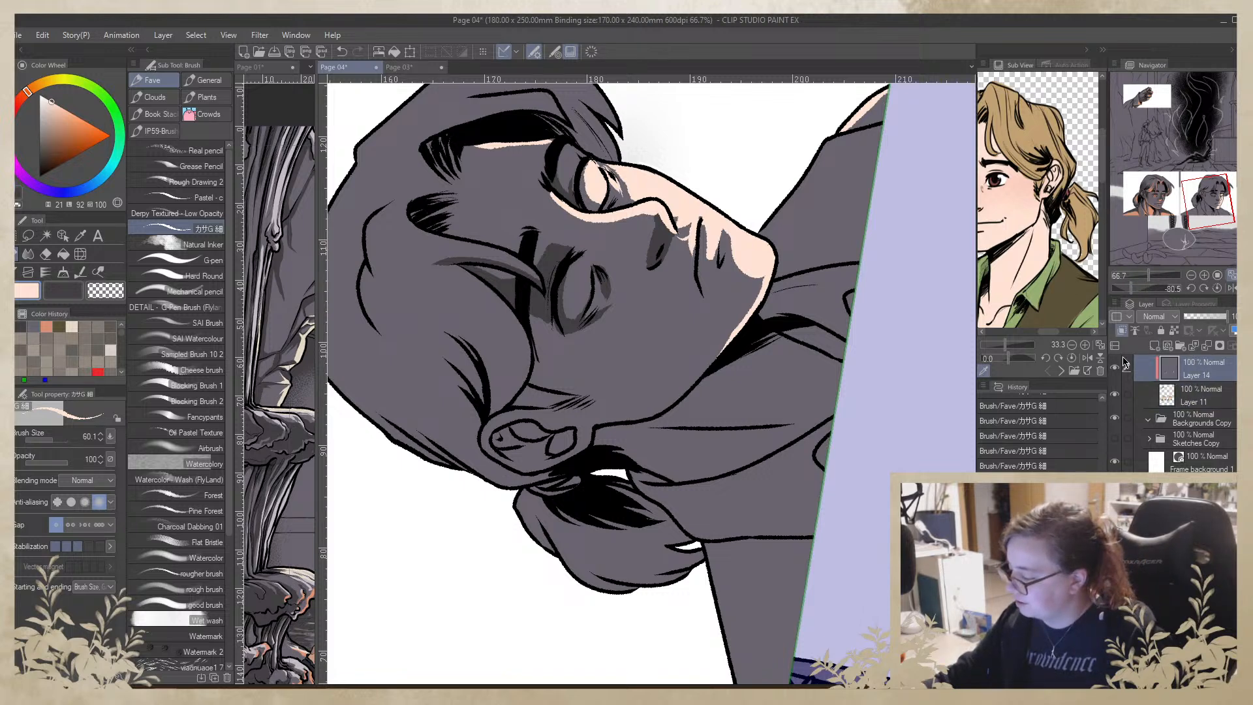
Refine the light around the mouth and below the nose with sampled pale peach and skin grey
left_click_drag(768, 202, 682, 359)
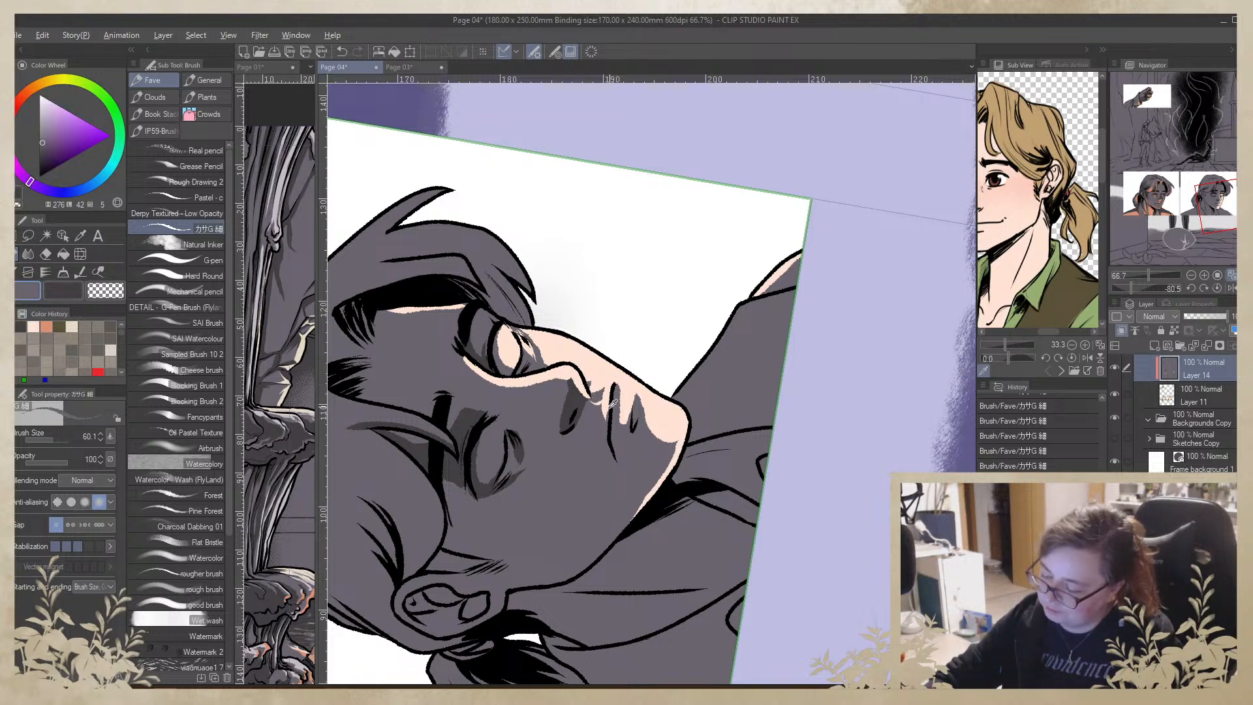
left_click_drag(611, 396, 609, 443)
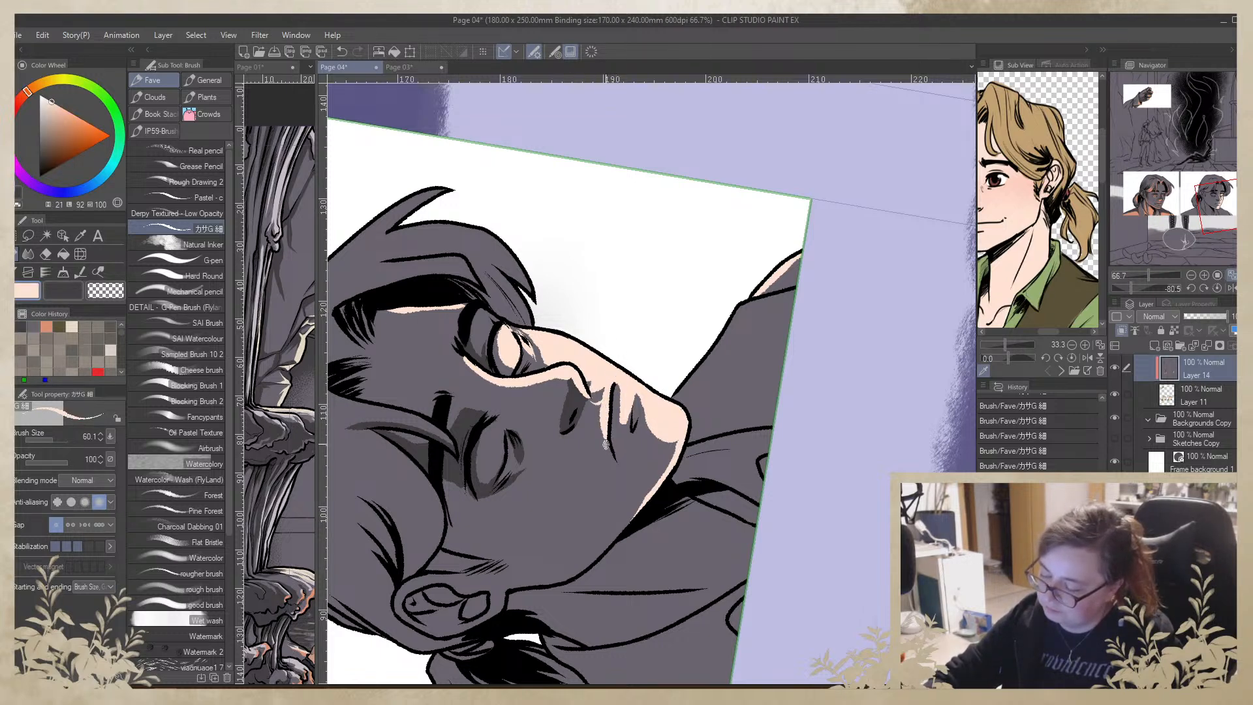
left_click(598, 394, "alt")
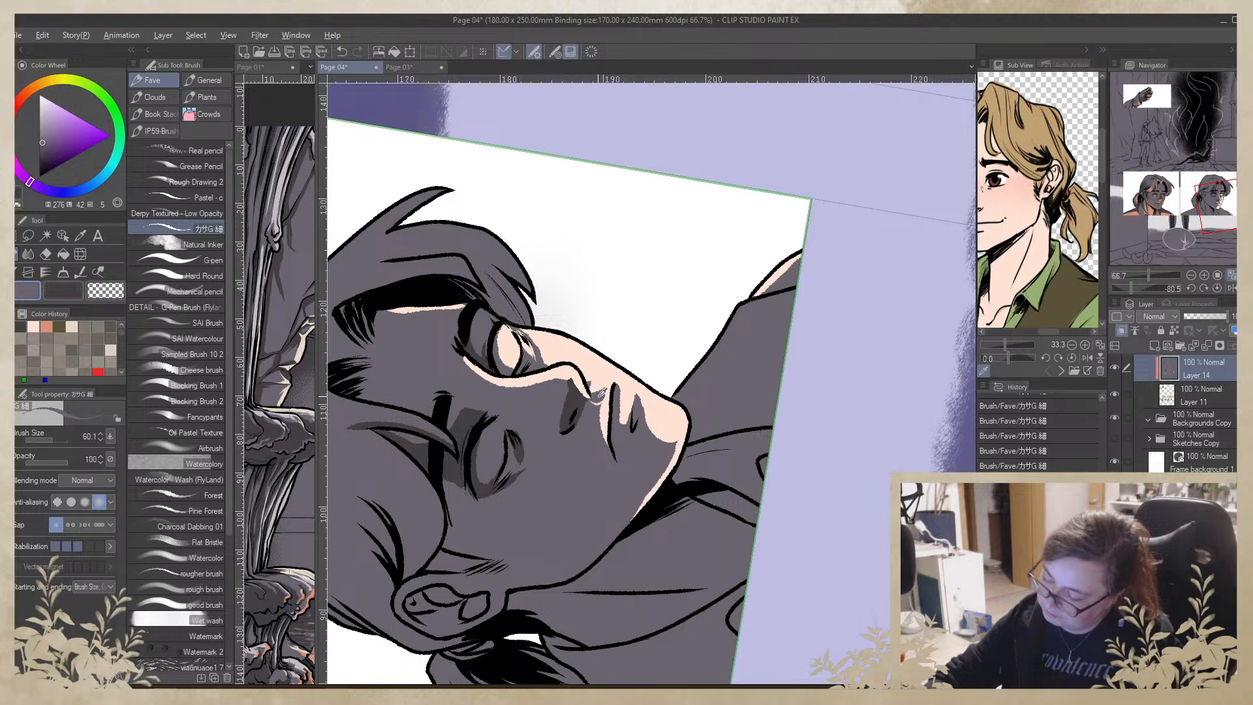
left_click(581, 380, "alt")
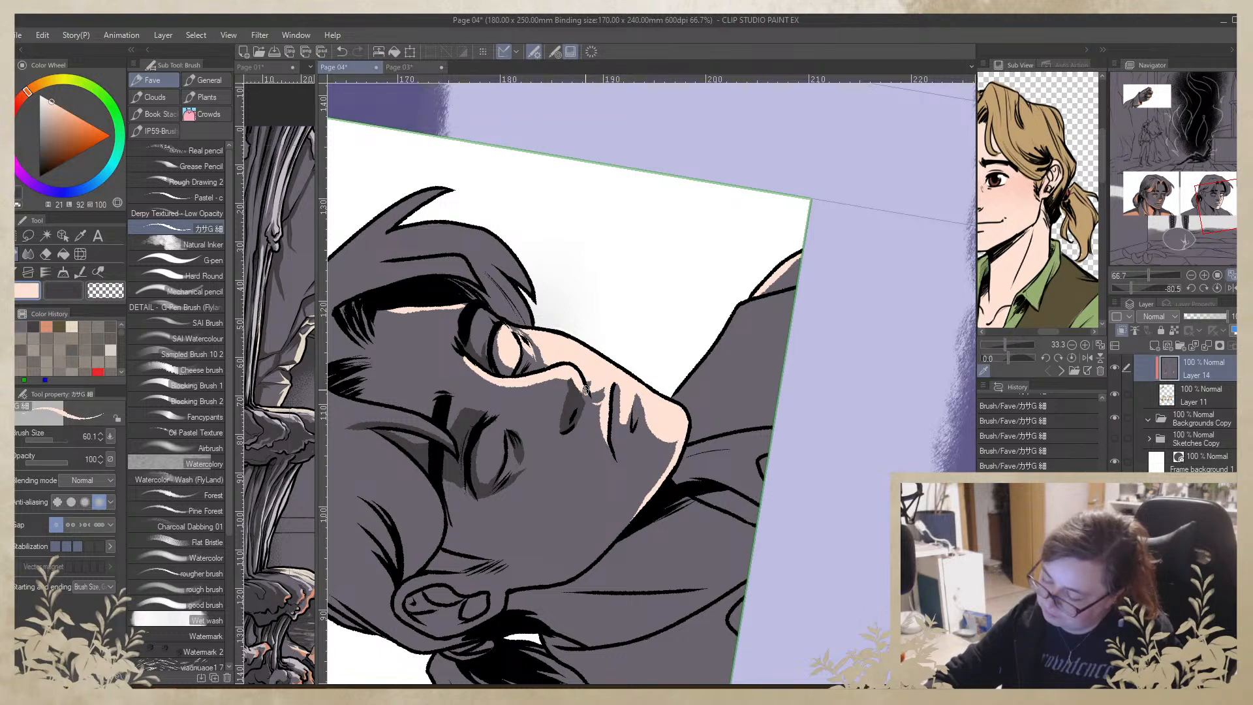
Paint pale peach highlights along the far-side hair lock's strands and its outer, pointed tip
left_click_drag(646, 270, 661, 423)
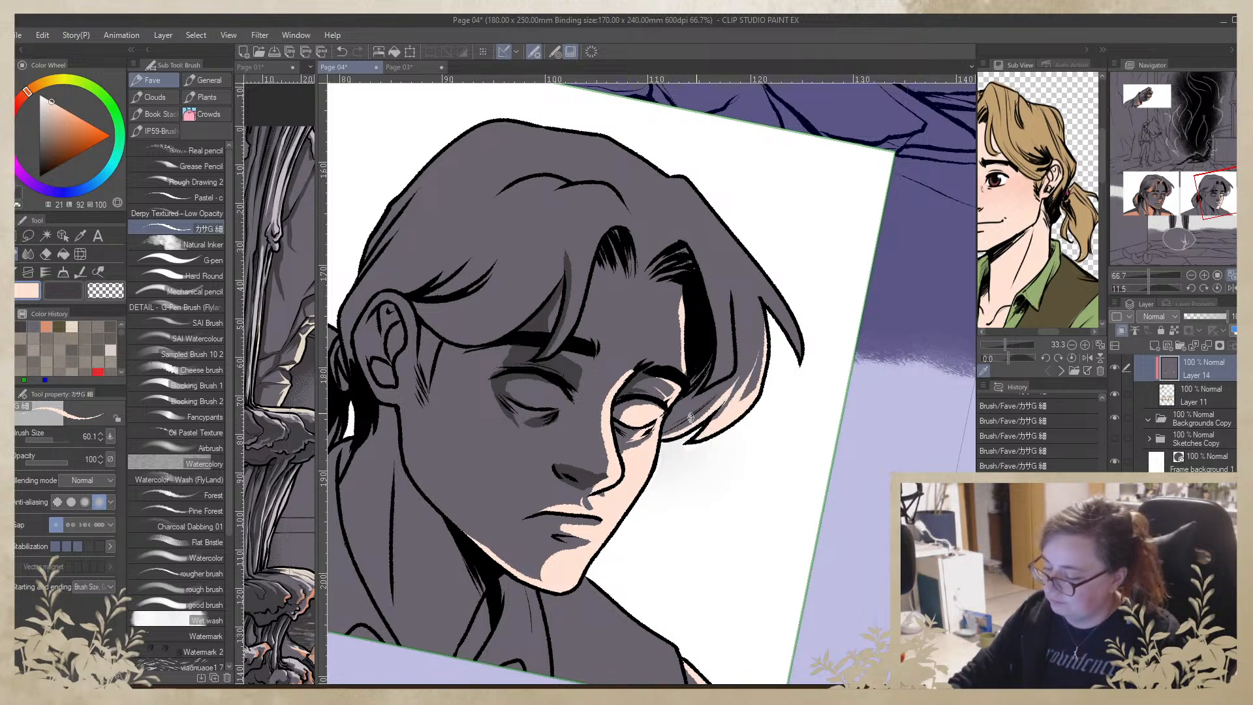
left_click_drag(659, 427, 690, 398)
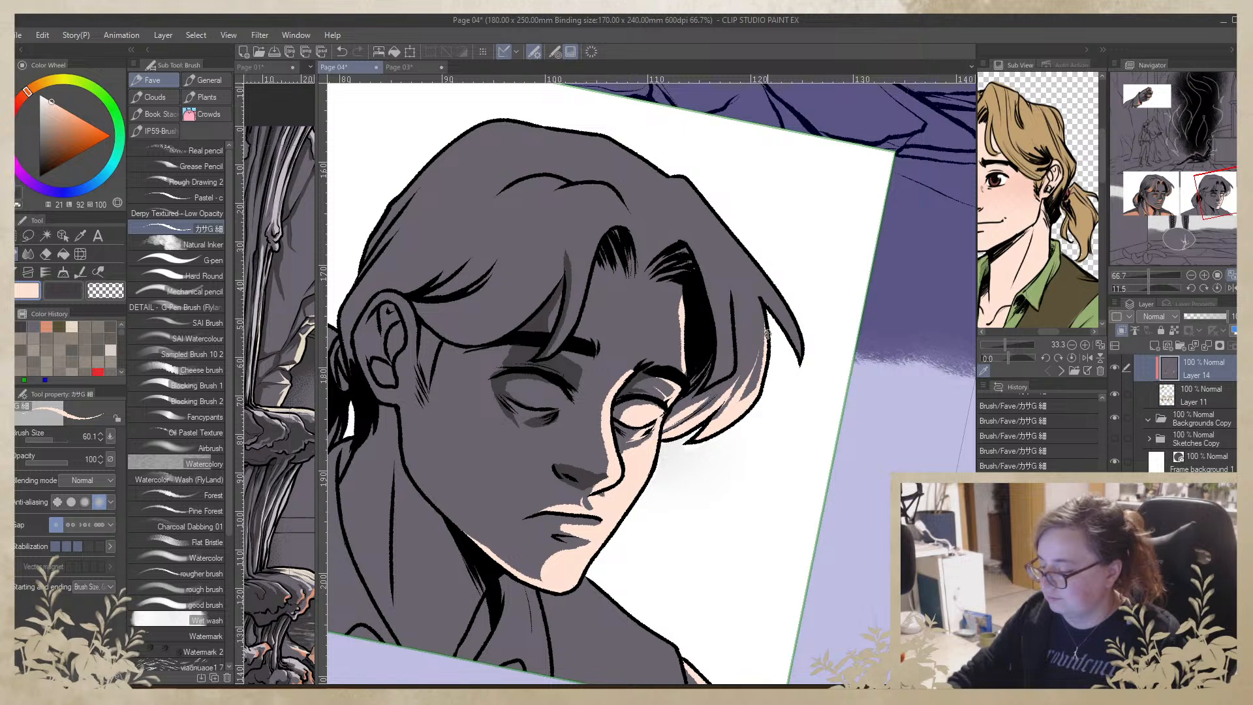
mouse_move(729, 292)
left_mouse_down()
mouse_move(731, 372)
mouse_move(710, 385)
left_mouse_up()
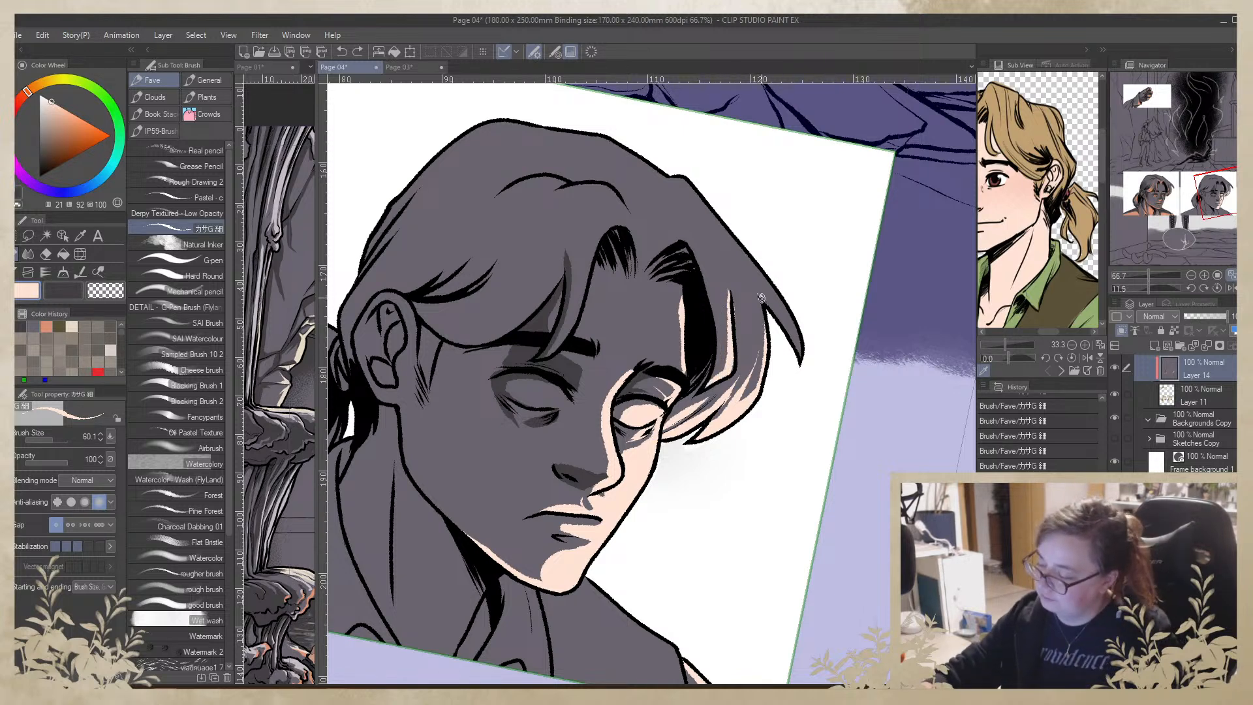
left_click_drag(758, 294, 800, 357)
left_click_drag(756, 288, 764, 393)
key("ctrl+z")
left_click_drag(752, 286, 765, 392)
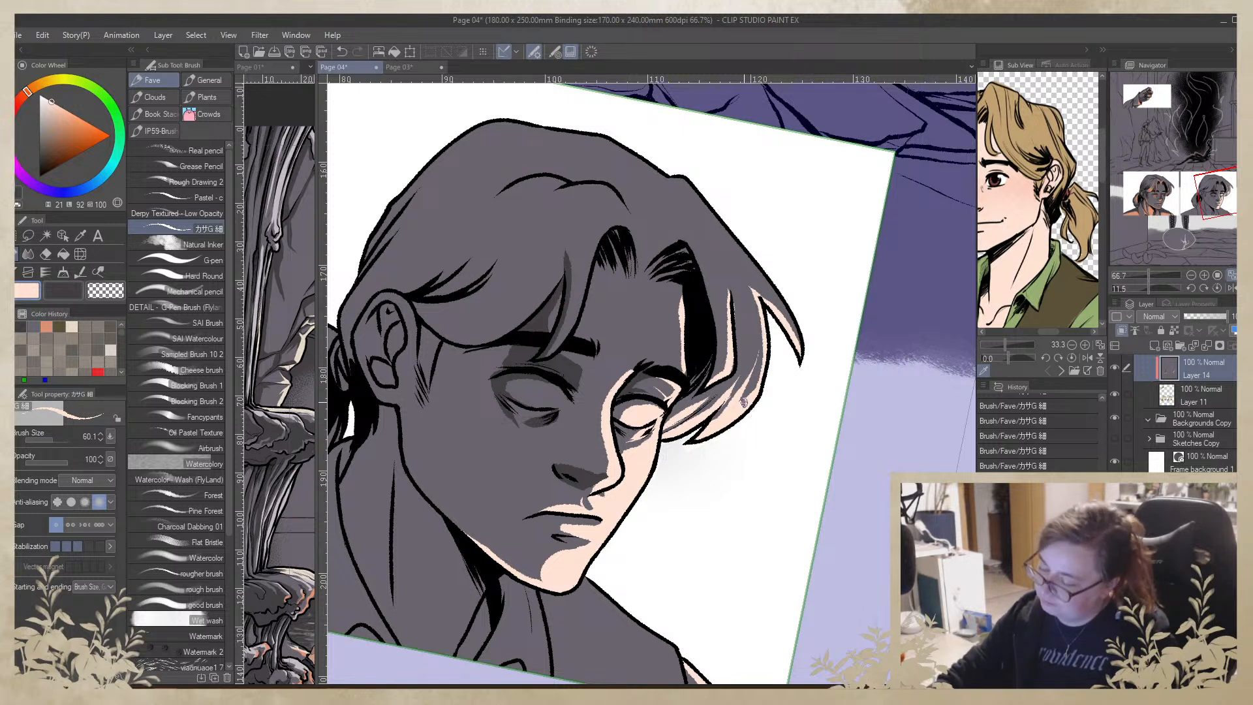
Retouch the light between the nose and upper lip with sampled skin grey and pale peach, undoing one stroke
left_click_drag(685, 503, 713, 294)
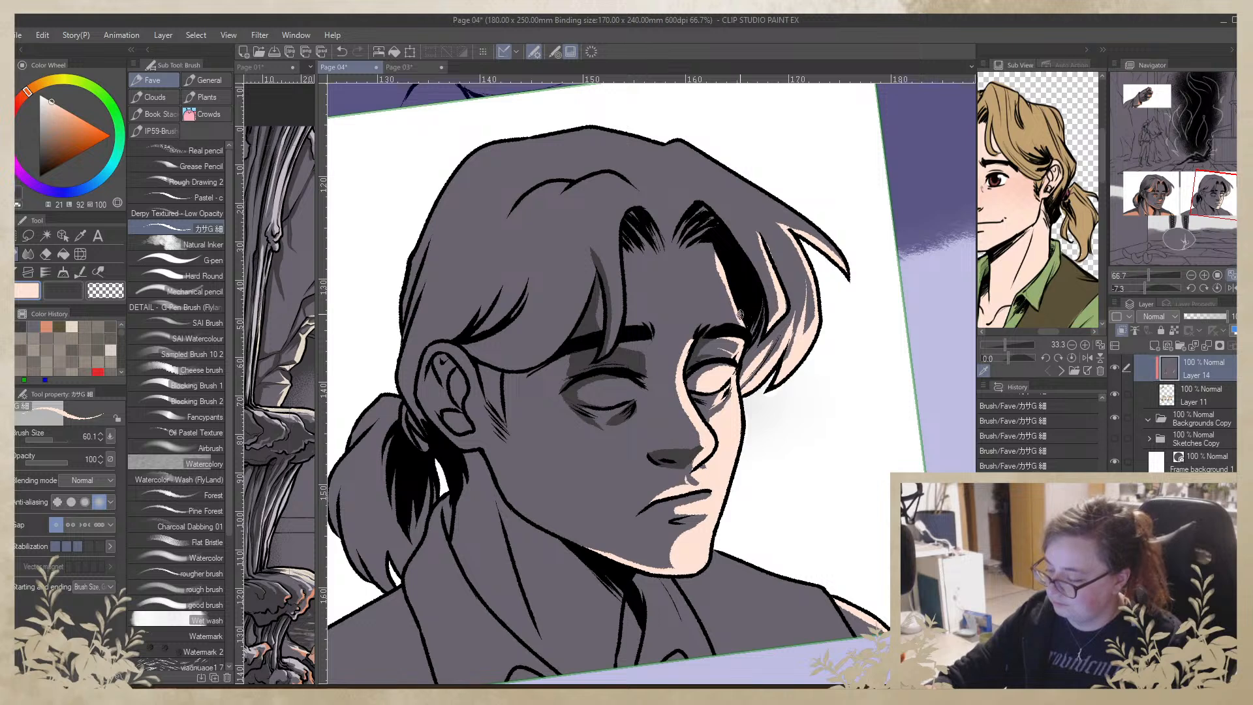
key("x")
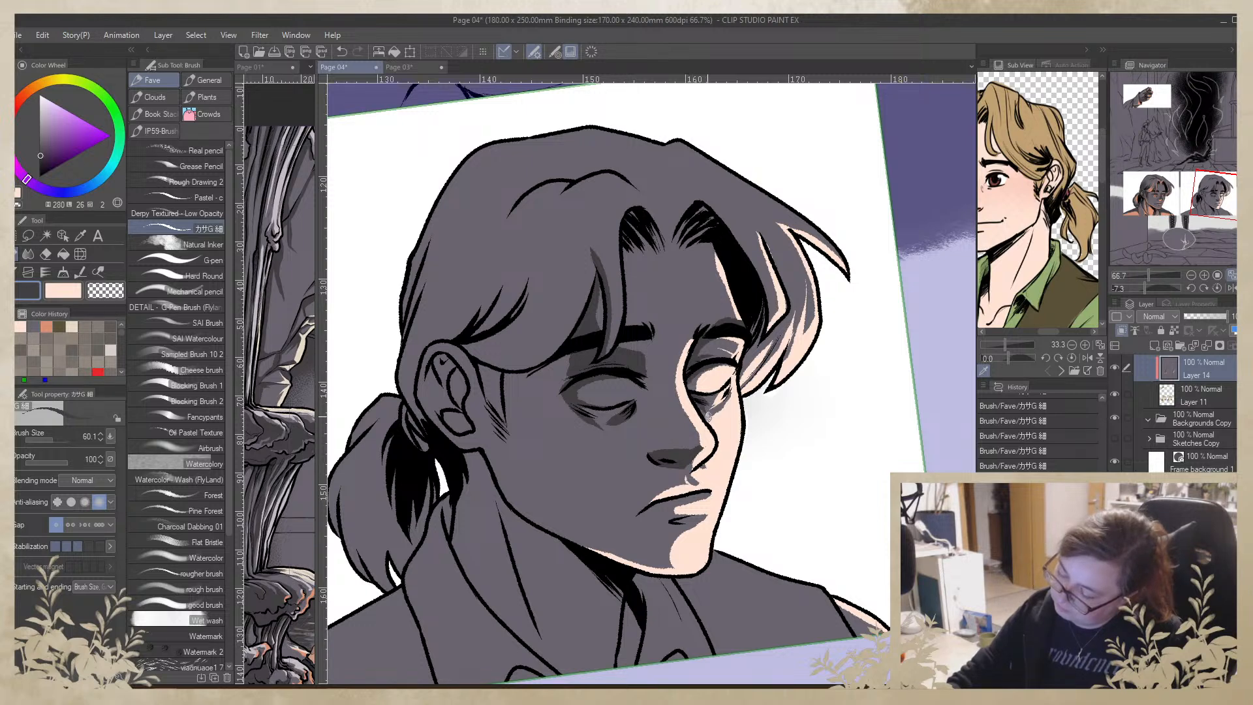
left_click(698, 450, "alt")
left_click_drag(701, 461, 715, 484)
key("ctrl+z")
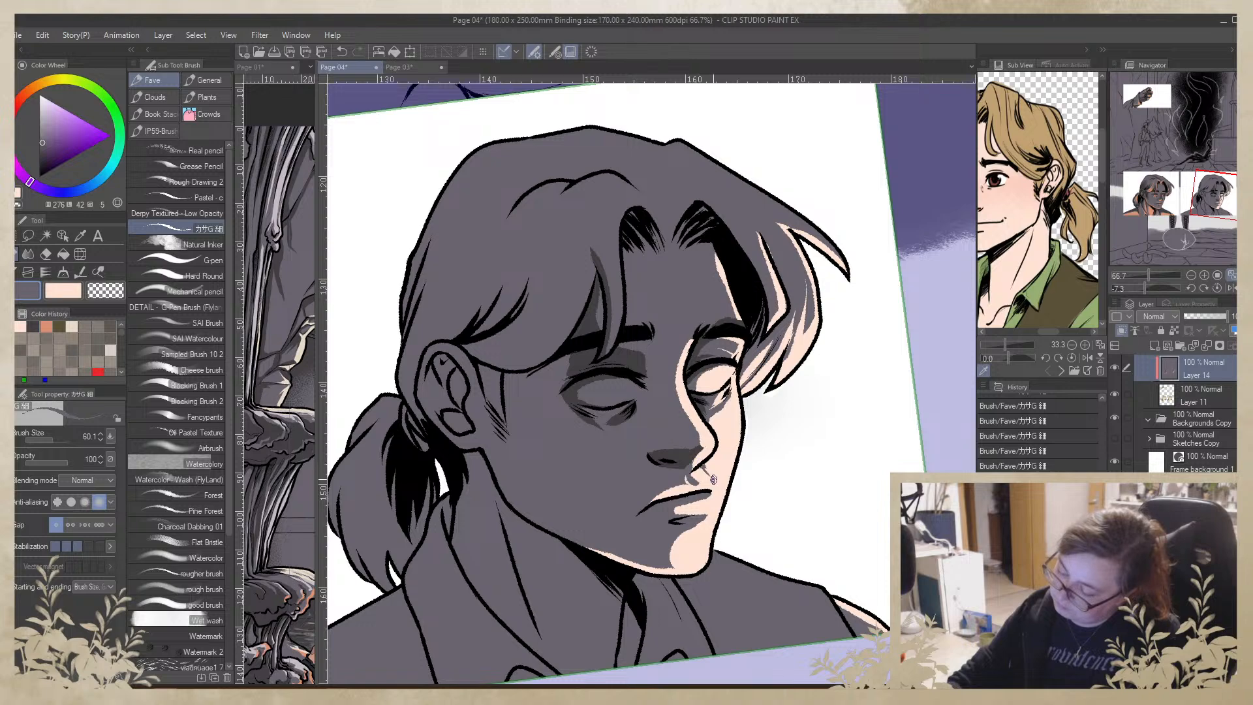
left_click(719, 469, "alt")
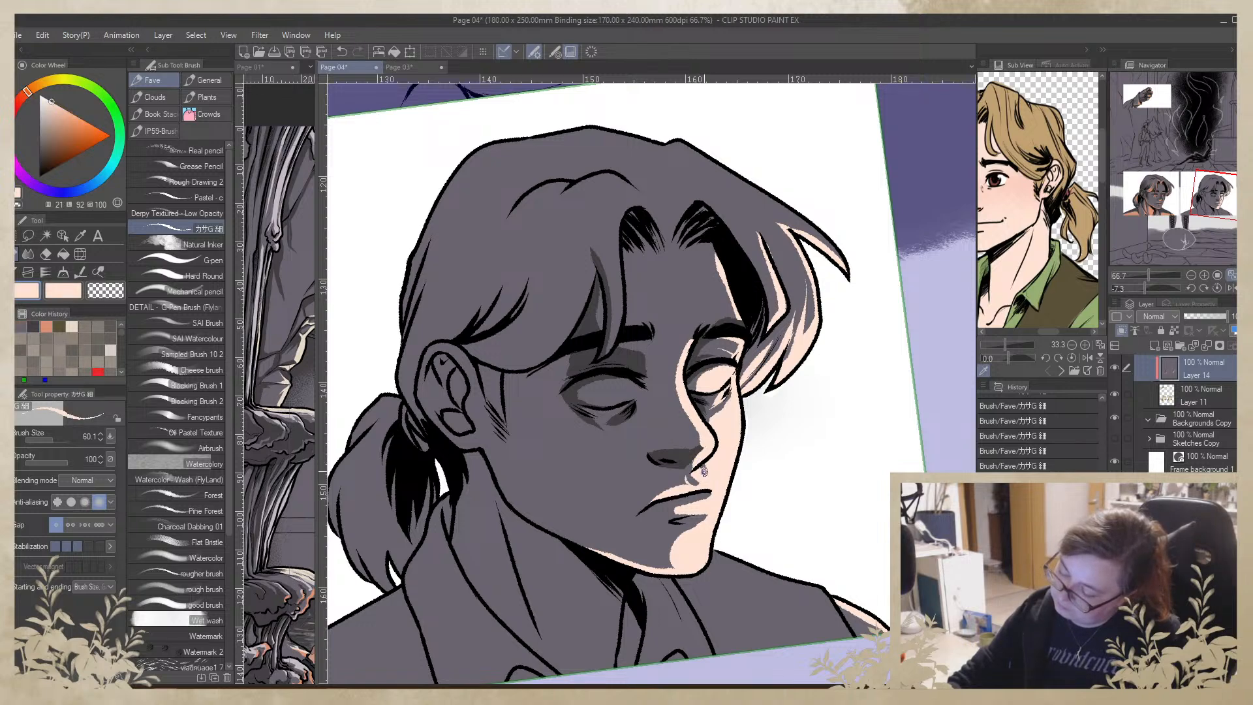
left_click(715, 497, "alt")
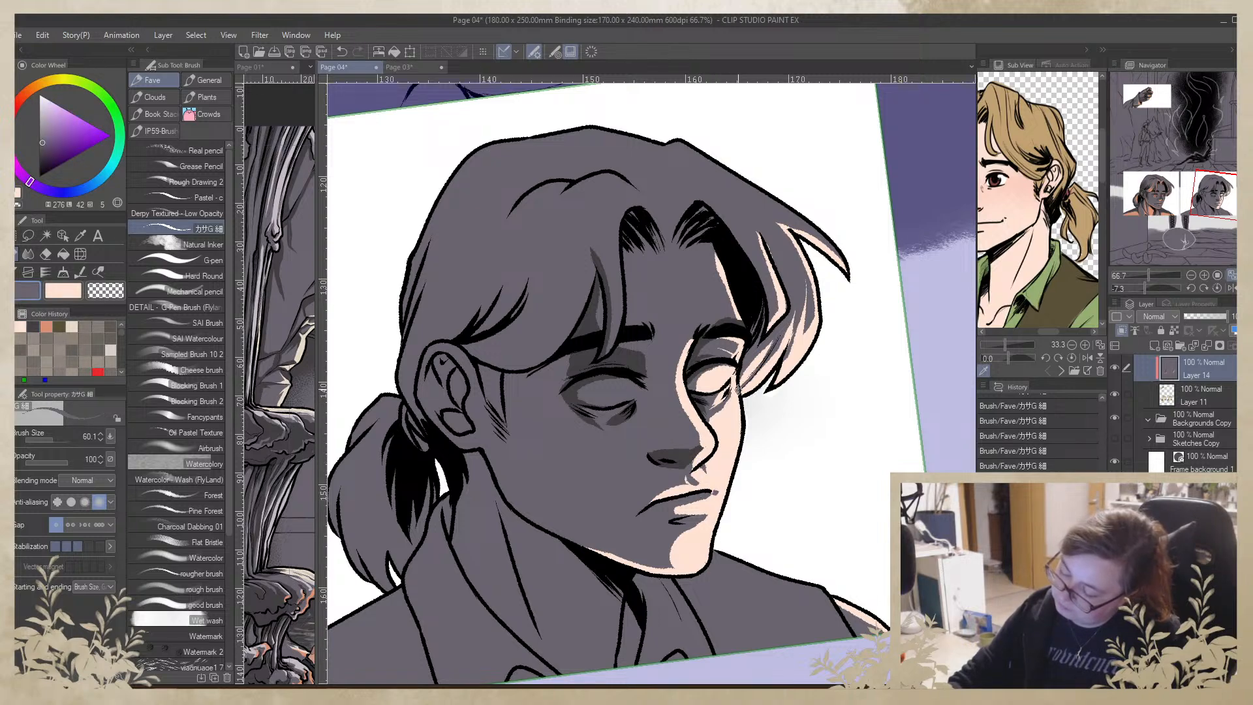
Sample the pale peach and paint a band of light along the top of the far shoulder
left_click_drag(765, 595, 788, 398)
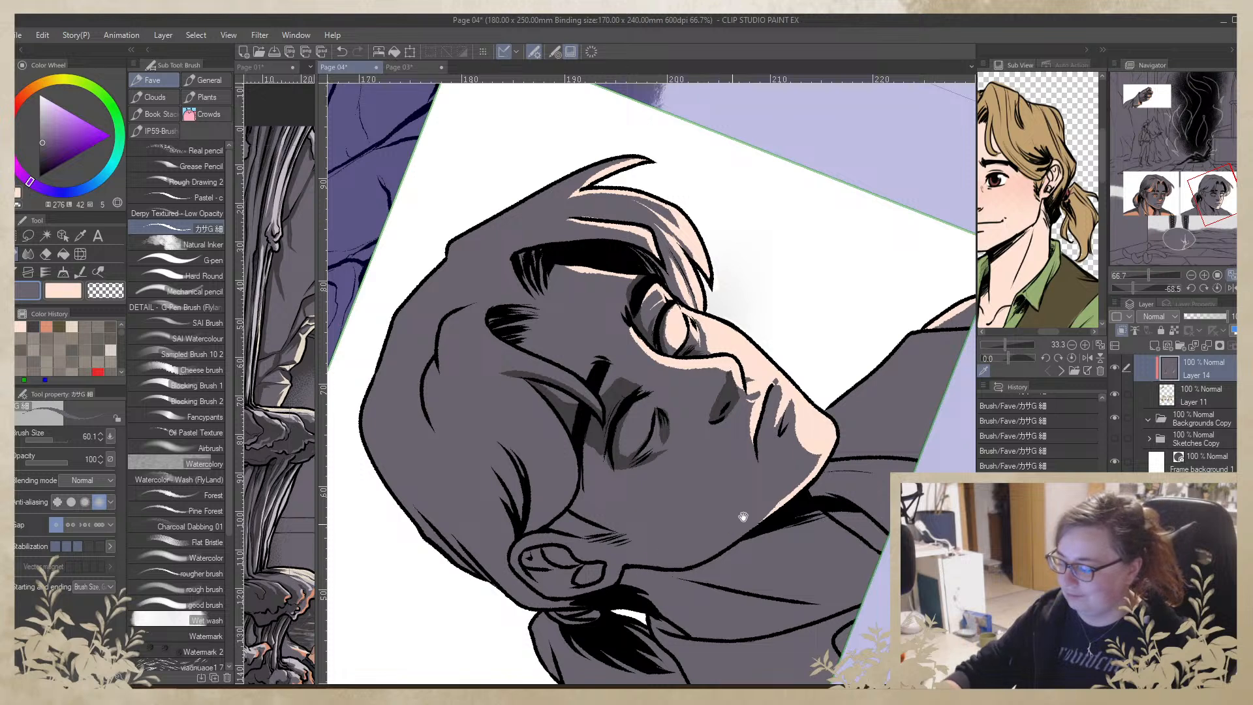
left_click_drag(727, 520, 601, 400)
left_click(684, 319, "alt")
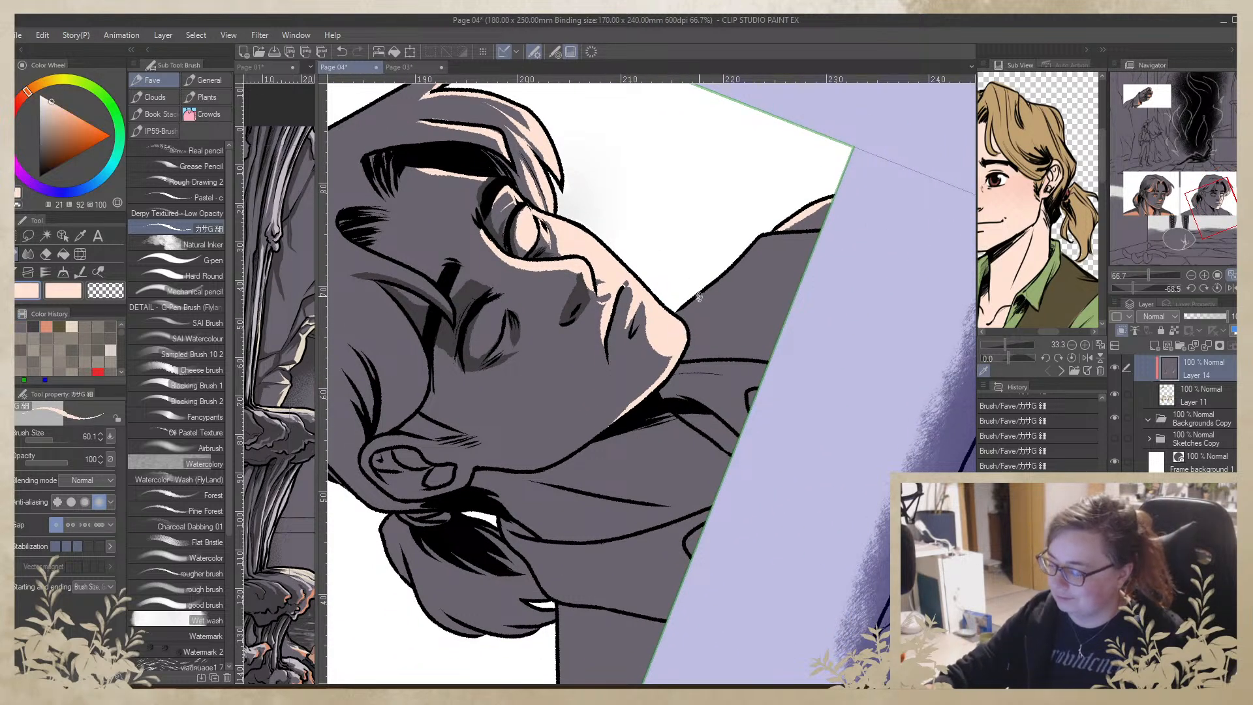
left_click_drag(671, 325, 755, 244)
mouse_move(836, 233)
left_mouse_down()
mouse_move(740, 248)
mouse_move(844, 240)
mouse_move(734, 261)
mouse_move(834, 246)
left_mouse_up()
left_click_drag(745, 268, 837, 244)
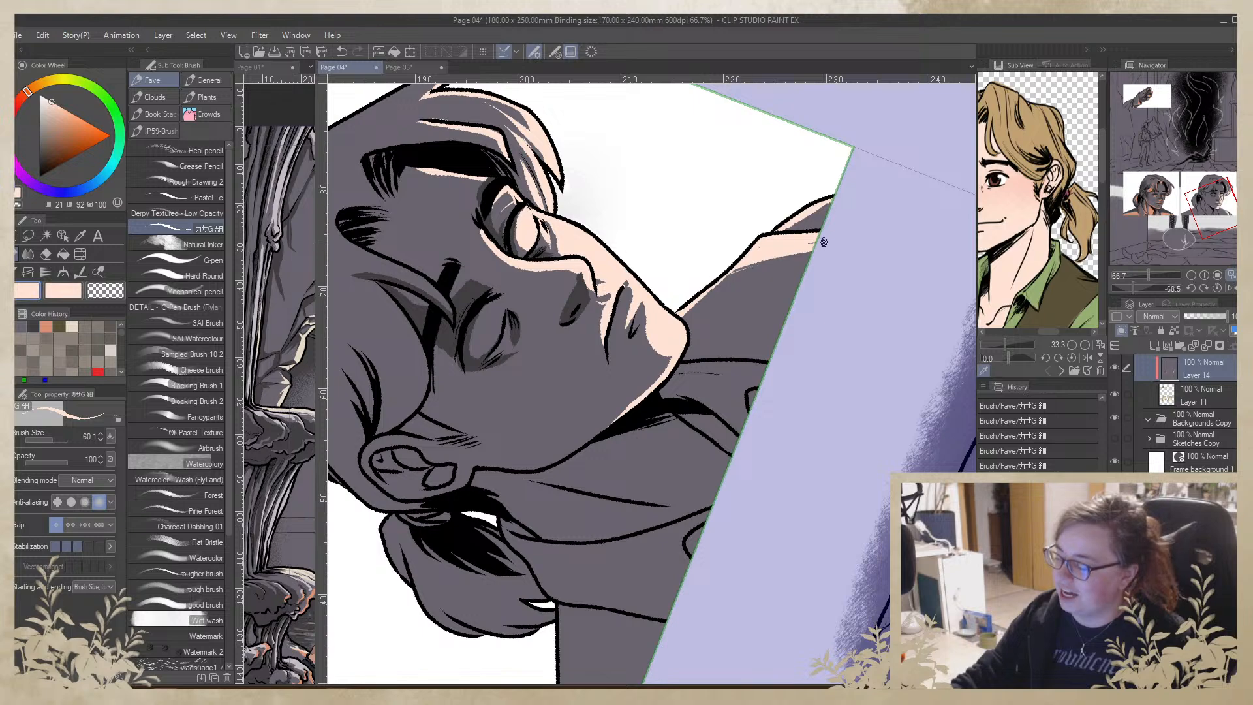
mouse_move(734, 271)
left_mouse_down()
mouse_move(832, 261)
mouse_move(705, 288)
mouse_move(834, 260)
left_mouse_up()
Rework the inner edge of the far shoulder's light with thin peach streaks, undoing the unwanted strokes
mouse_move(919, 245)
left_mouse_down()
mouse_move(868, 450)
mouse_move(705, 599)
mouse_move(678, 537)
left_mouse_up()
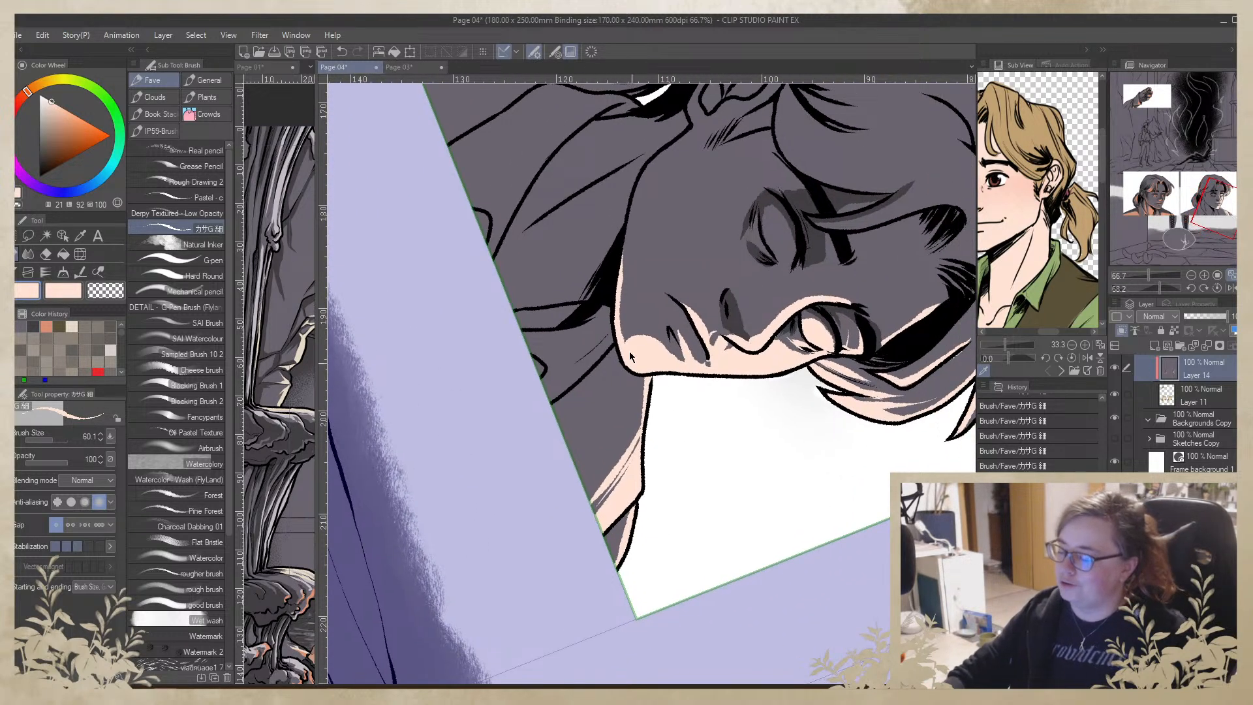
key("ctrl+z")
left_click_drag(645, 415, 601, 487)
key("ctrl+z")
left_click_drag(642, 422, 610, 469)
left_click_drag(650, 415, 592, 505)
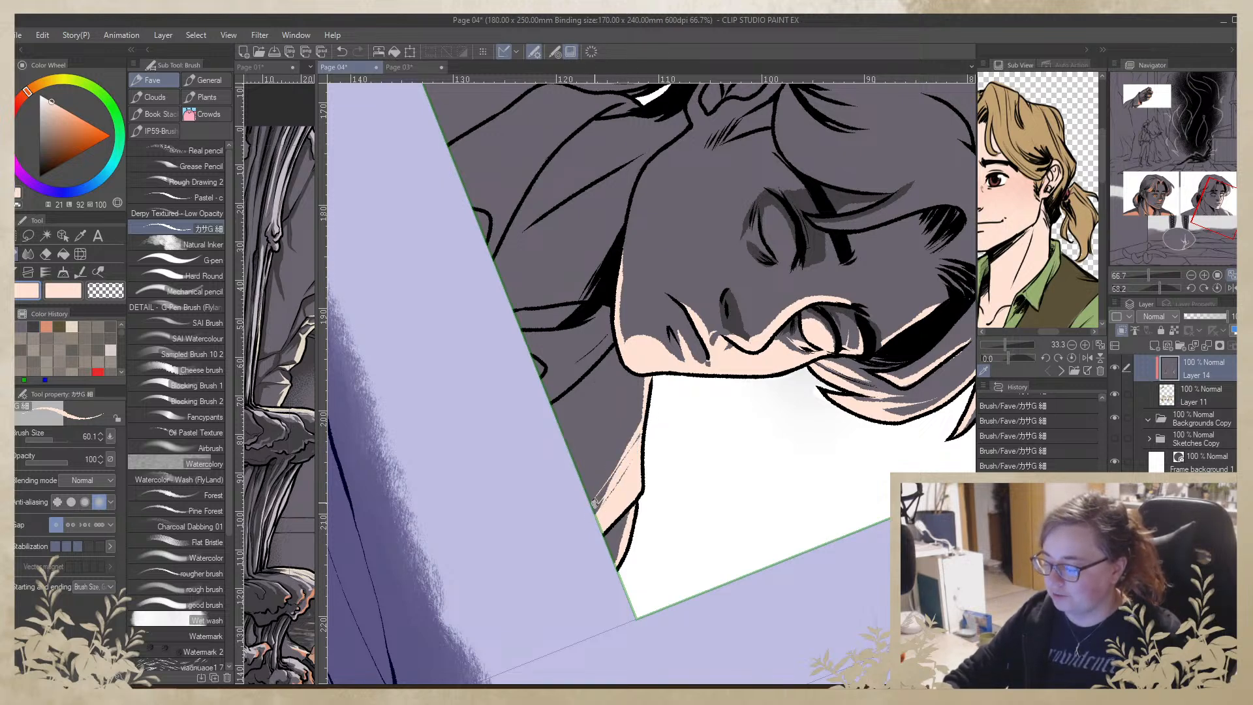
key("ctrl+z")
left_click_drag(648, 420, 594, 513)
key("ctrl+z")
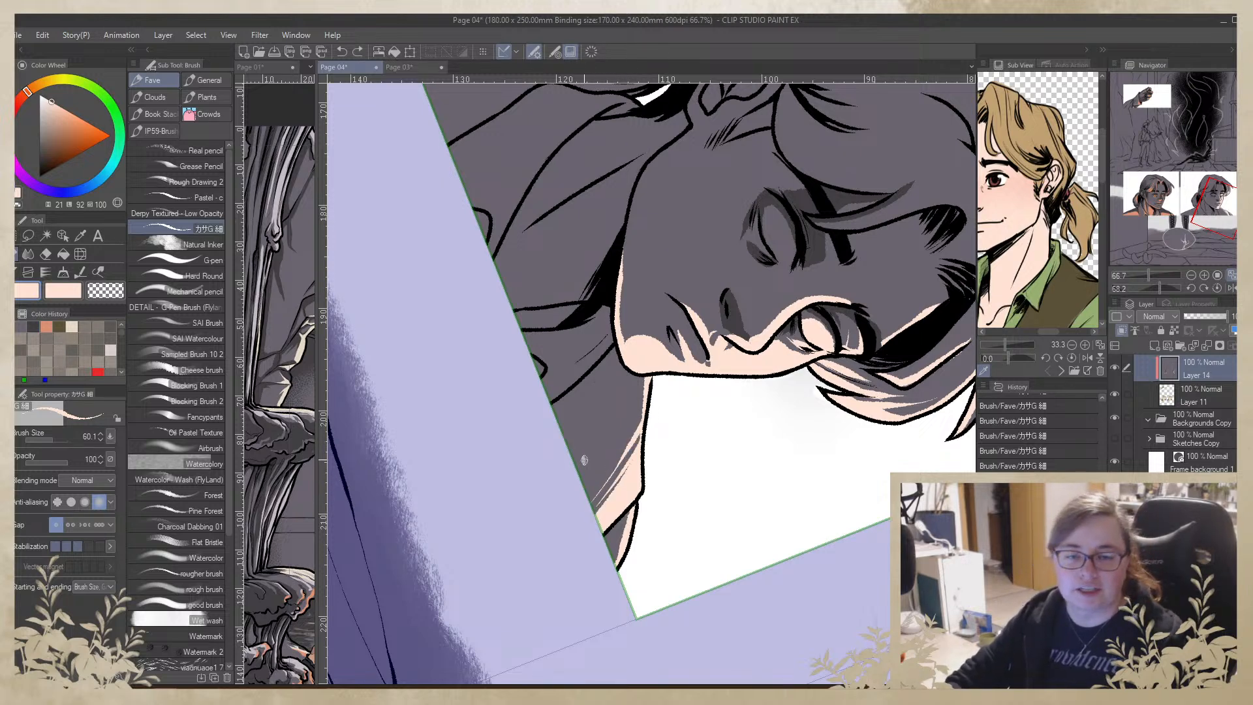
Paint pale peach light on the far side of the open collar and a thin edge beside the black neck shadow
mouse_move(645, 418)
left_mouse_down()
mouse_move(678, 593)
mouse_move(778, 521)
mouse_move(577, 428)
mouse_move(566, 454)
mouse_move(592, 369)
mouse_move(571, 477)
mouse_move(593, 379)
mouse_move(576, 449)
left_mouse_up()
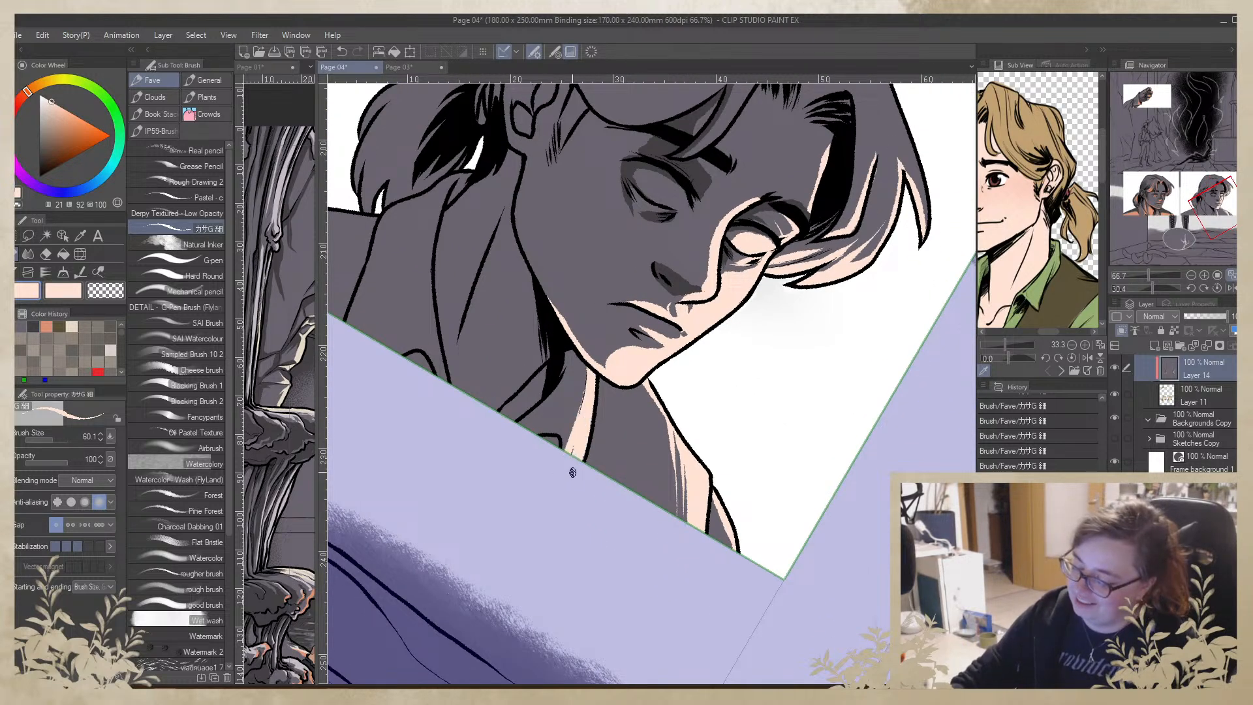
left_click_drag(556, 384, 601, 397)
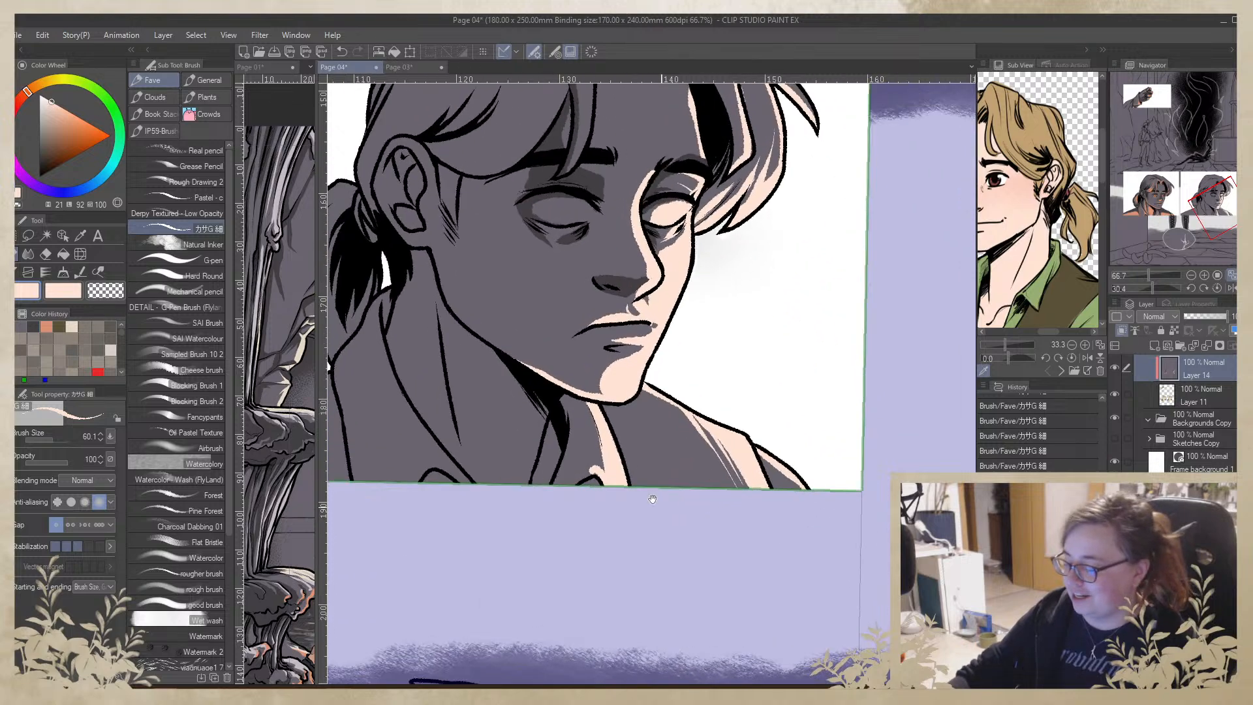
left_click_drag(594, 468, 583, 402)
left_click_drag(610, 539, 734, 570)
left_click_drag(667, 449, 652, 517)
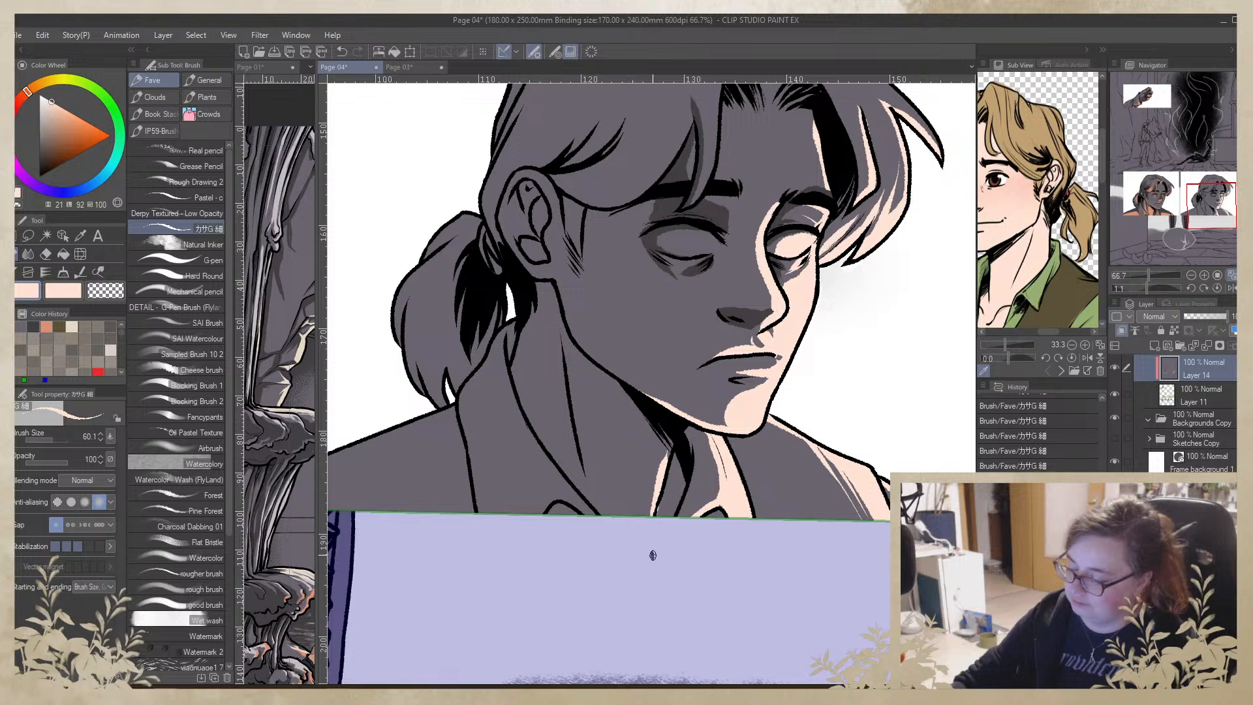
key("ctrl+z")
left_click_drag(667, 460, 651, 526)
key("ctrl+z")
left_click_drag(666, 458, 650, 526)
Add a tapered peach light along the near collar's inner edge and refine it with sampled grey and peach
left_click_drag(514, 406, 591, 515)
mouse_move(532, 450)
left_mouse_down()
mouse_move(584, 516)
mouse_move(504, 383)
left_mouse_up()
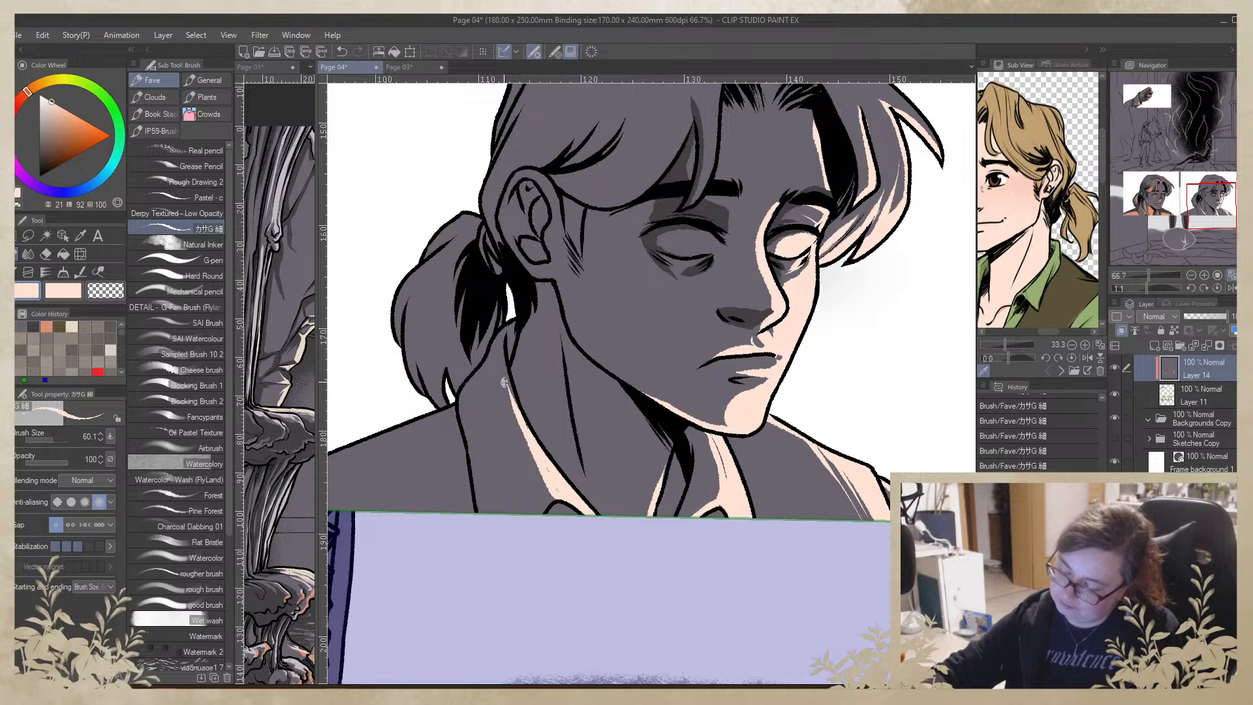
left_click(565, 505, "alt")
left_click_drag(547, 526, 508, 592)
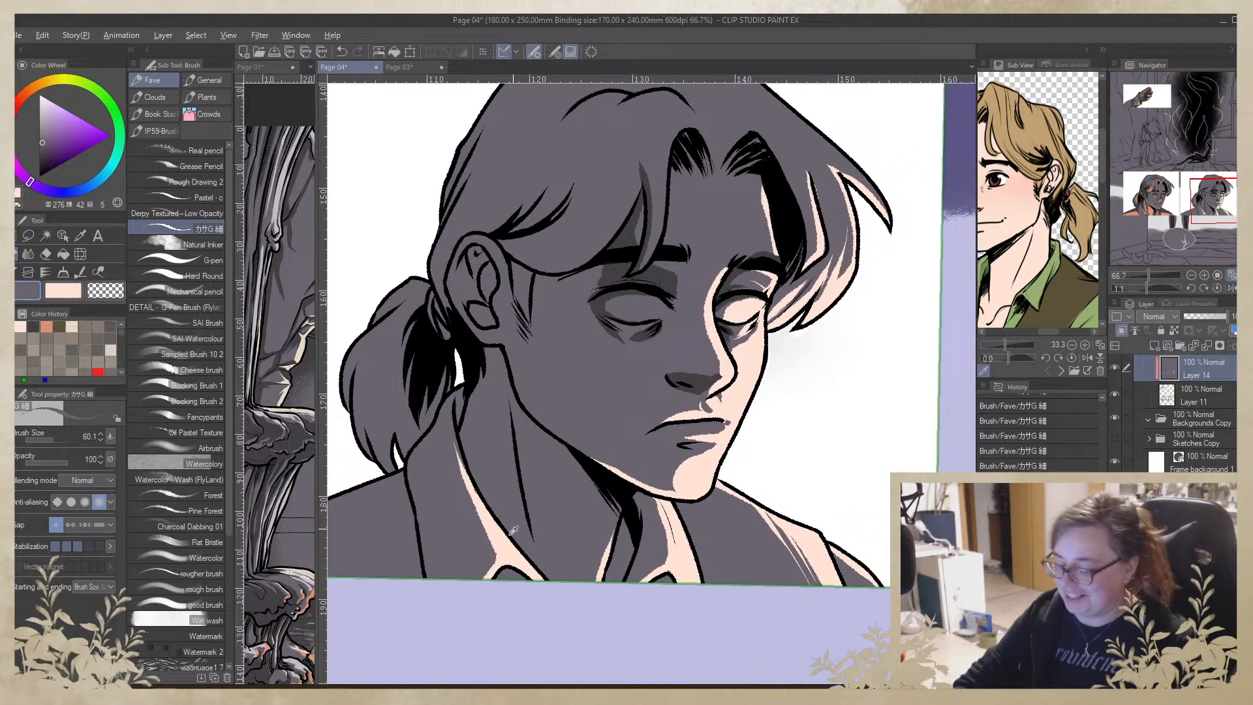
left_click(508, 537, "alt")
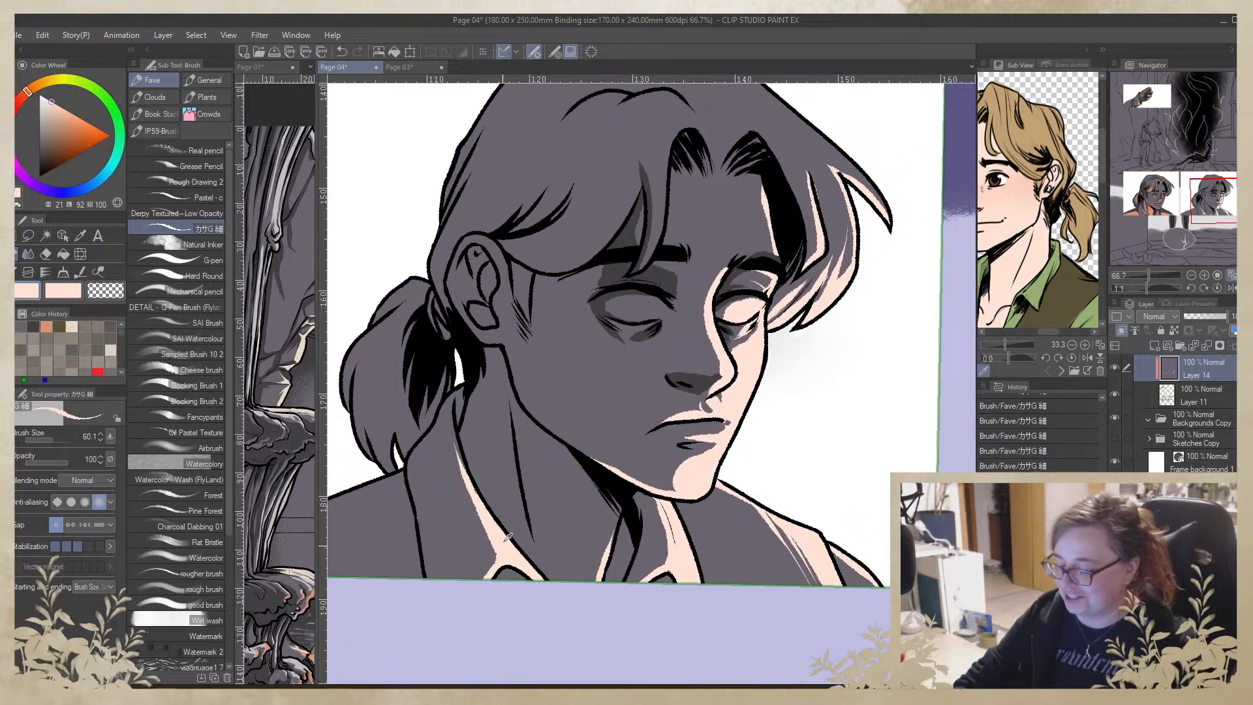
left_click(455, 494, "alt")
mouse_move(483, 490)
left_mouse_down()
mouse_move(713, 453)
mouse_move(679, 496)
left_mouse_up()
left_click(646, 540, "alt")
mouse_move(744, 569)
left_mouse_down()
mouse_move(753, 561)
mouse_move(516, 668)
left_mouse_up()
Fill the forehead and nose bridge with pale peach light up to the hairline, and add a thin peach strand at the parting
left_click_drag(717, 478, 757, 529)
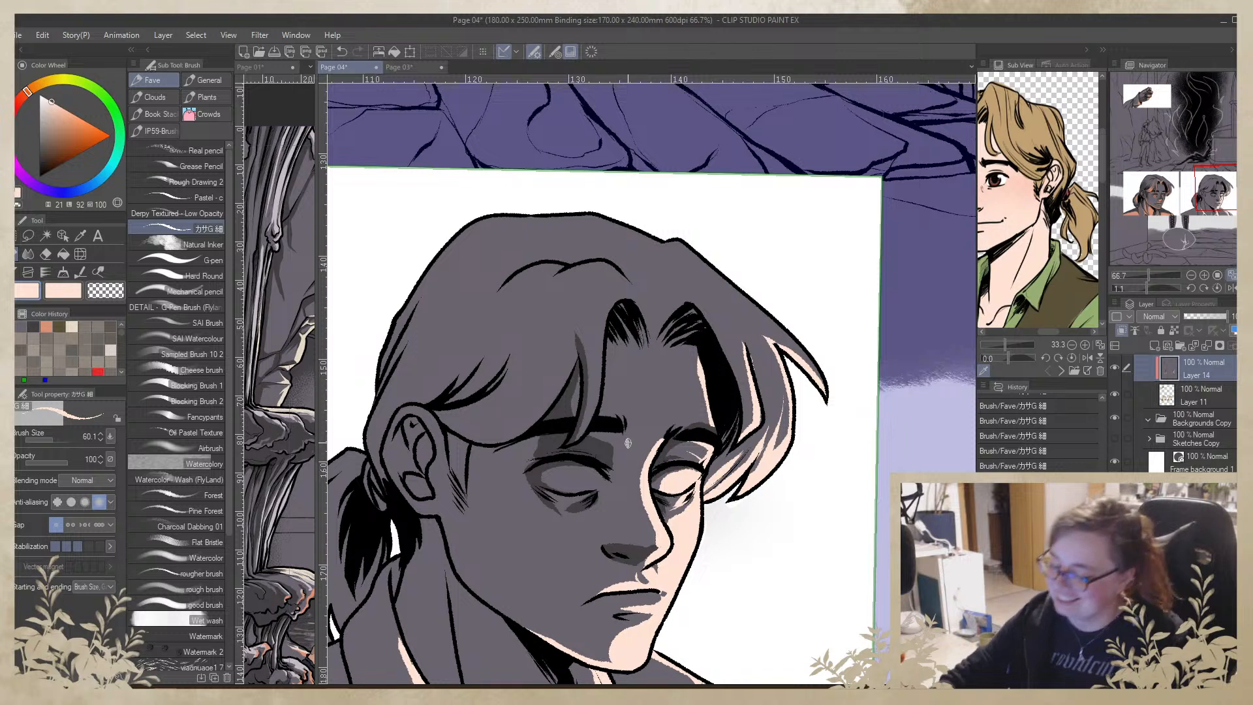
left_click_drag(630, 425, 645, 496)
left_click_drag(630, 424, 642, 465)
mouse_move(617, 357)
left_mouse_down()
mouse_move(614, 410)
mouse_move(620, 353)
mouse_move(677, 352)
mouse_move(701, 427)
left_mouse_up()
left_click_drag(699, 364, 666, 351)
mouse_move(784, 502)
left_mouse_down()
mouse_move(875, 405)
mouse_move(855, 274)
left_mouse_up()
mouse_move(712, 338)
left_mouse_down()
mouse_move(704, 415)
mouse_move(708, 401)
mouse_move(719, 412)
mouse_move(673, 417)
mouse_move(686, 399)
mouse_move(663, 410)
mouse_move(688, 369)
mouse_move(650, 401)
mouse_move(692, 343)
mouse_move(637, 358)
mouse_move(654, 334)
mouse_move(633, 379)
mouse_move(653, 411)
mouse_move(642, 367)
left_mouse_up()
mouse_move(781, 378)
left_mouse_down()
mouse_move(758, 308)
mouse_move(719, 272)
left_mouse_up()
left_click(672, 321, "alt")
mouse_move(644, 316)
left_mouse_down()
mouse_move(605, 377)
mouse_move(614, 340)
mouse_move(755, 468)
mouse_move(651, 408)
left_mouse_up()
left_click(653, 363, "alt")
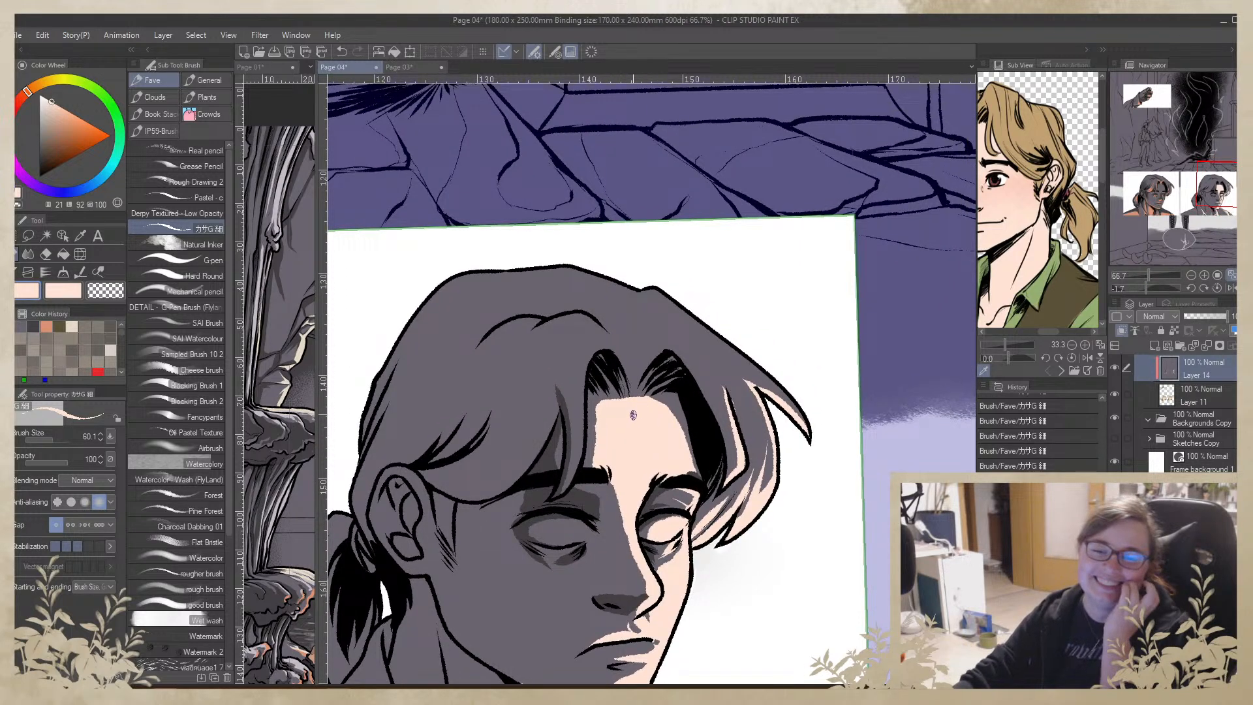
mouse_move(627, 372)
left_mouse_down()
mouse_move(630, 391)
mouse_move(608, 380)
mouse_move(625, 418)
left_mouse_up()
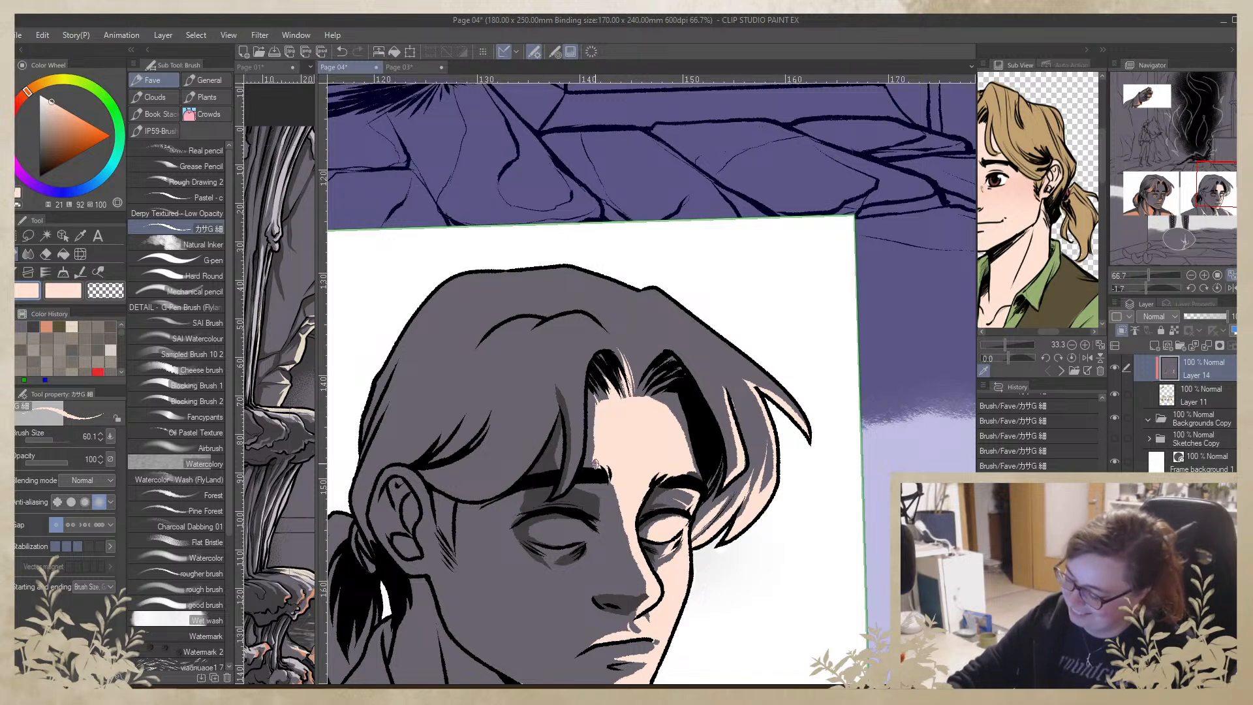
Paint a thin peach rim along the near-side front hair lock from the parting to the brow, redoing unsatisfactory strokes
left_click_drag(568, 485, 578, 386)
key("ctrl+z")
left_click_drag(568, 491, 578, 380)
key("ctrl+z")
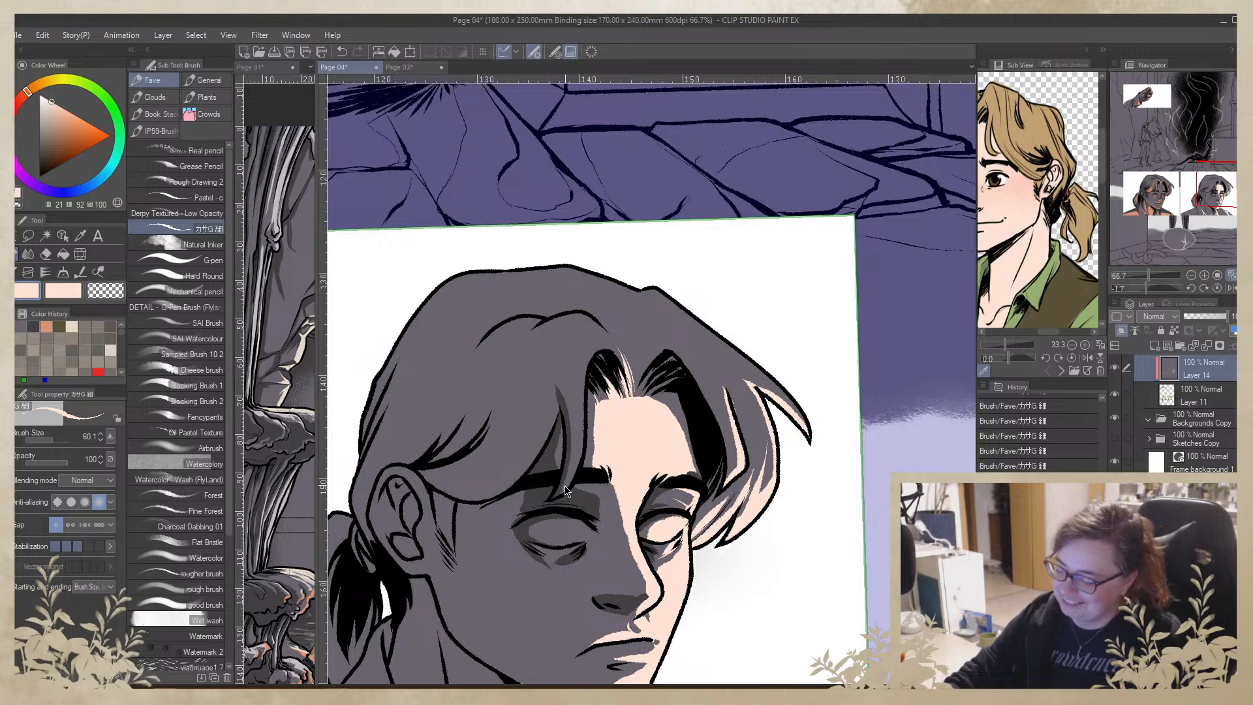
left_click_drag(570, 487, 587, 356)
key("ctrl+z")
mouse_move(582, 401)
left_mouse_down()
mouse_move(597, 344)
mouse_move(578, 450)
left_mouse_up()
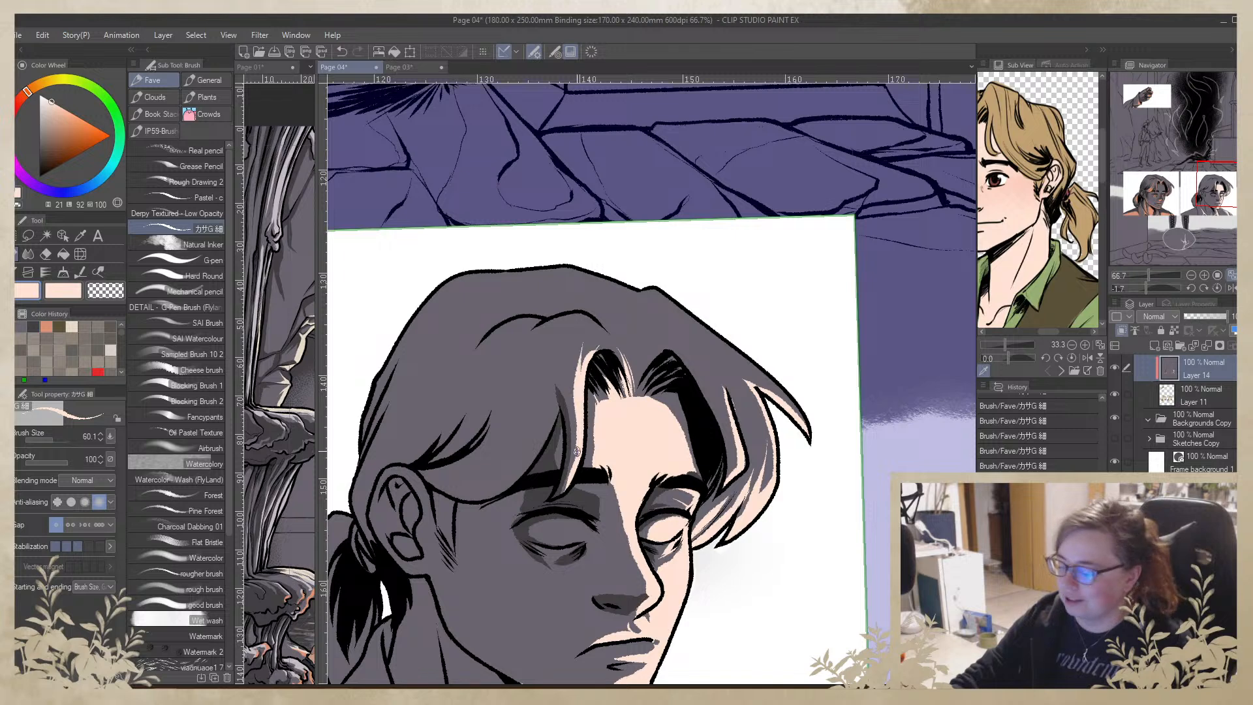
key("ctrl+z")
left_click_drag(576, 359, 573, 425)
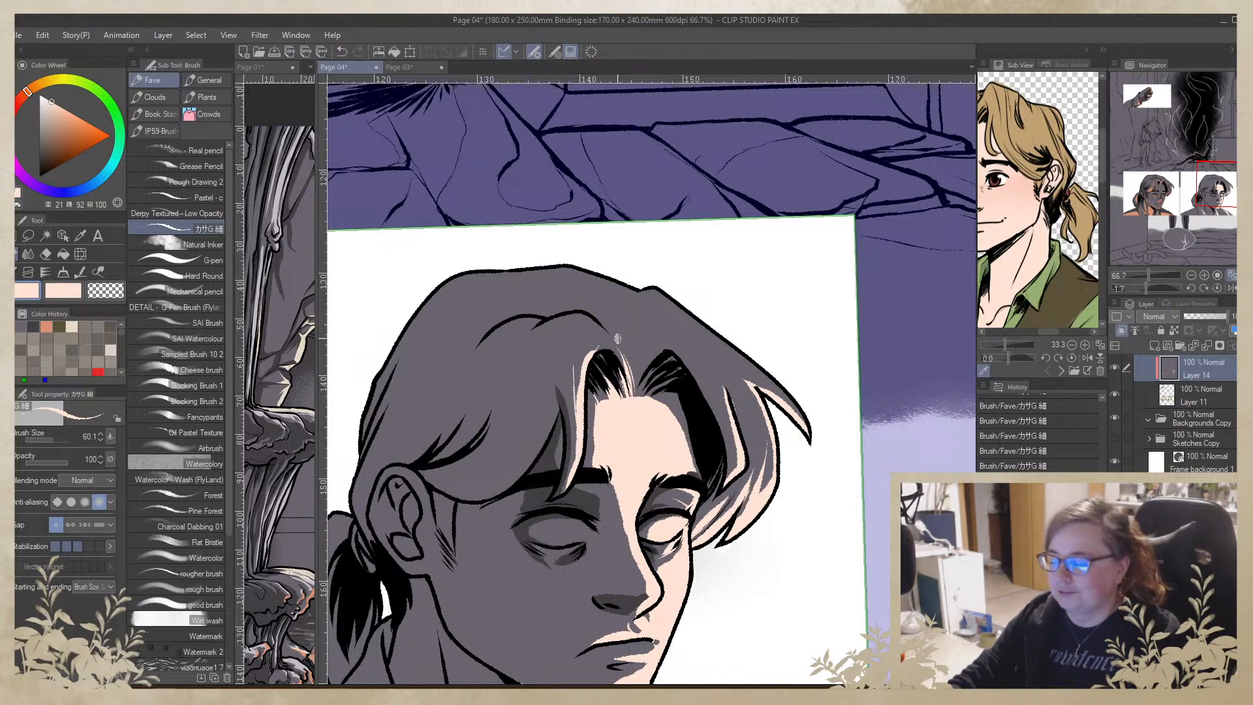
key("ctrl+z")
left_click_drag(576, 367, 574, 462)
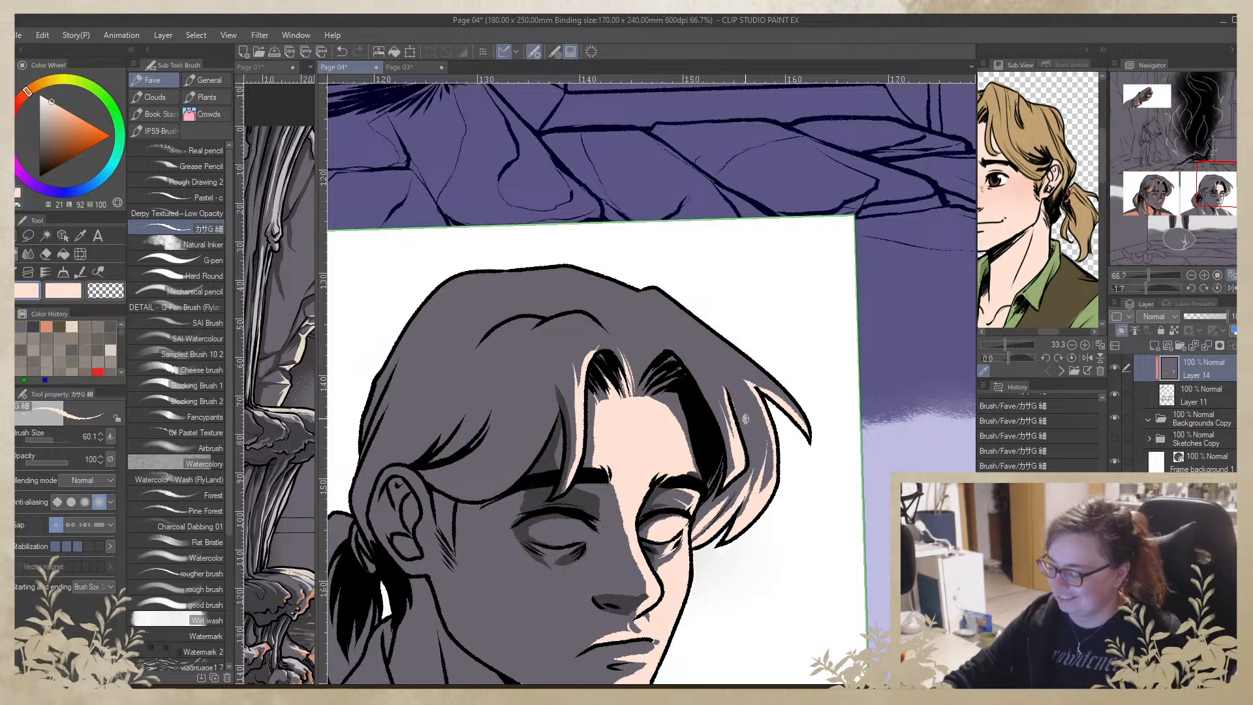
Refine the far-side hair lock's inner peach highlight with sampled grey and peach, and sample the dark grey hair shadow
left_click(747, 408, "alt")
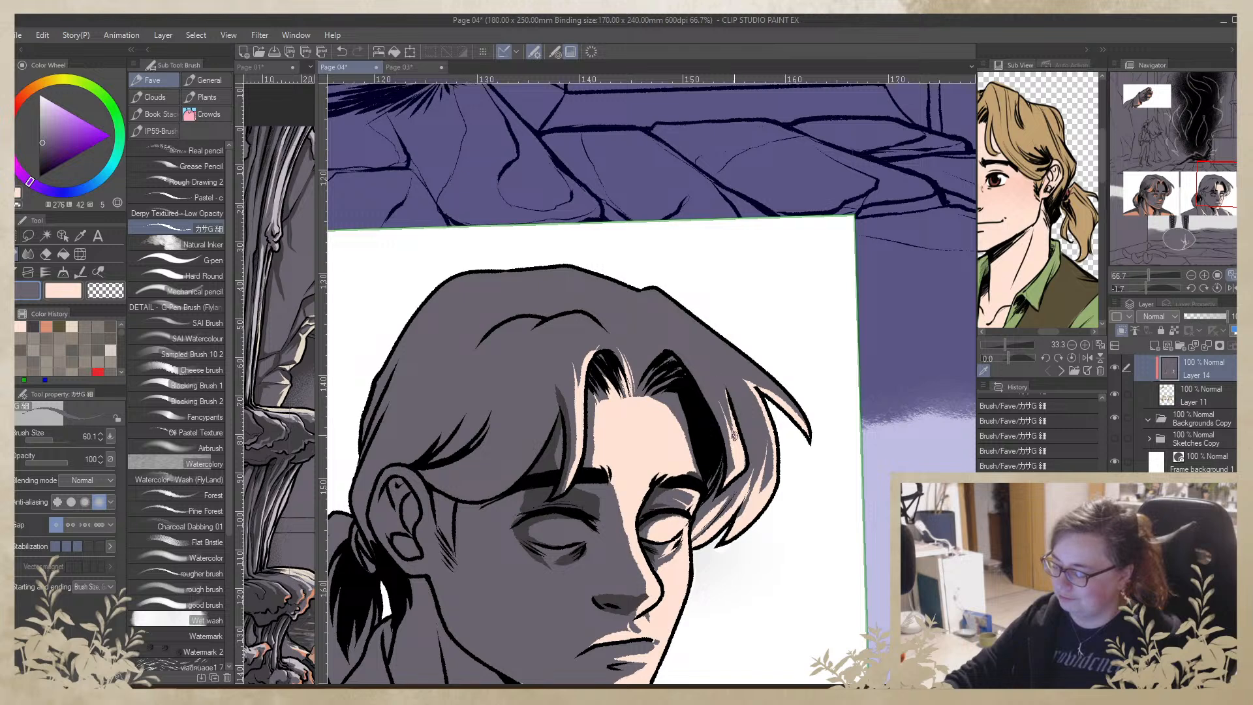
left_click(742, 448, "alt")
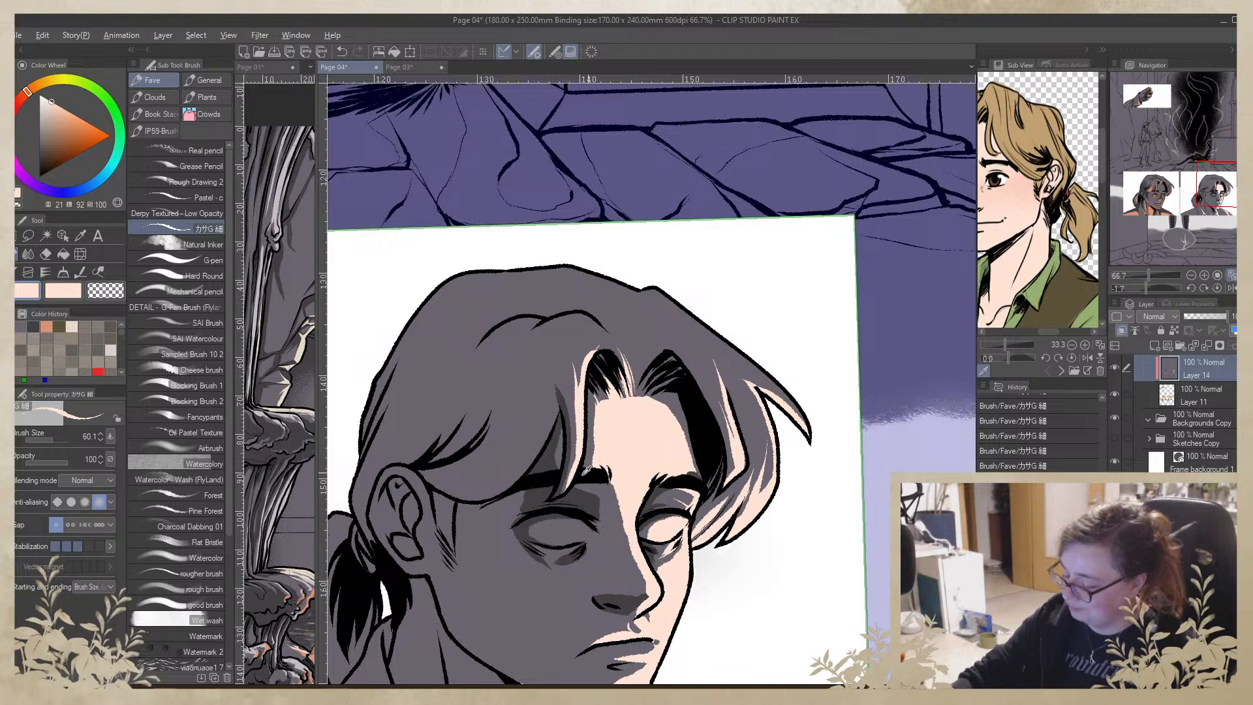
left_click(550, 457, "alt")
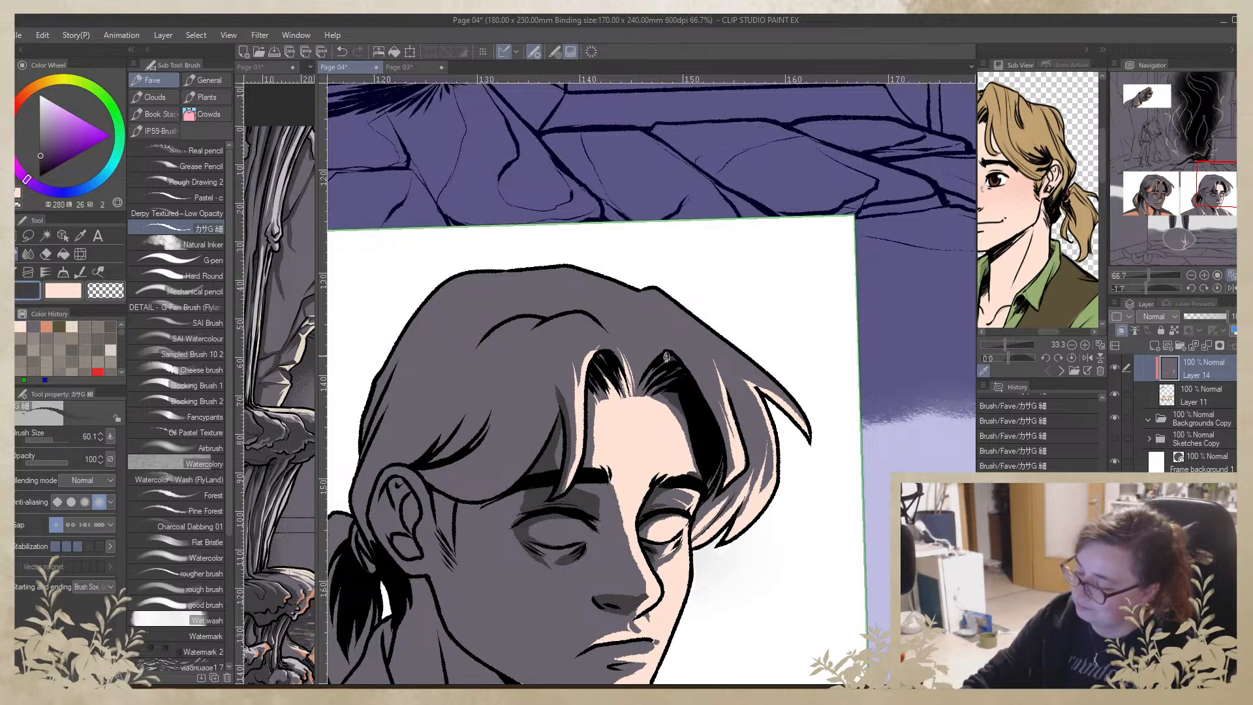
Refine the hair parting and the near front lock's inner edge with sampled mid-grey, dark grey and pale peach
left_click(641, 353, "alt")
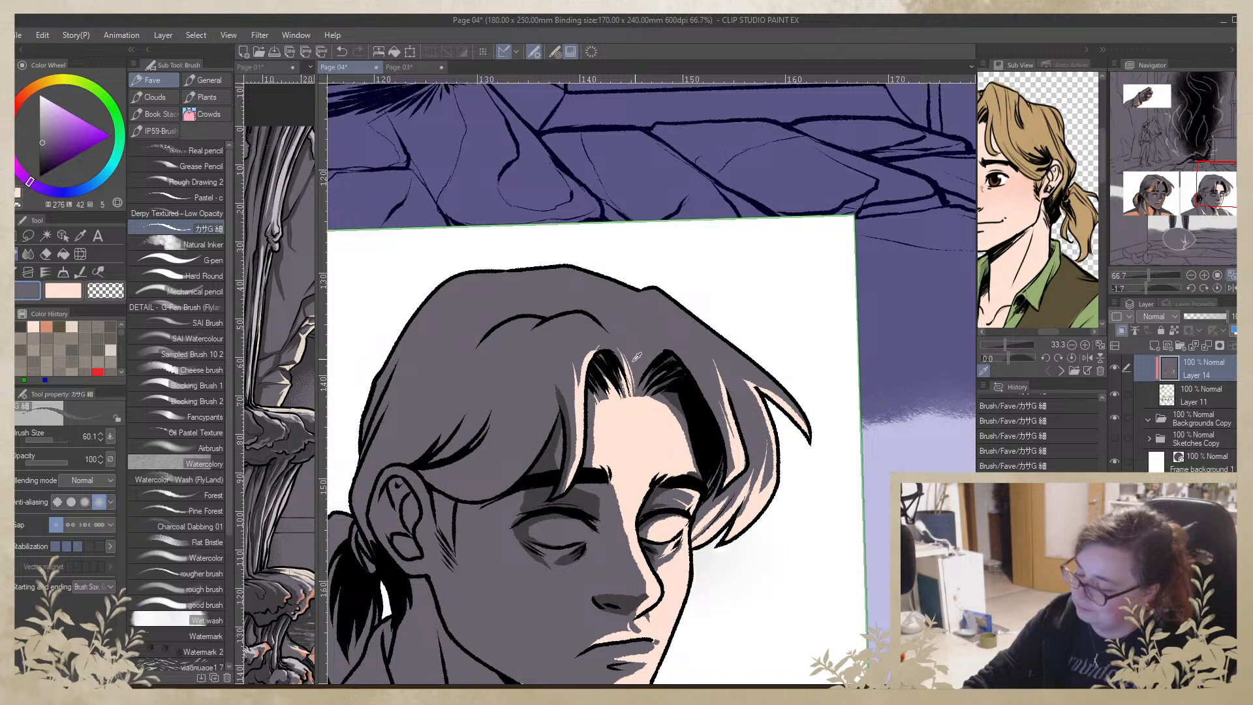
left_click(572, 429, "alt")
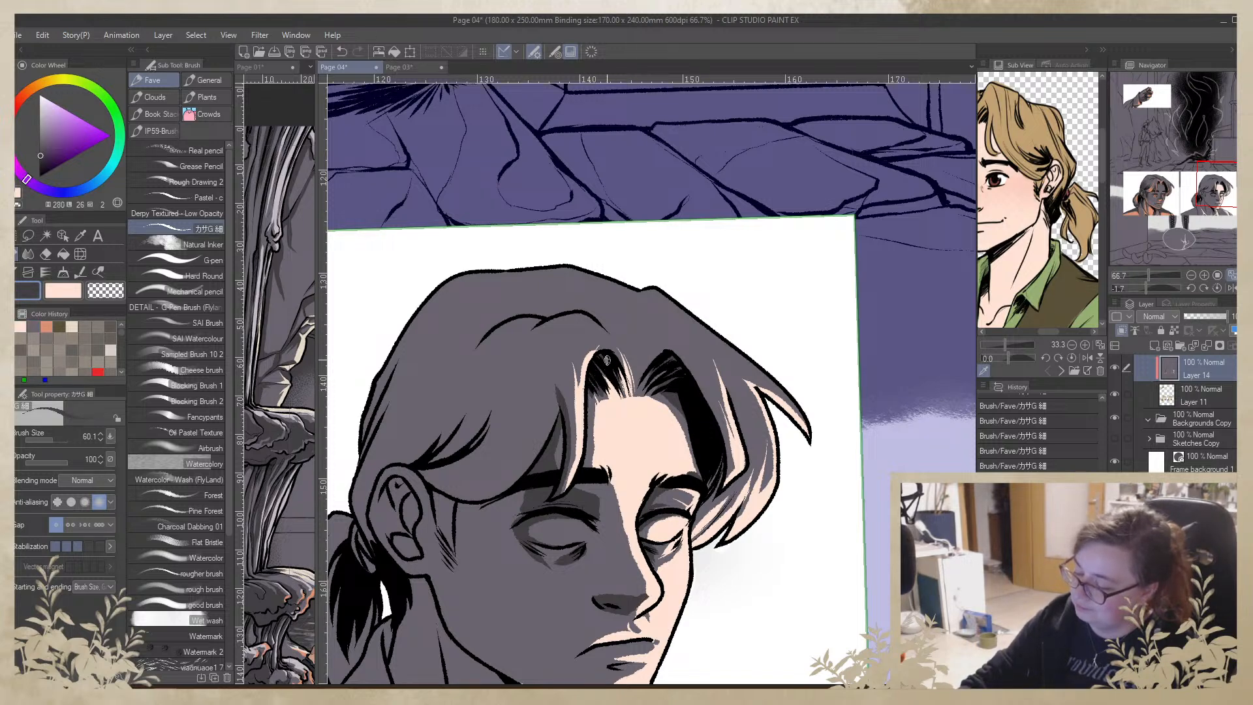
left_click(606, 434, "alt")
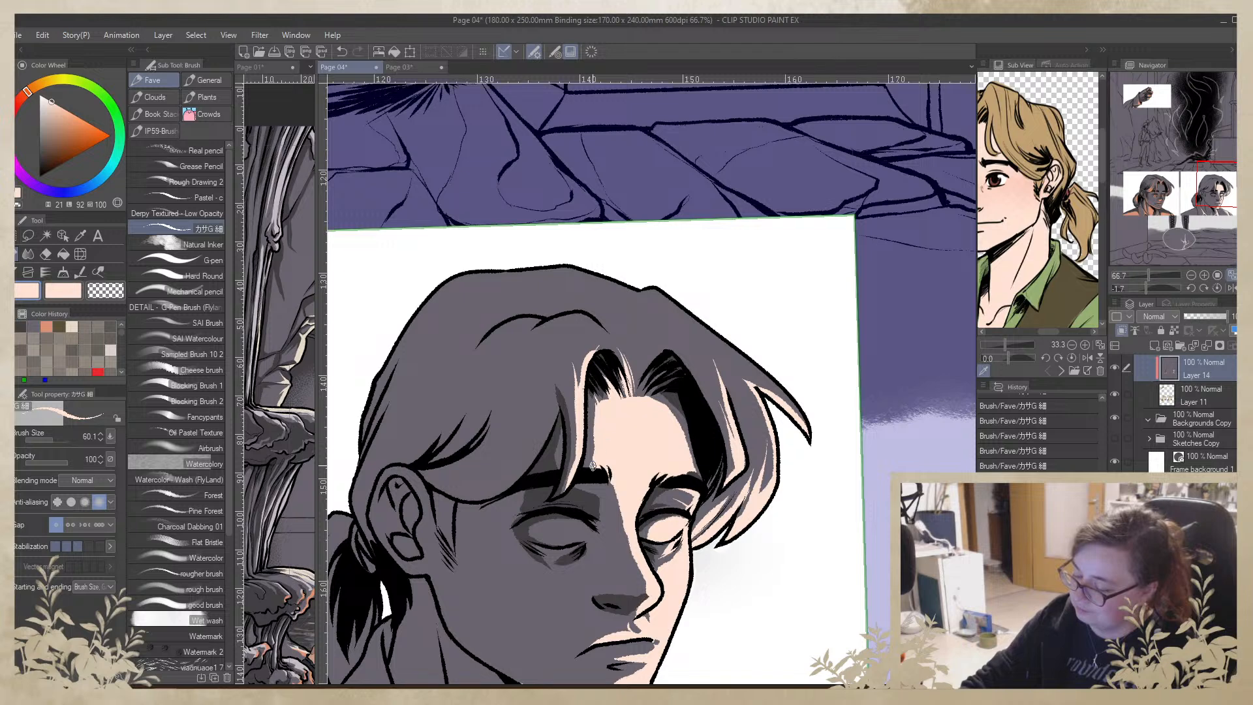
left_click(603, 462, "alt")
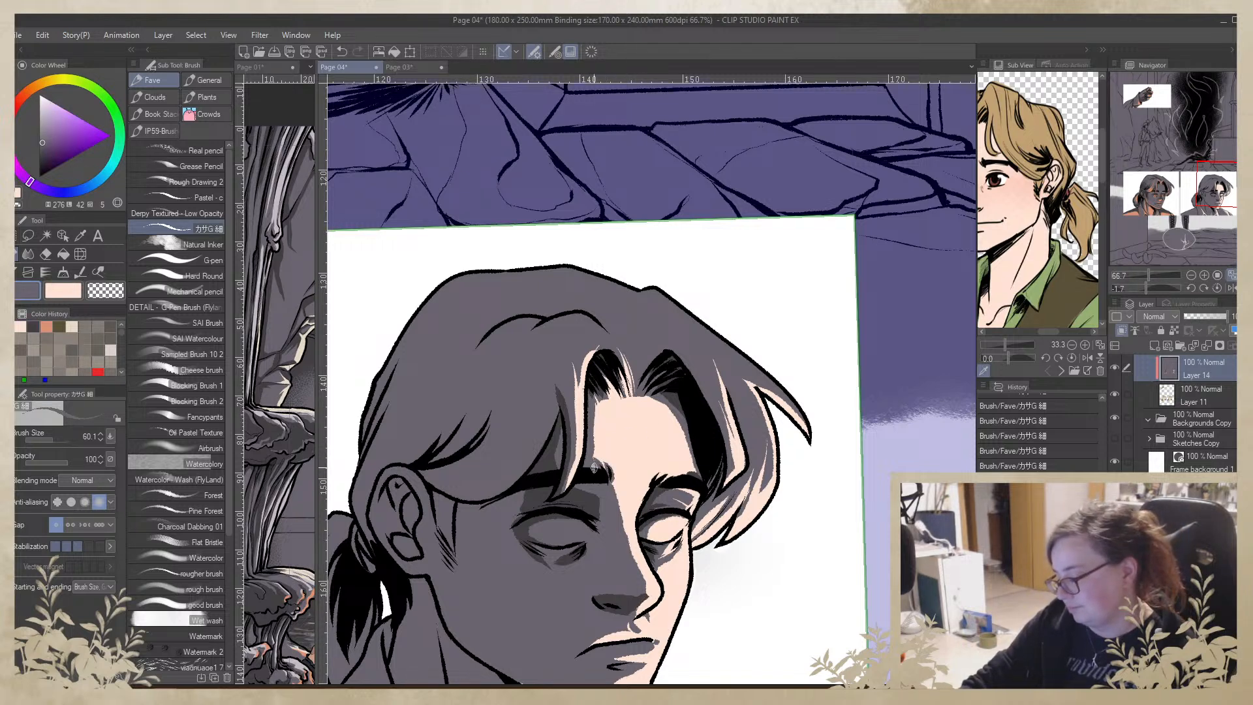
Fill the near eye with pale peach and refine its edges with sampled mid-grey and dark grey
left_click_drag(614, 504, 637, 516)
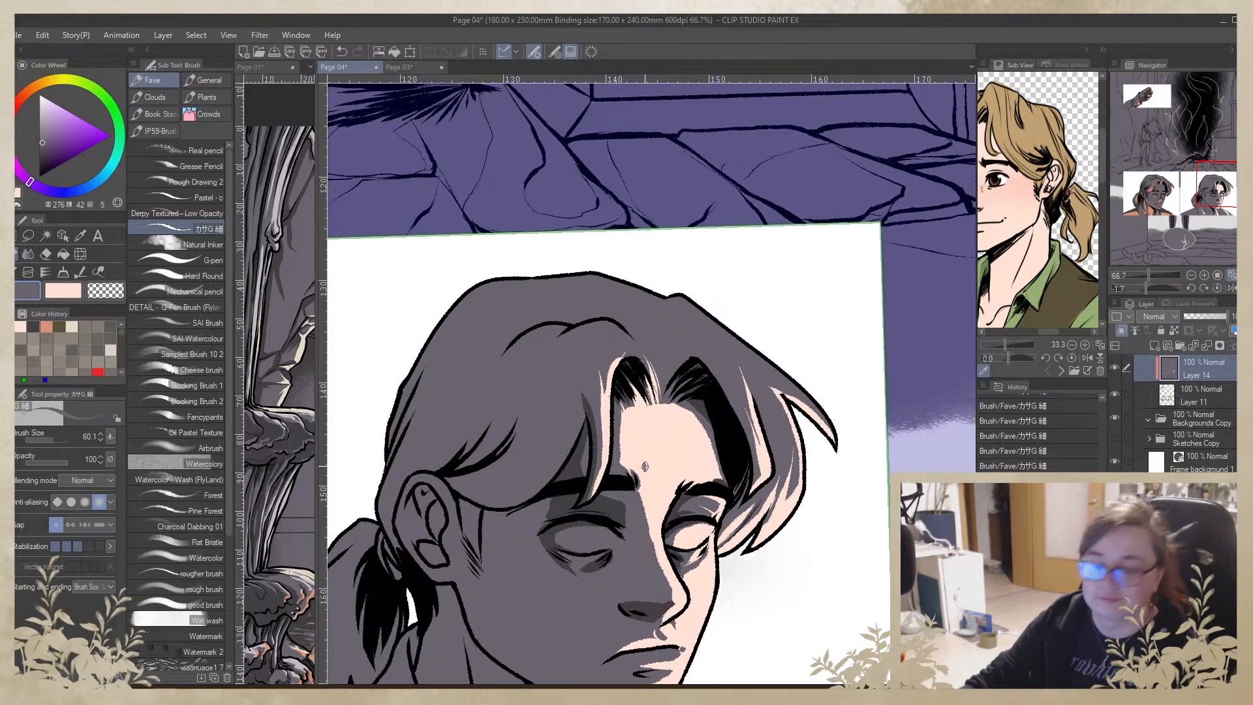
left_click(673, 433, "alt")
mouse_move(632, 452)
left_mouse_down()
mouse_move(681, 382)
mouse_move(559, 438)
mouse_move(568, 365)
mouse_move(606, 318)
mouse_move(585, 374)
mouse_move(580, 355)
mouse_move(583, 403)
mouse_move(590, 372)
mouse_move(601, 390)
left_mouse_up()
left_click(616, 367, "alt")
left_click(582, 347, "alt")
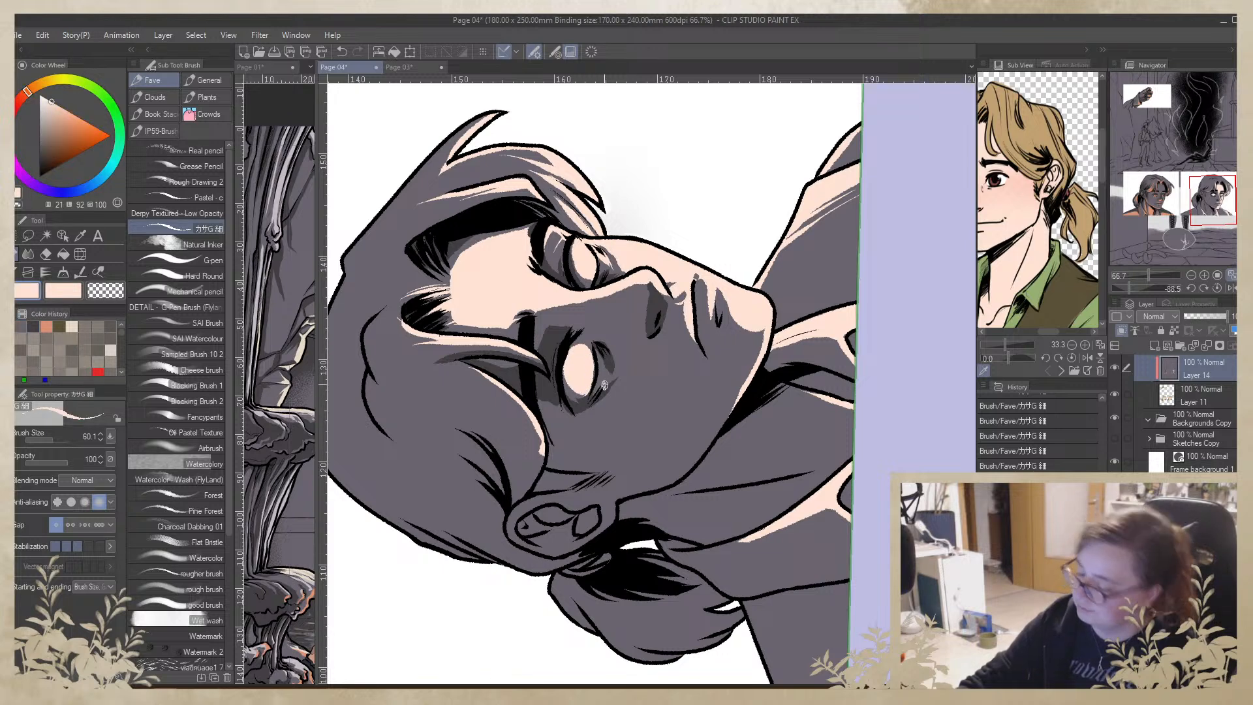
left_click(573, 388, "alt")
left_click_drag(577, 334, 580, 389)
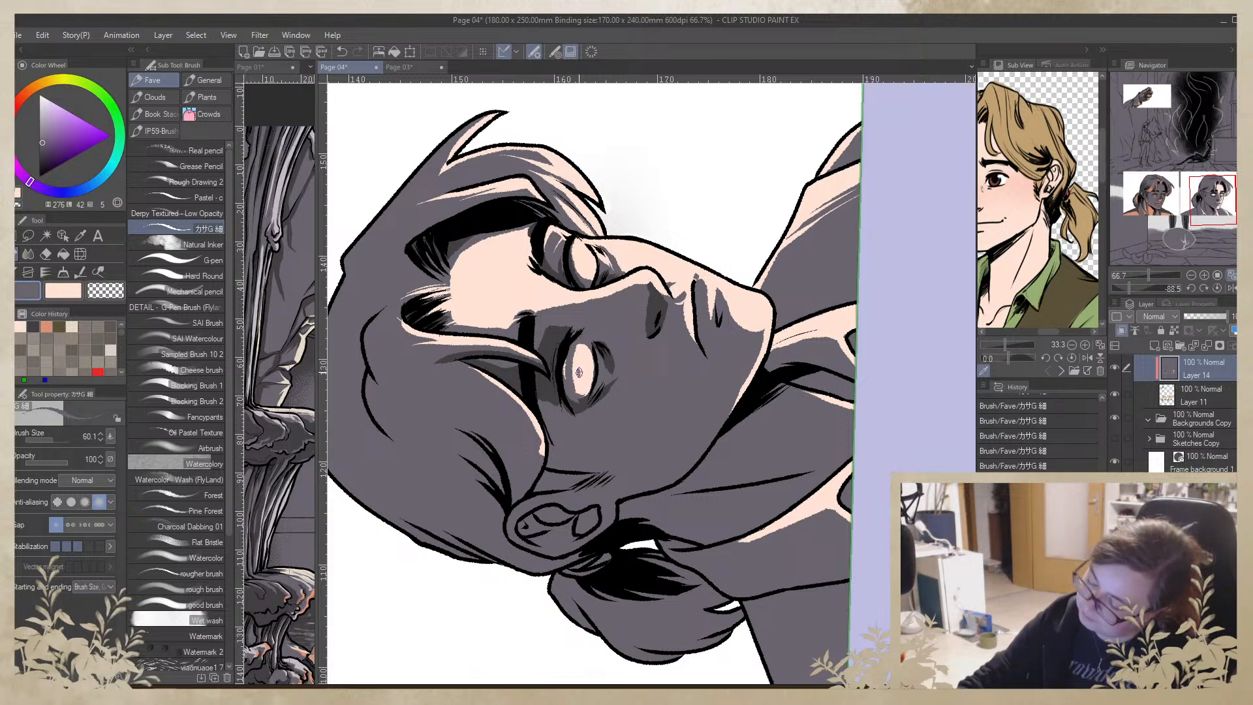
left_click(576, 409, "alt")
left_click_drag(573, 337, 572, 390)
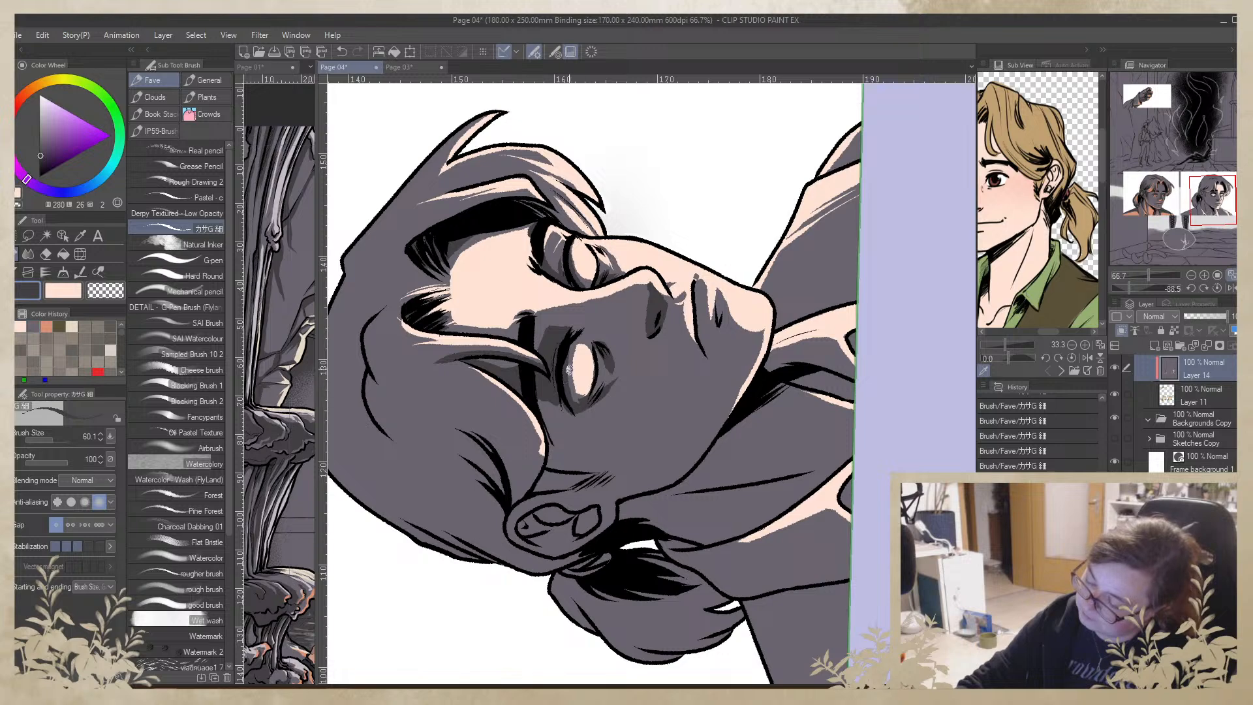
Outline a pale peach light patch on the near cheek below the eye and trim it with sampled grey
left_click_drag(736, 211, 734, 462)
left_click_drag(880, 496, 832, 275)
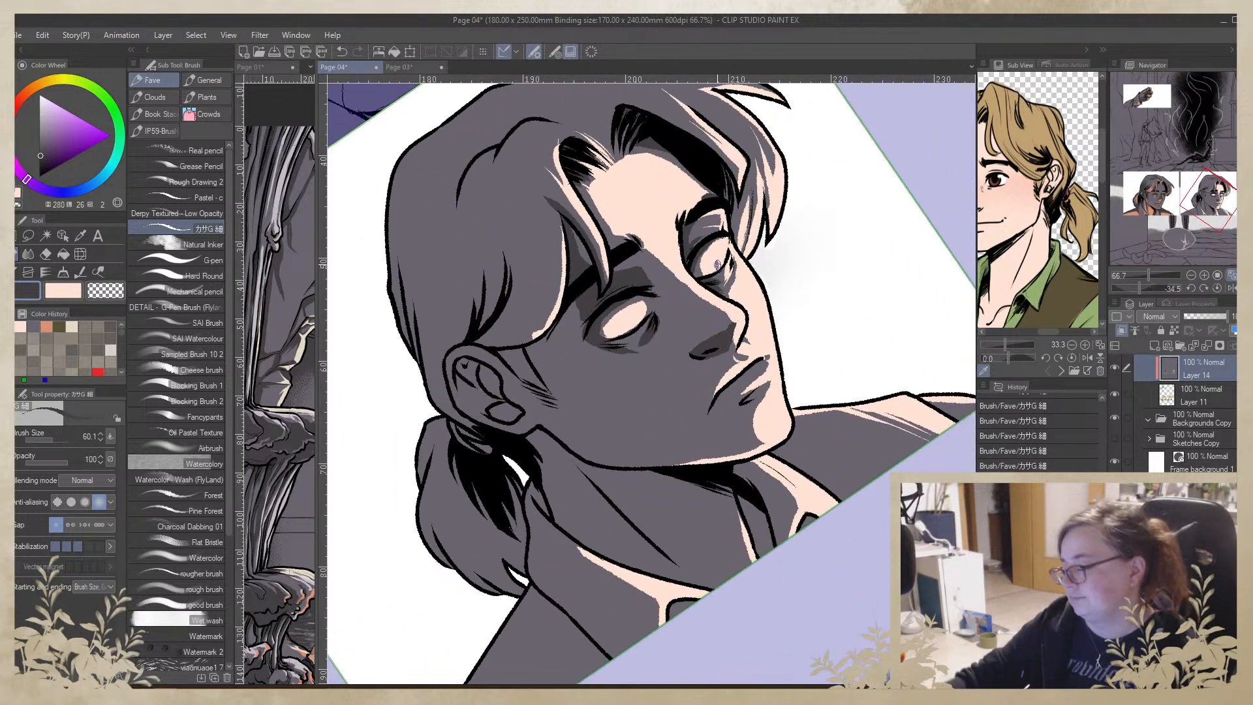
left_click(751, 294, "alt")
left_click_drag(644, 352, 693, 392)
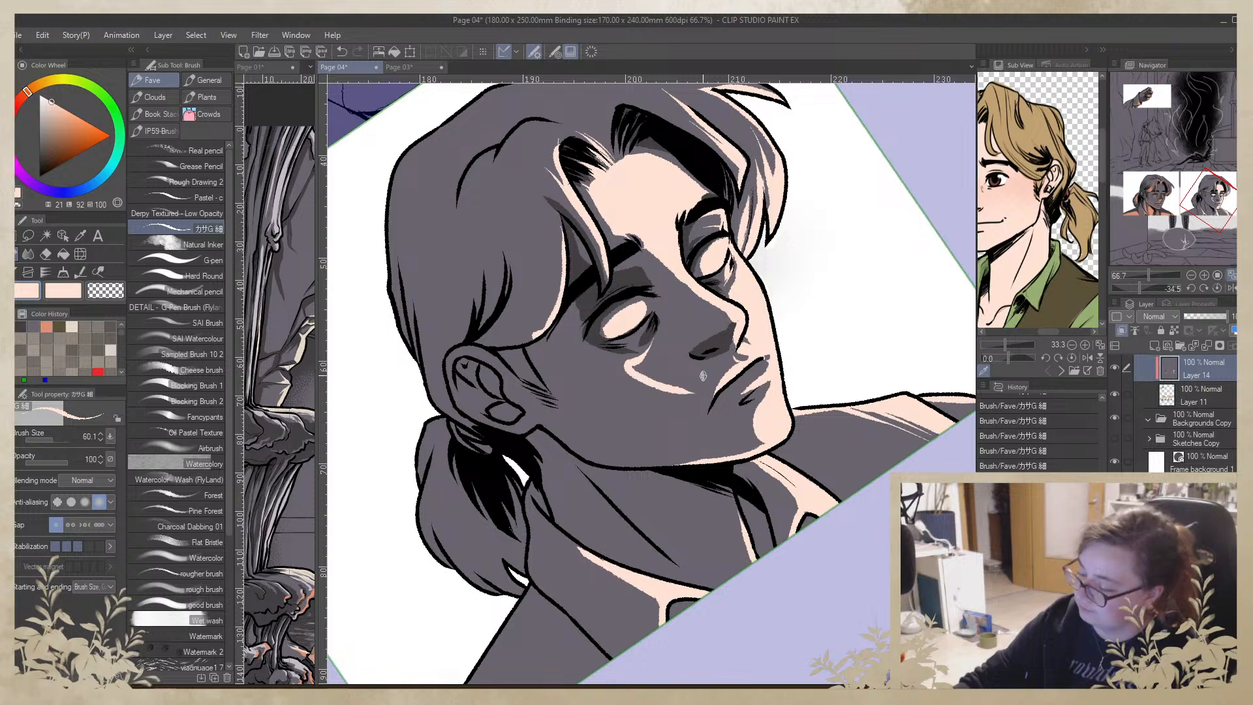
left_click_drag(657, 337, 682, 391)
left_click_drag(733, 455, 702, 284)
left_click(612, 373, "alt")
left_click_drag(646, 346, 625, 366)
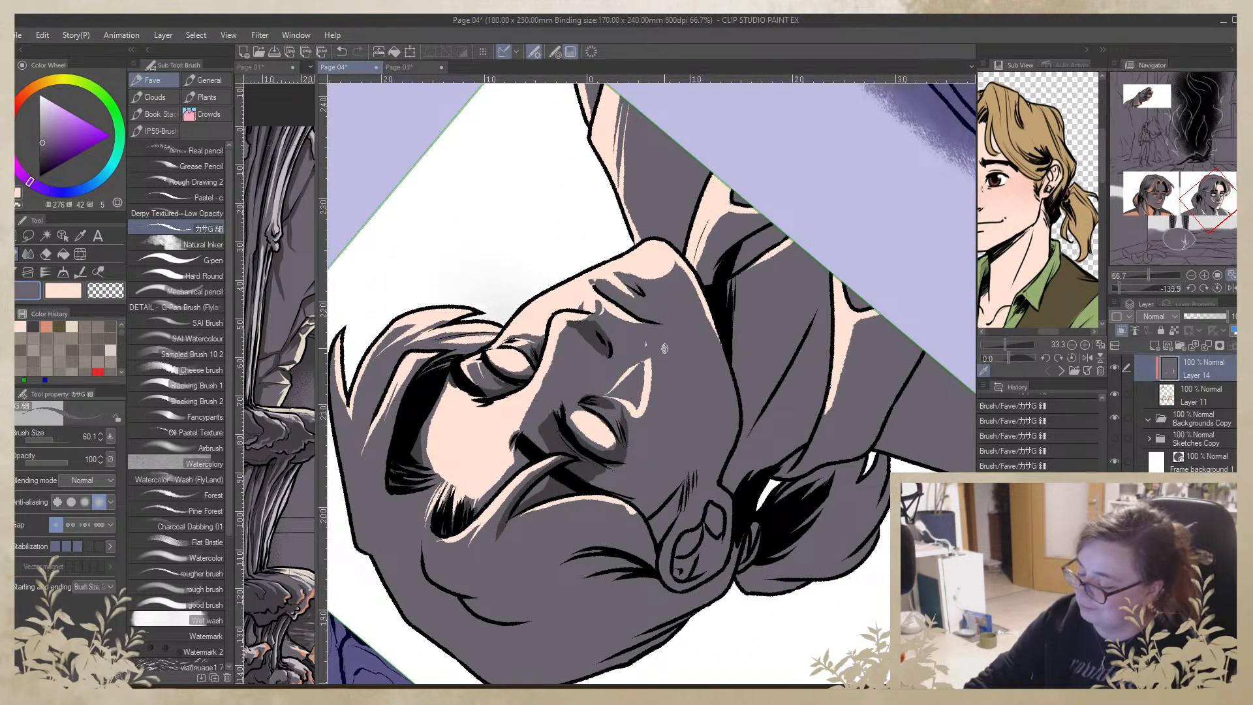
Fill the near cheek's light into a solid pointed peach patch, undoing an unsatisfactory stroke
left_click_drag(777, 314, 639, 518)
left_click(776, 324, "alt")
mouse_move(665, 346)
left_mouse_down()
mouse_move(646, 365)
mouse_move(668, 398)
mouse_move(662, 371)
left_mouse_up()
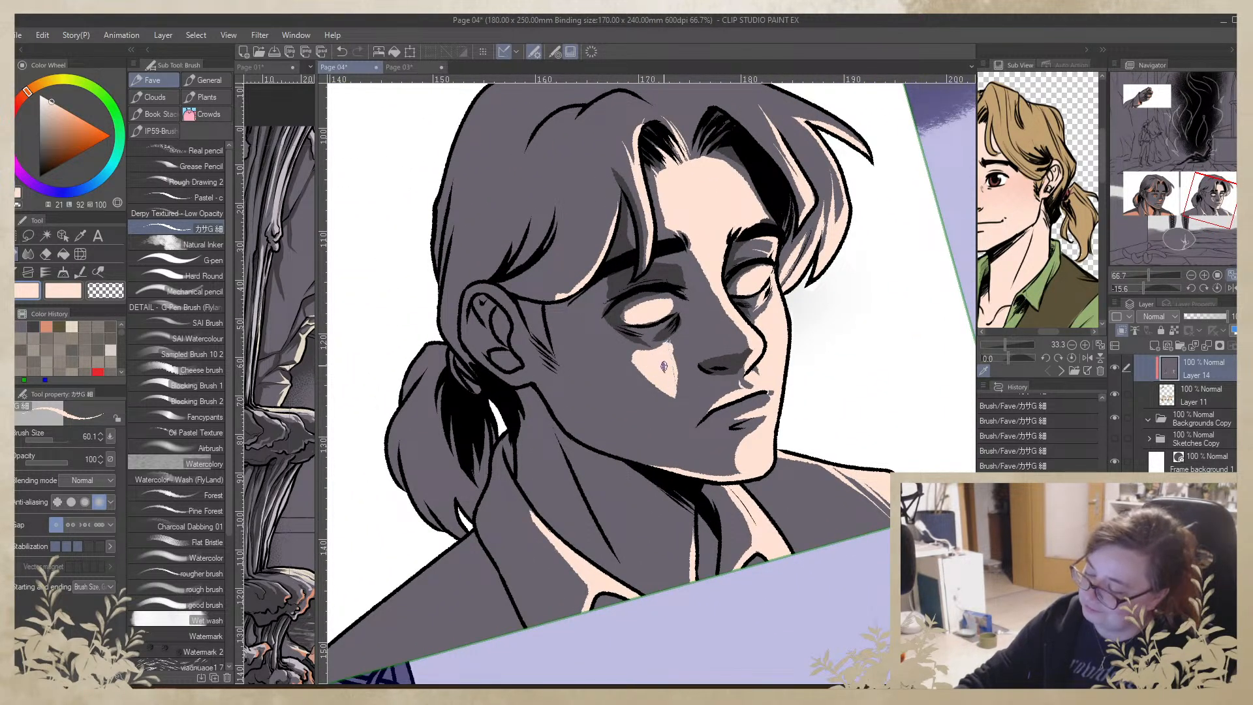
left_click_drag(853, 341, 741, 569)
left_click_drag(688, 335, 654, 411)
key("ctrl+z")
mouse_move(801, 528)
left_mouse_down()
mouse_move(858, 402)
mouse_move(838, 293)
left_mouse_up()
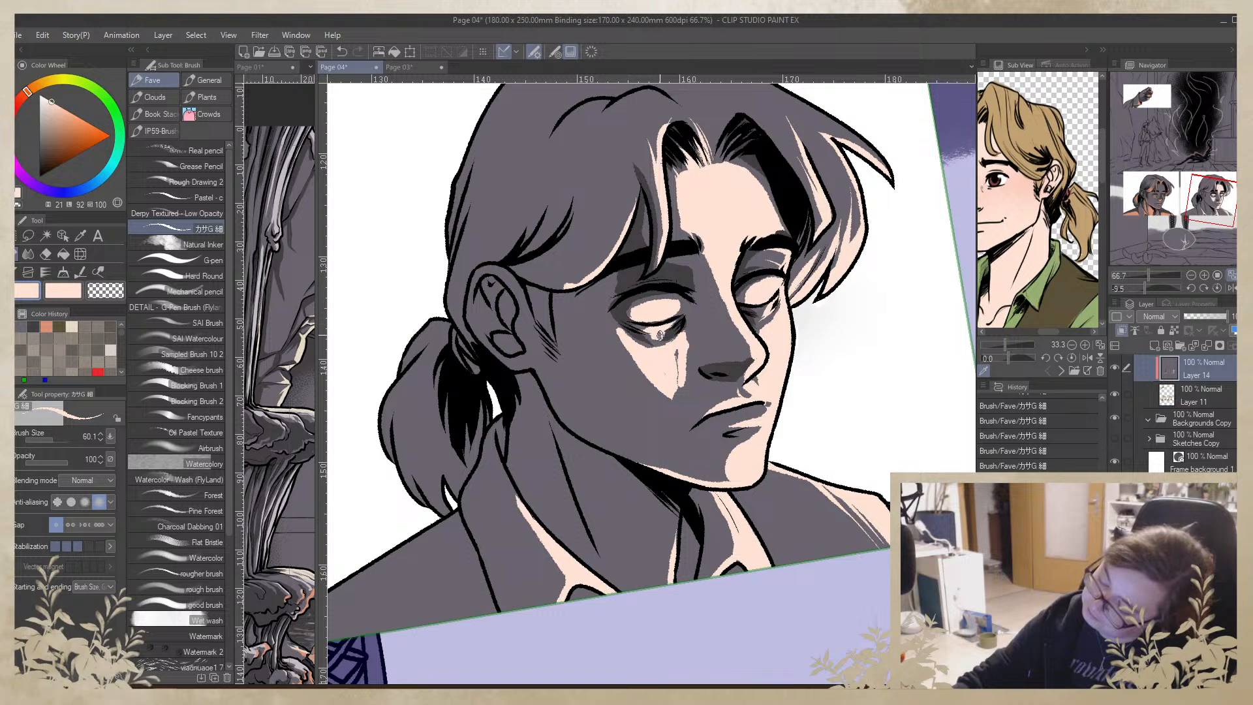
Add fine peach and grey lines under the near eye and clean up the cheek light's inner edge
left_click(665, 336, "alt")
left_click(661, 335, "alt")
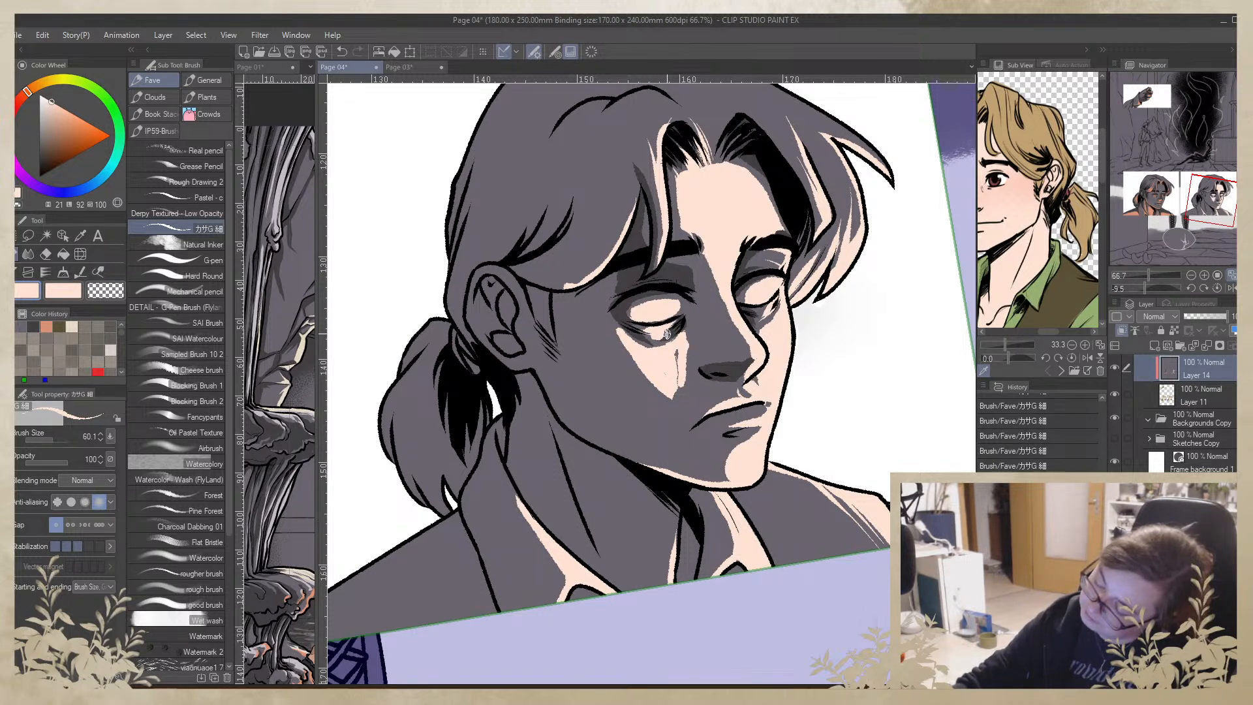
left_click(660, 336, "alt")
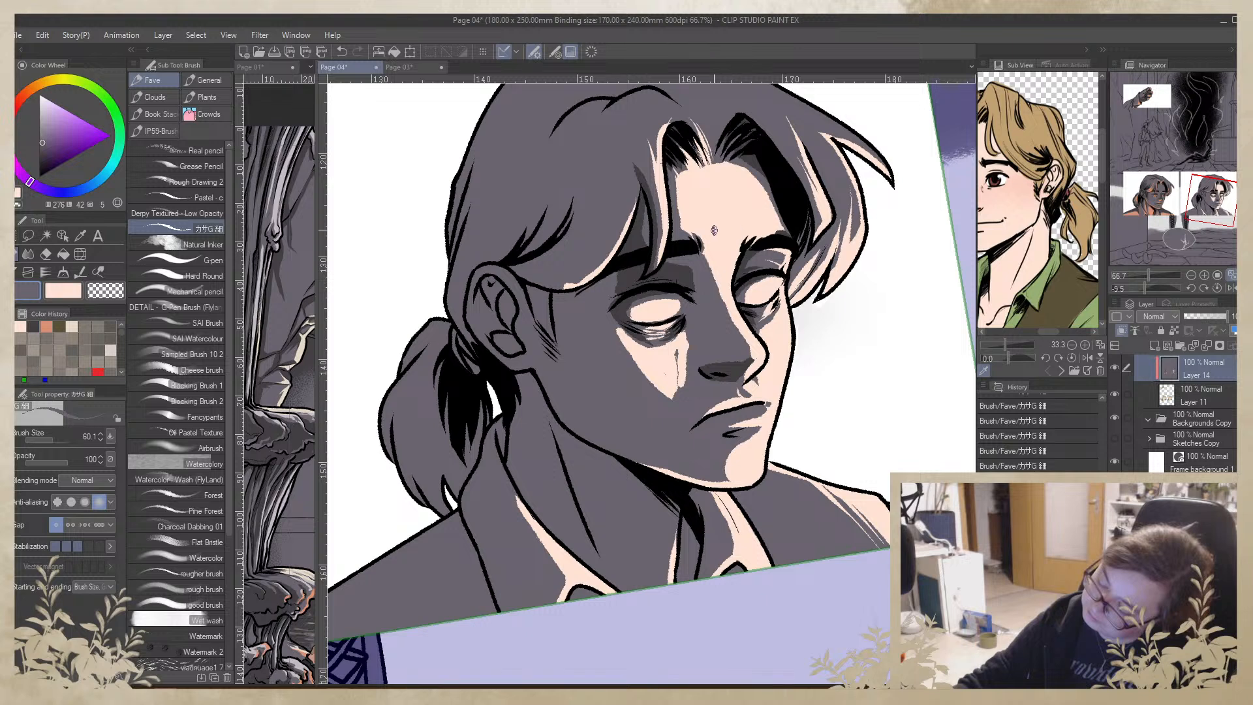
left_click(674, 365, "alt")
left_click_drag(839, 372, 803, 428)
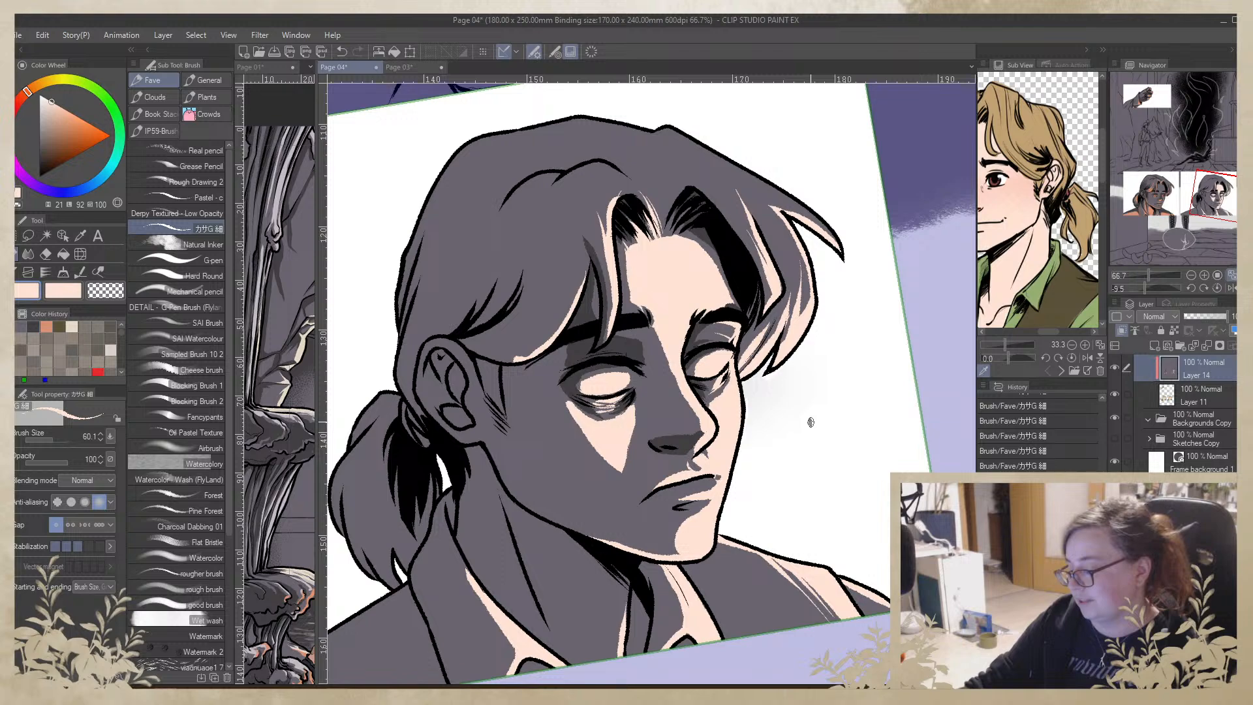
Extend the thin peach rim over the crest of the near front hair lock, undoing an unsatisfactory stroke on the crown
left_click(529, 309, "alt")
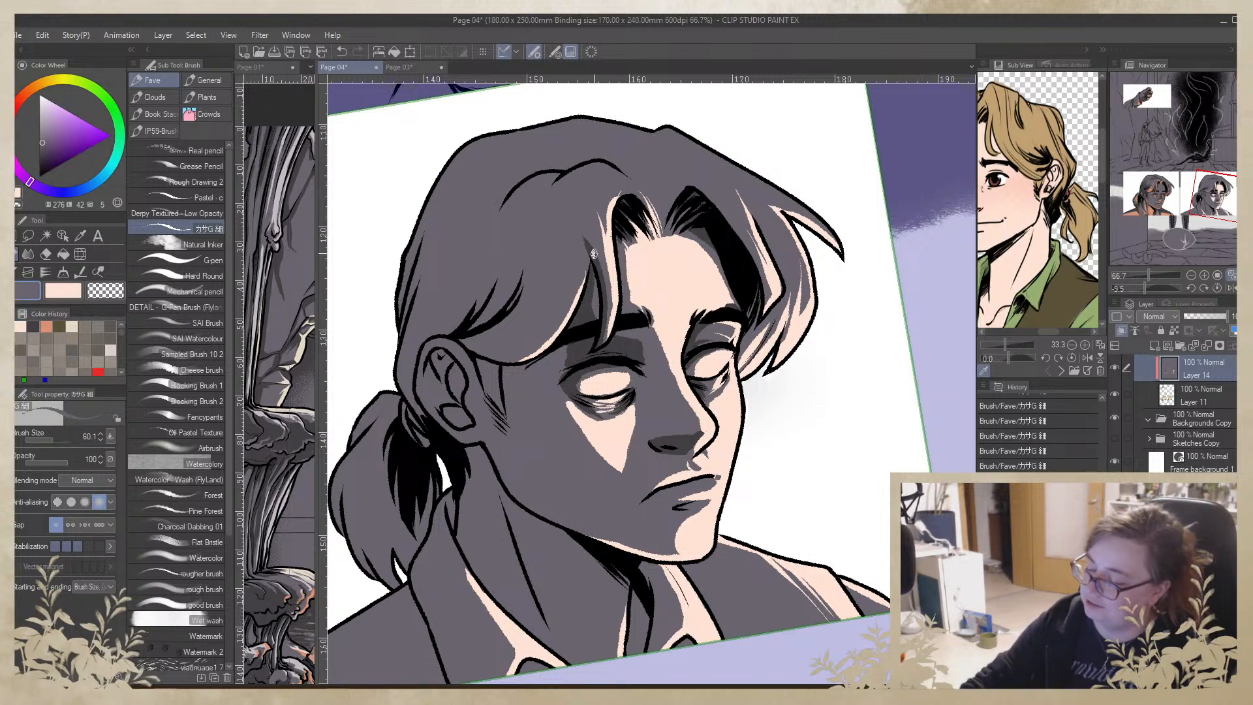
left_click(751, 295, "alt")
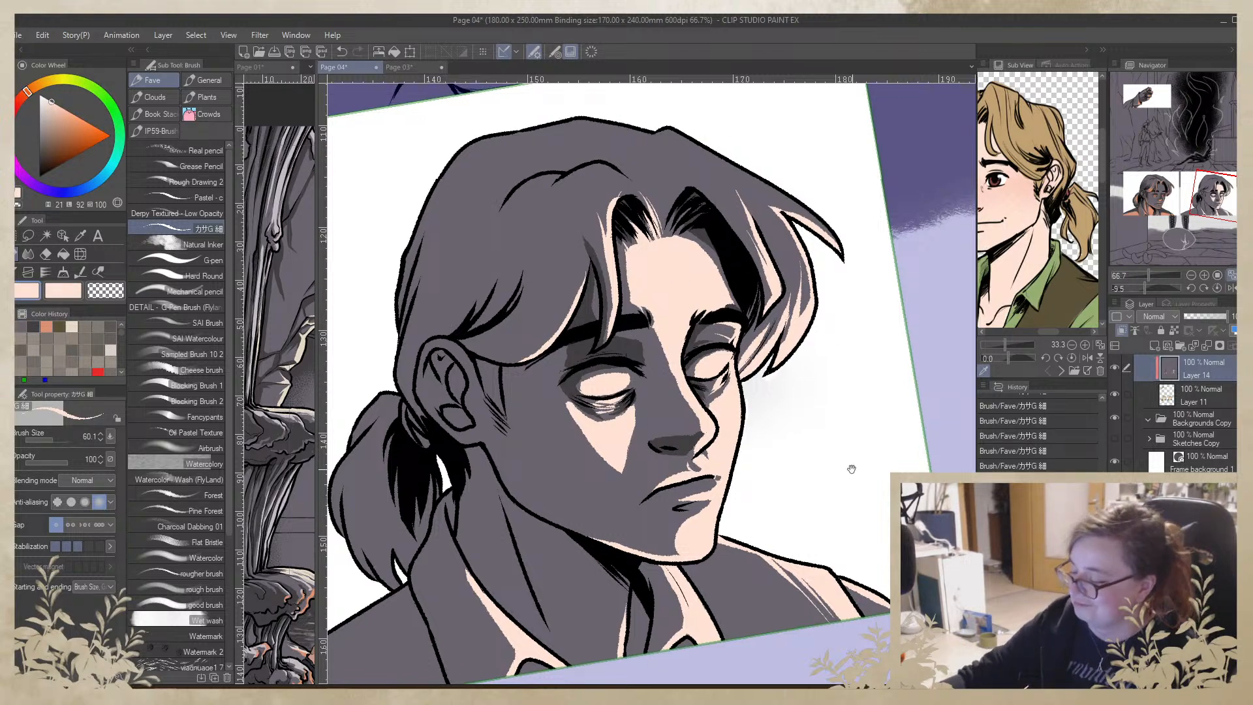
left_click_drag(852, 468, 889, 605)
left_click_drag(856, 284, 569, 314)
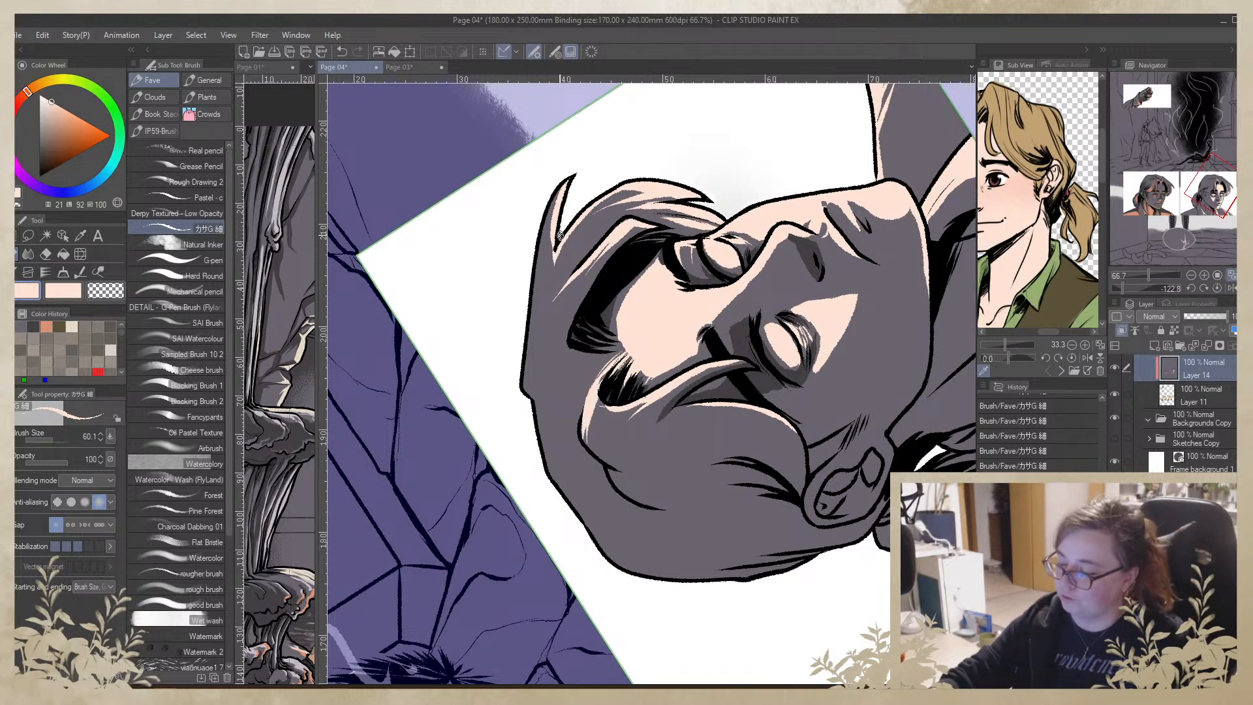
left_click_drag(535, 404, 555, 463)
key("ctrl+z")
left_click_drag(770, 524, 728, 430)
left_click_drag(846, 323, 777, 382)
scroll(809, 600, "down", 3)
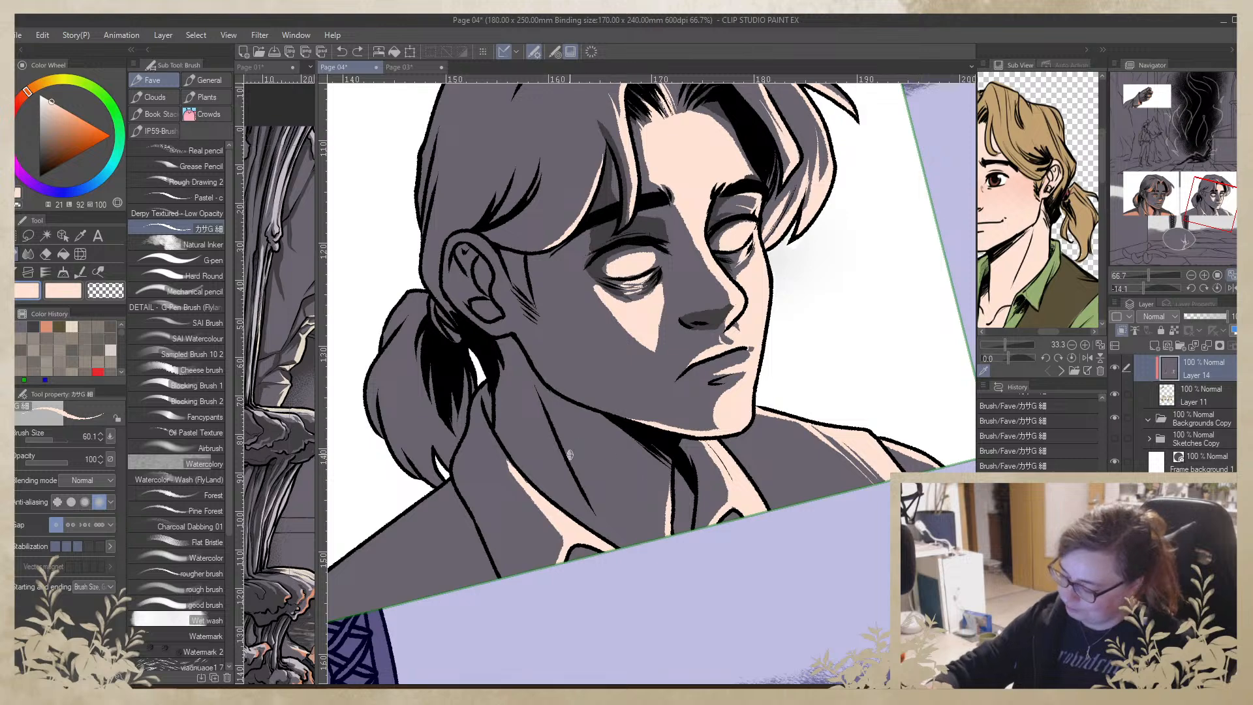
left_click_drag(558, 446, 606, 533)
mouse_move(694, 544)
left_mouse_down()
mouse_move(667, 545)
mouse_move(555, 483)
mouse_move(561, 395)
mouse_move(517, 454)
left_mouse_up()
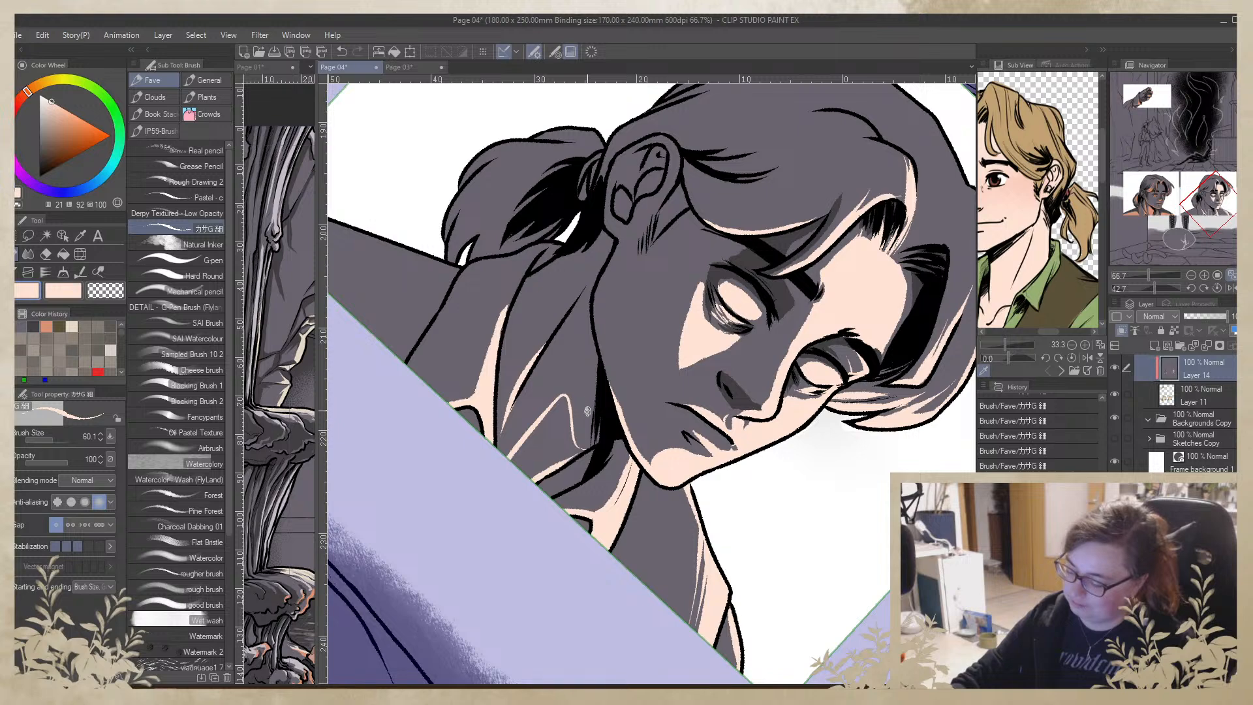
key("ctrl+z")
Paint a tapered pale peach light on the near shoulder along the panel's lower border
mouse_move(583, 417)
left_mouse_down()
mouse_move(803, 423)
mouse_move(803, 352)
left_mouse_up()
left_click_drag(751, 509, 779, 379)
left_click_drag(738, 443, 630, 458)
mouse_move(567, 485)
left_mouse_down()
mouse_move(731, 445)
mouse_move(587, 496)
mouse_move(699, 453)
left_mouse_up()
left_click_drag(607, 490, 690, 450)
left_click_drag(628, 480, 507, 679)
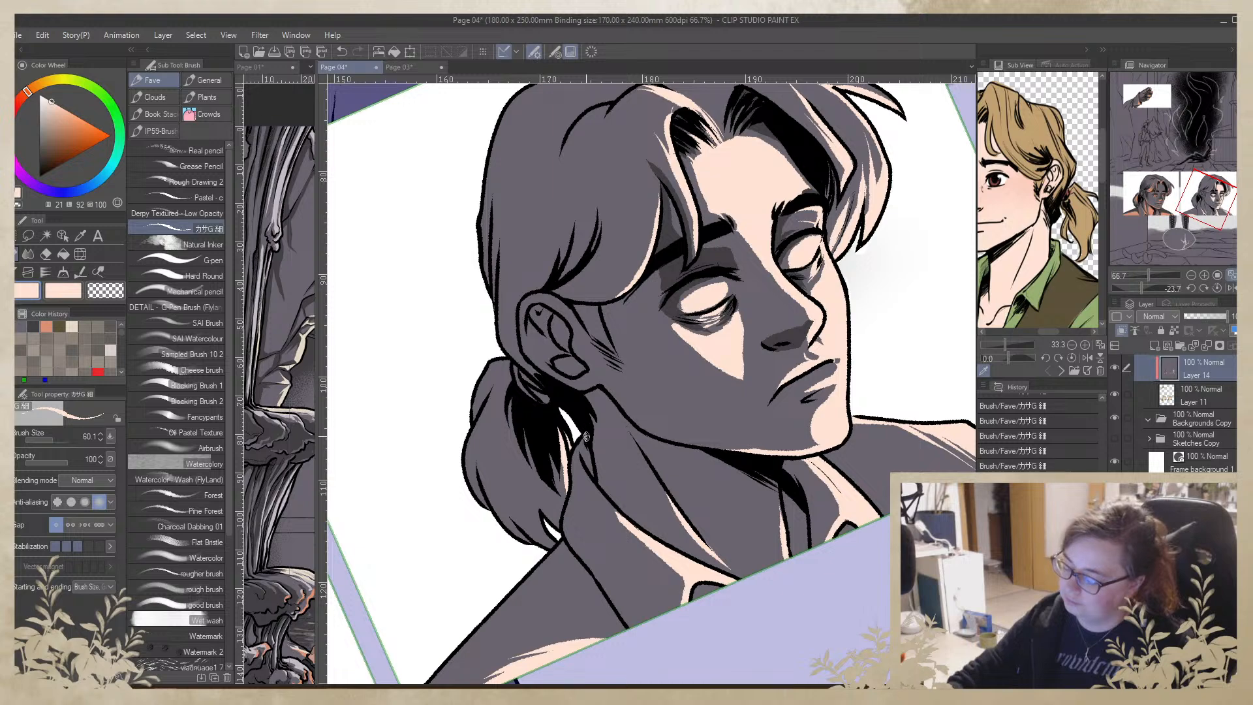
Paint tapered pale peach strokes along the top edge of the crown hair, undoing and redoing unsatisfactory strokes
scroll(697, 345, "up", 3)
mouse_move(619, 481)
left_mouse_down()
mouse_move(717, 196)
mouse_move(616, 247)
left_mouse_up()
key("ctrl+z")
left_click_drag(721, 185, 620, 252)
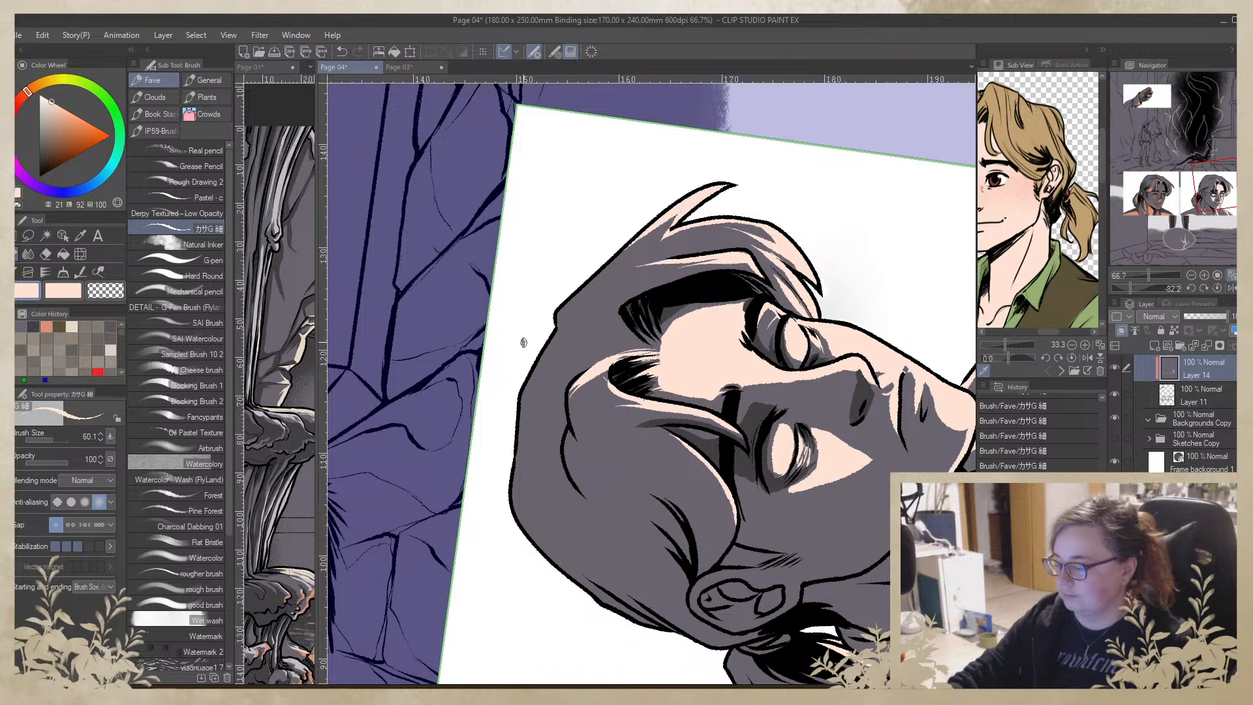
left_click_drag(681, 203, 543, 319)
mouse_move(652, 225)
left_mouse_down()
mouse_move(547, 334)
mouse_move(540, 379)
left_mouse_up()
key("ctrl+z")
left_click_drag(554, 336, 523, 409)
left_click_drag(542, 351, 532, 411)
left_click_drag(538, 368, 529, 423)
left_click_drag(561, 316, 556, 359)
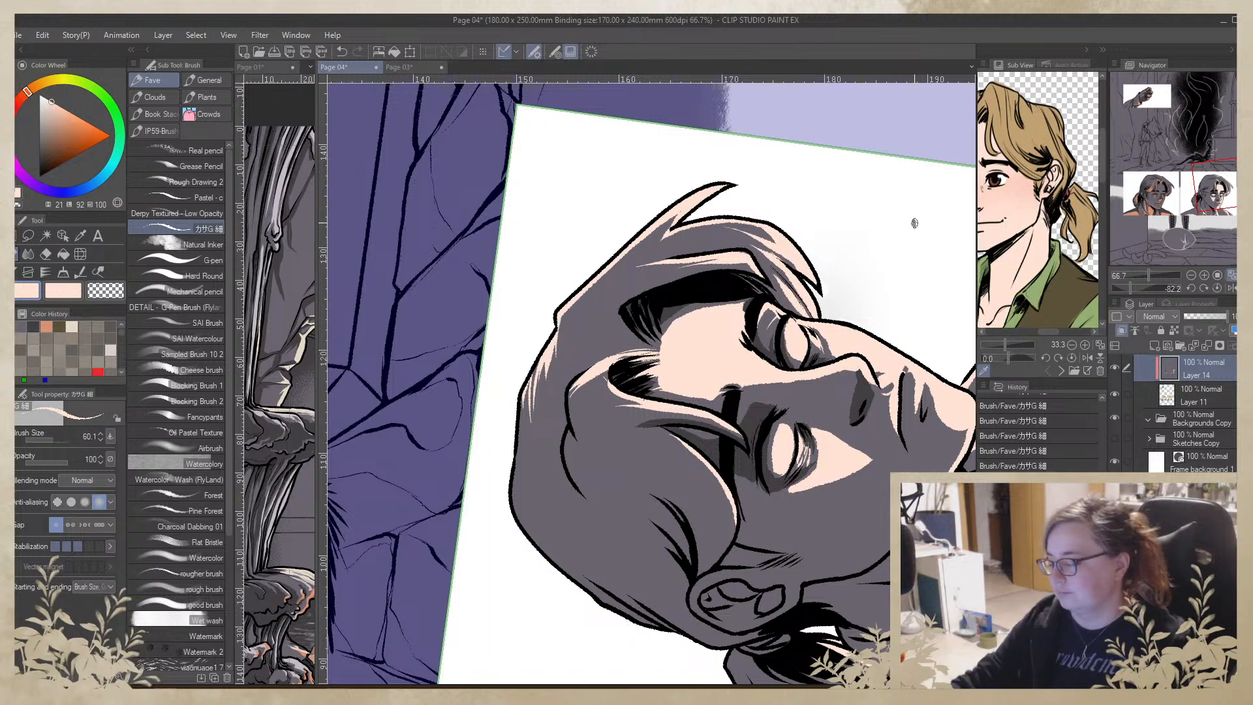
Reshape the near cheek's peach light into a wider, rounder patch using sampled grey and peach
mouse_move(868, 464)
left_mouse_down()
mouse_move(848, 535)
mouse_move(808, 575)
mouse_move(498, 372)
mouse_move(545, 412)
left_mouse_up()
left_click(514, 430, "alt")
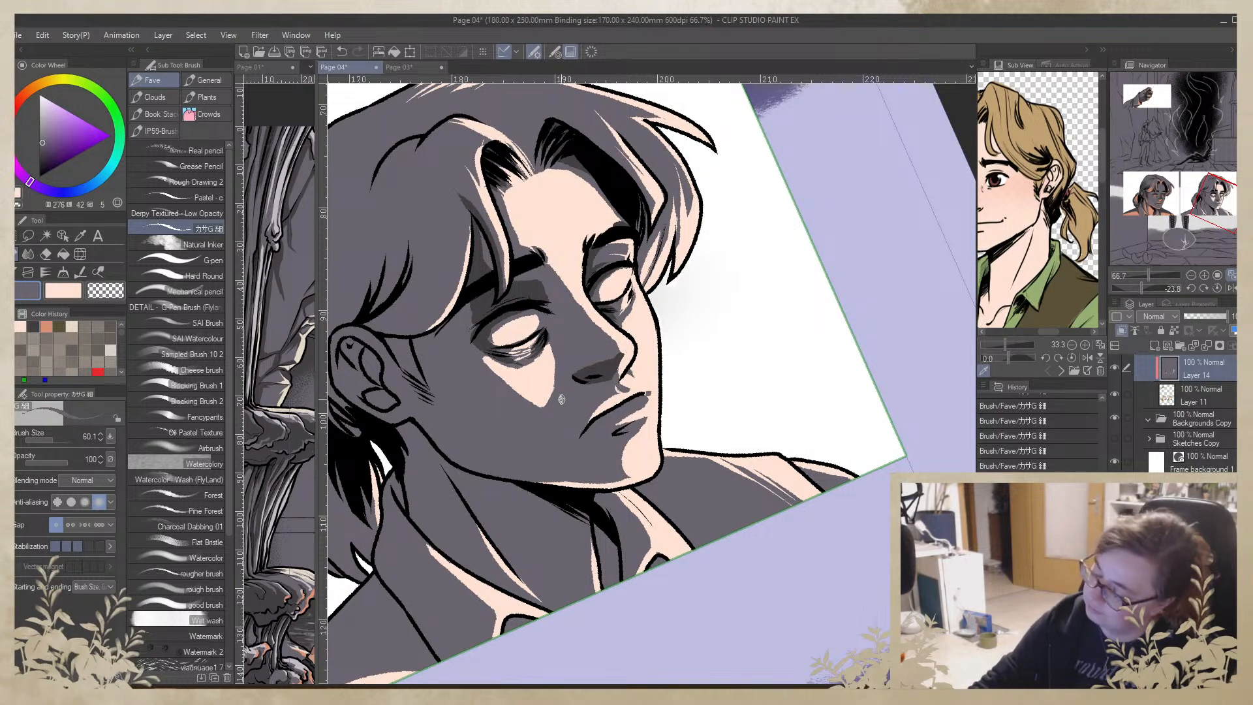
mouse_move(562, 368)
left_mouse_down()
mouse_move(511, 420)
mouse_move(503, 407)
left_mouse_up()
mouse_move(622, 476)
left_mouse_down()
mouse_move(819, 383)
mouse_move(818, 405)
left_mouse_up()
mouse_move(754, 526)
left_mouse_down()
mouse_move(699, 437)
mouse_move(622, 384)
left_mouse_up()
left_click(537, 356, "alt")
mouse_move(535, 442)
left_mouse_down()
mouse_move(532, 392)
mouse_move(547, 424)
mouse_move(523, 418)
mouse_move(524, 432)
left_mouse_up()
Feather the outer edge of the near cheek's light with fine strokes of sampled grey
left_click(522, 411, "alt")
left_click(523, 438, "alt")
mouse_move(529, 378)
left_mouse_down()
mouse_move(520, 475)
mouse_move(576, 383)
left_mouse_up()
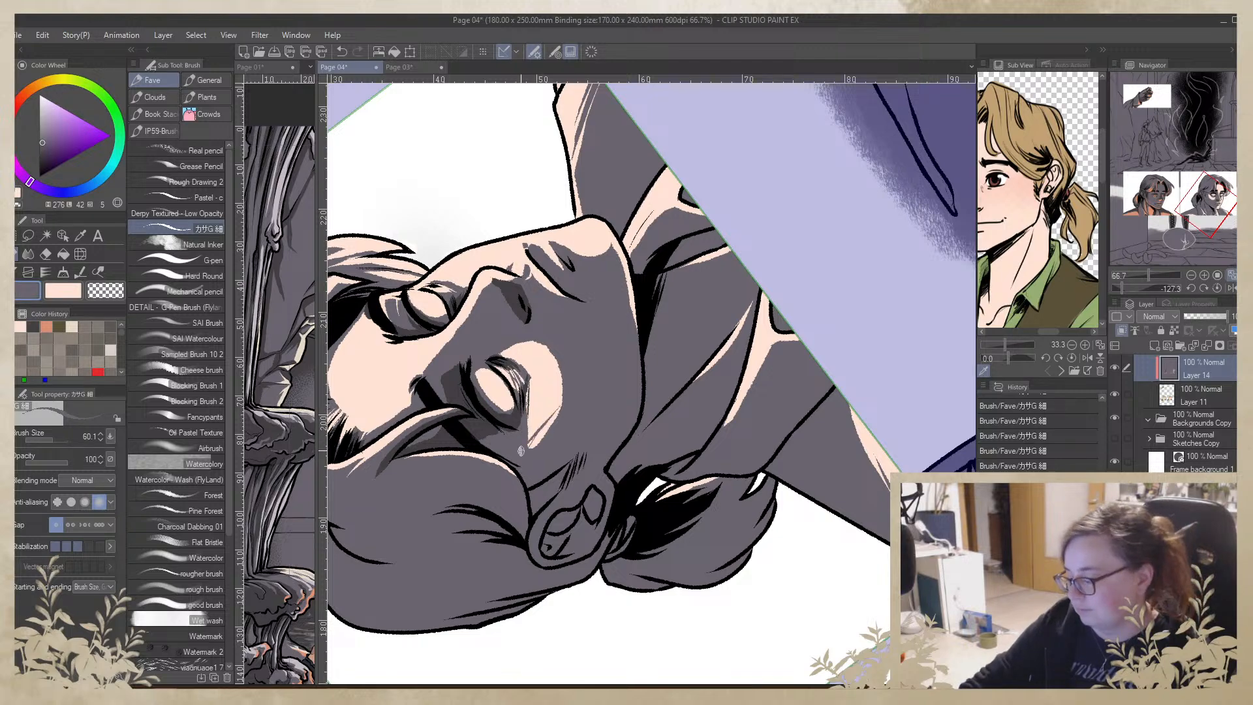
left_click_drag(516, 457, 569, 396)
left_click_drag(527, 450, 574, 404)
left_click_drag(520, 445, 567, 380)
mouse_move(744, 363)
left_mouse_down()
mouse_move(593, 530)
mouse_move(507, 505)
left_mouse_up()
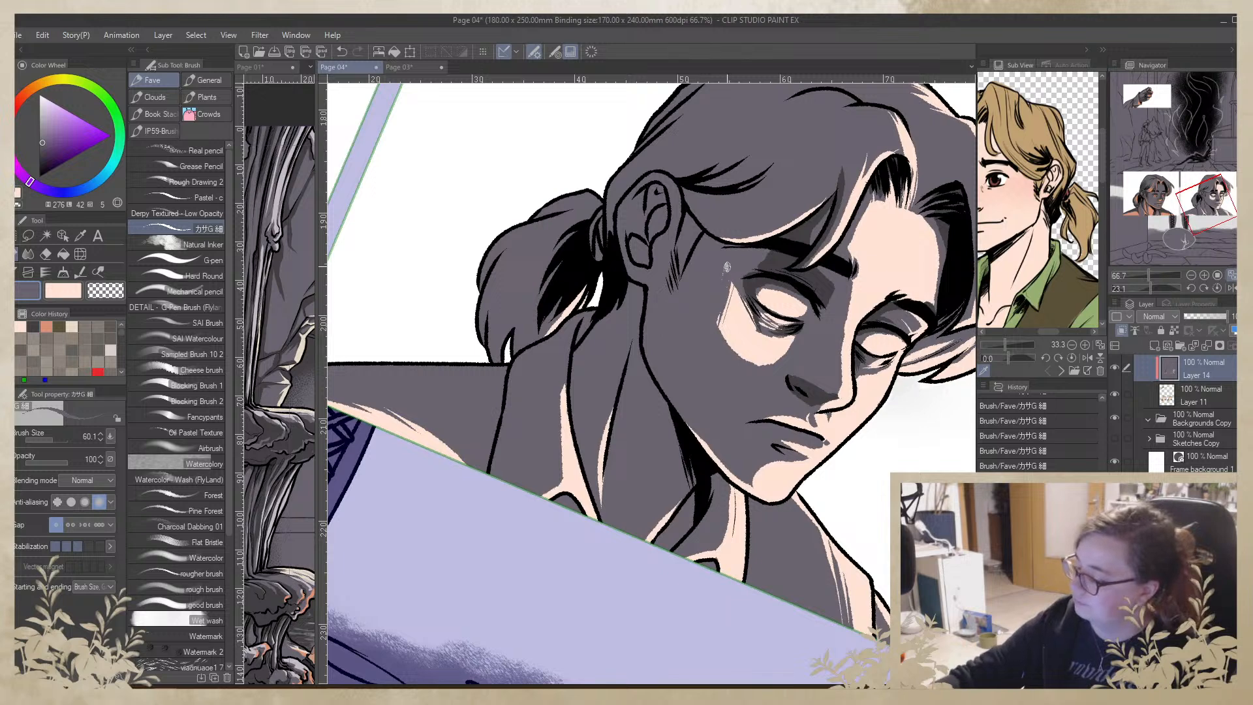
Paint dark grey shadows from the near temple across the hollow of the cheek and along the jaw
mouse_move(721, 297)
left_mouse_down()
mouse_move(742, 385)
mouse_move(729, 321)
mouse_move(649, 413)
mouse_move(634, 455)
left_mouse_up()
left_click(581, 377, "alt")
mouse_move(595, 361)
left_mouse_down()
mouse_move(545, 346)
mouse_move(589, 381)
mouse_move(565, 381)
mouse_move(552, 447)
mouse_move(570, 364)
mouse_move(549, 454)
left_mouse_up()
mouse_move(549, 383)
left_mouse_down()
mouse_move(553, 490)
mouse_move(532, 414)
mouse_move(546, 478)
mouse_move(508, 402)
mouse_move(520, 413)
mouse_move(494, 460)
mouse_move(491, 450)
mouse_move(507, 505)
mouse_move(483, 413)
mouse_move(490, 467)
left_mouse_up()
left_click_drag(501, 410, 498, 484)
mouse_move(516, 389)
left_mouse_down()
mouse_move(491, 460)
mouse_move(521, 403)
mouse_move(551, 485)
left_mouse_up()
mouse_move(571, 363)
left_mouse_down()
mouse_move(546, 456)
mouse_move(533, 460)
left_mouse_up()
left_click_drag(539, 391, 530, 429)
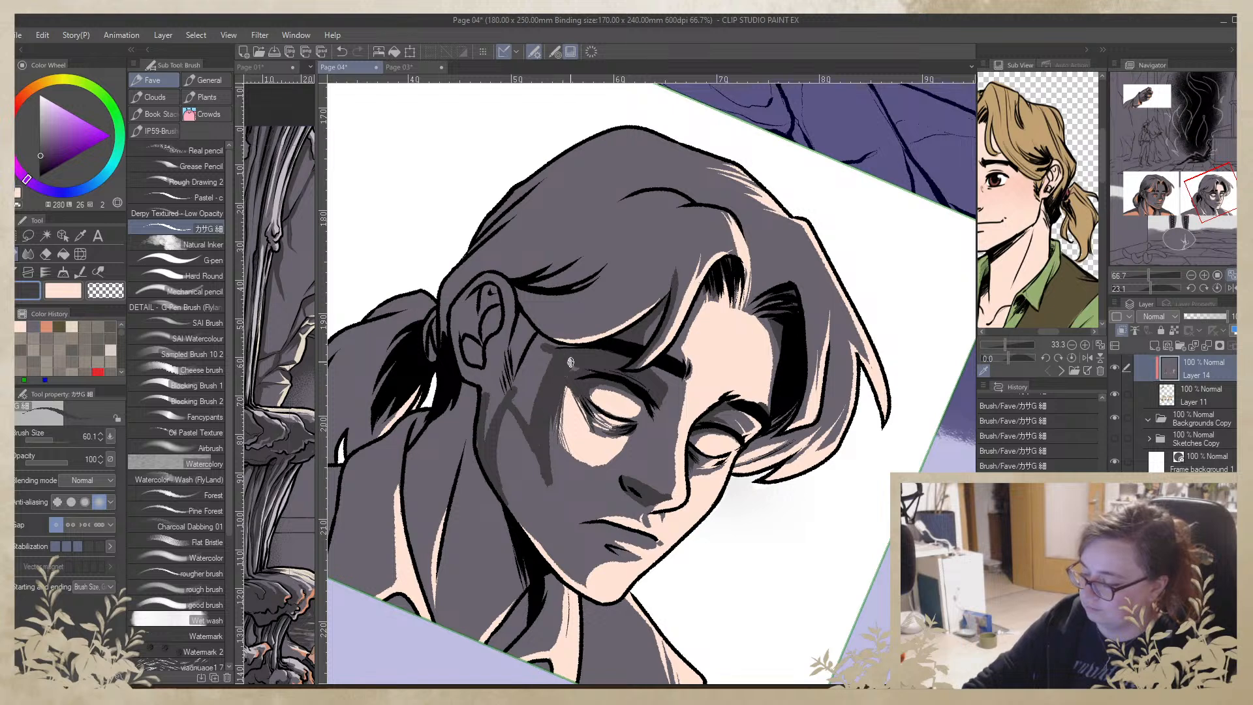
Trim the cheek shadow's lower end with sampled mid-grey and add dark grey strokes around the sideburn
left_click(553, 436, "alt")
mouse_move(545, 486)
left_mouse_down()
mouse_move(549, 428)
mouse_move(528, 522)
left_mouse_up()
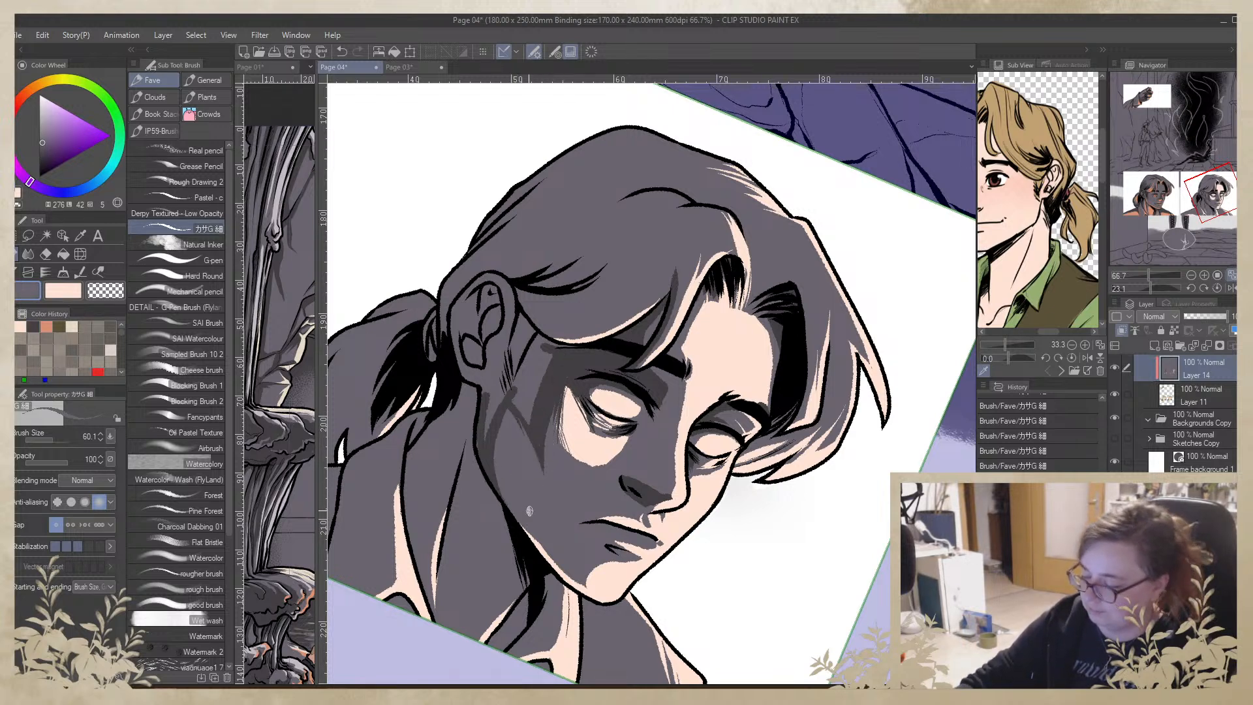
left_click(491, 444, "alt")
left_click_drag(491, 383, 484, 430)
left_click_drag(499, 393, 488, 432)
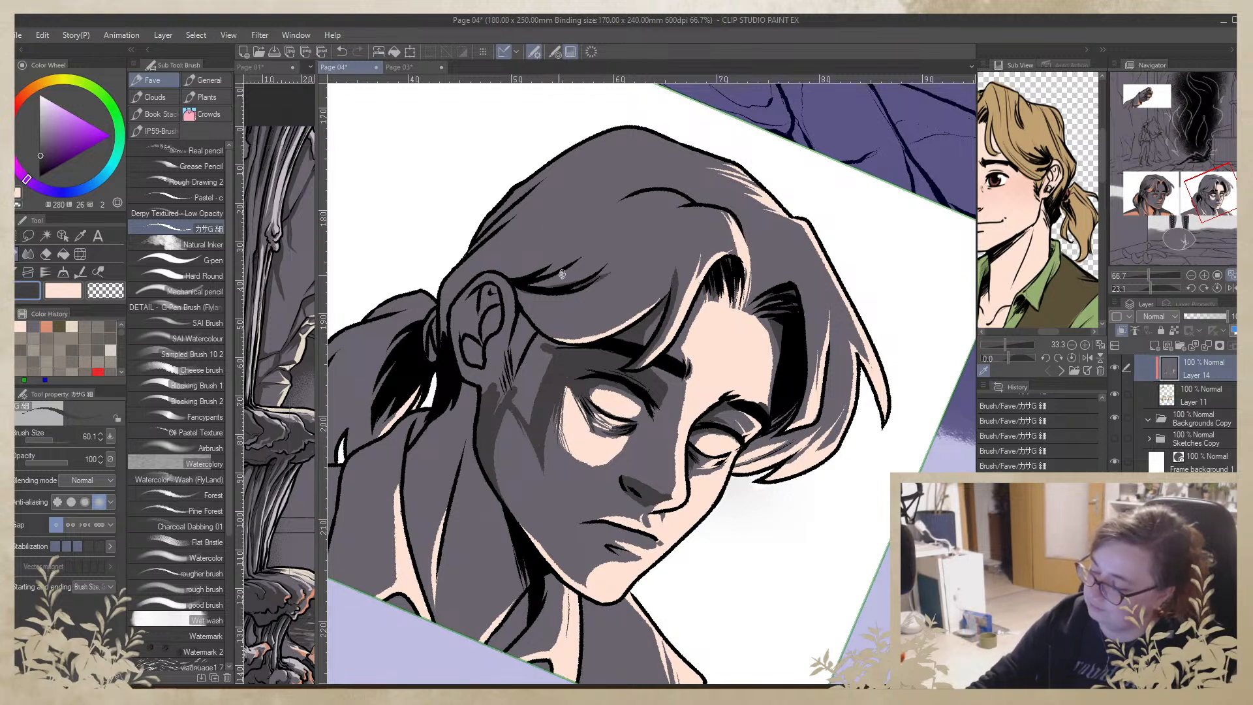
Paint dark grey shadow strokes on the near-side hair above the ear, the back of the head and the front lock's underside
left_click_drag(565, 397, 691, 381)
mouse_move(518, 427)
left_mouse_down()
mouse_move(614, 385)
mouse_move(619, 341)
mouse_move(579, 418)
mouse_move(517, 432)
mouse_move(603, 389)
mouse_move(613, 362)
mouse_move(592, 398)
mouse_move(517, 423)
mouse_move(577, 408)
mouse_move(537, 425)
mouse_move(624, 347)
mouse_move(568, 412)
mouse_move(620, 358)
left_mouse_up()
mouse_move(566, 410)
left_mouse_down()
mouse_move(617, 342)
mouse_move(591, 389)
mouse_move(557, 412)
left_mouse_up()
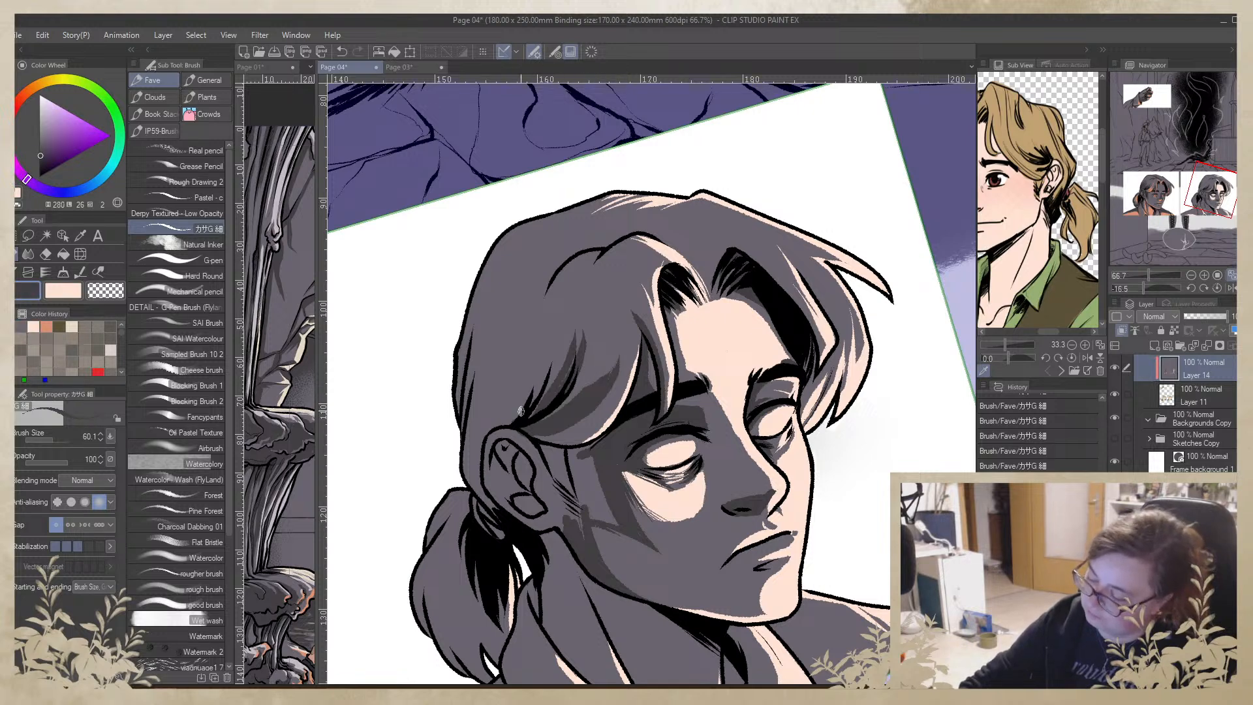
mouse_move(457, 423)
left_mouse_down()
mouse_move(480, 304)
mouse_move(467, 443)
left_mouse_up()
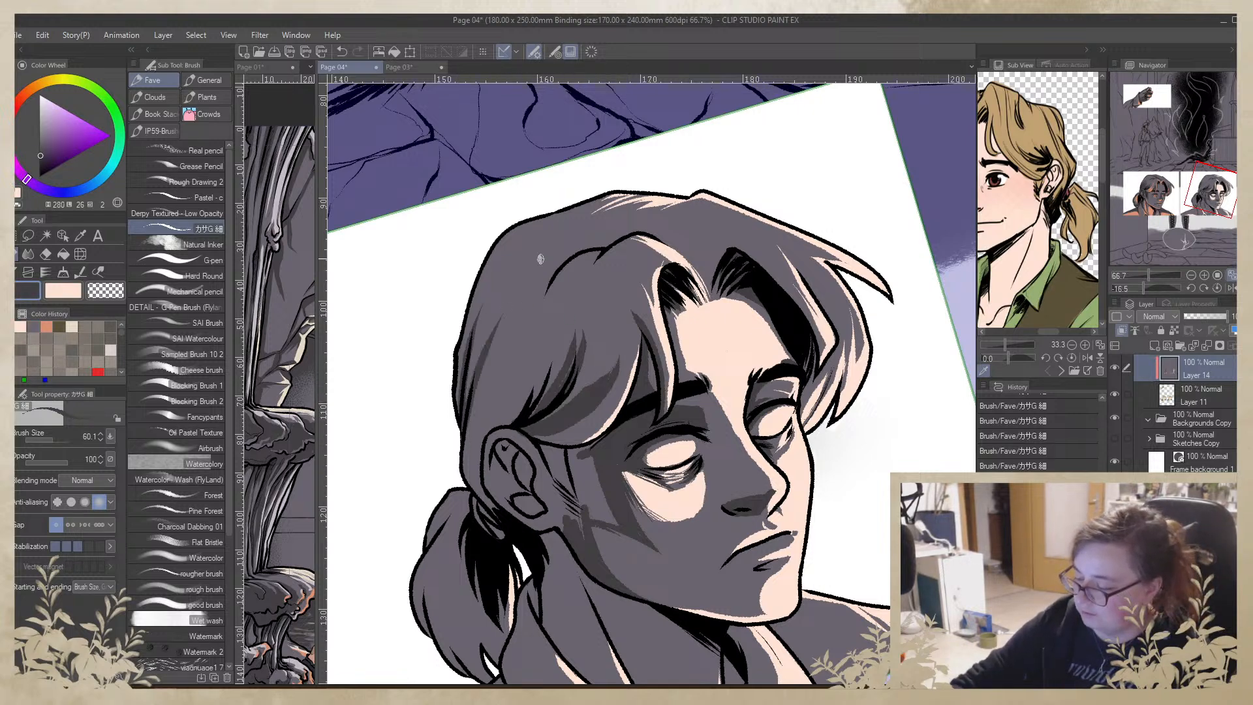
left_click_drag(734, 356, 709, 277)
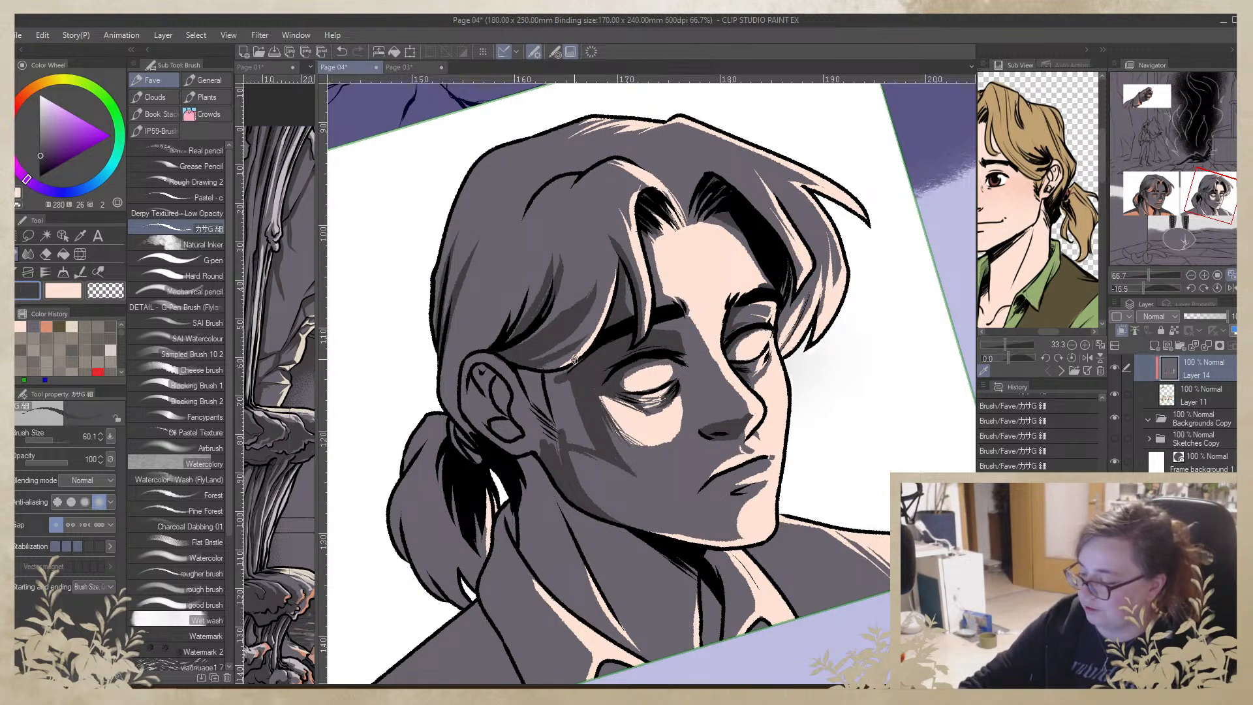
left_click_drag(581, 366, 550, 377)
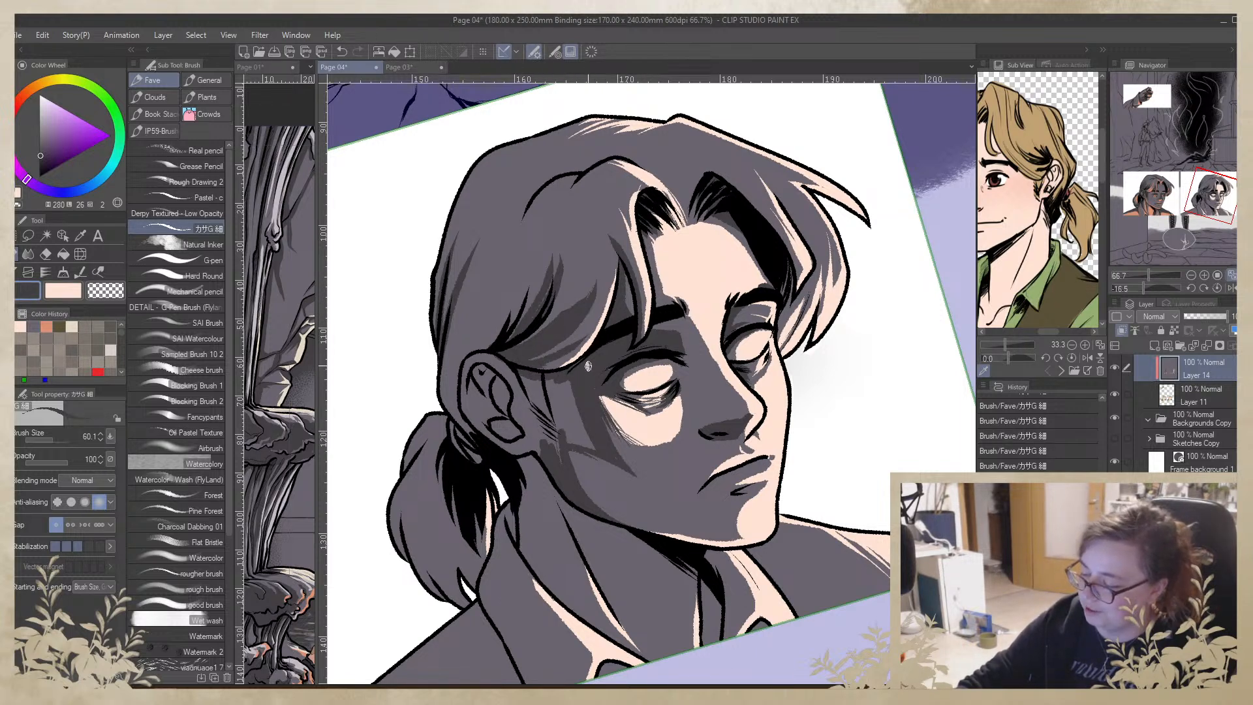
scroll(600, 385, "down", 5)
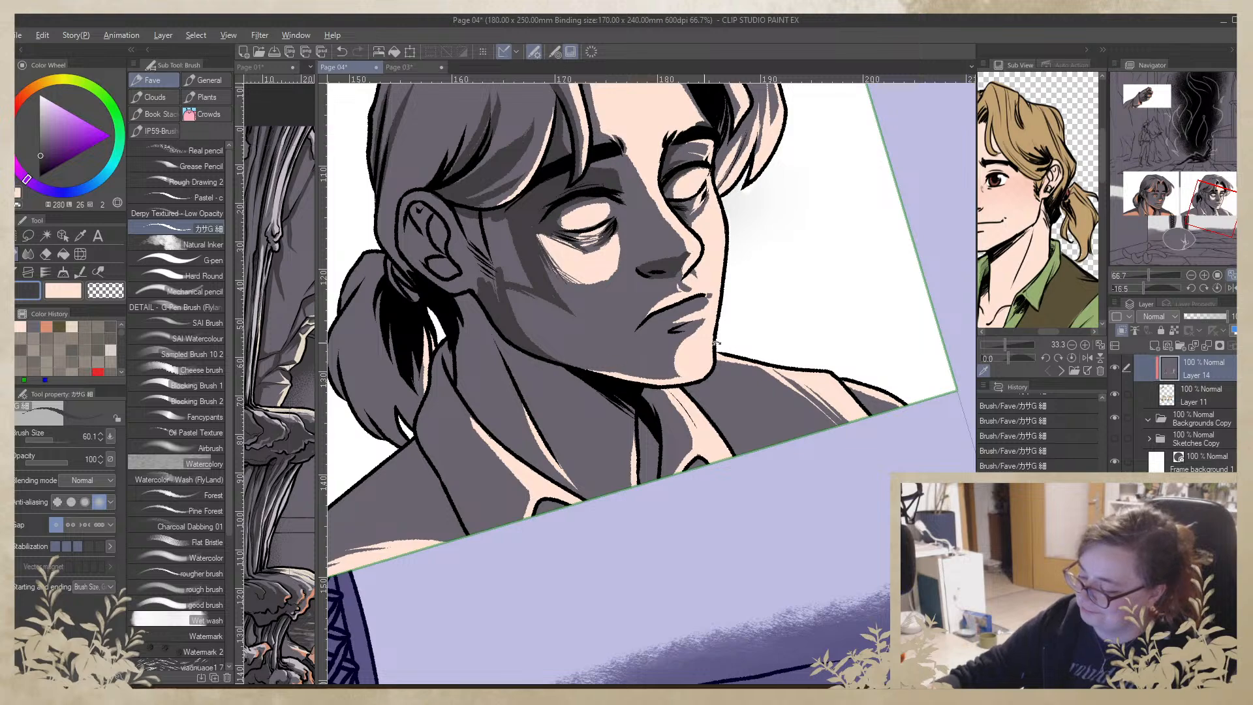
Paint dark grey shadow on the vest beneath the chin, beside the far collar, and undo the last stroke
left_click_drag(692, 342, 656, 391)
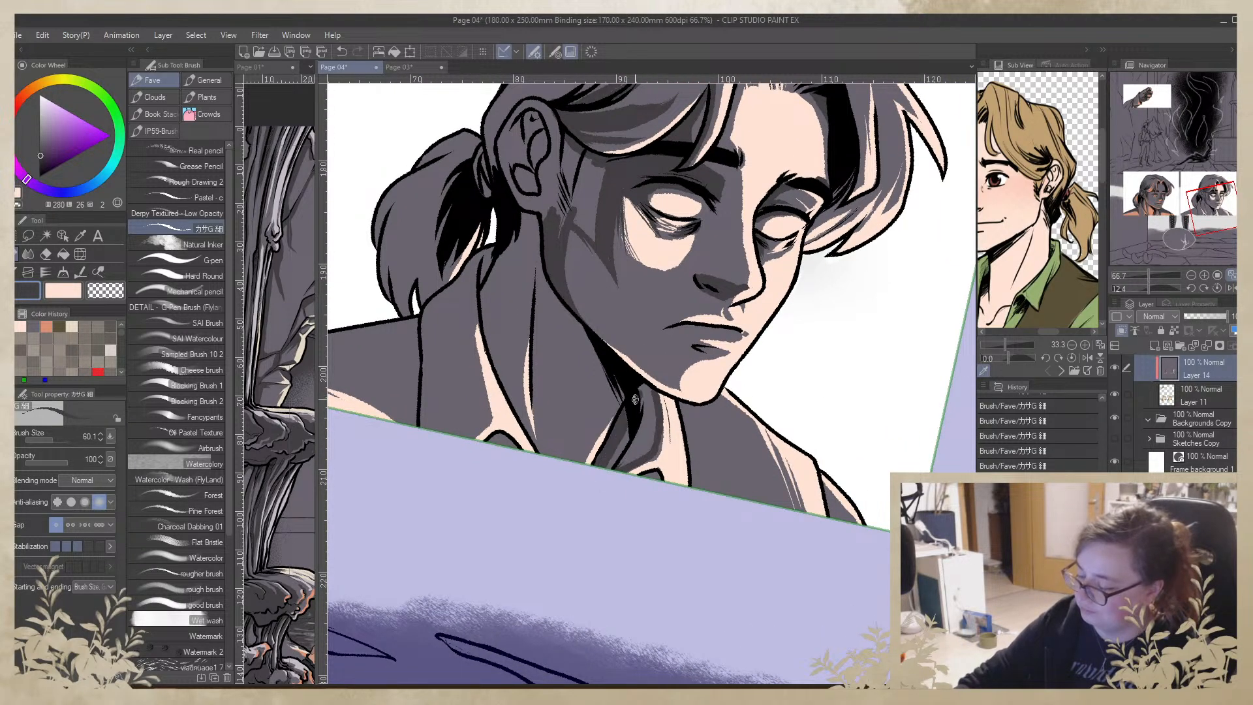
left_click_drag(645, 392, 637, 450)
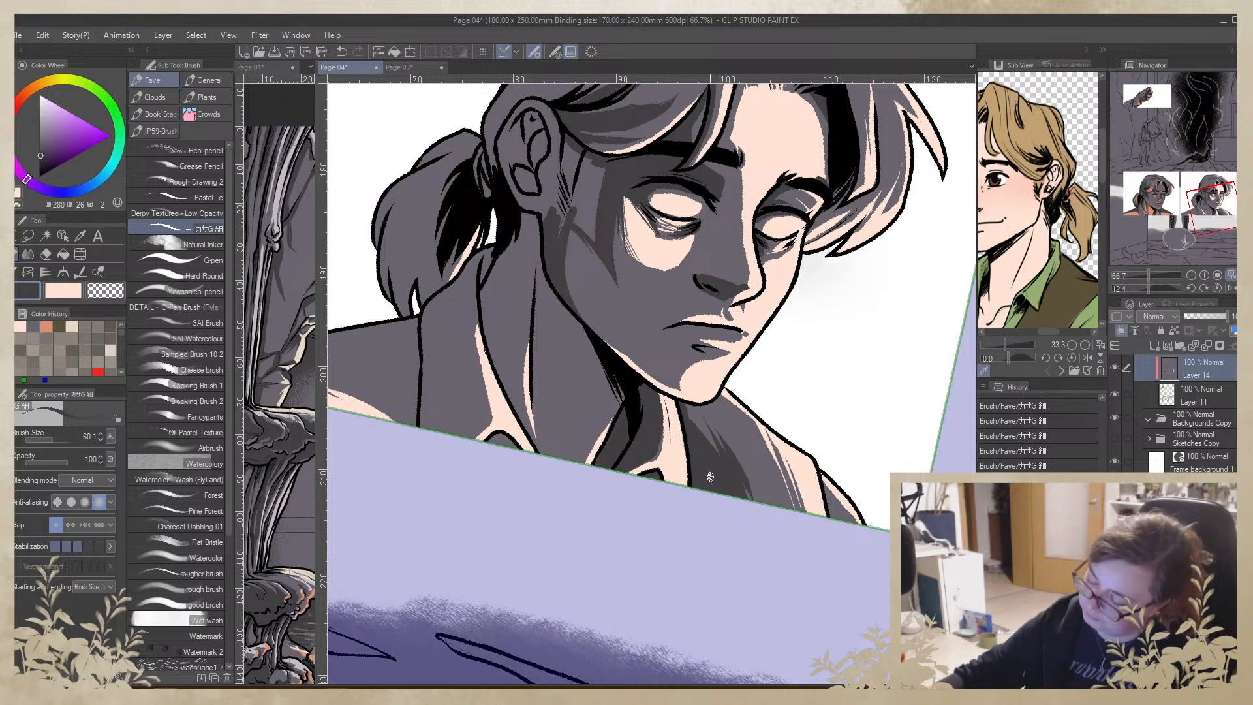
mouse_move(752, 464)
left_mouse_down()
mouse_move(758, 569)
mouse_move(742, 653)
left_mouse_up()
key("ctrl+z")
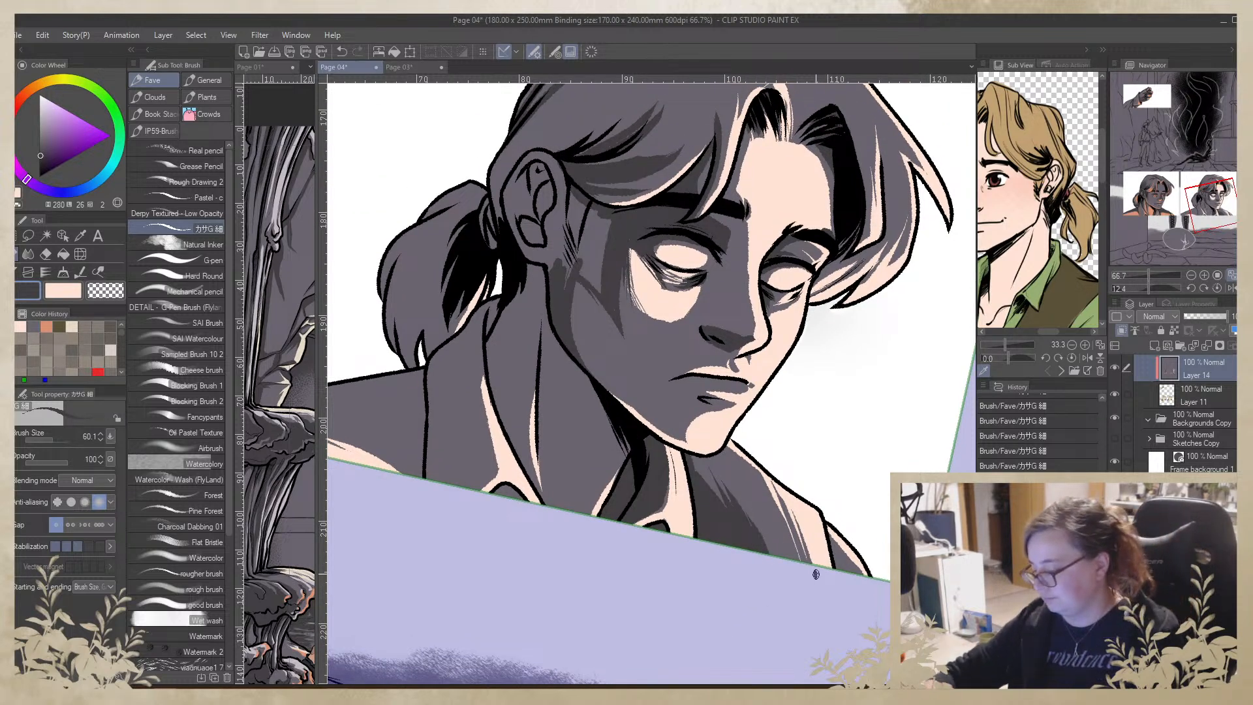
mouse_move(829, 606)
left_mouse_down()
mouse_move(684, 470)
mouse_move(650, 552)
mouse_move(628, 429)
left_mouse_up()
key("ctrl+z")
left_click_drag(649, 572, 631, 413)
key("ctrl+z")
key("ctrl+z")
left_click_drag(644, 556, 625, 430)
key("ctrl+z")
left_click_drag(645, 563, 635, 421)
key("ctrl+z")
Outline and fill the dark grey shadow on the neck beneath the jaw, adding a narrow strip along the near side of the neck
left_click_drag(643, 553, 633, 478)
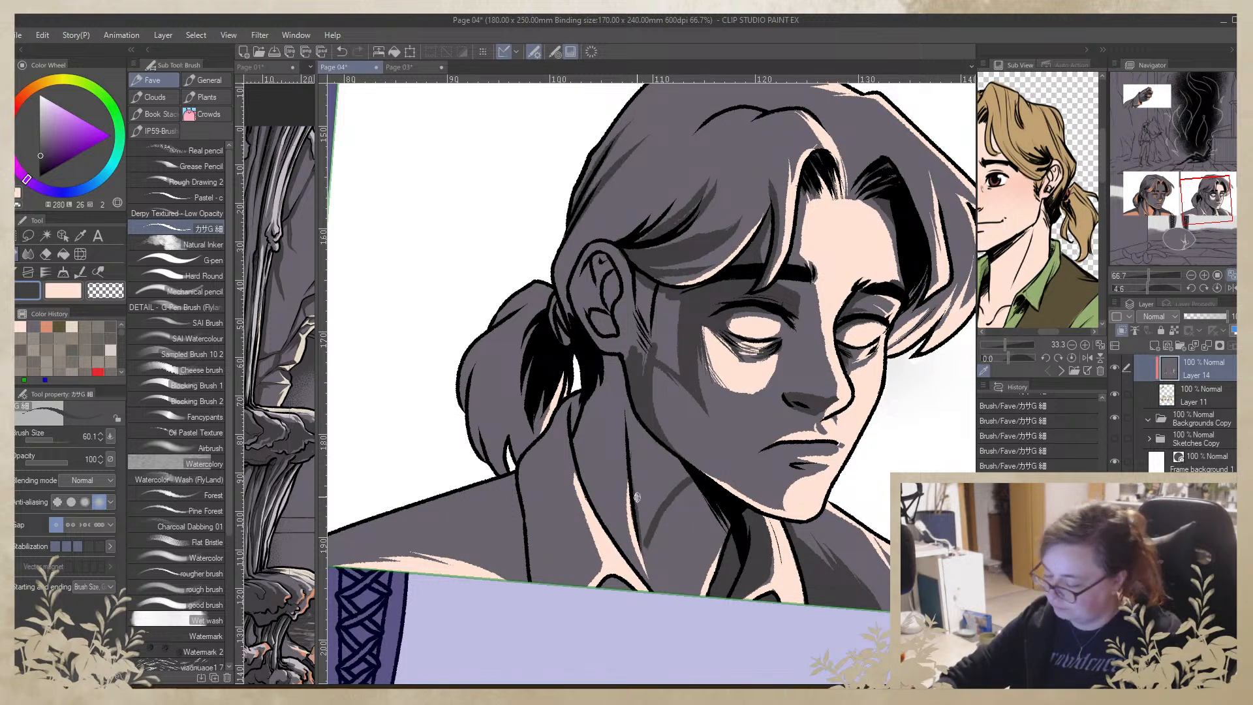
left_click_drag(646, 562, 648, 461)
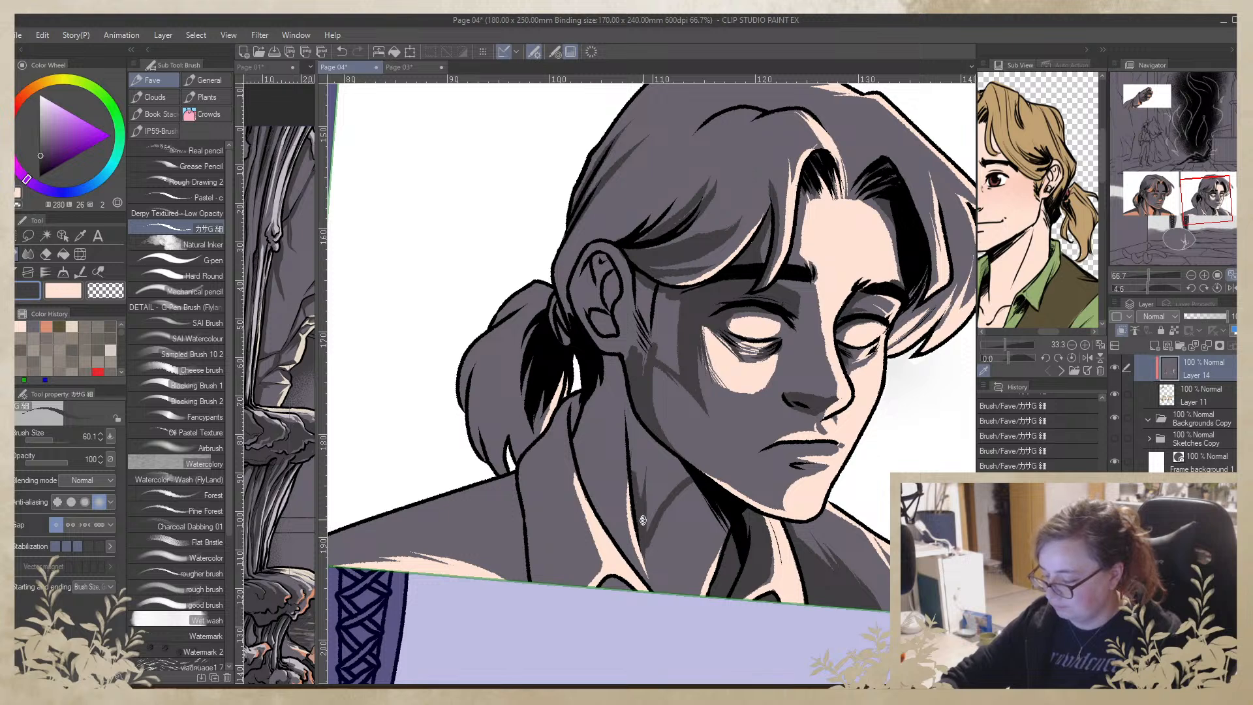
key("x")
key("x")
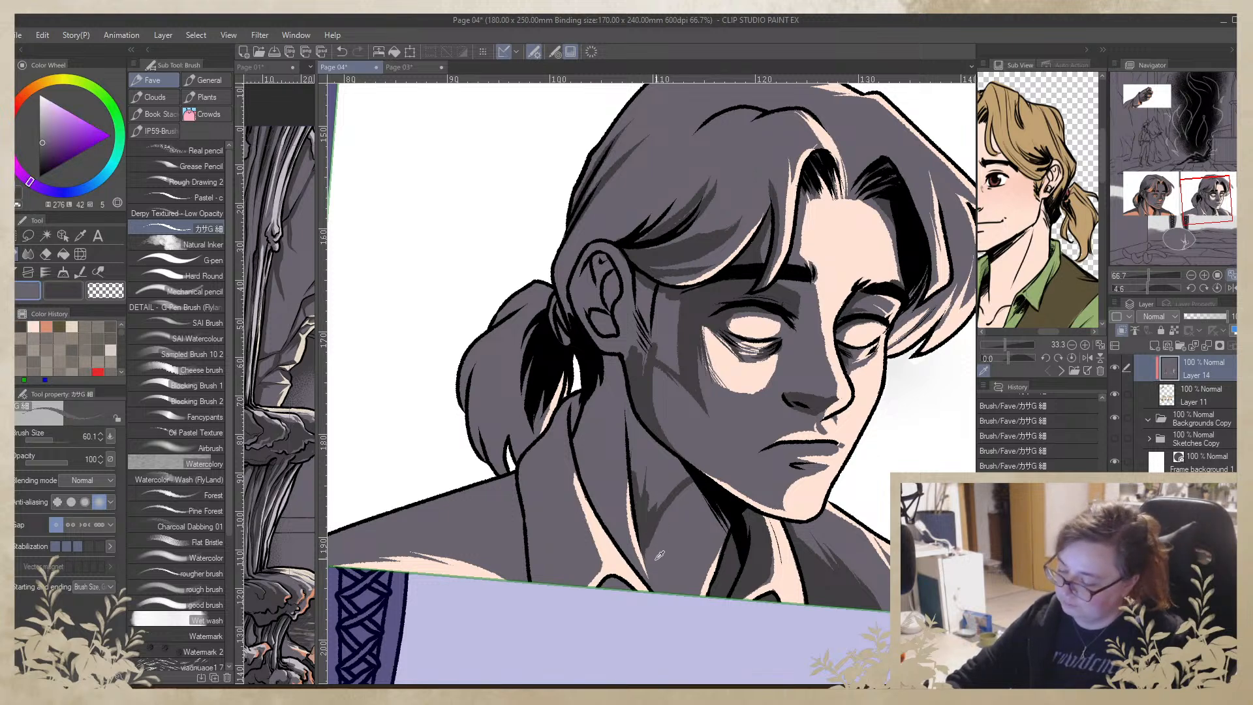
mouse_move(693, 480)
left_mouse_down()
mouse_move(652, 502)
mouse_move(679, 474)
mouse_move(650, 499)
mouse_move(656, 470)
mouse_move(636, 447)
left_mouse_up()
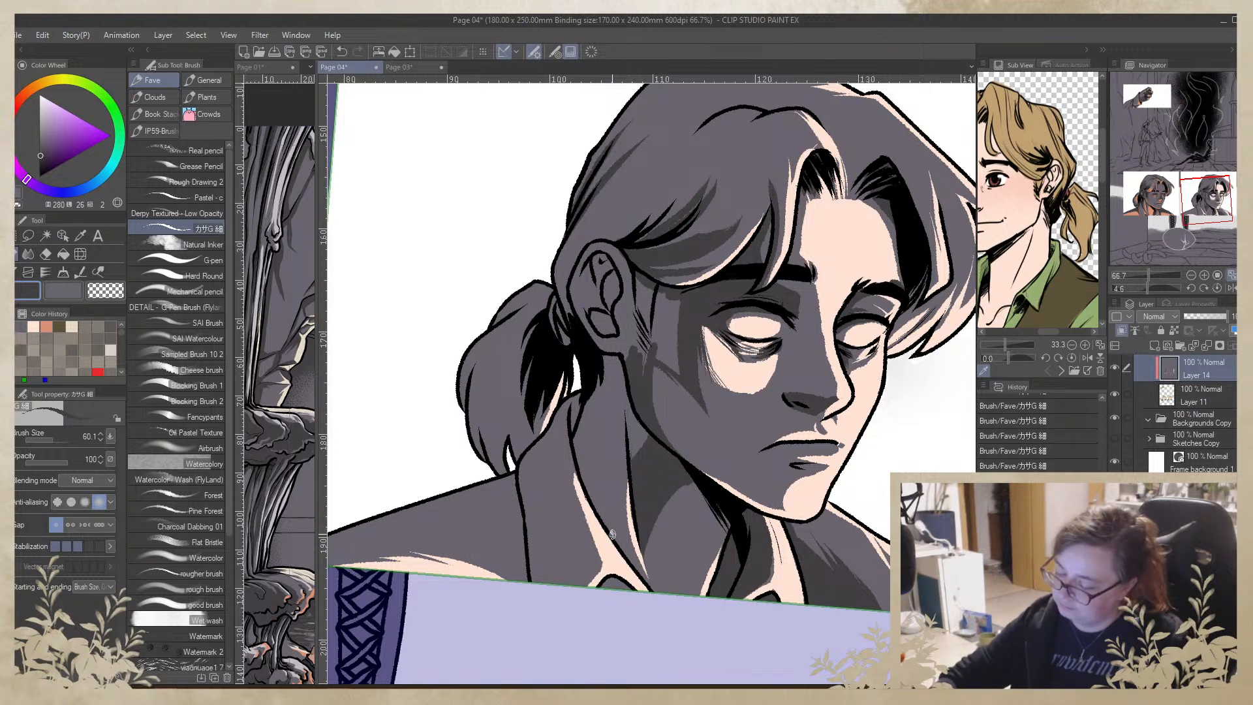
mouse_move(608, 526)
left_mouse_down()
mouse_move(627, 424)
mouse_move(634, 481)
left_mouse_up()
left_click_drag(630, 412, 640, 444)
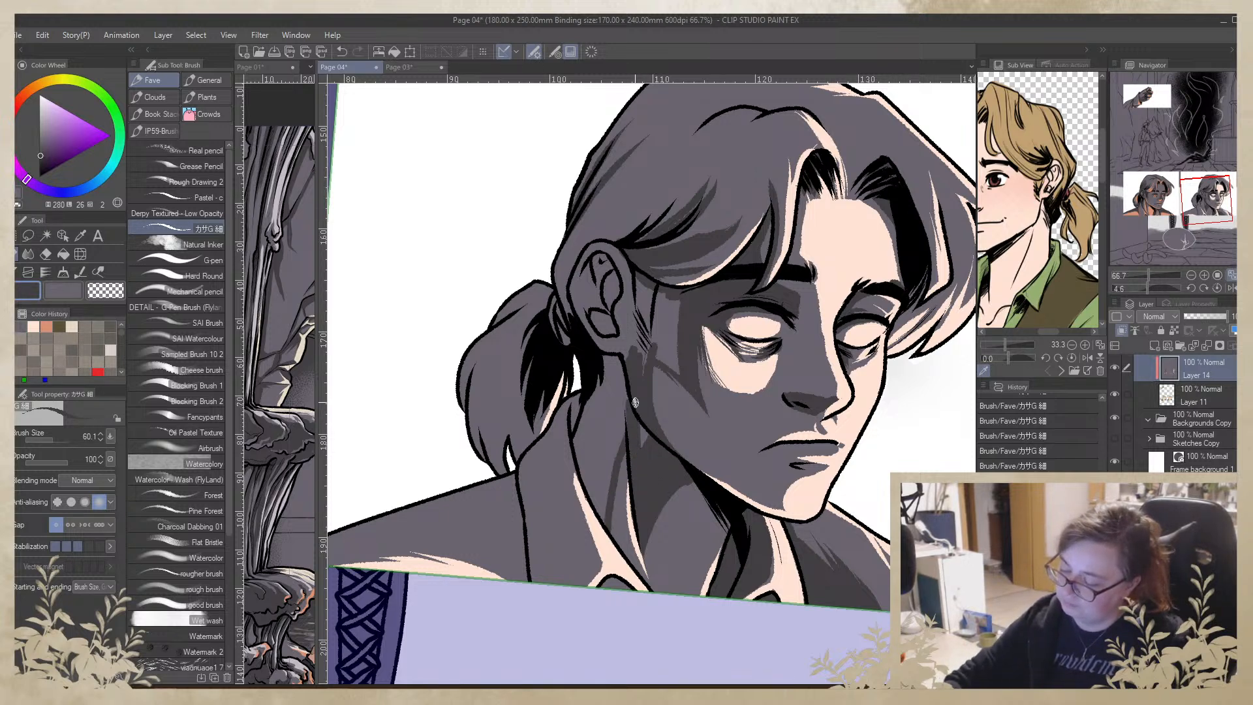
Rework the near cheek's shadow with sampled mid and dark grey, closing the lighter gap beside the sideburn
mouse_move(682, 379)
left_mouse_down()
mouse_move(653, 336)
mouse_move(568, 399)
left_mouse_up()
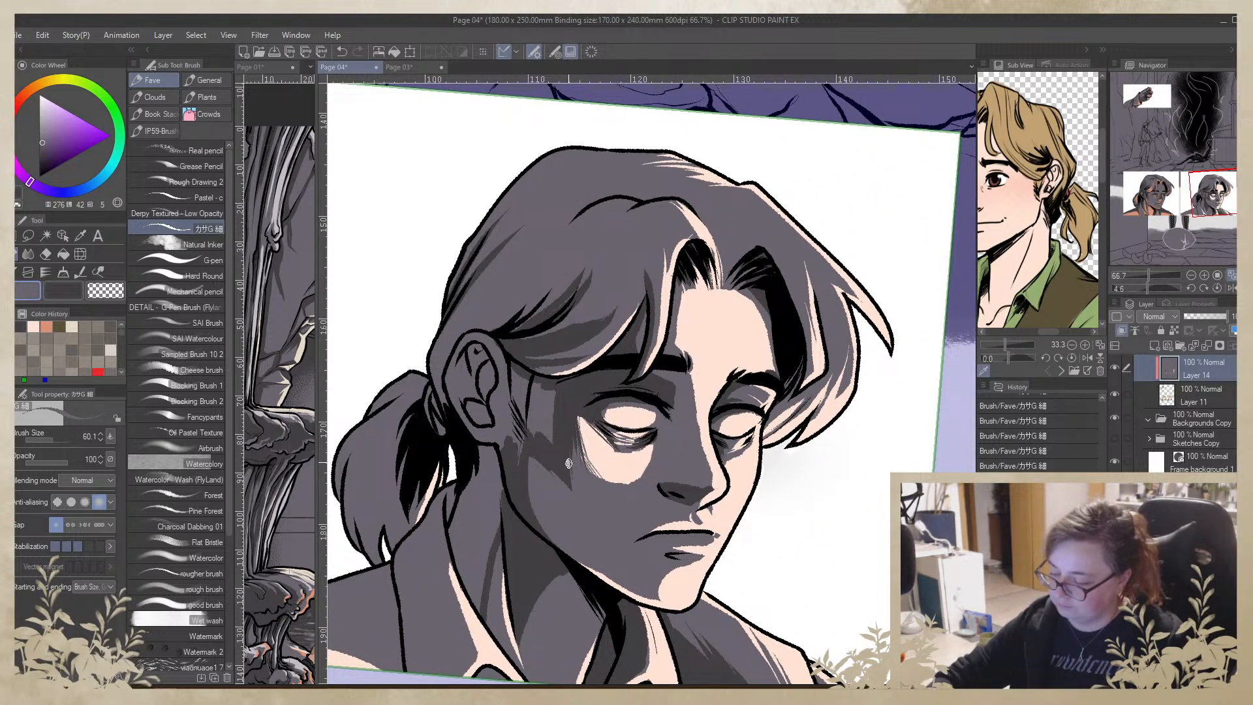
left_click(486, 365, "alt")
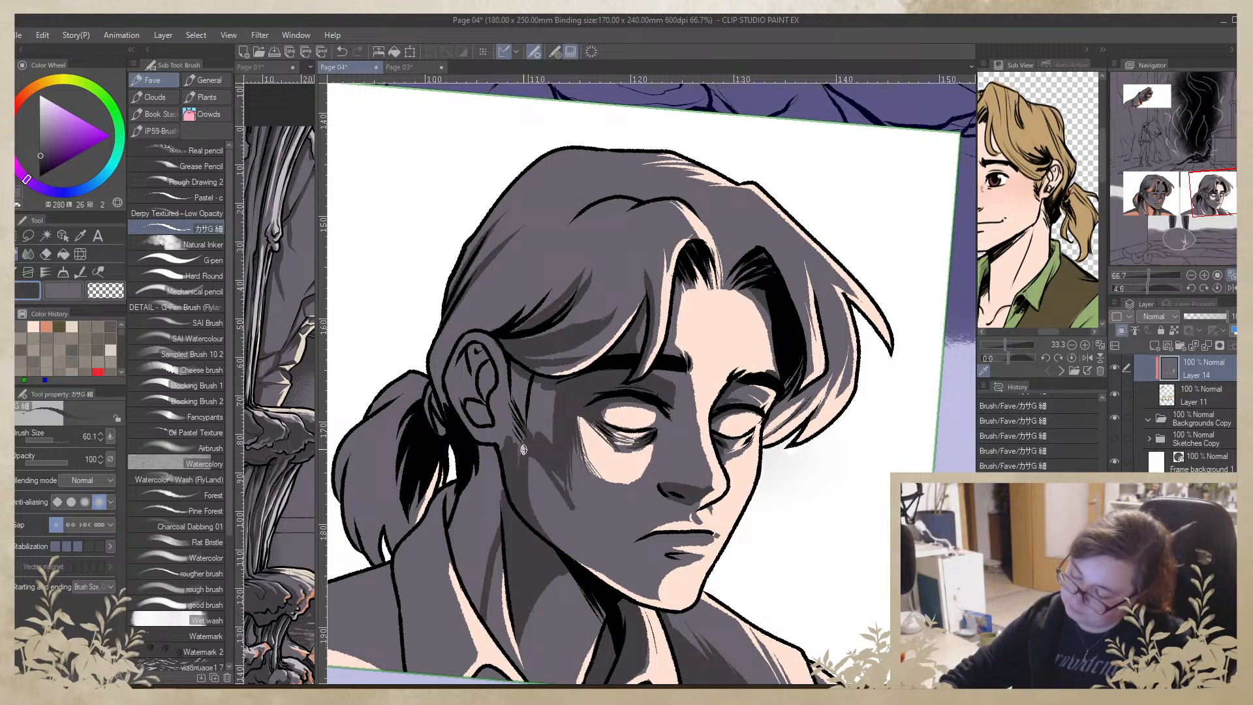
left_click(563, 486, "alt")
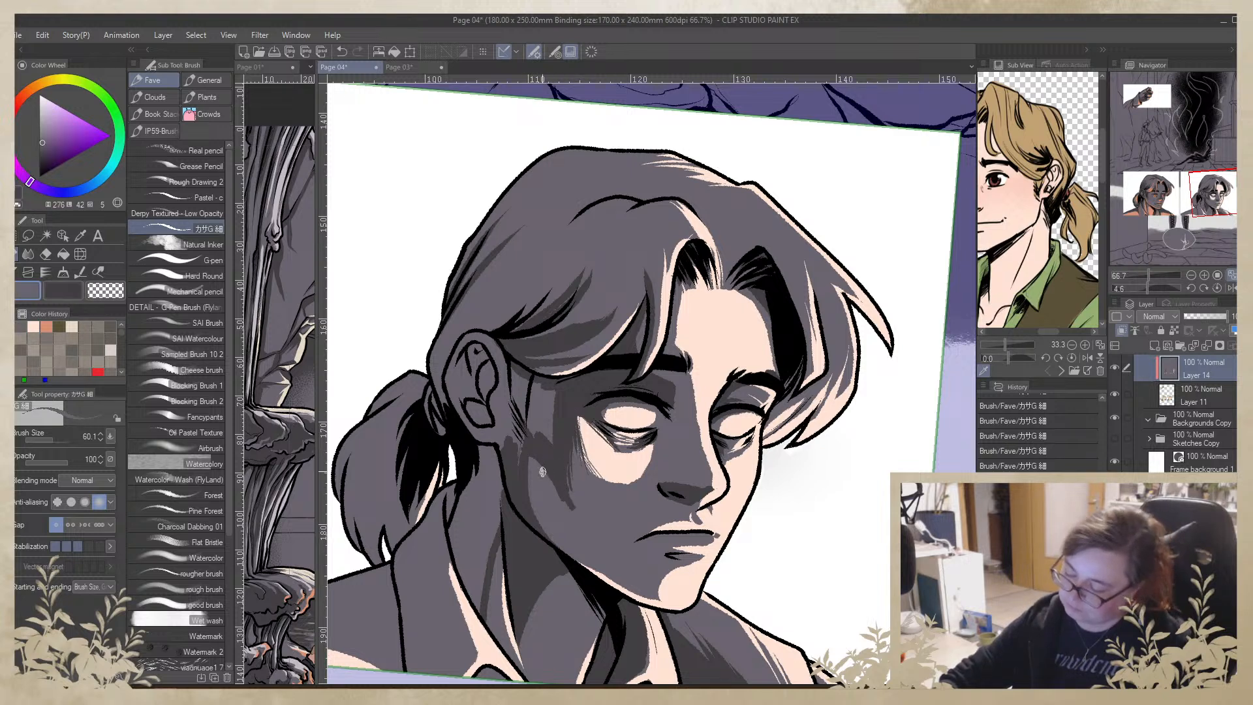
left_click(521, 423, "alt")
mouse_move(555, 438)
left_mouse_down()
mouse_move(544, 383)
mouse_move(514, 422)
mouse_move(512, 405)
mouse_move(511, 453)
mouse_move(816, 455)
mouse_move(849, 415)
mouse_move(733, 374)
left_mouse_up()
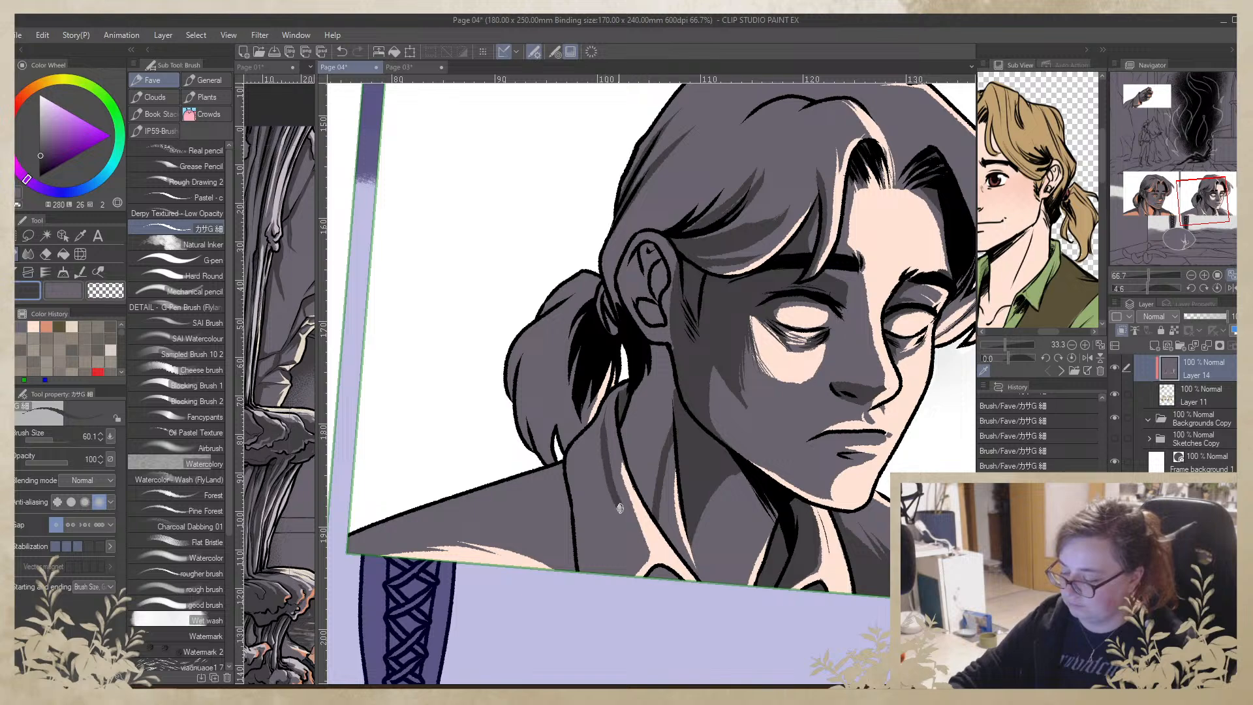
Paint dark grey shadow strokes along the near collar and on the near shoulder beside it
left_click_drag(551, 567, 648, 421)
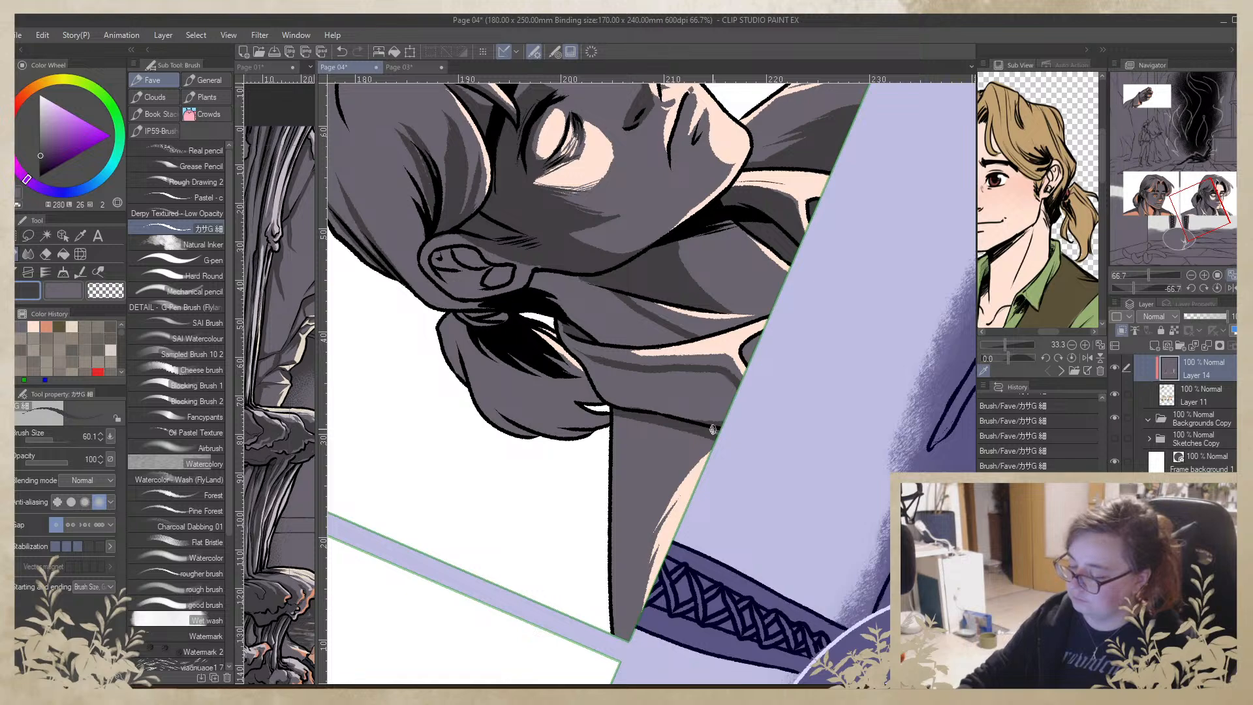
mouse_move(658, 421)
left_mouse_down()
mouse_move(788, 525)
mouse_move(603, 396)
mouse_move(578, 436)
left_mouse_up()
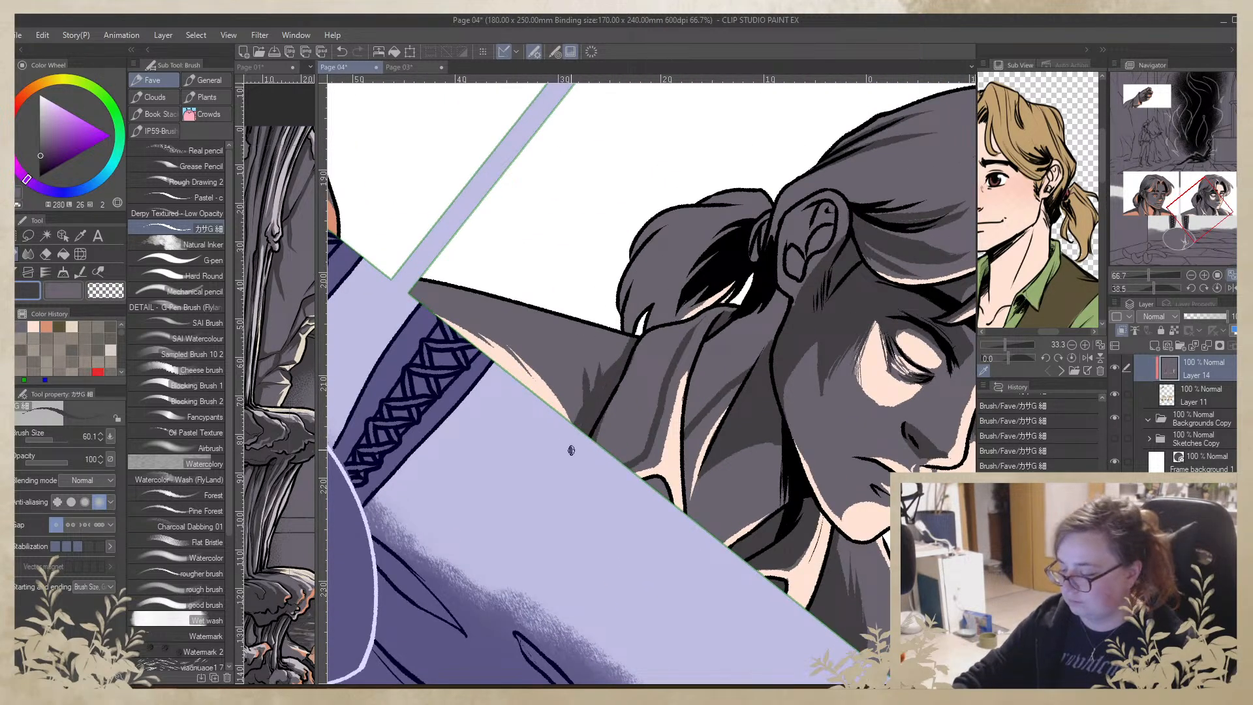
left_click_drag(598, 380, 576, 430)
left_click_drag(609, 356, 565, 453)
left_click_drag(583, 374, 568, 451)
mouse_move(640, 387)
left_mouse_down()
mouse_move(579, 476)
mouse_move(513, 502)
left_mouse_up()
left_click_drag(656, 398, 598, 468)
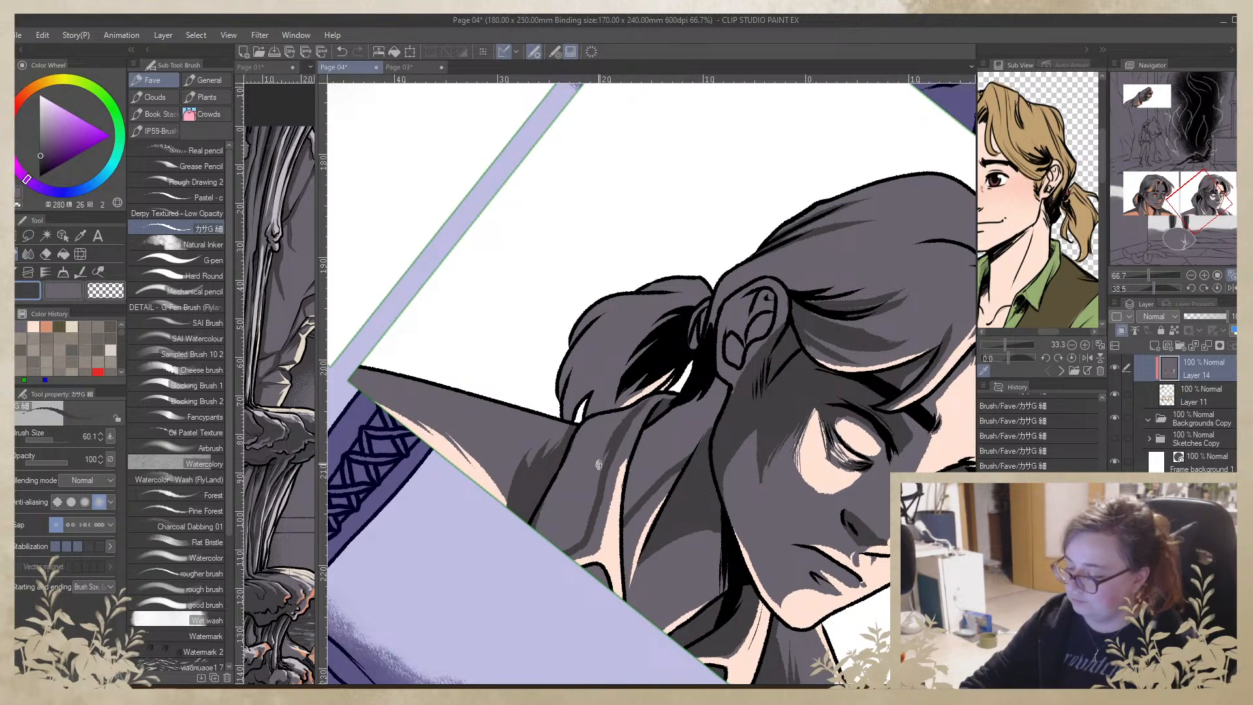
Fill the near collar and the back of the neck with dark grey shadow, saving the page
mouse_move(643, 403)
left_mouse_down()
mouse_move(596, 421)
mouse_move(535, 531)
mouse_move(598, 423)
mouse_move(570, 444)
mouse_move(543, 551)
mouse_move(573, 541)
mouse_move(604, 447)
mouse_move(536, 591)
mouse_move(584, 583)
left_mouse_up()
key("ctrl+s")
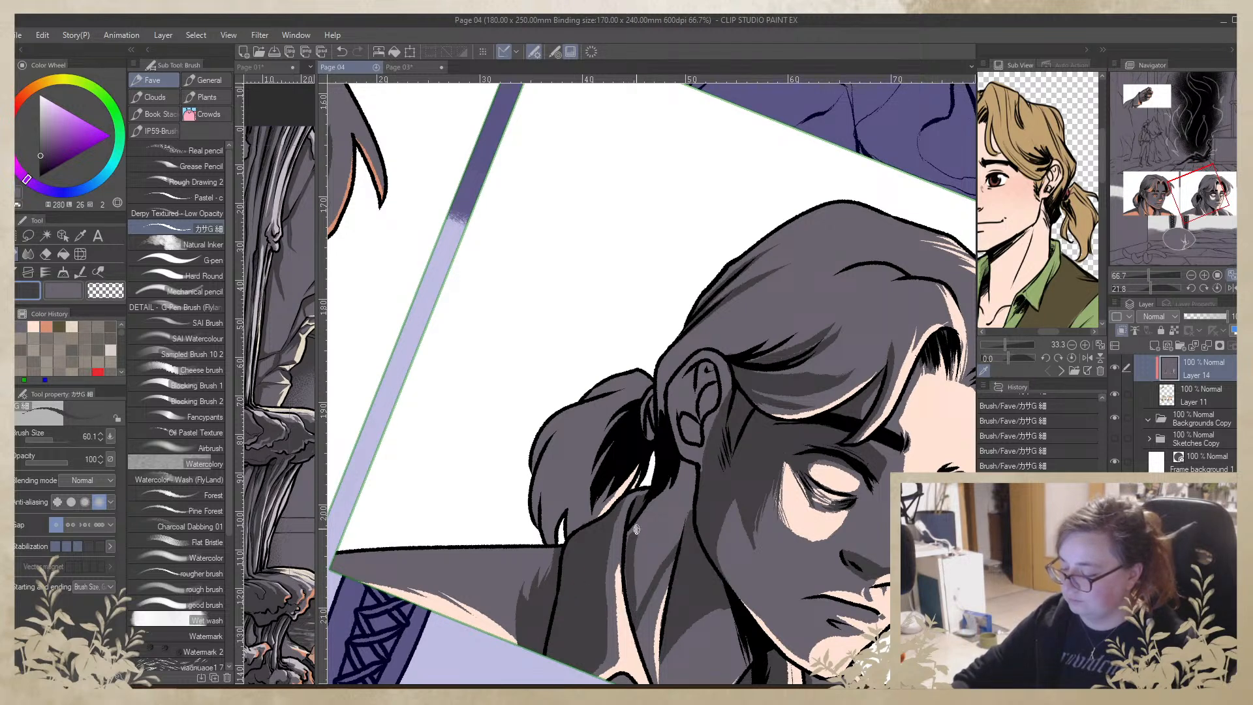
left_click_drag(637, 560, 671, 480)
mouse_move(646, 522)
left_mouse_down()
mouse_move(683, 475)
mouse_move(643, 530)
mouse_move(692, 484)
mouse_move(637, 571)
mouse_move(685, 519)
mouse_move(631, 611)
left_mouse_up()
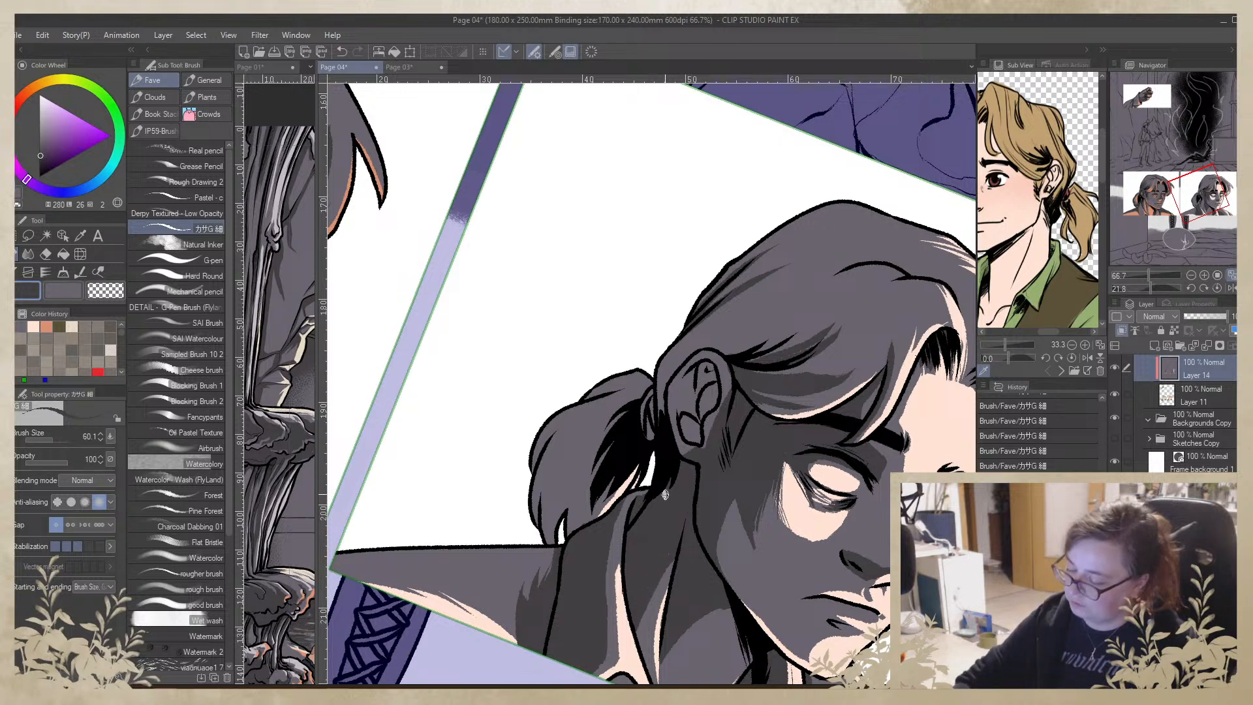
Deepen the dark grey shadow on the hair above and behind the near ear, and reduce the brush size to 13.1
mouse_move(722, 476)
left_mouse_down()
mouse_move(599, 513)
mouse_move(573, 455)
left_mouse_up()
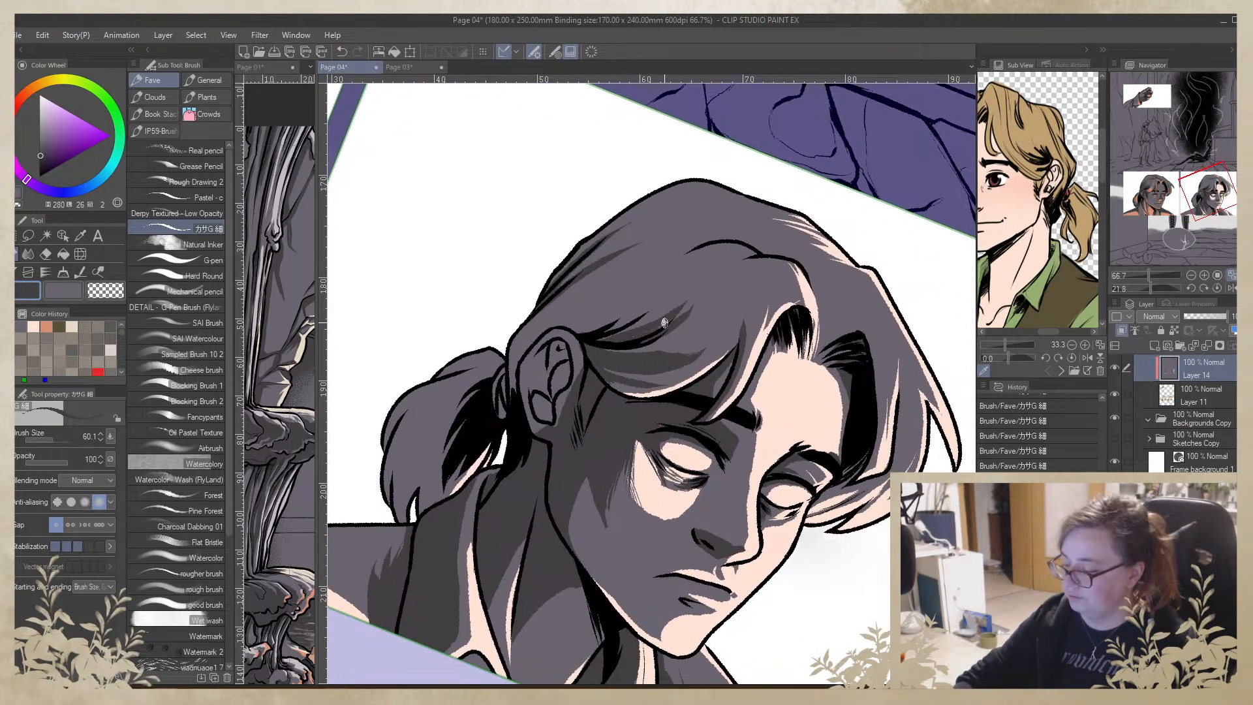
mouse_move(607, 261)
left_mouse_down()
mouse_move(611, 320)
mouse_move(535, 321)
mouse_move(513, 406)
mouse_move(558, 302)
mouse_move(605, 261)
mouse_move(574, 340)
mouse_move(603, 314)
mouse_move(610, 338)
left_mouse_up()
mouse_move(598, 293)
left_mouse_down()
mouse_move(599, 348)
mouse_move(585, 331)
mouse_move(580, 384)
left_mouse_up()
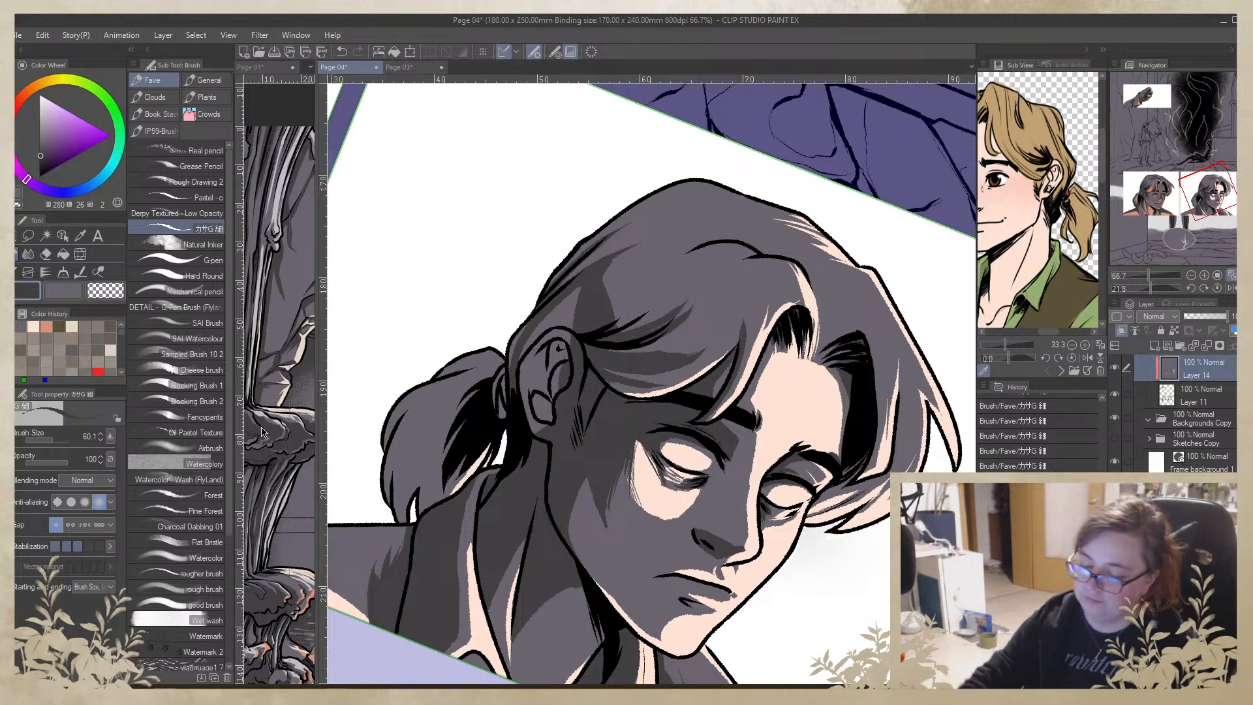
left_click_drag(54, 442, 59, 441)
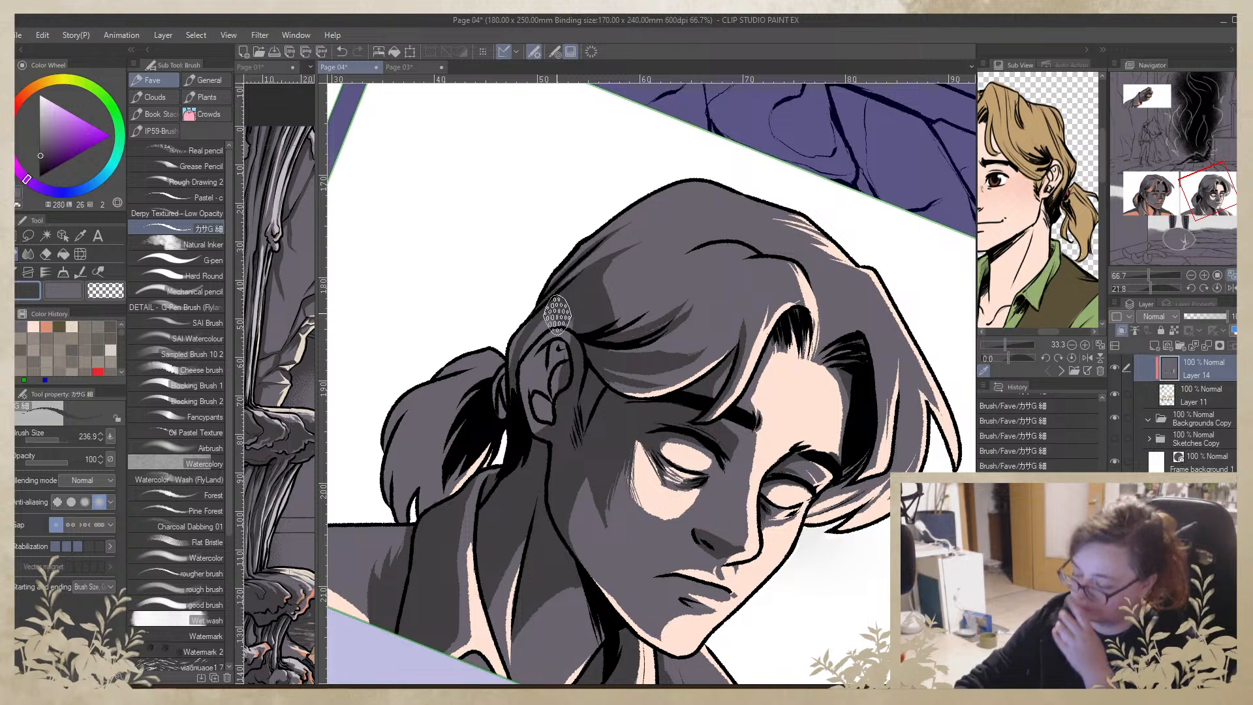
left_click_drag(907, 535, 937, 449)
left_click_drag(785, 461, 770, 458)
left_click(47, 440)
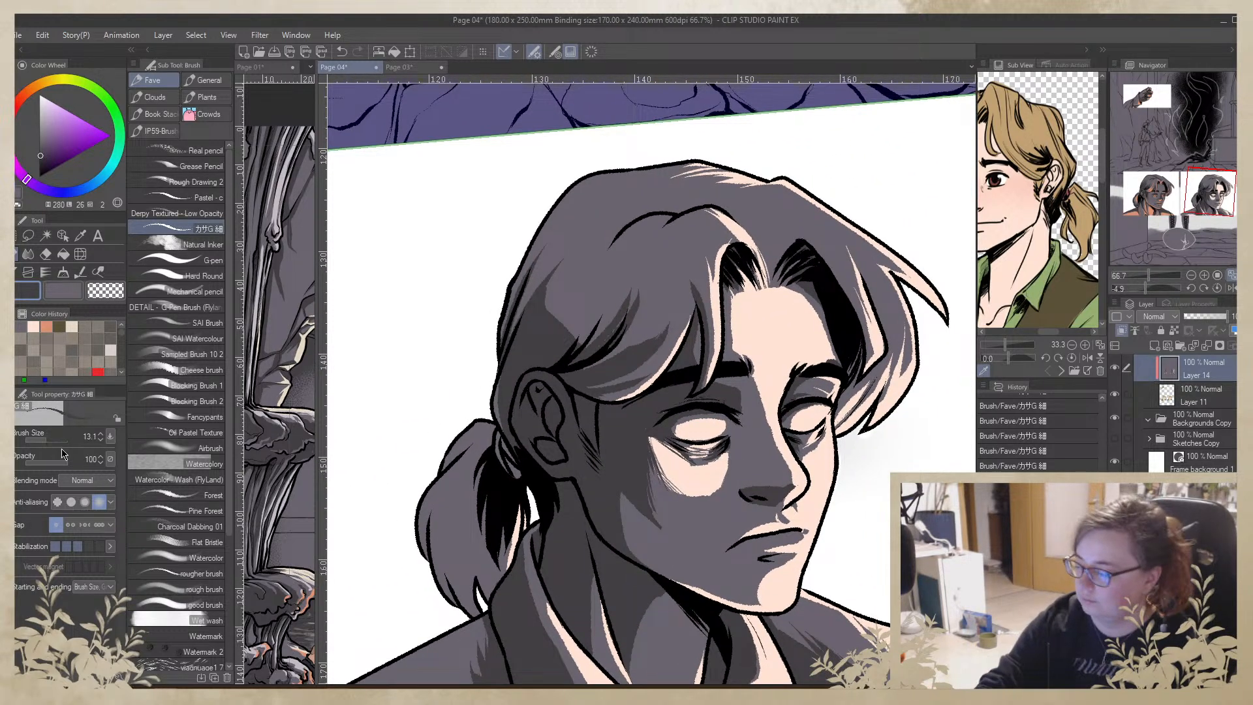
Lasso the crown's hair shading in the first portrait, paste a copy onto the second portrait's crown, and deselect
left_click_drag(680, 497, 737, 465)
left_click_drag(555, 481, 934, 294)
mouse_move(605, 437)
left_mouse_down()
mouse_move(815, 367)
mouse_move(806, 460)
mouse_move(795, 428)
left_mouse_up()
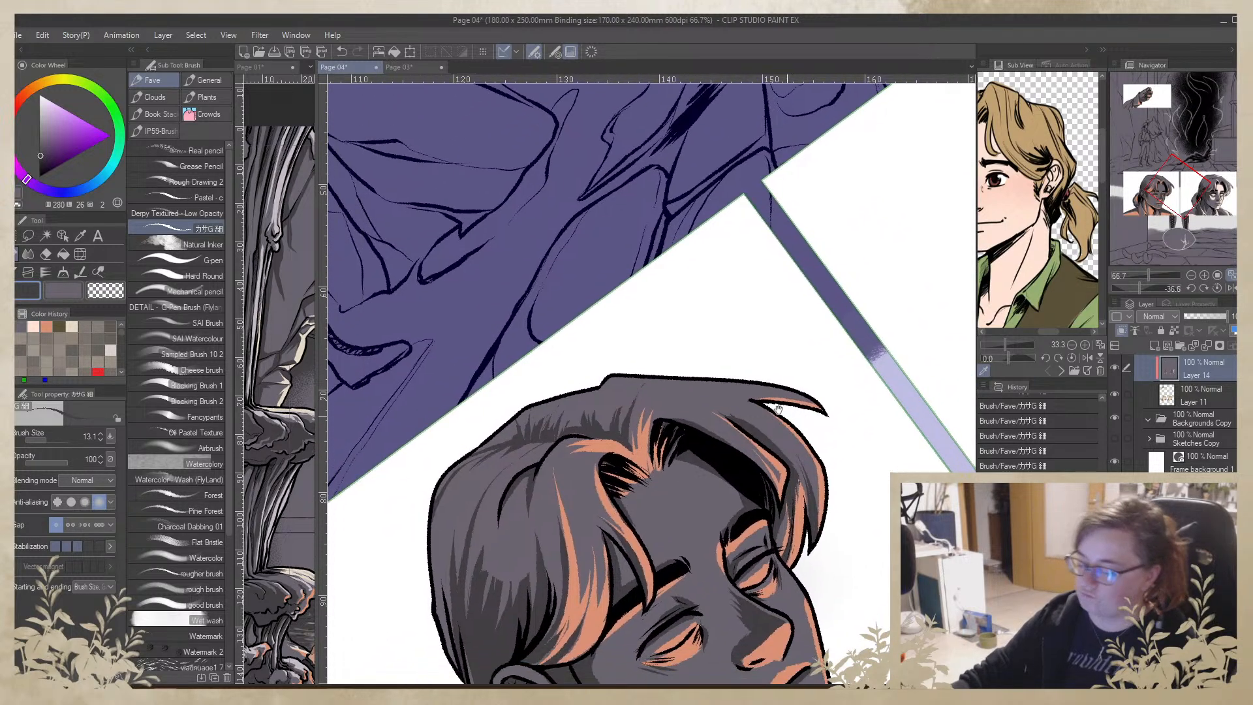
key("m")
mouse_move(633, 370)
left_mouse_down()
mouse_move(393, 532)
mouse_move(432, 556)
mouse_move(503, 463)
mouse_move(590, 439)
mouse_move(637, 451)
mouse_move(670, 366)
mouse_move(663, 375)
left_mouse_up()
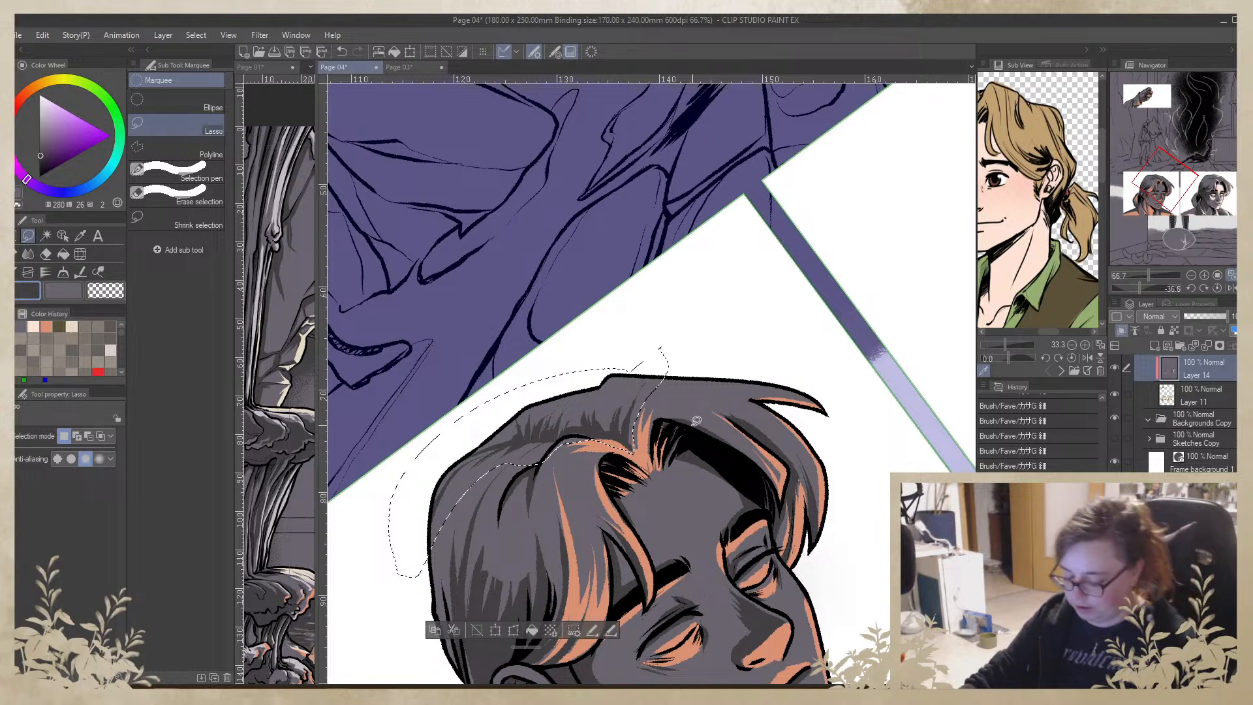
key("ctrl+c")
key("ctrl+v")
mouse_move(608, 413)
left_mouse_down()
mouse_move(912, 223)
mouse_move(522, 496)
mouse_move(788, 263)
mouse_move(837, 242)
left_mouse_up()
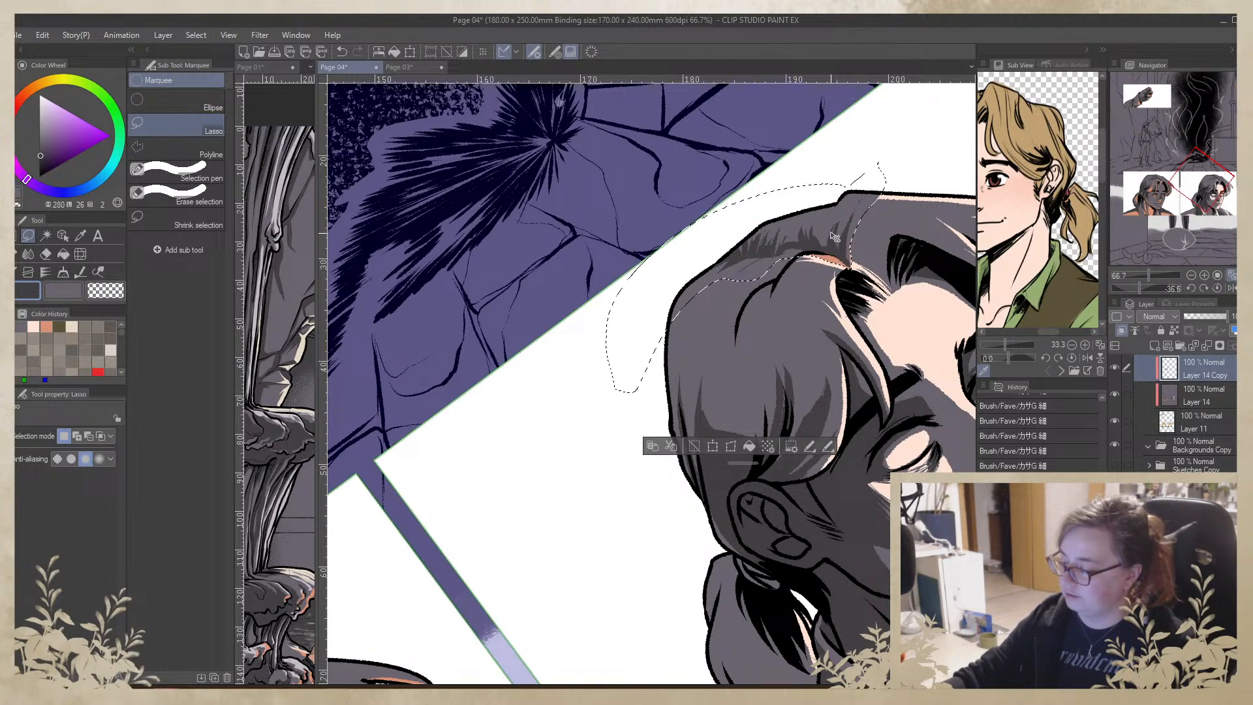
left_click_drag(878, 252, 683, 384)
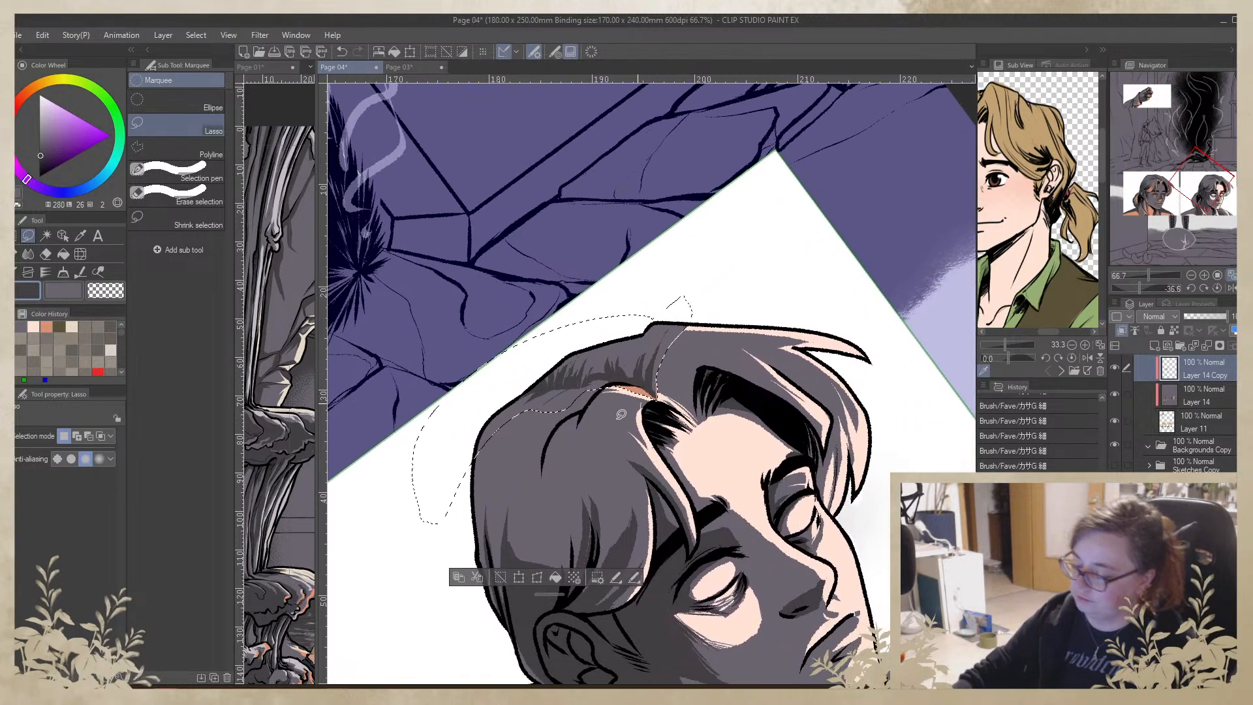
left_click(501, 577)
Erase the orange remnants and trim the pasted crown shading using the brush with transparent colour at size 110.6
left_click(49, 257)
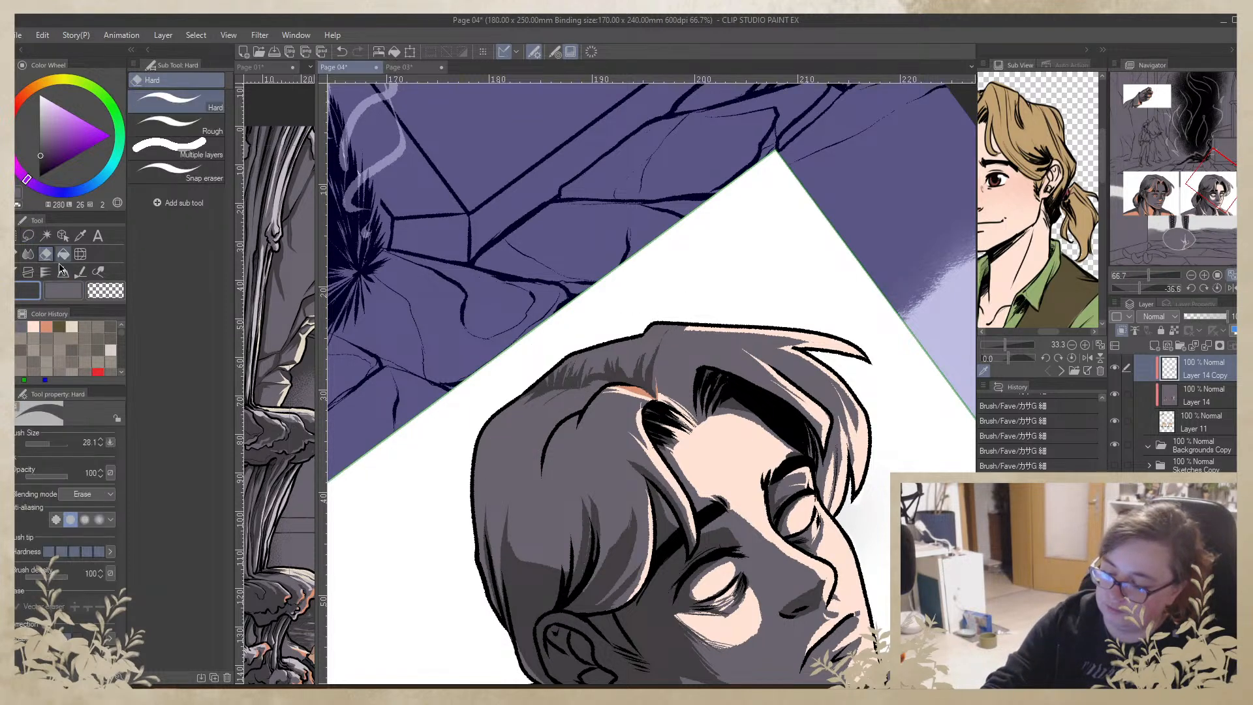
key("b")
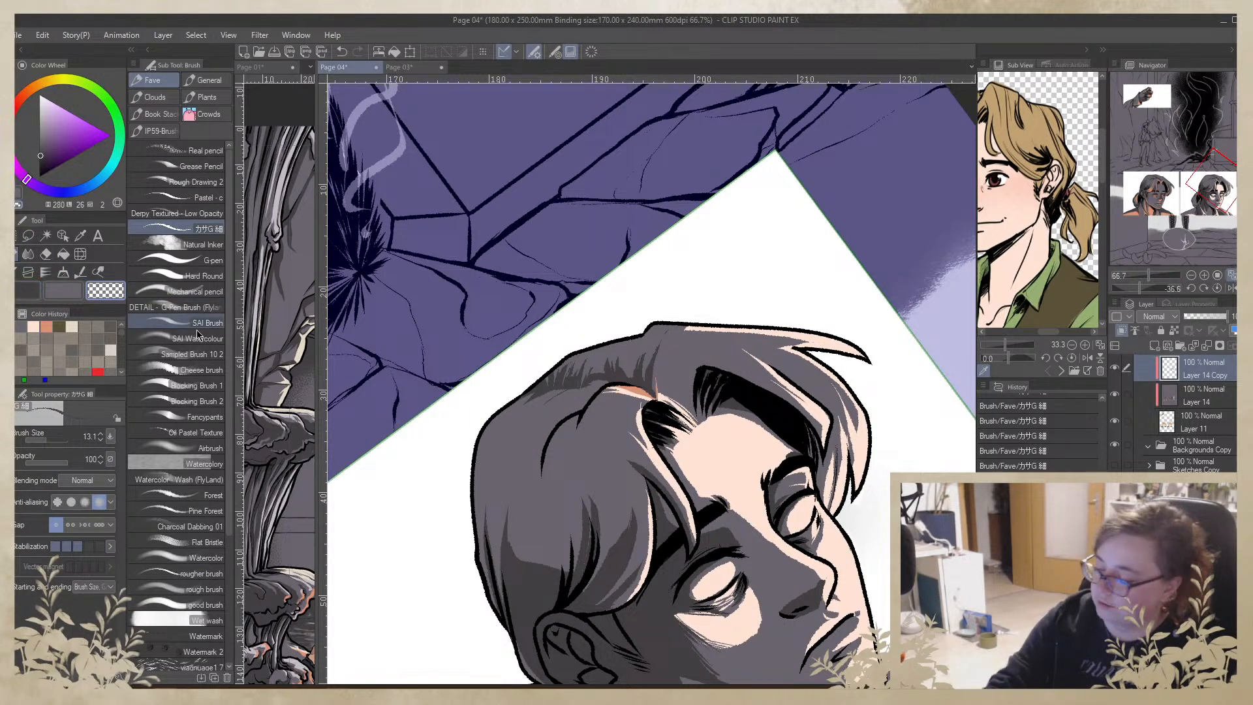
left_click_drag(687, 326, 648, 329)
left_click(56, 446)
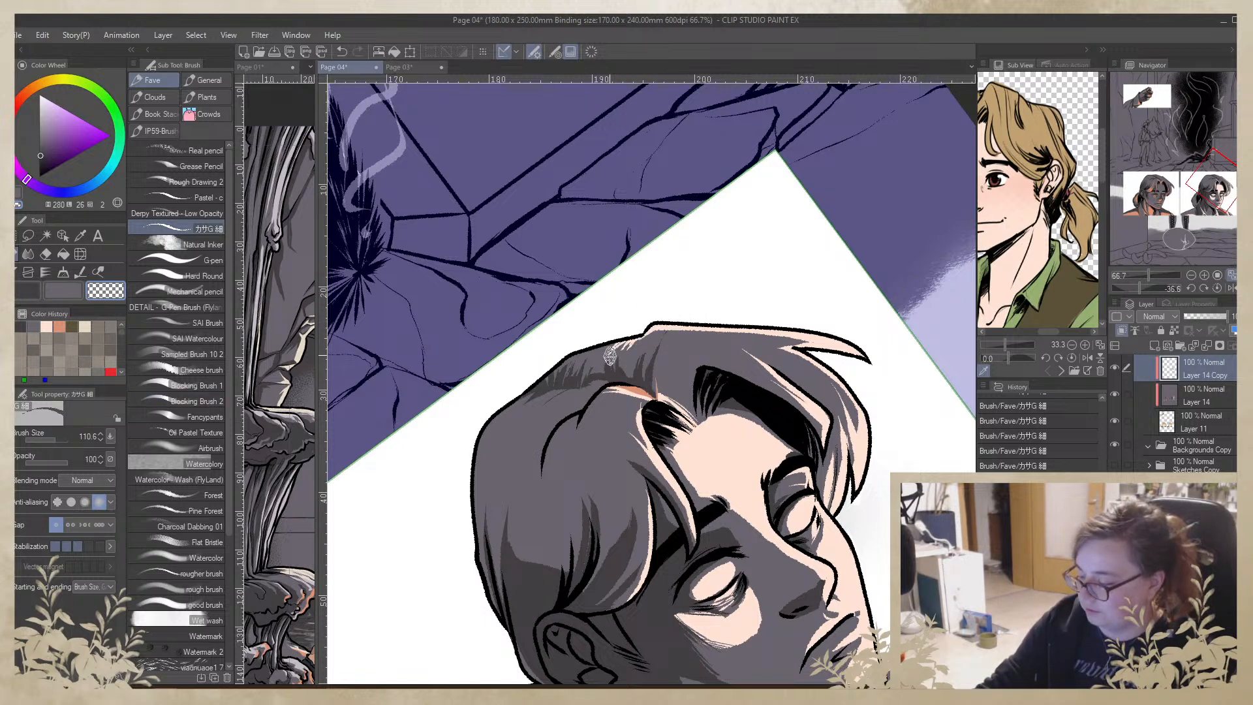
key("ctrl+z")
key("ctrl+z")
key("ctrl+z")
key("ctrl+y")
key("ctrl+y")
key("ctrl+y")
key("ctrl+y")
key("ctrl+y")
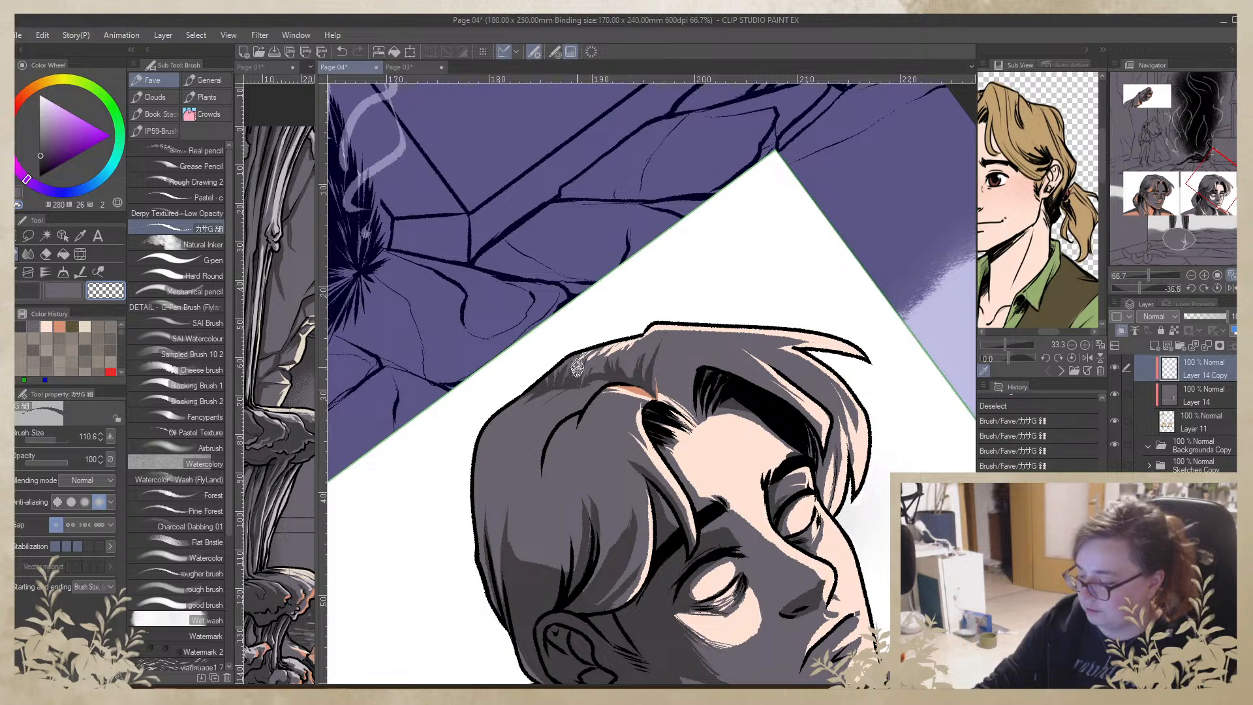
key("ctrl+y")
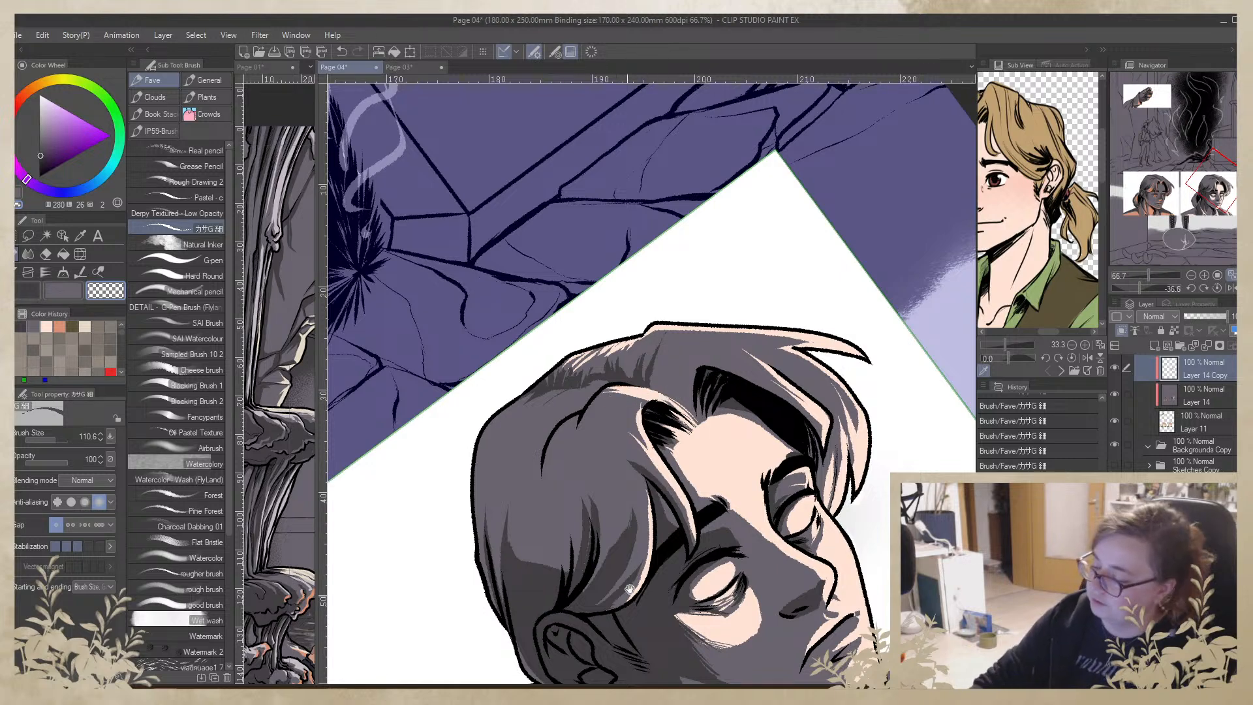
Paint fine dark grey strokes down the near side of the crown and beneath the hair parting line
left_click_drag(626, 604, 640, 484)
left_click_drag(774, 334, 668, 413)
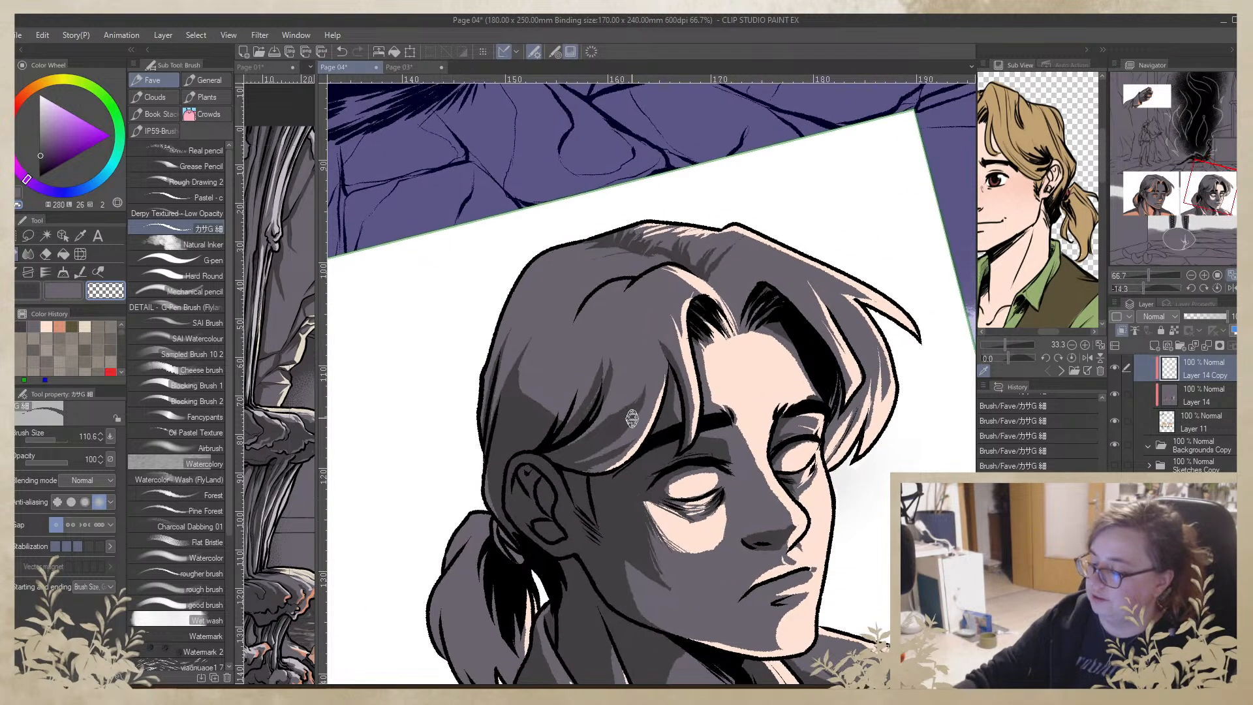
key("c")
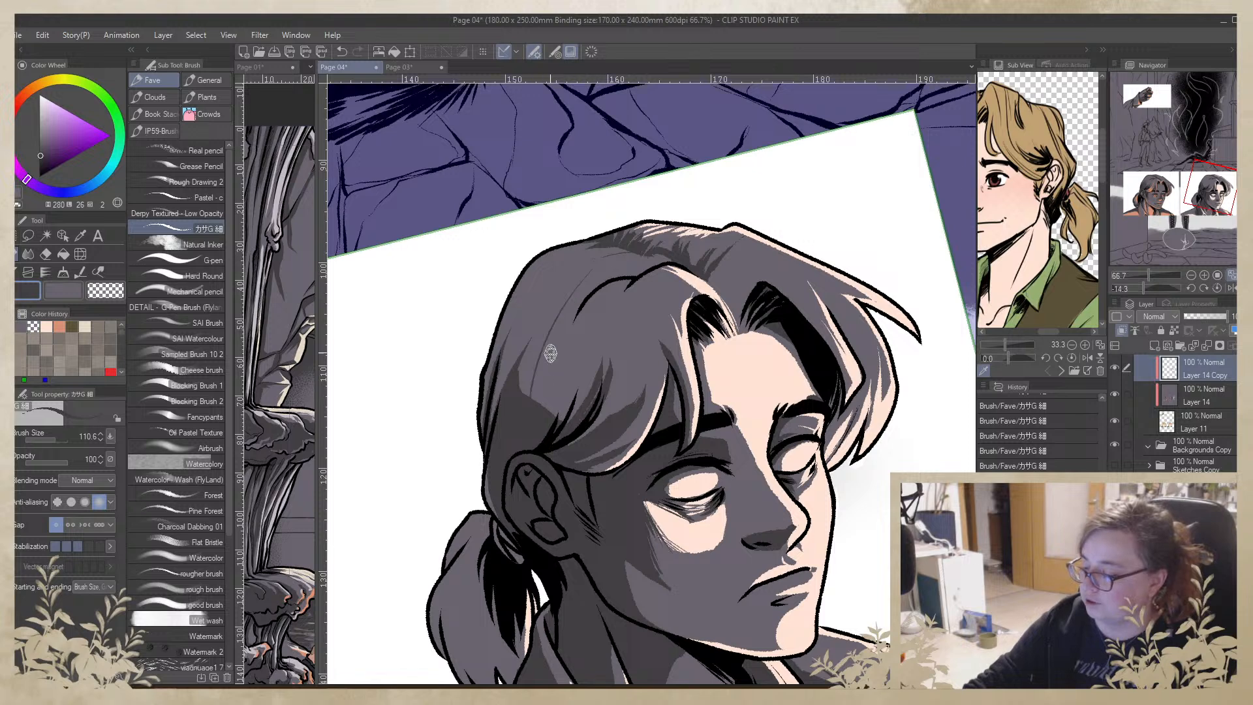
left_click_drag(554, 287, 499, 418)
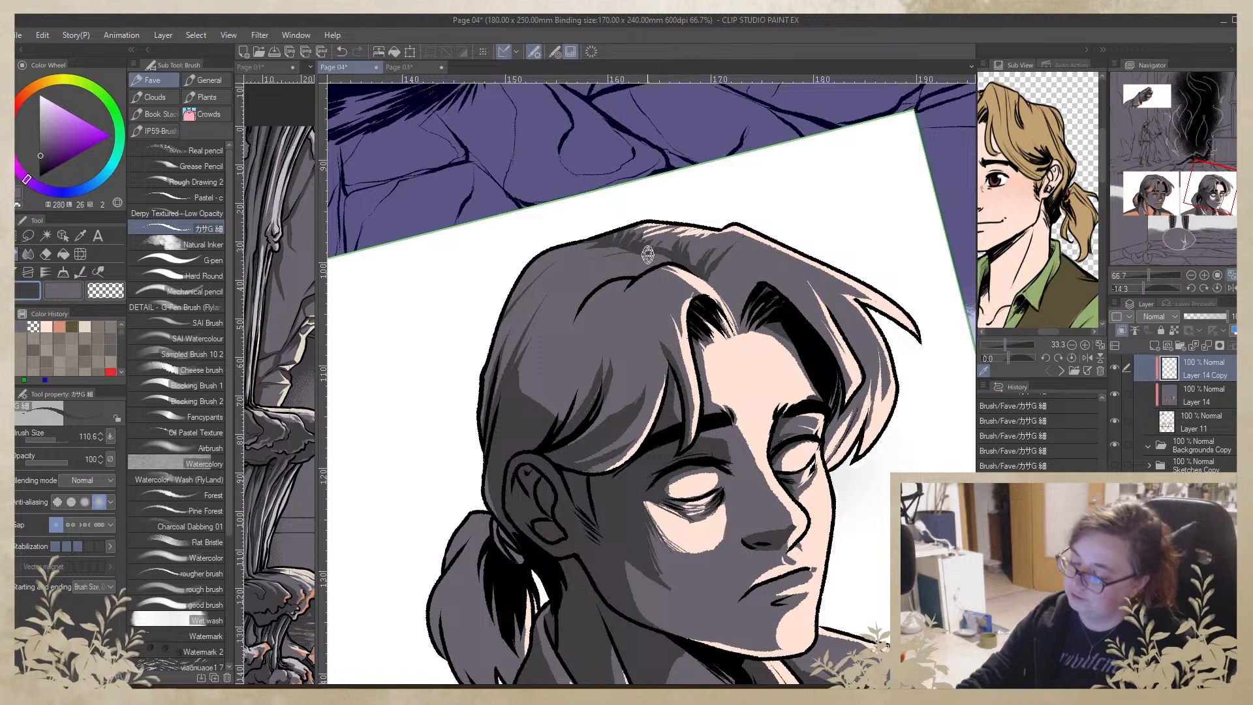
key("ctrl+z")
left_click_drag(644, 264, 673, 258)
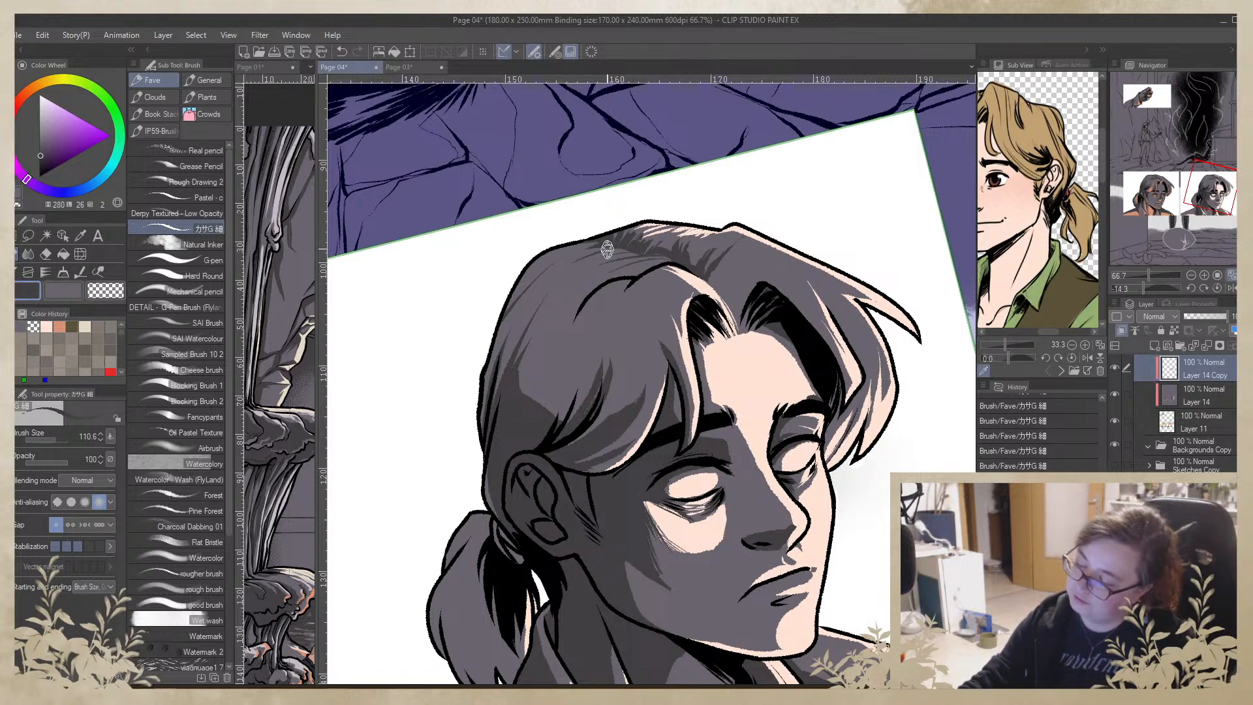
left_click_drag(632, 278, 594, 382)
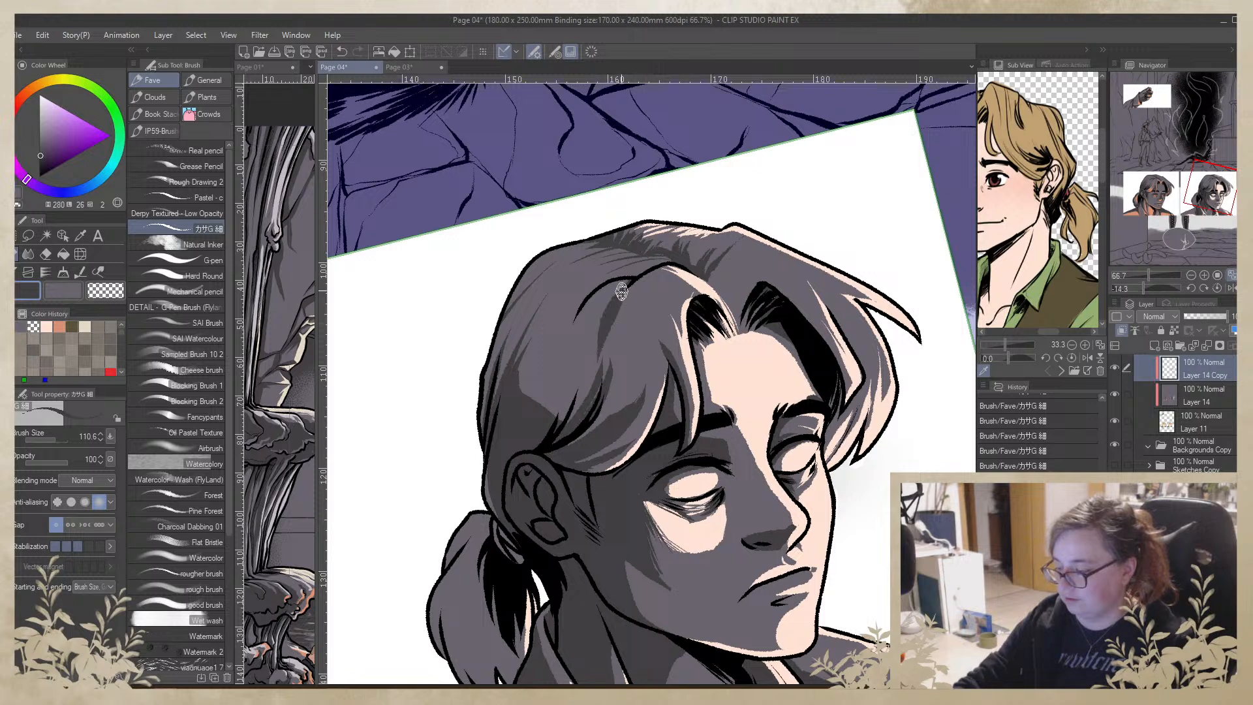
Paint dark grey shadow over the second portrait's near-side hair, from beneath the parting line down towards the ear
mouse_move(614, 285)
left_mouse_down()
mouse_move(574, 385)
mouse_move(552, 392)
left_mouse_up()
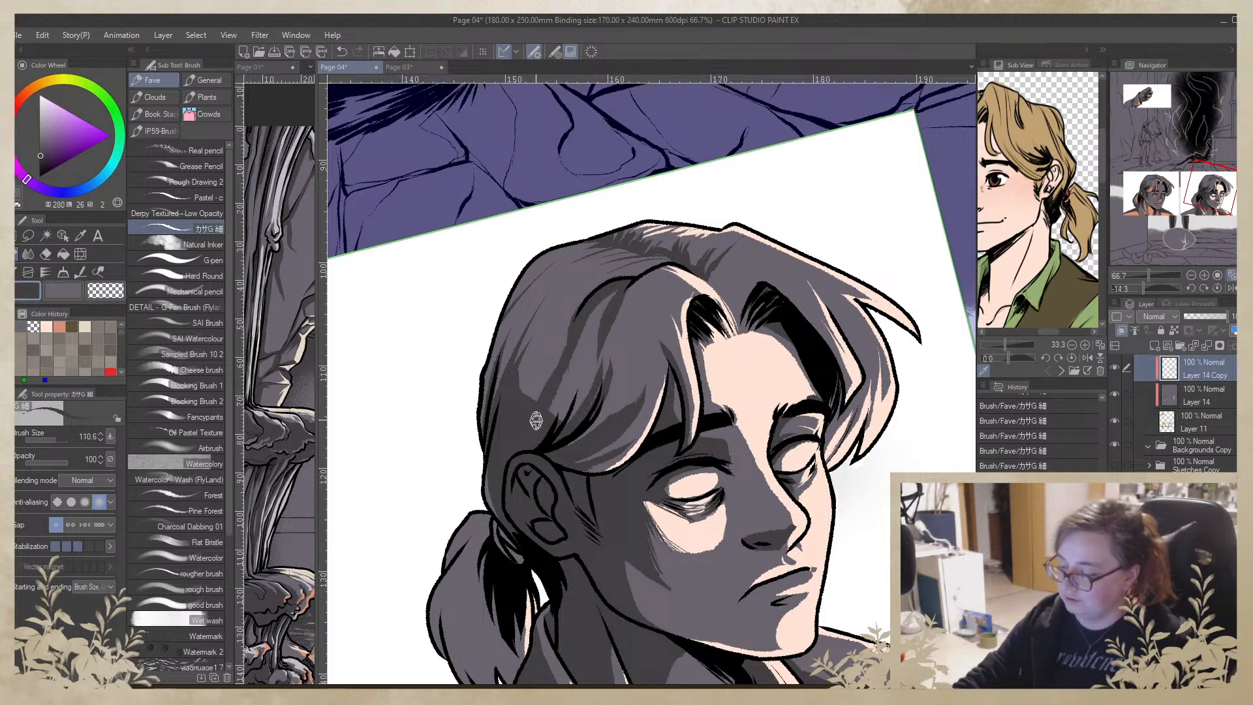
left_click_drag(613, 292, 558, 424)
left_click_drag(600, 326, 562, 425)
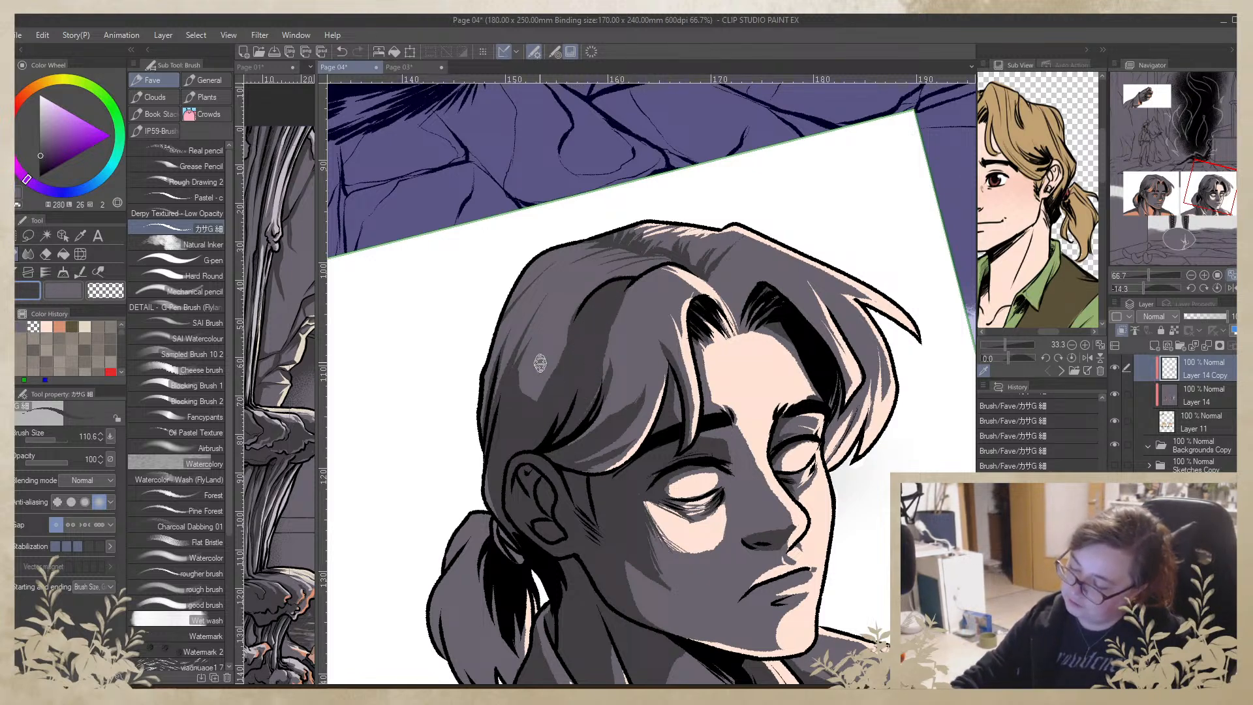
left_click_drag(555, 303, 528, 418)
left_click_drag(565, 314, 531, 397)
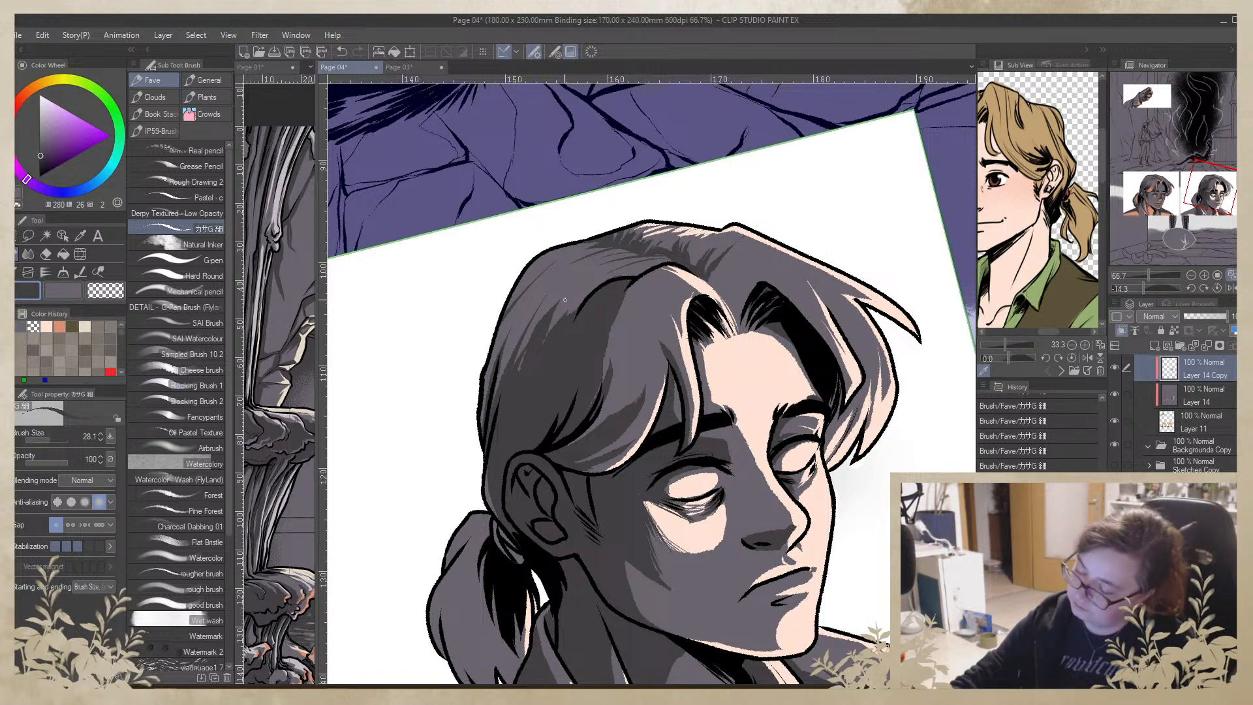
Set the brush size to 95 and refine the near-side hair shadow beneath the parting with strokes of the sampled mid grey
left_click(55, 440)
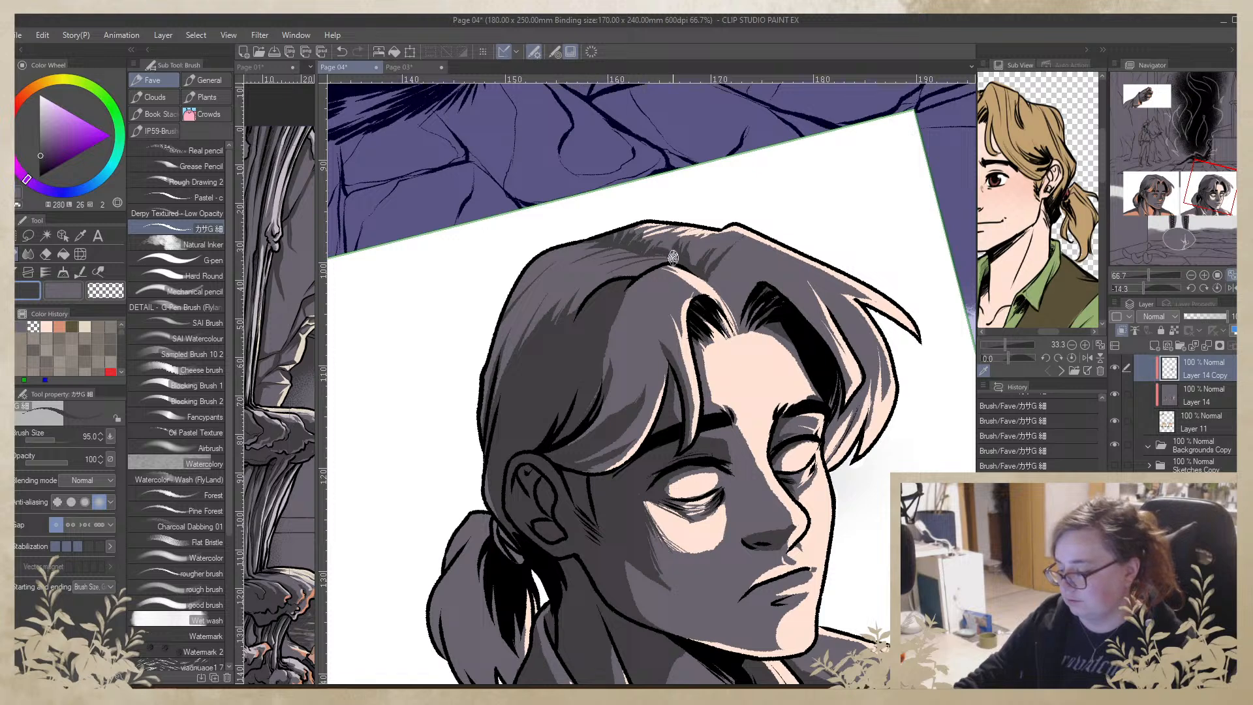
left_click(624, 327, "alt")
left_click_drag(628, 282, 603, 404)
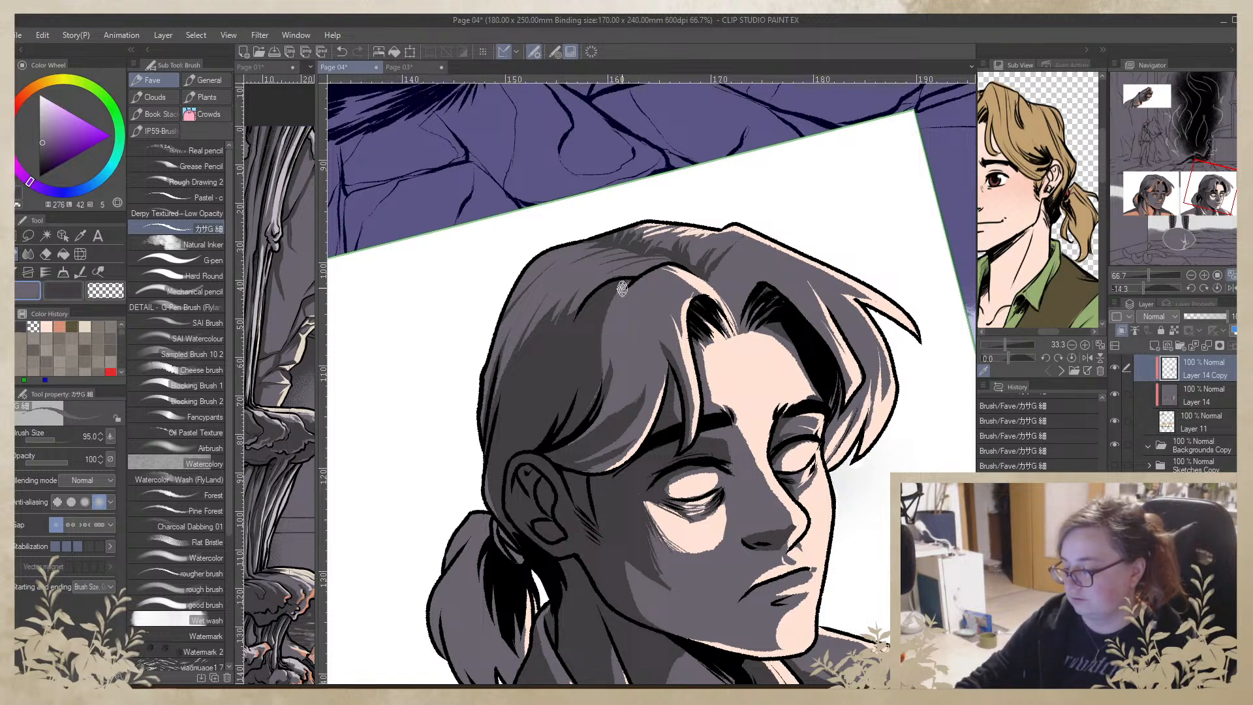
mouse_move(621, 287)
left_mouse_down()
mouse_move(597, 334)
mouse_move(595, 408)
left_mouse_up()
left_click_drag(575, 309, 564, 348)
Add short dark grey shadow strokes to the hair on the far side of the second portrait's parting
left_click_drag(884, 535, 732, 649)
key("x")
mouse_move(763, 389)
left_mouse_down()
mouse_move(796, 366)
mouse_move(756, 395)
left_mouse_up()
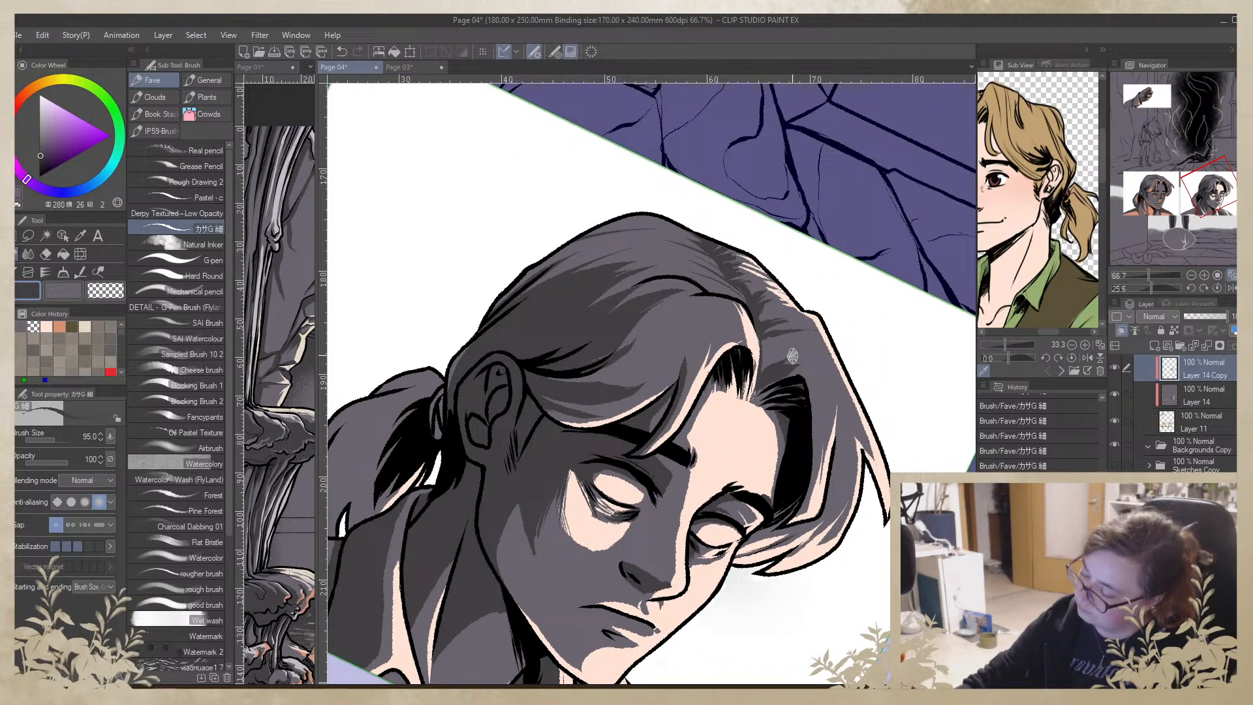
left_click_drag(767, 340, 764, 364)
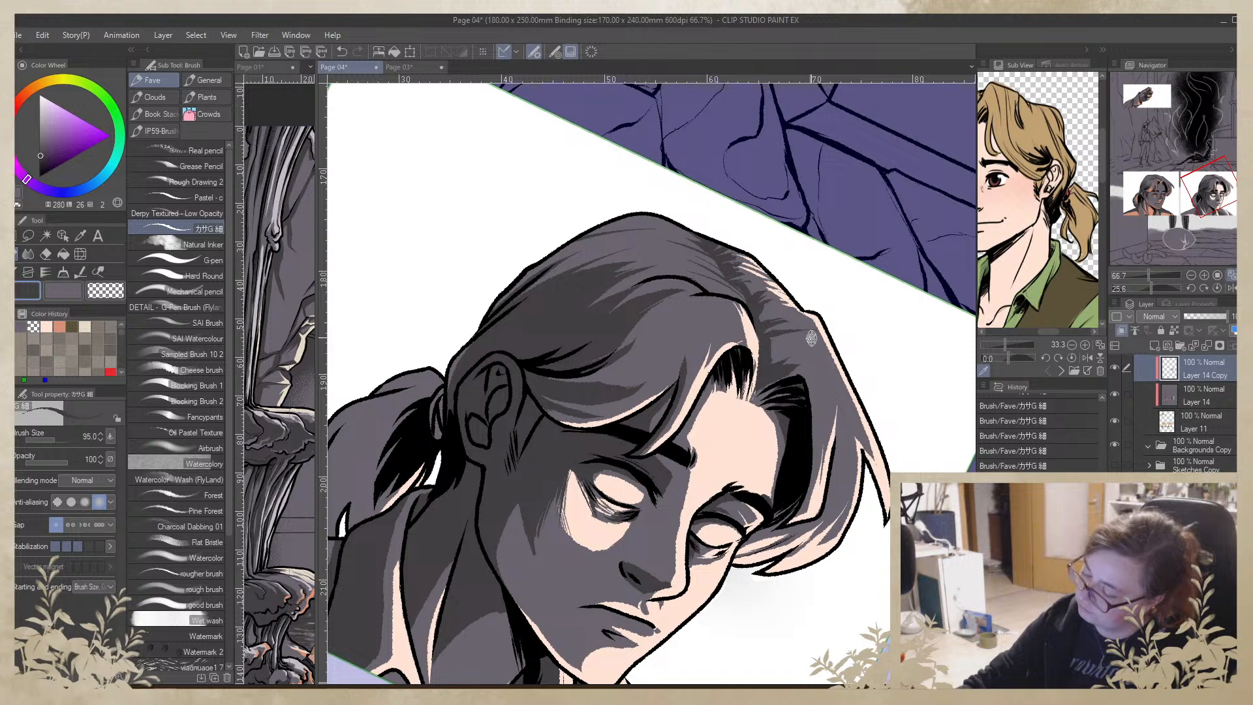
Shade the second portrait's ponytail with long dark grey strands and break them up with mid grey strokes
left_click_drag(844, 388, 763, 303)
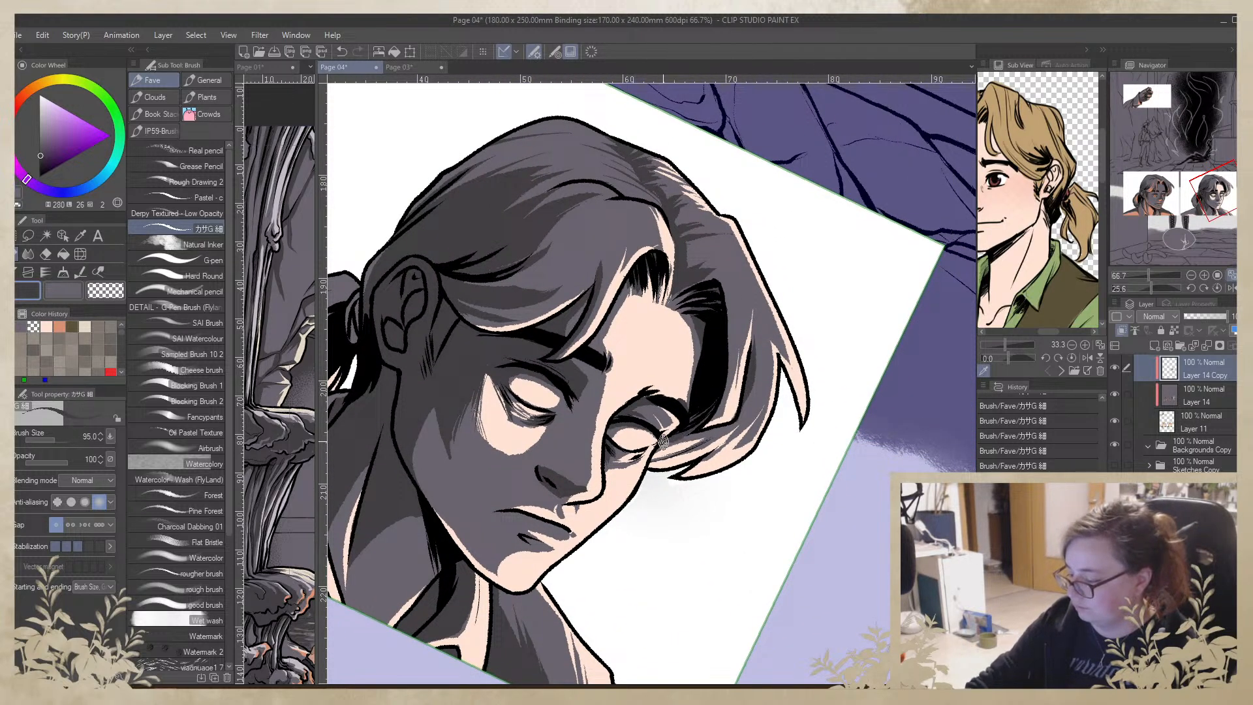
left_click_drag(677, 468, 790, 485)
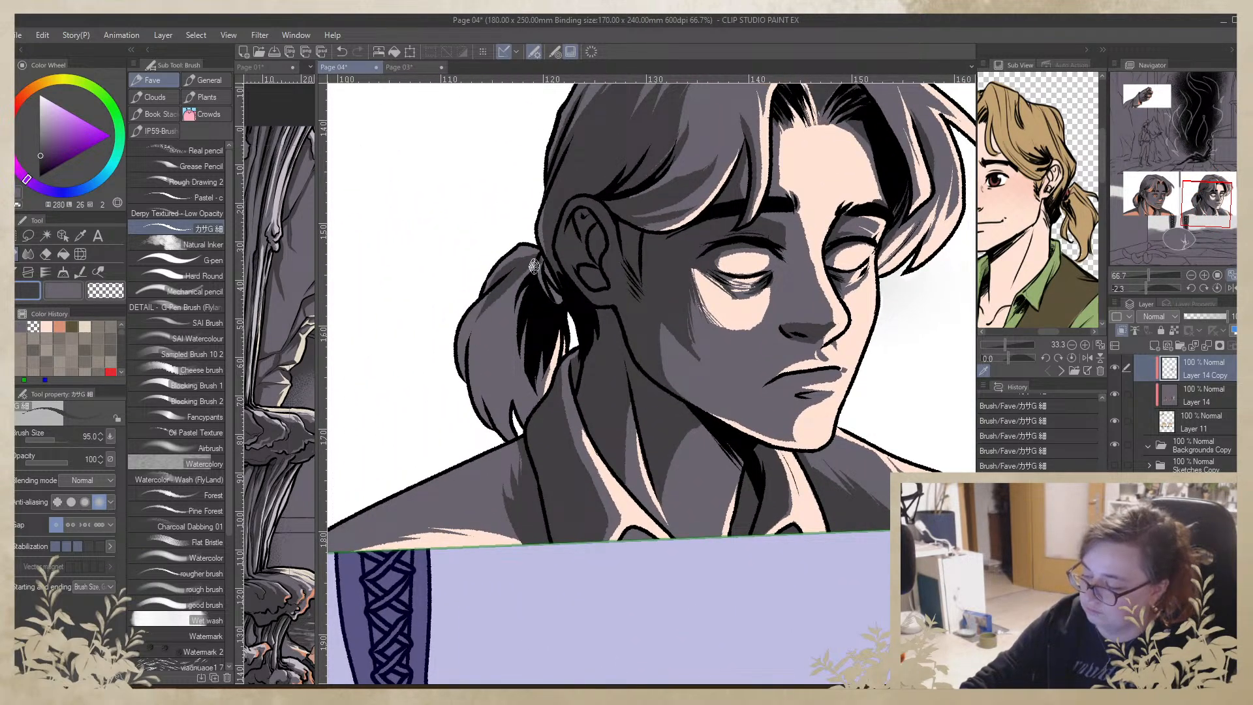
mouse_move(539, 261)
left_mouse_down()
mouse_move(511, 434)
mouse_move(507, 388)
mouse_move(503, 404)
mouse_move(516, 435)
mouse_move(531, 278)
mouse_move(493, 327)
mouse_move(497, 376)
left_mouse_up()
left_click_drag(516, 281, 501, 425)
mouse_move(488, 308)
left_mouse_down()
mouse_move(492, 428)
mouse_move(509, 431)
left_mouse_up()
left_click_drag(540, 275, 530, 424)
left_click_drag(488, 298, 466, 362)
key("x")
left_click_drag(524, 272, 492, 439)
left_click_drag(491, 333, 505, 418)
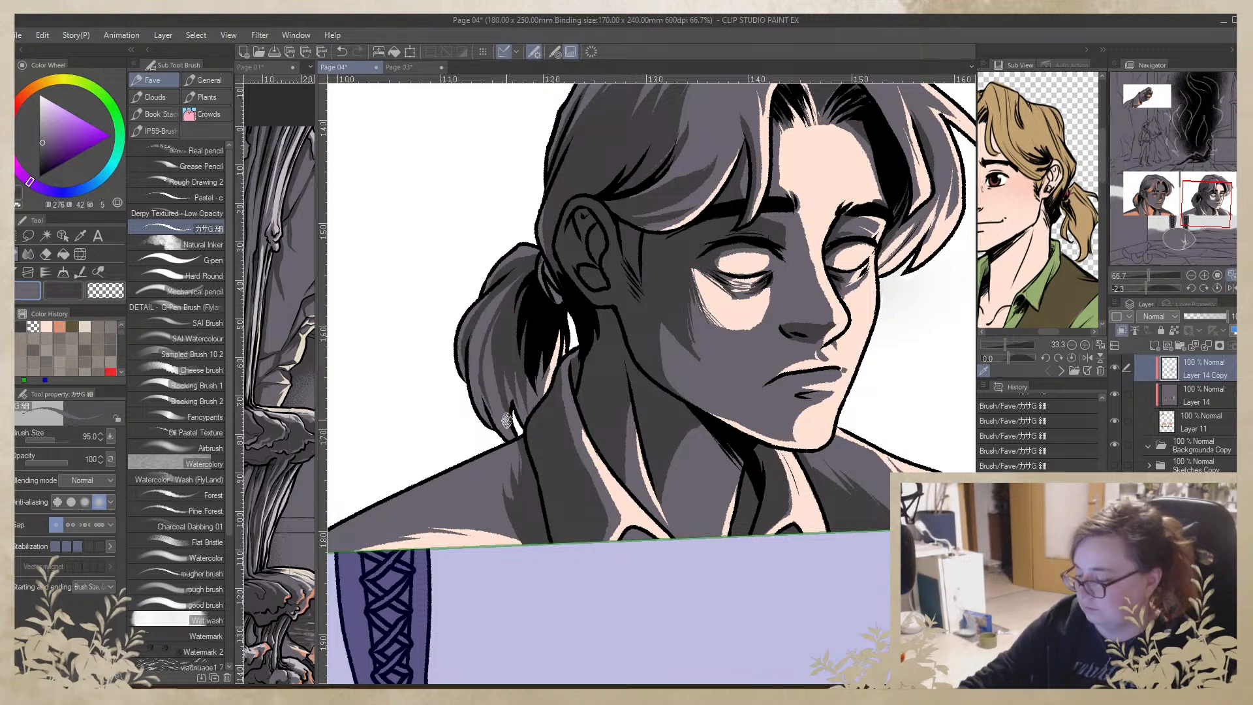
Merge Layer 14 Copy into Layer 14 and set the merged layer's blending mode to Multiply
left_click(1192, 275)
left_click(1191, 275)
left_click(1192, 276)
left_click_drag(757, 397, 934, 499)
left_click(1156, 316)
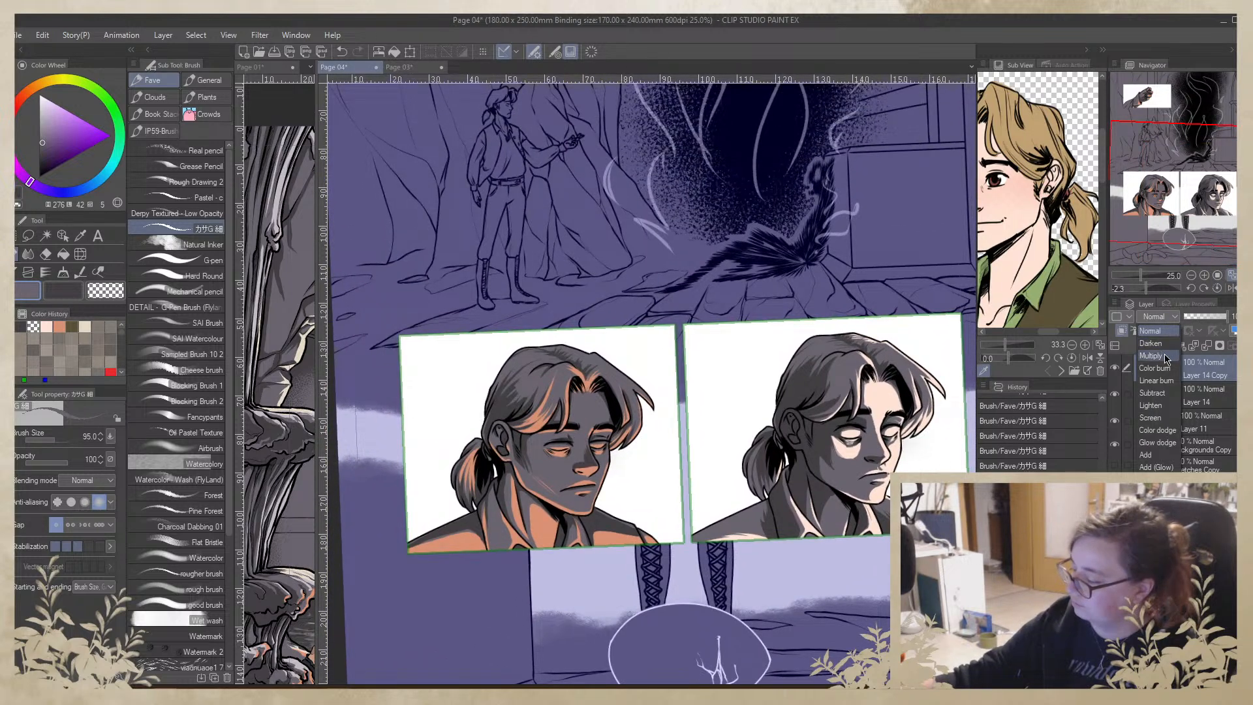
left_click(1152, 355)
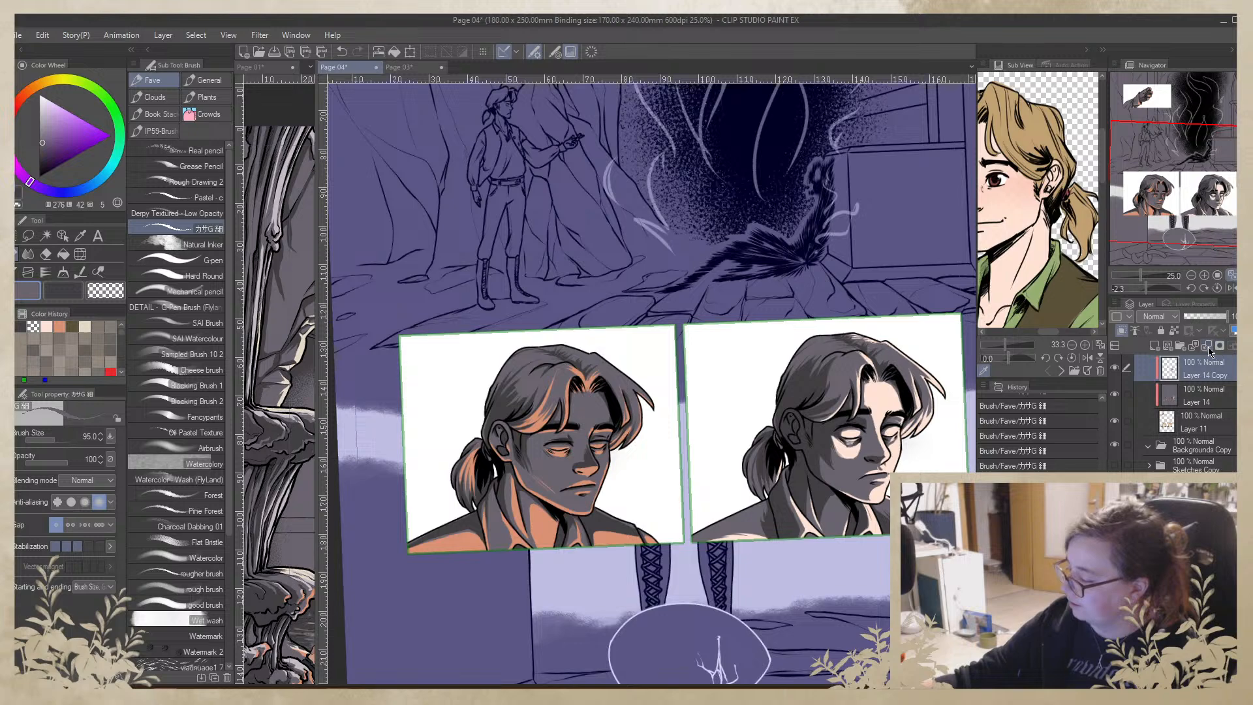
left_click(1208, 346)
left_click(1155, 316)
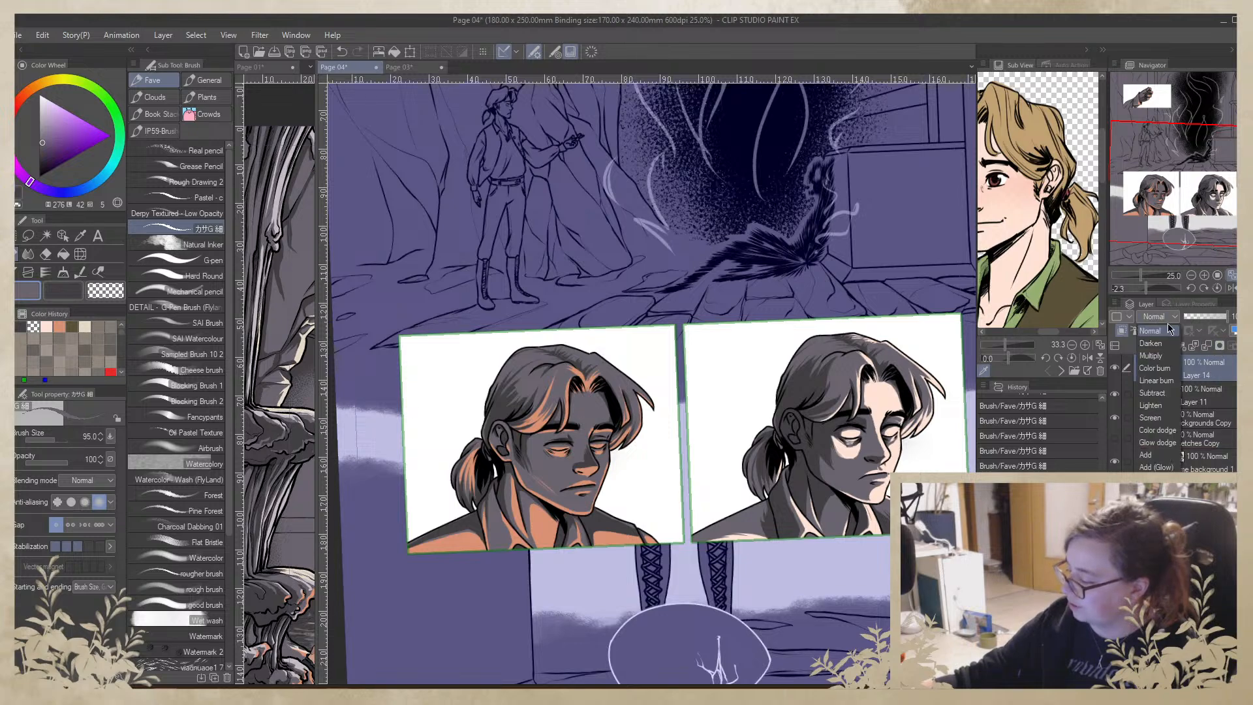
left_click(1158, 360)
left_click_drag(973, 515, 883, 458)
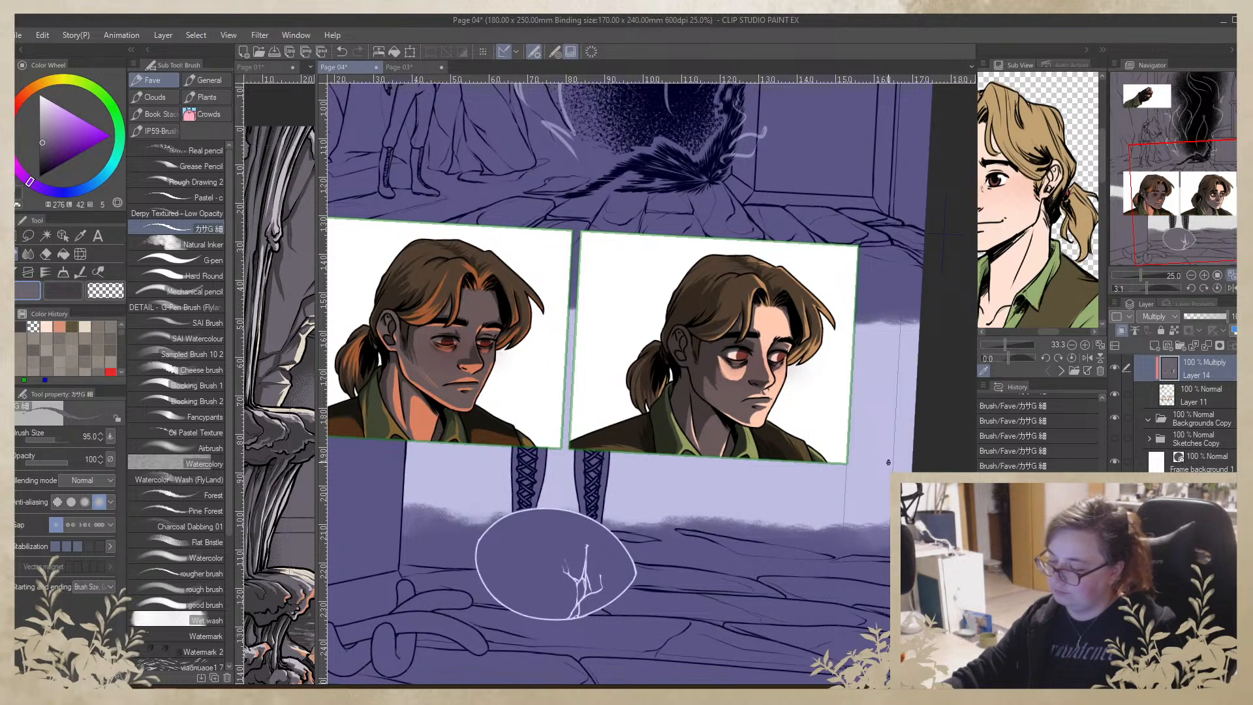
Select the recently used pale peach as the drawing colour
left_click_drag(882, 464, 934, 436)
left_click(46, 326)
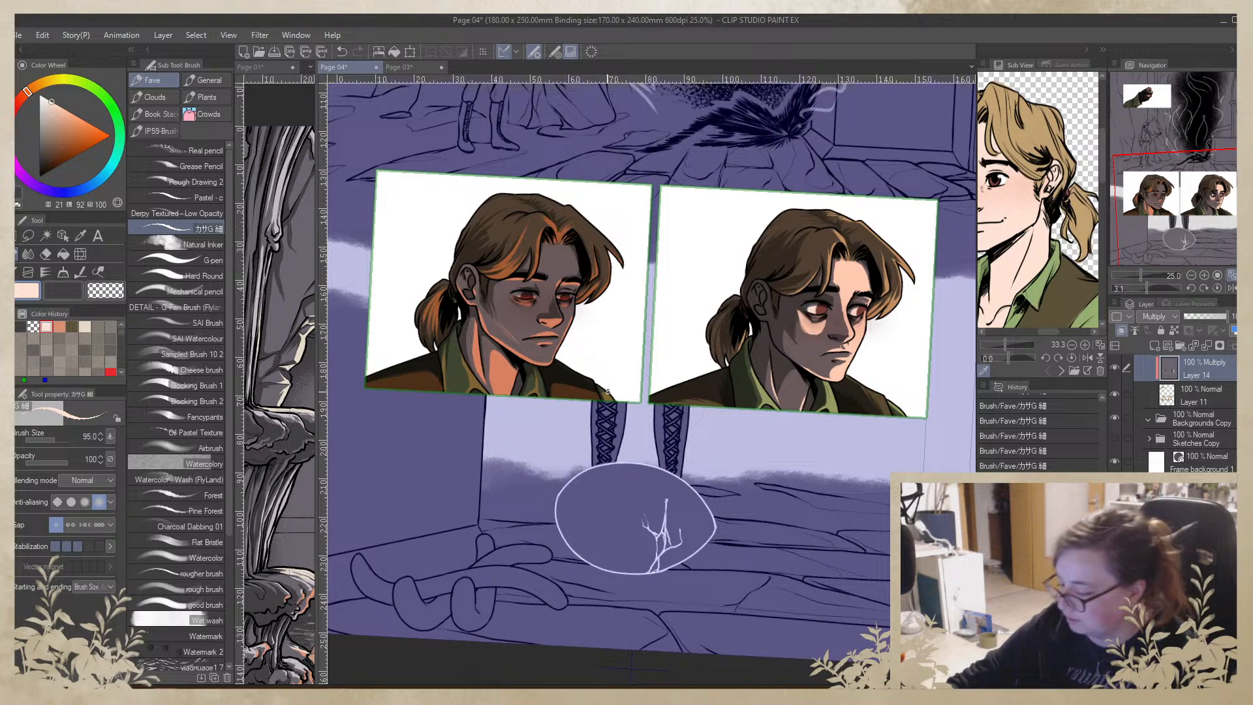
left_click_drag(537, 289, 517, 290)
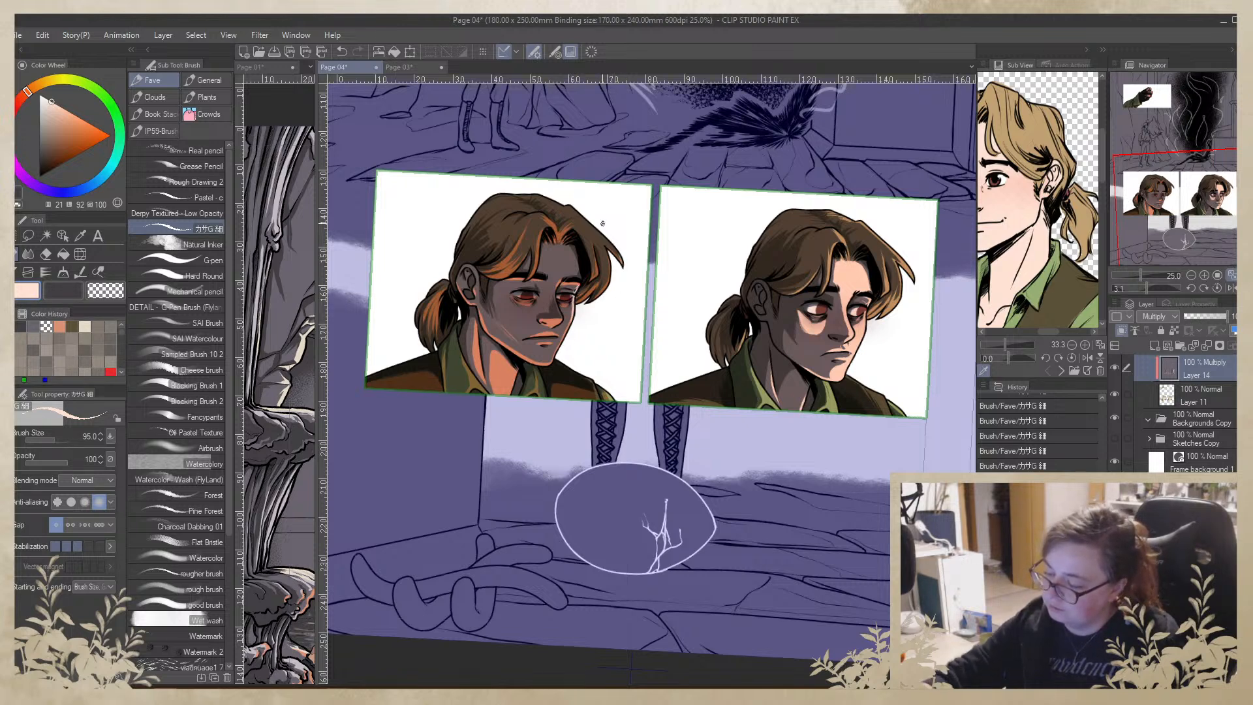
left_click_drag(607, 237, 622, 262)
left_click_drag(583, 209, 635, 287)
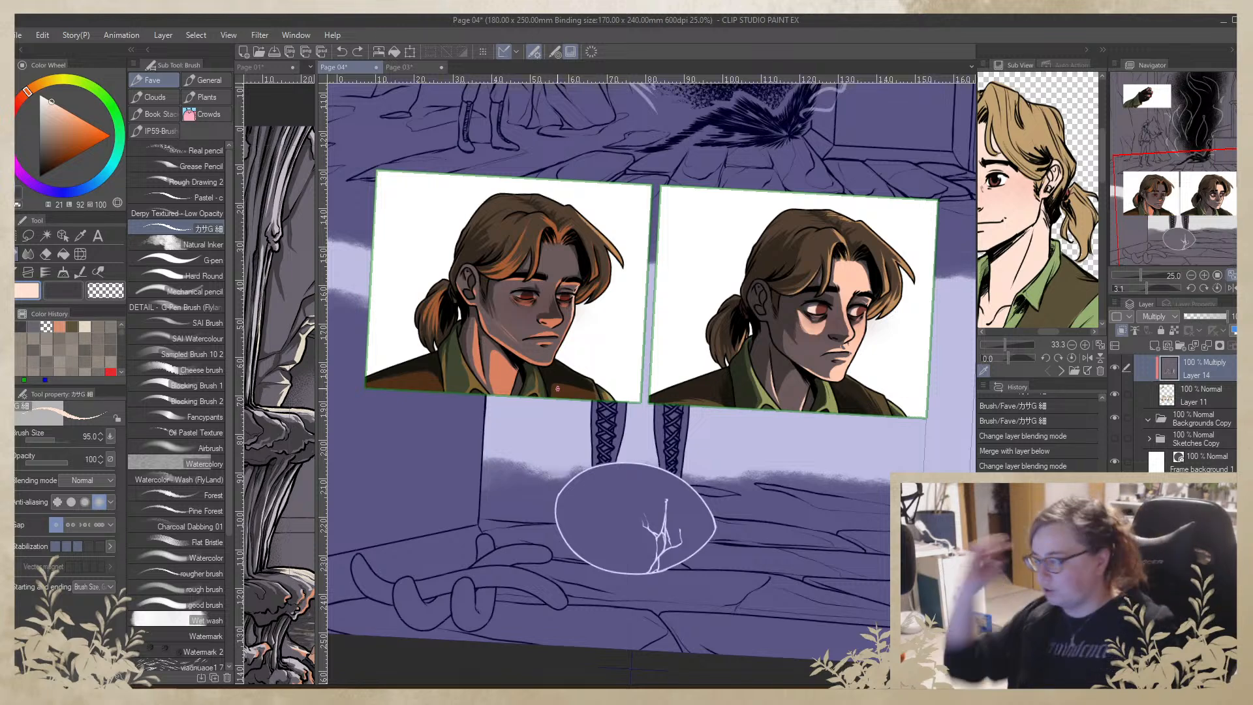
Review the whole page and switch to the grey shading layer of the background scene around the portraits
left_click(1191, 277)
left_click(1191, 277)
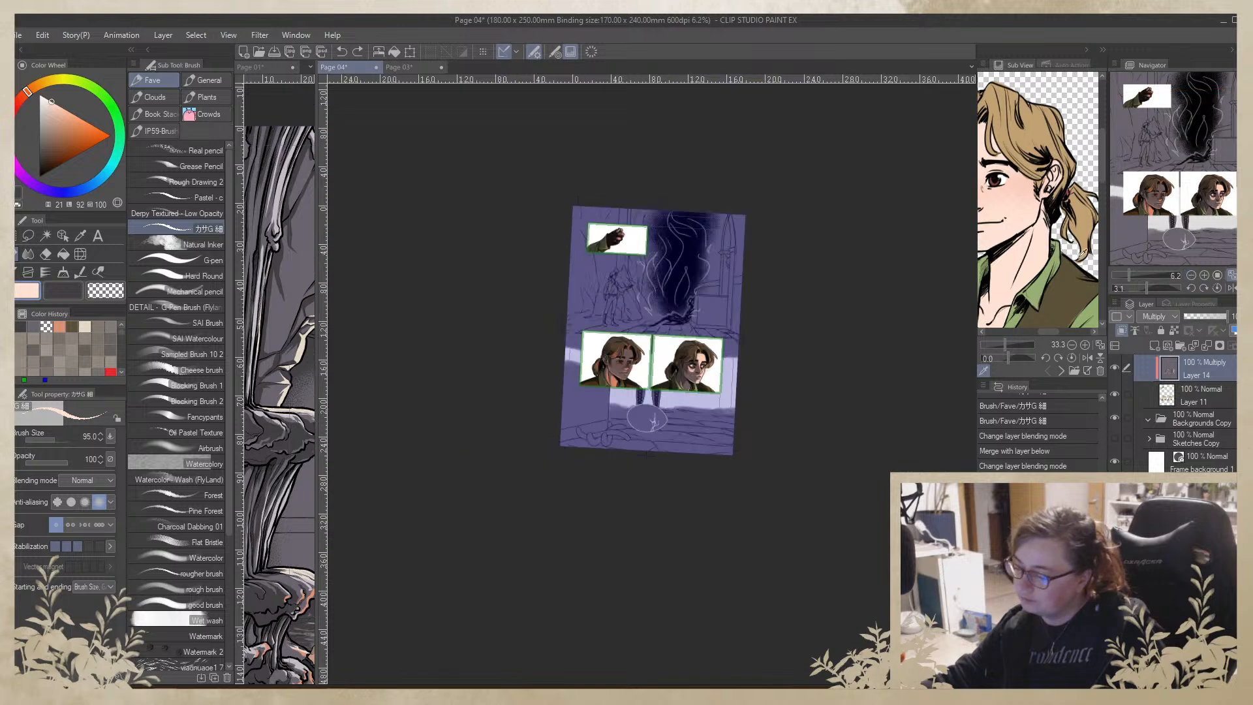
left_click_drag(823, 394, 862, 428)
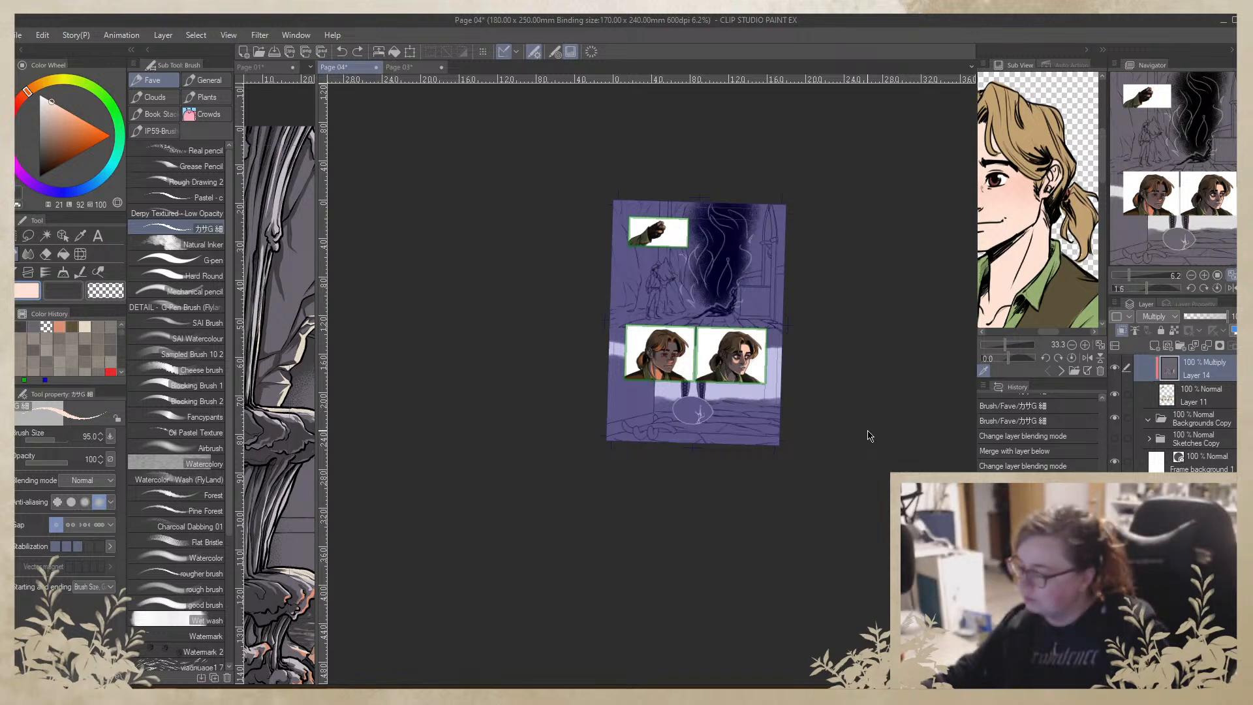
left_click(1204, 274)
left_click_drag(889, 347, 815, 348)
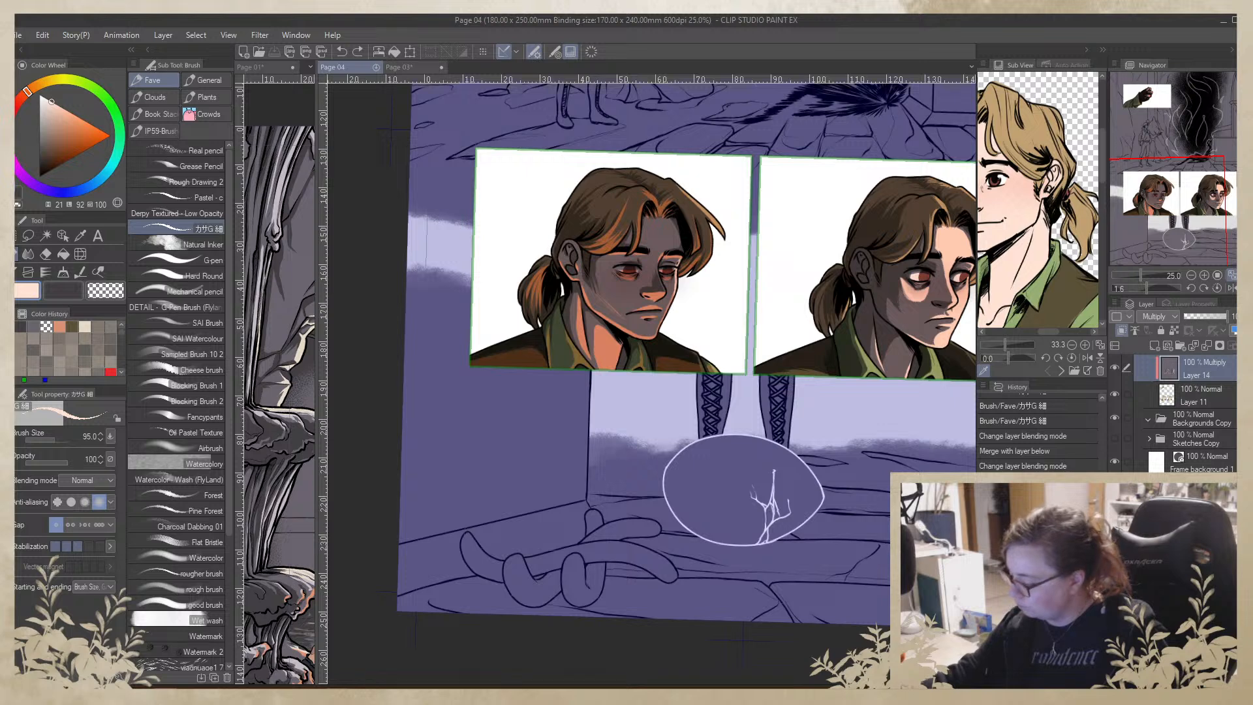
left_click(643, 294, "ctrl+shift")
left_click_drag(847, 485, 788, 481)
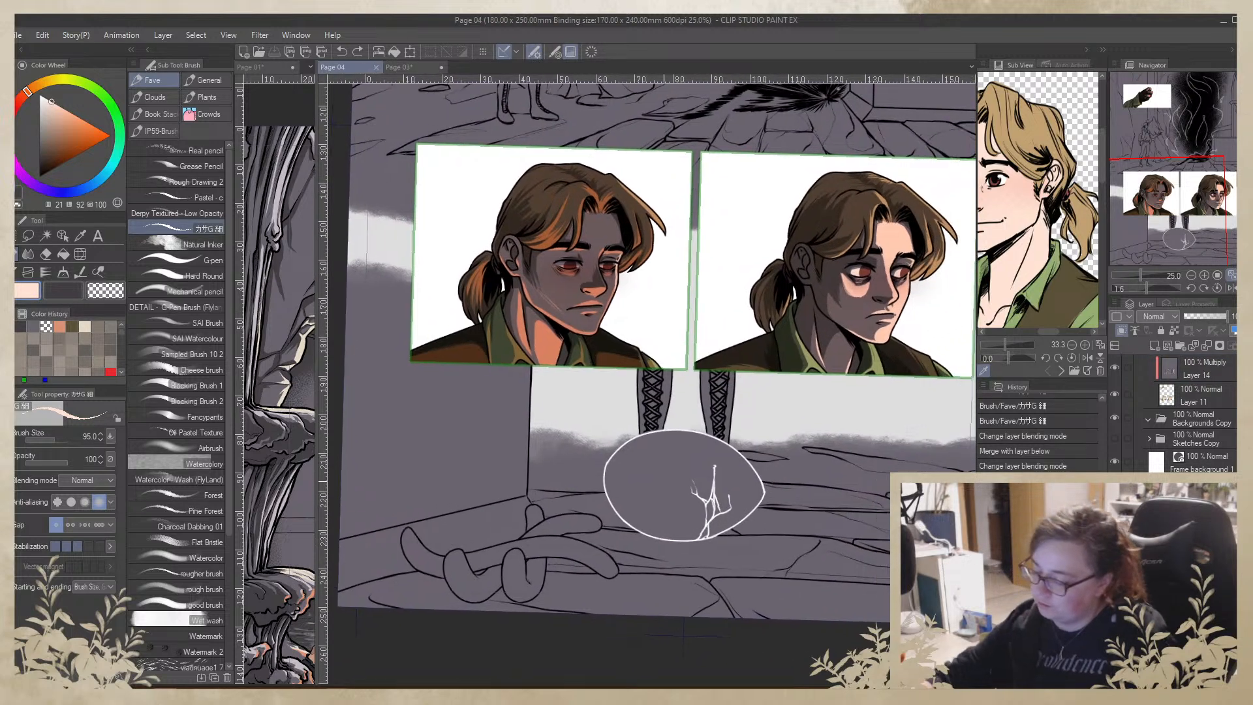
Paint dark grey shadows down the outer edges of the two laced boots below the portrait panels
left_click(1204, 275)
key("x")
left_click_drag(625, 496, 625, 523)
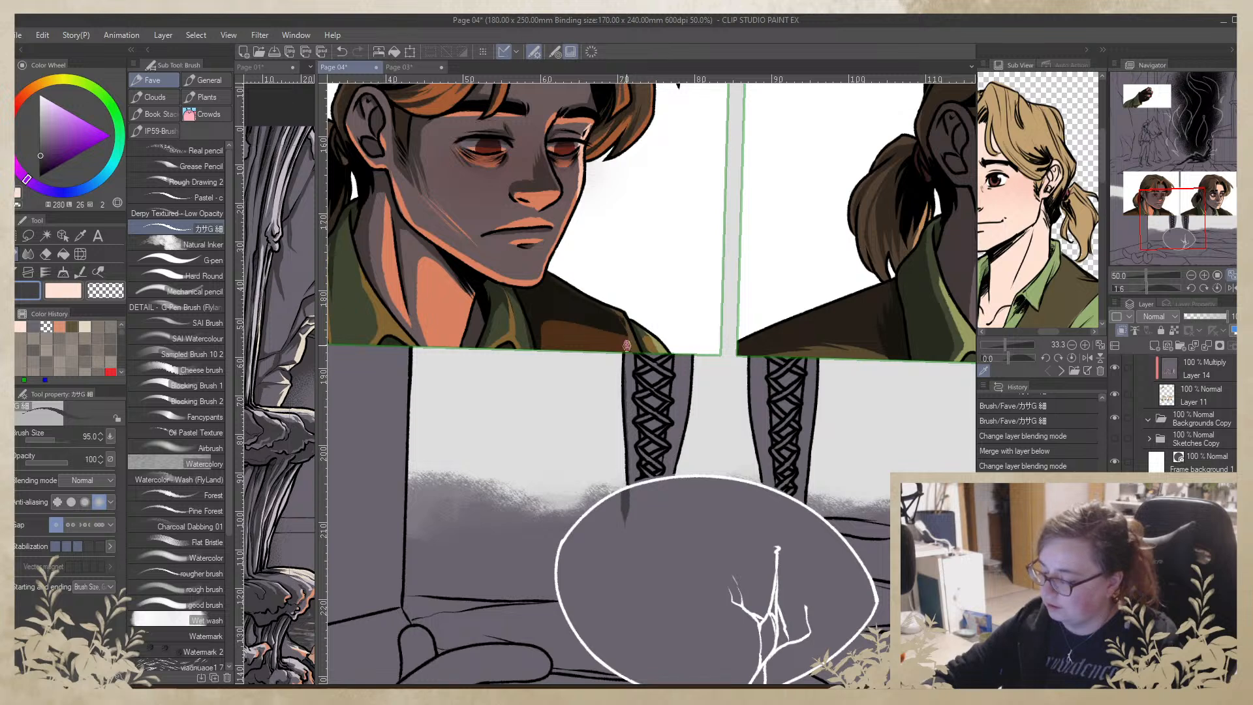
key("ctrl+z")
left_click_drag(625, 352, 622, 488)
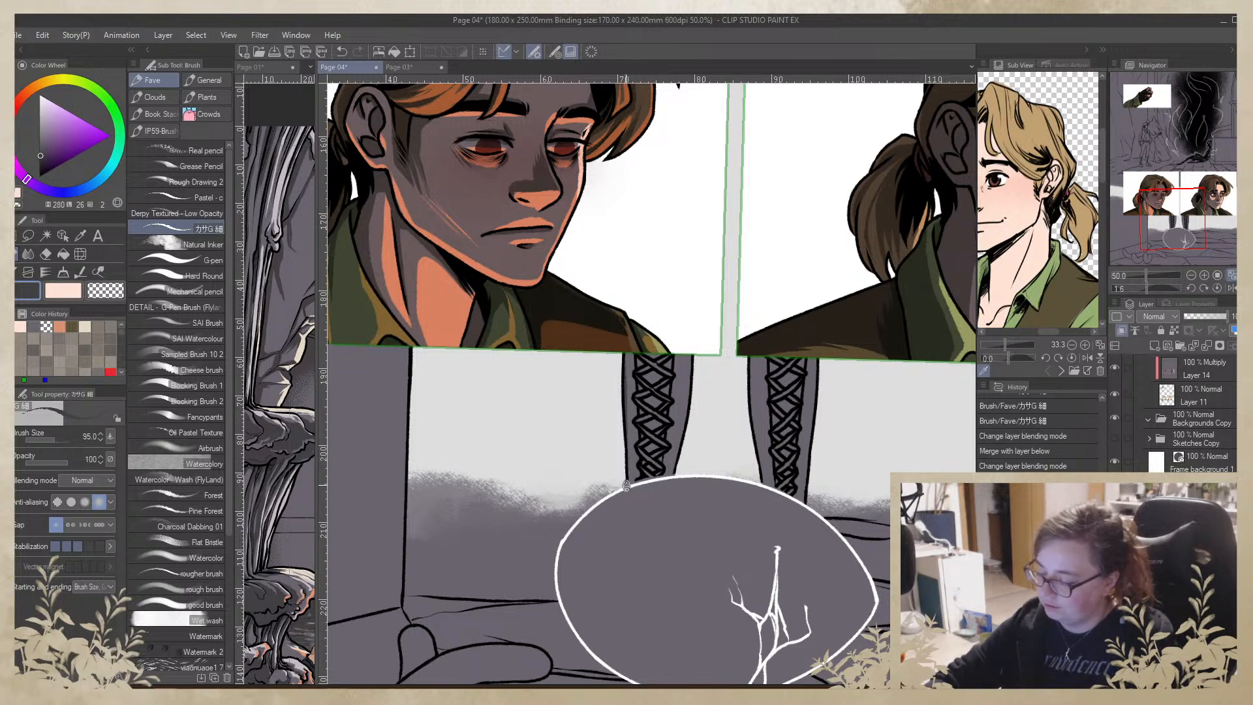
left_click_drag(690, 352, 676, 476)
left_click_drag(752, 344, 765, 468)
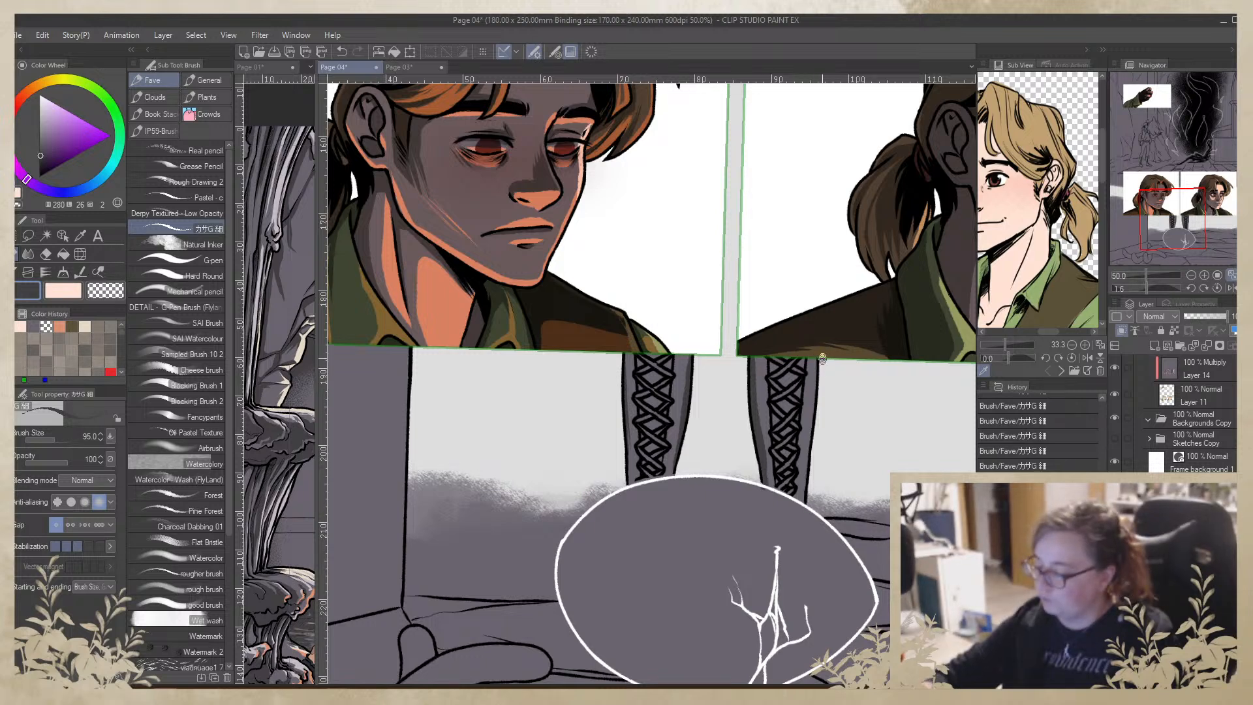
Paint pale peach light over the laced front of the boot beneath the first portrait
key("x")
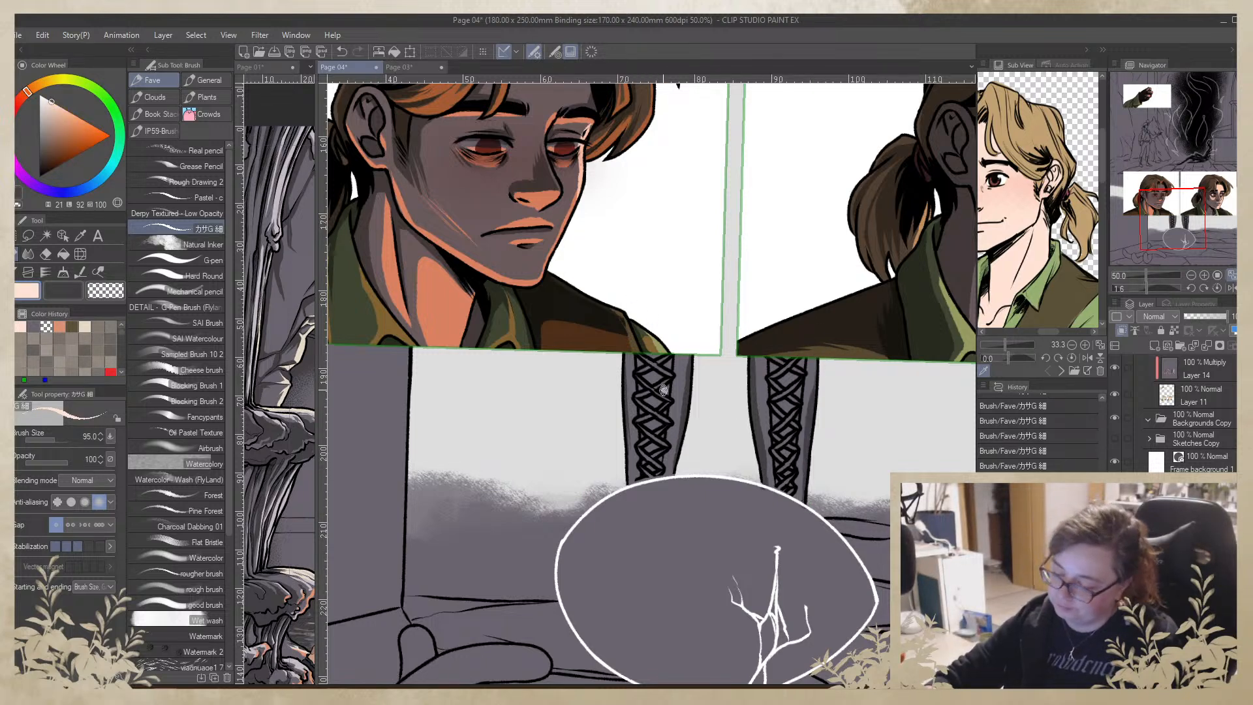
left_click_drag(678, 357, 665, 476)
mouse_move(634, 350)
left_mouse_down()
mouse_move(637, 486)
mouse_move(647, 456)
mouse_move(653, 479)
left_mouse_up()
left_click_drag(659, 367, 661, 454)
left_click_drag(667, 345, 657, 466)
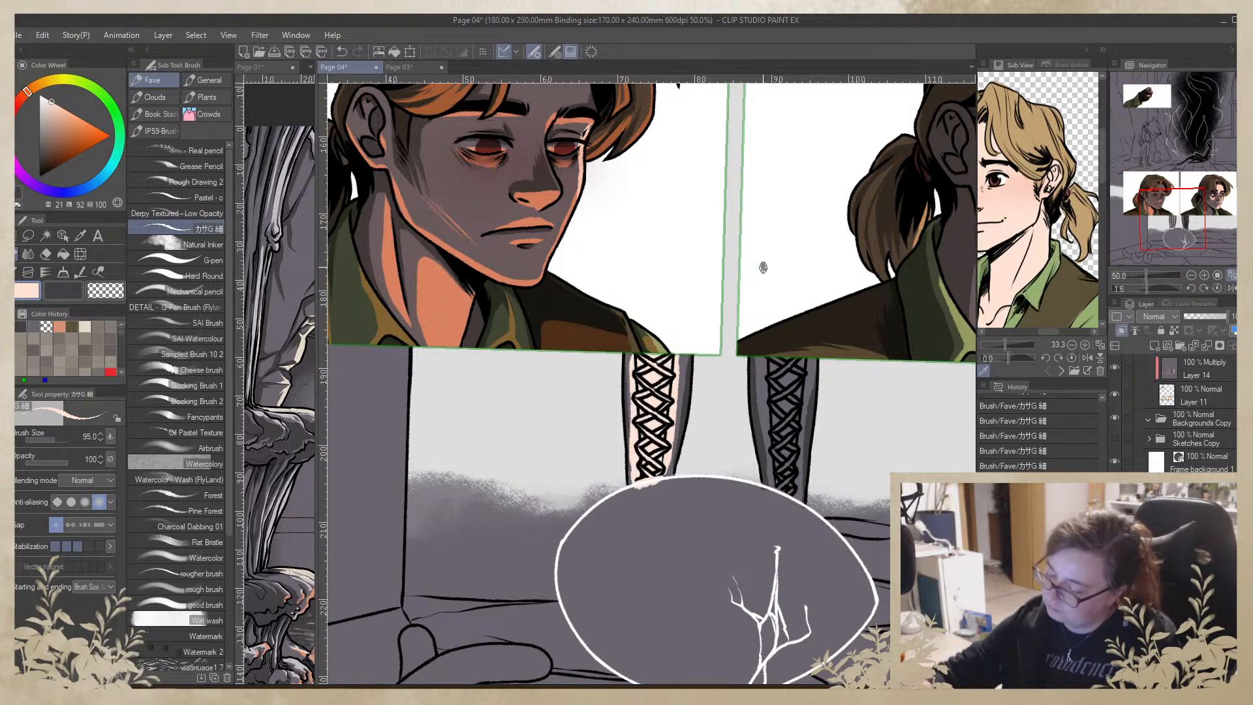
Paint pale peach light down the laced front of the boot beneath the second portrait, reaching the egg's outline
mouse_move(786, 499)
left_mouse_down()
mouse_move(771, 450)
mouse_move(783, 429)
mouse_move(771, 420)
mouse_move(787, 496)
left_mouse_up()
mouse_move(785, 358)
left_mouse_down()
mouse_move(792, 503)
mouse_move(800, 391)
mouse_move(796, 457)
mouse_move(803, 426)
mouse_move(796, 503)
left_mouse_up()
left_click(800, 459, "alt")
left_click_drag(802, 394, 796, 512)
left_click(815, 410, "alt")
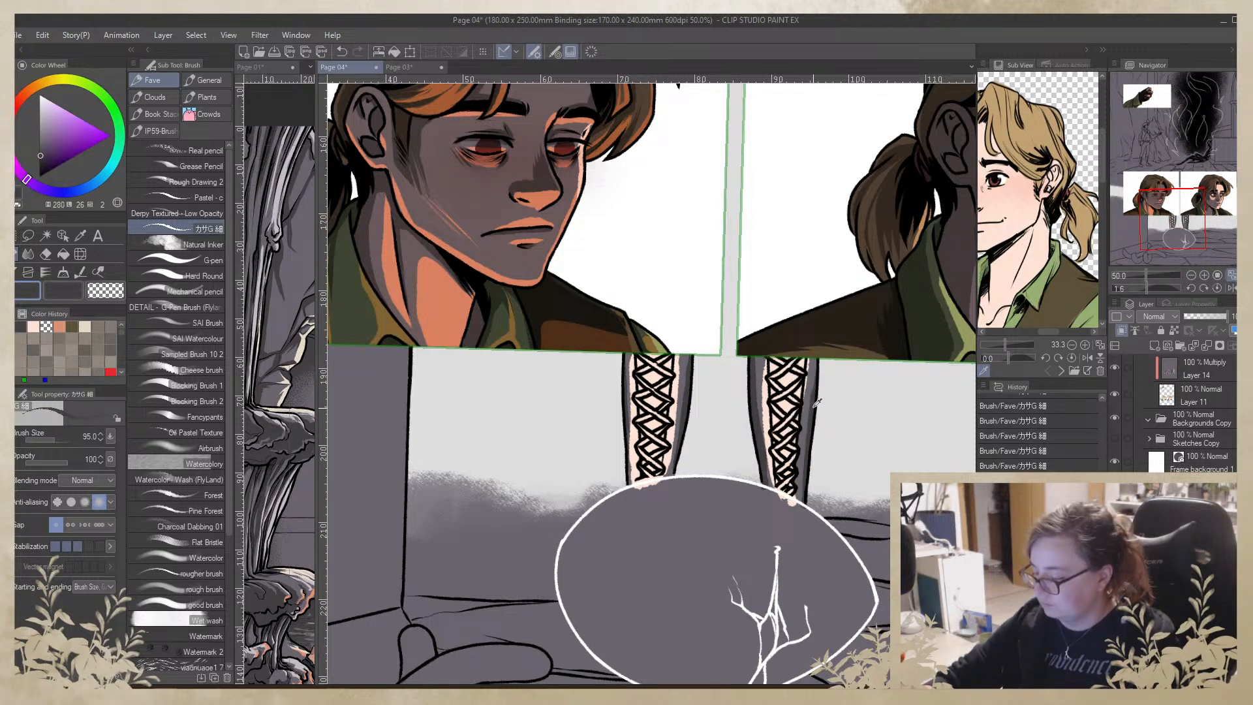
left_click(804, 462, "alt")
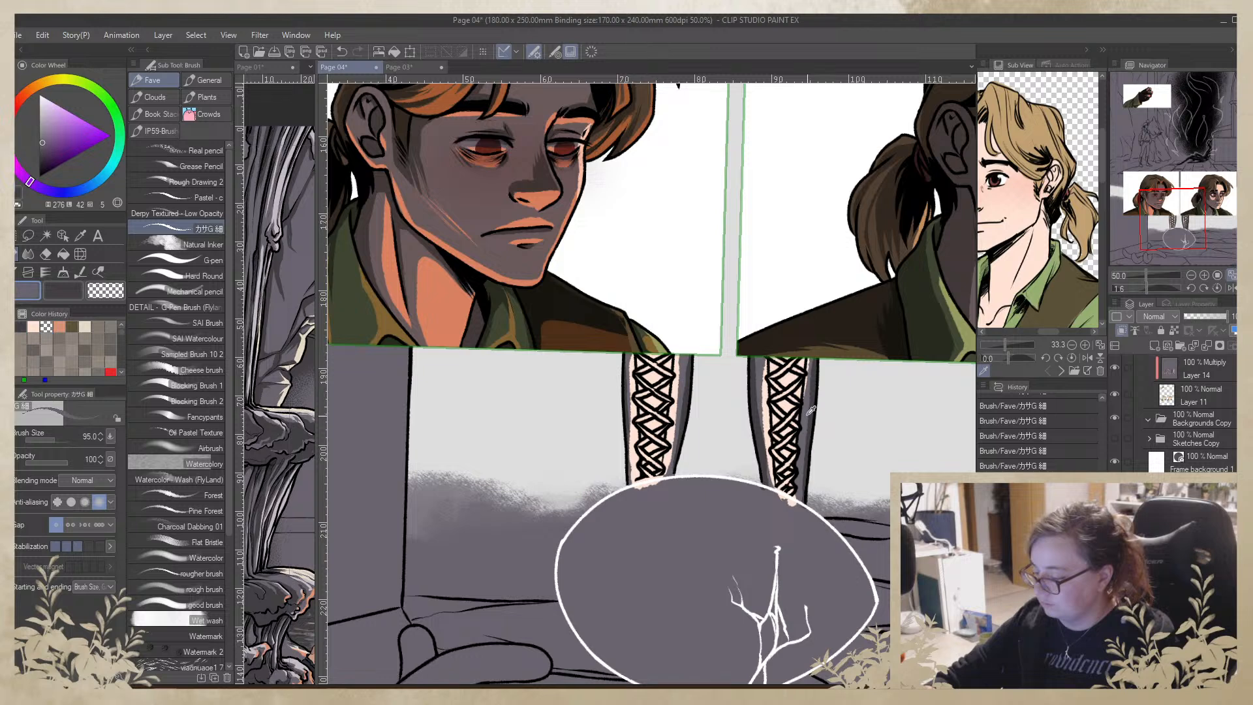
left_click_drag(797, 473, 795, 519)
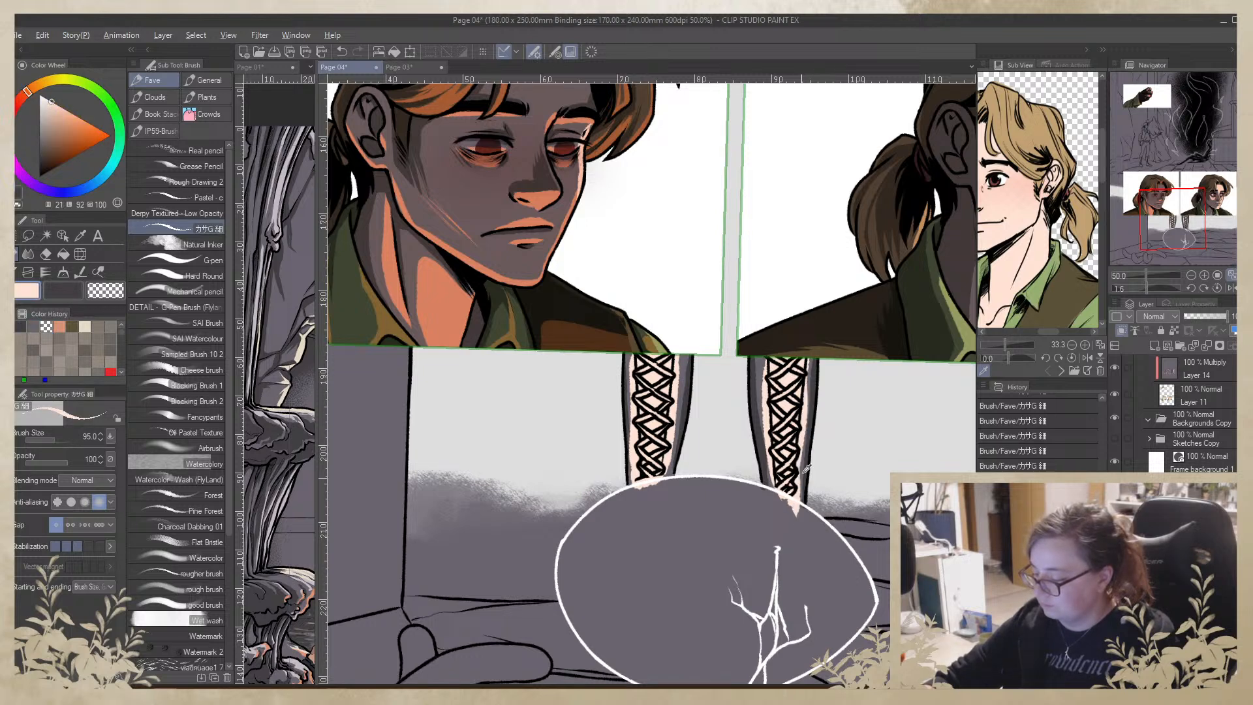
left_click(808, 455, "alt")
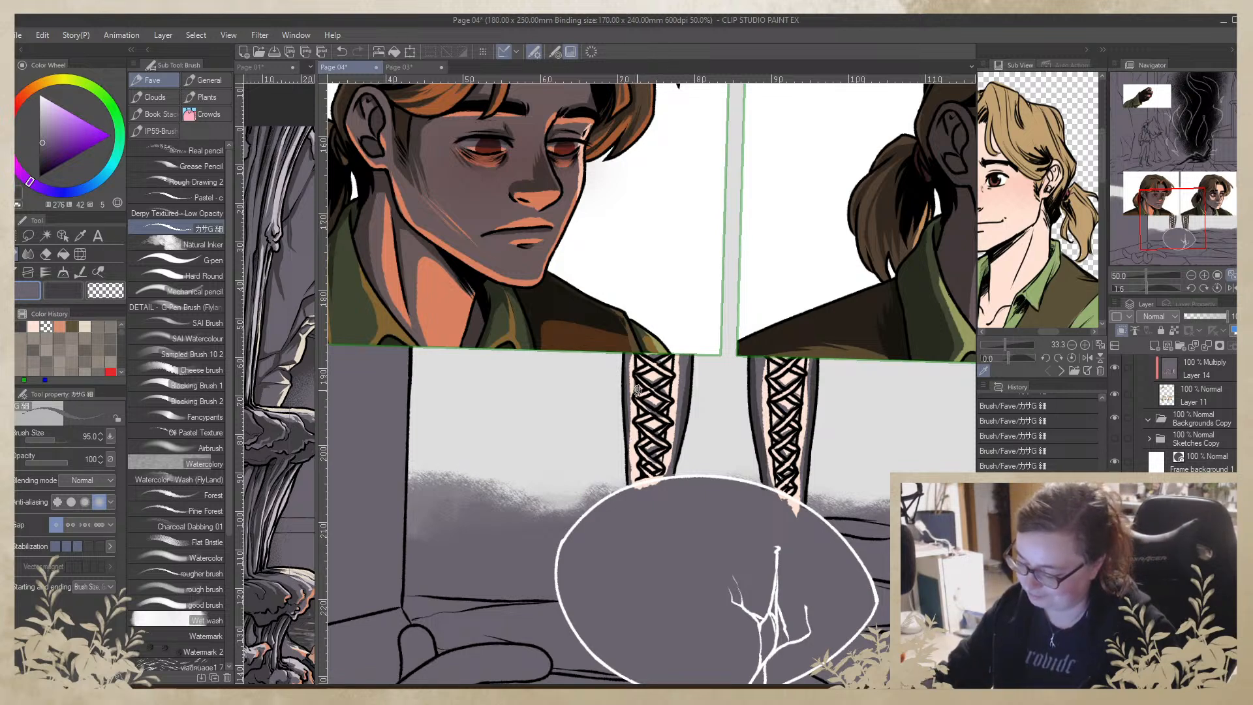
Paint a pale peach rim light inside the upper edge of the cracked egg below the boots
mouse_move(858, 535)
left_mouse_down()
mouse_move(842, 496)
mouse_move(809, 190)
mouse_move(857, 242)
mouse_move(854, 320)
left_mouse_up()
left_click(607, 281, "alt")
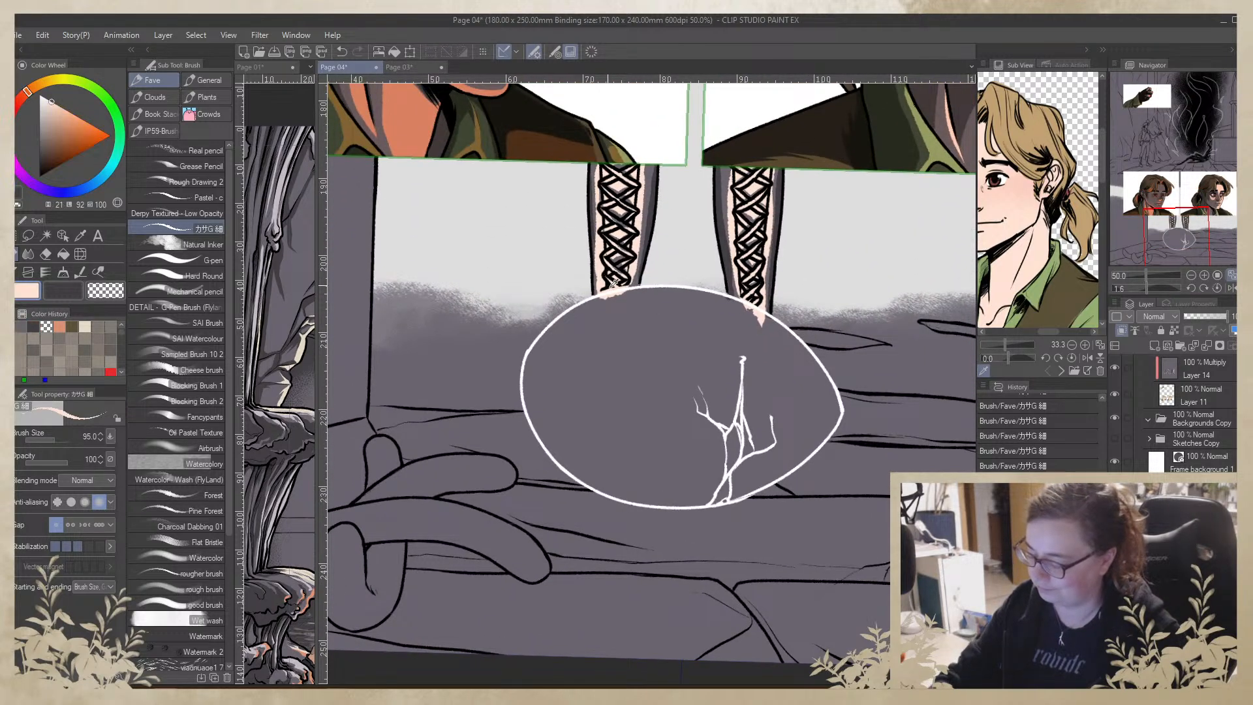
mouse_move(521, 381)
left_mouse_down()
mouse_move(599, 309)
mouse_move(533, 359)
mouse_move(561, 327)
mouse_move(629, 292)
mouse_move(513, 389)
mouse_move(656, 297)
mouse_move(576, 317)
mouse_move(698, 294)
left_mouse_up()
mouse_move(723, 457)
left_mouse_down()
mouse_move(795, 374)
mouse_move(751, 313)
left_mouse_up()
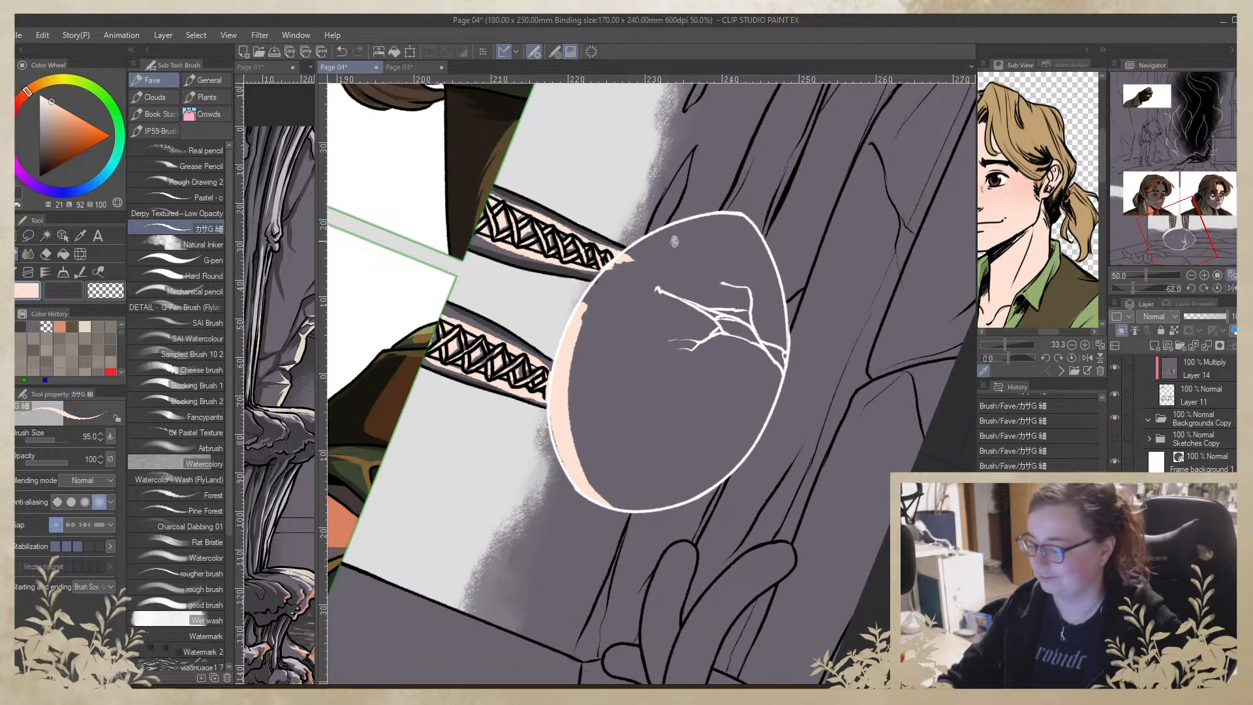
mouse_move(560, 373)
left_mouse_down()
mouse_move(680, 235)
mouse_move(568, 334)
mouse_move(682, 225)
mouse_move(592, 290)
mouse_move(630, 253)
mouse_move(748, 212)
left_mouse_up()
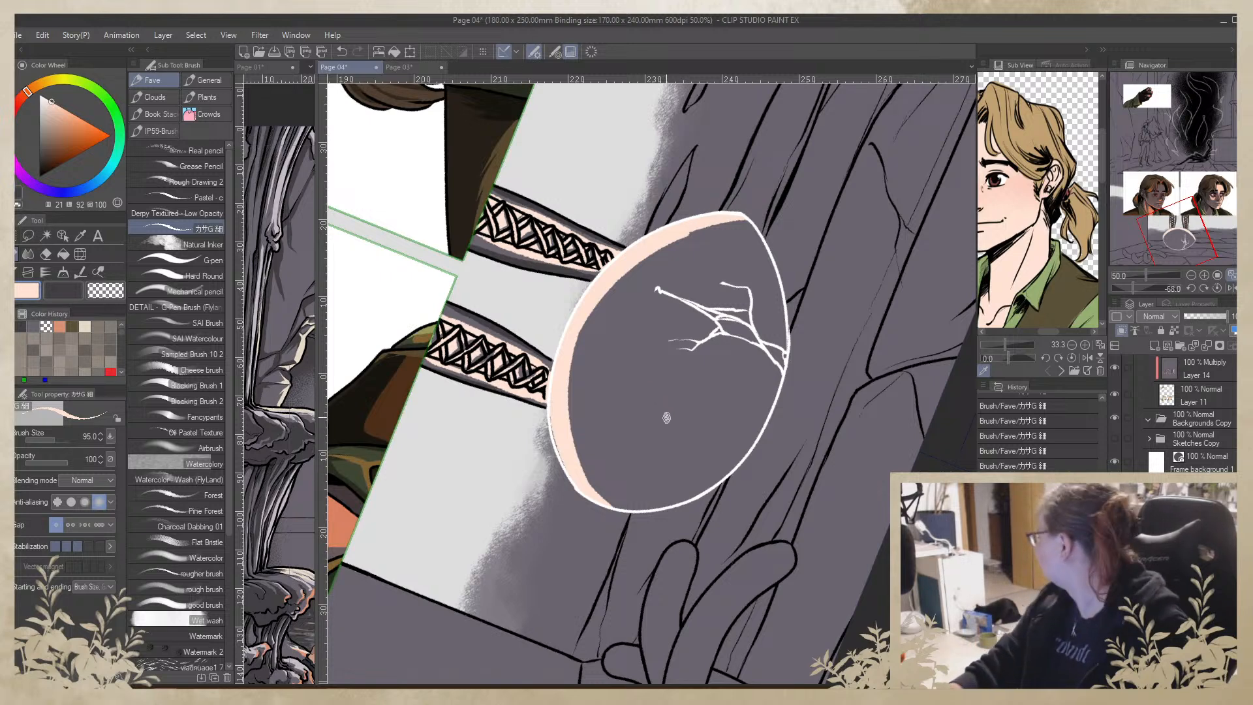
Extend the pale peach rim light around the egg's pointed end and along its rounded end
mouse_move(748, 221)
left_mouse_down()
mouse_move(743, 211)
mouse_move(779, 326)
left_mouse_up()
left_click(761, 270, "alt")
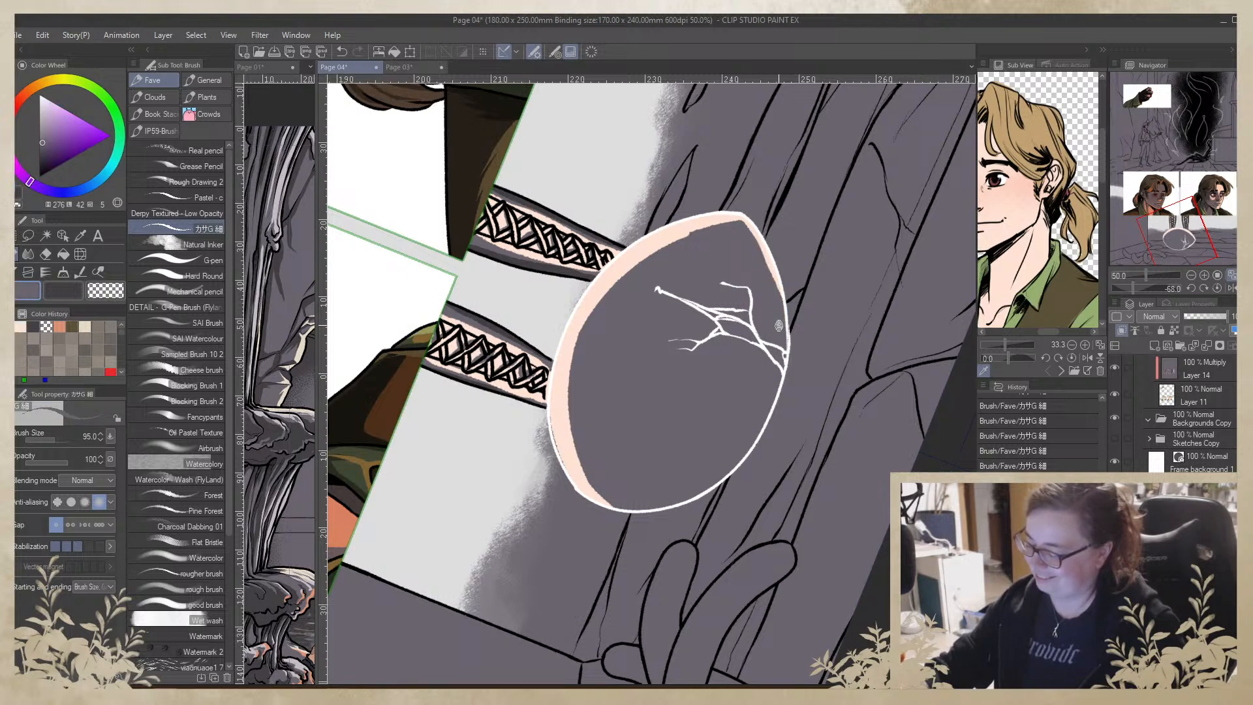
left_click(559, 427, "alt")
mouse_move(553, 396)
left_mouse_down()
mouse_move(592, 501)
mouse_move(702, 497)
left_mouse_up()
mouse_move(610, 512)
left_mouse_down()
mouse_move(757, 483)
mouse_move(769, 425)
mouse_move(672, 503)
left_mouse_up()
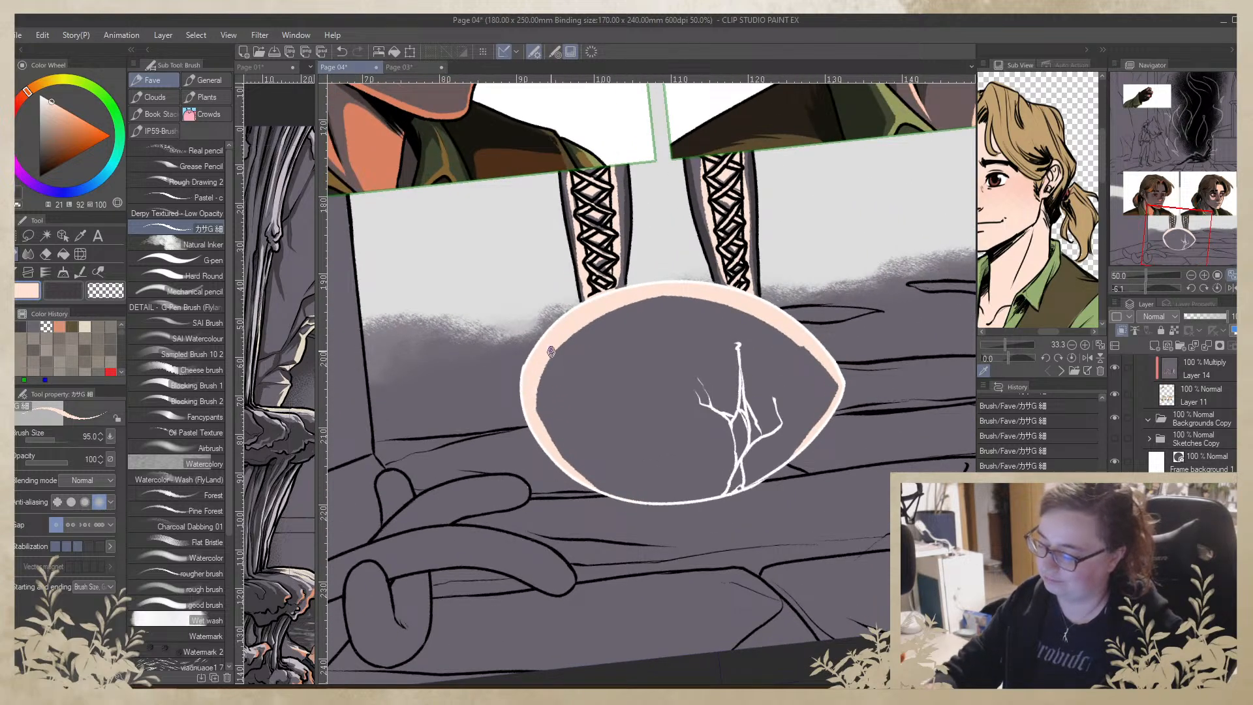
Paint two dark grey oval shadow patches in the lower part of the cracked egg, filling the larger one behind the crack
left_click(632, 196, "alt")
mouse_move(778, 400)
left_mouse_down()
mouse_move(651, 468)
mouse_move(807, 426)
mouse_move(755, 409)
mouse_move(691, 438)
left_mouse_up()
key("g")
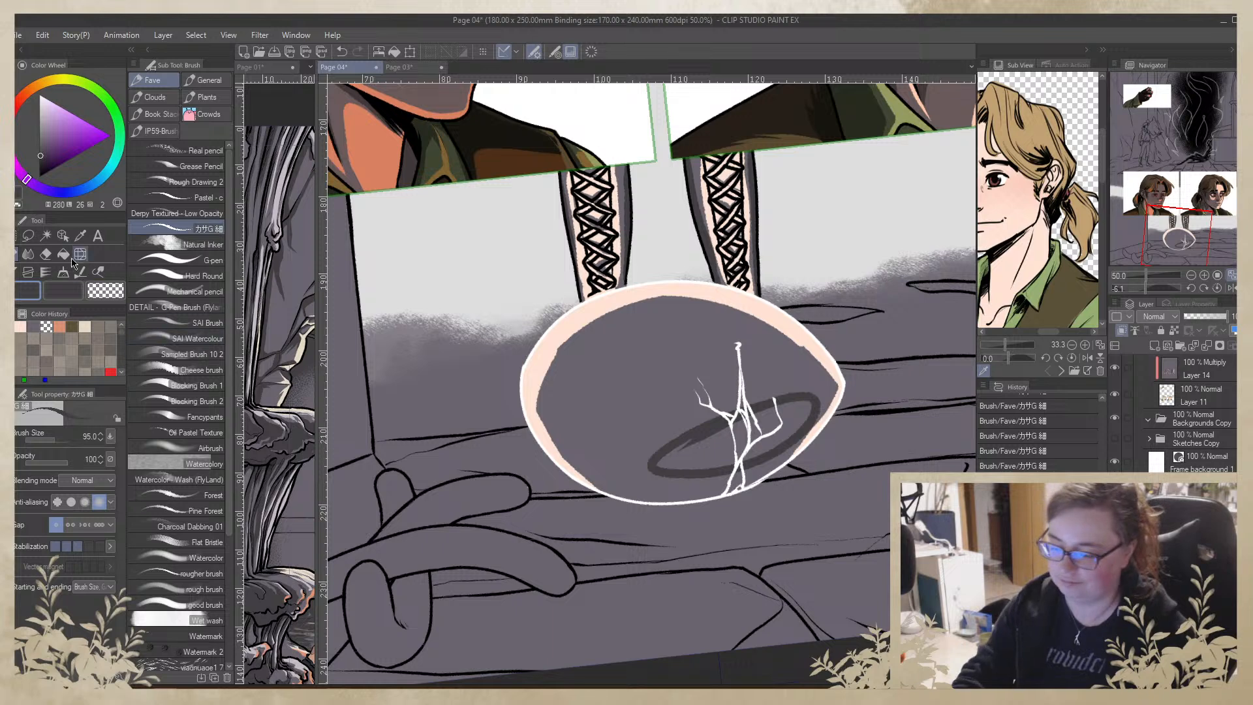
left_click(740, 433)
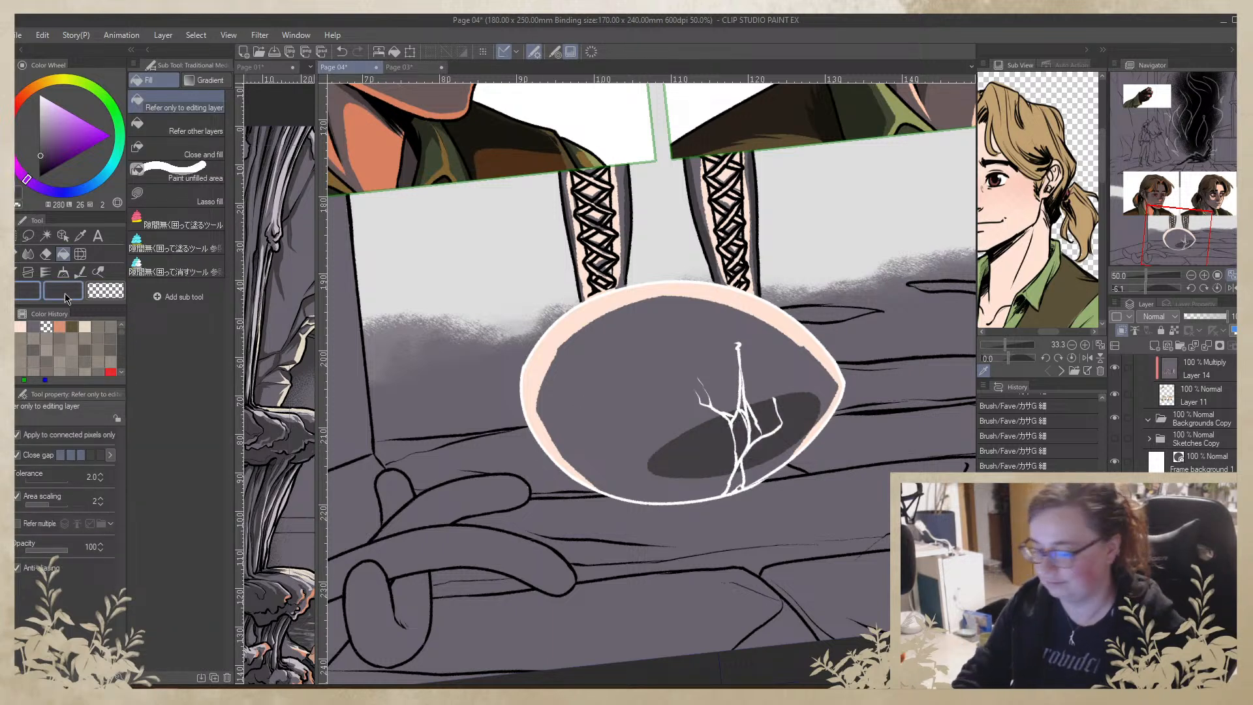
left_click(28, 272)
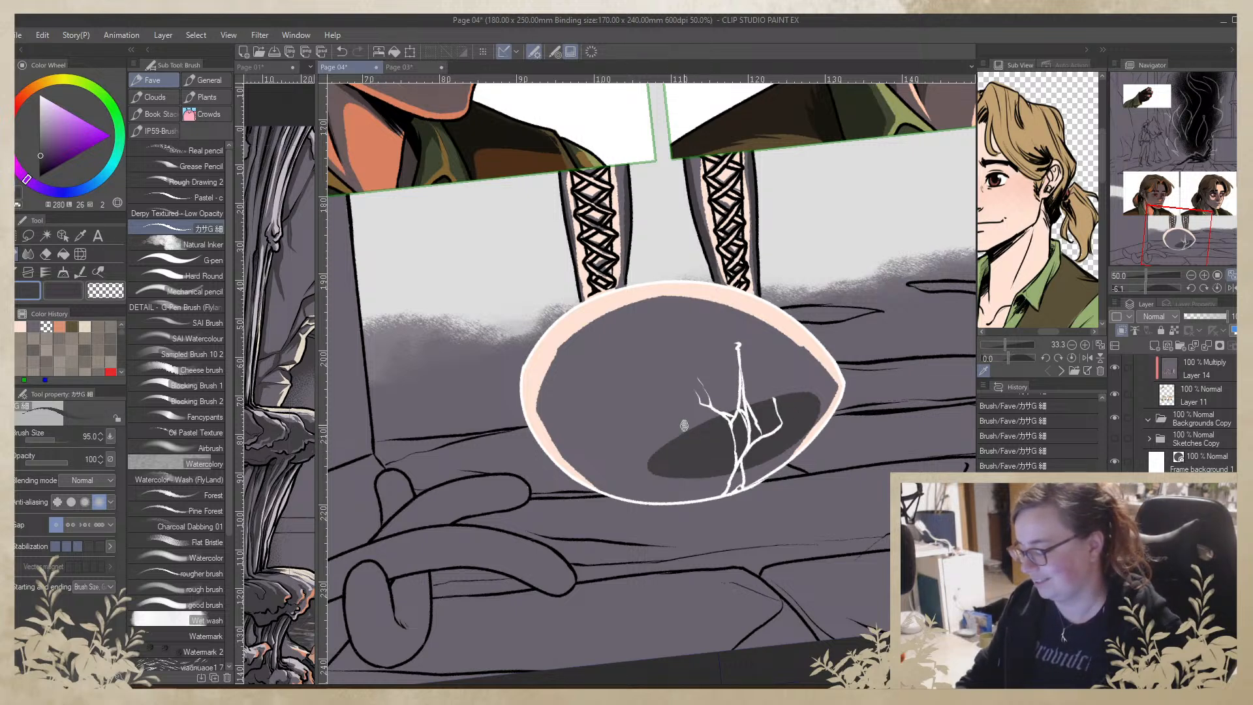
mouse_move(581, 439)
left_mouse_down()
mouse_move(637, 457)
mouse_move(577, 444)
mouse_move(622, 451)
left_mouse_up()
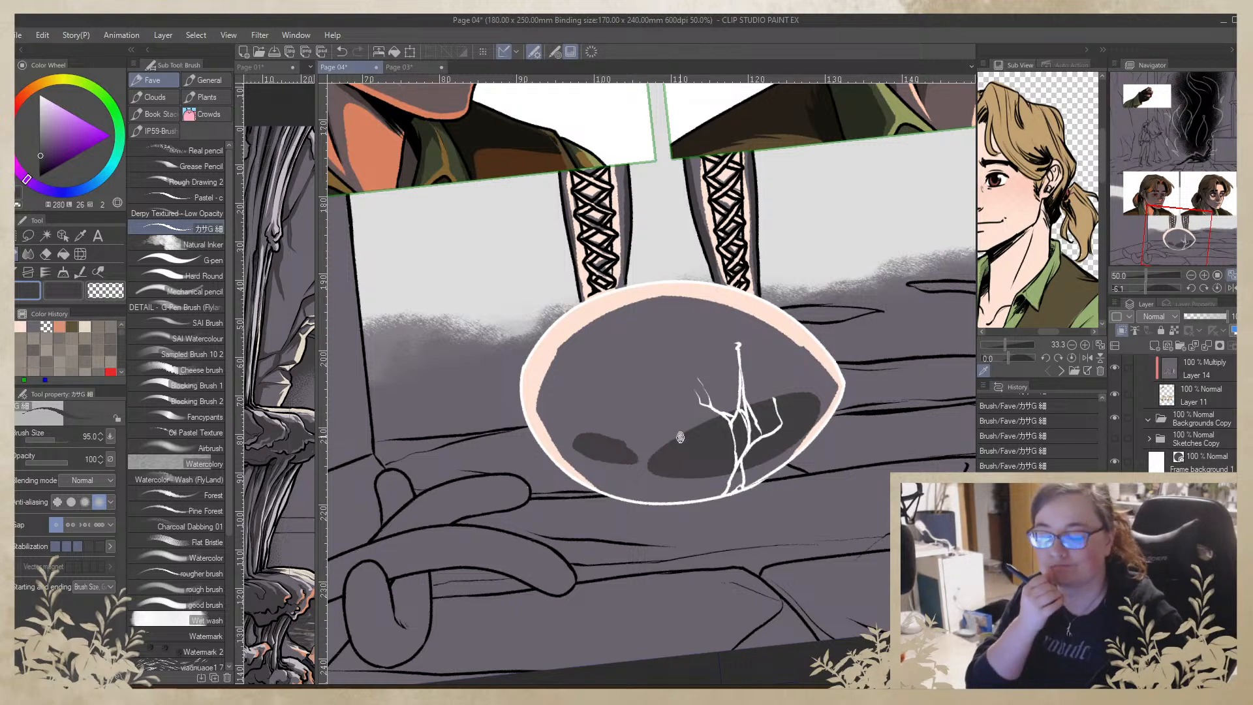
Paint pale peach light, sampled from the egg's rim, along the short upper tendril in the foreground beside the egg
left_click(1191, 275)
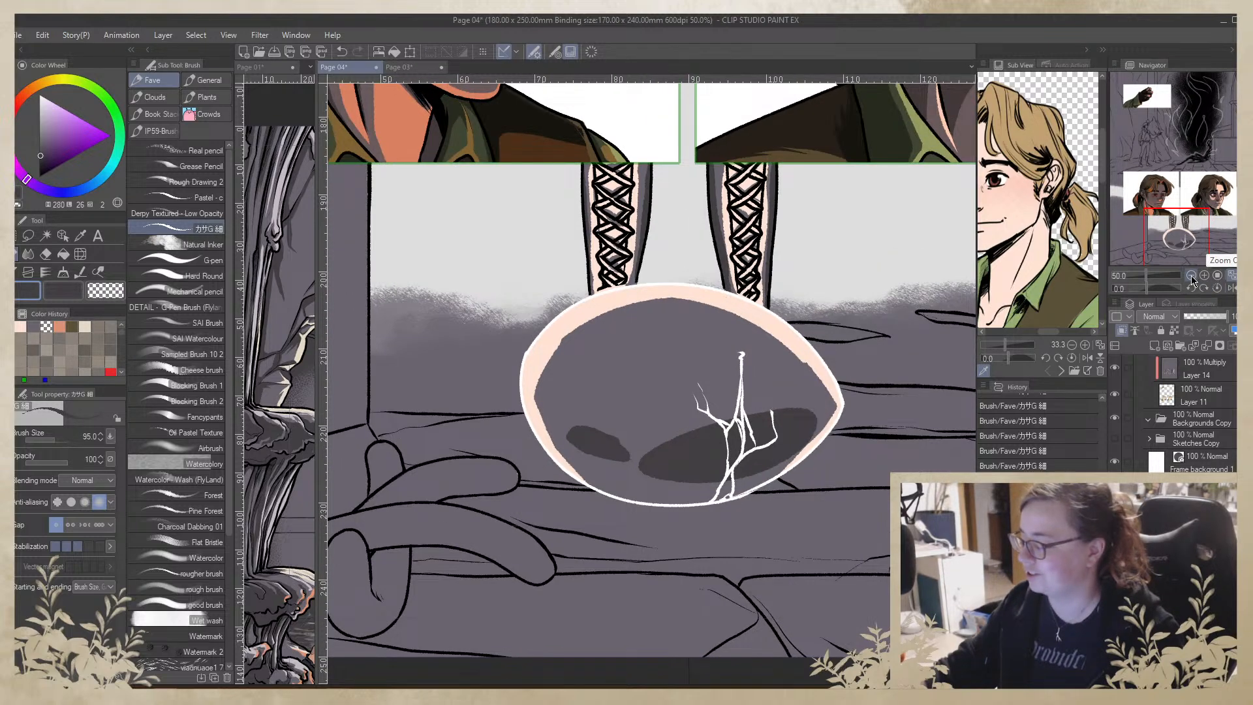
left_click(1191, 275)
left_click_drag(708, 524, 817, 405)
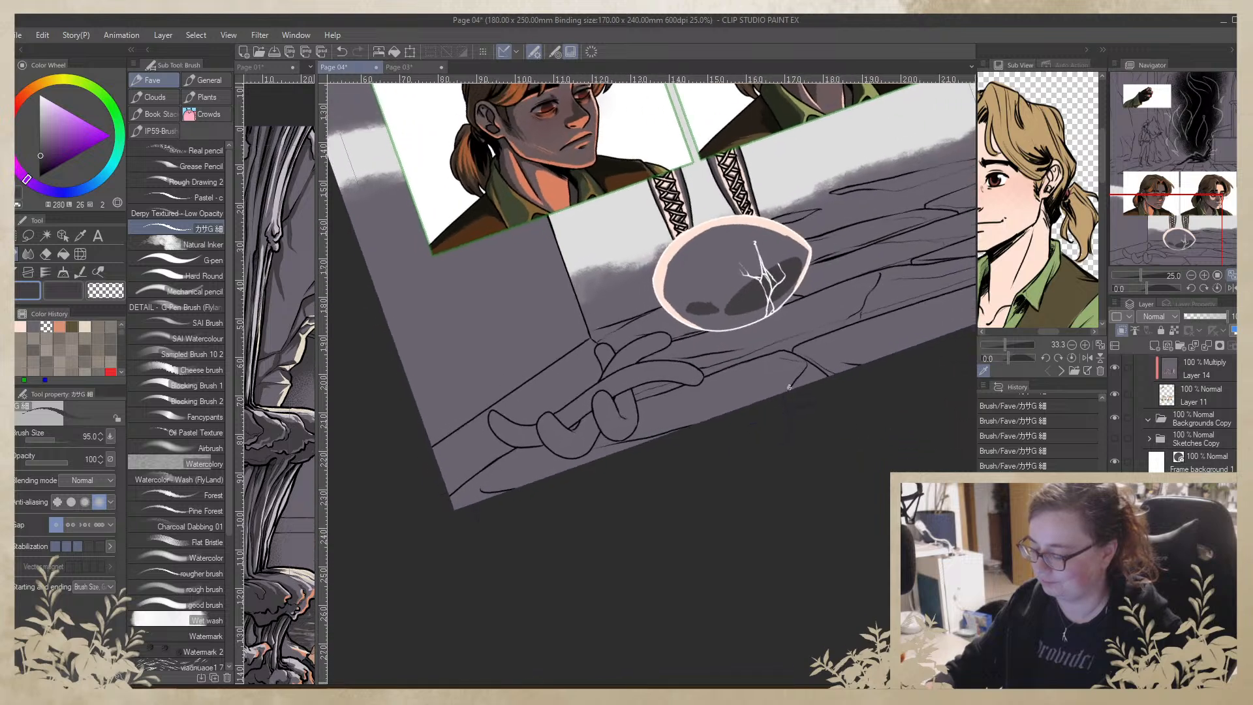
left_click(672, 249, "alt")
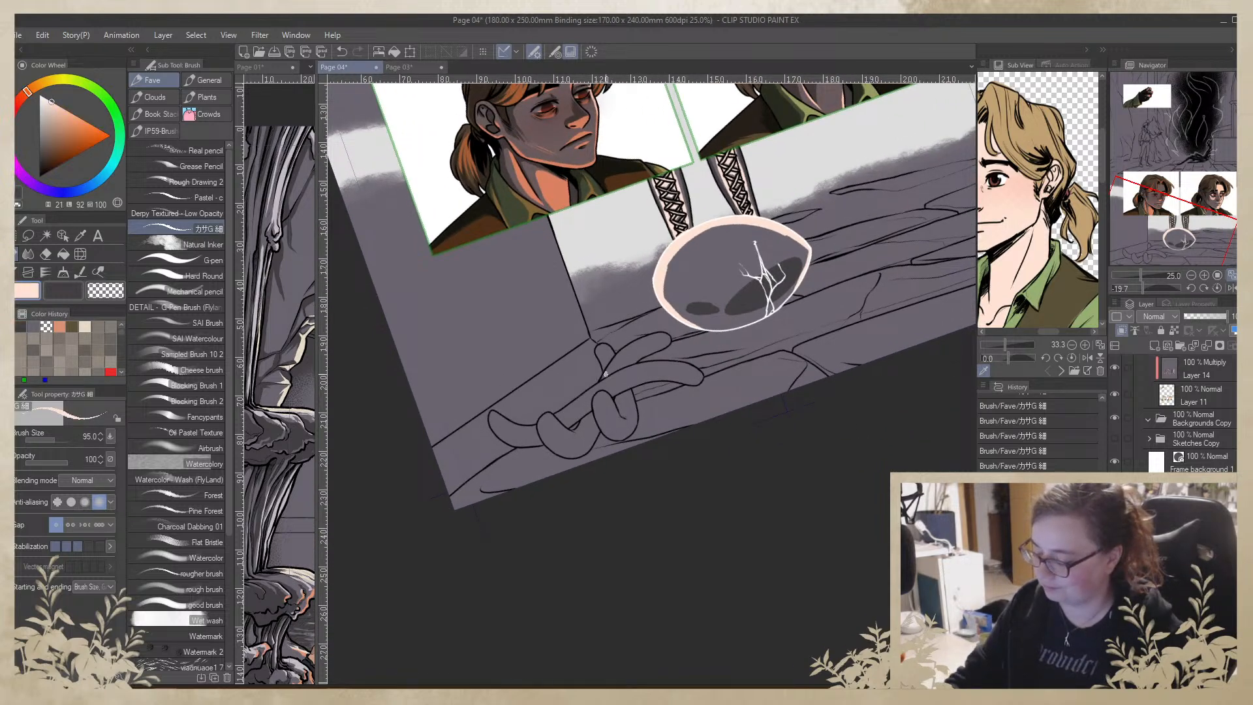
left_click_drag(603, 374, 670, 334)
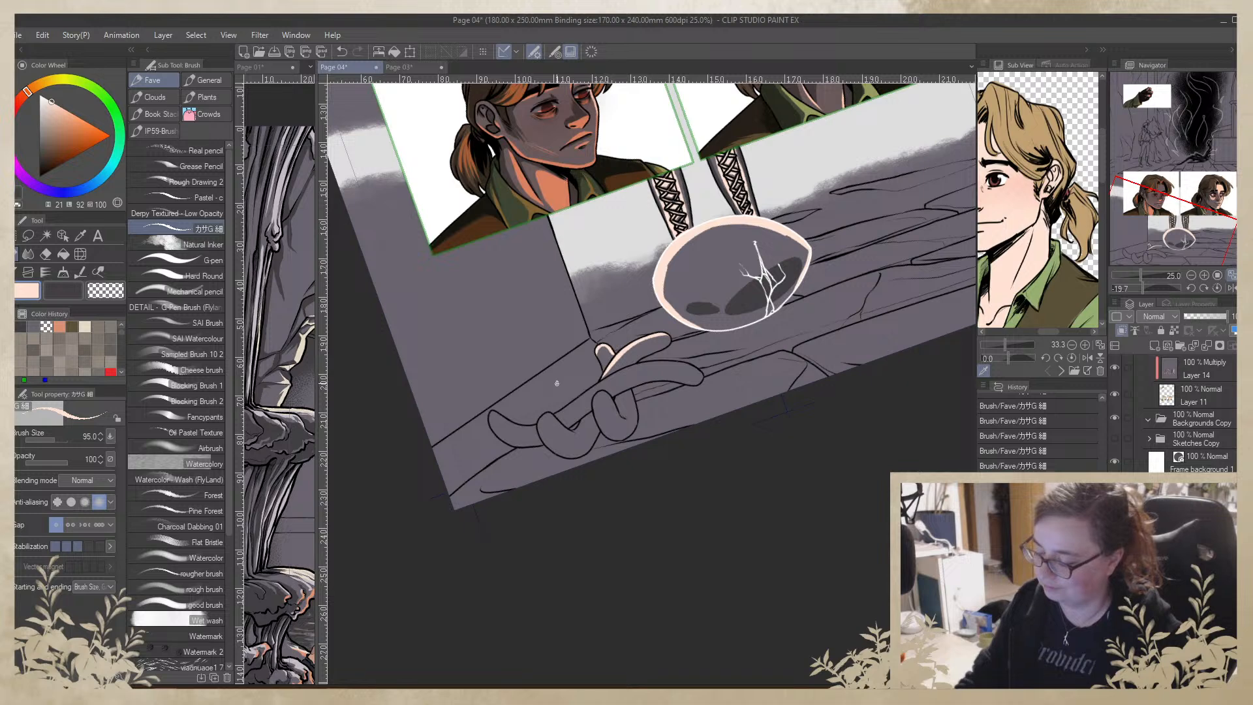
Paint pale peach light along the long middle tendril from the curled loops to its tip below the egg
left_click_drag(556, 414, 680, 362)
key("ctrl+z")
left_click_drag(558, 418, 633, 370)
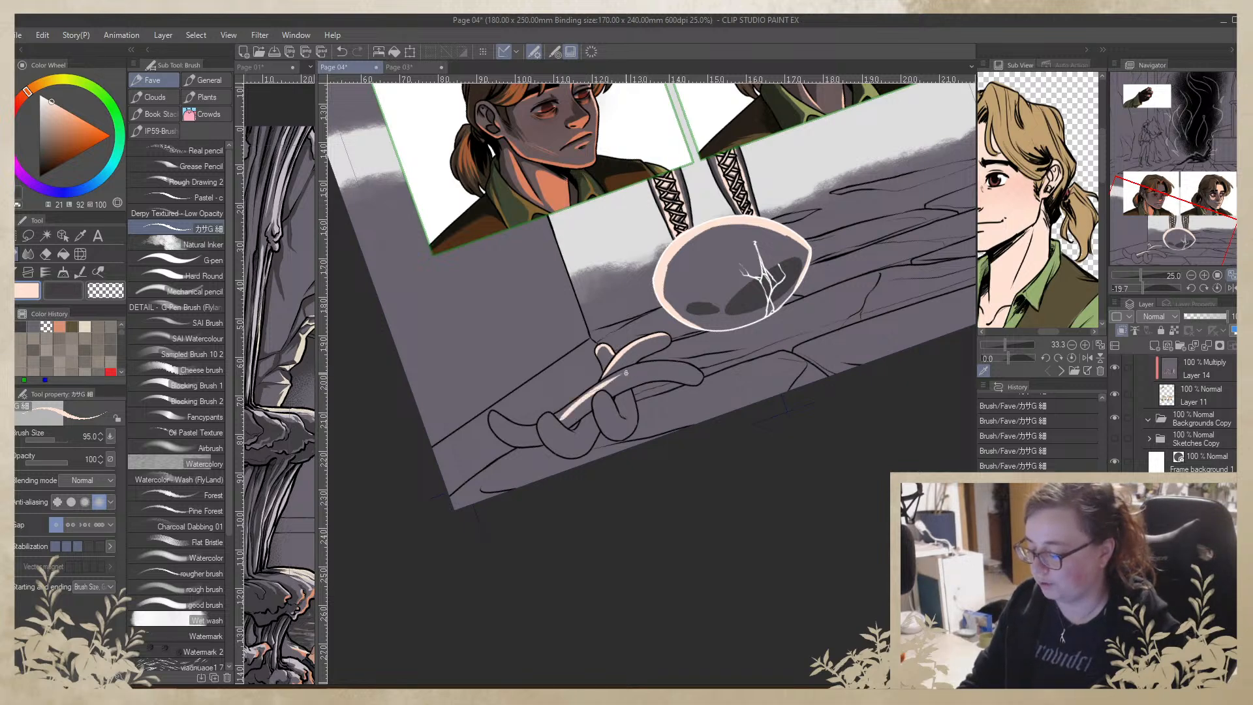
mouse_move(578, 399)
left_mouse_down()
mouse_move(560, 417)
mouse_move(655, 363)
mouse_move(684, 365)
left_mouse_up()
mouse_move(603, 380)
left_mouse_down()
mouse_move(693, 365)
mouse_move(704, 376)
left_mouse_up()
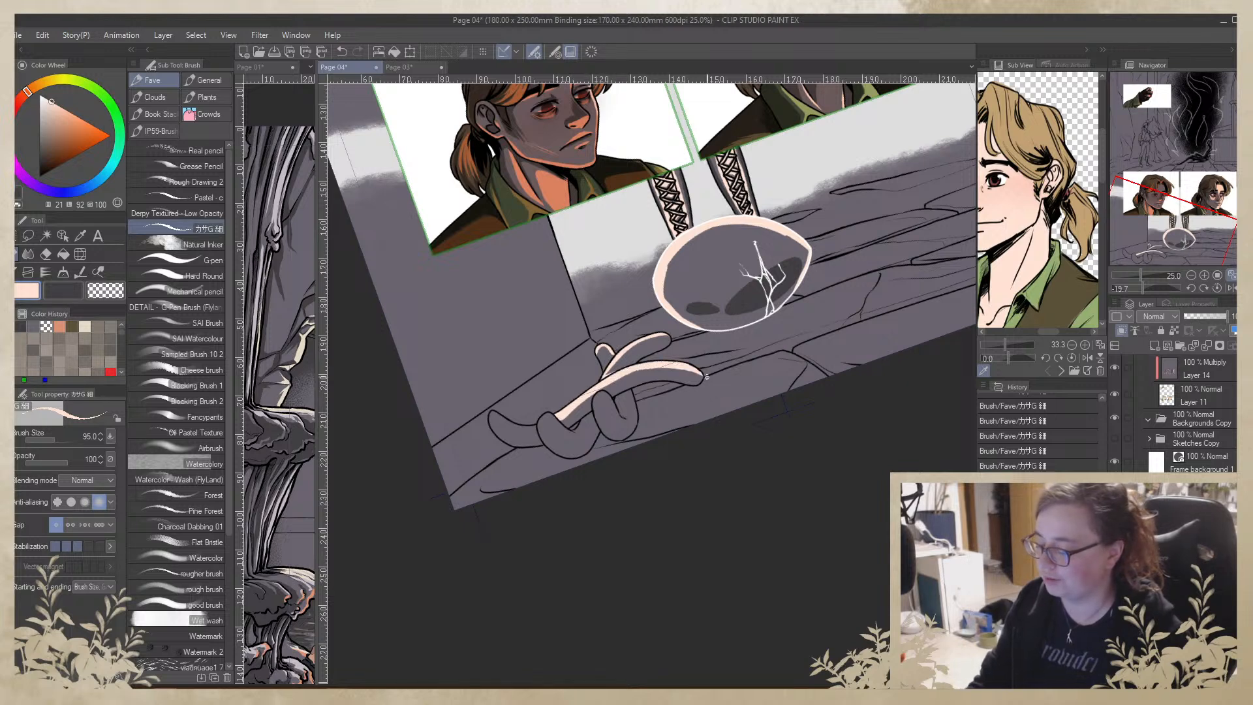
Pair the sampled ground grey with peach, touch up the upper tendril's tip and fill the small stub beside it with peach
key("x")
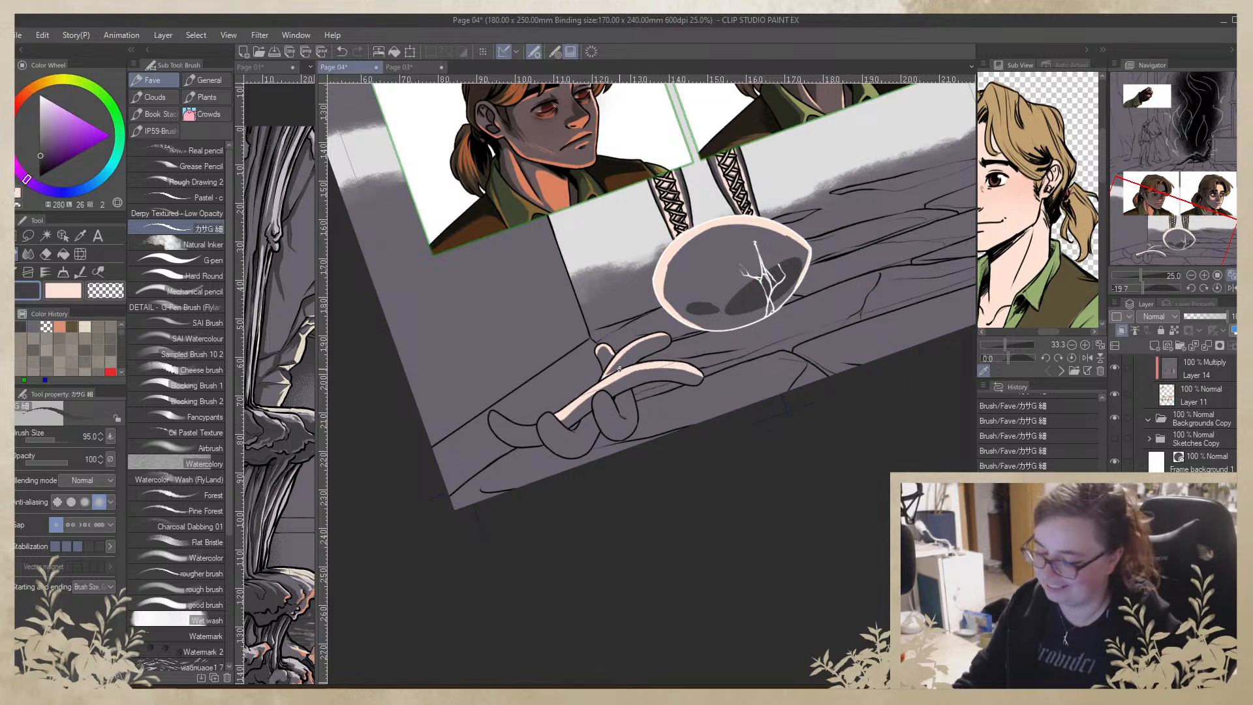
left_click(616, 369, "alt")
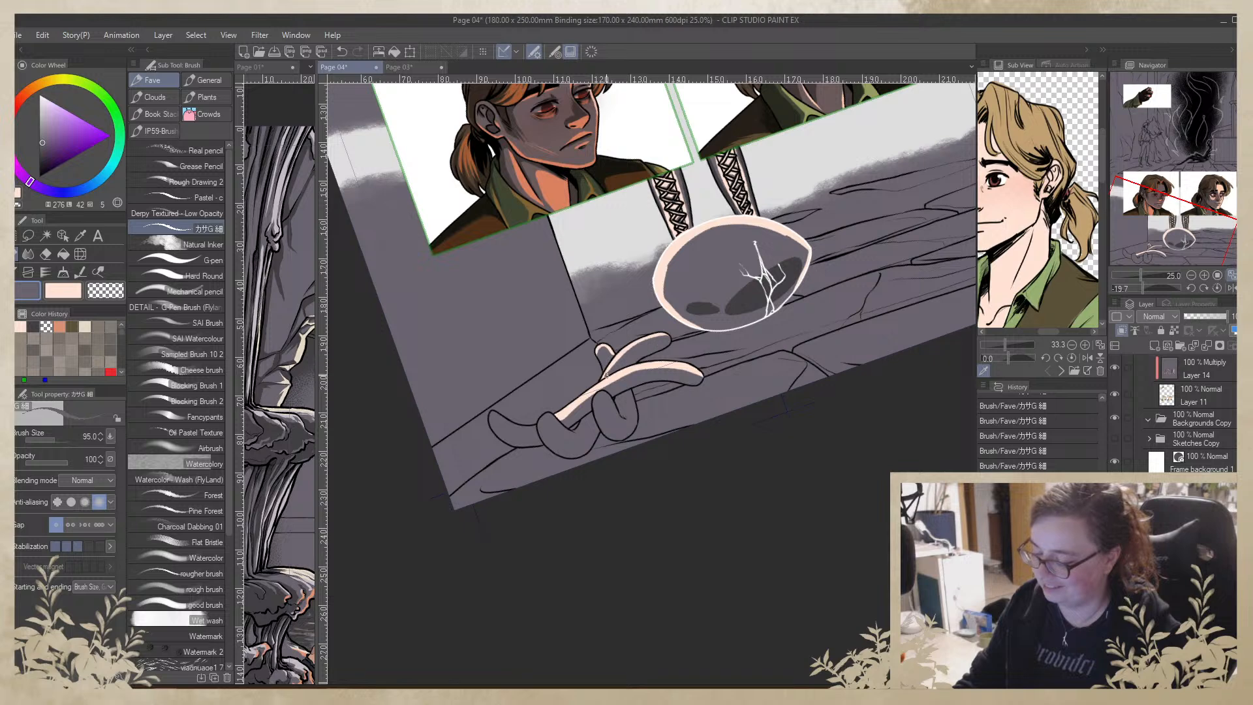
key("x")
left_click_drag(644, 337, 670, 337)
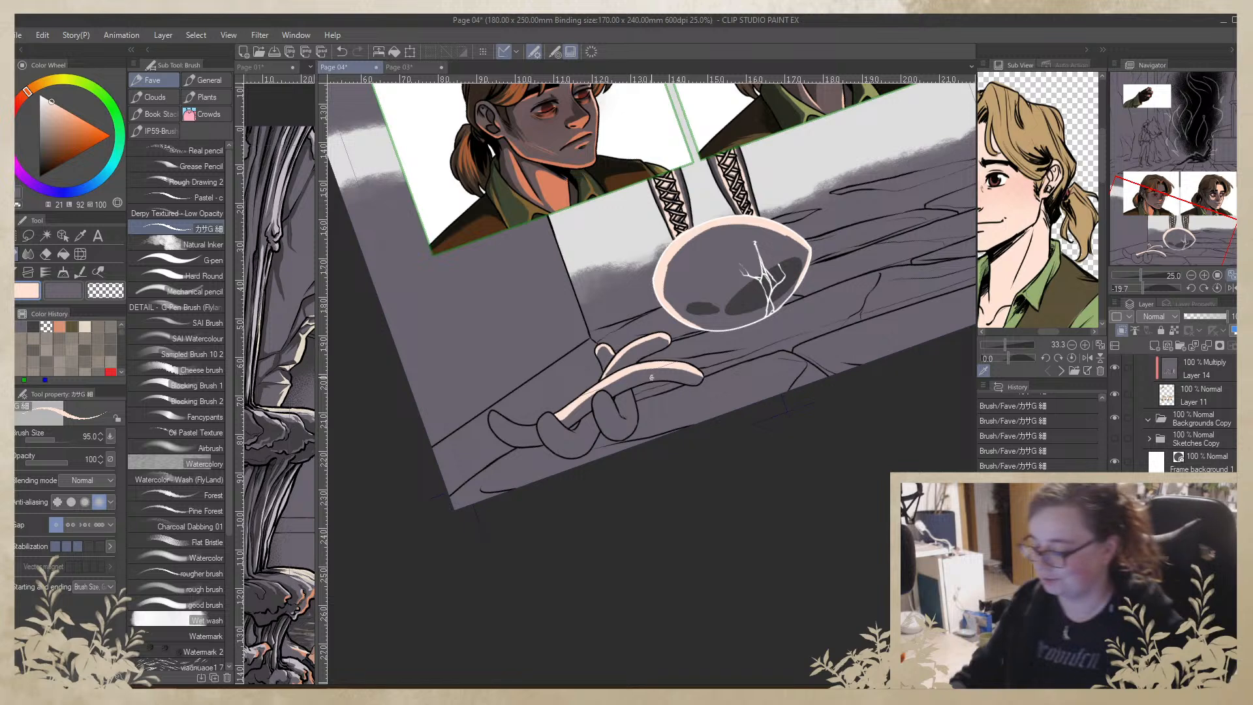
left_click(601, 350)
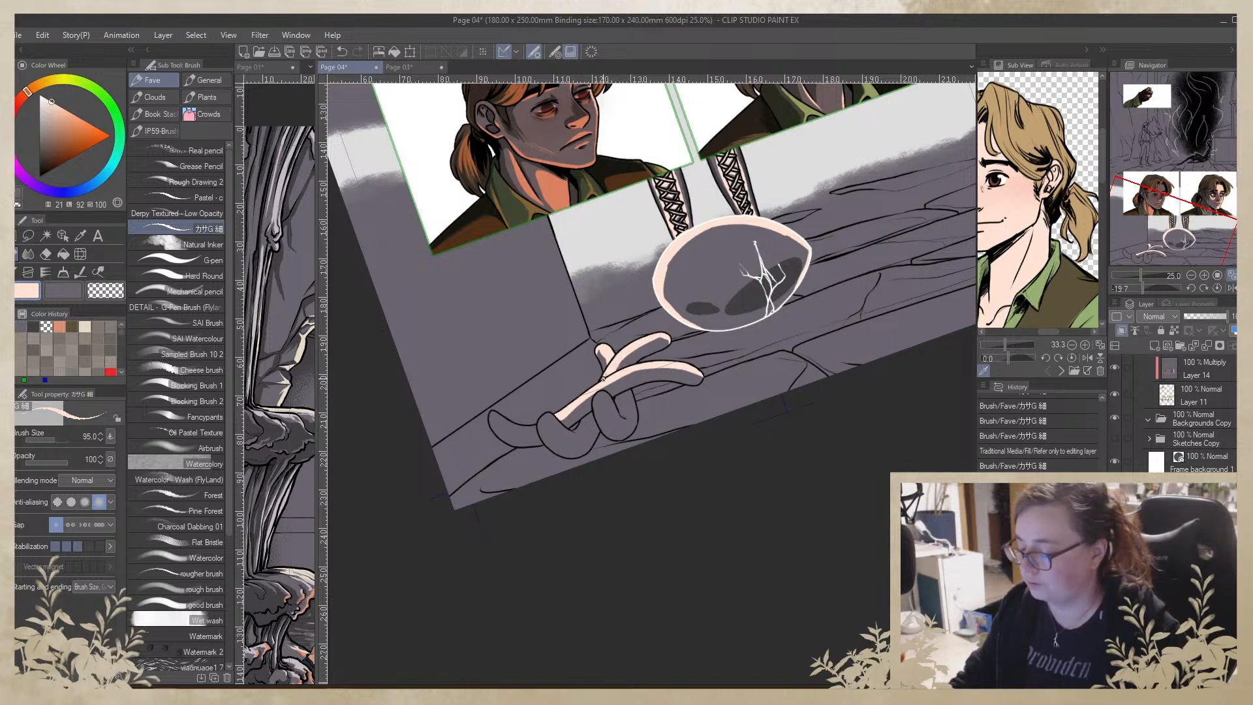
Paint pale peach light on the curled loop under the long tendril, shaping its edge with alternating grey and peach
mouse_move(626, 350)
left_mouse_down()
mouse_move(665, 372)
mouse_move(627, 399)
mouse_move(623, 420)
mouse_move(597, 401)
mouse_move(617, 418)
mouse_move(623, 409)
mouse_move(625, 423)
left_mouse_up()
key("x")
key("x")
key("x")
key("x")
key("x")
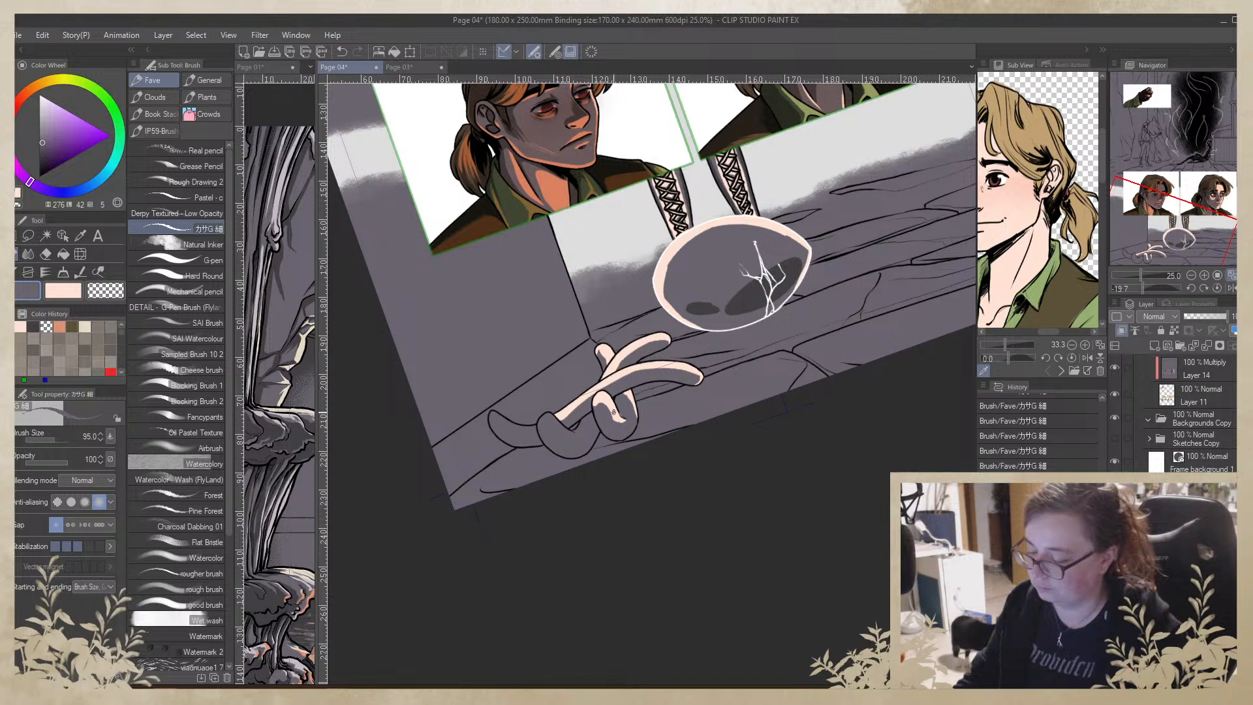
key("x")
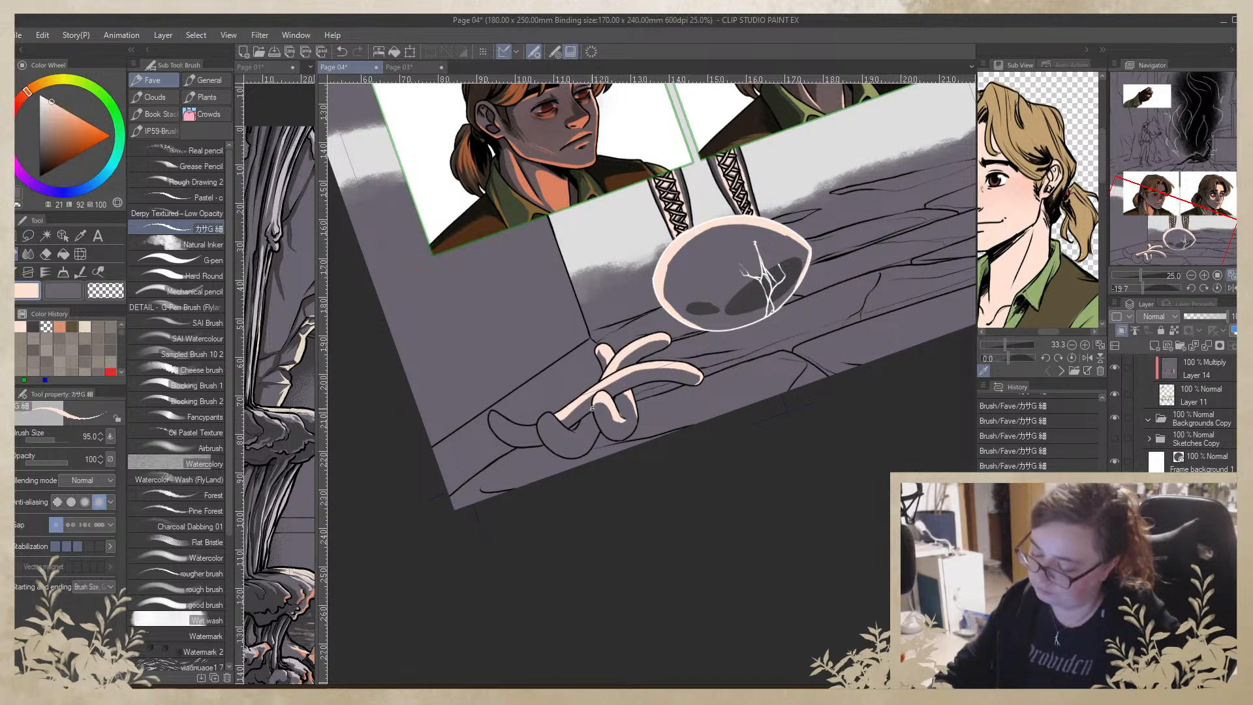
key("x")
left_click_drag(599, 412, 600, 410)
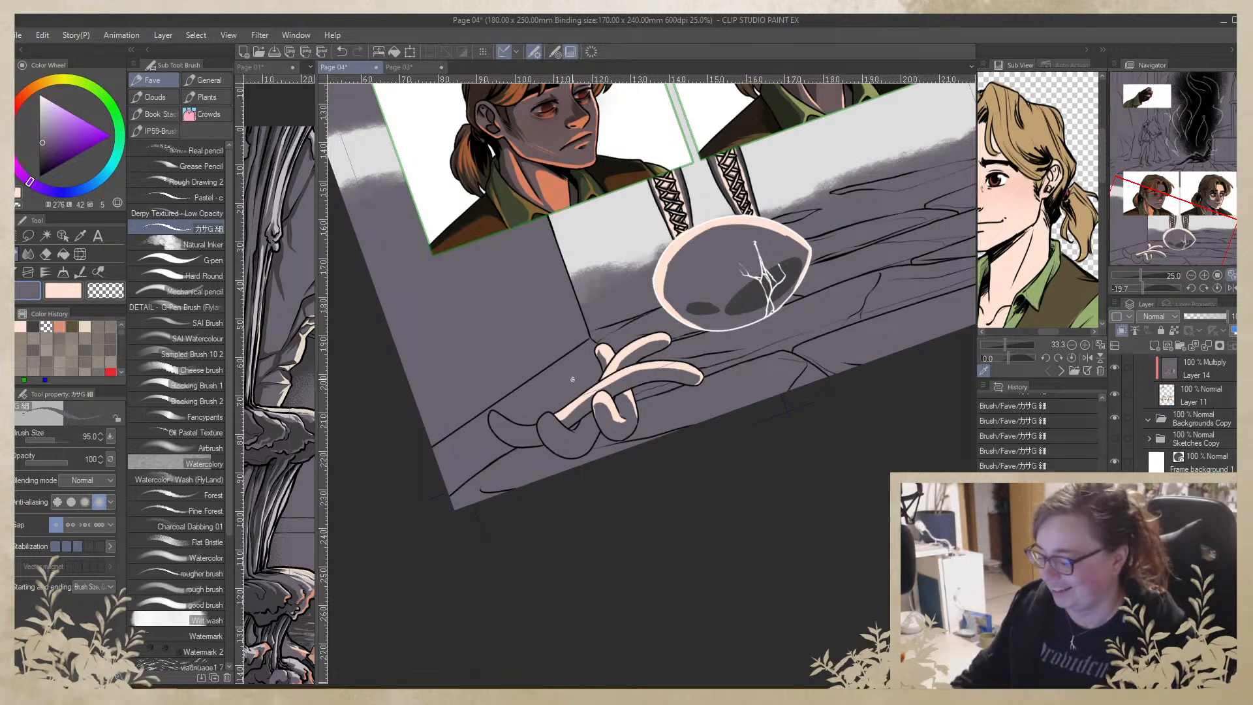
Touch up the light on the small stub of the tendrils using the sampled grey and peach
key("x")
left_click(601, 357, "alt")
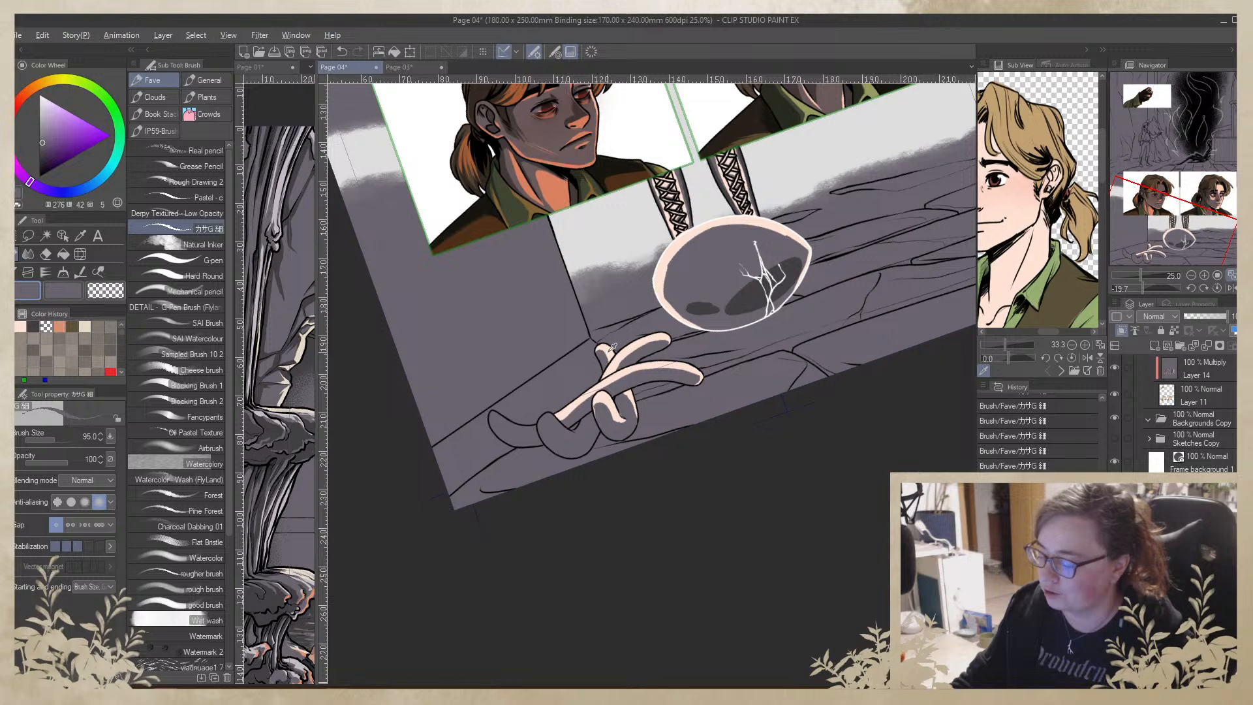
left_click(607, 356, "alt")
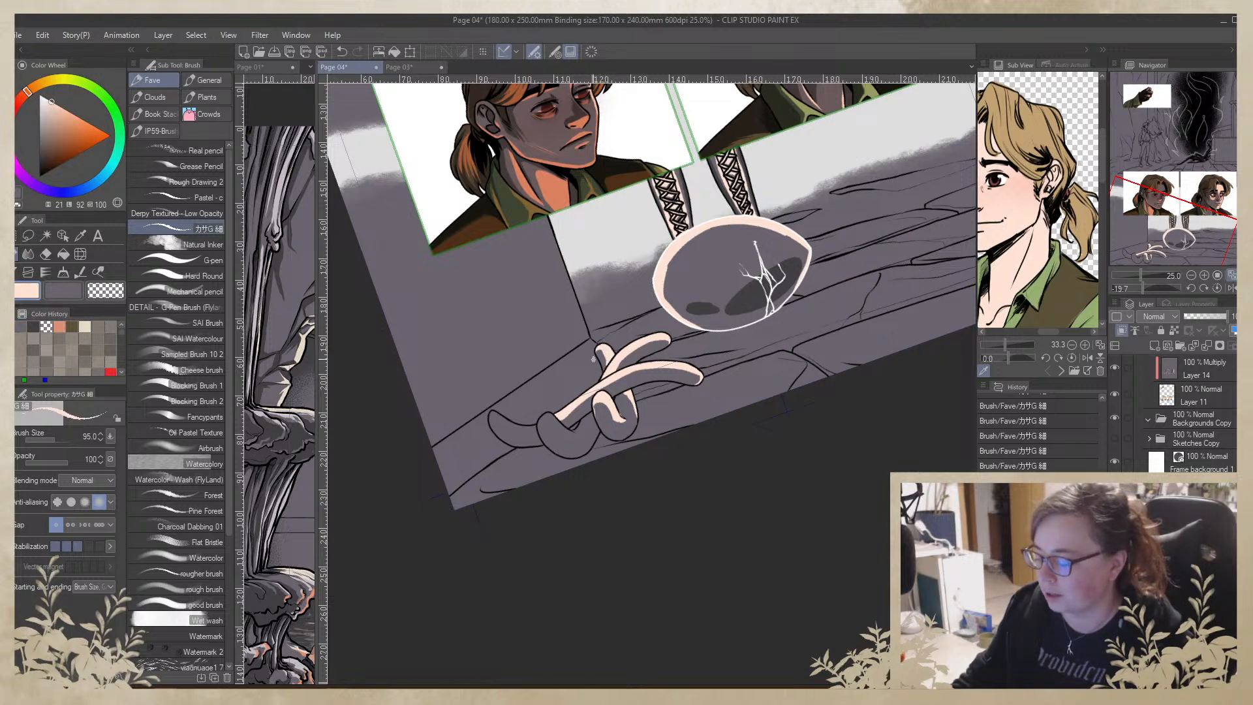
Paint pale peach light over the tendril end farthest from the egg and the curled loop next to it
left_click_drag(761, 413, 545, 546)
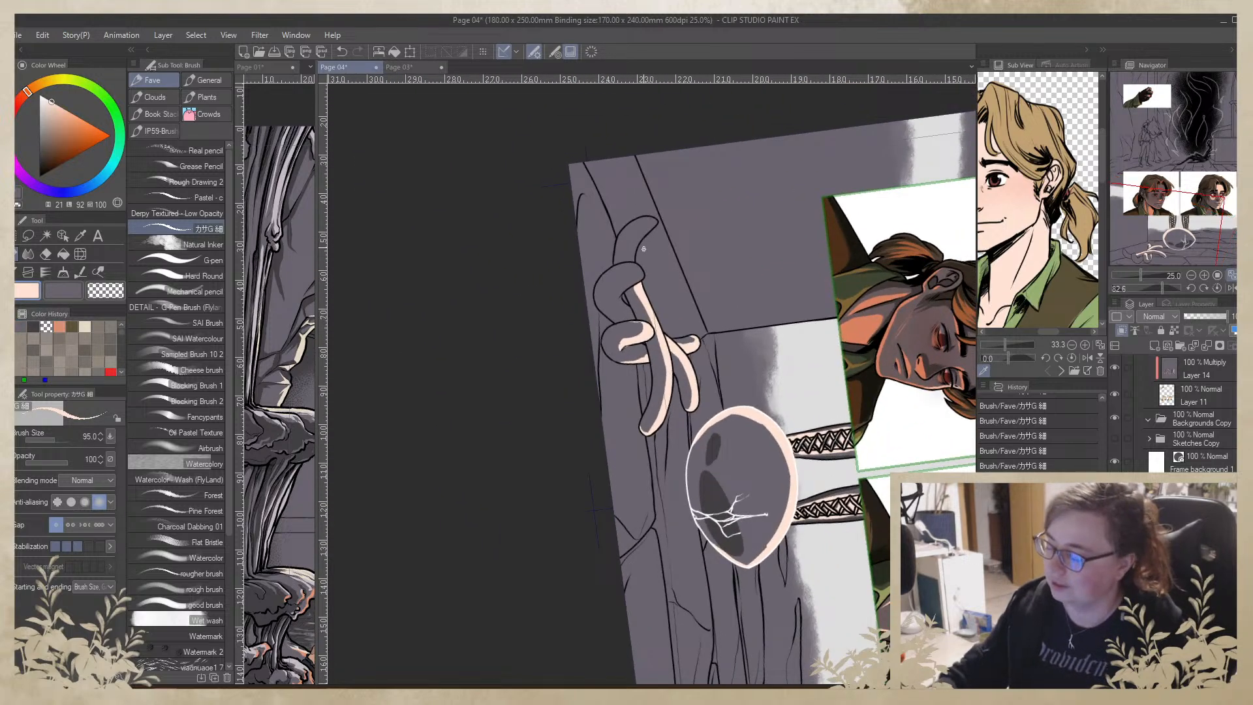
left_click_drag(633, 262, 656, 223)
mouse_move(656, 223)
left_mouse_down()
mouse_move(615, 275)
mouse_move(647, 228)
mouse_move(627, 257)
mouse_move(789, 332)
mouse_move(708, 260)
mouse_move(543, 404)
mouse_move(537, 423)
mouse_move(557, 416)
mouse_move(582, 436)
mouse_move(538, 419)
mouse_move(554, 413)
mouse_move(538, 422)
mouse_move(585, 417)
mouse_move(542, 432)
left_mouse_up()
Refine the light's edges on both curled loops and the farthest tendril end, alternating sampled grey and peach
left_click(556, 434, "alt")
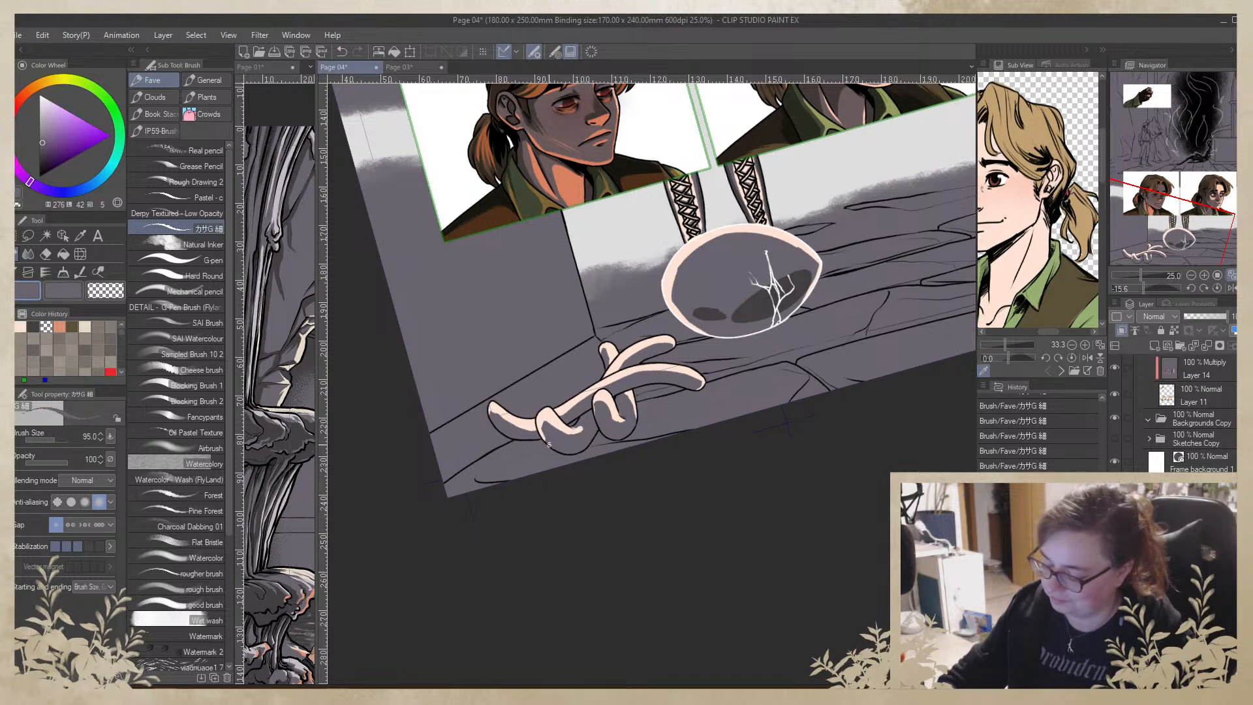
left_click(573, 424, "alt")
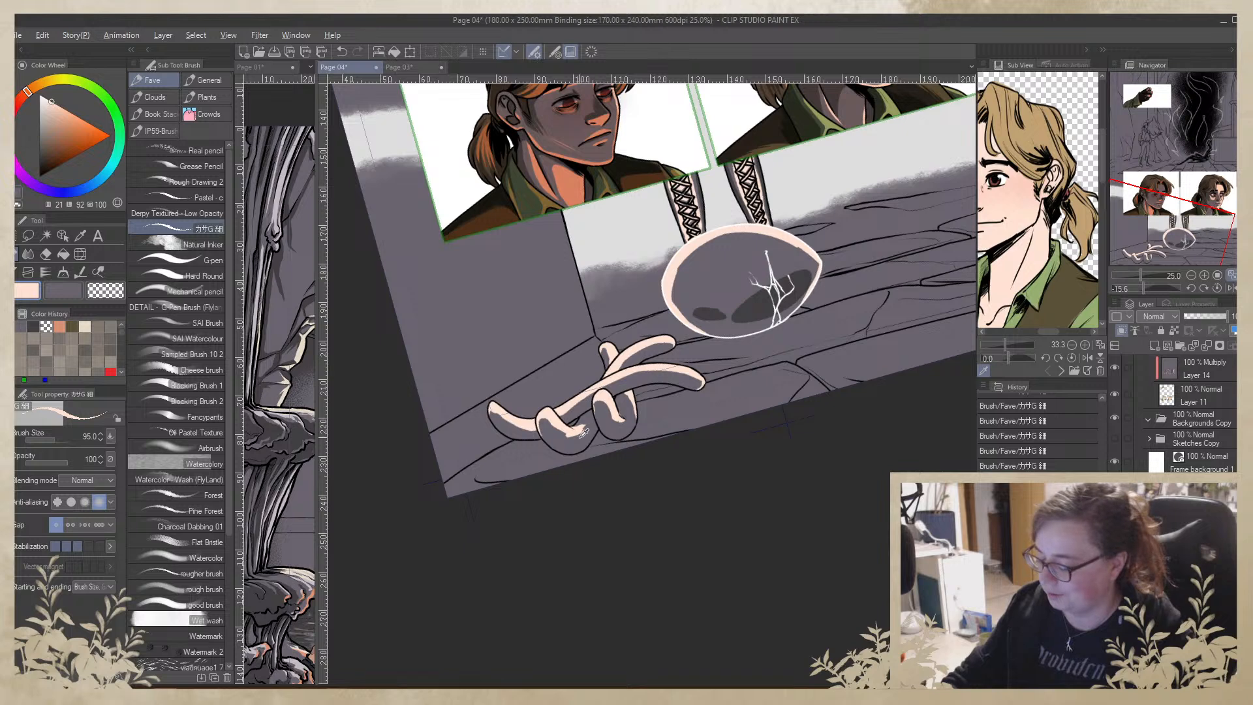
left_click(556, 432, "alt")
left_click(572, 424, "alt")
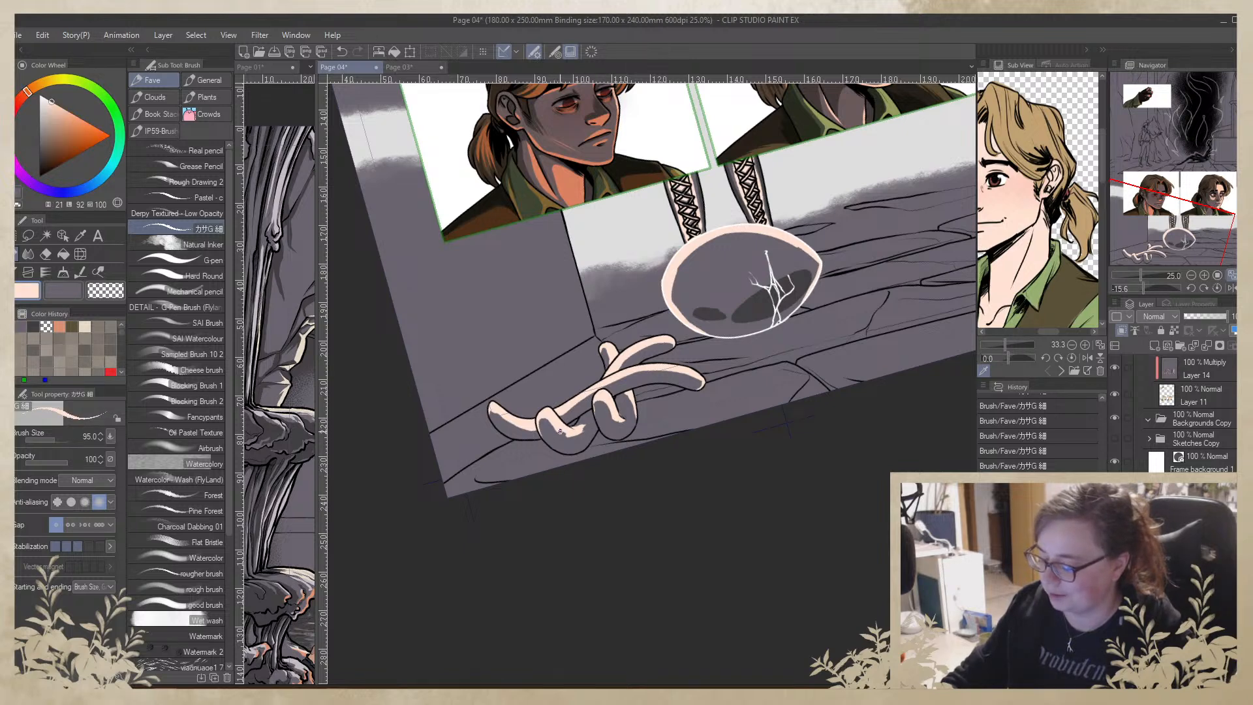
left_click(584, 433, "alt")
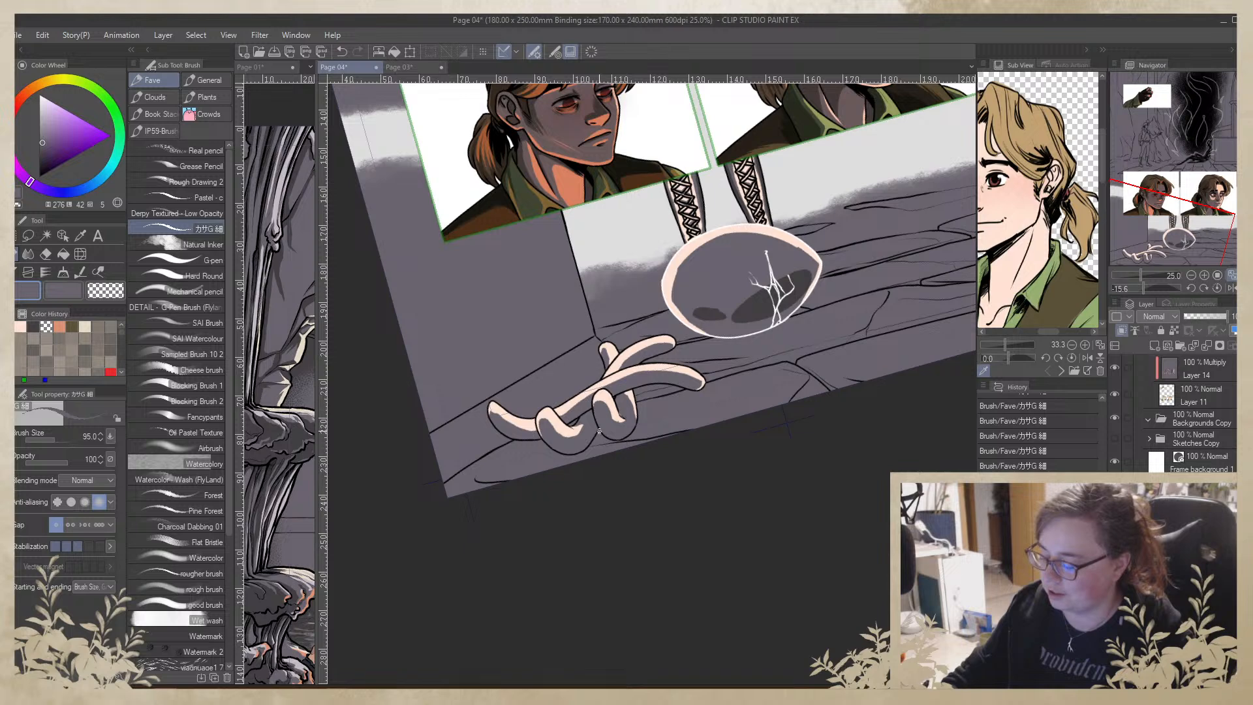
left_click(605, 394, "alt")
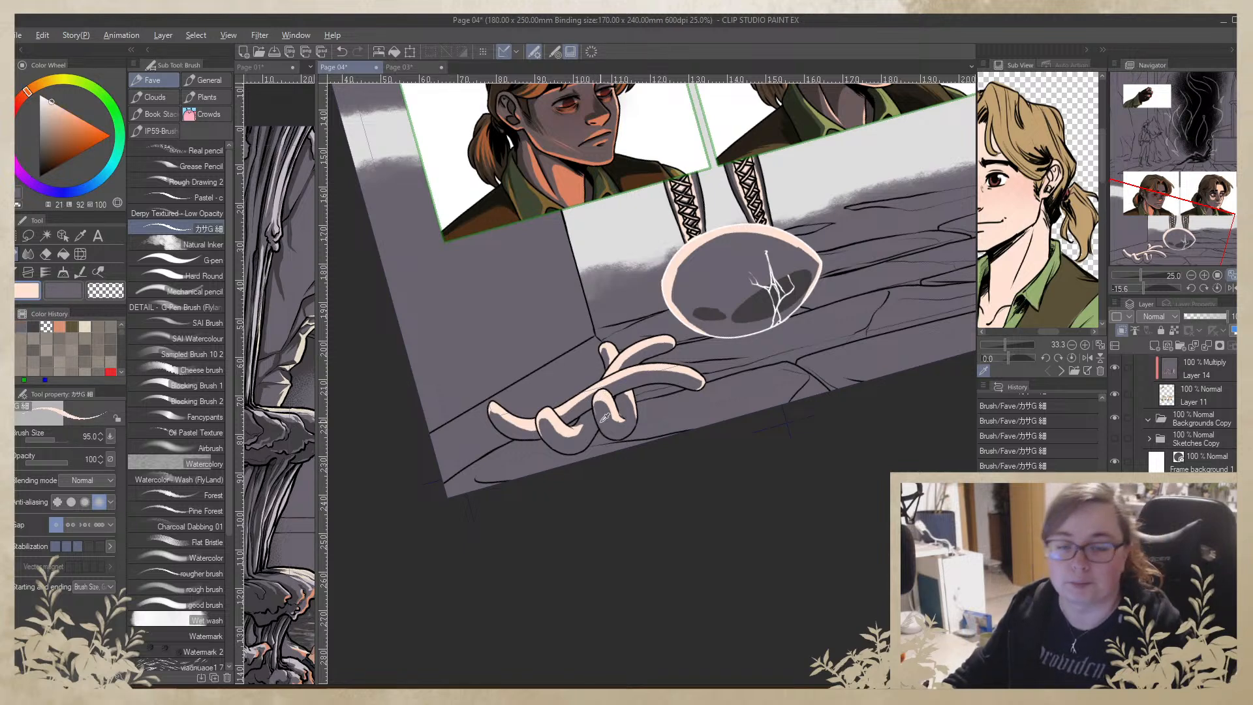
left_click(599, 406, "alt")
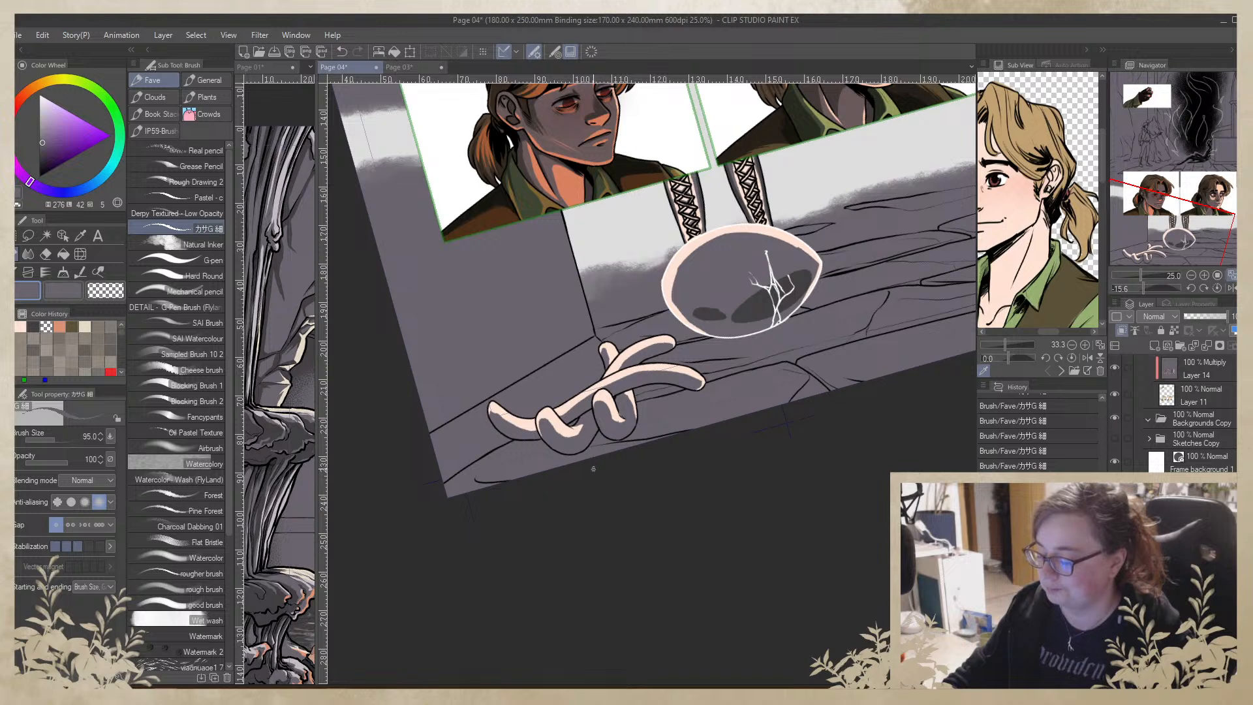
mouse_move(499, 421)
left_mouse_down()
mouse_move(491, 410)
mouse_move(502, 409)
left_mouse_up()
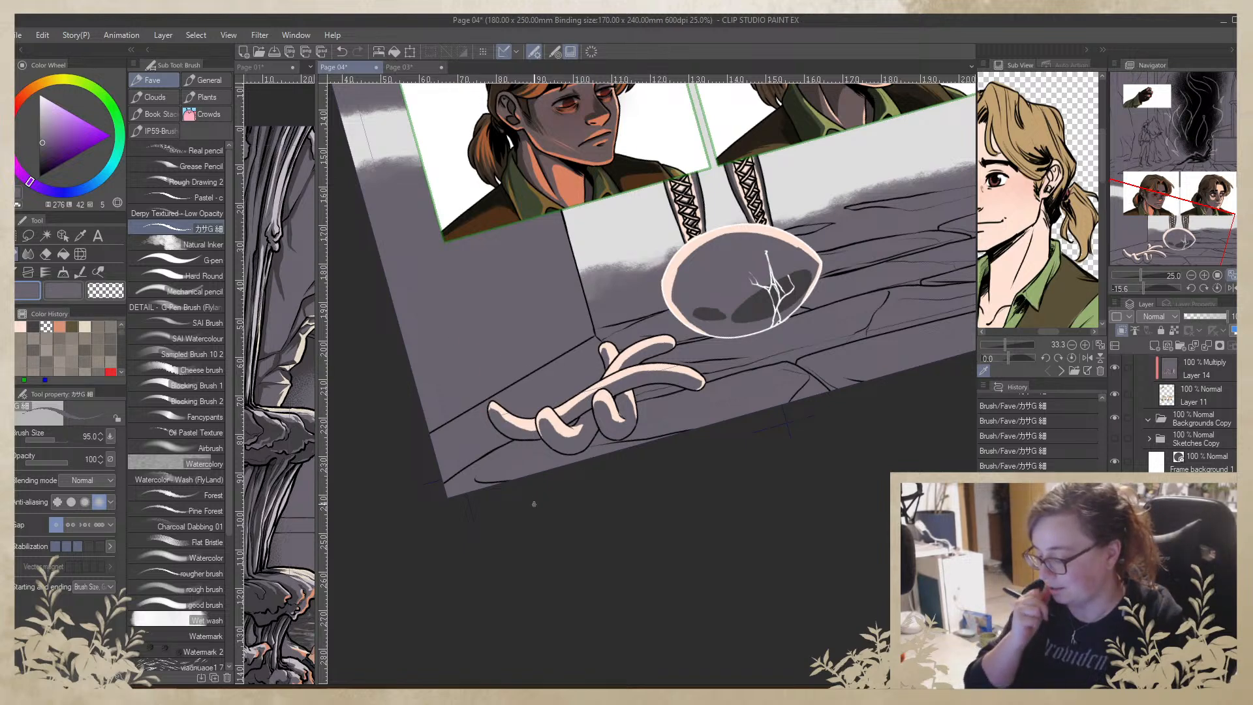
Refine the inner edge of the cracked egg's pale peach rim light, alternating sampled grey and peach
scroll(533, 504, "up", 5)
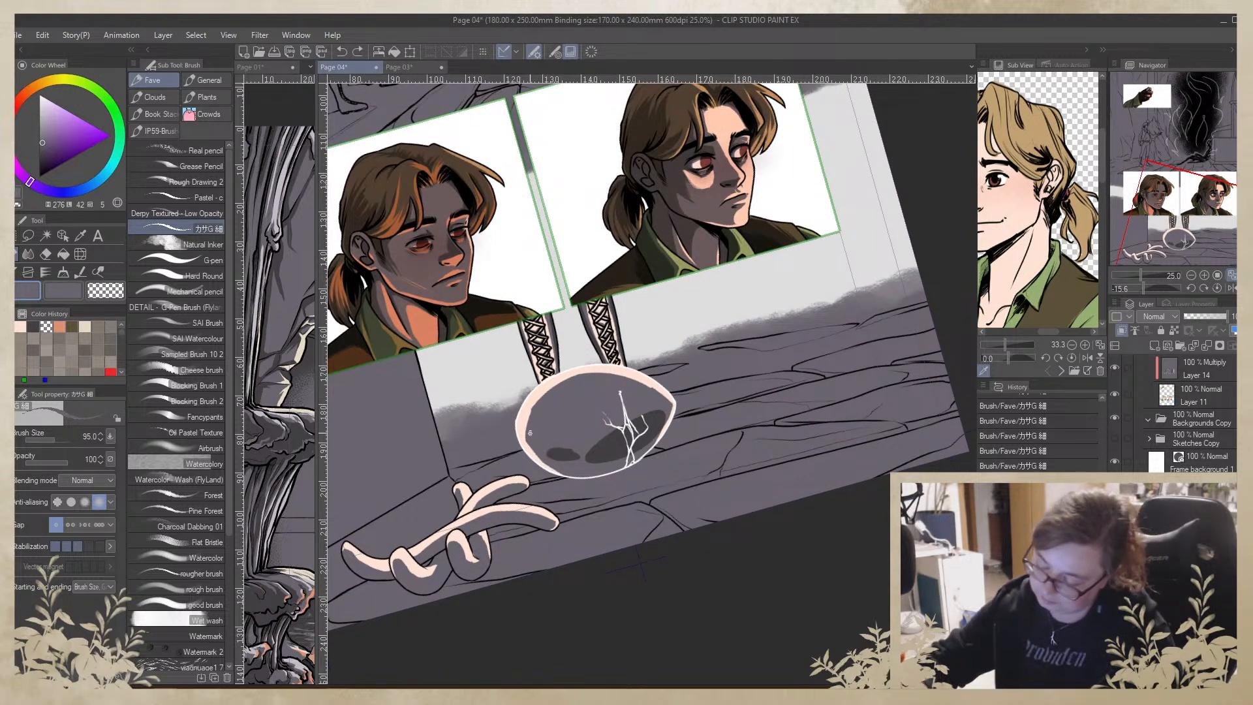
mouse_move(574, 477)
left_mouse_down()
mouse_move(535, 451)
mouse_move(530, 416)
left_mouse_up()
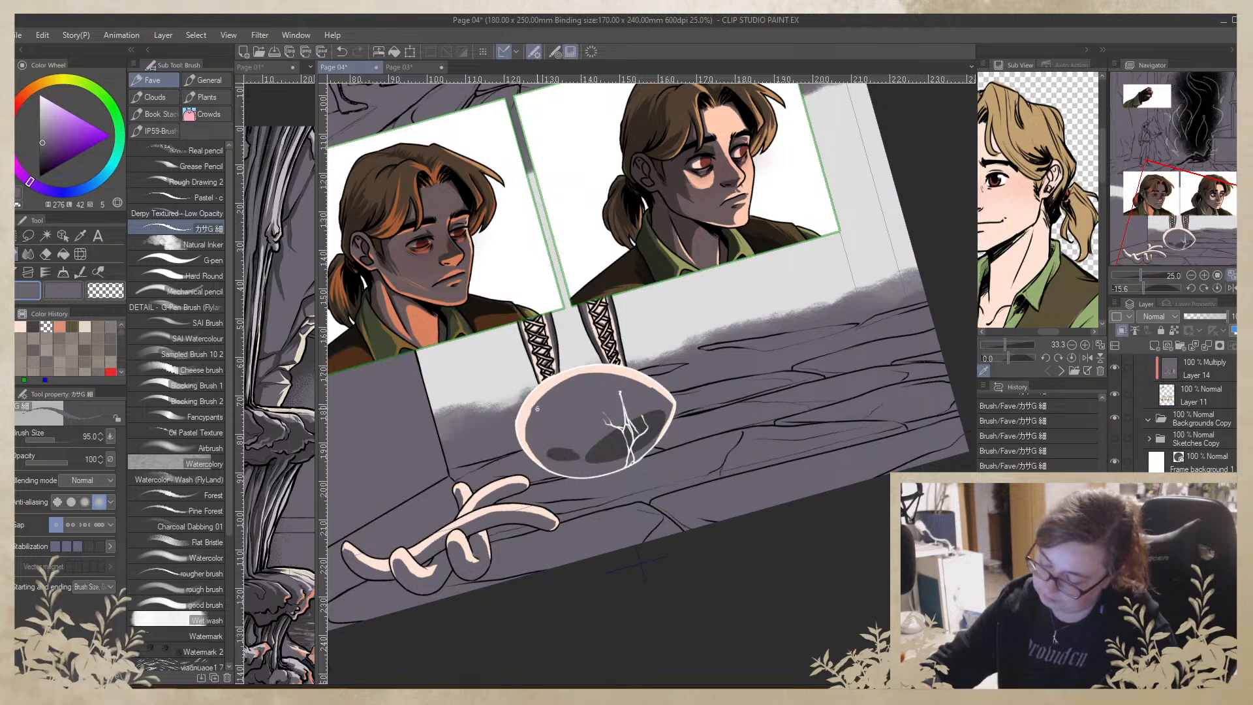
left_click_drag(665, 431, 667, 360)
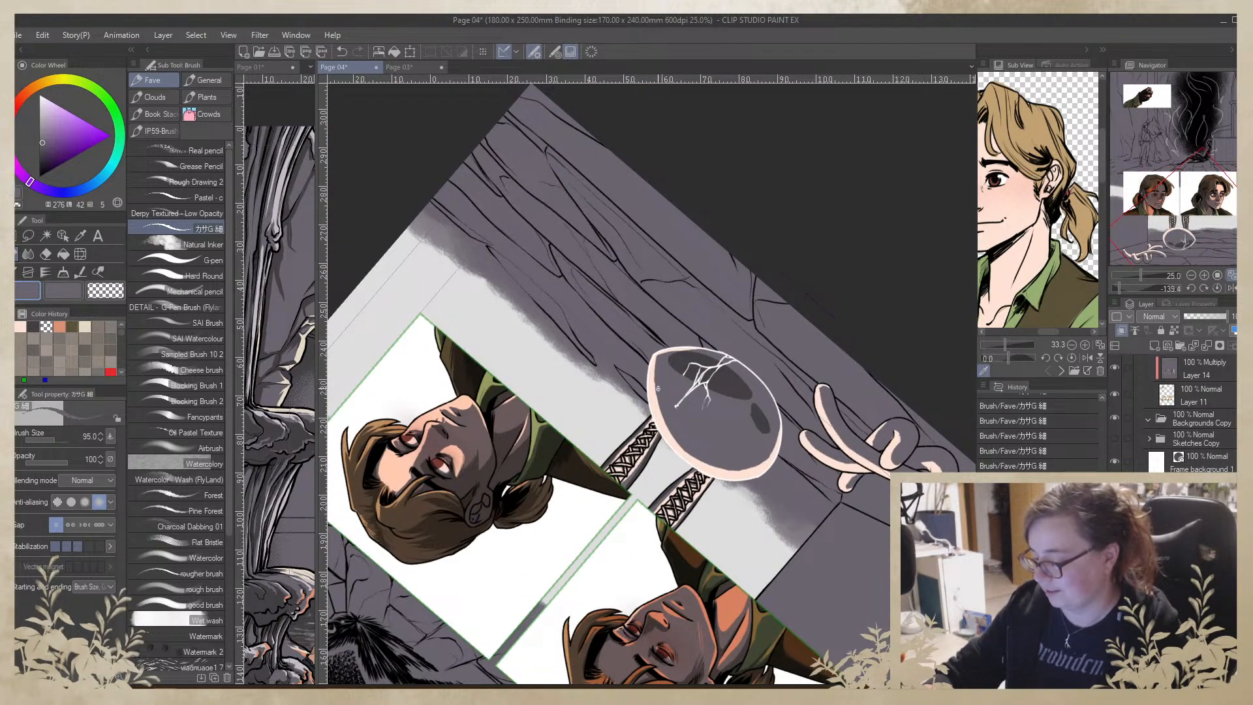
left_click(656, 392, "alt")
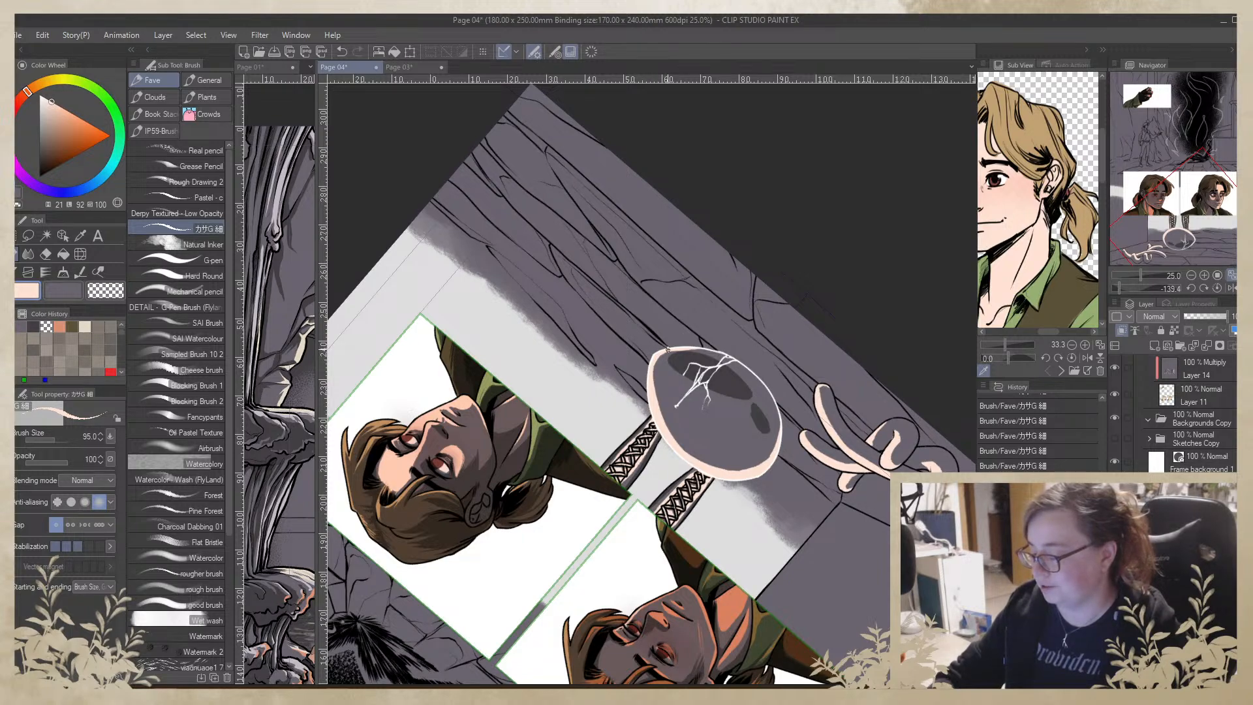
left_click_drag(703, 425, 650, 687)
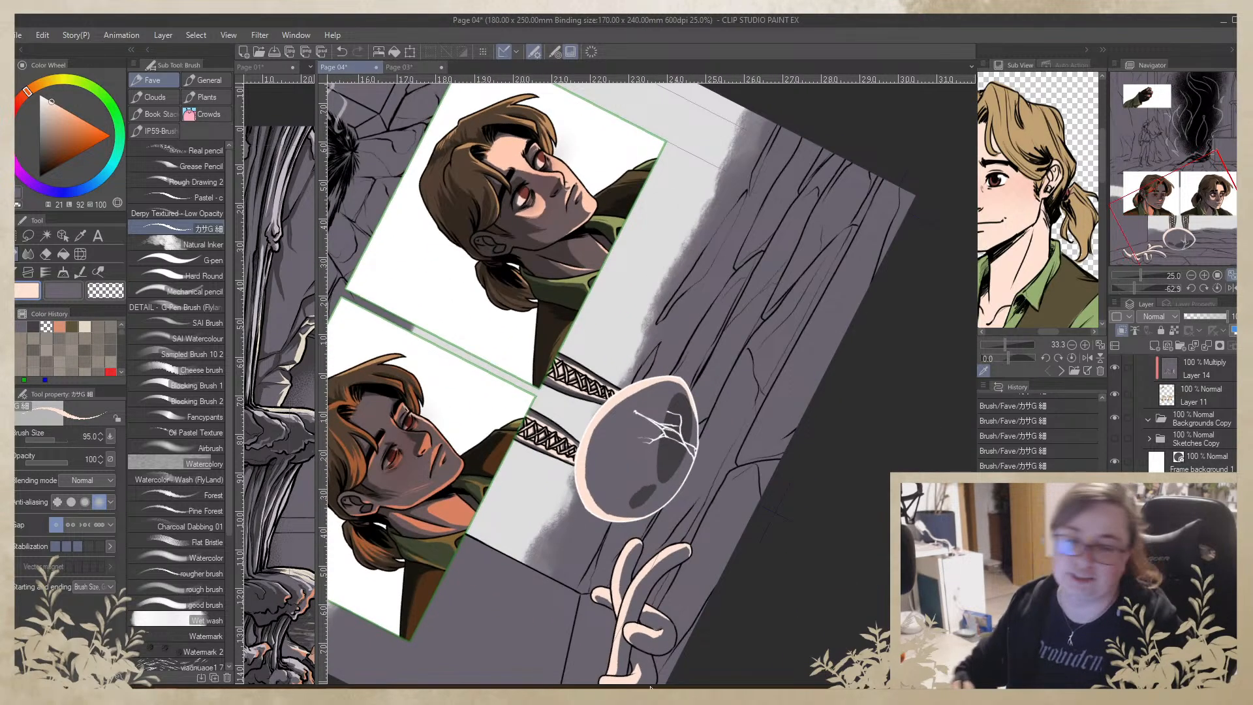
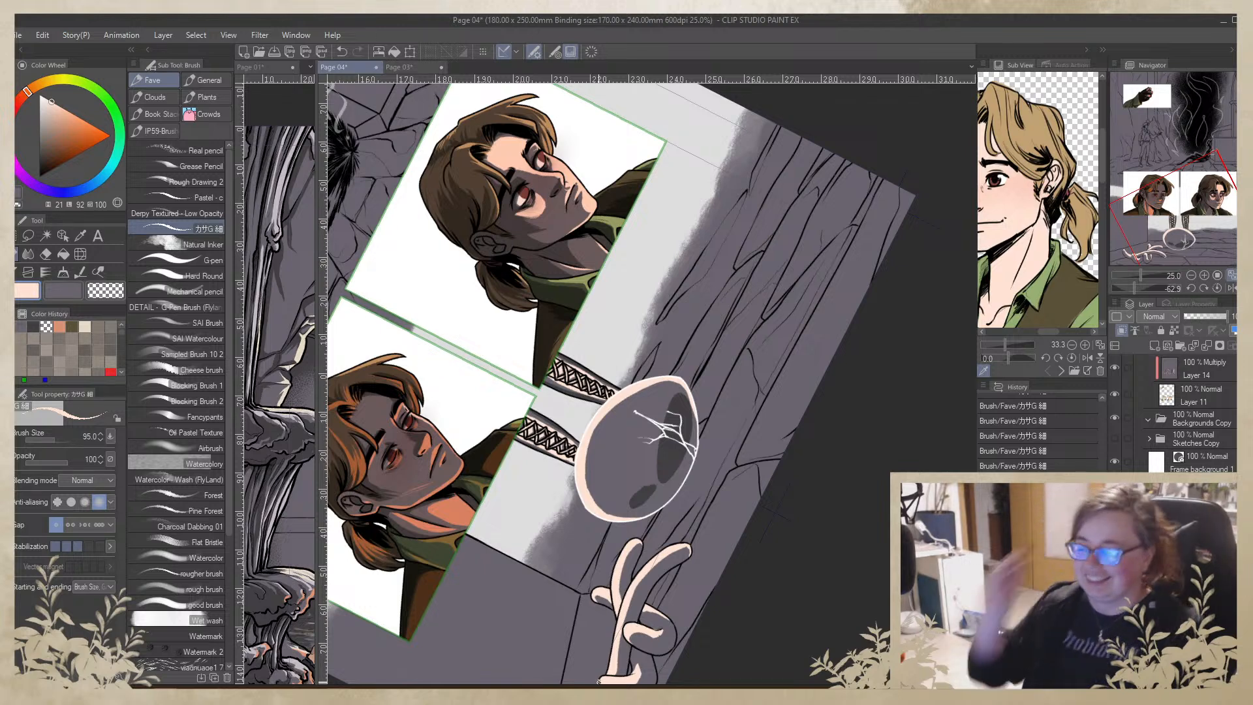
left_click_drag(823, 506, 769, 413)
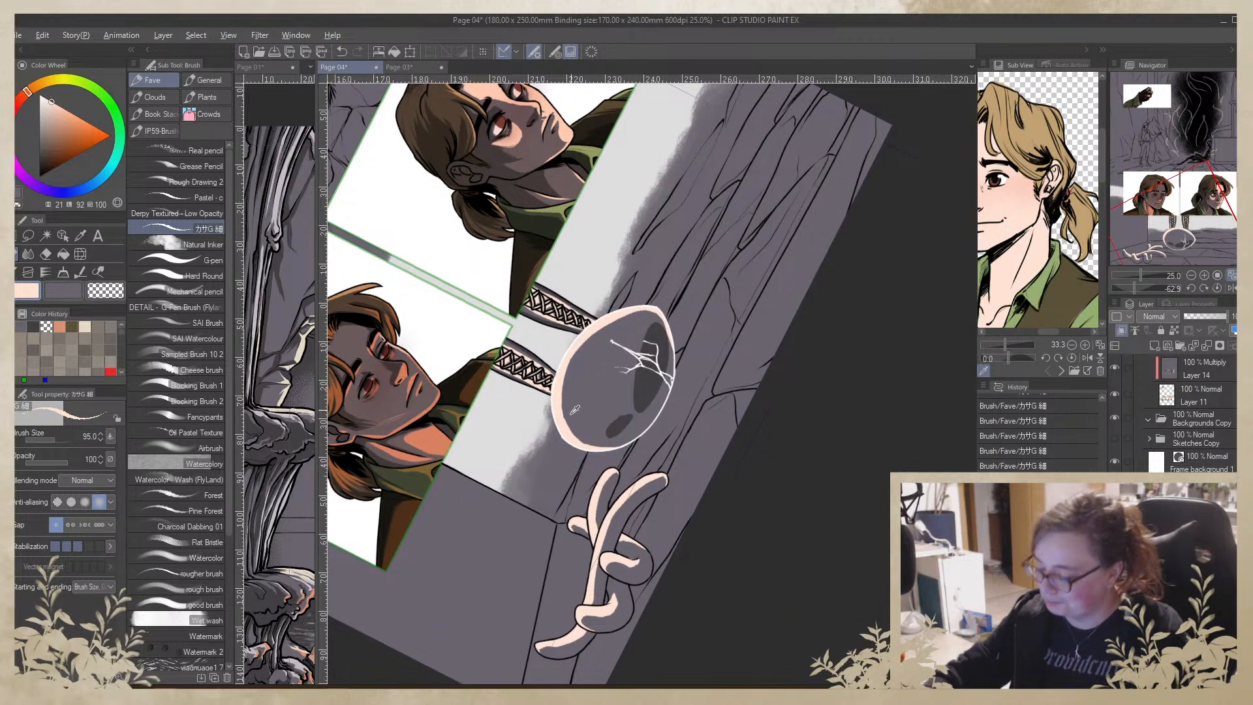
left_click(648, 384, "alt")
left_click_drag(579, 348, 560, 420)
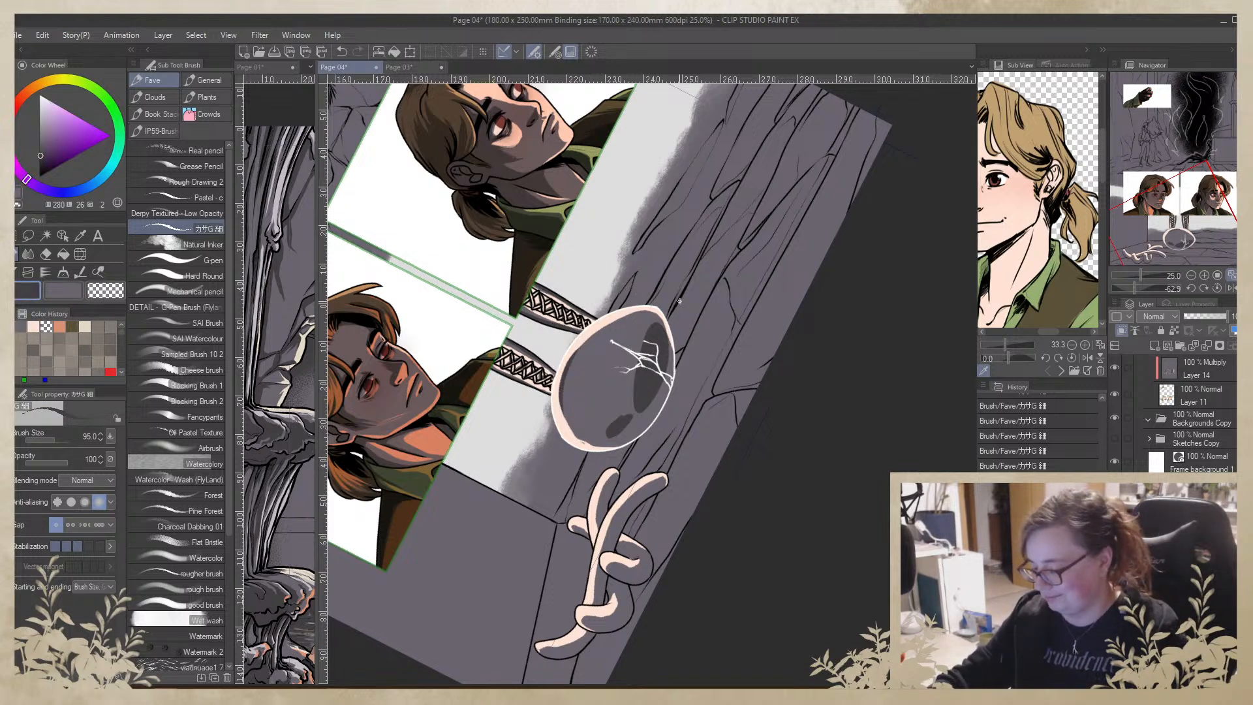
Paint dark shadow along the two long tendril prongs nearest the egg, sampling grey and peach to clean the edges
left_click_drag(688, 531, 701, 440)
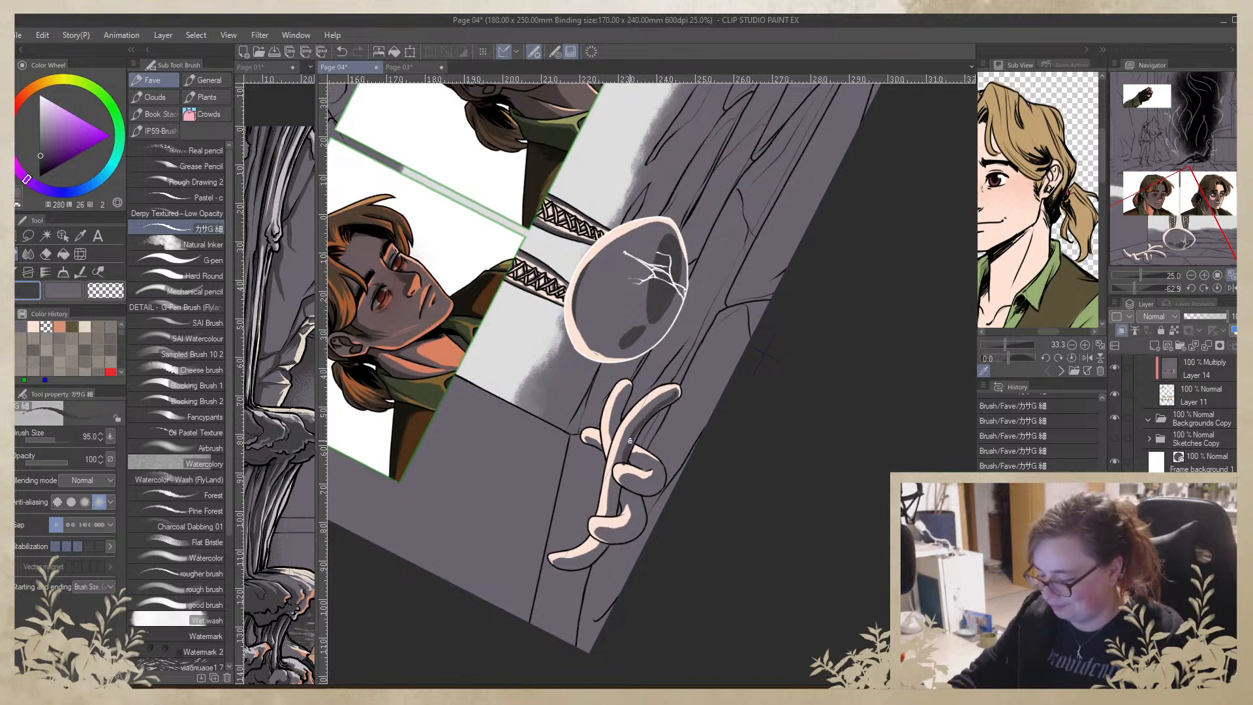
left_click(618, 496, "alt")
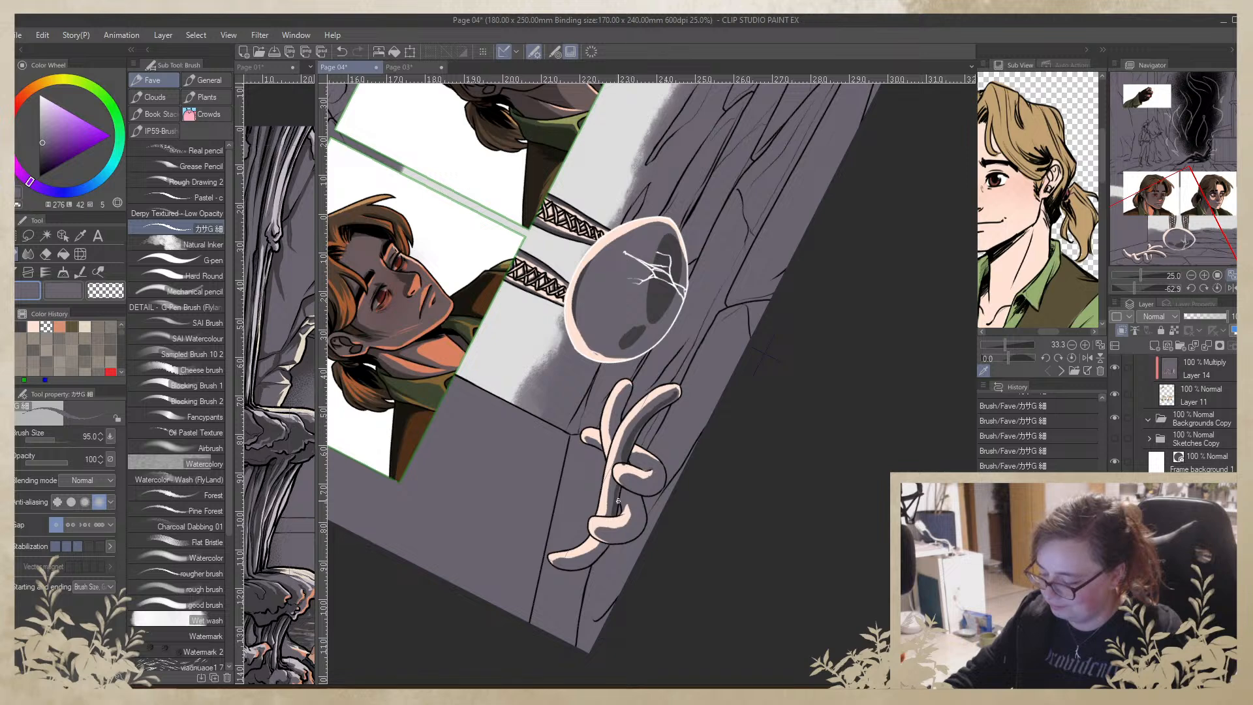
left_click(631, 465, "alt")
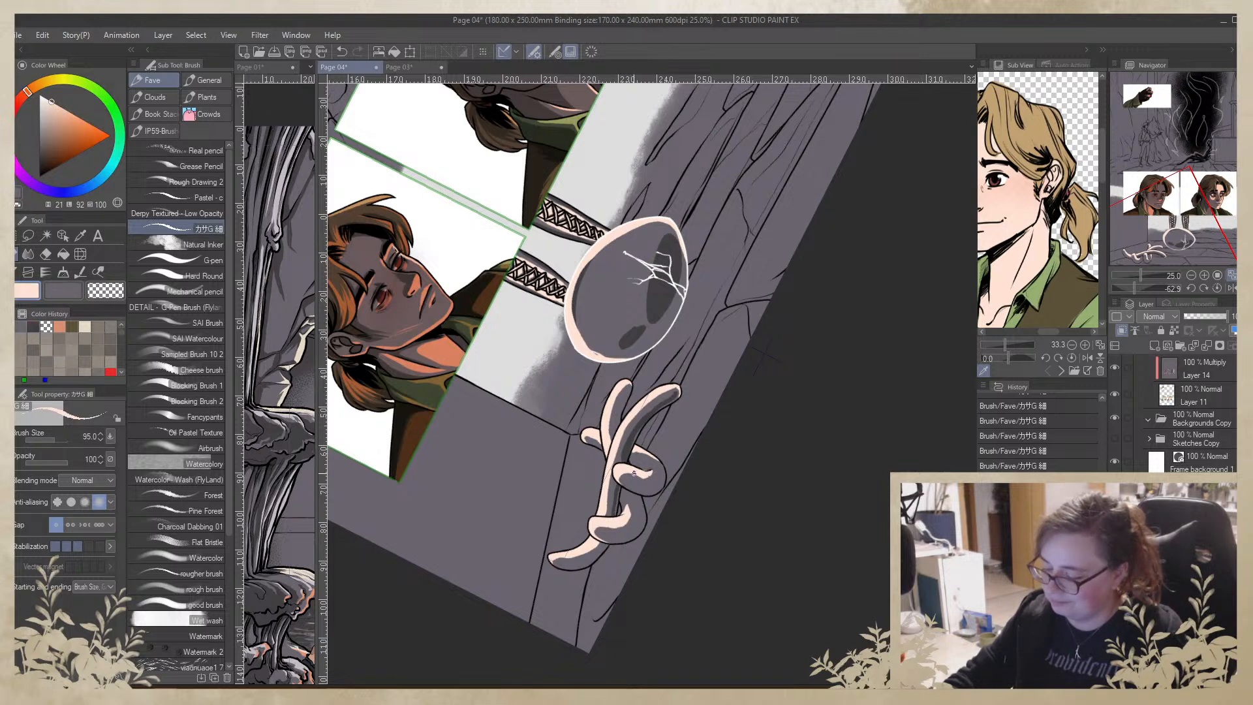
left_click(632, 431, "alt")
left_click_drag(625, 391, 601, 452)
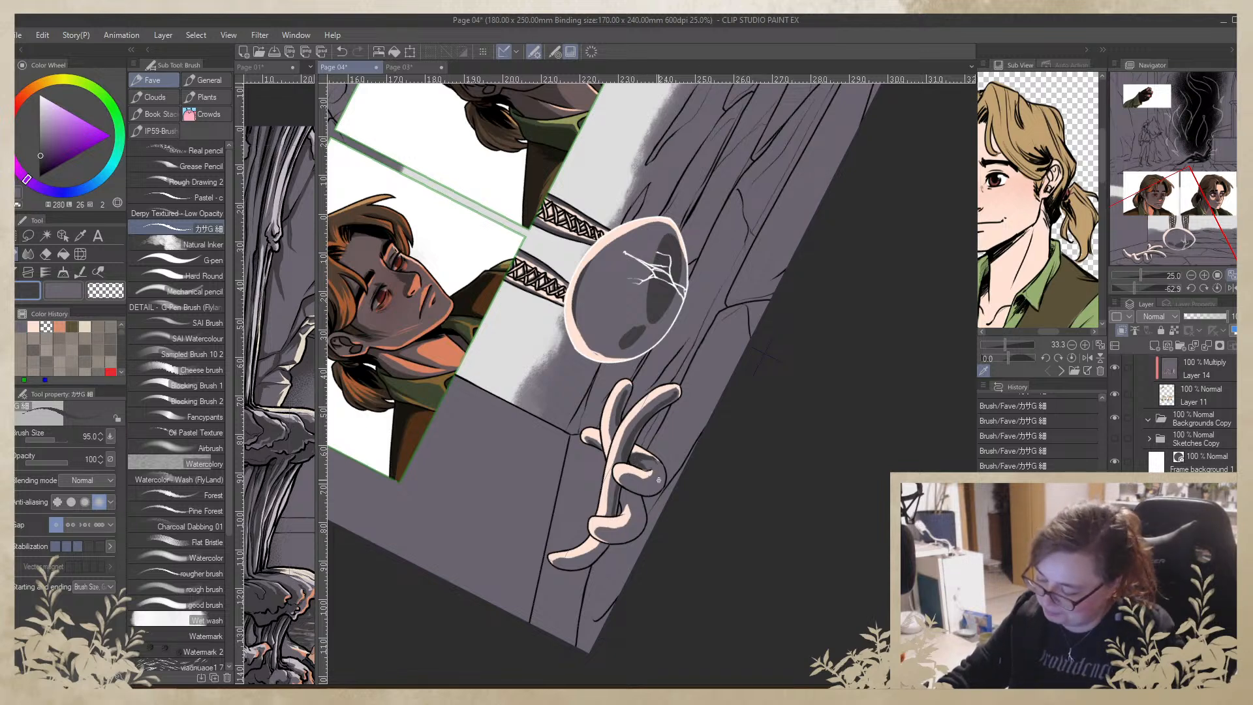
Shade the outer curve of the middle curled loop dark grey and tidy its peach edge with sampled colours
left_click_drag(628, 486, 657, 492)
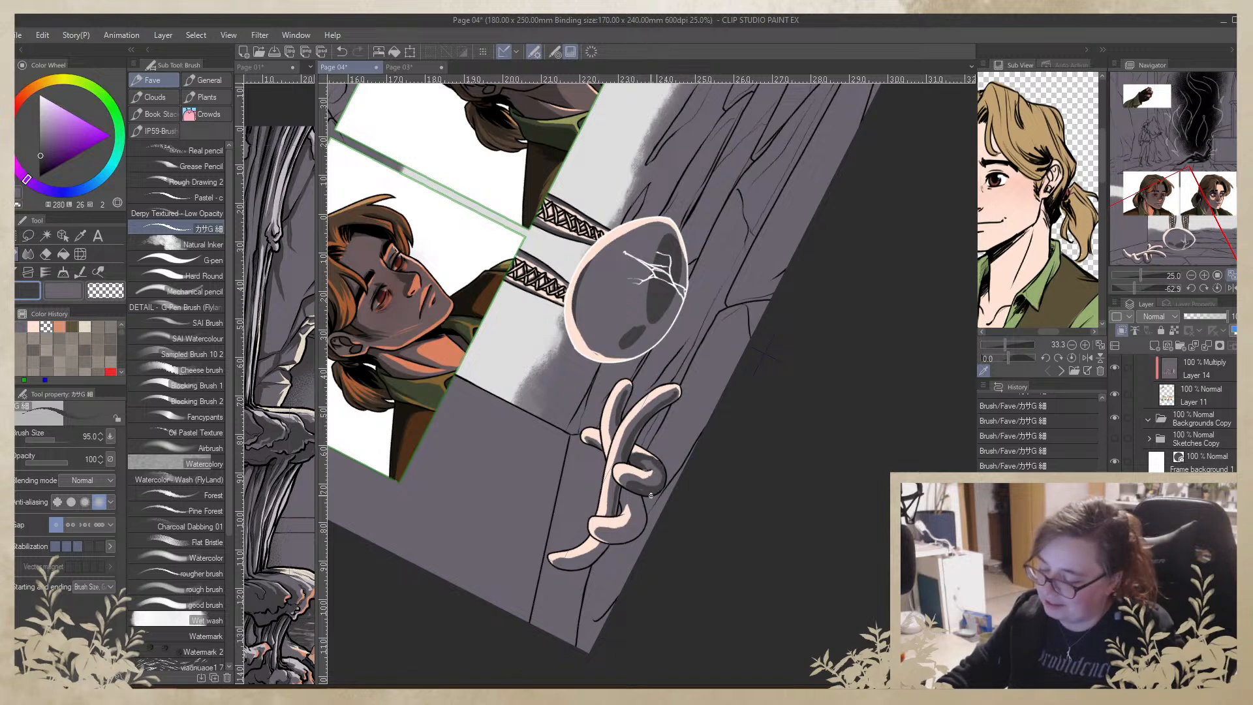
left_click(620, 460, "alt")
left_click(617, 454, "alt")
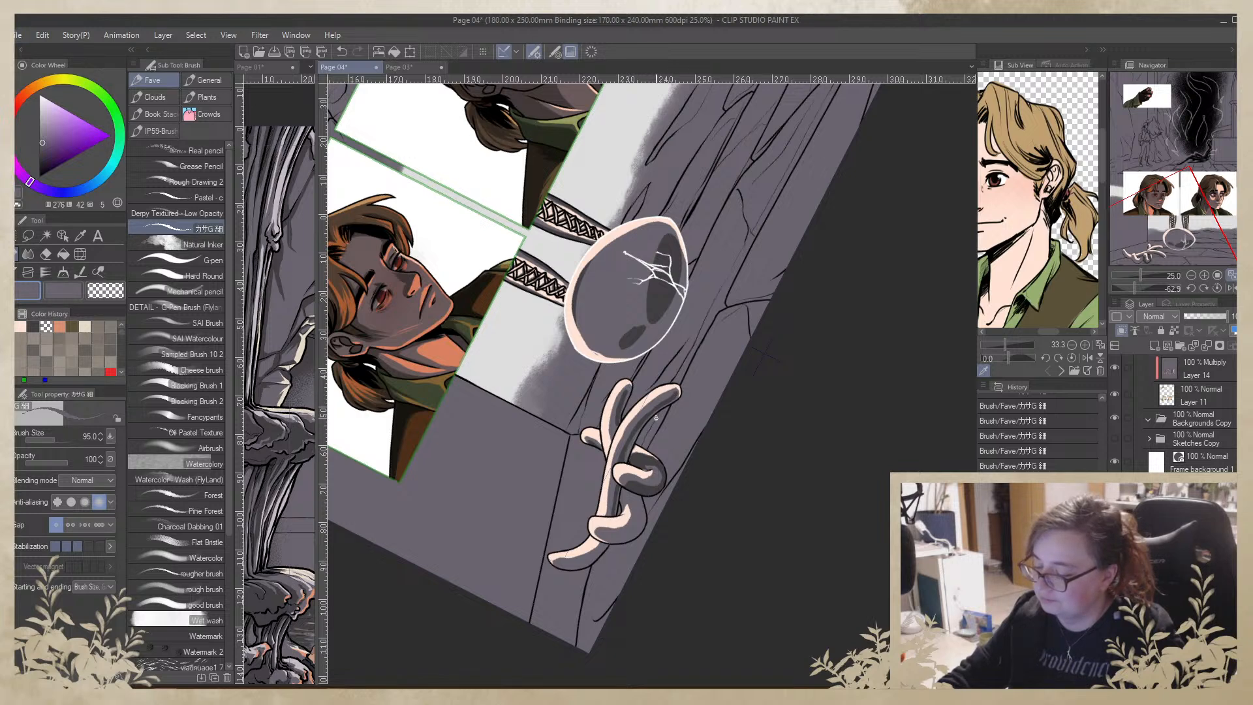
left_click(664, 471, "alt")
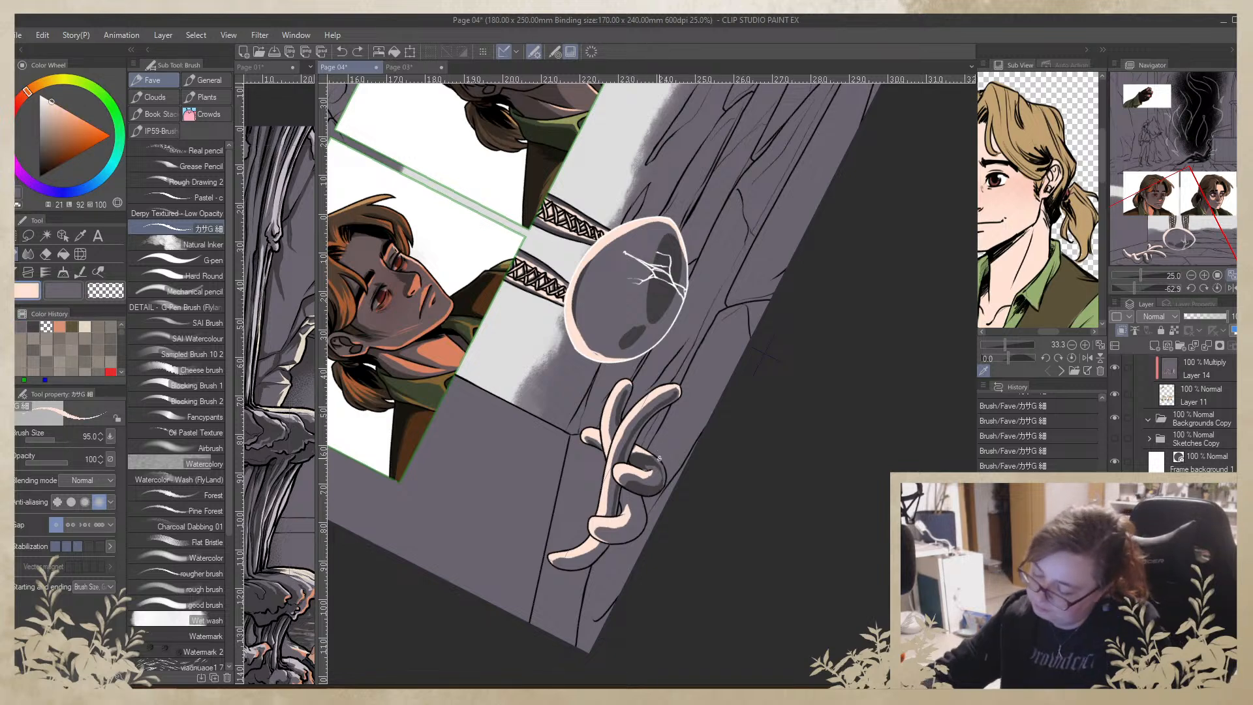
left_click(630, 473, "alt")
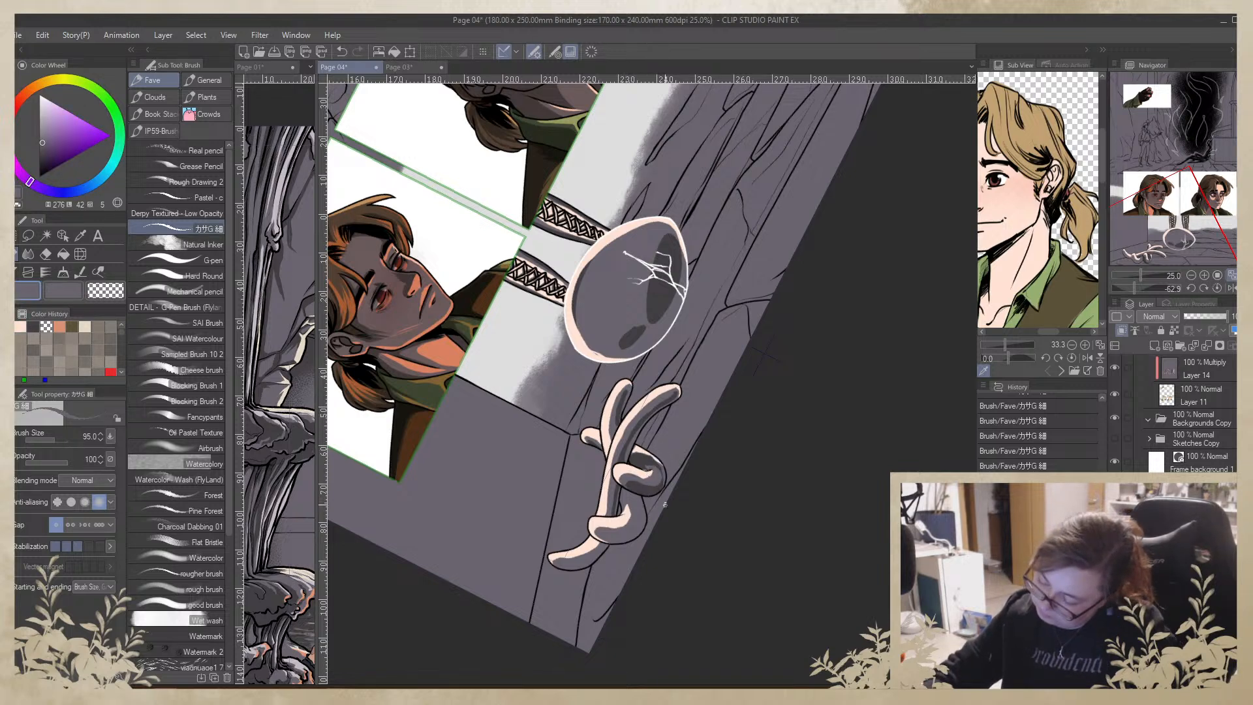
left_click(646, 484, "alt")
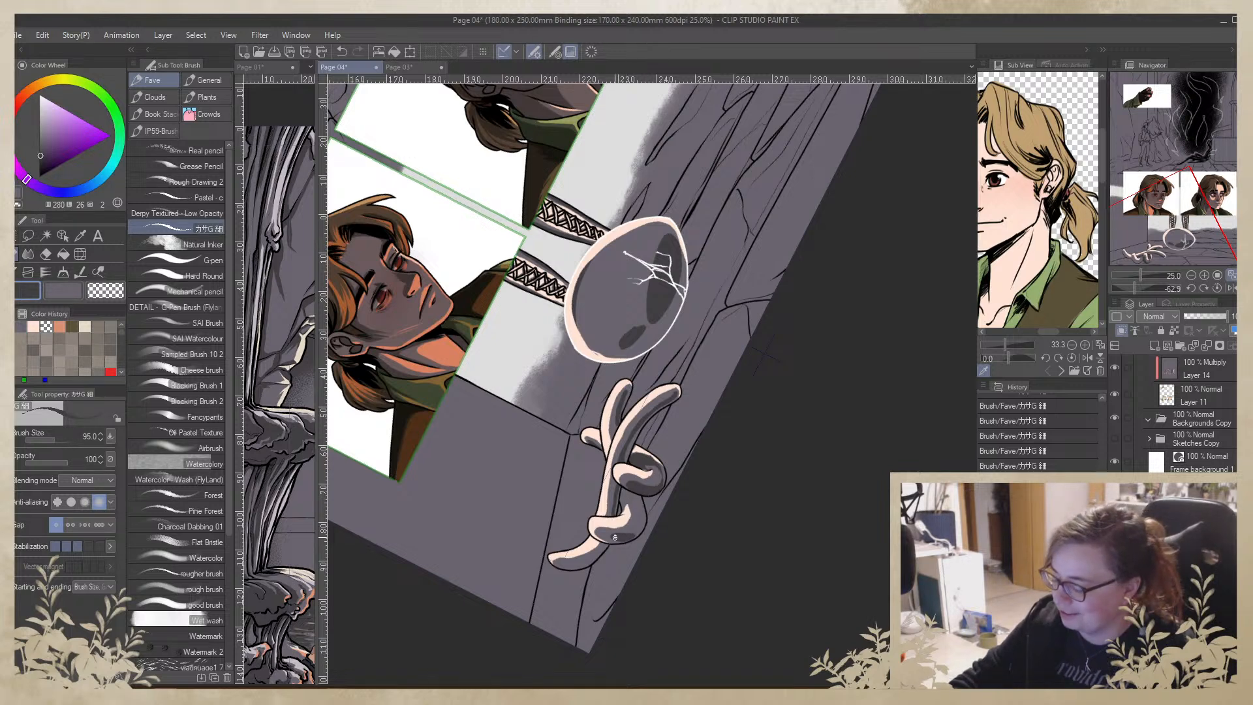
Shade the curled loop next to the far tendril end with dark grey, alternating sampled shadow and light colours
left_click(641, 500, "alt")
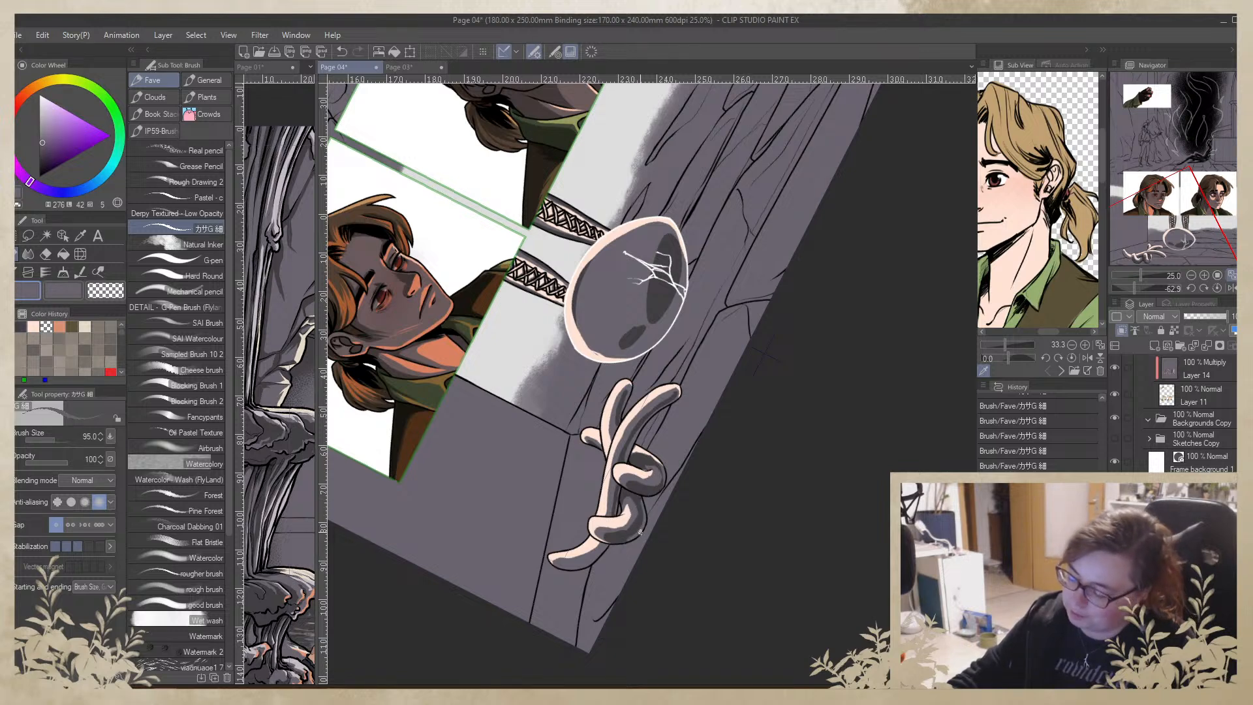
left_click(617, 544, "alt")
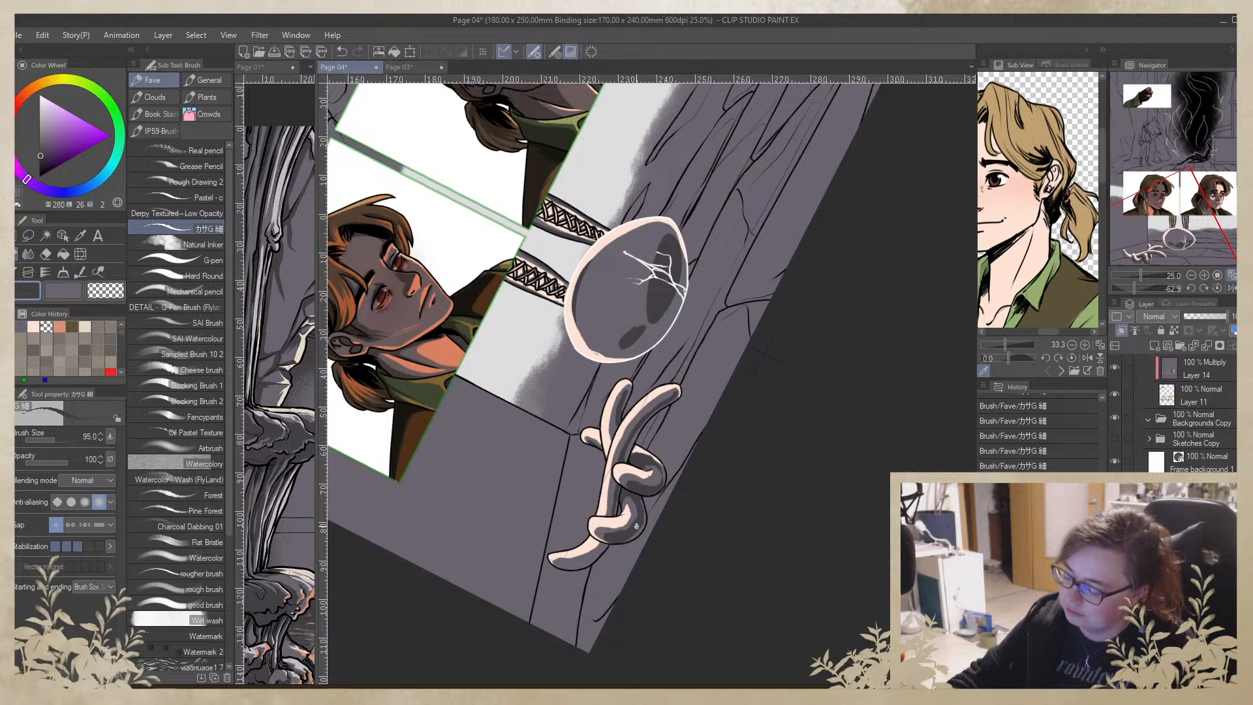
left_click(637, 513, "alt")
left_click(613, 535, "alt")
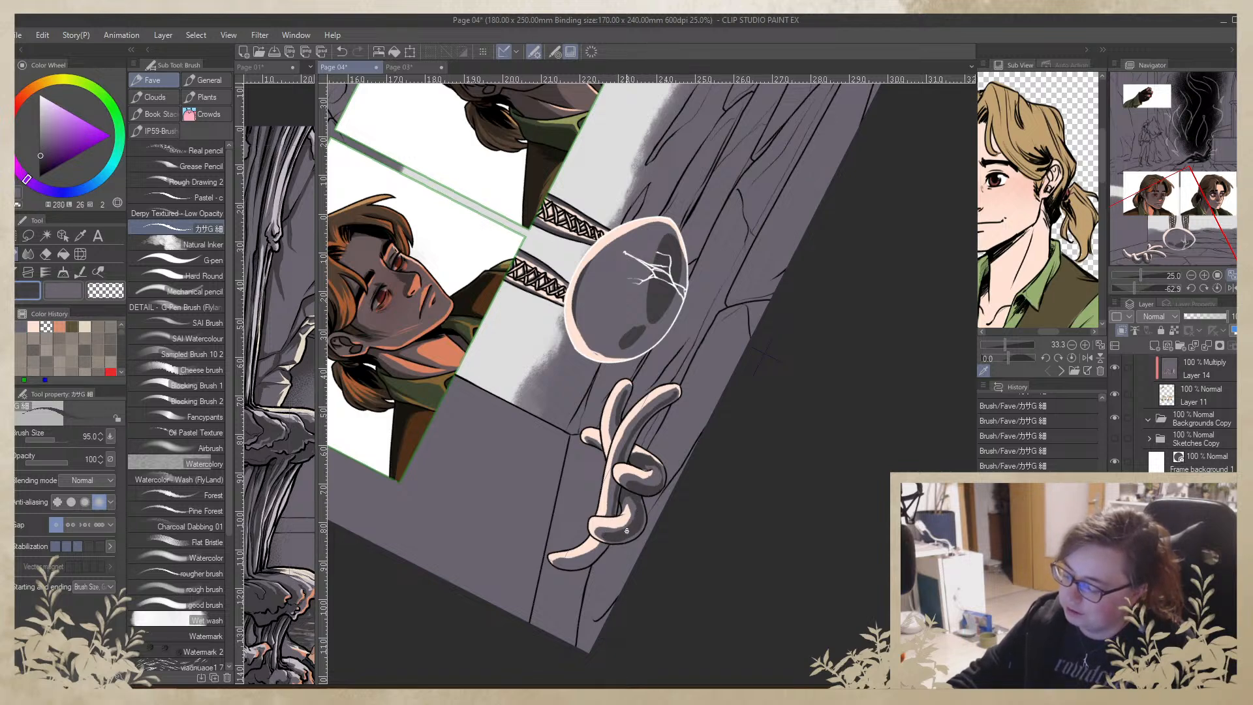
left_click(641, 498, "alt")
left_click(643, 513, "alt")
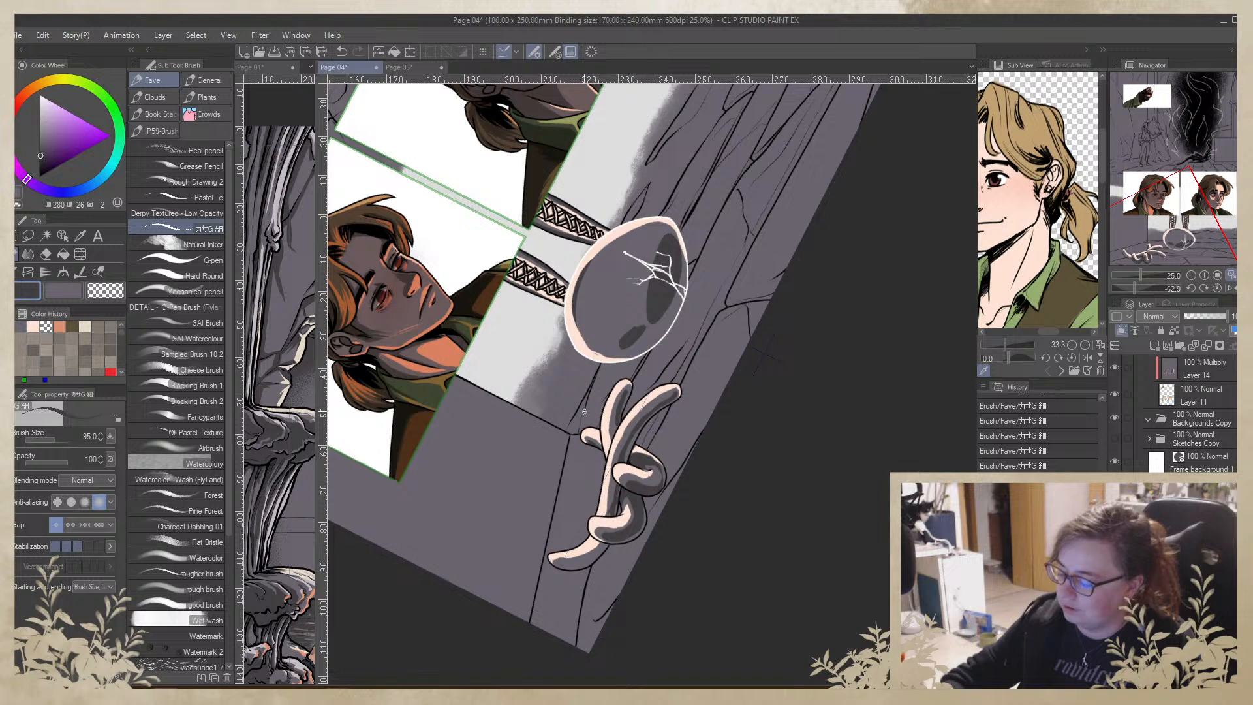
Refine the dark shadow along the tendrils' main strand and crossing prongs, resampling grey and peach
left_click(612, 511, "alt")
left_click(610, 512, "alt")
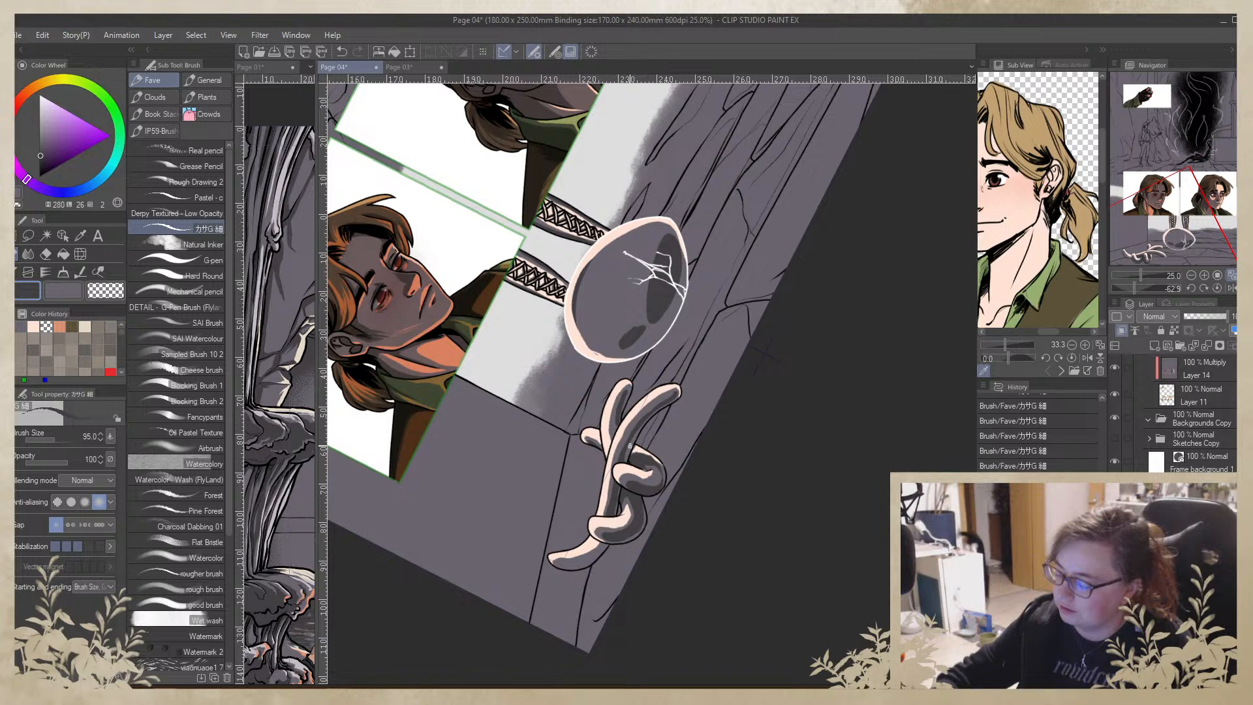
left_click_drag(679, 391, 615, 438)
left_click(625, 441, "alt")
left_click(619, 416, "alt")
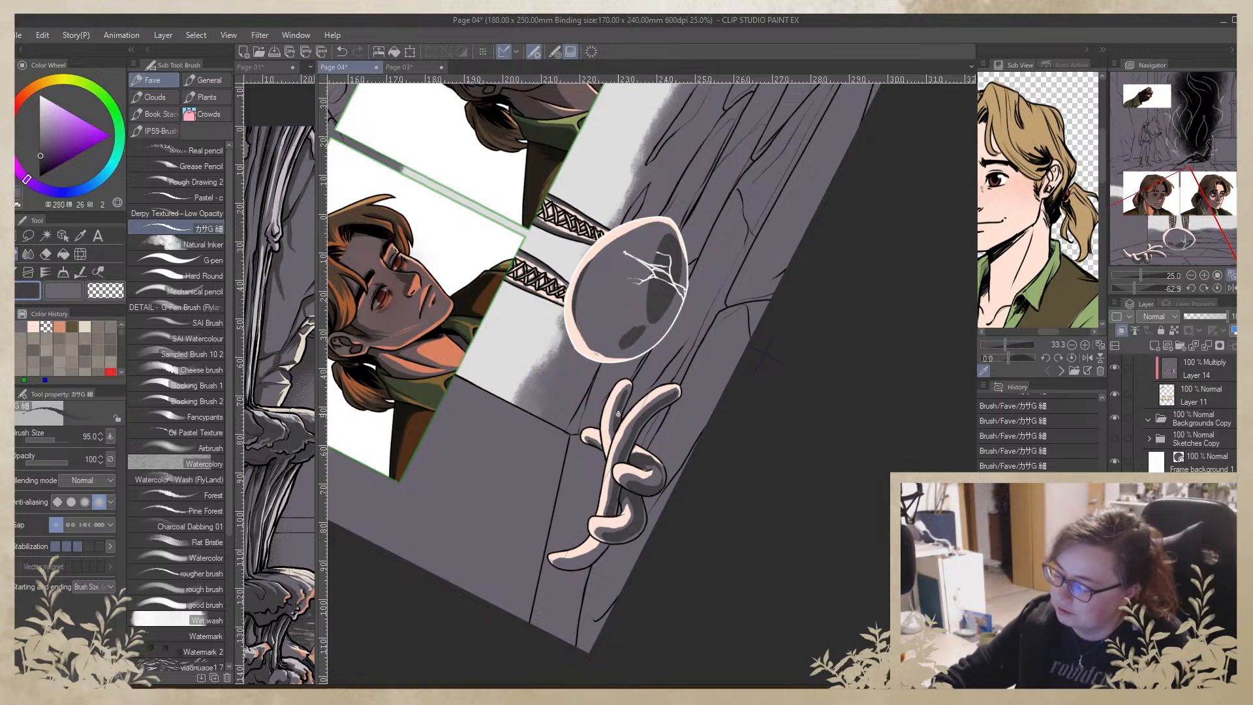
left_click(623, 430, "alt")
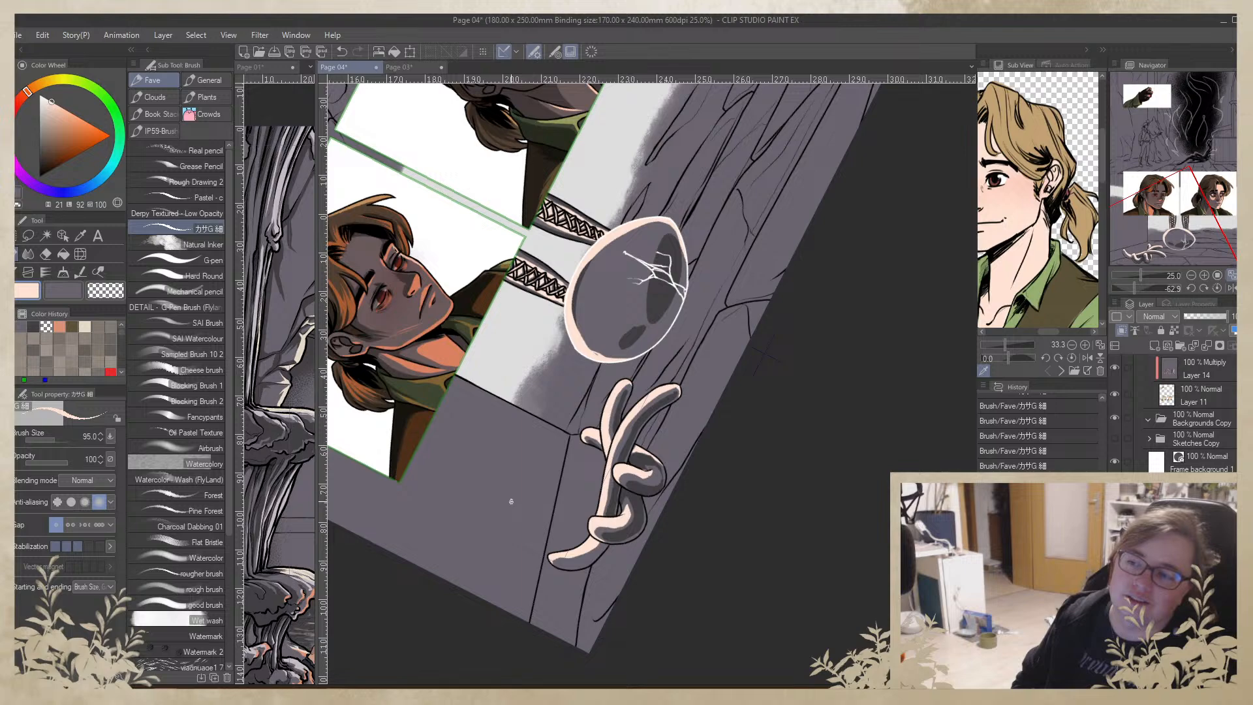
Paint dark shadow down the tendril end farthest from the egg, using the sampled greys
left_click_drag(840, 439, 501, 446)
left_click(526, 441, "alt")
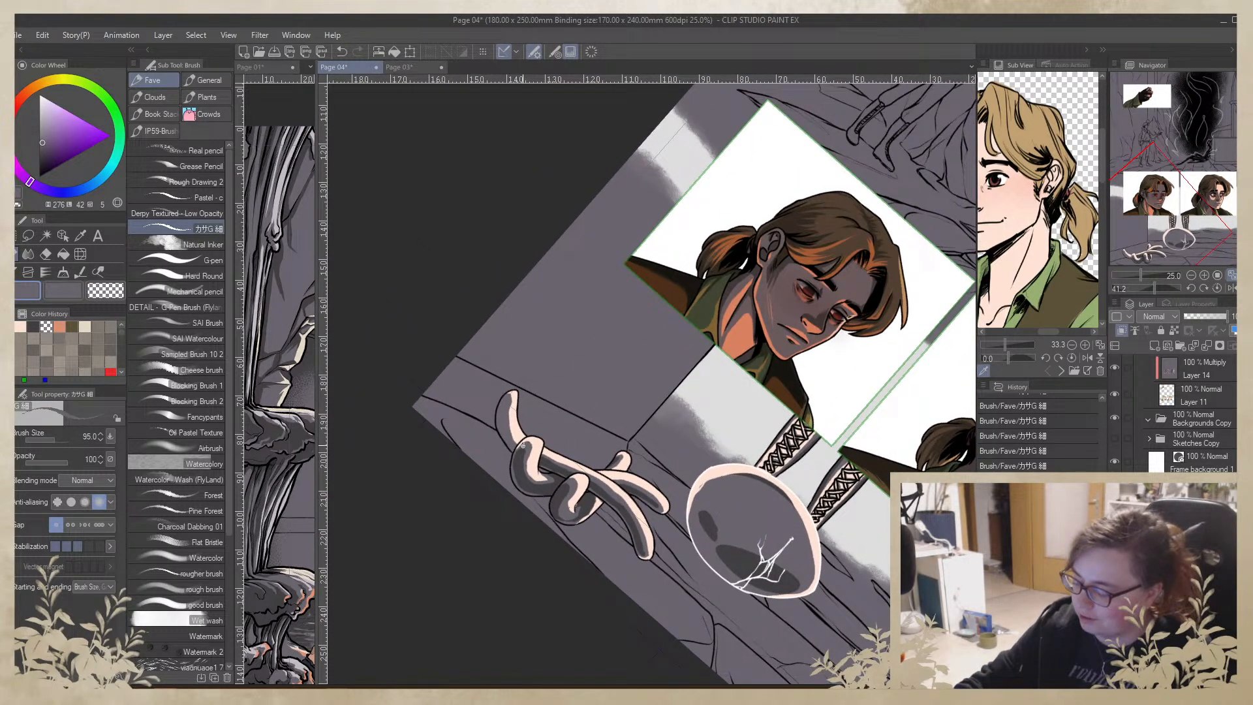
left_click_drag(510, 449, 503, 402)
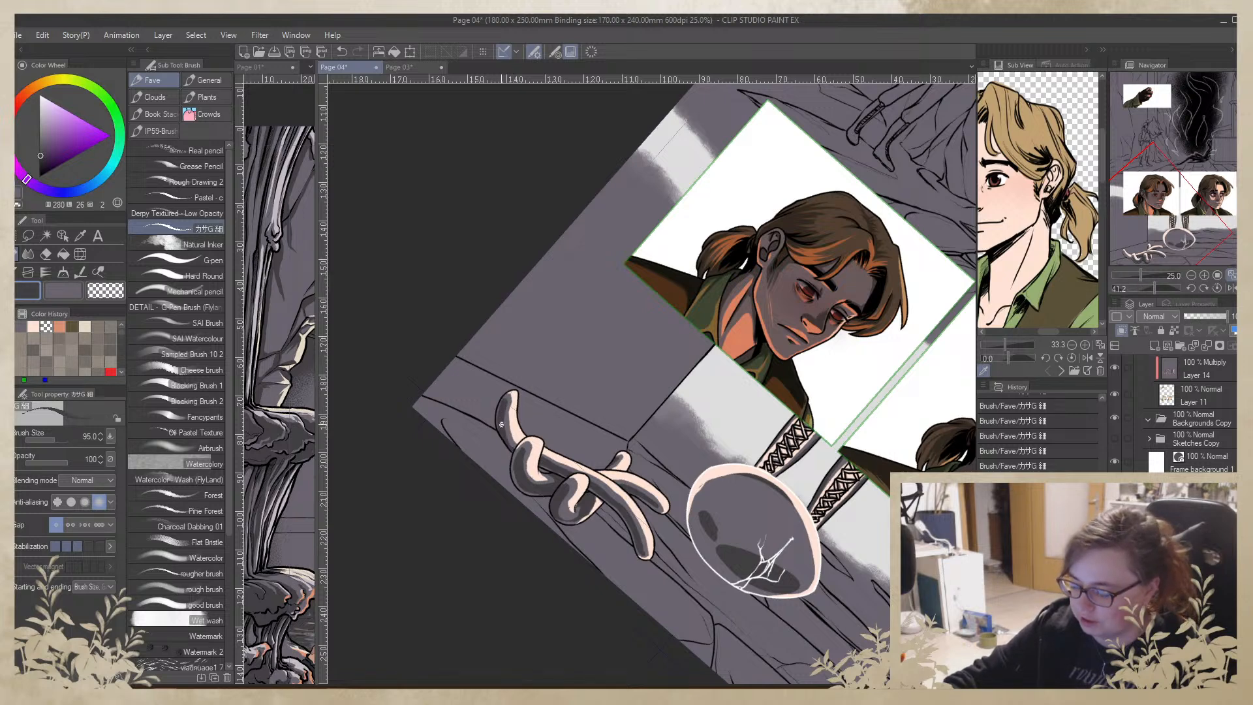
left_click(514, 396, "alt")
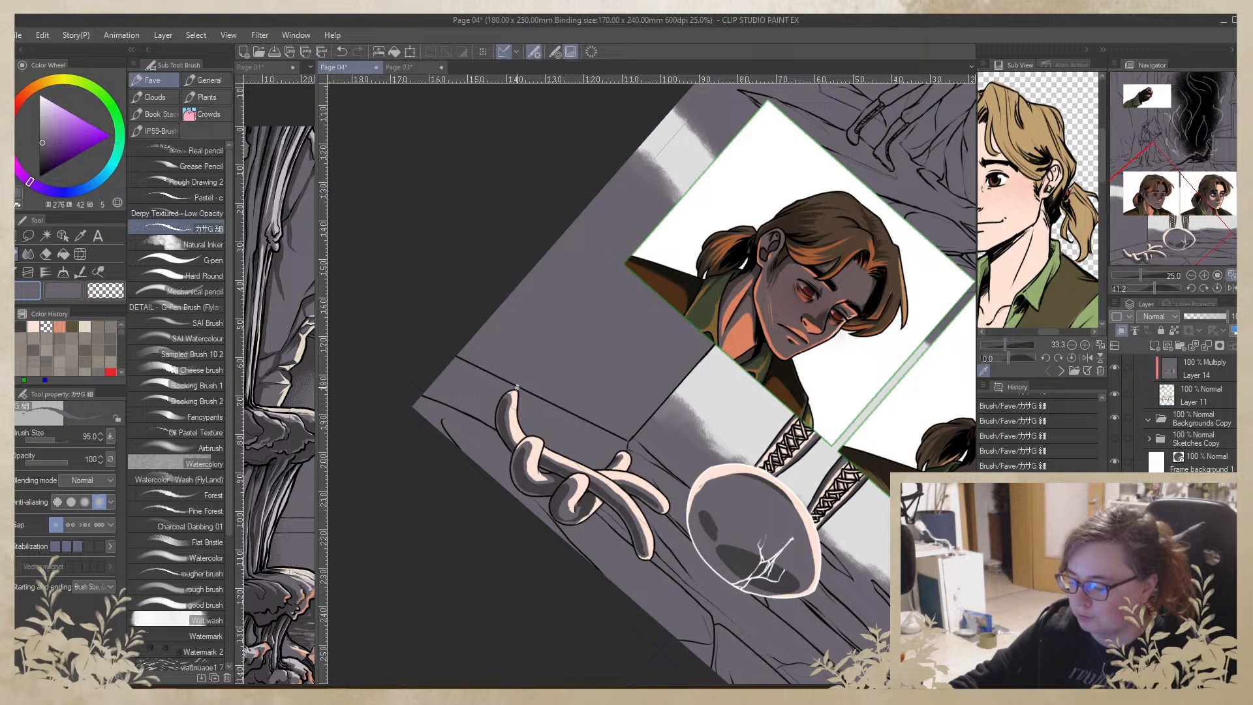
left_click_drag(534, 456, 528, 425)
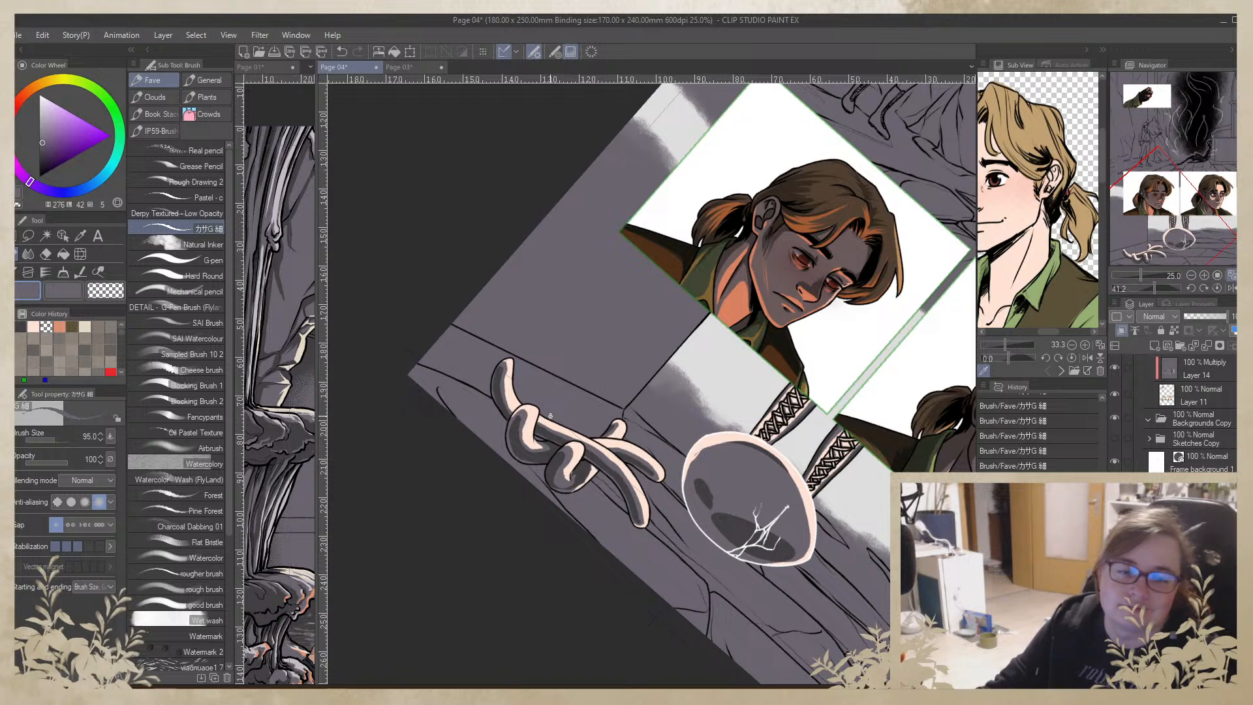
Touch up the shadow and light on the small tendril stub, then sample grey from the egg's edge
left_click_drag(641, 544, 684, 578)
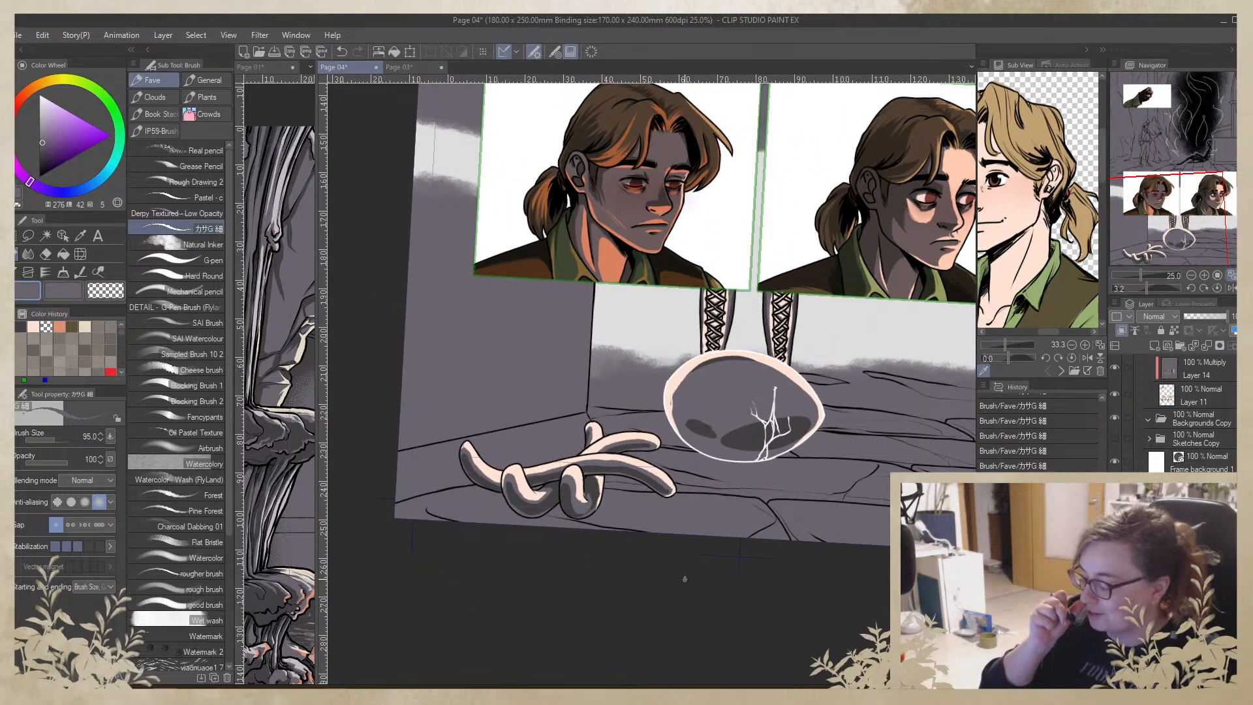
left_click(593, 428, "alt")
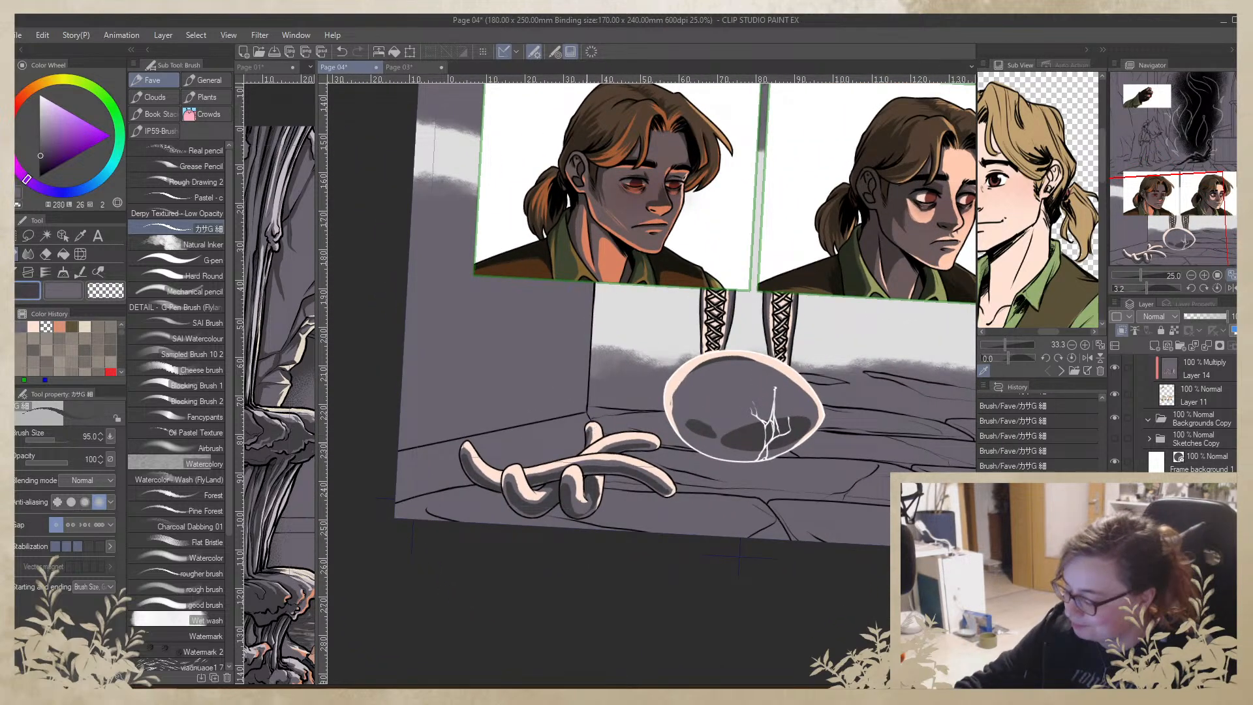
left_click(589, 436, "alt")
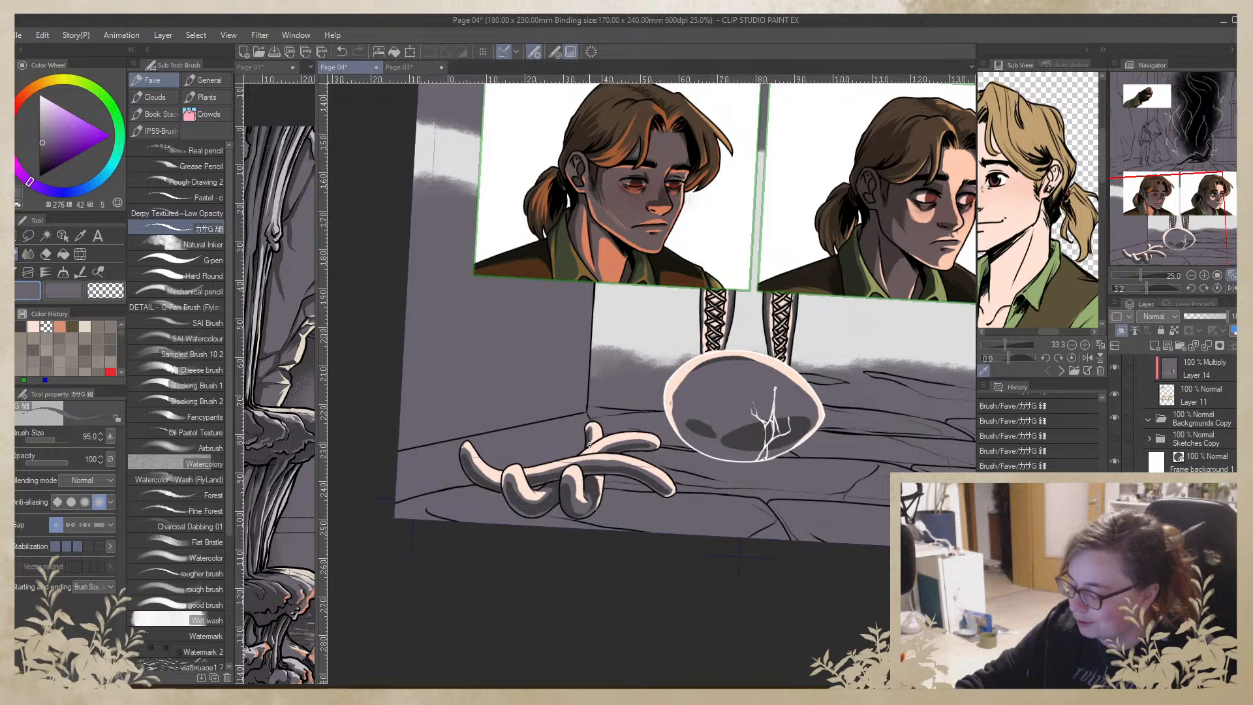
left_click(593, 436, "alt")
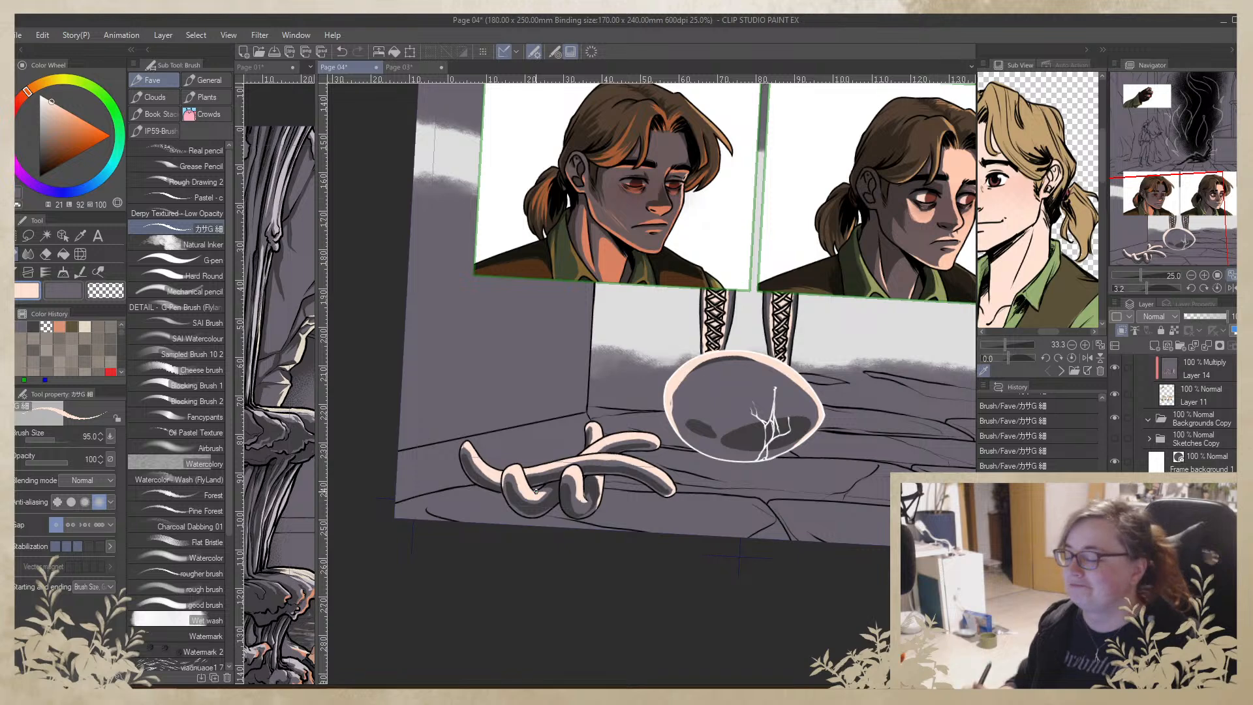
left_click_drag(699, 579, 685, 590)
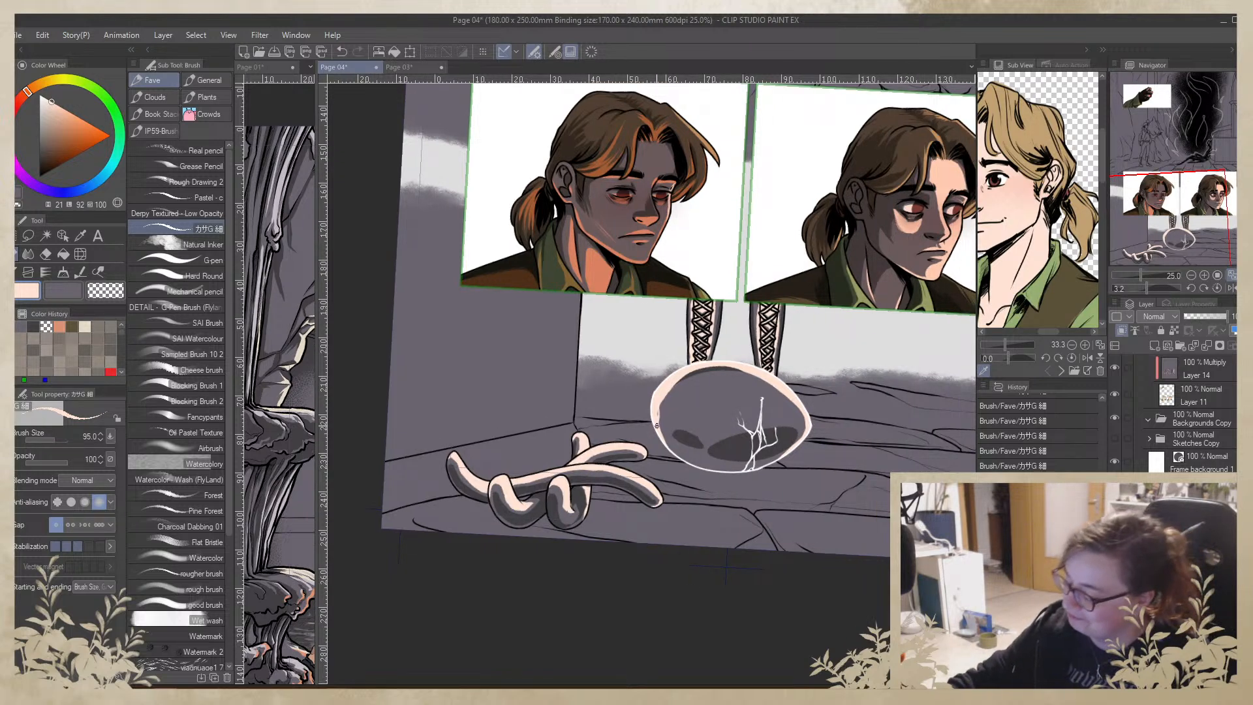
left_click(658, 421, "alt")
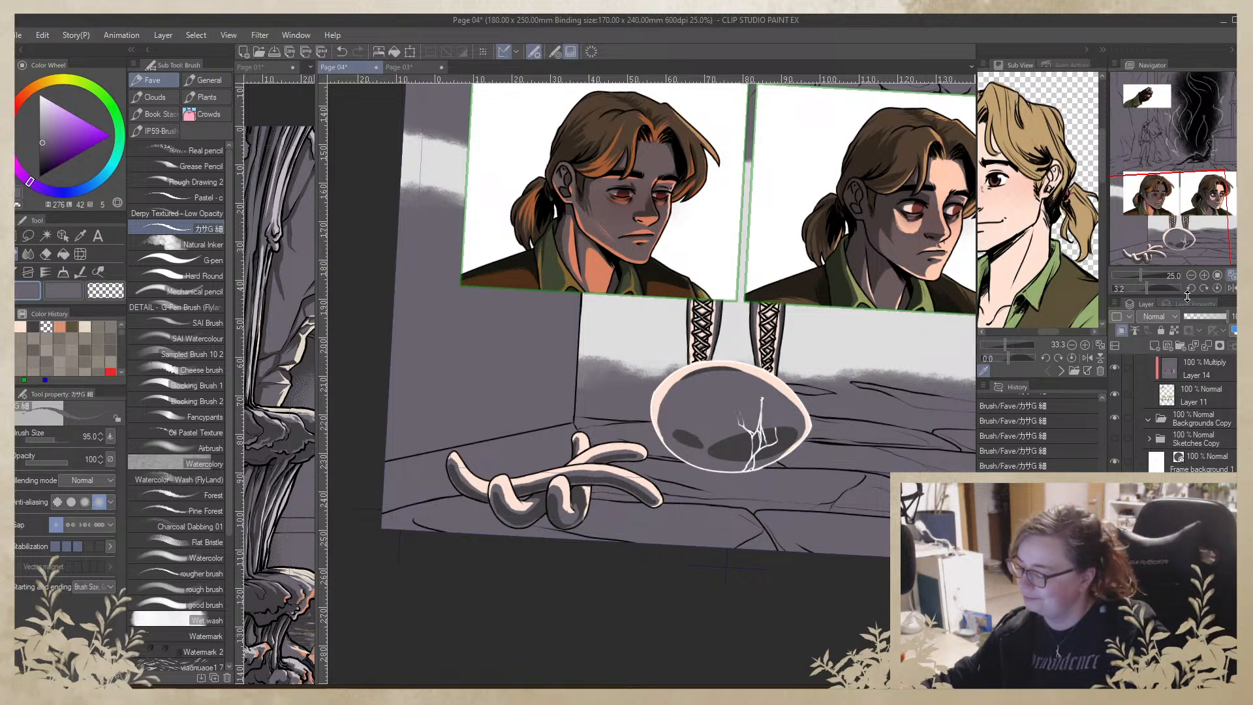
Paint orange light down the trouser leg and boot nearest the smoke on the standing figure in the upper panel
left_click(1191, 276)
left_click(1191, 276)
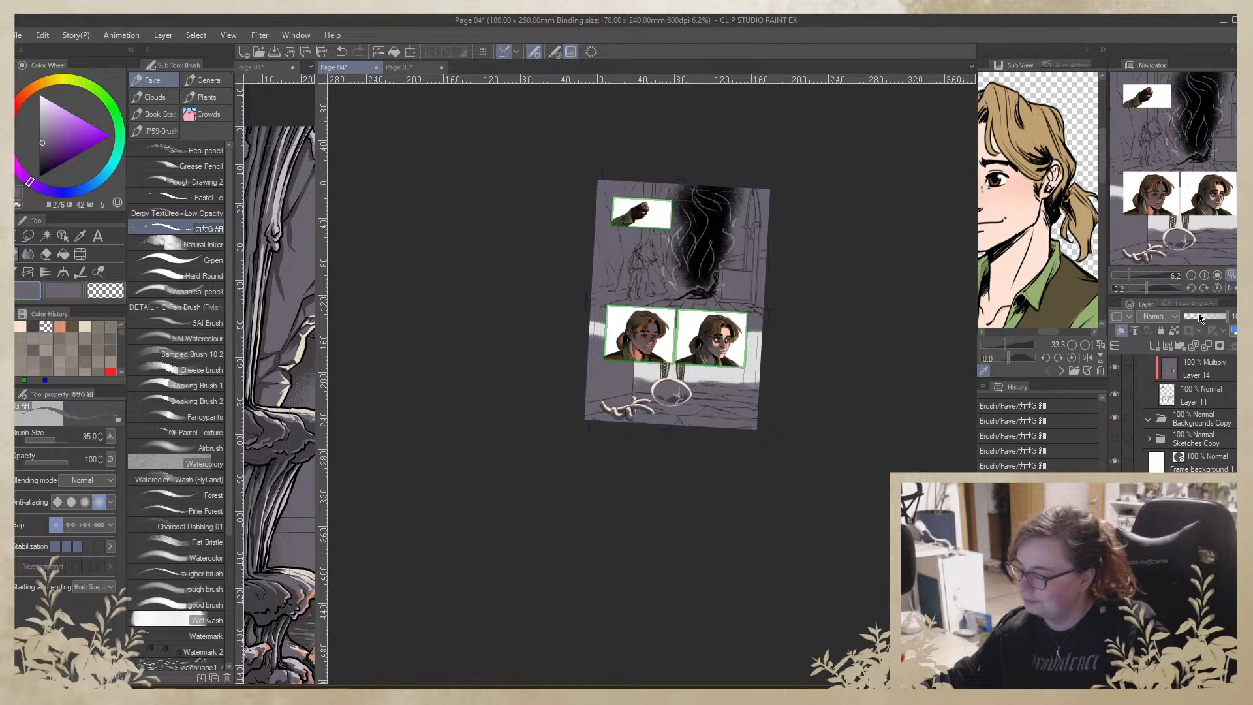
left_click_drag(796, 370, 930, 378)
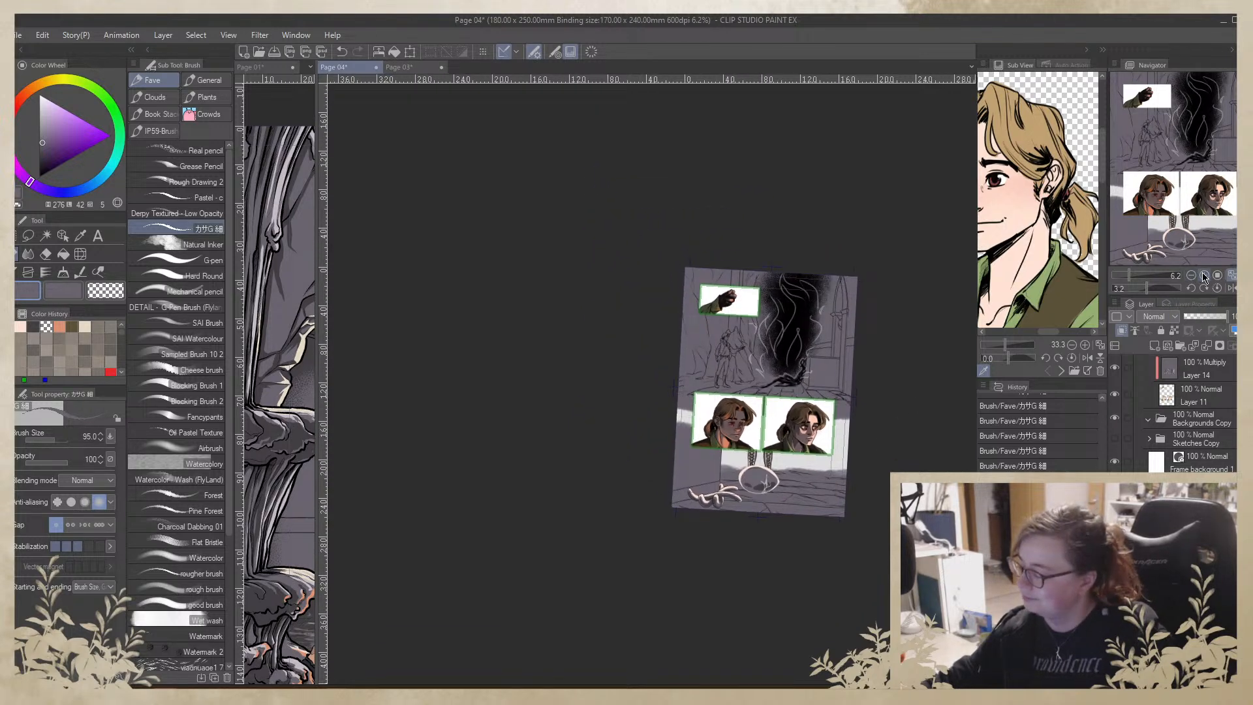
left_click(1204, 275)
left_click(1204, 274)
left_click(1206, 277)
left_click_drag(927, 327, 508, 485)
left_click_drag(893, 370, 780, 397)
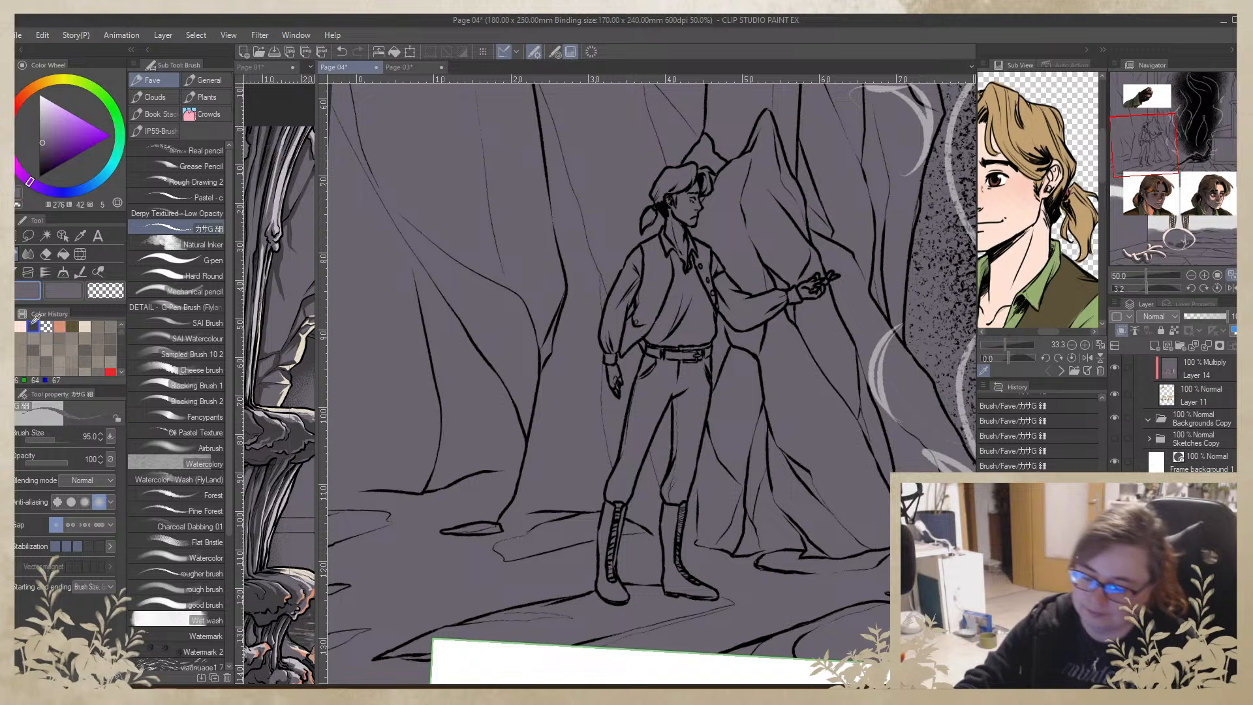
left_click(60, 326)
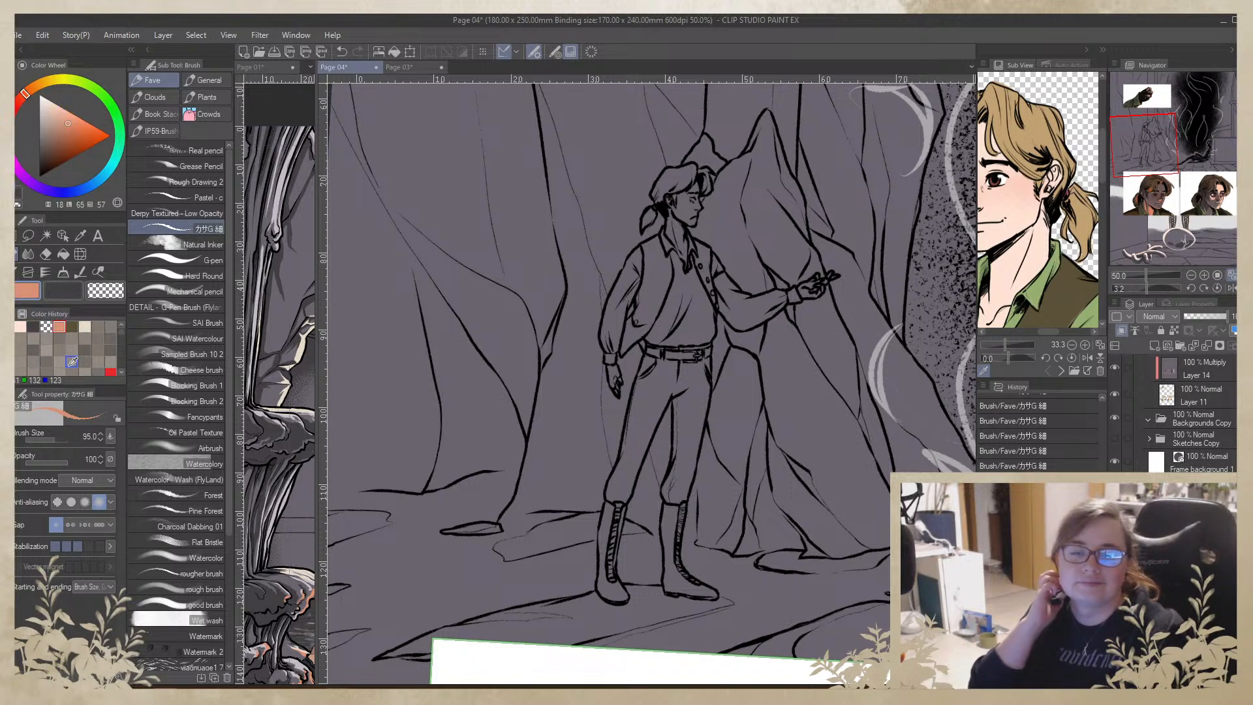
left_click_drag(707, 359, 686, 488)
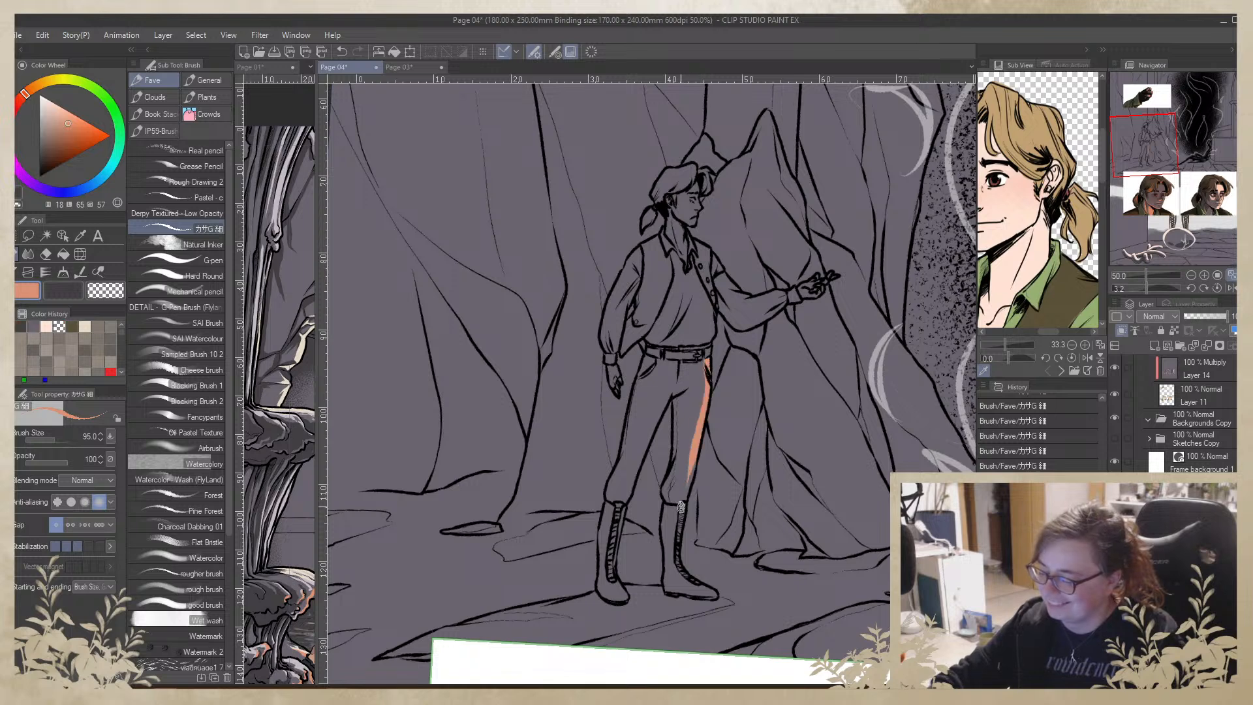
mouse_move(702, 417)
left_mouse_down()
mouse_move(682, 570)
mouse_move(727, 604)
left_mouse_up()
left_click_drag(683, 508, 683, 522)
left_click_drag(691, 466, 681, 500)
Fill the lit areas of the standing figure's trousers and other boot with orange, leaving grey shadow along the edges
left_click_drag(702, 389, 692, 466)
mouse_move(699, 419)
left_mouse_down()
mouse_move(701, 364)
mouse_move(672, 388)
mouse_move(642, 456)
left_mouse_up()
mouse_move(667, 384)
left_mouse_down()
mouse_move(619, 504)
mouse_move(663, 404)
mouse_move(671, 347)
mouse_move(681, 363)
mouse_move(669, 364)
mouse_move(626, 483)
mouse_move(665, 367)
mouse_move(710, 351)
mouse_move(674, 366)
mouse_move(662, 355)
mouse_move(618, 476)
mouse_move(653, 401)
mouse_move(626, 454)
left_mouse_up()
mouse_move(655, 406)
left_mouse_down()
mouse_move(630, 451)
mouse_move(669, 367)
mouse_move(637, 432)
mouse_move(657, 357)
mouse_move(652, 417)
mouse_move(679, 376)
mouse_move(633, 438)
mouse_move(625, 477)
mouse_move(655, 418)
mouse_move(656, 385)
mouse_move(637, 422)
mouse_move(629, 379)
mouse_move(623, 594)
left_mouse_up()
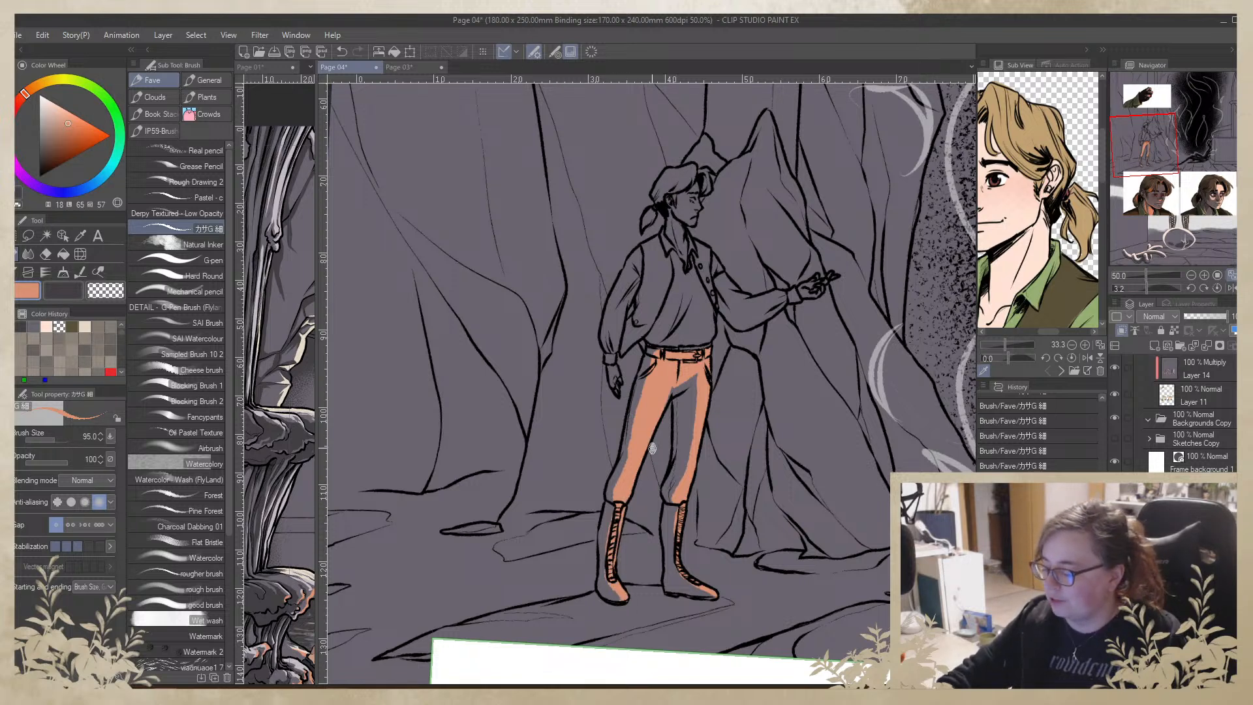
left_click_drag(680, 390, 716, 458)
left_click_drag(682, 452, 682, 525)
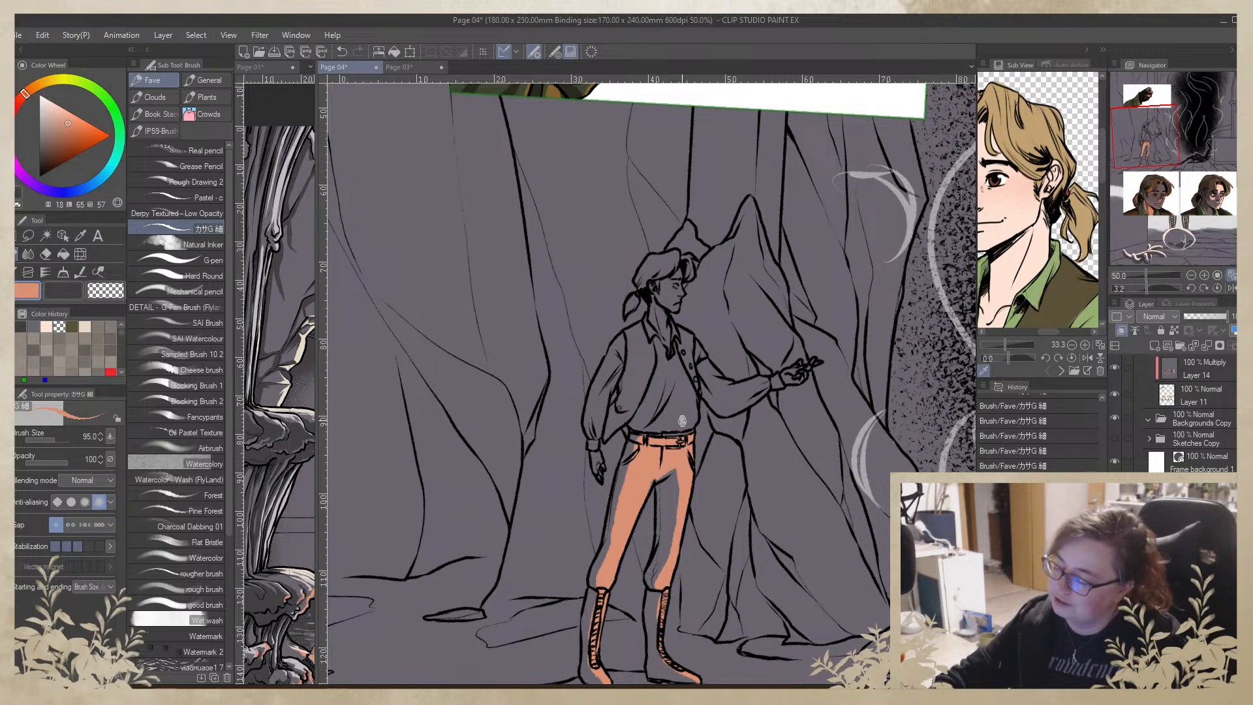
left_click_drag(676, 494, 661, 578)
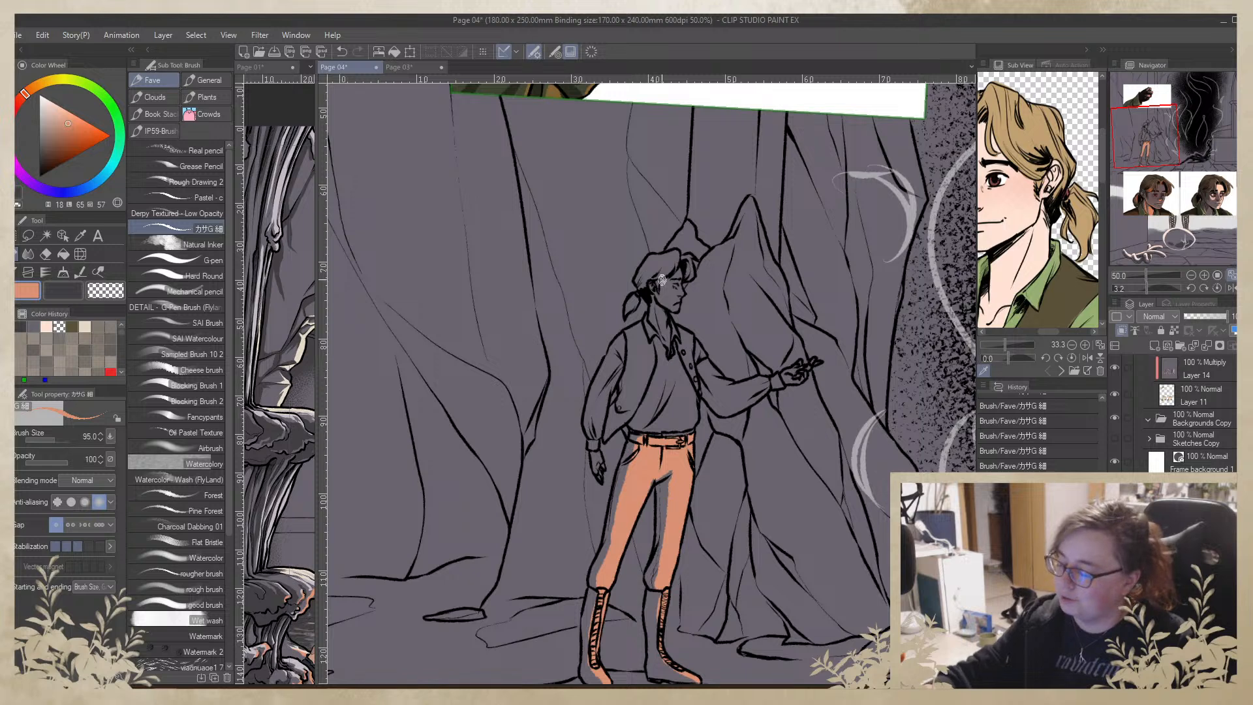
Paint orange light on the standing figure's outstretched arm, shirt, vest, face, hair and other sleeve
mouse_move(684, 334)
left_mouse_down()
mouse_move(716, 368)
mouse_move(757, 379)
mouse_move(713, 378)
mouse_move(752, 373)
mouse_move(729, 389)
mouse_move(793, 365)
mouse_move(771, 378)
left_mouse_up()
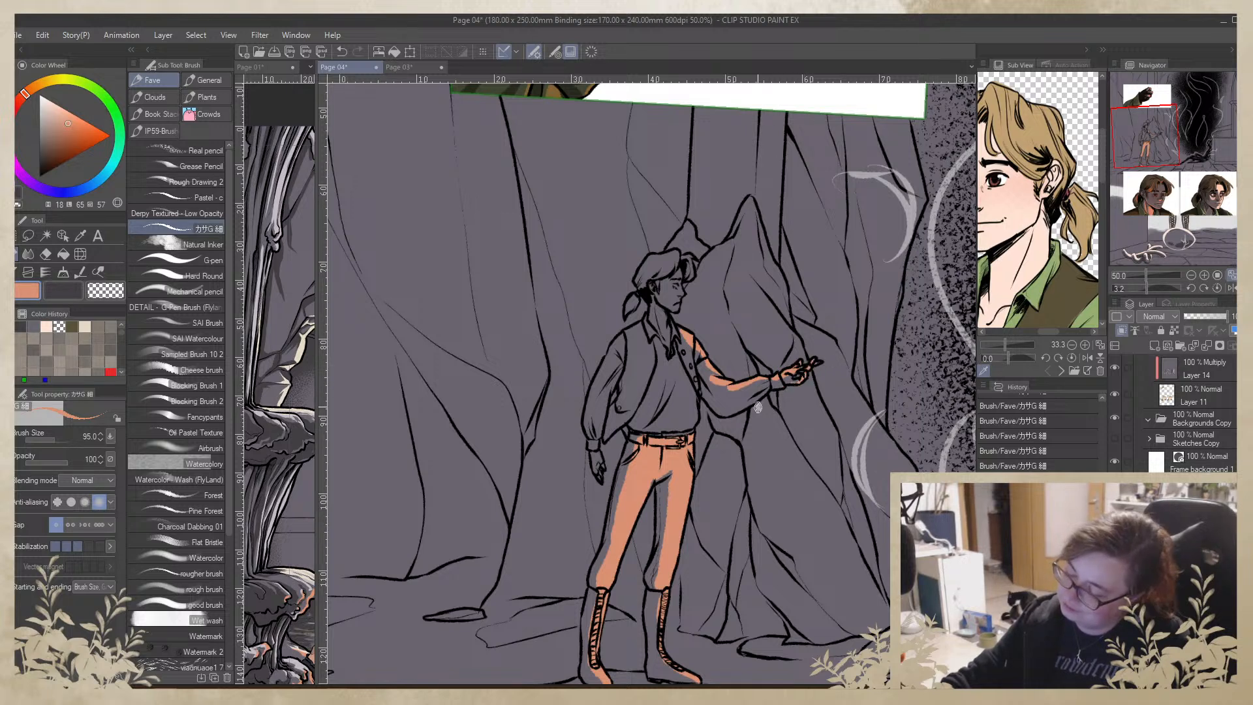
mouse_move(733, 325)
left_mouse_down()
mouse_move(730, 355)
mouse_move(667, 388)
left_mouse_up()
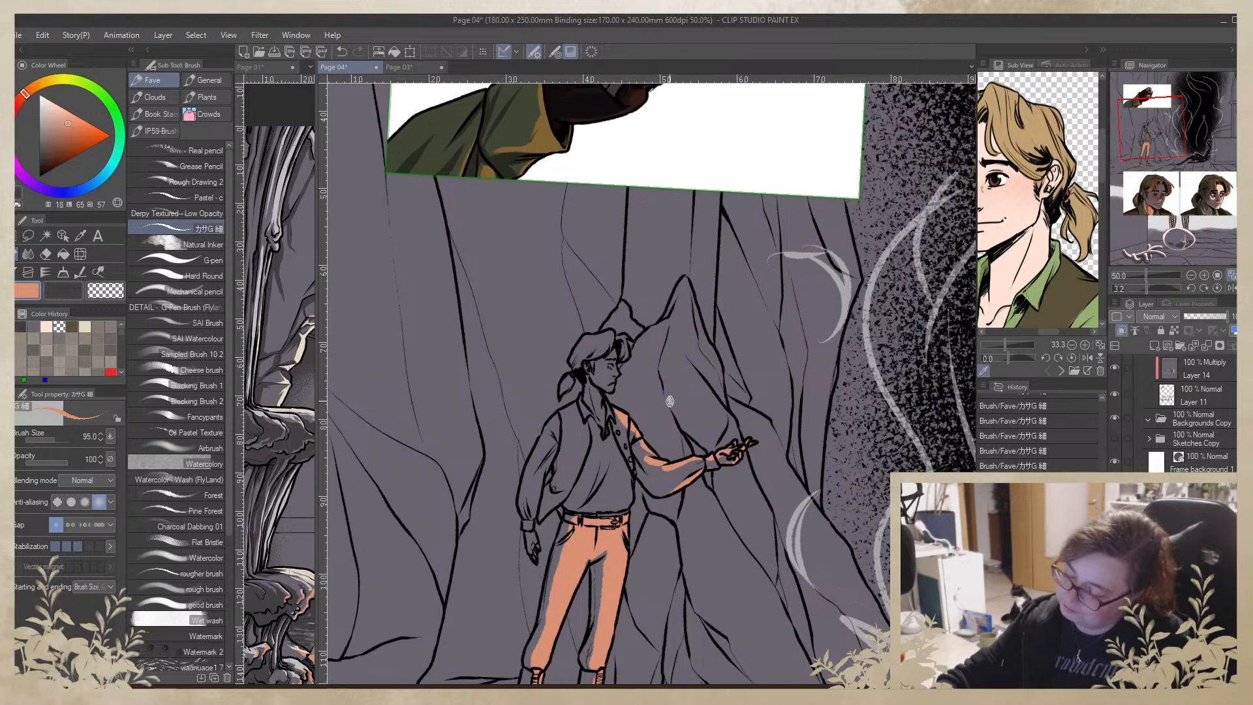
mouse_move(618, 421)
left_mouse_down()
mouse_move(634, 480)
mouse_move(624, 503)
mouse_move(626, 493)
mouse_move(594, 508)
mouse_move(618, 495)
mouse_move(617, 449)
left_mouse_up()
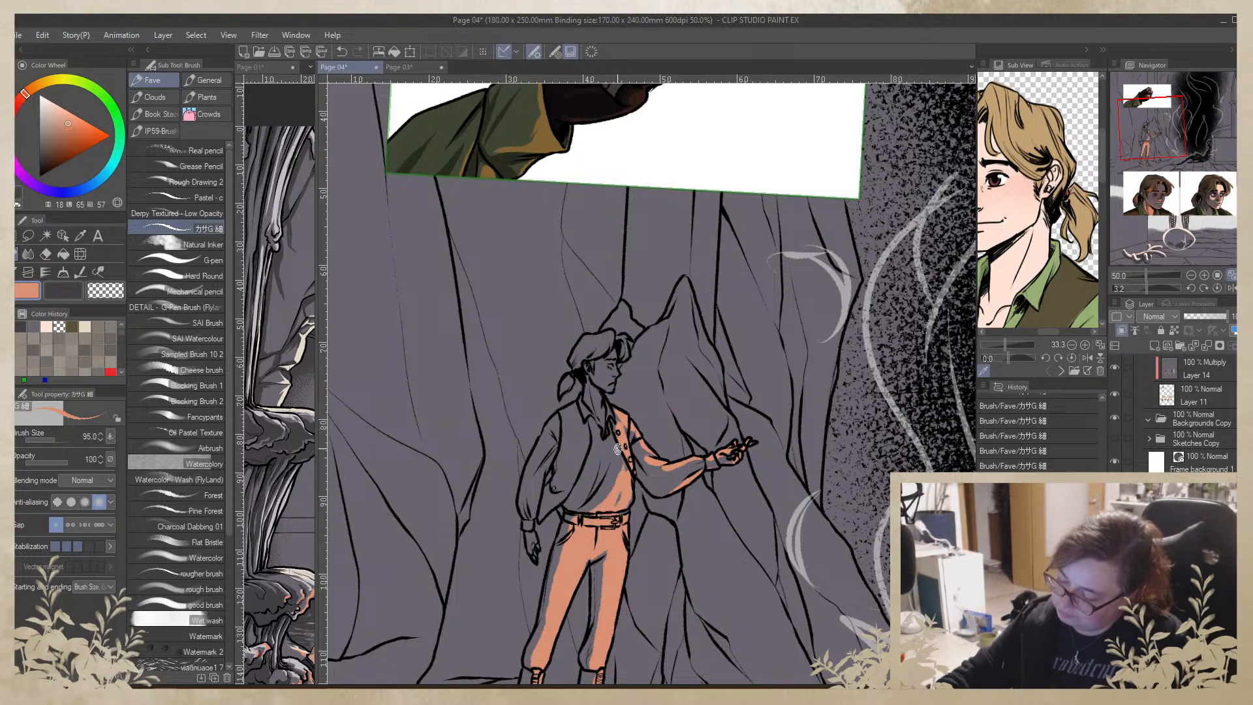
mouse_move(608, 516)
left_mouse_down()
mouse_move(620, 462)
mouse_move(579, 516)
mouse_move(616, 456)
mouse_move(611, 436)
mouse_move(619, 486)
mouse_move(605, 441)
mouse_move(573, 517)
mouse_move(593, 423)
mouse_move(600, 393)
left_mouse_up()
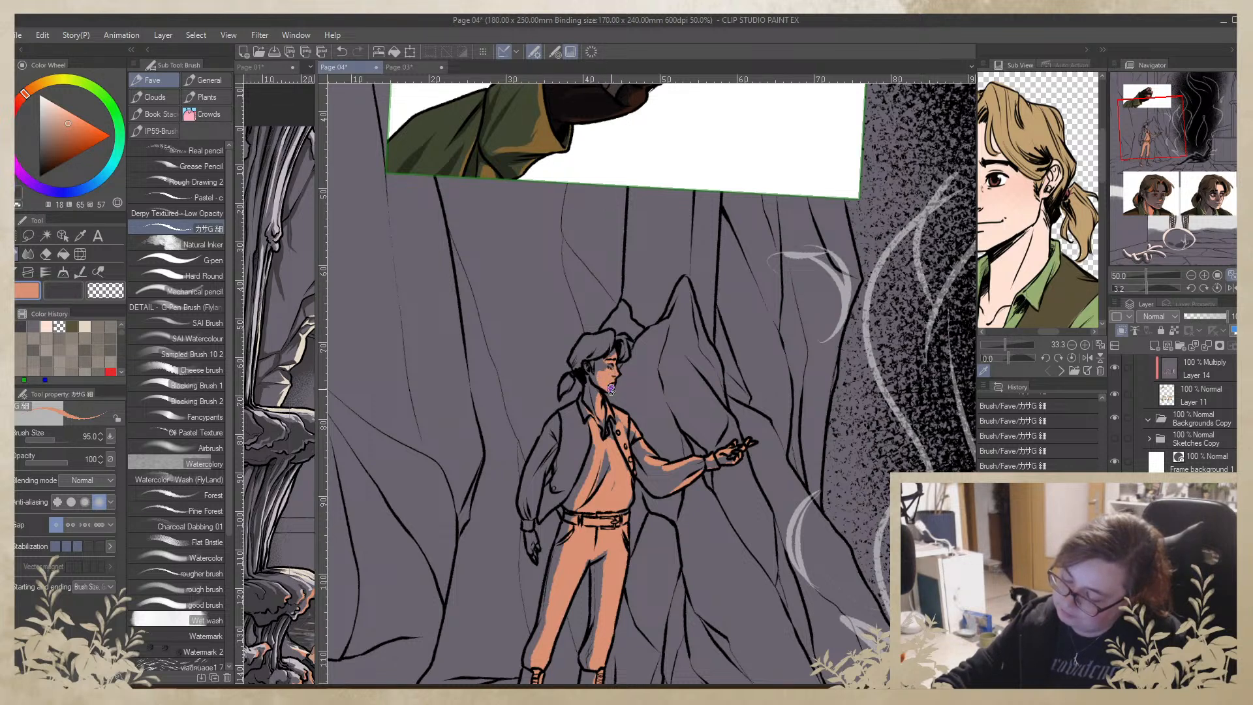
left_click_drag(624, 336, 624, 365)
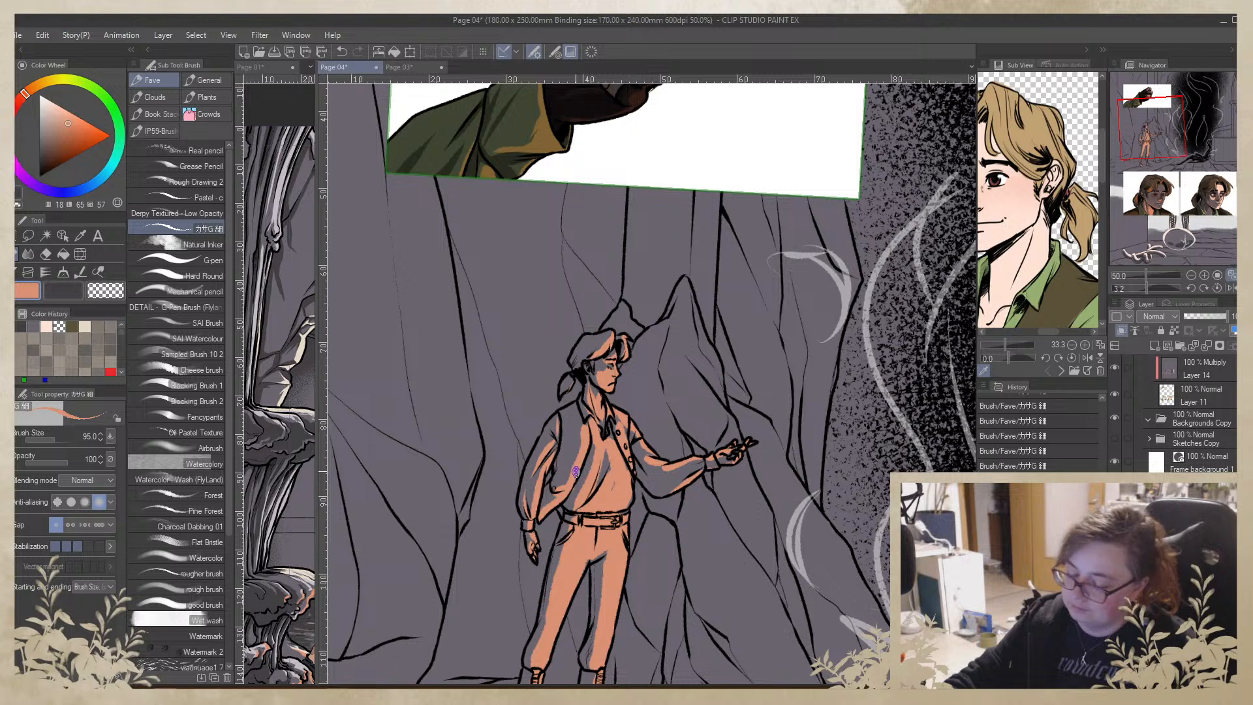
Paint dark grey shadows on the standing figure's vest, sleeves, underside of the outstretched arm and back of the hair
key("x")
mouse_move(568, 409)
left_mouse_down()
mouse_move(562, 477)
mouse_move(573, 410)
mouse_move(570, 434)
mouse_move(565, 410)
mouse_move(554, 415)
mouse_move(519, 480)
mouse_move(550, 436)
mouse_move(520, 507)
mouse_move(547, 457)
mouse_move(530, 524)
mouse_move(539, 459)
mouse_move(519, 490)
left_mouse_up()
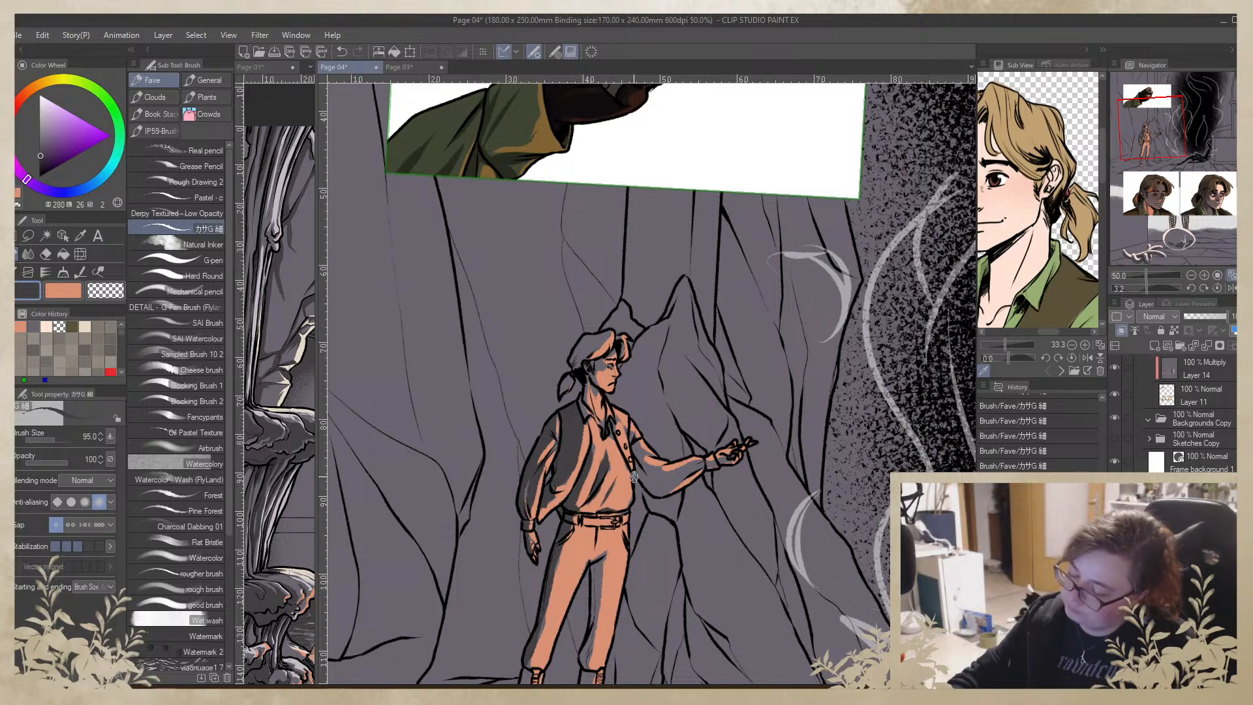
left_click_drag(633, 447, 658, 504)
left_click_drag(740, 545, 829, 406)
left_click_drag(716, 439, 730, 431)
mouse_move(748, 388)
left_mouse_down()
mouse_move(735, 441)
mouse_move(753, 375)
mouse_move(728, 442)
left_mouse_up()
mouse_move(853, 447)
left_mouse_down()
mouse_move(731, 580)
mouse_move(601, 392)
left_mouse_up()
mouse_move(602, 347)
left_mouse_down()
mouse_move(640, 332)
mouse_move(633, 348)
mouse_move(592, 338)
mouse_move(626, 325)
left_mouse_up()
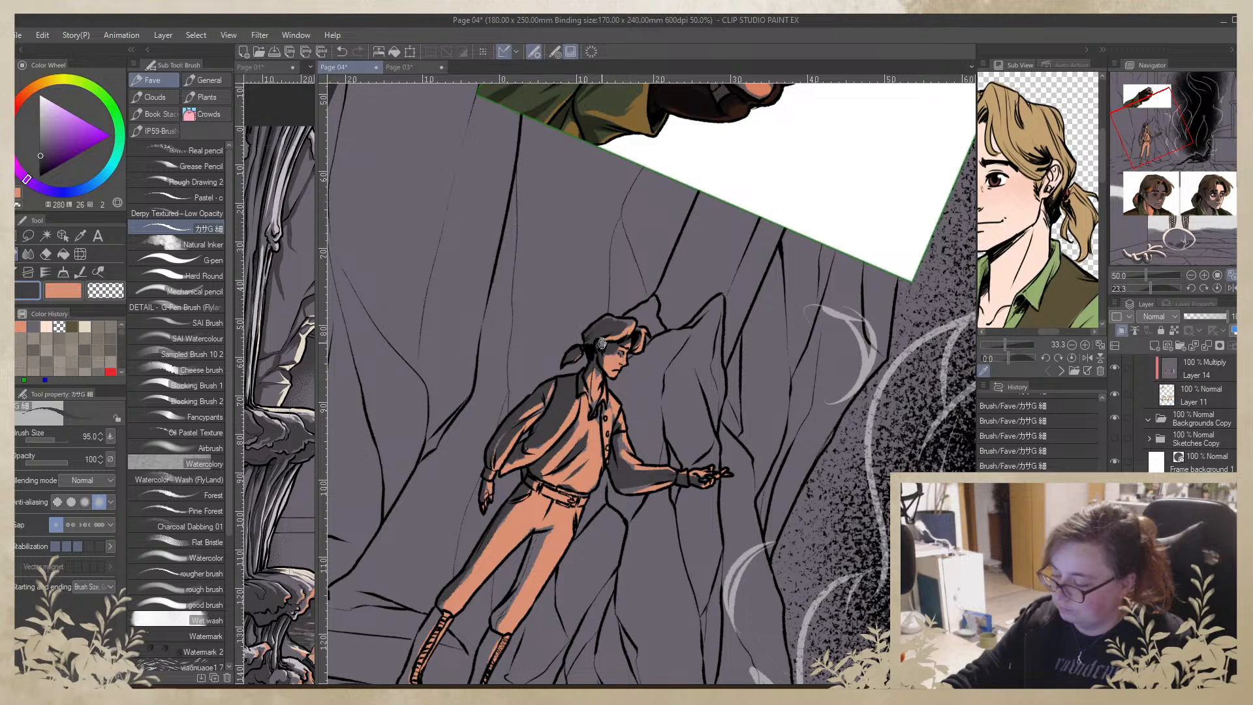
Touch up the orange light and dark shadow on the standing figure's face
mouse_move(617, 436)
left_mouse_down()
mouse_move(744, 344)
mouse_move(732, 328)
left_mouse_up()
key("x")
left_click_drag(737, 241, 740, 248)
key("x")
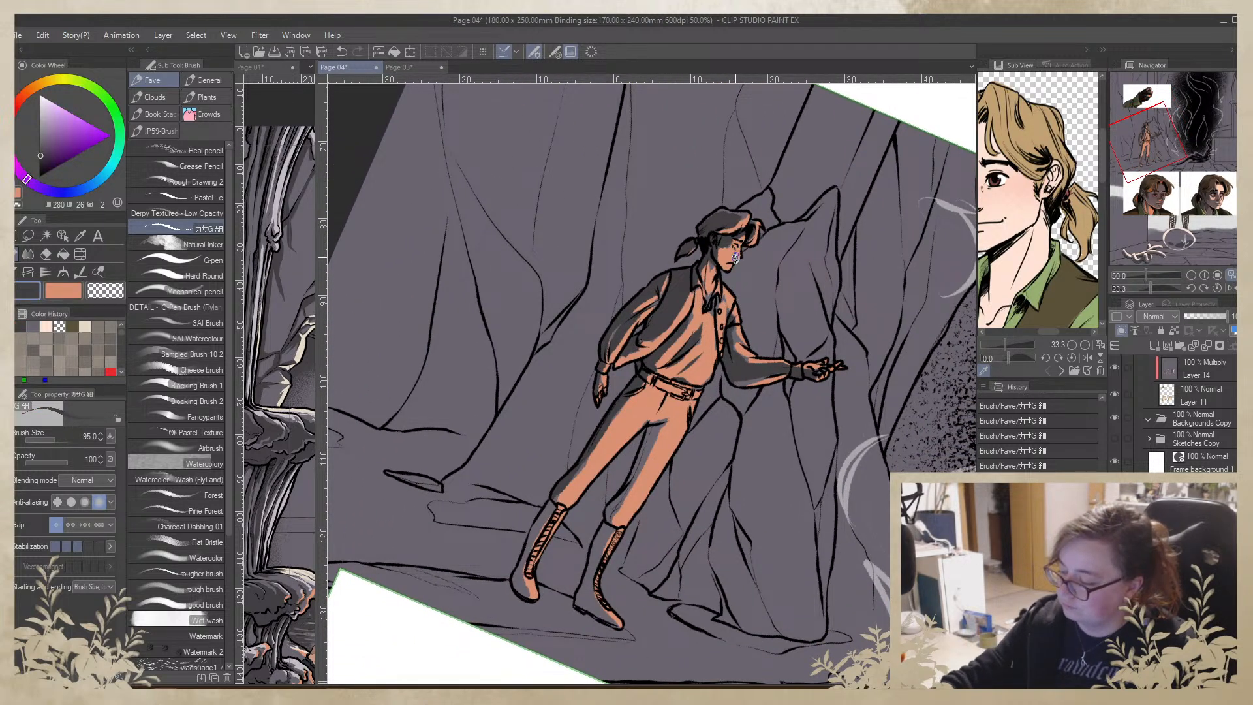
left_click_drag(734, 256, 736, 259)
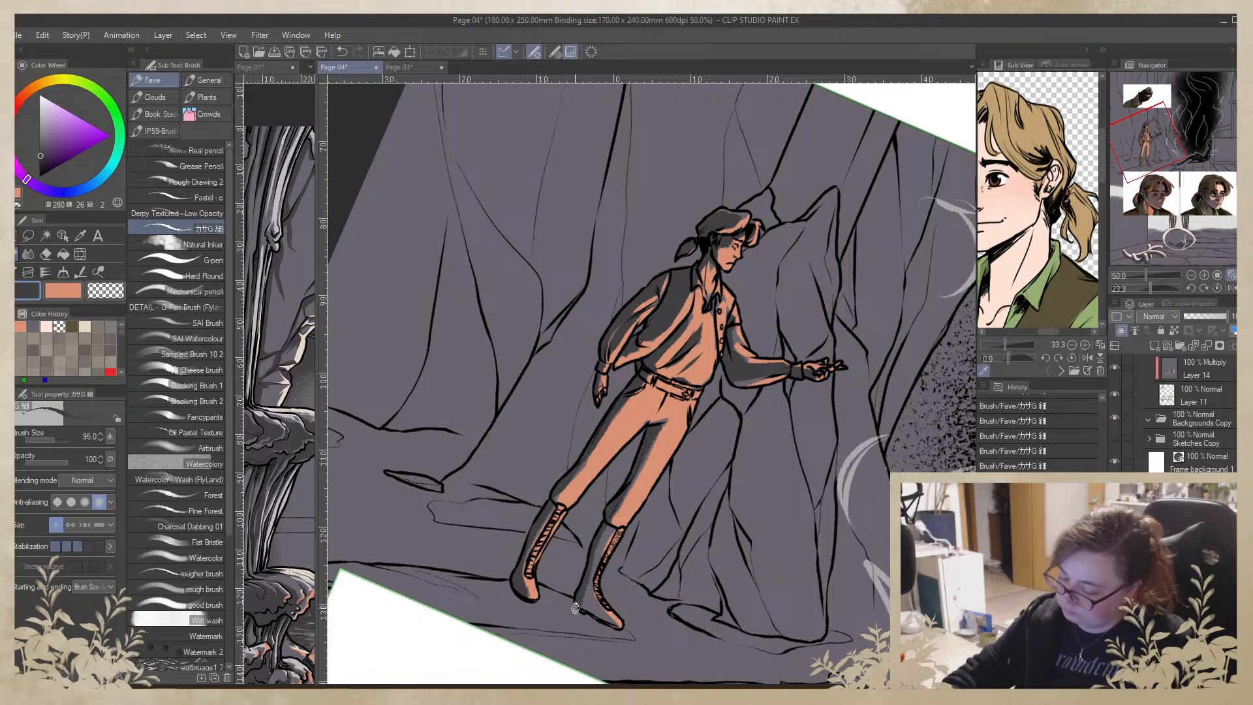
Refine the shadow and orange light on the standing figure's boot nearest the smoke
left_click_drag(586, 592, 617, 624)
key("x")
mouse_move(596, 583)
left_mouse_down()
mouse_move(617, 533)
mouse_move(593, 592)
mouse_move(618, 622)
mouse_move(581, 605)
mouse_move(622, 630)
left_mouse_up()
key("x")
key("x")
key("x")
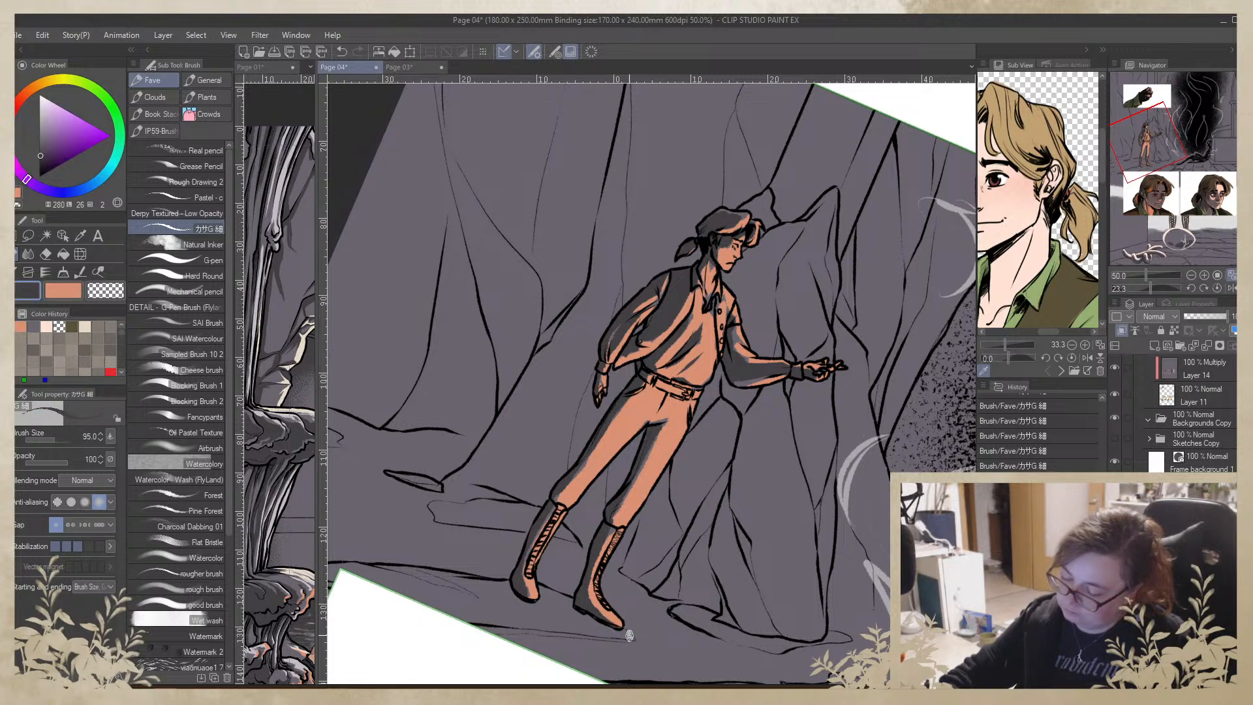
key("x")
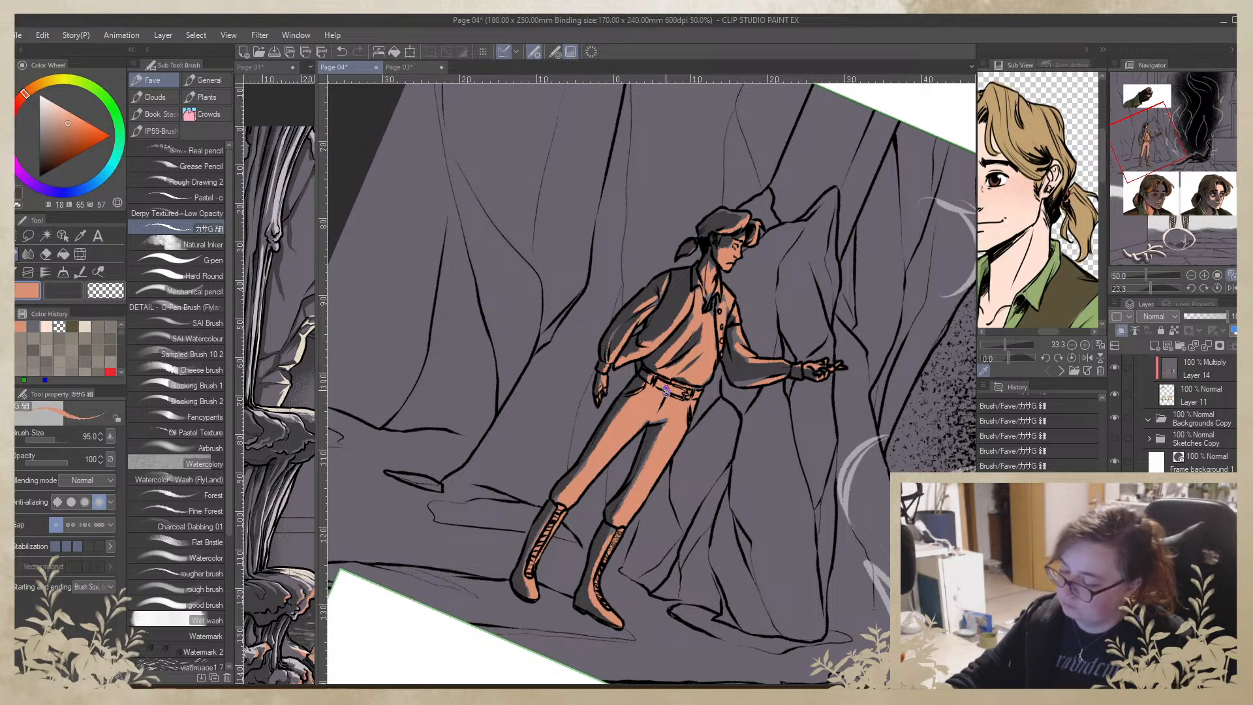
key("x")
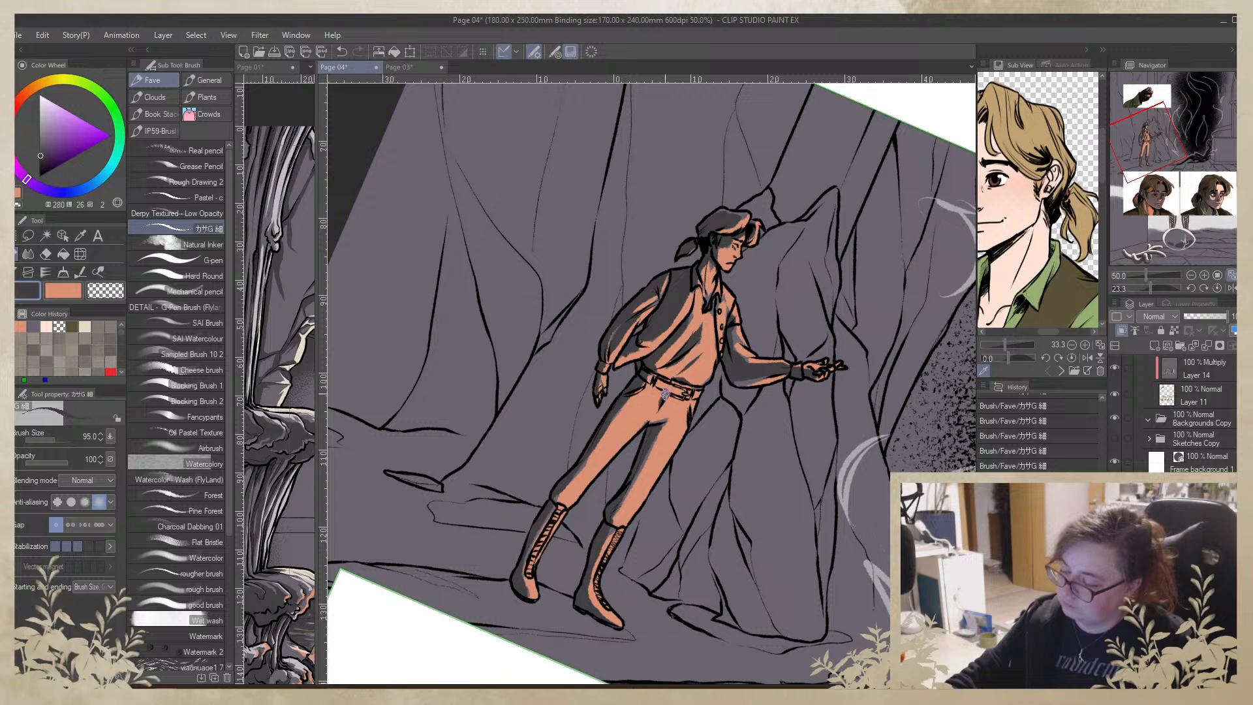
key("x")
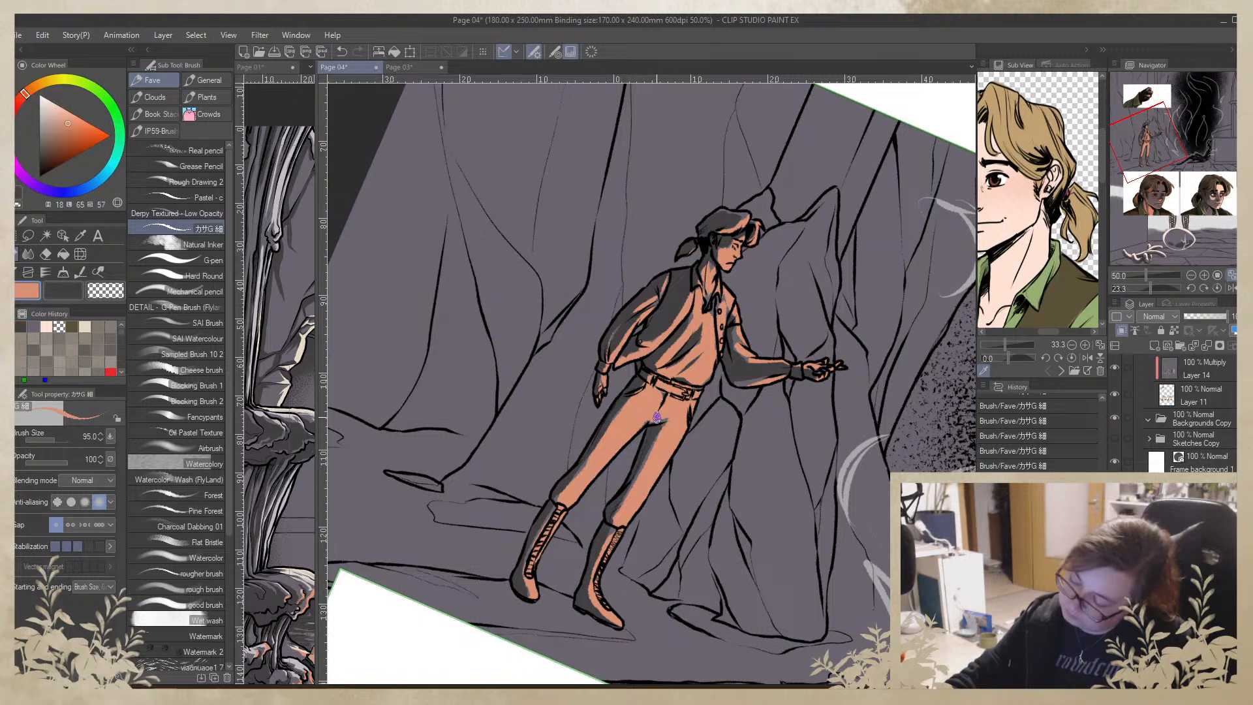
key("x")
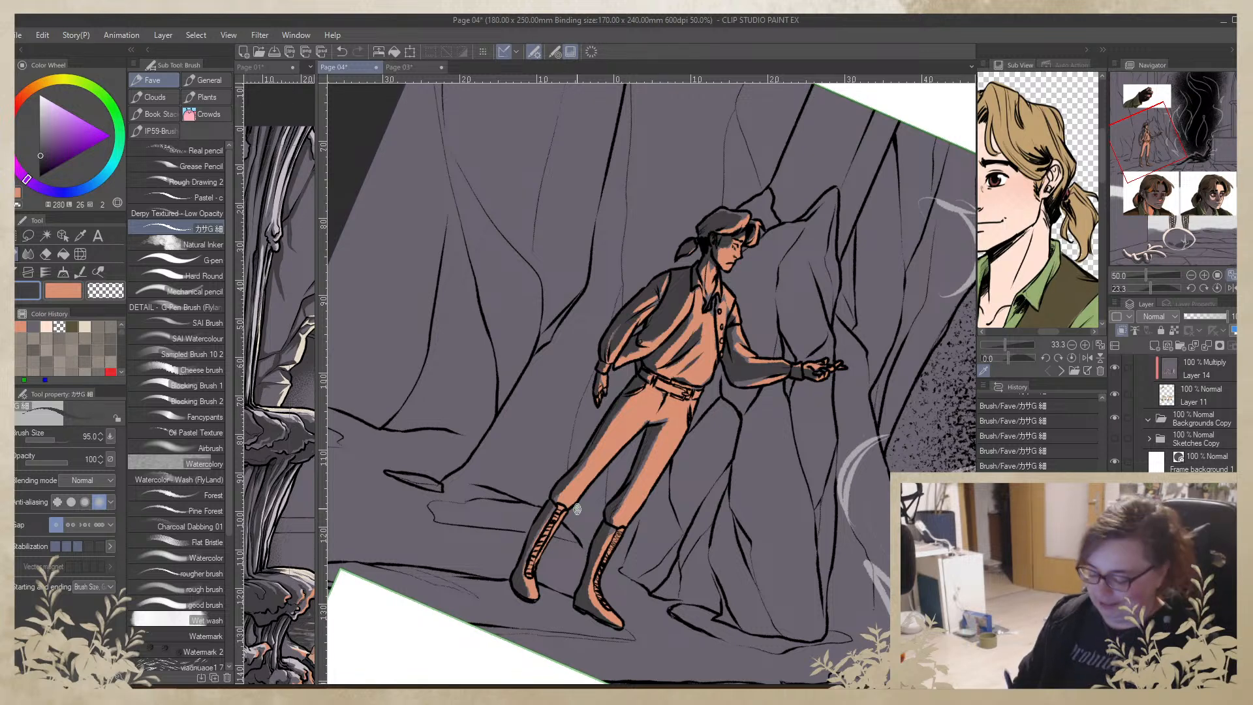
key("x")
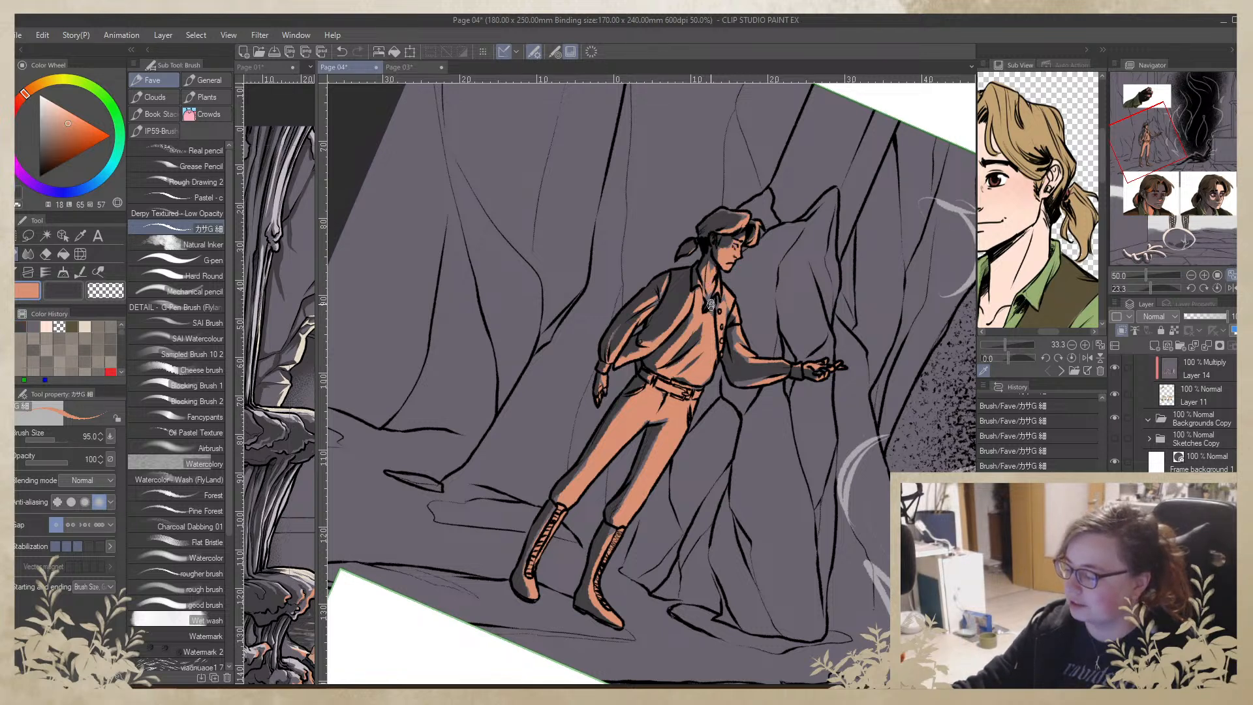
key("x")
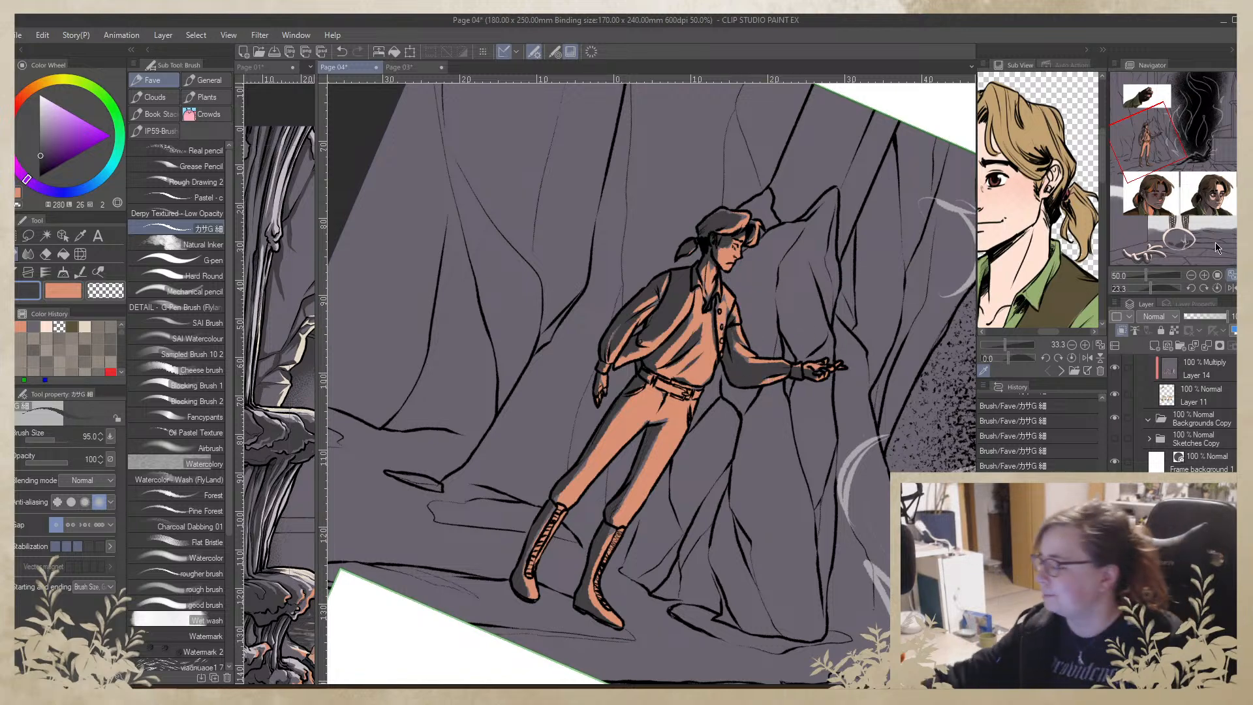
Set the blending mode of the shading layer, Layer 14, to Multiply and save Page 04
left_click(1218, 289)
left_click(1191, 275)
left_click(1190, 275)
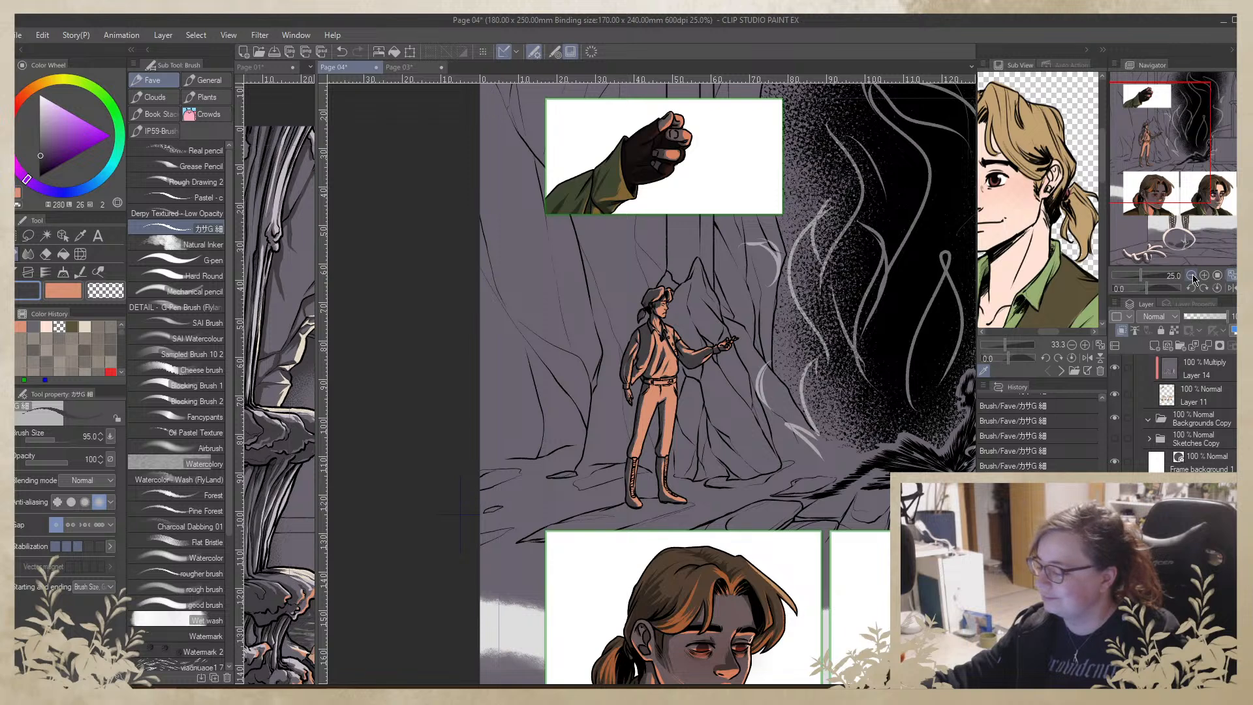
left_click(1190, 275)
left_click_drag(771, 318, 751, 303)
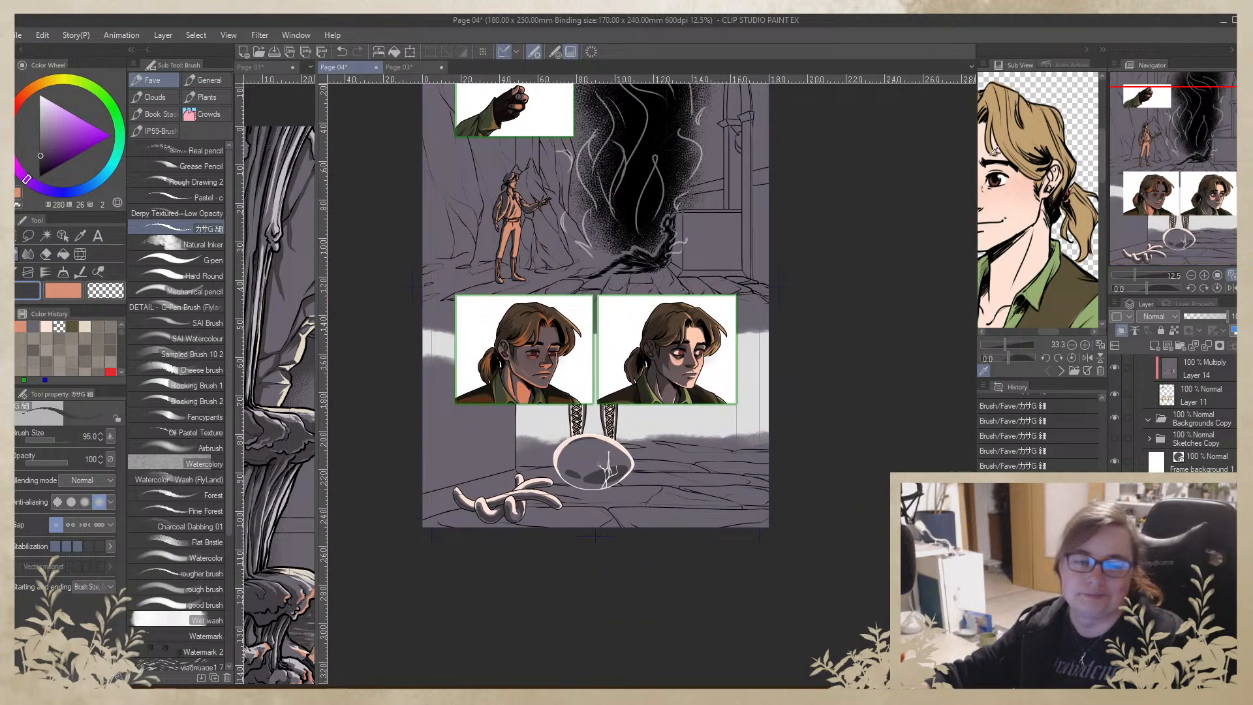
left_click(1171, 316)
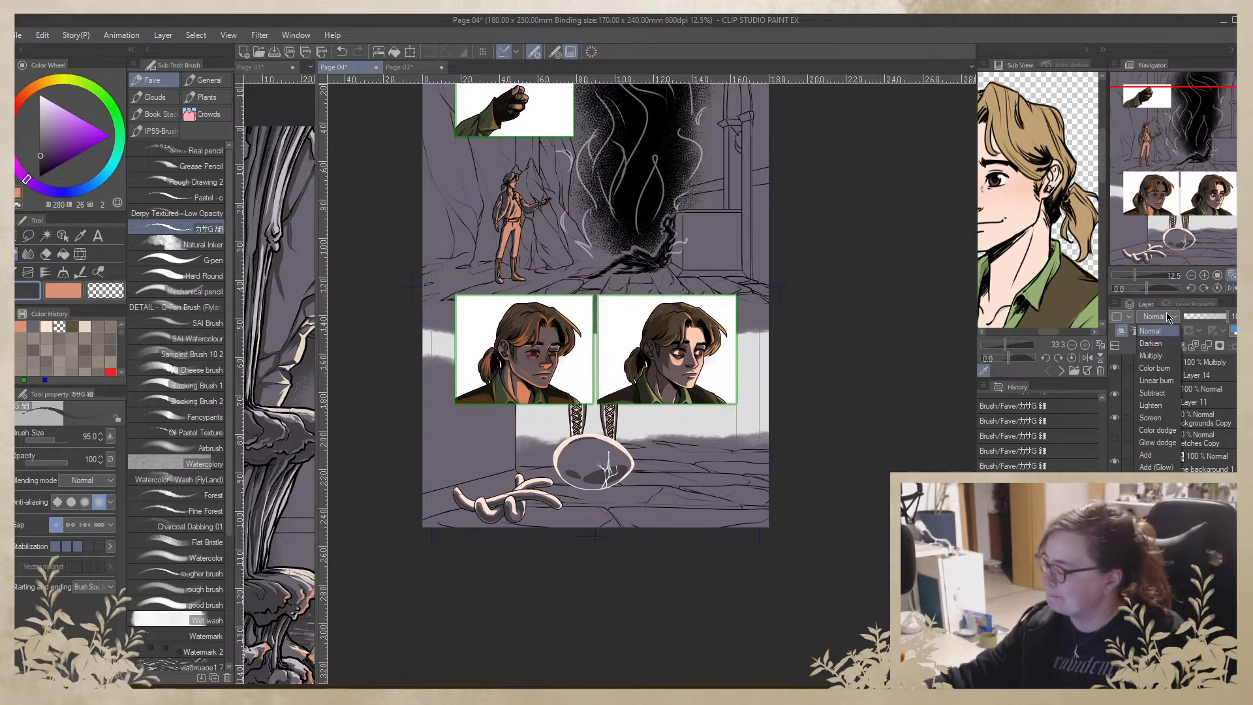
left_click(1165, 361)
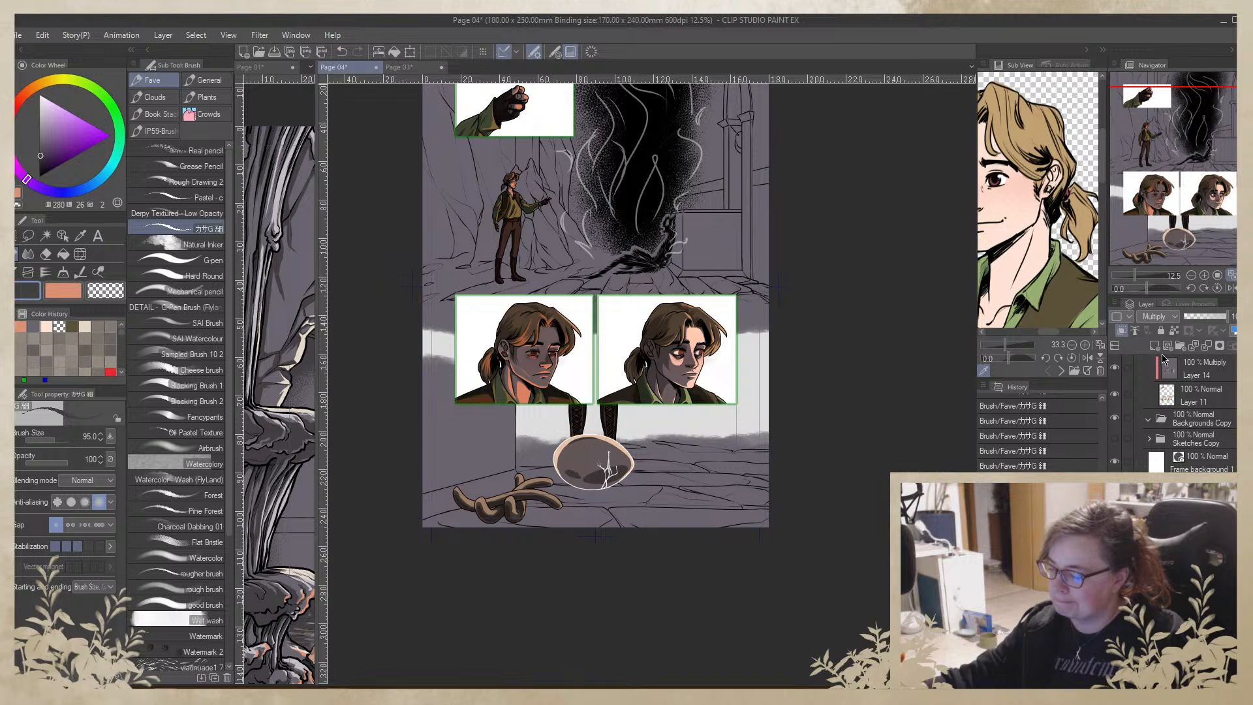
left_click_drag(818, 299, 835, 390)
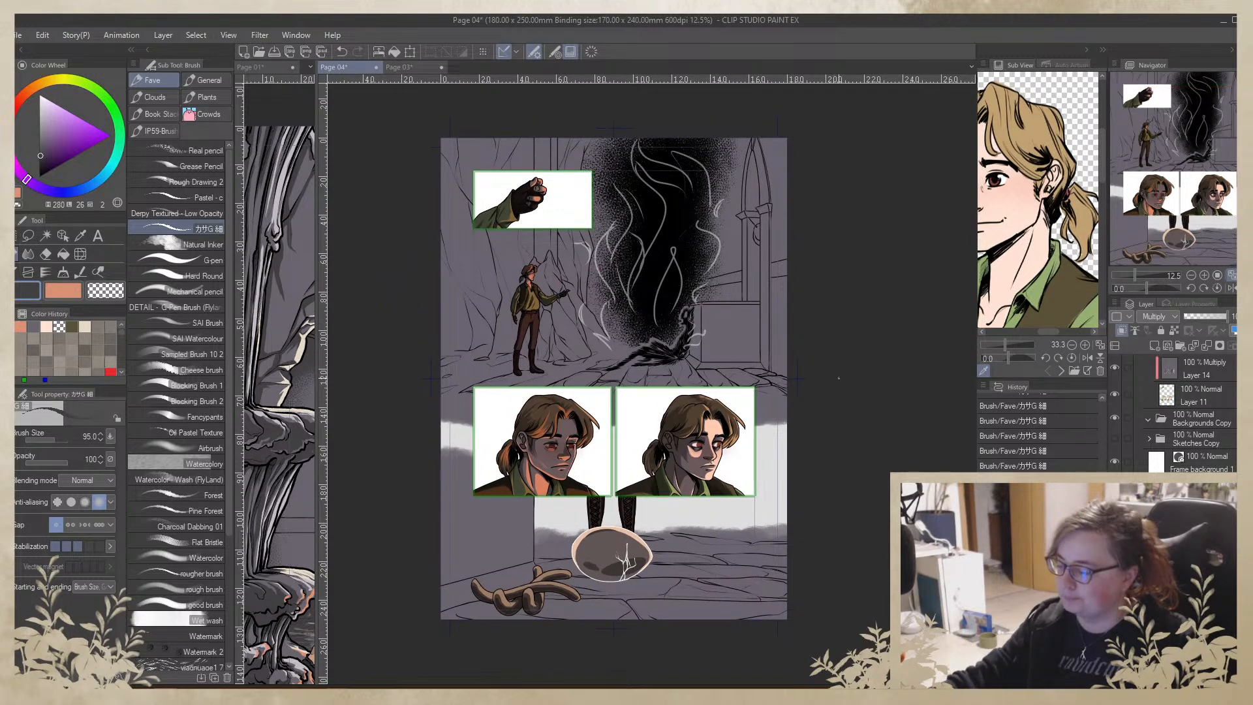
key("ctrl+s")
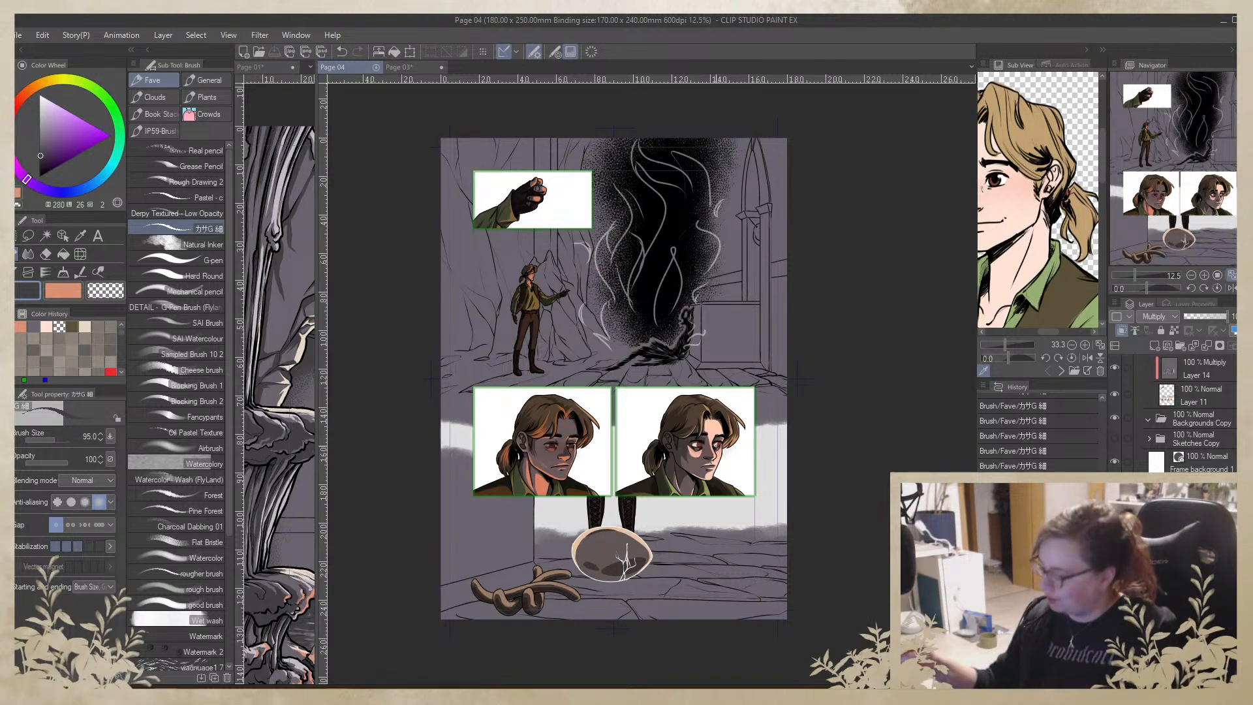
Show the purple overlay adjustments on the page, keeping Layer 14 selected for painting
scroll(1216, 430, "up", 3)
left_click(1217, 448)
left_click(1205, 274)
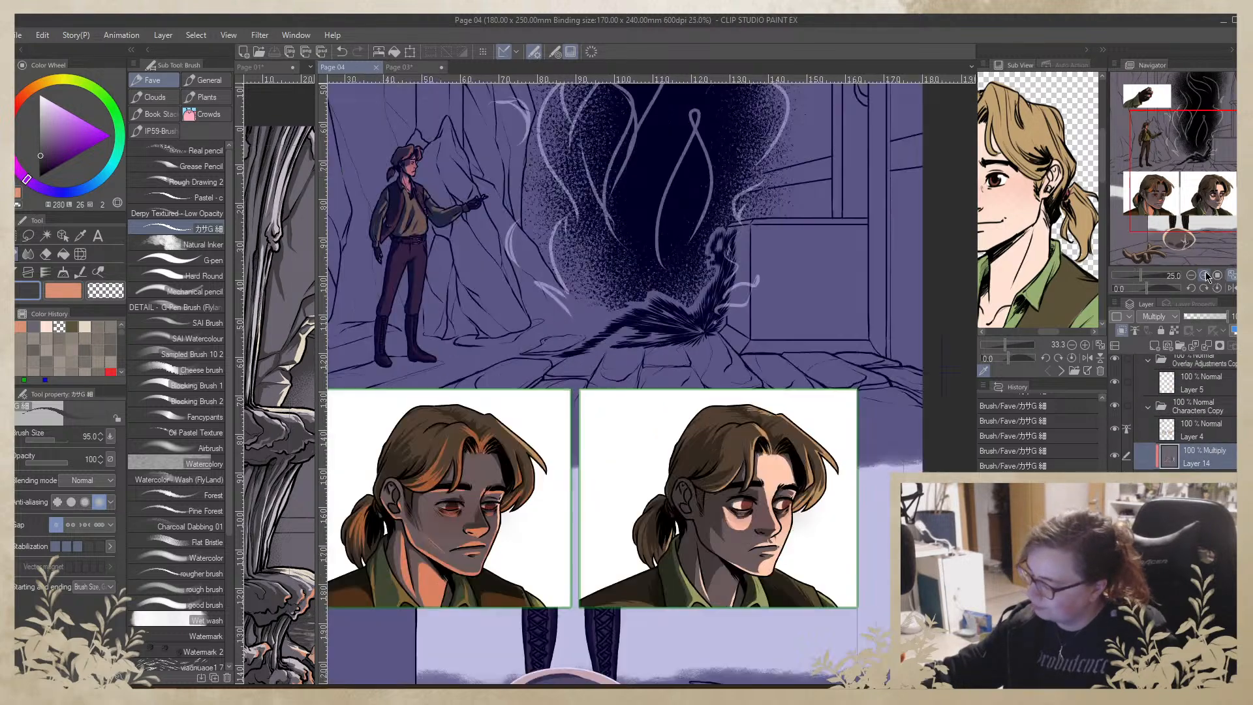
Cover the lit patch below the shadow-side eye in the second portrait with purple-grey shadow
left_click(1205, 276)
left_click(1206, 275)
left_click(1205, 275)
left_click_drag(918, 559, 575, 234)
key("x")
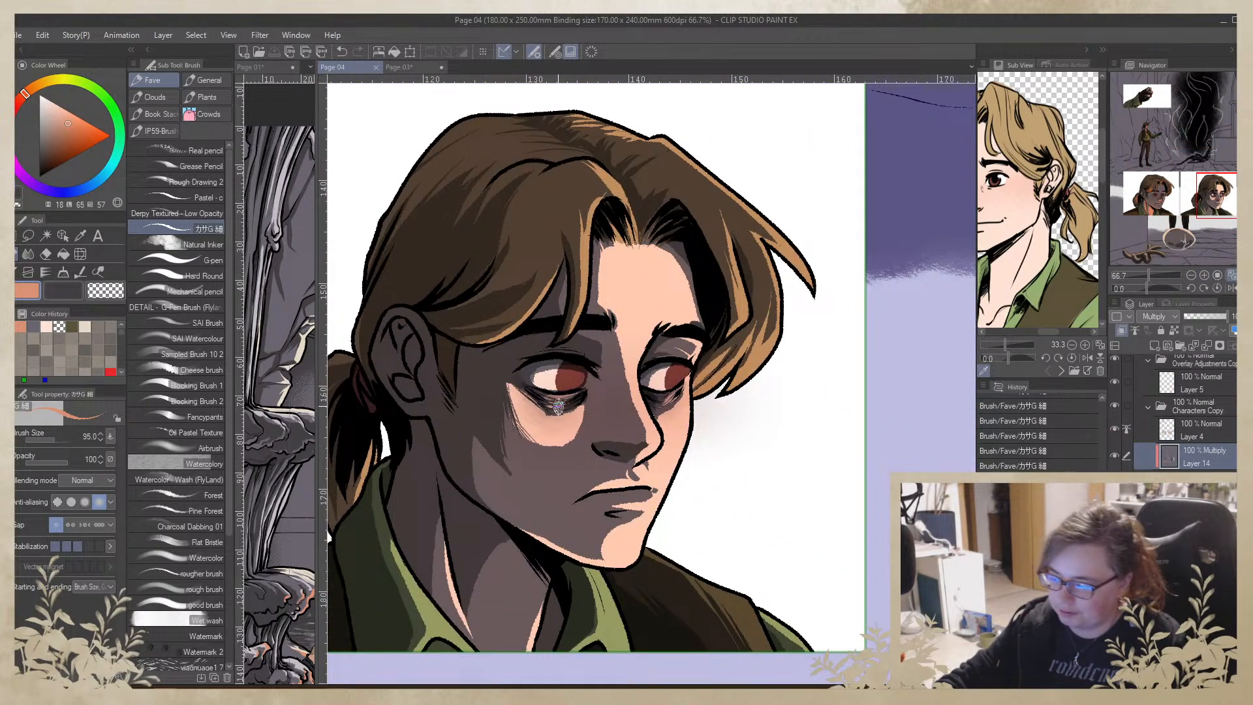
left_click(34, 326)
mouse_move(584, 404)
left_mouse_down()
mouse_move(552, 454)
mouse_move(579, 415)
mouse_move(564, 422)
mouse_move(513, 393)
mouse_move(531, 417)
mouse_move(511, 390)
mouse_move(526, 446)
left_mouse_up()
mouse_move(515, 395)
left_mouse_down()
mouse_move(542, 440)
mouse_move(574, 380)
mouse_move(558, 373)
left_mouse_up()
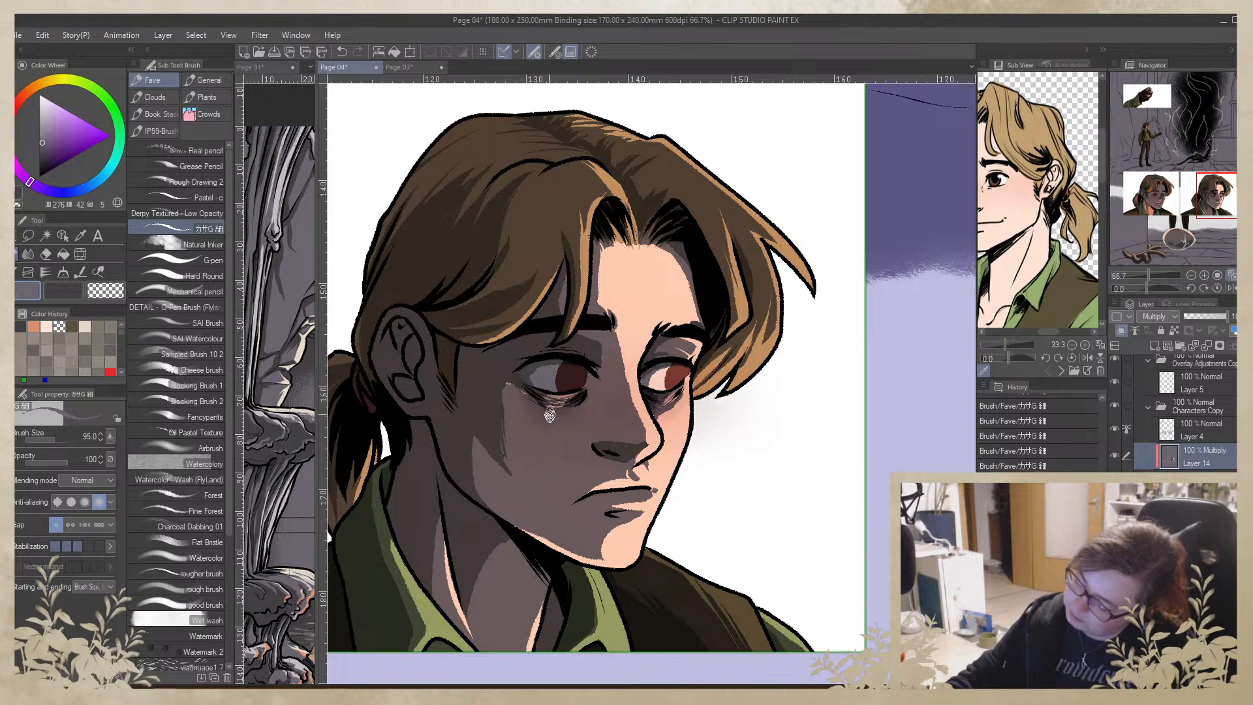
key("x")
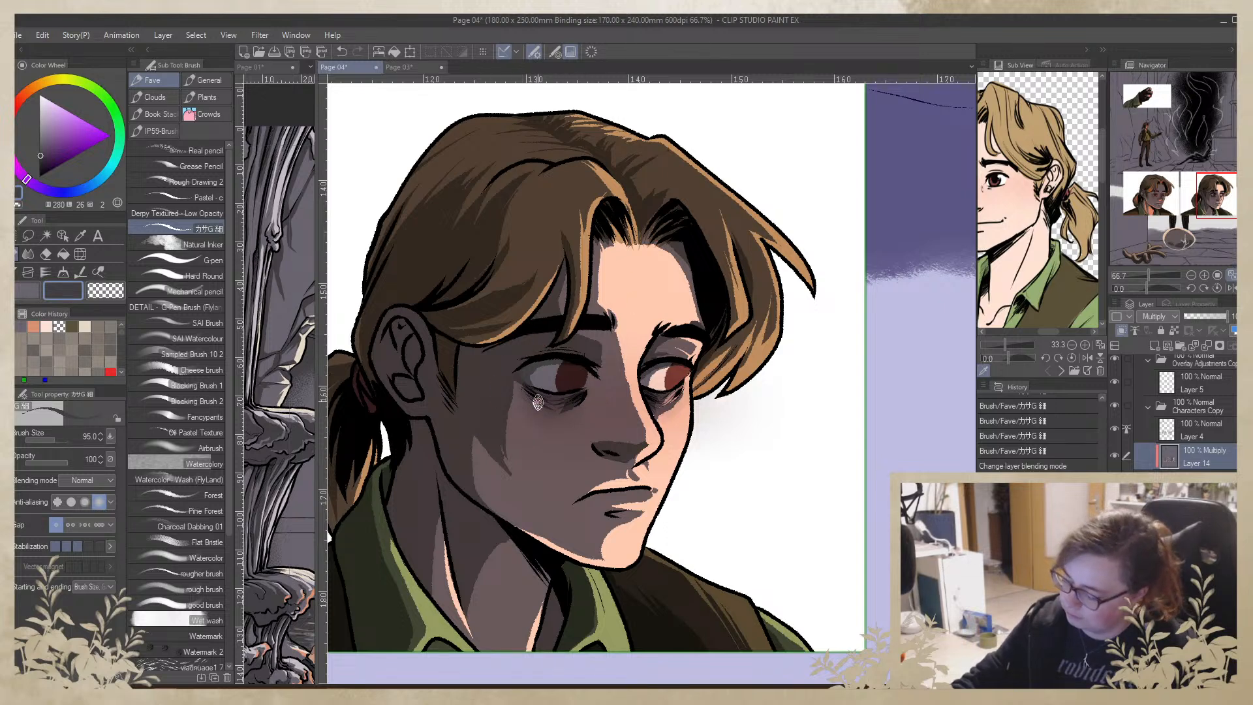
Undo the last strokes and repaint the darker cheek shadow beside the eye with a smoother edge
key("ctrl+z")
key("ctrl+z")
key("ctrl+z")
key("ctrl+z")
key("ctrl+z")
left_click_drag(514, 370, 524, 394)
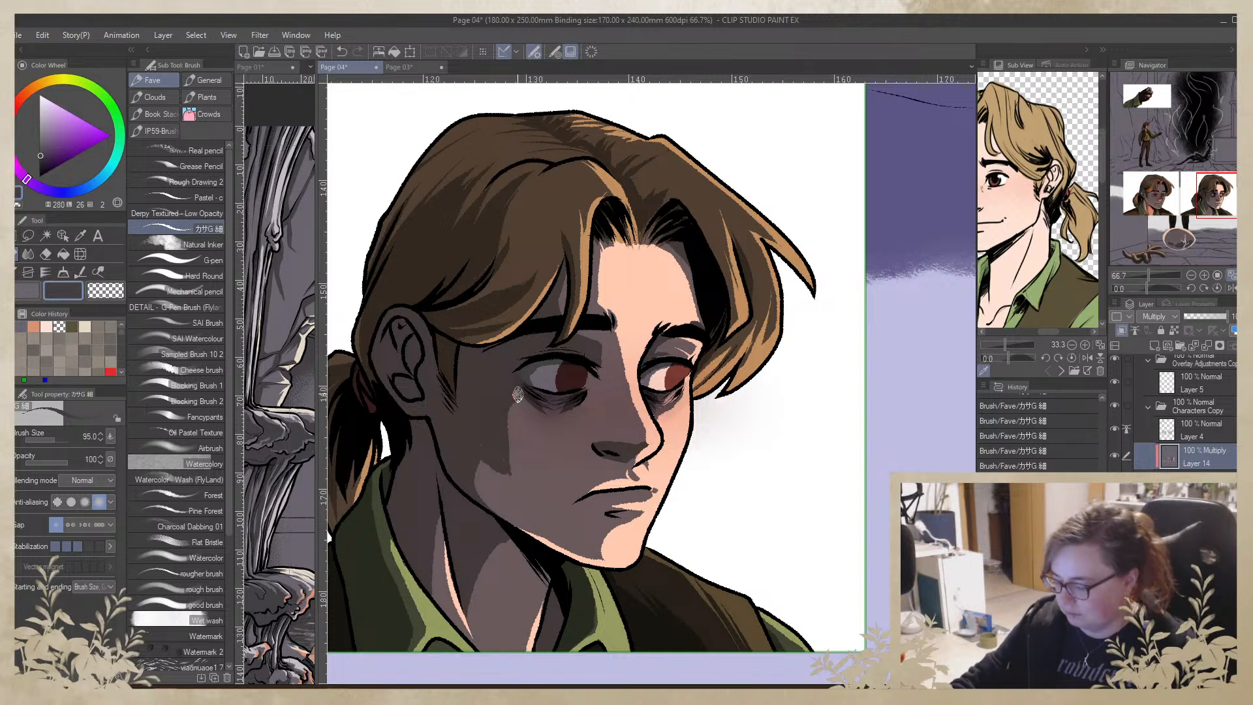
key("x")
mouse_move(527, 397)
left_mouse_down()
mouse_move(484, 486)
mouse_move(511, 424)
mouse_move(510, 460)
left_mouse_up()
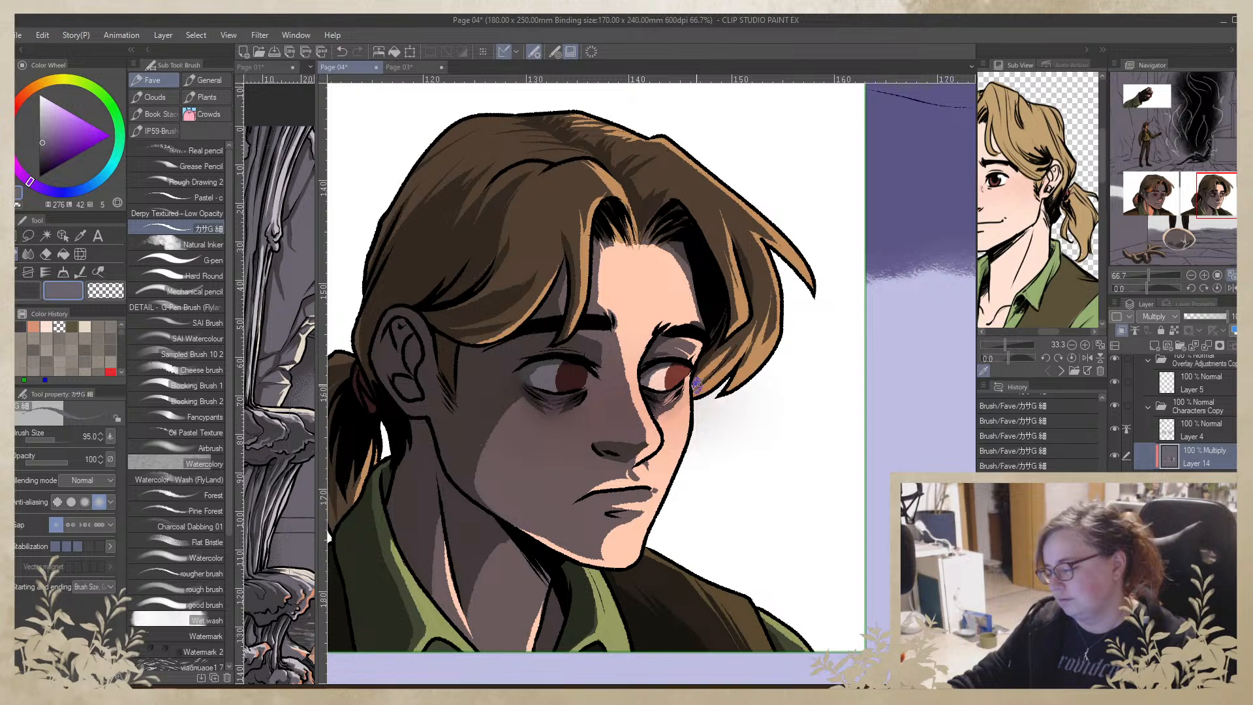
Refine the lower edge of the cheek shadow near the jaw in the second portrait
key("x")
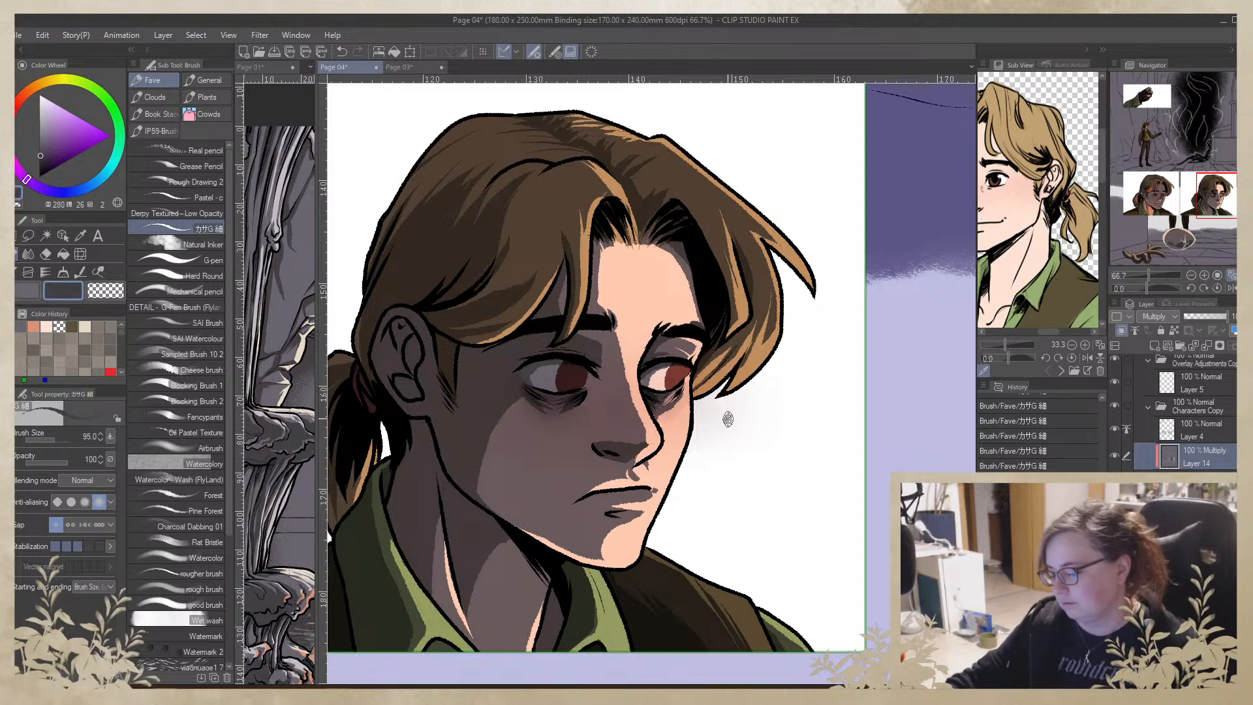
left_click_drag(643, 421, 793, 403)
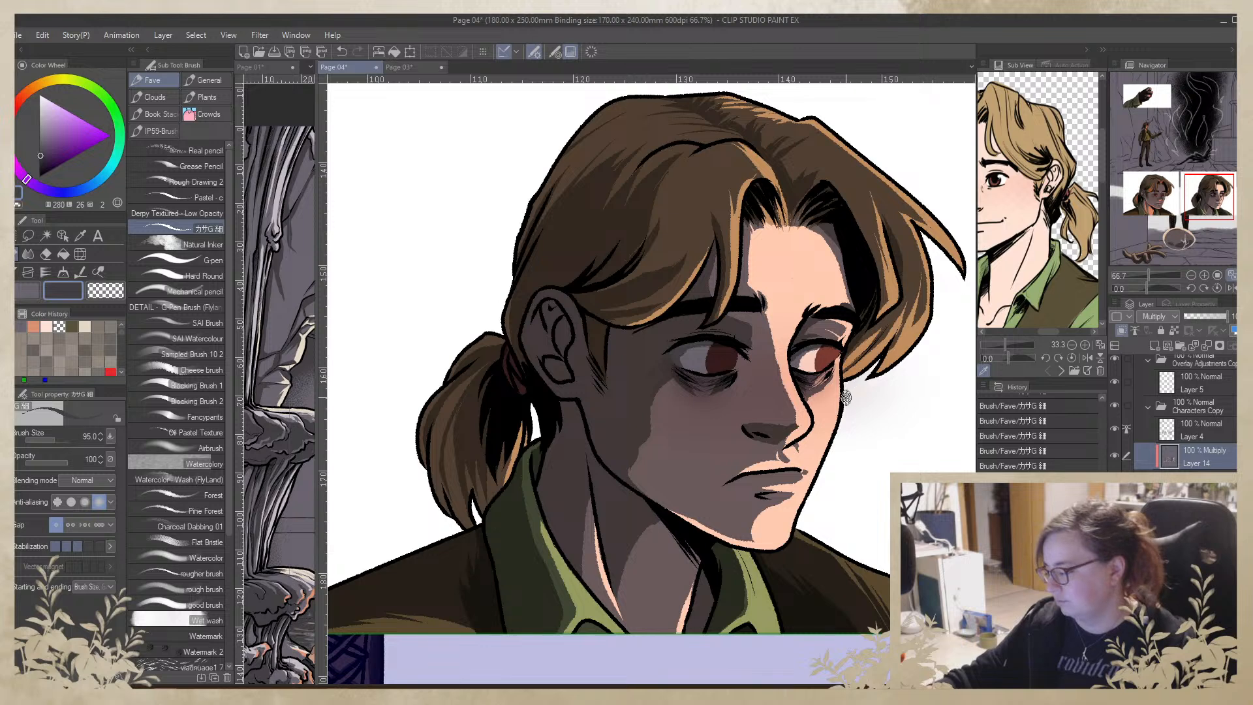
key("x")
mouse_move(633, 472)
left_mouse_down()
mouse_move(640, 453)
mouse_move(630, 479)
left_mouse_up()
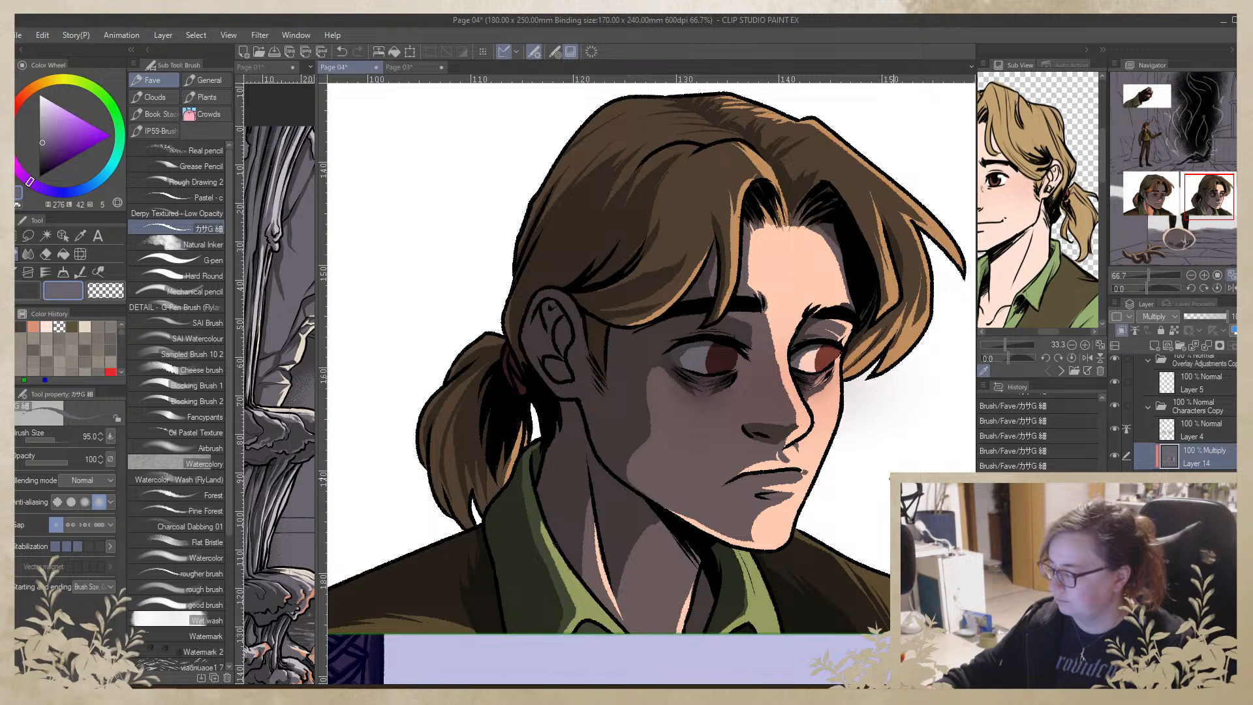
left_click_drag(849, 428, 678, 500)
left_click_drag(591, 499, 631, 507)
key("x")
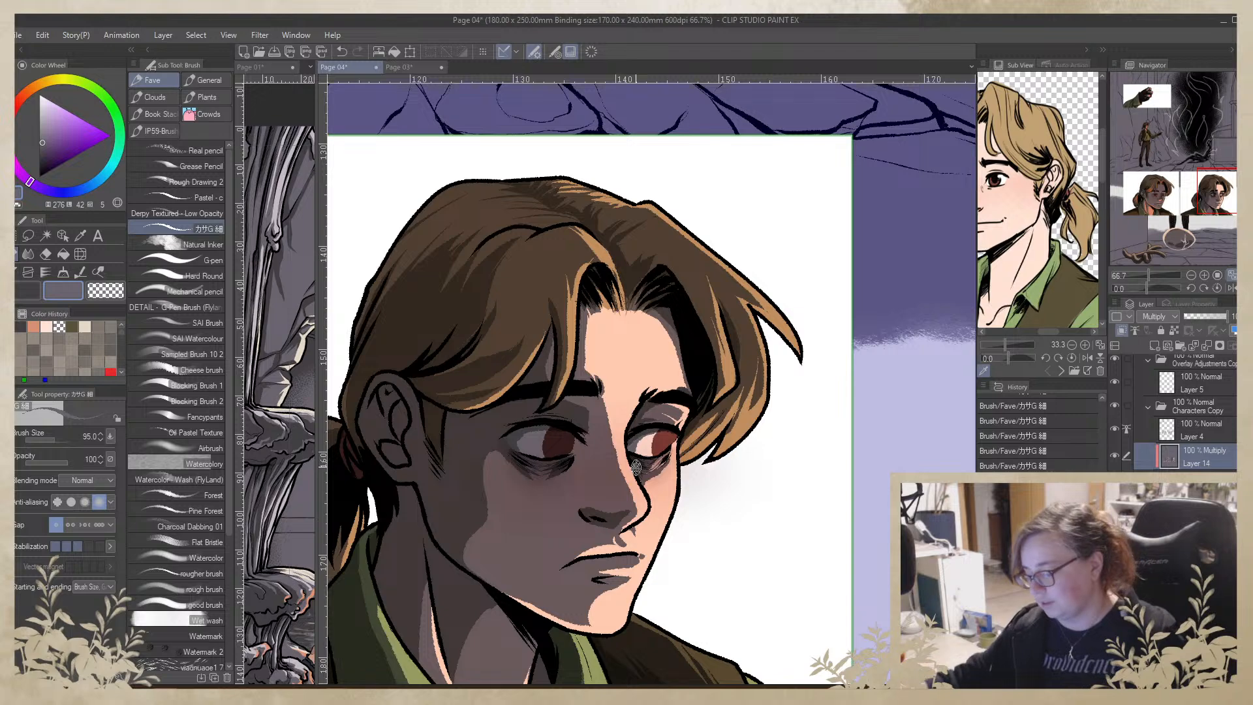
Check both portraits together with the panel above, then save Page 04
left_click(1191, 275)
left_click(1191, 275)
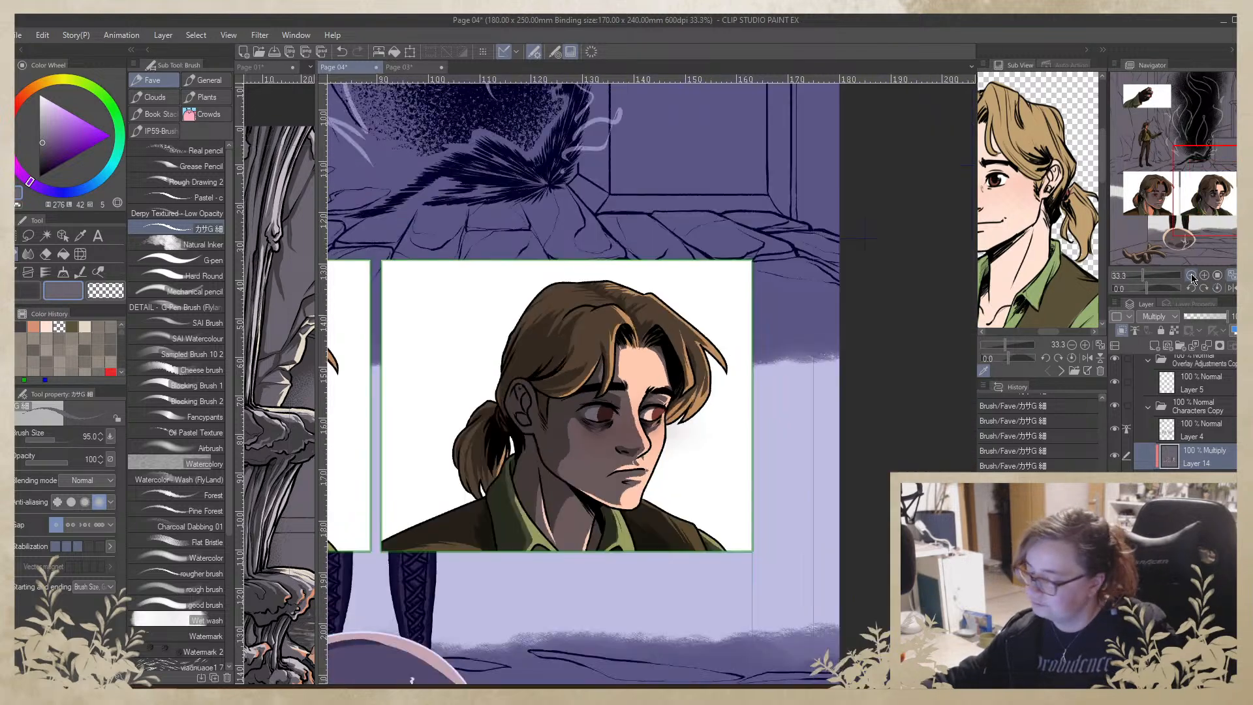
left_click(1191, 275)
left_click_drag(809, 469, 977, 451)
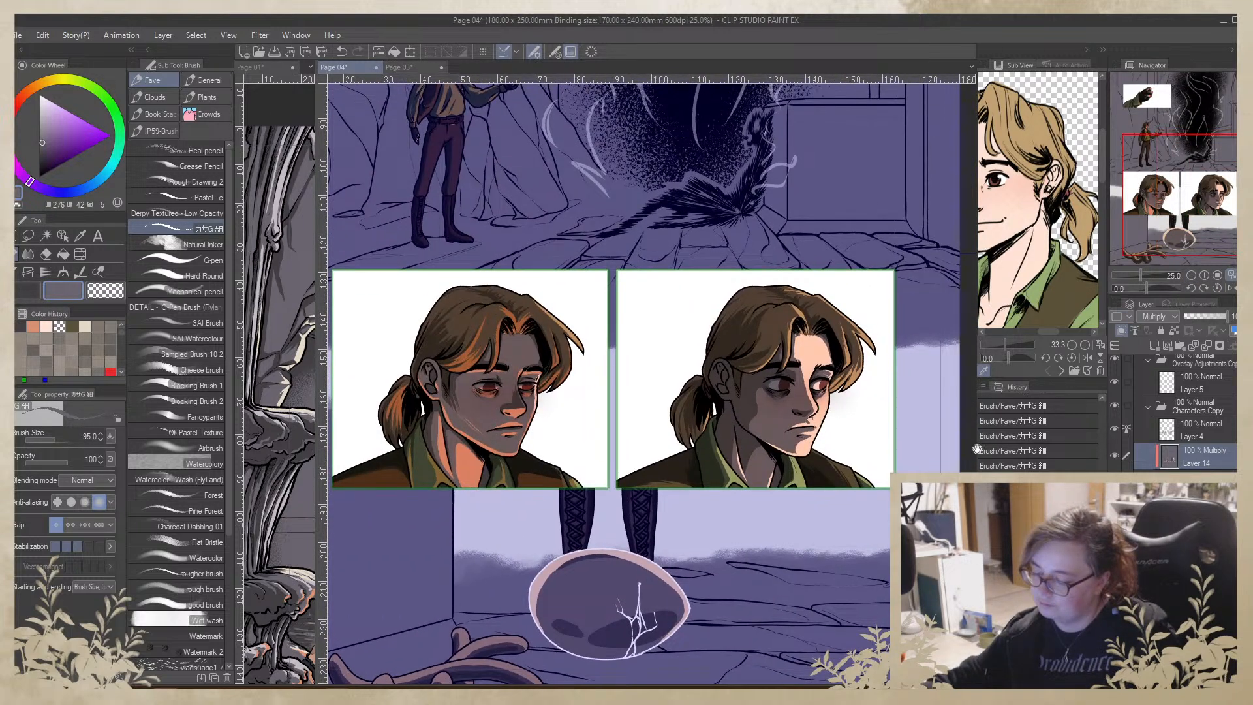
left_click_drag(977, 451, 985, 504)
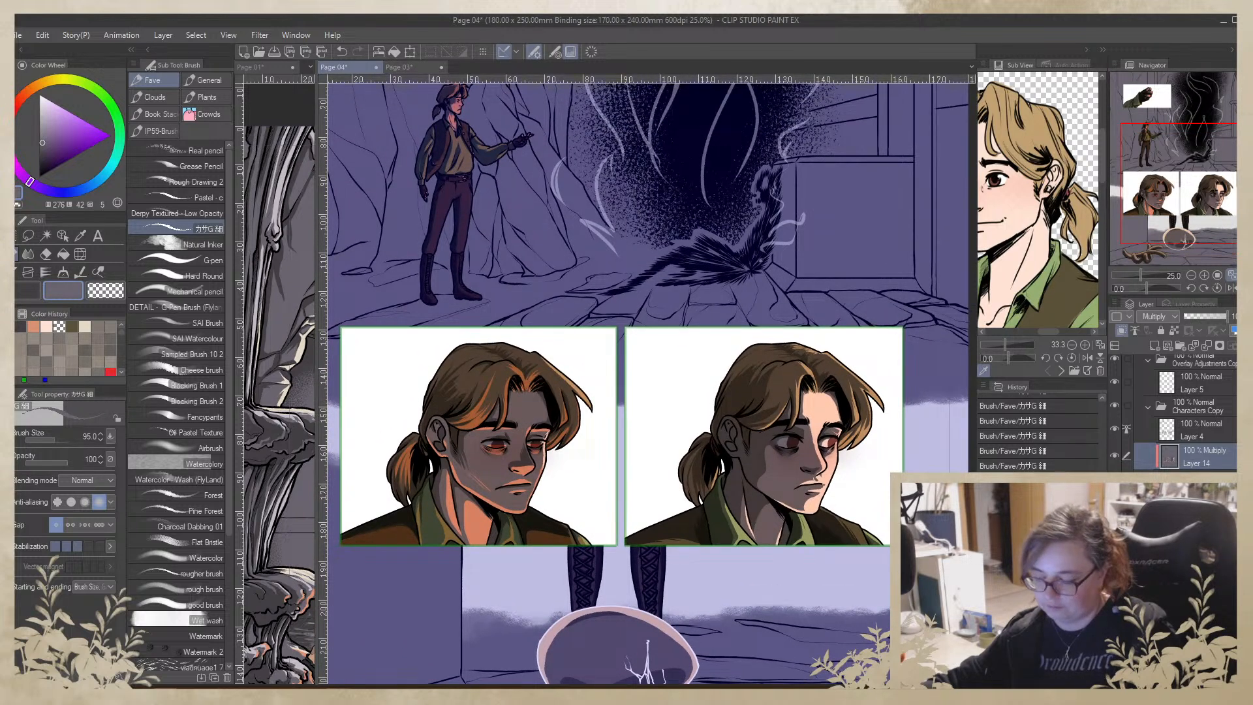
key("ctrl+s")
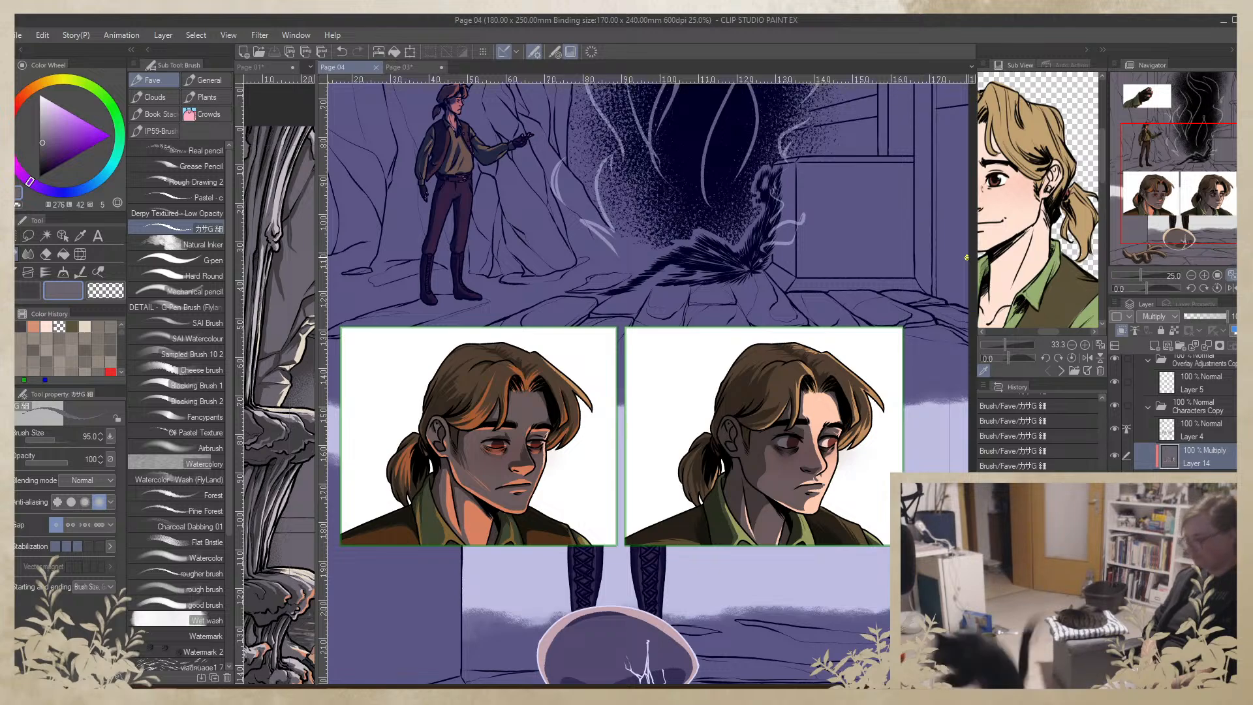
key("asciicircum")
key("asciicircum")
key("asciicircum")
key("asciicircum")
key("asciicircum")
key("asciicircum")
key("asciicircum")
key("asciicircum")
key("asciicircum")
key("asciicircum")
key("asciicircum")
key("asciicircum")
key("asciicircum")
key("asciicircum")
key("asciicircum")
key("asciicircum")
key("asciicircum")
key("asciicircum")
key("asciicircum")
key("asciicircum")
key("asciicircum")
key("asciicircum")
key("asciicircum")
key("asciicircum")
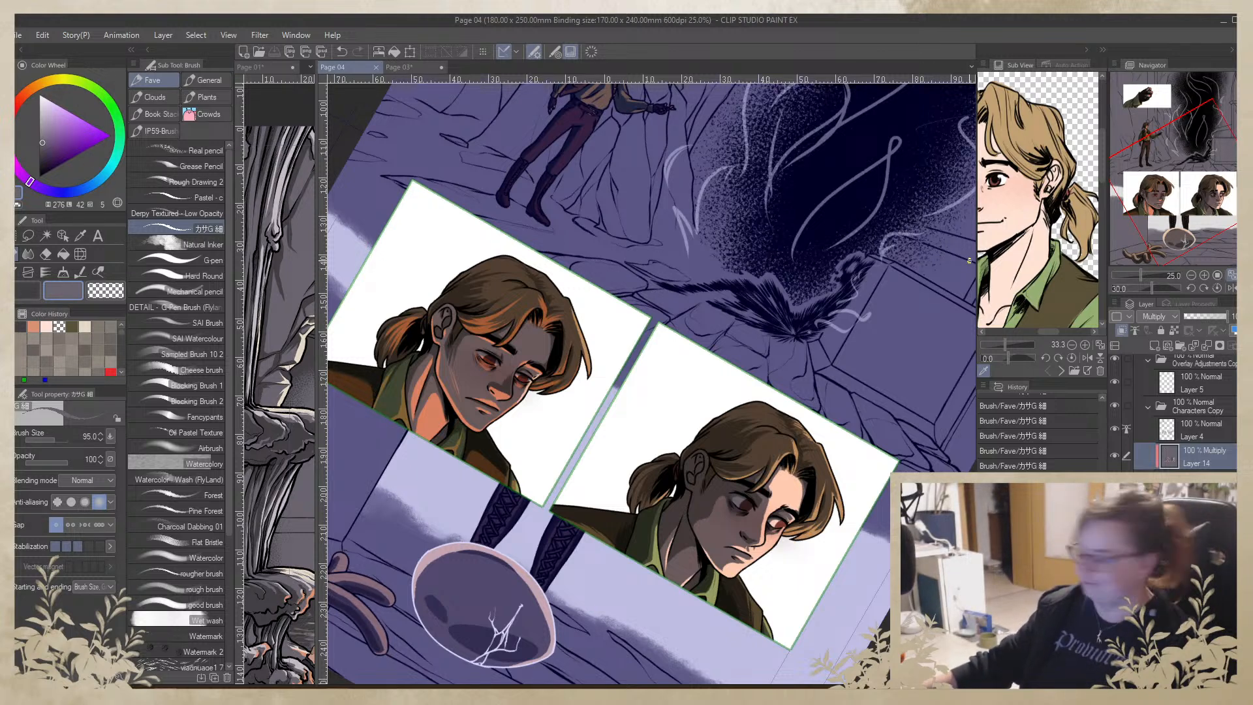
Save Page 04 again
left_click(969, 261)
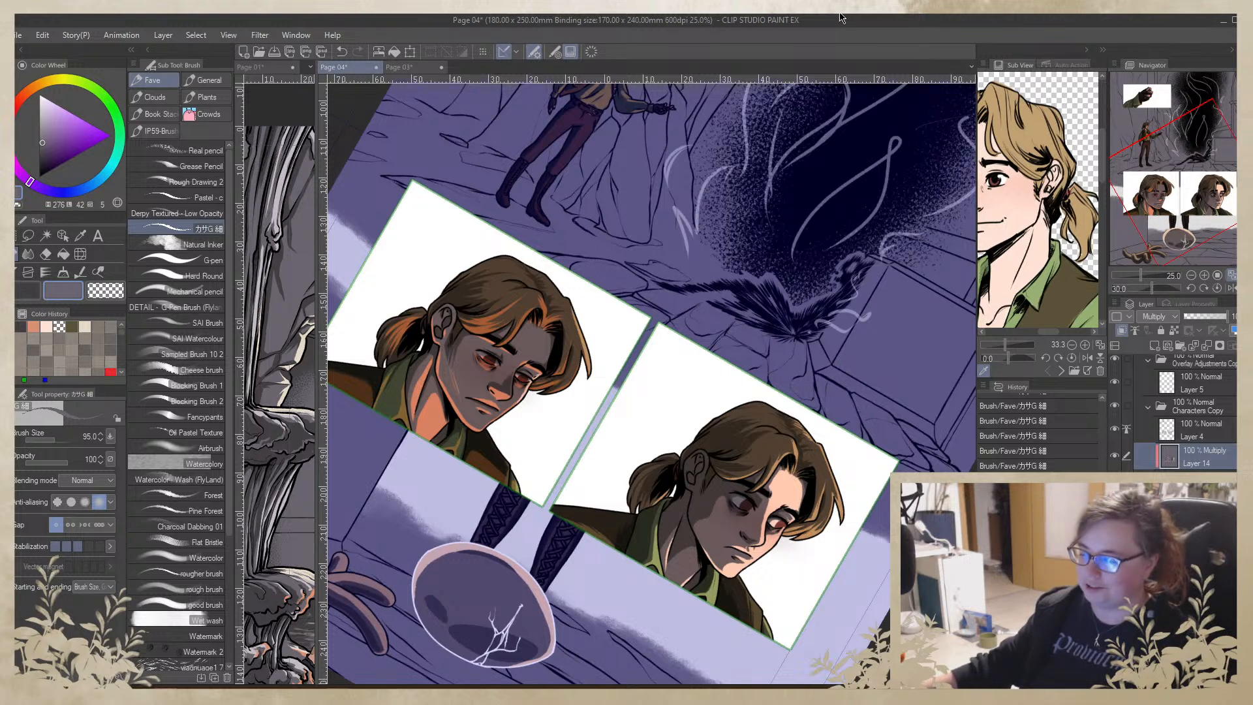
key("ctrl+s")
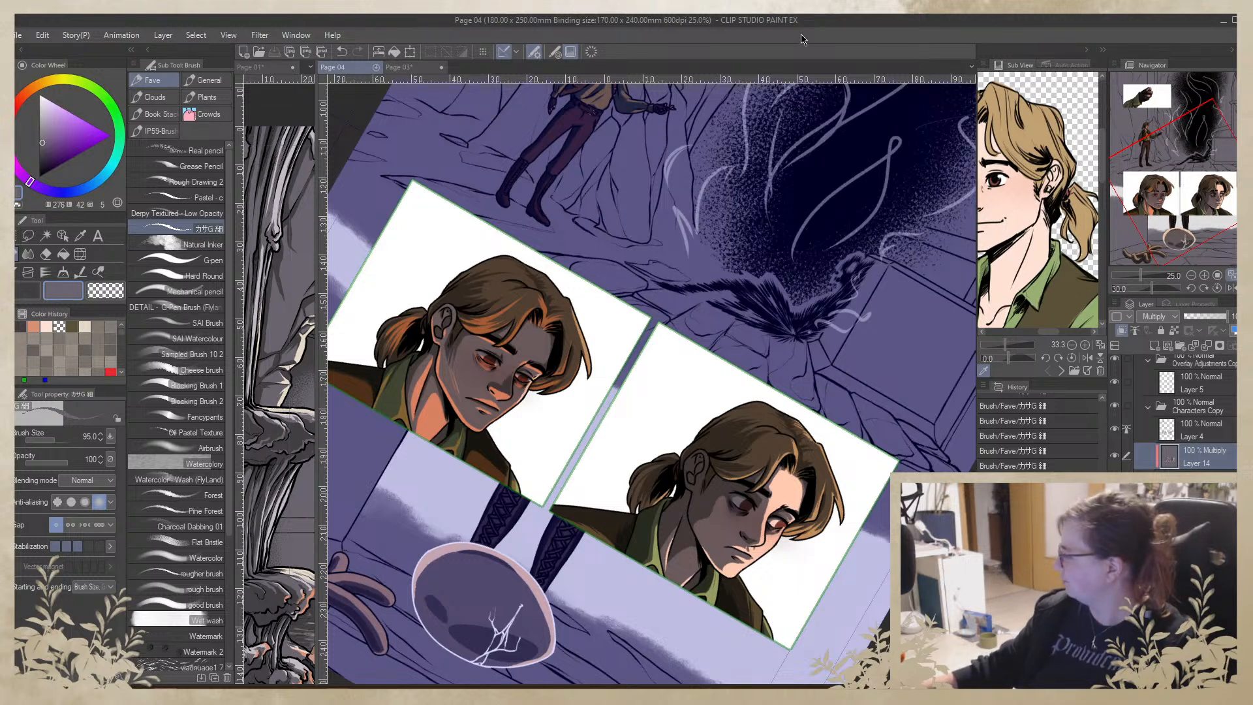